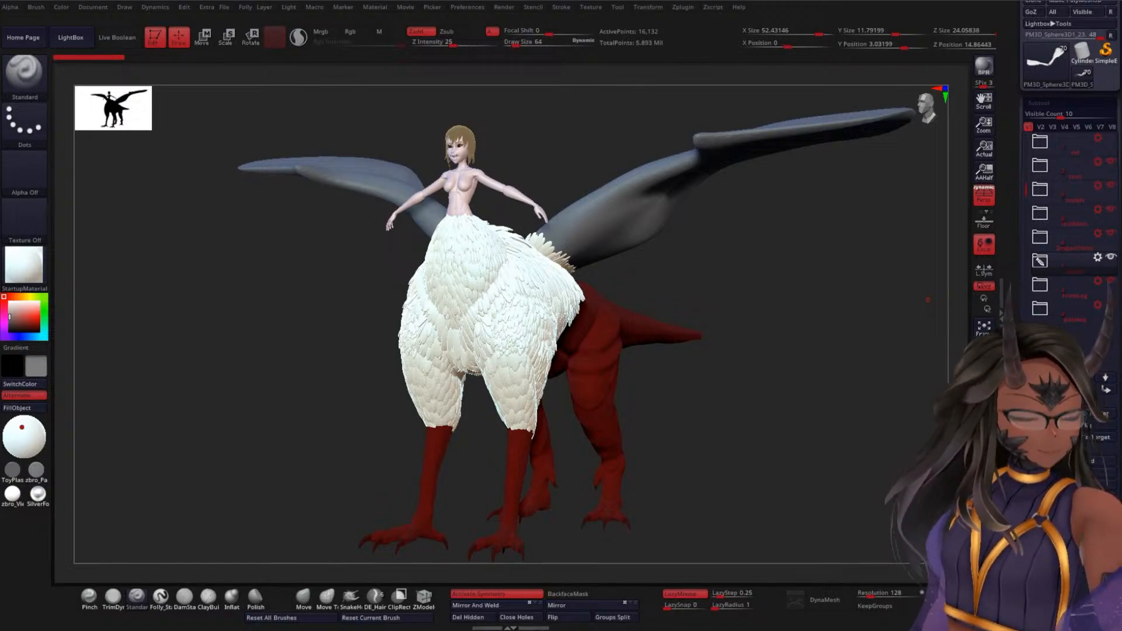
- Reposition the scene light toward the upper front so the figure's face and hair are lit more brightly
{"action": "left_click_drag", "start_coordinate": [928, 300], "coordinate": [643, 282]}
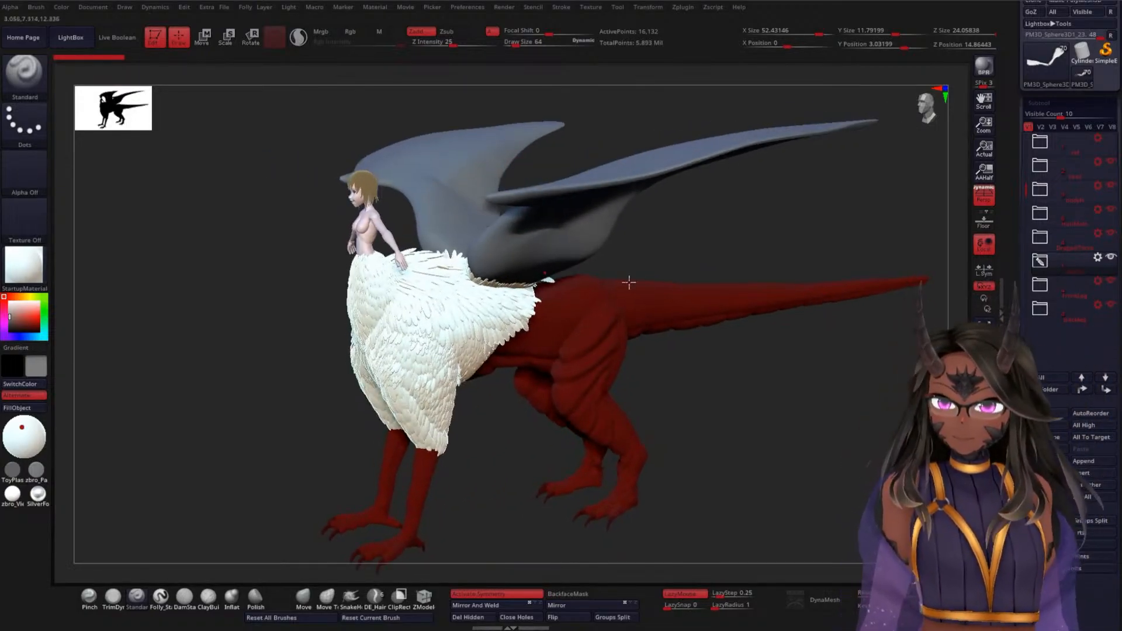
{"action": "left_click_drag", "start_coordinate": [236, 203], "coordinate": [263, 259], "text": "alt"}
{"action": "left_click_drag", "start_coordinate": [575, 151], "coordinate": [690, 176]}
{"action": "left_click_drag", "start_coordinate": [202, 250], "coordinate": [243, 253]}
{"action": "left_click_drag", "start_coordinate": [484, 169], "coordinate": [363, 321]}
{"action": "left_click_drag", "start_coordinate": [795, 178], "coordinate": [686, 356], "text": "alt"}
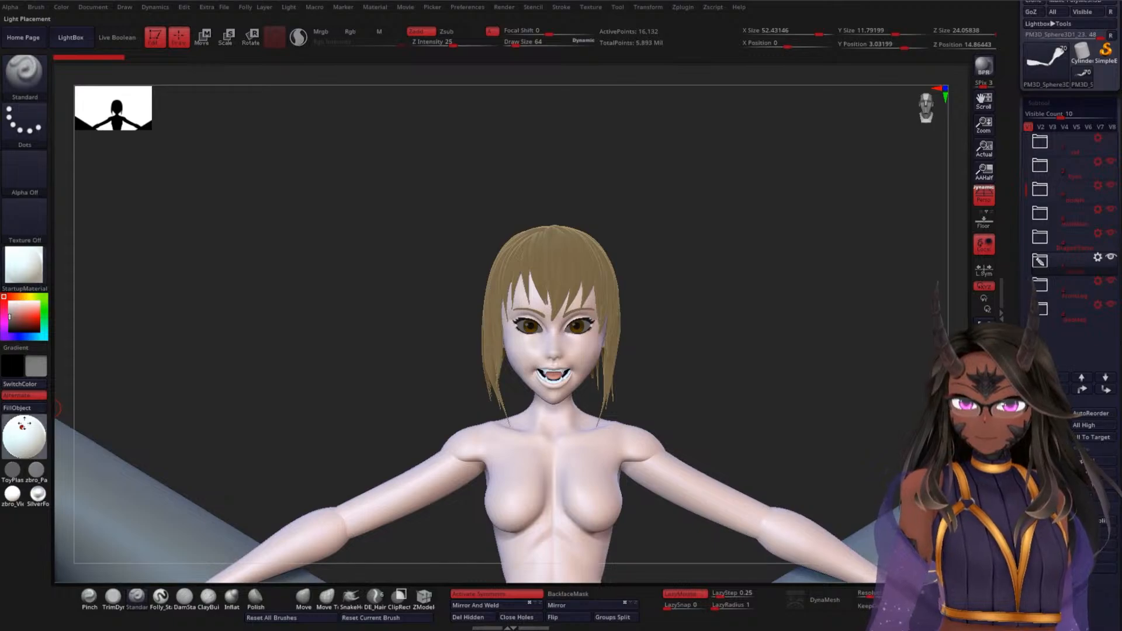
{"action": "left_click", "coordinate": [24, 426]}
{"action": "left_click", "coordinate": [24, 426]}
{"action": "left_click", "coordinate": [24, 427]}
{"action": "left_click", "coordinate": [24, 424]}
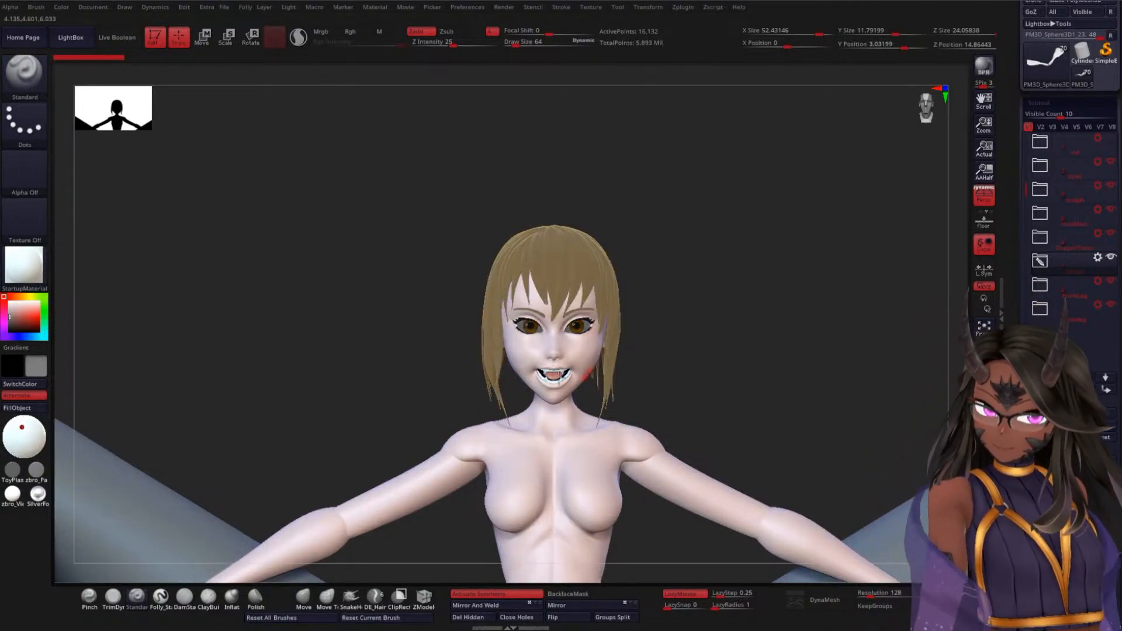
{"action": "left_click", "coordinate": [21, 428]}
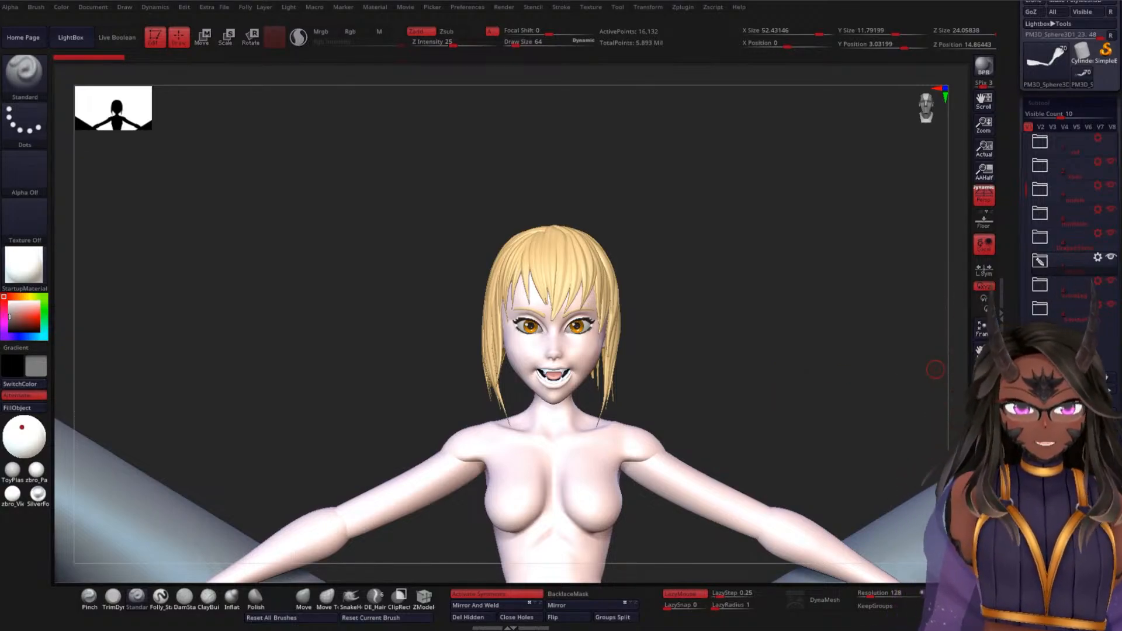
- Examine the figure's face, torso, chest feathers and wings up close and from a distance
{"action": "left_click_drag", "start_coordinate": [587, 332], "coordinate": [702, 308]}
{"action": "left_click_drag", "start_coordinate": [631, 343], "coordinate": [498, 324]}
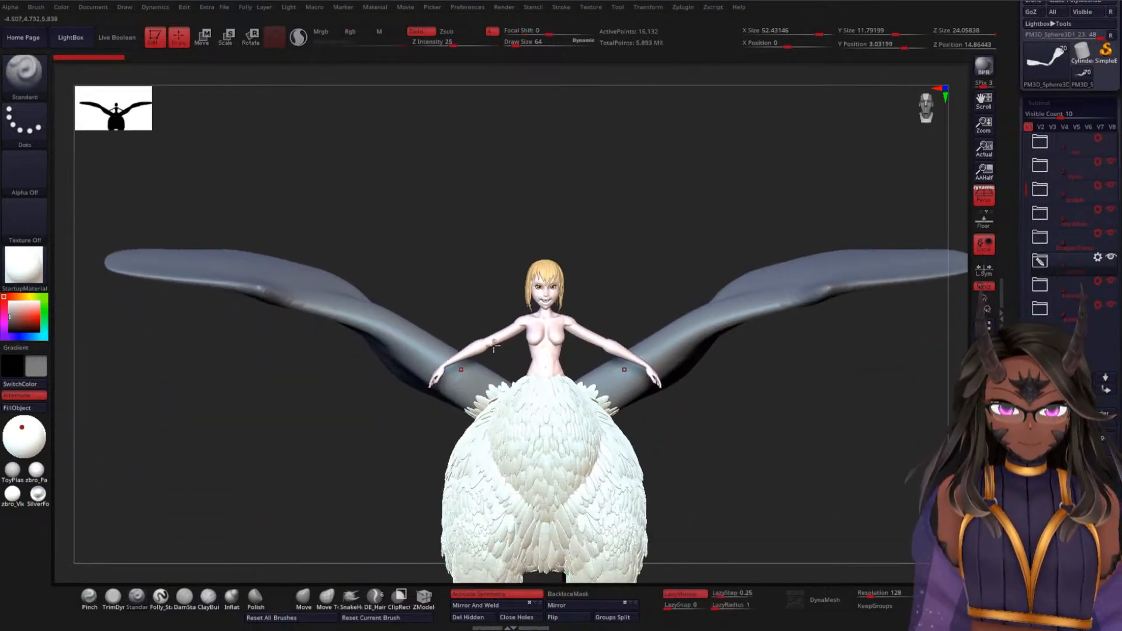
{"action": "left_click_drag", "start_coordinate": [436, 278], "coordinate": [704, 354]}
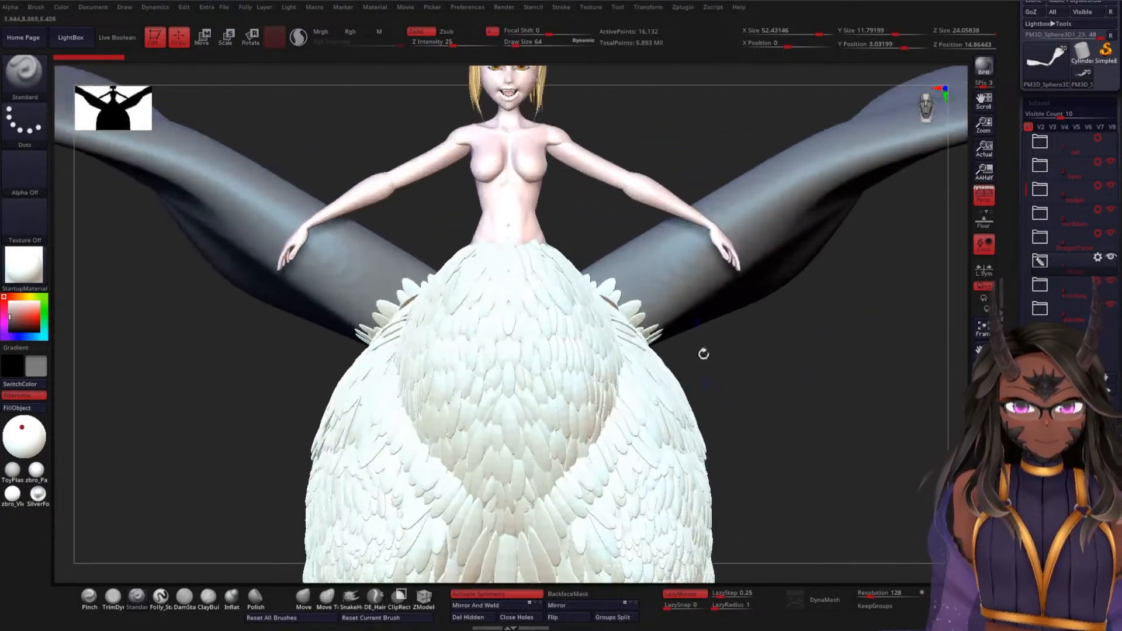
{"action": "left_click_drag", "start_coordinate": [646, 103], "coordinate": [601, 334], "text": "alt"}
{"action": "left_click_drag", "start_coordinate": [591, 271], "coordinate": [613, 416], "text": "alt"}
{"action": "left_click_drag", "start_coordinate": [690, 178], "coordinate": [676, 314], "text": "alt"}
{"action": "left_click_drag", "start_coordinate": [661, 237], "coordinate": [672, 310], "text": "alt"}
{"action": "left_click_drag", "start_coordinate": [718, 232], "coordinate": [707, 278], "text": "alt"}
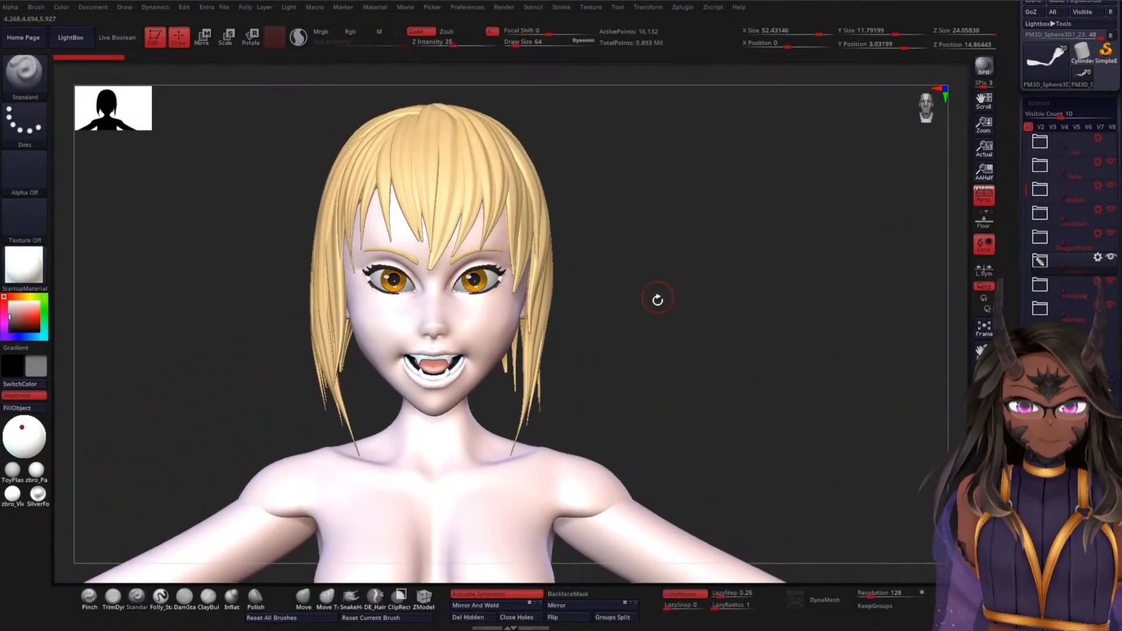
{"action": "left_click_drag", "start_coordinate": [700, 326], "coordinate": [655, 333], "text": "alt"}
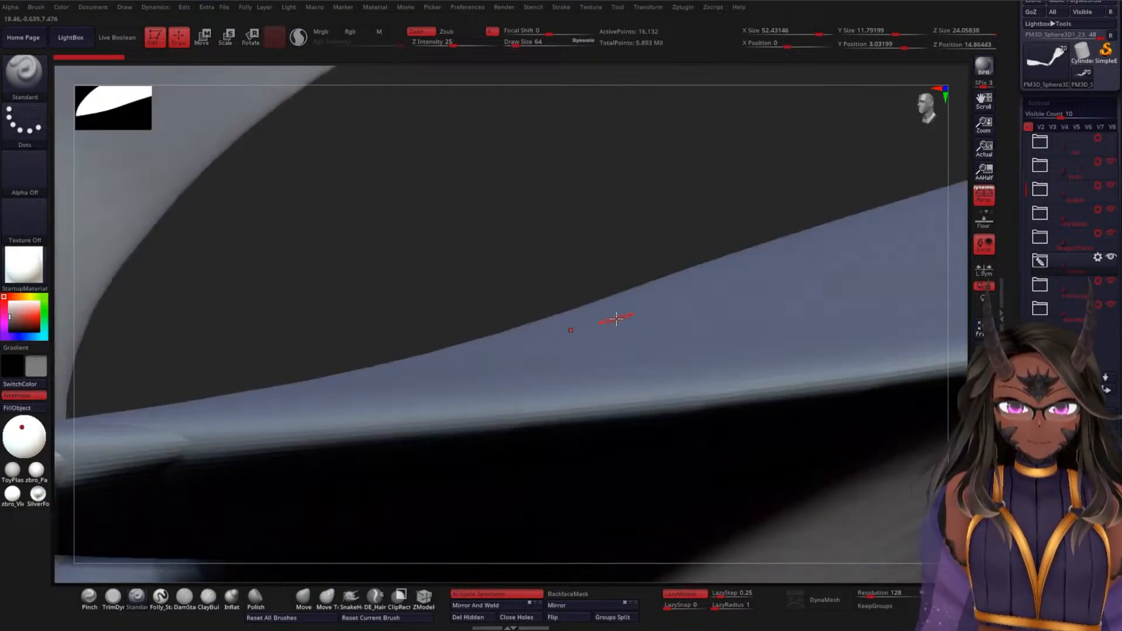
{"action": "left_click_drag", "start_coordinate": [544, 263], "coordinate": [584, 260], "text": "alt"}
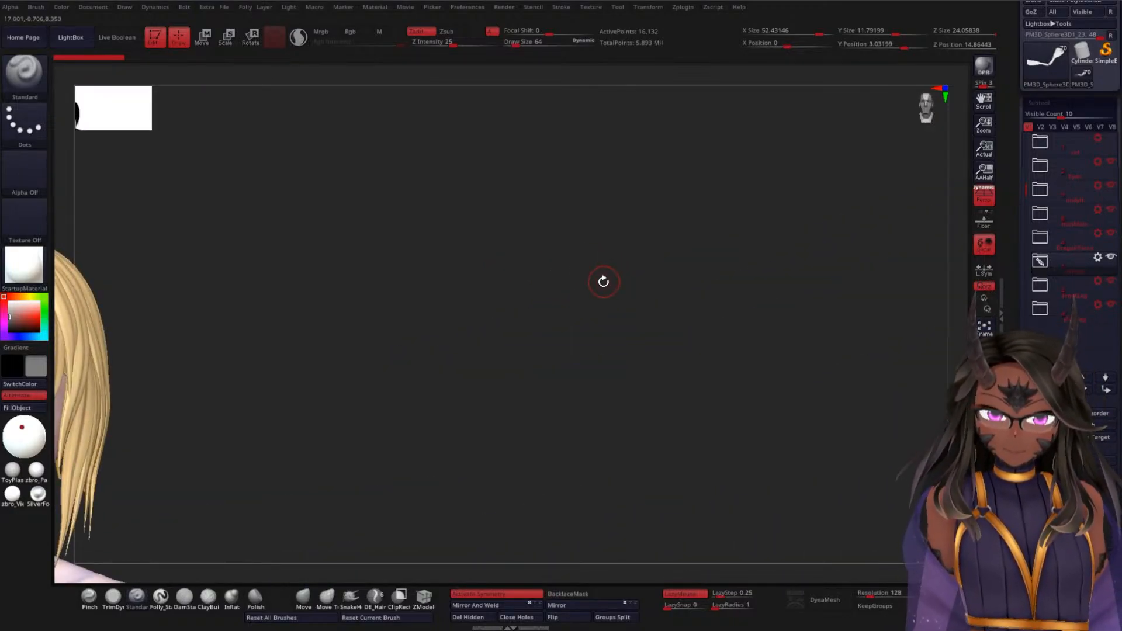
{"action": "key", "text": "f"}
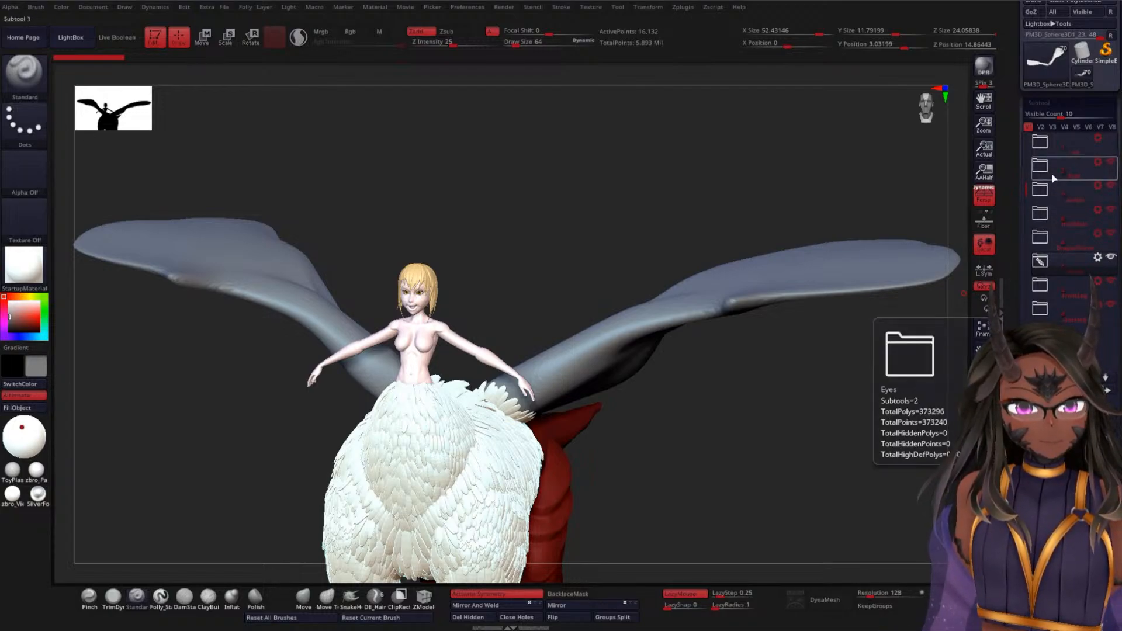
- Make the head the active subtool and choose the Move brush with a draw size of about 209
{"action": "left_click", "coordinate": [1045, 195]}
{"action": "left_click", "coordinate": [1052, 217]}
{"action": "left_click_drag", "start_coordinate": [579, 252], "coordinate": [602, 269], "text": "shift"}
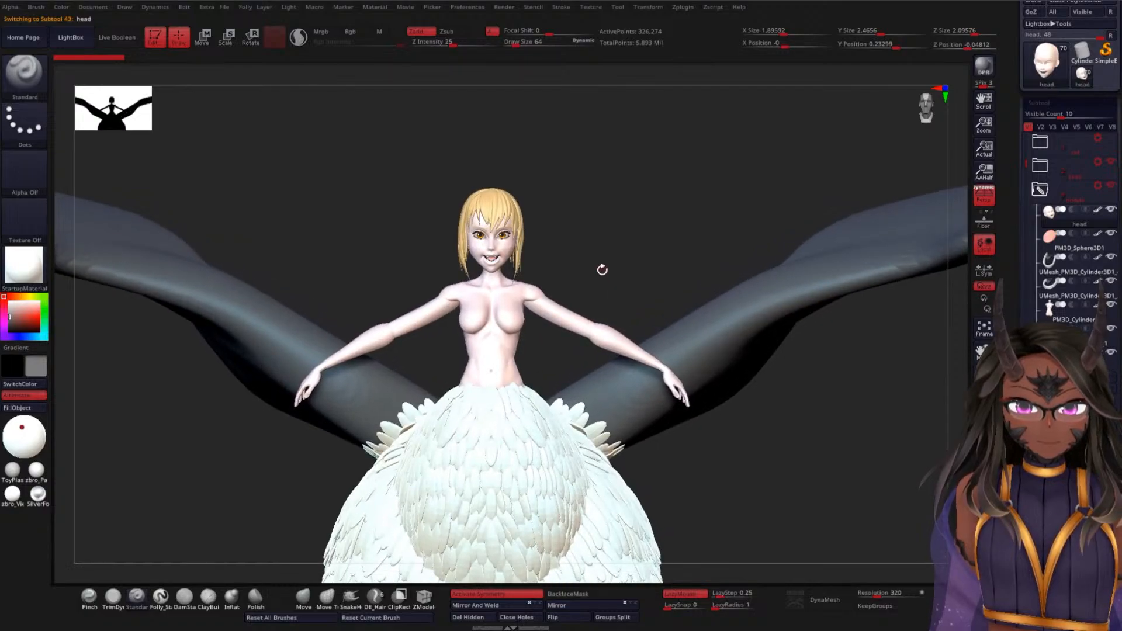
{"action": "key", "text": "alt+shift+s"}
{"action": "mouse_move", "coordinate": [769, 296]}
{"action": "left_mouse_down"}
{"action": "mouse_move", "coordinate": [790, 333]}
{"action": "mouse_move", "coordinate": [778, 294]}
{"action": "mouse_move", "coordinate": [854, 323]}
{"action": "left_mouse_up"}
{"action": "key", "text": "space"}
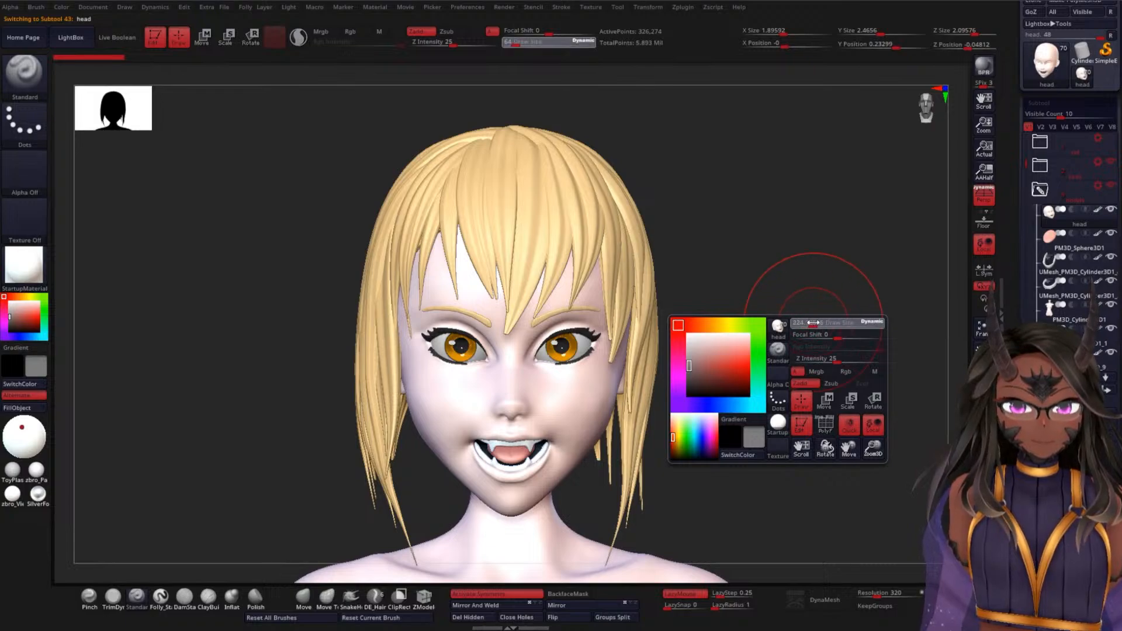
{"action": "left_click", "coordinate": [304, 596]}
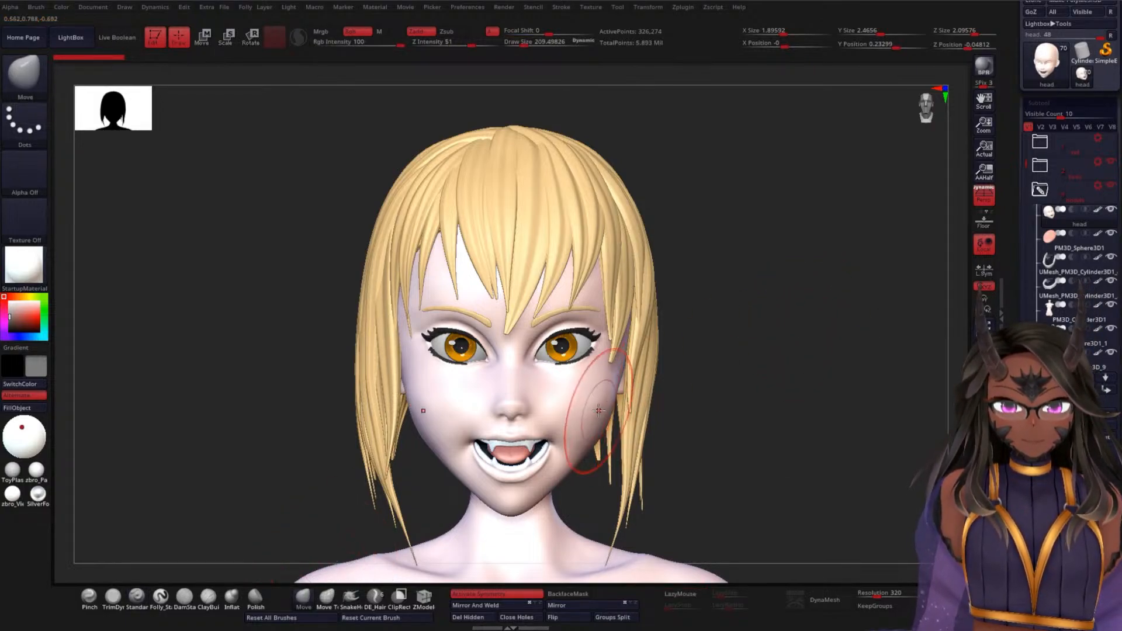
- Reshape the head's cheeks and jawline with the Move brush from front and side, undoing the last adjustment
{"action": "mouse_move", "coordinate": [616, 389]}
{"action": "left_mouse_down"}
{"action": "mouse_move", "coordinate": [624, 376]}
{"action": "mouse_move", "coordinate": [564, 479]}
{"action": "mouse_move", "coordinate": [597, 439]}
{"action": "left_mouse_up"}
{"action": "left_click_drag", "start_coordinate": [734, 381], "coordinate": [620, 427], "text": "shift"}
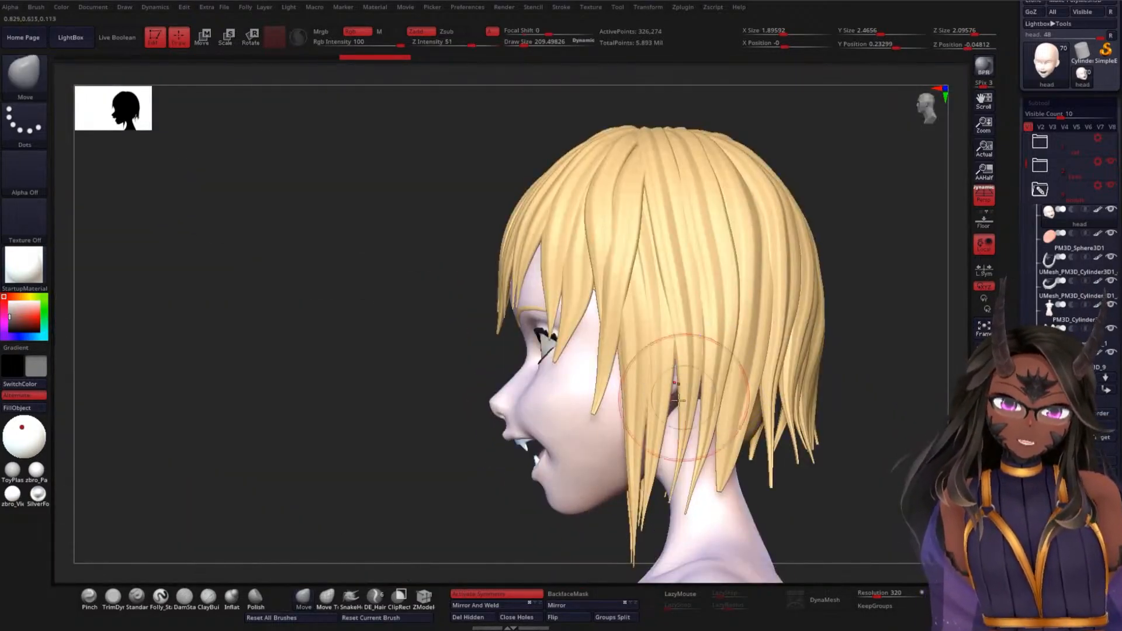
{"action": "left_click_drag", "start_coordinate": [599, 497], "coordinate": [606, 492]}
{"action": "left_click_drag", "start_coordinate": [526, 357], "coordinate": [620, 391]}
{"action": "right_click_drag", "start_coordinate": [555, 382], "coordinate": [577, 380], "text": "shift"}
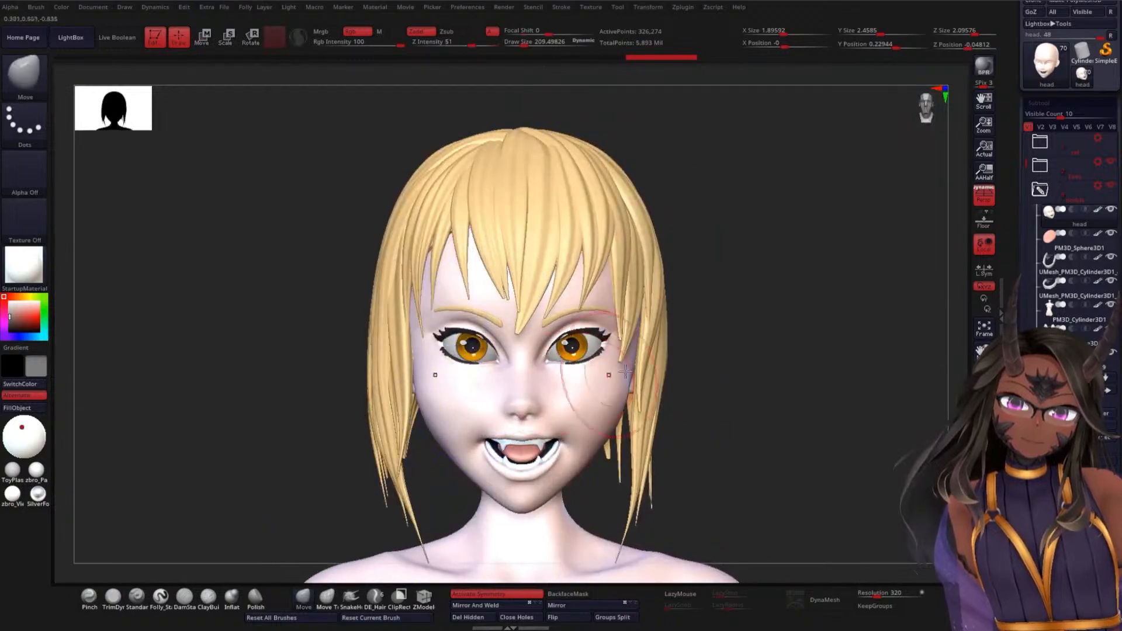
{"action": "right_click_drag", "start_coordinate": [757, 358], "coordinate": [581, 359], "text": "ctrl"}
{"action": "key", "text": "ctrl+z"}
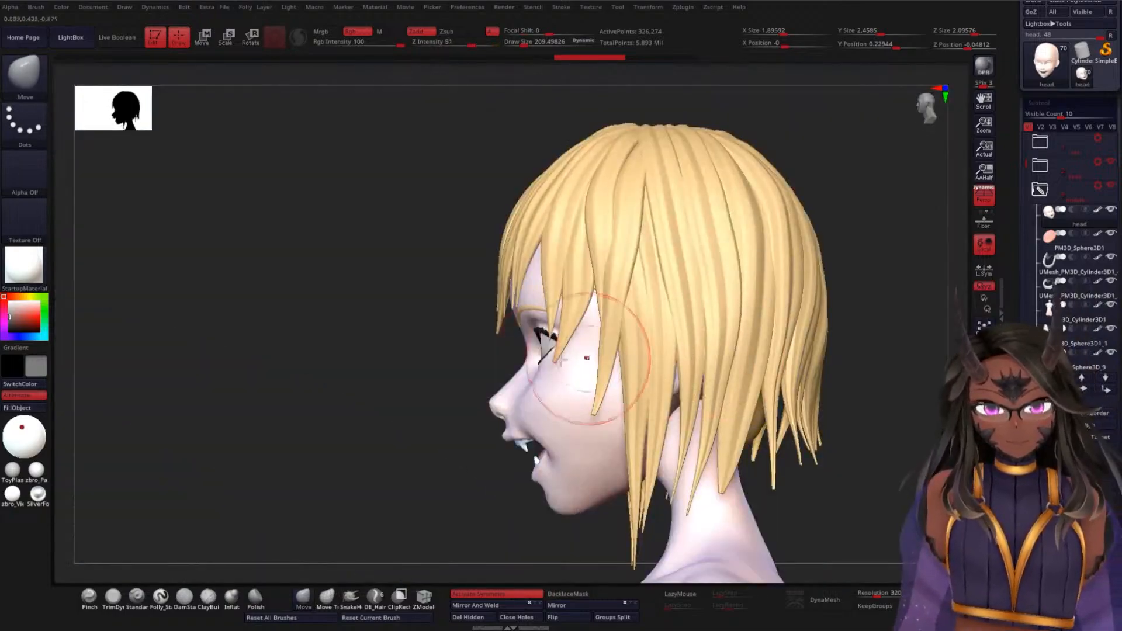
{"action": "right_click_drag", "start_coordinate": [404, 370], "coordinate": [811, 282]}
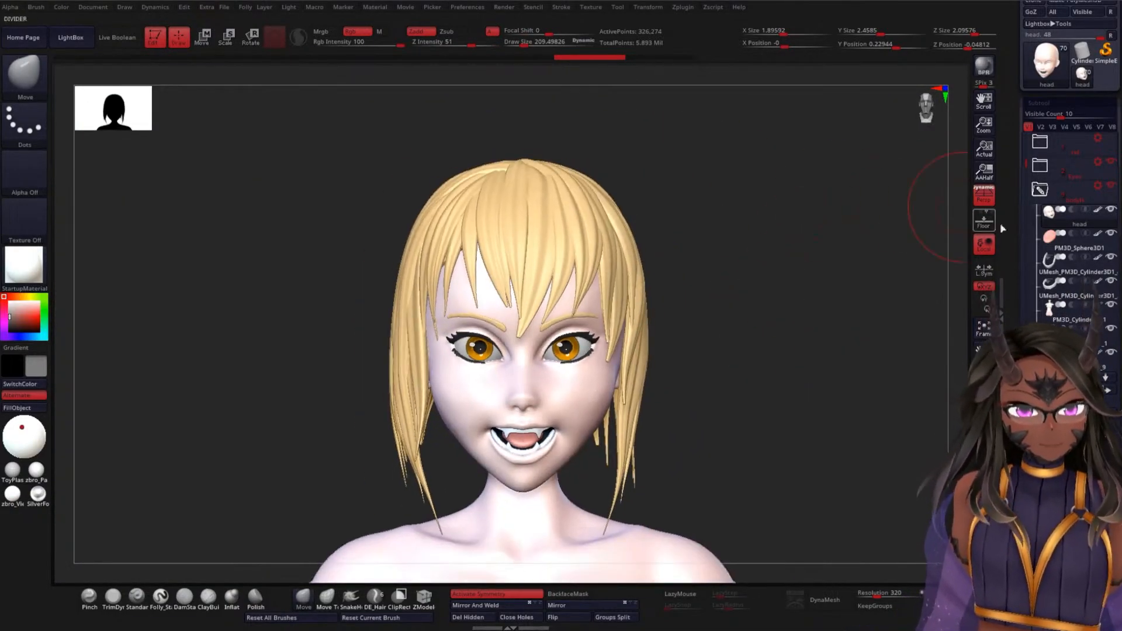
- Collapse the folder holding the head and make the creature's tail the active subtool
{"action": "left_click", "coordinate": [1042, 189]}
{"action": "right_click_drag", "start_coordinate": [784, 378], "coordinate": [782, 190], "text": "ctrl"}
{"action": "right_click_drag", "start_coordinate": [729, 283], "coordinate": [692, 79], "text": "alt"}
{"action": "mouse_move", "coordinate": [869, 447]}
{"action": "right_mouse_down", "text": "ctrl"}
{"action": "mouse_move", "coordinate": [826, 251]}
{"action": "mouse_move", "coordinate": [731, 329]}
{"action": "mouse_move", "coordinate": [602, 403]}
{"action": "mouse_move", "coordinate": [589, 442]}
{"action": "mouse_move", "coordinate": [571, 414]}
{"action": "mouse_move", "coordinate": [764, 421]}
{"action": "mouse_move", "coordinate": [704, 388]}
{"action": "mouse_move", "coordinate": [692, 244]}
{"action": "mouse_move", "coordinate": [661, 302]}
{"action": "right_mouse_up", "text": "ctrl"}
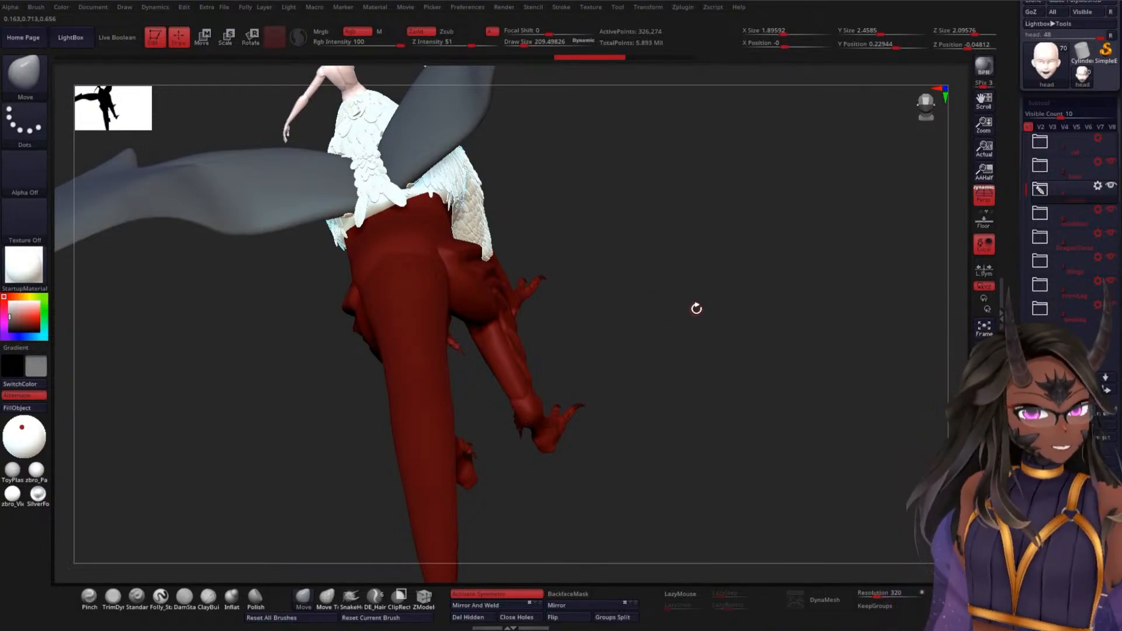
{"action": "mouse_move", "coordinate": [661, 292]}
{"action": "right_mouse_down"}
{"action": "mouse_move", "coordinate": [669, 269]}
{"action": "mouse_move", "coordinate": [721, 251]}
{"action": "mouse_move", "coordinate": [675, 187]}
{"action": "mouse_move", "coordinate": [679, 278]}
{"action": "mouse_move", "coordinate": [665, 306]}
{"action": "mouse_move", "coordinate": [671, 263]}
{"action": "mouse_move", "coordinate": [656, 322]}
{"action": "mouse_move", "coordinate": [642, 256]}
{"action": "mouse_move", "coordinate": [658, 315]}
{"action": "mouse_move", "coordinate": [633, 299]}
{"action": "mouse_move", "coordinate": [861, 283]}
{"action": "right_mouse_up"}
{"action": "right_click_drag", "start_coordinate": [205, 372], "coordinate": [290, 356]}
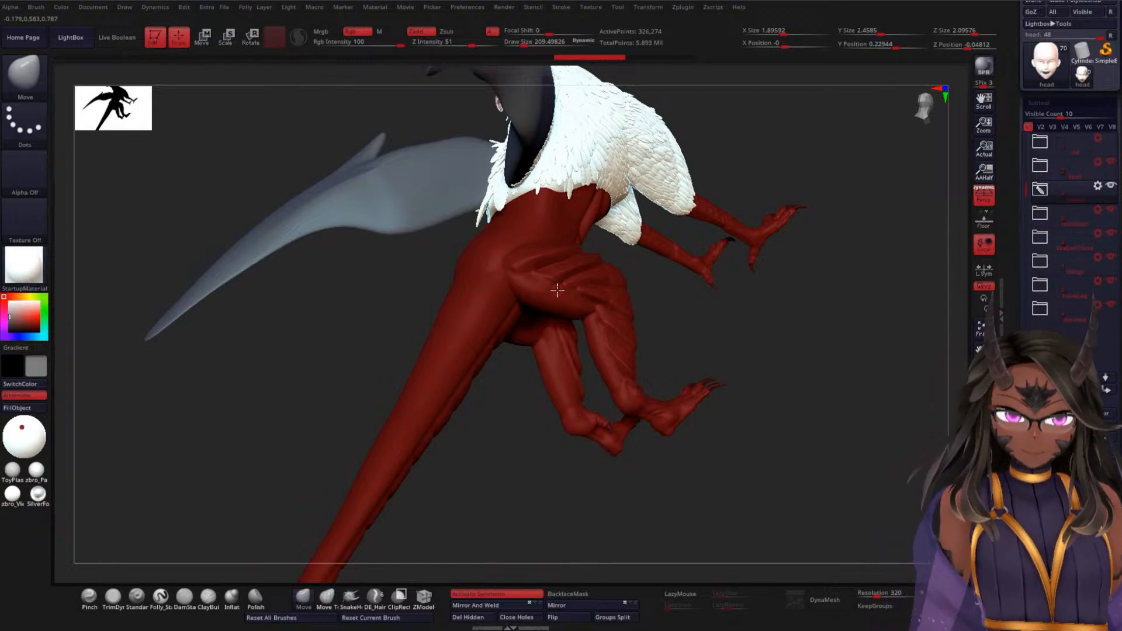
{"action": "left_click_drag", "start_coordinate": [346, 375], "coordinate": [534, 346]}
{"action": "left_click", "coordinate": [533, 346], "text": "alt"}
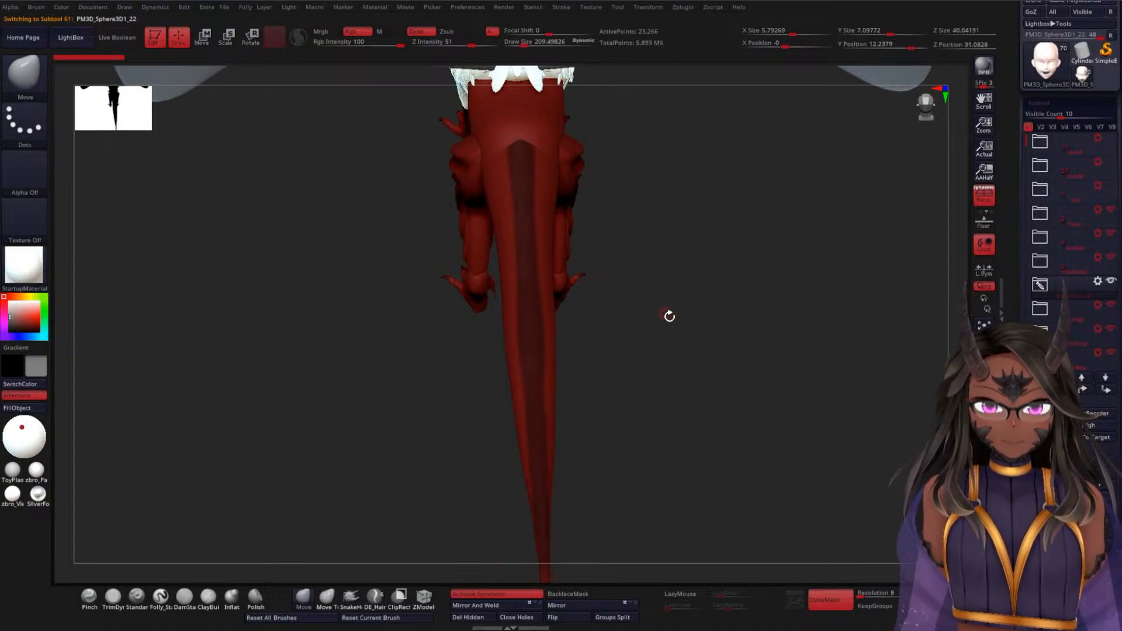
- Examine the shape of the red tail and its scalloped underside from behind and from the side
{"action": "left_click_drag", "start_coordinate": [688, 298], "coordinate": [688, 344]}
{"action": "left_click_drag", "start_coordinate": [666, 300], "coordinate": [622, 348]}
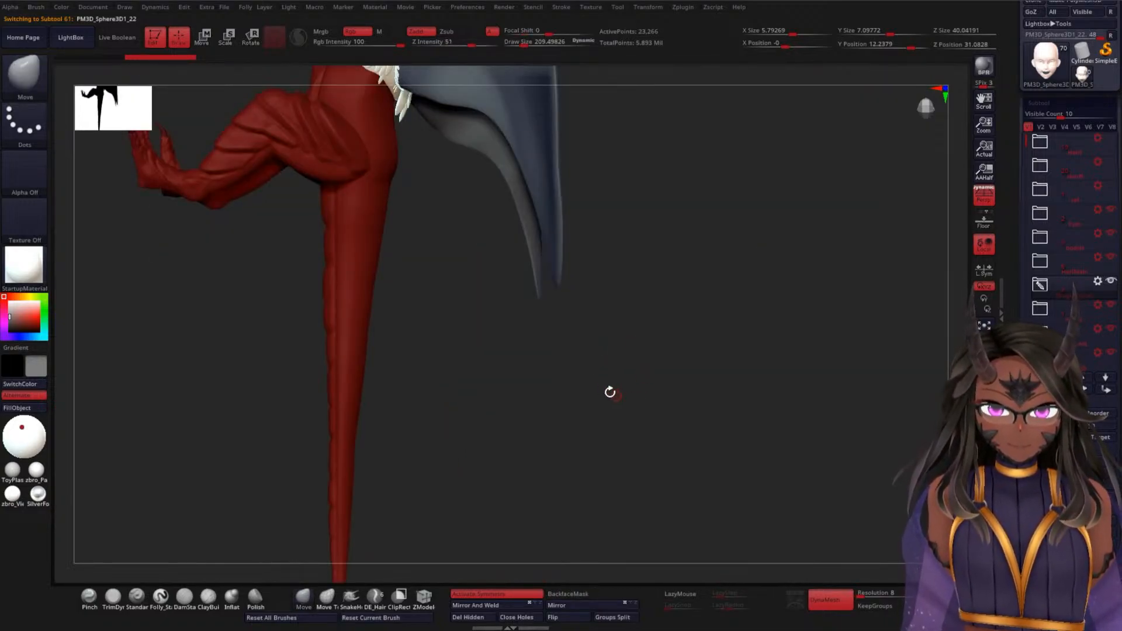
{"action": "left_click_drag", "start_coordinate": [494, 402], "coordinate": [523, 375]}
{"action": "left_click_drag", "start_coordinate": [679, 421], "coordinate": [649, 391]}
{"action": "left_click_drag", "start_coordinate": [371, 369], "coordinate": [351, 325]}
{"action": "left_click_drag", "start_coordinate": [659, 391], "coordinate": [510, 317]}
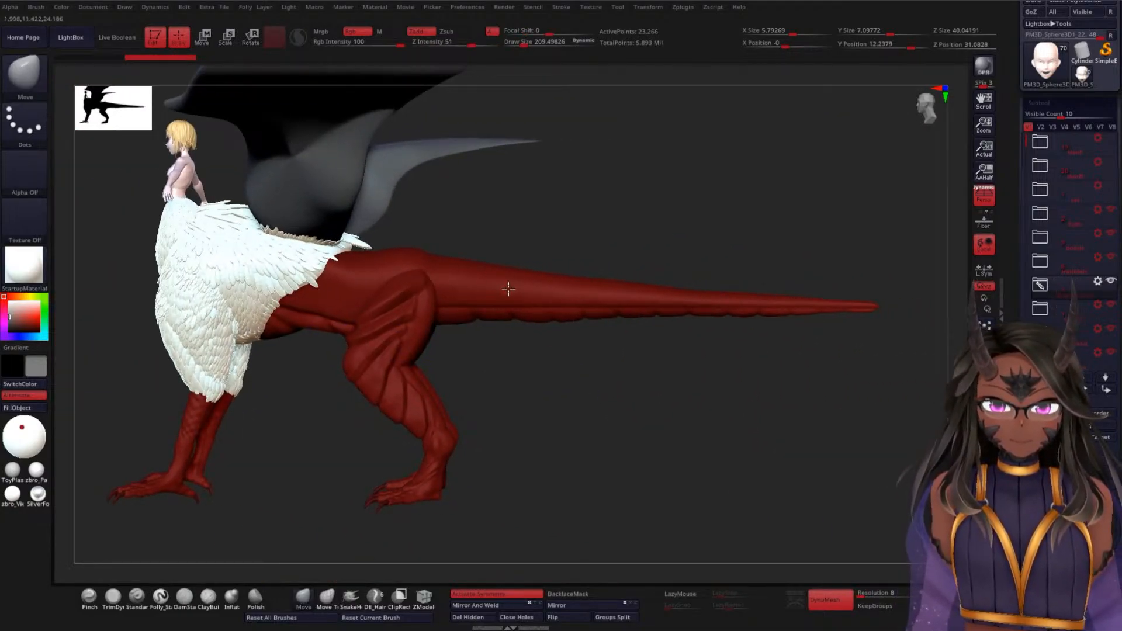
{"action": "mouse_move", "coordinate": [578, 331]}
{"action": "left_mouse_down", "text": "alt"}
{"action": "mouse_move", "coordinate": [591, 371]}
{"action": "mouse_move", "coordinate": [639, 356]}
{"action": "mouse_move", "coordinate": [641, 382]}
{"action": "mouse_move", "coordinate": [689, 435]}
{"action": "left_mouse_up", "text": "alt"}
{"action": "left_click", "coordinate": [985, 488]}
{"action": "mouse_move", "coordinate": [497, 408]}
{"action": "left_mouse_down"}
{"action": "mouse_move", "coordinate": [454, 406]}
{"action": "mouse_move", "coordinate": [462, 416]}
{"action": "left_mouse_up"}
{"action": "left_click", "coordinate": [985, 488]}
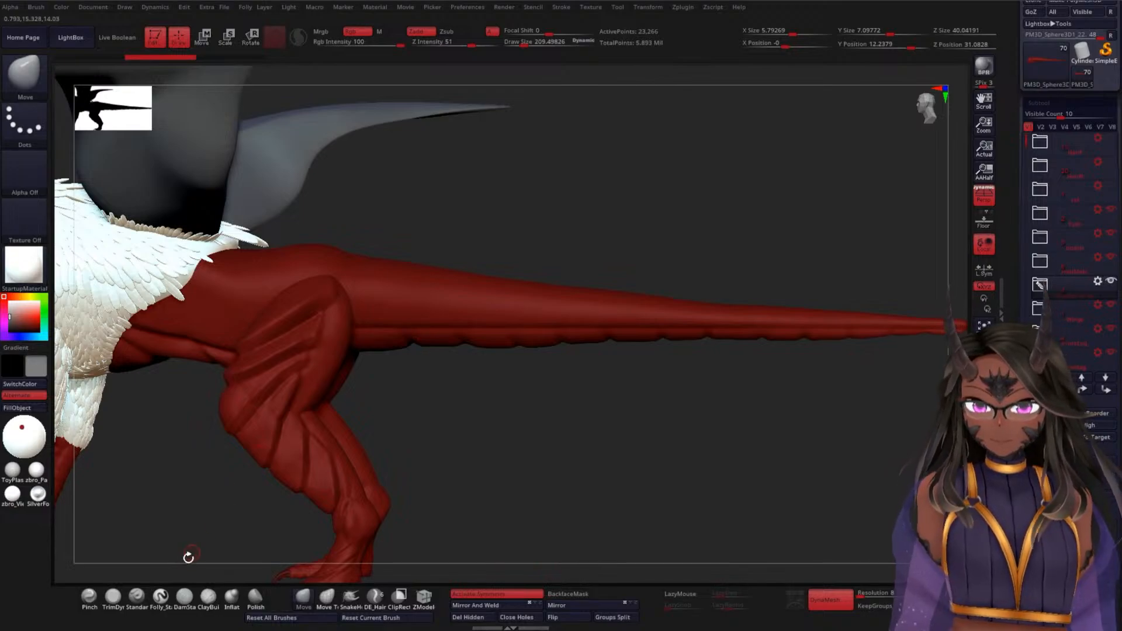
- Carve evenly spaced straight diagonal grooves across the side of the thick half of the tail with the DamStandard brush
{"action": "left_click", "coordinate": [189, 599]}
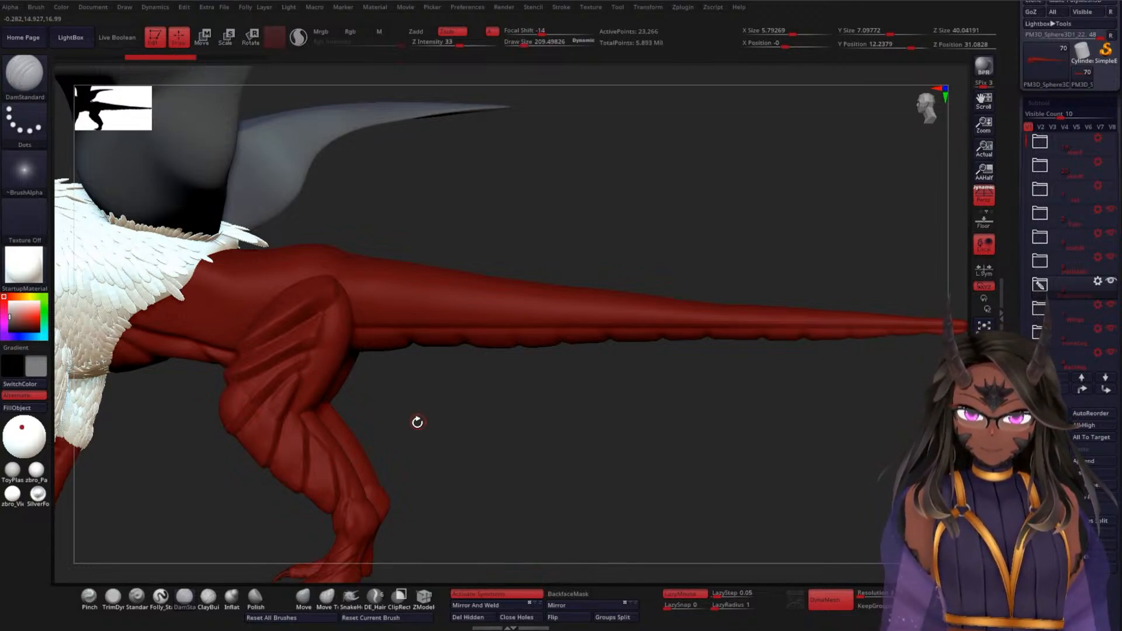
{"action": "left_click", "coordinate": [208, 596]}
{"action": "left_click_drag", "start_coordinate": [468, 364], "coordinate": [459, 415], "text": "alt"}
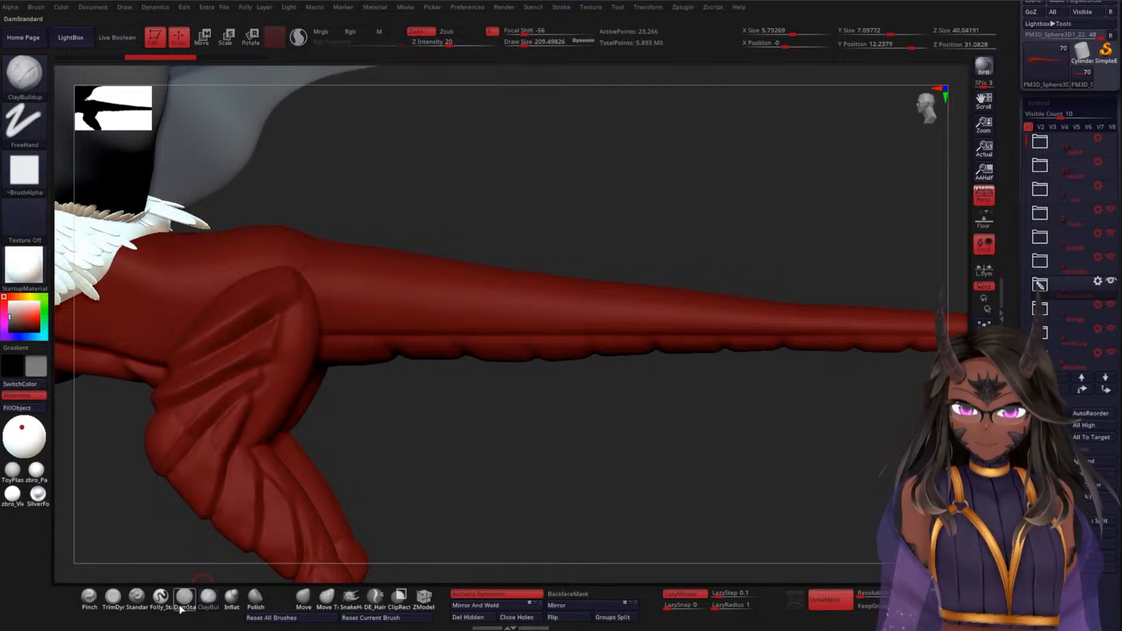
{"action": "left_click", "coordinate": [183, 601]}
{"action": "mouse_move", "coordinate": [358, 330]}
{"action": "left_mouse_down"}
{"action": "mouse_move", "coordinate": [414, 239]}
{"action": "mouse_move", "coordinate": [431, 233]}
{"action": "left_mouse_up"}
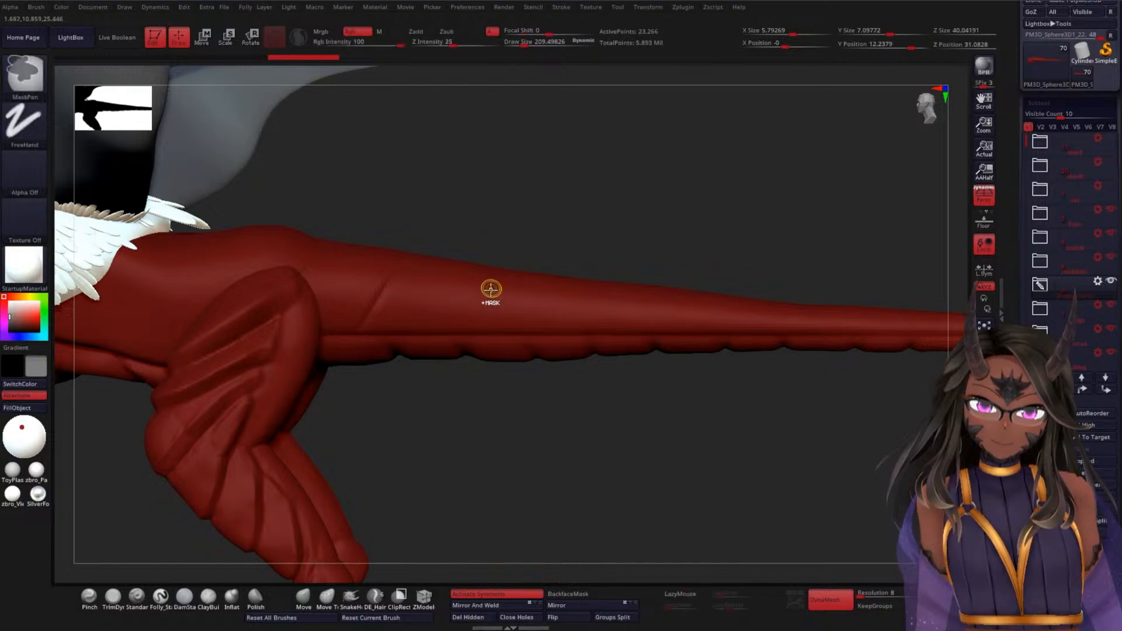
{"action": "left_click_drag", "start_coordinate": [502, 272], "coordinate": [514, 238]}
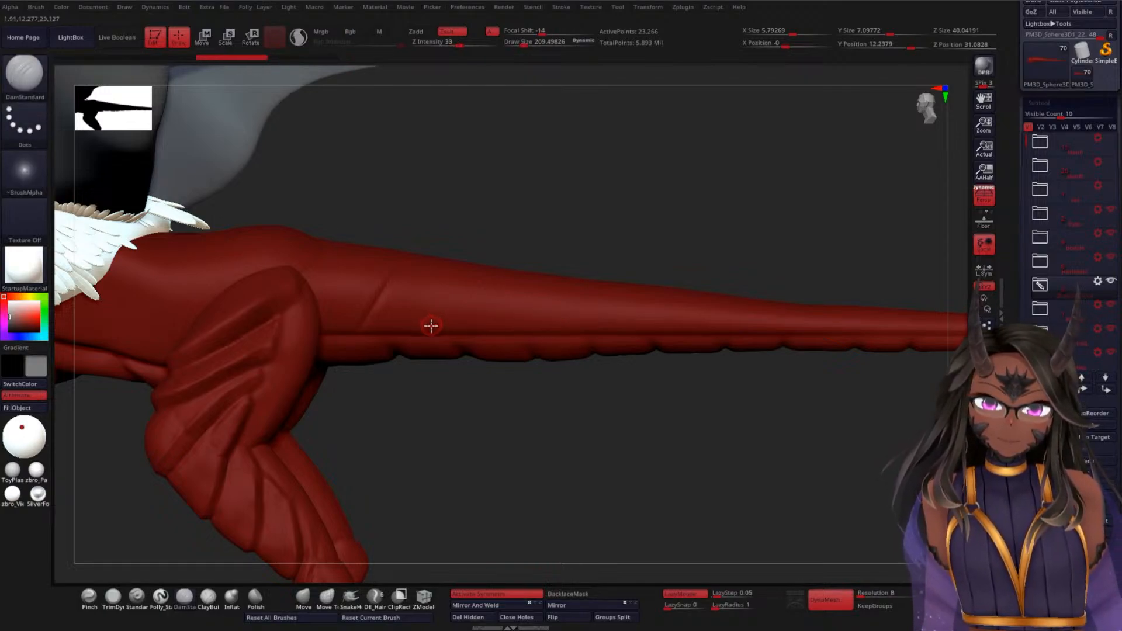
{"action": "left_click_drag", "start_coordinate": [436, 318], "coordinate": [483, 245]}
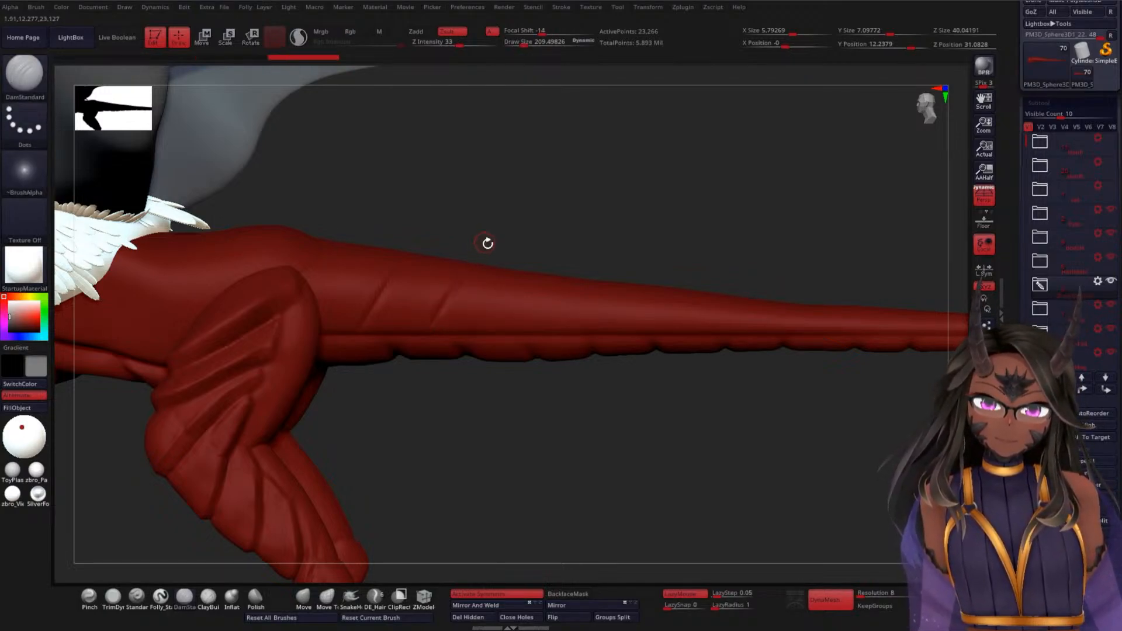
{"action": "mouse_move", "coordinate": [497, 324]}
{"action": "left_mouse_down"}
{"action": "mouse_move", "coordinate": [554, 246]}
{"action": "mouse_move", "coordinate": [544, 242]}
{"action": "left_mouse_up"}
{"action": "left_click_drag", "start_coordinate": [558, 326], "coordinate": [598, 253]}
{"action": "left_click_drag", "start_coordinate": [647, 280], "coordinate": [667, 253]}
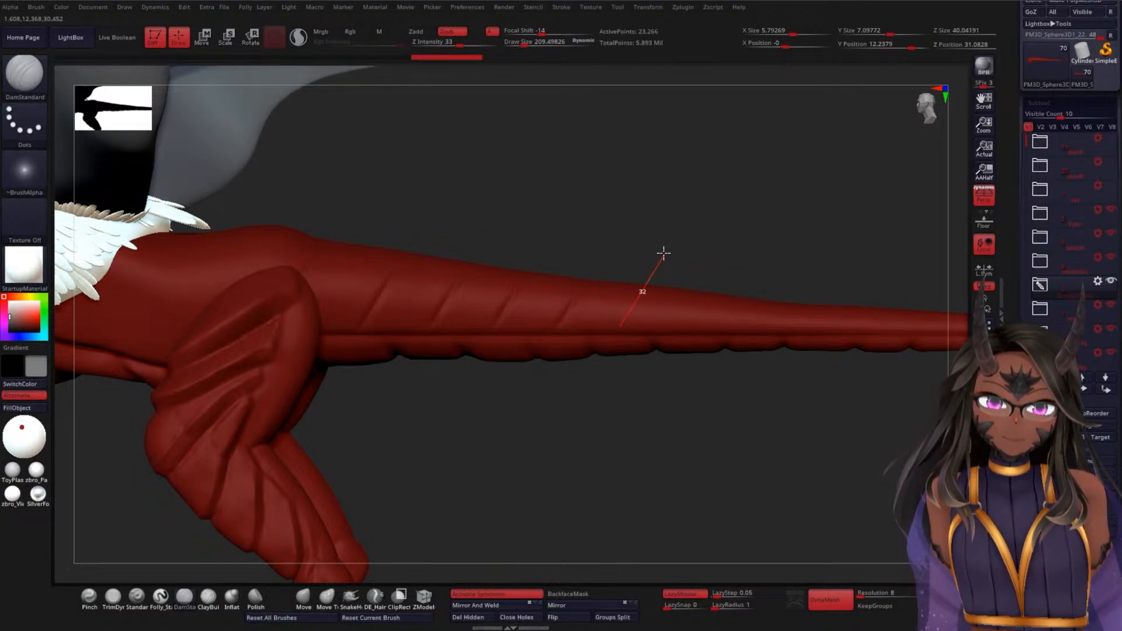
{"action": "mouse_move", "coordinate": [665, 254]}
{"action": "left_mouse_down"}
{"action": "mouse_move", "coordinate": [606, 270]}
{"action": "mouse_move", "coordinate": [531, 352]}
{"action": "mouse_move", "coordinate": [547, 297]}
{"action": "left_mouse_up"}
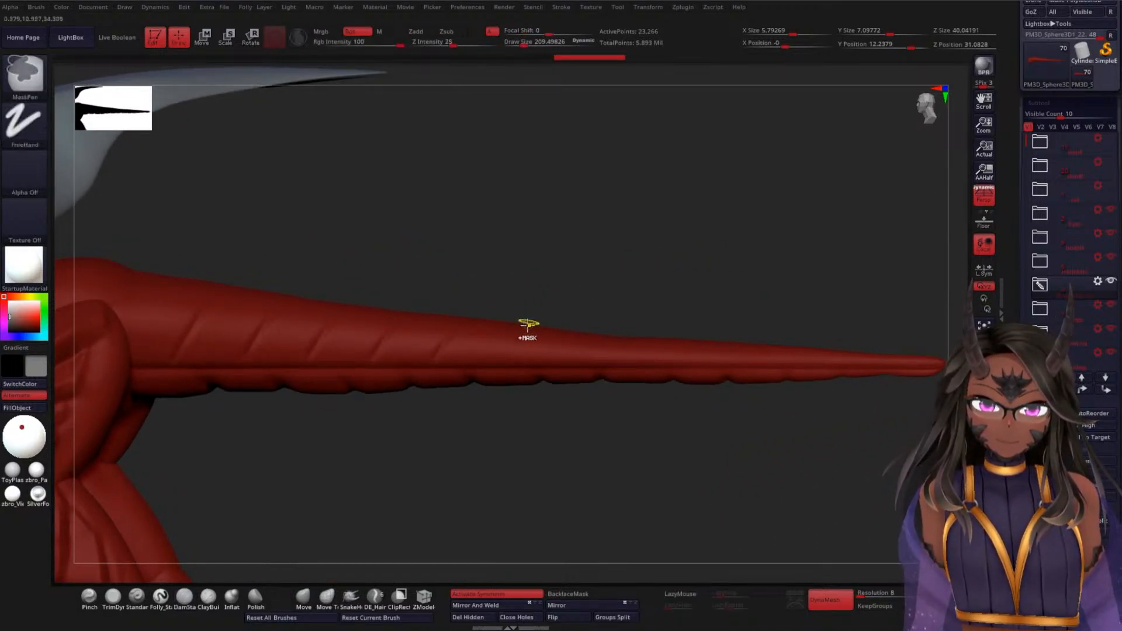
- Continue the straight diagonal DamStandard grooves along the tapering half of the tail out to its tip
{"action": "left_click_drag", "start_coordinate": [508, 365], "coordinate": [547, 288]}
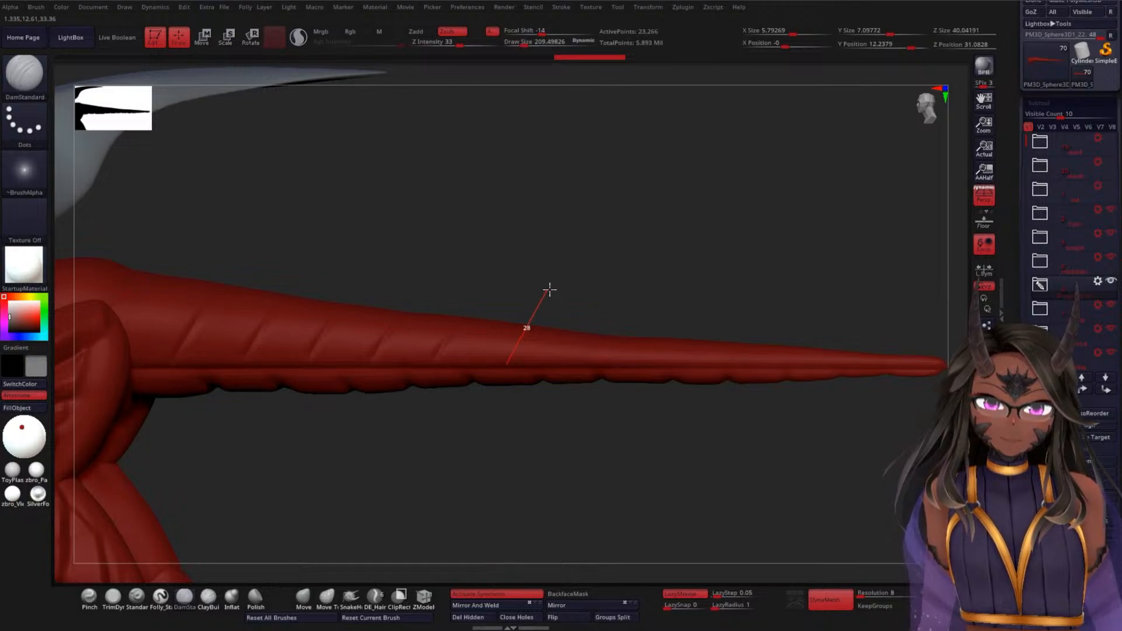
{"action": "left_click_drag", "start_coordinate": [552, 292], "coordinate": [553, 291]}
{"action": "mouse_move", "coordinate": [572, 357]}
{"action": "left_mouse_down"}
{"action": "mouse_move", "coordinate": [596, 291]}
{"action": "mouse_move", "coordinate": [608, 297]}
{"action": "mouse_move", "coordinate": [599, 383]}
{"action": "mouse_move", "coordinate": [649, 308]}
{"action": "mouse_move", "coordinate": [653, 353]}
{"action": "left_mouse_up"}
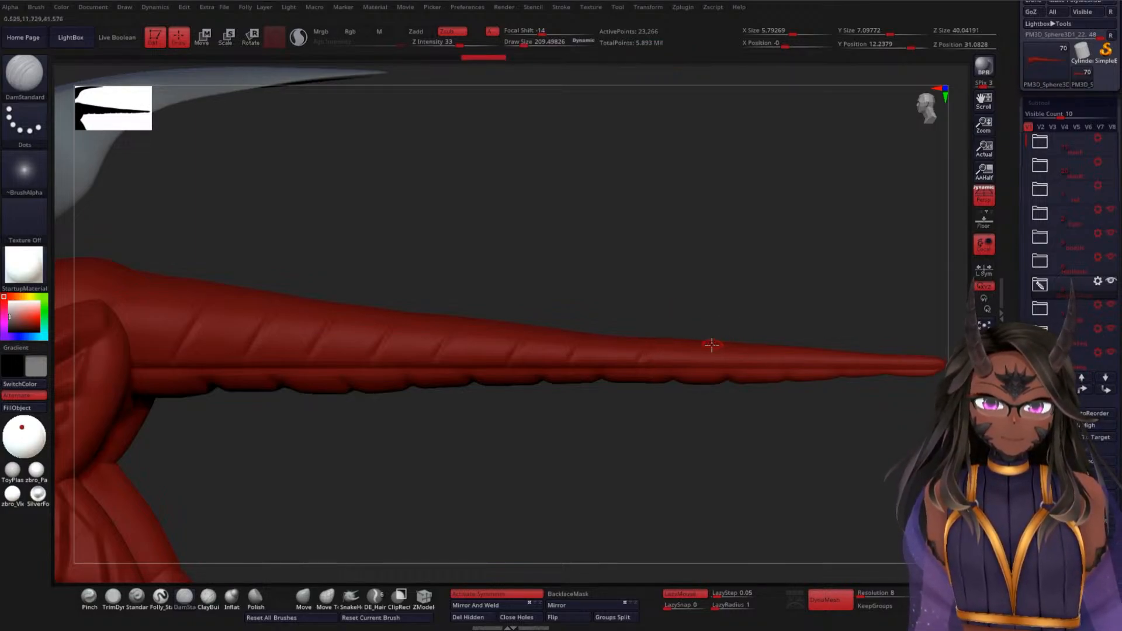
{"action": "mouse_move", "coordinate": [700, 359]}
{"action": "left_mouse_down"}
{"action": "mouse_move", "coordinate": [731, 313]}
{"action": "mouse_move", "coordinate": [789, 339]}
{"action": "mouse_move", "coordinate": [760, 360]}
{"action": "mouse_move", "coordinate": [787, 308]}
{"action": "mouse_move", "coordinate": [829, 310]}
{"action": "left_mouse_up"}
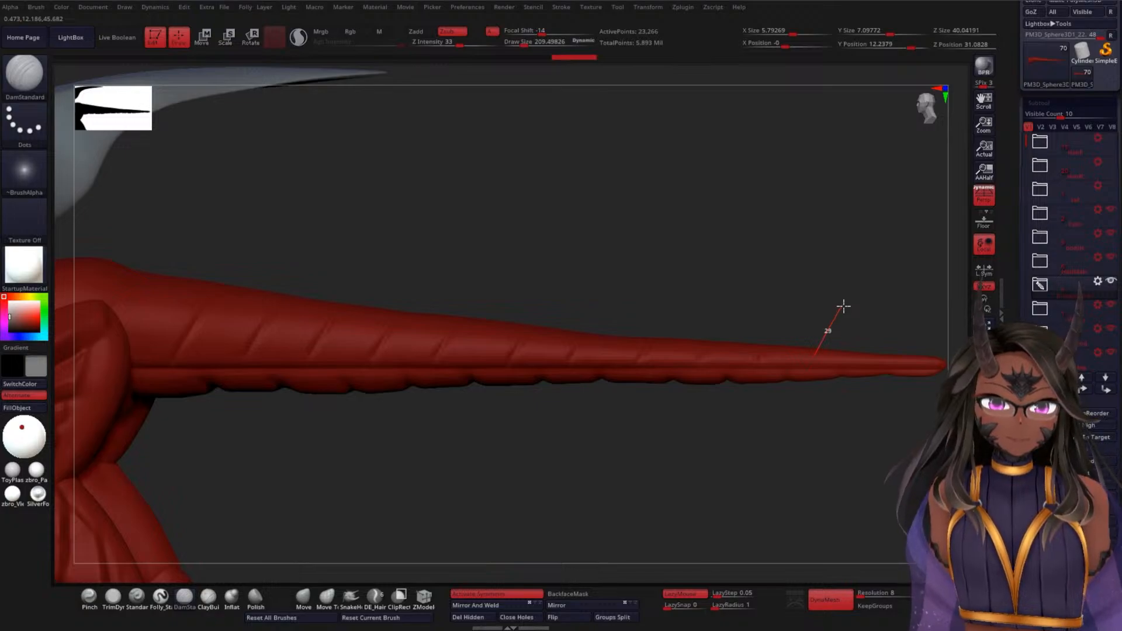
{"action": "left_click_drag", "start_coordinate": [843, 307], "coordinate": [850, 303]}
{"action": "left_click_drag", "start_coordinate": [816, 359], "coordinate": [842, 316]}
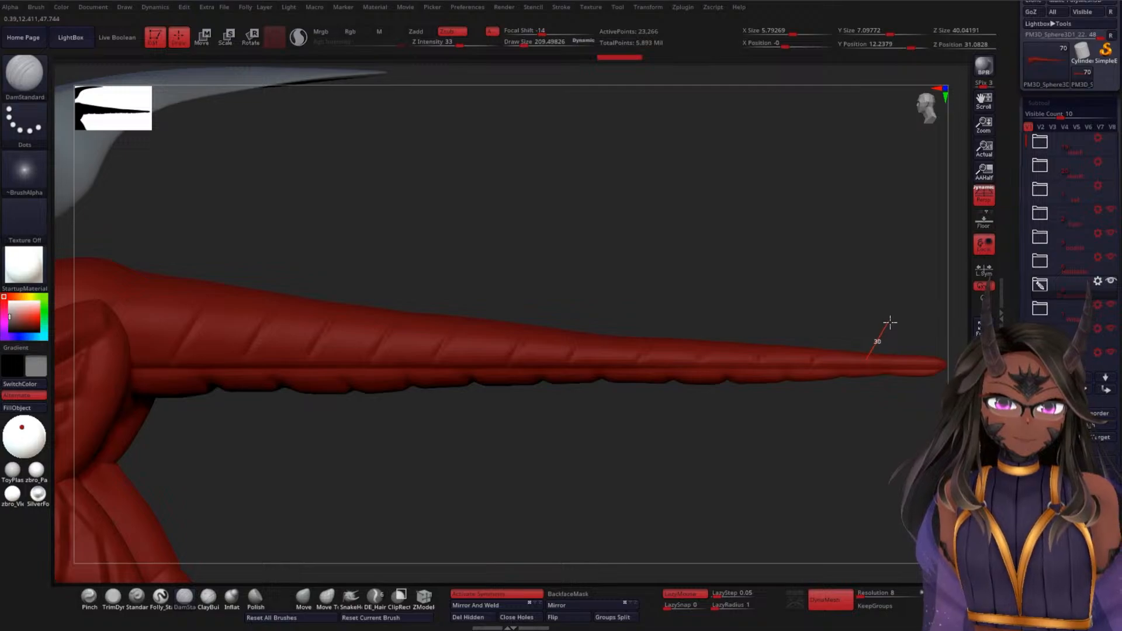
{"action": "left_click_drag", "start_coordinate": [890, 323], "coordinate": [879, 341]}
{"action": "mouse_move", "coordinate": [866, 380]}
{"action": "left_mouse_down"}
{"action": "mouse_move", "coordinate": [882, 301]}
{"action": "mouse_move", "coordinate": [835, 388]}
{"action": "mouse_move", "coordinate": [617, 357]}
{"action": "mouse_move", "coordinate": [456, 359]}
{"action": "mouse_move", "coordinate": [516, 301]}
{"action": "mouse_move", "coordinate": [634, 346]}
{"action": "mouse_move", "coordinate": [632, 313]}
{"action": "mouse_move", "coordinate": [611, 359]}
{"action": "mouse_move", "coordinate": [711, 309]}
{"action": "mouse_move", "coordinate": [694, 320]}
{"action": "mouse_move", "coordinate": [661, 313]}
{"action": "left_mouse_up"}
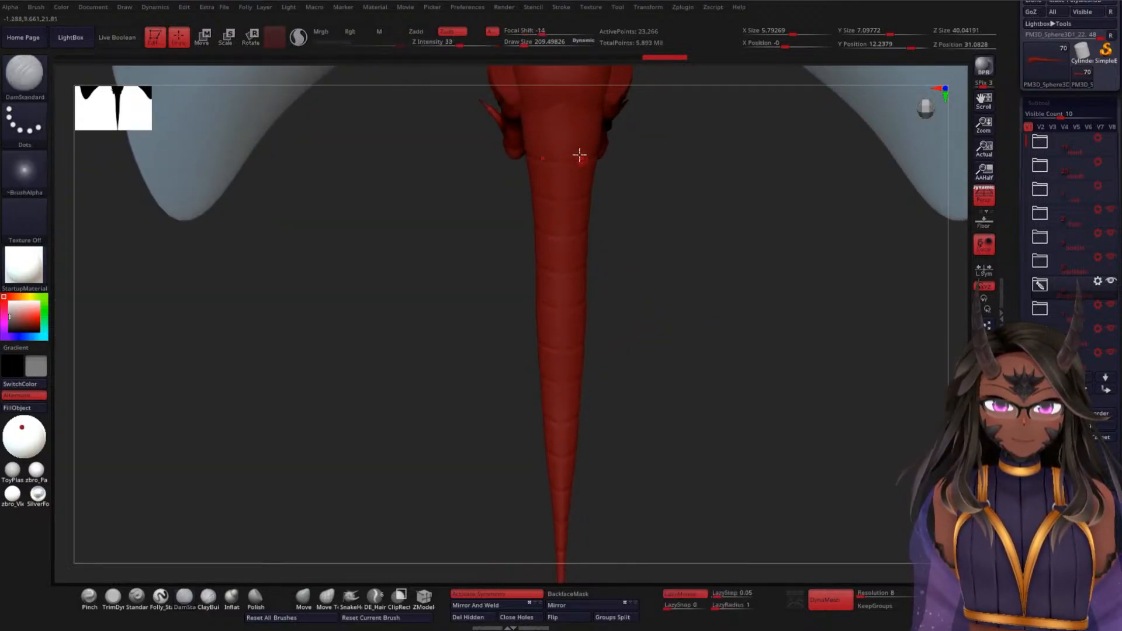
- Carve a straight DamStandard groove lengthwise down the middle of the tail from its base to the tip
{"action": "left_click_drag", "start_coordinate": [566, 201], "coordinate": [562, 586]}
{"action": "right_click_drag", "start_coordinate": [639, 461], "coordinate": [644, 425], "text": "ctrl"}
{"action": "key", "text": "ctrl+z"}
{"action": "left_click_drag", "start_coordinate": [565, 118], "coordinate": [564, 465]}
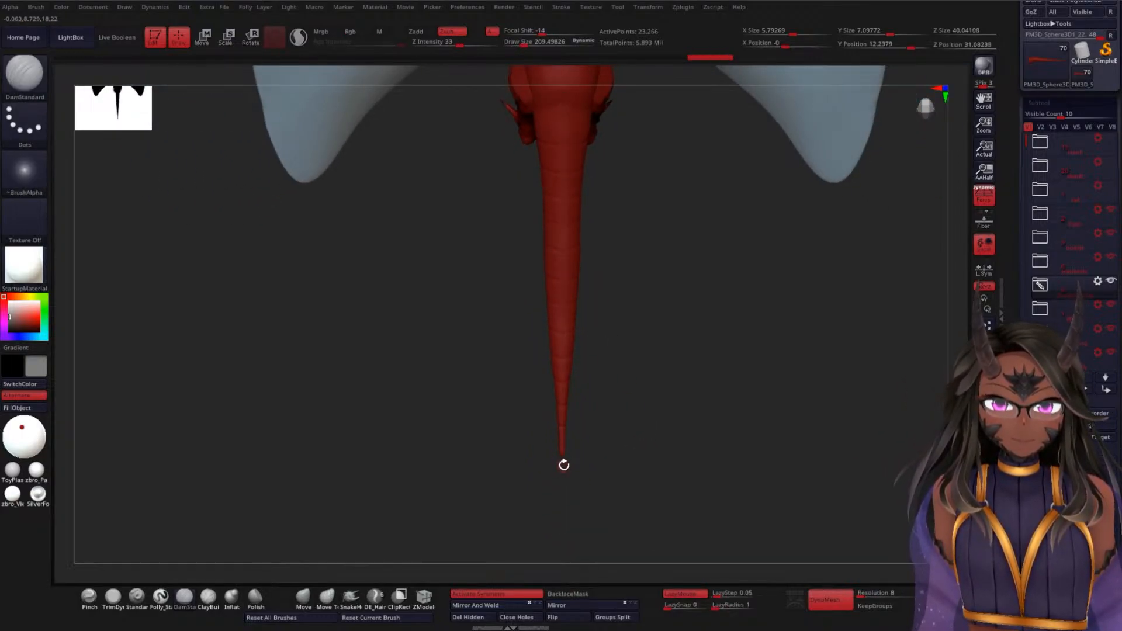
{"action": "mouse_move", "coordinate": [640, 285]}
{"action": "right_mouse_down"}
{"action": "mouse_move", "coordinate": [639, 314]}
{"action": "mouse_move", "coordinate": [611, 318]}
{"action": "mouse_move", "coordinate": [636, 306]}
{"action": "right_mouse_up"}
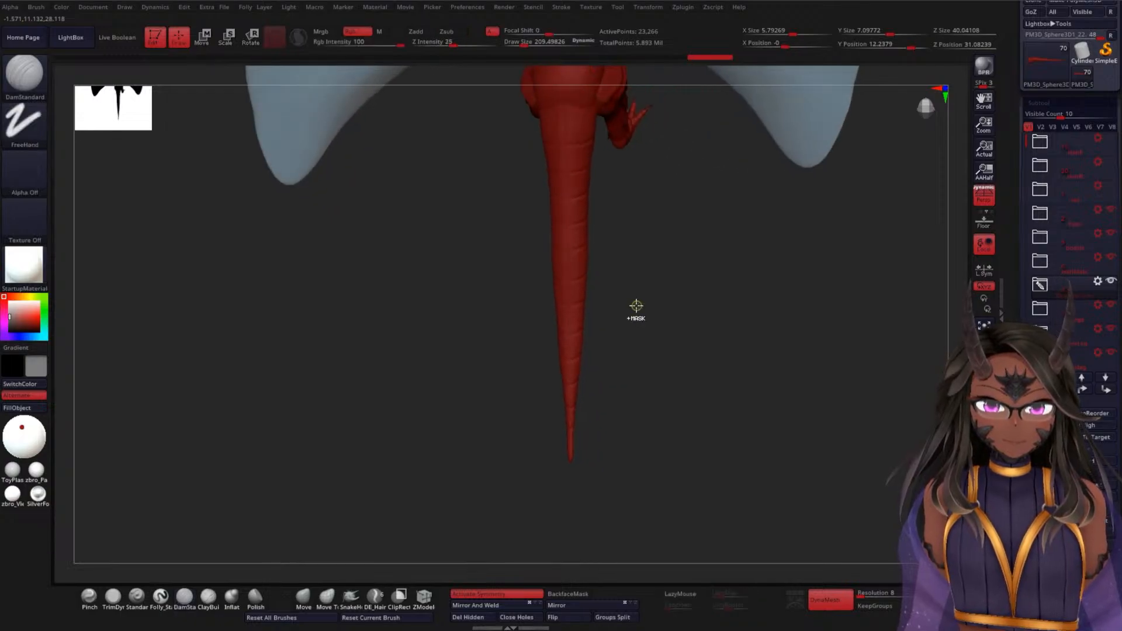
{"action": "mouse_move", "coordinate": [614, 266]}
{"action": "right_mouse_down"}
{"action": "mouse_move", "coordinate": [664, 243]}
{"action": "mouse_move", "coordinate": [576, 133]}
{"action": "right_mouse_up"}
{"action": "key", "text": "ctrl"}
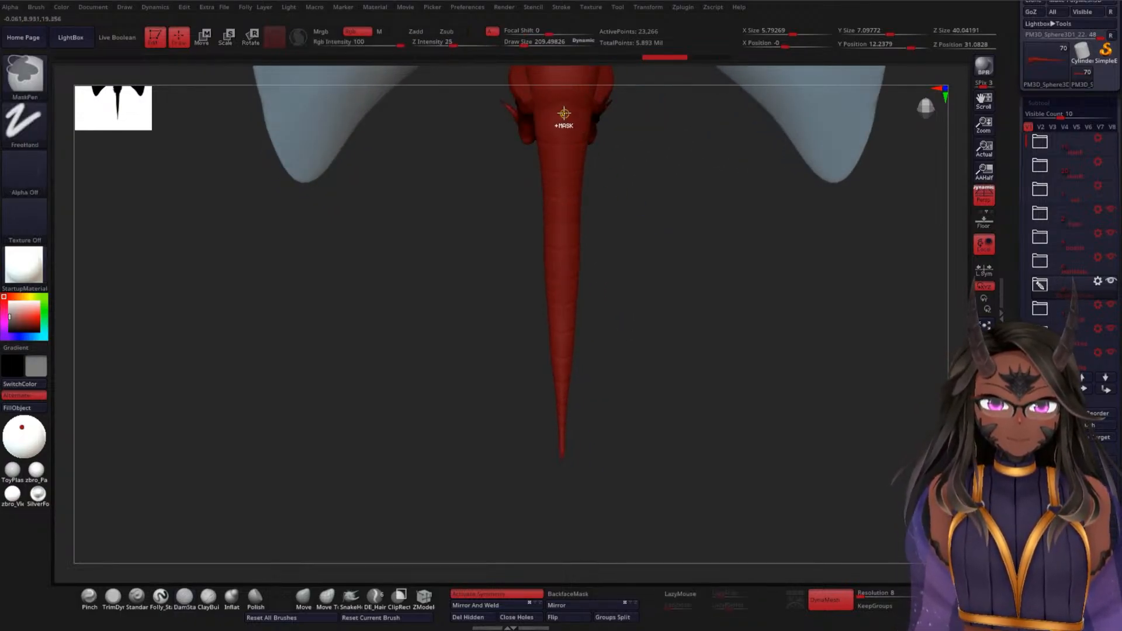
{"action": "key", "text": "shift"}
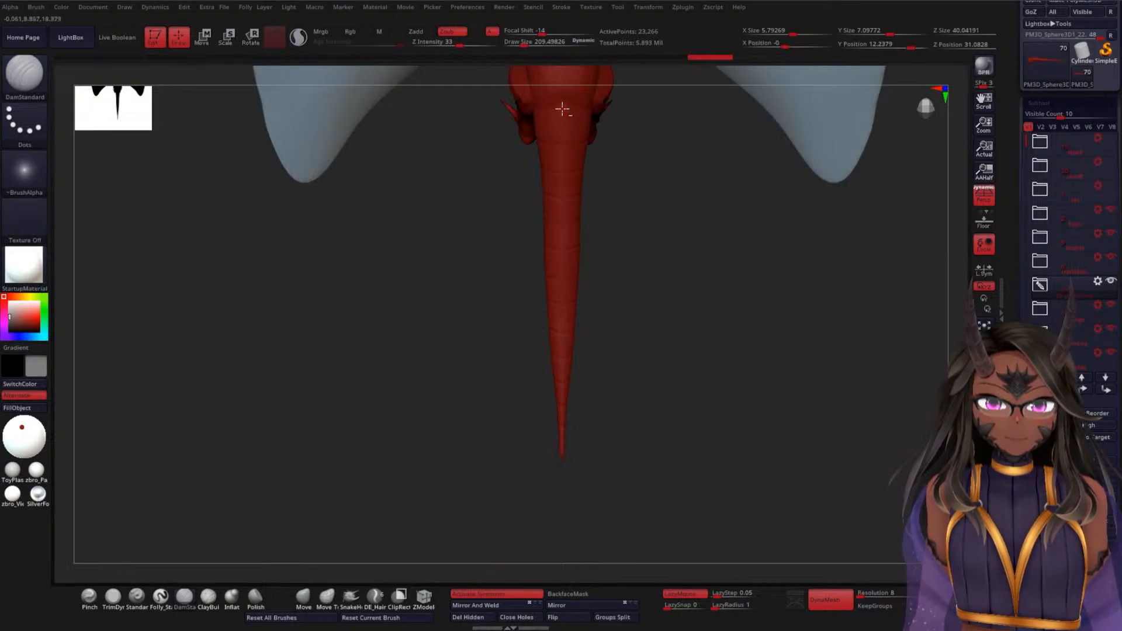
{"action": "mouse_move", "coordinate": [563, 232]}
{"action": "left_mouse_down"}
{"action": "mouse_move", "coordinate": [563, 473]}
{"action": "mouse_move", "coordinate": [664, 368]}
{"action": "mouse_move", "coordinate": [632, 365]}
{"action": "left_mouse_up"}
{"action": "mouse_move", "coordinate": [687, 348]}
{"action": "left_mouse_down"}
{"action": "mouse_move", "coordinate": [669, 341]}
{"action": "mouse_move", "coordinate": [697, 313]}
{"action": "mouse_move", "coordinate": [709, 351]}
{"action": "mouse_move", "coordinate": [801, 304]}
{"action": "mouse_move", "coordinate": [816, 246]}
{"action": "mouse_move", "coordinate": [707, 311]}
{"action": "mouse_move", "coordinate": [780, 306]}
{"action": "mouse_move", "coordinate": [645, 373]}
{"action": "mouse_move", "coordinate": [591, 366]}
{"action": "mouse_move", "coordinate": [579, 449]}
{"action": "mouse_move", "coordinate": [594, 374]}
{"action": "left_mouse_up"}
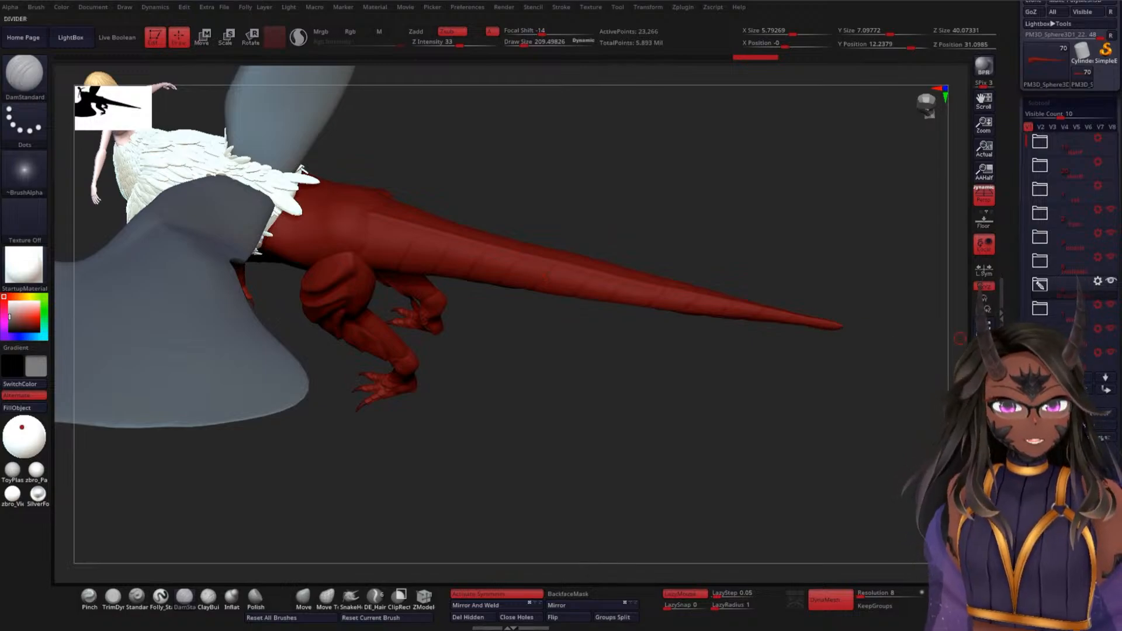
- Isolate the tail subtool and set up the ClayBuildup brush with a draw size of about 549
{"action": "left_click", "coordinate": [984, 472]}
{"action": "left_click_drag", "start_coordinate": [521, 374], "coordinate": [600, 377]}
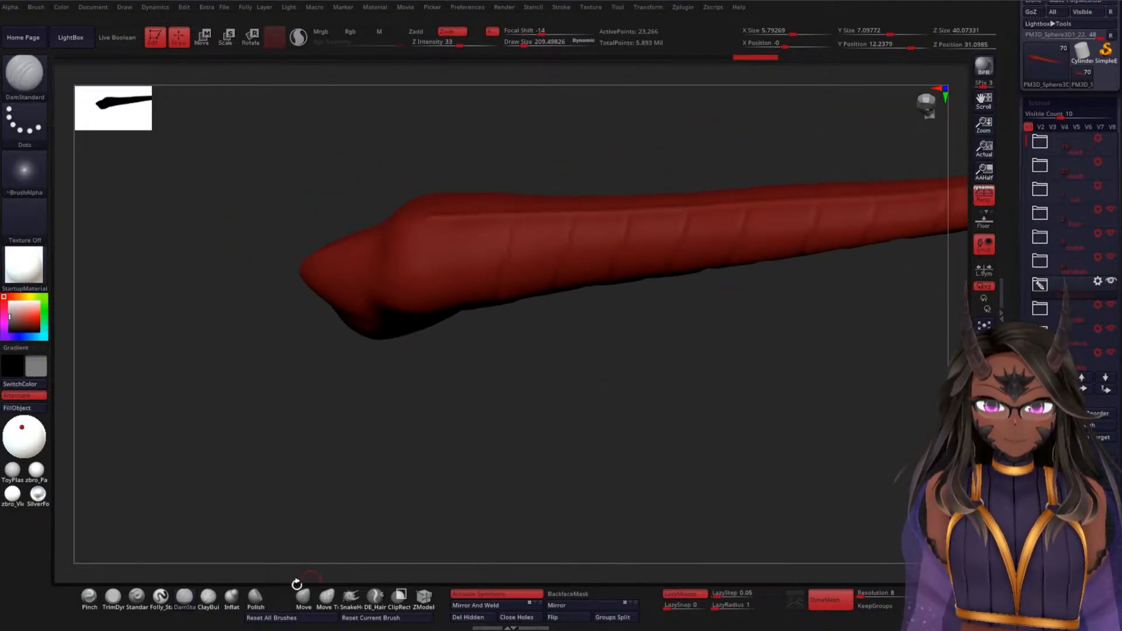
{"action": "left_click", "coordinate": [208, 597]}
{"action": "key", "text": "space"}
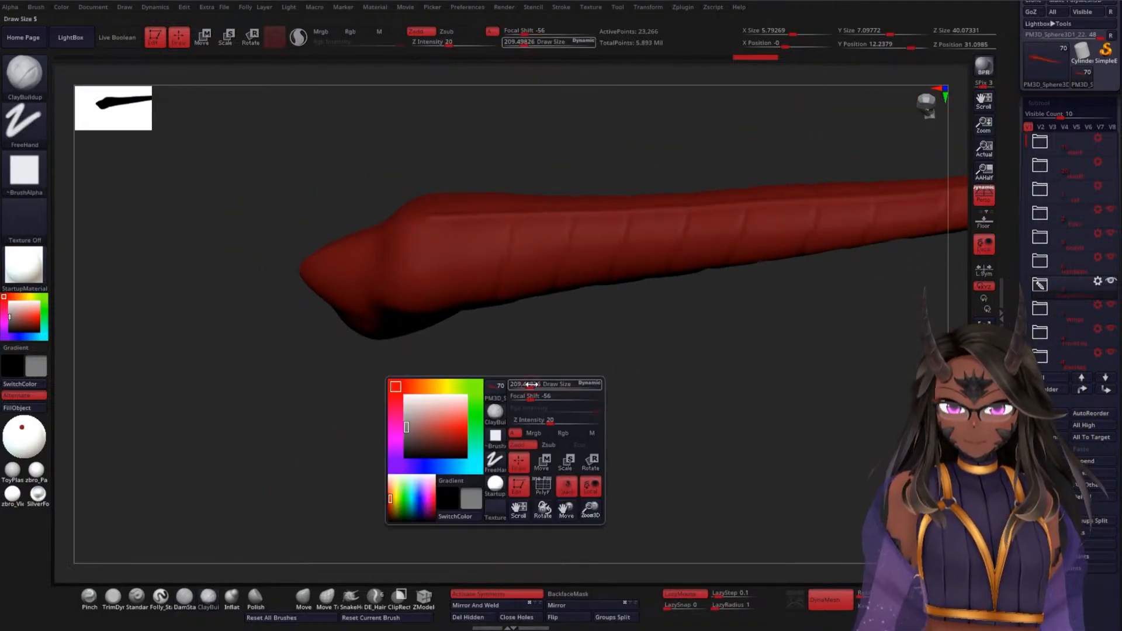
{"action": "mouse_move", "coordinate": [544, 368]}
{"action": "left_mouse_down"}
{"action": "mouse_move", "coordinate": [552, 313]}
{"action": "mouse_move", "coordinate": [531, 371]}
{"action": "mouse_move", "coordinate": [547, 381]}
{"action": "left_mouse_up"}
{"action": "key", "text": "space"}
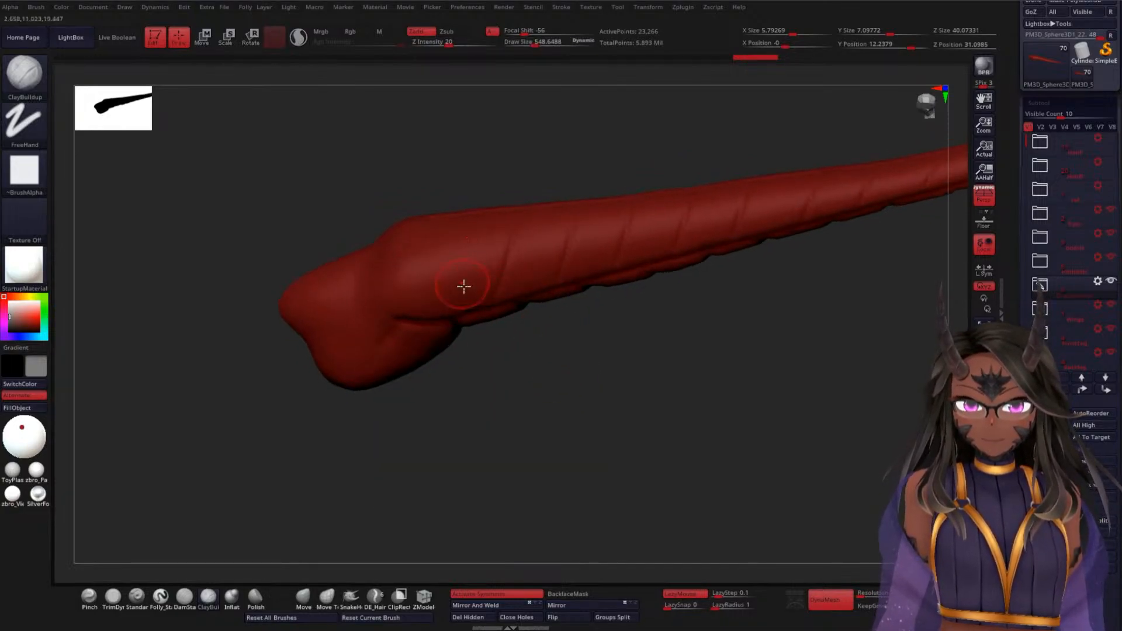
- Try to thicken the tail base up to the first groove with ClayBuildup strokes and smooth the added clay
{"action": "left_click_drag", "start_coordinate": [475, 296], "coordinate": [506, 225]}
{"action": "left_click_drag", "start_coordinate": [535, 391], "coordinate": [542, 403]}
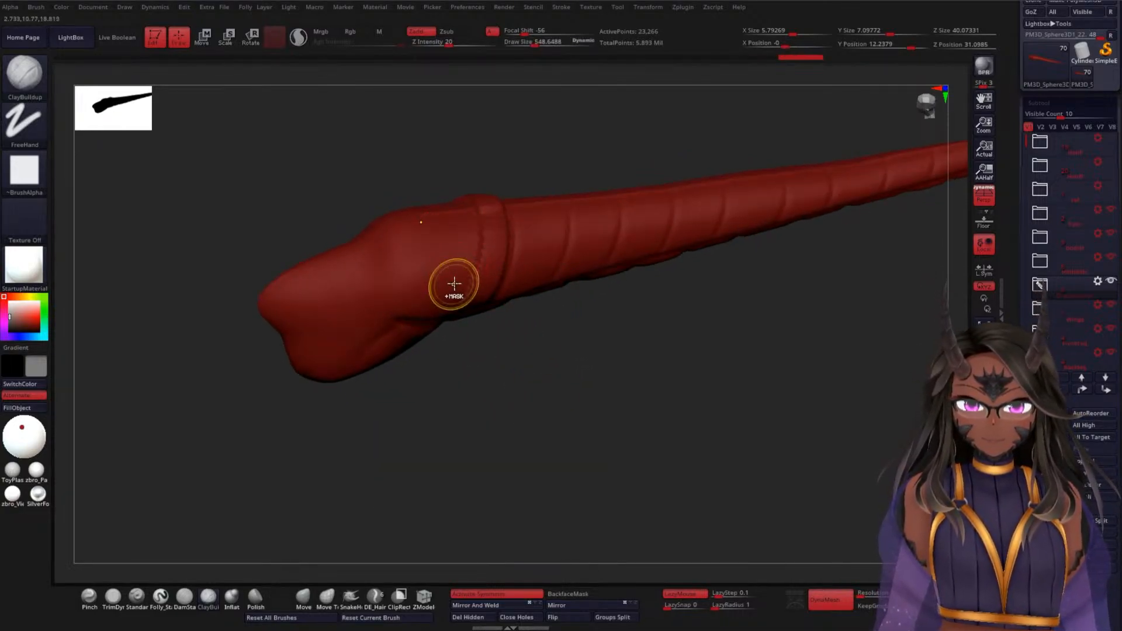
{"action": "key", "text": "ctrl+z"}
{"action": "mouse_move", "coordinate": [453, 309]}
{"action": "left_mouse_down"}
{"action": "mouse_move", "coordinate": [428, 314]}
{"action": "mouse_move", "coordinate": [479, 300]}
{"action": "mouse_move", "coordinate": [497, 209]}
{"action": "left_mouse_up"}
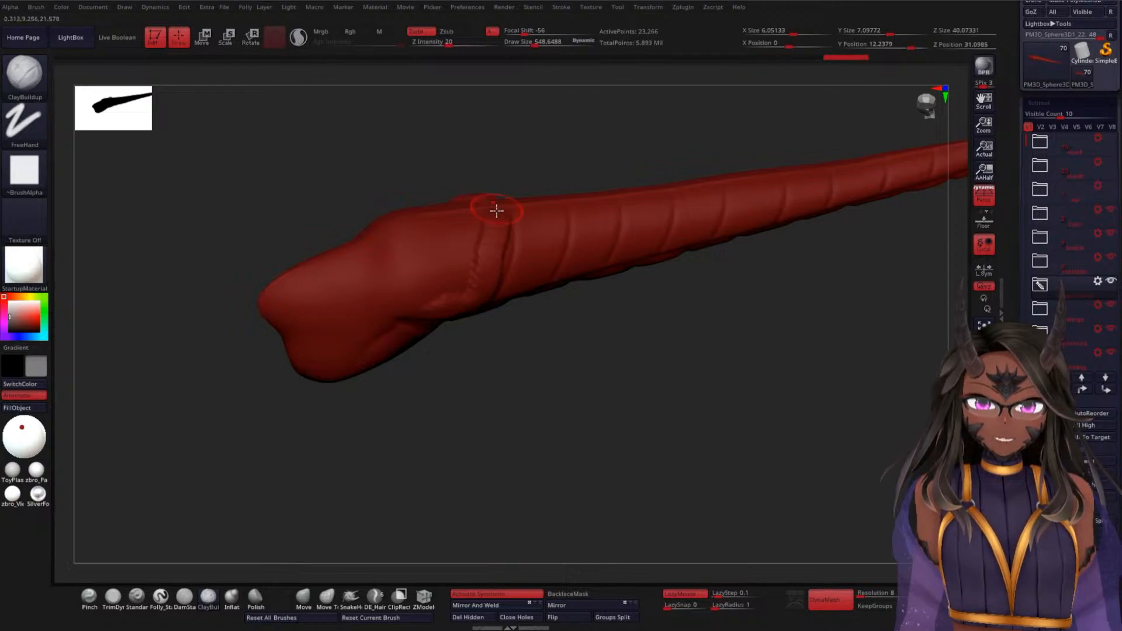
{"action": "left_click_drag", "start_coordinate": [509, 373], "coordinate": [514, 367]}
{"action": "mouse_move", "coordinate": [428, 315]}
{"action": "left_mouse_down"}
{"action": "mouse_move", "coordinate": [476, 247]}
{"action": "mouse_move", "coordinate": [481, 218]}
{"action": "mouse_move", "coordinate": [501, 204]}
{"action": "left_mouse_up"}
{"action": "left_click_drag", "start_coordinate": [585, 345], "coordinate": [594, 336]}
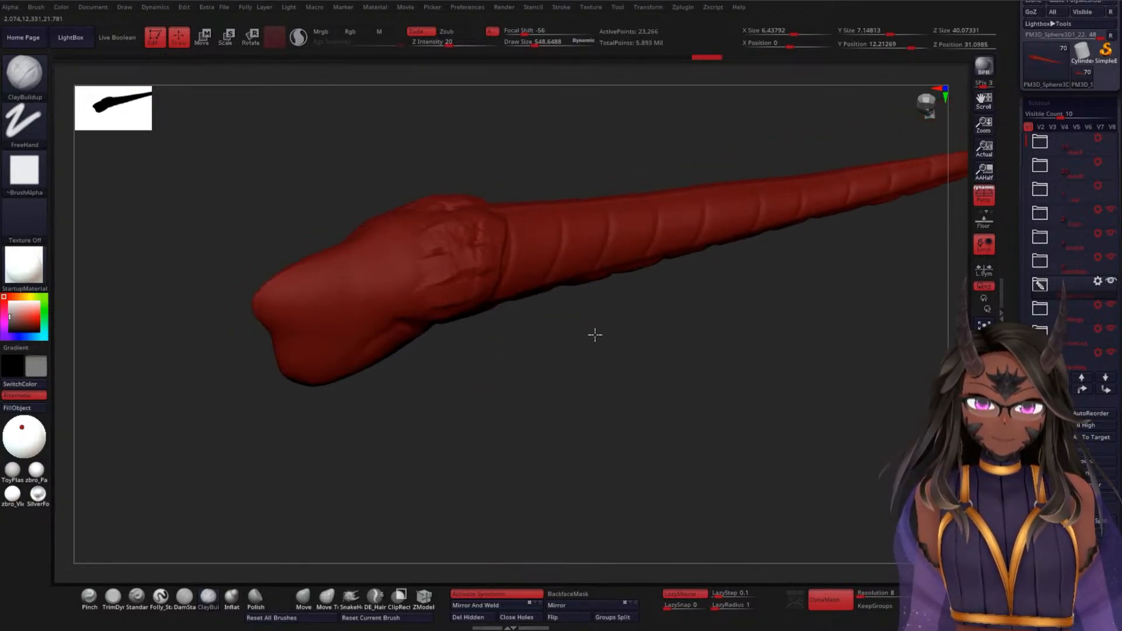
{"action": "key", "text": "shift"}
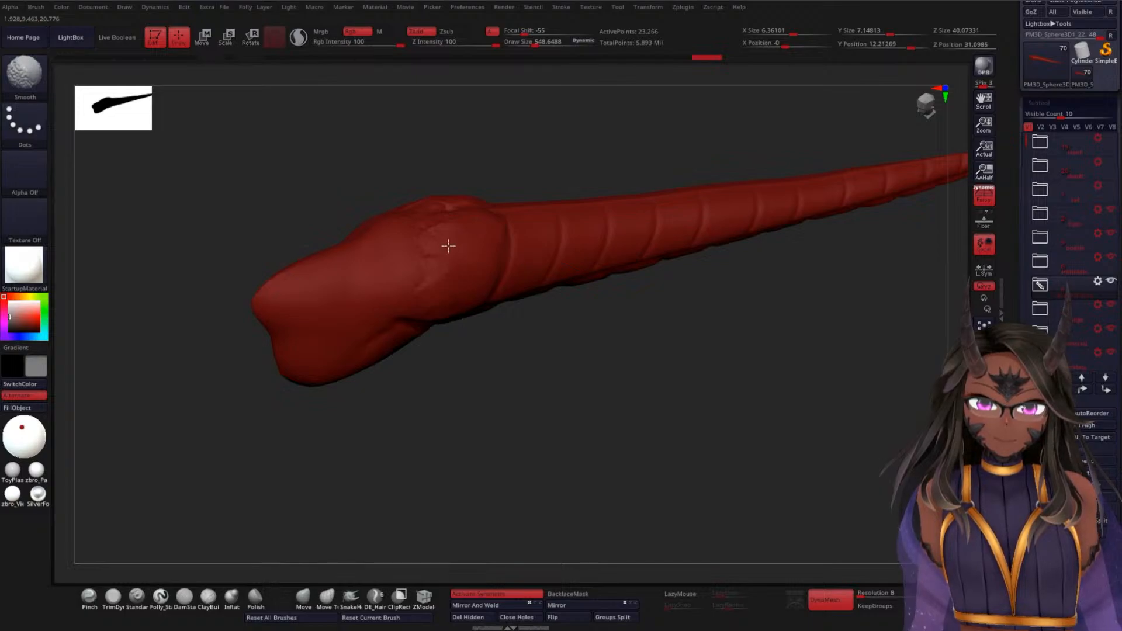
{"action": "left_click_drag", "start_coordinate": [614, 365], "coordinate": [611, 406]}
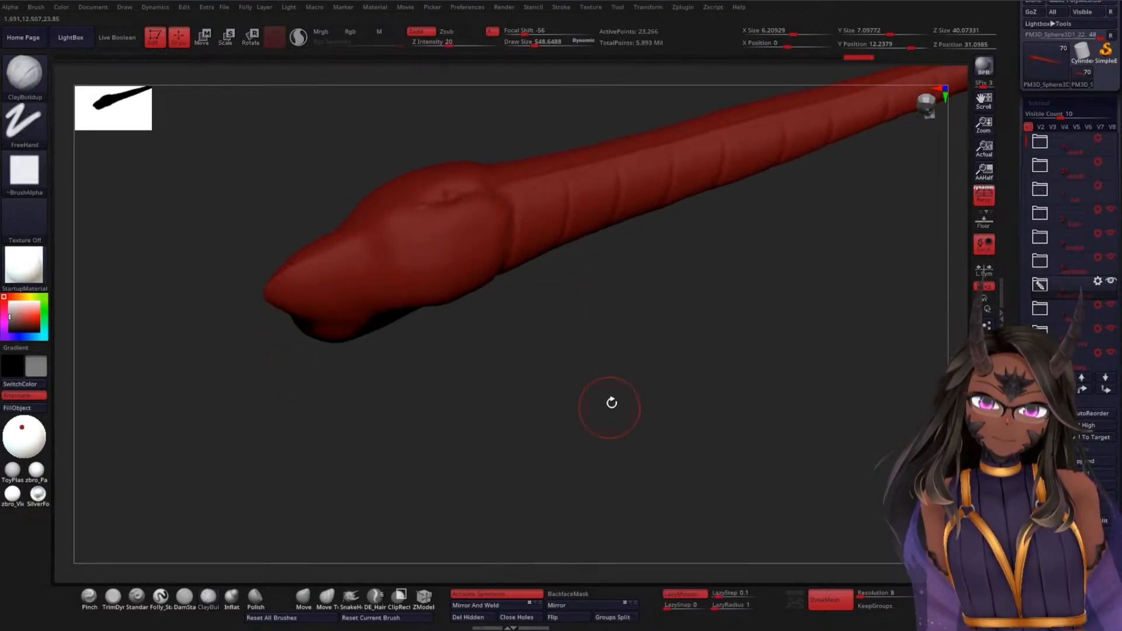
- Retry ClayBuildup strokes on the side of the tail base and undo all the added clay
{"action": "key", "text": "ctrl"}
{"action": "key", "text": "ctrl+z"}
{"action": "key", "text": "ctrl+z"}
{"action": "key", "text": "ctrl+z"}
{"action": "key", "text": "ctrl+z"}
{"action": "key", "text": "ctrl+z"}
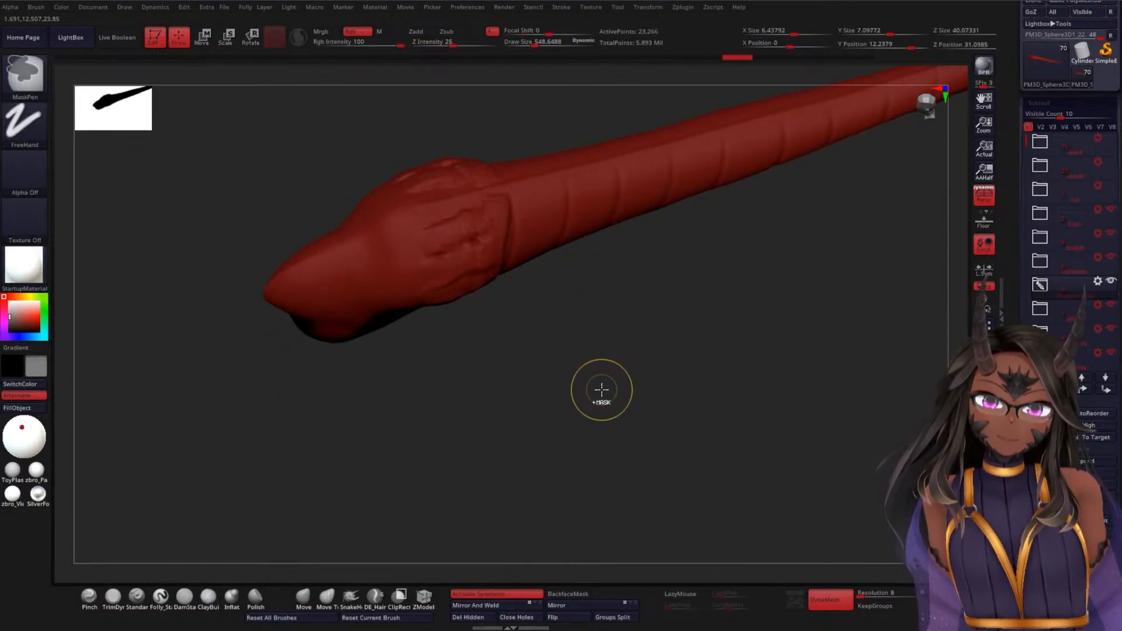
{"action": "mouse_move", "coordinate": [429, 205]}
{"action": "left_mouse_down"}
{"action": "mouse_move", "coordinate": [501, 188]}
{"action": "mouse_move", "coordinate": [518, 195]}
{"action": "left_mouse_up"}
{"action": "mouse_move", "coordinate": [614, 356]}
{"action": "left_mouse_down"}
{"action": "mouse_move", "coordinate": [573, 343]}
{"action": "mouse_move", "coordinate": [592, 340]}
{"action": "left_mouse_up"}
{"action": "key", "text": "ctrl"}
{"action": "key", "text": "ctrl+z"}
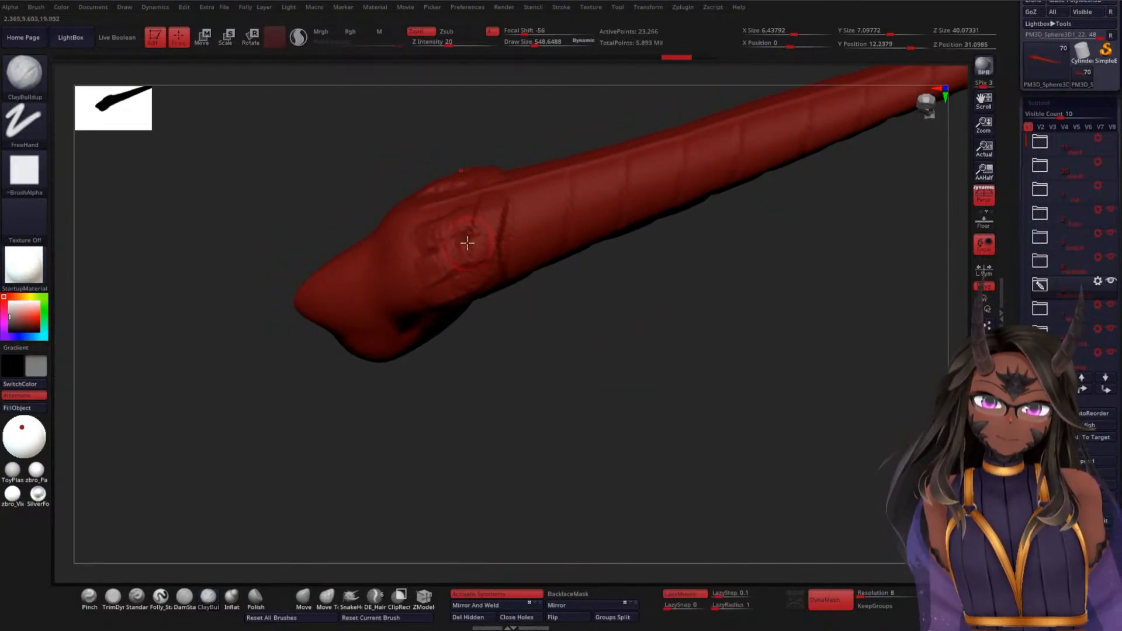
{"action": "left_click_drag", "start_coordinate": [433, 222], "coordinate": [499, 188]}
{"action": "key", "text": "ctrl"}
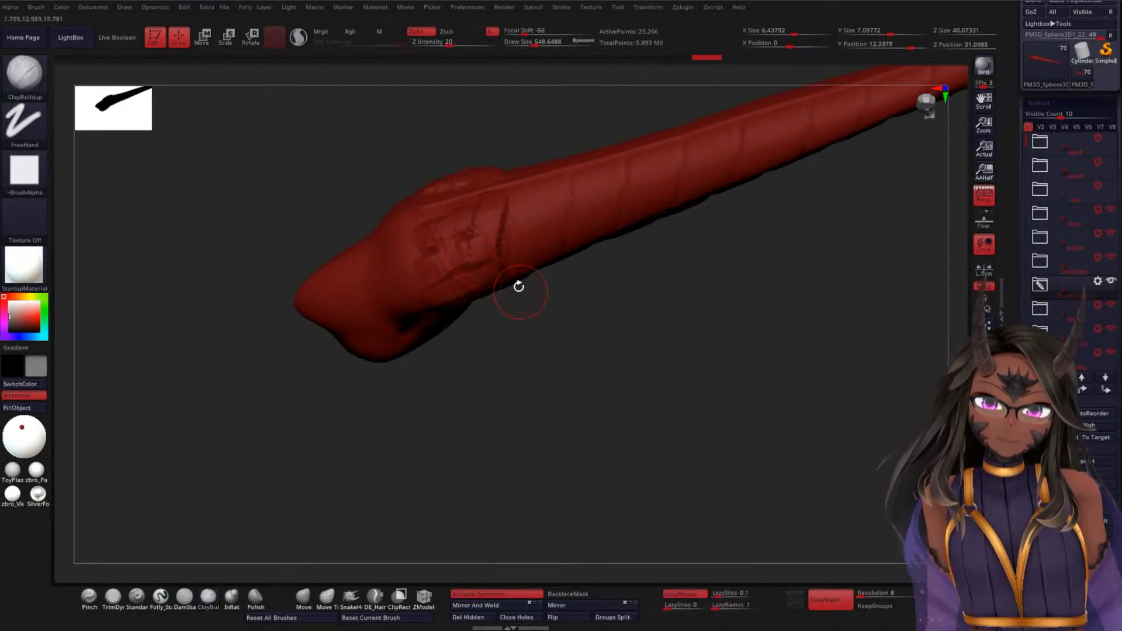
{"action": "key", "text": "ctrl+z"}
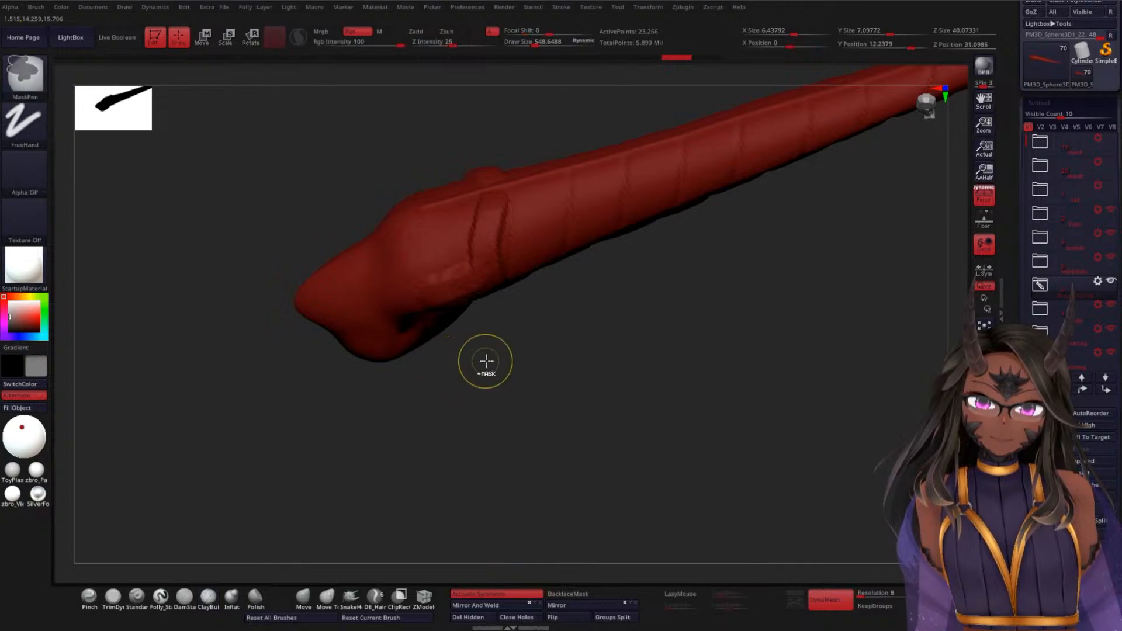
{"action": "key", "text": "ctrl+z"}
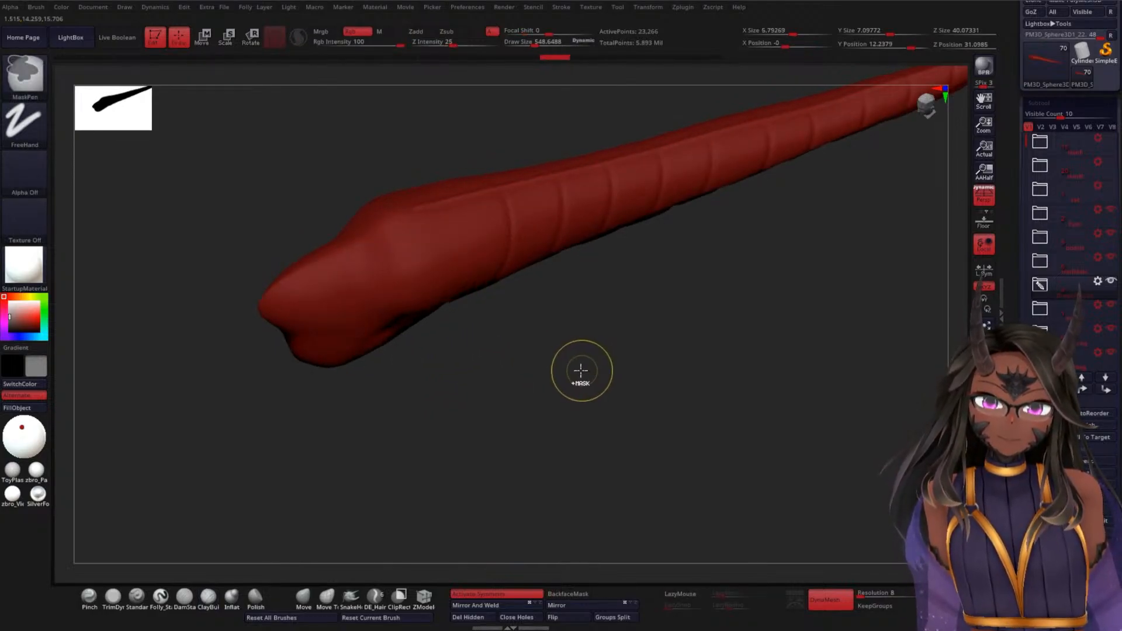
- Set the ClayBuildup brush's Z intensity to 15, trying it out with strokes on the tail base
{"action": "key", "text": "space"}
{"action": "left_click_drag", "start_coordinate": [590, 405], "coordinate": [582, 405]}
{"action": "left_click", "coordinate": [372, 618]}
{"action": "key", "text": "space"}
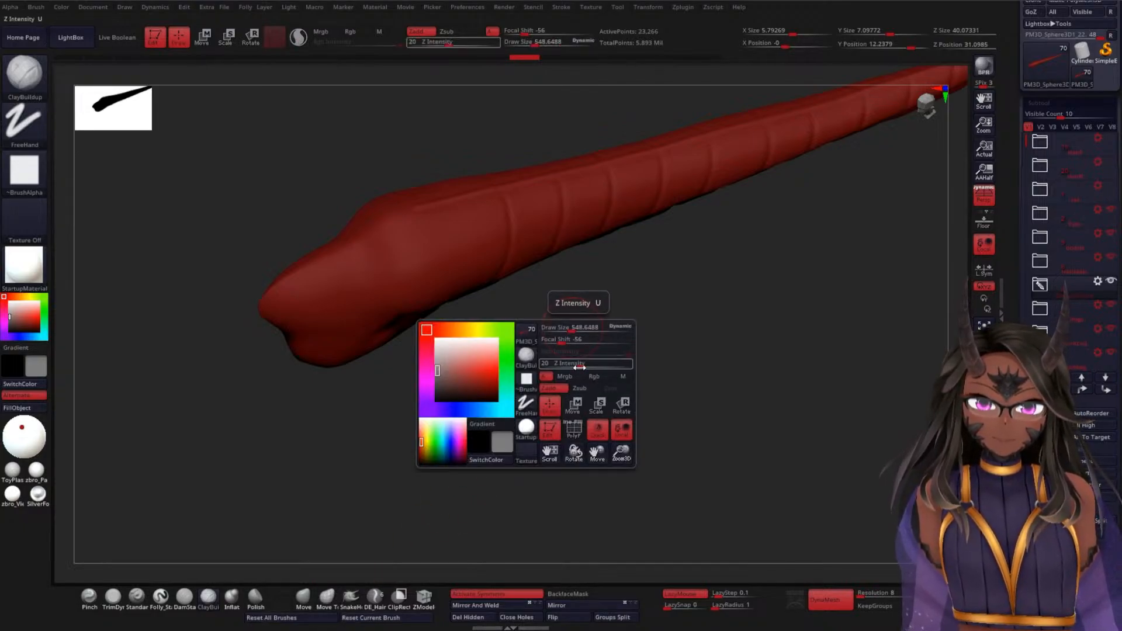
{"action": "left_click_drag", "start_coordinate": [570, 335], "coordinate": [509, 241]}
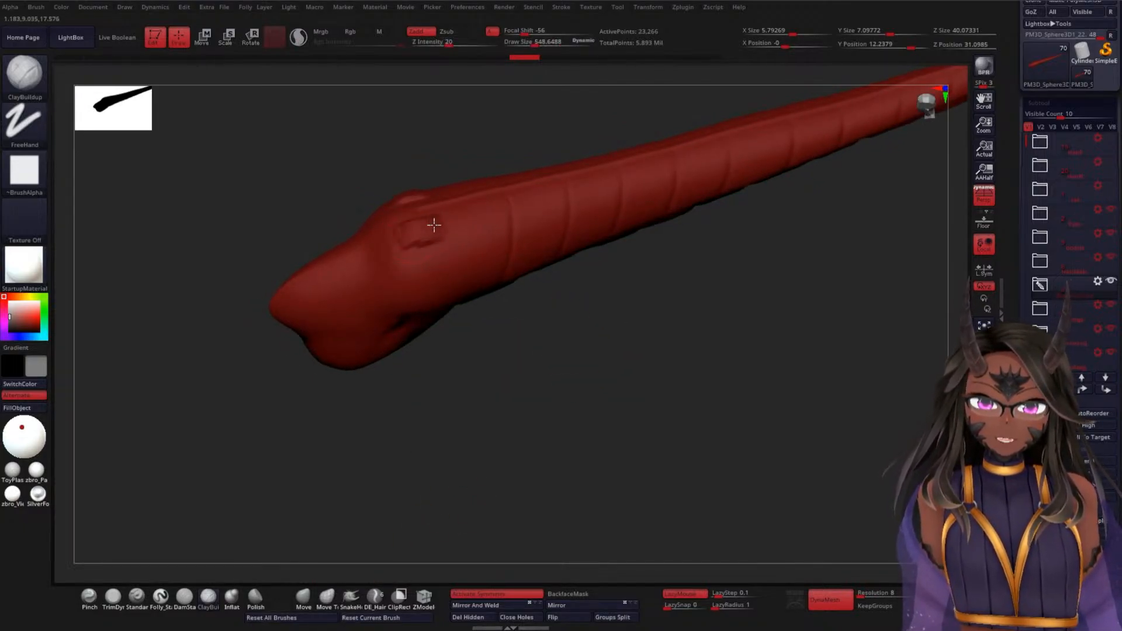
{"action": "key", "text": "space"}
{"action": "left_click_drag", "start_coordinate": [567, 330], "coordinate": [509, 286]}
{"action": "mouse_move", "coordinate": [488, 243]}
{"action": "left_mouse_down"}
{"action": "mouse_move", "coordinate": [468, 296]}
{"action": "mouse_move", "coordinate": [503, 225]}
{"action": "left_mouse_up"}
{"action": "mouse_move", "coordinate": [631, 380]}
{"action": "left_mouse_down"}
{"action": "mouse_move", "coordinate": [648, 421]}
{"action": "mouse_move", "coordinate": [618, 384]}
{"action": "mouse_move", "coordinate": [630, 391]}
{"action": "left_mouse_up"}
{"action": "key", "text": "ctrl+z"}
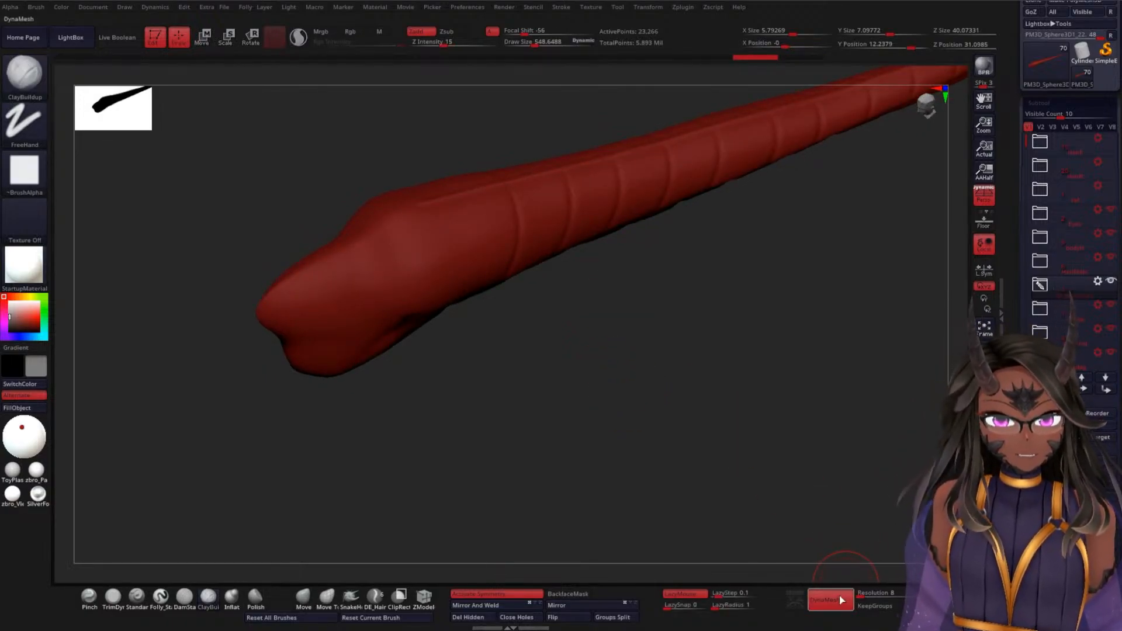
- Remesh the tail with DynaMesh and build up a ClayBuildup rim along the base's lower edge and the first groove
{"action": "key", "text": "ctrl+shift+z"}
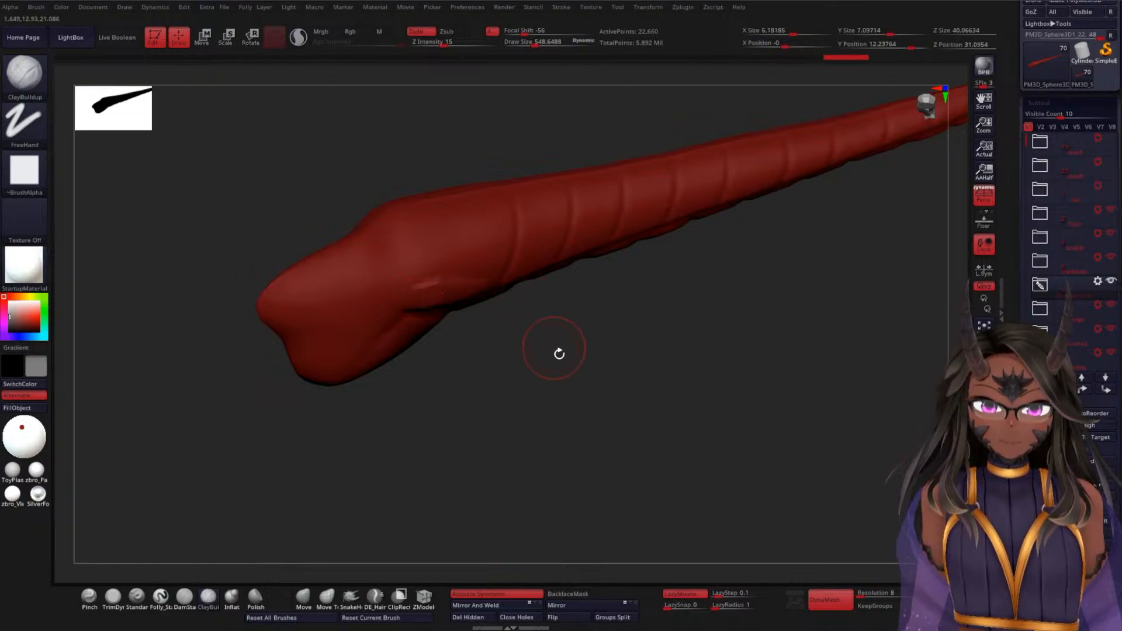
{"action": "left_click_drag", "start_coordinate": [556, 348], "coordinate": [514, 304]}
{"action": "key", "text": "ctrl+shift+z"}
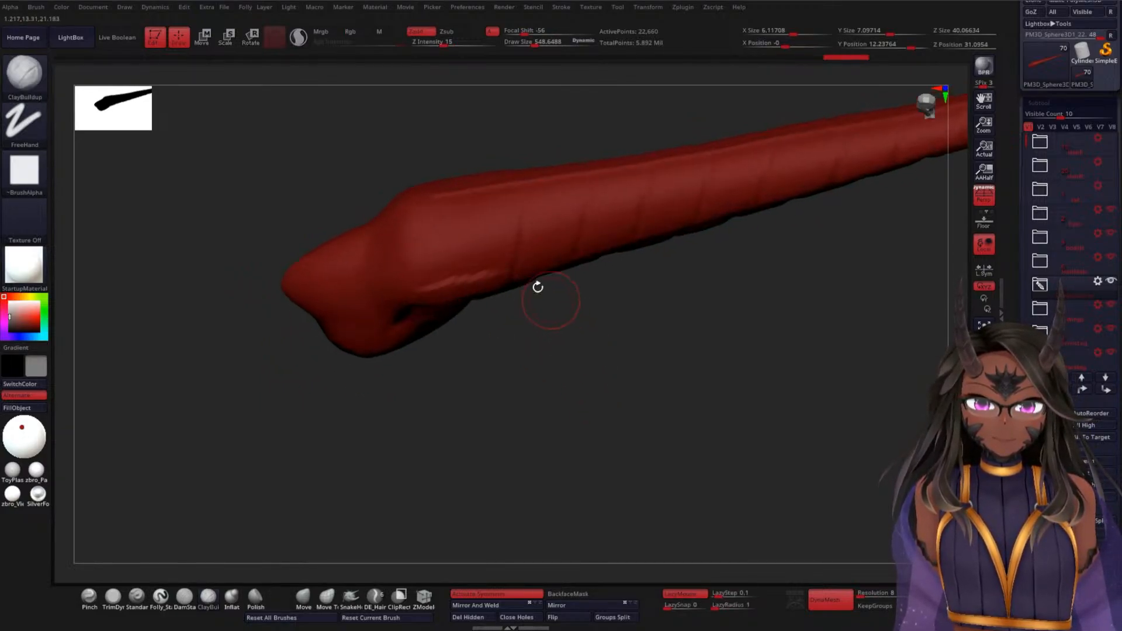
{"action": "key", "text": "ctrl+shift+z"}
{"action": "left_click_drag", "start_coordinate": [558, 379], "coordinate": [563, 401]}
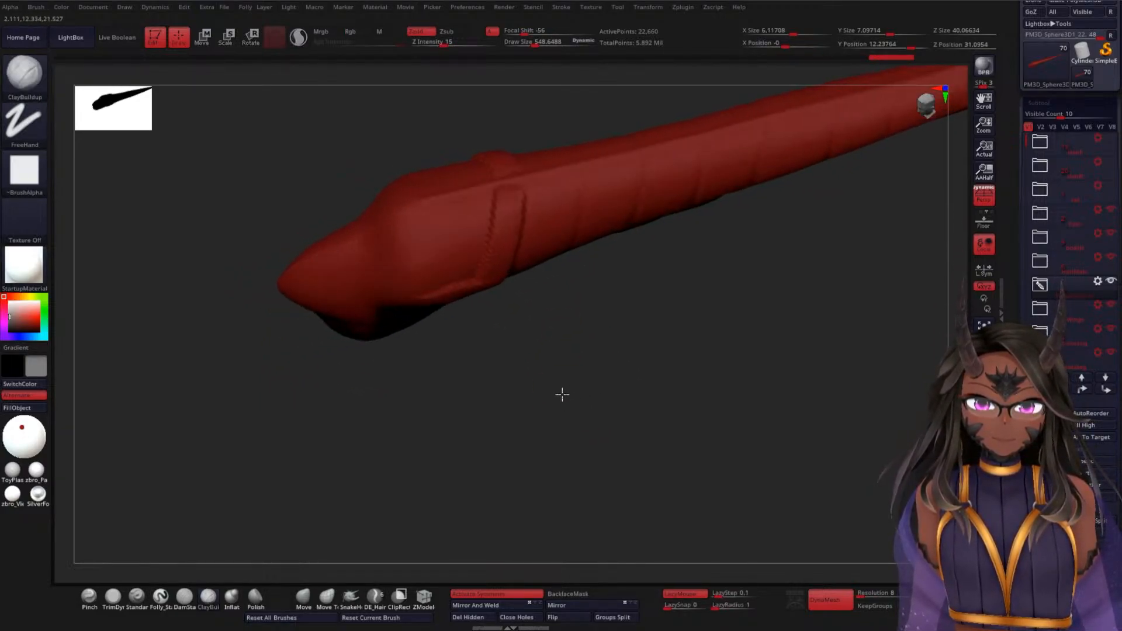
- Fill the side of the tail base inside the rim with parallel lengthwise ClayBuildup strokes
{"action": "left_click_drag", "start_coordinate": [397, 224], "coordinate": [509, 190]}
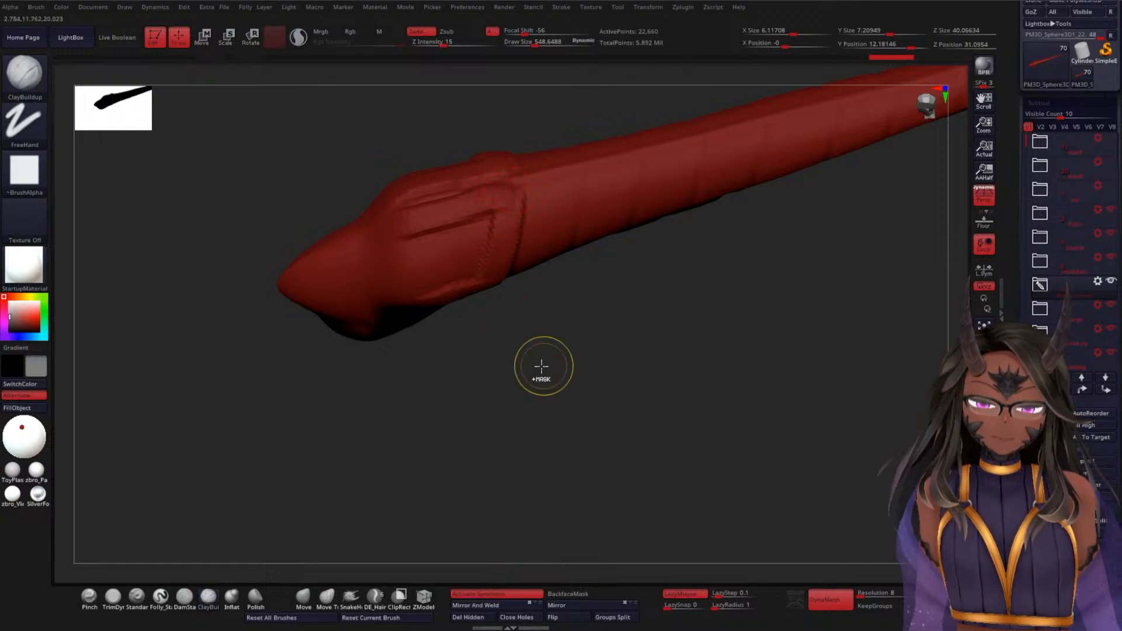
{"action": "key", "text": "ctrl+z"}
{"action": "left_click_drag", "start_coordinate": [414, 202], "coordinate": [527, 172]}
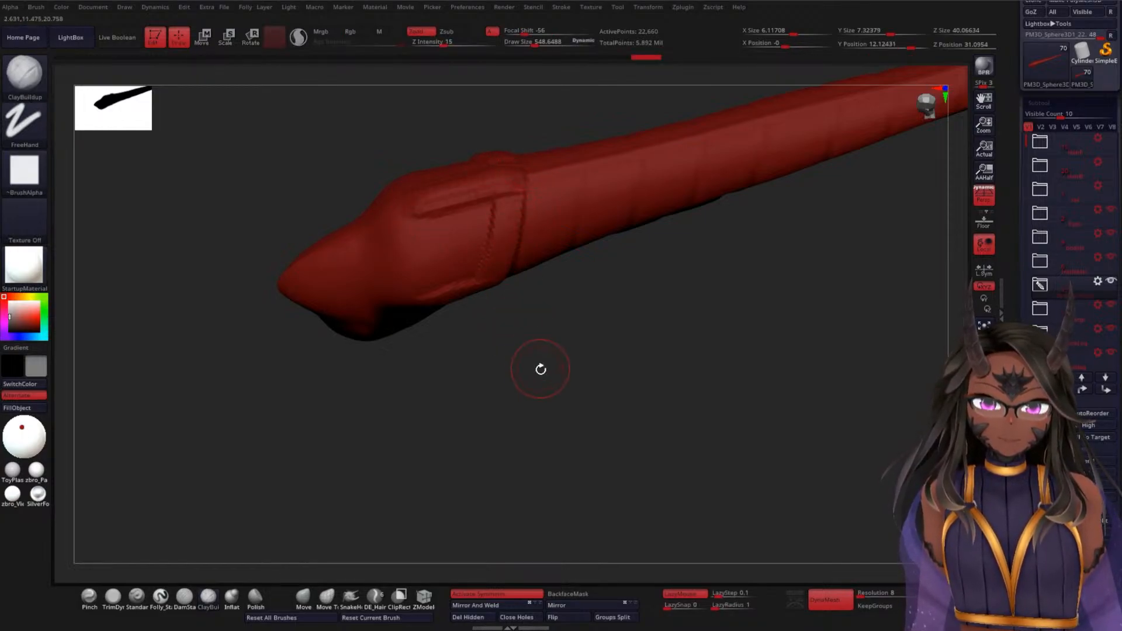
{"action": "left_click_drag", "start_coordinate": [541, 368], "coordinate": [535, 383]}
{"action": "left_click_drag", "start_coordinate": [428, 215], "coordinate": [508, 195]}
{"action": "left_click_drag", "start_coordinate": [417, 240], "coordinate": [507, 214]}
{"action": "left_click_drag", "start_coordinate": [413, 260], "coordinate": [498, 230]}
{"action": "left_click_drag", "start_coordinate": [411, 288], "coordinate": [504, 260]}
- Smooth the built-up clay on the tail base into an even rounded bulge
{"action": "mouse_move", "coordinate": [510, 358]}
{"action": "left_mouse_down"}
{"action": "mouse_move", "coordinate": [526, 384]}
{"action": "mouse_move", "coordinate": [501, 349]}
{"action": "left_mouse_up"}
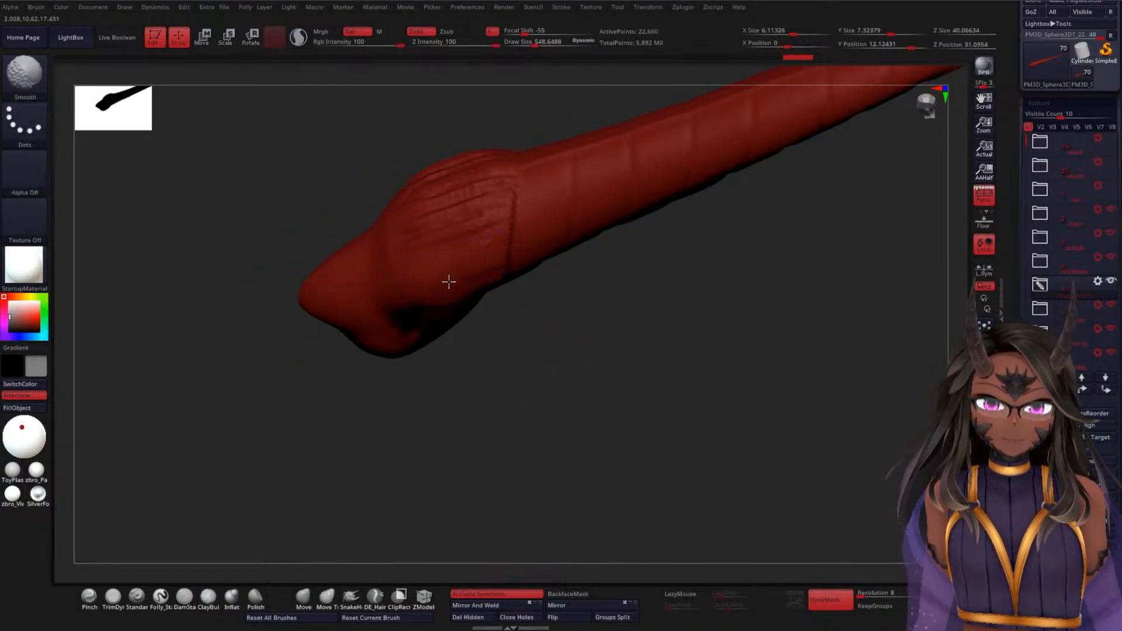
{"action": "left_click_drag", "start_coordinate": [481, 250], "coordinate": [408, 238], "text": "shift"}
{"action": "left_click_drag", "start_coordinate": [556, 349], "coordinate": [582, 413]}
{"action": "left_click_drag", "start_coordinate": [468, 248], "coordinate": [408, 221], "text": "shift"}
{"action": "mouse_move", "coordinate": [589, 370]}
{"action": "left_mouse_down"}
{"action": "mouse_move", "coordinate": [569, 368]}
{"action": "mouse_move", "coordinate": [593, 351]}
{"action": "mouse_move", "coordinate": [563, 376]}
{"action": "left_mouse_up"}
- Sharpen the groove between the bulging base and the rest of the tail with DamStandard, lowering Z intensity to 13
{"action": "left_click", "coordinate": [185, 597]}
{"action": "mouse_move", "coordinate": [486, 386]}
{"action": "left_mouse_down"}
{"action": "mouse_move", "coordinate": [581, 408]}
{"action": "mouse_move", "coordinate": [526, 366]}
{"action": "left_mouse_up"}
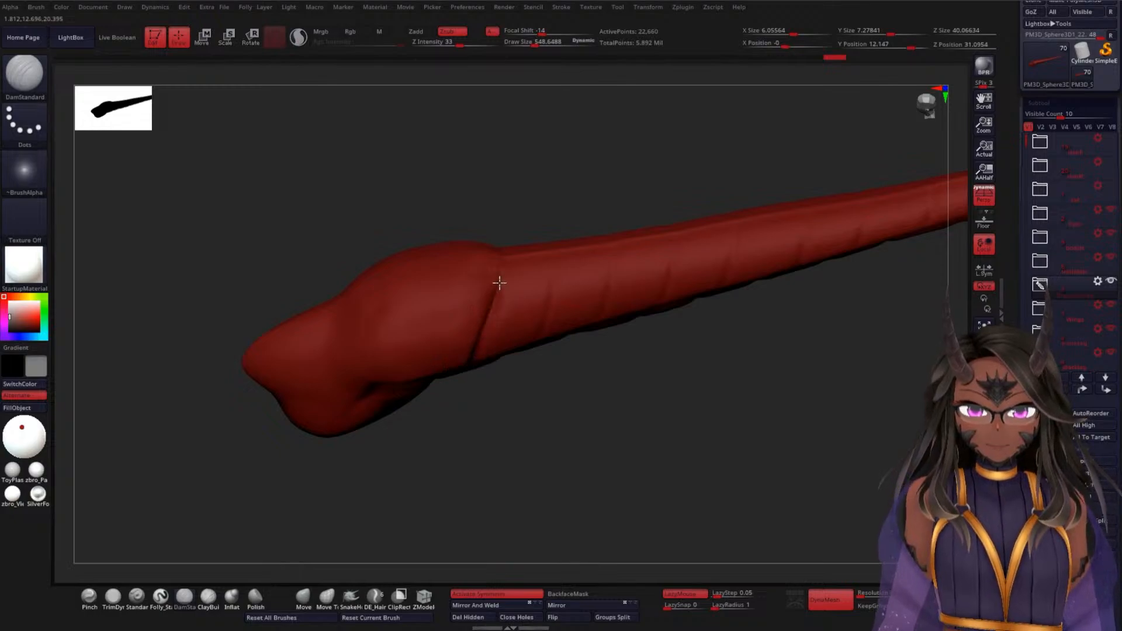
{"action": "left_click_drag", "start_coordinate": [498, 286], "coordinate": [504, 255]}
{"action": "left_click_drag", "start_coordinate": [491, 345], "coordinate": [499, 280], "text": "shift"}
{"action": "key", "text": "space"}
{"action": "left_click_drag", "start_coordinate": [569, 428], "coordinate": [547, 428]}
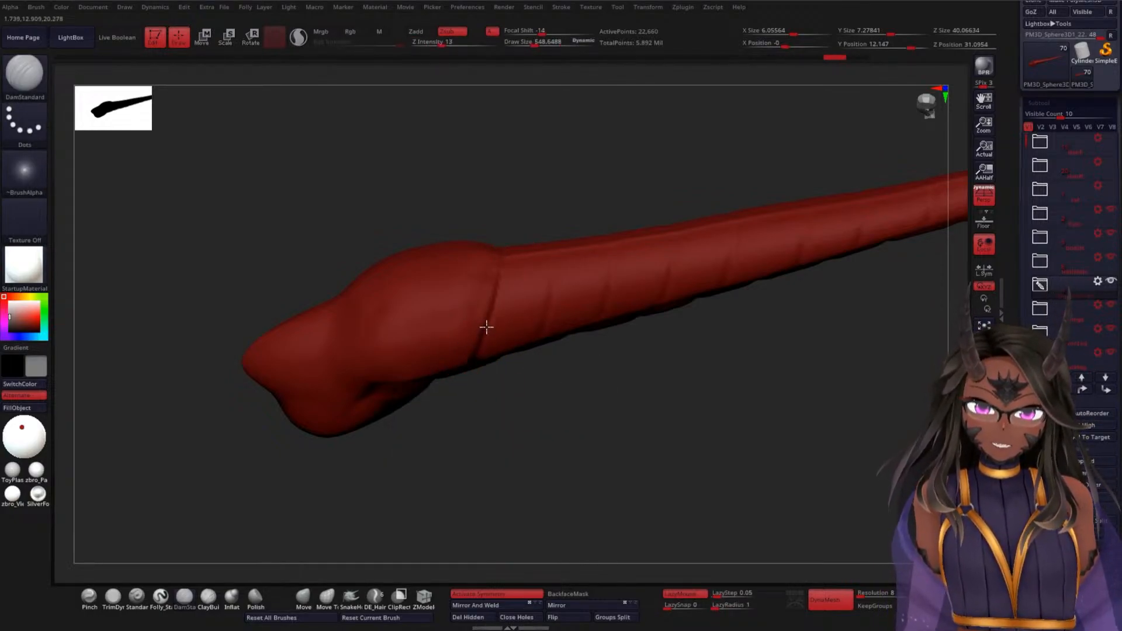
{"action": "mouse_move", "coordinate": [468, 378]}
{"action": "left_mouse_down"}
{"action": "mouse_move", "coordinate": [531, 427]}
{"action": "mouse_move", "coordinate": [461, 358]}
{"action": "left_mouse_up"}
{"action": "left_click_drag", "start_coordinate": [516, 447], "coordinate": [513, 394]}
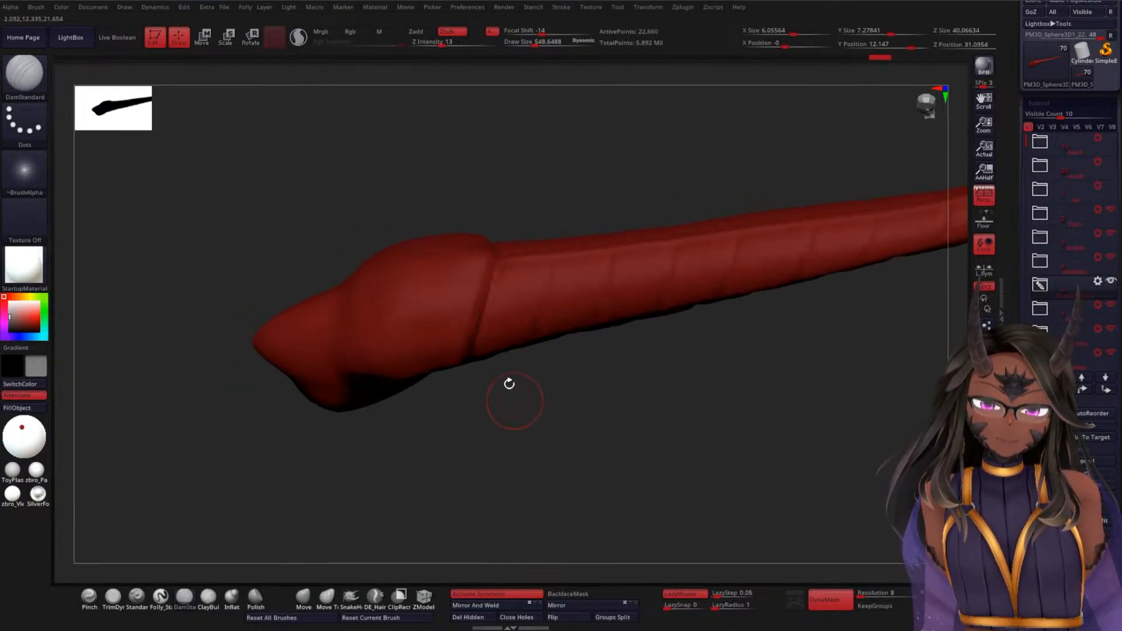
- Refine the bulge's rim with DamStandard from the side toward the underside and set LazyRadius to 14
{"action": "left_click_drag", "start_coordinate": [493, 351], "coordinate": [397, 304]}
{"action": "mouse_move", "coordinate": [529, 380]}
{"action": "left_mouse_down"}
{"action": "mouse_move", "coordinate": [536, 421]}
{"action": "mouse_move", "coordinate": [577, 413]}
{"action": "mouse_move", "coordinate": [521, 333]}
{"action": "left_mouse_up"}
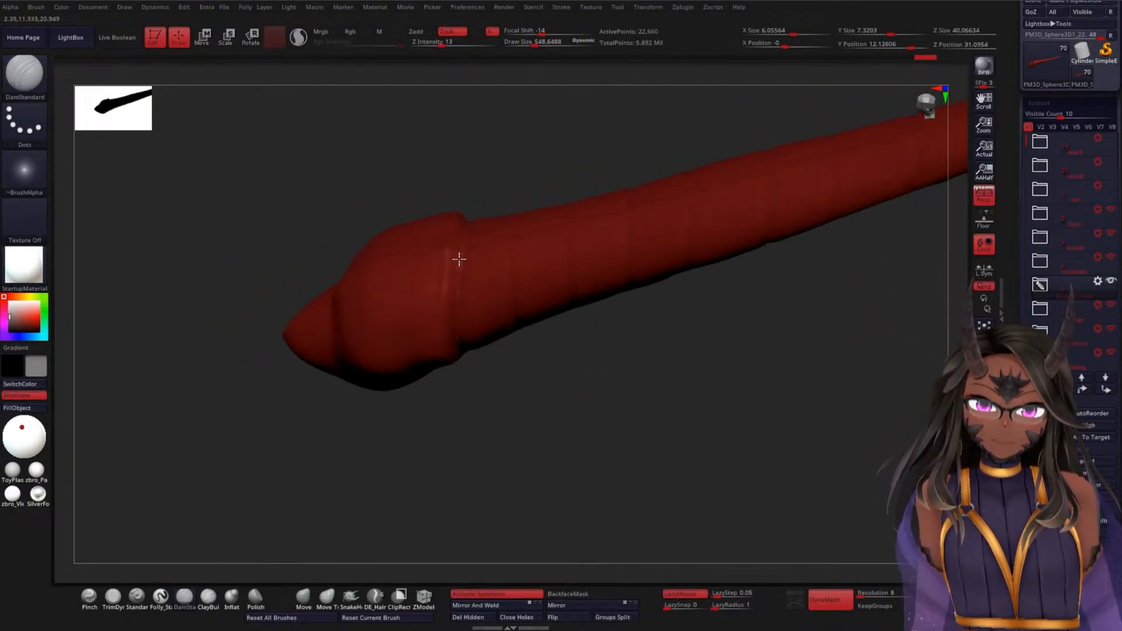
{"action": "left_click_drag", "start_coordinate": [541, 415], "coordinate": [457, 336]}
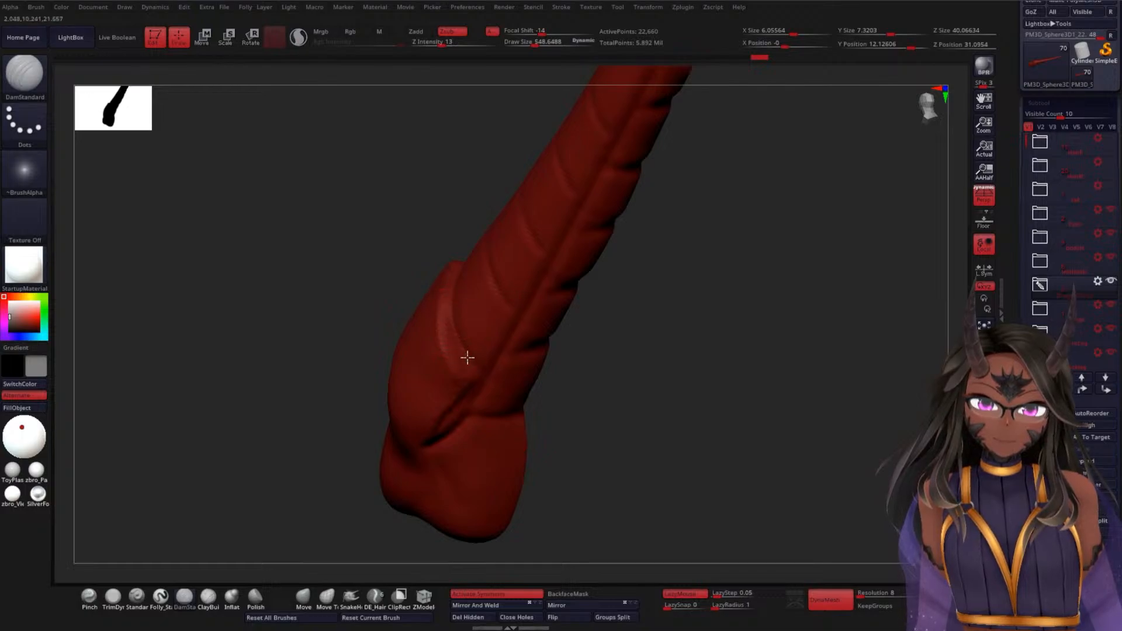
{"action": "left_click_drag", "start_coordinate": [581, 429], "coordinate": [519, 373]}
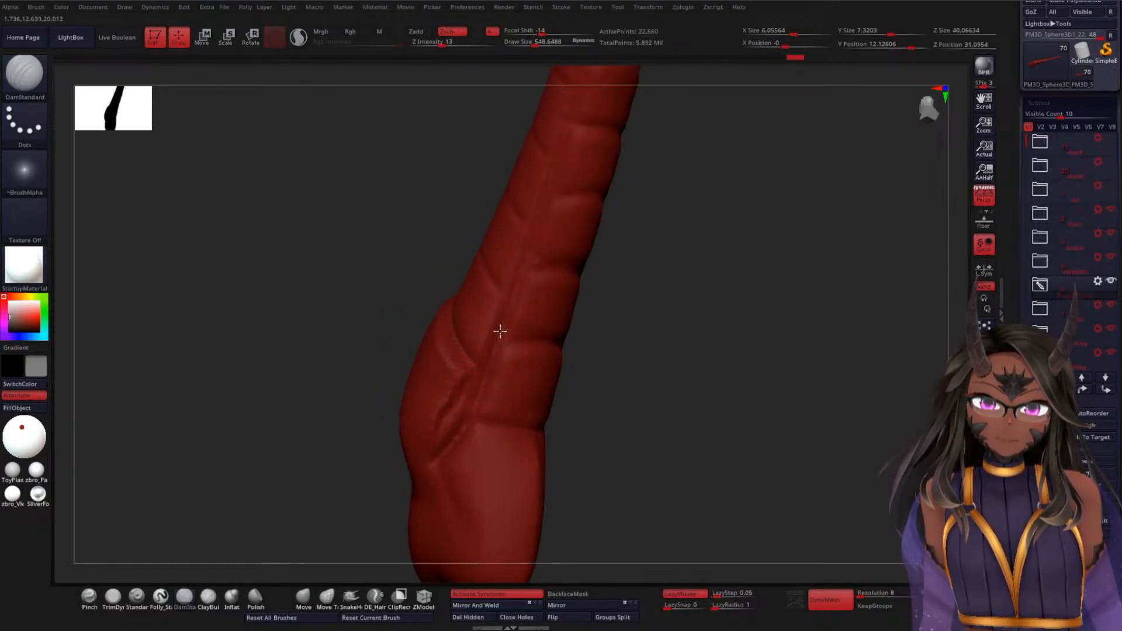
{"action": "mouse_move", "coordinate": [603, 333]}
{"action": "left_mouse_down"}
{"action": "mouse_move", "coordinate": [677, 394]}
{"action": "mouse_move", "coordinate": [656, 376]}
{"action": "mouse_move", "coordinate": [632, 431]}
{"action": "left_mouse_up"}
{"action": "key", "text": "ctrl"}
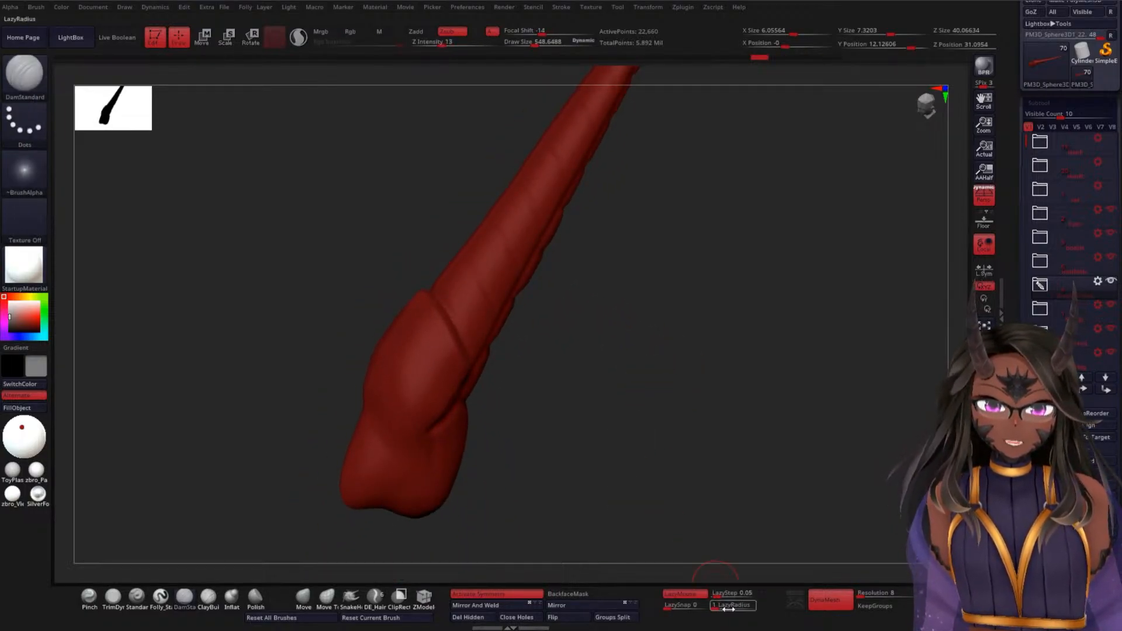
{"action": "left_click_drag", "start_coordinate": [705, 469], "coordinate": [672, 398]}
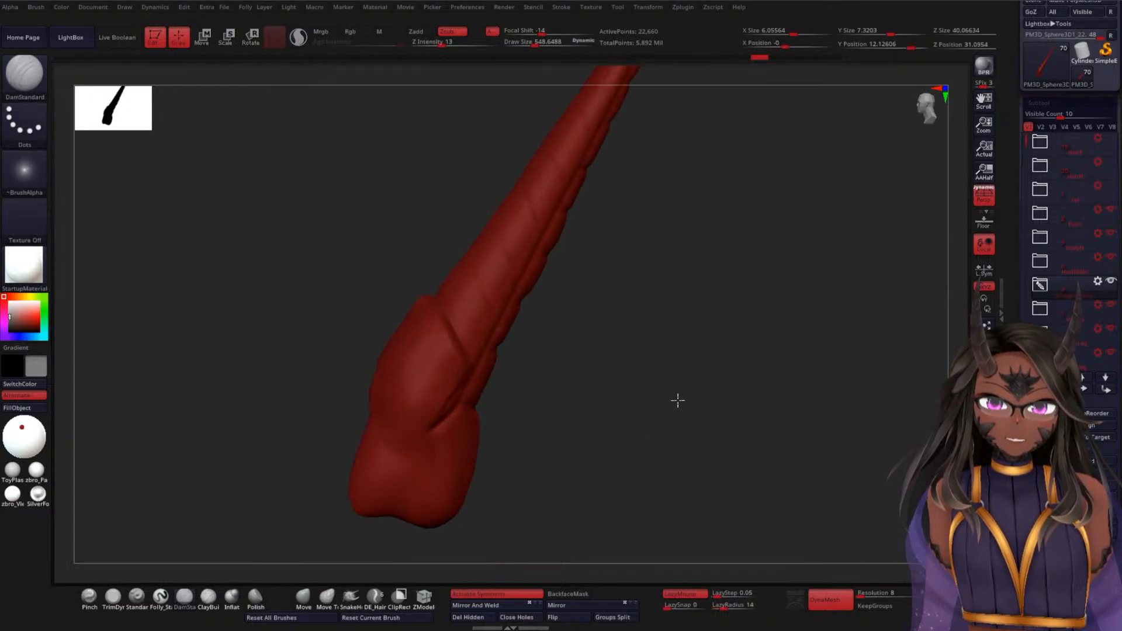
- Smooth the side of the tail-base bulge and refine its rim where it meets the first tail segment with DamStandard
{"action": "key", "text": "shift"}
{"action": "left_click_drag", "start_coordinate": [443, 379], "coordinate": [491, 380], "text": "shift"}
{"action": "left_click_drag", "start_coordinate": [614, 420], "coordinate": [579, 426]}
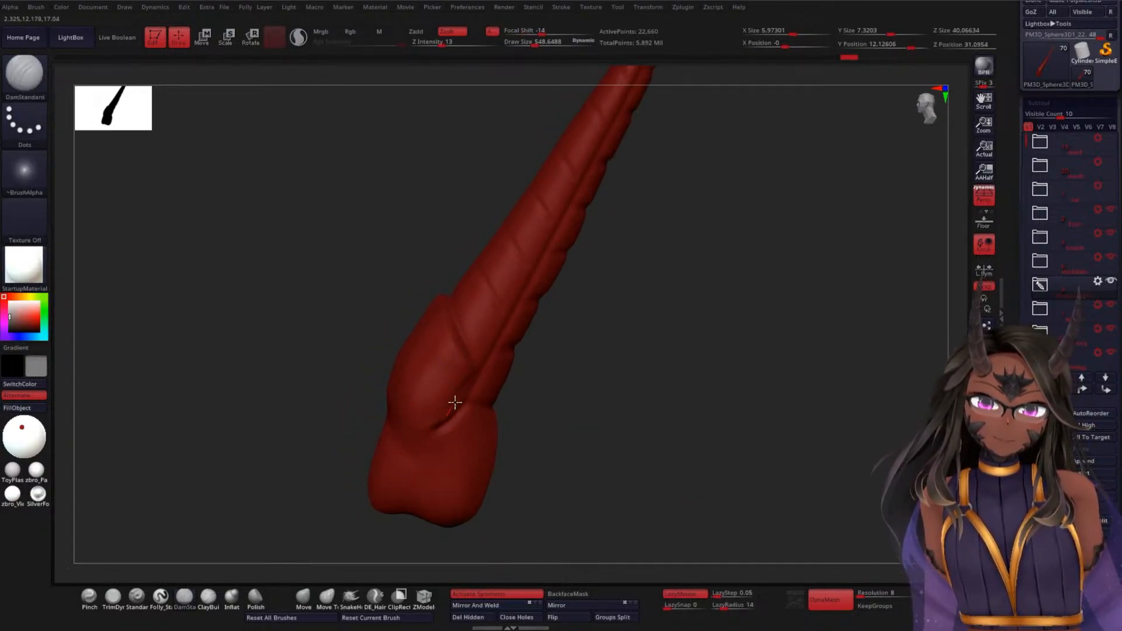
{"action": "left_click_drag", "start_coordinate": [520, 380], "coordinate": [593, 430]}
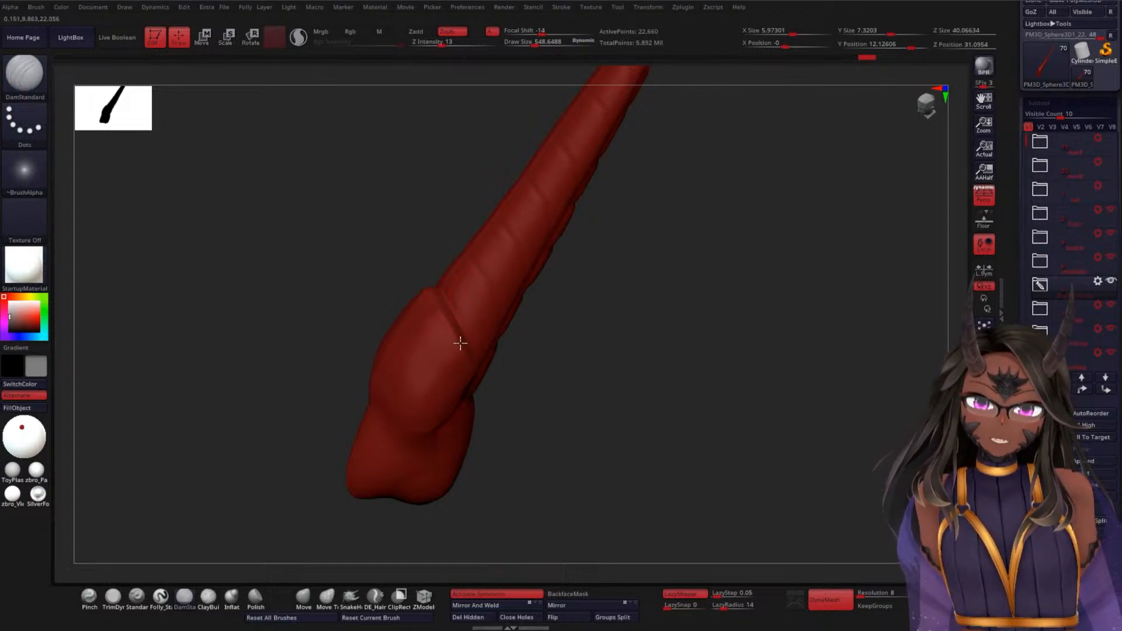
{"action": "mouse_move", "coordinate": [559, 390]}
{"action": "left_mouse_down"}
{"action": "mouse_move", "coordinate": [599, 423]}
{"action": "mouse_move", "coordinate": [585, 418]}
{"action": "left_mouse_up"}
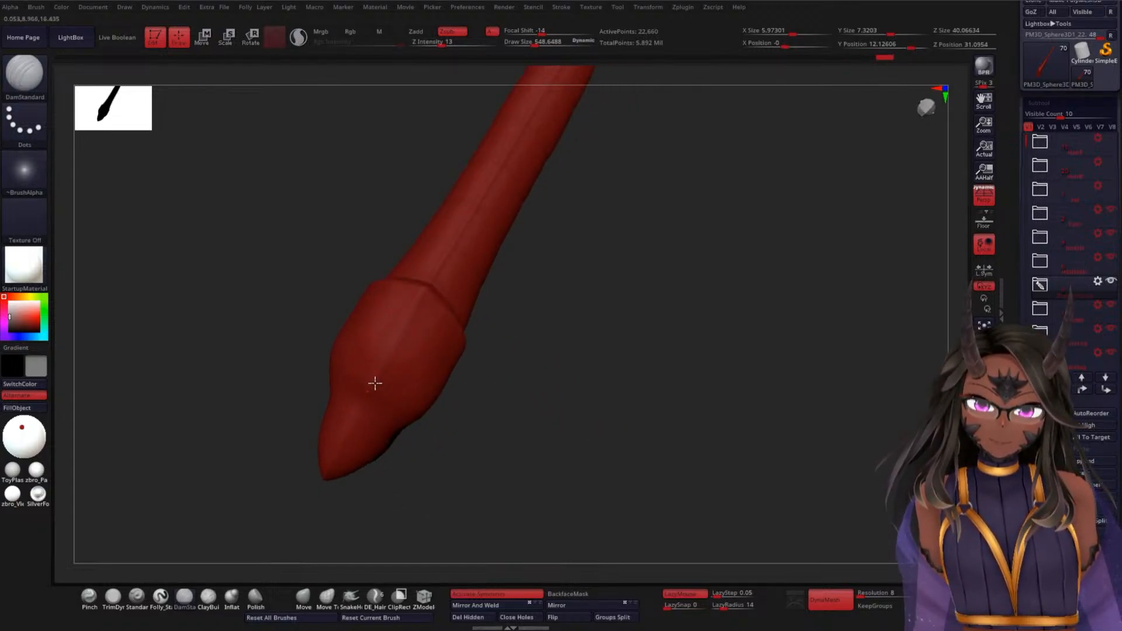
- Carve a crisp DamStandard crease along the bulge's centreline and smooth the surfaces on its sides
{"action": "left_click_drag", "start_coordinate": [423, 281], "coordinate": [433, 284]}
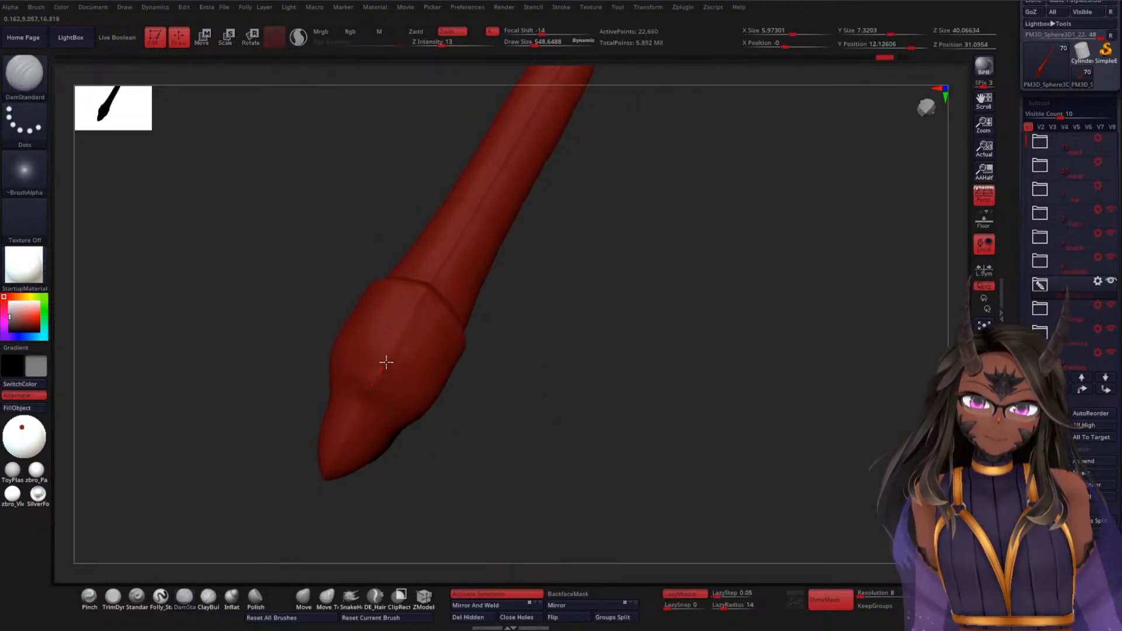
{"action": "left_click", "coordinate": [422, 289], "text": "shift"}
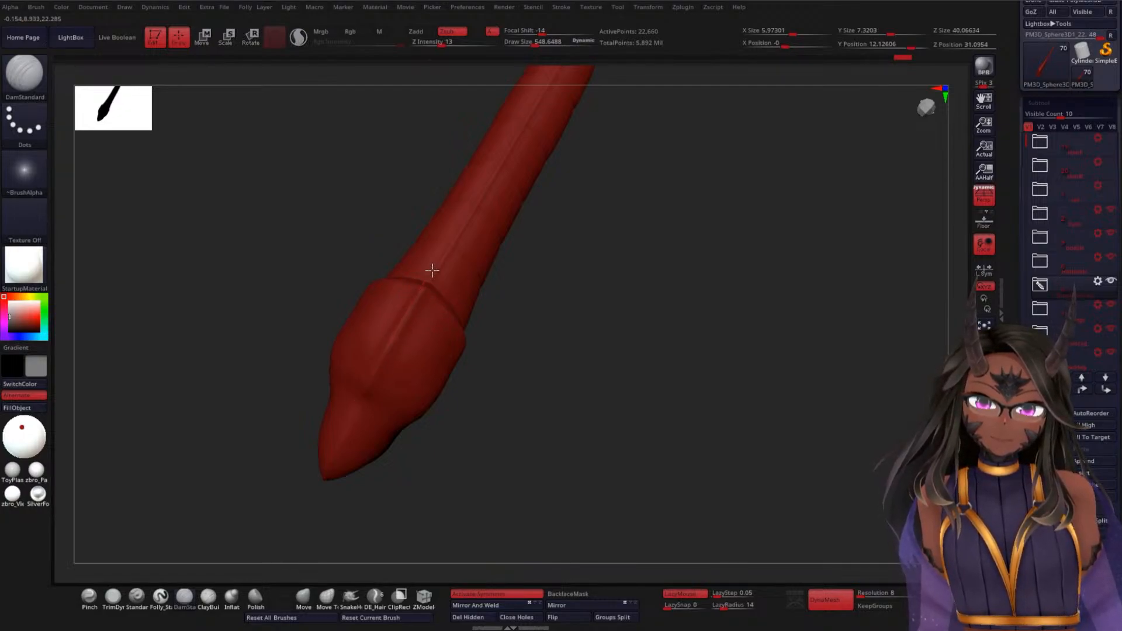
{"action": "left_click_drag", "start_coordinate": [587, 370], "coordinate": [407, 337]}
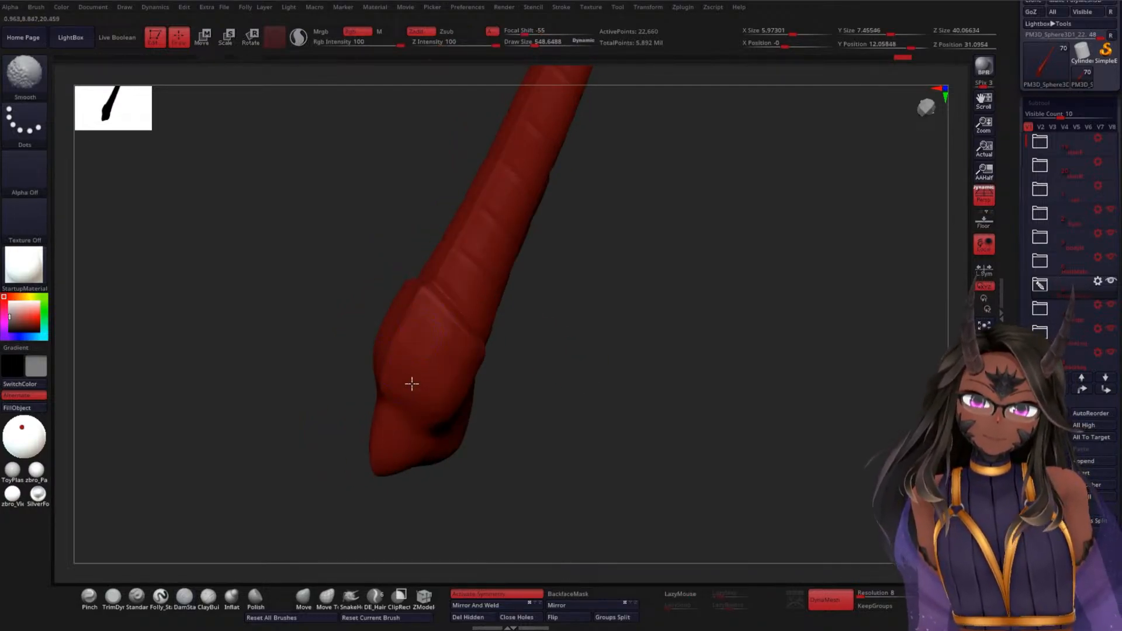
{"action": "mouse_move", "coordinate": [622, 403]}
{"action": "left_mouse_down"}
{"action": "mouse_move", "coordinate": [614, 393]}
{"action": "mouse_move", "coordinate": [632, 388]}
{"action": "mouse_move", "coordinate": [603, 409]}
{"action": "left_mouse_up"}
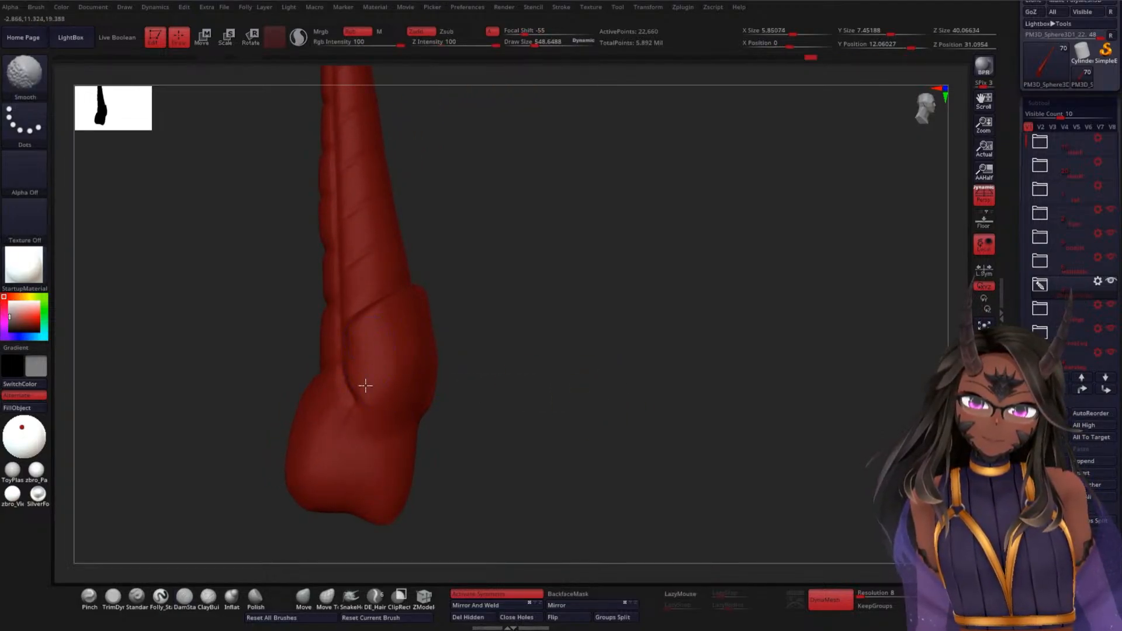
{"action": "mouse_move", "coordinate": [444, 389]}
{"action": "left_mouse_down"}
{"action": "mouse_move", "coordinate": [546, 413]}
{"action": "mouse_move", "coordinate": [494, 397]}
{"action": "mouse_move", "coordinate": [584, 375]}
{"action": "mouse_move", "coordinate": [611, 343]}
{"action": "mouse_move", "coordinate": [594, 281]}
{"action": "mouse_move", "coordinate": [579, 350]}
{"action": "mouse_move", "coordinate": [591, 368]}
{"action": "mouse_move", "coordinate": [499, 289]}
{"action": "mouse_move", "coordinate": [561, 328]}
{"action": "mouse_move", "coordinate": [551, 383]}
{"action": "left_mouse_up"}
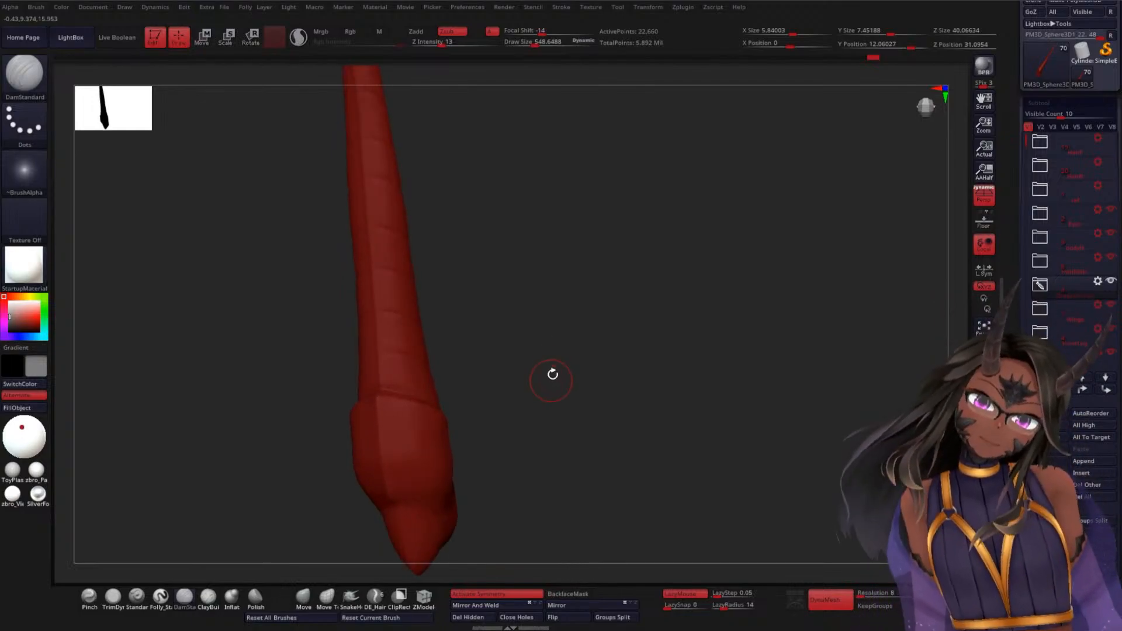
- Try building up the first two tail segments next to the bulge with ClayBuildup strokes at a draw size of about 271
{"action": "left_click_drag", "start_coordinate": [563, 306], "coordinate": [614, 280]}
{"action": "left_click_drag", "start_coordinate": [554, 369], "coordinate": [480, 417]}
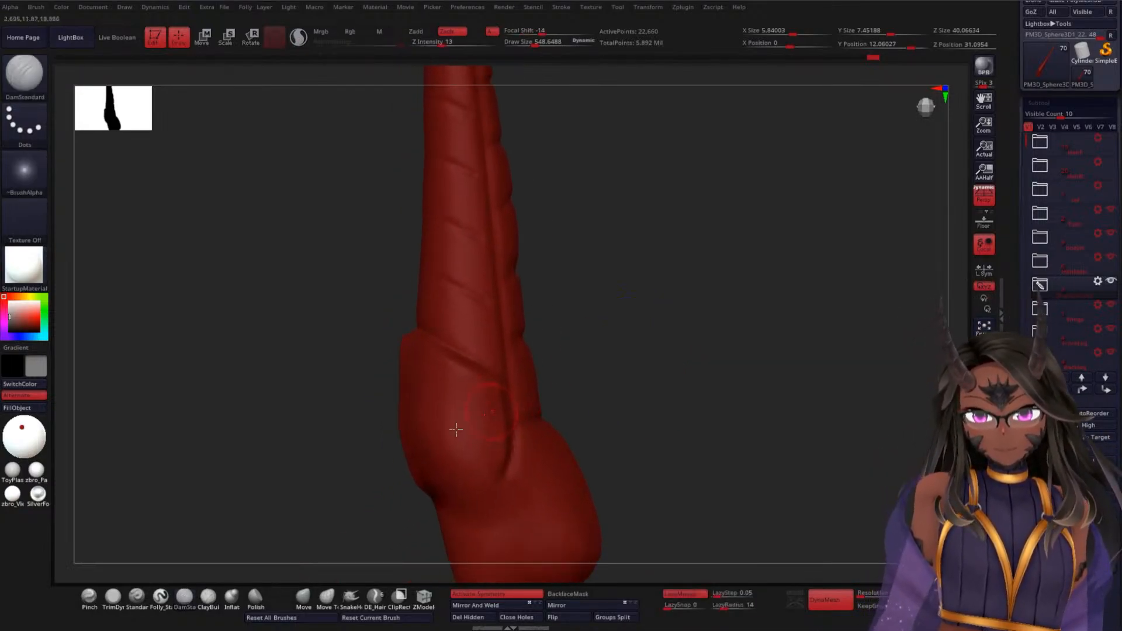
{"action": "left_click", "coordinate": [207, 597]}
{"action": "key", "text": "space"}
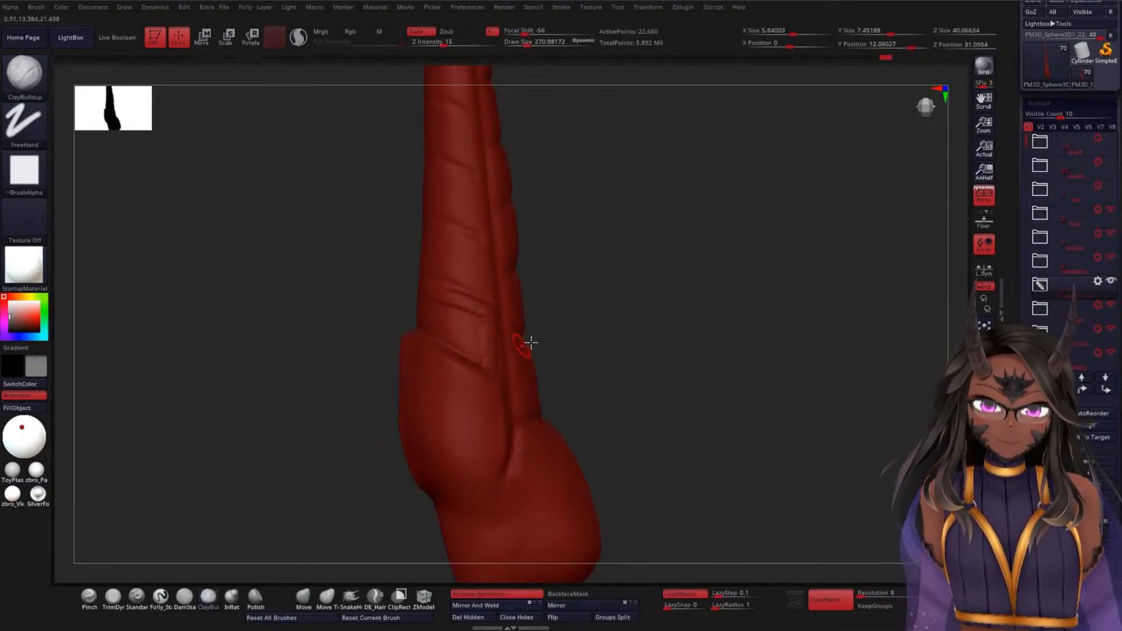
{"action": "left_click_drag", "start_coordinate": [532, 345], "coordinate": [620, 339]}
{"action": "left_click_drag", "start_coordinate": [520, 310], "coordinate": [471, 334]}
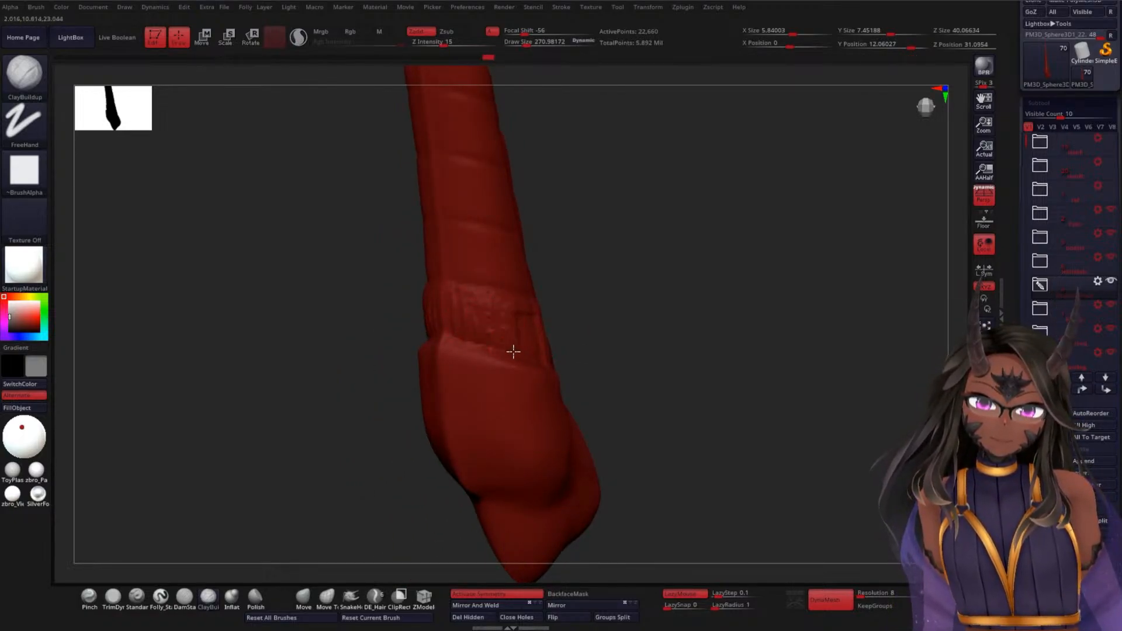
{"action": "left_click_drag", "start_coordinate": [639, 338], "coordinate": [610, 351]}
{"action": "left_click_drag", "start_coordinate": [533, 320], "coordinate": [682, 342]}
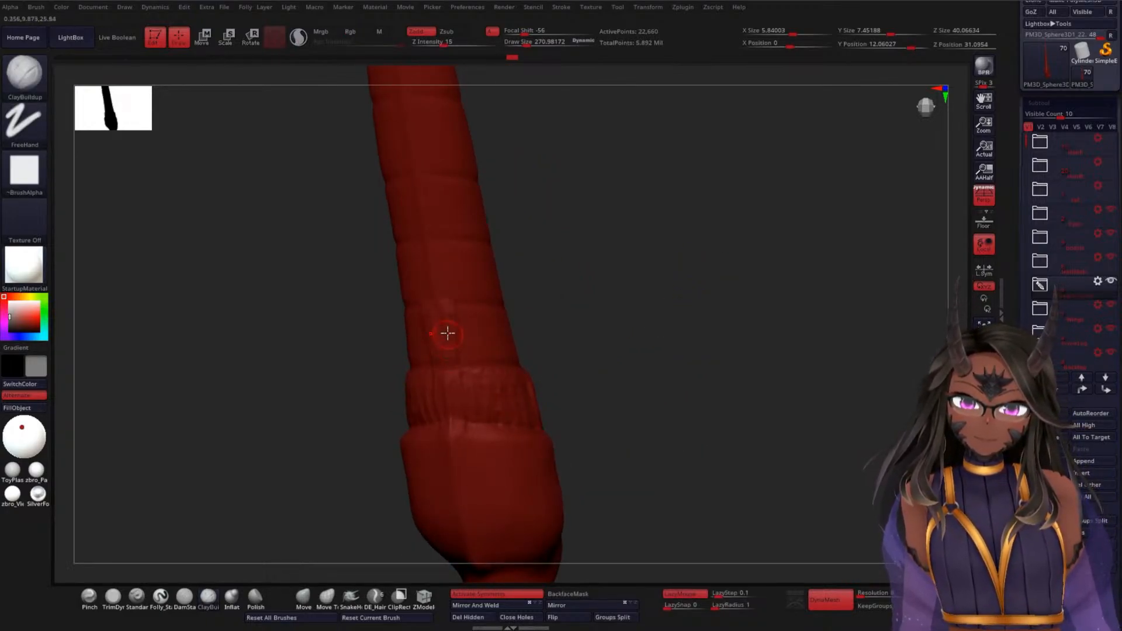
{"action": "left_click_drag", "start_coordinate": [582, 314], "coordinate": [533, 327]}
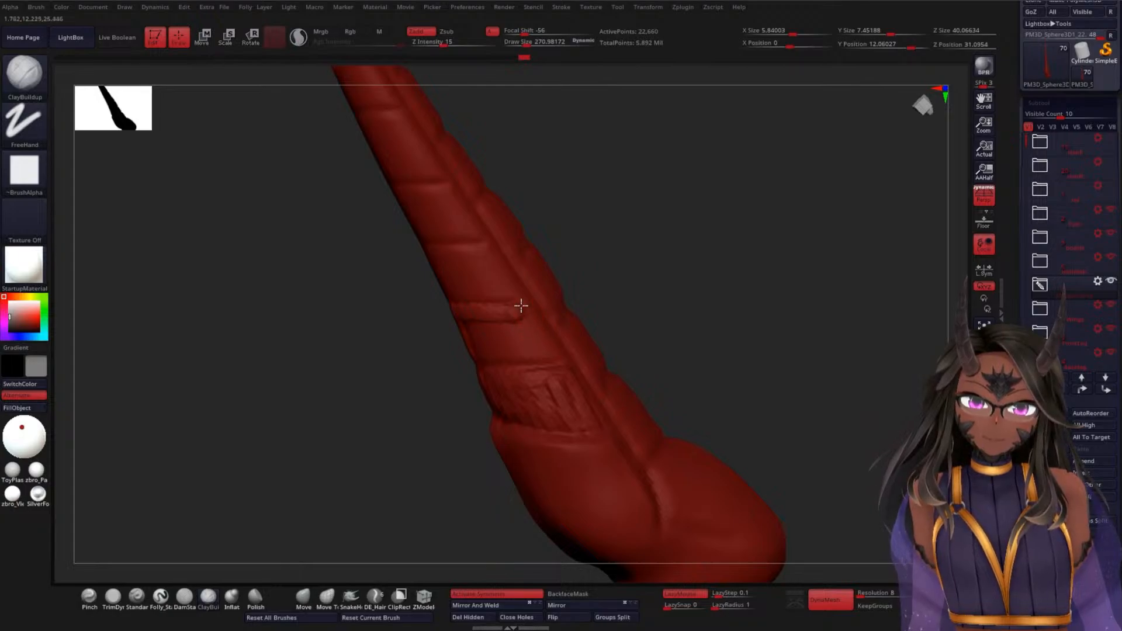
{"action": "left_click_drag", "start_coordinate": [600, 331], "coordinate": [555, 351]}
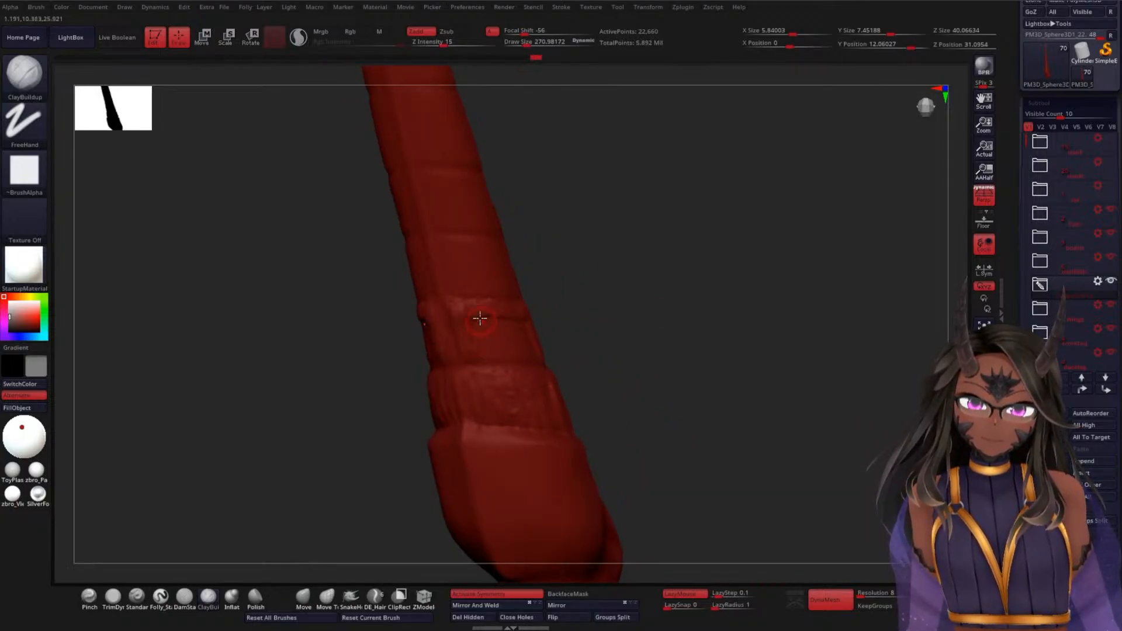
{"action": "left_click_drag", "start_coordinate": [605, 343], "coordinate": [733, 297]}
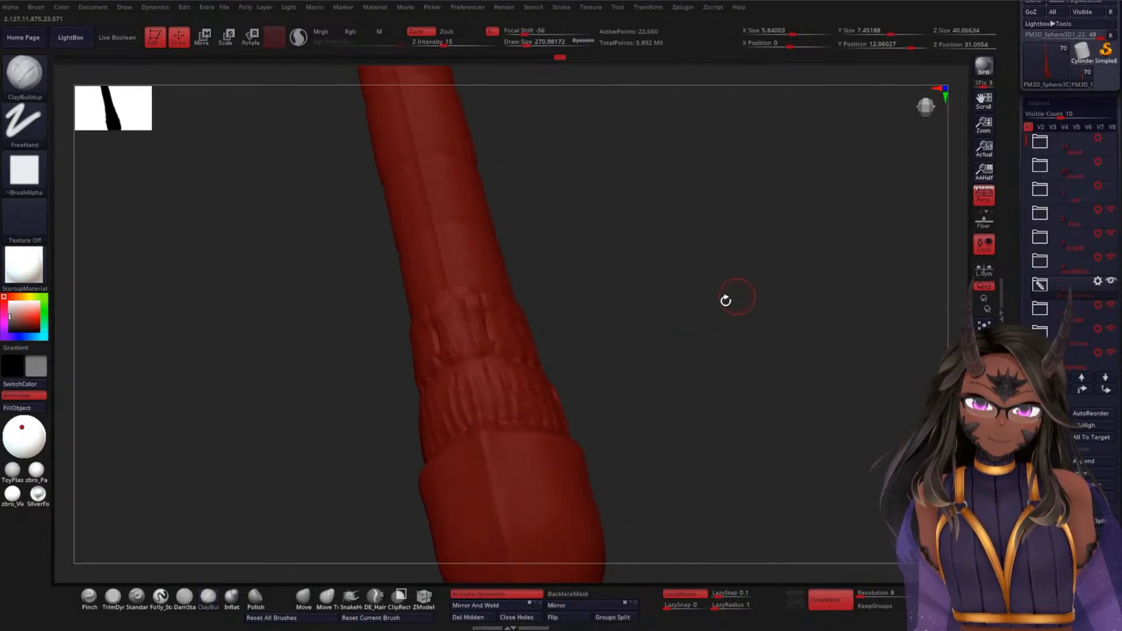
{"action": "left_click_drag", "start_coordinate": [698, 331], "coordinate": [654, 366]}
- Undo the ClayBuildup strokes on the first two tail segments
{"action": "key", "text": "ctrl"}
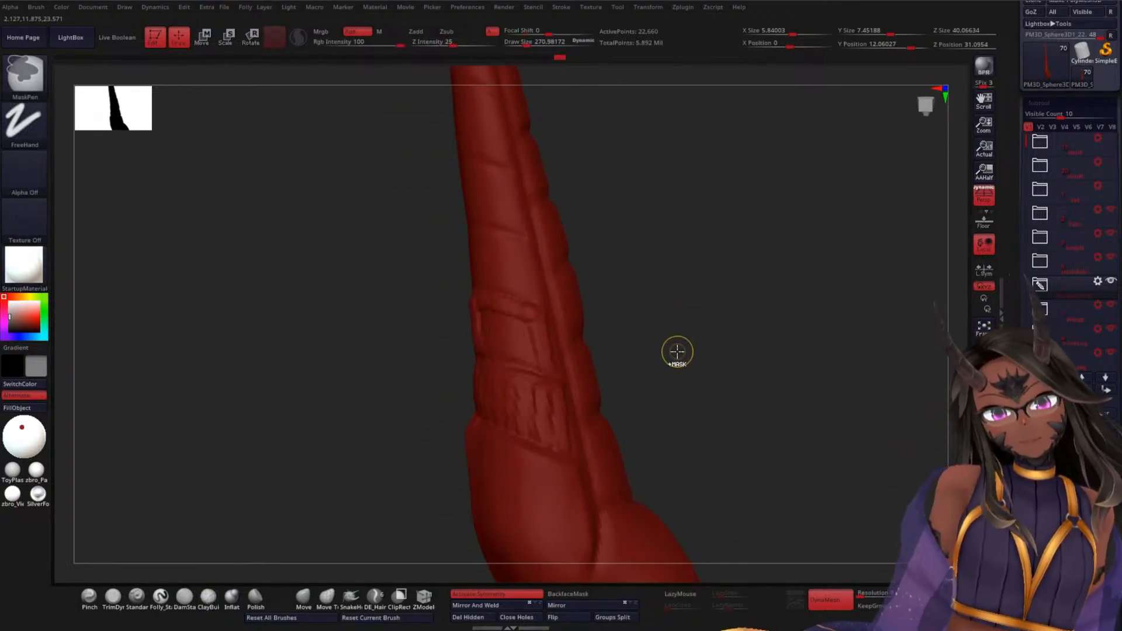
{"action": "key", "text": "ctrl+z"}
{"action": "key", "text": "ctrl+z"}
{"action": "key", "text": "ctrl+z"}
{"action": "key", "text": "ctrl+z"}
{"action": "key", "text": "ctrl+z"}
{"action": "key", "text": "ctrl+z"}
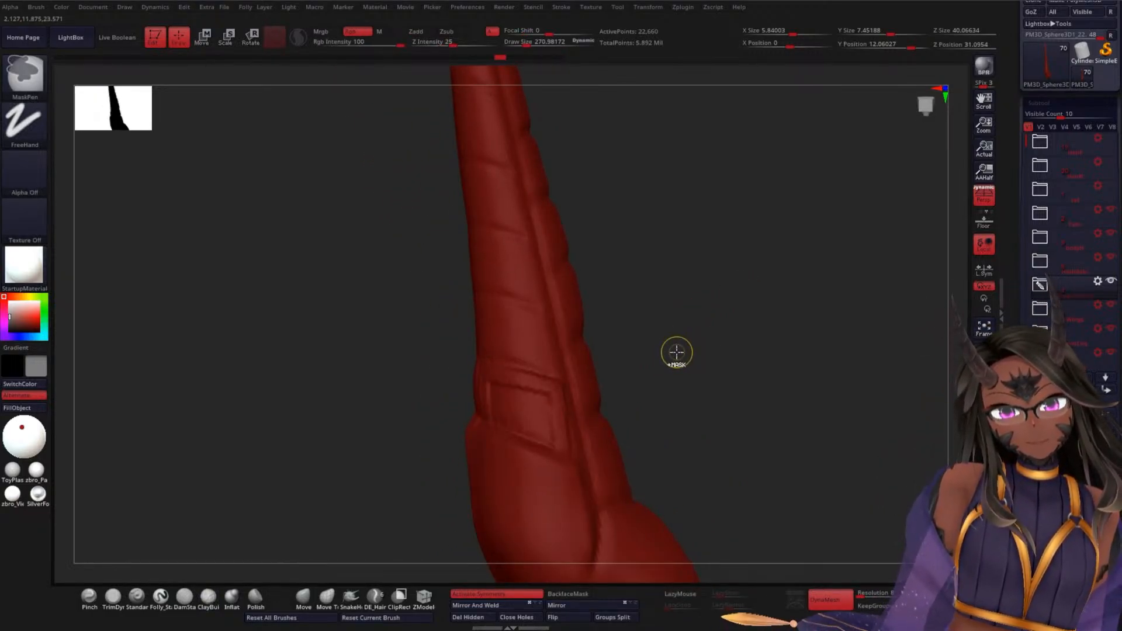
{"action": "key", "text": "ctrl+z"}
{"action": "key", "text": "ctrl+z"}
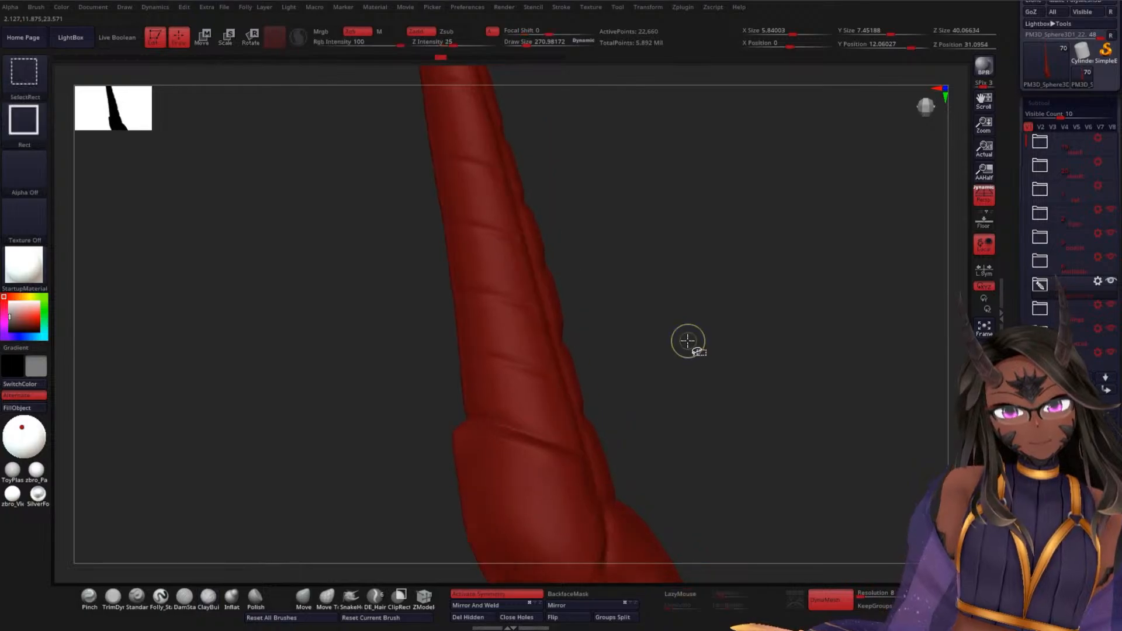
- Set the ClayBuildup draw size to about 305 and lay strokes around the edges of the segment adjoining the bulge
{"action": "key", "text": "space"}
{"action": "left_click_drag", "start_coordinate": [678, 346], "coordinate": [685, 344]}
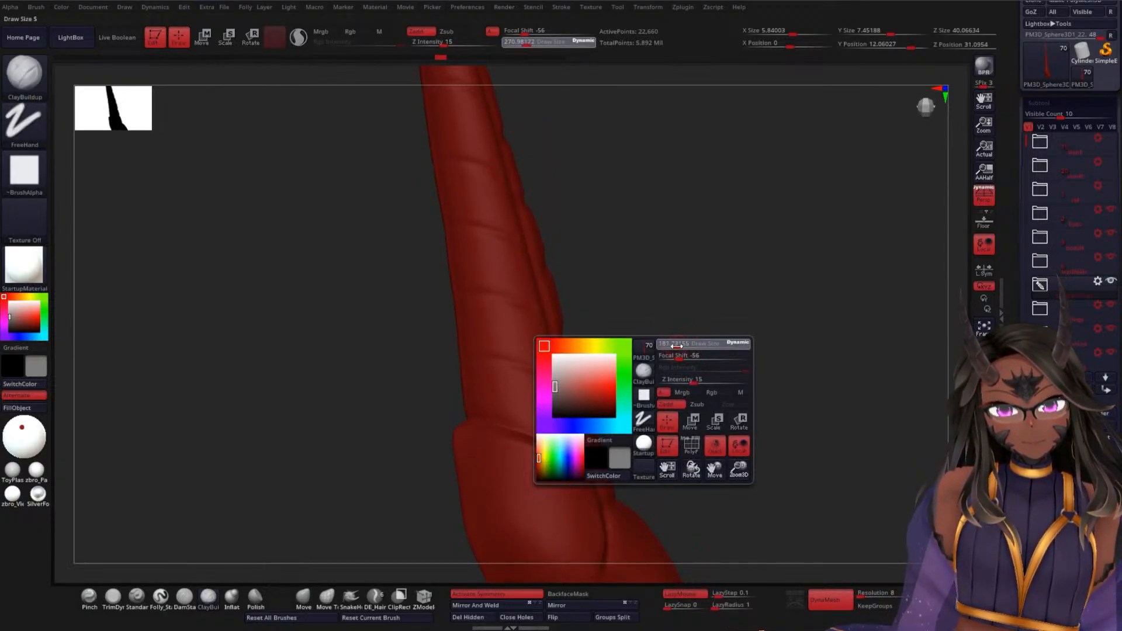
{"action": "left_click_drag", "start_coordinate": [678, 346], "coordinate": [602, 399]}
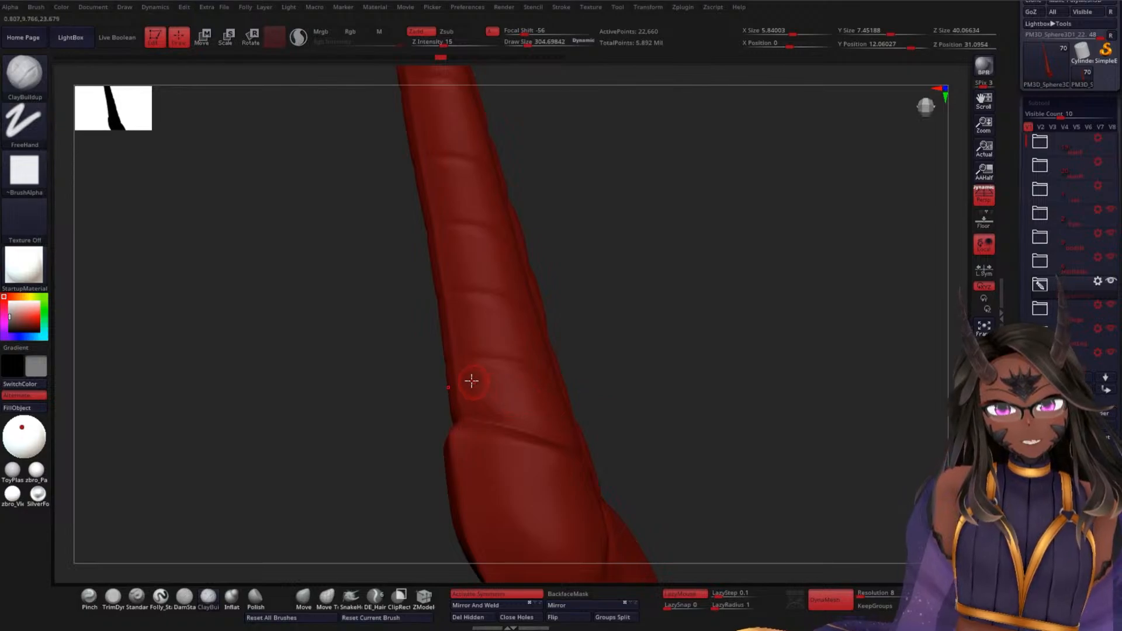
{"action": "left_click_drag", "start_coordinate": [643, 363], "coordinate": [620, 379]}
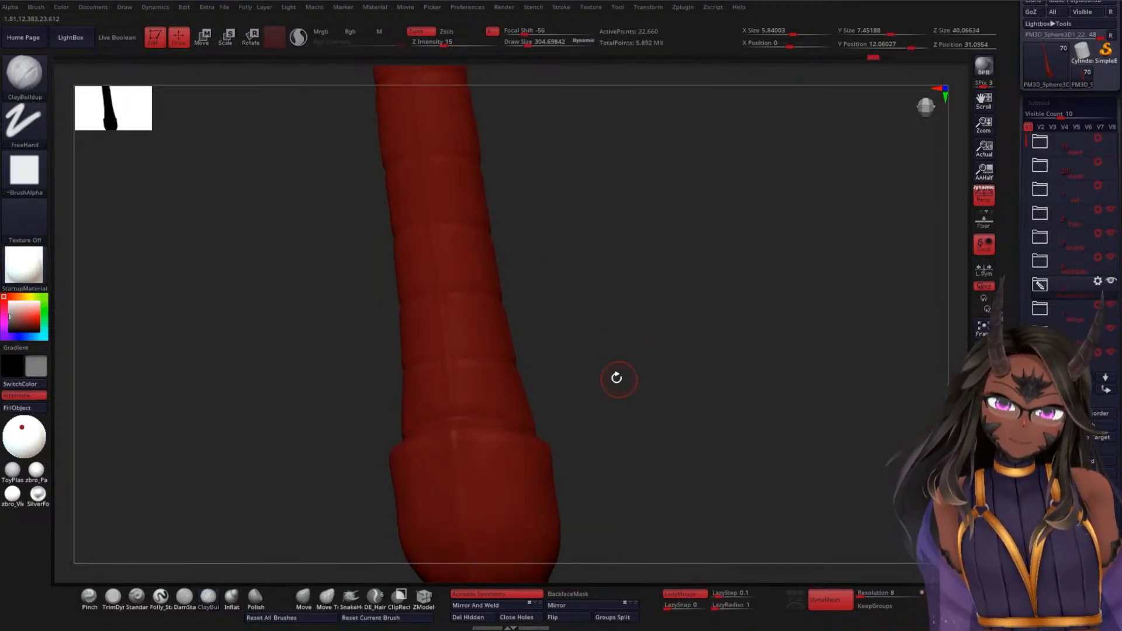
{"action": "left_click_drag", "start_coordinate": [476, 381], "coordinate": [637, 346]}
{"action": "mouse_move", "coordinate": [542, 368]}
{"action": "right_mouse_down"}
{"action": "mouse_move", "coordinate": [641, 361]}
{"action": "mouse_move", "coordinate": [497, 384]}
{"action": "right_mouse_up"}
{"action": "mouse_move", "coordinate": [518, 420]}
{"action": "right_mouse_down"}
{"action": "mouse_move", "coordinate": [619, 351]}
{"action": "mouse_move", "coordinate": [472, 399]}
{"action": "right_mouse_up"}
{"action": "left_click_drag", "start_coordinate": [409, 411], "coordinate": [512, 413]}
{"action": "left_click_drag", "start_coordinate": [404, 395], "coordinate": [489, 395]}
- Fill the interior and side of the segment adjoining the bulge with overlapping ClayBuildup strokes
{"action": "mouse_move", "coordinate": [499, 389]}
{"action": "right_mouse_down"}
{"action": "mouse_move", "coordinate": [612, 391]}
{"action": "mouse_move", "coordinate": [672, 349]}
{"action": "right_mouse_up"}
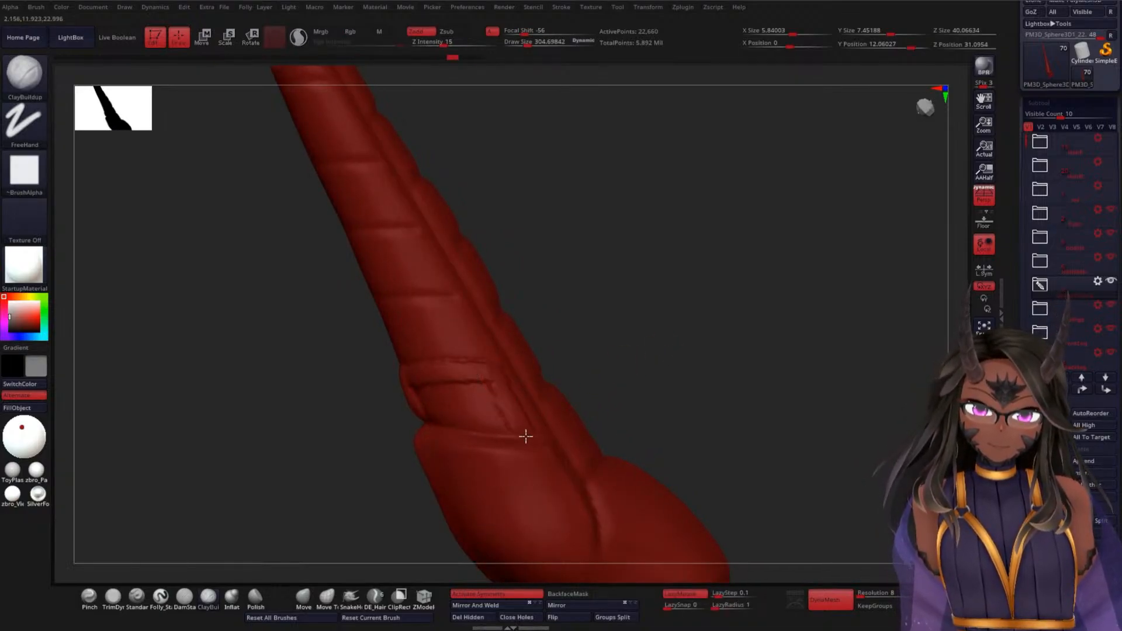
{"action": "right_click_drag", "start_coordinate": [466, 391], "coordinate": [562, 363]}
{"action": "mouse_move", "coordinate": [419, 386]}
{"action": "left_mouse_down"}
{"action": "mouse_move", "coordinate": [474, 408]}
{"action": "mouse_move", "coordinate": [491, 430]}
{"action": "left_mouse_up"}
{"action": "right_click_drag", "start_coordinate": [491, 430], "coordinate": [551, 396]}
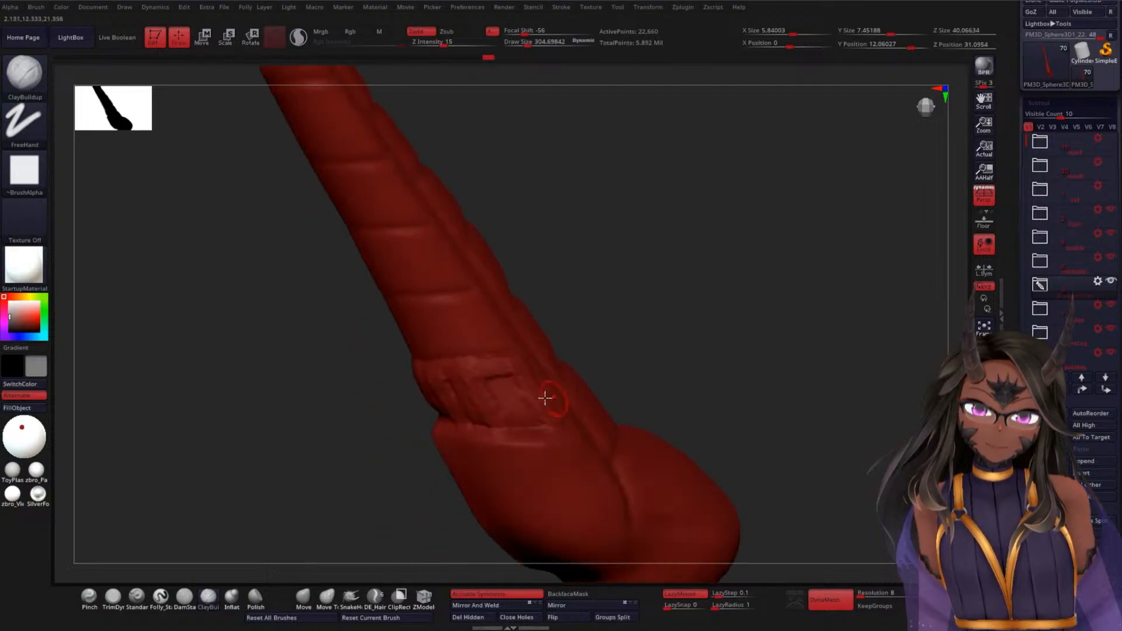
- Build up the second tail segment from the bulge with ClayBuildup strokes across its centre and side
{"action": "right_click_drag", "start_coordinate": [632, 380], "coordinate": [608, 365]}
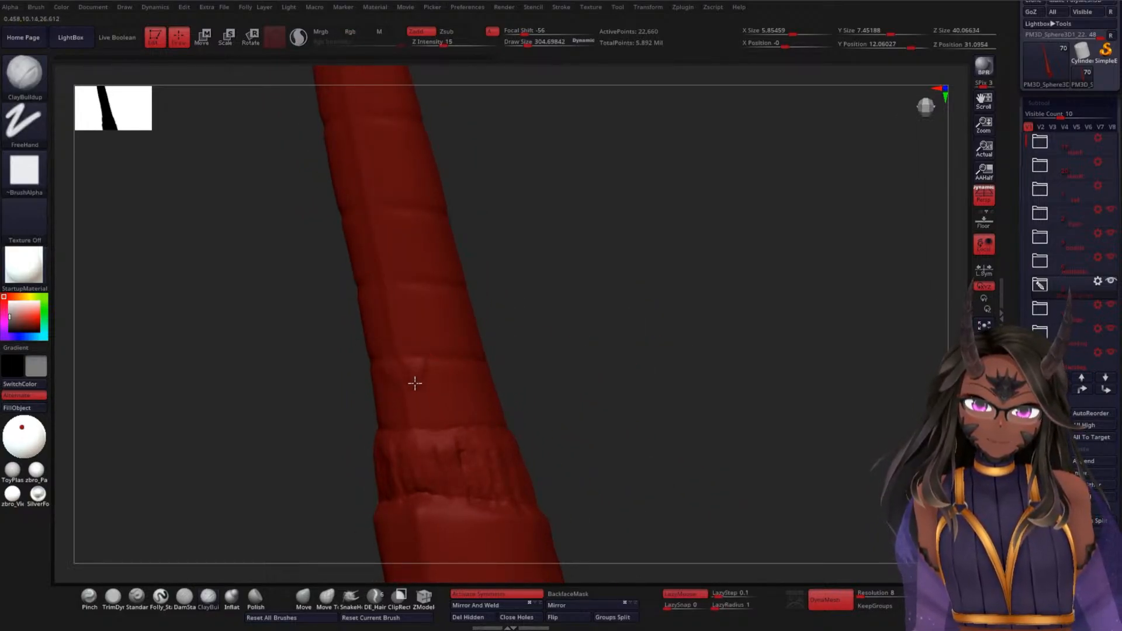
{"action": "mouse_move", "coordinate": [431, 393]}
{"action": "right_mouse_down"}
{"action": "mouse_move", "coordinate": [577, 361]}
{"action": "mouse_move", "coordinate": [482, 393]}
{"action": "mouse_move", "coordinate": [636, 336]}
{"action": "right_mouse_up"}
{"action": "right_click_drag", "start_coordinate": [453, 376], "coordinate": [446, 402]}
{"action": "right_click_drag", "start_coordinate": [538, 388], "coordinate": [619, 378]}
{"action": "mouse_move", "coordinate": [447, 410]}
{"action": "right_mouse_down"}
{"action": "mouse_move", "coordinate": [584, 414]}
{"action": "mouse_move", "coordinate": [602, 333]}
{"action": "mouse_move", "coordinate": [579, 383]}
{"action": "mouse_move", "coordinate": [615, 377]}
{"action": "mouse_move", "coordinate": [594, 376]}
{"action": "right_mouse_up"}
- Smooth the built-up clay on the segment adjoining the bulge into an even surface
{"action": "key", "text": "shift"}
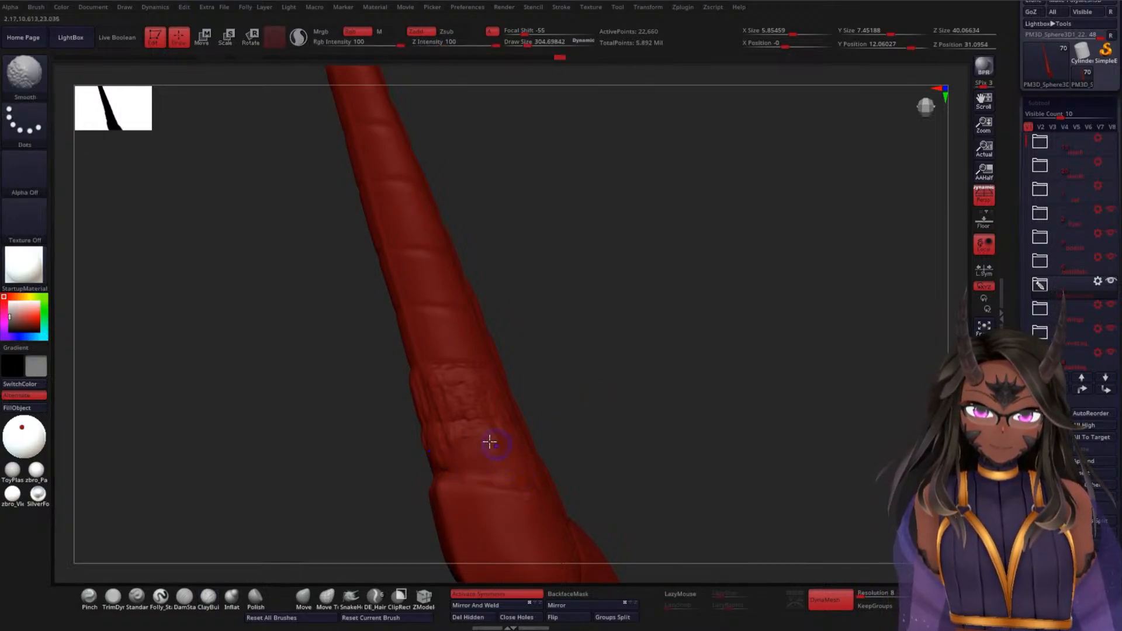
{"action": "right_click_drag", "start_coordinate": [476, 429], "coordinate": [577, 423]}
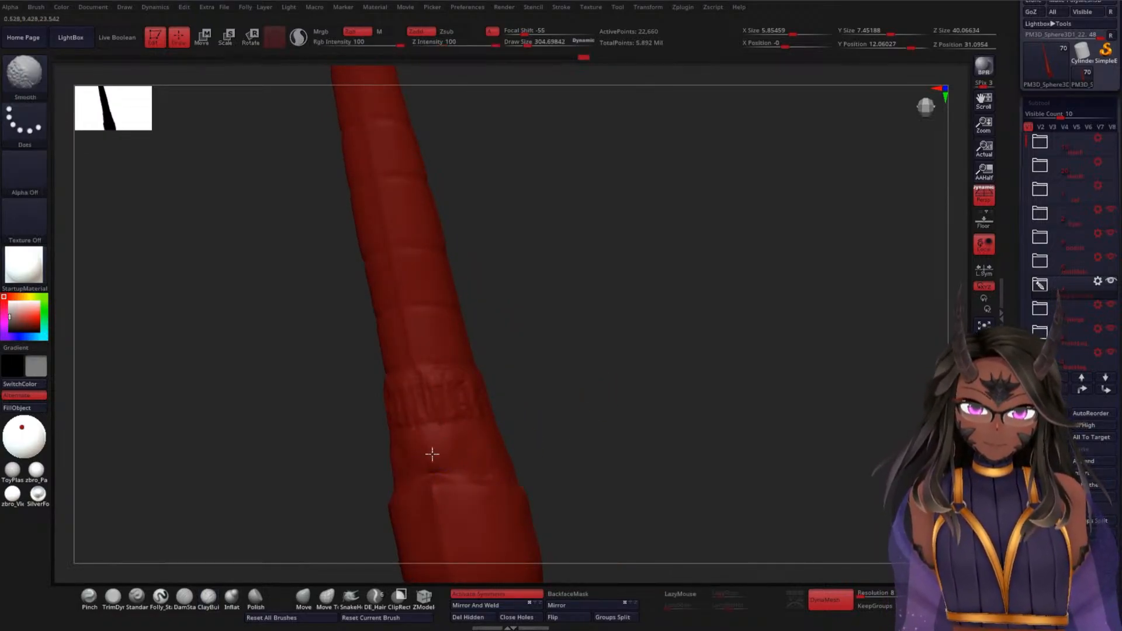
{"action": "right_click_drag", "start_coordinate": [530, 479], "coordinate": [560, 462]}
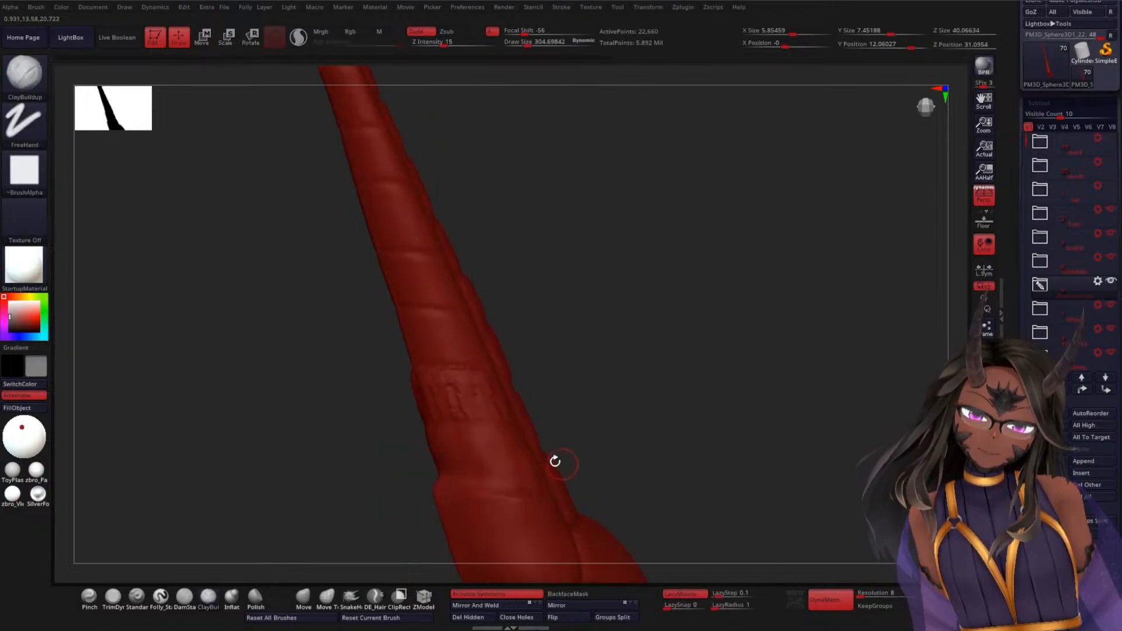
- Carve the edge between the two built-up segments and the side edge of the smoothed segment with DamStandard
{"action": "left_click", "coordinate": [184, 597]}
{"action": "right_click_drag", "start_coordinate": [614, 401], "coordinate": [430, 431]}
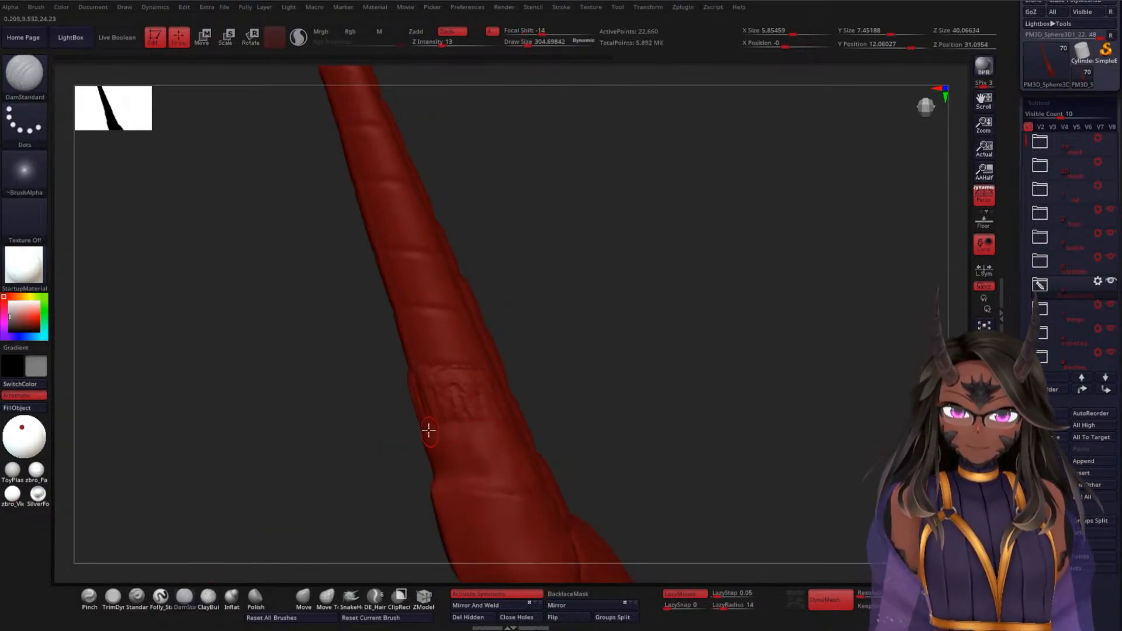
{"action": "left_click_drag", "start_coordinate": [500, 424], "coordinate": [516, 419]}
{"action": "right_click_drag", "start_coordinate": [615, 426], "coordinate": [575, 431]}
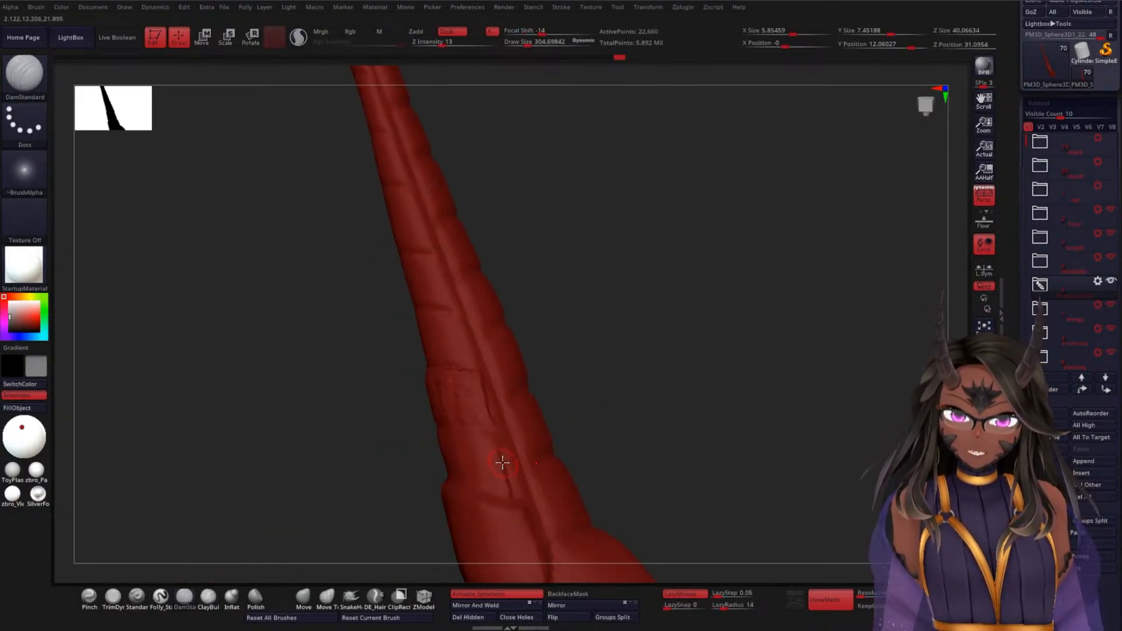
{"action": "left_click_drag", "start_coordinate": [501, 468], "coordinate": [507, 472]}
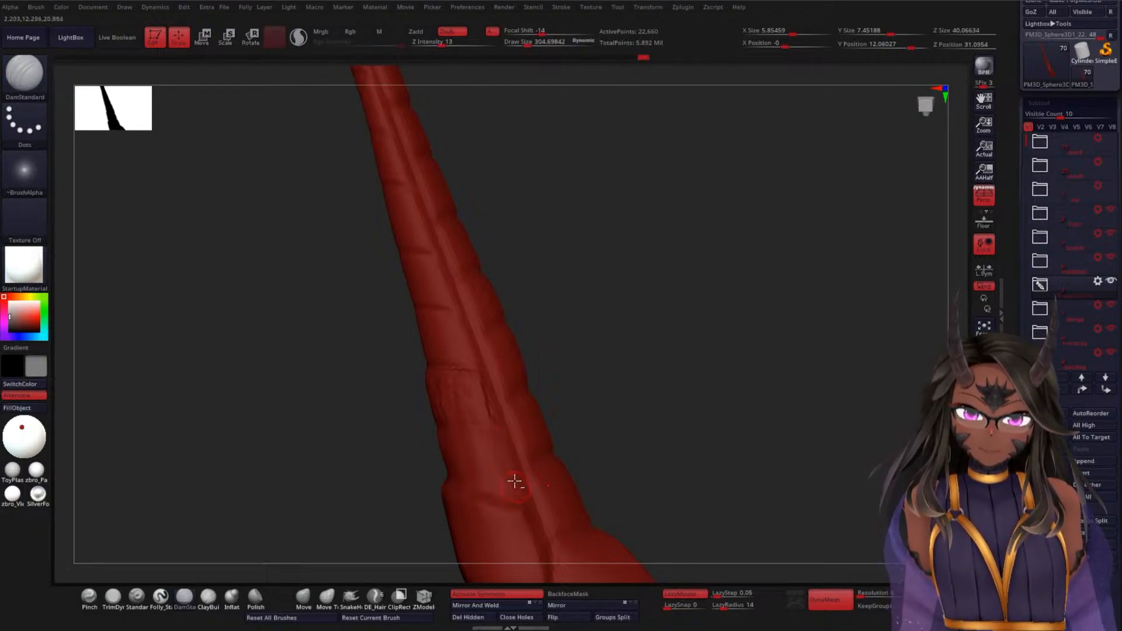
{"action": "left_click_drag", "start_coordinate": [521, 506], "coordinate": [523, 511]}
- Sharpen the groove between the smoothed segment and the tail-base bulge with DamStandard from the centre around to the side
{"action": "right_click_drag", "start_coordinate": [568, 449], "coordinate": [638, 452]}
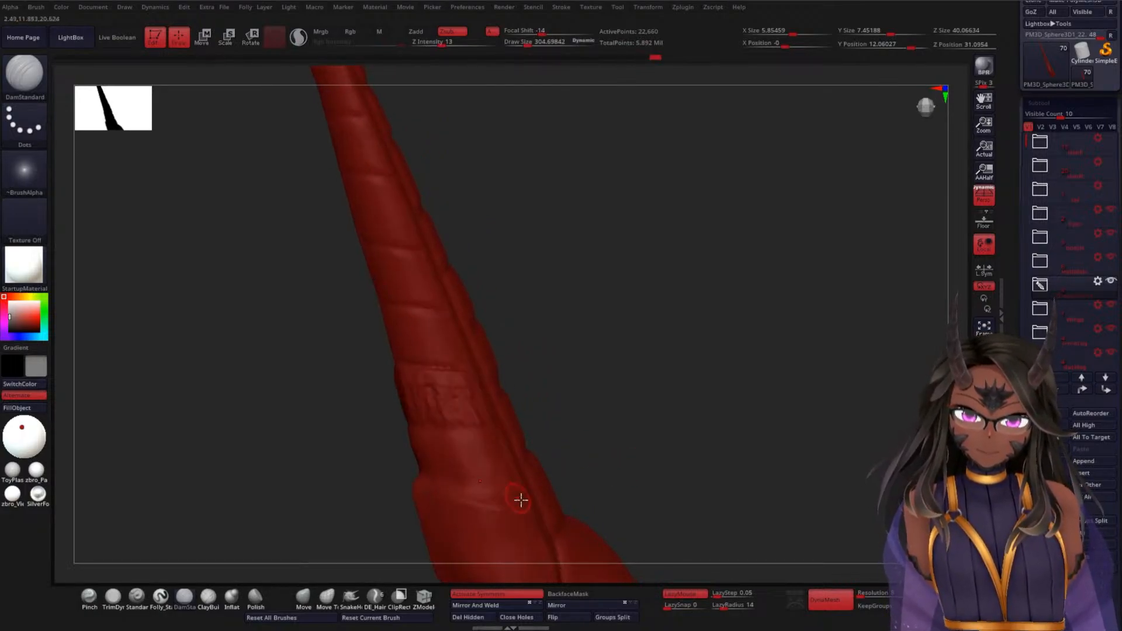
{"action": "left_click_drag", "start_coordinate": [423, 475], "coordinate": [426, 477]}
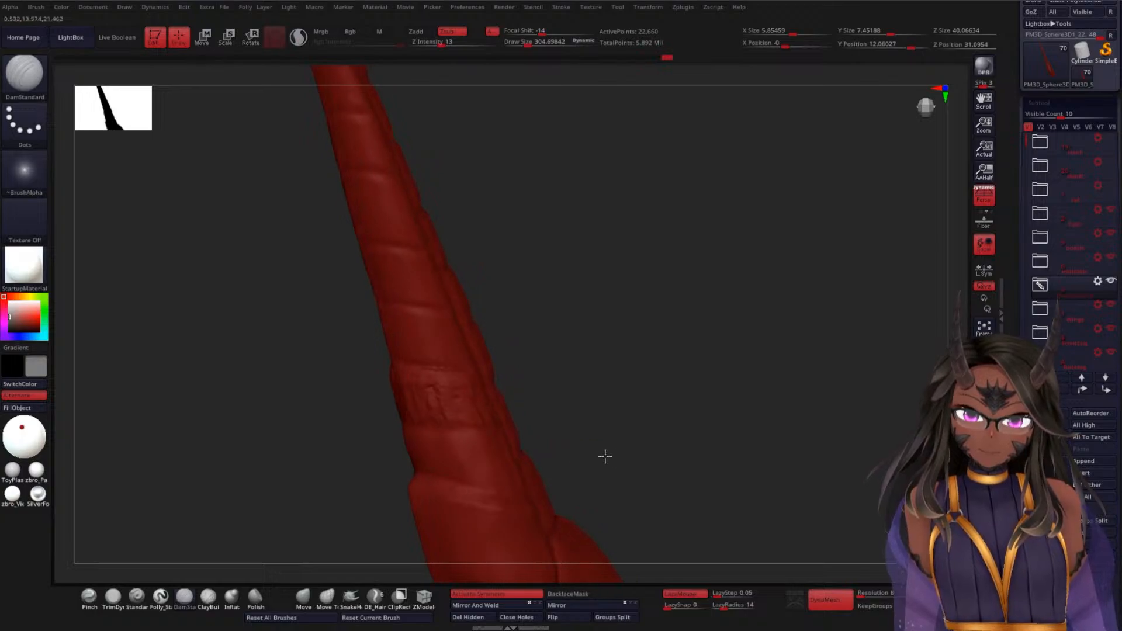
{"action": "right_click_drag", "start_coordinate": [602, 456], "coordinate": [606, 468]}
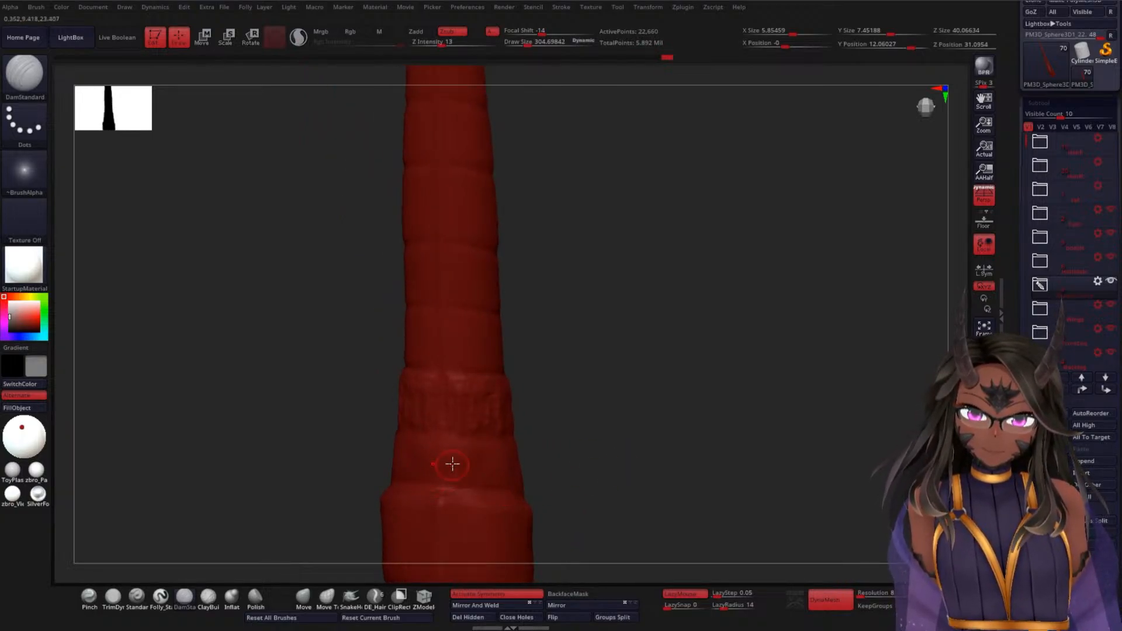
{"action": "right_click_drag", "start_coordinate": [612, 446], "coordinate": [633, 398]}
{"action": "mouse_move", "coordinate": [549, 373]}
{"action": "right_mouse_down"}
{"action": "mouse_move", "coordinate": [631, 385]}
{"action": "mouse_move", "coordinate": [527, 375]}
{"action": "right_mouse_up"}
{"action": "right_click_drag", "start_coordinate": [609, 363], "coordinate": [634, 368]}
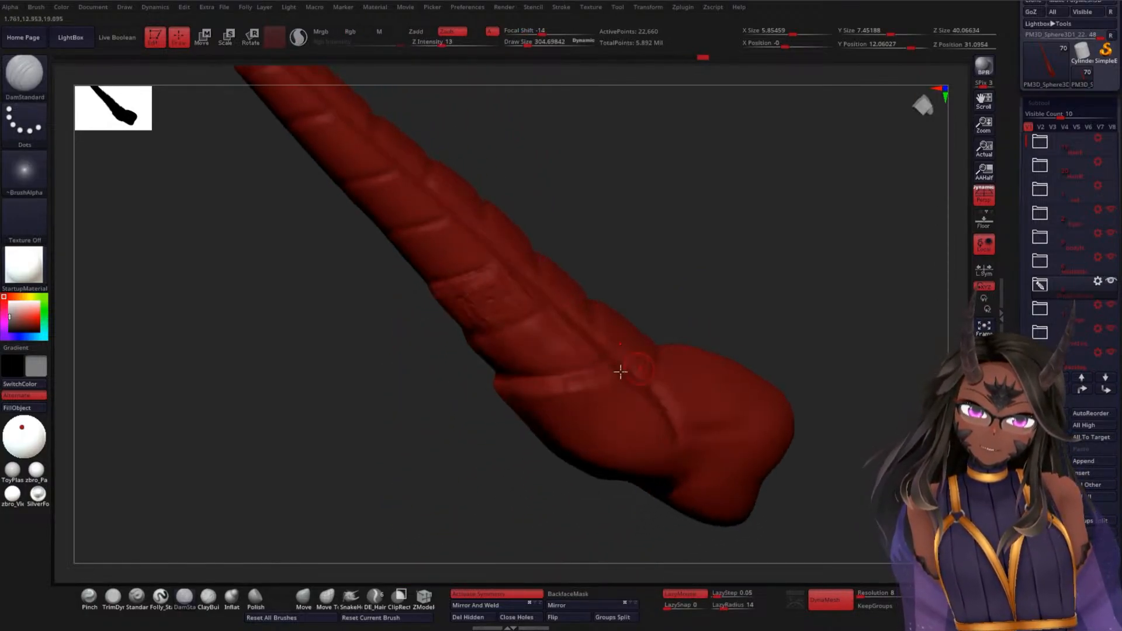
{"action": "right_click_drag", "start_coordinate": [708, 343], "coordinate": [696, 308]}
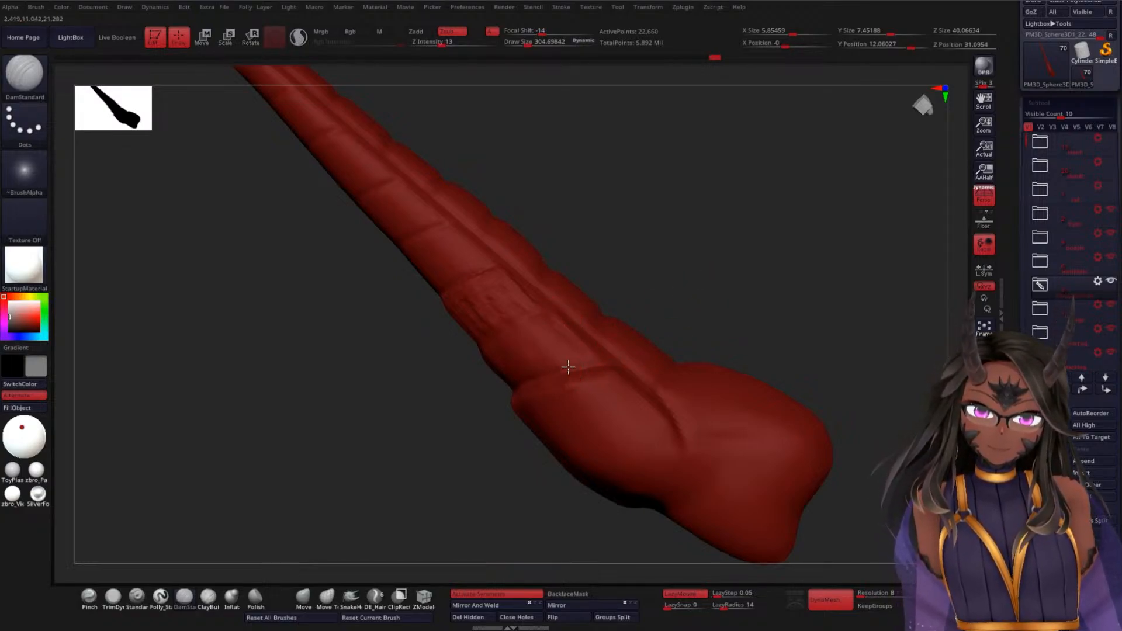
- Soften the crease beside the bulge and carve the groove between the smoothed first segment and the rough second segment
{"action": "right_click_drag", "start_coordinate": [674, 331], "coordinate": [592, 329]}
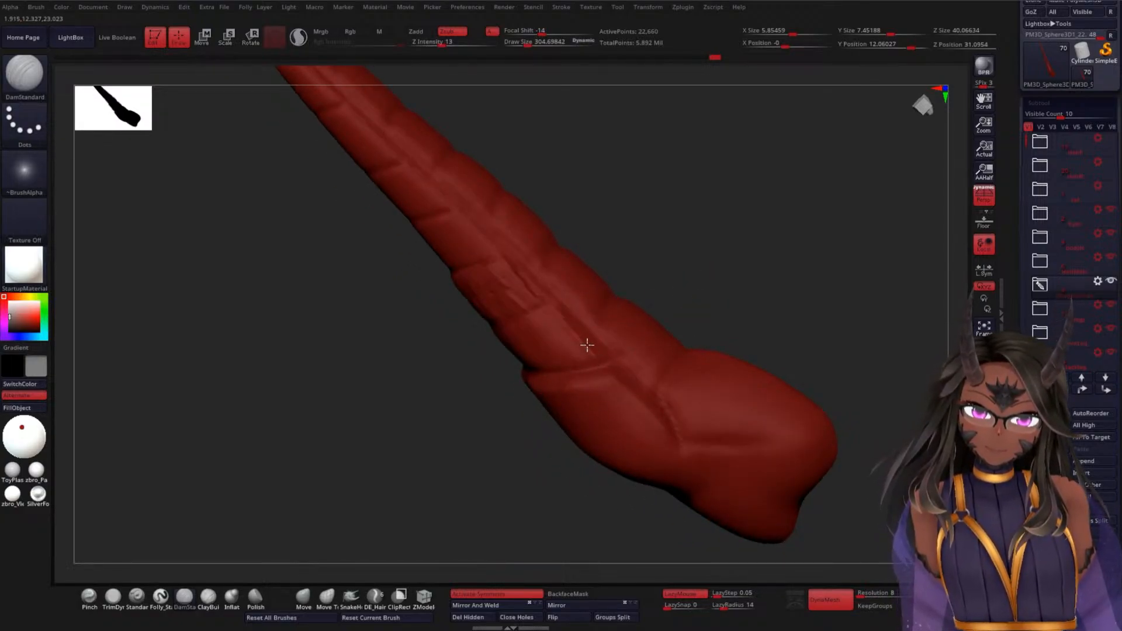
{"action": "right_click_drag", "start_coordinate": [545, 292], "coordinate": [689, 295]}
{"action": "key", "text": "shift"}
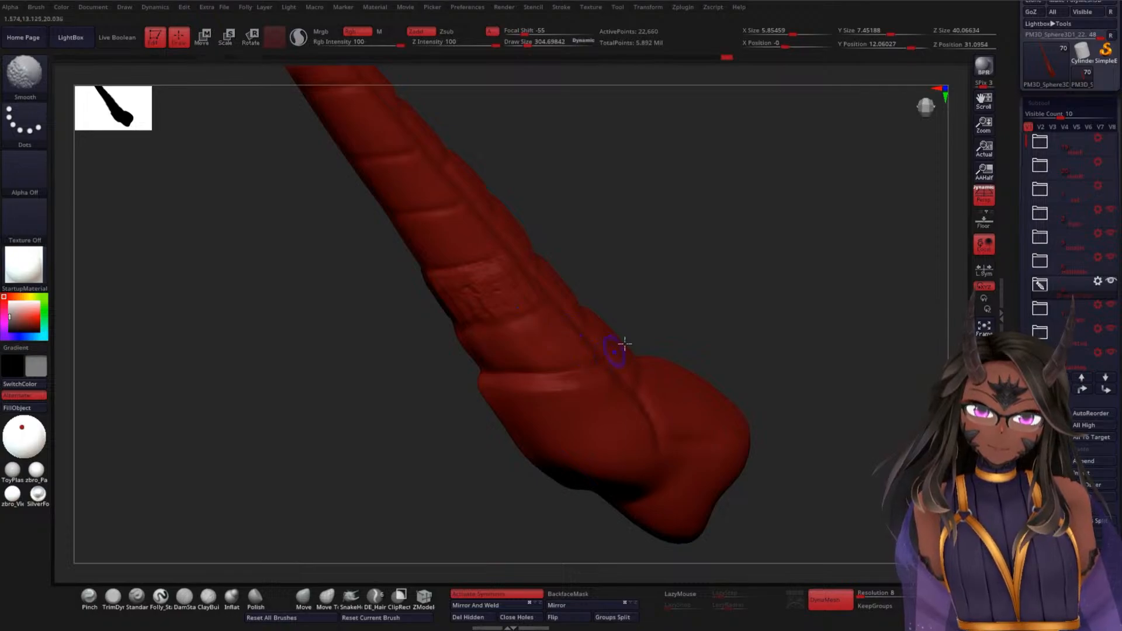
{"action": "left_click_drag", "start_coordinate": [651, 301], "coordinate": [625, 301]}
{"action": "left_click_drag", "start_coordinate": [459, 331], "coordinate": [506, 324]}
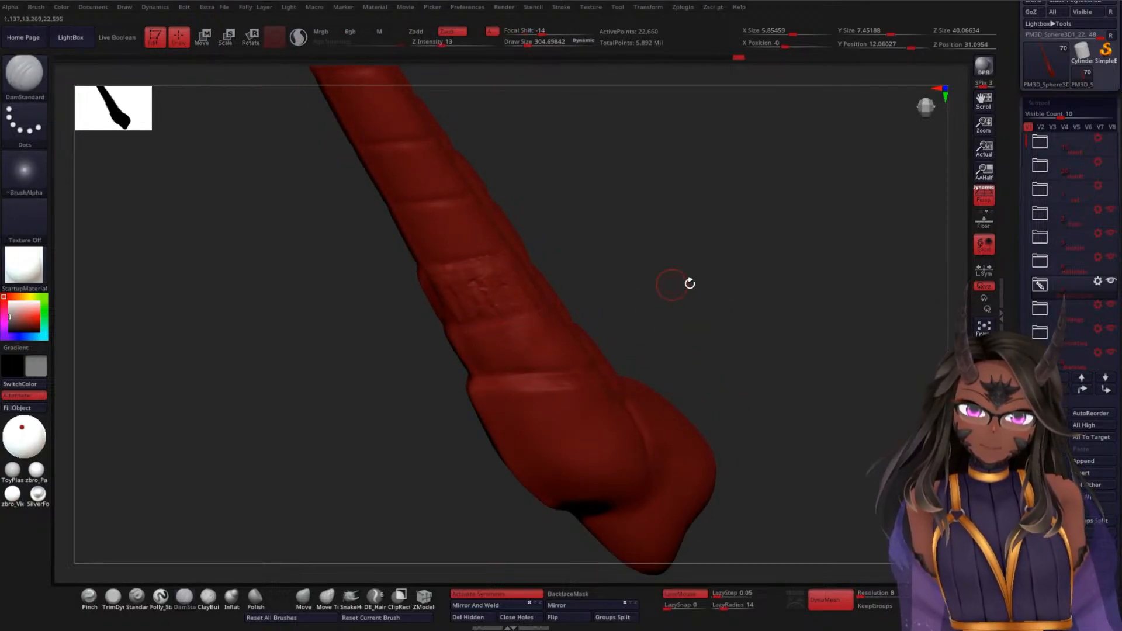
{"action": "right_click_drag", "start_coordinate": [682, 284], "coordinate": [534, 325]}
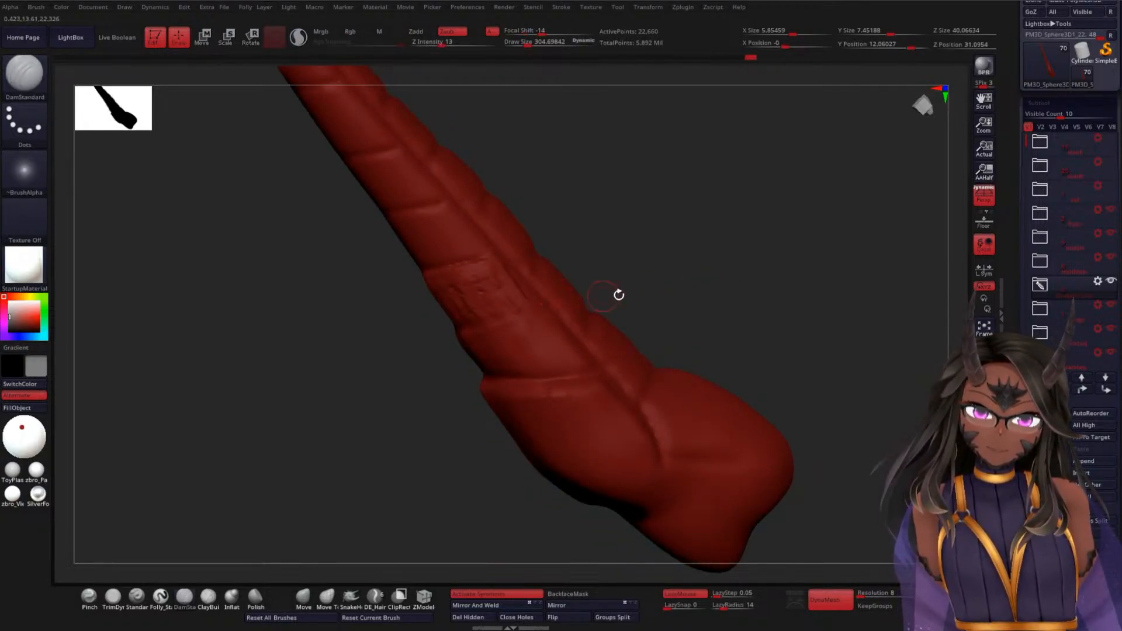
{"action": "right_click_drag", "start_coordinate": [610, 293], "coordinate": [719, 293]}
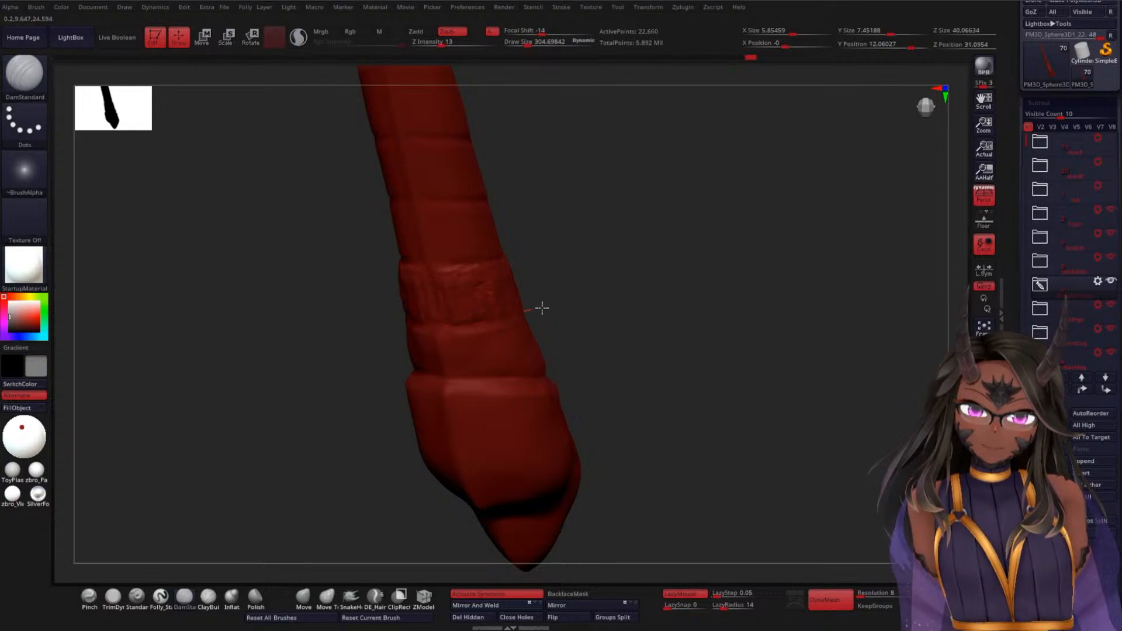
- Deepen the groove between the first and second tail segments with DamStandard, extending it around to the side
{"action": "right_click_drag", "start_coordinate": [535, 309], "coordinate": [564, 304]}
{"action": "right_click_drag", "start_coordinate": [656, 303], "coordinate": [589, 305]}
{"action": "right_click_drag", "start_coordinate": [456, 326], "coordinate": [604, 303]}
{"action": "right_click_drag", "start_coordinate": [506, 306], "coordinate": [476, 326]}
{"action": "right_click_drag", "start_coordinate": [608, 308], "coordinate": [470, 329]}
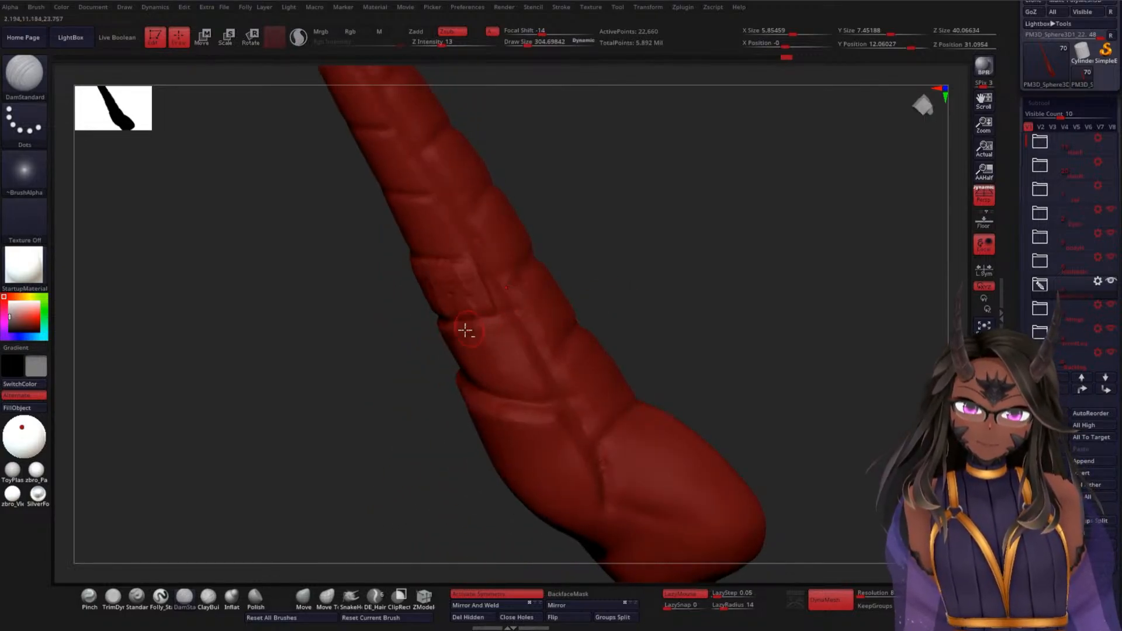
- Deepen the groove under the tail-base bulge's rim with DamStandard, from the side across to the centre
{"action": "right_click_drag", "start_coordinate": [551, 381], "coordinate": [441, 390]}
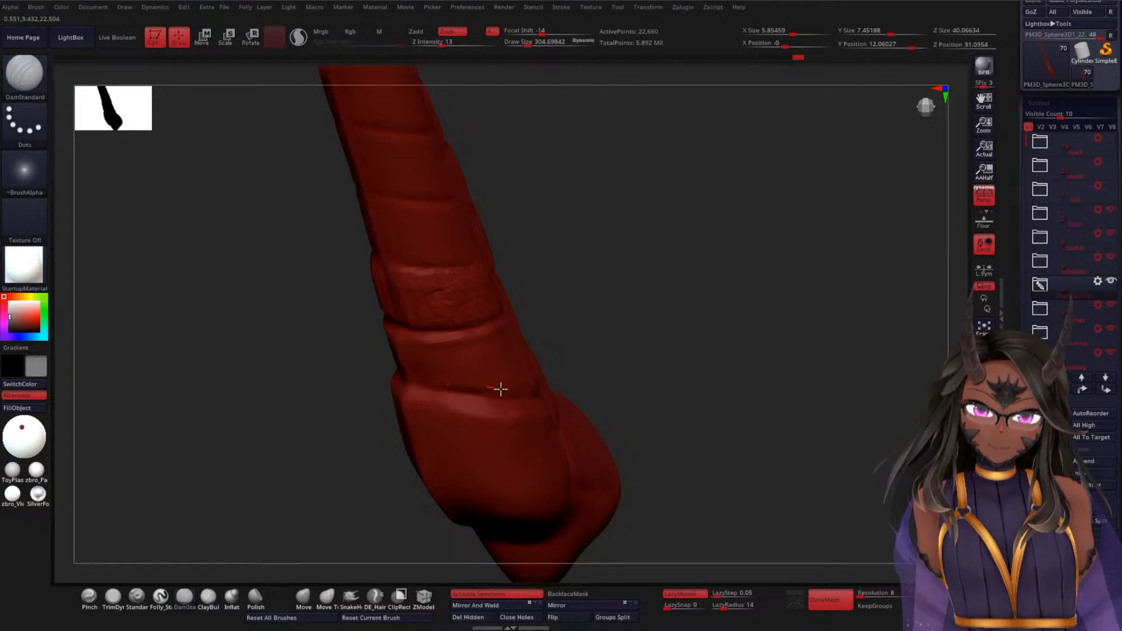
{"action": "right_click_drag", "start_coordinate": [626, 378], "coordinate": [442, 500]}
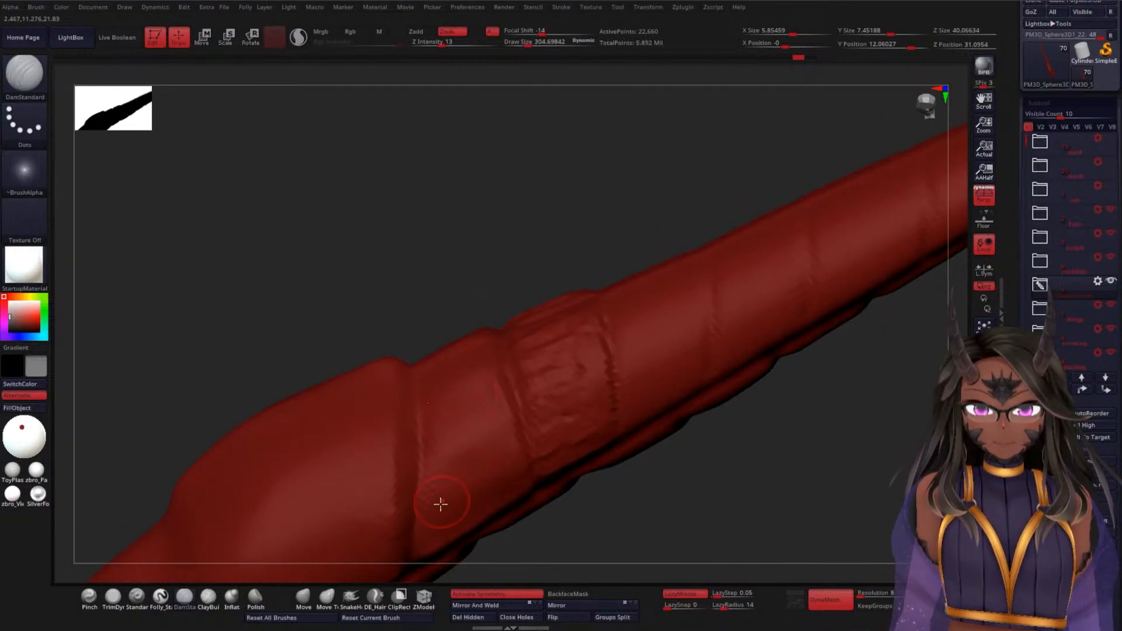
{"action": "right_click_drag", "start_coordinate": [473, 279], "coordinate": [439, 428]}
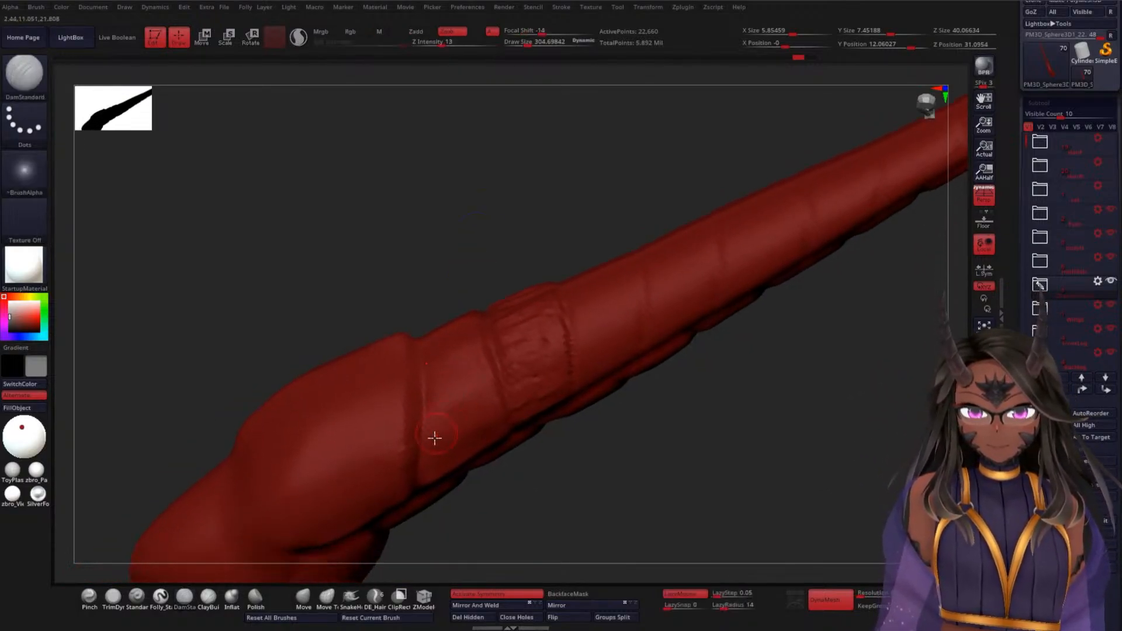
{"action": "left_click_drag", "start_coordinate": [426, 479], "coordinate": [429, 442]}
{"action": "left_click_drag", "start_coordinate": [430, 375], "coordinate": [427, 325]}
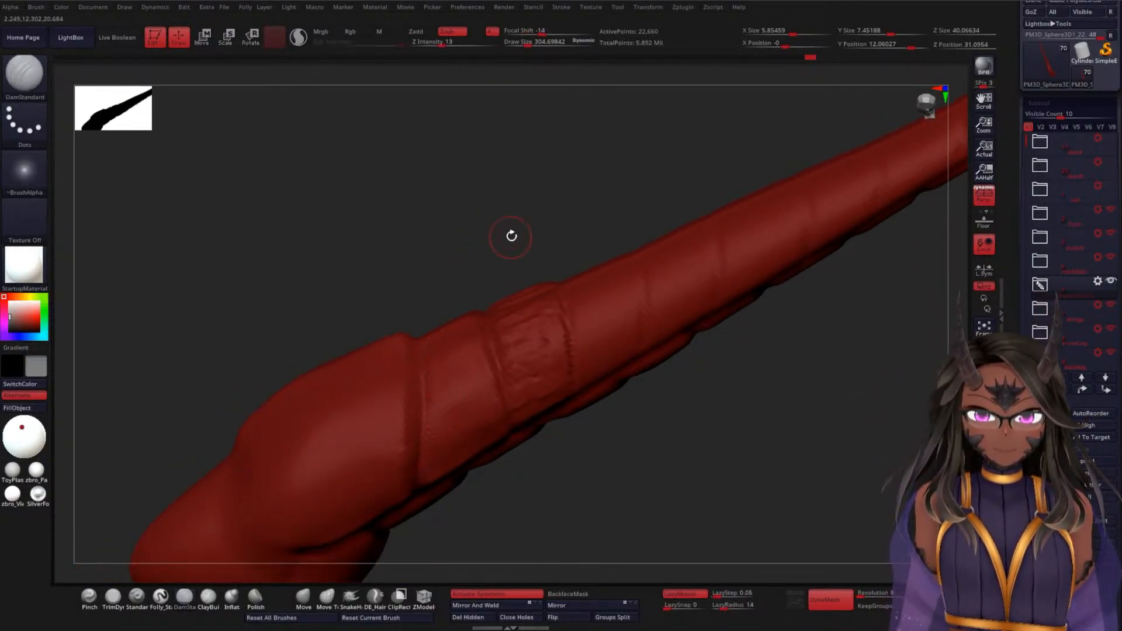
{"action": "left_click_drag", "start_coordinate": [511, 238], "coordinate": [501, 295]}
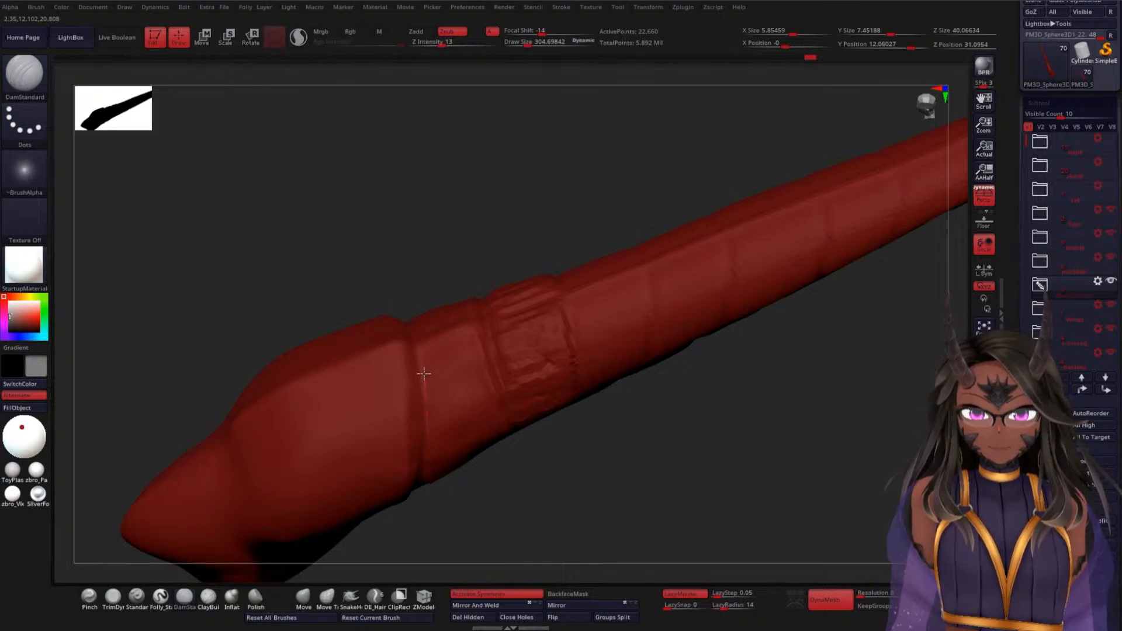
{"action": "left_click_drag", "start_coordinate": [430, 484], "coordinate": [432, 488]}
{"action": "left_click_drag", "start_coordinate": [524, 489], "coordinate": [479, 447]}
{"action": "left_click_drag", "start_coordinate": [422, 486], "coordinate": [401, 356]}
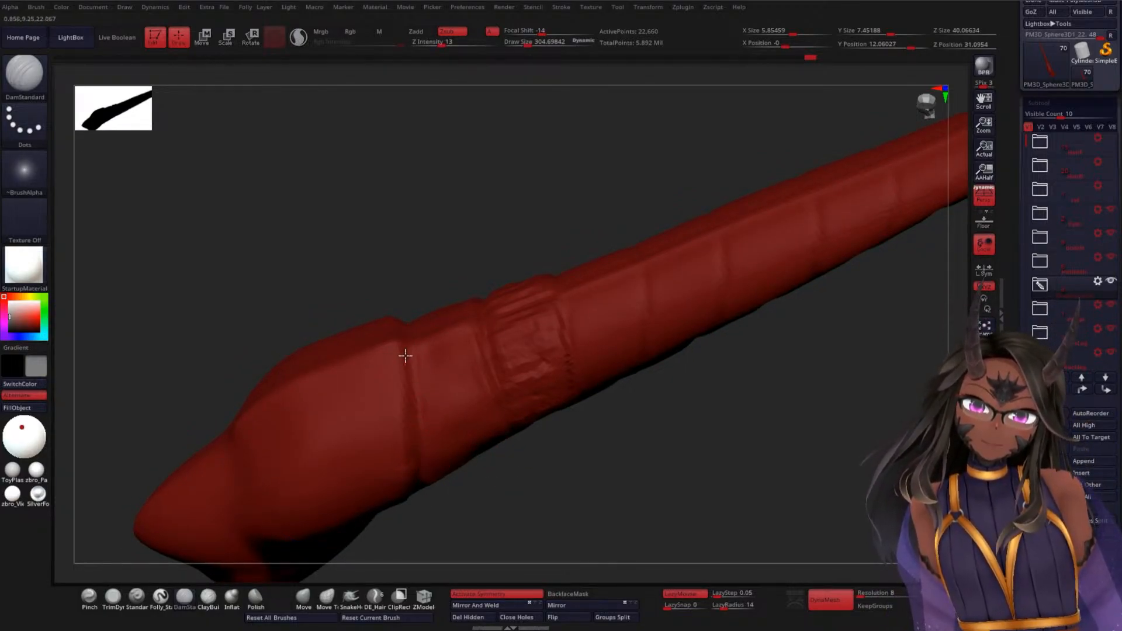
- Smooth the first segment next to the bulge and carve the lower side edges of the first two segments with DamStandard
{"action": "mouse_move", "coordinate": [481, 451]}
{"action": "left_mouse_down"}
{"action": "mouse_move", "coordinate": [472, 376]}
{"action": "mouse_move", "coordinate": [440, 345]}
{"action": "left_mouse_up"}
{"action": "mouse_move", "coordinate": [651, 459]}
{"action": "left_mouse_down", "text": "alt"}
{"action": "mouse_move", "coordinate": [588, 338]}
{"action": "mouse_move", "coordinate": [530, 353]}
{"action": "mouse_move", "coordinate": [593, 333]}
{"action": "mouse_move", "coordinate": [566, 454]}
{"action": "left_mouse_up", "text": "alt"}
{"action": "left_click_drag", "start_coordinate": [607, 284], "coordinate": [565, 308]}
{"action": "left_click_drag", "start_coordinate": [462, 357], "coordinate": [442, 444], "text": "shift"}
{"action": "mouse_move", "coordinate": [605, 289]}
{"action": "left_mouse_down"}
{"action": "mouse_move", "coordinate": [614, 273]}
{"action": "mouse_move", "coordinate": [602, 293]}
{"action": "mouse_move", "coordinate": [401, 416]}
{"action": "left_mouse_up"}
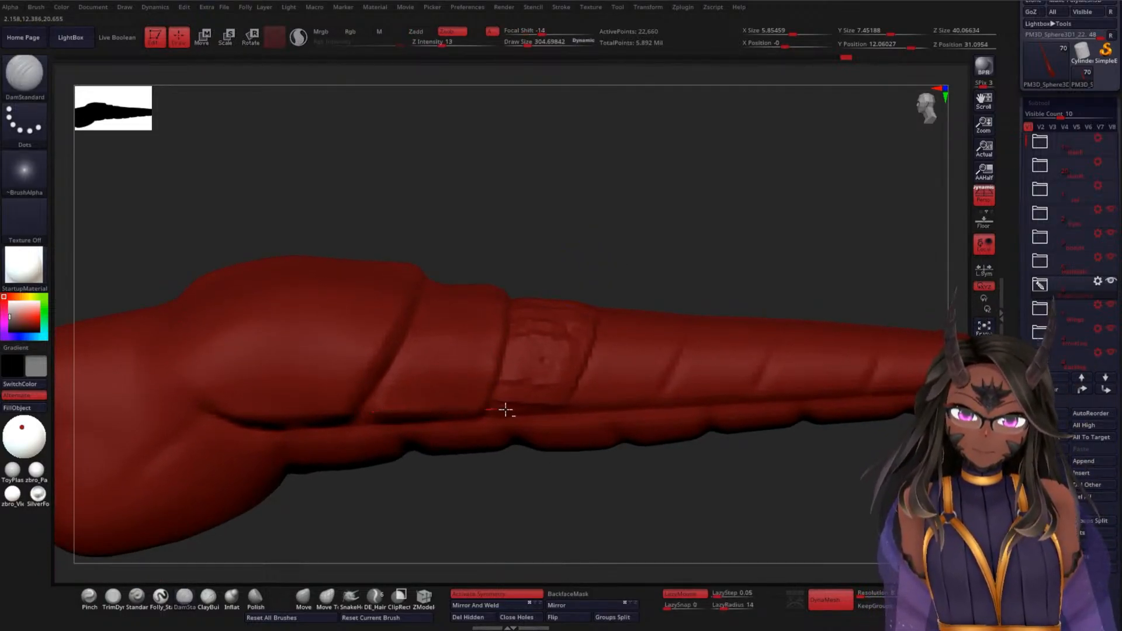
{"action": "left_click_drag", "start_coordinate": [582, 506], "coordinate": [396, 430]}
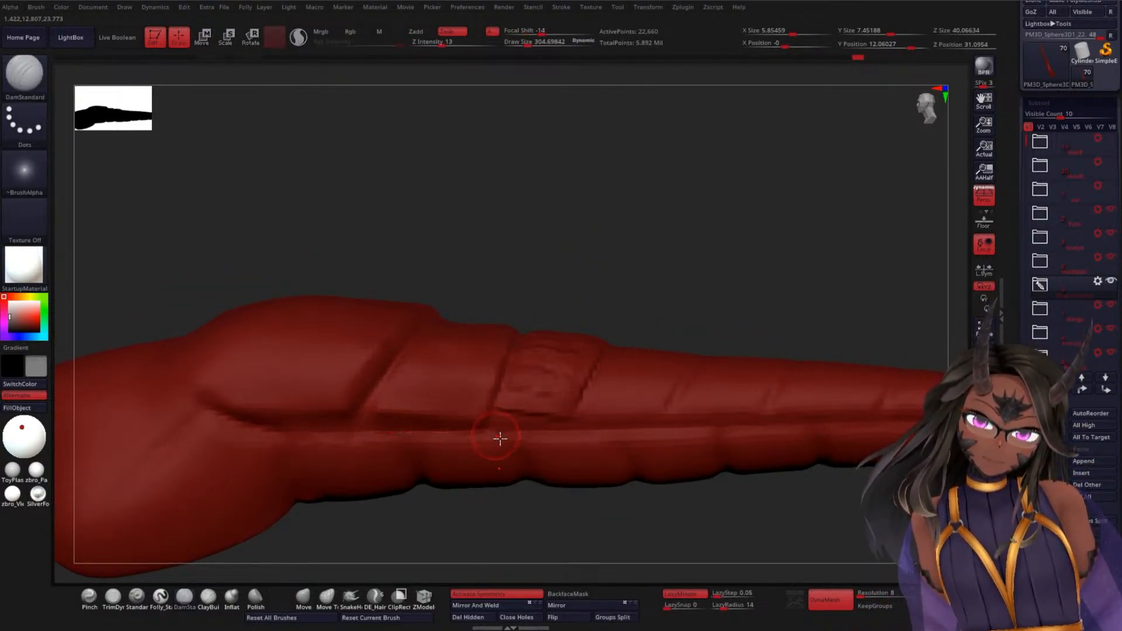
{"action": "left_click_drag", "start_coordinate": [566, 296], "coordinate": [427, 341]}
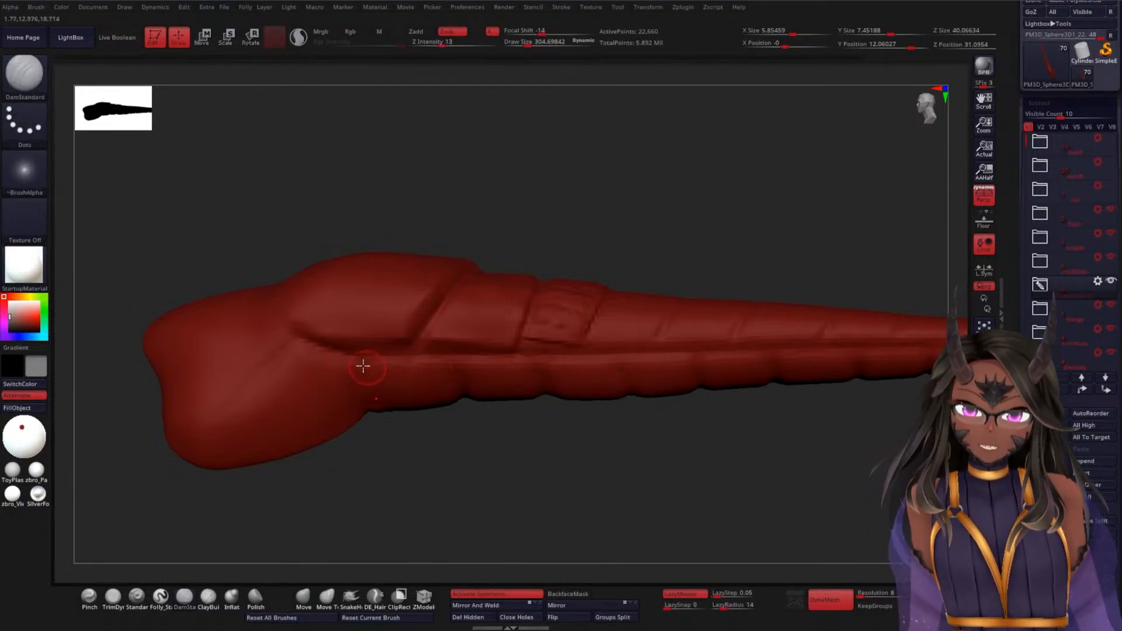
- Carve the long side groove with DamStandard from the tail-base bulge along the tail to its tip
{"action": "left_click_drag", "start_coordinate": [353, 353], "coordinate": [955, 347]}
{"action": "left_click_drag", "start_coordinate": [708, 447], "coordinate": [428, 464]}
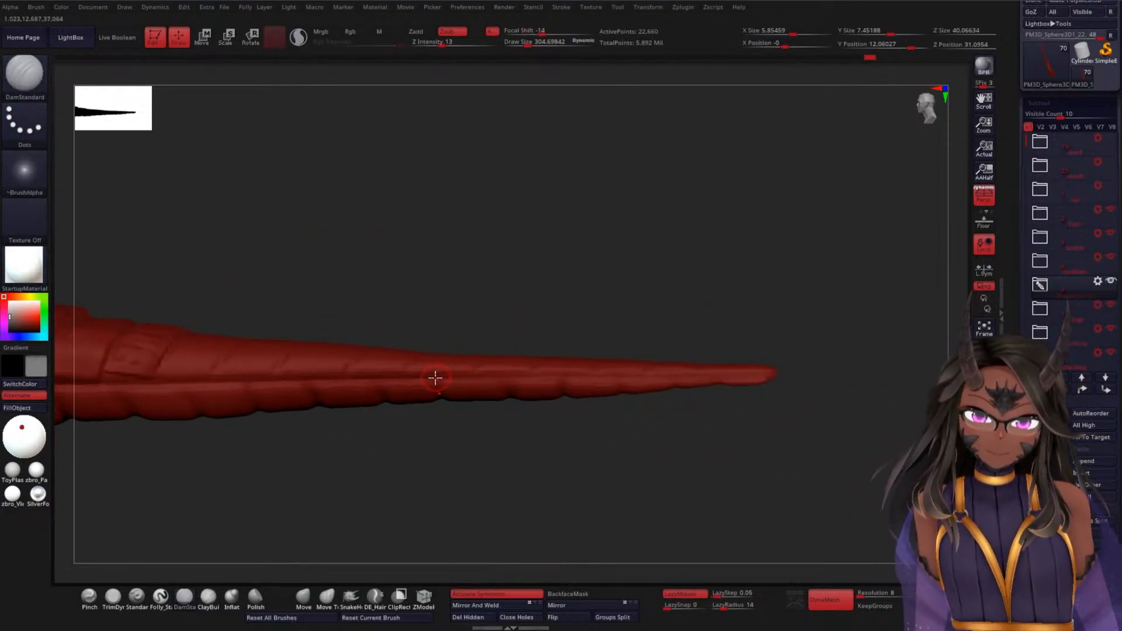
{"action": "left_click_drag", "start_coordinate": [480, 375], "coordinate": [800, 372]}
- Smooth the rough clay on the second tail segment into an even surface
{"action": "left_click_drag", "start_coordinate": [621, 462], "coordinate": [639, 360], "text": "alt"}
{"action": "mouse_move", "coordinate": [551, 300]}
{"action": "left_mouse_down", "text": "shift"}
{"action": "mouse_move", "coordinate": [507, 283]}
{"action": "mouse_move", "coordinate": [633, 237]}
{"action": "mouse_move", "coordinate": [602, 299]}
{"action": "mouse_move", "coordinate": [659, 226]}
{"action": "mouse_move", "coordinate": [812, 245]}
{"action": "left_mouse_up", "text": "shift"}
{"action": "left_click_drag", "start_coordinate": [718, 219], "coordinate": [675, 235]}
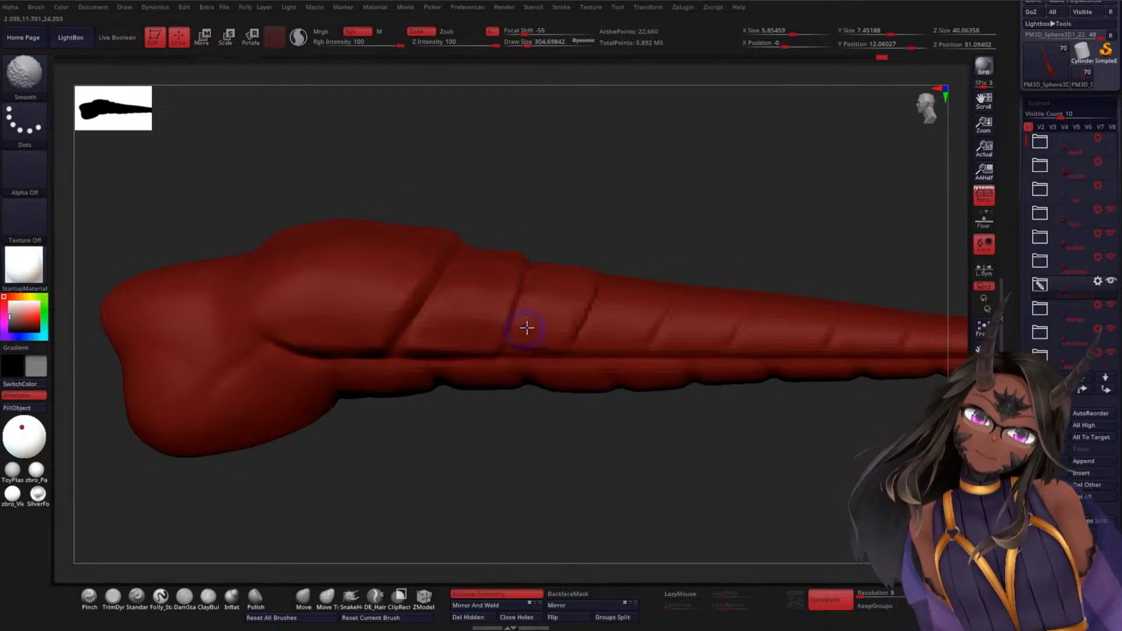
{"action": "left_click_drag", "start_coordinate": [589, 255], "coordinate": [617, 262]}
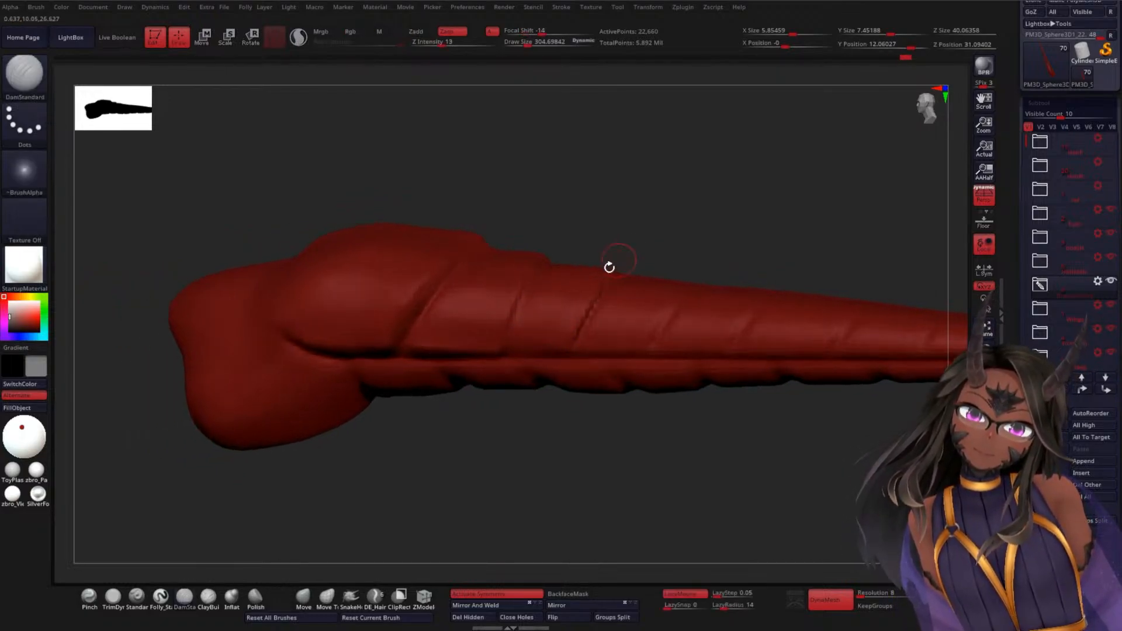
- Carve the front and back edges of the second segment with DamStandard, soften the area between them and undo the last stroke
{"action": "left_click_drag", "start_coordinate": [632, 224], "coordinate": [637, 293]}
{"action": "mouse_move", "coordinate": [510, 324]}
{"action": "left_mouse_down"}
{"action": "mouse_move", "coordinate": [516, 312]}
{"action": "mouse_move", "coordinate": [505, 334]}
{"action": "left_mouse_up"}
{"action": "left_click_drag", "start_coordinate": [579, 357], "coordinate": [569, 233]}
{"action": "mouse_move", "coordinate": [506, 254]}
{"action": "left_mouse_down", "text": "shift"}
{"action": "mouse_move", "coordinate": [489, 310]}
{"action": "mouse_move", "coordinate": [498, 297]}
{"action": "left_mouse_up", "text": "shift"}
{"action": "mouse_move", "coordinate": [671, 240]}
{"action": "left_mouse_down"}
{"action": "mouse_move", "coordinate": [699, 193]}
{"action": "mouse_move", "coordinate": [611, 323]}
{"action": "mouse_move", "coordinate": [596, 251]}
{"action": "left_mouse_up"}
{"action": "mouse_move", "coordinate": [561, 285]}
{"action": "left_mouse_down", "text": "alt"}
{"action": "mouse_move", "coordinate": [588, 328]}
{"action": "mouse_move", "coordinate": [562, 270]}
{"action": "left_mouse_up", "text": "alt"}
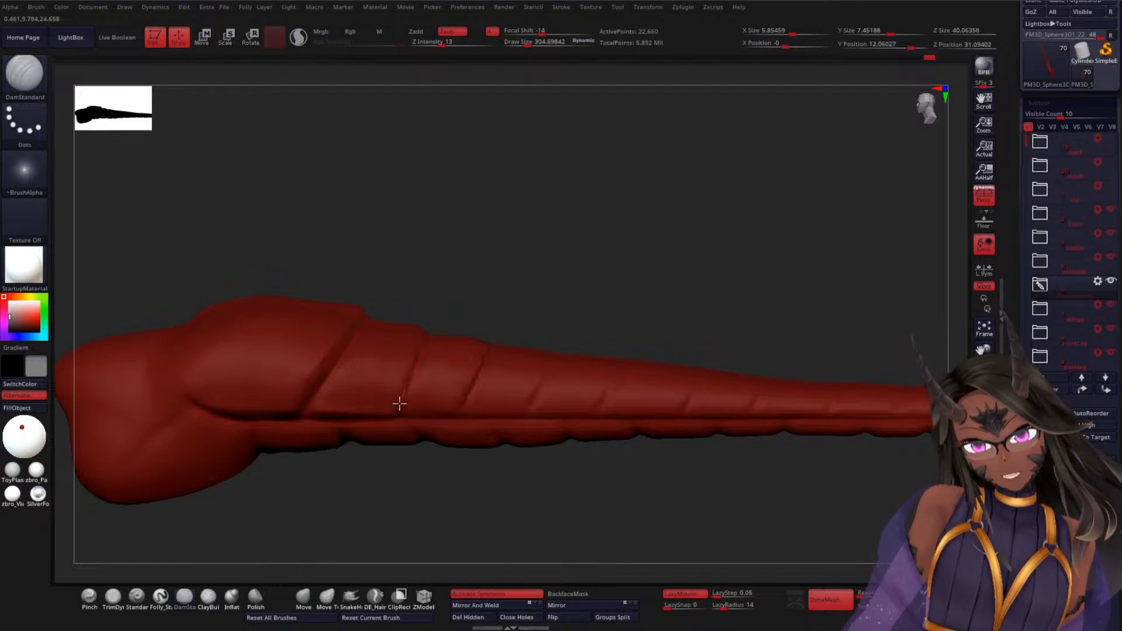
{"action": "key", "text": "ctrl+z"}
- Recarve the groove between the first and second segments from the side and smooth the second segment's side surface
{"action": "left_click_drag", "start_coordinate": [539, 270], "coordinate": [539, 299]}
{"action": "left_click_drag", "start_coordinate": [401, 403], "coordinate": [416, 365]}
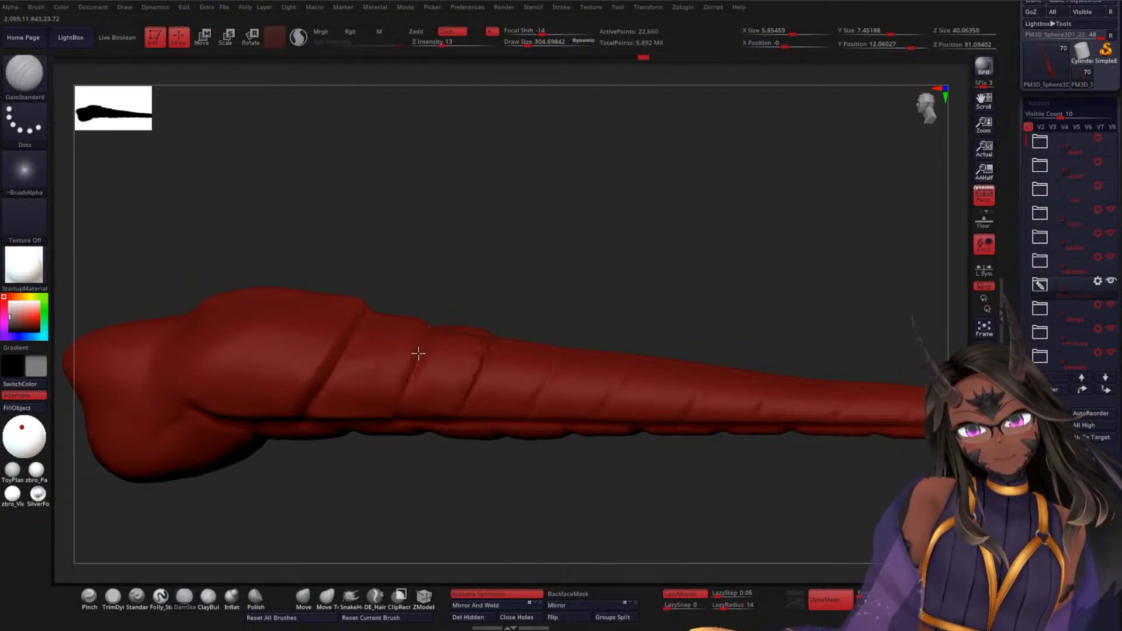
{"action": "mouse_move", "coordinate": [488, 306]}
{"action": "left_mouse_down"}
{"action": "mouse_move", "coordinate": [514, 333]}
{"action": "mouse_move", "coordinate": [577, 315]}
{"action": "left_mouse_up"}
{"action": "mouse_move", "coordinate": [453, 368]}
{"action": "left_mouse_down", "text": "shift"}
{"action": "mouse_move", "coordinate": [483, 386]}
{"action": "mouse_move", "coordinate": [446, 413]}
{"action": "left_mouse_up", "text": "shift"}
{"action": "mouse_move", "coordinate": [593, 308]}
{"action": "left_mouse_down"}
{"action": "mouse_move", "coordinate": [604, 318]}
{"action": "mouse_move", "coordinate": [571, 326]}
{"action": "left_mouse_up"}
- Carve along the centre line of the second segment with DamStandard and smooth the strokes into the surface
{"action": "left_click_drag", "start_coordinate": [441, 356], "coordinate": [499, 382]}
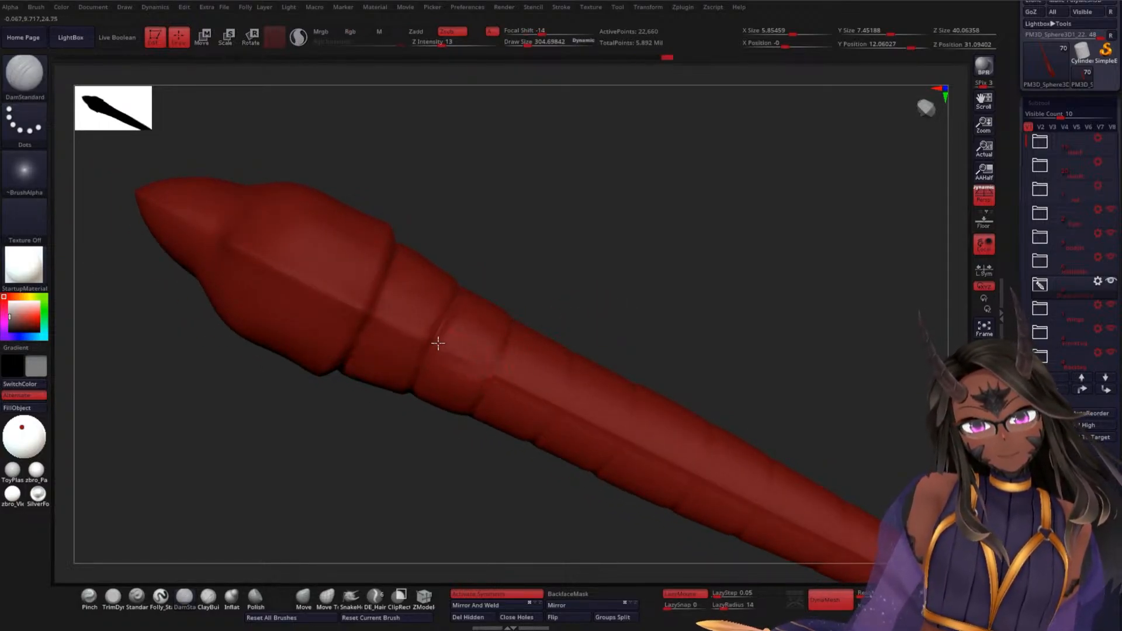
{"action": "left_click_drag", "start_coordinate": [444, 349], "coordinate": [509, 374]}
{"action": "mouse_move", "coordinate": [605, 312]}
{"action": "left_mouse_down"}
{"action": "mouse_move", "coordinate": [596, 308]}
{"action": "mouse_move", "coordinate": [614, 355]}
{"action": "mouse_move", "coordinate": [471, 370]}
{"action": "mouse_move", "coordinate": [521, 298]}
{"action": "left_mouse_up"}
{"action": "key", "text": "shift"}
{"action": "left_click_drag", "start_coordinate": [476, 359], "coordinate": [509, 345]}
{"action": "mouse_move", "coordinate": [601, 306]}
{"action": "left_mouse_down"}
{"action": "mouse_move", "coordinate": [639, 246]}
{"action": "mouse_move", "coordinate": [602, 321]}
{"action": "mouse_move", "coordinate": [566, 320]}
{"action": "mouse_move", "coordinate": [446, 427]}
{"action": "left_mouse_up"}
{"action": "left_click_drag", "start_coordinate": [553, 315], "coordinate": [600, 295]}
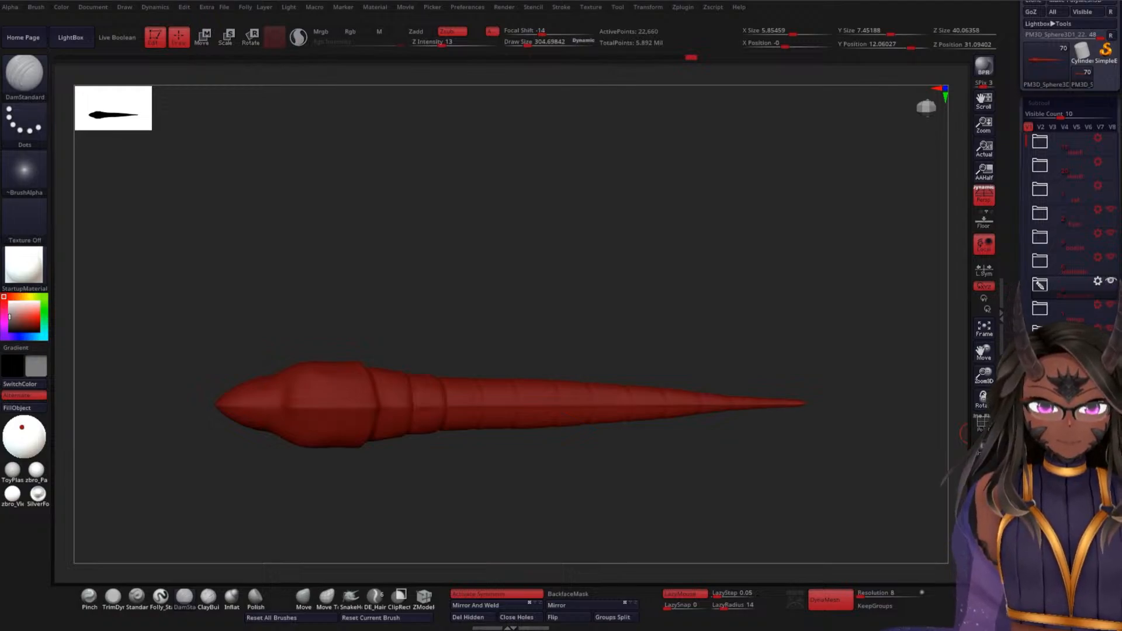
- Smooth the centre and opposite side of the first two tail segments
{"action": "left_click_drag", "start_coordinate": [543, 246], "coordinate": [598, 322]}
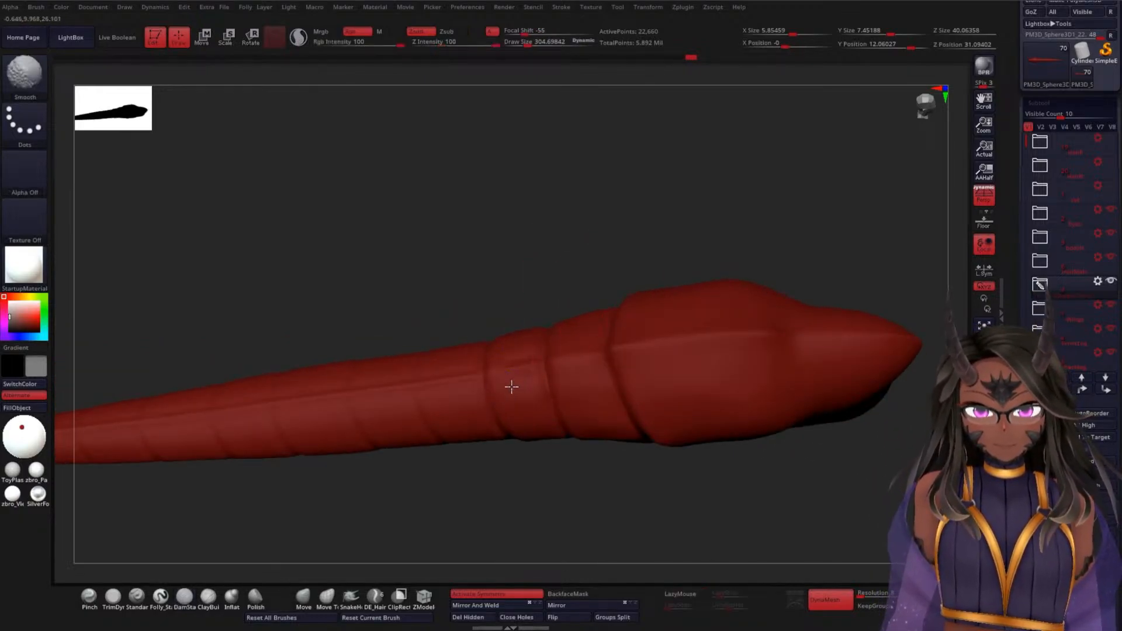
{"action": "left_click_drag", "start_coordinate": [526, 358], "coordinate": [509, 403], "text": "shift"}
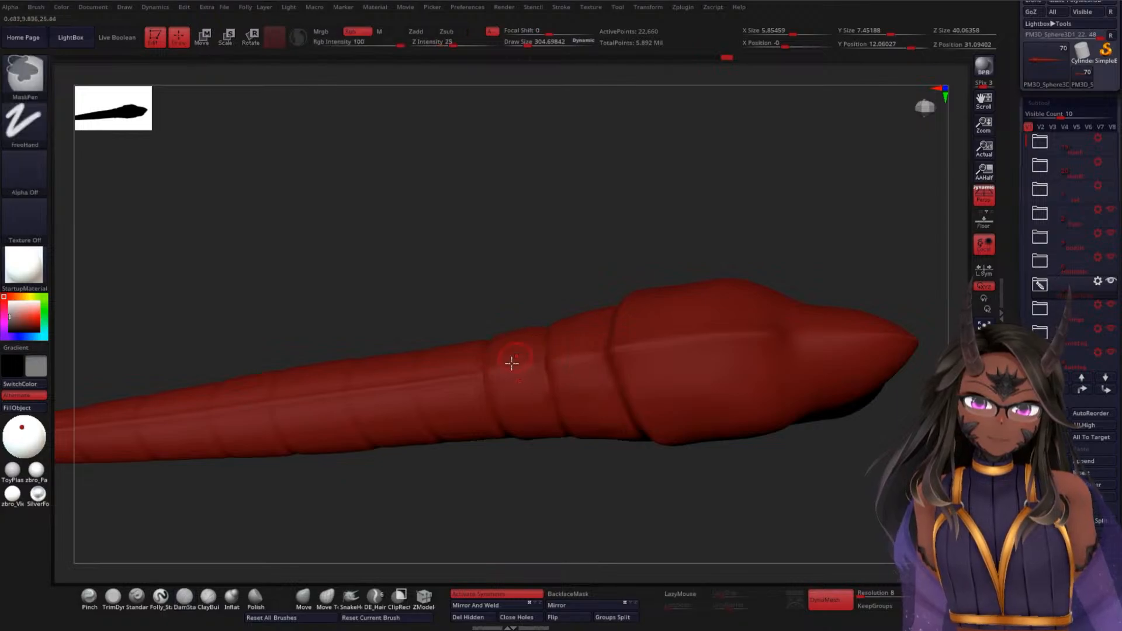
{"action": "left_click_drag", "start_coordinate": [616, 252], "coordinate": [616, 292]}
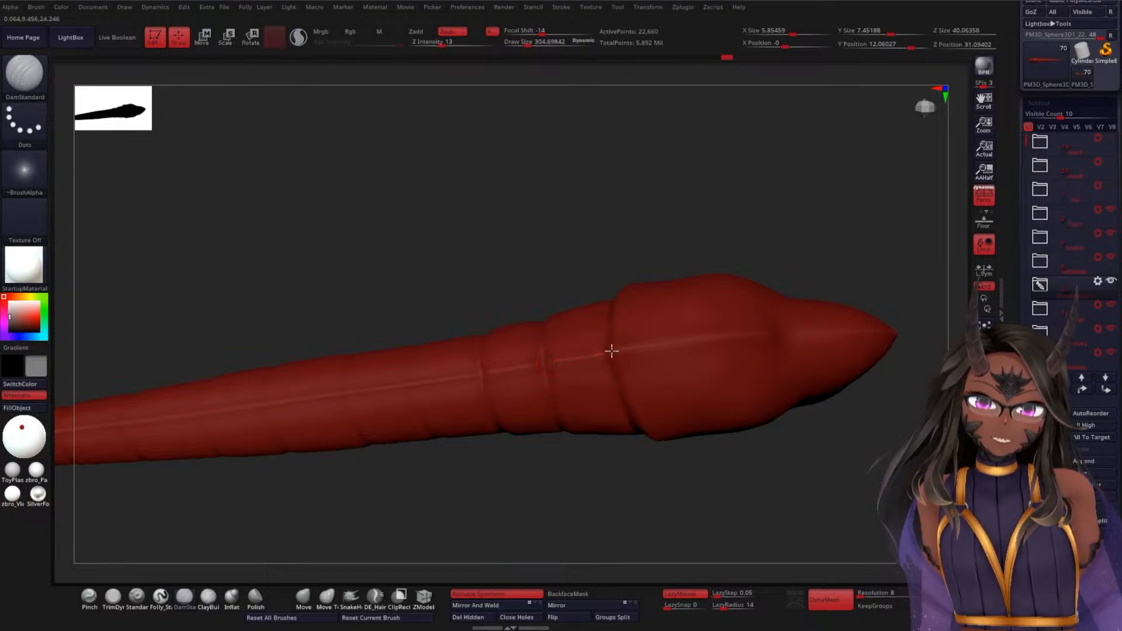
{"action": "mouse_move", "coordinate": [572, 250]}
{"action": "left_mouse_down"}
{"action": "mouse_move", "coordinate": [559, 203]}
{"action": "mouse_move", "coordinate": [585, 377]}
{"action": "left_mouse_up"}
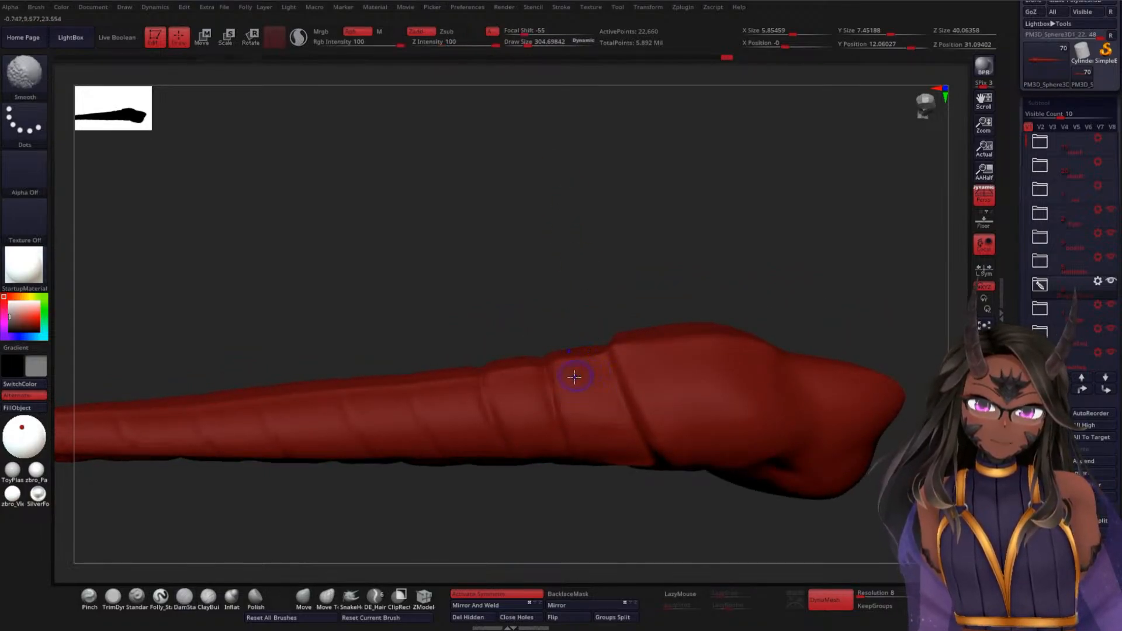
{"action": "mouse_move", "coordinate": [559, 311]}
{"action": "left_mouse_down"}
{"action": "mouse_move", "coordinate": [583, 273]}
{"action": "mouse_move", "coordinate": [607, 329]}
{"action": "left_mouse_up"}
- Sharpen the groove under the bulge's rim and the groove between the second and third segments on this side
{"action": "left_click_drag", "start_coordinate": [617, 371], "coordinate": [632, 415]}
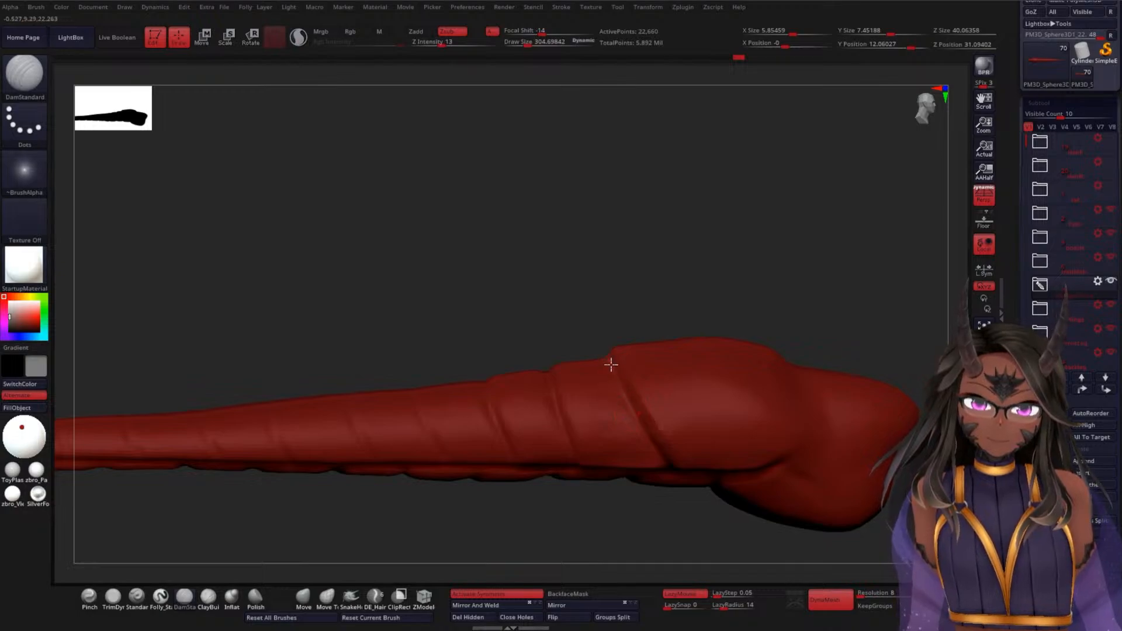
{"action": "left_click_drag", "start_coordinate": [665, 468], "coordinate": [676, 483]}
{"action": "mouse_move", "coordinate": [581, 244]}
{"action": "left_mouse_down"}
{"action": "mouse_move", "coordinate": [563, 261]}
{"action": "mouse_move", "coordinate": [608, 269]}
{"action": "left_mouse_up"}
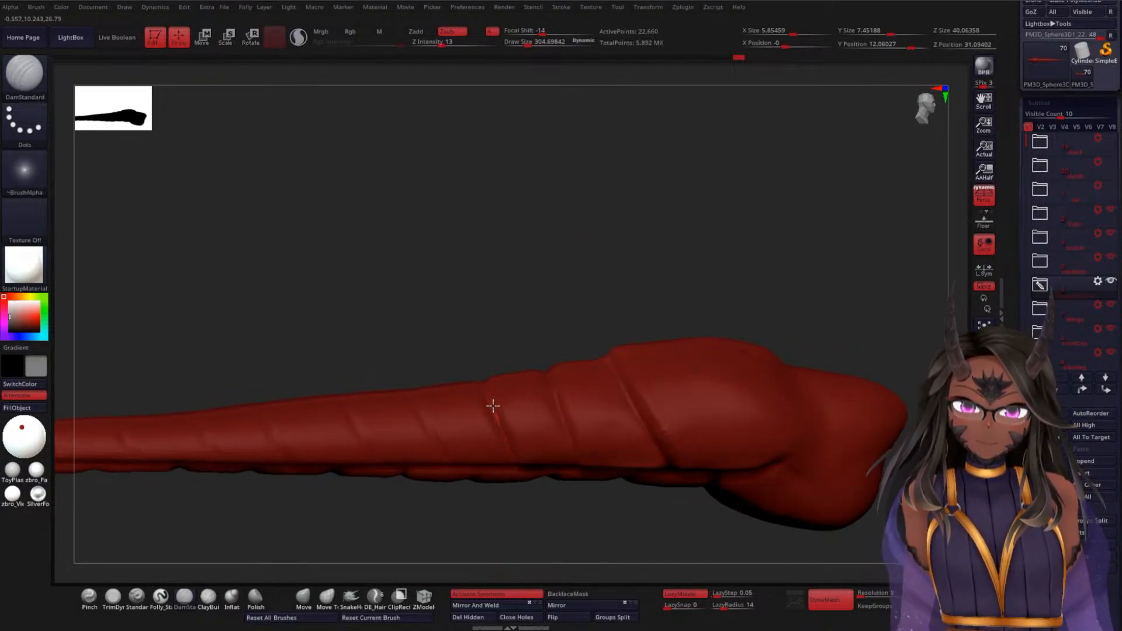
{"action": "left_click_drag", "start_coordinate": [485, 386], "coordinate": [521, 476]}
- Carve the groove between the first and second segments from the top down to the side groove
{"action": "left_click_drag", "start_coordinate": [526, 309], "coordinate": [547, 315]}
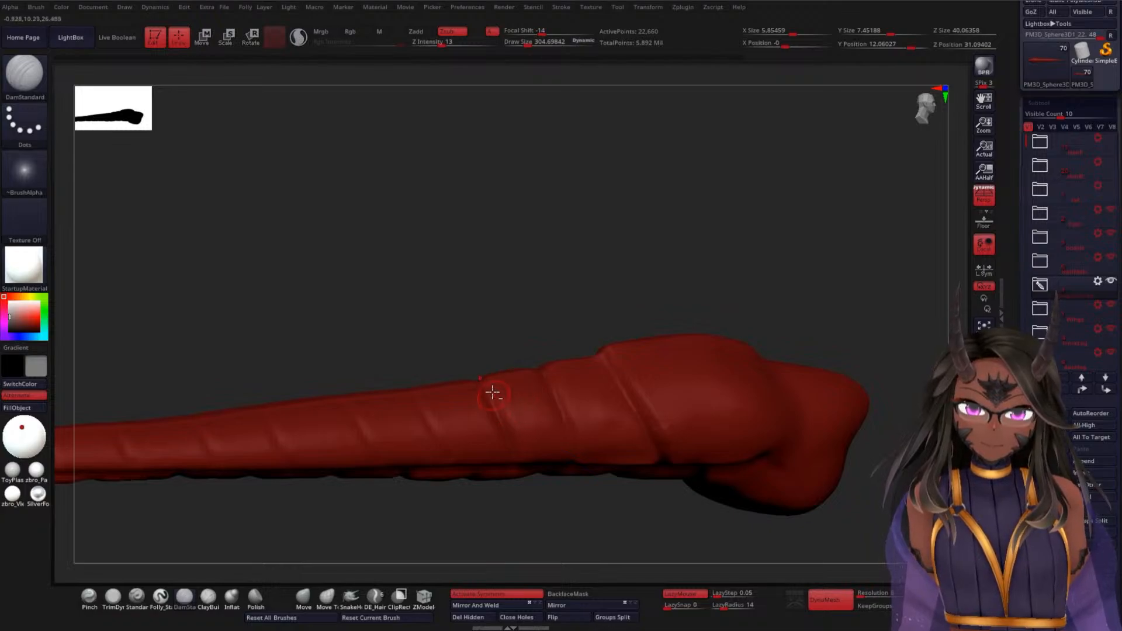
{"action": "left_click_drag", "start_coordinate": [545, 315], "coordinate": [590, 316]}
{"action": "left_click_drag", "start_coordinate": [546, 367], "coordinate": [581, 472]}
{"action": "mouse_move", "coordinate": [577, 305]}
{"action": "left_mouse_down"}
{"action": "mouse_move", "coordinate": [629, 288]}
{"action": "mouse_move", "coordinate": [589, 308]}
{"action": "mouse_move", "coordinate": [594, 283]}
{"action": "mouse_move", "coordinate": [582, 309]}
{"action": "left_mouse_up"}
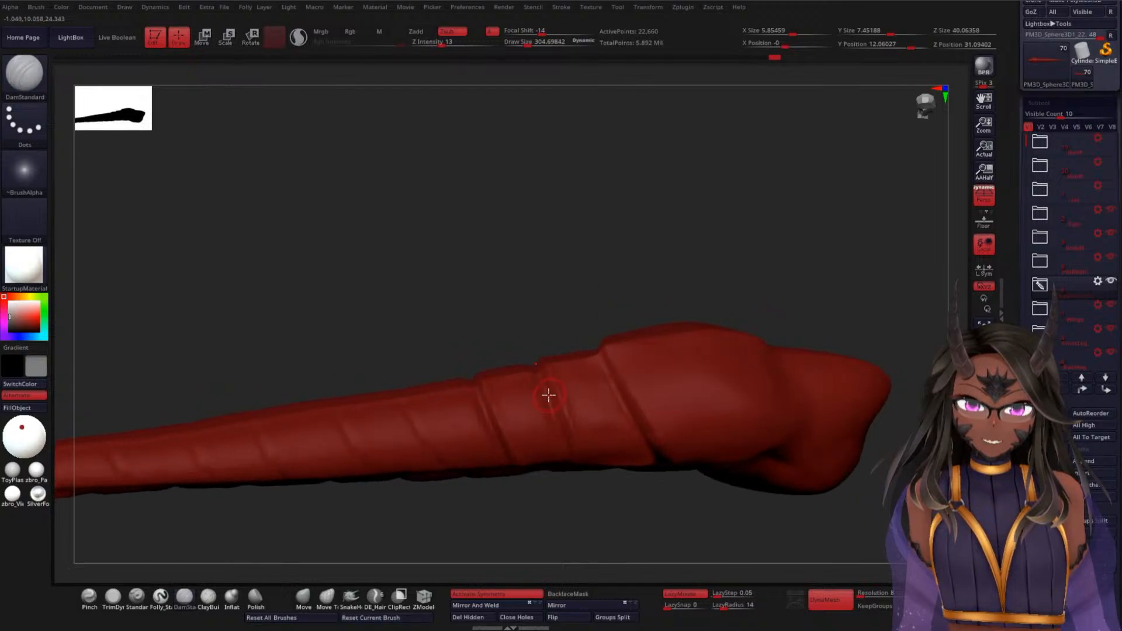
{"action": "left_click_drag", "start_coordinate": [579, 461], "coordinate": [558, 229]}
{"action": "key", "text": "shift"}
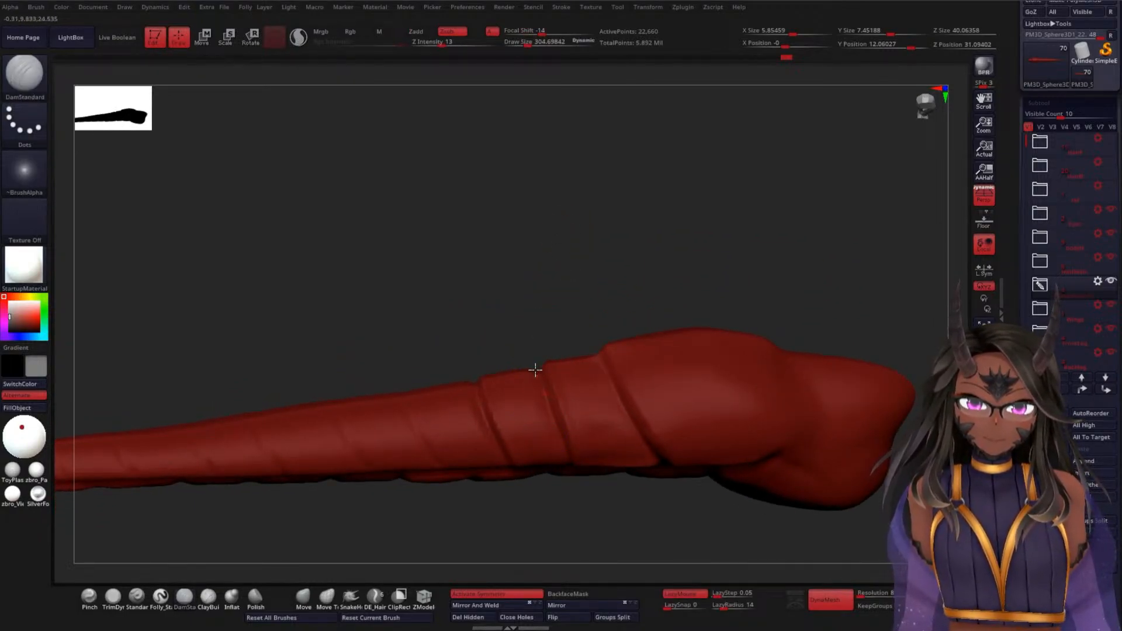
- Sharpen the pointed centre of the grooves between the upper tail segments with DamStandard
{"action": "left_click_drag", "start_coordinate": [581, 305], "coordinate": [696, 328]}
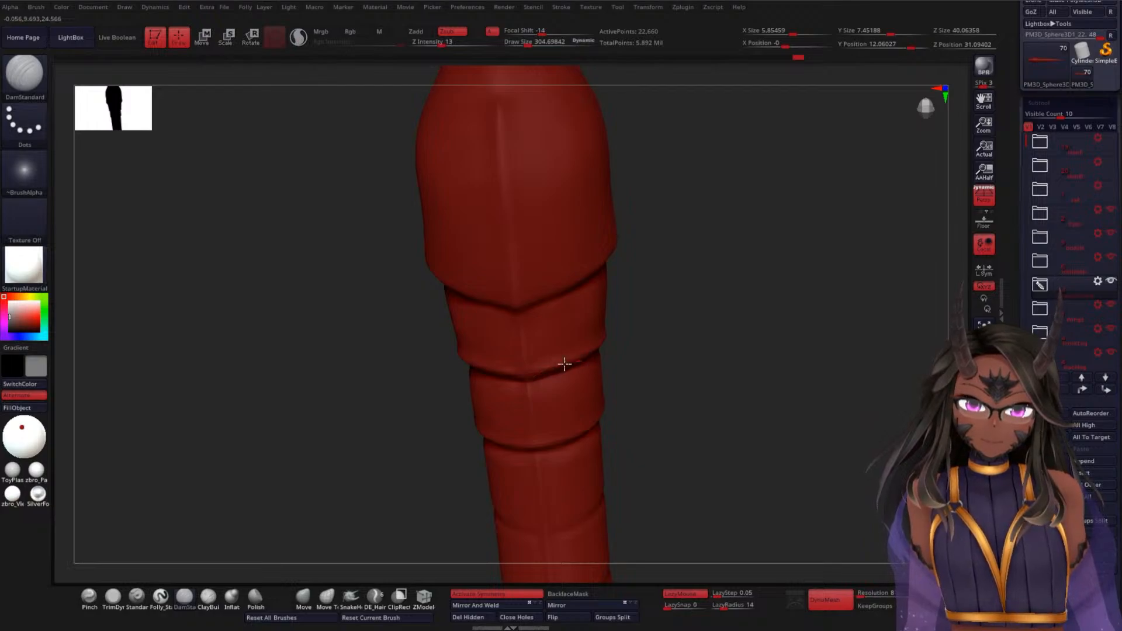
{"action": "mouse_move", "coordinate": [629, 366]}
{"action": "left_mouse_down"}
{"action": "mouse_move", "coordinate": [651, 359]}
{"action": "mouse_move", "coordinate": [690, 372]}
{"action": "mouse_move", "coordinate": [657, 351]}
{"action": "left_mouse_up"}
{"action": "left_click_drag", "start_coordinate": [614, 386], "coordinate": [559, 407]}
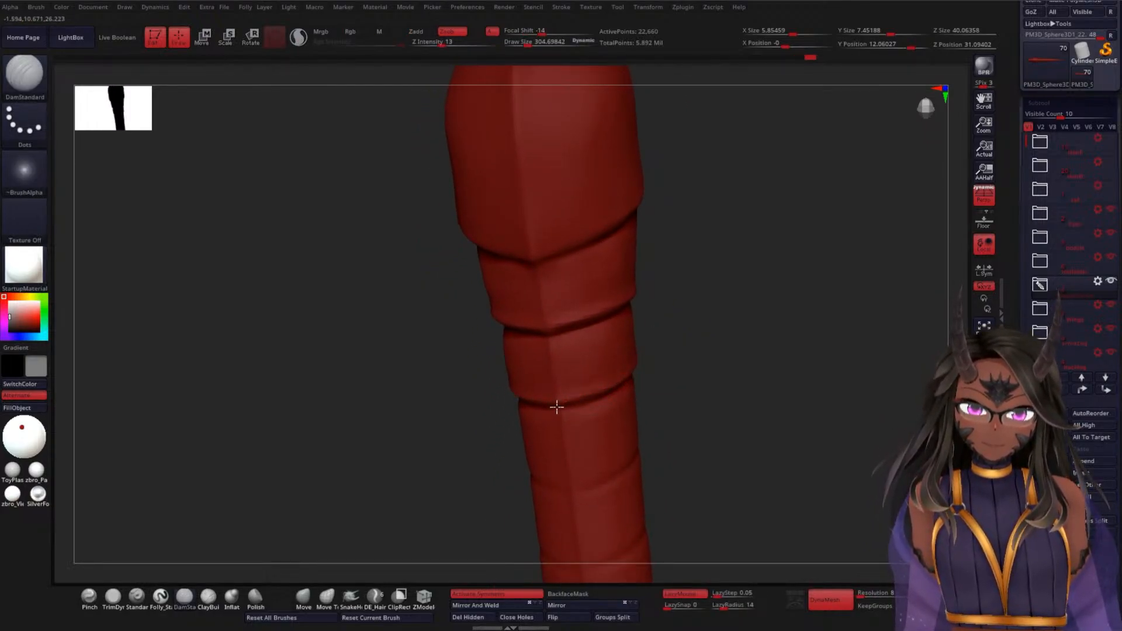
{"action": "mouse_move", "coordinate": [707, 384]}
{"action": "left_mouse_down"}
{"action": "mouse_move", "coordinate": [666, 396]}
{"action": "mouse_move", "coordinate": [704, 379]}
{"action": "mouse_move", "coordinate": [712, 333]}
{"action": "left_mouse_up"}
{"action": "left_click_drag", "start_coordinate": [517, 300], "coordinate": [566, 288]}
{"action": "left_click_drag", "start_coordinate": [523, 367], "coordinate": [569, 361]}
{"action": "left_click_drag", "start_coordinate": [710, 397], "coordinate": [643, 374]}
- Smooth the surface of the tail-base bulge on both sides of its centre ridge down to its rim
{"action": "left_click_drag", "start_coordinate": [589, 315], "coordinate": [644, 272], "text": "shift"}
{"action": "left_click_drag", "start_coordinate": [781, 277], "coordinate": [767, 320], "text": "alt"}
{"action": "mouse_move", "coordinate": [621, 267]}
{"action": "left_mouse_down", "text": "shift"}
{"action": "mouse_move", "coordinate": [552, 296]}
{"action": "mouse_move", "coordinate": [584, 273]}
{"action": "left_mouse_up", "text": "shift"}
{"action": "mouse_move", "coordinate": [570, 199]}
{"action": "left_mouse_down", "text": "shift"}
{"action": "mouse_move", "coordinate": [543, 264]}
{"action": "mouse_move", "coordinate": [546, 308]}
{"action": "left_mouse_up", "text": "shift"}
{"action": "left_click_drag", "start_coordinate": [727, 281], "coordinate": [797, 298]}
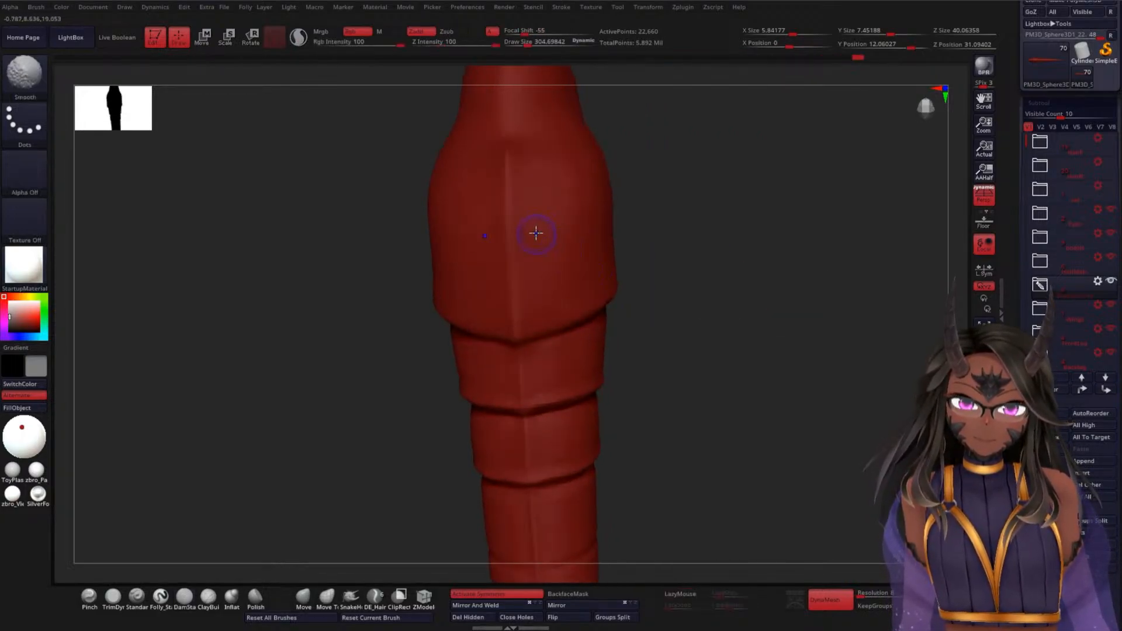
{"action": "mouse_move", "coordinate": [546, 301]}
{"action": "left_mouse_down", "text": "shift"}
{"action": "mouse_move", "coordinate": [577, 297]}
{"action": "mouse_move", "coordinate": [565, 310]}
{"action": "left_mouse_up", "text": "shift"}
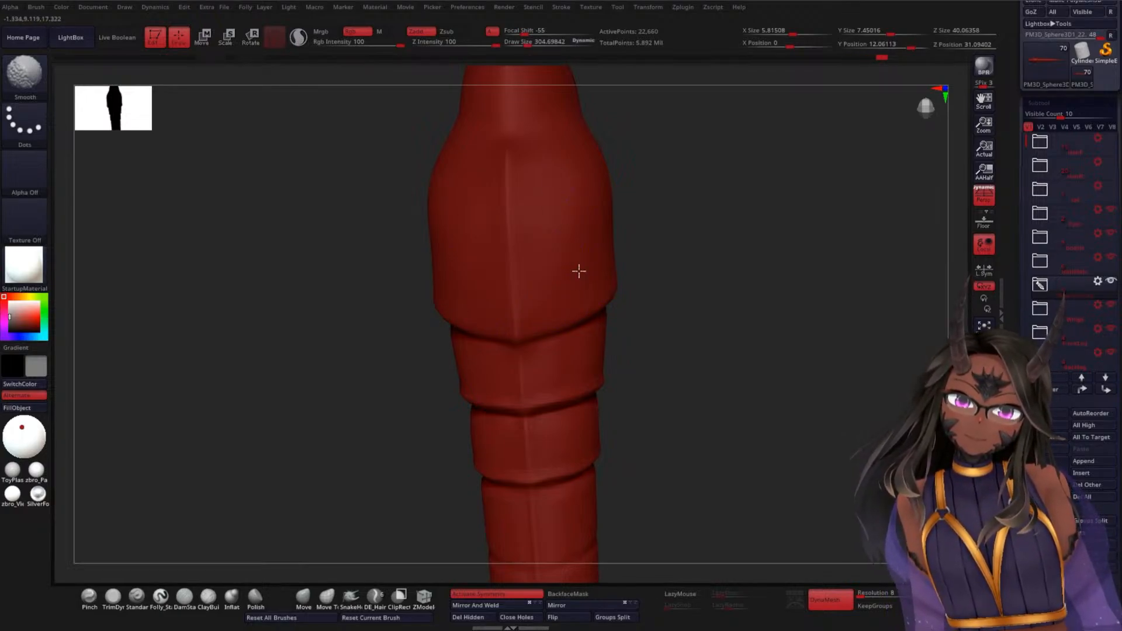
- Build up the third tail segment below the bulge with ClayBuildup, forming a raised lower rim that comes to a point
{"action": "mouse_move", "coordinate": [643, 269]}
{"action": "left_mouse_down"}
{"action": "mouse_move", "coordinate": [714, 336]}
{"action": "mouse_move", "coordinate": [679, 304]}
{"action": "mouse_move", "coordinate": [677, 326]}
{"action": "mouse_move", "coordinate": [696, 261]}
{"action": "mouse_move", "coordinate": [684, 310]}
{"action": "mouse_move", "coordinate": [679, 285]}
{"action": "mouse_move", "coordinate": [696, 291]}
{"action": "mouse_move", "coordinate": [639, 291]}
{"action": "mouse_move", "coordinate": [659, 305]}
{"action": "mouse_move", "coordinate": [649, 313]}
{"action": "left_mouse_up"}
{"action": "left_click", "coordinate": [209, 596]}
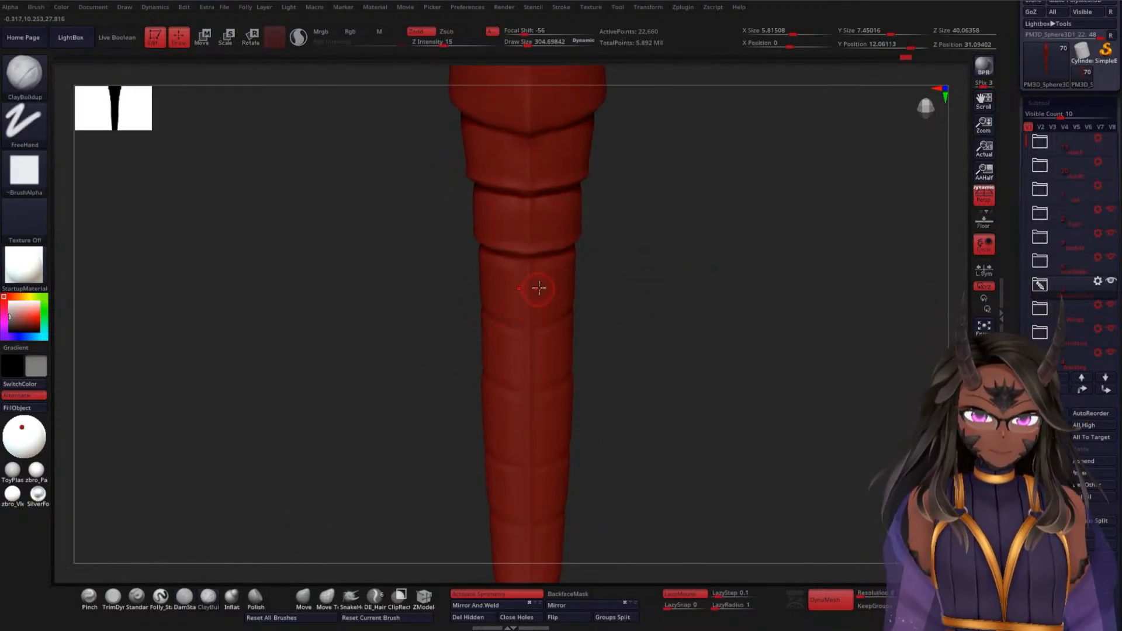
{"action": "left_click_drag", "start_coordinate": [530, 271], "coordinate": [528, 330]}
{"action": "mouse_move", "coordinate": [606, 302]}
{"action": "left_mouse_down"}
{"action": "mouse_move", "coordinate": [651, 308]}
{"action": "mouse_move", "coordinate": [553, 321]}
{"action": "left_mouse_up"}
{"action": "left_click_drag", "start_coordinate": [623, 277], "coordinate": [654, 280]}
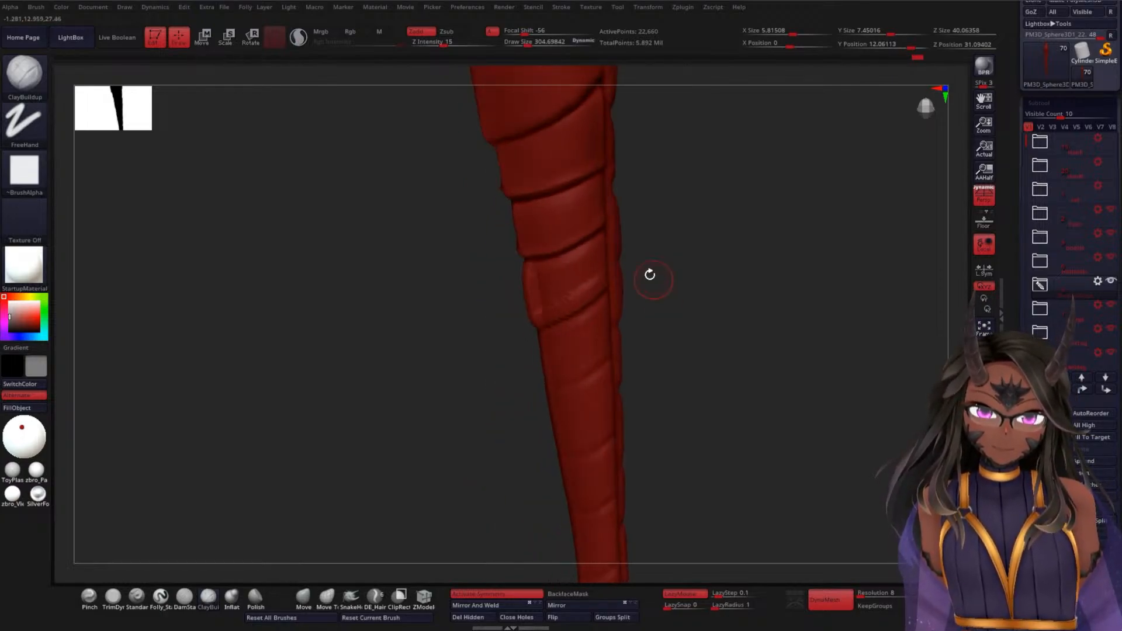
{"action": "mouse_move", "coordinate": [587, 259]}
{"action": "left_mouse_down"}
{"action": "mouse_move", "coordinate": [589, 278]}
{"action": "mouse_move", "coordinate": [533, 268]}
{"action": "mouse_move", "coordinate": [533, 293]}
{"action": "left_mouse_up"}
- Smooth the clay strokes on the third tail segment across its front and side
{"action": "mouse_move", "coordinate": [657, 290]}
{"action": "left_mouse_down"}
{"action": "mouse_move", "coordinate": [707, 266]}
{"action": "mouse_move", "coordinate": [668, 284]}
{"action": "left_mouse_up"}
{"action": "mouse_move", "coordinate": [552, 299]}
{"action": "left_mouse_down", "text": "shift"}
{"action": "mouse_move", "coordinate": [531, 306]}
{"action": "mouse_move", "coordinate": [541, 305]}
{"action": "left_mouse_up", "text": "shift"}
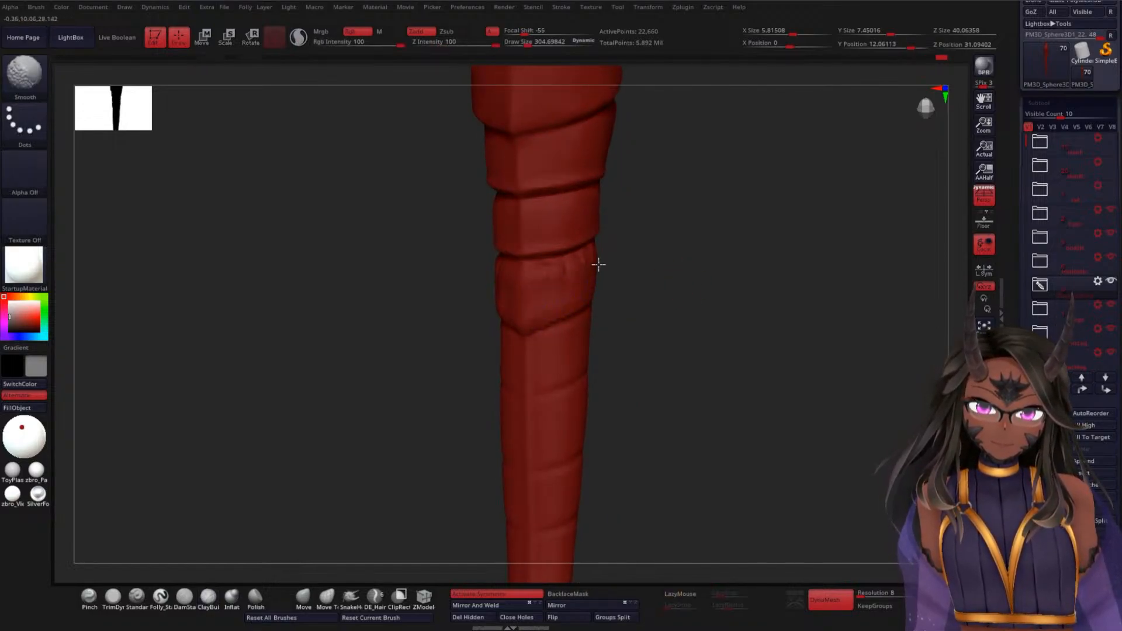
{"action": "left_click_drag", "start_coordinate": [667, 278], "coordinate": [540, 303]}
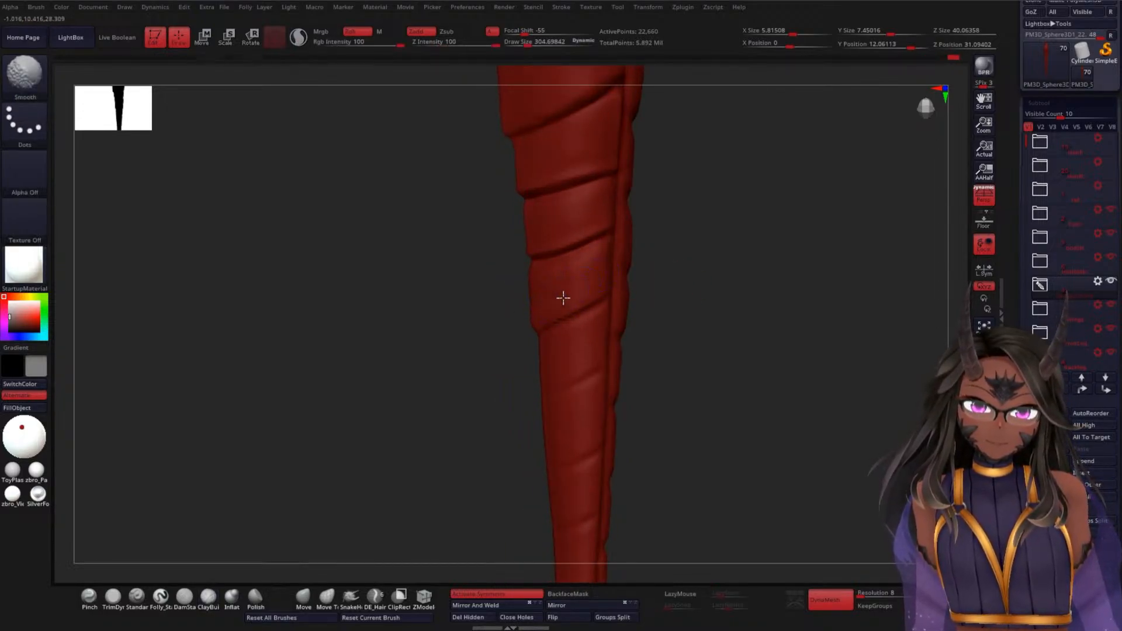
{"action": "left_click_drag", "start_coordinate": [566, 299], "coordinate": [556, 298], "text": "shift"}
{"action": "left_click_drag", "start_coordinate": [617, 353], "coordinate": [573, 373]}
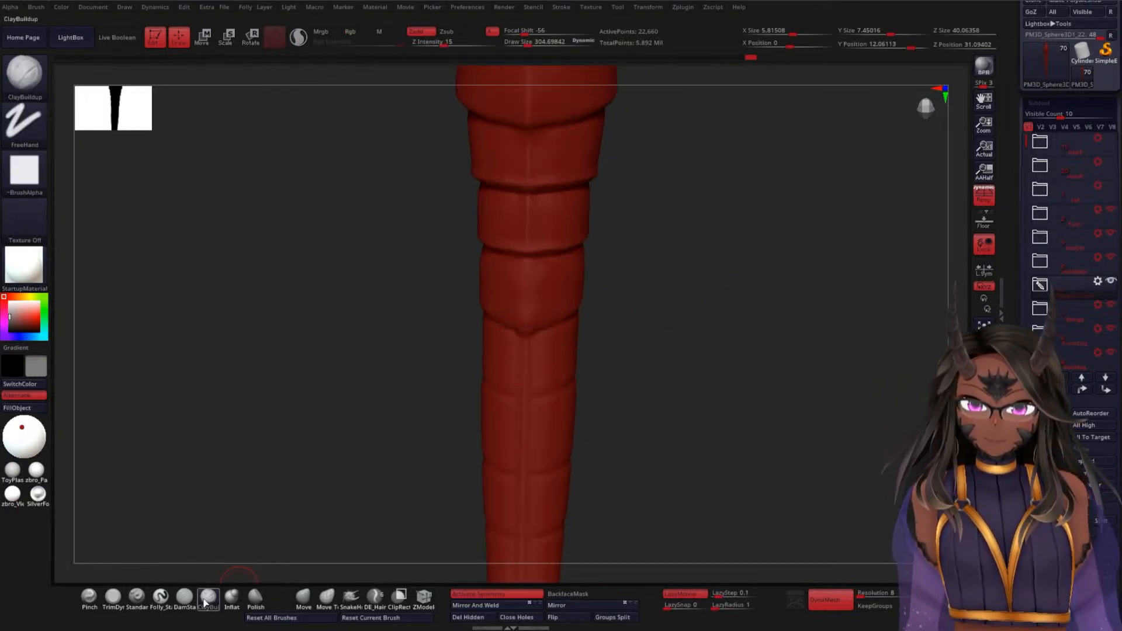
- Define the third segment's centre line and its upper and lower edges with DamStandard
{"action": "left_click", "coordinate": [184, 598]}
{"action": "mouse_move", "coordinate": [691, 303]}
{"action": "left_mouse_down"}
{"action": "mouse_move", "coordinate": [629, 321]}
{"action": "mouse_move", "coordinate": [704, 291]}
{"action": "mouse_move", "coordinate": [565, 308]}
{"action": "left_mouse_up"}
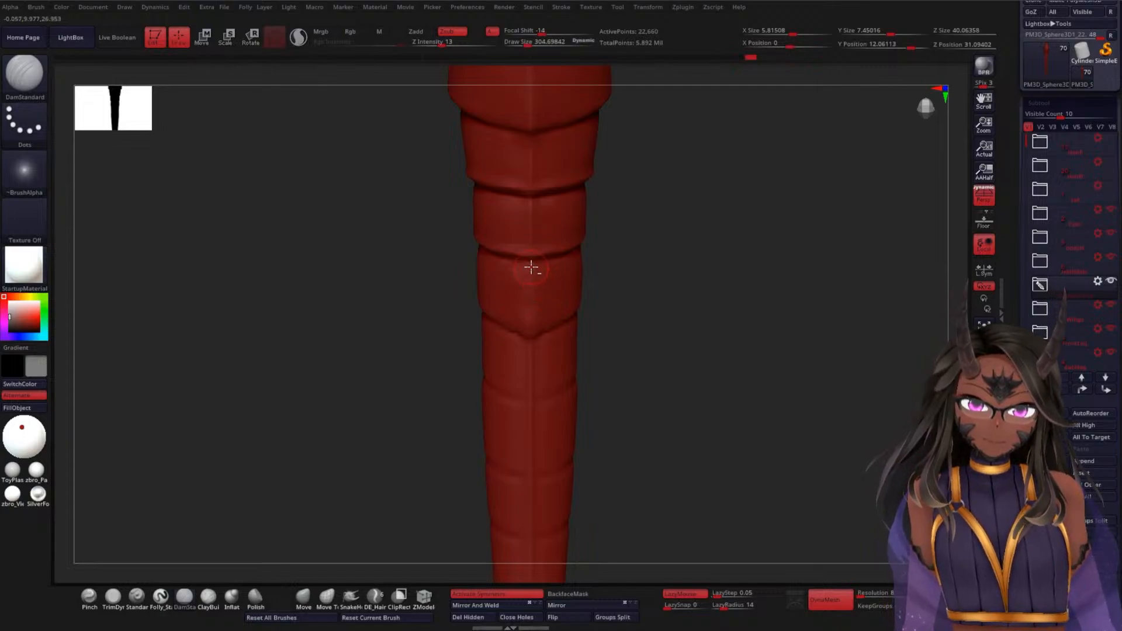
{"action": "left_click_drag", "start_coordinate": [672, 308], "coordinate": [543, 331]}
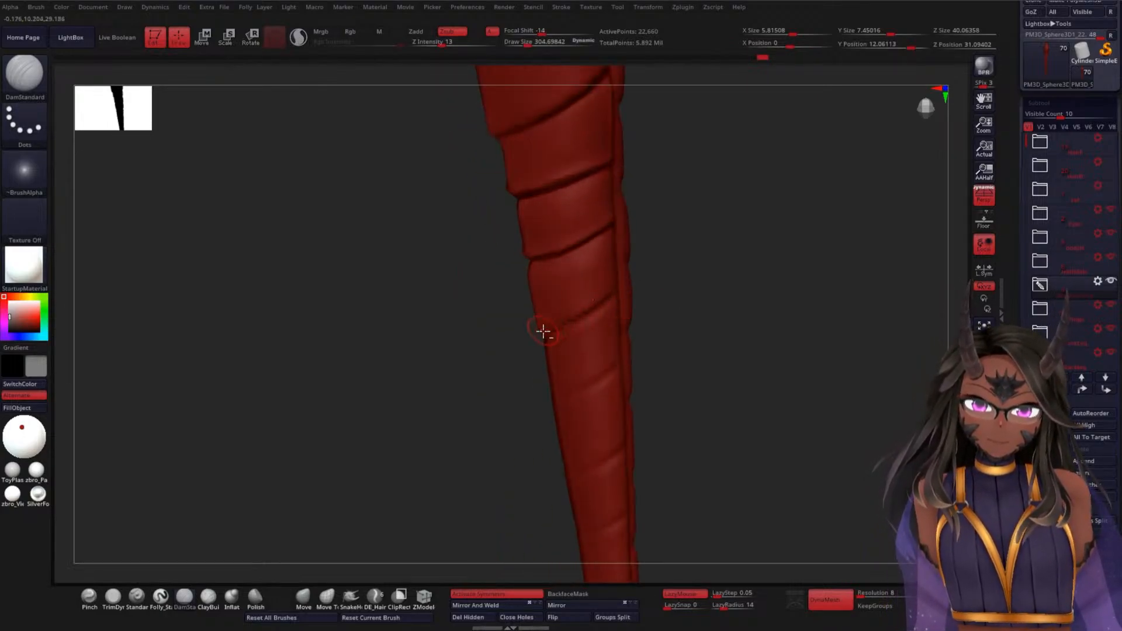
{"action": "left_click_drag", "start_coordinate": [661, 273], "coordinate": [689, 276]}
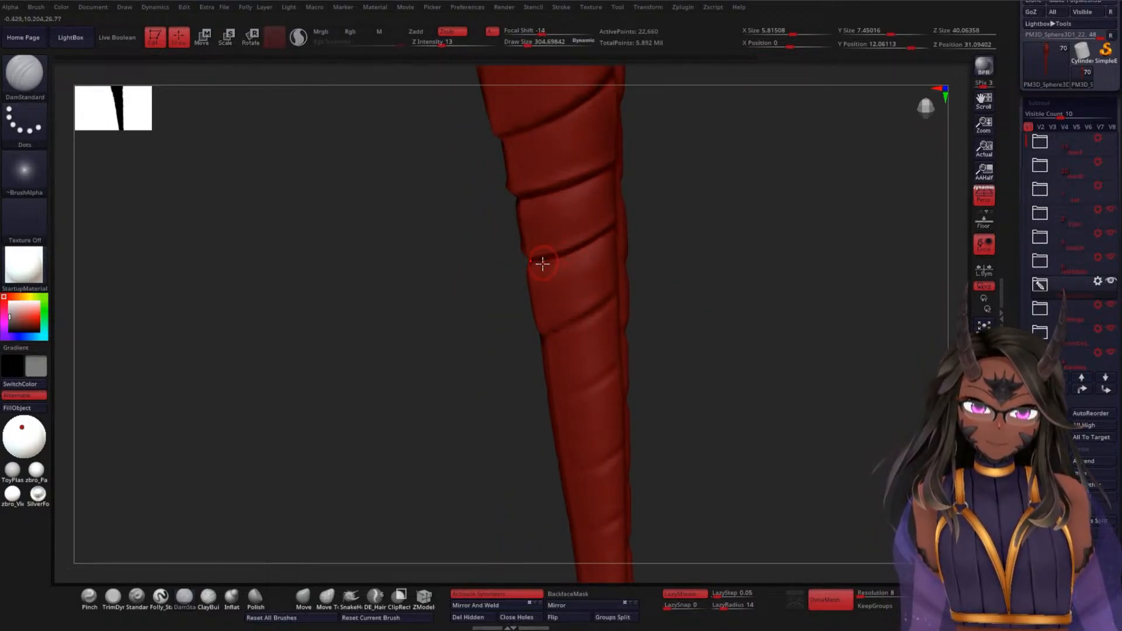
{"action": "mouse_move", "coordinate": [658, 219]}
{"action": "left_mouse_down"}
{"action": "mouse_move", "coordinate": [690, 280]}
{"action": "mouse_move", "coordinate": [614, 250]}
{"action": "left_mouse_up"}
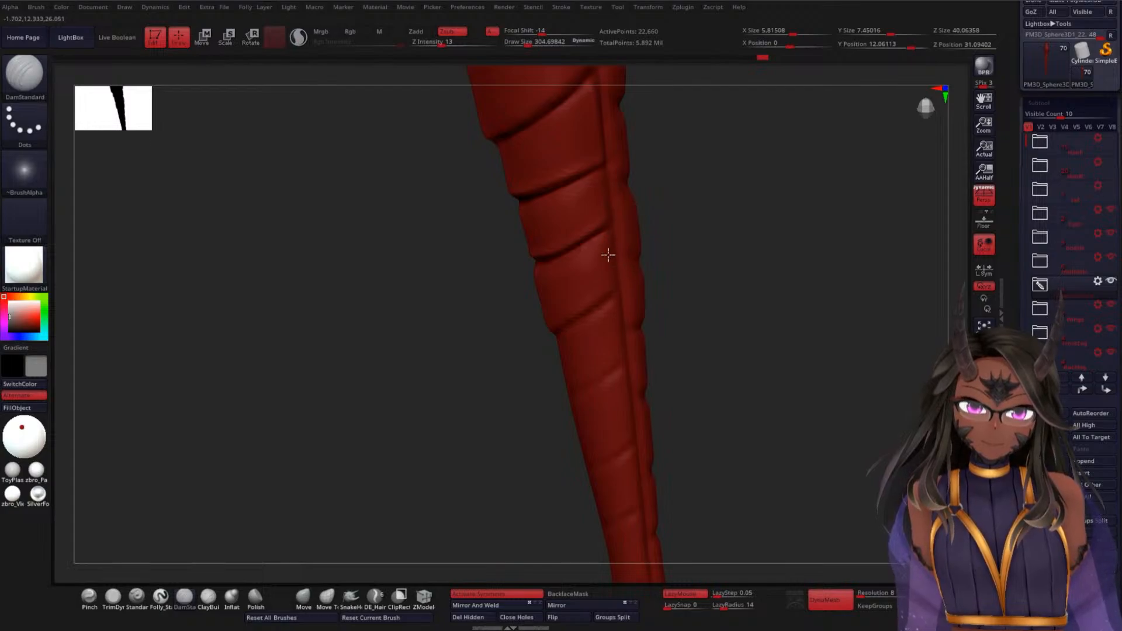
- Carve the groove under the third segment from the side groove to its pointed centre
{"action": "left_click_drag", "start_coordinate": [693, 301], "coordinate": [689, 281]}
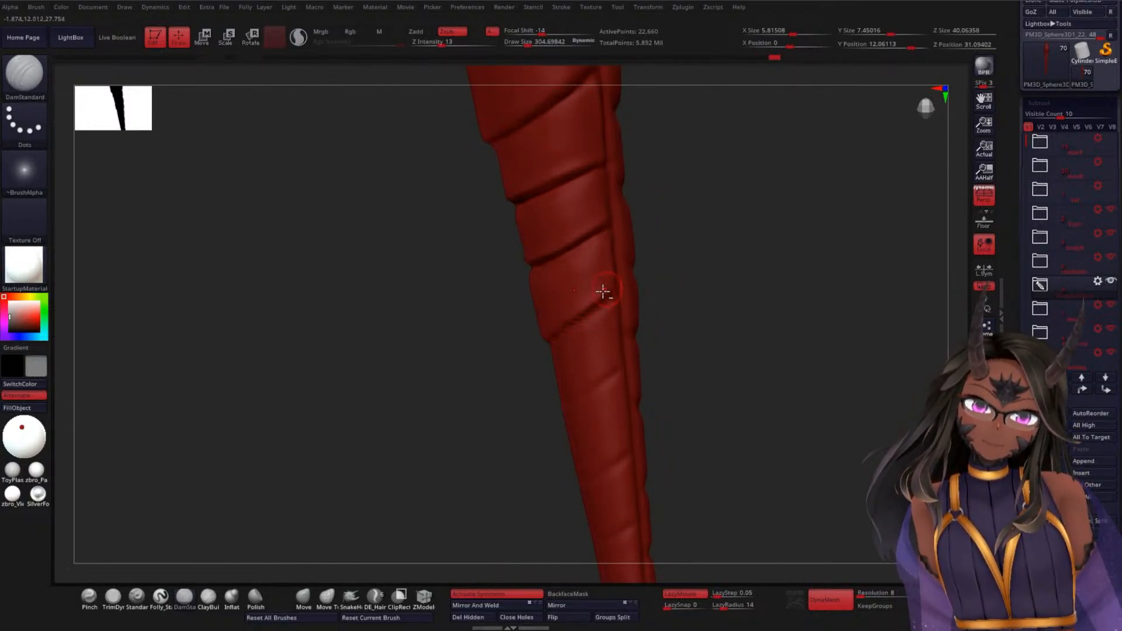
{"action": "left_click_drag", "start_coordinate": [611, 290], "coordinate": [621, 286]}
{"action": "left_click_drag", "start_coordinate": [722, 299], "coordinate": [672, 305]}
{"action": "left_click_drag", "start_coordinate": [580, 312], "coordinate": [539, 337], "text": "alt"}
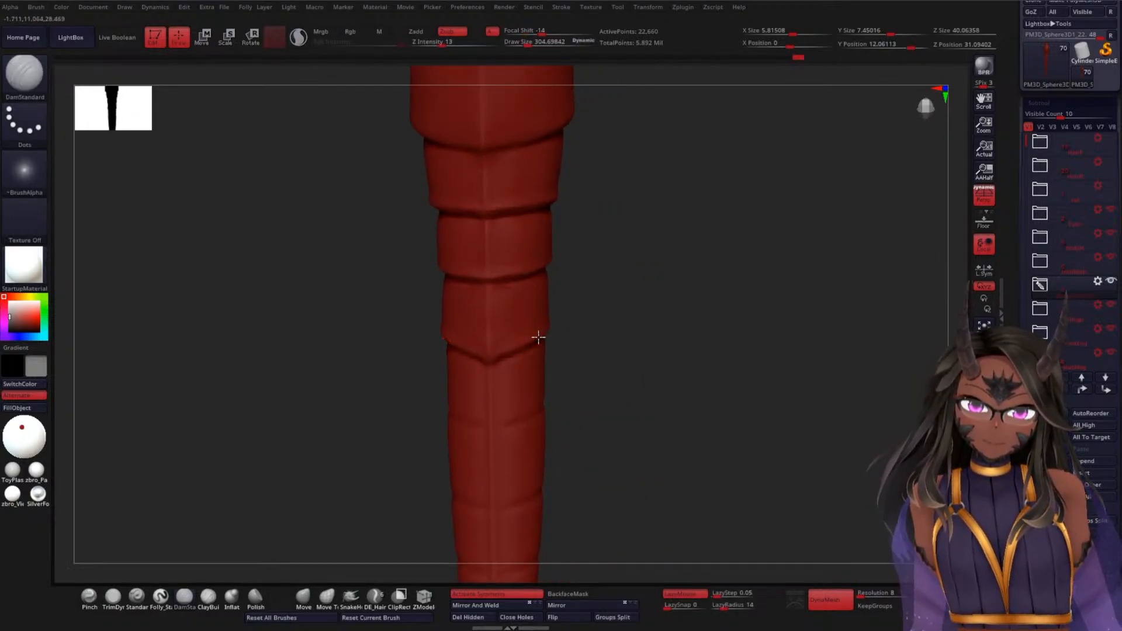
{"action": "mouse_move", "coordinate": [481, 366]}
{"action": "left_mouse_down"}
{"action": "mouse_move", "coordinate": [524, 348]}
{"action": "mouse_move", "coordinate": [494, 357]}
{"action": "mouse_move", "coordinate": [560, 302]}
{"action": "mouse_move", "coordinate": [527, 344]}
{"action": "mouse_move", "coordinate": [472, 378]}
{"action": "left_mouse_up"}
- Smooth the side surface of the third segment between its upper and lower grooves
{"action": "left_click_drag", "start_coordinate": [599, 345], "coordinate": [567, 345]}
{"action": "mouse_move", "coordinate": [515, 329]}
{"action": "left_mouse_down", "text": "shift"}
{"action": "mouse_move", "coordinate": [553, 292]}
{"action": "mouse_move", "coordinate": [582, 310]}
{"action": "mouse_move", "coordinate": [558, 292]}
{"action": "mouse_move", "coordinate": [531, 298]}
{"action": "left_mouse_up", "text": "shift"}
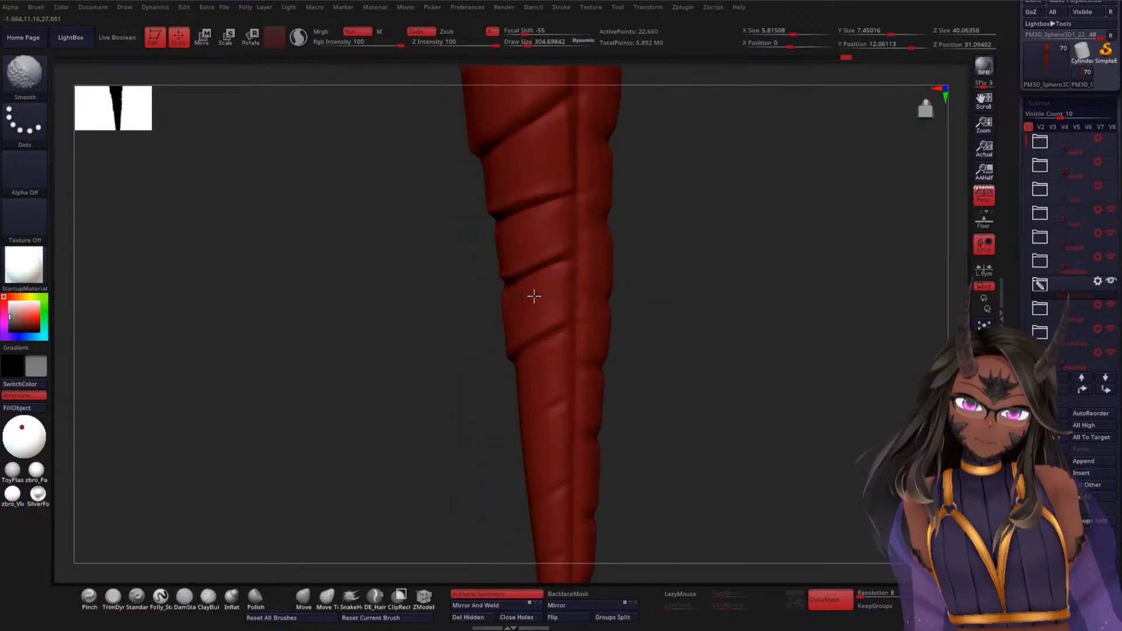
{"action": "left_click_drag", "start_coordinate": [717, 316], "coordinate": [684, 307]}
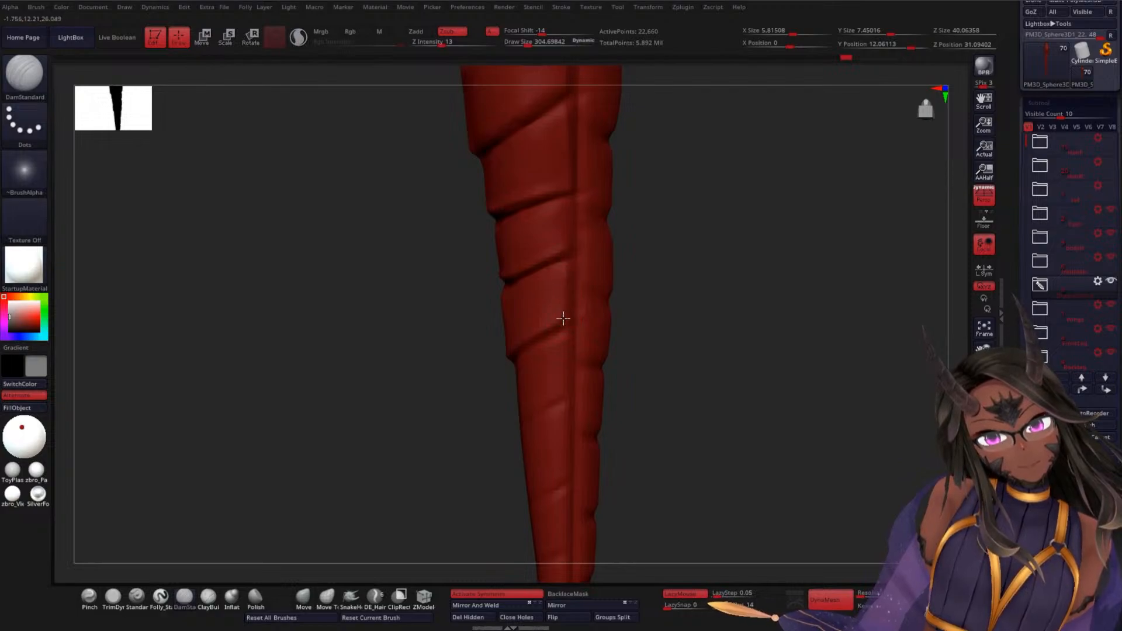
- Deepen the side groove along the third segment and sharpen the groove beneath its rim up to the centre point
{"action": "left_click_drag", "start_coordinate": [566, 264], "coordinate": [566, 334]}
{"action": "mouse_move", "coordinate": [631, 319]}
{"action": "left_mouse_down"}
{"action": "mouse_move", "coordinate": [689, 306]}
{"action": "mouse_move", "coordinate": [559, 327]}
{"action": "left_mouse_up"}
{"action": "left_click_drag", "start_coordinate": [476, 350], "coordinate": [496, 353]}
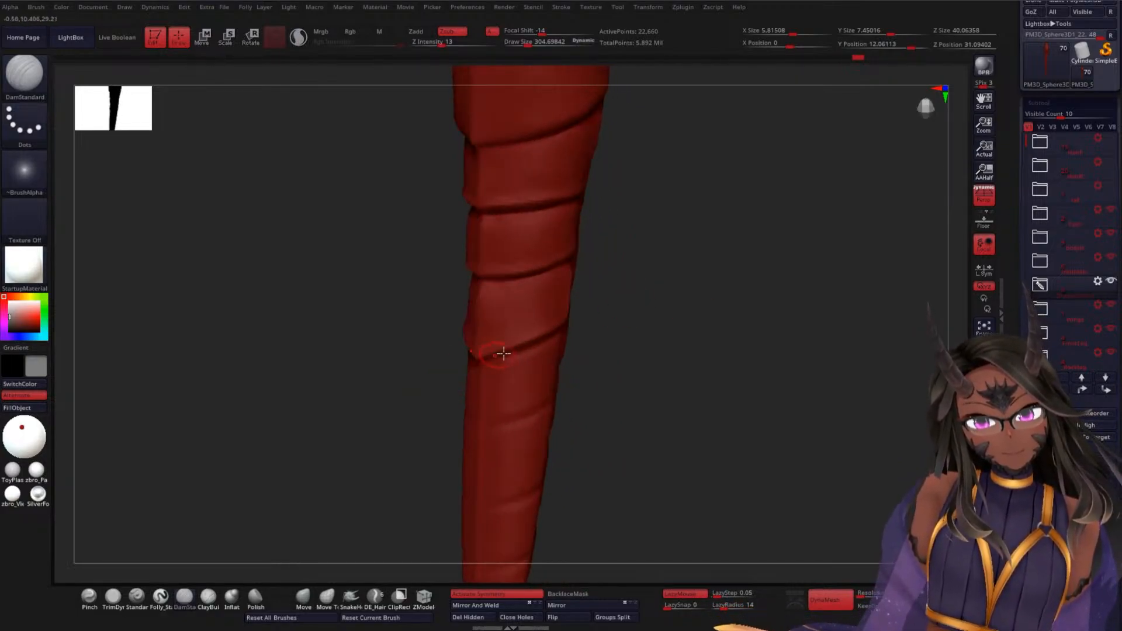
{"action": "right_click_drag", "start_coordinate": [501, 326], "coordinate": [484, 308]}
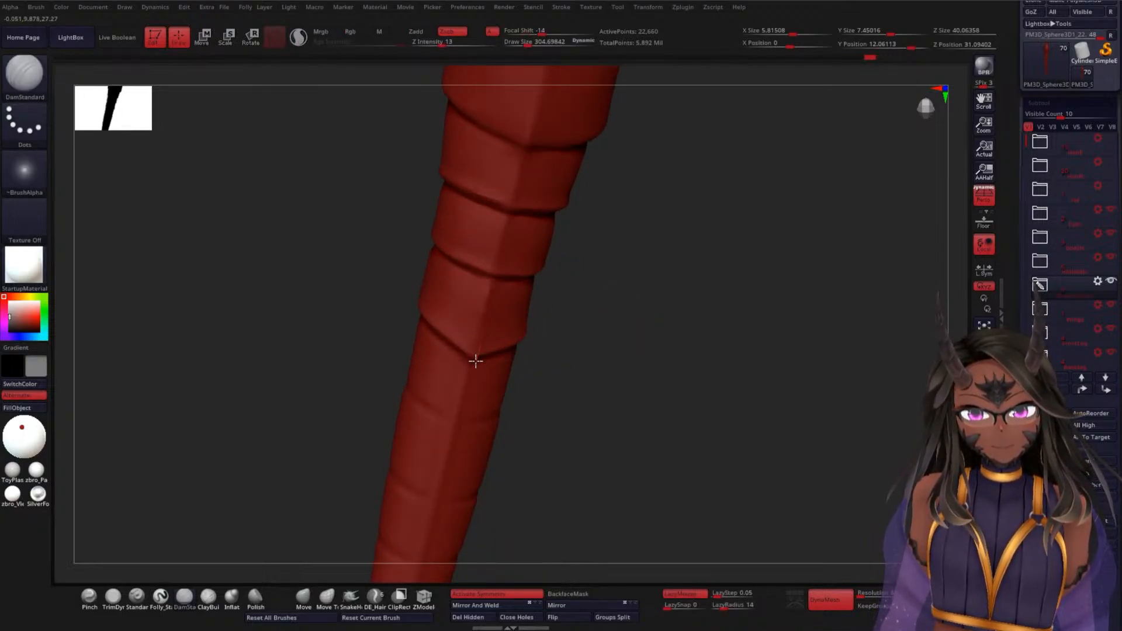
{"action": "right_click_drag", "start_coordinate": [563, 314], "coordinate": [531, 318]}
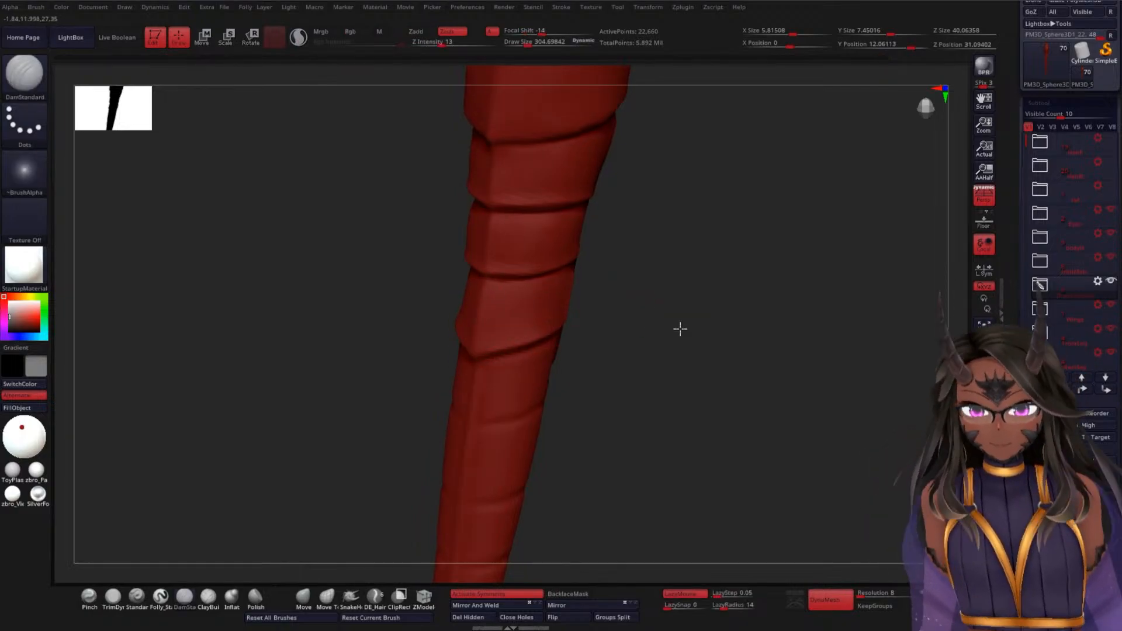
- Set DamStandard's Z Intensity to 17 and carve along the centre of the third segment down to its point
{"action": "right_click_drag", "start_coordinate": [679, 328], "coordinate": [704, 306]}
{"action": "key", "text": "space"}
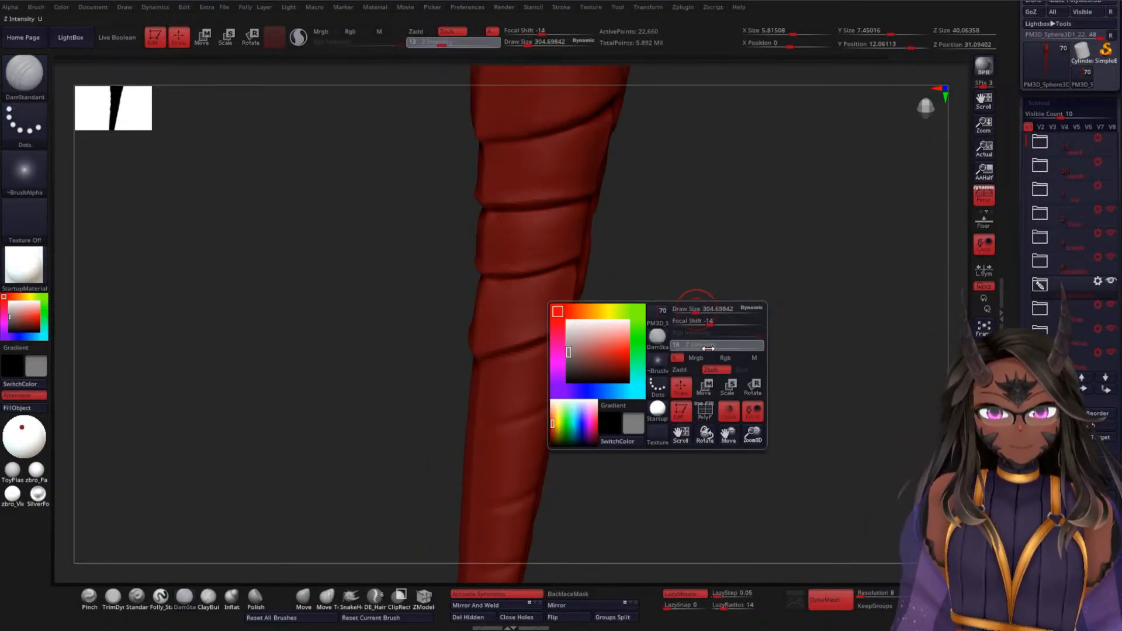
{"action": "left_click_drag", "start_coordinate": [710, 349], "coordinate": [714, 349]}
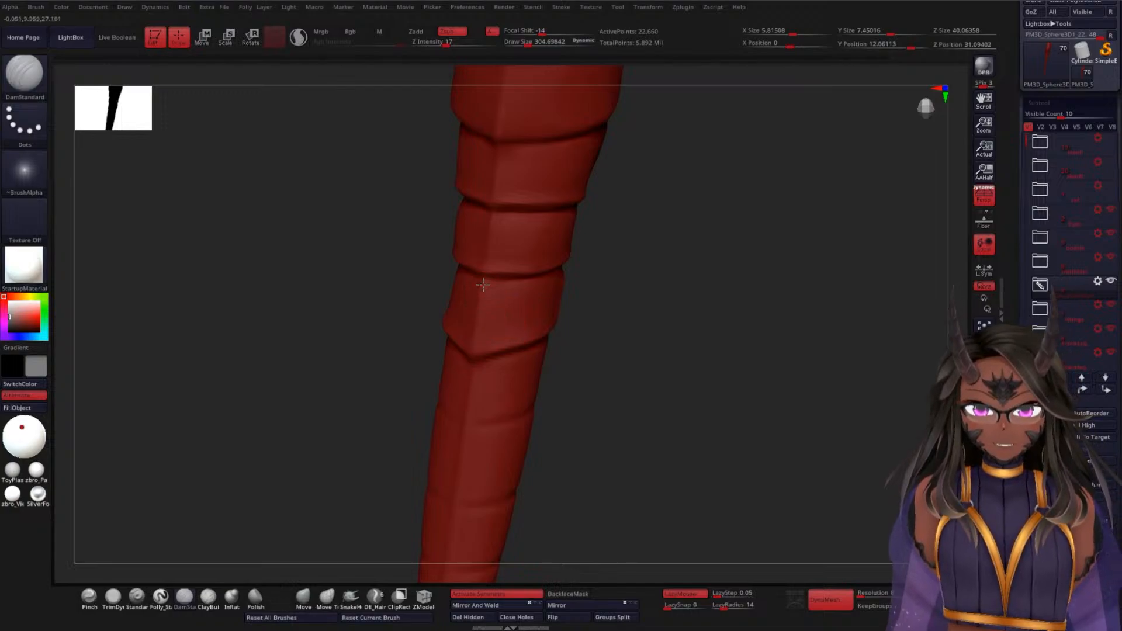
{"action": "mouse_move", "coordinate": [468, 366]}
{"action": "right_mouse_down"}
{"action": "mouse_move", "coordinate": [637, 331]}
{"action": "mouse_move", "coordinate": [509, 339]}
{"action": "right_mouse_up"}
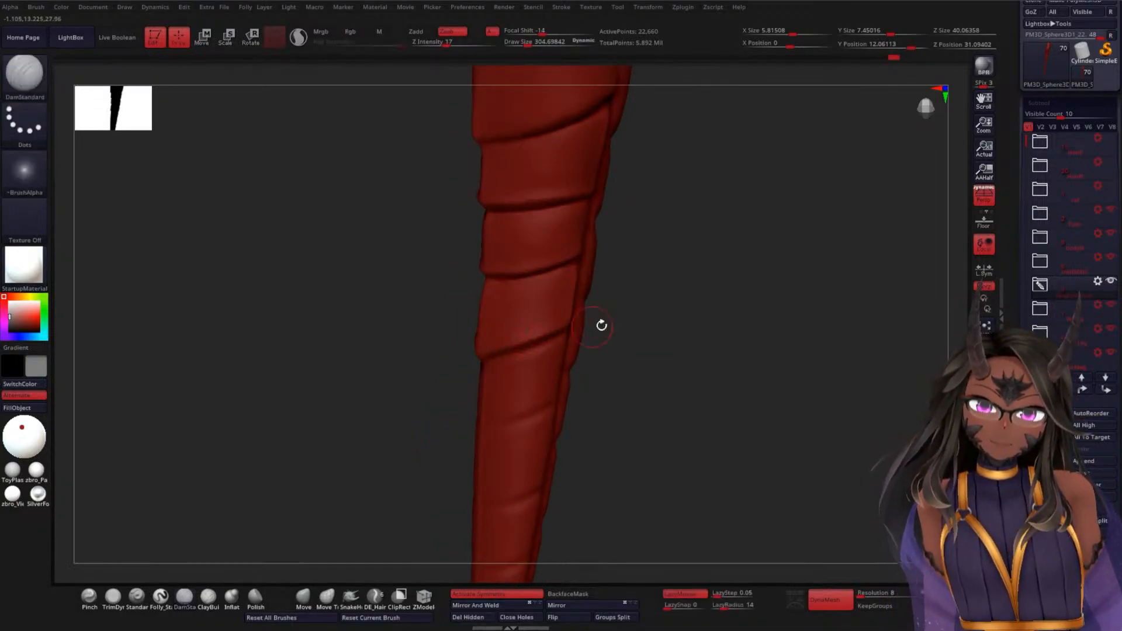
- Set DamStandard's Z Intensity to 14 and smooth the third segment's front just above its lower rim
{"action": "key", "text": "space"}
{"action": "left_click_drag", "start_coordinate": [657, 353], "coordinate": [664, 358]}
{"action": "mouse_move", "coordinate": [620, 339]}
{"action": "right_mouse_down"}
{"action": "mouse_move", "coordinate": [683, 332]}
{"action": "mouse_move", "coordinate": [493, 327]}
{"action": "right_mouse_up"}
{"action": "key", "text": "shift"}
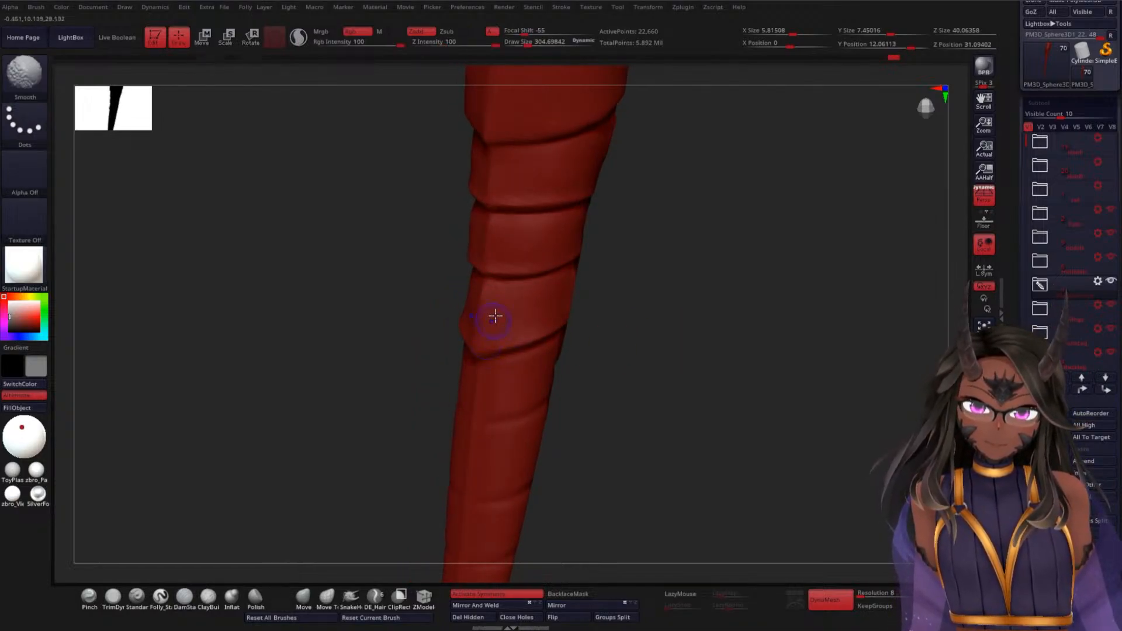
{"action": "left_click_drag", "start_coordinate": [493, 321], "coordinate": [488, 341], "text": "shift"}
{"action": "left_click_drag", "start_coordinate": [644, 343], "coordinate": [659, 339], "text": "shift"}
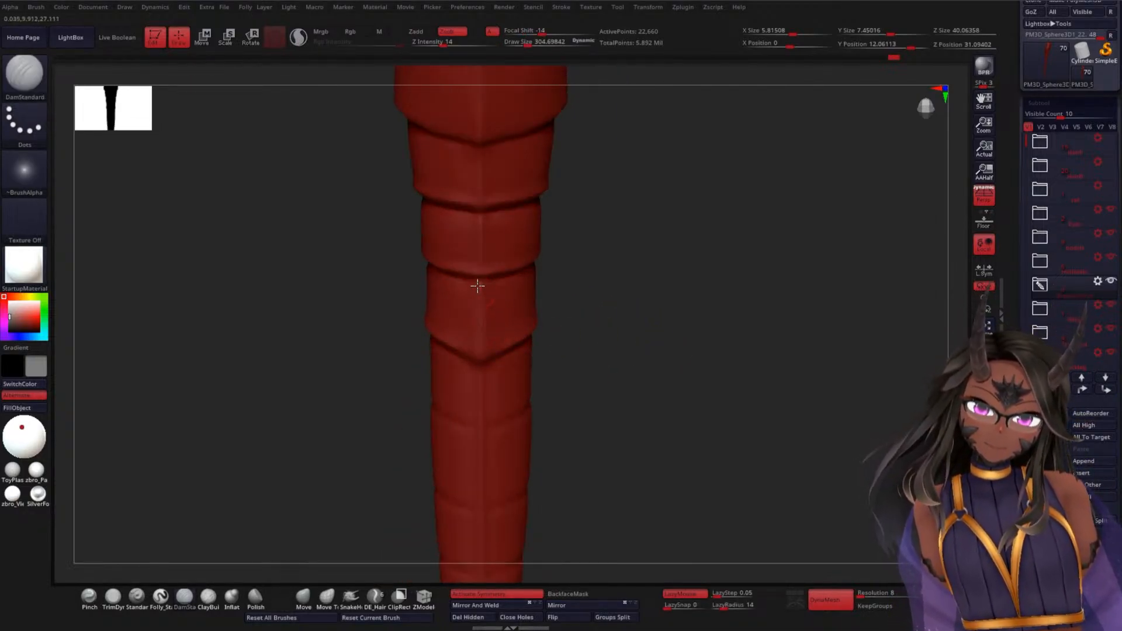
- Sharpen the third segment's centre ridge and the groove beneath its rim with DamStandard
{"action": "right_click_drag", "start_coordinate": [478, 375], "coordinate": [492, 356]}
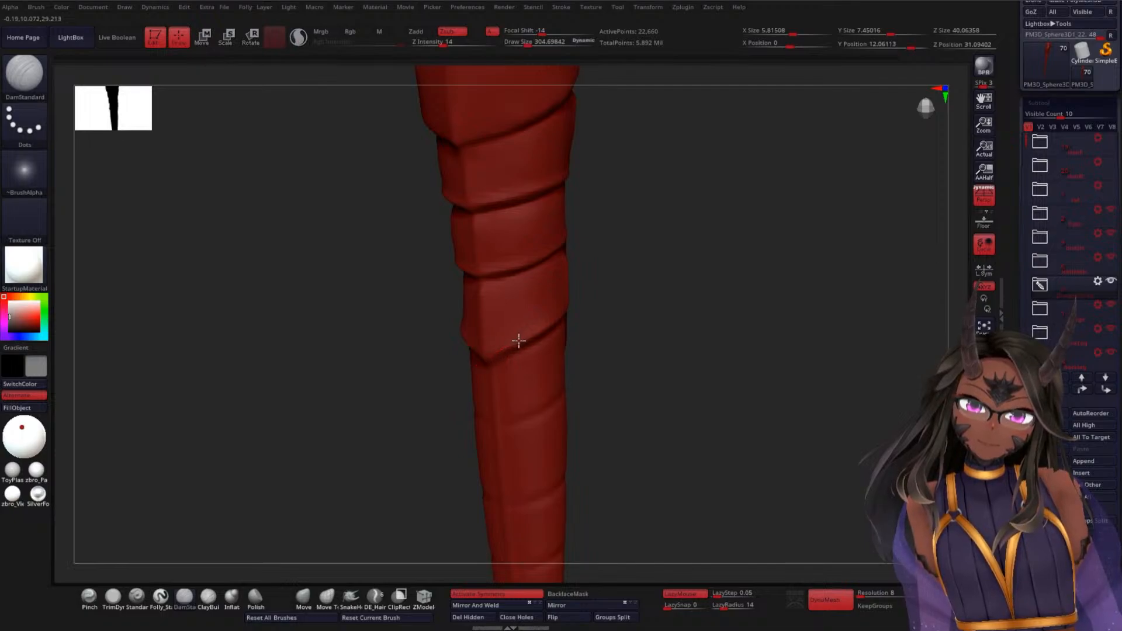
{"action": "right_click_drag", "start_coordinate": [638, 320], "coordinate": [528, 328]}
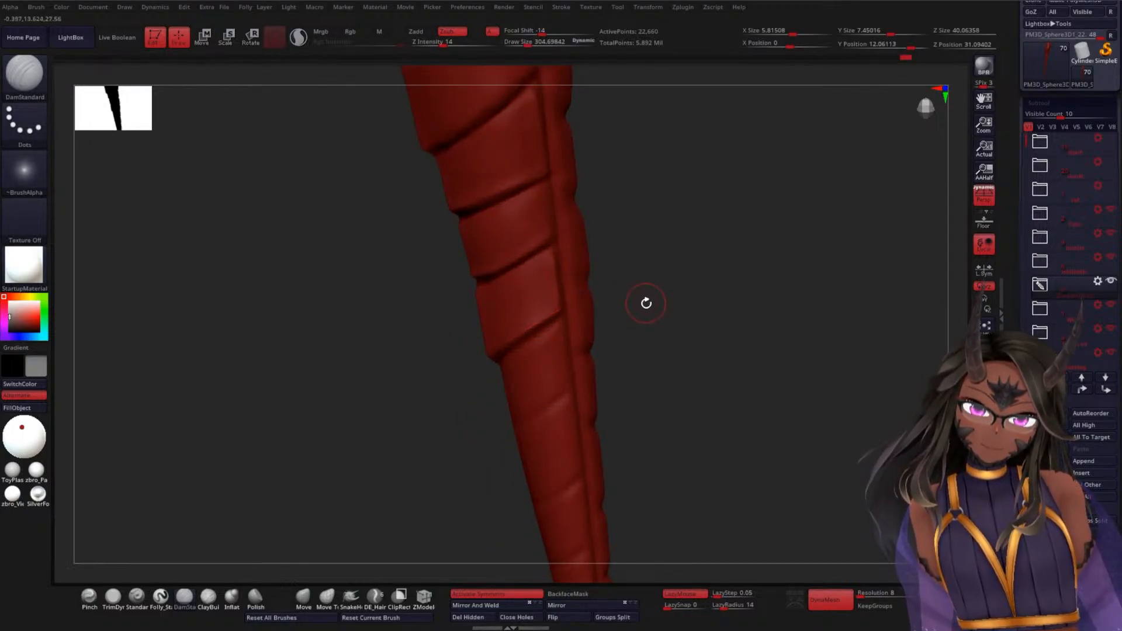
{"action": "right_click_drag", "start_coordinate": [647, 300], "coordinate": [573, 280]}
- Smooth the upper side of the third segment and sharpen the groove separating it from the second segment
{"action": "key", "text": "shift"}
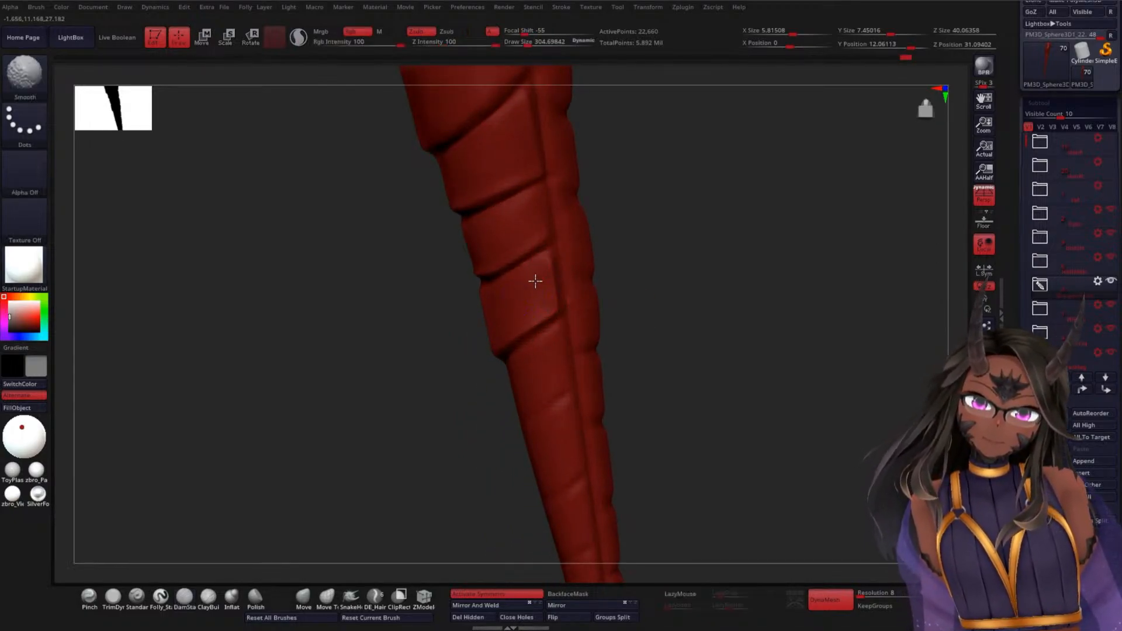
{"action": "left_click_drag", "start_coordinate": [518, 289], "coordinate": [550, 267], "text": "shift"}
{"action": "left_click_drag", "start_coordinate": [489, 286], "coordinate": [504, 274]}
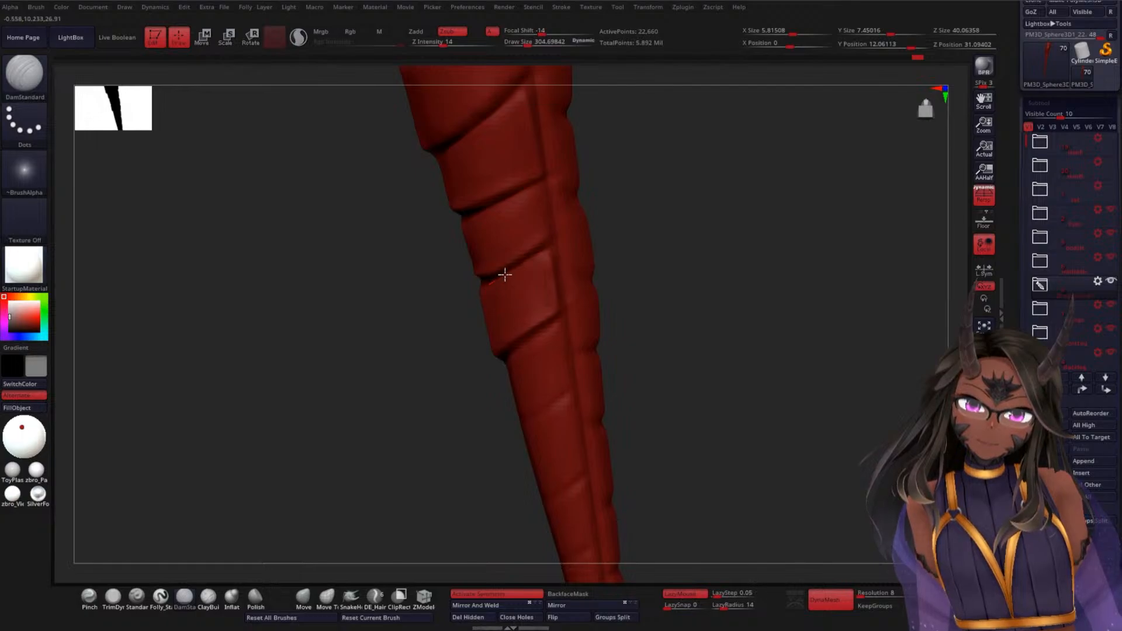
{"action": "left_click_drag", "start_coordinate": [643, 274], "coordinate": [520, 270]}
{"action": "left_click_drag", "start_coordinate": [678, 274], "coordinate": [602, 266]}
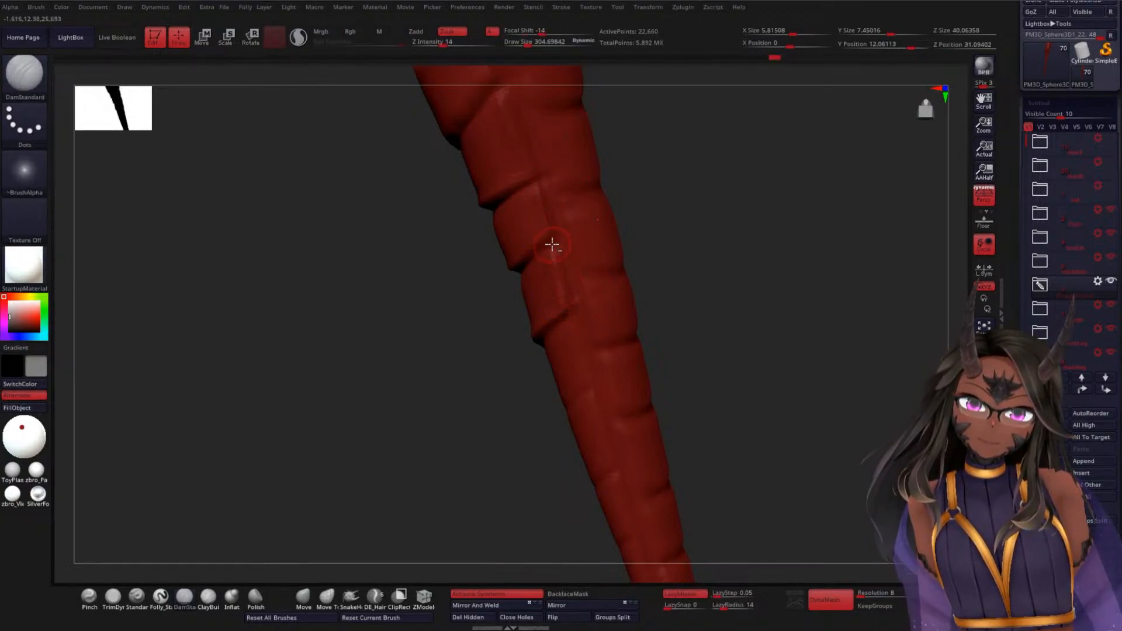
- Smooth the third segment's sides and front to even out its surface down to the pointed rim
{"action": "key", "text": "shift"}
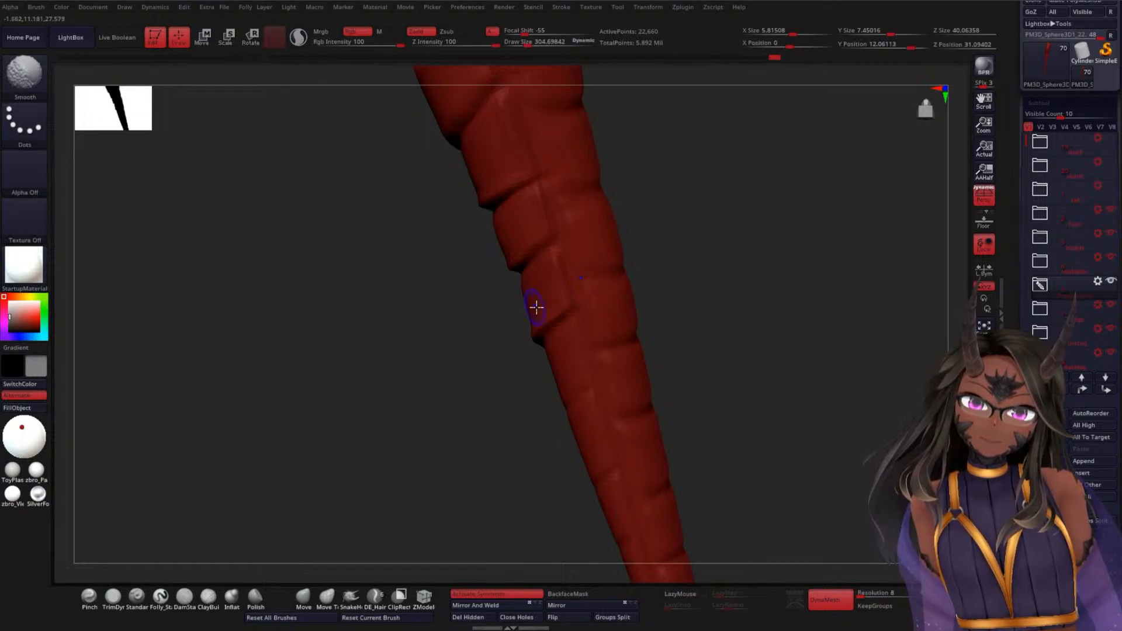
{"action": "right_click_drag", "start_coordinate": [544, 277], "coordinate": [734, 306], "text": "shift"}
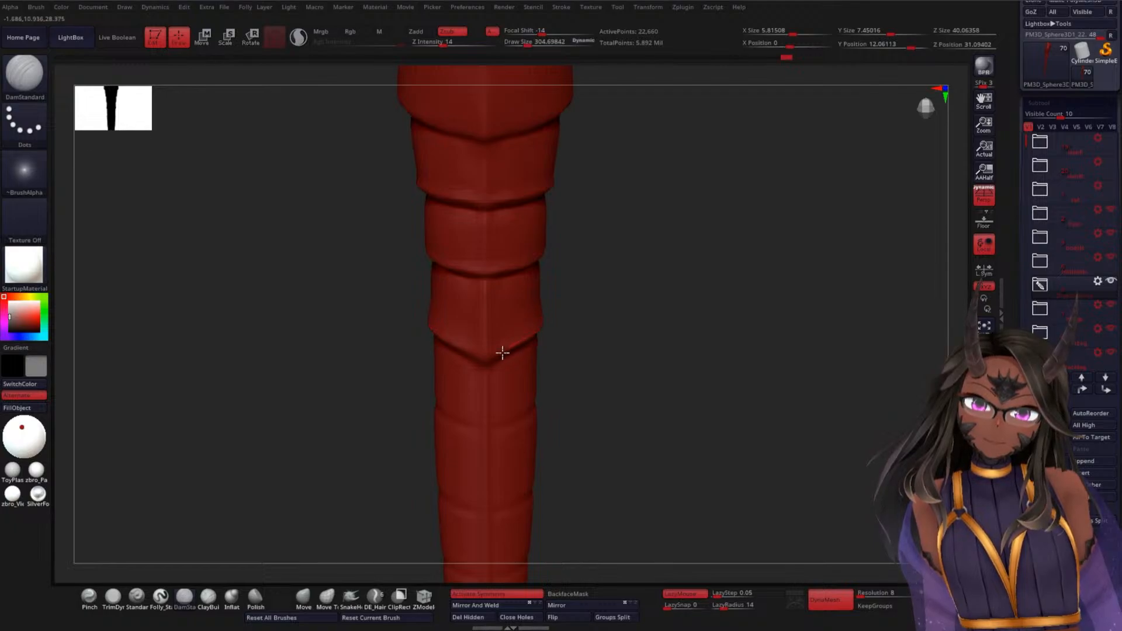
{"action": "key", "text": "shift"}
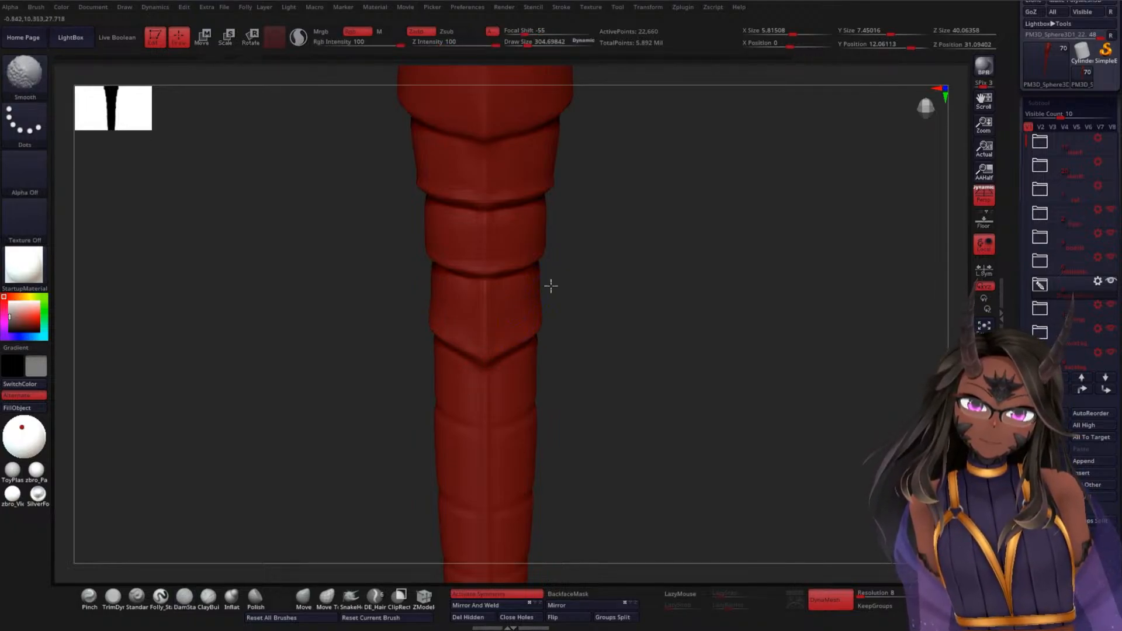
{"action": "mouse_move", "coordinate": [648, 334]}
{"action": "left_mouse_down", "text": "alt"}
{"action": "mouse_move", "coordinate": [658, 278]}
{"action": "mouse_move", "coordinate": [647, 258]}
{"action": "mouse_move", "coordinate": [656, 328]}
{"action": "mouse_move", "coordinate": [614, 376]}
{"action": "mouse_move", "coordinate": [660, 349]}
{"action": "left_mouse_up", "text": "alt"}
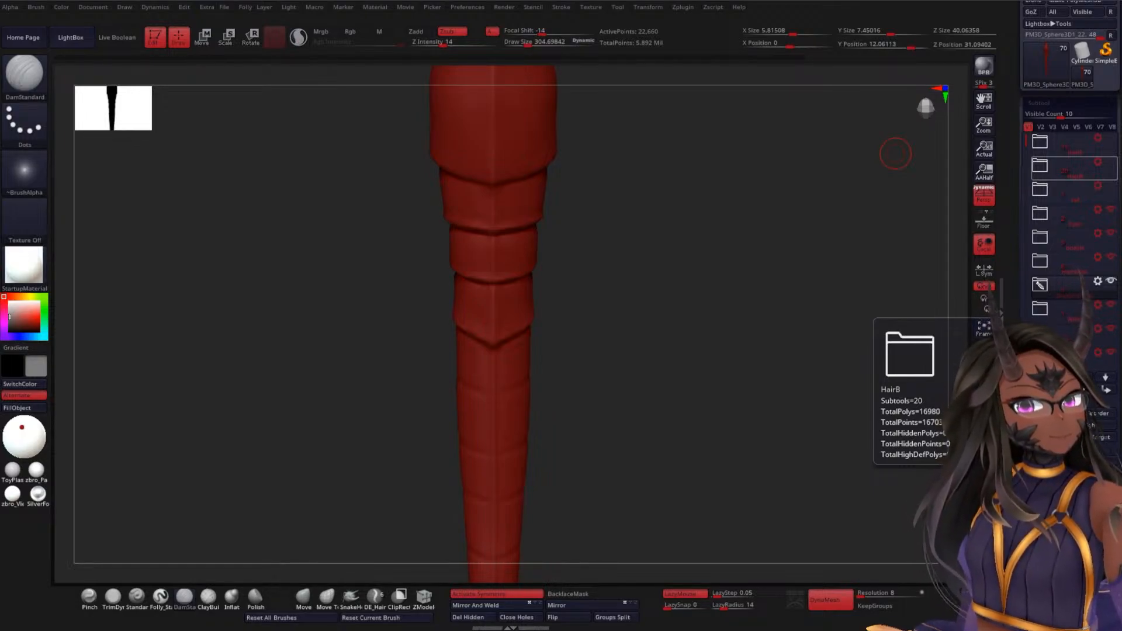
{"action": "left_click_drag", "start_coordinate": [600, 360], "coordinate": [682, 353]}
{"action": "key", "text": "shift"}
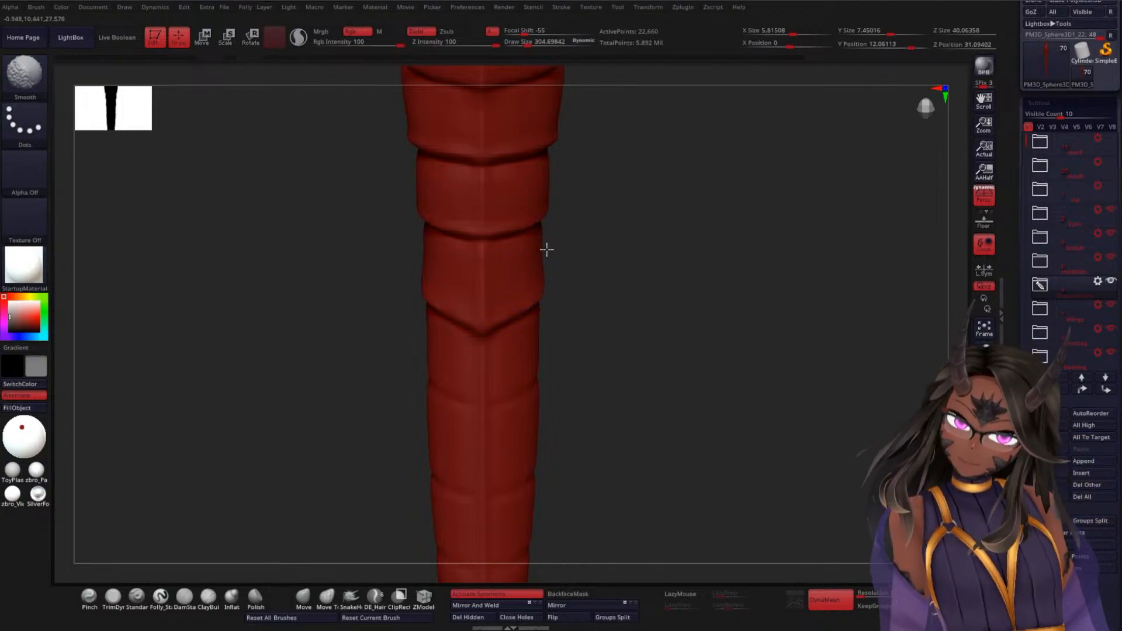
{"action": "mouse_move", "coordinate": [655, 313]}
{"action": "left_mouse_down"}
{"action": "mouse_move", "coordinate": [657, 276]}
{"action": "mouse_move", "coordinate": [604, 306]}
{"action": "mouse_move", "coordinate": [666, 324]}
{"action": "mouse_move", "coordinate": [518, 327]}
{"action": "mouse_move", "coordinate": [469, 289]}
{"action": "mouse_move", "coordinate": [475, 349]}
{"action": "mouse_move", "coordinate": [479, 331]}
{"action": "left_mouse_up"}
- Build up the fourth tail segment with ClayBuildup, giving it a raised lower rim pointed at the centre
{"action": "left_click", "coordinate": [208, 596]}
{"action": "mouse_move", "coordinate": [594, 275]}
{"action": "left_mouse_down"}
{"action": "mouse_move", "coordinate": [622, 303]}
{"action": "mouse_move", "coordinate": [634, 271]}
{"action": "left_mouse_up"}
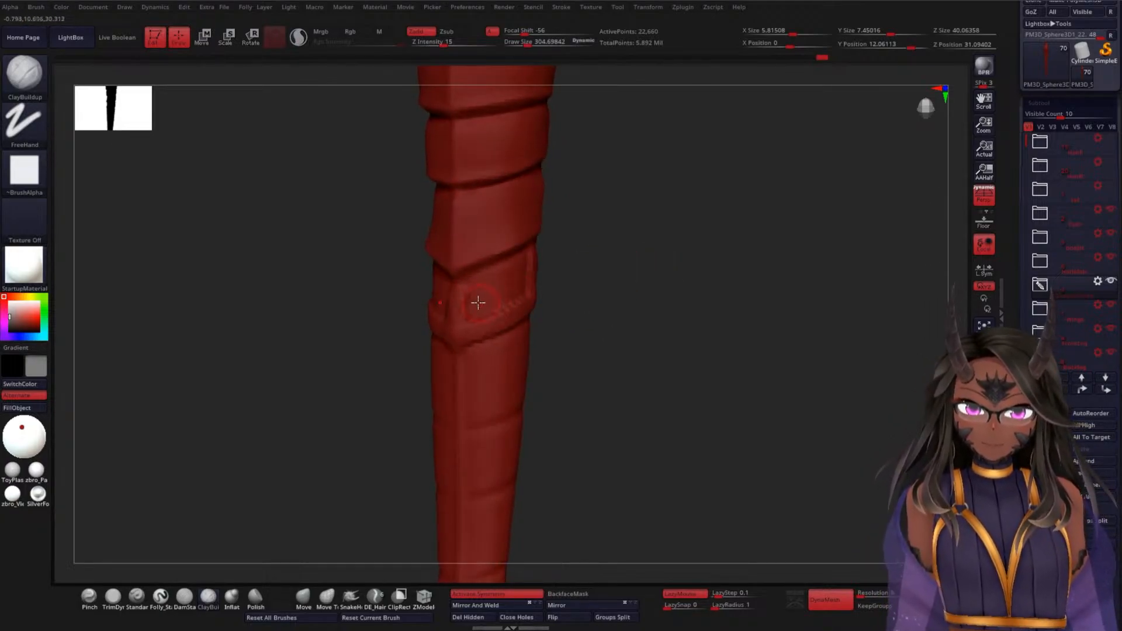
{"action": "left_click_drag", "start_coordinate": [472, 290], "coordinate": [528, 254]}
{"action": "mouse_move", "coordinate": [657, 303]}
{"action": "left_mouse_down"}
{"action": "mouse_move", "coordinate": [571, 298]}
{"action": "mouse_move", "coordinate": [676, 298]}
{"action": "mouse_move", "coordinate": [644, 310]}
{"action": "left_mouse_up"}
- Smooth the clay strokes on the fourth segment across its side and front
{"action": "key", "text": "shift"}
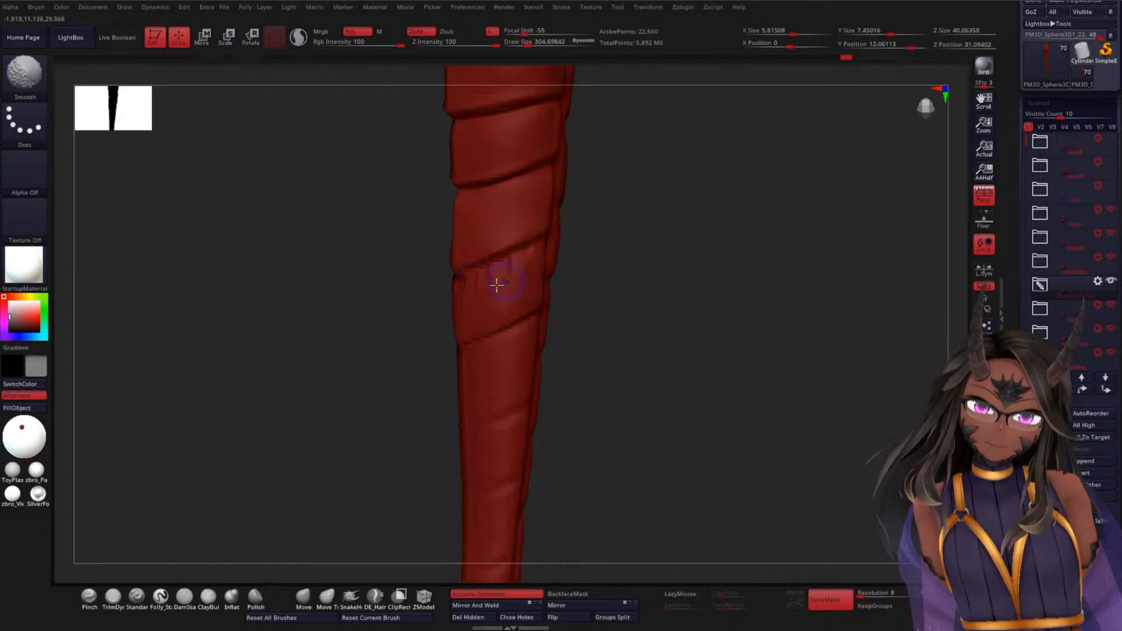
{"action": "left_click_drag", "start_coordinate": [613, 298], "coordinate": [483, 317]}
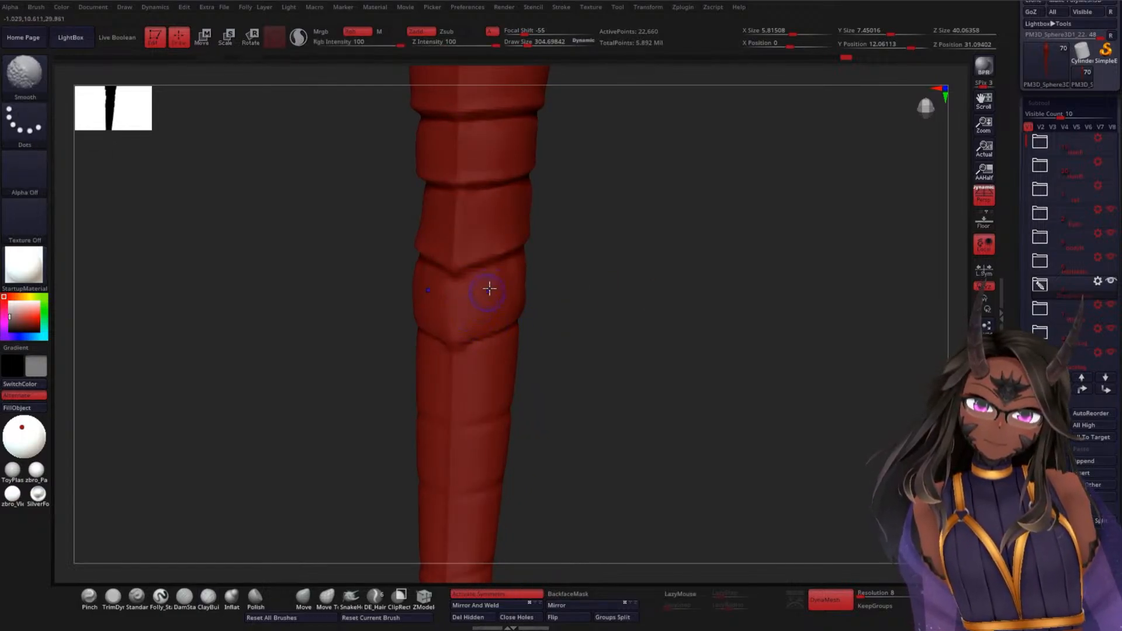
{"action": "mouse_move", "coordinate": [528, 267]}
{"action": "left_mouse_down"}
{"action": "mouse_move", "coordinate": [614, 323]}
{"action": "mouse_move", "coordinate": [594, 328]}
{"action": "left_mouse_up"}
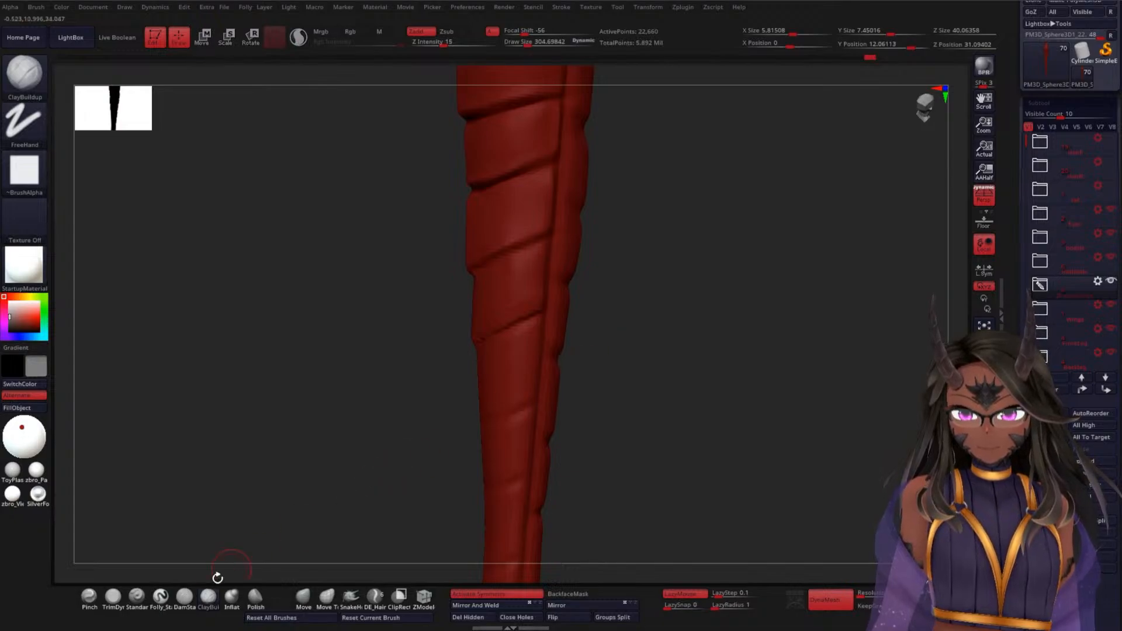
- Carve the groove beneath the fourth tail segment's lower rim with DamStandard, following it around to the front
{"action": "left_click", "coordinate": [184, 596]}
{"action": "left_click_drag", "start_coordinate": [593, 375], "coordinate": [636, 354]}
{"action": "left_click_drag", "start_coordinate": [536, 309], "coordinate": [462, 342]}
{"action": "mouse_move", "coordinate": [610, 337]}
{"action": "left_mouse_down"}
{"action": "mouse_move", "coordinate": [571, 329]}
{"action": "mouse_move", "coordinate": [501, 284]}
{"action": "left_mouse_up"}
{"action": "left_click_drag", "start_coordinate": [582, 289], "coordinate": [516, 289]}
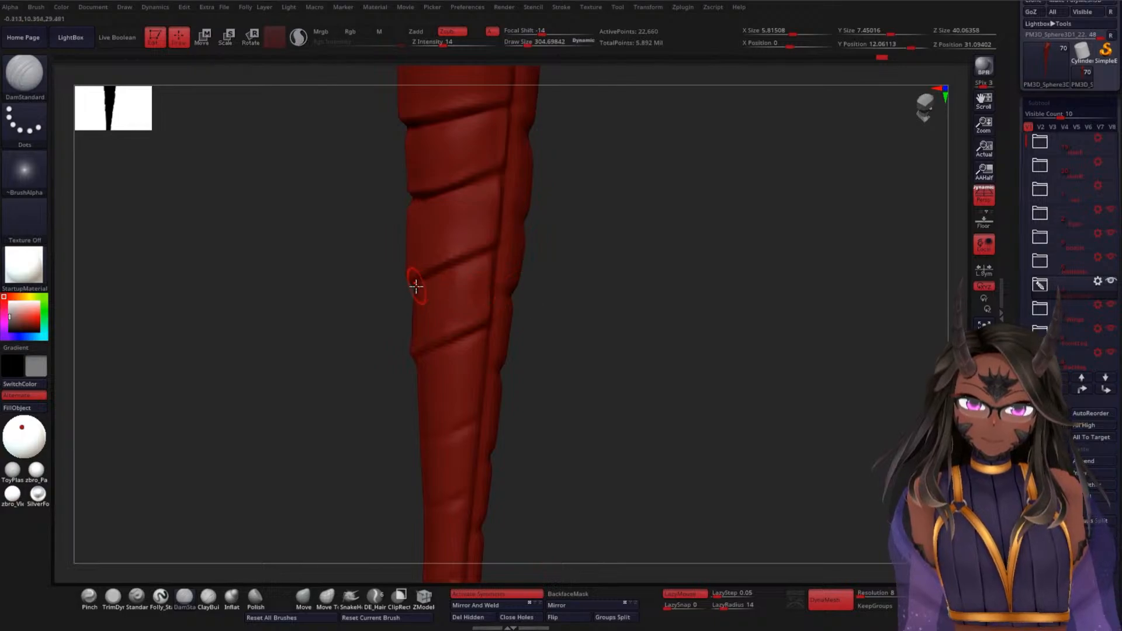
{"action": "mouse_move", "coordinate": [593, 326]}
{"action": "left_mouse_down"}
{"action": "mouse_move", "coordinate": [604, 275]}
{"action": "mouse_move", "coordinate": [569, 338]}
{"action": "mouse_move", "coordinate": [572, 286]}
{"action": "mouse_move", "coordinate": [576, 348]}
{"action": "mouse_move", "coordinate": [620, 318]}
{"action": "mouse_move", "coordinate": [584, 395]}
{"action": "left_mouse_up"}
{"action": "mouse_move", "coordinate": [481, 265]}
{"action": "left_mouse_down"}
{"action": "mouse_move", "coordinate": [413, 289]}
{"action": "mouse_move", "coordinate": [404, 390]}
{"action": "left_mouse_up"}
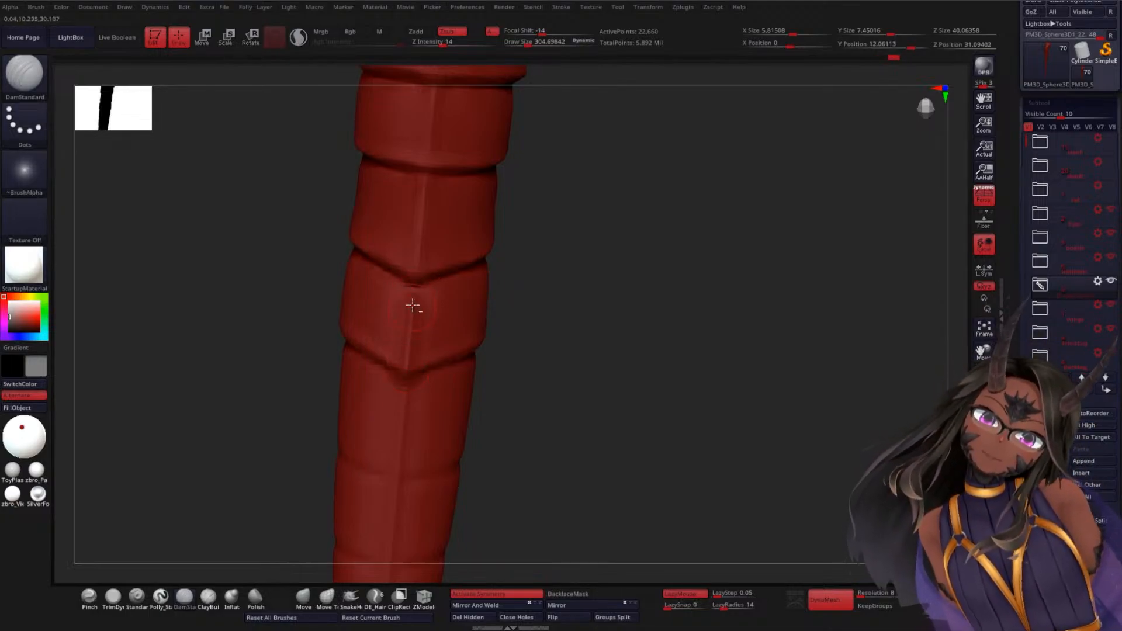
- Smooth the fourth segment's centre ridge and front faces down to the pointed rim
{"action": "mouse_move", "coordinate": [407, 302]}
{"action": "left_mouse_down", "text": "shift"}
{"action": "mouse_move", "coordinate": [414, 346]}
{"action": "mouse_move", "coordinate": [412, 300]}
{"action": "left_mouse_up", "text": "shift"}
{"action": "left_click_drag", "start_coordinate": [591, 332], "coordinate": [549, 340]}
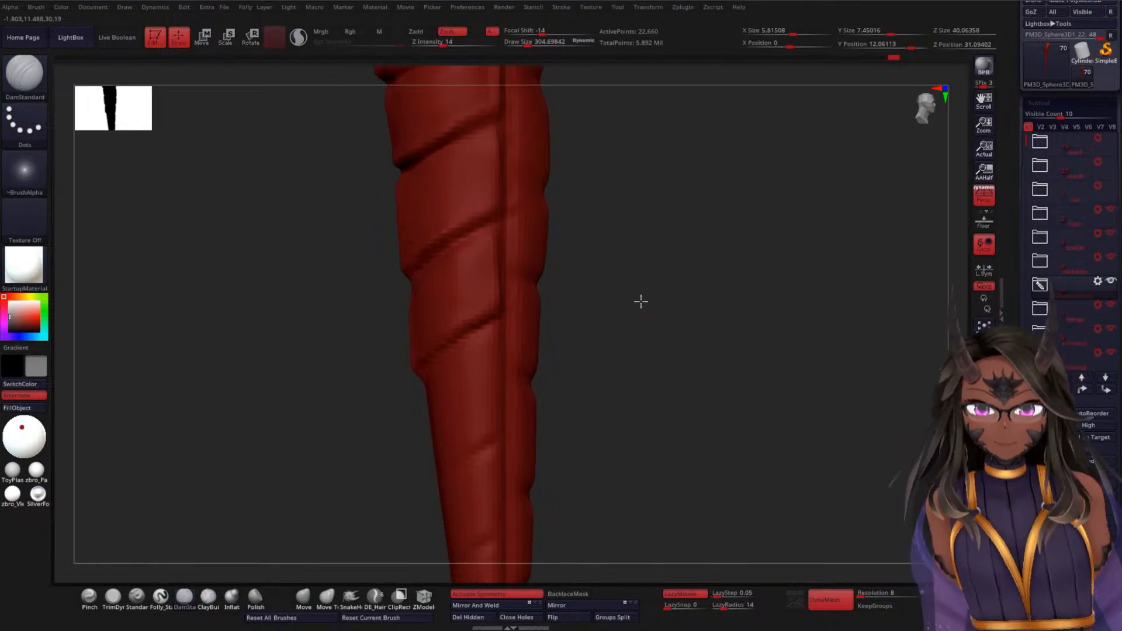
{"action": "left_click_drag", "start_coordinate": [641, 301], "coordinate": [518, 321]}
{"action": "left_click_drag", "start_coordinate": [624, 310], "coordinate": [523, 318]}
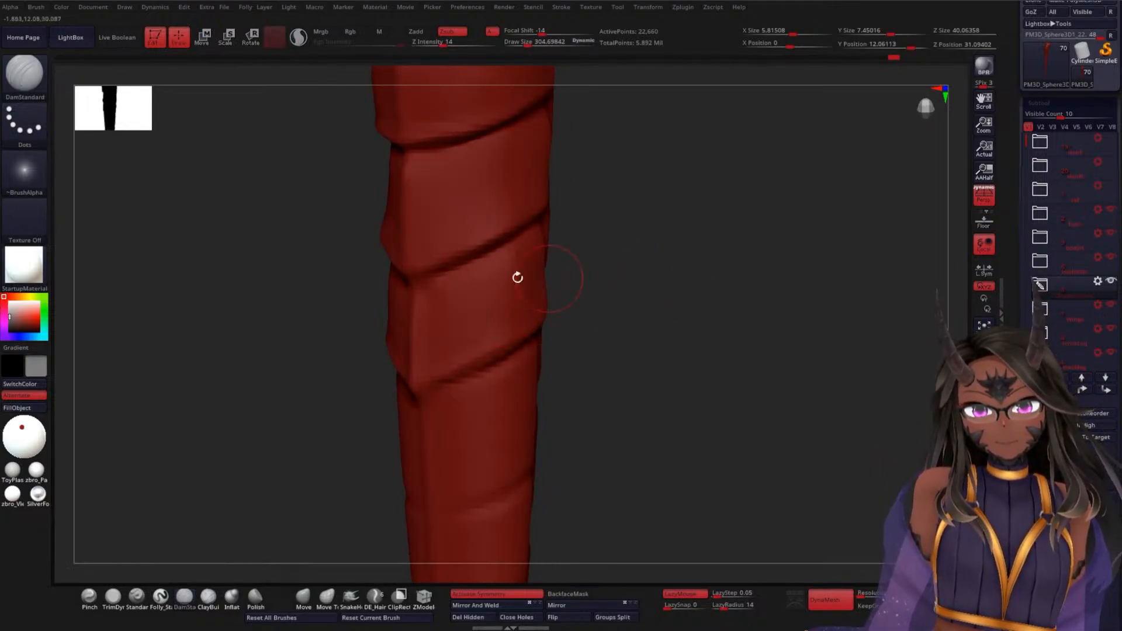
{"action": "left_click_drag", "start_coordinate": [576, 277], "coordinate": [637, 269], "text": "shift"}
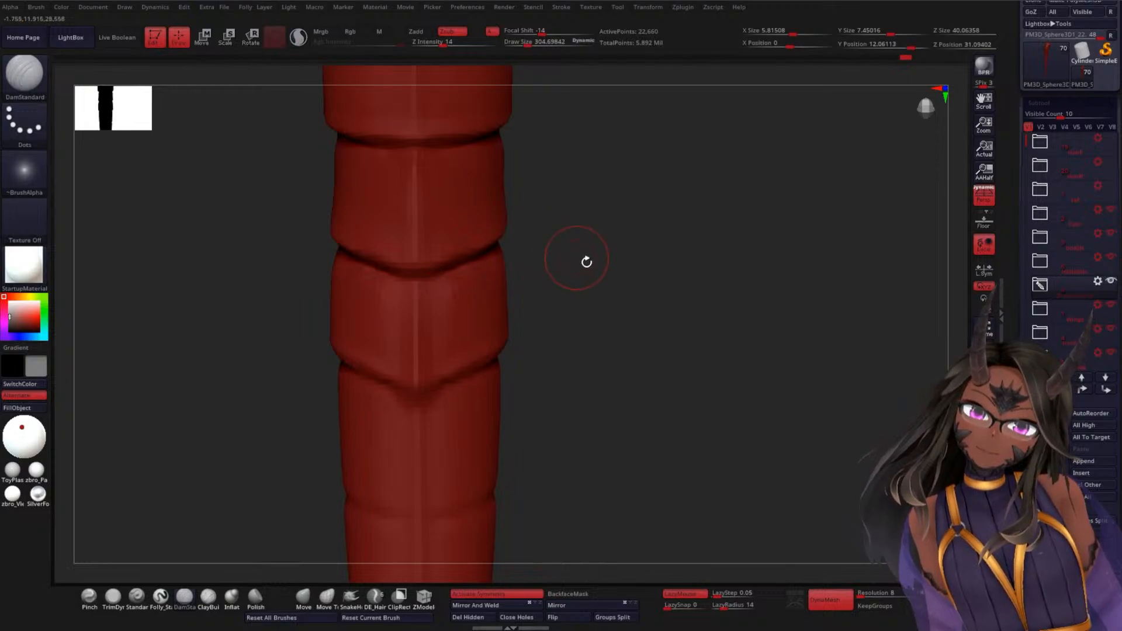
{"action": "left_click_drag", "start_coordinate": [580, 259], "coordinate": [493, 306]}
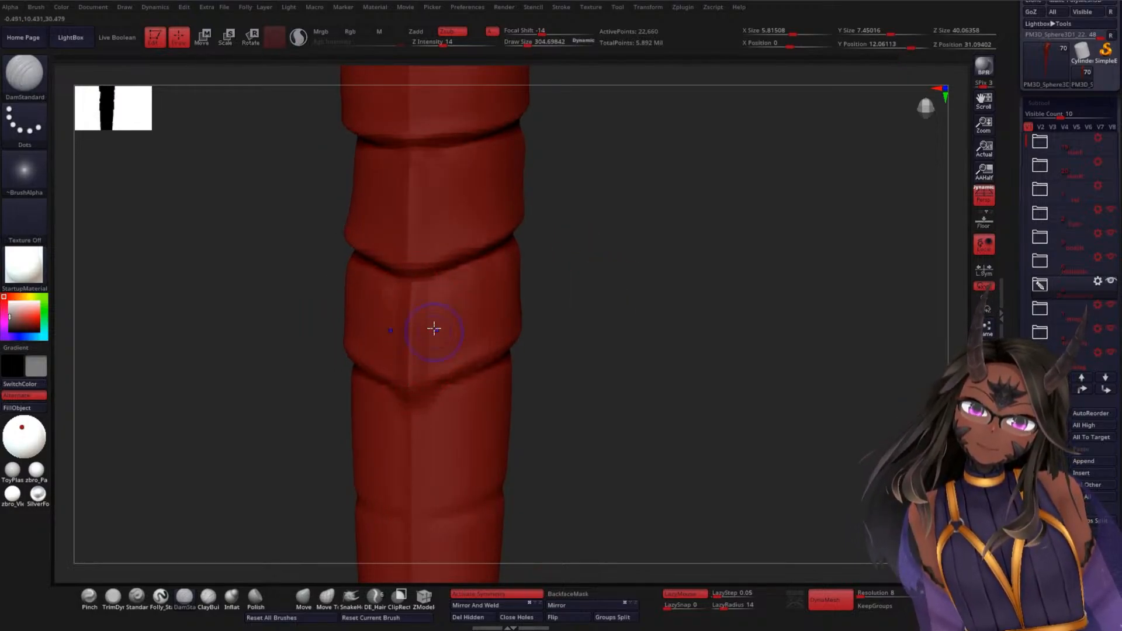
{"action": "key", "text": "shift"}
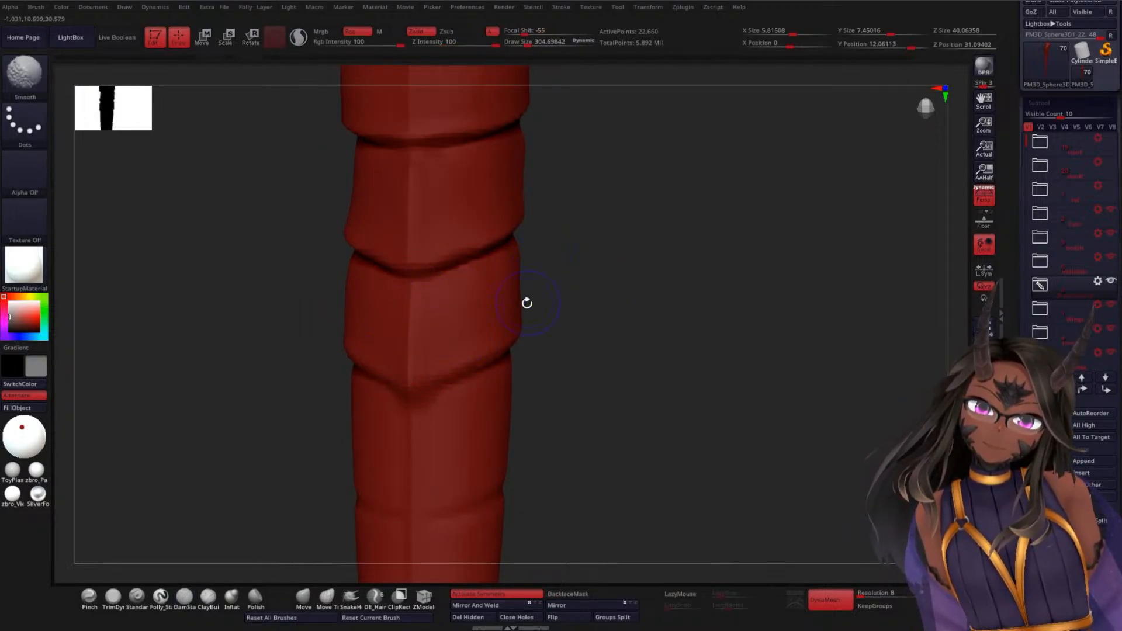
- Deepen the groove between the third and fourth segments along the side and smooth the third segment's side face
{"action": "mouse_move", "coordinate": [574, 323]}
{"action": "left_mouse_down"}
{"action": "mouse_move", "coordinate": [559, 353]}
{"action": "mouse_move", "coordinate": [548, 253]}
{"action": "left_mouse_up"}
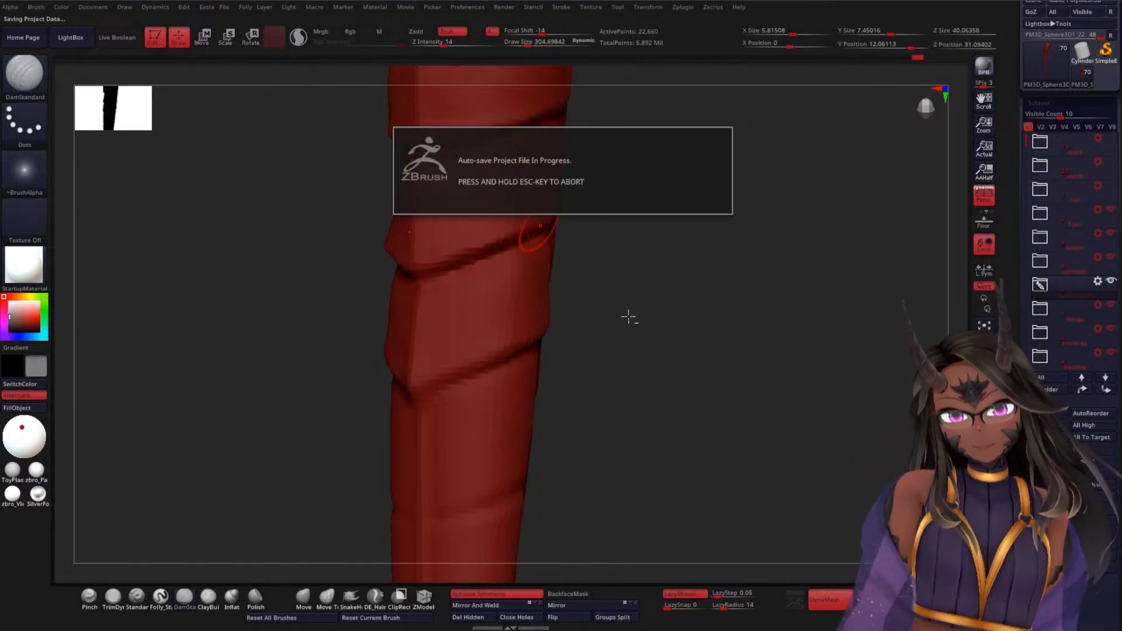
{"action": "left_click_drag", "start_coordinate": [604, 281], "coordinate": [669, 271]}
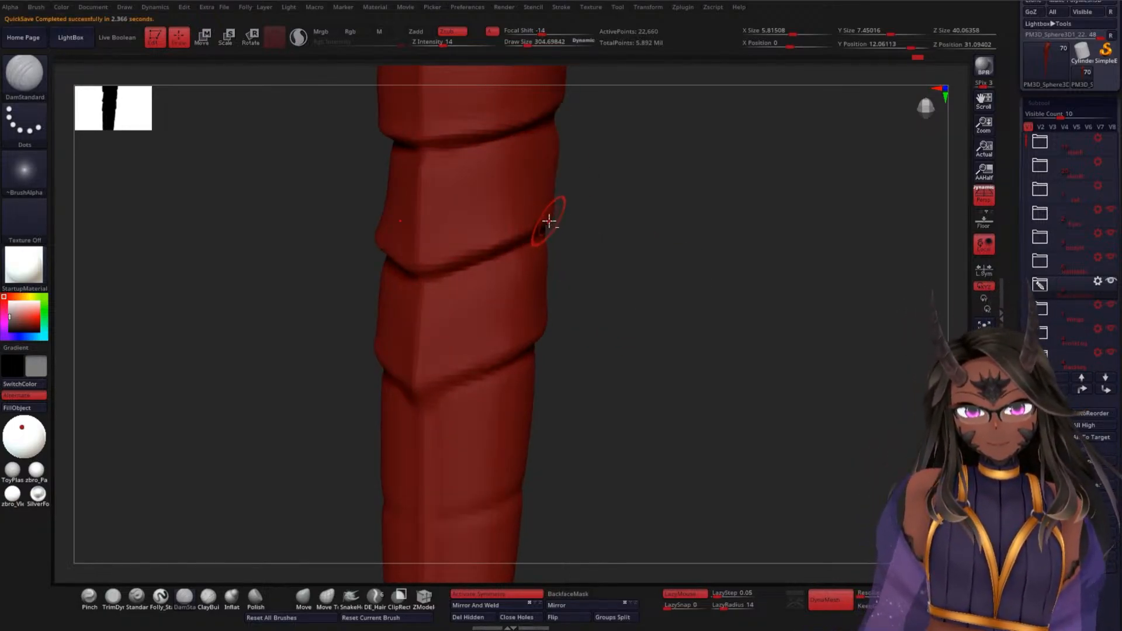
{"action": "left_click_drag", "start_coordinate": [576, 268], "coordinate": [498, 268]}
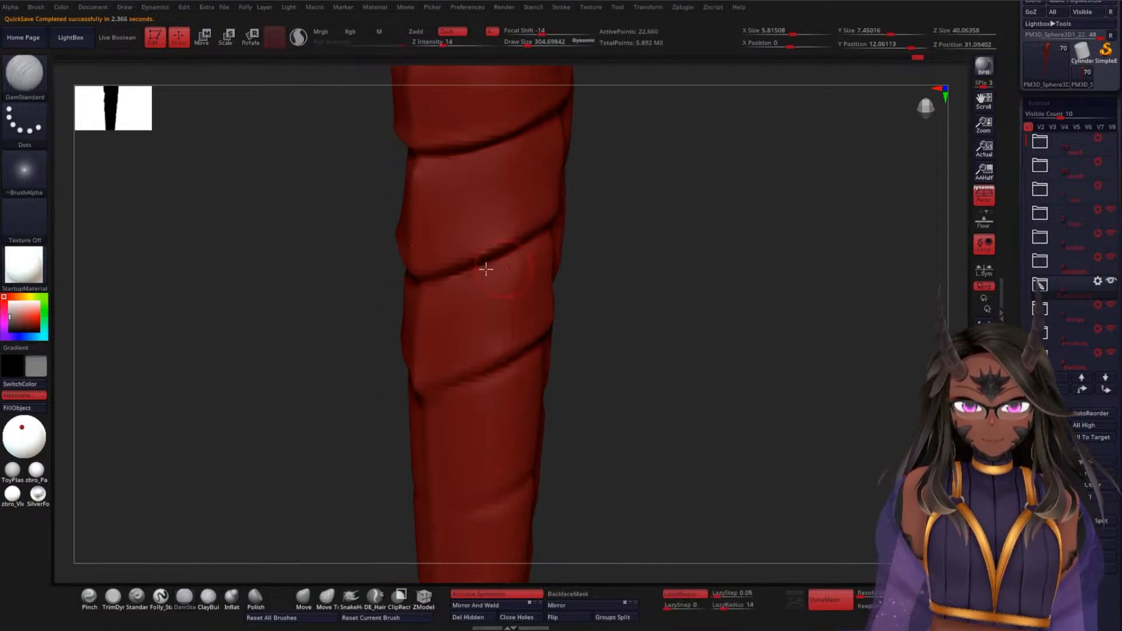
{"action": "left_click_drag", "start_coordinate": [633, 246], "coordinate": [602, 246]}
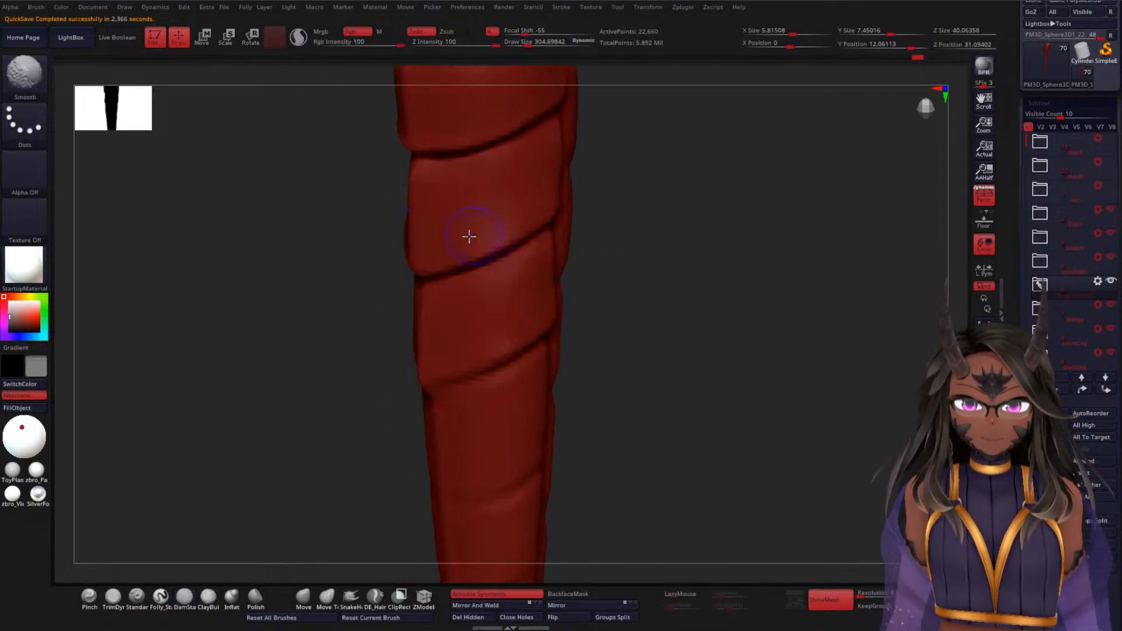
{"action": "left_click_drag", "start_coordinate": [474, 237], "coordinate": [498, 213], "text": "shift"}
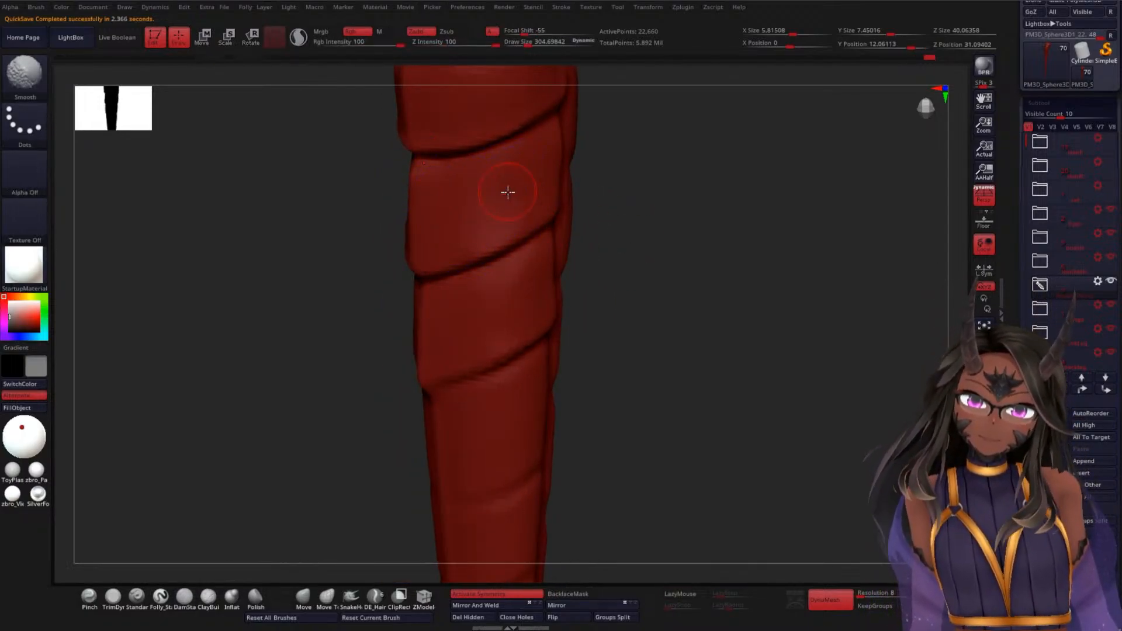
{"action": "left_click_drag", "start_coordinate": [591, 216], "coordinate": [669, 251]}
{"action": "left_click_drag", "start_coordinate": [623, 306], "coordinate": [588, 319], "text": "alt"}
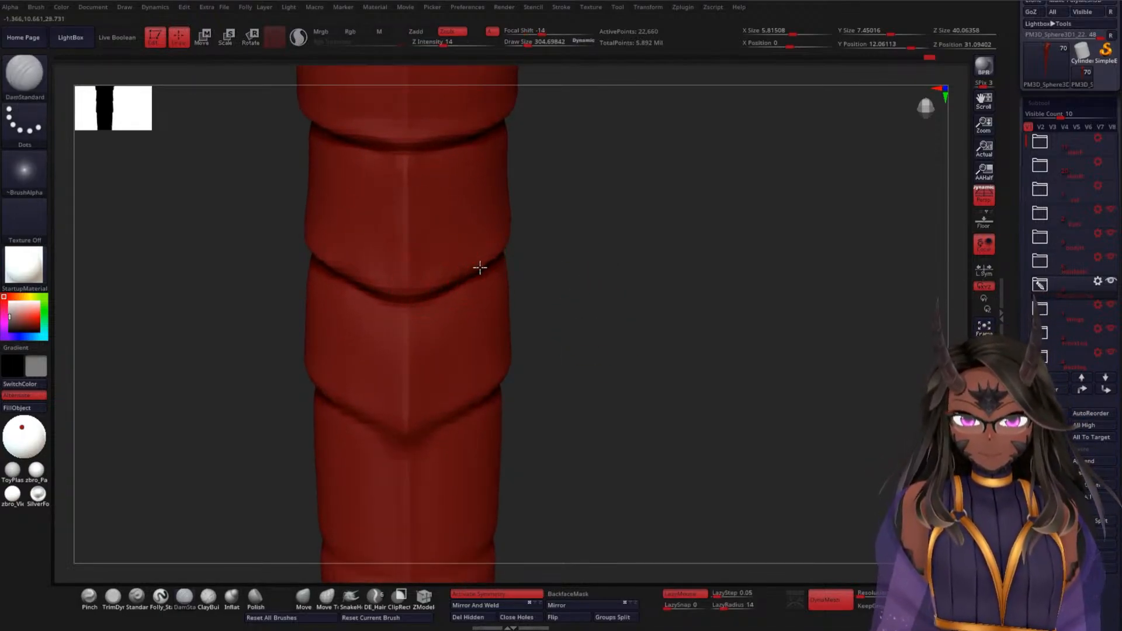
- Sharpen the groove's centre above the fourth segment, then smooth that segment's centre ridge and side
{"action": "left_click_drag", "start_coordinate": [397, 305], "coordinate": [405, 300]}
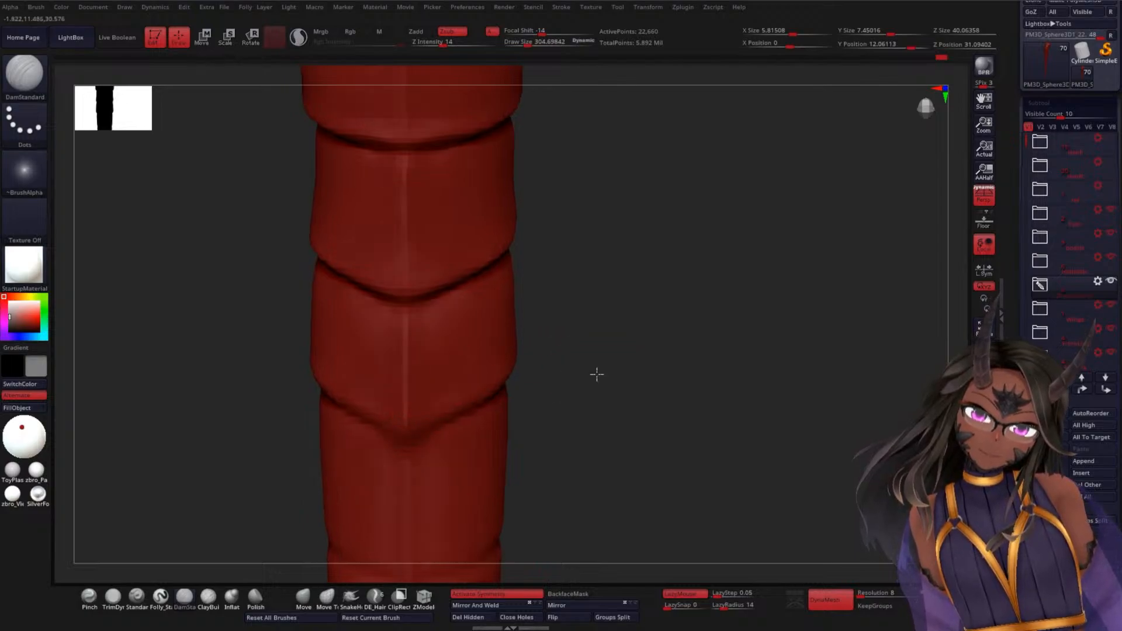
{"action": "left_click_drag", "start_coordinate": [604, 374], "coordinate": [532, 369]}
{"action": "left_click_drag", "start_coordinate": [401, 334], "coordinate": [401, 418], "text": "shift"}
{"action": "mouse_move", "coordinate": [639, 350]}
{"action": "left_mouse_down"}
{"action": "mouse_move", "coordinate": [614, 356]}
{"action": "mouse_move", "coordinate": [649, 307]}
{"action": "mouse_move", "coordinate": [667, 335]}
{"action": "mouse_move", "coordinate": [639, 360]}
{"action": "mouse_move", "coordinate": [558, 371]}
{"action": "left_mouse_up"}
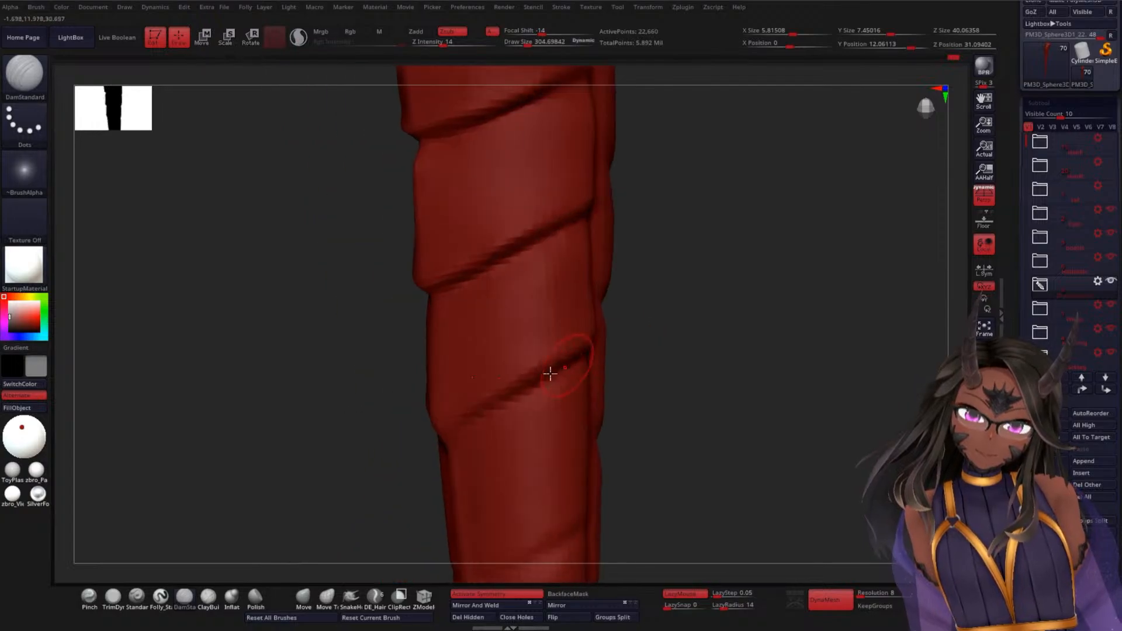
{"action": "left_click_drag", "start_coordinate": [627, 320], "coordinate": [629, 331]}
{"action": "key", "text": "shift"}
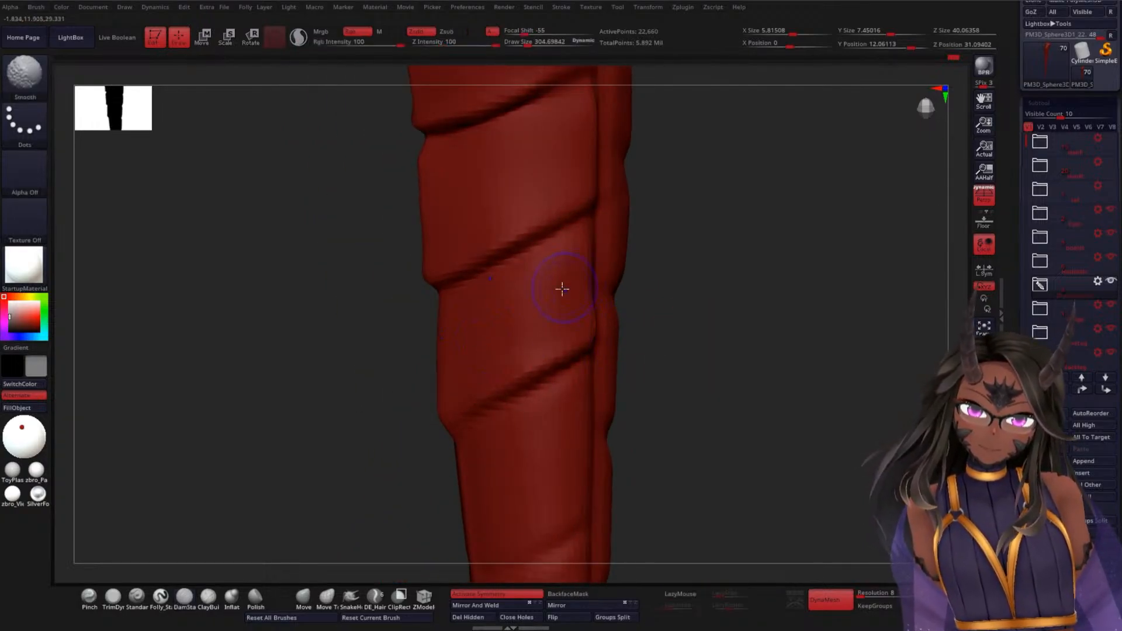
- Refine the fourth segment's side near the lengthwise seam and smooth its surface
{"action": "mouse_move", "coordinate": [709, 340]}
{"action": "left_mouse_down"}
{"action": "mouse_move", "coordinate": [739, 318]}
{"action": "mouse_move", "coordinate": [608, 310]}
{"action": "left_mouse_up"}
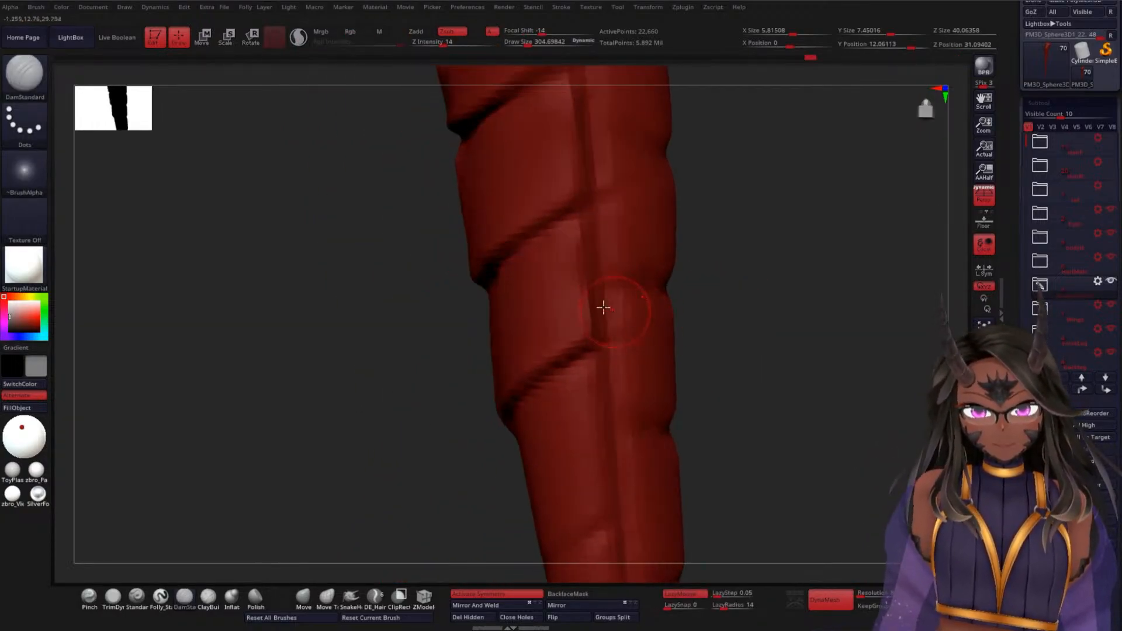
{"action": "mouse_move", "coordinate": [767, 325]}
{"action": "left_mouse_down"}
{"action": "mouse_move", "coordinate": [694, 345]}
{"action": "mouse_move", "coordinate": [702, 333]}
{"action": "left_mouse_up"}
{"action": "mouse_move", "coordinate": [499, 336]}
{"action": "left_mouse_down"}
{"action": "mouse_move", "coordinate": [589, 318]}
{"action": "mouse_move", "coordinate": [571, 283]}
{"action": "left_mouse_up"}
{"action": "key", "text": "shift"}
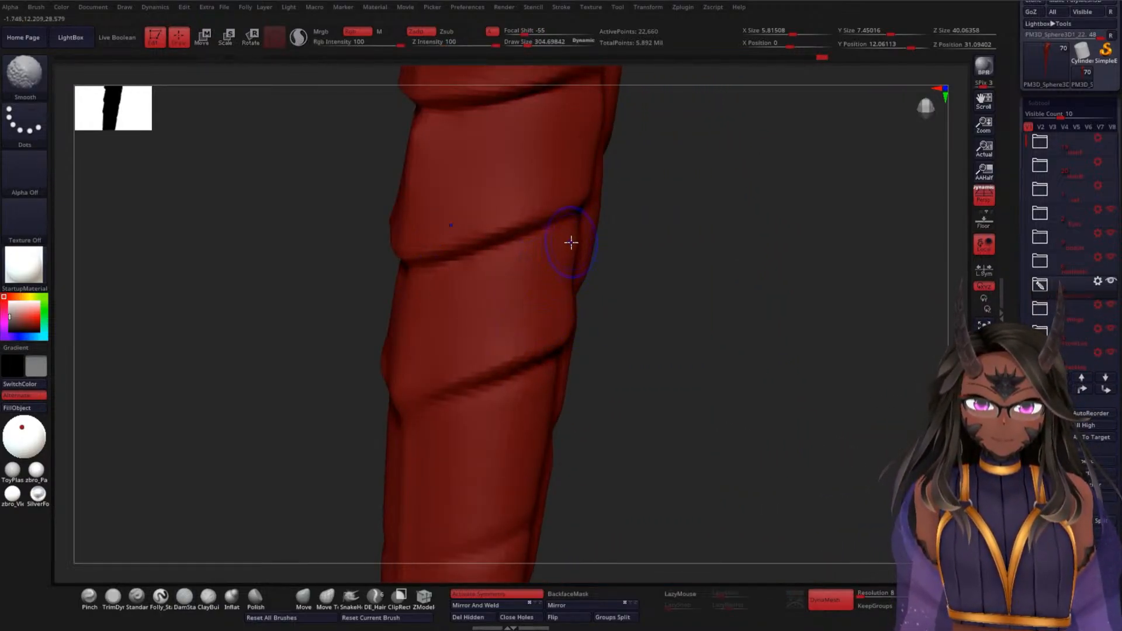
{"action": "left_click_drag", "start_coordinate": [629, 313], "coordinate": [591, 323]}
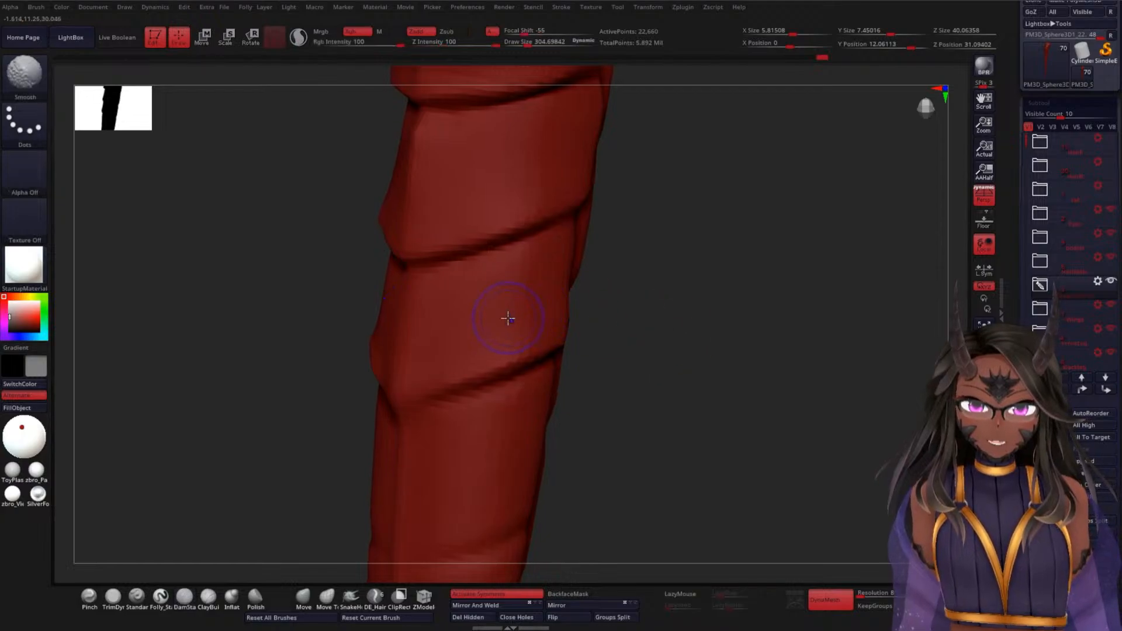
{"action": "mouse_move", "coordinate": [661, 363]}
{"action": "left_mouse_down"}
{"action": "mouse_move", "coordinate": [642, 318]}
{"action": "mouse_move", "coordinate": [642, 278]}
{"action": "left_mouse_up"}
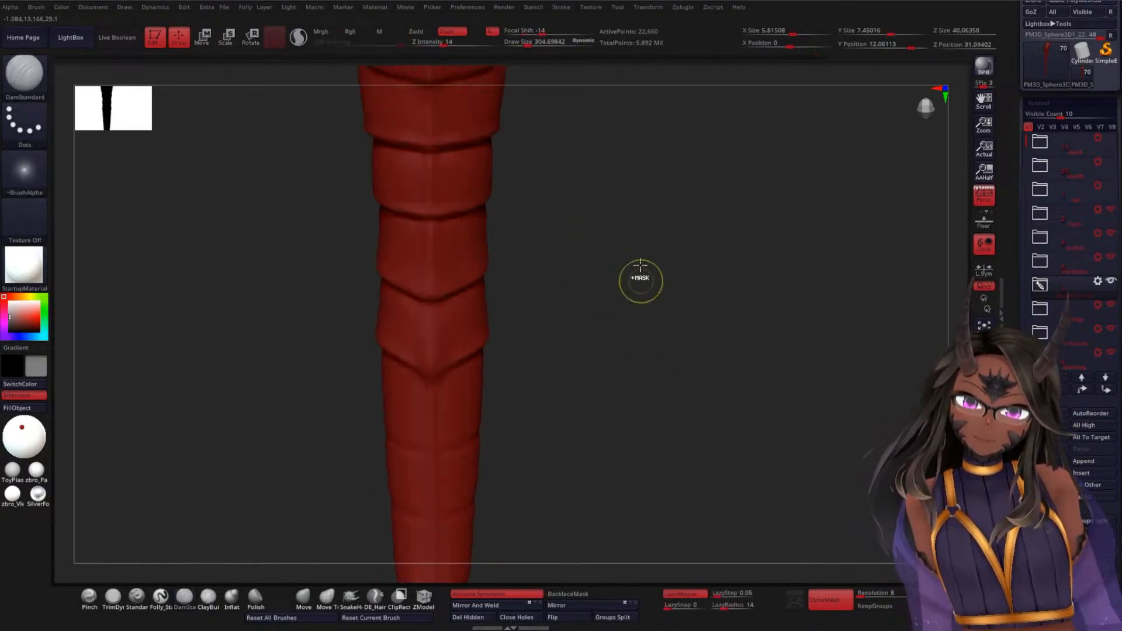
- Sharpen the rim of the large base section and smooth the side of the segment directly below it
{"action": "left_click_drag", "start_coordinate": [678, 356], "coordinate": [631, 333]}
{"action": "left_click_drag", "start_coordinate": [683, 291], "coordinate": [661, 280]}
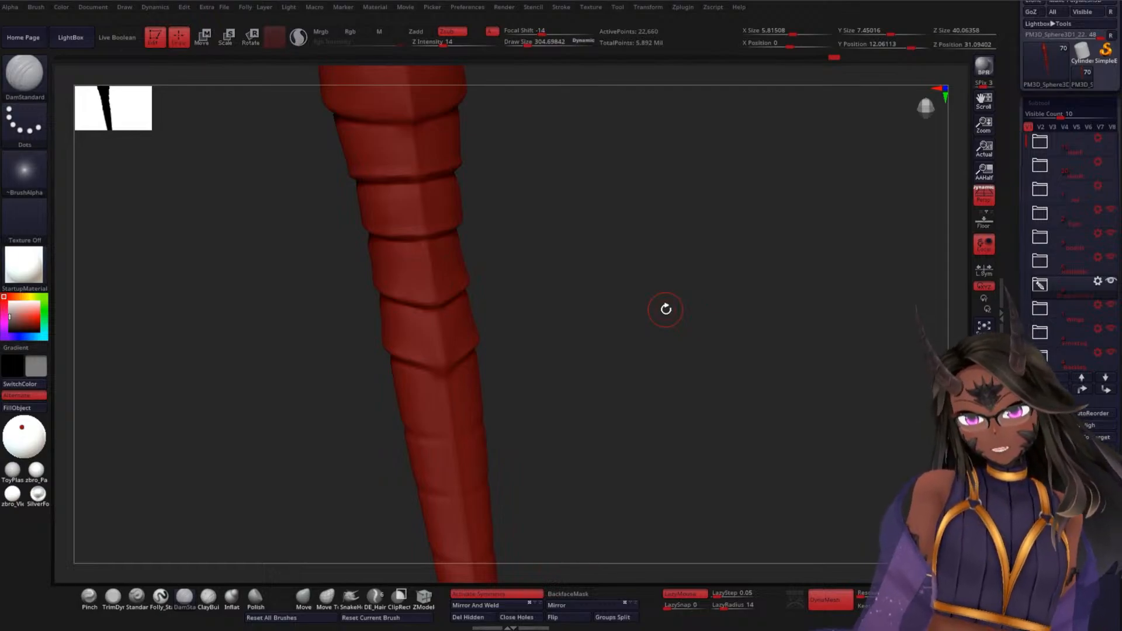
{"action": "mouse_move", "coordinate": [655, 321]}
{"action": "left_mouse_down"}
{"action": "mouse_move", "coordinate": [646, 335]}
{"action": "mouse_move", "coordinate": [641, 274]}
{"action": "mouse_move", "coordinate": [640, 410]}
{"action": "left_mouse_up"}
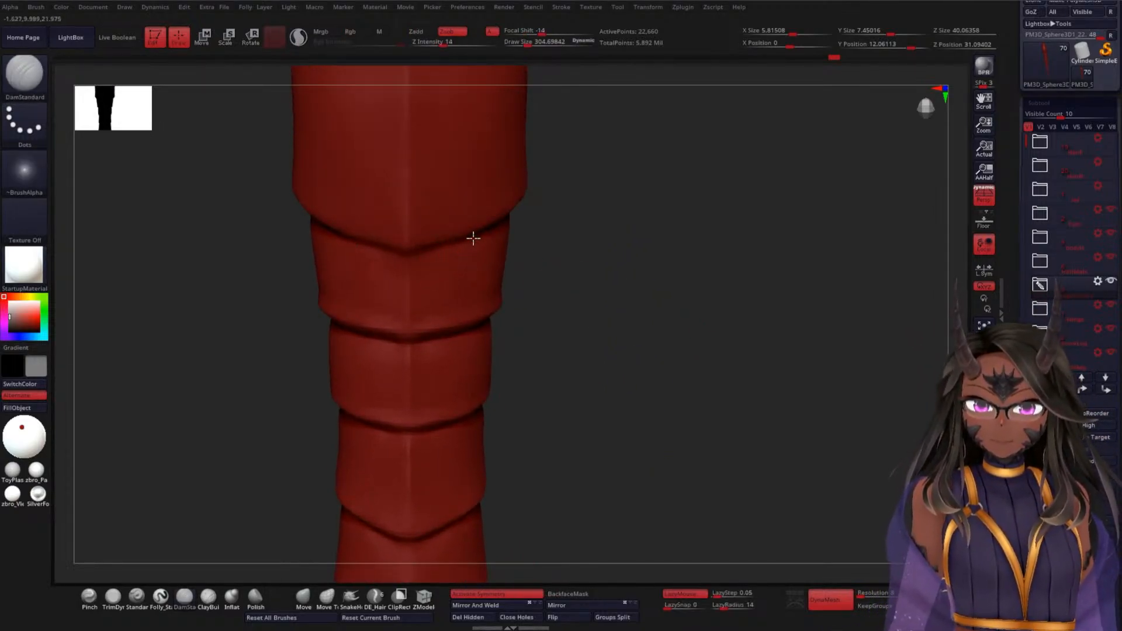
{"action": "left_click_drag", "start_coordinate": [632, 293], "coordinate": [562, 263]}
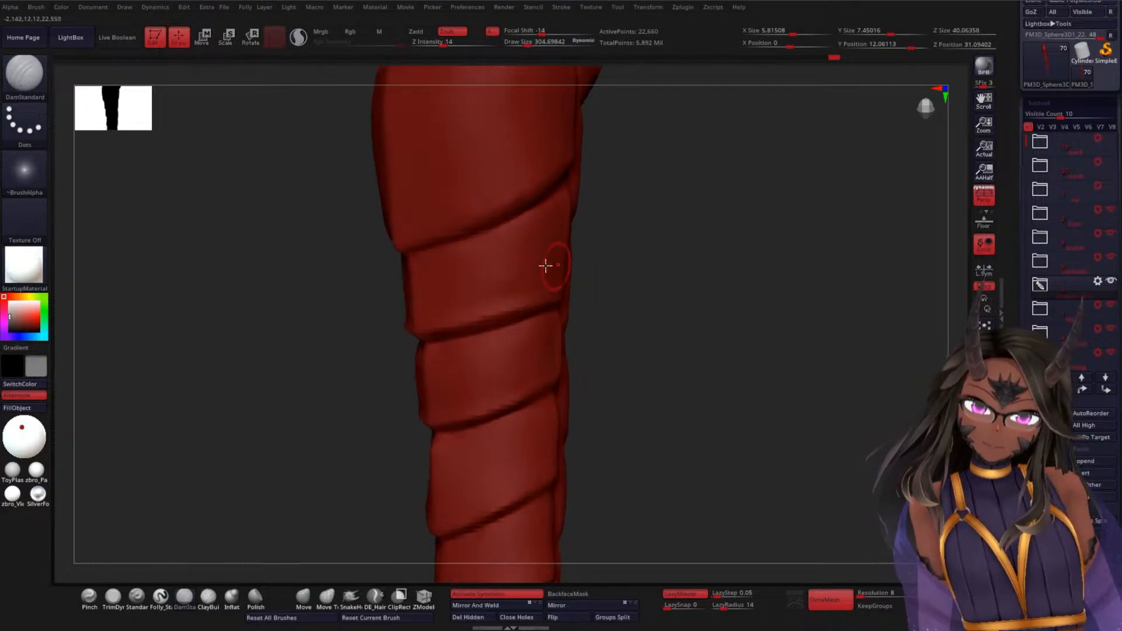
{"action": "mouse_move", "coordinate": [669, 246]}
{"action": "left_mouse_down"}
{"action": "mouse_move", "coordinate": [441, 238]}
{"action": "mouse_move", "coordinate": [541, 178]}
{"action": "left_mouse_up"}
{"action": "mouse_move", "coordinate": [538, 237]}
{"action": "left_mouse_down", "text": "shift"}
{"action": "mouse_move", "coordinate": [524, 223]}
{"action": "mouse_move", "coordinate": [480, 246]}
{"action": "left_mouse_up", "text": "shift"}
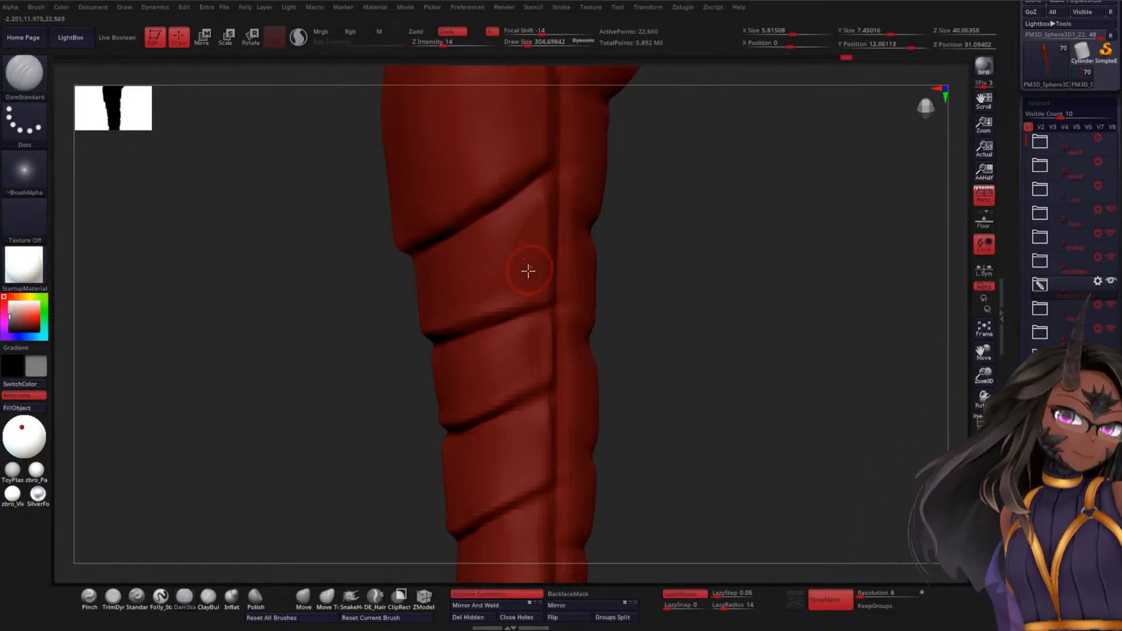
{"action": "mouse_move", "coordinate": [669, 345]}
{"action": "left_mouse_down"}
{"action": "mouse_move", "coordinate": [636, 373]}
{"action": "mouse_move", "coordinate": [636, 259]}
{"action": "mouse_move", "coordinate": [669, 331]}
{"action": "mouse_move", "coordinate": [606, 306]}
{"action": "mouse_move", "coordinate": [614, 381]}
{"action": "mouse_move", "coordinate": [685, 242]}
{"action": "left_mouse_up"}
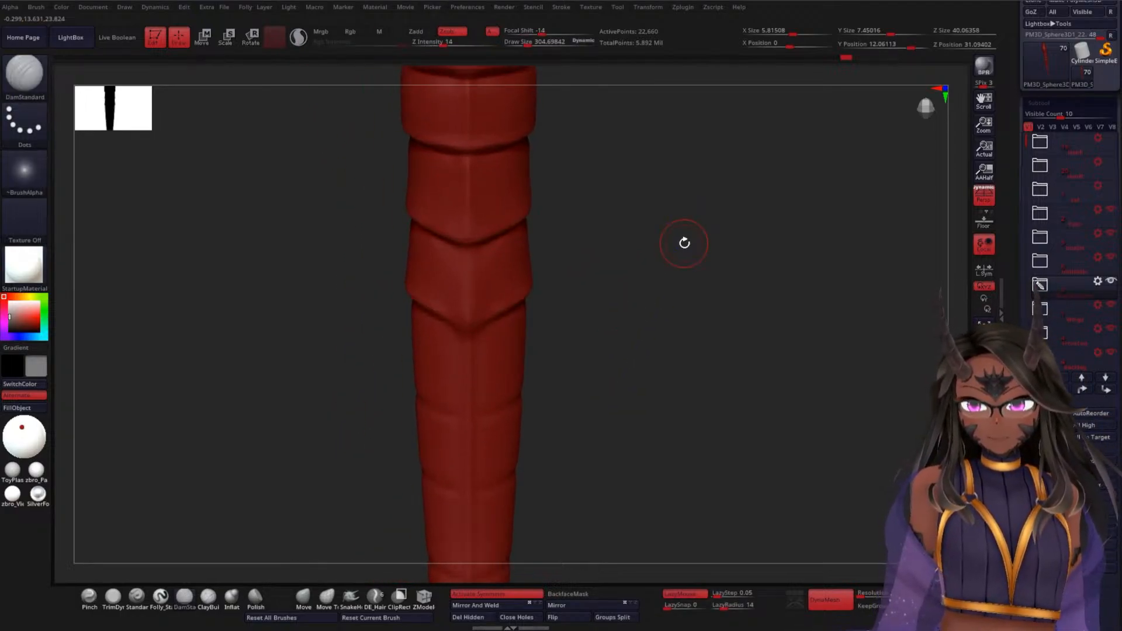
- Touch up the groove at the fourth segment's lower point and smooth the segment's side
{"action": "left_click_drag", "start_coordinate": [579, 302], "coordinate": [534, 272]}
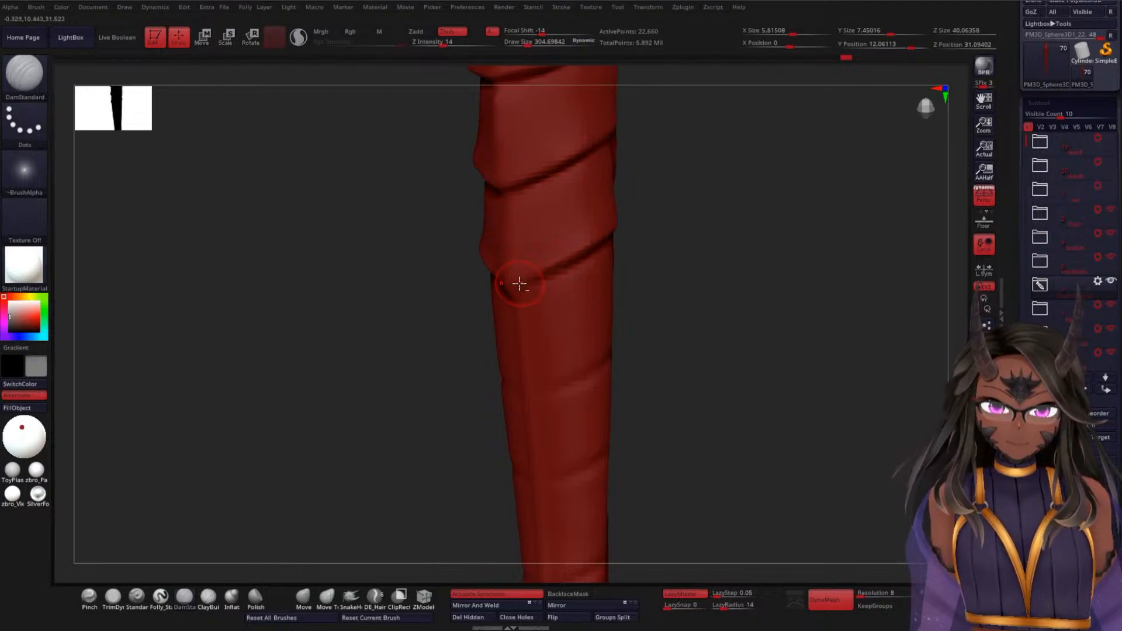
{"action": "mouse_move", "coordinate": [688, 237]}
{"action": "left_mouse_down"}
{"action": "mouse_move", "coordinate": [666, 279]}
{"action": "mouse_move", "coordinate": [521, 240]}
{"action": "left_mouse_up"}
{"action": "key", "text": "shift"}
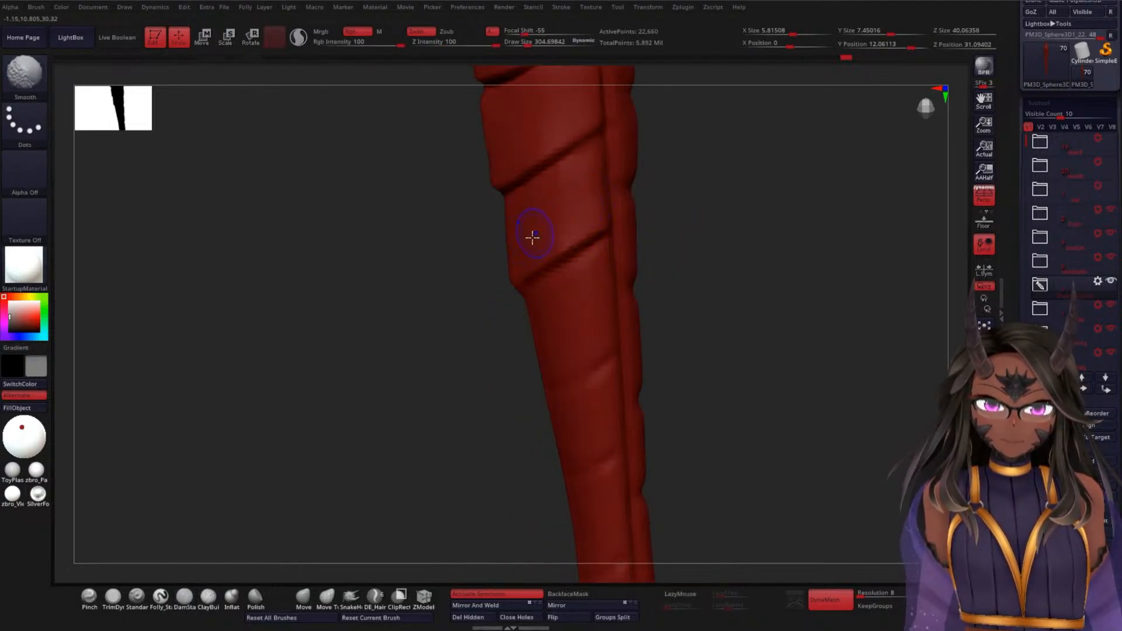
{"action": "mouse_move", "coordinate": [731, 265]}
{"action": "left_mouse_down"}
{"action": "mouse_move", "coordinate": [759, 343]}
{"action": "mouse_move", "coordinate": [769, 324]}
{"action": "mouse_move", "coordinate": [729, 357]}
{"action": "mouse_move", "coordinate": [700, 301]}
{"action": "left_mouse_up"}
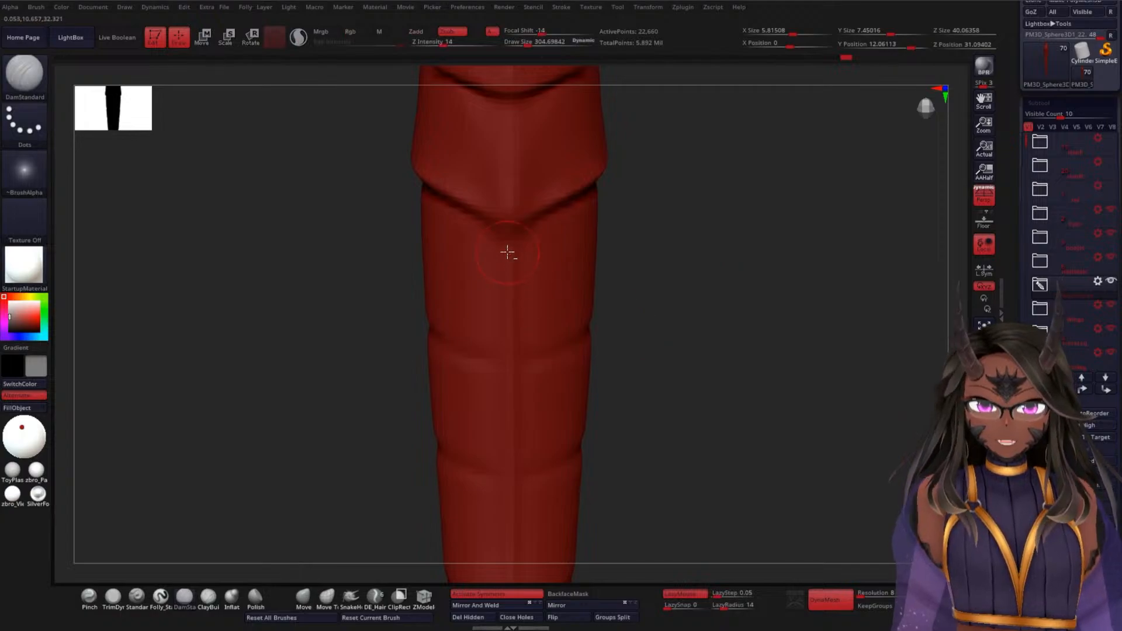
- Build up the fifth tail segment with ClayBuildup, adding volume across its front and sides down to its lower rim
{"action": "left_click", "coordinate": [186, 600]}
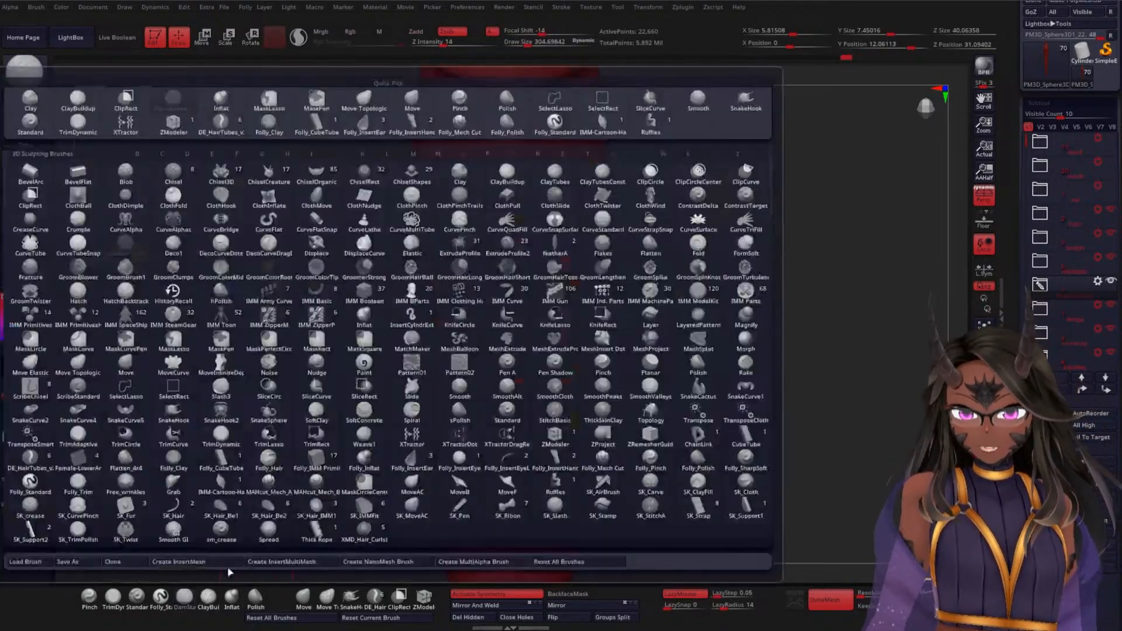
{"action": "left_click", "coordinate": [202, 600]}
{"action": "left_click_drag", "start_coordinate": [701, 381], "coordinate": [654, 341]}
{"action": "left_click_drag", "start_coordinate": [526, 241], "coordinate": [527, 352]}
{"action": "mouse_move", "coordinate": [673, 333]}
{"action": "left_mouse_down"}
{"action": "mouse_move", "coordinate": [699, 323]}
{"action": "mouse_move", "coordinate": [648, 327]}
{"action": "left_mouse_up"}
{"action": "left_click_drag", "start_coordinate": [544, 333], "coordinate": [617, 270]}
{"action": "mouse_move", "coordinate": [724, 289]}
{"action": "left_mouse_down"}
{"action": "mouse_move", "coordinate": [660, 274]}
{"action": "mouse_move", "coordinate": [528, 307]}
{"action": "left_mouse_up"}
{"action": "left_click_drag", "start_coordinate": [491, 249], "coordinate": [484, 324]}
{"action": "left_click_drag", "start_coordinate": [519, 233], "coordinate": [512, 310]}
{"action": "left_click_drag", "start_coordinate": [549, 222], "coordinate": [547, 310]}
- Smooth the clay strokes on the fifth segment across its sides and front
{"action": "left_click_drag", "start_coordinate": [670, 269], "coordinate": [710, 272]}
{"action": "key", "text": "shift"}
{"action": "left_click_drag", "start_coordinate": [517, 301], "coordinate": [491, 322], "text": "shift"}
{"action": "left_click_drag", "start_coordinate": [564, 246], "coordinate": [518, 244], "text": "shift"}
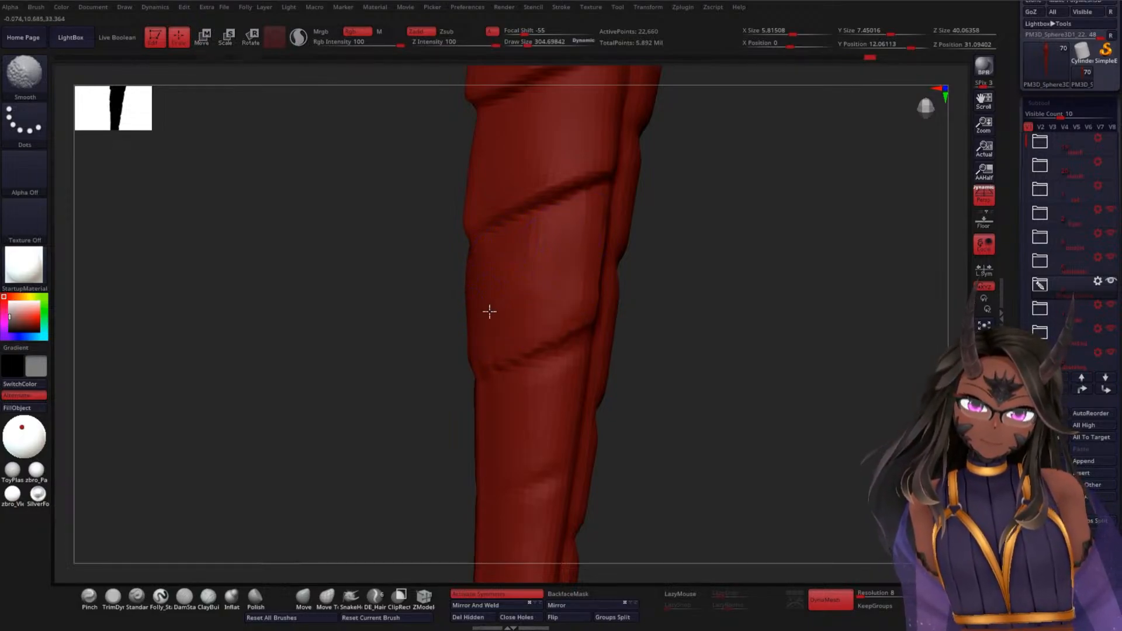
{"action": "mouse_move", "coordinate": [642, 261]}
{"action": "left_mouse_down"}
{"action": "mouse_move", "coordinate": [758, 321]}
{"action": "mouse_move", "coordinate": [602, 308]}
{"action": "left_mouse_up"}
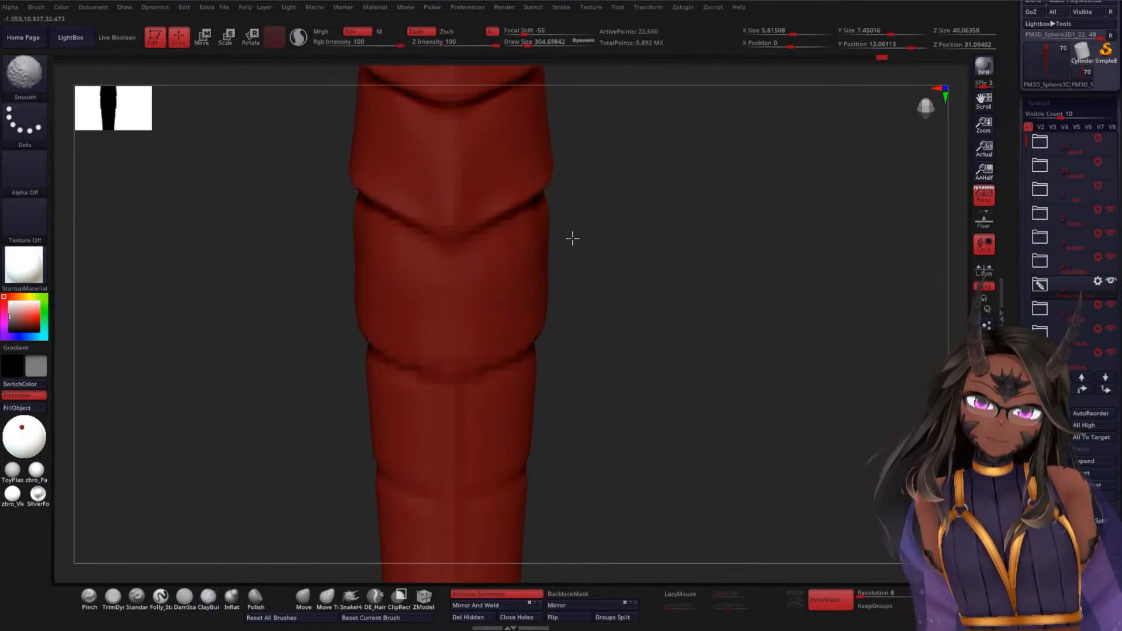
{"action": "left_click_drag", "start_coordinate": [654, 265], "coordinate": [505, 256]}
{"action": "mouse_move", "coordinate": [739, 316]}
{"action": "left_mouse_down"}
{"action": "mouse_move", "coordinate": [712, 300]}
{"action": "mouse_move", "coordinate": [712, 266]}
{"action": "mouse_move", "coordinate": [688, 293]}
{"action": "left_mouse_up"}
- Undo the last stroke and carve the groove between the fourth and fifth tail segments with DamStandard, including its central point
{"action": "left_click_drag", "start_coordinate": [466, 239], "coordinate": [556, 194]}
{"action": "key", "text": "ctrl+z"}
{"action": "left_click", "coordinate": [185, 595]}
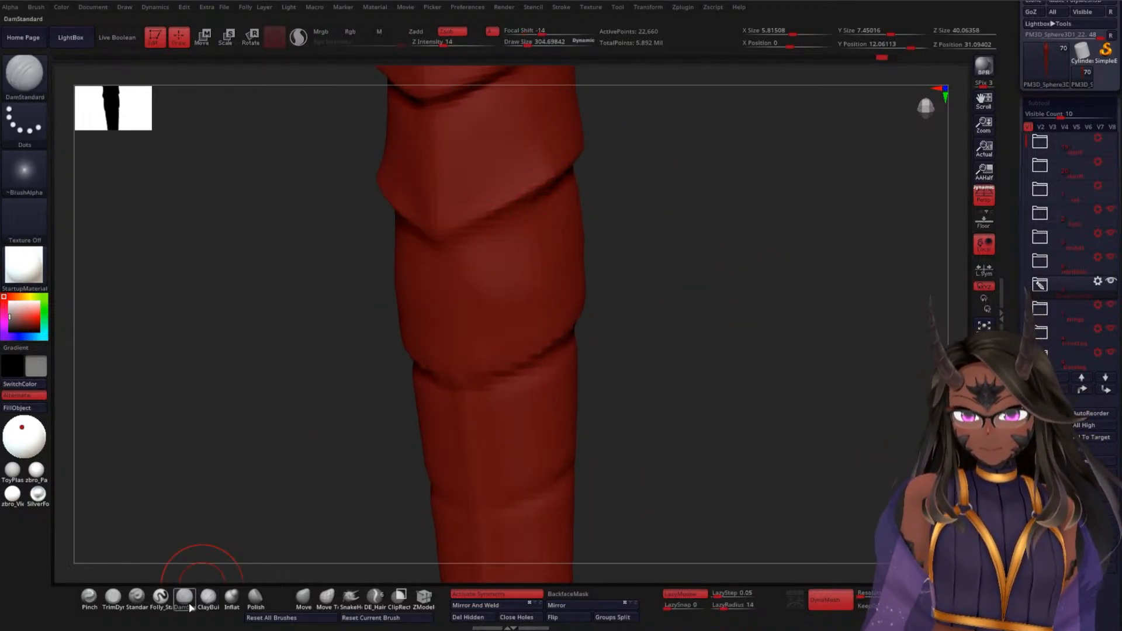
{"action": "mouse_move", "coordinate": [696, 338]}
{"action": "left_mouse_down"}
{"action": "mouse_move", "coordinate": [713, 345]}
{"action": "mouse_move", "coordinate": [672, 336]}
{"action": "left_mouse_up"}
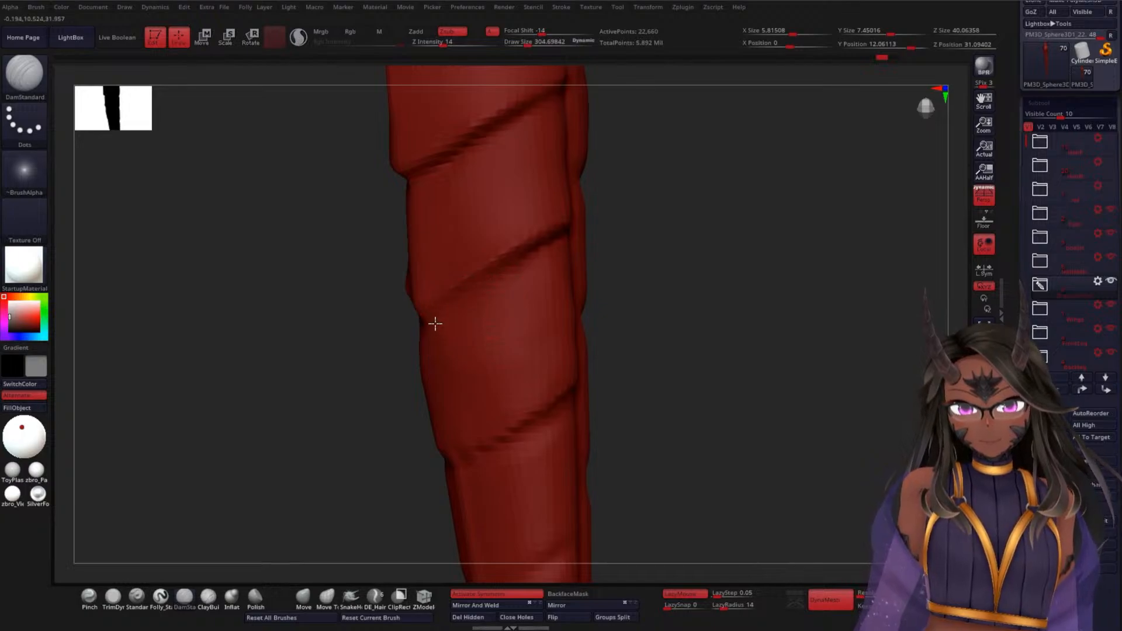
{"action": "left_click_drag", "start_coordinate": [631, 270], "coordinate": [512, 273]}
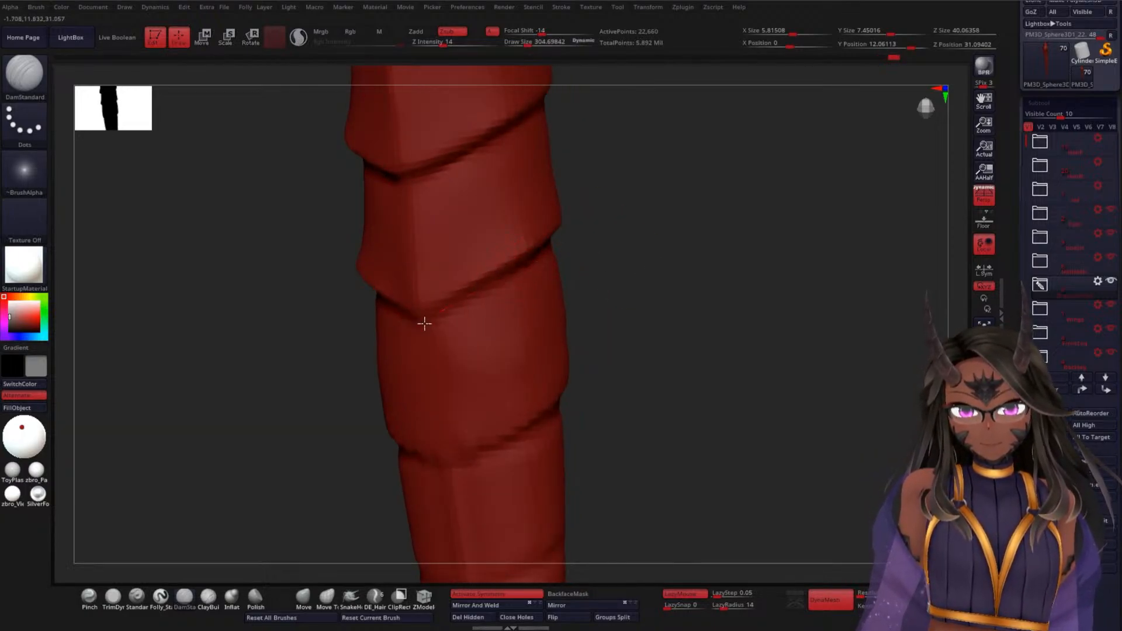
{"action": "left_click_drag", "start_coordinate": [616, 325], "coordinate": [571, 376]}
{"action": "left_click_drag", "start_coordinate": [658, 345], "coordinate": [586, 349]}
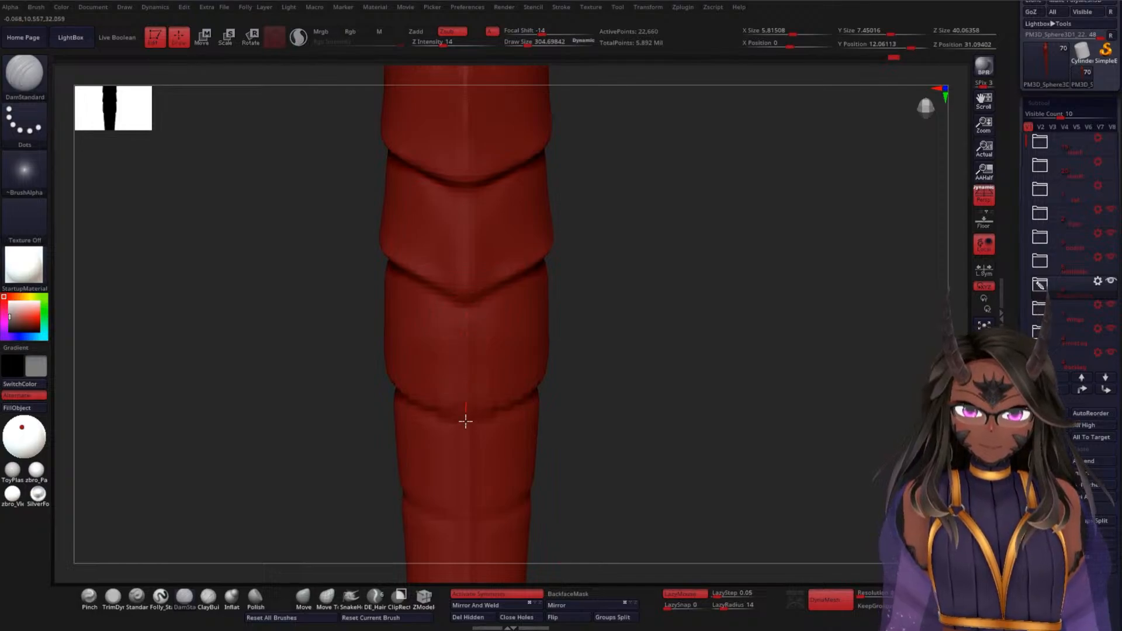
- Carve the fifth segment's lower rim with DamStandard, from its front point around the side
{"action": "left_click_drag", "start_coordinate": [655, 398], "coordinate": [489, 416]}
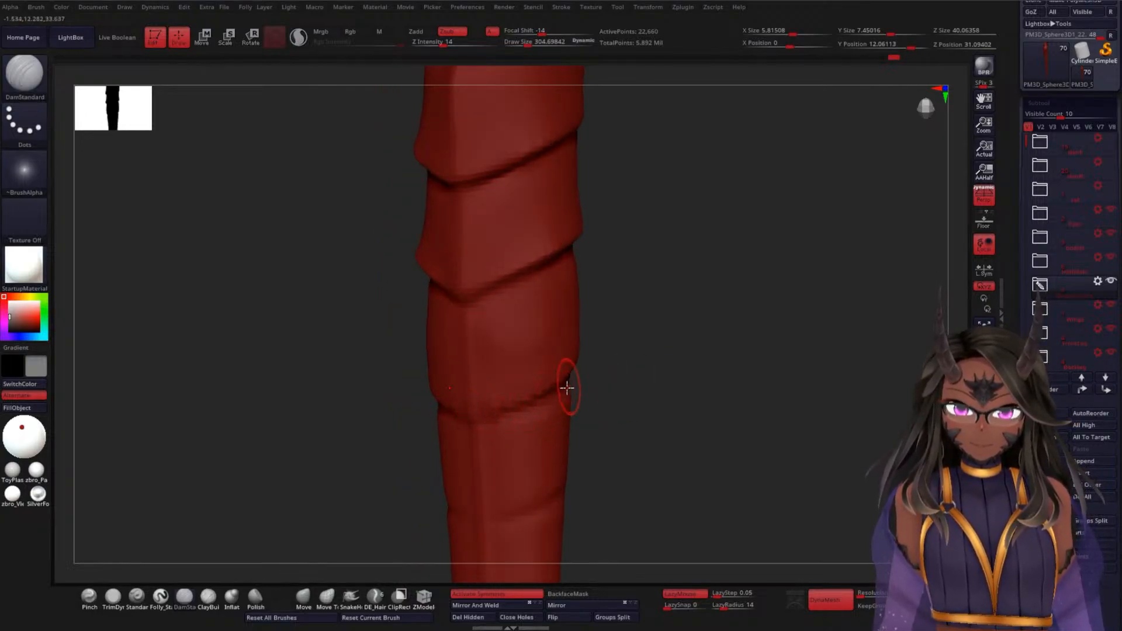
{"action": "left_click_drag", "start_coordinate": [626, 397], "coordinate": [634, 392]}
{"action": "left_click_drag", "start_coordinate": [456, 444], "coordinate": [510, 397]}
{"action": "left_click_drag", "start_coordinate": [628, 356], "coordinate": [635, 292]}
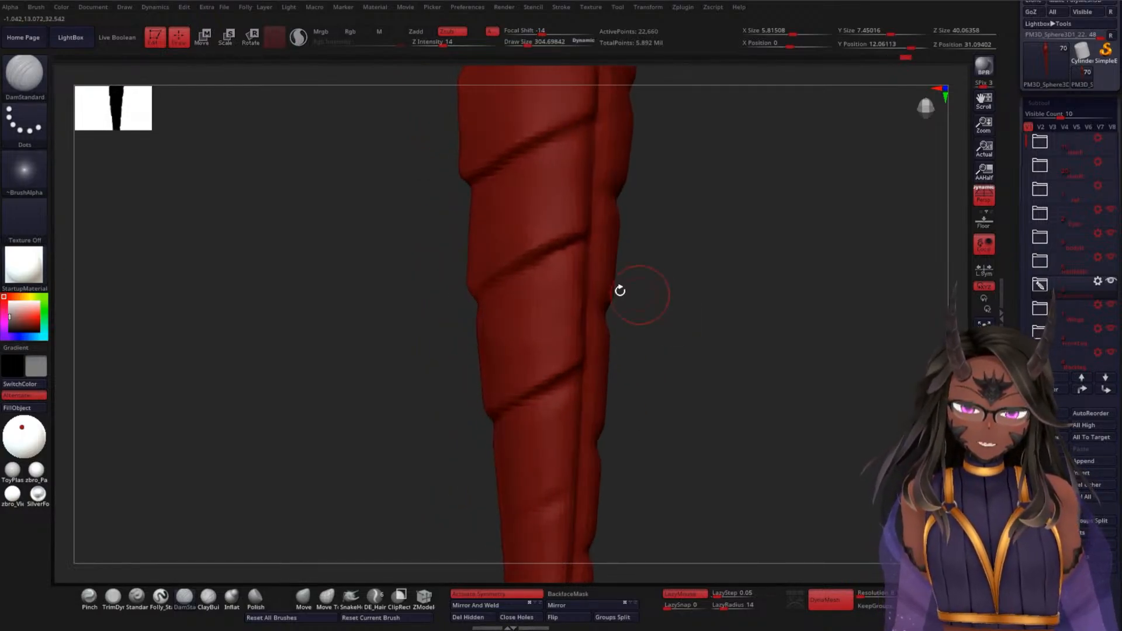
{"action": "left_click_drag", "start_coordinate": [672, 380], "coordinate": [504, 358], "text": "shift"}
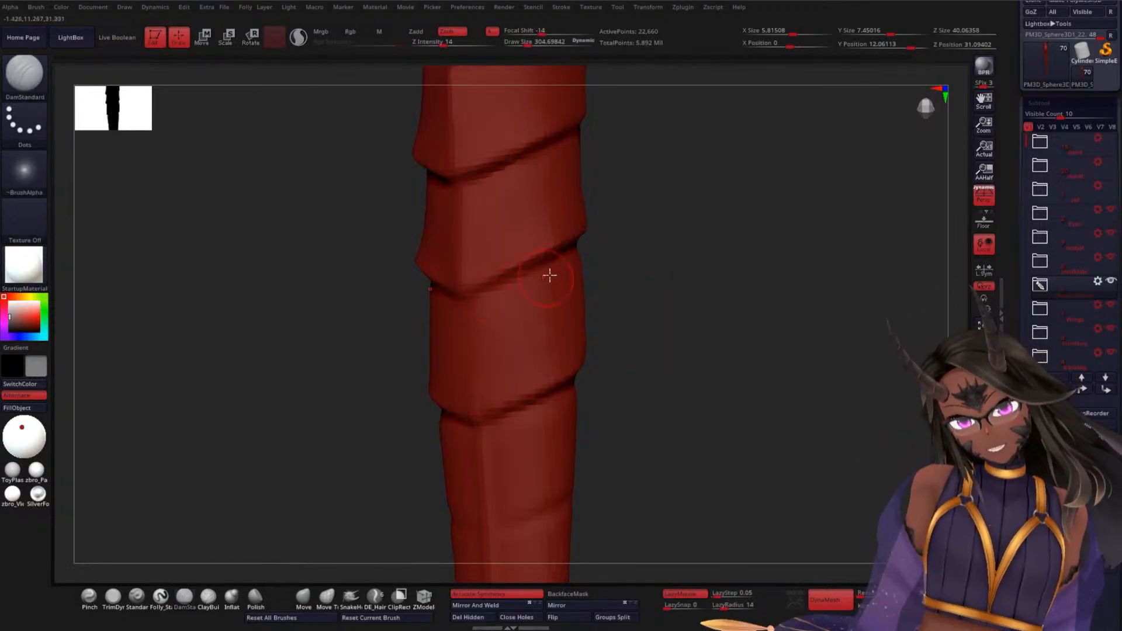
- Deepen the groove along the fifth segment's upper edge and touch up and smooth its lower front point
{"action": "left_click_drag", "start_coordinate": [580, 245], "coordinate": [553, 259]}
{"action": "left_click_drag", "start_coordinate": [647, 318], "coordinate": [628, 335]}
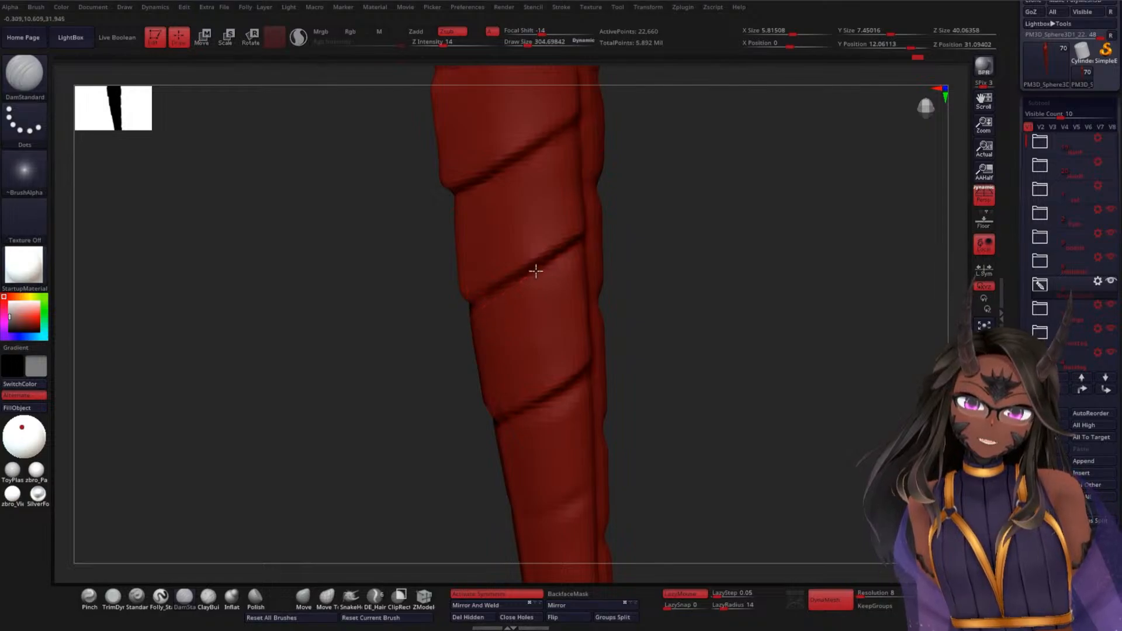
{"action": "mouse_move", "coordinate": [649, 266]}
{"action": "left_mouse_down"}
{"action": "mouse_move", "coordinate": [639, 298]}
{"action": "mouse_move", "coordinate": [550, 291]}
{"action": "left_mouse_up"}
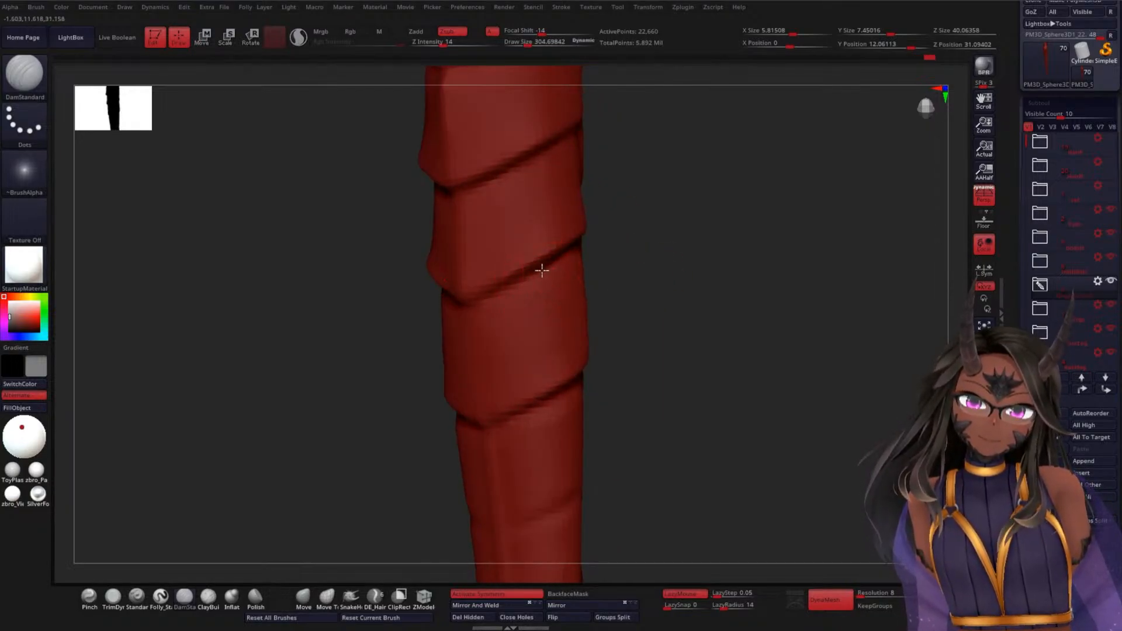
{"action": "left_click_drag", "start_coordinate": [662, 332], "coordinate": [649, 313]}
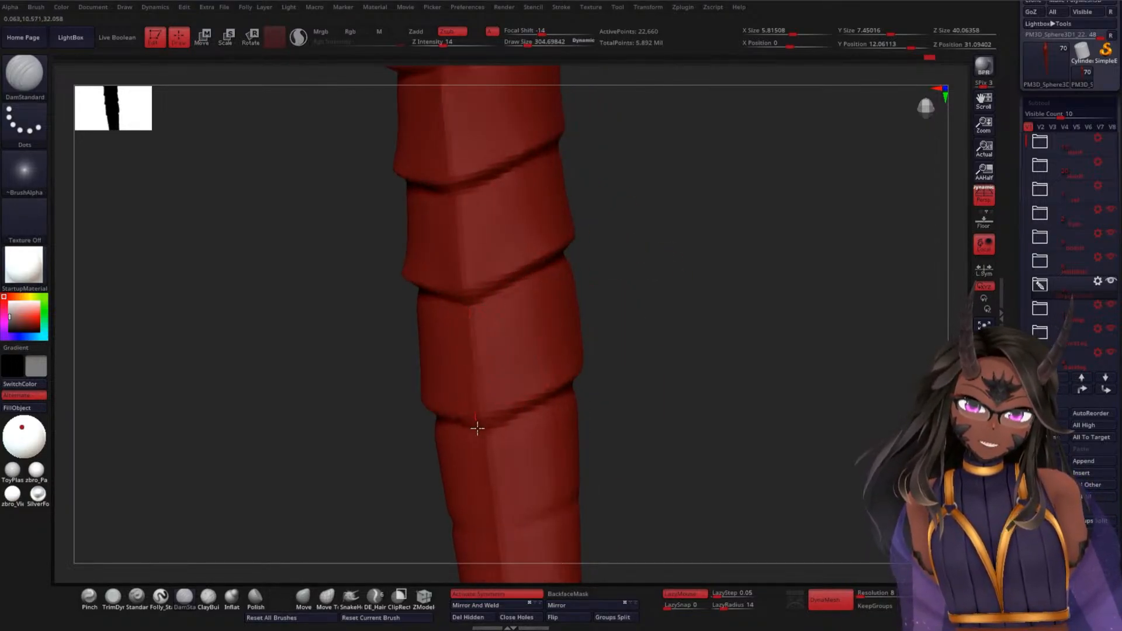
{"action": "key", "text": "shift"}
{"action": "key", "text": "shift"}
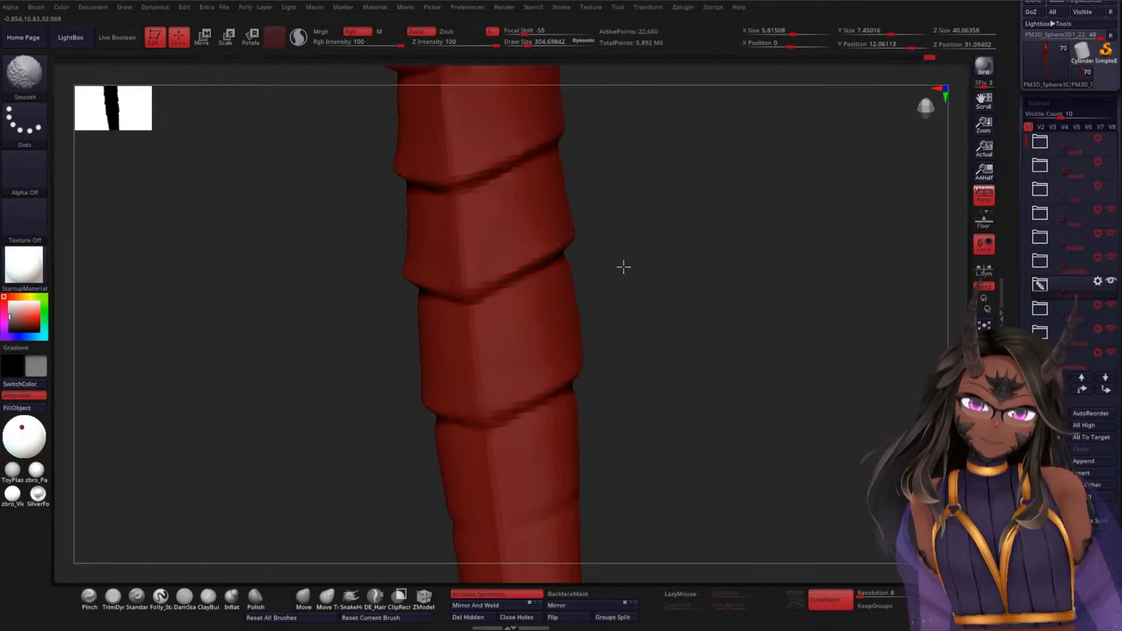
- Refine the groove beneath the fifth segment along the front and side, smoothing the surface around it
{"action": "mouse_move", "coordinate": [649, 358]}
{"action": "left_mouse_down"}
{"action": "mouse_move", "coordinate": [669, 278]}
{"action": "mouse_move", "coordinate": [648, 306]}
{"action": "mouse_move", "coordinate": [663, 228]}
{"action": "left_mouse_up"}
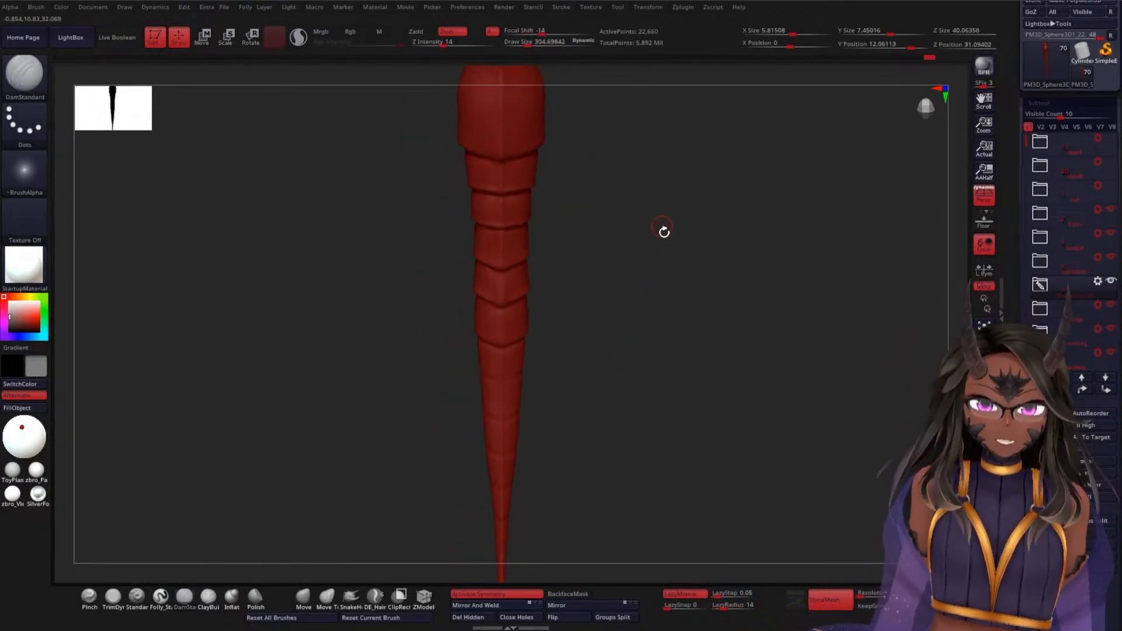
{"action": "left_click_drag", "start_coordinate": [642, 308], "coordinate": [656, 334], "text": "alt"}
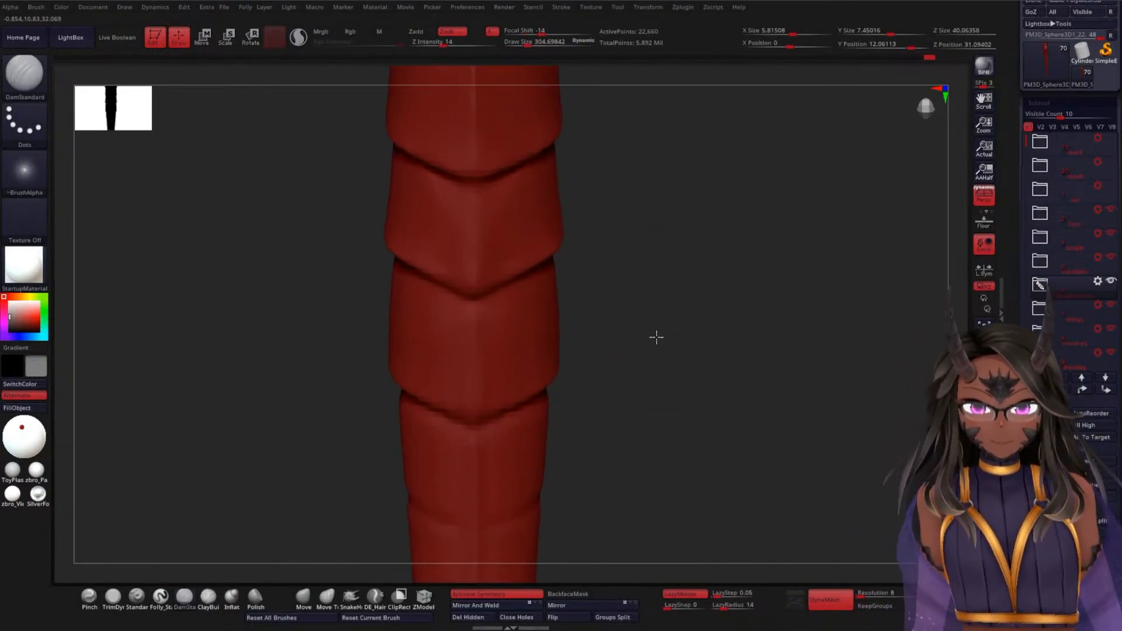
{"action": "mouse_move", "coordinate": [647, 390]}
{"action": "left_mouse_down"}
{"action": "mouse_move", "coordinate": [624, 400]}
{"action": "mouse_move", "coordinate": [701, 383]}
{"action": "mouse_move", "coordinate": [675, 373]}
{"action": "mouse_move", "coordinate": [653, 406]}
{"action": "mouse_move", "coordinate": [673, 340]}
{"action": "mouse_move", "coordinate": [531, 334]}
{"action": "left_mouse_up"}
{"action": "key", "text": "shift"}
{"action": "key", "text": "shift"}
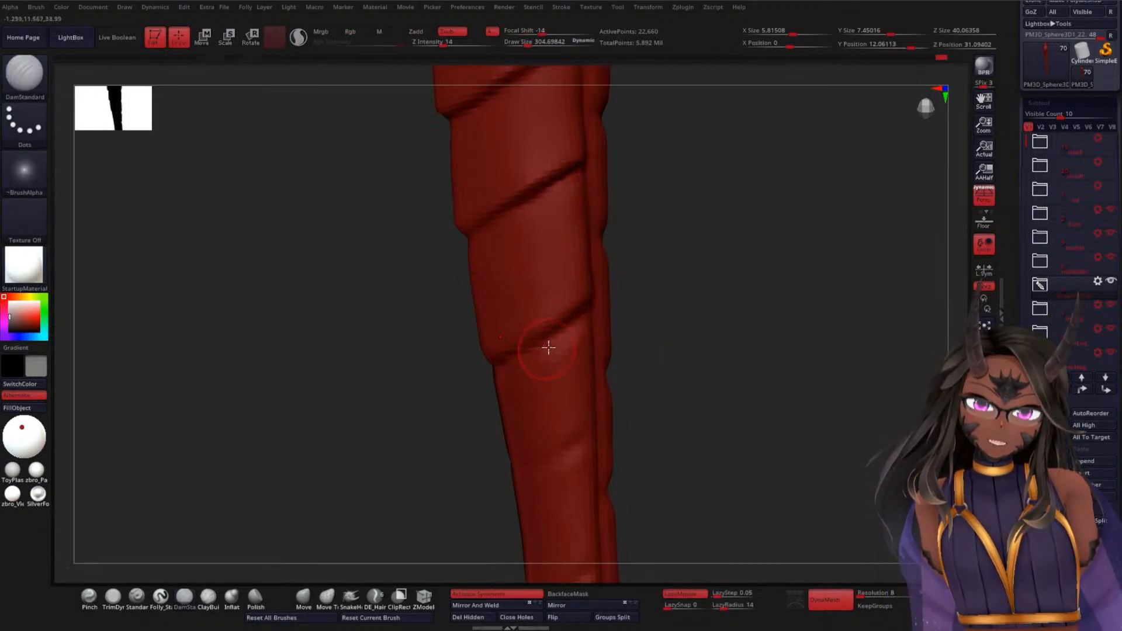
{"action": "left_click_drag", "start_coordinate": [646, 345], "coordinate": [559, 340]}
{"action": "mouse_move", "coordinate": [672, 354]}
{"action": "left_mouse_down"}
{"action": "mouse_move", "coordinate": [661, 356]}
{"action": "mouse_move", "coordinate": [693, 362]}
{"action": "left_mouse_up"}
{"action": "key", "text": "shift"}
{"action": "left_click_drag", "start_coordinate": [673, 410], "coordinate": [639, 366]}
{"action": "mouse_move", "coordinate": [669, 423]}
{"action": "left_mouse_down"}
{"action": "mouse_move", "coordinate": [647, 332]}
{"action": "mouse_move", "coordinate": [639, 374]}
{"action": "left_mouse_up"}
- Adjust the tail's side silhouette along its upper edge using the Move brush at a draw size of about 1114
{"action": "mouse_move", "coordinate": [651, 286]}
{"action": "left_mouse_down", "text": "alt"}
{"action": "mouse_move", "coordinate": [661, 311]}
{"action": "mouse_move", "coordinate": [465, 308]}
{"action": "left_mouse_up", "text": "alt"}
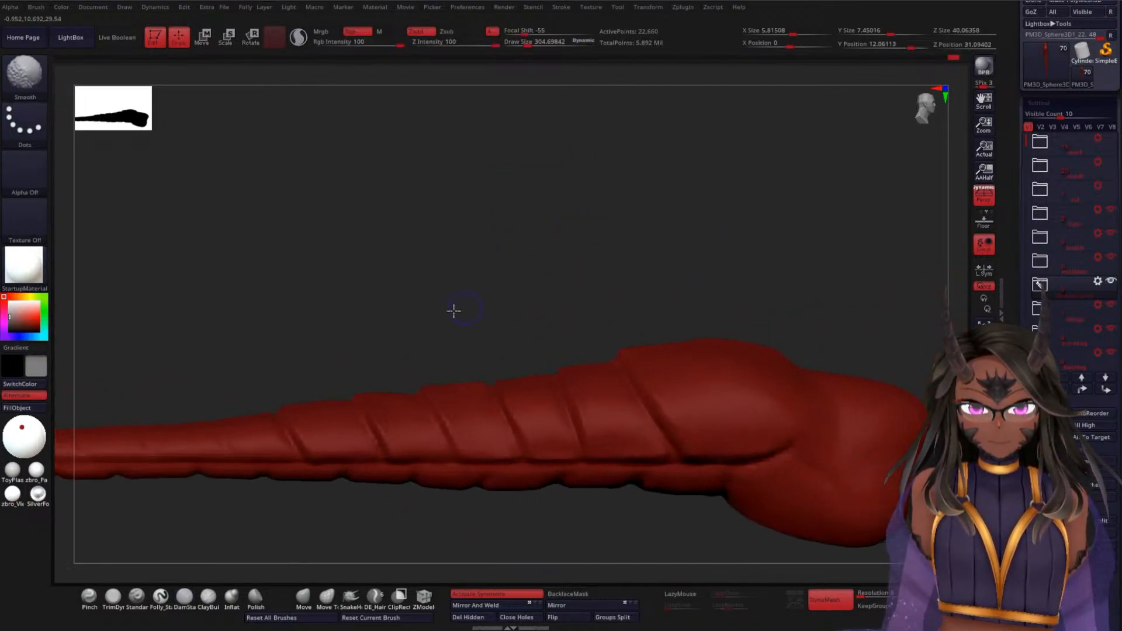
{"action": "left_click", "coordinate": [304, 598]}
{"action": "key", "text": "space"}
{"action": "left_click_drag", "start_coordinate": [558, 263], "coordinate": [578, 266]}
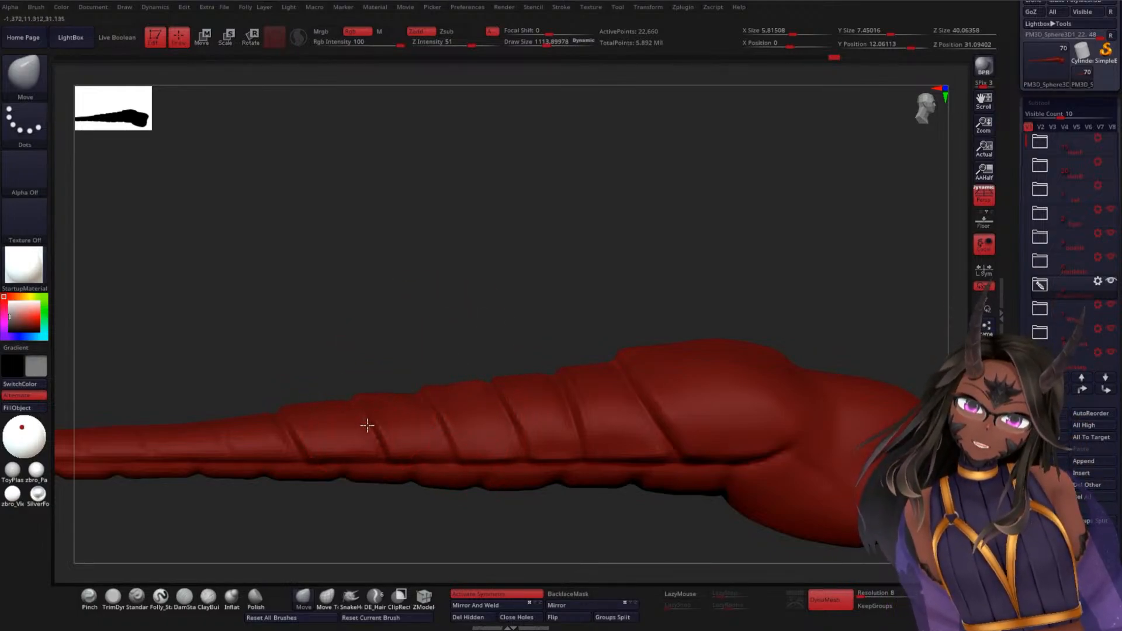
{"action": "left_click_drag", "start_coordinate": [396, 321], "coordinate": [565, 429]}
{"action": "left_click_drag", "start_coordinate": [421, 263], "coordinate": [491, 282], "text": "alt"}
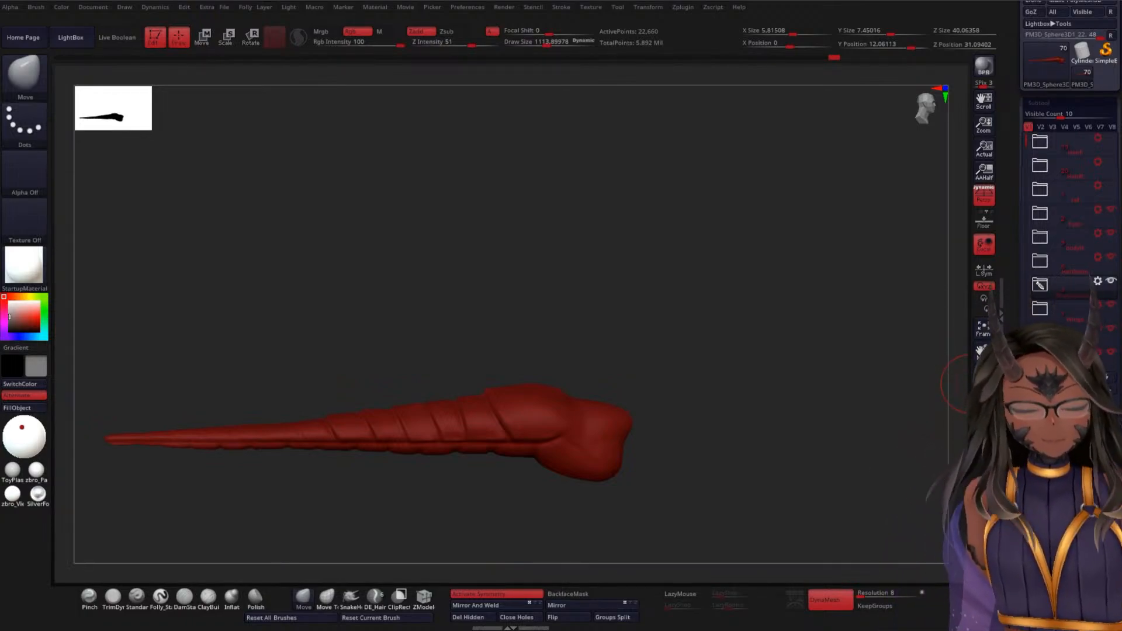
{"action": "mouse_move", "coordinate": [345, 239]}
{"action": "left_mouse_down"}
{"action": "mouse_move", "coordinate": [460, 290]}
{"action": "mouse_move", "coordinate": [496, 278]}
{"action": "mouse_move", "coordinate": [508, 351]}
{"action": "mouse_move", "coordinate": [489, 379]}
{"action": "mouse_move", "coordinate": [501, 294]}
{"action": "mouse_move", "coordinate": [471, 321]}
{"action": "mouse_move", "coordinate": [491, 313]}
{"action": "mouse_move", "coordinate": [496, 441]}
{"action": "mouse_move", "coordinate": [488, 270]}
{"action": "left_mouse_up"}
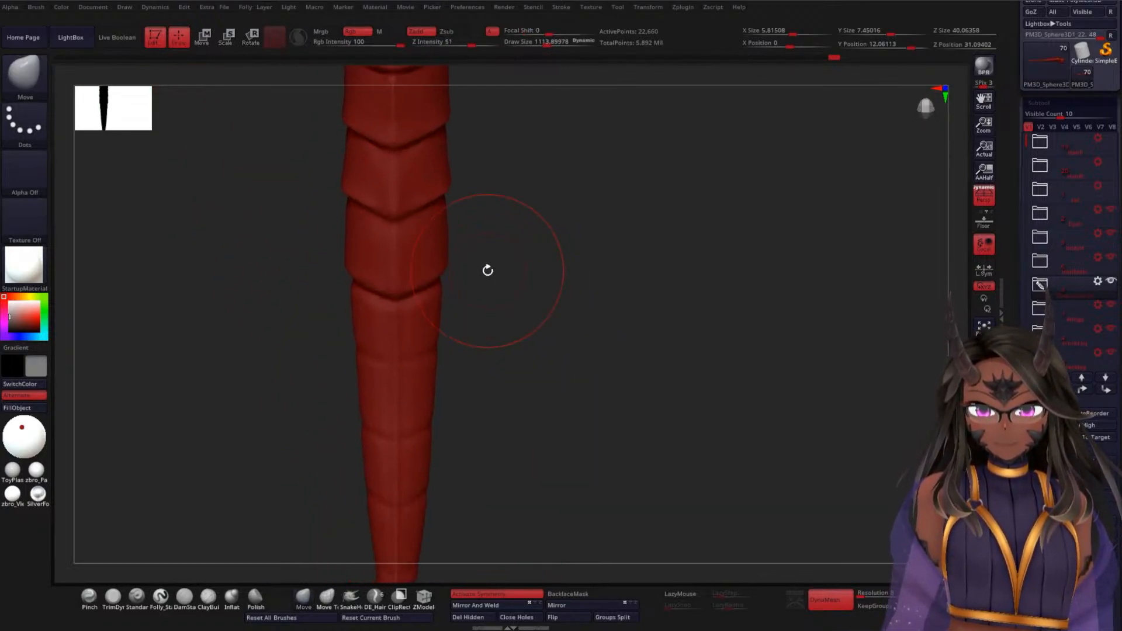
- Reduce the draw size to about 224 and start building up the sixth tail segment's front and side with ClayBuildup
{"action": "left_click", "coordinate": [184, 596]}
{"action": "mouse_move", "coordinate": [531, 329]}
{"action": "left_mouse_down"}
{"action": "mouse_move", "coordinate": [532, 318]}
{"action": "mouse_move", "coordinate": [543, 332]}
{"action": "mouse_move", "coordinate": [523, 338]}
{"action": "left_mouse_up"}
{"action": "right_click", "coordinate": [543, 332]}
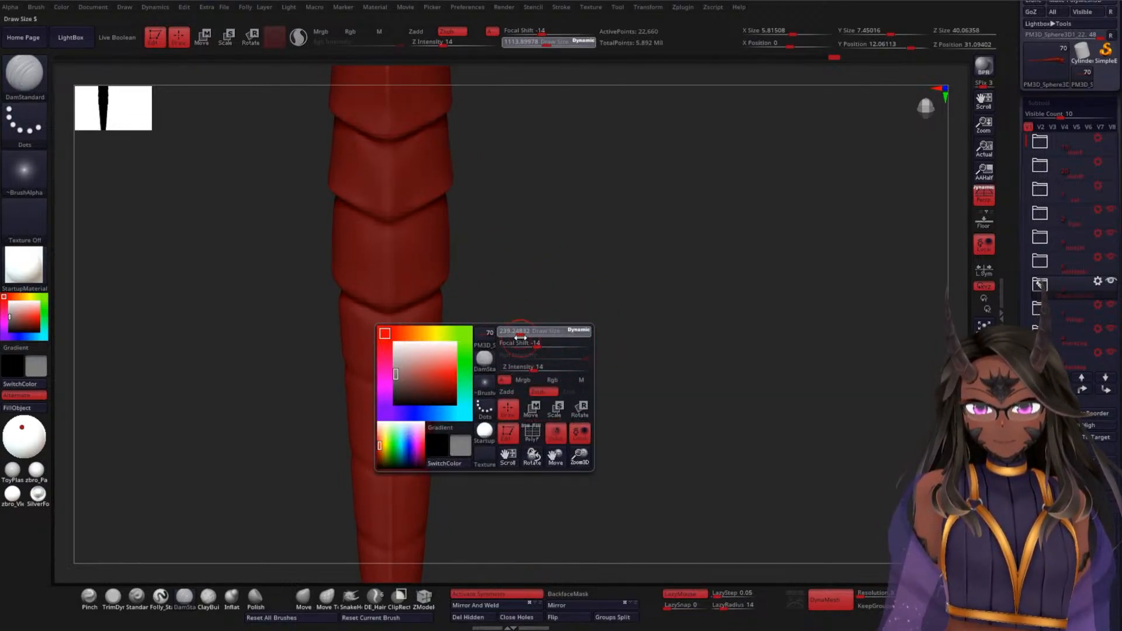
{"action": "left_click_drag", "start_coordinate": [520, 337], "coordinate": [523, 335]}
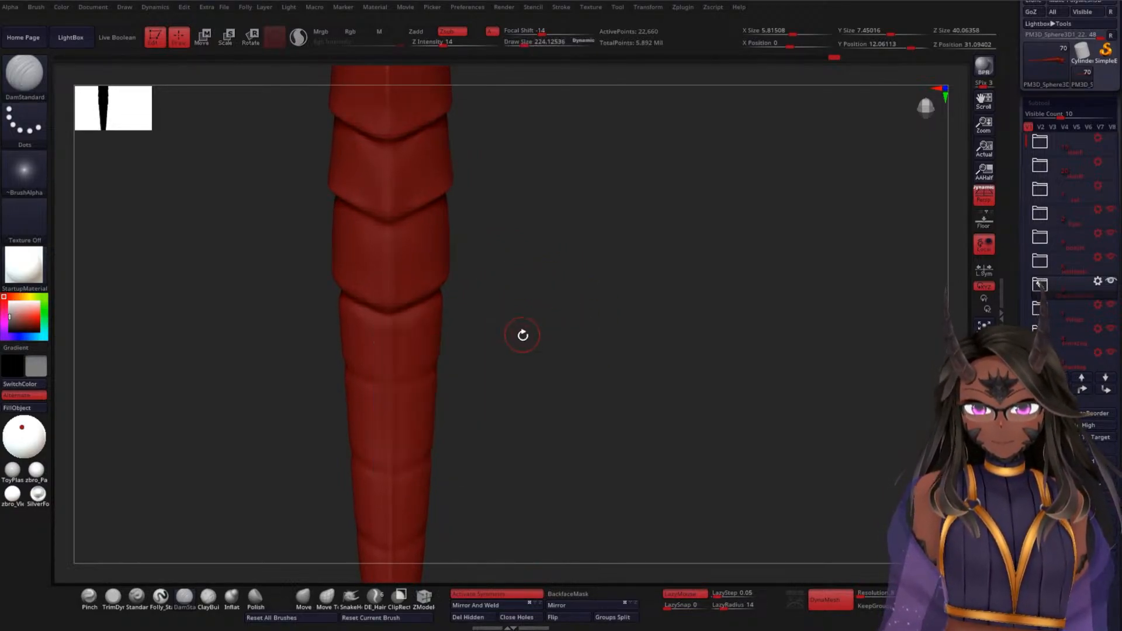
{"action": "left_click", "coordinate": [208, 596]}
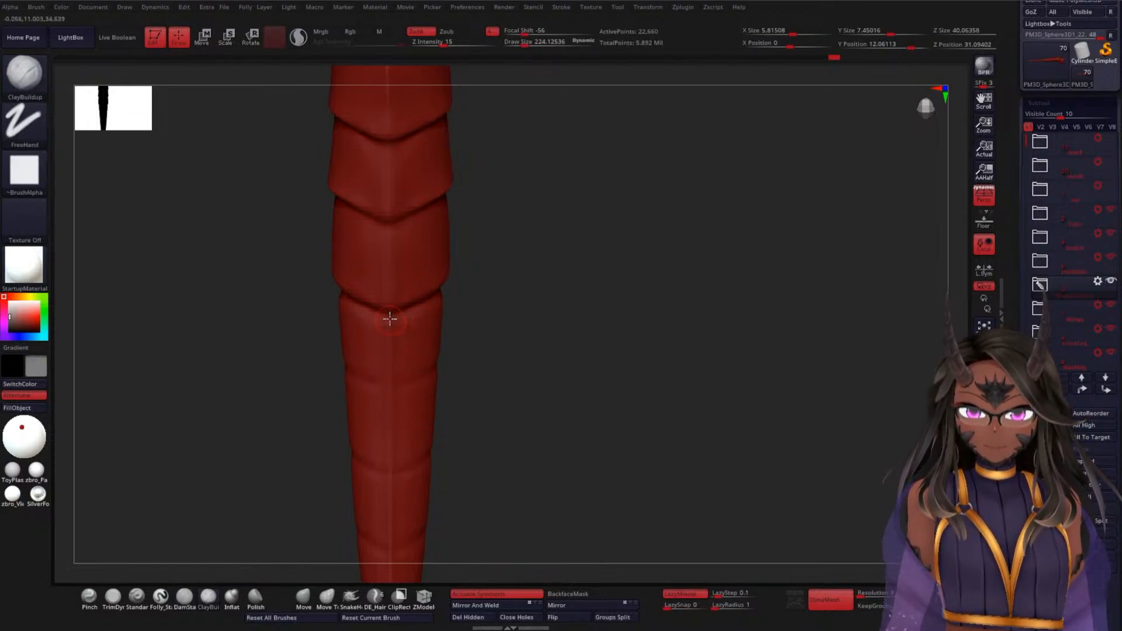
{"action": "mouse_move", "coordinate": [531, 358]}
{"action": "left_mouse_down"}
{"action": "mouse_move", "coordinate": [476, 369]}
{"action": "mouse_move", "coordinate": [547, 350]}
{"action": "left_mouse_up"}
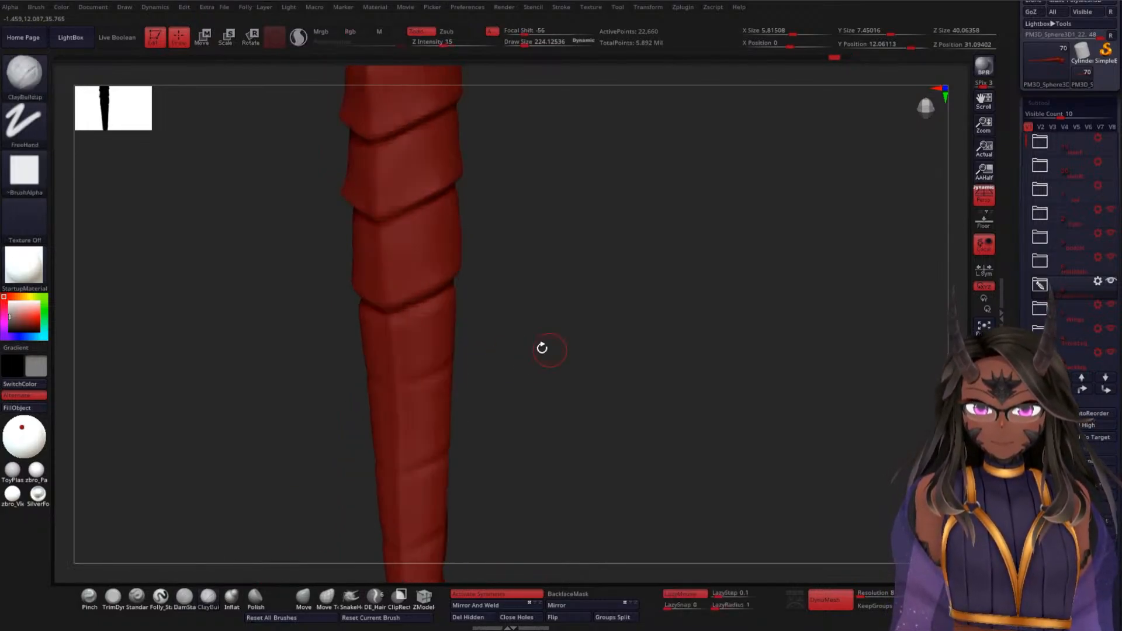
{"action": "left_click_drag", "start_coordinate": [389, 321], "coordinate": [393, 380]}
{"action": "left_click_drag", "start_coordinate": [456, 351], "coordinate": [439, 357]}
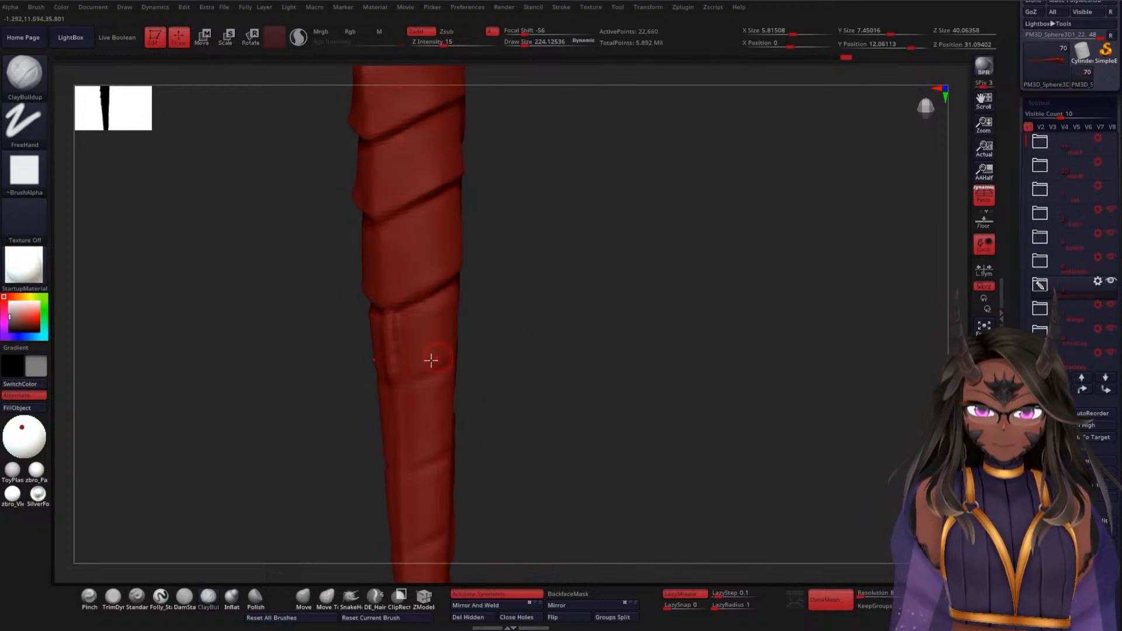
- Fill out the sixth segment's sides and front with clay strokes down to its lower rim, covering the gap at the top centre
{"action": "left_click_drag", "start_coordinate": [537, 349], "coordinate": [453, 345]}
{"action": "mouse_move", "coordinate": [382, 325]}
{"action": "left_mouse_down"}
{"action": "mouse_move", "coordinate": [434, 307]}
{"action": "mouse_move", "coordinate": [573, 370]}
{"action": "mouse_move", "coordinate": [601, 351]}
{"action": "left_mouse_up"}
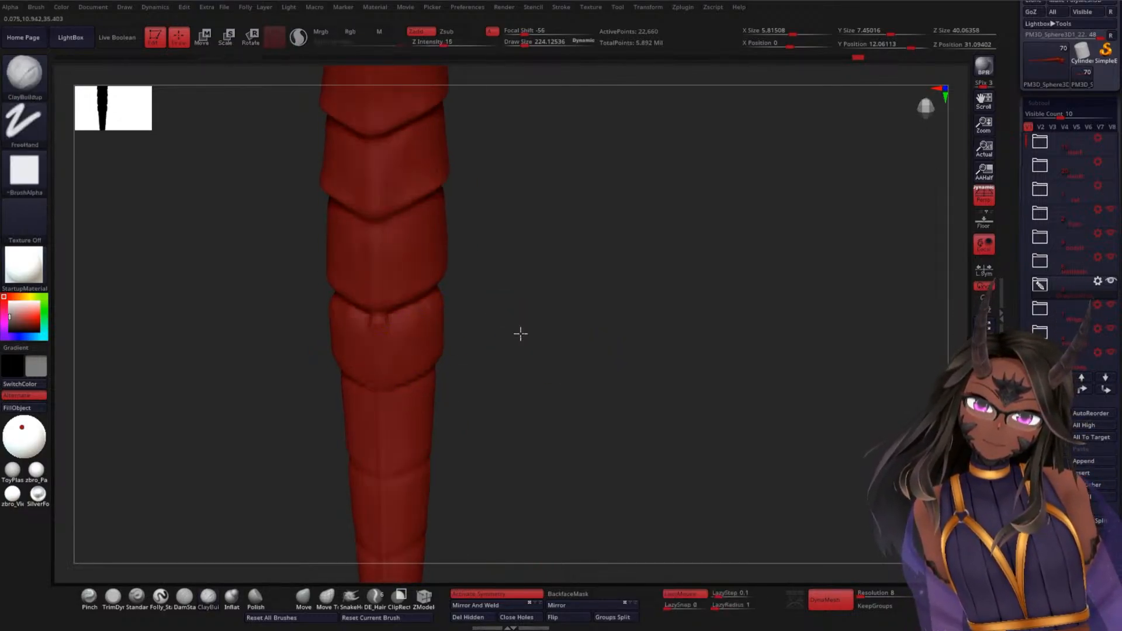
{"action": "left_click_drag", "start_coordinate": [526, 325], "coordinate": [375, 338]}
{"action": "left_click_drag", "start_coordinate": [468, 304], "coordinate": [533, 321]}
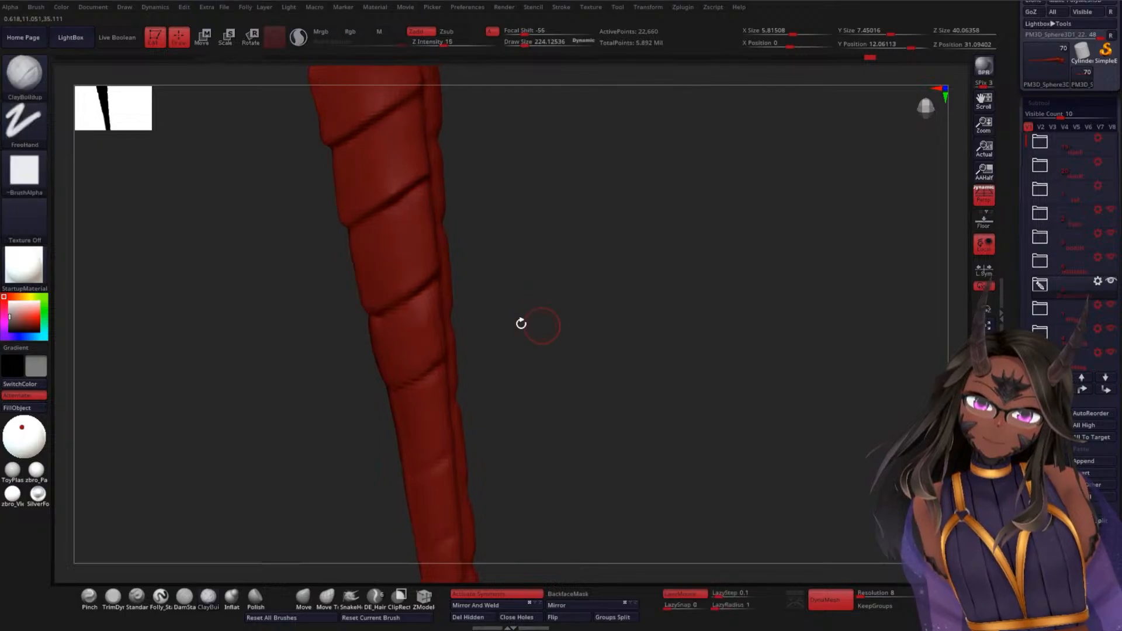
{"action": "mouse_move", "coordinate": [461, 357]}
{"action": "left_mouse_down"}
{"action": "mouse_move", "coordinate": [569, 358]}
{"action": "mouse_move", "coordinate": [476, 446]}
{"action": "left_mouse_up"}
- Carve the grooves above and below the sixth segment with DamStandard and smooth its side
{"action": "left_click", "coordinate": [186, 606]}
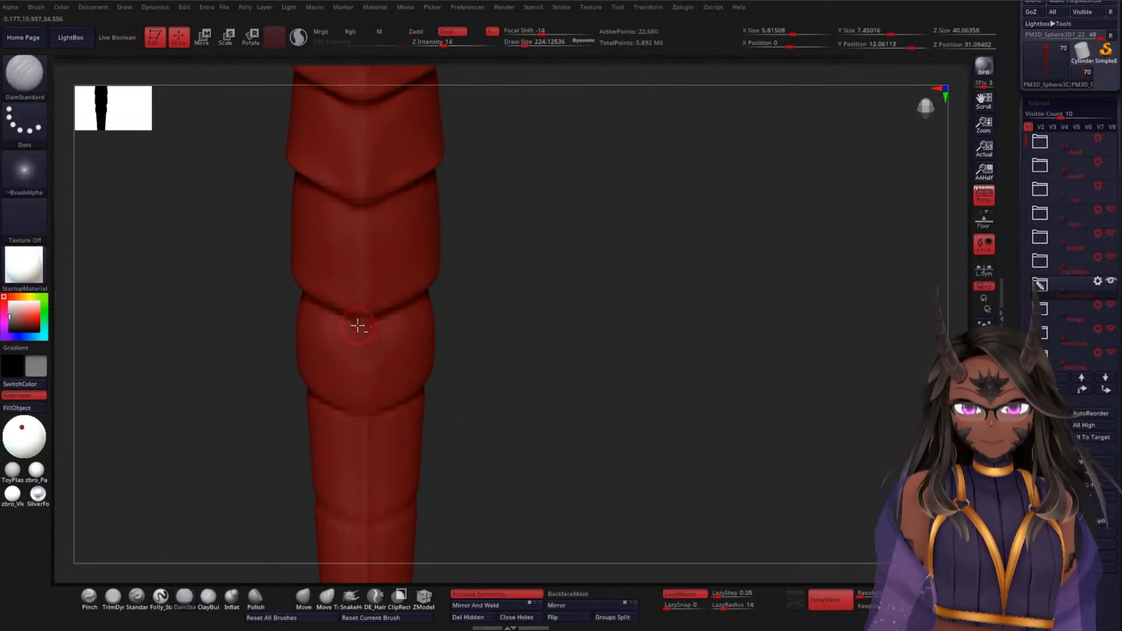
{"action": "left_click_drag", "start_coordinate": [493, 404], "coordinate": [391, 413]}
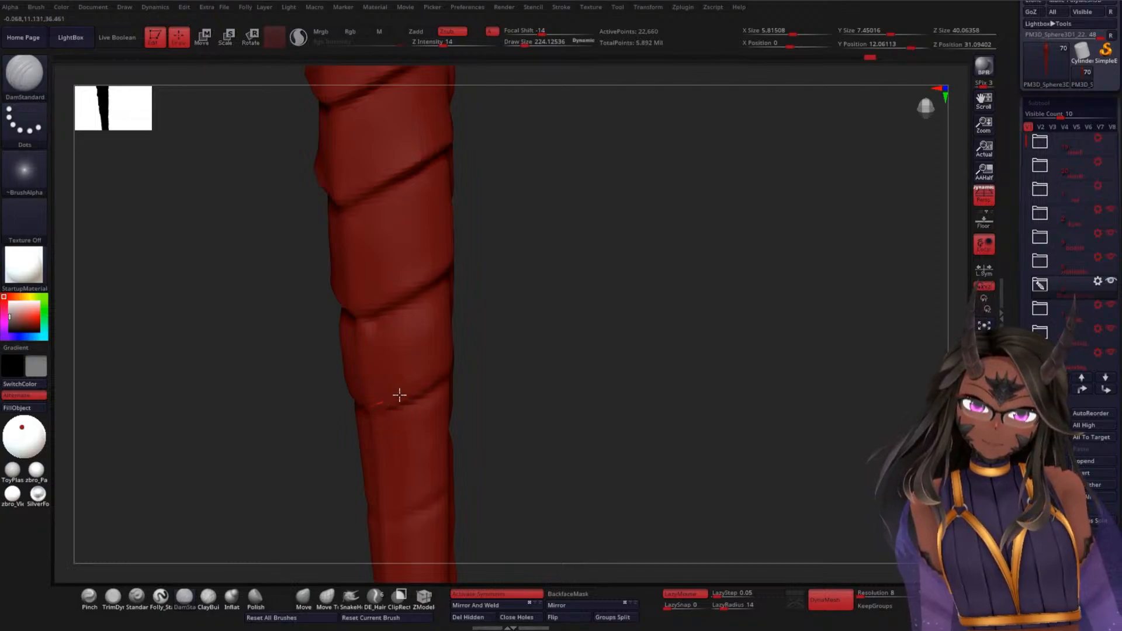
{"action": "left_click_drag", "start_coordinate": [538, 358], "coordinate": [424, 317]}
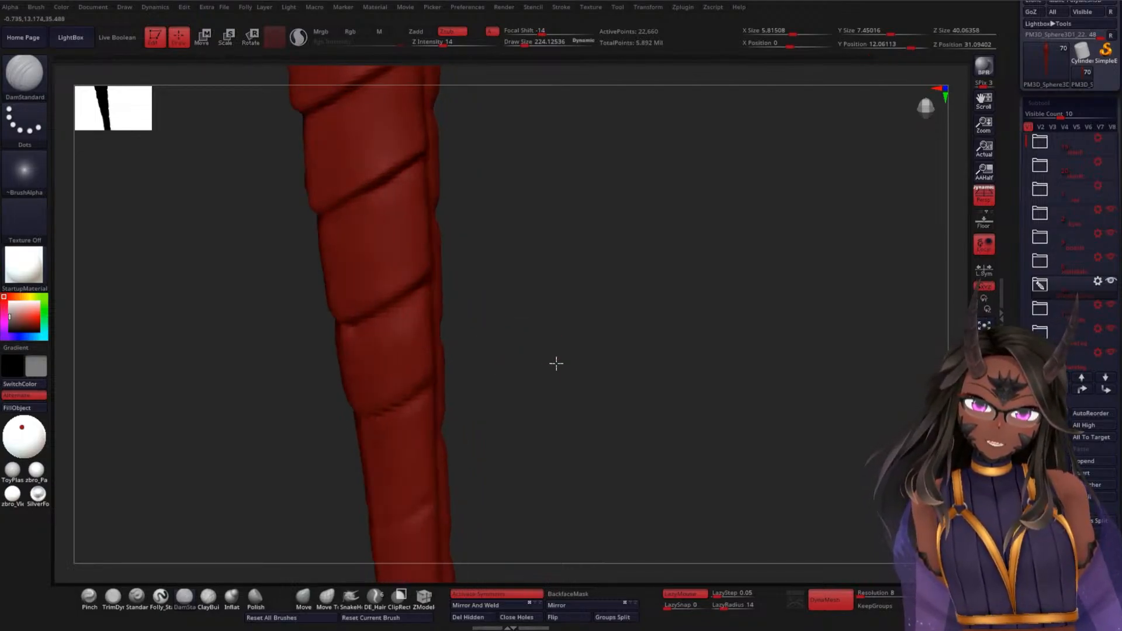
{"action": "left_click_drag", "start_coordinate": [551, 368], "coordinate": [371, 363], "text": "shift"}
{"action": "left_click_drag", "start_coordinate": [471, 338], "coordinate": [478, 337], "text": "shift"}
{"action": "left_click_drag", "start_coordinate": [420, 291], "coordinate": [372, 320]}
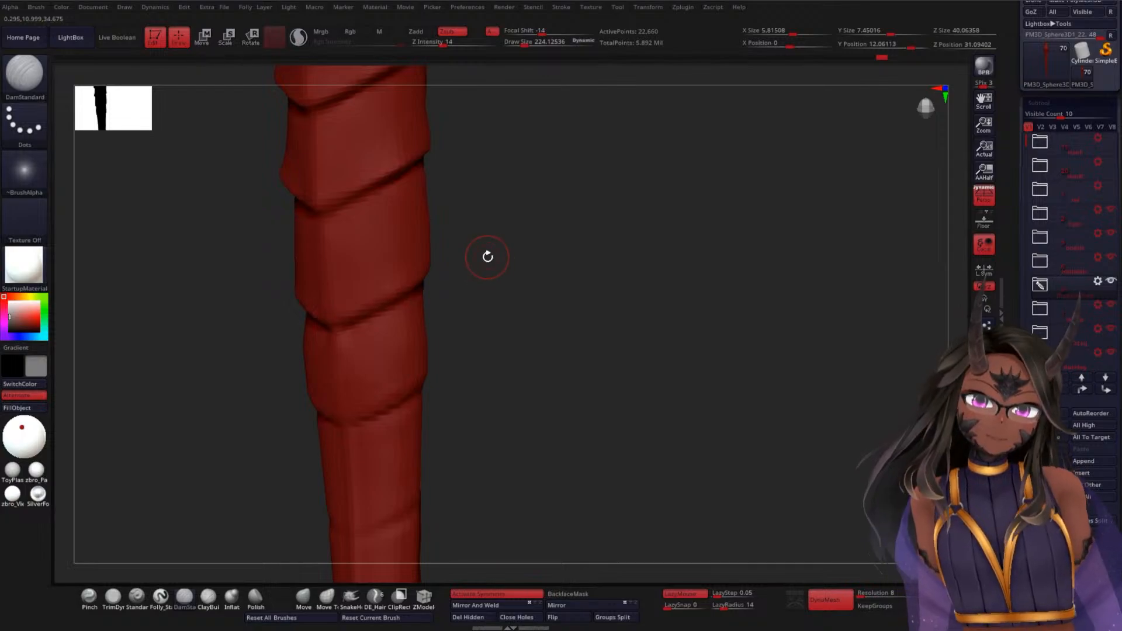
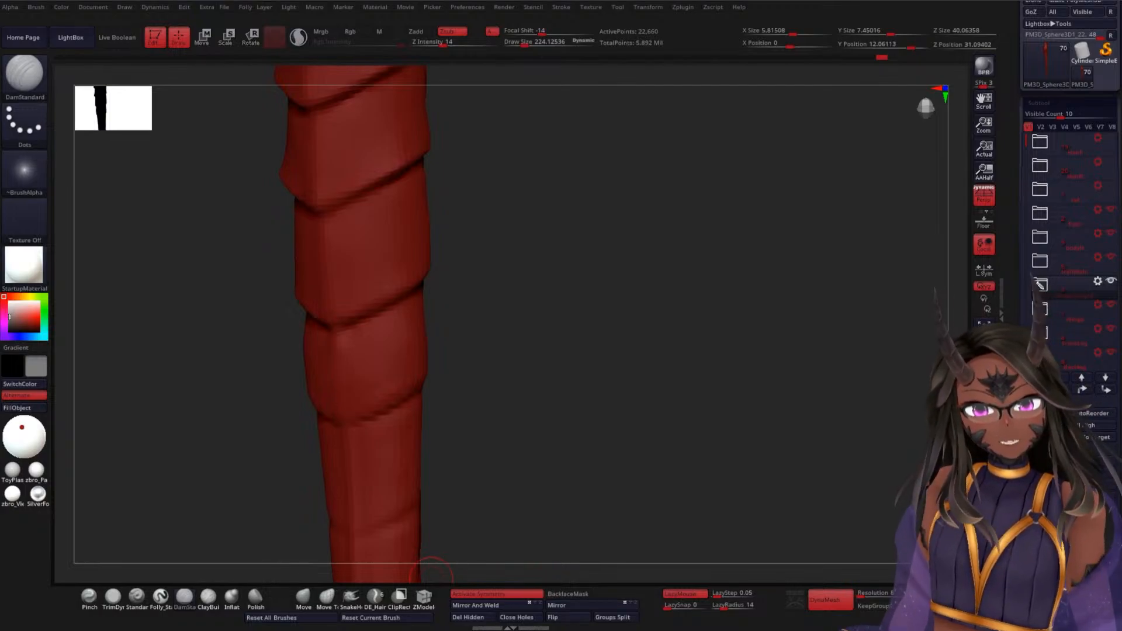
- Deepen the groove below the sixth tail segment along its side with DamStandard and smooth the segment's surface
{"action": "left_click_drag", "start_coordinate": [535, 374], "coordinate": [547, 333]}
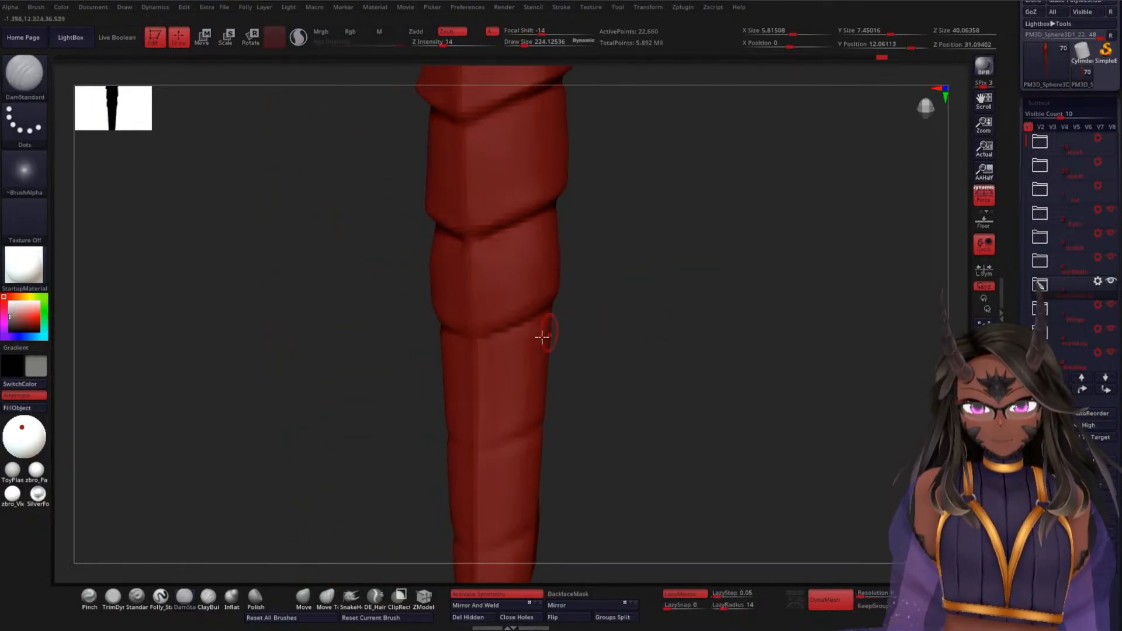
{"action": "left_click_drag", "start_coordinate": [595, 272], "coordinate": [479, 318]}
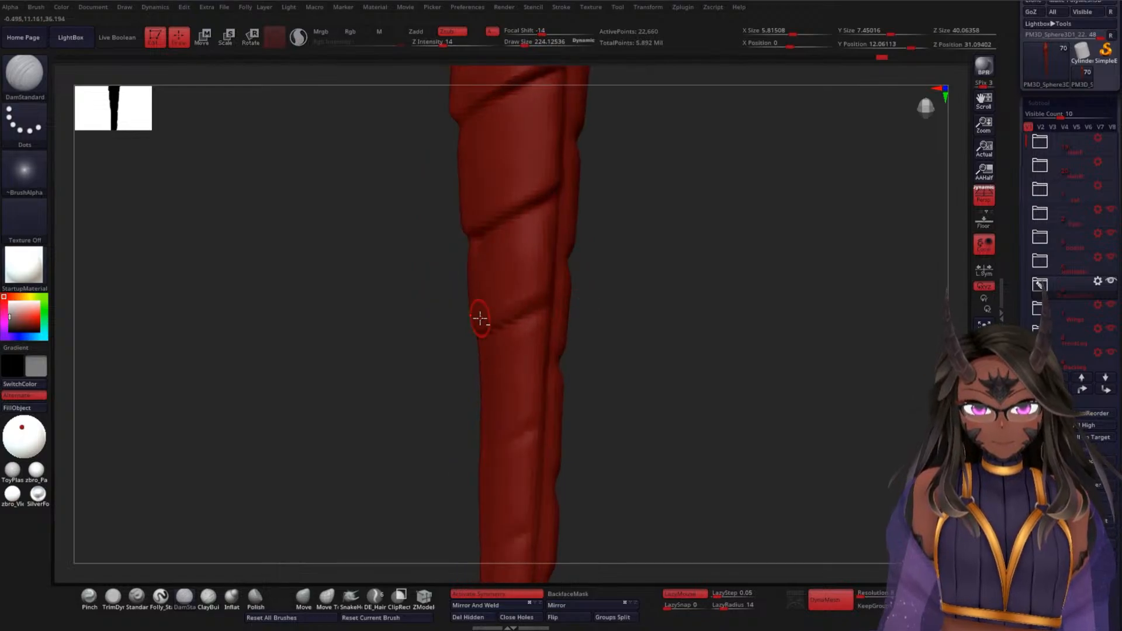
{"action": "left_click_drag", "start_coordinate": [643, 302], "coordinate": [556, 238]}
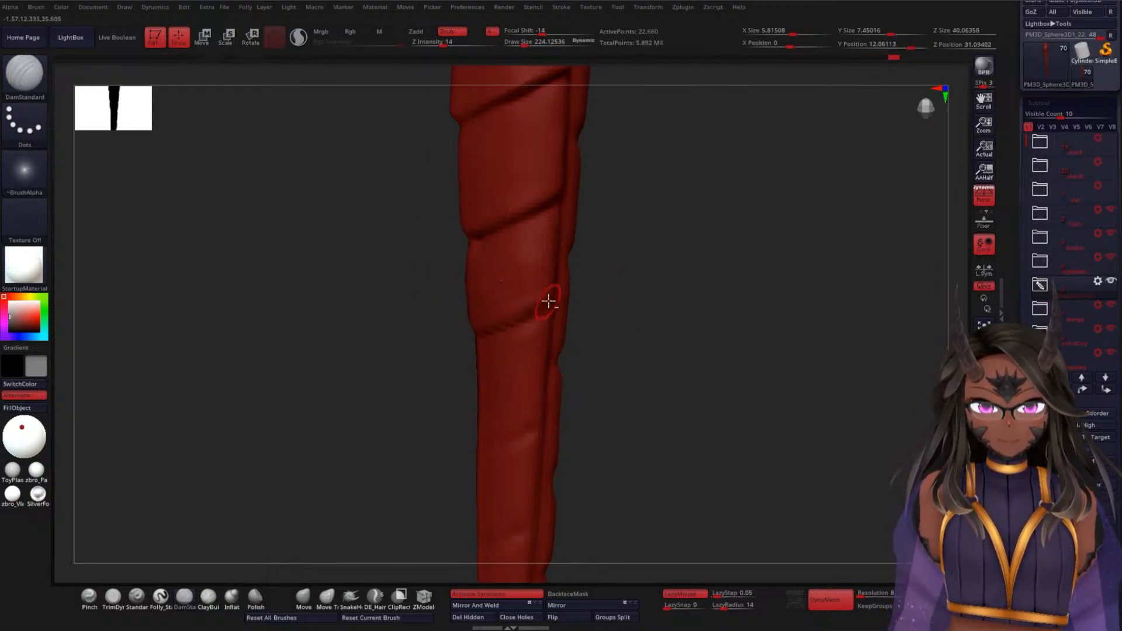
{"action": "left_click_drag", "start_coordinate": [600, 307], "coordinate": [596, 263]}
{"action": "left_click_drag", "start_coordinate": [555, 219], "coordinate": [654, 251]}
{"action": "left_click_drag", "start_coordinate": [591, 200], "coordinate": [541, 231]}
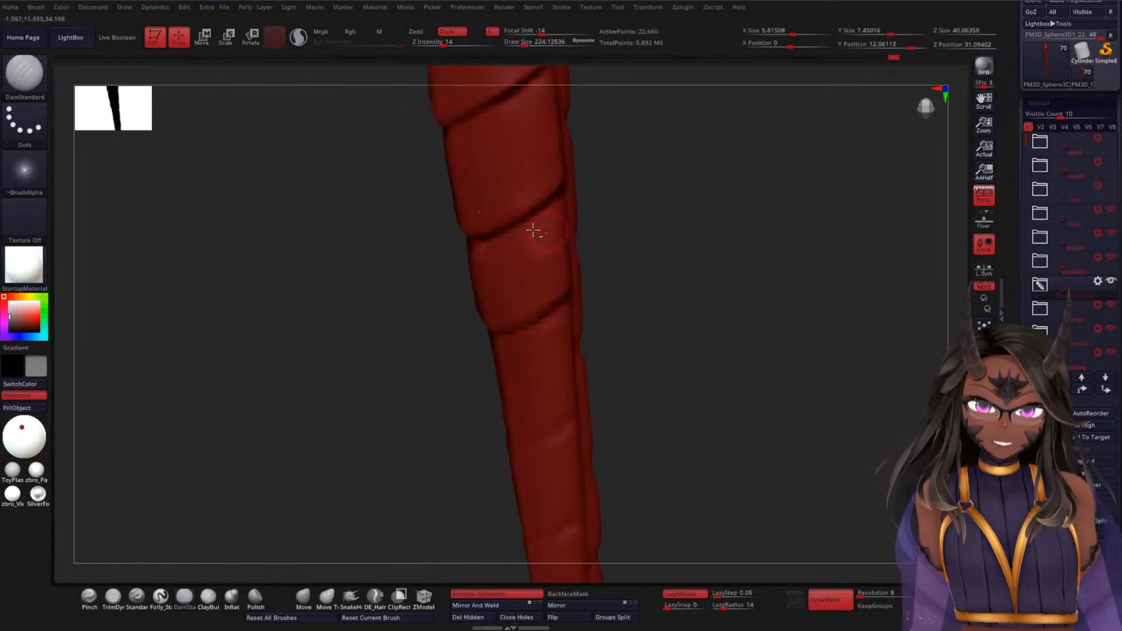
{"action": "key", "text": "shift"}
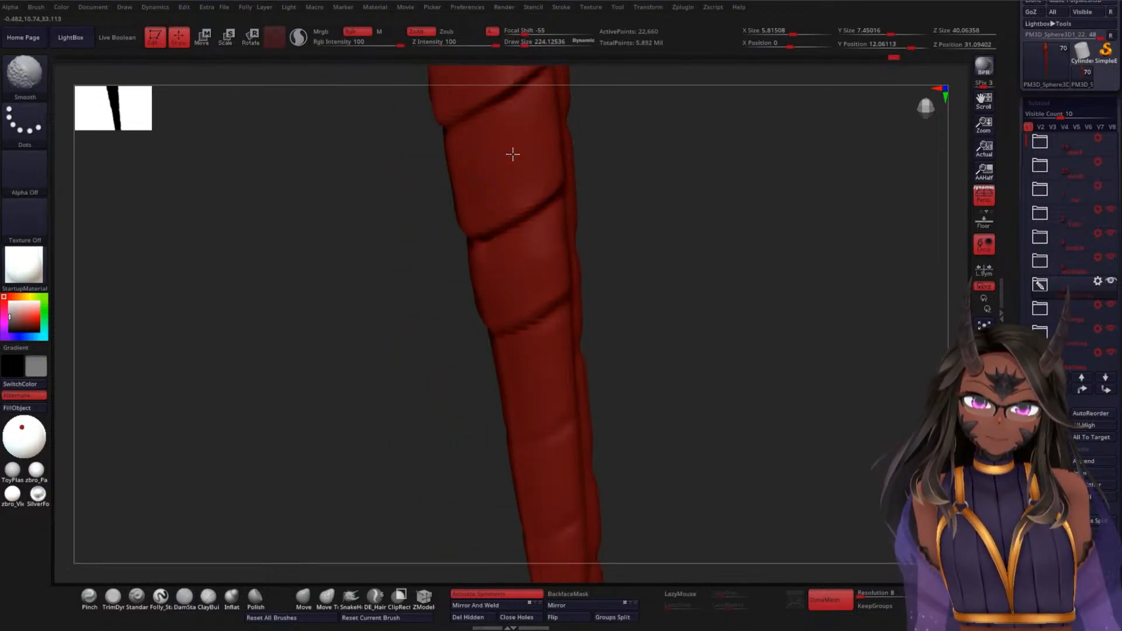
{"action": "left_click_drag", "start_coordinate": [552, 100], "coordinate": [616, 256], "text": "shift"}
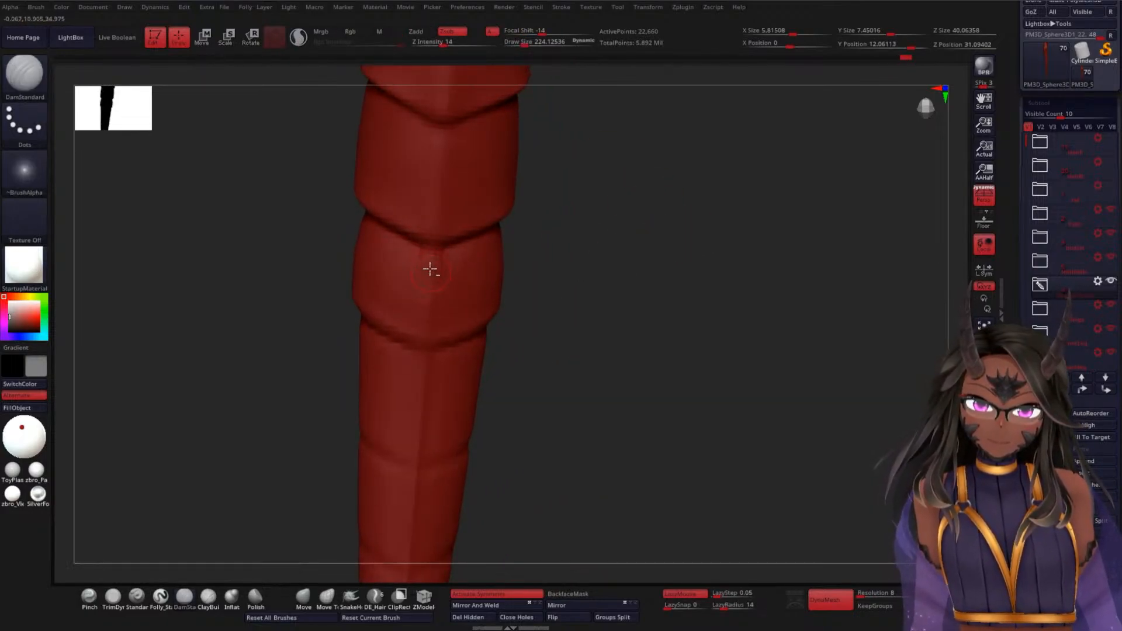
- Carve the groove above the sixth segment around its front centre, turn LazyMouse off for finer strokes, and smooth the side
{"action": "left_click_drag", "start_coordinate": [571, 335], "coordinate": [454, 306]}
{"action": "key", "text": "shift"}
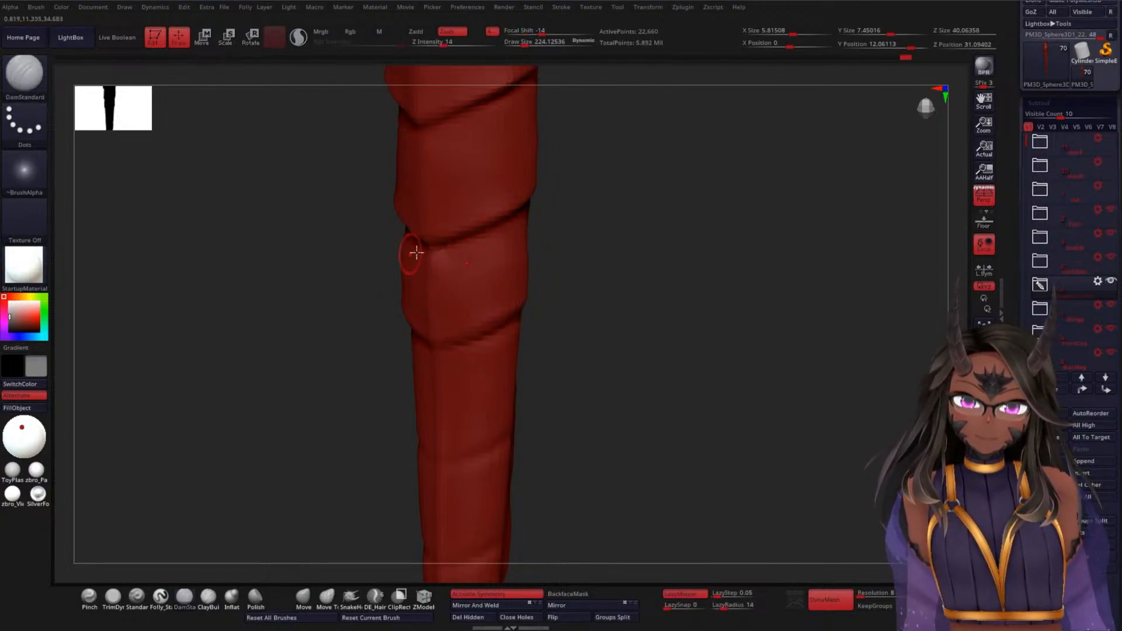
{"action": "left_click_drag", "start_coordinate": [381, 269], "coordinate": [561, 246]}
{"action": "key", "text": "ctrl"}
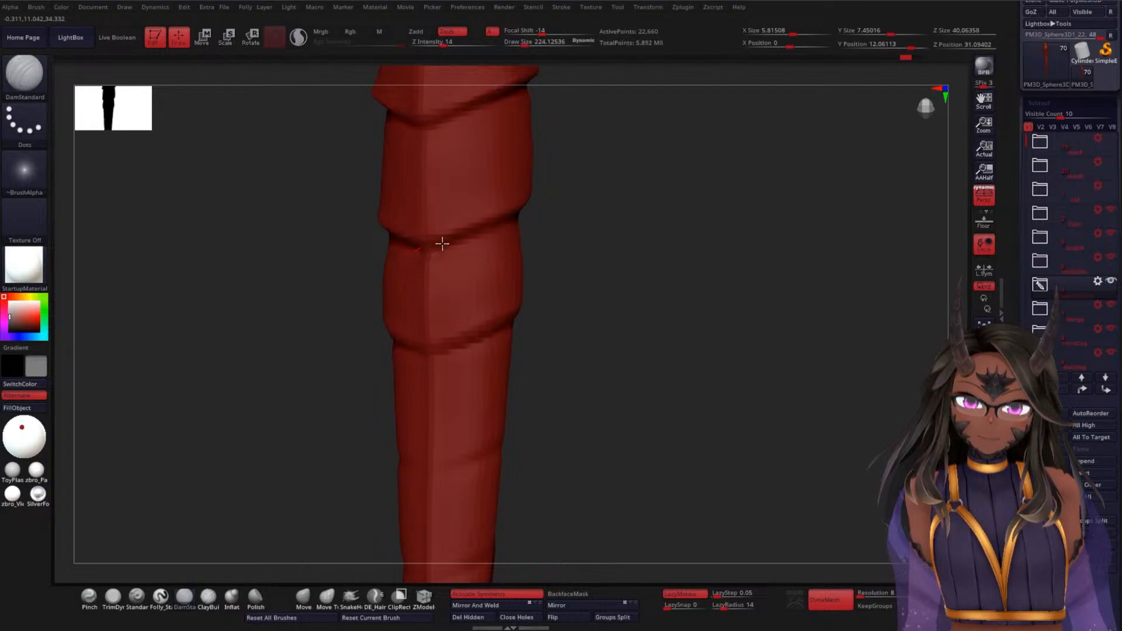
{"action": "key", "text": "ctrl"}
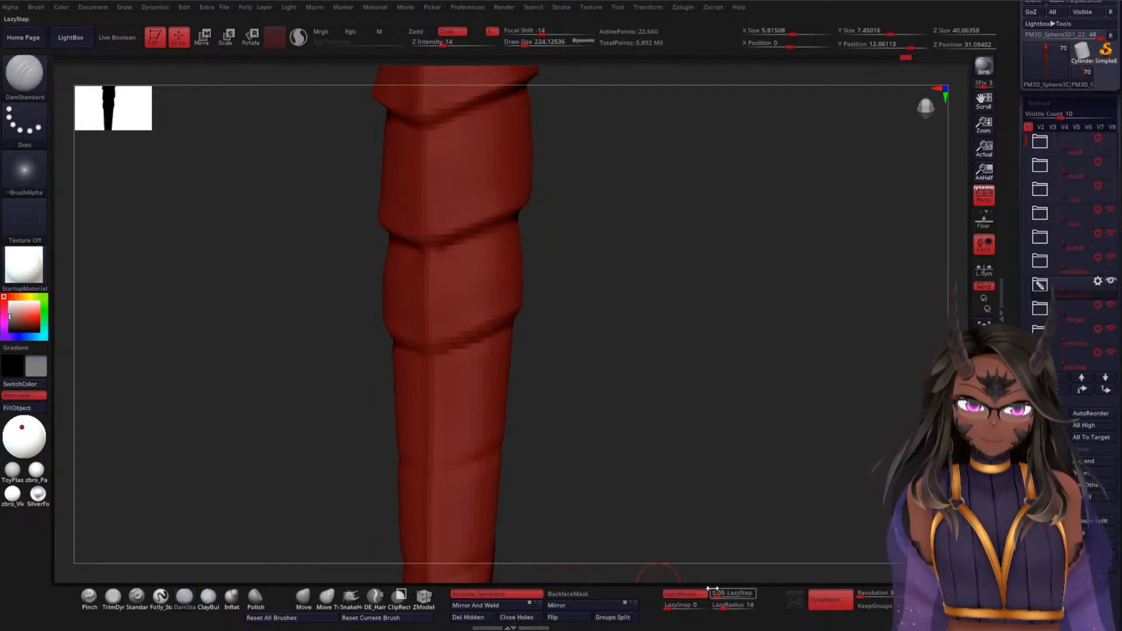
{"action": "left_click", "coordinate": [680, 594]}
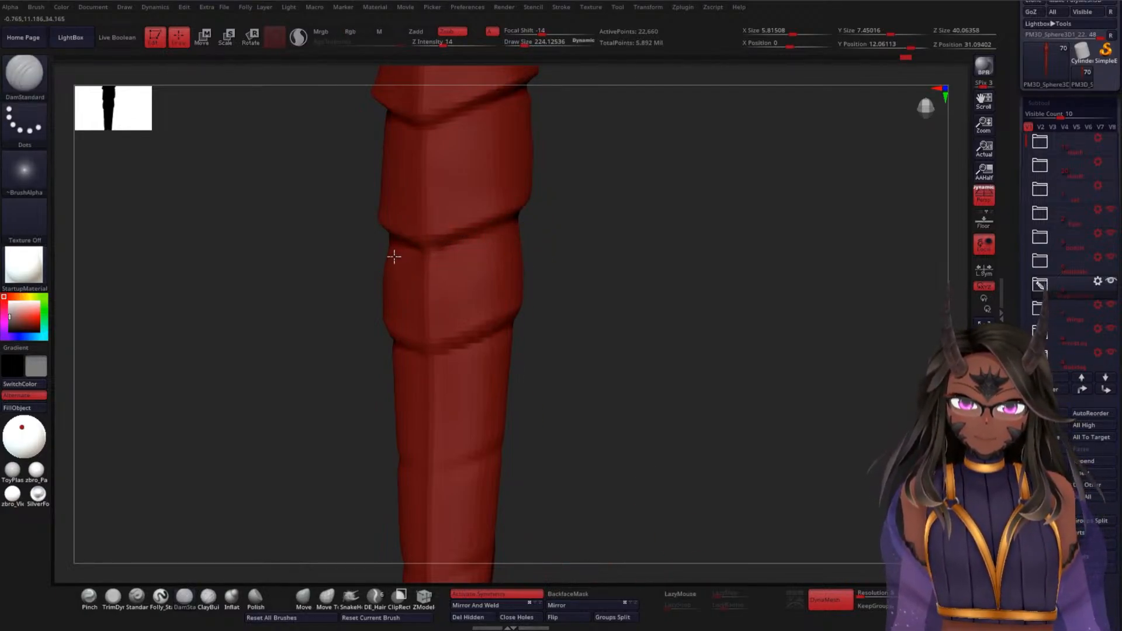
{"action": "left_click_drag", "start_coordinate": [558, 247], "coordinate": [526, 258]}
{"action": "key", "text": "shift"}
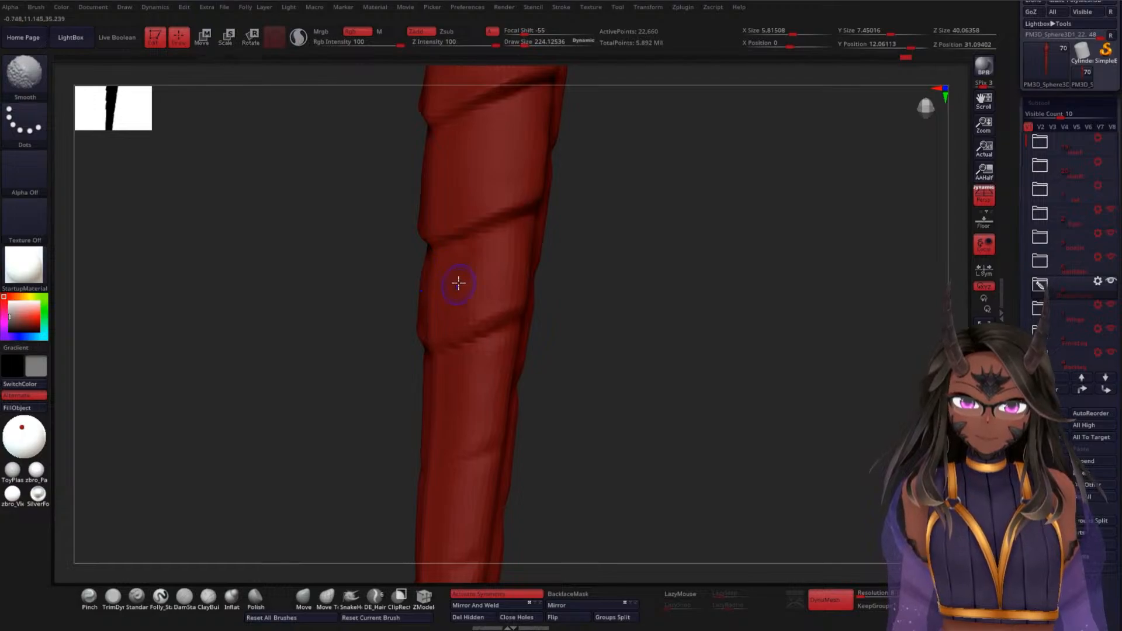
- Turn LazyMouse back on, sharpen the sixth segment's grooves toward the tail's side, and smooth its front
{"action": "mouse_move", "coordinate": [550, 247]}
{"action": "left_mouse_down"}
{"action": "mouse_move", "coordinate": [631, 250]}
{"action": "mouse_move", "coordinate": [608, 258]}
{"action": "mouse_move", "coordinate": [600, 289]}
{"action": "mouse_move", "coordinate": [629, 264]}
{"action": "mouse_move", "coordinate": [640, 291]}
{"action": "left_mouse_up"}
{"action": "left_click", "coordinate": [686, 594]}
{"action": "left_click_drag", "start_coordinate": [614, 220], "coordinate": [476, 234]}
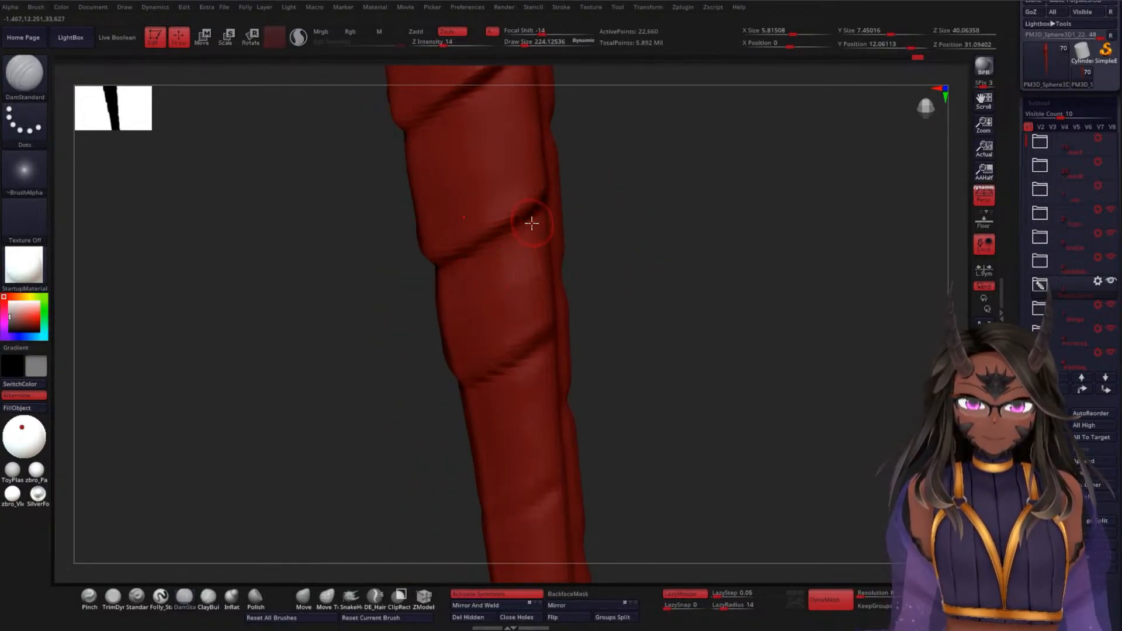
{"action": "left_click_drag", "start_coordinate": [631, 315], "coordinate": [592, 327]}
{"action": "key", "text": "shift"}
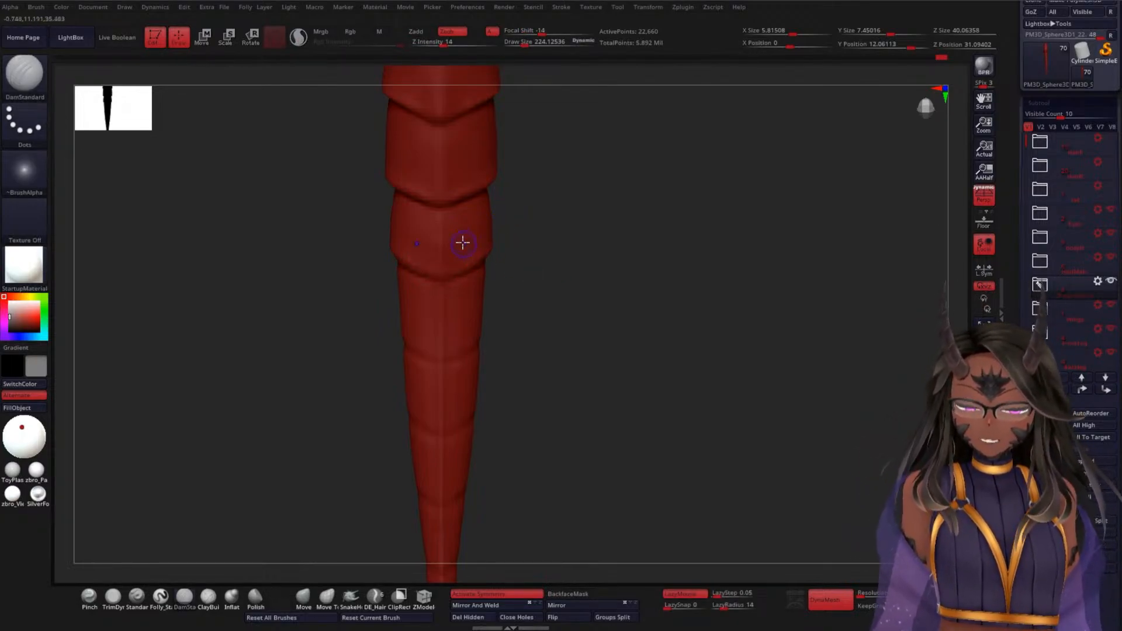
{"action": "key", "text": "shift"}
{"action": "mouse_move", "coordinate": [511, 241]}
{"action": "left_mouse_down"}
{"action": "mouse_move", "coordinate": [594, 231]}
{"action": "mouse_move", "coordinate": [577, 331]}
{"action": "mouse_move", "coordinate": [576, 265]}
{"action": "mouse_move", "coordinate": [587, 401]}
{"action": "mouse_move", "coordinate": [578, 383]}
{"action": "mouse_move", "coordinate": [595, 349]}
{"action": "left_mouse_up"}
{"action": "key", "text": "shift"}
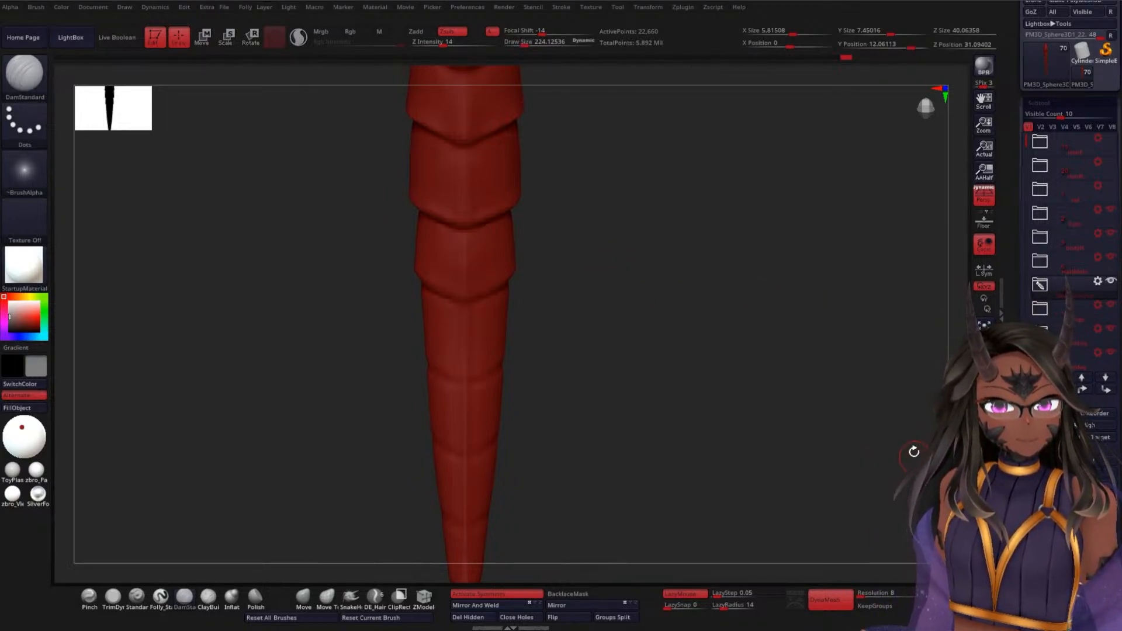
- Examine how the creature's lower body is split into subtools by selecting the tail, thighs, torso, feet and forearms in turn
{"action": "mouse_move", "coordinate": [727, 396]}
{"action": "left_mouse_down"}
{"action": "mouse_move", "coordinate": [700, 358]}
{"action": "mouse_move", "coordinate": [707, 290]}
{"action": "mouse_move", "coordinate": [749, 317]}
{"action": "mouse_move", "coordinate": [854, 286]}
{"action": "left_mouse_up"}
{"action": "mouse_move", "coordinate": [779, 306]}
{"action": "left_mouse_down", "text": "alt"}
{"action": "mouse_move", "coordinate": [516, 409]}
{"action": "mouse_move", "coordinate": [466, 403]}
{"action": "left_mouse_up", "text": "alt"}
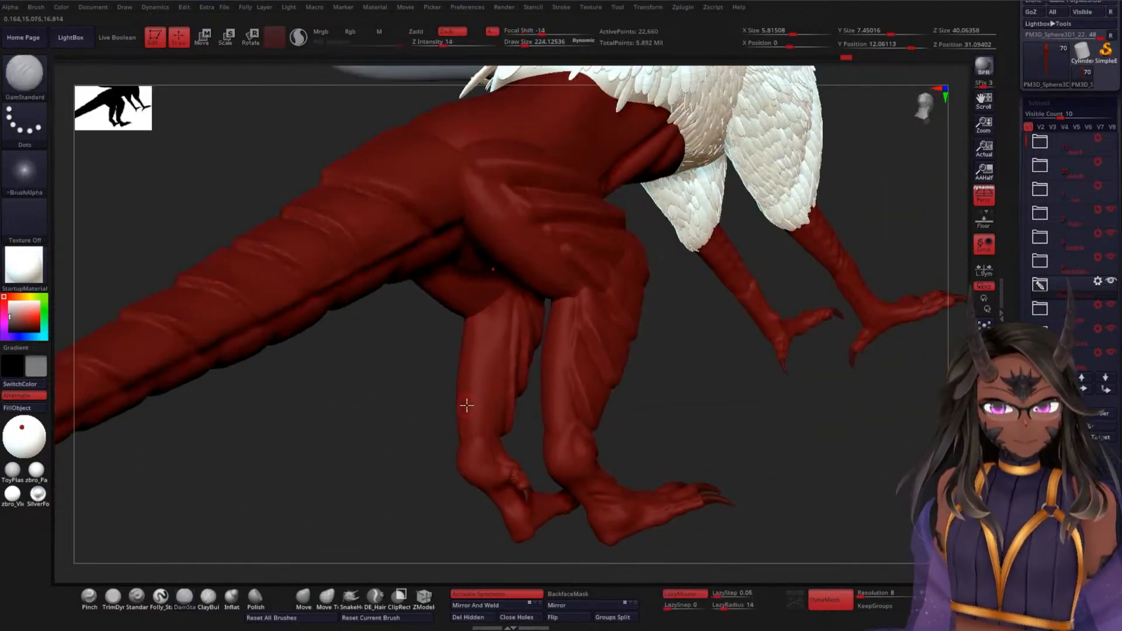
{"action": "key", "text": "shift+f"}
{"action": "left_click", "coordinate": [585, 352], "text": "alt"}
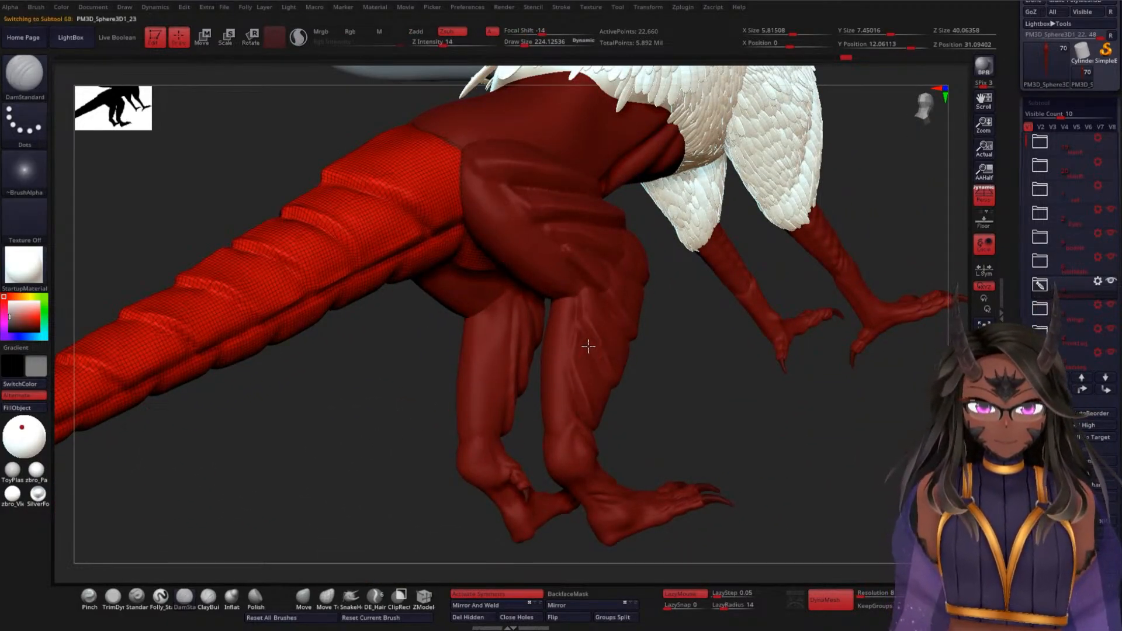
{"action": "left_click", "coordinate": [557, 248], "text": "alt"}
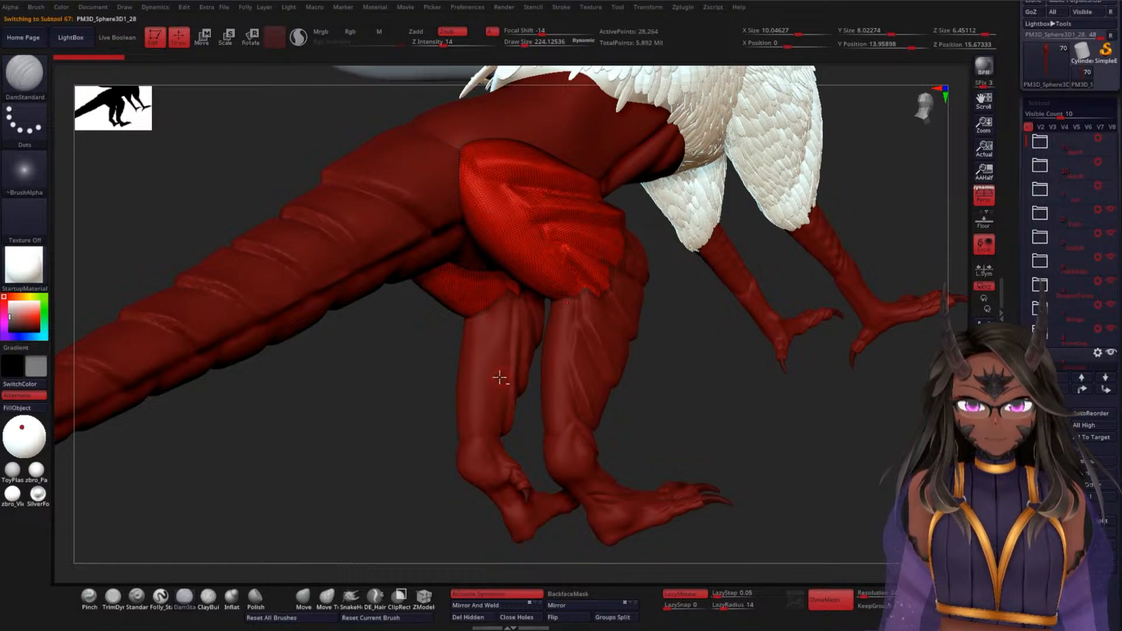
{"action": "left_click", "coordinate": [495, 366], "text": "alt"}
{"action": "left_click", "coordinate": [425, 179], "text": "alt"}
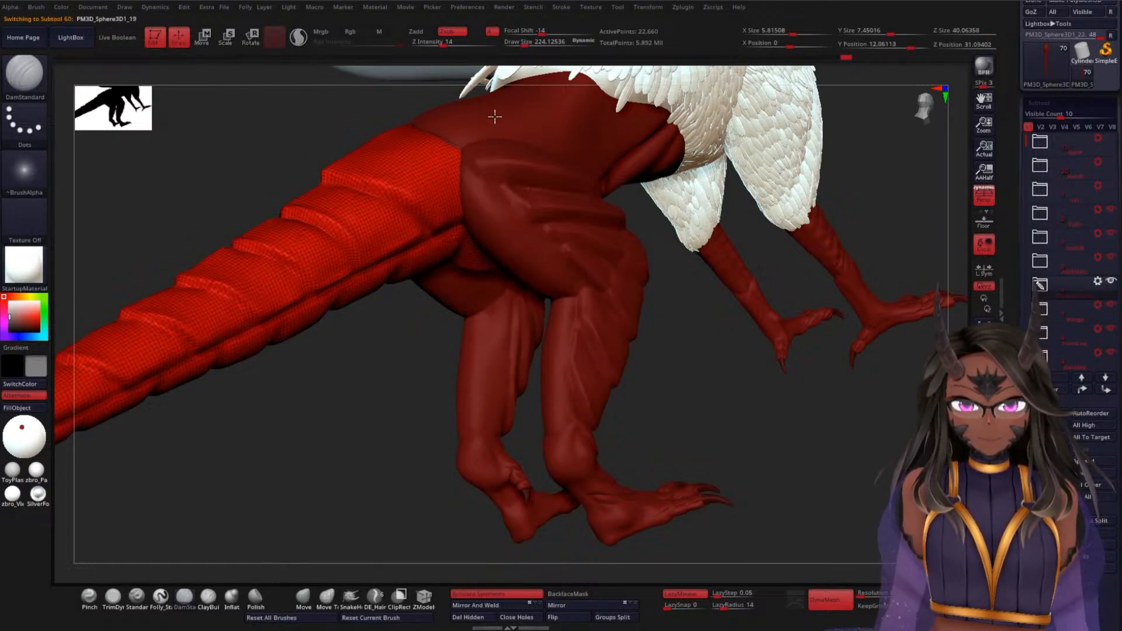
{"action": "left_click", "coordinate": [494, 116], "text": "alt"}
{"action": "left_click", "coordinate": [575, 468], "text": "alt"}
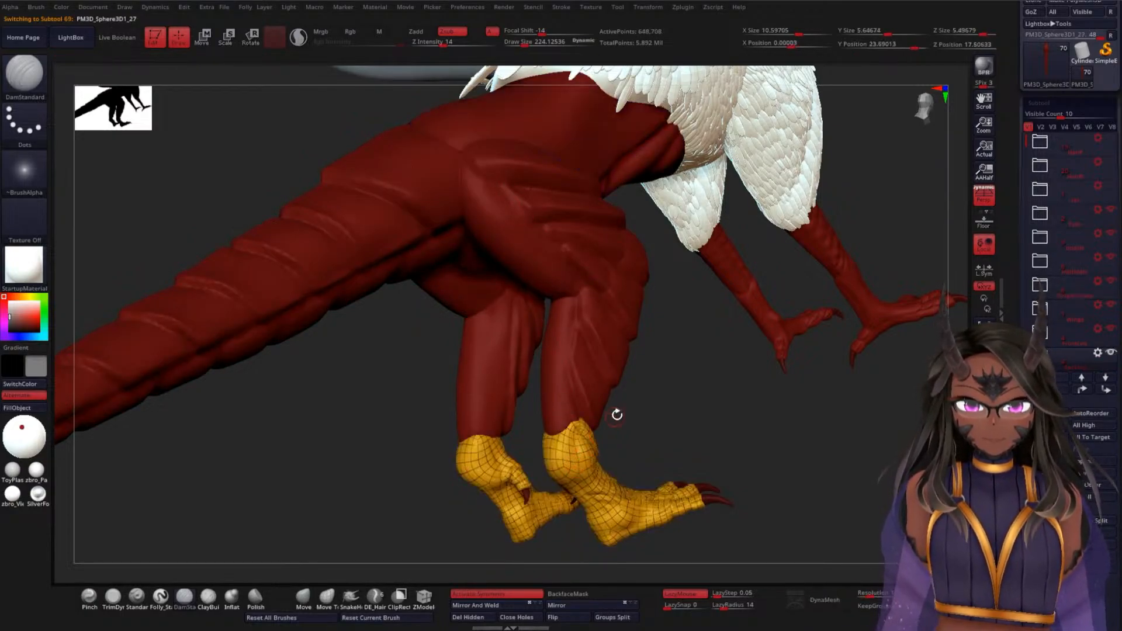
{"action": "left_click", "coordinate": [753, 310], "text": "alt"}
{"action": "left_click_drag", "start_coordinate": [726, 323], "coordinate": [676, 304]}
{"action": "left_click", "coordinate": [677, 295], "text": "alt"}
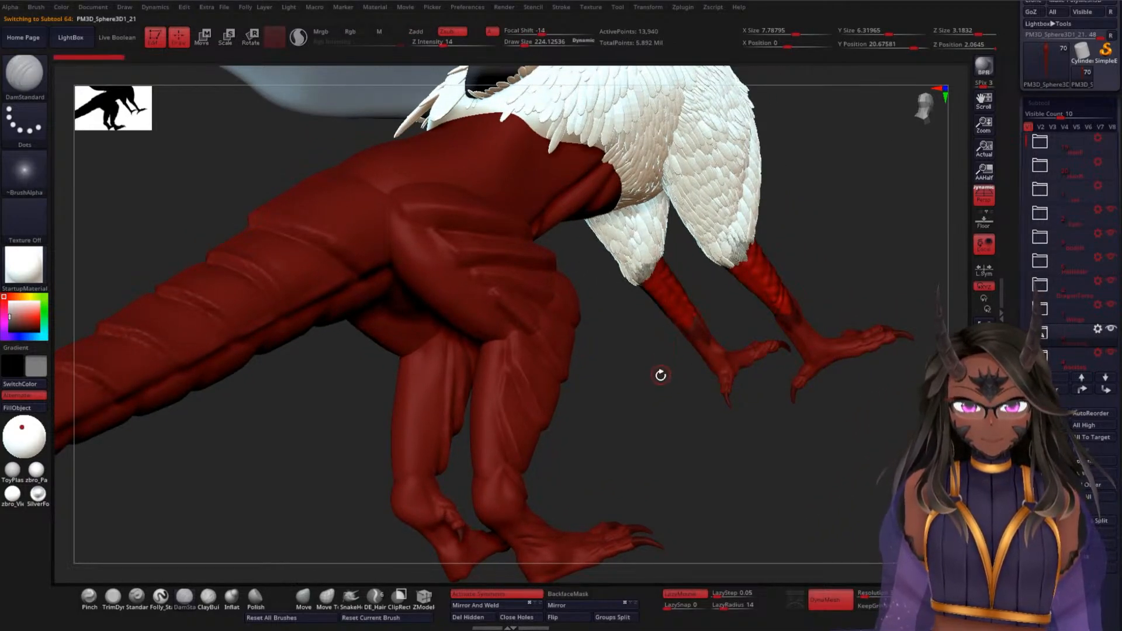
{"action": "left_click", "coordinate": [525, 526], "text": "alt"}
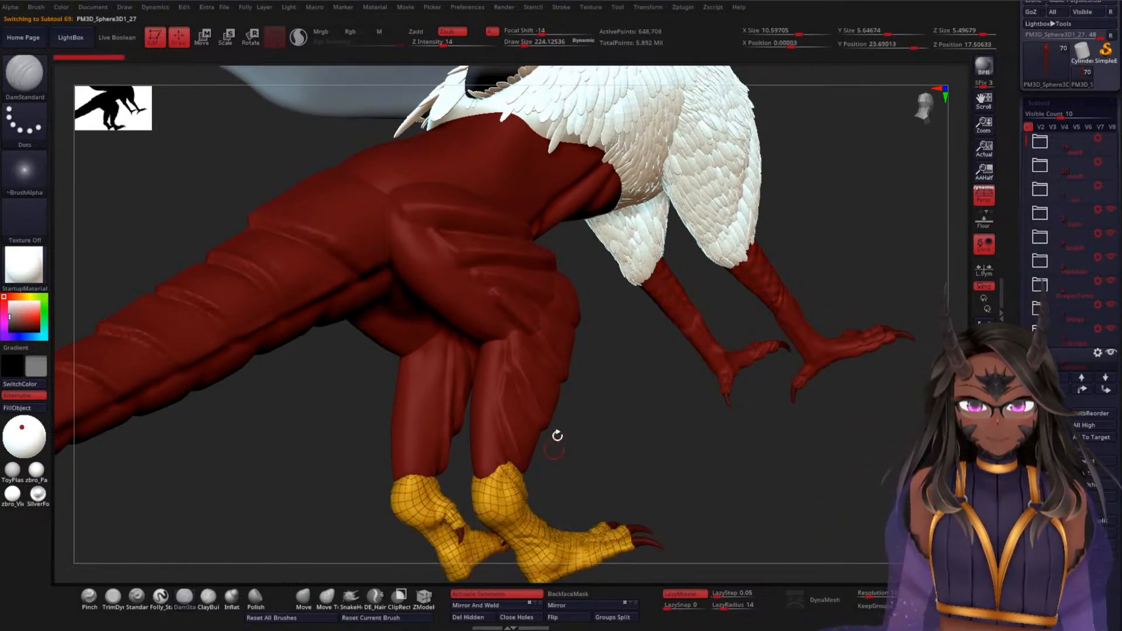
{"action": "left_click", "coordinate": [529, 168], "text": "alt"}
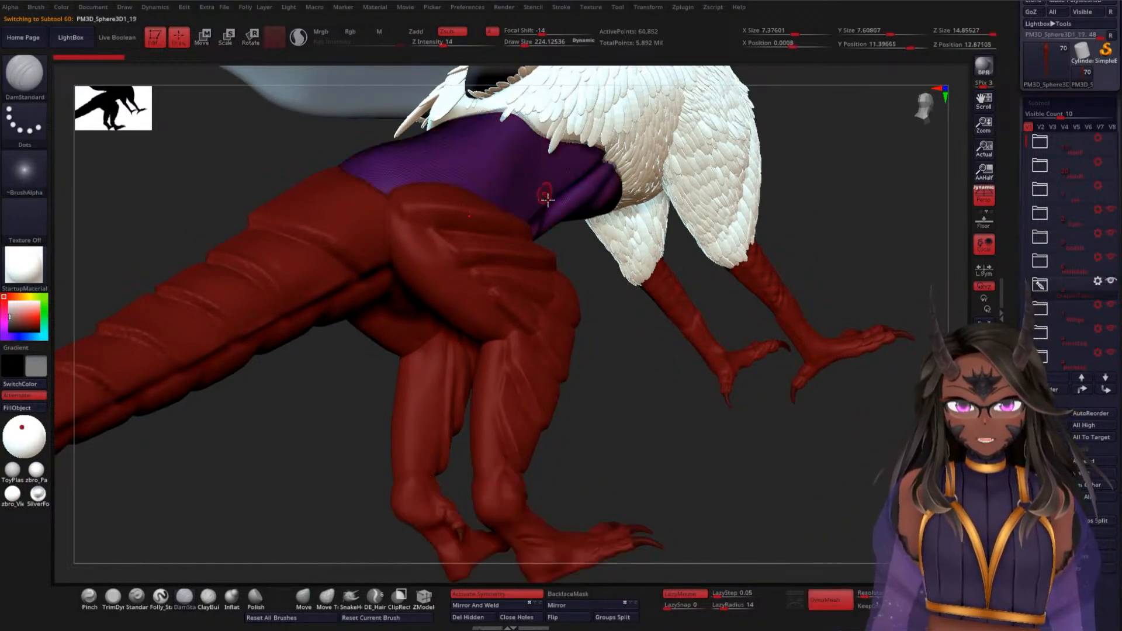
{"action": "left_click", "coordinate": [544, 123], "text": "alt"}
- Examine the creature's front half by selecting the foreleg feathers, wings and human upper body from several angles
{"action": "left_click_drag", "start_coordinate": [635, 344], "coordinate": [663, 311]}
{"action": "left_click", "coordinate": [637, 275], "text": "alt"}
{"action": "left_click_drag", "start_coordinate": [697, 273], "coordinate": [669, 338]}
{"action": "left_click_drag", "start_coordinate": [521, 318], "coordinate": [483, 377], "text": "shift"}
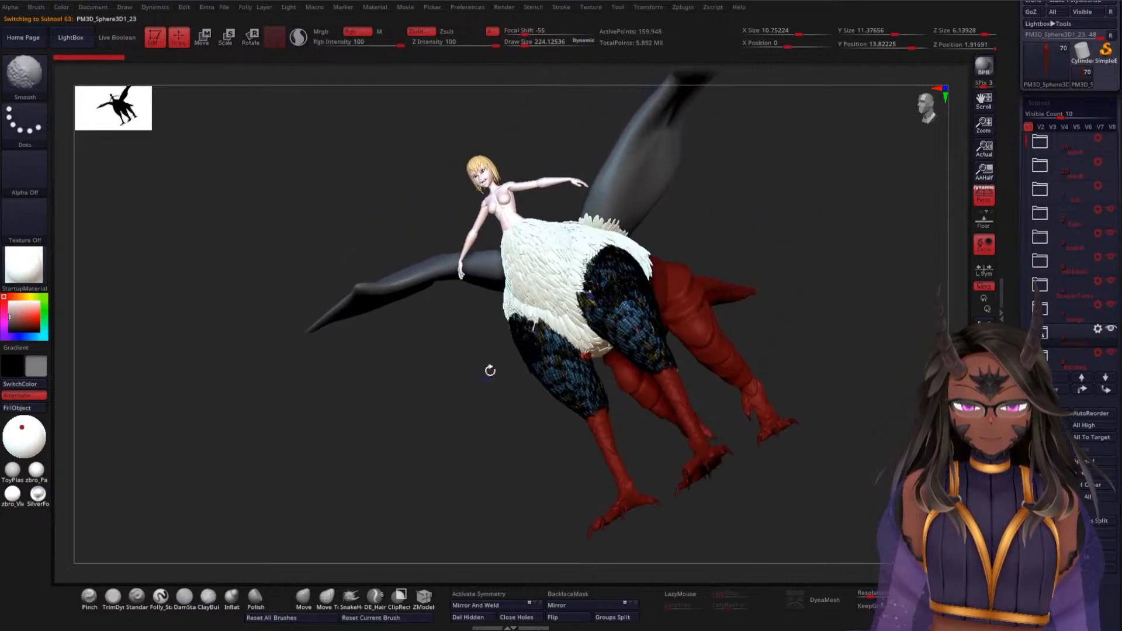
{"action": "left_click", "coordinate": [646, 201], "text": "alt"}
{"action": "left_click_drag", "start_coordinate": [721, 196], "coordinate": [516, 324]}
{"action": "left_click", "coordinate": [469, 332], "text": "alt"}
{"action": "left_click_drag", "start_coordinate": [512, 255], "coordinate": [542, 310]}
{"action": "left_click", "coordinate": [537, 338], "text": "alt"}
{"action": "mouse_move", "coordinate": [656, 325]}
{"action": "left_mouse_down"}
{"action": "mouse_move", "coordinate": [560, 301]}
{"action": "mouse_move", "coordinate": [504, 268]}
{"action": "mouse_move", "coordinate": [524, 280]}
{"action": "left_mouse_up"}
{"action": "left_click_drag", "start_coordinate": [525, 280], "coordinate": [323, 295], "text": "alt"}
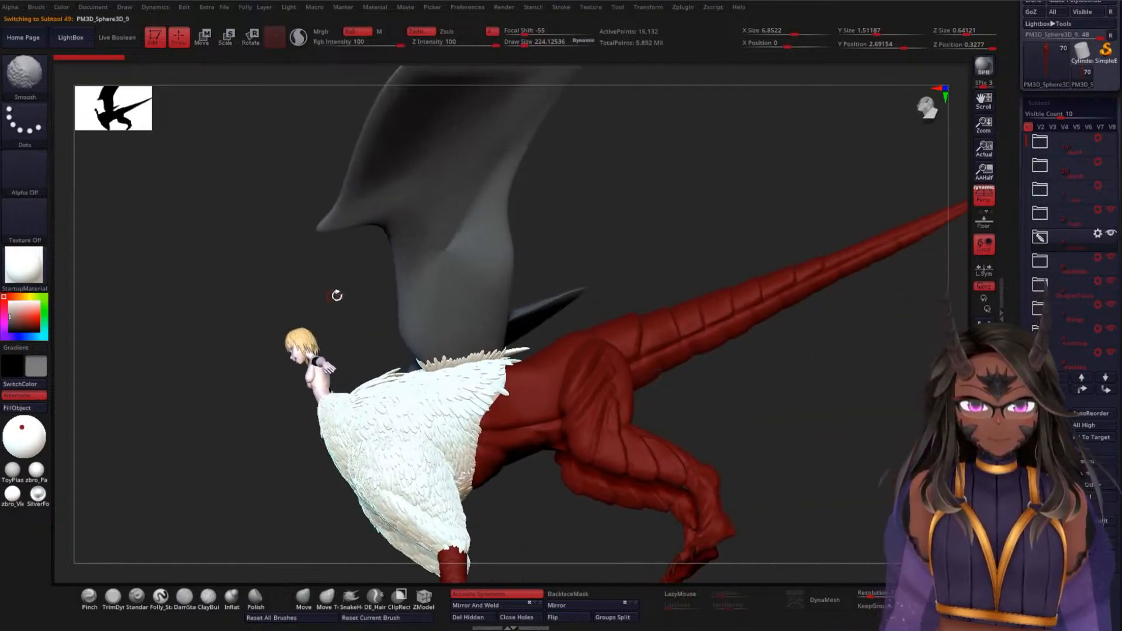
- Examine the hind legs from the other side by selecting the thigh, foot and neighbouring body subtools
{"action": "left_click", "coordinate": [603, 389], "text": "alt"}
{"action": "left_click_drag", "start_coordinate": [702, 400], "coordinate": [683, 447]}
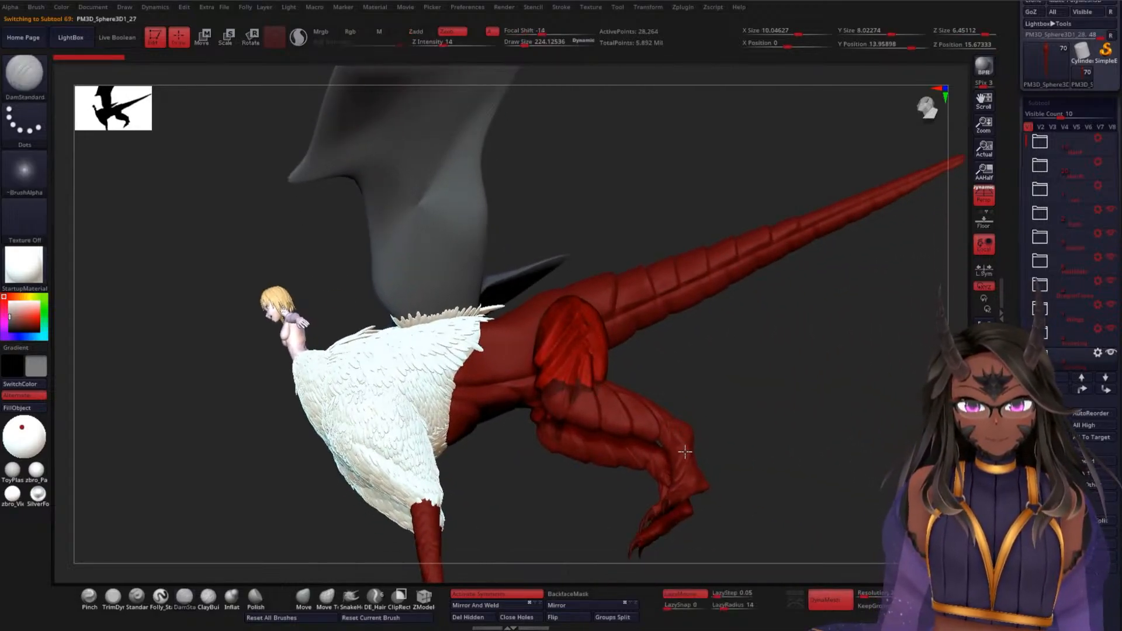
{"action": "left_click", "coordinate": [685, 452], "text": "alt"}
{"action": "left_click_drag", "start_coordinate": [712, 401], "coordinate": [671, 464]}
{"action": "left_click_drag", "start_coordinate": [748, 389], "coordinate": [631, 363]}
{"action": "left_click", "coordinate": [615, 363], "text": "alt"}
{"action": "left_click", "coordinate": [487, 418], "text": "alt"}
- Reselect the tail subtool, smooth the sixth segment's front and sides, and touch up its grooves with DamStandard
{"action": "left_click", "coordinate": [574, 337], "text": "alt"}
{"action": "mouse_move", "coordinate": [743, 369]}
{"action": "left_mouse_down", "text": "alt"}
{"action": "mouse_move", "coordinate": [707, 388]}
{"action": "mouse_move", "coordinate": [657, 373]}
{"action": "mouse_move", "coordinate": [688, 399]}
{"action": "mouse_move", "coordinate": [649, 353]}
{"action": "mouse_move", "coordinate": [754, 274]}
{"action": "mouse_move", "coordinate": [666, 451]}
{"action": "mouse_move", "coordinate": [664, 292]}
{"action": "mouse_move", "coordinate": [627, 311]}
{"action": "mouse_move", "coordinate": [625, 439]}
{"action": "mouse_move", "coordinate": [621, 283]}
{"action": "mouse_move", "coordinate": [608, 315]}
{"action": "mouse_move", "coordinate": [651, 439]}
{"action": "mouse_move", "coordinate": [639, 285]}
{"action": "mouse_move", "coordinate": [661, 303]}
{"action": "mouse_move", "coordinate": [662, 290]}
{"action": "mouse_move", "coordinate": [699, 411]}
{"action": "mouse_move", "coordinate": [691, 257]}
{"action": "mouse_move", "coordinate": [697, 323]}
{"action": "mouse_move", "coordinate": [694, 261]}
{"action": "mouse_move", "coordinate": [682, 321]}
{"action": "mouse_move", "coordinate": [526, 431]}
{"action": "left_mouse_up", "text": "alt"}
{"action": "left_click_drag", "start_coordinate": [325, 481], "coordinate": [426, 253]}
{"action": "left_click_drag", "start_coordinate": [564, 294], "coordinate": [588, 337]}
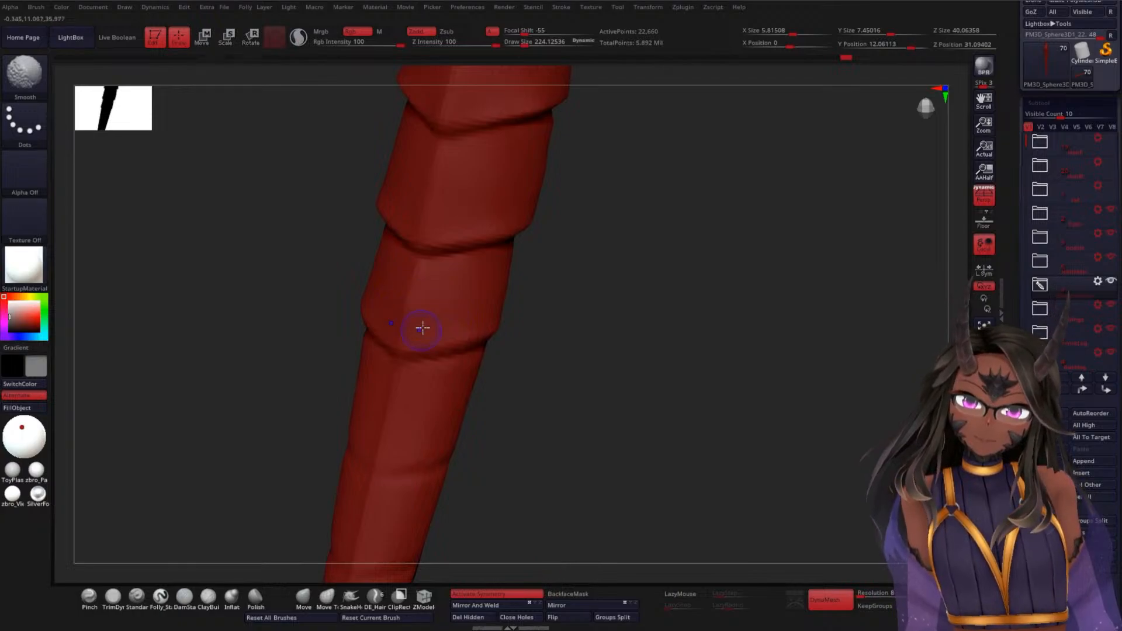
{"action": "left_click_drag", "start_coordinate": [489, 329], "coordinate": [494, 269], "text": "shift"}
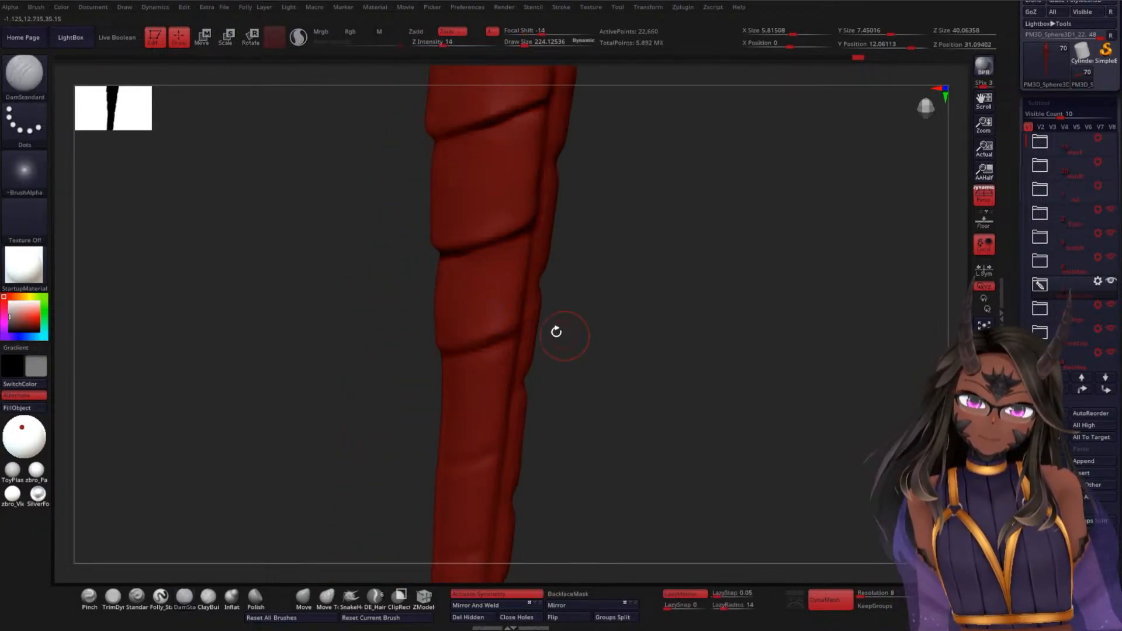
{"action": "mouse_move", "coordinate": [561, 328]}
{"action": "left_mouse_down", "text": "shift"}
{"action": "mouse_move", "coordinate": [602, 351]}
{"action": "mouse_move", "coordinate": [610, 382]}
{"action": "mouse_move", "coordinate": [556, 280]}
{"action": "left_mouse_up", "text": "shift"}
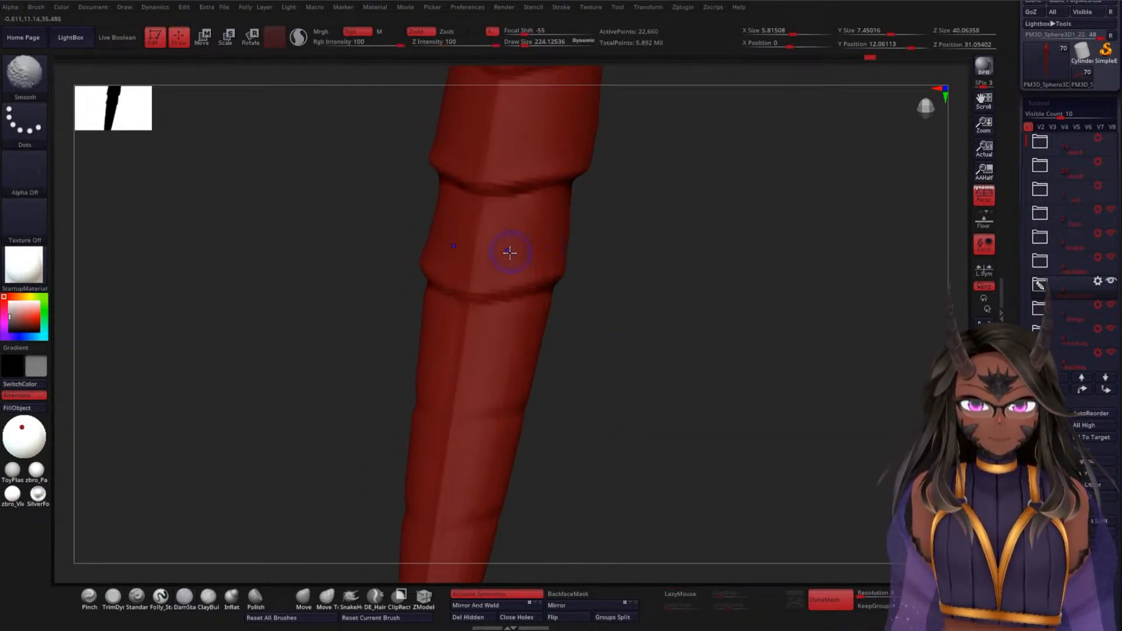
{"action": "mouse_move", "coordinate": [596, 216]}
{"action": "left_mouse_down", "text": "shift"}
{"action": "mouse_move", "coordinate": [694, 281]}
{"action": "mouse_move", "coordinate": [517, 239]}
{"action": "left_mouse_up", "text": "shift"}
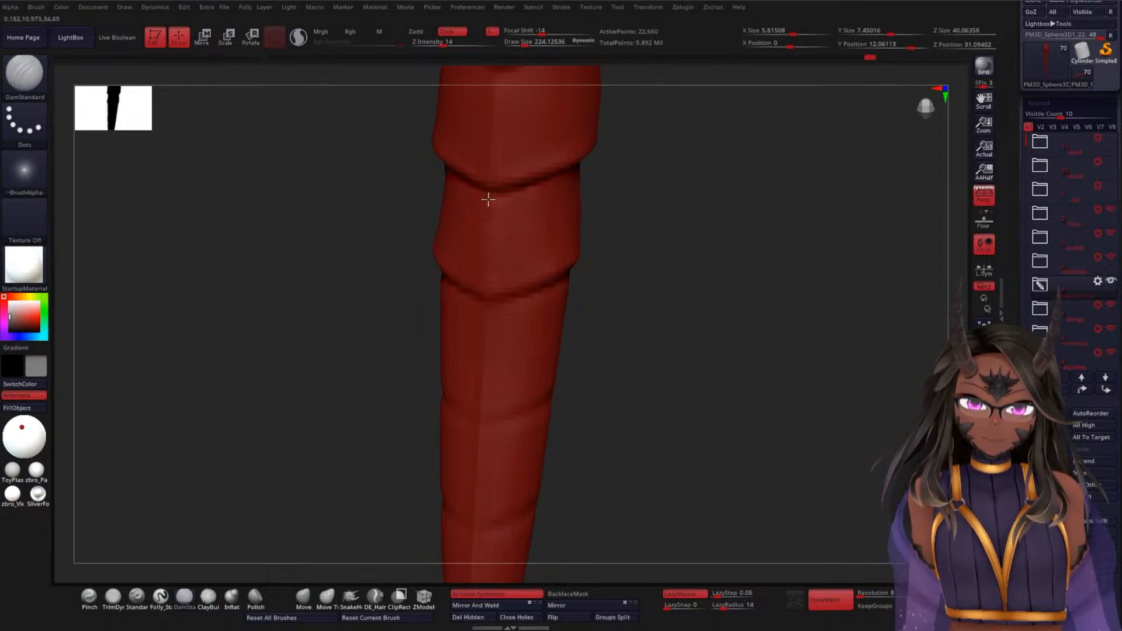
{"action": "left_click_drag", "start_coordinate": [631, 349], "coordinate": [636, 325]}
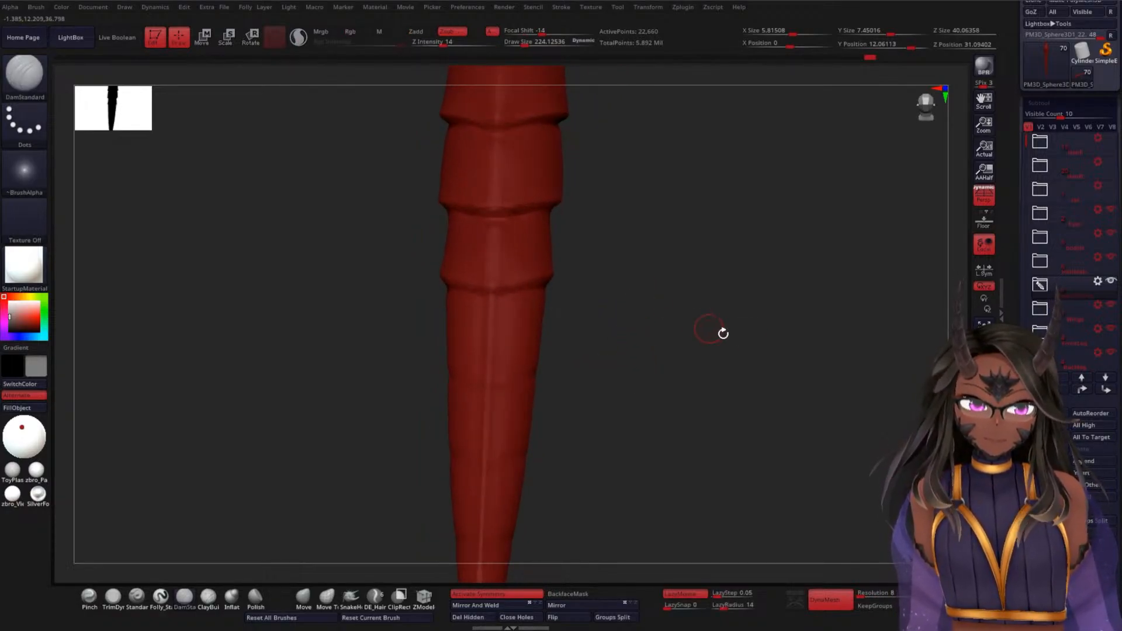
- Start building up the seventh tail segment's front and side with ClayBuildup strokes below the sixth segment's rim
{"action": "left_click", "coordinate": [208, 596]}
{"action": "left_click_drag", "start_coordinate": [583, 330], "coordinate": [629, 326]}
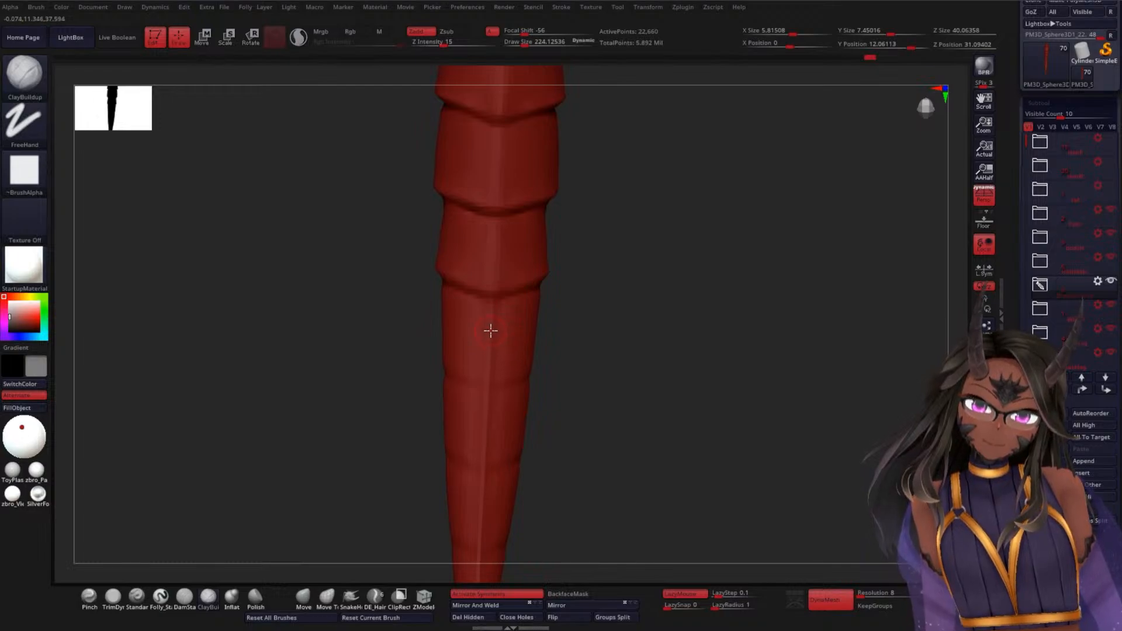
{"action": "left_click_drag", "start_coordinate": [493, 312], "coordinate": [504, 369]}
{"action": "mouse_move", "coordinate": [611, 363]}
{"action": "left_mouse_down"}
{"action": "mouse_move", "coordinate": [557, 357]}
{"action": "mouse_move", "coordinate": [629, 346]}
{"action": "left_mouse_up"}
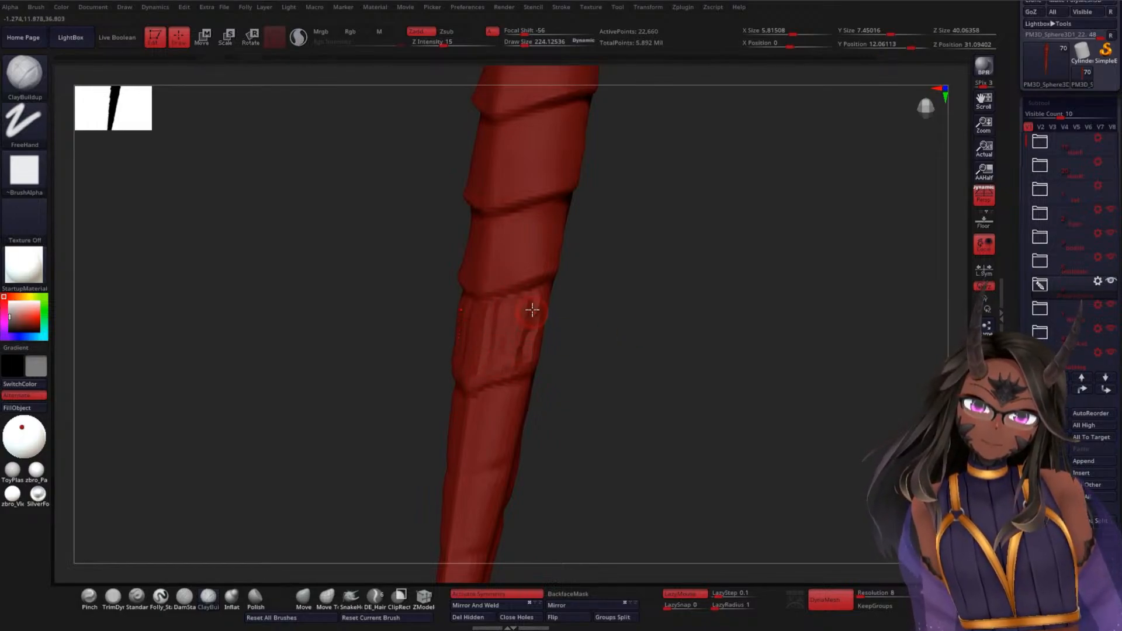
- Fill out the seventh segment's side down to its lower rim and smooth away the clay stroke marks
{"action": "left_click_drag", "start_coordinate": [663, 367], "coordinate": [618, 353]}
{"action": "key", "text": "shift"}
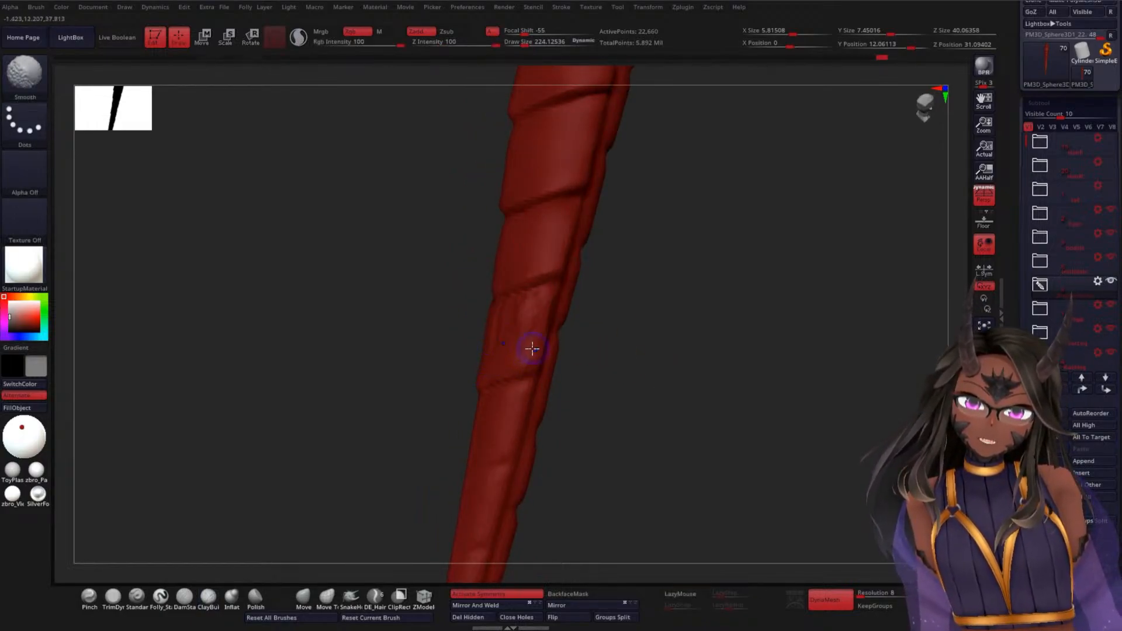
{"action": "left_click_drag", "start_coordinate": [489, 341], "coordinate": [490, 326], "text": "shift"}
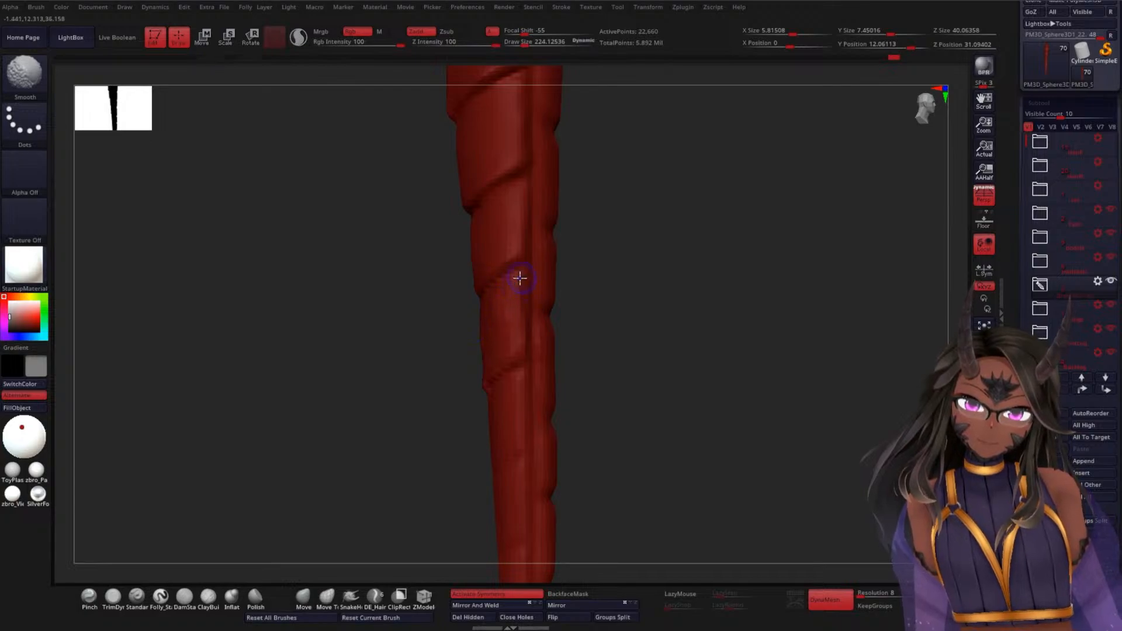
{"action": "left_click_drag", "start_coordinate": [613, 313], "coordinate": [556, 324]}
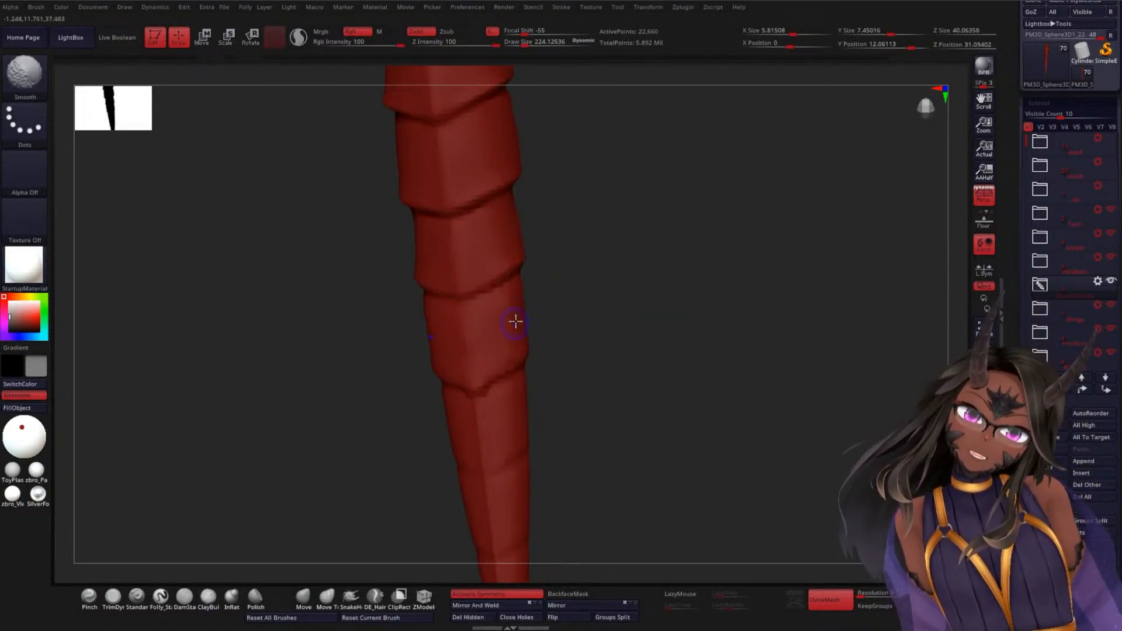
- Carve the groove beneath the seventh tail segment's lower rim with DamStandard, following it around the side
{"action": "mouse_move", "coordinate": [594, 326]}
{"action": "left_mouse_down"}
{"action": "mouse_move", "coordinate": [616, 349]}
{"action": "mouse_move", "coordinate": [408, 464]}
{"action": "left_mouse_up"}
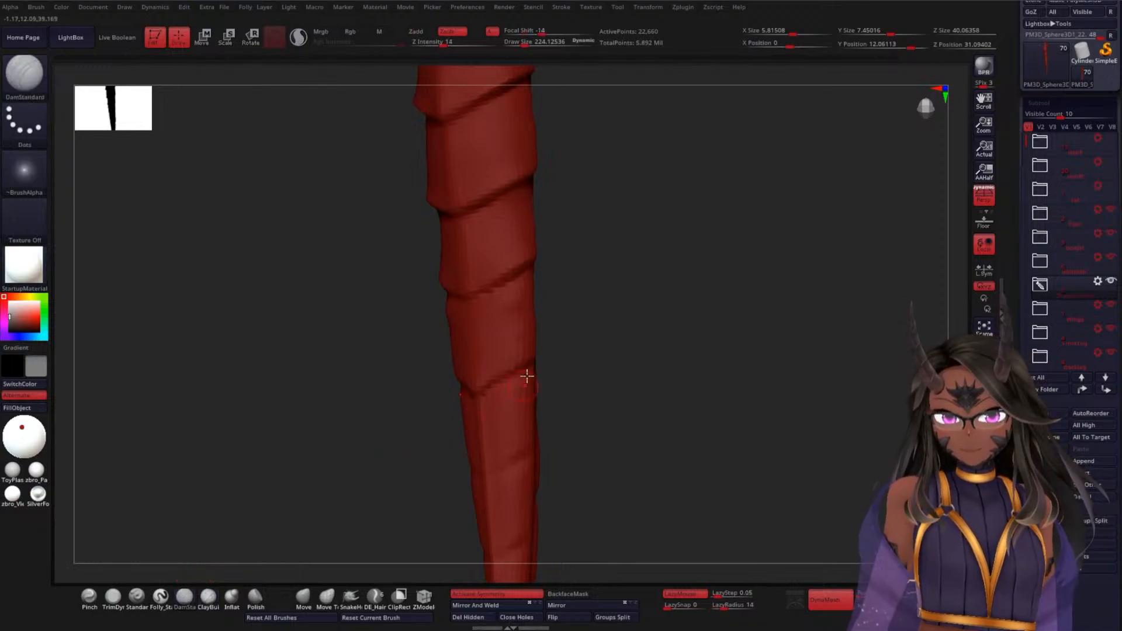
{"action": "left_click_drag", "start_coordinate": [578, 374], "coordinate": [586, 340]}
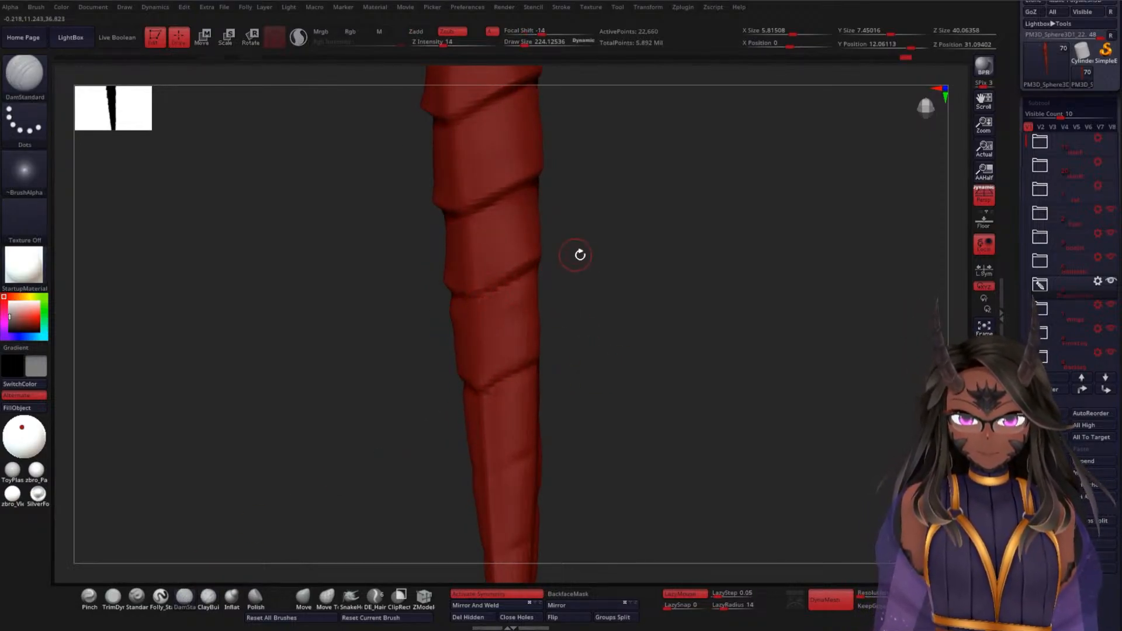
{"action": "left_click_drag", "start_coordinate": [576, 255], "coordinate": [567, 302]}
{"action": "left_click_drag", "start_coordinate": [600, 340], "coordinate": [630, 329]}
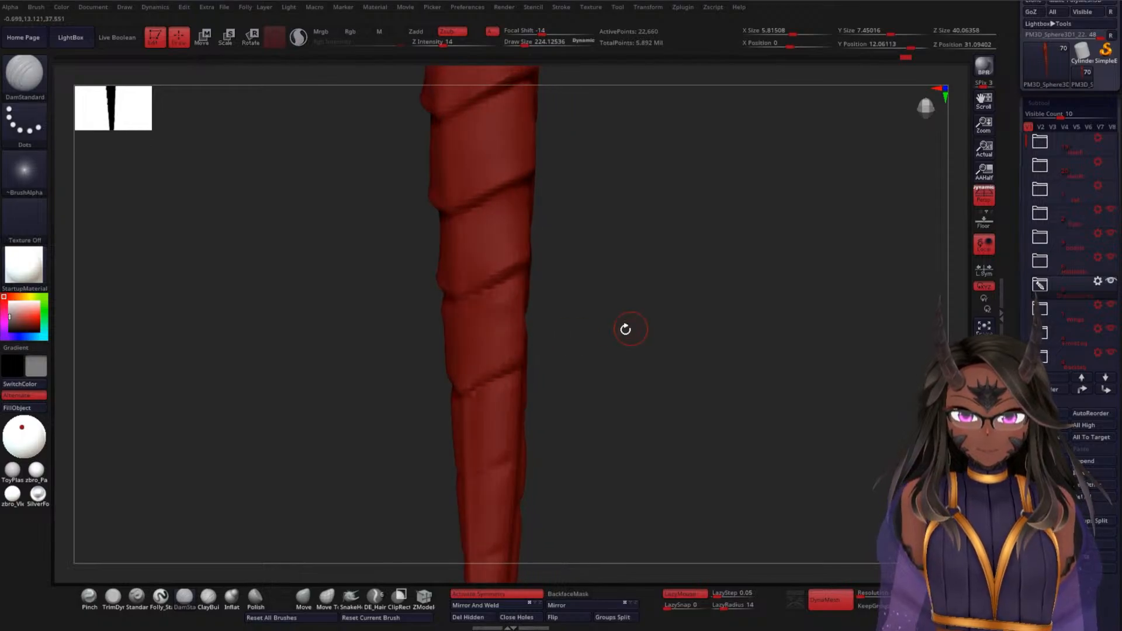
{"action": "left_click_drag", "start_coordinate": [570, 387], "coordinate": [608, 394]}
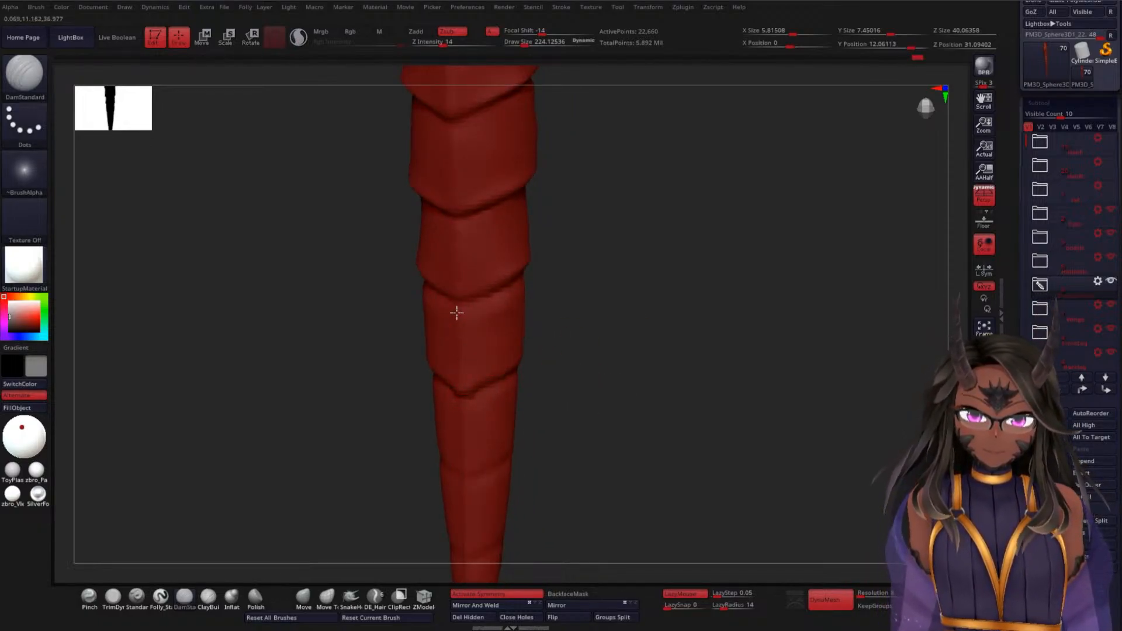
- Smooth the seventh segment's front and side faces and sharpen the point of its lower rim
{"action": "key", "text": "shift"}
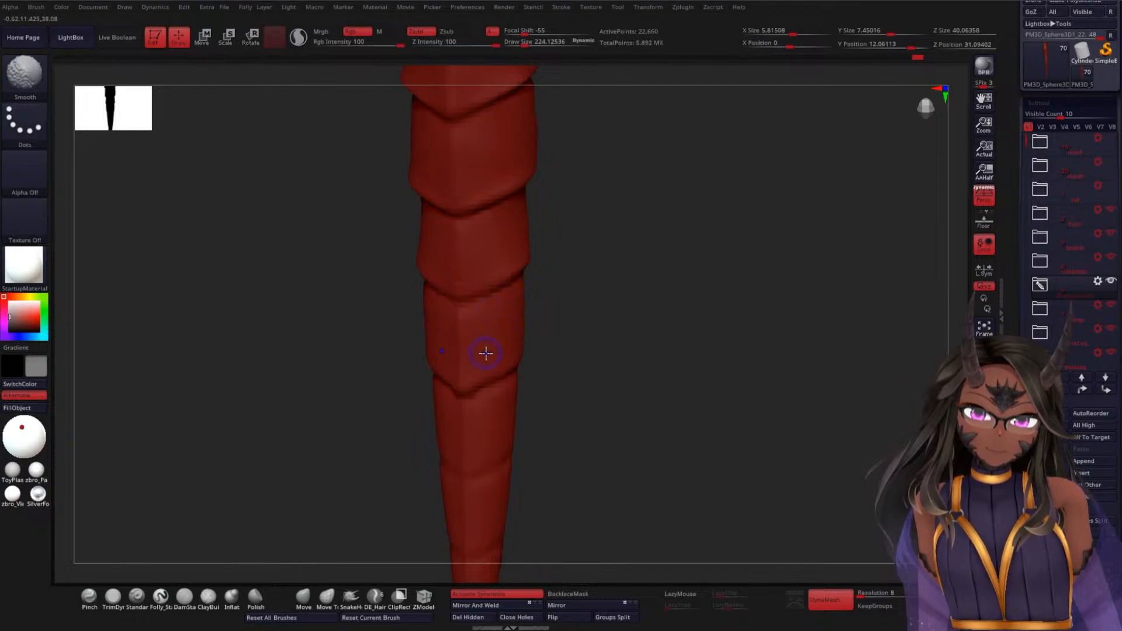
{"action": "left_click_drag", "start_coordinate": [555, 293], "coordinate": [513, 297]}
{"action": "mouse_move", "coordinate": [656, 370]}
{"action": "left_mouse_down"}
{"action": "mouse_move", "coordinate": [608, 348]}
{"action": "mouse_move", "coordinate": [559, 353]}
{"action": "left_mouse_up"}
{"action": "left_click_drag", "start_coordinate": [481, 392], "coordinate": [475, 397]}
{"action": "left_click_drag", "start_coordinate": [579, 365], "coordinate": [649, 361]}
{"action": "left_click_drag", "start_coordinate": [525, 305], "coordinate": [501, 293], "text": "shift"}
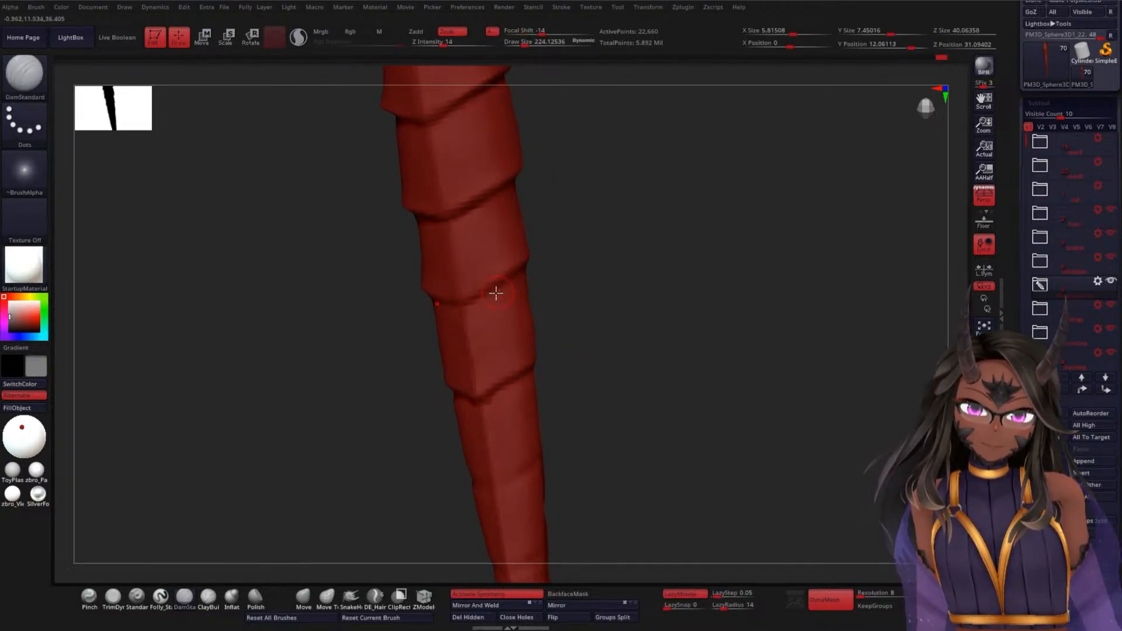
- Deepen the grooves above and below the seventh segment with DamStandard and smooth its side face
{"action": "left_click_drag", "start_coordinate": [601, 294], "coordinate": [498, 285]}
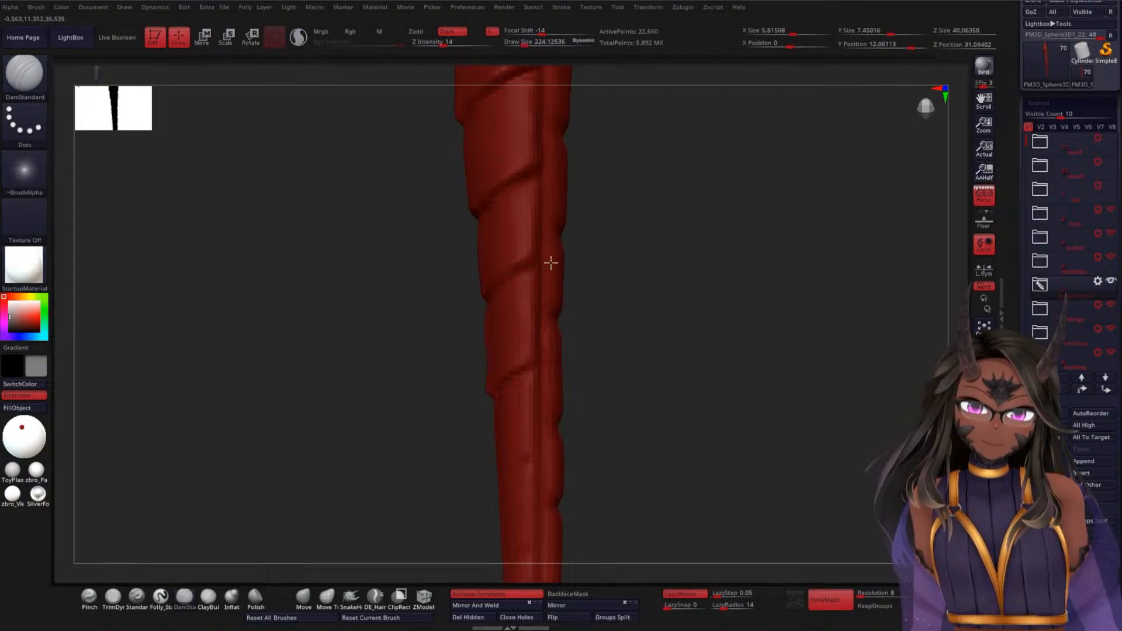
{"action": "left_click_drag", "start_coordinate": [636, 298], "coordinate": [595, 376]}
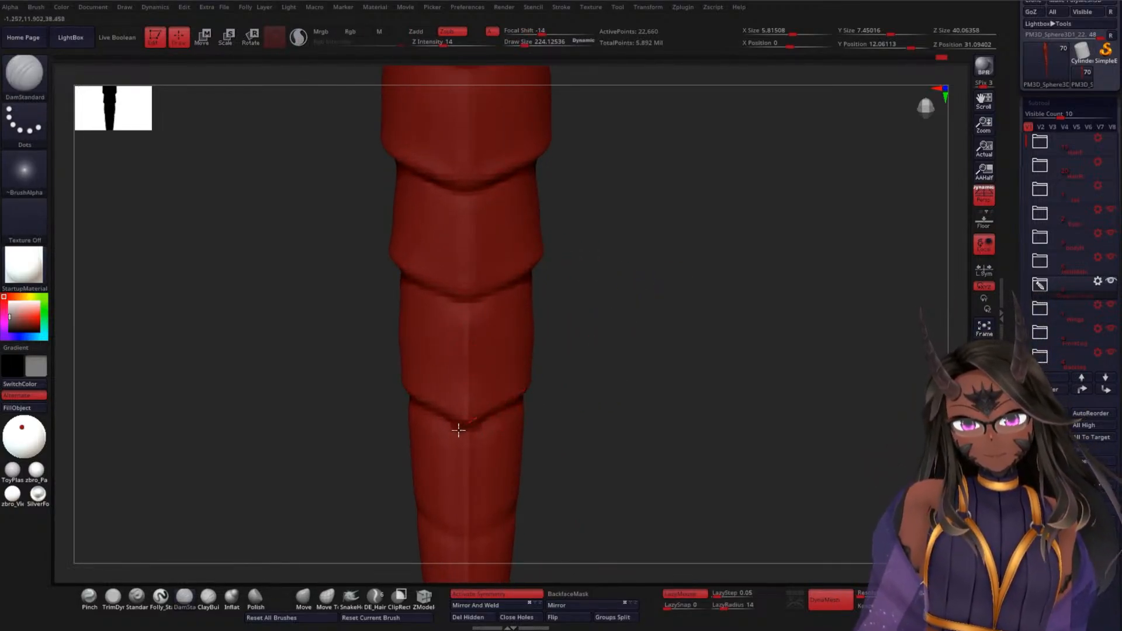
{"action": "key", "text": "shift"}
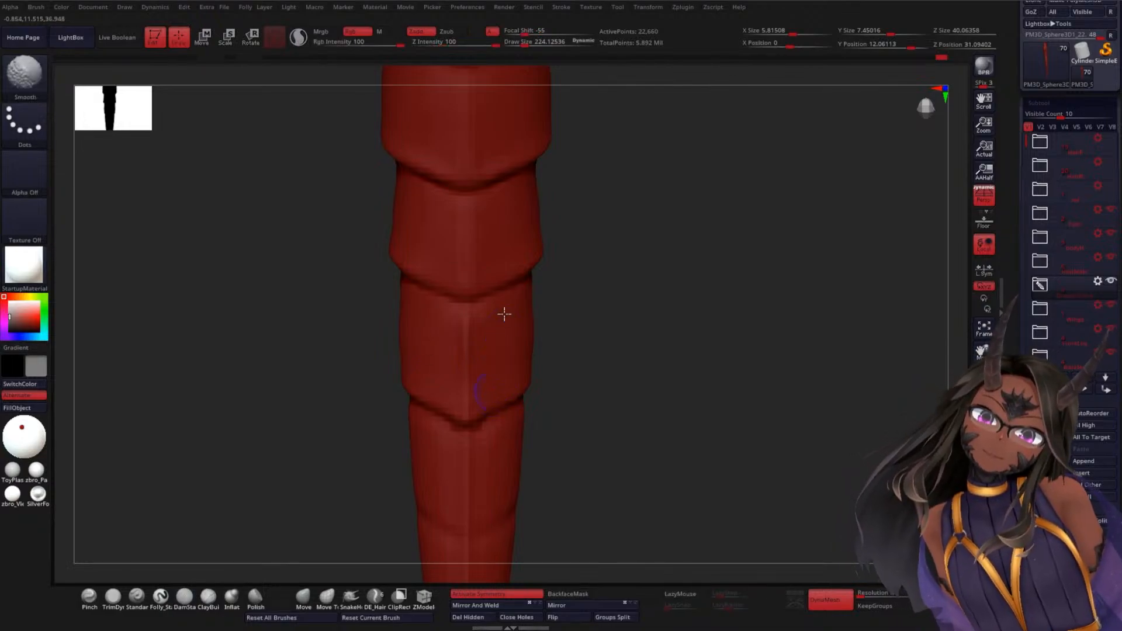
{"action": "left_click_drag", "start_coordinate": [608, 383], "coordinate": [529, 326]}
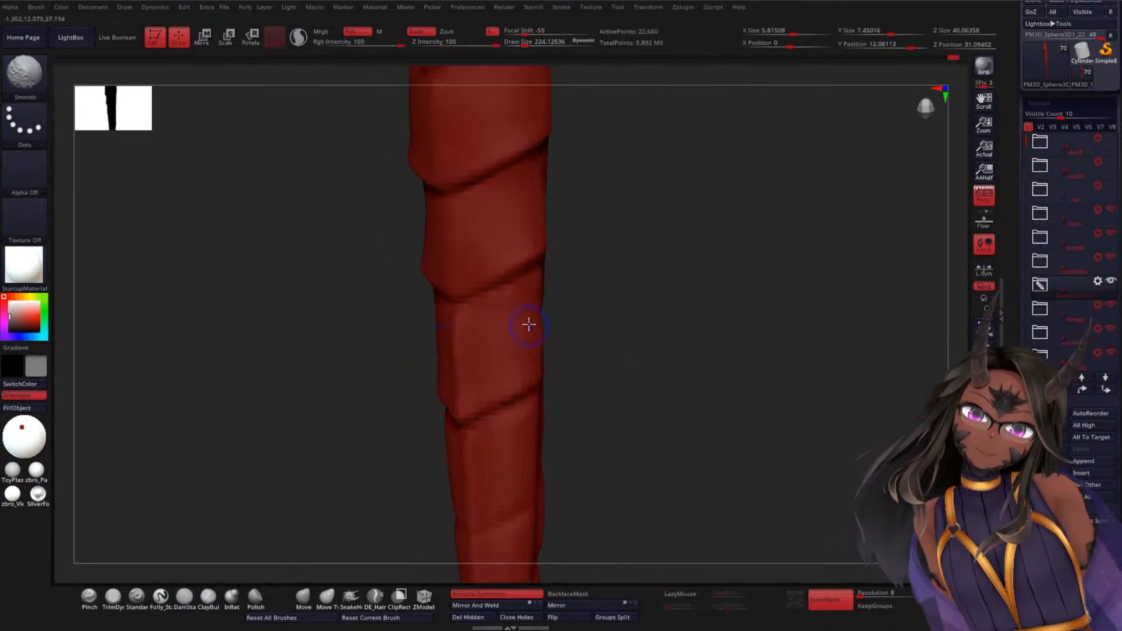
{"action": "left_click_drag", "start_coordinate": [600, 358], "coordinate": [554, 329]}
{"action": "left_click_drag", "start_coordinate": [630, 349], "coordinate": [695, 348]}
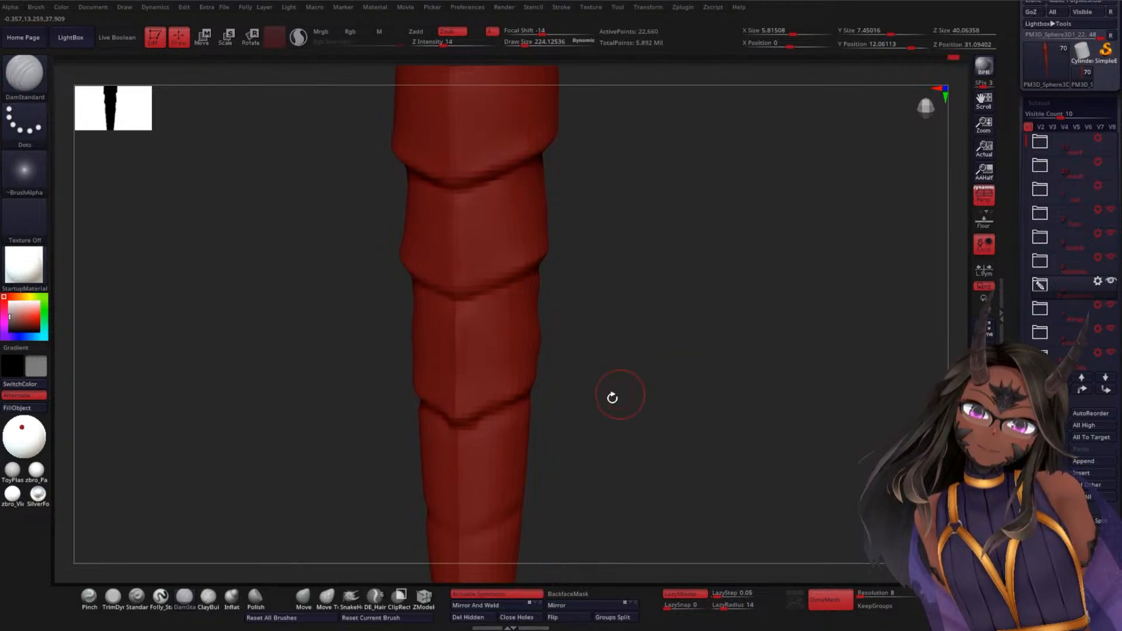
- Reshape the tail segments' V-shaped rims at the front with the Move brush at a draw size of about 322
{"action": "left_click", "coordinate": [302, 599]}
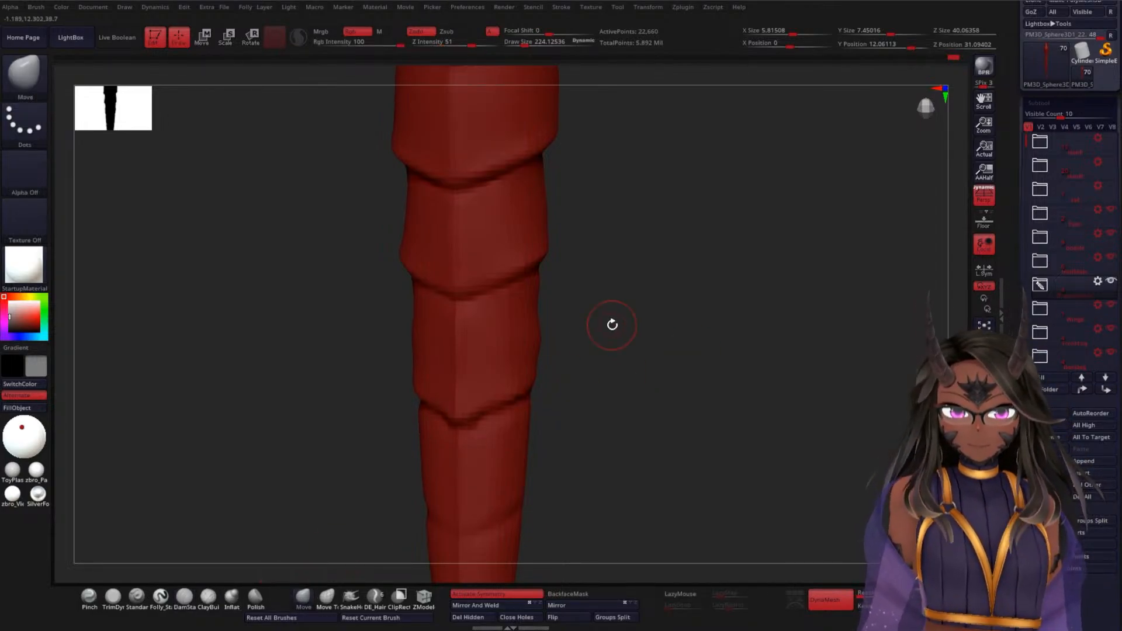
{"action": "key", "text": "space"}
{"action": "left_click_drag", "start_coordinate": [613, 325], "coordinate": [616, 324]}
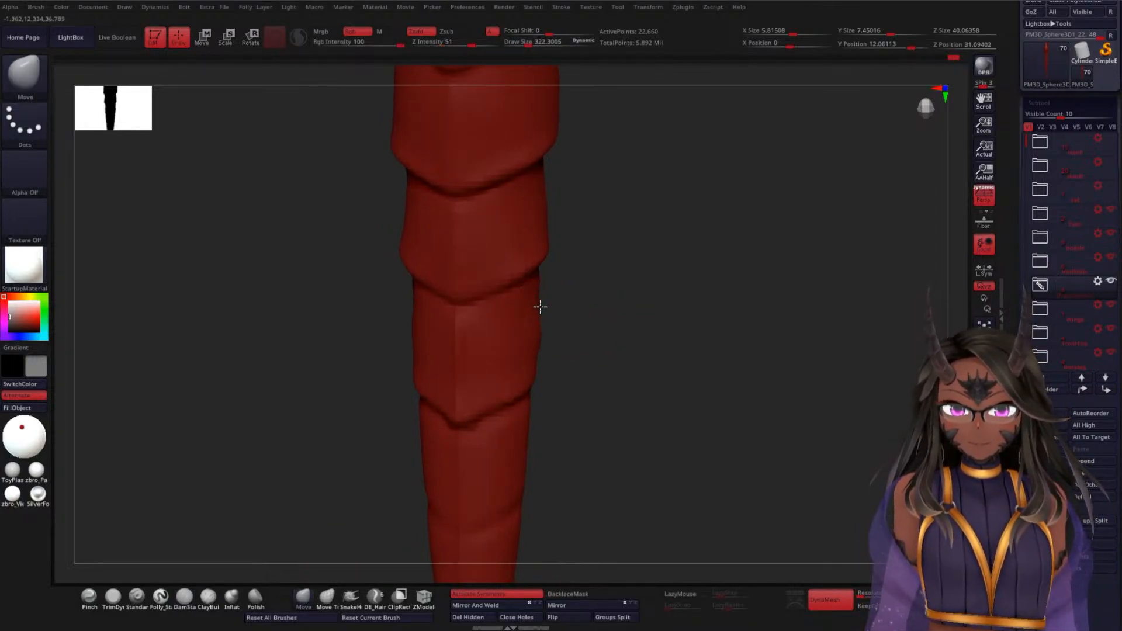
{"action": "mouse_move", "coordinate": [611, 380]}
{"action": "left_mouse_down"}
{"action": "mouse_move", "coordinate": [609, 398]}
{"action": "mouse_move", "coordinate": [558, 423]}
{"action": "mouse_move", "coordinate": [576, 412]}
{"action": "left_mouse_up"}
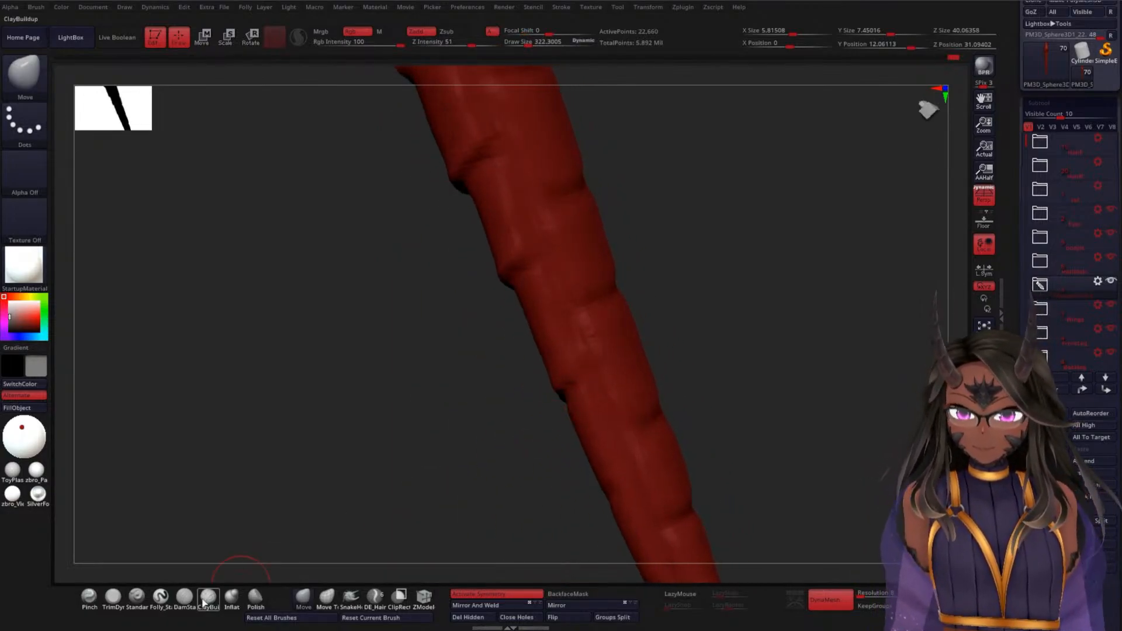
- Recarve the creases under the sixth and seventh segments' rims with DamStandard, from the side around to the front
{"action": "left_click", "coordinate": [185, 596]}
{"action": "left_click_drag", "start_coordinate": [713, 348], "coordinate": [619, 328]}
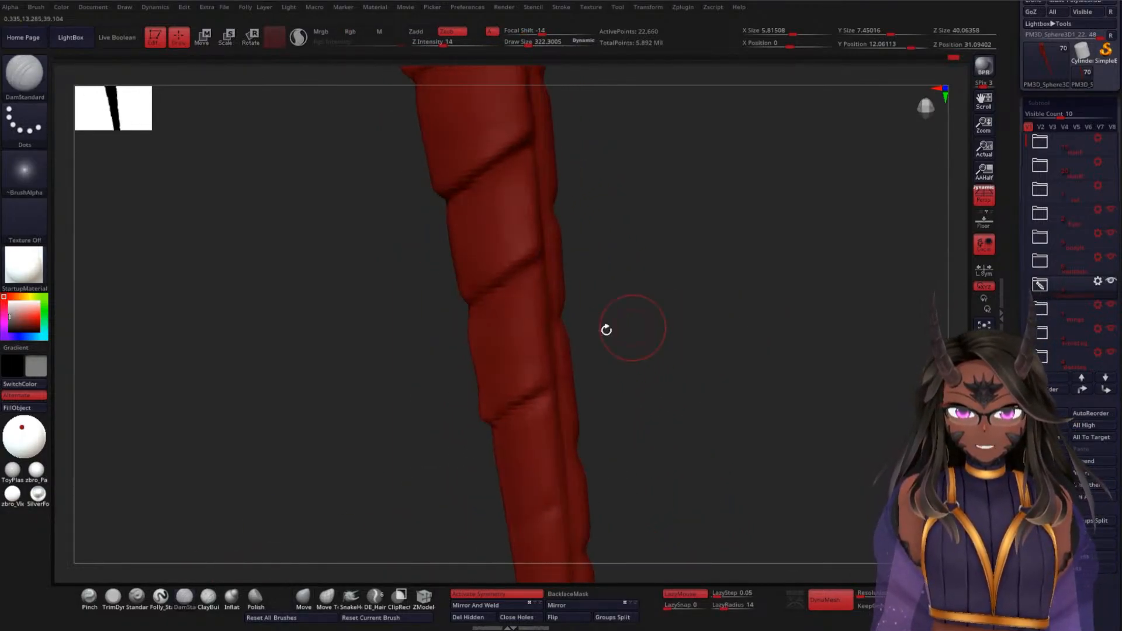
{"action": "left_click_drag", "start_coordinate": [539, 294], "coordinate": [539, 319]}
{"action": "mouse_move", "coordinate": [646, 369]}
{"action": "left_mouse_down"}
{"action": "mouse_move", "coordinate": [674, 350]}
{"action": "mouse_move", "coordinate": [660, 358]}
{"action": "left_mouse_up"}
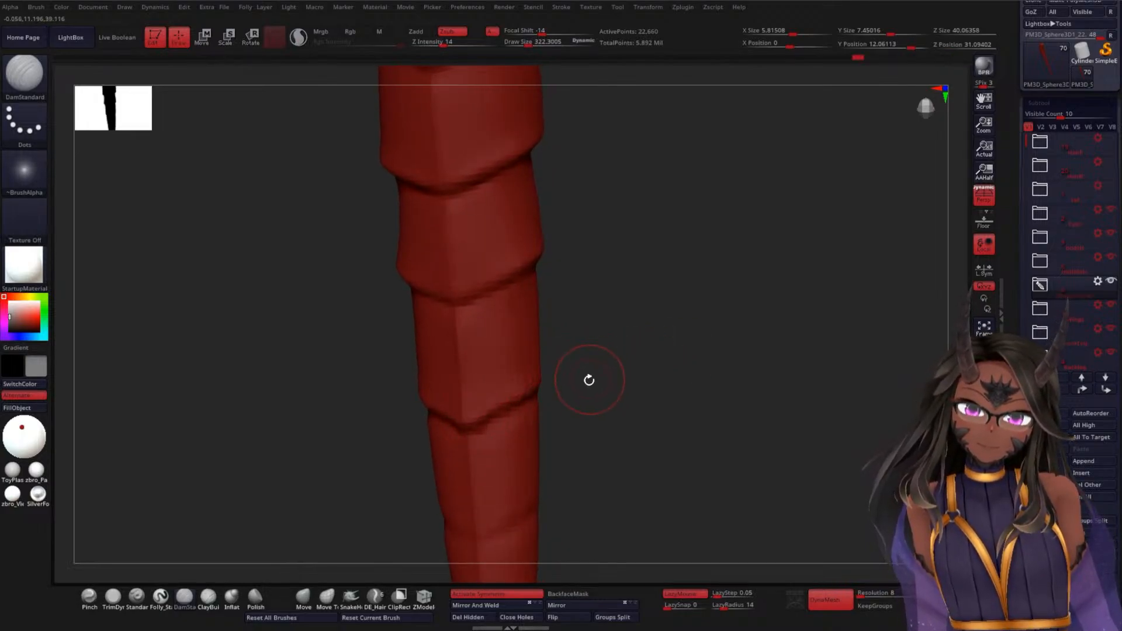
{"action": "left_click_drag", "start_coordinate": [589, 380], "coordinate": [570, 397]}
{"action": "left_click_drag", "start_coordinate": [579, 336], "coordinate": [639, 314]}
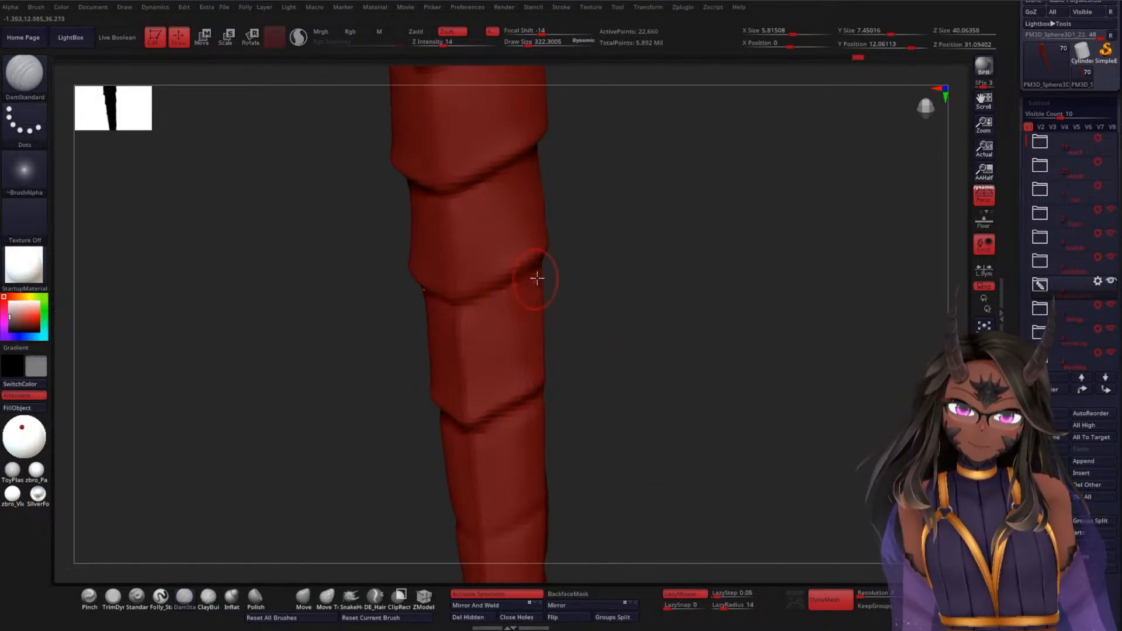
{"action": "left_click_drag", "start_coordinate": [556, 330], "coordinate": [629, 321]}
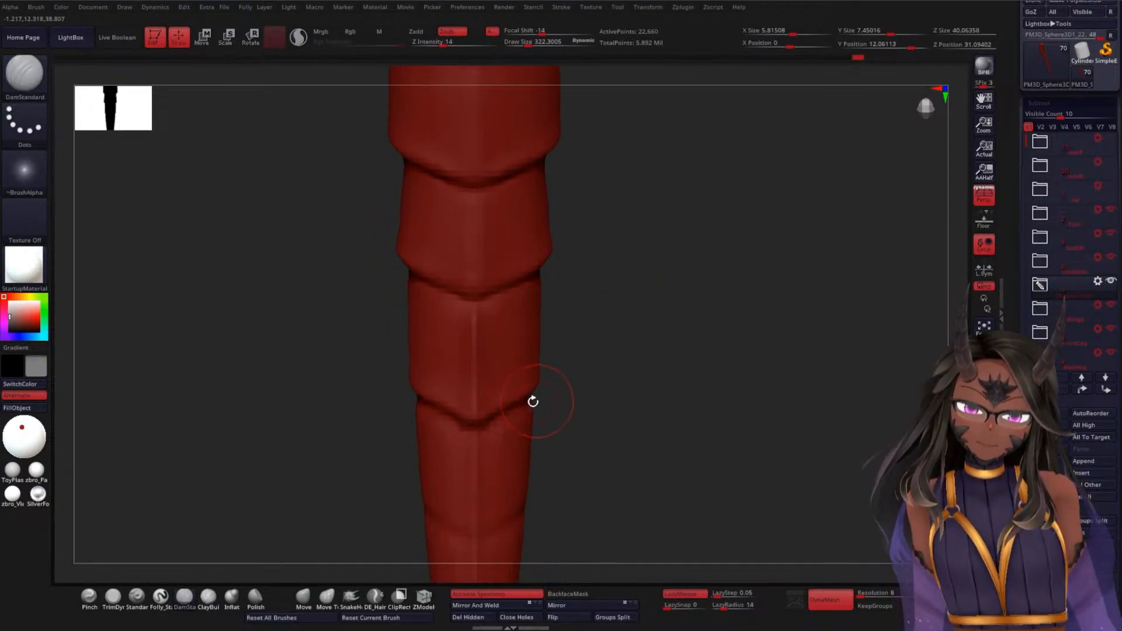
{"action": "left_click_drag", "start_coordinate": [608, 351], "coordinate": [622, 325]}
{"action": "left_click_drag", "start_coordinate": [639, 366], "coordinate": [609, 392]}
- Examine the whole creature and the tail's segmented silhouette from the back, side and underside
{"action": "left_click_drag", "start_coordinate": [631, 308], "coordinate": [632, 394]}
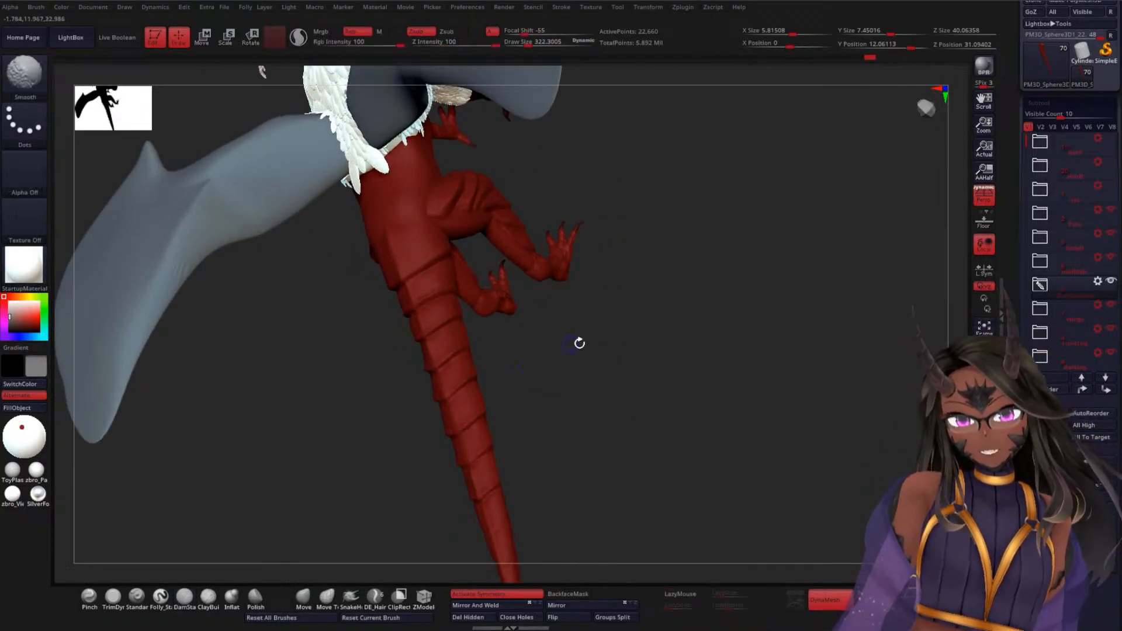
{"action": "left_click_drag", "start_coordinate": [571, 344], "coordinate": [589, 434], "text": "alt"}
{"action": "left_click_drag", "start_coordinate": [655, 351], "coordinate": [681, 367]}
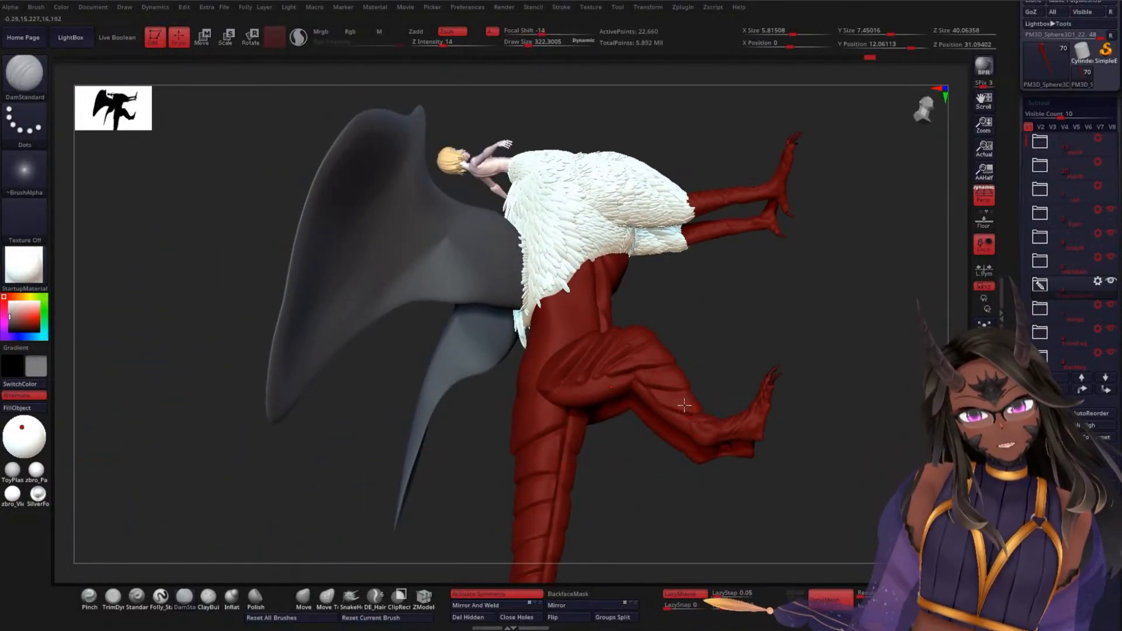
{"action": "left_click_drag", "start_coordinate": [652, 395], "coordinate": [548, 410]}
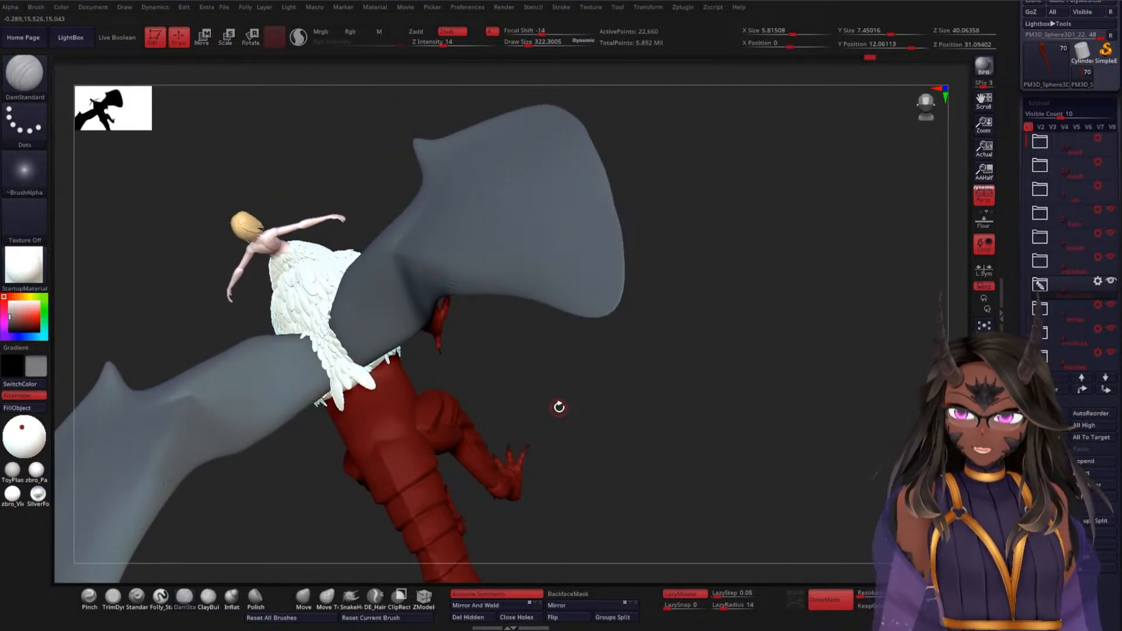
{"action": "mouse_move", "coordinate": [613, 380]}
{"action": "left_mouse_down"}
{"action": "mouse_move", "coordinate": [584, 381]}
{"action": "mouse_move", "coordinate": [578, 393]}
{"action": "mouse_move", "coordinate": [614, 363]}
{"action": "mouse_move", "coordinate": [650, 277]}
{"action": "mouse_move", "coordinate": [594, 394]}
{"action": "mouse_move", "coordinate": [594, 351]}
{"action": "mouse_move", "coordinate": [682, 308]}
{"action": "mouse_move", "coordinate": [668, 358]}
{"action": "mouse_move", "coordinate": [654, 321]}
{"action": "mouse_move", "coordinate": [655, 370]}
{"action": "left_mouse_up"}
{"action": "mouse_move", "coordinate": [677, 299]}
{"action": "left_mouse_down"}
{"action": "mouse_move", "coordinate": [659, 388]}
{"action": "mouse_move", "coordinate": [619, 409]}
{"action": "mouse_move", "coordinate": [546, 400]}
{"action": "left_mouse_up"}
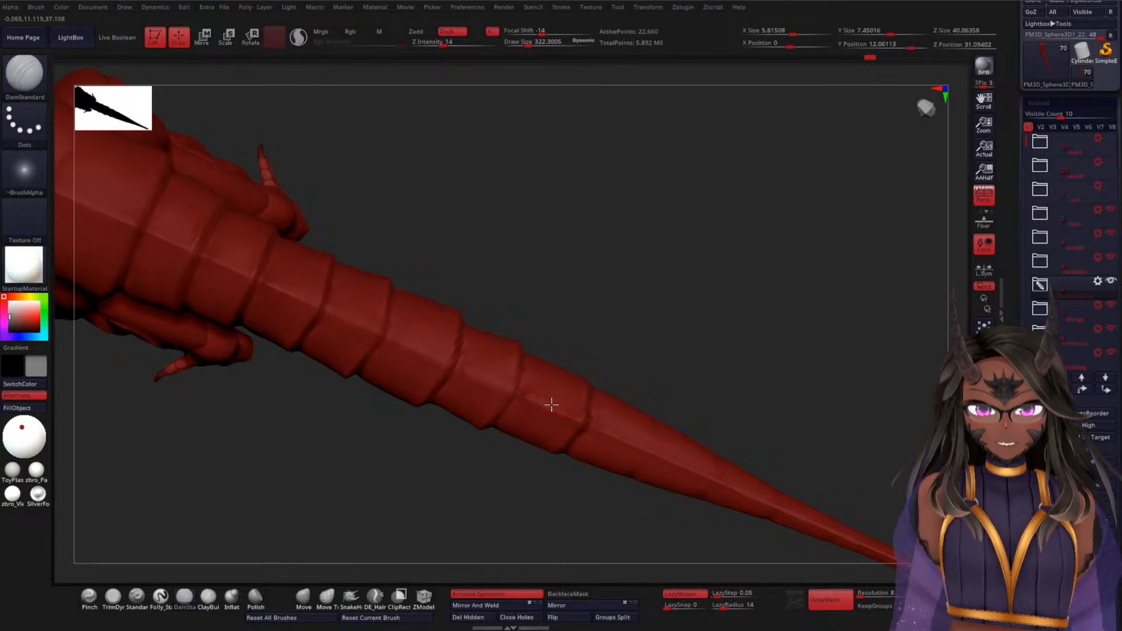
{"action": "key", "text": "ctrl"}
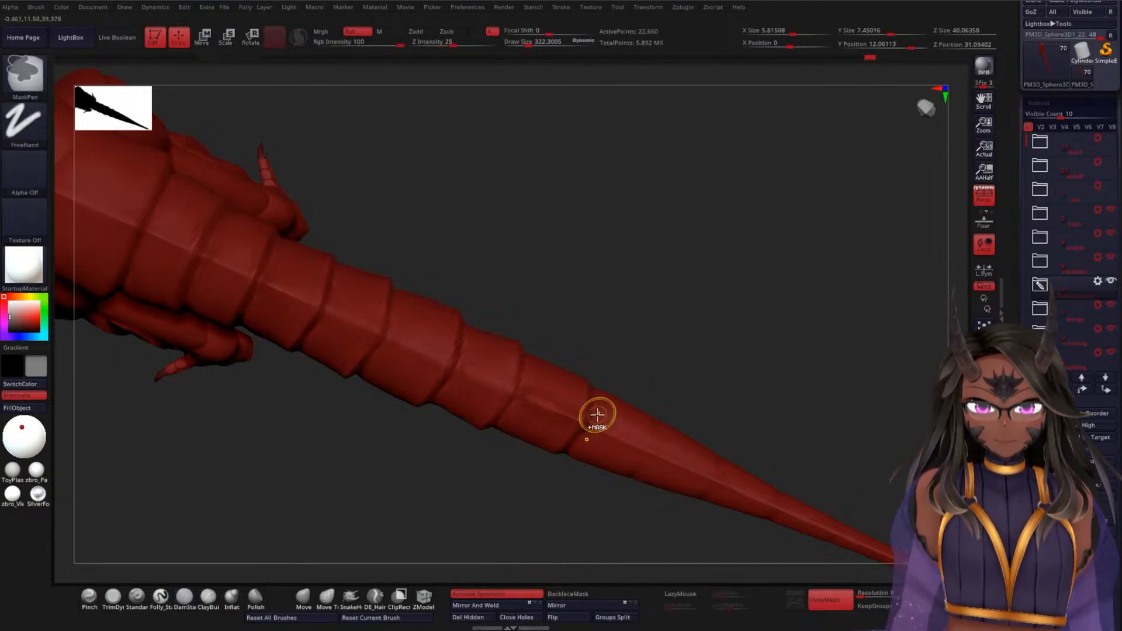
{"action": "mouse_move", "coordinate": [702, 376]}
{"action": "left_mouse_down"}
{"action": "mouse_move", "coordinate": [714, 378]}
{"action": "mouse_move", "coordinate": [740, 298]}
{"action": "mouse_move", "coordinate": [669, 327]}
{"action": "left_mouse_up"}
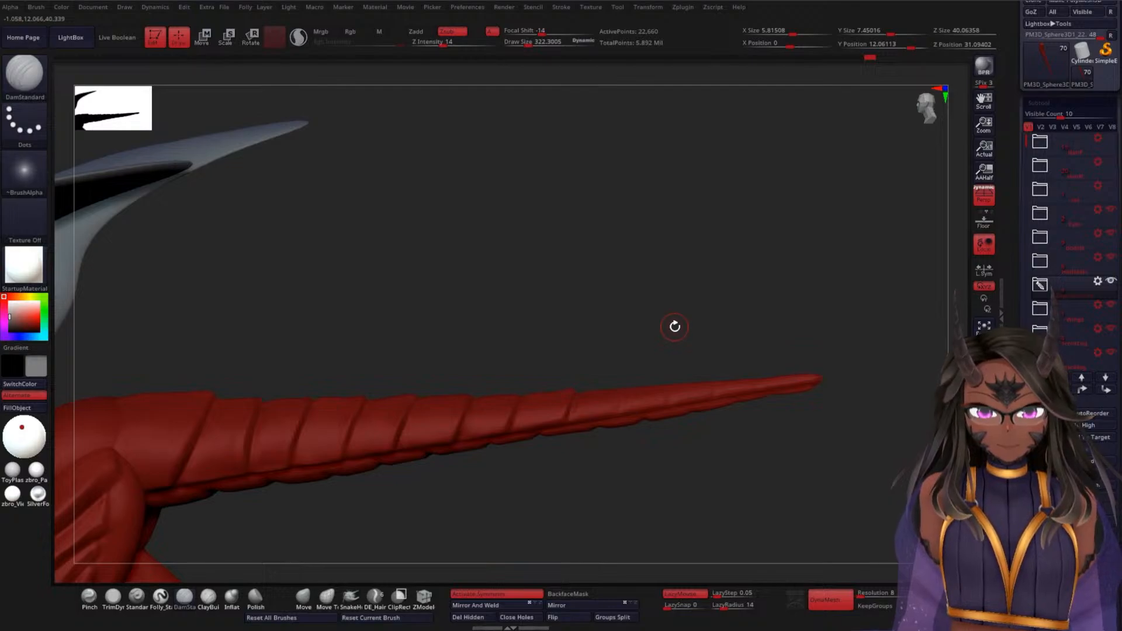
{"action": "left_click_drag", "start_coordinate": [675, 325], "coordinate": [690, 305]}
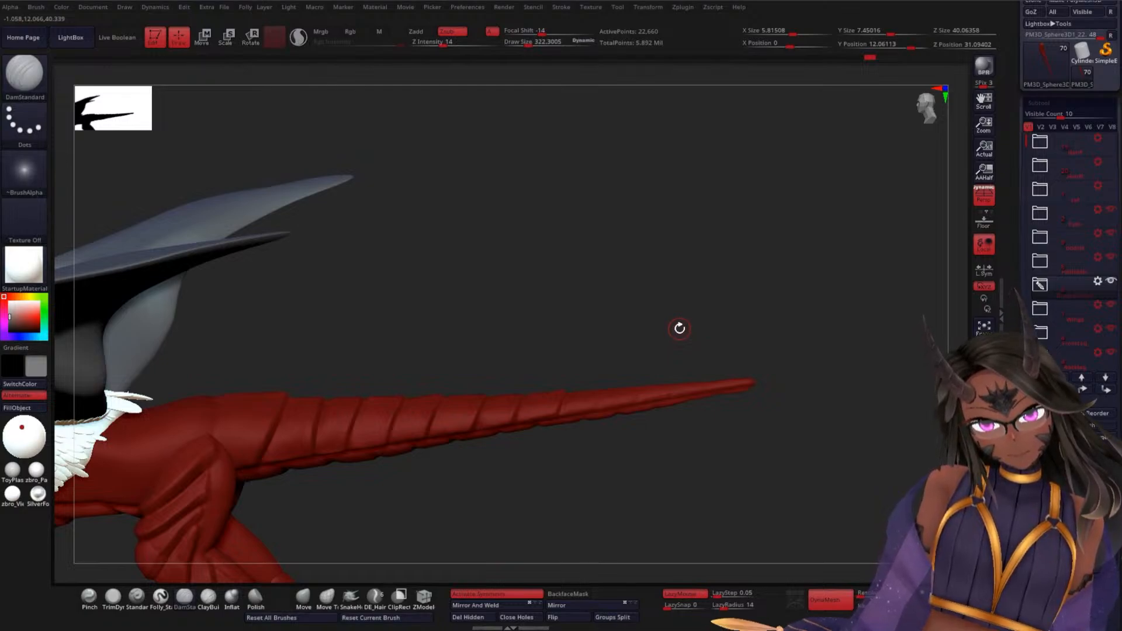
{"action": "mouse_move", "coordinate": [670, 310]}
{"action": "left_mouse_down"}
{"action": "mouse_move", "coordinate": [669, 359]}
{"action": "mouse_move", "coordinate": [672, 313]}
{"action": "mouse_move", "coordinate": [728, 352]}
{"action": "mouse_move", "coordinate": [572, 341]}
{"action": "mouse_move", "coordinate": [565, 476]}
{"action": "mouse_move", "coordinate": [665, 260]}
{"action": "left_mouse_up"}
- Build up the eighth tail segment's side and lower rim with ClayBuildup at a draw size of about 195
{"action": "left_click", "coordinate": [207, 598]}
{"action": "mouse_move", "coordinate": [620, 309]}
{"action": "left_mouse_down", "text": "alt"}
{"action": "mouse_move", "coordinate": [629, 404]}
{"action": "mouse_move", "coordinate": [664, 313]}
{"action": "mouse_move", "coordinate": [649, 338]}
{"action": "mouse_move", "coordinate": [585, 368]}
{"action": "left_mouse_up", "text": "alt"}
{"action": "key", "text": "space"}
{"action": "left_click_drag", "start_coordinate": [526, 401], "coordinate": [602, 374]}
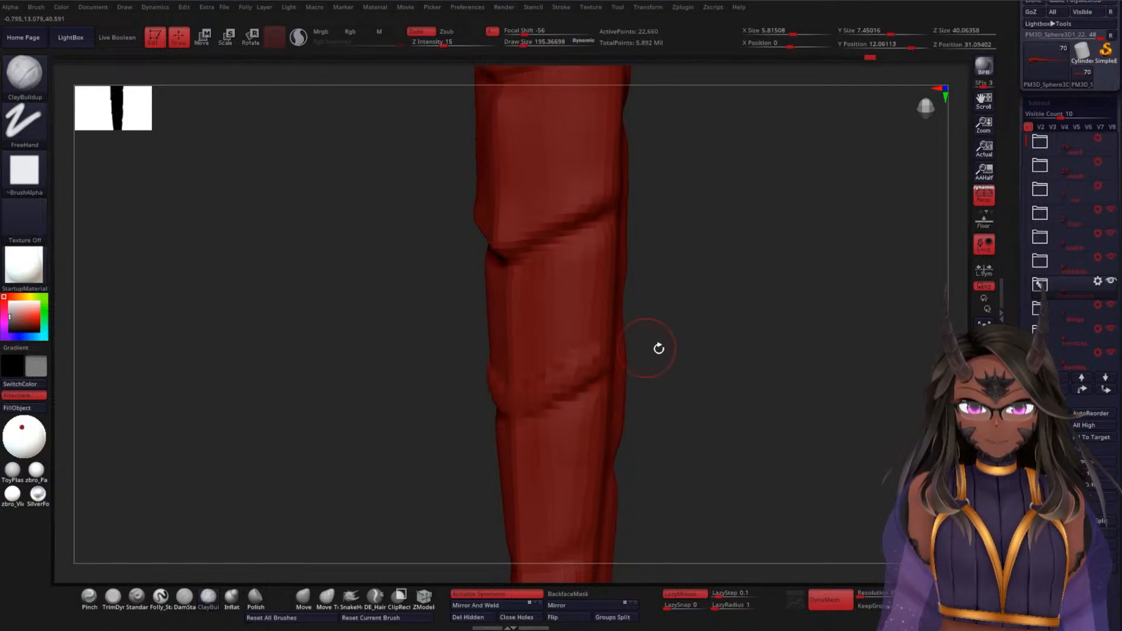
{"action": "left_click_drag", "start_coordinate": [646, 345], "coordinate": [620, 336]}
{"action": "mouse_move", "coordinate": [589, 234]}
{"action": "left_mouse_down"}
{"action": "mouse_move", "coordinate": [579, 351]}
{"action": "mouse_move", "coordinate": [701, 328]}
{"action": "left_mouse_up"}
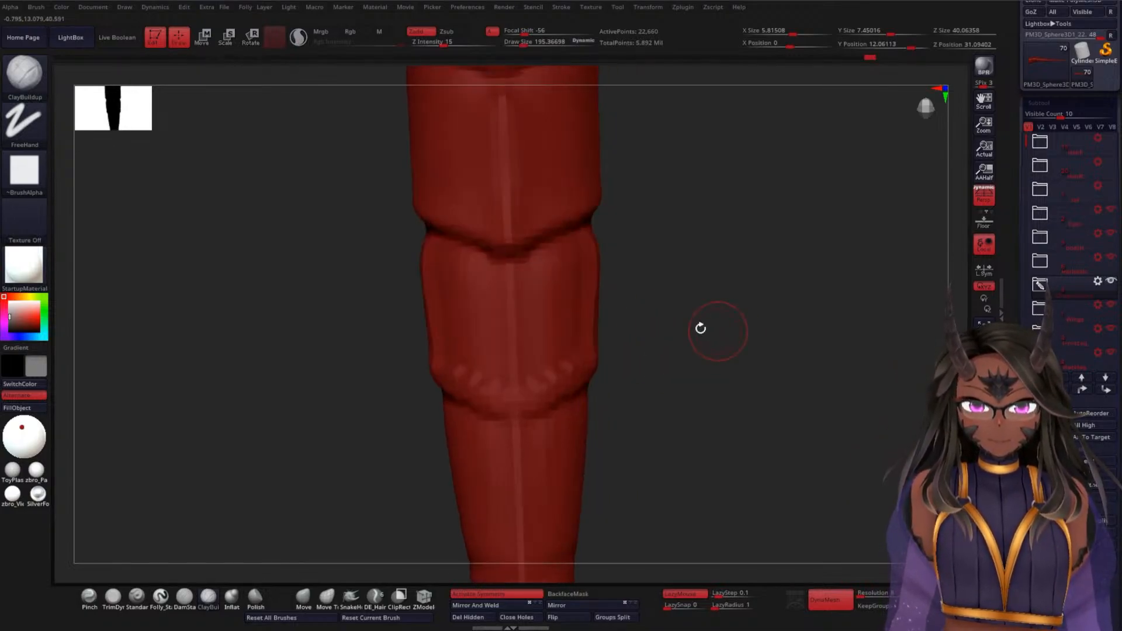
- Fill out the eighth segment's front and side faces with lengthwise ClayBuildup strokes
{"action": "left_click_drag", "start_coordinate": [511, 270], "coordinate": [514, 391]}
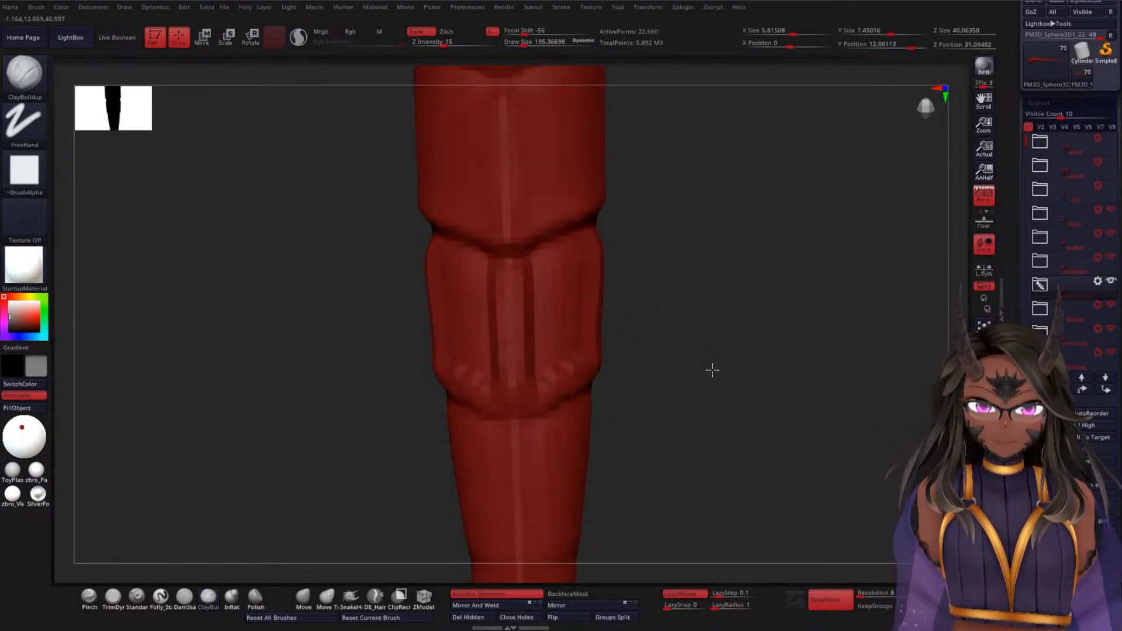
{"action": "left_click_drag", "start_coordinate": [714, 371], "coordinate": [525, 309]}
{"action": "left_click_drag", "start_coordinate": [692, 333], "coordinate": [673, 330]}
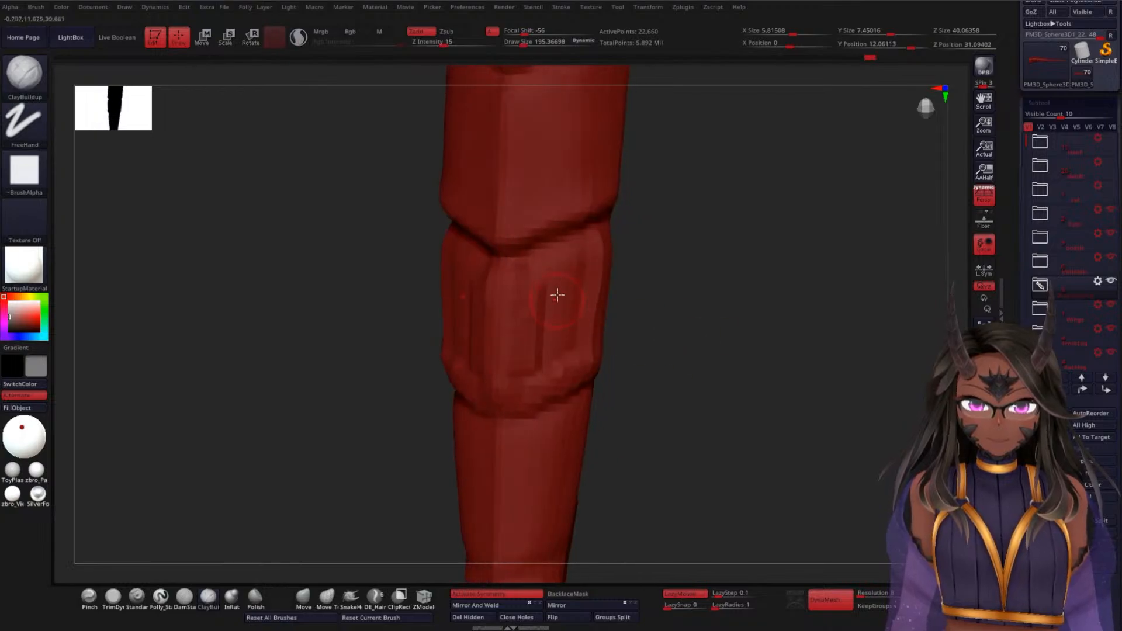
{"action": "left_click_drag", "start_coordinate": [546, 283], "coordinate": [554, 358]}
{"action": "left_click_drag", "start_coordinate": [576, 258], "coordinate": [576, 364]}
{"action": "left_click_drag", "start_coordinate": [722, 358], "coordinate": [702, 338]}
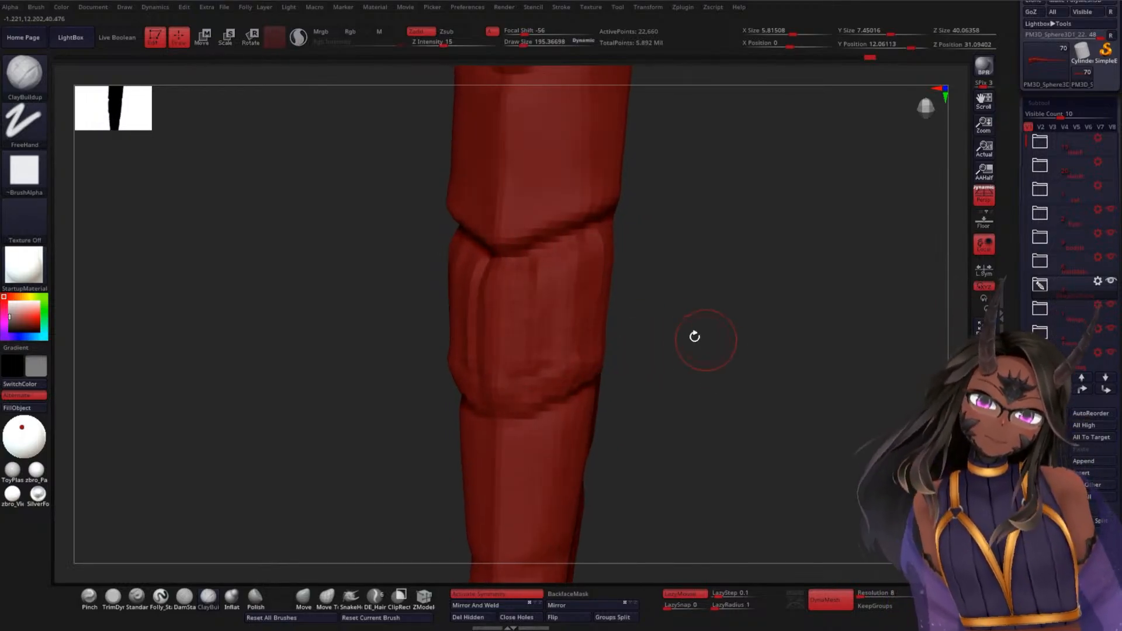
- Smooth the clay stroke marks across the eighth segment's lower rim, front and side
{"action": "left_click_drag", "start_coordinate": [507, 376], "coordinate": [520, 369], "text": "shift"}
{"action": "mouse_move", "coordinate": [535, 317]}
{"action": "left_mouse_down", "text": "shift"}
{"action": "mouse_move", "coordinate": [559, 278]}
{"action": "mouse_move", "coordinate": [609, 247]}
{"action": "left_mouse_up", "text": "shift"}
{"action": "mouse_move", "coordinate": [674, 371]}
{"action": "left_mouse_down"}
{"action": "mouse_move", "coordinate": [677, 334]}
{"action": "mouse_move", "coordinate": [675, 348]}
{"action": "left_mouse_up"}
- Carve the grooves above and below the eighth segment with DamStandard
{"action": "left_click", "coordinate": [189, 603]}
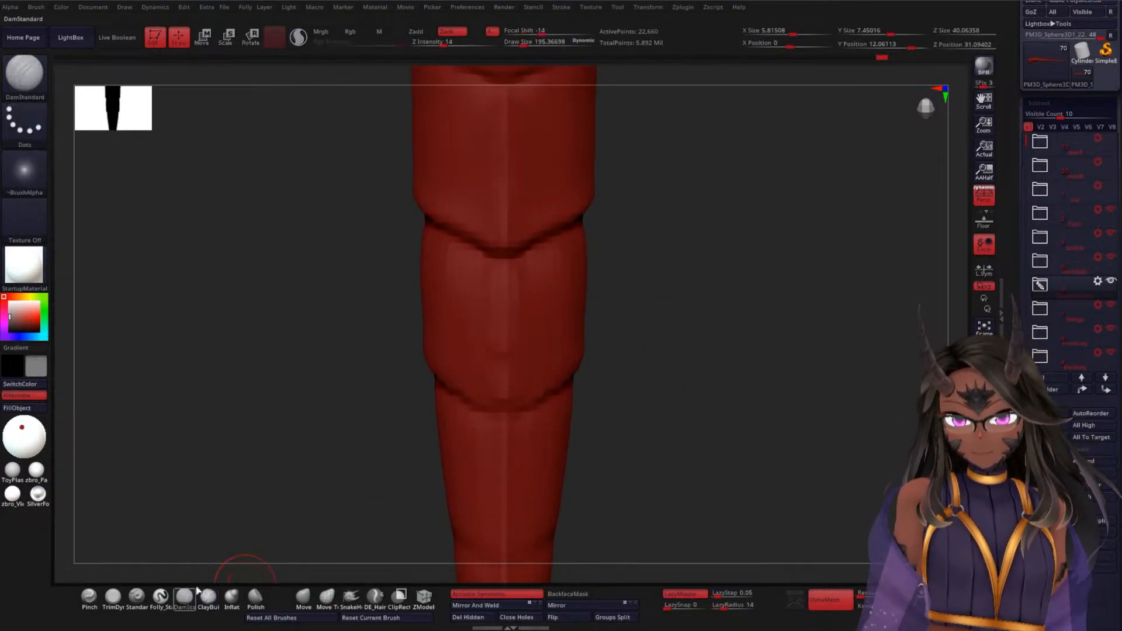
{"action": "left_click_drag", "start_coordinate": [673, 422], "coordinate": [590, 409]}
{"action": "mouse_move", "coordinate": [707, 357]}
{"action": "left_mouse_down"}
{"action": "mouse_move", "coordinate": [629, 338]}
{"action": "mouse_move", "coordinate": [726, 341]}
{"action": "mouse_move", "coordinate": [565, 251]}
{"action": "left_mouse_up"}
{"action": "left_click_drag", "start_coordinate": [701, 308], "coordinate": [674, 283]}
- Smooth the eighth segment's side and upper front and refine its bordering grooves
{"action": "key", "text": "shift"}
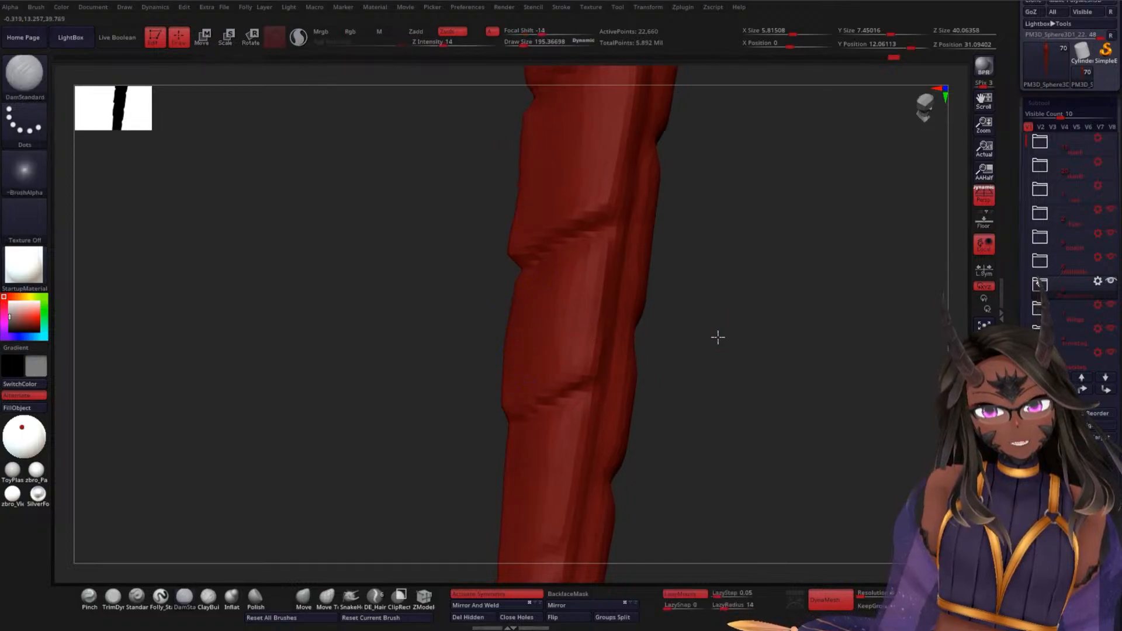
{"action": "left_click_drag", "start_coordinate": [714, 334], "coordinate": [552, 309]}
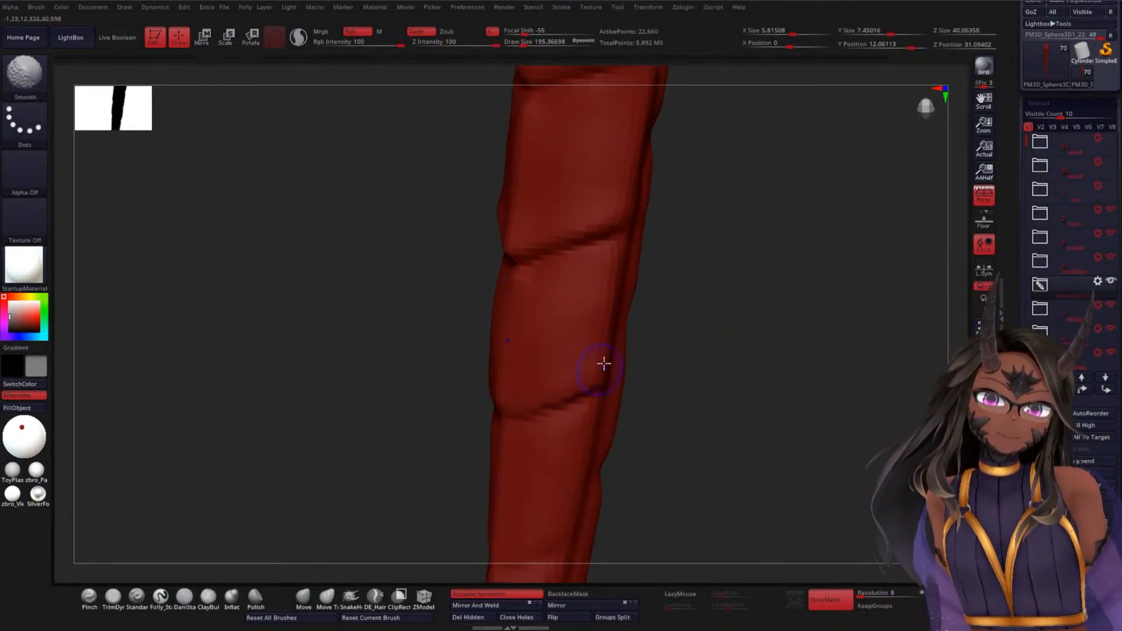
{"action": "left_click_drag", "start_coordinate": [722, 345], "coordinate": [671, 343]}
{"action": "left_click_drag", "start_coordinate": [520, 297], "coordinate": [605, 270], "text": "shift"}
{"action": "left_click_drag", "start_coordinate": [716, 349], "coordinate": [636, 291], "text": "shift"}
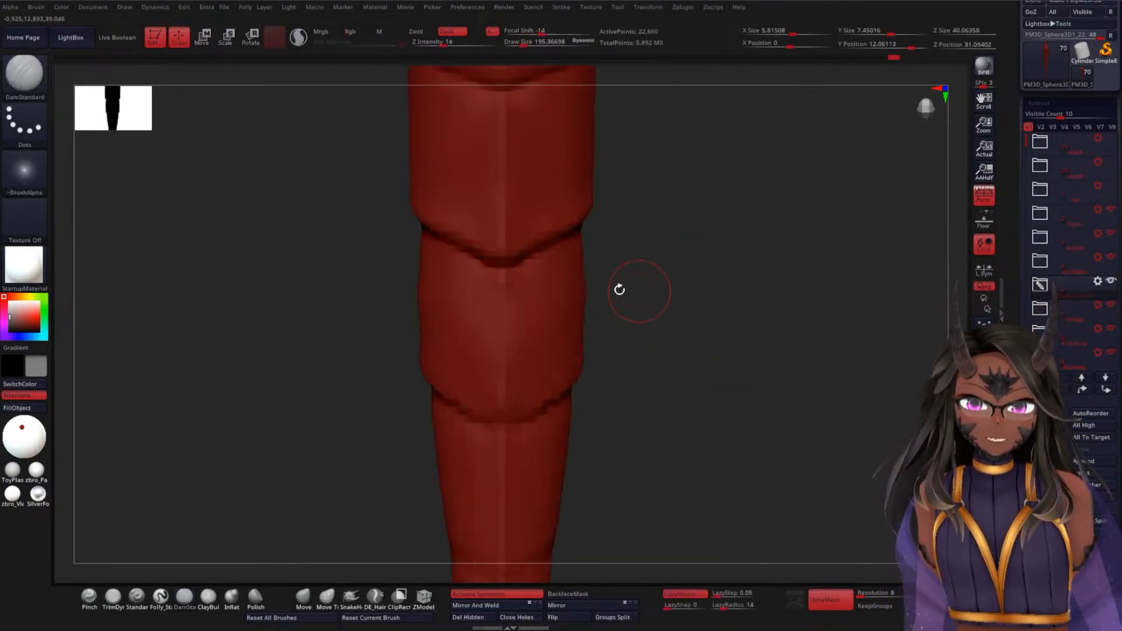
{"action": "left_click_drag", "start_coordinate": [703, 339], "coordinate": [699, 325]}
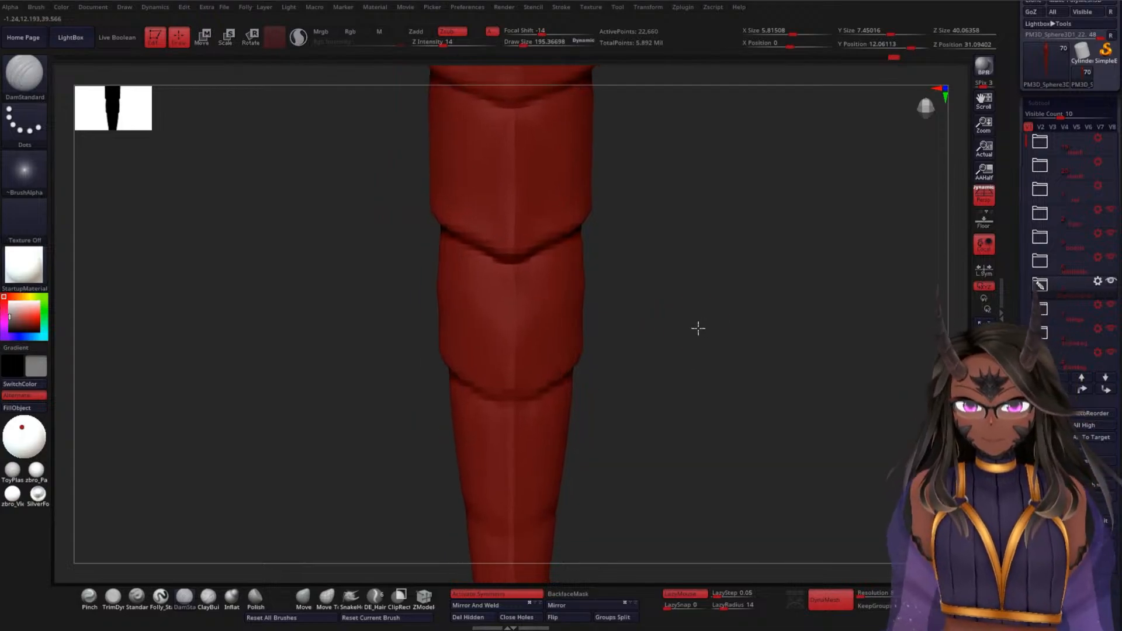
- Smooth the eighth segment's front, side faces and lower rim
{"action": "key", "text": "shift"}
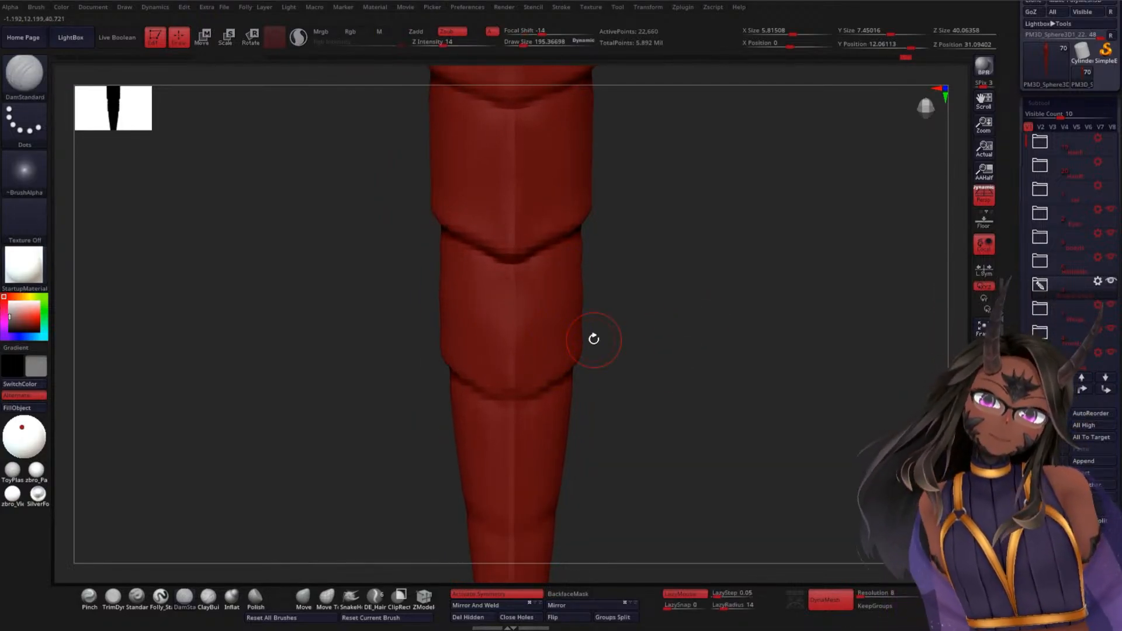
{"action": "left_click_drag", "start_coordinate": [663, 374], "coordinate": [592, 366]}
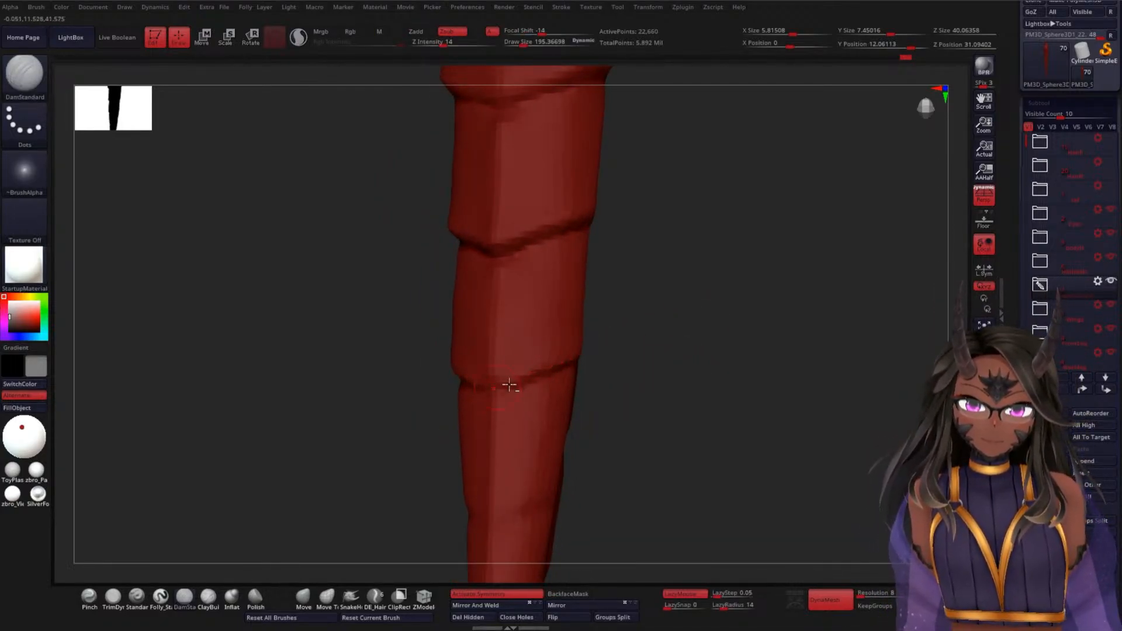
{"action": "left_click_drag", "start_coordinate": [653, 386], "coordinate": [682, 403]}
{"action": "key", "text": "shift"}
{"action": "key", "text": "shift"}
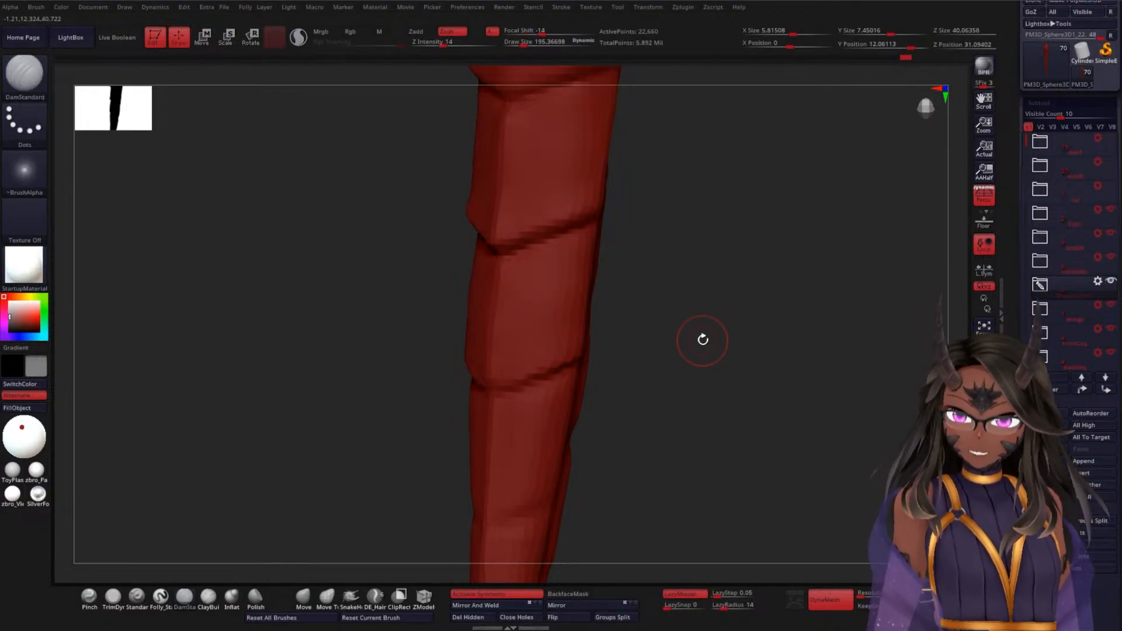
{"action": "key", "text": "shift"}
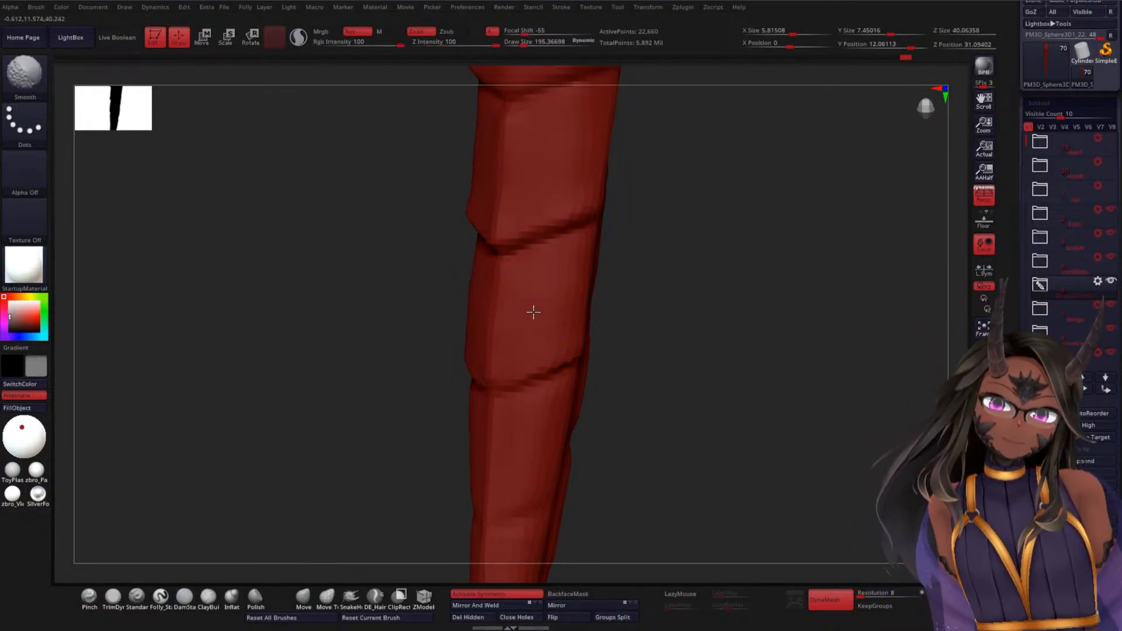
{"action": "mouse_move", "coordinate": [684, 275]}
{"action": "left_mouse_down", "text": "shift"}
{"action": "mouse_move", "coordinate": [704, 298]}
{"action": "mouse_move", "coordinate": [666, 335]}
{"action": "left_mouse_up", "text": "shift"}
{"action": "key", "text": "shift"}
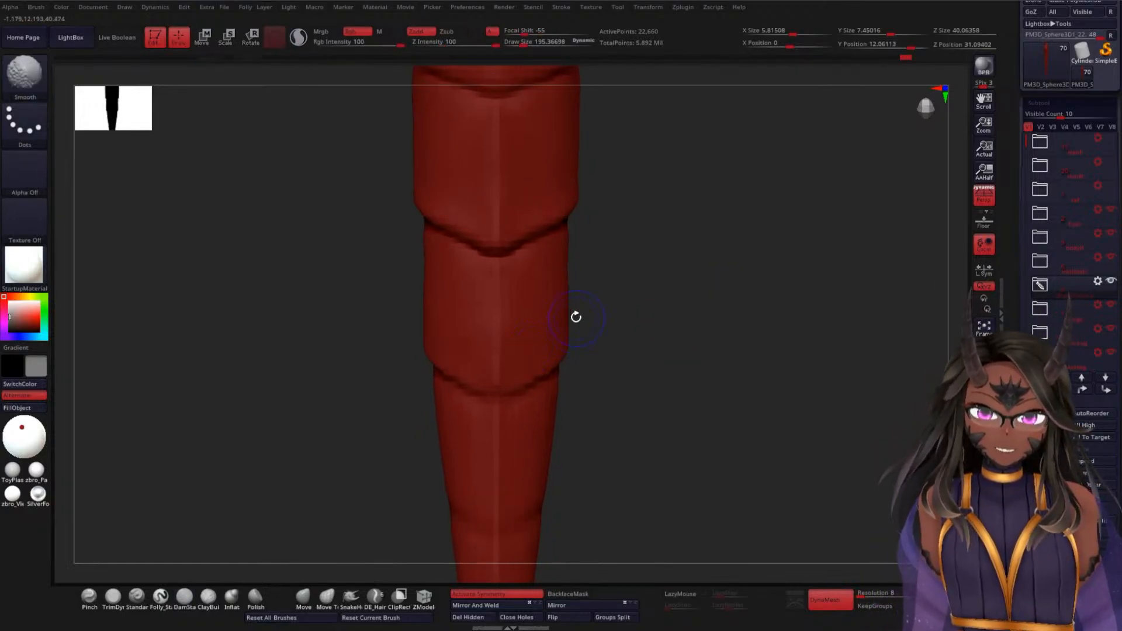
{"action": "left_click_drag", "start_coordinate": [552, 296], "coordinate": [590, 266], "text": "shift"}
{"action": "key", "text": "ctrl"}
- Deepen and even out the grooves above and below the eighth segment with DamStandard, smoothing its upper side
{"action": "mouse_move", "coordinate": [641, 353]}
{"action": "left_mouse_down"}
{"action": "mouse_move", "coordinate": [625, 350]}
{"action": "mouse_move", "coordinate": [632, 374]}
{"action": "left_mouse_up"}
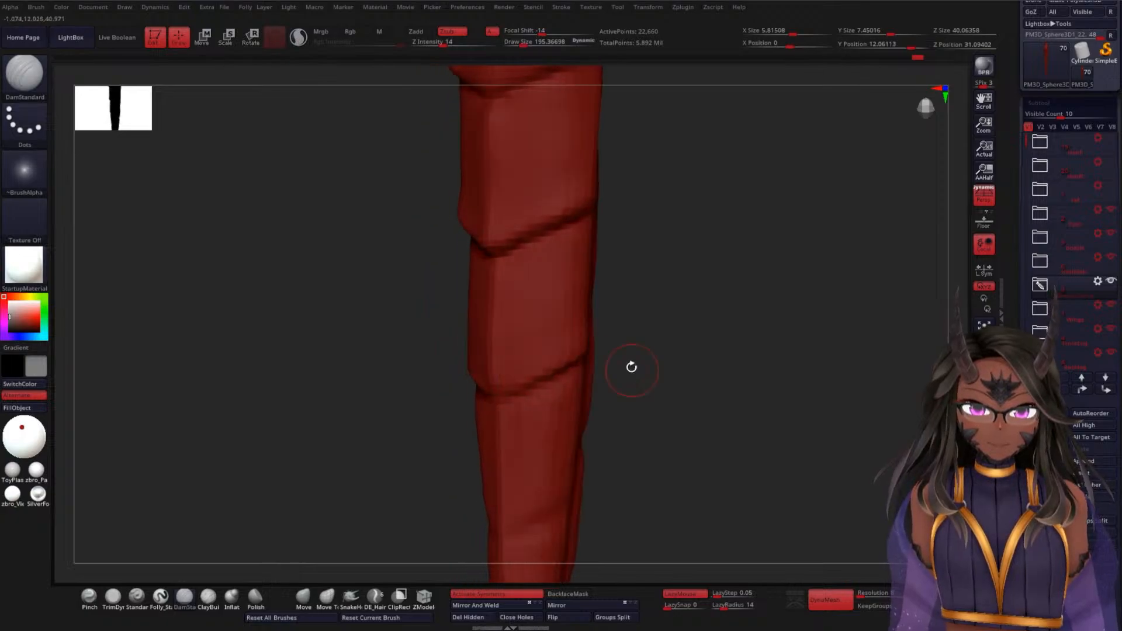
{"action": "left_click_drag", "start_coordinate": [651, 336], "coordinate": [678, 381]}
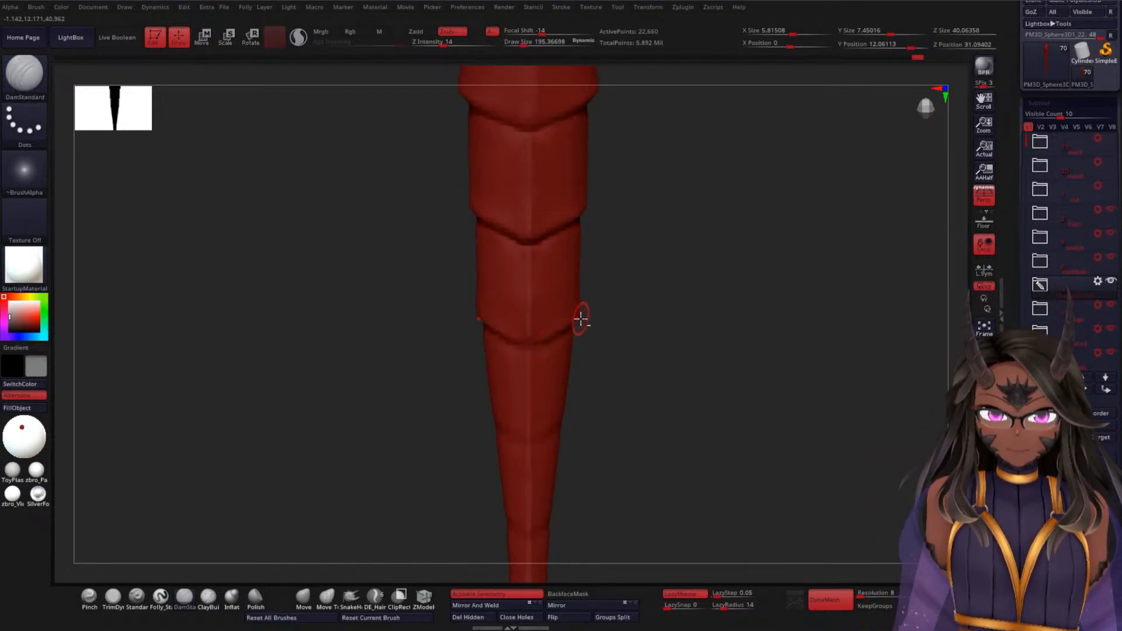
{"action": "mouse_move", "coordinate": [656, 380]}
{"action": "left_mouse_down"}
{"action": "mouse_move", "coordinate": [654, 370]}
{"action": "mouse_move", "coordinate": [672, 399]}
{"action": "mouse_move", "coordinate": [653, 390]}
{"action": "left_mouse_up"}
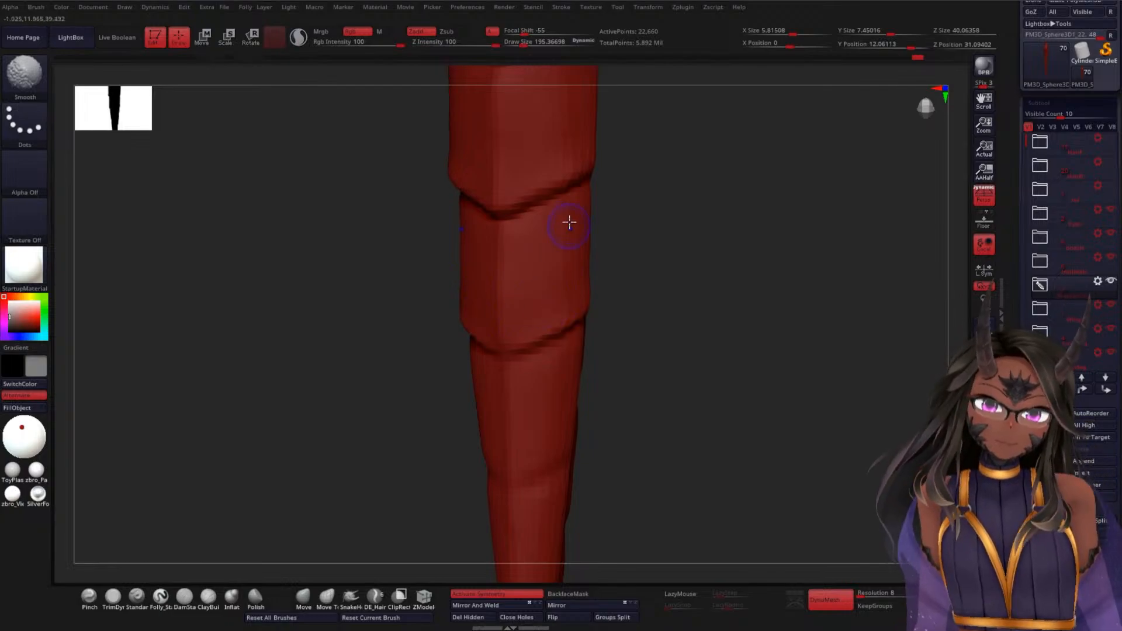
{"action": "left_click_drag", "start_coordinate": [686, 258], "coordinate": [669, 333]}
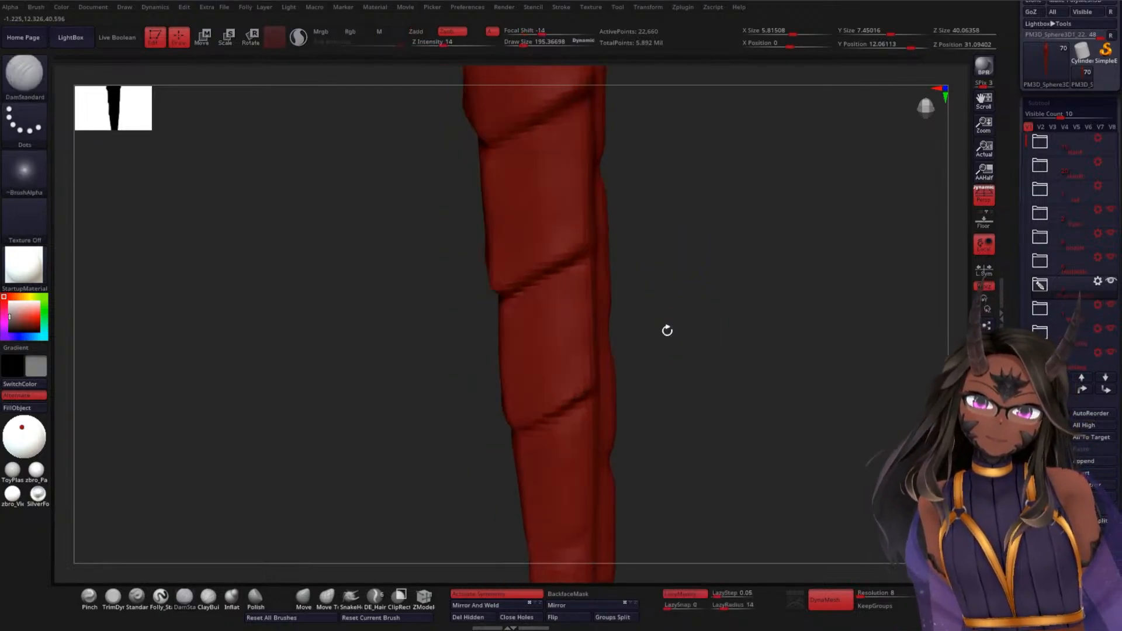
{"action": "left_click_drag", "start_coordinate": [615, 272], "coordinate": [655, 272]}
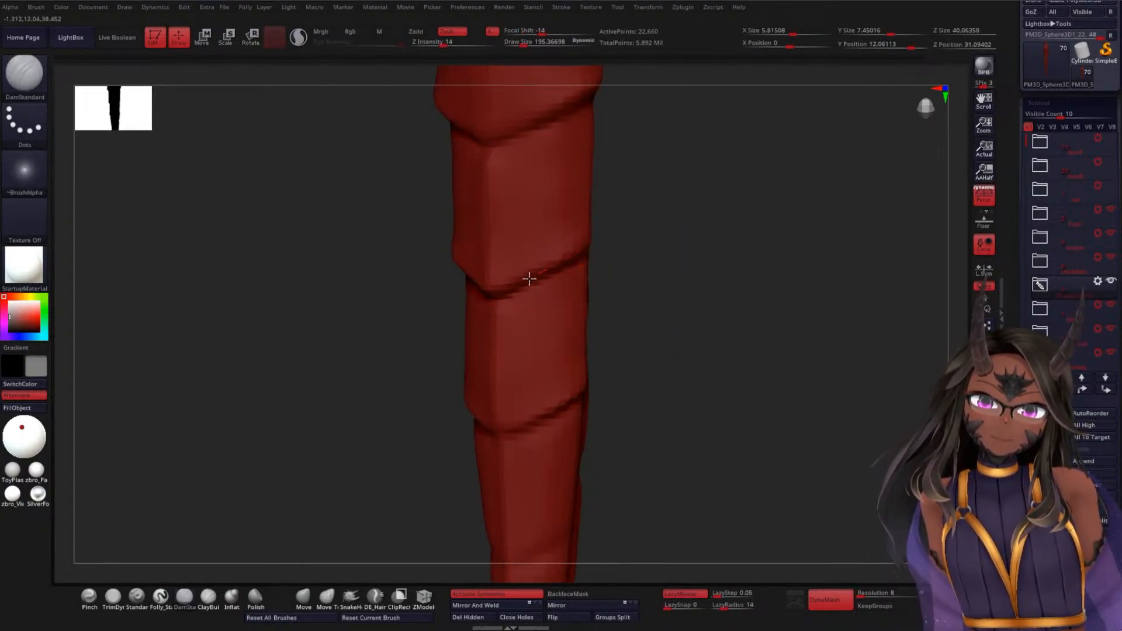
{"action": "mouse_move", "coordinate": [688, 327]}
{"action": "left_mouse_down"}
{"action": "mouse_move", "coordinate": [671, 331]}
{"action": "mouse_move", "coordinate": [667, 368]}
{"action": "mouse_move", "coordinate": [672, 323]}
{"action": "mouse_move", "coordinate": [670, 413]}
{"action": "mouse_move", "coordinate": [714, 326]}
{"action": "mouse_move", "coordinate": [658, 327]}
{"action": "left_mouse_up"}
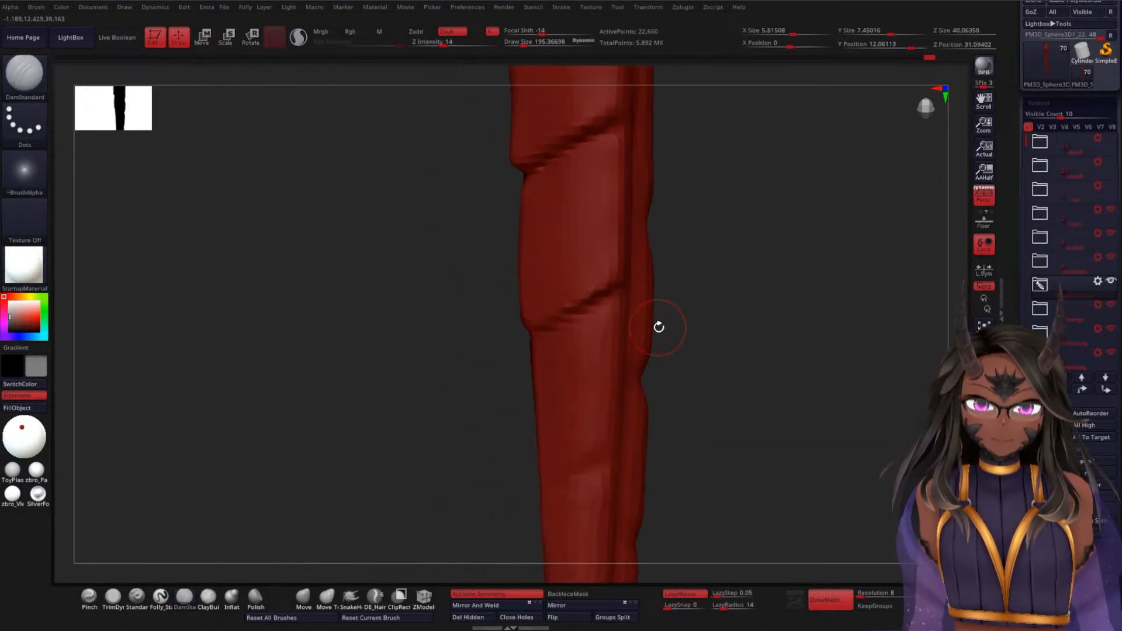
{"action": "left_click_drag", "start_coordinate": [739, 299], "coordinate": [600, 292]}
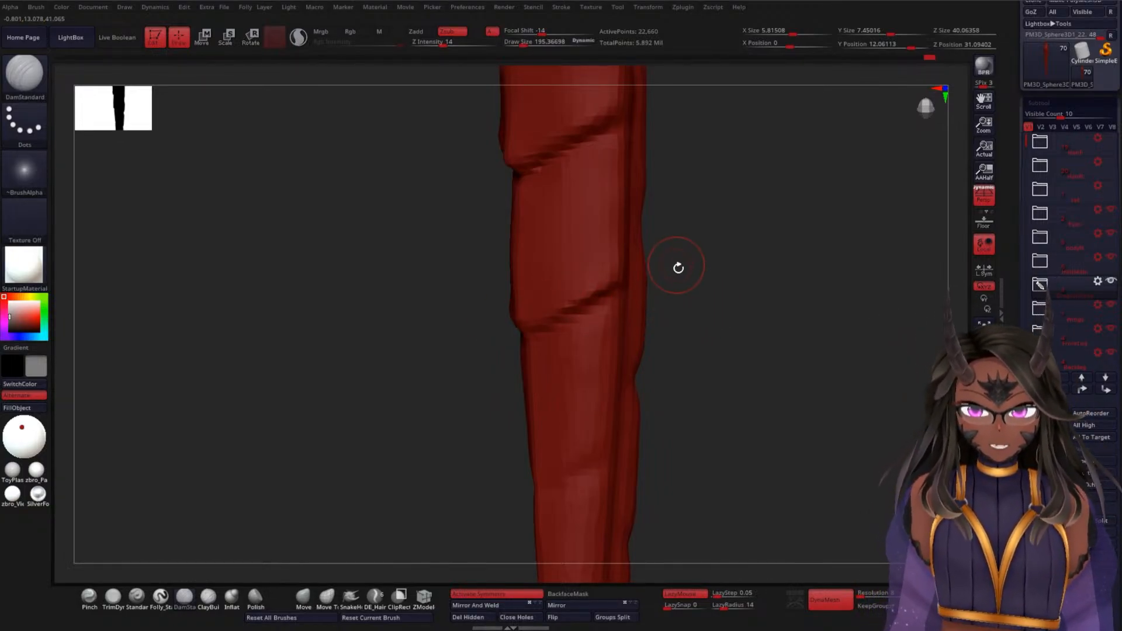
- Build up the ninth segment's front with lengthwise ClayBuildup strokes, redoing the first stroke
{"action": "mouse_move", "coordinate": [444, 326]}
{"action": "left_mouse_down"}
{"action": "mouse_move", "coordinate": [411, 321]}
{"action": "mouse_move", "coordinate": [735, 300]}
{"action": "mouse_move", "coordinate": [717, 306]}
{"action": "mouse_move", "coordinate": [701, 406]}
{"action": "mouse_move", "coordinate": [726, 369]}
{"action": "mouse_move", "coordinate": [697, 374]}
{"action": "left_mouse_up"}
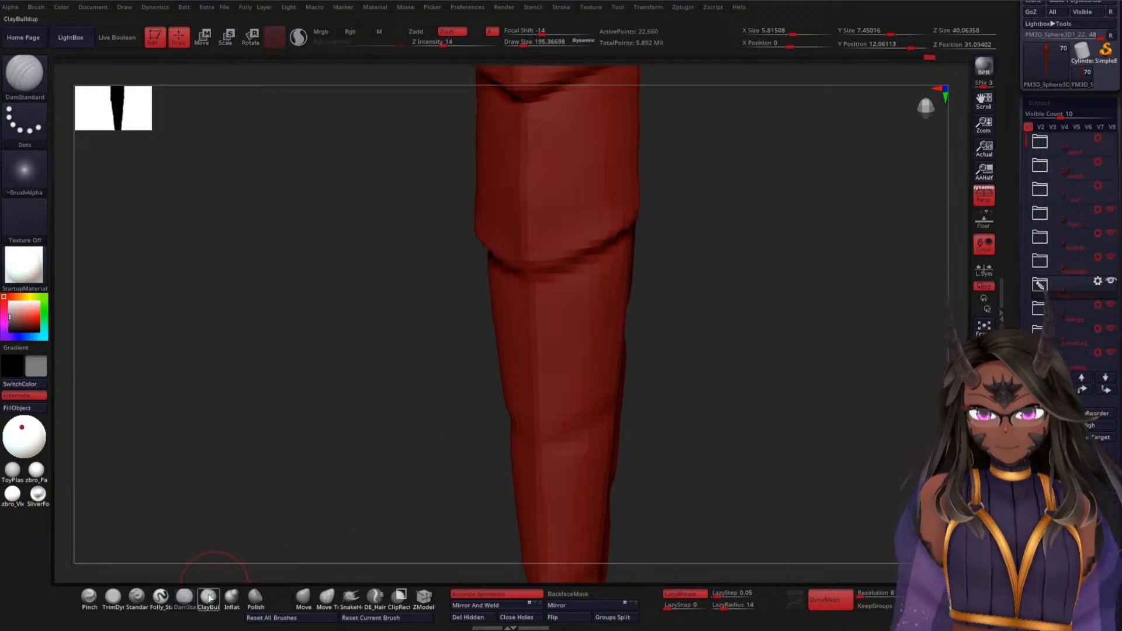
{"action": "left_click_drag", "start_coordinate": [283, 426], "coordinate": [326, 402], "text": "shift"}
{"action": "left_click_drag", "start_coordinate": [710, 361], "coordinate": [678, 366]}
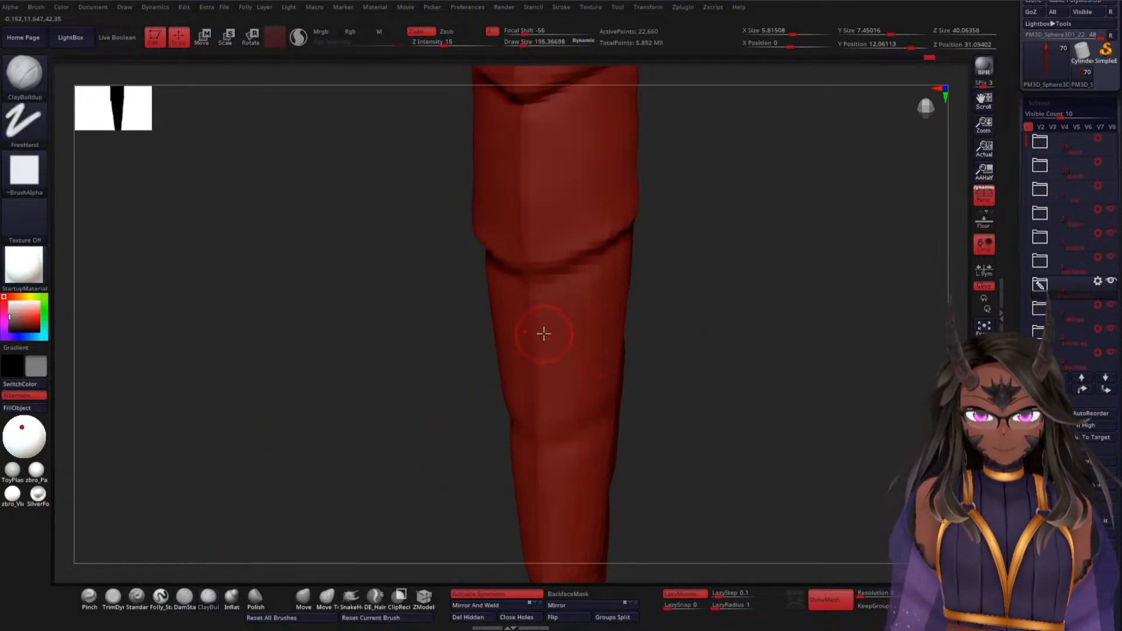
{"action": "left_click_drag", "start_coordinate": [532, 298], "coordinate": [536, 428]}
{"action": "left_click_drag", "start_coordinate": [710, 376], "coordinate": [689, 373]}
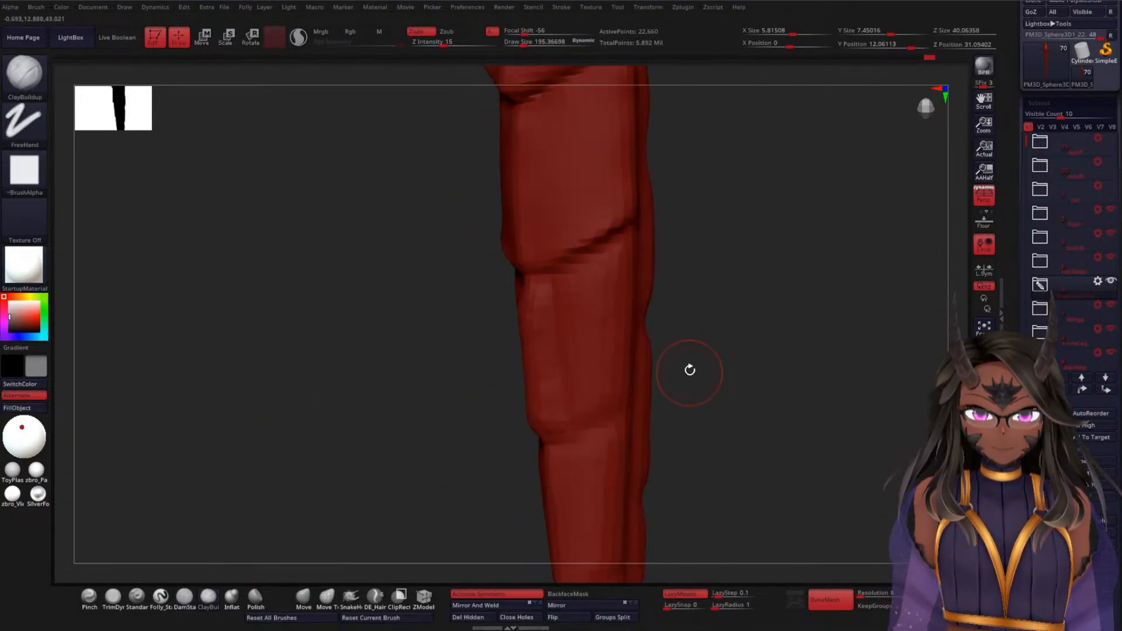
{"action": "key", "text": "ctrl+z"}
{"action": "key", "text": "space"}
{"action": "left_click_drag", "start_coordinate": [451, 378], "coordinate": [479, 376]}
{"action": "left_click_drag", "start_coordinate": [531, 289], "coordinate": [541, 439]}
{"action": "left_click_drag", "start_coordinate": [693, 384], "coordinate": [617, 319]}
{"action": "key", "text": "space"}
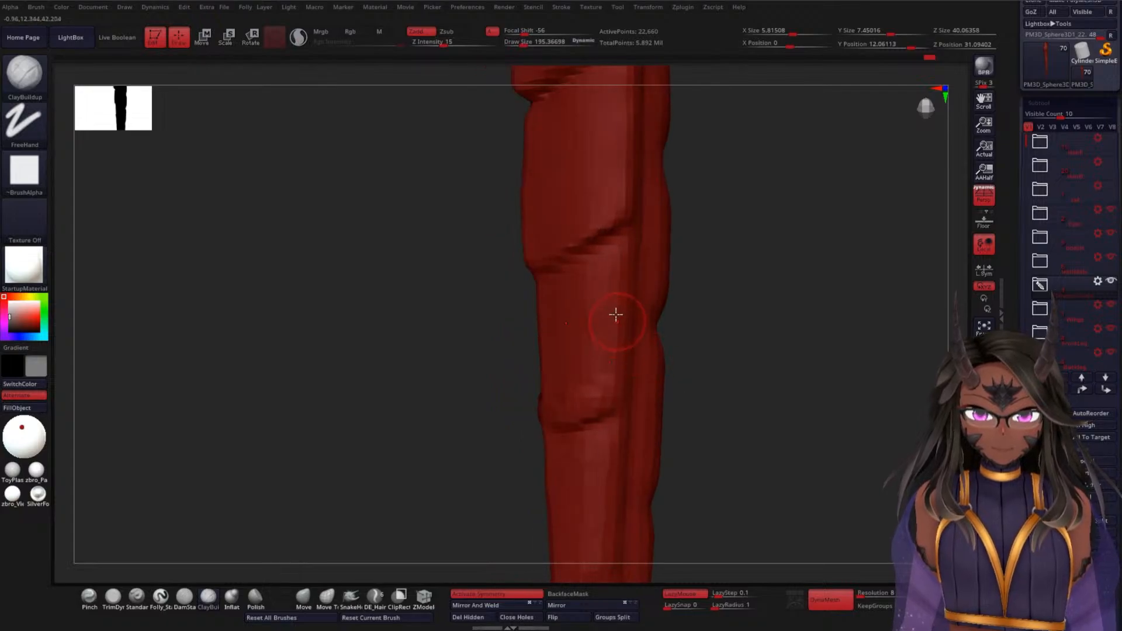
- Fill out the ninth segment's side faces with ClayBuildup and smooth the clay stroke marks
{"action": "left_click_drag", "start_coordinate": [666, 350], "coordinate": [682, 351]}
{"action": "left_click_drag", "start_coordinate": [530, 298], "coordinate": [565, 395]}
{"action": "left_click_drag", "start_coordinate": [579, 279], "coordinate": [598, 373]}
{"action": "mouse_move", "coordinate": [711, 356]}
{"action": "left_mouse_down"}
{"action": "mouse_move", "coordinate": [587, 278]}
{"action": "mouse_move", "coordinate": [622, 353]}
{"action": "mouse_move", "coordinate": [717, 363]}
{"action": "mouse_move", "coordinate": [586, 278]}
{"action": "mouse_move", "coordinate": [596, 353]}
{"action": "left_mouse_up"}
{"action": "key", "text": "shift"}
{"action": "mouse_move", "coordinate": [719, 362]}
{"action": "left_mouse_down"}
{"action": "mouse_move", "coordinate": [752, 353]}
{"action": "mouse_move", "coordinate": [707, 358]}
{"action": "left_mouse_up"}
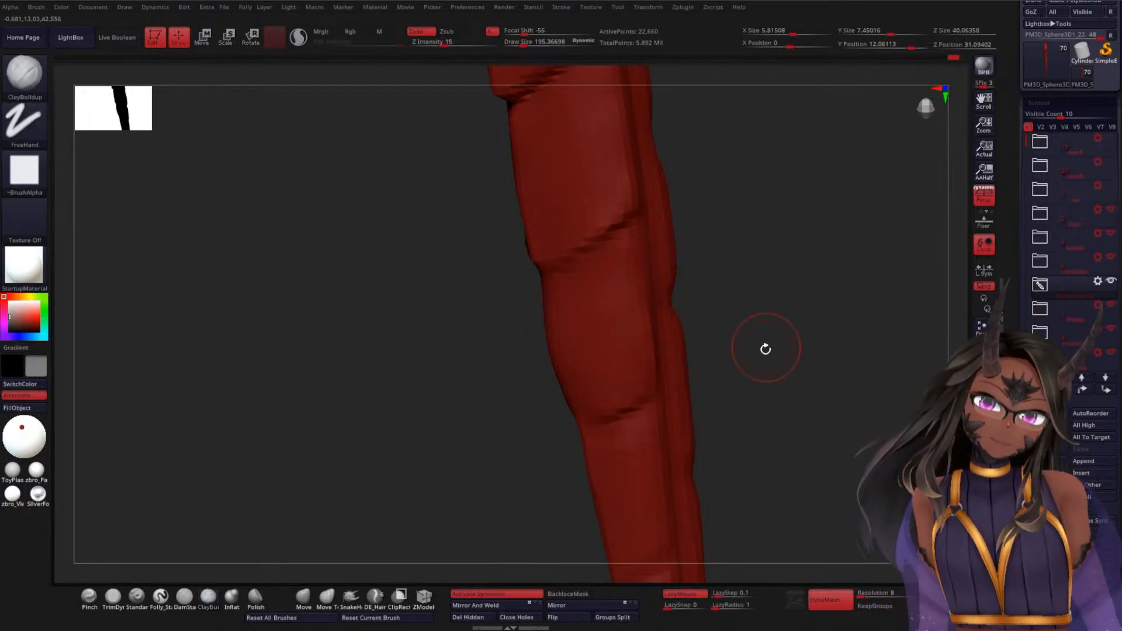
- Carve the grooves above and below the ninth segment with DamStandard from the front and side
{"action": "left_click", "coordinate": [185, 596]}
{"action": "left_click_drag", "start_coordinate": [748, 419], "coordinate": [737, 377]}
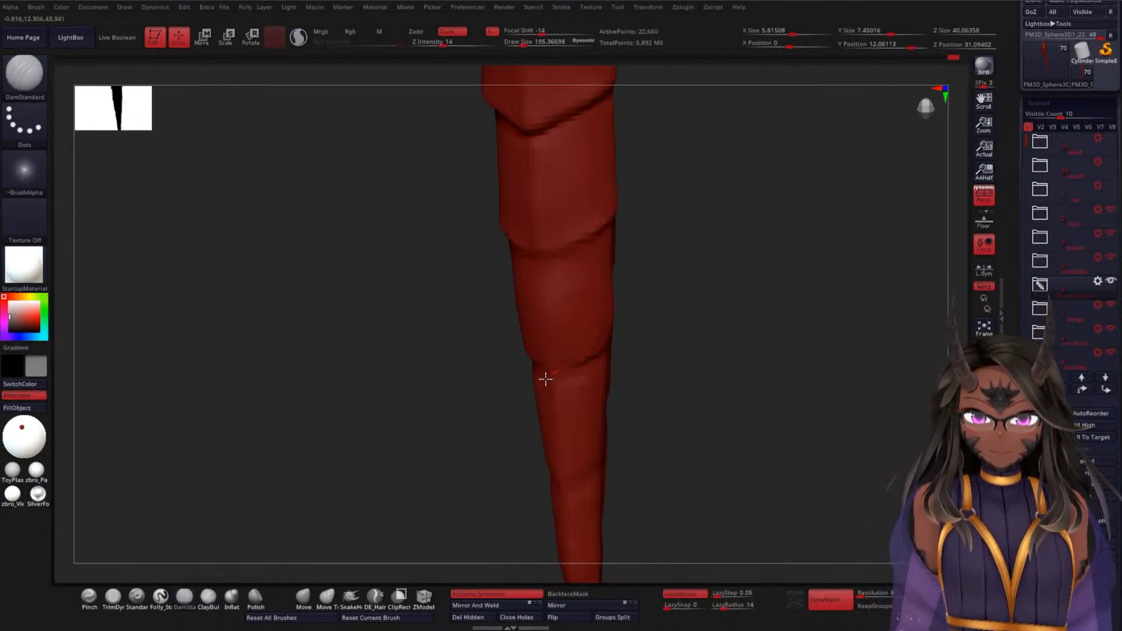
{"action": "left_click_drag", "start_coordinate": [657, 344], "coordinate": [671, 353]}
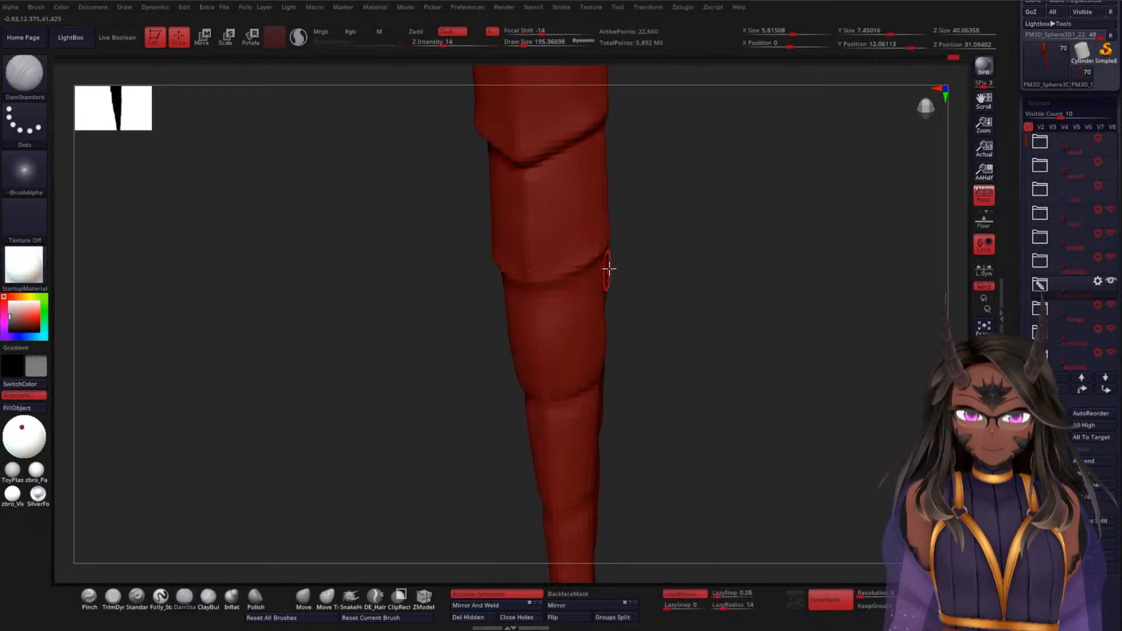
{"action": "left_click_drag", "start_coordinate": [661, 301], "coordinate": [624, 266]}
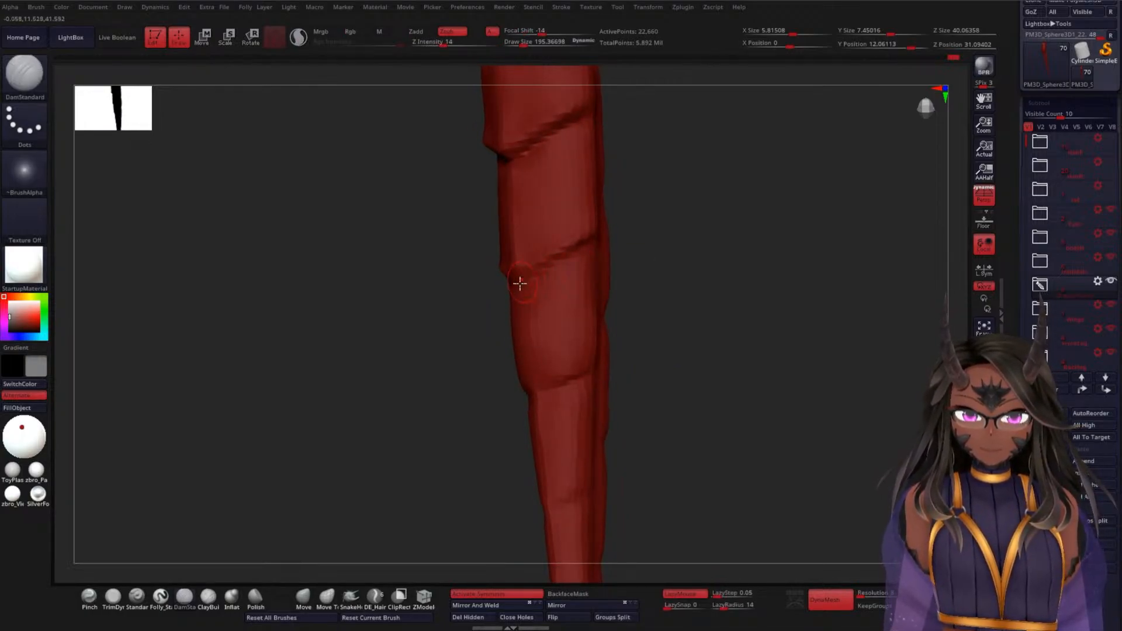
{"action": "left_click_drag", "start_coordinate": [676, 296], "coordinate": [616, 318]}
{"action": "mouse_move", "coordinate": [646, 380]}
{"action": "left_mouse_down"}
{"action": "mouse_move", "coordinate": [593, 372]}
{"action": "mouse_move", "coordinate": [549, 385]}
{"action": "left_mouse_up"}
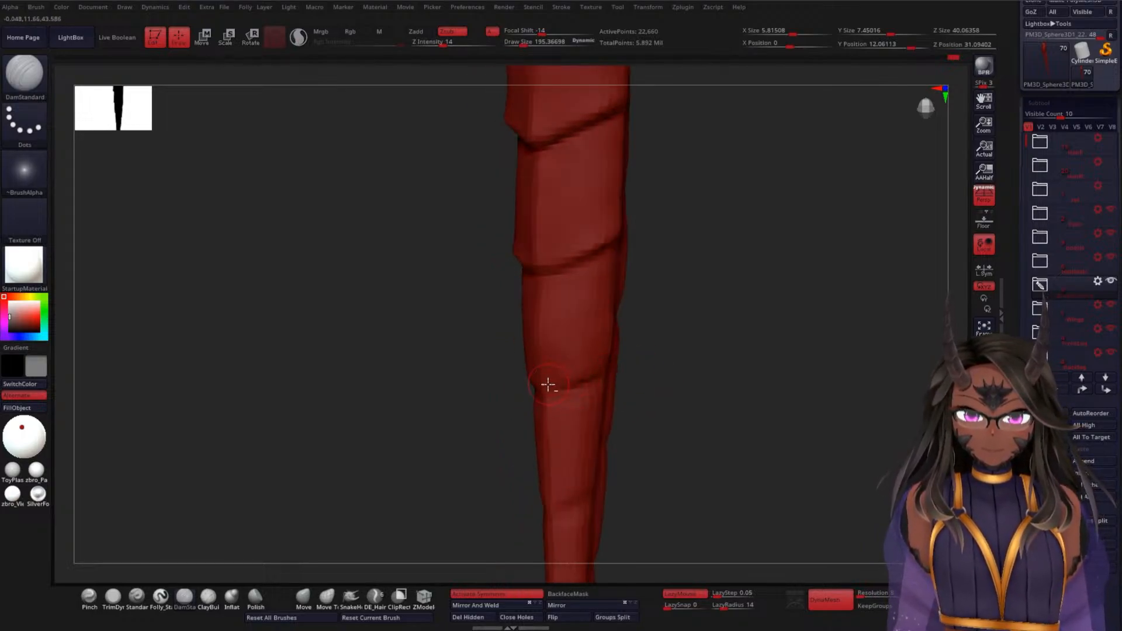
{"action": "mouse_move", "coordinate": [649, 345]}
{"action": "left_mouse_down"}
{"action": "mouse_move", "coordinate": [634, 321]}
{"action": "mouse_move", "coordinate": [731, 356]}
{"action": "mouse_move", "coordinate": [693, 341]}
{"action": "left_mouse_up"}
- Smooth the ninth segment and sharpen the groove along its lower rim with DamStandard
{"action": "key", "text": "shift"}
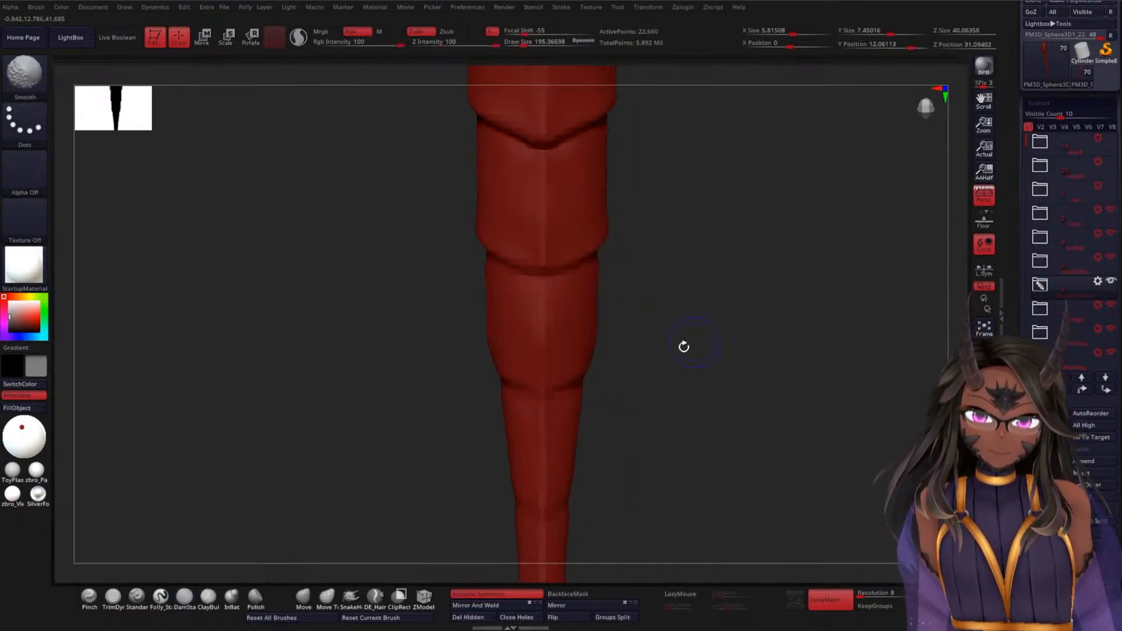
{"action": "left_click_drag", "start_coordinate": [650, 380], "coordinate": [637, 370]}
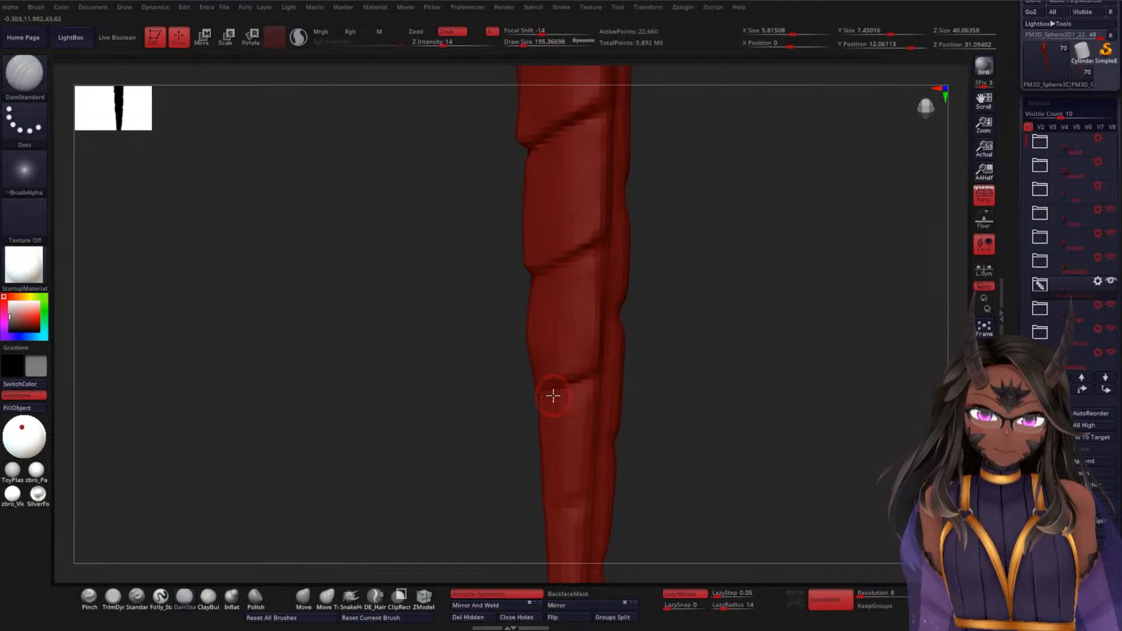
{"action": "mouse_move", "coordinate": [713, 381]}
{"action": "left_mouse_down"}
{"action": "mouse_move", "coordinate": [616, 351]}
{"action": "mouse_move", "coordinate": [761, 339]}
{"action": "mouse_move", "coordinate": [706, 337]}
{"action": "mouse_move", "coordinate": [694, 369]}
{"action": "mouse_move", "coordinate": [709, 279]}
{"action": "mouse_move", "coordinate": [667, 438]}
{"action": "mouse_move", "coordinate": [677, 326]}
{"action": "mouse_move", "coordinate": [666, 343]}
{"action": "mouse_move", "coordinate": [508, 363]}
{"action": "left_mouse_up"}
{"action": "left_click_drag", "start_coordinate": [649, 347], "coordinate": [619, 359]}
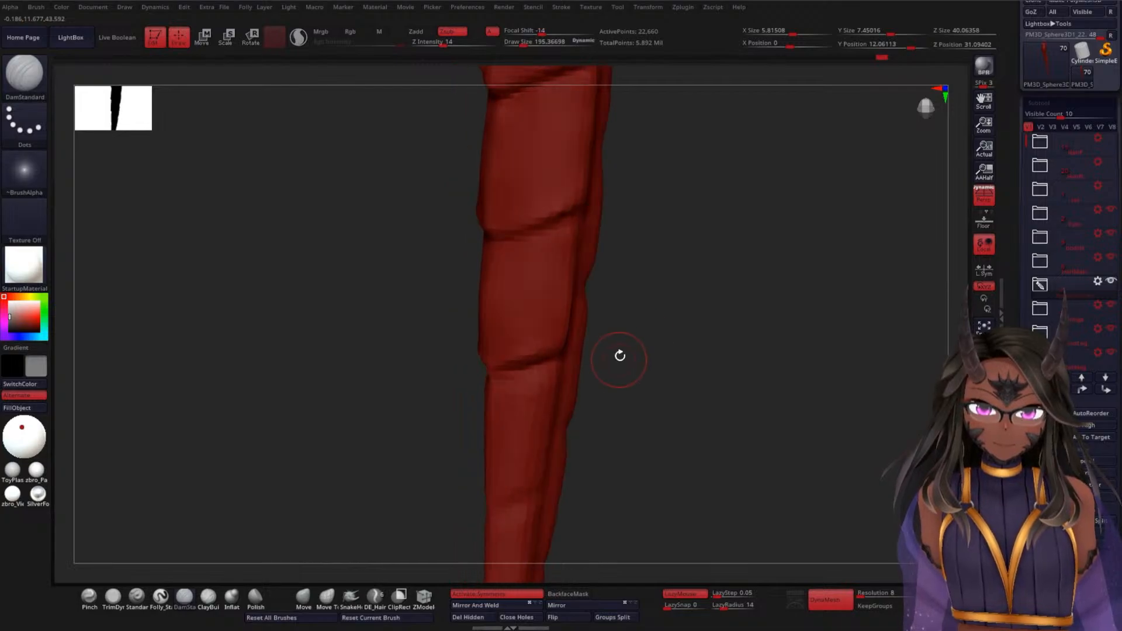
{"action": "mouse_move", "coordinate": [468, 375]}
{"action": "left_mouse_down"}
{"action": "mouse_move", "coordinate": [667, 350]}
{"action": "mouse_move", "coordinate": [515, 344]}
{"action": "mouse_move", "coordinate": [536, 308]}
{"action": "mouse_move", "coordinate": [503, 283]}
{"action": "mouse_move", "coordinate": [494, 314]}
{"action": "mouse_move", "coordinate": [514, 329]}
{"action": "left_mouse_up"}
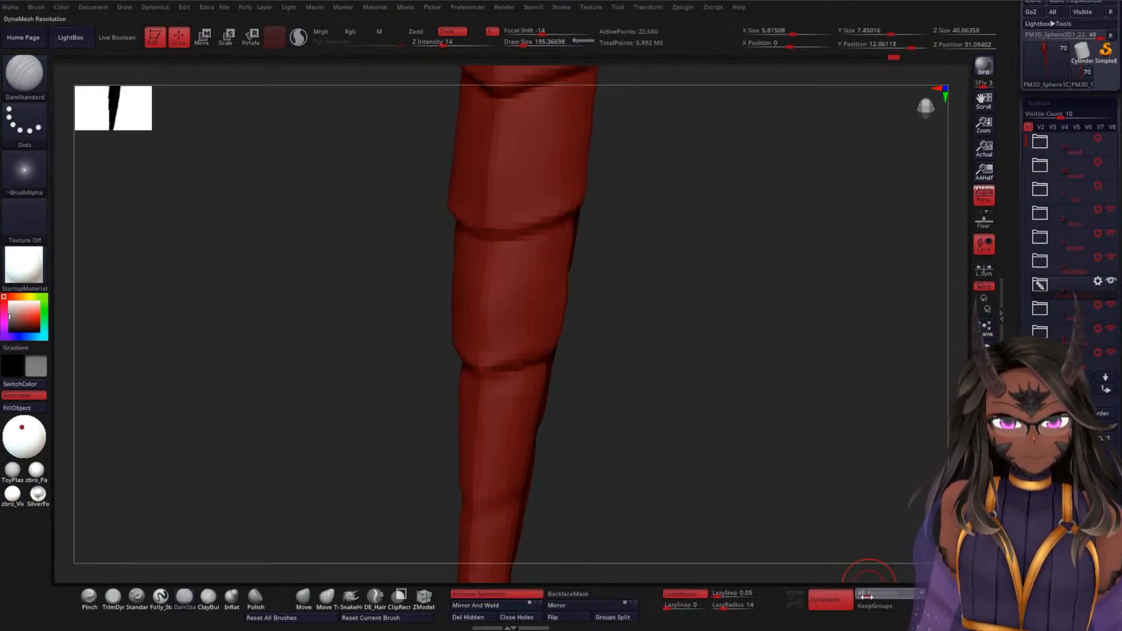
- Remesh the tail with DynaMesh at resolution 56 and smooth the ninth segment
{"action": "left_click_drag", "start_coordinate": [868, 599], "coordinate": [869, 599]}
{"action": "left_click_drag", "start_coordinate": [794, 461], "coordinate": [649, 386], "text": "ctrl"}
{"action": "mouse_move", "coordinate": [514, 291]}
{"action": "left_mouse_down", "text": "shift"}
{"action": "mouse_move", "coordinate": [534, 253]}
{"action": "mouse_move", "coordinate": [497, 271]}
{"action": "mouse_move", "coordinate": [482, 353]}
{"action": "left_mouse_up", "text": "shift"}
{"action": "mouse_move", "coordinate": [538, 310]}
{"action": "left_mouse_down"}
{"action": "mouse_move", "coordinate": [581, 348]}
{"action": "mouse_move", "coordinate": [630, 348]}
{"action": "left_mouse_up"}
- Recarve the grooves below and above the ninth segment on the denser mesh with DamStandard
{"action": "left_click_drag", "start_coordinate": [486, 366], "coordinate": [560, 344]}
{"action": "left_click_drag", "start_coordinate": [655, 352], "coordinate": [608, 356]}
{"action": "mouse_move", "coordinate": [549, 331]}
{"action": "left_mouse_down"}
{"action": "mouse_move", "coordinate": [556, 261]}
{"action": "mouse_move", "coordinate": [576, 231]}
{"action": "left_mouse_up"}
{"action": "left_click_drag", "start_coordinate": [670, 326], "coordinate": [714, 323]}
{"action": "left_click_drag", "start_coordinate": [558, 214], "coordinate": [552, 240]}
{"action": "mouse_move", "coordinate": [632, 248]}
{"action": "left_mouse_down"}
{"action": "mouse_move", "coordinate": [656, 245]}
{"action": "mouse_move", "coordinate": [687, 214]}
{"action": "left_mouse_up"}
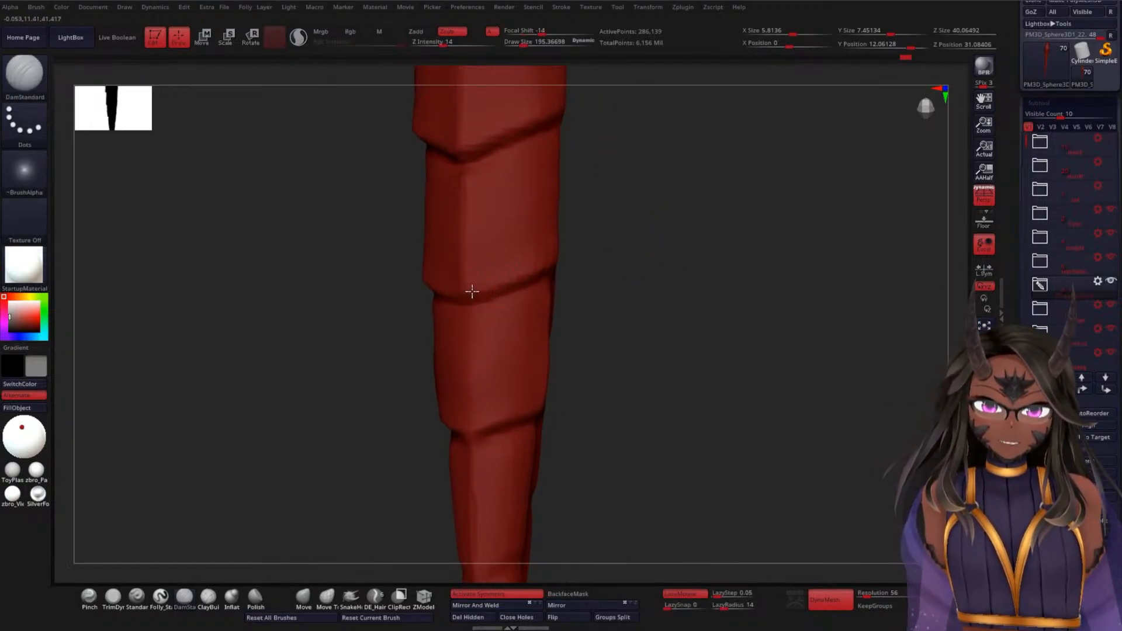
- Smooth the eighth segment's side and sharpen its bordering grooves with DamStandard
{"action": "mouse_move", "coordinate": [637, 258]}
{"action": "left_mouse_down"}
{"action": "mouse_move", "coordinate": [654, 256]}
{"action": "mouse_move", "coordinate": [593, 270]}
{"action": "left_mouse_up"}
{"action": "key", "text": "shift"}
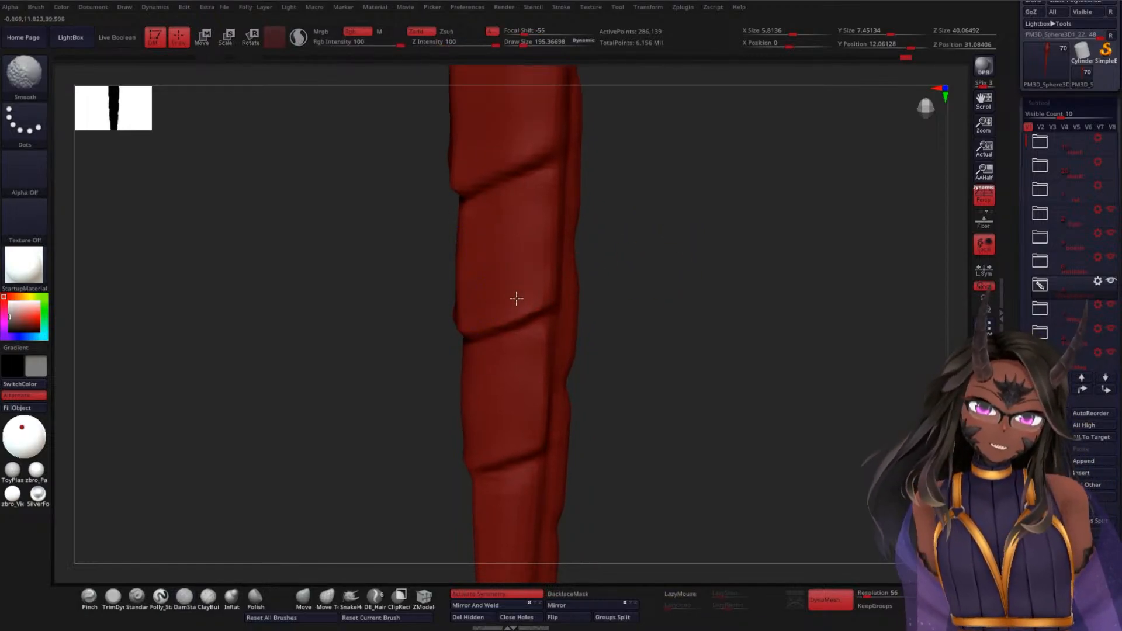
{"action": "left_click_drag", "start_coordinate": [614, 271], "coordinate": [568, 240]}
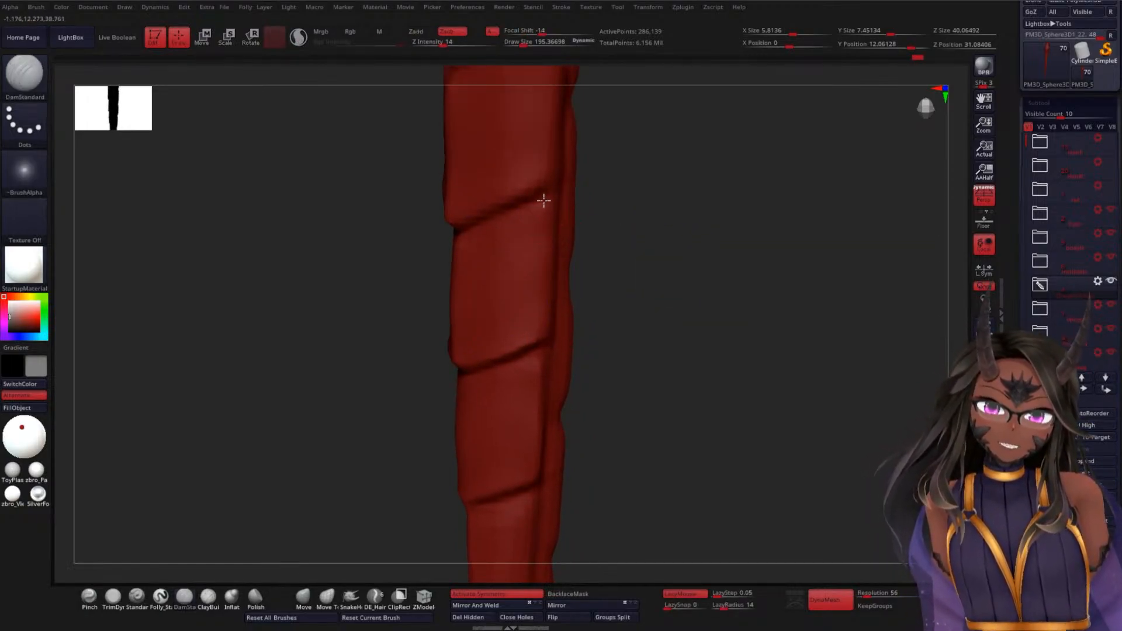
{"action": "left_click_drag", "start_coordinate": [614, 265], "coordinate": [632, 316]}
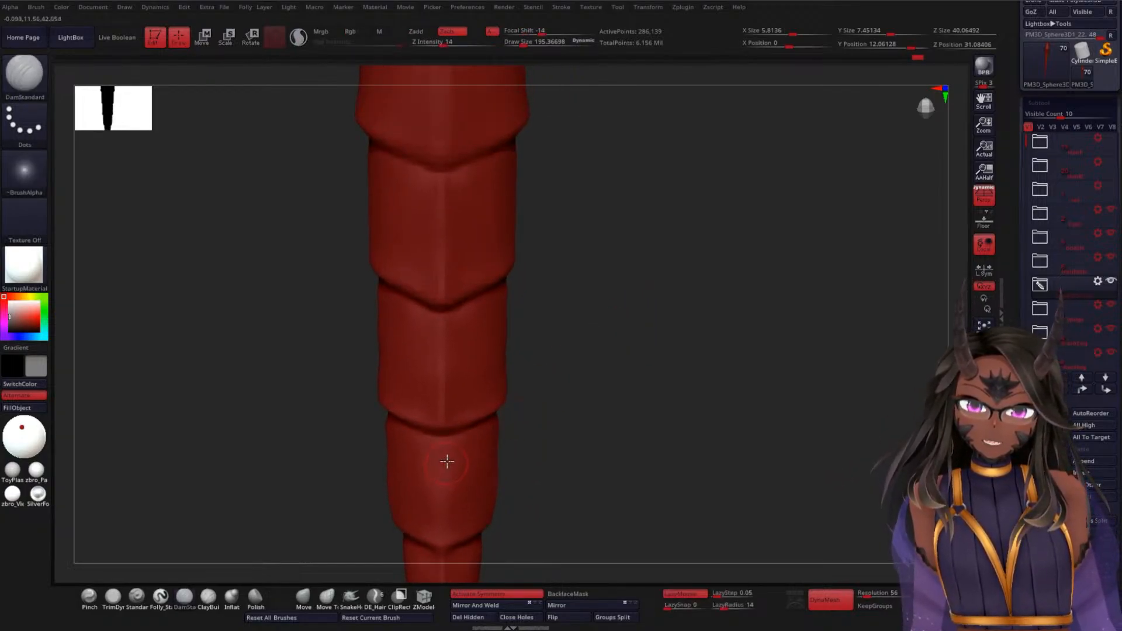
{"action": "mouse_move", "coordinate": [596, 471]}
{"action": "left_mouse_down"}
{"action": "mouse_move", "coordinate": [632, 321]}
{"action": "mouse_move", "coordinate": [618, 331]}
{"action": "mouse_move", "coordinate": [614, 458]}
{"action": "mouse_move", "coordinate": [604, 345]}
{"action": "left_mouse_up"}
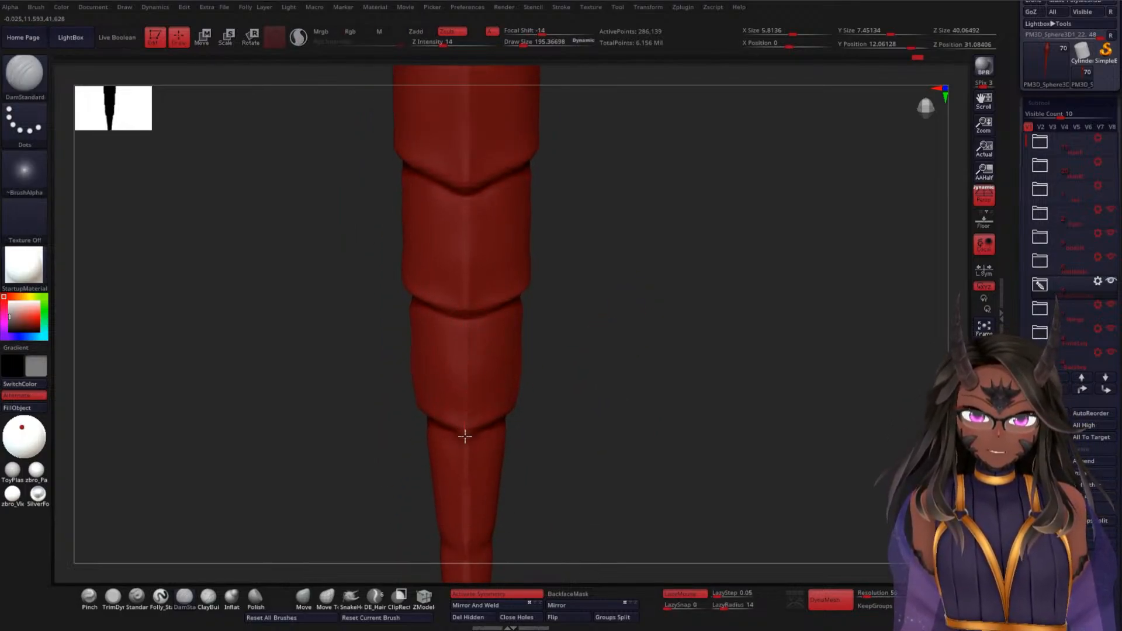
{"action": "mouse_move", "coordinate": [624, 415]}
{"action": "left_mouse_down"}
{"action": "mouse_move", "coordinate": [651, 388]}
{"action": "mouse_move", "coordinate": [602, 383]}
{"action": "left_mouse_up"}
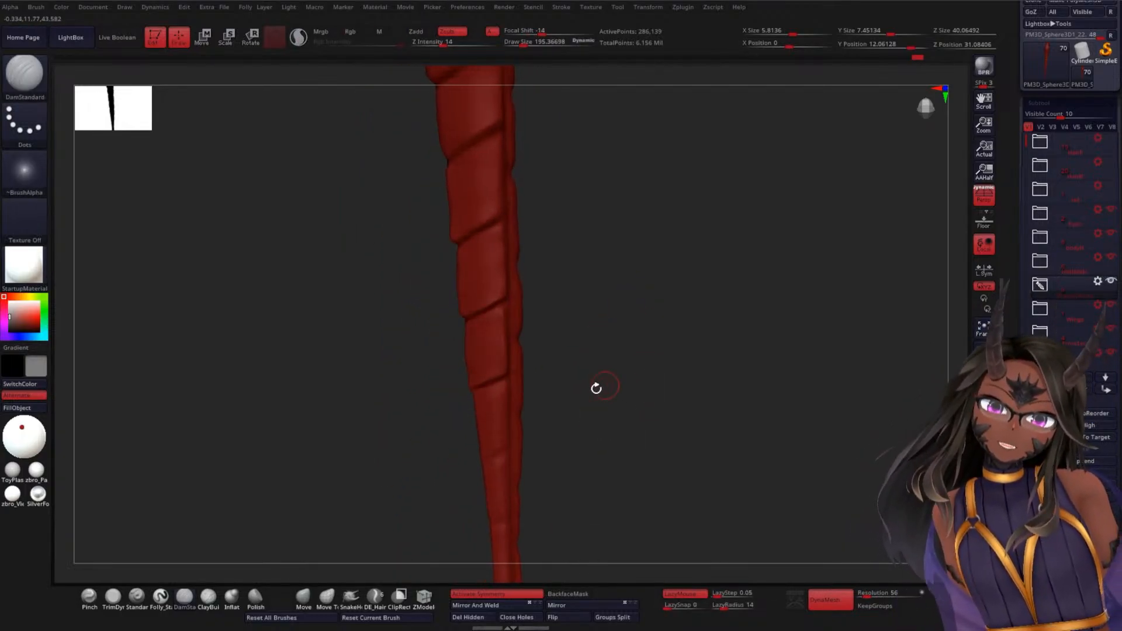
- Sharpen the grooves above and below the seventh segment with DamStandard from the front and side
{"action": "mouse_move", "coordinate": [622, 301]}
{"action": "left_mouse_down"}
{"action": "mouse_move", "coordinate": [621, 426]}
{"action": "mouse_move", "coordinate": [682, 308]}
{"action": "mouse_move", "coordinate": [649, 265]}
{"action": "mouse_move", "coordinate": [637, 348]}
{"action": "left_mouse_up"}
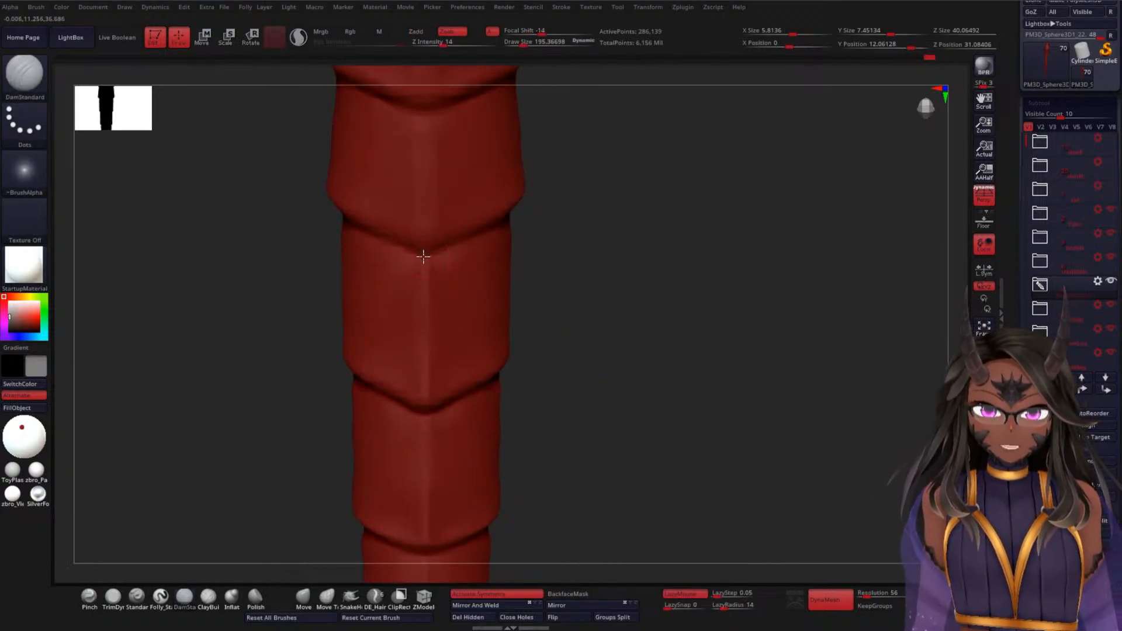
{"action": "mouse_move", "coordinate": [592, 363]}
{"action": "left_mouse_down"}
{"action": "mouse_move", "coordinate": [562, 349]}
{"action": "mouse_move", "coordinate": [454, 408]}
{"action": "left_mouse_up"}
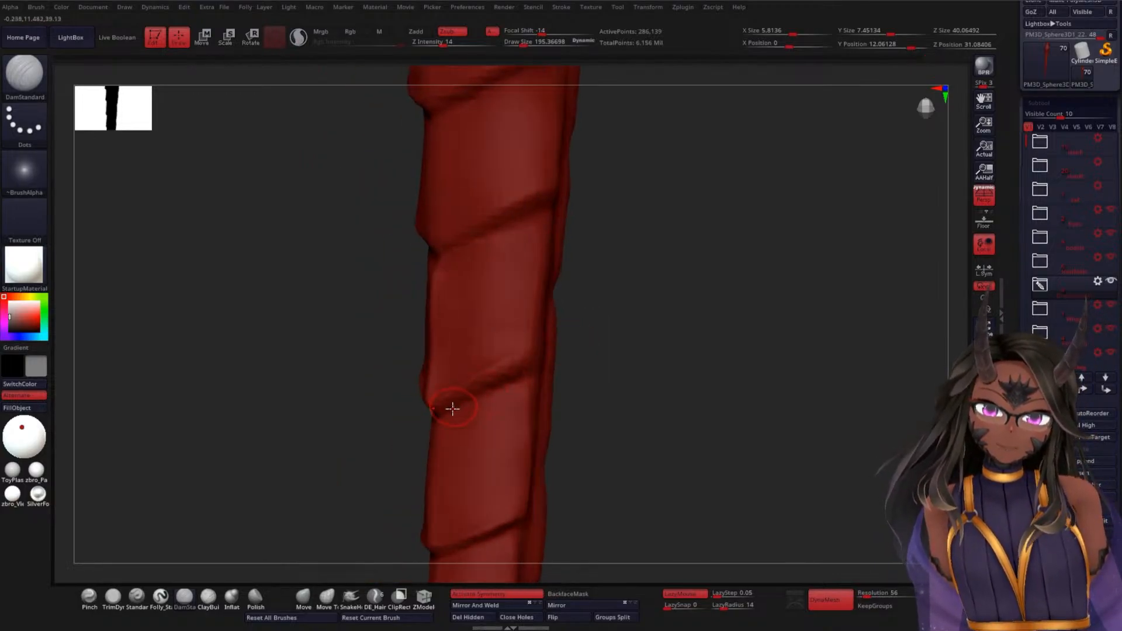
{"action": "left_click_drag", "start_coordinate": [617, 328], "coordinate": [526, 293]}
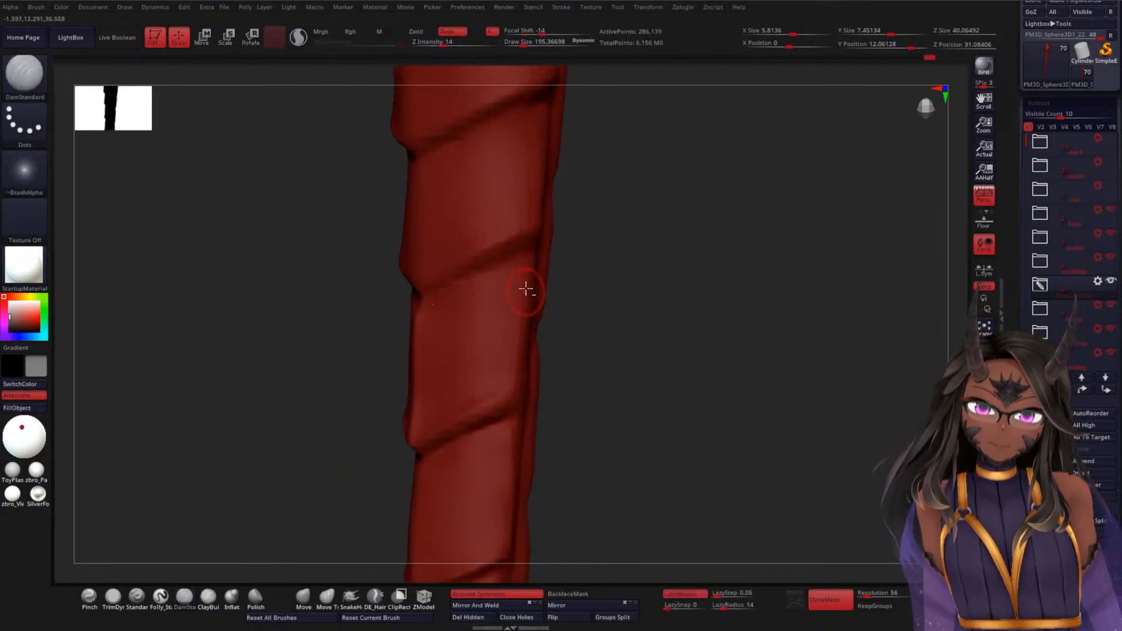
{"action": "mouse_move", "coordinate": [629, 369]}
{"action": "left_mouse_down"}
{"action": "mouse_move", "coordinate": [618, 375]}
{"action": "mouse_move", "coordinate": [636, 353]}
{"action": "left_mouse_up"}
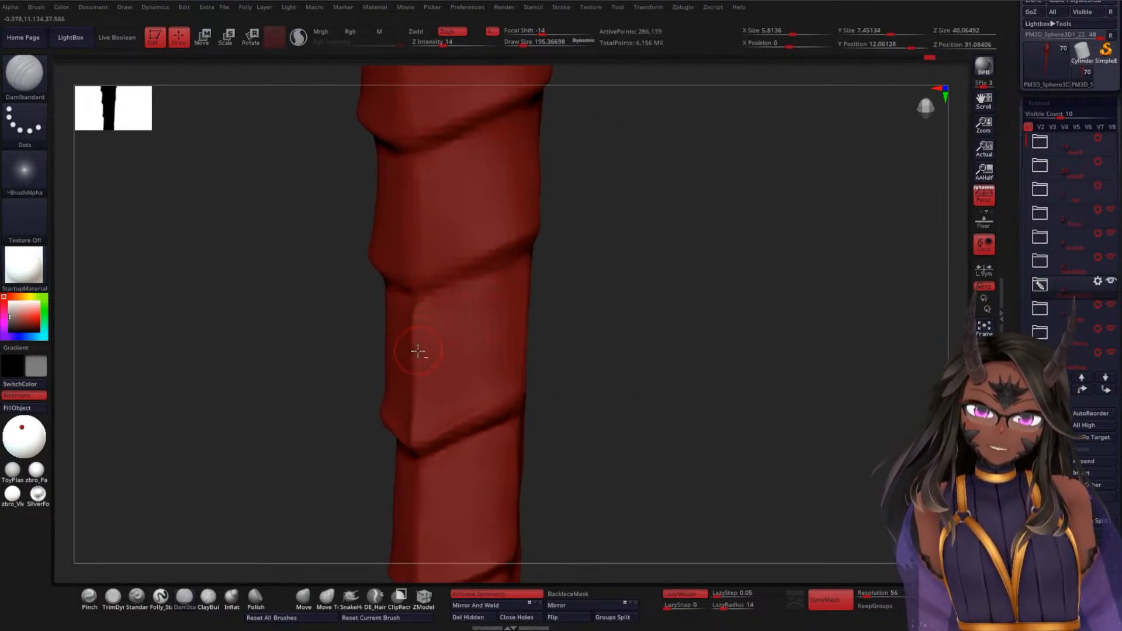
- Smooth the upper part of the seventh tail segment and deepen its side grooves with DamStandard
{"action": "key", "text": "shift"}
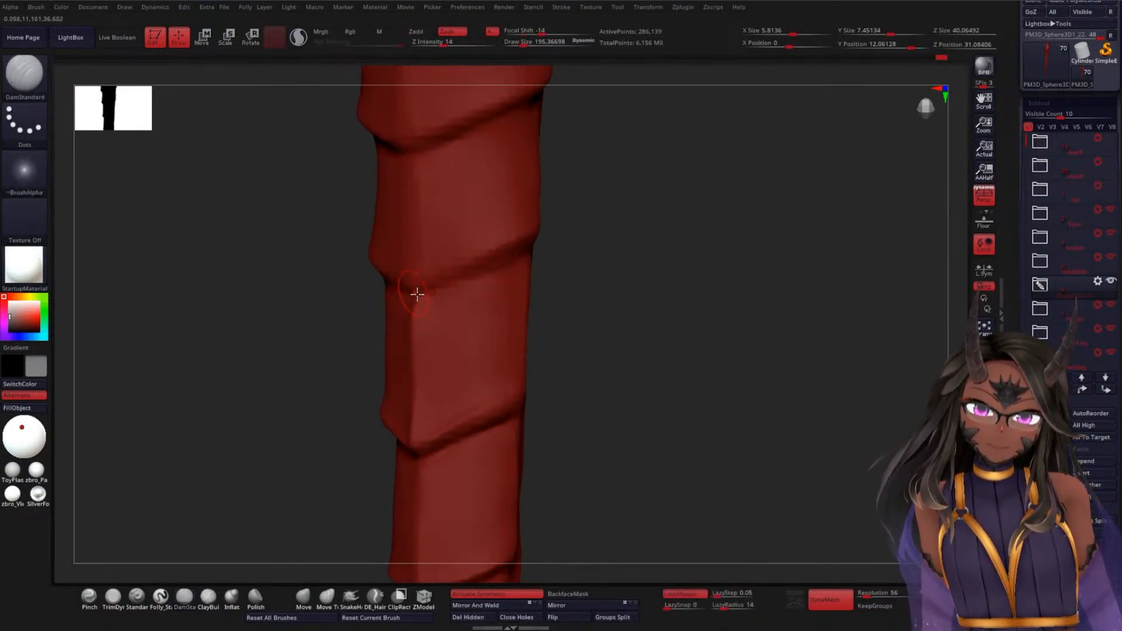
{"action": "mouse_move", "coordinate": [565, 240]}
{"action": "left_mouse_down"}
{"action": "mouse_move", "coordinate": [568, 262]}
{"action": "mouse_move", "coordinate": [598, 273]}
{"action": "mouse_move", "coordinate": [604, 308]}
{"action": "mouse_move", "coordinate": [591, 282]}
{"action": "mouse_move", "coordinate": [591, 325]}
{"action": "mouse_move", "coordinate": [602, 326]}
{"action": "mouse_move", "coordinate": [447, 299]}
{"action": "left_mouse_up"}
{"action": "key", "text": "shift"}
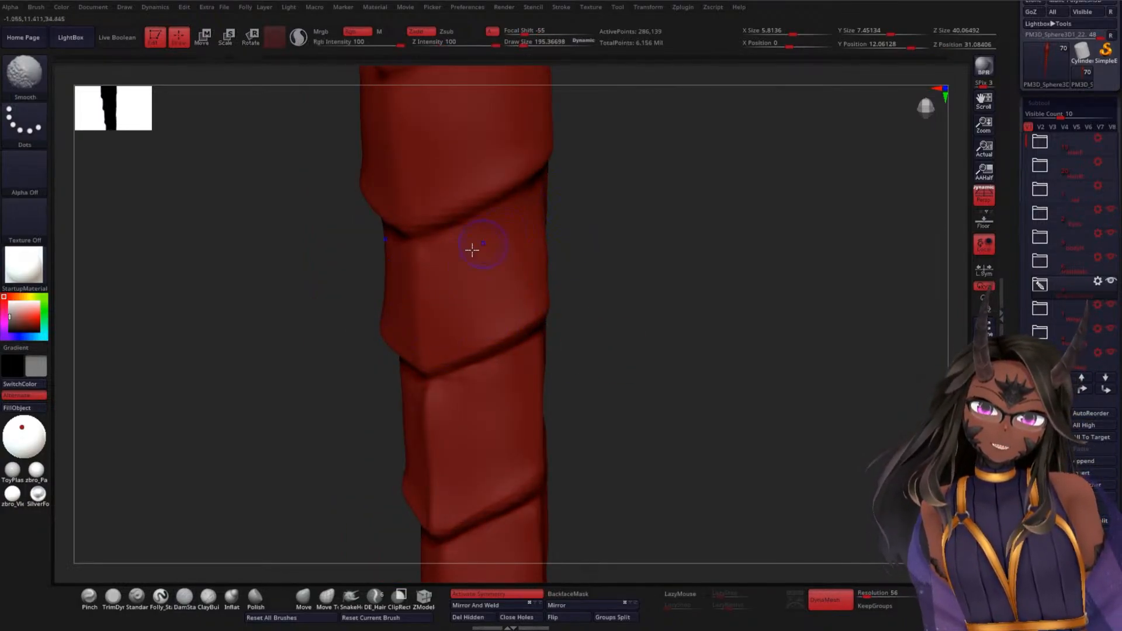
{"action": "mouse_move", "coordinate": [667, 226]}
{"action": "left_mouse_down"}
{"action": "mouse_move", "coordinate": [659, 310]}
{"action": "mouse_move", "coordinate": [573, 303]}
{"action": "left_mouse_up"}
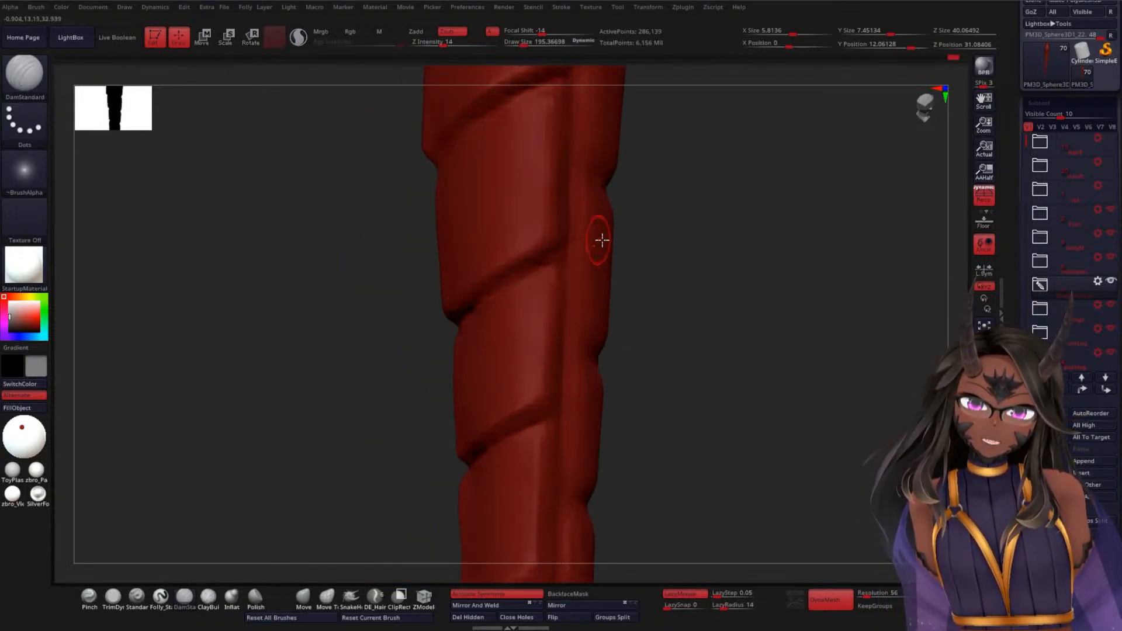
- Smooth the sixth segment's faces and refine the grooves bordering it with DamStandard, working from the front around the side
{"action": "mouse_move", "coordinate": [659, 285]}
{"action": "left_mouse_down"}
{"action": "mouse_move", "coordinate": [697, 283]}
{"action": "mouse_move", "coordinate": [699, 308]}
{"action": "mouse_move", "coordinate": [664, 258]}
{"action": "mouse_move", "coordinate": [628, 330]}
{"action": "mouse_move", "coordinate": [676, 311]}
{"action": "mouse_move", "coordinate": [417, 333]}
{"action": "left_mouse_up"}
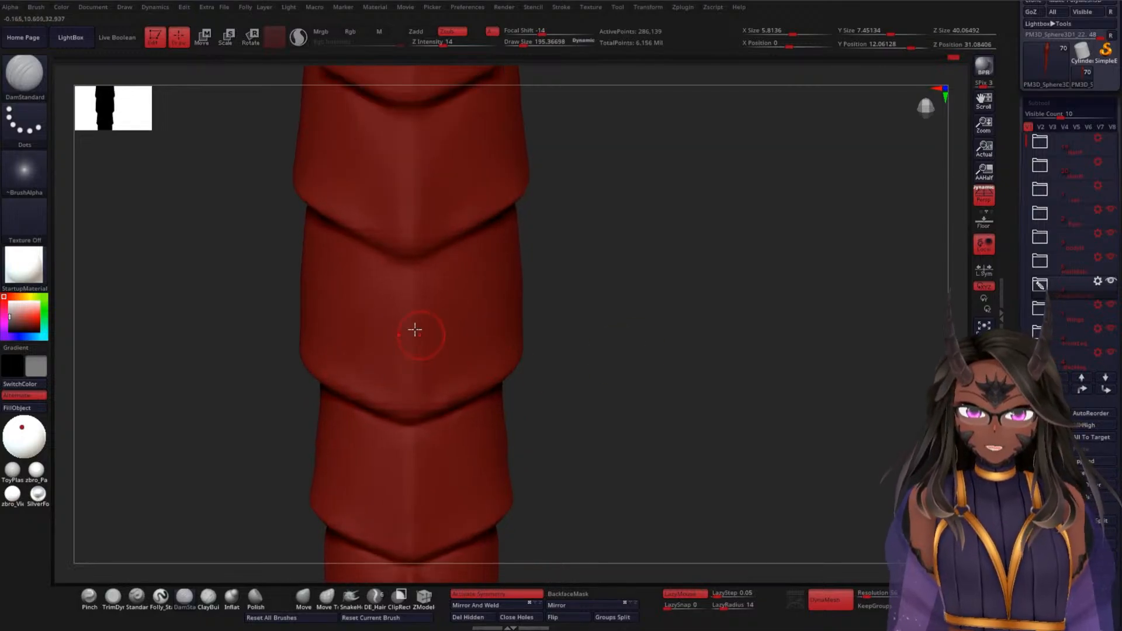
{"action": "mouse_move", "coordinate": [585, 378]}
{"action": "left_mouse_down"}
{"action": "mouse_move", "coordinate": [634, 383]}
{"action": "mouse_move", "coordinate": [449, 397]}
{"action": "left_mouse_up"}
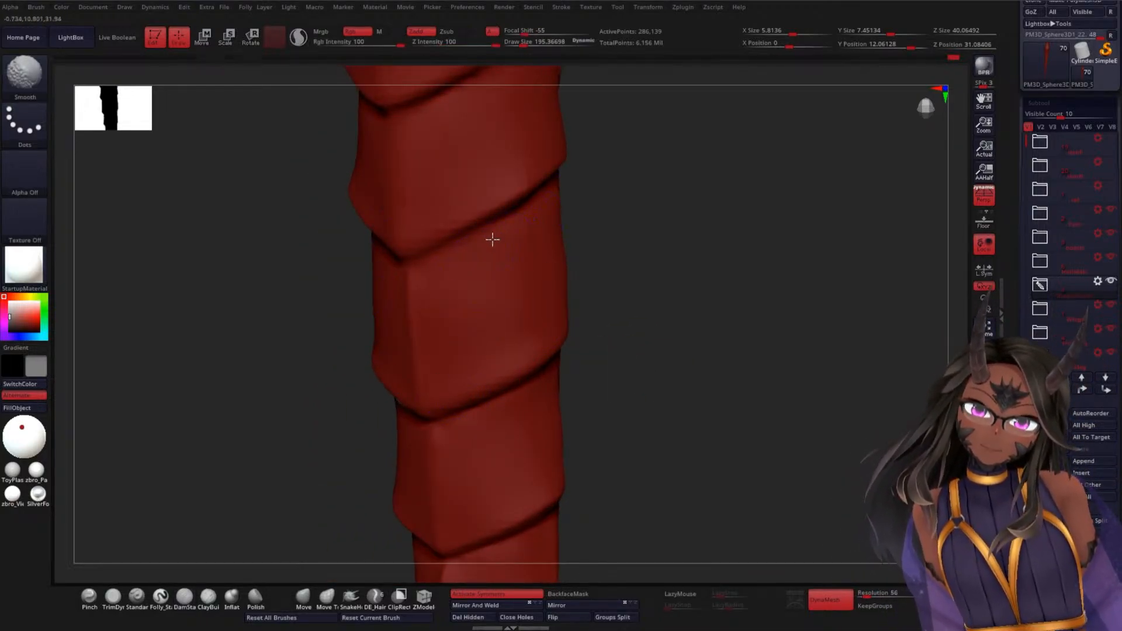
{"action": "left_click_drag", "start_coordinate": [644, 268], "coordinate": [438, 261]}
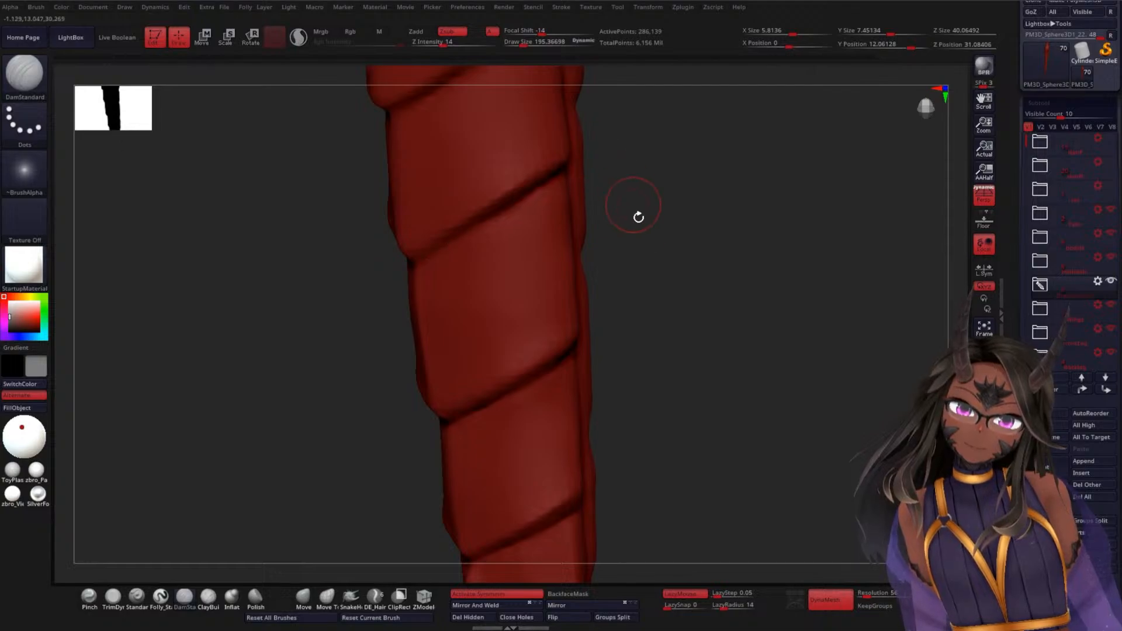
{"action": "left_click_drag", "start_coordinate": [636, 210], "coordinate": [552, 219]}
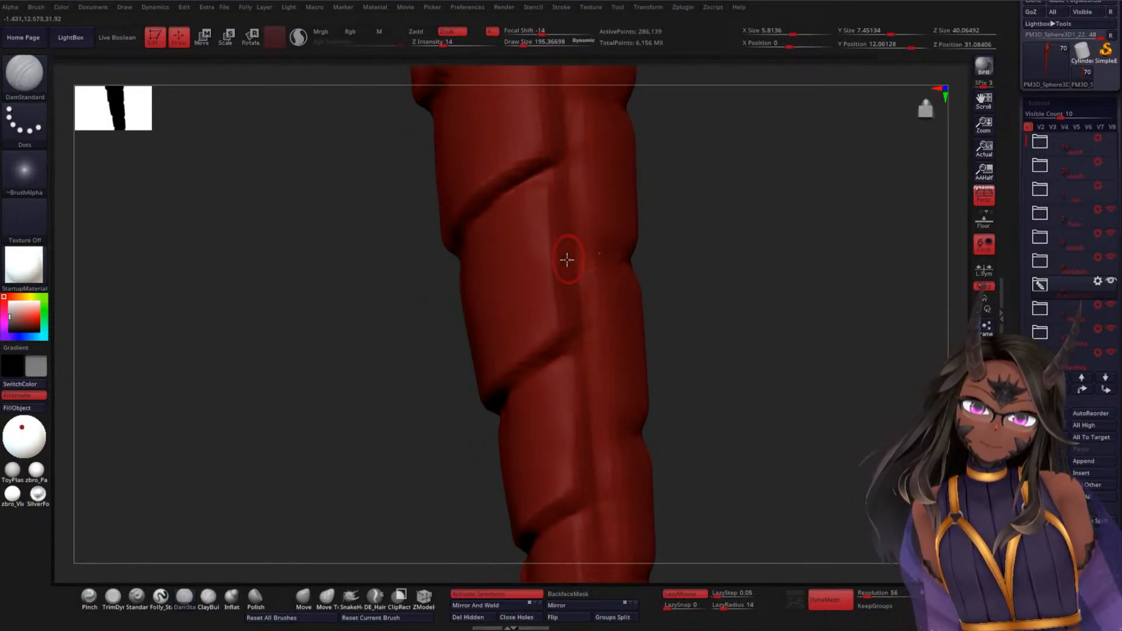
{"action": "mouse_move", "coordinate": [710, 349]}
{"action": "left_mouse_down"}
{"action": "mouse_move", "coordinate": [757, 318]}
{"action": "mouse_move", "coordinate": [714, 226]}
{"action": "mouse_move", "coordinate": [596, 286]}
{"action": "left_mouse_up"}
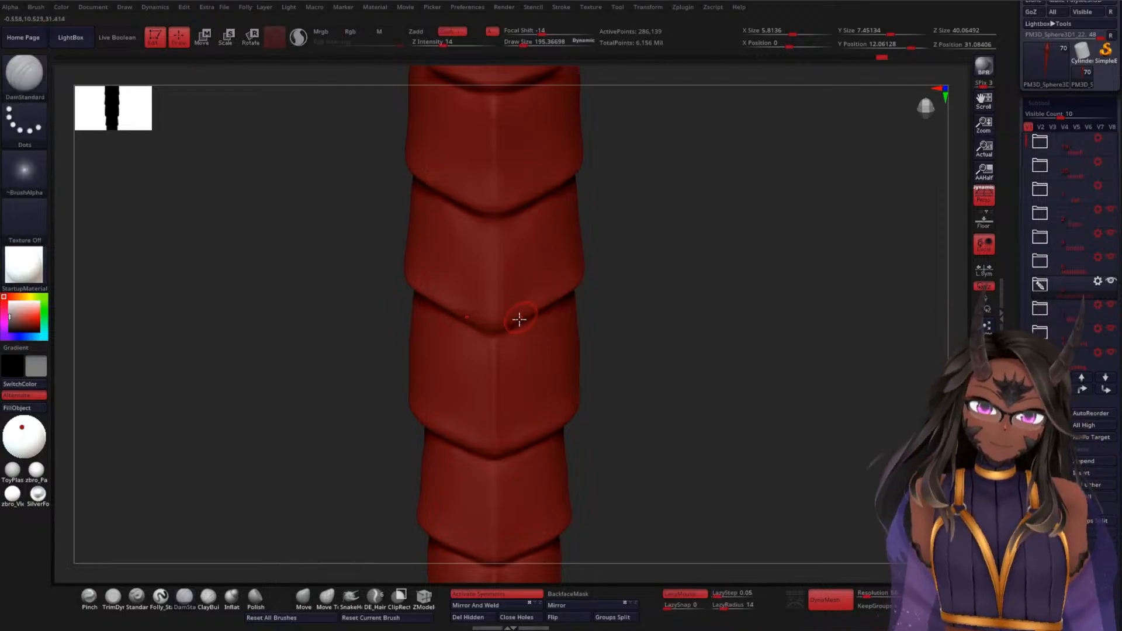
- Sharpen the groove between the fifth and sixth segments with DamStandard, and smooth the fifth segment's face
{"action": "left_click_drag", "start_coordinate": [641, 288], "coordinate": [602, 313]}
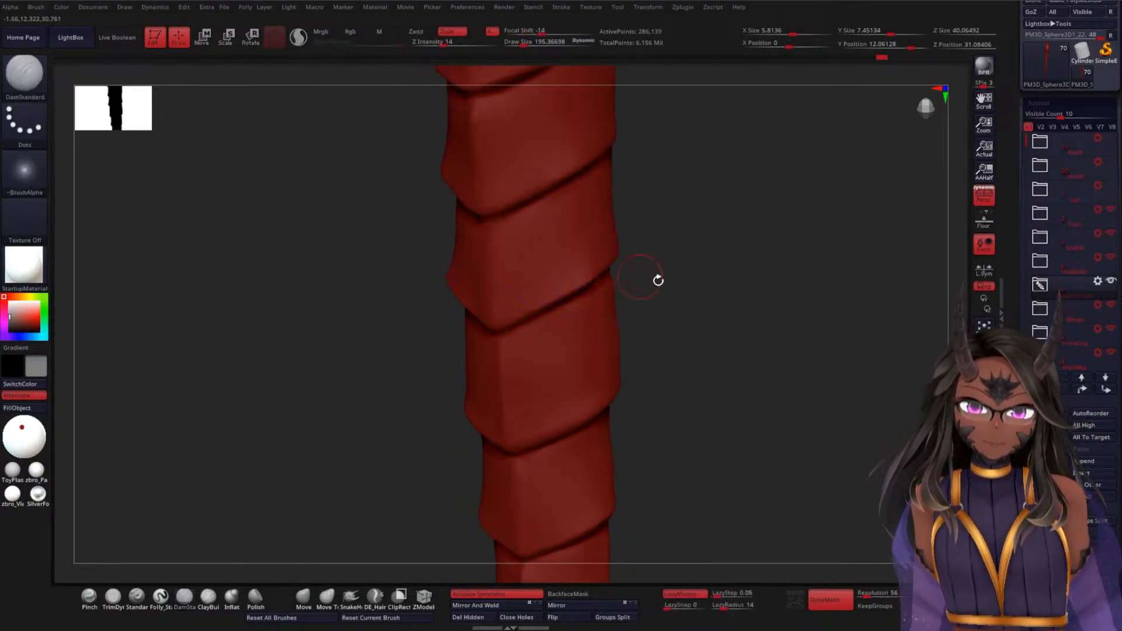
{"action": "left_click_drag", "start_coordinate": [643, 275], "coordinate": [596, 268]}
{"action": "mouse_move", "coordinate": [686, 236]}
{"action": "left_mouse_down"}
{"action": "mouse_move", "coordinate": [714, 313]}
{"action": "mouse_move", "coordinate": [707, 291]}
{"action": "left_mouse_up"}
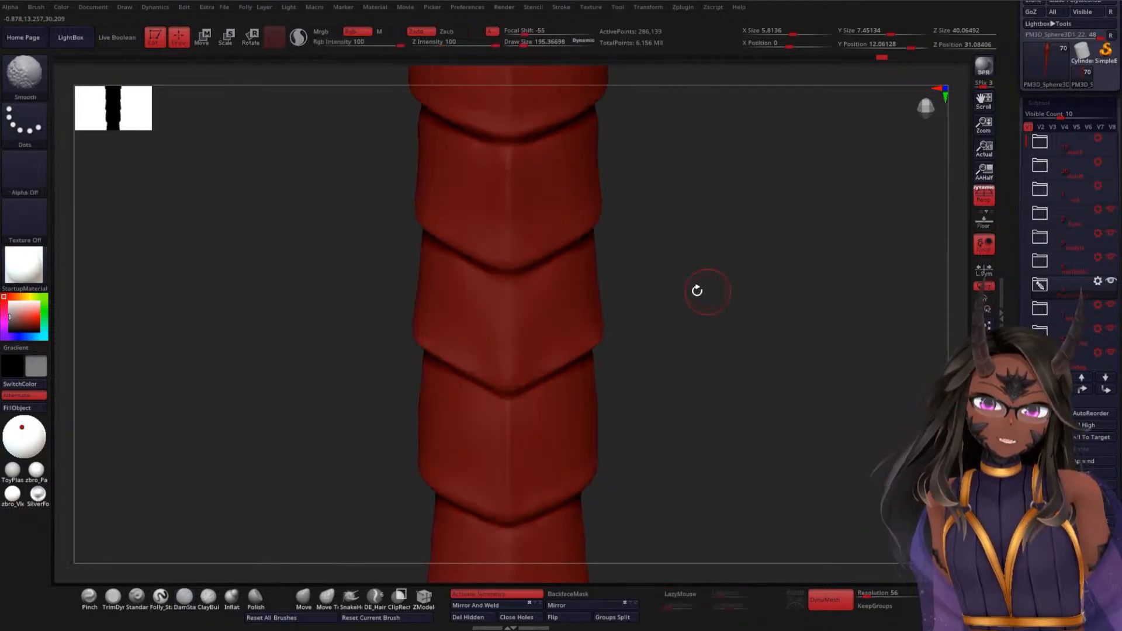
{"action": "key", "text": "shift"}
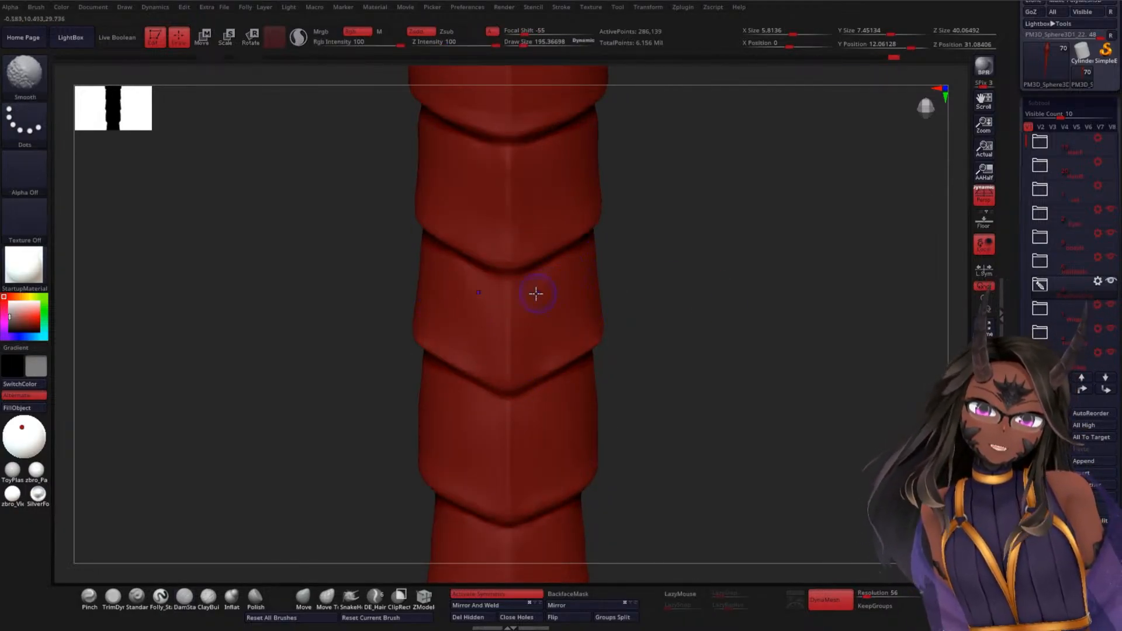
- Sharpen the groove between the fourth and fifth segments from the front centre ridge around the side with DamStandard
{"action": "mouse_move", "coordinate": [664, 298]}
{"action": "left_mouse_down"}
{"action": "mouse_move", "coordinate": [671, 265]}
{"action": "mouse_move", "coordinate": [662, 316]}
{"action": "mouse_move", "coordinate": [639, 326]}
{"action": "mouse_move", "coordinate": [676, 306]}
{"action": "mouse_move", "coordinate": [675, 374]}
{"action": "mouse_move", "coordinate": [677, 254]}
{"action": "mouse_move", "coordinate": [654, 313]}
{"action": "mouse_move", "coordinate": [643, 422]}
{"action": "left_mouse_up"}
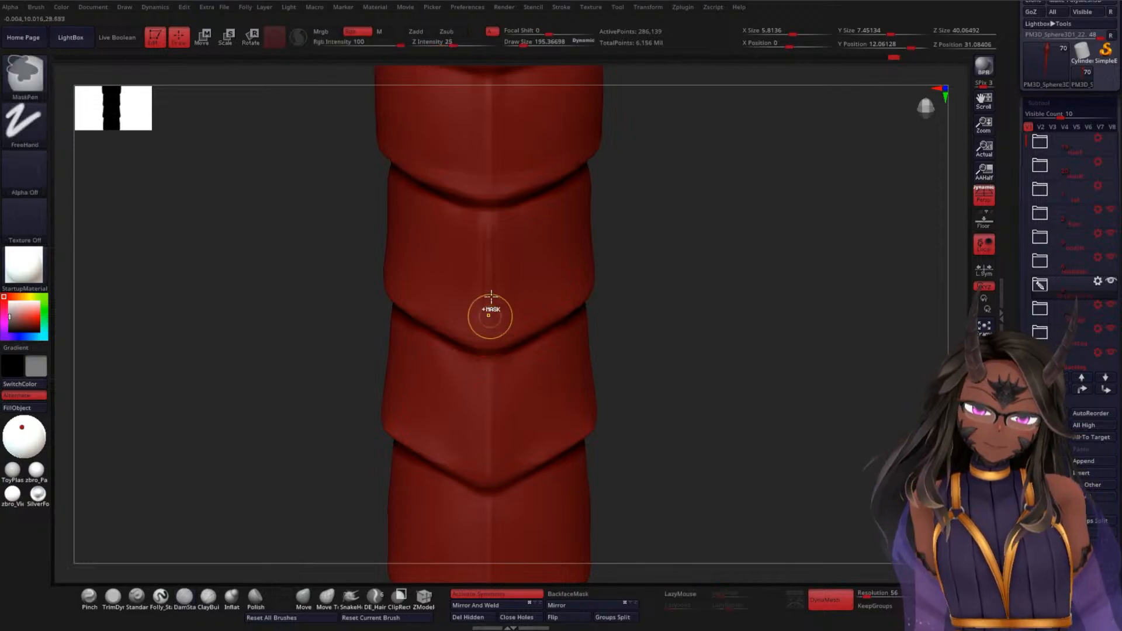
{"action": "left_click_drag", "start_coordinate": [664, 344], "coordinate": [498, 345]}
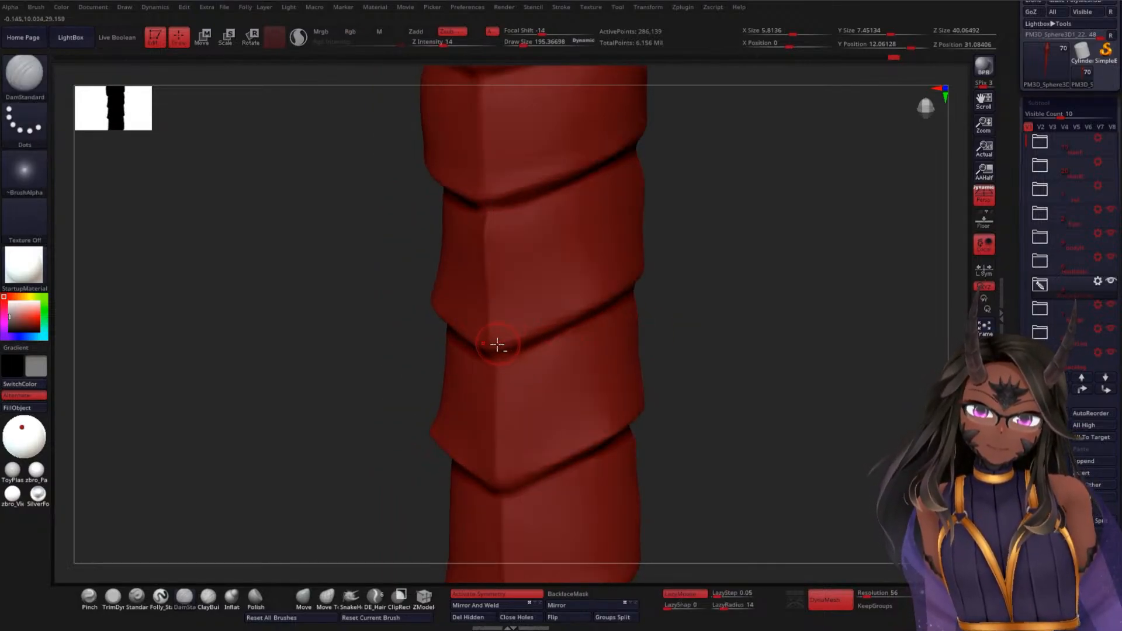
{"action": "left_click_drag", "start_coordinate": [668, 318], "coordinate": [559, 314]}
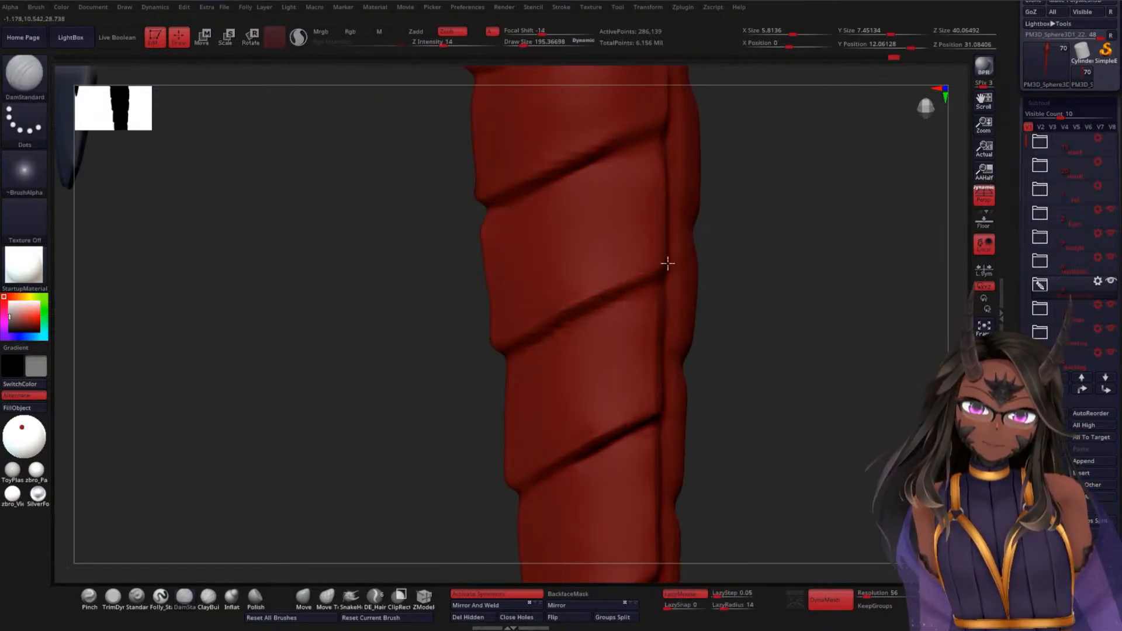
{"action": "left_click_drag", "start_coordinate": [730, 319], "coordinate": [634, 324]}
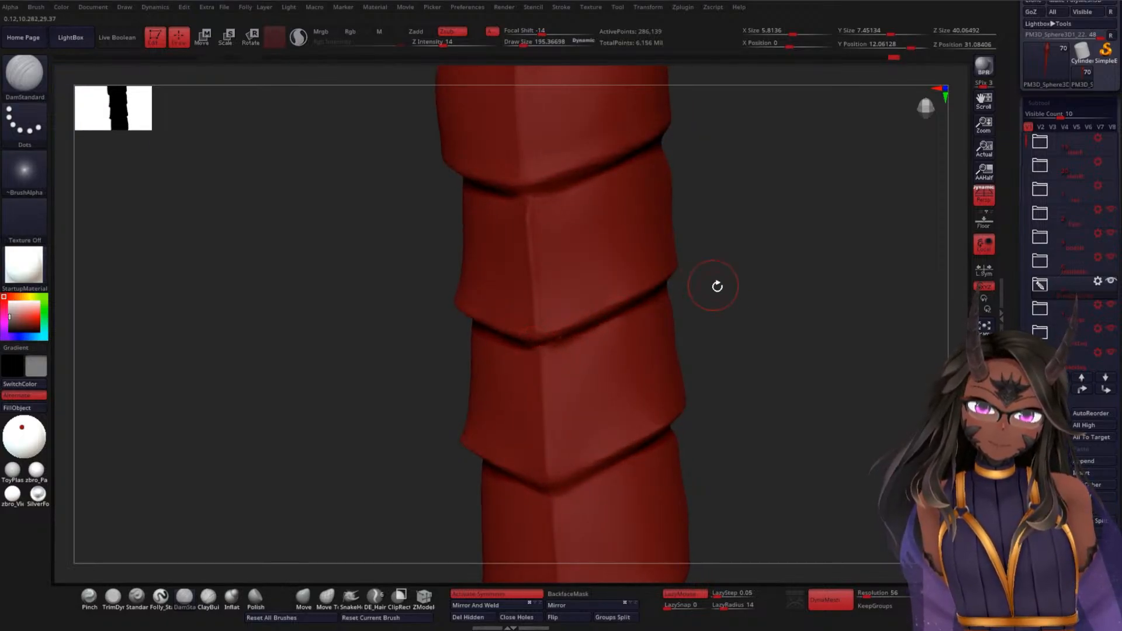
- Carve the groove between the third and fourth segments crisper around the front and side with DamStandard
{"action": "mouse_move", "coordinate": [770, 253]}
{"action": "left_mouse_down"}
{"action": "mouse_move", "coordinate": [751, 313]}
{"action": "mouse_move", "coordinate": [674, 284]}
{"action": "left_mouse_up"}
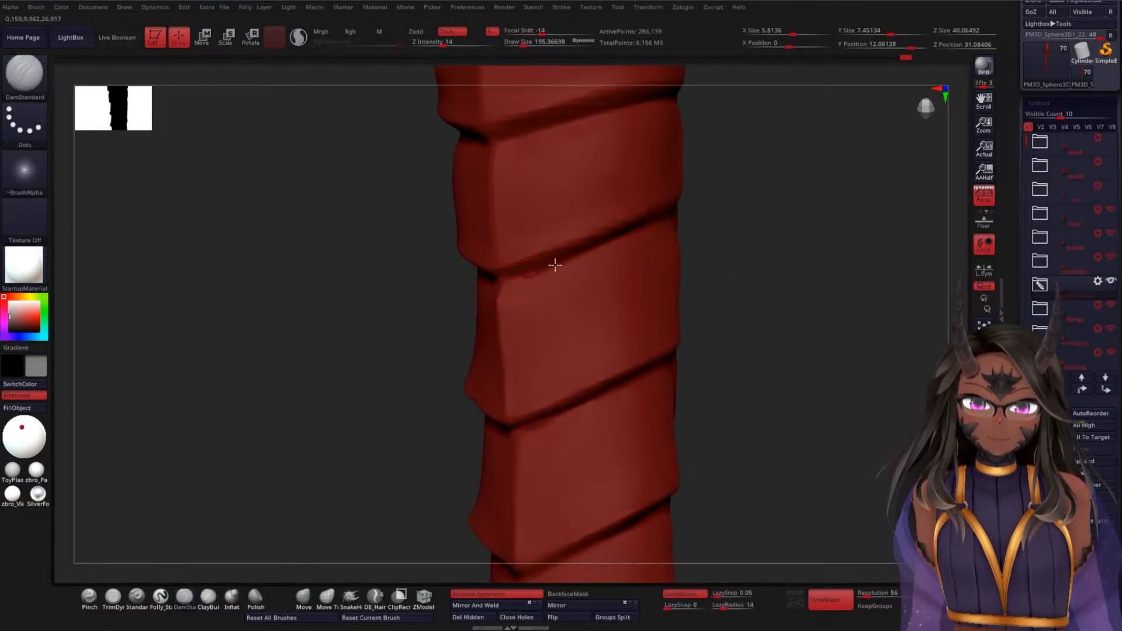
{"action": "left_click_drag", "start_coordinate": [731, 253], "coordinate": [539, 263]}
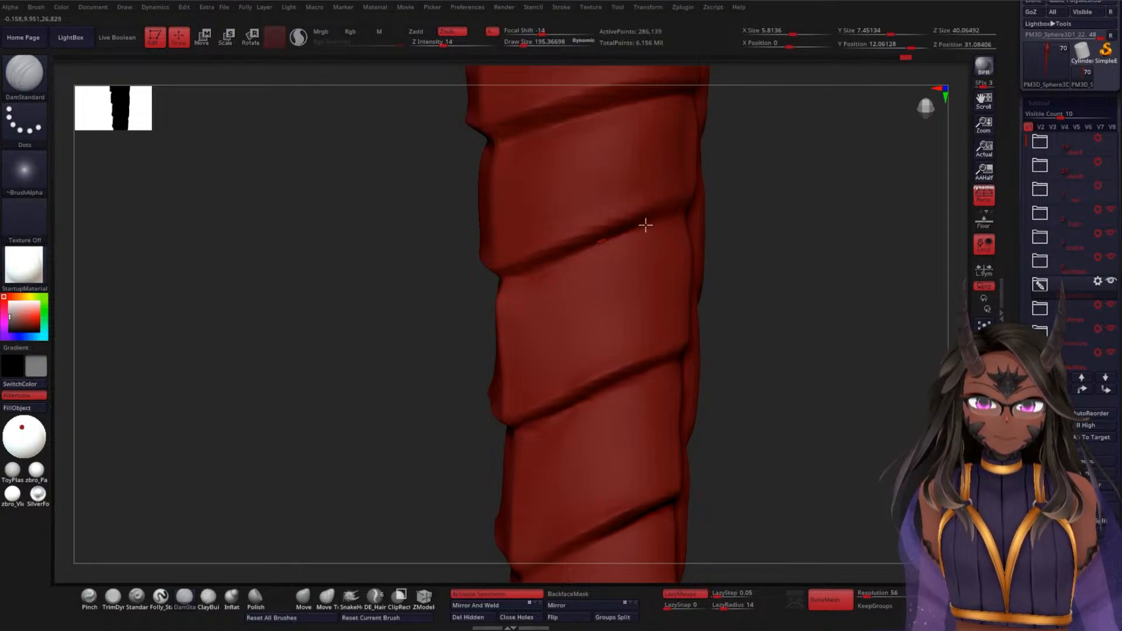
{"action": "left_click_drag", "start_coordinate": [727, 280], "coordinate": [640, 266]}
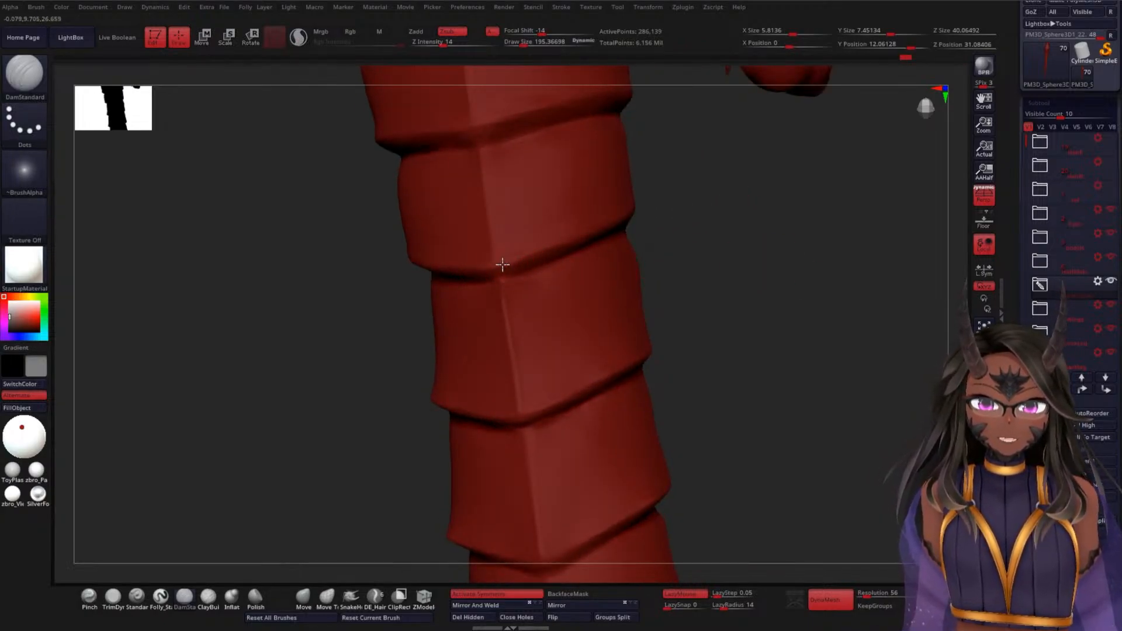
{"action": "left_click_drag", "start_coordinate": [708, 233], "coordinate": [601, 236]}
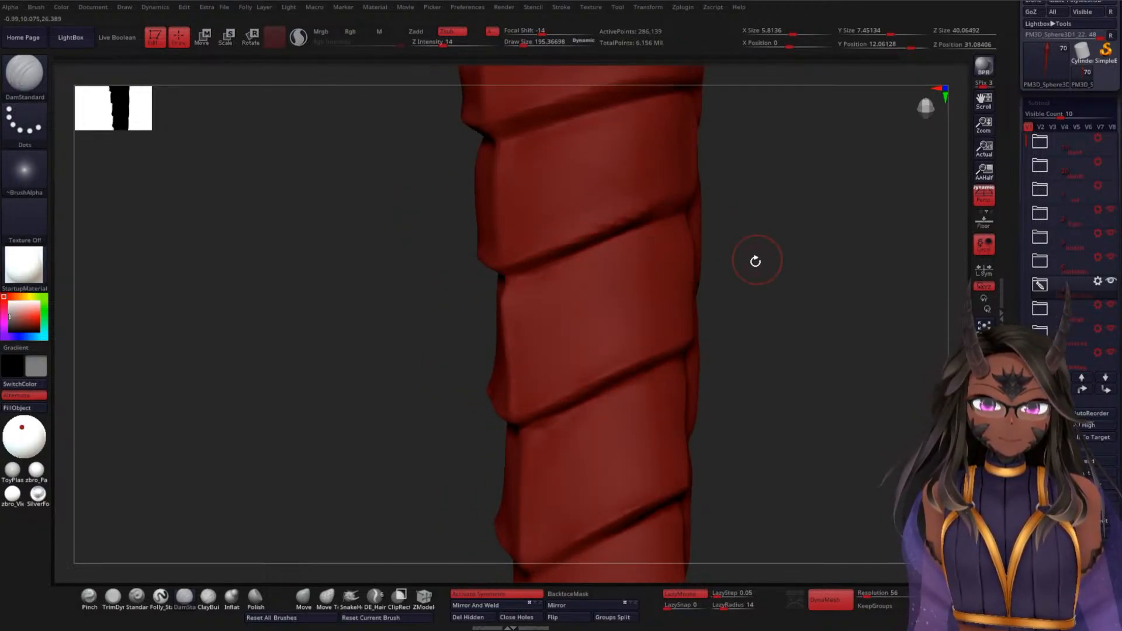
{"action": "left_click_drag", "start_coordinate": [758, 259], "coordinate": [619, 221]}
{"action": "left_click_drag", "start_coordinate": [809, 231], "coordinate": [665, 218]}
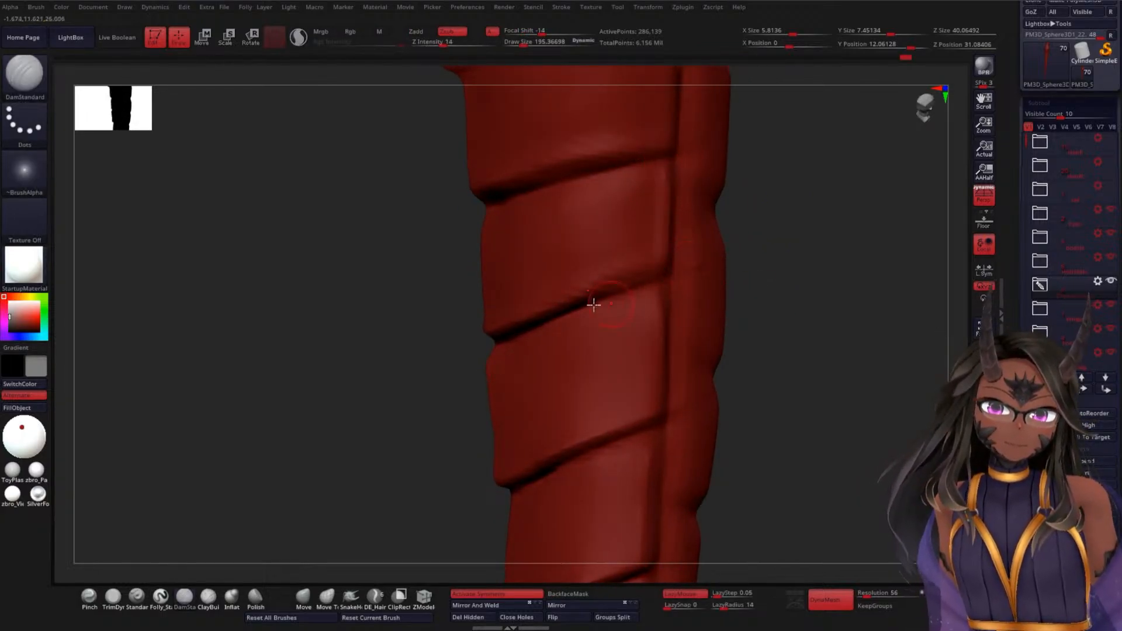
- Smooth the third segment's side face and refine the lower edge with DamStandard
{"action": "key", "text": "shift"}
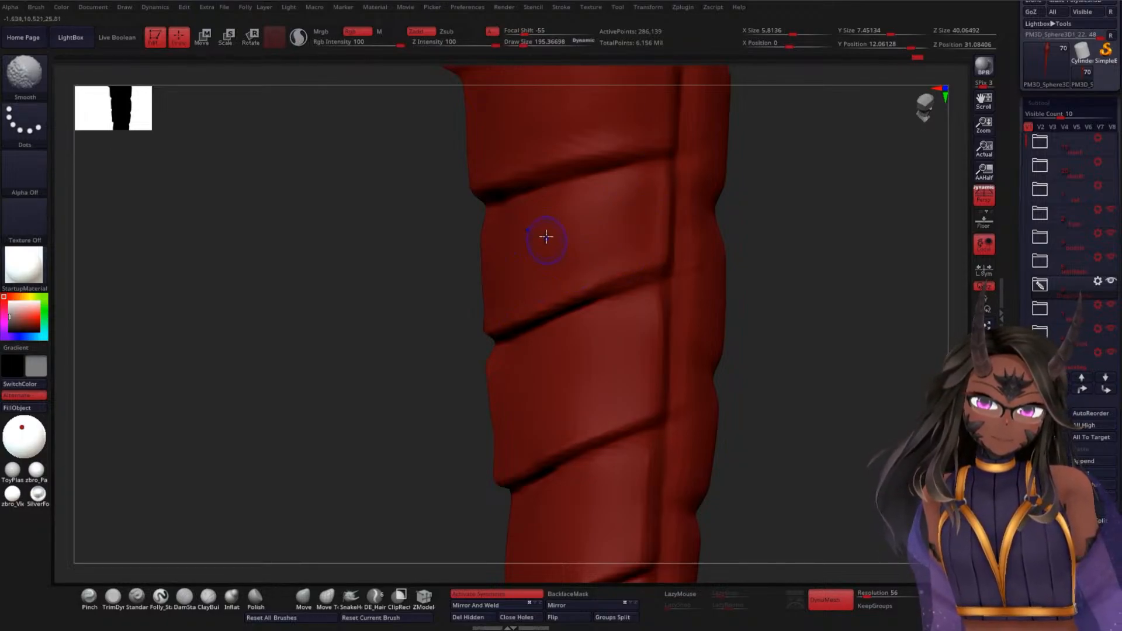
{"action": "left_click_drag", "start_coordinate": [782, 291], "coordinate": [742, 290], "text": "shift"}
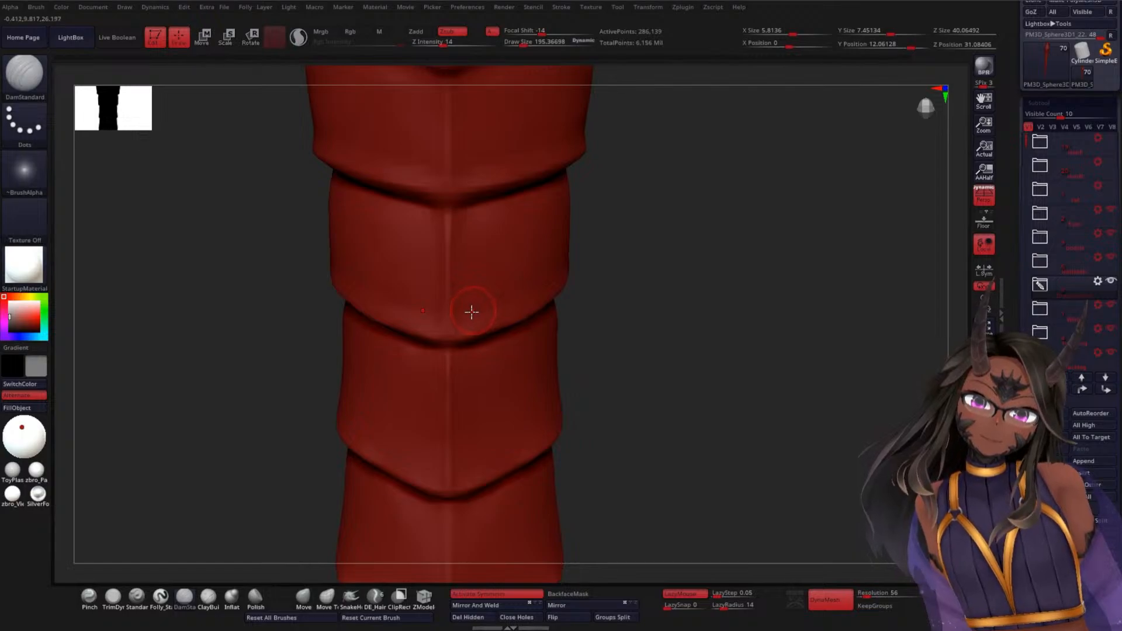
{"action": "left_click_drag", "start_coordinate": [662, 285], "coordinate": [612, 318]}
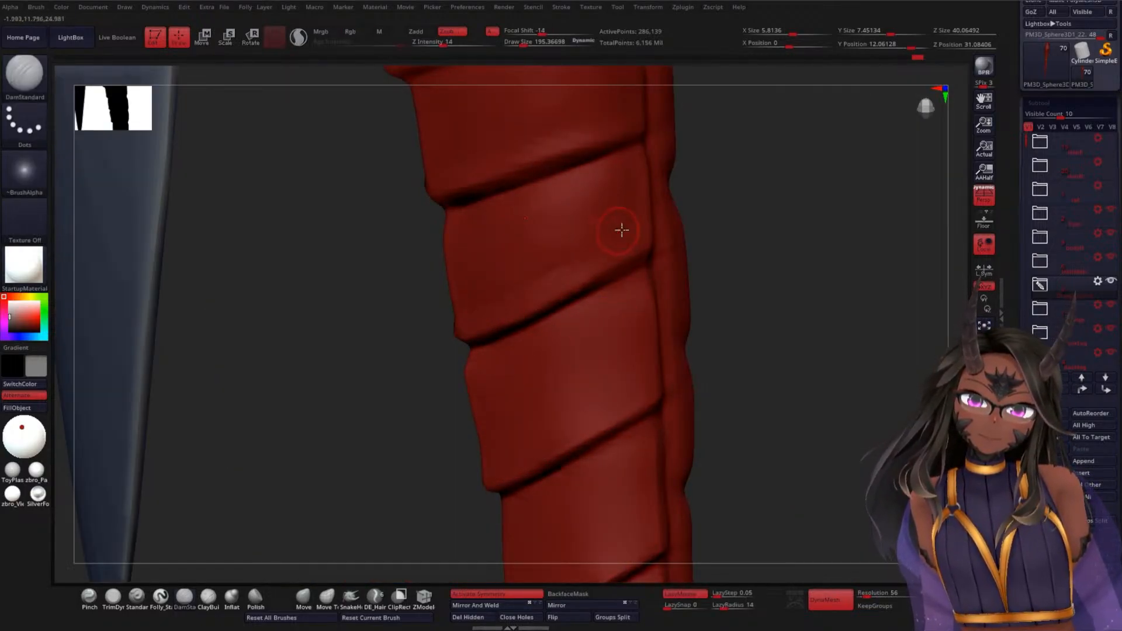
{"action": "left_click_drag", "start_coordinate": [725, 296], "coordinate": [761, 280], "text": "shift"}
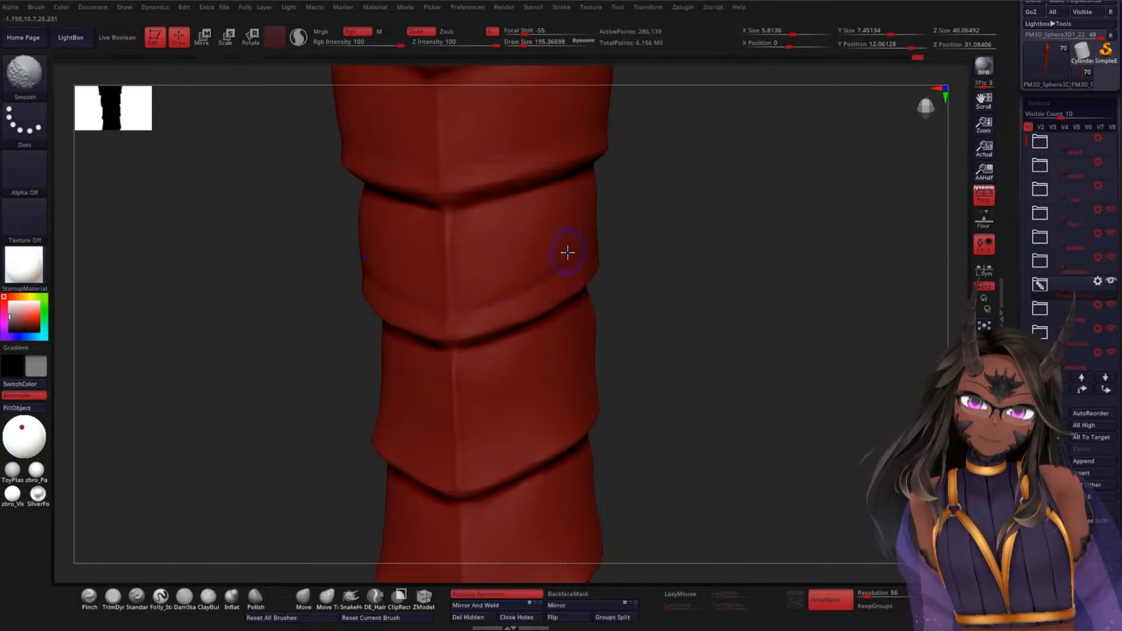
- Smooth the second segment's lower band and sharpen the groove beneath it from the front around the side with DamStandard
{"action": "mouse_move", "coordinate": [607, 239]}
{"action": "left_mouse_down"}
{"action": "mouse_move", "coordinate": [699, 295]}
{"action": "mouse_move", "coordinate": [684, 268]}
{"action": "mouse_move", "coordinate": [647, 311]}
{"action": "mouse_move", "coordinate": [674, 319]}
{"action": "mouse_move", "coordinate": [633, 315]}
{"action": "left_mouse_up"}
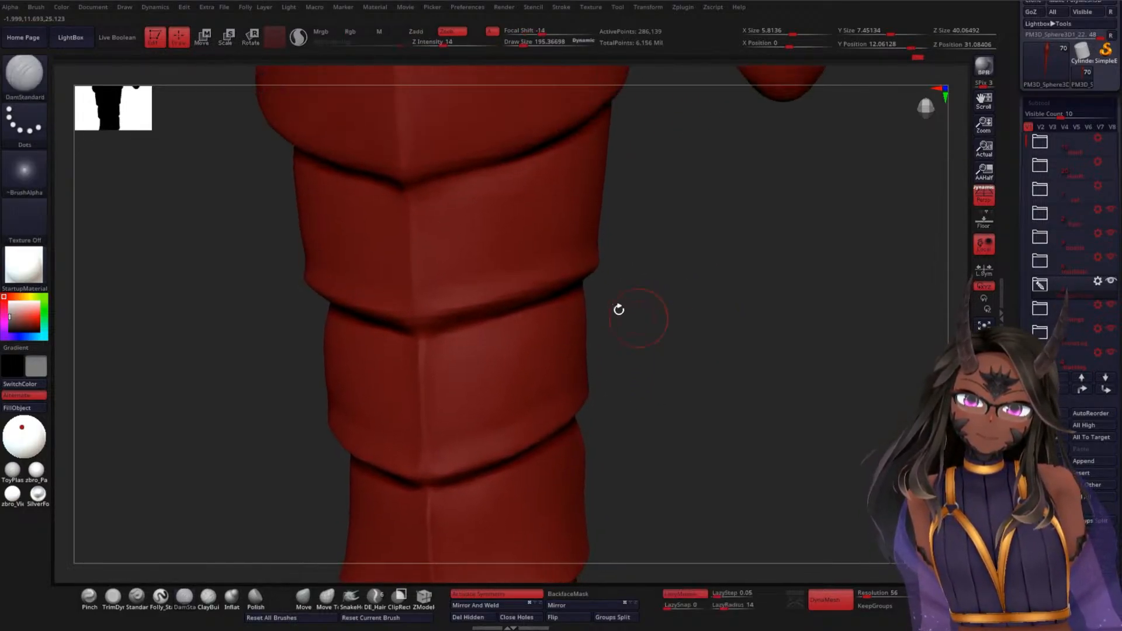
{"action": "left_click_drag", "start_coordinate": [529, 253], "coordinate": [455, 270], "text": "shift"}
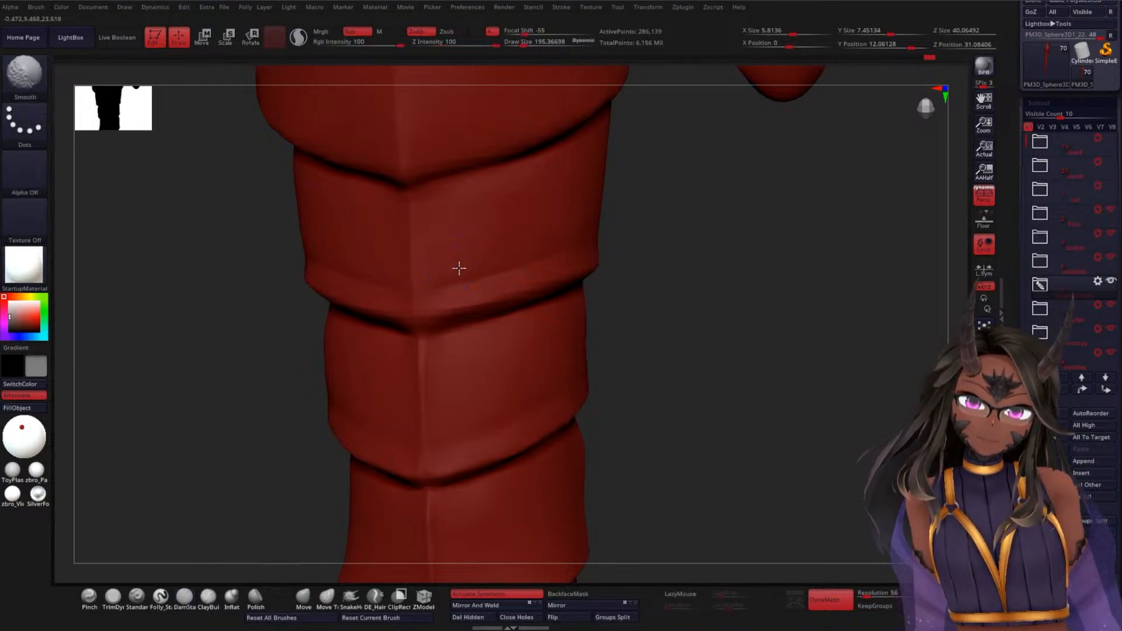
{"action": "left_click_drag", "start_coordinate": [676, 261], "coordinate": [619, 308]}
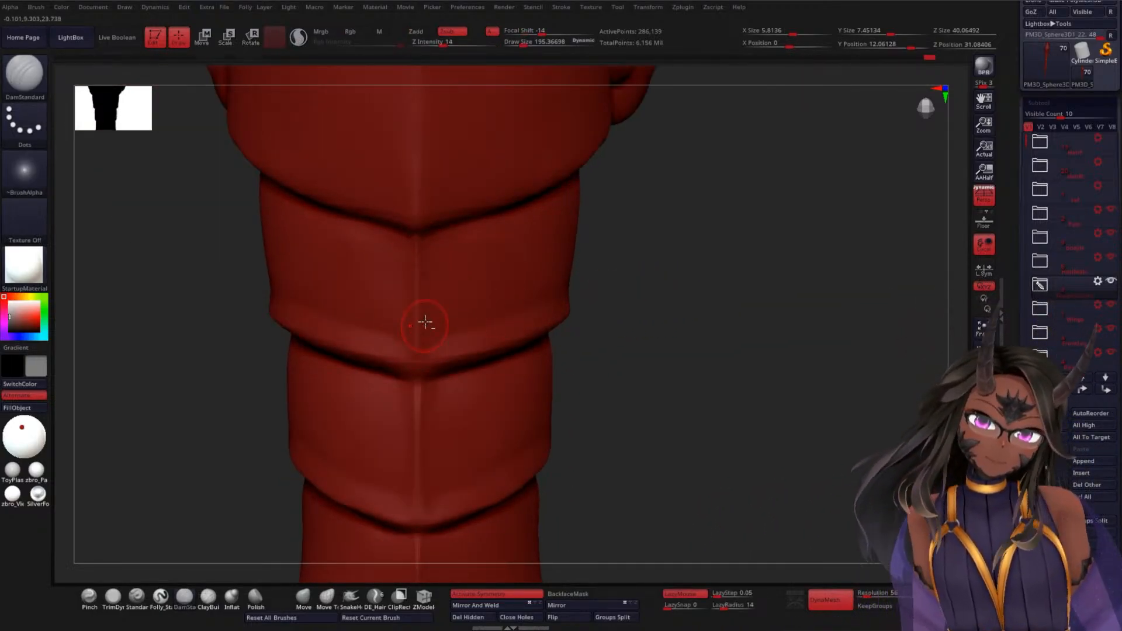
{"action": "left_click_drag", "start_coordinate": [678, 350], "coordinate": [532, 353]}
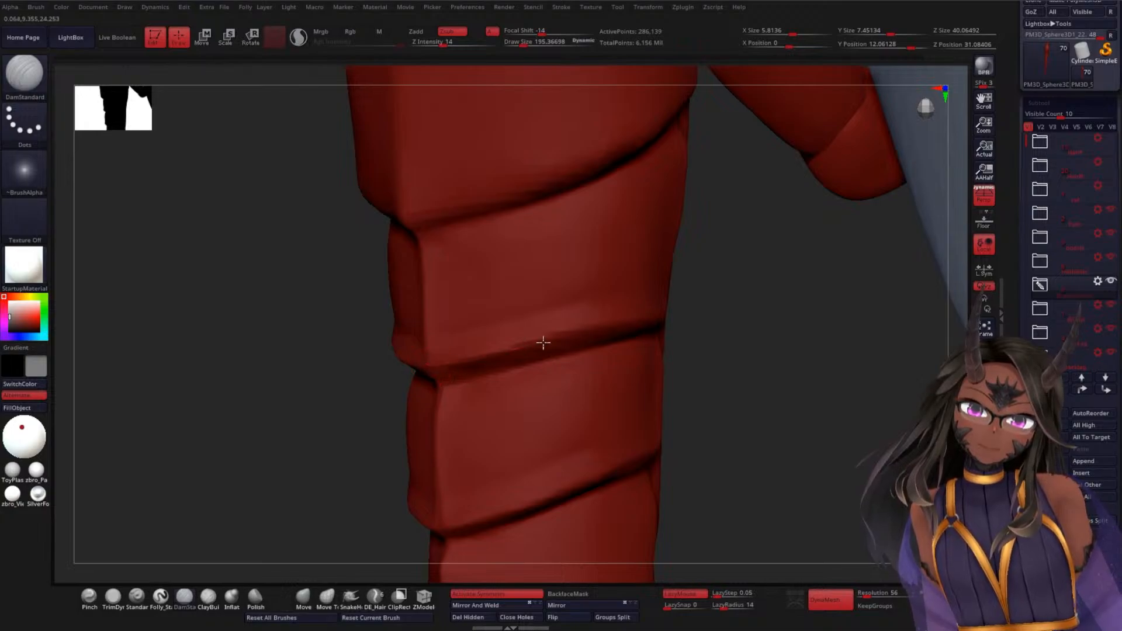
{"action": "left_click_drag", "start_coordinate": [709, 343], "coordinate": [581, 326]}
{"action": "left_click_drag", "start_coordinate": [701, 327], "coordinate": [601, 316]}
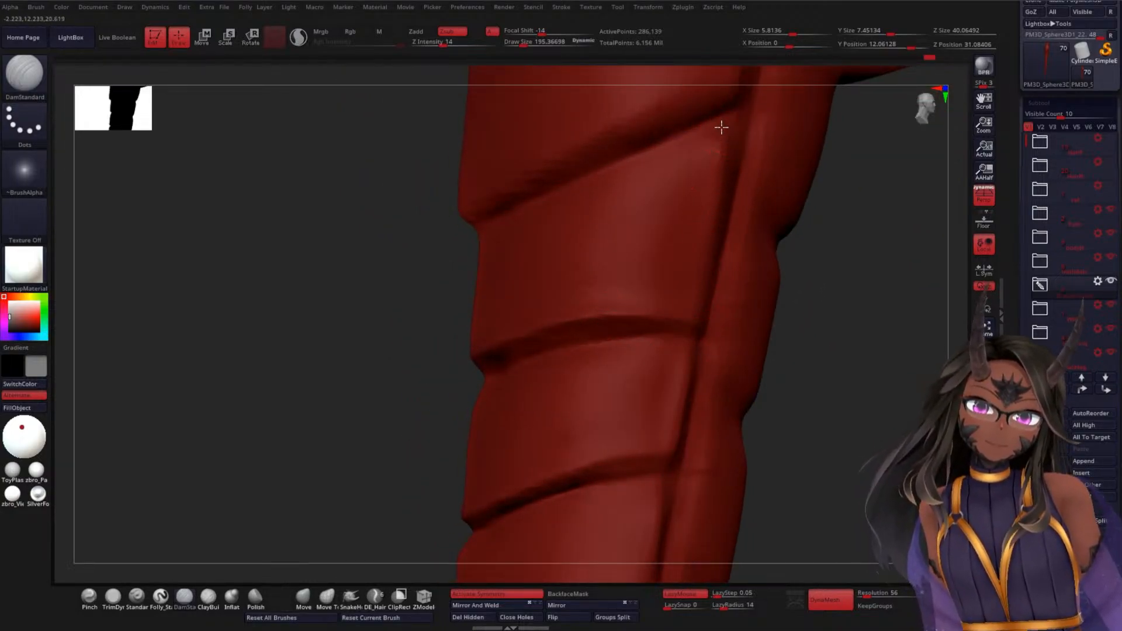
- Sharpen the groove above the second segment with DamStandard and smooth that segment's side face
{"action": "key", "text": "shift"}
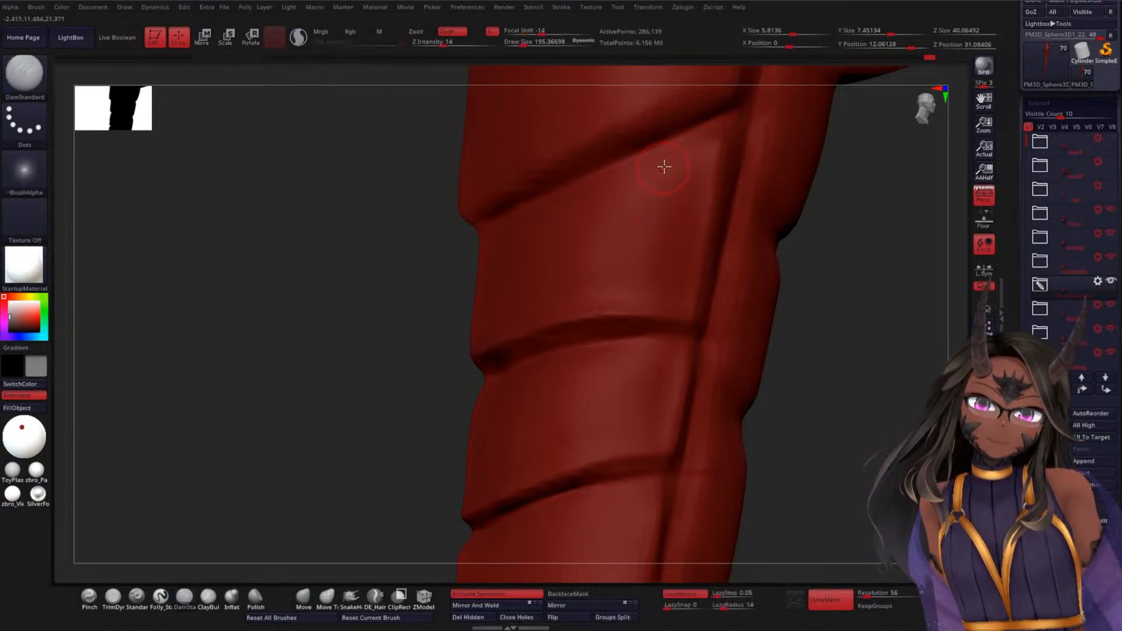
{"action": "mouse_move", "coordinate": [481, 213]}
{"action": "left_mouse_down"}
{"action": "mouse_move", "coordinate": [426, 281]}
{"action": "mouse_move", "coordinate": [549, 194]}
{"action": "left_mouse_up"}
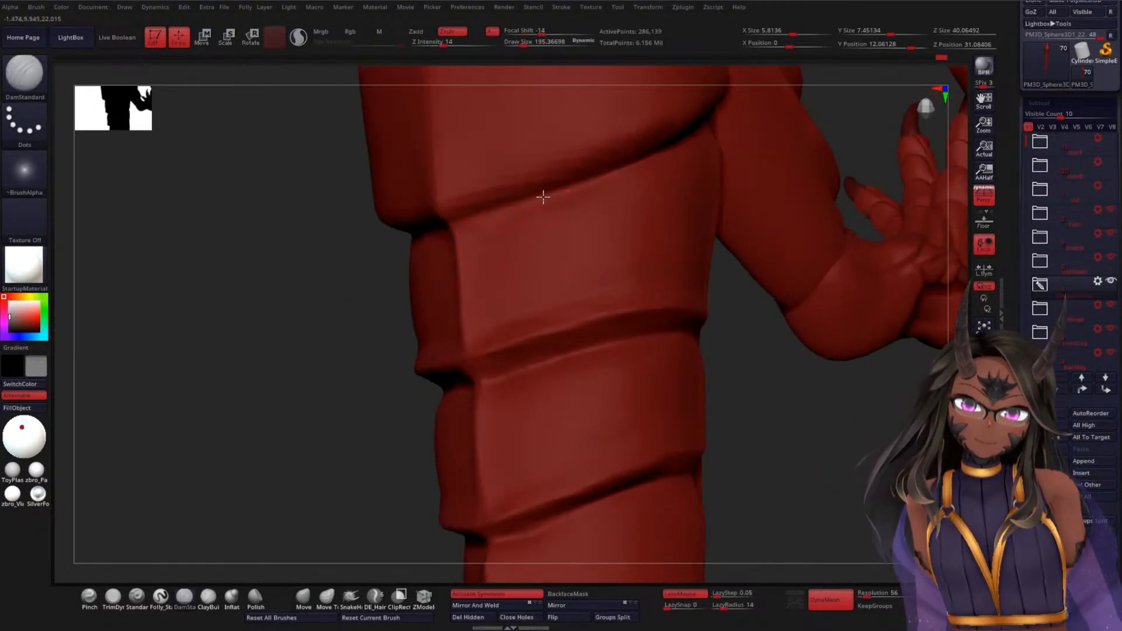
{"action": "key", "text": "shift"}
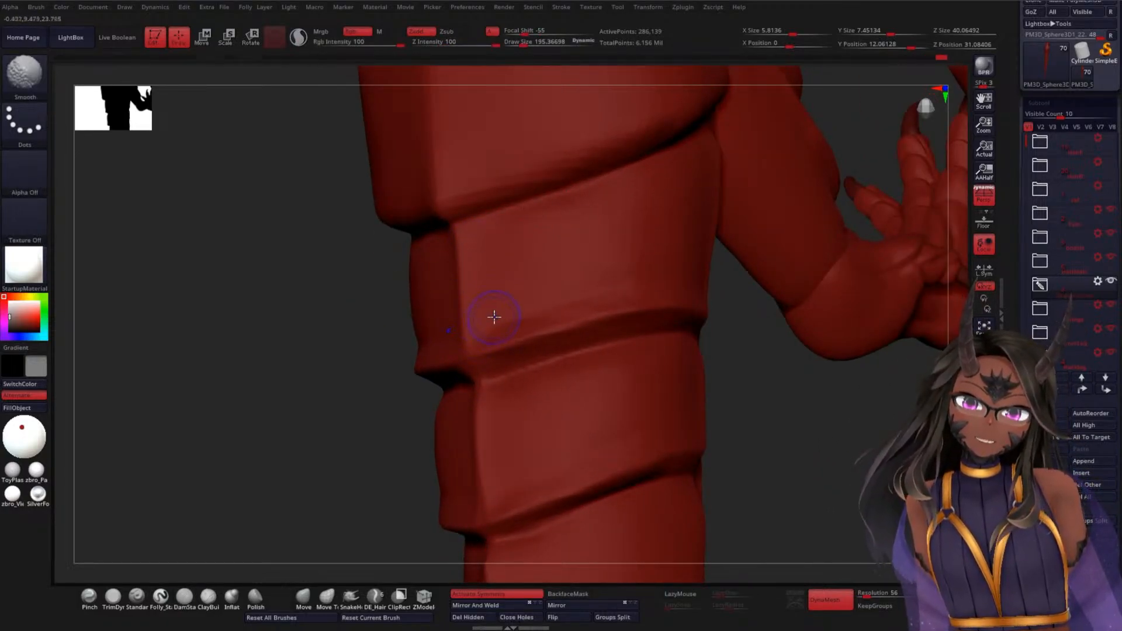
{"action": "left_click_drag", "start_coordinate": [513, 310], "coordinate": [678, 272], "text": "shift"}
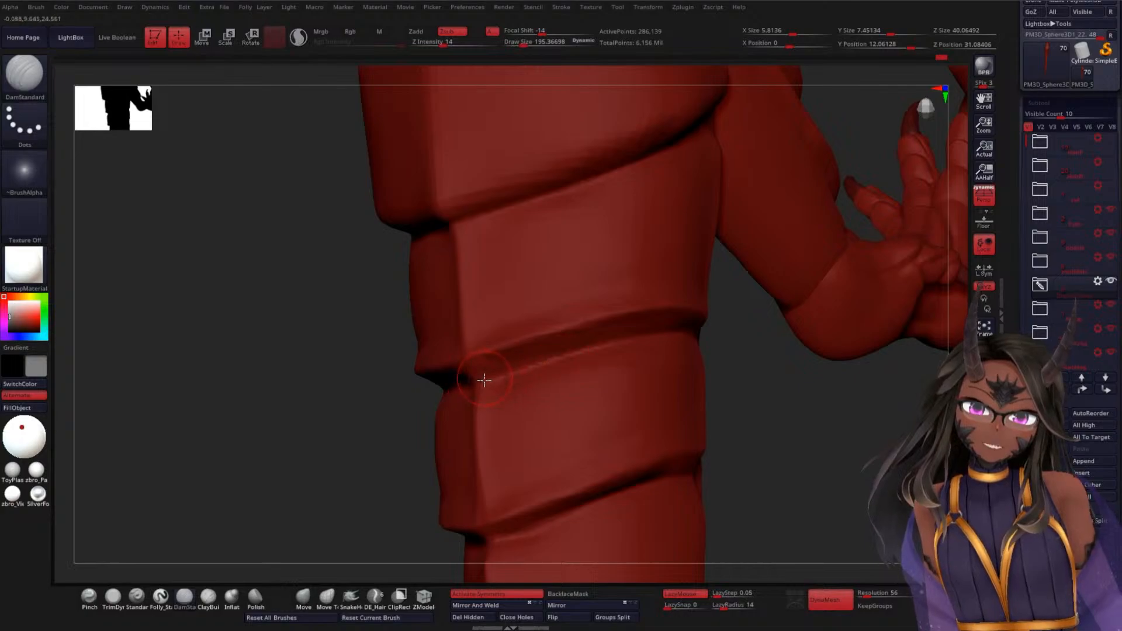
{"action": "left_click_drag", "start_coordinate": [753, 331], "coordinate": [549, 353]}
{"action": "mouse_move", "coordinate": [809, 396]}
{"action": "left_mouse_down"}
{"action": "mouse_move", "coordinate": [801, 300]}
{"action": "mouse_move", "coordinate": [729, 395]}
{"action": "mouse_move", "coordinate": [755, 396]}
{"action": "mouse_move", "coordinate": [741, 396]}
{"action": "mouse_move", "coordinate": [725, 429]}
{"action": "mouse_move", "coordinate": [721, 315]}
{"action": "mouse_move", "coordinate": [659, 368]}
{"action": "mouse_move", "coordinate": [668, 420]}
{"action": "left_mouse_up"}
- Smooth the front faces of the fourth and fifth segments along the centre ridge
{"action": "mouse_move", "coordinate": [675, 383]}
{"action": "left_mouse_down", "text": "alt"}
{"action": "mouse_move", "coordinate": [683, 434]}
{"action": "mouse_move", "coordinate": [733, 274]}
{"action": "left_mouse_up", "text": "alt"}
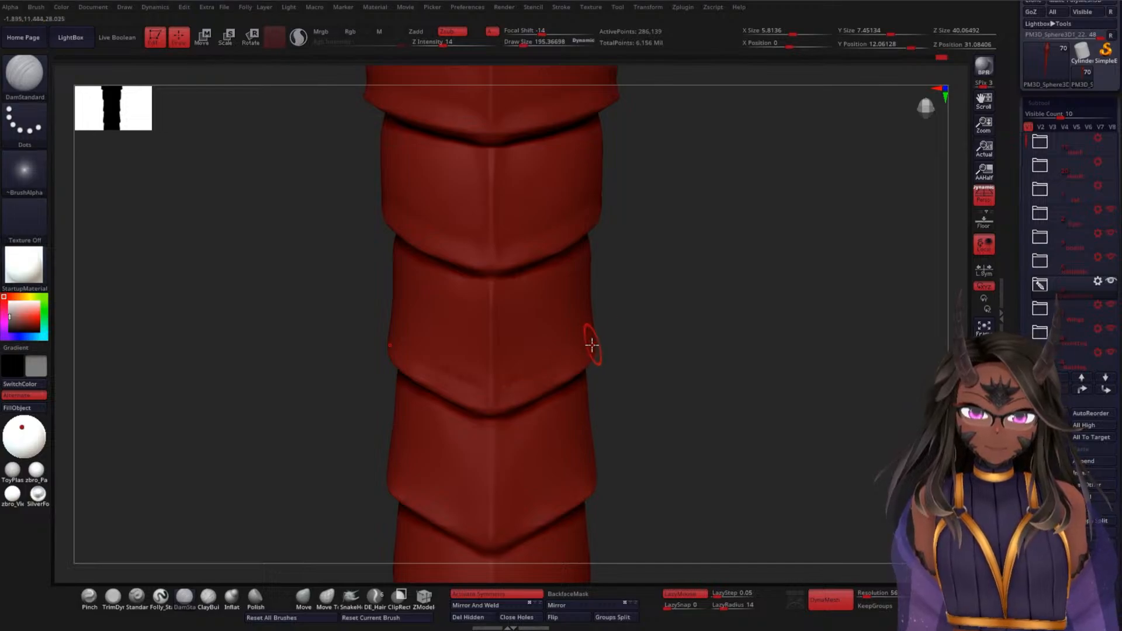
{"action": "key", "text": "shift"}
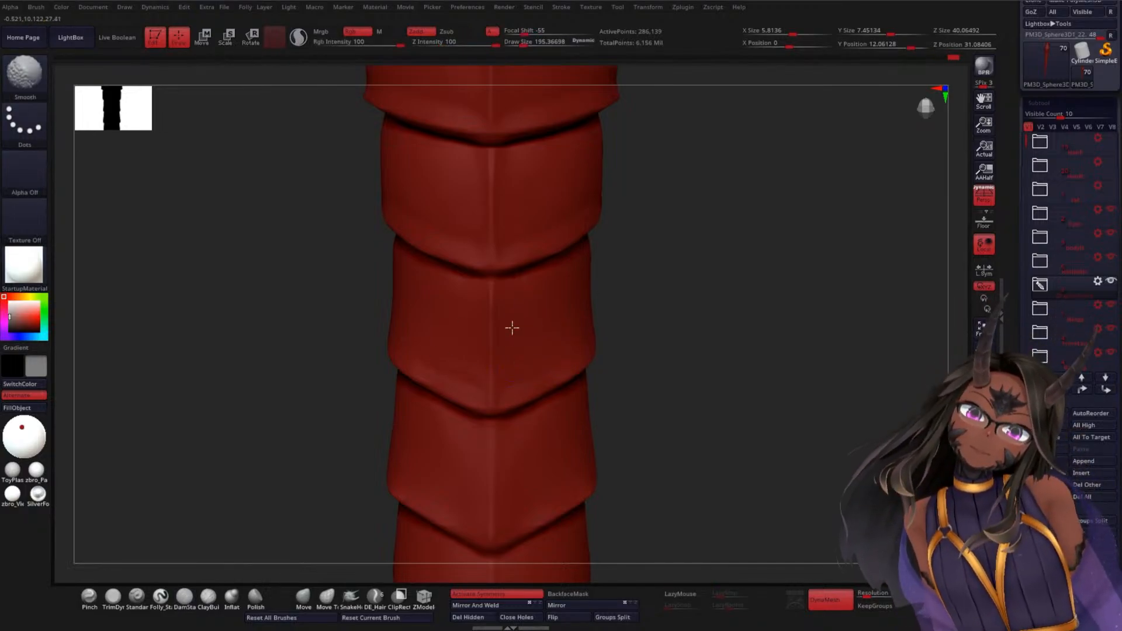
{"action": "mouse_move", "coordinate": [734, 383]}
{"action": "left_mouse_down"}
{"action": "mouse_move", "coordinate": [699, 420]}
{"action": "mouse_move", "coordinate": [642, 331]}
{"action": "left_mouse_up"}
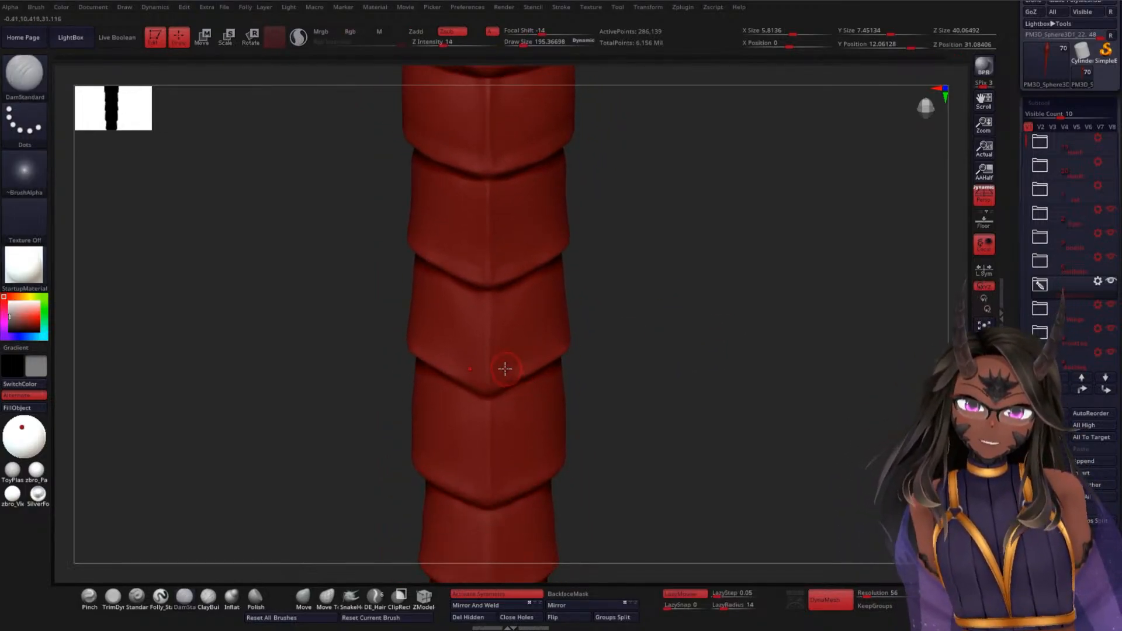
{"action": "key", "text": "shift"}
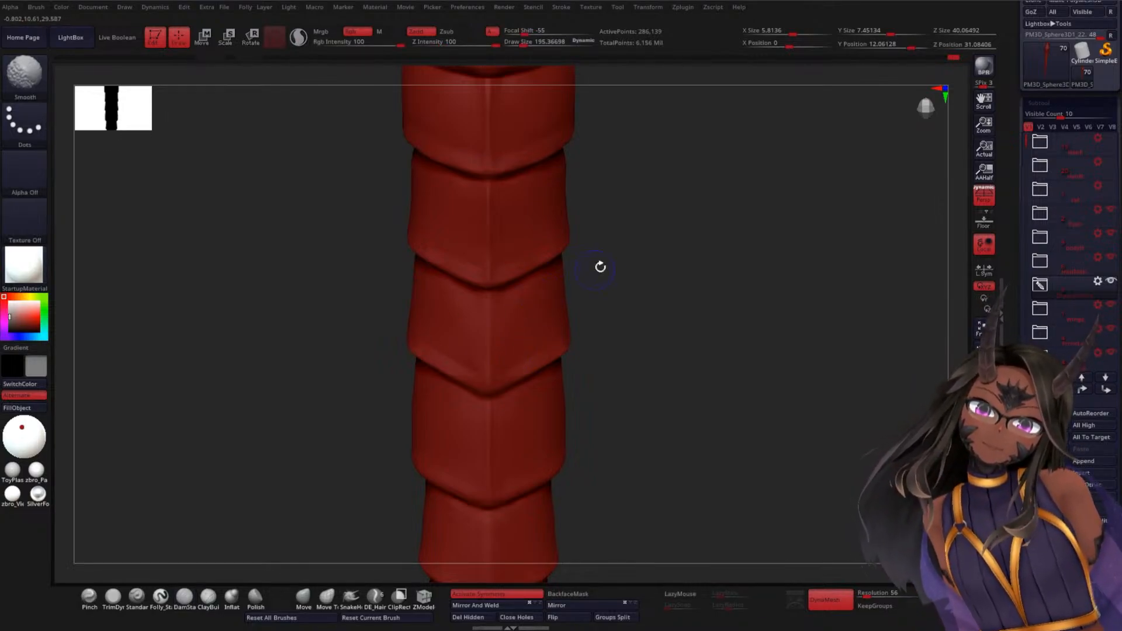
- Sharpen the V-shaped lower edges of the tail's middle plates with the DamStandard brush and smooth the plate surfaces
{"action": "mouse_move", "coordinate": [678, 358]}
{"action": "left_mouse_down"}
{"action": "mouse_move", "coordinate": [691, 286]}
{"action": "mouse_move", "coordinate": [677, 296]}
{"action": "mouse_move", "coordinate": [680, 434]}
{"action": "mouse_move", "coordinate": [641, 323]}
{"action": "left_mouse_up"}
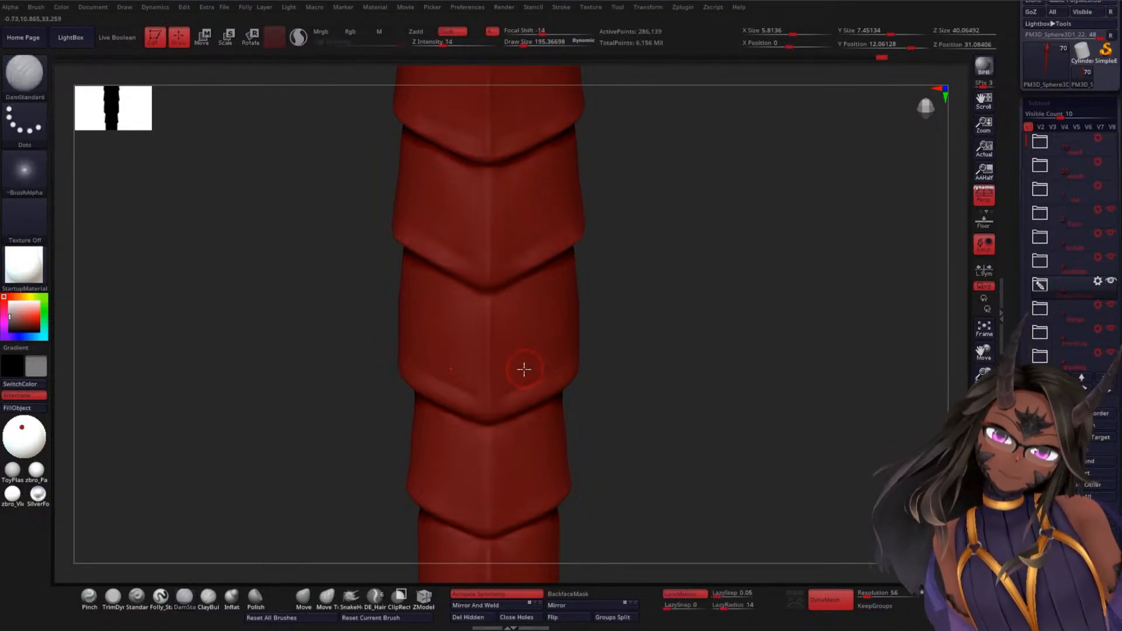
{"action": "key", "text": "shift"}
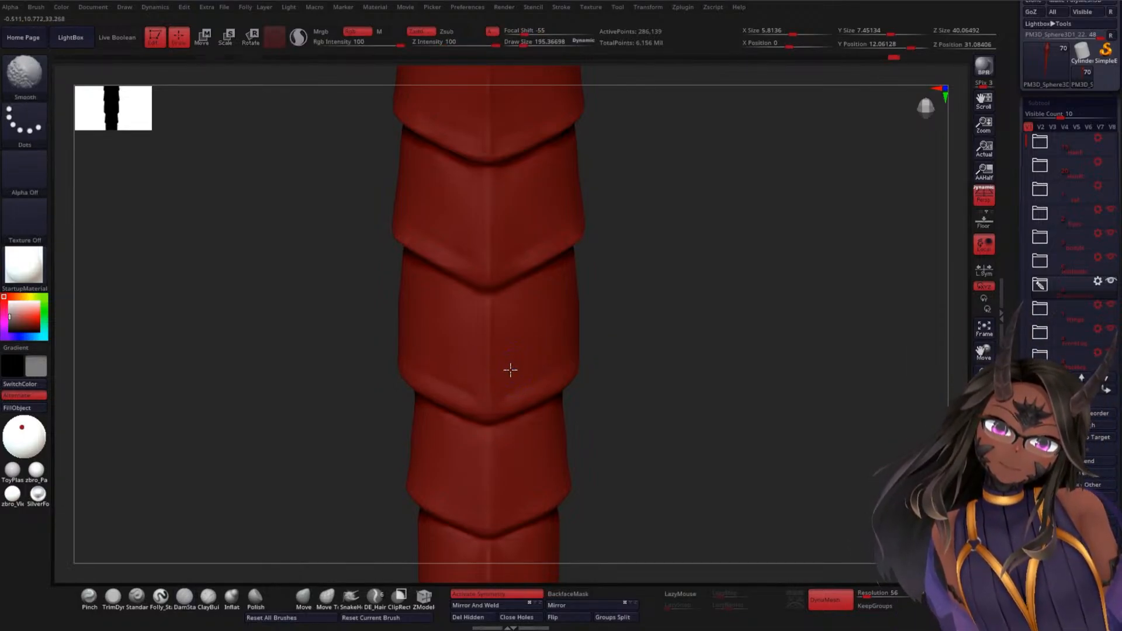
{"action": "mouse_move", "coordinate": [692, 378]}
{"action": "left_mouse_down"}
{"action": "mouse_move", "coordinate": [687, 358]}
{"action": "mouse_move", "coordinate": [681, 456]}
{"action": "mouse_move", "coordinate": [692, 319]}
{"action": "mouse_move", "coordinate": [661, 417]}
{"action": "left_mouse_up"}
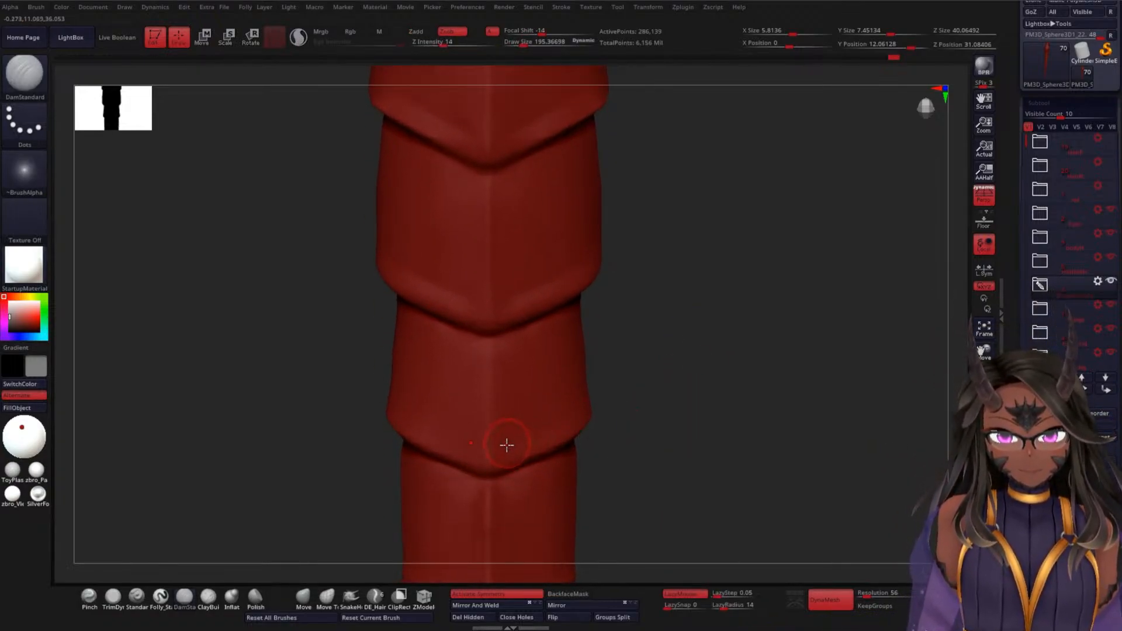
{"action": "key", "text": "shift"}
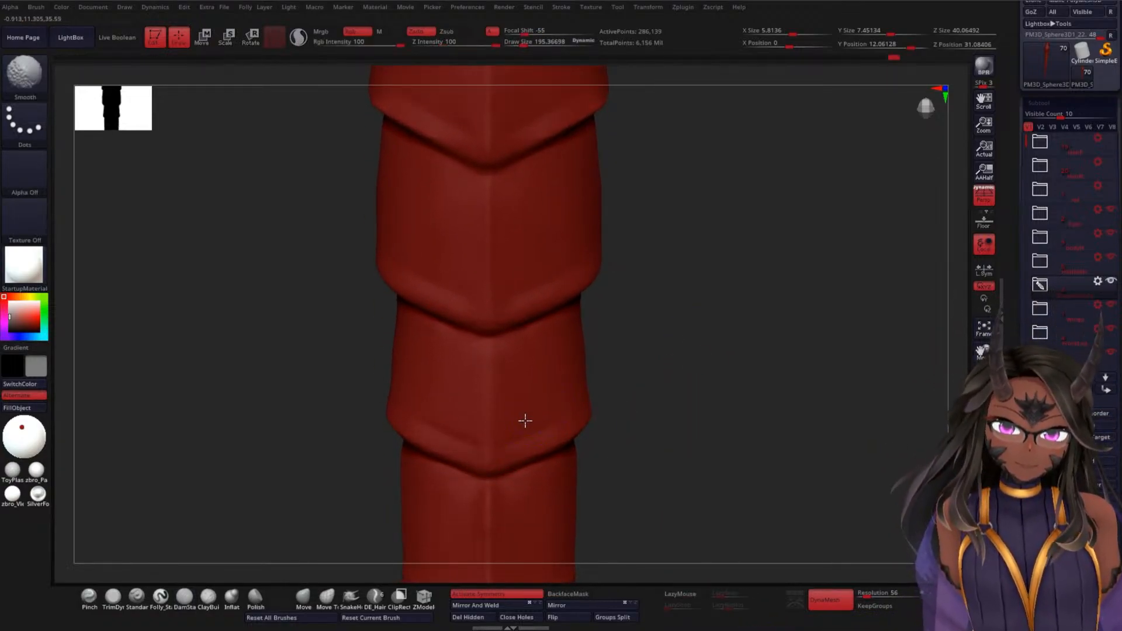
{"action": "left_click_drag", "start_coordinate": [614, 409], "coordinate": [668, 404]}
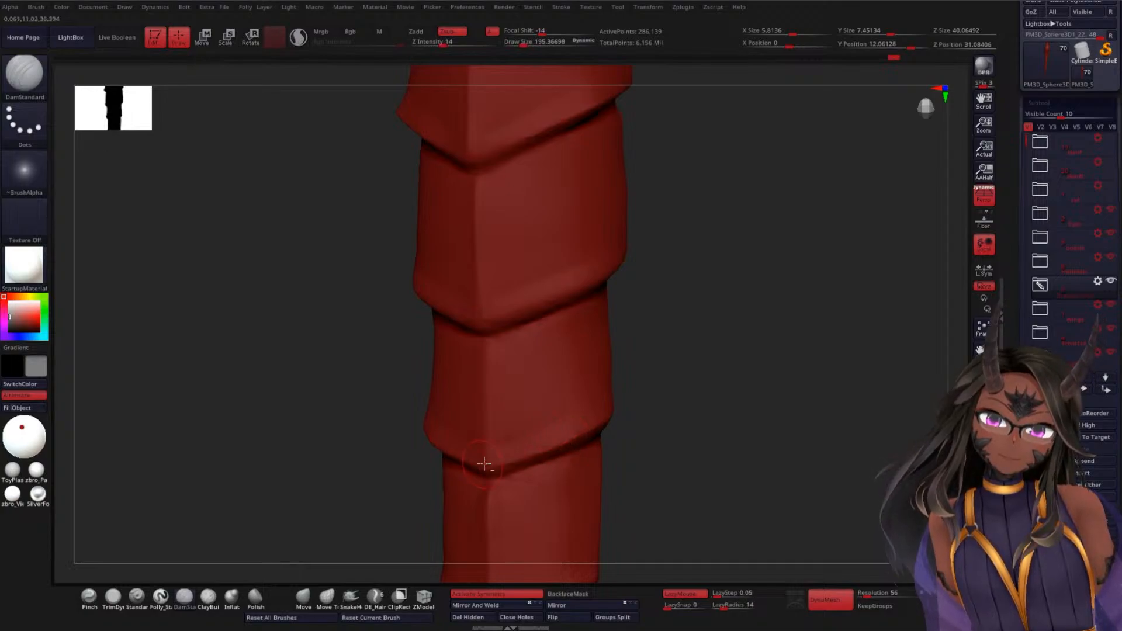
{"action": "left_click_drag", "start_coordinate": [690, 442], "coordinate": [534, 453]}
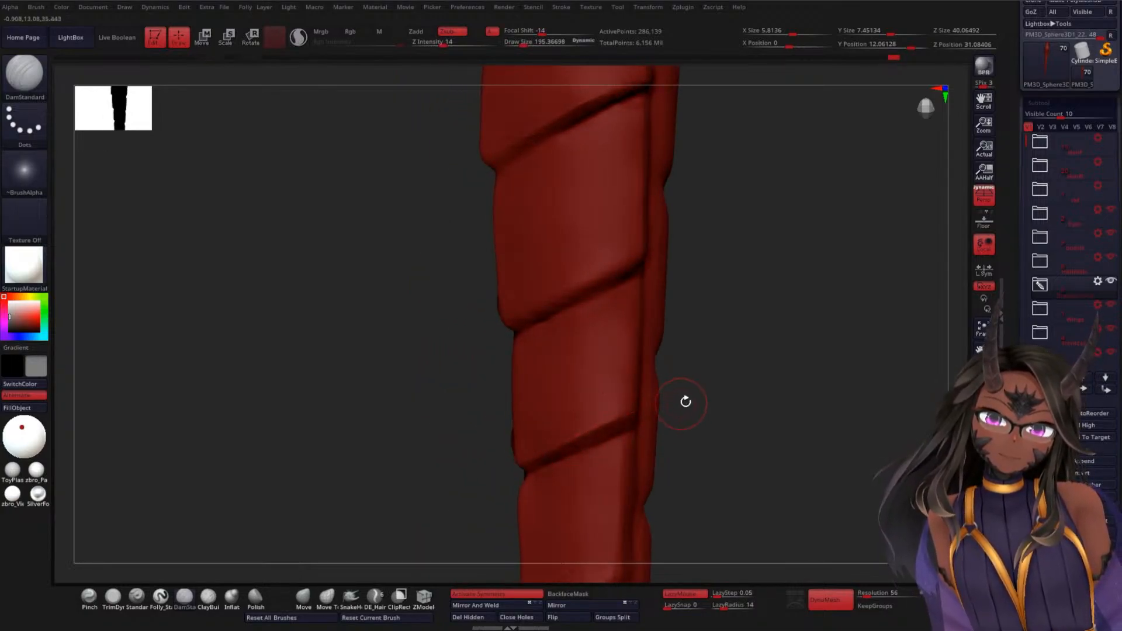
{"action": "key", "text": "shift"}
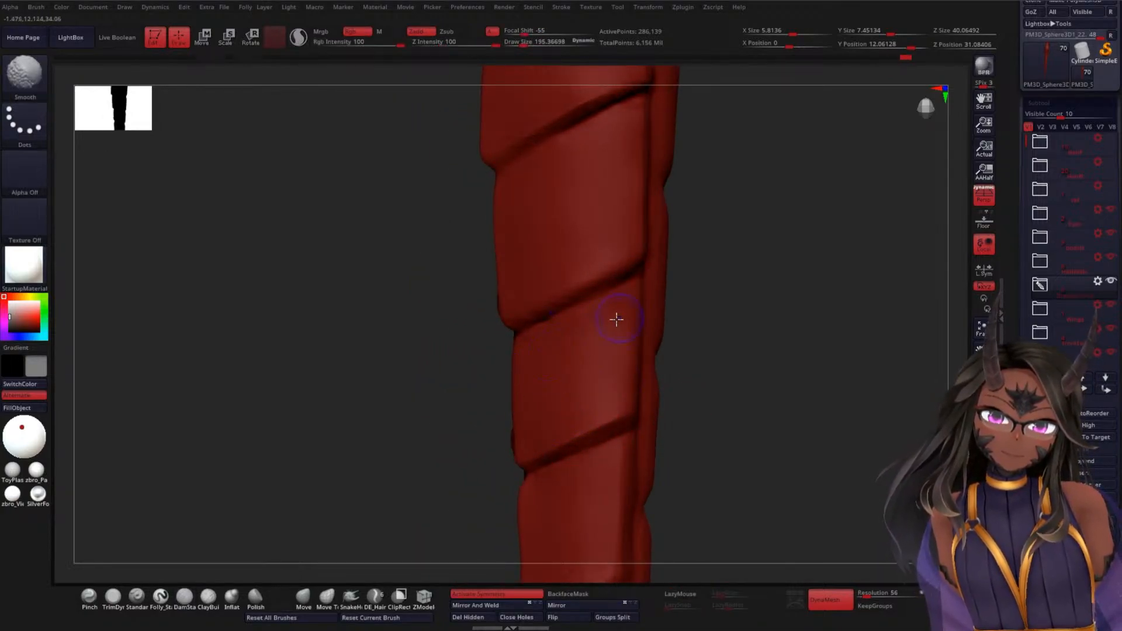
- Build up the front and side of the narrow lower plate near the tail tip with ClayBuildup strokes along its length
{"action": "left_click_drag", "start_coordinate": [691, 298], "coordinate": [763, 357]}
{"action": "mouse_move", "coordinate": [713, 415]}
{"action": "left_mouse_down", "text": "alt"}
{"action": "mouse_move", "coordinate": [686, 369]}
{"action": "mouse_move", "coordinate": [684, 382]}
{"action": "mouse_move", "coordinate": [672, 306]}
{"action": "mouse_move", "coordinate": [676, 381]}
{"action": "mouse_move", "coordinate": [632, 330]}
{"action": "mouse_move", "coordinate": [448, 305]}
{"action": "mouse_move", "coordinate": [661, 310]}
{"action": "mouse_move", "coordinate": [662, 298]}
{"action": "mouse_move", "coordinate": [678, 376]}
{"action": "left_mouse_up", "text": "alt"}
{"action": "mouse_move", "coordinate": [694, 308]}
{"action": "left_mouse_down"}
{"action": "mouse_move", "coordinate": [676, 396]}
{"action": "mouse_move", "coordinate": [686, 451]}
{"action": "mouse_move", "coordinate": [635, 288]}
{"action": "mouse_move", "coordinate": [653, 234]}
{"action": "left_mouse_up"}
{"action": "mouse_move", "coordinate": [674, 330]}
{"action": "left_mouse_down", "text": "alt"}
{"action": "mouse_move", "coordinate": [678, 368]}
{"action": "mouse_move", "coordinate": [622, 309]}
{"action": "mouse_move", "coordinate": [641, 301]}
{"action": "mouse_move", "coordinate": [594, 343]}
{"action": "mouse_move", "coordinate": [612, 396]}
{"action": "mouse_move", "coordinate": [665, 257]}
{"action": "left_mouse_up", "text": "alt"}
{"action": "mouse_move", "coordinate": [625, 400]}
{"action": "left_mouse_down", "text": "alt"}
{"action": "mouse_move", "coordinate": [641, 298]}
{"action": "mouse_move", "coordinate": [674, 407]}
{"action": "left_mouse_up", "text": "alt"}
{"action": "mouse_move", "coordinate": [642, 317]}
{"action": "left_mouse_down", "text": "alt"}
{"action": "mouse_move", "coordinate": [646, 333]}
{"action": "mouse_move", "coordinate": [612, 393]}
{"action": "left_mouse_up", "text": "alt"}
{"action": "left_click", "coordinate": [205, 601]}
{"action": "mouse_move", "coordinate": [637, 298]}
{"action": "left_mouse_down"}
{"action": "mouse_move", "coordinate": [647, 293]}
{"action": "mouse_move", "coordinate": [630, 297]}
{"action": "left_mouse_up"}
{"action": "left_click_drag", "start_coordinate": [420, 224], "coordinate": [412, 319]}
{"action": "left_click_drag", "start_coordinate": [564, 330], "coordinate": [533, 321]}
{"action": "left_click_drag", "start_coordinate": [395, 323], "coordinate": [475, 313]}
{"action": "left_click_drag", "start_coordinate": [569, 336], "coordinate": [520, 302]}
{"action": "left_click_drag", "start_coordinate": [472, 219], "coordinate": [446, 306]}
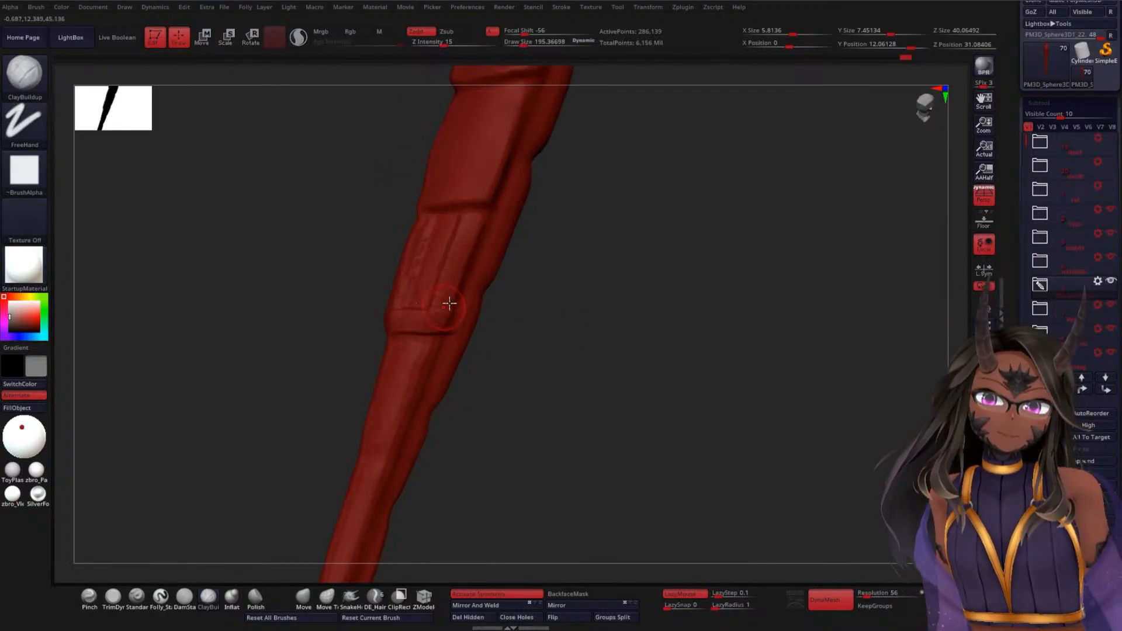
- Add more clay volume to the narrow lower plate, undoing the two misplaced strokes, and smooth its surface
{"action": "left_click_drag", "start_coordinate": [556, 320], "coordinate": [611, 318]}
{"action": "left_click_drag", "start_coordinate": [450, 228], "coordinate": [431, 289]}
{"action": "left_click_drag", "start_coordinate": [422, 232], "coordinate": [410, 316]}
{"action": "left_click_drag", "start_coordinate": [541, 313], "coordinate": [531, 325]}
{"action": "key", "text": "ctrl+z"}
{"action": "key", "text": "ctrl+z"}
{"action": "mouse_move", "coordinate": [431, 224]}
{"action": "left_mouse_down"}
{"action": "mouse_move", "coordinate": [414, 310]}
{"action": "mouse_move", "coordinate": [433, 315]}
{"action": "left_mouse_up"}
{"action": "left_click_drag", "start_coordinate": [560, 323], "coordinate": [548, 321]}
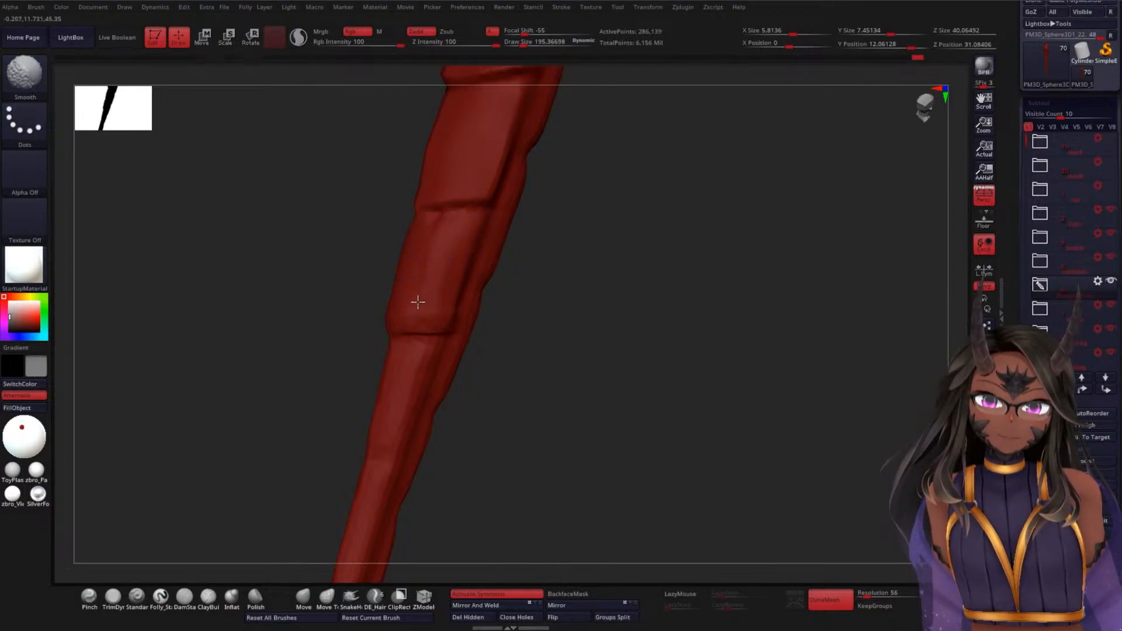
{"action": "left_click_drag", "start_coordinate": [652, 344], "coordinate": [595, 347]}
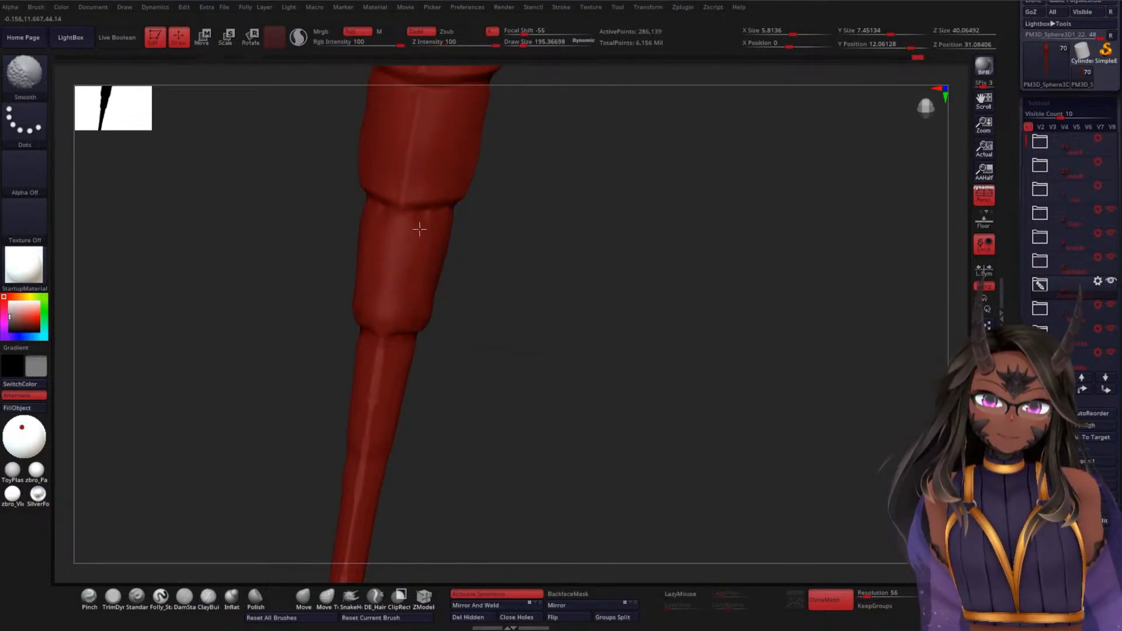
- Carve V-shaped creases at the upper and lower ends of the built-up plate with DamStandard, smoothing around them
{"action": "left_click", "coordinate": [184, 595]}
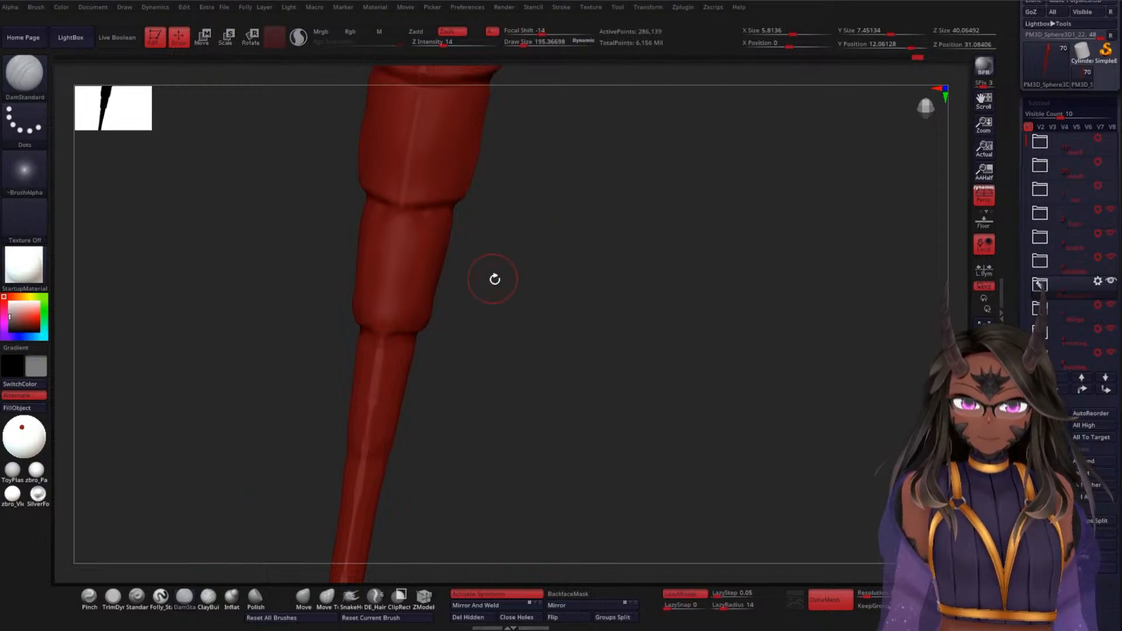
{"action": "left_click_drag", "start_coordinate": [493, 276], "coordinate": [526, 268], "text": "shift"}
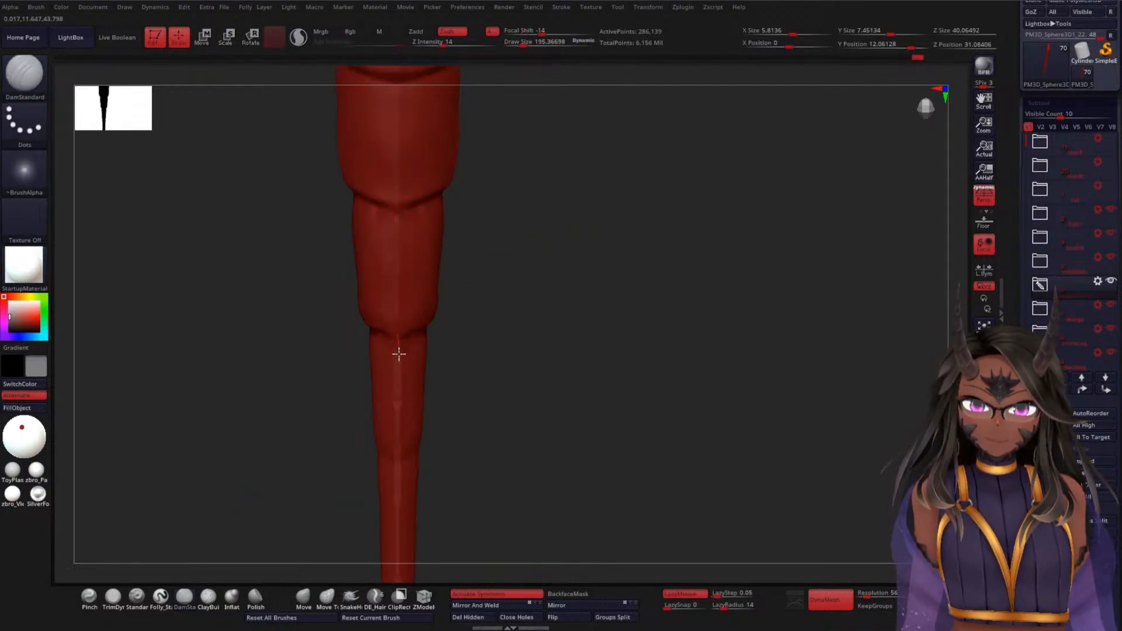
{"action": "left_click_drag", "start_coordinate": [532, 350], "coordinate": [413, 329]}
{"action": "mouse_move", "coordinate": [536, 291]}
{"action": "left_mouse_down"}
{"action": "mouse_move", "coordinate": [542, 325]}
{"action": "mouse_move", "coordinate": [524, 315]}
{"action": "mouse_move", "coordinate": [599, 328]}
{"action": "mouse_move", "coordinate": [564, 321]}
{"action": "mouse_move", "coordinate": [589, 333]}
{"action": "mouse_move", "coordinate": [599, 296]}
{"action": "mouse_move", "coordinate": [652, 291]}
{"action": "mouse_move", "coordinate": [668, 274]}
{"action": "left_mouse_up"}
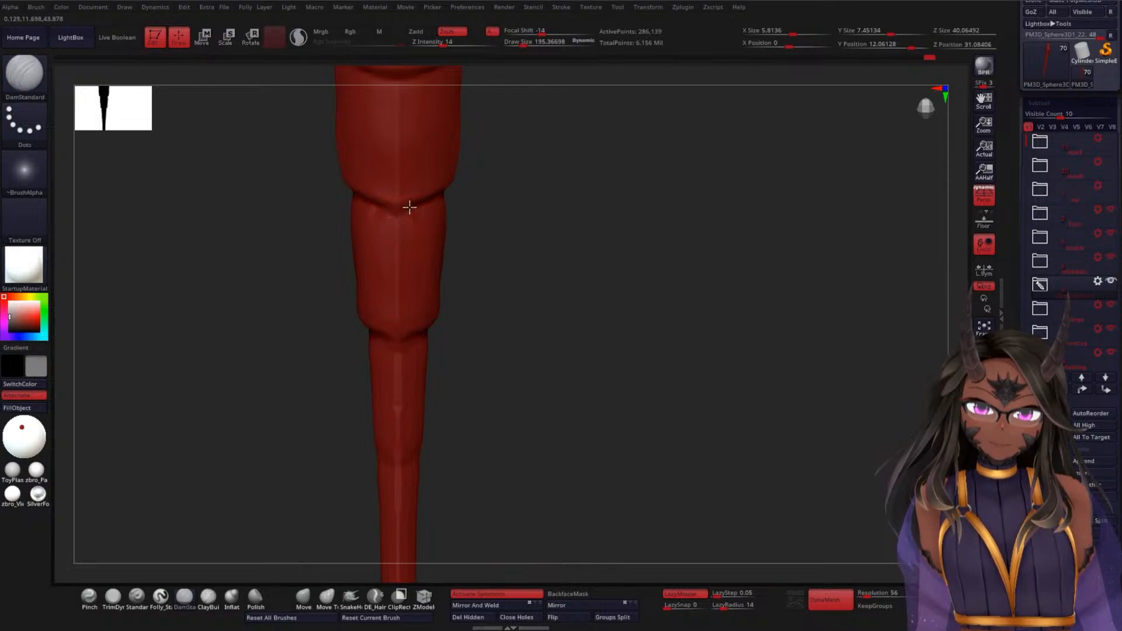
{"action": "left_click_drag", "start_coordinate": [542, 233], "coordinate": [517, 240]}
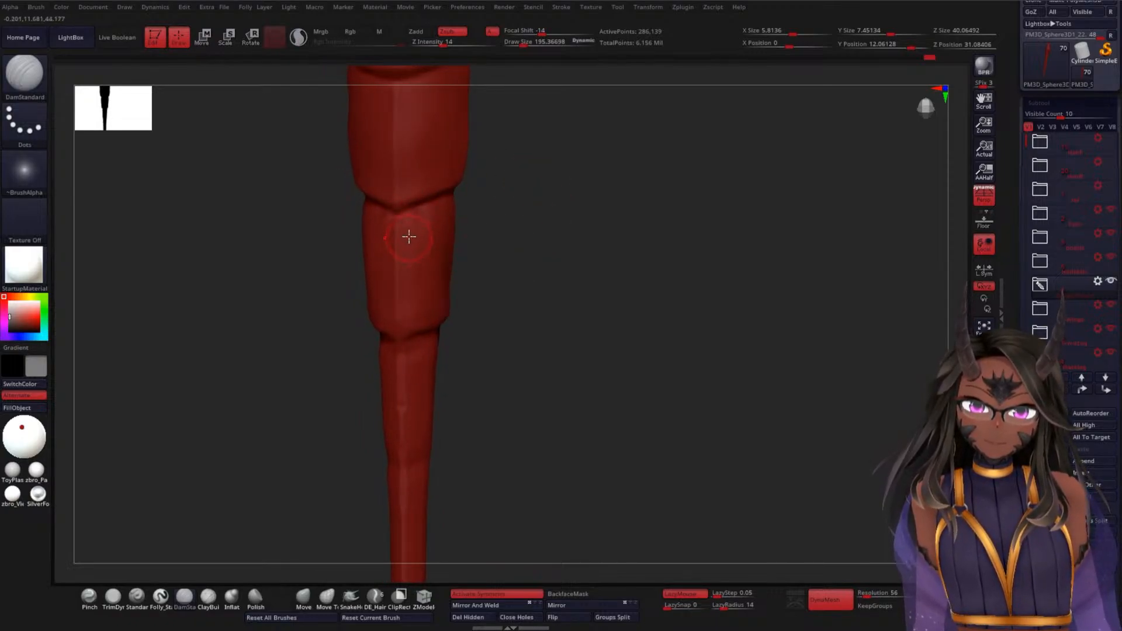
{"action": "key", "text": "shift"}
{"action": "left_click_drag", "start_coordinate": [455, 207], "coordinate": [444, 201], "text": "shift"}
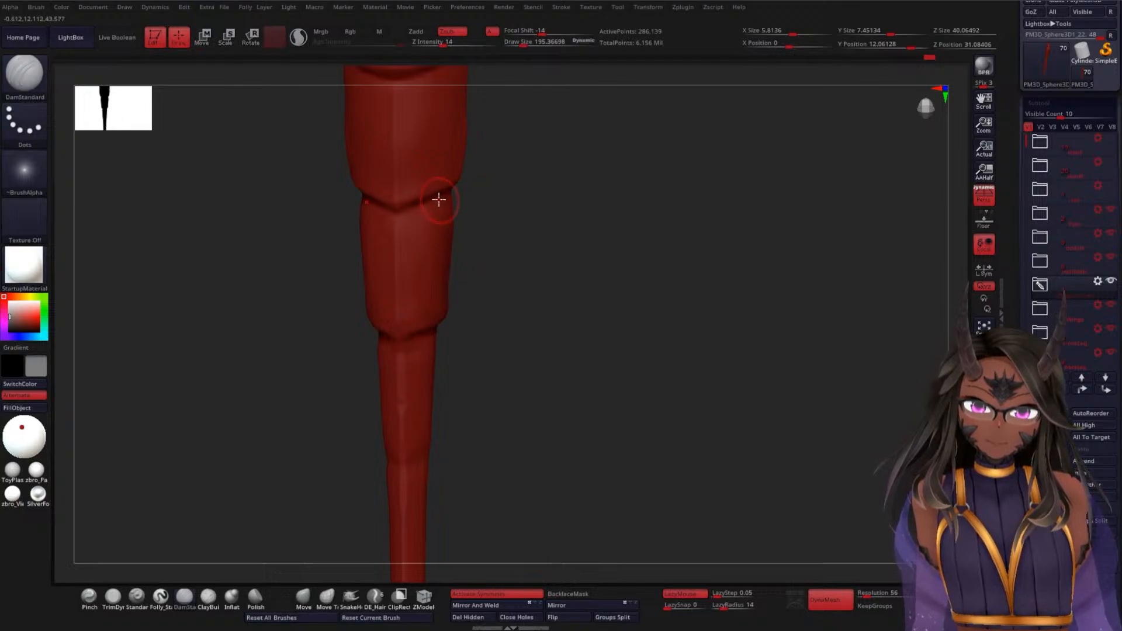
{"action": "mouse_move", "coordinate": [479, 228]}
{"action": "left_mouse_down"}
{"action": "mouse_move", "coordinate": [524, 275]}
{"action": "mouse_move", "coordinate": [516, 318]}
{"action": "mouse_move", "coordinate": [524, 292]}
{"action": "mouse_move", "coordinate": [584, 296]}
{"action": "left_mouse_up"}
- Define the pointed lower edge of the built-up plate with DamStandard and smooth the plate's front and side
{"action": "key", "text": "shift"}
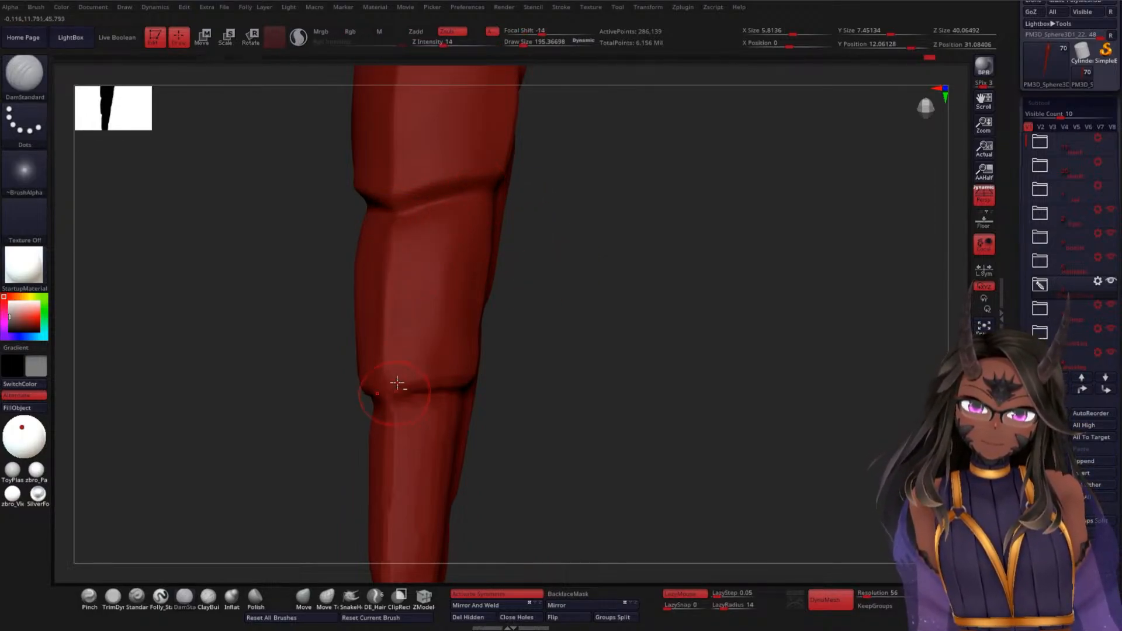
{"action": "key", "text": "shift"}
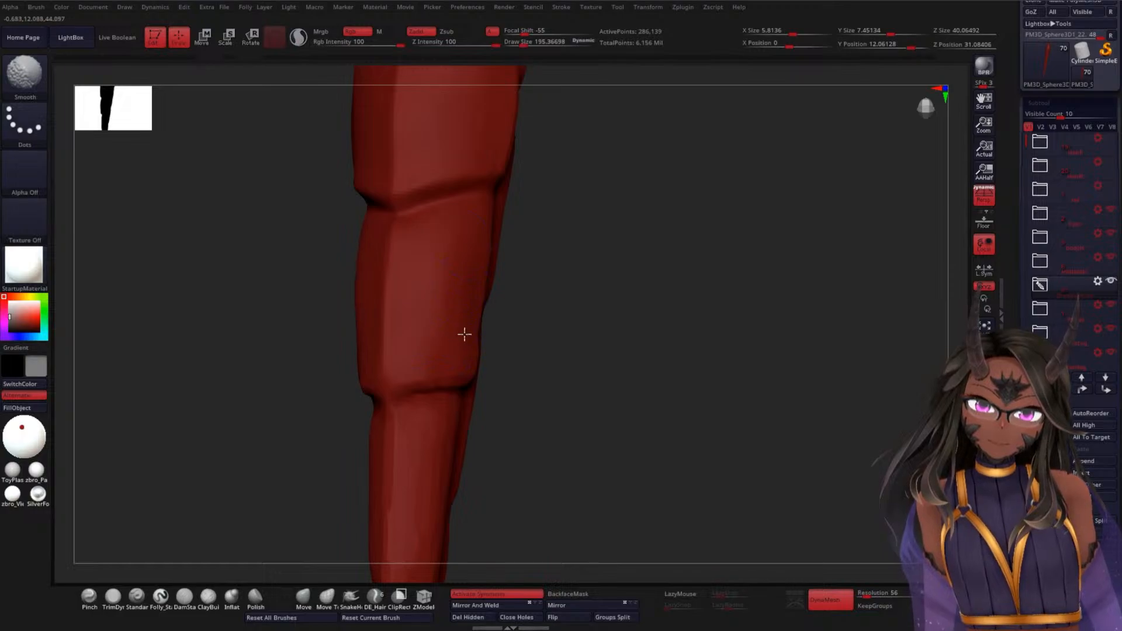
{"action": "mouse_move", "coordinate": [514, 308]}
{"action": "left_mouse_down", "text": "shift"}
{"action": "mouse_move", "coordinate": [561, 353]}
{"action": "mouse_move", "coordinate": [307, 329]}
{"action": "mouse_move", "coordinate": [351, 321]}
{"action": "mouse_move", "coordinate": [406, 256]}
{"action": "left_mouse_up", "text": "shift"}
{"action": "key", "text": "shift"}
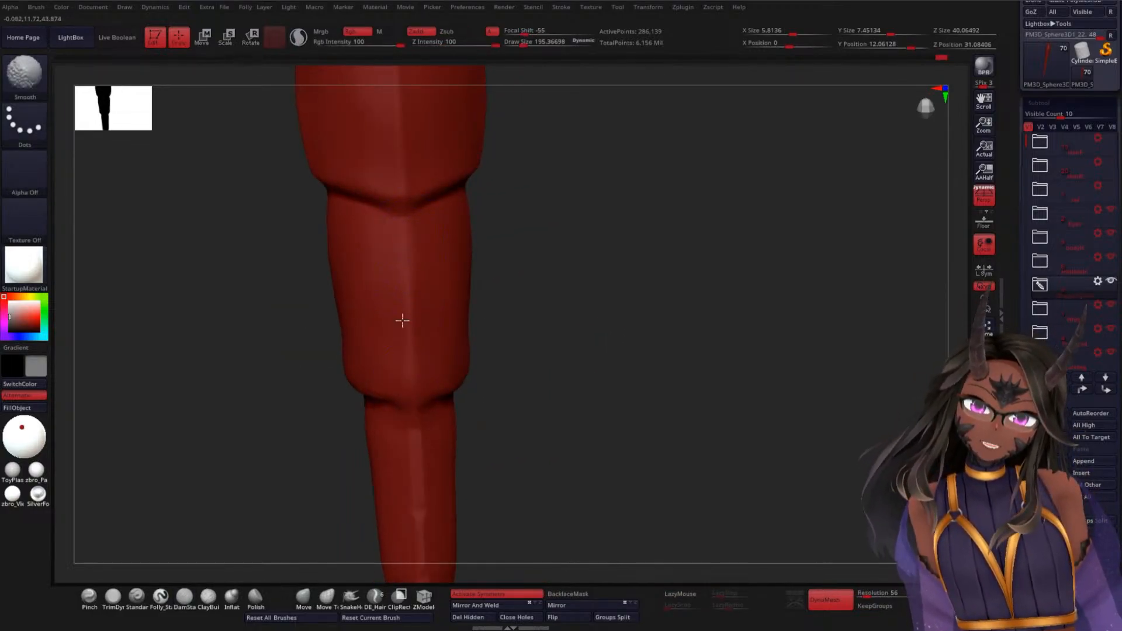
{"action": "left_click_drag", "start_coordinate": [571, 363], "coordinate": [476, 384]}
{"action": "left_click_drag", "start_coordinate": [565, 378], "coordinate": [515, 393]}
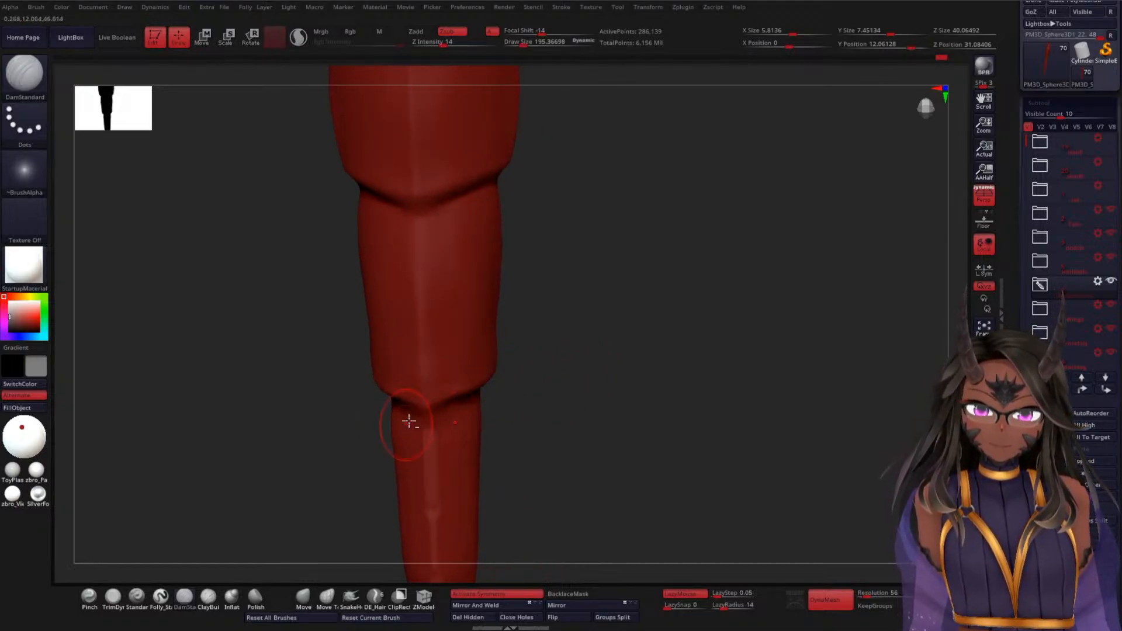
{"action": "key", "text": "shift"}
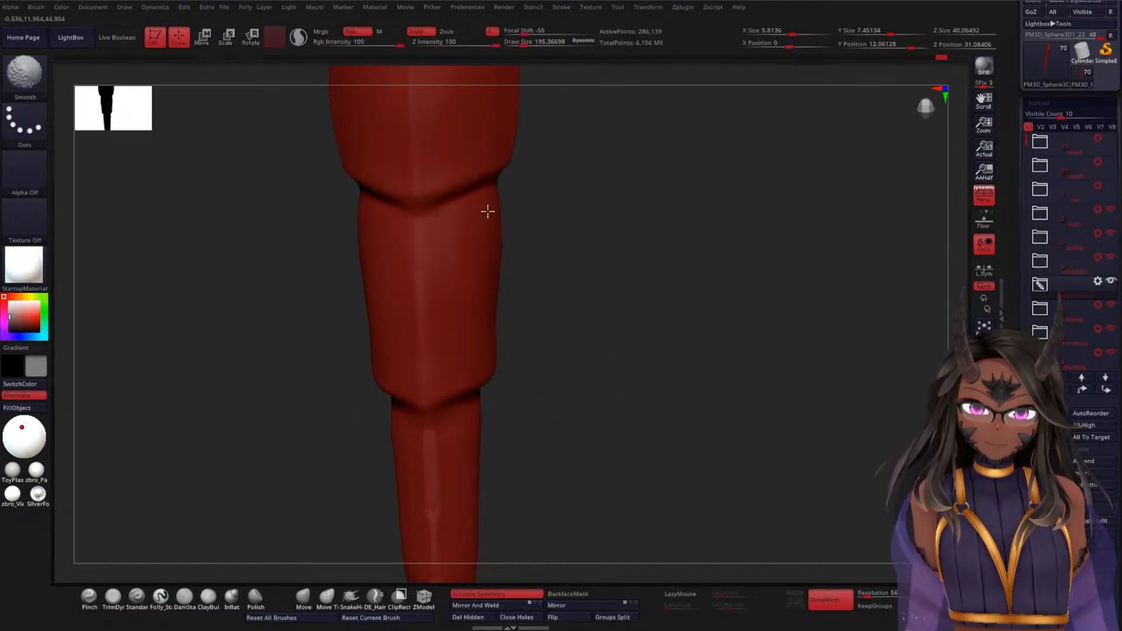
- Deepen the V-shaped crease beneath the next wider plate above and smooth that plate's surface
{"action": "left_click_drag", "start_coordinate": [566, 248], "coordinate": [446, 298], "text": "alt"}
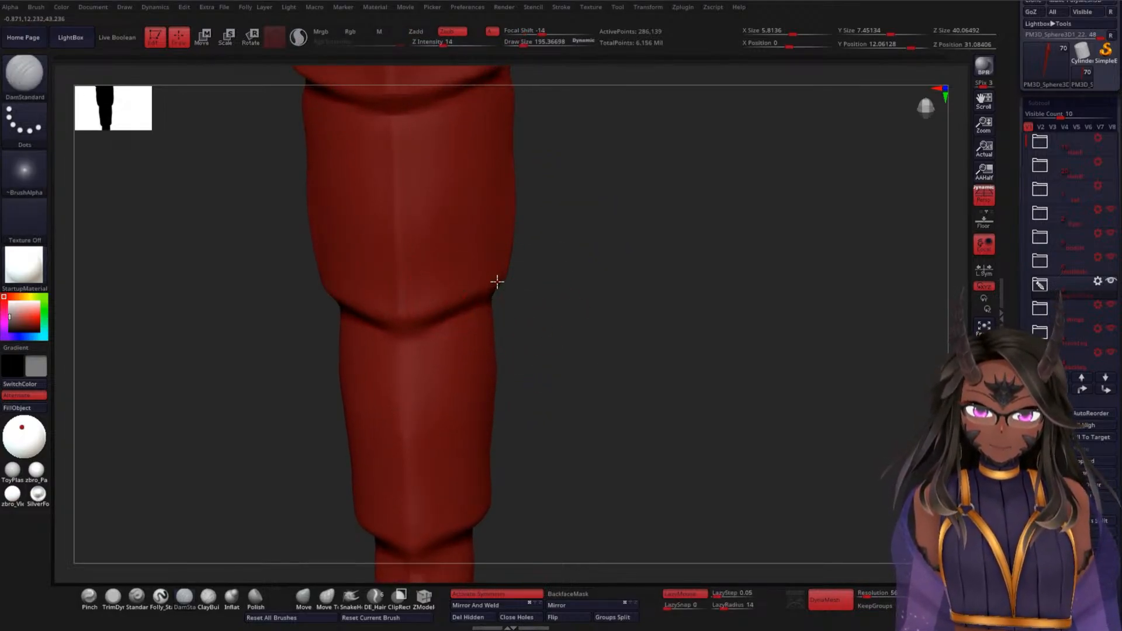
{"action": "left_click_drag", "start_coordinate": [389, 342], "coordinate": [491, 296]}
{"action": "key", "text": "shift"}
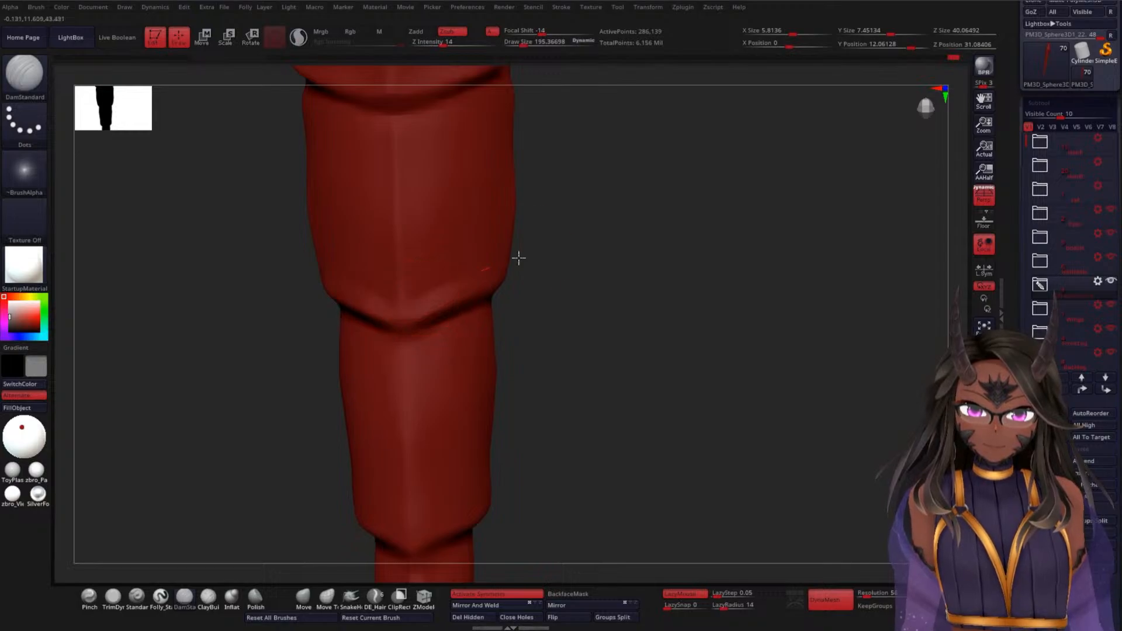
{"action": "key", "text": "shift"}
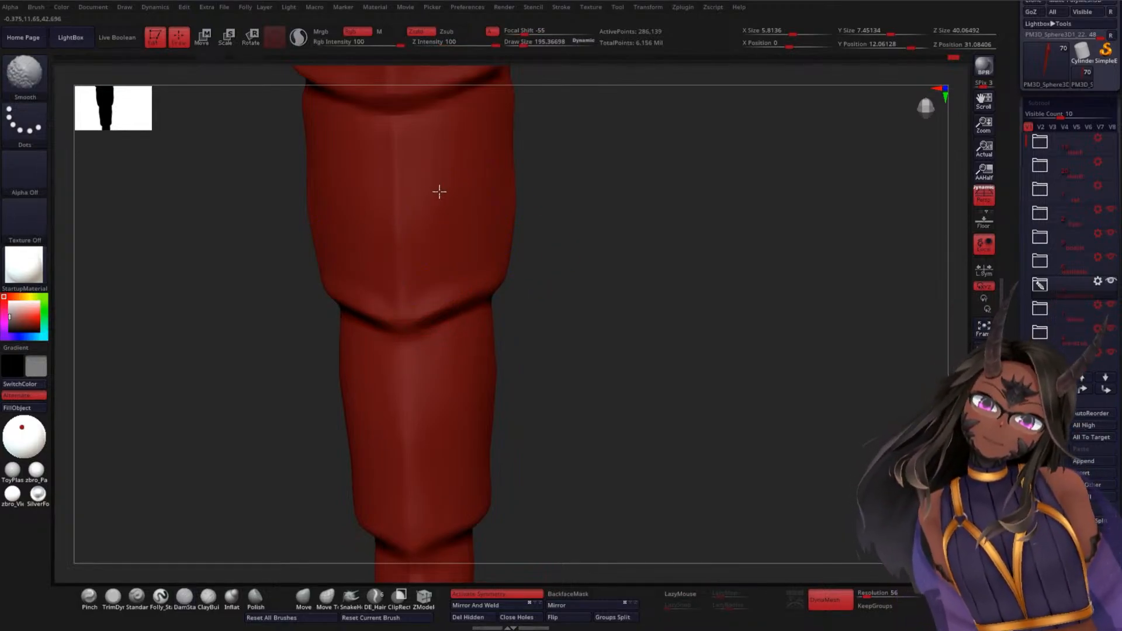
- Extend the crease under the lowest defined plate around its side with DamStandard and smooth the plate face
{"action": "mouse_move", "coordinate": [604, 348]}
{"action": "left_mouse_down"}
{"action": "mouse_move", "coordinate": [564, 348]}
{"action": "mouse_move", "coordinate": [664, 261]}
{"action": "mouse_move", "coordinate": [651, 311]}
{"action": "mouse_move", "coordinate": [583, 349]}
{"action": "mouse_move", "coordinate": [591, 328]}
{"action": "mouse_move", "coordinate": [606, 366]}
{"action": "mouse_move", "coordinate": [589, 323]}
{"action": "mouse_move", "coordinate": [591, 391]}
{"action": "mouse_move", "coordinate": [649, 266]}
{"action": "mouse_move", "coordinate": [617, 308]}
{"action": "left_mouse_up"}
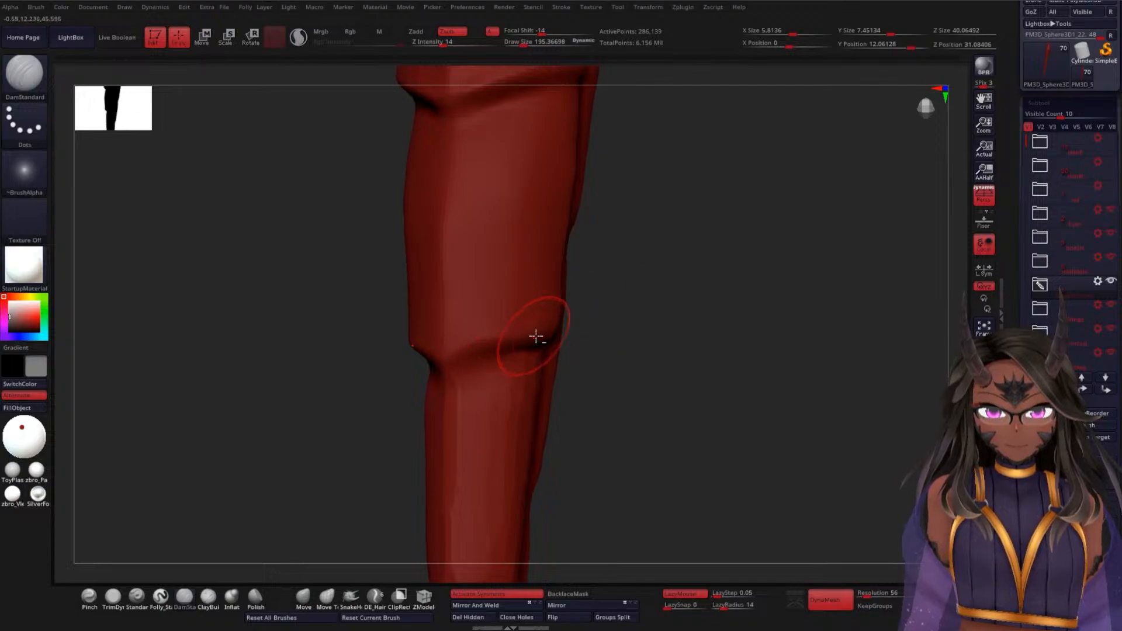
{"action": "mouse_move", "coordinate": [573, 359]}
{"action": "left_mouse_down"}
{"action": "mouse_move", "coordinate": [651, 374]}
{"action": "mouse_move", "coordinate": [670, 348]}
{"action": "mouse_move", "coordinate": [661, 371]}
{"action": "mouse_move", "coordinate": [632, 333]}
{"action": "left_mouse_up"}
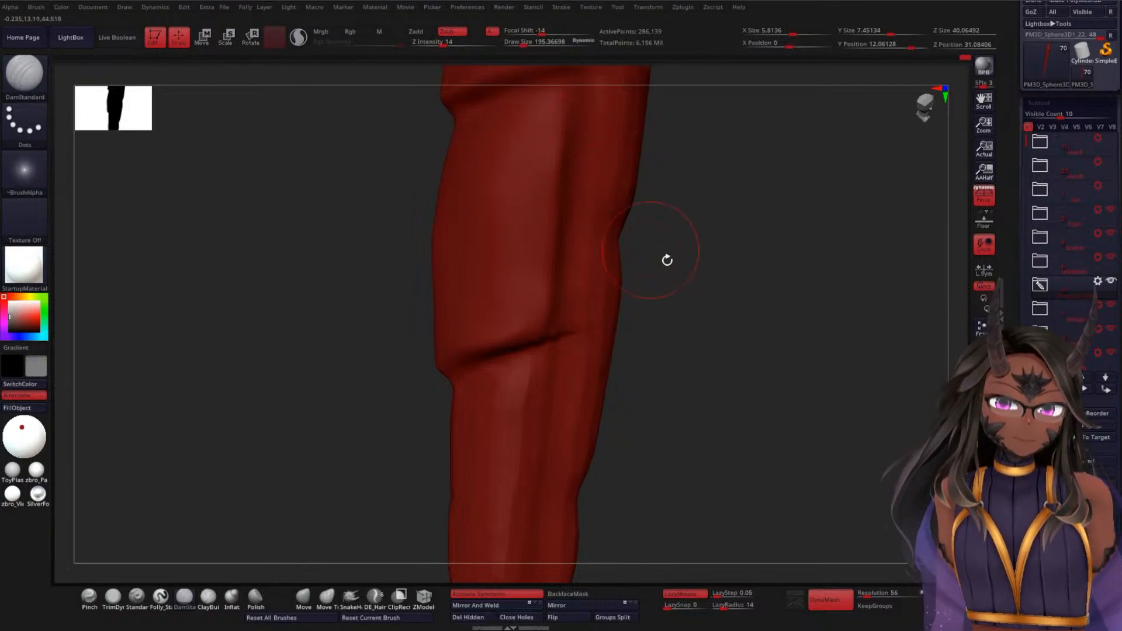
{"action": "left_click_drag", "start_coordinate": [656, 250], "coordinate": [634, 296]}
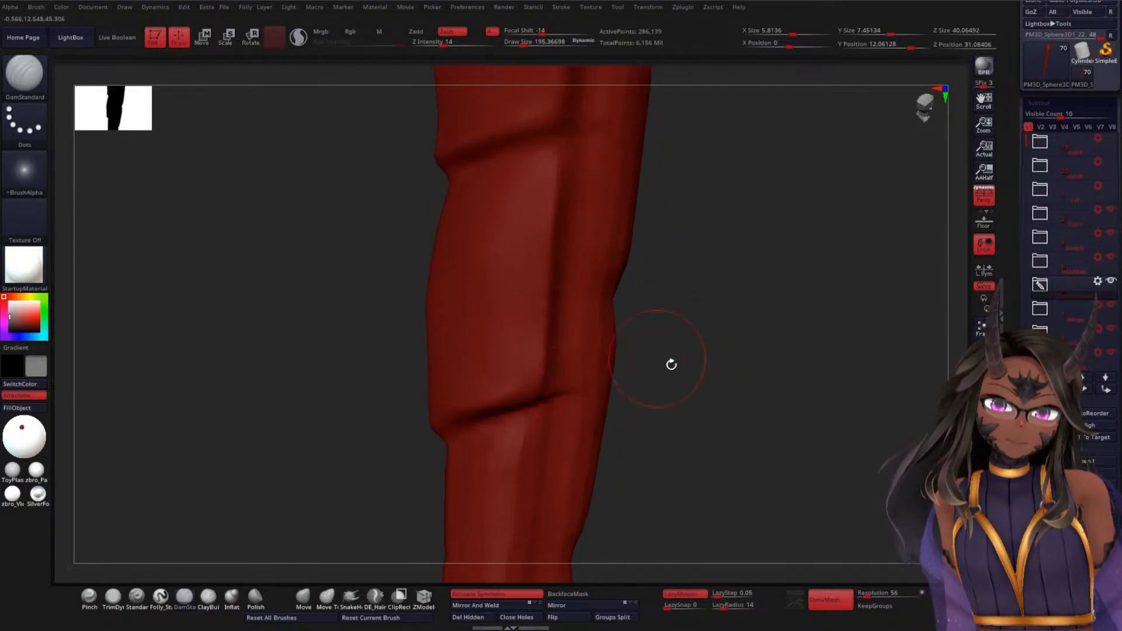
{"action": "left_click_drag", "start_coordinate": [661, 361], "coordinate": [602, 339]}
{"action": "key", "text": "shift"}
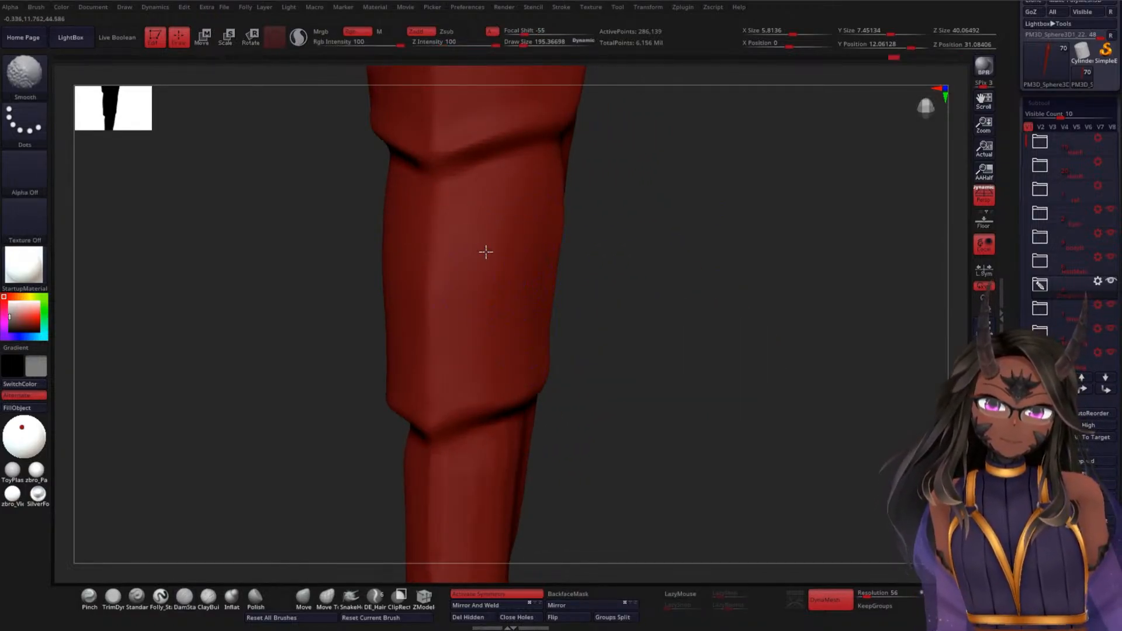
{"action": "mouse_move", "coordinate": [649, 305]}
{"action": "left_mouse_down"}
{"action": "mouse_move", "coordinate": [646, 403]}
{"action": "mouse_move", "coordinate": [646, 219]}
{"action": "left_mouse_up"}
{"action": "mouse_move", "coordinate": [609, 306]}
{"action": "left_mouse_down"}
{"action": "mouse_move", "coordinate": [608, 271]}
{"action": "mouse_move", "coordinate": [608, 396]}
{"action": "left_mouse_up"}
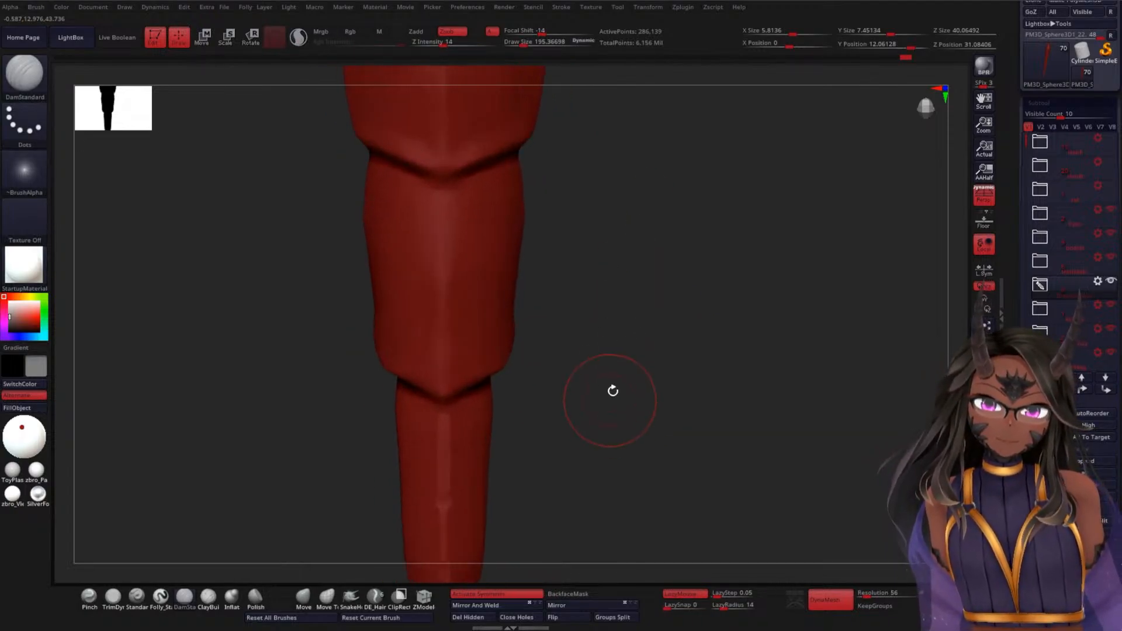
- Adjust the side silhouette of the lowest defined plate with the Move brush at a draw size of about 305
{"action": "left_click", "coordinate": [299, 602]}
{"action": "key", "text": "space"}
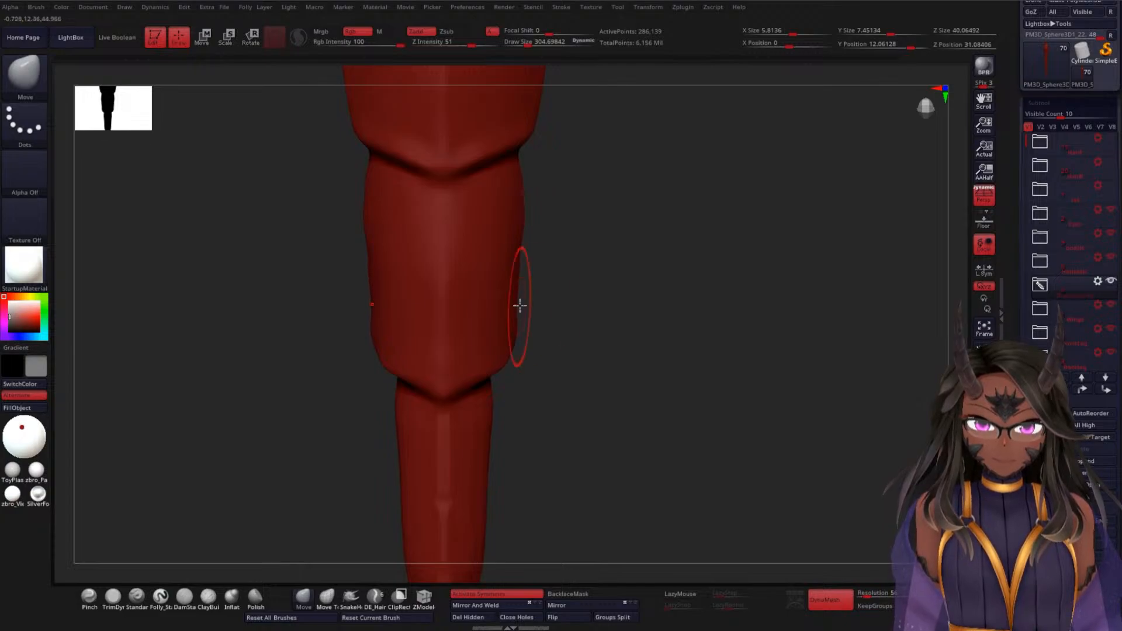
{"action": "key", "text": "shift"}
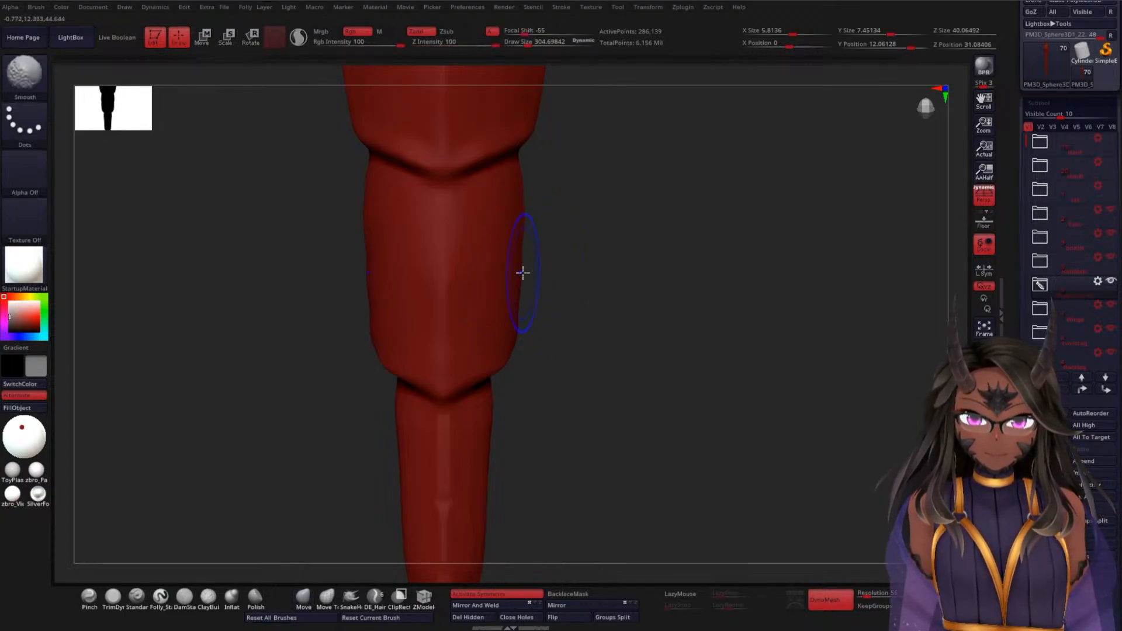
{"action": "mouse_move", "coordinate": [547, 329]}
{"action": "left_mouse_down"}
{"action": "mouse_move", "coordinate": [664, 391]}
{"action": "mouse_move", "coordinate": [672, 341]}
{"action": "mouse_move", "coordinate": [598, 364]}
{"action": "left_mouse_up"}
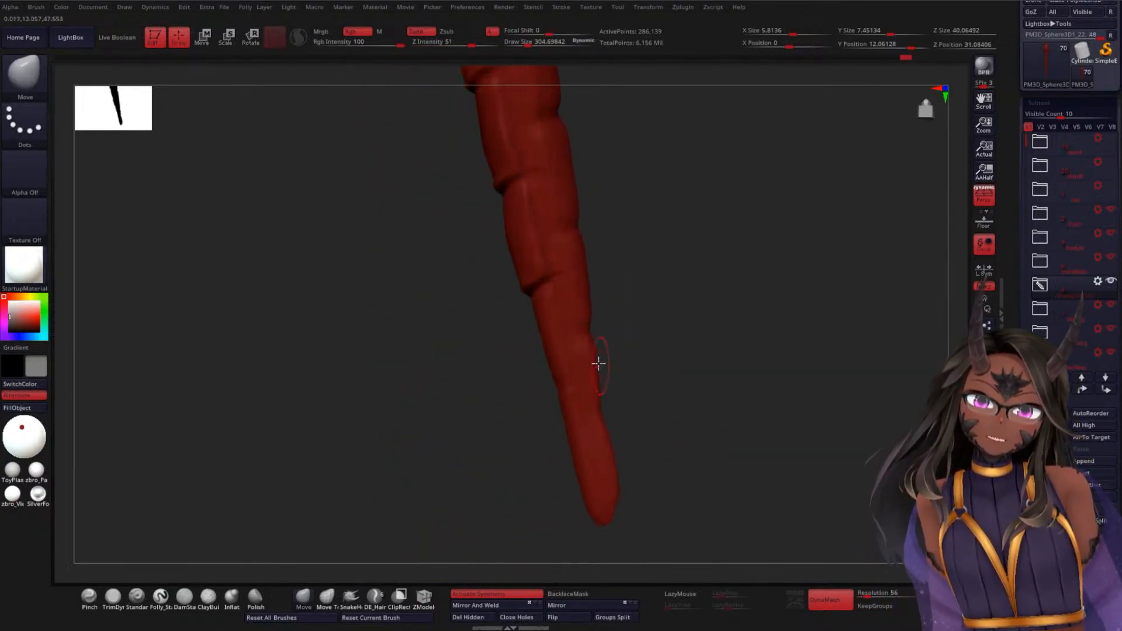
- Sharpen the lower and side edges of the lowest defined plate with DamStandard at draw size about 132, then smooth its face
{"action": "left_click", "coordinate": [184, 597]}
{"action": "left_click_drag", "start_coordinate": [341, 386], "coordinate": [392, 432], "text": "alt"}
{"action": "key", "text": "space"}
{"action": "mouse_move", "coordinate": [759, 299]}
{"action": "left_mouse_down"}
{"action": "mouse_move", "coordinate": [781, 291]}
{"action": "mouse_move", "coordinate": [730, 296]}
{"action": "left_mouse_up"}
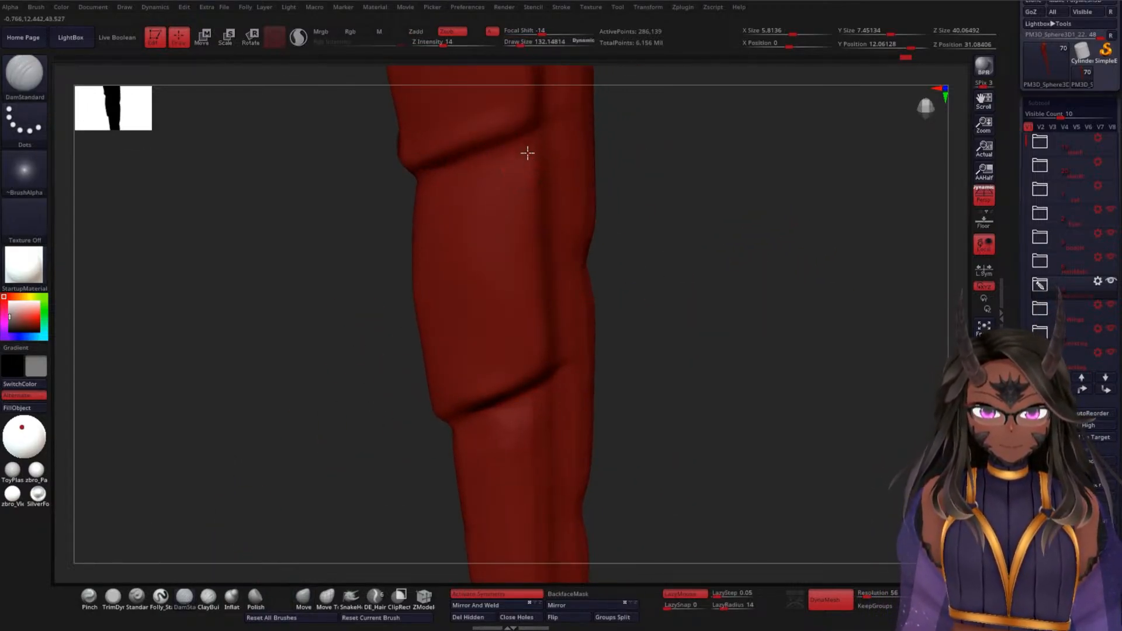
{"action": "mouse_move", "coordinate": [667, 373]}
{"action": "left_mouse_down"}
{"action": "mouse_move", "coordinate": [641, 378]}
{"action": "mouse_move", "coordinate": [677, 384]}
{"action": "mouse_move", "coordinate": [585, 409]}
{"action": "left_mouse_up"}
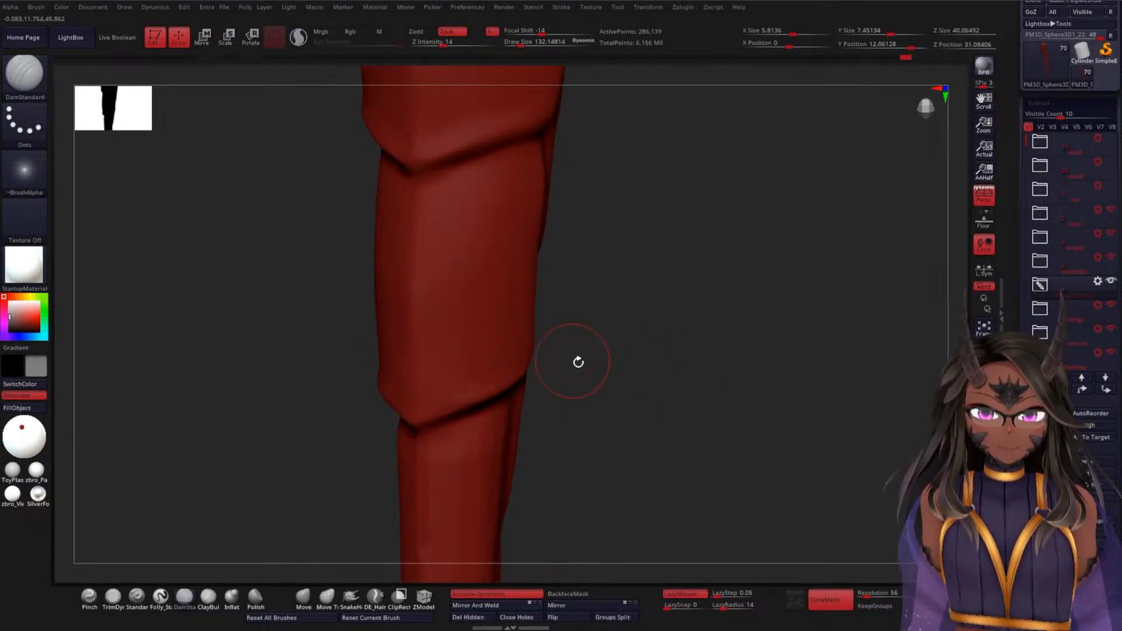
{"action": "left_click_drag", "start_coordinate": [573, 360], "coordinate": [514, 394]}
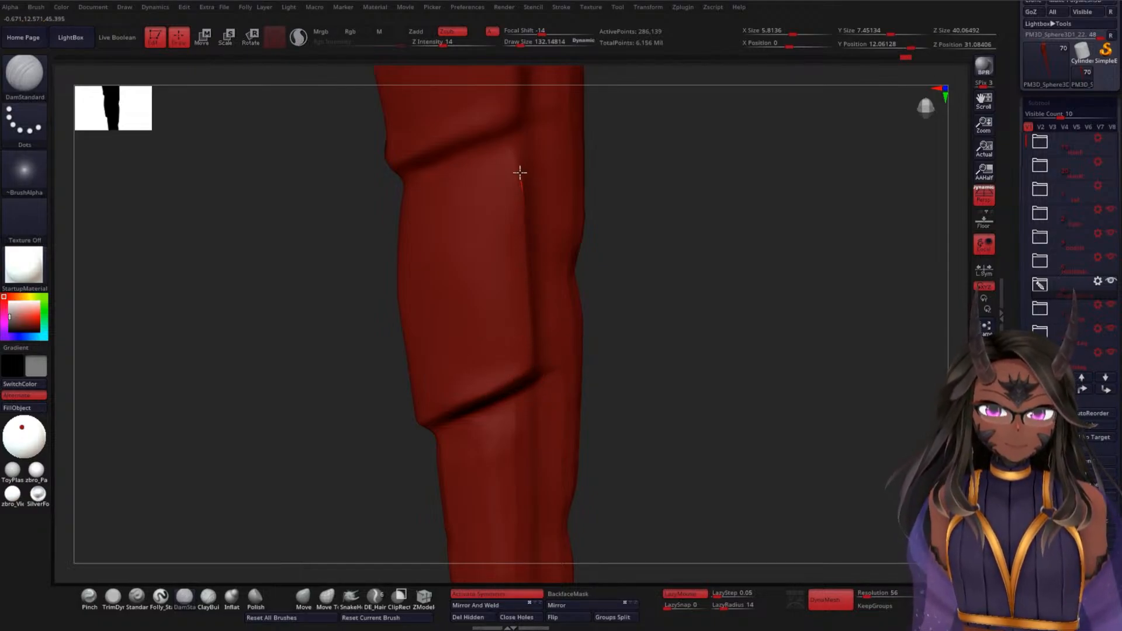
{"action": "key", "text": "shift"}
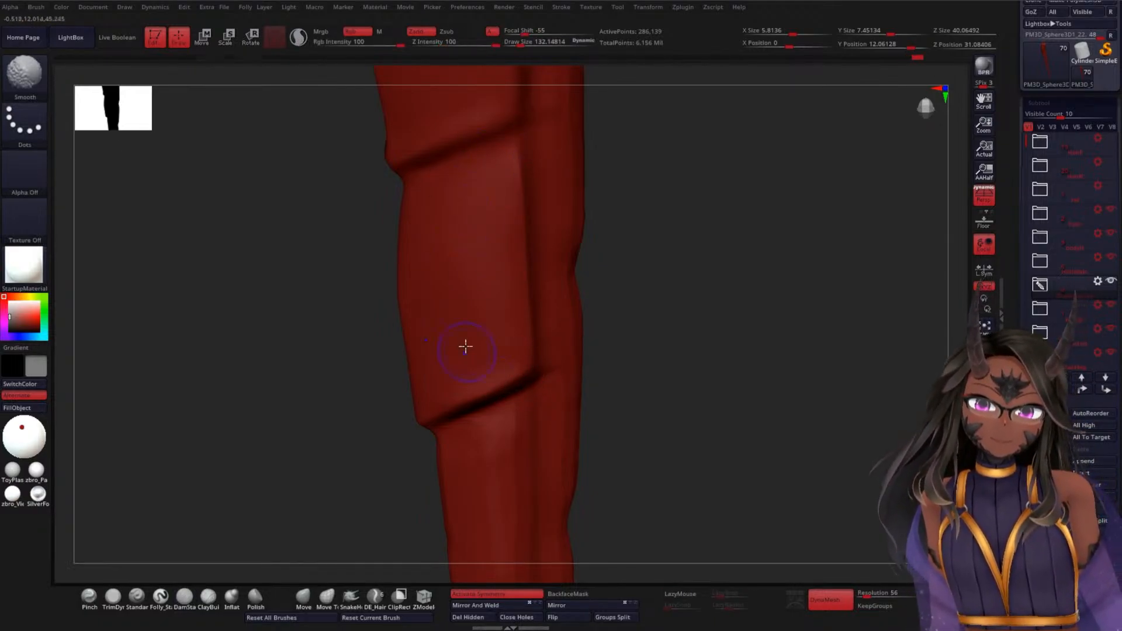
- Refine the lower V-shaped edge of the lowest defined plate with DamStandard and smooth its front and side faces
{"action": "left_click_drag", "start_coordinate": [608, 312], "coordinate": [719, 336]}
{"action": "left_click_drag", "start_coordinate": [626, 365], "coordinate": [584, 361]}
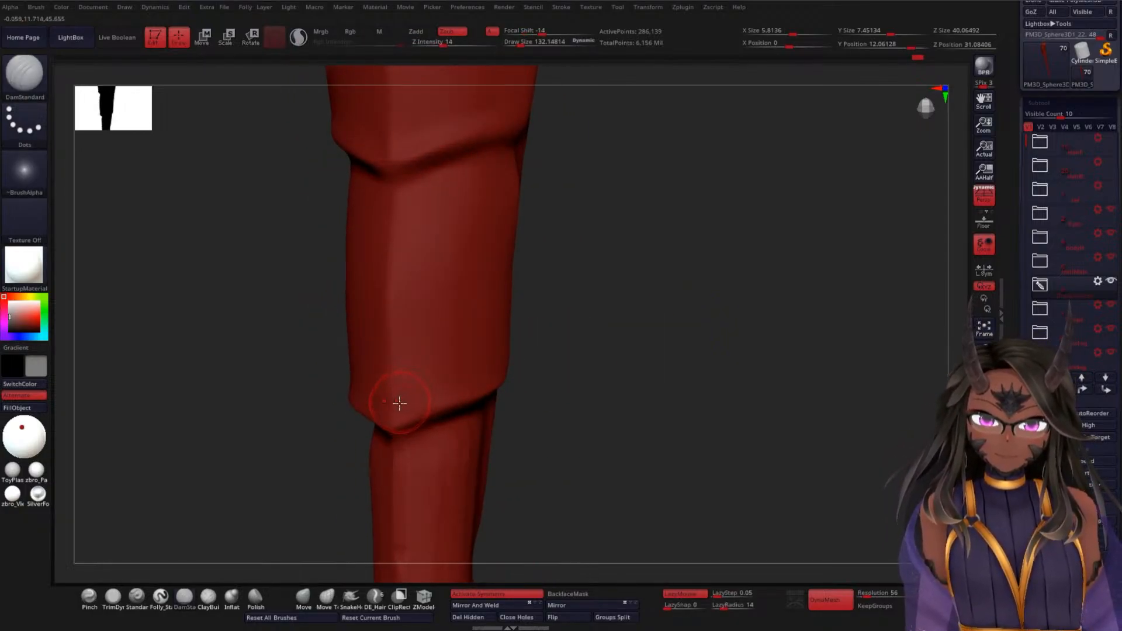
{"action": "key", "text": "shift"}
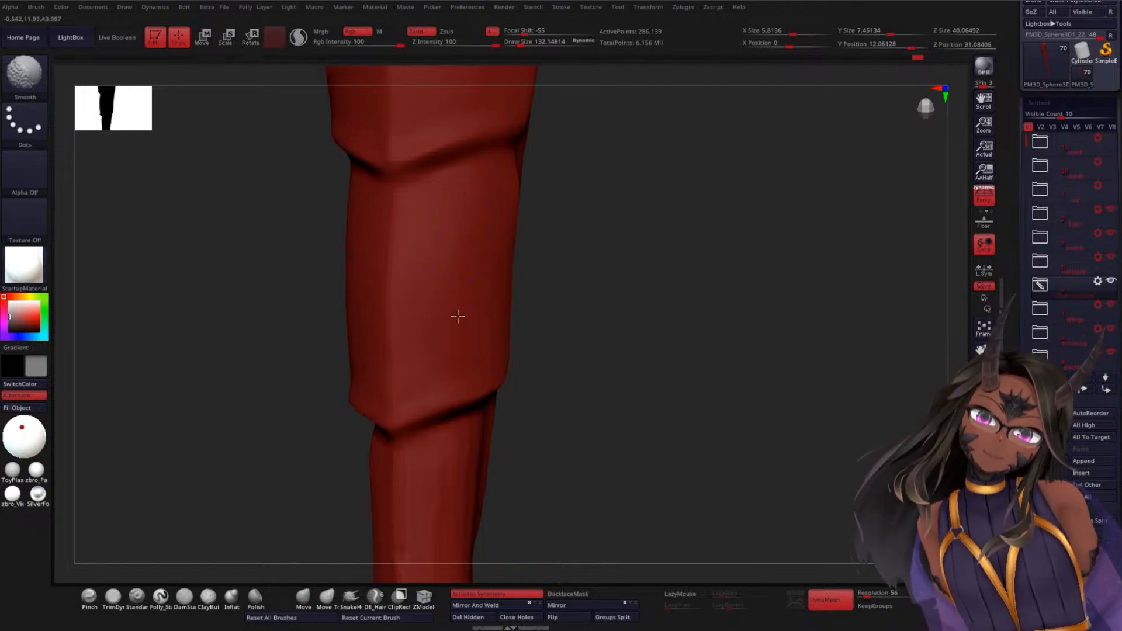
{"action": "left_click_drag", "start_coordinate": [630, 356], "coordinate": [649, 253]}
{"action": "key", "text": "shift"}
- Deepen the V-shaped crease beneath the next wider plate above with DamStandard, carrying it around to the plate's side
{"action": "left_click_drag", "start_coordinate": [639, 343], "coordinate": [609, 371], "text": "alt"}
{"action": "mouse_move", "coordinate": [586, 286]}
{"action": "left_mouse_down", "text": "alt"}
{"action": "mouse_move", "coordinate": [593, 332]}
{"action": "mouse_move", "coordinate": [609, 313]}
{"action": "mouse_move", "coordinate": [608, 383]}
{"action": "left_mouse_up", "text": "alt"}
{"action": "mouse_move", "coordinate": [596, 306]}
{"action": "left_mouse_down", "text": "alt"}
{"action": "mouse_move", "coordinate": [611, 307]}
{"action": "mouse_move", "coordinate": [610, 378]}
{"action": "left_mouse_up", "text": "alt"}
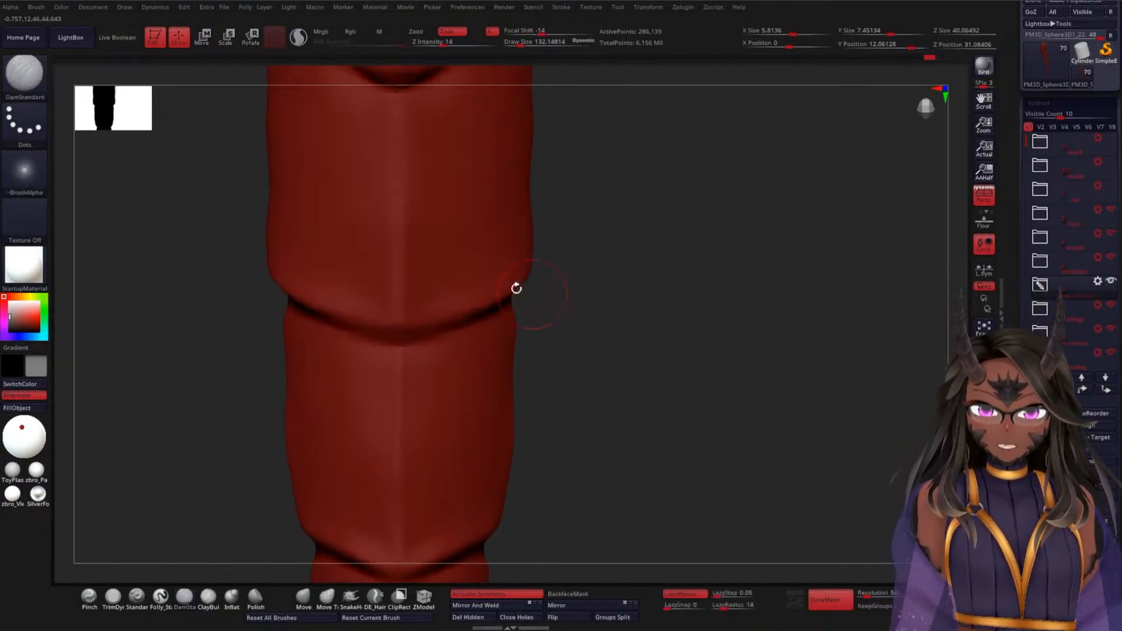
{"action": "key", "text": "shift"}
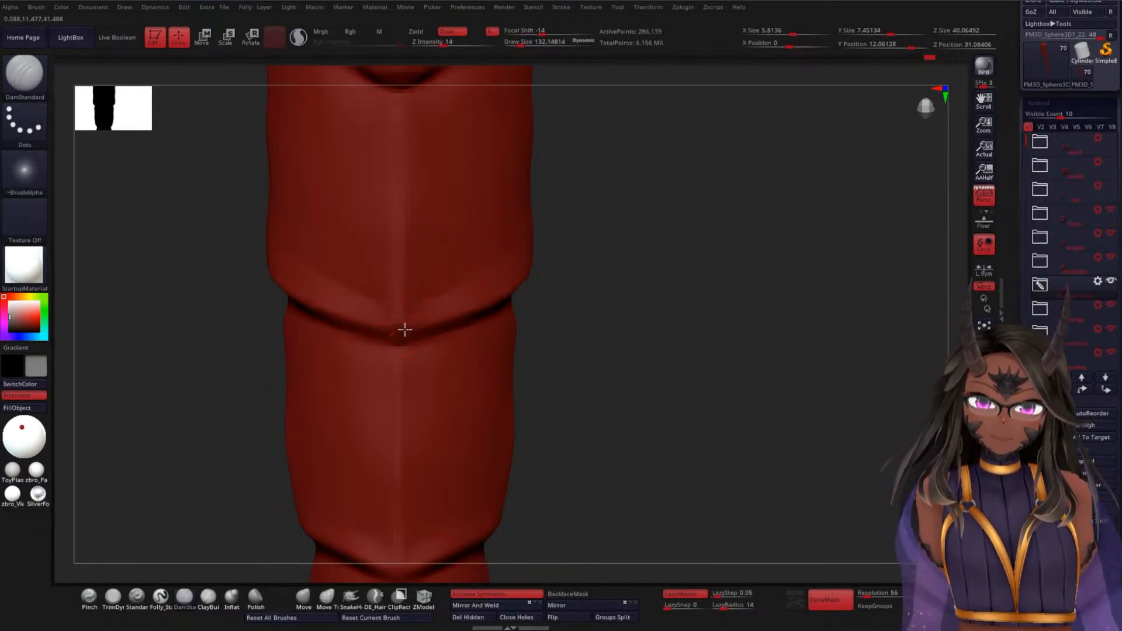
{"action": "mouse_move", "coordinate": [599, 292]}
{"action": "left_mouse_down"}
{"action": "mouse_move", "coordinate": [574, 308]}
{"action": "mouse_move", "coordinate": [535, 303]}
{"action": "left_mouse_up"}
{"action": "left_click_drag", "start_coordinate": [635, 285], "coordinate": [589, 291]}
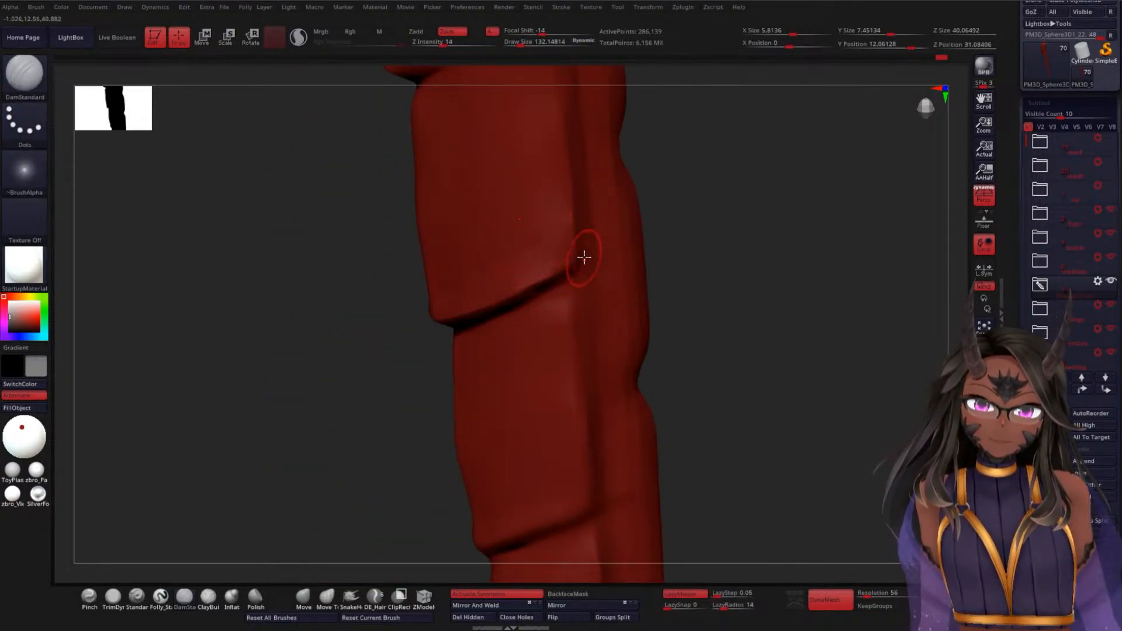
- Smooth the face of that wider plate and refine its lower edge along the V-shaped crease
{"action": "mouse_move", "coordinate": [667, 269]}
{"action": "left_mouse_down"}
{"action": "mouse_move", "coordinate": [744, 274]}
{"action": "mouse_move", "coordinate": [717, 253]}
{"action": "mouse_move", "coordinate": [485, 283]}
{"action": "left_mouse_up"}
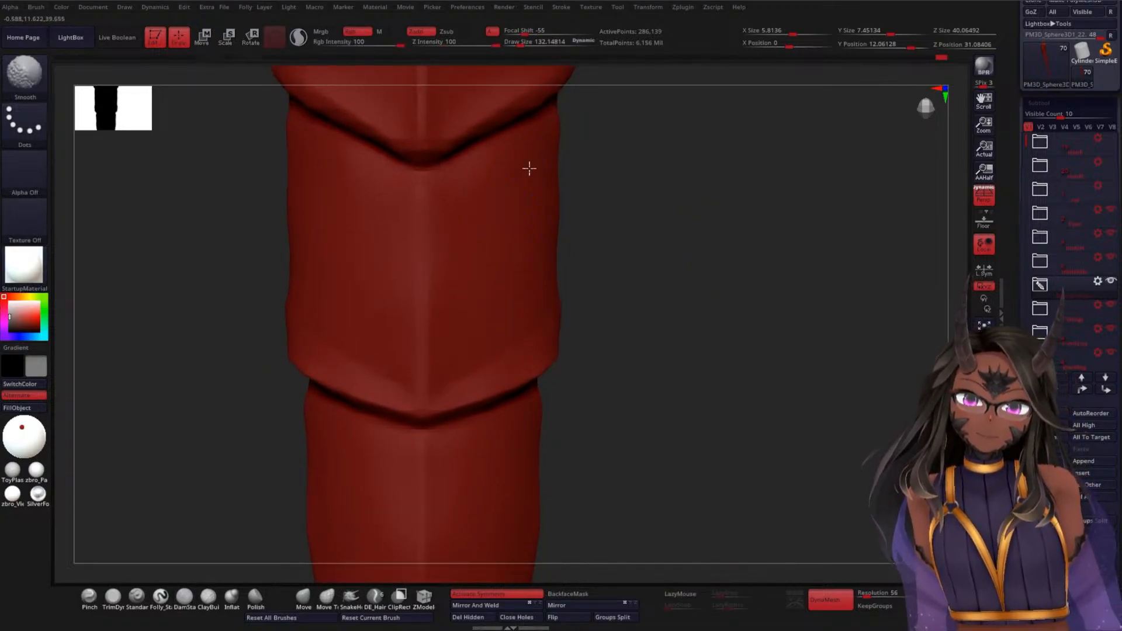
{"action": "left_click_drag", "start_coordinate": [681, 329], "coordinate": [692, 168], "text": "alt"}
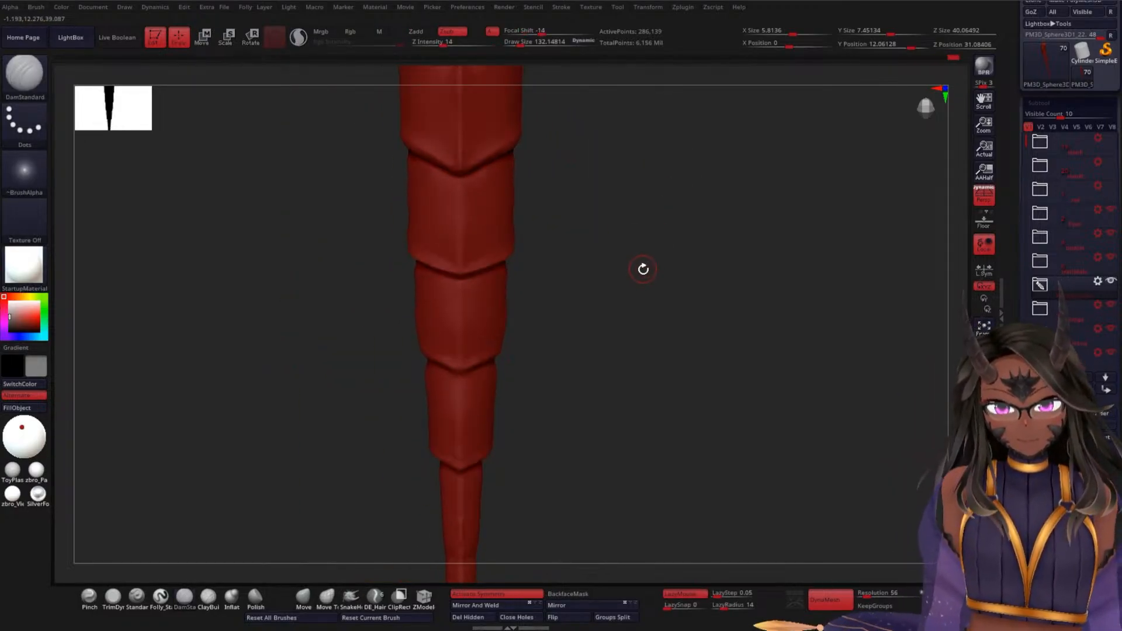
{"action": "mouse_move", "coordinate": [643, 269]}
{"action": "left_mouse_down", "text": "alt"}
{"action": "mouse_move", "coordinate": [643, 240]}
{"action": "mouse_move", "coordinate": [612, 357]}
{"action": "left_mouse_up", "text": "alt"}
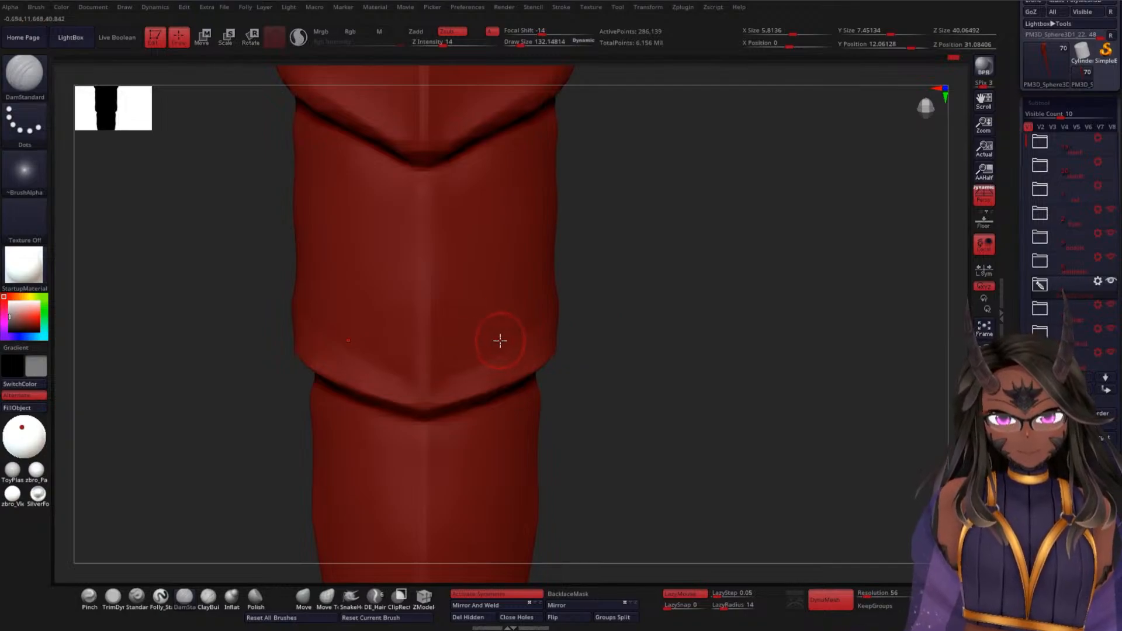
{"action": "key", "text": "shift"}
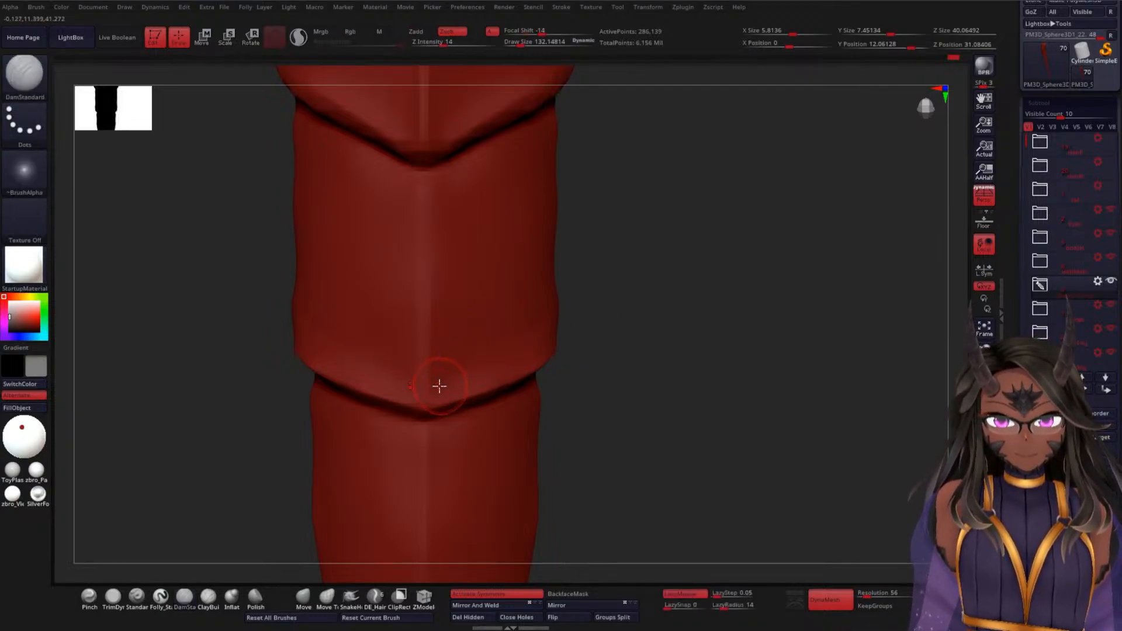
{"action": "key", "text": "shift"}
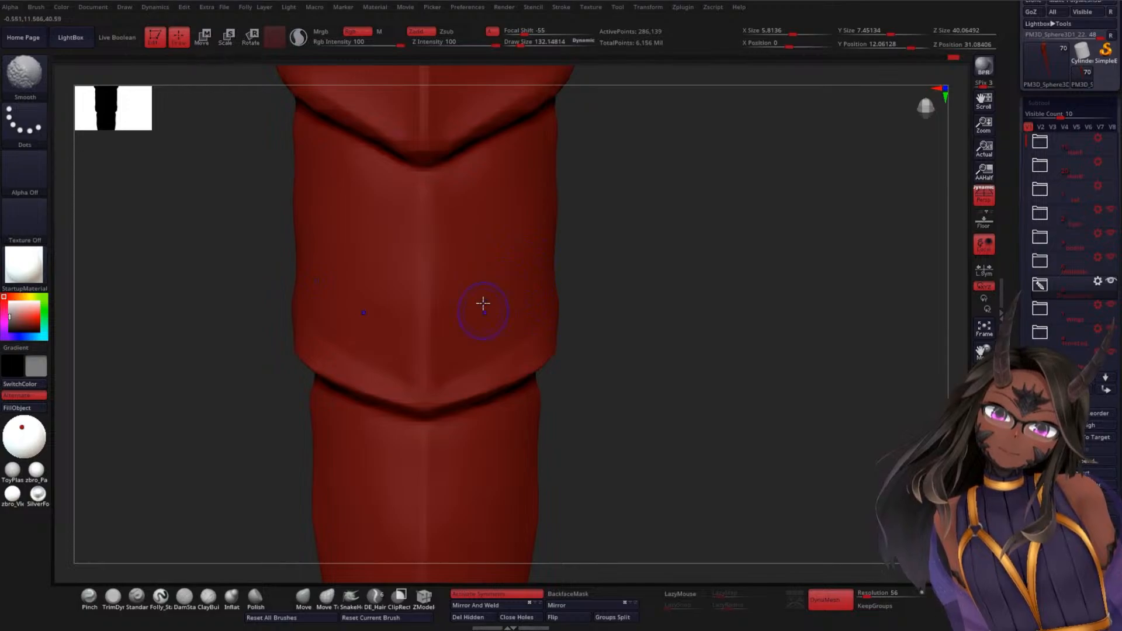
- Build up the lower and side borders of a new plate below the lowest defined one, using ClayBuildup at draw size about 100
{"action": "mouse_move", "coordinate": [561, 300]}
{"action": "left_mouse_down"}
{"action": "mouse_move", "coordinate": [644, 303]}
{"action": "mouse_move", "coordinate": [695, 370]}
{"action": "mouse_move", "coordinate": [682, 280]}
{"action": "mouse_move", "coordinate": [673, 352]}
{"action": "left_mouse_up"}
{"action": "left_click_drag", "start_coordinate": [611, 458], "coordinate": [571, 280]}
{"action": "mouse_move", "coordinate": [554, 321]}
{"action": "left_mouse_down"}
{"action": "mouse_move", "coordinate": [554, 338]}
{"action": "mouse_move", "coordinate": [551, 314]}
{"action": "left_mouse_up"}
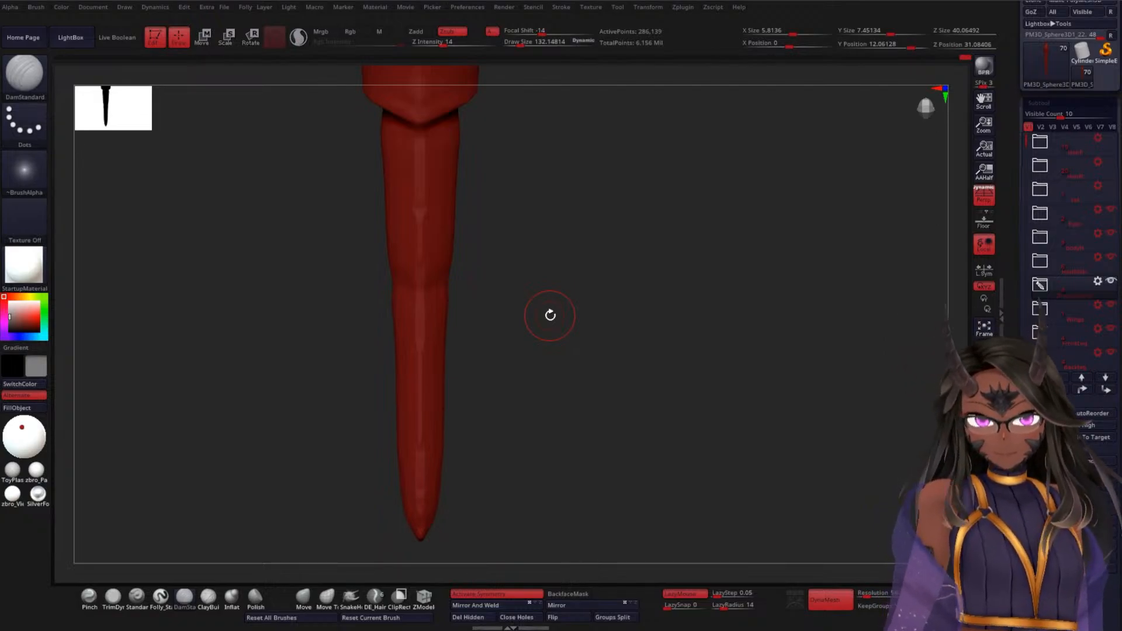
{"action": "left_click_drag", "start_coordinate": [558, 277], "coordinate": [597, 216], "text": "alt"}
{"action": "mouse_move", "coordinate": [616, 265]}
{"action": "left_mouse_down"}
{"action": "mouse_move", "coordinate": [585, 325]}
{"action": "mouse_move", "coordinate": [388, 464]}
{"action": "left_mouse_up"}
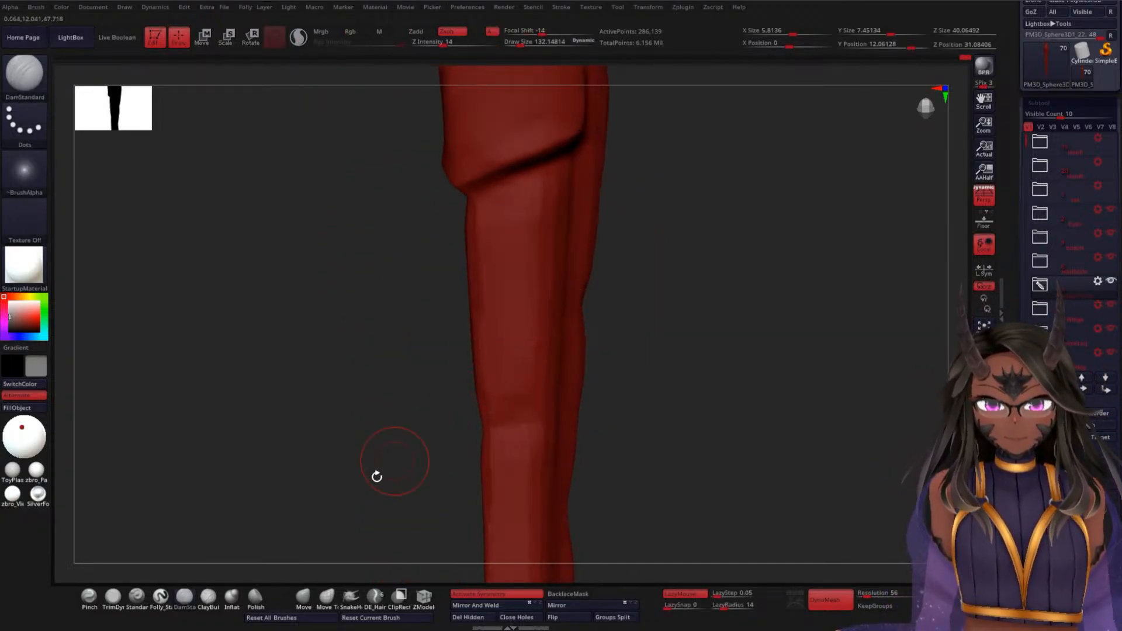
{"action": "left_click", "coordinate": [208, 596]}
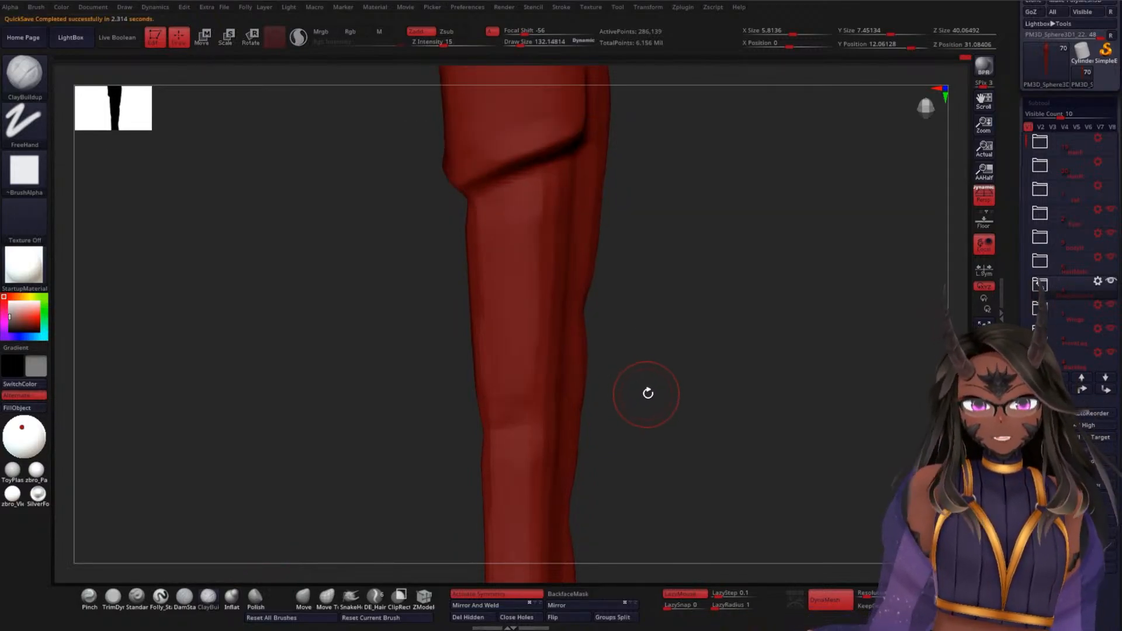
{"action": "key", "text": "space"}
{"action": "left_click_drag", "start_coordinate": [657, 382], "coordinate": [659, 388]}
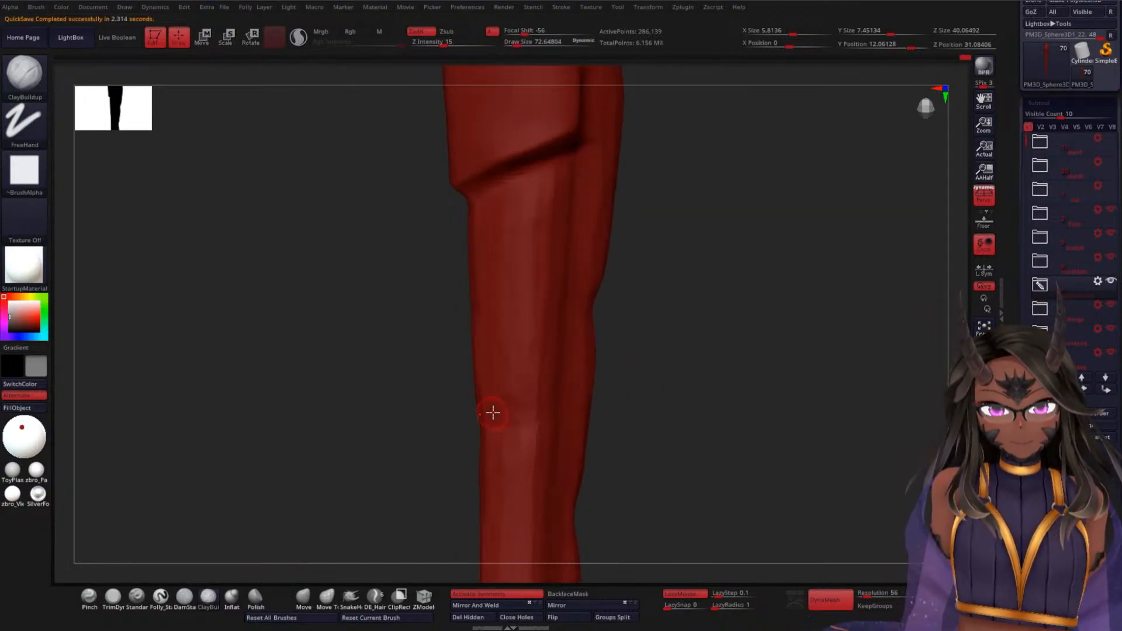
{"action": "mouse_move", "coordinate": [480, 414]}
{"action": "left_mouse_down"}
{"action": "mouse_move", "coordinate": [619, 382]}
{"action": "mouse_move", "coordinate": [665, 384]}
{"action": "left_mouse_up"}
{"action": "key", "text": "ctrl+z"}
{"action": "key", "text": "space"}
{"action": "mouse_move", "coordinate": [488, 415]}
{"action": "left_mouse_down"}
{"action": "mouse_move", "coordinate": [709, 368]}
{"action": "mouse_move", "coordinate": [672, 350]}
{"action": "left_mouse_up"}
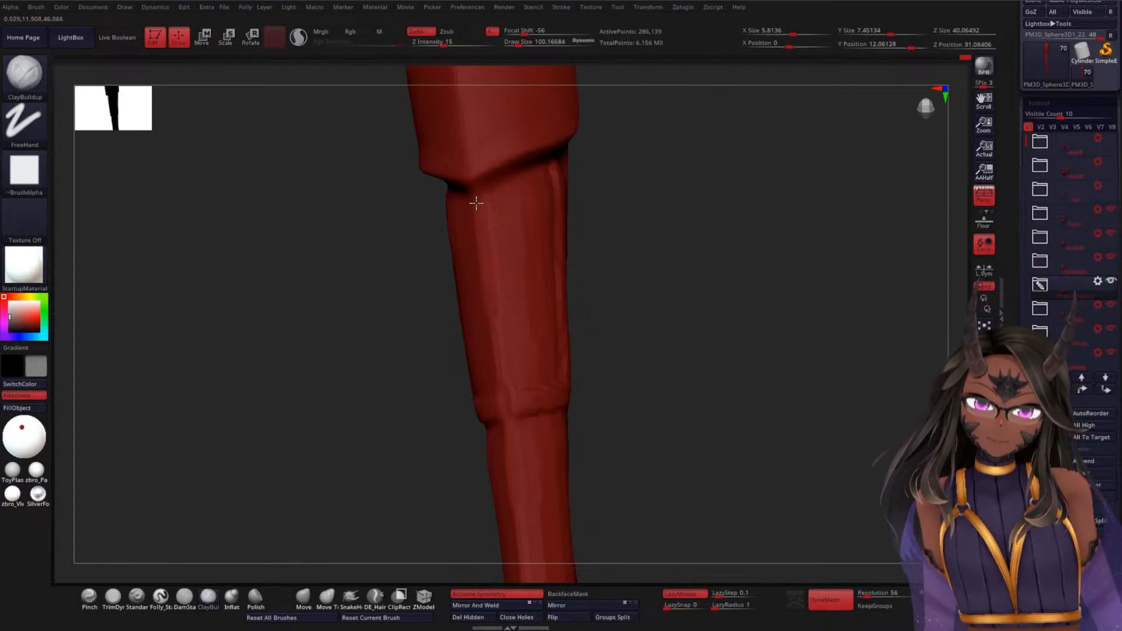
- Fill the face of the new plate with lengthwise ClayBuildup strokes and smooth them into an even volume
{"action": "left_click_drag", "start_coordinate": [582, 322], "coordinate": [635, 324]}
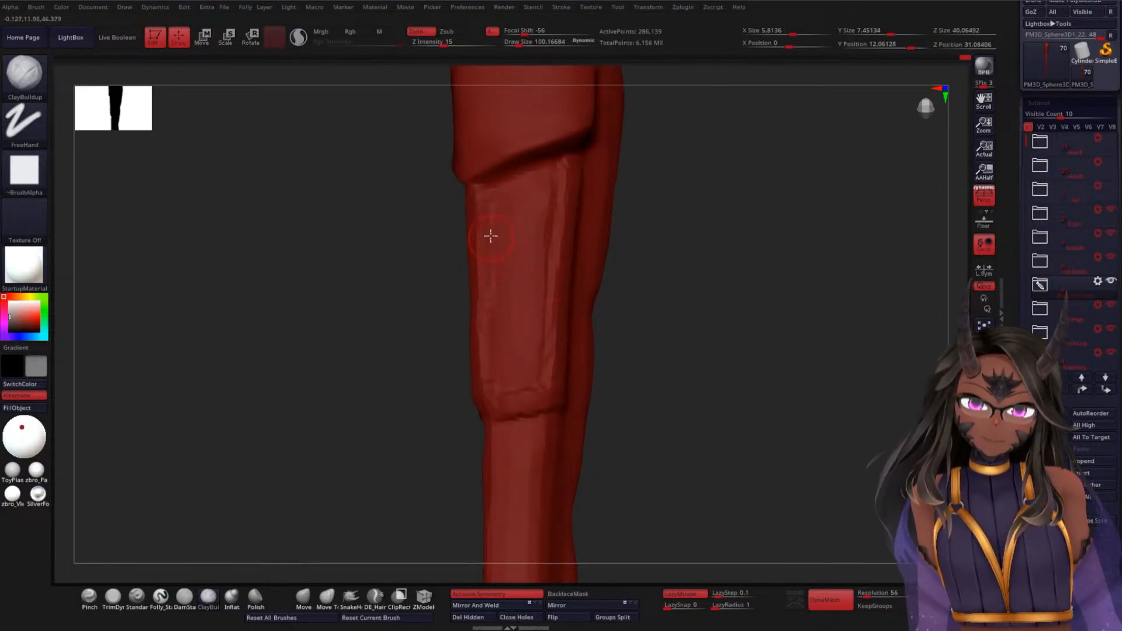
{"action": "left_click_drag", "start_coordinate": [491, 246], "coordinate": [497, 386]}
{"action": "mouse_move", "coordinate": [512, 189]}
{"action": "left_mouse_down"}
{"action": "mouse_move", "coordinate": [514, 393]}
{"action": "mouse_move", "coordinate": [535, 367]}
{"action": "mouse_move", "coordinate": [529, 387]}
{"action": "left_mouse_up"}
{"action": "left_click_drag", "start_coordinate": [684, 337], "coordinate": [676, 339]}
{"action": "left_click_drag", "start_coordinate": [526, 380], "coordinate": [531, 332], "text": "shift"}
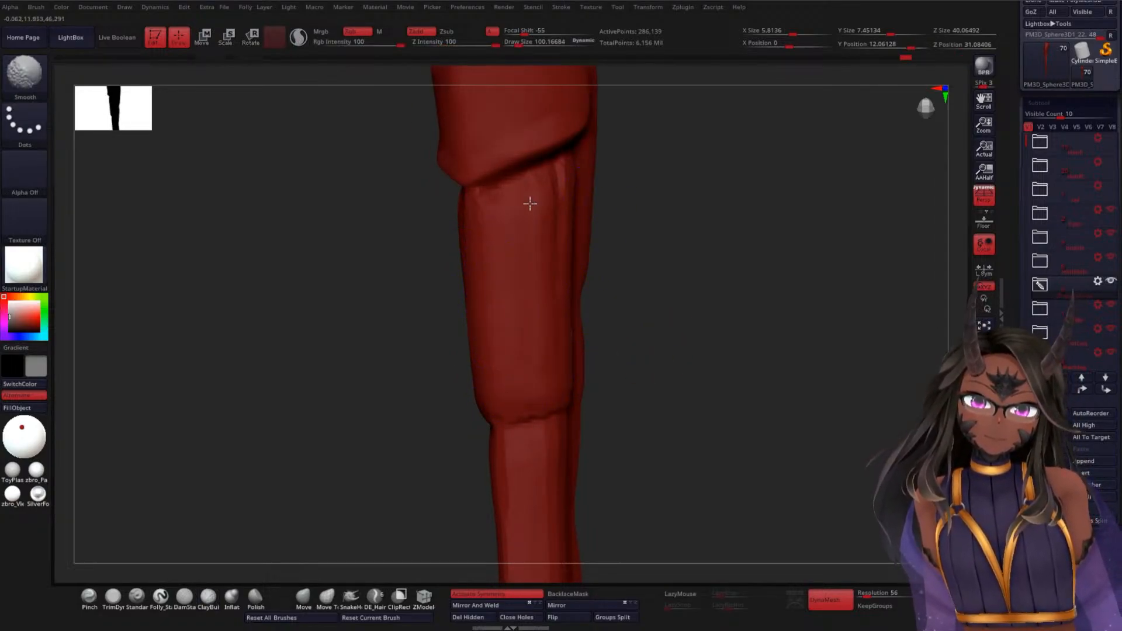
{"action": "mouse_move", "coordinate": [631, 170]}
{"action": "left_mouse_down"}
{"action": "mouse_move", "coordinate": [667, 321]}
{"action": "mouse_move", "coordinate": [633, 334]}
{"action": "mouse_move", "coordinate": [703, 300]}
{"action": "left_mouse_up"}
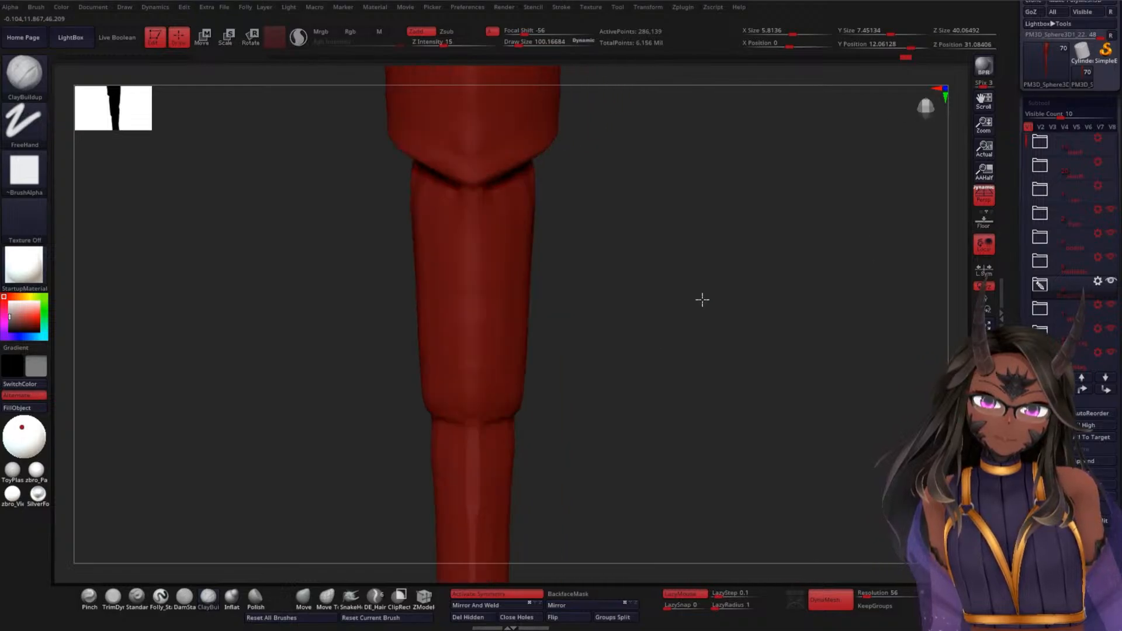
- Add volume to the final segment with lengthwise ClayBuildup strokes running from the new plate's lower edge down to the tip
{"action": "left_click_drag", "start_coordinate": [651, 346], "coordinate": [571, 360]}
{"action": "mouse_move", "coordinate": [593, 410]}
{"action": "left_mouse_down"}
{"action": "mouse_move", "coordinate": [566, 419]}
{"action": "mouse_move", "coordinate": [577, 388]}
{"action": "mouse_move", "coordinate": [670, 365]}
{"action": "mouse_move", "coordinate": [516, 401]}
{"action": "left_mouse_up"}
{"action": "left_click_drag", "start_coordinate": [574, 369], "coordinate": [552, 378]}
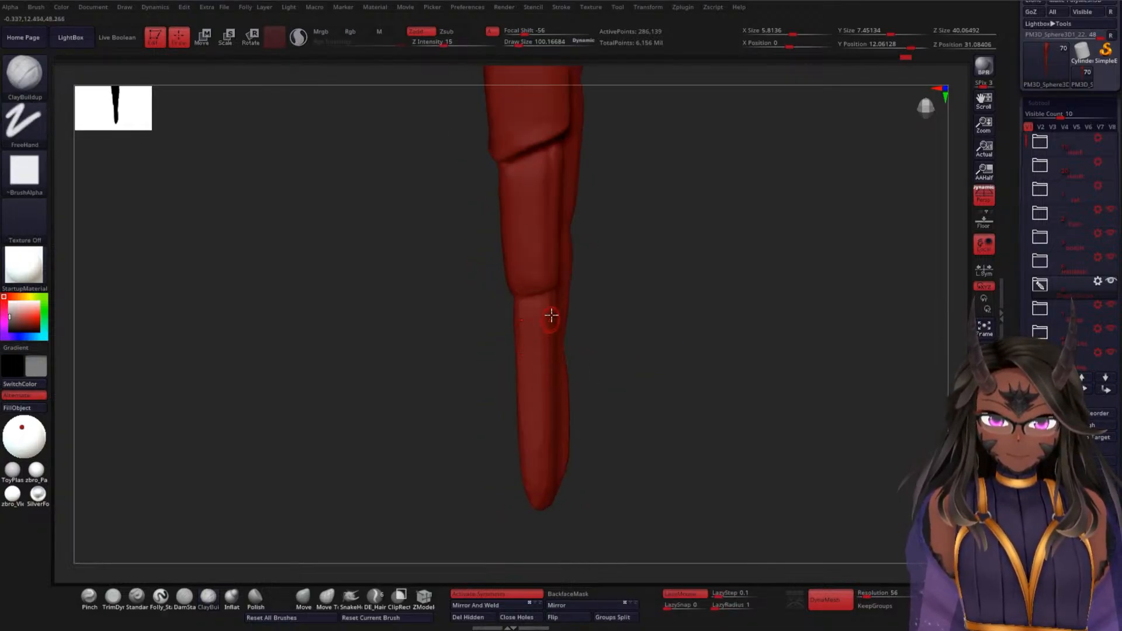
{"action": "left_click_drag", "start_coordinate": [567, 478], "coordinate": [616, 404]}
{"action": "left_click_drag", "start_coordinate": [518, 309], "coordinate": [532, 504]}
{"action": "left_click_drag", "start_coordinate": [534, 300], "coordinate": [529, 482]}
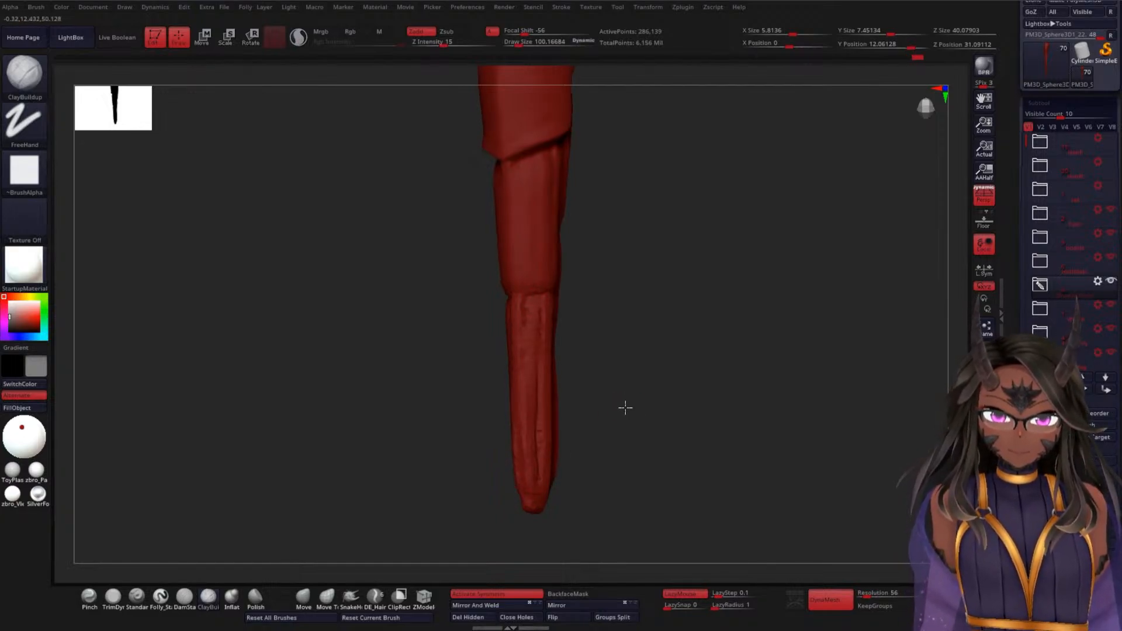
{"action": "left_click_drag", "start_coordinate": [629, 406], "coordinate": [614, 394]}
{"action": "left_click_drag", "start_coordinate": [538, 314], "coordinate": [531, 488]}
- Smooth the built-up strokes on the final segment down to the tip
{"action": "mouse_move", "coordinate": [678, 386]}
{"action": "left_mouse_down"}
{"action": "mouse_move", "coordinate": [657, 298]}
{"action": "mouse_move", "coordinate": [544, 421]}
{"action": "left_mouse_up"}
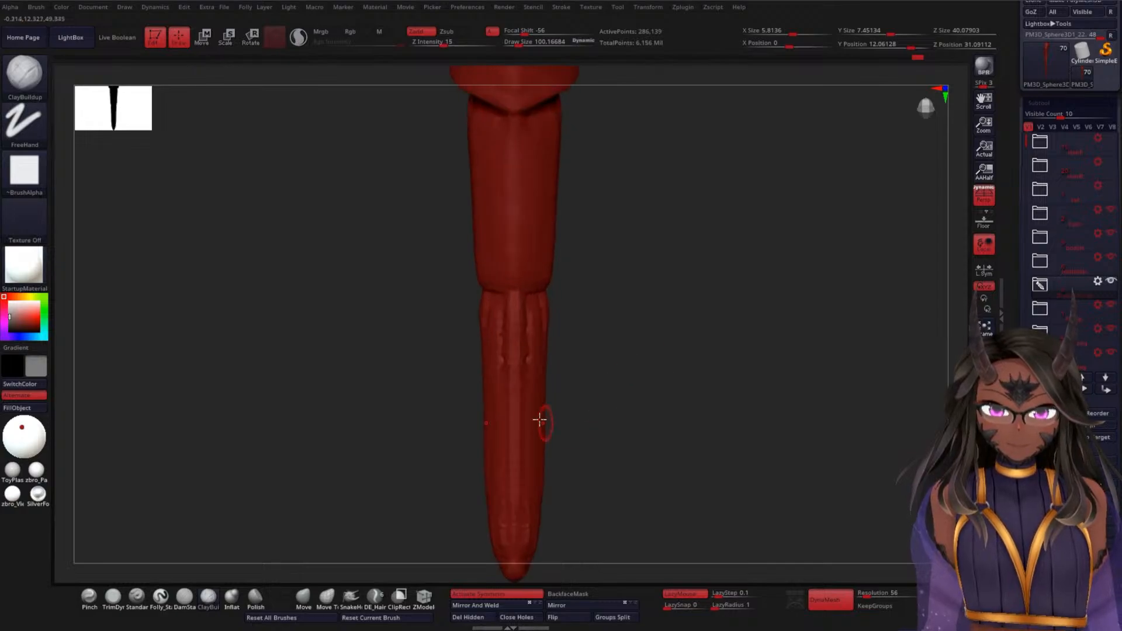
{"action": "key", "text": "shift"}
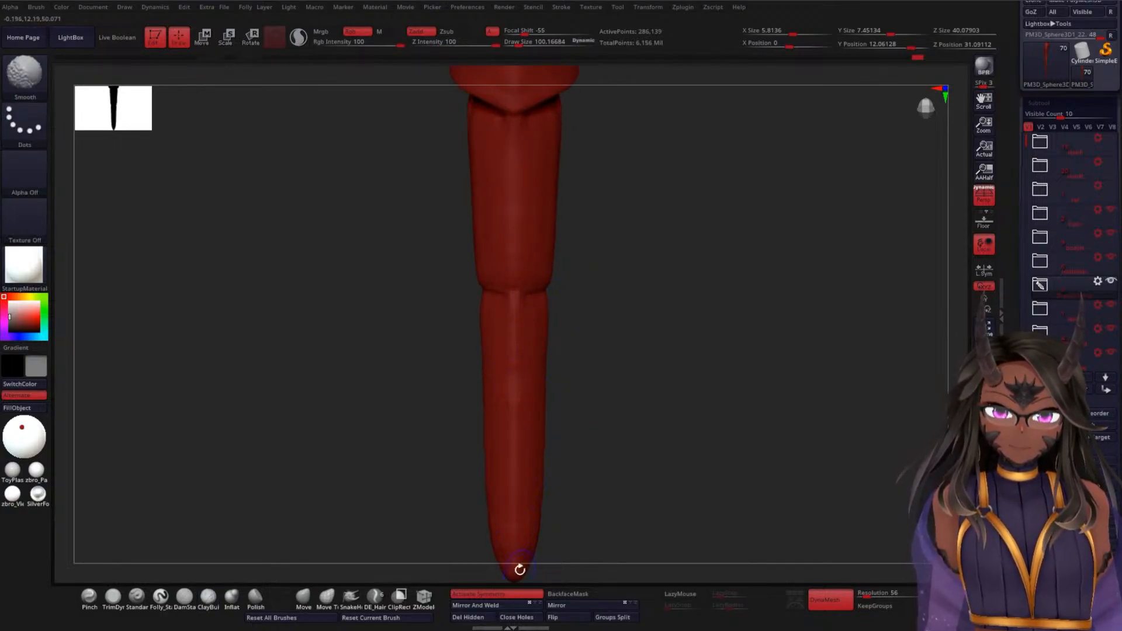
{"action": "left_click_drag", "start_coordinate": [535, 429], "coordinate": [512, 392], "text": "shift"}
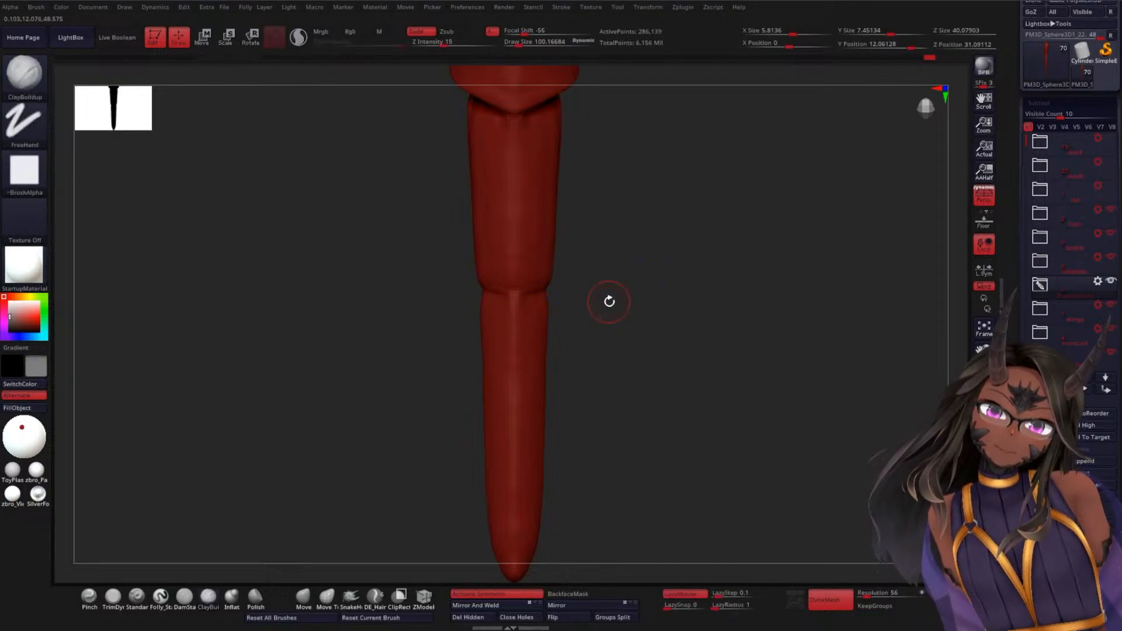
- Define the creases at the lower and upper ends of the new plate with DamStandard at draw size about 100
{"action": "left_click", "coordinate": [184, 596]}
{"action": "mouse_move", "coordinate": [645, 339]}
{"action": "left_mouse_down"}
{"action": "mouse_move", "coordinate": [604, 299]}
{"action": "mouse_move", "coordinate": [641, 275]}
{"action": "mouse_move", "coordinate": [623, 328]}
{"action": "left_mouse_up"}
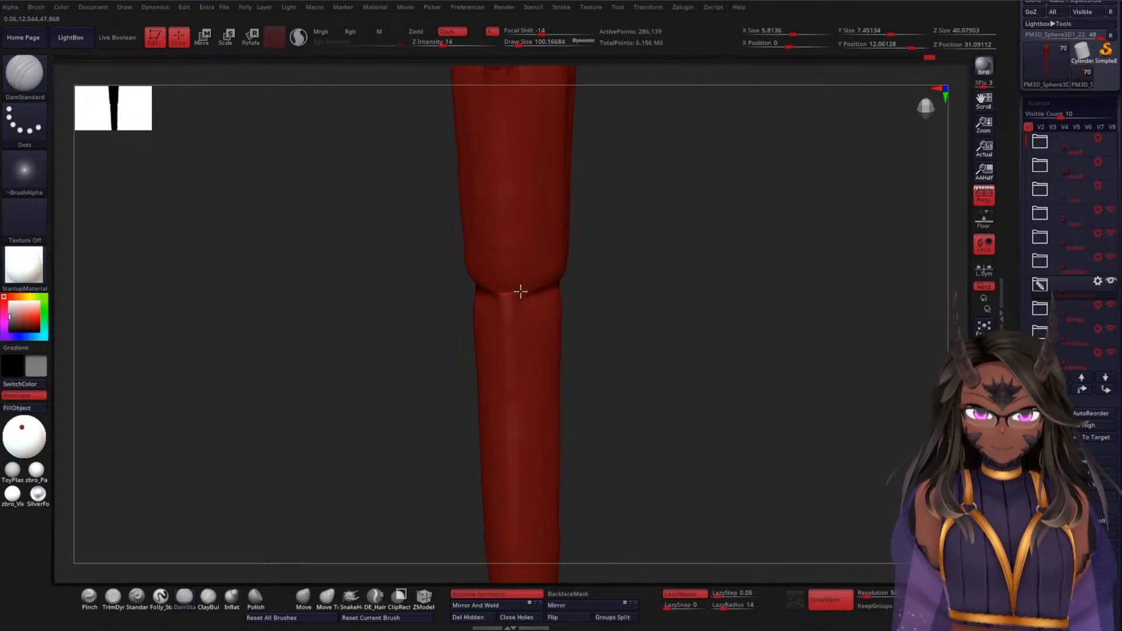
{"action": "left_click_drag", "start_coordinate": [634, 273], "coordinate": [633, 297]}
{"action": "left_click_drag", "start_coordinate": [616, 369], "coordinate": [608, 260]}
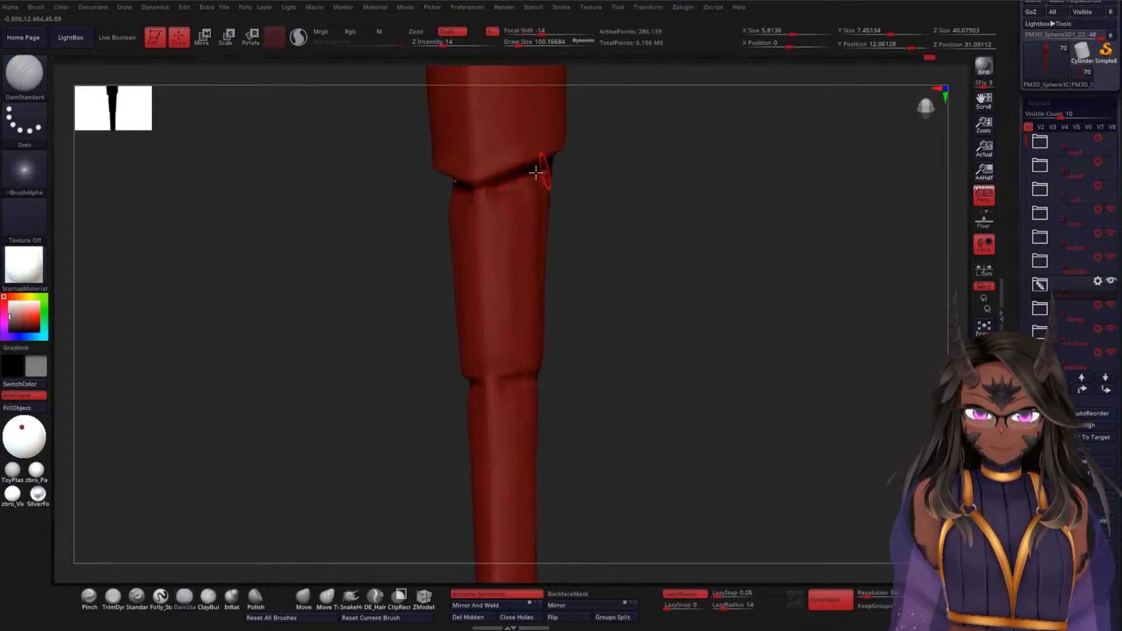
- Smooth the side and front faces of the new plate beneath the crease of the plate above
{"action": "mouse_move", "coordinate": [620, 223]}
{"action": "left_mouse_down"}
{"action": "mouse_move", "coordinate": [613, 258]}
{"action": "mouse_move", "coordinate": [594, 263]}
{"action": "mouse_move", "coordinate": [614, 257]}
{"action": "mouse_move", "coordinate": [641, 283]}
{"action": "mouse_move", "coordinate": [620, 266]}
{"action": "left_mouse_up"}
{"action": "key", "text": "shift"}
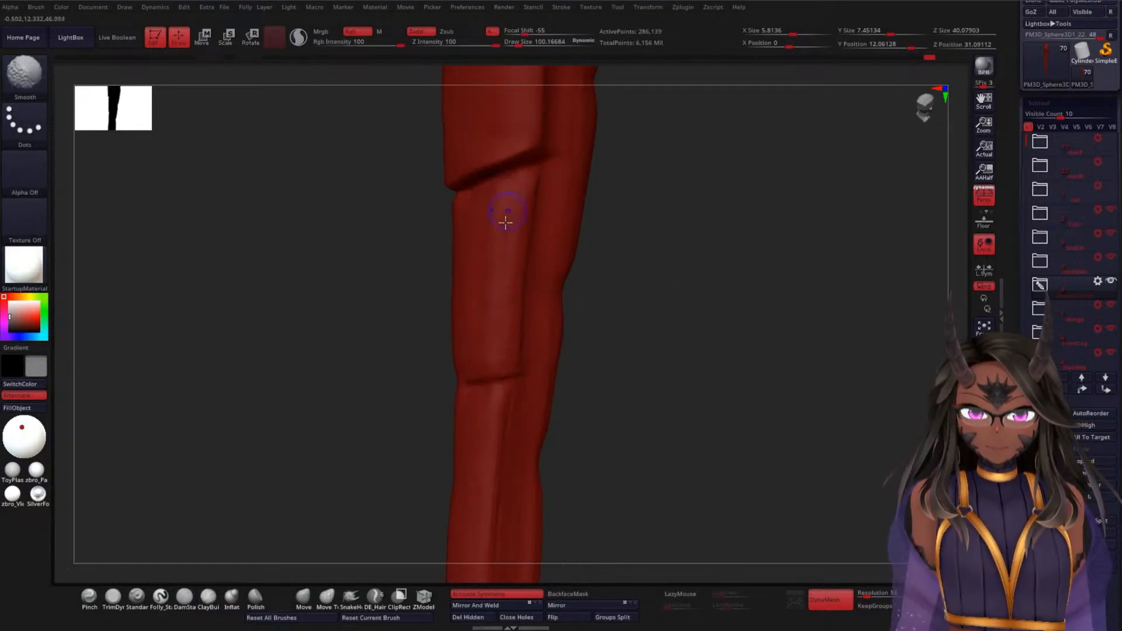
{"action": "left_click_drag", "start_coordinate": [388, 286], "coordinate": [445, 264]}
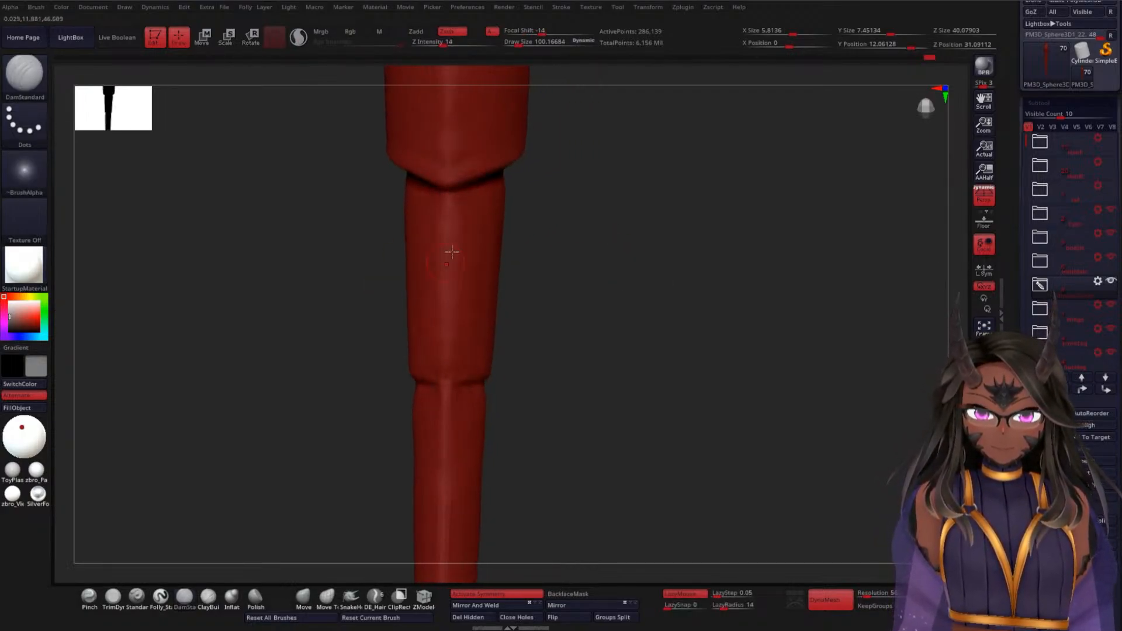
{"action": "key", "text": "shift"}
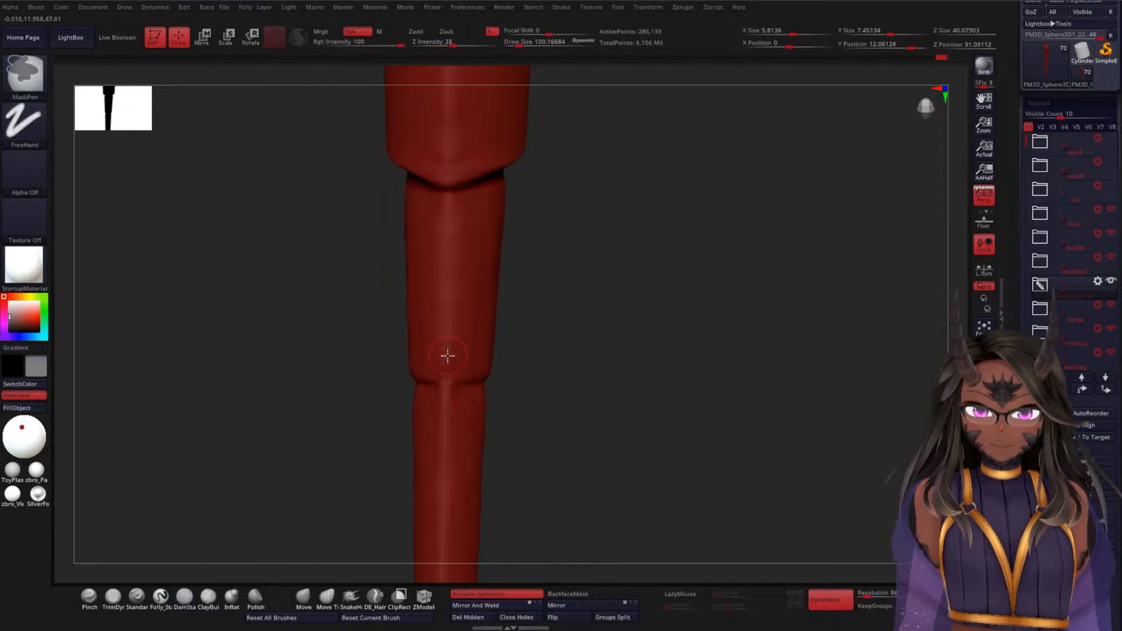
- Sharpen the new plate's centre ridge, side edge and pointed lower edge with DamStandard, then smooth the faces between them
{"action": "mouse_move", "coordinate": [587, 314]}
{"action": "left_mouse_down"}
{"action": "mouse_move", "coordinate": [537, 330]}
{"action": "mouse_move", "coordinate": [549, 368]}
{"action": "left_mouse_up"}
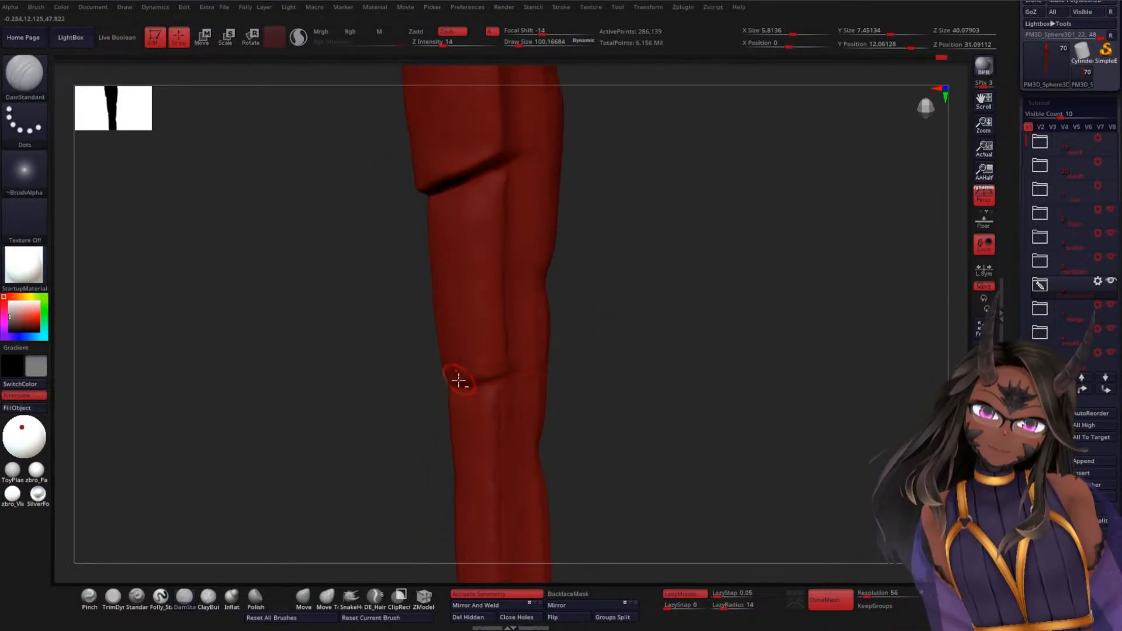
{"action": "key", "text": "shift"}
{"action": "left_click_drag", "start_coordinate": [502, 200], "coordinate": [496, 215]}
{"action": "left_click_drag", "start_coordinate": [580, 318], "coordinate": [475, 249]}
{"action": "key", "text": "shift"}
{"action": "left_click_drag", "start_coordinate": [617, 313], "coordinate": [582, 316]}
{"action": "left_click_drag", "start_coordinate": [454, 379], "coordinate": [426, 388]}
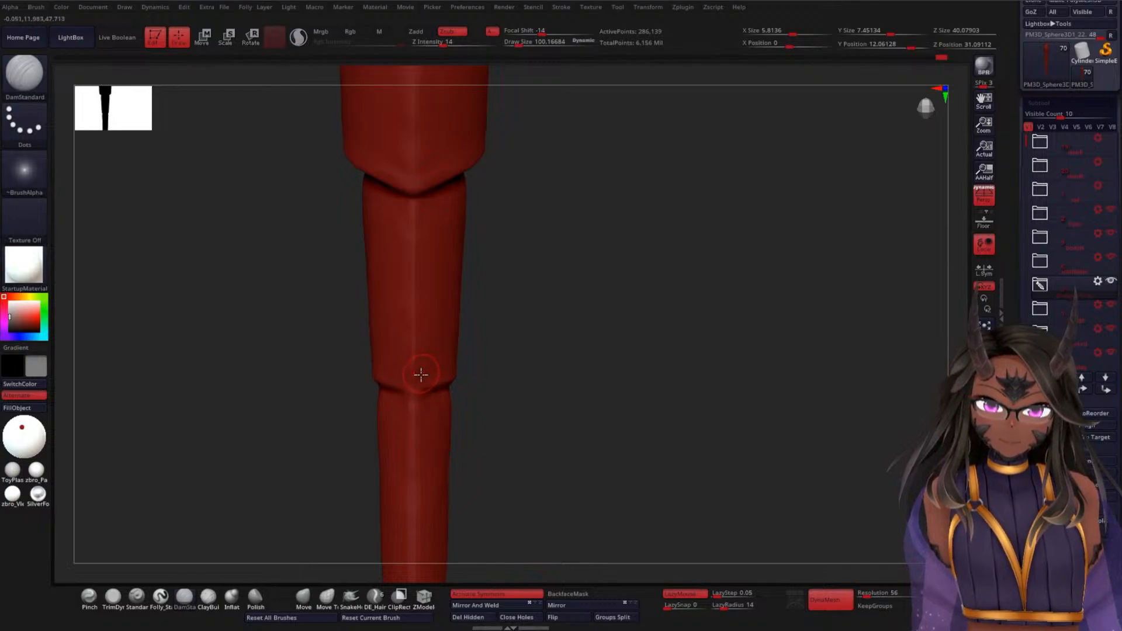
{"action": "key", "text": "shift"}
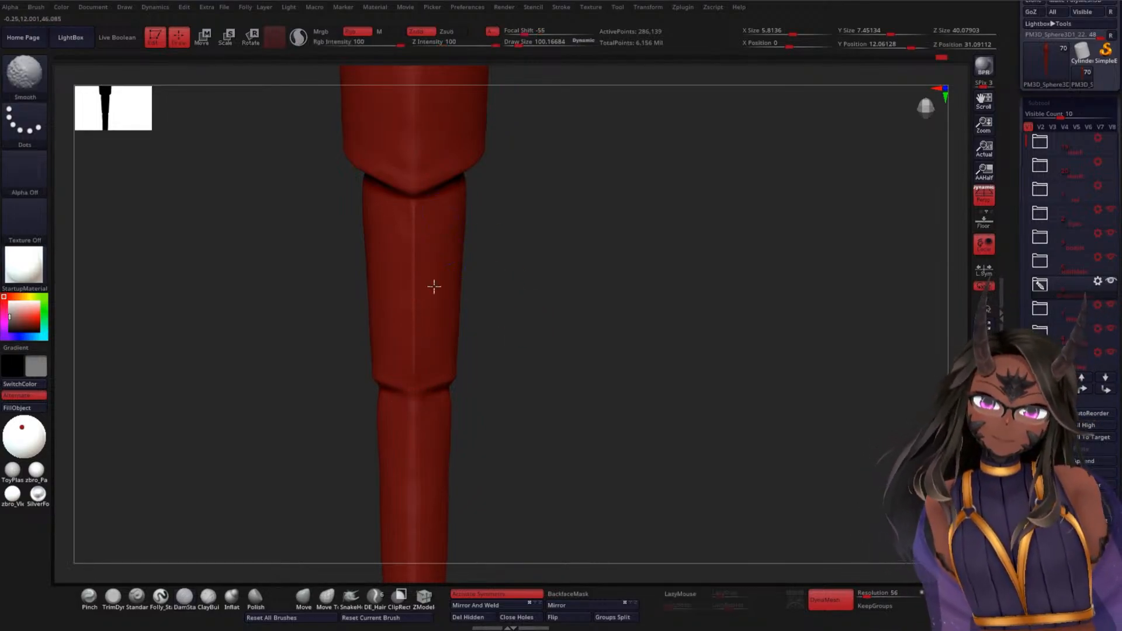
- Cut the crease between the new plate and the final segment deeper around the side and smooth the plate's side face
{"action": "mouse_move", "coordinate": [503, 339]}
{"action": "left_mouse_down"}
{"action": "mouse_move", "coordinate": [516, 386]}
{"action": "mouse_move", "coordinate": [503, 388]}
{"action": "left_mouse_up"}
{"action": "left_click_drag", "start_coordinate": [463, 388], "coordinate": [392, 397]}
{"action": "mouse_move", "coordinate": [517, 383]}
{"action": "left_mouse_down"}
{"action": "mouse_move", "coordinate": [534, 405]}
{"action": "mouse_move", "coordinate": [524, 389]}
{"action": "left_mouse_up"}
{"action": "key", "text": "shift"}
{"action": "left_click_drag", "start_coordinate": [443, 282], "coordinate": [443, 272], "text": "shift"}
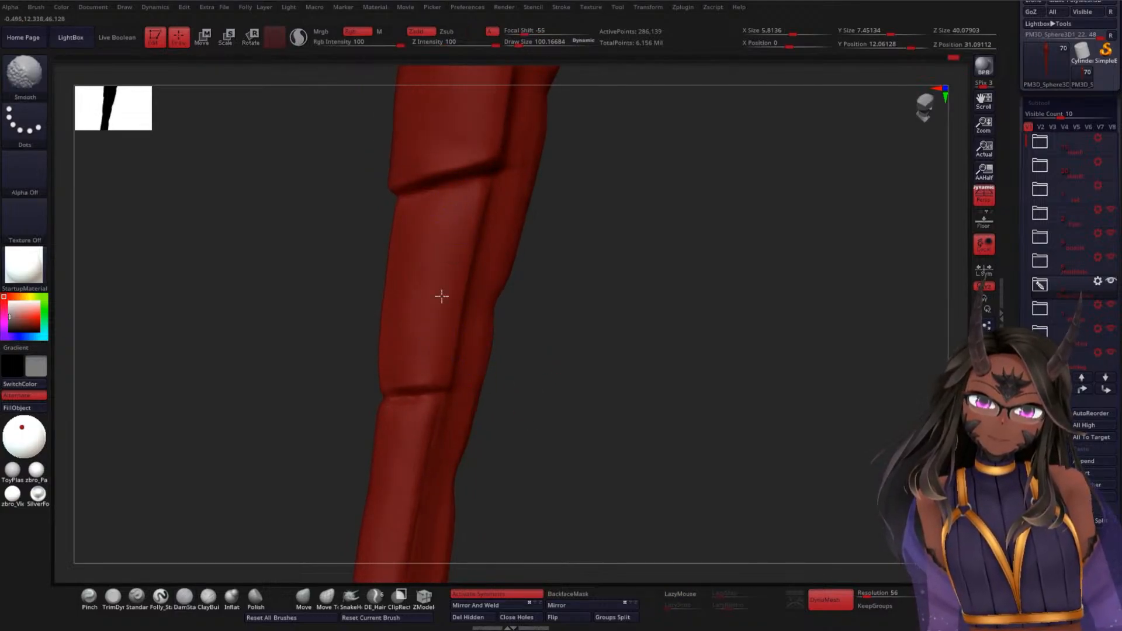
- Sharpen the centre ridge and side edges of the final segment with DamStandard, bringing them together into a pointed tip
{"action": "mouse_move", "coordinate": [597, 339]}
{"action": "left_mouse_down"}
{"action": "mouse_move", "coordinate": [624, 336]}
{"action": "mouse_move", "coordinate": [573, 372]}
{"action": "mouse_move", "coordinate": [566, 321]}
{"action": "mouse_move", "coordinate": [566, 380]}
{"action": "left_mouse_up"}
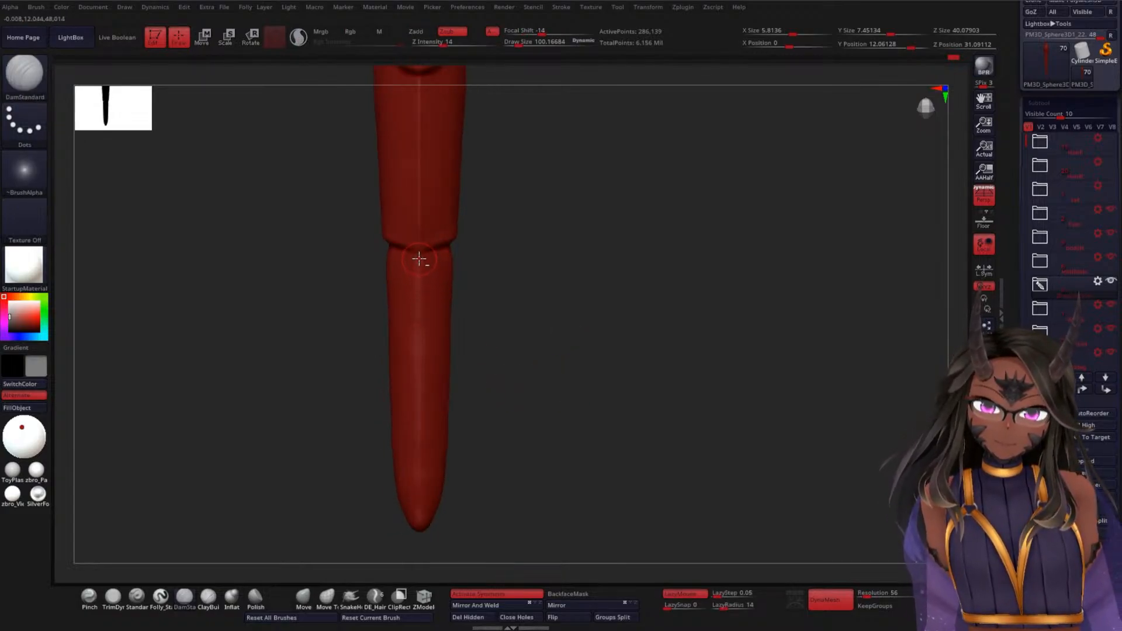
{"action": "mouse_move", "coordinate": [462, 494]}
{"action": "left_mouse_down"}
{"action": "mouse_move", "coordinate": [506, 456]}
{"action": "mouse_move", "coordinate": [491, 466]}
{"action": "left_mouse_up"}
{"action": "mouse_move", "coordinate": [611, 462]}
{"action": "left_mouse_down"}
{"action": "mouse_move", "coordinate": [596, 381]}
{"action": "mouse_move", "coordinate": [567, 381]}
{"action": "left_mouse_up"}
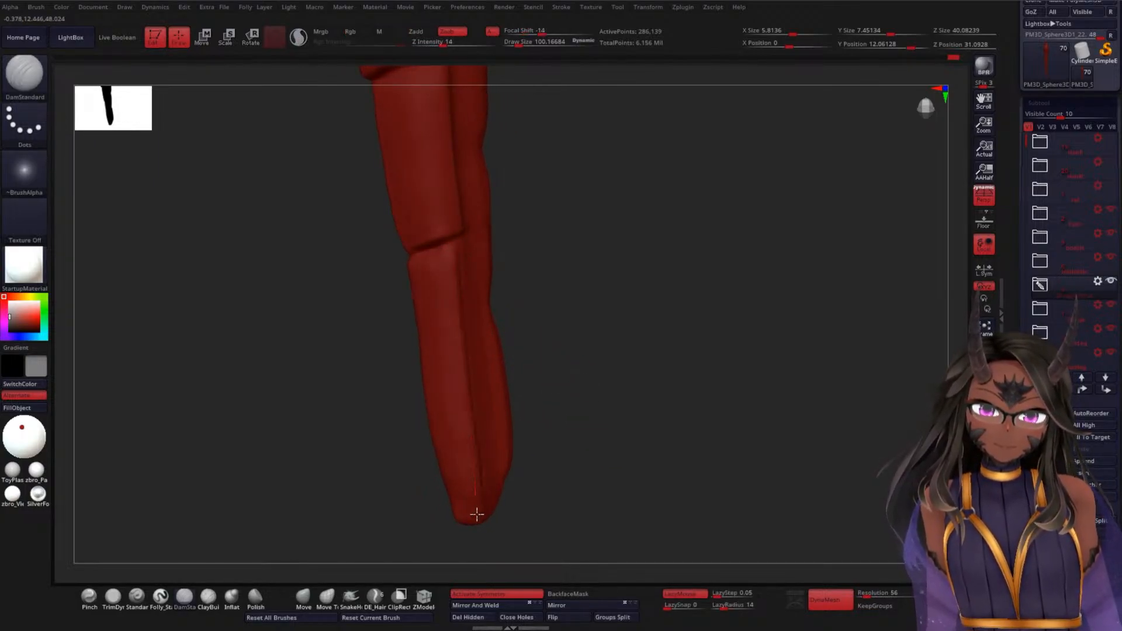
{"action": "mouse_move", "coordinate": [611, 446]}
{"action": "left_mouse_down"}
{"action": "mouse_move", "coordinate": [458, 411]}
{"action": "mouse_move", "coordinate": [501, 451]}
{"action": "mouse_move", "coordinate": [591, 371]}
{"action": "mouse_move", "coordinate": [573, 383]}
{"action": "mouse_move", "coordinate": [564, 439]}
{"action": "mouse_move", "coordinate": [497, 383]}
{"action": "left_mouse_up"}
{"action": "left_click_drag", "start_coordinate": [601, 430], "coordinate": [660, 428]}
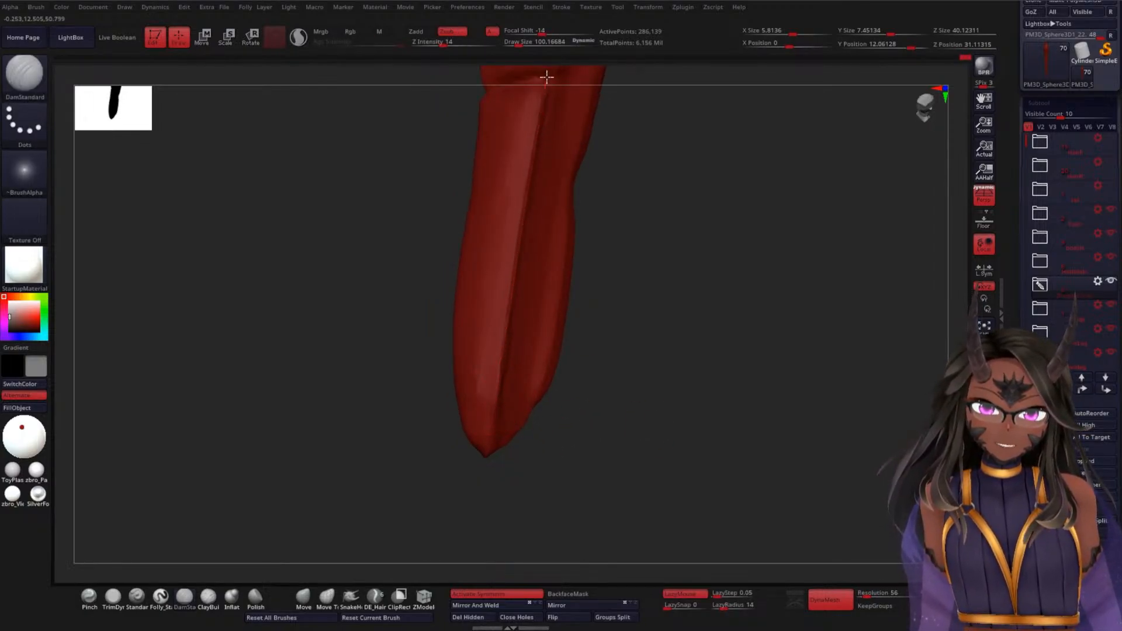
- Smooth the faces beside the centre ridge of the tail's final pointed segment
{"action": "left_click_drag", "start_coordinate": [541, 446], "coordinate": [608, 393]}
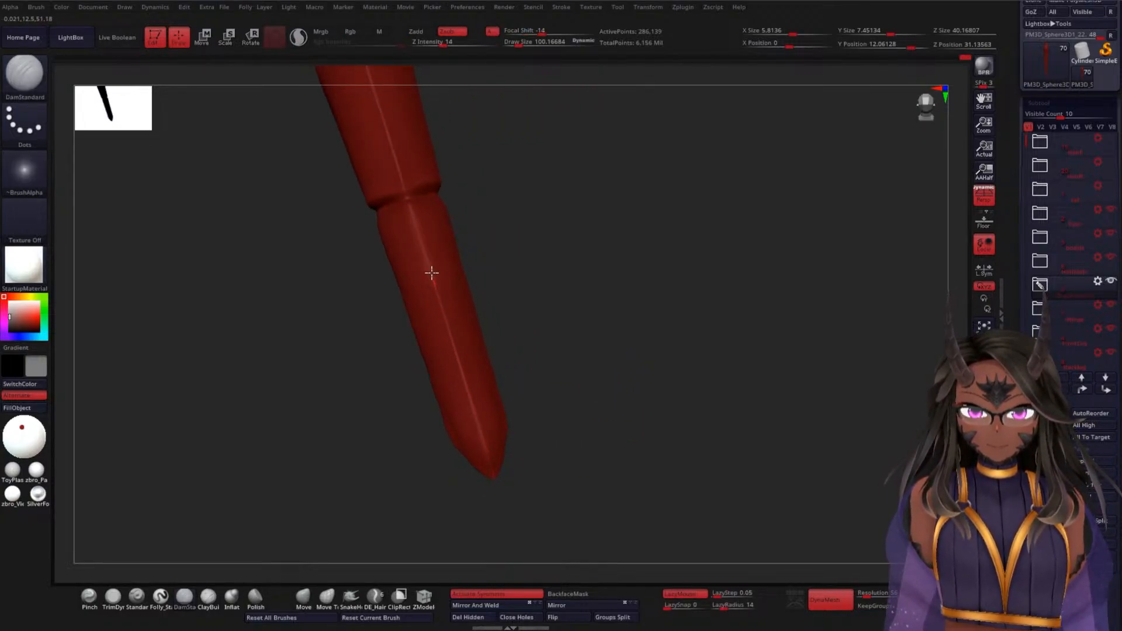
{"action": "left_click_drag", "start_coordinate": [502, 252], "coordinate": [552, 311]}
{"action": "key", "text": "shift"}
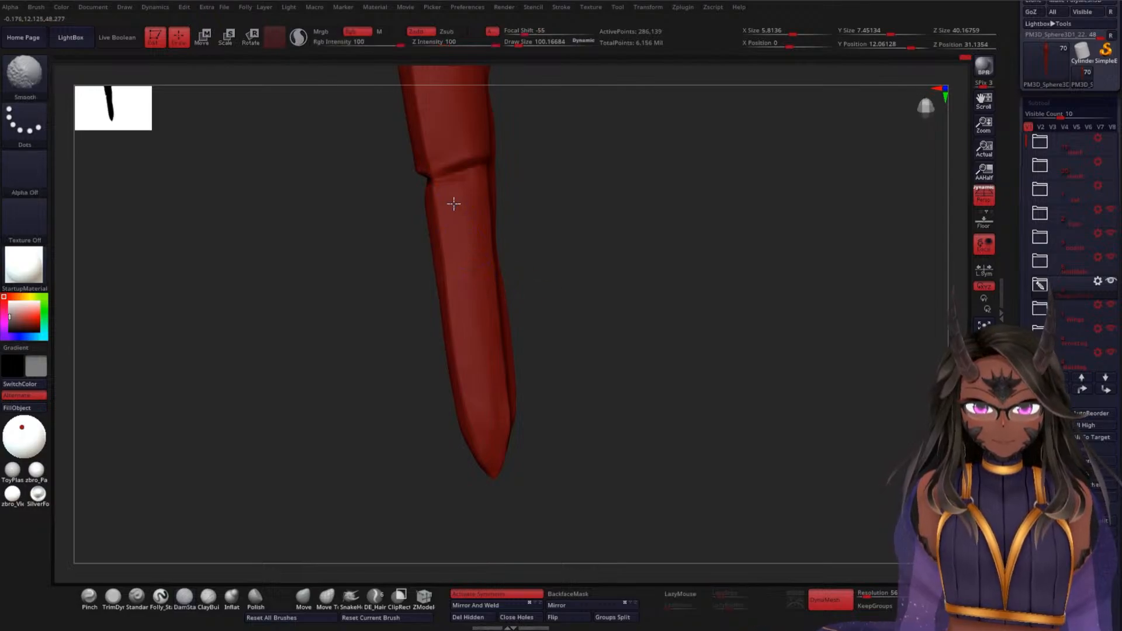
{"action": "mouse_move", "coordinate": [591, 381]}
{"action": "left_mouse_down"}
{"action": "mouse_move", "coordinate": [622, 305]}
{"action": "mouse_move", "coordinate": [610, 350]}
{"action": "mouse_move", "coordinate": [589, 339]}
{"action": "mouse_move", "coordinate": [601, 374]}
{"action": "mouse_move", "coordinate": [604, 290]}
{"action": "mouse_move", "coordinate": [489, 291]}
{"action": "mouse_move", "coordinate": [513, 281]}
{"action": "left_mouse_up"}
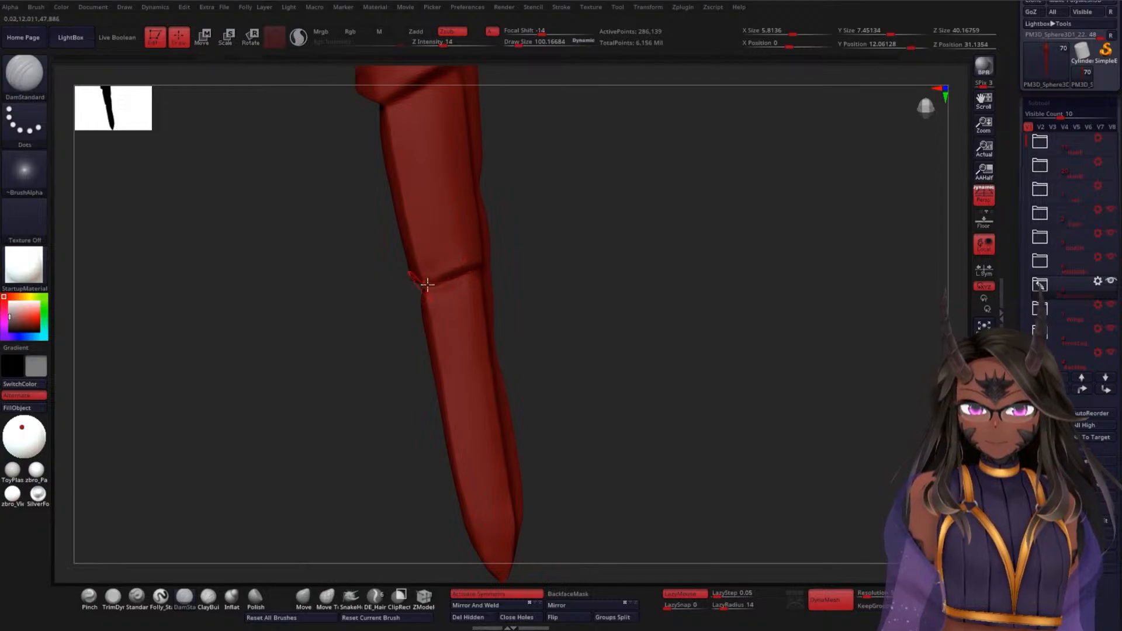
- Sharpen the V-shaped lower edge of the plate above the final segment with DamStandard and smooth the surface around it
{"action": "left_click_drag", "start_coordinate": [578, 295], "coordinate": [441, 366]}
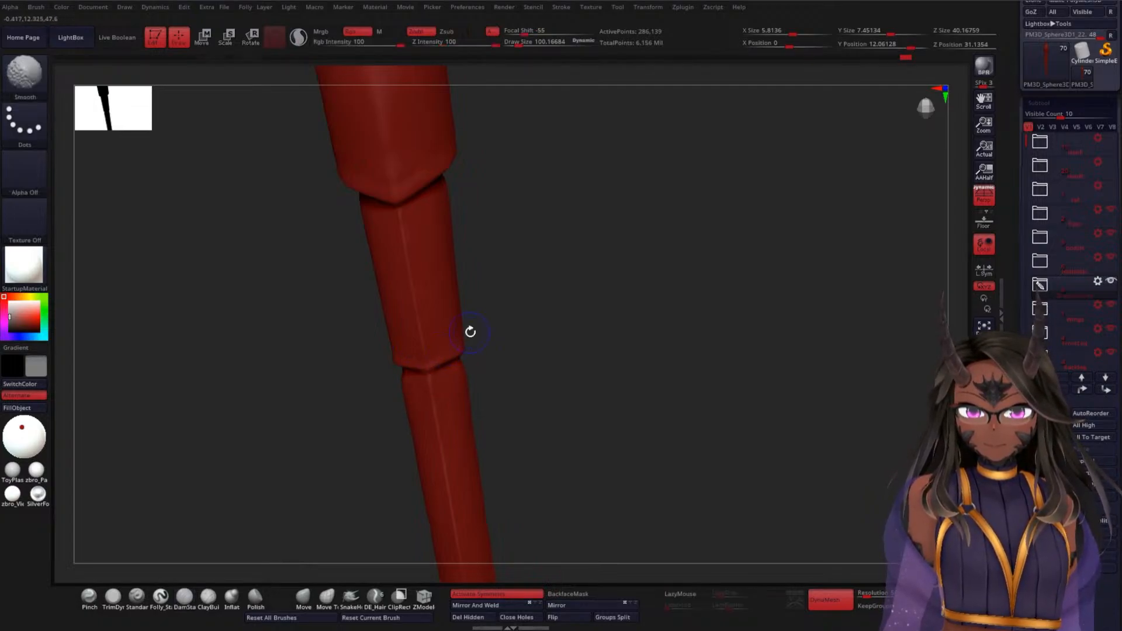
{"action": "left_click_drag", "start_coordinate": [577, 313], "coordinate": [574, 321], "text": "alt"}
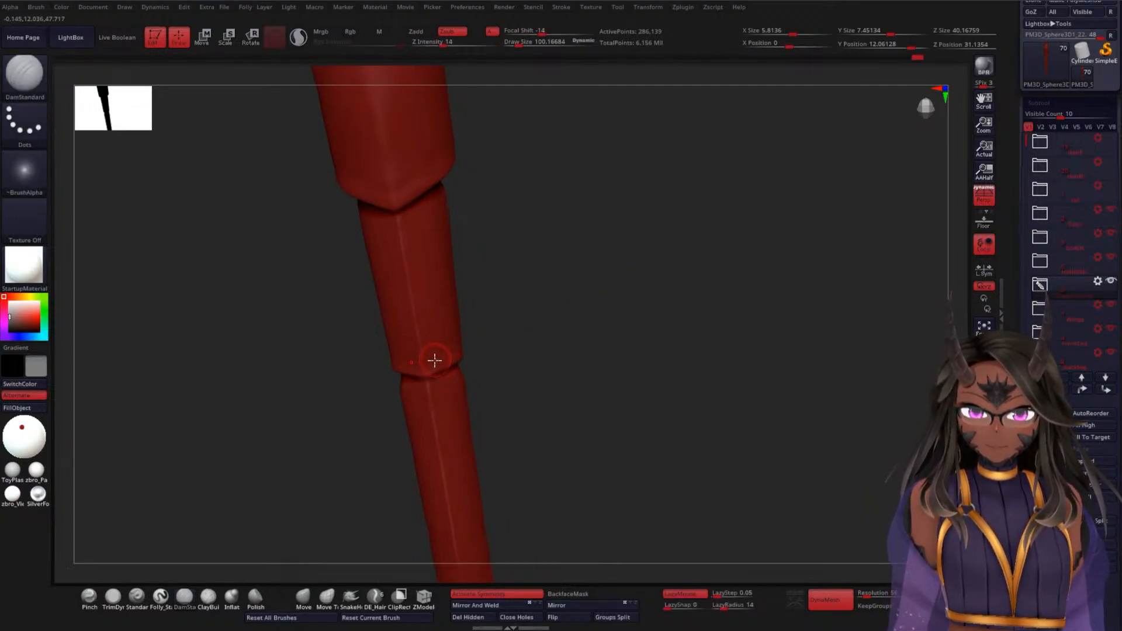
{"action": "left_click_drag", "start_coordinate": [555, 275], "coordinate": [551, 345], "text": "alt"}
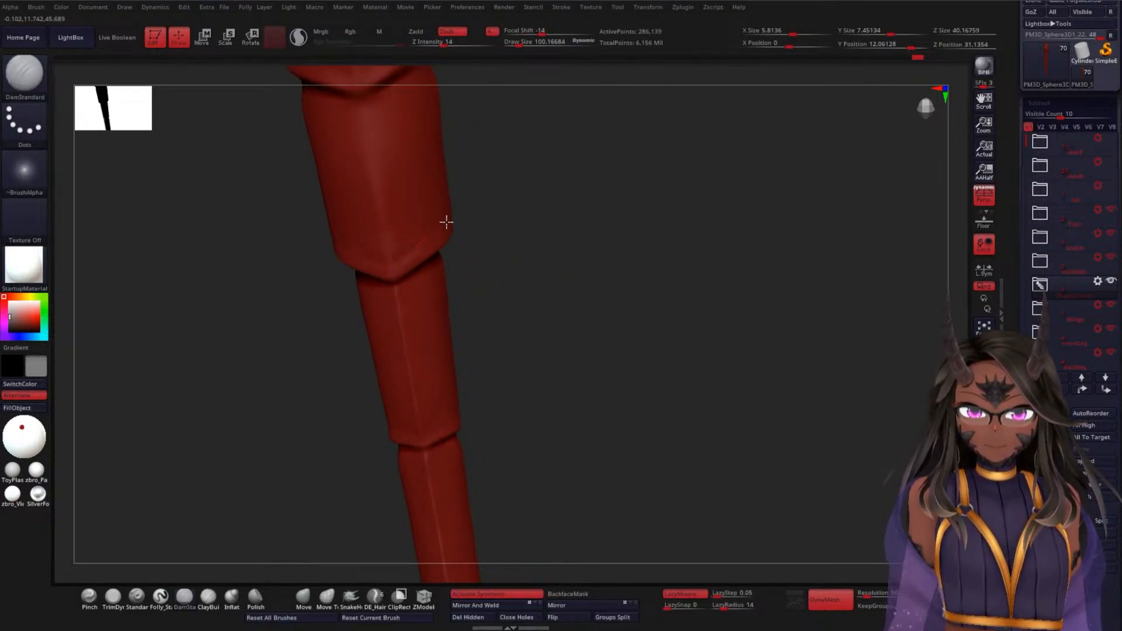
- Refine the lower and side edges of the last full plates with DamStandard, then smooth their front and side faces
{"action": "mouse_move", "coordinate": [566, 306]}
{"action": "left_mouse_down"}
{"action": "mouse_move", "coordinate": [565, 359]}
{"action": "mouse_move", "coordinate": [528, 351]}
{"action": "mouse_move", "coordinate": [560, 310]}
{"action": "left_mouse_up"}
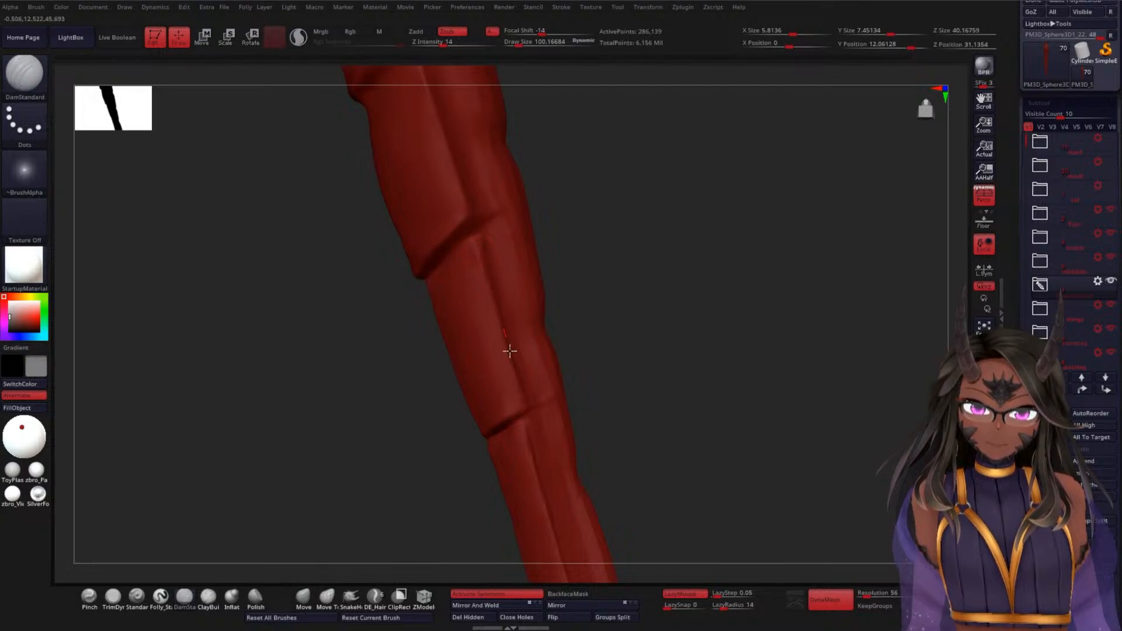
{"action": "mouse_move", "coordinate": [586, 347]}
{"action": "left_mouse_down"}
{"action": "mouse_move", "coordinate": [624, 348]}
{"action": "mouse_move", "coordinate": [464, 323]}
{"action": "left_mouse_up"}
{"action": "key", "text": "shift"}
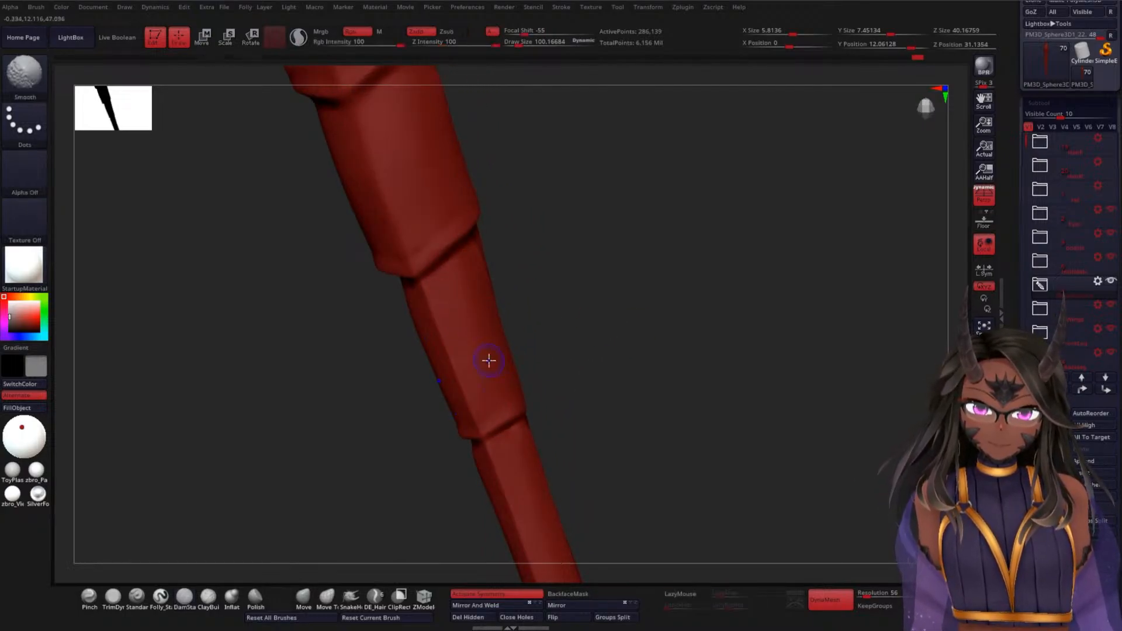
{"action": "left_click_drag", "start_coordinate": [599, 277], "coordinate": [535, 276]}
{"action": "left_click_drag", "start_coordinate": [591, 238], "coordinate": [589, 273]}
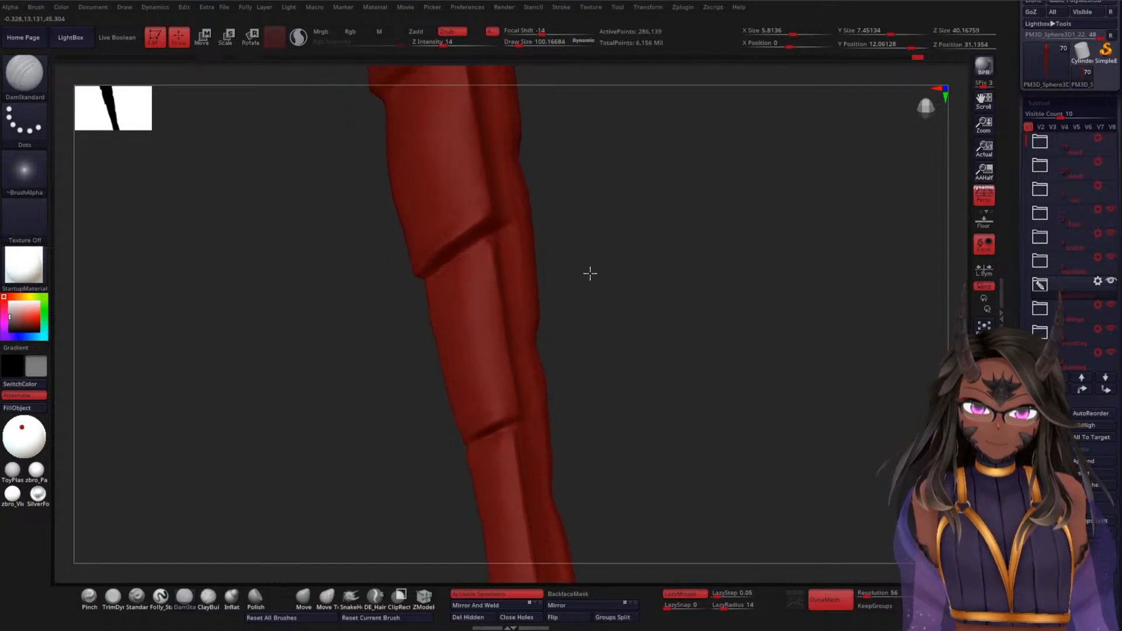
{"action": "key", "text": "shift"}
{"action": "mouse_move", "coordinate": [637, 351]}
{"action": "left_mouse_down"}
{"action": "mouse_move", "coordinate": [626, 359]}
{"action": "mouse_move", "coordinate": [646, 326]}
{"action": "mouse_move", "coordinate": [647, 273]}
{"action": "mouse_move", "coordinate": [599, 356]}
{"action": "mouse_move", "coordinate": [601, 304]}
{"action": "mouse_move", "coordinate": [546, 404]}
{"action": "mouse_move", "coordinate": [640, 383]}
{"action": "mouse_move", "coordinate": [674, 456]}
{"action": "mouse_move", "coordinate": [642, 456]}
{"action": "mouse_move", "coordinate": [439, 353]}
{"action": "left_mouse_up"}
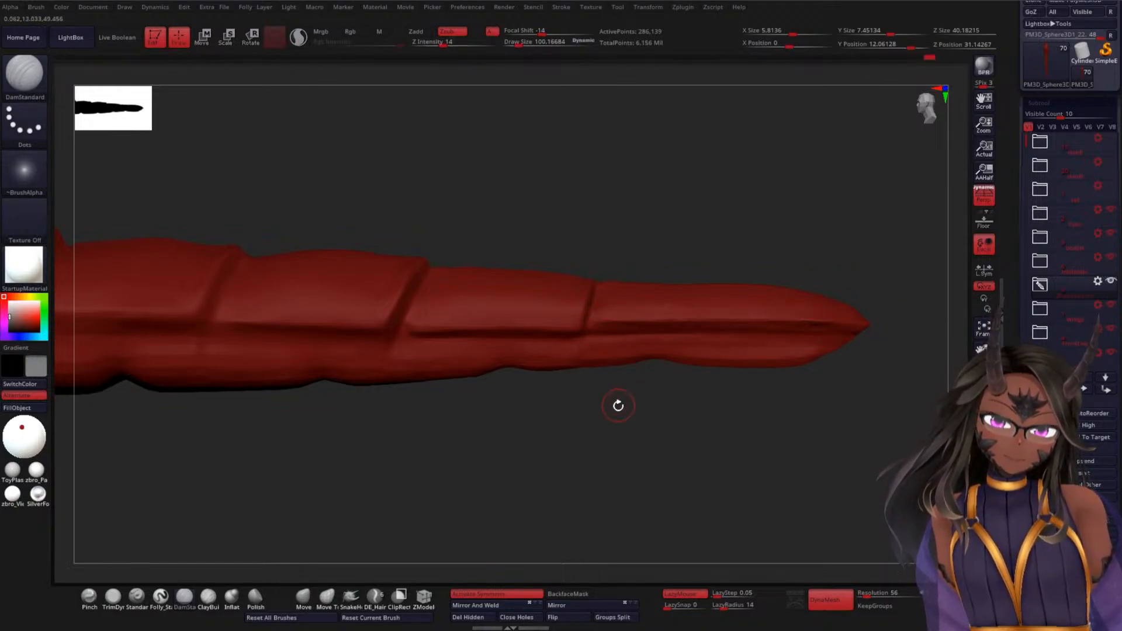
- Deepen the long groove beneath the plates from the tail's base to its tip with DamStandard, undoing the last stroke
{"action": "left_click_drag", "start_coordinate": [617, 401], "coordinate": [609, 516]}
{"action": "left_click_drag", "start_coordinate": [619, 475], "coordinate": [649, 380]}
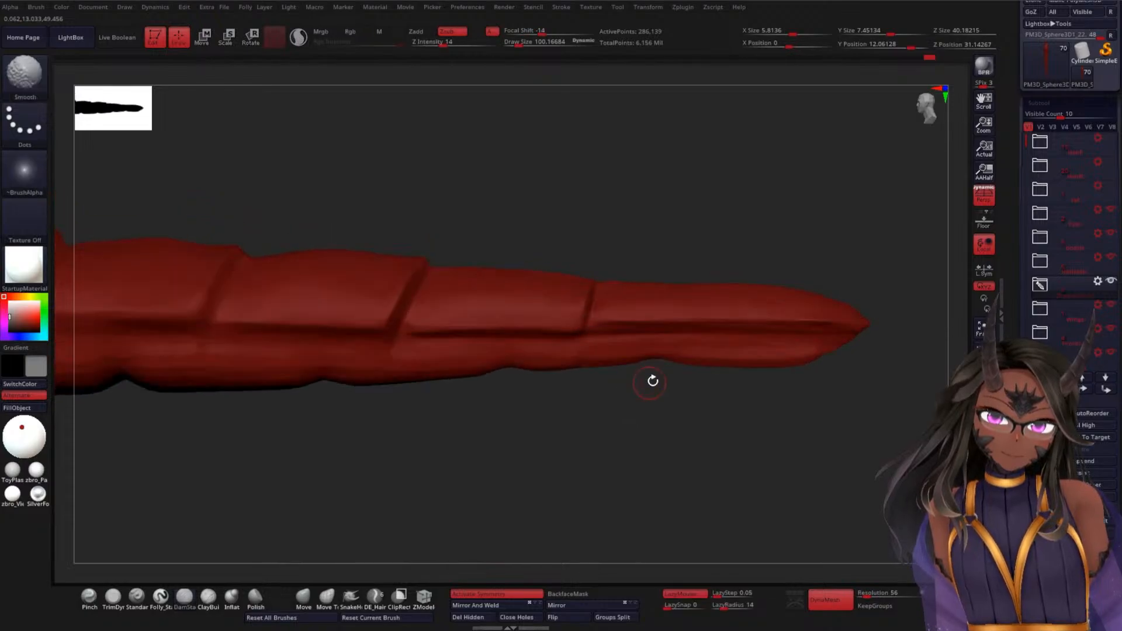
{"action": "left_click_drag", "start_coordinate": [590, 400], "coordinate": [608, 349]}
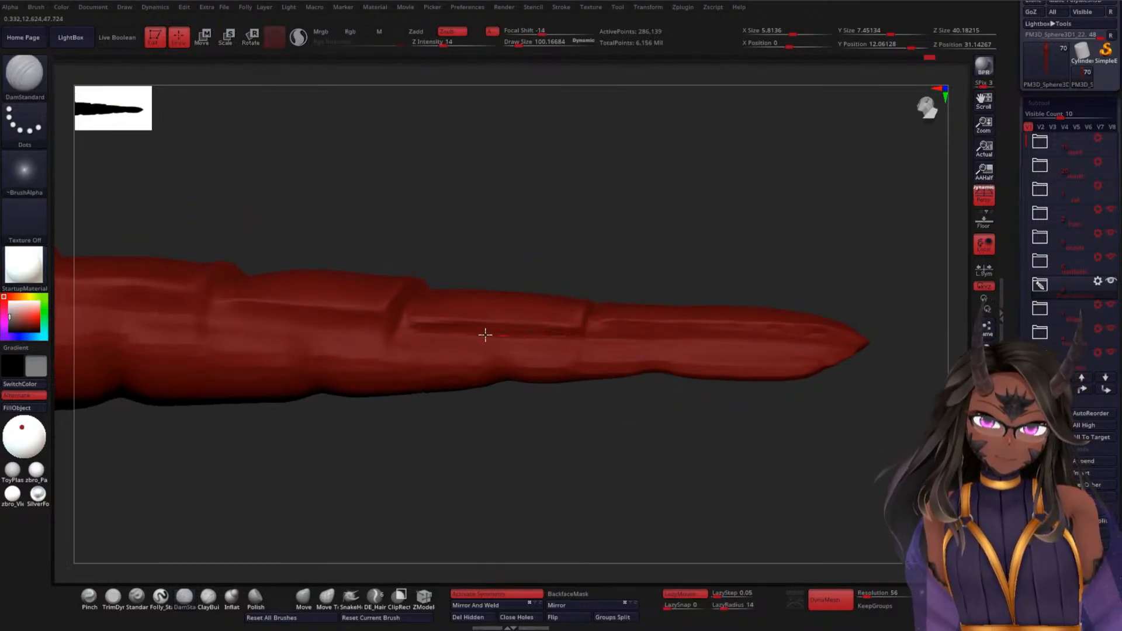
{"action": "mouse_move", "coordinate": [386, 461]}
{"action": "left_mouse_down", "text": "alt"}
{"action": "mouse_move", "coordinate": [642, 456]}
{"action": "mouse_move", "coordinate": [581, 496]}
{"action": "mouse_move", "coordinate": [599, 491]}
{"action": "mouse_move", "coordinate": [602, 448]}
{"action": "mouse_move", "coordinate": [829, 435]}
{"action": "mouse_move", "coordinate": [719, 433]}
{"action": "mouse_move", "coordinate": [717, 393]}
{"action": "mouse_move", "coordinate": [569, 396]}
{"action": "mouse_move", "coordinate": [538, 433]}
{"action": "mouse_move", "coordinate": [571, 416]}
{"action": "mouse_move", "coordinate": [514, 404]}
{"action": "left_mouse_up", "text": "alt"}
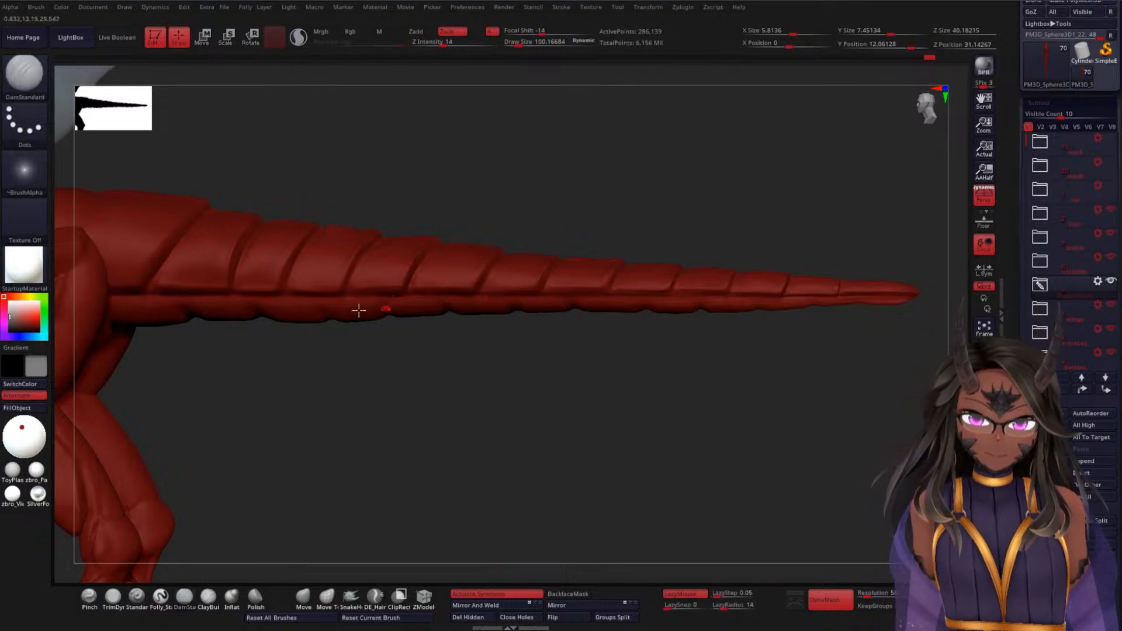
{"action": "left_click_drag", "start_coordinate": [111, 293], "coordinate": [934, 297]}
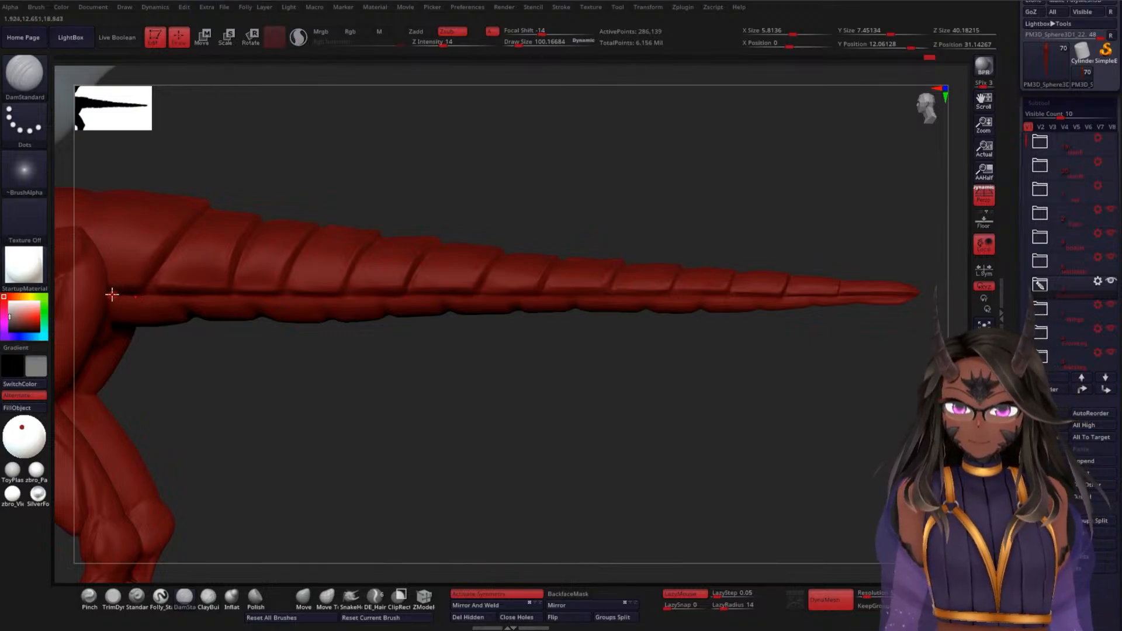
{"action": "mouse_move", "coordinate": [110, 292]}
{"action": "left_mouse_down"}
{"action": "mouse_move", "coordinate": [526, 289]}
{"action": "mouse_move", "coordinate": [884, 303]}
{"action": "mouse_move", "coordinate": [932, 292]}
{"action": "left_mouse_up"}
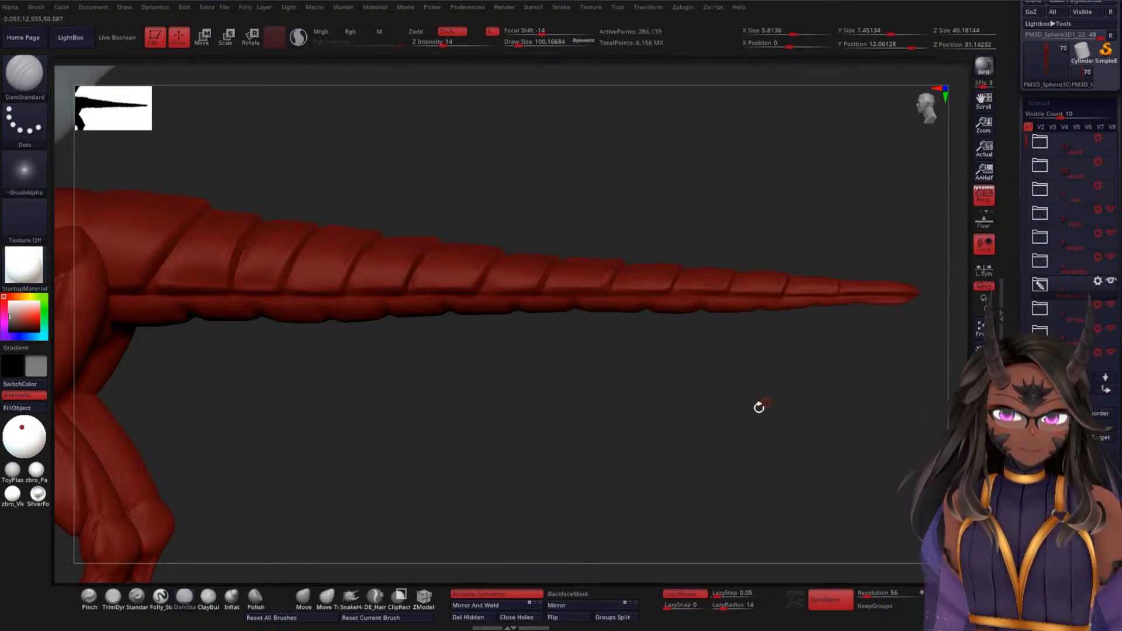
{"action": "key", "text": "ctrl+z"}
- Smooth the tail's underside just below the side groove, working from the tip back towards the middle plates
{"action": "mouse_move", "coordinate": [766, 381]}
{"action": "left_mouse_down"}
{"action": "mouse_move", "coordinate": [734, 409]}
{"action": "mouse_move", "coordinate": [621, 441]}
{"action": "left_mouse_up"}
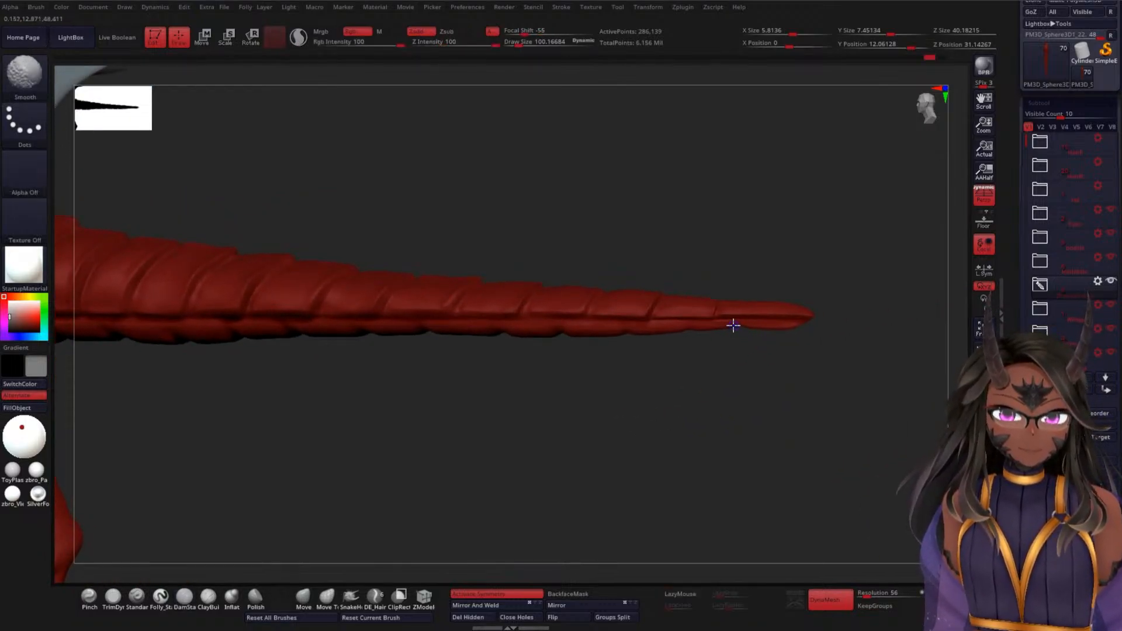
{"action": "left_click_drag", "start_coordinate": [743, 325], "coordinate": [777, 330], "text": "shift"}
{"action": "left_click_drag", "start_coordinate": [792, 384], "coordinate": [729, 520], "text": "alt"}
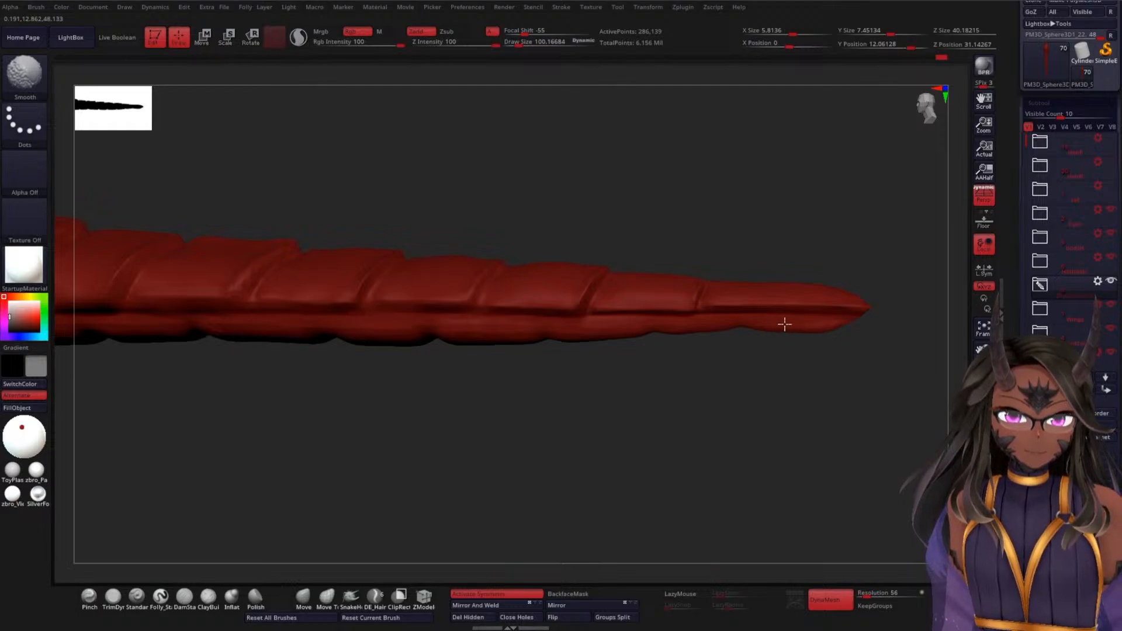
{"action": "left_click_drag", "start_coordinate": [712, 421], "coordinate": [704, 361]}
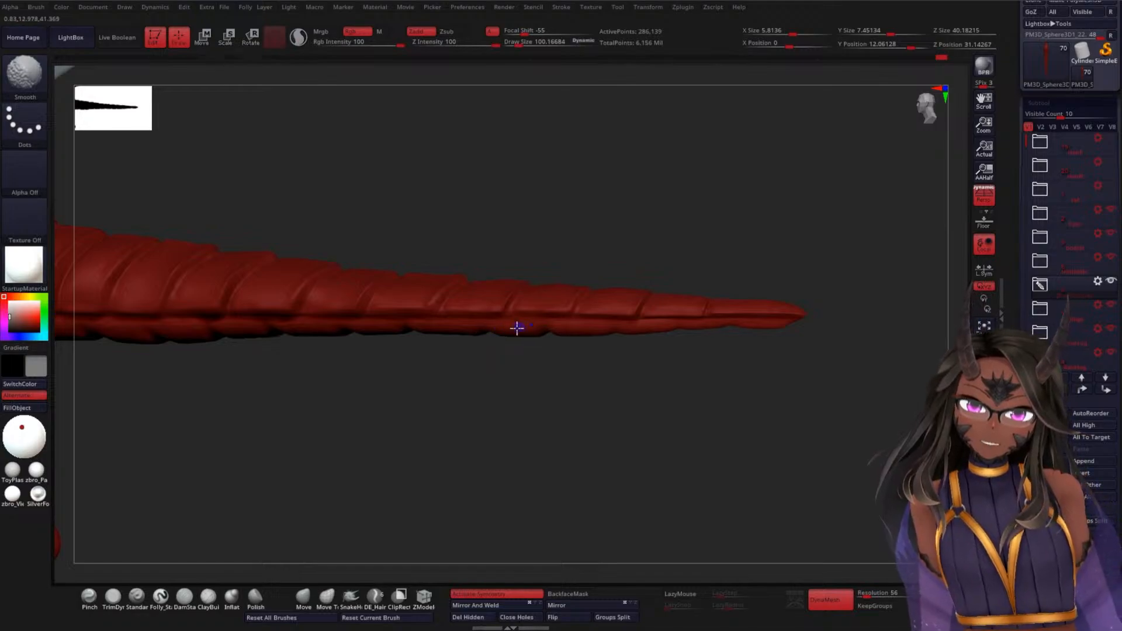
{"action": "mouse_move", "coordinate": [459, 331]}
{"action": "left_mouse_down"}
{"action": "mouse_move", "coordinate": [433, 396]}
{"action": "mouse_move", "coordinate": [524, 416]}
{"action": "mouse_move", "coordinate": [457, 342]}
{"action": "left_mouse_up"}
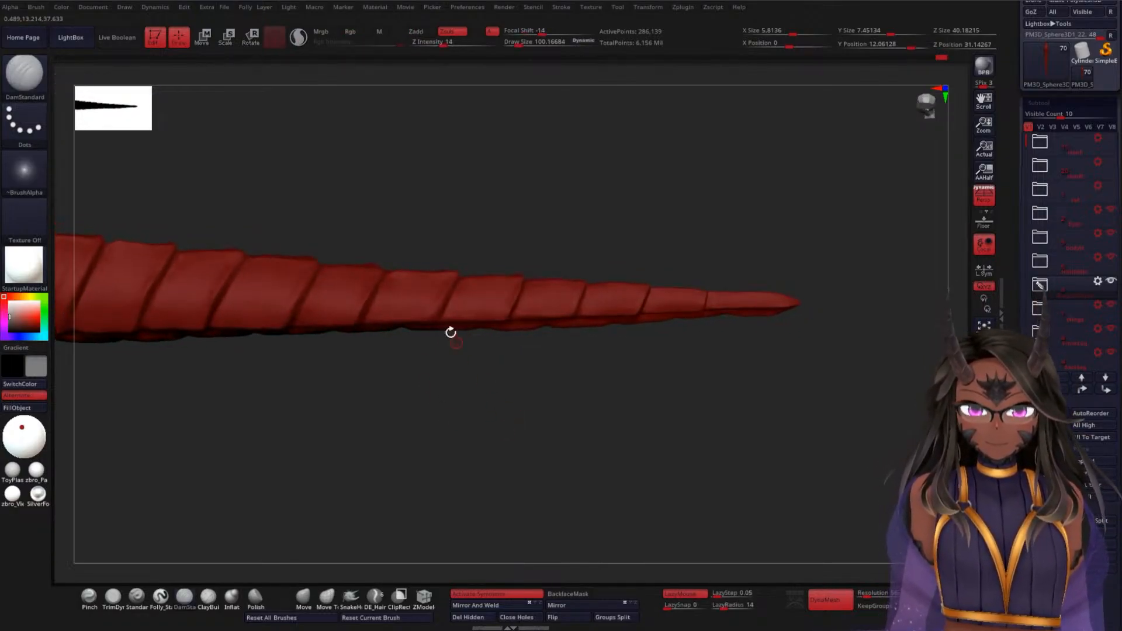
- Rebuild the tail's topology as a low-resolution quad mesh with ZRemesher
{"action": "left_click_drag", "start_coordinate": [515, 453], "coordinate": [672, 246]}
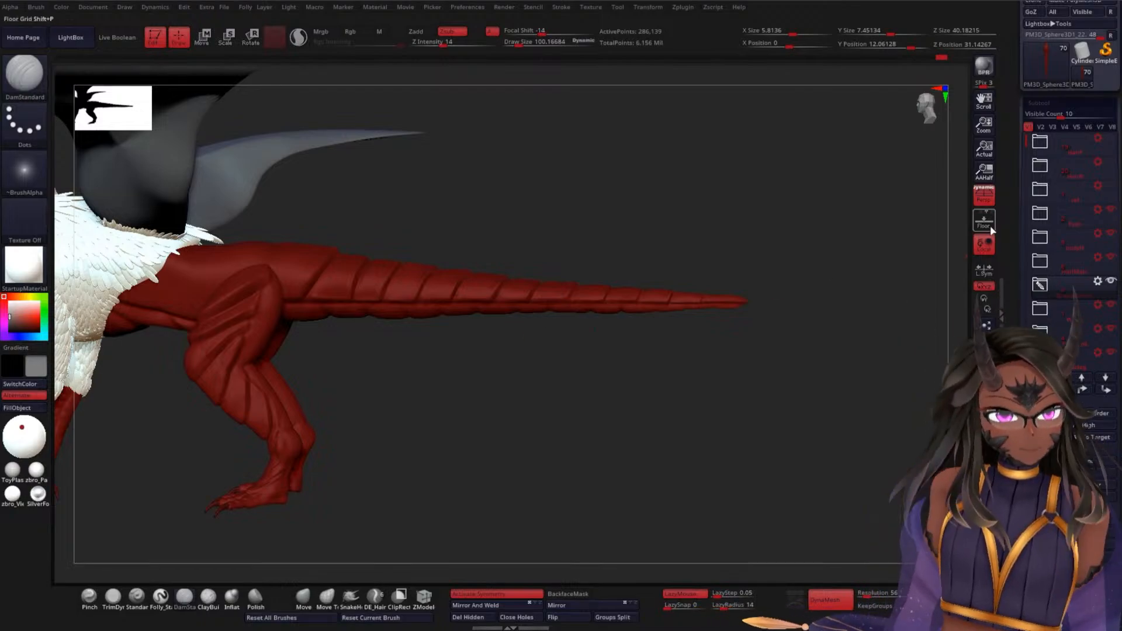
{"action": "left_click_drag", "start_coordinate": [844, 259], "coordinate": [932, 296]}
{"action": "scroll", "coordinate": [1018, 236], "scroll_direction": "down", "scroll_amount": 3}
{"action": "scroll", "coordinate": [1018, 236], "scroll_direction": "down", "scroll_amount": 5}
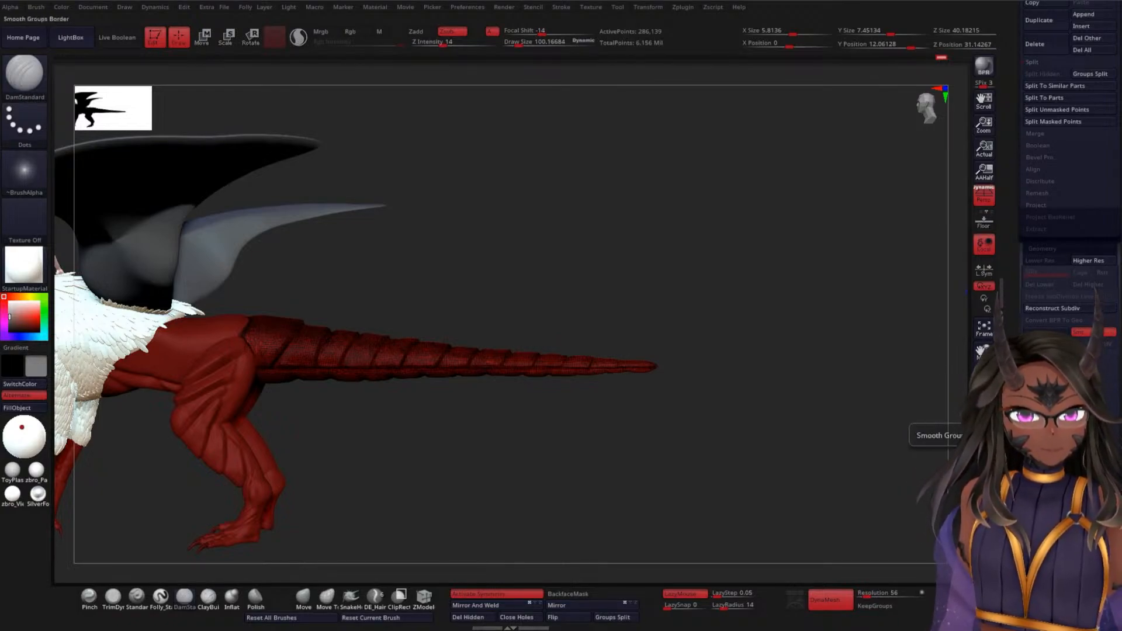
{"action": "left_click", "coordinate": [1046, 410]}
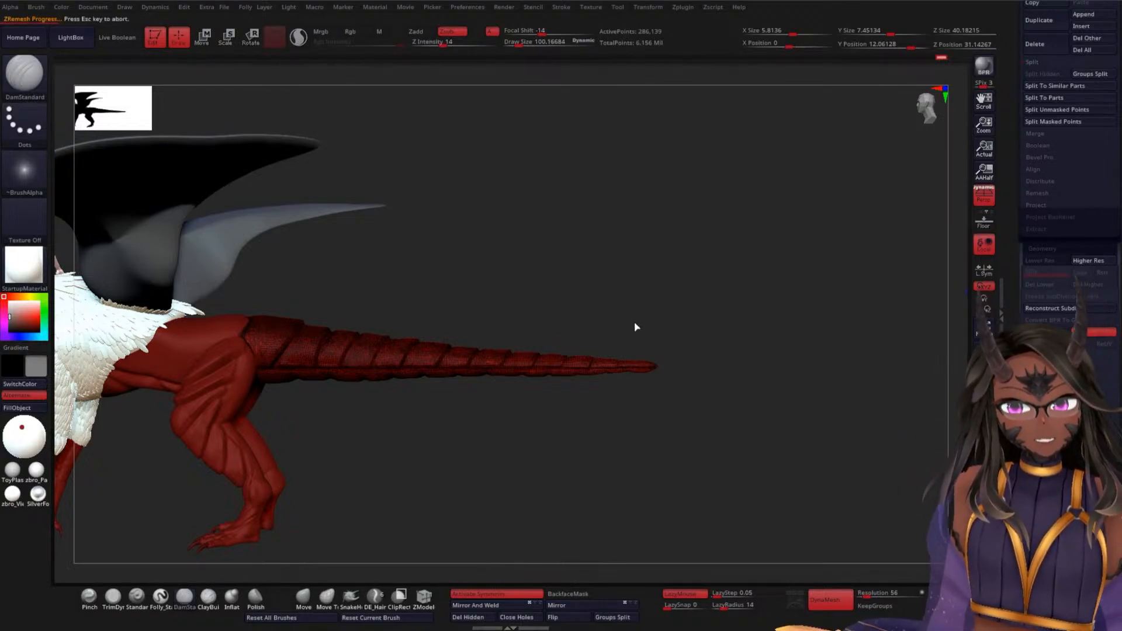
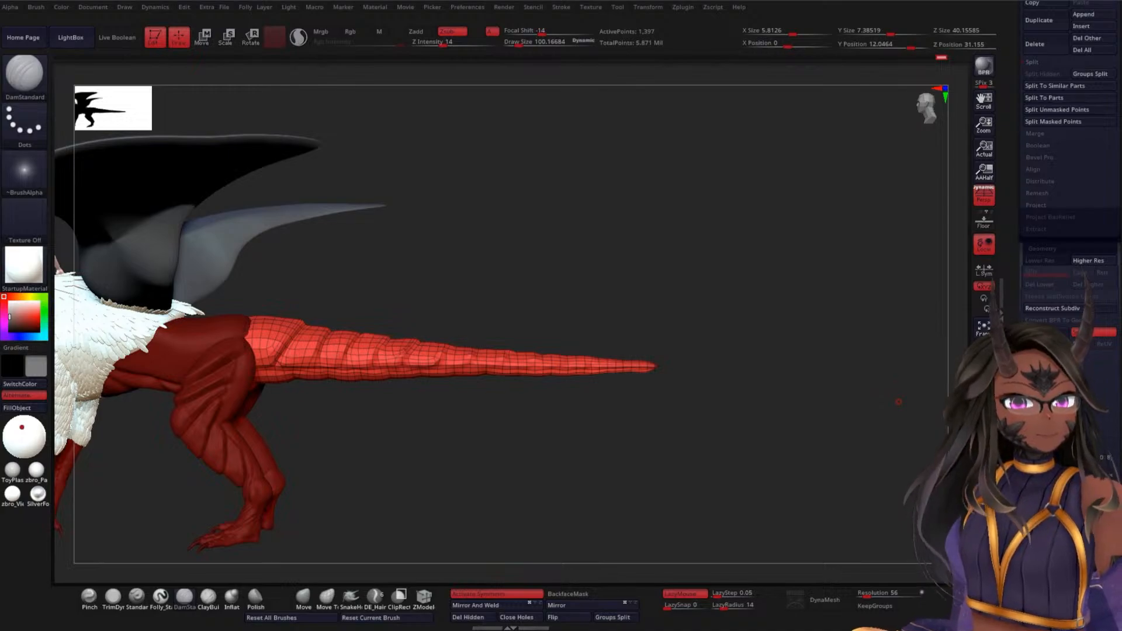
- Subdivide the remeshed tail up to about 357,000 points, projecting the sculpted detail from the undo history back onto it
{"action": "left_click_drag", "start_coordinate": [583, 445], "coordinate": [532, 446]}
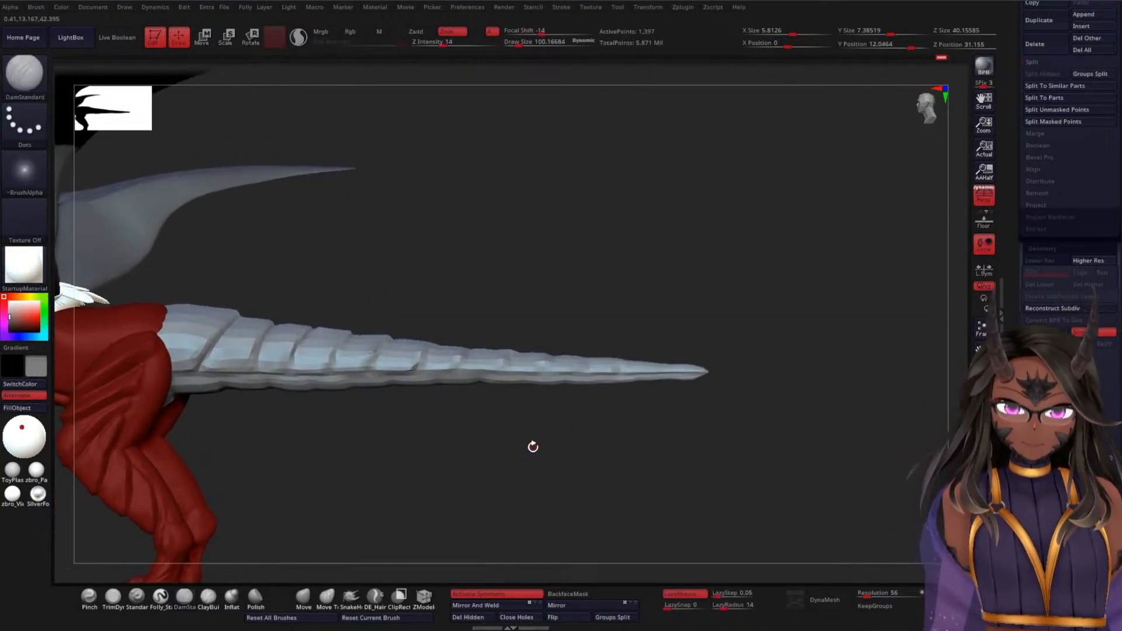
{"action": "key", "text": "ctrl+d"}
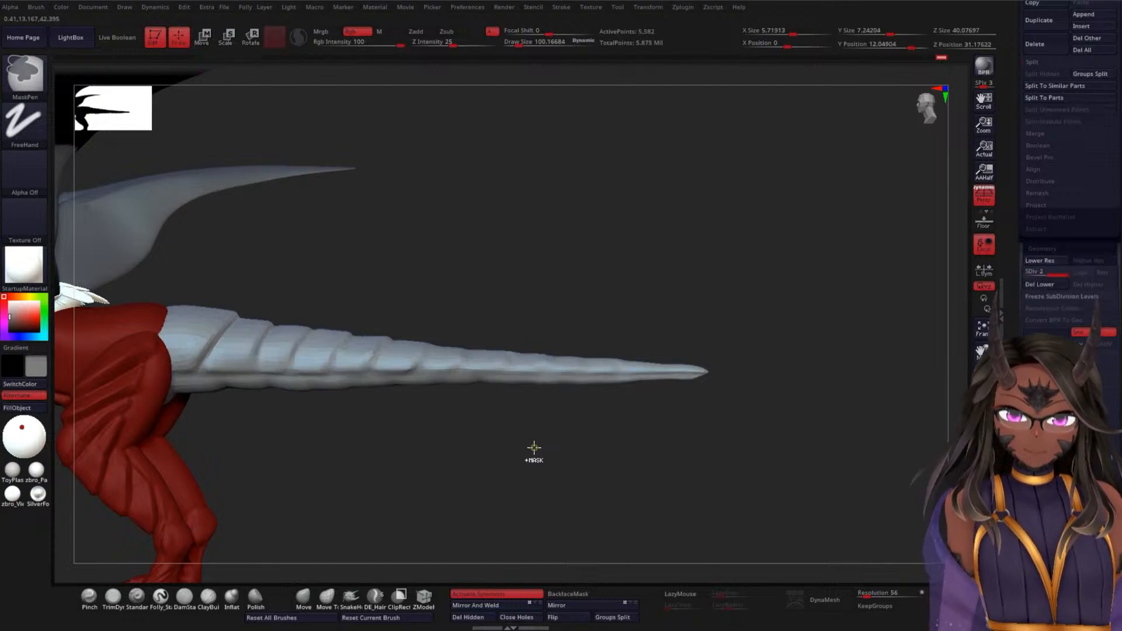
{"action": "scroll", "coordinate": [1041, 306], "scroll_direction": "up", "scroll_amount": 5}
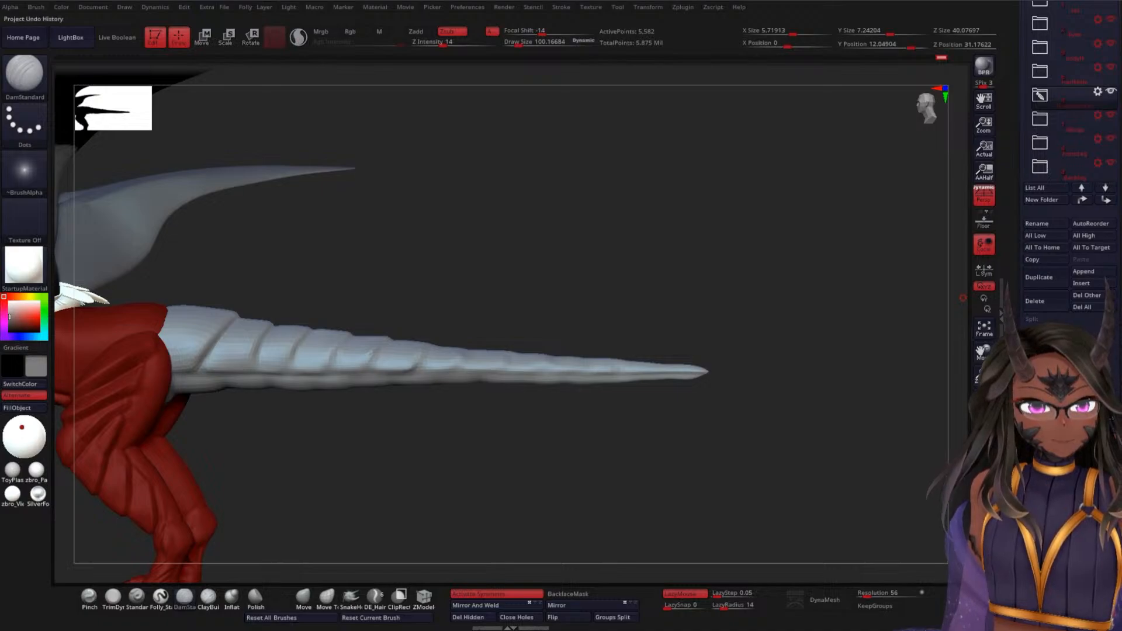
{"action": "left_click", "coordinate": [1044, 413]}
{"action": "left_click", "coordinate": [903, 440]}
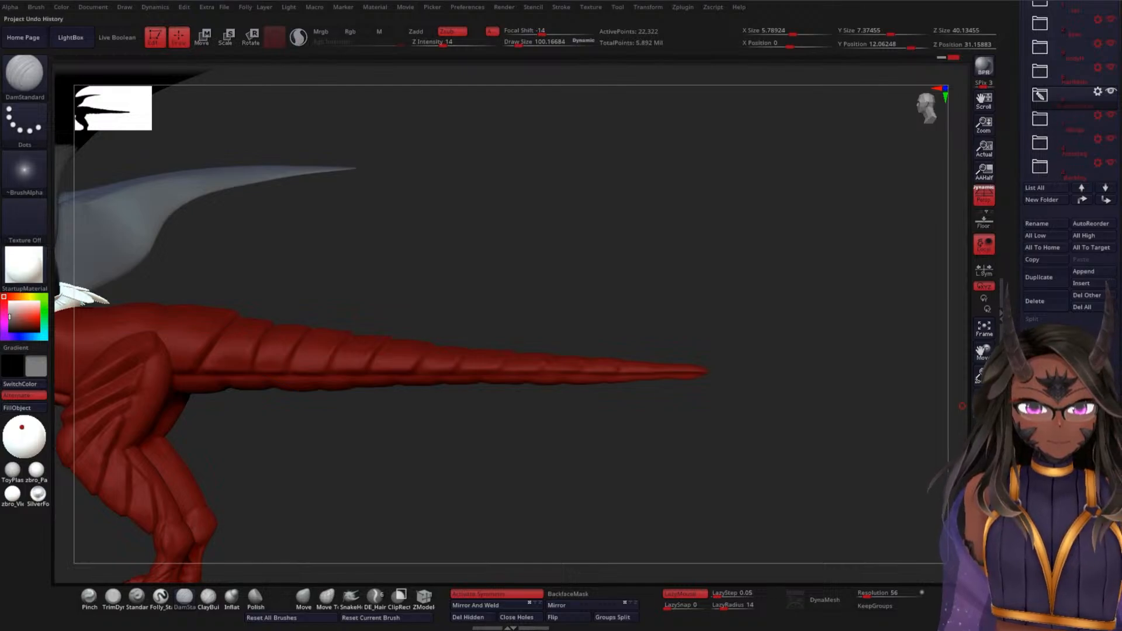
{"action": "key", "text": "ctrl+d"}
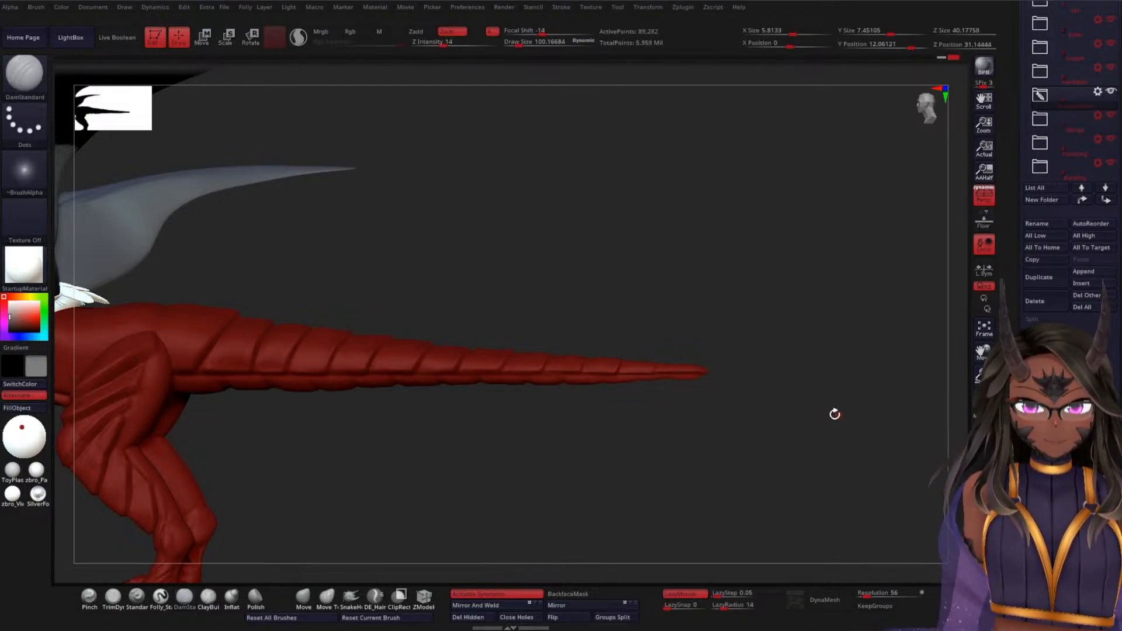
{"action": "key", "text": "ctrl+d"}
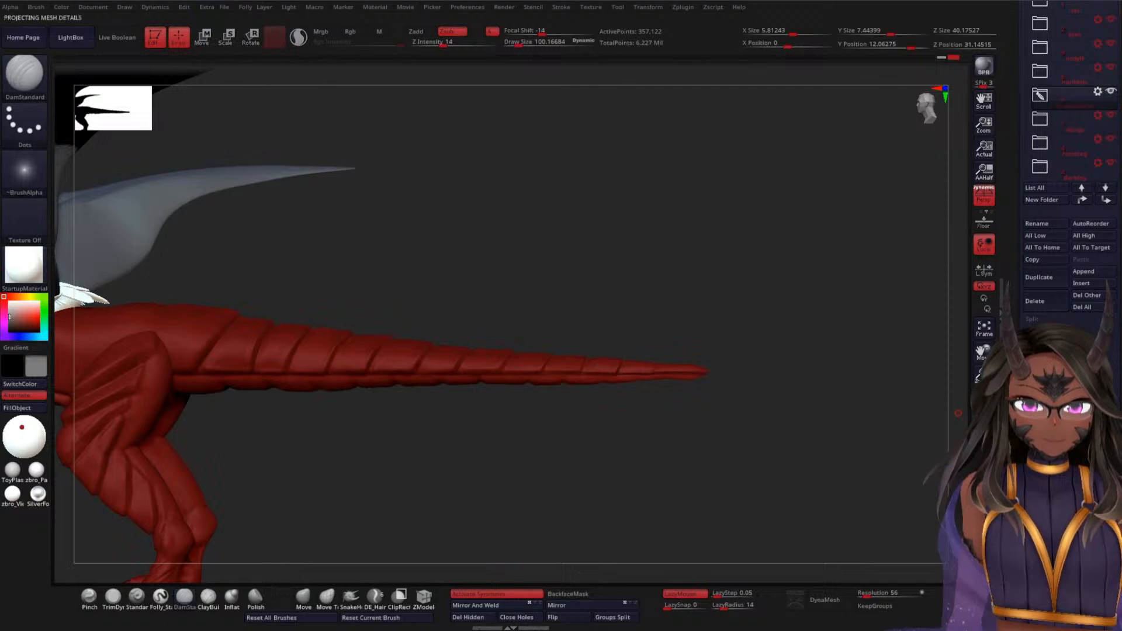
- Save the creature to disk as a tool file after checking the projected tail
{"action": "left_click_drag", "start_coordinate": [731, 434], "coordinate": [741, 413]}
{"action": "left_click_drag", "start_coordinate": [694, 366], "coordinate": [715, 435]}
{"action": "mouse_move", "coordinate": [711, 381]}
{"action": "left_mouse_down", "text": "shift"}
{"action": "mouse_move", "coordinate": [704, 280]}
{"action": "mouse_move", "coordinate": [696, 293]}
{"action": "mouse_move", "coordinate": [627, 291]}
{"action": "mouse_move", "coordinate": [684, 321]}
{"action": "mouse_move", "coordinate": [596, 456]}
{"action": "mouse_move", "coordinate": [549, 454]}
{"action": "left_mouse_up", "text": "shift"}
{"action": "mouse_move", "coordinate": [502, 321]}
{"action": "left_mouse_down"}
{"action": "mouse_move", "coordinate": [403, 380]}
{"action": "mouse_move", "coordinate": [488, 368]}
{"action": "mouse_move", "coordinate": [584, 328]}
{"action": "mouse_move", "coordinate": [688, 245]}
{"action": "mouse_move", "coordinate": [622, 290]}
{"action": "left_mouse_up"}
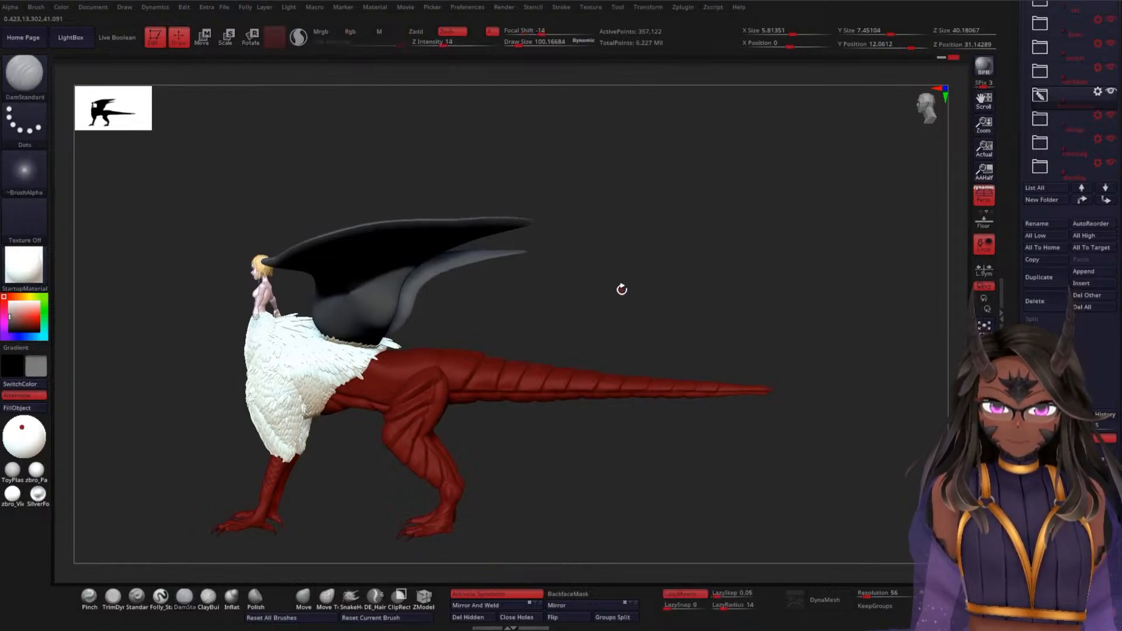
{"action": "scroll", "coordinate": [1052, 175], "scroll_direction": "up", "scroll_amount": 5}
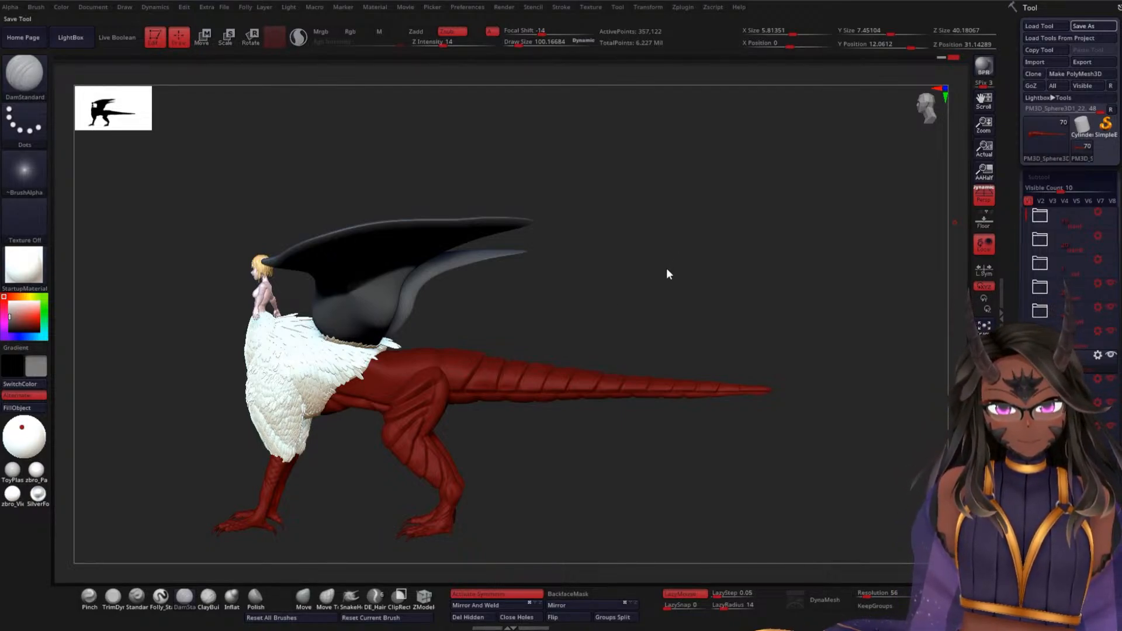
- Apply a slight Polish By Features deformation to the whole tail and inspect the plates close up
{"action": "scroll", "coordinate": [1016, 215], "scroll_direction": "down", "scroll_amount": 10}
{"action": "scroll", "coordinate": [1016, 215], "scroll_direction": "down", "scroll_amount": 5}
{"action": "scroll", "coordinate": [1052, 204], "scroll_direction": "down", "scroll_amount": 3}
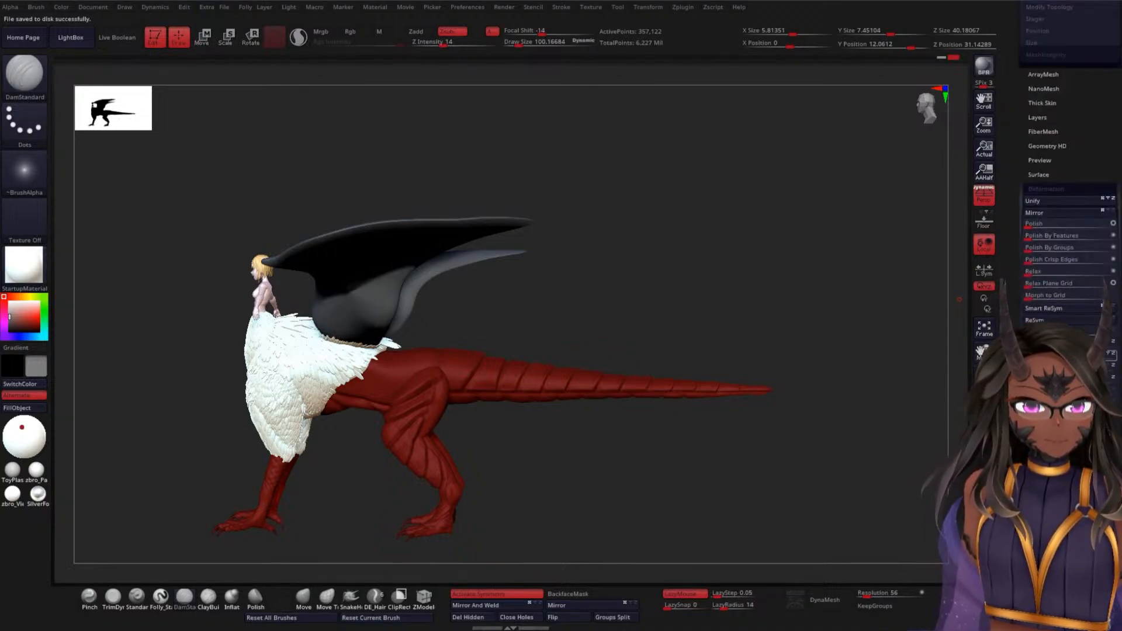
{"action": "left_click_drag", "start_coordinate": [1035, 234], "coordinate": [1042, 235]}
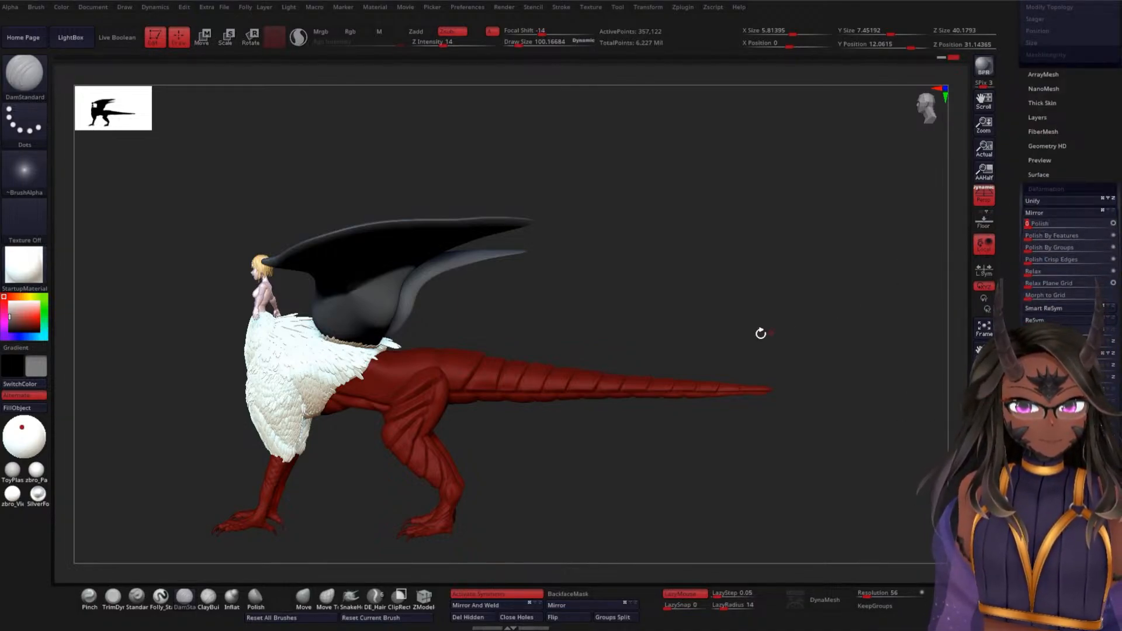
{"action": "mouse_move", "coordinate": [762, 298]}
{"action": "left_mouse_down"}
{"action": "mouse_move", "coordinate": [739, 496]}
{"action": "mouse_move", "coordinate": [719, 413]}
{"action": "mouse_move", "coordinate": [736, 301]}
{"action": "mouse_move", "coordinate": [725, 268]}
{"action": "mouse_move", "coordinate": [737, 256]}
{"action": "mouse_move", "coordinate": [766, 402]}
{"action": "mouse_move", "coordinate": [691, 306]}
{"action": "mouse_move", "coordinate": [729, 275]}
{"action": "mouse_move", "coordinate": [686, 300]}
{"action": "mouse_move", "coordinate": [738, 285]}
{"action": "mouse_move", "coordinate": [769, 321]}
{"action": "mouse_move", "coordinate": [711, 343]}
{"action": "mouse_move", "coordinate": [709, 289]}
{"action": "mouse_move", "coordinate": [787, 267]}
{"action": "mouse_move", "coordinate": [762, 290]}
{"action": "left_mouse_up"}
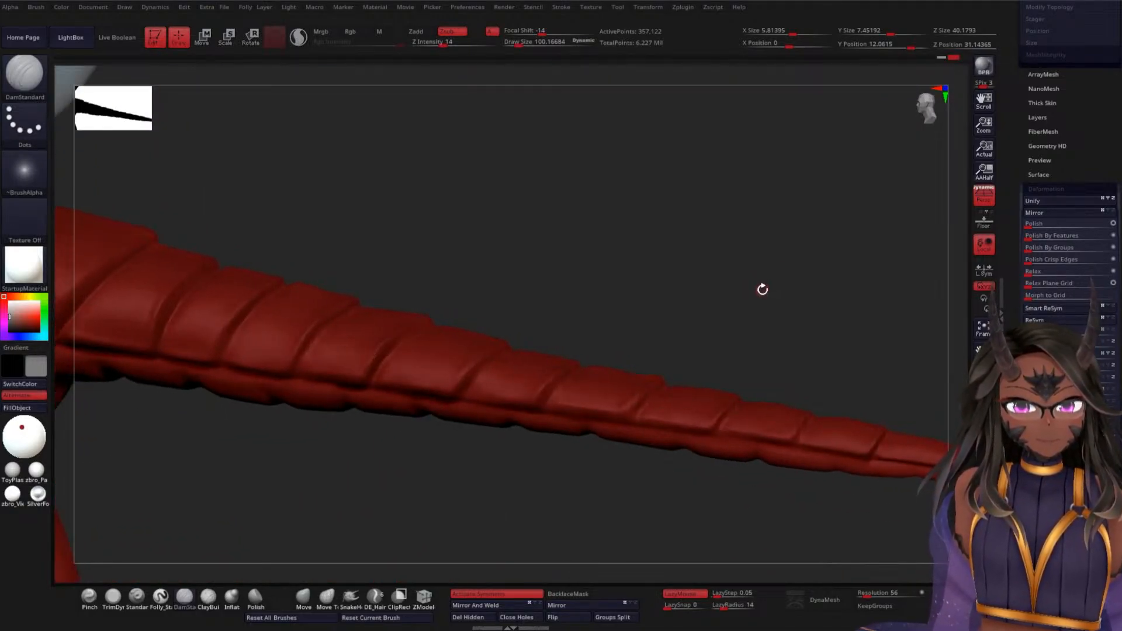
{"action": "key", "text": "ctrl"}
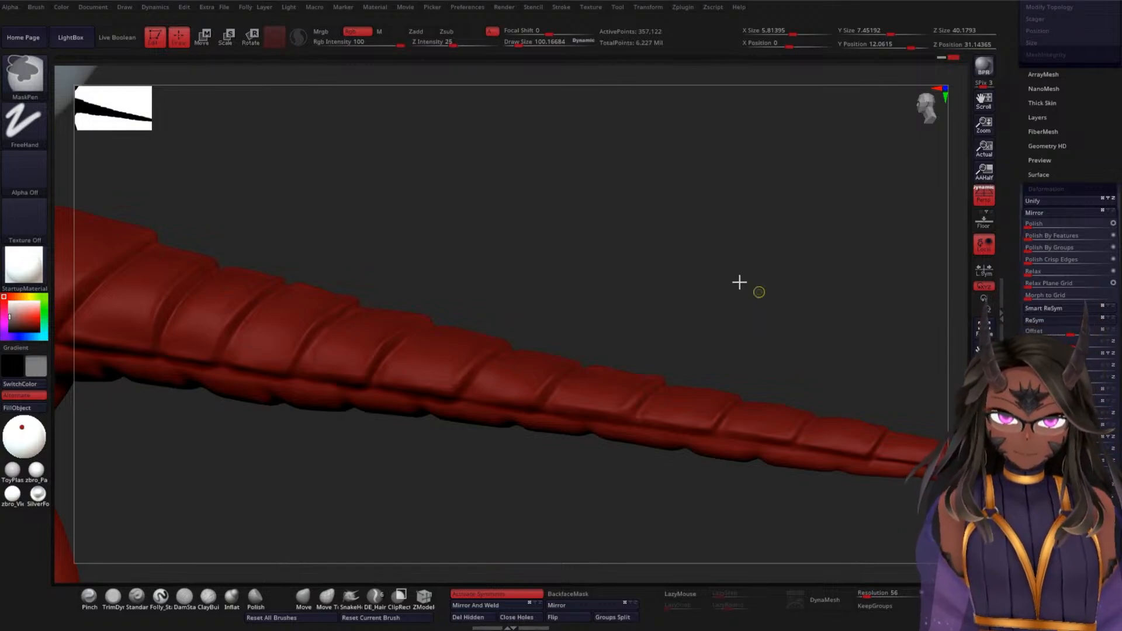
- Inspect the polished tail and its transition into the hindquarters from several angles
{"action": "key", "text": "ctrl"}
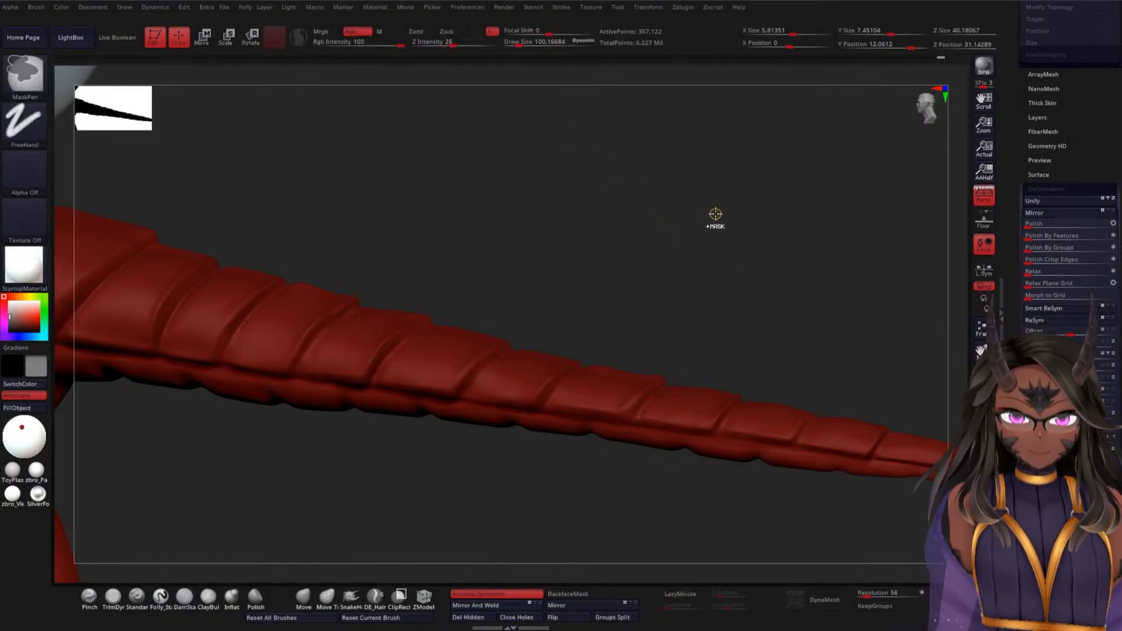
{"action": "key", "text": "ctrl+shift"}
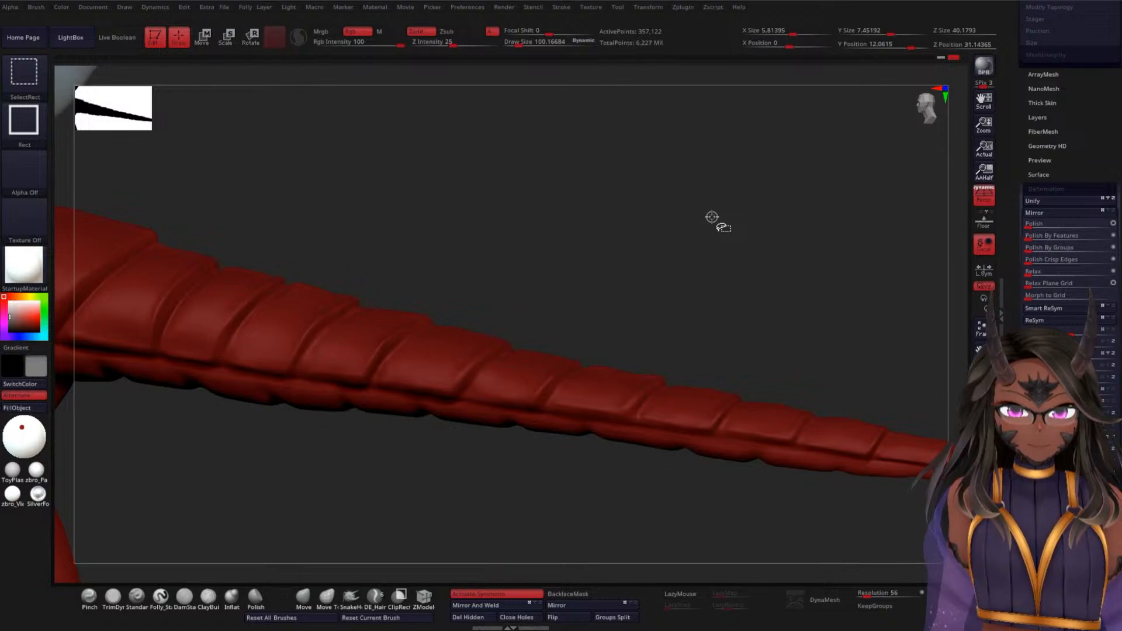
{"action": "key", "text": "ctrl"}
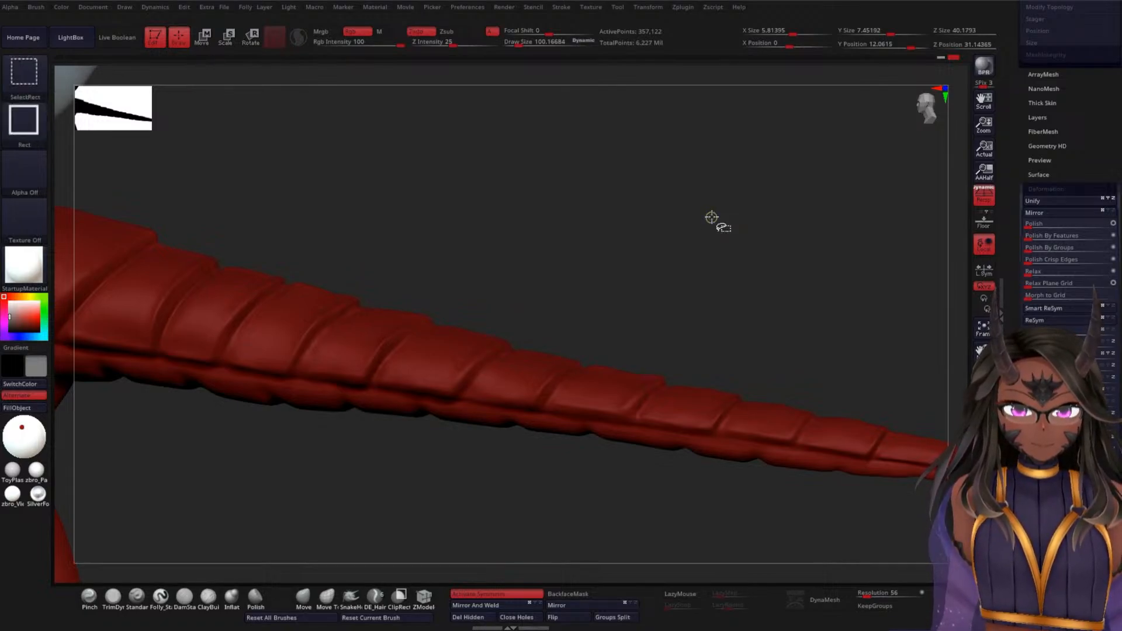
{"action": "key", "text": "ctrl"}
{"action": "left_click_drag", "start_coordinate": [692, 267], "coordinate": [658, 252], "text": "alt"}
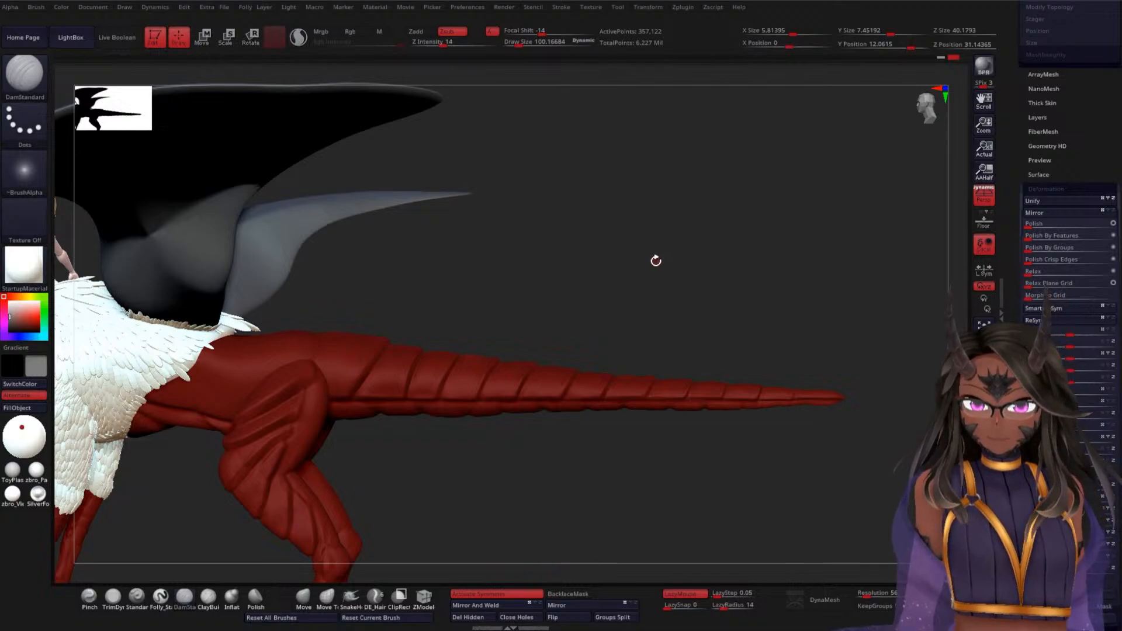
{"action": "left_click_drag", "start_coordinate": [588, 270], "coordinate": [547, 287], "text": "alt"}
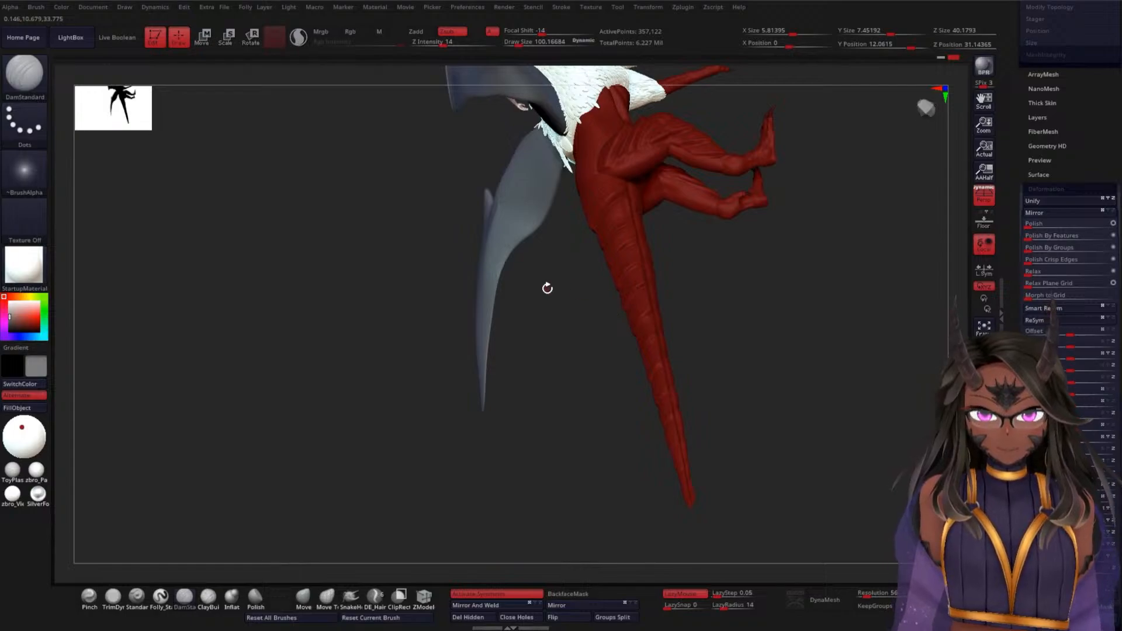
{"action": "left_click_drag", "start_coordinate": [546, 331], "coordinate": [416, 285]}
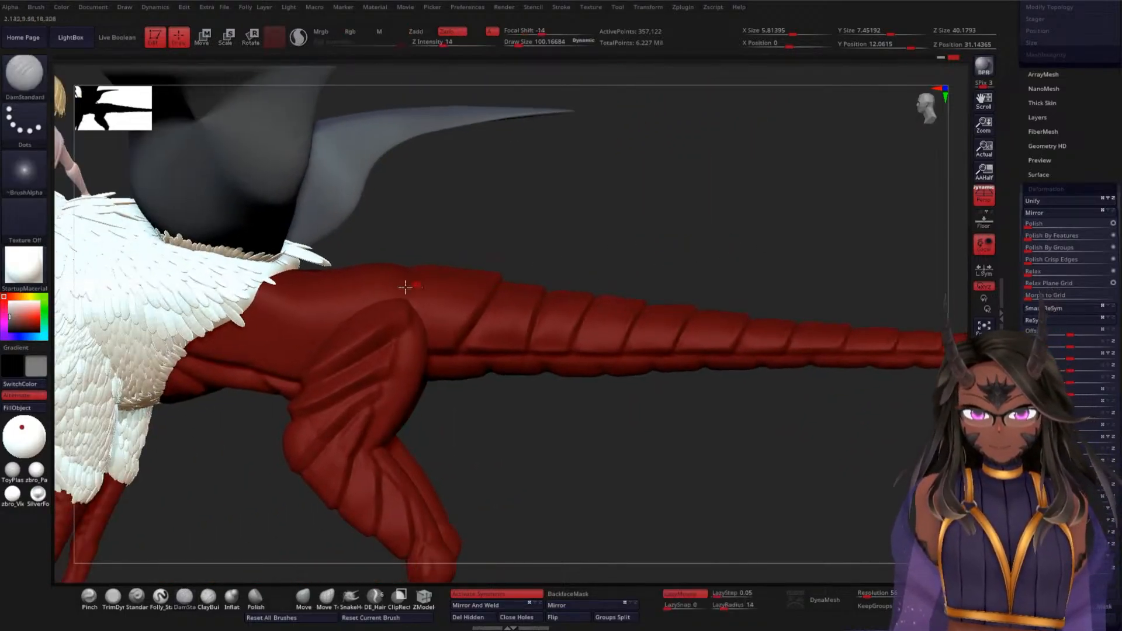
- Make the smooth torso between the feathers and tail the active subtool and set DamStandard's Z Intensity to 21
{"action": "left_click_drag", "start_coordinate": [560, 232], "coordinate": [608, 237], "text": "alt"}
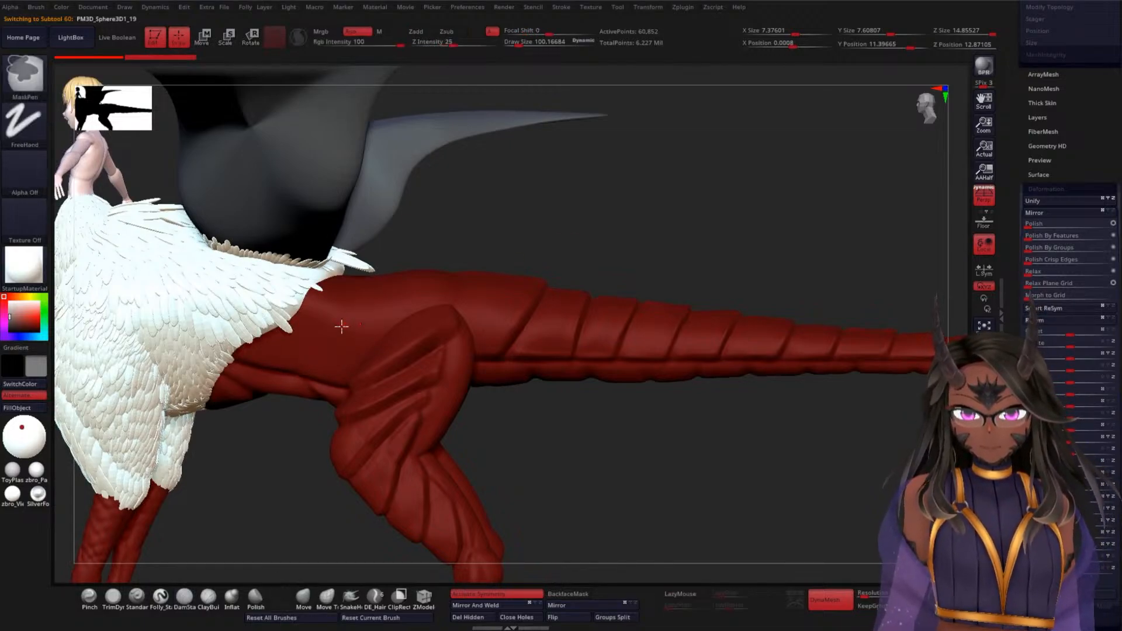
{"action": "left_click_drag", "start_coordinate": [407, 231], "coordinate": [519, 254]}
{"action": "key", "text": "space"}
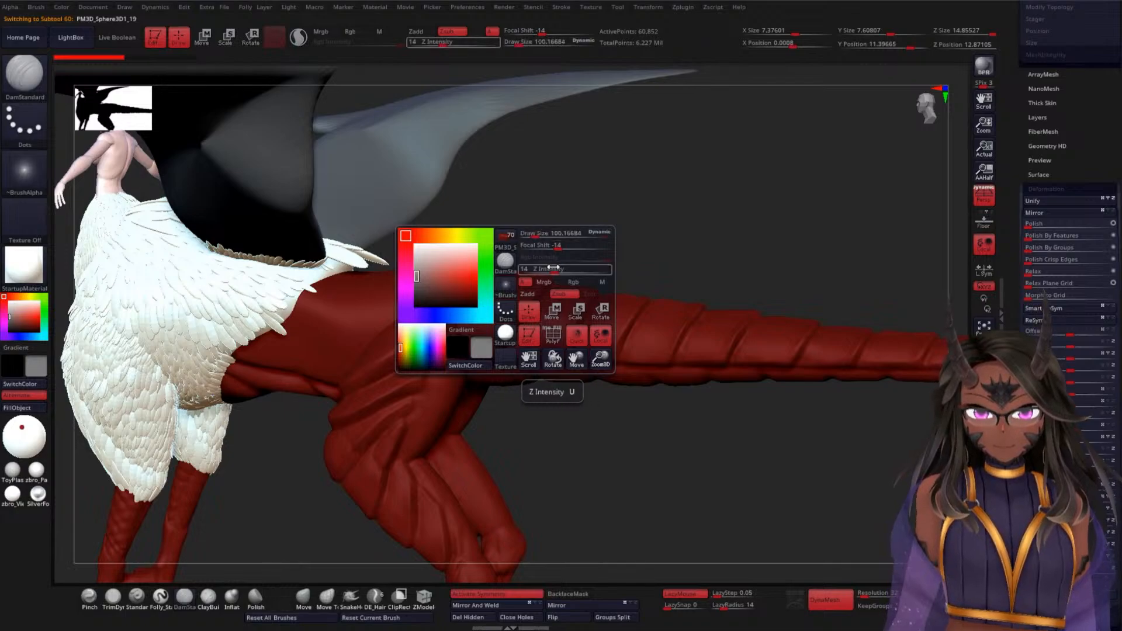
{"action": "left_click_drag", "start_coordinate": [551, 270], "coordinate": [496, 254]}
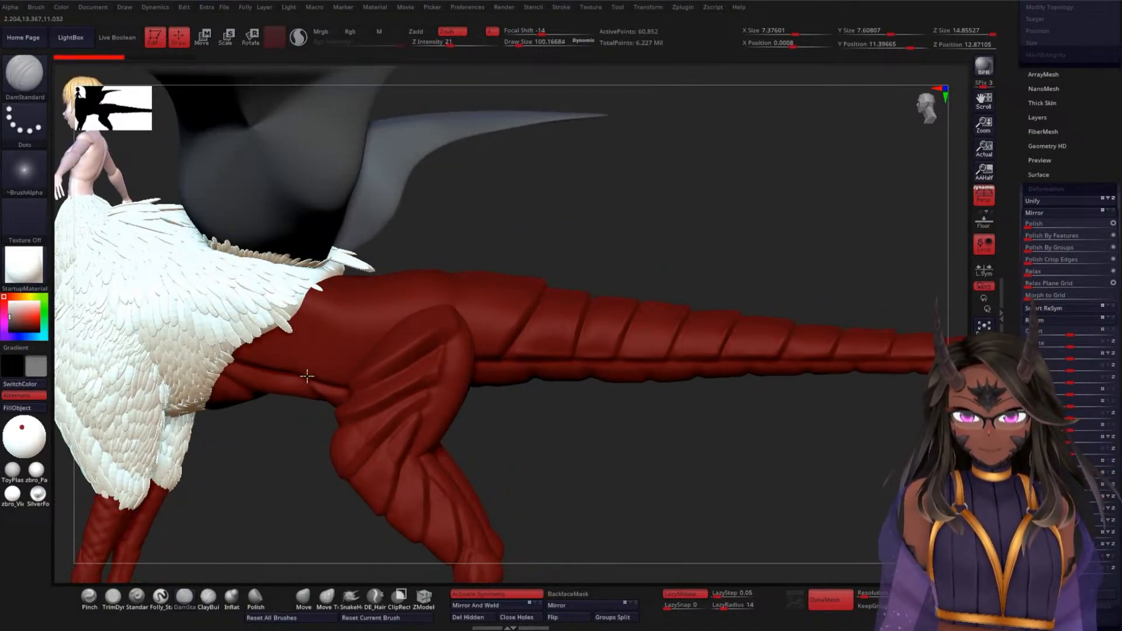
{"action": "left_click_drag", "start_coordinate": [571, 239], "coordinate": [390, 318]}
{"action": "left_click_drag", "start_coordinate": [507, 235], "coordinate": [462, 351]}
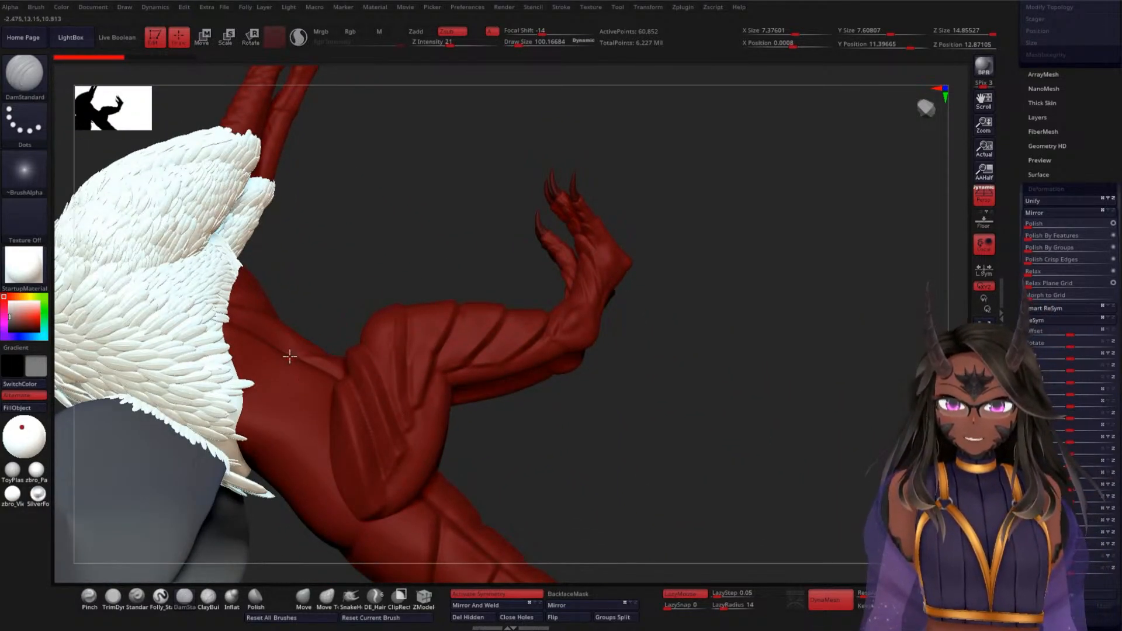
{"action": "left_click_drag", "start_coordinate": [441, 238], "coordinate": [581, 170]}
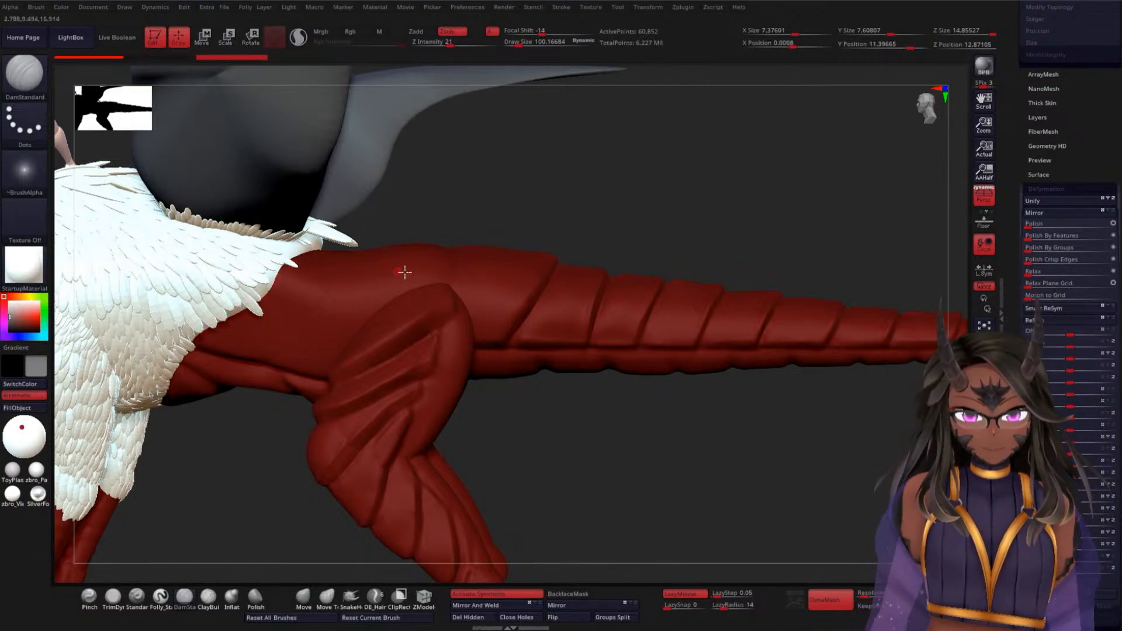
- Check the torso's polygon density with the wireframe shown, hide it again, and isolate the torso in Solo mode
{"action": "key", "text": "shift+f"}
{"action": "left_click_drag", "start_coordinate": [554, 210], "coordinate": [566, 341], "text": "alt"}
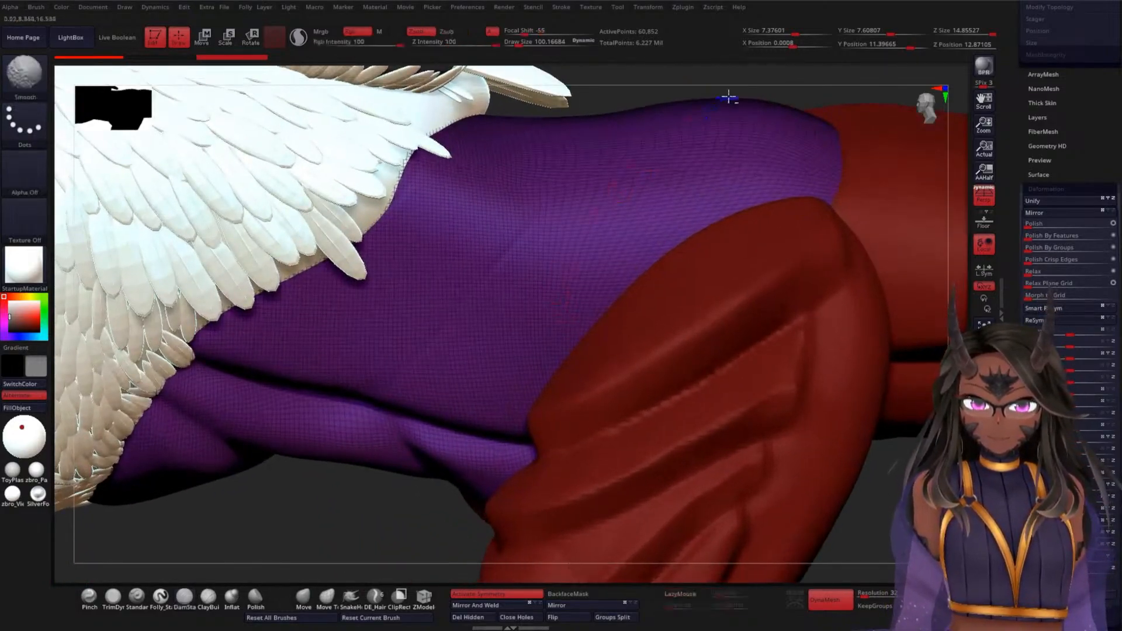
{"action": "left_click", "coordinate": [679, 156]}
{"action": "left_click_drag", "start_coordinate": [804, 97], "coordinate": [699, 167], "text": "alt"}
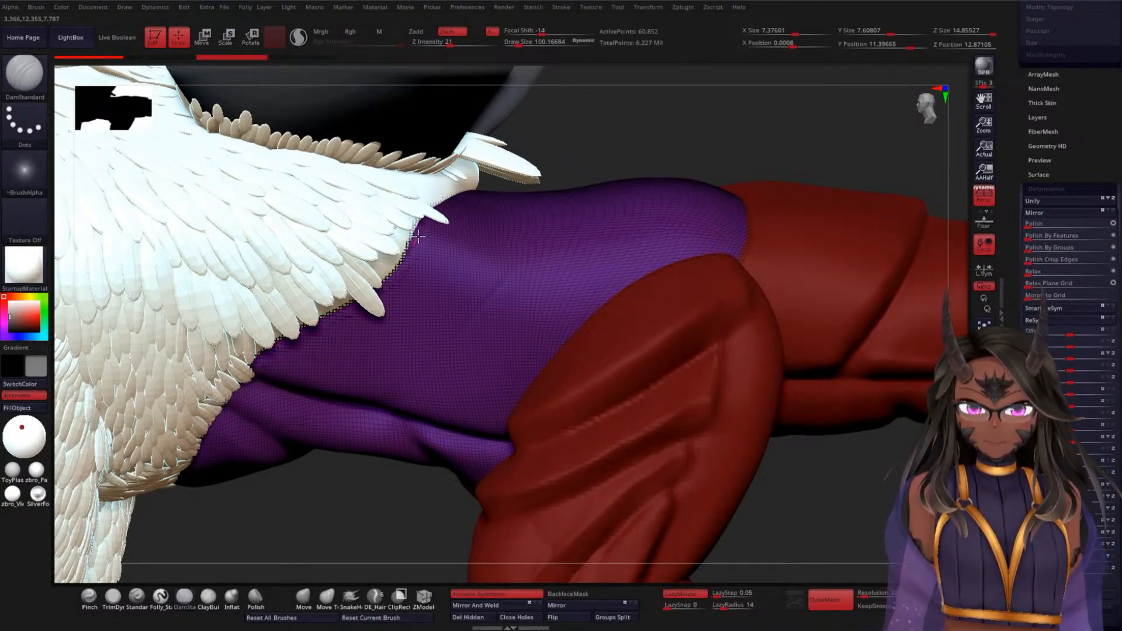
{"action": "left_click", "coordinate": [474, 191]}
{"action": "mouse_move", "coordinate": [704, 144]}
{"action": "left_mouse_down"}
{"action": "mouse_move", "coordinate": [695, 138]}
{"action": "mouse_move", "coordinate": [688, 173]}
{"action": "left_mouse_up"}
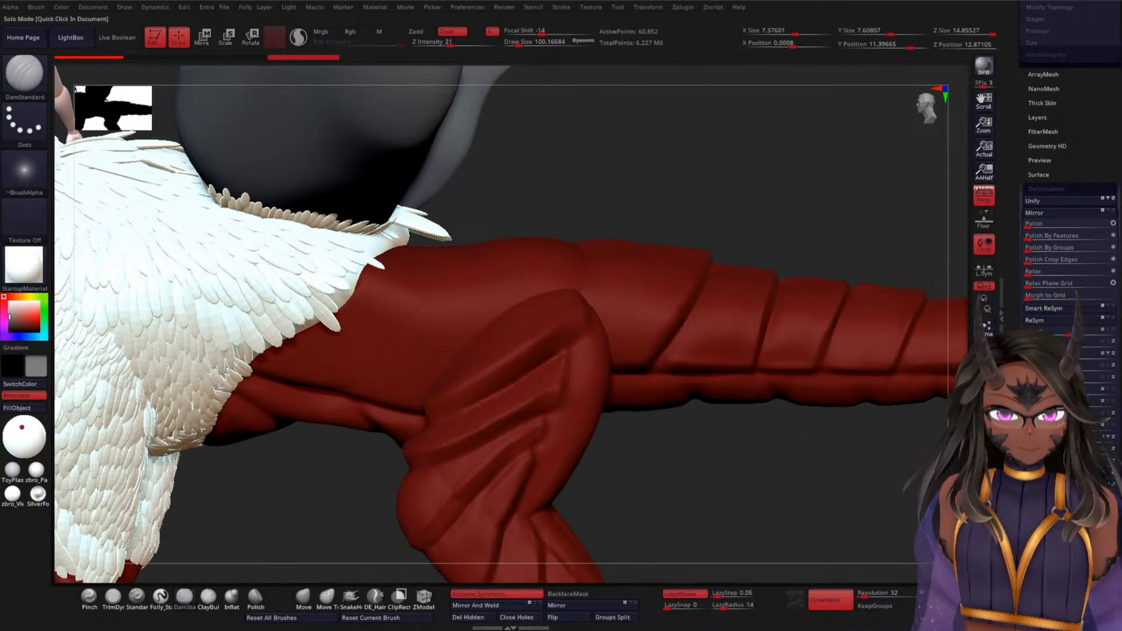
{"action": "left_click", "coordinate": [984, 469]}
{"action": "mouse_move", "coordinate": [678, 376]}
{"action": "left_mouse_down"}
{"action": "mouse_move", "coordinate": [669, 491]}
{"action": "mouse_move", "coordinate": [656, 501]}
{"action": "mouse_move", "coordinate": [673, 368]}
{"action": "left_mouse_up"}
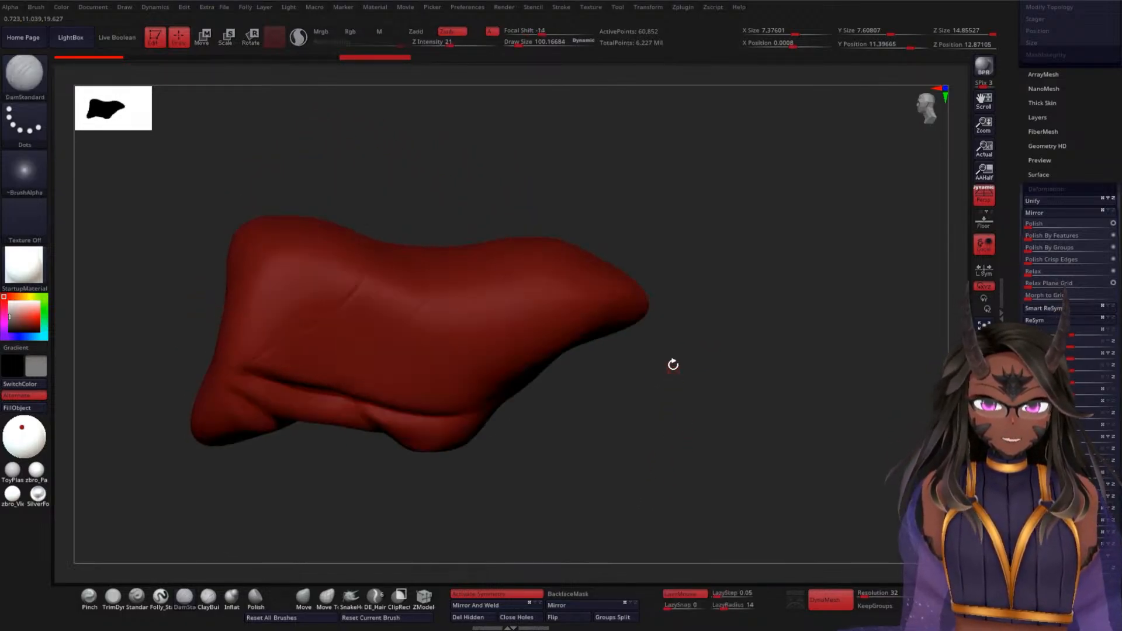
{"action": "left_click_drag", "start_coordinate": [602, 383], "coordinate": [530, 411]}
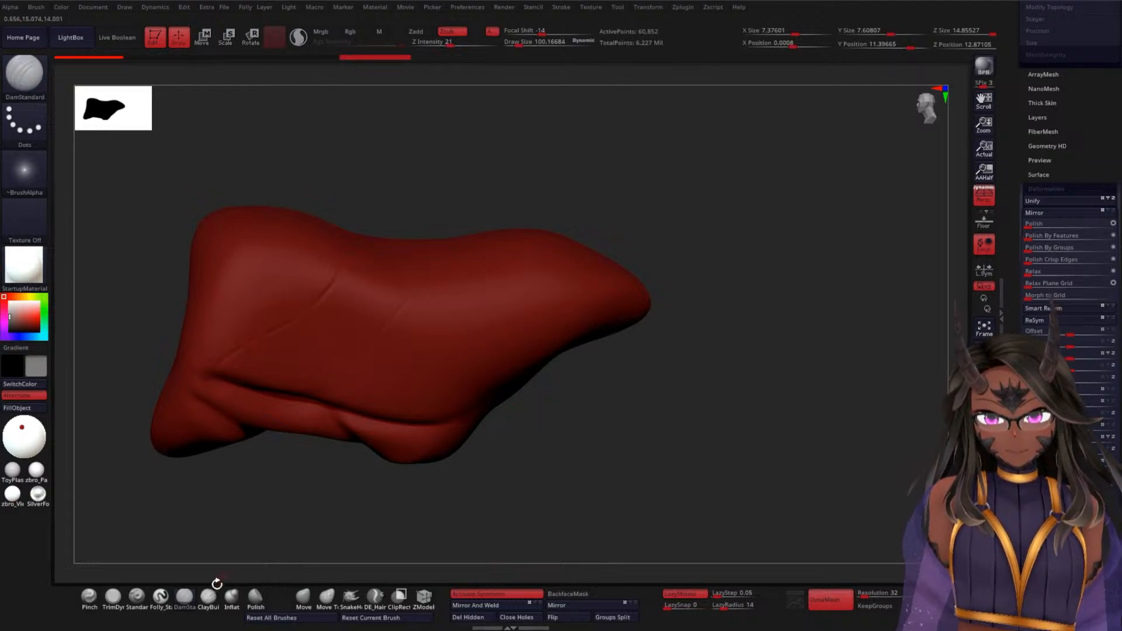
- Build up clay above the fold along the torso's lower flank with ClayBuildup at a draw size of about 418
{"action": "left_click", "coordinate": [205, 599]}
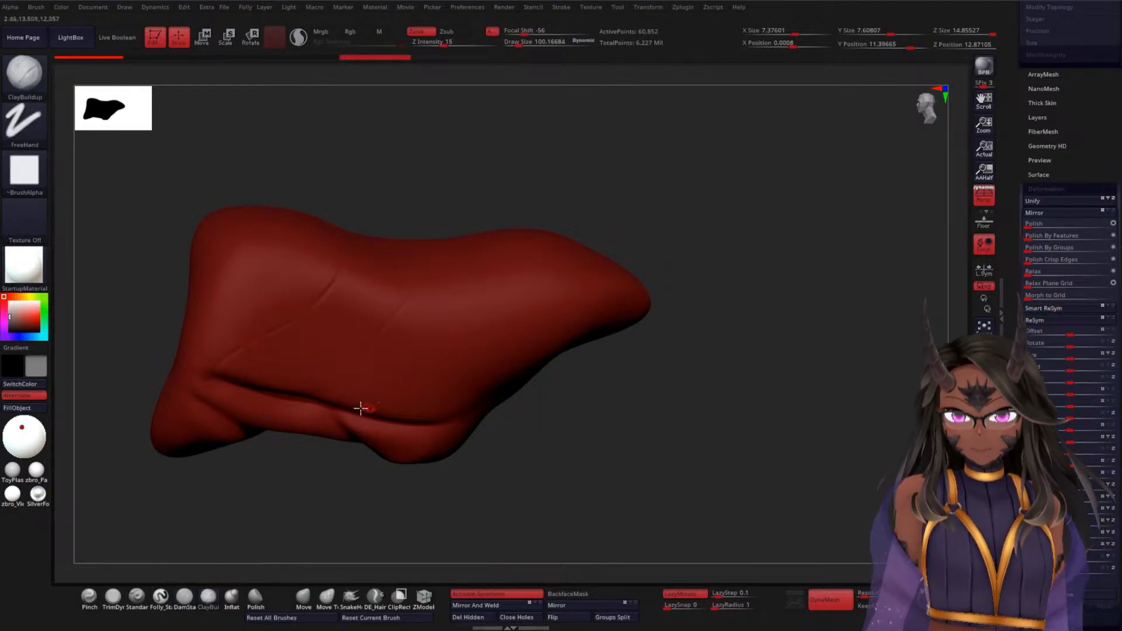
{"action": "key", "text": "space"}
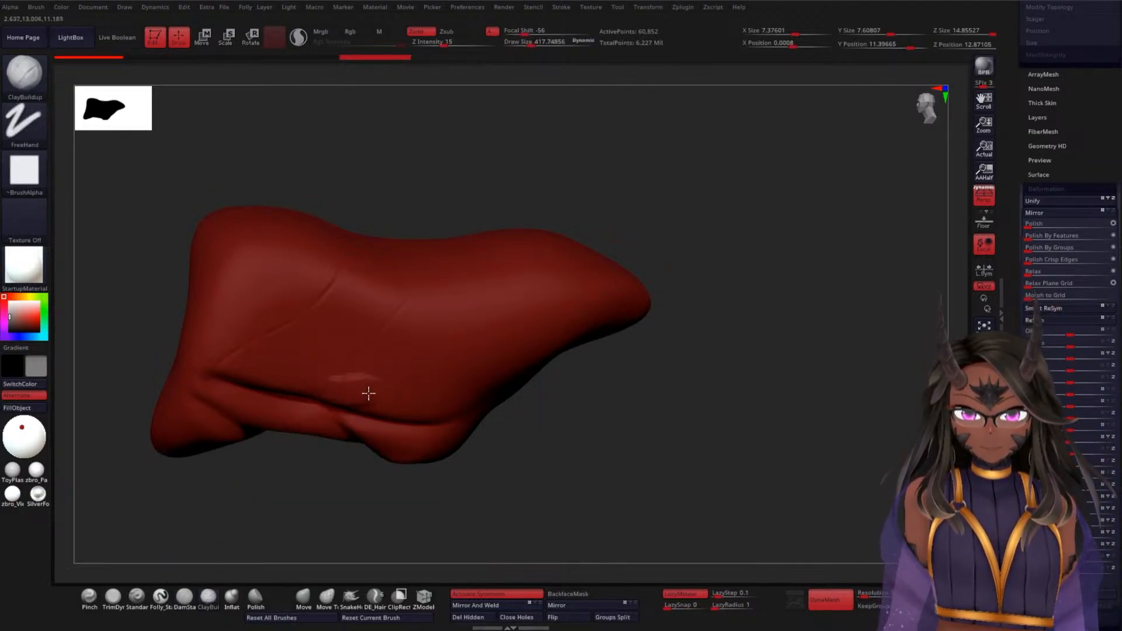
{"action": "left_click_drag", "start_coordinate": [464, 400], "coordinate": [467, 401]}
{"action": "left_click_drag", "start_coordinate": [576, 430], "coordinate": [603, 426]}
{"action": "key", "text": "ctrl+z"}
{"action": "mouse_move", "coordinate": [346, 399]}
{"action": "left_mouse_down"}
{"action": "mouse_move", "coordinate": [529, 409]}
{"action": "mouse_move", "coordinate": [614, 486]}
{"action": "mouse_move", "coordinate": [608, 406]}
{"action": "mouse_move", "coordinate": [624, 394]}
{"action": "mouse_move", "coordinate": [550, 370]}
{"action": "left_mouse_up"}
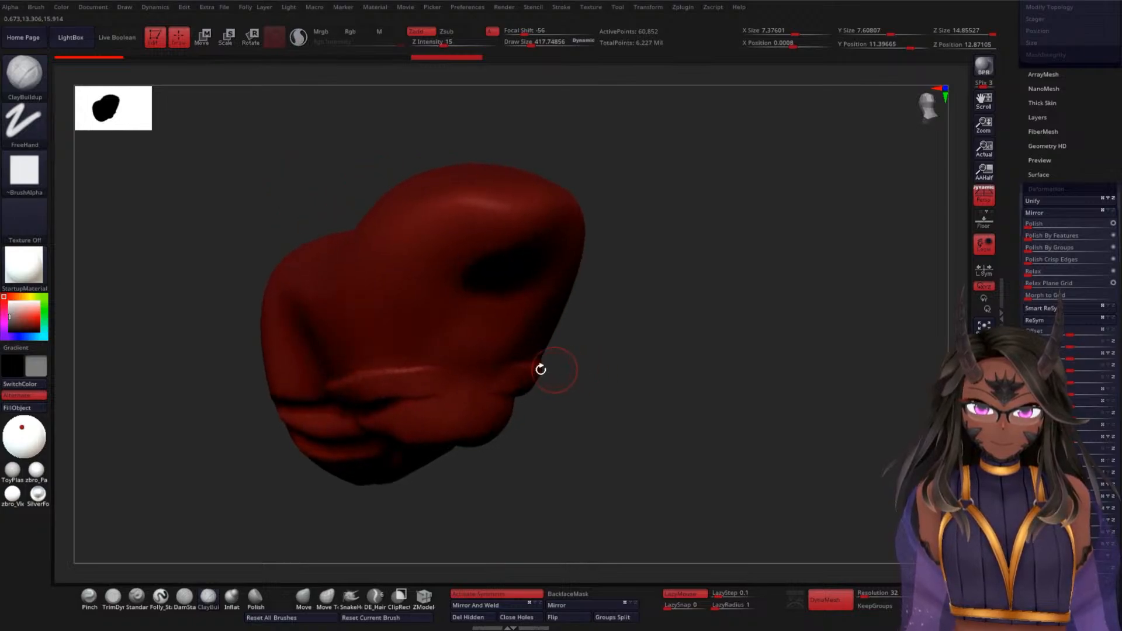
{"action": "left_click_drag", "start_coordinate": [432, 374], "coordinate": [506, 375]}
{"action": "mouse_move", "coordinate": [606, 401]}
{"action": "left_mouse_down"}
{"action": "mouse_move", "coordinate": [649, 401]}
{"action": "mouse_move", "coordinate": [596, 415]}
{"action": "left_mouse_up"}
- Raise a diagonal clay band from the torso's flank across the belly, undoing the unwanted strokes
{"action": "left_click_drag", "start_coordinate": [431, 365], "coordinate": [567, 260]}
{"action": "mouse_move", "coordinate": [614, 338]}
{"action": "left_mouse_down"}
{"action": "mouse_move", "coordinate": [606, 431]}
{"action": "mouse_move", "coordinate": [626, 426]}
{"action": "mouse_move", "coordinate": [608, 409]}
{"action": "left_mouse_up"}
{"action": "mouse_move", "coordinate": [412, 267]}
{"action": "left_mouse_down"}
{"action": "mouse_move", "coordinate": [546, 339]}
{"action": "mouse_move", "coordinate": [613, 391]}
{"action": "mouse_move", "coordinate": [727, 411]}
{"action": "mouse_move", "coordinate": [746, 308]}
{"action": "mouse_move", "coordinate": [736, 356]}
{"action": "mouse_move", "coordinate": [697, 309]}
{"action": "mouse_move", "coordinate": [484, 225]}
{"action": "left_mouse_up"}
{"action": "mouse_move", "coordinate": [412, 175]}
{"action": "left_mouse_down"}
{"action": "mouse_move", "coordinate": [473, 196]}
{"action": "mouse_move", "coordinate": [601, 288]}
{"action": "mouse_move", "coordinate": [707, 255]}
{"action": "mouse_move", "coordinate": [684, 265]}
{"action": "mouse_move", "coordinate": [704, 238]}
{"action": "mouse_move", "coordinate": [711, 310]}
{"action": "mouse_move", "coordinate": [671, 351]}
{"action": "mouse_move", "coordinate": [649, 326]}
{"action": "mouse_move", "coordinate": [682, 306]}
{"action": "mouse_move", "coordinate": [649, 240]}
{"action": "mouse_move", "coordinate": [704, 257]}
{"action": "mouse_move", "coordinate": [696, 230]}
{"action": "mouse_move", "coordinate": [684, 299]}
{"action": "left_mouse_up"}
{"action": "key", "text": "ctrl+z"}
{"action": "key", "text": "ctrl+z"}
{"action": "mouse_move", "coordinate": [715, 288]}
{"action": "left_mouse_down"}
{"action": "mouse_move", "coordinate": [707, 238]}
{"action": "mouse_move", "coordinate": [560, 256]}
{"action": "left_mouse_up"}
{"action": "mouse_move", "coordinate": [452, 270]}
{"action": "left_mouse_down"}
{"action": "mouse_move", "coordinate": [419, 356]}
{"action": "mouse_move", "coordinate": [426, 408]}
{"action": "left_mouse_up"}
{"action": "mouse_move", "coordinate": [652, 329]}
{"action": "left_mouse_down"}
{"action": "mouse_move", "coordinate": [672, 300]}
{"action": "mouse_move", "coordinate": [654, 321]}
{"action": "mouse_move", "coordinate": [656, 293]}
{"action": "left_mouse_up"}
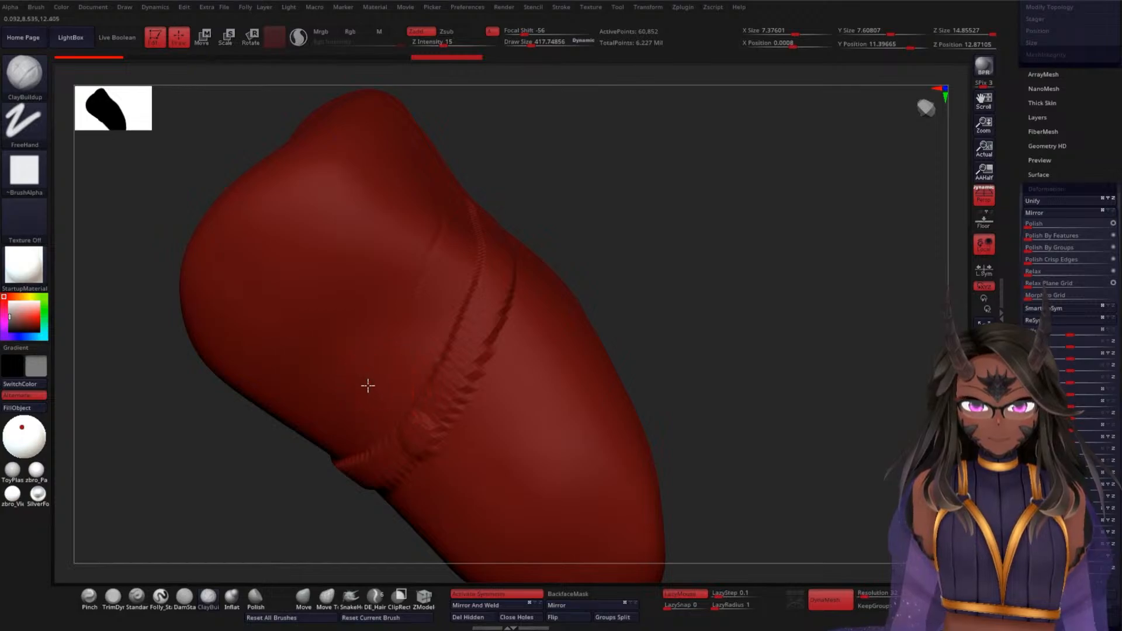
{"action": "left_click_drag", "start_coordinate": [369, 386], "coordinate": [413, 434]}
- Thicken the belly band with more clay strokes, filling its front side to form an overlapping plate
{"action": "right_click_drag", "start_coordinate": [672, 276], "coordinate": [647, 311], "text": "ctrl"}
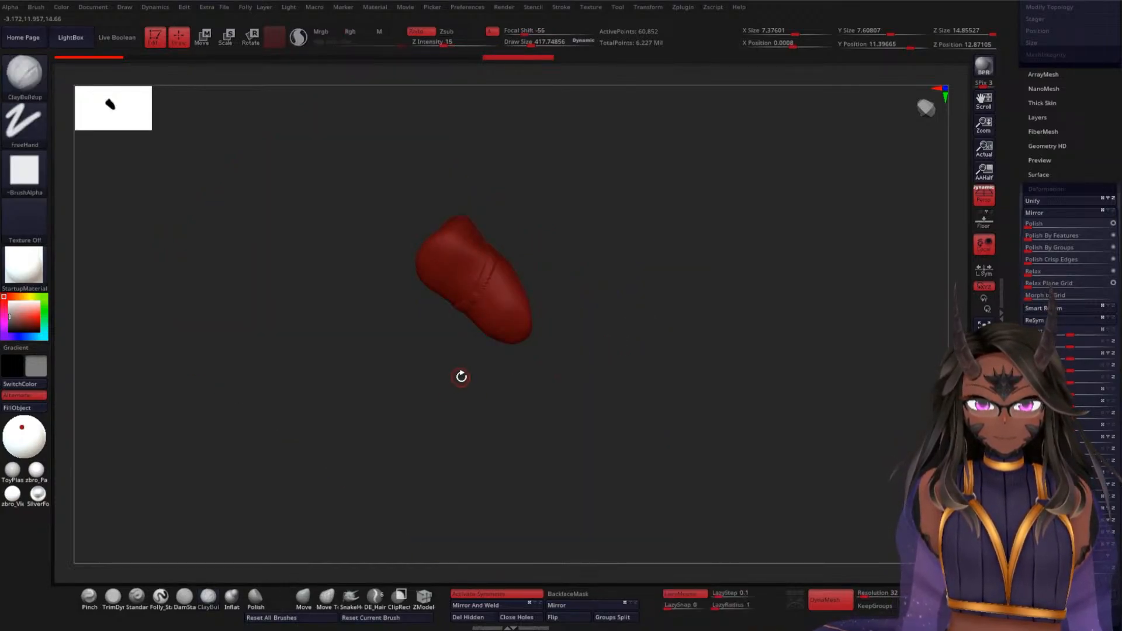
{"action": "right_click_drag", "start_coordinate": [531, 333], "coordinate": [692, 541], "text": "ctrl"}
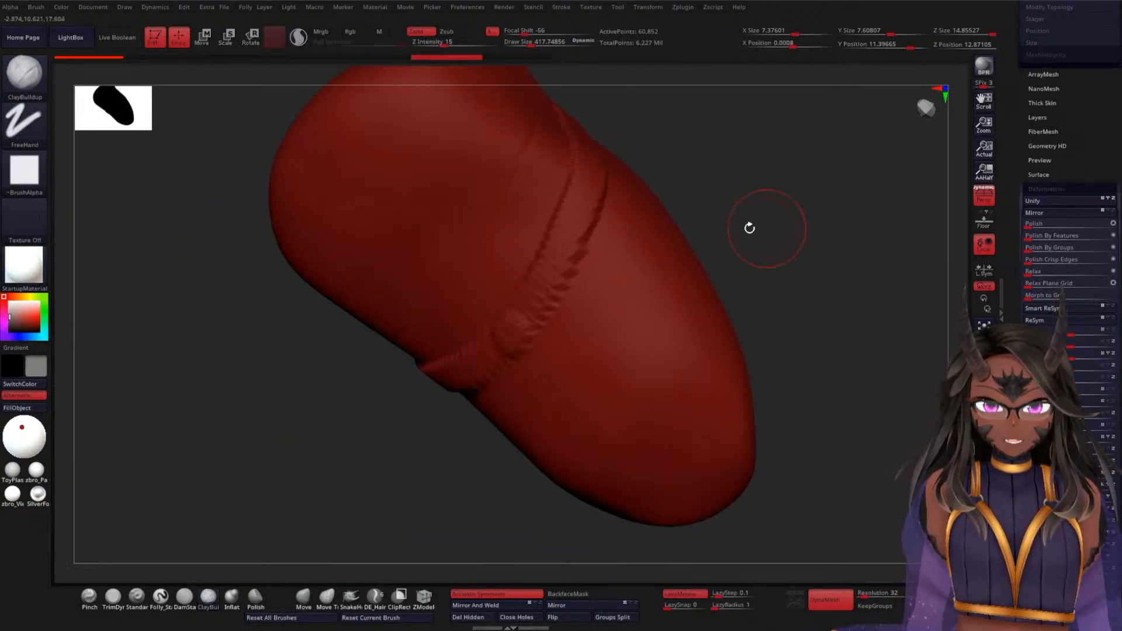
{"action": "left_click_drag", "start_coordinate": [482, 297], "coordinate": [511, 351]}
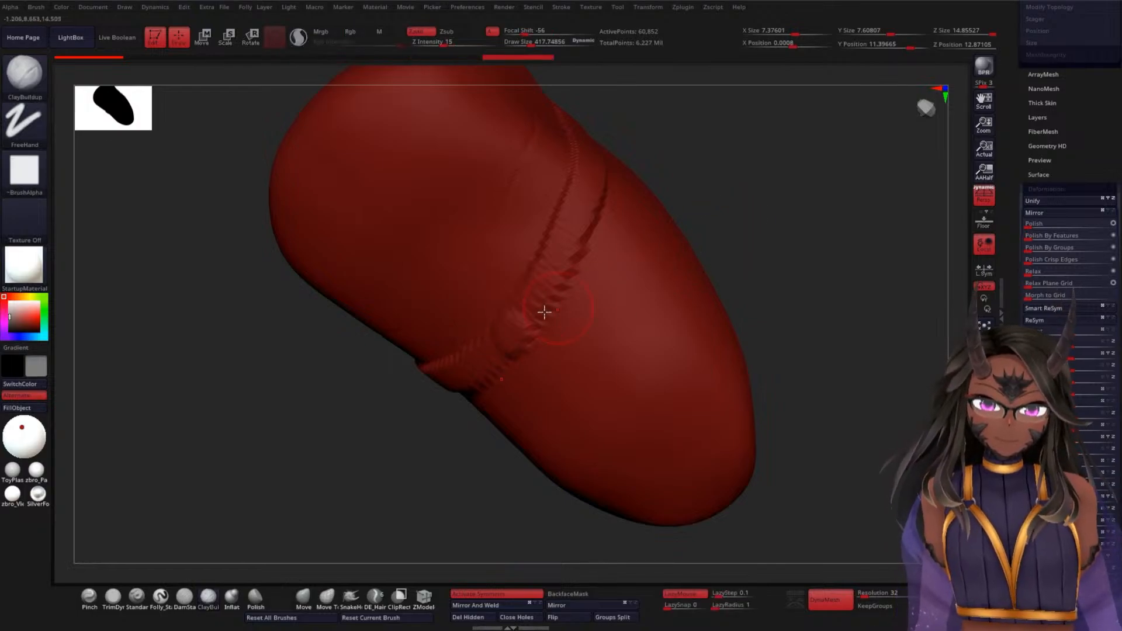
{"action": "left_click_drag", "start_coordinate": [474, 285], "coordinate": [534, 314]}
{"action": "mouse_move", "coordinate": [763, 231]}
{"action": "left_mouse_down"}
{"action": "mouse_move", "coordinate": [729, 238]}
{"action": "mouse_move", "coordinate": [791, 208]}
{"action": "mouse_move", "coordinate": [806, 270]}
{"action": "mouse_move", "coordinate": [777, 293]}
{"action": "left_mouse_up"}
{"action": "mouse_move", "coordinate": [458, 370]}
{"action": "left_mouse_down"}
{"action": "mouse_move", "coordinate": [514, 376]}
{"action": "mouse_move", "coordinate": [497, 342]}
{"action": "left_mouse_up"}
{"action": "mouse_move", "coordinate": [490, 291]}
{"action": "left_mouse_down"}
{"action": "mouse_move", "coordinate": [535, 339]}
{"action": "mouse_move", "coordinate": [554, 315]}
{"action": "left_mouse_up"}
{"action": "left_click_drag", "start_coordinate": [518, 238], "coordinate": [584, 276]}
{"action": "left_click_drag", "start_coordinate": [741, 318], "coordinate": [744, 276]}
{"action": "left_click_drag", "start_coordinate": [524, 209], "coordinate": [584, 200]}
{"action": "mouse_move", "coordinate": [722, 216]}
{"action": "left_mouse_down"}
{"action": "mouse_move", "coordinate": [727, 193]}
{"action": "mouse_move", "coordinate": [643, 190]}
{"action": "left_mouse_up"}
{"action": "mouse_move", "coordinate": [524, 189]}
{"action": "left_mouse_down"}
{"action": "mouse_move", "coordinate": [571, 175]}
{"action": "mouse_move", "coordinate": [511, 123]}
{"action": "left_mouse_up"}
{"action": "mouse_move", "coordinate": [714, 270]}
{"action": "left_mouse_down"}
{"action": "mouse_move", "coordinate": [805, 203]}
{"action": "mouse_move", "coordinate": [724, 238]}
{"action": "left_mouse_up"}
- Smooth the rough clay strokes on the belly and flank plate into the surrounding torso surface
{"action": "key", "text": "shift"}
{"action": "left_click_drag", "start_coordinate": [438, 392], "coordinate": [459, 390], "text": "shift"}
{"action": "left_click_drag", "start_coordinate": [557, 253], "coordinate": [444, 334], "text": "shift"}
{"action": "left_click_drag", "start_coordinate": [536, 240], "coordinate": [556, 211], "text": "shift"}
{"action": "mouse_move", "coordinate": [714, 202]}
{"action": "left_mouse_down"}
{"action": "mouse_move", "coordinate": [651, 210]}
{"action": "mouse_move", "coordinate": [590, 77]}
{"action": "left_mouse_up"}
{"action": "left_click_drag", "start_coordinate": [614, 152], "coordinate": [566, 231], "text": "shift"}
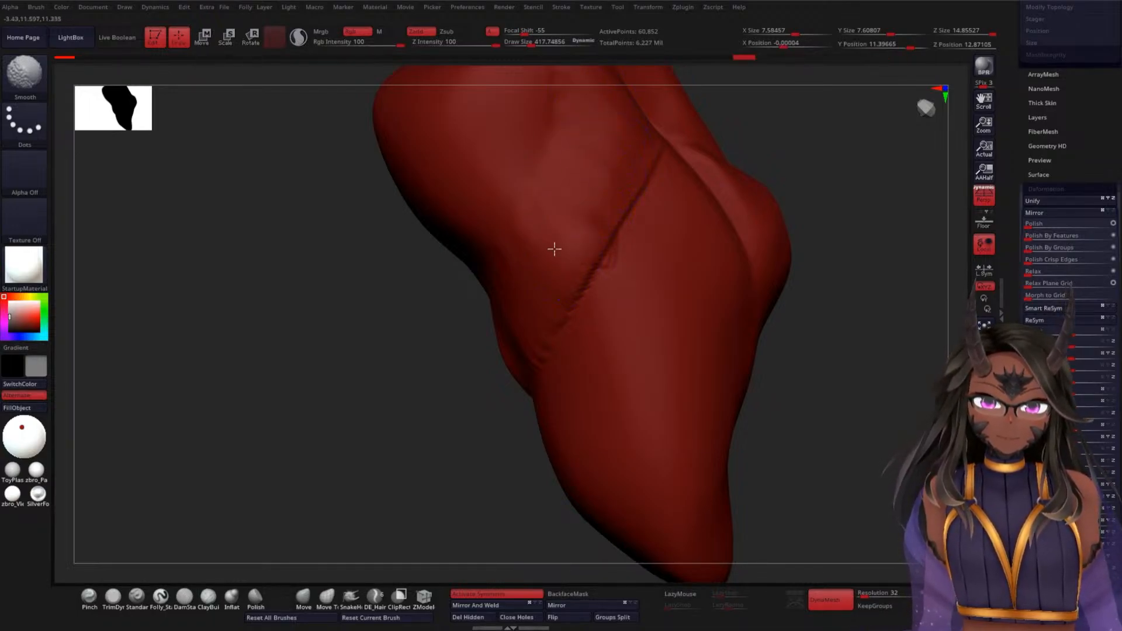
- Carve a diagonal crease along the front edge of the flank plate towards the belly with DamStandard
{"action": "left_click", "coordinate": [185, 596]}
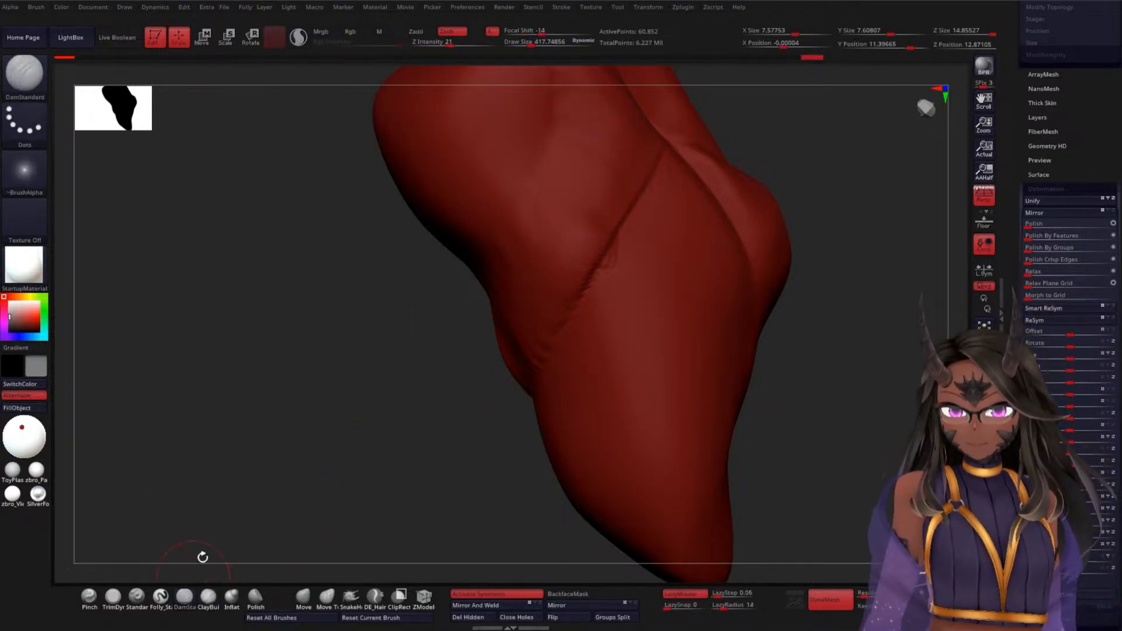
{"action": "left_click_drag", "start_coordinate": [196, 569], "coordinate": [331, 398]}
{"action": "left_click_drag", "start_coordinate": [791, 209], "coordinate": [553, 180]}
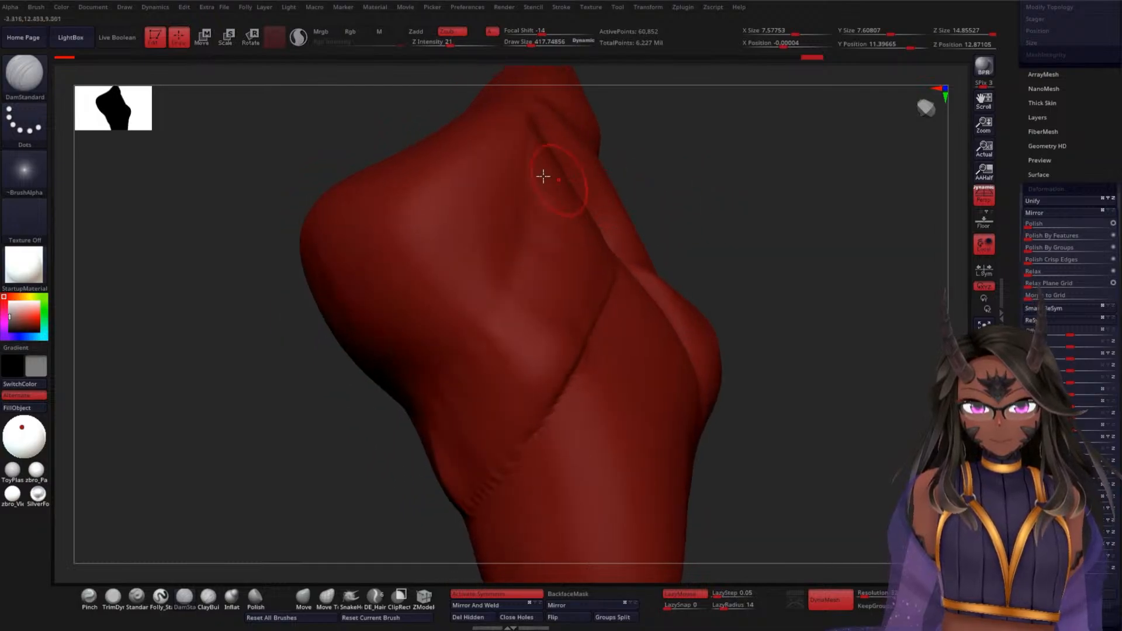
{"action": "left_click_drag", "start_coordinate": [533, 135], "coordinate": [510, 266]}
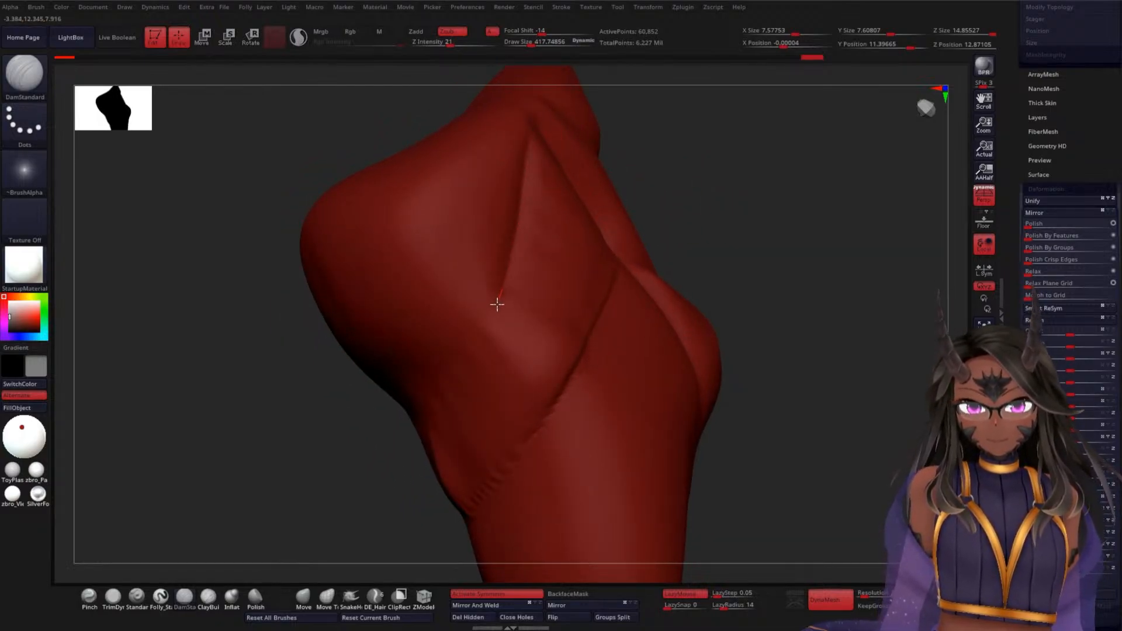
{"action": "mouse_move", "coordinate": [368, 423]}
{"action": "left_mouse_down"}
{"action": "mouse_move", "coordinate": [354, 428]}
{"action": "mouse_move", "coordinate": [467, 407]}
{"action": "left_mouse_up"}
- Try to carve a lengthwise groove down the centre of the belly plate with DamStandard
{"action": "left_click_drag", "start_coordinate": [754, 302], "coordinate": [745, 316], "text": "shift"}
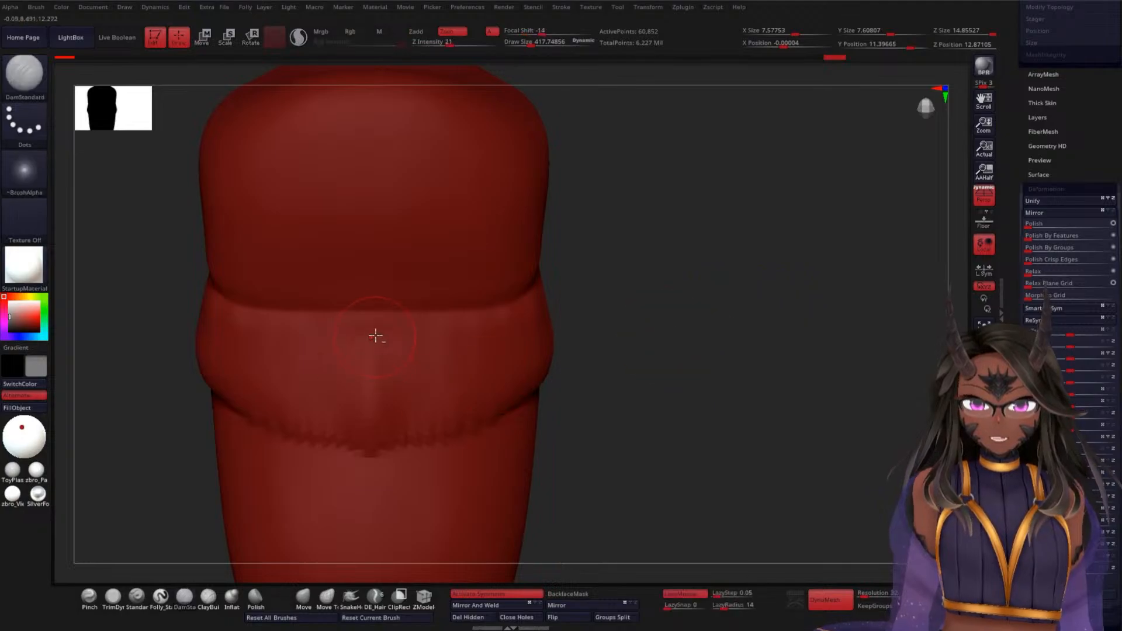
{"action": "left_click_drag", "start_coordinate": [369, 310], "coordinate": [373, 462]}
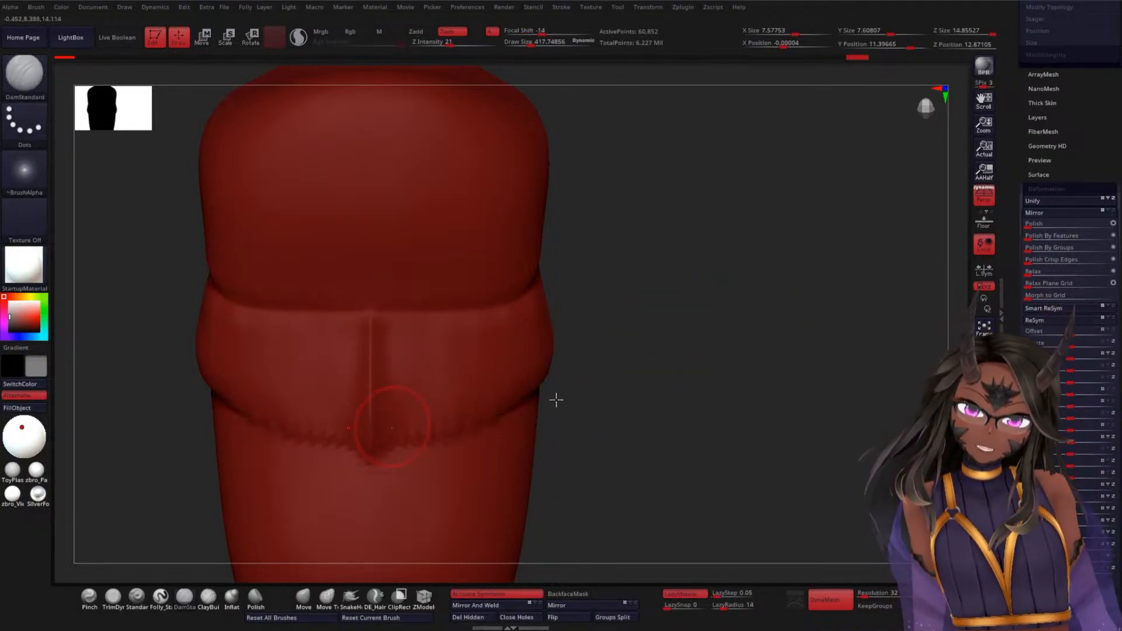
{"action": "left_click_drag", "start_coordinate": [556, 401], "coordinate": [653, 413]}
{"action": "key", "text": "ctrl"}
{"action": "key", "text": "ctrl+z"}
- Carve a lengthwise groove down the centre of the belly plate with DamStandard at Z Intensity 16
{"action": "mouse_move", "coordinate": [233, 446]}
{"action": "left_mouse_down"}
{"action": "mouse_move", "coordinate": [268, 426]}
{"action": "mouse_move", "coordinate": [275, 468]}
{"action": "left_mouse_up"}
{"action": "key", "text": "space"}
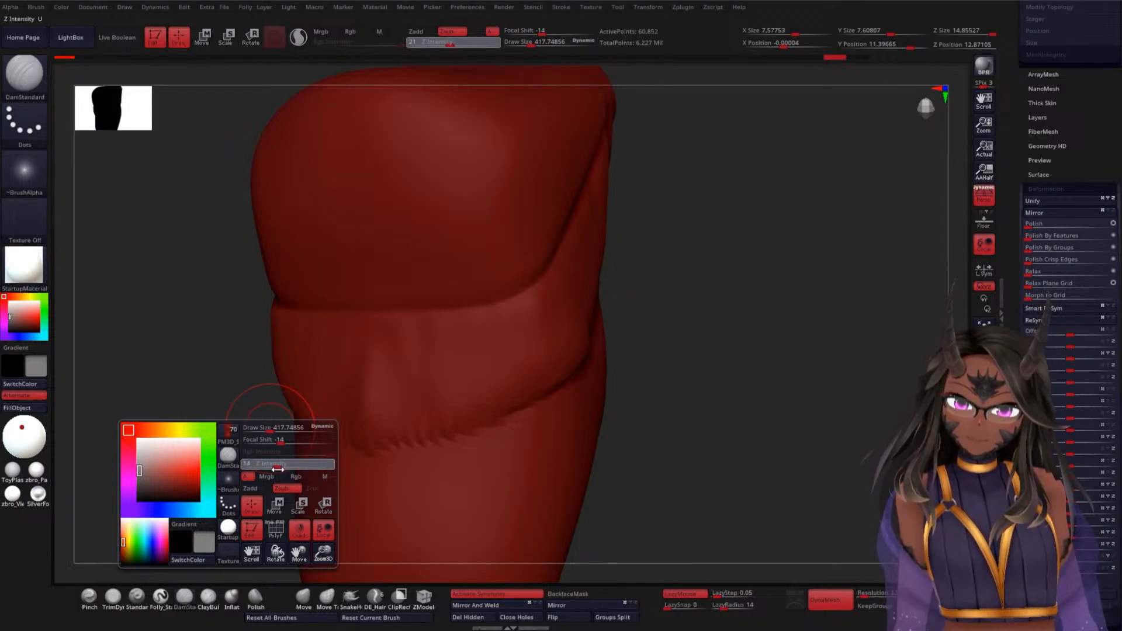
{"action": "left_click_drag", "start_coordinate": [281, 471], "coordinate": [279, 471]}
{"action": "left_click_drag", "start_coordinate": [362, 349], "coordinate": [367, 451]}
{"action": "key", "text": "ctrl+z"}
{"action": "left_click_drag", "start_coordinate": [643, 338], "coordinate": [689, 326], "text": "shift"}
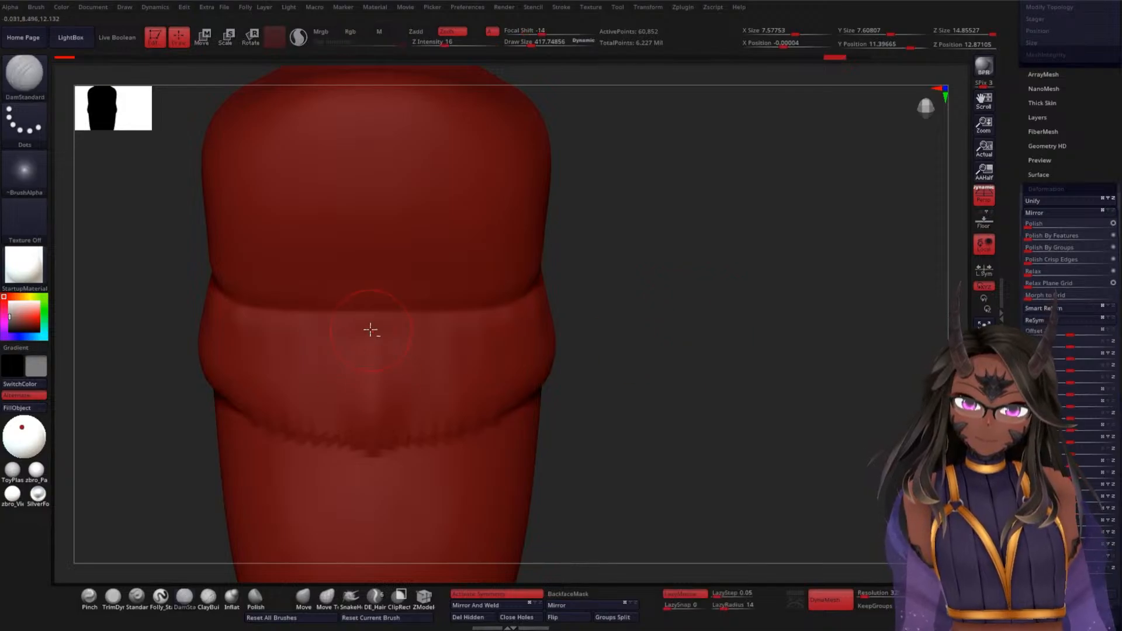
{"action": "left_click_drag", "start_coordinate": [373, 353], "coordinate": [376, 463]}
{"action": "mouse_move", "coordinate": [671, 401]}
{"action": "left_mouse_down"}
{"action": "mouse_move", "coordinate": [641, 384]}
{"action": "mouse_move", "coordinate": [456, 425]}
{"action": "left_mouse_up"}
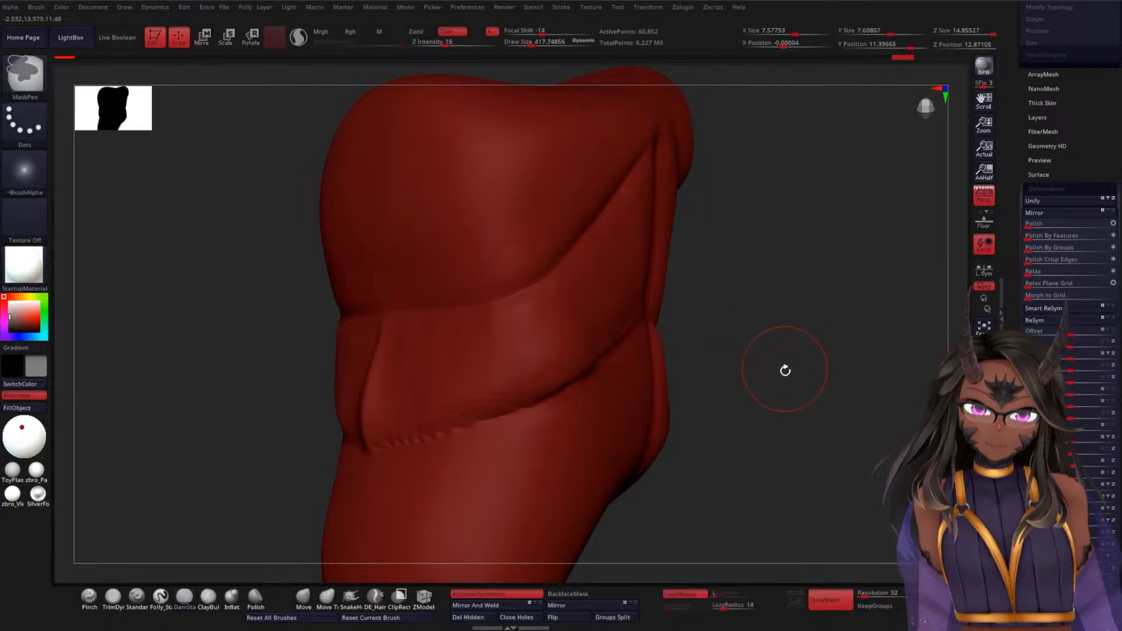
- Sharpen the crease along the belly plate's rear edge and smooth the plate's surface around its centre groove
{"action": "left_click_drag", "start_coordinate": [784, 370], "coordinate": [624, 356]}
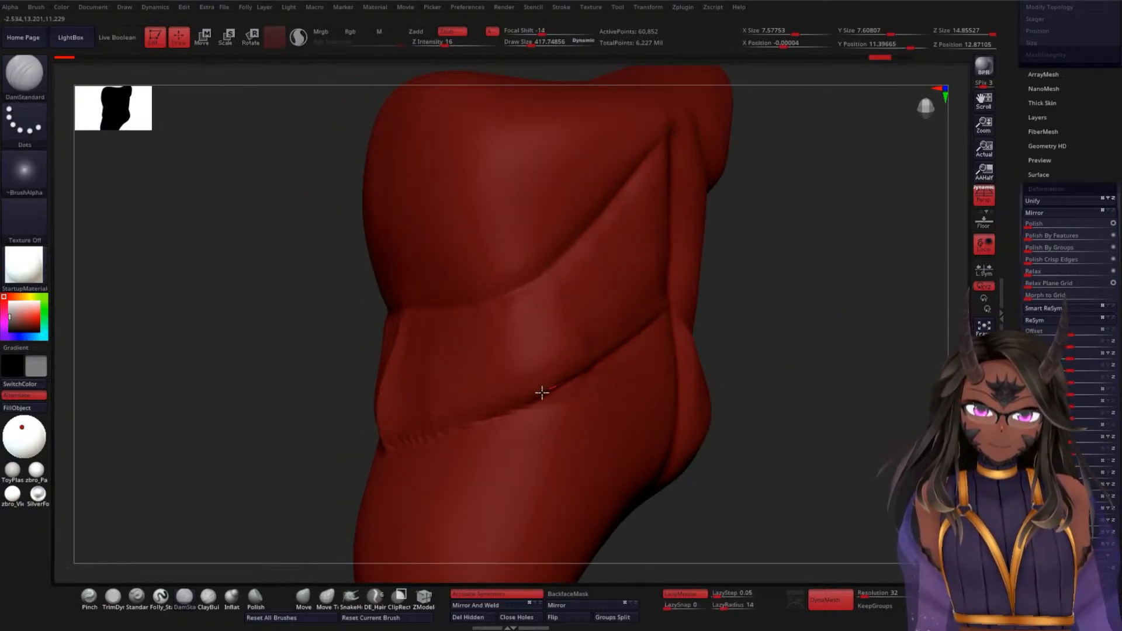
{"action": "mouse_move", "coordinate": [356, 450]}
{"action": "left_mouse_down"}
{"action": "mouse_move", "coordinate": [301, 458]}
{"action": "mouse_move", "coordinate": [554, 388]}
{"action": "left_mouse_up"}
{"action": "left_click_drag", "start_coordinate": [781, 346], "coordinate": [767, 334]}
{"action": "key", "text": "shift"}
{"action": "left_click_drag", "start_coordinate": [401, 374], "coordinate": [393, 417], "text": "shift"}
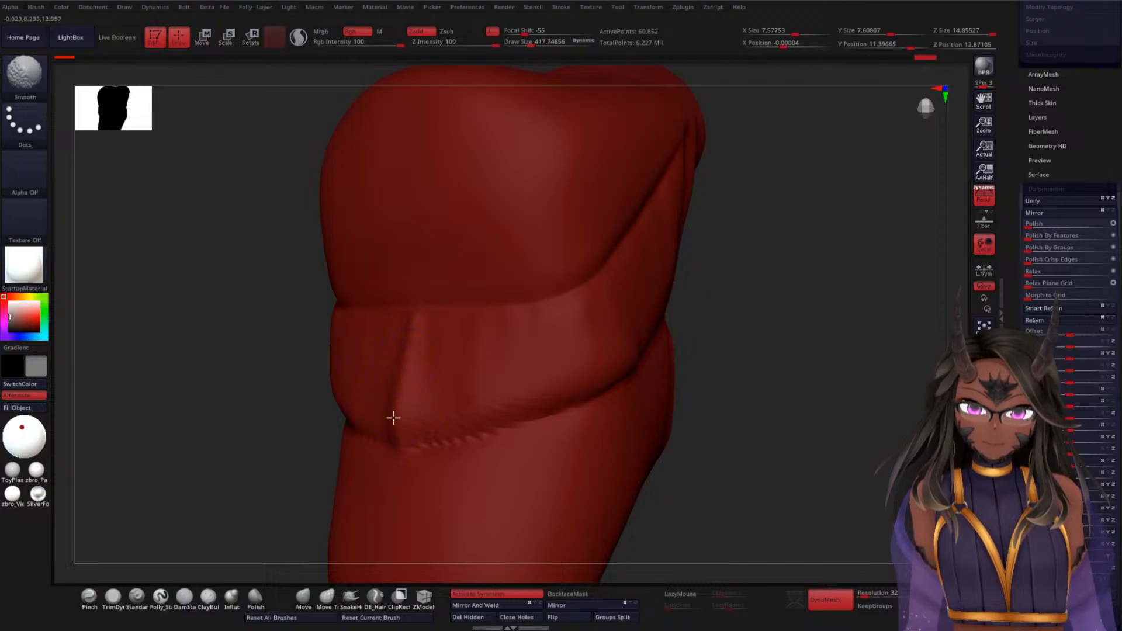
{"action": "mouse_move", "coordinate": [478, 363]}
{"action": "left_mouse_down", "text": "shift"}
{"action": "mouse_move", "coordinate": [486, 384]}
{"action": "mouse_move", "coordinate": [609, 325]}
{"action": "left_mouse_up", "text": "shift"}
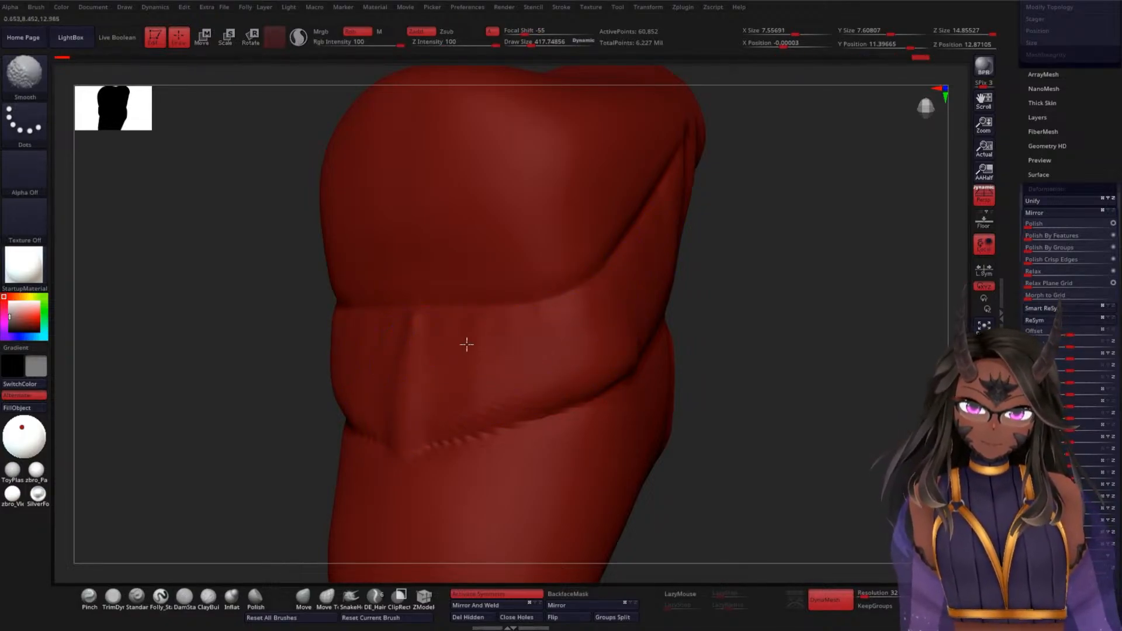
- Deepen the crease along the narrow torso plate's rear edge, from its centre point up across the flank, with DamStandard
{"action": "left_click_drag", "start_coordinate": [678, 328], "coordinate": [759, 348]}
{"action": "mouse_move", "coordinate": [719, 404]}
{"action": "left_mouse_down"}
{"action": "mouse_move", "coordinate": [733, 400]}
{"action": "mouse_move", "coordinate": [496, 428]}
{"action": "left_mouse_up"}
{"action": "left_click_drag", "start_coordinate": [600, 393], "coordinate": [661, 358]}
{"action": "mouse_move", "coordinate": [831, 433]}
{"action": "left_mouse_down"}
{"action": "mouse_move", "coordinate": [834, 396]}
{"action": "mouse_move", "coordinate": [764, 436]}
{"action": "mouse_move", "coordinate": [717, 371]}
{"action": "mouse_move", "coordinate": [699, 506]}
{"action": "mouse_move", "coordinate": [744, 377]}
{"action": "left_mouse_up"}
{"action": "left_click_drag", "start_coordinate": [639, 324], "coordinate": [398, 373]}
{"action": "left_click_drag", "start_coordinate": [841, 378], "coordinate": [729, 376]}
{"action": "left_click_drag", "start_coordinate": [867, 374], "coordinate": [795, 377]}
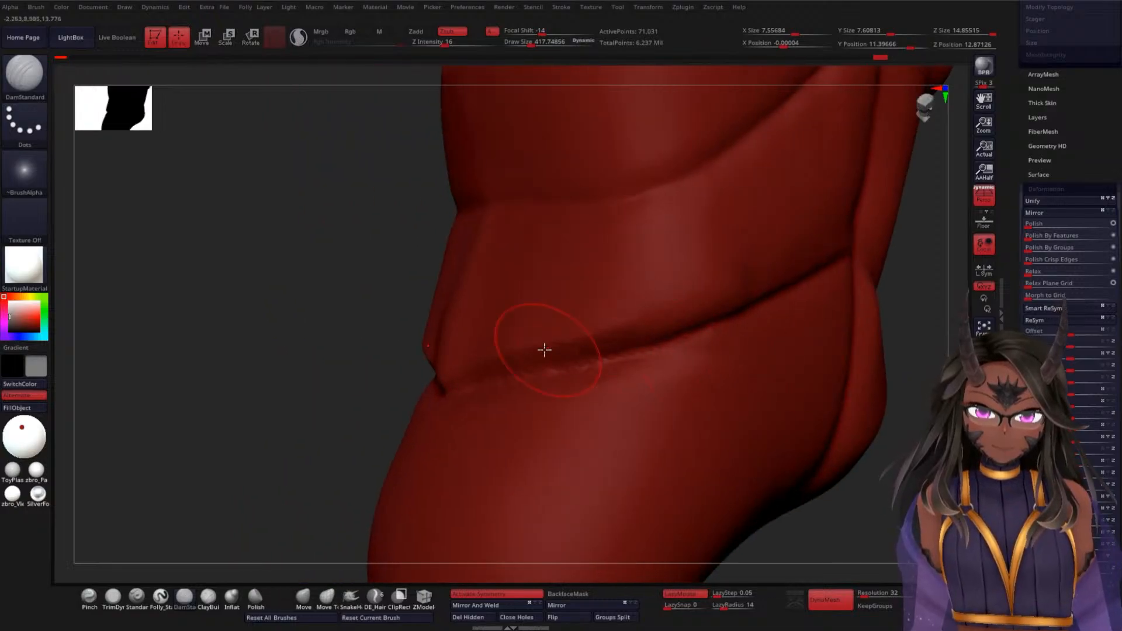
{"action": "left_click_drag", "start_coordinate": [605, 337], "coordinate": [755, 278]}
{"action": "left_click_drag", "start_coordinate": [875, 203], "coordinate": [877, 201]}
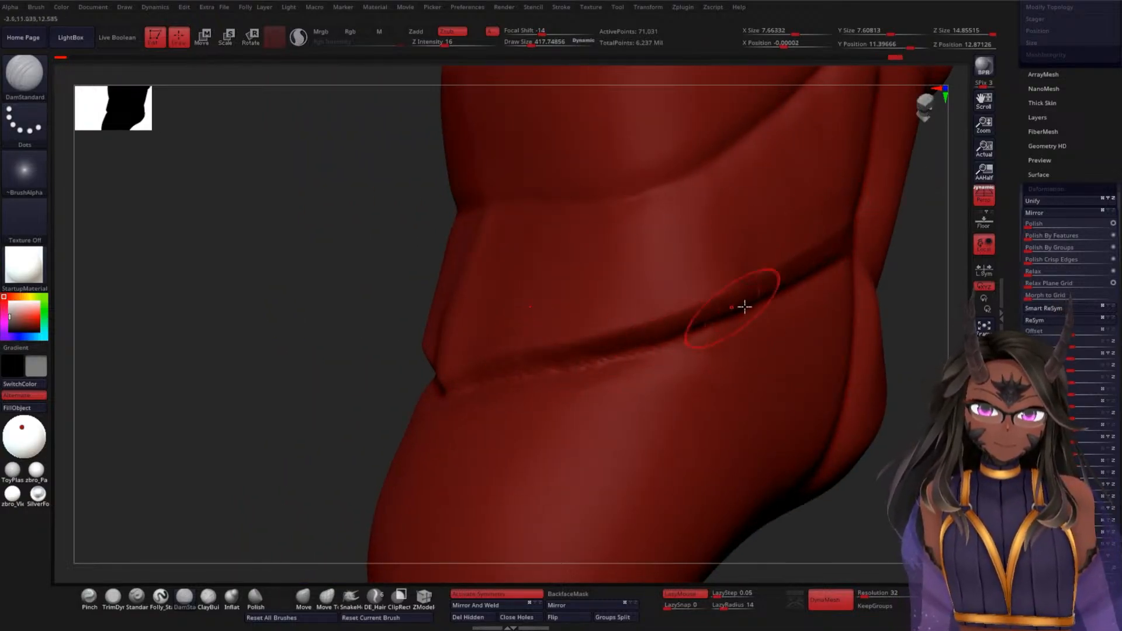
{"action": "mouse_move", "coordinate": [846, 255]}
{"action": "left_mouse_down"}
{"action": "mouse_move", "coordinate": [752, 306]}
{"action": "mouse_move", "coordinate": [621, 353]}
{"action": "left_mouse_up"}
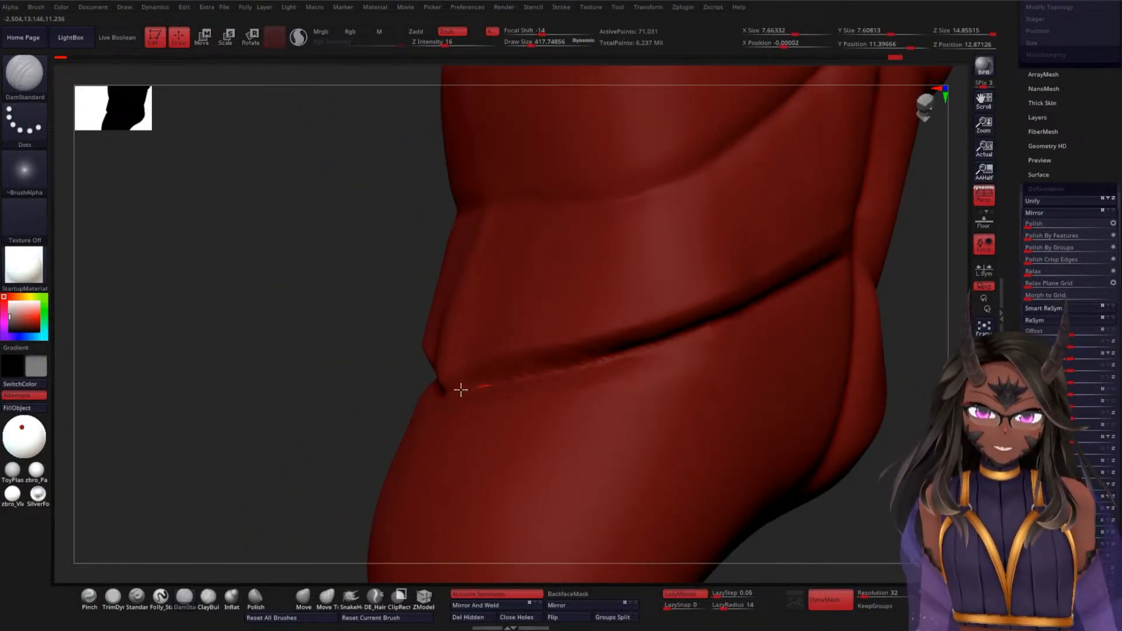
{"action": "left_click_drag", "start_coordinate": [356, 418], "coordinate": [411, 401], "text": "shift"}
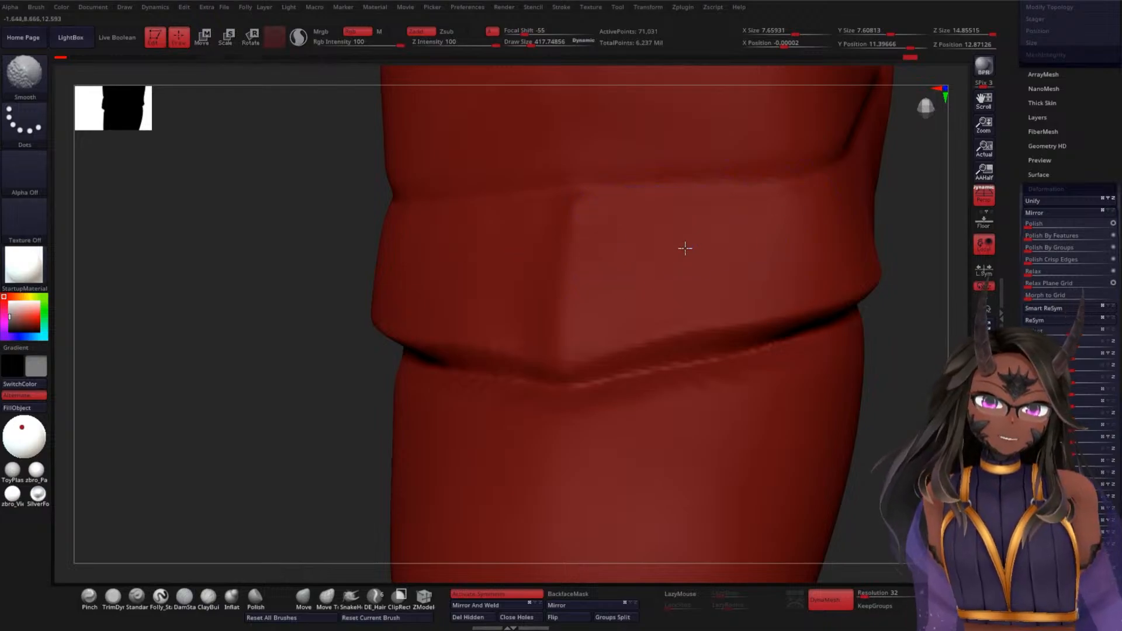
- Carve the crease along the narrow plate's front edge from the centre up the flank with DamStandard
{"action": "mouse_move", "coordinate": [286, 390]}
{"action": "left_mouse_down"}
{"action": "mouse_move", "coordinate": [281, 333]}
{"action": "mouse_move", "coordinate": [773, 327]}
{"action": "left_mouse_up"}
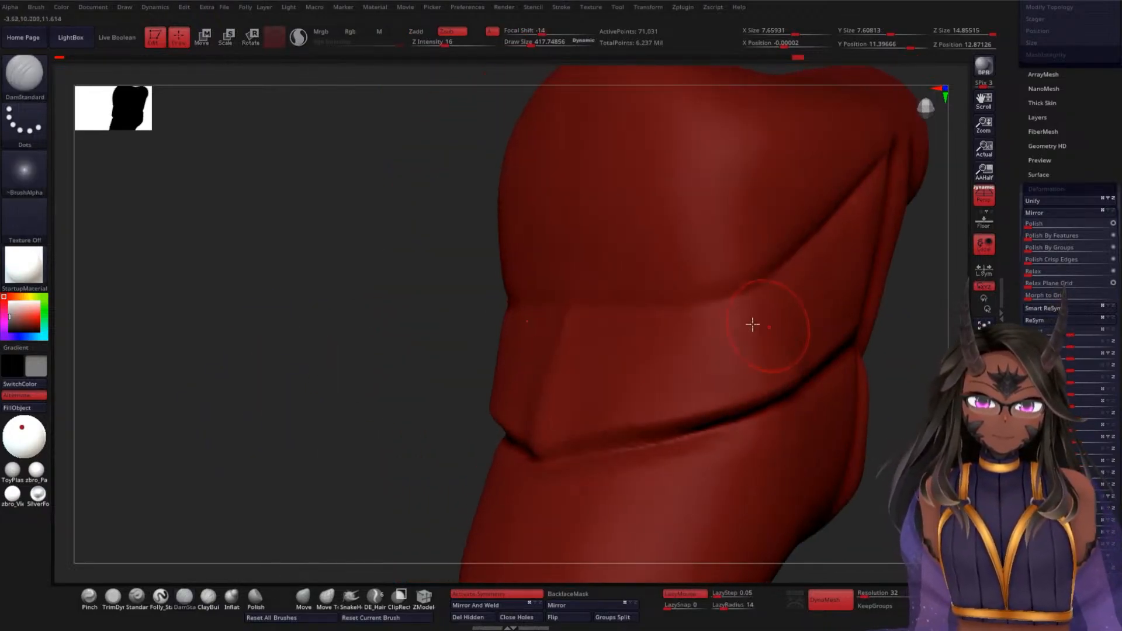
{"action": "left_click_drag", "start_coordinate": [553, 306], "coordinate": [608, 310]}
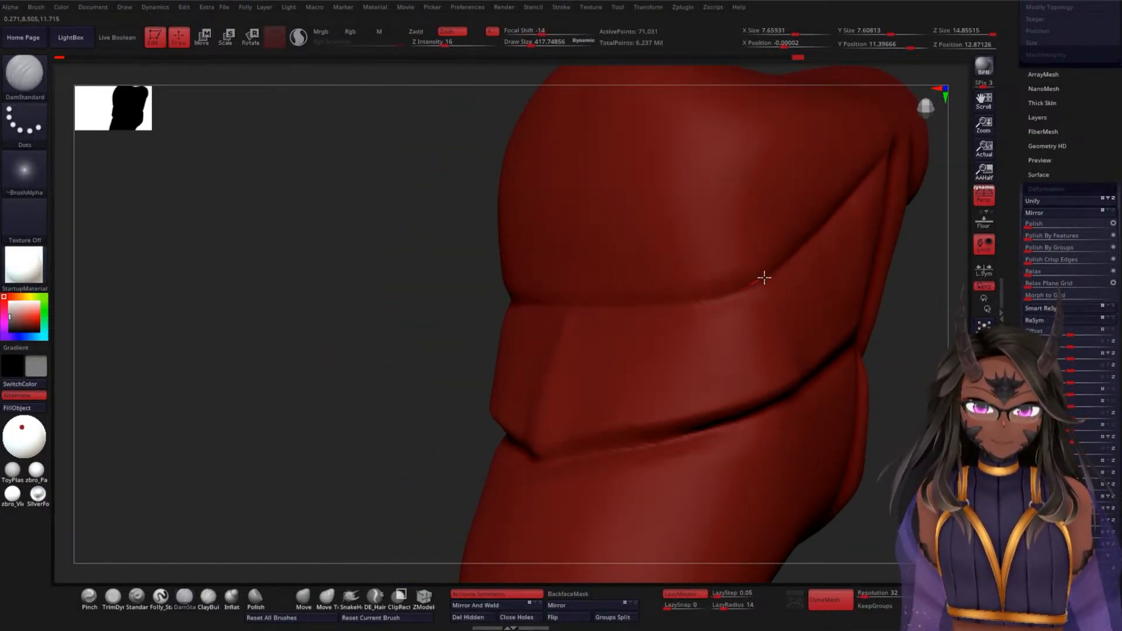
{"action": "left_click_drag", "start_coordinate": [906, 145], "coordinate": [908, 142]}
{"action": "mouse_move", "coordinate": [371, 359]}
{"action": "left_mouse_down", "text": "alt"}
{"action": "mouse_move", "coordinate": [368, 339]}
{"action": "mouse_move", "coordinate": [306, 380]}
{"action": "left_mouse_up", "text": "alt"}
{"action": "left_click_drag", "start_coordinate": [927, 353], "coordinate": [877, 351]}
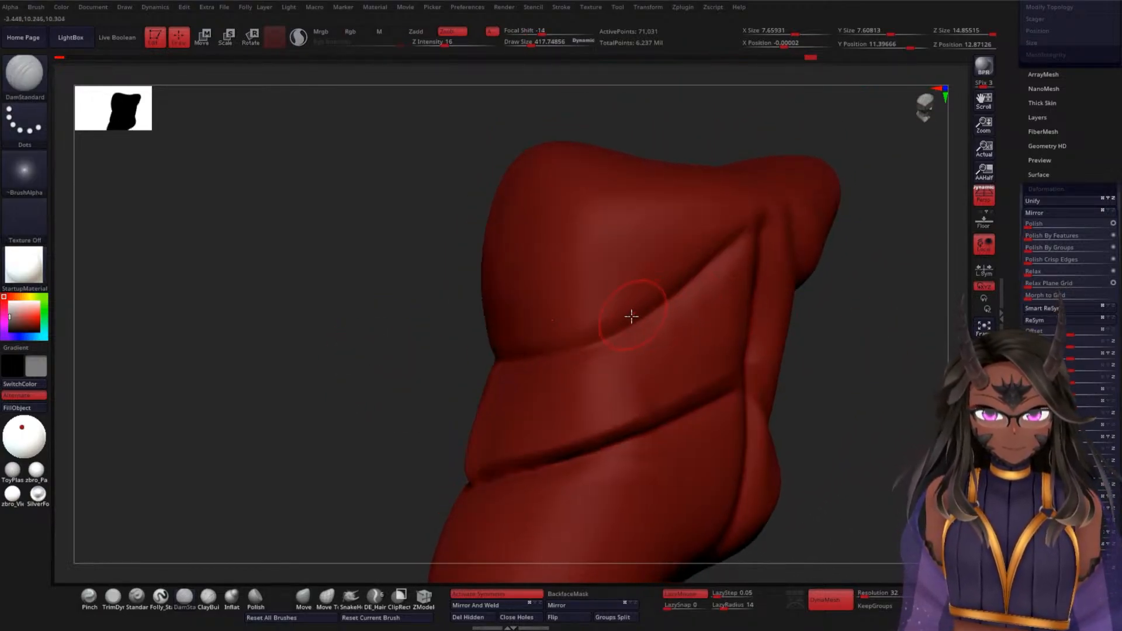
{"action": "left_click_drag", "start_coordinate": [786, 226], "coordinate": [790, 230]}
{"action": "mouse_move", "coordinate": [852, 313]}
{"action": "left_mouse_down"}
{"action": "mouse_move", "coordinate": [795, 306]}
{"action": "mouse_move", "coordinate": [817, 341]}
{"action": "mouse_move", "coordinate": [840, 288]}
{"action": "mouse_move", "coordinate": [834, 267]}
{"action": "left_mouse_up"}
- Sharpen the lengthwise centre line across the narrow torso plate with DamStandard at Z Intensity 16
{"action": "left_click_drag", "start_coordinate": [762, 185], "coordinate": [616, 261], "text": "alt"}
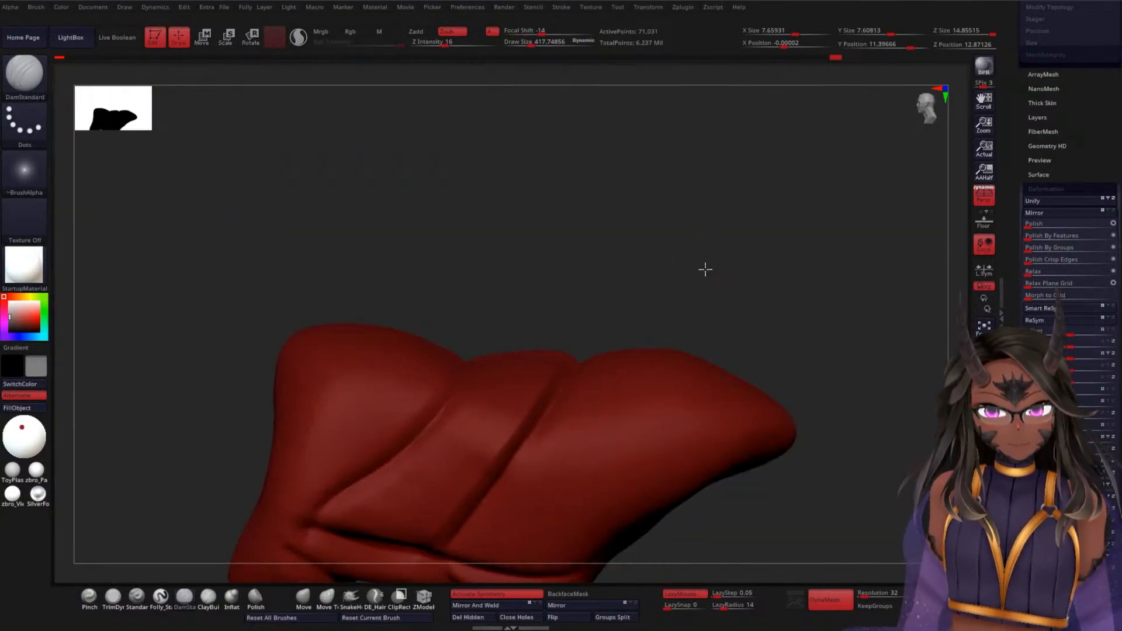
{"action": "mouse_move", "coordinate": [704, 269]}
{"action": "left_mouse_down"}
{"action": "mouse_move", "coordinate": [700, 344]}
{"action": "mouse_move", "coordinate": [671, 303]}
{"action": "mouse_move", "coordinate": [682, 303]}
{"action": "mouse_move", "coordinate": [686, 366]}
{"action": "mouse_move", "coordinate": [699, 231]}
{"action": "left_mouse_up"}
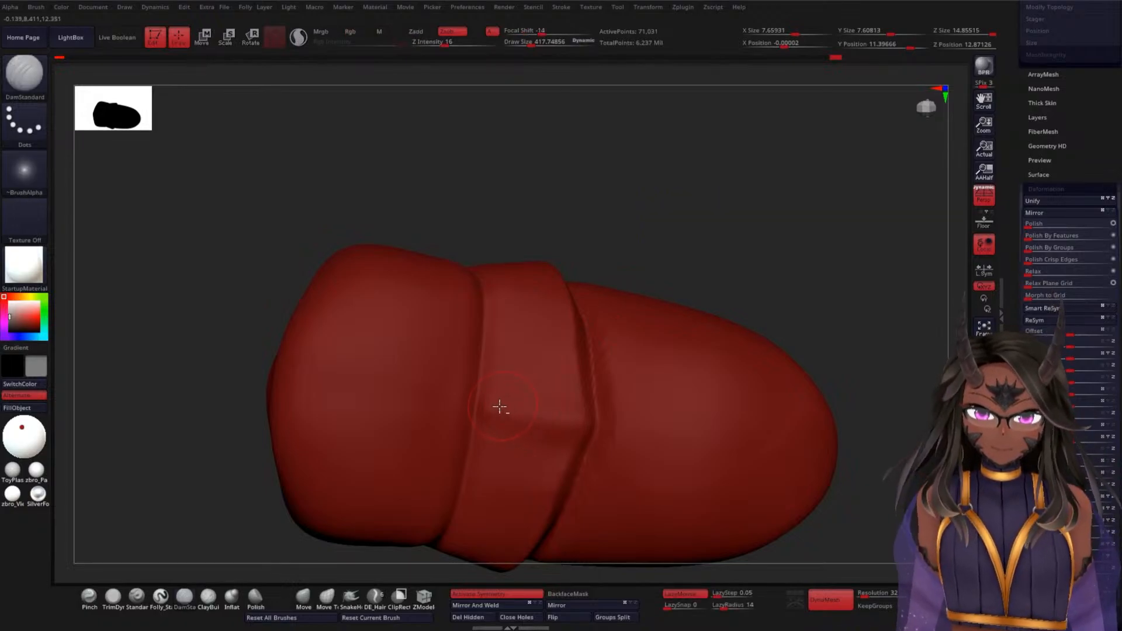
{"action": "left_click_drag", "start_coordinate": [507, 411], "coordinate": [600, 419]}
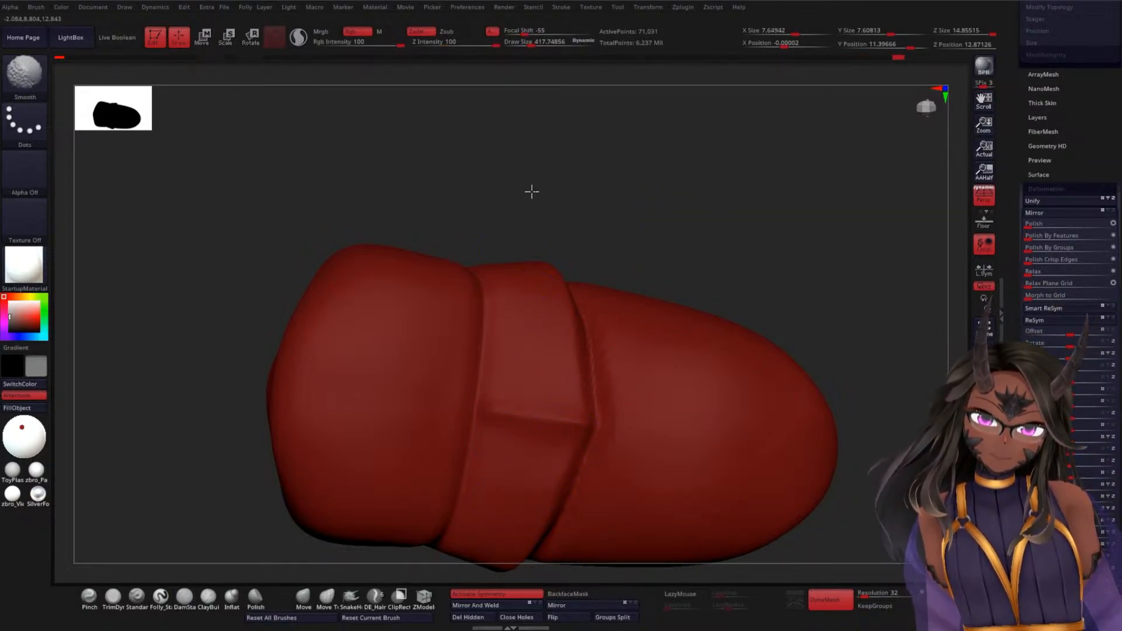
- Smooth the flank part of the narrow plate and recut its rear crease up to the side corner
{"action": "mouse_move", "coordinate": [832, 311]}
{"action": "left_mouse_down"}
{"action": "mouse_move", "coordinate": [794, 359]}
{"action": "mouse_move", "coordinate": [722, 353]}
{"action": "left_mouse_up"}
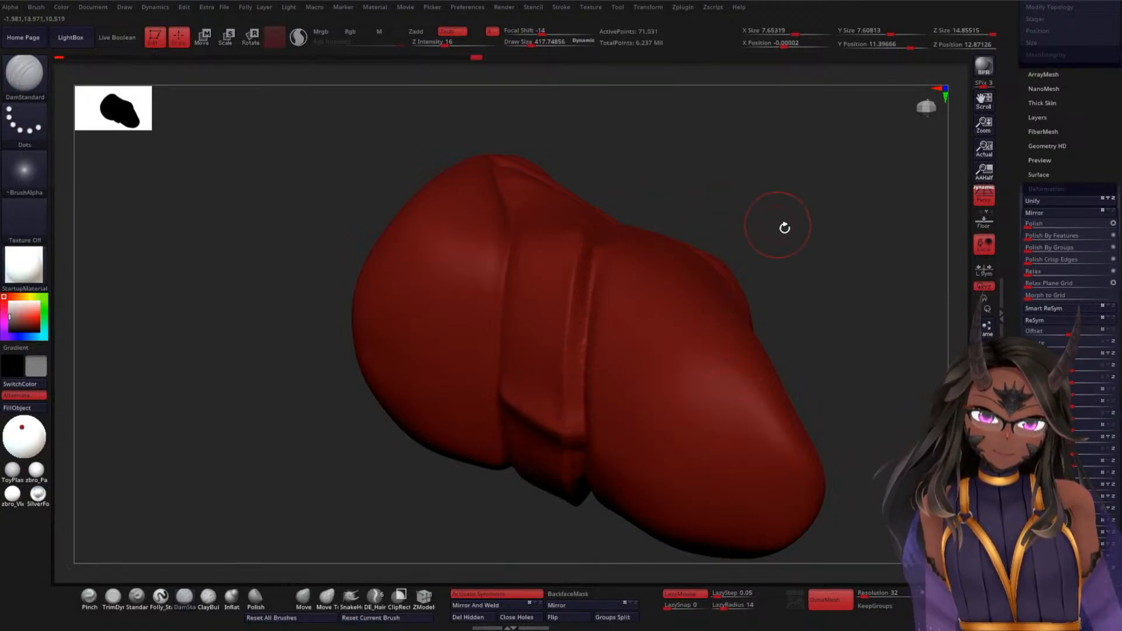
{"action": "left_click_drag", "start_coordinate": [784, 228], "coordinate": [656, 264]}
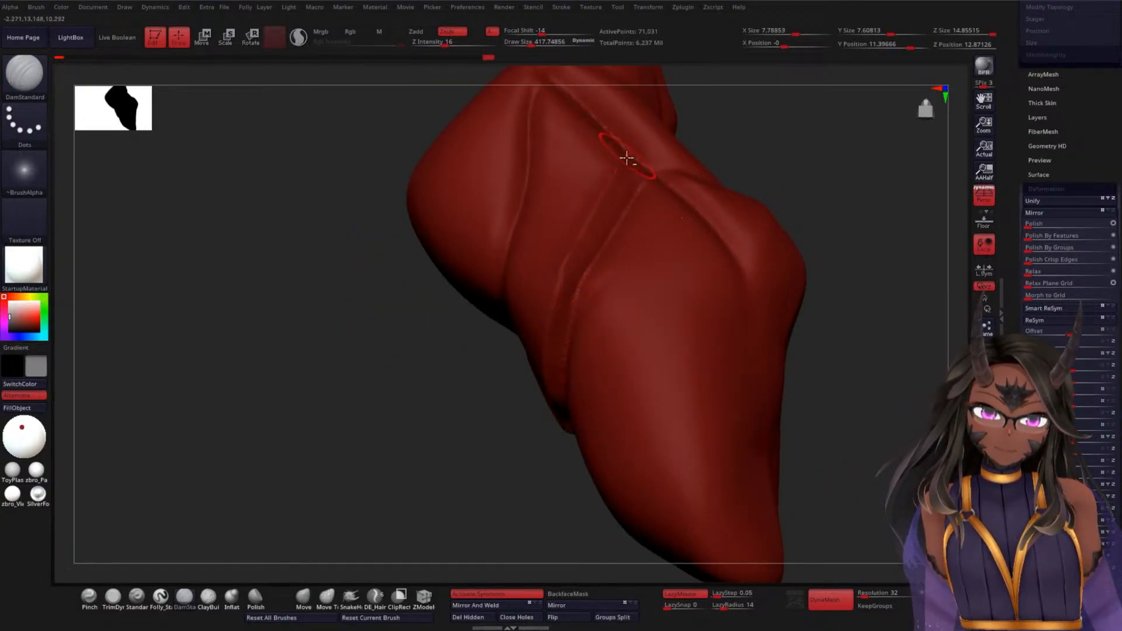
{"action": "left_click_drag", "start_coordinate": [388, 415], "coordinate": [529, 249]}
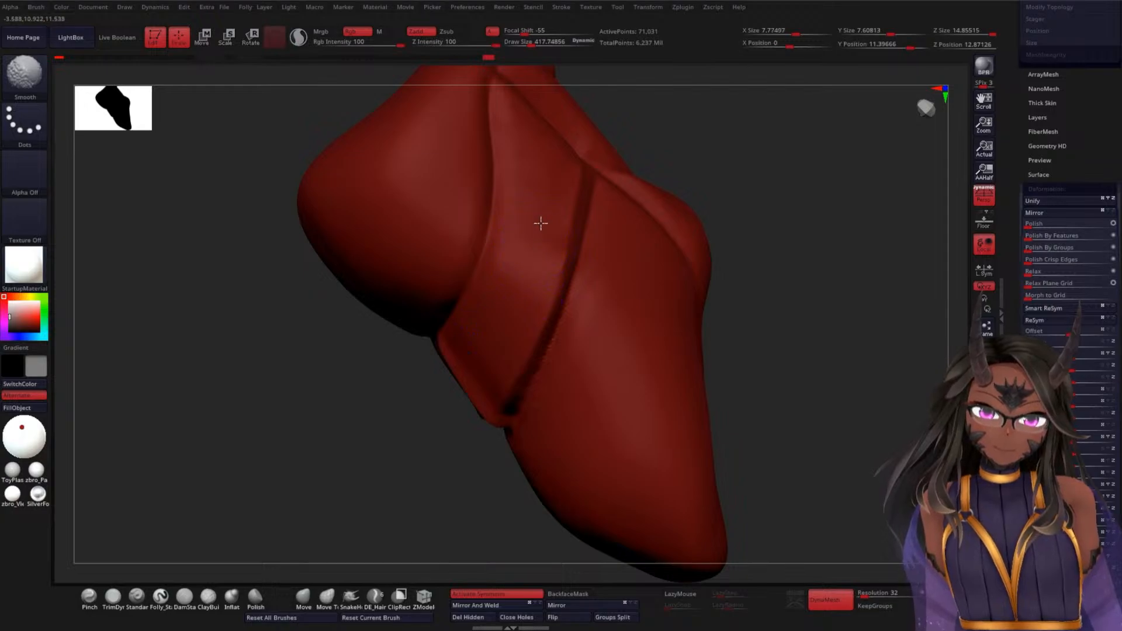
{"action": "left_click_drag", "start_coordinate": [782, 296], "coordinate": [564, 293]}
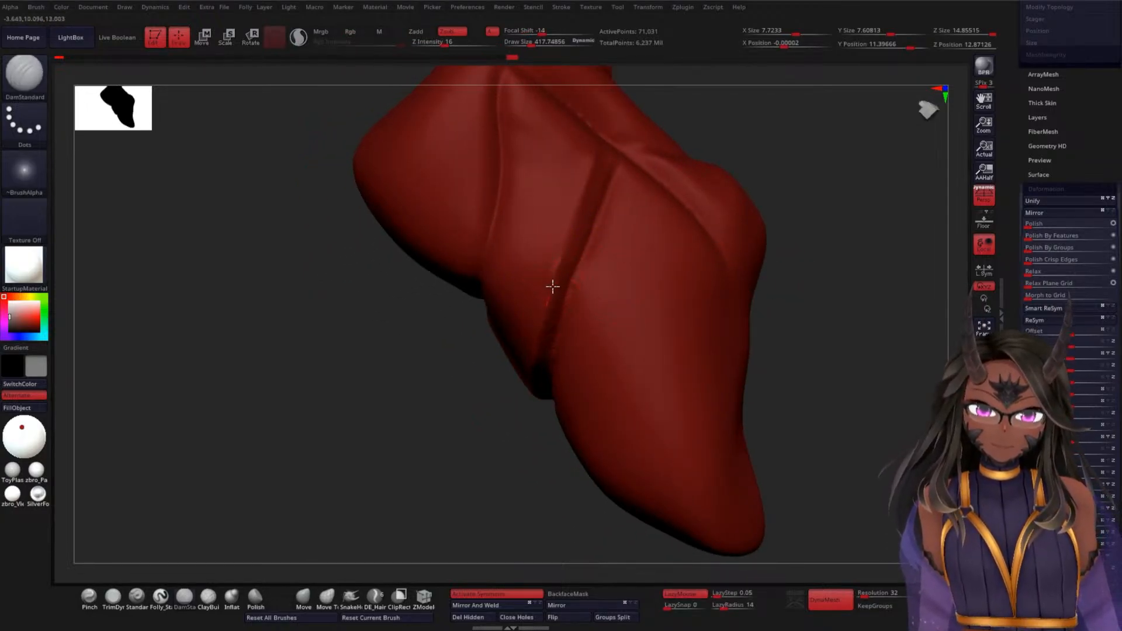
{"action": "left_click_drag", "start_coordinate": [830, 209], "coordinate": [591, 316]}
{"action": "left_click_drag", "start_coordinate": [769, 259], "coordinate": [556, 275]}
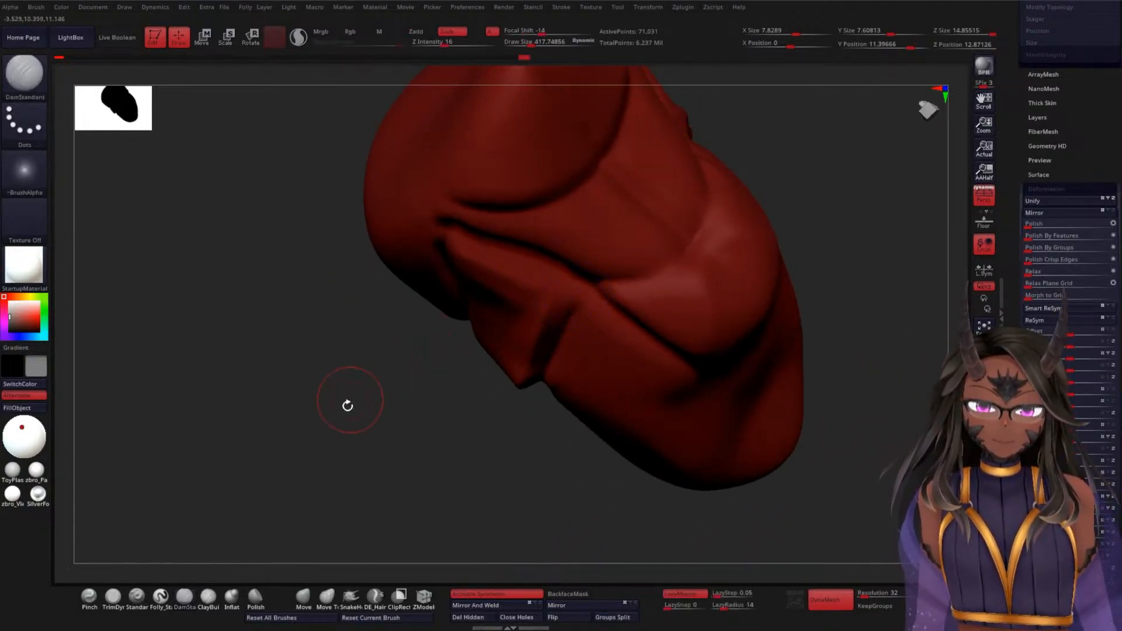
{"action": "left_click_drag", "start_coordinate": [350, 399], "coordinate": [398, 302]}
{"action": "left_click_drag", "start_coordinate": [536, 296], "coordinate": [605, 290]}
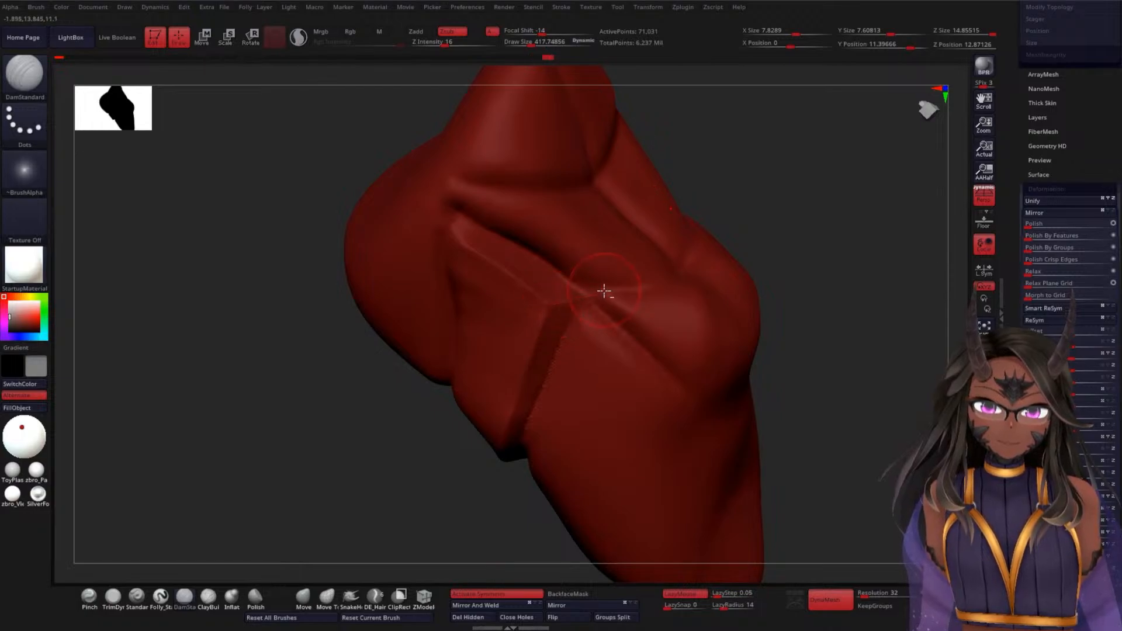
- Carve a crease along the flank plate's side edge, joining its front and rear corners, with DamStandard
{"action": "mouse_move", "coordinate": [759, 284]}
{"action": "left_mouse_down"}
{"action": "mouse_move", "coordinate": [784, 266]}
{"action": "mouse_move", "coordinate": [809, 313]}
{"action": "left_mouse_up"}
{"action": "key", "text": "shift"}
{"action": "key", "text": "alt"}
{"action": "key", "text": "shift"}
{"action": "mouse_move", "coordinate": [421, 343]}
{"action": "left_mouse_down"}
{"action": "mouse_move", "coordinate": [446, 246]}
{"action": "mouse_move", "coordinate": [730, 301]}
{"action": "left_mouse_up"}
{"action": "key", "text": "alt"}
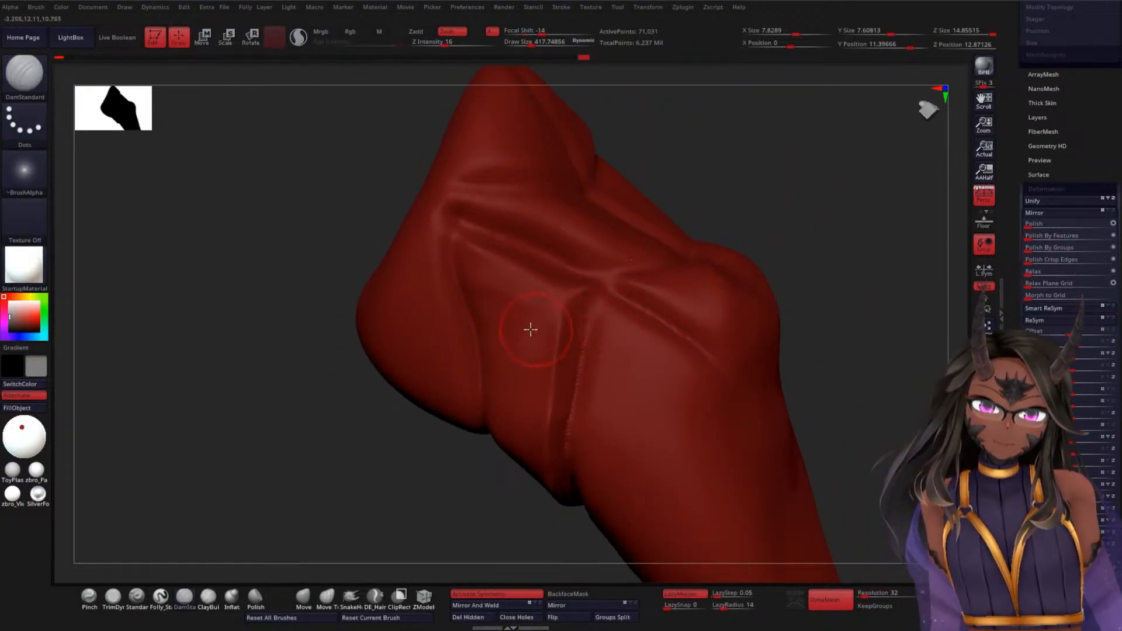
{"action": "left_click_drag", "start_coordinate": [466, 241], "coordinate": [588, 300]}
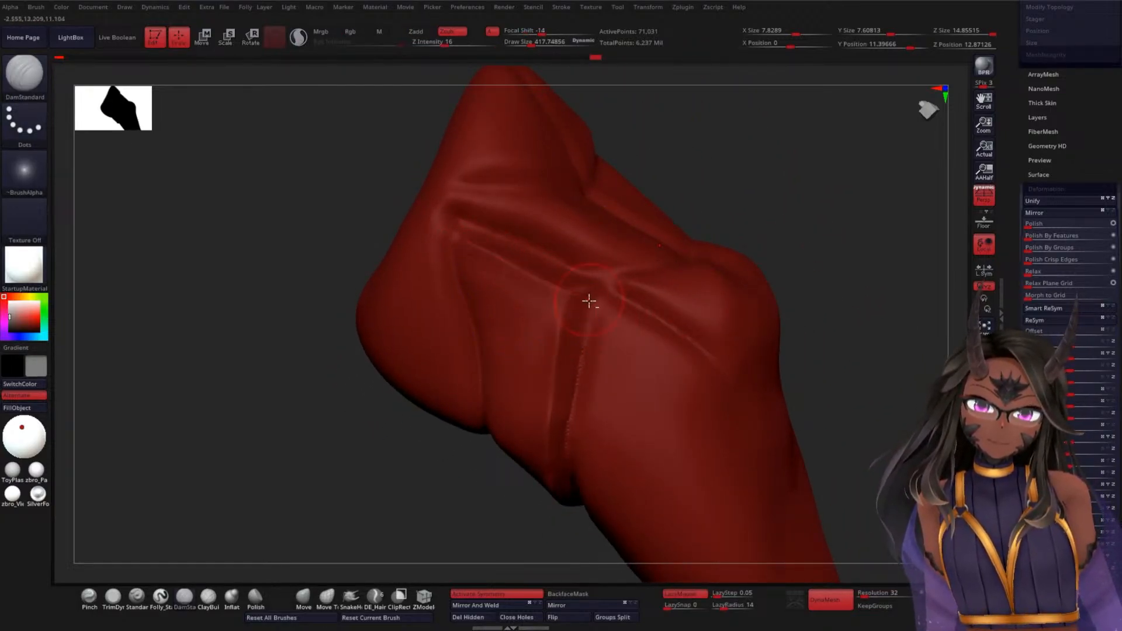
{"action": "left_click_drag", "start_coordinate": [825, 310], "coordinate": [616, 346]}
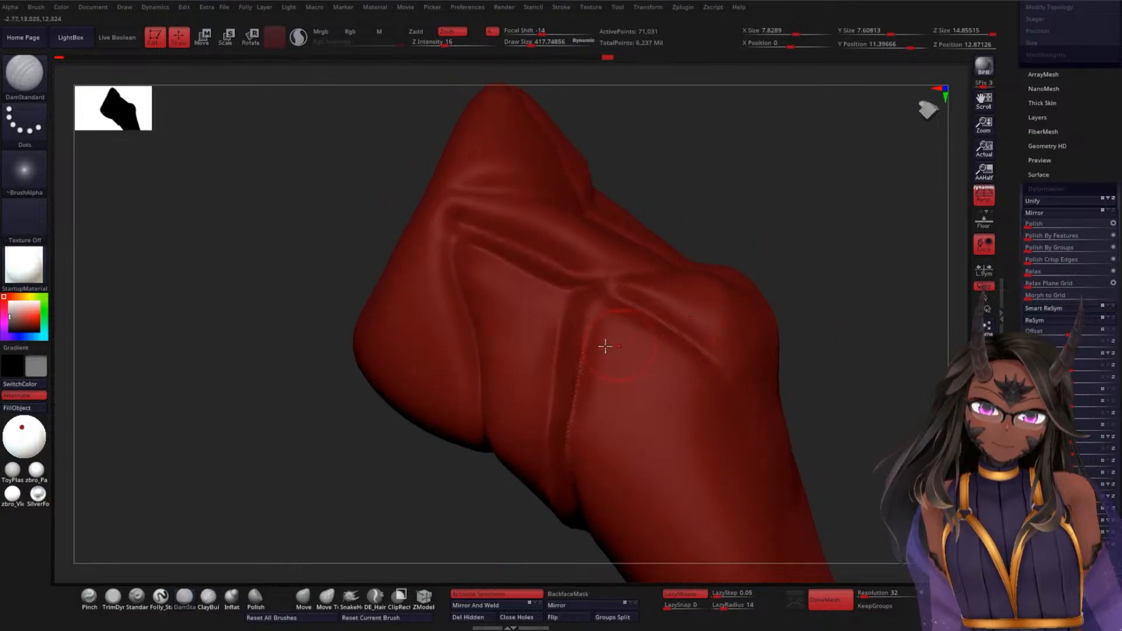
- Define the creases around the rounded bulge beside the flank plate and along the rear body section with DamStandard
{"action": "left_click_drag", "start_coordinate": [841, 258], "coordinate": [770, 294]}
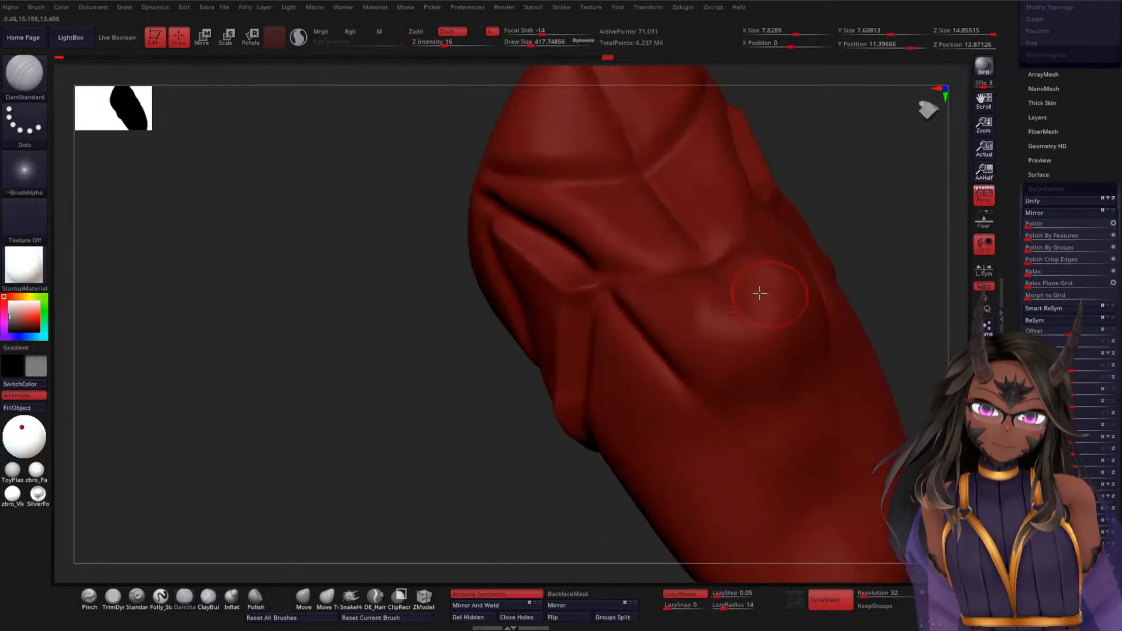
{"action": "mouse_move", "coordinate": [871, 263]}
{"action": "left_mouse_down"}
{"action": "mouse_move", "coordinate": [861, 299]}
{"action": "mouse_move", "coordinate": [732, 270]}
{"action": "left_mouse_up"}
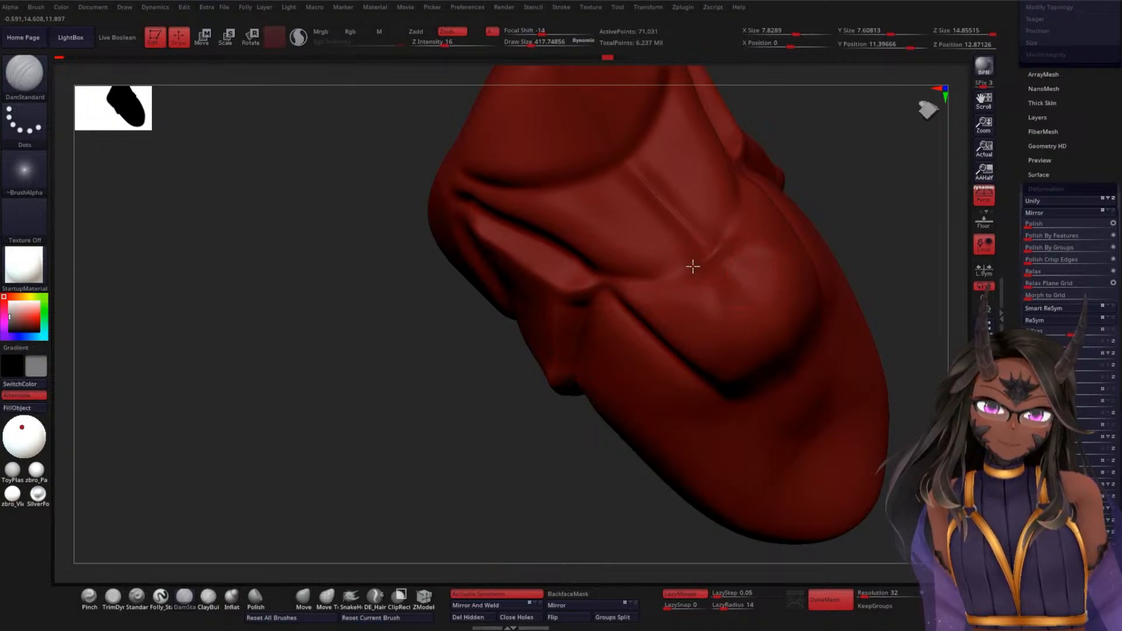
{"action": "left_click_drag", "start_coordinate": [847, 238], "coordinate": [779, 325]}
{"action": "left_click_drag", "start_coordinate": [640, 261], "coordinate": [722, 397]}
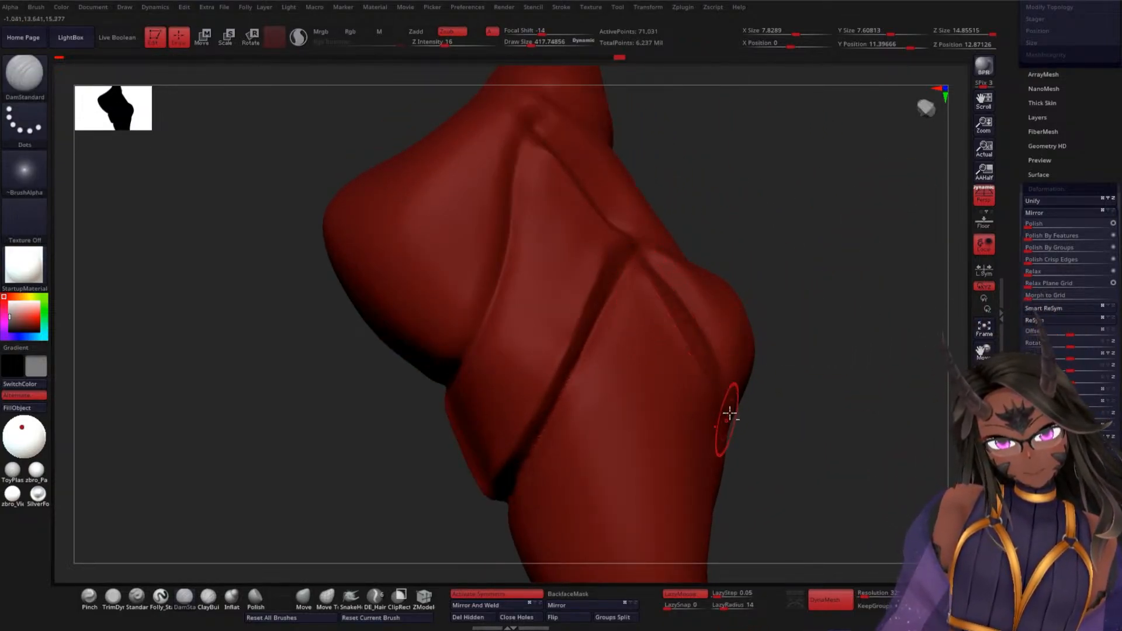
{"action": "mouse_move", "coordinate": [827, 425]}
{"action": "left_mouse_down"}
{"action": "mouse_move", "coordinate": [823, 416]}
{"action": "mouse_move", "coordinate": [835, 414]}
{"action": "left_mouse_up"}
- Smooth the narrow plate's surface and redefine its centre line where it meets the front crease
{"action": "mouse_move", "coordinate": [639, 361]}
{"action": "left_mouse_down", "text": "shift"}
{"action": "mouse_move", "coordinate": [646, 347]}
{"action": "mouse_move", "coordinate": [567, 457]}
{"action": "mouse_move", "coordinate": [526, 486]}
{"action": "left_mouse_up", "text": "shift"}
{"action": "mouse_move", "coordinate": [766, 380]}
{"action": "left_mouse_down"}
{"action": "mouse_move", "coordinate": [804, 373]}
{"action": "mouse_move", "coordinate": [836, 389]}
{"action": "left_mouse_up"}
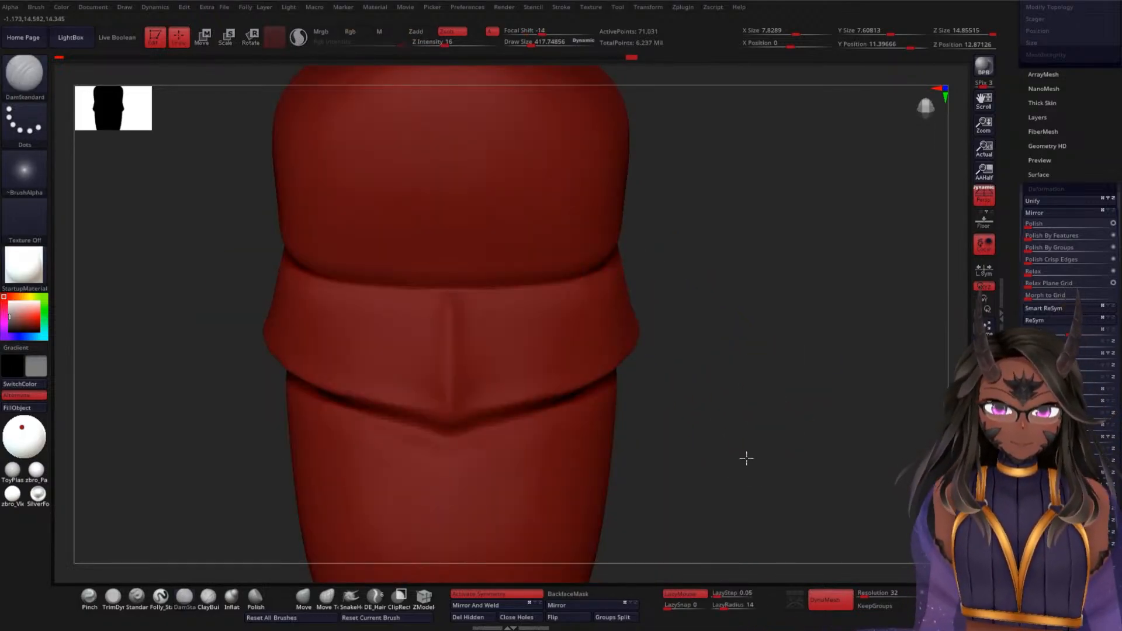
{"action": "left_click_drag", "start_coordinate": [749, 455], "coordinate": [748, 398], "text": "alt"}
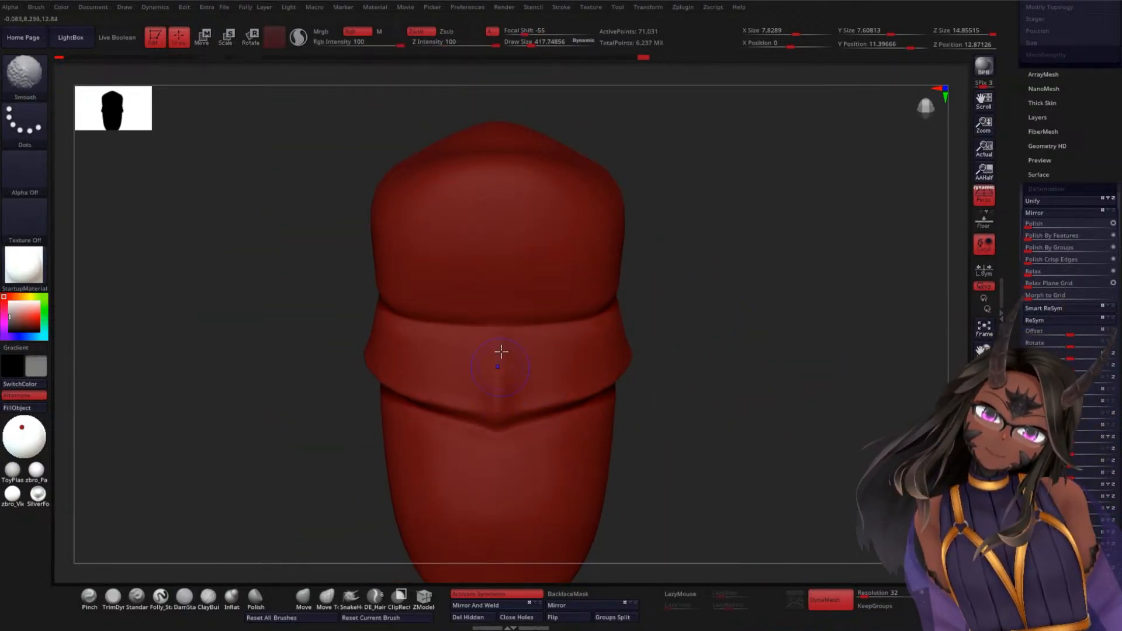
{"action": "mouse_move", "coordinate": [633, 351]}
{"action": "left_mouse_down"}
{"action": "mouse_move", "coordinate": [700, 384]}
{"action": "mouse_move", "coordinate": [672, 377]}
{"action": "left_mouse_up"}
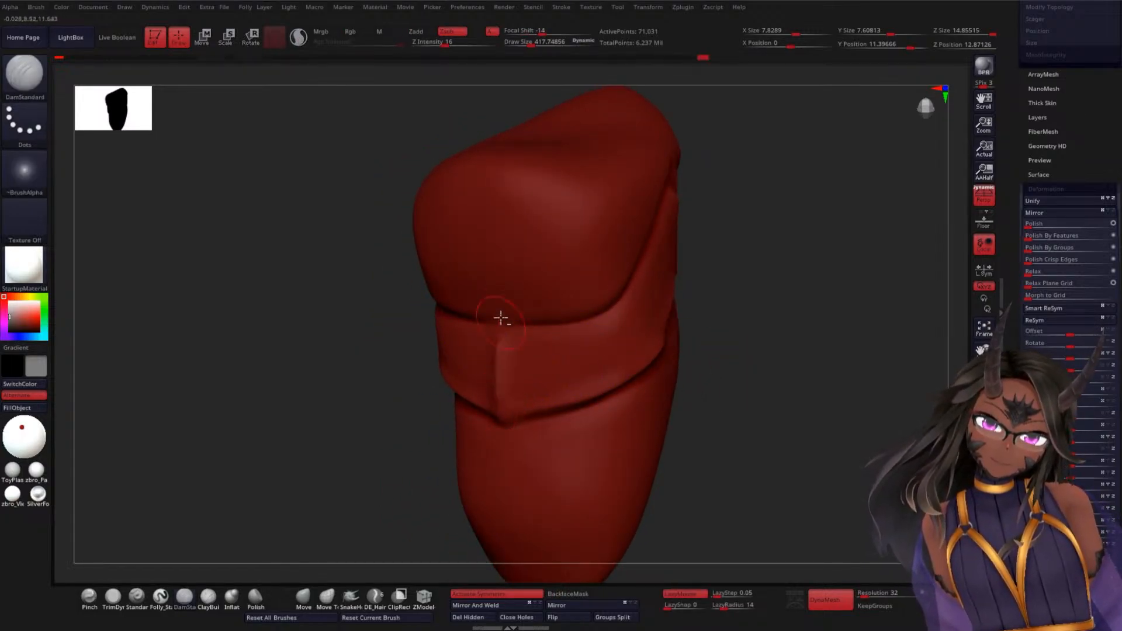
{"action": "key", "text": "shift"}
{"action": "mouse_move", "coordinate": [763, 383]}
{"action": "left_mouse_down"}
{"action": "mouse_move", "coordinate": [744, 391]}
{"action": "mouse_move", "coordinate": [777, 375]}
{"action": "mouse_move", "coordinate": [594, 351]}
{"action": "left_mouse_up"}
{"action": "key", "text": "shift"}
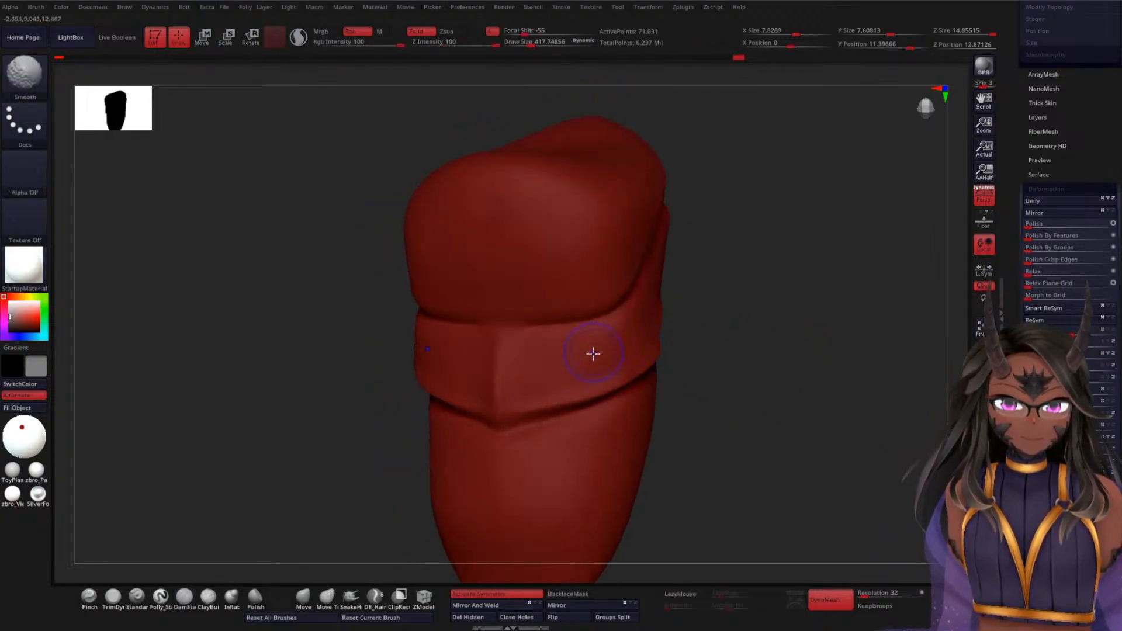
{"action": "mouse_move", "coordinate": [795, 343]}
{"action": "left_mouse_down"}
{"action": "mouse_move", "coordinate": [794, 313]}
{"action": "mouse_move", "coordinate": [769, 334]}
{"action": "mouse_move", "coordinate": [813, 341]}
{"action": "mouse_move", "coordinate": [791, 353]}
{"action": "mouse_move", "coordinate": [799, 276]}
{"action": "mouse_move", "coordinate": [752, 348]}
{"action": "mouse_move", "coordinate": [750, 378]}
{"action": "mouse_move", "coordinate": [694, 409]}
{"action": "left_mouse_up"}
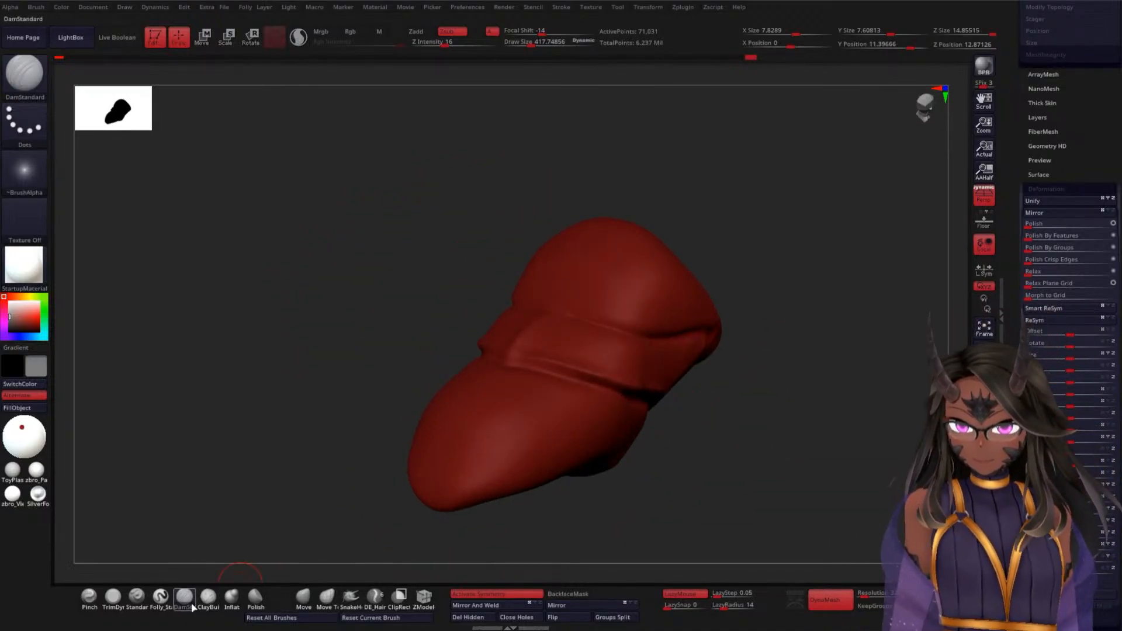
- Build up a raised strip down the centre of the rear torso section with ClayBuildup, redoing the first stroke
{"action": "left_click", "coordinate": [208, 596]}
{"action": "left_click_drag", "start_coordinate": [275, 408], "coordinate": [310, 494], "text": "shift"}
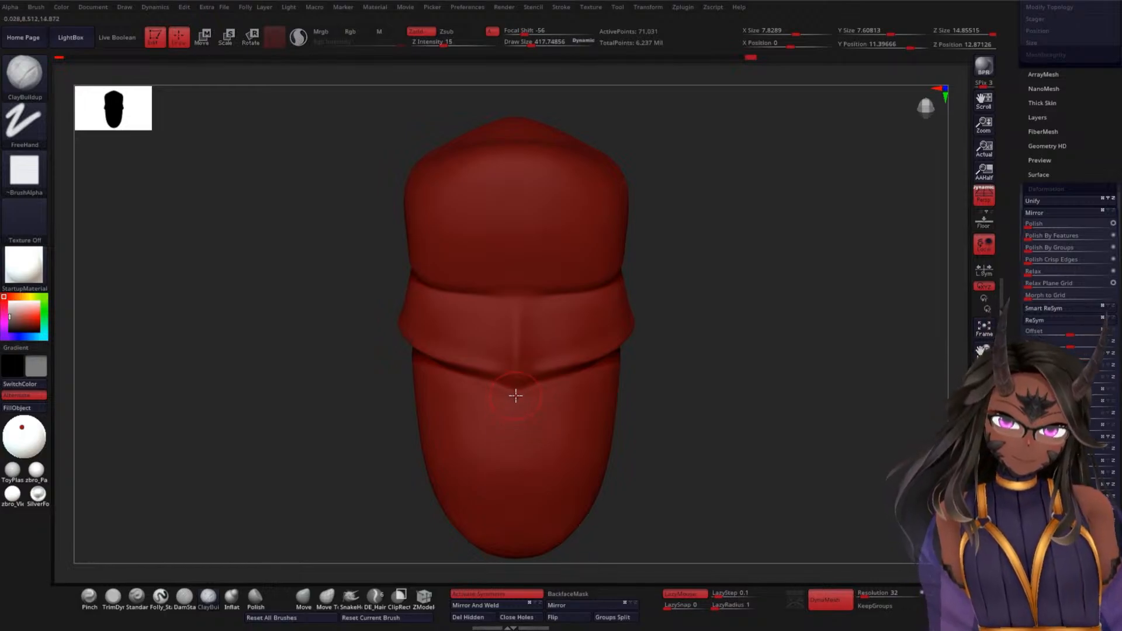
{"action": "left_click_drag", "start_coordinate": [515, 396], "coordinate": [512, 563]}
{"action": "key", "text": "ctrl+z"}
{"action": "left_click_drag", "start_coordinate": [513, 406], "coordinate": [529, 521]}
- Build up raised strips along the side and lower edge of the rear torso section with ClayBuildup
{"action": "mouse_move", "coordinate": [637, 506]}
{"action": "left_mouse_down"}
{"action": "mouse_move", "coordinate": [669, 481]}
{"action": "mouse_move", "coordinate": [691, 409]}
{"action": "mouse_move", "coordinate": [691, 484]}
{"action": "mouse_move", "coordinate": [748, 444]}
{"action": "mouse_move", "coordinate": [797, 473]}
{"action": "mouse_move", "coordinate": [688, 448]}
{"action": "left_mouse_up"}
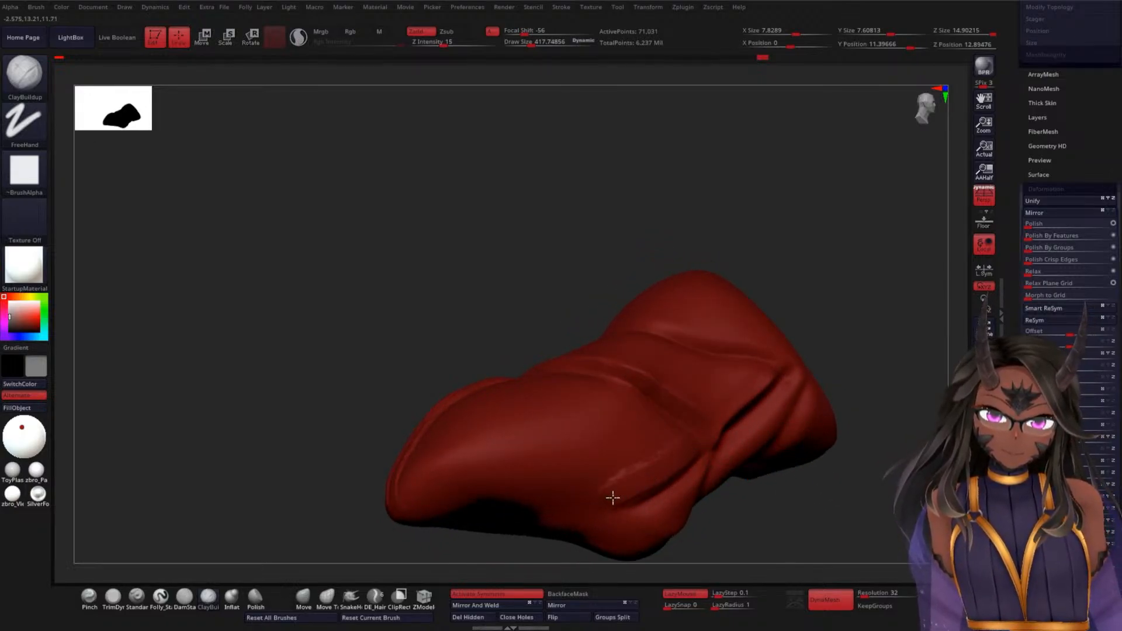
{"action": "left_click_drag", "start_coordinate": [812, 488], "coordinate": [818, 398]}
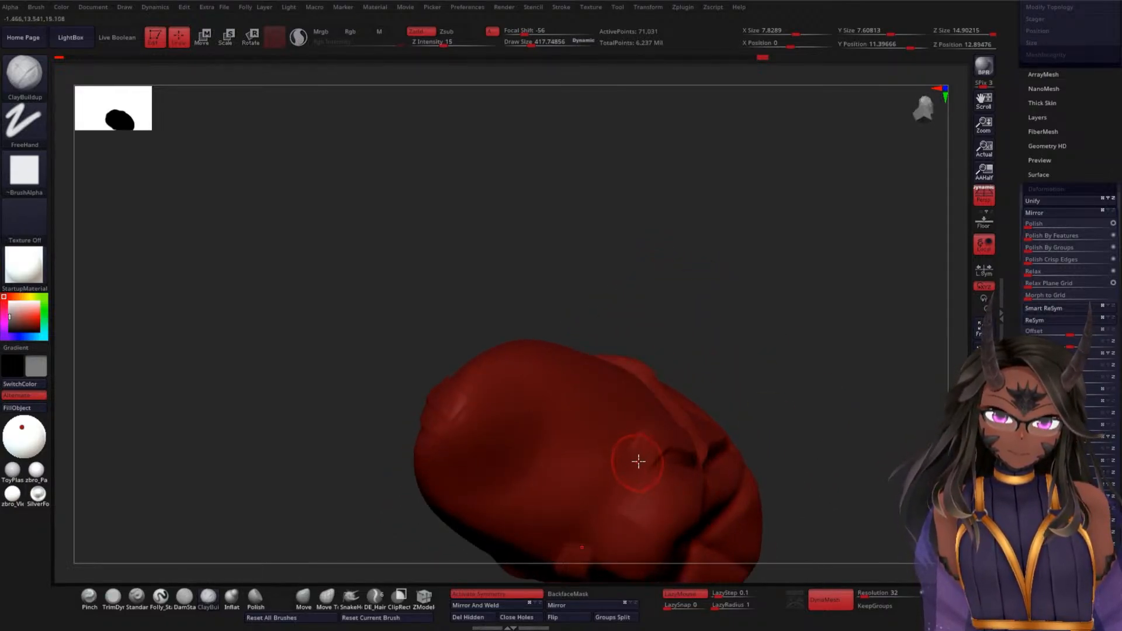
{"action": "left_click_drag", "start_coordinate": [765, 477], "coordinate": [824, 523]}
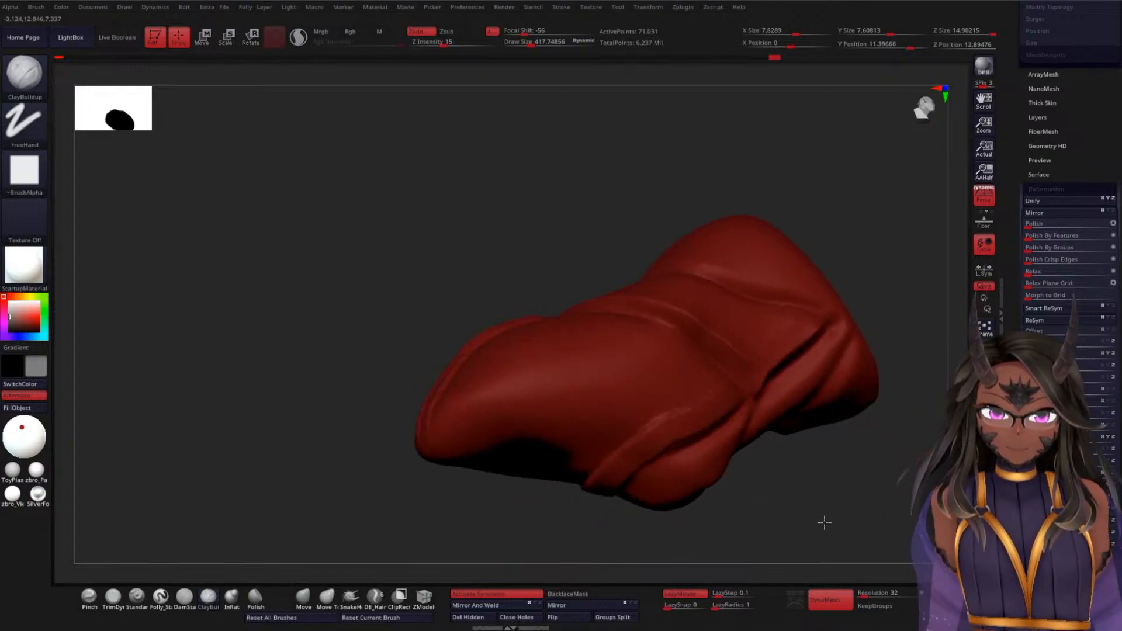
{"action": "left_click_drag", "start_coordinate": [440, 511], "coordinate": [443, 547]}
{"action": "mouse_move", "coordinate": [804, 476]}
{"action": "left_mouse_down"}
{"action": "mouse_move", "coordinate": [520, 450]}
{"action": "mouse_move", "coordinate": [651, 439]}
{"action": "left_mouse_up"}
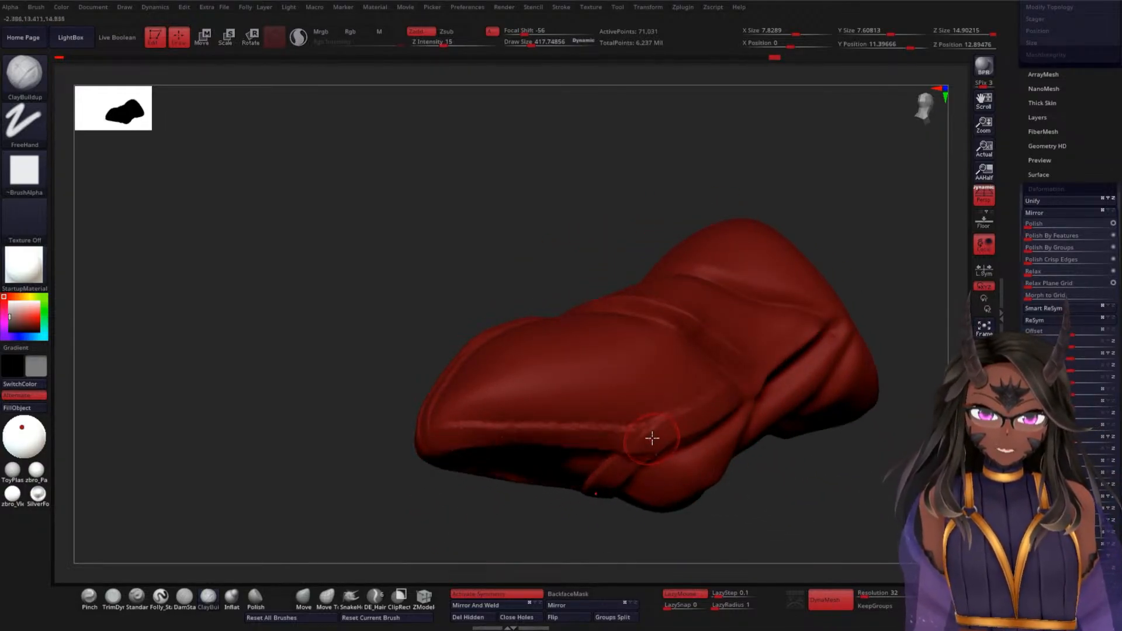
- Turn off Solo mode to check the torso strips against the whole creature
{"action": "key", "text": "alt+s"}
{"action": "mouse_move", "coordinate": [299, 403]}
{"action": "left_mouse_down"}
{"action": "mouse_move", "coordinate": [318, 461]}
{"action": "mouse_move", "coordinate": [573, 376]}
{"action": "left_mouse_up"}
{"action": "key", "text": "ctrl"}
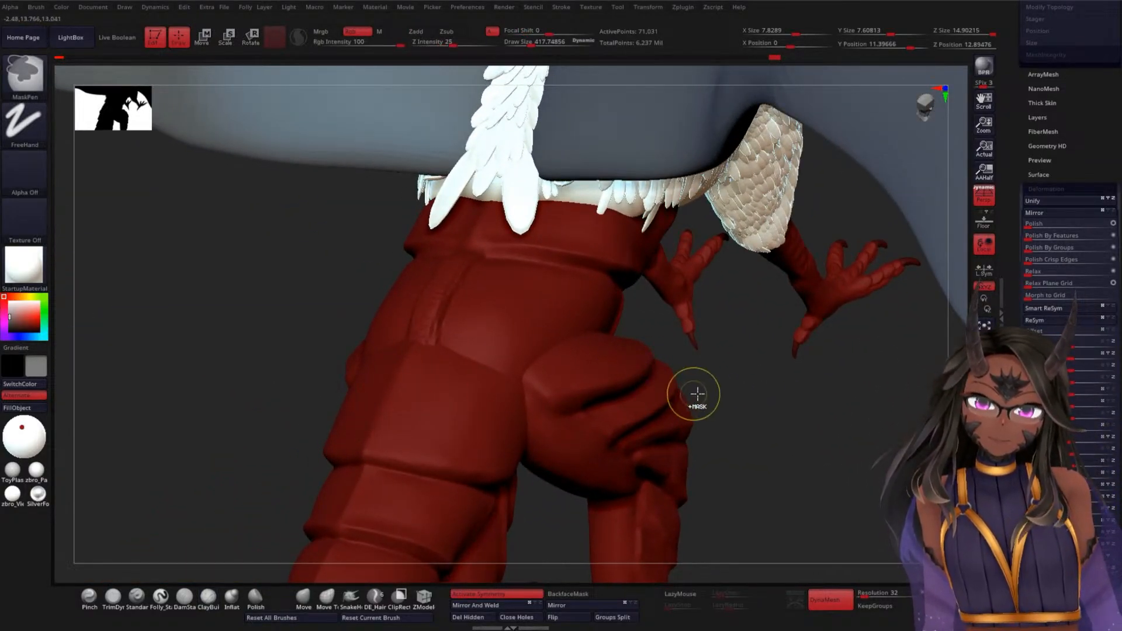
{"action": "left_click_drag", "start_coordinate": [779, 417], "coordinate": [704, 334]}
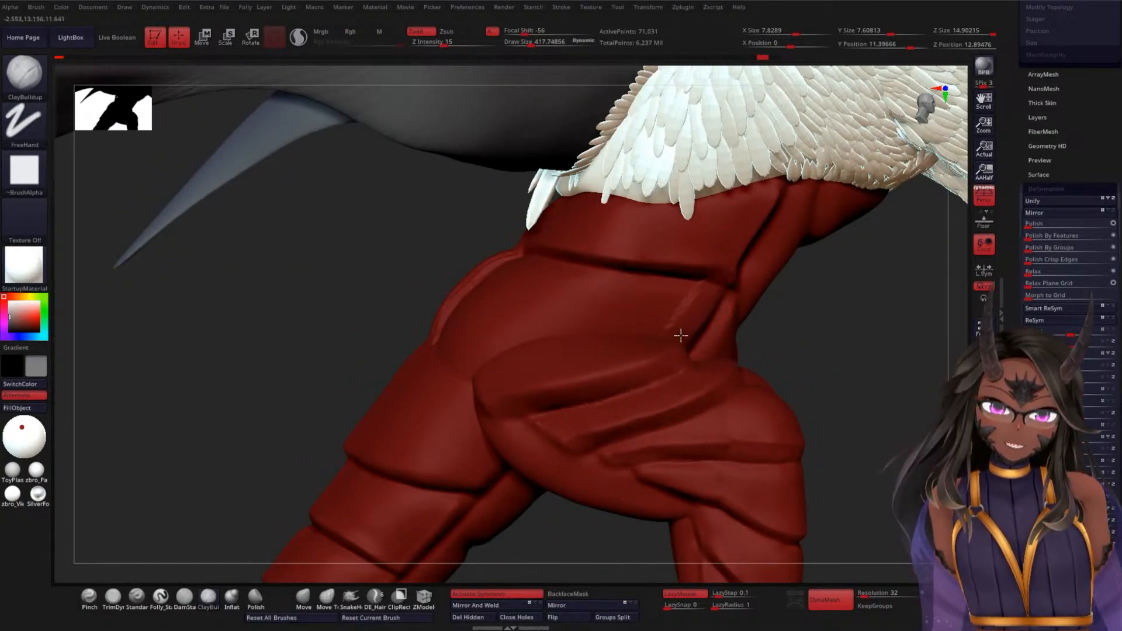
- Build up a curved strip on the rear torso section just above the thigh with ClayBuildup
{"action": "mouse_move", "coordinate": [607, 332]}
{"action": "left_mouse_down"}
{"action": "mouse_move", "coordinate": [526, 338]}
{"action": "mouse_move", "coordinate": [470, 371]}
{"action": "left_mouse_up"}
{"action": "left_click_drag", "start_coordinate": [331, 408], "coordinate": [333, 381]}
{"action": "mouse_move", "coordinate": [220, 396]}
{"action": "left_mouse_down"}
{"action": "mouse_move", "coordinate": [431, 349]}
{"action": "mouse_move", "coordinate": [498, 368]}
{"action": "mouse_move", "coordinate": [458, 368]}
{"action": "left_mouse_up"}
{"action": "mouse_move", "coordinate": [327, 380]}
{"action": "left_mouse_down"}
{"action": "mouse_move", "coordinate": [228, 396]}
{"action": "mouse_move", "coordinate": [293, 428]}
{"action": "mouse_move", "coordinate": [304, 406]}
{"action": "mouse_move", "coordinate": [315, 416]}
{"action": "left_mouse_up"}
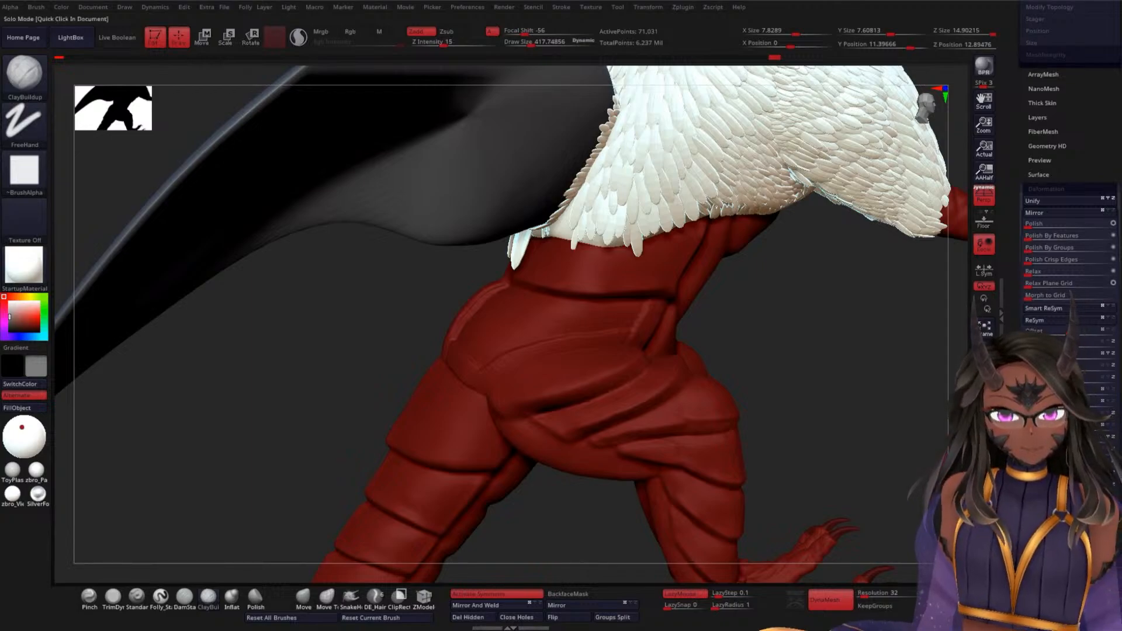
- Isolate the torso with Solo mode and smooth the raised strips on its rear section
{"action": "left_click", "coordinate": [984, 485]}
{"action": "left_click_drag", "start_coordinate": [702, 470], "coordinate": [420, 432]}
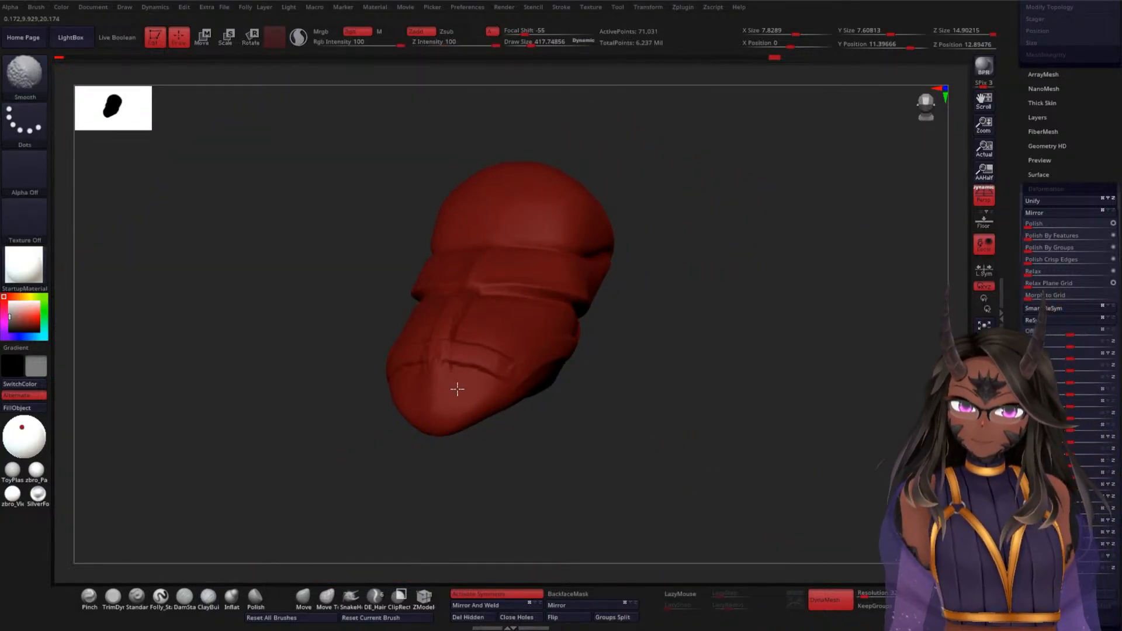
{"action": "left_click_drag", "start_coordinate": [468, 388], "coordinate": [481, 409]}
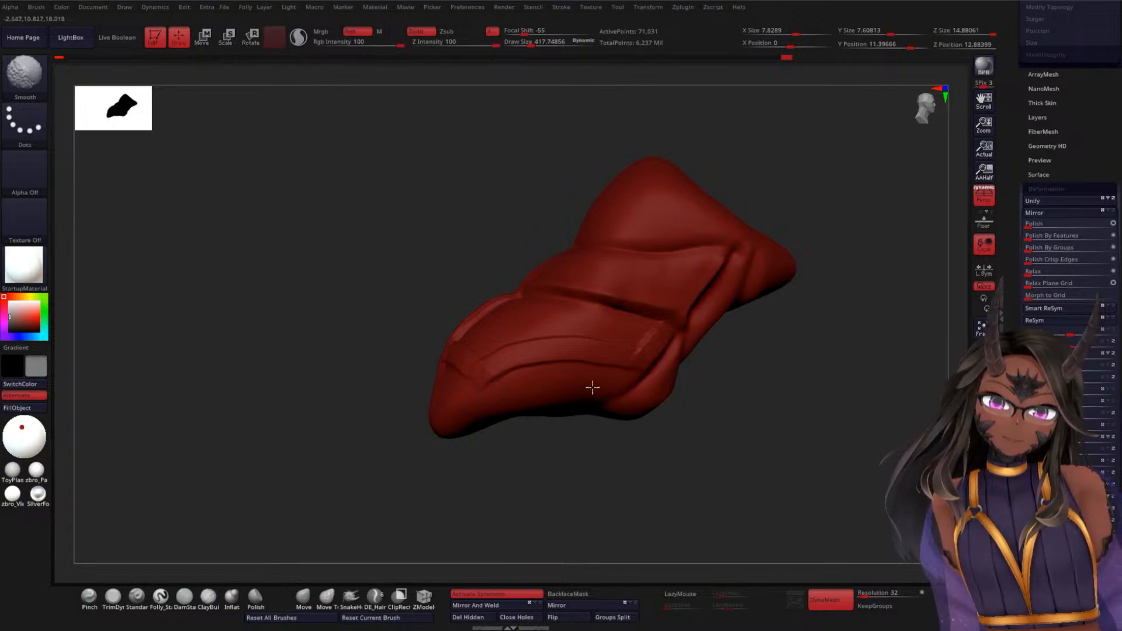
{"action": "mouse_move", "coordinate": [650, 379]}
{"action": "left_mouse_down"}
{"action": "mouse_move", "coordinate": [790, 426]}
{"action": "mouse_move", "coordinate": [747, 389]}
{"action": "mouse_move", "coordinate": [746, 427]}
{"action": "mouse_move", "coordinate": [696, 440]}
{"action": "left_mouse_up"}
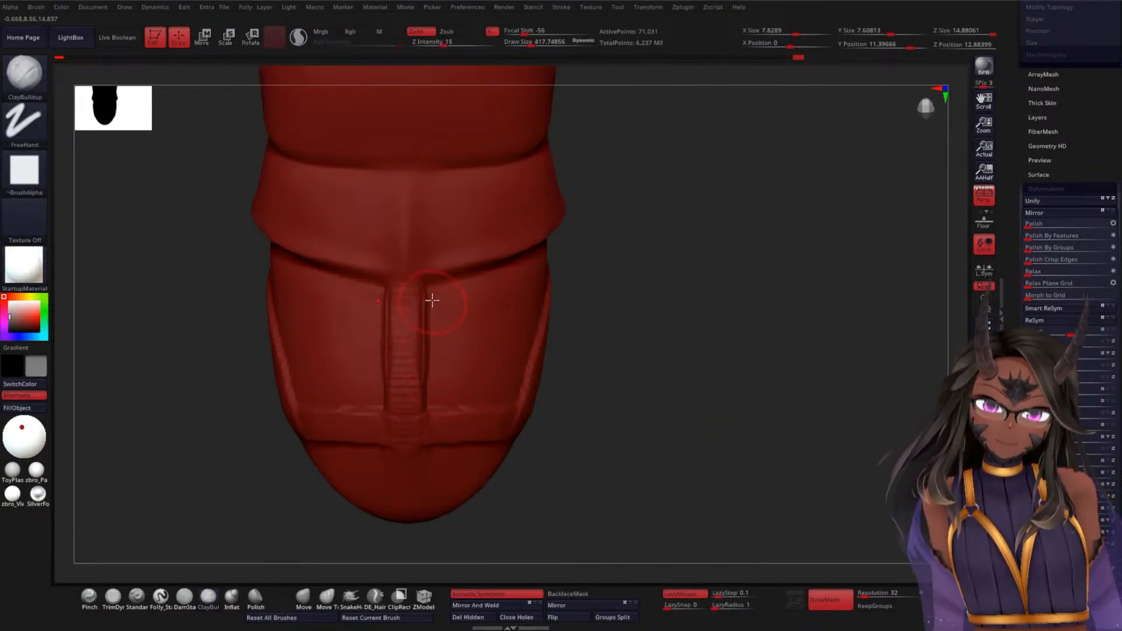
- Build up lengthwise ClayBuildup strips on both sides of the rear torso section's centre strip, filling the plate area
{"action": "left_click_drag", "start_coordinate": [432, 301], "coordinate": [433, 393]}
{"action": "mouse_move", "coordinate": [451, 294]}
{"action": "left_mouse_down"}
{"action": "mouse_move", "coordinate": [452, 413]}
{"action": "mouse_move", "coordinate": [470, 395]}
{"action": "left_mouse_up"}
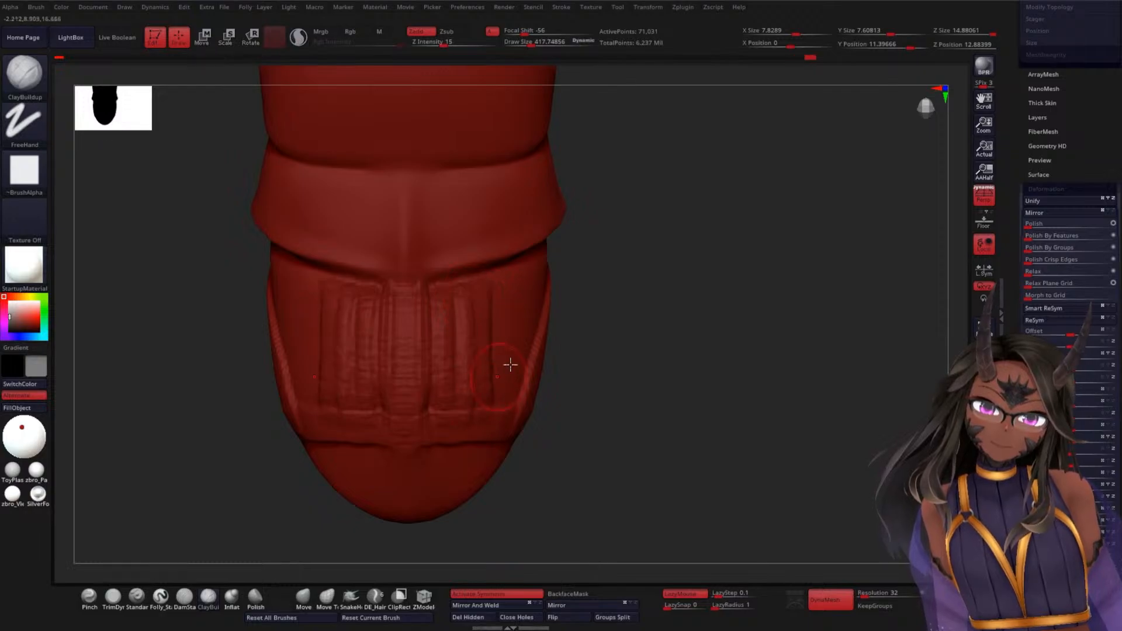
{"action": "left_click_drag", "start_coordinate": [662, 351], "coordinate": [573, 333]}
{"action": "left_click_drag", "start_coordinate": [493, 286], "coordinate": [495, 391]}
{"action": "left_click_drag", "start_coordinate": [528, 282], "coordinate": [520, 380]}
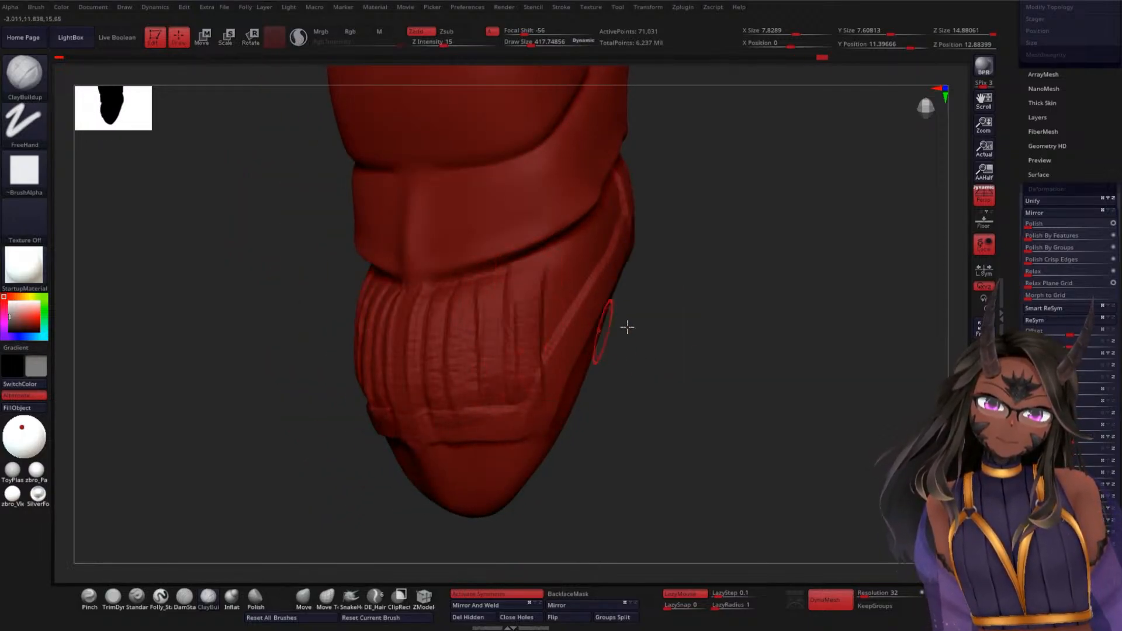
- Extend the ClayBuildup fill with short parallel strokes along the upper seam of the rear plate towards the flank
{"action": "left_click_drag", "start_coordinate": [670, 338], "coordinate": [592, 328]}
{"action": "left_click_drag", "start_coordinate": [546, 270], "coordinate": [557, 328]}
{"action": "left_click_drag", "start_coordinate": [570, 243], "coordinate": [582, 297]}
{"action": "left_click_drag", "start_coordinate": [595, 227], "coordinate": [609, 275]}
{"action": "left_click_drag", "start_coordinate": [625, 215], "coordinate": [636, 252]}
{"action": "left_click_drag", "start_coordinate": [650, 190], "coordinate": [666, 225]}
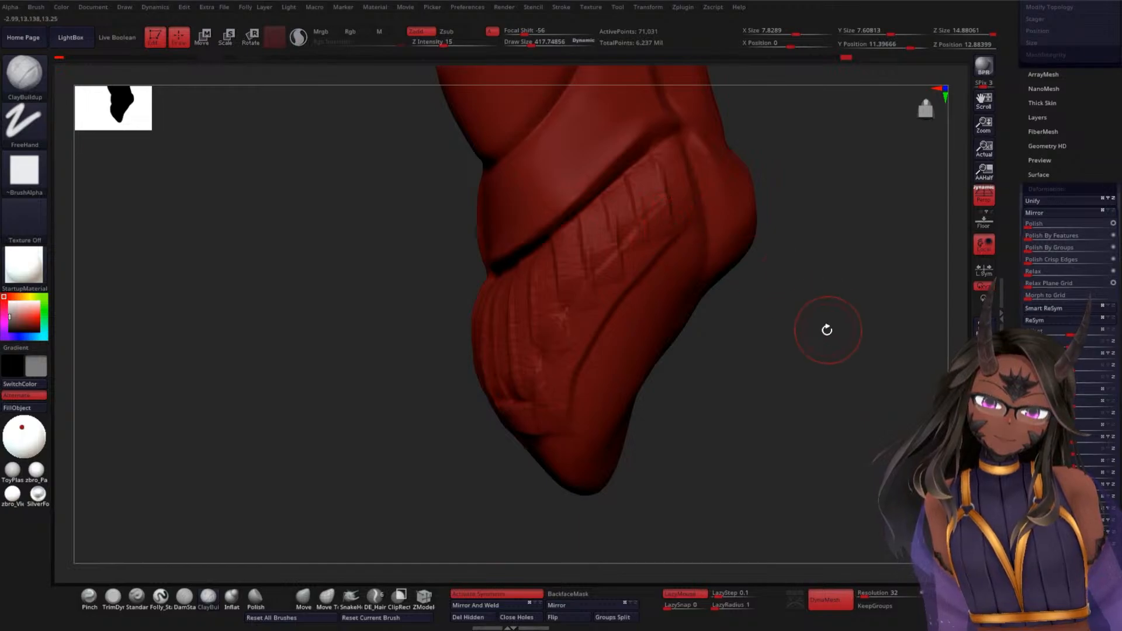
- Smooth the clay strokes across the back and flank of the rear plate into one even surface
{"action": "left_click_drag", "start_coordinate": [815, 326], "coordinate": [847, 289]}
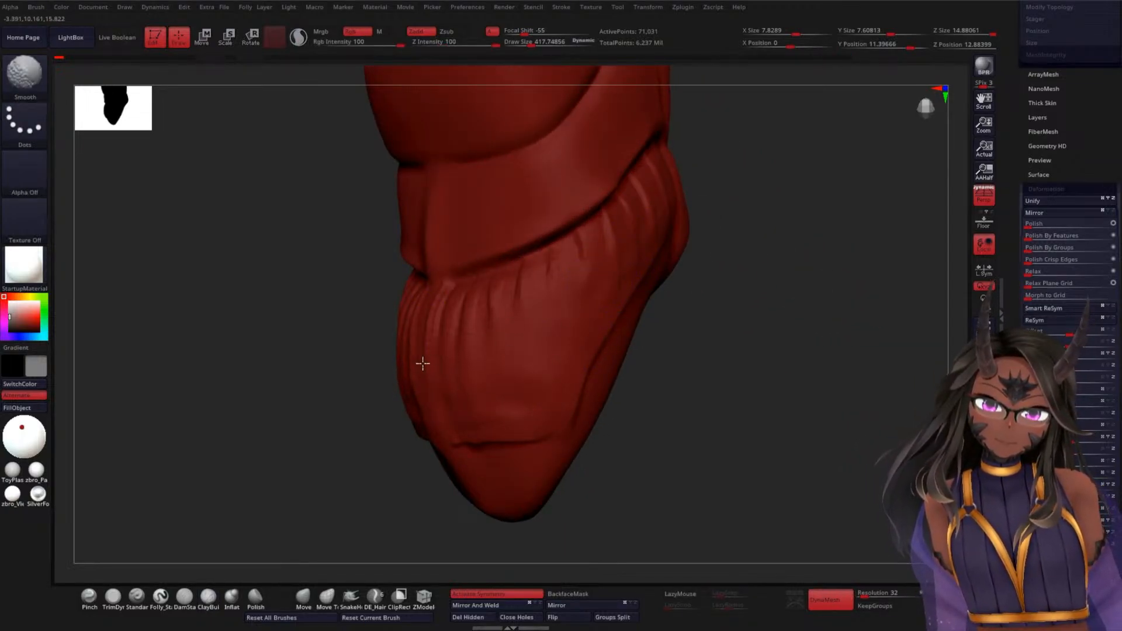
{"action": "left_click_drag", "start_coordinate": [588, 268], "coordinate": [477, 303], "text": "shift"}
{"action": "left_click_drag", "start_coordinate": [818, 263], "coordinate": [766, 275]}
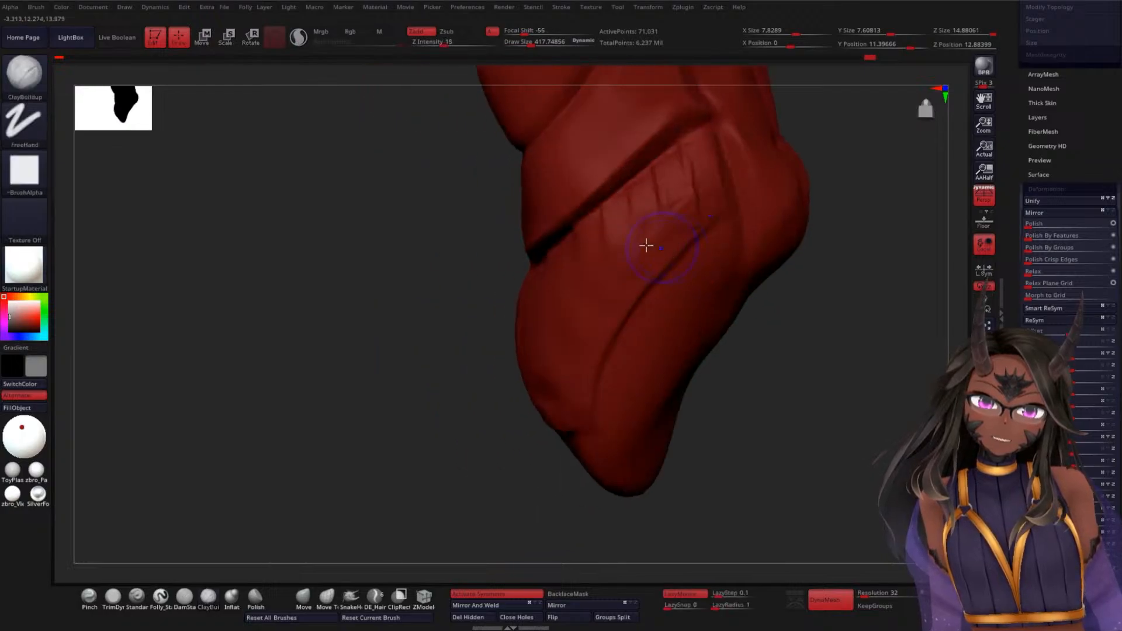
{"action": "left_click_drag", "start_coordinate": [611, 266], "coordinate": [689, 169], "text": "shift"}
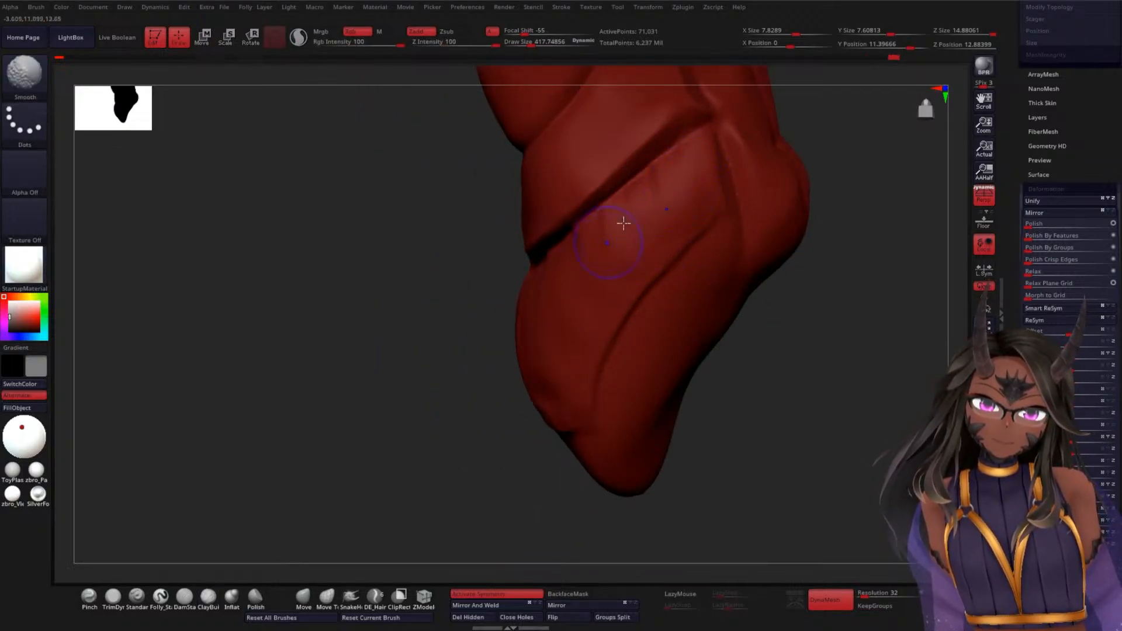
{"action": "left_click_drag", "start_coordinate": [523, 287], "coordinate": [400, 332]}
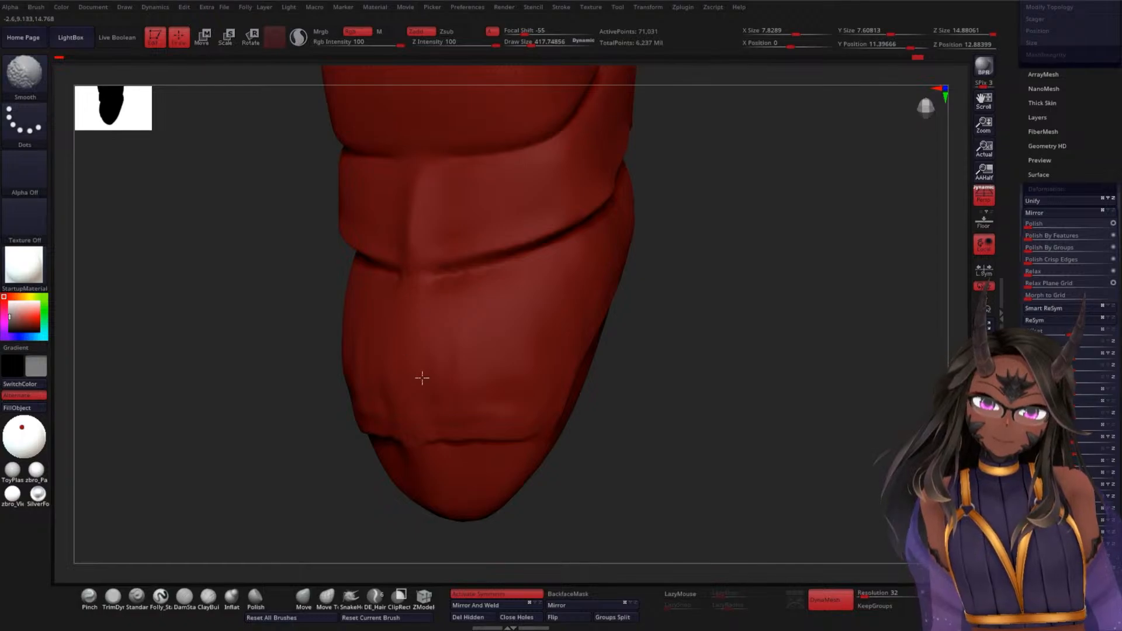
{"action": "left_click_drag", "start_coordinate": [731, 404], "coordinate": [634, 396]}
{"action": "mouse_move", "coordinate": [503, 416]}
{"action": "left_mouse_down", "text": "shift"}
{"action": "mouse_move", "coordinate": [546, 407]}
{"action": "mouse_move", "coordinate": [514, 407]}
{"action": "left_mouse_up", "text": "shift"}
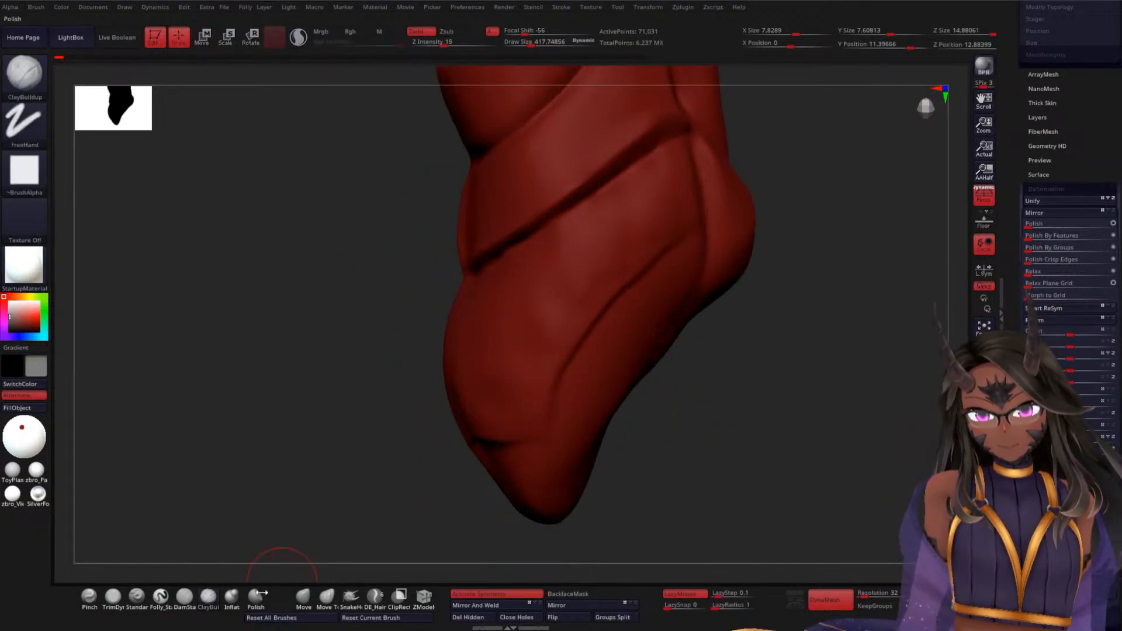
- Carve a crease along the curved side edge of the rear plate with DamStandard
{"action": "left_click", "coordinate": [185, 596]}
{"action": "mouse_move", "coordinate": [682, 240]}
{"action": "left_mouse_down"}
{"action": "mouse_move", "coordinate": [565, 380]}
{"action": "mouse_move", "coordinate": [544, 459]}
{"action": "left_mouse_up"}
{"action": "left_click_drag", "start_coordinate": [667, 422], "coordinate": [689, 409]}
- Carve the crease across the rear plate's lower edge with DamStandard, joining it at the centre
{"action": "left_click_drag", "start_coordinate": [590, 437], "coordinate": [548, 439]}
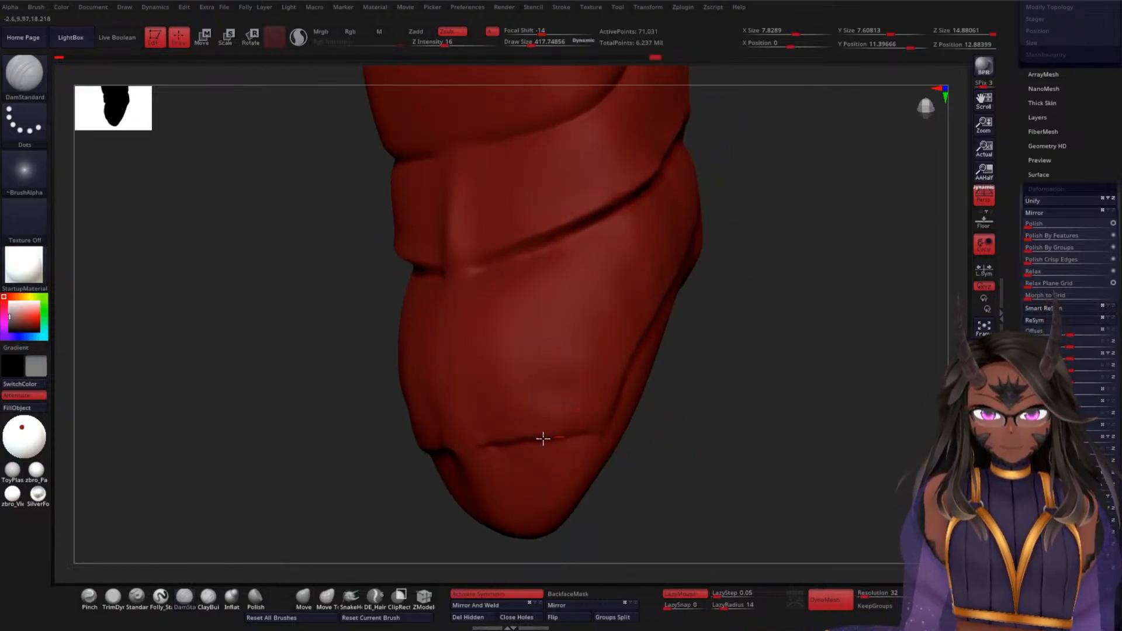
{"action": "left_click_drag", "start_coordinate": [450, 471], "coordinate": [449, 475]}
{"action": "left_click_drag", "start_coordinate": [627, 474], "coordinate": [662, 458]}
{"action": "left_click_drag", "start_coordinate": [567, 440], "coordinate": [466, 458]}
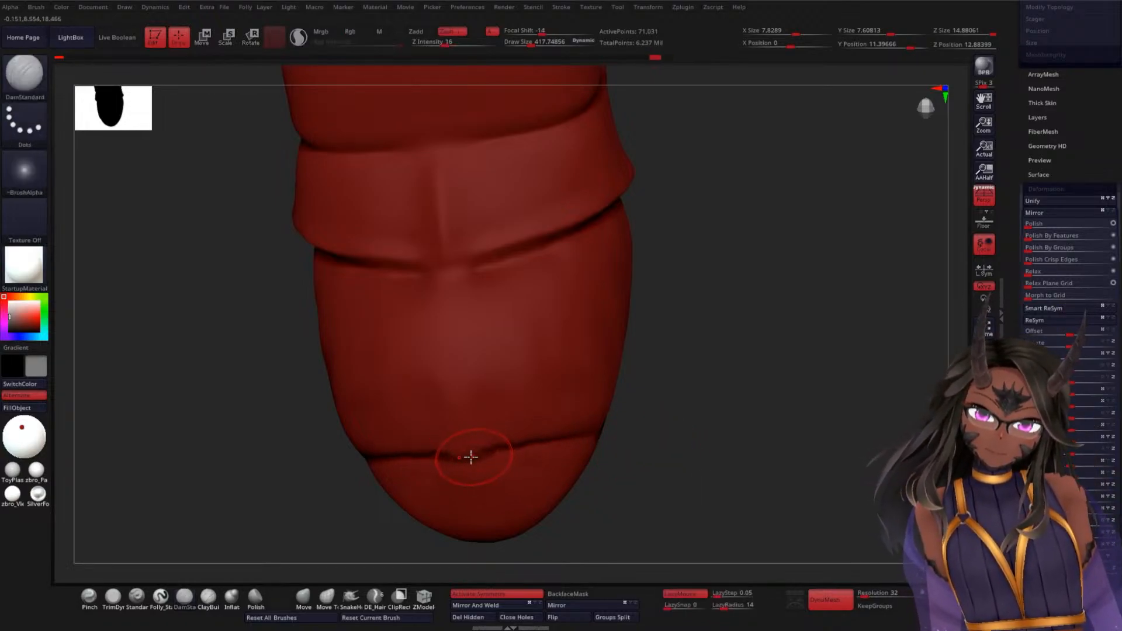
{"action": "left_click_drag", "start_coordinate": [594, 426], "coordinate": [476, 450]}
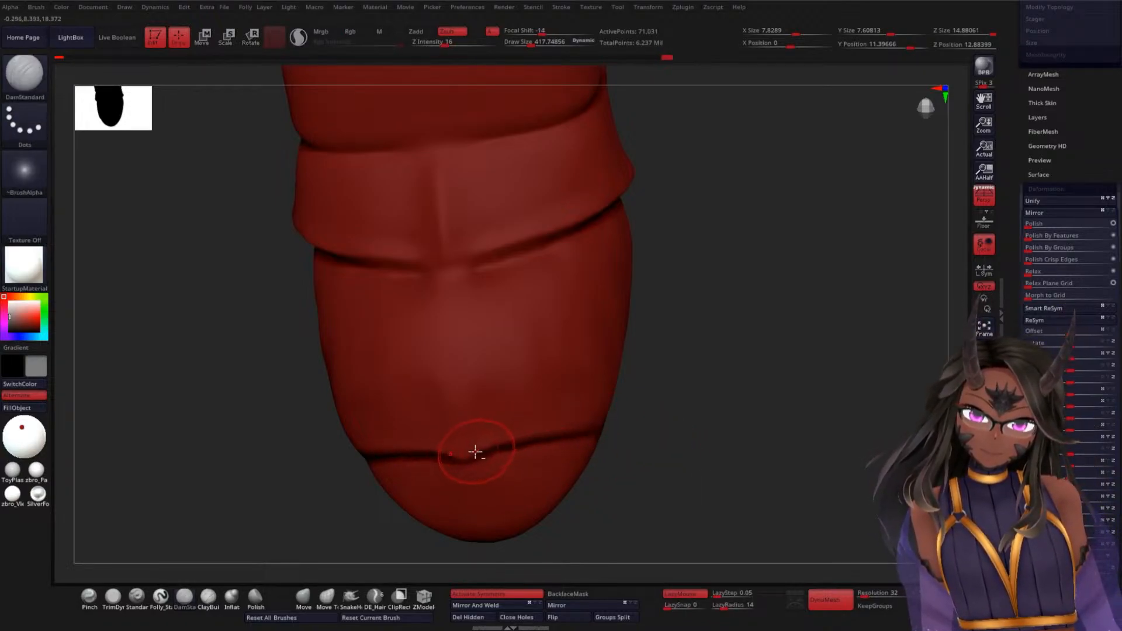
- Deepen the crease from the rear plate's lower corner up its side edge and smooth the surface beside it
{"action": "left_click_drag", "start_coordinate": [664, 408], "coordinate": [586, 435]}
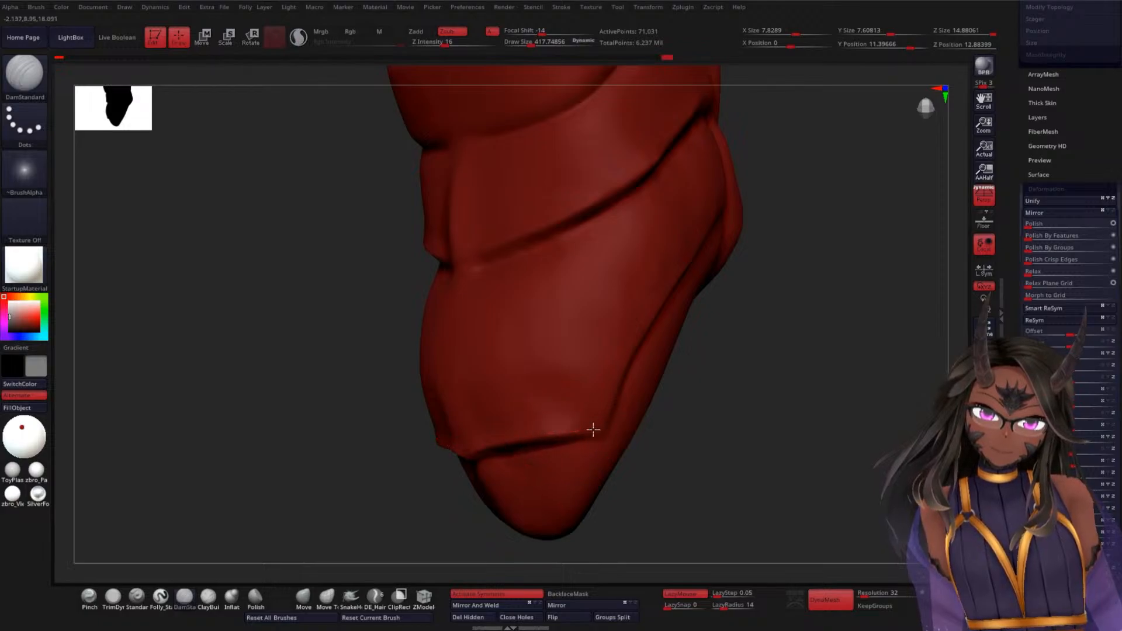
{"action": "mouse_move", "coordinate": [742, 416]}
{"action": "left_mouse_down"}
{"action": "mouse_move", "coordinate": [616, 403]}
{"action": "mouse_move", "coordinate": [626, 351]}
{"action": "mouse_move", "coordinate": [676, 278]}
{"action": "left_mouse_up"}
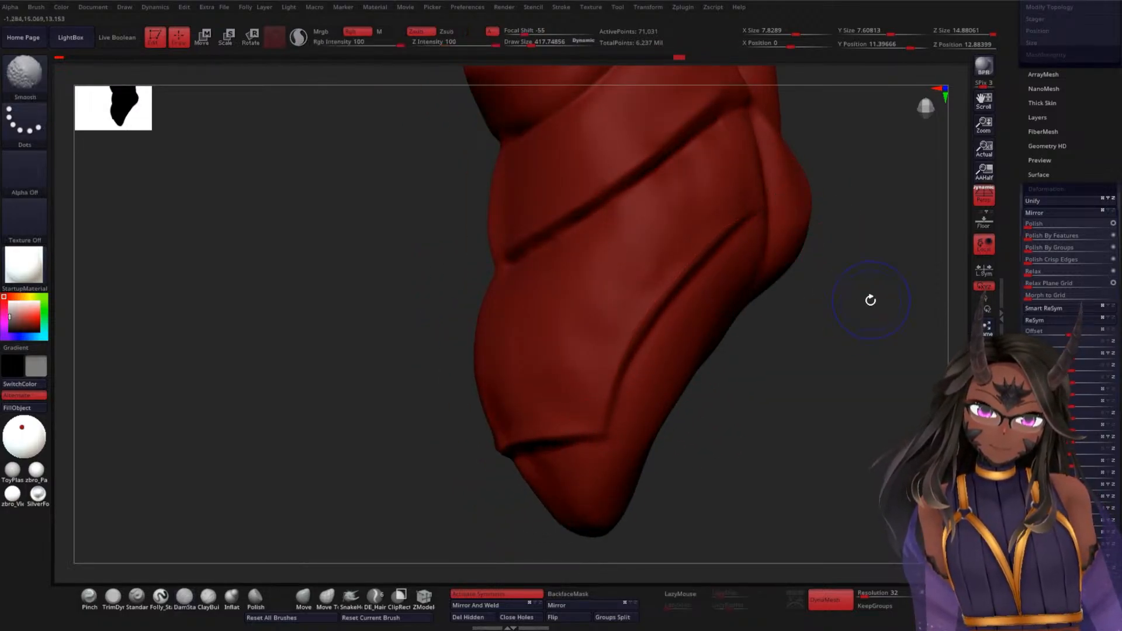
{"action": "left_click_drag", "start_coordinate": [871, 298], "coordinate": [807, 383]}
{"action": "left_click_drag", "start_coordinate": [551, 496], "coordinate": [549, 476]}
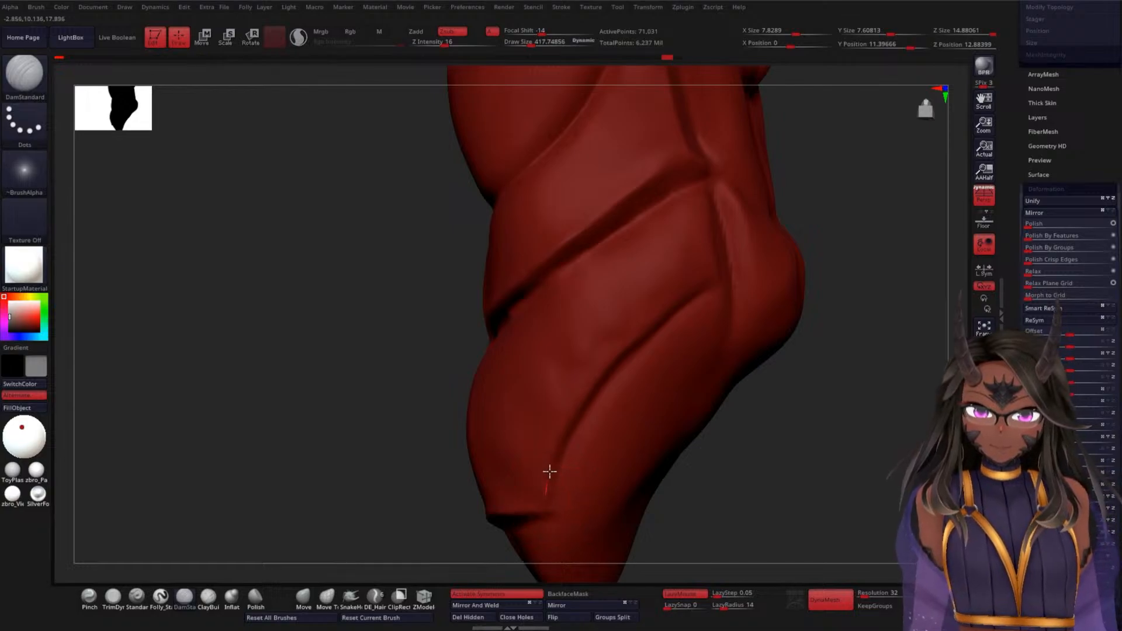
{"action": "left_click_drag", "start_coordinate": [619, 344], "coordinate": [680, 297]}
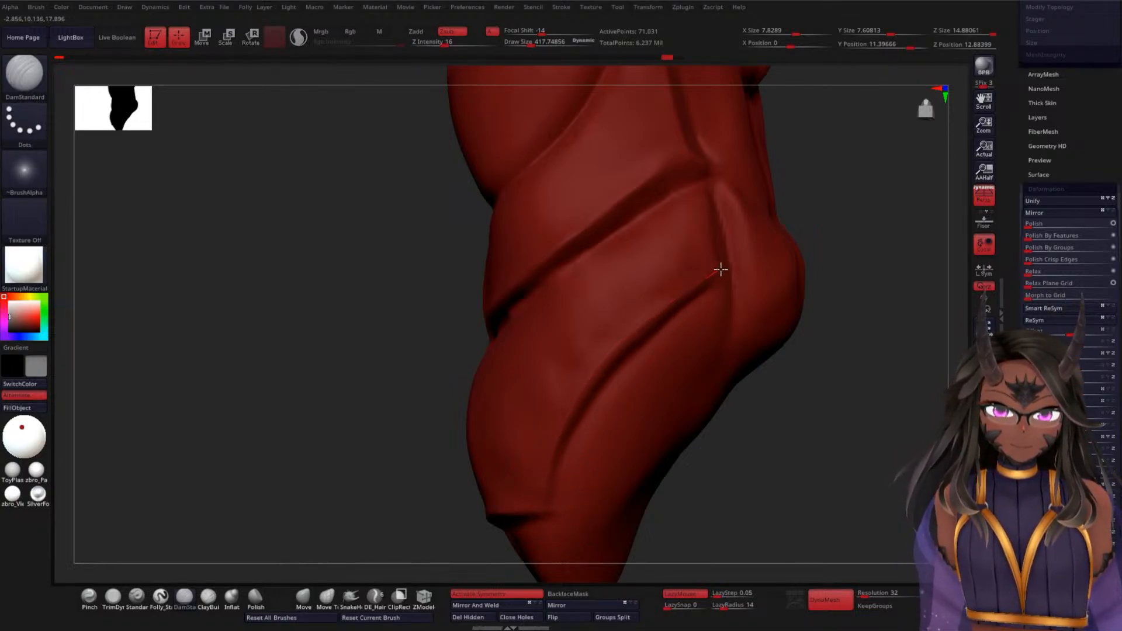
{"action": "key", "text": "shift"}
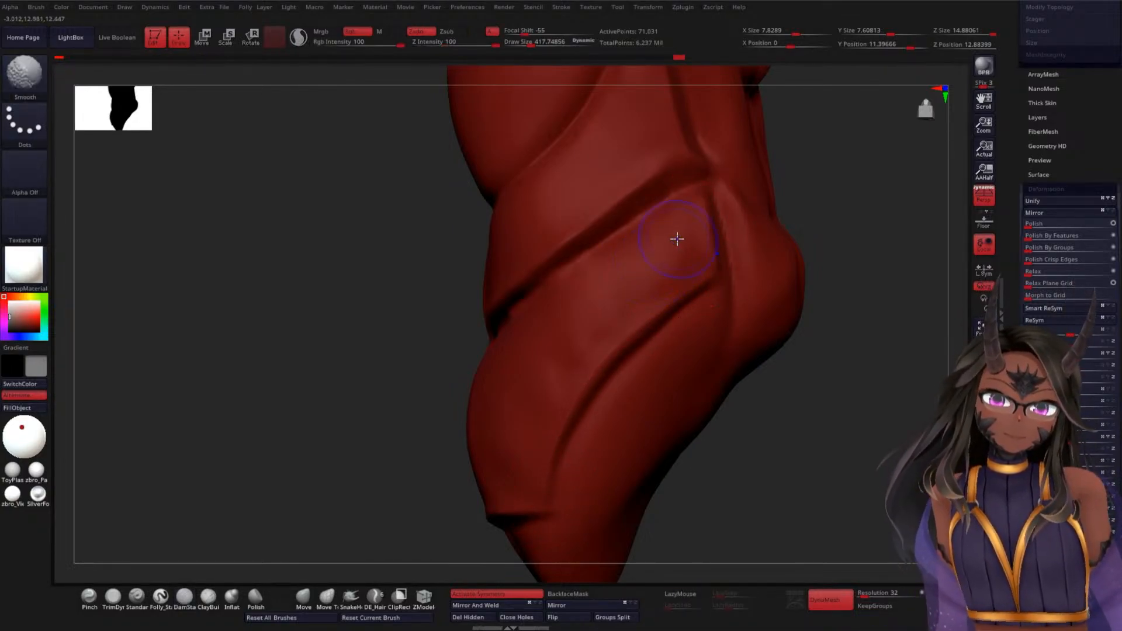
- Draw a centre line down the rear plate with DamStandard and sharpen the seam under the plate in front
{"action": "mouse_move", "coordinate": [540, 372]}
{"action": "right_mouse_down"}
{"action": "mouse_move", "coordinate": [376, 451]}
{"action": "mouse_move", "coordinate": [401, 431]}
{"action": "right_mouse_up"}
{"action": "mouse_move", "coordinate": [402, 340]}
{"action": "left_mouse_down"}
{"action": "mouse_move", "coordinate": [406, 451]}
{"action": "mouse_move", "coordinate": [419, 479]}
{"action": "left_mouse_up"}
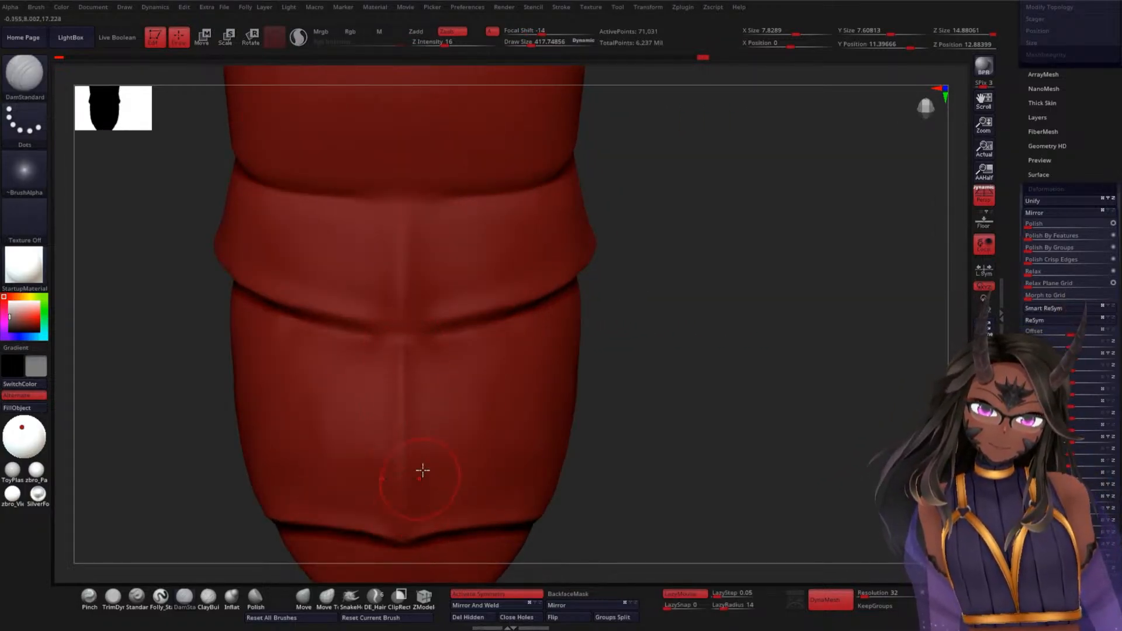
{"action": "mouse_move", "coordinate": [694, 376]}
{"action": "right_mouse_down"}
{"action": "mouse_move", "coordinate": [468, 347]}
{"action": "mouse_move", "coordinate": [707, 331]}
{"action": "right_mouse_up"}
{"action": "left_click_drag", "start_coordinate": [509, 313], "coordinate": [576, 292]}
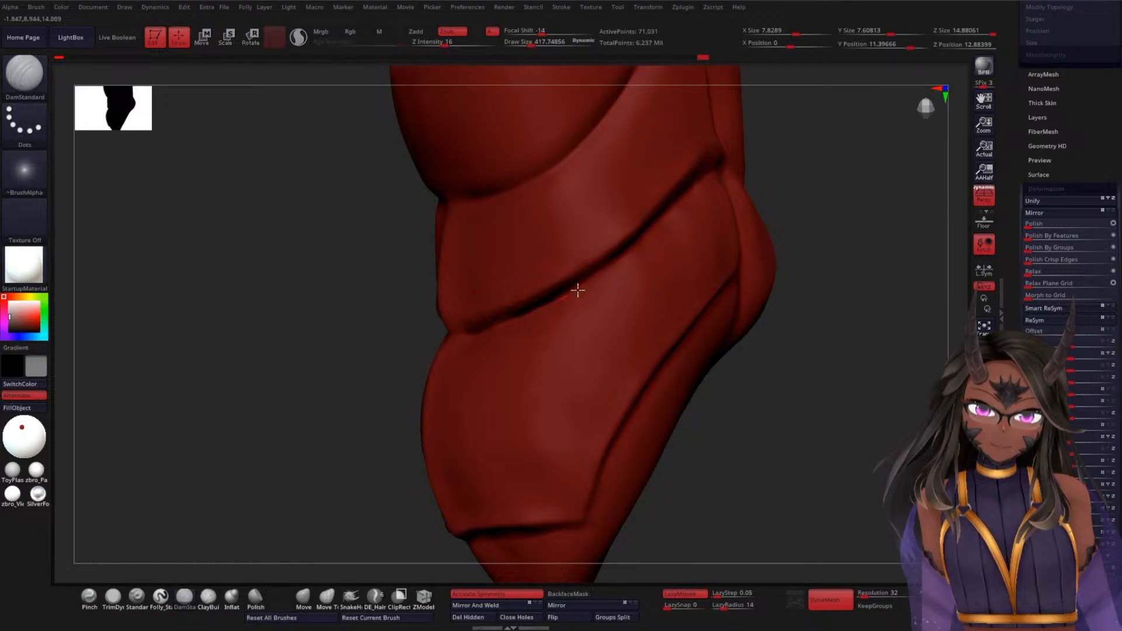
- Smooth the rear plate's surface and soften its centre line down to the lower edge
{"action": "left_click_drag", "start_coordinate": [811, 333], "coordinate": [847, 349], "text": "shift"}
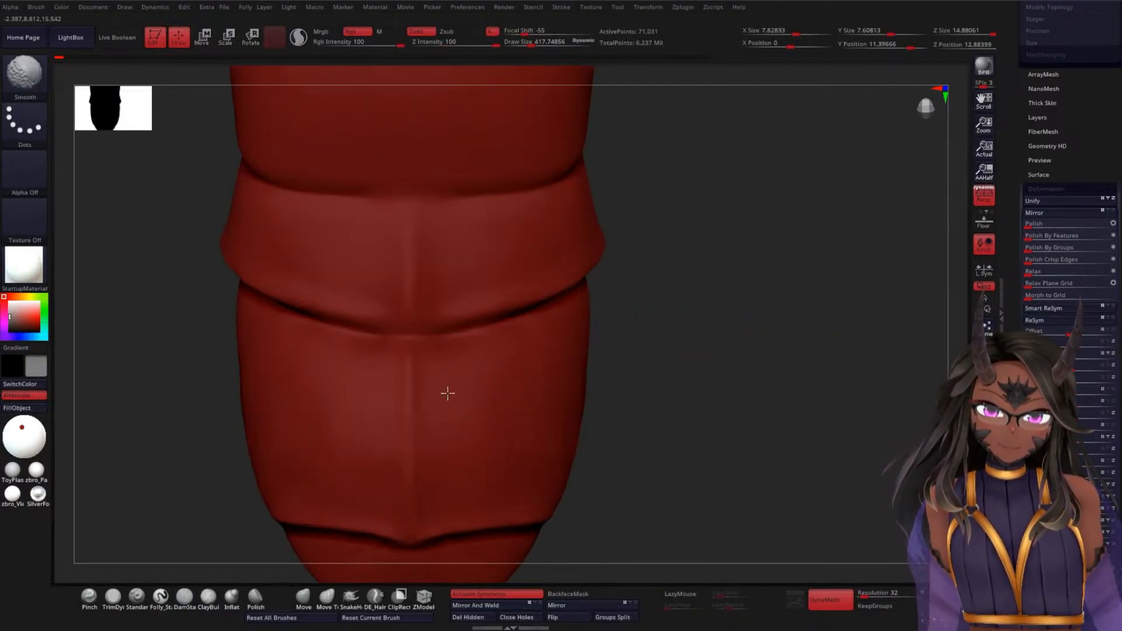
{"action": "left_click_drag", "start_coordinate": [702, 419], "coordinate": [499, 439]}
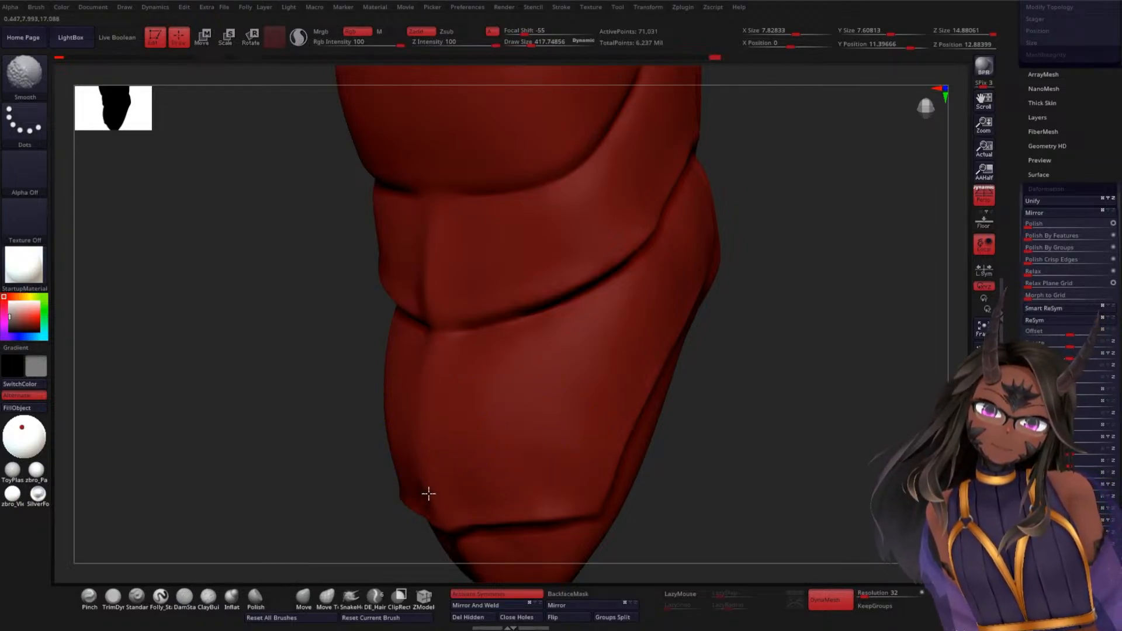
{"action": "left_click_drag", "start_coordinate": [428, 499], "coordinate": [438, 521], "text": "shift"}
{"action": "left_click_drag", "start_coordinate": [696, 409], "coordinate": [762, 401], "text": "shift"}
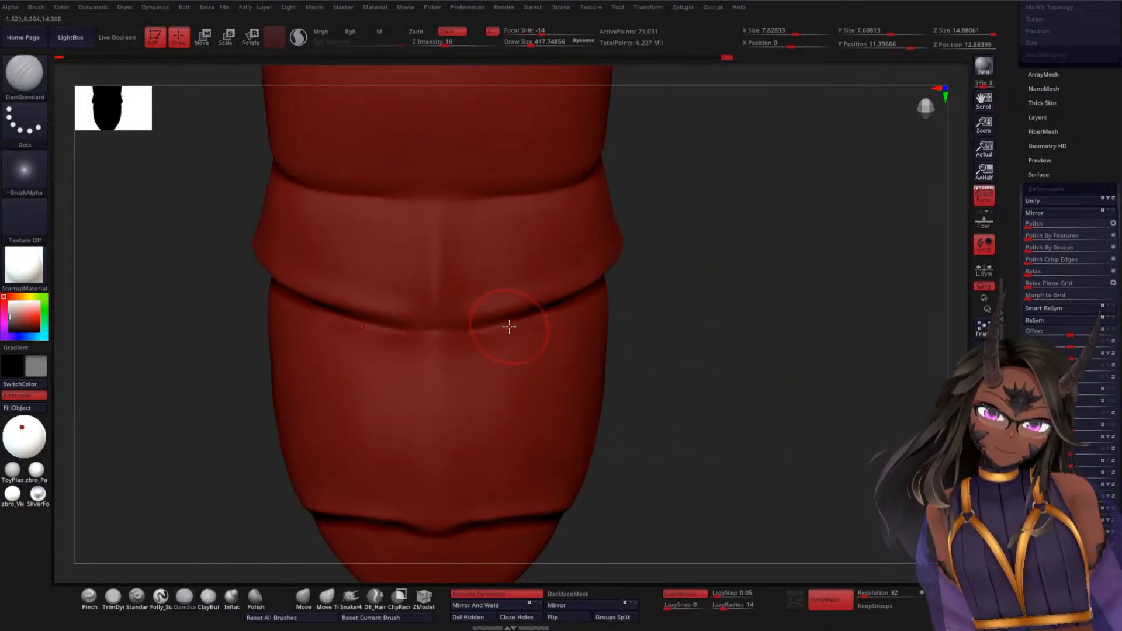
- Draw the rear plate's centre line again from seam to lower edge with DamStandard, redoing the first stroke
{"action": "left_click_drag", "start_coordinate": [436, 327], "coordinate": [426, 516]}
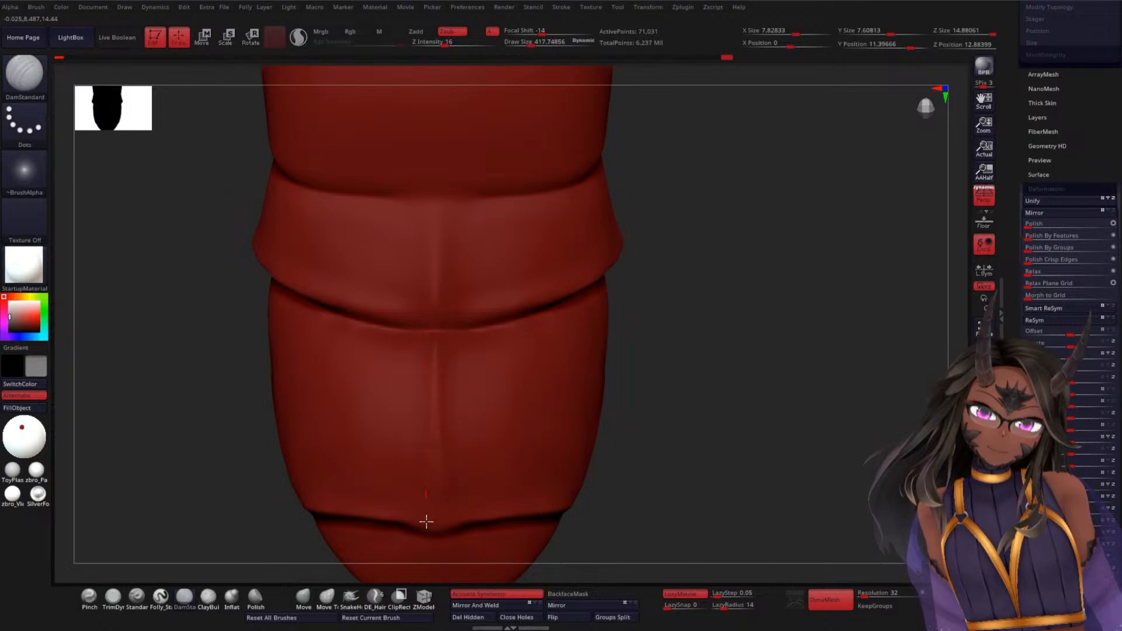
{"action": "key", "text": "ctrl+z"}
{"action": "left_click_drag", "start_coordinate": [434, 330], "coordinate": [433, 529]}
{"action": "left_click_drag", "start_coordinate": [706, 468], "coordinate": [508, 435]}
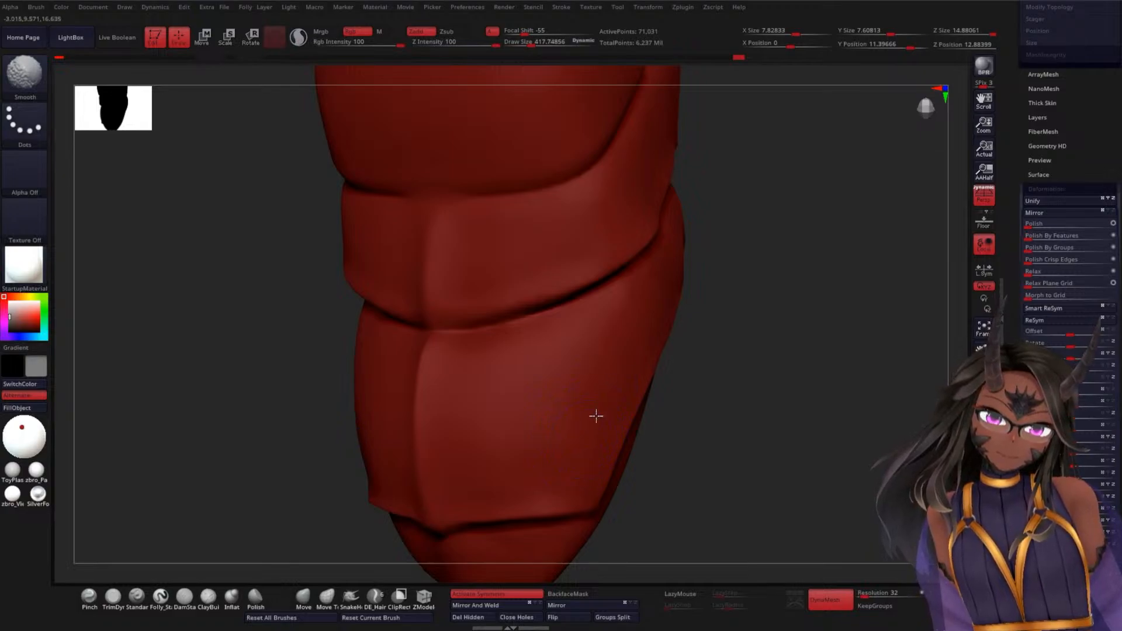
- Sharpen the crease along the rear plate's curved side edge and its lower edge with DamStandard
{"action": "mouse_move", "coordinate": [742, 333]}
{"action": "left_mouse_down", "text": "alt"}
{"action": "mouse_move", "coordinate": [752, 383]}
{"action": "mouse_move", "coordinate": [722, 414]}
{"action": "mouse_move", "coordinate": [752, 426]}
{"action": "mouse_move", "coordinate": [749, 491]}
{"action": "mouse_move", "coordinate": [664, 371]}
{"action": "left_mouse_up", "text": "alt"}
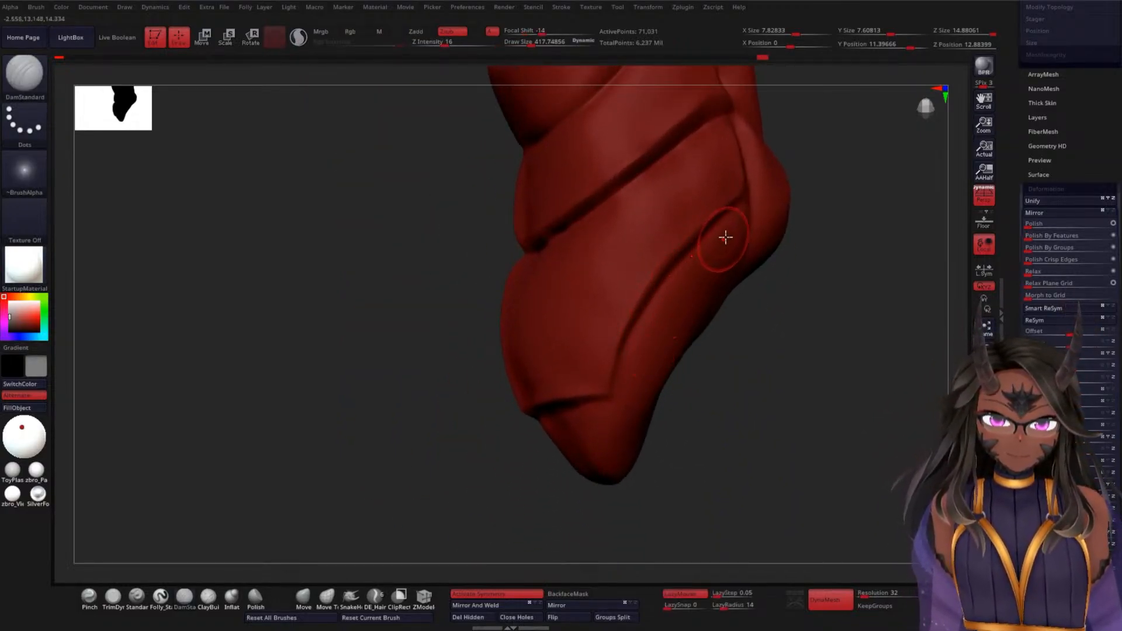
{"action": "left_click_drag", "start_coordinate": [678, 262], "coordinate": [639, 317]}
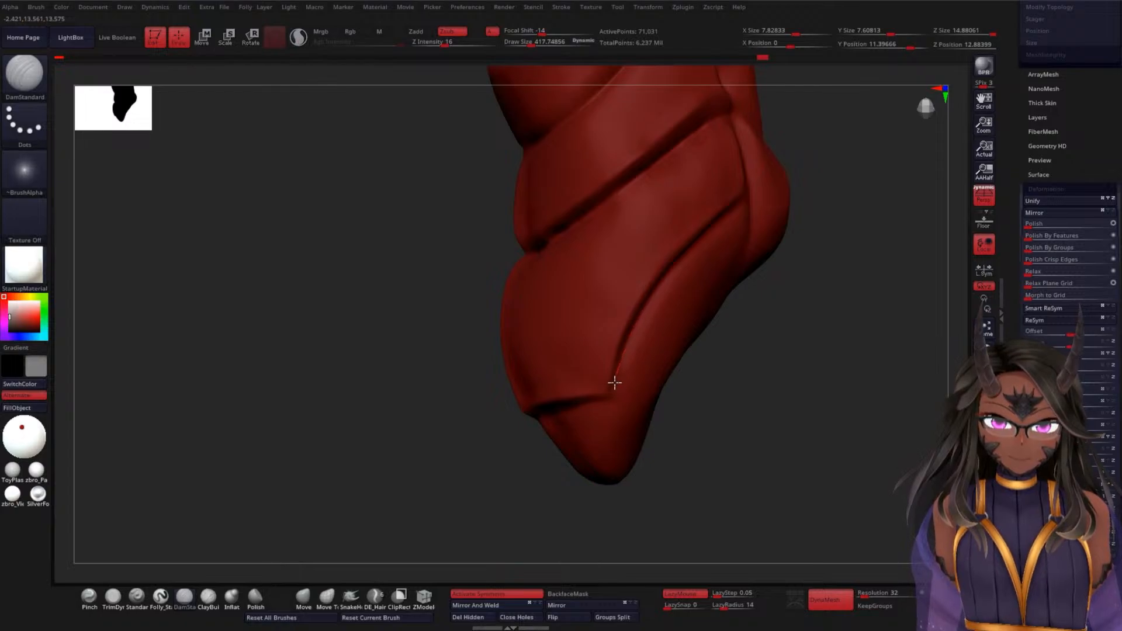
{"action": "left_click_drag", "start_coordinate": [667, 407], "coordinate": [685, 385]}
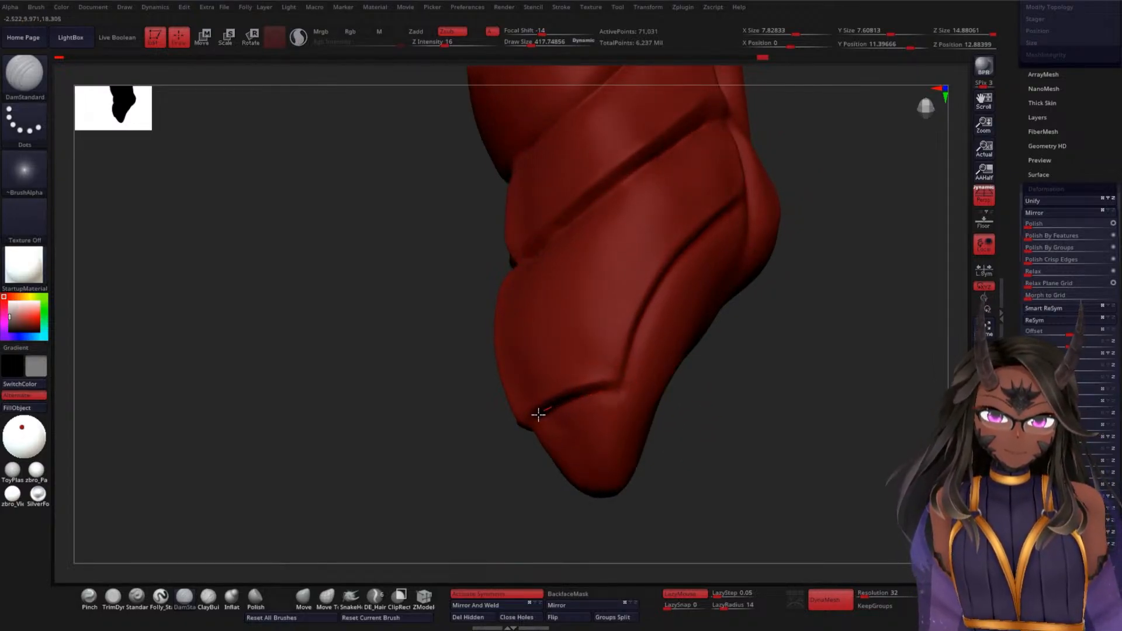
{"action": "mouse_move", "coordinate": [647, 426]}
{"action": "left_mouse_down", "text": "shift"}
{"action": "mouse_move", "coordinate": [732, 406]}
{"action": "mouse_move", "coordinate": [722, 446]}
{"action": "mouse_move", "coordinate": [699, 435]}
{"action": "left_mouse_up", "text": "shift"}
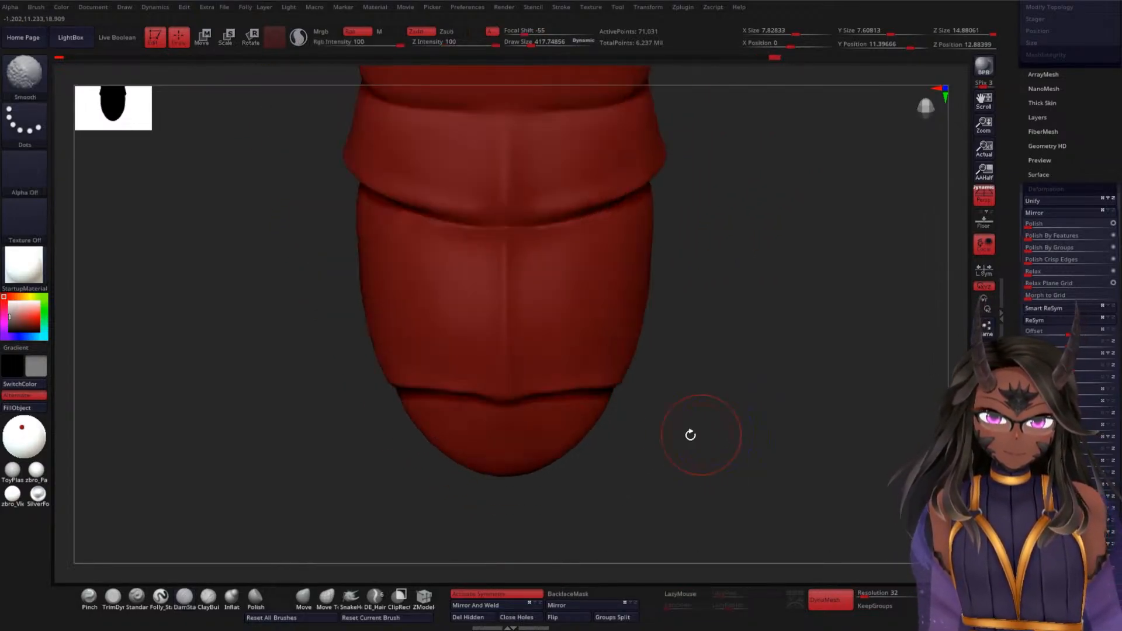
{"action": "left_click_drag", "start_coordinate": [507, 234], "coordinate": [498, 383]}
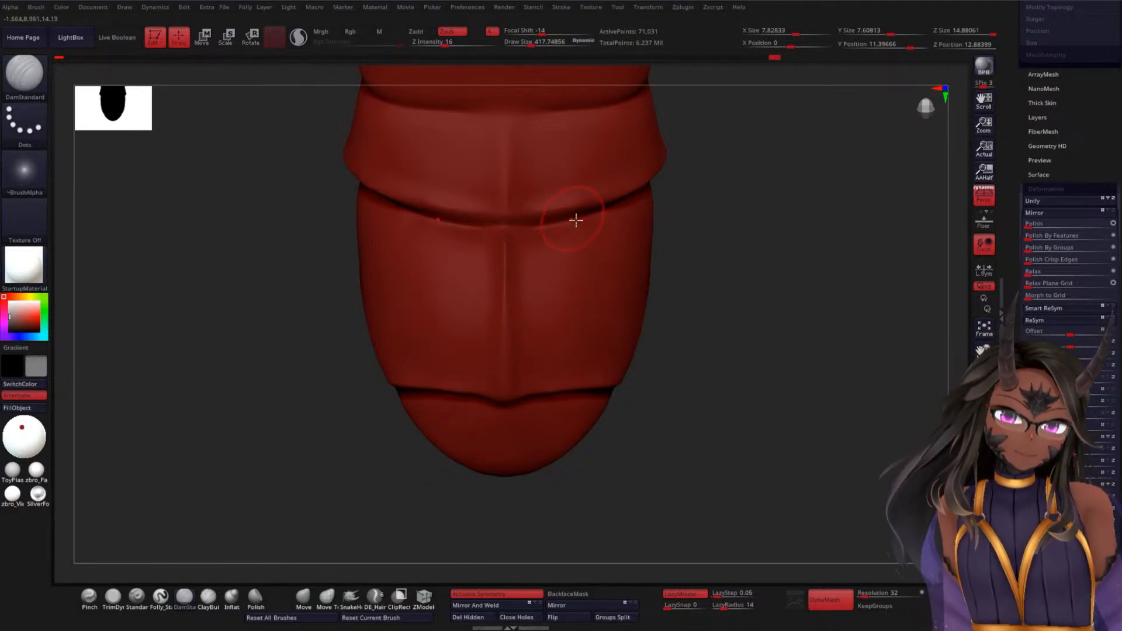
{"action": "key", "text": "ctrl+z"}
{"action": "key", "text": "ctrl+z"}
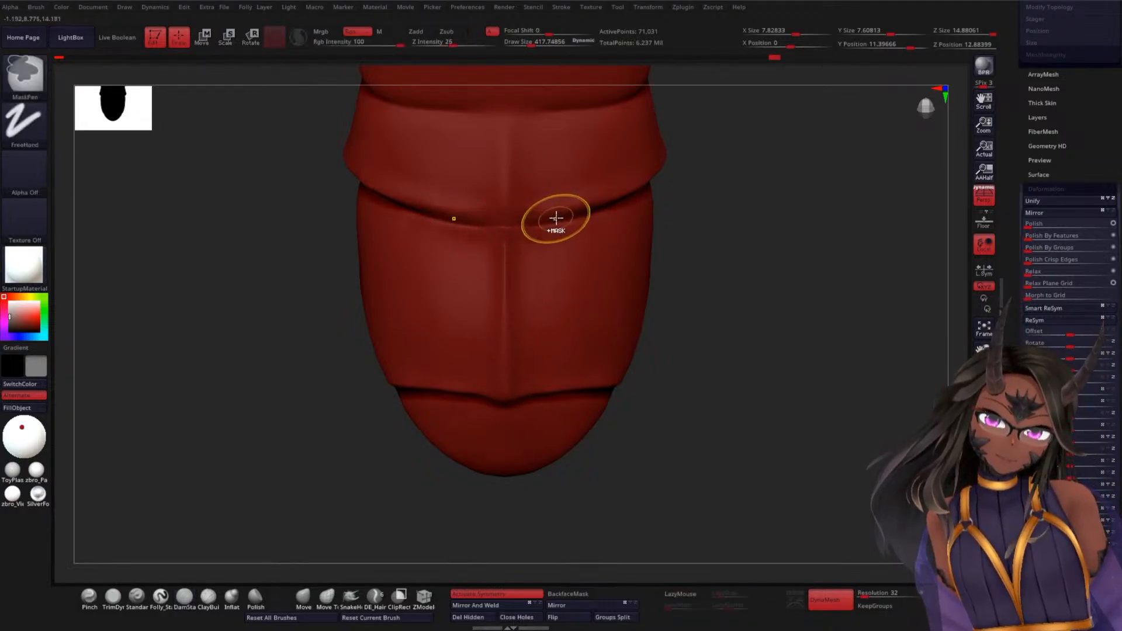
- Define the upper part of the rear plate's centre line with another DamStandard stroke
{"action": "mouse_move", "coordinate": [711, 314]}
{"action": "left_mouse_down"}
{"action": "mouse_move", "coordinate": [671, 323]}
{"action": "mouse_move", "coordinate": [682, 318]}
{"action": "mouse_move", "coordinate": [486, 277]}
{"action": "left_mouse_up"}
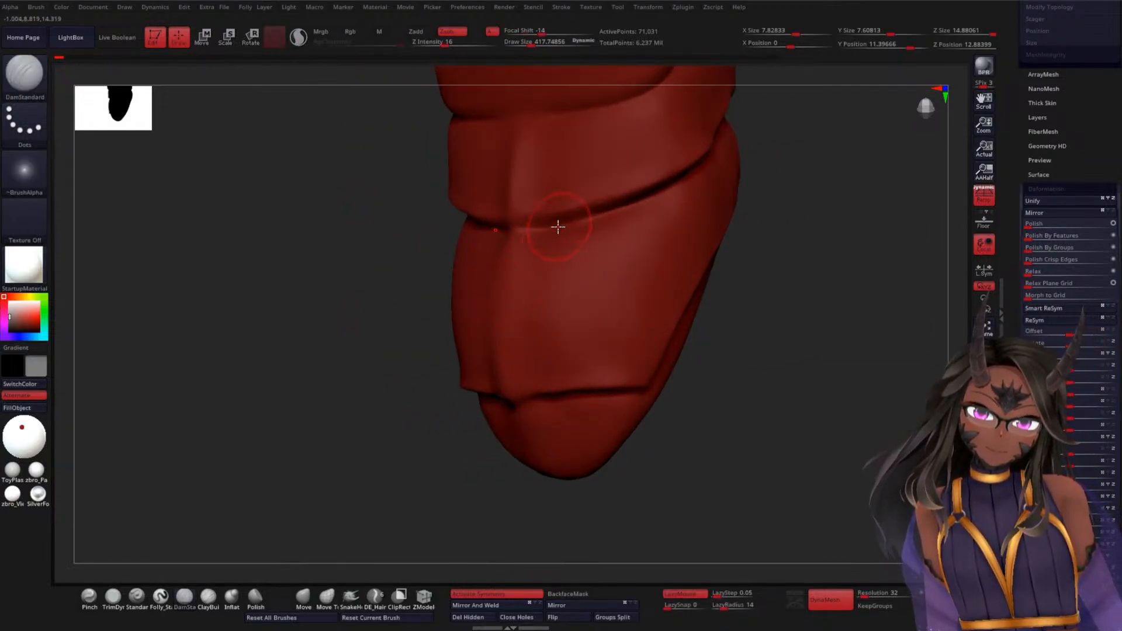
{"action": "left_click_drag", "start_coordinate": [777, 311], "coordinate": [618, 329]}
{"action": "left_click_drag", "start_coordinate": [514, 247], "coordinate": [513, 340]}
- Deepen the crease along the rear plate's lower edge with DamStandard and smooth the plate surface above it
{"action": "left_click_drag", "start_coordinate": [698, 421], "coordinate": [651, 403]}
{"action": "left_click_drag", "start_coordinate": [526, 397], "coordinate": [637, 389]}
{"action": "left_click_drag", "start_coordinate": [723, 424], "coordinate": [609, 355]}
{"action": "key", "text": "shift"}
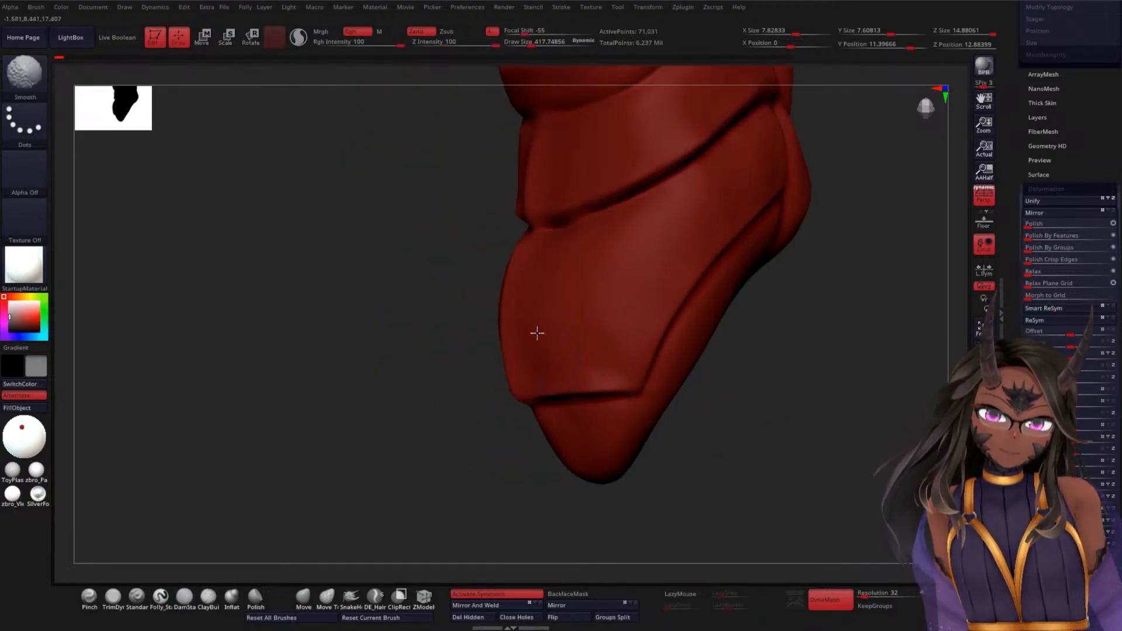
{"action": "mouse_move", "coordinate": [494, 349]}
{"action": "left_mouse_down"}
{"action": "mouse_move", "coordinate": [409, 338]}
{"action": "mouse_move", "coordinate": [338, 421]}
{"action": "mouse_move", "coordinate": [394, 328]}
{"action": "mouse_move", "coordinate": [727, 341]}
{"action": "mouse_move", "coordinate": [676, 338]}
{"action": "mouse_move", "coordinate": [747, 351]}
{"action": "mouse_move", "coordinate": [713, 406]}
{"action": "mouse_move", "coordinate": [684, 313]}
{"action": "left_mouse_up"}
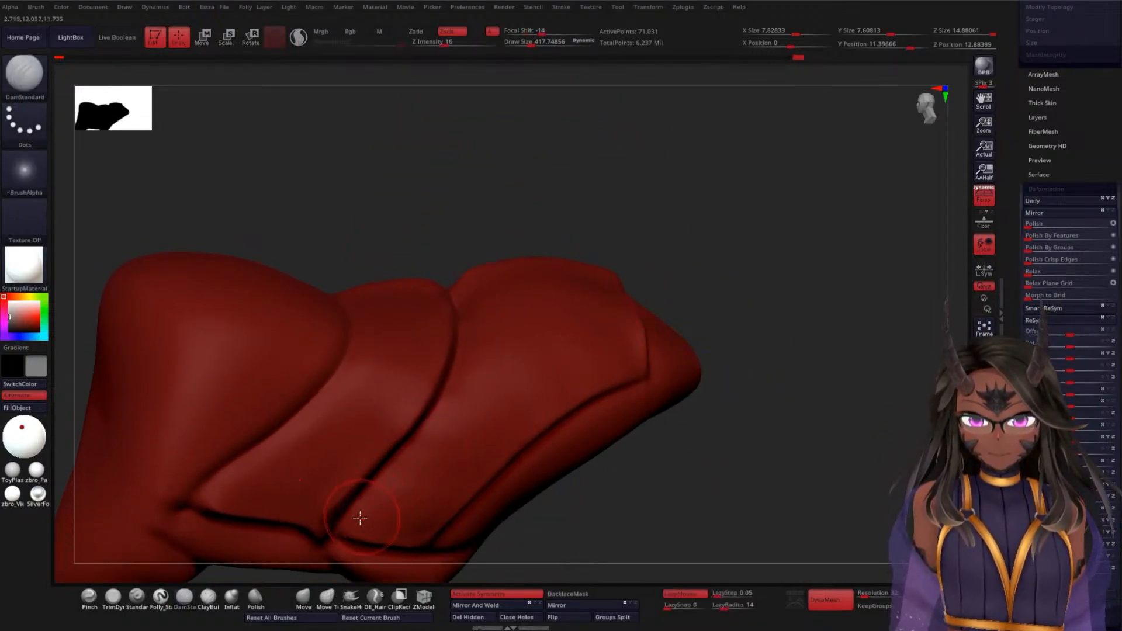
- Deepen the seam between the middle and rear torso plates with DamStandard and smooth the rear plate's surface beside it
{"action": "mouse_move", "coordinate": [710, 357]}
{"action": "left_mouse_down"}
{"action": "mouse_move", "coordinate": [727, 381]}
{"action": "mouse_move", "coordinate": [681, 431]}
{"action": "mouse_move", "coordinate": [606, 419]}
{"action": "left_mouse_up"}
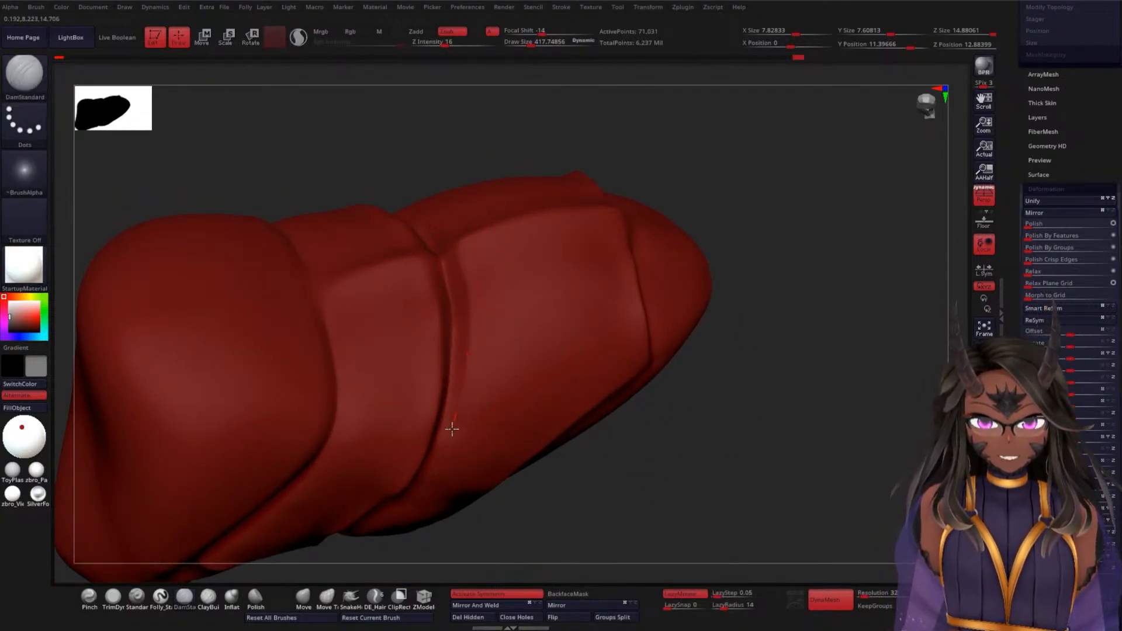
{"action": "mouse_move", "coordinate": [616, 486]}
{"action": "left_mouse_down"}
{"action": "mouse_move", "coordinate": [646, 491]}
{"action": "mouse_move", "coordinate": [551, 409]}
{"action": "left_mouse_up"}
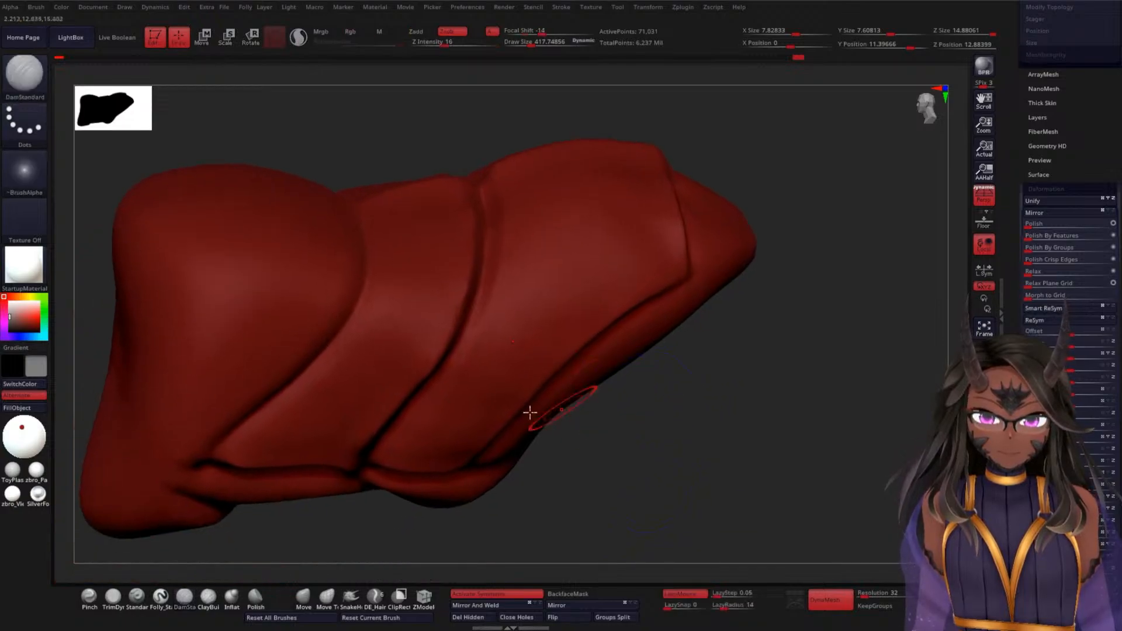
{"action": "left_click_drag", "start_coordinate": [412, 422], "coordinate": [362, 471]}
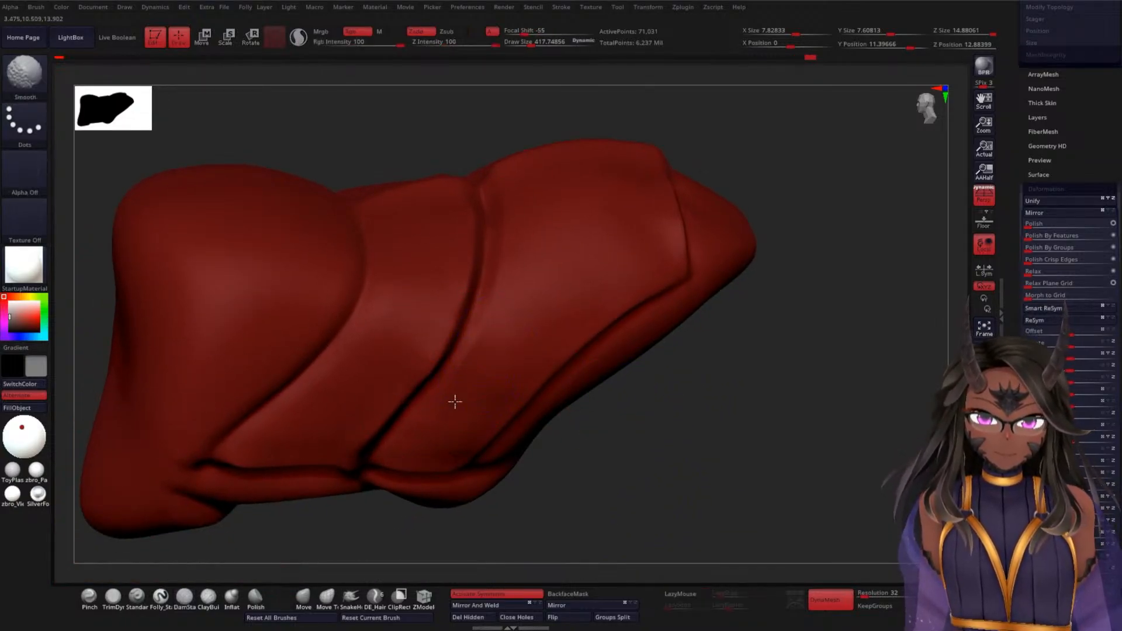
{"action": "mouse_move", "coordinate": [432, 398]}
{"action": "left_mouse_down"}
{"action": "mouse_move", "coordinate": [382, 470]}
{"action": "mouse_move", "coordinate": [447, 365]}
{"action": "left_mouse_up"}
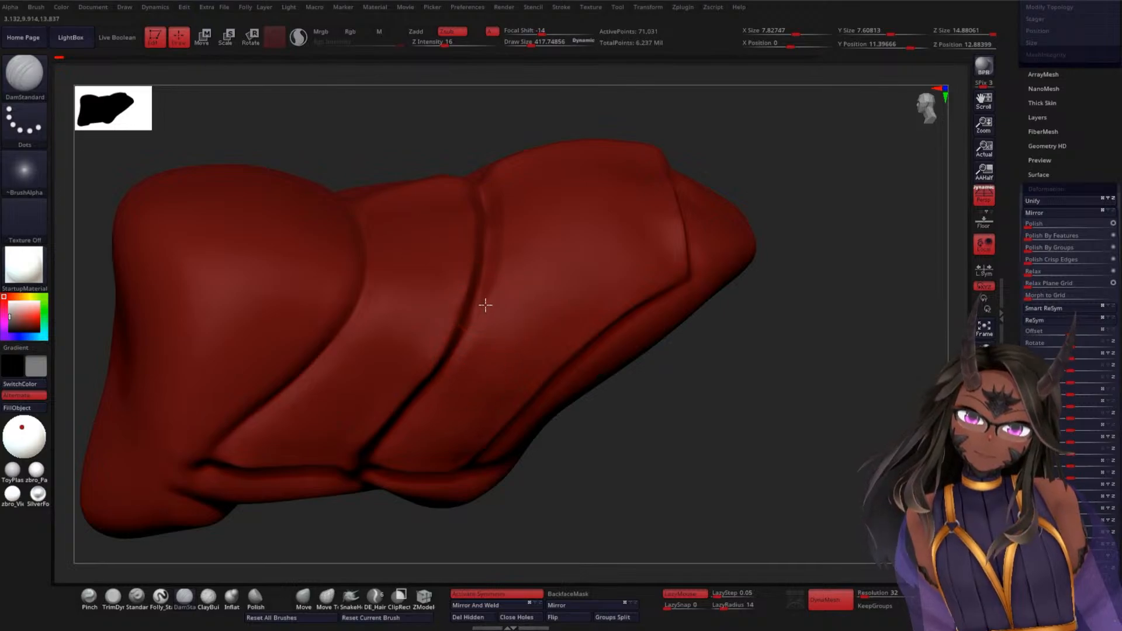
{"action": "left_click_drag", "start_coordinate": [377, 474], "coordinate": [372, 482]}
{"action": "left_click_drag", "start_coordinate": [502, 357], "coordinate": [570, 228], "text": "shift"}
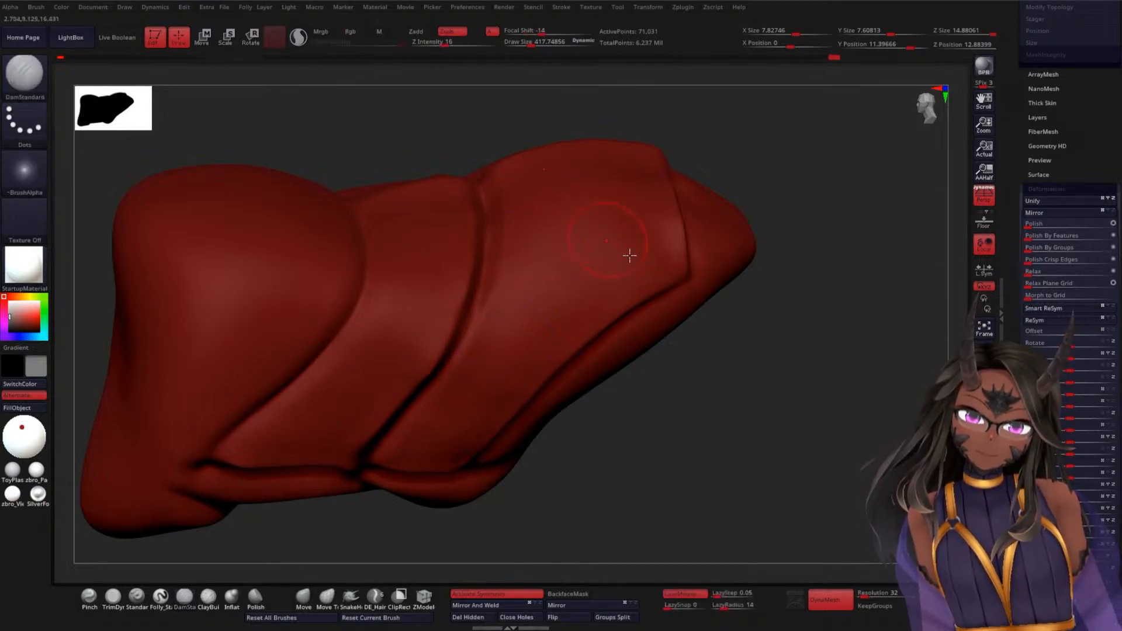
- Sharpen the rear plate's front edge along the seam, from the back ridge to its lower corner, with DamStandard
{"action": "left_click_drag", "start_coordinate": [733, 337], "coordinate": [726, 374]}
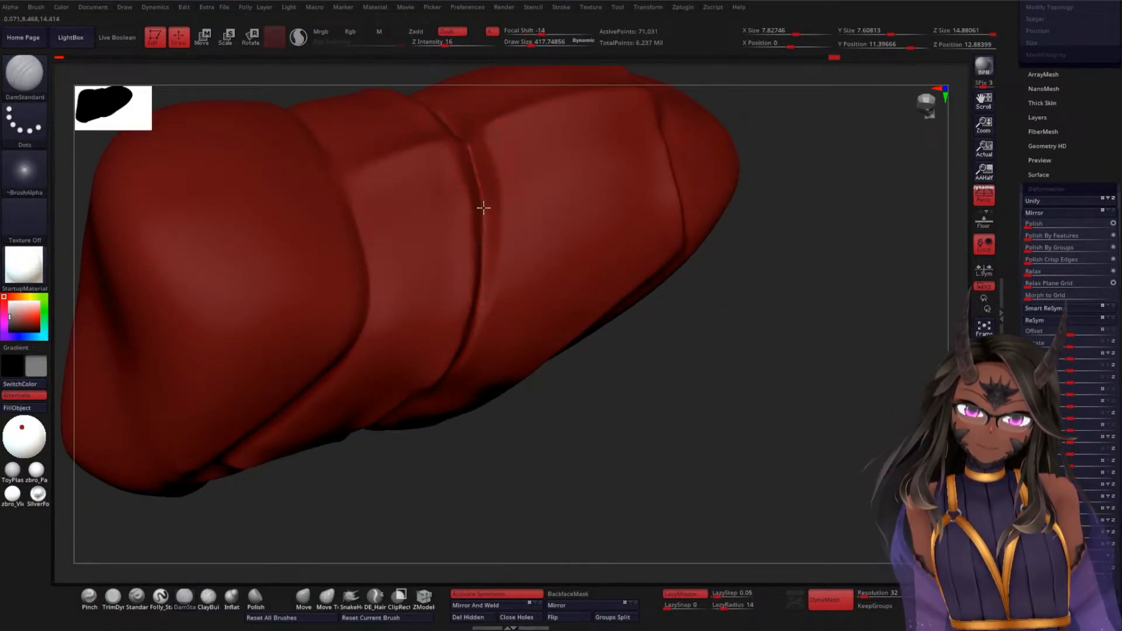
{"action": "left_click_drag", "start_coordinate": [667, 404], "coordinate": [655, 364]}
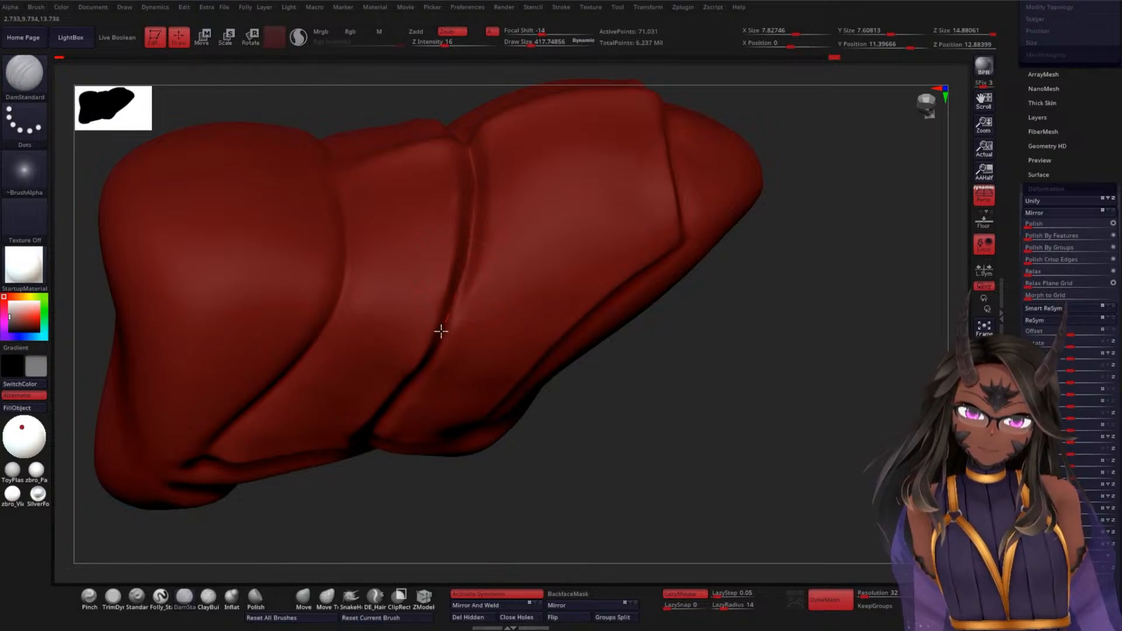
{"action": "left_click_drag", "start_coordinate": [404, 388], "coordinate": [373, 429]}
{"action": "left_click_drag", "start_coordinate": [423, 381], "coordinate": [460, 313]}
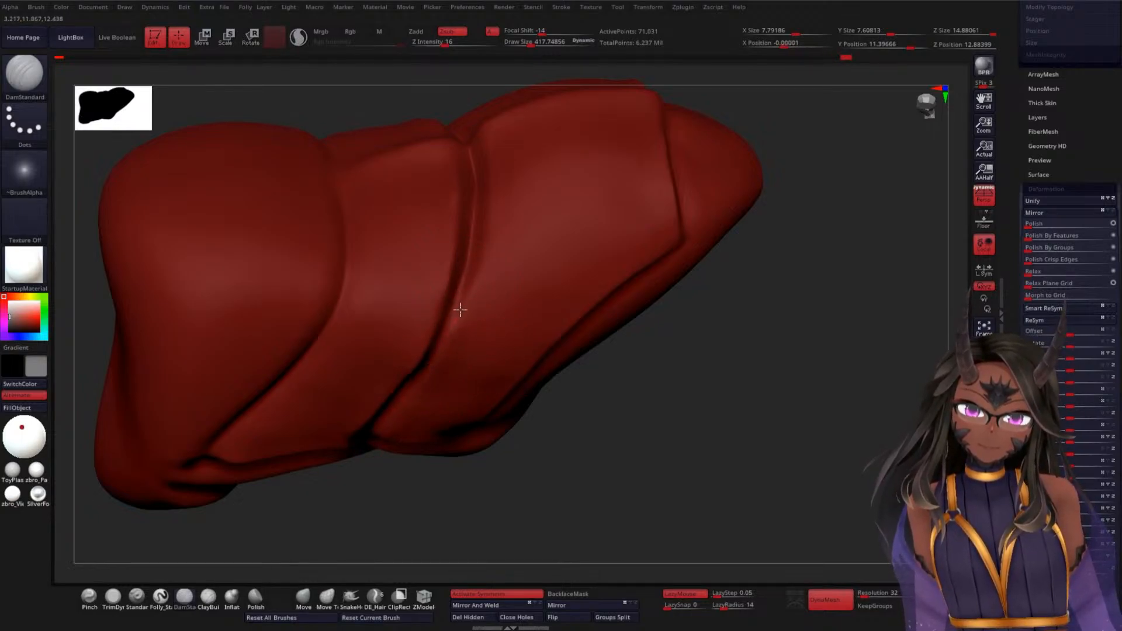
{"action": "left_click_drag", "start_coordinate": [690, 367], "coordinate": [664, 308]}
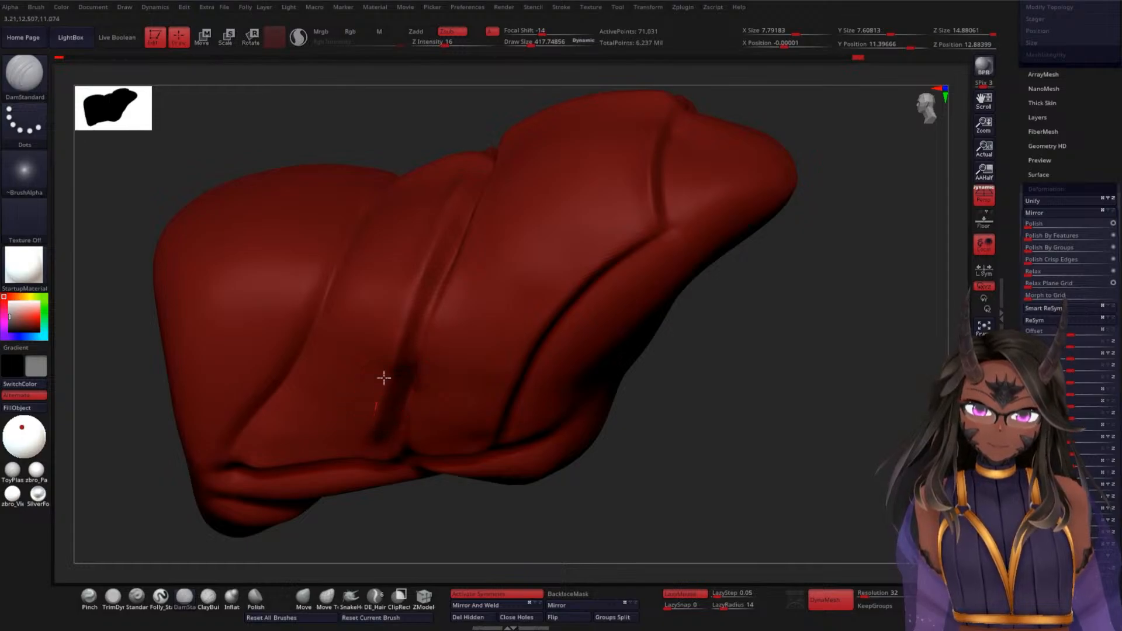
- Smooth the lower part of the seam between the middle and rear plates and re-cut its crease with DamStandard
{"action": "mouse_move", "coordinate": [550, 465]}
{"action": "left_mouse_down"}
{"action": "mouse_move", "coordinate": [573, 461]}
{"action": "mouse_move", "coordinate": [555, 452]}
{"action": "left_mouse_up"}
{"action": "mouse_move", "coordinate": [412, 459]}
{"action": "left_mouse_down", "text": "shift"}
{"action": "mouse_move", "coordinate": [391, 449]}
{"action": "mouse_move", "coordinate": [414, 341]}
{"action": "left_mouse_up", "text": "shift"}
{"action": "mouse_move", "coordinate": [386, 420]}
{"action": "left_mouse_down"}
{"action": "mouse_move", "coordinate": [371, 463]}
{"action": "mouse_move", "coordinate": [401, 370]}
{"action": "left_mouse_up"}
{"action": "key", "text": "shift"}
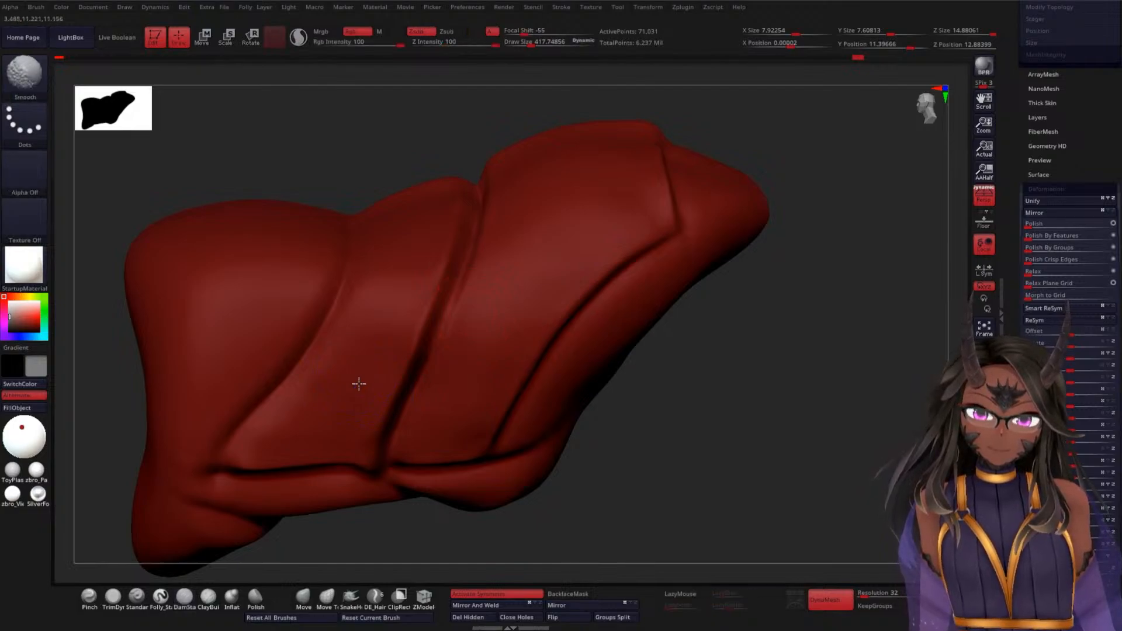
{"action": "mouse_move", "coordinate": [748, 408]}
{"action": "left_mouse_down"}
{"action": "mouse_move", "coordinate": [744, 325]}
{"action": "mouse_move", "coordinate": [707, 379]}
{"action": "mouse_move", "coordinate": [737, 401]}
{"action": "mouse_move", "coordinate": [726, 333]}
{"action": "mouse_move", "coordinate": [709, 446]}
{"action": "left_mouse_up"}
{"action": "key", "text": "shift"}
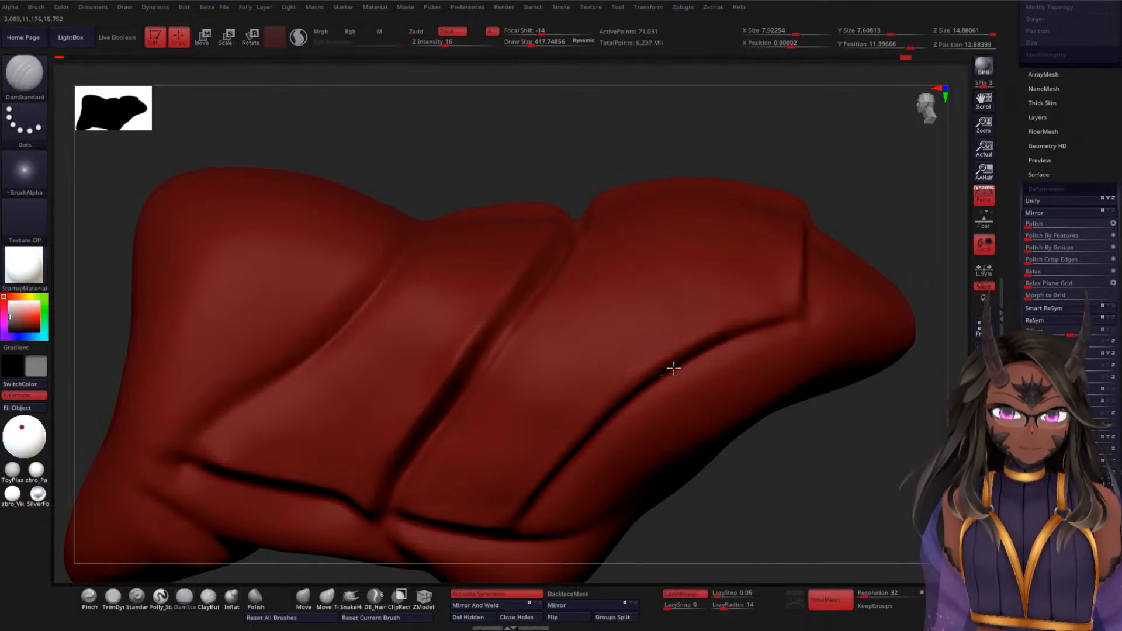
{"action": "key", "text": "shift"}
- Show the rest of the creature around the isolated torso again
{"action": "left_click_drag", "start_coordinate": [826, 421], "coordinate": [692, 349]}
{"action": "mouse_move", "coordinate": [779, 313]}
{"action": "left_mouse_down"}
{"action": "mouse_move", "coordinate": [872, 335]}
{"action": "mouse_move", "coordinate": [825, 359]}
{"action": "left_mouse_up"}
{"action": "key", "text": "ctrl"}
{"action": "left_click_drag", "start_coordinate": [466, 419], "coordinate": [459, 328]}
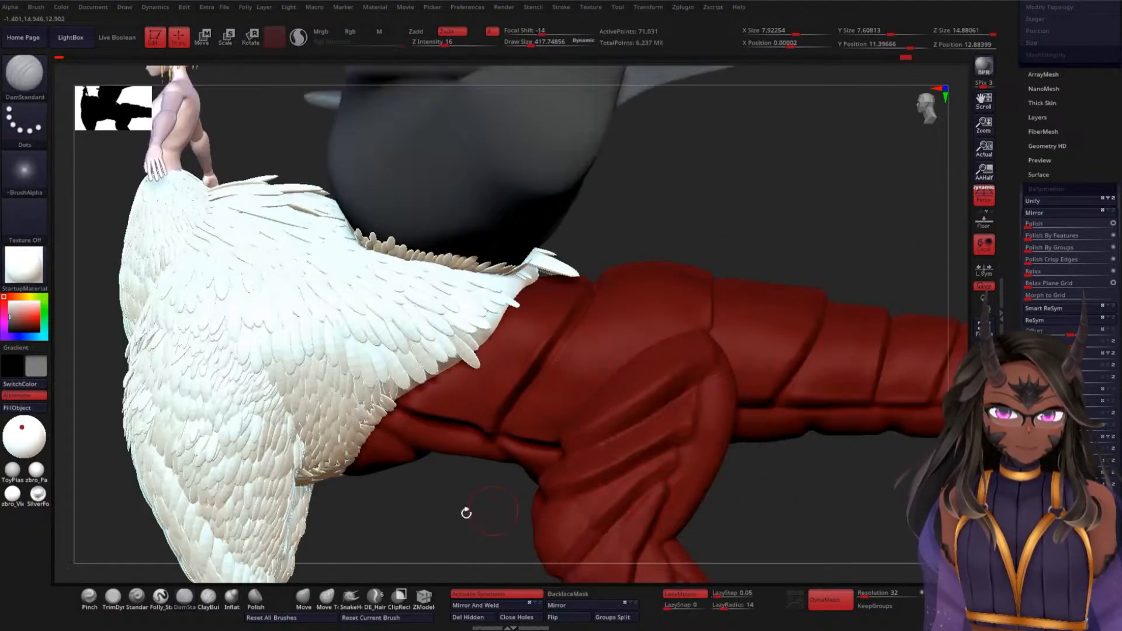
{"action": "left_click_drag", "start_coordinate": [466, 511], "coordinate": [723, 465]}
- Reshape the rear plate's back edge where it overlaps the tail base, using the Move brush at draw size about 724
{"action": "left_click", "coordinate": [304, 597]}
{"action": "key", "text": "space"}
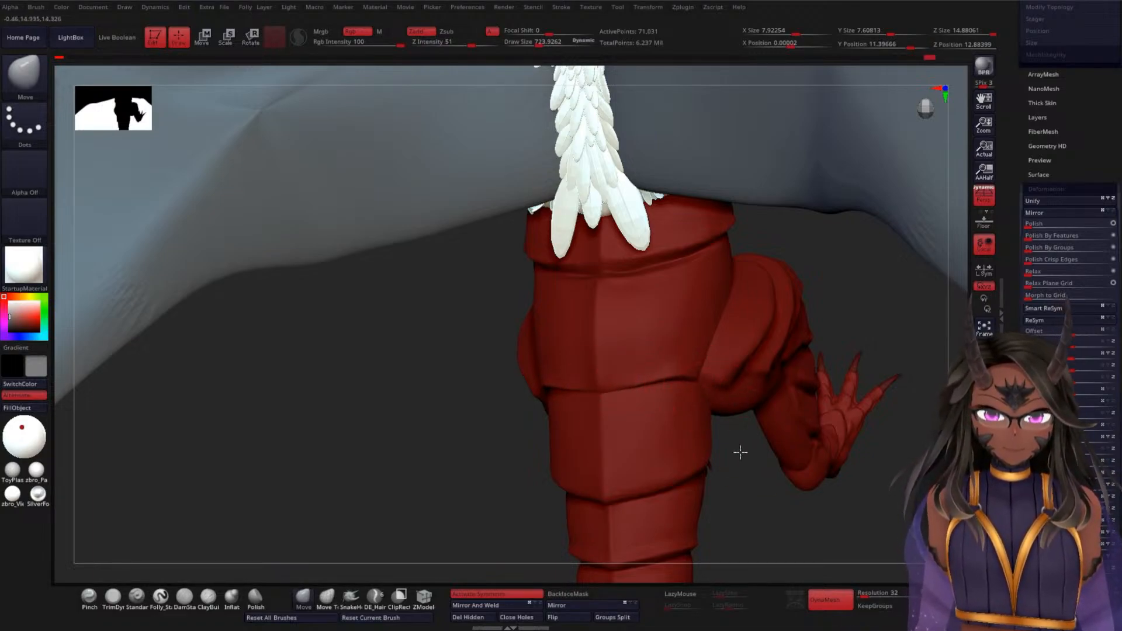
{"action": "left_click_drag", "start_coordinate": [752, 478], "coordinate": [696, 436]}
{"action": "mouse_move", "coordinate": [350, 517]}
{"action": "left_mouse_down"}
{"action": "mouse_move", "coordinate": [334, 518]}
{"action": "mouse_move", "coordinate": [342, 509]}
{"action": "left_mouse_up"}
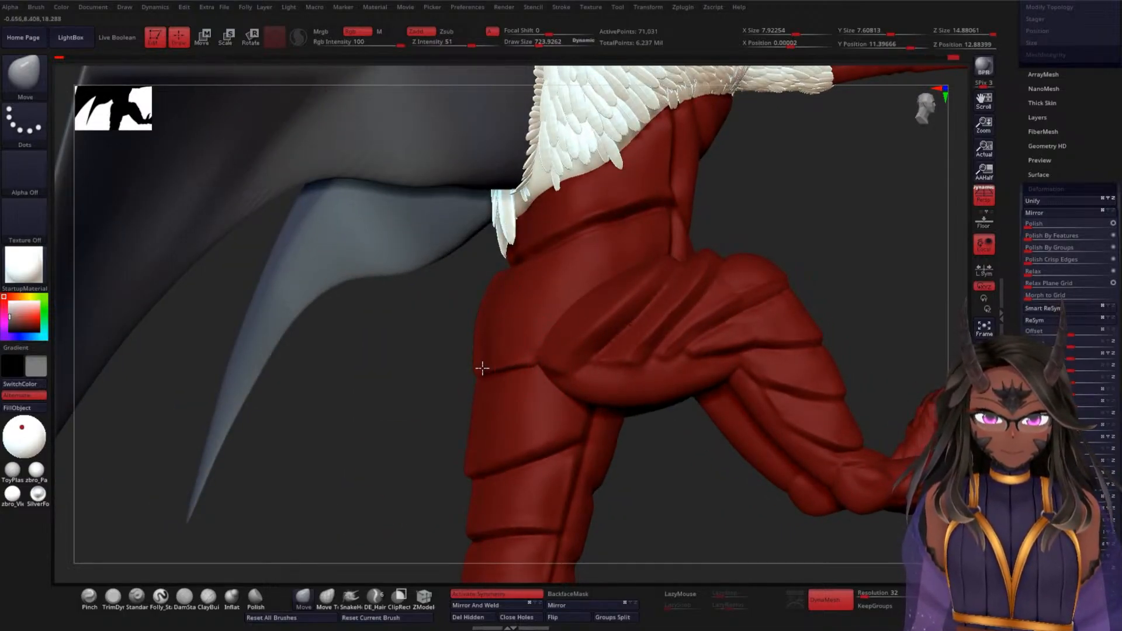
{"action": "left_click_drag", "start_coordinate": [375, 422], "coordinate": [464, 376]}
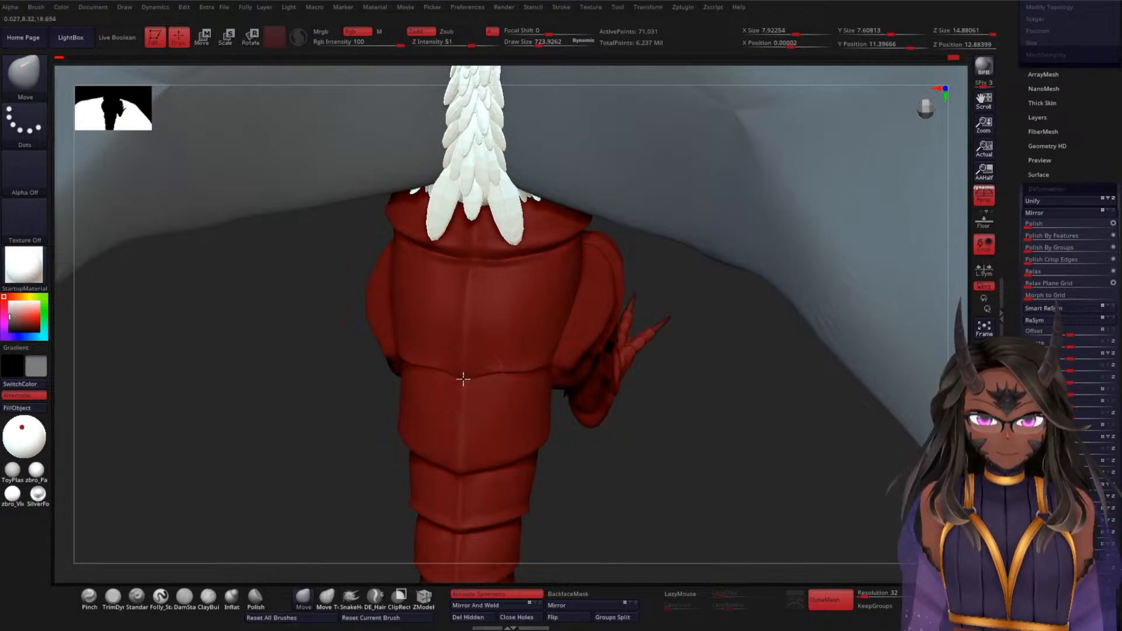
{"action": "mouse_move", "coordinate": [308, 454]}
{"action": "left_mouse_down"}
{"action": "mouse_move", "coordinate": [304, 388]}
{"action": "mouse_move", "coordinate": [508, 395]}
{"action": "mouse_move", "coordinate": [586, 384]}
{"action": "mouse_move", "coordinate": [538, 384]}
{"action": "left_mouse_up"}
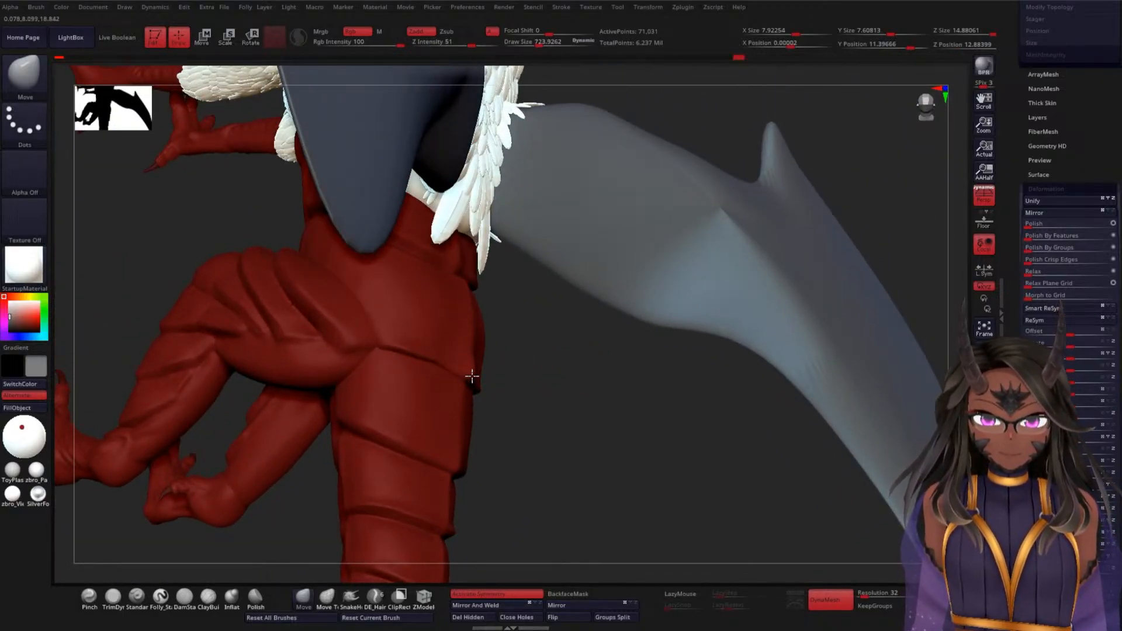
{"action": "mouse_move", "coordinate": [522, 386]}
{"action": "left_mouse_down"}
{"action": "mouse_move", "coordinate": [562, 433]}
{"action": "mouse_move", "coordinate": [505, 376]}
{"action": "left_mouse_up"}
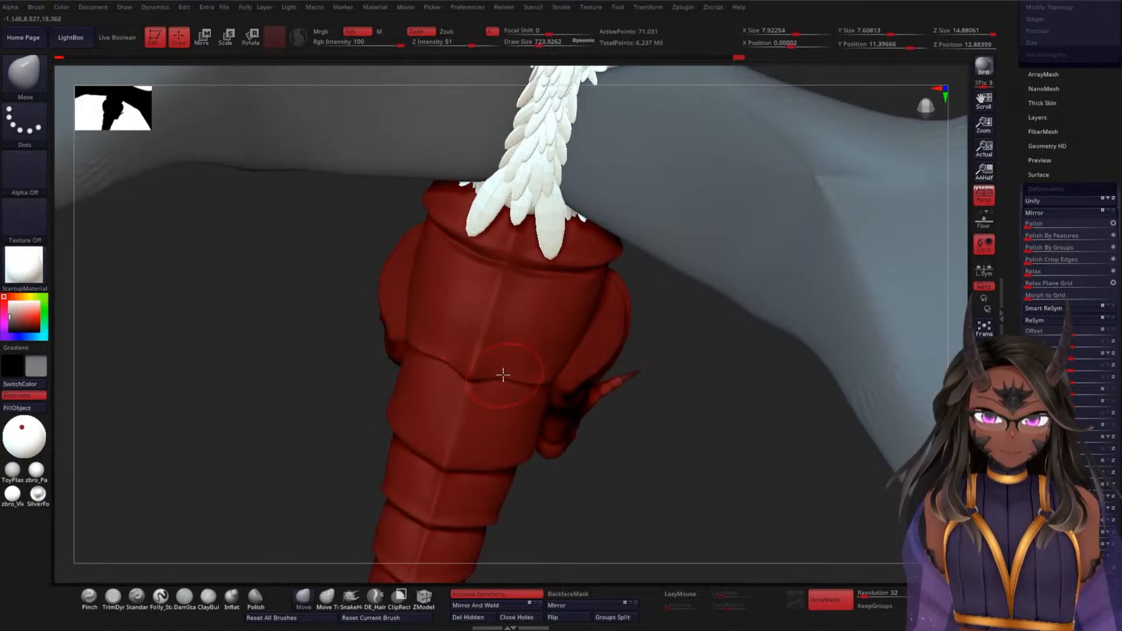
{"action": "left_click_drag", "start_coordinate": [646, 465], "coordinate": [590, 390]}
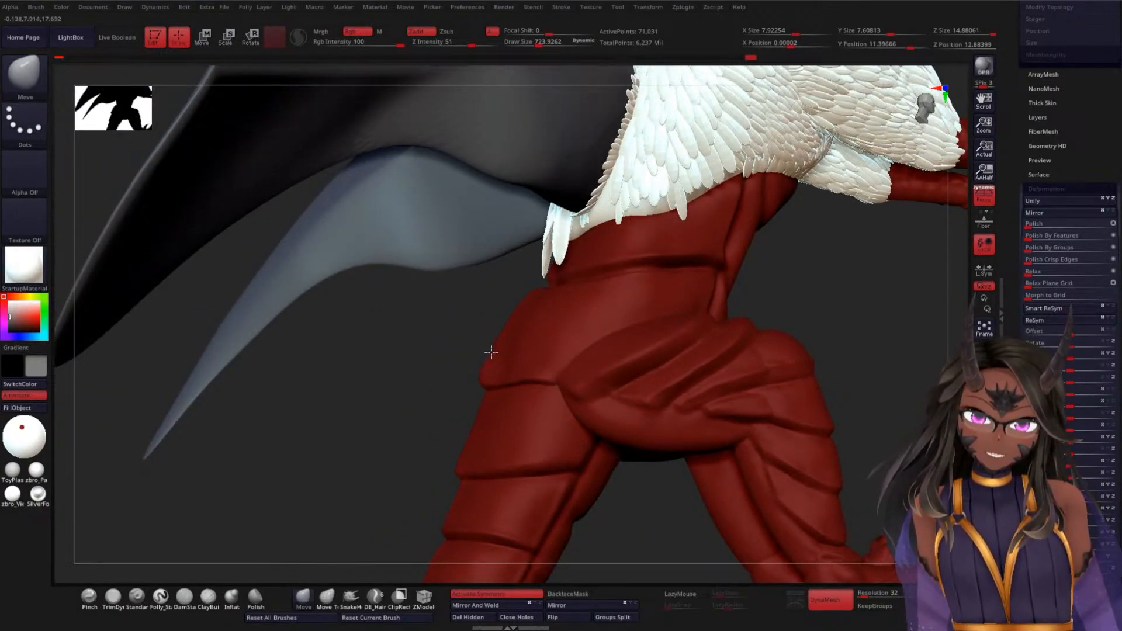
- Smooth the rear plate's upper surface just in front of the tail base
{"action": "key", "text": "shift"}
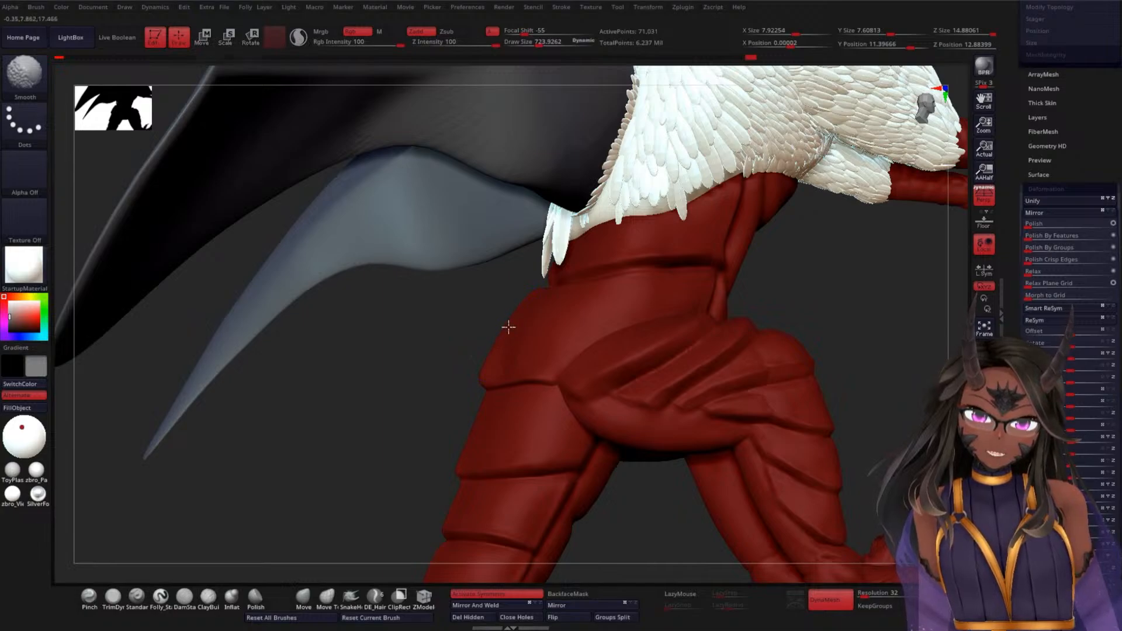
{"action": "left_click_drag", "start_coordinate": [501, 337], "coordinate": [540, 356]}
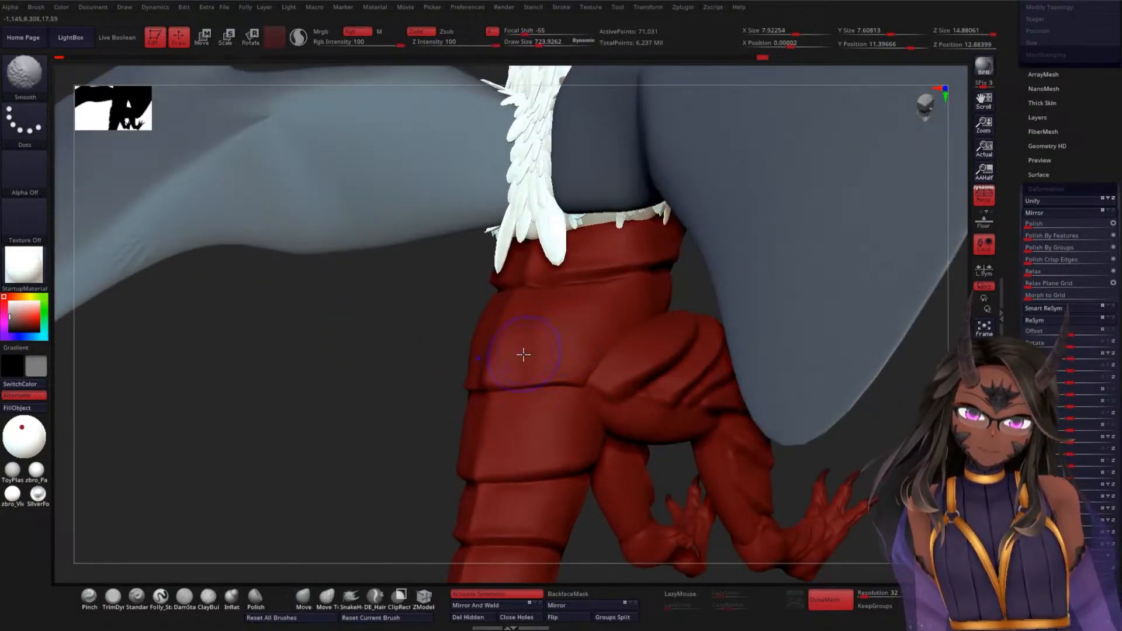
{"action": "mouse_move", "coordinate": [346, 446]}
{"action": "left_mouse_down"}
{"action": "mouse_move", "coordinate": [393, 349]}
{"action": "mouse_move", "coordinate": [669, 339]}
{"action": "mouse_move", "coordinate": [705, 311]}
{"action": "mouse_move", "coordinate": [458, 394]}
{"action": "left_mouse_up"}
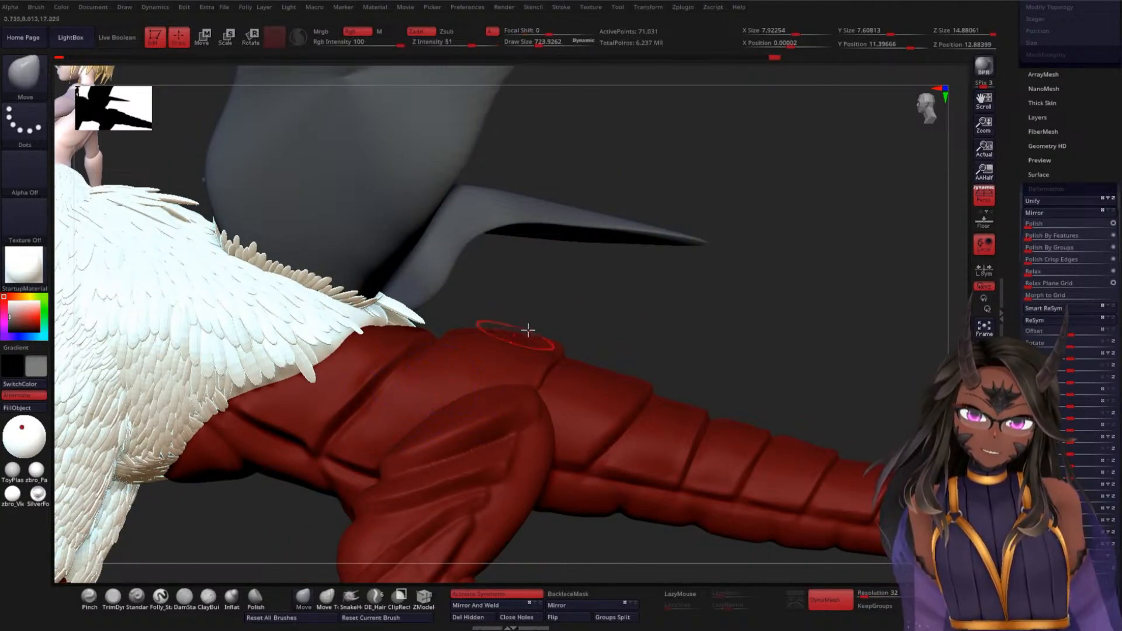
- Sharpen the crease and raised edge between the middle and rear torso plates using DamStandard at draw size about 526
{"action": "left_click", "coordinate": [183, 605]}
{"action": "key", "text": "space"}
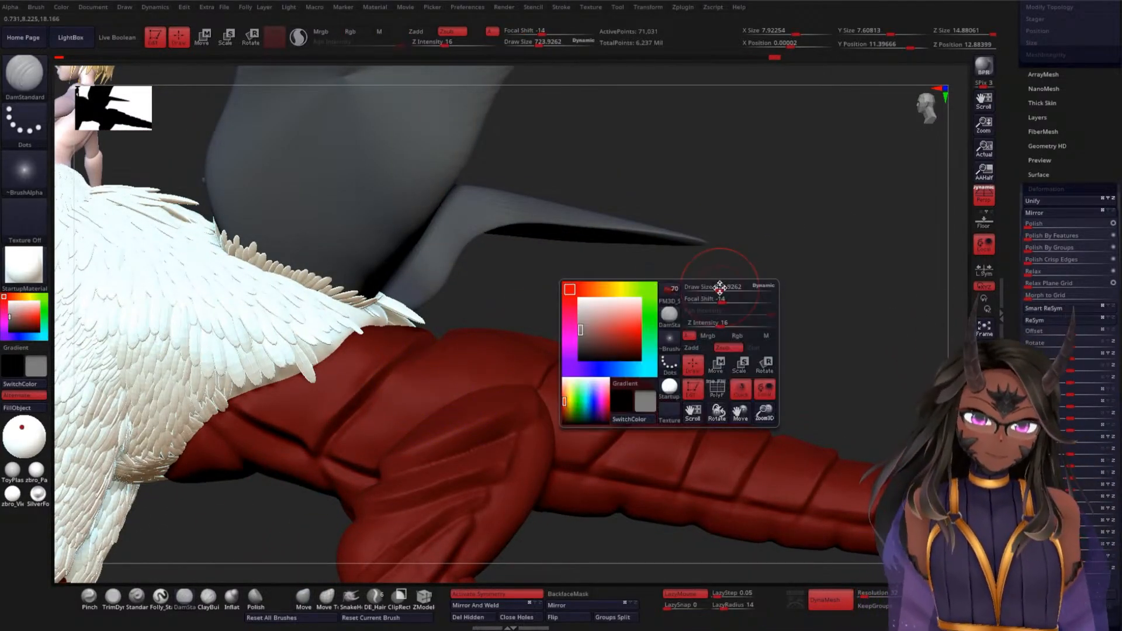
{"action": "left_click_drag", "start_coordinate": [719, 288], "coordinate": [337, 425]}
{"action": "left_click_drag", "start_coordinate": [285, 470], "coordinate": [419, 338]}
{"action": "mouse_move", "coordinate": [630, 310]}
{"action": "left_mouse_down"}
{"action": "mouse_move", "coordinate": [659, 341]}
{"action": "mouse_move", "coordinate": [649, 318]}
{"action": "left_mouse_up"}
{"action": "left_click_drag", "start_coordinate": [359, 400], "coordinate": [358, 396]}
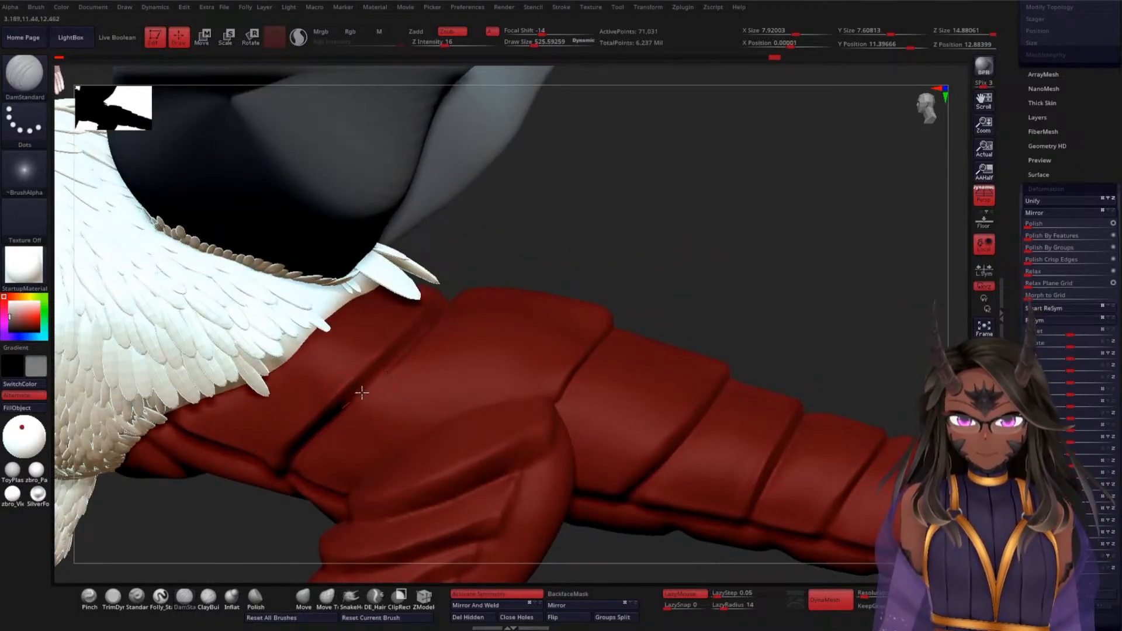
{"action": "left_click_drag", "start_coordinate": [435, 324], "coordinate": [455, 301]}
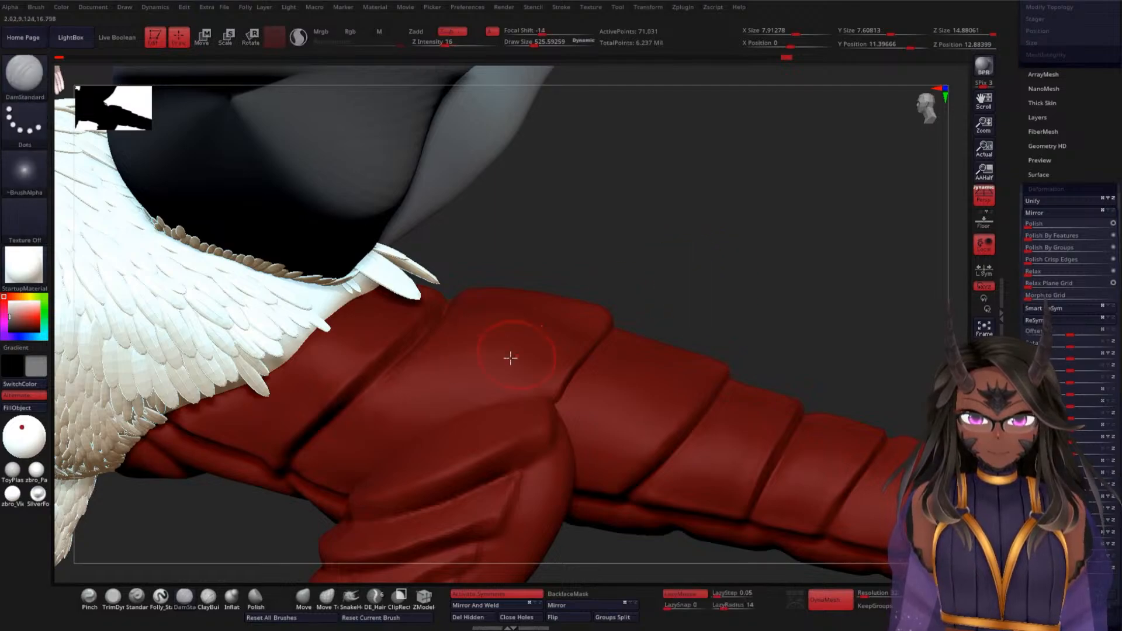
{"action": "left_click_drag", "start_coordinate": [296, 461], "coordinate": [306, 457]}
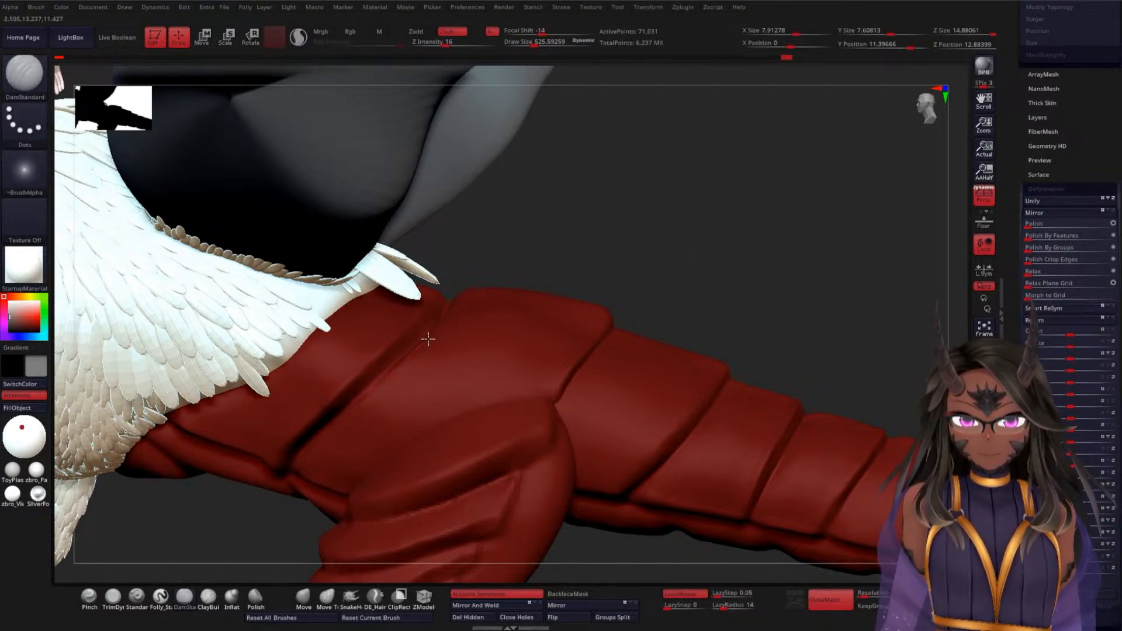
- Smooth the rear plate near the tail base and define its edges at the tail and above the thigh with DamStandard
{"action": "key", "text": "shift"}
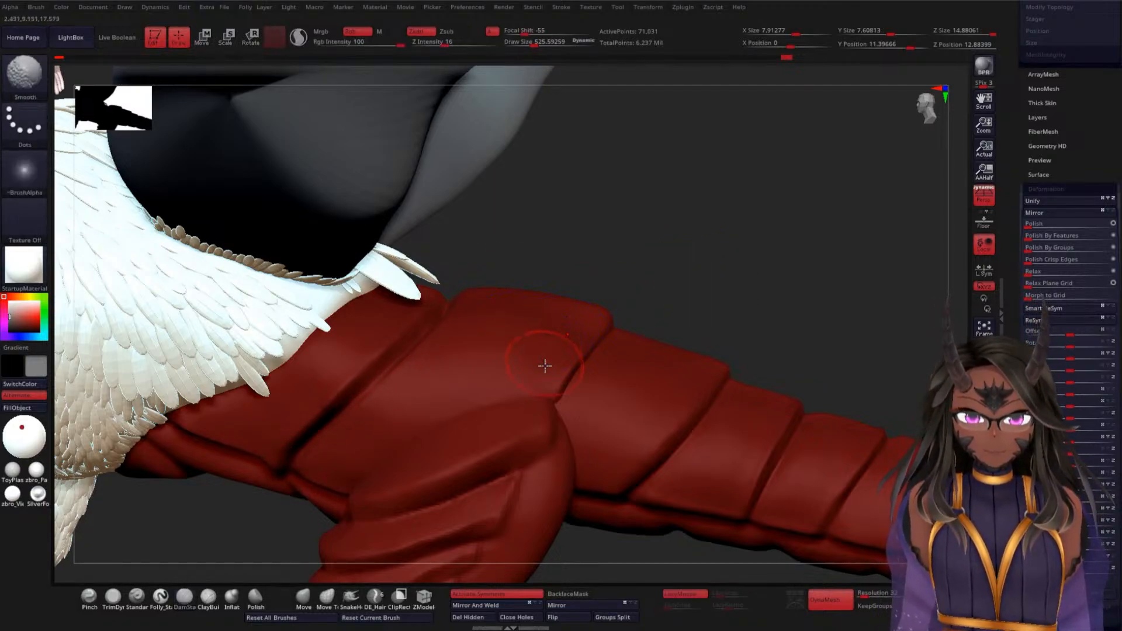
{"action": "left_click_drag", "start_coordinate": [606, 323], "coordinate": [589, 345]}
{"action": "left_click_drag", "start_coordinate": [538, 408], "coordinate": [536, 410]}
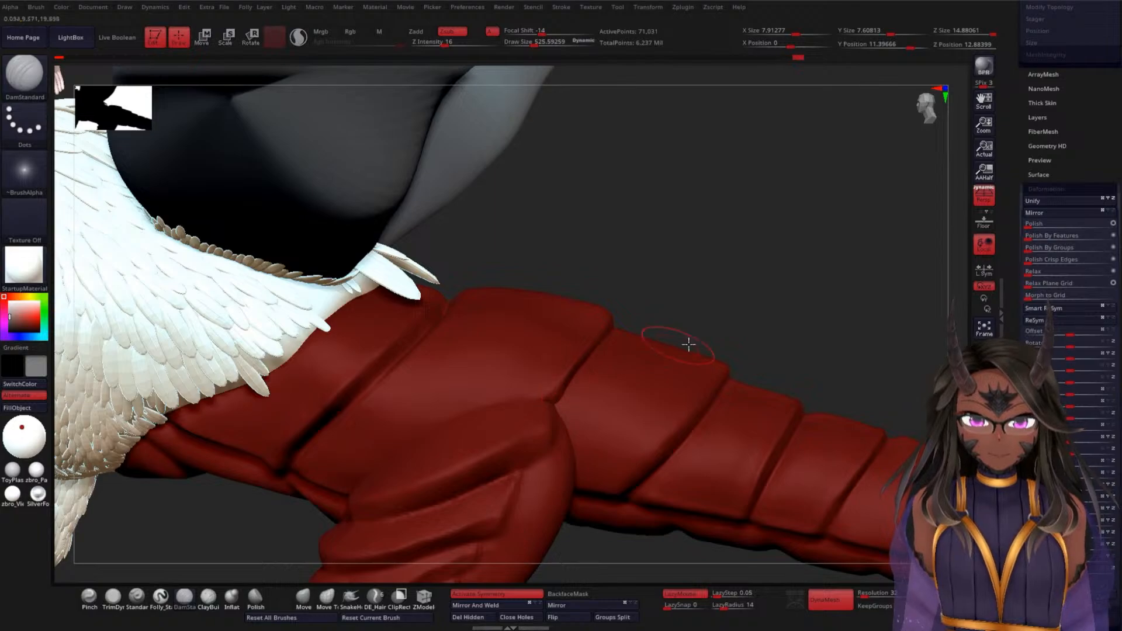
{"action": "left_click_drag", "start_coordinate": [688, 339], "coordinate": [722, 338]}
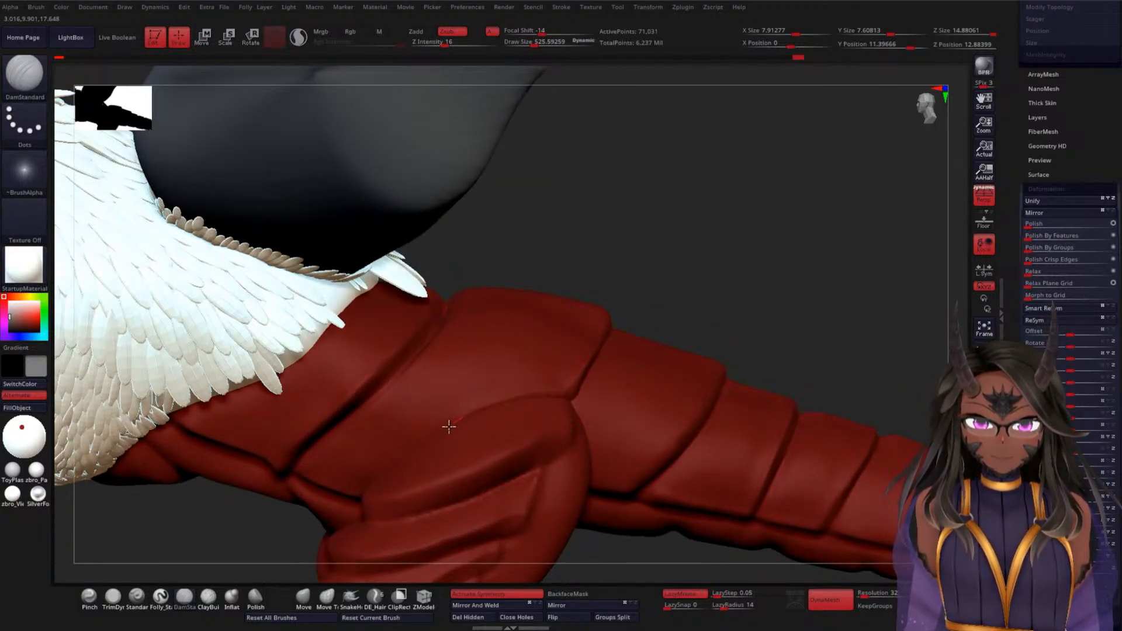
{"action": "mouse_move", "coordinate": [328, 503]}
{"action": "left_mouse_down"}
{"action": "mouse_move", "coordinate": [258, 524]}
{"action": "mouse_move", "coordinate": [351, 467]}
{"action": "mouse_move", "coordinate": [362, 492]}
{"action": "left_mouse_up"}
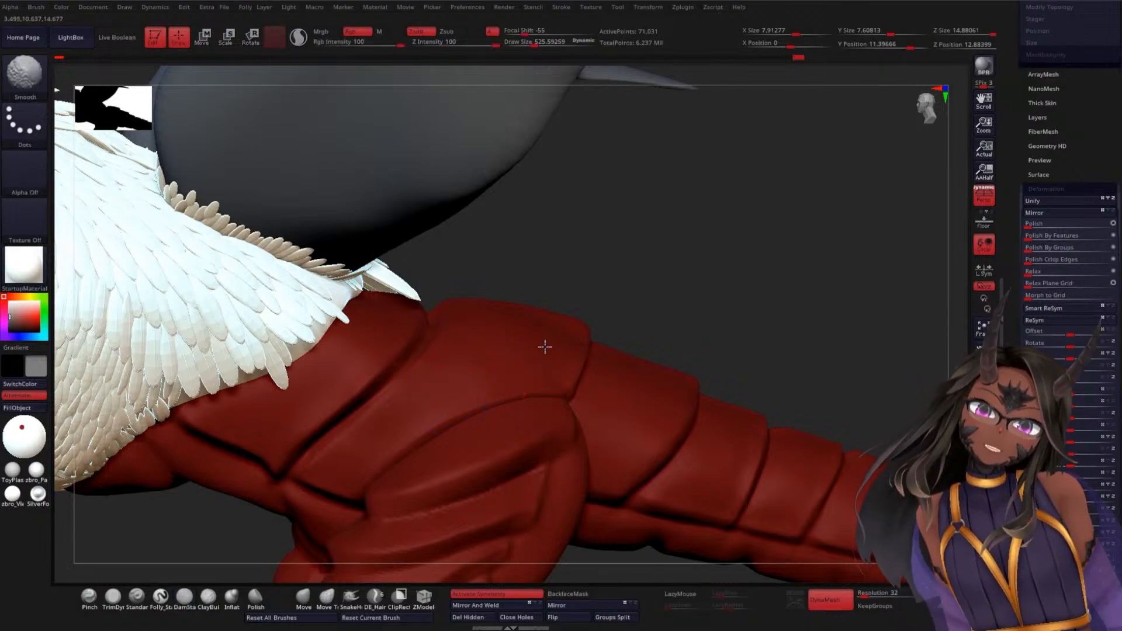
- Smooth the rear plate's side surface and refine its rear edge above the thigh with DamStandard
{"action": "left_click_drag", "start_coordinate": [661, 311], "coordinate": [534, 354]}
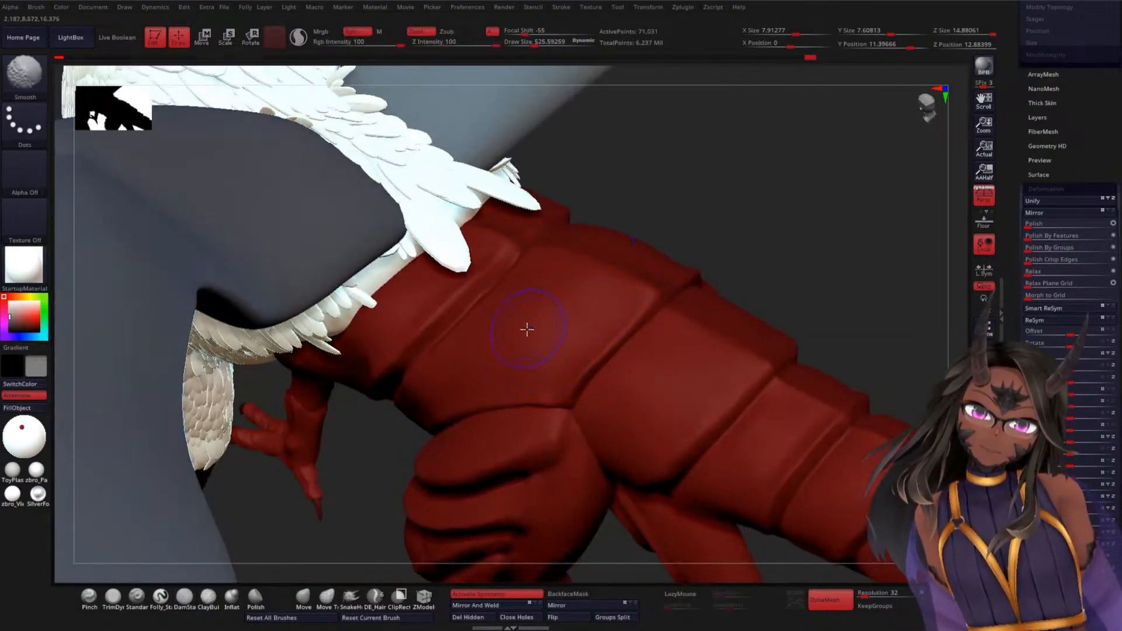
{"action": "left_click_drag", "start_coordinate": [817, 270], "coordinate": [710, 302]}
{"action": "left_click_drag", "start_coordinate": [366, 479], "coordinate": [562, 368]}
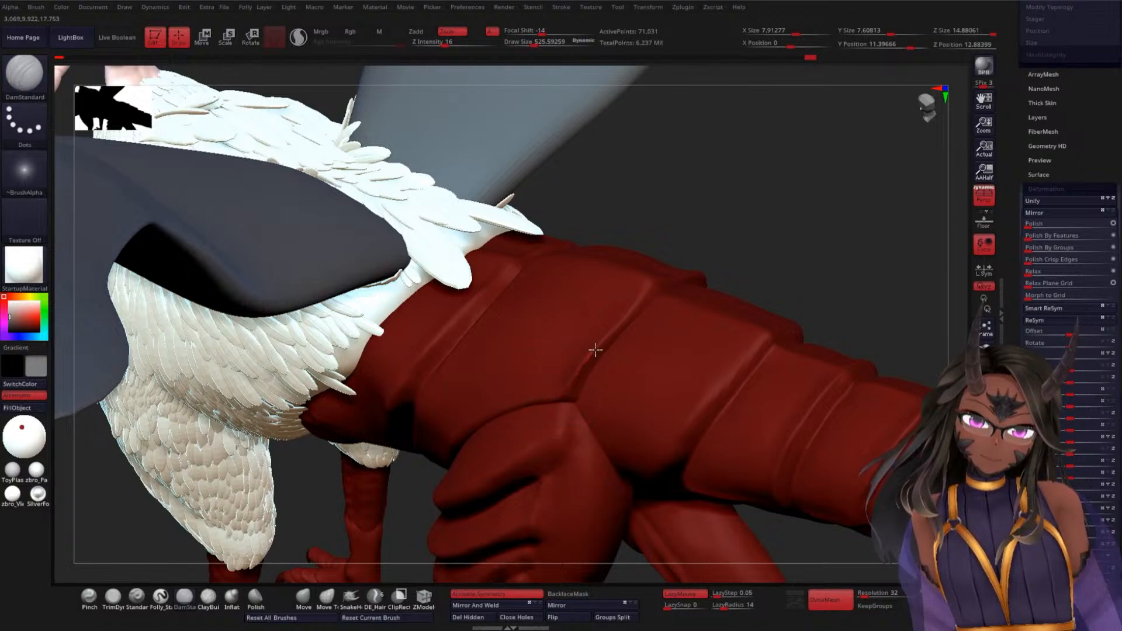
{"action": "key", "text": "shift"}
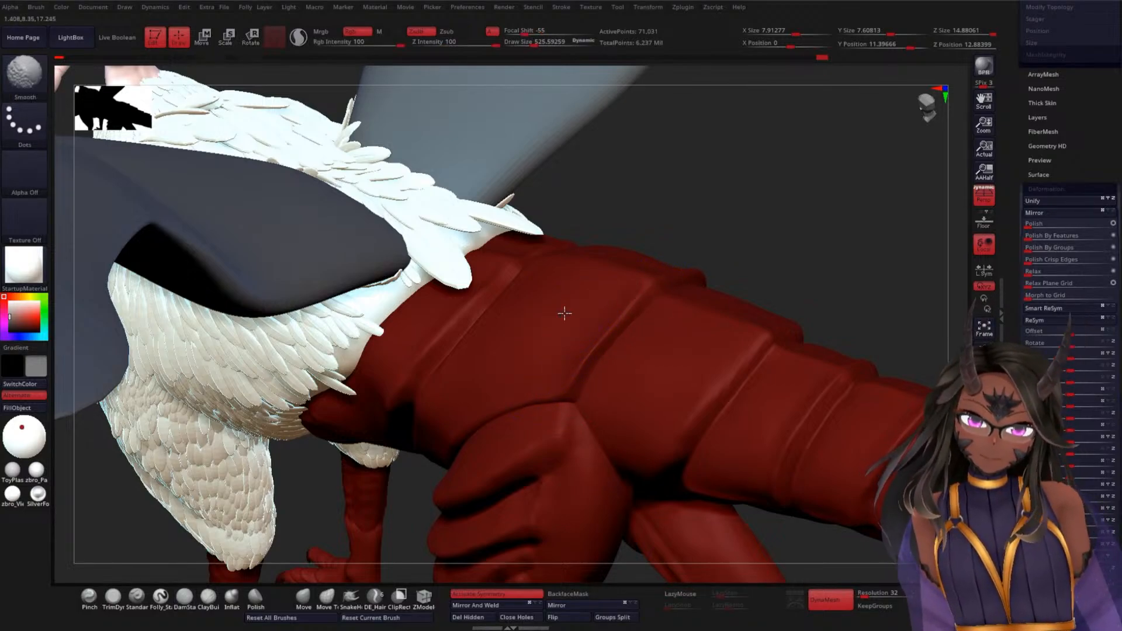
{"action": "mouse_move", "coordinate": [777, 248]}
{"action": "left_mouse_down"}
{"action": "mouse_move", "coordinate": [819, 191]}
{"action": "mouse_move", "coordinate": [716, 292]}
{"action": "left_mouse_up"}
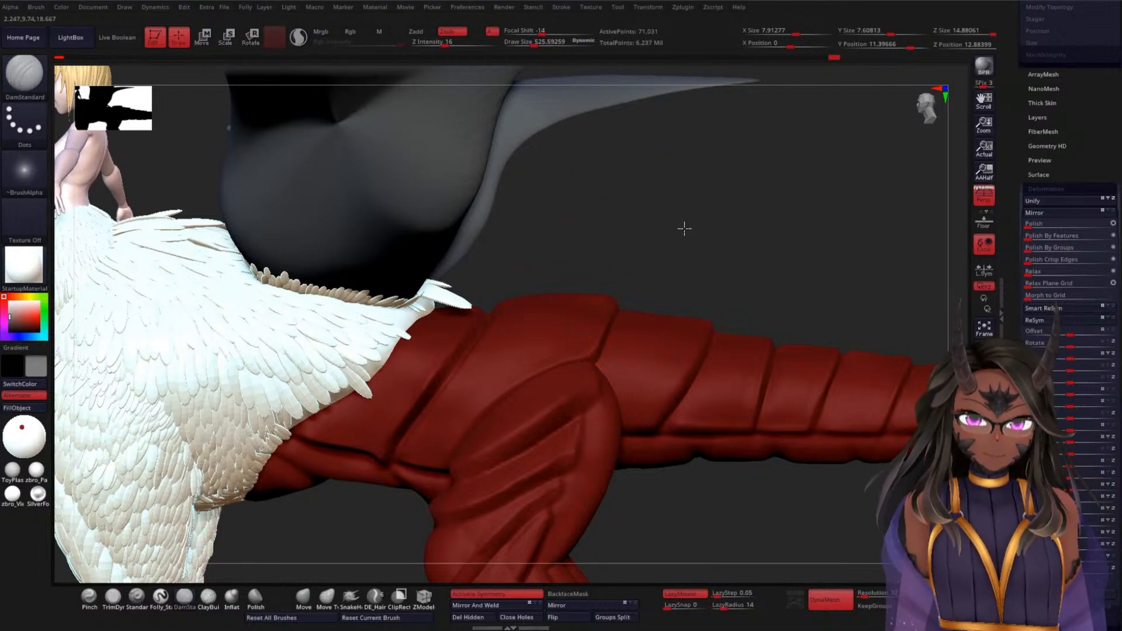
- Smooth the tail piece's front edge on the underside, where it meets the belly plates between the hind legs
{"action": "left_click_drag", "start_coordinate": [684, 229], "coordinate": [684, 243], "text": "alt"}
{"action": "left_click_drag", "start_coordinate": [693, 459], "coordinate": [733, 295]}
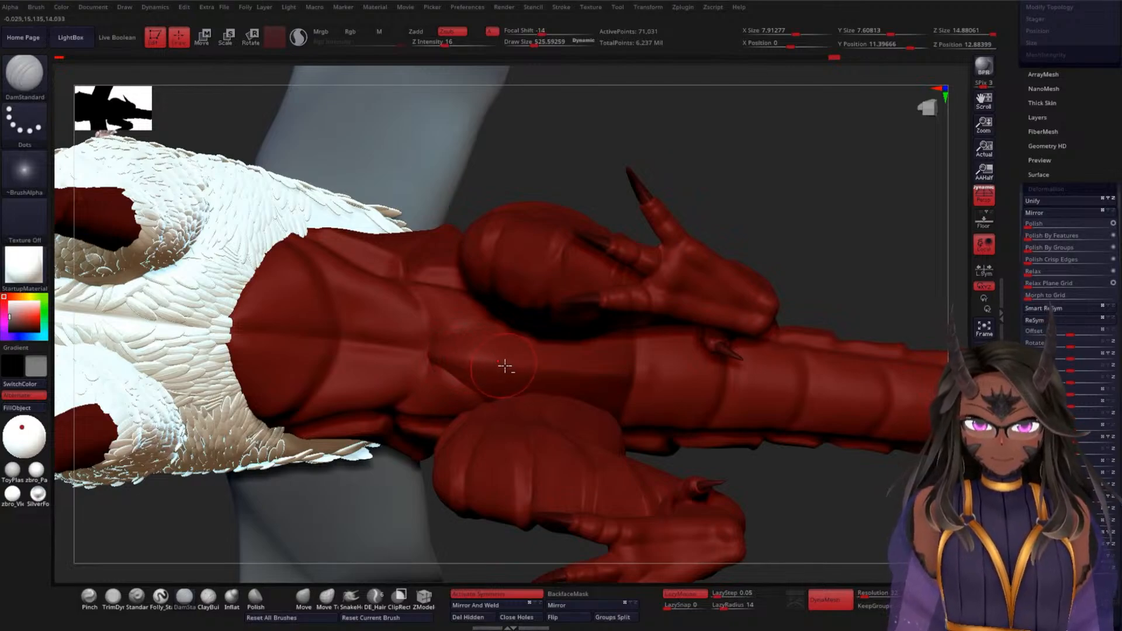
{"action": "left_click", "coordinate": [505, 365], "text": "alt"}
{"action": "key", "text": "shift"}
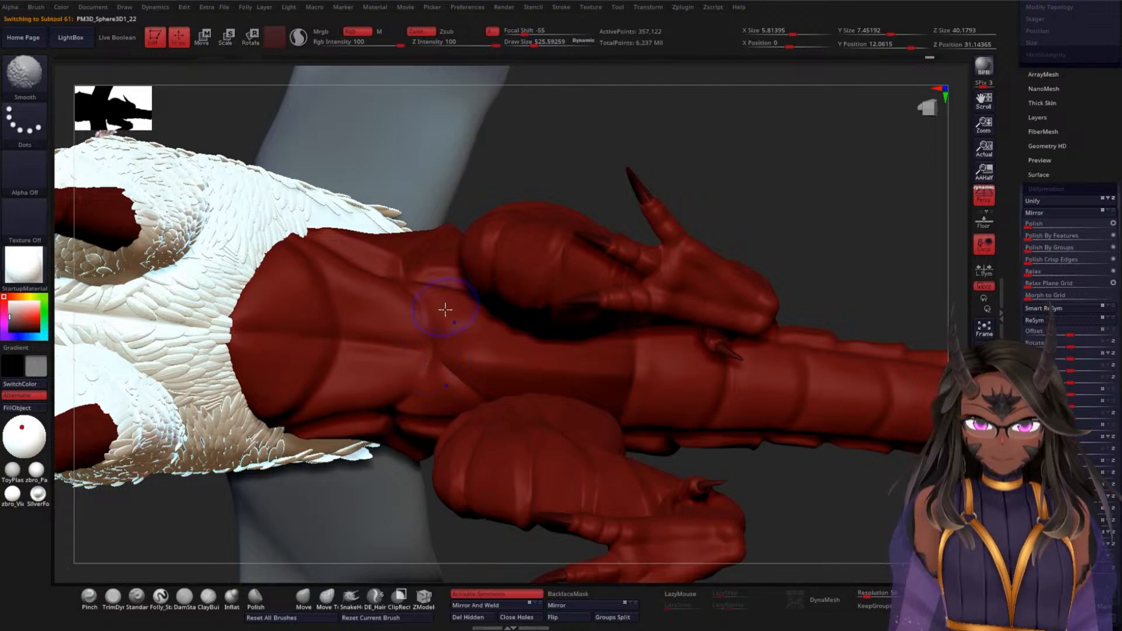
{"action": "mouse_move", "coordinate": [599, 139]}
{"action": "left_mouse_down"}
{"action": "mouse_move", "coordinate": [623, 206]}
{"action": "mouse_move", "coordinate": [616, 180]}
{"action": "mouse_move", "coordinate": [503, 279]}
{"action": "left_mouse_up"}
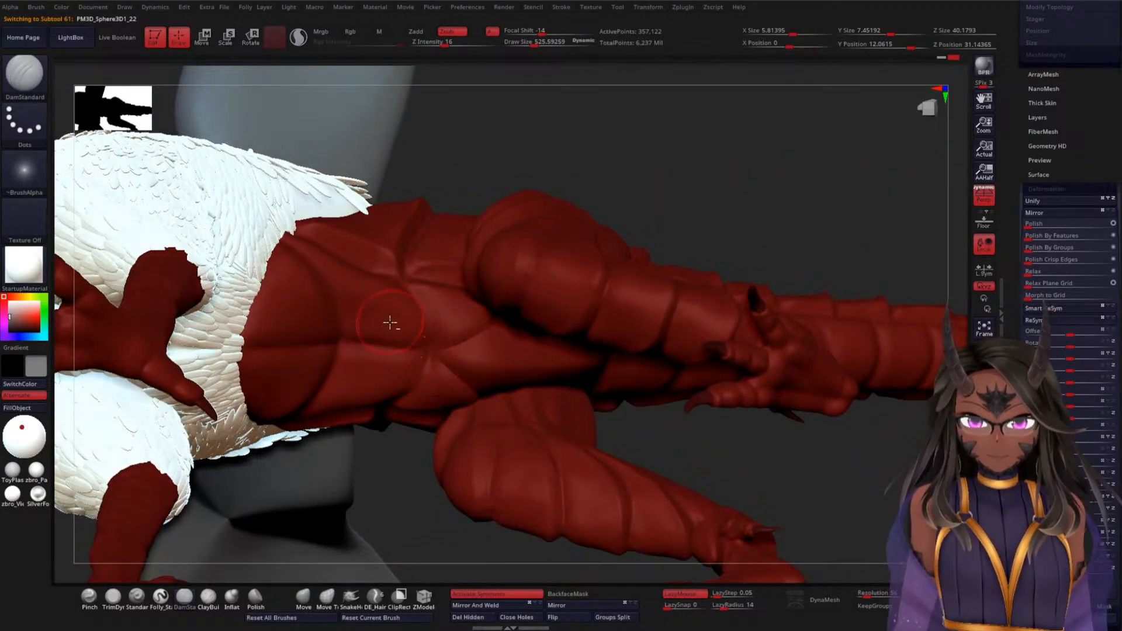
- Refine the torso plate creases on the underside near the hips with DamStandard at draw size about 359
{"action": "left_click", "coordinate": [408, 336], "text": "alt"}
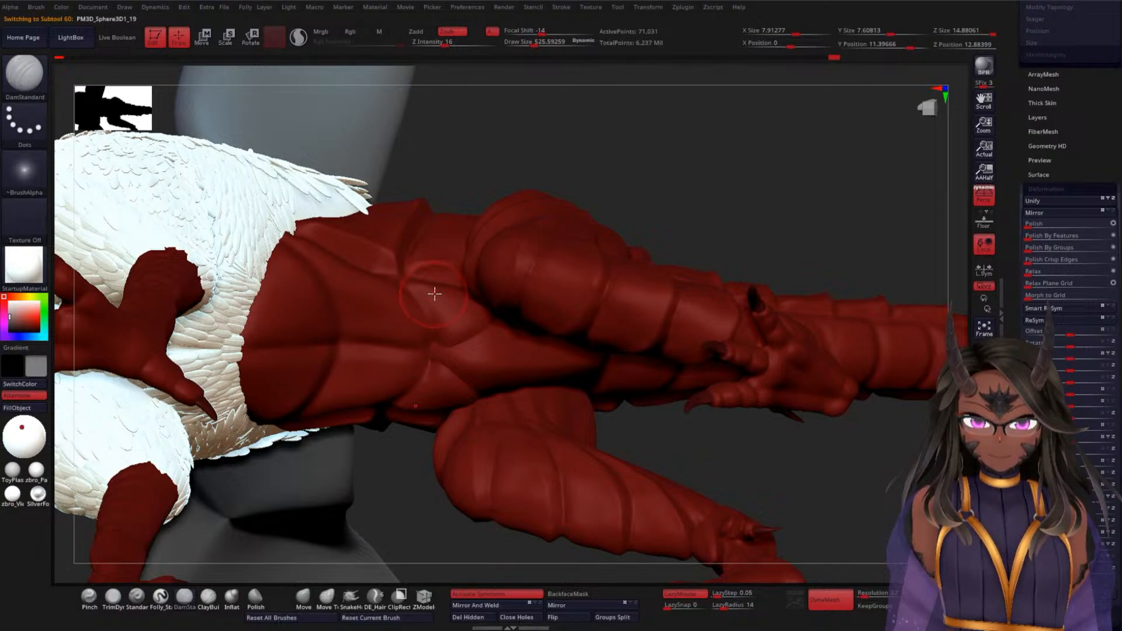
{"action": "key", "text": "ctrl+z"}
{"action": "key", "text": "space"}
{"action": "left_click_drag", "start_coordinate": [438, 363], "coordinate": [441, 306]}
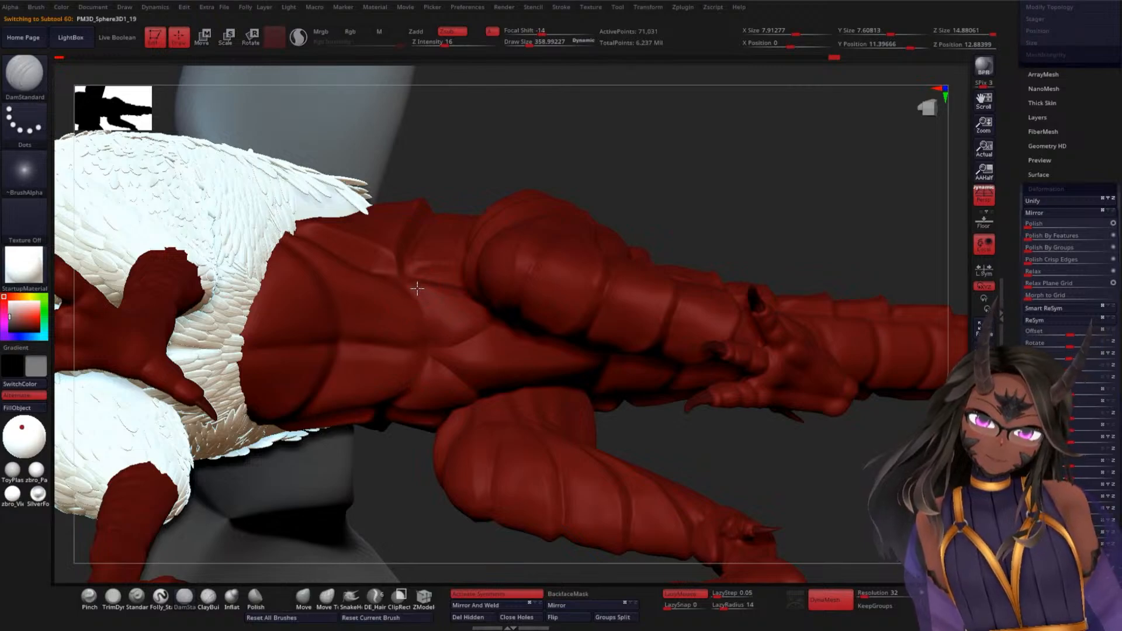
{"action": "mouse_move", "coordinate": [435, 377]}
{"action": "left_mouse_down"}
{"action": "mouse_move", "coordinate": [454, 386]}
{"action": "mouse_move", "coordinate": [456, 329]}
{"action": "mouse_move", "coordinate": [447, 345]}
{"action": "left_mouse_up"}
{"action": "left_click_drag", "start_coordinate": [421, 383], "coordinate": [438, 294]}
{"action": "mouse_move", "coordinate": [393, 491]}
{"action": "left_mouse_down"}
{"action": "mouse_move", "coordinate": [423, 380]}
{"action": "mouse_move", "coordinate": [360, 408]}
{"action": "left_mouse_up"}
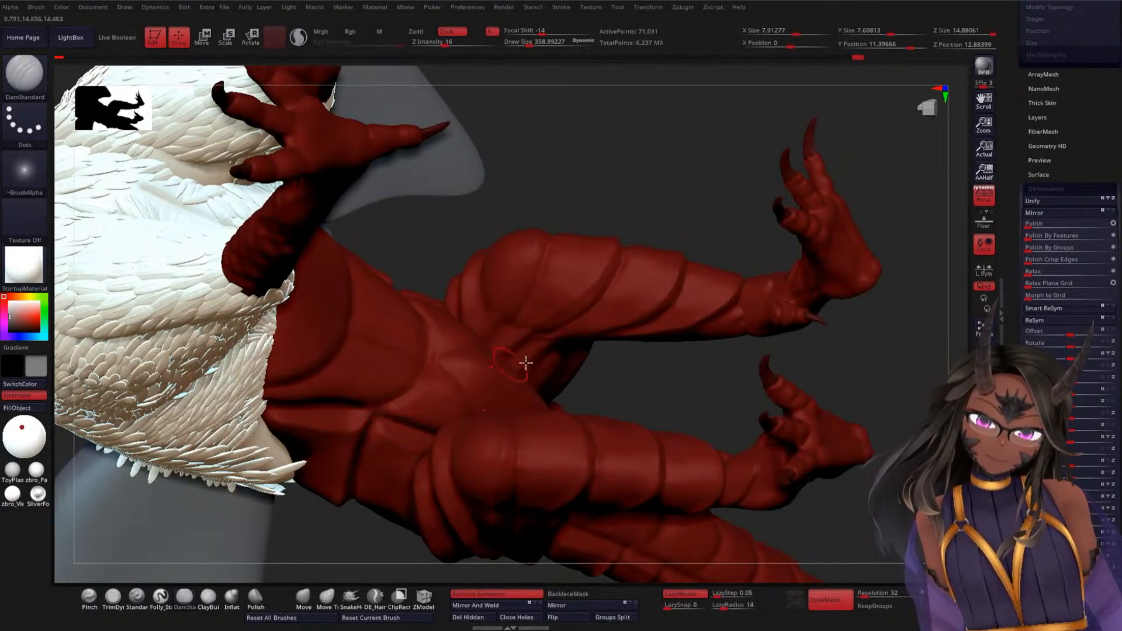
{"action": "left_click_drag", "start_coordinate": [628, 373], "coordinate": [602, 457]}
{"action": "left_click_drag", "start_coordinate": [814, 418], "coordinate": [777, 378]}
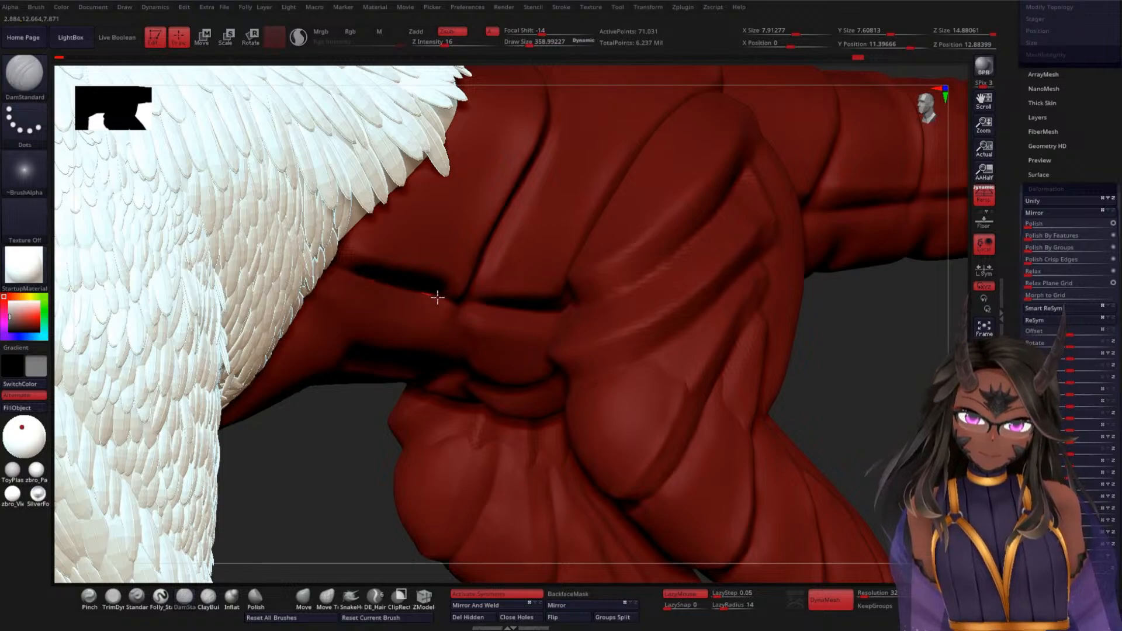
- Save the current sculpt as a tool file
{"action": "left_click_drag", "start_coordinate": [864, 401], "coordinate": [787, 311]}
{"action": "left_click_drag", "start_coordinate": [764, 351], "coordinate": [639, 413]}
{"action": "left_click_drag", "start_coordinate": [540, 453], "coordinate": [572, 350], "text": "alt"}
{"action": "left_click_drag", "start_coordinate": [1012, 174], "coordinate": [1012, 467]}
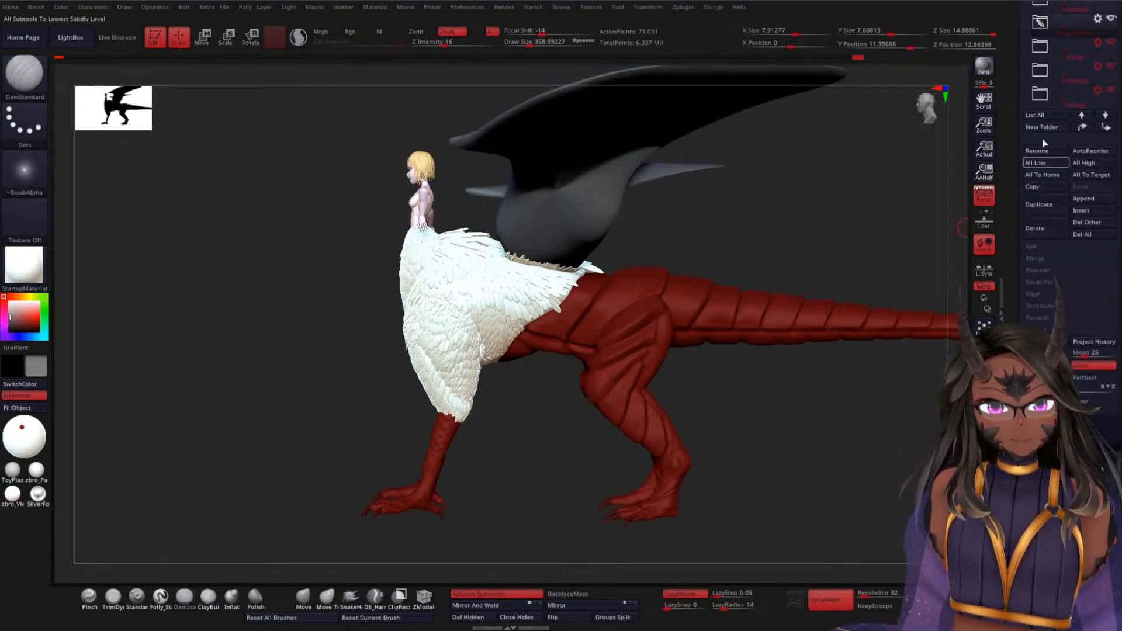
{"action": "left_click_drag", "start_coordinate": [1017, 121], "coordinate": [996, 275]}
{"action": "left_click", "coordinate": [1094, 30]}
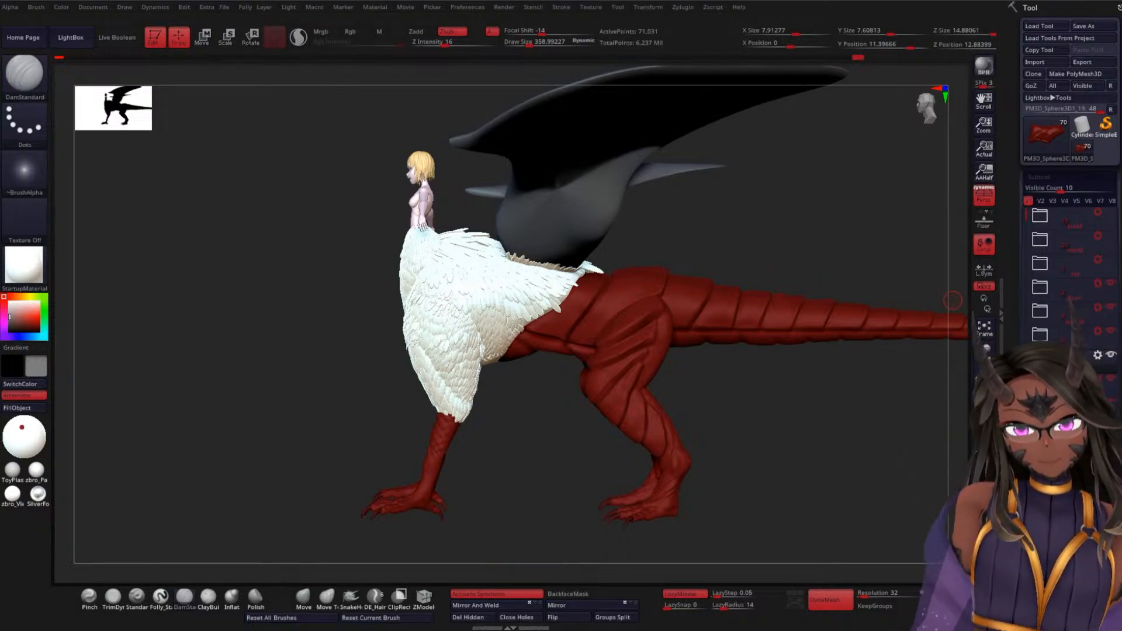
- Select the wings and convert them to a DynaMesh at resolution 128, checking the result in wireframe
{"action": "left_click_drag", "start_coordinate": [953, 301], "coordinate": [323, 301]}
{"action": "left_click_drag", "start_coordinate": [757, 283], "coordinate": [667, 412]}
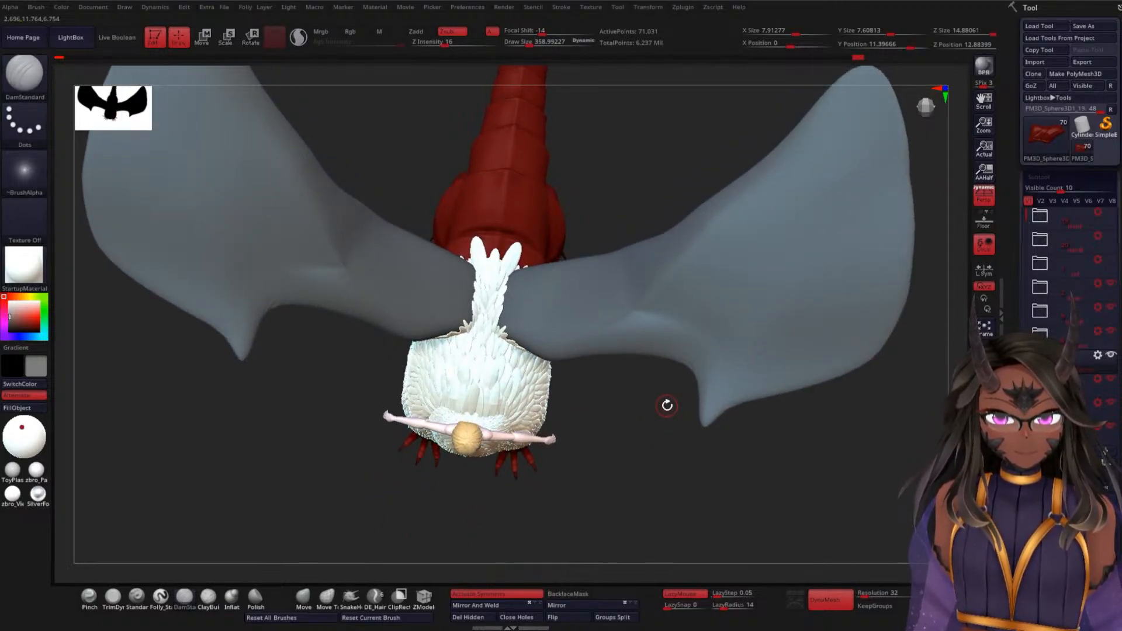
{"action": "left_click", "coordinate": [788, 364], "text": "alt"}
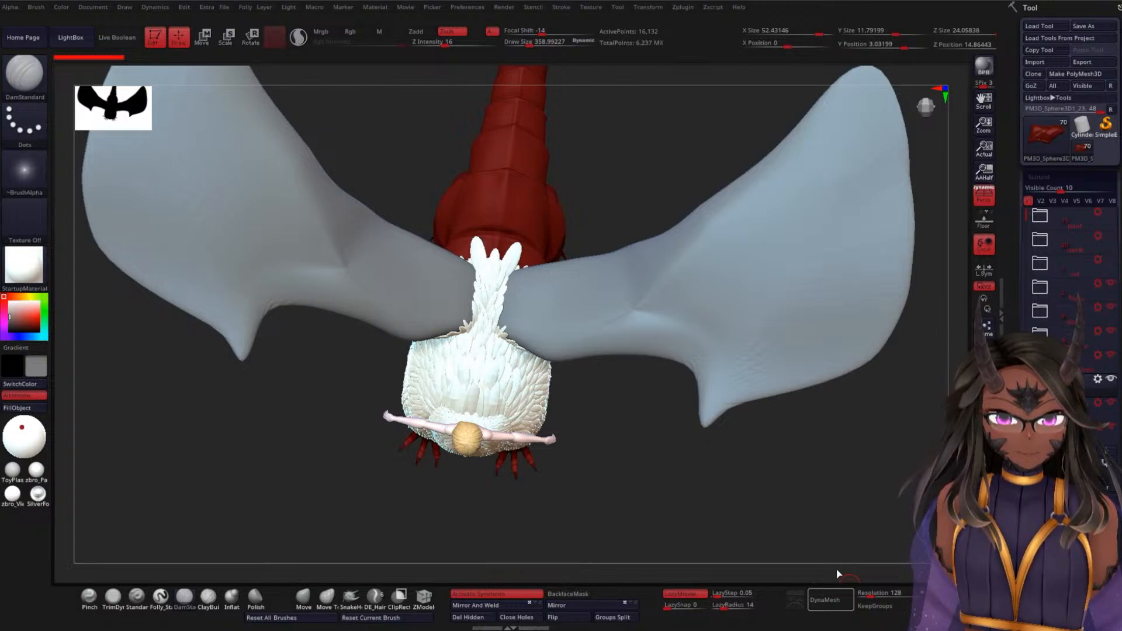
{"action": "left_click", "coordinate": [833, 595]}
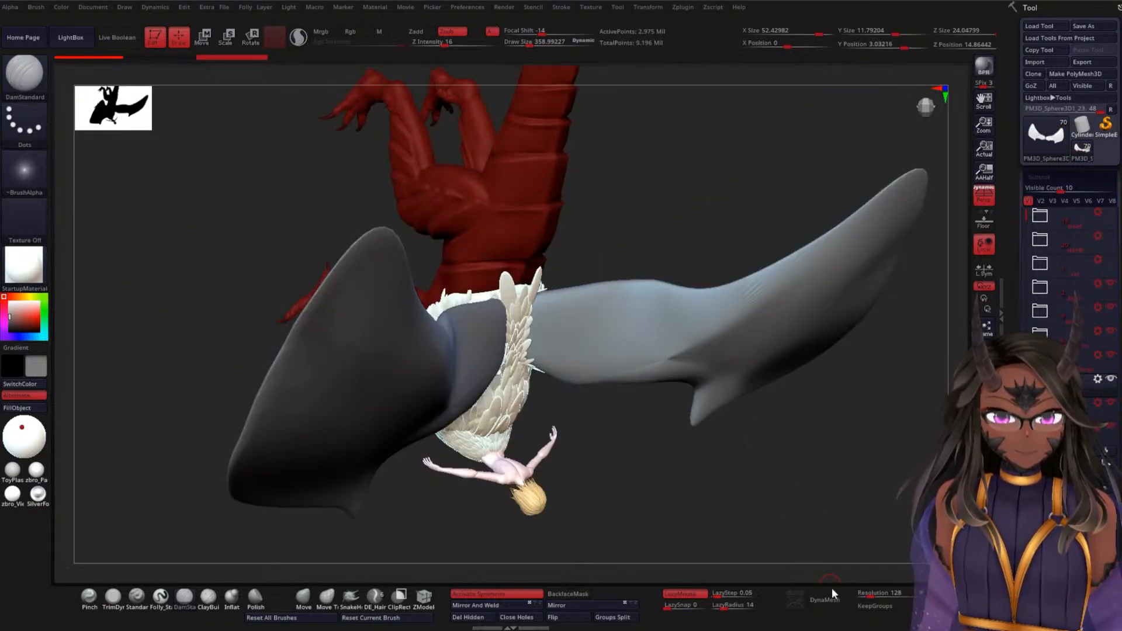
{"action": "mouse_move", "coordinate": [818, 503]}
{"action": "left_mouse_down"}
{"action": "mouse_move", "coordinate": [784, 439]}
{"action": "mouse_move", "coordinate": [717, 468]}
{"action": "left_mouse_up"}
{"action": "key", "text": "ctrl"}
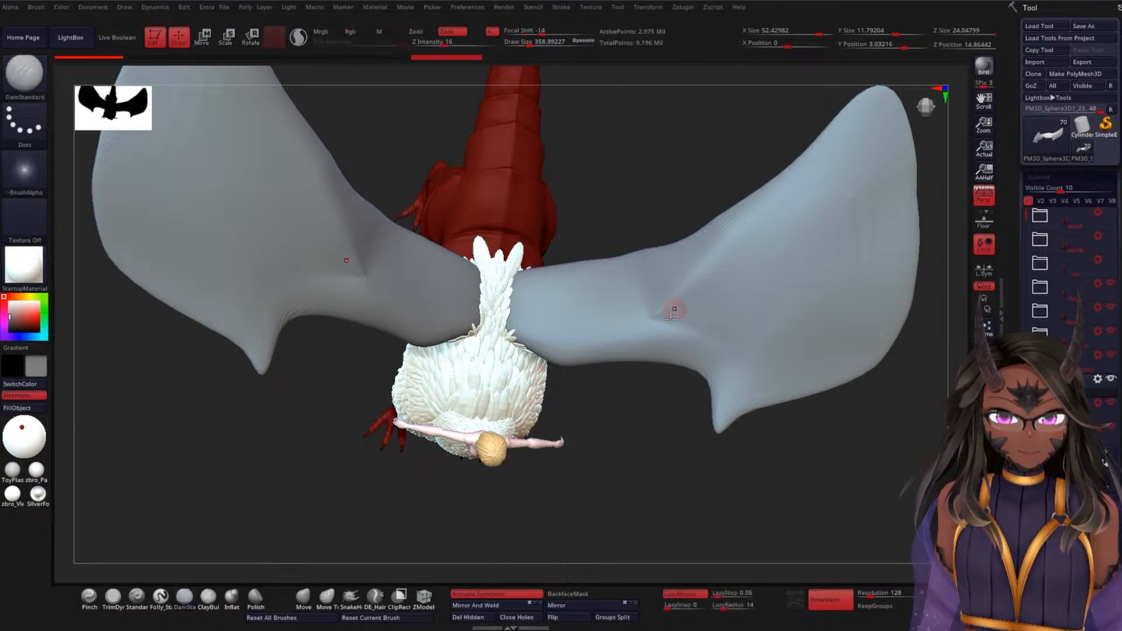
{"action": "key", "text": "shift+f"}
{"action": "key", "text": "shift+f"}
- Carve crease lines along the wing's inner front section from the shoulder to the elbow with DamStandard
{"action": "mouse_move", "coordinate": [643, 444]}
{"action": "left_mouse_down"}
{"action": "mouse_move", "coordinate": [642, 431]}
{"action": "mouse_move", "coordinate": [601, 418]}
{"action": "mouse_move", "coordinate": [589, 431]}
{"action": "mouse_move", "coordinate": [606, 422]}
{"action": "left_mouse_up"}
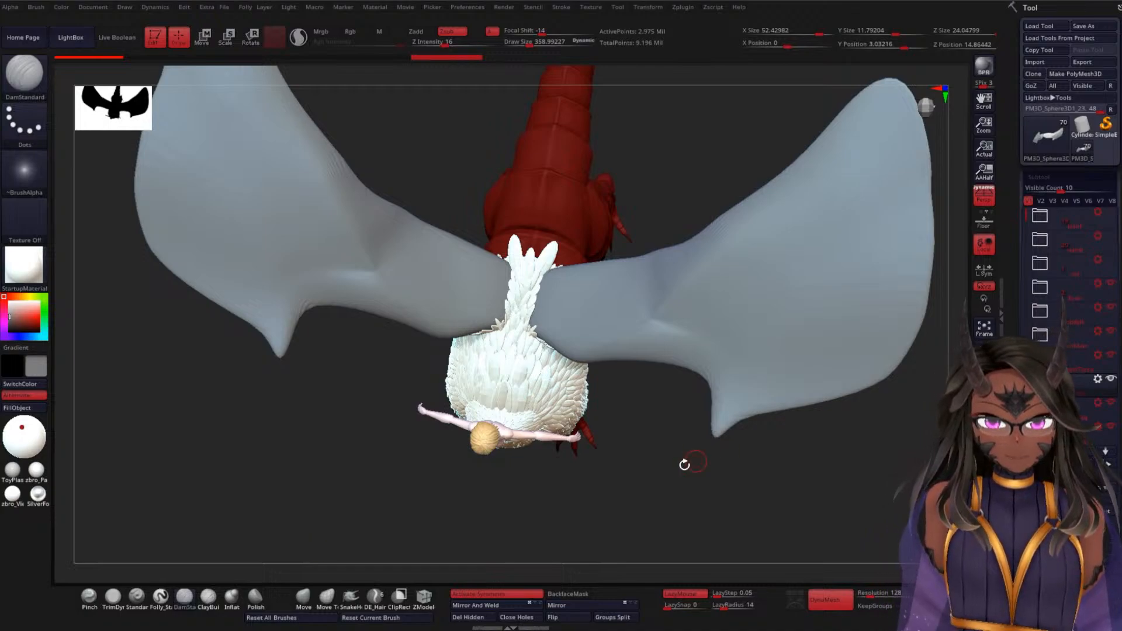
{"action": "left_click_drag", "start_coordinate": [691, 463], "coordinate": [639, 454]}
{"action": "left_click", "coordinate": [208, 596]}
{"action": "left_click_drag", "start_coordinate": [673, 414], "coordinate": [611, 379]}
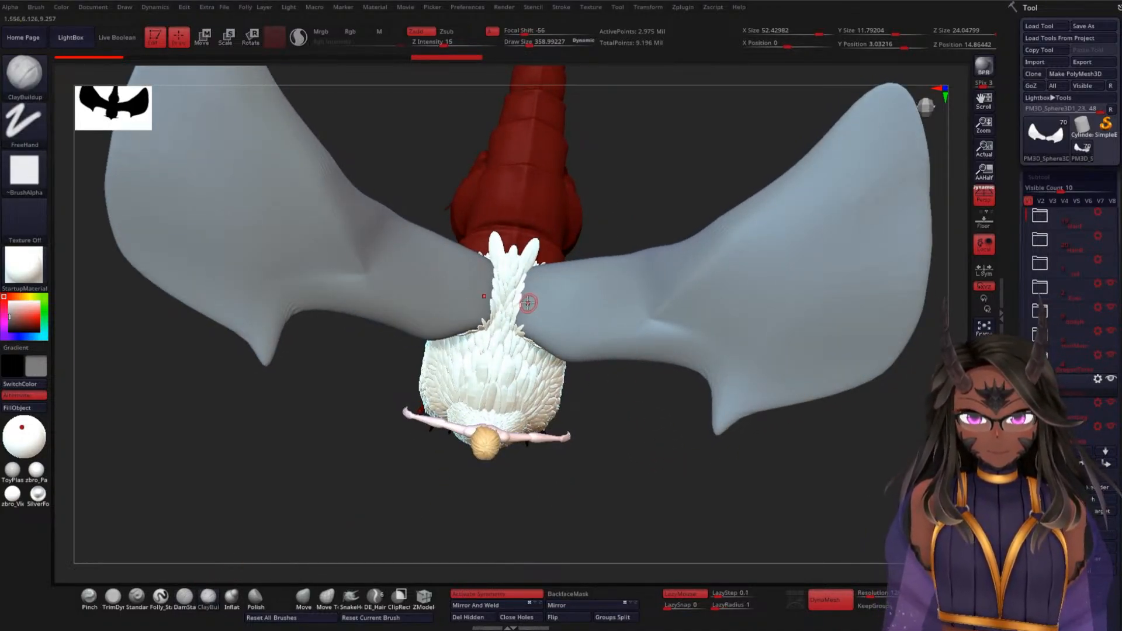
{"action": "left_click", "coordinate": [184, 596]}
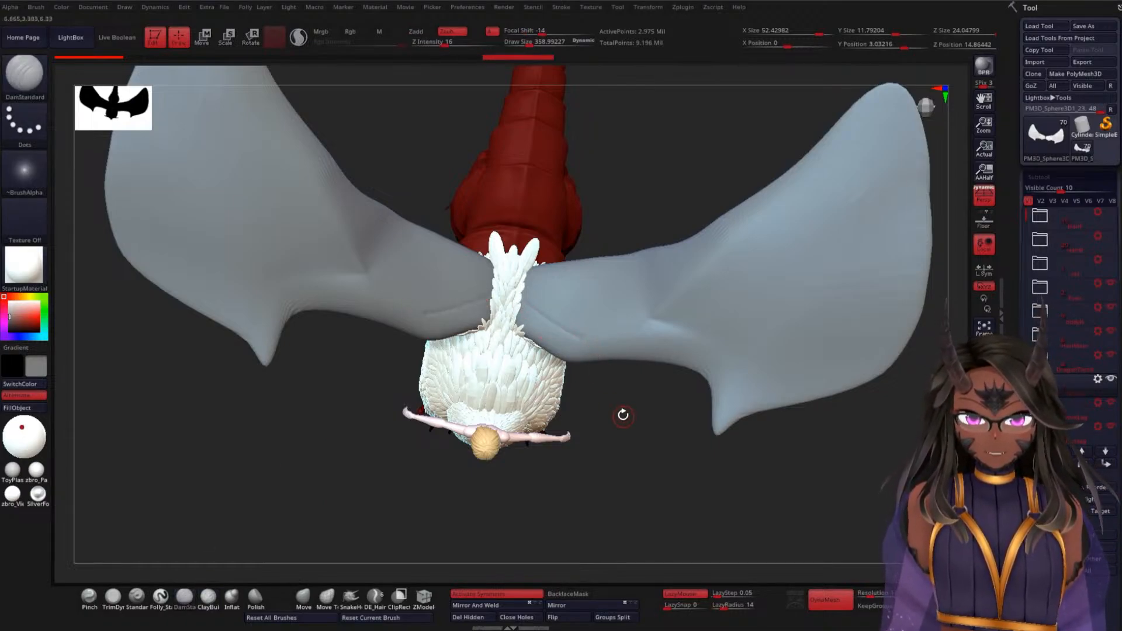
{"action": "left_click_drag", "start_coordinate": [622, 414], "coordinate": [584, 333]}
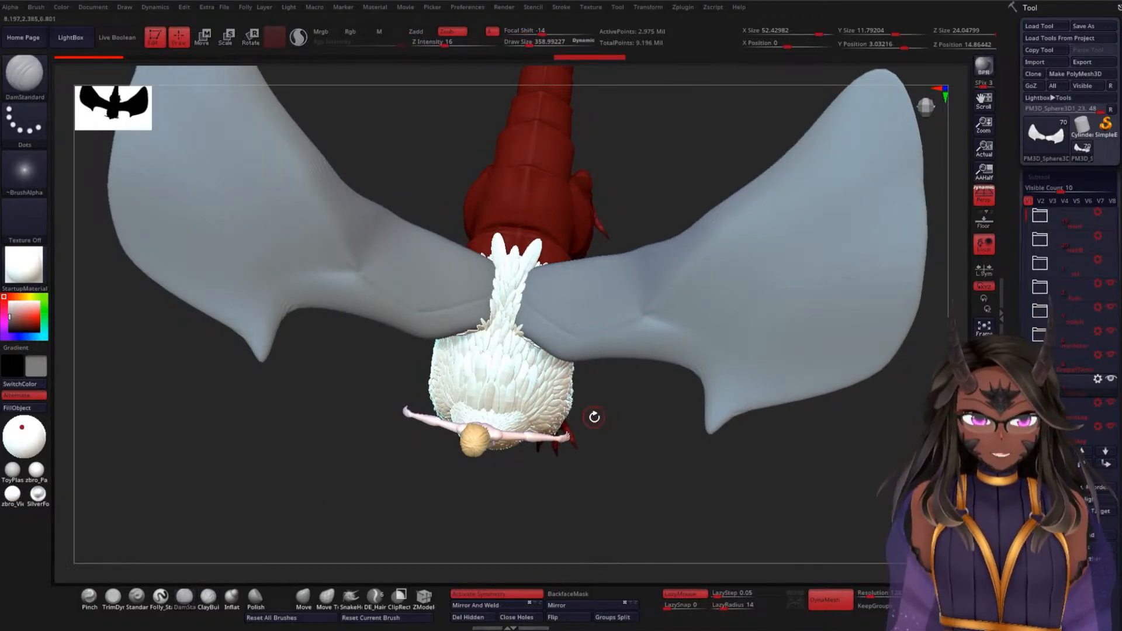
{"action": "left_click_drag", "start_coordinate": [589, 446], "coordinate": [597, 401]}
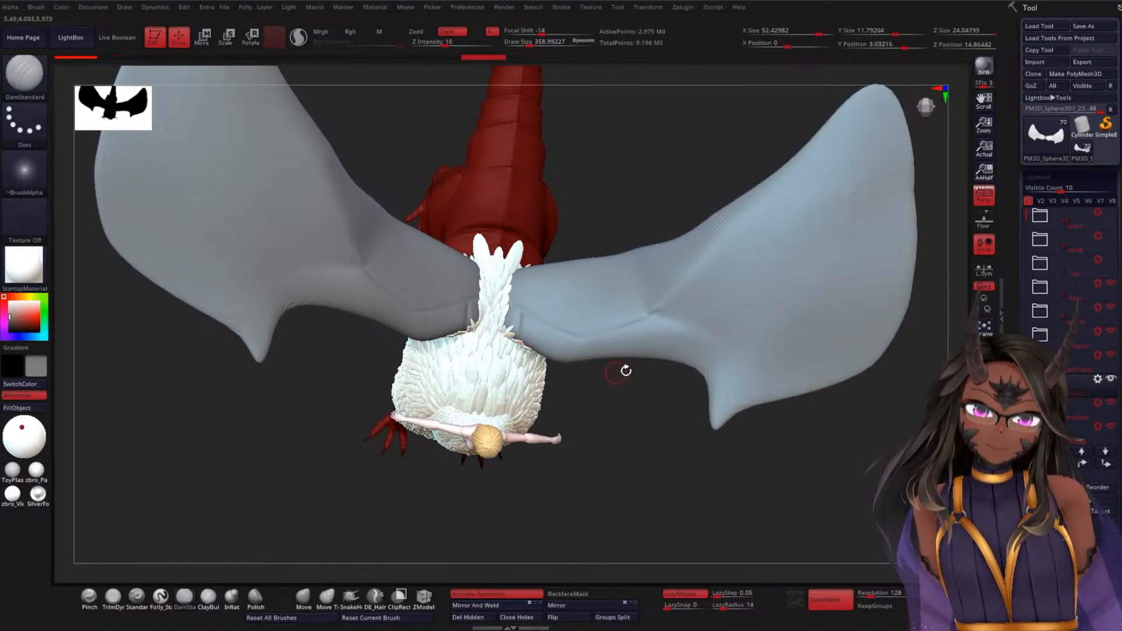
{"action": "left_click_drag", "start_coordinate": [668, 446], "coordinate": [662, 431]}
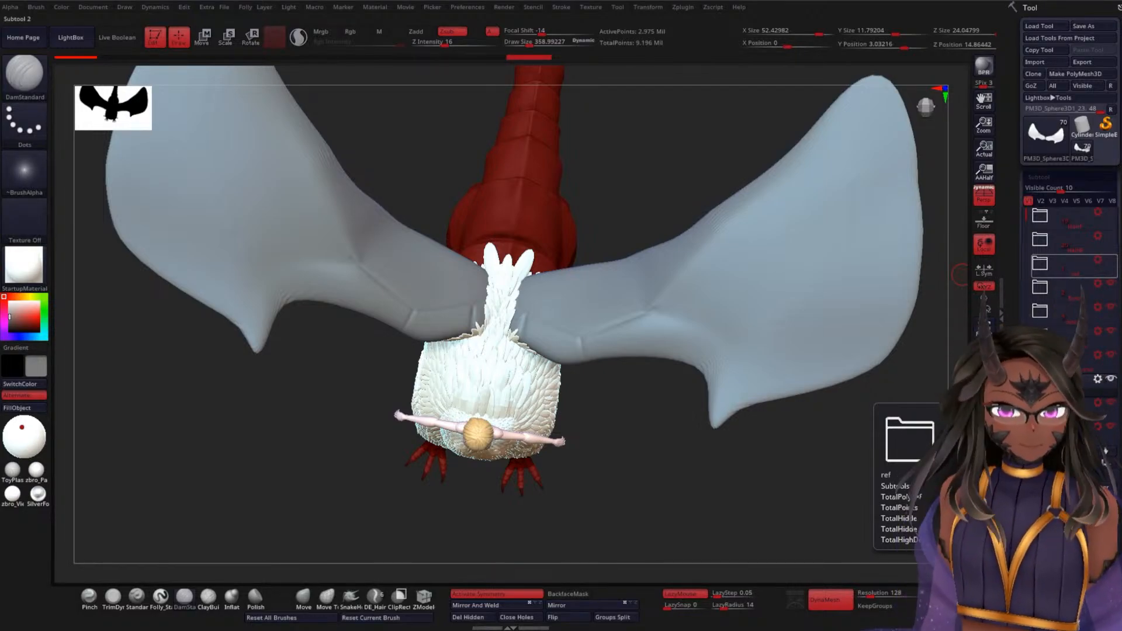
- Undo the last three crease strokes near the wing's shoulder
{"action": "mouse_move", "coordinate": [337, 449]}
{"action": "left_mouse_down"}
{"action": "mouse_move", "coordinate": [311, 453]}
{"action": "mouse_move", "coordinate": [375, 454]}
{"action": "left_mouse_up"}
{"action": "key", "text": "ctrl+z"}
{"action": "key", "text": "ctrl+z"}
{"action": "key", "text": "ctrl+z"}
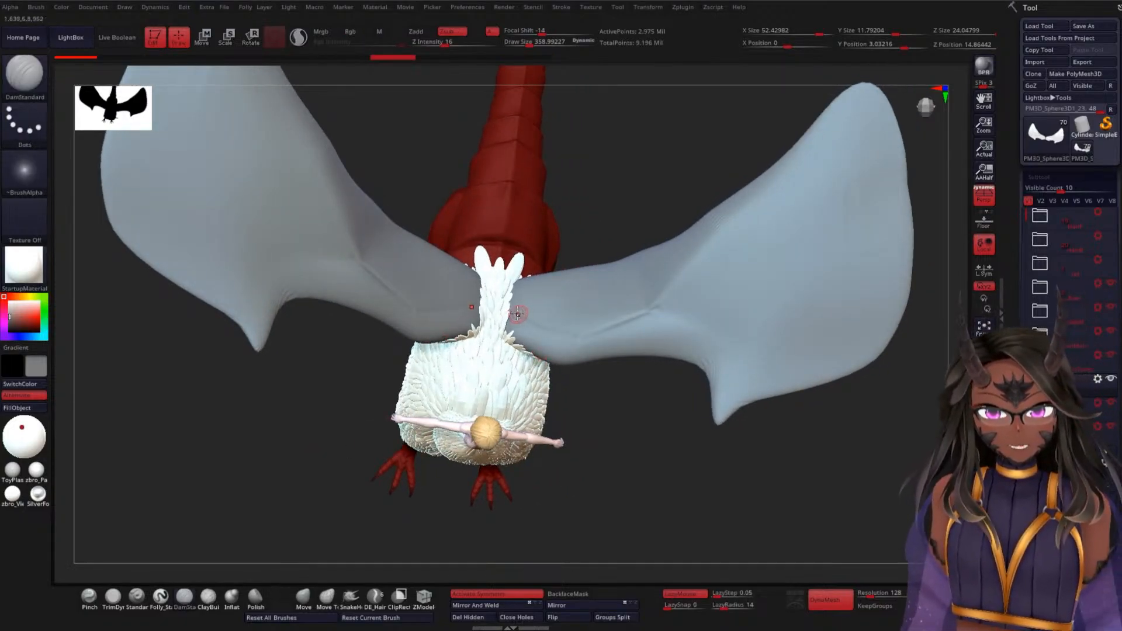
- Carve the crease along the wing's front edge from the shoulder towards the claw, with a short cross crease on the inner section
{"action": "left_click_drag", "start_coordinate": [552, 337], "coordinate": [586, 341]}
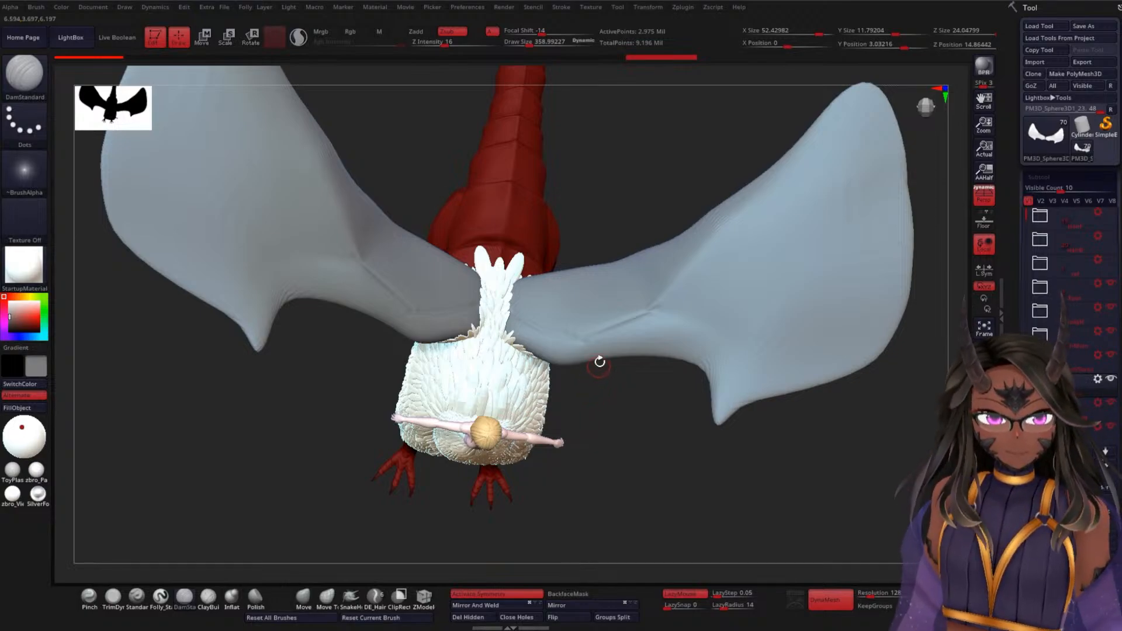
{"action": "left_click_drag", "start_coordinate": [650, 323], "coordinate": [672, 322]}
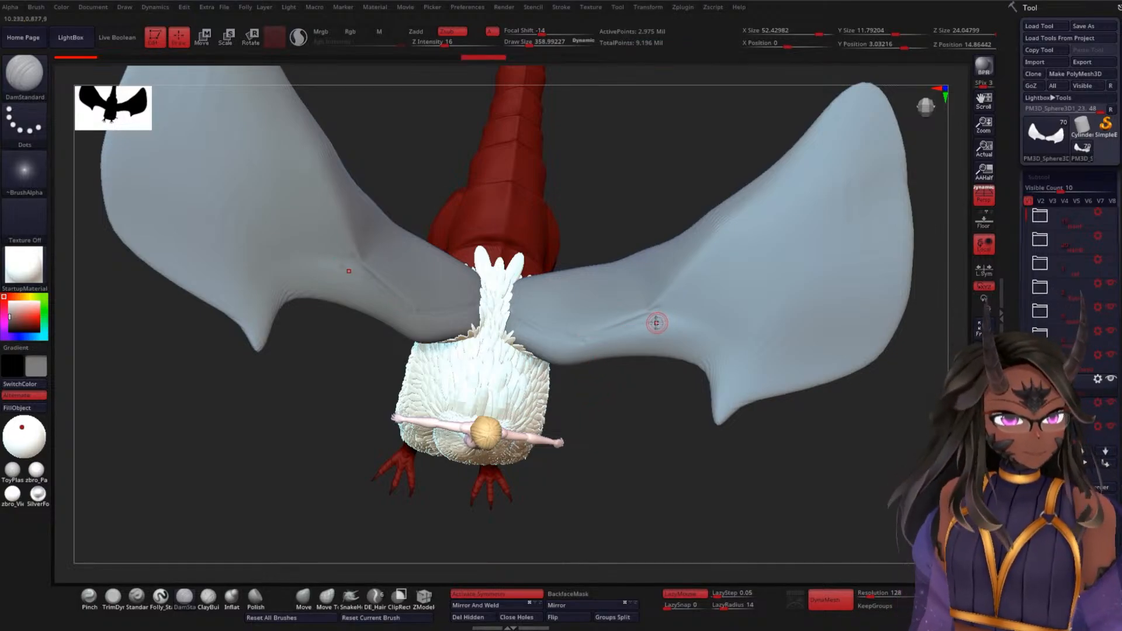
{"action": "left_click_drag", "start_coordinate": [598, 336], "coordinate": [611, 329]}
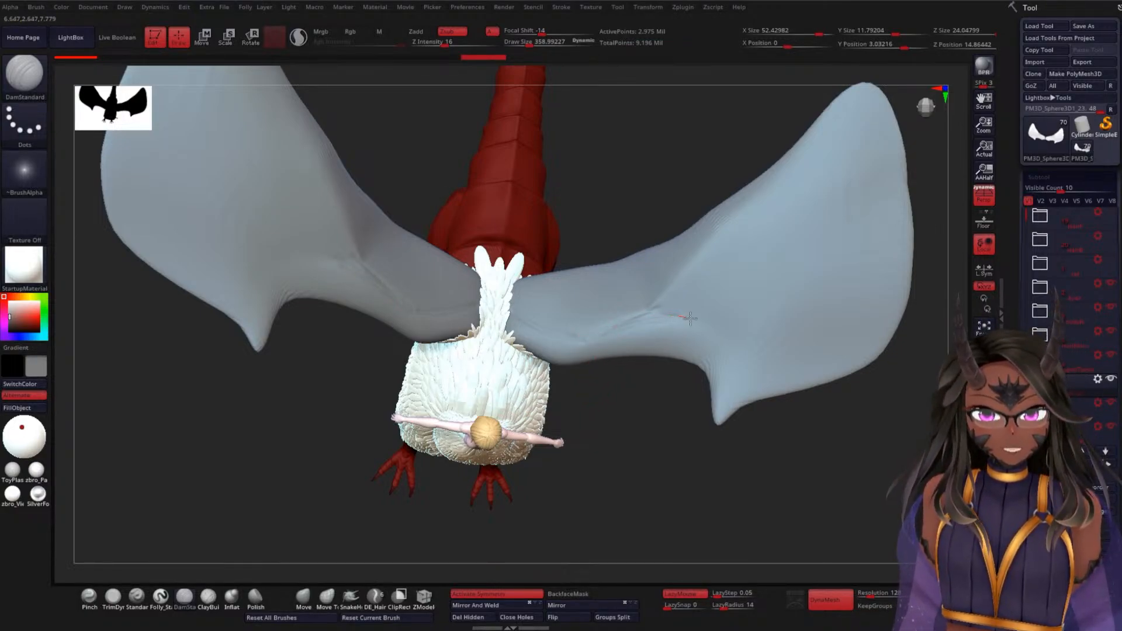
{"action": "mouse_move", "coordinate": [710, 331]}
{"action": "left_mouse_down"}
{"action": "mouse_move", "coordinate": [605, 329]}
{"action": "mouse_move", "coordinate": [570, 346]}
{"action": "mouse_move", "coordinate": [587, 342]}
{"action": "left_mouse_up"}
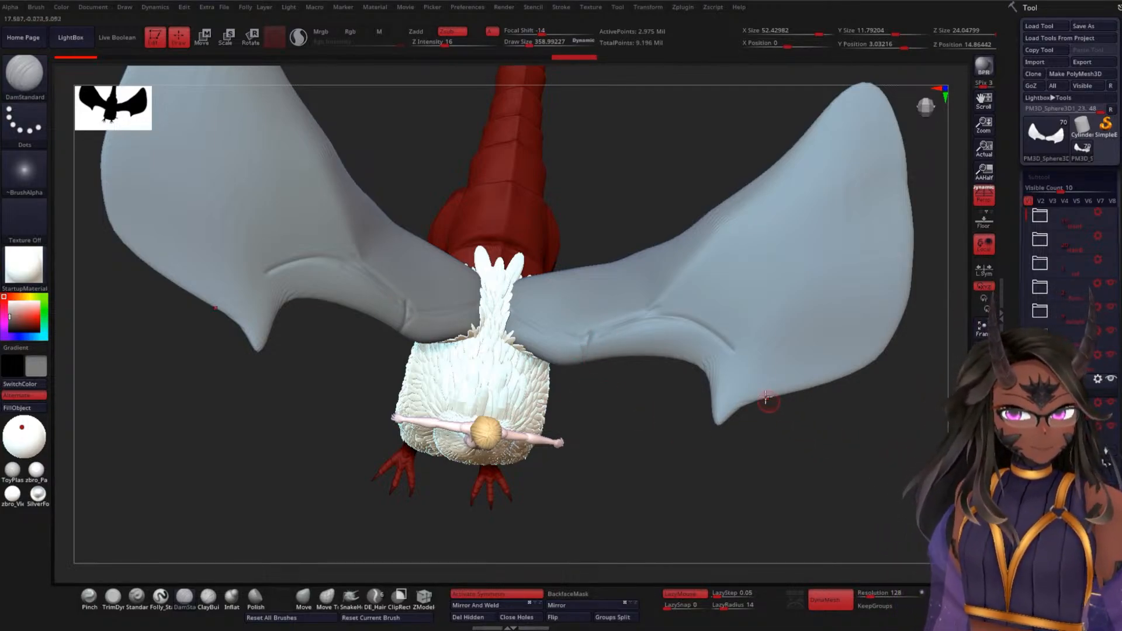
- Carve a crease across the claw's base and continue it along the wing's front section to the outer edge
{"action": "left_click_drag", "start_coordinate": [739, 419], "coordinate": [741, 393]}
{"action": "mouse_move", "coordinate": [839, 440]}
{"action": "left_mouse_down", "text": "alt"}
{"action": "mouse_move", "coordinate": [807, 450]}
{"action": "mouse_move", "coordinate": [769, 440]}
{"action": "left_mouse_up", "text": "alt"}
{"action": "mouse_move", "coordinate": [667, 381]}
{"action": "left_mouse_down"}
{"action": "mouse_move", "coordinate": [717, 375]}
{"action": "mouse_move", "coordinate": [850, 317]}
{"action": "left_mouse_up"}
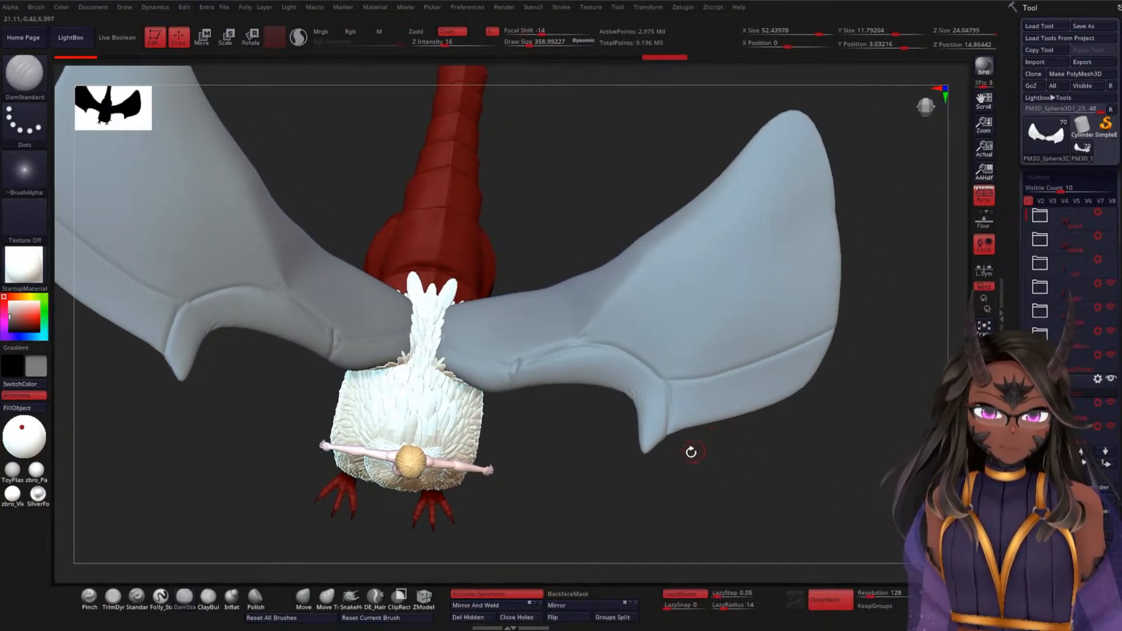
- Smooth the wing's surface around the claw and sharpen the creases beside it
{"action": "mouse_move", "coordinate": [556, 481]}
{"action": "left_mouse_down"}
{"action": "mouse_move", "coordinate": [561, 448]}
{"action": "mouse_move", "coordinate": [552, 489]}
{"action": "mouse_move", "coordinate": [590, 457]}
{"action": "left_mouse_up"}
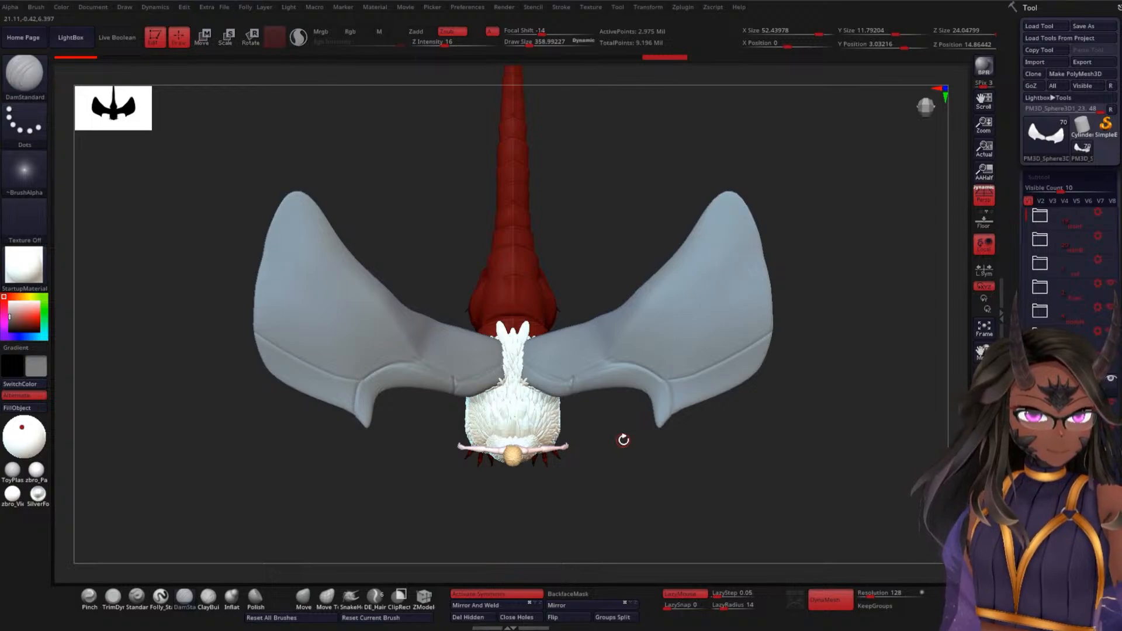
{"action": "key", "text": "shift"}
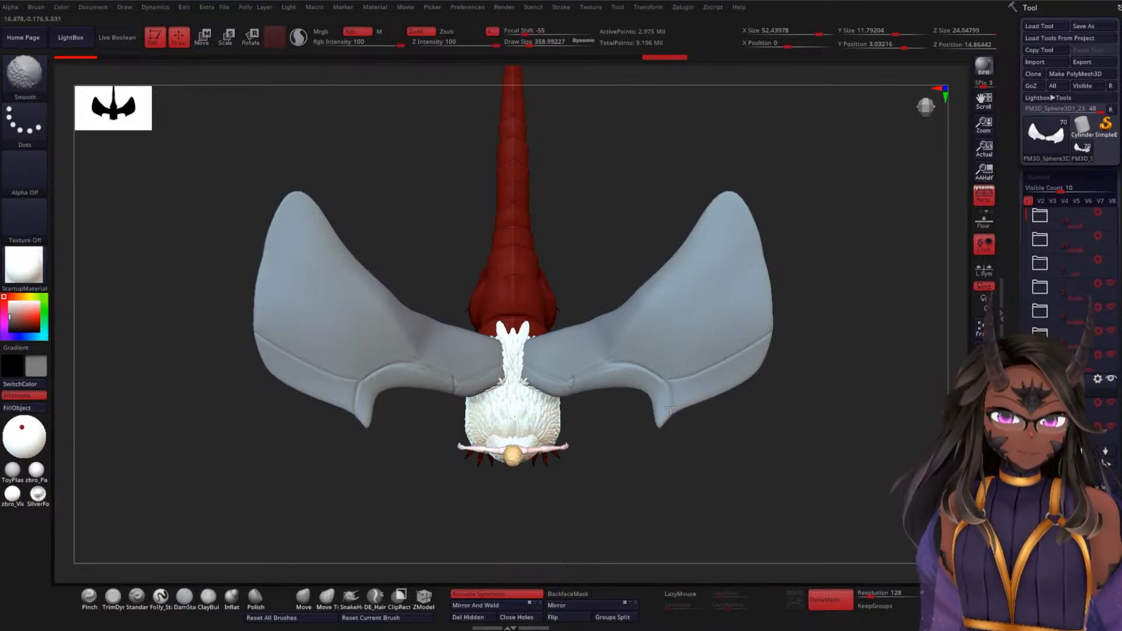
{"action": "mouse_move", "coordinate": [719, 421]}
{"action": "left_mouse_down", "text": "alt"}
{"action": "mouse_move", "coordinate": [699, 494]}
{"action": "mouse_move", "coordinate": [675, 402]}
{"action": "left_mouse_up", "text": "alt"}
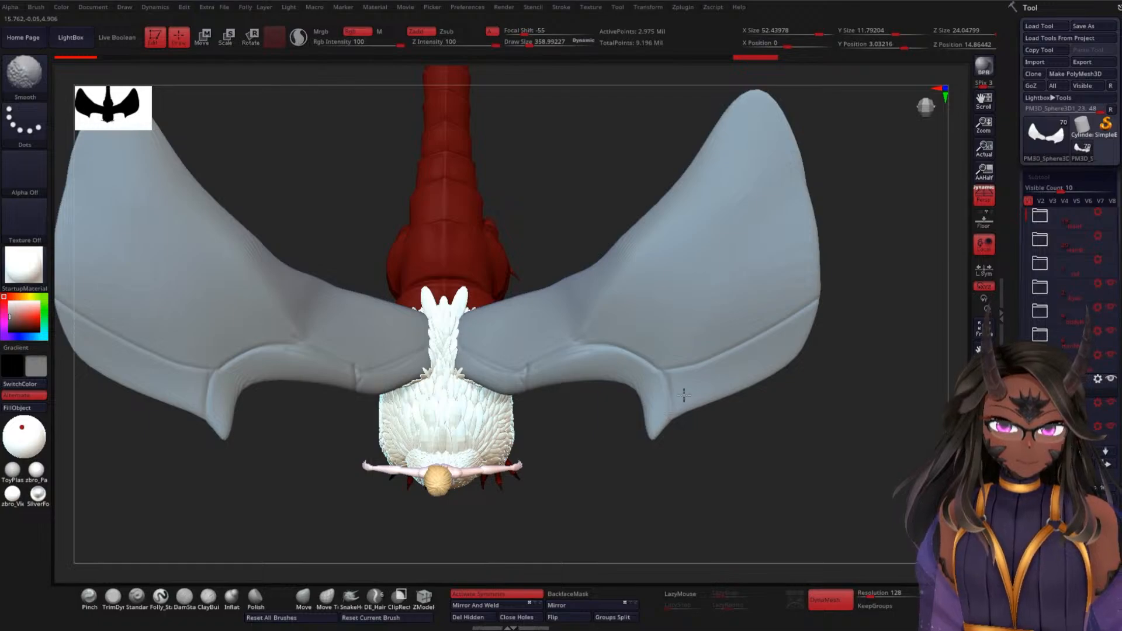
{"action": "left_click_drag", "start_coordinate": [655, 426], "coordinate": [674, 390], "text": "alt"}
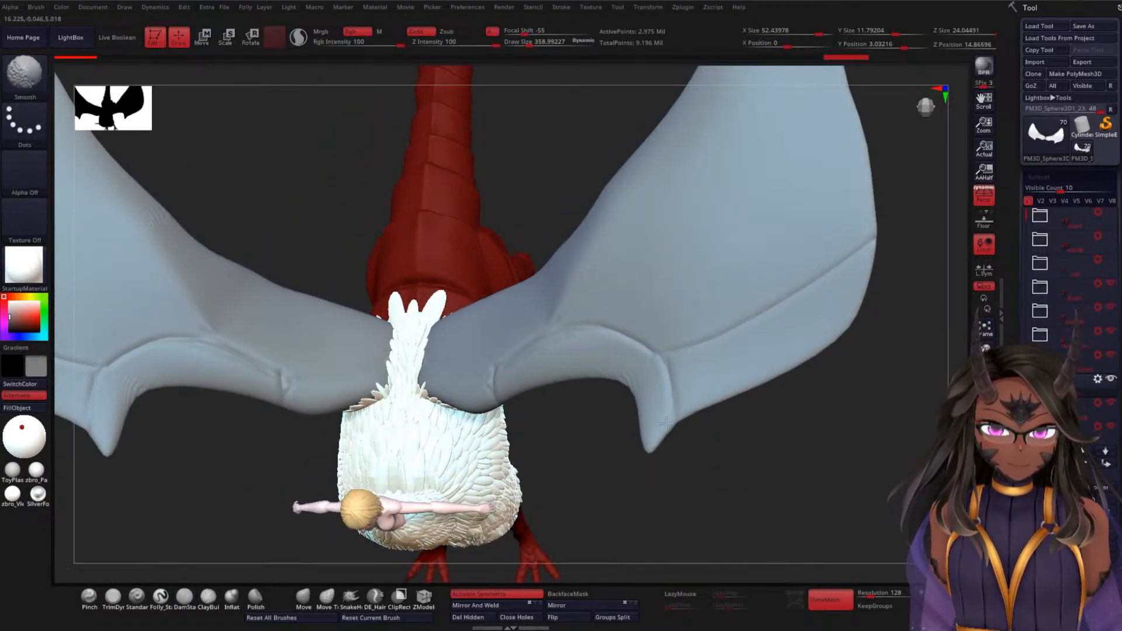
{"action": "mouse_move", "coordinate": [682, 414]}
{"action": "right_mouse_down"}
{"action": "mouse_move", "coordinate": [712, 451]}
{"action": "mouse_move", "coordinate": [672, 405]}
{"action": "right_mouse_up"}
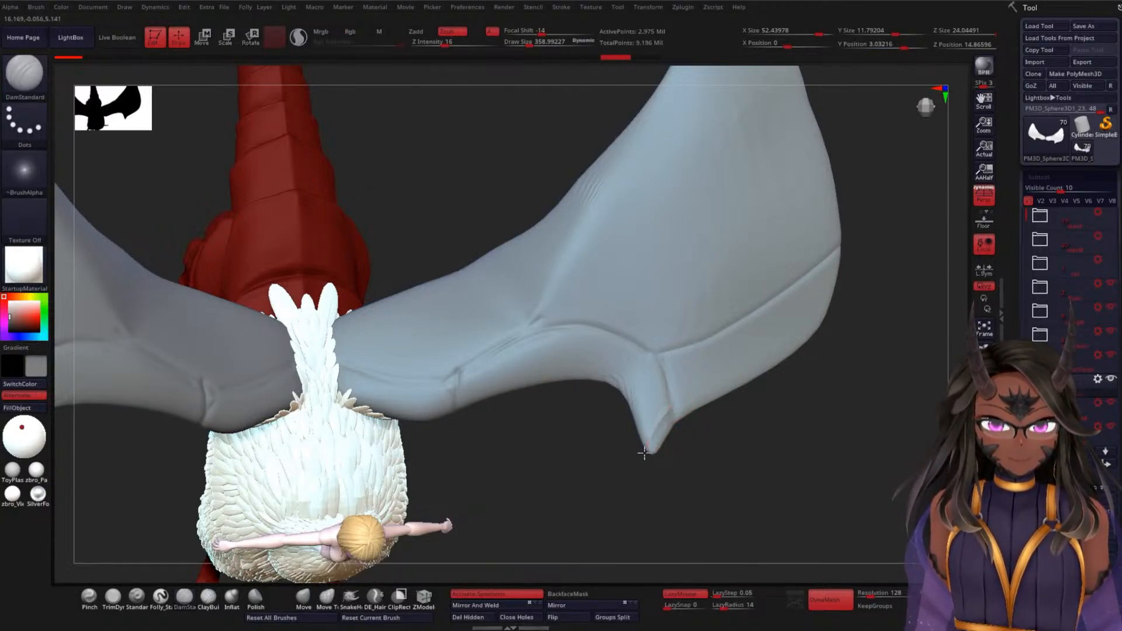
- Rework the crease down the wing claw from its base towards its tip with DamStandard, undoing the unwanted strokes
{"action": "left_click_drag", "start_coordinate": [652, 457], "coordinate": [686, 404], "text": "shift"}
{"action": "key", "text": "ctrl+z"}
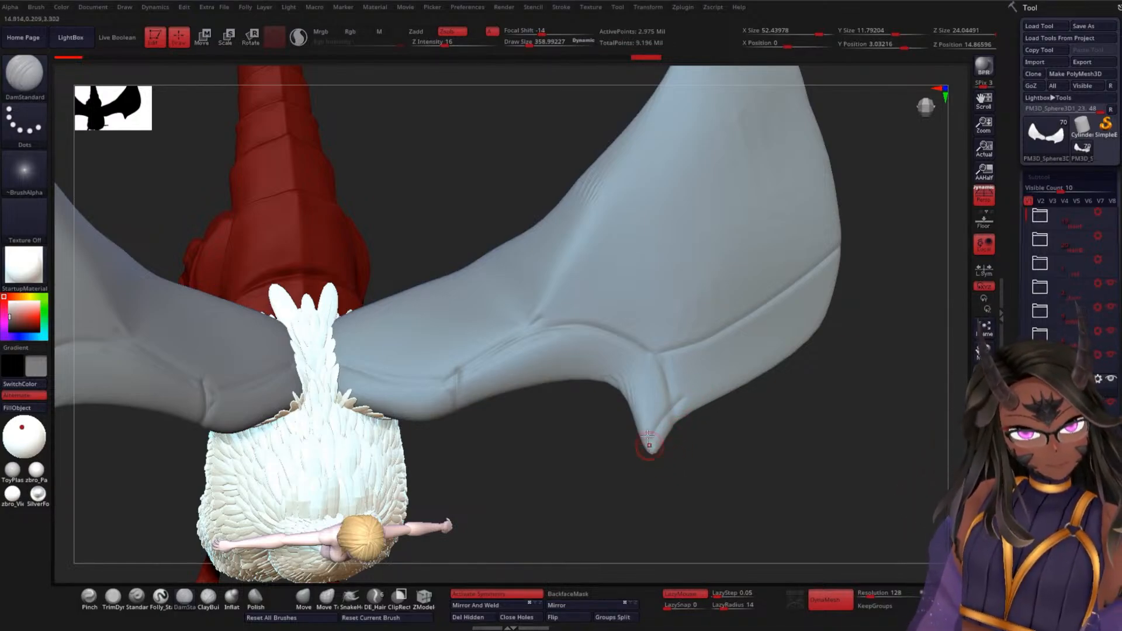
{"action": "mouse_move", "coordinate": [651, 442]}
{"action": "left_mouse_down"}
{"action": "mouse_move", "coordinate": [648, 455]}
{"action": "mouse_move", "coordinate": [681, 401]}
{"action": "mouse_move", "coordinate": [671, 414]}
{"action": "mouse_move", "coordinate": [665, 367]}
{"action": "mouse_move", "coordinate": [653, 433]}
{"action": "left_mouse_up"}
{"action": "key", "text": "ctrl+z"}
{"action": "left_click_drag", "start_coordinate": [657, 344], "coordinate": [666, 409]}
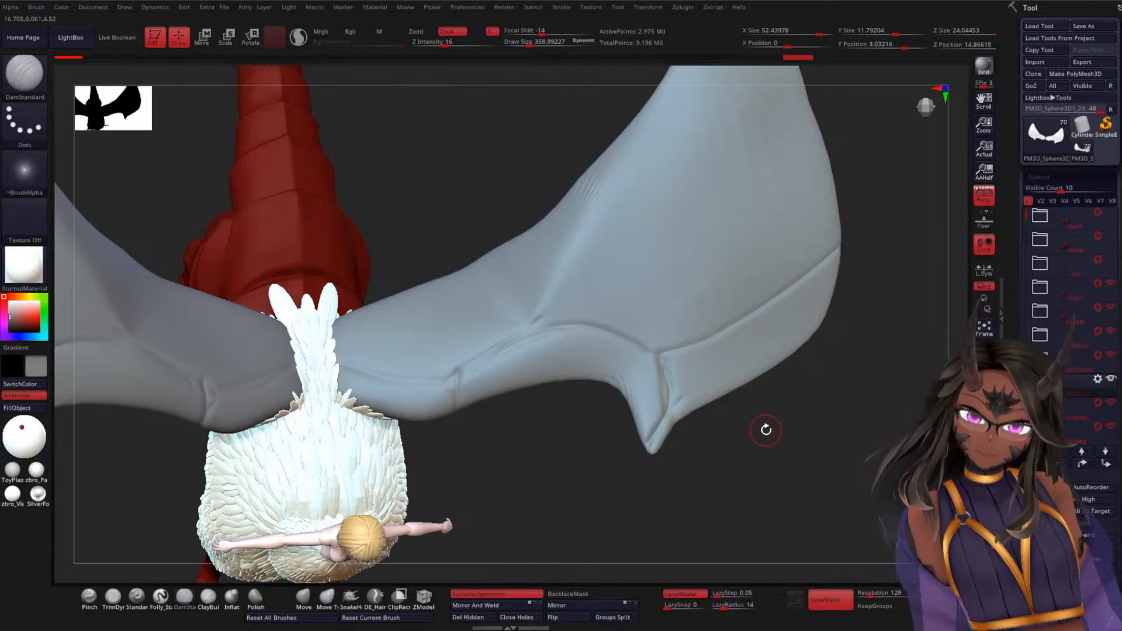
{"action": "mouse_move", "coordinate": [609, 466]}
{"action": "left_mouse_down"}
{"action": "mouse_move", "coordinate": [596, 469]}
{"action": "mouse_move", "coordinate": [606, 447]}
{"action": "mouse_move", "coordinate": [599, 384]}
{"action": "mouse_move", "coordinate": [618, 463]}
{"action": "left_mouse_up"}
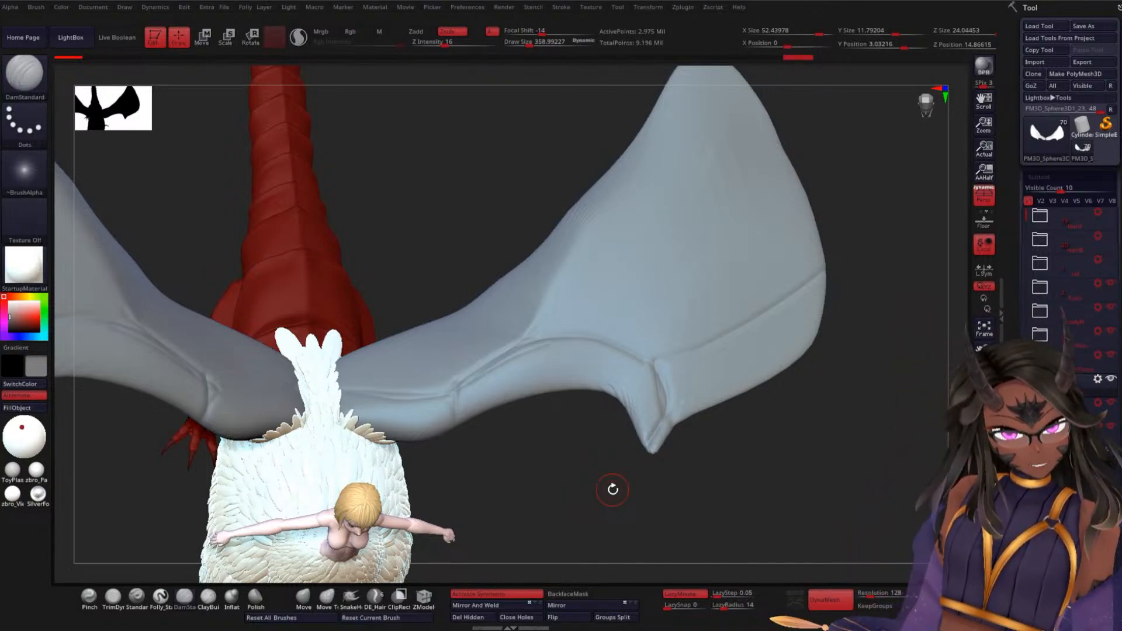
{"action": "left_click_drag", "start_coordinate": [546, 435], "coordinate": [468, 332]}
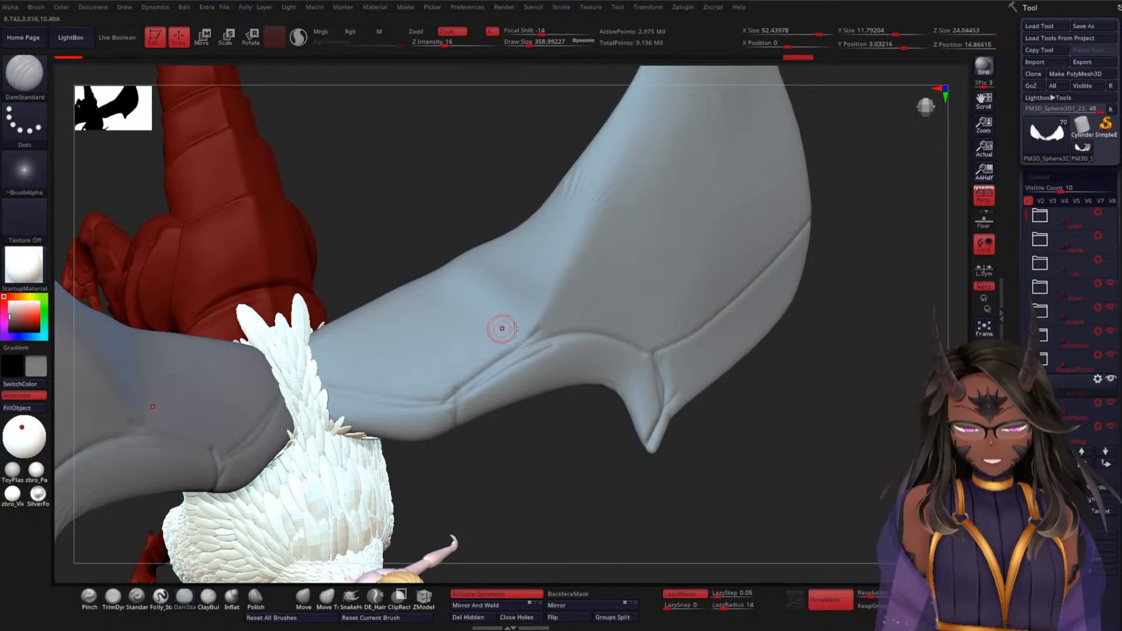
{"action": "left_click_drag", "start_coordinate": [553, 444], "coordinate": [485, 352]}
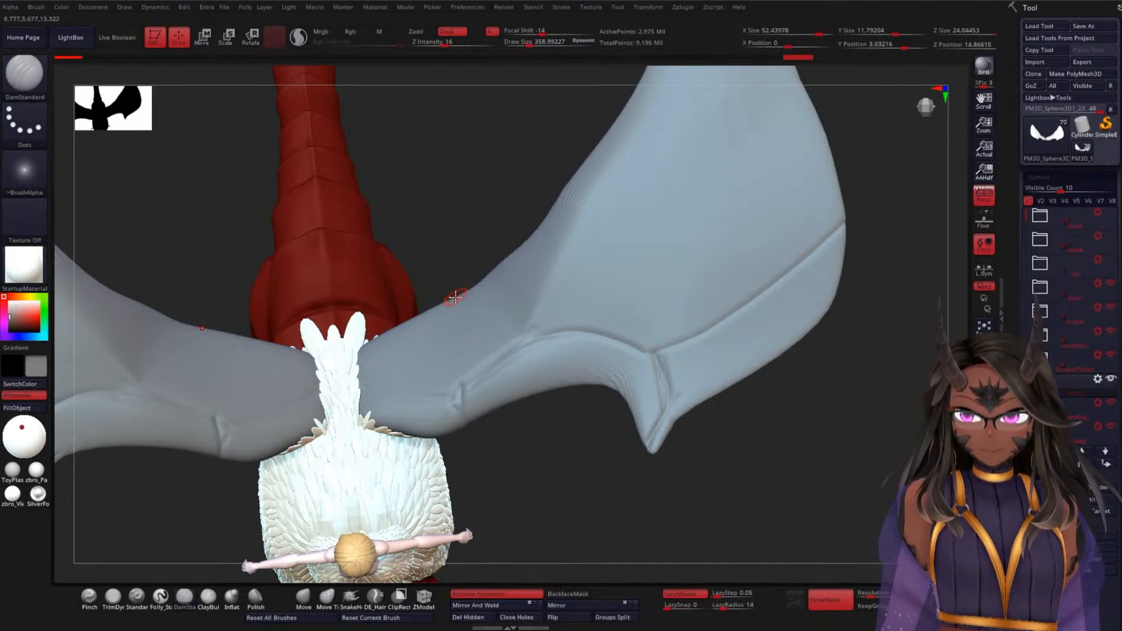
- Carve one crease across the wing from its rear edge to the claw's base and another across the inner section from the joint
{"action": "left_click_drag", "start_coordinate": [454, 253], "coordinate": [461, 374]}
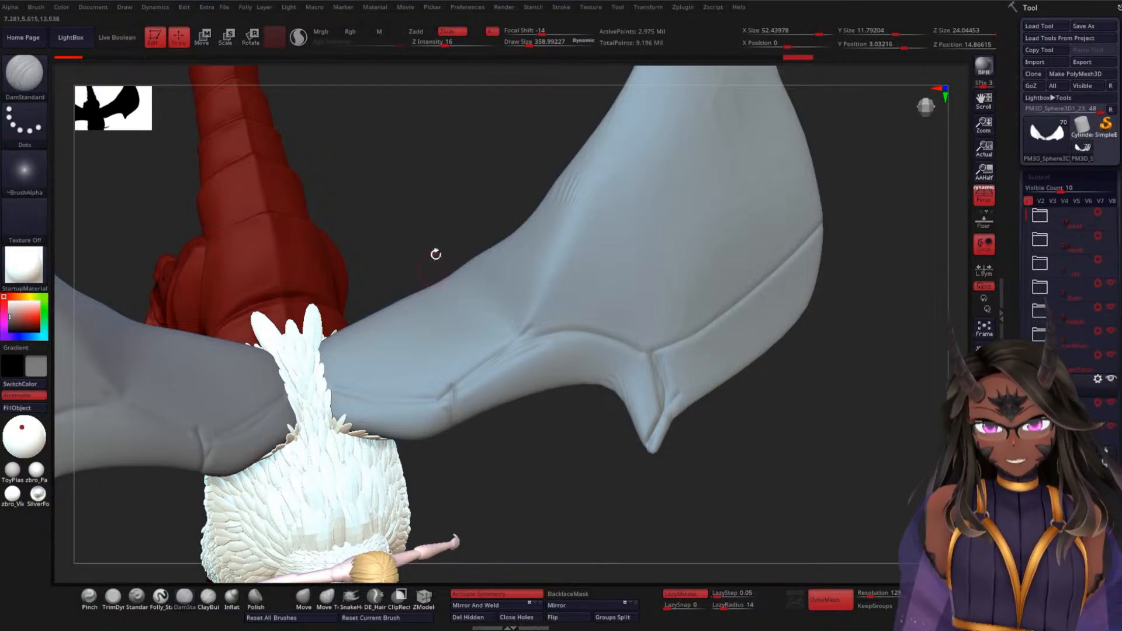
{"action": "mouse_move", "coordinate": [437, 241]}
{"action": "left_mouse_down"}
{"action": "mouse_move", "coordinate": [419, 203]}
{"action": "mouse_move", "coordinate": [452, 178]}
{"action": "mouse_move", "coordinate": [526, 249]}
{"action": "mouse_move", "coordinate": [516, 258]}
{"action": "mouse_move", "coordinate": [559, 270]}
{"action": "left_mouse_up"}
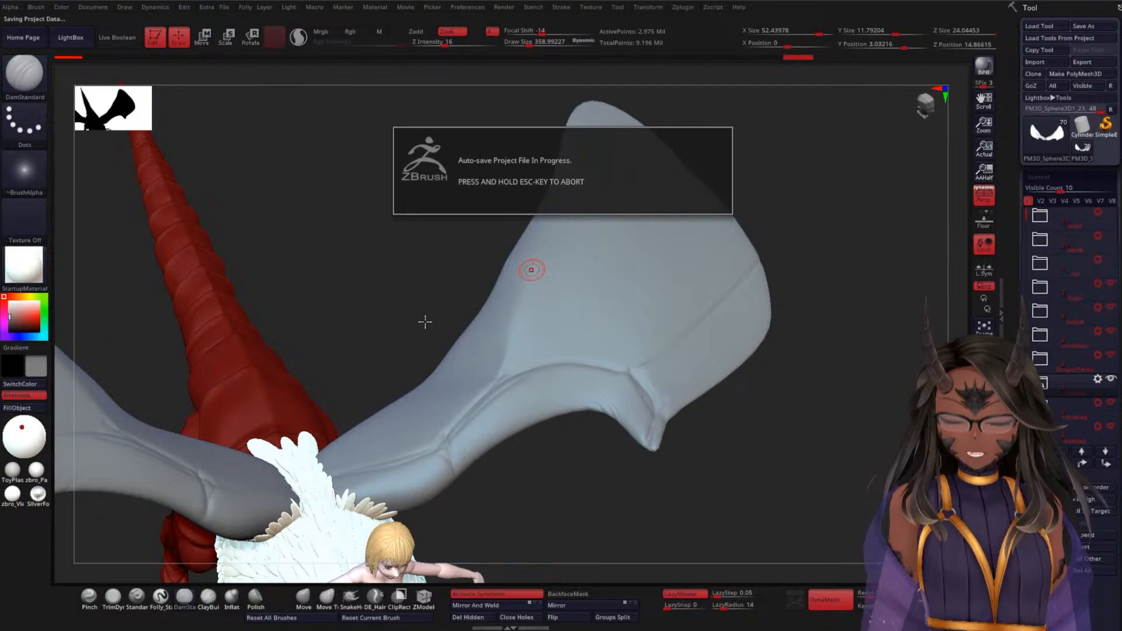
{"action": "left_click_drag", "start_coordinate": [419, 310], "coordinate": [420, 308]}
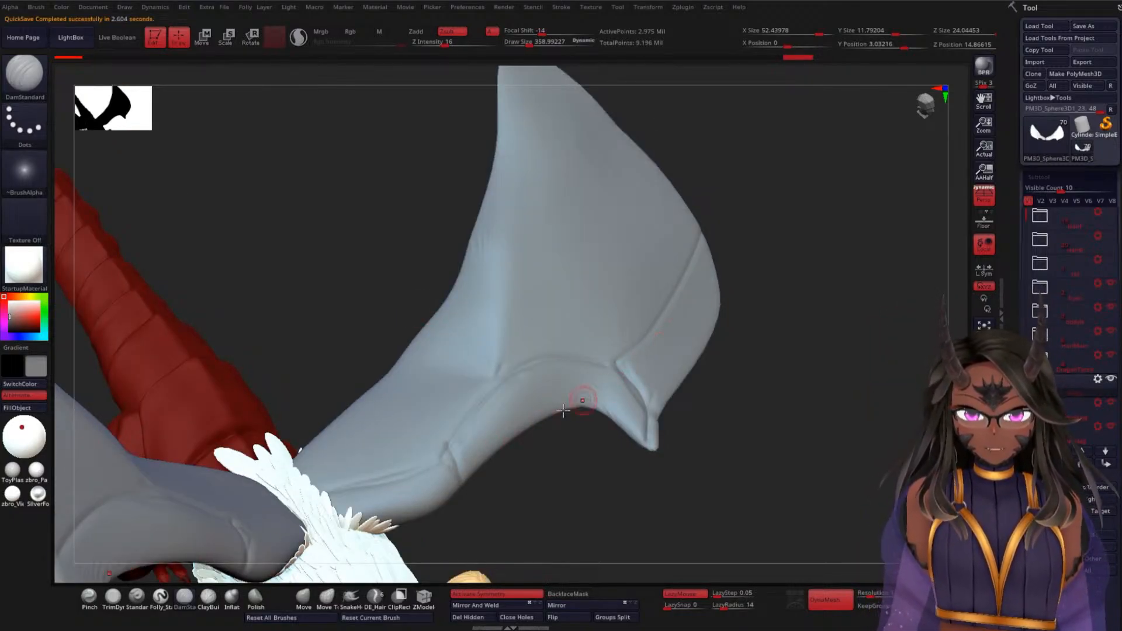
{"action": "left_click_drag", "start_coordinate": [768, 320], "coordinate": [789, 328]}
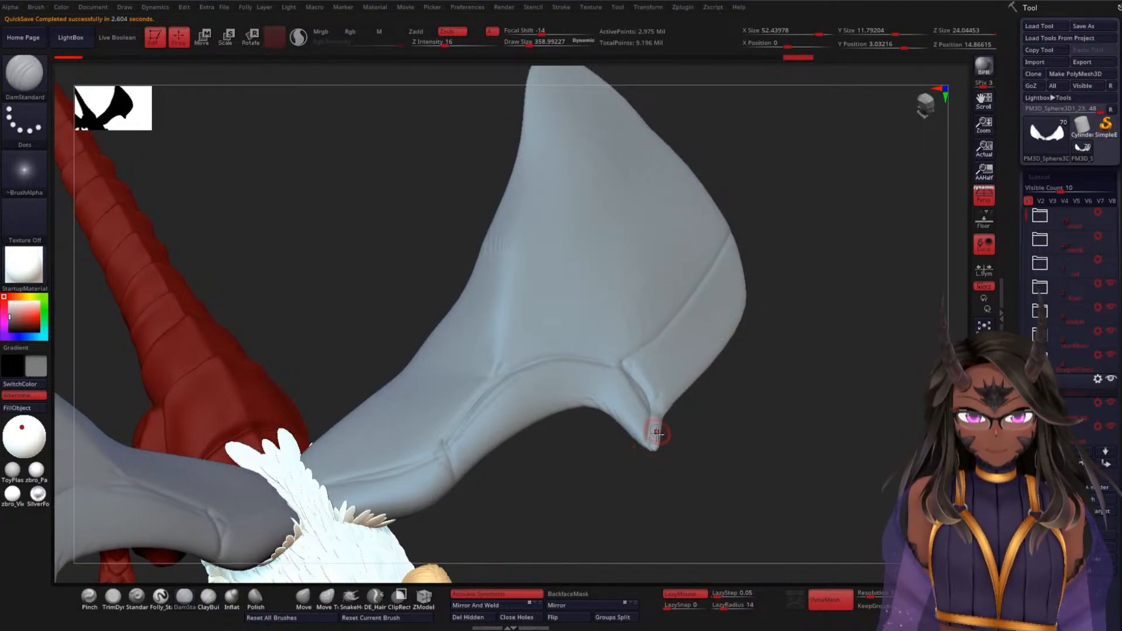
{"action": "left_click_drag", "start_coordinate": [506, 471], "coordinate": [571, 377]}
{"action": "left_click_drag", "start_coordinate": [491, 341], "coordinate": [479, 374]}
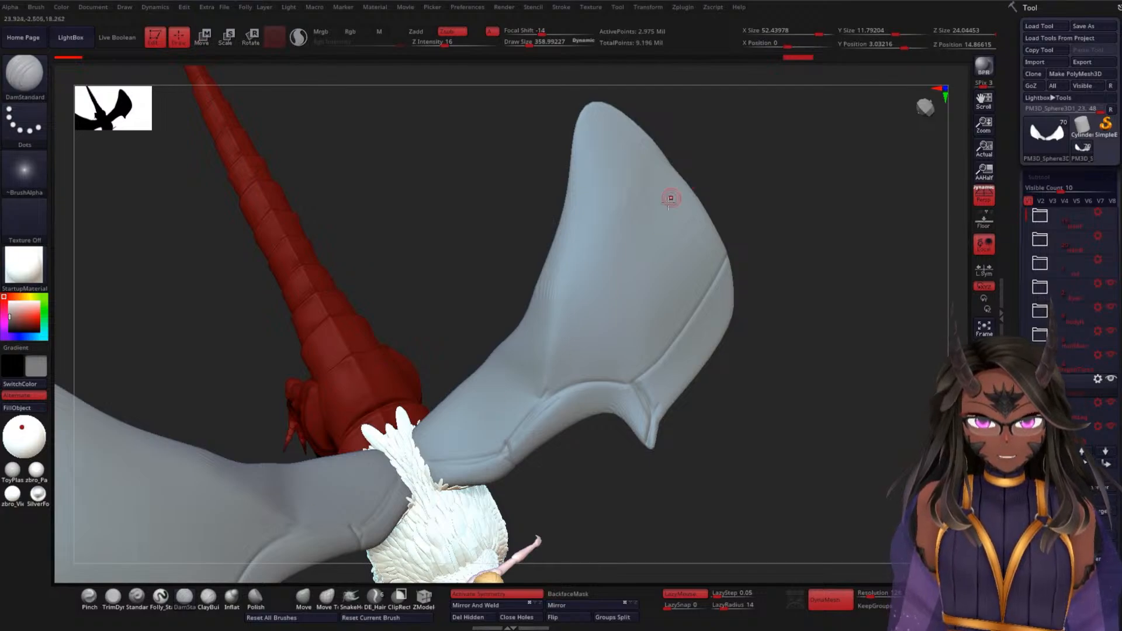
{"action": "left_click_drag", "start_coordinate": [787, 349], "coordinate": [760, 380]}
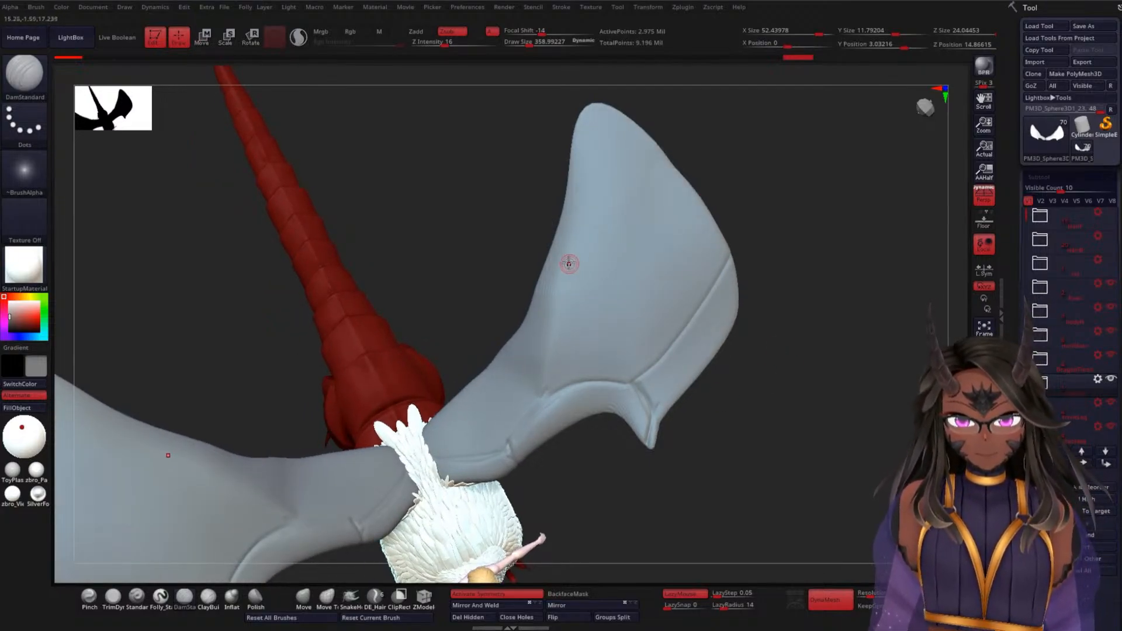
{"action": "left_click_drag", "start_coordinate": [548, 236], "coordinate": [632, 394]}
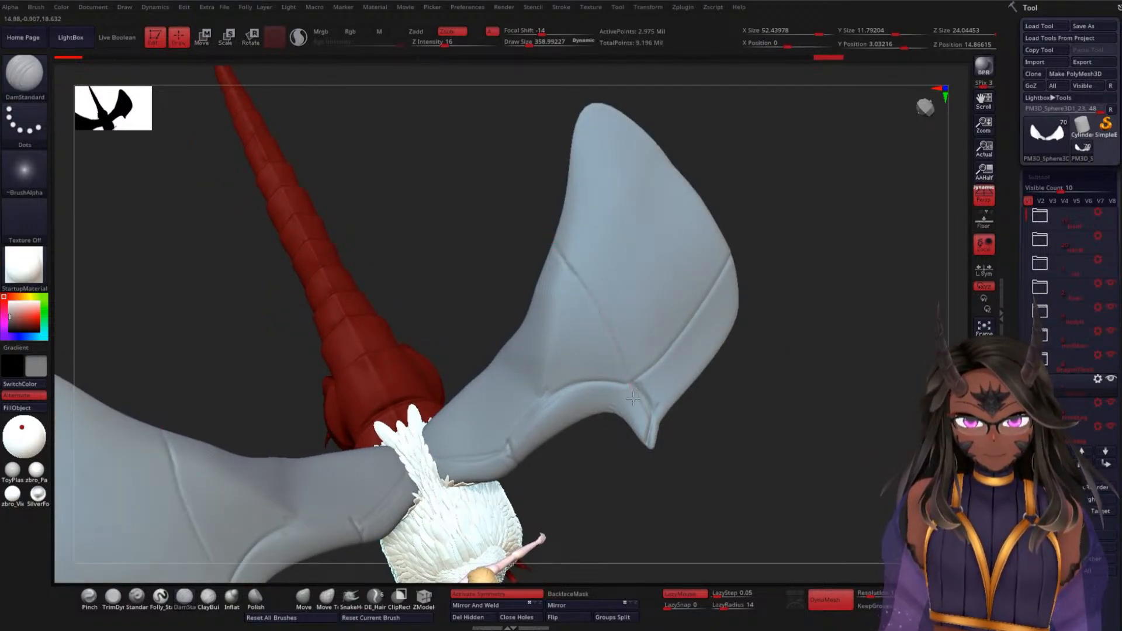
{"action": "left_click_drag", "start_coordinate": [591, 481], "coordinate": [484, 388]}
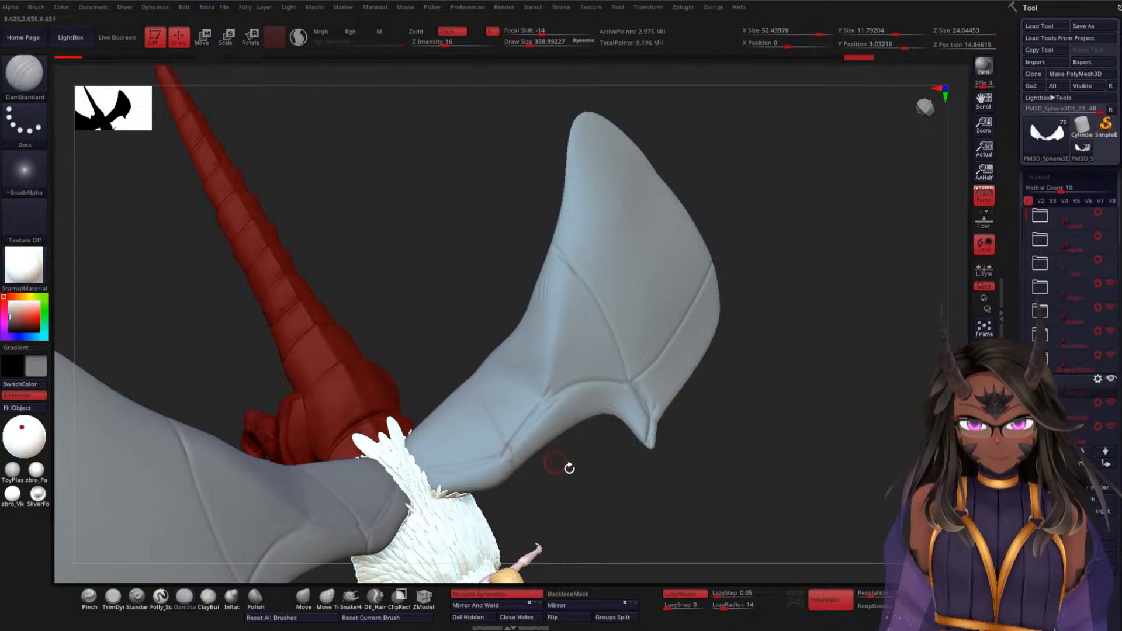
{"action": "mouse_move", "coordinate": [804, 353]}
{"action": "left_mouse_down"}
{"action": "mouse_move", "coordinate": [769, 376]}
{"action": "mouse_move", "coordinate": [766, 361]}
{"action": "mouse_move", "coordinate": [782, 353]}
{"action": "left_mouse_up"}
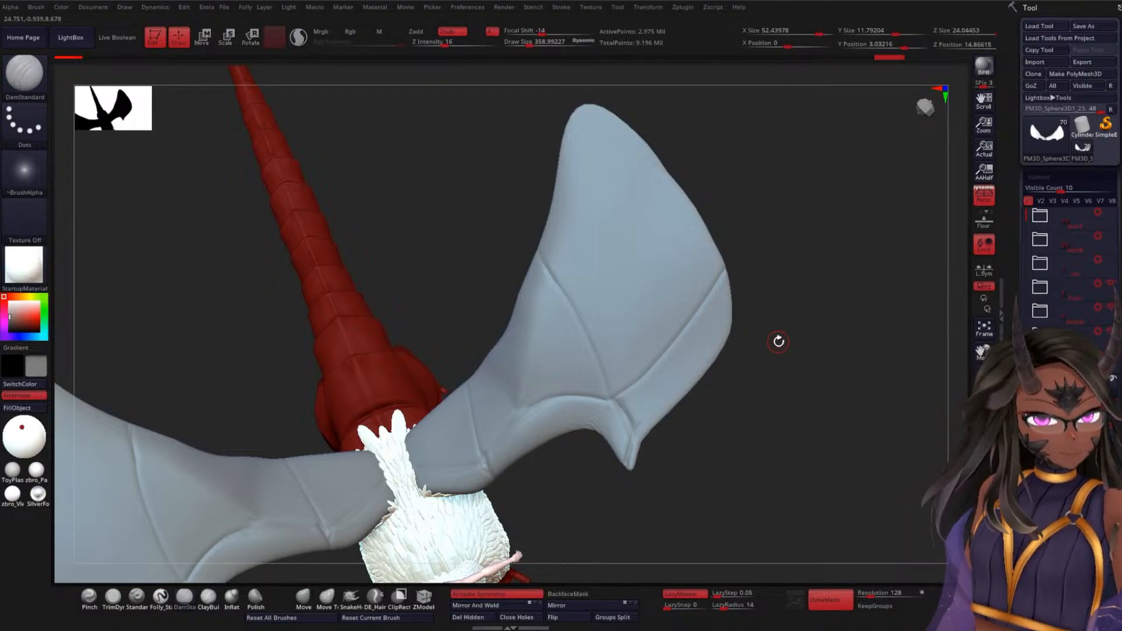
{"action": "mouse_move", "coordinate": [775, 371]}
{"action": "left_mouse_down"}
{"action": "mouse_move", "coordinate": [759, 393]}
{"action": "mouse_move", "coordinate": [791, 383]}
{"action": "left_mouse_up"}
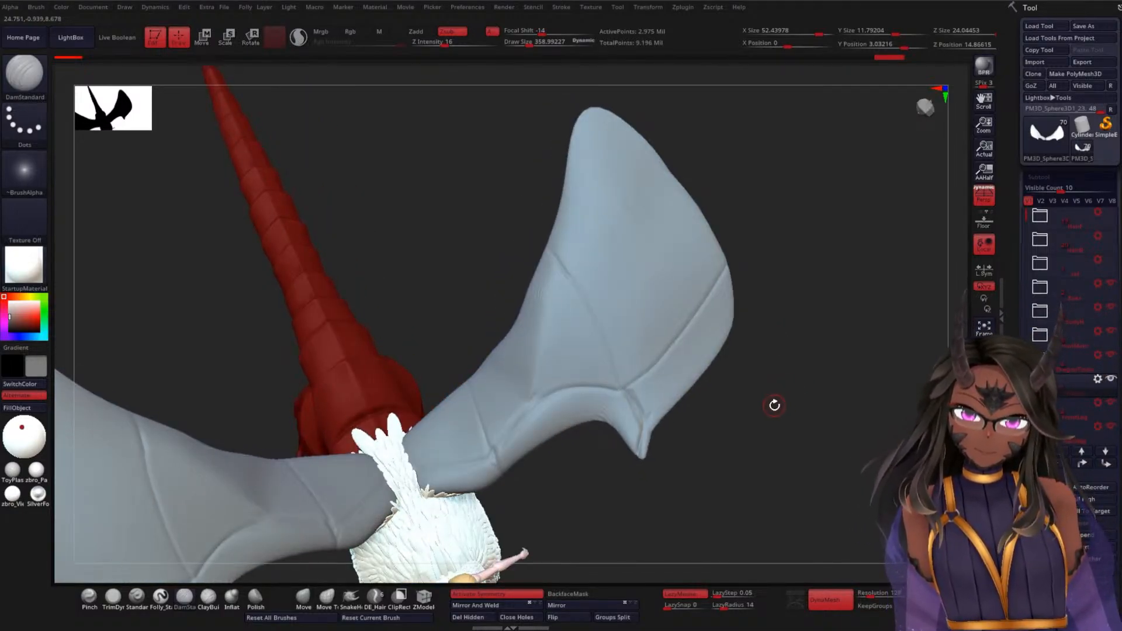
{"action": "key", "text": "shift"}
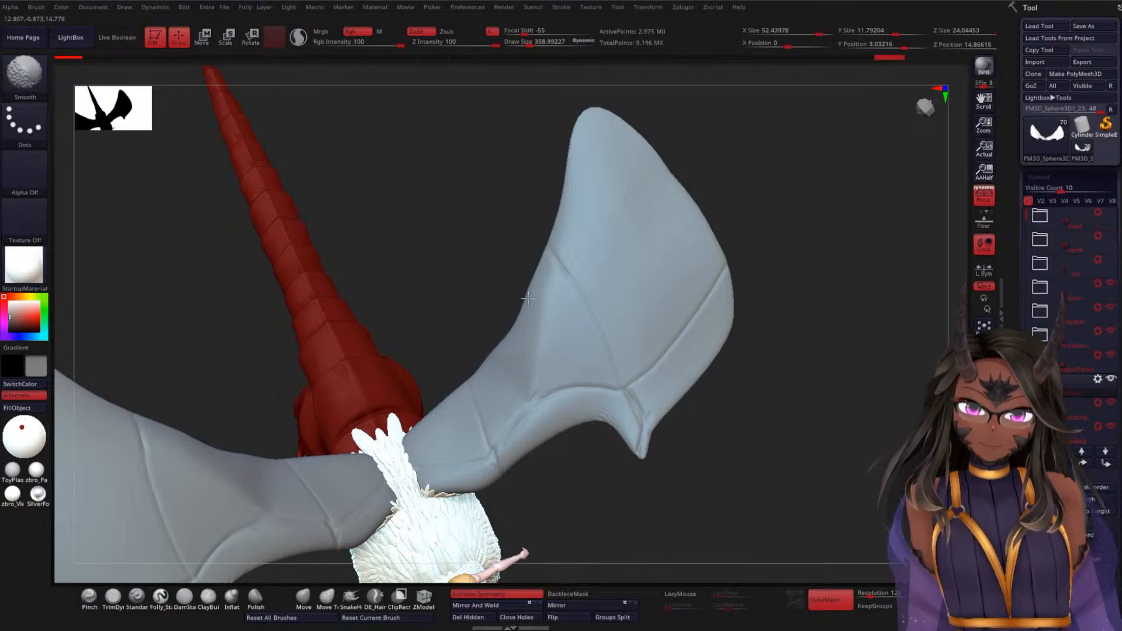
{"action": "mouse_move", "coordinate": [774, 346]}
{"action": "left_mouse_down"}
{"action": "mouse_move", "coordinate": [784, 316]}
{"action": "mouse_move", "coordinate": [714, 223]}
{"action": "mouse_move", "coordinate": [685, 347]}
{"action": "mouse_move", "coordinate": [684, 275]}
{"action": "mouse_move", "coordinate": [699, 323]}
{"action": "mouse_move", "coordinate": [709, 292]}
{"action": "mouse_move", "coordinate": [713, 372]}
{"action": "left_mouse_up"}
- Open the wings' subtool folder and check the creased wings from the side and from above
{"action": "left_click", "coordinate": [1040, 383]}
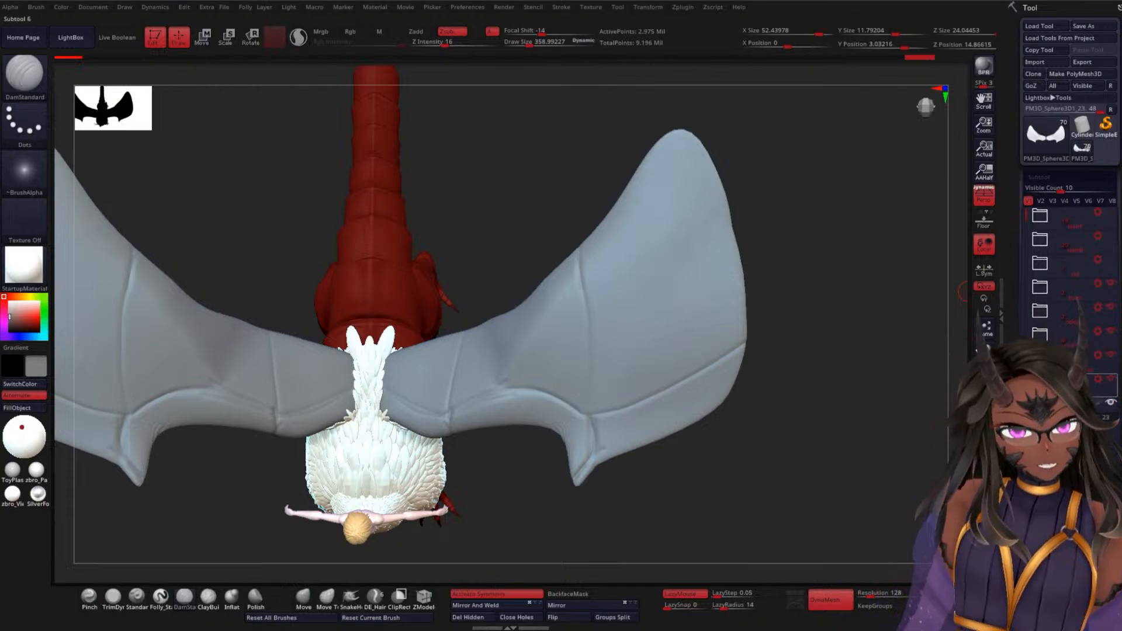
{"action": "left_click_drag", "start_coordinate": [1026, 255], "coordinate": [1029, 279]}
{"action": "left_click_drag", "start_coordinate": [503, 202], "coordinate": [467, 220]}
{"action": "left_click_drag", "start_coordinate": [465, 220], "coordinate": [457, 271]}
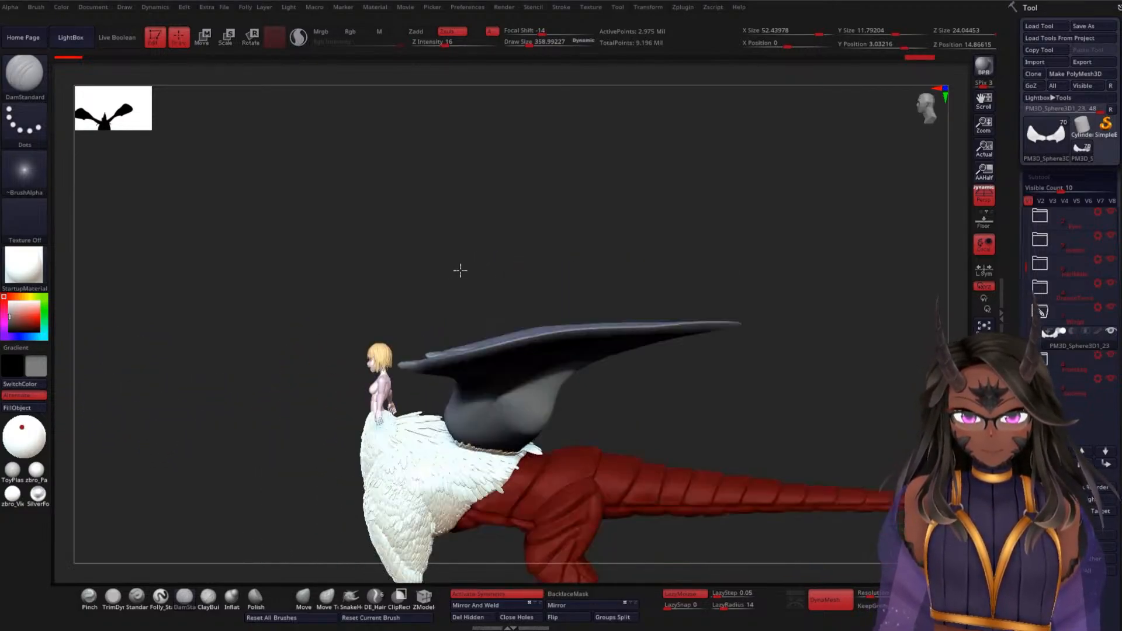
{"action": "left_click_drag", "start_coordinate": [273, 359], "coordinate": [287, 395], "text": "alt"}
{"action": "left_click_drag", "start_coordinate": [163, 438], "coordinate": [334, 326]}
{"action": "left_click_drag", "start_coordinate": [507, 224], "coordinate": [539, 204]}
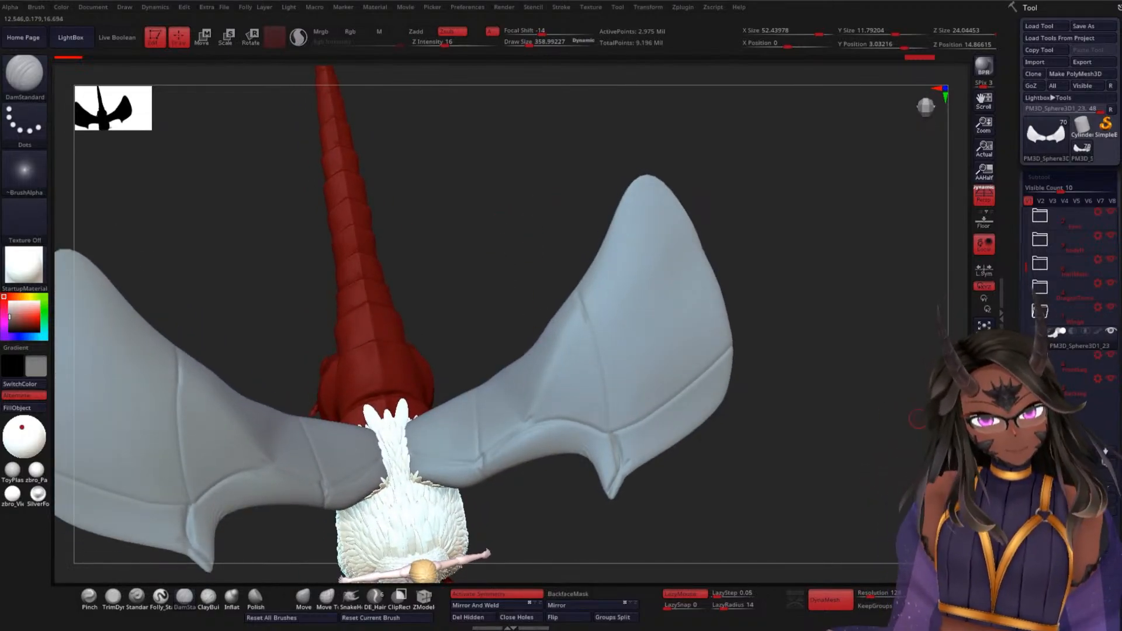
- Insert a sphere as a new subtool below the wing mesh in the wings' folder
{"action": "scroll", "coordinate": [999, 319], "scroll_direction": "down", "scroll_amount": 5}
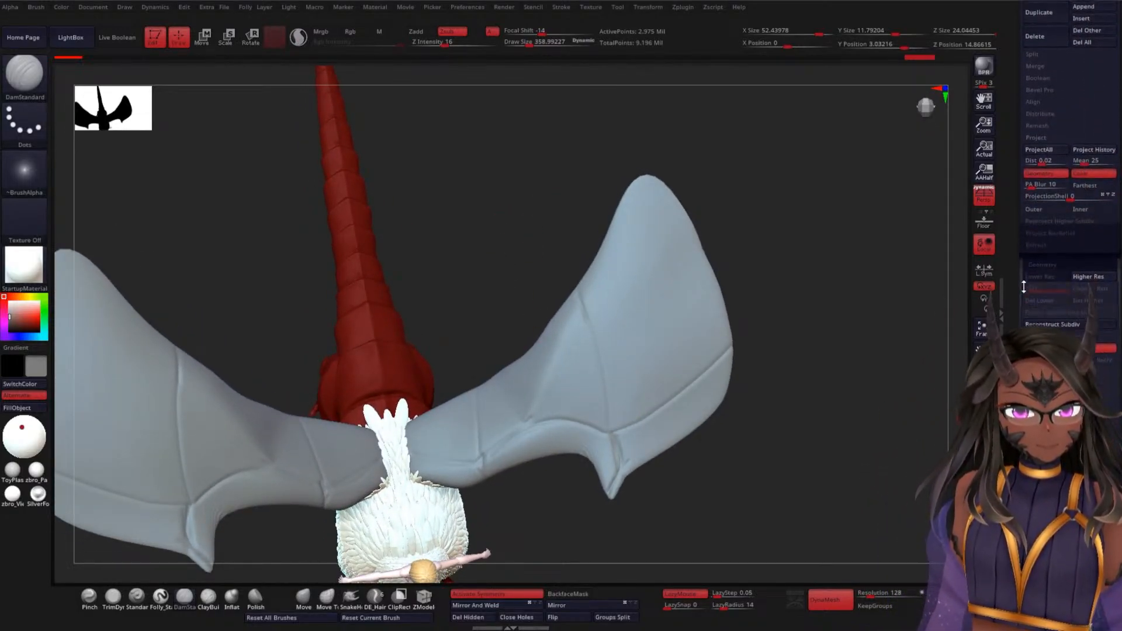
{"action": "left_click_drag", "start_coordinate": [832, 390], "coordinate": [859, 374]}
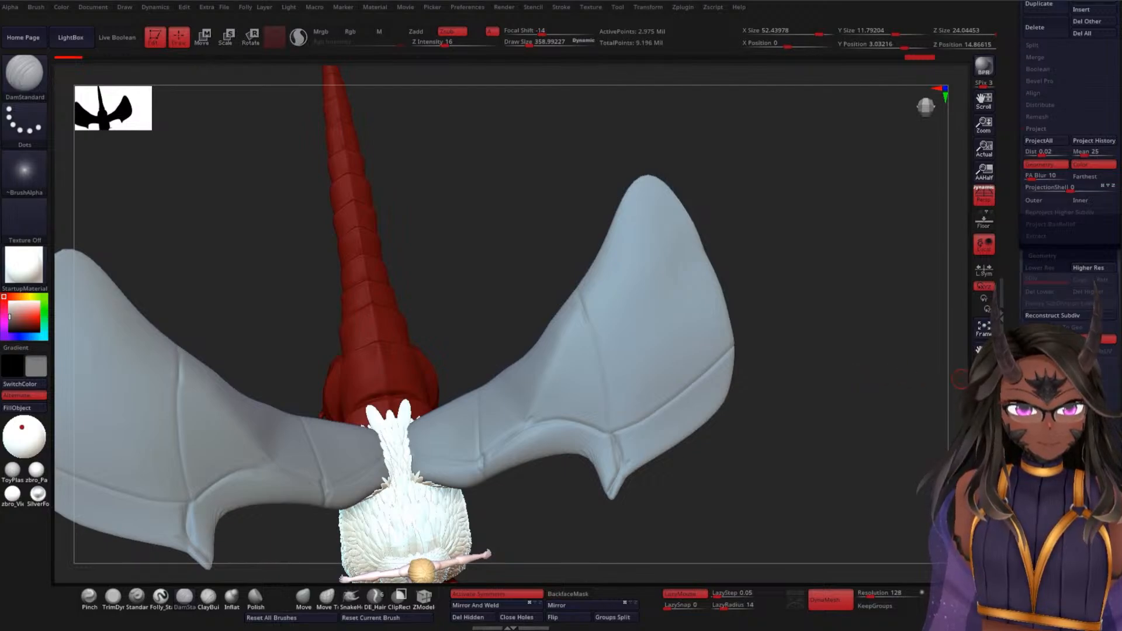
{"action": "scroll", "coordinate": [1070, 176], "scroll_direction": "up", "scroll_amount": 2}
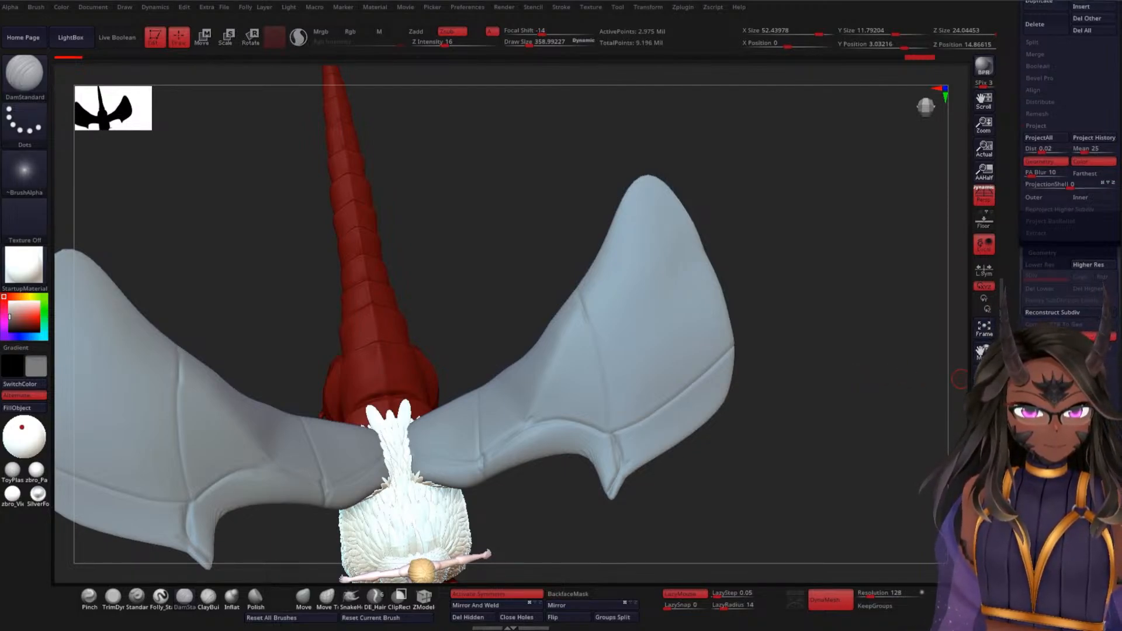
{"action": "scroll", "coordinate": [1069, 176], "scroll_direction": "up", "scroll_amount": 5}
{"action": "left_click", "coordinate": [1036, 346]}
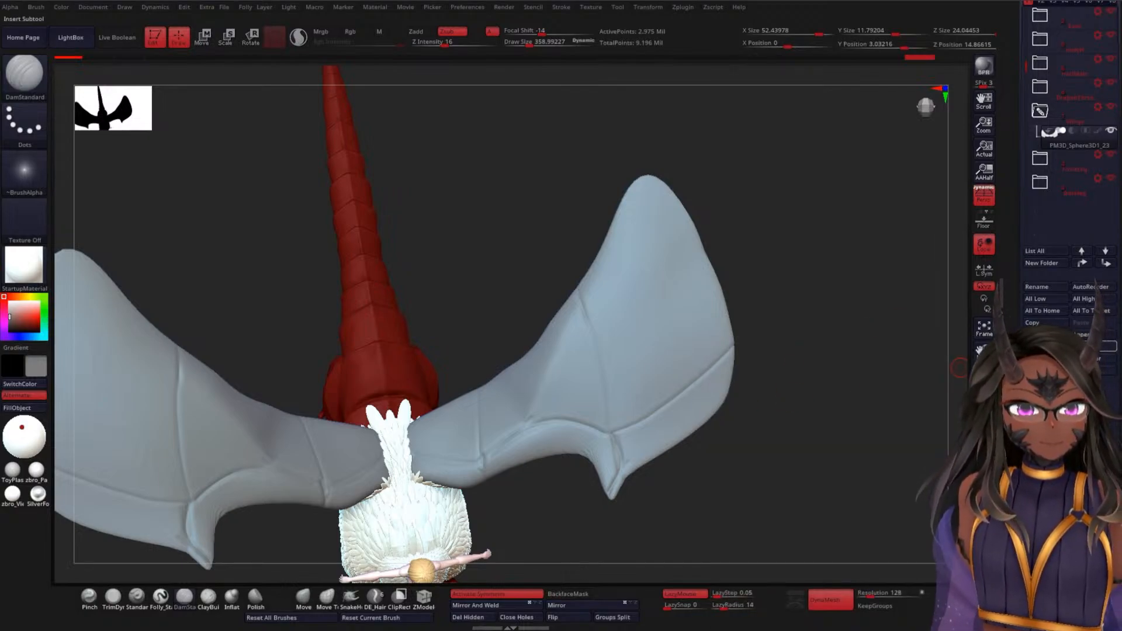
{"action": "left_click", "coordinate": [1037, 346]}
{"action": "left_click", "coordinate": [749, 412]}
- Move the new sphere up to the wing's inner root beside the neck feathers, at about X 1.67, Y 6.37, Z 7.58
{"action": "mouse_move", "coordinate": [812, 343]}
{"action": "left_mouse_down"}
{"action": "mouse_move", "coordinate": [847, 316]}
{"action": "mouse_move", "coordinate": [809, 380]}
{"action": "mouse_move", "coordinate": [806, 358]}
{"action": "left_mouse_up"}
{"action": "key", "text": "w"}
{"action": "scroll", "coordinate": [754, 429], "scroll_direction": "up", "scroll_amount": 5}
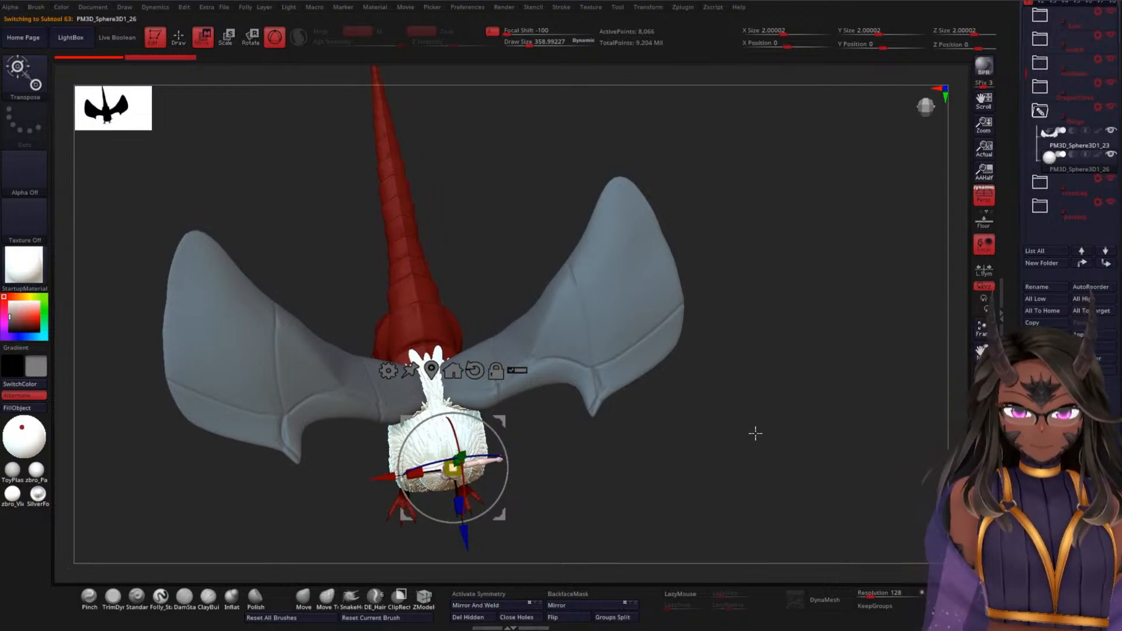
{"action": "scroll", "coordinate": [684, 461], "scroll_direction": "up", "scroll_amount": 5}
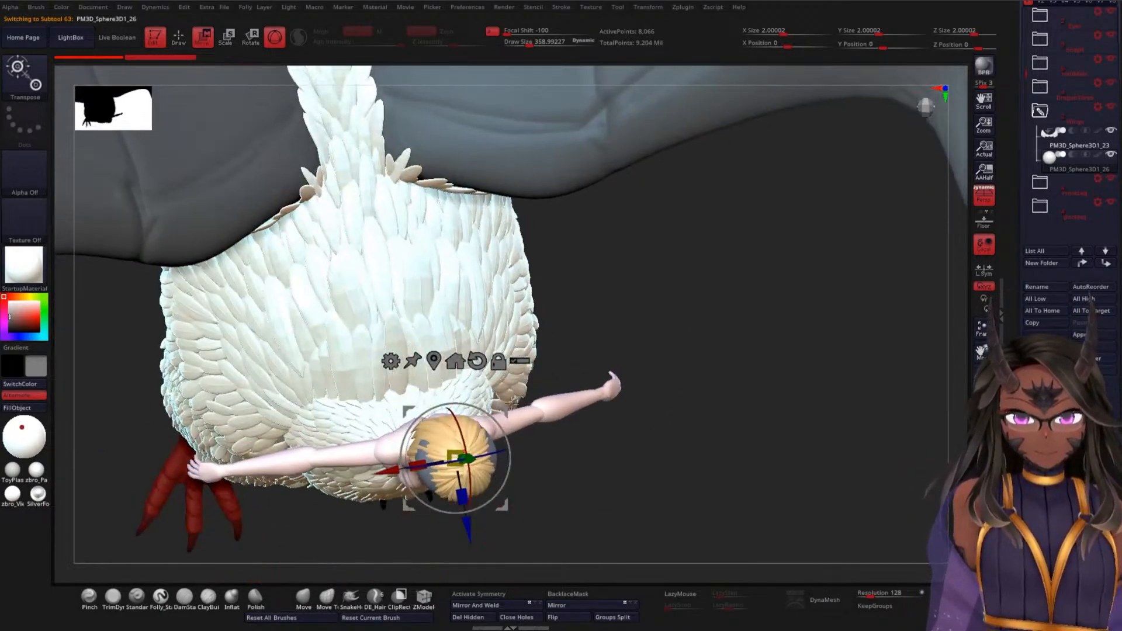
{"action": "left_click_drag", "start_coordinate": [471, 522], "coordinate": [413, 230]}
{"action": "left_click_drag", "start_coordinate": [694, 306], "coordinate": [778, 322]}
{"action": "left_click_drag", "start_coordinate": [383, 104], "coordinate": [450, 301]}
{"action": "left_click_drag", "start_coordinate": [772, 369], "coordinate": [645, 383]}
{"action": "left_click_drag", "start_coordinate": [403, 370], "coordinate": [479, 358]}
{"action": "left_click_drag", "start_coordinate": [796, 412], "coordinate": [707, 378]}
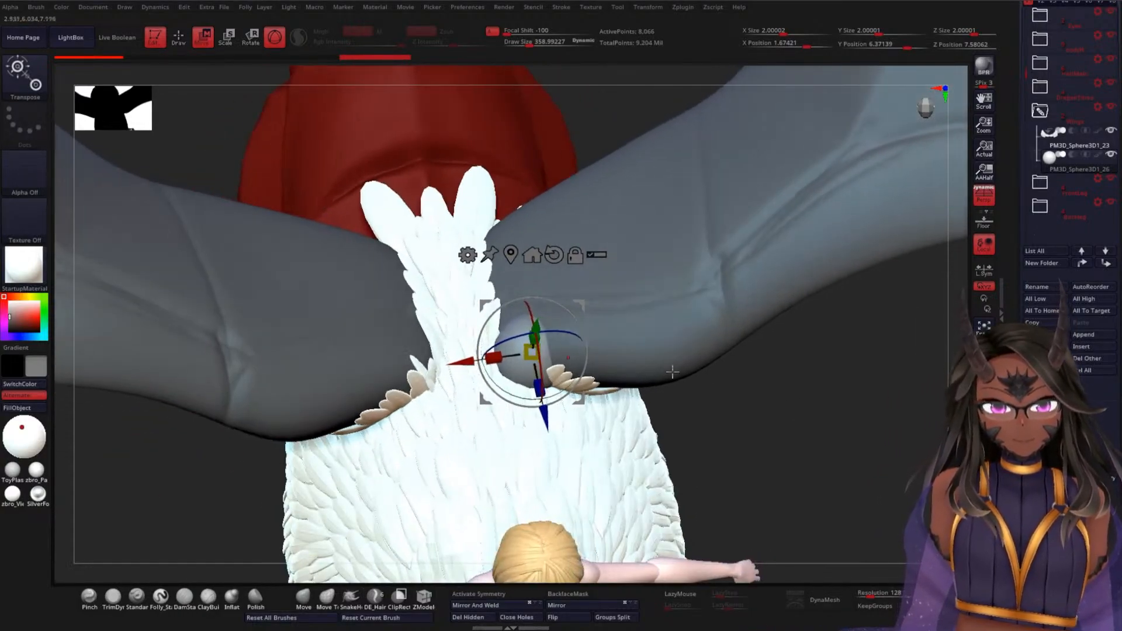
- Stretch the sphere lengthwise to about 8.95 units and rotate it towards the direction of the wing's front edge
{"action": "left_click_drag", "start_coordinate": [494, 358], "coordinate": [435, 370]}
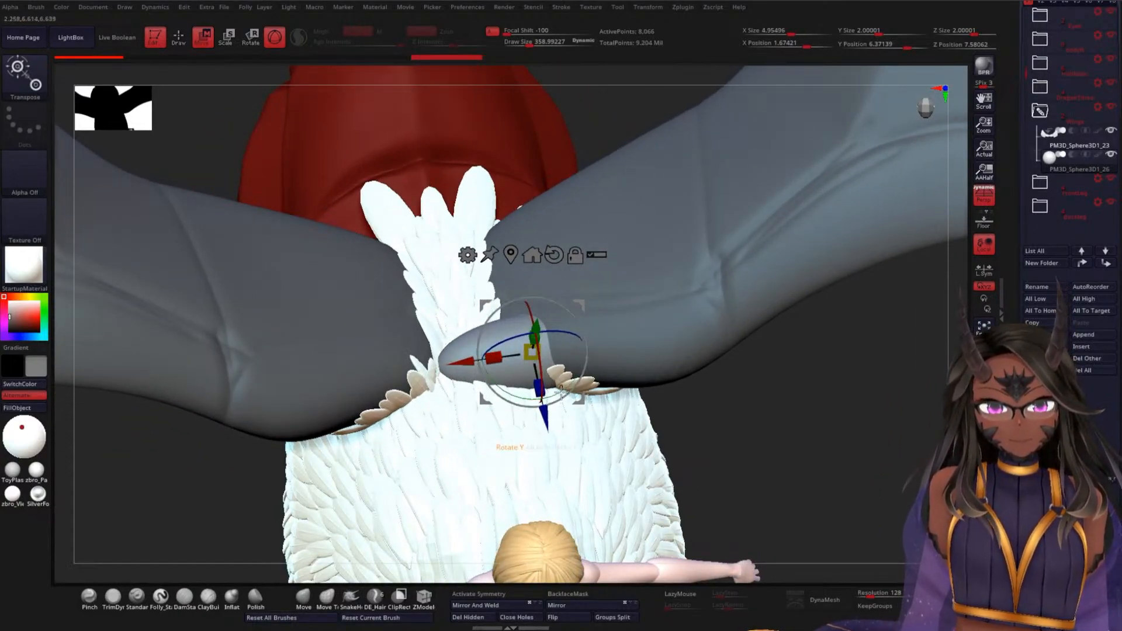
{"action": "left_click_drag", "start_coordinate": [566, 396], "coordinate": [533, 413]}
{"action": "mouse_move", "coordinate": [771, 394]}
{"action": "left_mouse_down"}
{"action": "mouse_move", "coordinate": [777, 356]}
{"action": "mouse_move", "coordinate": [749, 343]}
{"action": "mouse_move", "coordinate": [776, 374]}
{"action": "left_mouse_up"}
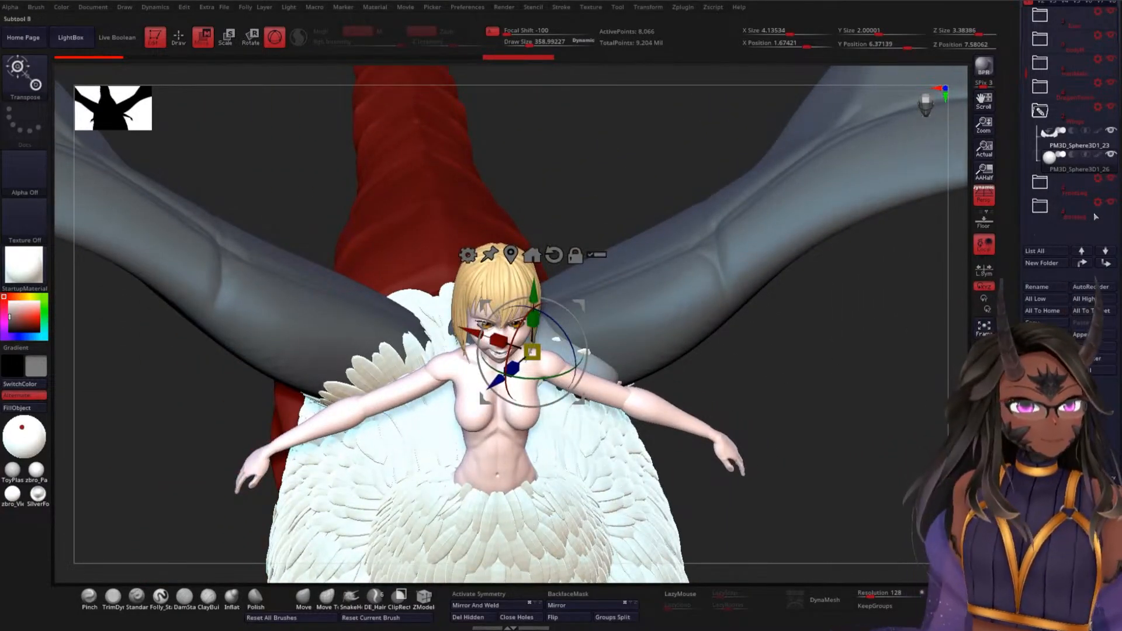
- Hide the feathers, human figure, eyes, hair and red body folders so only the wings and the stretched sphere are shown
{"action": "left_click", "coordinate": [1115, 85]}
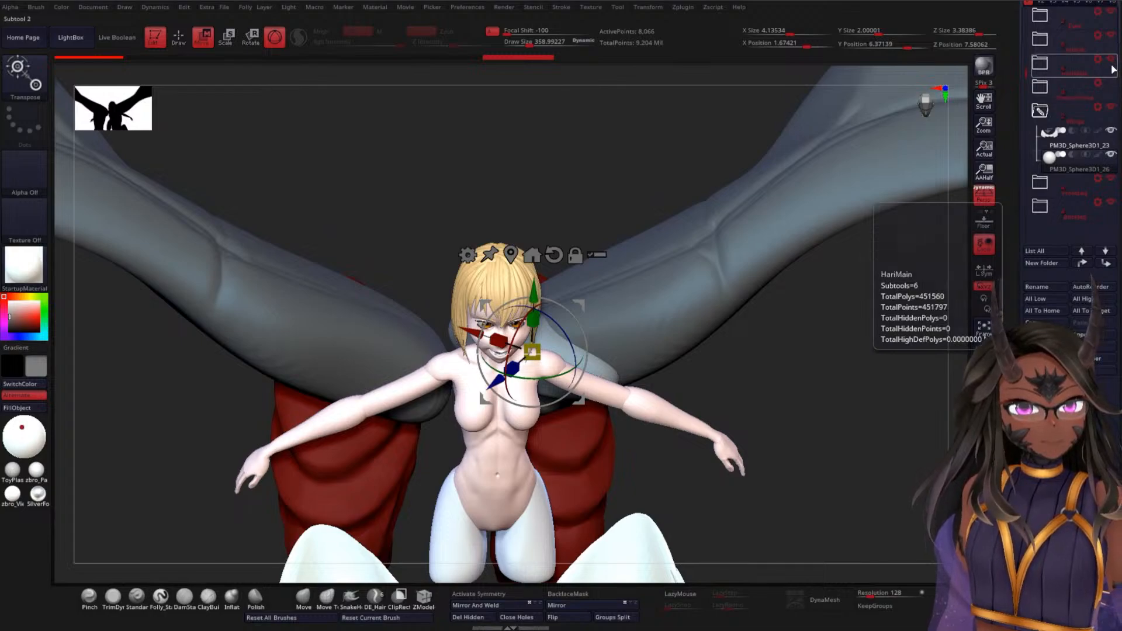
{"action": "left_click", "coordinate": [1115, 69]}
{"action": "left_click", "coordinate": [1113, 13]}
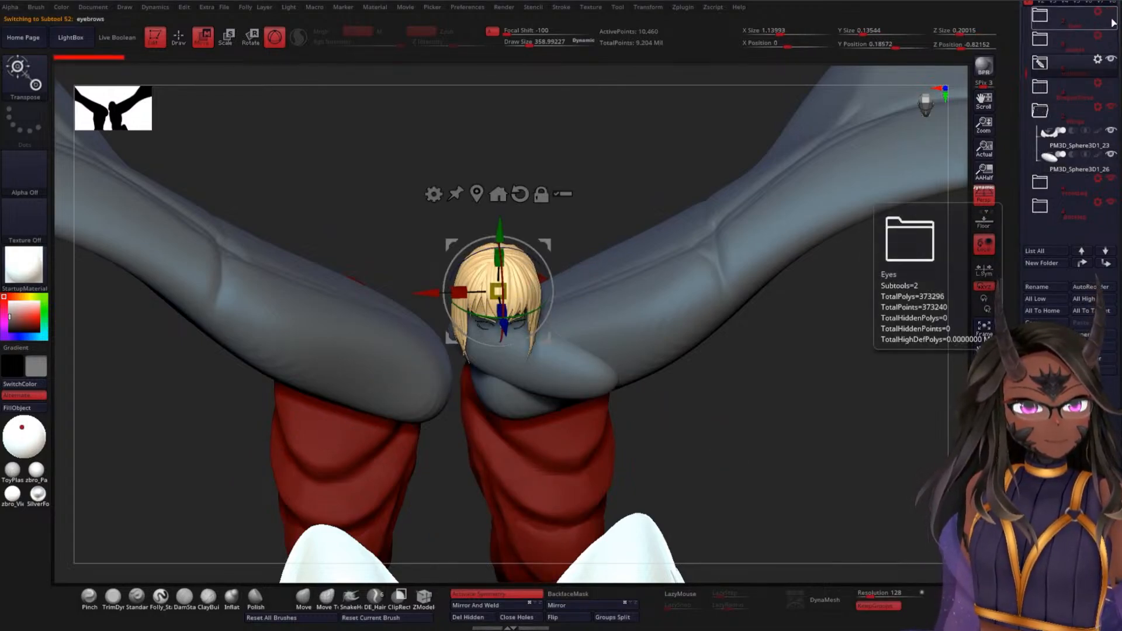
{"action": "left_click", "coordinate": [1115, 185]}
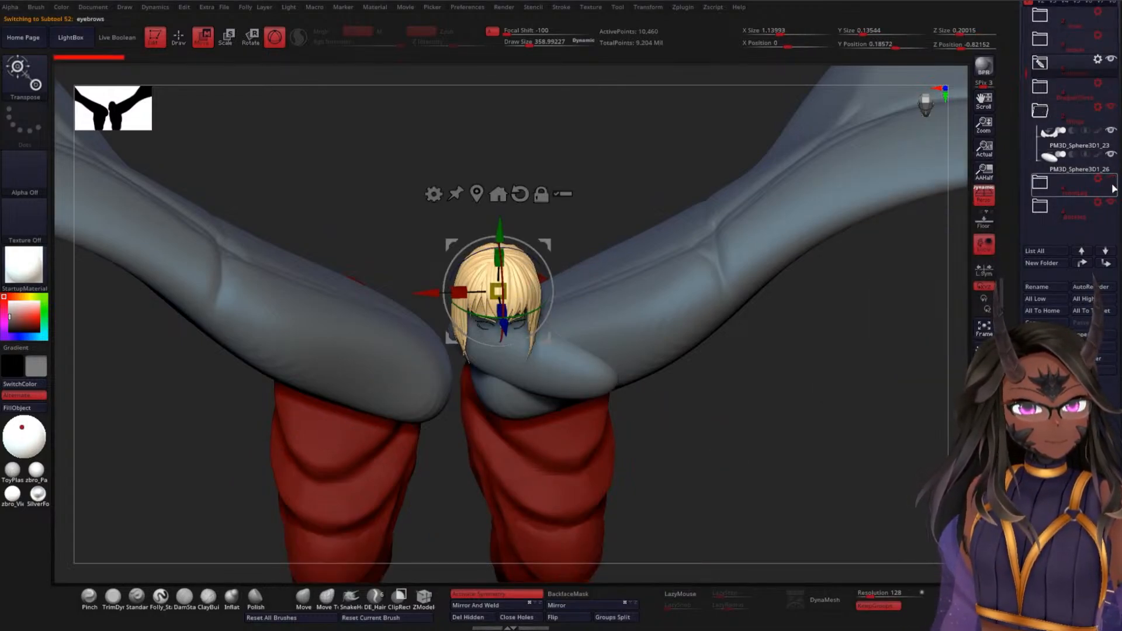
{"action": "left_click", "coordinate": [1114, 204]}
{"action": "mouse_move", "coordinate": [1117, 110]}
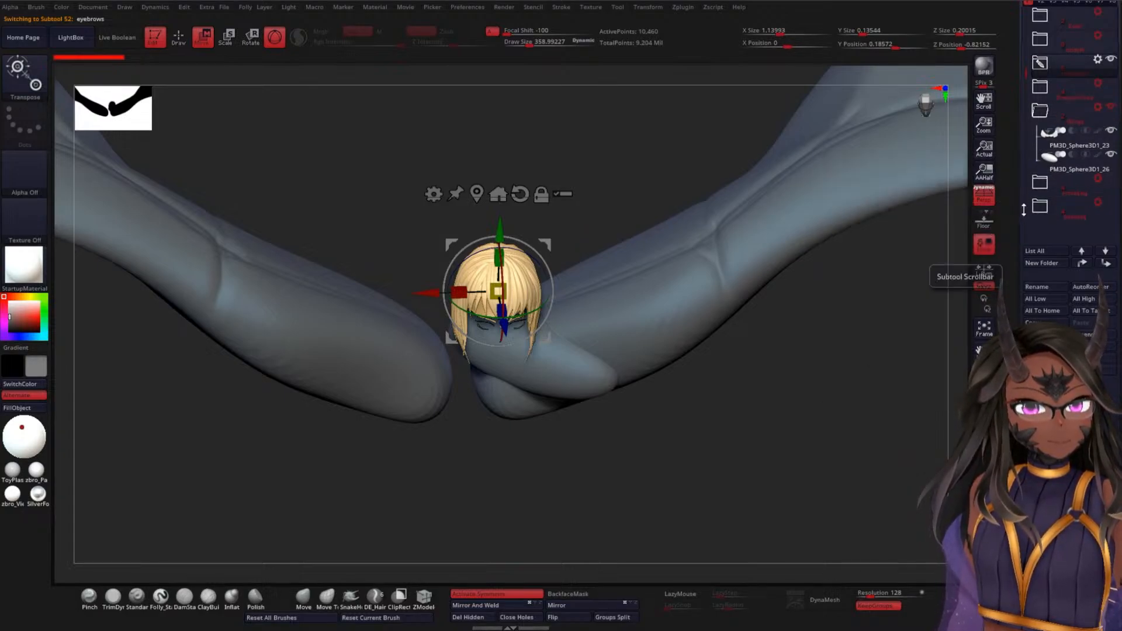
{"action": "left_click_drag", "start_coordinate": [1024, 208], "coordinate": [1025, 219]}
{"action": "left_click_drag", "start_coordinate": [1024, 177], "coordinate": [1028, 41]}
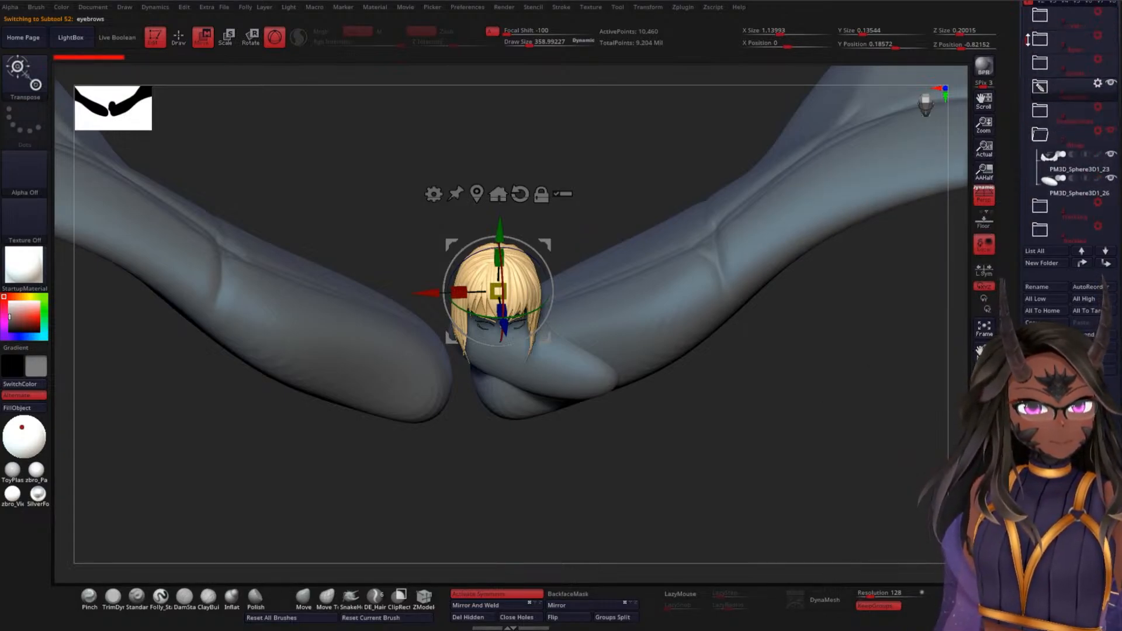
{"action": "left_click", "coordinate": [1110, 84]}
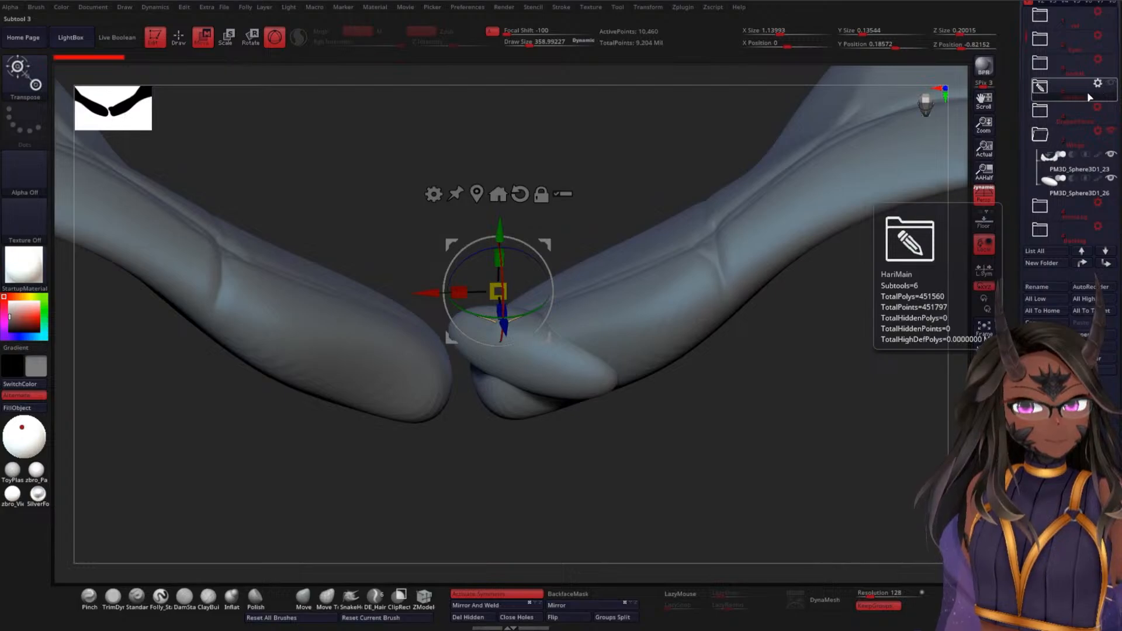
- Reselect the stretched sphere, rotate it to lie along the wing's inner front edge and shift it against the wing root
{"action": "left_click_drag", "start_coordinate": [771, 358], "coordinate": [723, 278]}
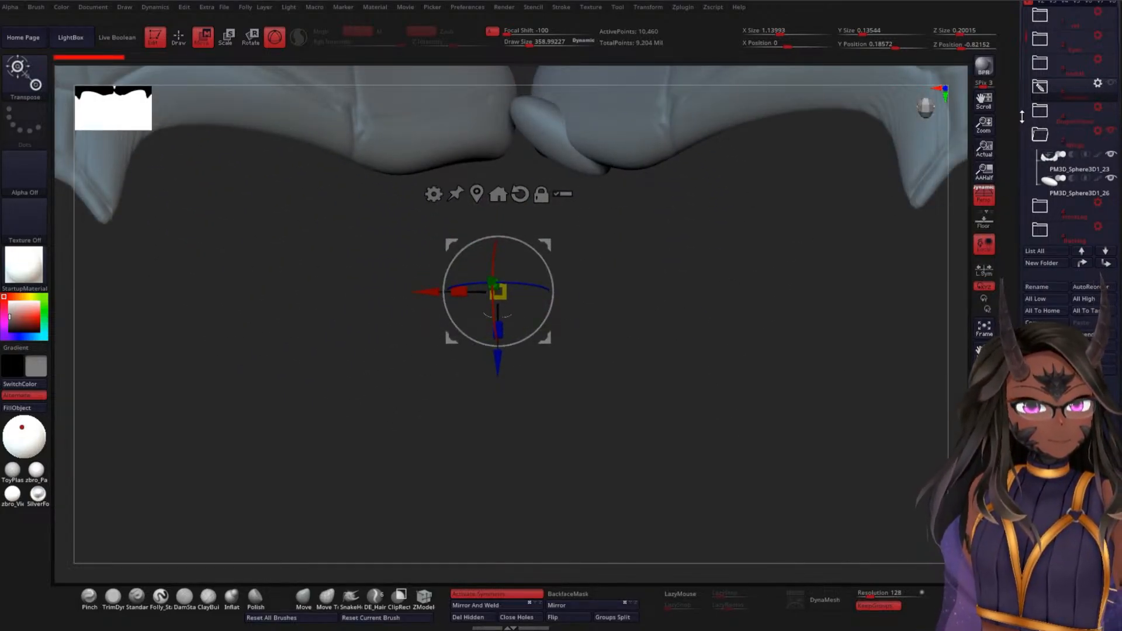
{"action": "left_click", "coordinate": [544, 131]}
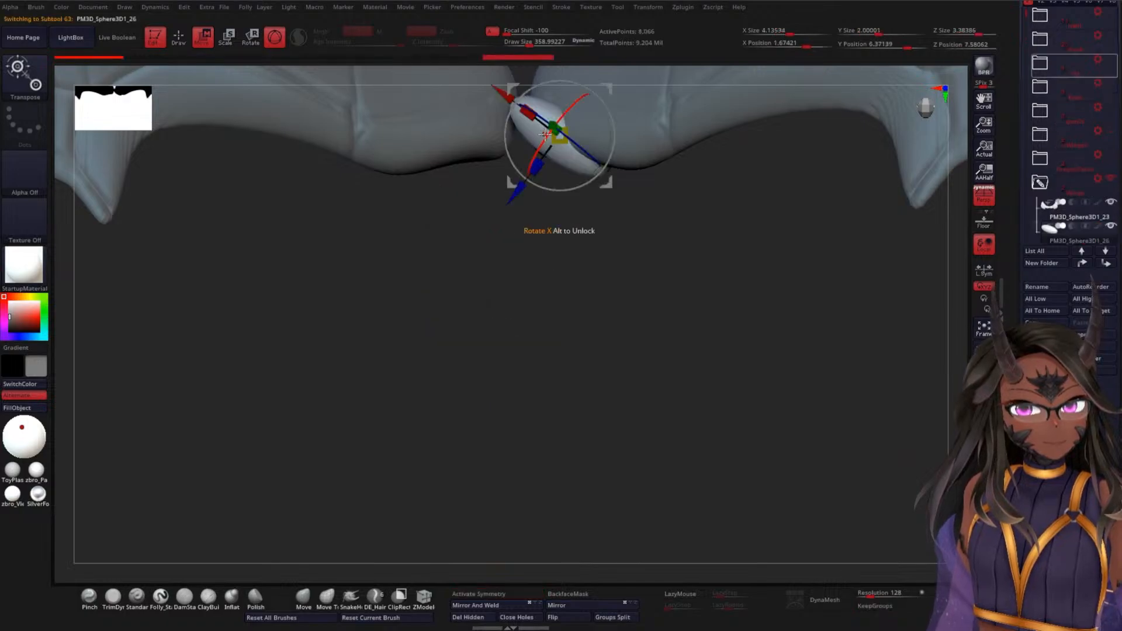
{"action": "left_click_drag", "start_coordinate": [696, 287], "coordinate": [690, 252], "text": "alt"}
{"action": "left_click_drag", "start_coordinate": [599, 203], "coordinate": [610, 171]}
{"action": "left_click_drag", "start_coordinate": [632, 221], "coordinate": [656, 280]}
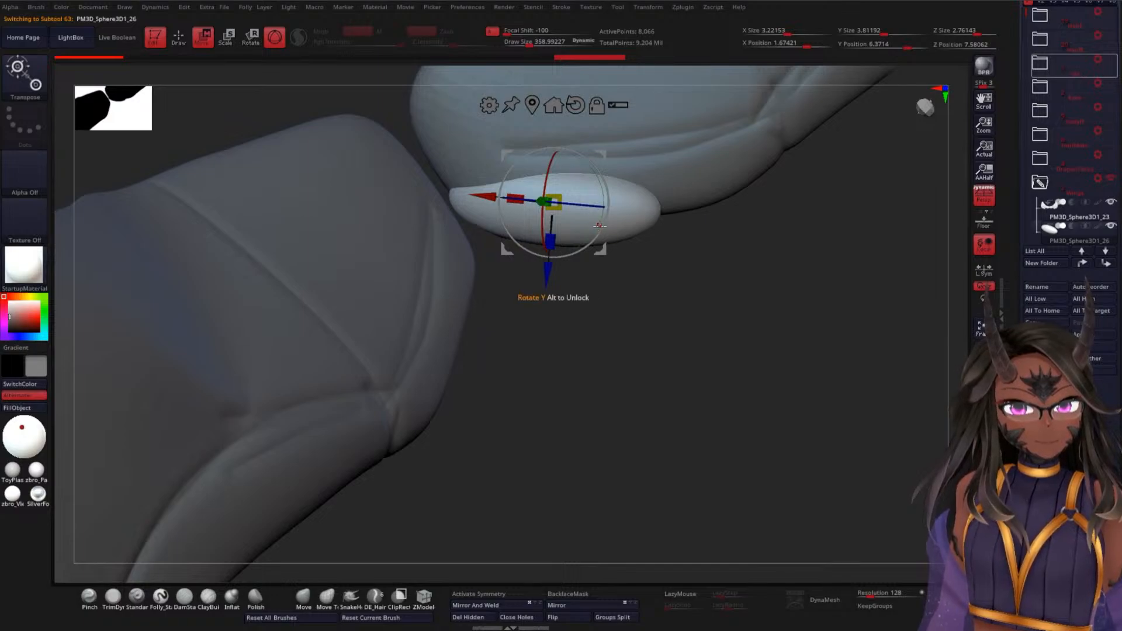
{"action": "left_click_drag", "start_coordinate": [565, 203], "coordinate": [629, 211]}
- Apply a Bend Curve deformer to the stretched sphere and bend it along the wing's inner front edge towards the first joint crease
{"action": "left_click", "coordinate": [509, 107]}
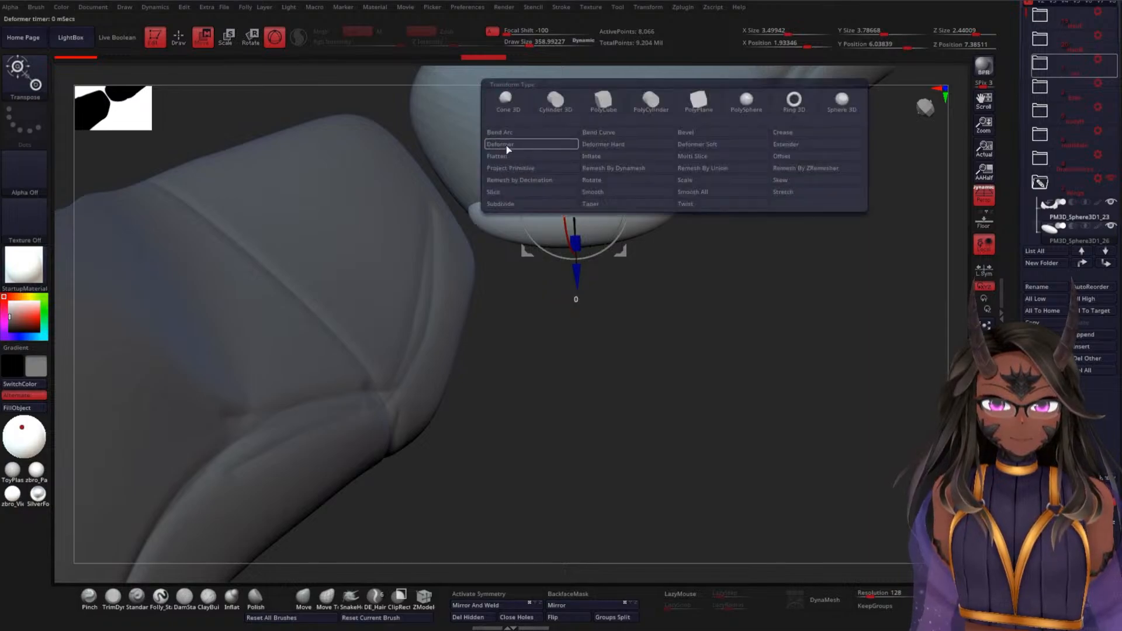
{"action": "left_click", "coordinate": [613, 133]}
{"action": "left_click_drag", "start_coordinate": [689, 195], "coordinate": [775, 155]}
{"action": "left_click_drag", "start_coordinate": [859, 95], "coordinate": [857, 97]}
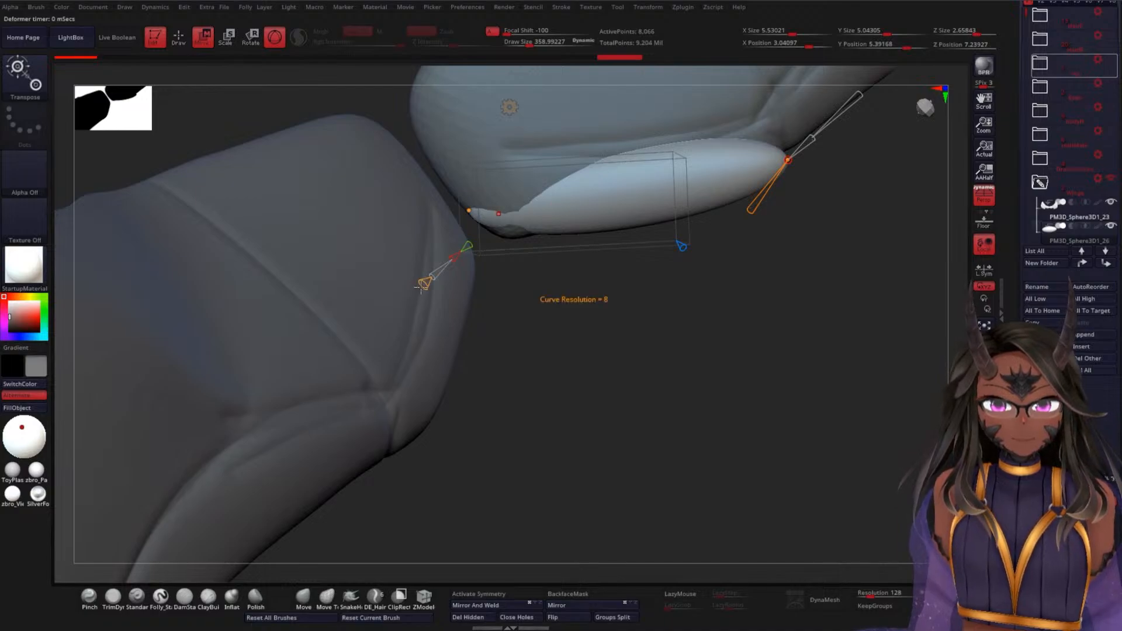
{"action": "left_click_drag", "start_coordinate": [620, 192], "coordinate": [622, 213]}
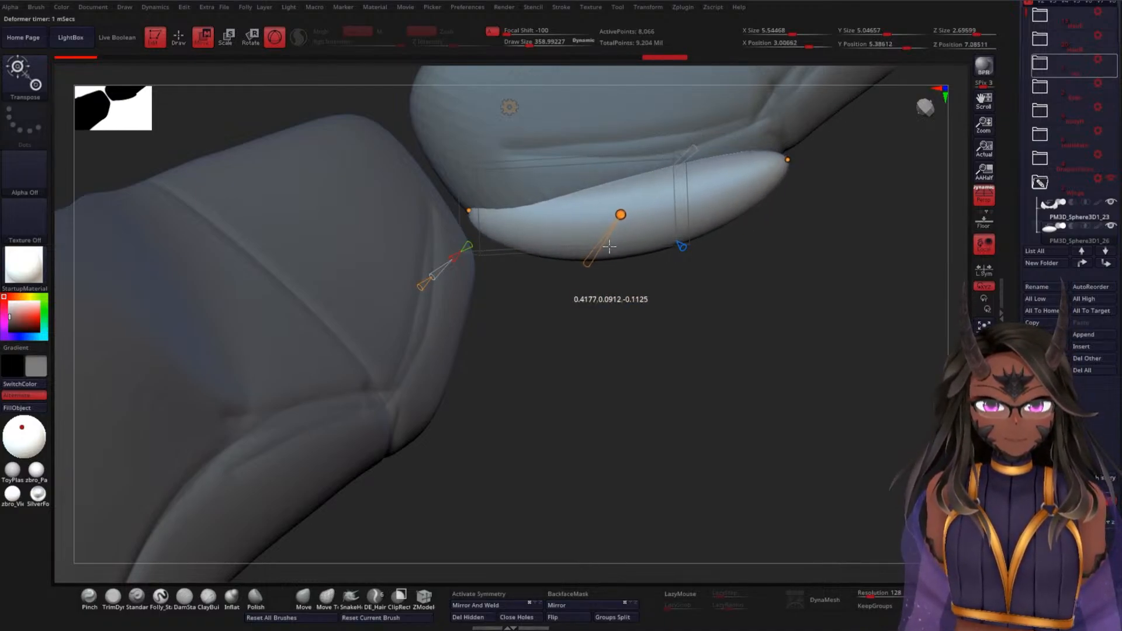
{"action": "left_click_drag", "start_coordinate": [789, 159], "coordinate": [787, 133]}
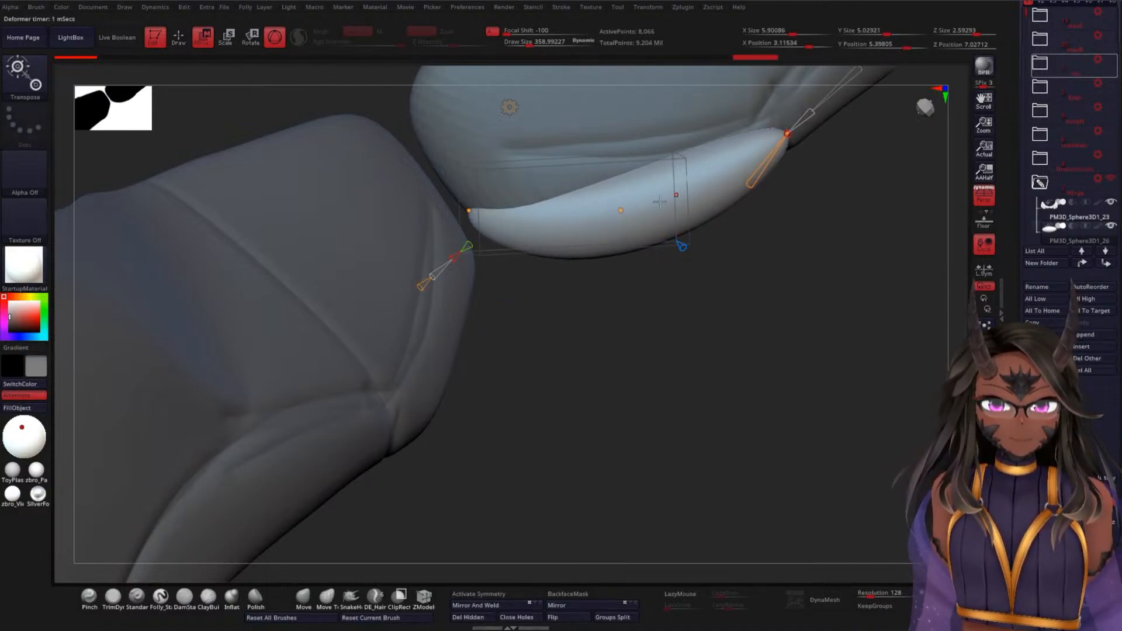
{"action": "left_click_drag", "start_coordinate": [469, 210], "coordinate": [492, 163]}
- Shift the bend curve's middle and end points in depth to wrap the piece around the wing root's rounded front edge
{"action": "left_click_drag", "start_coordinate": [736, 320], "coordinate": [728, 218]}
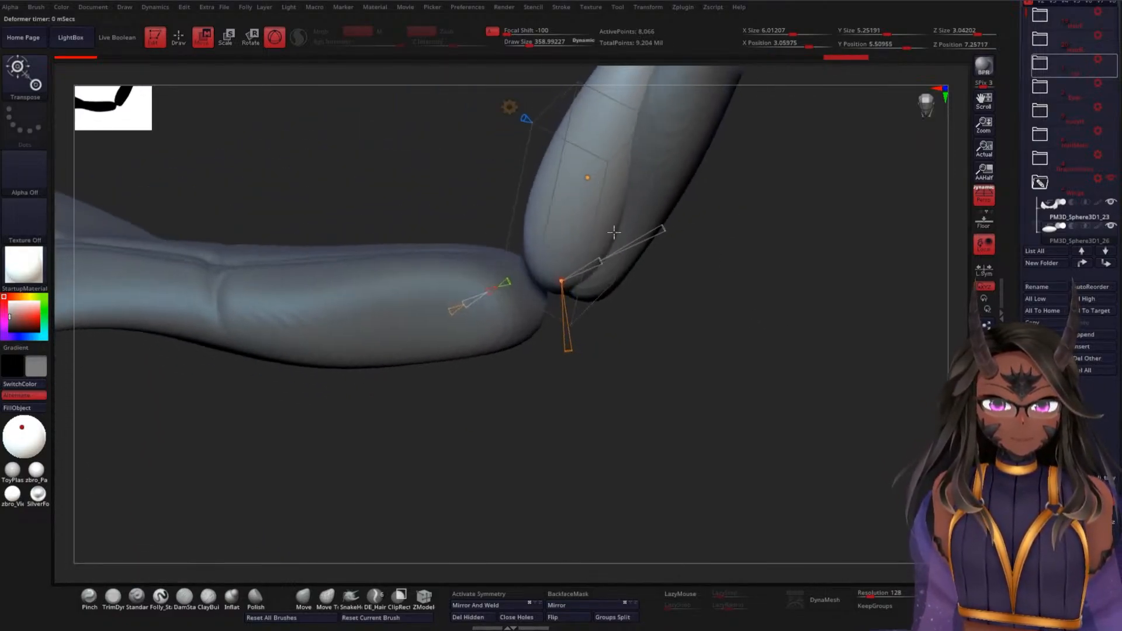
{"action": "left_click_drag", "start_coordinate": [584, 181], "coordinate": [622, 190]}
{"action": "left_click_drag", "start_coordinate": [775, 228], "coordinate": [735, 241]}
{"action": "left_click_drag", "start_coordinate": [779, 372], "coordinate": [719, 307]}
{"action": "left_click_drag", "start_coordinate": [563, 243], "coordinate": [603, 278]}
{"action": "left_click_drag", "start_coordinate": [694, 358], "coordinate": [535, 348]}
{"action": "left_click_drag", "start_coordinate": [420, 391], "coordinate": [414, 394]}
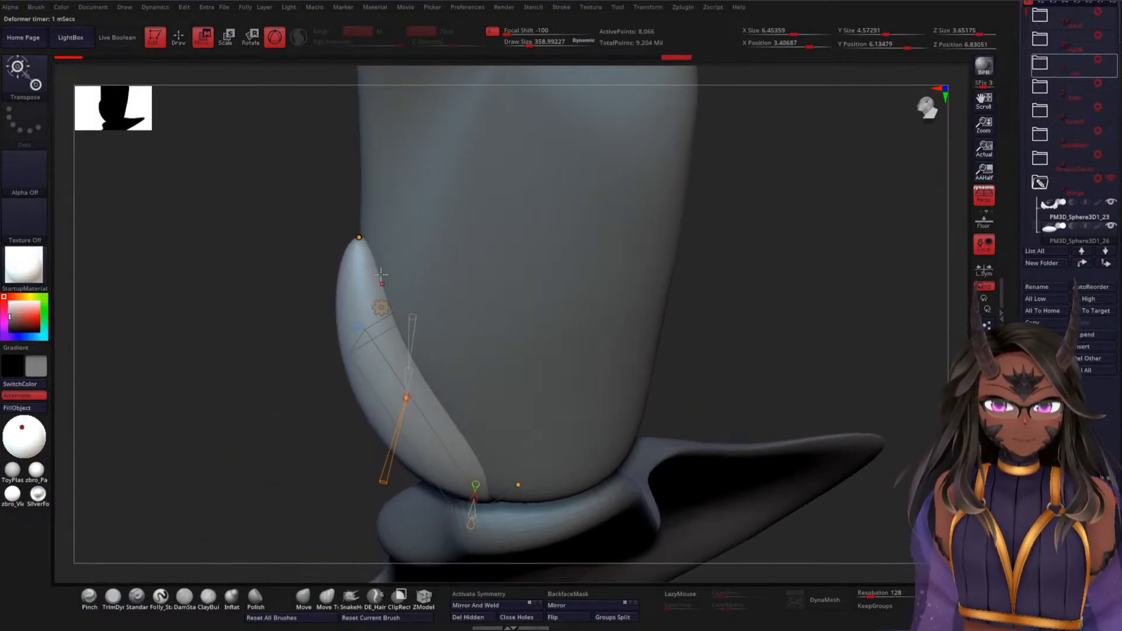
- Reposition the curve's upper, middle and lower points to fit the piece between the wing root and the first joint crease
{"action": "left_click_drag", "start_coordinate": [359, 238], "coordinate": [380, 218]}
{"action": "left_click_drag", "start_coordinate": [315, 349], "coordinate": [321, 409]}
{"action": "left_click_drag", "start_coordinate": [597, 421], "coordinate": [503, 395]}
{"action": "left_click_drag", "start_coordinate": [376, 462], "coordinate": [357, 453]}
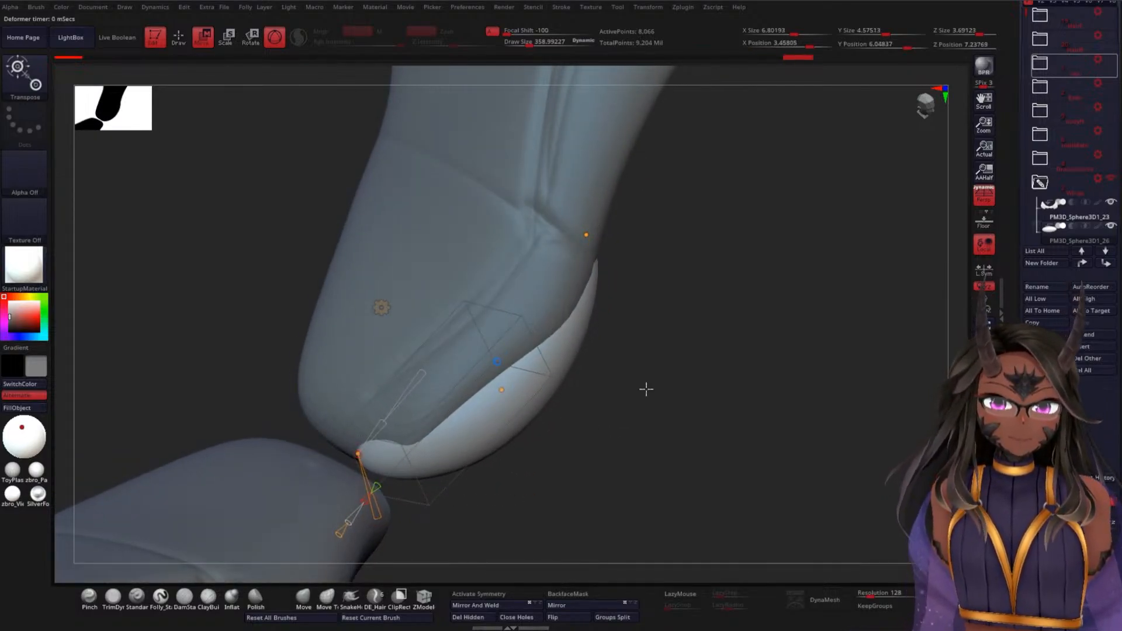
{"action": "left_click_drag", "start_coordinate": [624, 391], "coordinate": [674, 339]}
{"action": "mouse_move", "coordinate": [503, 392]}
{"action": "left_mouse_down"}
{"action": "mouse_move", "coordinate": [473, 370]}
{"action": "mouse_move", "coordinate": [484, 389]}
{"action": "left_mouse_up"}
{"action": "left_click_drag", "start_coordinate": [396, 483], "coordinate": [422, 496]}
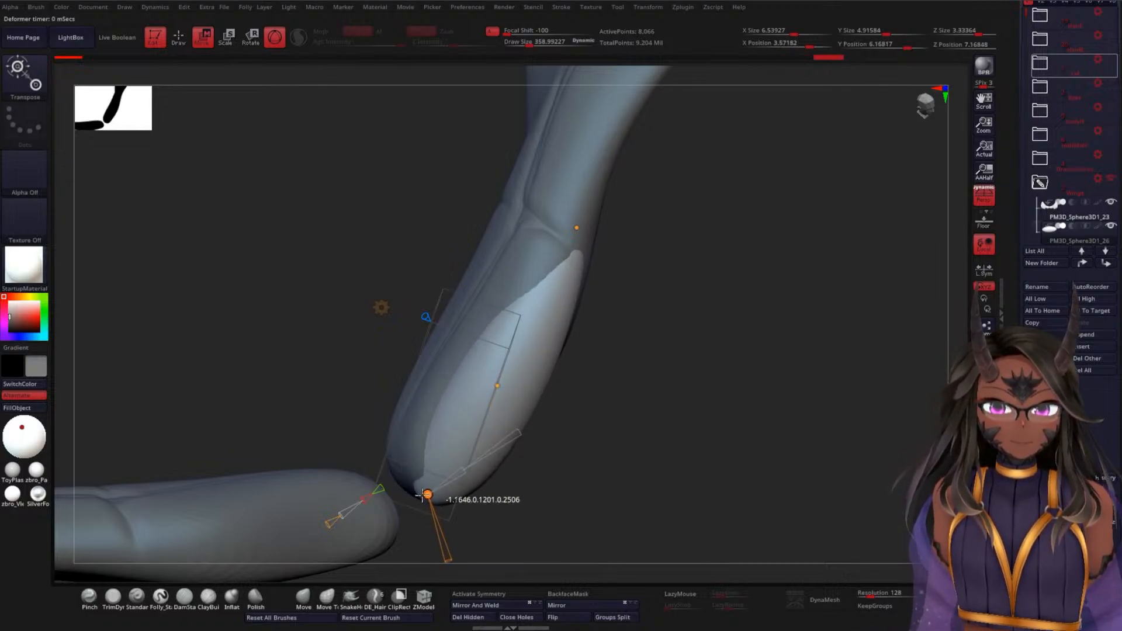
{"action": "left_click", "coordinate": [495, 380]}
{"action": "mouse_move", "coordinate": [567, 241]}
{"action": "left_mouse_down"}
{"action": "mouse_move", "coordinate": [564, 228]}
{"action": "mouse_move", "coordinate": [560, 244]}
{"action": "left_mouse_up"}
{"action": "left_click_drag", "start_coordinate": [740, 303], "coordinate": [734, 348]}
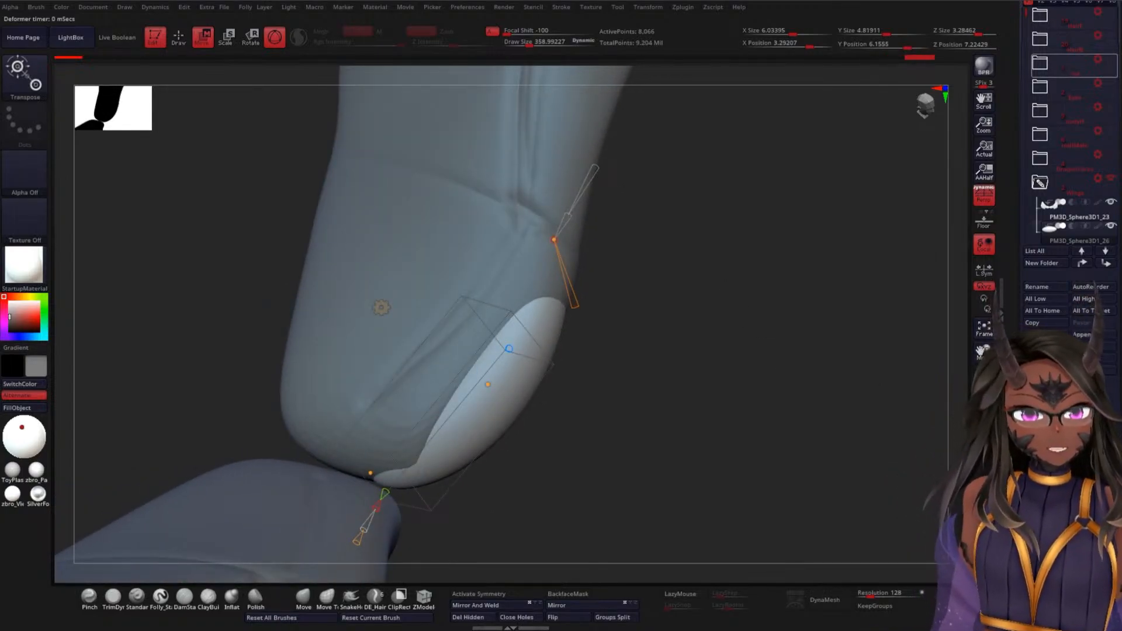
- Turn on transparency, twist and slim the curved piece's middle, adjust its upper end's position and thickness, and accept the bend
{"action": "left_click", "coordinate": [984, 447]}
{"action": "left_click_drag", "start_coordinate": [667, 377], "coordinate": [639, 372]}
{"action": "left_click_drag", "start_coordinate": [474, 386], "coordinate": [485, 385]}
{"action": "left_click_drag", "start_coordinate": [359, 464], "coordinate": [357, 463]}
{"action": "left_click_drag", "start_coordinate": [478, 388], "coordinate": [497, 437]}
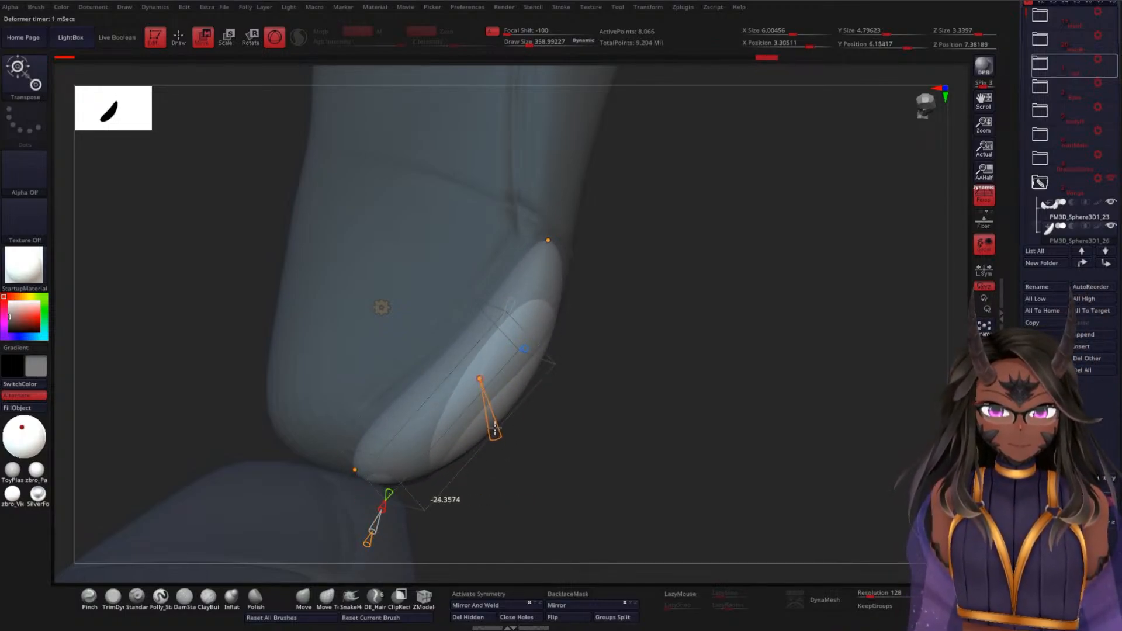
{"action": "left_click_drag", "start_coordinate": [491, 349], "coordinate": [473, 368]}
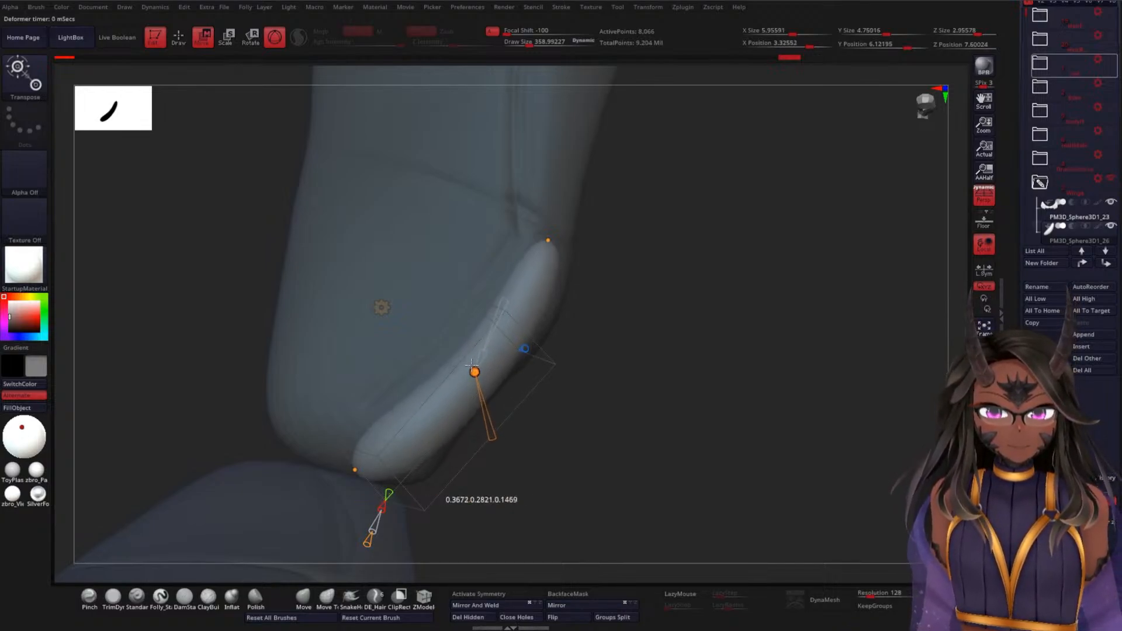
{"action": "left_click_drag", "start_coordinate": [548, 241], "coordinate": [550, 218]}
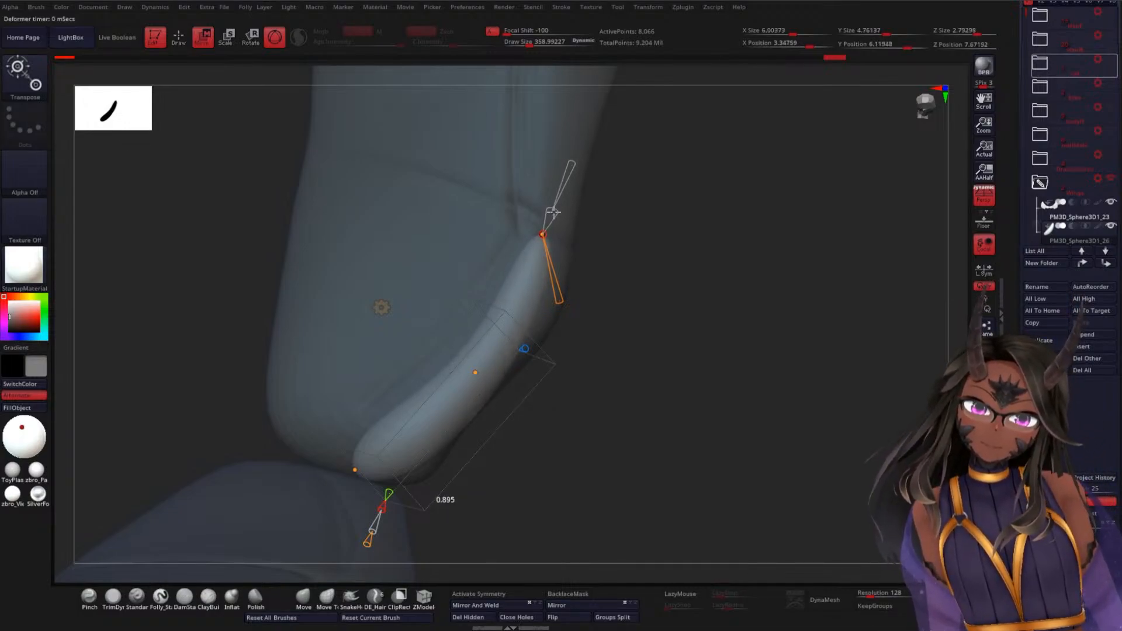
{"action": "left_click_drag", "start_coordinate": [554, 211], "coordinate": [562, 195]}
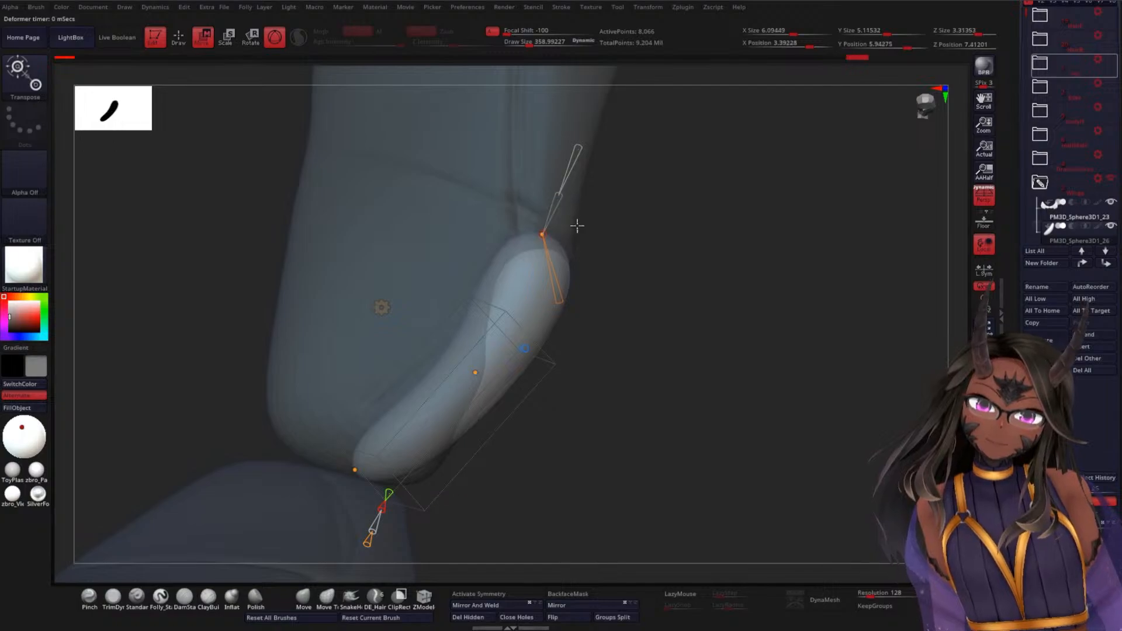
{"action": "left_click_drag", "start_coordinate": [666, 292], "coordinate": [632, 355]}
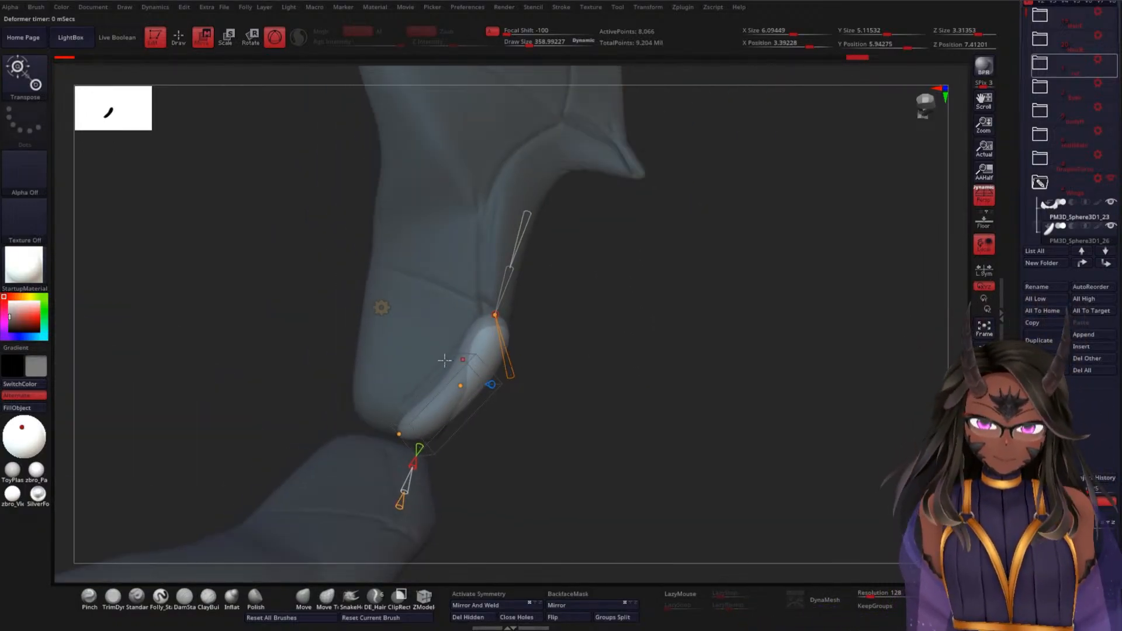
{"action": "left_click", "coordinate": [381, 308]}
{"action": "left_click", "coordinate": [560, 310]}
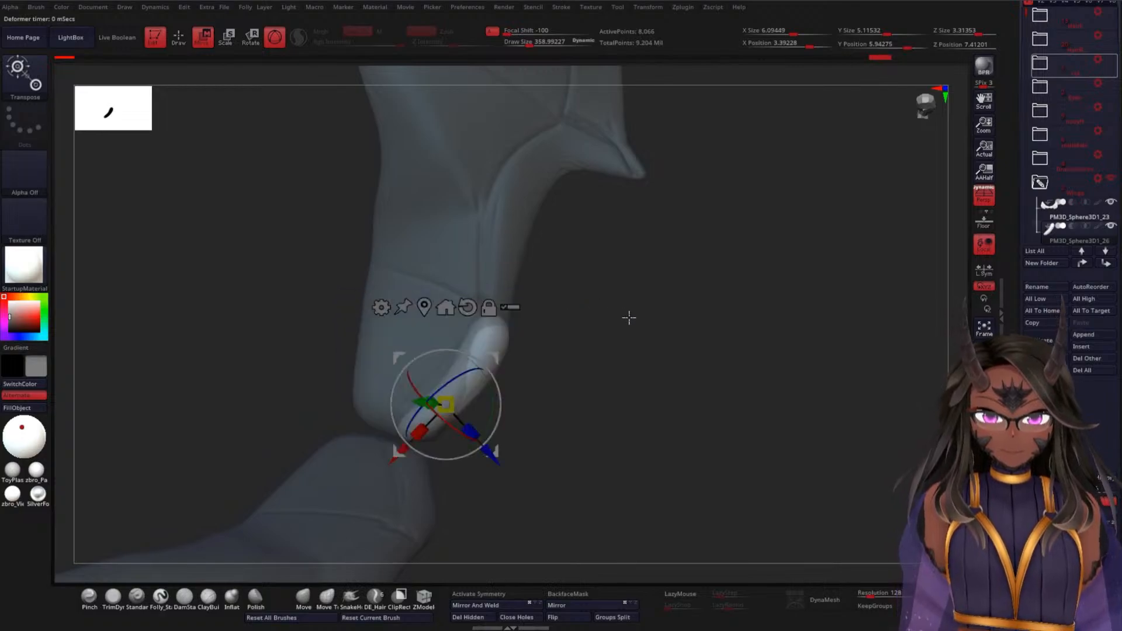
- Duplicate the curved piece within its subtool, then rotate and move the copy onto the next wing section's front edge
{"action": "left_click_drag", "start_coordinate": [491, 359], "coordinate": [564, 283], "text": "ctrl"}
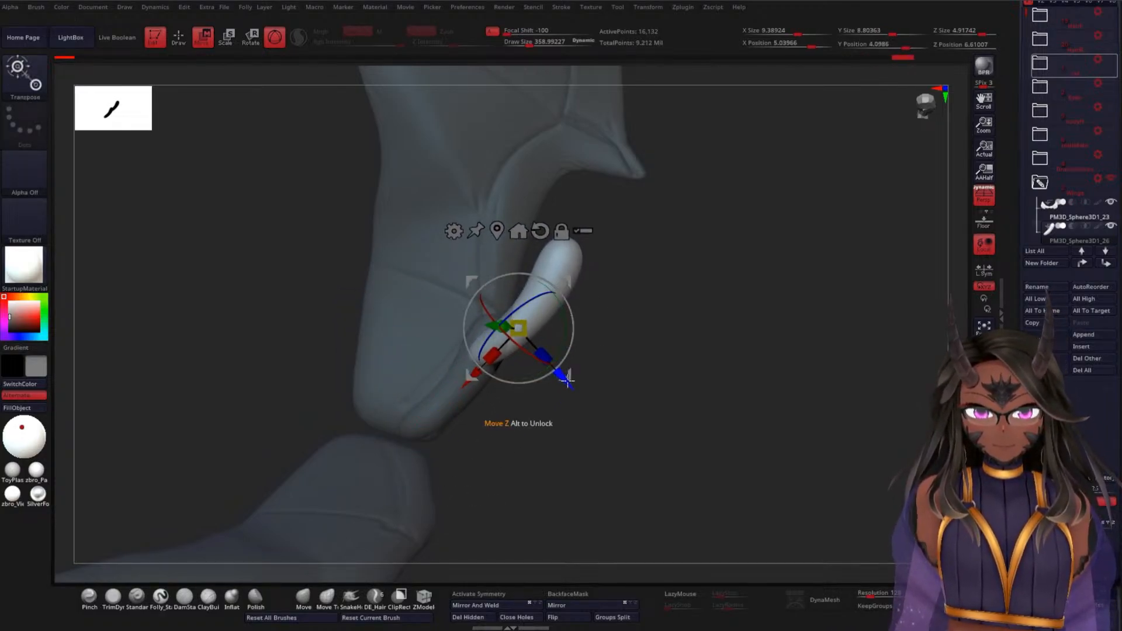
{"action": "left_click_drag", "start_coordinate": [569, 382], "coordinate": [551, 362]}
{"action": "left_click_drag", "start_coordinate": [556, 307], "coordinate": [546, 277]}
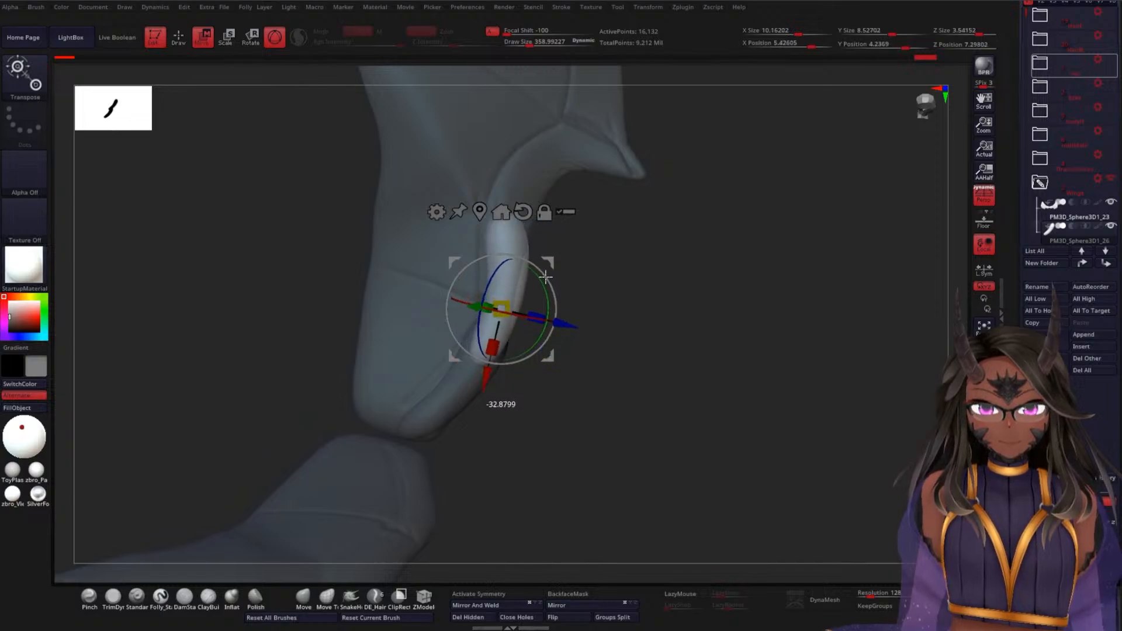
{"action": "left_click_drag", "start_coordinate": [490, 377], "coordinate": [496, 338]}
- Apply a Bend Curve deformer to the copy and stretch it around the concave front edge to the wing's pointed corner
{"action": "left_click", "coordinate": [444, 170]}
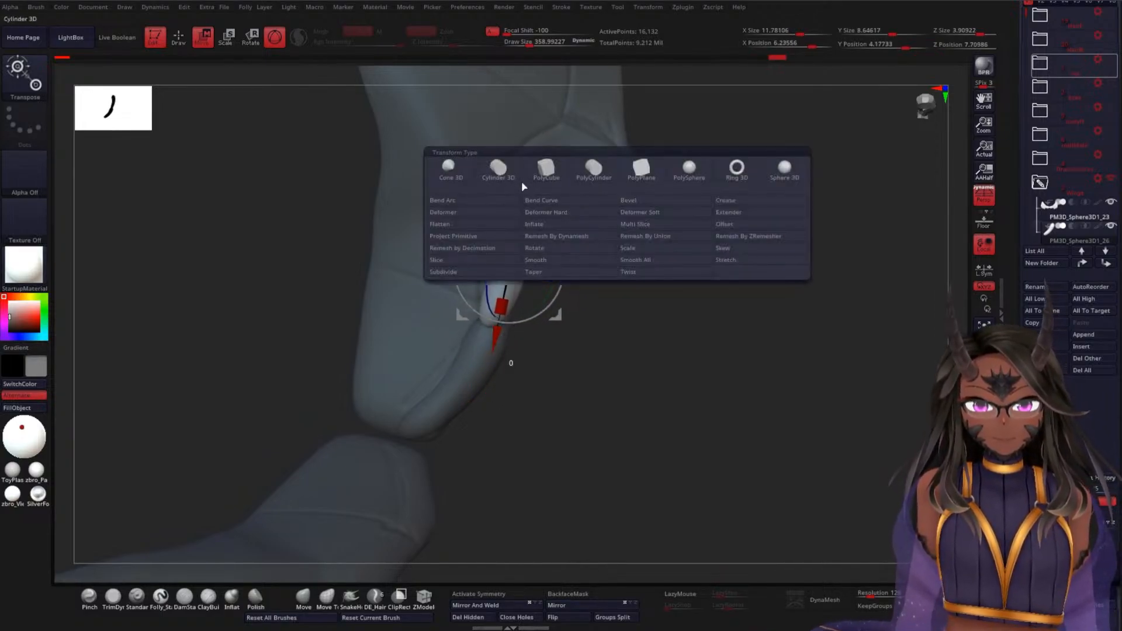
{"action": "left_click", "coordinate": [552, 200]}
{"action": "left_click_drag", "start_coordinate": [507, 248], "coordinate": [494, 248]}
{"action": "left_click_drag", "start_coordinate": [519, 172], "coordinate": [618, 170]}
{"action": "left_click_drag", "start_coordinate": [510, 249], "coordinate": [519, 199]}
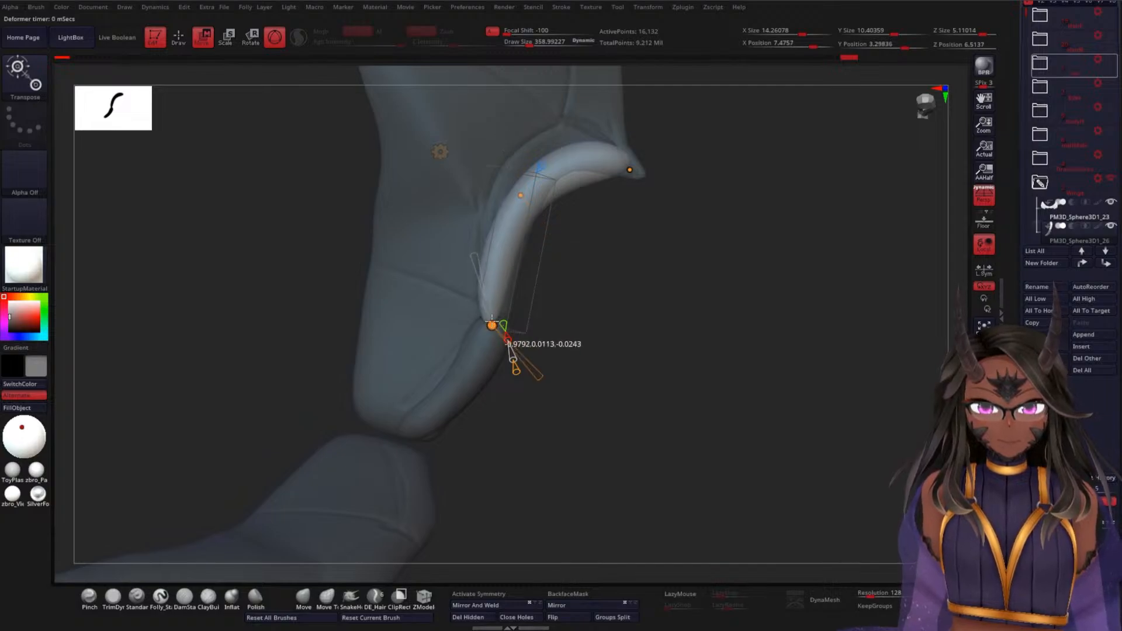
- Fine-tune the copy's lower, middle and tip curve points to match the wing's concave front edge between the crease and pointed corner
{"action": "left_click_drag", "start_coordinate": [490, 321], "coordinate": [499, 313]}
{"action": "left_click_drag", "start_coordinate": [522, 193], "coordinate": [518, 184]}
{"action": "left_click_drag", "start_coordinate": [498, 316], "coordinate": [486, 315]}
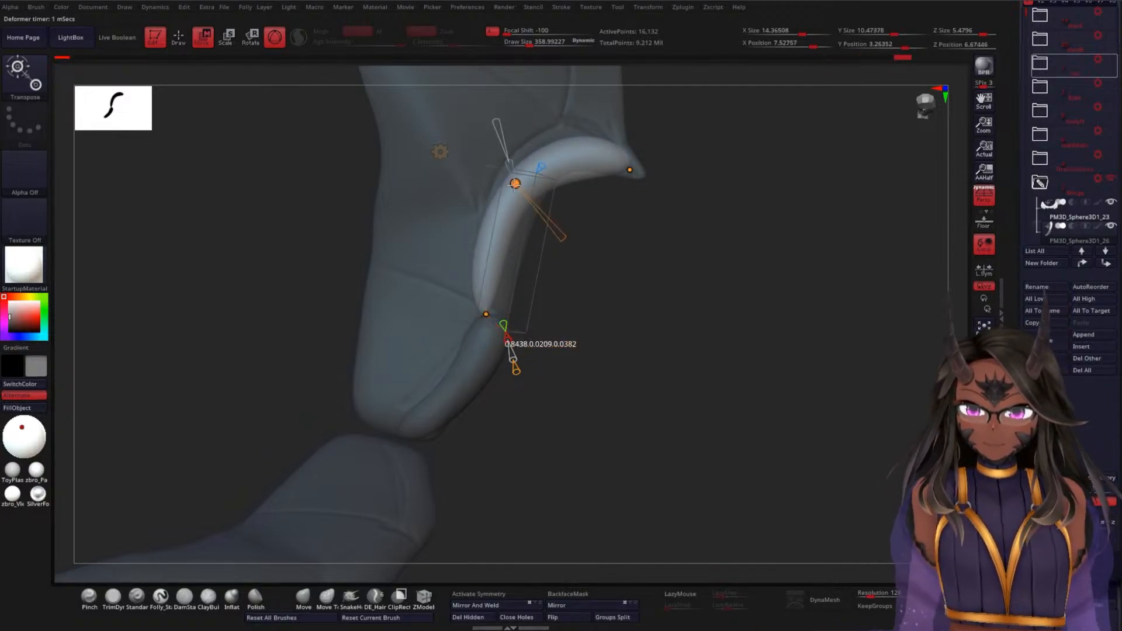
{"action": "left_click_drag", "start_coordinate": [514, 183], "coordinate": [522, 188]}
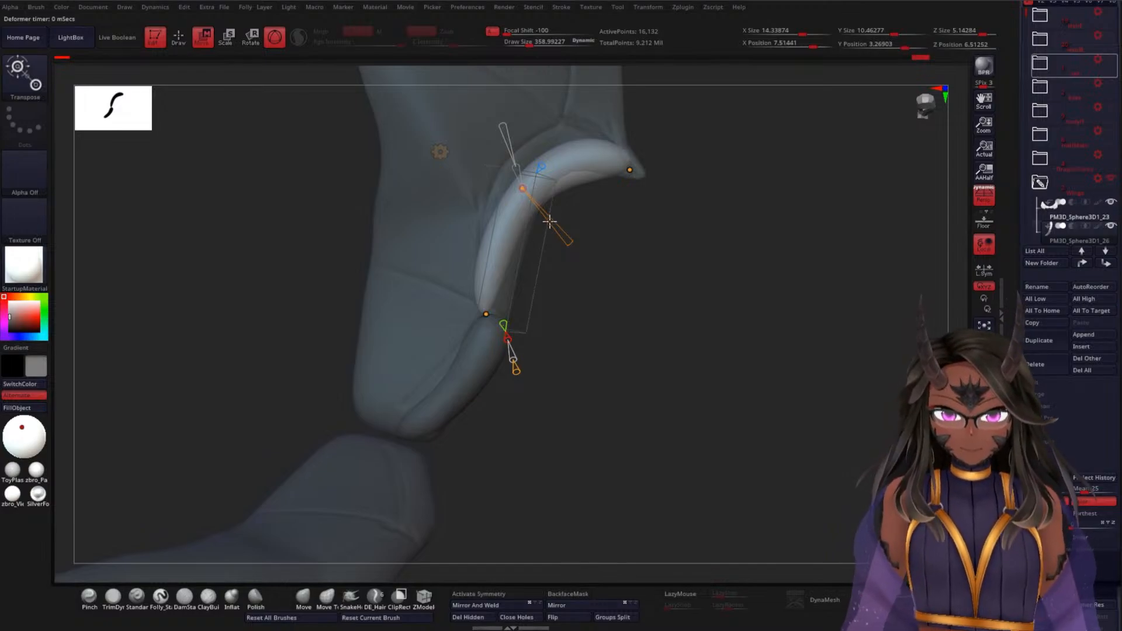
{"action": "left_click_drag", "start_coordinate": [492, 321], "coordinate": [514, 323]}
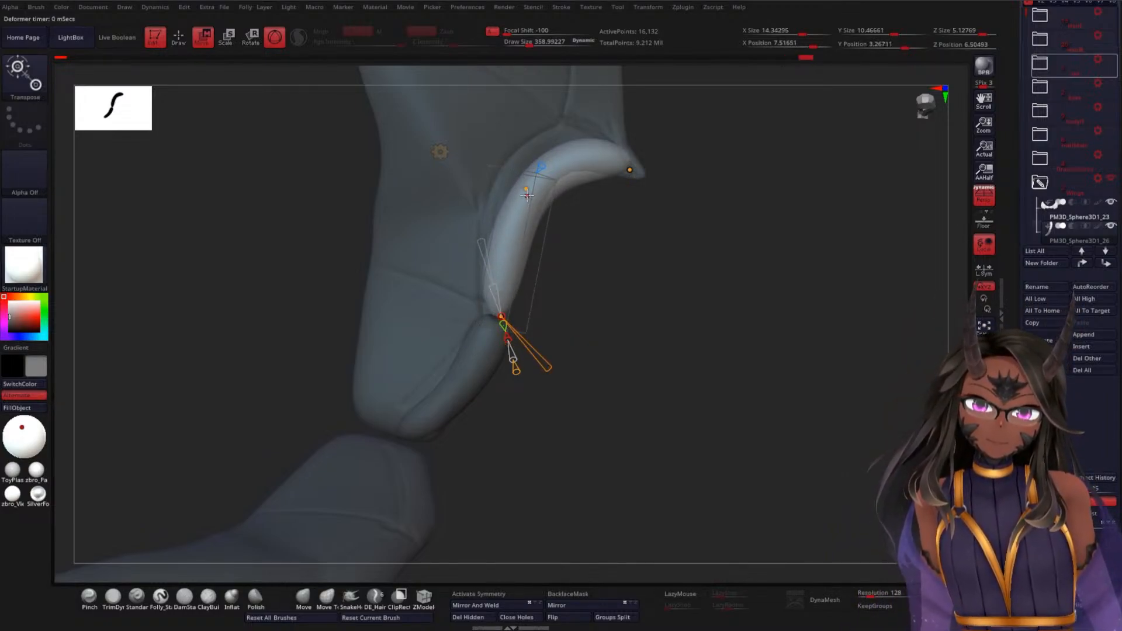
{"action": "mouse_move", "coordinate": [519, 167]}
{"action": "left_mouse_down"}
{"action": "mouse_move", "coordinate": [518, 179]}
{"action": "mouse_move", "coordinate": [508, 168]}
{"action": "left_mouse_up"}
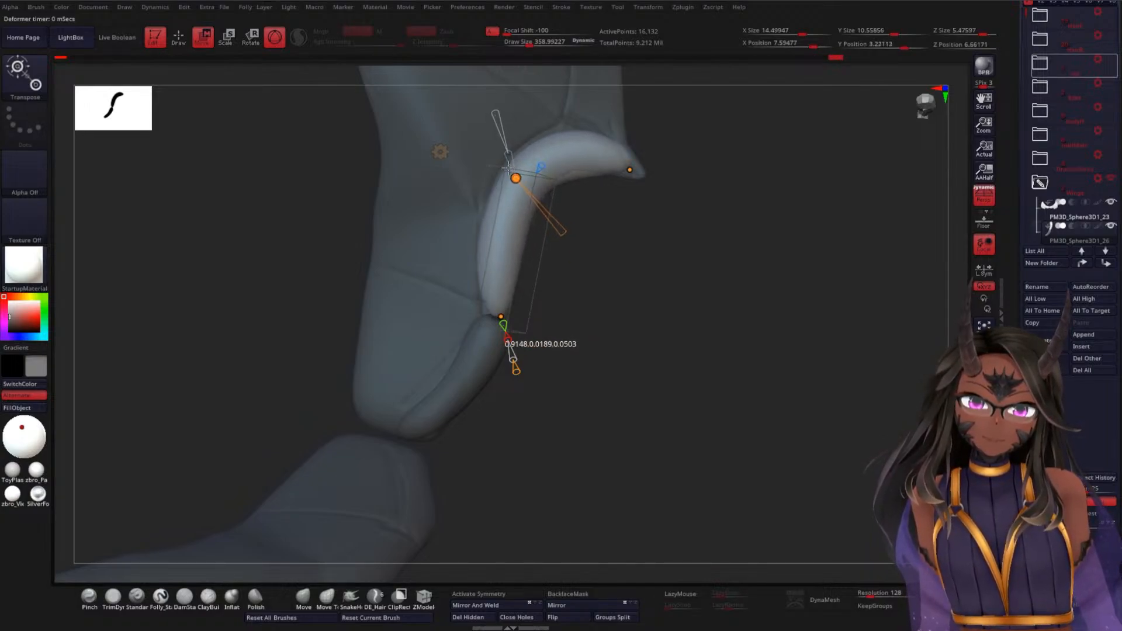
{"action": "left_click_drag", "start_coordinate": [626, 170], "coordinate": [639, 173]}
{"action": "left_click_drag", "start_coordinate": [524, 173], "coordinate": [525, 160]}
{"action": "left_click_drag", "start_coordinate": [497, 316], "coordinate": [499, 327]}
- Adjust the copy's lower end and middle curve points in depth to line the piece up with the wing's thin front edge
{"action": "left_click_drag", "start_coordinate": [651, 321], "coordinate": [567, 309]}
{"action": "left_click", "coordinate": [472, 321]}
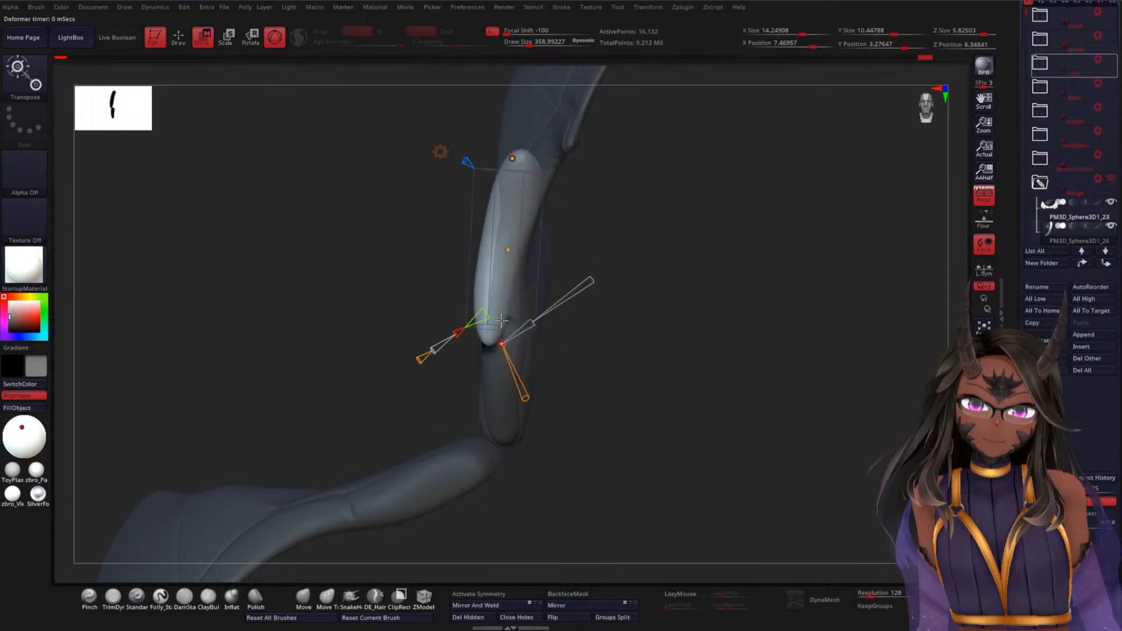
{"action": "left_click_drag", "start_coordinate": [495, 321], "coordinate": [527, 323]}
{"action": "left_click_drag", "start_coordinate": [526, 324], "coordinate": [575, 134]}
{"action": "left_click_drag", "start_coordinate": [695, 193], "coordinate": [679, 255]}
{"action": "left_click_drag", "start_coordinate": [529, 172], "coordinate": [524, 169]}
{"action": "mouse_move", "coordinate": [679, 318]}
{"action": "left_mouse_down"}
{"action": "mouse_move", "coordinate": [634, 313]}
{"action": "mouse_move", "coordinate": [677, 300]}
{"action": "left_mouse_up"}
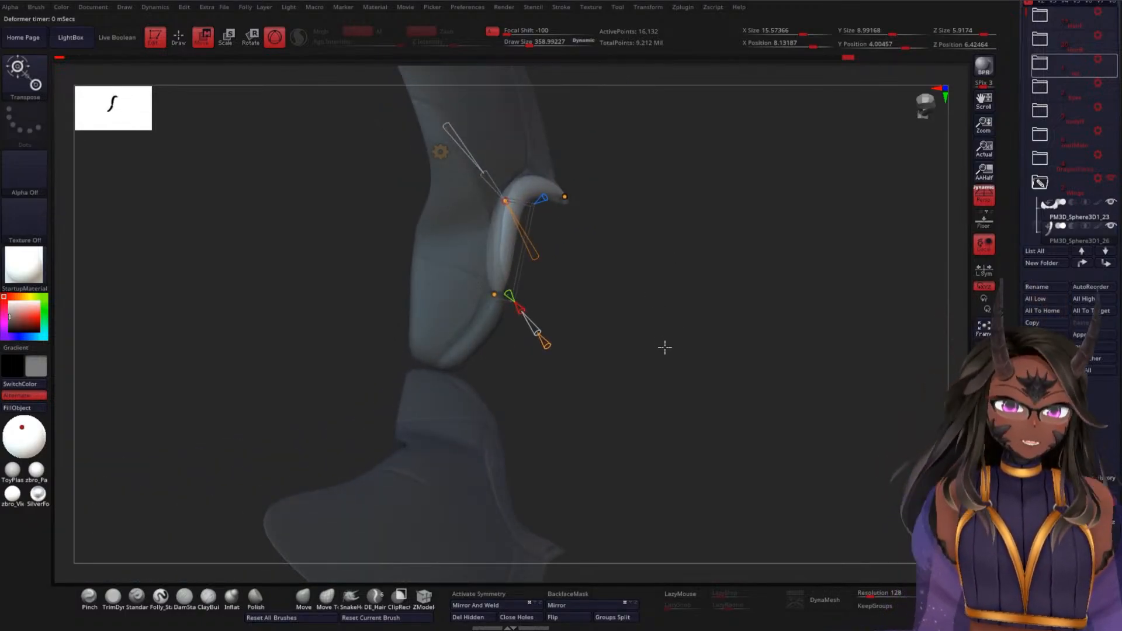
{"action": "left_click_drag", "start_coordinate": [664, 347], "coordinate": [649, 336]}
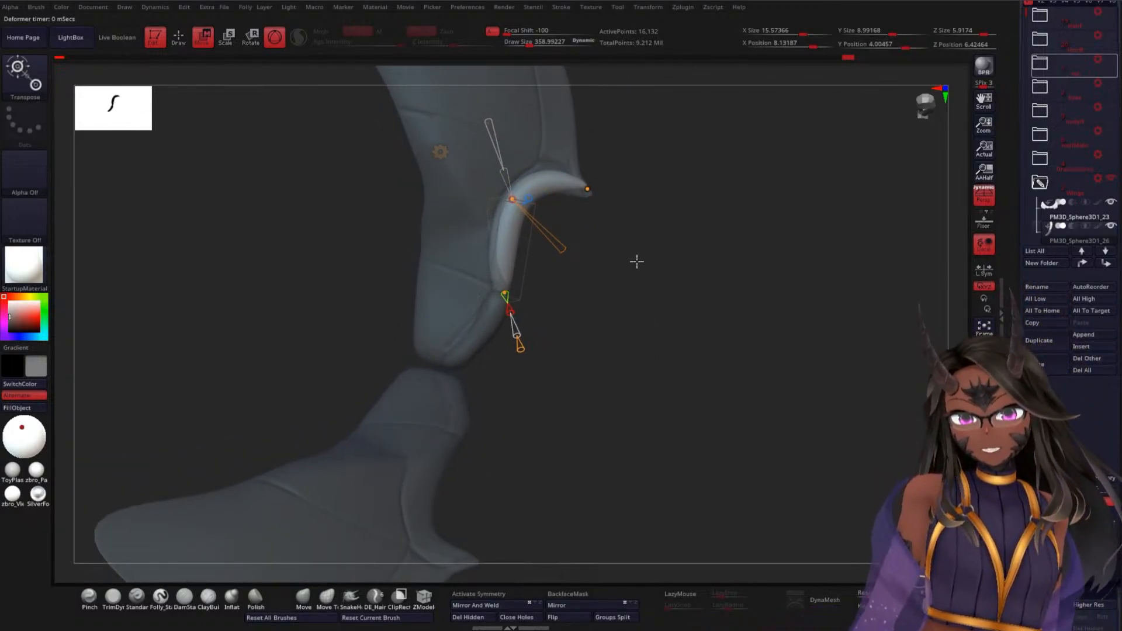
{"action": "mouse_move", "coordinate": [632, 297]}
{"action": "left_mouse_down"}
{"action": "mouse_move", "coordinate": [634, 318]}
{"action": "mouse_move", "coordinate": [597, 343]}
{"action": "mouse_move", "coordinate": [614, 293]}
{"action": "mouse_move", "coordinate": [584, 307]}
{"action": "mouse_move", "coordinate": [649, 303]}
{"action": "left_mouse_up"}
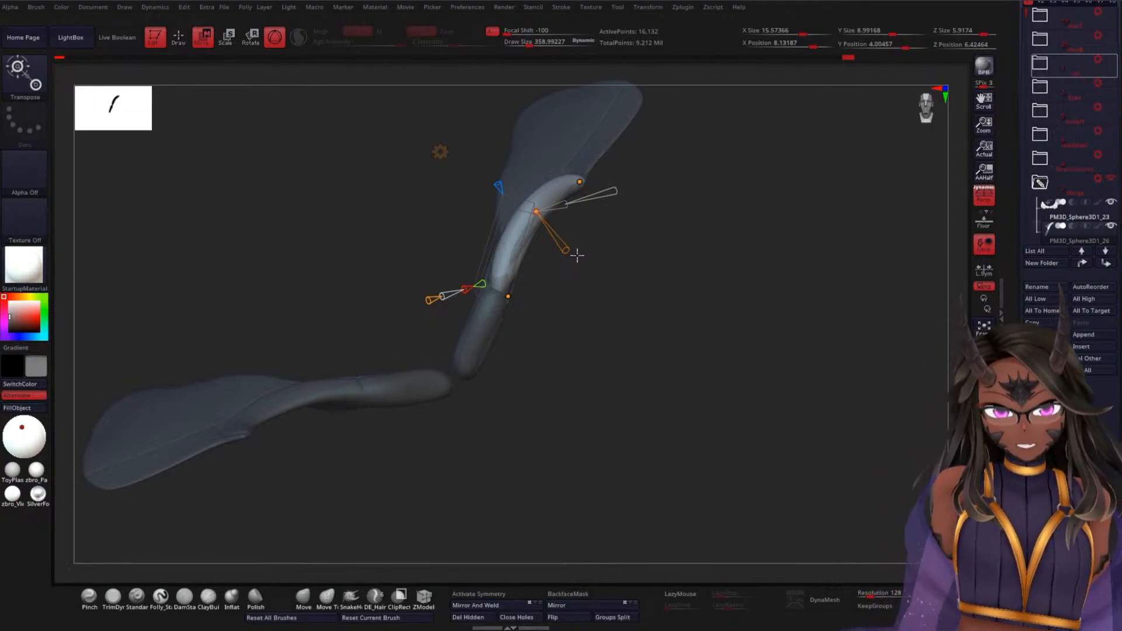
- Shift the second piece's lower curve point to meet the first piece at the joint crease and accept the bend
{"action": "left_click_drag", "start_coordinate": [686, 309], "coordinate": [734, 298]}
{"action": "left_click_drag", "start_coordinate": [696, 235], "coordinate": [546, 326], "text": "alt"}
{"action": "left_click_drag", "start_coordinate": [690, 313], "coordinate": [606, 338]}
{"action": "left_click_drag", "start_coordinate": [533, 358], "coordinate": [533, 367]}
{"action": "left_click_drag", "start_coordinate": [651, 282], "coordinate": [678, 269]}
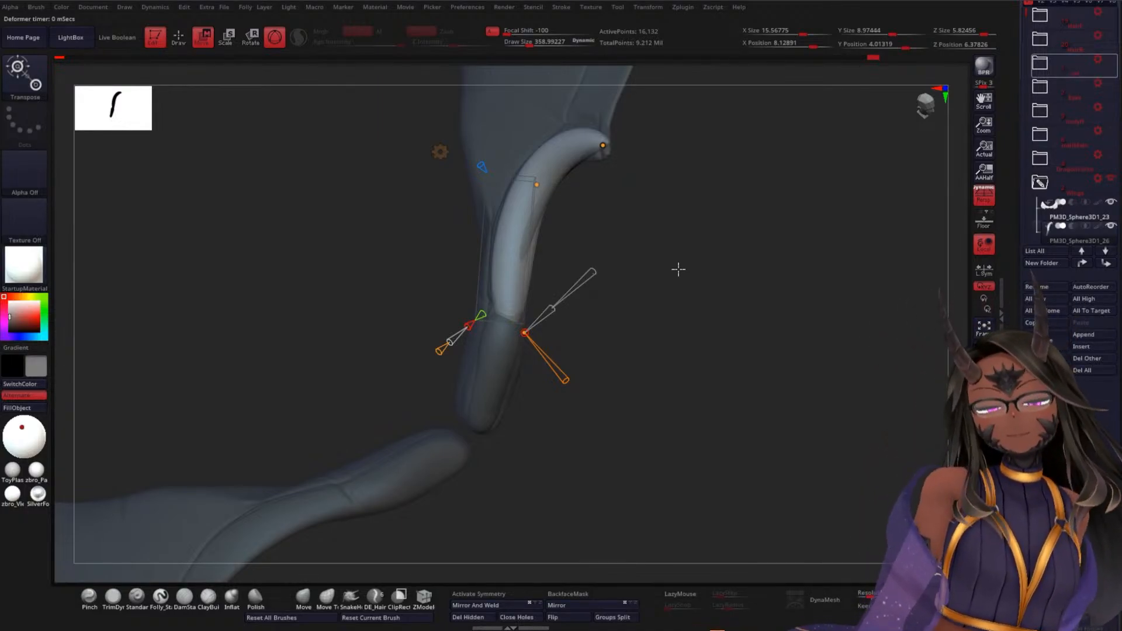
{"action": "mouse_move", "coordinate": [742, 280]}
{"action": "left_mouse_down"}
{"action": "mouse_move", "coordinate": [746, 299]}
{"action": "mouse_move", "coordinate": [696, 261]}
{"action": "mouse_move", "coordinate": [709, 218]}
{"action": "mouse_move", "coordinate": [684, 294]}
{"action": "left_mouse_up"}
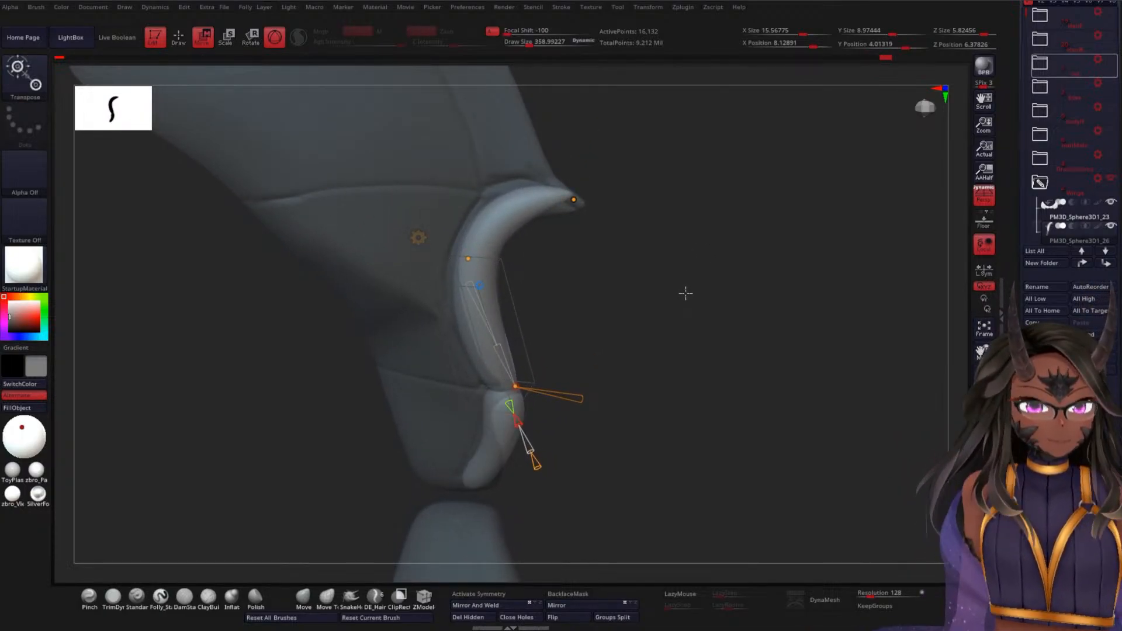
{"action": "key", "text": "shift+f"}
{"action": "key", "text": "shift+f"}
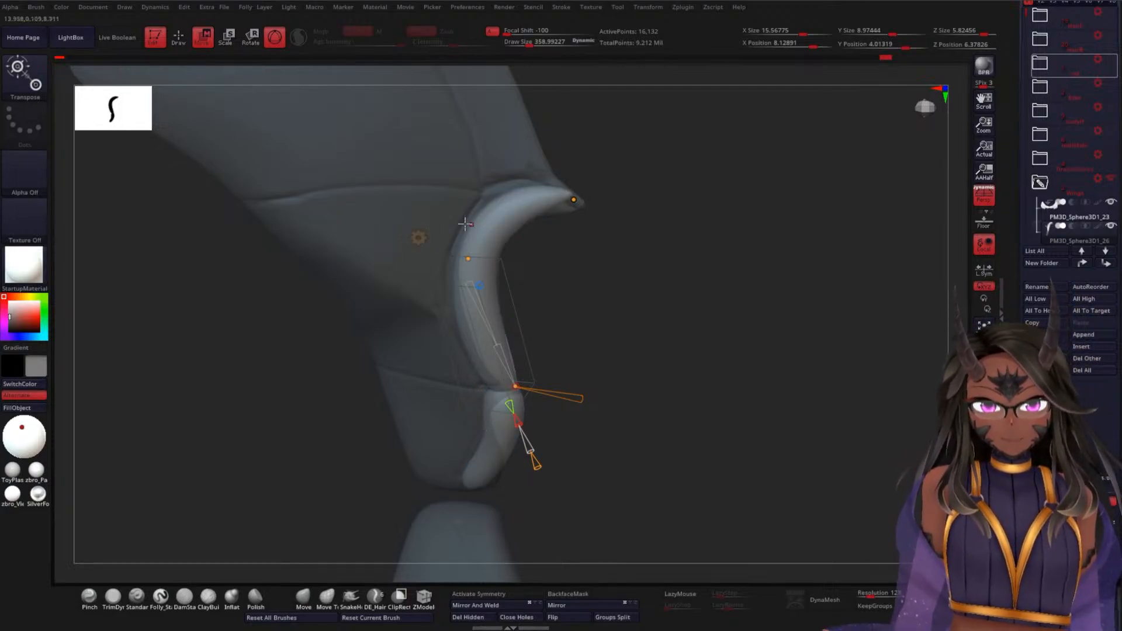
{"action": "left_click", "coordinate": [419, 237]}
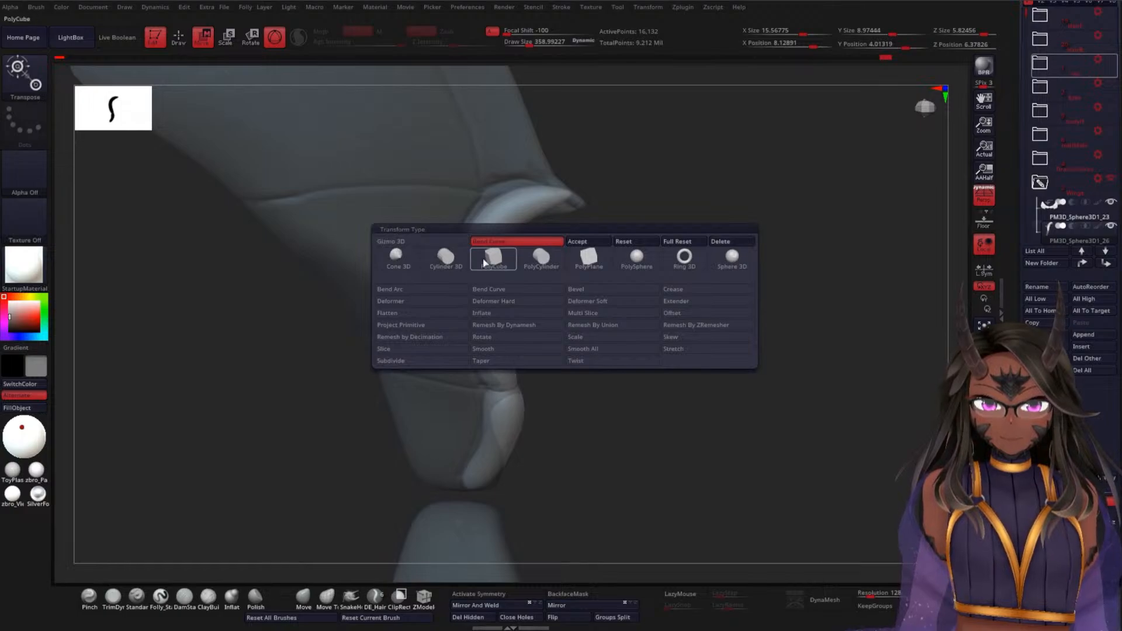
{"action": "left_click", "coordinate": [598, 242]}
{"action": "left_click_drag", "start_coordinate": [669, 231], "coordinate": [561, 331]}
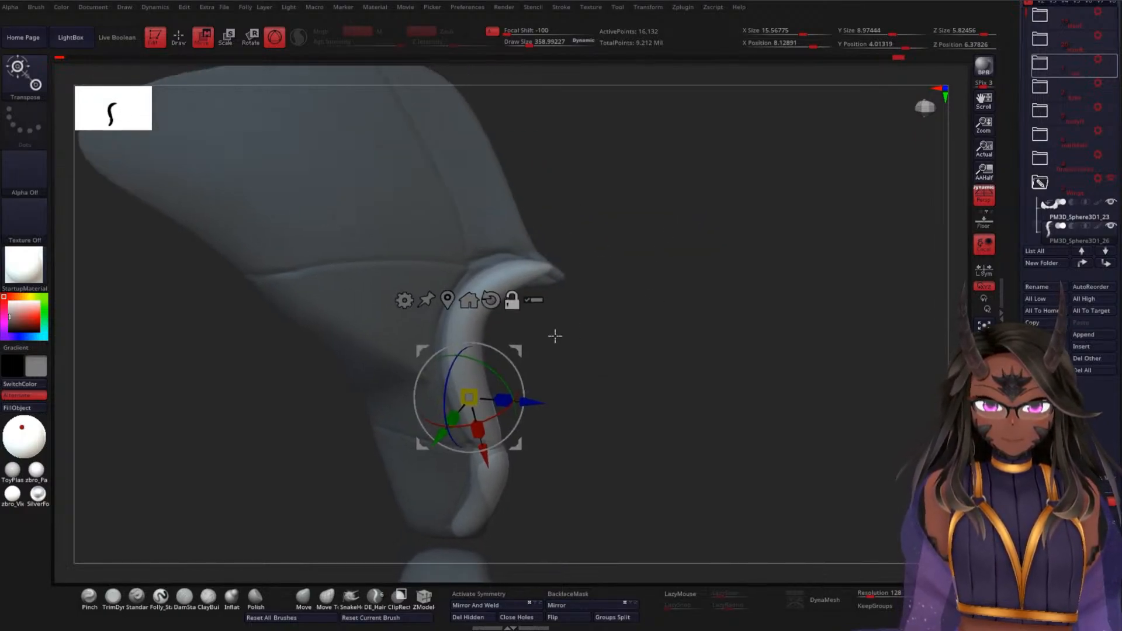
{"action": "left_click_drag", "start_coordinate": [485, 455], "coordinate": [504, 307]}
{"action": "key", "text": "ctrl+z"}
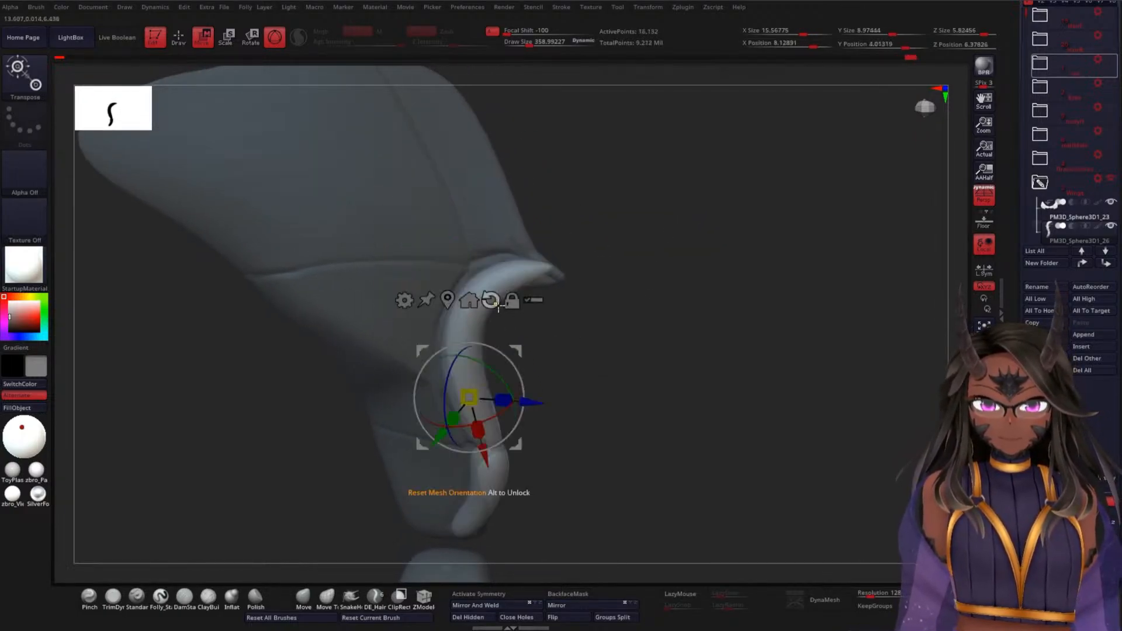
{"action": "mouse_move", "coordinate": [623, 342]}
{"action": "left_mouse_down"}
{"action": "mouse_move", "coordinate": [647, 343]}
{"action": "mouse_move", "coordinate": [636, 336]}
{"action": "mouse_move", "coordinate": [649, 303]}
{"action": "mouse_move", "coordinate": [642, 308]}
{"action": "left_mouse_up"}
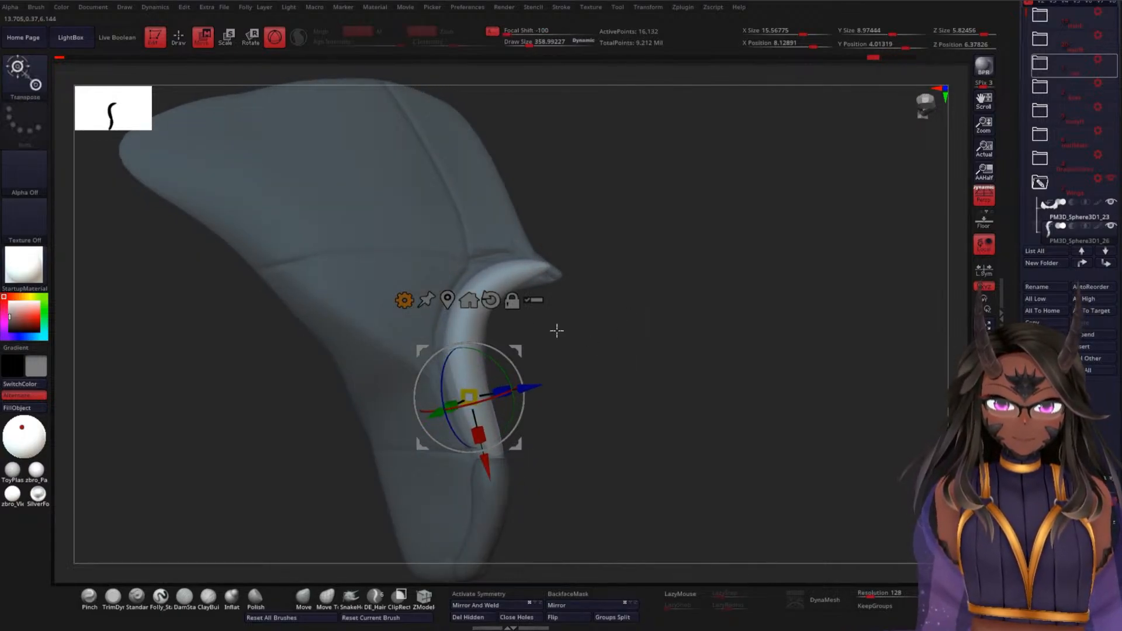
{"action": "left_click", "coordinate": [404, 300]}
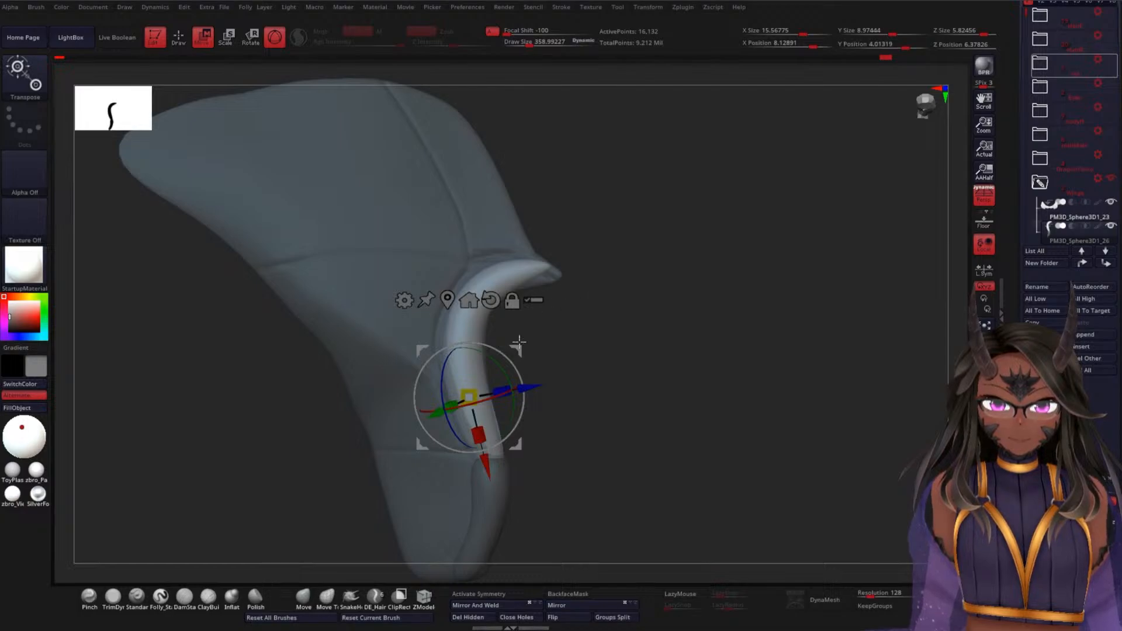
- Duplicate the second edge piece and position the copy along the wing's outer front edge, just above the pointed corner
{"action": "left_click_drag", "start_coordinate": [479, 437], "coordinate": [436, 273], "text": "ctrl"}
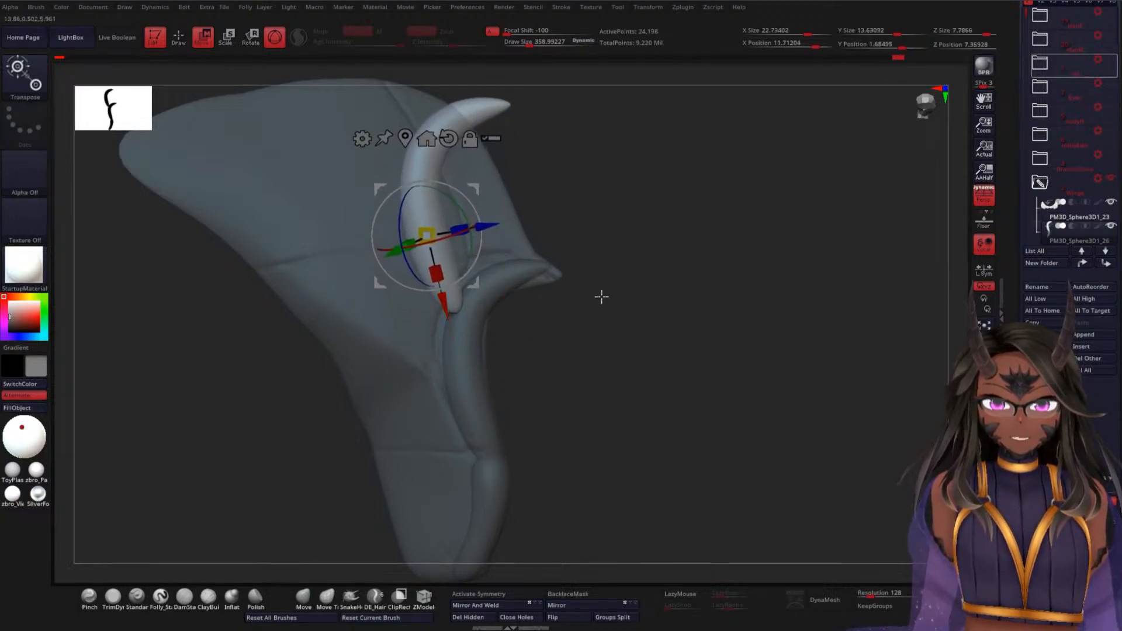
{"action": "left_click_drag", "start_coordinate": [586, 300], "coordinate": [649, 336]}
{"action": "left_click_drag", "start_coordinate": [480, 291], "coordinate": [531, 282]}
{"action": "left_click_drag", "start_coordinate": [620, 304], "coordinate": [566, 320]}
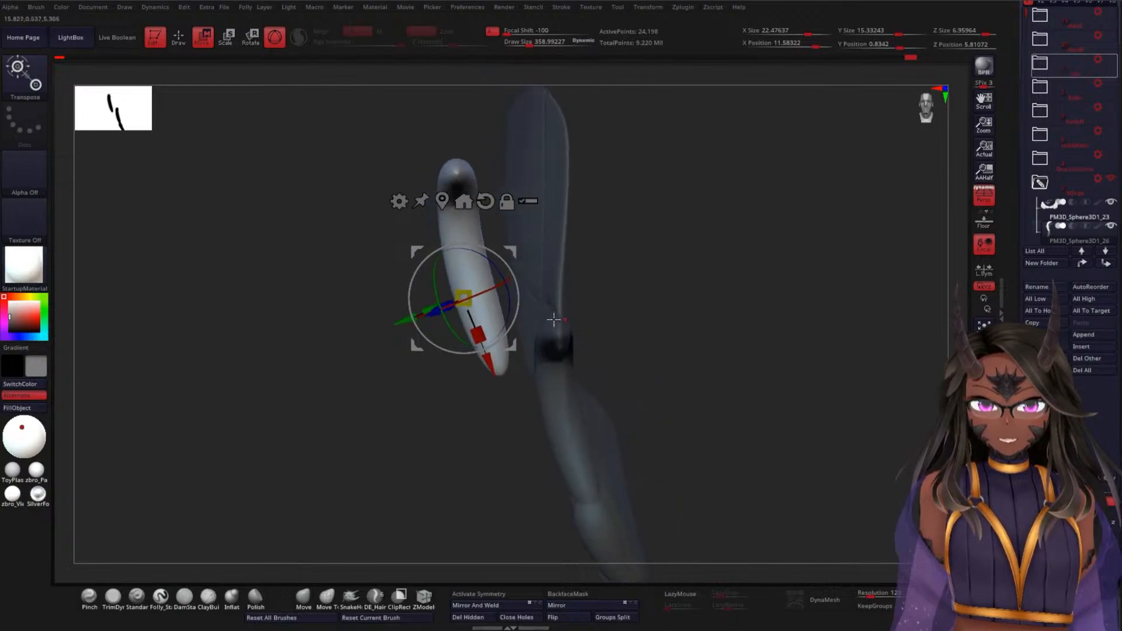
{"action": "left_click_drag", "start_coordinate": [509, 282], "coordinate": [585, 283]}
{"action": "left_click_drag", "start_coordinate": [702, 303], "coordinate": [722, 284]}
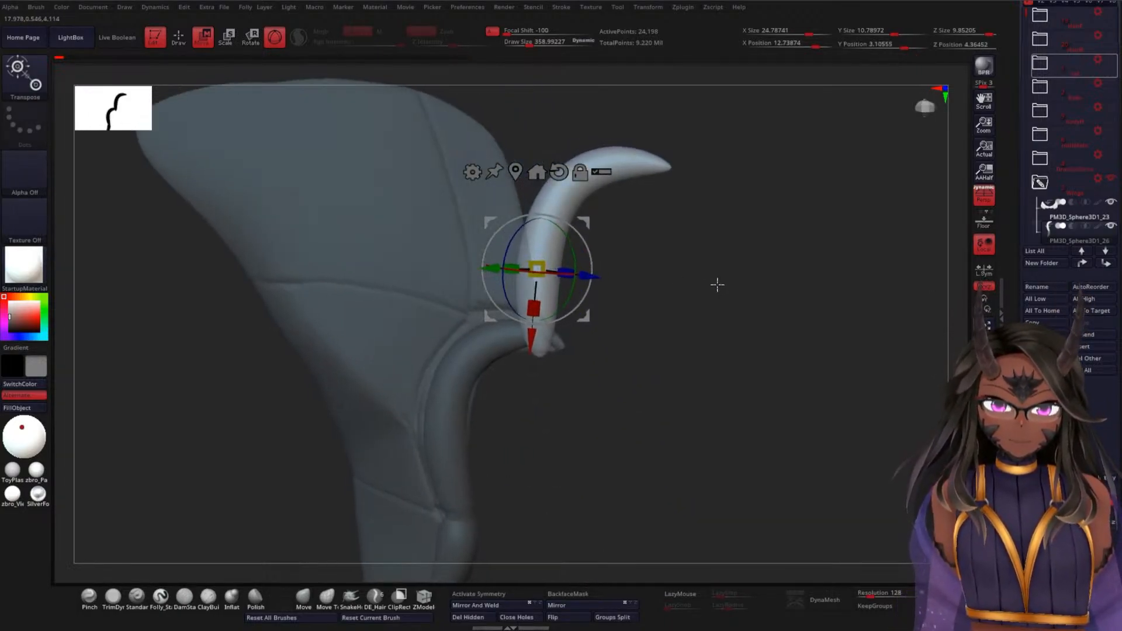
{"action": "left_click_drag", "start_coordinate": [578, 252], "coordinate": [554, 263]}
{"action": "left_click_drag", "start_coordinate": [464, 237], "coordinate": [448, 222]}
{"action": "left_click_drag", "start_coordinate": [592, 293], "coordinate": [568, 238]}
- Apply a Bend Curve deformer to the third piece and shift its middle and upper curve points towards the wing's outer edge
{"action": "left_click", "coordinate": [431, 173]}
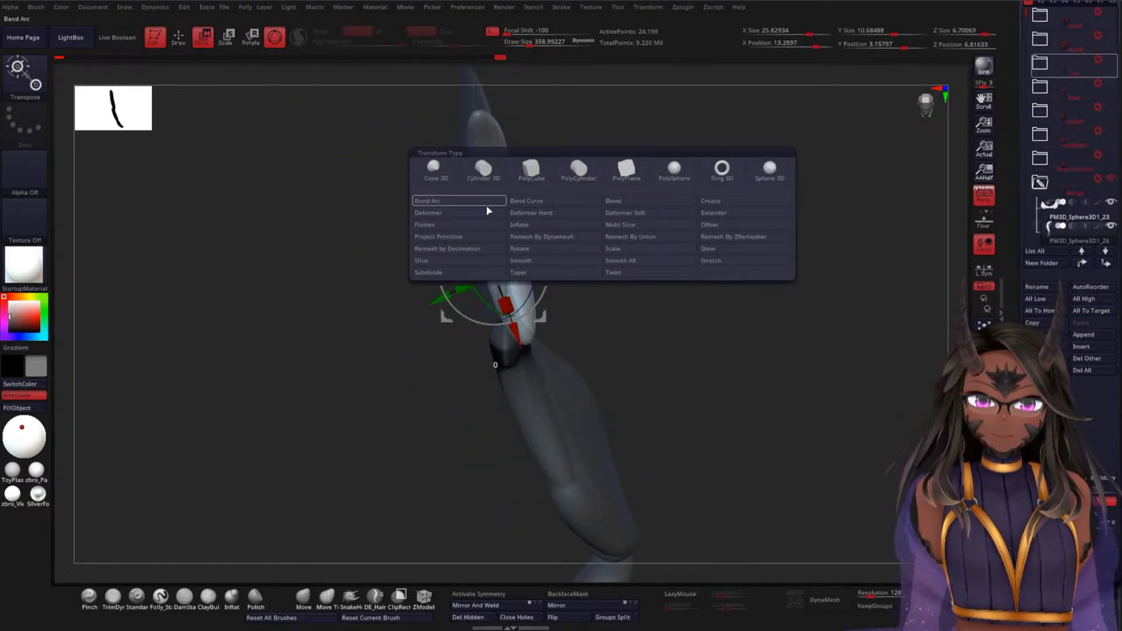
{"action": "left_click", "coordinate": [536, 204]}
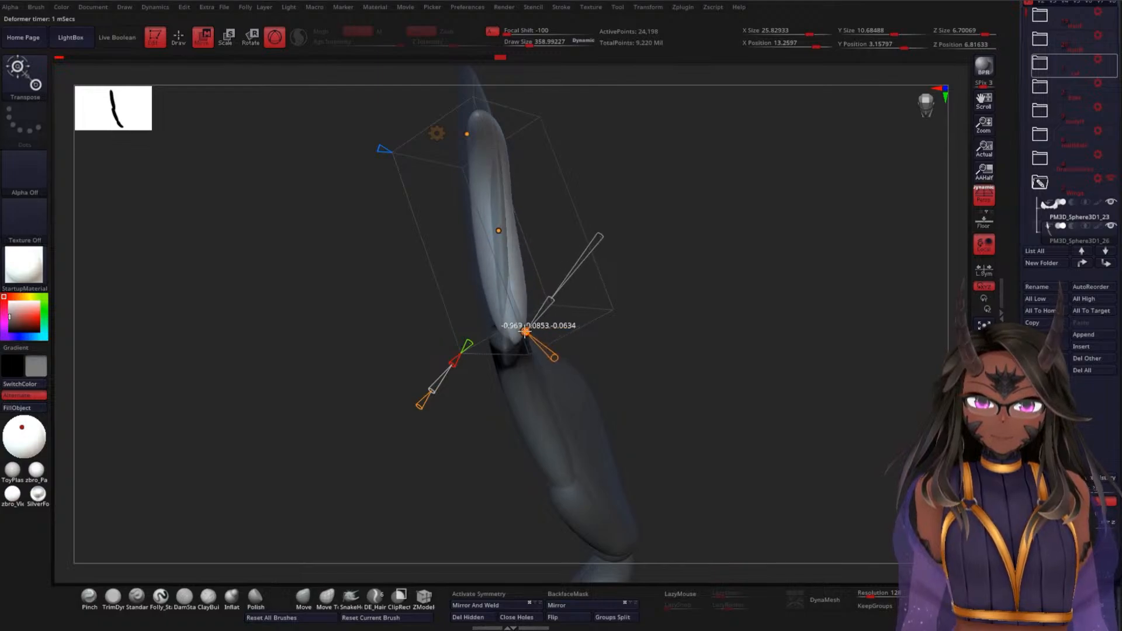
{"action": "left_click_drag", "start_coordinate": [673, 286], "coordinate": [577, 249]}
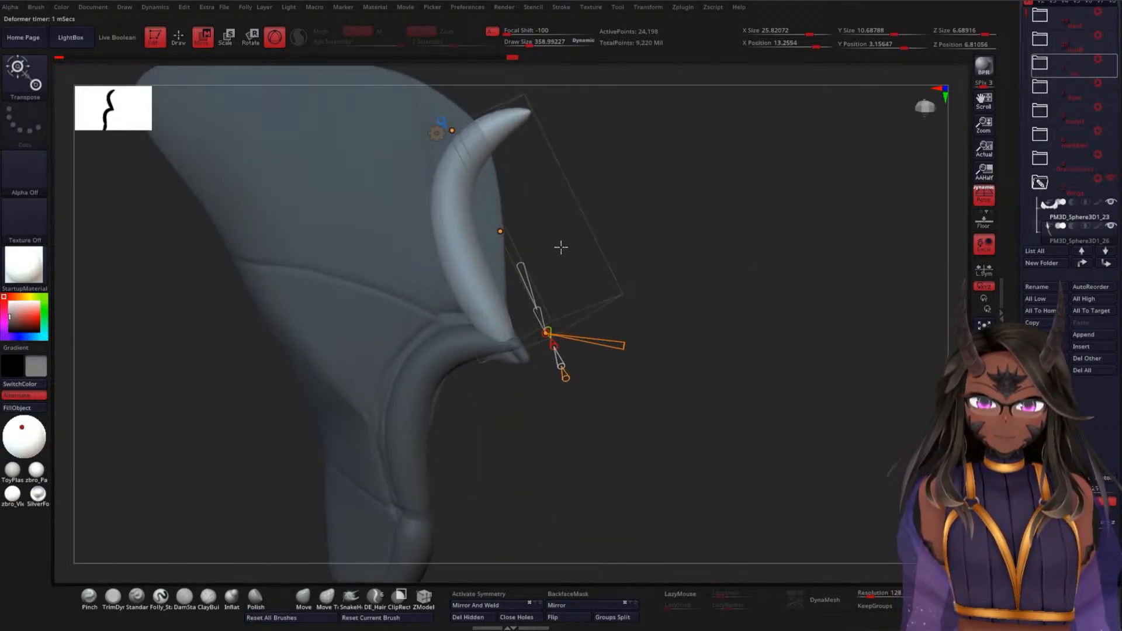
{"action": "left_click_drag", "start_coordinate": [492, 233], "coordinate": [604, 196]}
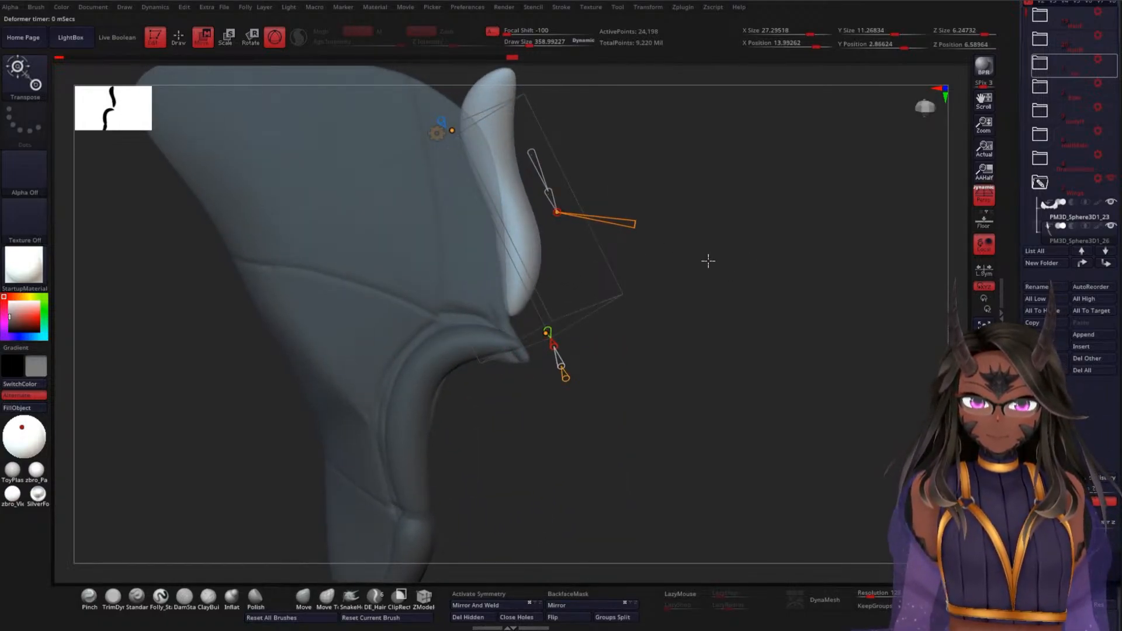
{"action": "left_click_drag", "start_coordinate": [709, 261], "coordinate": [701, 297]}
{"action": "mouse_move", "coordinate": [441, 191]}
{"action": "left_mouse_down"}
{"action": "mouse_move", "coordinate": [398, 196]}
{"action": "mouse_move", "coordinate": [438, 242]}
{"action": "mouse_move", "coordinate": [444, 233]}
{"action": "mouse_move", "coordinate": [407, 203]}
{"action": "mouse_move", "coordinate": [564, 213]}
{"action": "mouse_move", "coordinate": [451, 199]}
{"action": "left_mouse_up"}
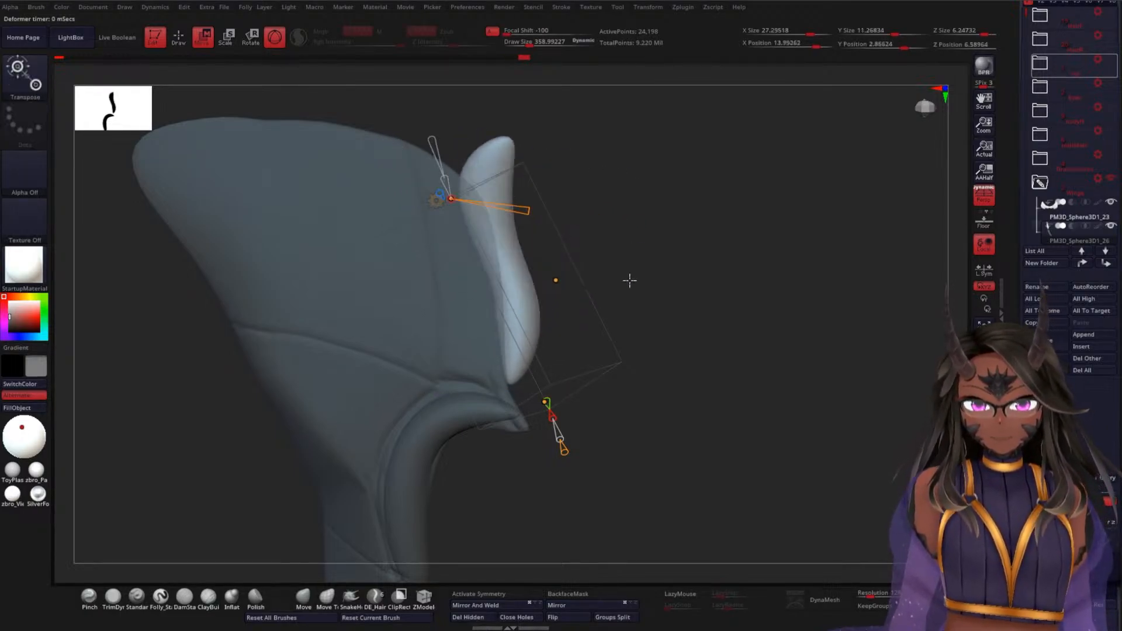
{"action": "left_click_drag", "start_coordinate": [547, 289], "coordinate": [469, 291]}
{"action": "left_click_drag", "start_coordinate": [624, 238], "coordinate": [681, 229]}
{"action": "left_click_drag", "start_coordinate": [472, 195], "coordinate": [442, 195]}
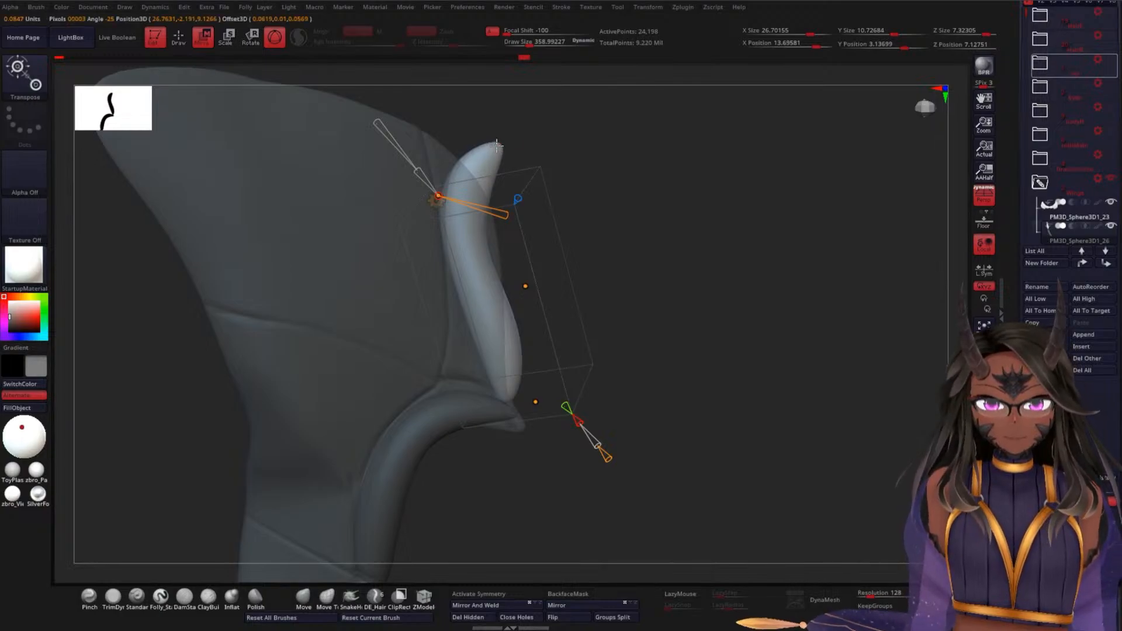
{"action": "left_click_drag", "start_coordinate": [496, 200], "coordinate": [448, 193]}
{"action": "key", "text": "space"}
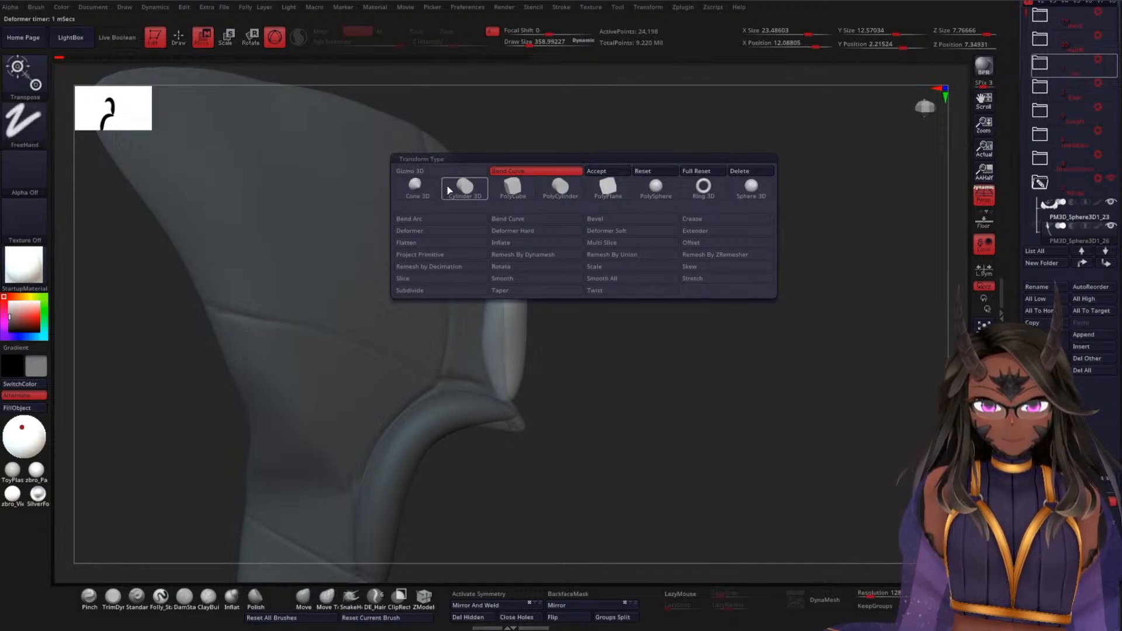
{"action": "key", "text": "ctrl+z"}
- Adjust the third piece's lower, middle and upper curve points to follow the edge above the pointed corner, and accept the bend
{"action": "left_click_drag", "start_coordinate": [536, 139], "coordinate": [522, 130]}
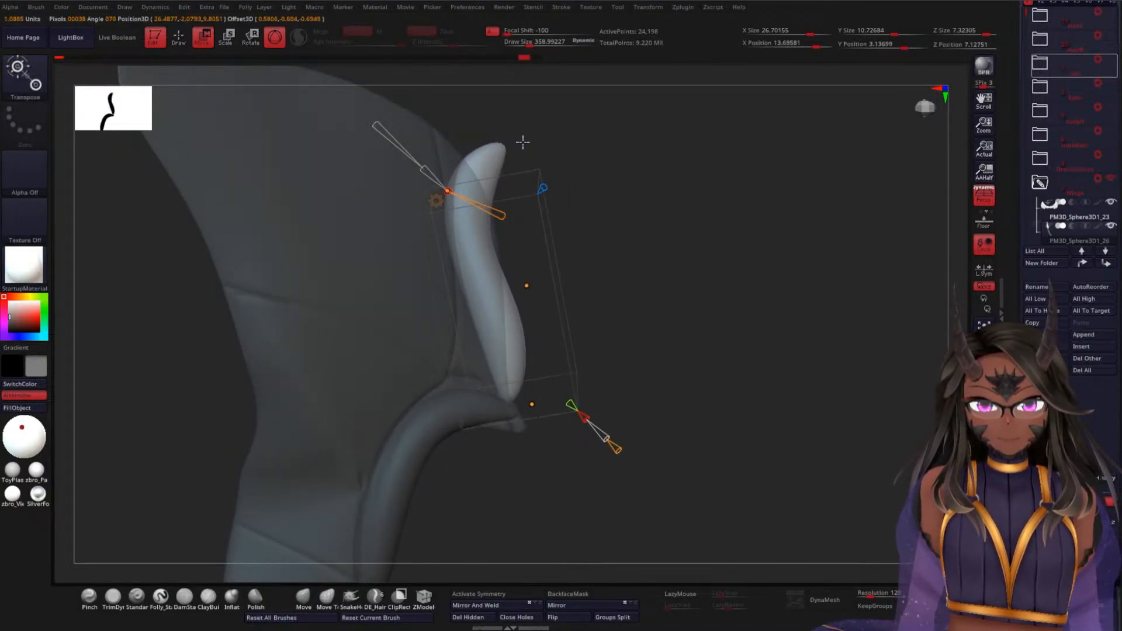
{"action": "left_click_drag", "start_coordinate": [676, 286], "coordinate": [664, 257]}
{"action": "left_click_drag", "start_coordinate": [532, 404], "coordinate": [534, 438]}
{"action": "left_click_drag", "start_coordinate": [527, 303], "coordinate": [549, 258]}
{"action": "left_click_drag", "start_coordinate": [528, 427], "coordinate": [554, 336]}
{"action": "left_click_drag", "start_coordinate": [482, 274], "coordinate": [529, 268]}
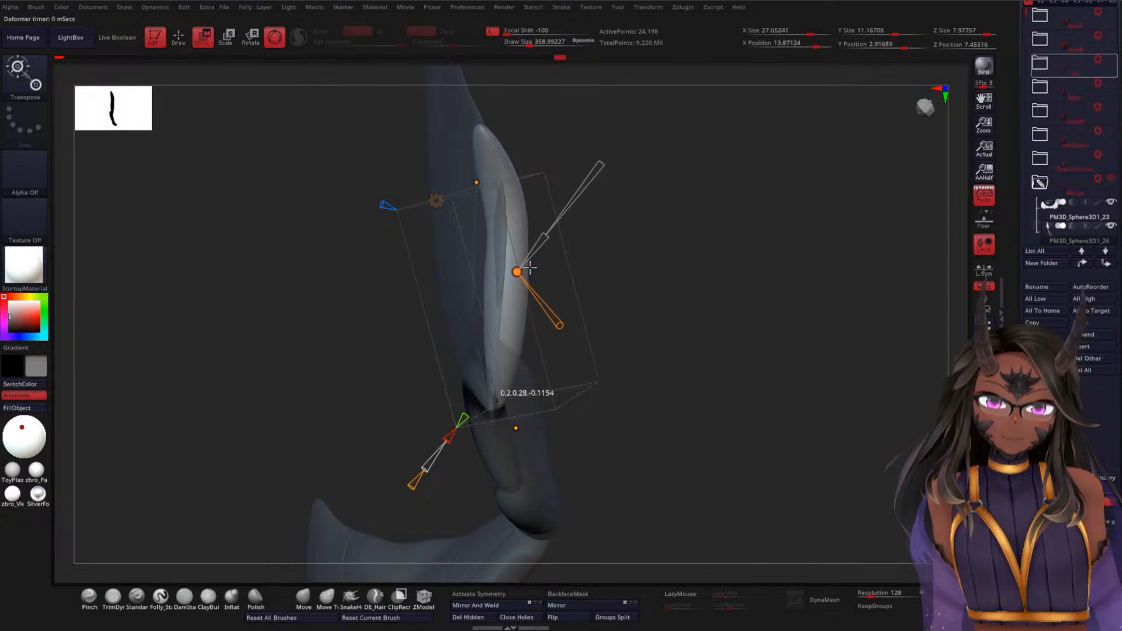
{"action": "left_click_drag", "start_coordinate": [476, 182], "coordinate": [468, 171]}
{"action": "left_click_drag", "start_coordinate": [596, 187], "coordinate": [669, 174]}
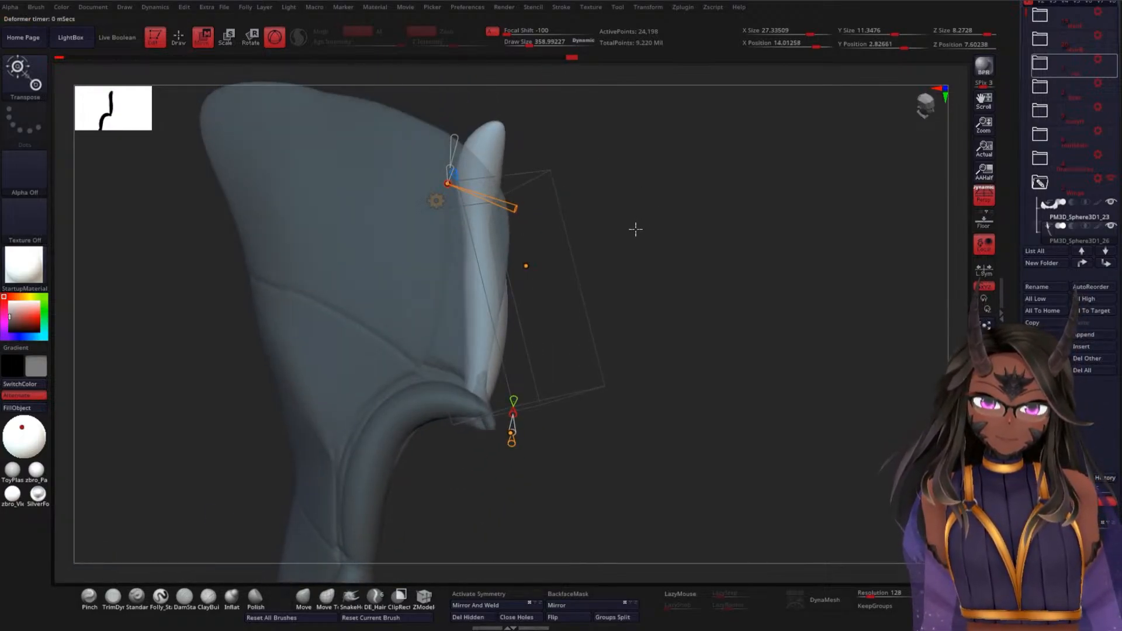
{"action": "mouse_move", "coordinate": [558, 275]}
{"action": "left_mouse_down"}
{"action": "mouse_move", "coordinate": [503, 272]}
{"action": "mouse_move", "coordinate": [543, 269]}
{"action": "left_mouse_up"}
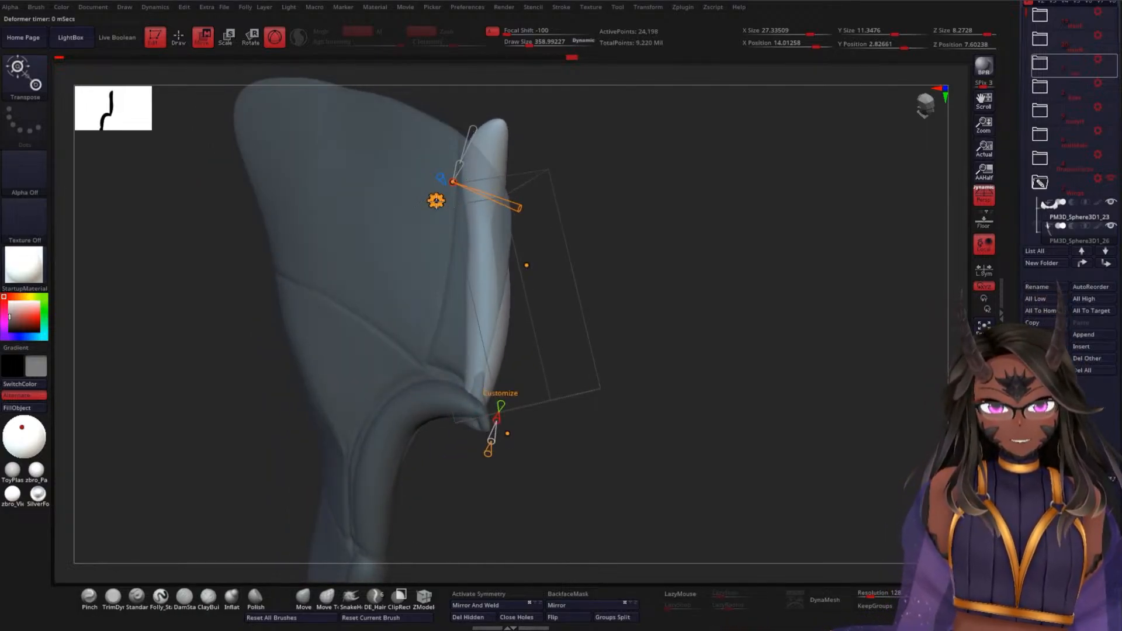
{"action": "left_click", "coordinate": [437, 201]}
{"action": "left_click", "coordinate": [606, 214]}
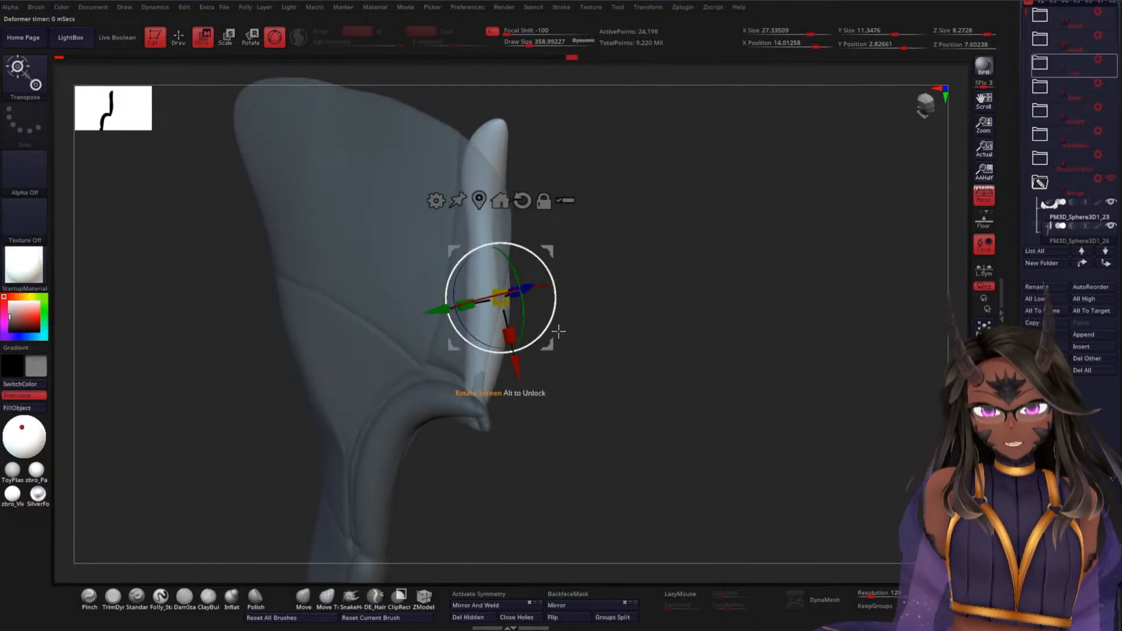
- Reshape the third piece's upper half with the Move brush to follow the wing's outer front edge, and smooth its bend
{"action": "key", "text": "q"}
{"action": "key", "text": "space"}
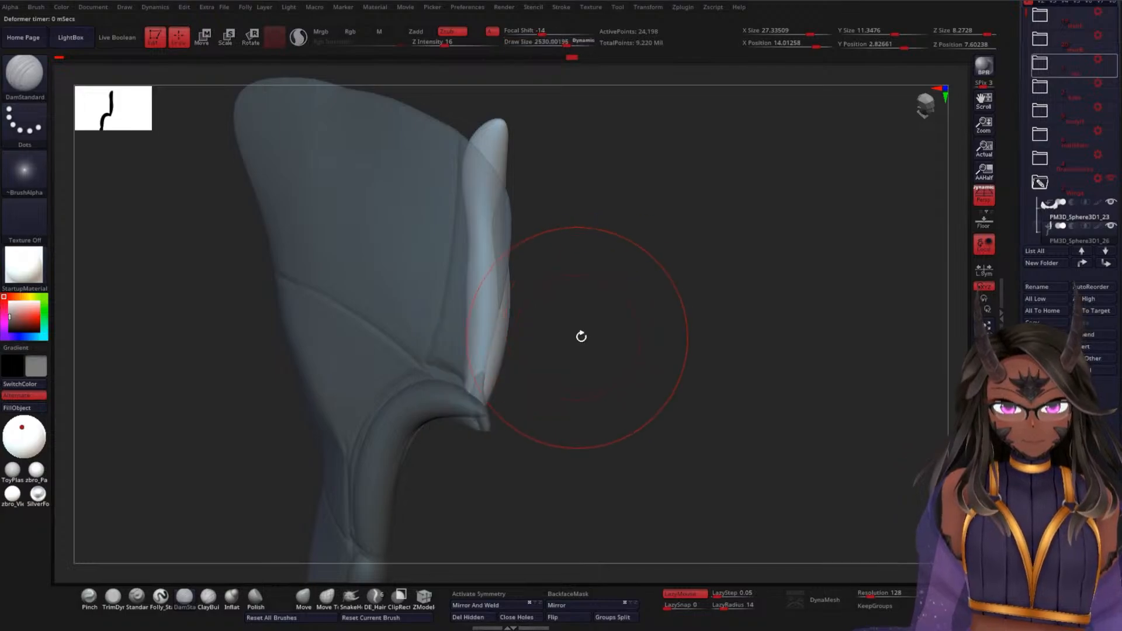
{"action": "left_click_drag", "start_coordinate": [578, 337], "coordinate": [481, 369]}
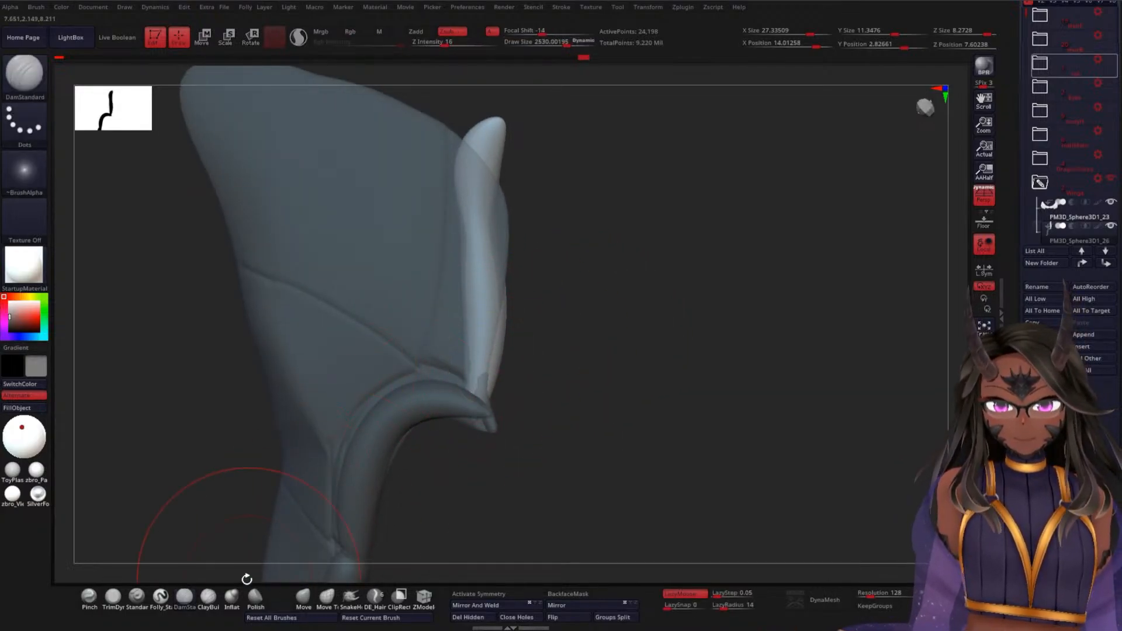
{"action": "left_click", "coordinate": [301, 602]}
{"action": "left_click_drag", "start_coordinate": [560, 405], "coordinate": [456, 373]}
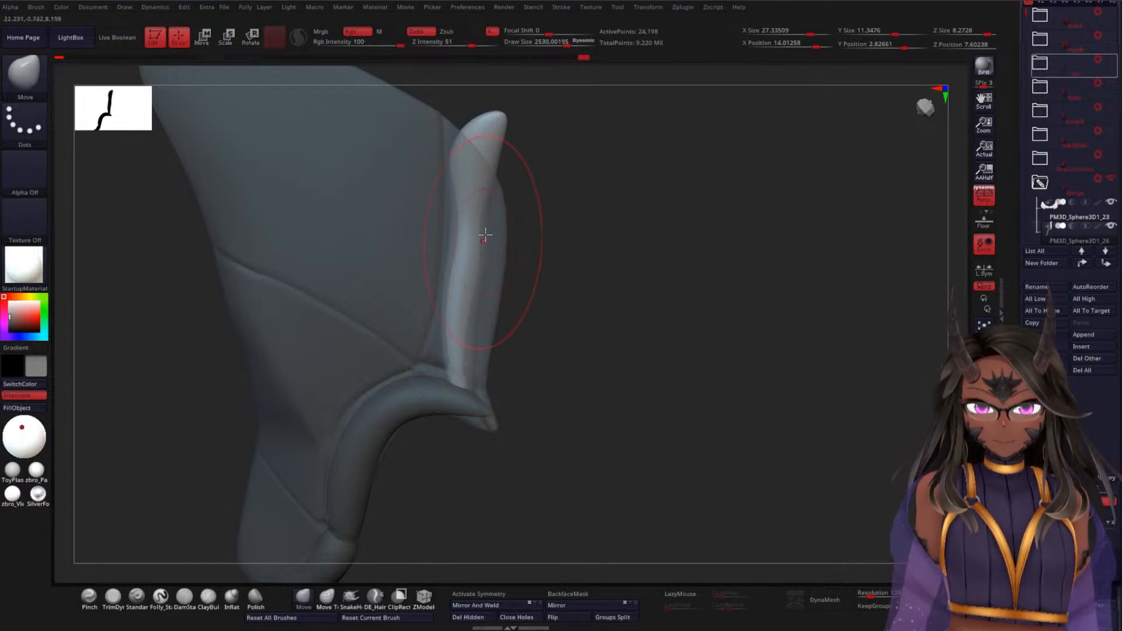
{"action": "left_click_drag", "start_coordinate": [489, 140], "coordinate": [460, 143]}
{"action": "left_click_drag", "start_coordinate": [465, 203], "coordinate": [492, 201]}
{"action": "left_click_drag", "start_coordinate": [472, 159], "coordinate": [458, 161]}
{"action": "left_click_drag", "start_coordinate": [494, 229], "coordinate": [448, 143], "text": "shift"}
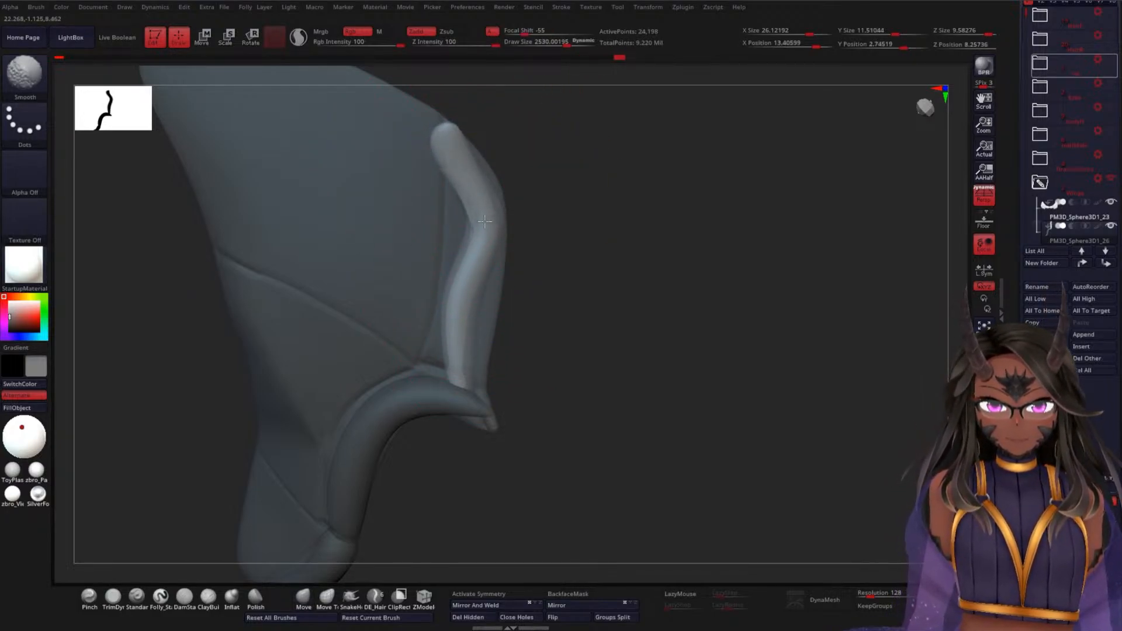
- Move the third piece's lower end to the pointed corner and push its midsection onto the wing's edge, smoothing the surface
{"action": "mouse_move", "coordinate": [462, 379]}
{"action": "left_mouse_down"}
{"action": "mouse_move", "coordinate": [501, 421]}
{"action": "mouse_move", "coordinate": [497, 412]}
{"action": "left_mouse_up"}
{"action": "left_click_drag", "start_coordinate": [466, 304], "coordinate": [492, 287]}
{"action": "left_click_drag", "start_coordinate": [489, 371], "coordinate": [468, 363]}
{"action": "left_click_drag", "start_coordinate": [569, 346], "coordinate": [483, 383]}
{"action": "left_click_drag", "start_coordinate": [474, 301], "coordinate": [461, 302]}
{"action": "left_click_drag", "start_coordinate": [456, 229], "coordinate": [431, 190]}
{"action": "left_click_drag", "start_coordinate": [378, 288], "coordinate": [376, 416]}
{"action": "mouse_move", "coordinate": [404, 328]}
{"action": "left_mouse_down"}
{"action": "mouse_move", "coordinate": [391, 334]}
{"action": "mouse_move", "coordinate": [404, 301]}
{"action": "left_mouse_up"}
{"action": "key", "text": "shift"}
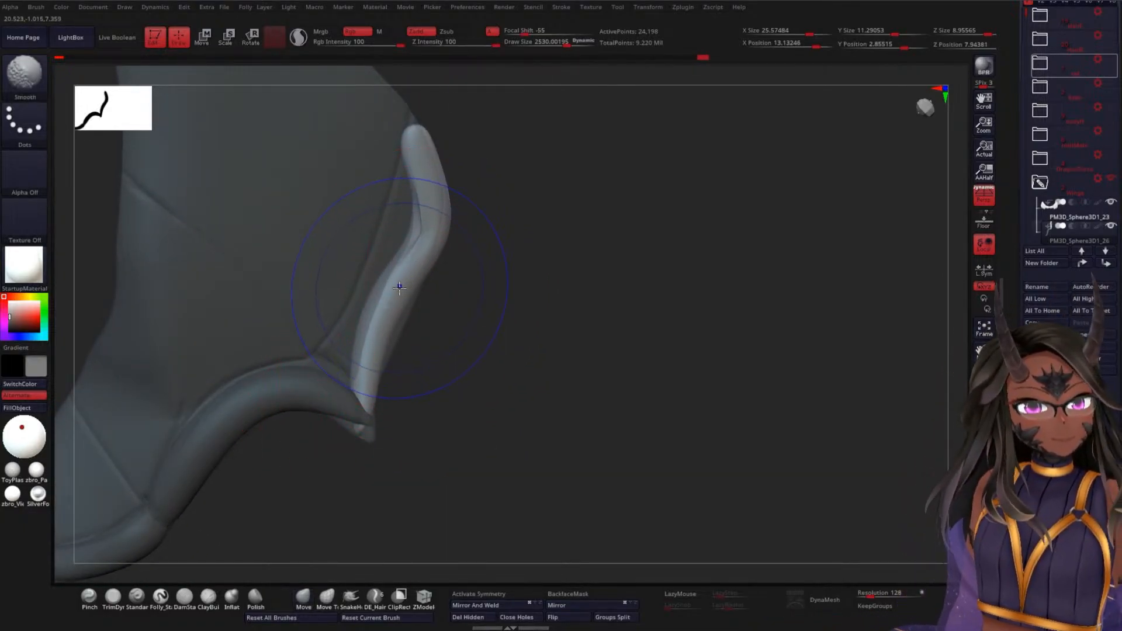
- Extend the third piece's tip up the wing's edge, pull its bend outward and refine its lower end at the pointed corner
{"action": "mouse_move", "coordinate": [488, 182]}
{"action": "left_mouse_down"}
{"action": "mouse_move", "coordinate": [461, 160]}
{"action": "mouse_move", "coordinate": [430, 199]}
{"action": "left_mouse_up"}
{"action": "left_click_drag", "start_coordinate": [412, 143], "coordinate": [414, 111]}
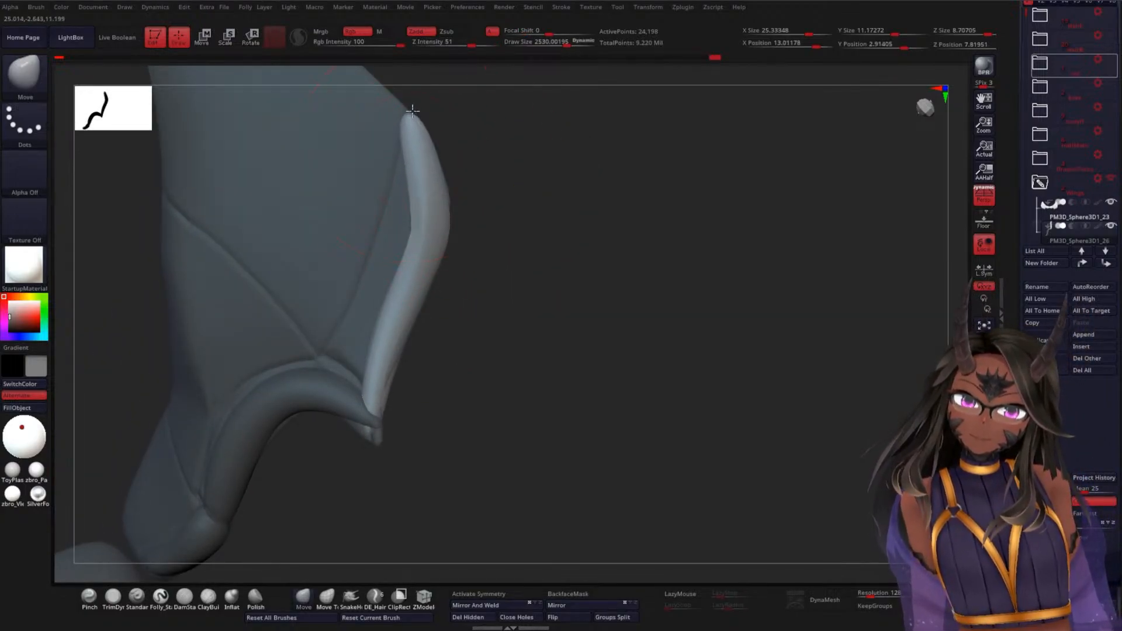
{"action": "left_click_drag", "start_coordinate": [446, 231], "coordinate": [464, 213]}
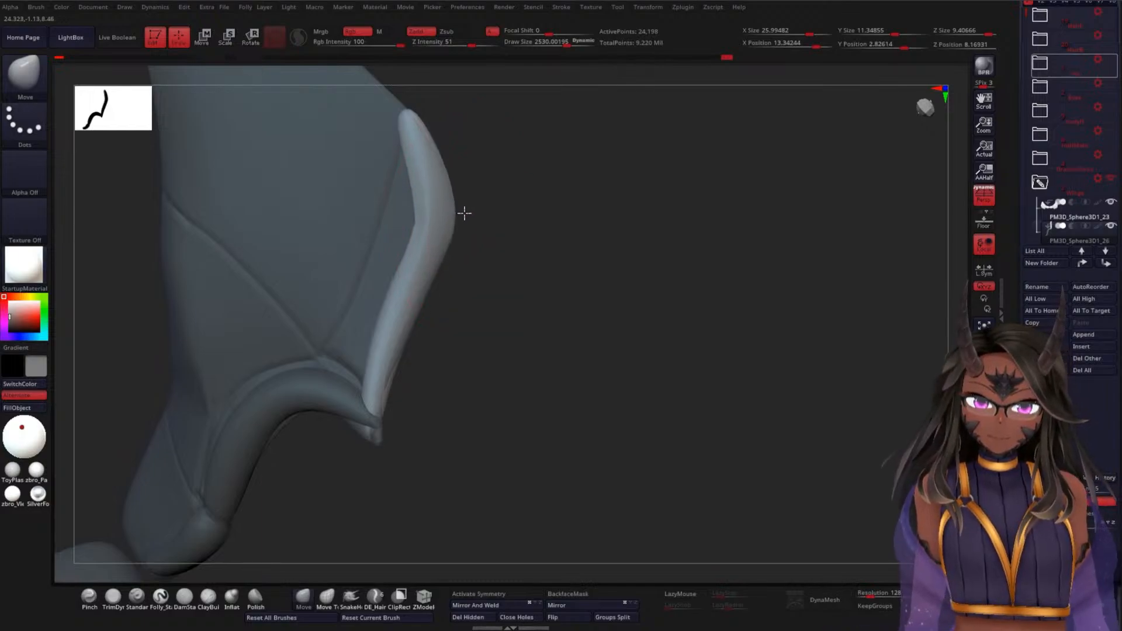
{"action": "left_click_drag", "start_coordinate": [422, 285], "coordinate": [401, 347]}
{"action": "left_click_drag", "start_coordinate": [379, 417], "coordinate": [371, 437]}
- Align the third piece in depth with the wing's thin front edge using the Move brush, and smooth its surface
{"action": "mouse_move", "coordinate": [396, 401]}
{"action": "left_mouse_down"}
{"action": "mouse_move", "coordinate": [396, 388]}
{"action": "mouse_move", "coordinate": [476, 371]}
{"action": "mouse_move", "coordinate": [453, 400]}
{"action": "mouse_move", "coordinate": [470, 392]}
{"action": "left_mouse_up"}
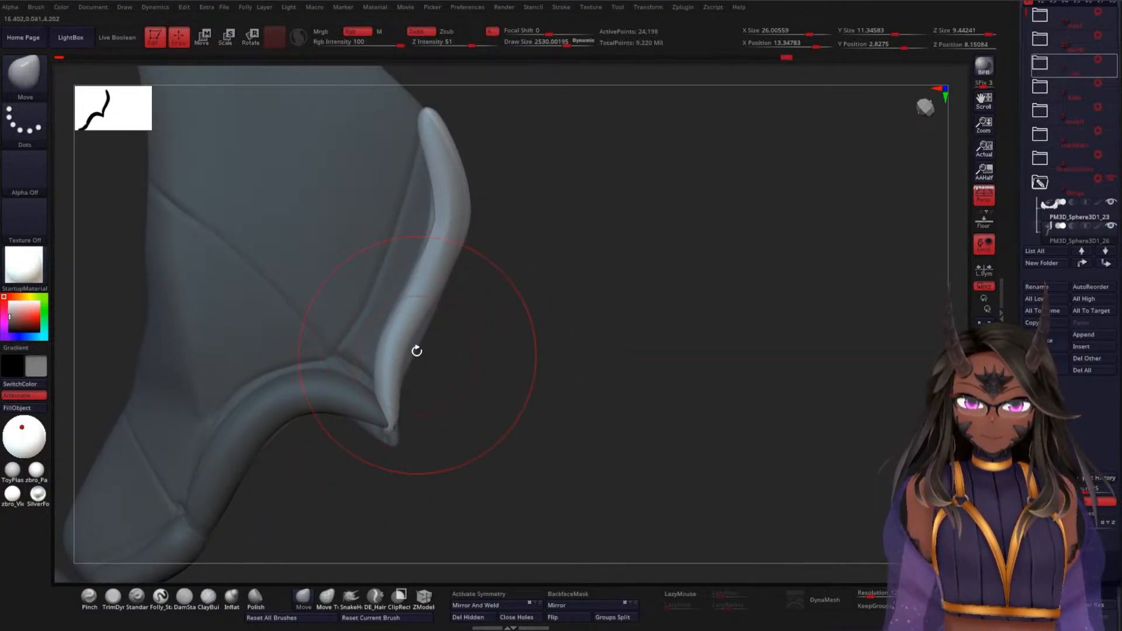
{"action": "left_click_drag", "start_coordinate": [418, 354], "coordinate": [419, 351]}
{"action": "mouse_move", "coordinate": [536, 268]}
{"action": "left_mouse_down"}
{"action": "mouse_move", "coordinate": [466, 252]}
{"action": "mouse_move", "coordinate": [425, 186]}
{"action": "left_mouse_up"}
{"action": "mouse_move", "coordinate": [550, 398]}
{"action": "left_mouse_down"}
{"action": "mouse_move", "coordinate": [499, 318]}
{"action": "mouse_move", "coordinate": [521, 313]}
{"action": "mouse_move", "coordinate": [485, 321]}
{"action": "left_mouse_up"}
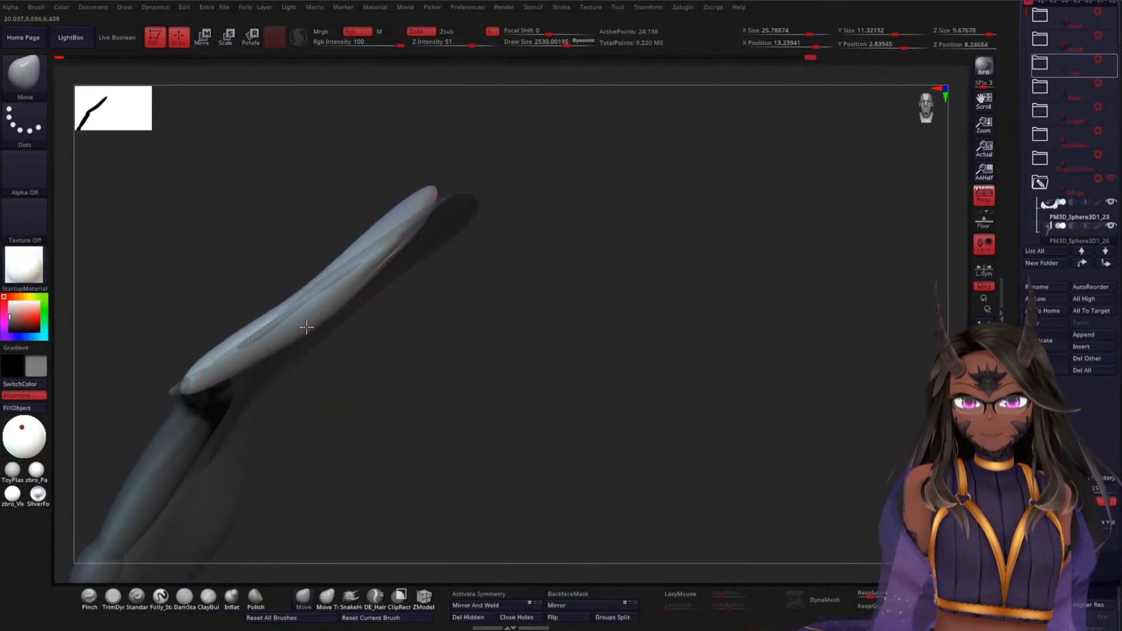
{"action": "left_click_drag", "start_coordinate": [418, 201], "coordinate": [439, 205]}
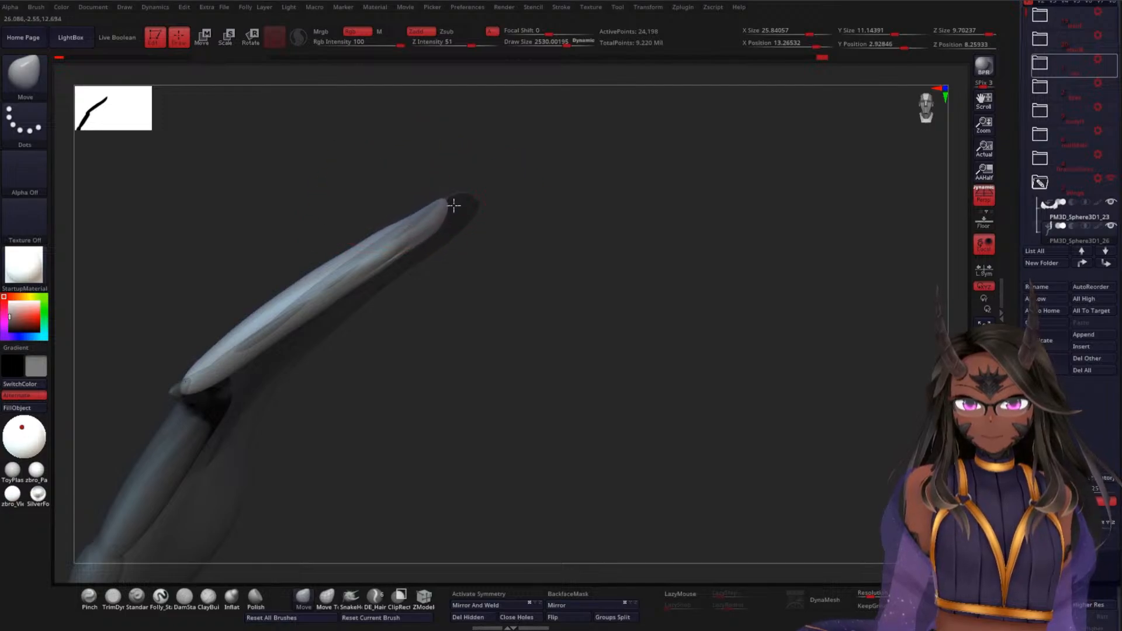
{"action": "left_click_drag", "start_coordinate": [491, 276], "coordinate": [383, 296]}
{"action": "key", "text": "shift"}
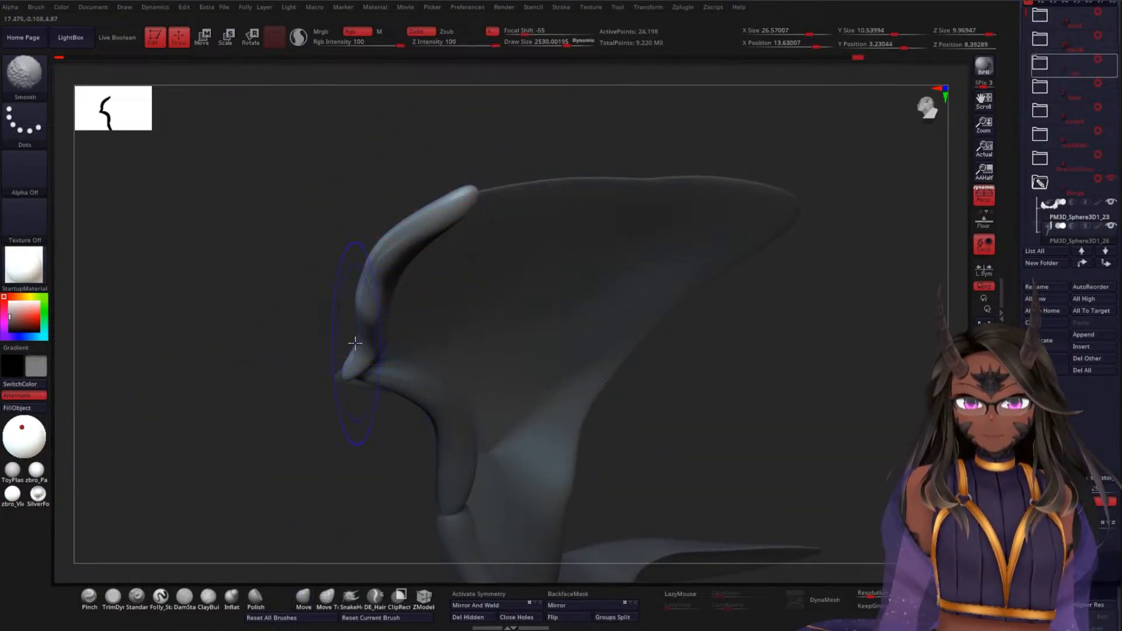
{"action": "mouse_move", "coordinate": [288, 333]}
{"action": "left_mouse_down"}
{"action": "mouse_move", "coordinate": [366, 381]}
{"action": "mouse_move", "coordinate": [405, 384]}
{"action": "mouse_move", "coordinate": [430, 340]}
{"action": "mouse_move", "coordinate": [439, 386]}
{"action": "mouse_move", "coordinate": [363, 385]}
{"action": "mouse_move", "coordinate": [344, 355]}
{"action": "left_mouse_up"}
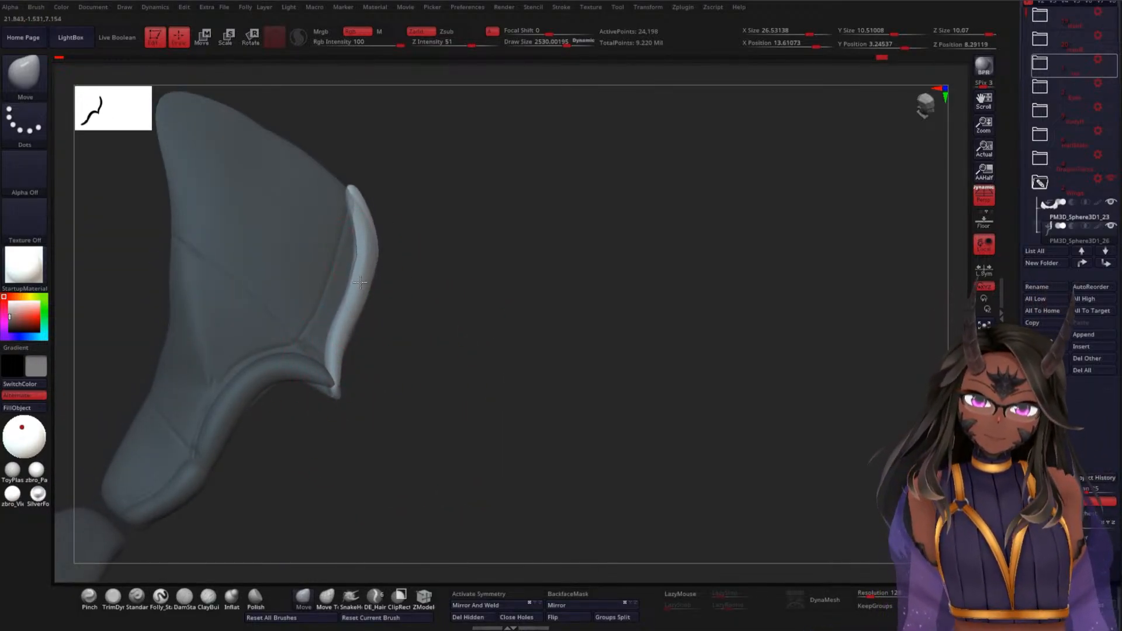
{"action": "key", "text": "shift"}
{"action": "left_click_drag", "start_coordinate": [371, 274], "coordinate": [376, 328], "text": "shift"}
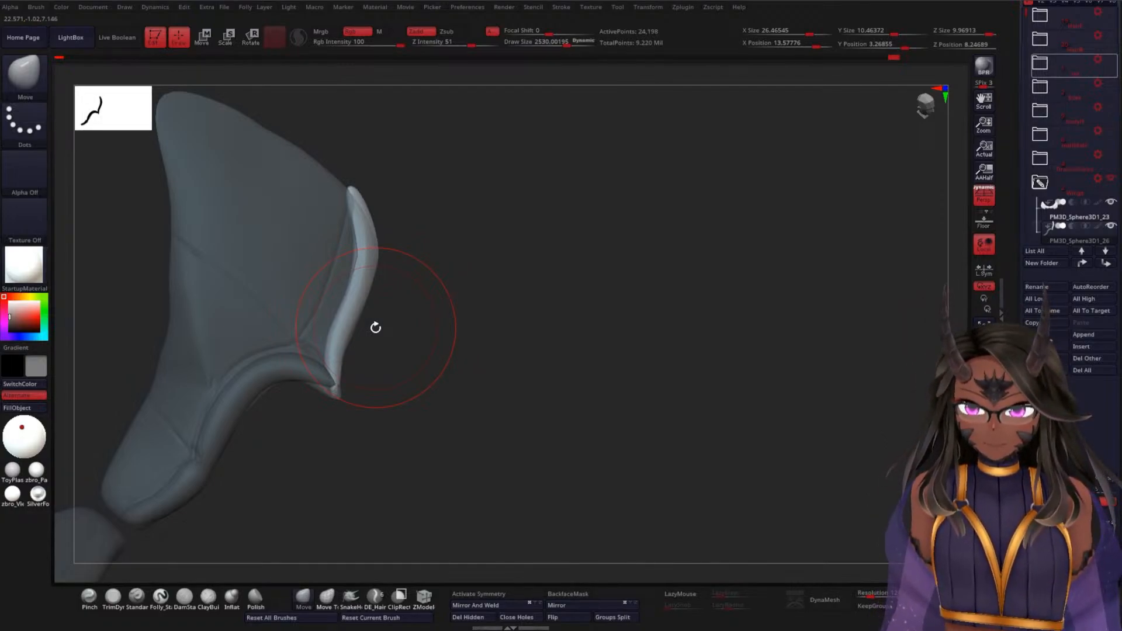
- Thicken the third piece along its length with the Inflat brush at a draw size of about 1048, and smooth it
{"action": "left_click", "coordinate": [232, 597]}
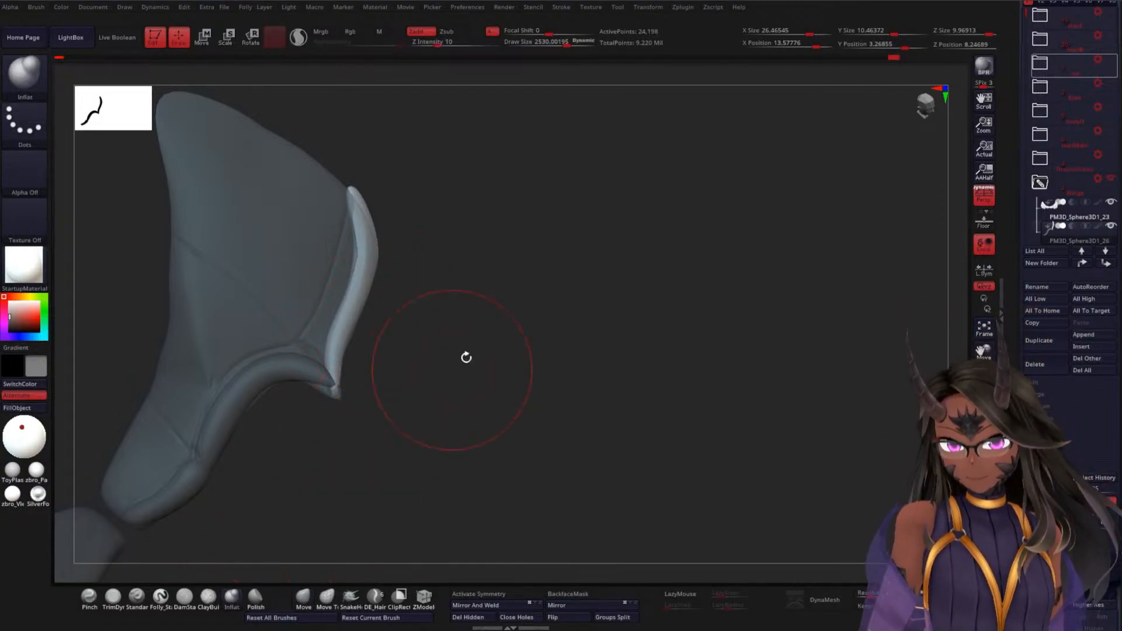
{"action": "left_click_drag", "start_coordinate": [446, 374], "coordinate": [501, 353], "text": "alt"}
{"action": "mouse_move", "coordinate": [311, 386]}
{"action": "left_mouse_down"}
{"action": "mouse_move", "coordinate": [347, 299]}
{"action": "mouse_move", "coordinate": [358, 231]}
{"action": "left_mouse_up"}
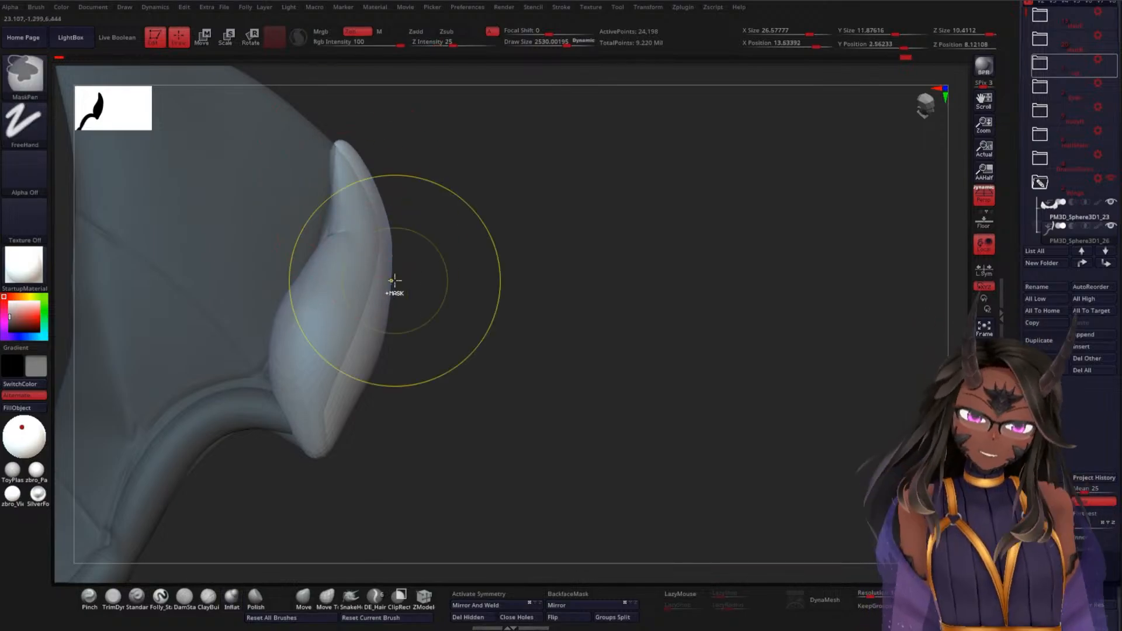
{"action": "key", "text": "ctrl+z"}
{"action": "key", "text": "space"}
{"action": "left_click_drag", "start_coordinate": [416, 291], "coordinate": [395, 291]}
{"action": "left_click_drag", "start_coordinate": [309, 406], "coordinate": [338, 161]}
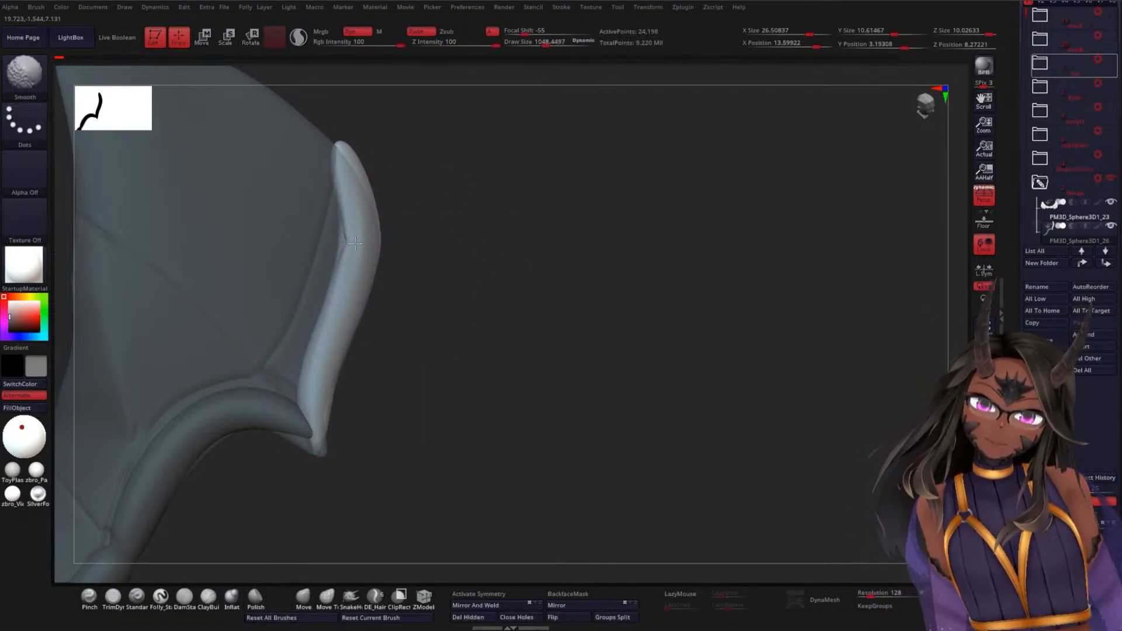
{"action": "left_click_drag", "start_coordinate": [459, 403], "coordinate": [369, 397]}
{"action": "mouse_move", "coordinate": [307, 411]}
{"action": "left_mouse_down", "text": "shift"}
{"action": "mouse_move", "coordinate": [310, 385]}
{"action": "mouse_move", "coordinate": [345, 341]}
{"action": "left_mouse_up", "text": "shift"}
- Turn on the polyframe display and examine the three front-edge pieces against the whole wing
{"action": "mouse_move", "coordinate": [403, 383]}
{"action": "left_mouse_down"}
{"action": "mouse_move", "coordinate": [449, 414]}
{"action": "mouse_move", "coordinate": [411, 401]}
{"action": "left_mouse_up"}
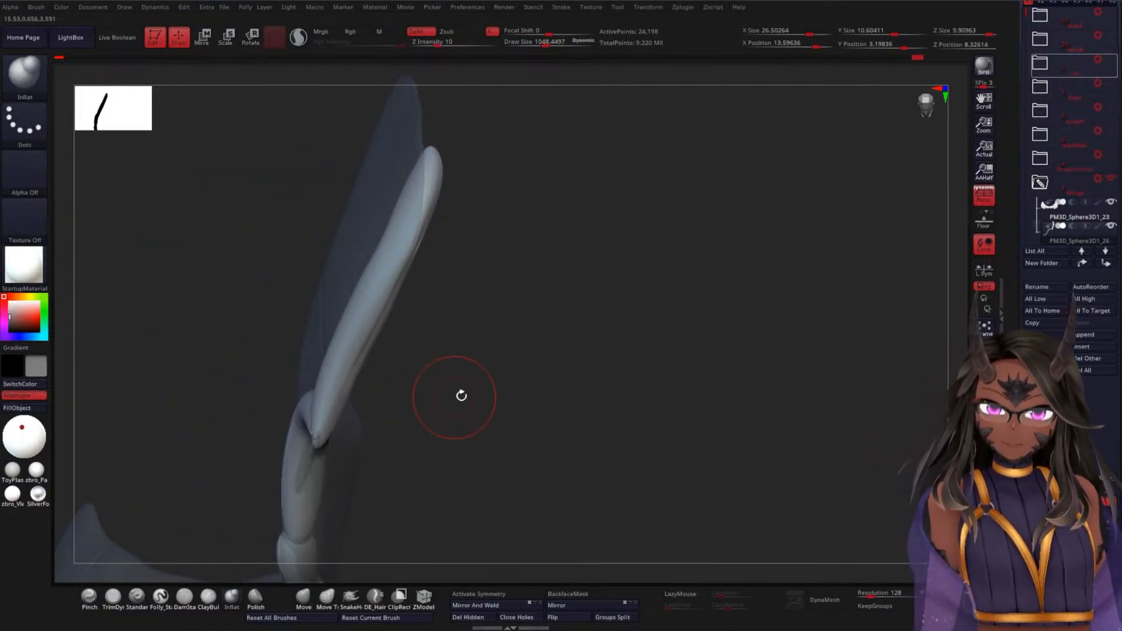
{"action": "key", "text": "shift+f"}
{"action": "left_click_drag", "start_coordinate": [493, 381], "coordinate": [484, 351]}
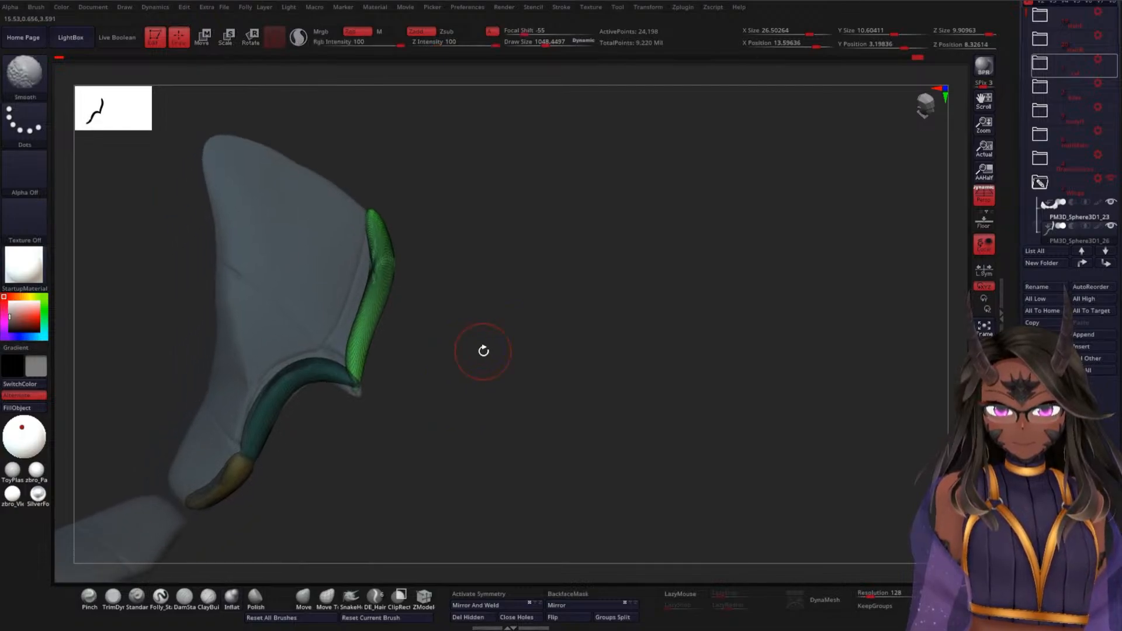
- Give the wing's upper edge segment its own polygroup and adjust the tip at its joint with the Move Topological brush
{"action": "left_click", "coordinate": [487, 356], "text": "ctrl"}
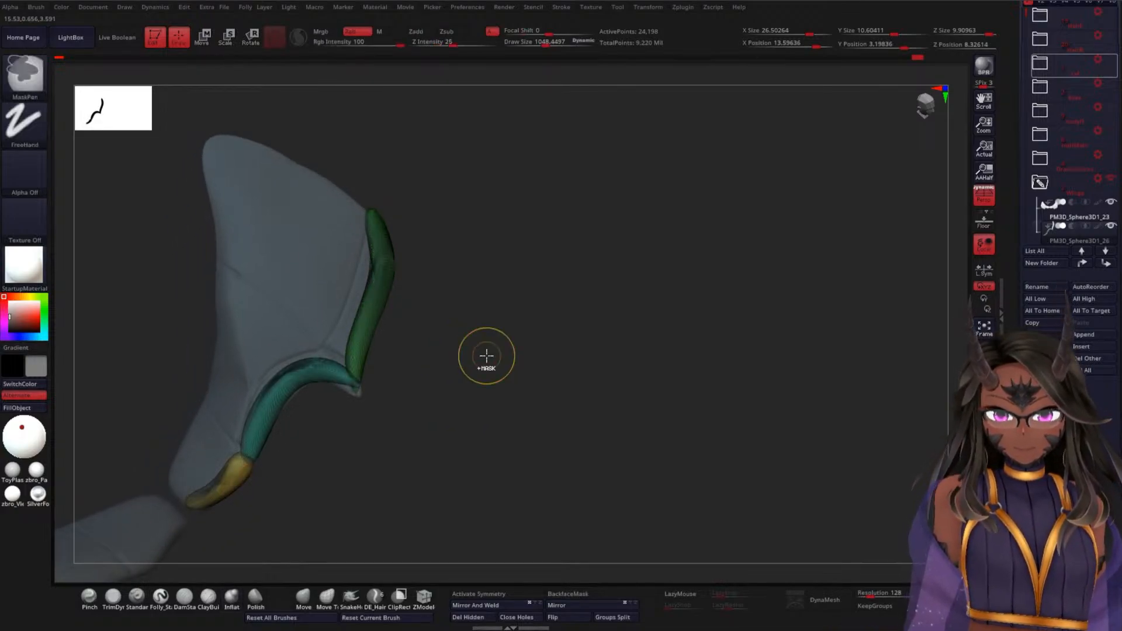
{"action": "key", "text": "ctrl+w"}
{"action": "left_click_drag", "start_coordinate": [467, 381], "coordinate": [498, 389], "text": "alt"}
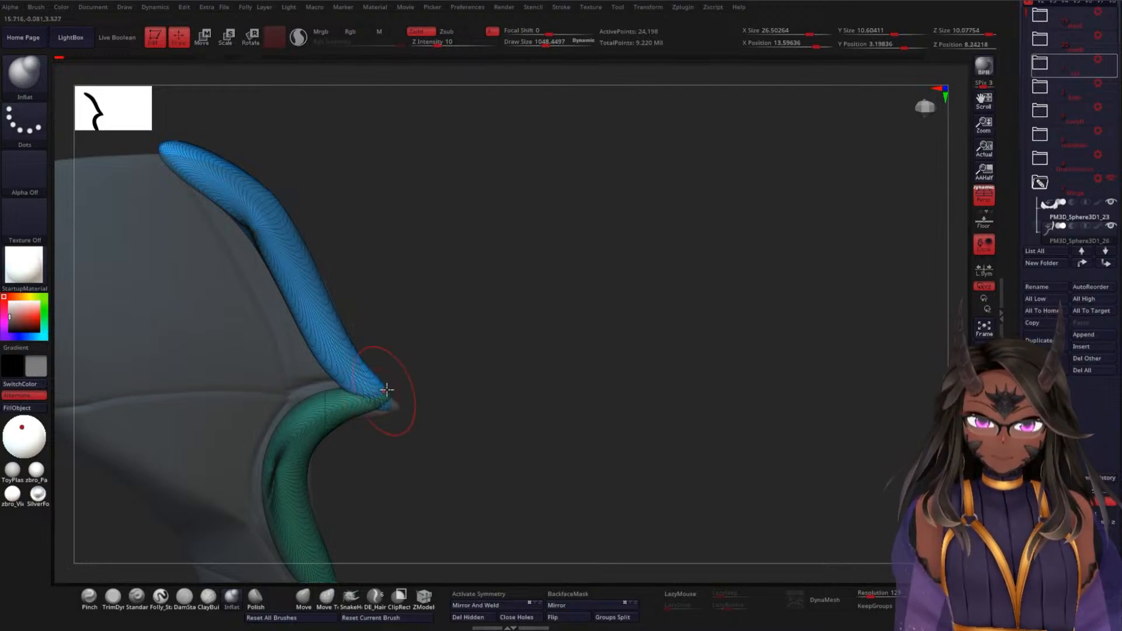
{"action": "left_click", "coordinate": [327, 596]}
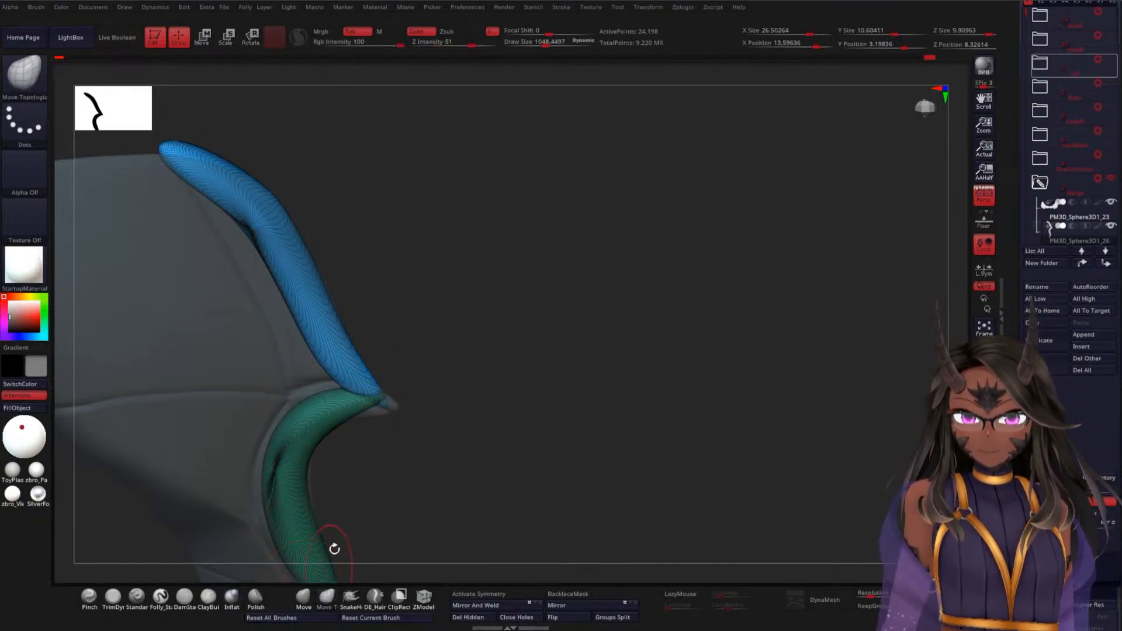
{"action": "left_click_drag", "start_coordinate": [390, 410], "coordinate": [342, 421]}
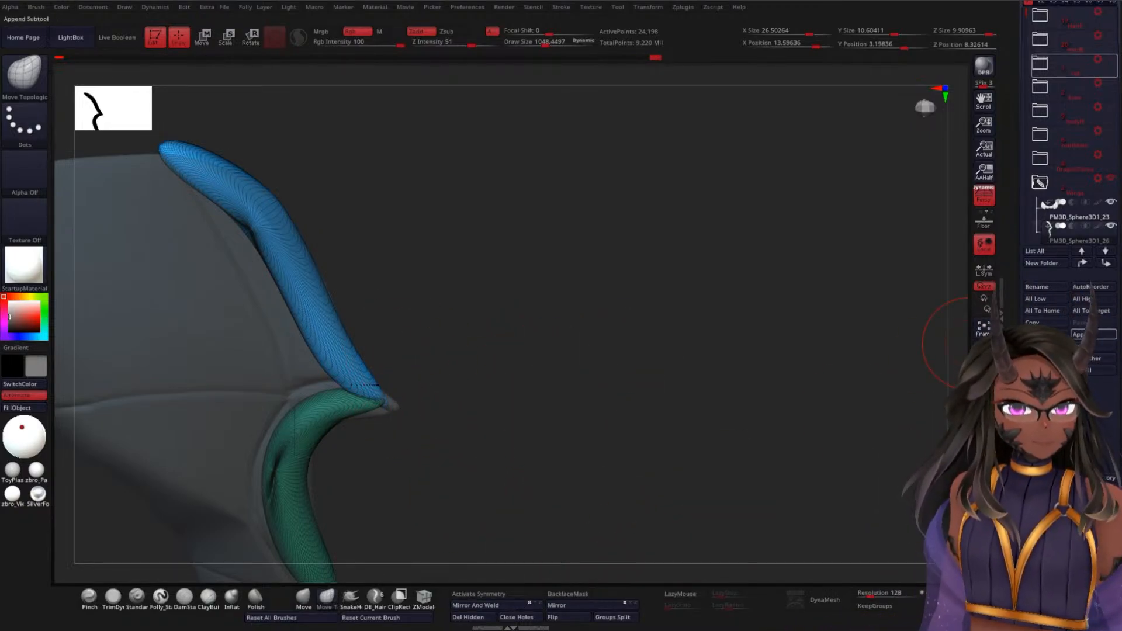
- Insert a sphere as a new subtool and position it just beyond the pointed tip of the wing joint
{"action": "left_click", "coordinate": [1093, 346]}
{"action": "left_click", "coordinate": [749, 411]}
{"action": "left_click_drag", "start_coordinate": [555, 426], "coordinate": [520, 220]}
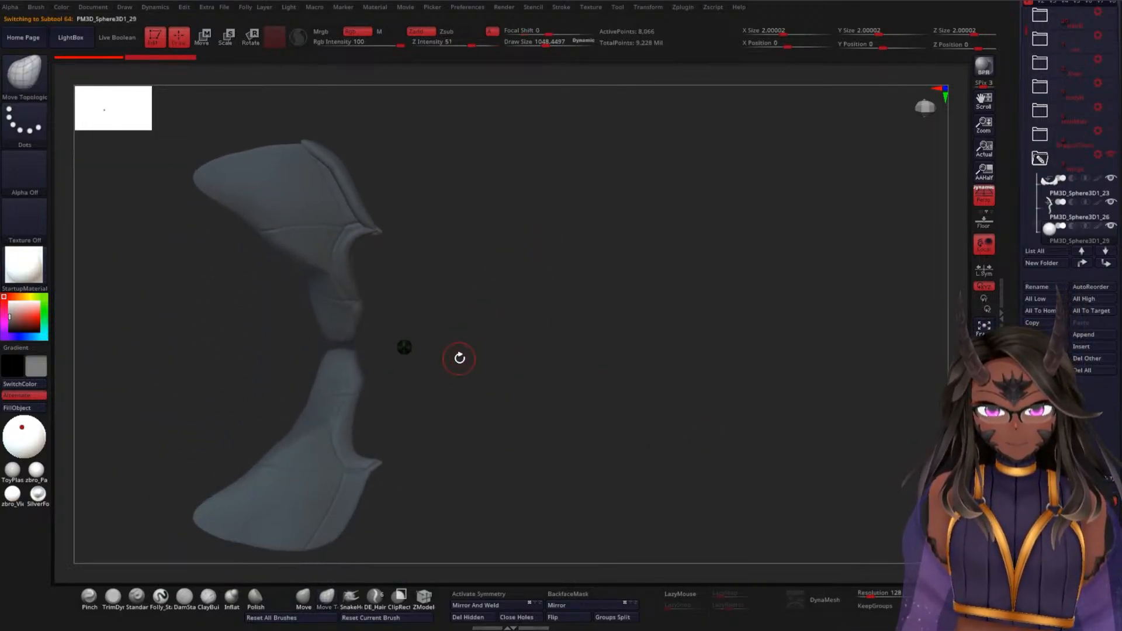
{"action": "key", "text": "w"}
{"action": "left_click_drag", "start_coordinate": [506, 291], "coordinate": [522, 410], "text": "alt"}
{"action": "left_click_drag", "start_coordinate": [404, 418], "coordinate": [404, 222]}
{"action": "mouse_move", "coordinate": [506, 138]}
{"action": "left_mouse_down", "text": "alt"}
{"action": "mouse_move", "coordinate": [491, 374]}
{"action": "mouse_move", "coordinate": [492, 363]}
{"action": "mouse_move", "coordinate": [472, 369]}
{"action": "mouse_move", "coordinate": [517, 339]}
{"action": "left_mouse_up", "text": "alt"}
{"action": "left_click_drag", "start_coordinate": [397, 466], "coordinate": [375, 381]}
{"action": "left_click_drag", "start_coordinate": [472, 392], "coordinate": [469, 267]}
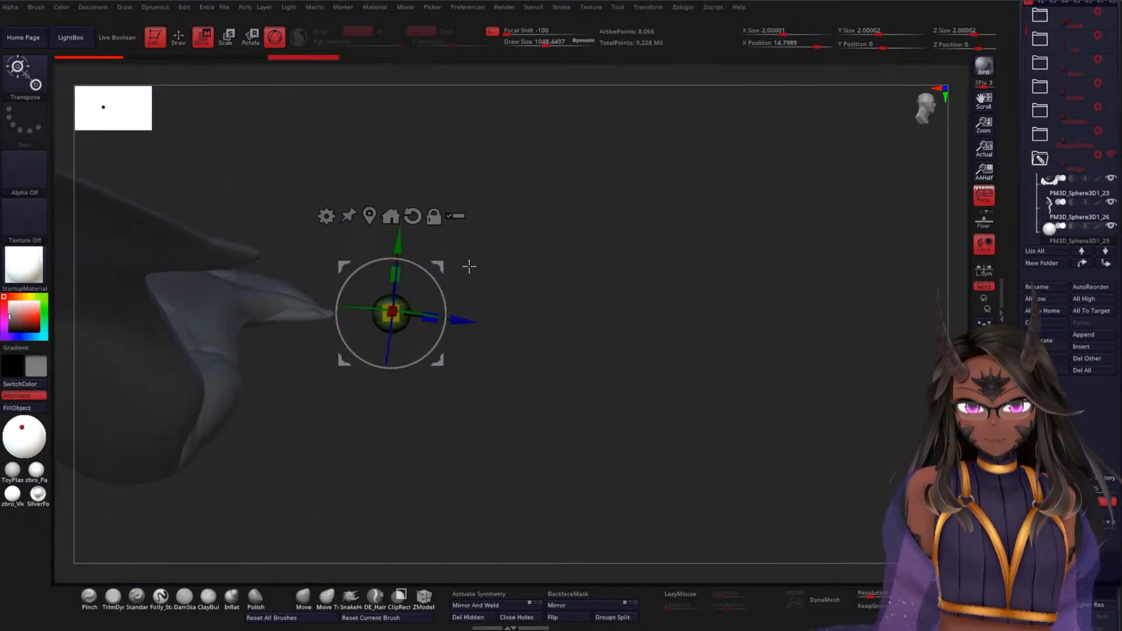
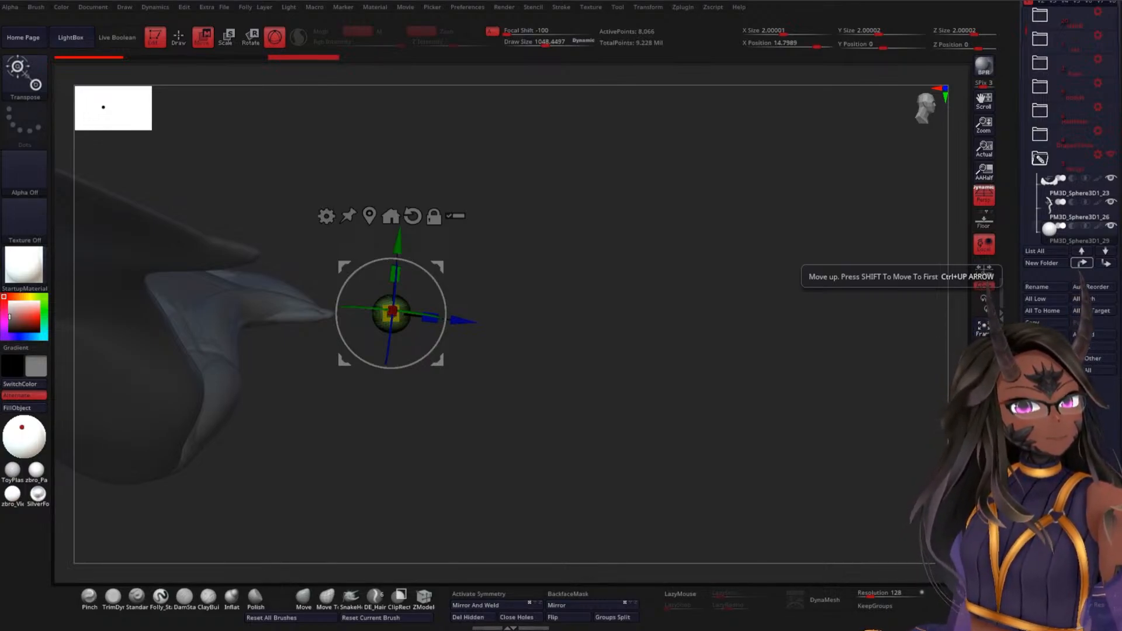
- Delete the inserted sphere subtool
{"action": "left_click_drag", "start_coordinate": [605, 348], "coordinate": [539, 362]}
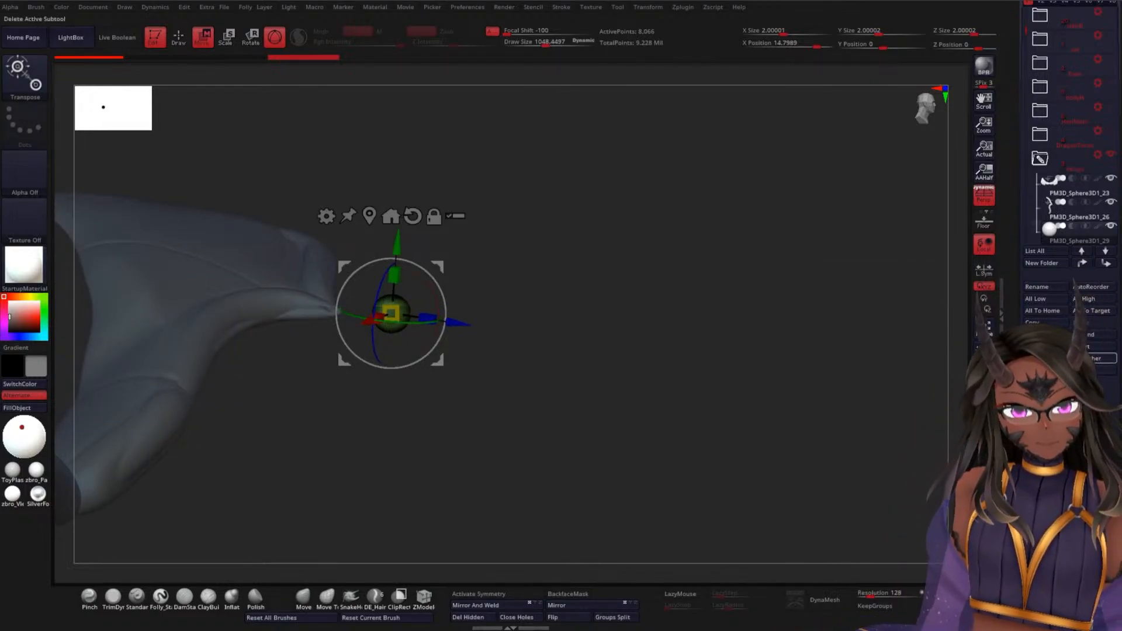
{"action": "left_click", "coordinate": [1099, 359]}
{"action": "left_click", "coordinate": [939, 393]}
{"action": "mouse_move", "coordinate": [531, 406]}
{"action": "left_mouse_down"}
{"action": "mouse_move", "coordinate": [521, 295]}
{"action": "mouse_move", "coordinate": [526, 328]}
{"action": "mouse_move", "coordinate": [499, 368]}
{"action": "mouse_move", "coordinate": [498, 354]}
{"action": "mouse_move", "coordinate": [508, 358]}
{"action": "mouse_move", "coordinate": [510, 403]}
{"action": "left_mouse_up"}
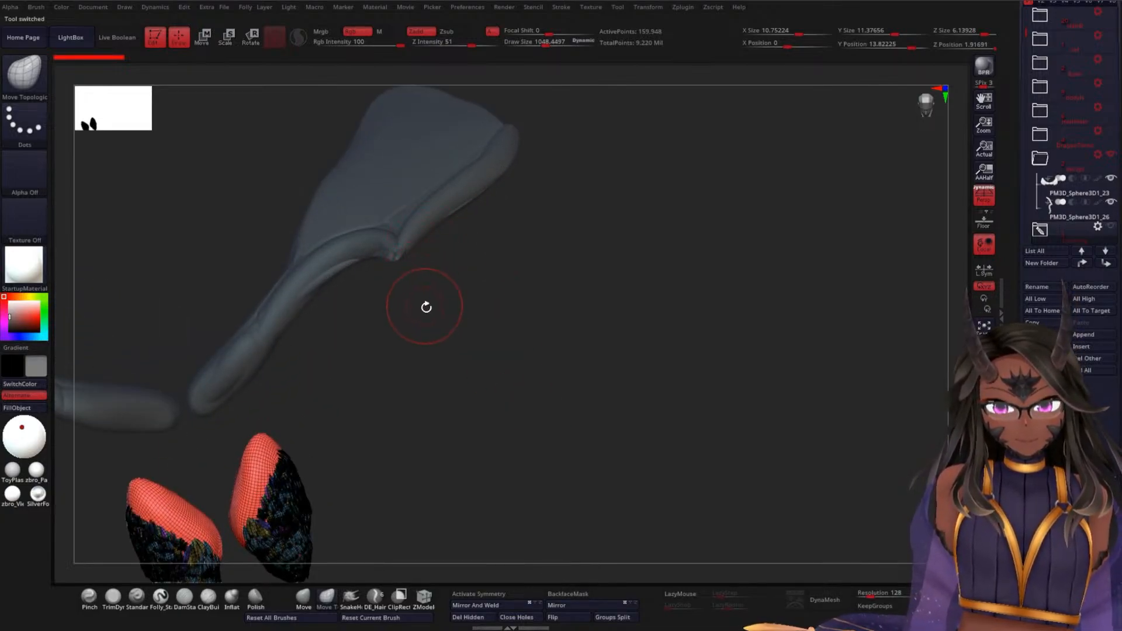
- Expand the folder holding the leg subtools, make its contents visible and bring the feathered legs into view
{"action": "left_click", "coordinate": [431, 220], "text": "alt"}
{"action": "left_click_drag", "start_coordinate": [549, 302], "coordinate": [576, 301]}
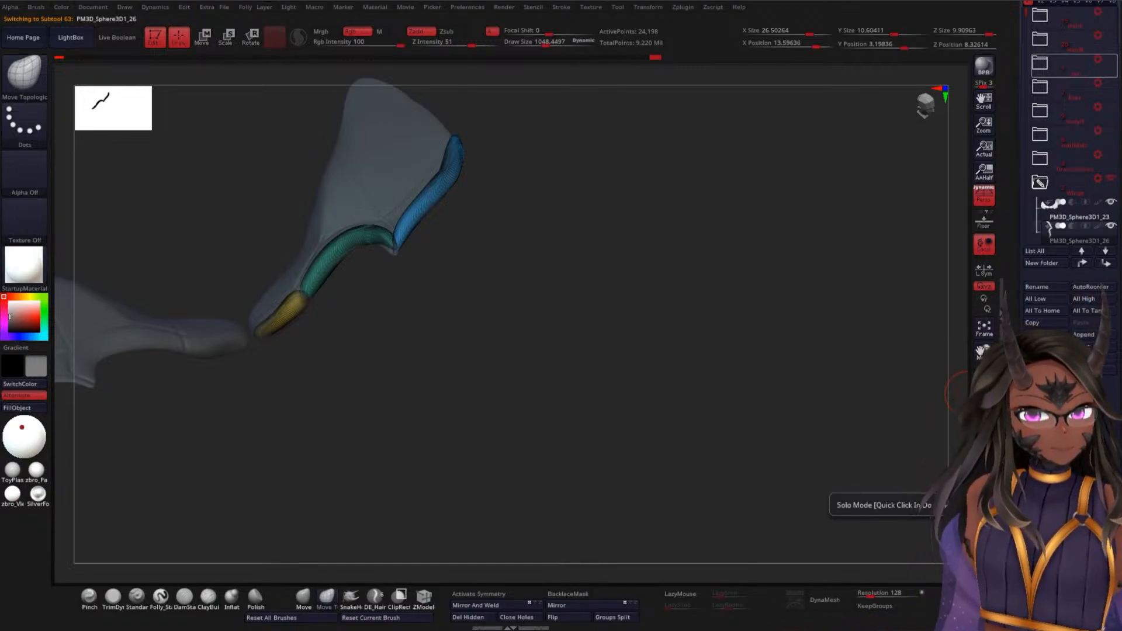
{"action": "left_click_drag", "start_coordinate": [1024, 18], "coordinate": [1018, 106]}
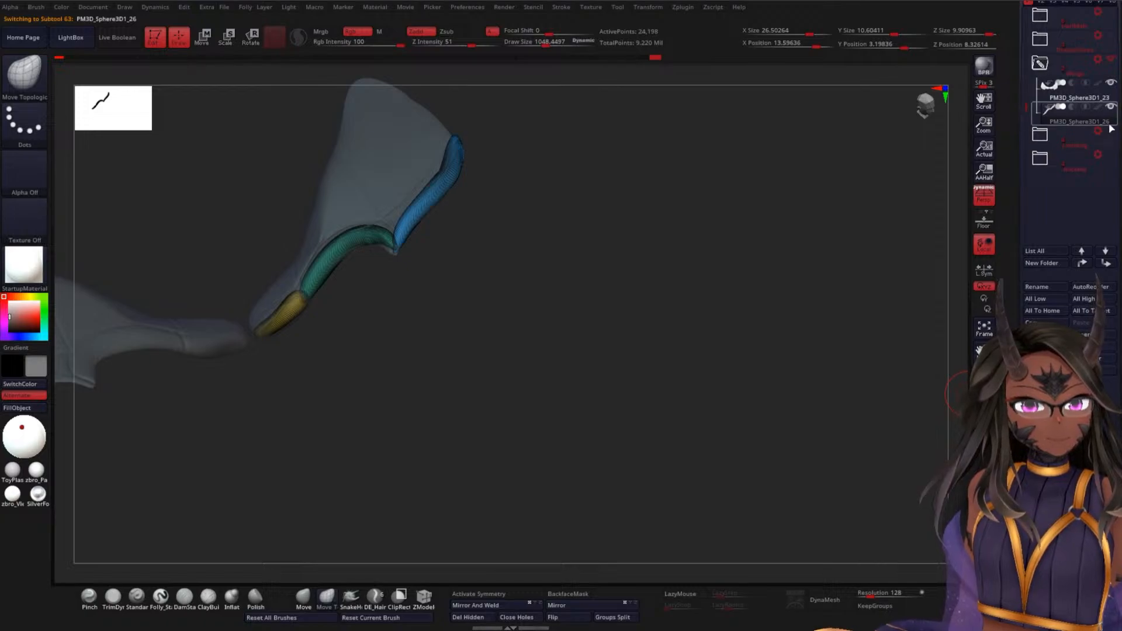
{"action": "left_click", "coordinate": [1108, 146]}
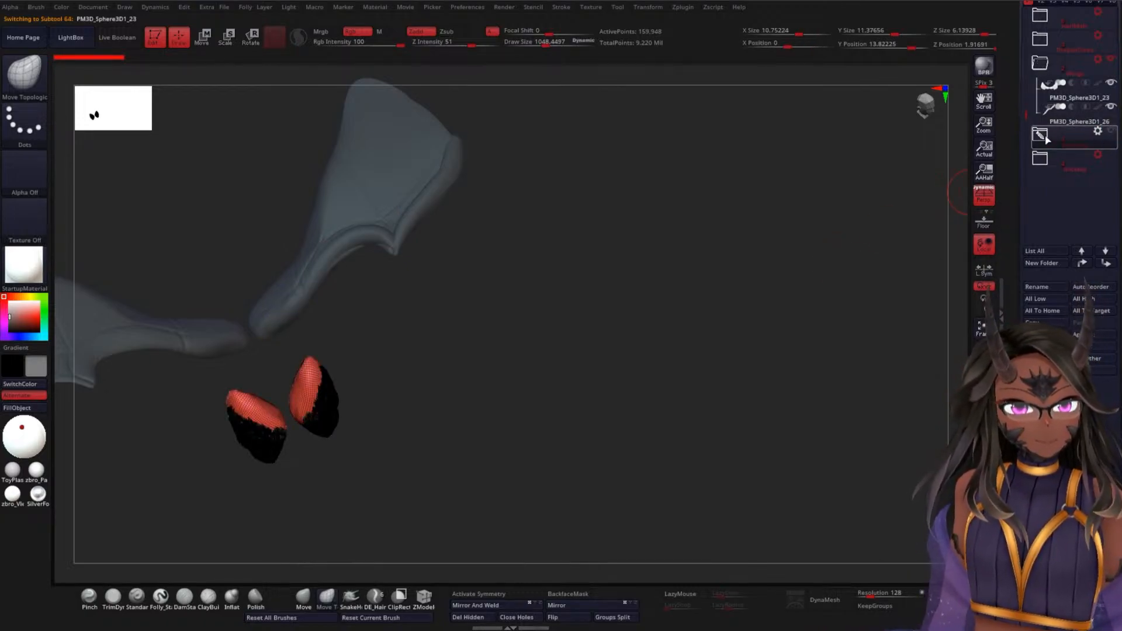
{"action": "left_click", "coordinate": [1044, 137]}
{"action": "left_click", "coordinate": [1114, 136]}
{"action": "mouse_move", "coordinate": [517, 419]}
{"action": "left_mouse_down"}
{"action": "mouse_move", "coordinate": [521, 433]}
{"action": "mouse_move", "coordinate": [544, 336]}
{"action": "mouse_move", "coordinate": [549, 348]}
{"action": "mouse_move", "coordinate": [637, 306]}
{"action": "mouse_move", "coordinate": [664, 476]}
{"action": "left_mouse_up"}
{"action": "mouse_move", "coordinate": [691, 386]}
{"action": "left_mouse_down"}
{"action": "mouse_move", "coordinate": [692, 401]}
{"action": "mouse_move", "coordinate": [664, 311]}
{"action": "mouse_move", "coordinate": [656, 340]}
{"action": "mouse_move", "coordinate": [671, 346]}
{"action": "mouse_move", "coordinate": [703, 280]}
{"action": "left_mouse_up"}
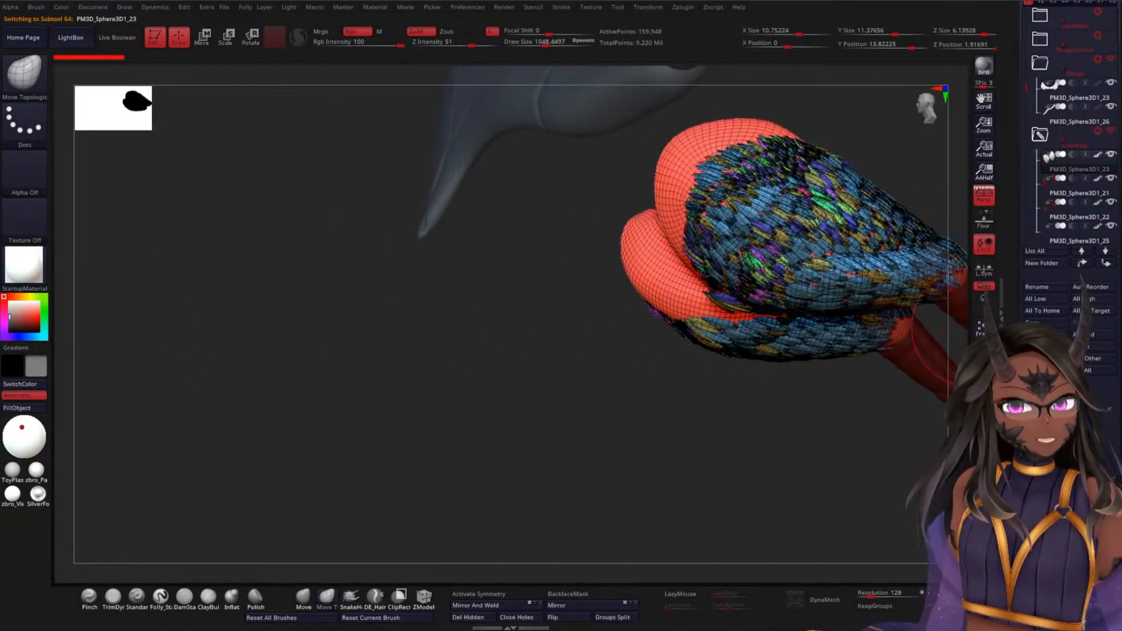
{"action": "left_click_drag", "start_coordinate": [655, 436], "coordinate": [694, 409]}
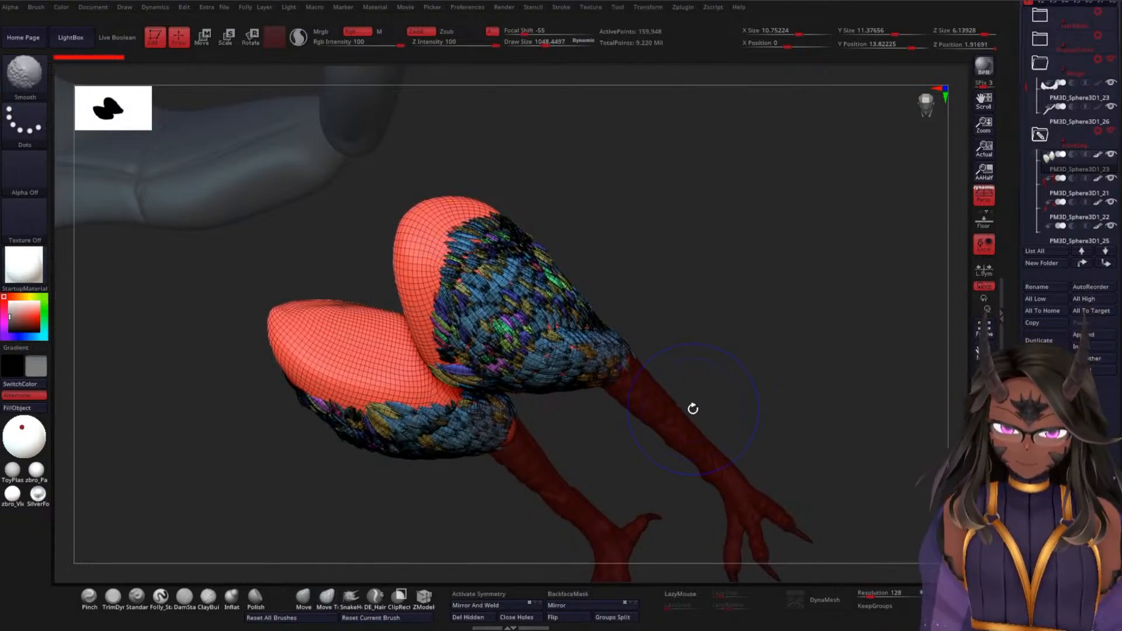
- Turn off the polyframe display, select the clawed feet subtool and frame it on the toes
{"action": "key", "text": "shift+f"}
{"action": "left_click_drag", "start_coordinate": [801, 379], "coordinate": [701, 220], "text": "alt"}
{"action": "left_click", "coordinate": [666, 363], "text": "alt"}
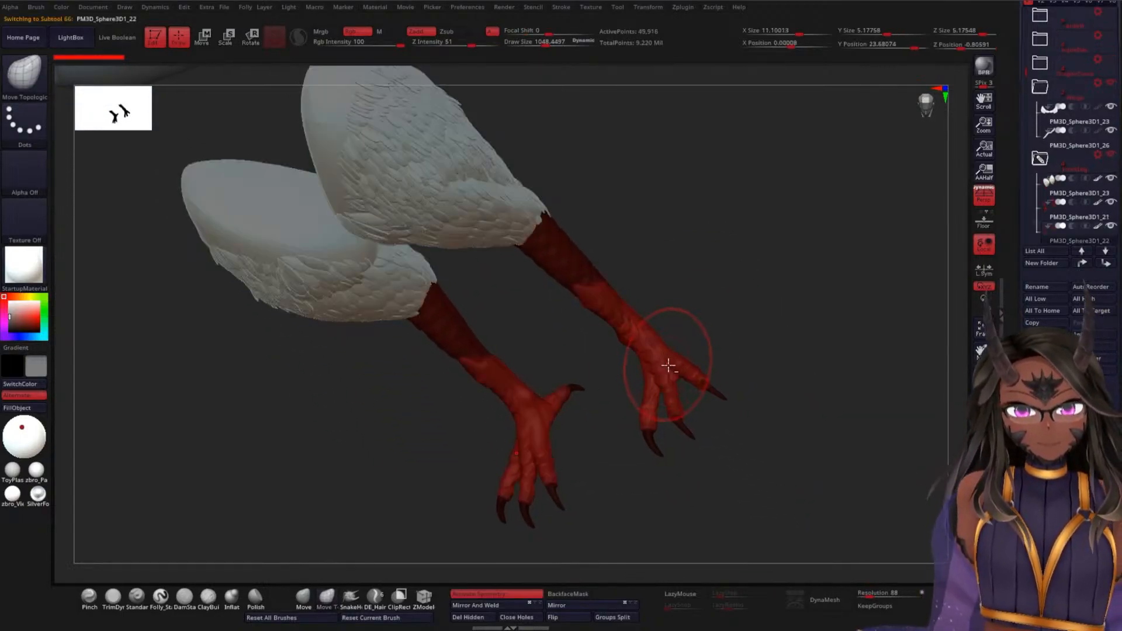
{"action": "left_click_drag", "start_coordinate": [803, 325], "coordinate": [777, 350]}
{"action": "mouse_move", "coordinate": [810, 405]}
{"action": "left_mouse_down"}
{"action": "mouse_move", "coordinate": [444, 345]}
{"action": "mouse_move", "coordinate": [415, 322]}
{"action": "left_mouse_up"}
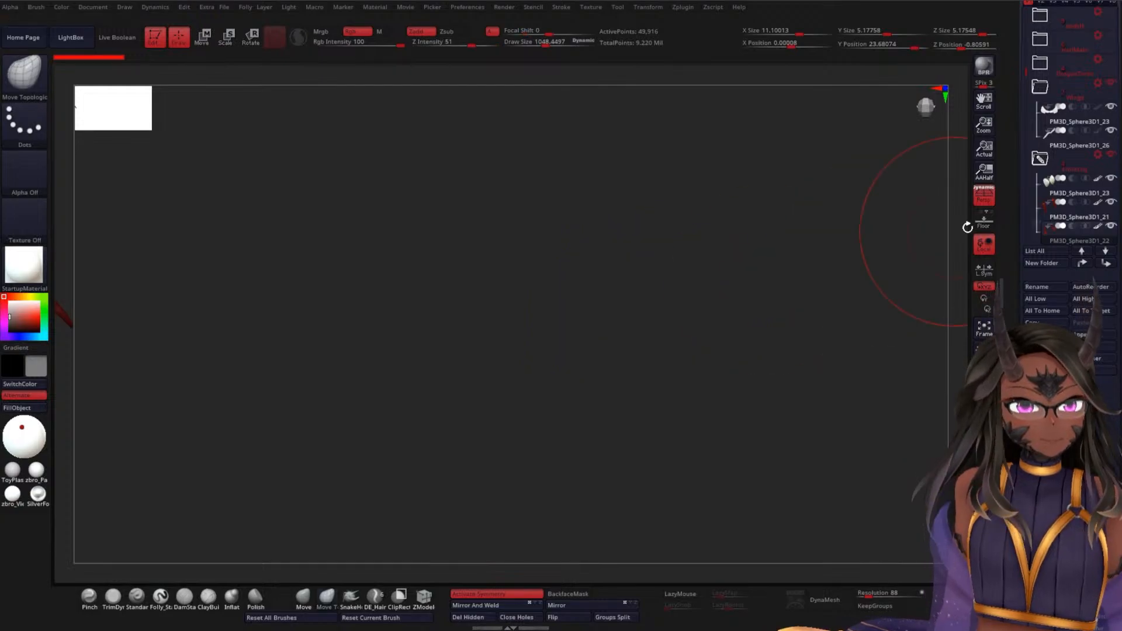
{"action": "key", "text": "f"}
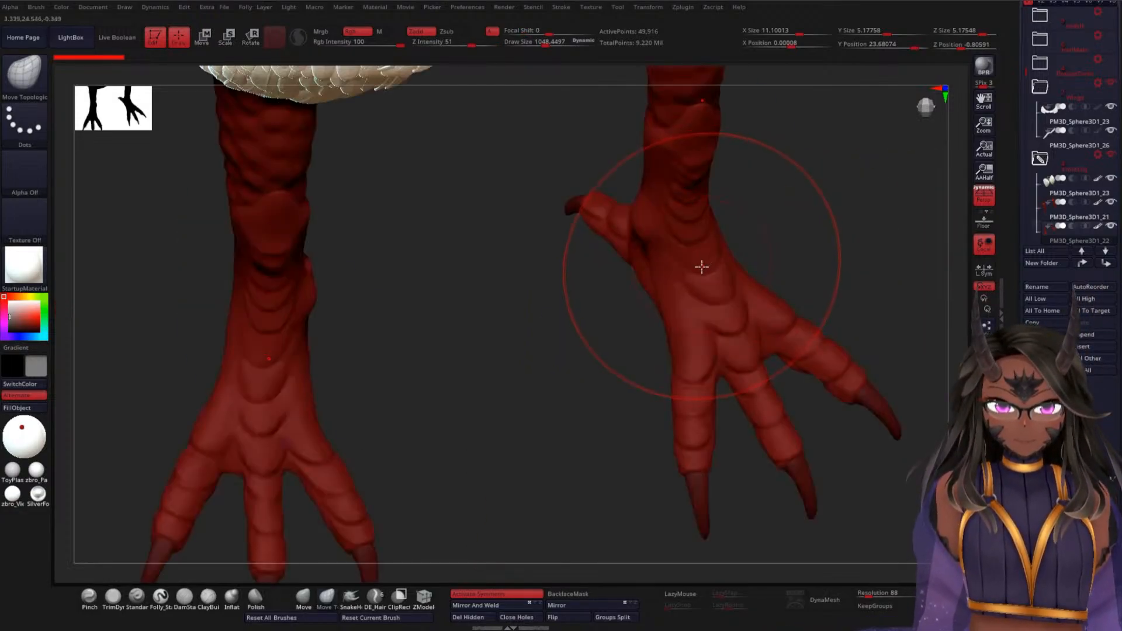
{"action": "left_click_drag", "start_coordinate": [533, 379], "coordinate": [343, 363], "text": "alt"}
- Mask the middle toe of each foot using MaskLasso, then invert the mask so only that toe stays editable
{"action": "key", "text": "space"}
{"action": "mouse_move", "coordinate": [820, 272]}
{"action": "left_mouse_down"}
{"action": "mouse_move", "coordinate": [801, 273]}
{"action": "mouse_move", "coordinate": [804, 286]}
{"action": "left_mouse_up"}
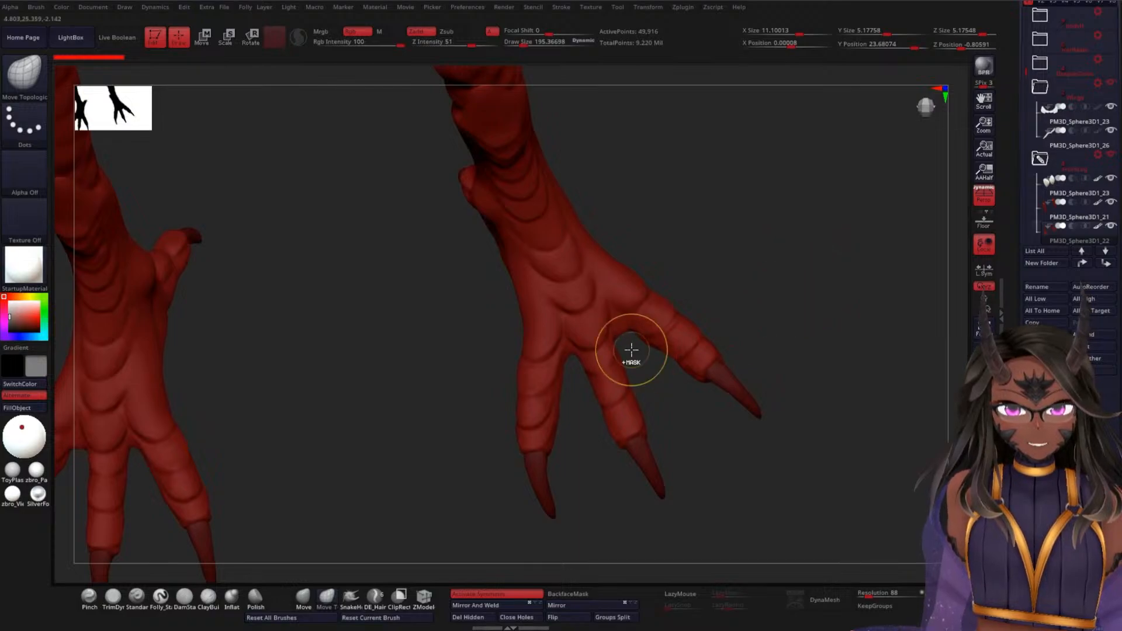
{"action": "key", "text": "ctrl"}
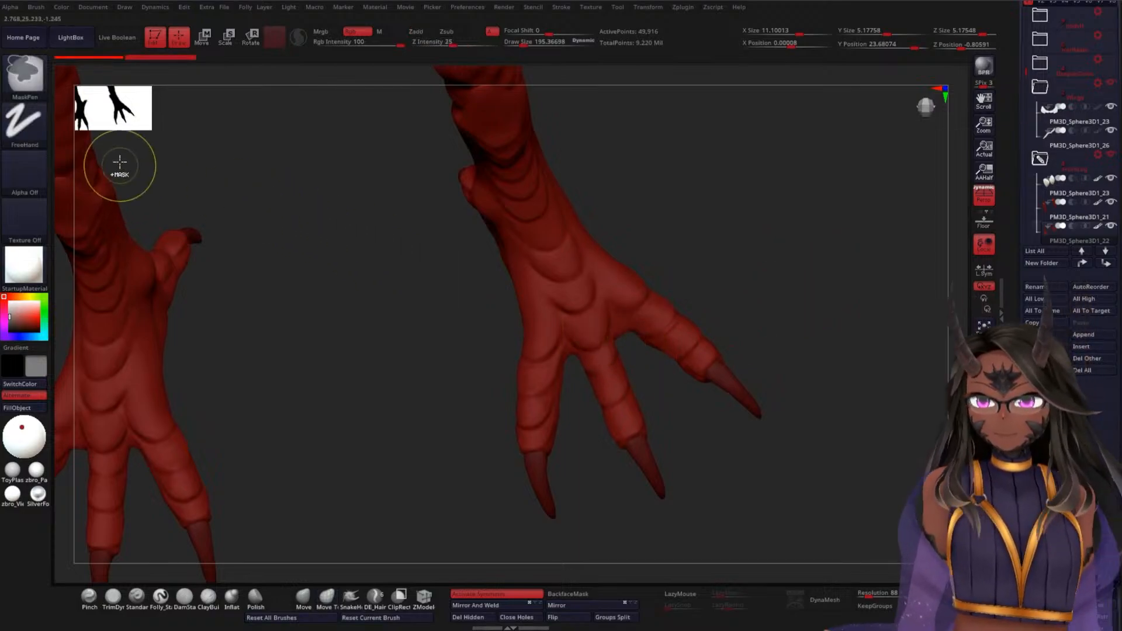
{"action": "left_click", "coordinate": [24, 75]}
{"action": "left_click", "coordinate": [89, 90]}
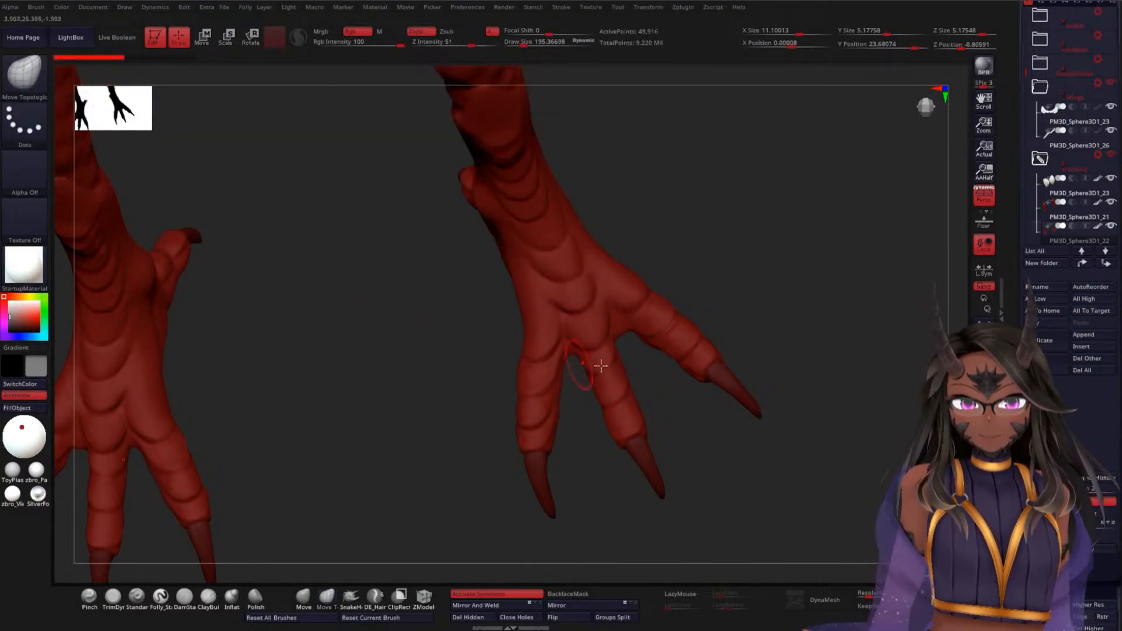
{"action": "mouse_move", "coordinate": [579, 357]}
{"action": "left_mouse_down", "text": "ctrl"}
{"action": "mouse_move", "coordinate": [573, 393]}
{"action": "mouse_move", "coordinate": [619, 501]}
{"action": "mouse_move", "coordinate": [714, 451]}
{"action": "mouse_move", "coordinate": [734, 423]}
{"action": "left_mouse_up", "text": "ctrl"}
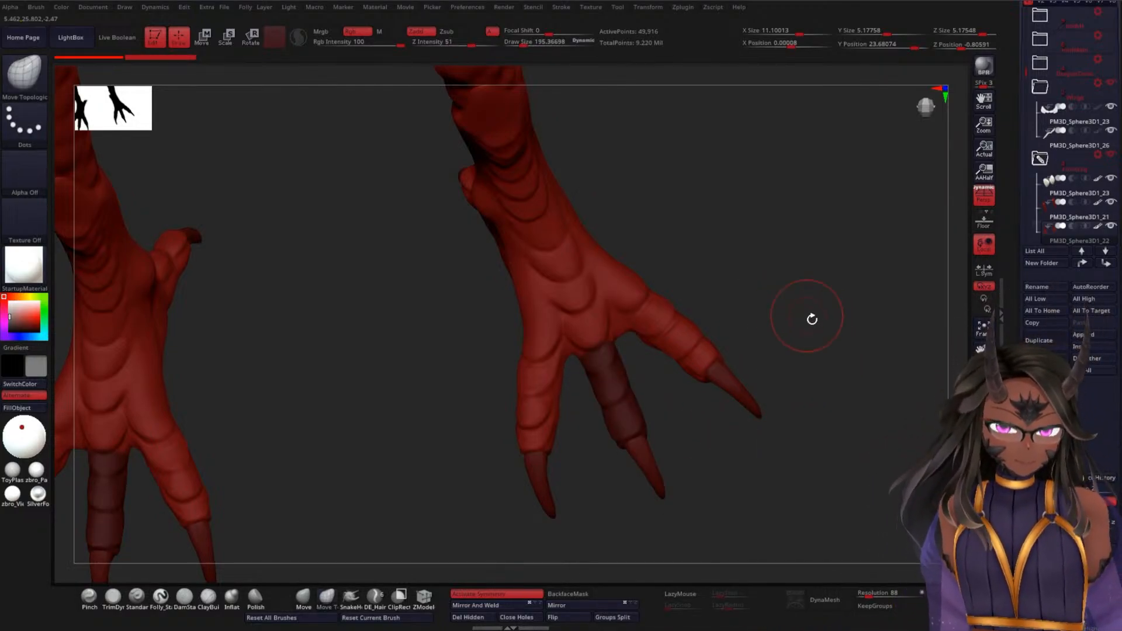
{"action": "left_click", "coordinate": [857, 370], "text": "ctrl"}
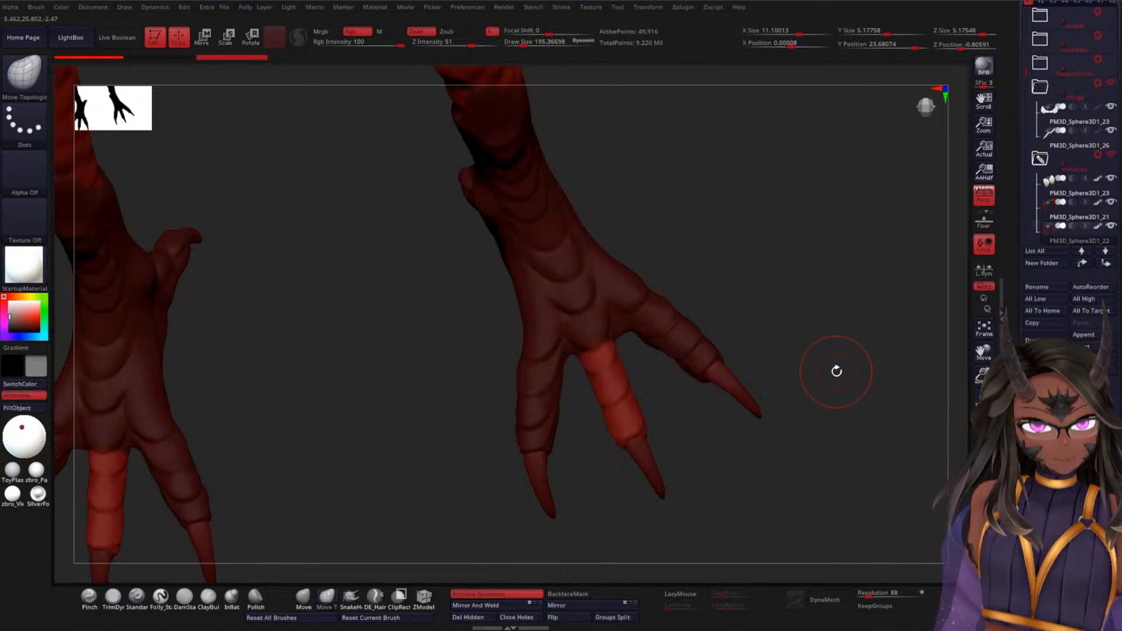
{"action": "left_click_drag", "start_coordinate": [852, 392], "coordinate": [815, 408]}
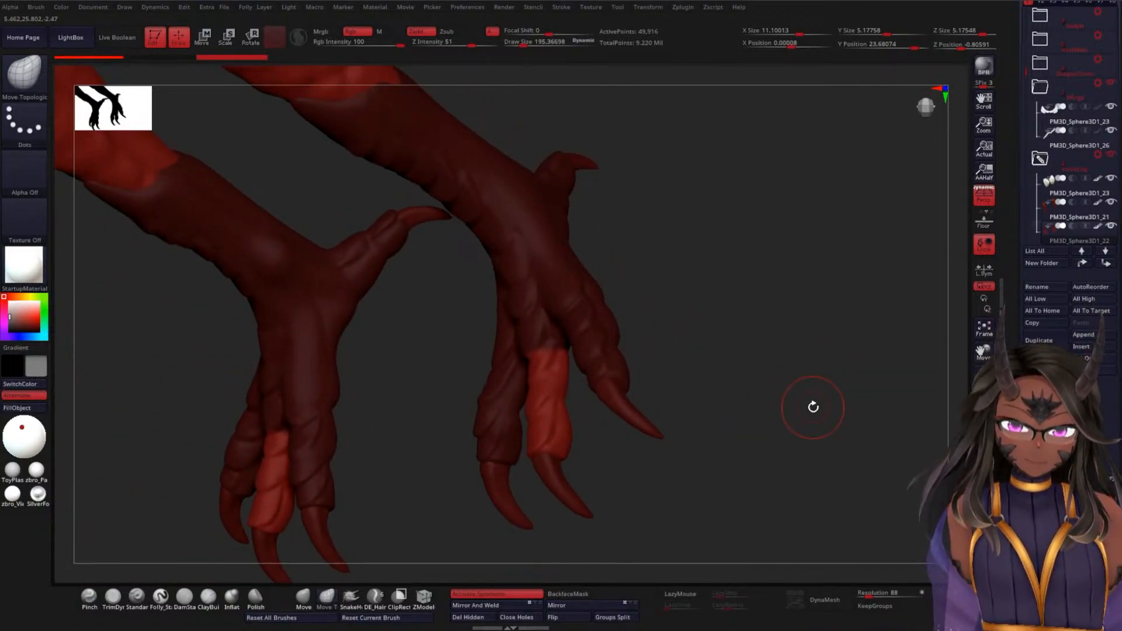
- Try to drag out a copy of the unmasked middle toe with the move gizmo
{"action": "key", "text": "w"}
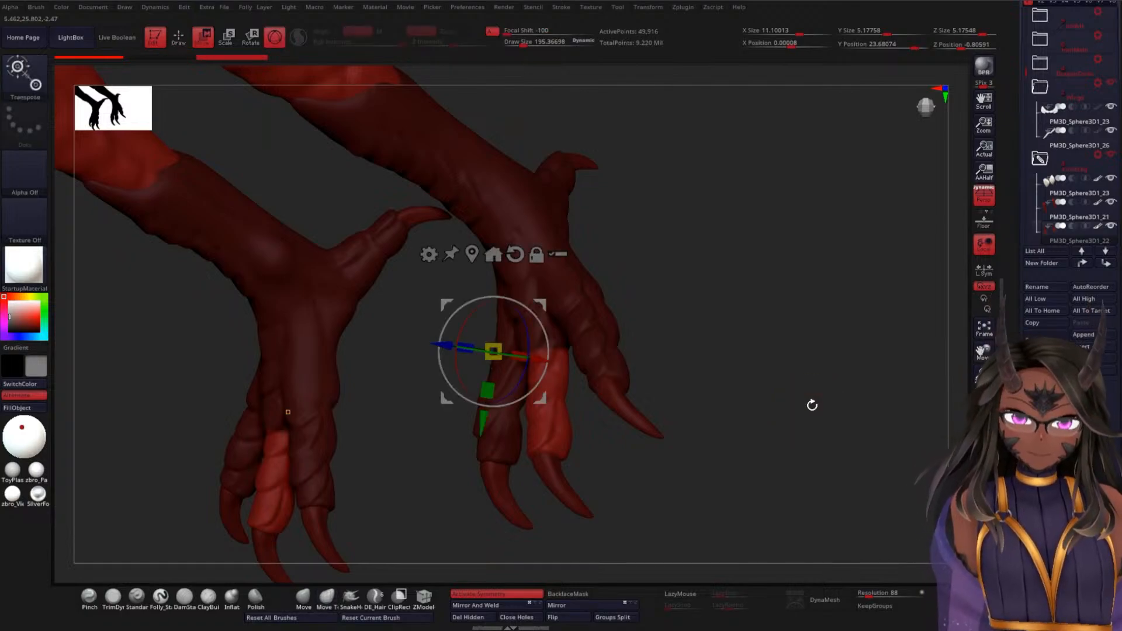
{"action": "mouse_move", "coordinate": [397, 335]}
{"action": "left_mouse_down", "text": "alt"}
{"action": "mouse_move", "coordinate": [377, 333]}
{"action": "mouse_move", "coordinate": [413, 336]}
{"action": "left_mouse_up", "text": "alt"}
{"action": "key", "text": "ctrl+z"}
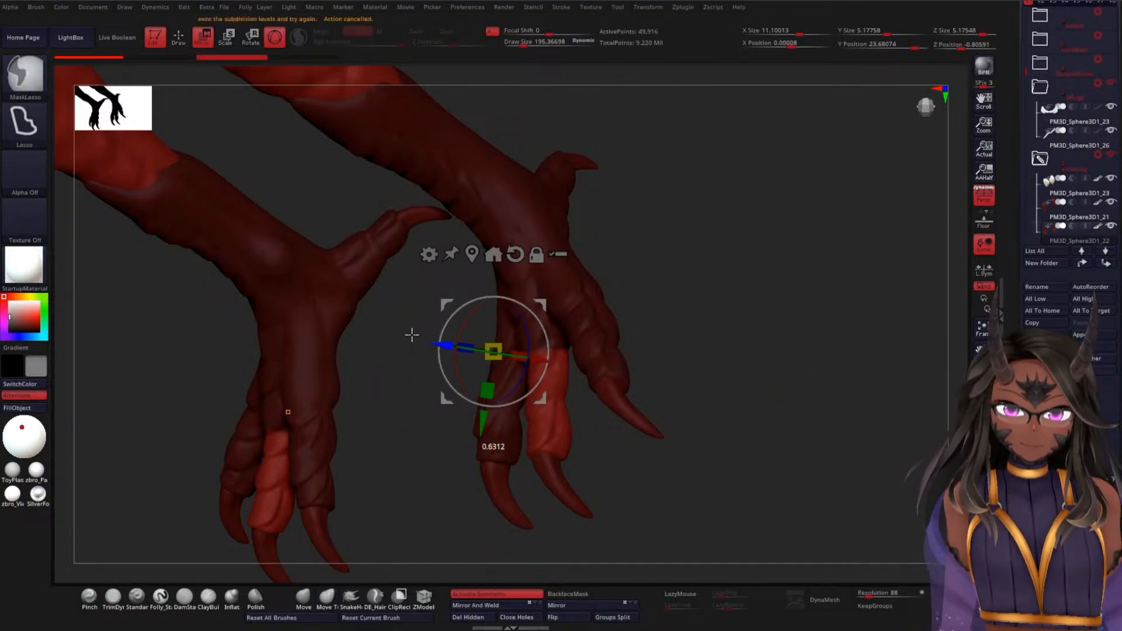
- Duplicate the feet subtool, assign the copy's middle toe its own polygroup and display the polyframe
{"action": "mouse_move", "coordinate": [747, 323]}
{"action": "left_mouse_down"}
{"action": "mouse_move", "coordinate": [776, 328]}
{"action": "mouse_move", "coordinate": [749, 337]}
{"action": "left_mouse_up"}
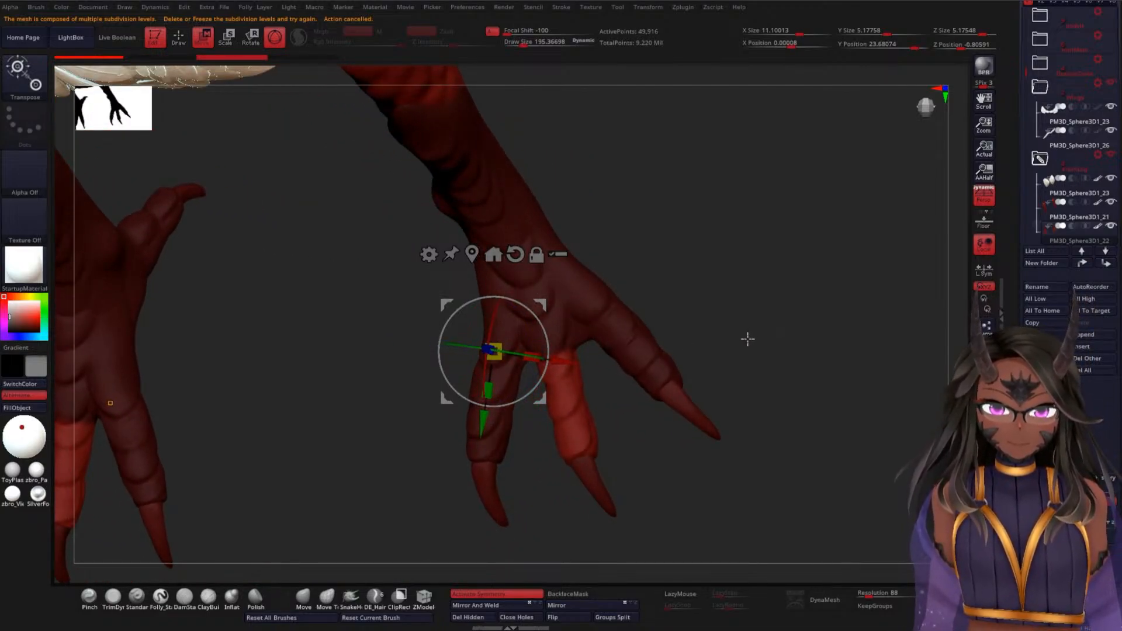
{"action": "left_click", "coordinate": [984, 286]}
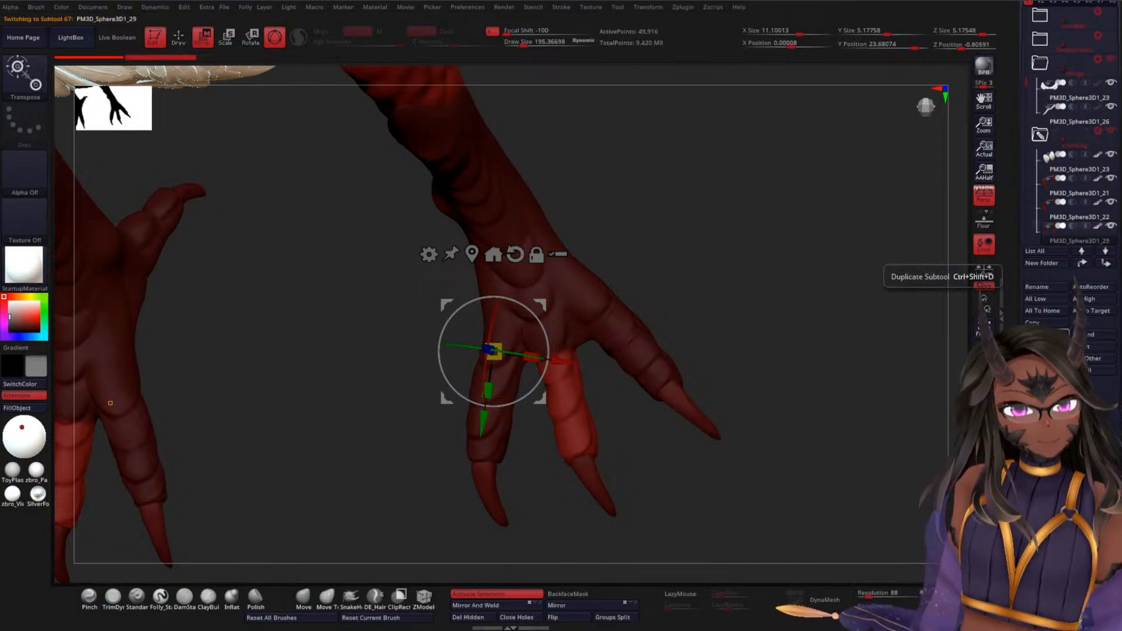
{"action": "mouse_move", "coordinate": [711, 308]}
{"action": "left_mouse_down"}
{"action": "mouse_move", "coordinate": [694, 296]}
{"action": "mouse_move", "coordinate": [712, 292]}
{"action": "left_mouse_up"}
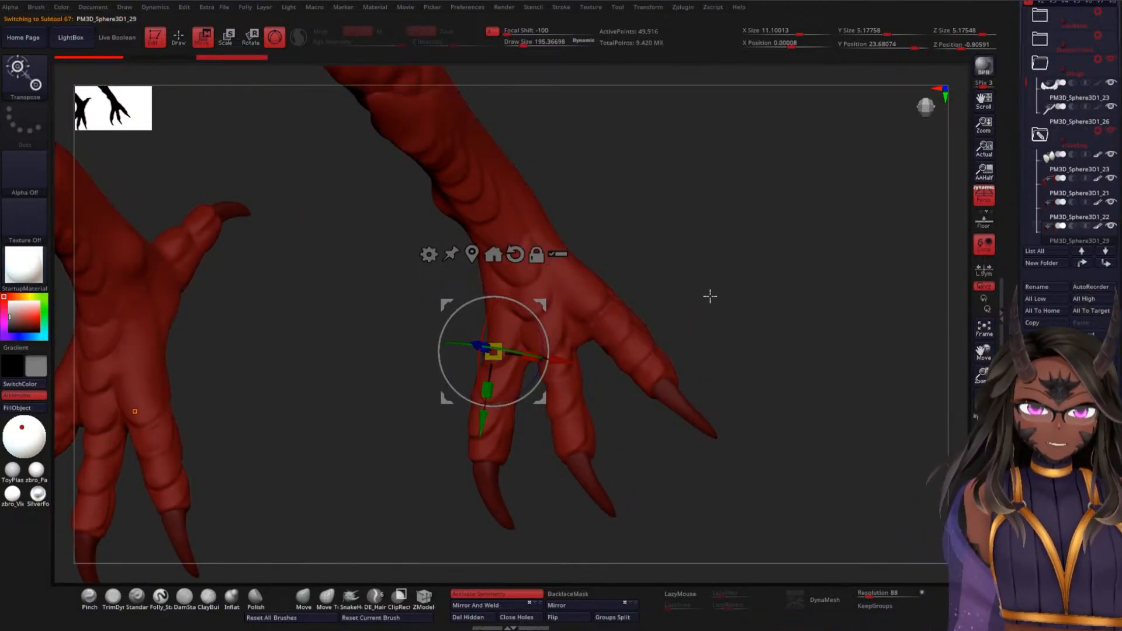
{"action": "key", "text": "shift+f"}
{"action": "left_click_drag", "start_coordinate": [747, 311], "coordinate": [668, 323]}
{"action": "left_click", "coordinate": [607, 310]}
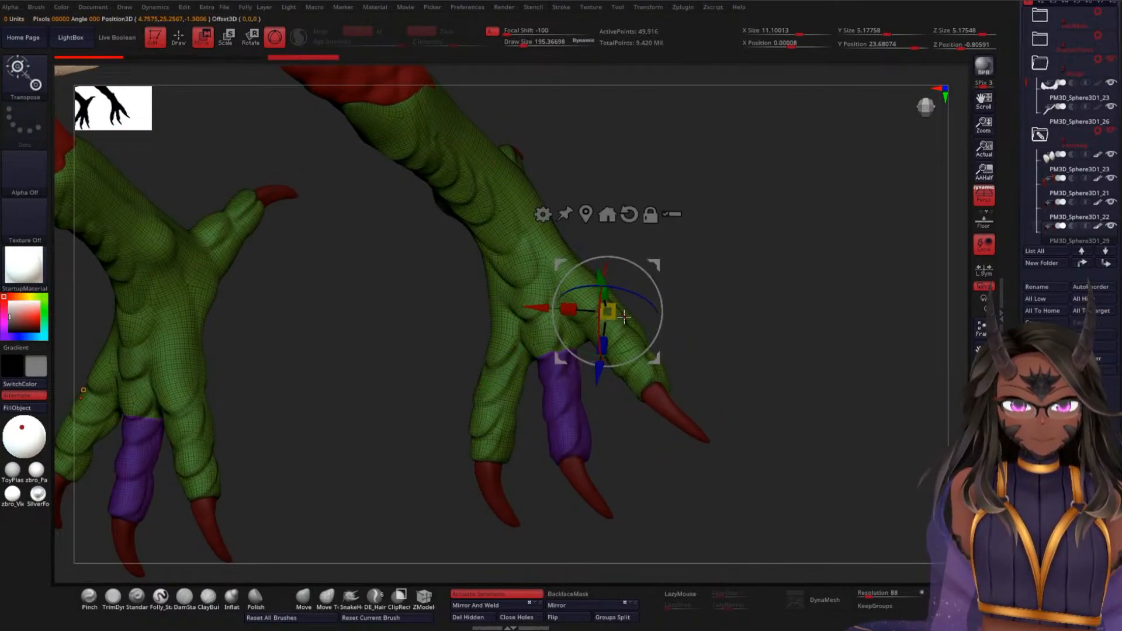
- Hide the original feet and the rest of the copied feet so only the copy's middle toe polygroup is displayed
{"action": "key", "text": "q"}
{"action": "left_click", "coordinate": [590, 295], "text": "ctrl+shift"}
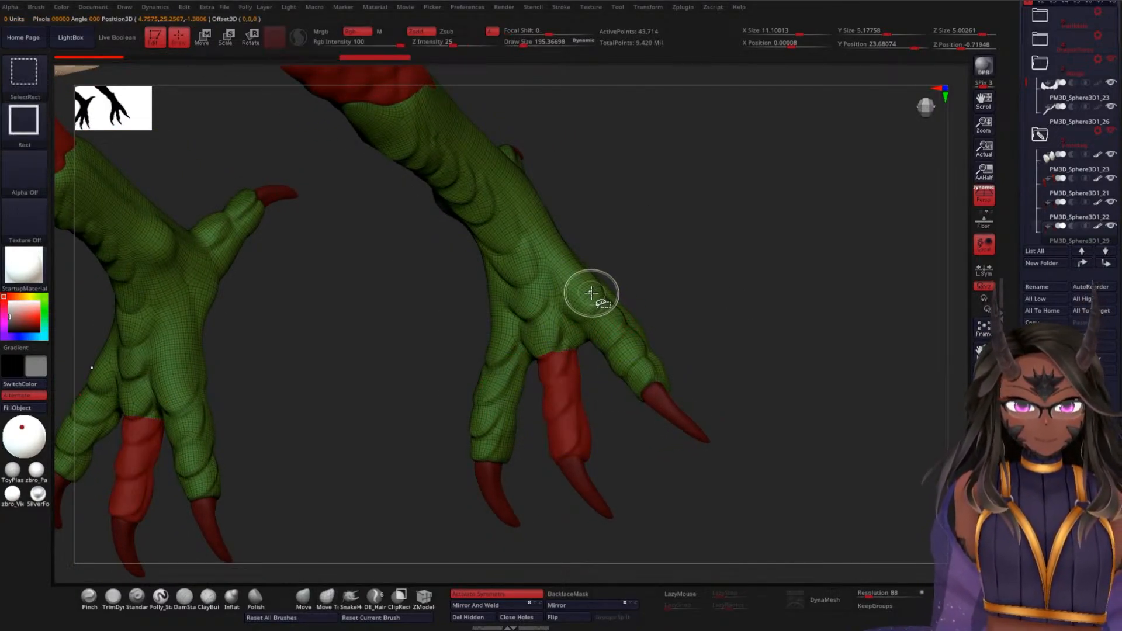
{"action": "left_click", "coordinate": [667, 259], "text": "ctrl+shift"}
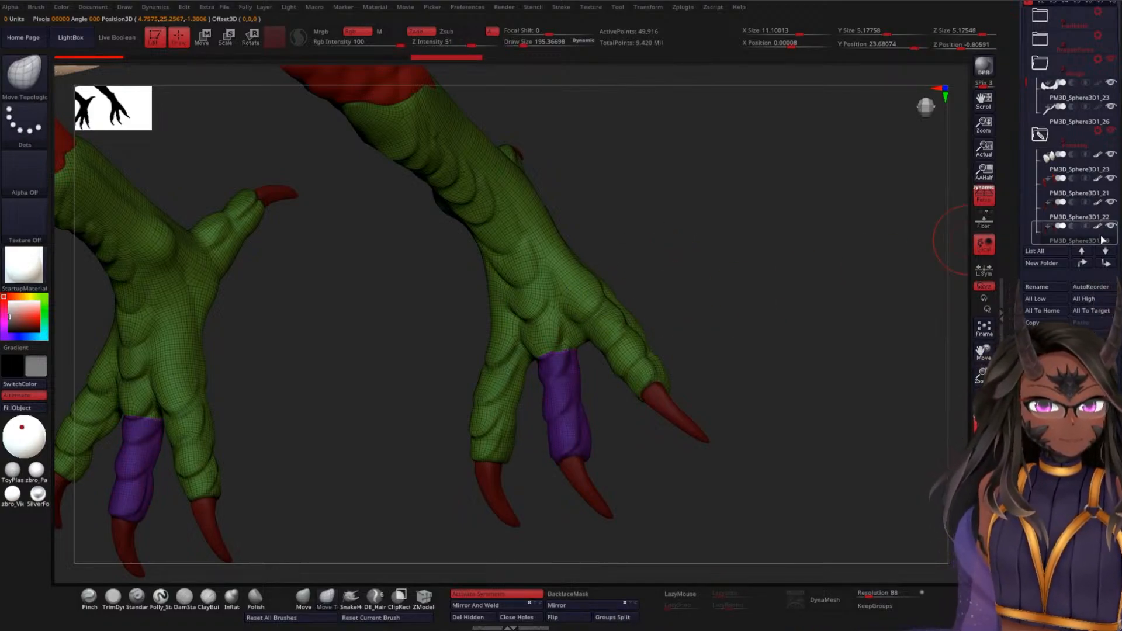
{"action": "left_click", "coordinate": [572, 299], "text": "ctrl+alt+shift"}
{"action": "left_click_drag", "start_coordinate": [714, 325], "coordinate": [742, 311]}
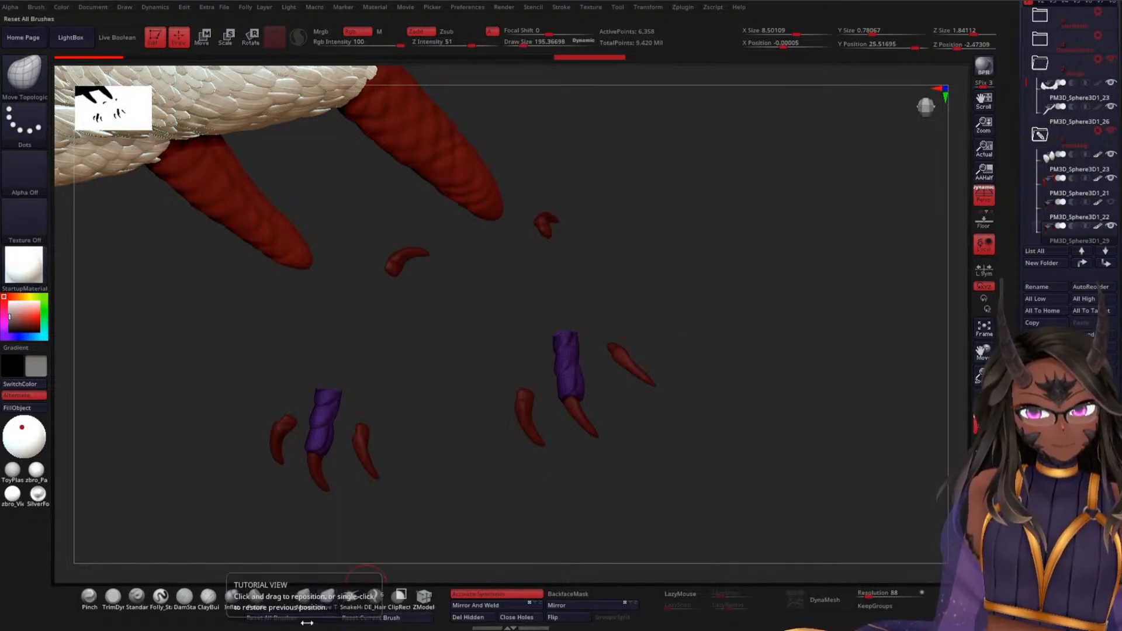
- Set the copied feet to their highest subdivision level, delete everything hidden so only the toes remain, and redisplay the original feet
{"action": "left_click", "coordinate": [471, 618]}
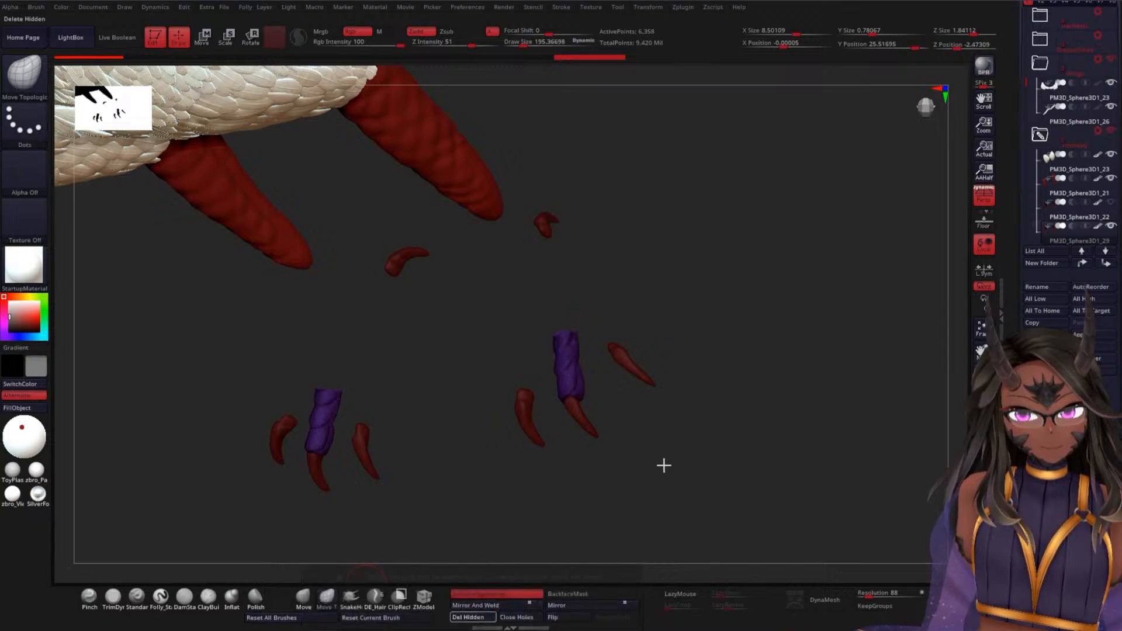
{"action": "scroll", "coordinate": [1069, 175], "scroll_direction": "down", "scroll_amount": 3}
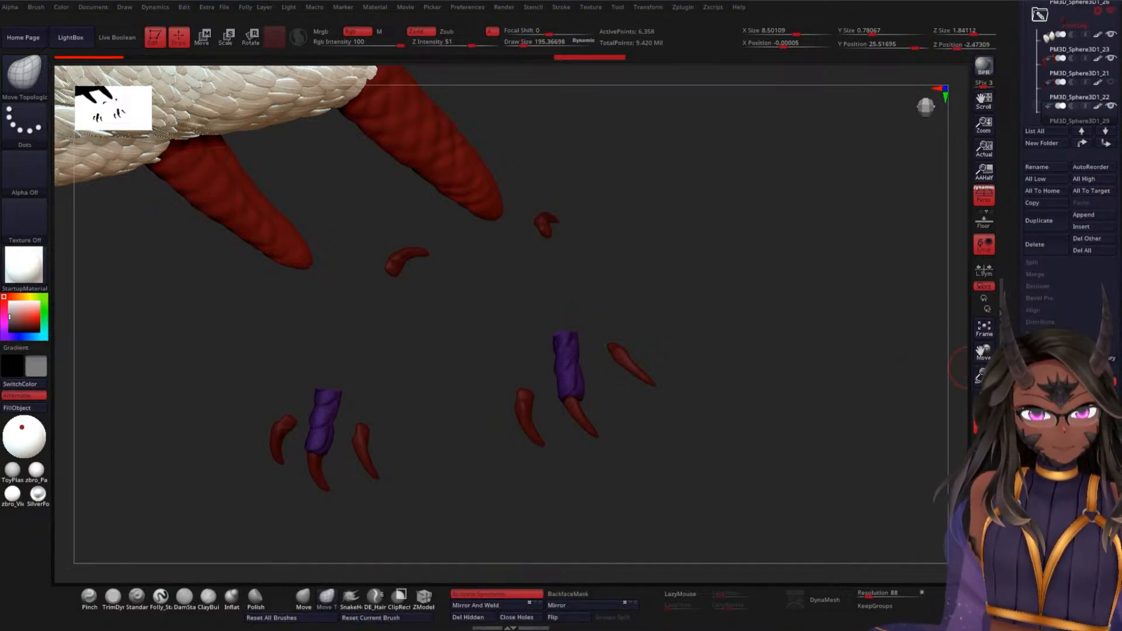
{"action": "key", "text": "shift+d"}
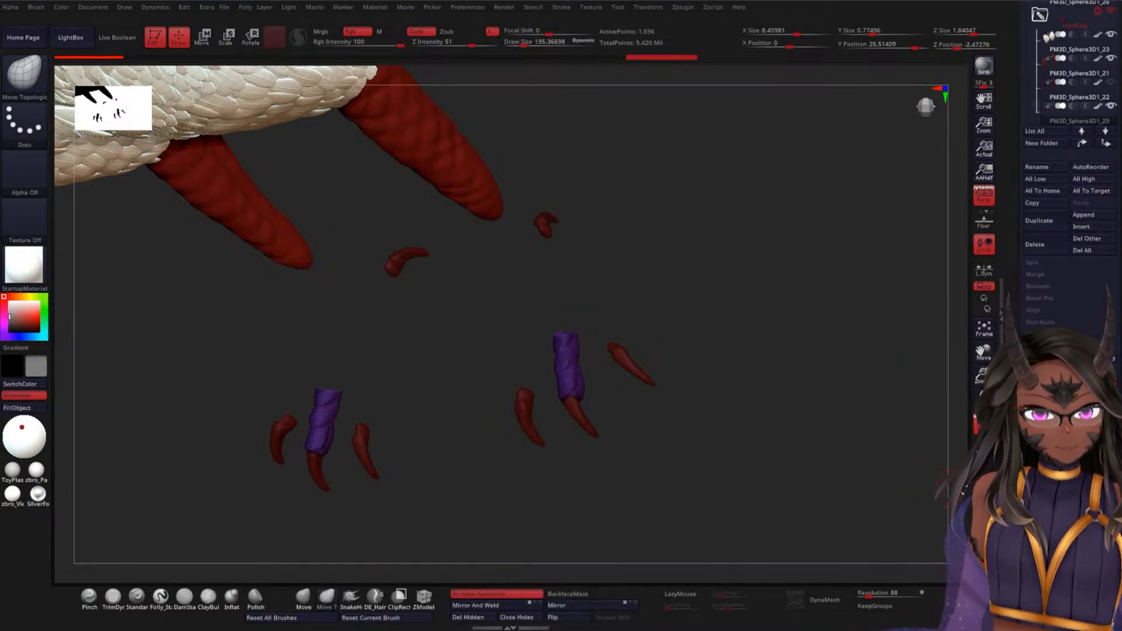
{"action": "key", "text": "d"}
{"action": "key", "text": "d"}
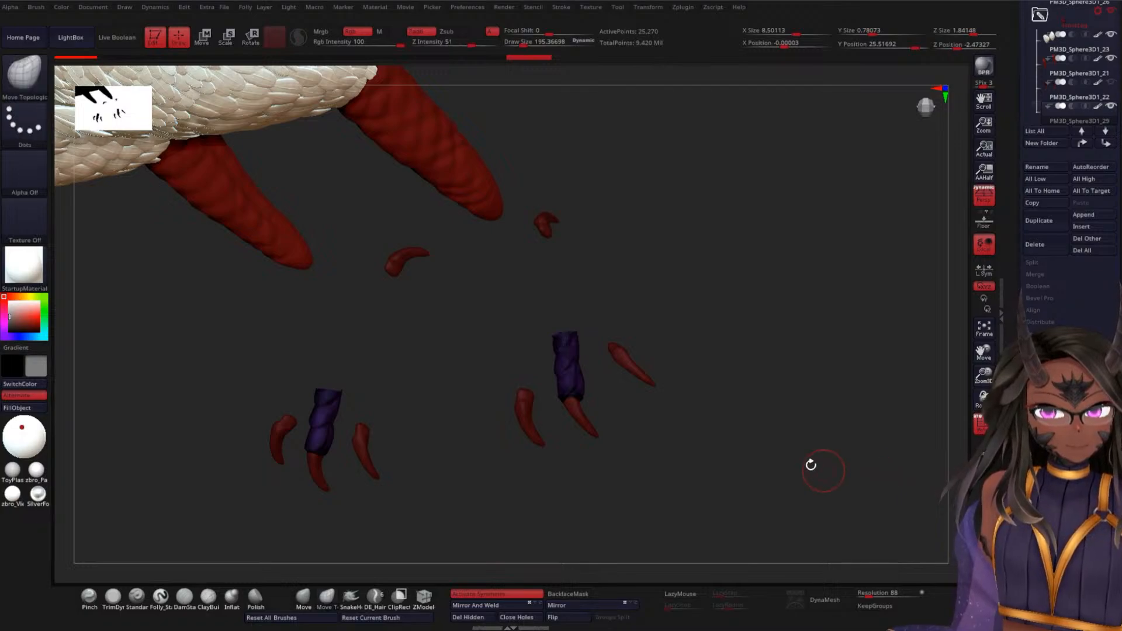
{"action": "left_click", "coordinate": [485, 619]}
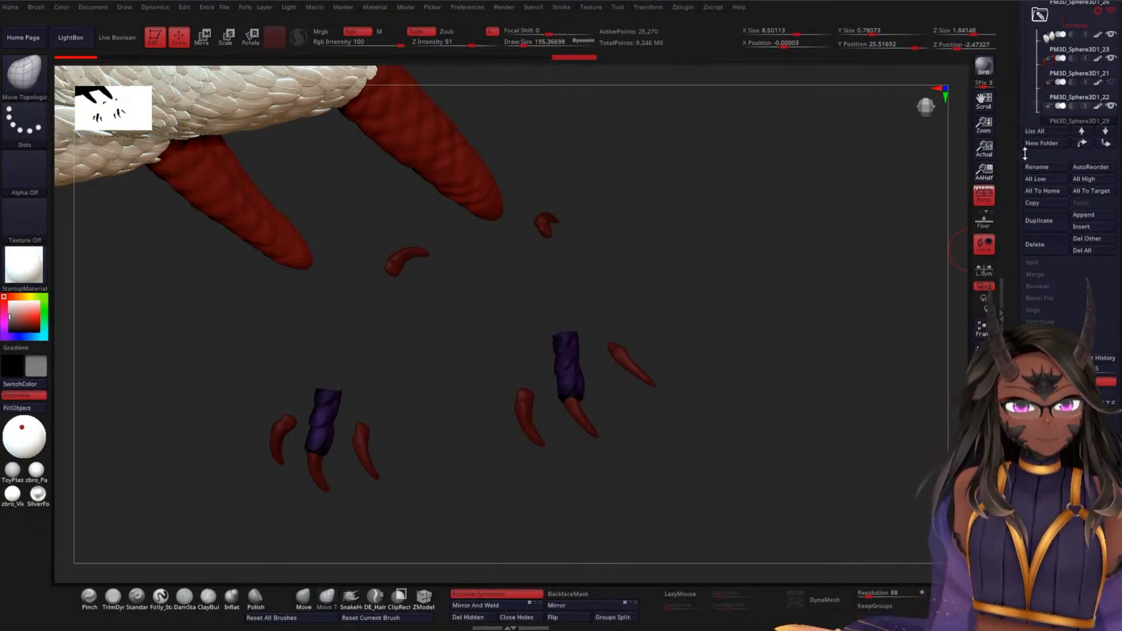
{"action": "left_click", "coordinate": [733, 329], "text": "ctrl+shift"}
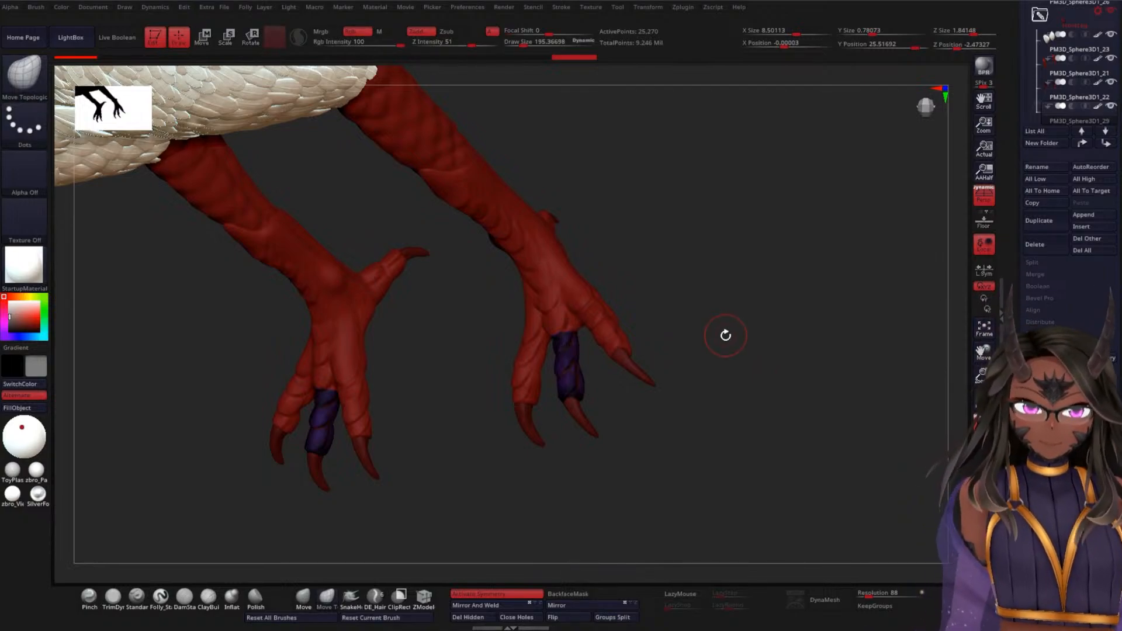
- Centre the move gizmo on the unmasked toe copies and shift them away from the feet
{"action": "key", "text": "w"}
{"action": "left_click_drag", "start_coordinate": [721, 335], "coordinate": [676, 381]}
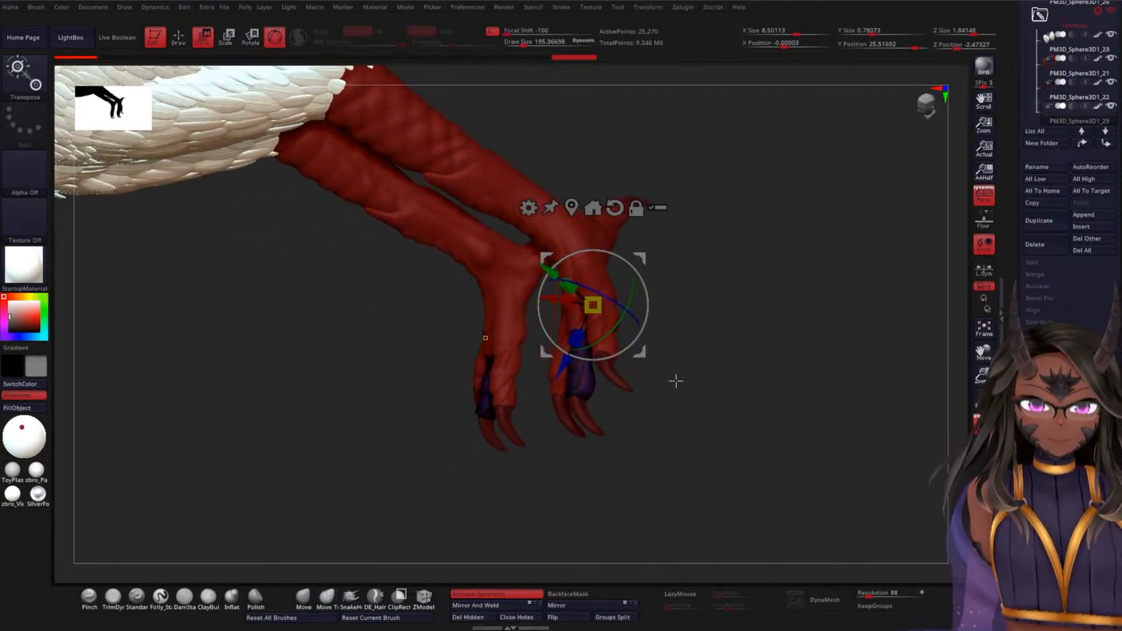
{"action": "left_click", "coordinate": [573, 205]}
{"action": "left_click_drag", "start_coordinate": [542, 295], "coordinate": [404, 170]}
{"action": "left_click_drag", "start_coordinate": [696, 326], "coordinate": [706, 264]}
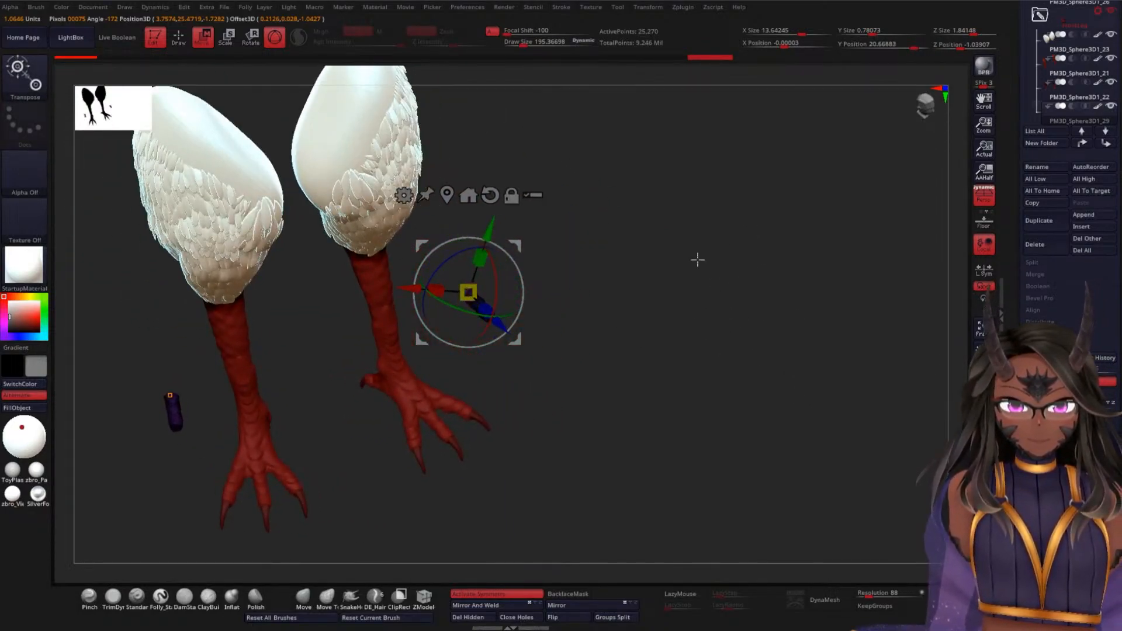
- Move the pair of toe copies up to the wings, placing them by the joints on the leading edges
{"action": "left_click_drag", "start_coordinate": [516, 244], "coordinate": [558, 116]}
{"action": "left_click_drag", "start_coordinate": [684, 193], "coordinate": [585, 319], "text": "alt"}
{"action": "left_click_drag", "start_coordinate": [506, 347], "coordinate": [594, 120]}
{"action": "left_click_drag", "start_coordinate": [696, 243], "coordinate": [674, 318]}
{"action": "left_click_drag", "start_coordinate": [731, 175], "coordinate": [697, 225]}
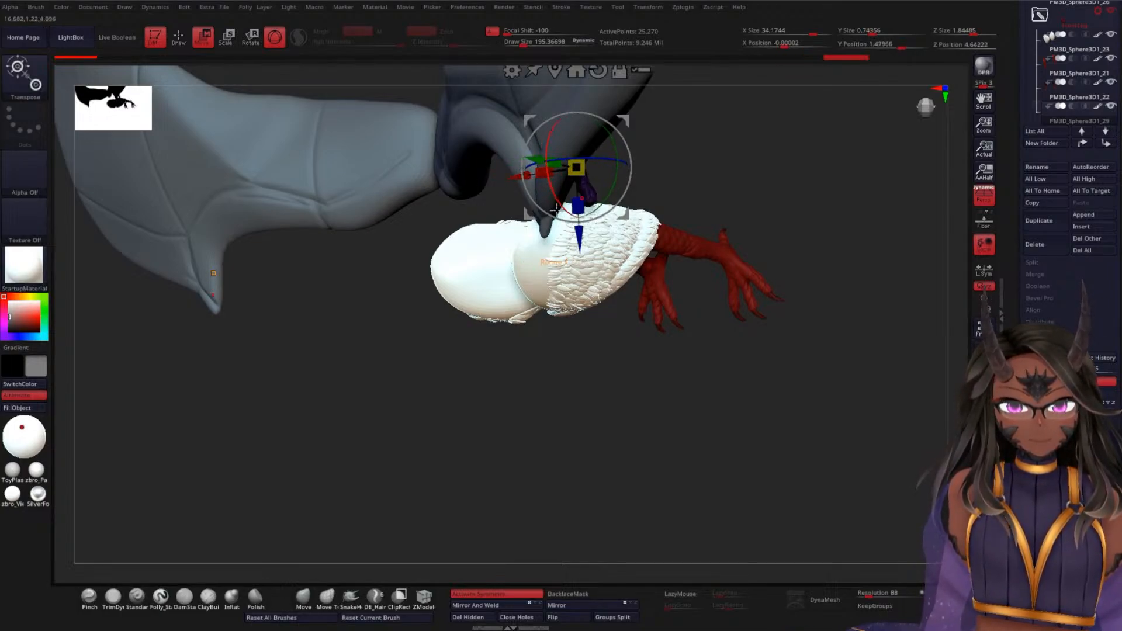
{"action": "left_click_drag", "start_coordinate": [533, 159], "coordinate": [509, 200]}
{"action": "left_click_drag", "start_coordinate": [804, 283], "coordinate": [635, 223]}
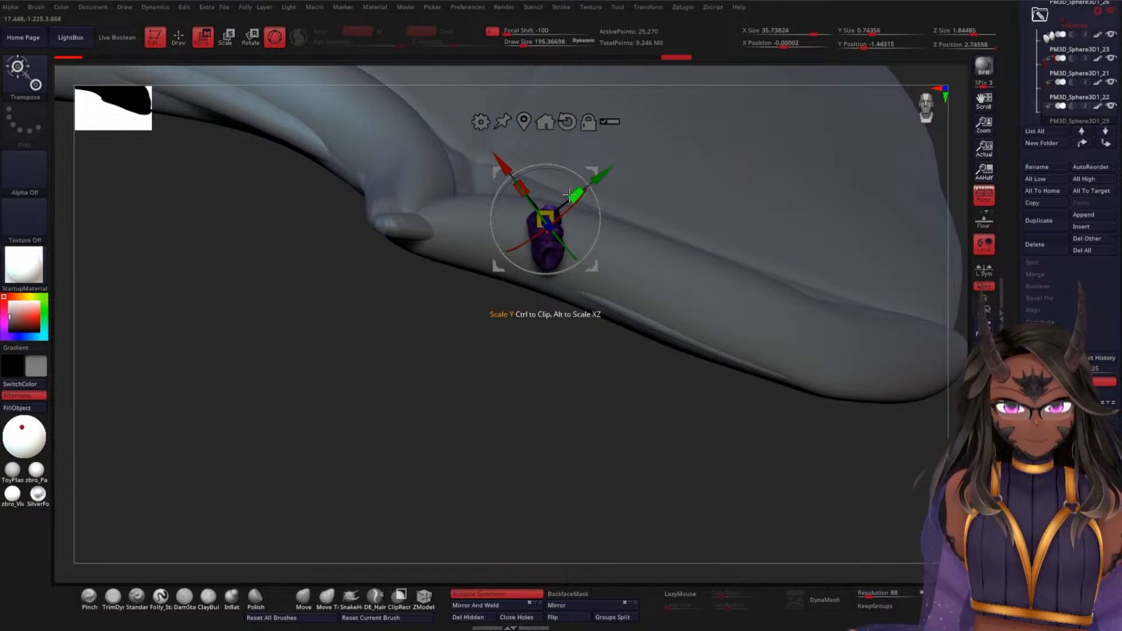
- Turn off symmetry and delete one of the two toe copies, leaving a toe at only one wing
{"action": "left_click_drag", "start_coordinate": [421, 327], "coordinate": [346, 349]}
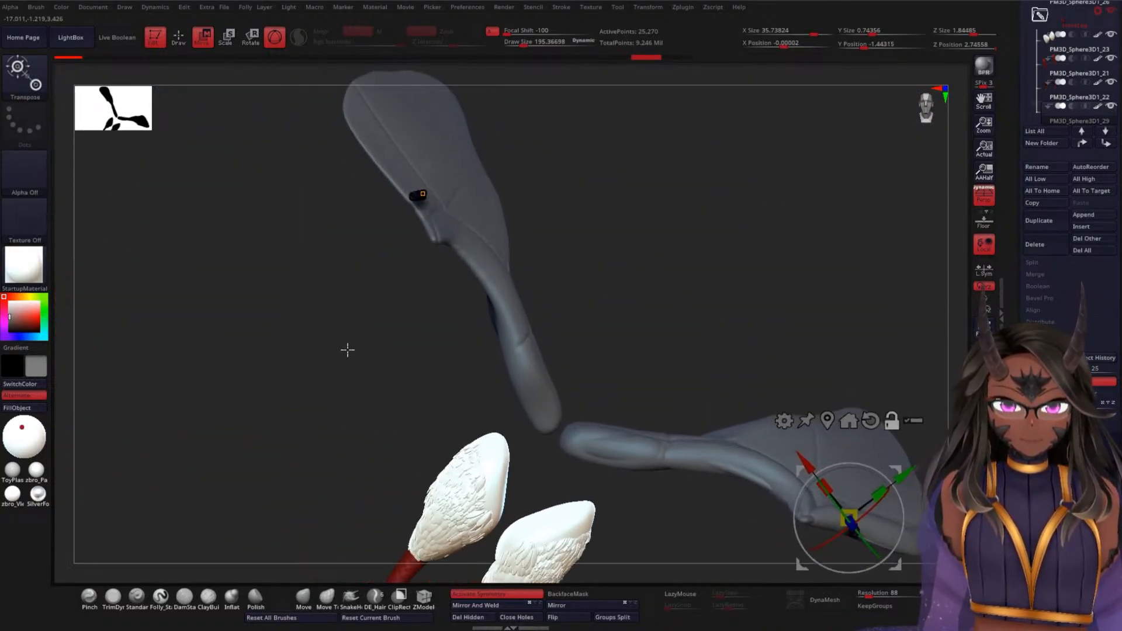
{"action": "mouse_move", "coordinate": [565, 169]}
{"action": "left_mouse_down", "text": "ctrl"}
{"action": "mouse_move", "coordinate": [306, 246]}
{"action": "mouse_move", "coordinate": [474, 131]}
{"action": "mouse_move", "coordinate": [529, 147]}
{"action": "left_mouse_up", "text": "ctrl"}
{"action": "key", "text": "ctrl"}
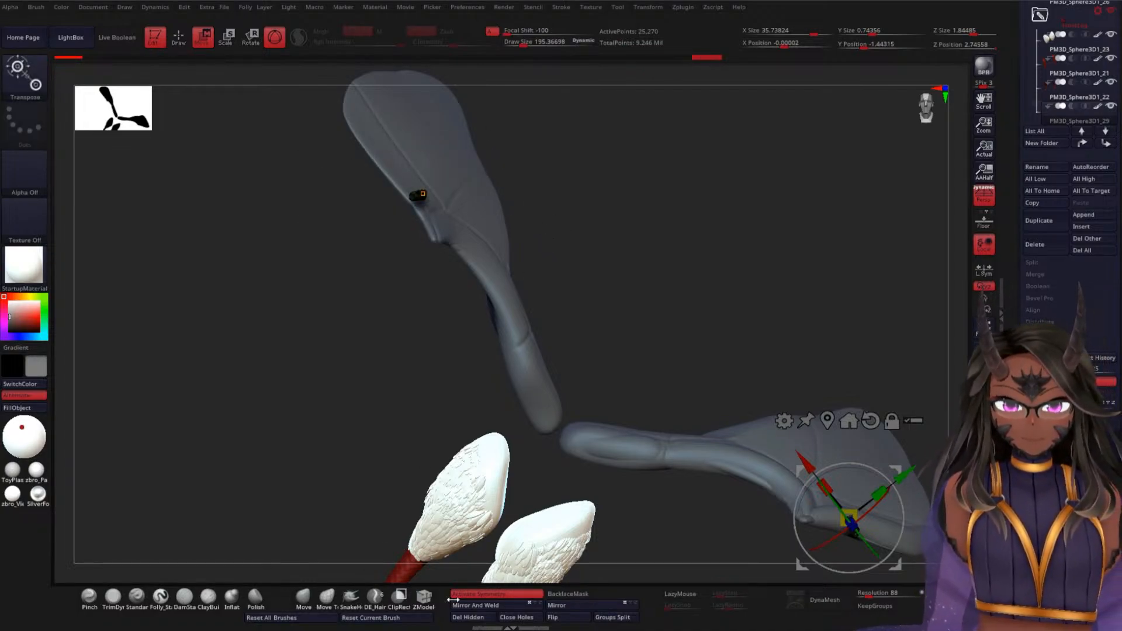
{"action": "mouse_move", "coordinate": [561, 149]}
{"action": "left_mouse_down", "text": "ctrl"}
{"action": "mouse_move", "coordinate": [412, 133]}
{"action": "mouse_move", "coordinate": [547, 252]}
{"action": "left_mouse_up", "text": "ctrl"}
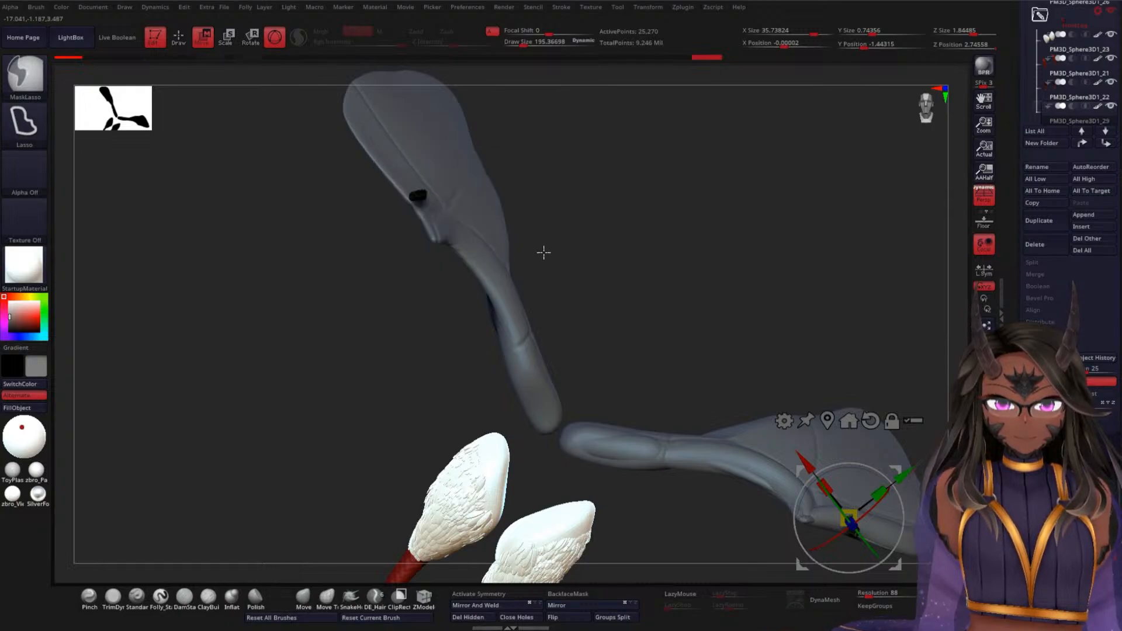
{"action": "left_click_drag", "start_coordinate": [634, 250], "coordinate": [621, 233]}
{"action": "key", "text": "ctrl"}
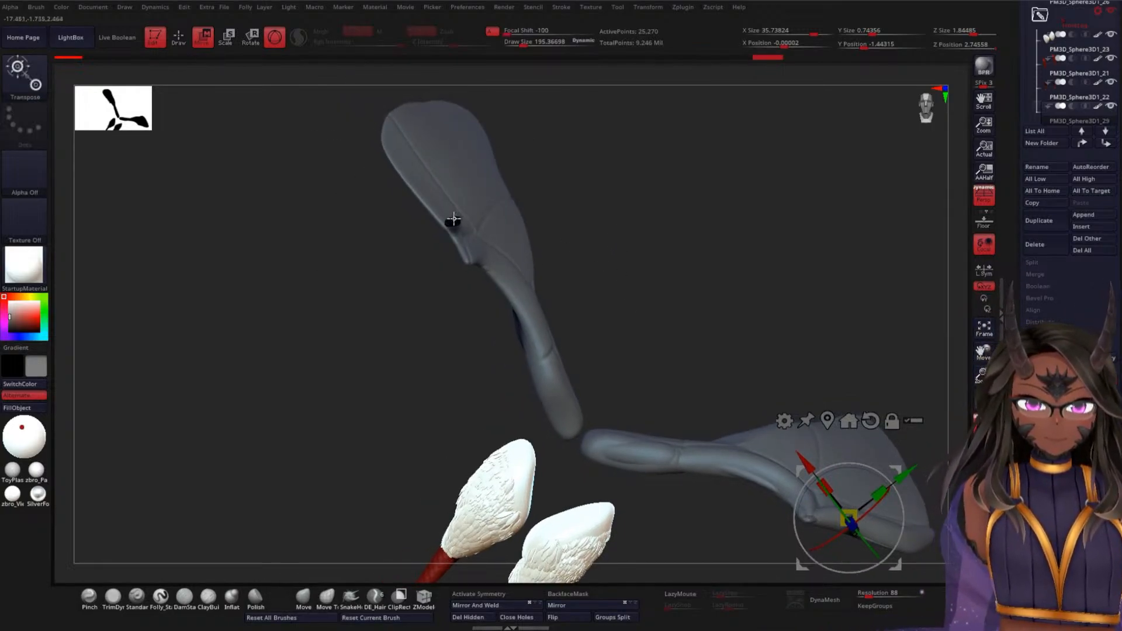
{"action": "left_click", "coordinate": [453, 221]}
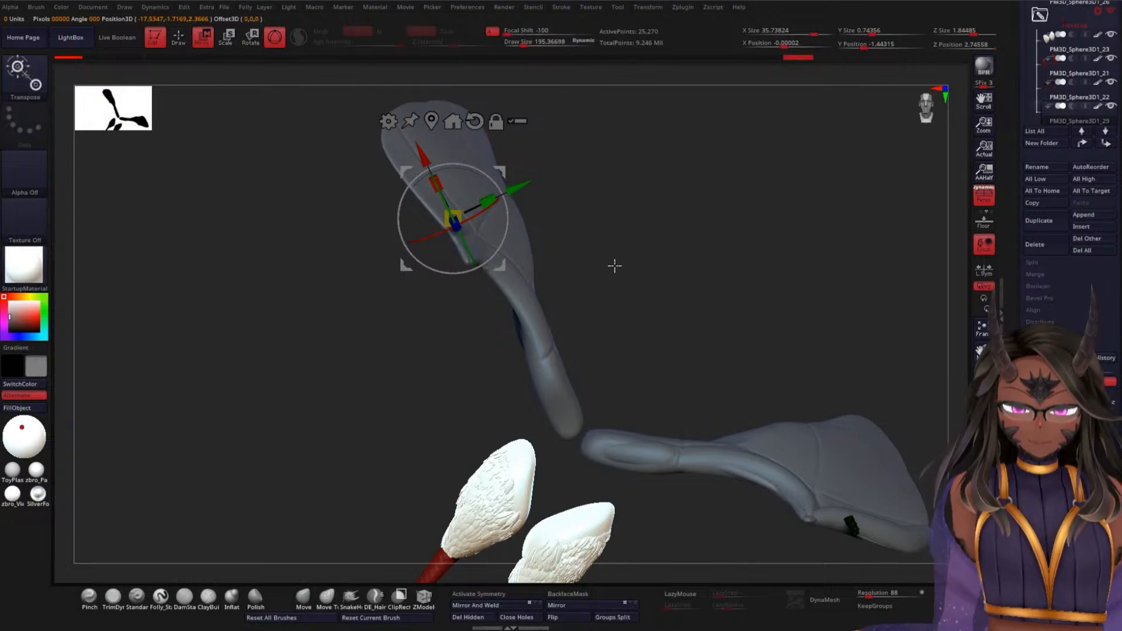
{"action": "key", "text": "q"}
{"action": "key", "text": "ctrl+shift"}
{"action": "left_click", "coordinate": [450, 220], "text": "ctrl+shift"}
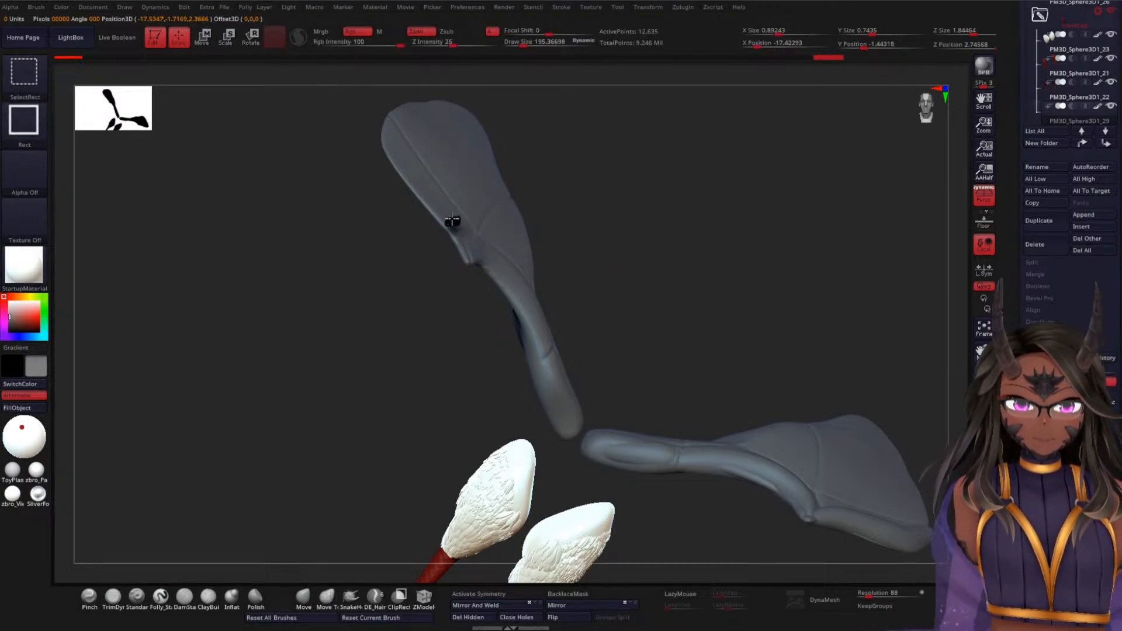
{"action": "left_click", "coordinate": [470, 617]}
- Move the remaining toe copy to the pointed tip at the wing's wrist joint
{"action": "left_click_drag", "start_coordinate": [659, 328], "coordinate": [697, 300]}
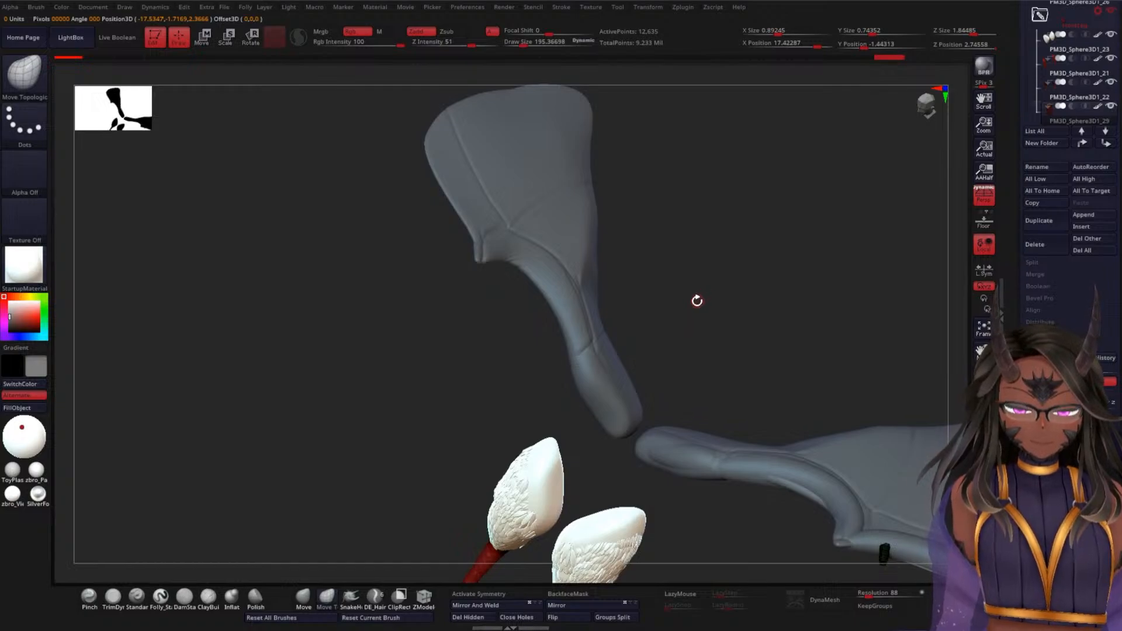
{"action": "key", "text": "w"}
{"action": "left_click_drag", "start_coordinate": [753, 279], "coordinate": [526, 120]}
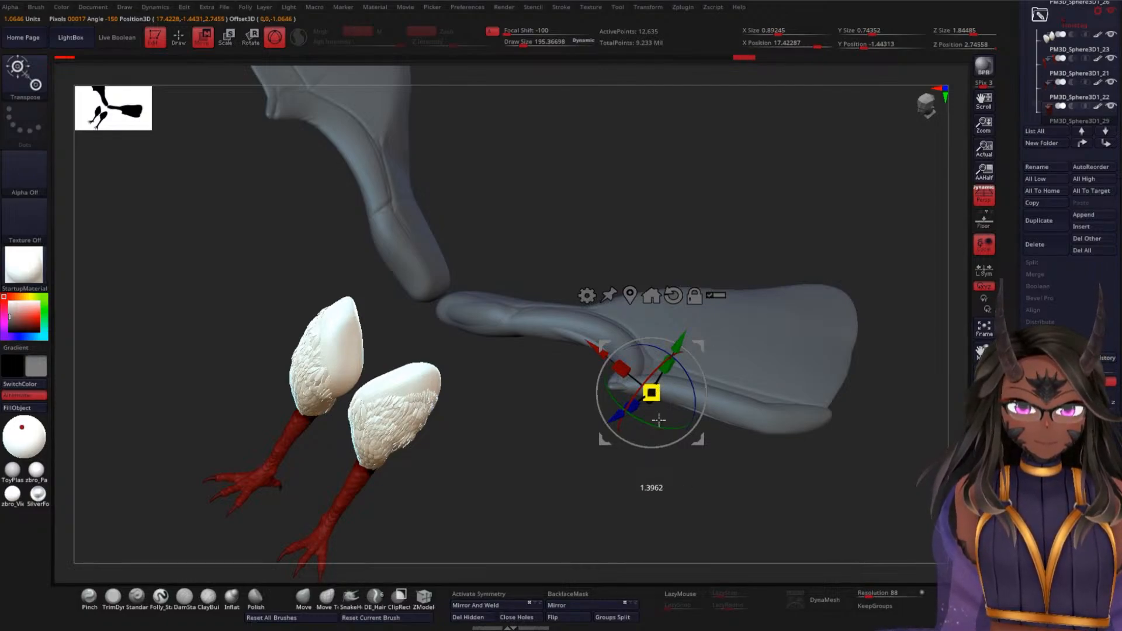
{"action": "left_click_drag", "start_coordinate": [552, 435], "coordinate": [659, 387], "text": "alt"}
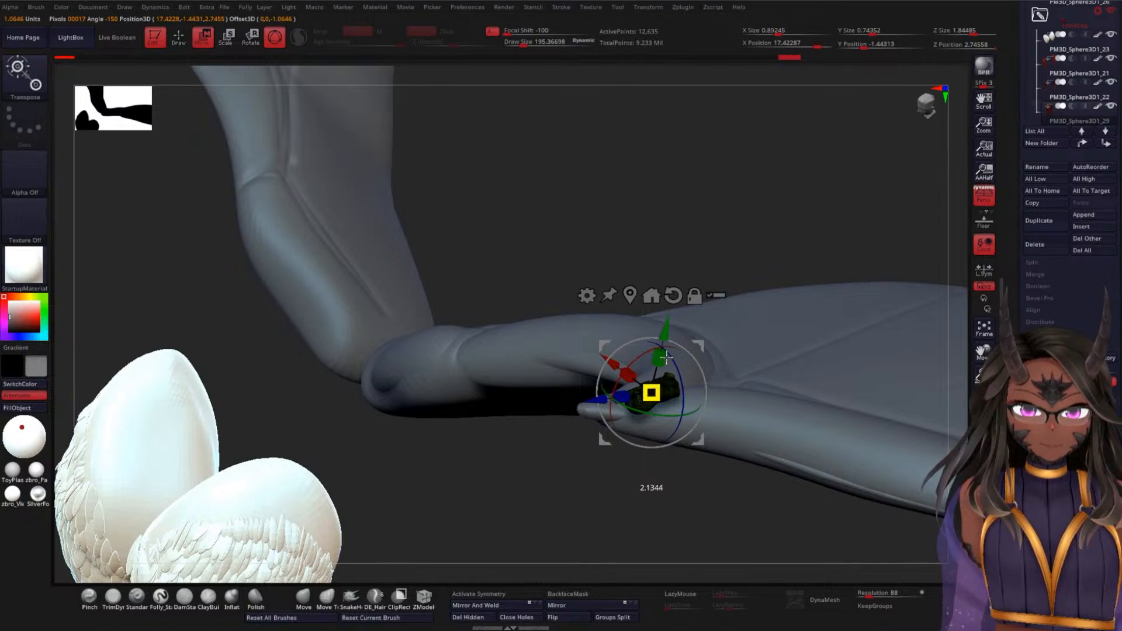
{"action": "left_click_drag", "start_coordinate": [734, 201], "coordinate": [778, 293]}
{"action": "left_click_drag", "start_coordinate": [617, 337], "coordinate": [615, 308], "text": "alt"}
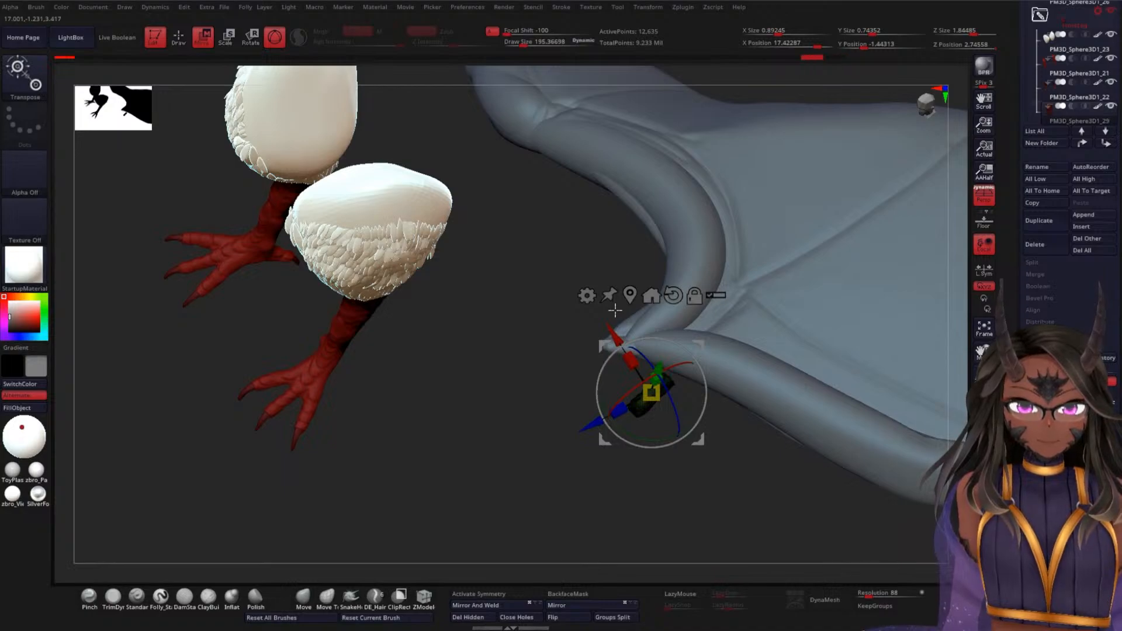
{"action": "key", "text": "ctrl"}
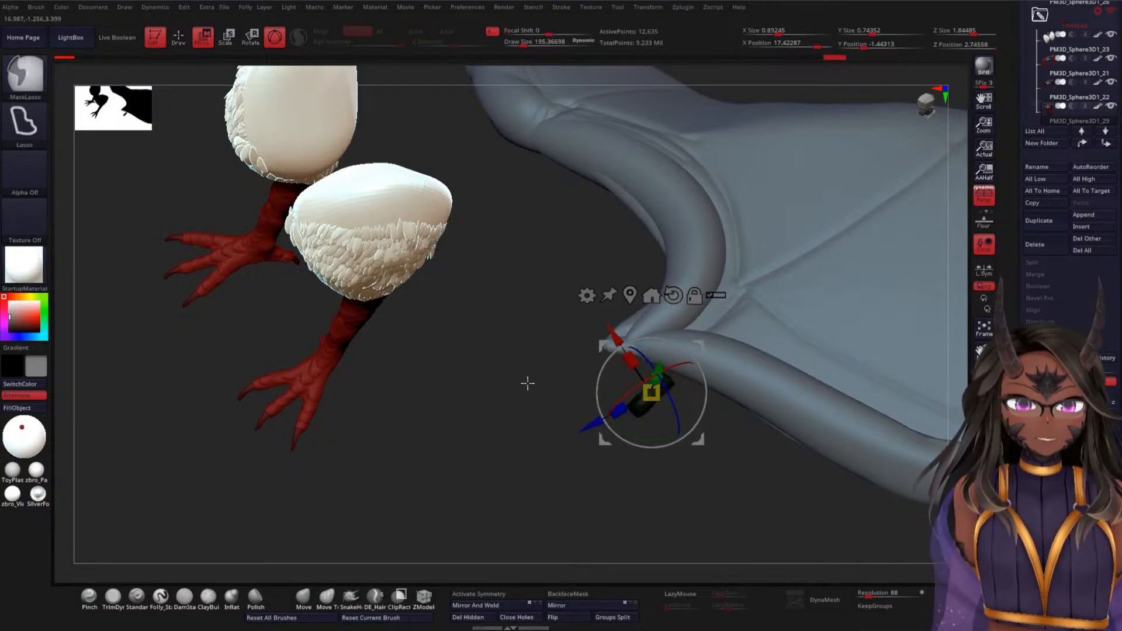
{"action": "left_click_drag", "start_coordinate": [662, 384], "coordinate": [627, 331]}
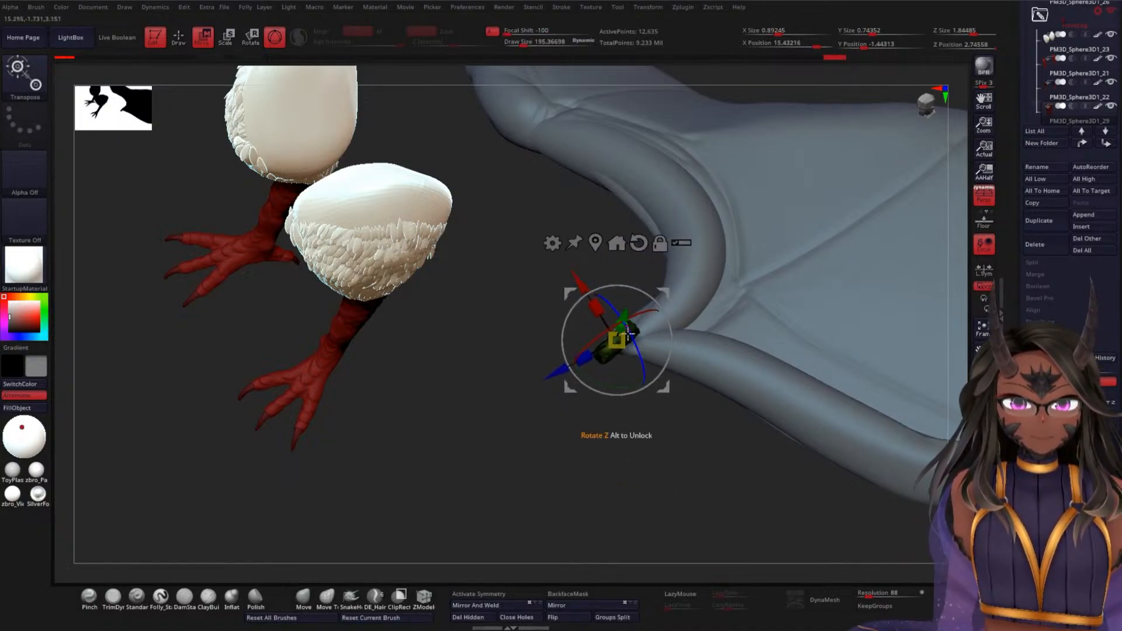
- Enlarge the toe copy and rotate it so it extends outward from the wing's wrist tip
{"action": "left_click_drag", "start_coordinate": [576, 409], "coordinate": [547, 351]}
{"action": "left_click_drag", "start_coordinate": [592, 274], "coordinate": [610, 322]}
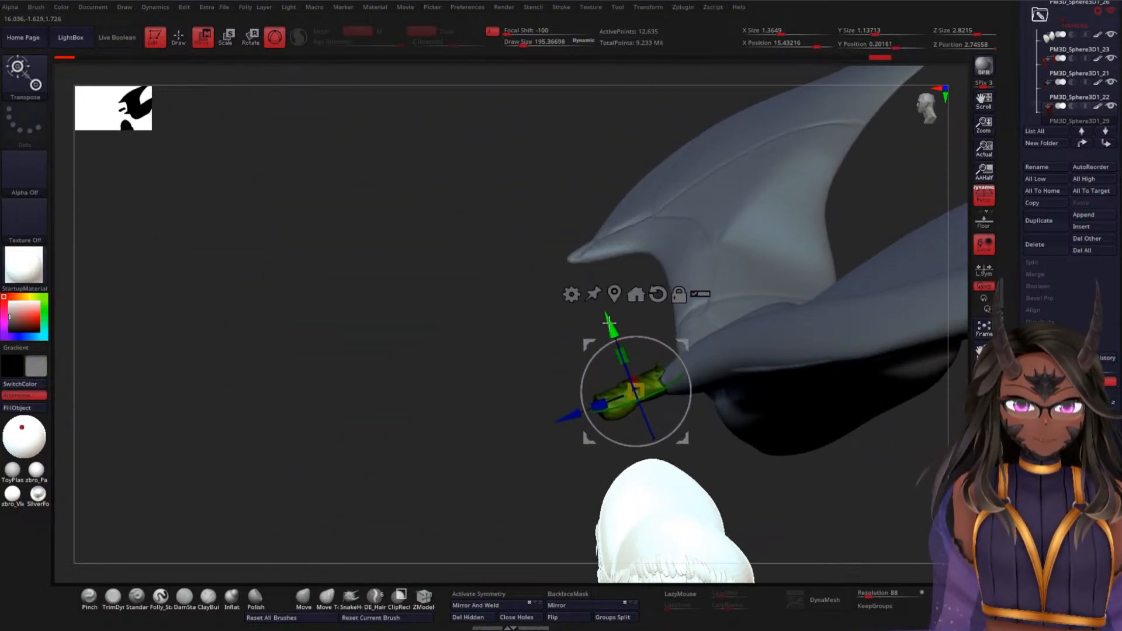
{"action": "left_click_drag", "start_coordinate": [458, 370], "coordinate": [573, 412]}
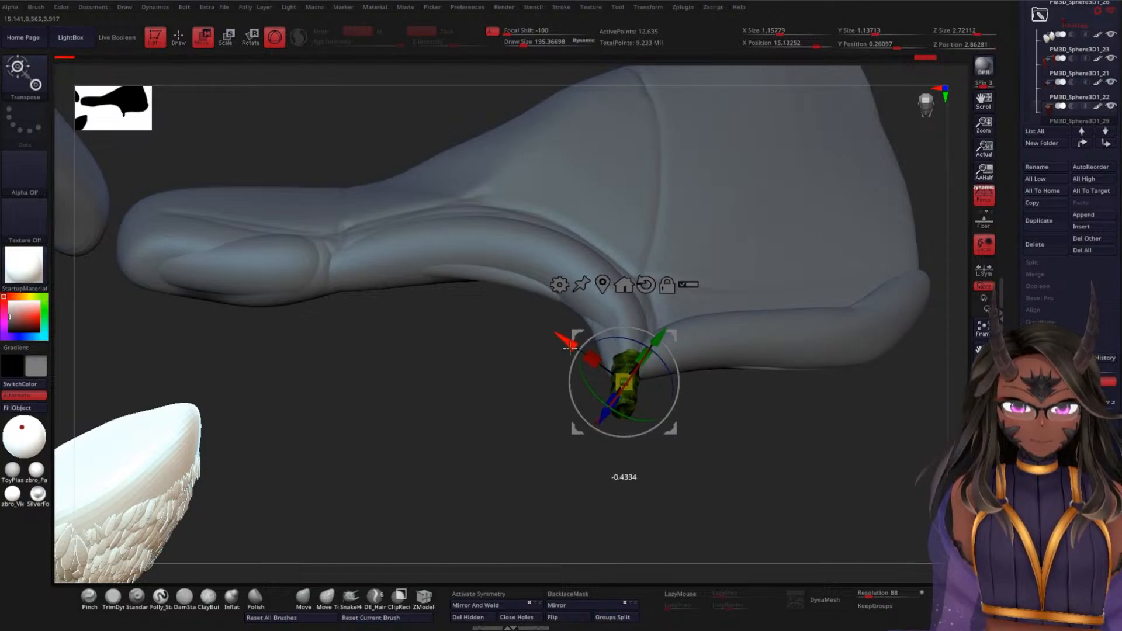
{"action": "left_click_drag", "start_coordinate": [762, 423], "coordinate": [642, 317]}
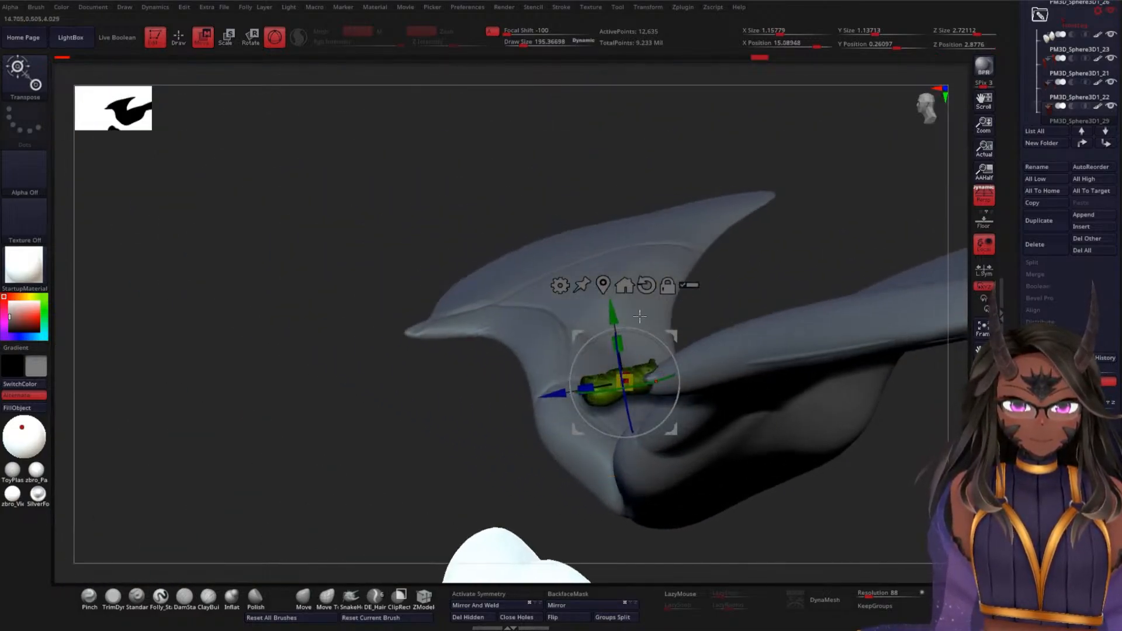
{"action": "left_click_drag", "start_coordinate": [507, 391], "coordinate": [609, 416]}
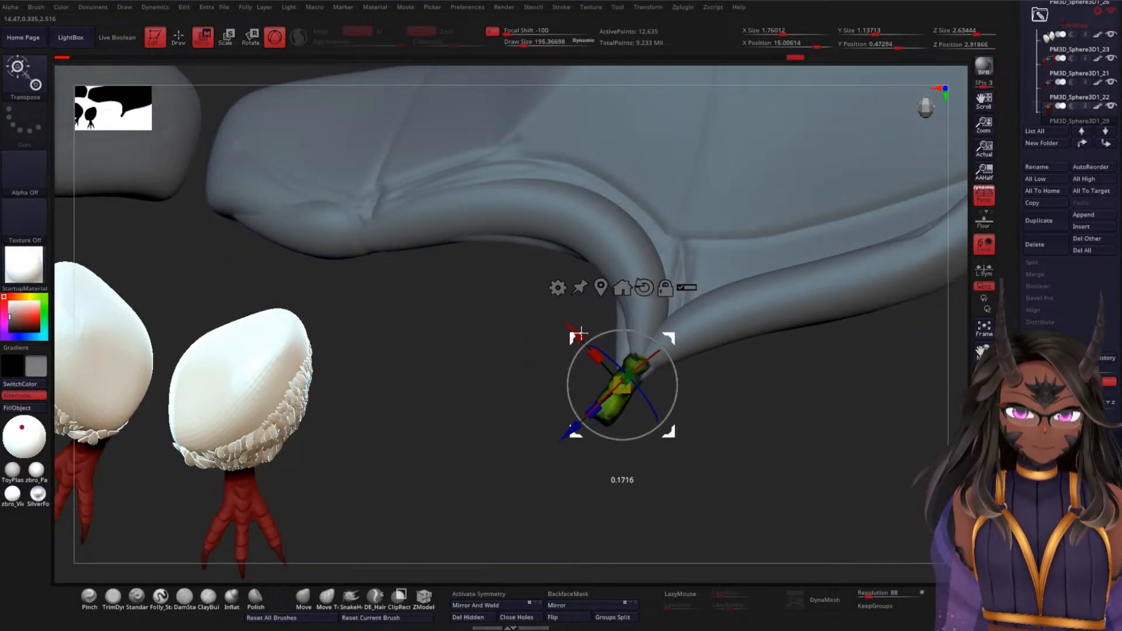
- Fine-tune the toe's rotation and push it closer to the wrist tip so its base fits the wing's thumb
{"action": "left_click_drag", "start_coordinate": [631, 348], "coordinate": [565, 361]}
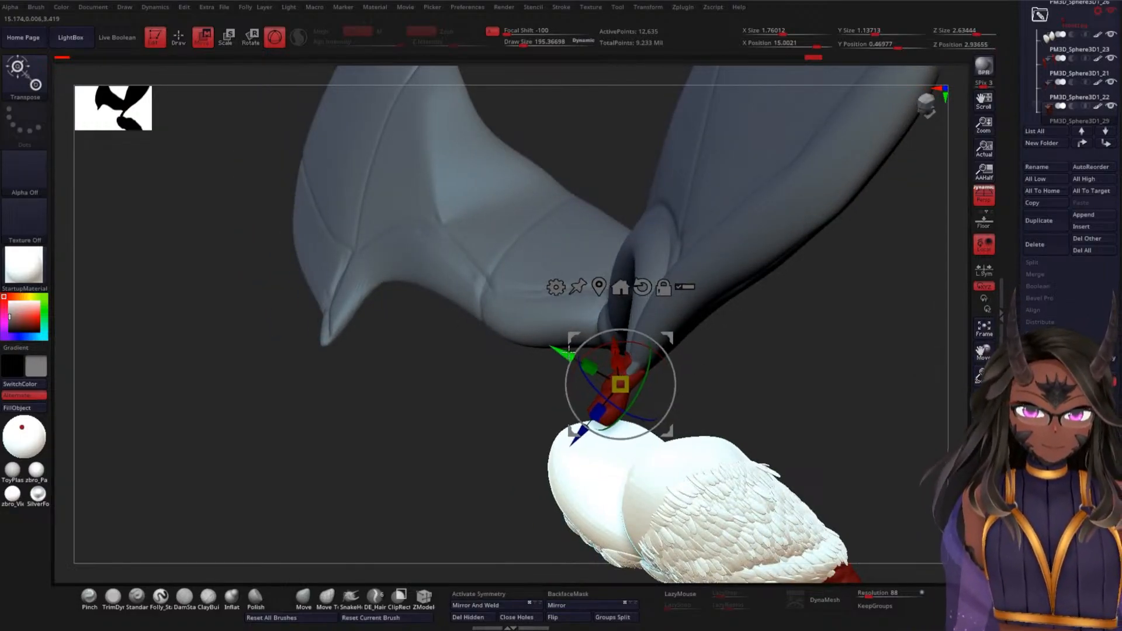
{"action": "left_click_drag", "start_coordinate": [638, 367], "coordinate": [715, 351]}
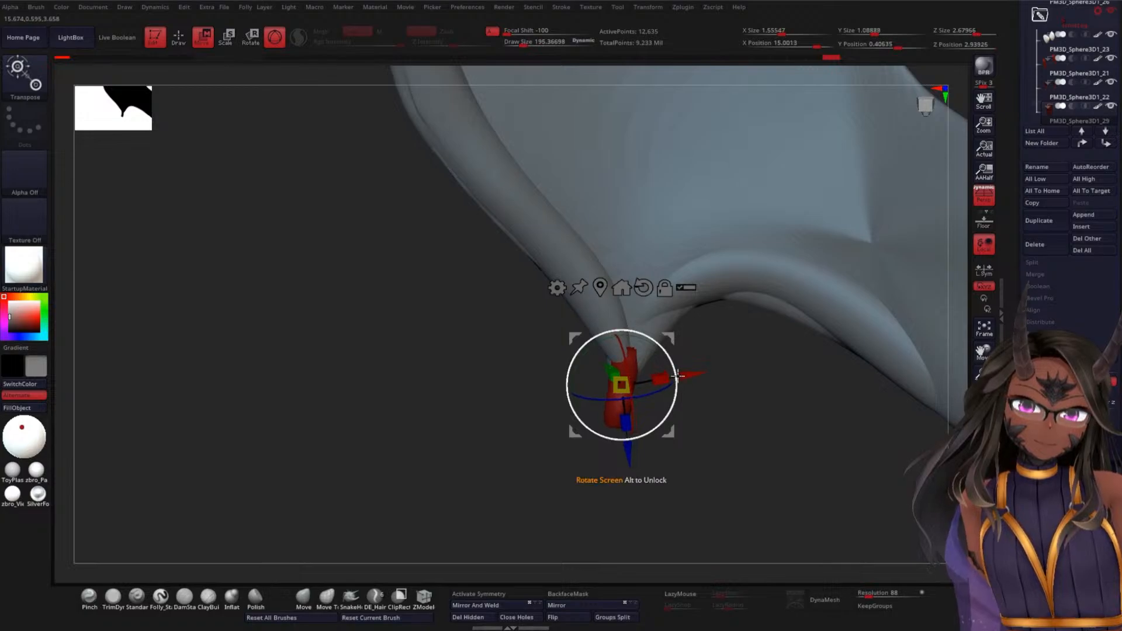
{"action": "left_click_drag", "start_coordinate": [626, 450], "coordinate": [627, 440]}
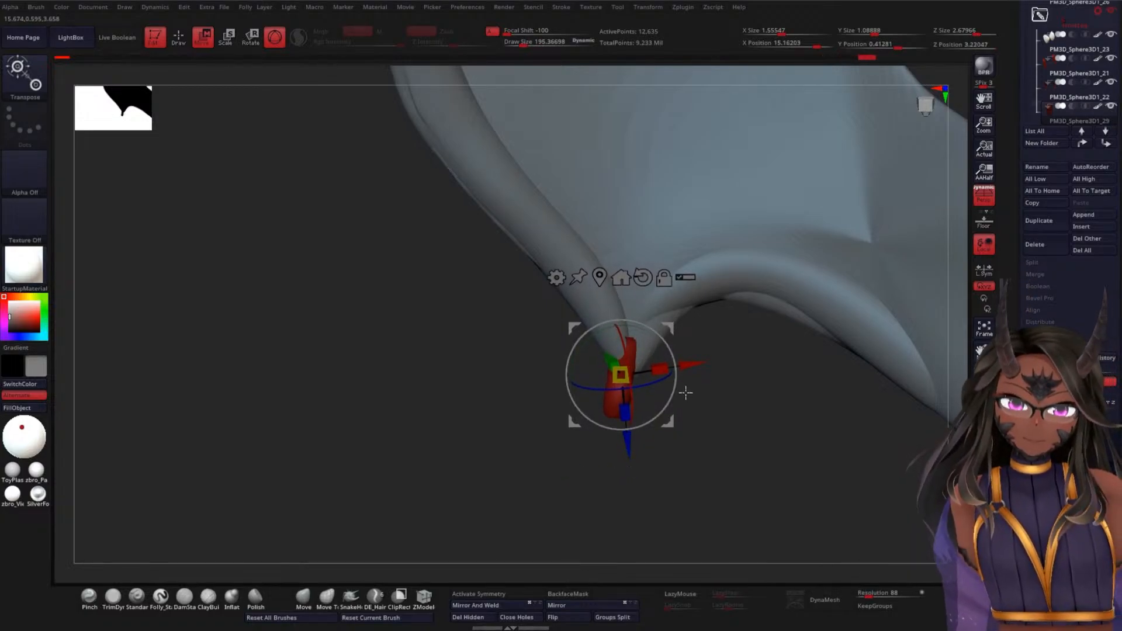
{"action": "left_click_drag", "start_coordinate": [480, 442], "coordinate": [644, 360]}
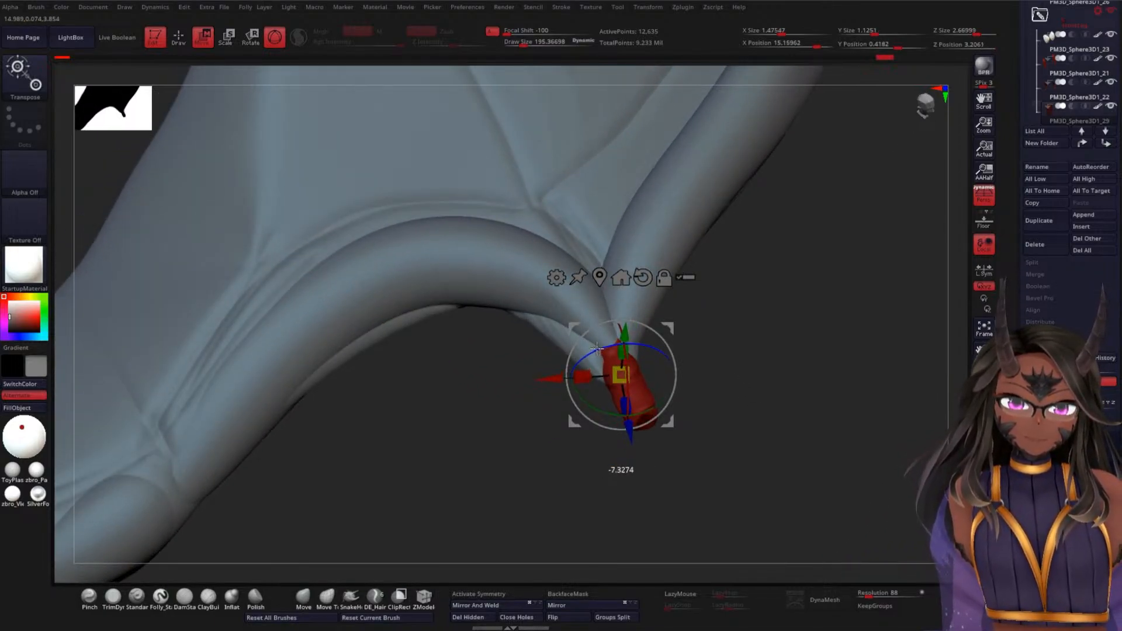
{"action": "left_click_drag", "start_coordinate": [732, 350], "coordinate": [756, 296]}
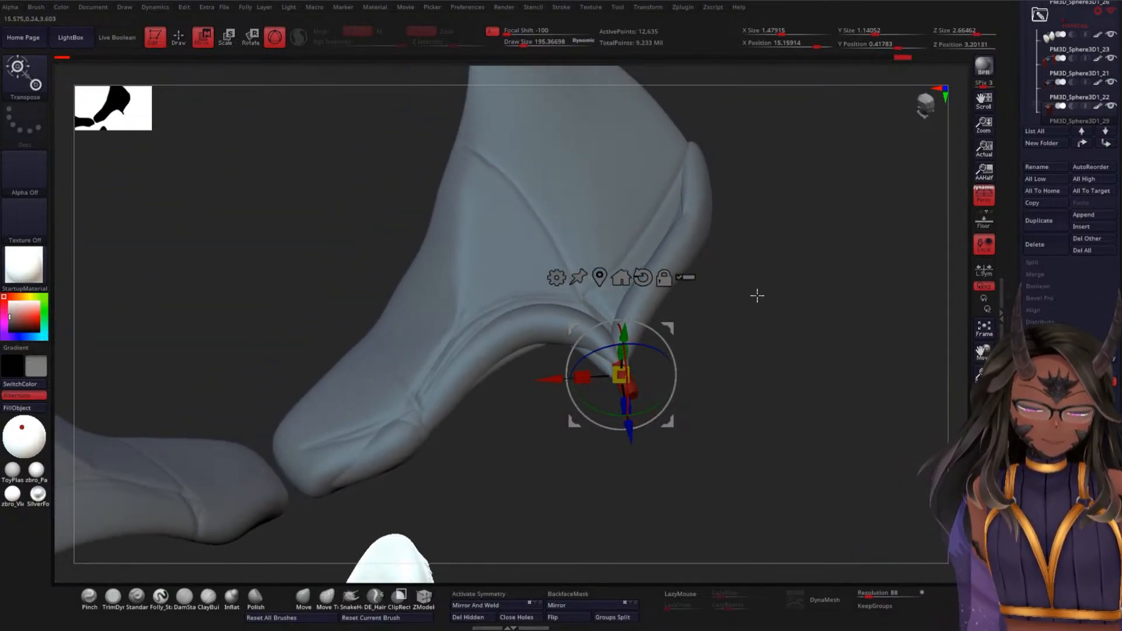
- Mirror and weld the fitted toe onto the opposite wing and turn symmetry back on
{"action": "key", "text": "q"}
{"action": "left_click_drag", "start_coordinate": [707, 363], "coordinate": [580, 532]}
{"action": "left_click", "coordinate": [495, 594]}
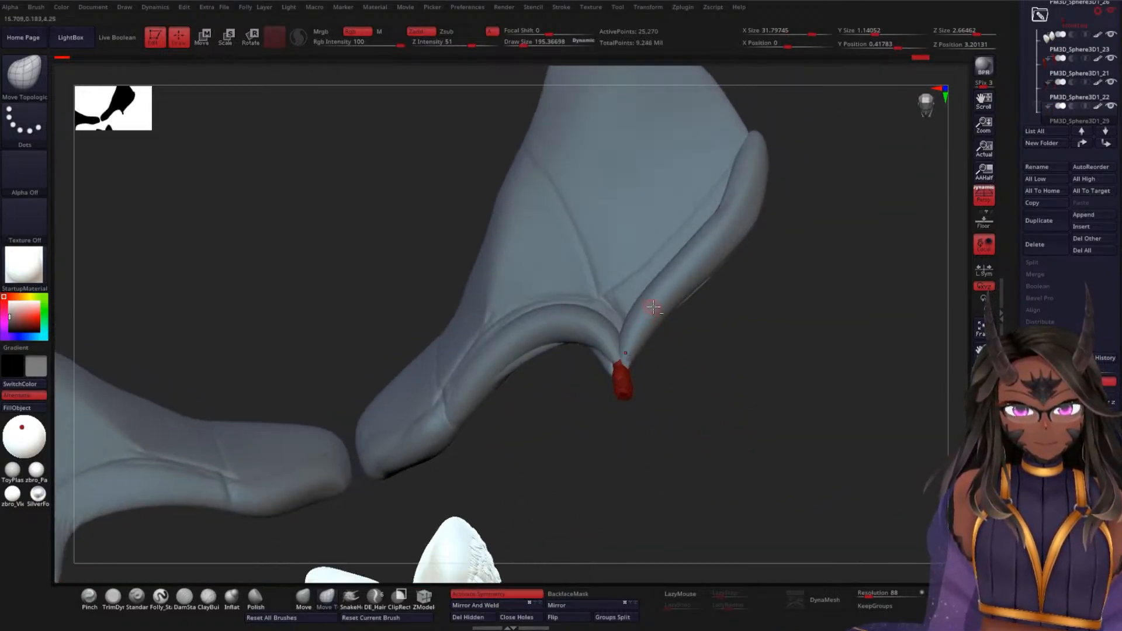
- Select the wing arm and finger subtool, then mirror and weld it to the opposite side
{"action": "left_click", "coordinate": [652, 317], "text": "alt"}
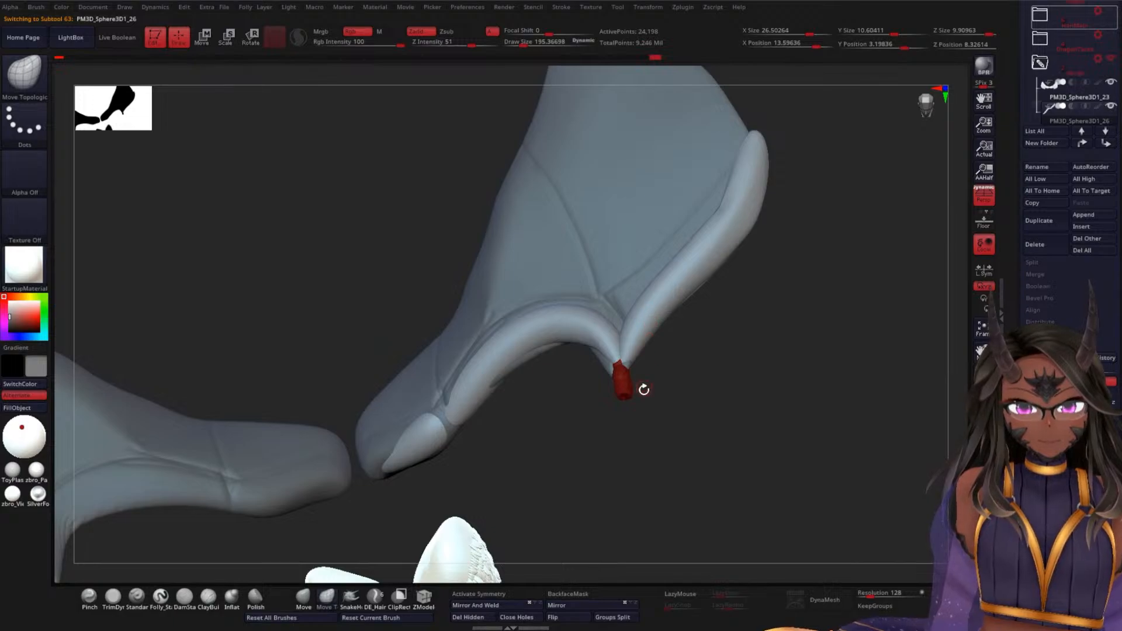
{"action": "left_click", "coordinate": [497, 605]}
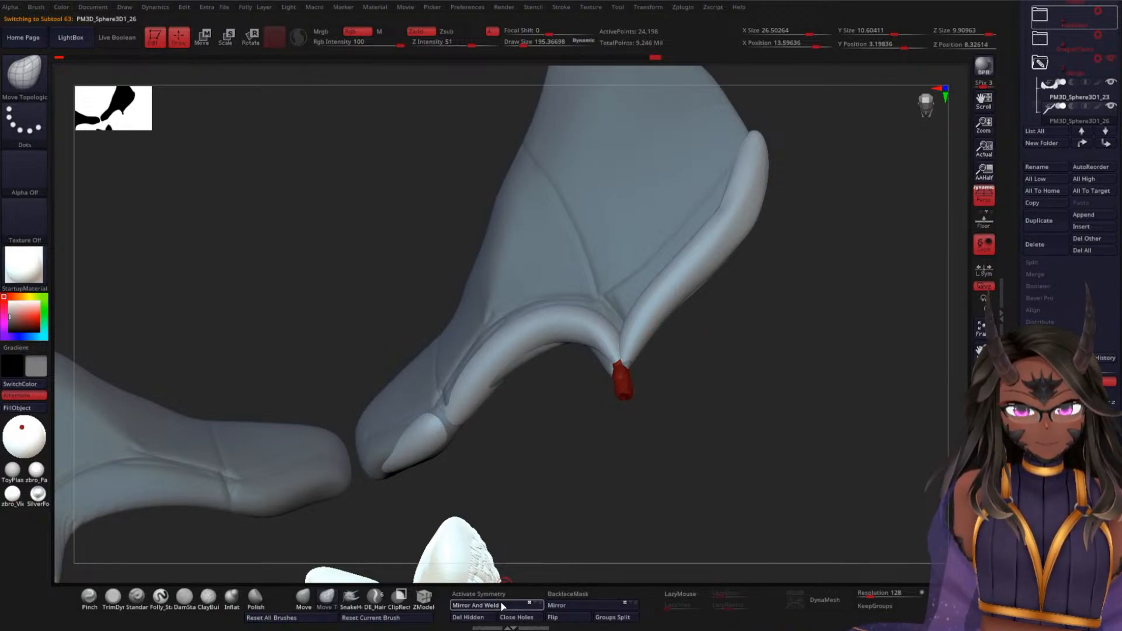
{"action": "key", "text": "shift+f"}
{"action": "key", "text": "shift+f"}
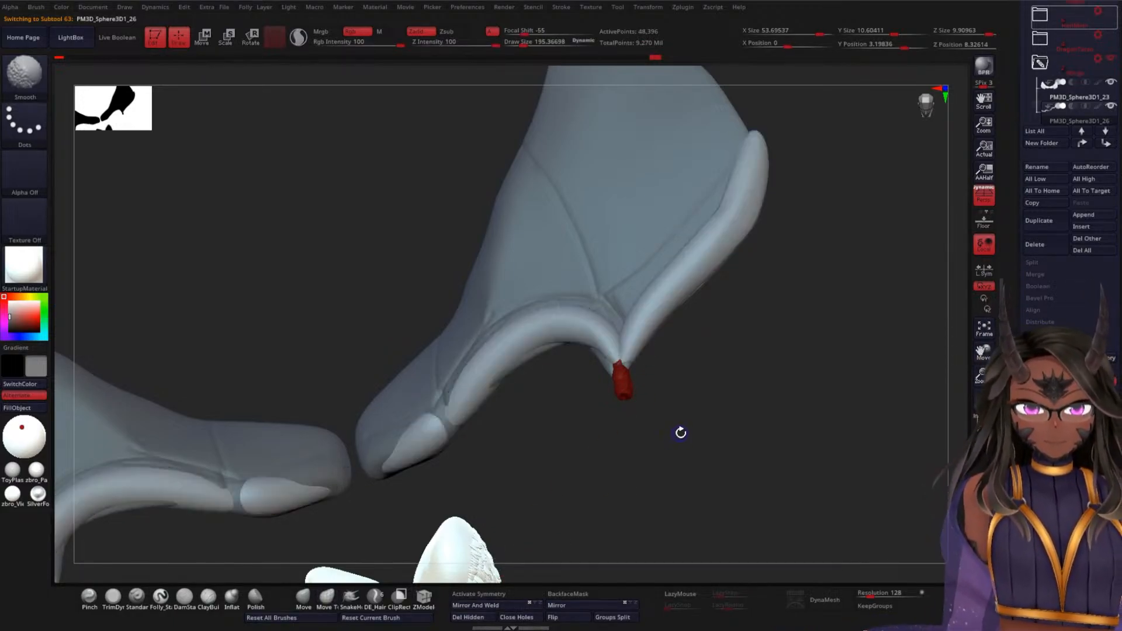
- Split the wing arm and finger subtool by polygroups into separate subtools and accept the non-undoable operation
{"action": "left_click_drag", "start_coordinate": [1015, 464], "coordinate": [1018, 544]}
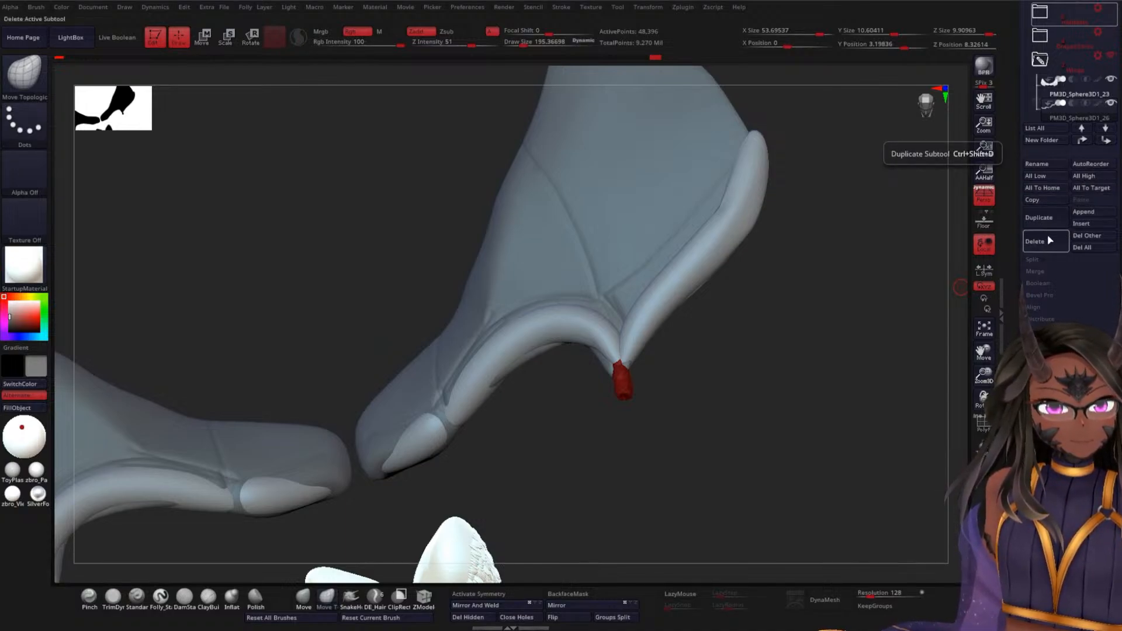
{"action": "left_click", "coordinate": [1033, 260]}
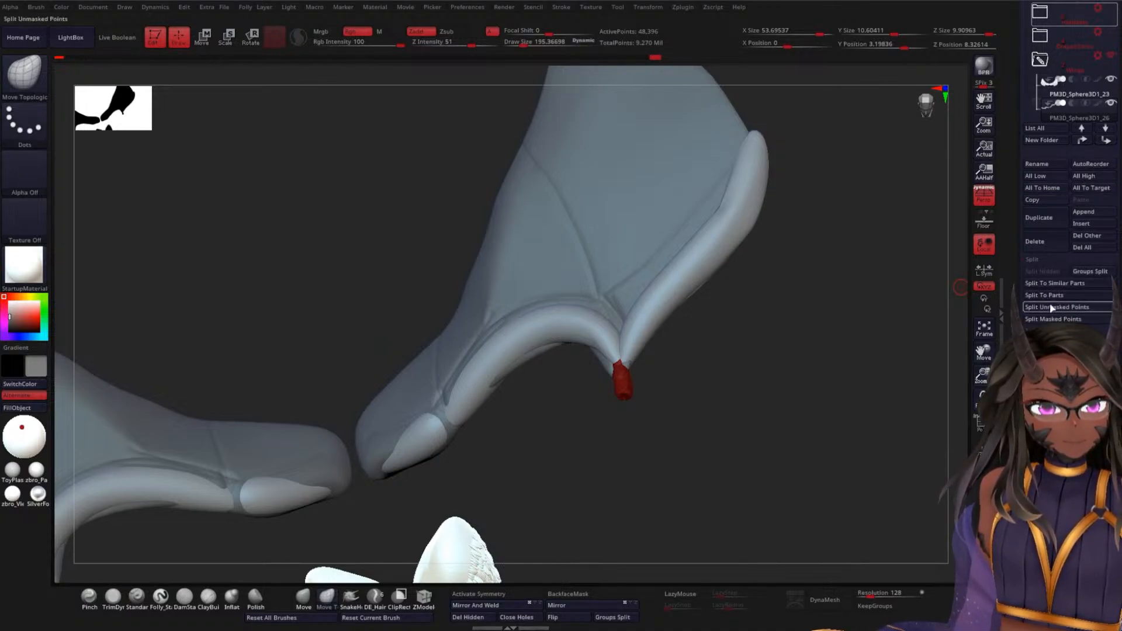
{"action": "left_click", "coordinate": [1088, 272]}
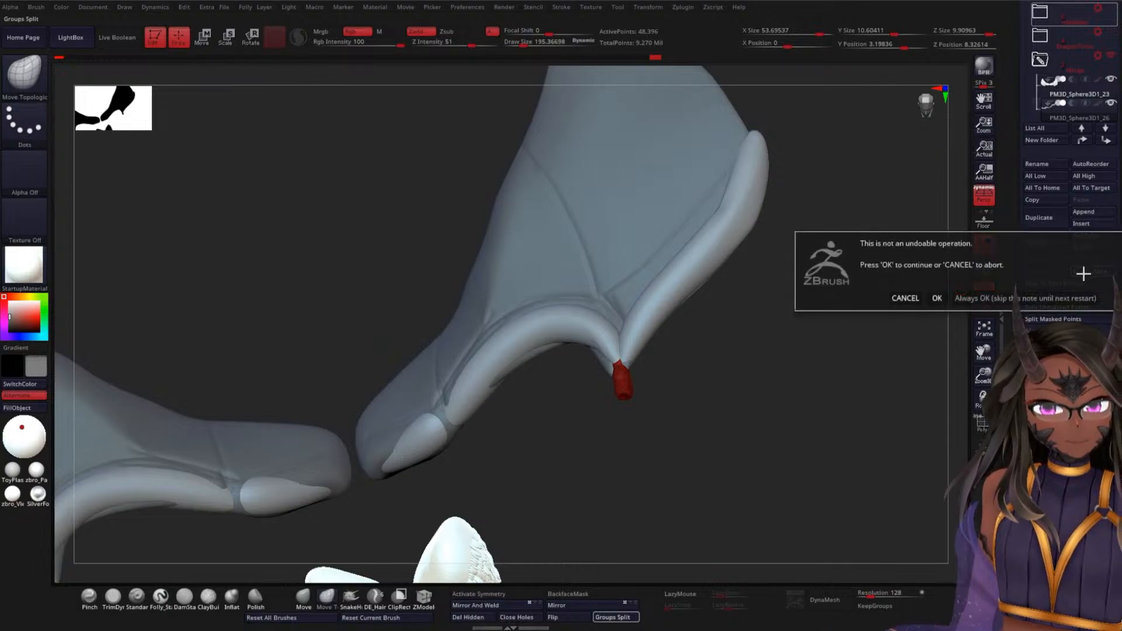
{"action": "left_click", "coordinate": [1023, 298]}
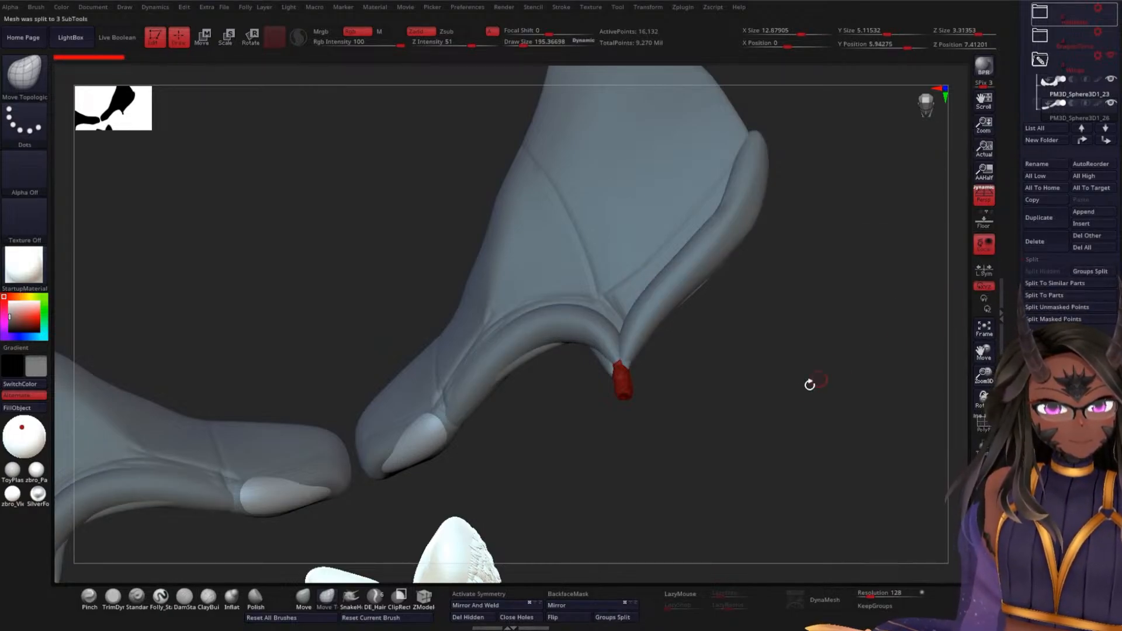
{"action": "left_click_drag", "start_coordinate": [816, 381], "coordinate": [792, 306], "text": "alt"}
{"action": "left_click_drag", "start_coordinate": [752, 428], "coordinate": [768, 397]}
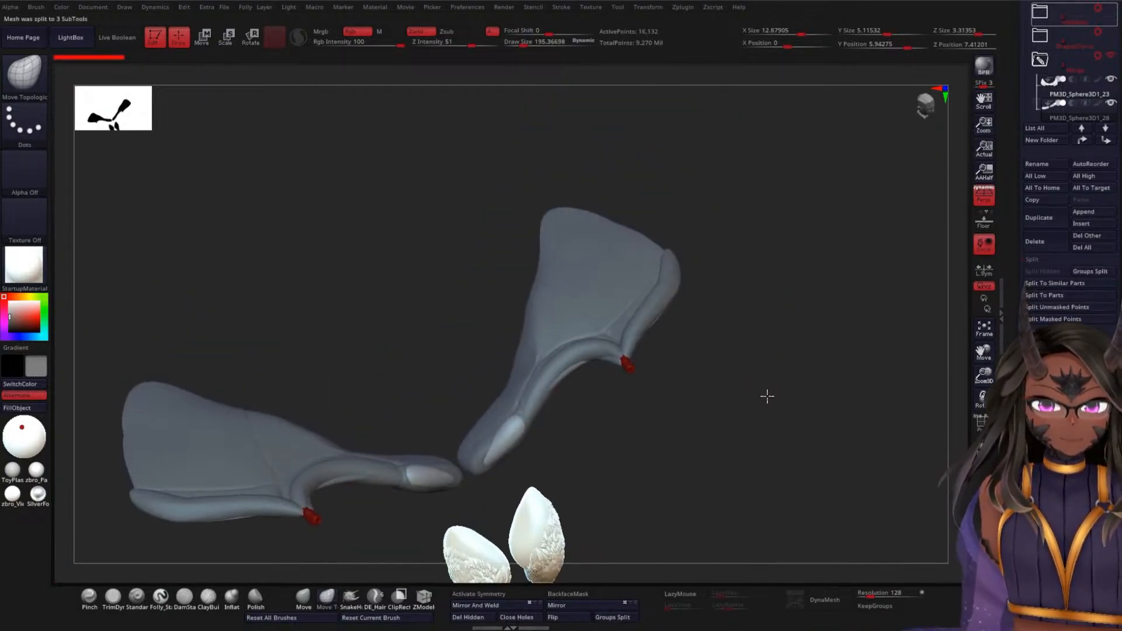
- Move the thumb subtool PM3D_Sphere3D1_29 from the feet folder into the wing folder, then hide the feet folder
{"action": "scroll", "coordinate": [1052, 246], "scroll_direction": "up", "scroll_amount": 5}
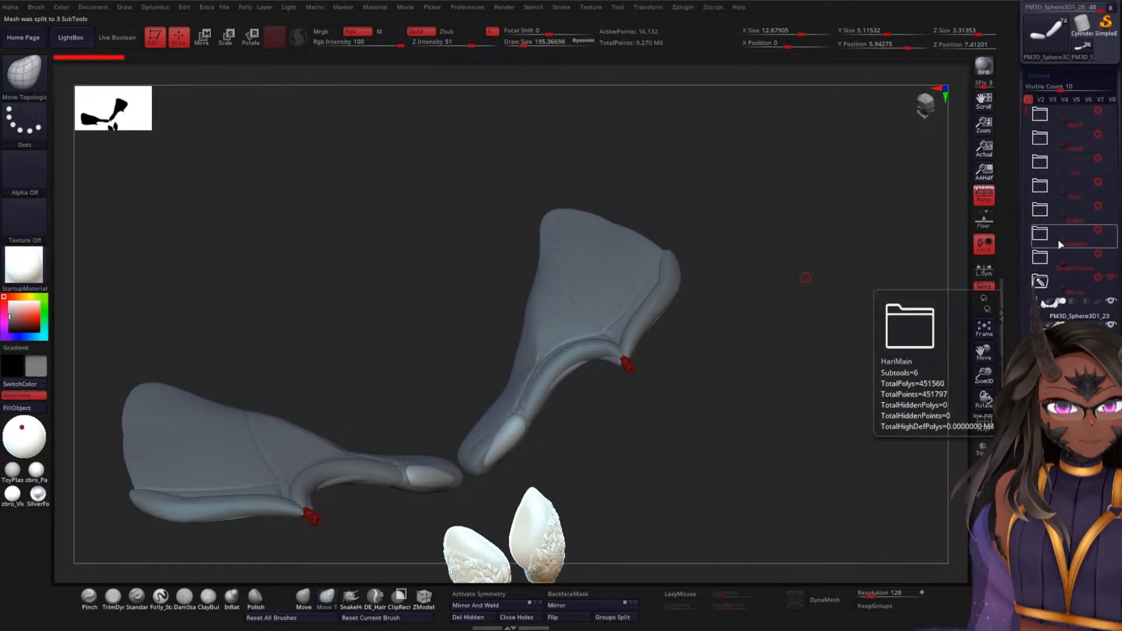
{"action": "left_click_drag", "start_coordinate": [1027, 324], "coordinate": [1018, 215]}
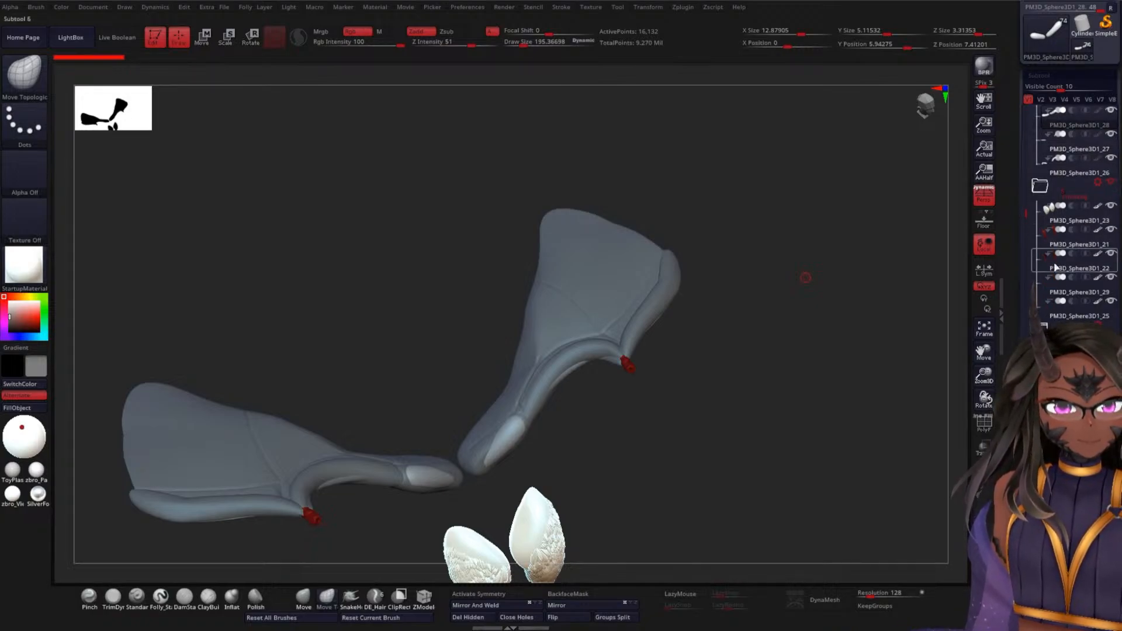
{"action": "left_click_drag", "start_coordinate": [1059, 294], "coordinate": [1048, 217]}
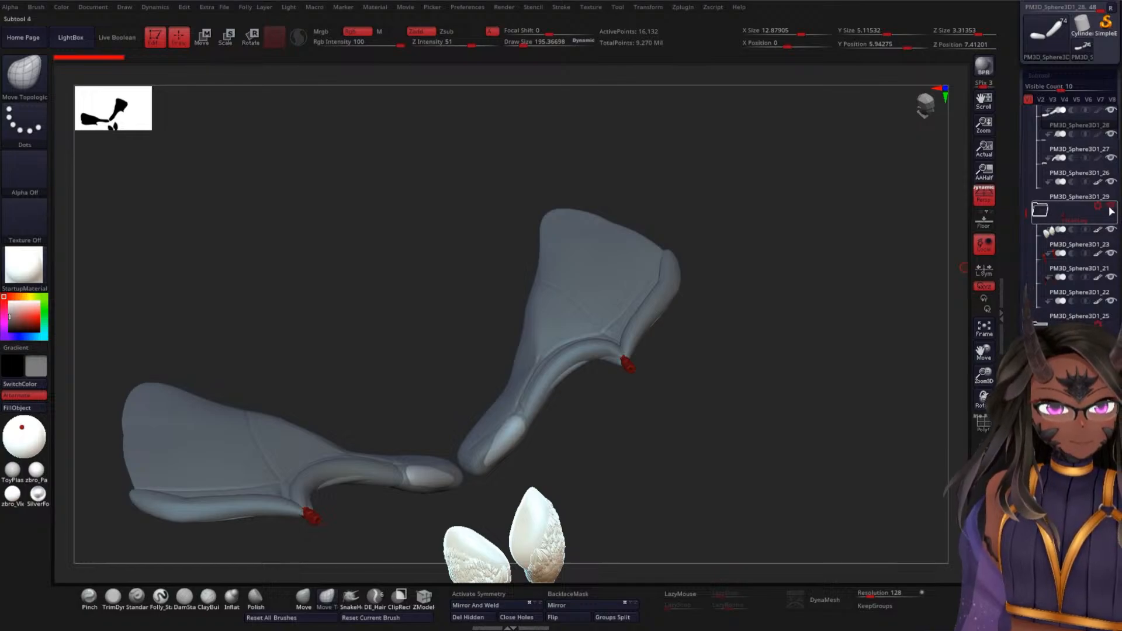
{"action": "left_click_drag", "start_coordinate": [802, 325], "coordinate": [788, 369]}
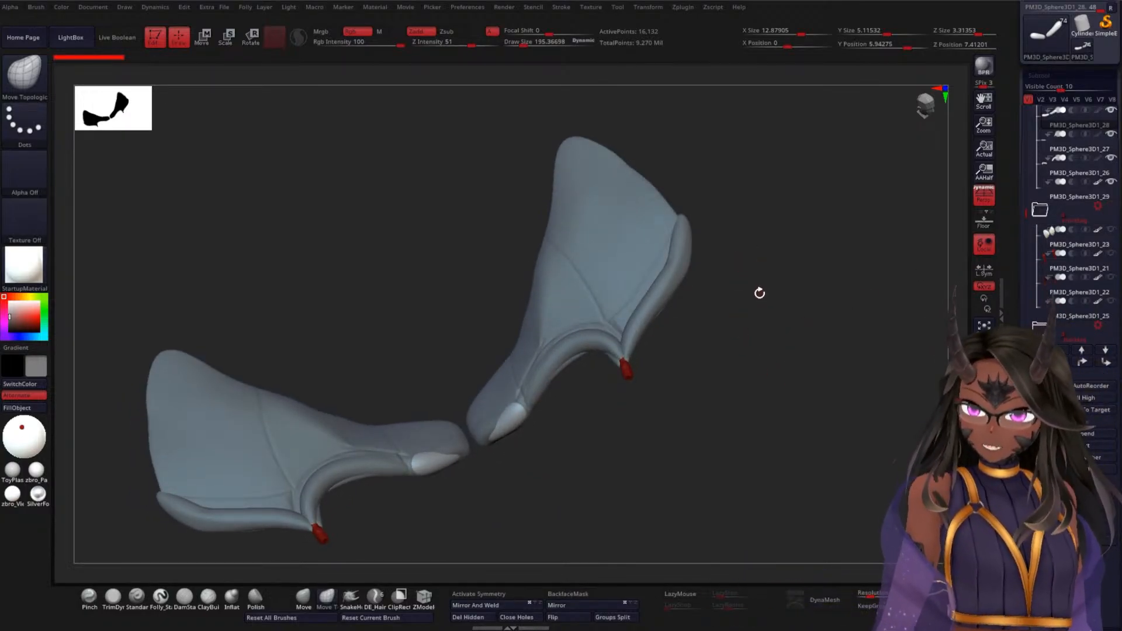
{"action": "left_click_drag", "start_coordinate": [749, 339], "coordinate": [771, 350], "text": "alt"}
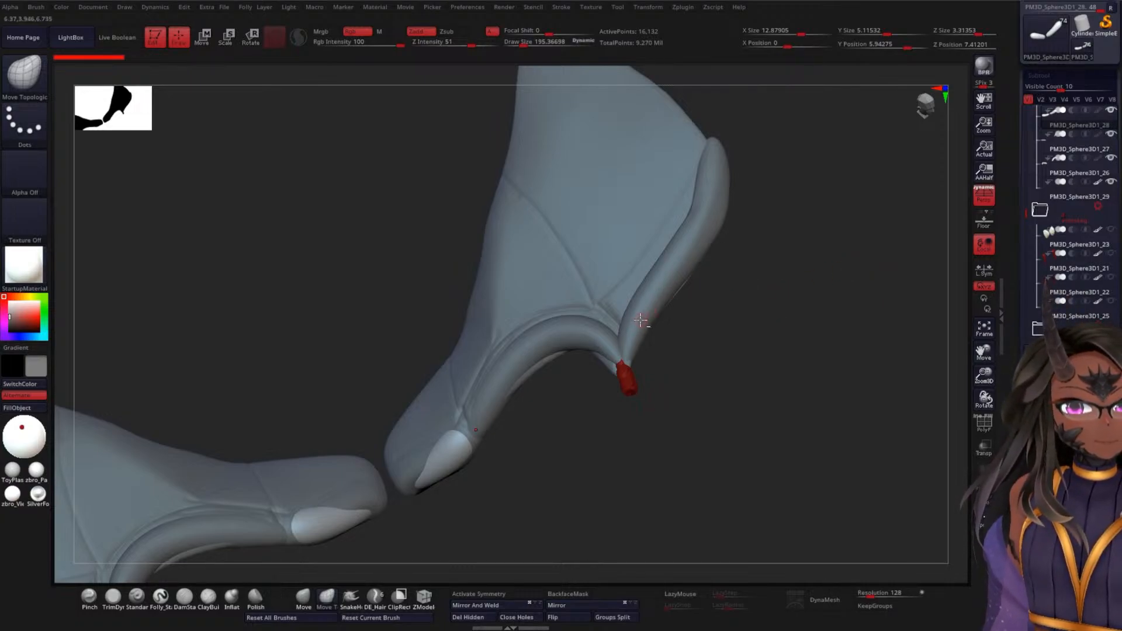
{"action": "left_click_drag", "start_coordinate": [478, 455], "coordinate": [557, 444]}
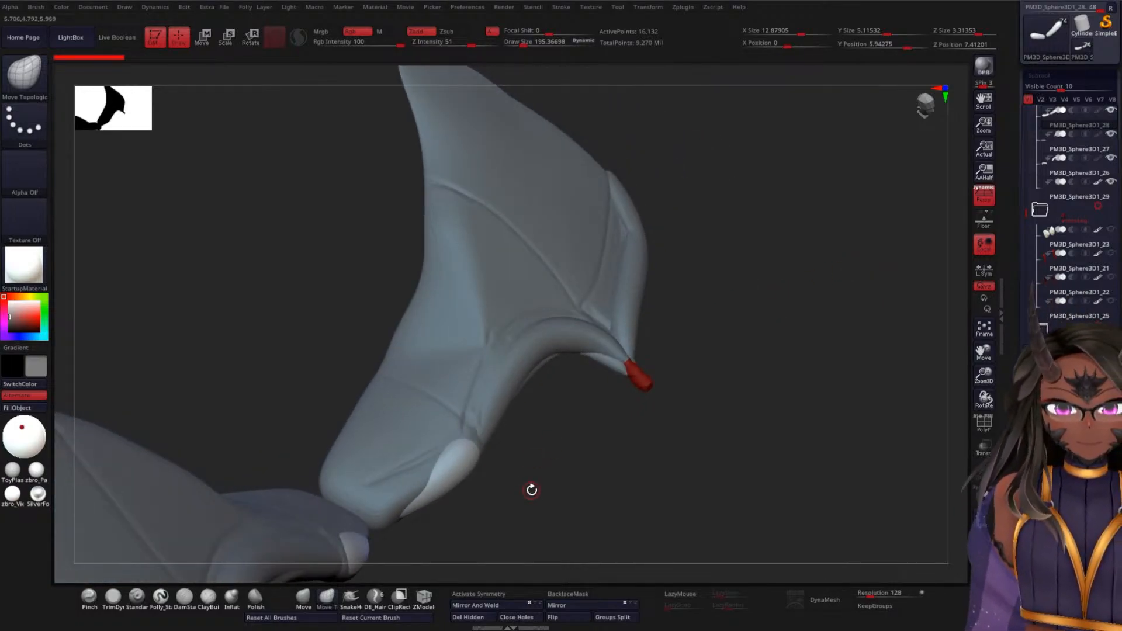
- Choose the Move brush, hide the wing membrane and show the DragonTorso folder around the wing arm bones
{"action": "left_click", "coordinate": [305, 600]}
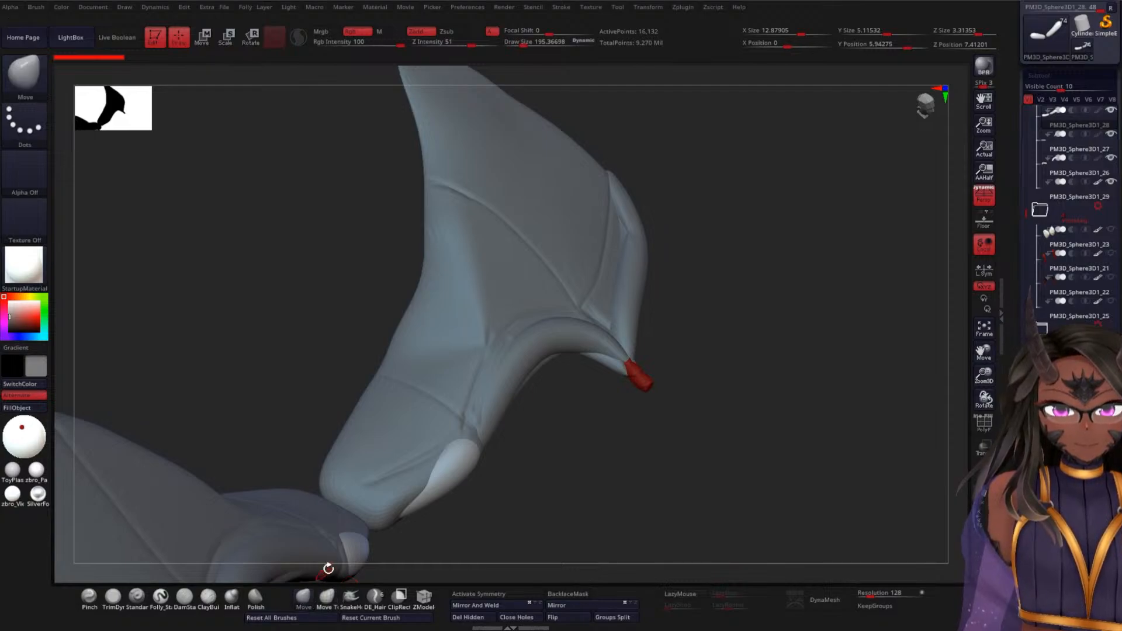
{"action": "left_click", "coordinate": [1034, 124]}
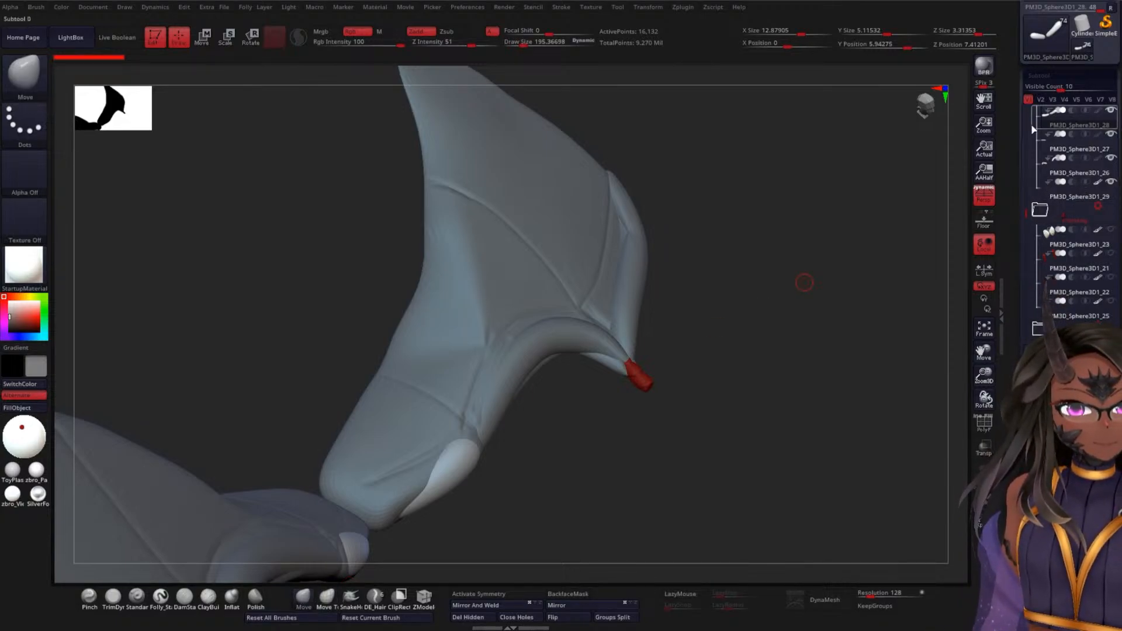
{"action": "left_click_drag", "start_coordinate": [1029, 210], "coordinate": [1025, 194]}
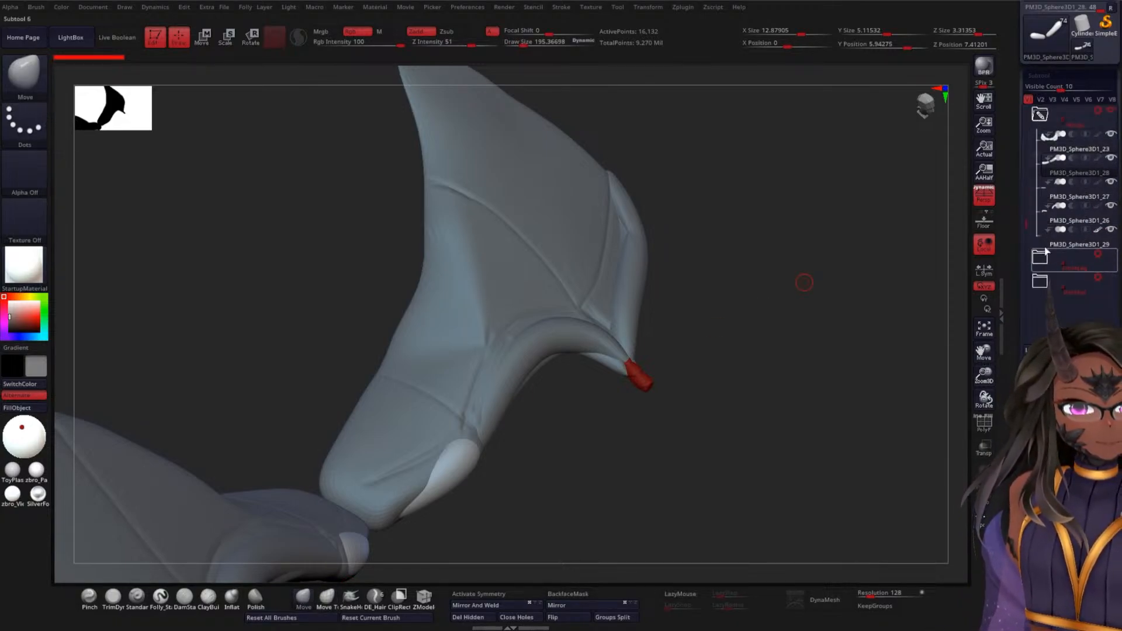
{"action": "left_click_drag", "start_coordinate": [740, 339], "coordinate": [732, 313]}
{"action": "left_click_drag", "start_coordinate": [1028, 225], "coordinate": [1029, 170]}
{"action": "left_click", "coordinate": [1111, 162]}
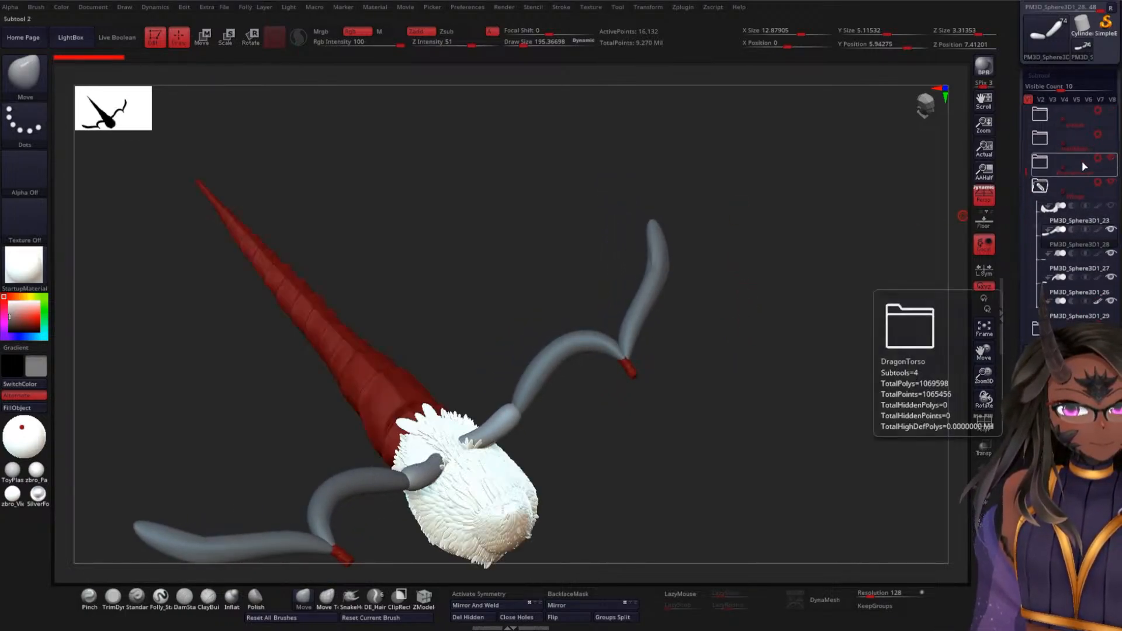
{"action": "left_click_drag", "start_coordinate": [746, 321], "coordinate": [760, 468], "text": "alt"}
{"action": "mouse_move", "coordinate": [519, 455]}
{"action": "left_mouse_down"}
{"action": "mouse_move", "coordinate": [768, 268]}
{"action": "mouse_move", "coordinate": [515, 389]}
{"action": "left_mouse_up"}
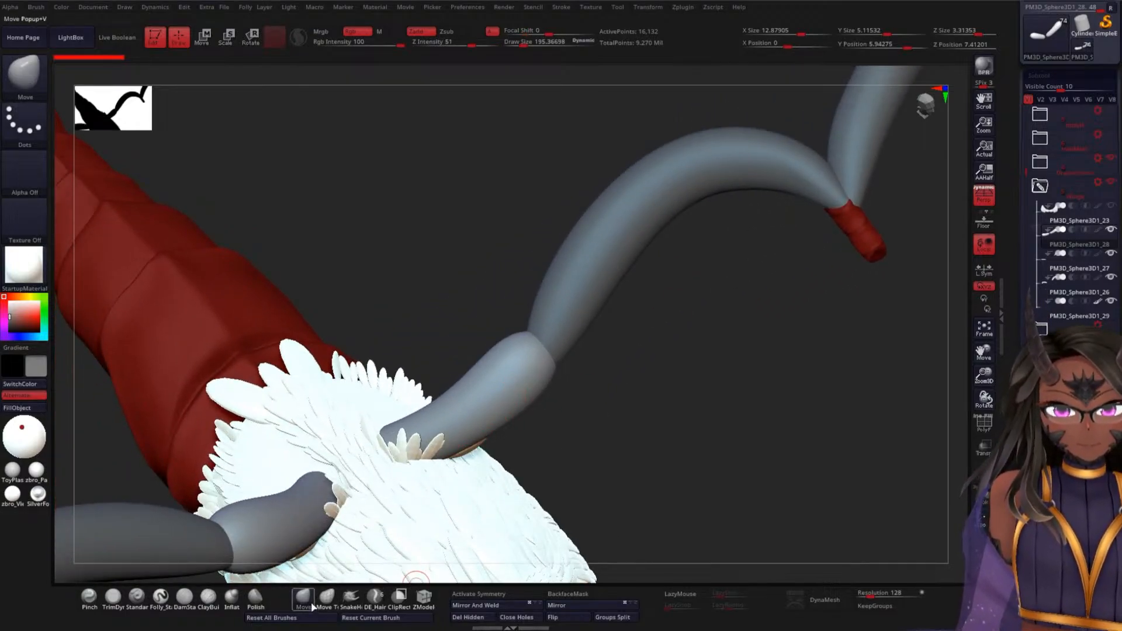
- Enlarge the brush to a draw size of about 778, bulge the upper arm near the elbow and smooth it
{"action": "key", "text": "space"}
{"action": "left_click_drag", "start_coordinate": [663, 336], "coordinate": [717, 336]}
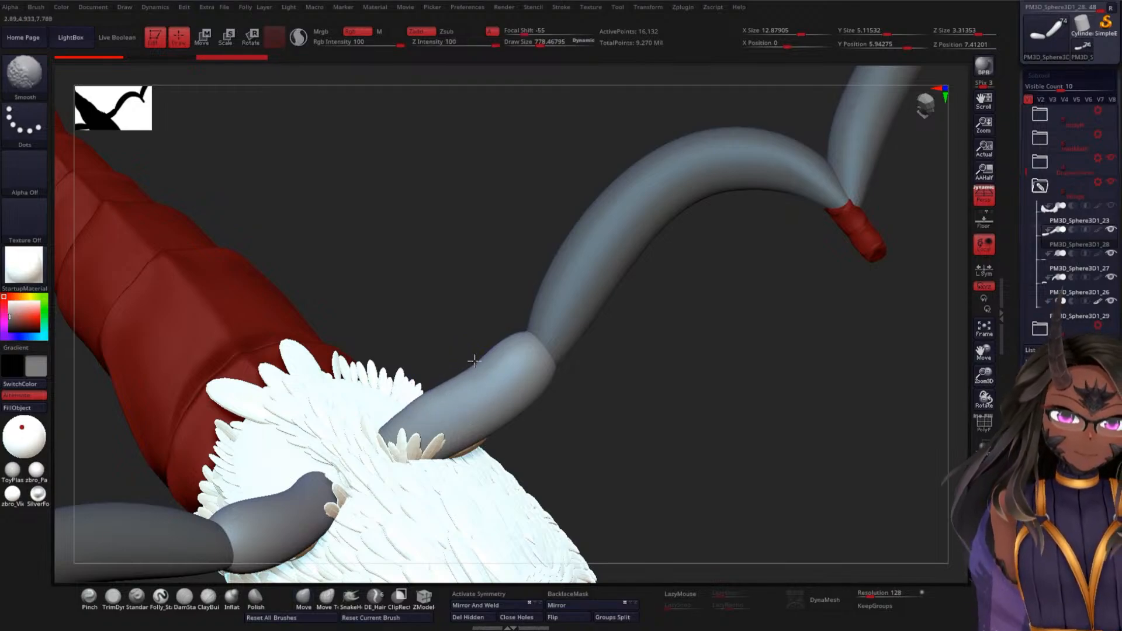
{"action": "left_click_drag", "start_coordinate": [512, 332], "coordinate": [510, 316]}
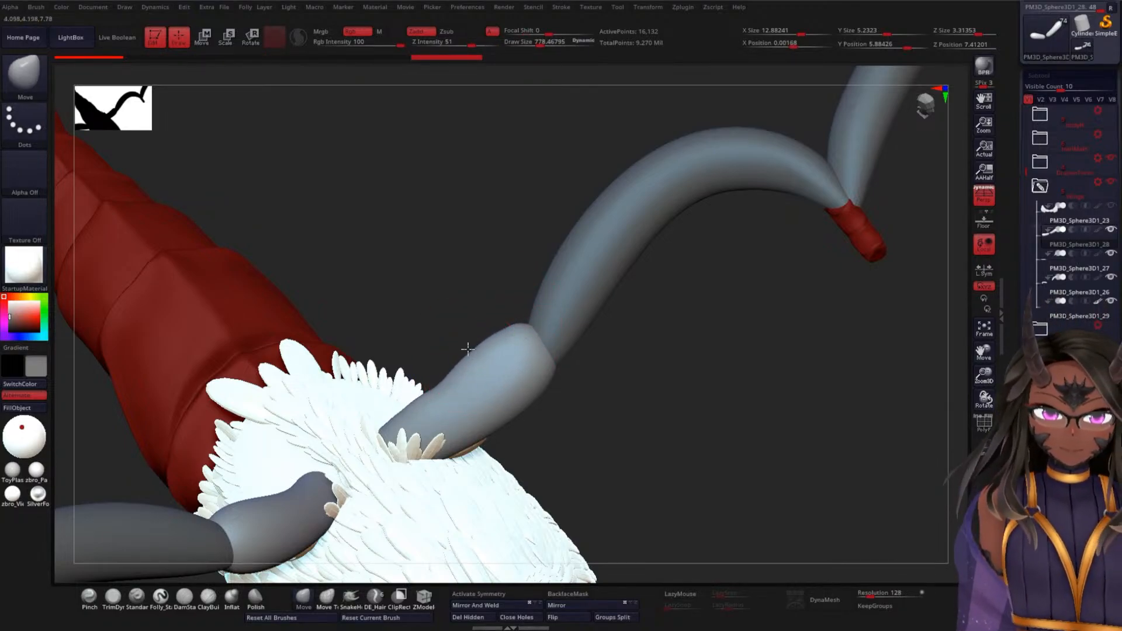
{"action": "mouse_move", "coordinate": [434, 399]}
{"action": "left_mouse_down", "text": "shift"}
{"action": "mouse_move", "coordinate": [403, 415]}
{"action": "mouse_move", "coordinate": [560, 351]}
{"action": "left_mouse_up", "text": "shift"}
{"action": "mouse_move", "coordinate": [560, 351]}
{"action": "right_mouse_down"}
{"action": "mouse_move", "coordinate": [543, 362]}
{"action": "mouse_move", "coordinate": [555, 375]}
{"action": "right_mouse_up"}
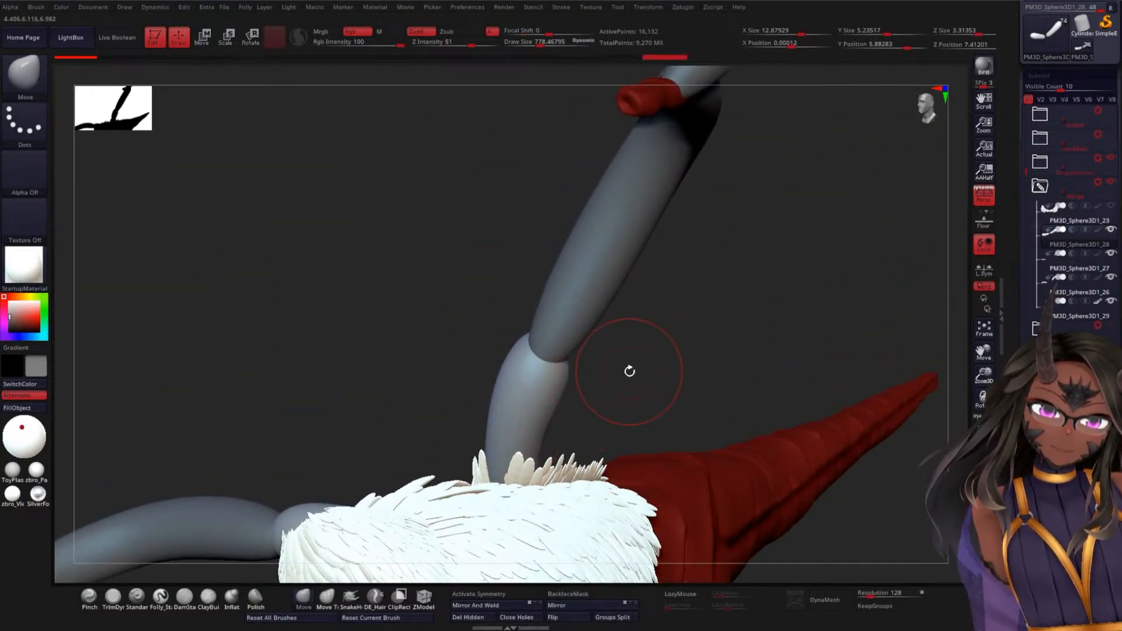
- Refine the upper arm's elbow end from the other sides so it tapers from the joint toward the feathered body
{"action": "right_click_drag", "start_coordinate": [629, 371], "coordinate": [581, 367]}
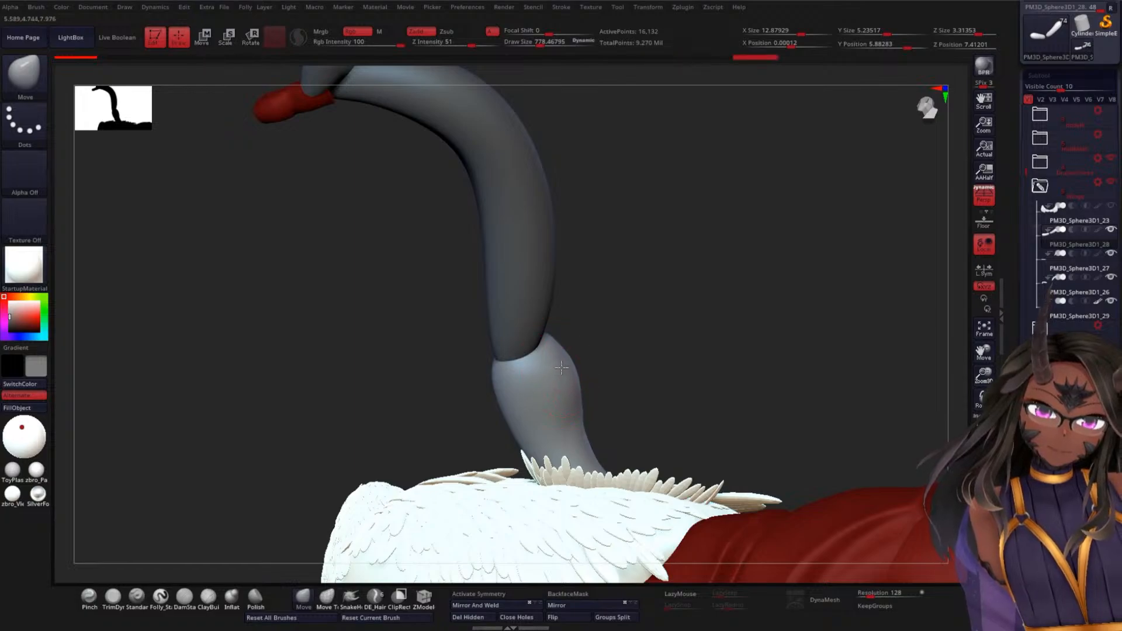
{"action": "right_click_drag", "start_coordinate": [573, 326], "coordinate": [622, 302]}
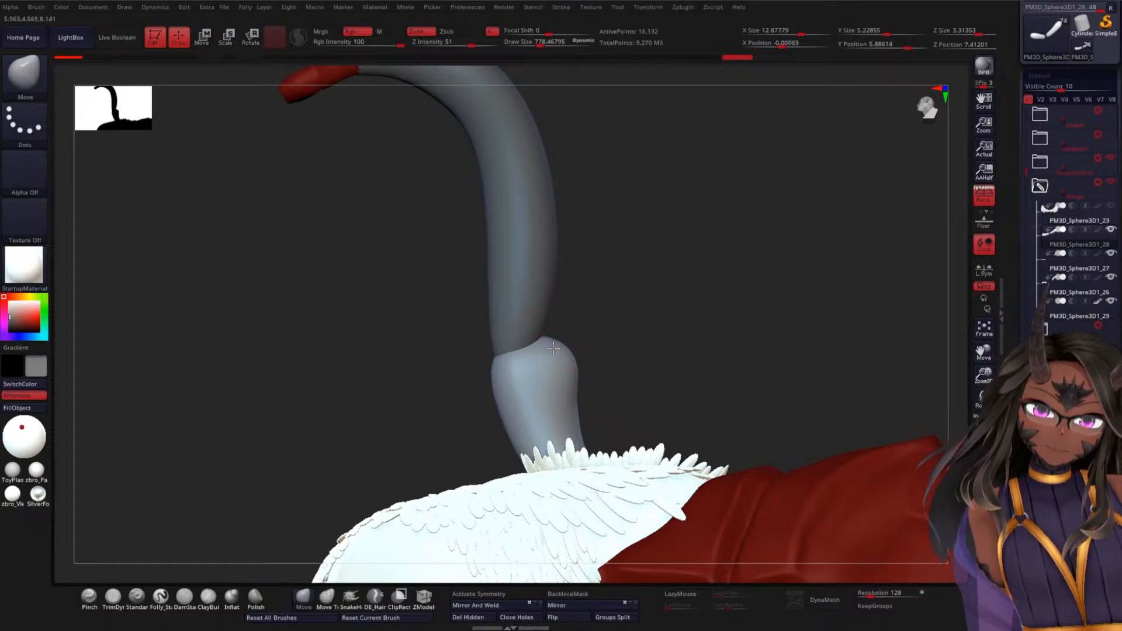
{"action": "left_click_drag", "start_coordinate": [545, 346], "coordinate": [518, 360]}
{"action": "mouse_move", "coordinate": [518, 370]}
{"action": "right_mouse_down"}
{"action": "mouse_move", "coordinate": [607, 384]}
{"action": "mouse_move", "coordinate": [564, 392]}
{"action": "right_mouse_up"}
{"action": "right_click_drag", "start_coordinate": [596, 291], "coordinate": [601, 413]}
{"action": "mouse_move", "coordinate": [603, 412]}
{"action": "left_mouse_down"}
{"action": "mouse_move", "coordinate": [582, 426]}
{"action": "mouse_move", "coordinate": [608, 374]}
{"action": "left_mouse_up"}
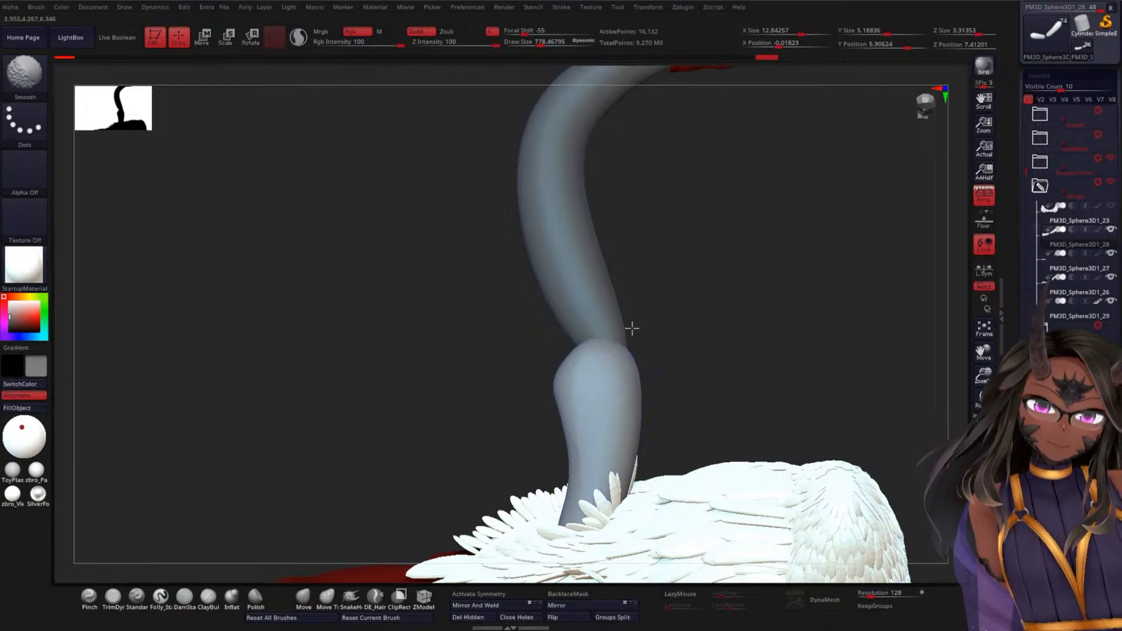
{"action": "mouse_move", "coordinate": [699, 310]}
{"action": "right_mouse_down"}
{"action": "mouse_move", "coordinate": [722, 298]}
{"action": "mouse_move", "coordinate": [713, 311]}
{"action": "right_mouse_up"}
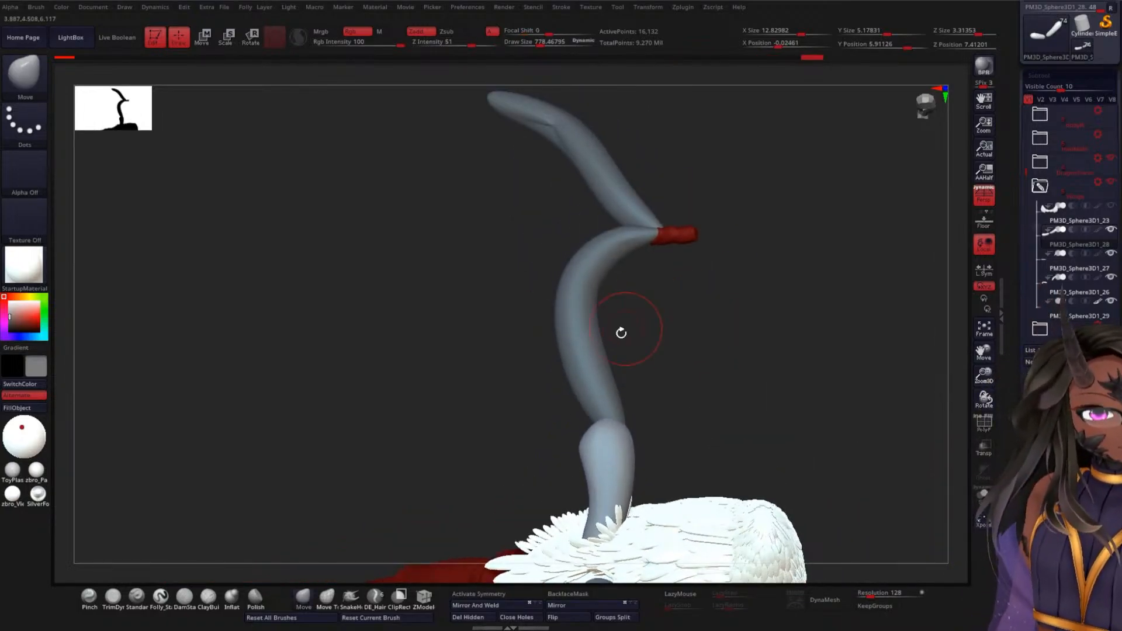
- Select the forearm subtool and smooth its outer edge above the elbow
{"action": "left_click", "coordinate": [597, 299], "text": "alt"}
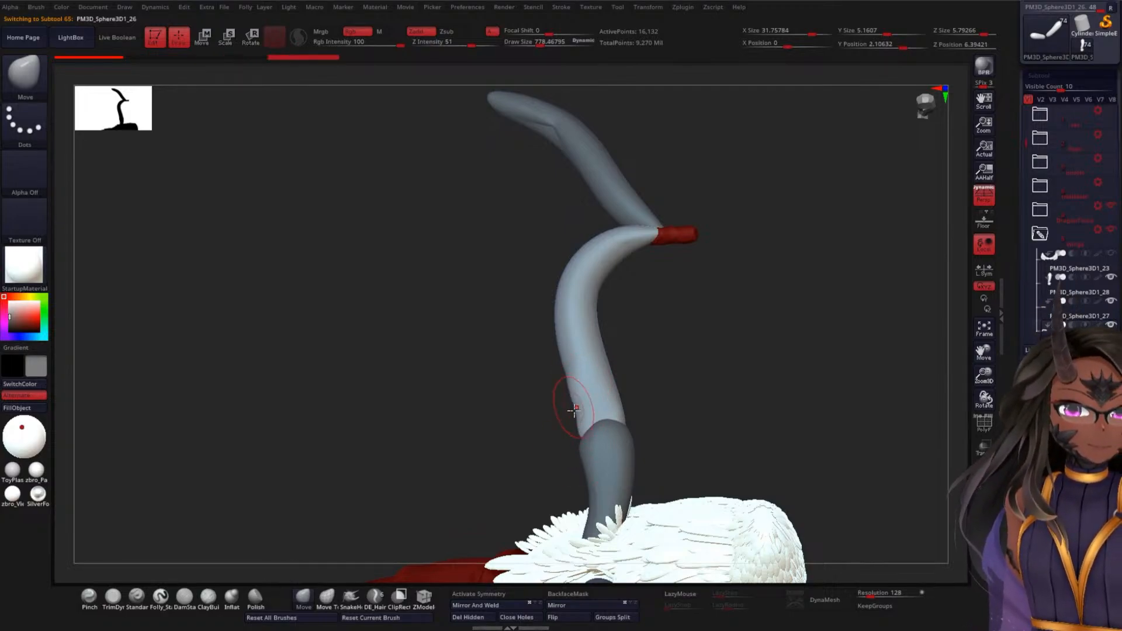
{"action": "key", "text": "shift"}
{"action": "left_click_drag", "start_coordinate": [559, 325], "coordinate": [569, 291], "text": "shift"}
{"action": "mouse_move", "coordinate": [709, 342]}
{"action": "left_mouse_down"}
{"action": "mouse_move", "coordinate": [704, 353]}
{"action": "mouse_move", "coordinate": [739, 365]}
{"action": "left_mouse_up"}
- Enlarge the brush to a draw size of about 1548, widen the forearm on both sides and smooth its contour
{"action": "key", "text": "space"}
{"action": "mouse_move", "coordinate": [701, 321]}
{"action": "left_mouse_down"}
{"action": "mouse_move", "coordinate": [714, 320]}
{"action": "mouse_move", "coordinate": [682, 291]}
{"action": "left_mouse_up"}
{"action": "left_click_drag", "start_coordinate": [550, 172], "coordinate": [534, 161]}
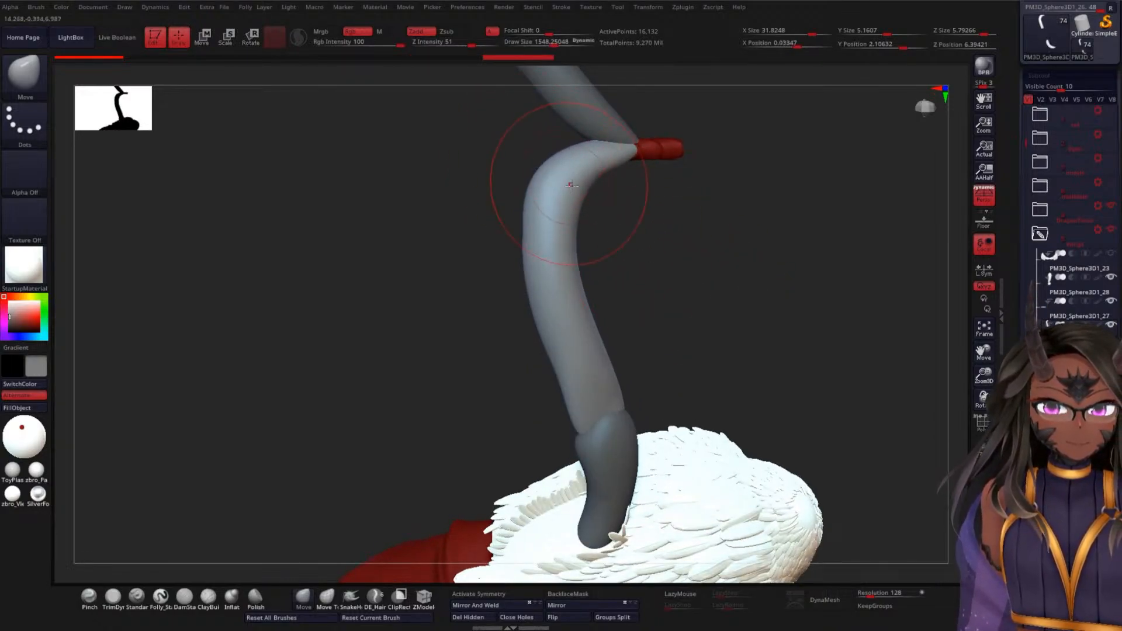
{"action": "left_click_drag", "start_coordinate": [584, 198], "coordinate": [610, 207]}
{"action": "mouse_move", "coordinate": [581, 268]}
{"action": "left_mouse_down"}
{"action": "mouse_move", "coordinate": [591, 265]}
{"action": "mouse_move", "coordinate": [524, 286]}
{"action": "mouse_move", "coordinate": [529, 388]}
{"action": "left_mouse_up"}
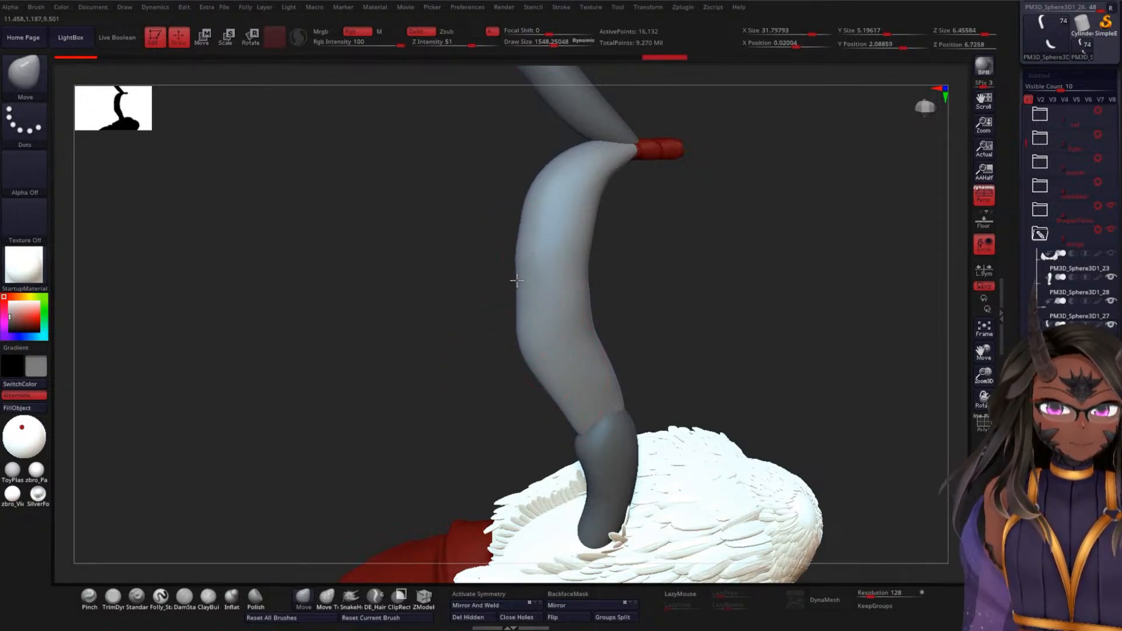
{"action": "left_click_drag", "start_coordinate": [518, 280], "coordinate": [507, 279]}
{"action": "mouse_move", "coordinate": [521, 228]}
{"action": "left_mouse_down"}
{"action": "mouse_move", "coordinate": [497, 216]}
{"action": "mouse_move", "coordinate": [535, 153]}
{"action": "left_mouse_up"}
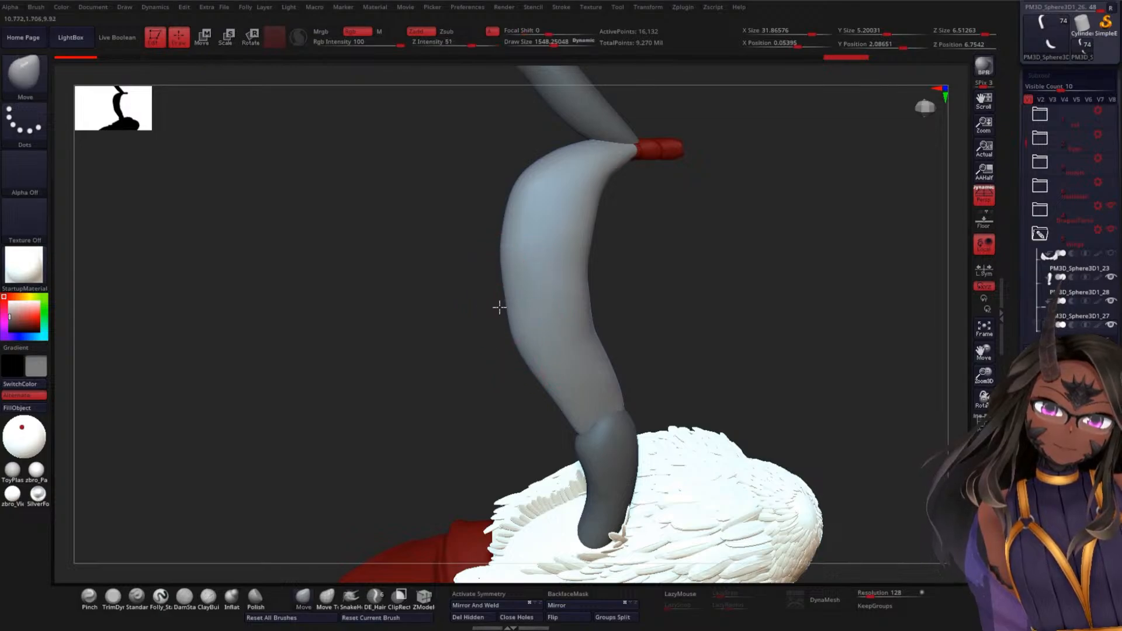
{"action": "mouse_move", "coordinate": [499, 321]}
{"action": "left_mouse_down", "text": "shift"}
{"action": "mouse_move", "coordinate": [506, 310]}
{"action": "mouse_move", "coordinate": [548, 394]}
{"action": "mouse_move", "coordinate": [576, 413]}
{"action": "left_mouse_up", "text": "shift"}
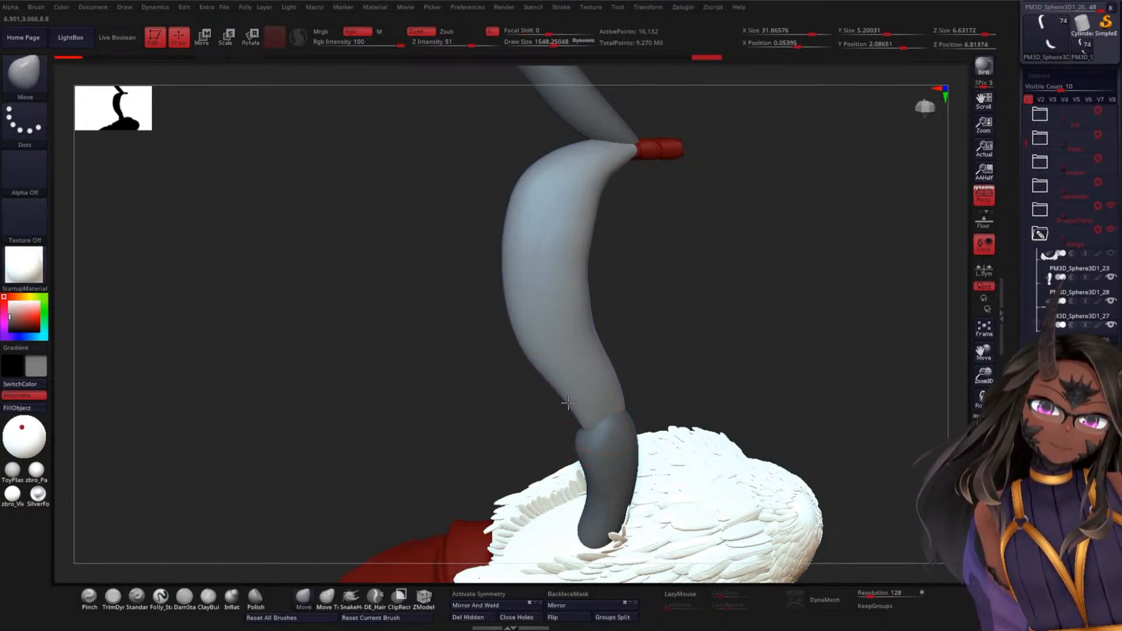
- Adjust the forearm's thickness from the back and front, then smooth its surface where it narrows toward the wrist
{"action": "mouse_move", "coordinate": [712, 366]}
{"action": "left_mouse_down"}
{"action": "mouse_move", "coordinate": [621, 396]}
{"action": "mouse_move", "coordinate": [599, 431]}
{"action": "left_mouse_up"}
{"action": "left_click_drag", "start_coordinate": [680, 383], "coordinate": [685, 375]}
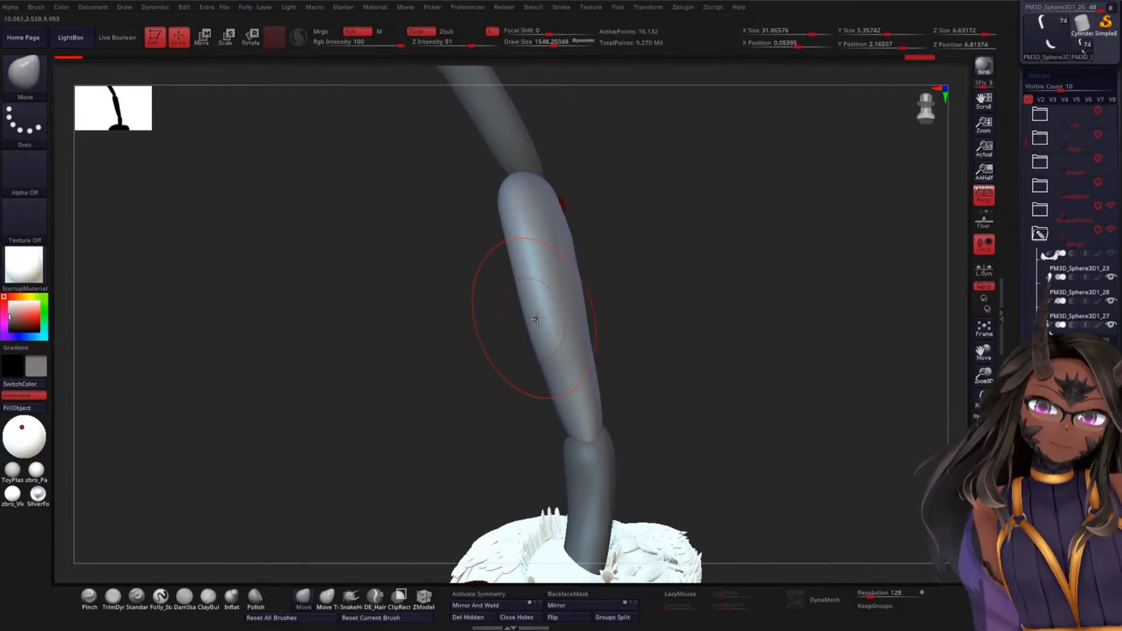
{"action": "left_click_drag", "start_coordinate": [522, 282], "coordinate": [523, 236]}
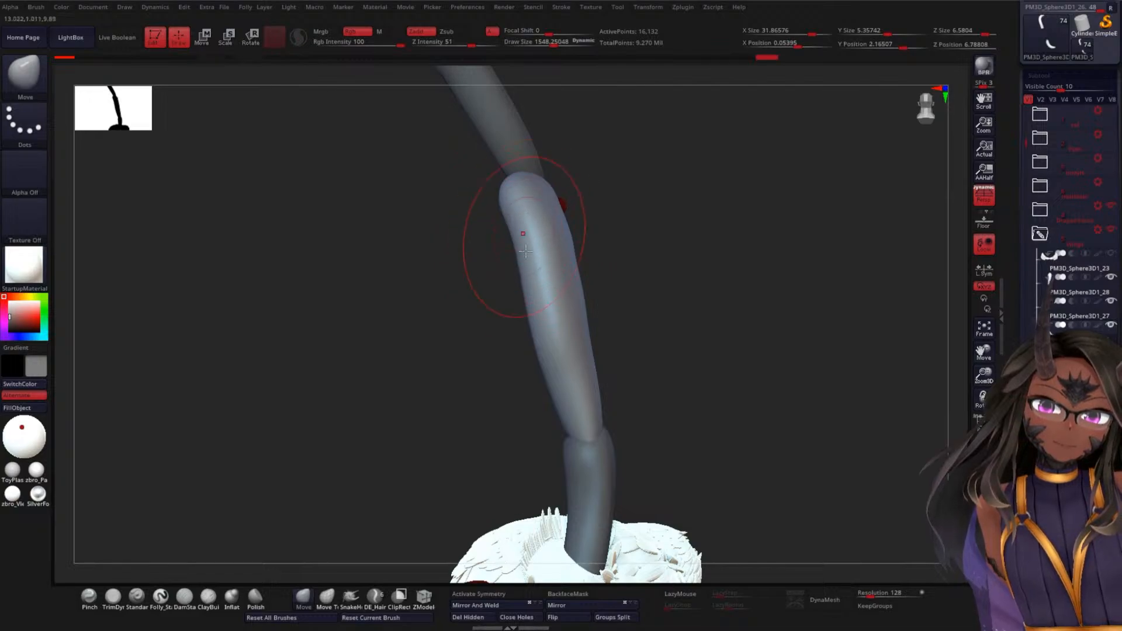
{"action": "mouse_move", "coordinate": [528, 330]}
{"action": "left_mouse_down"}
{"action": "mouse_move", "coordinate": [541, 339]}
{"action": "mouse_move", "coordinate": [533, 297]}
{"action": "left_mouse_up"}
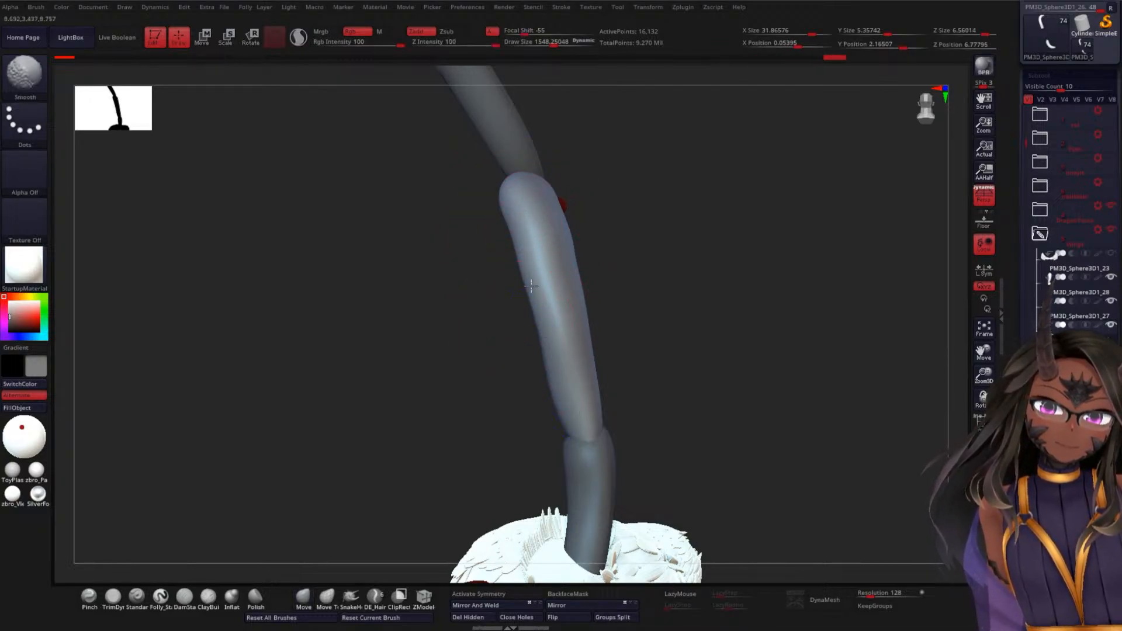
{"action": "mouse_move", "coordinate": [743, 294]}
{"action": "left_mouse_down"}
{"action": "mouse_move", "coordinate": [573, 300]}
{"action": "mouse_move", "coordinate": [503, 249]}
{"action": "mouse_move", "coordinate": [562, 345]}
{"action": "mouse_move", "coordinate": [678, 293]}
{"action": "mouse_move", "coordinate": [631, 295]}
{"action": "left_mouse_up"}
{"action": "left_click_drag", "start_coordinate": [426, 293], "coordinate": [432, 300]}
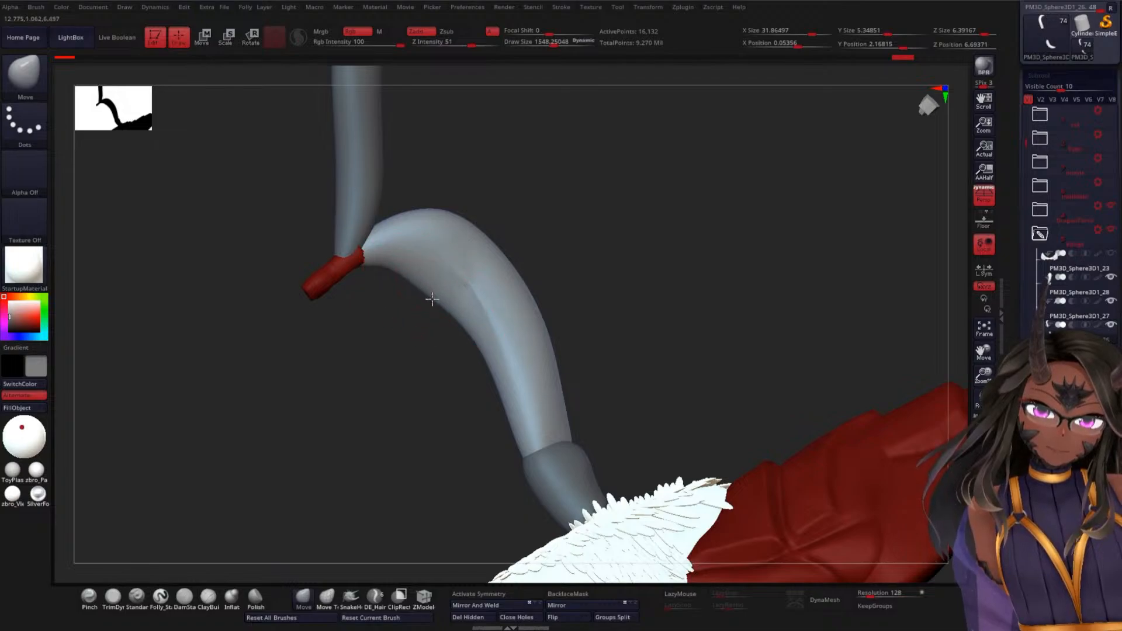
{"action": "left_click_drag", "start_coordinate": [377, 255], "coordinate": [444, 278], "text": "shift"}
{"action": "mouse_move", "coordinate": [585, 357]}
{"action": "left_mouse_down"}
{"action": "mouse_move", "coordinate": [657, 366]}
{"action": "mouse_move", "coordinate": [690, 280]}
{"action": "mouse_move", "coordinate": [673, 215]}
{"action": "mouse_move", "coordinate": [654, 302]}
{"action": "left_mouse_up"}
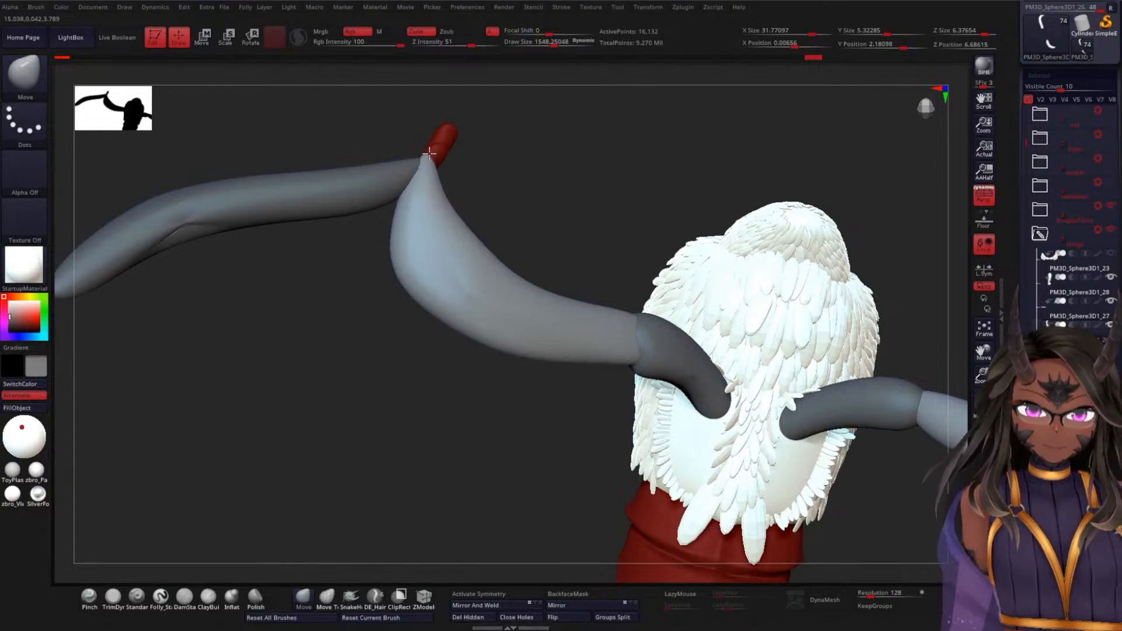
- Select the outer wing segment beyond the wrist and widen its wrist end with the Move brush
{"action": "left_click_drag", "start_coordinate": [637, 230], "coordinate": [645, 91]}
{"action": "left_click_drag", "start_coordinate": [460, 351], "coordinate": [429, 381]}
{"action": "left_click", "coordinate": [413, 288], "text": "alt"}
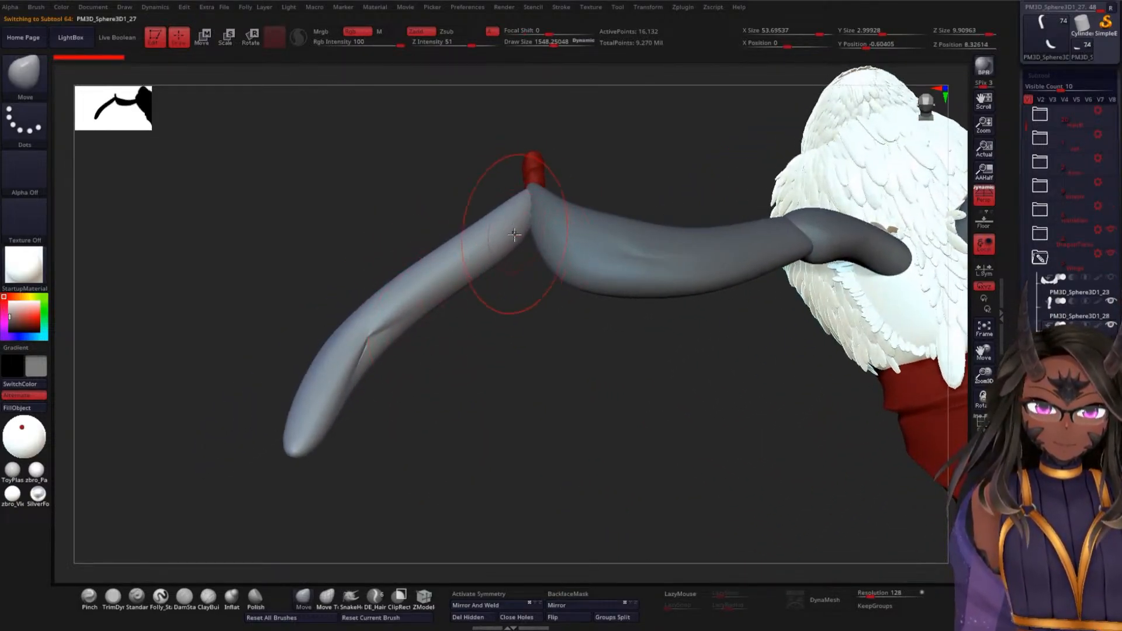
{"action": "mouse_move", "coordinate": [529, 263]}
{"action": "left_mouse_down"}
{"action": "mouse_move", "coordinate": [528, 273]}
{"action": "mouse_move", "coordinate": [521, 258]}
{"action": "left_mouse_up"}
{"action": "left_click_drag", "start_coordinate": [504, 214], "coordinate": [489, 180]}
{"action": "left_click_drag", "start_coordinate": [527, 246], "coordinate": [515, 258]}
{"action": "left_click_drag", "start_coordinate": [478, 219], "coordinate": [461, 202]}
{"action": "left_click_drag", "start_coordinate": [471, 282], "coordinate": [477, 294]}
{"action": "mouse_move", "coordinate": [437, 255]}
{"action": "left_mouse_down"}
{"action": "mouse_move", "coordinate": [420, 236]}
{"action": "mouse_move", "coordinate": [435, 277]}
{"action": "left_mouse_up"}
- Widen the outer wing segment along its middle and toward the tip with the Move brush, and smooth its surface
{"action": "left_click_drag", "start_coordinate": [384, 365], "coordinate": [420, 370]}
{"action": "mouse_move", "coordinate": [445, 411]}
{"action": "left_mouse_down", "text": "alt"}
{"action": "mouse_move", "coordinate": [451, 418]}
{"action": "mouse_move", "coordinate": [445, 401]}
{"action": "left_mouse_up", "text": "alt"}
{"action": "left_click_drag", "start_coordinate": [371, 405], "coordinate": [390, 430]}
{"action": "left_click_drag", "start_coordinate": [410, 368], "coordinate": [424, 418]}
{"action": "left_click_drag", "start_coordinate": [377, 341], "coordinate": [359, 320]}
{"action": "left_click_drag", "start_coordinate": [354, 389], "coordinate": [313, 395]}
{"action": "left_click_drag", "start_coordinate": [367, 374], "coordinate": [355, 429], "text": "shift"}
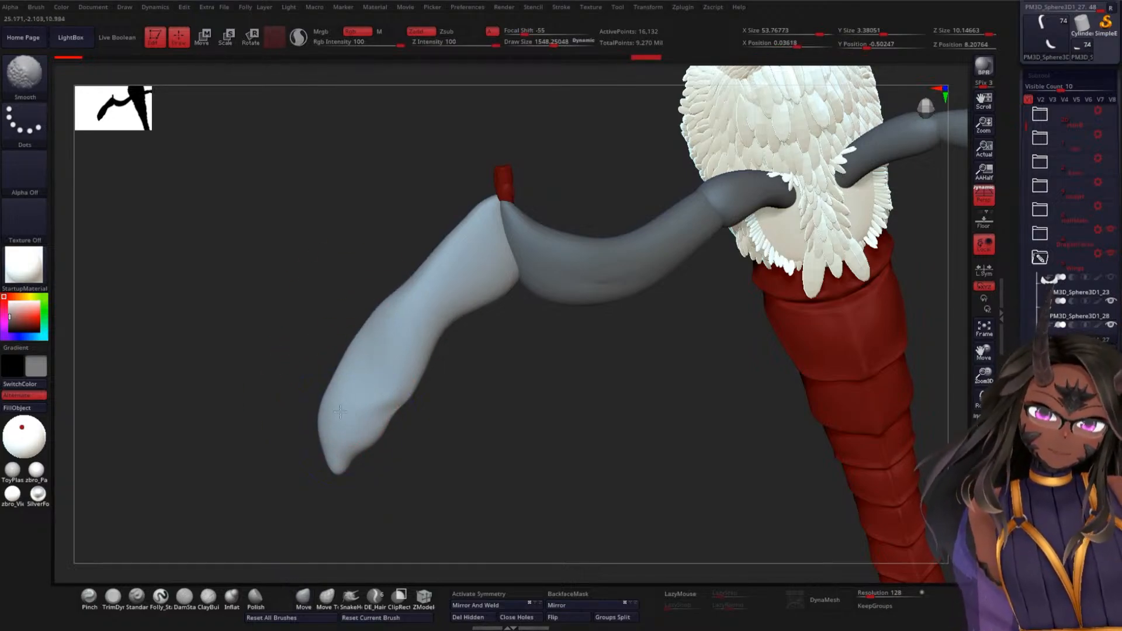
- Even out the outer wing segment's long edges and slim its lower part into a smooth taper
{"action": "left_click_drag", "start_coordinate": [391, 320], "coordinate": [395, 308], "text": "shift"}
{"action": "left_click_drag", "start_coordinate": [409, 288], "coordinate": [399, 280]}
{"action": "mouse_move", "coordinate": [446, 338]}
{"action": "left_mouse_down"}
{"action": "mouse_move", "coordinate": [459, 320]}
{"action": "mouse_move", "coordinate": [467, 328]}
{"action": "left_mouse_up"}
{"action": "left_click_drag", "start_coordinate": [437, 350], "coordinate": [420, 361], "text": "shift"}
{"action": "mouse_move", "coordinate": [376, 427]}
{"action": "left_mouse_down", "text": "shift"}
{"action": "mouse_move", "coordinate": [409, 374]}
{"action": "mouse_move", "coordinate": [388, 414]}
{"action": "left_mouse_up", "text": "shift"}
{"action": "mouse_move", "coordinate": [408, 406]}
{"action": "left_mouse_down"}
{"action": "mouse_move", "coordinate": [410, 369]}
{"action": "mouse_move", "coordinate": [476, 288]}
{"action": "mouse_move", "coordinate": [392, 396]}
{"action": "mouse_move", "coordinate": [384, 373]}
{"action": "left_mouse_up"}
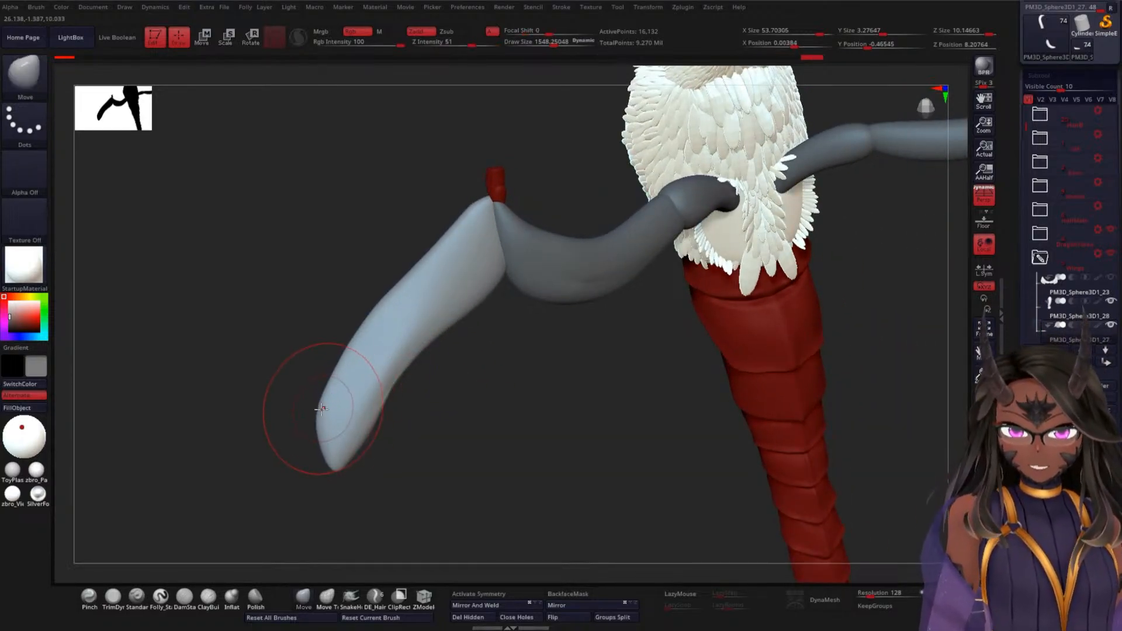
- Fit the outer segment's wrist end against the forearm beside the thumb and smooth its bend
{"action": "mouse_move", "coordinate": [489, 405]}
{"action": "left_mouse_down"}
{"action": "mouse_move", "coordinate": [479, 341]}
{"action": "mouse_move", "coordinate": [446, 293]}
{"action": "mouse_move", "coordinate": [468, 338]}
{"action": "mouse_move", "coordinate": [363, 278]}
{"action": "left_mouse_up"}
{"action": "left_click_drag", "start_coordinate": [357, 318], "coordinate": [359, 323], "text": "shift"}
{"action": "left_click_drag", "start_coordinate": [334, 273], "coordinate": [329, 285]}
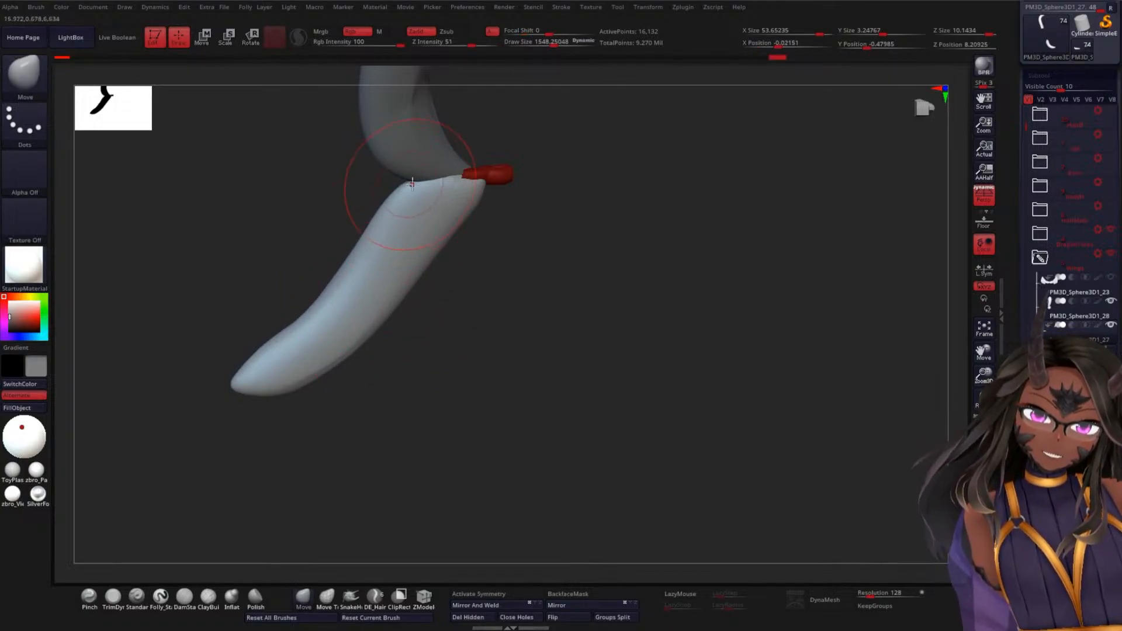
{"action": "mouse_move", "coordinate": [556, 234]}
{"action": "left_mouse_down"}
{"action": "mouse_move", "coordinate": [534, 201]}
{"action": "mouse_move", "coordinate": [489, 186]}
{"action": "mouse_move", "coordinate": [497, 193]}
{"action": "mouse_move", "coordinate": [479, 198]}
{"action": "left_mouse_up"}
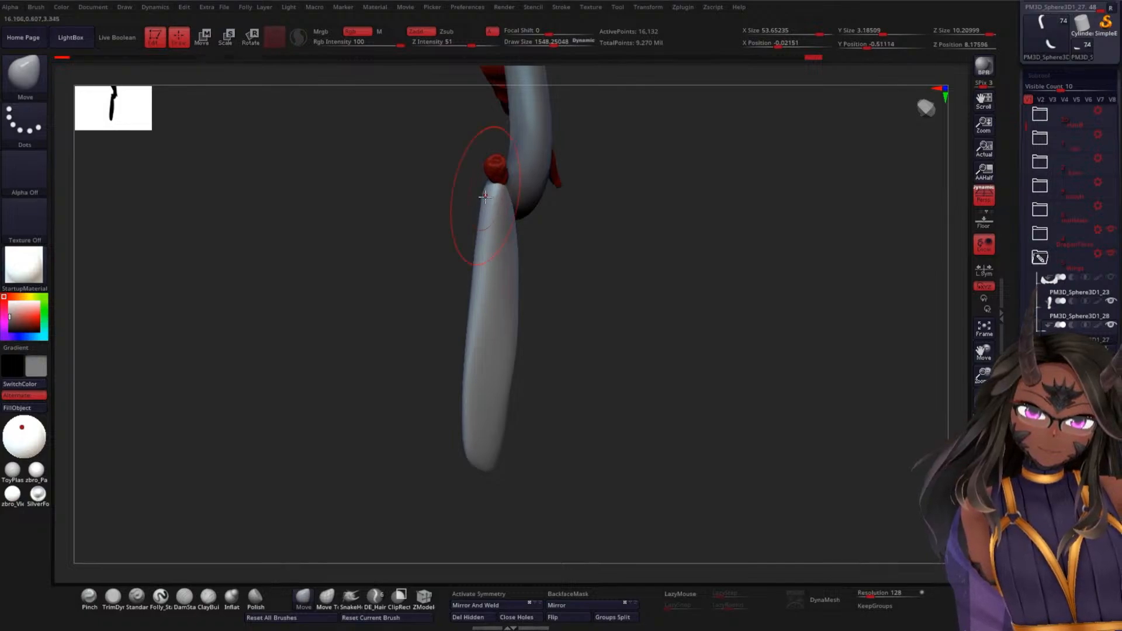
- Slim the outer wing segment's thickness edge-on, from the wrist joint down to the tip
{"action": "mouse_move", "coordinate": [564, 255]}
{"action": "left_mouse_down"}
{"action": "mouse_move", "coordinate": [535, 270]}
{"action": "mouse_move", "coordinate": [519, 225]}
{"action": "left_mouse_up"}
{"action": "mouse_move", "coordinate": [591, 206]}
{"action": "left_mouse_down"}
{"action": "mouse_move", "coordinate": [550, 228]}
{"action": "mouse_move", "coordinate": [577, 198]}
{"action": "left_mouse_up"}
{"action": "left_click_drag", "start_coordinate": [623, 251], "coordinate": [574, 239]}
{"action": "left_click_drag", "start_coordinate": [549, 215], "coordinate": [562, 204]}
{"action": "mouse_move", "coordinate": [616, 263]}
{"action": "left_mouse_down"}
{"action": "mouse_move", "coordinate": [601, 231]}
{"action": "mouse_move", "coordinate": [584, 271]}
{"action": "mouse_move", "coordinate": [521, 275]}
{"action": "mouse_move", "coordinate": [502, 322]}
{"action": "mouse_move", "coordinate": [544, 245]}
{"action": "left_mouse_up"}
{"action": "mouse_move", "coordinate": [596, 334]}
{"action": "left_mouse_down"}
{"action": "mouse_move", "coordinate": [571, 255]}
{"action": "mouse_move", "coordinate": [581, 308]}
{"action": "mouse_move", "coordinate": [611, 295]}
{"action": "left_mouse_up"}
{"action": "mouse_move", "coordinate": [661, 409]}
{"action": "left_mouse_down", "text": "alt"}
{"action": "mouse_move", "coordinate": [654, 351]}
{"action": "mouse_move", "coordinate": [674, 386]}
{"action": "mouse_move", "coordinate": [666, 402]}
{"action": "left_mouse_up", "text": "alt"}
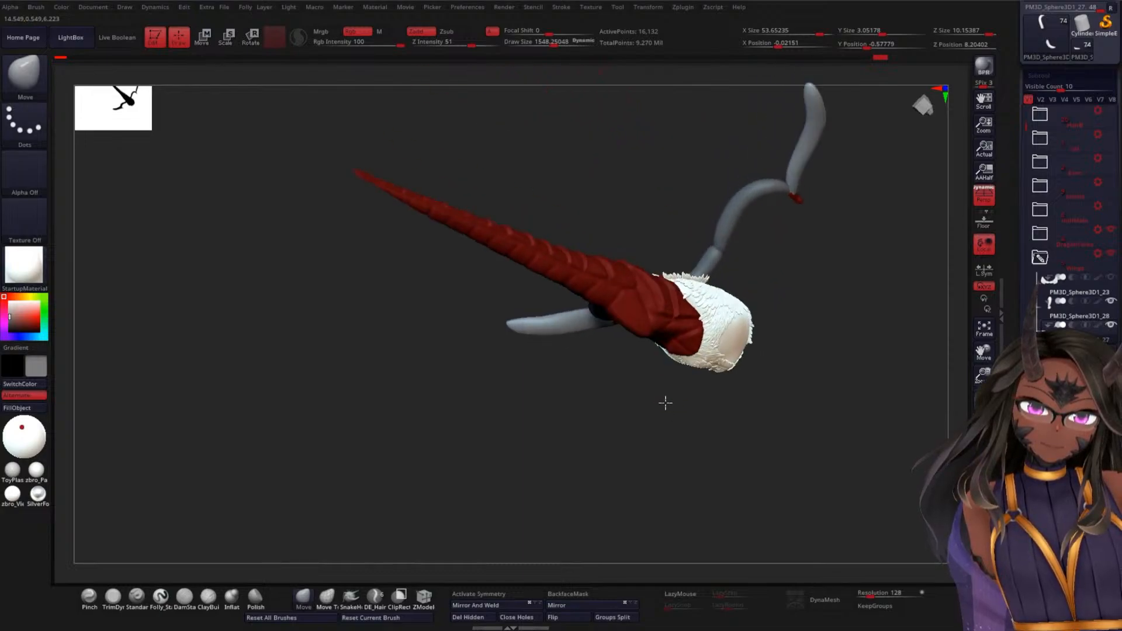
- Reshape the outer segment's tip from above and below and smooth it into a continuous curve toward the wrist
{"action": "left_click_drag", "start_coordinate": [601, 185], "coordinate": [667, 374]}
{"action": "mouse_move", "coordinate": [663, 244]}
{"action": "left_mouse_down"}
{"action": "mouse_move", "coordinate": [666, 220]}
{"action": "mouse_move", "coordinate": [492, 283]}
{"action": "mouse_move", "coordinate": [499, 243]}
{"action": "mouse_move", "coordinate": [534, 249]}
{"action": "mouse_move", "coordinate": [517, 249]}
{"action": "left_mouse_up"}
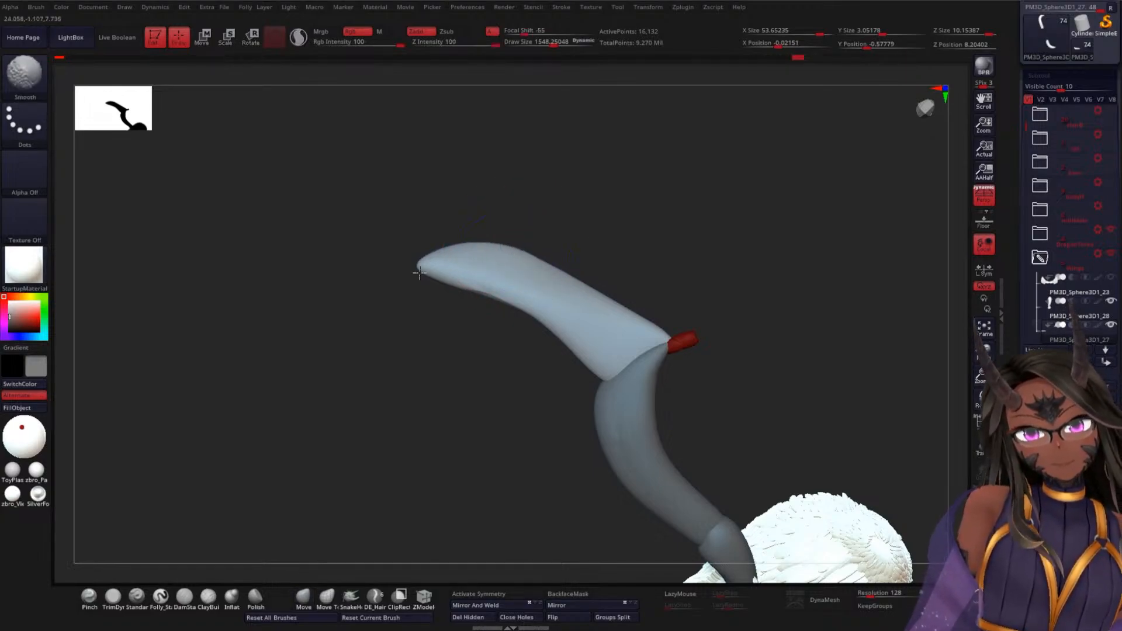
{"action": "mouse_move", "coordinate": [449, 264]}
{"action": "left_mouse_down"}
{"action": "mouse_move", "coordinate": [442, 282]}
{"action": "mouse_move", "coordinate": [486, 272]}
{"action": "left_mouse_up"}
{"action": "mouse_move", "coordinate": [679, 245]}
{"action": "left_mouse_down"}
{"action": "mouse_move", "coordinate": [655, 201]}
{"action": "mouse_move", "coordinate": [629, 238]}
{"action": "mouse_move", "coordinate": [563, 279]}
{"action": "mouse_move", "coordinate": [377, 315]}
{"action": "mouse_move", "coordinate": [349, 346]}
{"action": "left_mouse_up"}
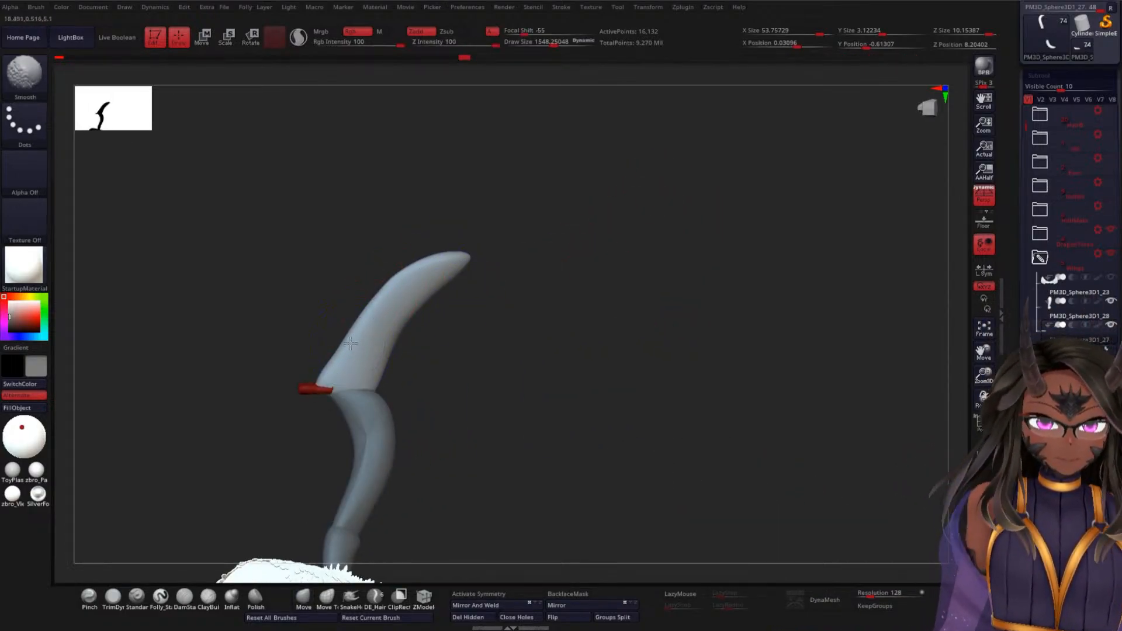
{"action": "mouse_move", "coordinate": [521, 351]}
{"action": "left_mouse_down"}
{"action": "mouse_move", "coordinate": [501, 351]}
{"action": "mouse_move", "coordinate": [523, 429]}
{"action": "mouse_move", "coordinate": [571, 405]}
{"action": "left_mouse_up"}
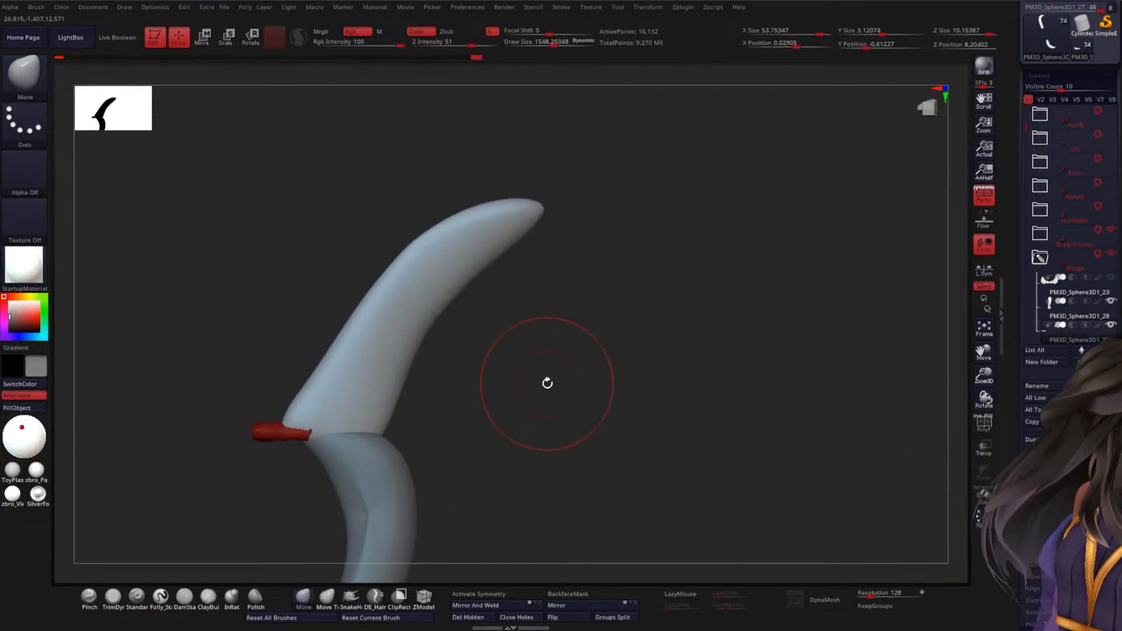
{"action": "left_click_drag", "start_coordinate": [387, 317], "coordinate": [373, 322], "text": "shift"}
{"action": "left_click_drag", "start_coordinate": [473, 251], "coordinate": [529, 266], "text": "shift"}
- Refine the outer segment's curve and tip in proportion to the whole wing, keeping the blade-like outline
{"action": "left_click_drag", "start_coordinate": [557, 389], "coordinate": [588, 386]}
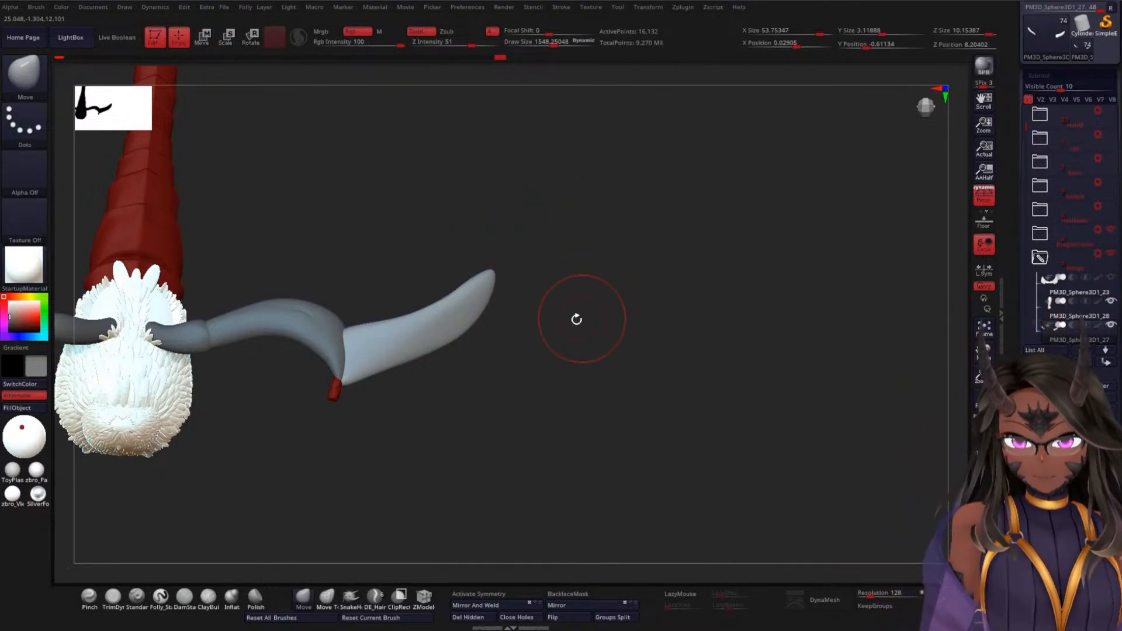
{"action": "left_click_drag", "start_coordinate": [539, 329], "coordinate": [378, 298]}
{"action": "left_click_drag", "start_coordinate": [509, 293], "coordinate": [394, 405]}
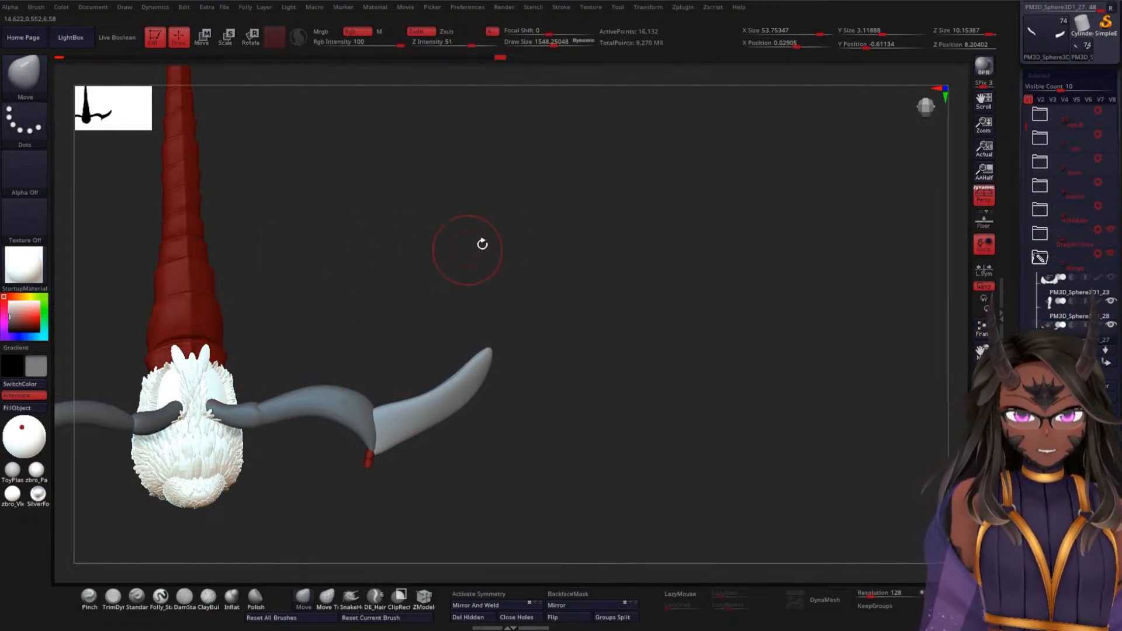
{"action": "left_click_drag", "start_coordinate": [467, 249], "coordinate": [521, 311], "text": "alt"}
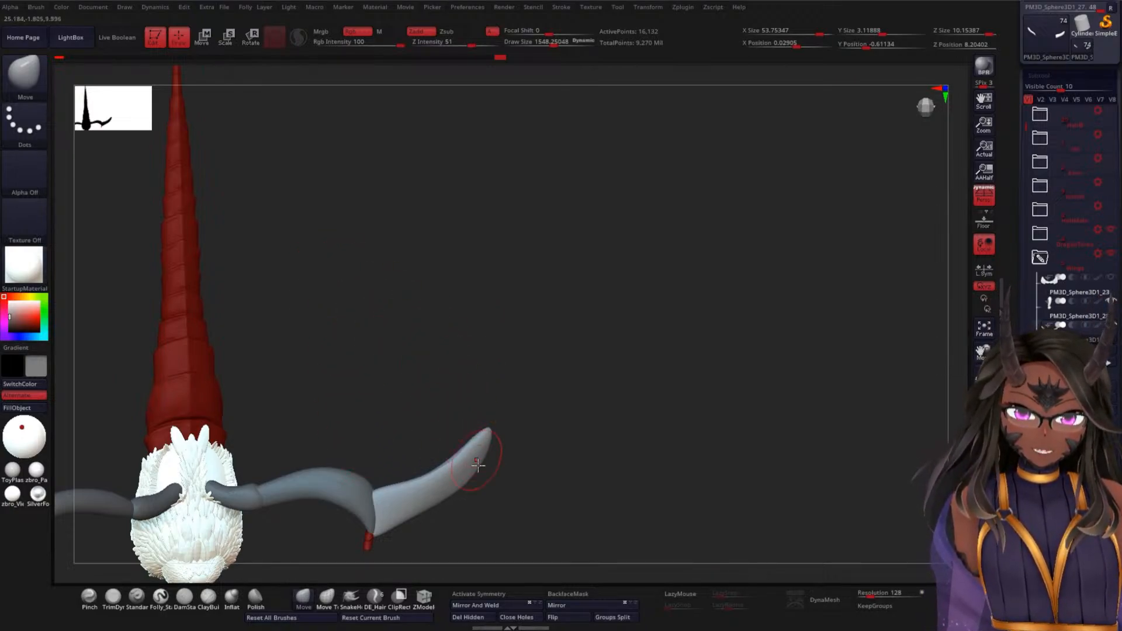
{"action": "mouse_move", "coordinate": [626, 353]}
{"action": "left_mouse_down"}
{"action": "mouse_move", "coordinate": [631, 316]}
{"action": "mouse_move", "coordinate": [588, 383]}
{"action": "mouse_move", "coordinate": [592, 312]}
{"action": "mouse_move", "coordinate": [579, 321]}
{"action": "mouse_move", "coordinate": [569, 376]}
{"action": "left_mouse_up"}
{"action": "key", "text": "shift"}
{"action": "mouse_move", "coordinate": [574, 474]}
{"action": "left_mouse_down"}
{"action": "mouse_move", "coordinate": [526, 356]}
{"action": "mouse_move", "coordinate": [524, 388]}
{"action": "mouse_move", "coordinate": [563, 456]}
{"action": "mouse_move", "coordinate": [559, 416]}
{"action": "mouse_move", "coordinate": [554, 436]}
{"action": "mouse_move", "coordinate": [416, 313]}
{"action": "left_mouse_up"}
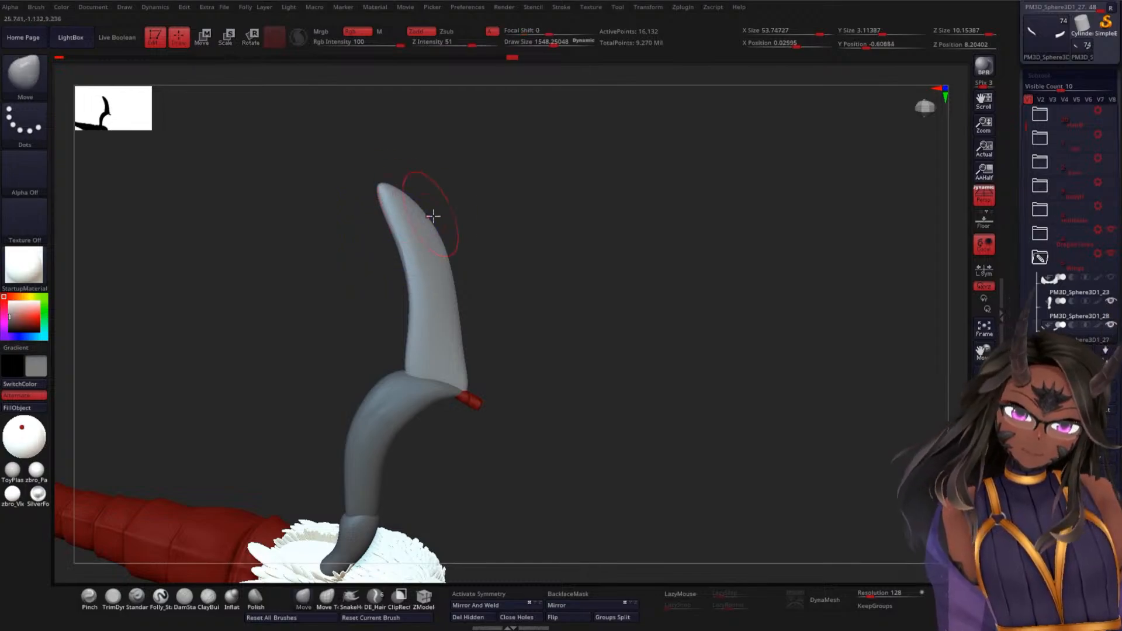
{"action": "mouse_move", "coordinate": [575, 355]}
{"action": "left_mouse_down"}
{"action": "mouse_move", "coordinate": [601, 351]}
{"action": "mouse_move", "coordinate": [450, 268]}
{"action": "left_mouse_up"}
{"action": "left_click_drag", "start_coordinate": [608, 231], "coordinate": [811, 309]}
- Append a Sphere3D as a new subtool and make it the active one
{"action": "scroll", "coordinate": [1070, 176], "scroll_direction": "down", "scroll_amount": 5}
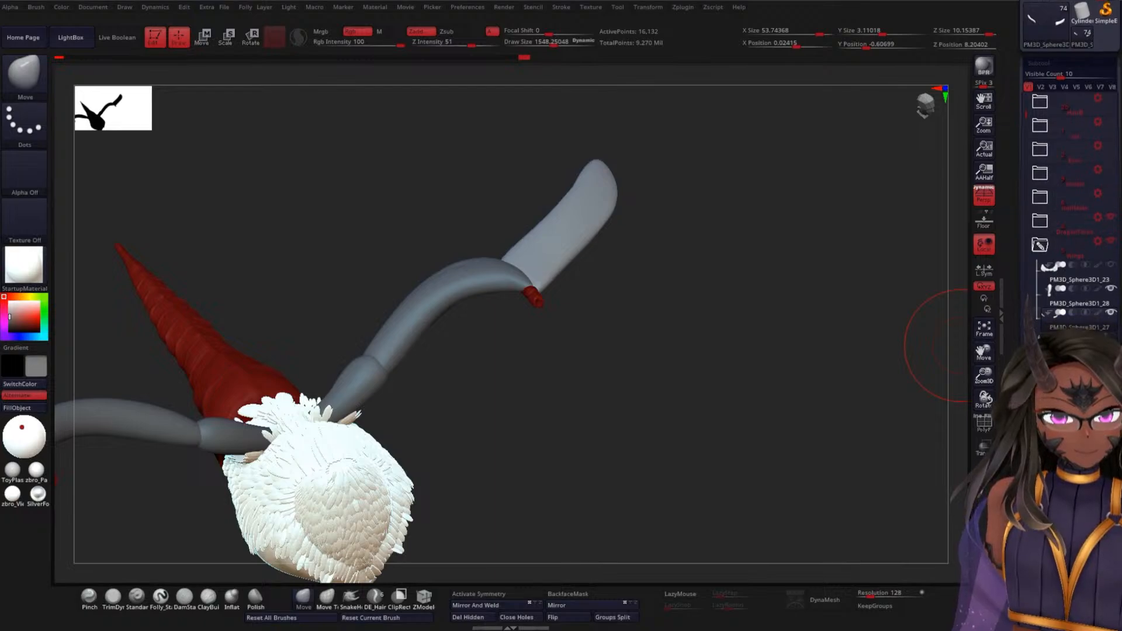
{"action": "left_click", "coordinate": [1082, 267]}
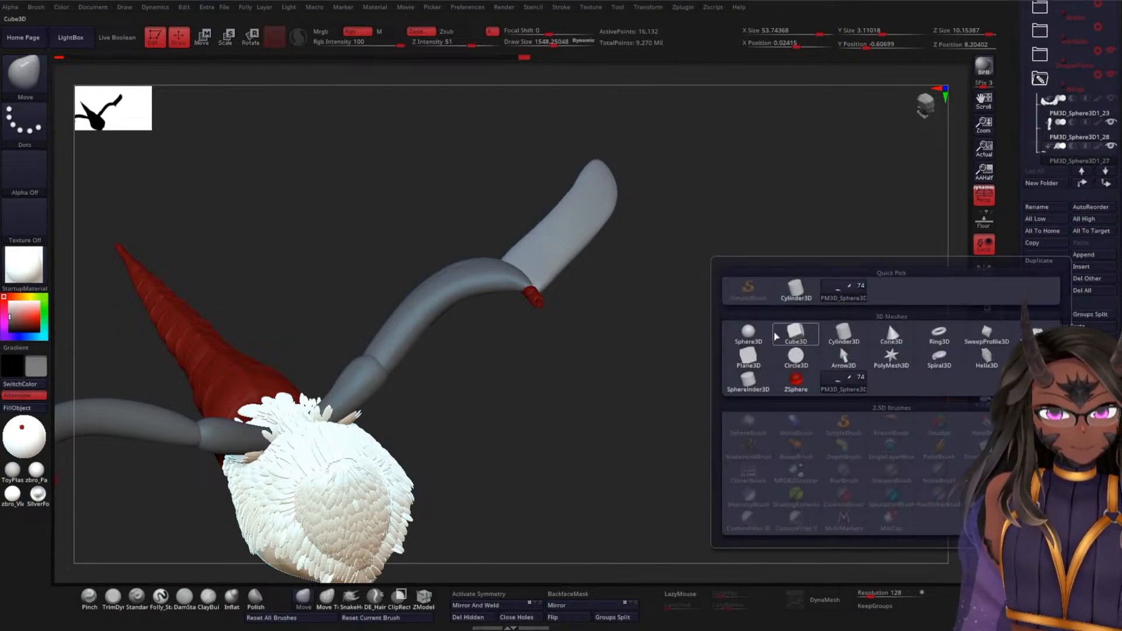
{"action": "left_click", "coordinate": [749, 331]}
{"action": "mouse_move", "coordinate": [586, 401]}
{"action": "left_mouse_down"}
{"action": "mouse_move", "coordinate": [581, 381]}
{"action": "mouse_move", "coordinate": [620, 452]}
{"action": "left_mouse_up"}
{"action": "mouse_move", "coordinate": [649, 348]}
{"action": "left_mouse_down"}
{"action": "mouse_move", "coordinate": [647, 328]}
{"action": "mouse_move", "coordinate": [784, 306]}
{"action": "left_mouse_up"}
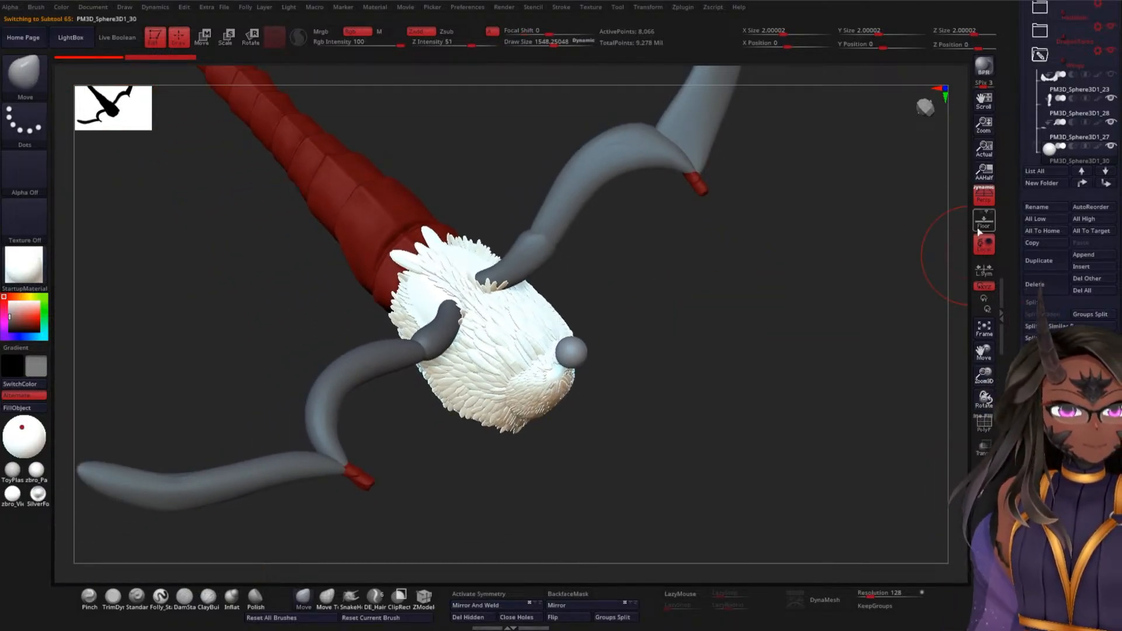
- Move the sphere to the base of one wing arm at the upper back and stretch it along its depth axis
{"action": "key", "text": "w"}
{"action": "mouse_move", "coordinate": [664, 358]}
{"action": "left_mouse_down"}
{"action": "mouse_move", "coordinate": [604, 381]}
{"action": "mouse_move", "coordinate": [517, 284]}
{"action": "left_mouse_up"}
{"action": "left_click_drag", "start_coordinate": [643, 317], "coordinate": [643, 380], "text": "alt"}
{"action": "left_click_drag", "start_coordinate": [533, 219], "coordinate": [331, 323]}
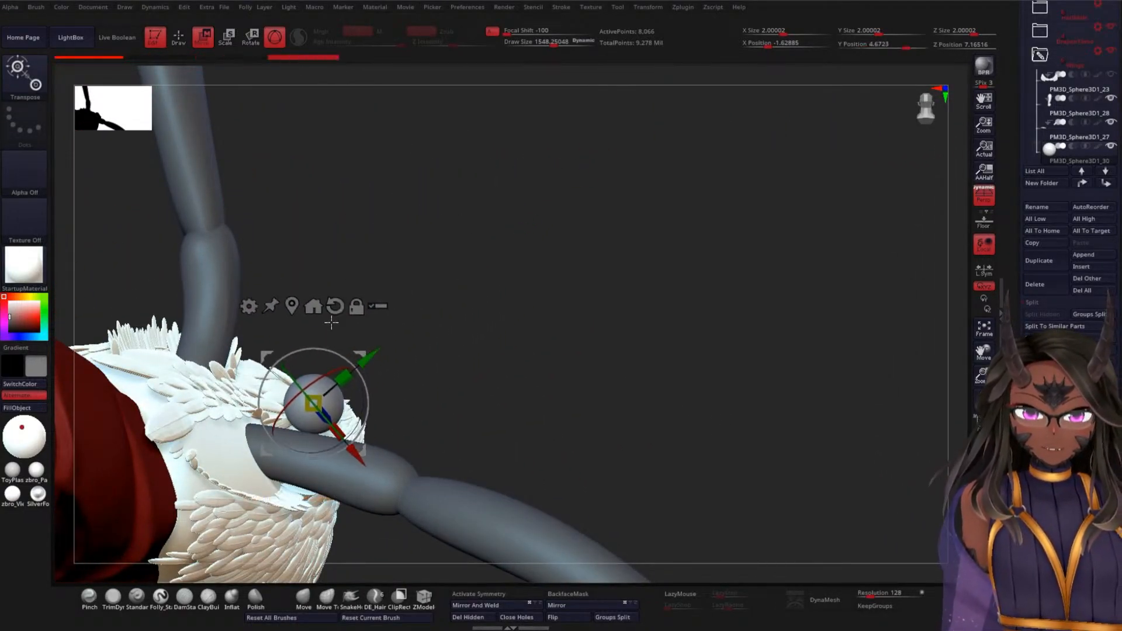
{"action": "left_click_drag", "start_coordinate": [263, 354], "coordinate": [132, 275]}
{"action": "left_click_drag", "start_coordinate": [508, 283], "coordinate": [582, 321]}
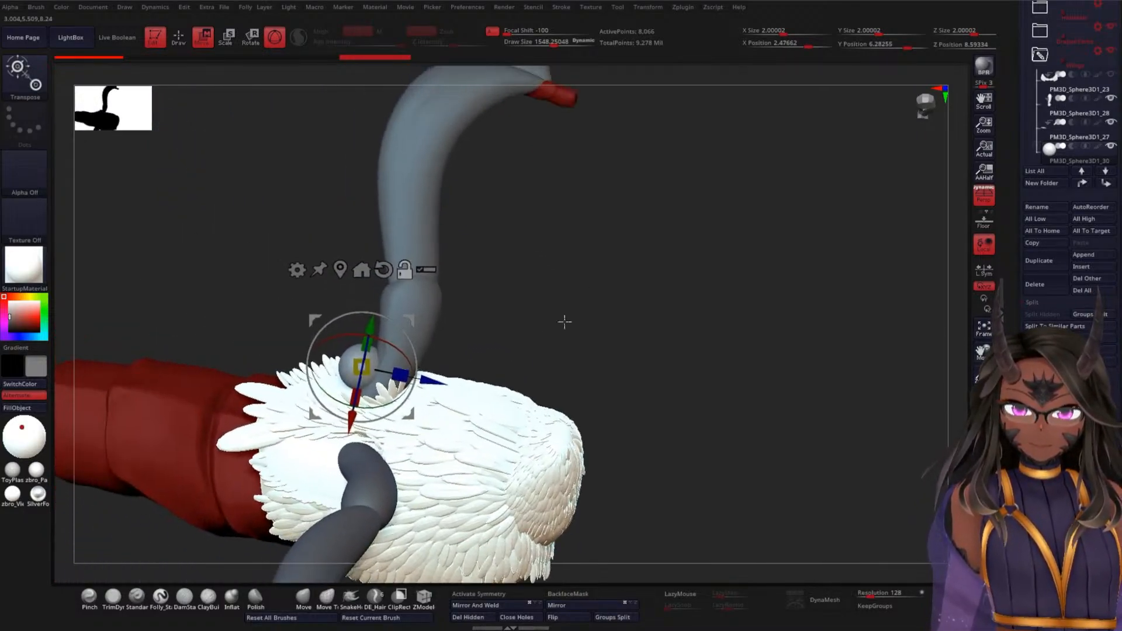
{"action": "left_click_drag", "start_coordinate": [401, 375], "coordinate": [435, 359]}
- Enlarge the stretched sphere with the Move brush into a broad, rounded muscle mass beneath the upper arm
{"action": "key", "text": "q"}
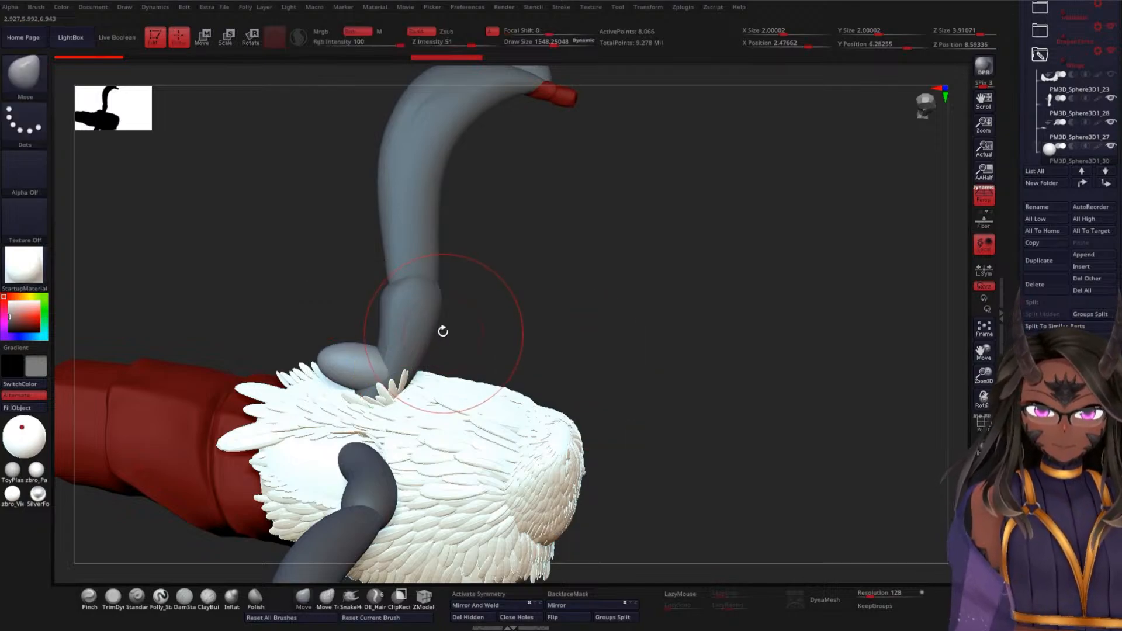
{"action": "mouse_move", "coordinate": [359, 351]}
{"action": "left_mouse_down"}
{"action": "mouse_move", "coordinate": [376, 325]}
{"action": "mouse_move", "coordinate": [373, 296]}
{"action": "mouse_move", "coordinate": [351, 351]}
{"action": "mouse_move", "coordinate": [328, 327]}
{"action": "mouse_move", "coordinate": [302, 353]}
{"action": "mouse_move", "coordinate": [300, 270]}
{"action": "mouse_move", "coordinate": [386, 275]}
{"action": "mouse_move", "coordinate": [356, 271]}
{"action": "left_mouse_up"}
{"action": "left_click_drag", "start_coordinate": [511, 271], "coordinate": [526, 391]}
{"action": "left_click_drag", "start_coordinate": [299, 331], "coordinate": [289, 354]}
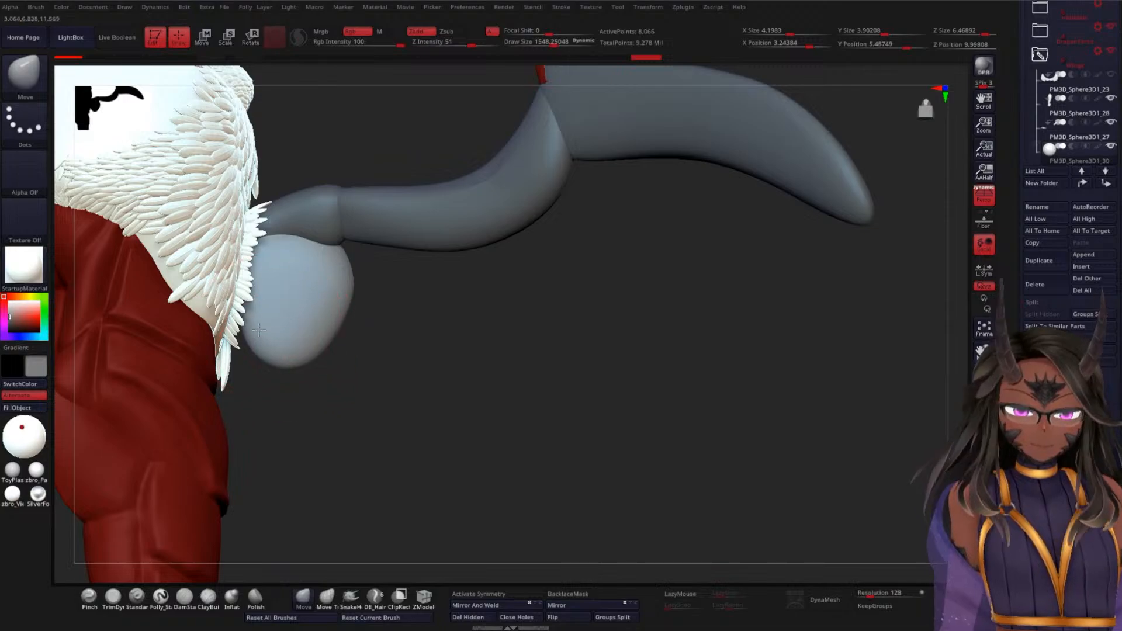
{"action": "left_click_drag", "start_coordinate": [374, 328], "coordinate": [350, 269]}
{"action": "mouse_move", "coordinate": [526, 316]}
{"action": "left_mouse_down"}
{"action": "mouse_move", "coordinate": [456, 304]}
{"action": "mouse_move", "coordinate": [445, 258]}
{"action": "left_mouse_up"}
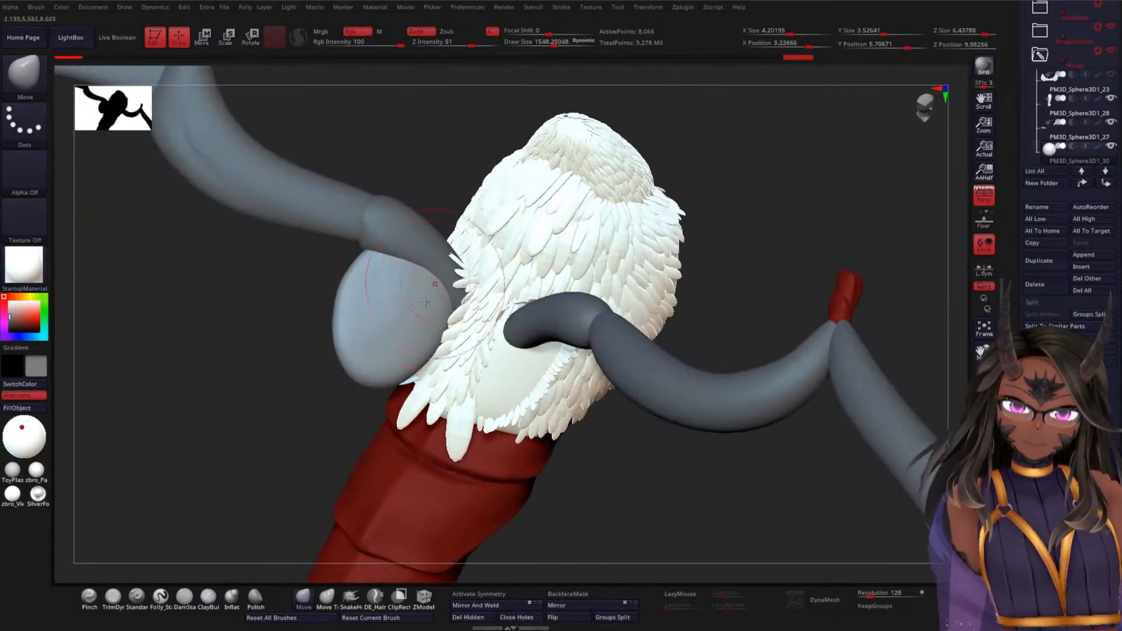
- Pull the muscle mass against the torso, taper its lower end, and smooth it below the shoulder
{"action": "mouse_move", "coordinate": [421, 337]}
{"action": "left_mouse_down"}
{"action": "mouse_move", "coordinate": [386, 335]}
{"action": "mouse_move", "coordinate": [412, 350]}
{"action": "left_mouse_up"}
{"action": "mouse_move", "coordinate": [275, 406]}
{"action": "left_mouse_down"}
{"action": "mouse_move", "coordinate": [275, 346]}
{"action": "mouse_move", "coordinate": [414, 393]}
{"action": "left_mouse_up"}
{"action": "left_click_drag", "start_coordinate": [283, 403], "coordinate": [472, 354]}
{"action": "left_click_drag", "start_coordinate": [398, 363], "coordinate": [320, 308]}
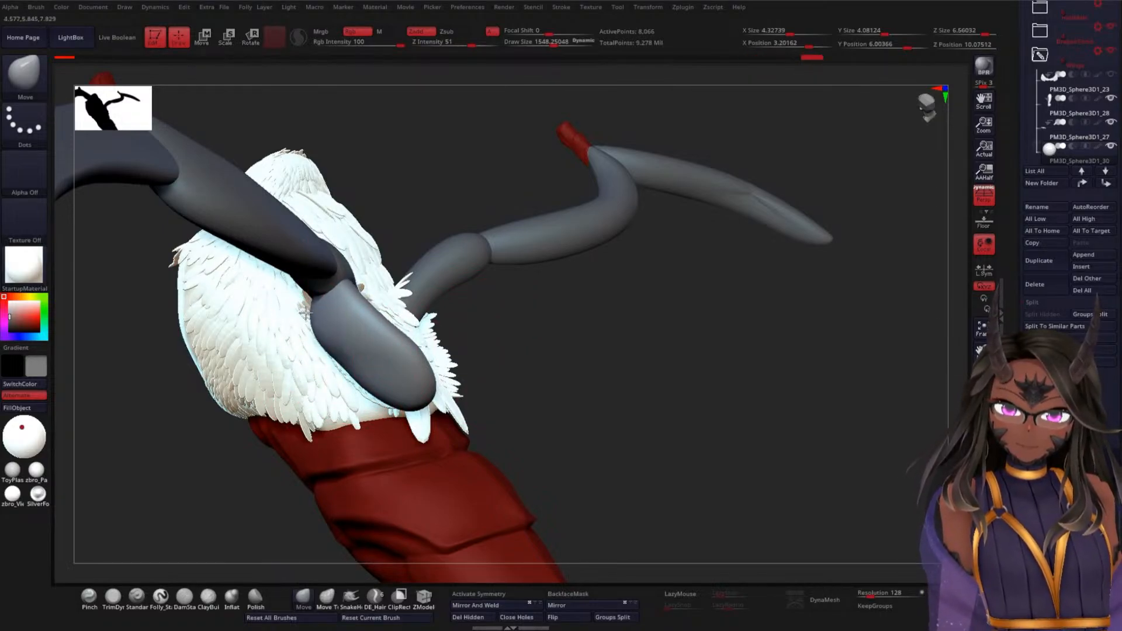
{"action": "left_click_drag", "start_coordinate": [515, 293], "coordinate": [545, 361]}
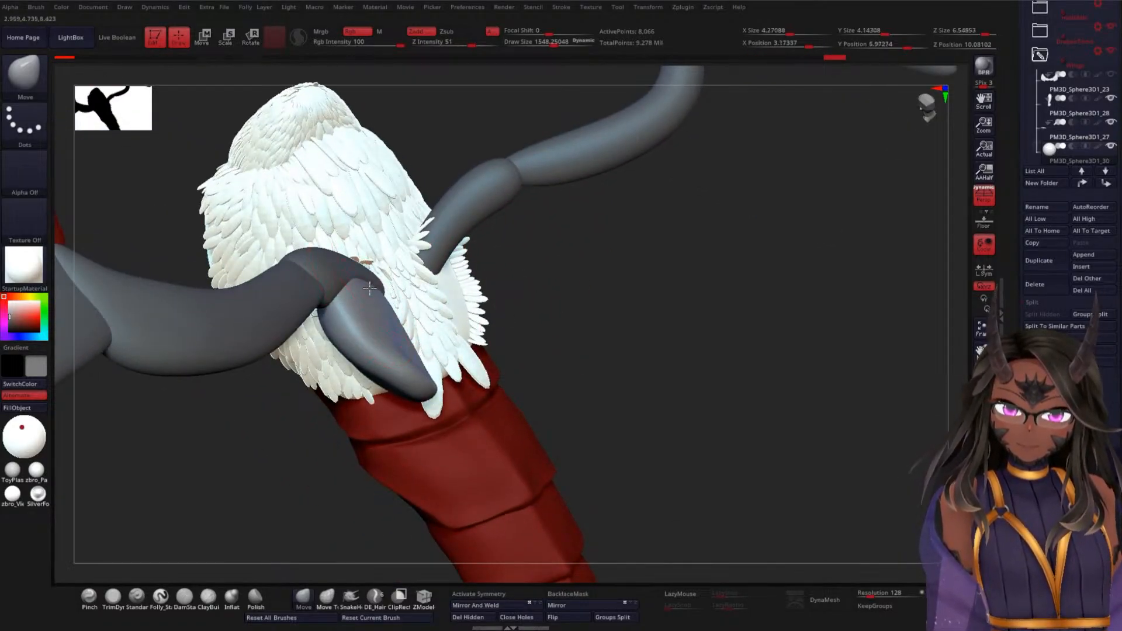
{"action": "mouse_move", "coordinate": [585, 409]}
{"action": "left_mouse_down"}
{"action": "mouse_move", "coordinate": [584, 376]}
{"action": "mouse_move", "coordinate": [445, 298]}
{"action": "left_mouse_up"}
{"action": "left_click_drag", "start_coordinate": [378, 316], "coordinate": [395, 292], "text": "shift"}
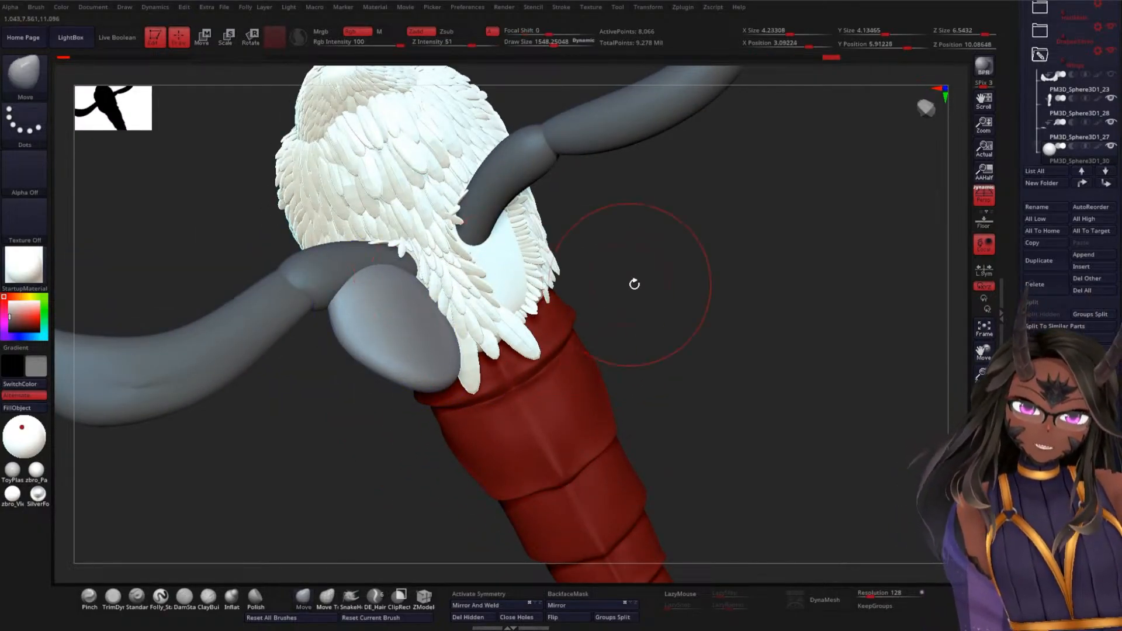
- Fit the muscle's inner edge along the back feathers and tuck its lower end in toward the waist
{"action": "left_click_drag", "start_coordinate": [634, 284], "coordinate": [660, 287]}
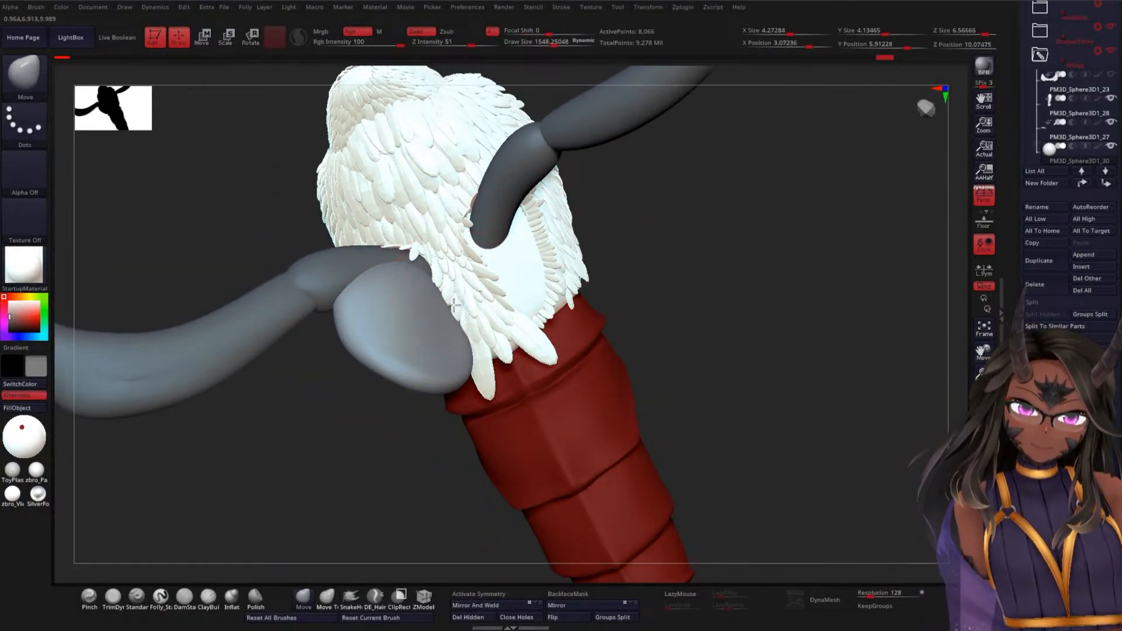
{"action": "left_click_drag", "start_coordinate": [445, 287], "coordinate": [448, 297]}
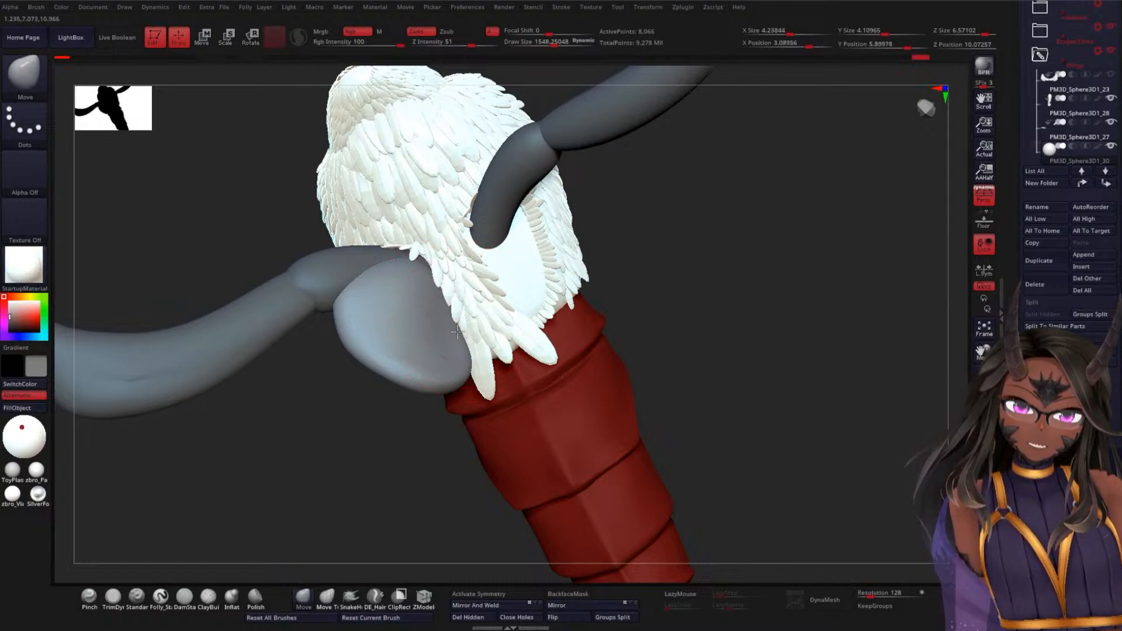
{"action": "mouse_move", "coordinate": [629, 287]}
{"action": "left_mouse_down"}
{"action": "mouse_move", "coordinate": [641, 268]}
{"action": "mouse_move", "coordinate": [630, 277]}
{"action": "left_mouse_up"}
{"action": "mouse_move", "coordinate": [449, 376]}
{"action": "left_mouse_down"}
{"action": "mouse_move", "coordinate": [452, 386]}
{"action": "mouse_move", "coordinate": [448, 368]}
{"action": "left_mouse_up"}
{"action": "left_click_drag", "start_coordinate": [617, 310], "coordinate": [622, 243]}
{"action": "left_click_drag", "start_coordinate": [634, 281], "coordinate": [690, 315], "text": "alt"}
{"action": "mouse_move", "coordinate": [542, 369]}
{"action": "left_mouse_down"}
{"action": "mouse_move", "coordinate": [527, 359]}
{"action": "mouse_move", "coordinate": [436, 392]}
{"action": "left_mouse_up"}
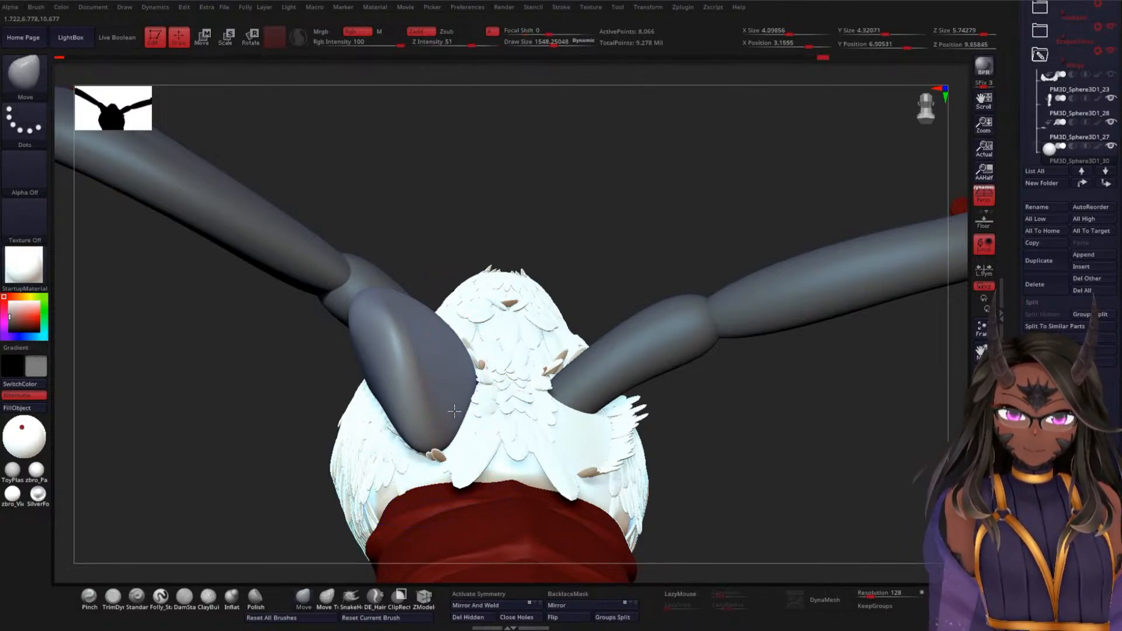
- Turn off the polypaint color display for all subtools
{"action": "left_click_drag", "start_coordinate": [279, 450], "coordinate": [257, 498]}
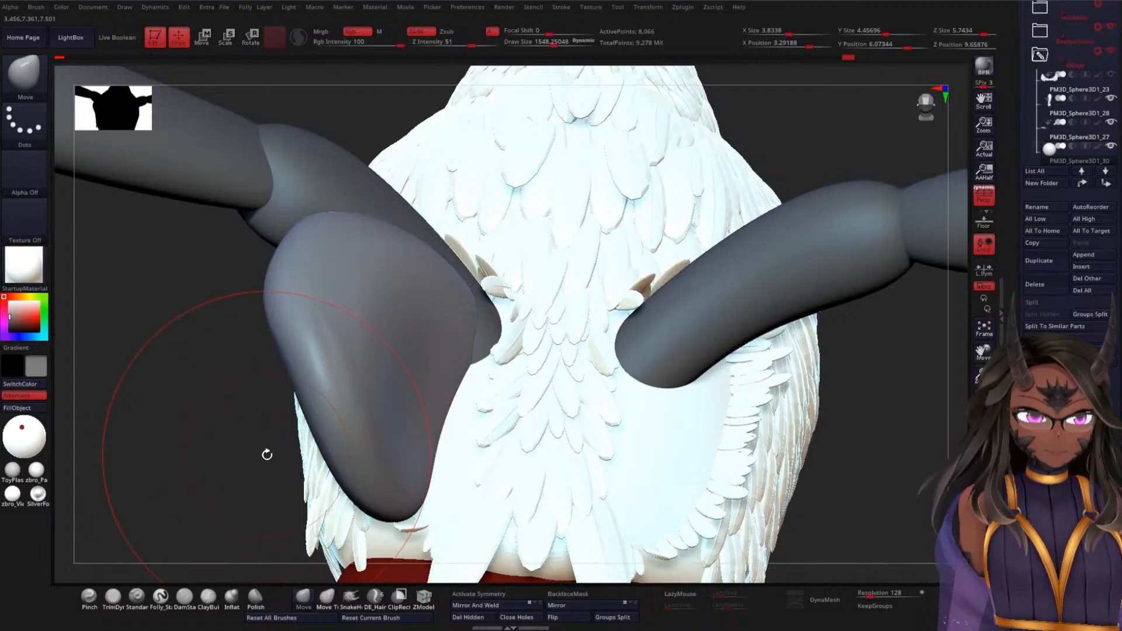
{"action": "left_click", "coordinate": [1098, 75], "text": "shift"}
{"action": "left_click", "coordinate": [1098, 75], "text": "shift"}
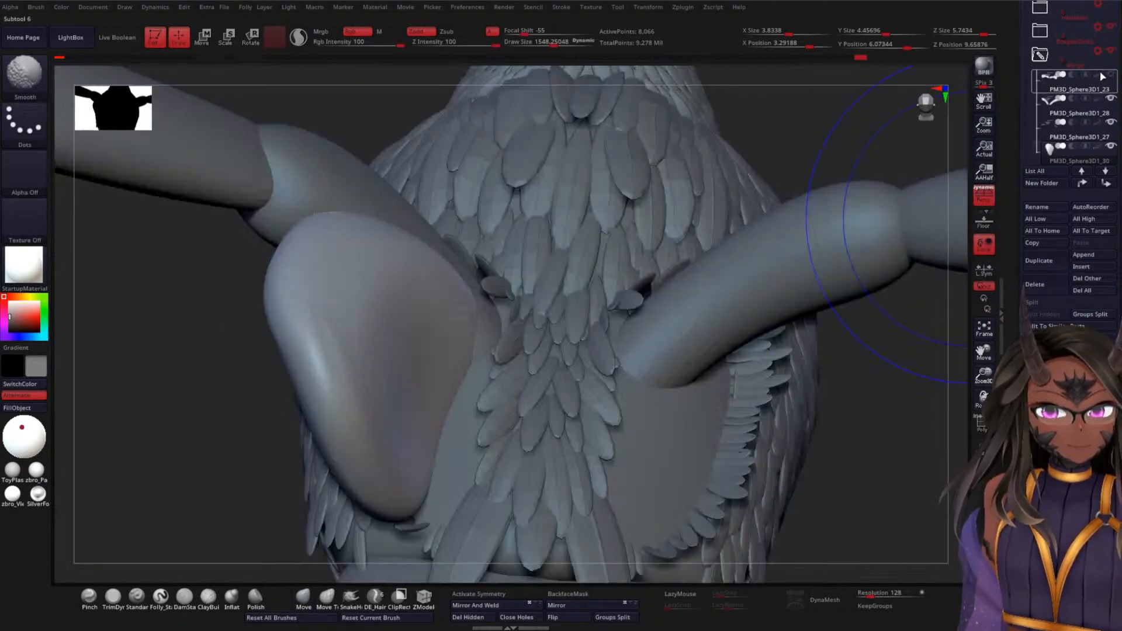
- Extend the muscle's inner side toward the spine and fill out its upper and lower edges under the shoulder
{"action": "left_click_drag", "start_coordinate": [242, 465], "coordinate": [324, 432], "text": "alt"}
{"action": "left_click_drag", "start_coordinate": [447, 435], "coordinate": [481, 442]}
{"action": "mouse_move", "coordinate": [449, 360]}
{"action": "left_mouse_down"}
{"action": "mouse_move", "coordinate": [460, 343]}
{"action": "mouse_move", "coordinate": [477, 375]}
{"action": "mouse_move", "coordinate": [470, 409]}
{"action": "mouse_move", "coordinate": [466, 381]}
{"action": "mouse_move", "coordinate": [488, 407]}
{"action": "left_mouse_up"}
{"action": "right_click_drag", "start_coordinate": [488, 408], "coordinate": [486, 449]}
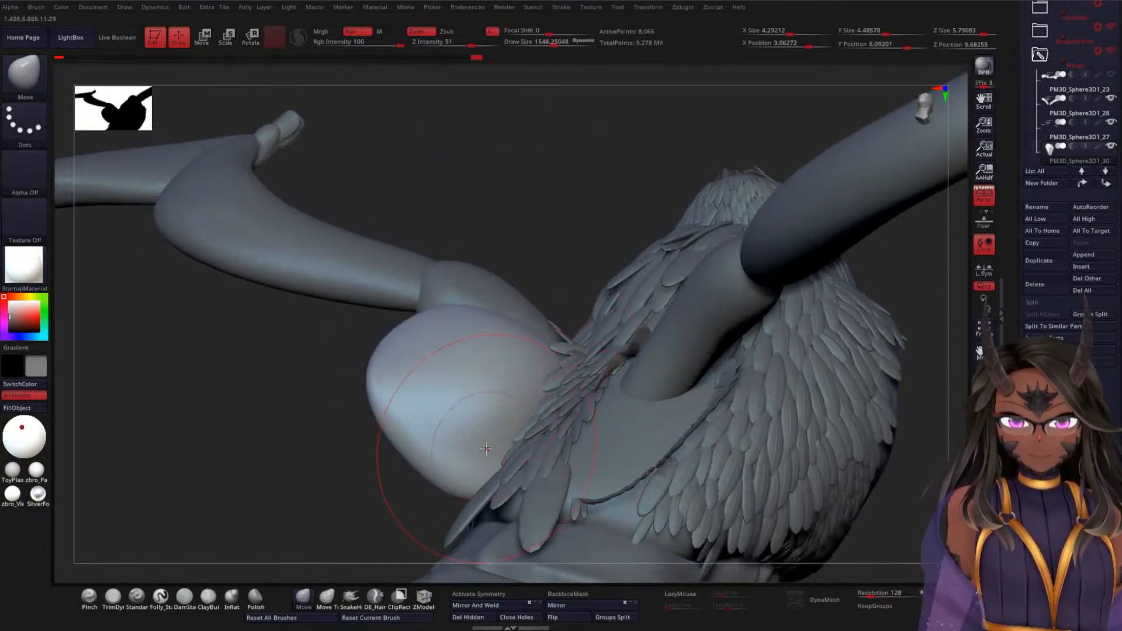
{"action": "right_click_drag", "start_coordinate": [348, 456], "coordinate": [401, 483]}
{"action": "mouse_move", "coordinate": [528, 383]}
{"action": "left_mouse_down"}
{"action": "mouse_move", "coordinate": [502, 403]}
{"action": "mouse_move", "coordinate": [539, 334]}
{"action": "left_mouse_up"}
{"action": "left_click_drag", "start_coordinate": [524, 391], "coordinate": [517, 387]}
{"action": "left_click_drag", "start_coordinate": [497, 450], "coordinate": [515, 423]}
- Pull the muscle's front edge toward the side feathers and adjust its contour beneath the upper arm
{"action": "left_click_drag", "start_coordinate": [276, 477], "coordinate": [399, 441]}
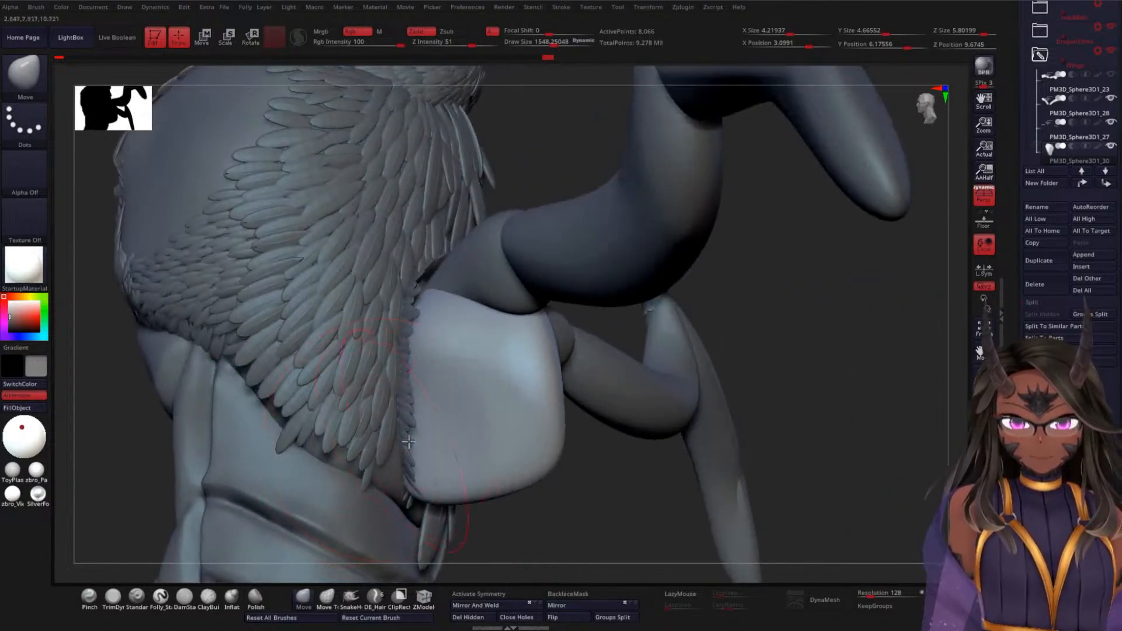
{"action": "left_click_drag", "start_coordinate": [629, 450], "coordinate": [471, 443]}
{"action": "left_click_drag", "start_coordinate": [404, 411], "coordinate": [398, 407]}
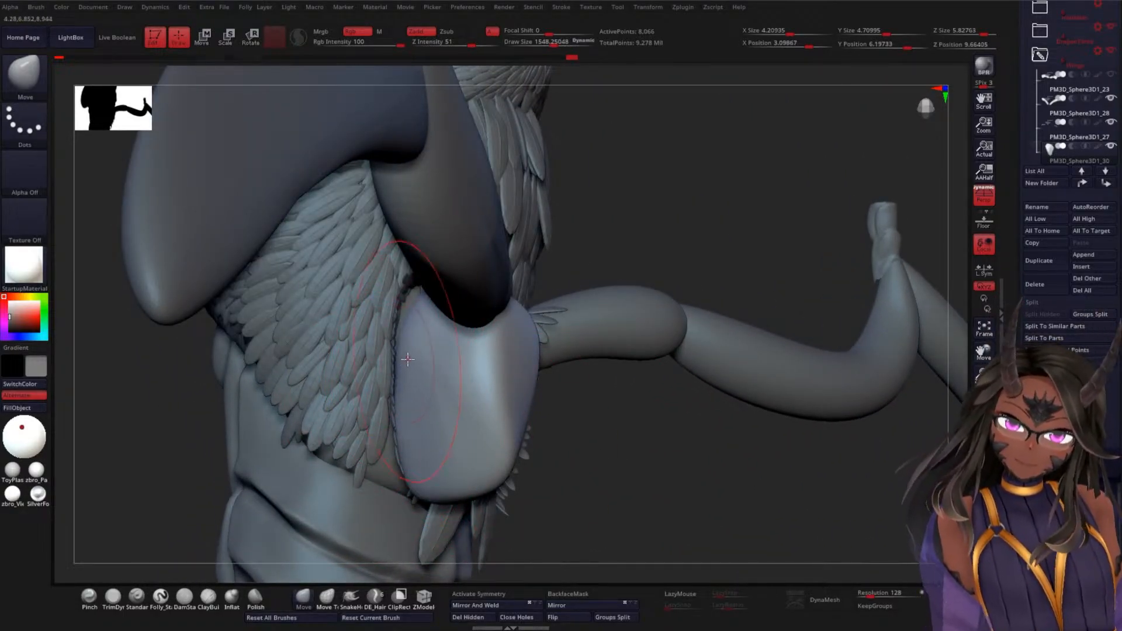
{"action": "left_click_drag", "start_coordinate": [157, 504], "coordinate": [206, 412]}
{"action": "left_click_drag", "start_coordinate": [414, 316], "coordinate": [418, 324]}
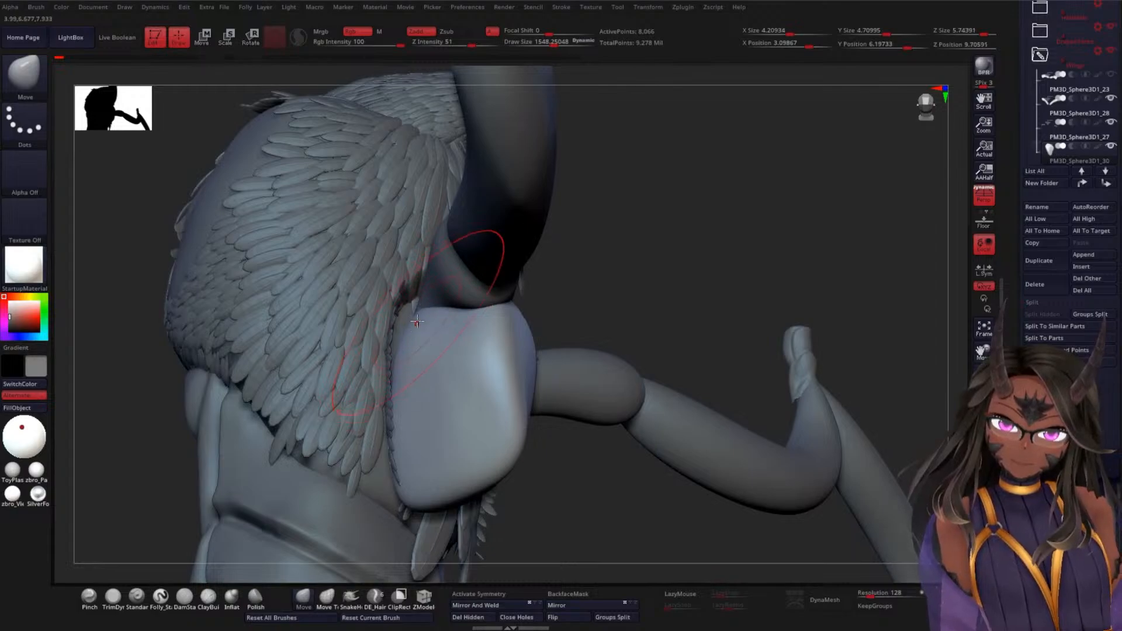
{"action": "left_click_drag", "start_coordinate": [616, 481], "coordinate": [468, 476]}
{"action": "left_click_drag", "start_coordinate": [378, 409], "coordinate": [388, 419]}
{"action": "mouse_move", "coordinate": [440, 370]}
{"action": "left_mouse_down"}
{"action": "mouse_move", "coordinate": [440, 382]}
{"action": "mouse_move", "coordinate": [488, 359]}
{"action": "left_mouse_up"}
- Flatten and smooth the muscle's back surface, then raise its upper edge around the shoulder end of the arm
{"action": "left_click_drag", "start_coordinate": [670, 332], "coordinate": [474, 387]}
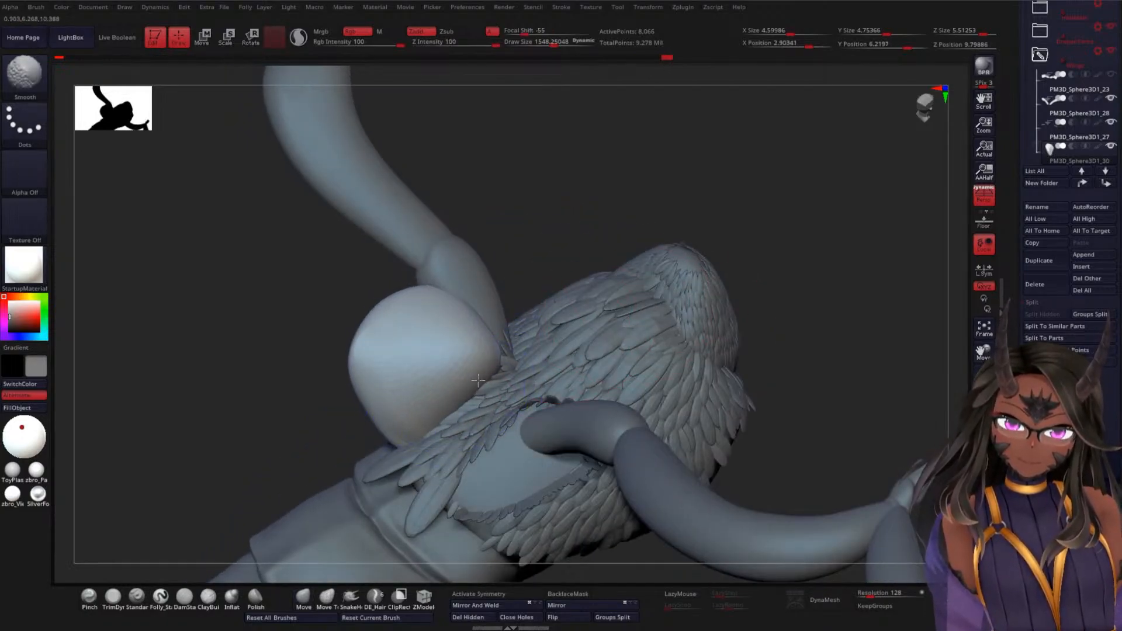
{"action": "left_click_drag", "start_coordinate": [276, 394], "coordinate": [255, 447]}
{"action": "left_click_drag", "start_coordinate": [500, 364], "coordinate": [505, 380]}
{"action": "mouse_move", "coordinate": [560, 218]}
{"action": "left_mouse_down"}
{"action": "mouse_move", "coordinate": [563, 266]}
{"action": "mouse_move", "coordinate": [465, 341]}
{"action": "left_mouse_up"}
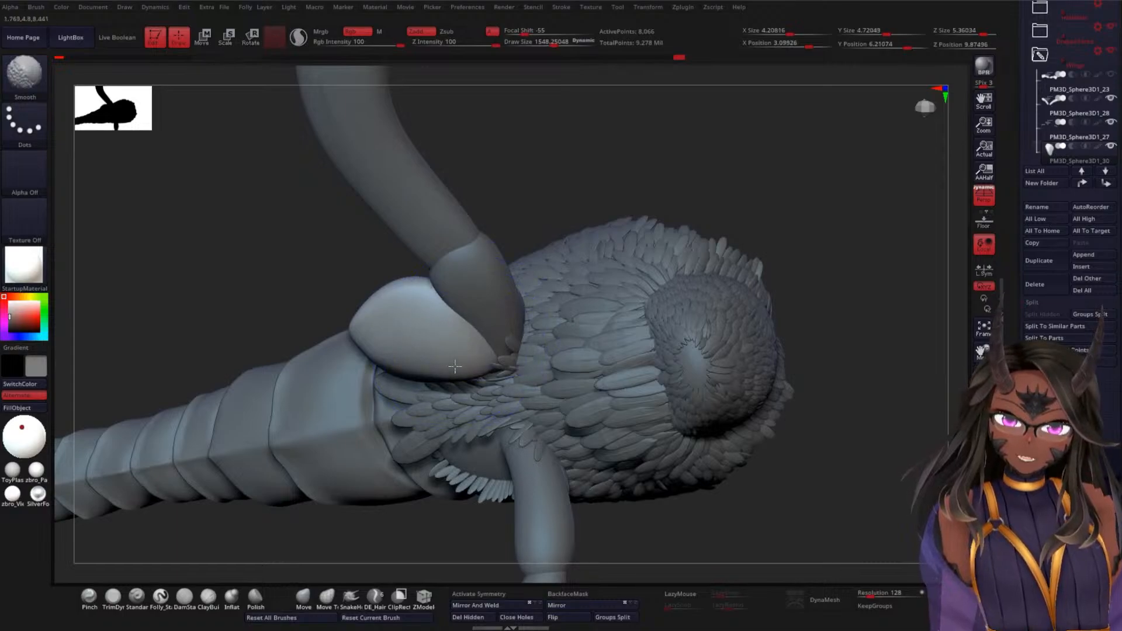
{"action": "left_click_drag", "start_coordinate": [258, 326], "coordinate": [345, 251]}
{"action": "left_click_drag", "start_coordinate": [426, 288], "coordinate": [414, 250]}
{"action": "mouse_move", "coordinate": [374, 314]}
{"action": "left_mouse_down"}
{"action": "mouse_move", "coordinate": [351, 307]}
{"action": "mouse_move", "coordinate": [383, 290]}
{"action": "left_mouse_up"}
{"action": "mouse_move", "coordinate": [626, 188]}
{"action": "left_mouse_down"}
{"action": "mouse_move", "coordinate": [631, 216]}
{"action": "mouse_move", "coordinate": [488, 346]}
{"action": "left_mouse_up"}
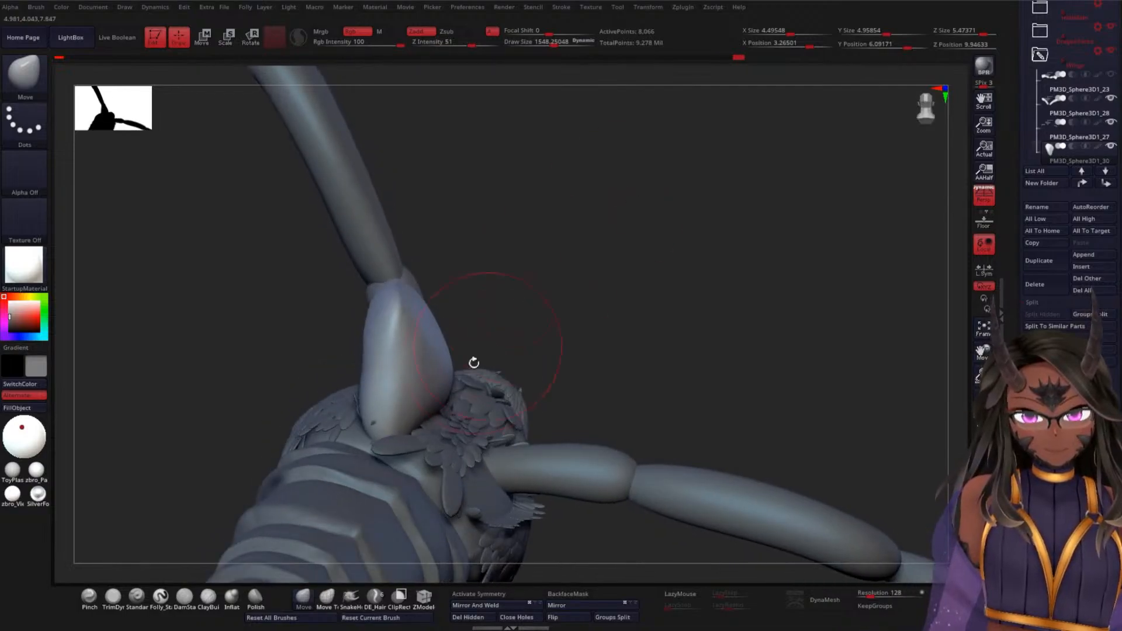
- Smooth the shoulder muscle's lower edge and push its inner edge toward the spine feathers
{"action": "left_click_drag", "start_coordinate": [541, 297], "coordinate": [566, 348]}
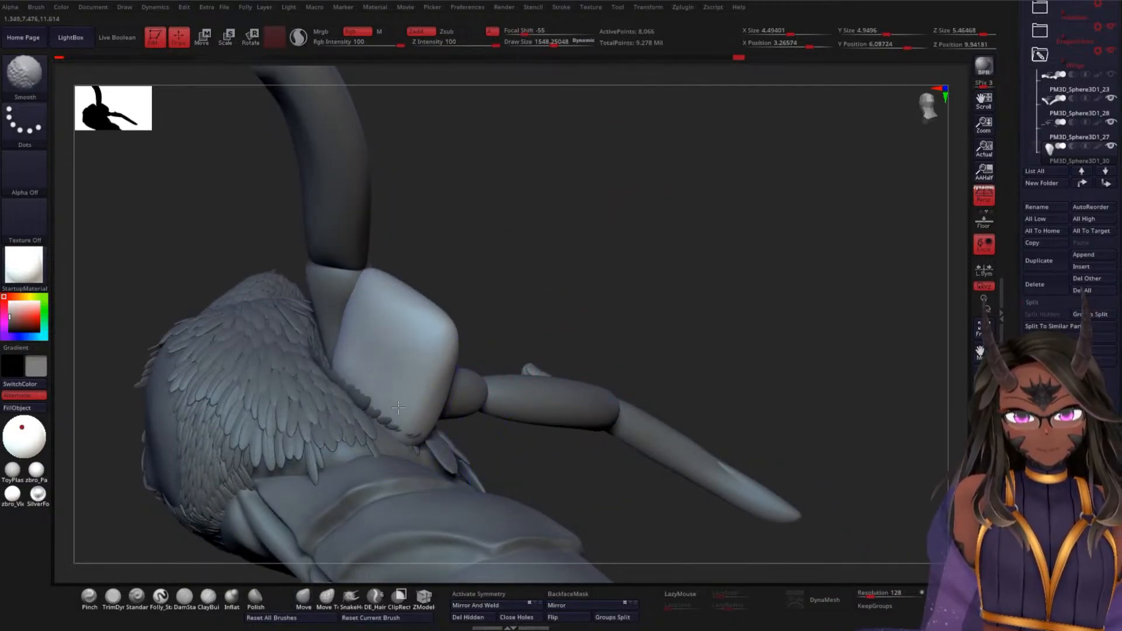
{"action": "mouse_move", "coordinate": [395, 458]}
{"action": "left_mouse_down", "text": "shift"}
{"action": "mouse_move", "coordinate": [403, 448]}
{"action": "mouse_move", "coordinate": [388, 421]}
{"action": "left_mouse_up", "text": "shift"}
{"action": "mouse_move", "coordinate": [584, 294]}
{"action": "left_mouse_down"}
{"action": "mouse_move", "coordinate": [485, 345]}
{"action": "mouse_move", "coordinate": [459, 375]}
{"action": "left_mouse_up"}
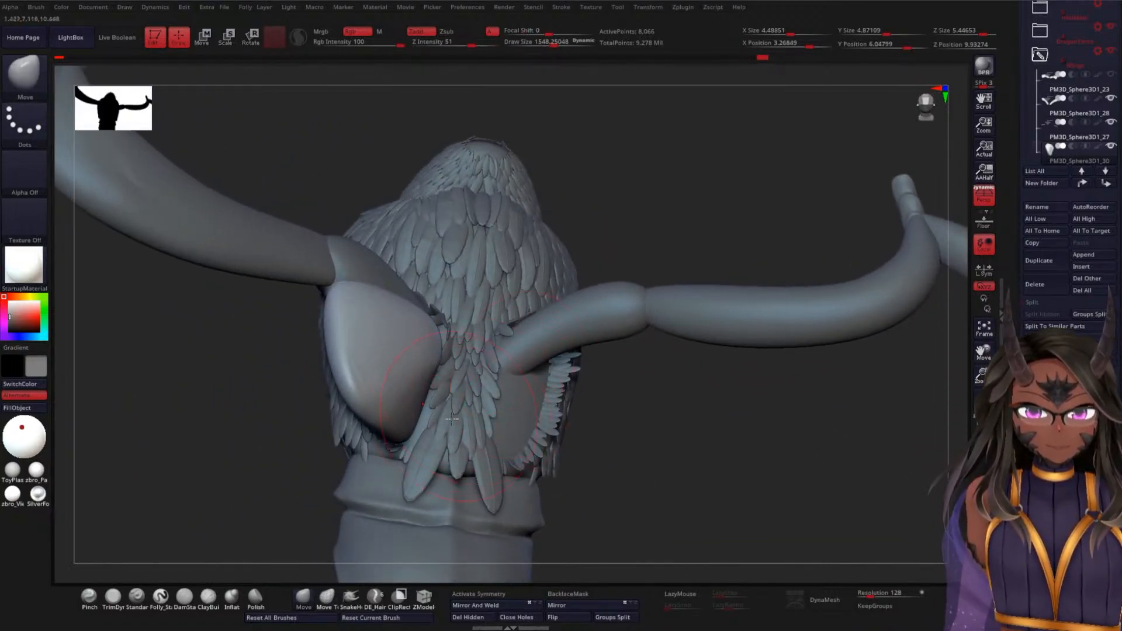
{"action": "key", "text": "space"}
{"action": "mouse_move", "coordinate": [440, 425]}
{"action": "left_mouse_down"}
{"action": "mouse_move", "coordinate": [422, 424]}
{"action": "mouse_move", "coordinate": [430, 403]}
{"action": "left_mouse_up"}
- Reduce the draw size to about 894 and refine and smooth the muscle's inner edge beside the spine
{"action": "key", "text": "space"}
{"action": "key", "text": "space"}
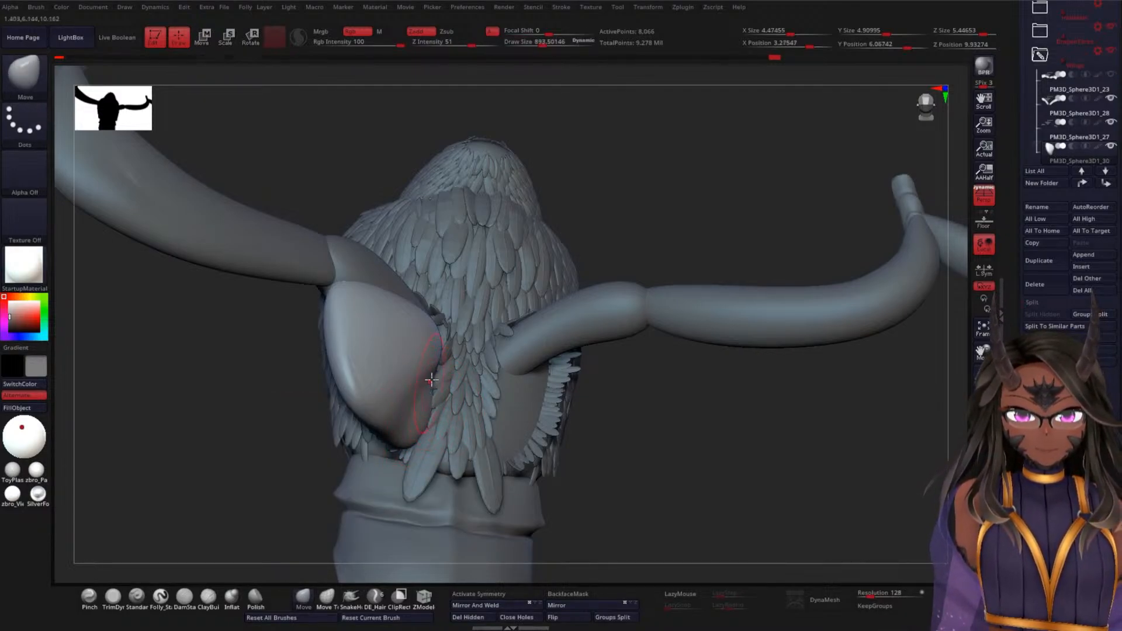
{"action": "key", "text": "shift"}
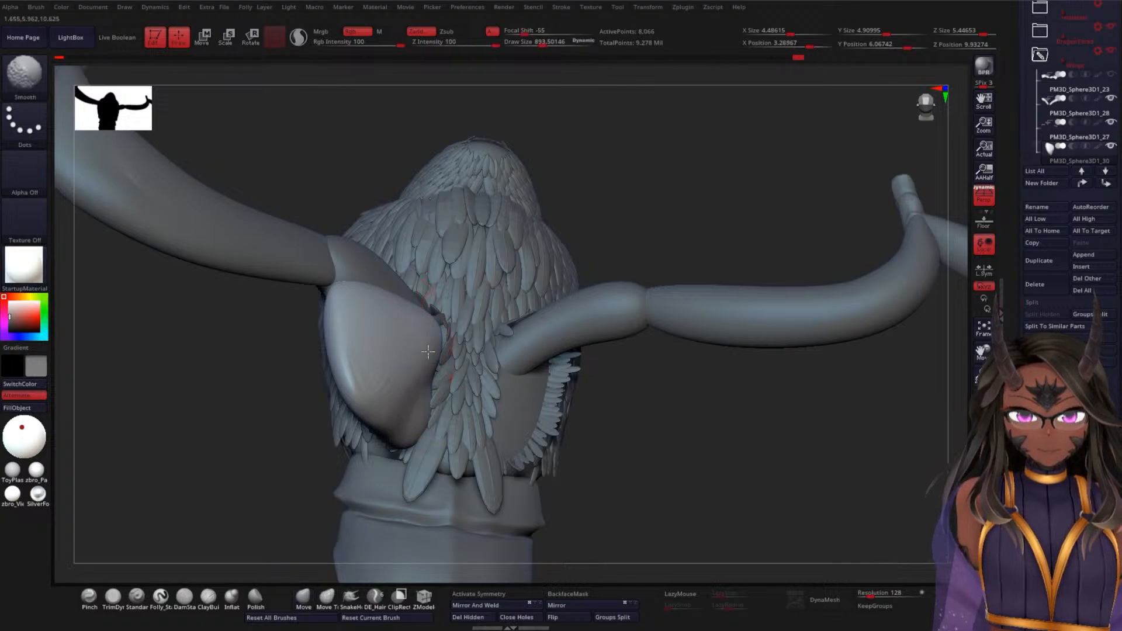
{"action": "key", "text": "shift"}
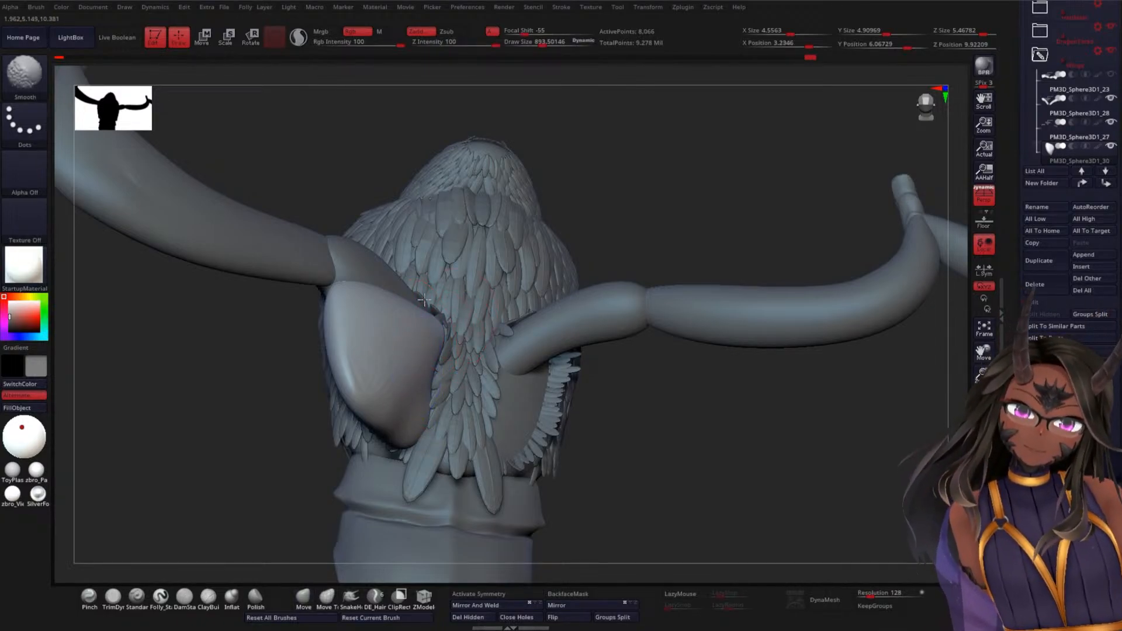
{"action": "left_click_drag", "start_coordinate": [384, 360], "coordinate": [374, 337], "text": "shift"}
- Even out the muscle's back and outer faces and smooth its upper edge under the shoulder
{"action": "left_click_drag", "start_coordinate": [263, 441], "coordinate": [213, 447]}
{"action": "left_click_drag", "start_coordinate": [402, 336], "coordinate": [388, 304], "text": "shift"}
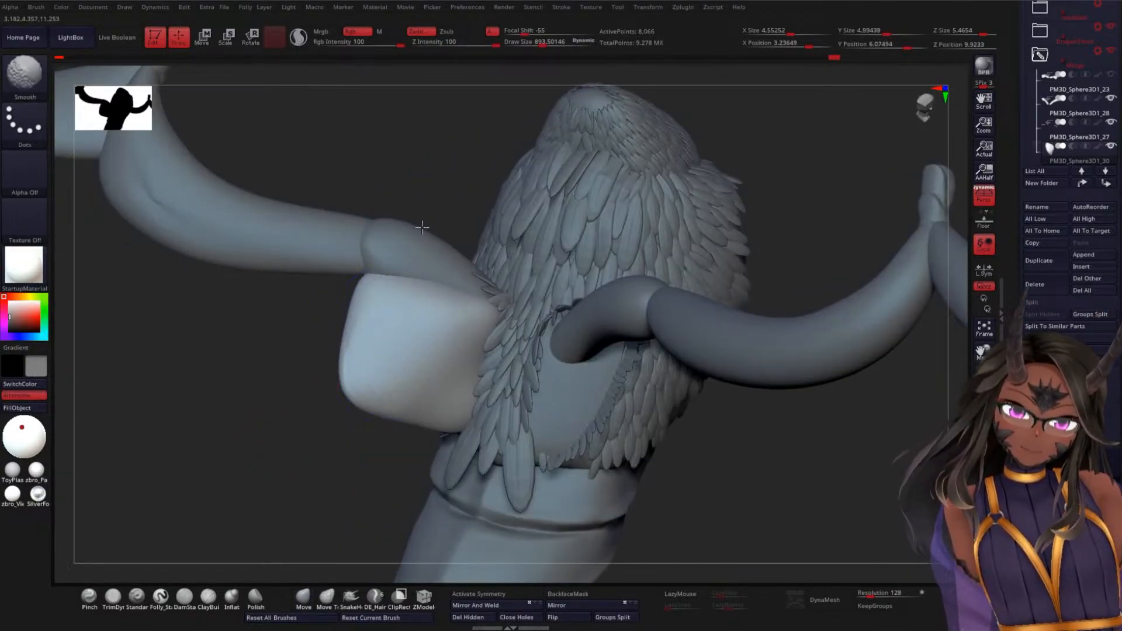
{"action": "left_click_drag", "start_coordinate": [311, 502], "coordinate": [362, 338]}
{"action": "mouse_move", "coordinate": [622, 322]}
{"action": "left_mouse_down"}
{"action": "mouse_move", "coordinate": [581, 278]}
{"action": "mouse_move", "coordinate": [637, 259]}
{"action": "left_mouse_up"}
{"action": "mouse_move", "coordinate": [553, 419]}
{"action": "left_mouse_down", "text": "alt"}
{"action": "mouse_move", "coordinate": [560, 469]}
{"action": "mouse_move", "coordinate": [549, 458]}
{"action": "left_mouse_up", "text": "alt"}
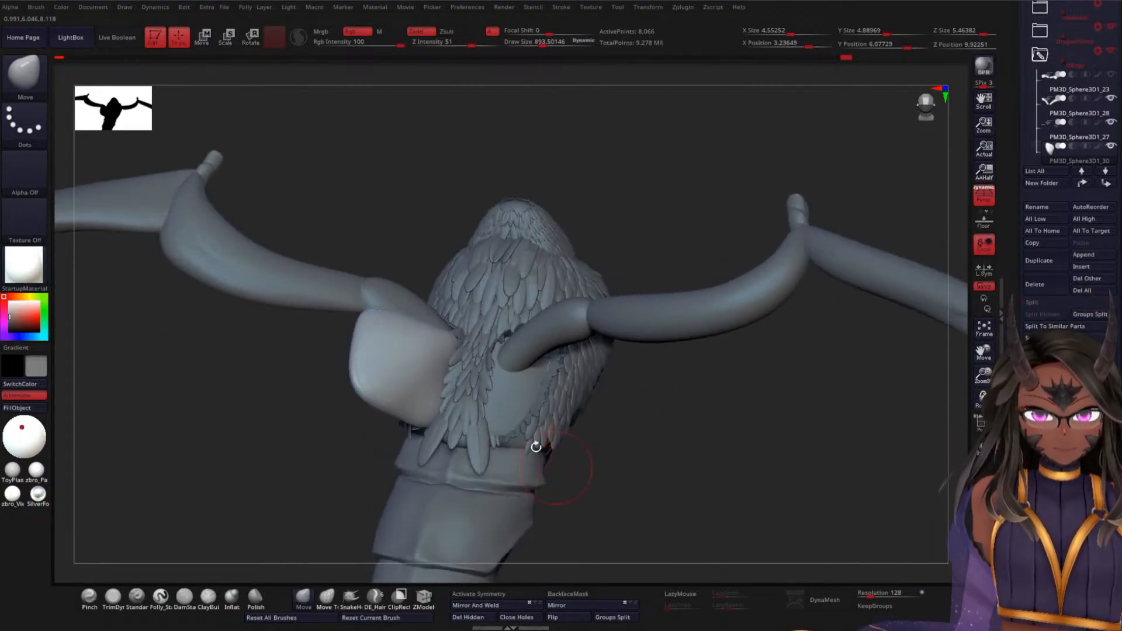
{"action": "left_click_drag", "start_coordinate": [391, 377], "coordinate": [396, 334], "text": "shift"}
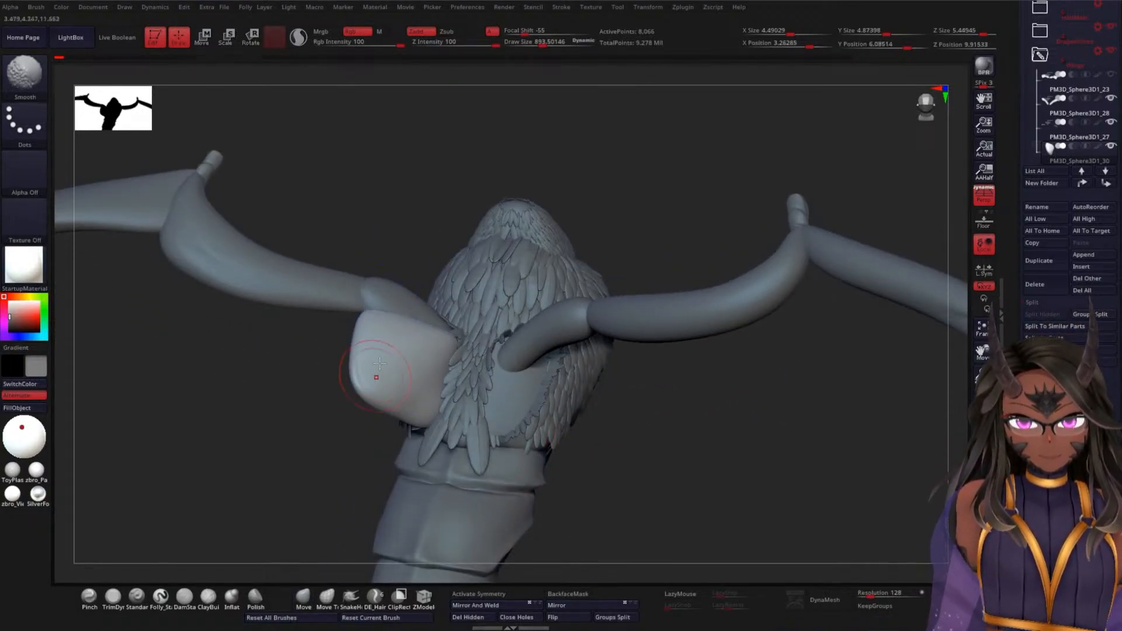
- Duplicate the shoulder muscle and move the copy outward beneath the upper wing arm
{"action": "left_click", "coordinate": [1061, 269]}
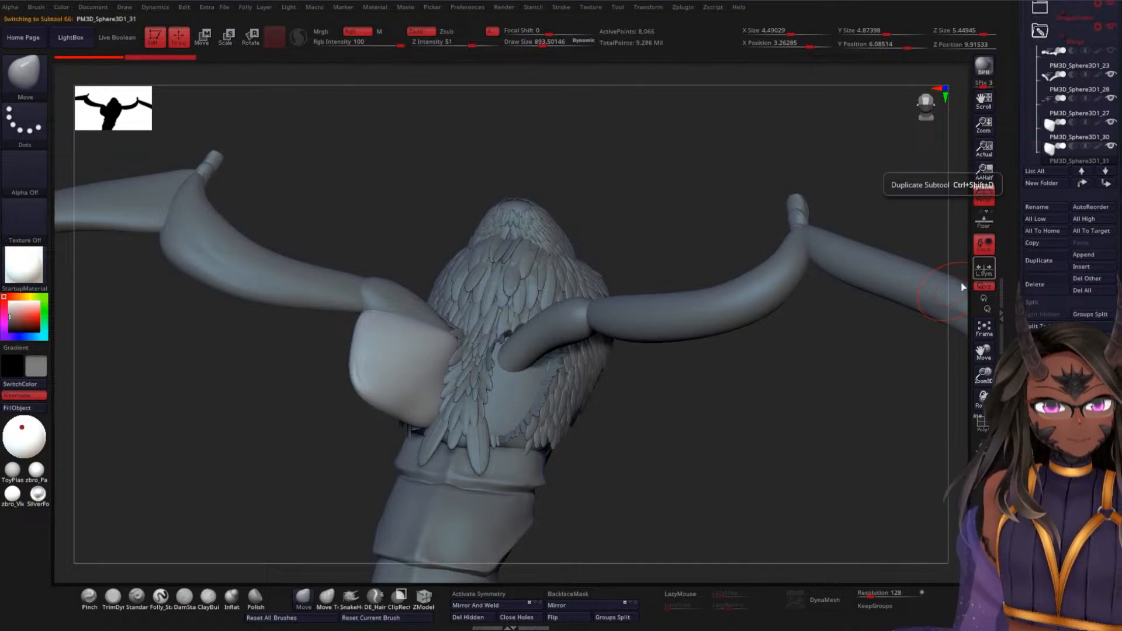
{"action": "key", "text": "w"}
{"action": "mouse_move", "coordinate": [654, 399]}
{"action": "left_mouse_down"}
{"action": "mouse_move", "coordinate": [656, 421]}
{"action": "mouse_move", "coordinate": [646, 418]}
{"action": "left_mouse_up"}
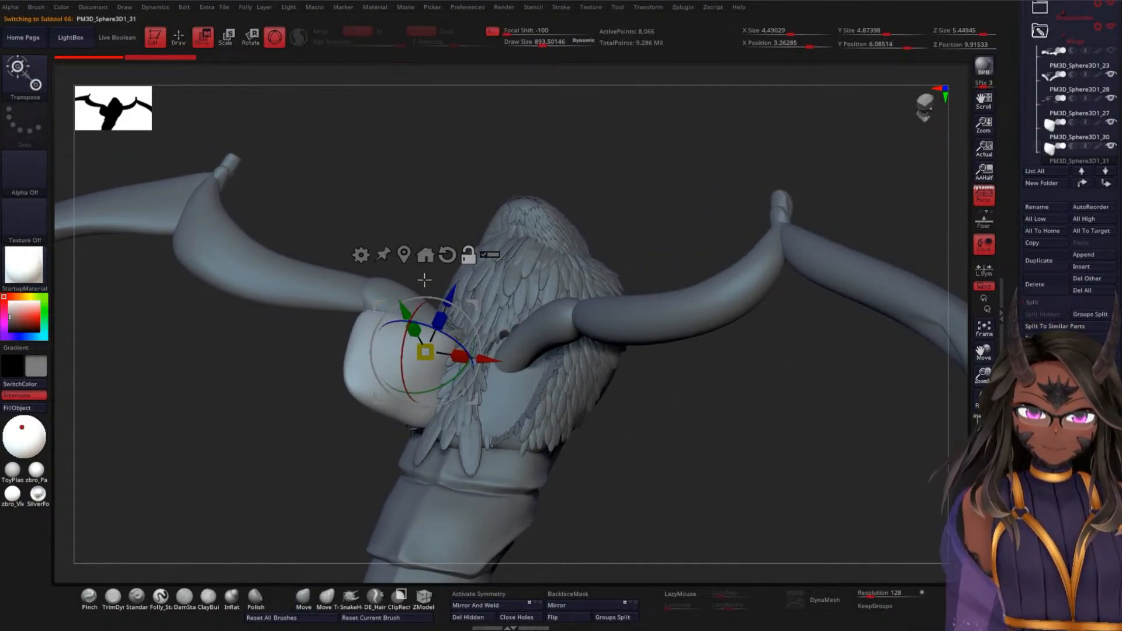
{"action": "left_click_drag", "start_coordinate": [386, 319], "coordinate": [375, 284]}
{"action": "key", "text": "q"}
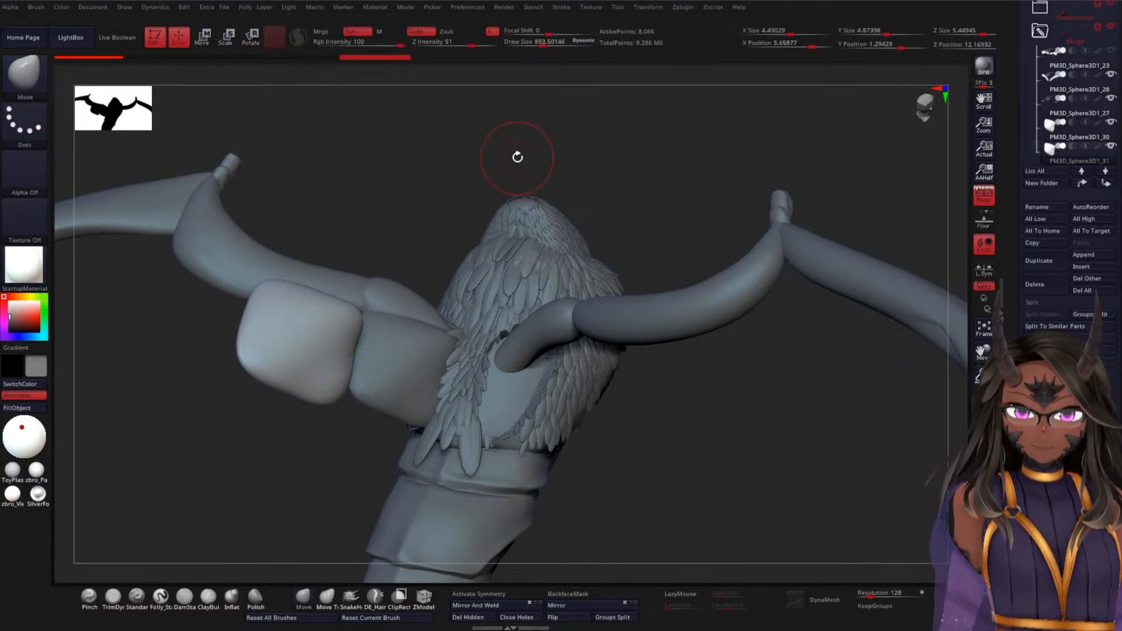
- Rotate and reposition the copied muscle so it follows the slope of the upper wing arm
{"action": "mouse_move", "coordinate": [416, 201]}
{"action": "left_mouse_down"}
{"action": "mouse_move", "coordinate": [467, 165]}
{"action": "mouse_move", "coordinate": [460, 190]}
{"action": "mouse_move", "coordinate": [471, 187]}
{"action": "left_mouse_up"}
{"action": "key", "text": "w"}
{"action": "left_click_drag", "start_coordinate": [410, 257], "coordinate": [361, 297]}
{"action": "left_click_drag", "start_coordinate": [438, 266], "coordinate": [398, 273]}
{"action": "key", "text": "q"}
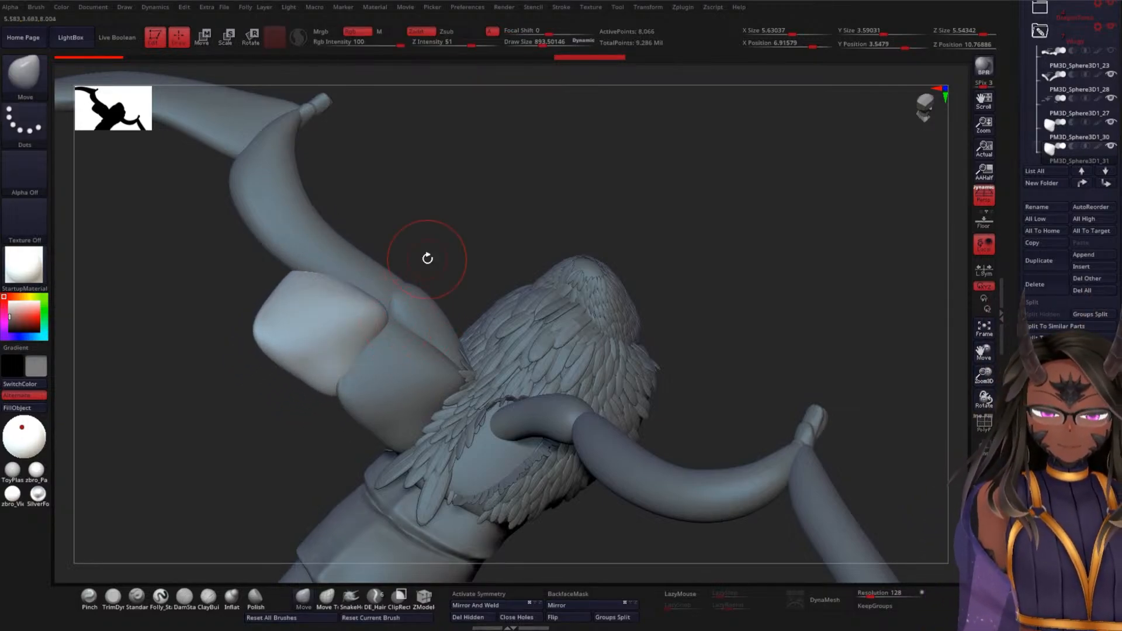
- Enlarge the draw size to about 1877 and pull the copied muscle's outer side out along the arm
{"action": "key", "text": "space"}
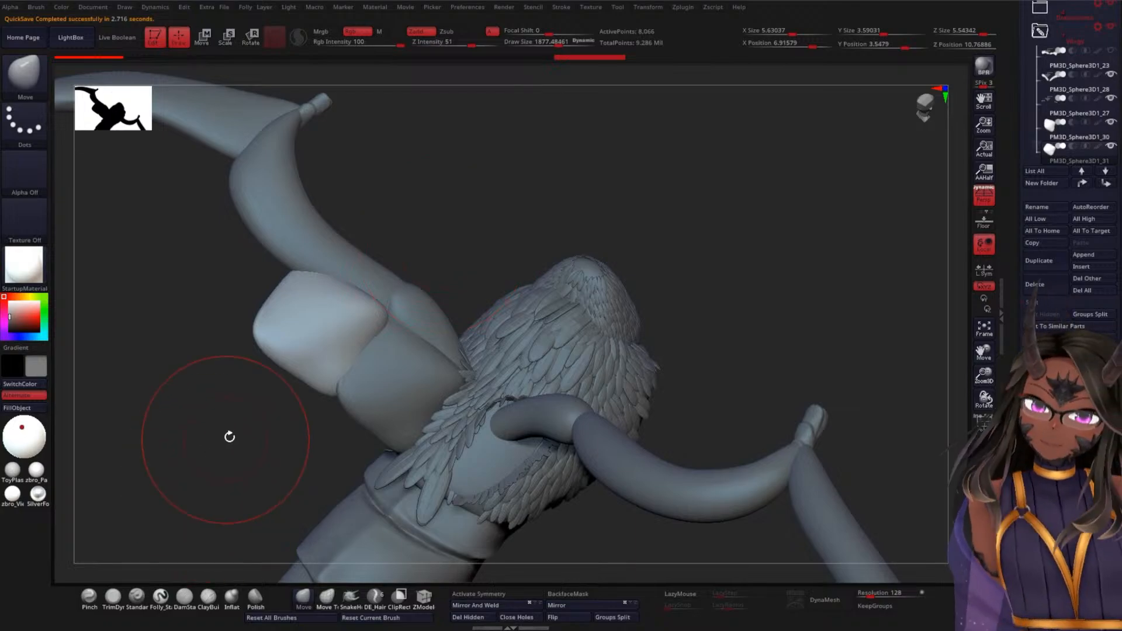
{"action": "left_click_drag", "start_coordinate": [306, 405], "coordinate": [289, 405]}
{"action": "mouse_move", "coordinate": [285, 302]}
{"action": "left_mouse_down"}
{"action": "mouse_move", "coordinate": [248, 290]}
{"action": "mouse_move", "coordinate": [231, 396]}
{"action": "mouse_move", "coordinate": [247, 252]}
{"action": "left_mouse_up"}
{"action": "key", "text": "ctrl+z"}
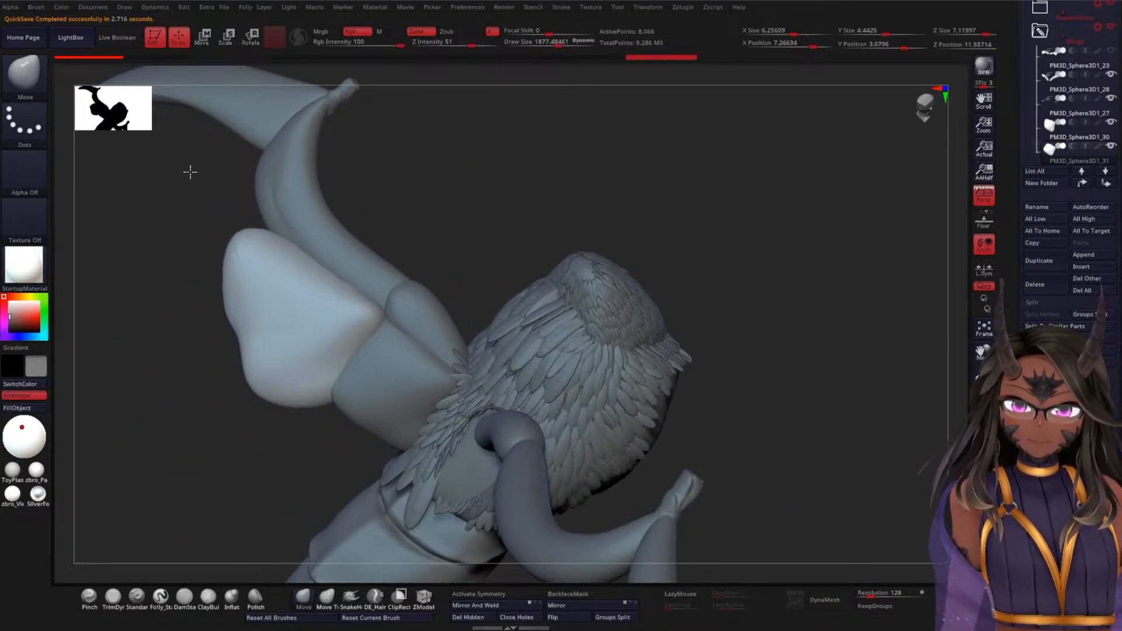
{"action": "left_click_drag", "start_coordinate": [479, 228], "coordinate": [642, 272], "text": "shift"}
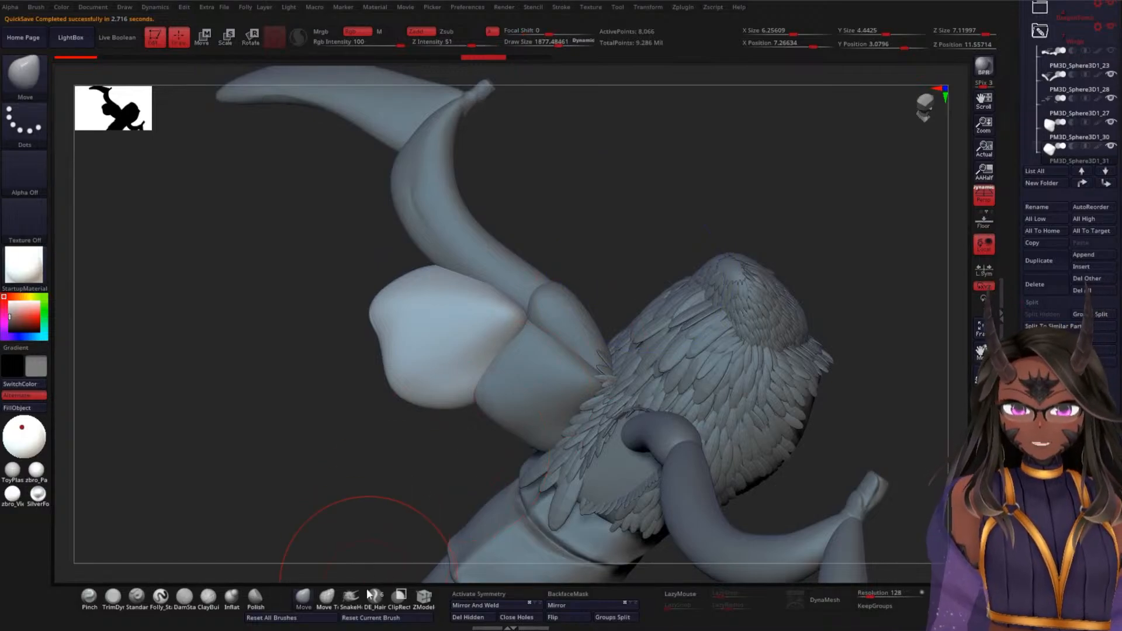
- Stretch the copied muscle's outer end up toward the wing elbow with the SnakeHook brush
{"action": "left_click", "coordinate": [350, 596]}
{"action": "left_click", "coordinate": [325, 605]}
{"action": "mouse_move", "coordinate": [328, 577]}
{"action": "left_mouse_down"}
{"action": "mouse_move", "coordinate": [669, 211]}
{"action": "mouse_move", "coordinate": [376, 313]}
{"action": "mouse_move", "coordinate": [405, 209]}
{"action": "mouse_move", "coordinate": [546, 228]}
{"action": "left_mouse_up"}
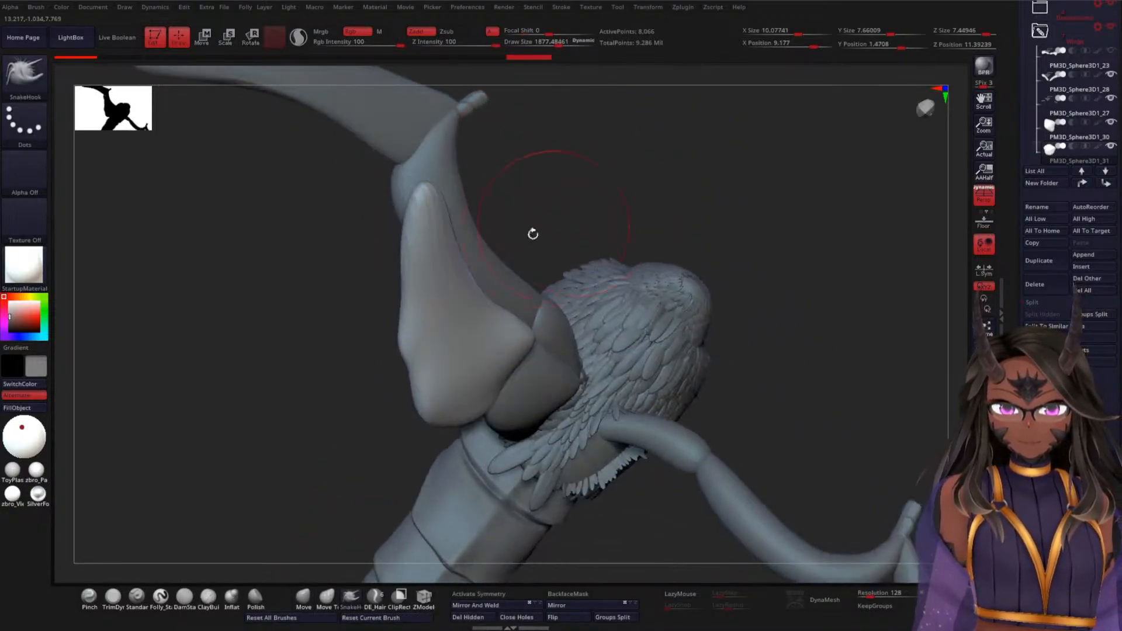
{"action": "left_click_drag", "start_coordinate": [385, 199], "coordinate": [374, 164]}
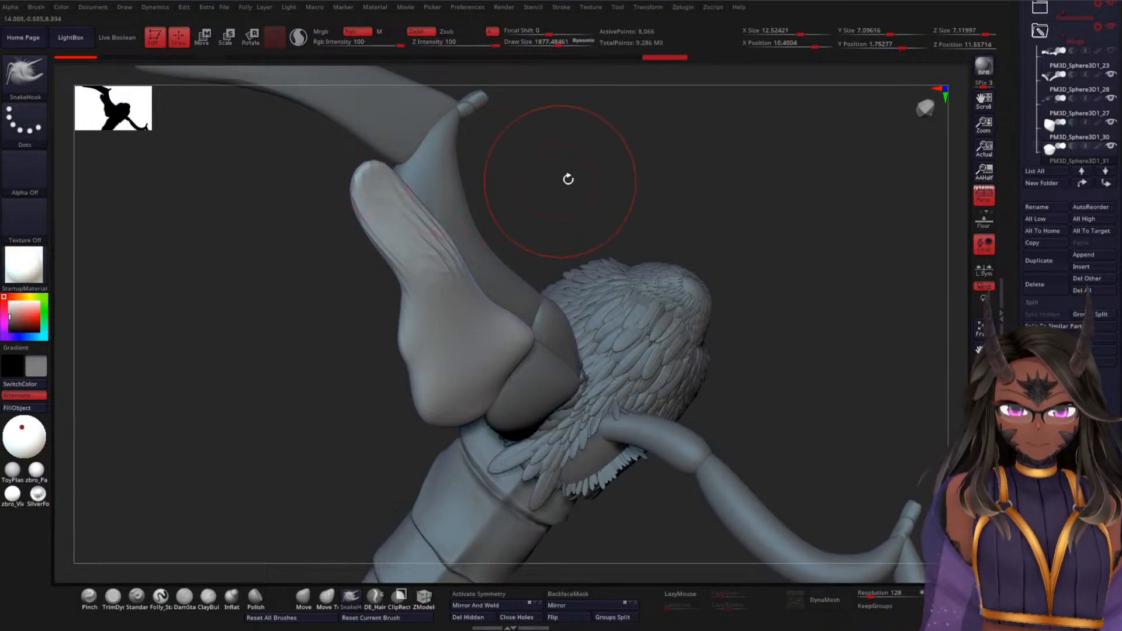
- Pull the muscle's outer and rear edges outward to form a broad panel spanning from shoulder to elbow
{"action": "left_click_drag", "start_coordinate": [569, 178], "coordinate": [401, 275]}
{"action": "left_click_drag", "start_coordinate": [382, 183], "coordinate": [376, 157]}
{"action": "mouse_move", "coordinate": [561, 193]}
{"action": "left_mouse_down"}
{"action": "mouse_move", "coordinate": [489, 238]}
{"action": "mouse_move", "coordinate": [384, 196]}
{"action": "mouse_move", "coordinate": [377, 157]}
{"action": "left_mouse_up"}
{"action": "mouse_move", "coordinate": [383, 339]}
{"action": "left_mouse_down"}
{"action": "mouse_move", "coordinate": [383, 419]}
{"action": "mouse_move", "coordinate": [351, 397]}
{"action": "mouse_move", "coordinate": [260, 246]}
{"action": "mouse_move", "coordinate": [368, 175]}
{"action": "mouse_move", "coordinate": [409, 236]}
{"action": "left_mouse_up"}
{"action": "mouse_move", "coordinate": [336, 389]}
{"action": "left_mouse_down"}
{"action": "mouse_move", "coordinate": [295, 437]}
{"action": "mouse_move", "coordinate": [374, 424]}
{"action": "mouse_move", "coordinate": [401, 462]}
{"action": "left_mouse_up"}
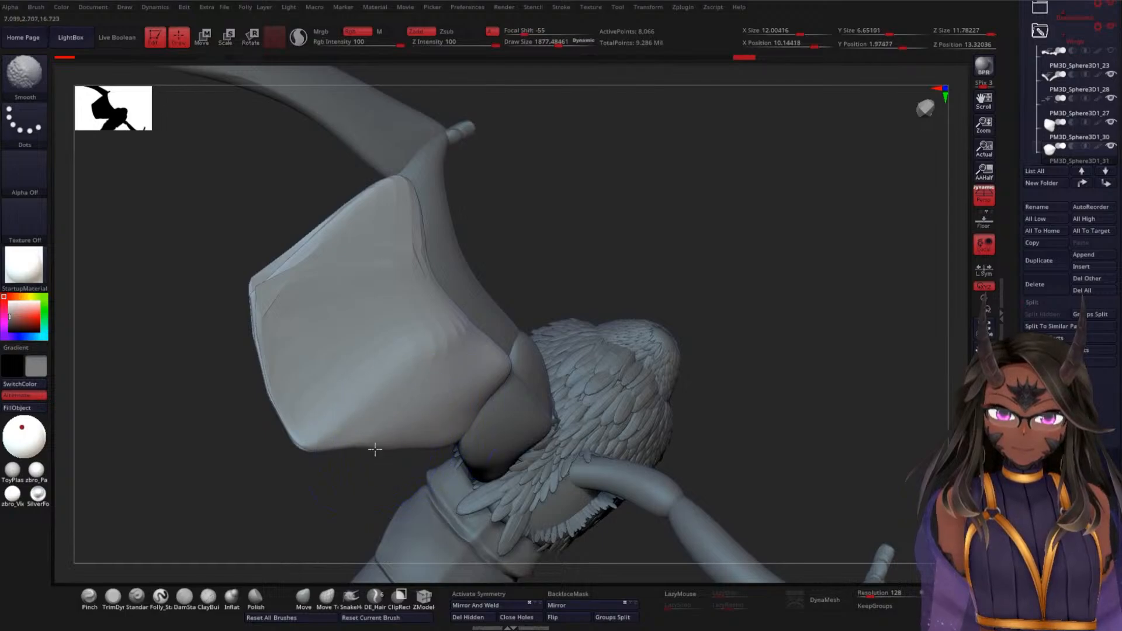
- Smooth the panel's creased rear edge and tuck its outer tip against the elbow
{"action": "left_click_drag", "start_coordinate": [496, 352], "coordinate": [500, 350], "text": "shift"}
{"action": "left_click_drag", "start_coordinate": [620, 272], "coordinate": [699, 253]}
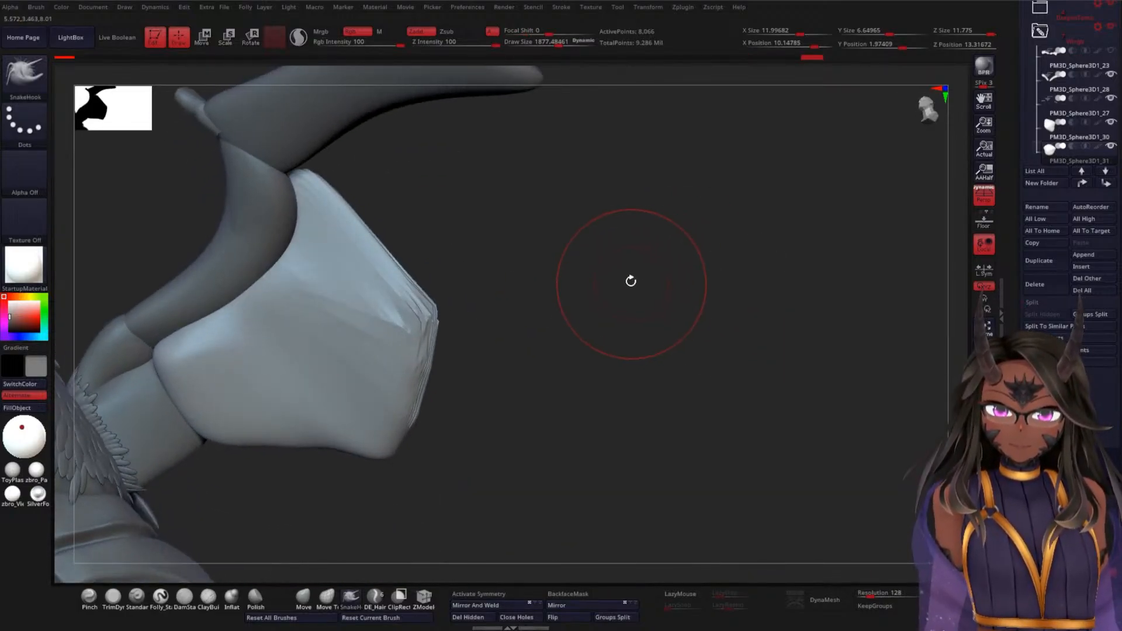
{"action": "left_click_drag", "start_coordinate": [383, 238], "coordinate": [267, 188]}
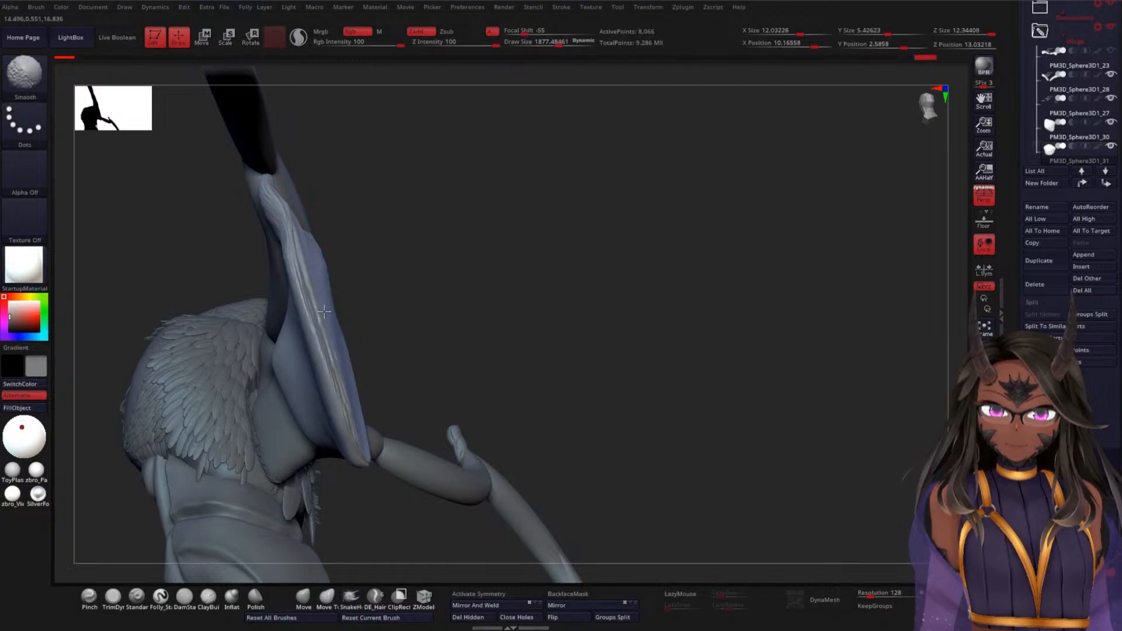
{"action": "mouse_move", "coordinate": [323, 259]}
{"action": "left_mouse_down"}
{"action": "mouse_move", "coordinate": [410, 241]}
{"action": "mouse_move", "coordinate": [374, 209]}
{"action": "left_mouse_up"}
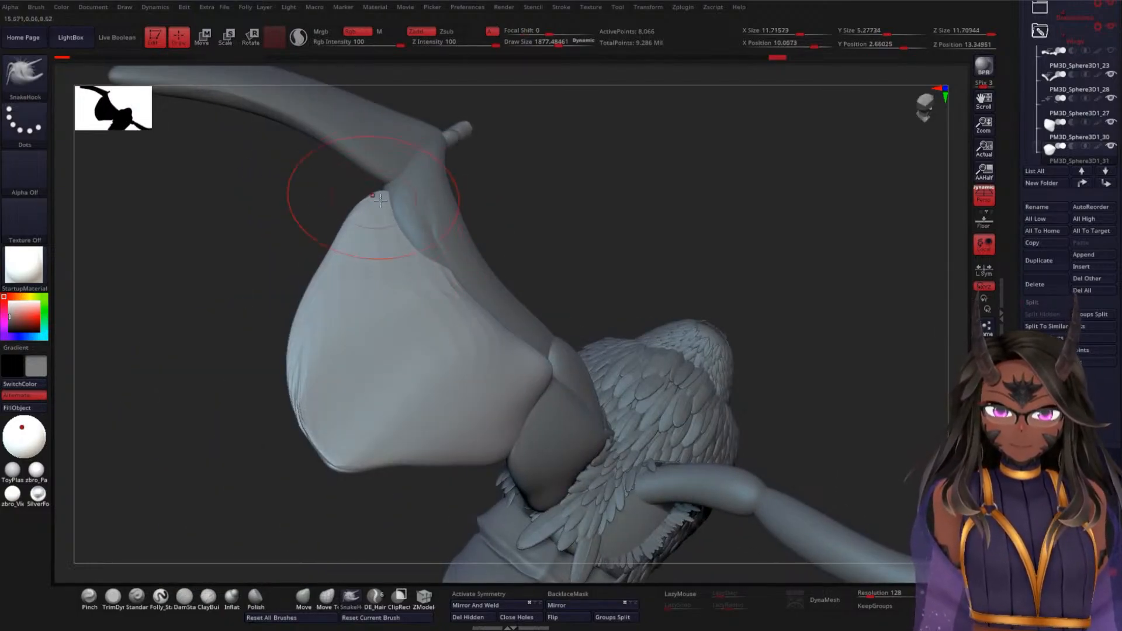
- Fit the panel's front edge along the upper arm and draw its inner corner to the shoulder joint
{"action": "left_click_drag", "start_coordinate": [401, 276], "coordinate": [528, 283]}
{"action": "mouse_move", "coordinate": [519, 344]}
{"action": "left_mouse_down"}
{"action": "mouse_move", "coordinate": [509, 323]}
{"action": "mouse_move", "coordinate": [506, 337]}
{"action": "mouse_move", "coordinate": [560, 373]}
{"action": "mouse_move", "coordinate": [553, 364]}
{"action": "left_mouse_up"}
{"action": "left_click_drag", "start_coordinate": [576, 313], "coordinate": [539, 350]}
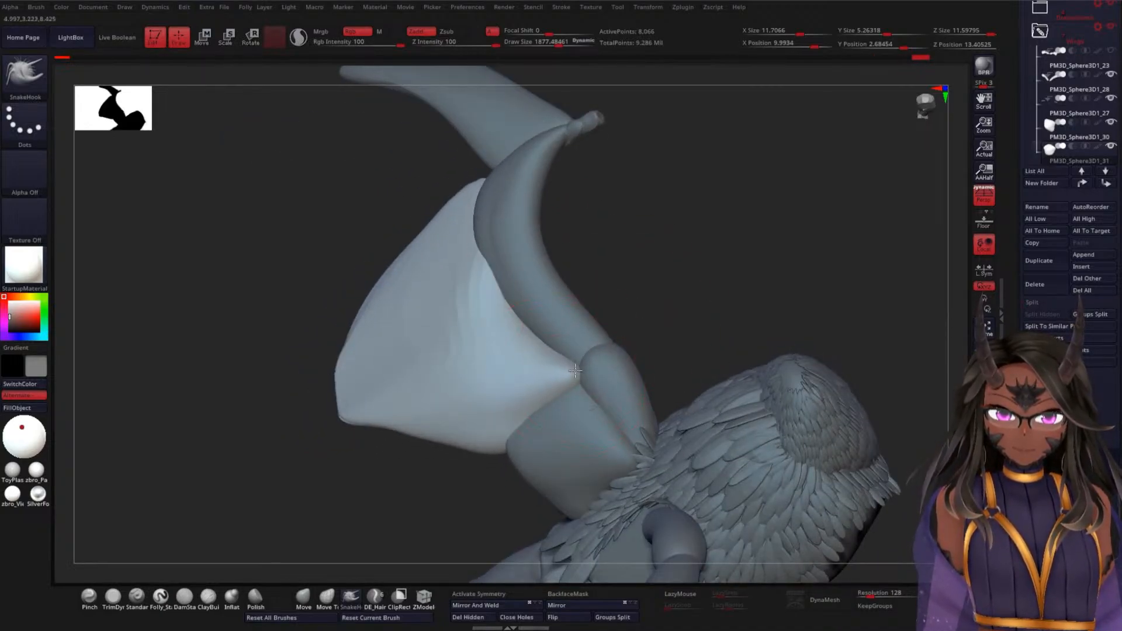
{"action": "left_click_drag", "start_coordinate": [670, 290], "coordinate": [488, 328]}
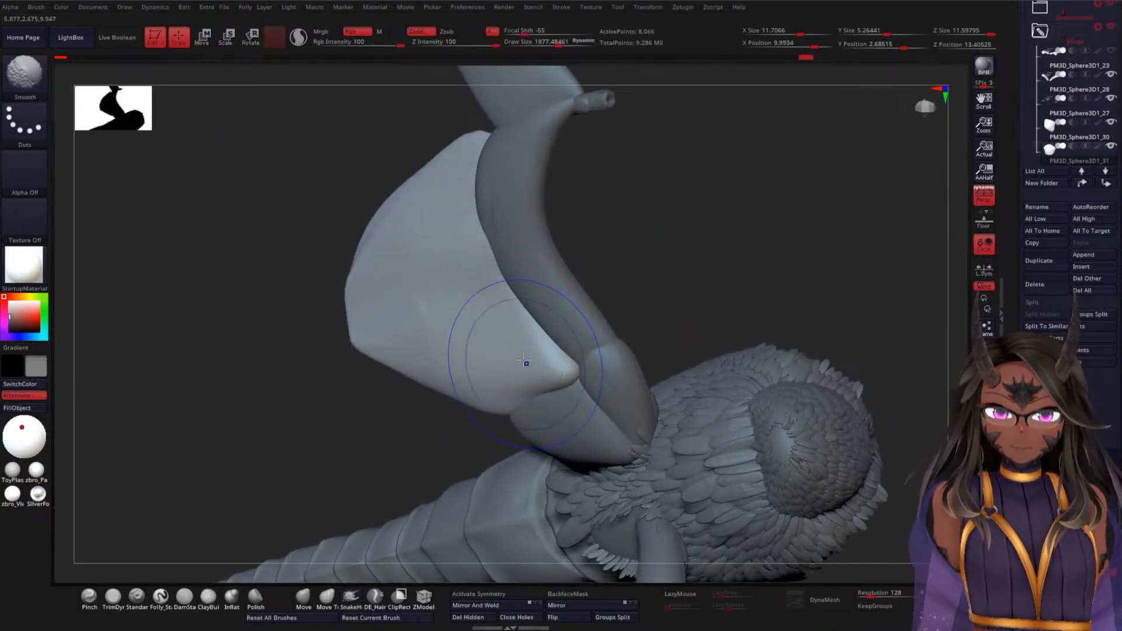
{"action": "left_click_drag", "start_coordinate": [671, 225], "coordinate": [485, 129]}
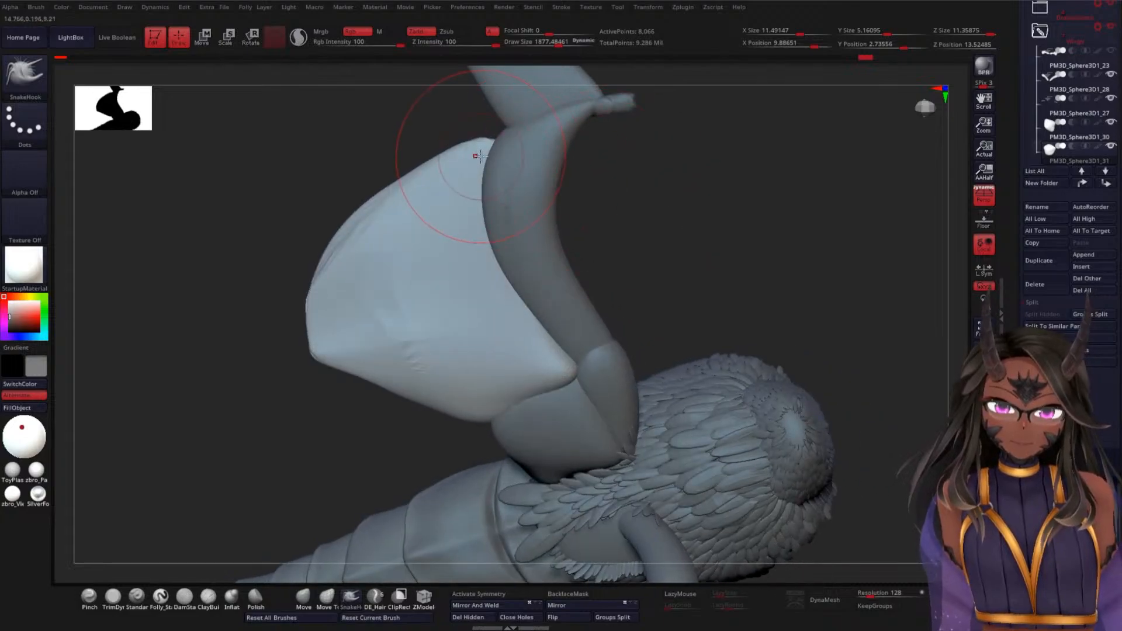
- Smooth the panel's surface creases and adjust its inner edge where it meets the shoulder muscle
{"action": "mouse_move", "coordinate": [652, 229]}
{"action": "left_mouse_down"}
{"action": "mouse_move", "coordinate": [686, 220]}
{"action": "mouse_move", "coordinate": [697, 170]}
{"action": "mouse_move", "coordinate": [707, 218]}
{"action": "left_mouse_up"}
{"action": "left_click_drag", "start_coordinate": [458, 262], "coordinate": [446, 220], "text": "shift"}
{"action": "mouse_move", "coordinate": [622, 200]}
{"action": "left_mouse_down"}
{"action": "mouse_move", "coordinate": [713, 235]}
{"action": "mouse_move", "coordinate": [410, 252]}
{"action": "mouse_move", "coordinate": [446, 306]}
{"action": "mouse_move", "coordinate": [414, 301]}
{"action": "mouse_move", "coordinate": [466, 305]}
{"action": "mouse_move", "coordinate": [419, 324]}
{"action": "left_mouse_up"}
{"action": "left_click_drag", "start_coordinate": [399, 303], "coordinate": [402, 298]}
{"action": "mouse_move", "coordinate": [496, 289]}
{"action": "left_mouse_down", "text": "shift"}
{"action": "mouse_move", "coordinate": [433, 302]}
{"action": "mouse_move", "coordinate": [433, 328]}
{"action": "mouse_move", "coordinate": [364, 286]}
{"action": "mouse_move", "coordinate": [397, 225]}
{"action": "left_mouse_up", "text": "shift"}
{"action": "mouse_move", "coordinate": [543, 286]}
{"action": "left_mouse_down"}
{"action": "mouse_move", "coordinate": [524, 247]}
{"action": "mouse_move", "coordinate": [451, 281]}
{"action": "mouse_move", "coordinate": [523, 304]}
{"action": "mouse_move", "coordinate": [450, 306]}
{"action": "left_mouse_up"}
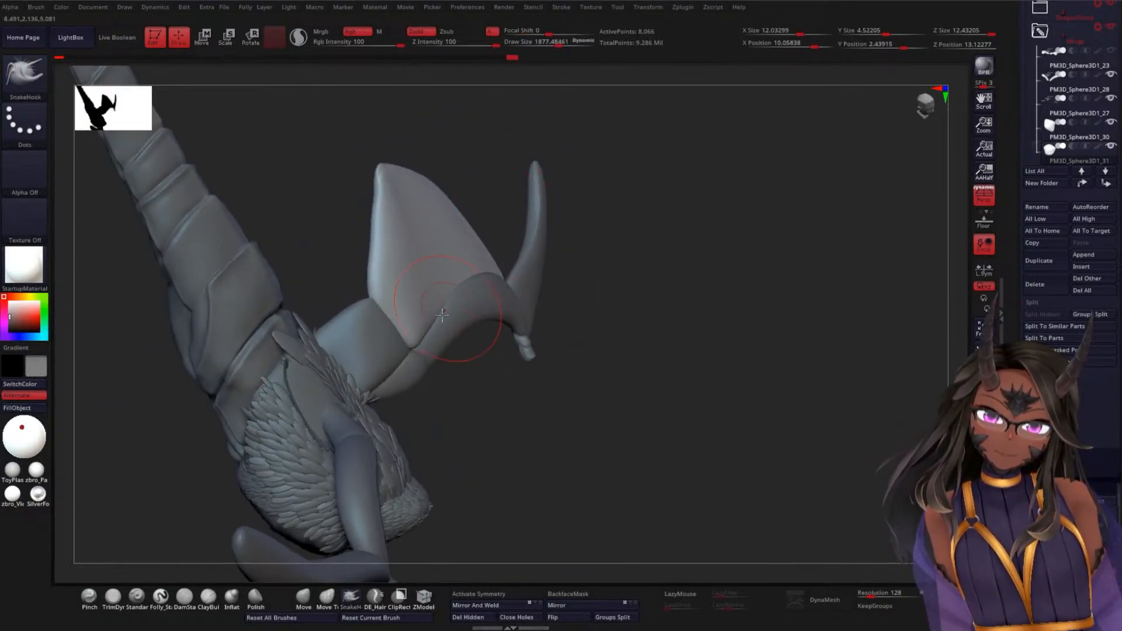
{"action": "left_click_drag", "start_coordinate": [405, 345], "coordinate": [400, 310], "text": "shift"}
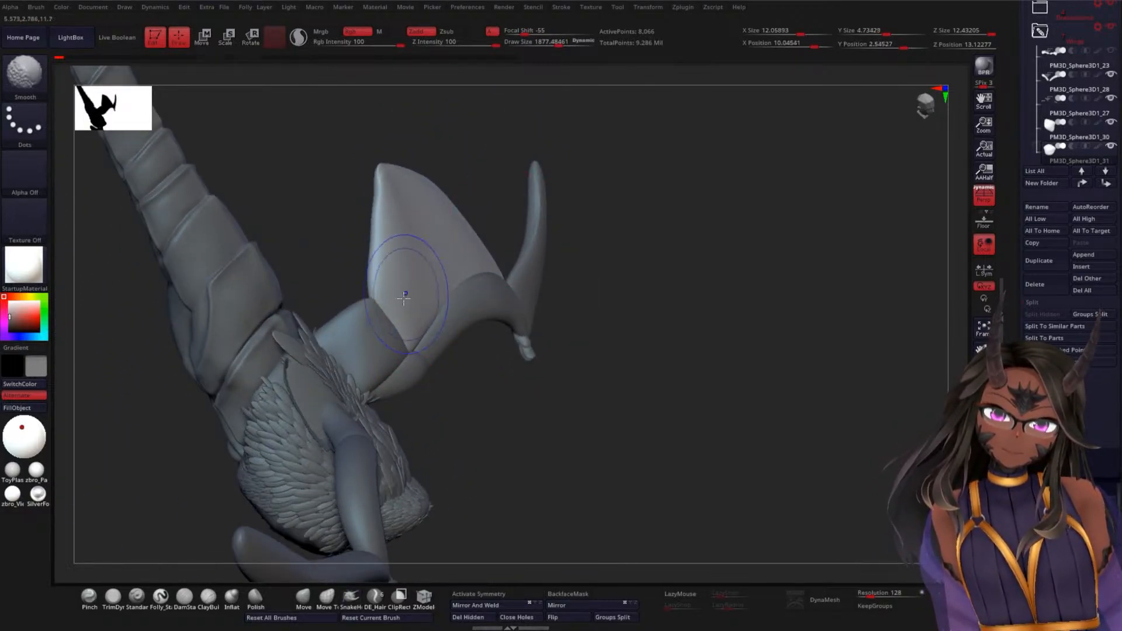
- Round out the panel's pointed rear corner and outer edge, then adjust its body-side edge
{"action": "mouse_move", "coordinate": [659, 328]}
{"action": "left_mouse_down"}
{"action": "mouse_move", "coordinate": [409, 281]}
{"action": "mouse_move", "coordinate": [489, 162]}
{"action": "mouse_move", "coordinate": [410, 233]}
{"action": "left_mouse_up"}
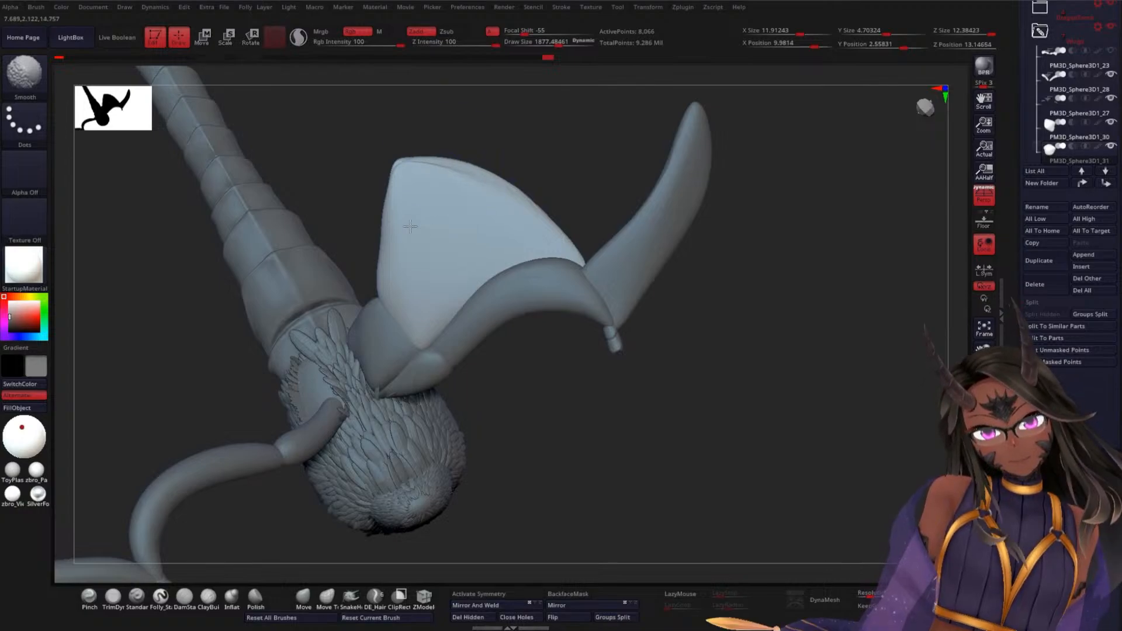
{"action": "mouse_move", "coordinate": [703, 333]}
{"action": "left_mouse_down"}
{"action": "mouse_move", "coordinate": [684, 260]}
{"action": "mouse_move", "coordinate": [519, 216]}
{"action": "left_mouse_up"}
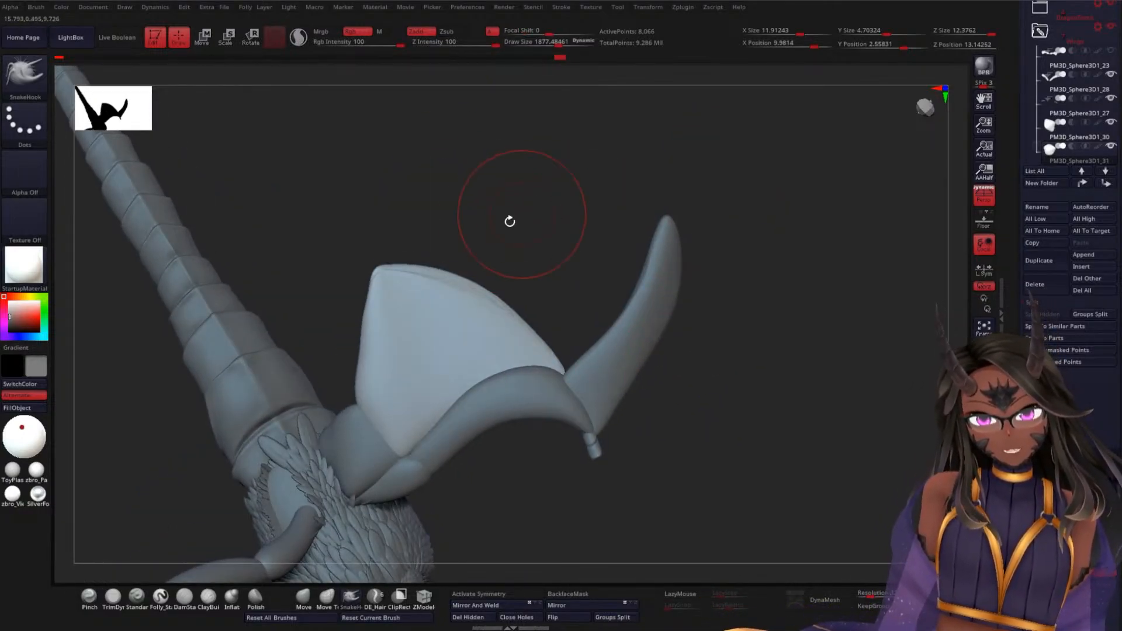
{"action": "mouse_move", "coordinate": [464, 263]}
{"action": "left_mouse_down", "text": "shift"}
{"action": "mouse_move", "coordinate": [456, 278]}
{"action": "mouse_move", "coordinate": [413, 264]}
{"action": "left_mouse_up", "text": "shift"}
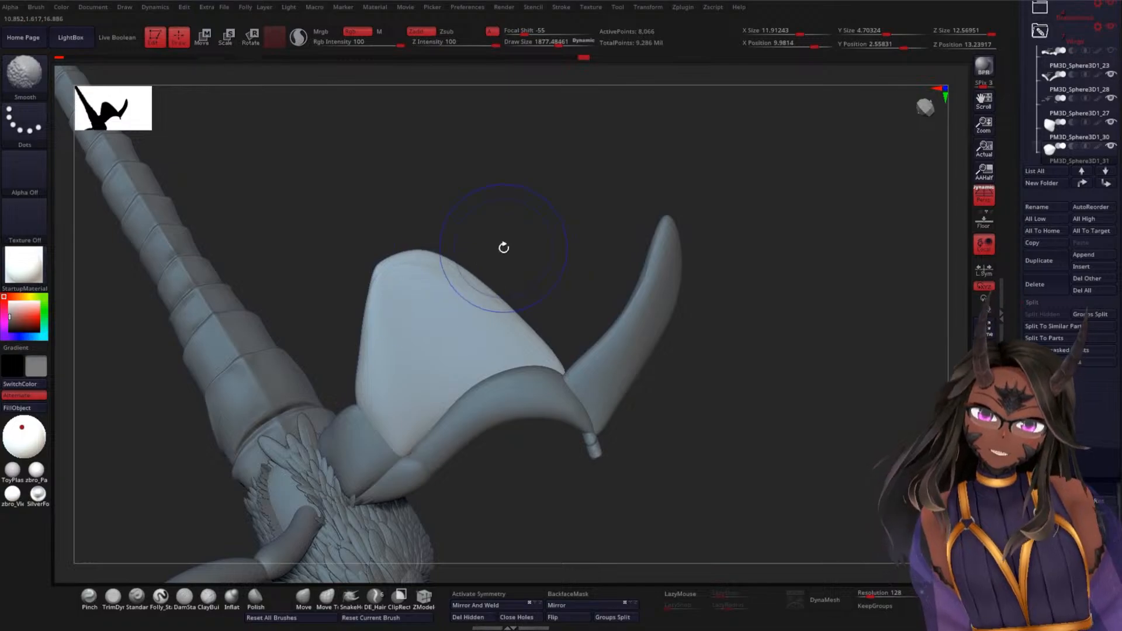
{"action": "left_click_drag", "start_coordinate": [539, 226], "coordinate": [489, 263]}
{"action": "mouse_move", "coordinate": [508, 216]}
{"action": "left_mouse_down"}
{"action": "mouse_move", "coordinate": [631, 280]}
{"action": "mouse_move", "coordinate": [371, 324]}
{"action": "left_mouse_up"}
{"action": "mouse_move", "coordinate": [466, 261]}
{"action": "left_mouse_down"}
{"action": "mouse_move", "coordinate": [403, 333]}
{"action": "mouse_move", "coordinate": [446, 281]}
{"action": "left_mouse_up"}
{"action": "left_click_drag", "start_coordinate": [378, 343], "coordinate": [390, 344]}
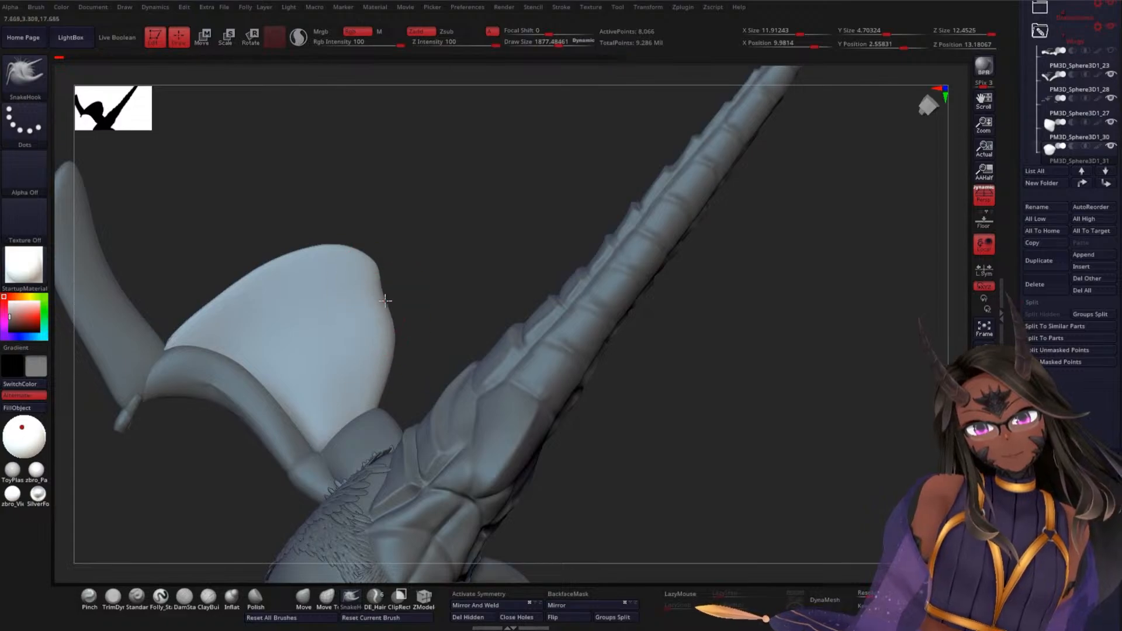
- Smooth the panel's whole free edge from the shoulder muscle around to the elbow tip
{"action": "mouse_move", "coordinate": [400, 284]}
{"action": "left_mouse_down", "text": "shift"}
{"action": "mouse_move", "coordinate": [388, 251]}
{"action": "mouse_move", "coordinate": [379, 351]}
{"action": "mouse_move", "coordinate": [384, 274]}
{"action": "mouse_move", "coordinate": [322, 250]}
{"action": "left_mouse_up", "text": "shift"}
{"action": "left_click_drag", "start_coordinate": [253, 300], "coordinate": [359, 225], "text": "shift"}
{"action": "left_click_drag", "start_coordinate": [328, 293], "coordinate": [399, 222], "text": "shift"}
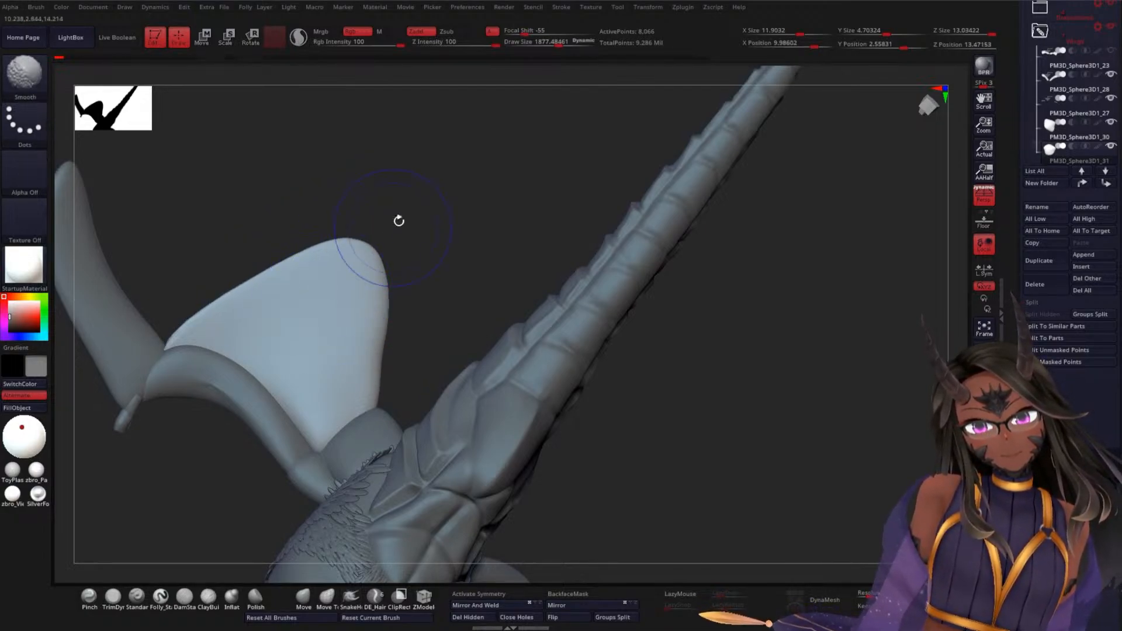
{"action": "left_click_drag", "start_coordinate": [369, 283], "coordinate": [349, 403], "text": "shift"}
{"action": "mouse_move", "coordinate": [193, 349]}
{"action": "left_mouse_down", "text": "shift"}
{"action": "mouse_move", "coordinate": [234, 326]}
{"action": "mouse_move", "coordinate": [174, 358]}
{"action": "left_mouse_up", "text": "shift"}
{"action": "mouse_move", "coordinate": [188, 350]}
{"action": "left_mouse_down", "text": "shift"}
{"action": "mouse_move", "coordinate": [241, 280]}
{"action": "mouse_move", "coordinate": [363, 212]}
{"action": "left_mouse_up", "text": "shift"}
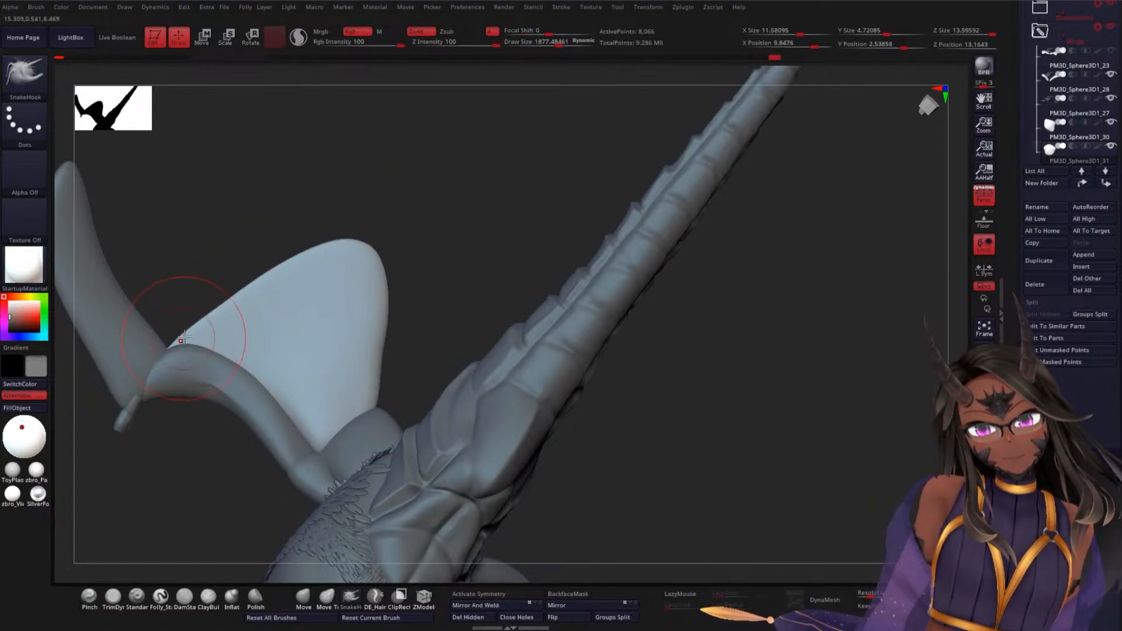
{"action": "mouse_move", "coordinate": [190, 338]}
{"action": "left_mouse_down", "text": "shift"}
{"action": "mouse_move", "coordinate": [266, 326]}
{"action": "mouse_move", "coordinate": [339, 263]}
{"action": "mouse_move", "coordinate": [363, 338]}
{"action": "mouse_move", "coordinate": [373, 333]}
{"action": "mouse_move", "coordinate": [376, 250]}
{"action": "left_mouse_up", "text": "shift"}
- Enlarge the draw size to about 2238, then pull in the panel's rear corner and smooth its body-side edge
{"action": "left_click_drag", "start_coordinate": [371, 326], "coordinate": [387, 310]}
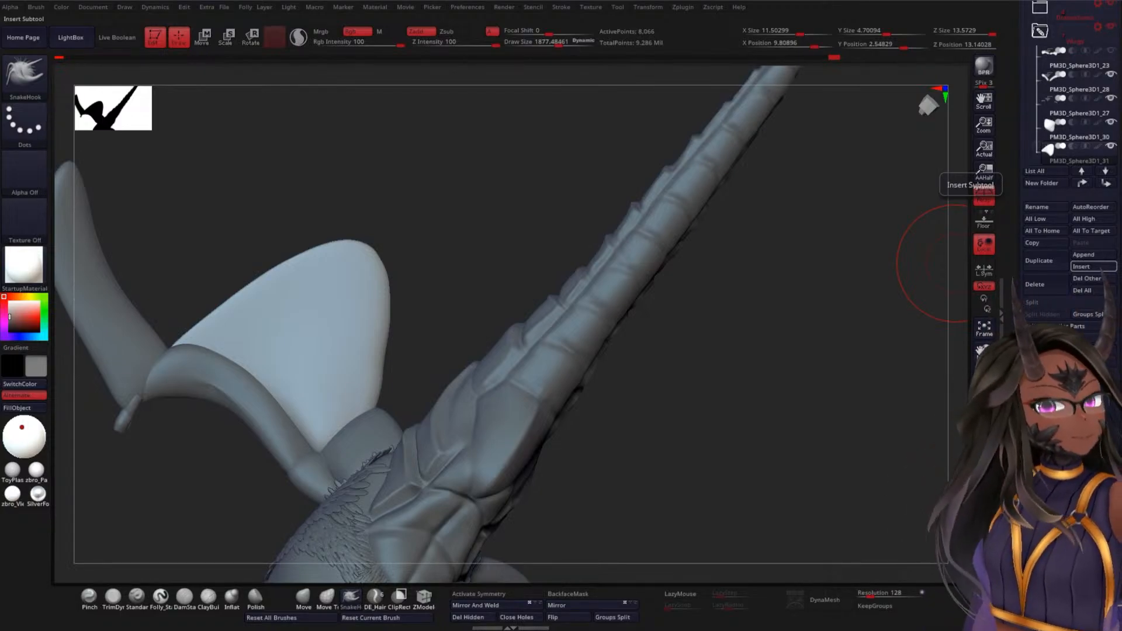
{"action": "left_click_drag", "start_coordinate": [425, 206], "coordinate": [447, 214]}
{"action": "key", "text": "space"}
{"action": "left_click_drag", "start_coordinate": [447, 214], "coordinate": [461, 213]}
{"action": "left_click_drag", "start_coordinate": [454, 215], "coordinate": [475, 212]}
{"action": "mouse_move", "coordinate": [370, 260]}
{"action": "left_mouse_down"}
{"action": "mouse_move", "coordinate": [355, 273]}
{"action": "mouse_move", "coordinate": [344, 258]}
{"action": "mouse_move", "coordinate": [374, 275]}
{"action": "left_mouse_up"}
{"action": "key", "text": "shift"}
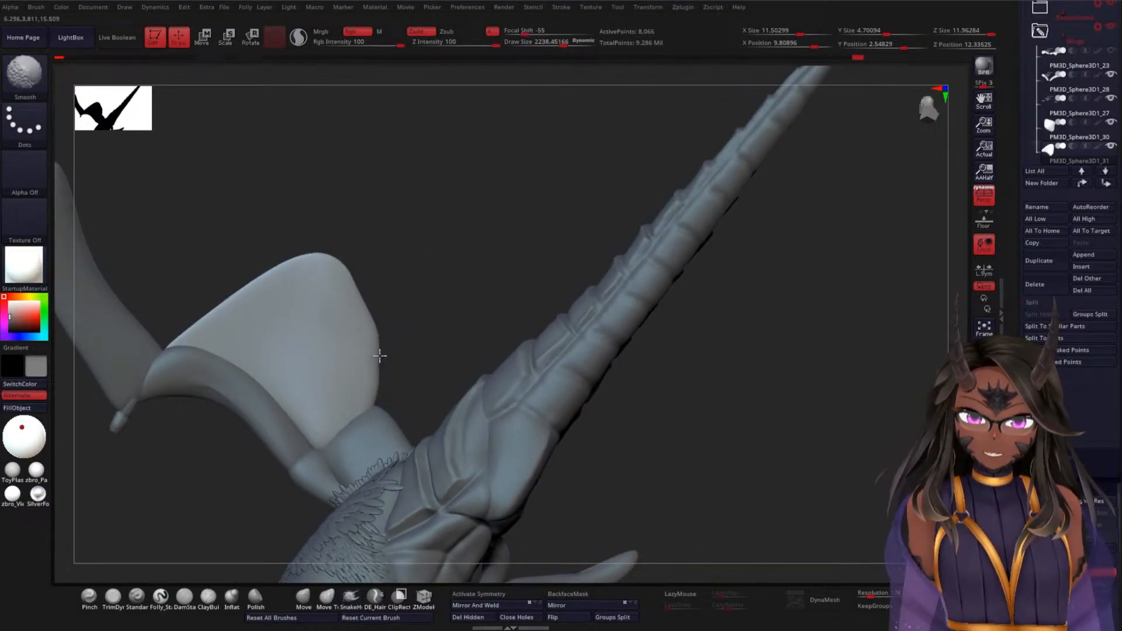
{"action": "left_click_drag", "start_coordinate": [370, 372], "coordinate": [364, 335], "text": "shift"}
{"action": "left_click_drag", "start_coordinate": [334, 277], "coordinate": [309, 257]}
{"action": "left_click_drag", "start_coordinate": [367, 313], "coordinate": [358, 270], "text": "shift"}
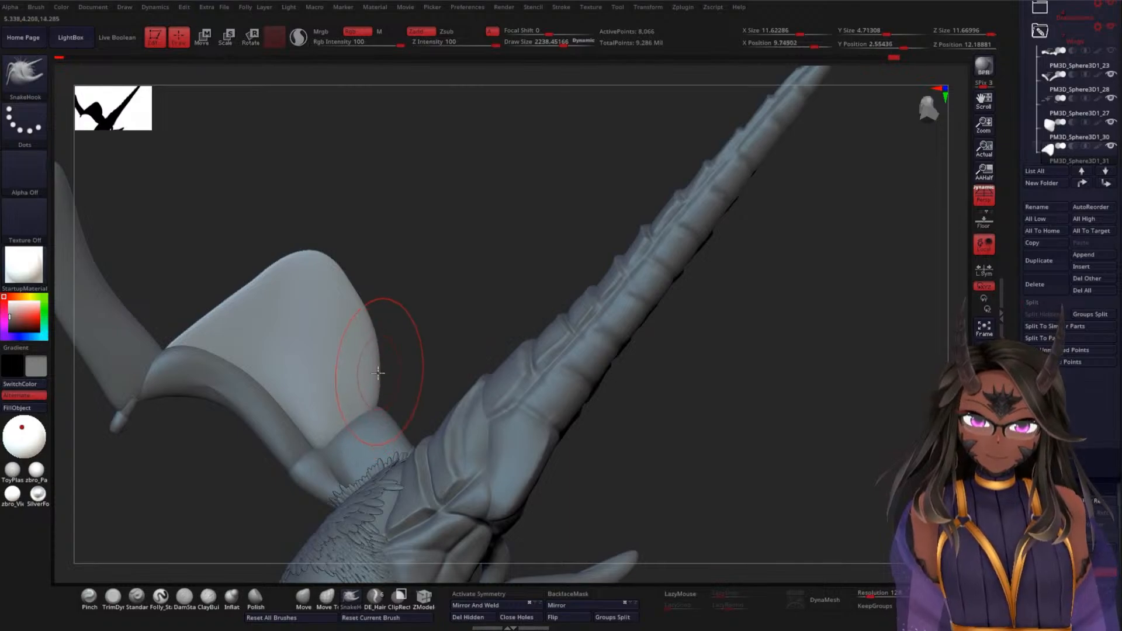
- Reshape the rear edge of the wing panel beside the shoulder muscle and smooth its surface
{"action": "left_click_drag", "start_coordinate": [371, 350], "coordinate": [342, 270]}
{"action": "mouse_move", "coordinate": [422, 283]}
{"action": "left_mouse_down"}
{"action": "mouse_move", "coordinate": [422, 347]}
{"action": "mouse_move", "coordinate": [402, 396]}
{"action": "left_mouse_up"}
{"action": "left_click_drag", "start_coordinate": [480, 275], "coordinate": [494, 245]}
{"action": "left_click_drag", "start_coordinate": [298, 286], "coordinate": [363, 201], "text": "shift"}
{"action": "mouse_move", "coordinate": [564, 251]}
{"action": "left_mouse_down", "text": "alt"}
{"action": "mouse_move", "coordinate": [556, 211]}
{"action": "mouse_move", "coordinate": [526, 236]}
{"action": "left_mouse_up", "text": "alt"}
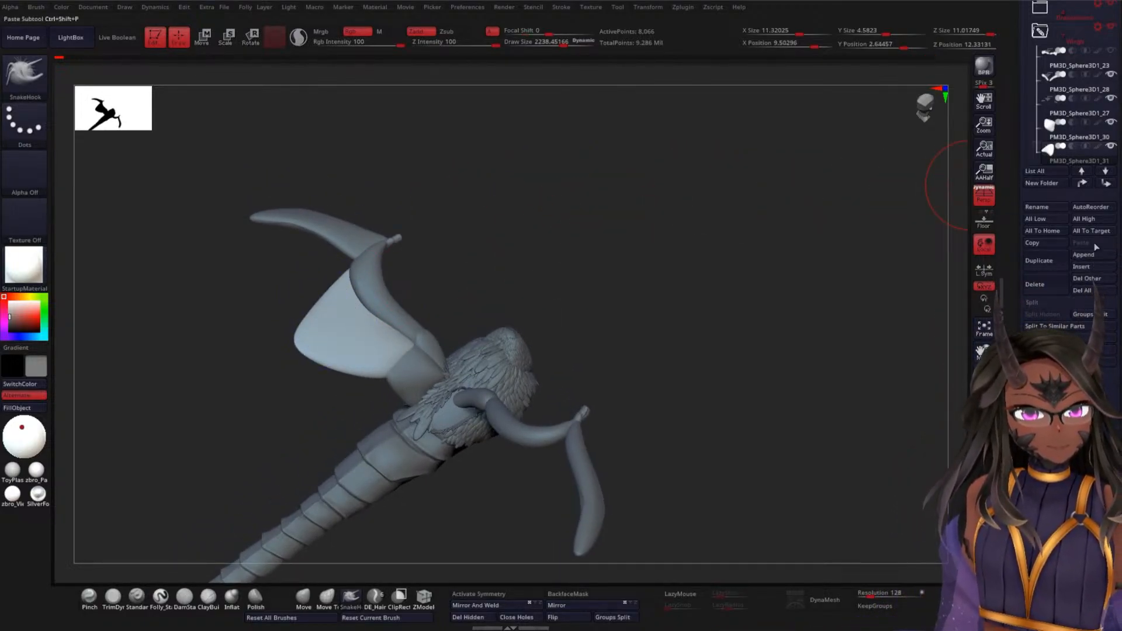
- Duplicate the wing panel, reset its unlocked gizmo's orientation, and move the copy outward beside the outer wing arm
{"action": "left_click", "coordinate": [1048, 266]}
{"action": "left_click_drag", "start_coordinate": [634, 245], "coordinate": [671, 285], "text": "alt"}
{"action": "key", "text": "w"}
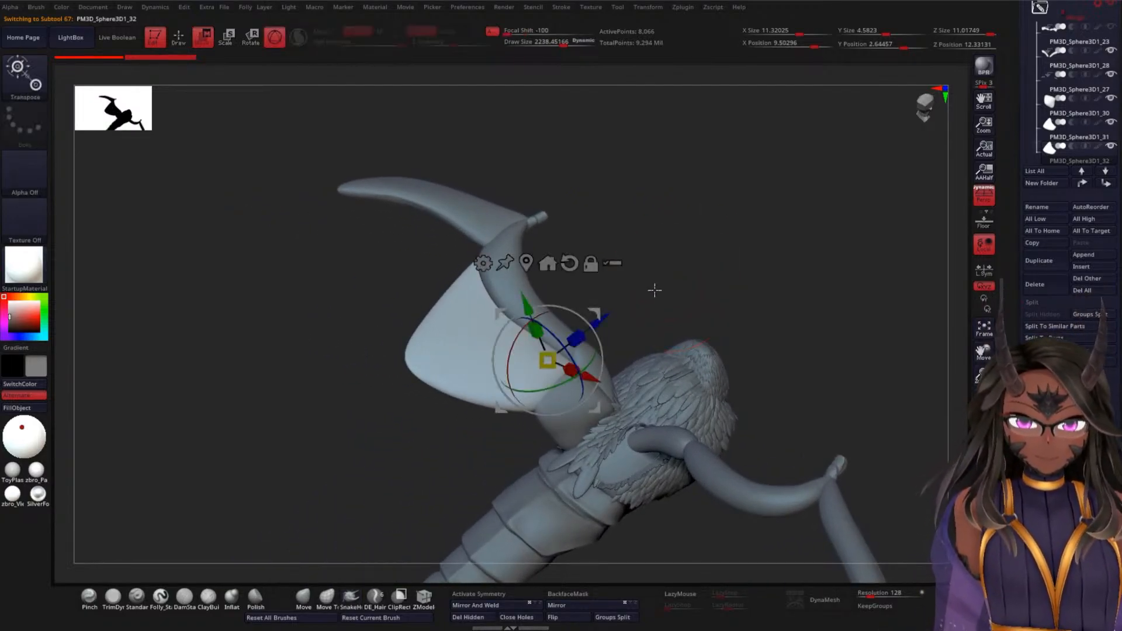
{"action": "left_click", "coordinate": [591, 263]}
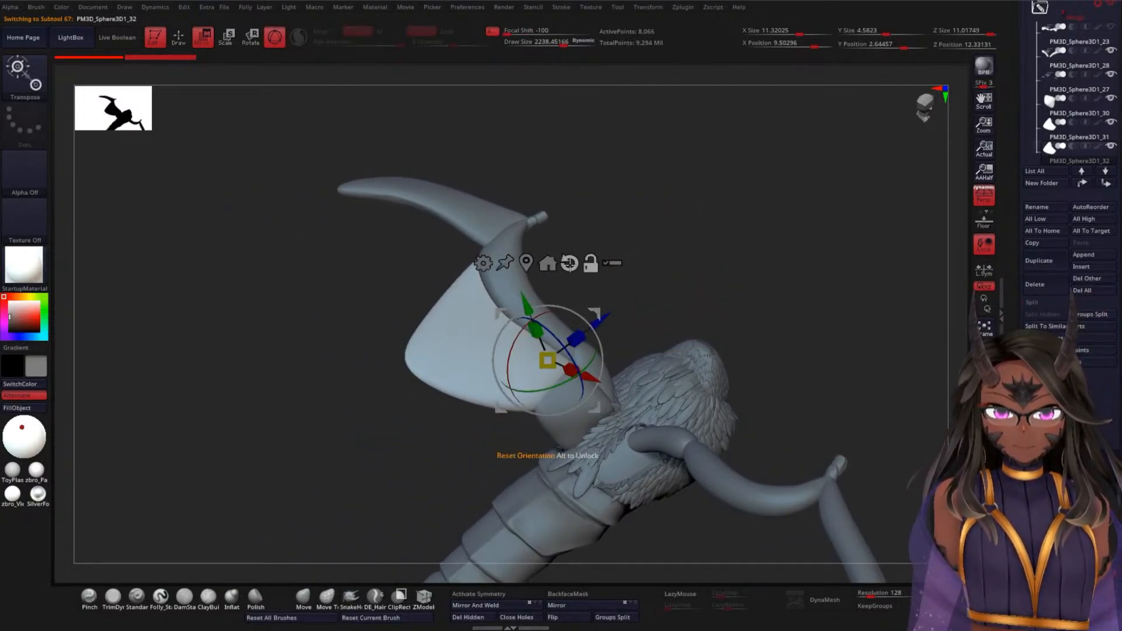
{"action": "left_click", "coordinate": [570, 264]}
{"action": "left_click_drag", "start_coordinate": [501, 308], "coordinate": [390, 232]}
{"action": "left_click_drag", "start_coordinate": [604, 240], "coordinate": [663, 287]}
{"action": "left_click_drag", "start_coordinate": [473, 256], "coordinate": [462, 267]}
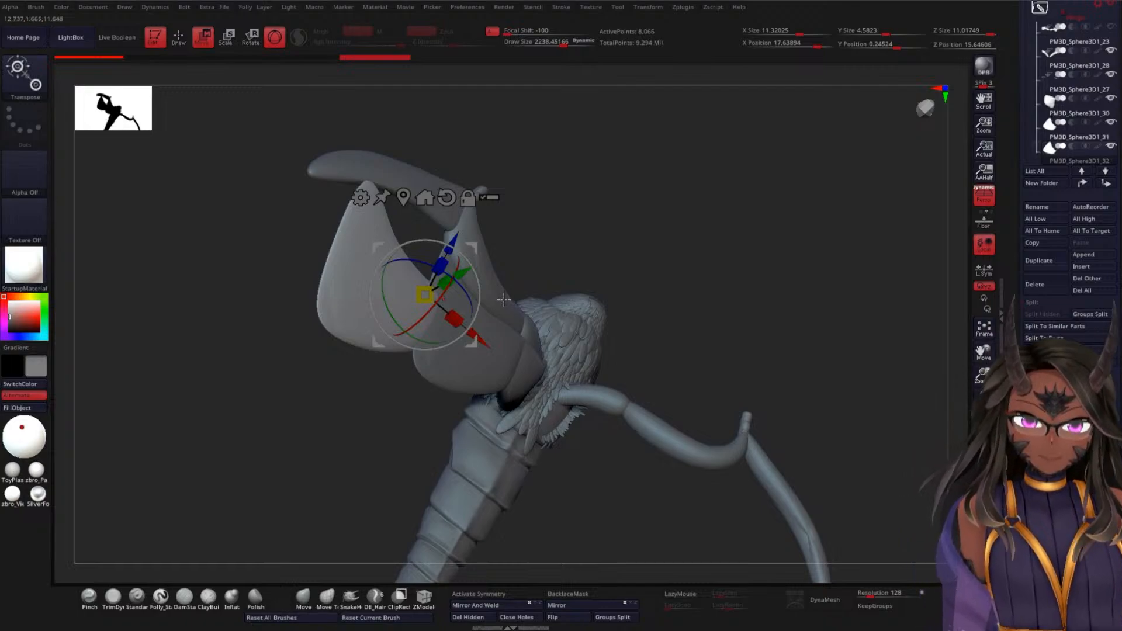
- Stretch the copied panel with SnakeHook along the outer wing arm, from the elbow toward the arm's tip
{"action": "left_click", "coordinate": [351, 595]}
{"action": "left_click_drag", "start_coordinate": [536, 221], "coordinate": [588, 176]}
{"action": "left_click_drag", "start_coordinate": [416, 278], "coordinate": [449, 225]}
{"action": "mouse_move", "coordinate": [393, 248]}
{"action": "left_mouse_down"}
{"action": "mouse_move", "coordinate": [397, 187]}
{"action": "mouse_move", "coordinate": [329, 196]}
{"action": "left_mouse_up"}
{"action": "left_click_drag", "start_coordinate": [237, 278], "coordinate": [310, 287]}
{"action": "left_click_drag", "start_coordinate": [330, 204], "coordinate": [313, 187]}
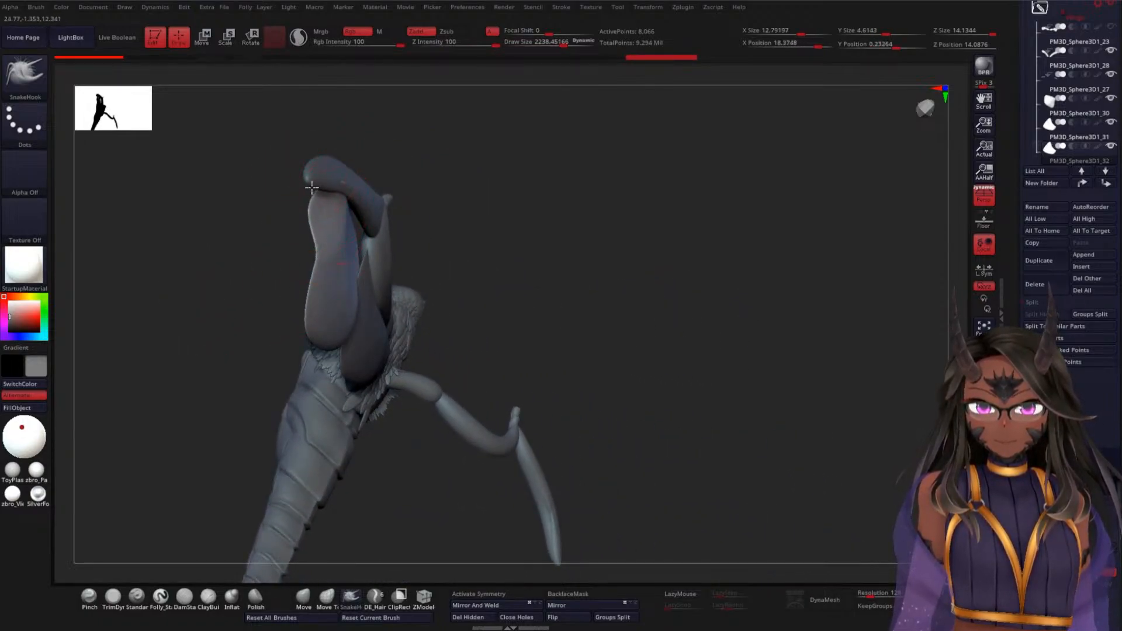
{"action": "left_click_drag", "start_coordinate": [359, 254], "coordinate": [362, 232]}
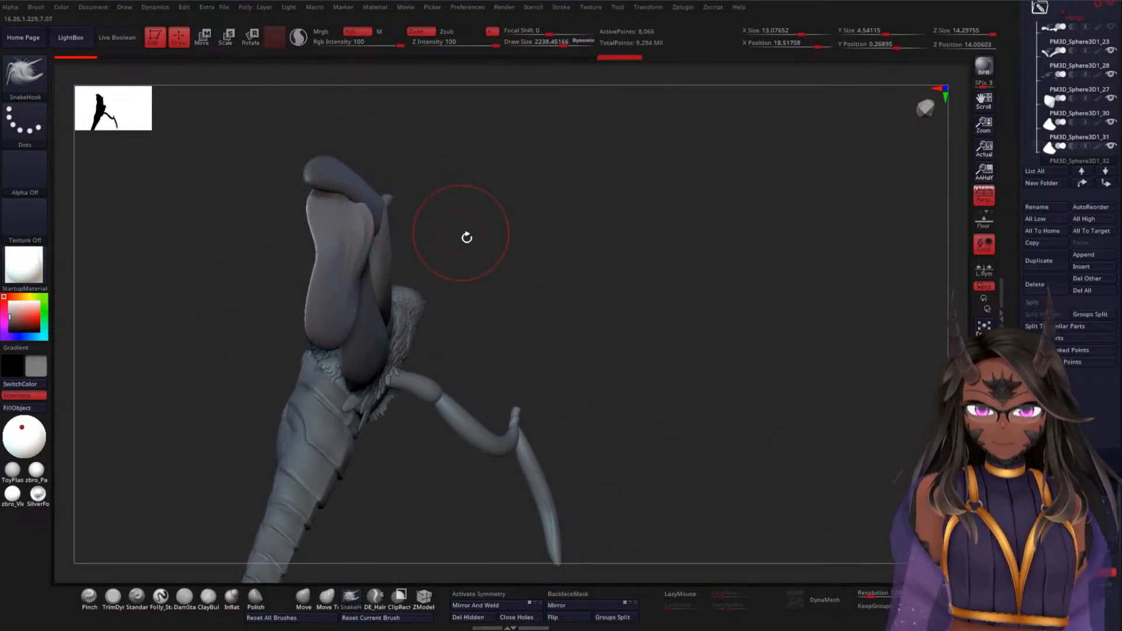
- Smooth the stretched outer panel near the elbow and along its free edge
{"action": "left_click_drag", "start_coordinate": [466, 235], "coordinate": [412, 237]}
{"action": "left_click_drag", "start_coordinate": [345, 246], "coordinate": [360, 231], "text": "shift"}
{"action": "left_click_drag", "start_coordinate": [486, 225], "coordinate": [465, 226]}
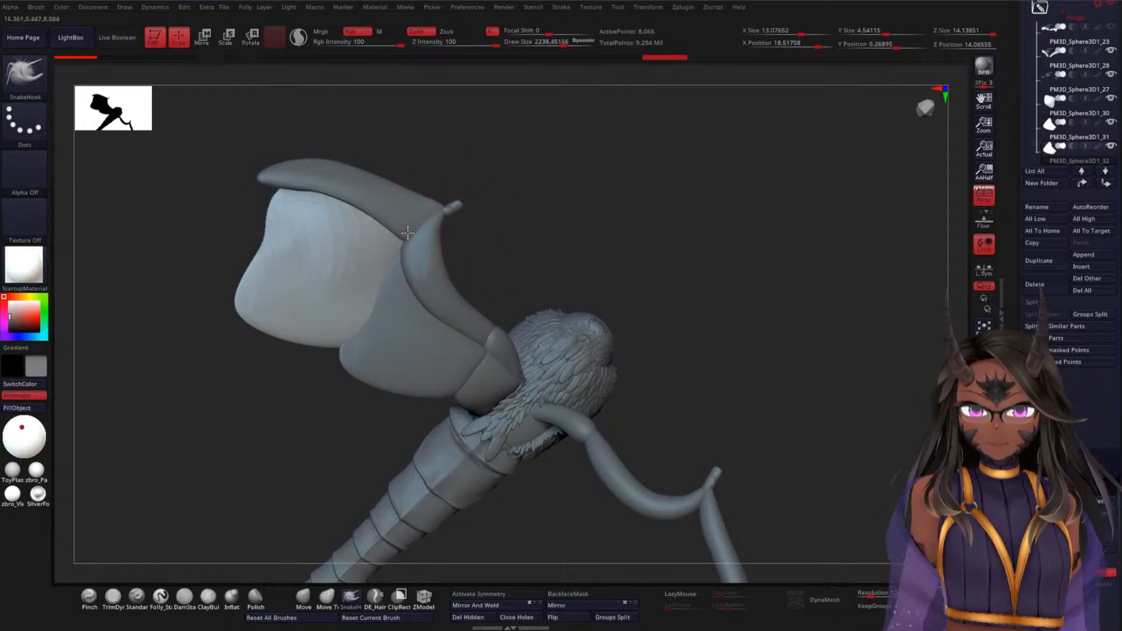
{"action": "left_click_drag", "start_coordinate": [392, 242], "coordinate": [403, 204], "text": "shift"}
{"action": "mouse_move", "coordinate": [482, 227]}
{"action": "left_mouse_down"}
{"action": "mouse_move", "coordinate": [553, 212]}
{"action": "mouse_move", "coordinate": [495, 250]}
{"action": "mouse_move", "coordinate": [499, 240]}
{"action": "mouse_move", "coordinate": [483, 239]}
{"action": "left_mouse_up"}
{"action": "left_click_drag", "start_coordinate": [257, 309], "coordinate": [230, 304], "text": "shift"}
- Adjust the outer panel's edge beside the inner panel and smooth out the streaks across its surface
{"action": "left_click_drag", "start_coordinate": [311, 351], "coordinate": [315, 333]}
{"action": "left_click_drag", "start_coordinate": [357, 344], "coordinate": [387, 345]}
{"action": "mouse_move", "coordinate": [369, 316]}
{"action": "left_mouse_down", "text": "shift"}
{"action": "mouse_move", "coordinate": [343, 328]}
{"action": "mouse_move", "coordinate": [234, 301]}
{"action": "left_mouse_up", "text": "shift"}
{"action": "left_click_drag", "start_coordinate": [435, 308], "coordinate": [422, 297]}
{"action": "mouse_move", "coordinate": [336, 225]}
{"action": "left_mouse_down", "text": "shift"}
{"action": "mouse_move", "coordinate": [293, 238]}
{"action": "mouse_move", "coordinate": [287, 263]}
{"action": "left_mouse_up", "text": "shift"}
{"action": "left_click_drag", "start_coordinate": [445, 265], "coordinate": [435, 259]}
- Refine the outer panel's border with the inner panel and smooth the uneven area above it
{"action": "mouse_move", "coordinate": [260, 313]}
{"action": "left_mouse_down"}
{"action": "mouse_move", "coordinate": [278, 300]}
{"action": "mouse_move", "coordinate": [255, 296]}
{"action": "mouse_move", "coordinate": [316, 298]}
{"action": "left_mouse_up"}
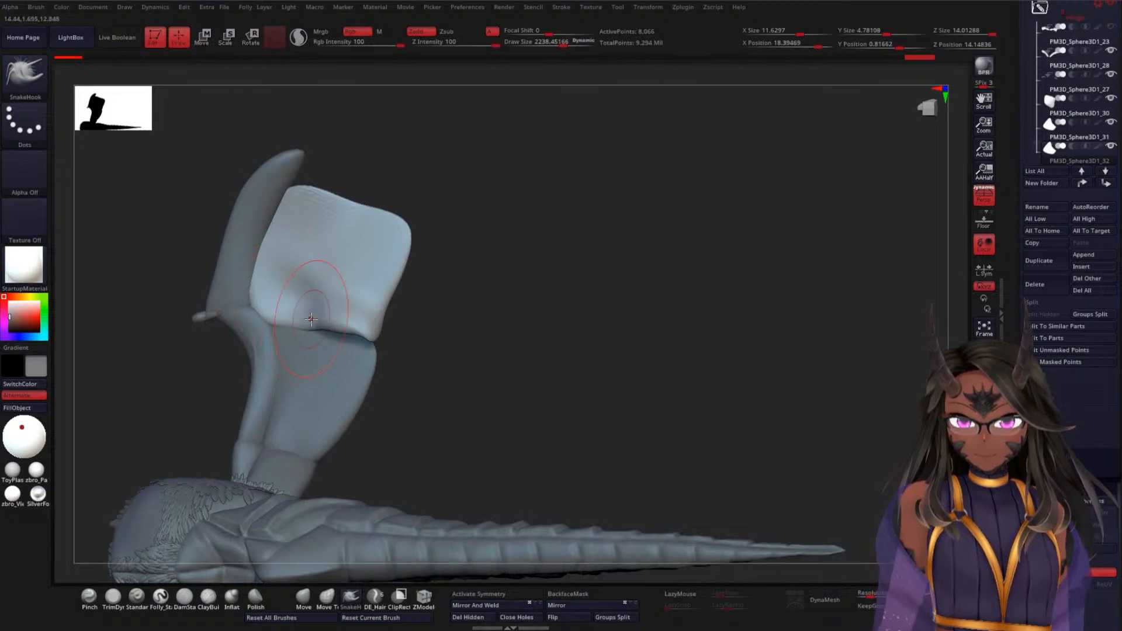
{"action": "mouse_move", "coordinate": [431, 320]}
{"action": "left_mouse_down"}
{"action": "mouse_move", "coordinate": [433, 386]}
{"action": "mouse_move", "coordinate": [383, 393]}
{"action": "mouse_move", "coordinate": [487, 300]}
{"action": "mouse_move", "coordinate": [344, 364]}
{"action": "left_mouse_up"}
{"action": "mouse_move", "coordinate": [232, 358]}
{"action": "left_mouse_down"}
{"action": "mouse_move", "coordinate": [248, 366]}
{"action": "mouse_move", "coordinate": [279, 329]}
{"action": "left_mouse_up"}
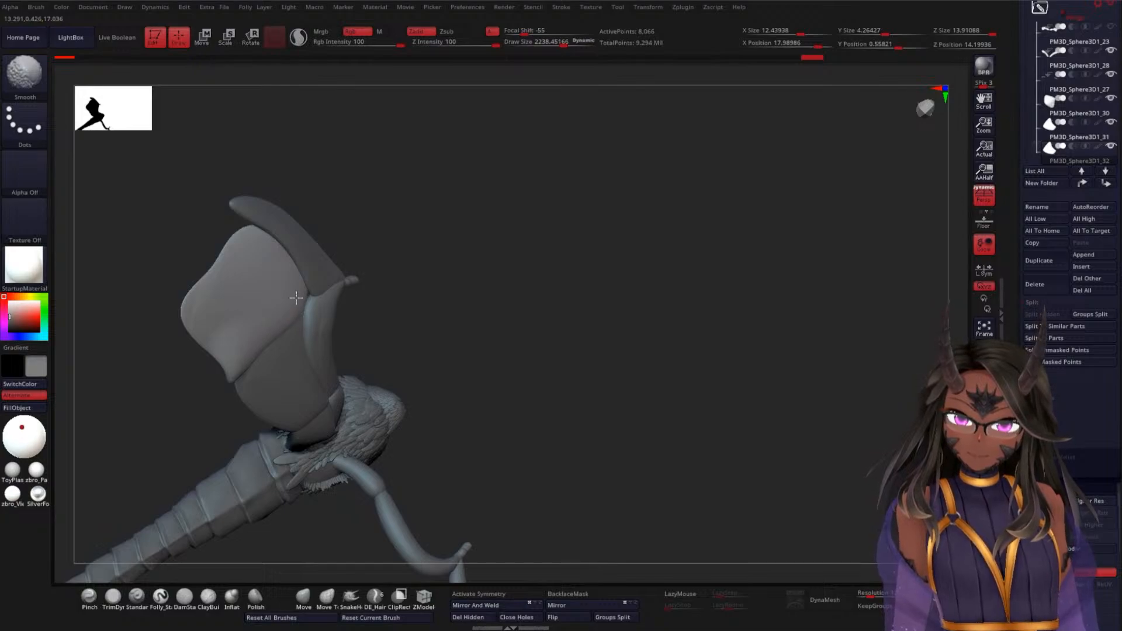
{"action": "left_click_drag", "start_coordinate": [271, 269], "coordinate": [264, 249], "text": "shift"}
{"action": "mouse_move", "coordinate": [348, 225]}
{"action": "left_mouse_down"}
{"action": "mouse_move", "coordinate": [486, 225]}
{"action": "mouse_move", "coordinate": [376, 316]}
{"action": "mouse_move", "coordinate": [350, 293]}
{"action": "left_mouse_up"}
- Pull the outer panel's corner to the arm's tip, then widen its free edge outward and smooth it
{"action": "left_click_drag", "start_coordinate": [294, 221], "coordinate": [250, 179]}
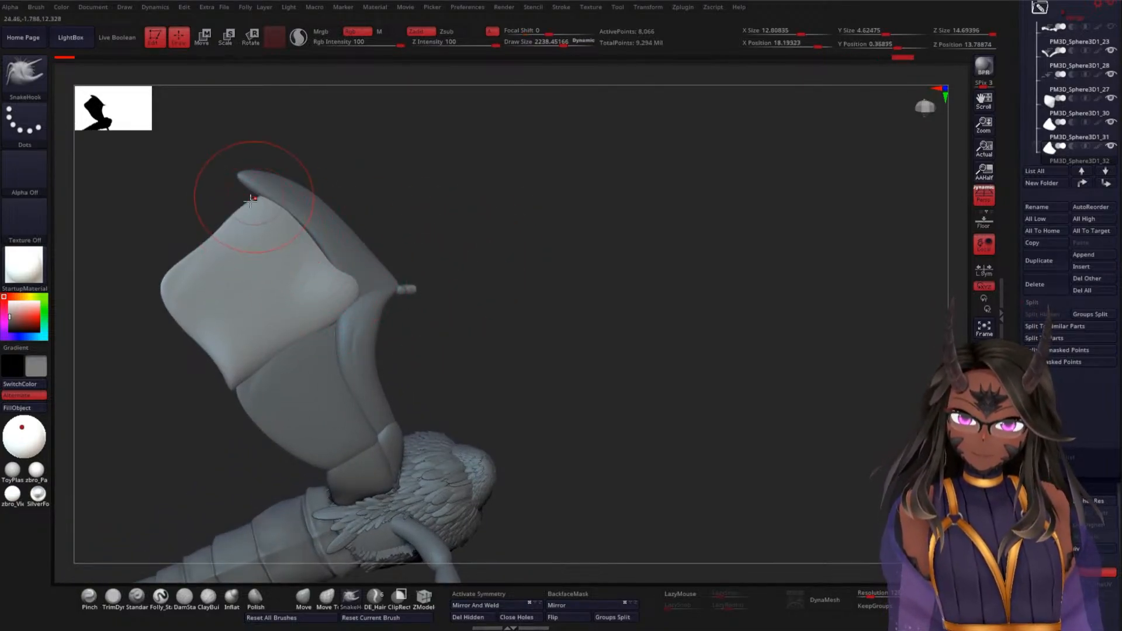
{"action": "mouse_move", "coordinate": [212, 227]}
{"action": "left_mouse_down"}
{"action": "mouse_move", "coordinate": [188, 217]}
{"action": "mouse_move", "coordinate": [174, 238]}
{"action": "left_mouse_up"}
{"action": "mouse_move", "coordinate": [190, 319]}
{"action": "left_mouse_down"}
{"action": "mouse_move", "coordinate": [172, 339]}
{"action": "mouse_move", "coordinate": [194, 368]}
{"action": "mouse_move", "coordinate": [150, 343]}
{"action": "left_mouse_up"}
{"action": "left_click_drag", "start_coordinate": [163, 295], "coordinate": [134, 294]}
{"action": "left_click_drag", "start_coordinate": [193, 252], "coordinate": [181, 288], "text": "shift"}
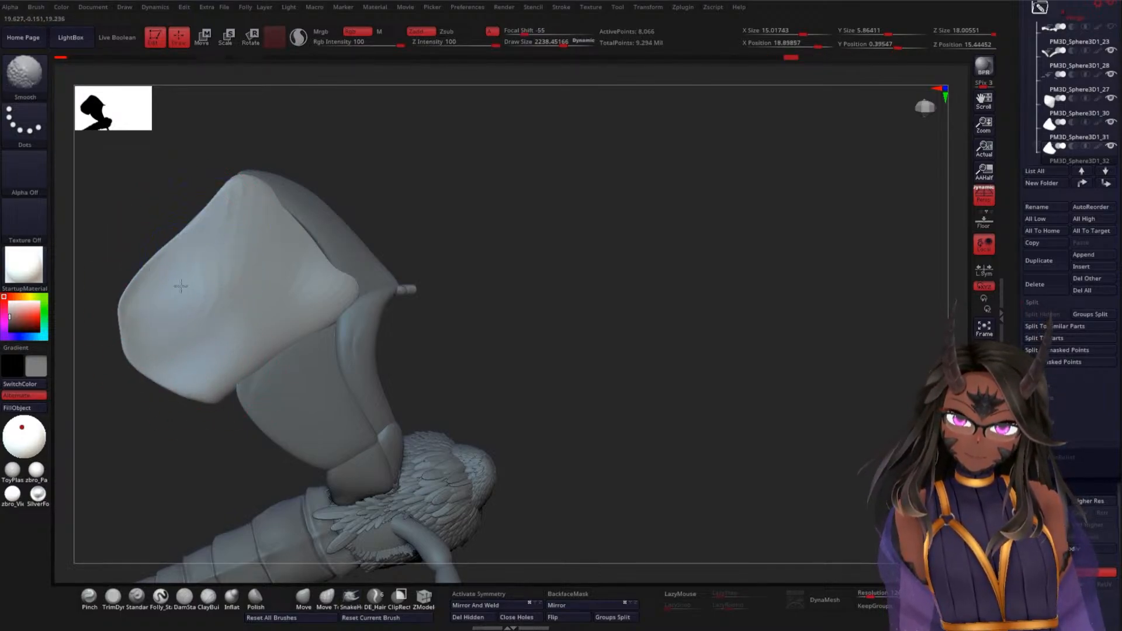
{"action": "left_click_drag", "start_coordinate": [294, 183], "coordinate": [236, 200], "text": "shift"}
- Fit the outer panel's edge along the outer wing arm and tidy the corner where it meets the inner panel
{"action": "mouse_move", "coordinate": [281, 166]}
{"action": "left_mouse_down"}
{"action": "mouse_move", "coordinate": [453, 155]}
{"action": "mouse_move", "coordinate": [446, 205]}
{"action": "mouse_move", "coordinate": [351, 304]}
{"action": "left_mouse_up"}
{"action": "left_click_drag", "start_coordinate": [228, 345], "coordinate": [230, 344], "text": "shift"}
{"action": "left_click_drag", "start_coordinate": [417, 330], "coordinate": [454, 332]}
{"action": "mouse_move", "coordinate": [227, 388]}
{"action": "left_mouse_down"}
{"action": "mouse_move", "coordinate": [251, 366]}
{"action": "mouse_move", "coordinate": [243, 374]}
{"action": "left_mouse_up"}
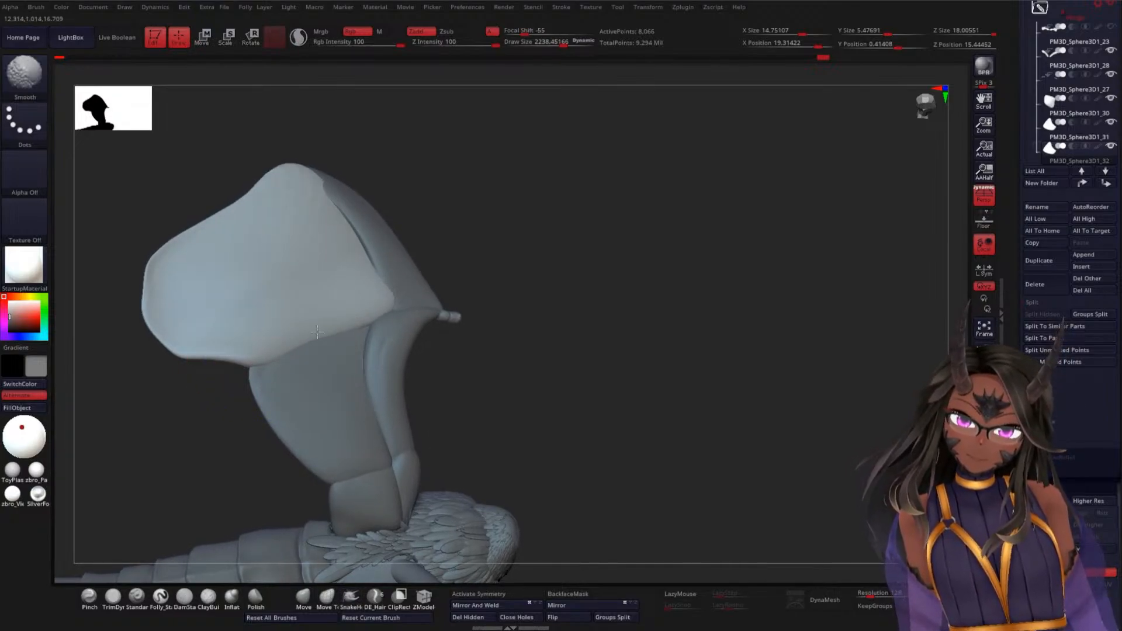
- Round the outer panel's free edge from the inner panel around to the arm's tip
{"action": "left_click_drag", "start_coordinate": [212, 352], "coordinate": [207, 367]}
{"action": "left_click_drag", "start_coordinate": [205, 362], "coordinate": [252, 366]}
{"action": "mouse_move", "coordinate": [168, 345]}
{"action": "left_mouse_down"}
{"action": "mouse_move", "coordinate": [154, 347]}
{"action": "mouse_move", "coordinate": [139, 304]}
{"action": "left_mouse_up"}
{"action": "mouse_move", "coordinate": [177, 261]}
{"action": "left_mouse_down"}
{"action": "mouse_move", "coordinate": [170, 248]}
{"action": "mouse_move", "coordinate": [254, 175]}
{"action": "mouse_move", "coordinate": [289, 179]}
{"action": "mouse_move", "coordinate": [305, 205]}
{"action": "left_mouse_up"}
{"action": "left_click_drag", "start_coordinate": [450, 189], "coordinate": [445, 217]}
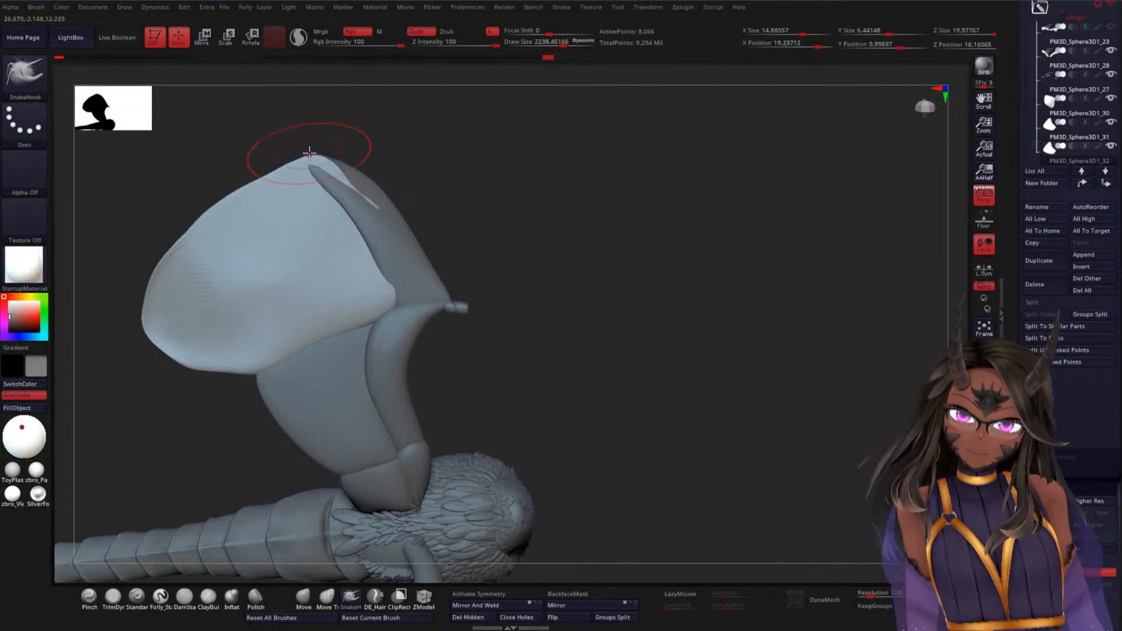
- Smooth back the outer panel's sliver that pokes through the outer wing arm near its tip
{"action": "left_click_drag", "start_coordinate": [309, 153], "coordinate": [371, 197], "text": "shift"}
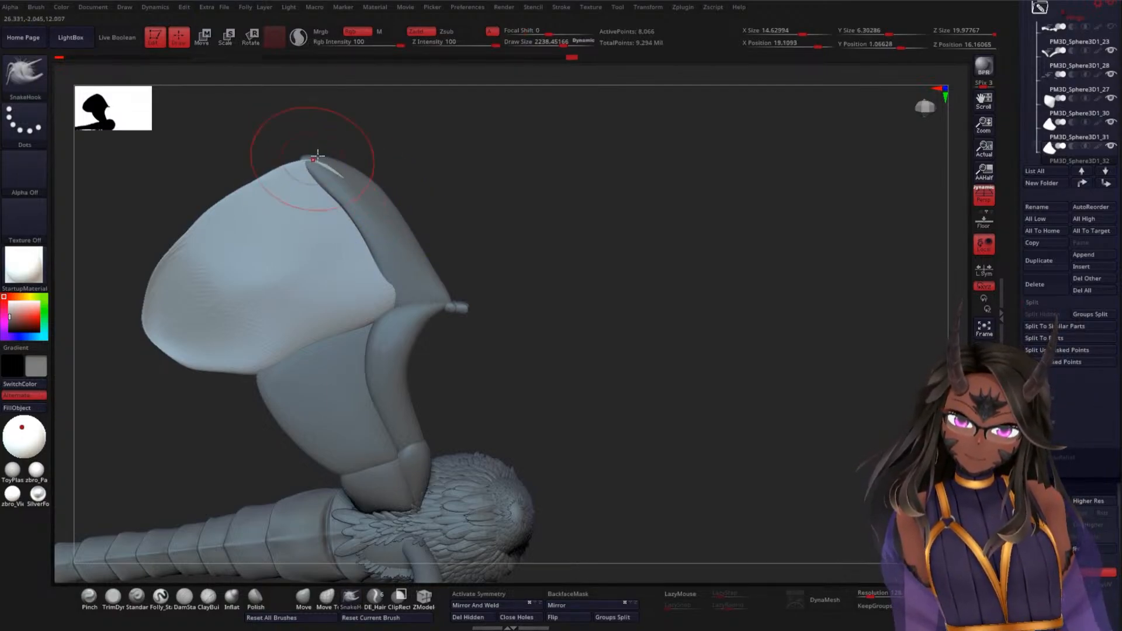
{"action": "left_click_drag", "start_coordinate": [303, 165], "coordinate": [330, 169], "text": "shift"}
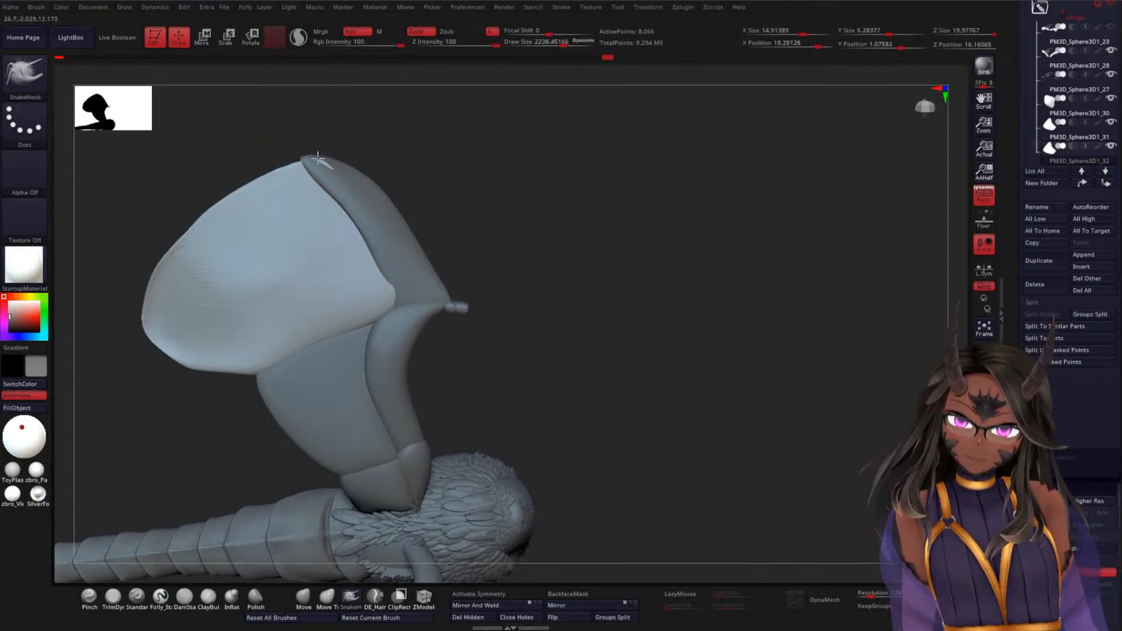
{"action": "left_click_drag", "start_coordinate": [317, 153], "coordinate": [323, 157], "text": "shift"}
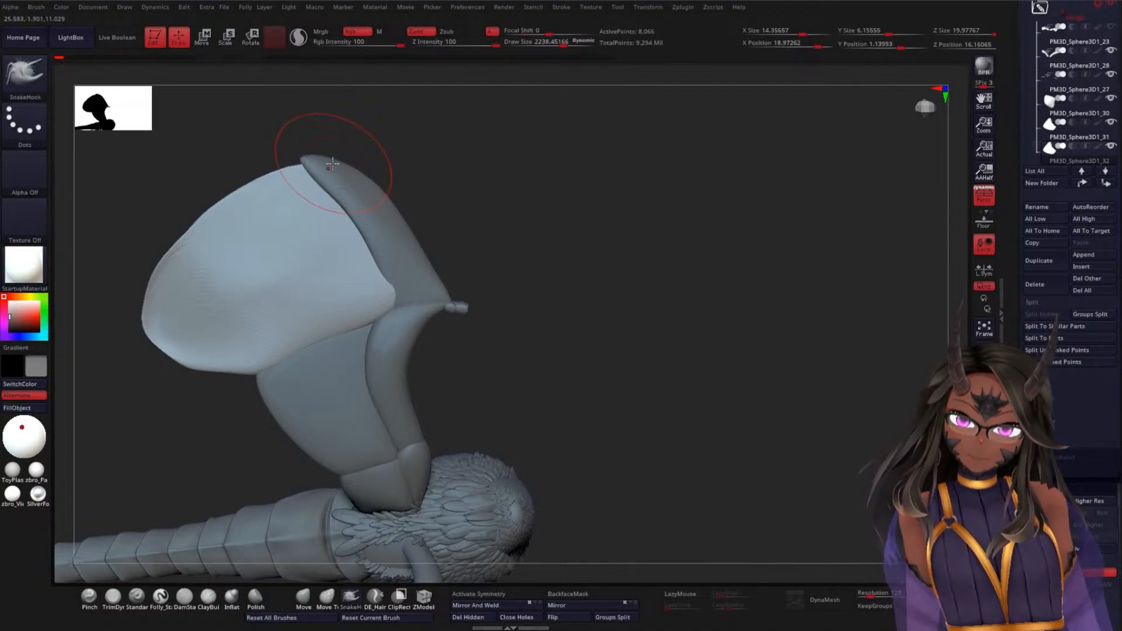
{"action": "mouse_move", "coordinate": [585, 227]}
{"action": "left_mouse_down"}
{"action": "mouse_move", "coordinate": [591, 243]}
{"action": "mouse_move", "coordinate": [524, 283]}
{"action": "mouse_move", "coordinate": [502, 231]}
{"action": "mouse_move", "coordinate": [554, 295]}
{"action": "mouse_move", "coordinate": [446, 328]}
{"action": "left_mouse_up"}
{"action": "left_click_drag", "start_coordinate": [359, 376], "coordinate": [502, 309]}
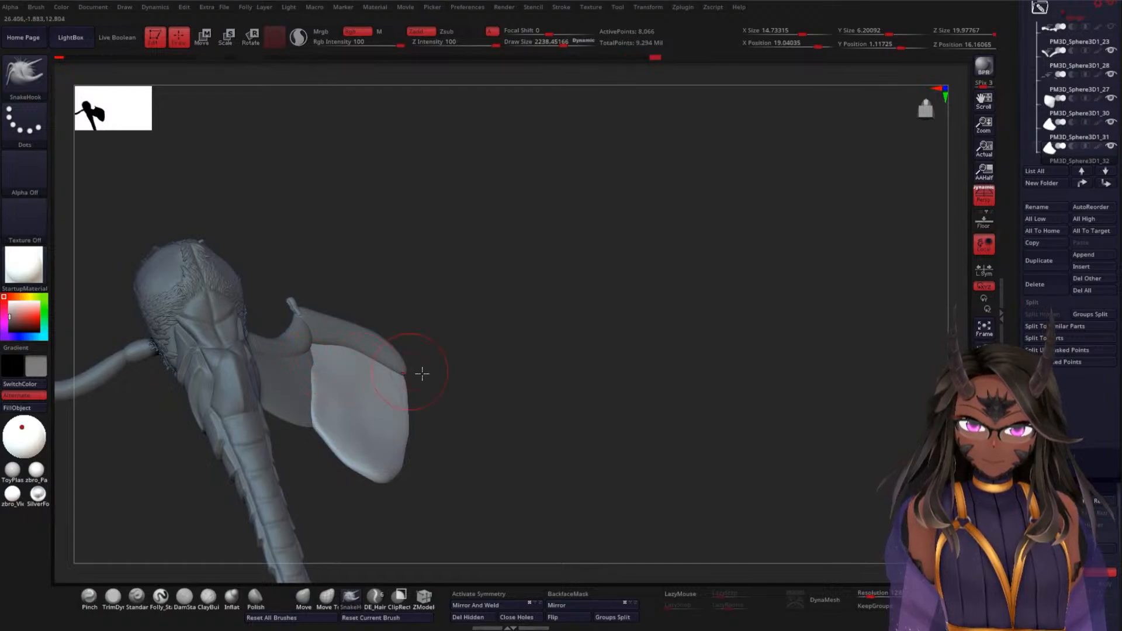
- Pull in and smooth the outer panel's free edge near the arm's tip
{"action": "left_click_drag", "start_coordinate": [409, 372], "coordinate": [381, 406]}
{"action": "key", "text": "shift"}
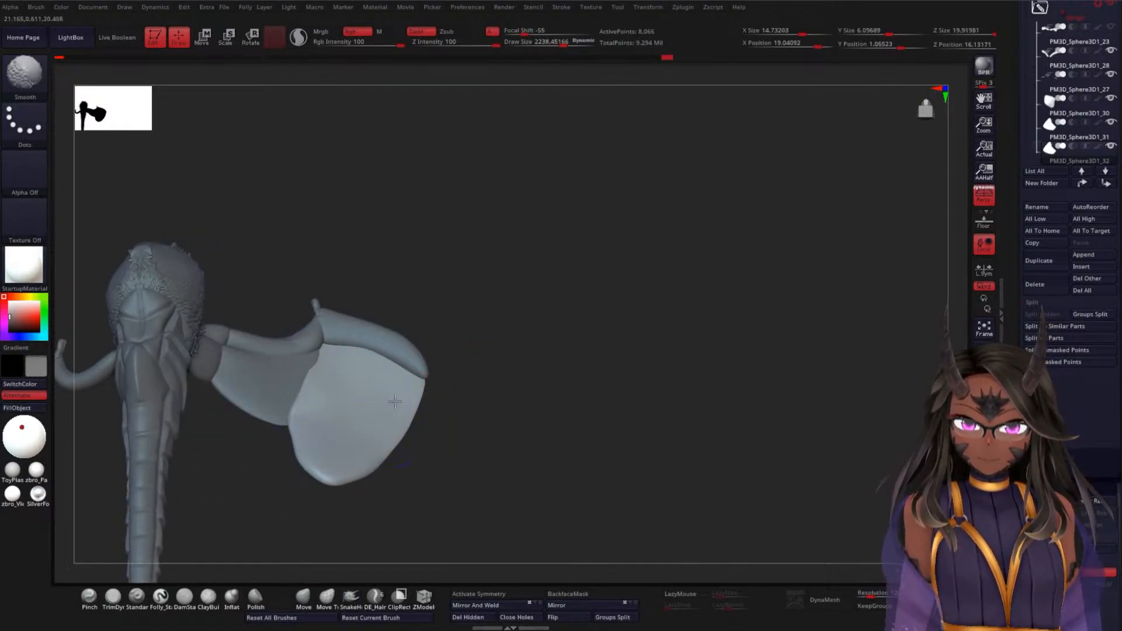
{"action": "left_click_drag", "start_coordinate": [468, 391], "coordinate": [435, 347]}
{"action": "left_click_drag", "start_coordinate": [428, 273], "coordinate": [441, 267]}
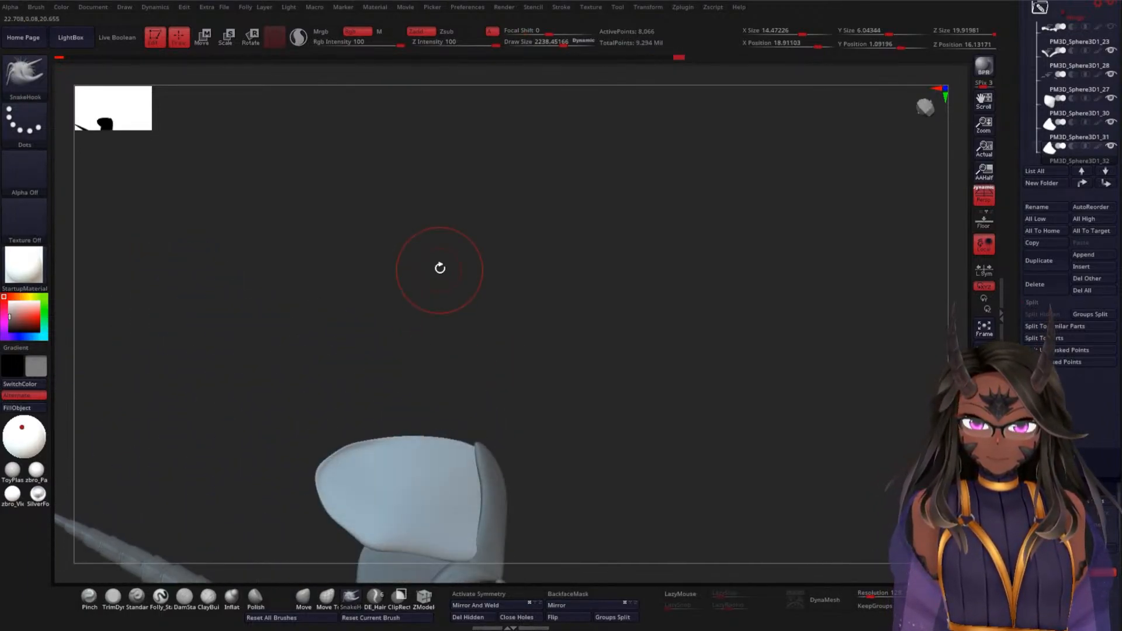
{"action": "left_click_drag", "start_coordinate": [566, 415], "coordinate": [467, 432]}
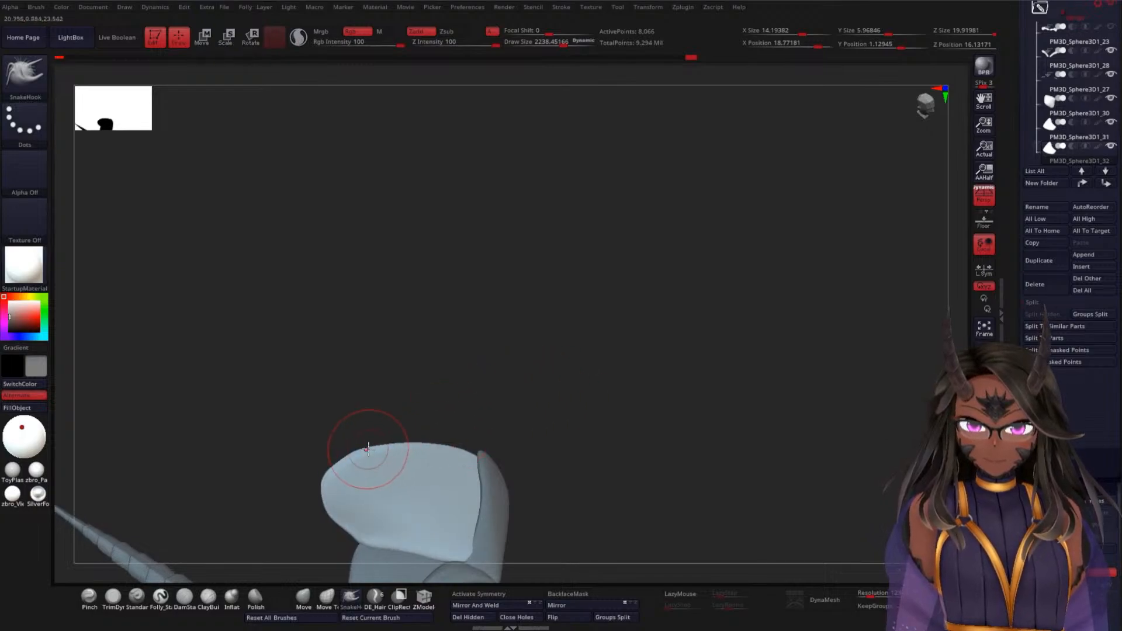
- Reshape the outer panel's border with the inner panel and round the corner projecting past it
{"action": "scroll", "coordinate": [574, 421], "scroll_direction": "down", "scroll_amount": 10}
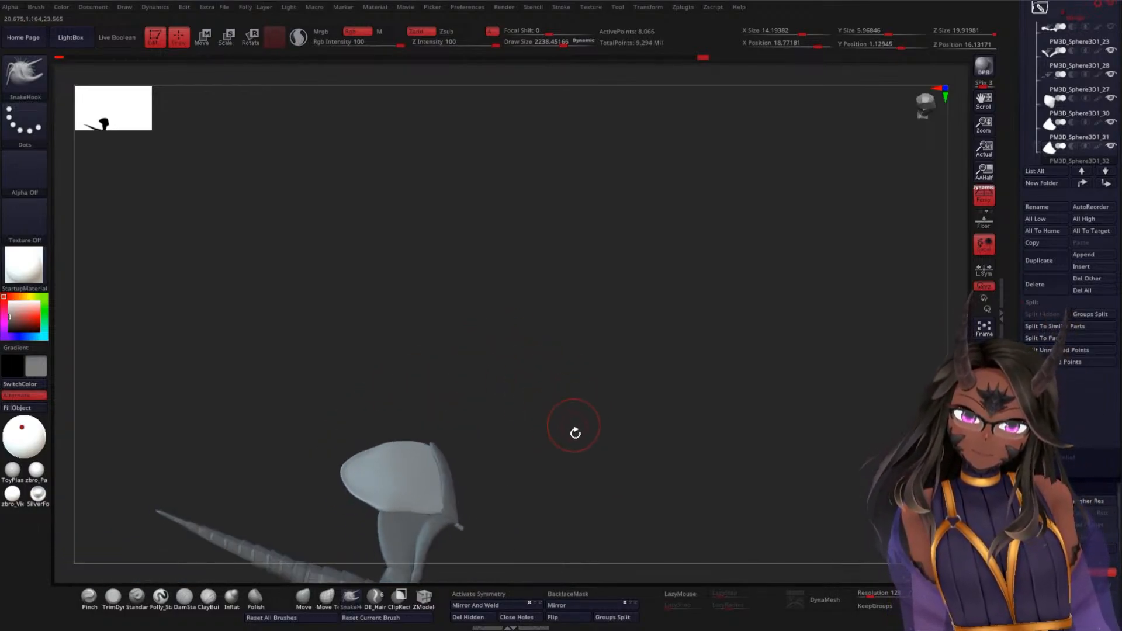
{"action": "scroll", "coordinate": [456, 321], "scroll_direction": "up", "scroll_amount": 10}
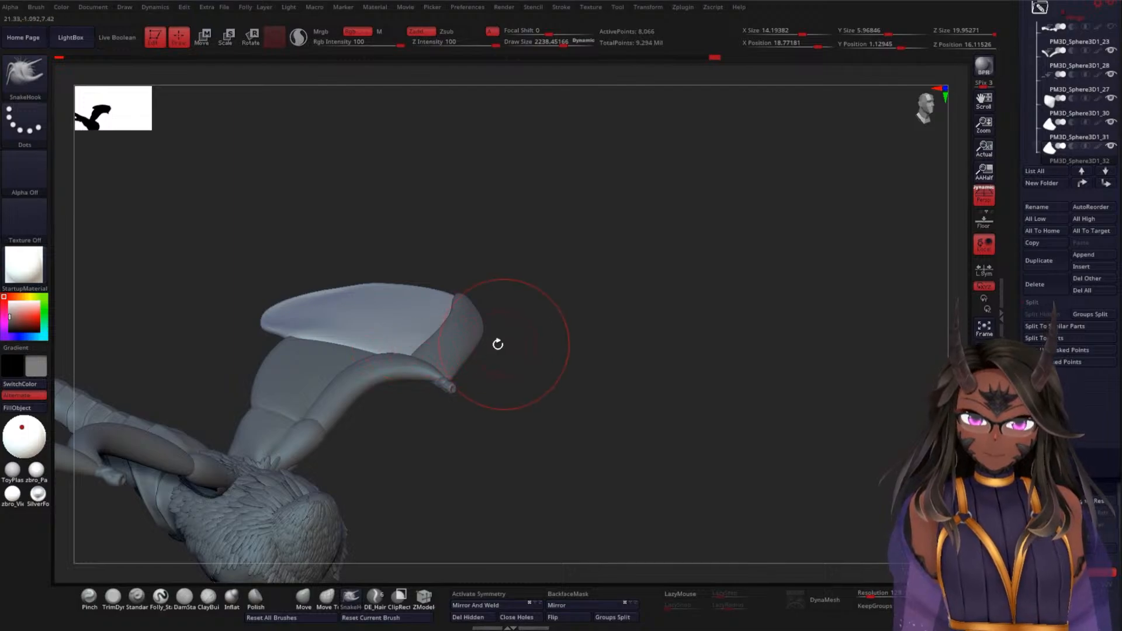
{"action": "left_click_drag", "start_coordinate": [532, 333], "coordinate": [363, 345]}
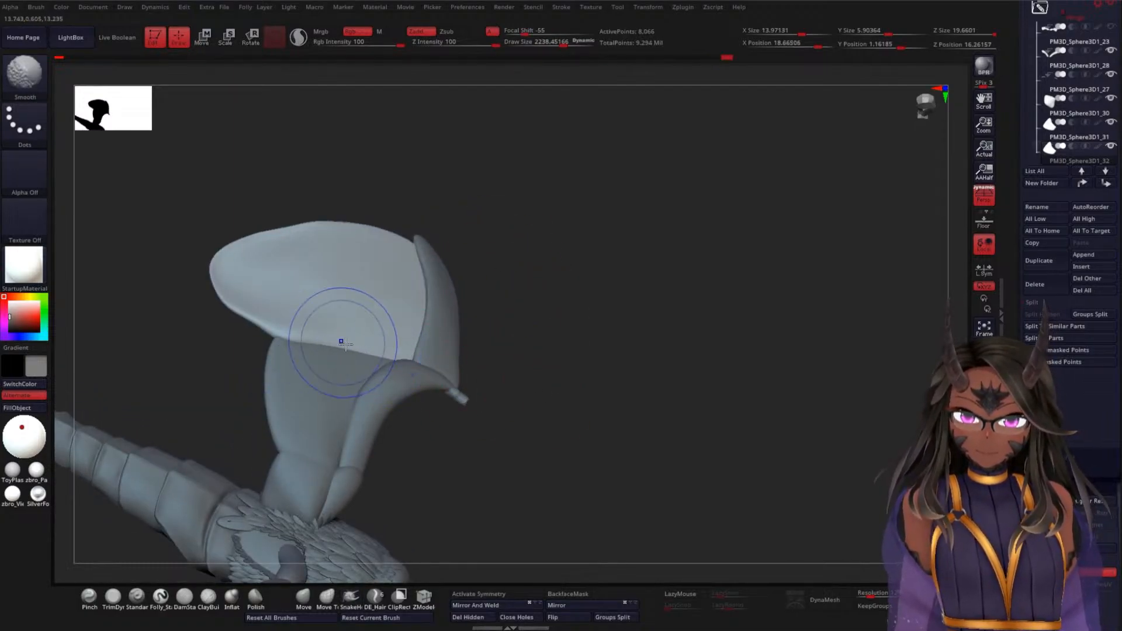
{"action": "mouse_move", "coordinate": [275, 337]}
{"action": "left_mouse_down"}
{"action": "mouse_move", "coordinate": [250, 331]}
{"action": "mouse_move", "coordinate": [219, 292]}
{"action": "mouse_move", "coordinate": [263, 326]}
{"action": "left_mouse_up"}
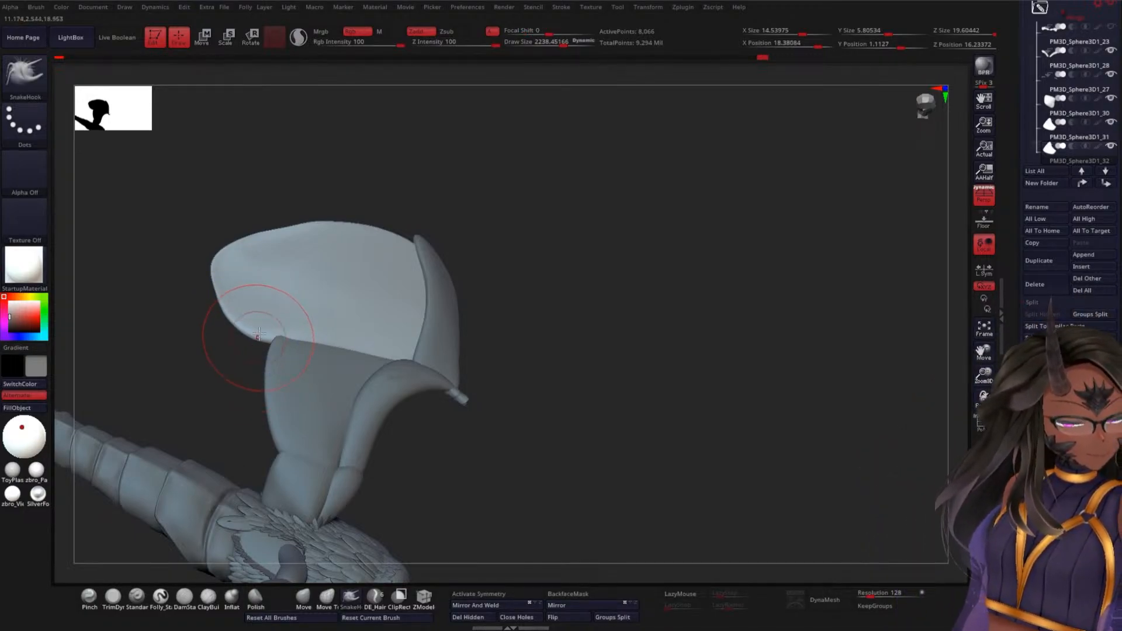
{"action": "left_click_drag", "start_coordinate": [261, 336], "coordinate": [264, 307]}
- Extend the outer panel's rear corner backward and smooth its upper free edge
{"action": "left_click_drag", "start_coordinate": [573, 238], "coordinate": [667, 288], "text": "alt"}
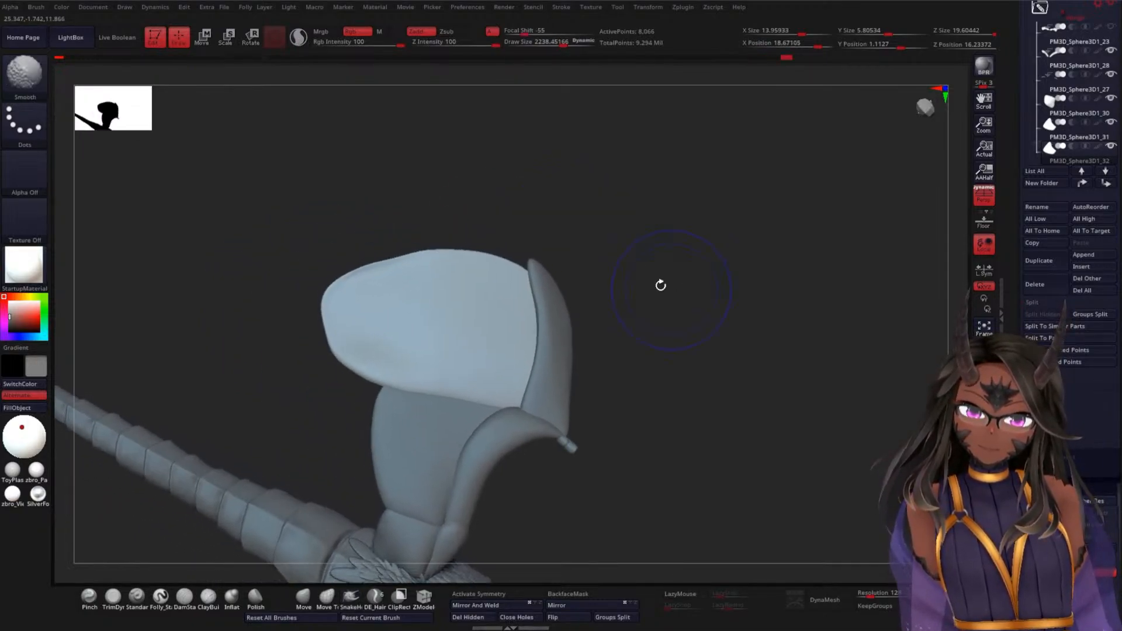
{"action": "left_click_drag", "start_coordinate": [331, 281], "coordinate": [260, 288]}
{"action": "left_click_drag", "start_coordinate": [360, 266], "coordinate": [335, 258]}
{"action": "left_click_drag", "start_coordinate": [334, 267], "coordinate": [462, 251], "text": "shift"}
{"action": "mouse_move", "coordinate": [664, 331]}
{"action": "left_mouse_down"}
{"action": "mouse_move", "coordinate": [657, 293]}
{"action": "mouse_move", "coordinate": [639, 346]}
{"action": "left_mouse_up"}
{"action": "key", "text": "shift+z"}
{"action": "key", "text": "shift+z"}
{"action": "key", "text": "shift+z"}
- Stretch the outer panel's rear corner into a long point and even out its upper free edge
{"action": "mouse_move", "coordinate": [553, 277]}
{"action": "left_mouse_down"}
{"action": "mouse_move", "coordinate": [543, 251]}
{"action": "mouse_move", "coordinate": [556, 239]}
{"action": "mouse_move", "coordinate": [458, 238]}
{"action": "left_mouse_up"}
{"action": "mouse_move", "coordinate": [394, 254]}
{"action": "left_mouse_down"}
{"action": "mouse_move", "coordinate": [309, 263]}
{"action": "mouse_move", "coordinate": [284, 251]}
{"action": "mouse_move", "coordinate": [283, 263]}
{"action": "mouse_move", "coordinate": [296, 261]}
{"action": "left_mouse_up"}
{"action": "mouse_move", "coordinate": [239, 352]}
{"action": "left_mouse_down"}
{"action": "mouse_move", "coordinate": [235, 361]}
{"action": "mouse_move", "coordinate": [238, 345]}
{"action": "left_mouse_up"}
{"action": "mouse_move", "coordinate": [250, 285]}
{"action": "left_mouse_down"}
{"action": "mouse_move", "coordinate": [235, 280]}
{"action": "mouse_move", "coordinate": [306, 247]}
{"action": "mouse_move", "coordinate": [327, 257]}
{"action": "mouse_move", "coordinate": [570, 239]}
{"action": "left_mouse_up"}
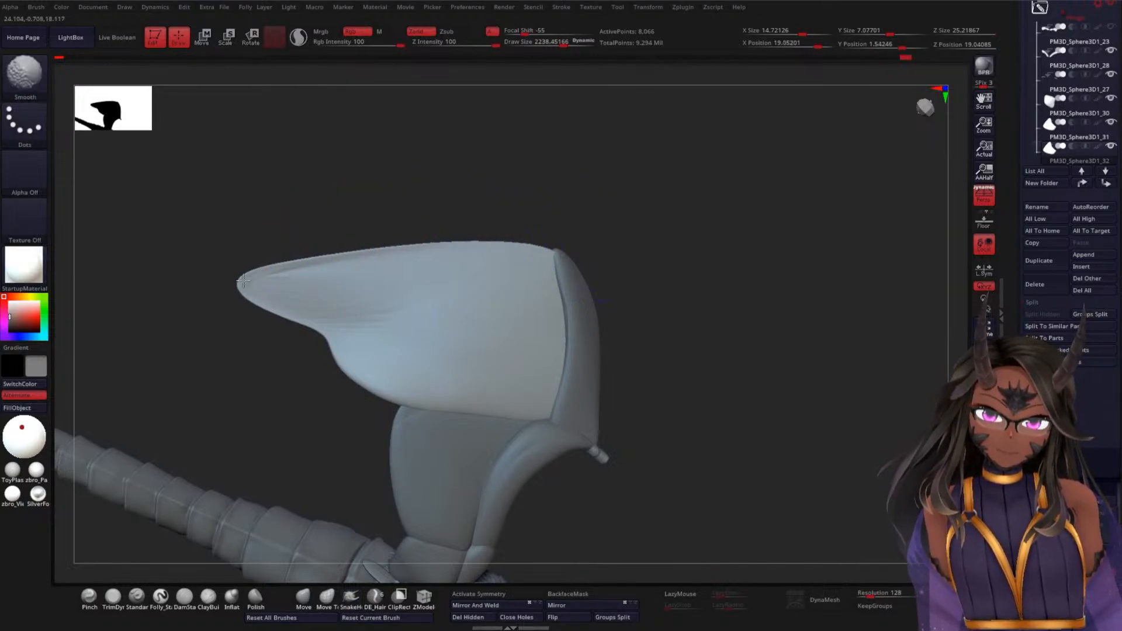
- Smooth the outer panel's pointed tip and surface, and fit its front corner to the arm's tip
{"action": "left_click_drag", "start_coordinate": [258, 275], "coordinate": [250, 280], "text": "shift"}
{"action": "left_click_drag", "start_coordinate": [409, 310], "coordinate": [342, 303], "text": "shift"}
{"action": "mouse_move", "coordinate": [550, 303]}
{"action": "left_mouse_down", "text": "shift"}
{"action": "mouse_move", "coordinate": [356, 300]}
{"action": "mouse_move", "coordinate": [421, 347]}
{"action": "left_mouse_up", "text": "shift"}
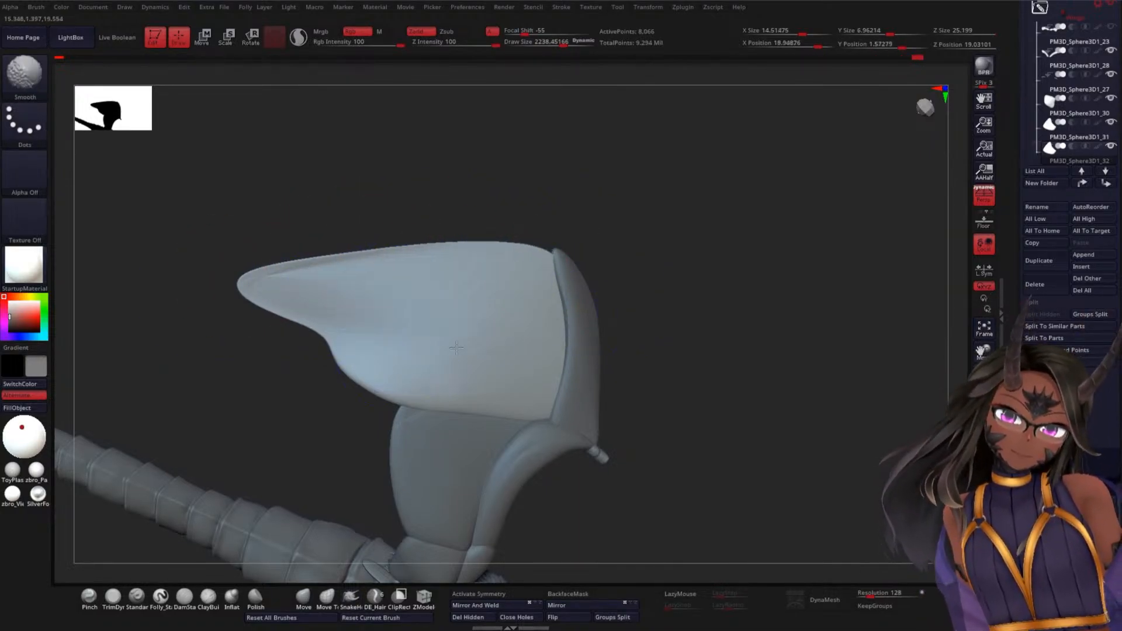
{"action": "left_click_drag", "start_coordinate": [689, 284], "coordinate": [637, 236]}
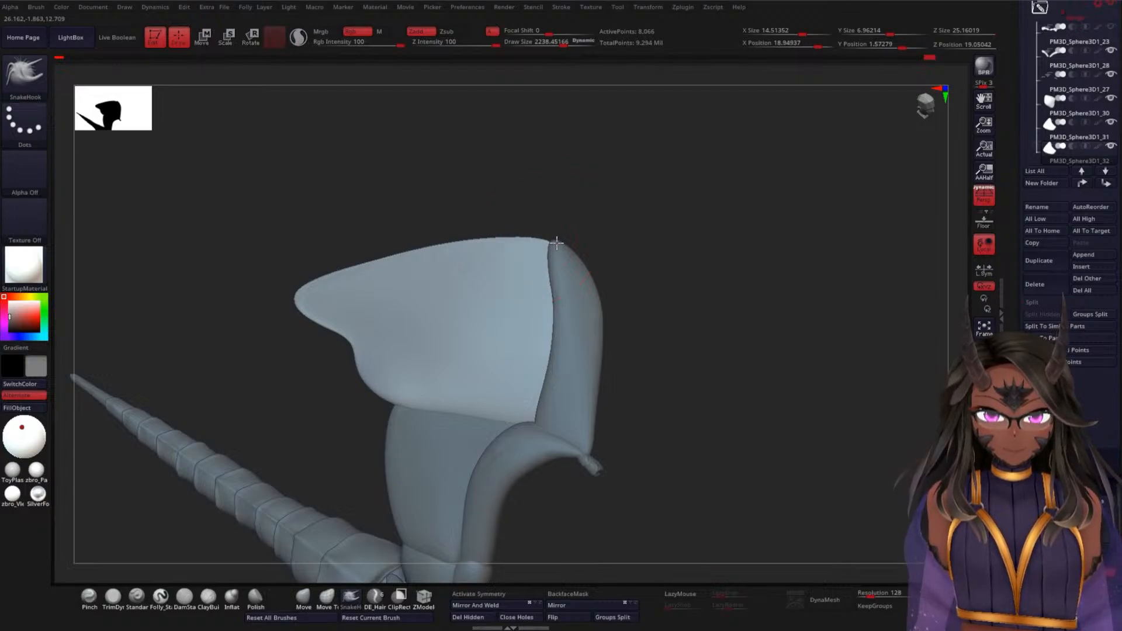
{"action": "left_click_drag", "start_coordinate": [721, 387], "coordinate": [678, 283]}
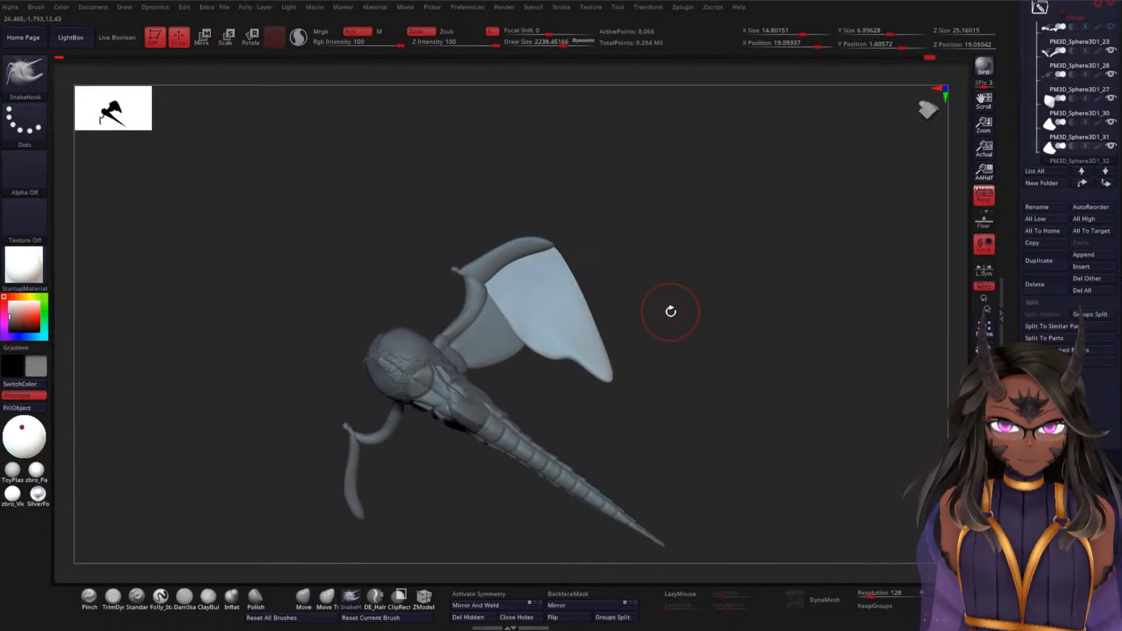
- Try to carve lengthwise grooves with DamStandard down the outer panel, from the wing arm toward the trailing edge
{"action": "left_click", "coordinate": [185, 596]}
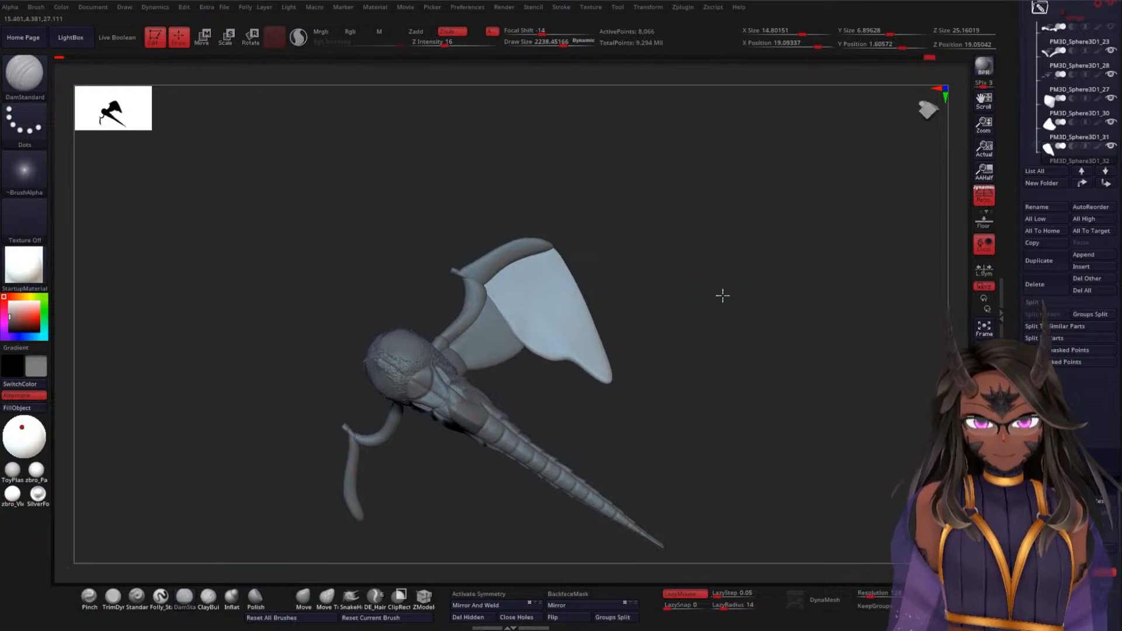
{"action": "scroll", "coordinate": [556, 323], "scroll_direction": "up", "scroll_amount": 3}
{"action": "left_click_drag", "start_coordinate": [522, 285], "coordinate": [621, 488]}
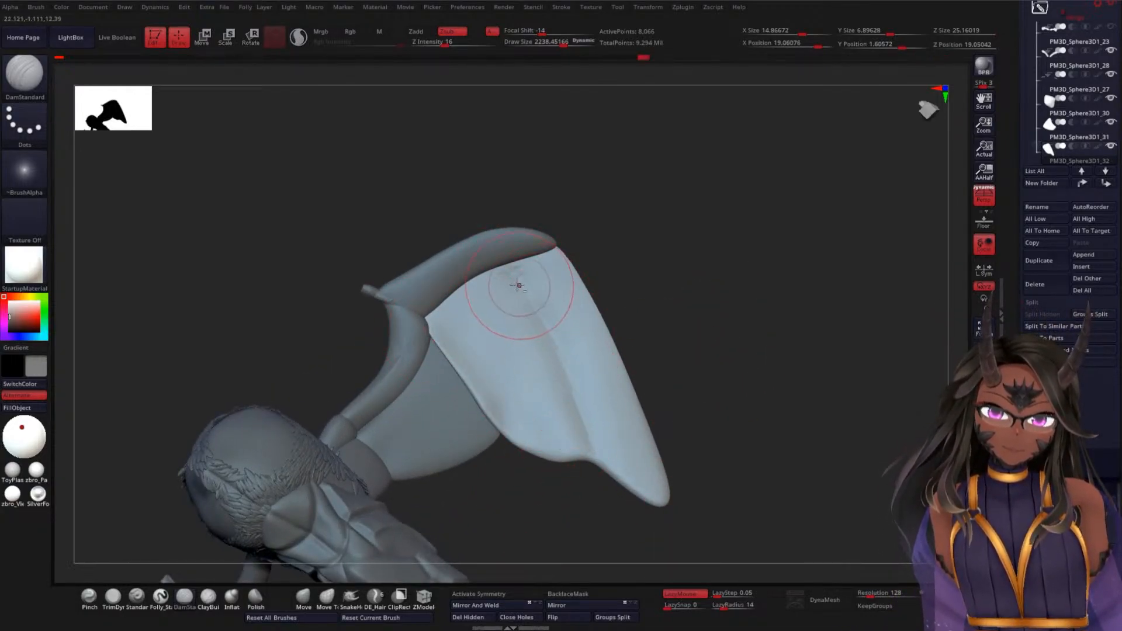
{"action": "left_click_drag", "start_coordinate": [509, 278], "coordinate": [590, 444]}
{"action": "mouse_move", "coordinate": [526, 292]}
{"action": "left_mouse_down"}
{"action": "mouse_move", "coordinate": [633, 518]}
{"action": "mouse_move", "coordinate": [696, 451]}
{"action": "mouse_move", "coordinate": [589, 474]}
{"action": "left_mouse_up"}
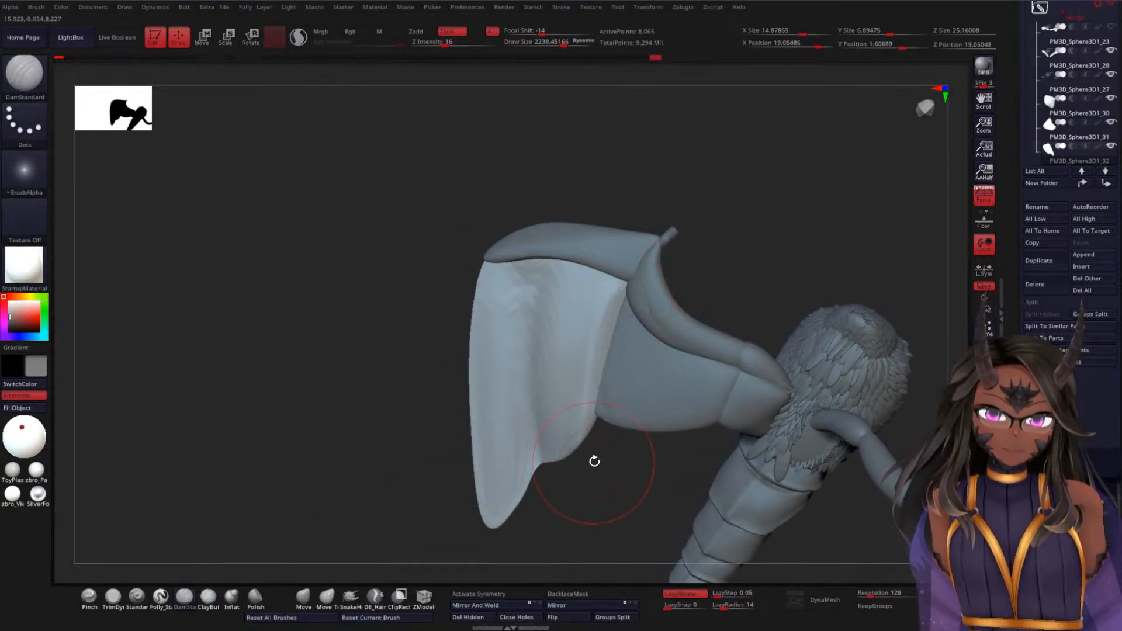
{"action": "mouse_move", "coordinate": [358, 429]}
{"action": "left_mouse_down"}
{"action": "mouse_move", "coordinate": [378, 391]}
{"action": "mouse_move", "coordinate": [368, 333]}
{"action": "mouse_move", "coordinate": [343, 316]}
{"action": "mouse_move", "coordinate": [371, 381]}
{"action": "mouse_move", "coordinate": [401, 369]}
{"action": "left_mouse_up"}
{"action": "key", "text": "ctrl"}
- Carve a lengthwise DamStandard groove from the outer panel's trailing notch to the wing arm, plus a crease across its middle
{"action": "left_click_drag", "start_coordinate": [557, 433], "coordinate": [555, 241]}
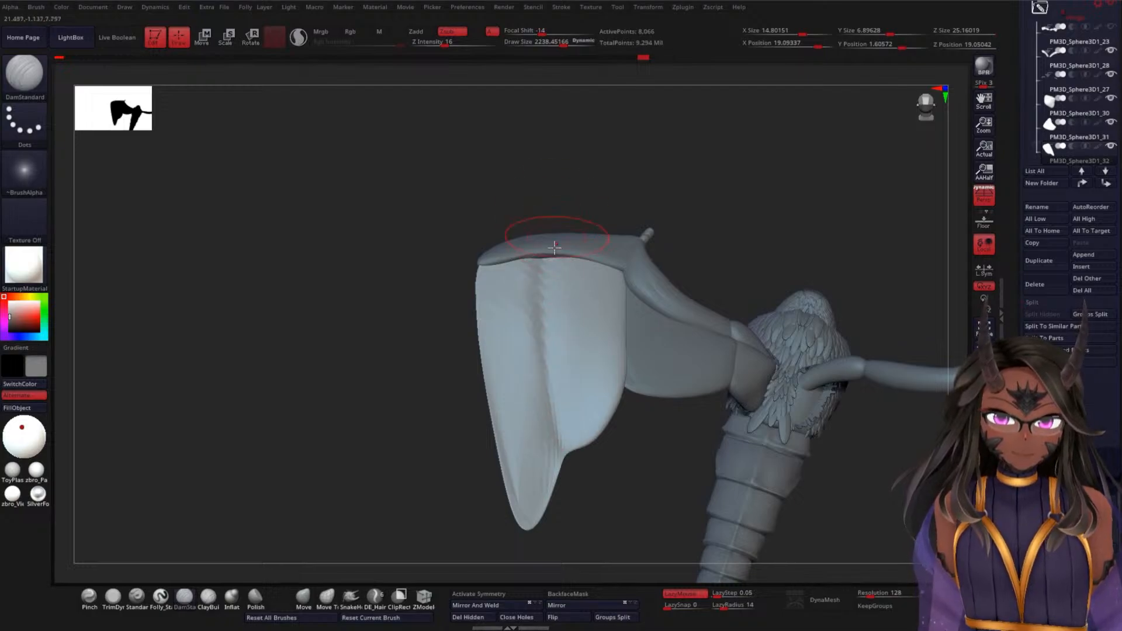
{"action": "left_click_drag", "start_coordinate": [769, 253], "coordinate": [702, 263]}
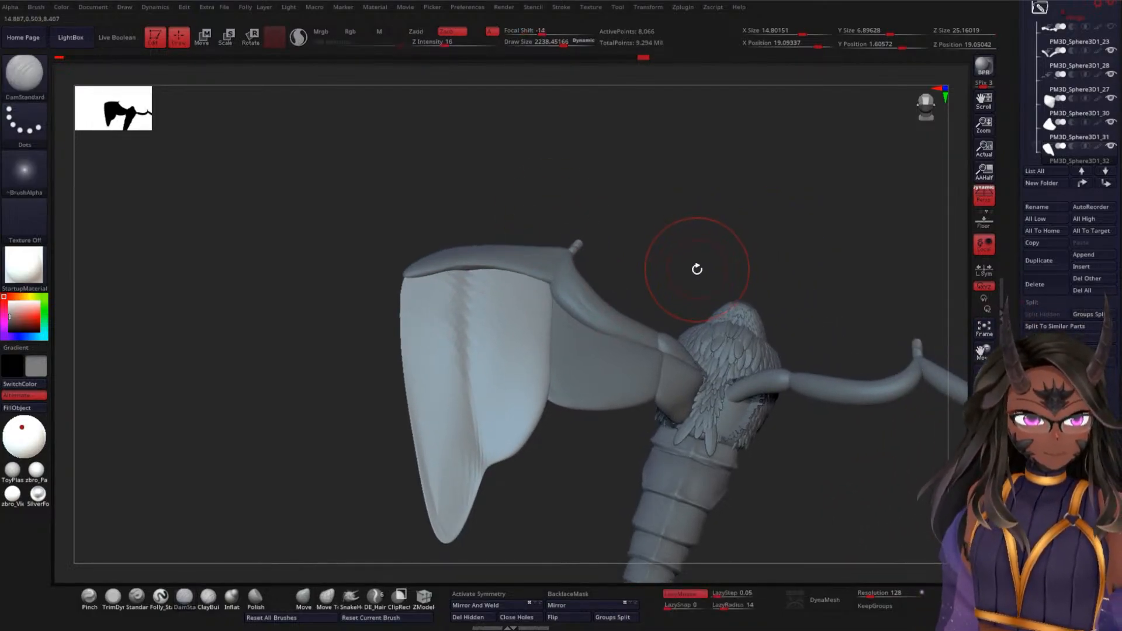
{"action": "mouse_move", "coordinate": [476, 351]}
{"action": "left_mouse_down"}
{"action": "mouse_move", "coordinate": [414, 396]}
{"action": "mouse_move", "coordinate": [432, 351]}
{"action": "left_mouse_up"}
{"action": "left_click_drag", "start_coordinate": [277, 356], "coordinate": [374, 381]}
- Carve DamStandard creases across and along the wing's middle panel
{"action": "left_click", "coordinate": [629, 366], "text": "alt"}
{"action": "left_click_drag", "start_coordinate": [769, 233], "coordinate": [531, 322]}
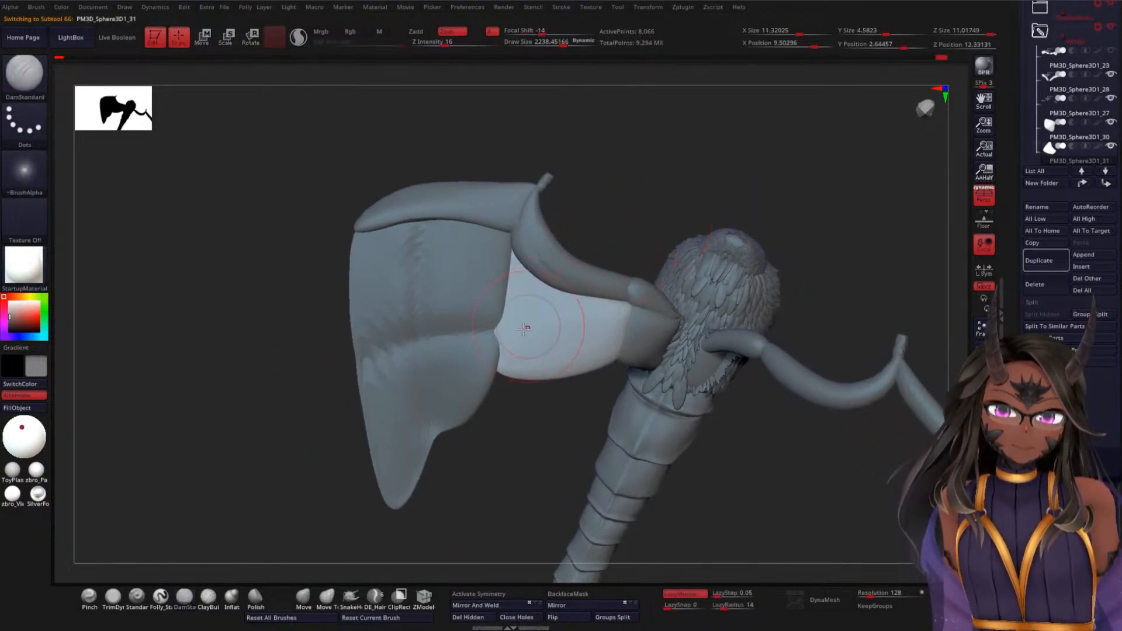
{"action": "left_click_drag", "start_coordinate": [544, 397], "coordinate": [490, 365]}
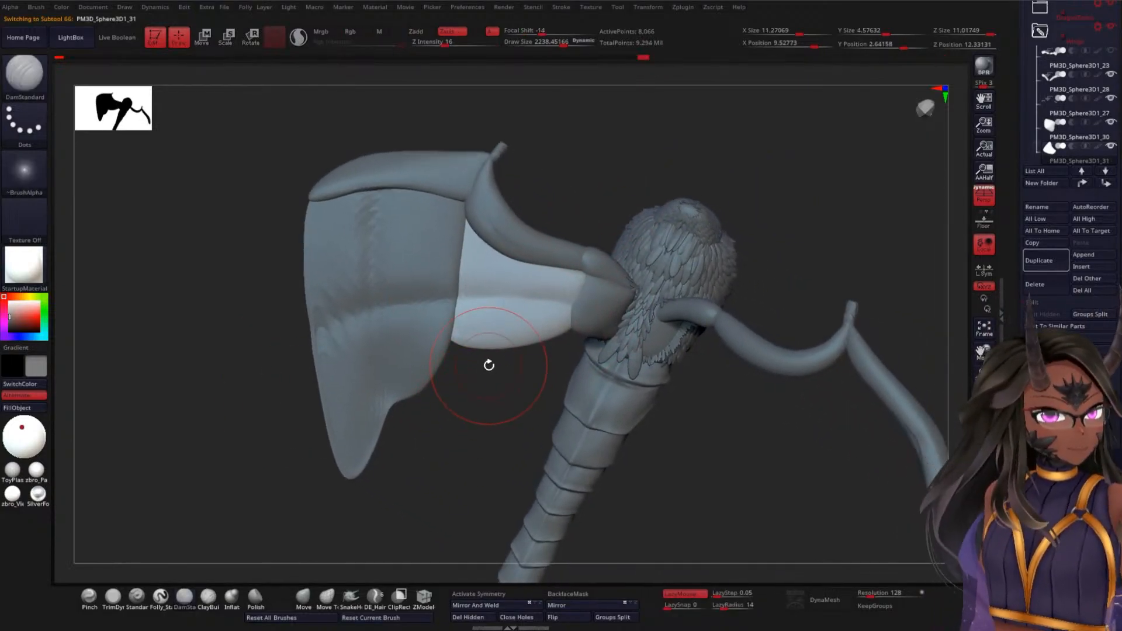
{"action": "left_click_drag", "start_coordinate": [466, 437], "coordinate": [464, 444]}
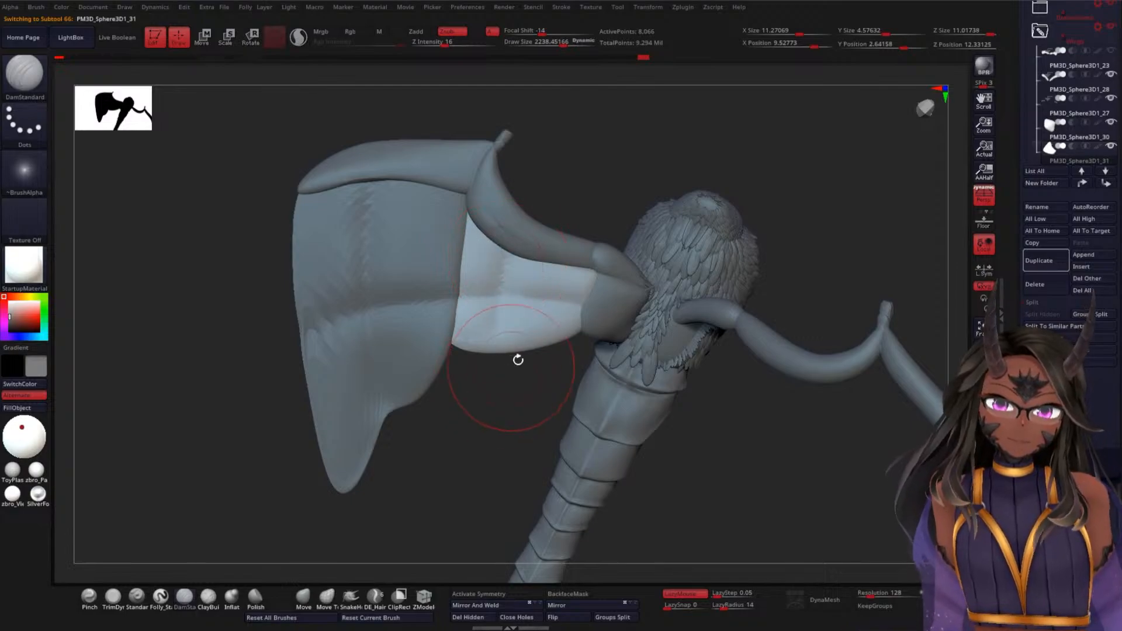
{"action": "left_click_drag", "start_coordinate": [513, 366], "coordinate": [528, 355]}
{"action": "left_click_drag", "start_coordinate": [489, 481], "coordinate": [538, 351]}
- Carve matching DamStandard creases into the small inner panel beside the shoulder
{"action": "left_click", "coordinate": [533, 323], "text": "alt"}
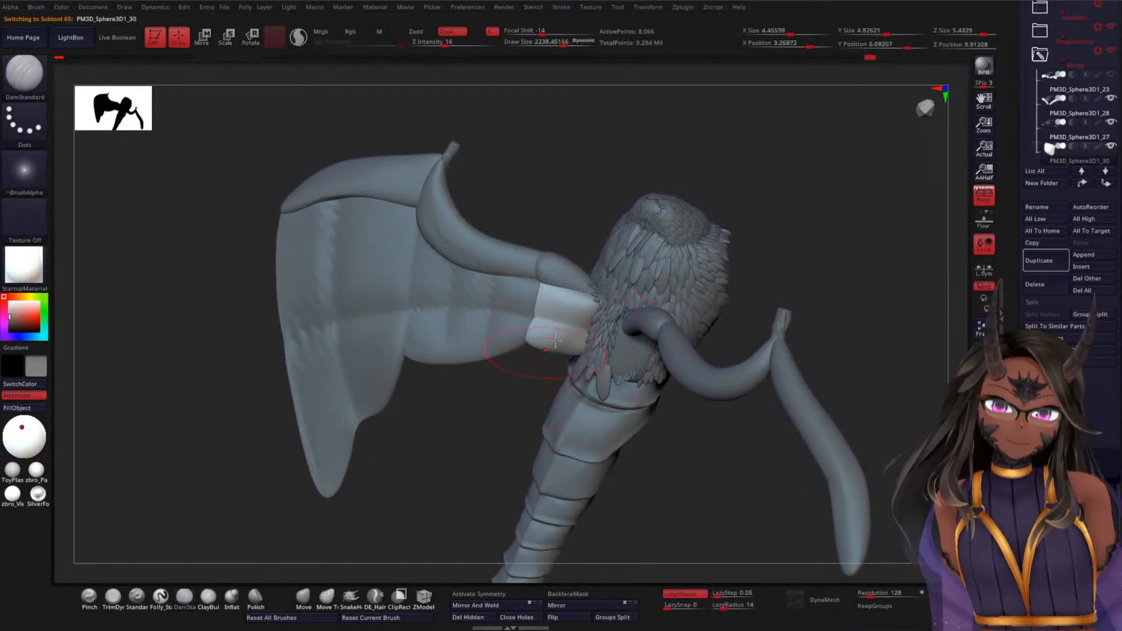
{"action": "left_click_drag", "start_coordinate": [552, 388], "coordinate": [535, 399], "text": "ctrl"}
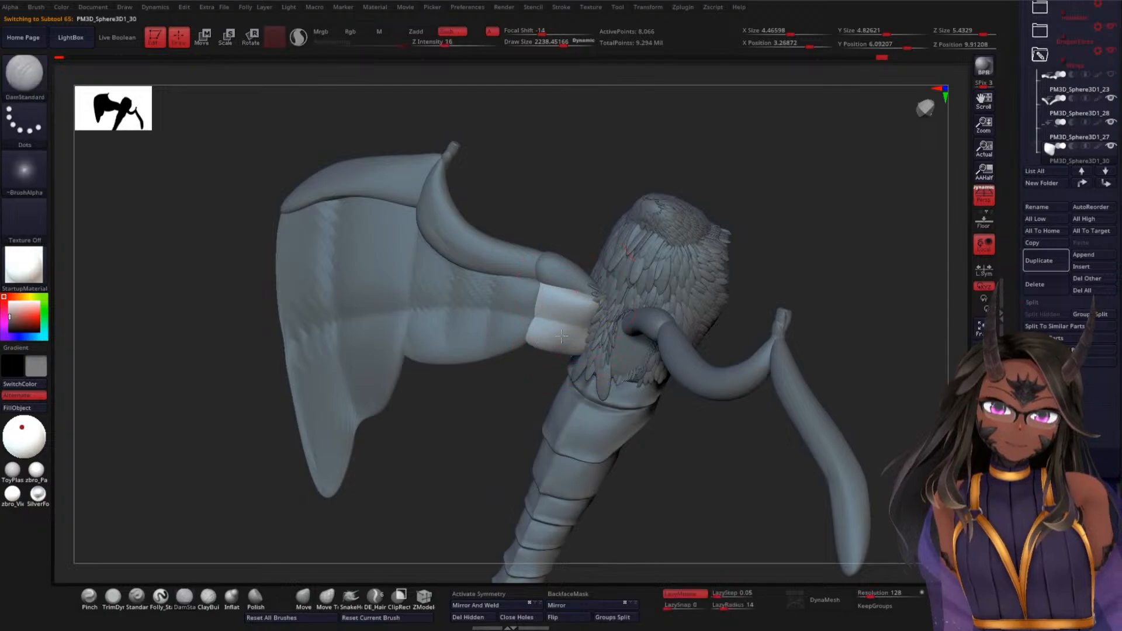
{"action": "left_click_drag", "start_coordinate": [459, 456], "coordinate": [760, 353]}
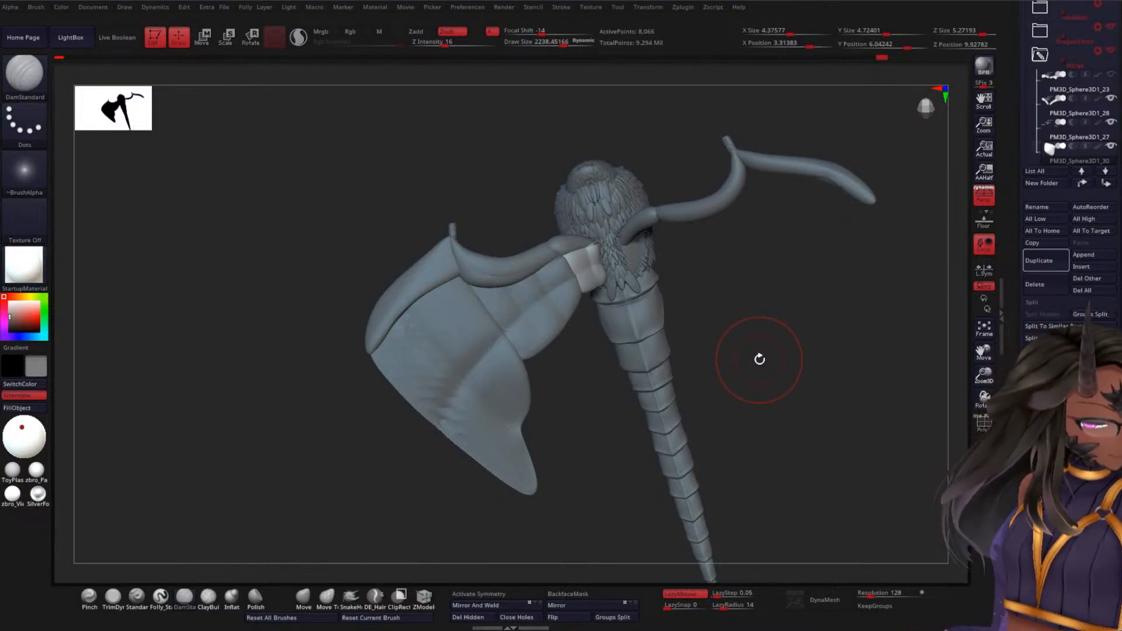
{"action": "left_click_drag", "start_coordinate": [726, 368], "coordinate": [772, 374]}
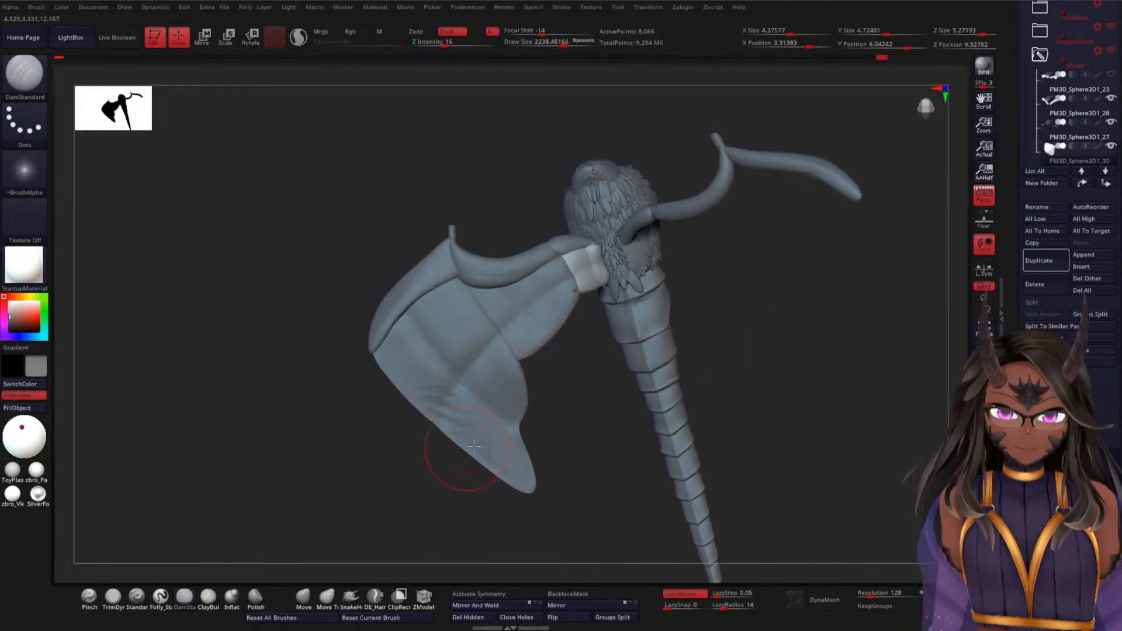
- Carve short DamStandard grooves into the outer panel around the base of its pointed tip
{"action": "left_click", "coordinate": [489, 442], "text": "alt"}
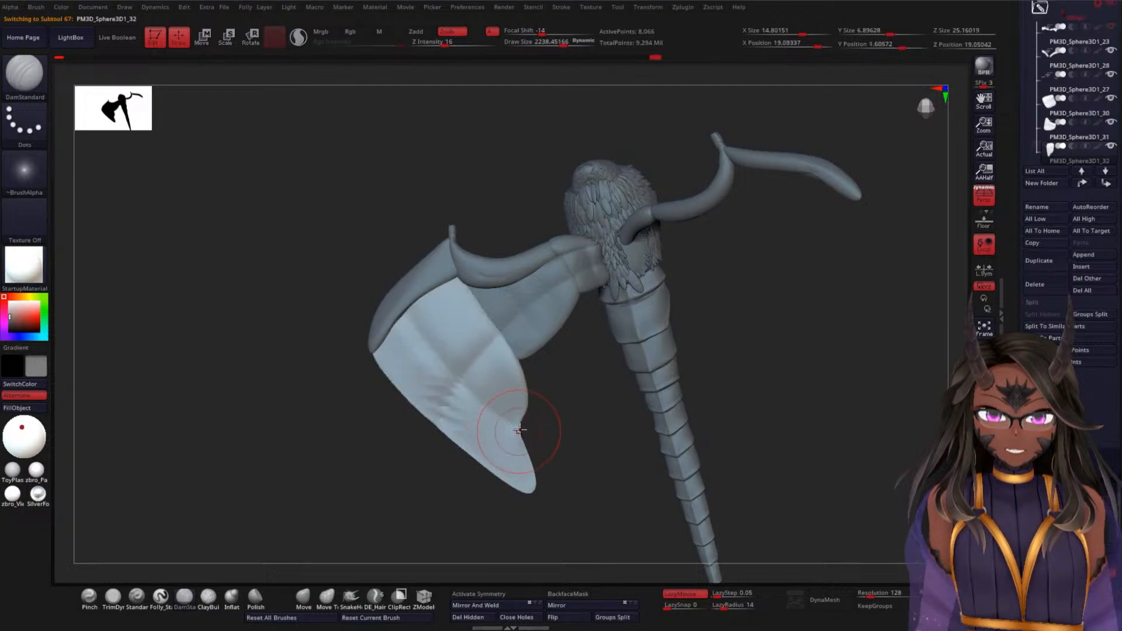
{"action": "left_click_drag", "start_coordinate": [608, 448], "coordinate": [613, 389], "text": "alt"}
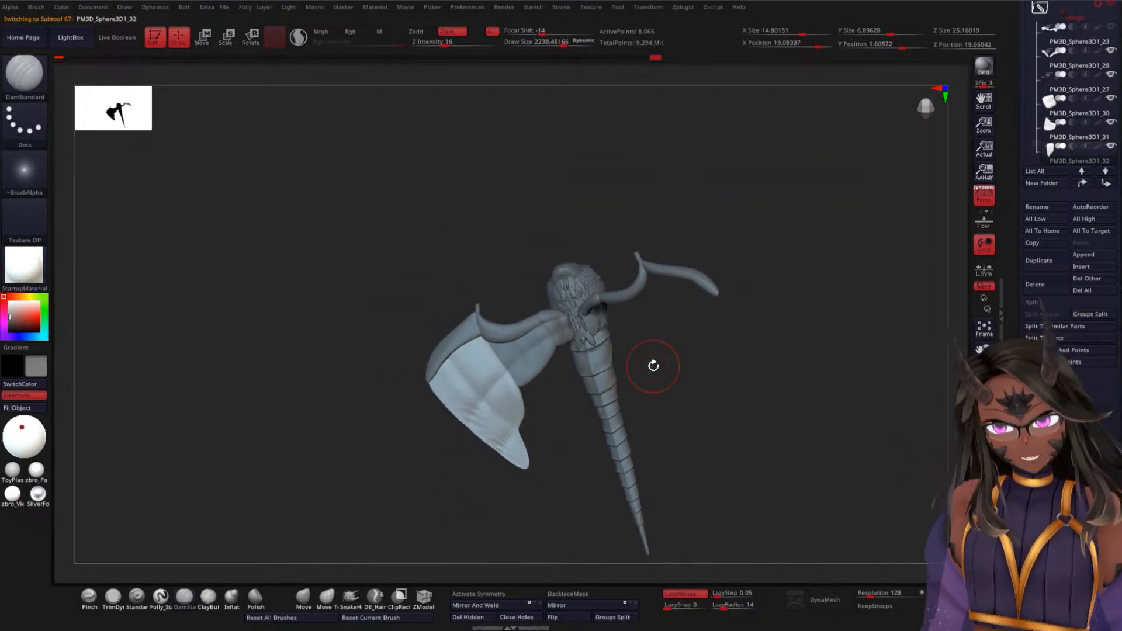
{"action": "left_click_drag", "start_coordinate": [771, 381], "coordinate": [759, 463], "text": "alt"}
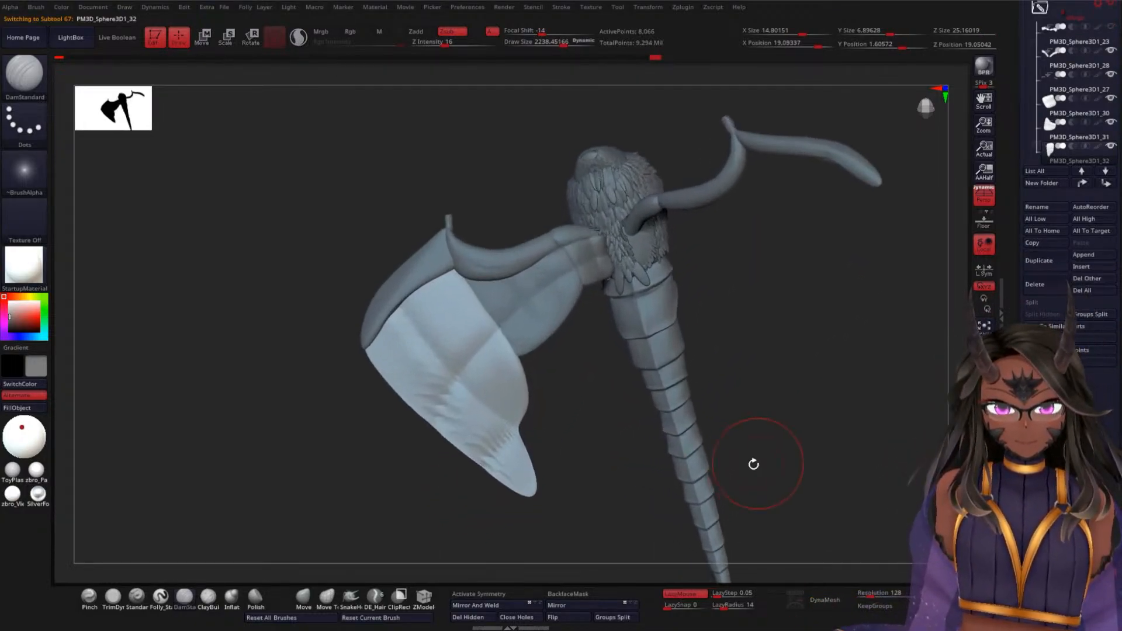
- Reshape the outer panel's pointed tip and trailing notch with the Move brush, and smooth its edge and surface
{"action": "left_click", "coordinate": [304, 600]}
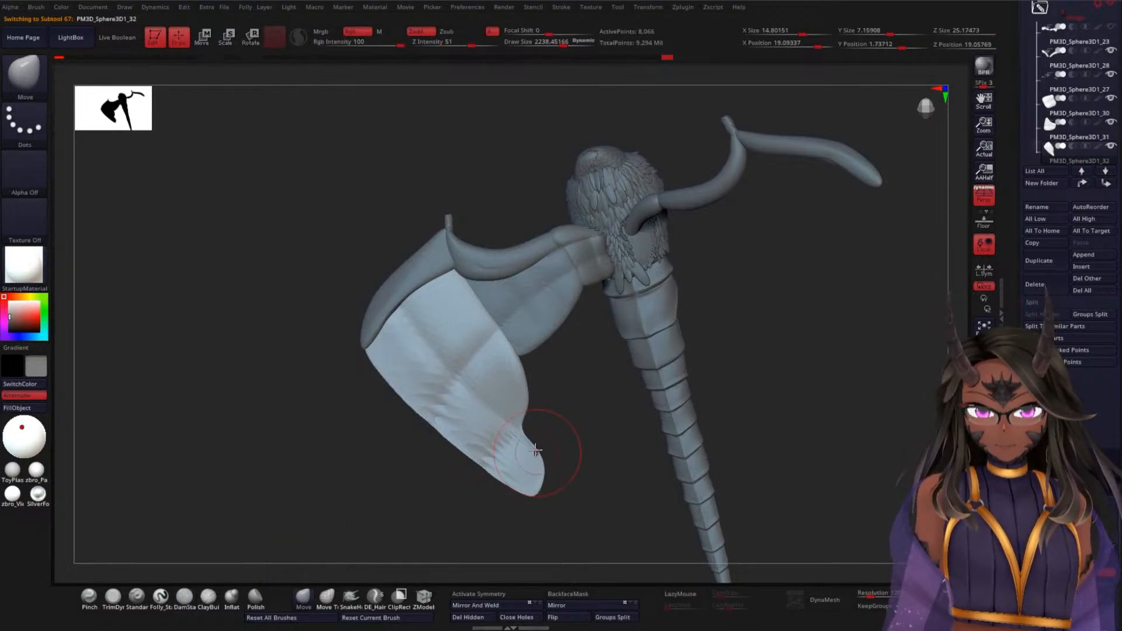
{"action": "mouse_move", "coordinate": [537, 454]}
{"action": "left_mouse_down"}
{"action": "mouse_move", "coordinate": [541, 492]}
{"action": "mouse_move", "coordinate": [541, 459]}
{"action": "left_mouse_up"}
{"action": "right_click", "coordinate": [550, 493]}
{"action": "left_click", "coordinate": [548, 494]}
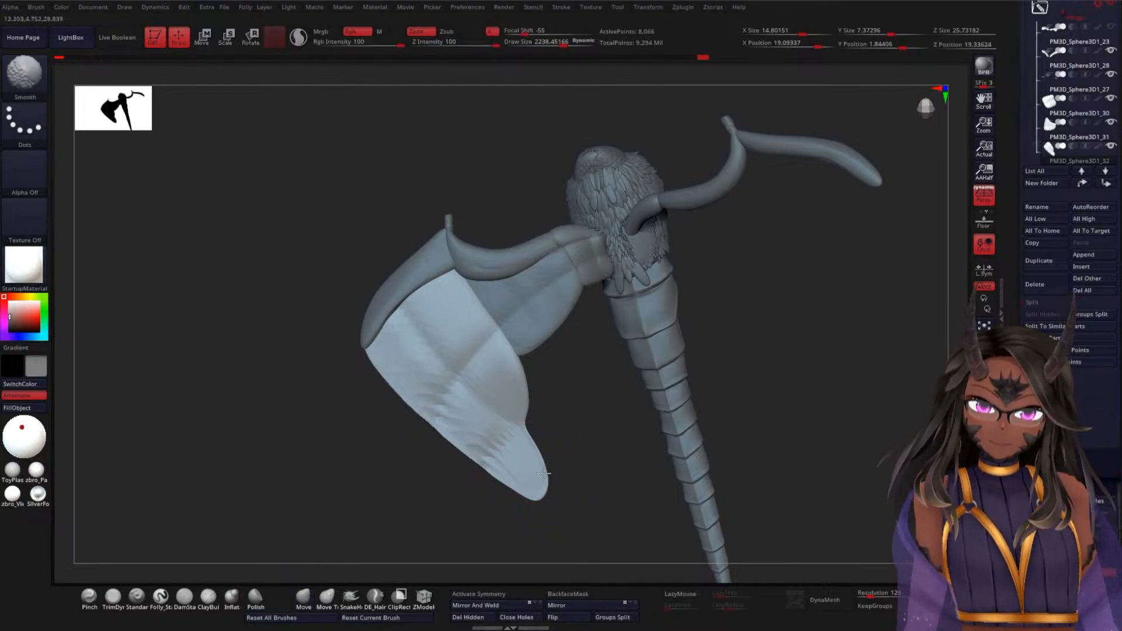
{"action": "mouse_move", "coordinate": [827, 416]}
{"action": "left_mouse_down"}
{"action": "mouse_move", "coordinate": [771, 396]}
{"action": "mouse_move", "coordinate": [742, 431]}
{"action": "mouse_move", "coordinate": [767, 436]}
{"action": "left_mouse_up"}
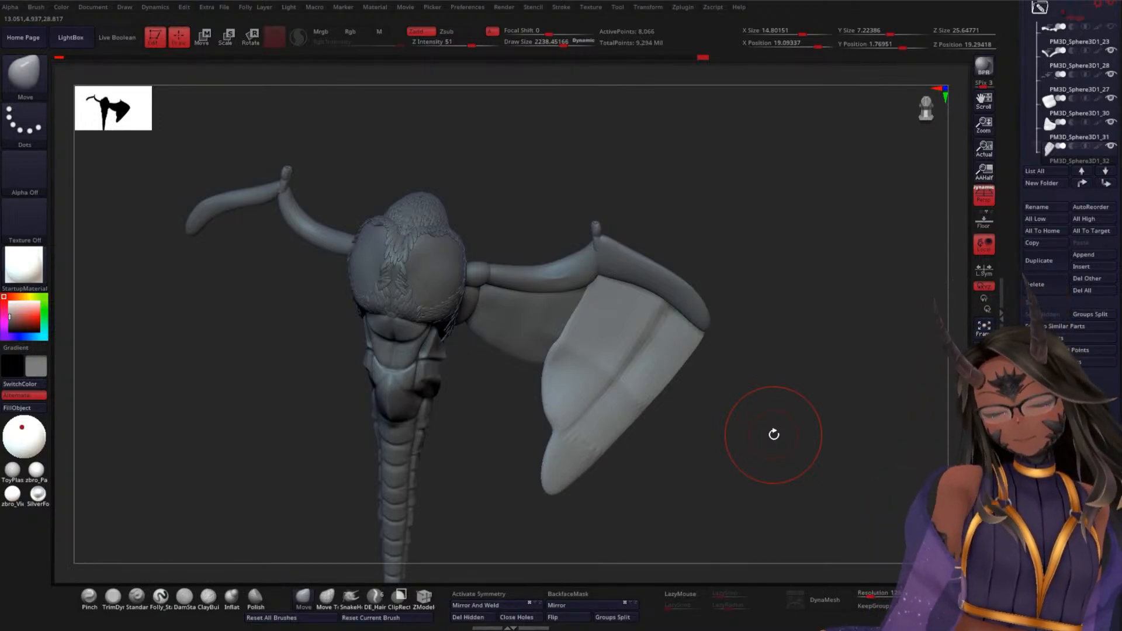
{"action": "left_click_drag", "start_coordinate": [741, 260], "coordinate": [719, 325]}
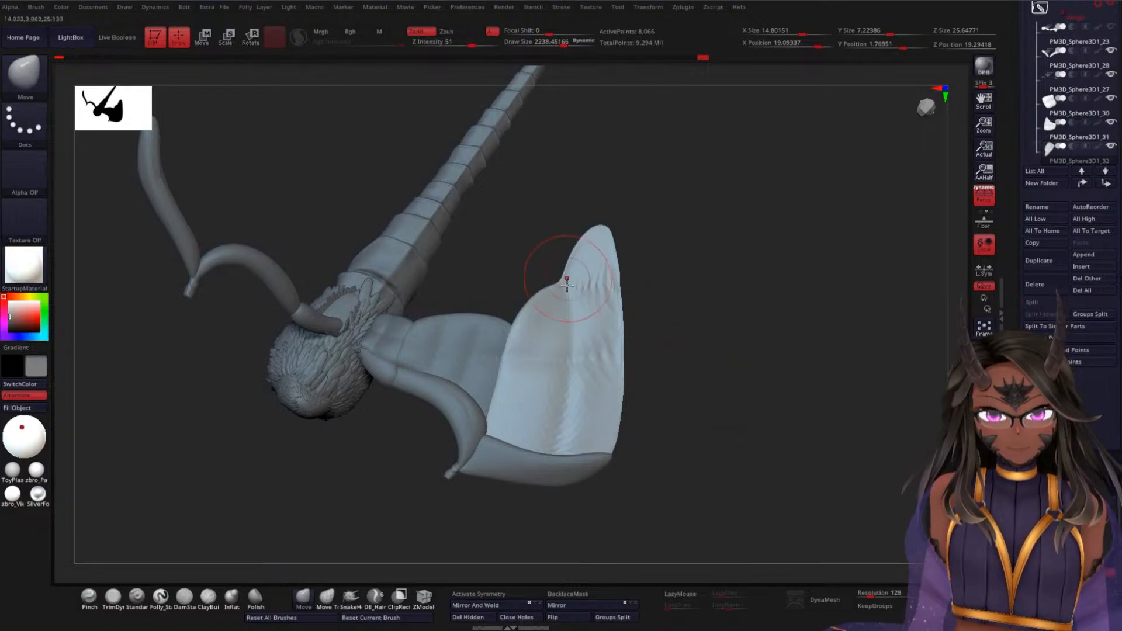
{"action": "left_click_drag", "start_coordinate": [699, 321], "coordinate": [712, 341]}
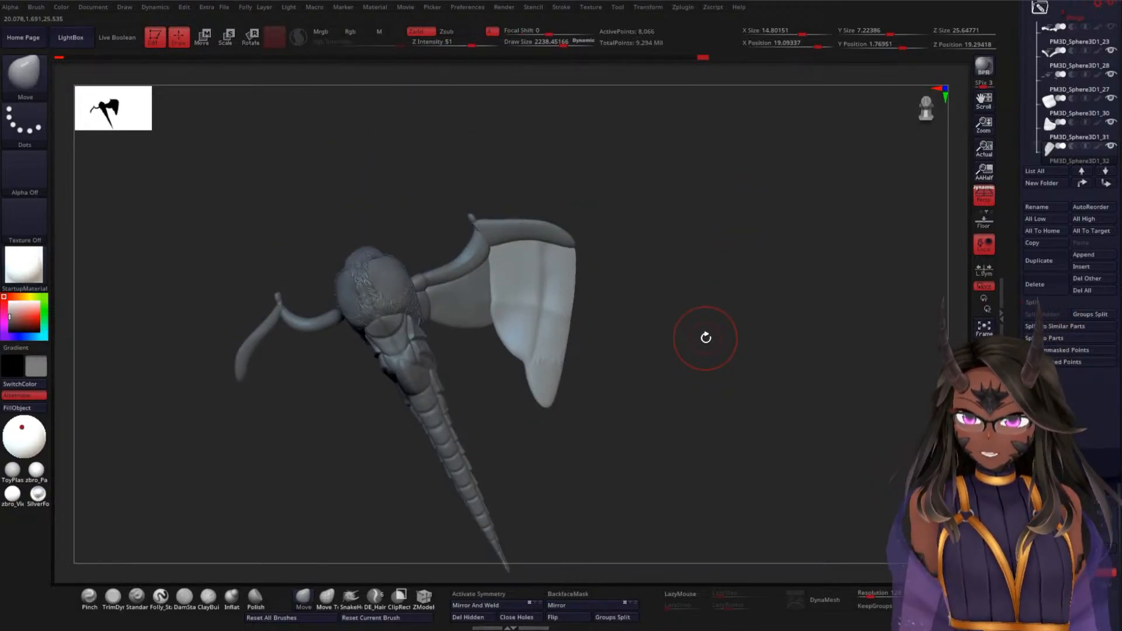
{"action": "left_click_drag", "start_coordinate": [661, 278], "coordinate": [678, 368], "text": "alt"}
{"action": "left_click_drag", "start_coordinate": [729, 223], "coordinate": [676, 372], "text": "alt"}
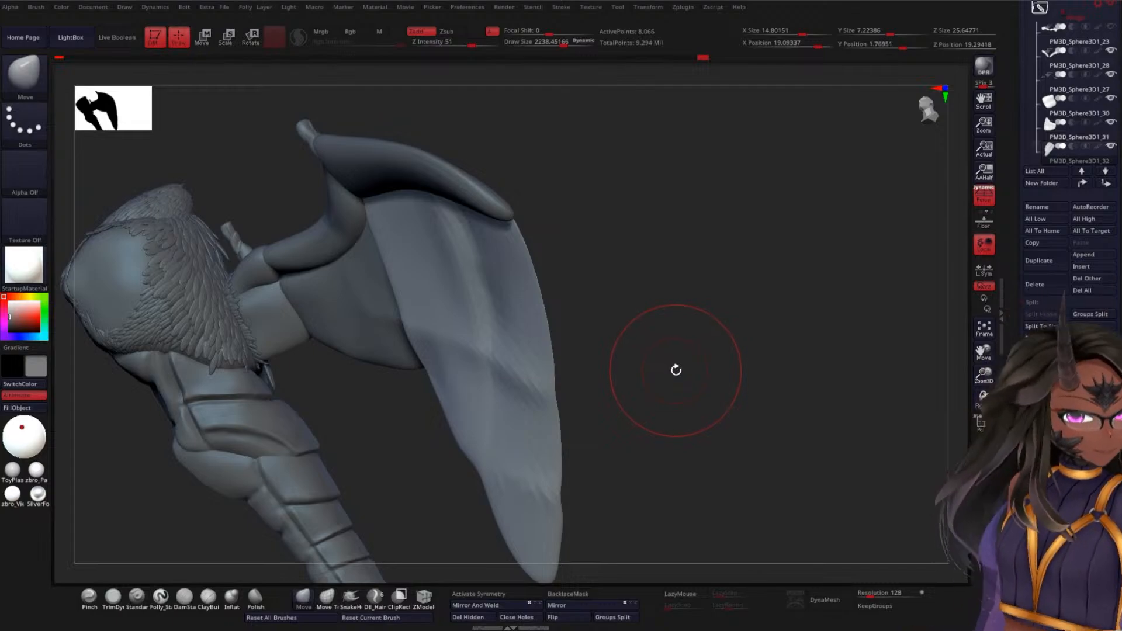
{"action": "mouse_move", "coordinate": [664, 275]}
{"action": "left_mouse_down"}
{"action": "mouse_move", "coordinate": [659, 261]}
{"action": "mouse_move", "coordinate": [652, 370]}
{"action": "mouse_move", "coordinate": [672, 394]}
{"action": "mouse_move", "coordinate": [697, 333]}
{"action": "mouse_move", "coordinate": [701, 370]}
{"action": "mouse_move", "coordinate": [698, 307]}
{"action": "left_mouse_up"}
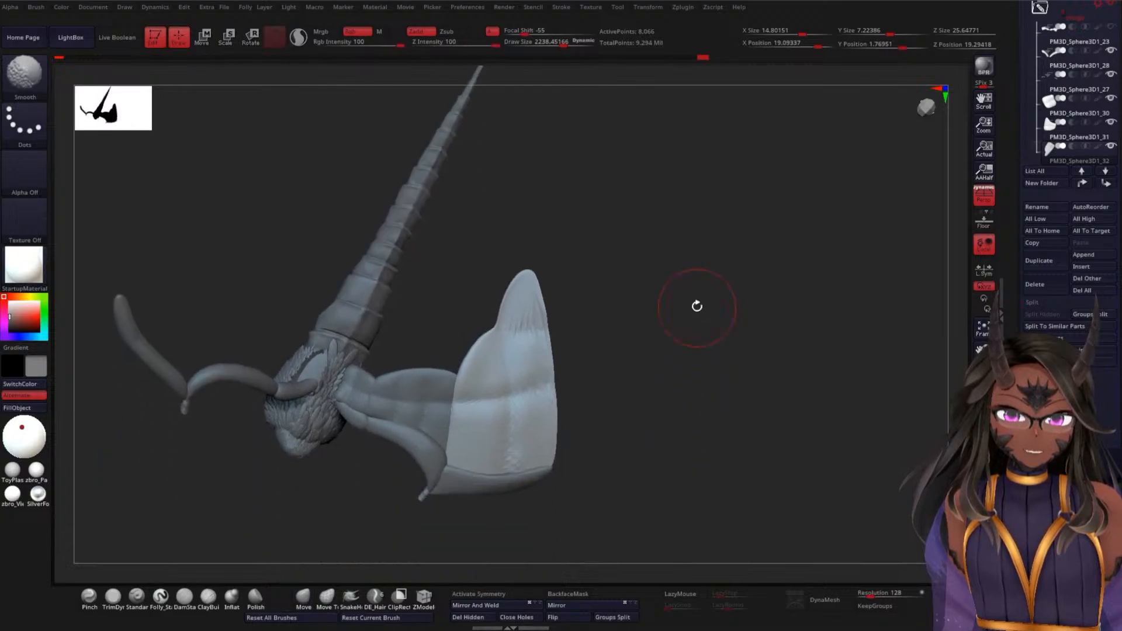
- Mirror and weld the outer, middle and inner wing panels onto the dragon's opposite side
{"action": "left_click", "coordinate": [478, 606]}
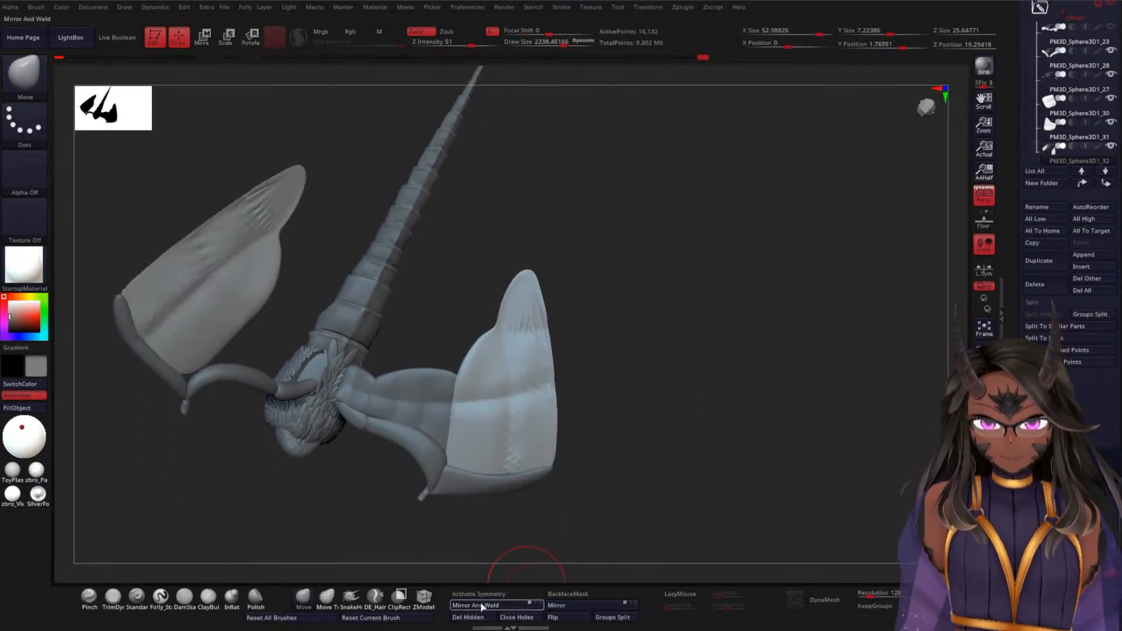
{"action": "left_click", "coordinate": [412, 393], "text": "alt"}
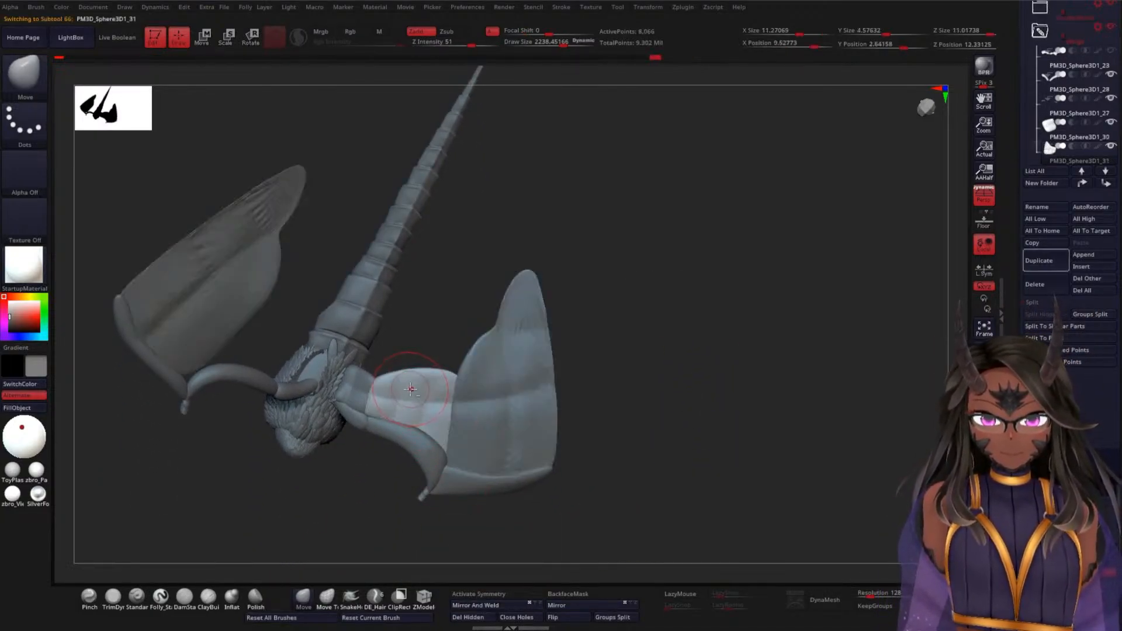
{"action": "left_click", "coordinate": [477, 605]}
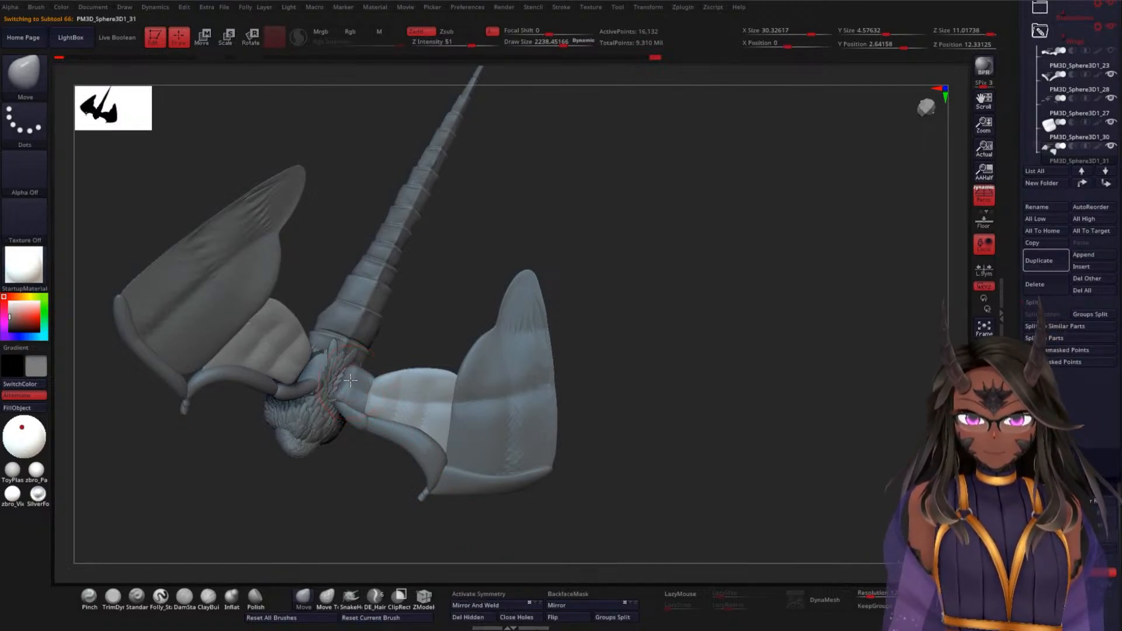
{"action": "scroll", "coordinate": [359, 383], "scroll_direction": "up", "scroll_amount": 5}
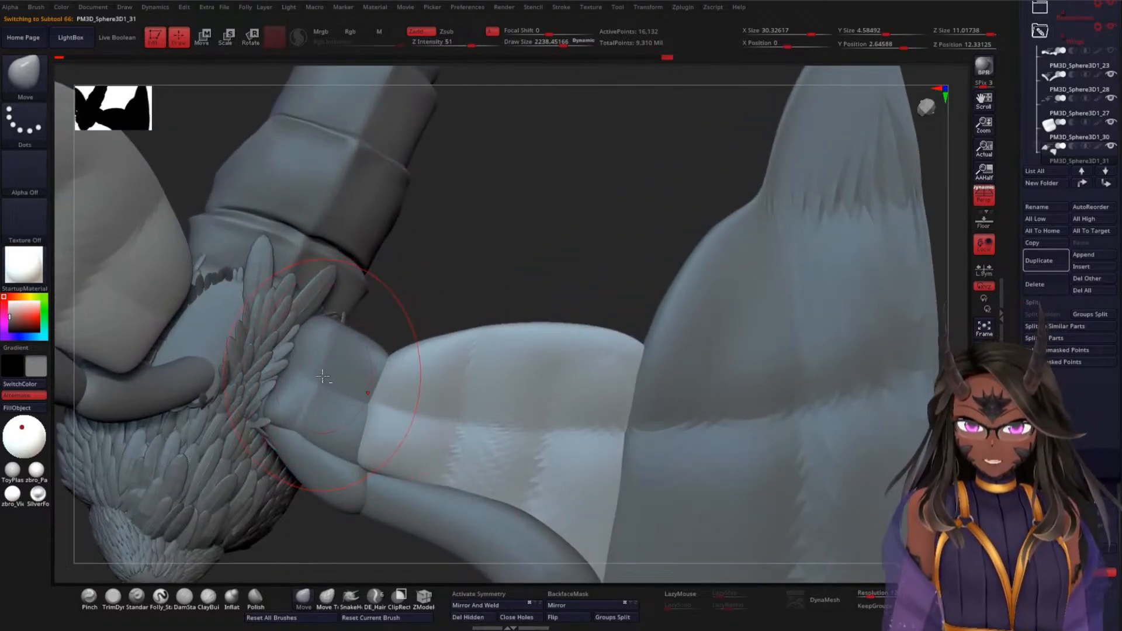
{"action": "key", "text": "space"}
{"action": "left_click_drag", "start_coordinate": [317, 375], "coordinate": [292, 377]}
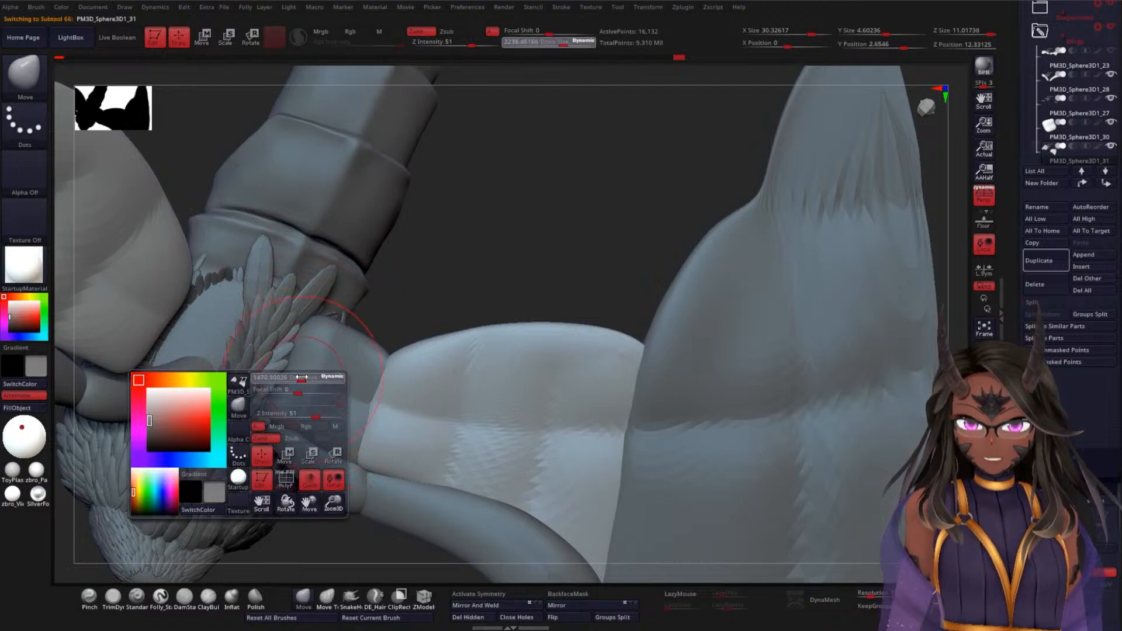
{"action": "left_click", "coordinate": [308, 384], "text": "alt"}
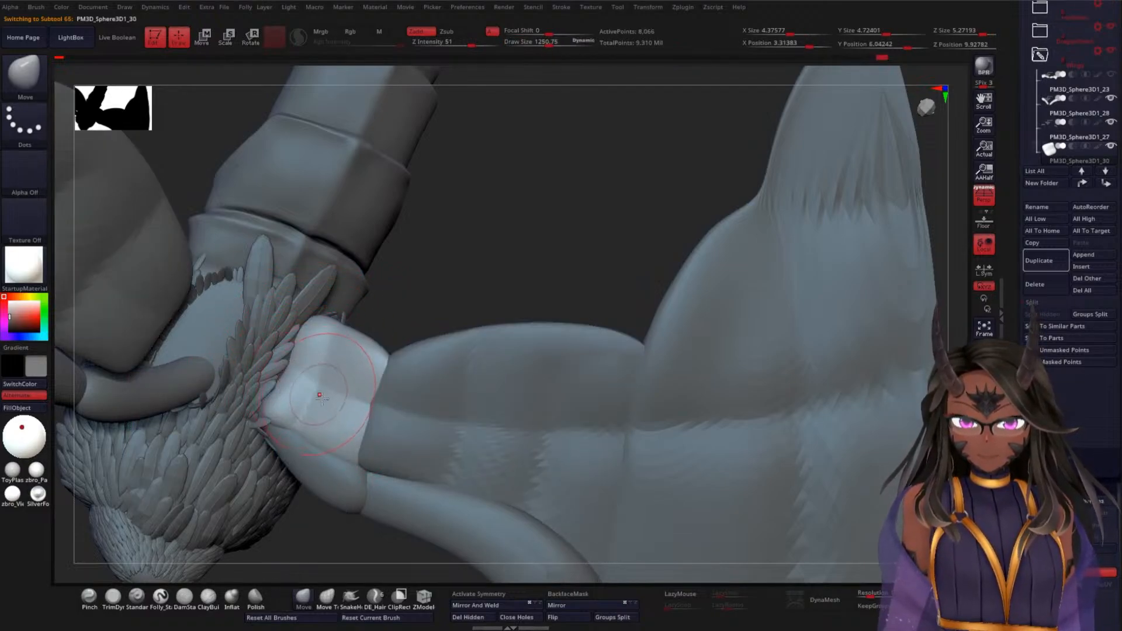
{"action": "left_click", "coordinate": [476, 605]}
- Activate symmetry on the mirrored inner, middle and outer wing panels
{"action": "mouse_move", "coordinate": [484, 263]}
{"action": "left_mouse_down"}
{"action": "mouse_move", "coordinate": [476, 248]}
{"action": "mouse_move", "coordinate": [514, 233]}
{"action": "mouse_move", "coordinate": [538, 258]}
{"action": "mouse_move", "coordinate": [526, 311]}
{"action": "mouse_move", "coordinate": [516, 227]}
{"action": "mouse_move", "coordinate": [415, 401]}
{"action": "left_mouse_up"}
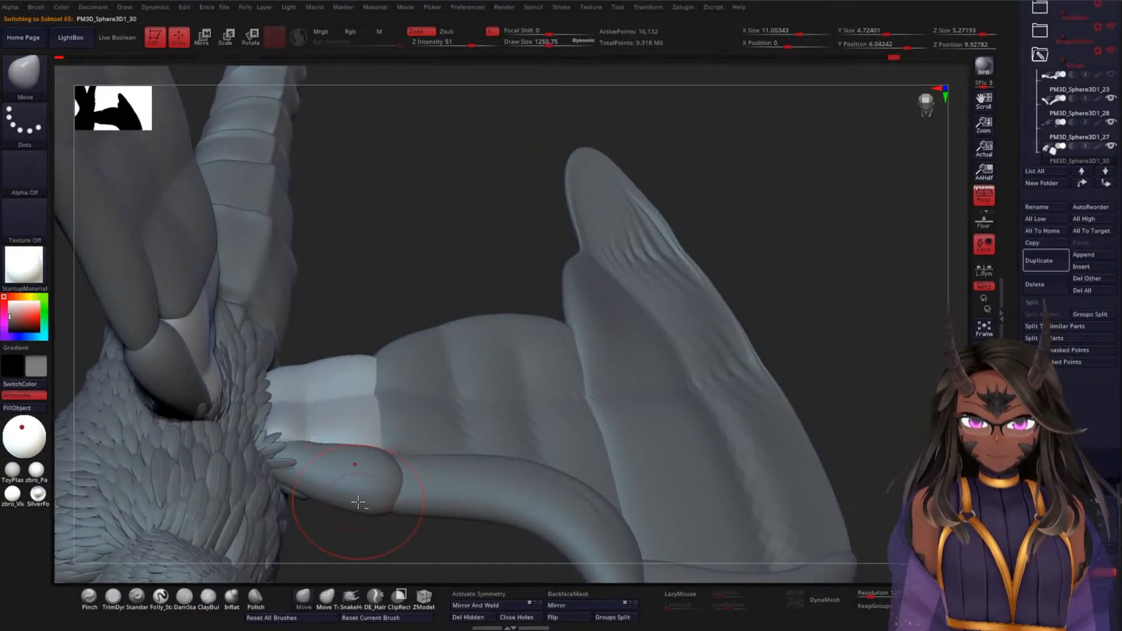
{"action": "mouse_move", "coordinate": [438, 321]}
{"action": "left_mouse_down"}
{"action": "mouse_move", "coordinate": [441, 298]}
{"action": "mouse_move", "coordinate": [549, 225]}
{"action": "mouse_move", "coordinate": [549, 195]}
{"action": "mouse_move", "coordinate": [575, 212]}
{"action": "mouse_move", "coordinate": [539, 267]}
{"action": "left_mouse_up"}
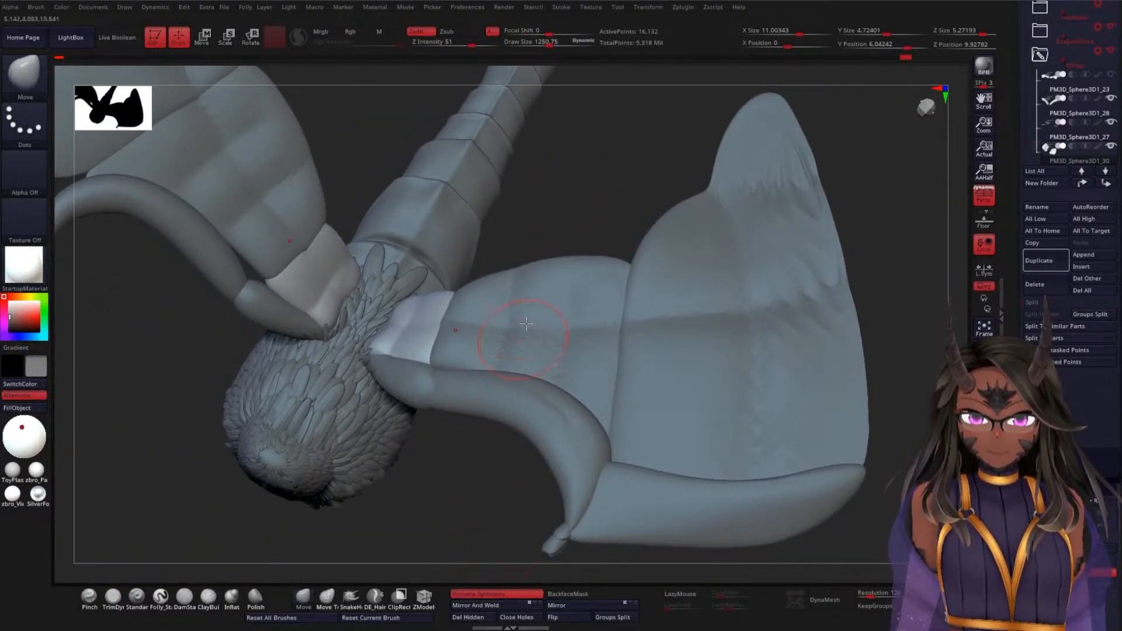
{"action": "left_click", "coordinate": [520, 322], "text": "alt"}
{"action": "left_click", "coordinate": [484, 606]}
{"action": "left_click", "coordinate": [480, 594]}
{"action": "left_click", "coordinate": [733, 332], "text": "alt"}
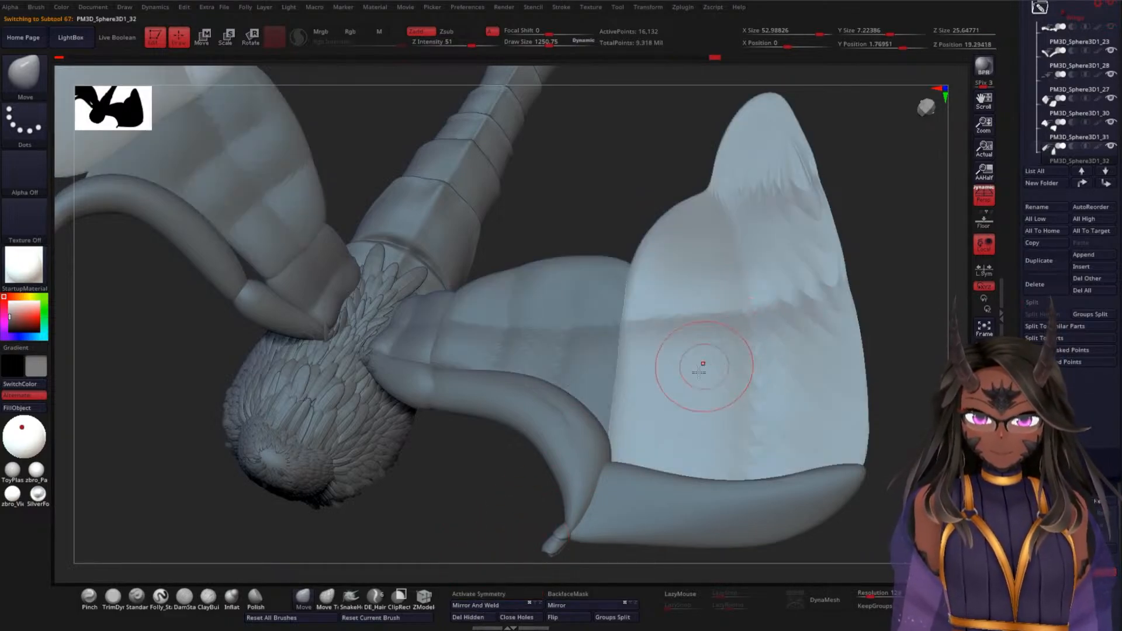
{"action": "left_click", "coordinate": [497, 594]}
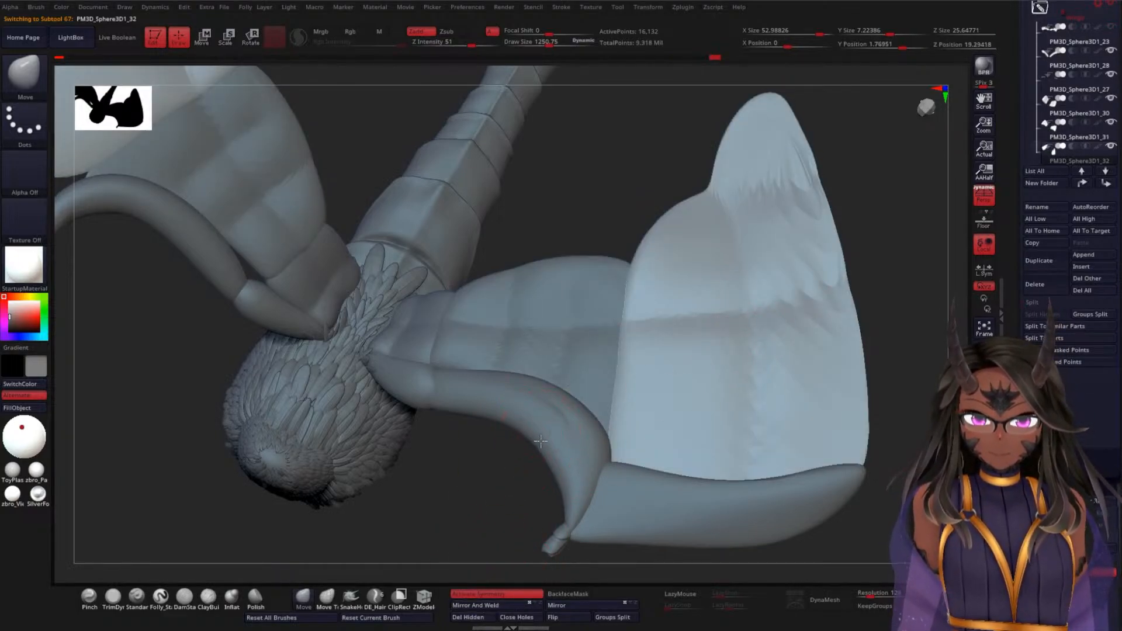
- Mirror and weld the curved middle segment of the wing arm, with symmetry active on it
{"action": "left_click", "coordinate": [532, 447], "text": "alt"}
{"action": "left_click", "coordinate": [479, 607]}
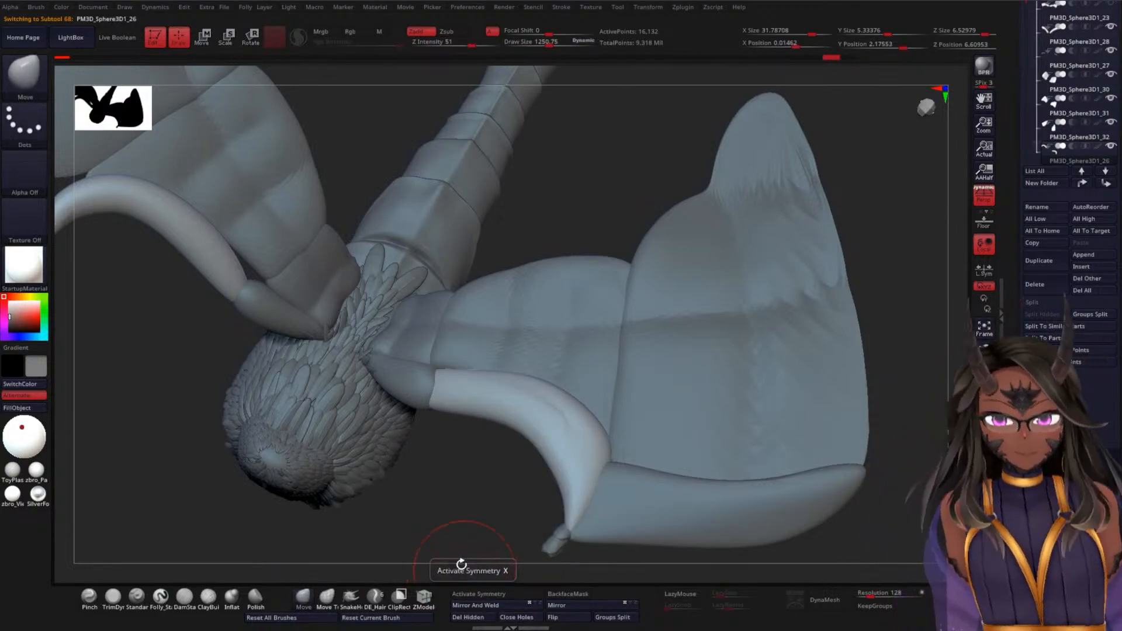
{"action": "left_click", "coordinate": [485, 594]}
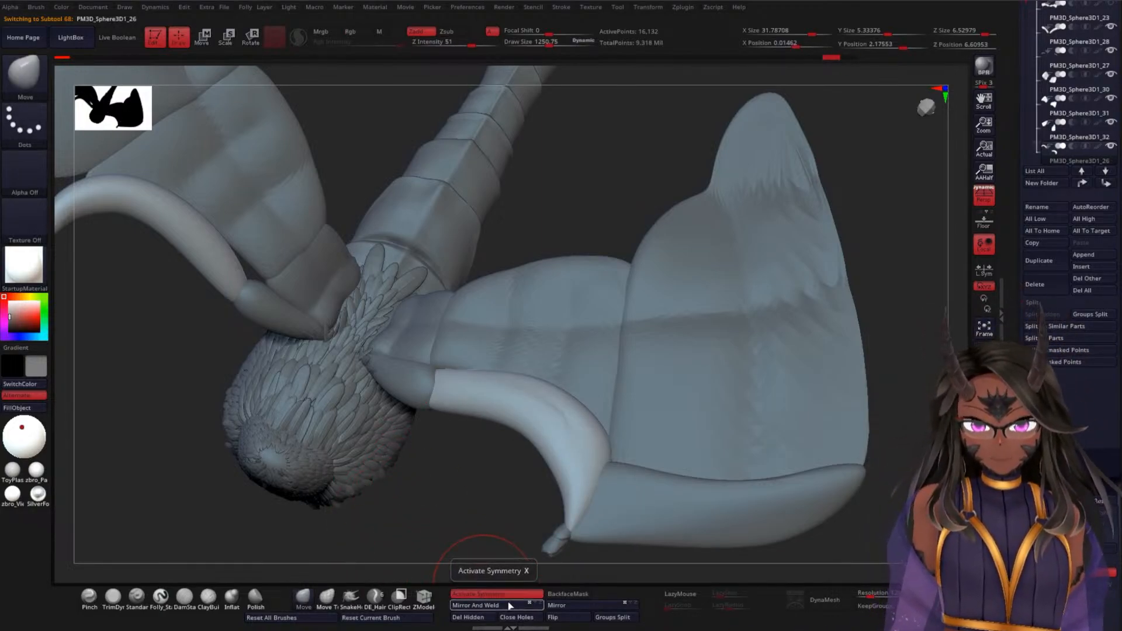
{"action": "left_click", "coordinate": [494, 605]}
{"action": "left_click", "coordinate": [492, 594]}
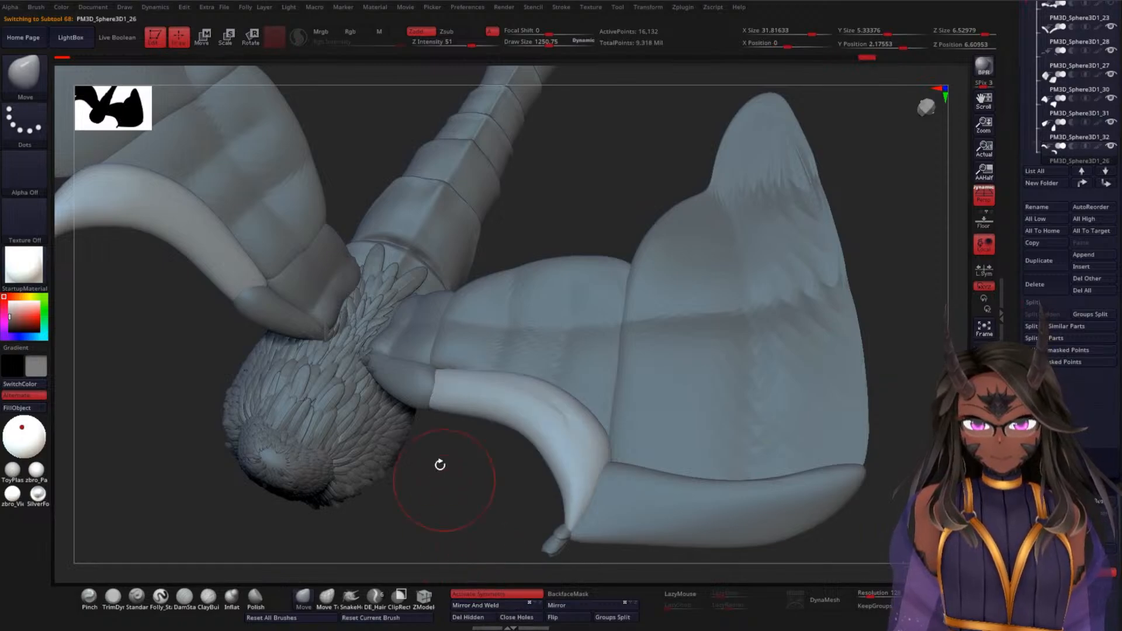
- Activate symmetry on the shoulder segment of the wing arm, flip it with Mirror, and apply Mirror And Weld
{"action": "left_click", "coordinate": [402, 394], "text": "alt"}
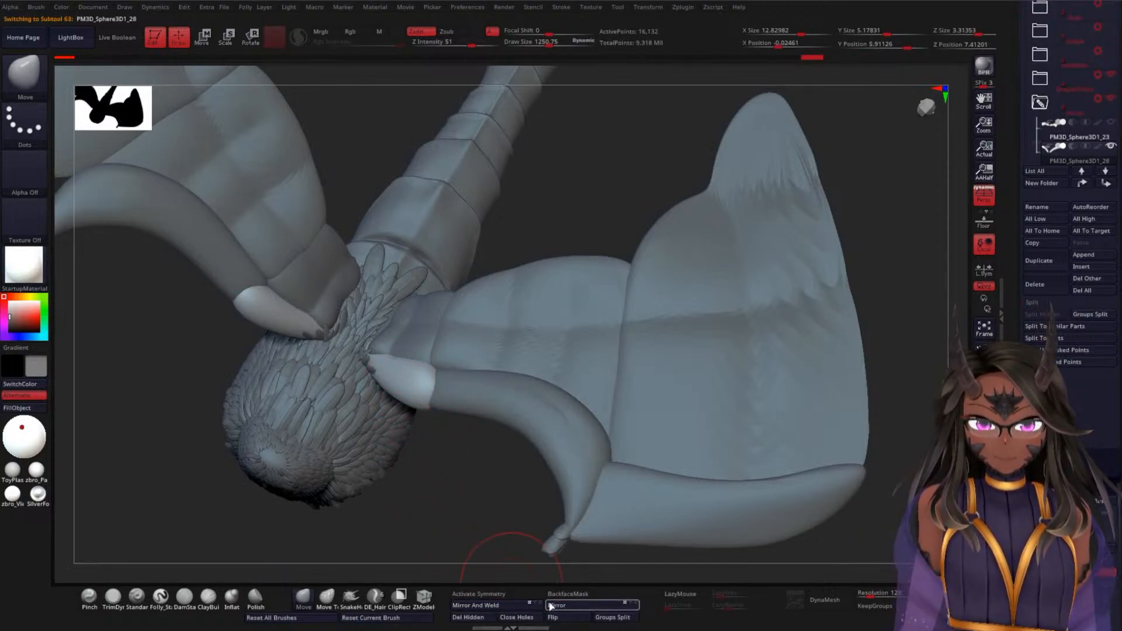
{"action": "left_click", "coordinate": [504, 595]}
{"action": "left_click", "coordinate": [555, 608]}
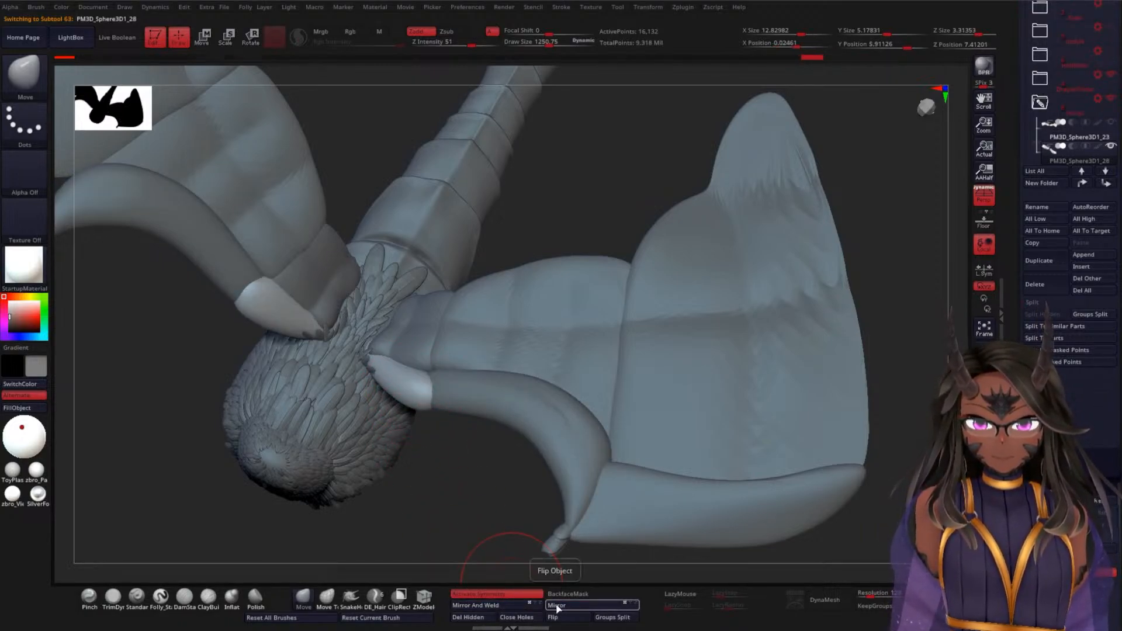
{"action": "left_click", "coordinate": [505, 608]}
{"action": "left_click_drag", "start_coordinate": [490, 537], "coordinate": [521, 476]}
- Activate symmetry on the outermost wing arm segment, flip it with Mirror, and apply Mirror And Weld
{"action": "left_click", "coordinate": [531, 456], "text": "alt"}
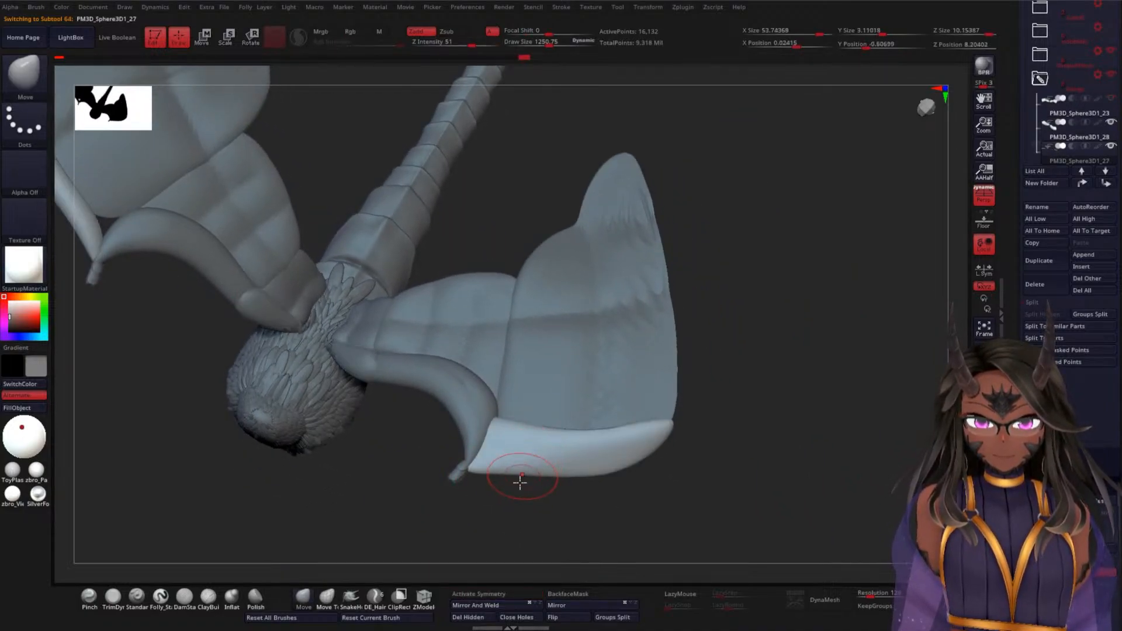
{"action": "left_click", "coordinate": [496, 595]}
{"action": "left_click", "coordinate": [563, 606]}
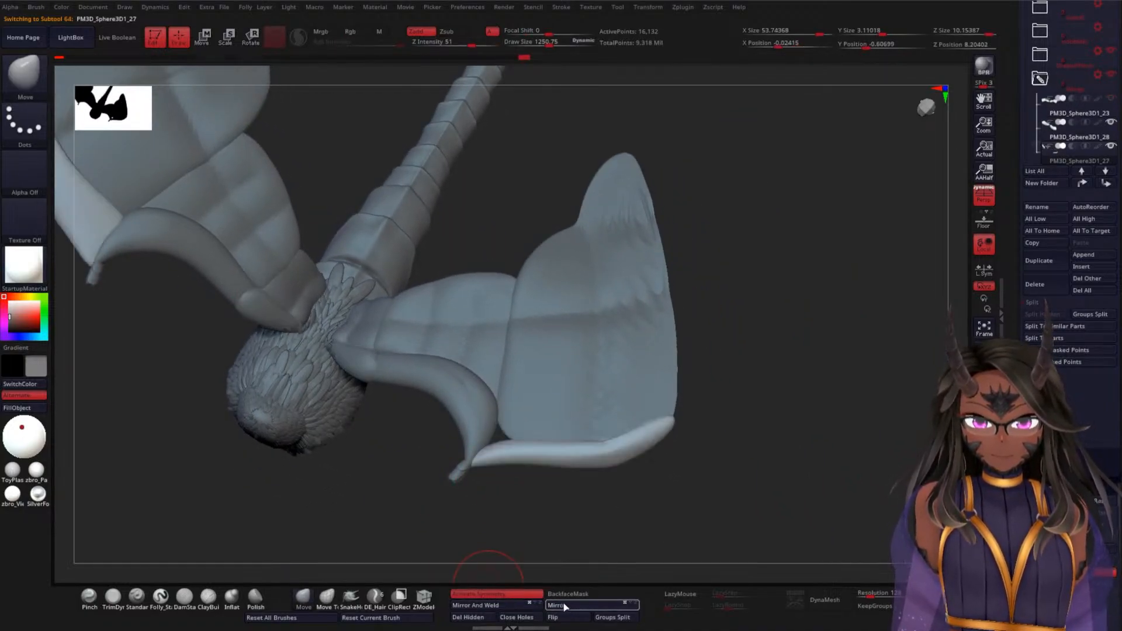
{"action": "left_click", "coordinate": [509, 606]}
{"action": "left_click_drag", "start_coordinate": [763, 474], "coordinate": [746, 472]}
{"action": "left_click_drag", "start_coordinate": [712, 508], "coordinate": [710, 407]}
{"action": "left_click_drag", "start_coordinate": [697, 349], "coordinate": [659, 454]}
{"action": "left_click_drag", "start_coordinate": [678, 366], "coordinate": [546, 431]}
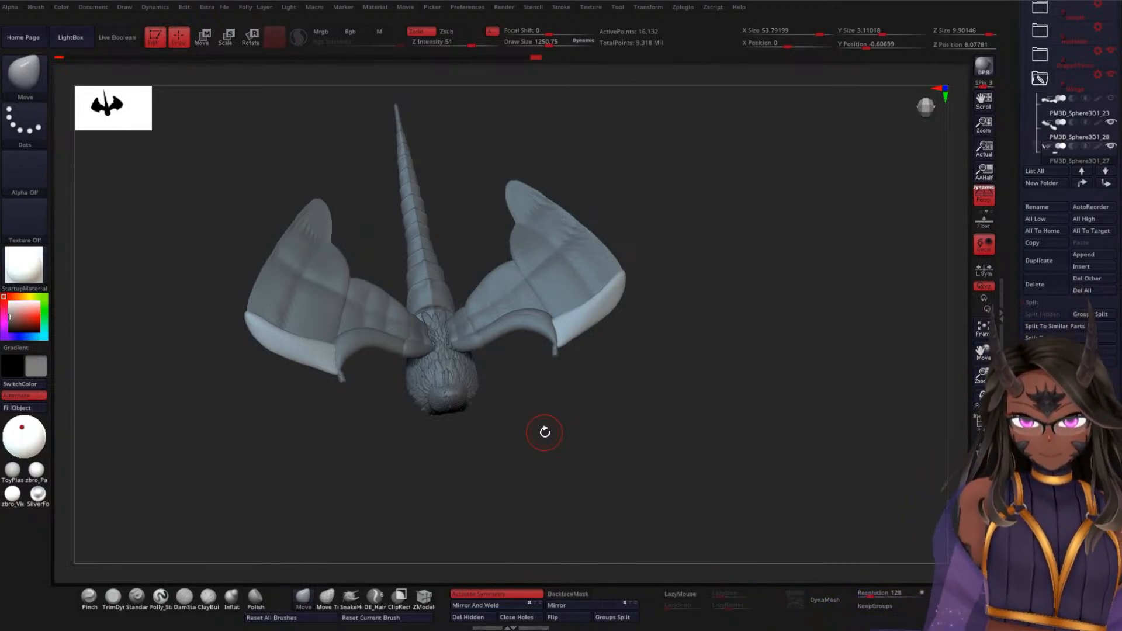
- Inflate the inner end of the outermost wing arm segment symmetrically so it forms a rounded joint
{"action": "left_click_drag", "start_coordinate": [672, 411], "coordinate": [738, 311]}
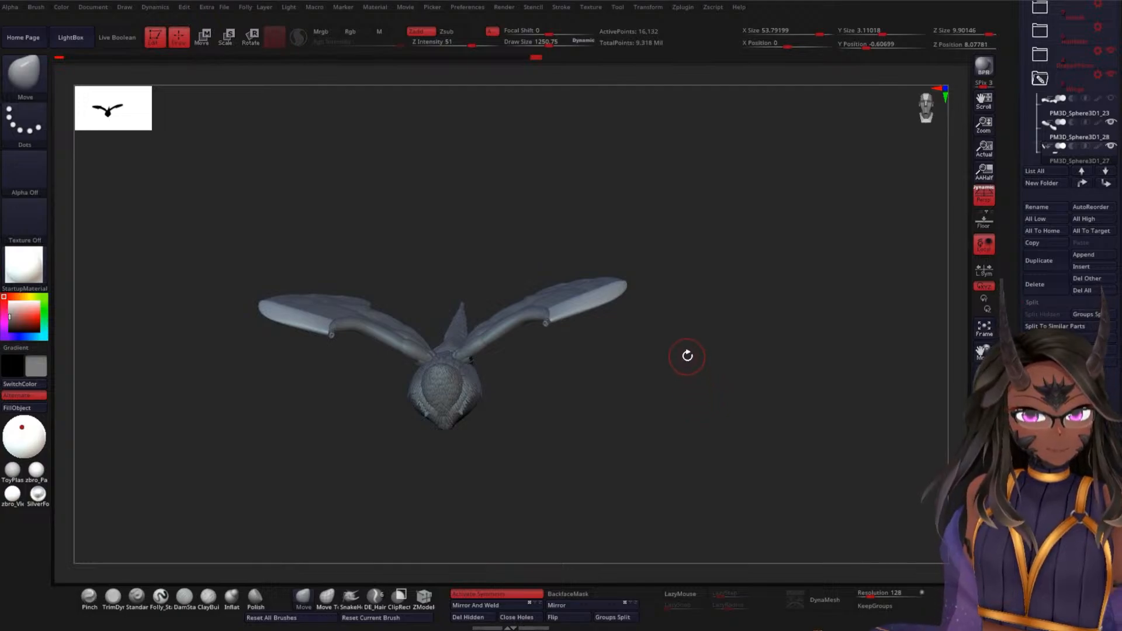
{"action": "left_click_drag", "start_coordinate": [715, 356], "coordinate": [705, 394], "text": "alt"}
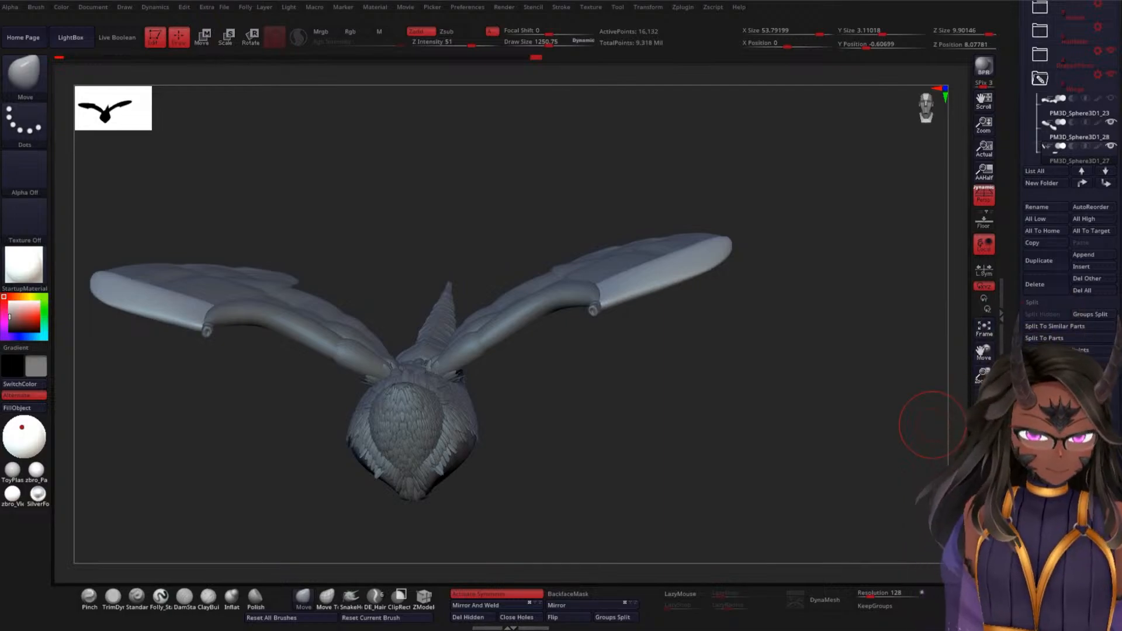
{"action": "left_click_drag", "start_coordinate": [676, 383], "coordinate": [536, 405]}
{"action": "left_click", "coordinate": [231, 596]}
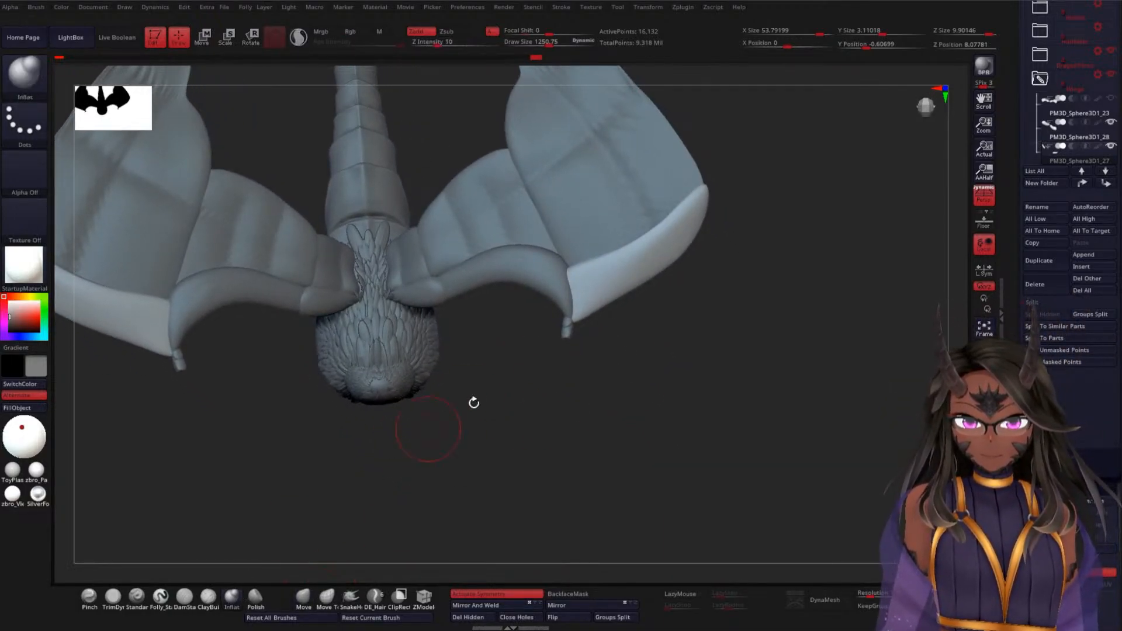
{"action": "left_click_drag", "start_coordinate": [647, 368], "coordinate": [620, 351]}
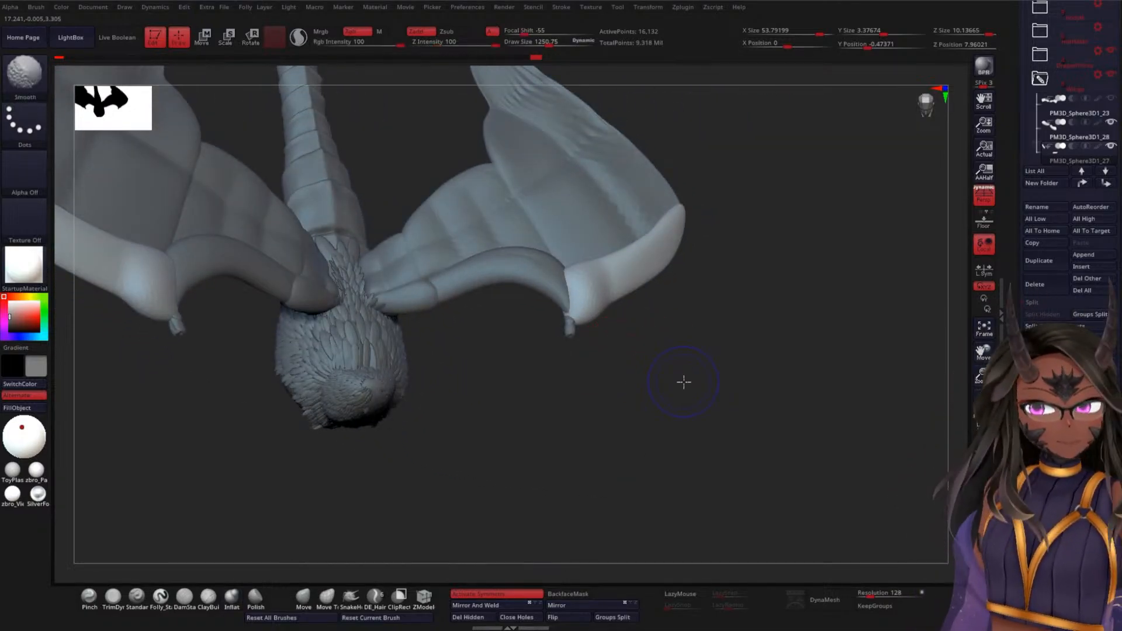
- Make the shoulder segment of the wing arm active and inflate its outer end symmetrically
{"action": "left_click_drag", "start_coordinate": [682, 384], "coordinate": [438, 308]}
{"action": "left_click", "coordinate": [438, 308], "text": "alt"}
{"action": "left_click_drag", "start_coordinate": [495, 392], "coordinate": [463, 333]}
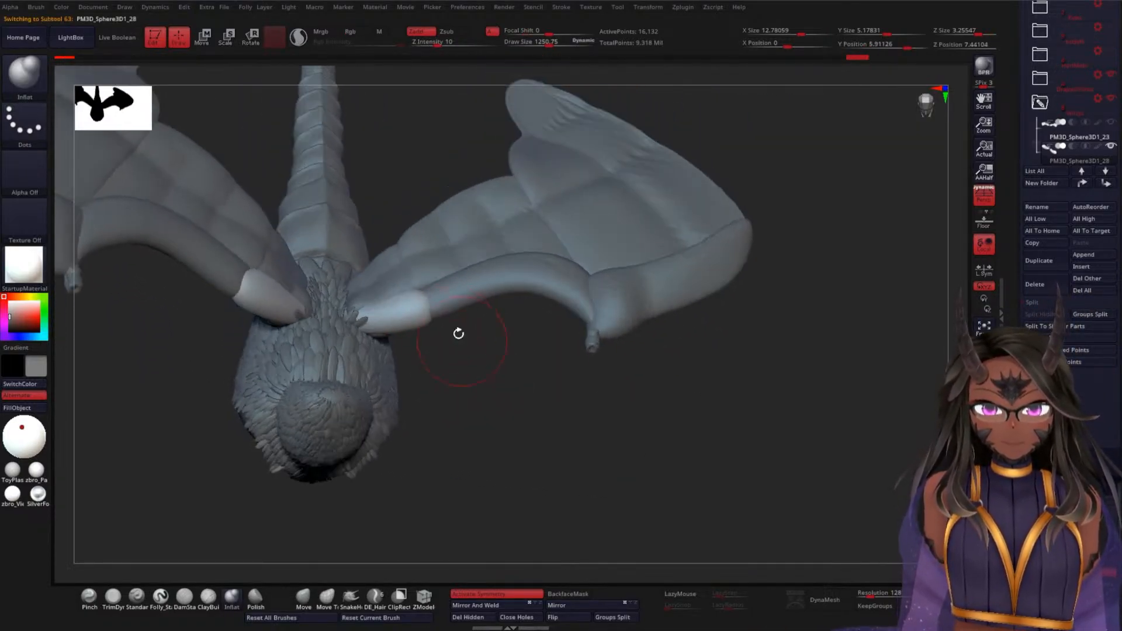
{"action": "left_click_drag", "start_coordinate": [476, 384], "coordinate": [504, 431]}
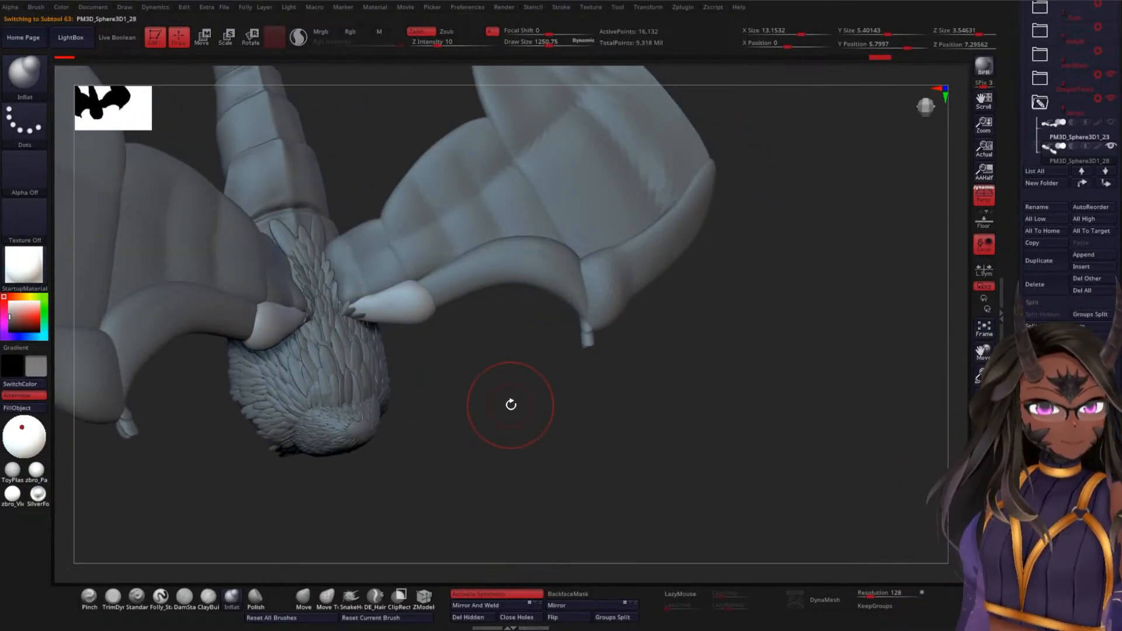
{"action": "mouse_move", "coordinate": [509, 372]}
{"action": "left_mouse_down", "text": "alt"}
{"action": "mouse_move", "coordinate": [459, 444]}
{"action": "mouse_move", "coordinate": [504, 382]}
{"action": "left_mouse_up", "text": "alt"}
{"action": "key", "text": "space"}
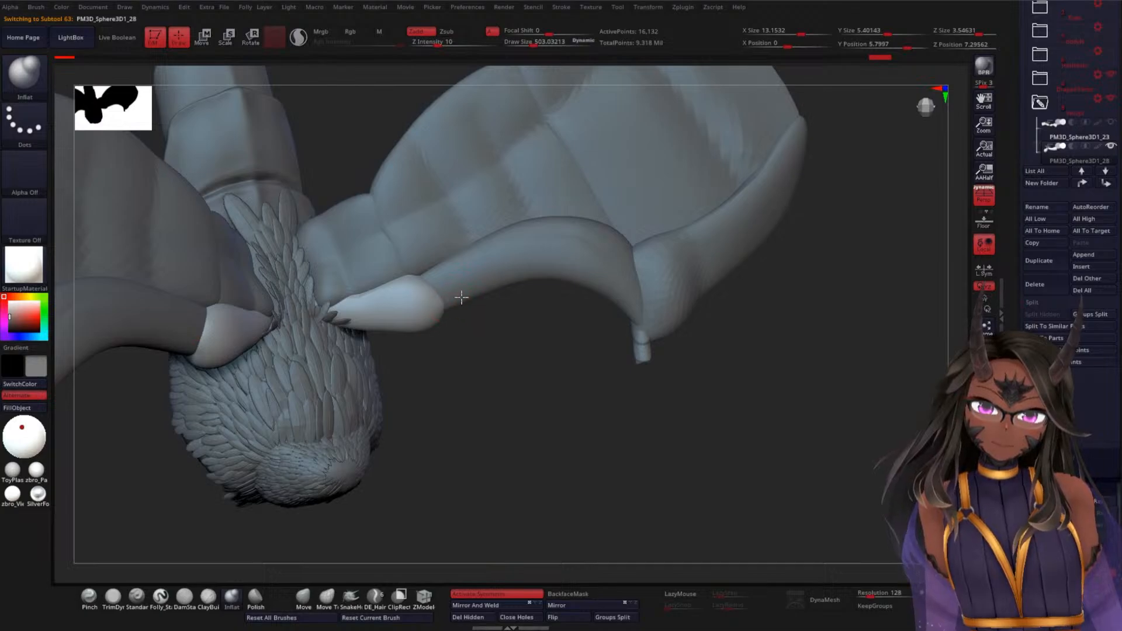
- Make the curved middle segment of the wing arm active and inflate along its length
{"action": "left_click", "coordinate": [465, 291], "text": "alt"}
{"action": "mouse_move", "coordinate": [464, 291]}
{"action": "left_mouse_down"}
{"action": "mouse_move", "coordinate": [450, 289]}
{"action": "mouse_move", "coordinate": [555, 268]}
{"action": "mouse_move", "coordinate": [616, 297]}
{"action": "left_mouse_up"}
{"action": "left_click_drag", "start_coordinate": [756, 371], "coordinate": [757, 415]}
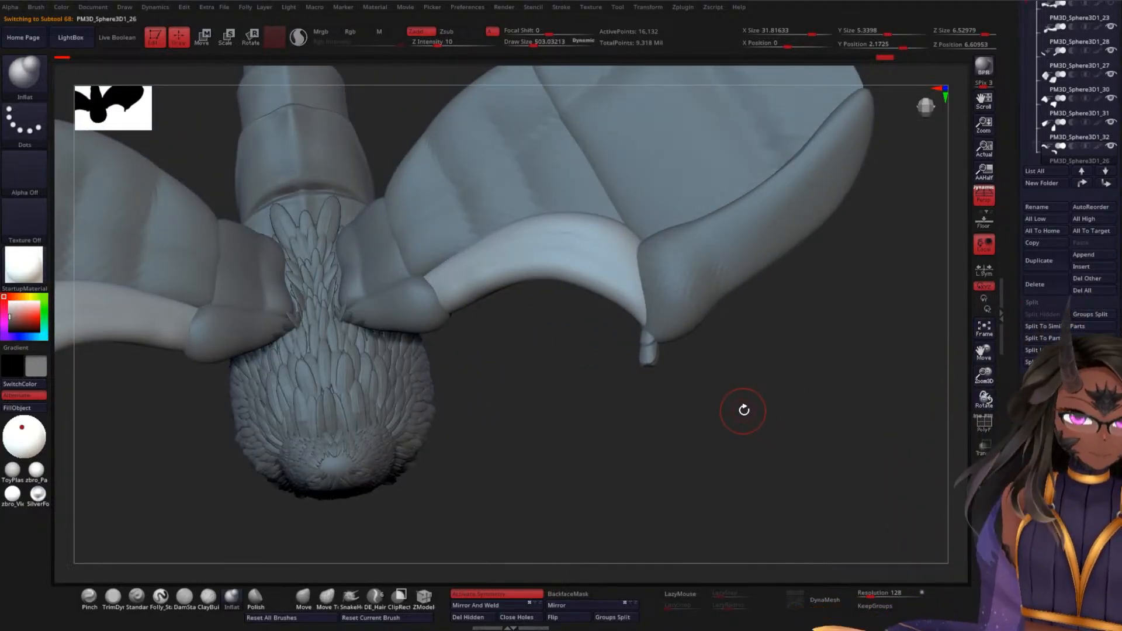
{"action": "left_click_drag", "start_coordinate": [744, 434], "coordinate": [719, 413]}
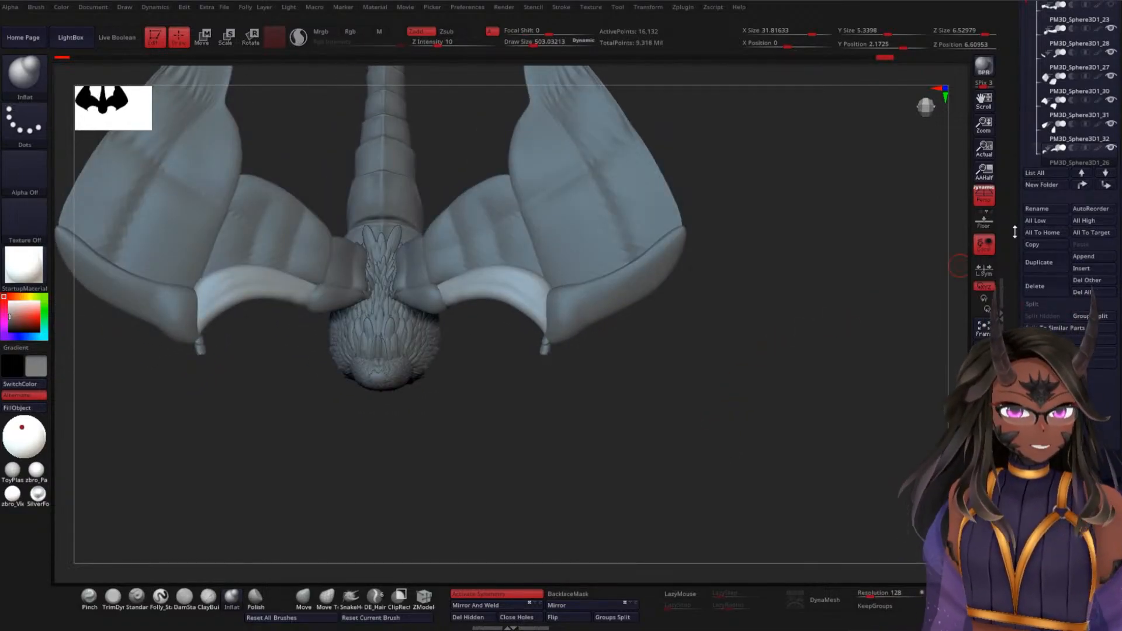
- Save the current tool and the project
{"action": "left_click_drag", "start_coordinate": [1014, 227], "coordinate": [1016, 509]}
{"action": "left_click", "coordinate": [1082, 26]}
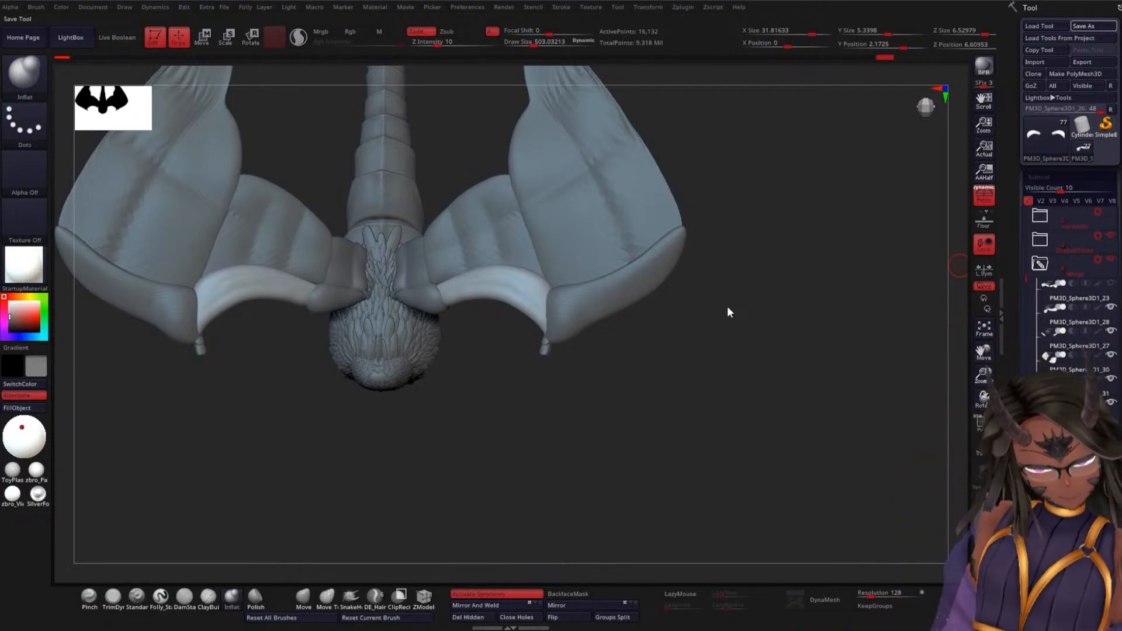
{"action": "key", "text": "ctrl+s"}
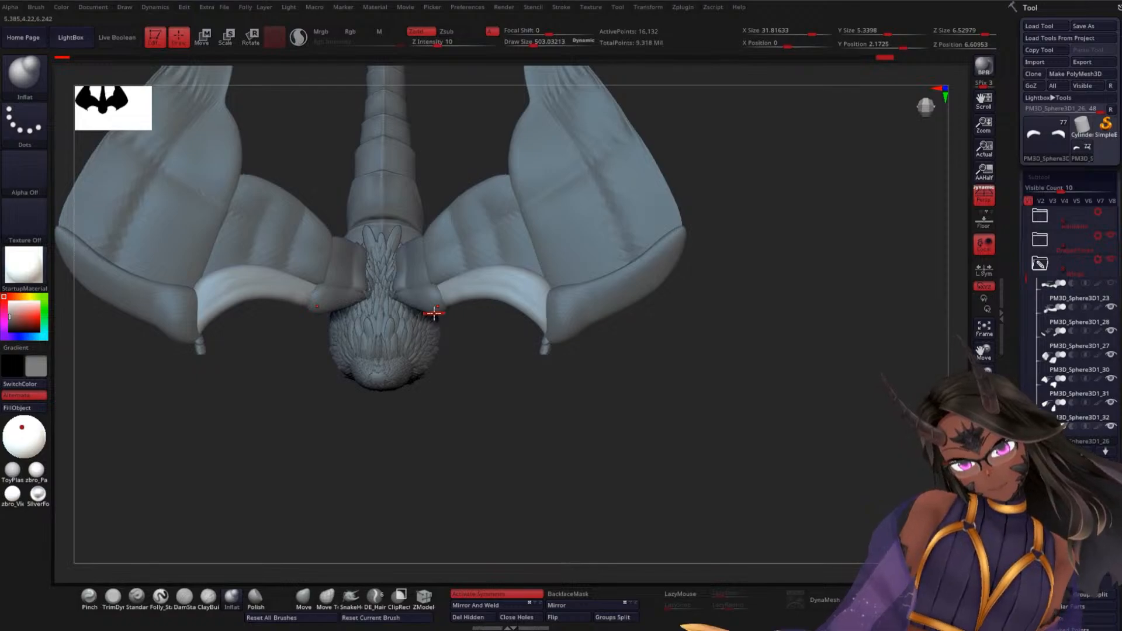
- Make the dragon's lower legs and feet visible again beneath the body
{"action": "left_click_drag", "start_coordinate": [514, 413], "coordinate": [509, 379]}
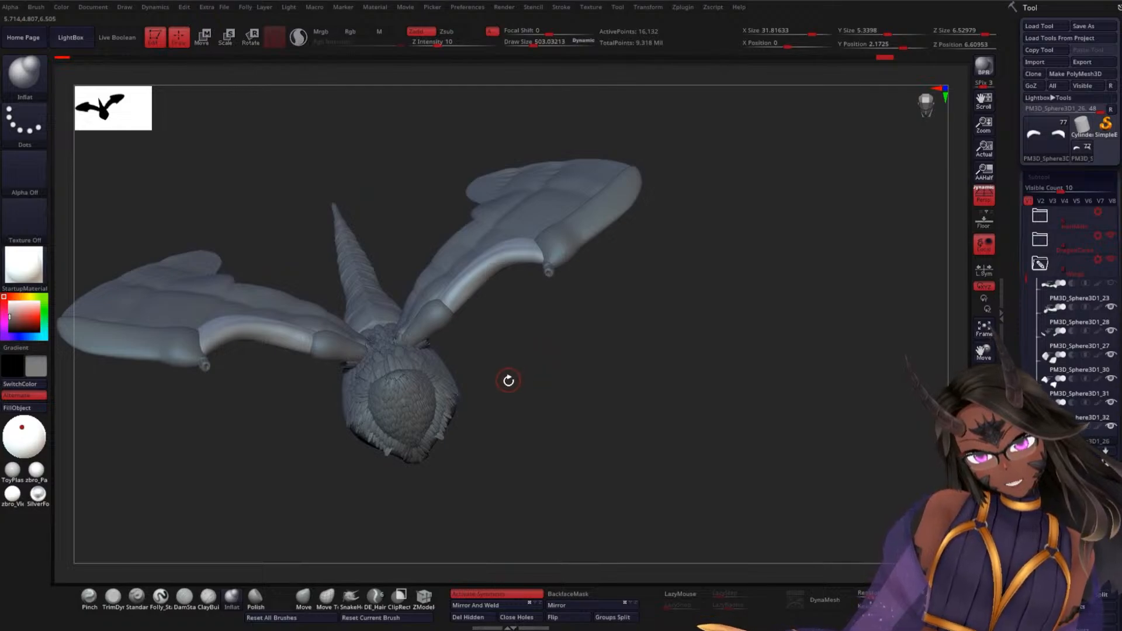
{"action": "left_click_drag", "start_coordinate": [430, 421], "coordinate": [406, 403]}
{"action": "left_click_drag", "start_coordinate": [351, 432], "coordinate": [535, 321]}
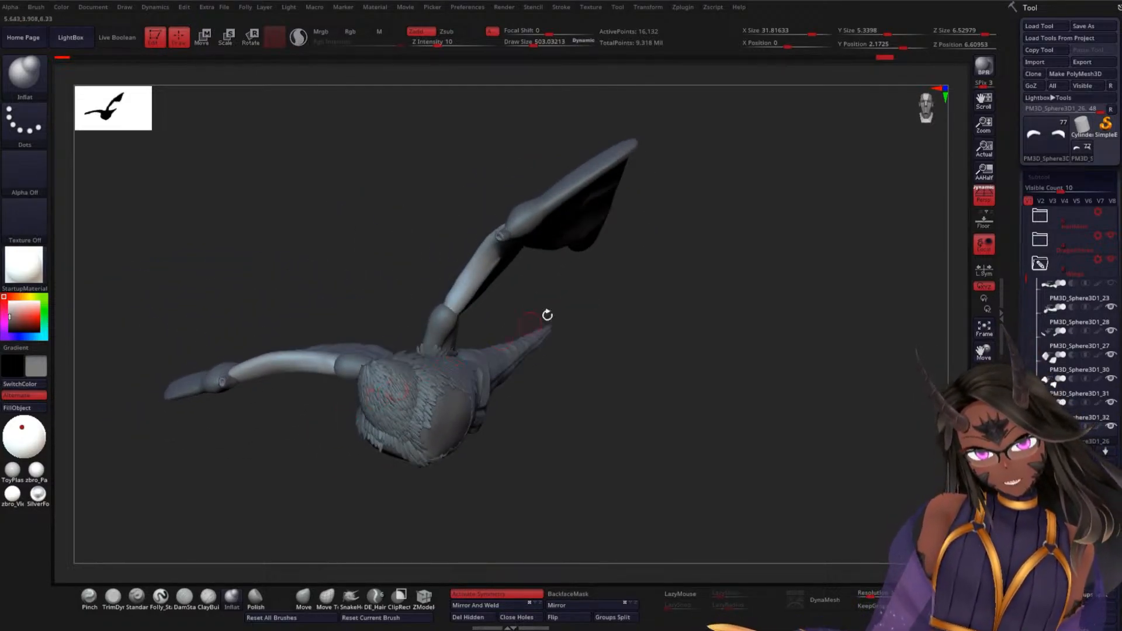
{"action": "left_click_drag", "start_coordinate": [1025, 282], "coordinate": [1024, 336]}
{"action": "left_click", "coordinate": [1111, 355]}
{"action": "left_click_drag", "start_coordinate": [690, 401], "coordinate": [536, 393]}
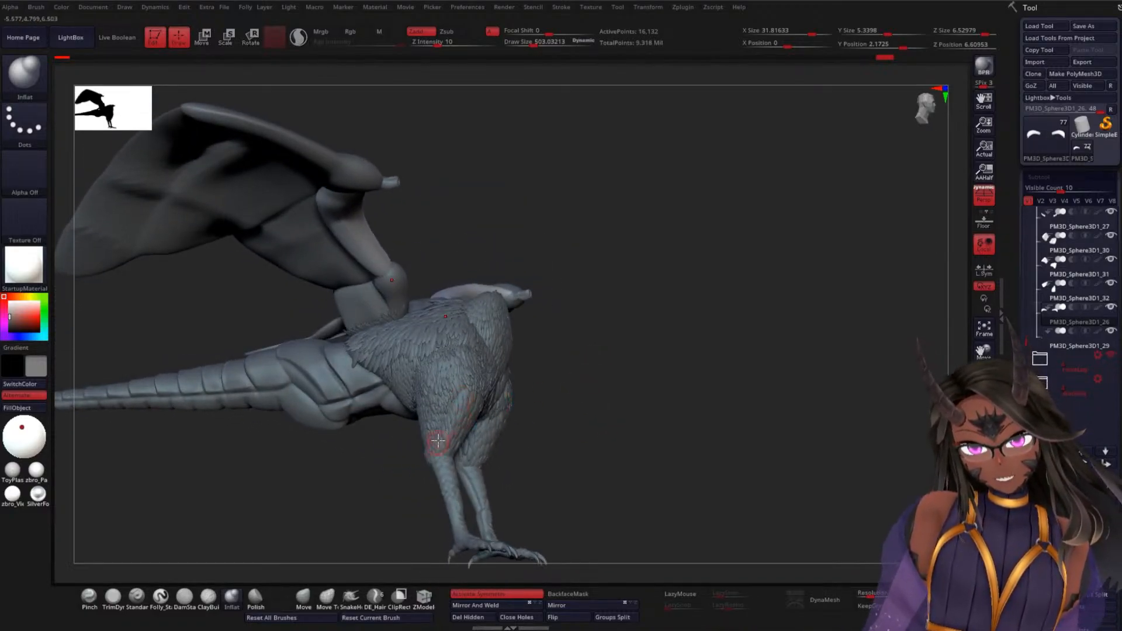
- Examine the winged dragon body from the side, above and front, including the inner part of the wing arm
{"action": "left_click_drag", "start_coordinate": [571, 346], "coordinate": [641, 371]}
{"action": "left_click_drag", "start_coordinate": [589, 473], "coordinate": [662, 384]}
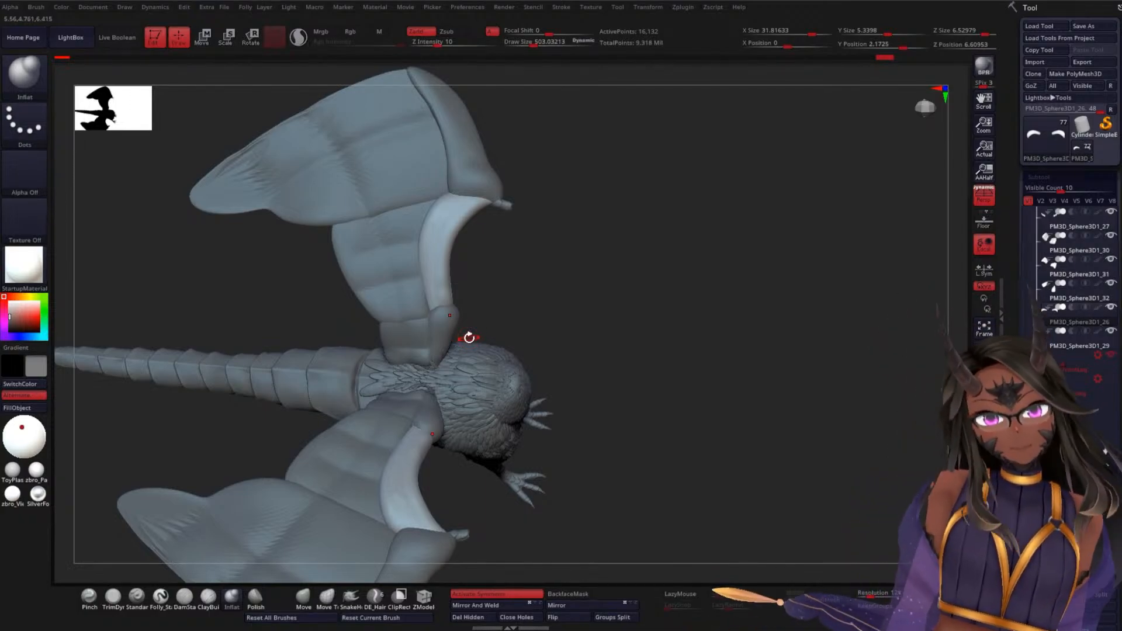
{"action": "left_click_drag", "start_coordinate": [647, 318], "coordinate": [619, 405]}
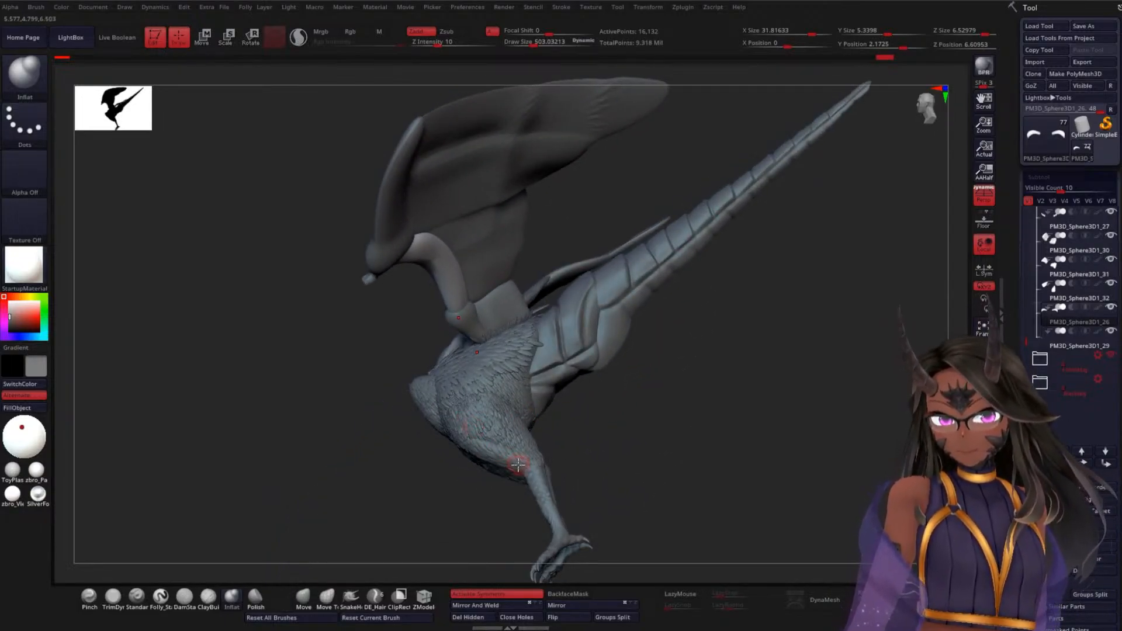
{"action": "left_click_drag", "start_coordinate": [630, 436], "coordinate": [589, 493]}
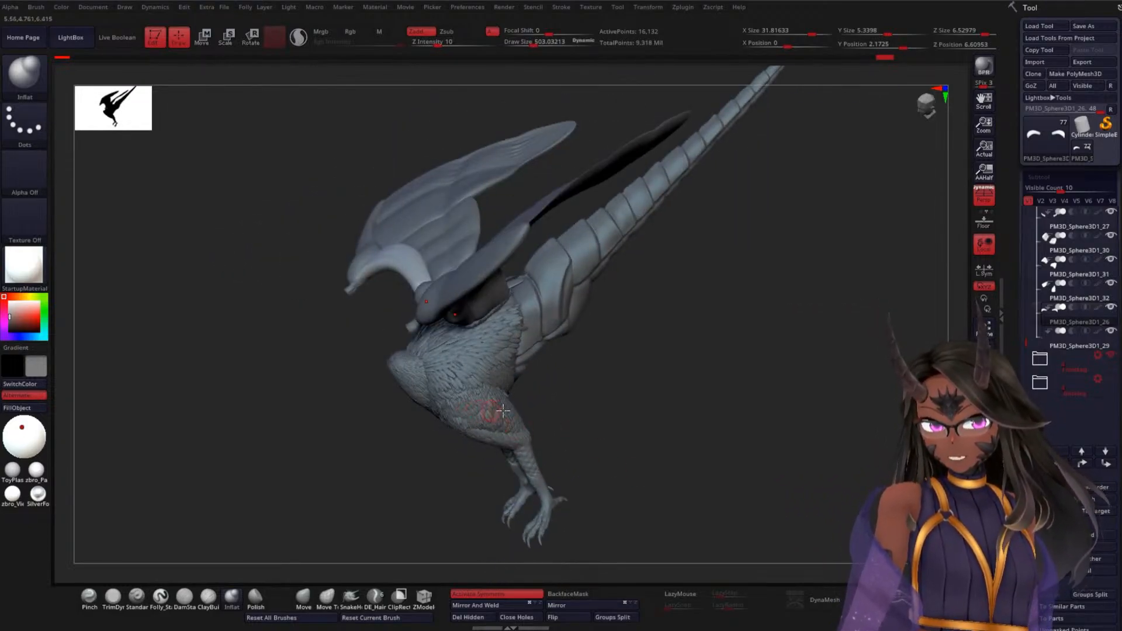
{"action": "left_click_drag", "start_coordinate": [582, 419], "coordinate": [542, 347]}
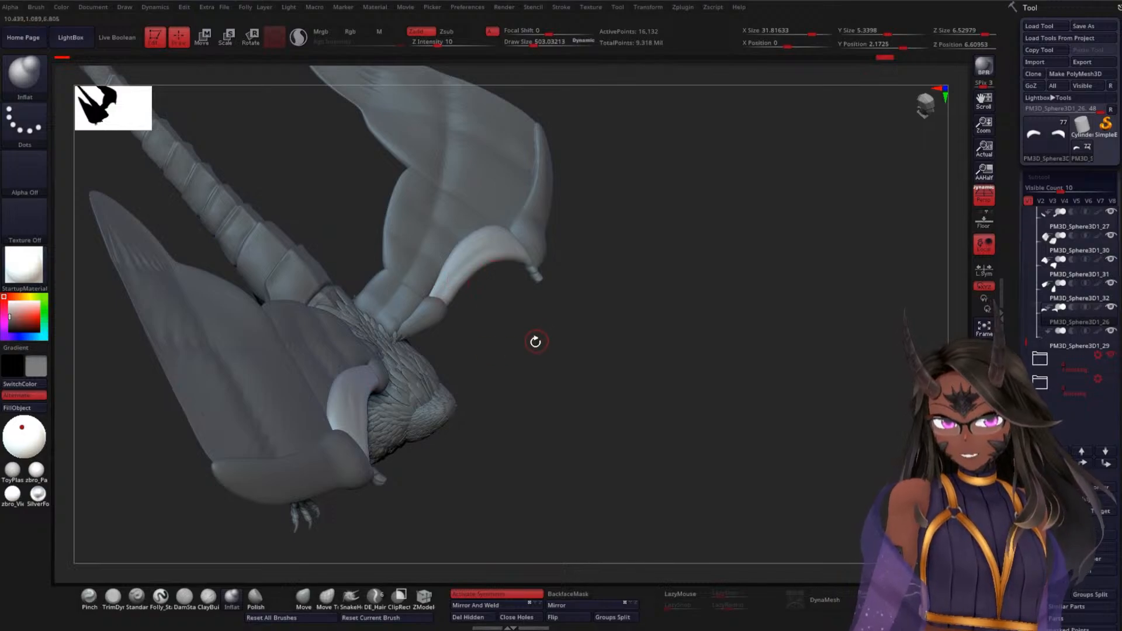
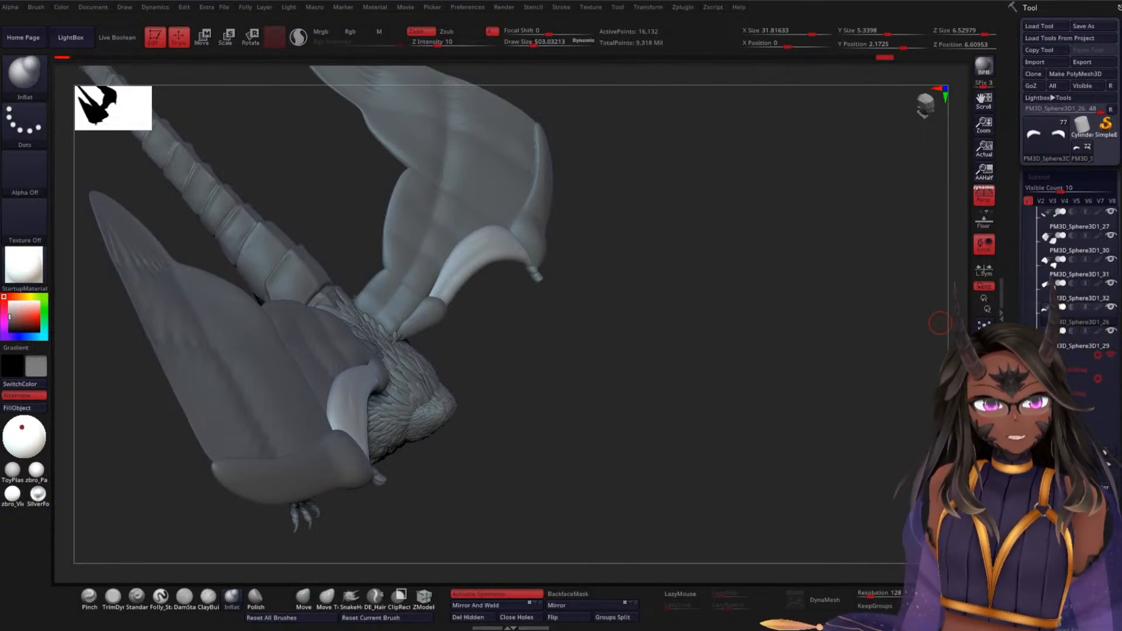
{"action": "left_click_drag", "start_coordinate": [680, 372], "coordinate": [736, 319]}
{"action": "left_click_drag", "start_coordinate": [701, 386], "coordinate": [634, 354]}
{"action": "left_click_drag", "start_coordinate": [597, 323], "coordinate": [621, 433]}
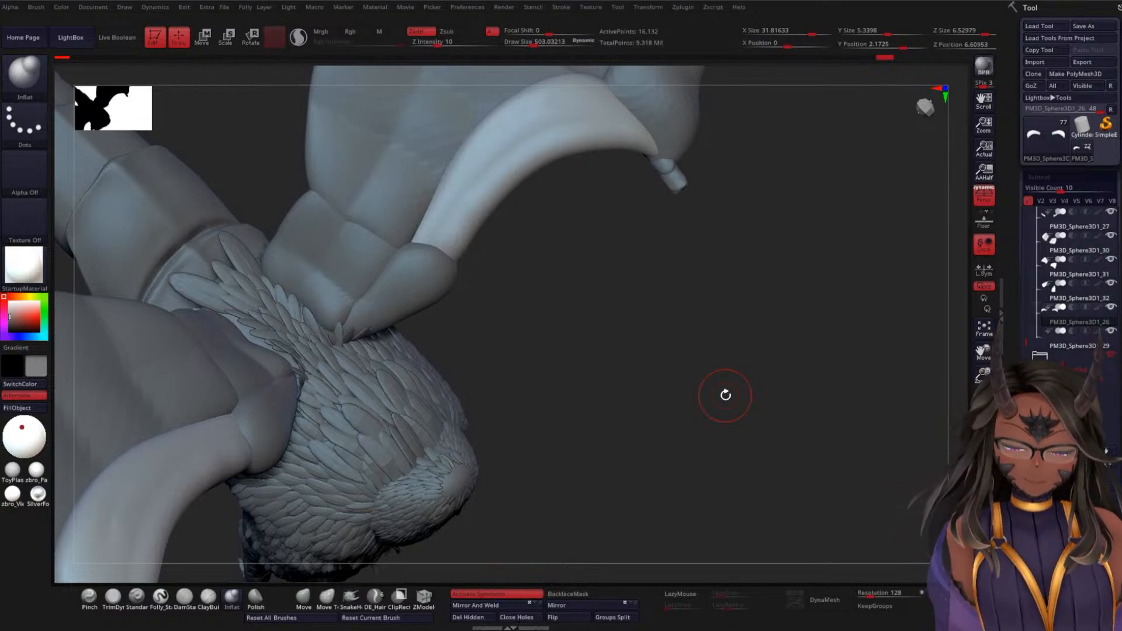
- Choose the featherA insert brush and one of its feather meshes
{"action": "key", "text": "b"}
{"action": "key", "text": "f"}
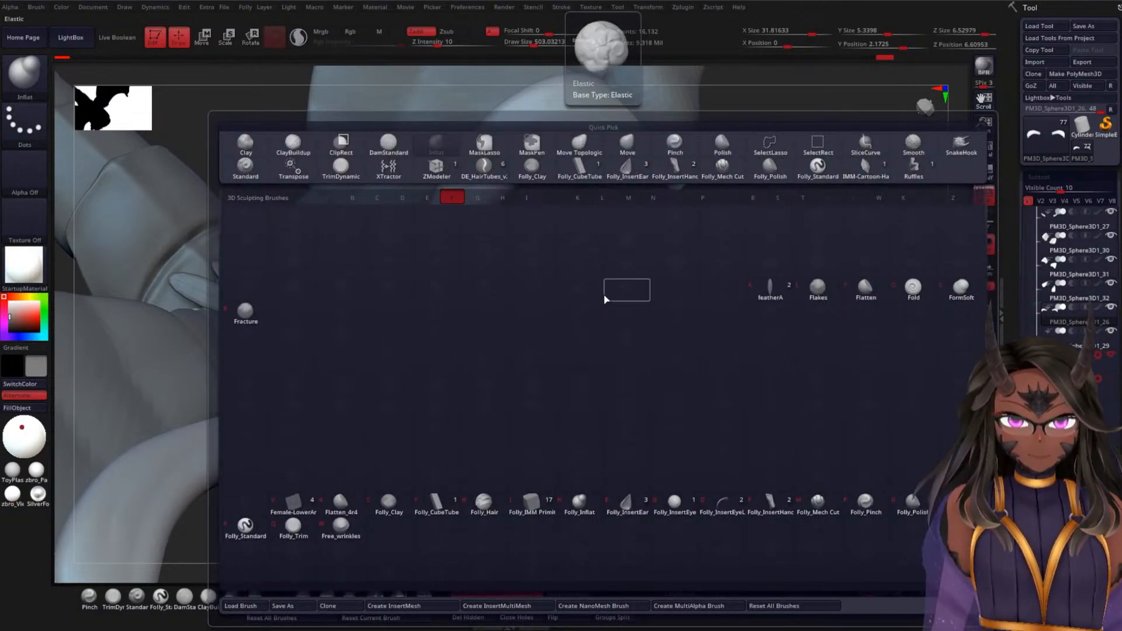
{"action": "left_click", "coordinate": [772, 287]}
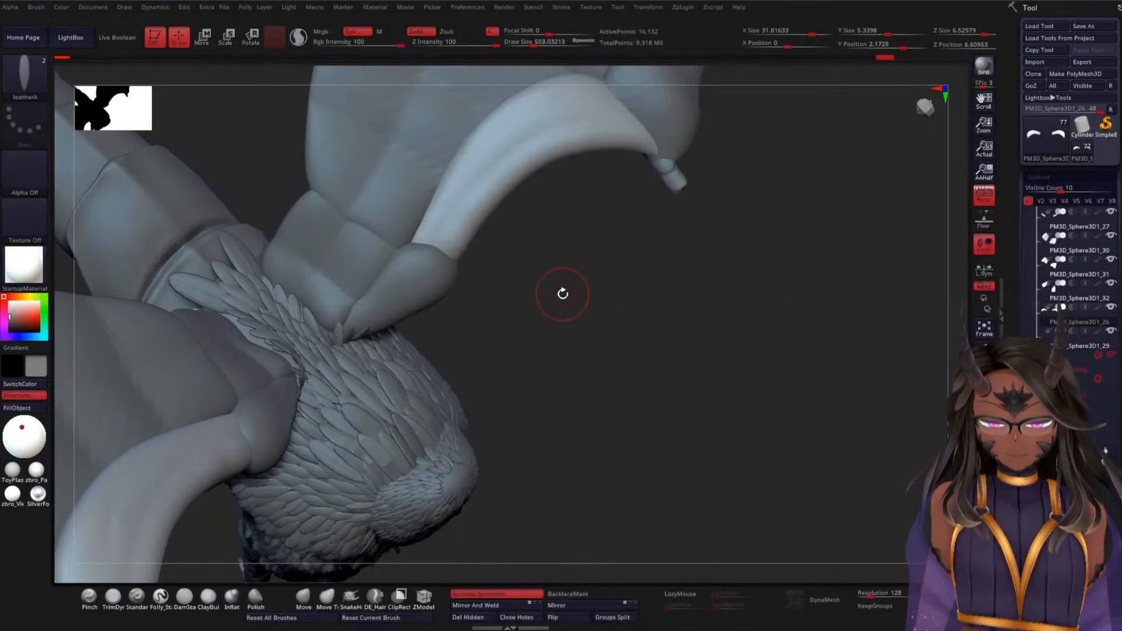
{"action": "key", "text": "m"}
{"action": "left_click", "coordinate": [453, 331]}
{"action": "left_click_drag", "start_coordinate": [501, 326], "coordinate": [531, 299]}
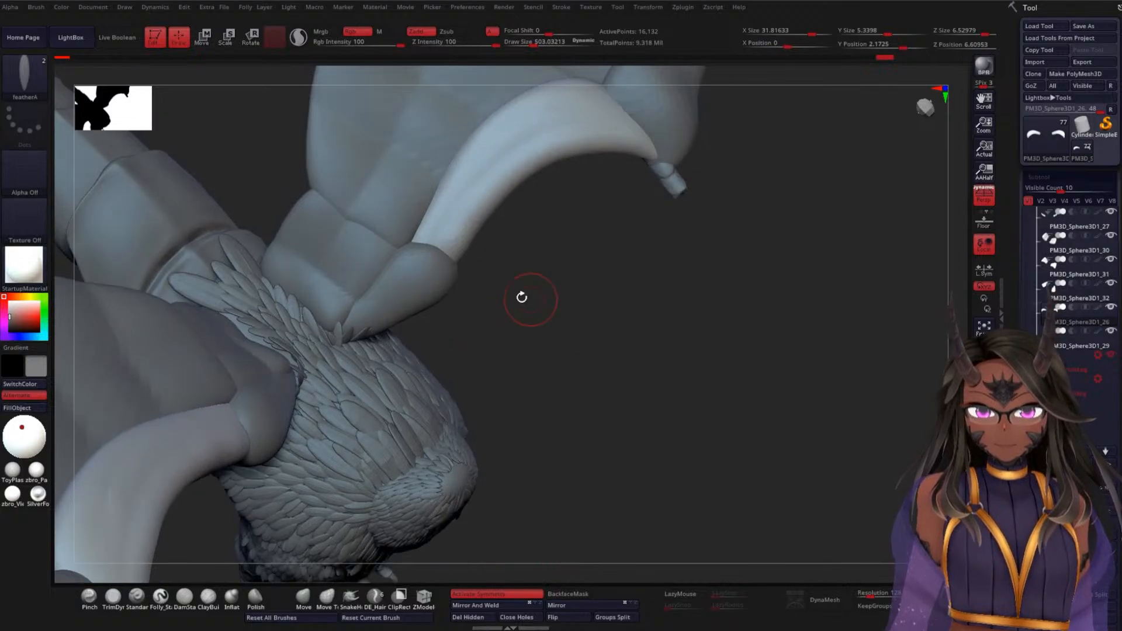
- Try to insert feathers of different sizes and angles near the outer end of the curved middle wing arm segment
{"action": "left_click_drag", "start_coordinate": [489, 256], "coordinate": [511, 253]}
{"action": "left_click_drag", "start_coordinate": [419, 232], "coordinate": [463, 252]}
{"action": "mouse_move", "coordinate": [471, 253]}
{"action": "left_mouse_down"}
{"action": "mouse_move", "coordinate": [491, 253]}
{"action": "mouse_move", "coordinate": [569, 314]}
{"action": "mouse_move", "coordinate": [546, 303]}
{"action": "mouse_move", "coordinate": [612, 295]}
{"action": "mouse_move", "coordinate": [602, 375]}
{"action": "left_mouse_up"}
{"action": "mouse_move", "coordinate": [647, 230]}
{"action": "left_mouse_down"}
{"action": "mouse_move", "coordinate": [622, 199]}
{"action": "mouse_move", "coordinate": [651, 194]}
{"action": "mouse_move", "coordinate": [686, 276]}
{"action": "left_mouse_up"}
{"action": "key", "text": "ctrl+z"}
{"action": "left_click_drag", "start_coordinate": [640, 205], "coordinate": [662, 236]}
{"action": "left_click_drag", "start_coordinate": [623, 309], "coordinate": [621, 190]}
{"action": "left_click_drag", "start_coordinate": [606, 264], "coordinate": [623, 289]}
{"action": "key", "text": "ctrl+z"}
{"action": "key", "text": "ctrl+z"}
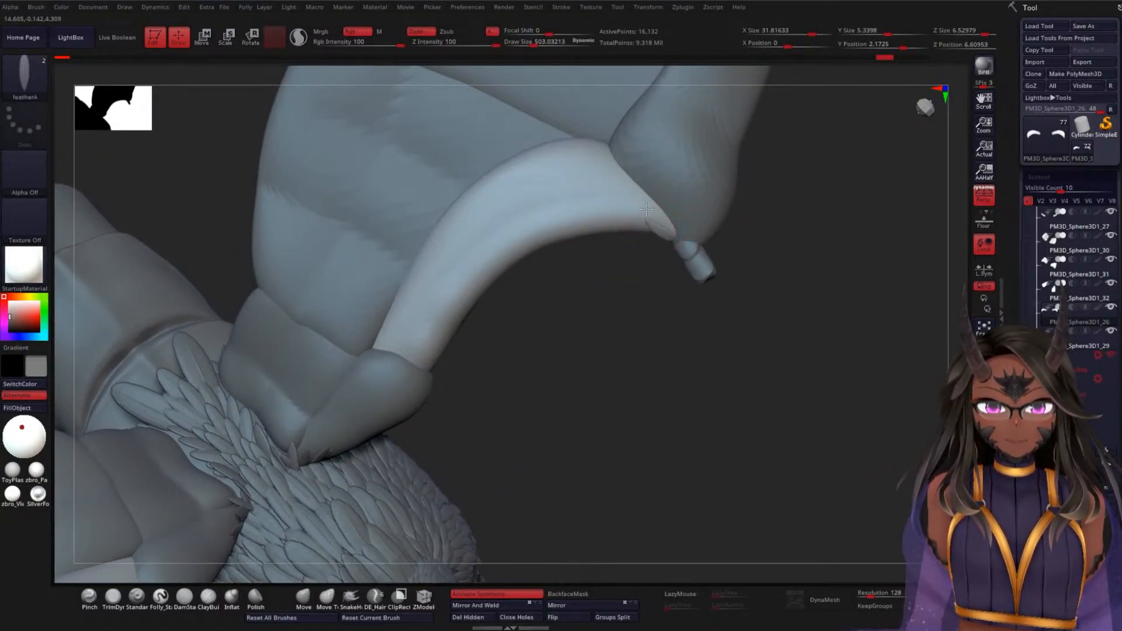
{"action": "key", "text": "ctrl+z"}
{"action": "left_click_drag", "start_coordinate": [650, 188], "coordinate": [635, 188]}
{"action": "key", "text": "ctrl+z"}
- Insert a test feather on the wing arm, set the feather brush's Imbed depth to 0, and undo the test feather
{"action": "mouse_move", "coordinate": [614, 273]}
{"action": "left_mouse_down"}
{"action": "mouse_move", "coordinate": [639, 300]}
{"action": "mouse_move", "coordinate": [719, 224]}
{"action": "mouse_move", "coordinate": [754, 221]}
{"action": "mouse_move", "coordinate": [719, 275]}
{"action": "mouse_move", "coordinate": [605, 311]}
{"action": "mouse_move", "coordinate": [575, 383]}
{"action": "mouse_move", "coordinate": [587, 317]}
{"action": "left_mouse_up"}
{"action": "left_click_drag", "start_coordinate": [607, 369], "coordinate": [321, 271]}
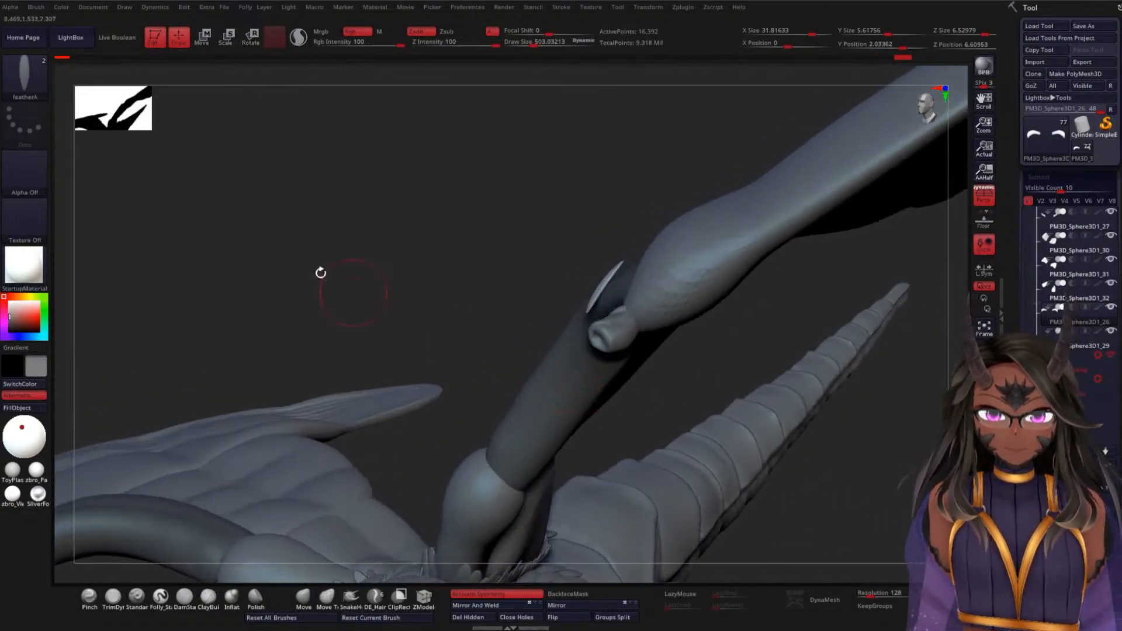
{"action": "left_click", "coordinate": [36, 7]}
{"action": "left_click", "coordinate": [77, 341]}
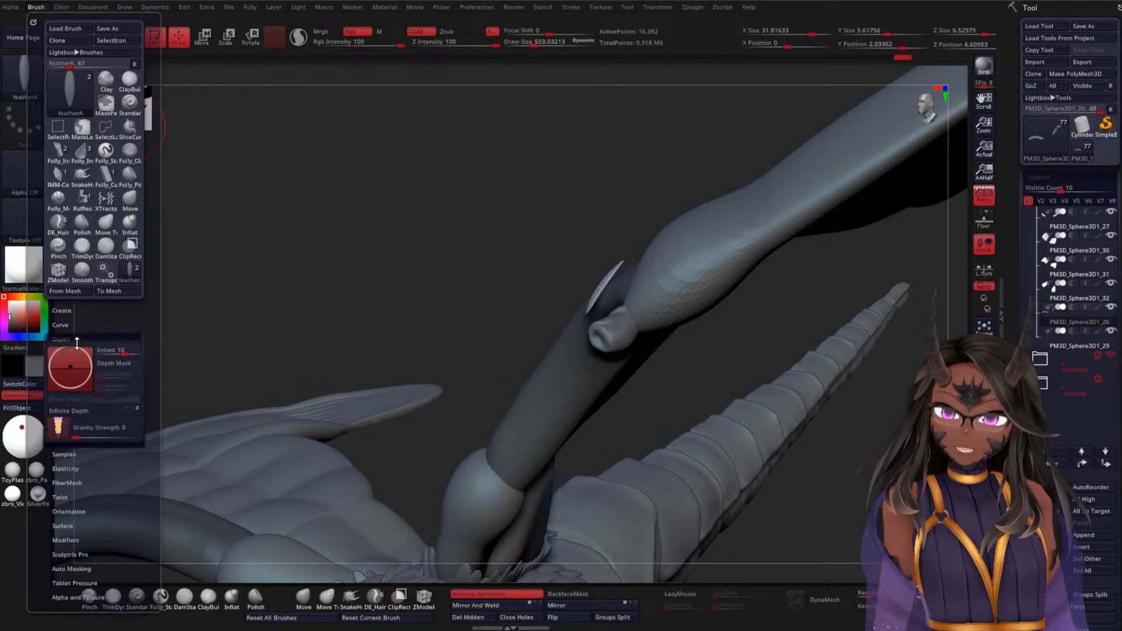
{"action": "left_click", "coordinate": [121, 353]}
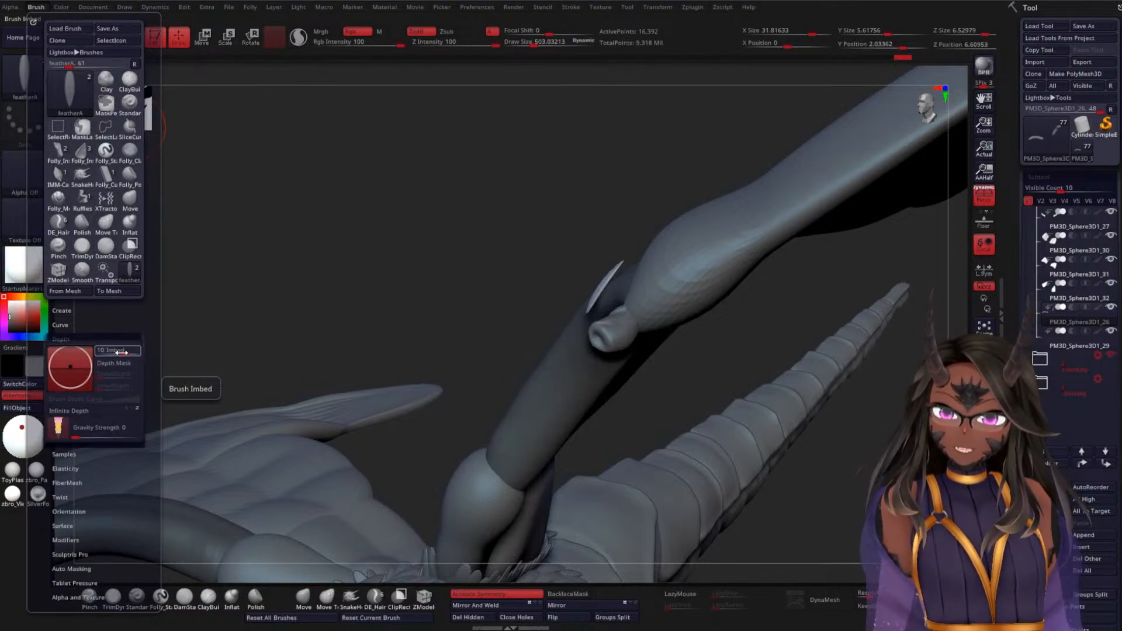
{"action": "left_click_drag", "start_coordinate": [123, 354], "coordinate": [120, 354]}
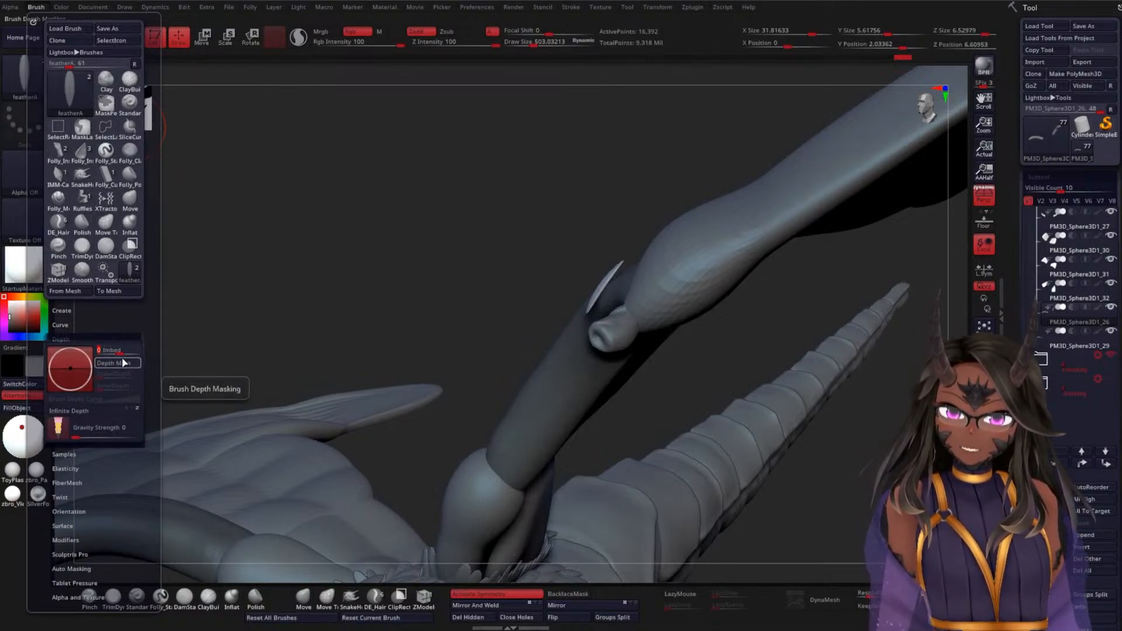
{"action": "mouse_move", "coordinate": [364, 325]}
{"action": "left_mouse_down"}
{"action": "mouse_move", "coordinate": [476, 279]}
{"action": "mouse_move", "coordinate": [491, 325]}
{"action": "left_mouse_up"}
{"action": "key", "text": "ctrl+z"}
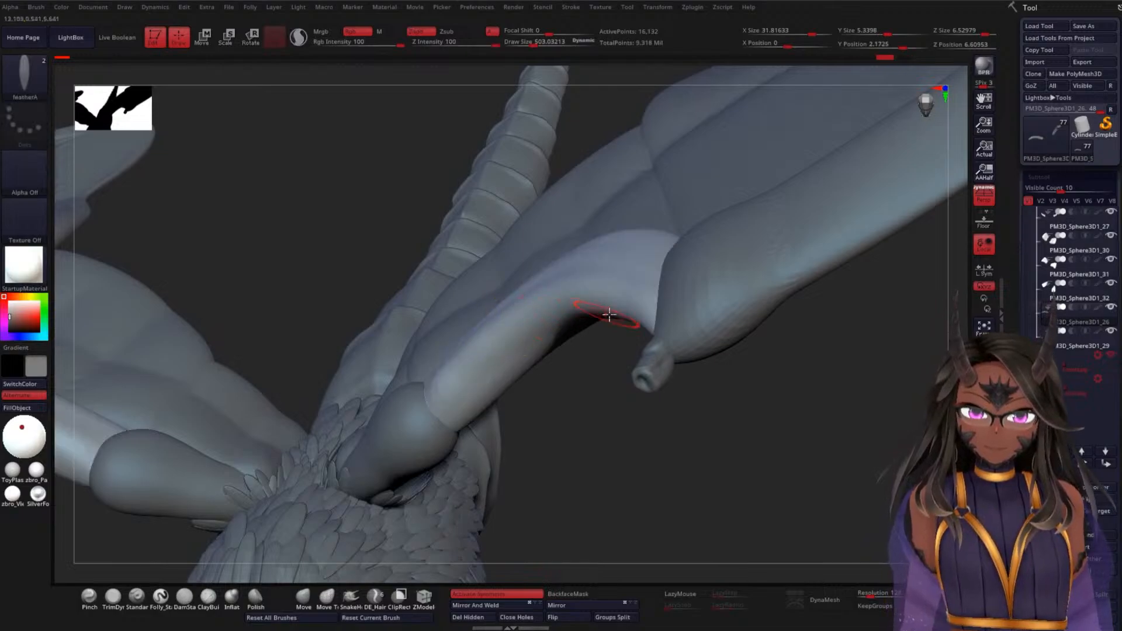
- Try the feather brush with the new Imbed depth along the front edge of the curved middle wing arm segment
{"action": "key", "text": "ctrl+shift+z"}
{"action": "mouse_move", "coordinate": [594, 406]}
{"action": "left_mouse_down"}
{"action": "mouse_move", "coordinate": [644, 382]}
{"action": "mouse_move", "coordinate": [602, 381]}
{"action": "mouse_move", "coordinate": [651, 418]}
{"action": "mouse_move", "coordinate": [654, 433]}
{"action": "mouse_move", "coordinate": [629, 441]}
{"action": "mouse_move", "coordinate": [637, 403]}
{"action": "left_mouse_up"}
{"action": "key", "text": "ctrl+z"}
{"action": "mouse_move", "coordinate": [571, 304]}
{"action": "left_mouse_down"}
{"action": "mouse_move", "coordinate": [525, 240]}
{"action": "mouse_move", "coordinate": [582, 303]}
{"action": "left_mouse_up"}
{"action": "left_click_drag", "start_coordinate": [657, 391], "coordinate": [719, 355]}
{"action": "left_click_drag", "start_coordinate": [574, 320], "coordinate": [643, 295]}
{"action": "right_click_drag", "start_coordinate": [603, 405], "coordinate": [607, 486], "text": "alt"}
- Make the middle wing panel active and try inserting feathers along its outer edge
{"action": "left_click", "coordinate": [467, 319], "text": "alt"}
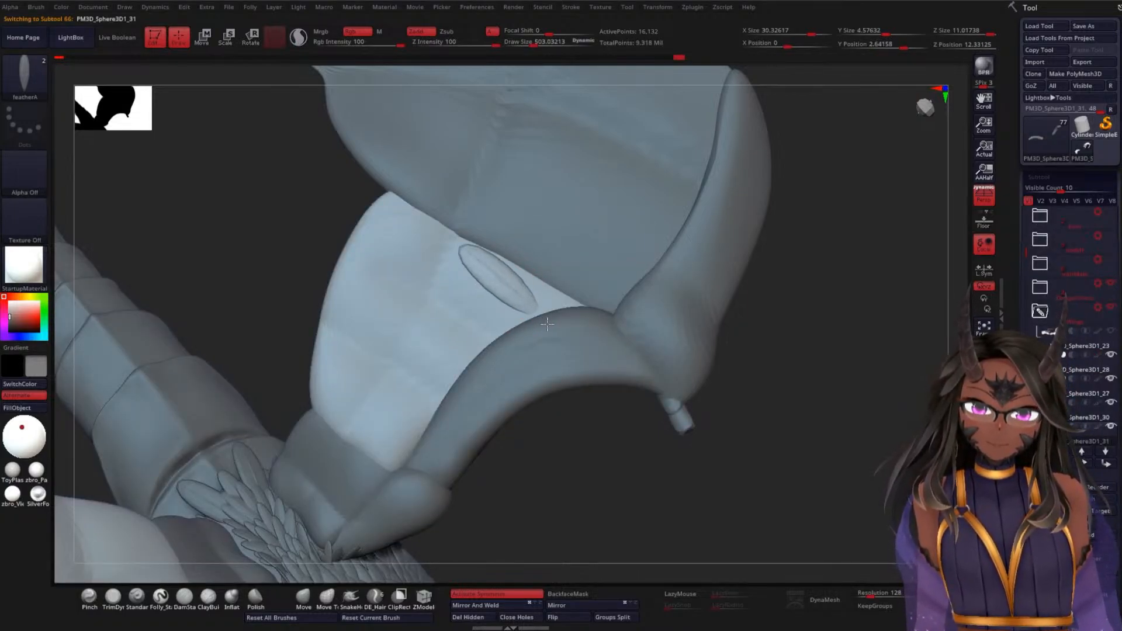
{"action": "left_click_drag", "start_coordinate": [572, 333], "coordinate": [637, 364]}
{"action": "right_click_drag", "start_coordinate": [595, 439], "coordinate": [729, 401]}
{"action": "key", "text": "ctrl+z"}
{"action": "right_click_drag", "start_coordinate": [569, 448], "coordinate": [603, 483]}
{"action": "left_click_drag", "start_coordinate": [456, 248], "coordinate": [606, 340]}
{"action": "left_click_drag", "start_coordinate": [598, 427], "coordinate": [622, 476]}
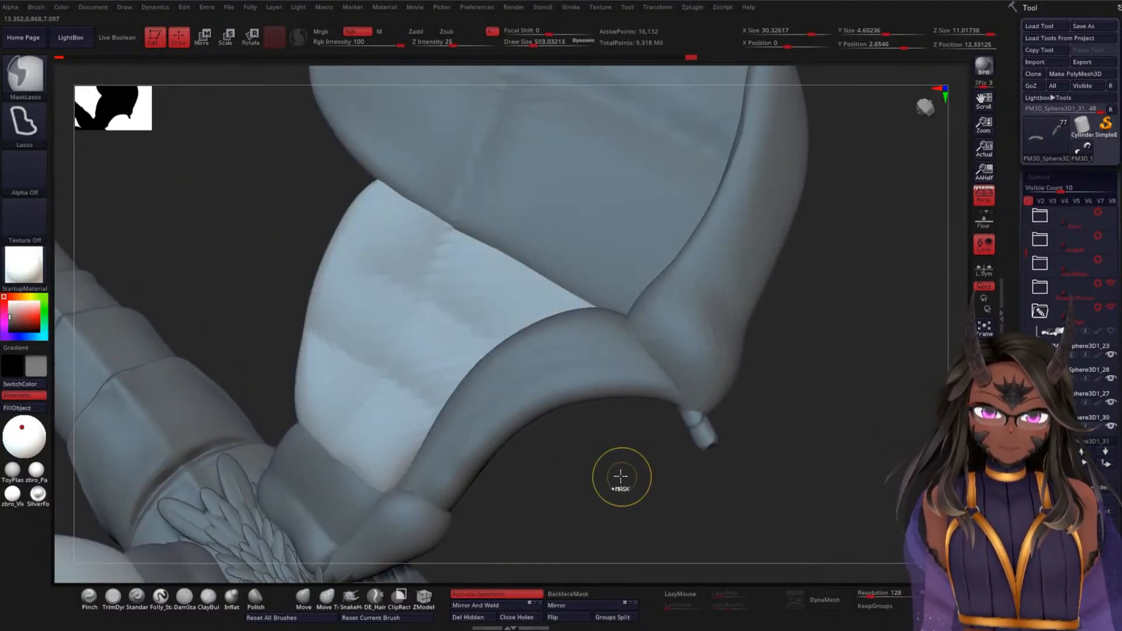
- Adjust the feather brush's Imbed depth and insert a feather along the middle wing panel's outer edge
{"action": "left_click", "coordinate": [37, 7]}
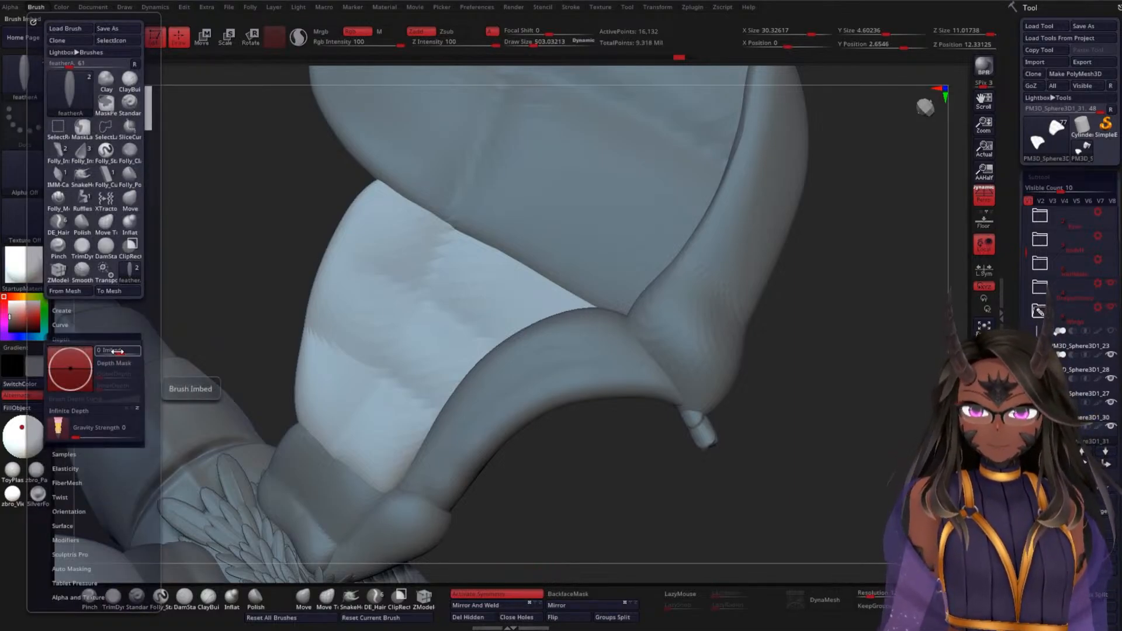
{"action": "left_click_drag", "start_coordinate": [103, 350], "coordinate": [109, 349]}
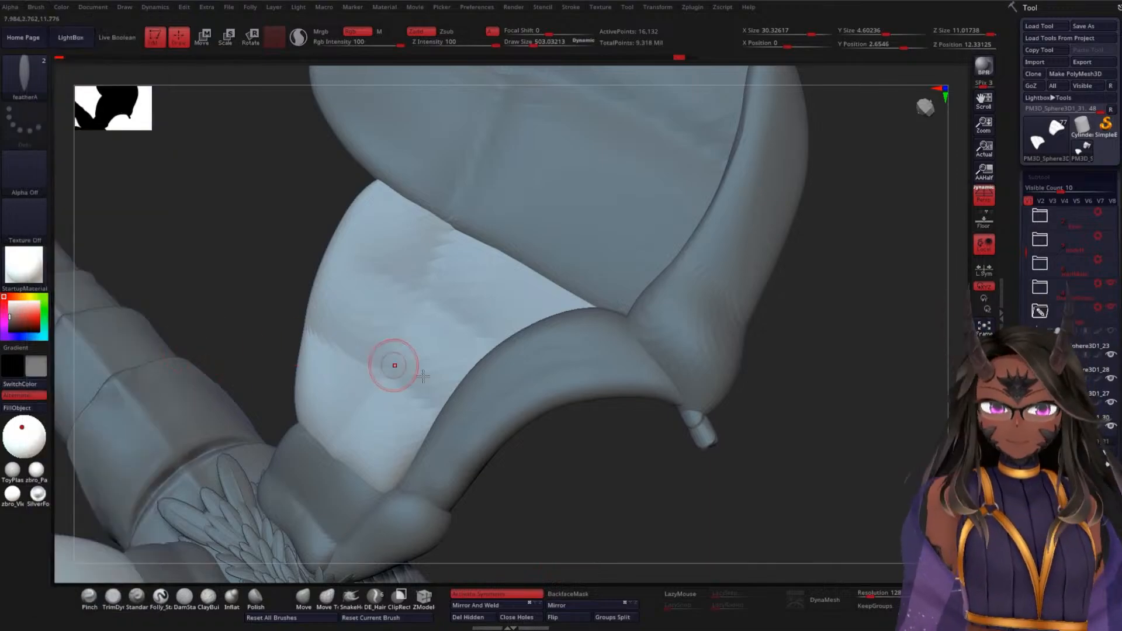
{"action": "left_click_drag", "start_coordinate": [474, 261], "coordinate": [539, 341]}
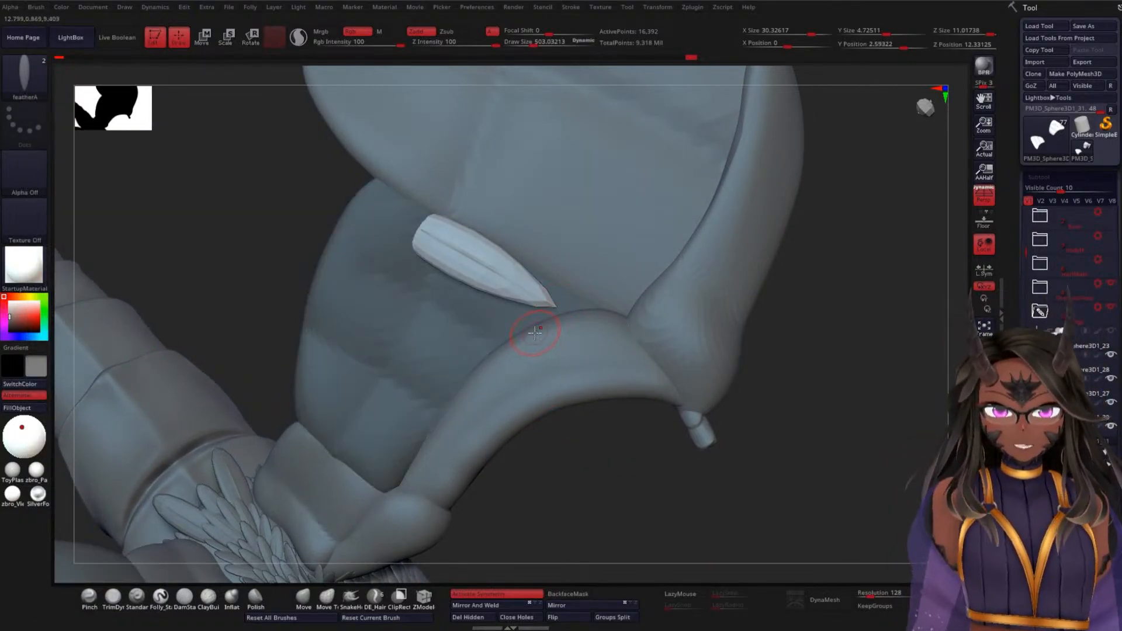
- Move and rotate the inserted feather so its base meets the curved middle wing arm segment and it lies along the wing panel
{"action": "key", "text": "w"}
{"action": "left_click_drag", "start_coordinate": [402, 235], "coordinate": [432, 252]}
{"action": "left_click_drag", "start_coordinate": [584, 472], "coordinate": [544, 426]}
{"action": "left_click_drag", "start_coordinate": [437, 287], "coordinate": [509, 311]}
{"action": "left_click_drag", "start_coordinate": [771, 318], "coordinate": [818, 323]}
{"action": "left_click_drag", "start_coordinate": [579, 272], "coordinate": [597, 287]}
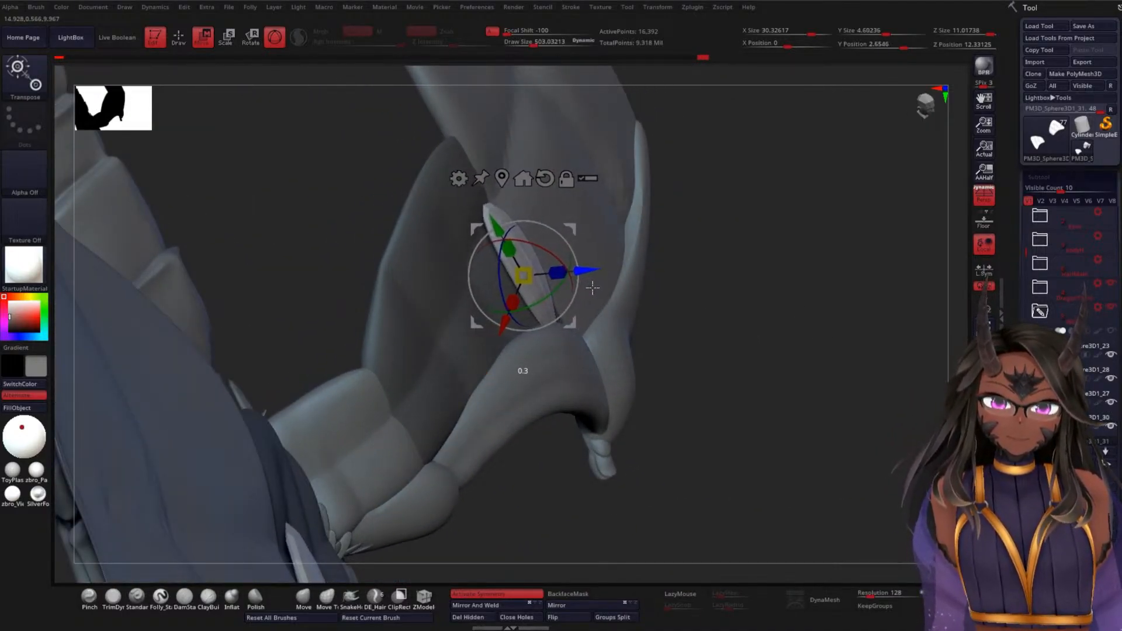
{"action": "left_click_drag", "start_coordinate": [809, 368], "coordinate": [539, 311]}
{"action": "left_click_drag", "start_coordinate": [479, 228], "coordinate": [493, 323]}
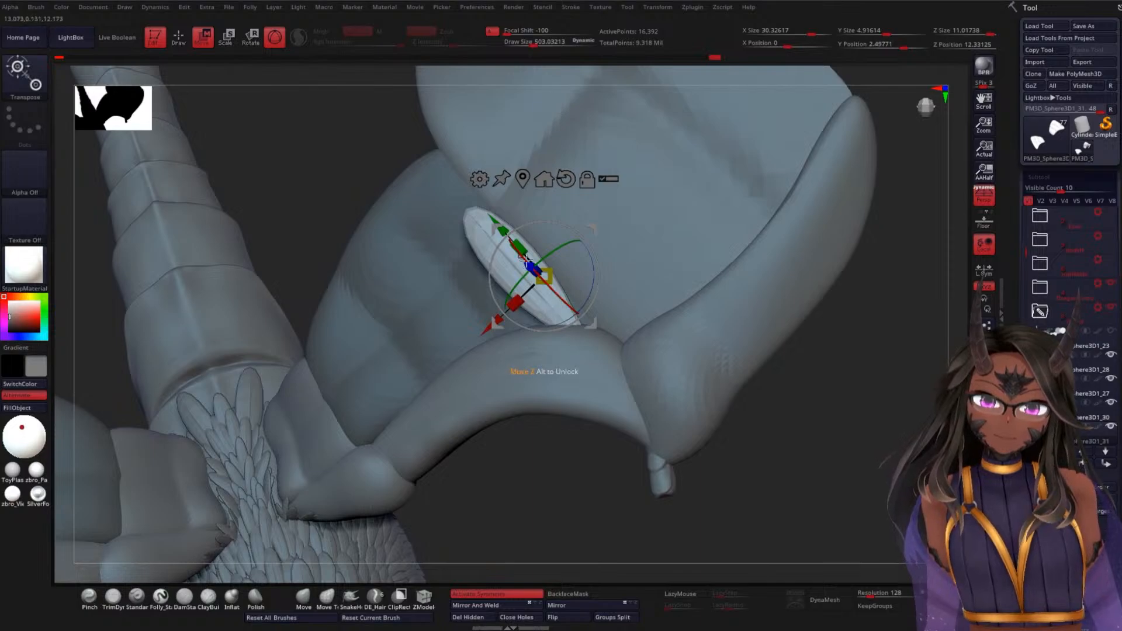
{"action": "left_click_drag", "start_coordinate": [494, 220], "coordinate": [498, 226]}
{"action": "left_click_drag", "start_coordinate": [844, 397], "coordinate": [792, 378]}
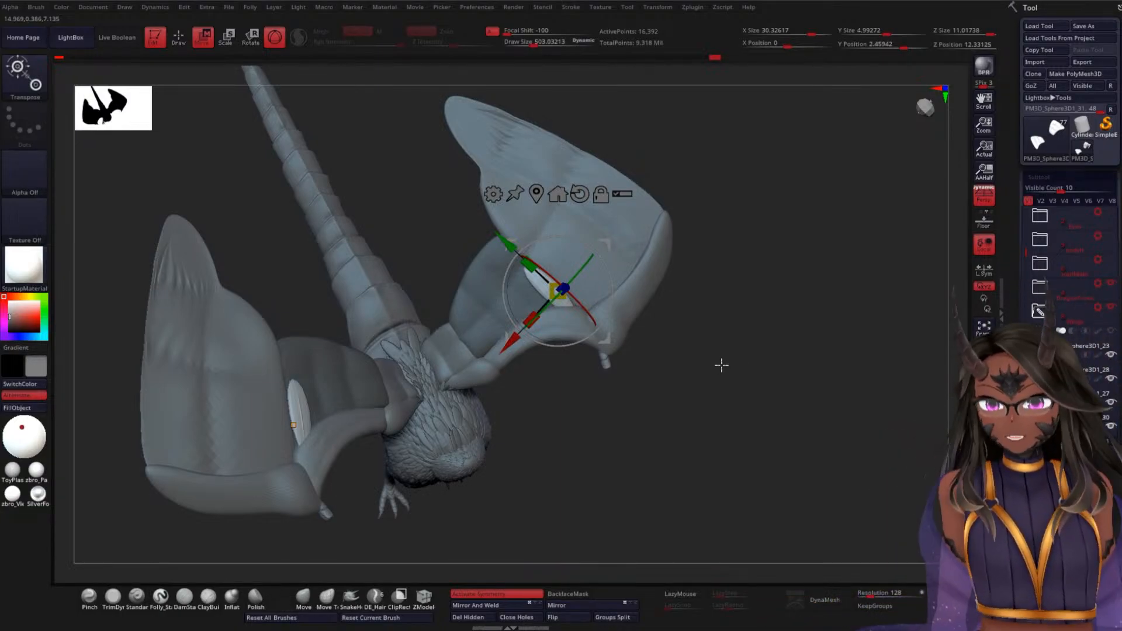
- Duplicate the first feather toward the body and adjust the copy's position and angle beside the original
{"action": "right_click_drag", "start_coordinate": [785, 326], "coordinate": [526, 495], "text": "ctrl"}
{"action": "left_click_drag", "start_coordinate": [507, 338], "coordinate": [468, 368]}
{"action": "right_click_drag", "start_coordinate": [467, 369], "coordinate": [699, 396]}
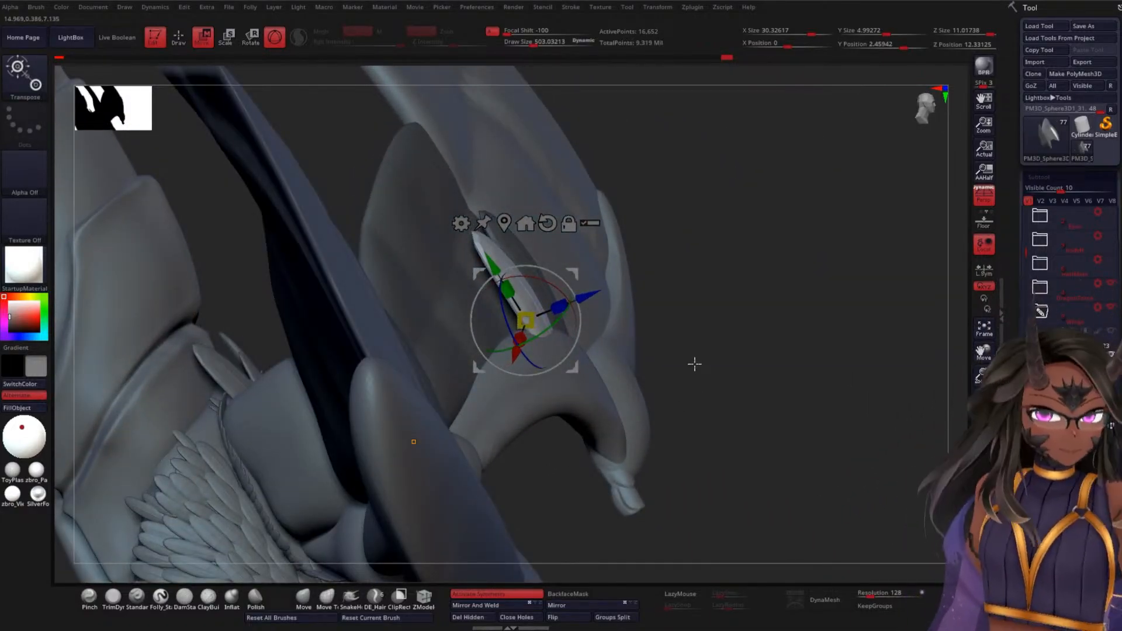
{"action": "mouse_move", "coordinate": [817, 368]}
{"action": "right_mouse_down"}
{"action": "mouse_move", "coordinate": [842, 349]}
{"action": "mouse_move", "coordinate": [859, 395]}
{"action": "right_mouse_up"}
{"action": "mouse_move", "coordinate": [577, 519]}
{"action": "right_mouse_down"}
{"action": "mouse_move", "coordinate": [556, 515]}
{"action": "mouse_move", "coordinate": [529, 543]}
{"action": "right_mouse_up"}
{"action": "left_click_drag", "start_coordinate": [481, 336], "coordinate": [486, 335]}
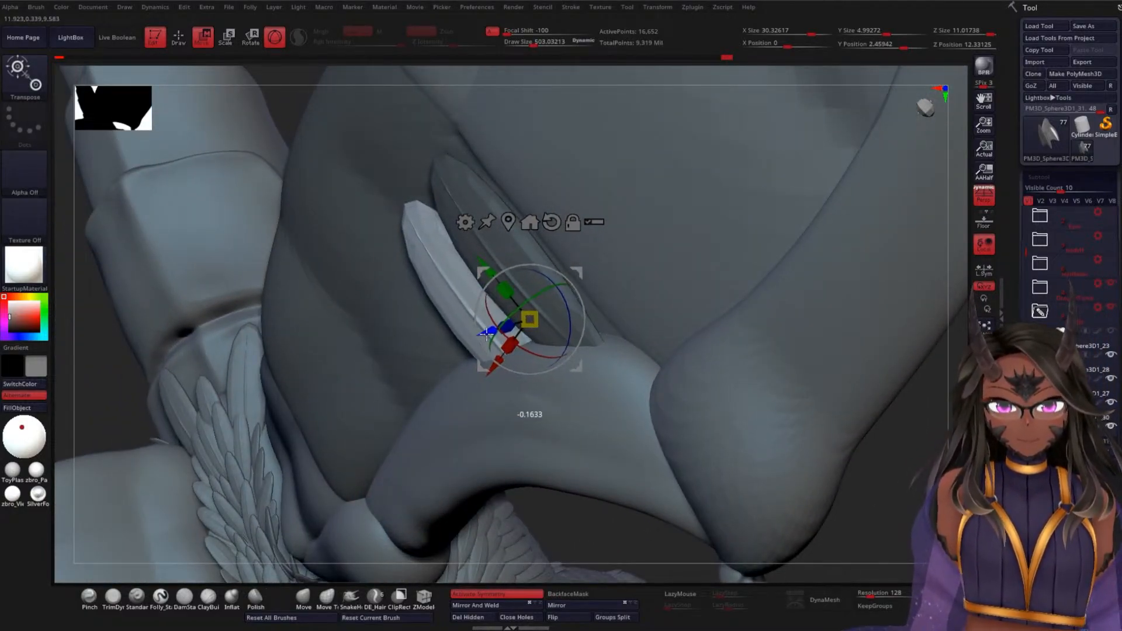
{"action": "right_click_drag", "start_coordinate": [535, 522], "coordinate": [526, 300]}
{"action": "left_click_drag", "start_coordinate": [518, 285], "coordinate": [521, 282]}
- Duplicate a third feather toward the body, then shift and tilt it to overlap the second one
{"action": "right_click_drag", "start_coordinate": [614, 522], "coordinate": [609, 556]}
{"action": "left_click_drag", "start_coordinate": [490, 367], "coordinate": [462, 391]}
{"action": "right_click_drag", "start_coordinate": [643, 536], "coordinate": [655, 514]}
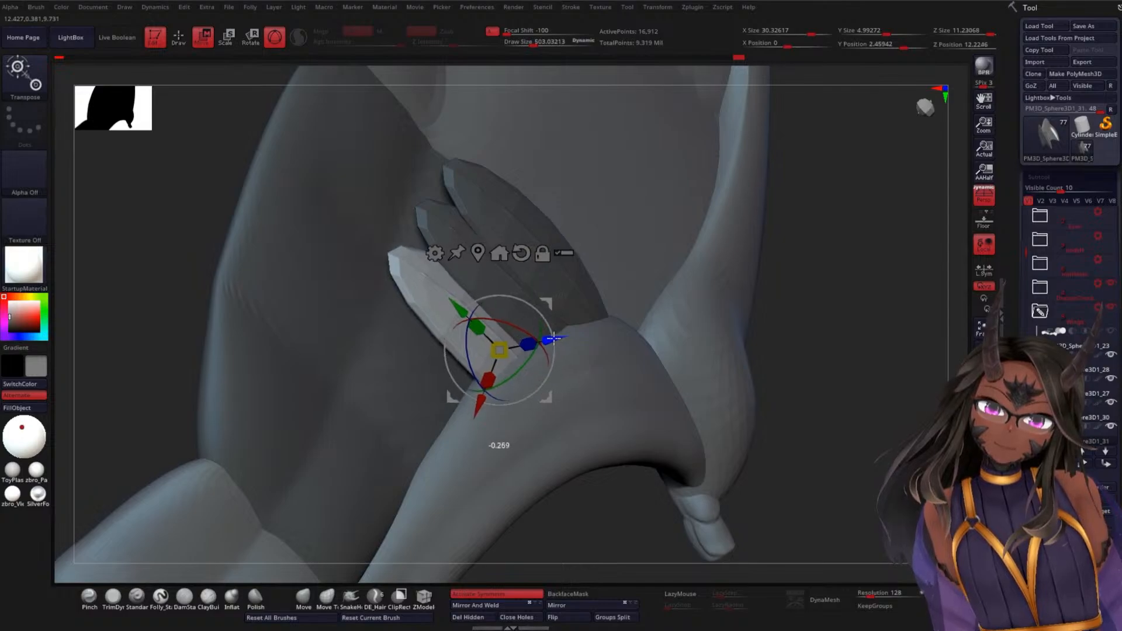
{"action": "right_click_drag", "start_coordinate": [628, 528], "coordinate": [796, 389]}
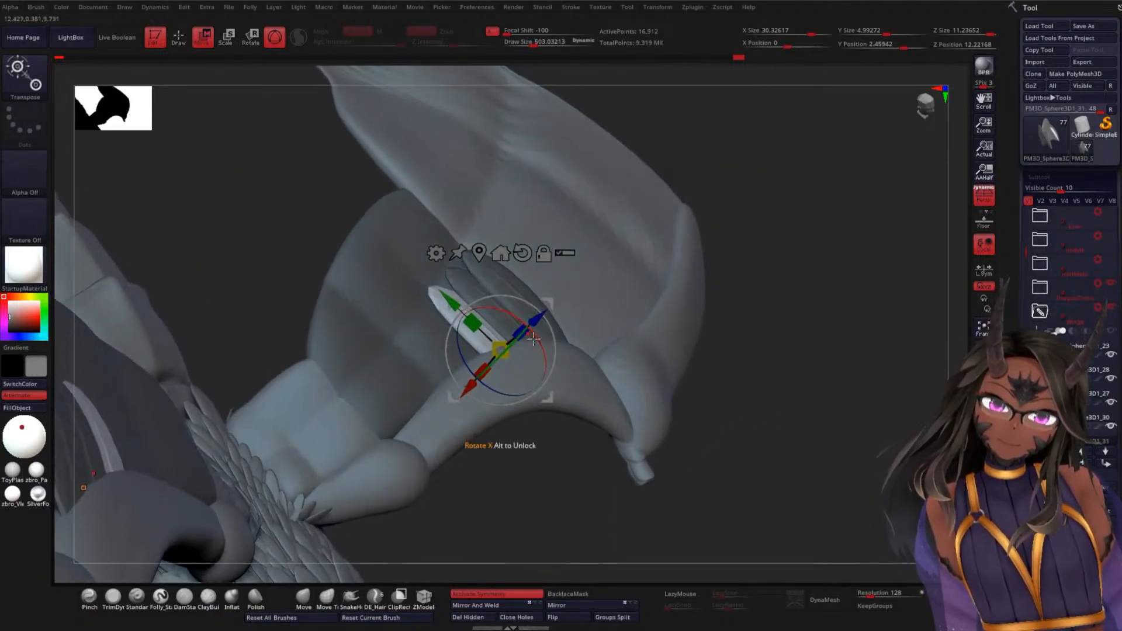
{"action": "left_click_drag", "start_coordinate": [513, 315], "coordinate": [516, 318]}
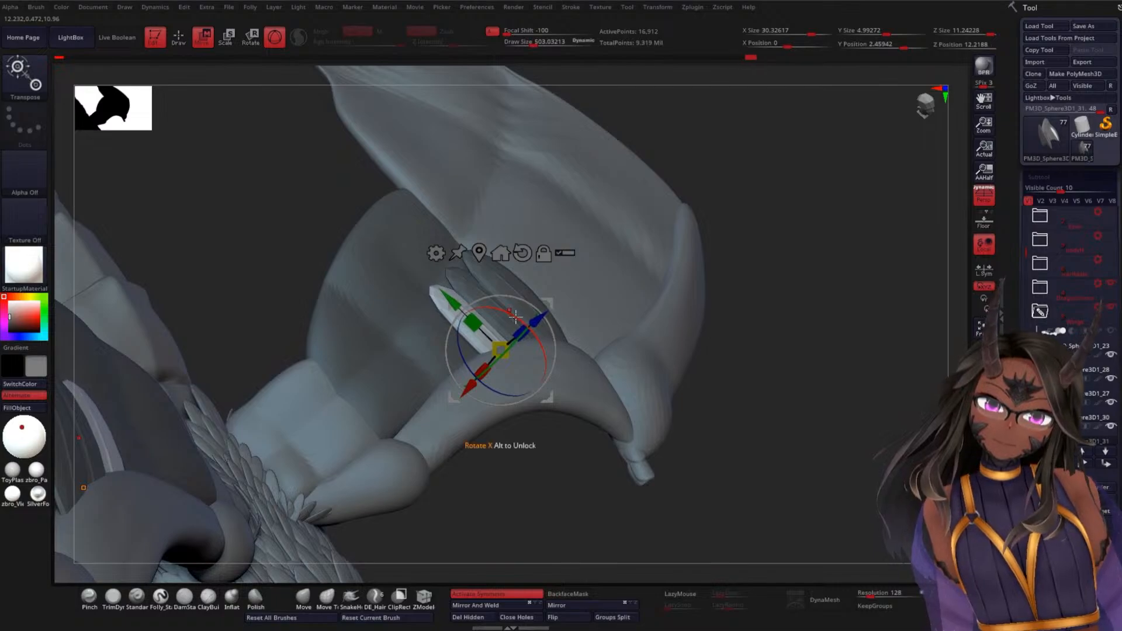
{"action": "right_click_drag", "start_coordinate": [809, 427], "coordinate": [781, 418]}
{"action": "right_click_drag", "start_coordinate": [763, 358], "coordinate": [852, 424]}
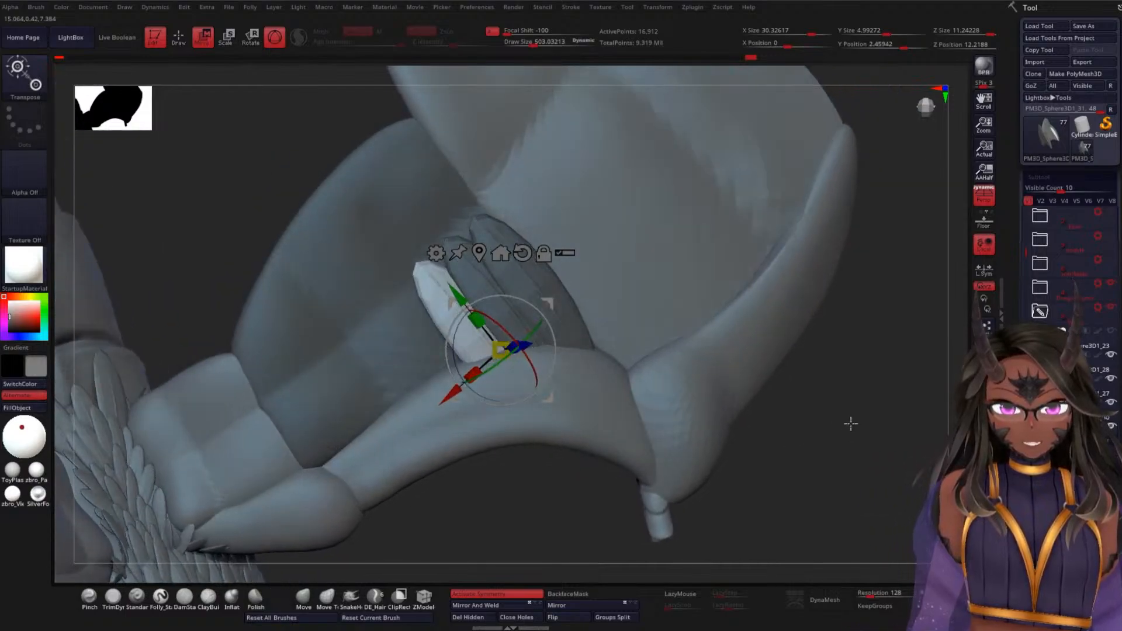
{"action": "right_click_drag", "start_coordinate": [481, 489], "coordinate": [503, 380], "text": "alt"}
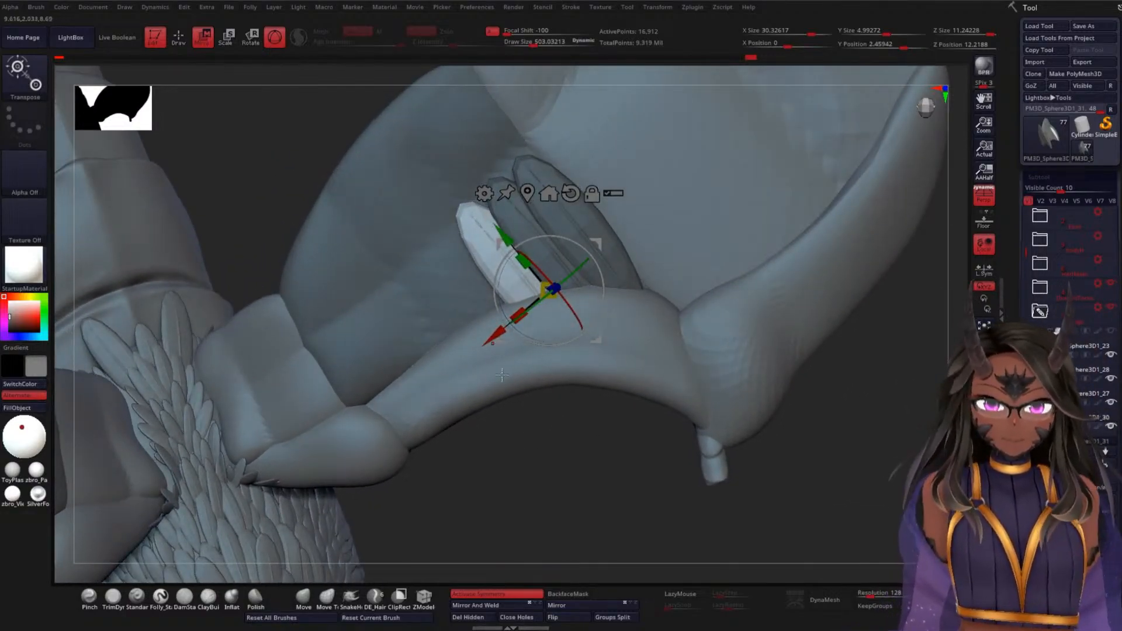
- Duplicate a fourth feather toward the body and sink its base into the middle wing arm segment
{"action": "left_click_drag", "start_coordinate": [497, 334], "coordinate": [462, 363]}
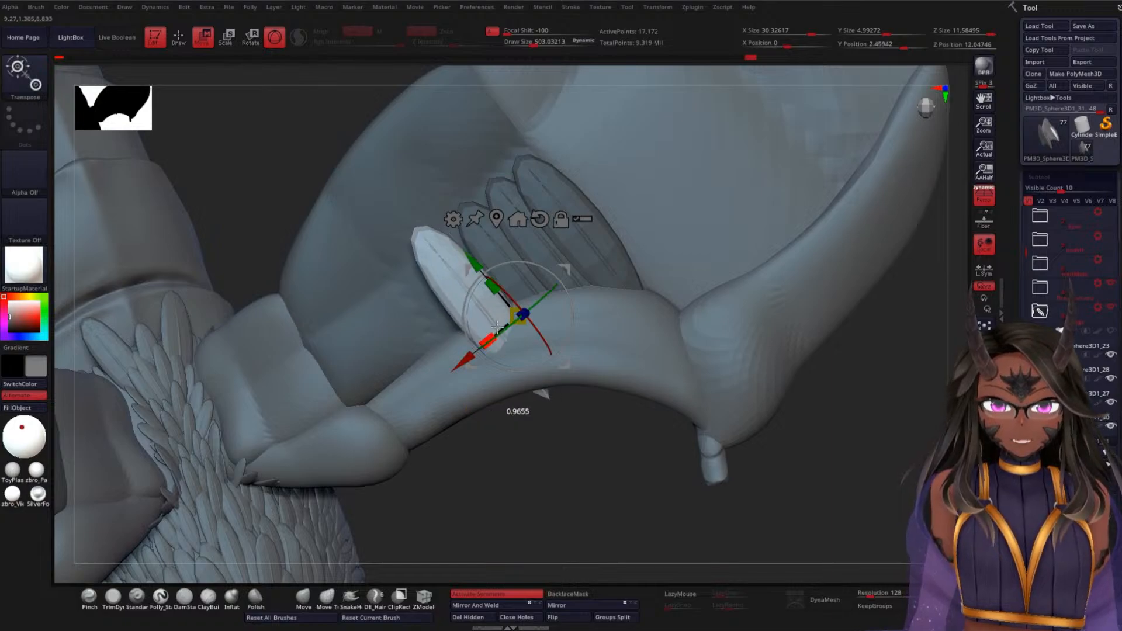
{"action": "right_click_drag", "start_coordinate": [497, 454], "coordinate": [523, 375]}
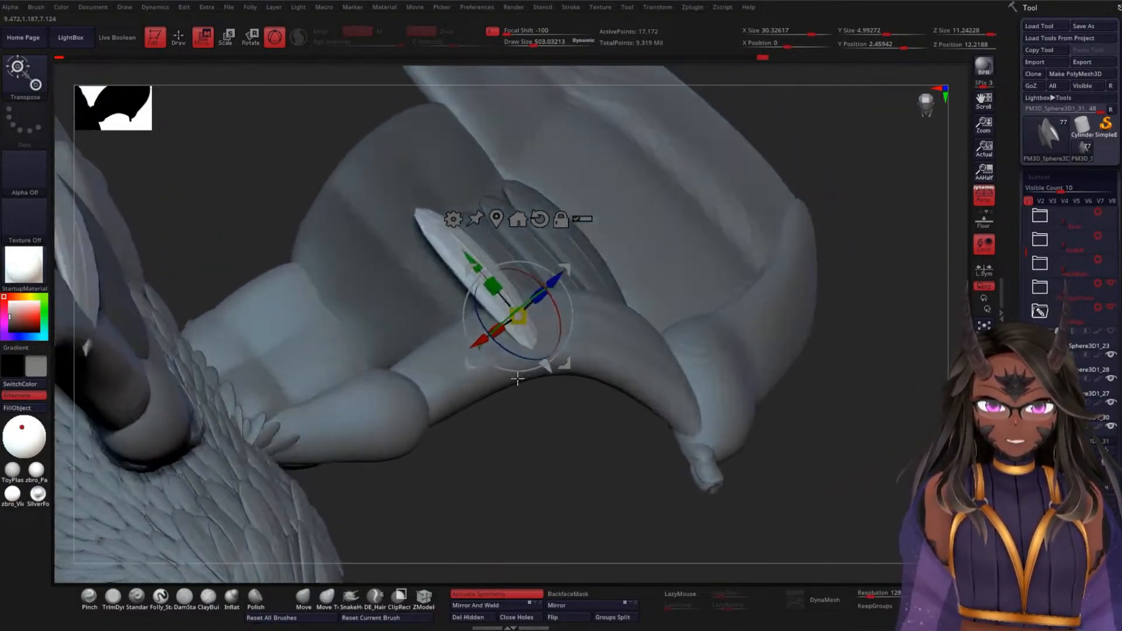
{"action": "left_click_drag", "start_coordinate": [492, 287], "coordinate": [506, 304]}
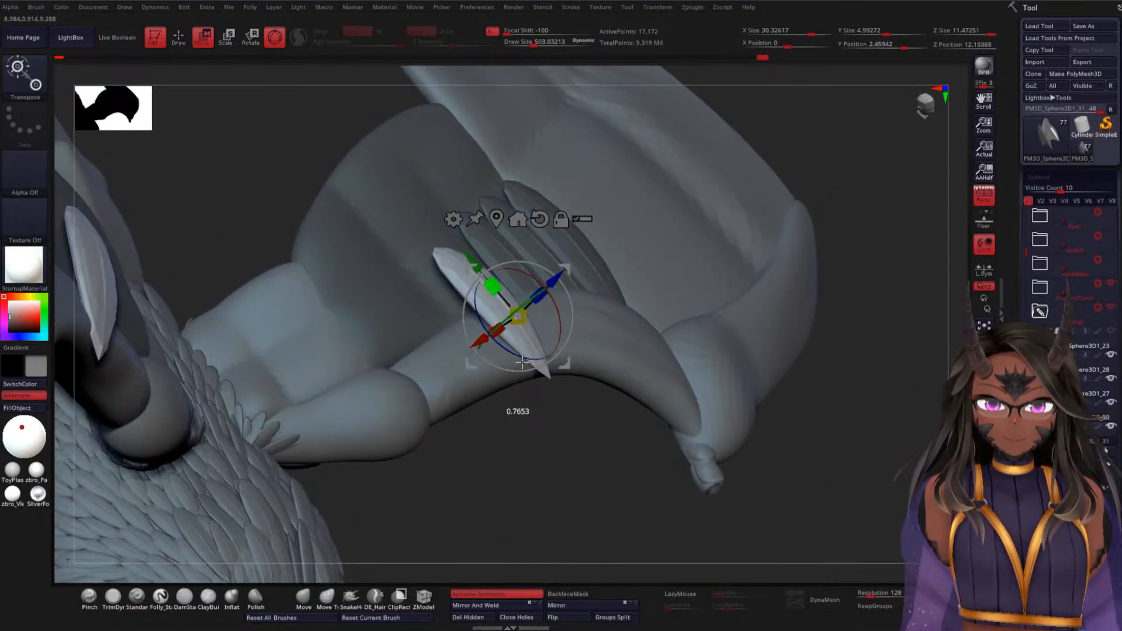
{"action": "right_click_drag", "start_coordinate": [556, 403], "coordinate": [571, 374]}
{"action": "left_click_drag", "start_coordinate": [581, 310], "coordinate": [547, 312]}
{"action": "right_click_drag", "start_coordinate": [546, 312], "coordinate": [497, 323]}
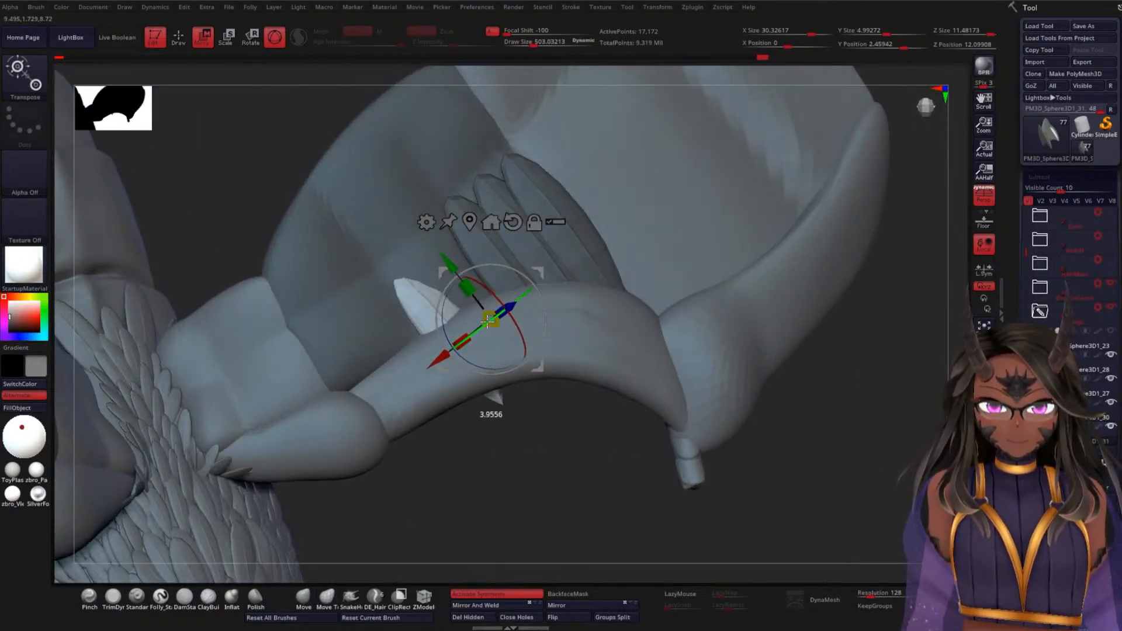
- Rotate the fourth feather and shift it along its length to line up with the neighbouring feathers
{"action": "left_click_drag", "start_coordinate": [446, 348], "coordinate": [505, 434]}
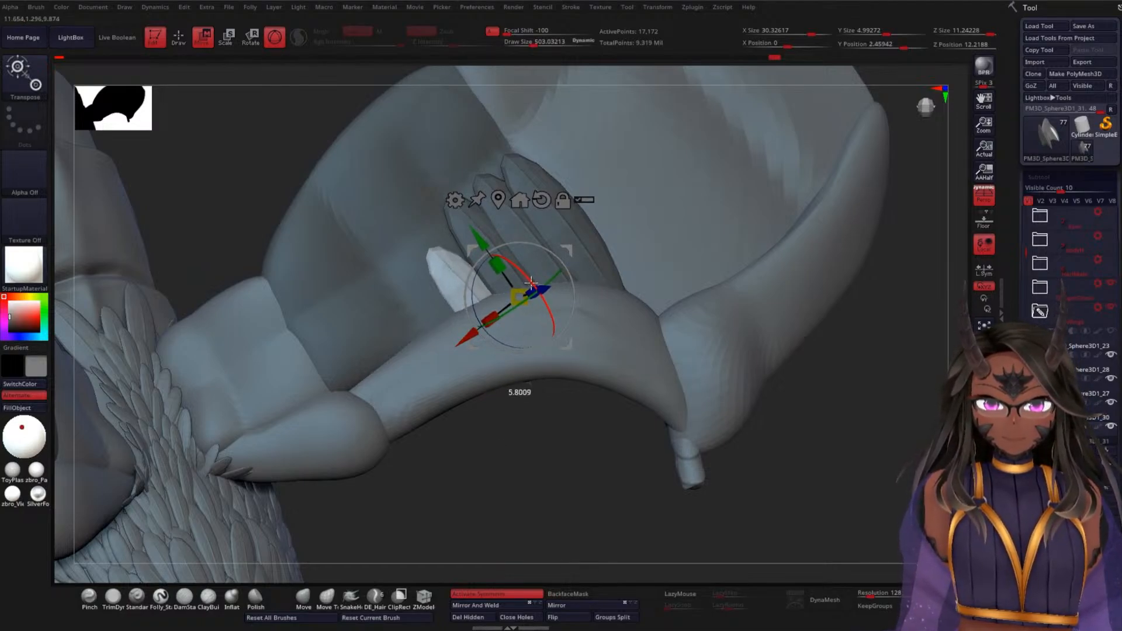
{"action": "right_click_drag", "start_coordinate": [528, 401], "coordinate": [534, 414]}
{"action": "left_click_drag", "start_coordinate": [481, 238], "coordinate": [477, 223]}
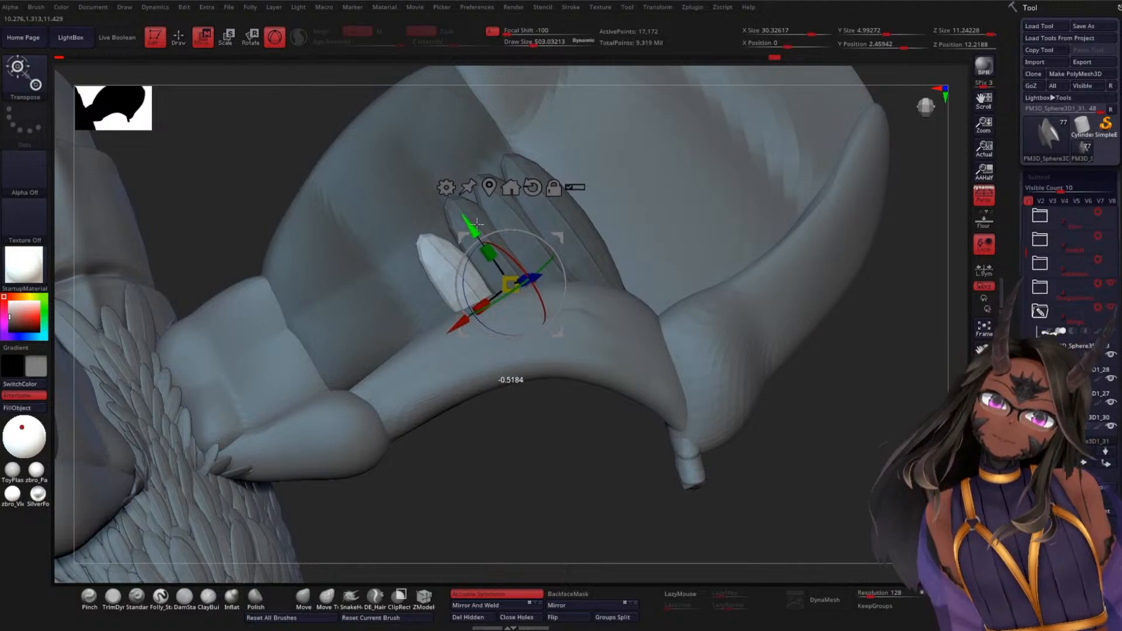
{"action": "right_click_drag", "start_coordinate": [537, 450], "coordinate": [519, 374]}
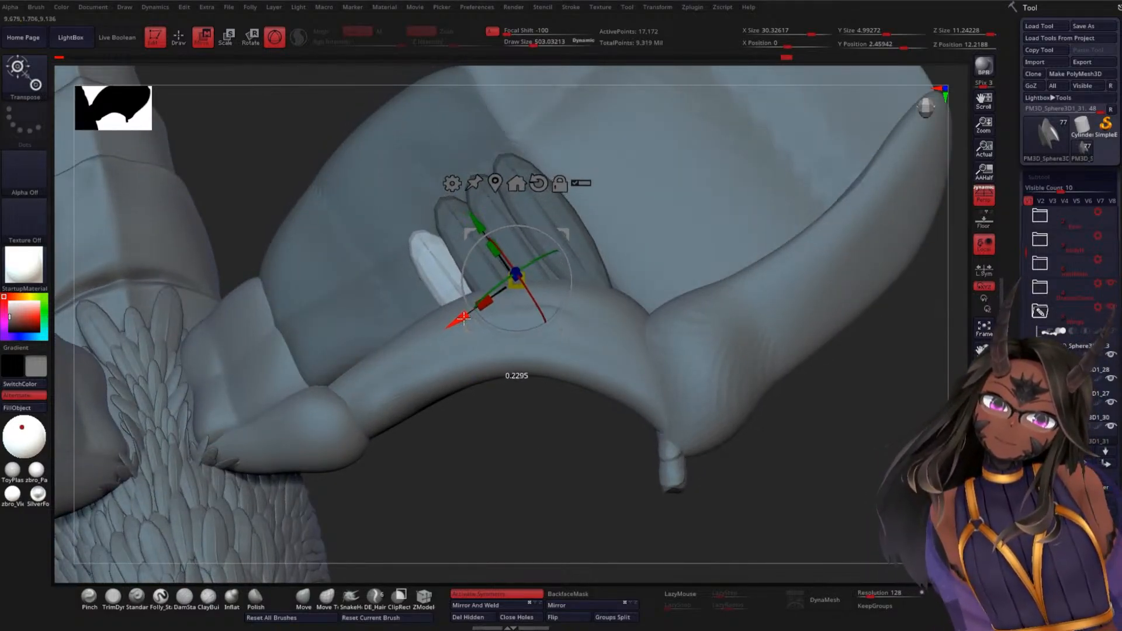
{"action": "right_click_drag", "start_coordinate": [494, 438], "coordinate": [547, 438]}
{"action": "left_click_drag", "start_coordinate": [541, 256], "coordinate": [538, 250]}
{"action": "left_click_drag", "start_coordinate": [831, 420], "coordinate": [529, 363]}
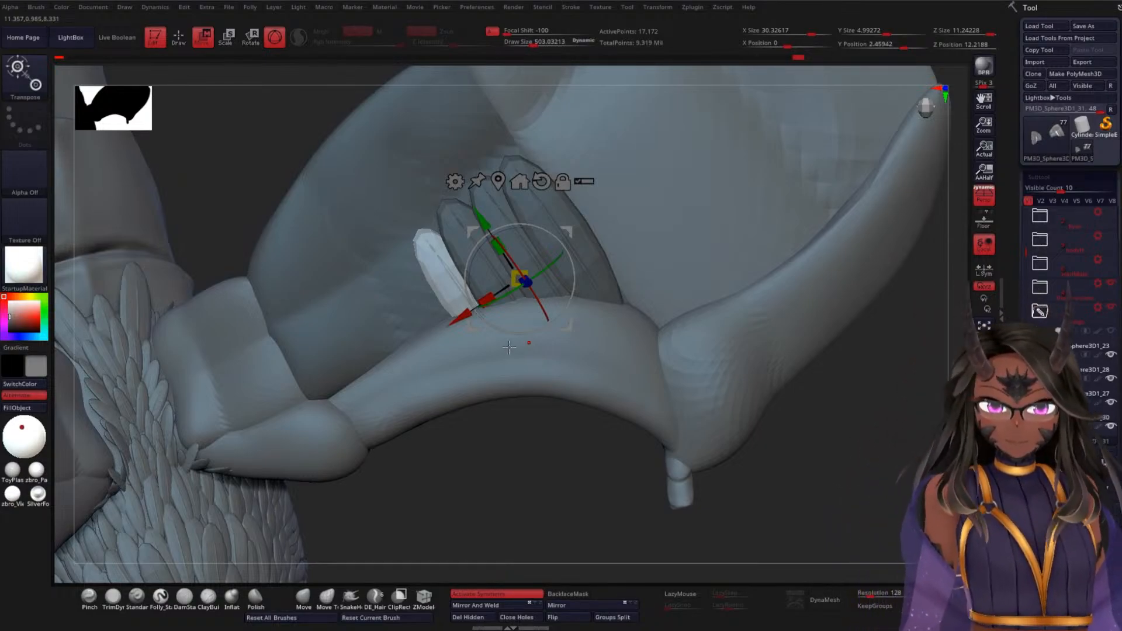
{"action": "left_click_drag", "start_coordinate": [459, 316], "coordinate": [432, 335]}
{"action": "left_click_drag", "start_coordinate": [476, 468], "coordinate": [521, 453]}
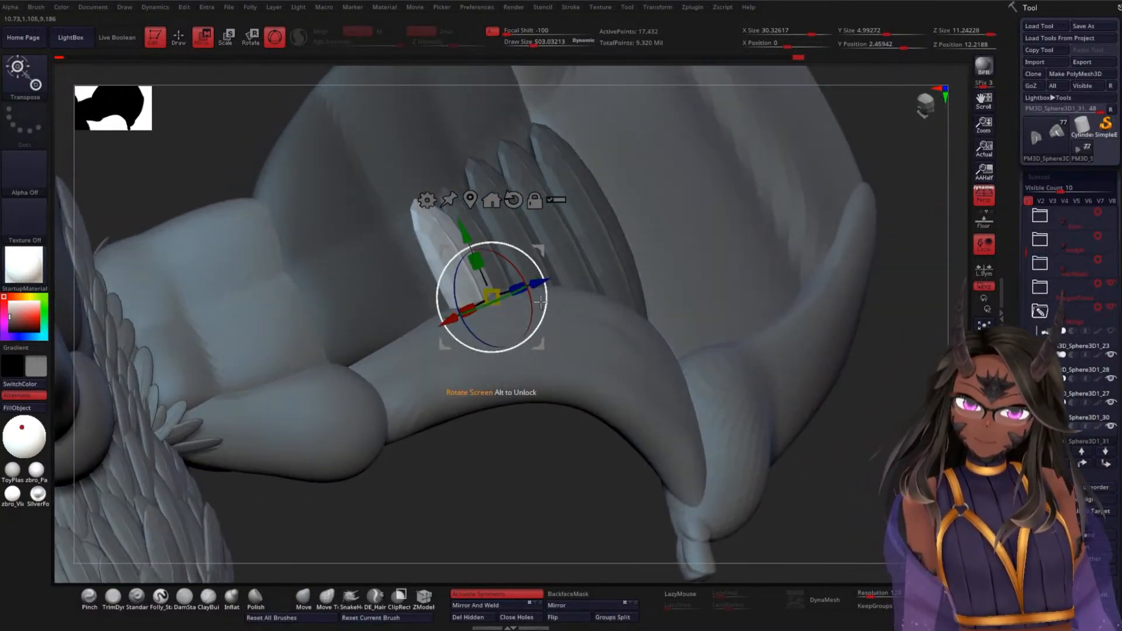
{"action": "left_click_drag", "start_coordinate": [543, 283], "coordinate": [564, 268]}
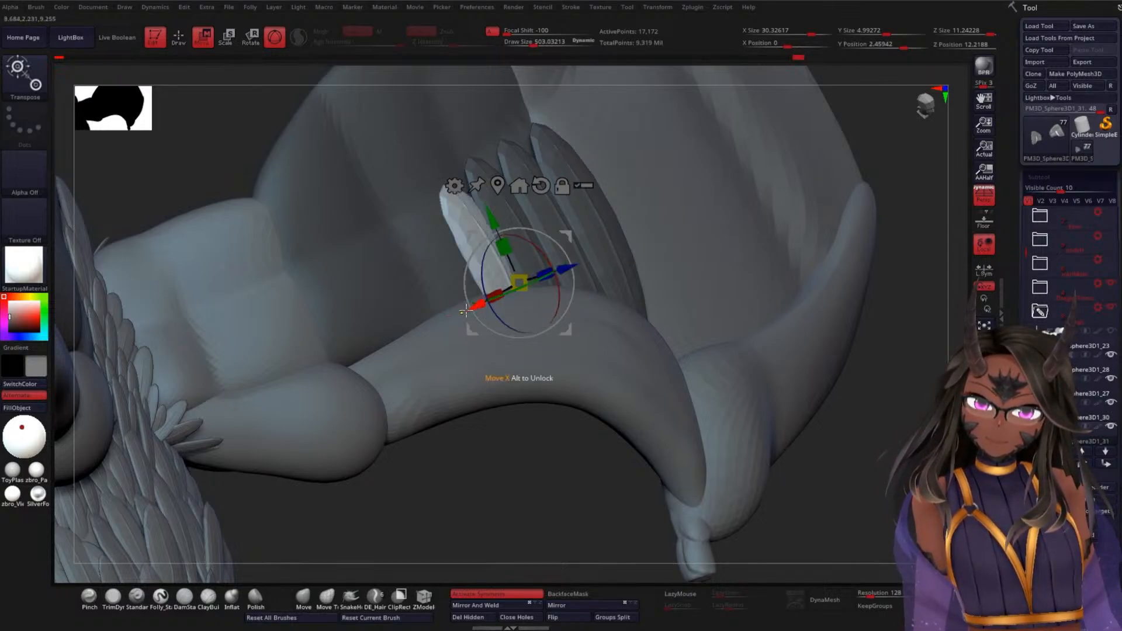
- Duplicate a fifth feather toward the body and rotate it to follow the fan of the row
{"action": "left_click_drag", "start_coordinate": [478, 305], "coordinate": [445, 323]}
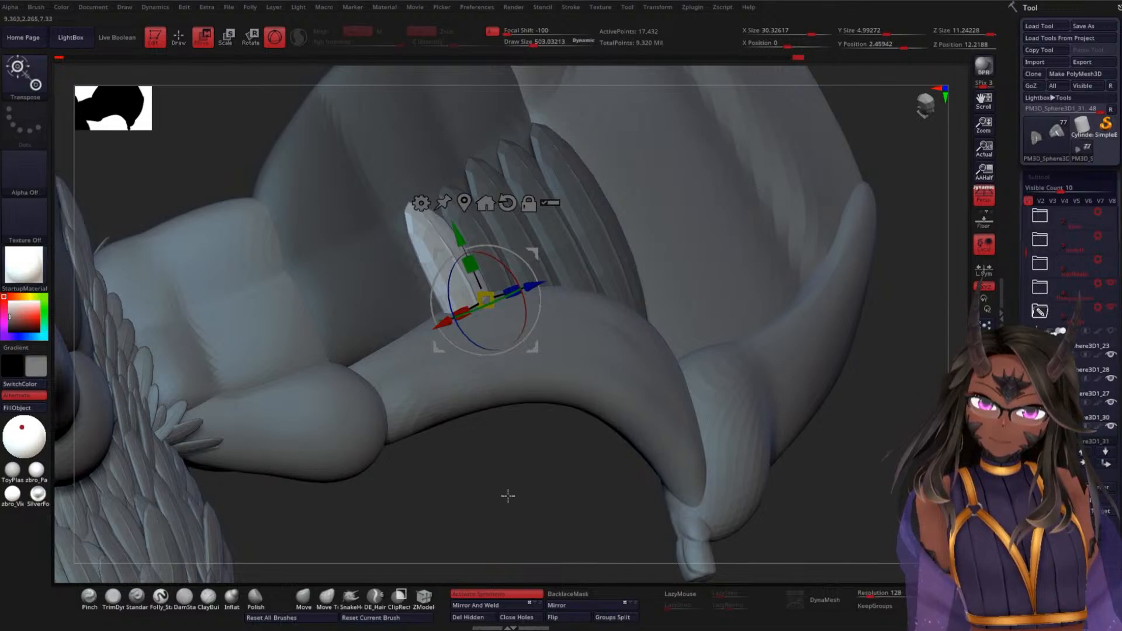
{"action": "left_click_drag", "start_coordinate": [509, 494], "coordinate": [515, 367]}
{"action": "left_click_drag", "start_coordinate": [547, 300], "coordinate": [539, 299]}
{"action": "left_click_drag", "start_coordinate": [682, 326], "coordinate": [794, 389]}
{"action": "left_click_drag", "start_coordinate": [502, 465], "coordinate": [503, 500]}
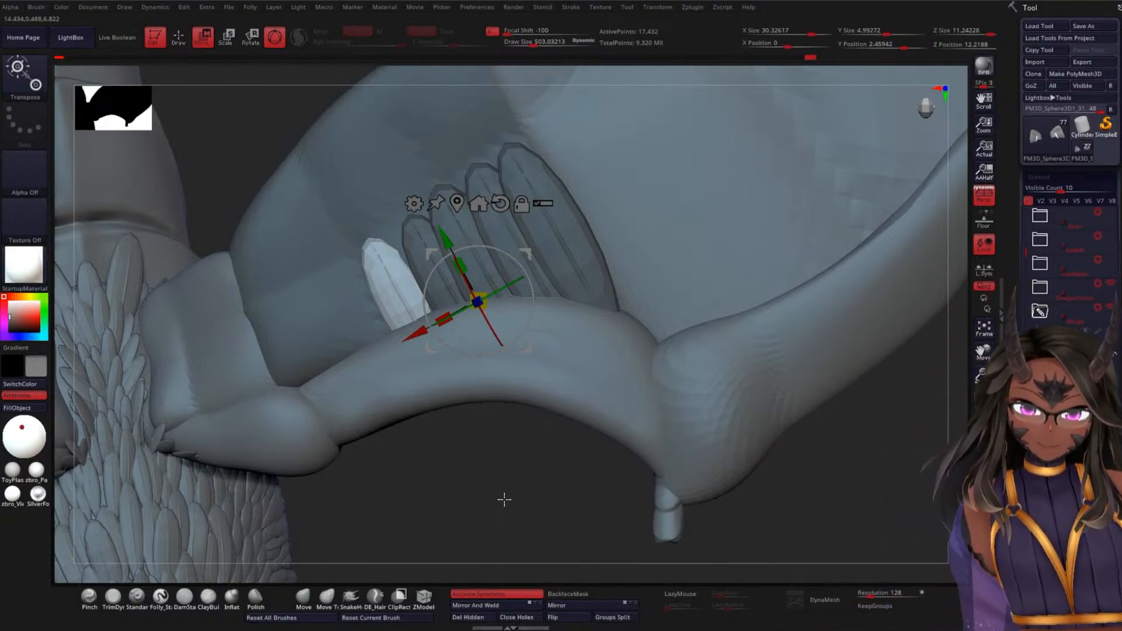
{"action": "left_click_drag", "start_coordinate": [504, 476], "coordinate": [505, 411]}
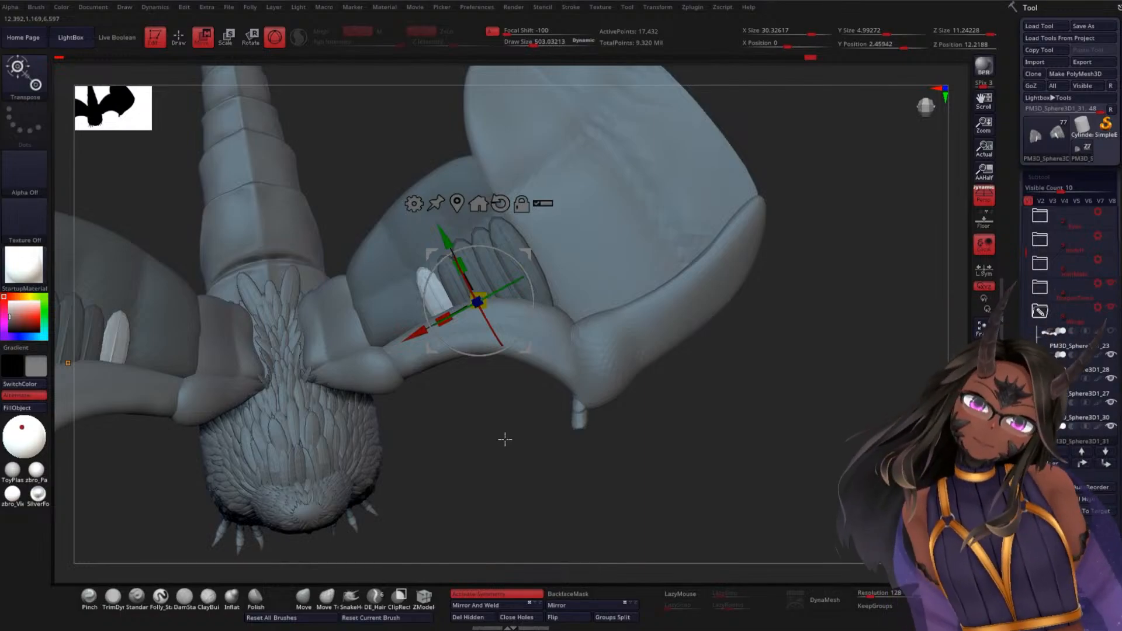
- Duplicate a sixth feather toward the body and lower it along the curve of the wing arm
{"action": "left_click_drag", "start_coordinate": [486, 457], "coordinate": [499, 486]}
{"action": "left_click_drag", "start_coordinate": [397, 337], "coordinate": [382, 362]}
{"action": "left_click_drag", "start_coordinate": [431, 472], "coordinate": [453, 467]}
{"action": "left_click_drag", "start_coordinate": [422, 288], "coordinate": [431, 306]}
{"action": "left_click_drag", "start_coordinate": [390, 338], "coordinate": [409, 332]}
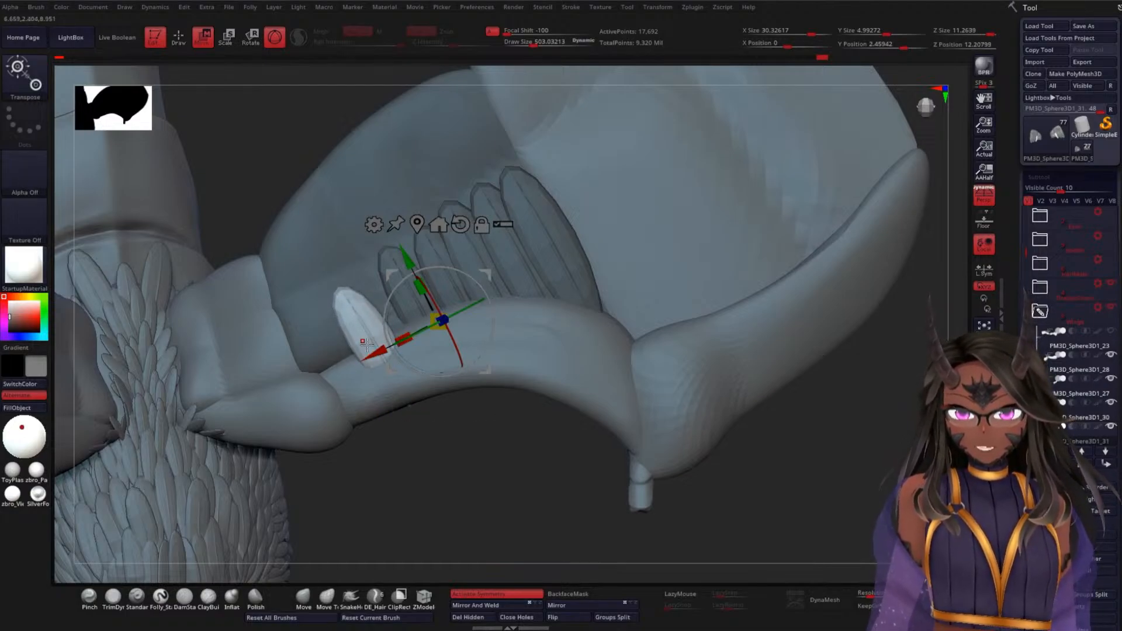
- Relocate the transform gizmo to the sixth feather's base and move the feather closer to the fifth one
{"action": "key", "text": "q"}
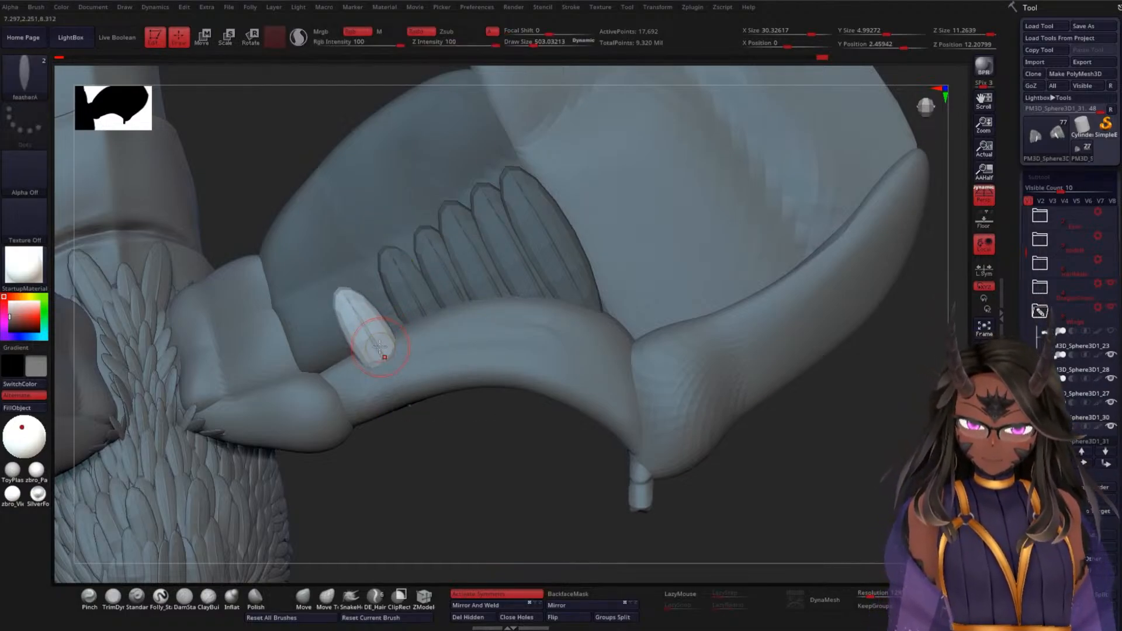
{"action": "key", "text": "w"}
{"action": "left_click_drag", "start_coordinate": [380, 350], "coordinate": [389, 348]}
{"action": "left_click", "coordinate": [426, 220]}
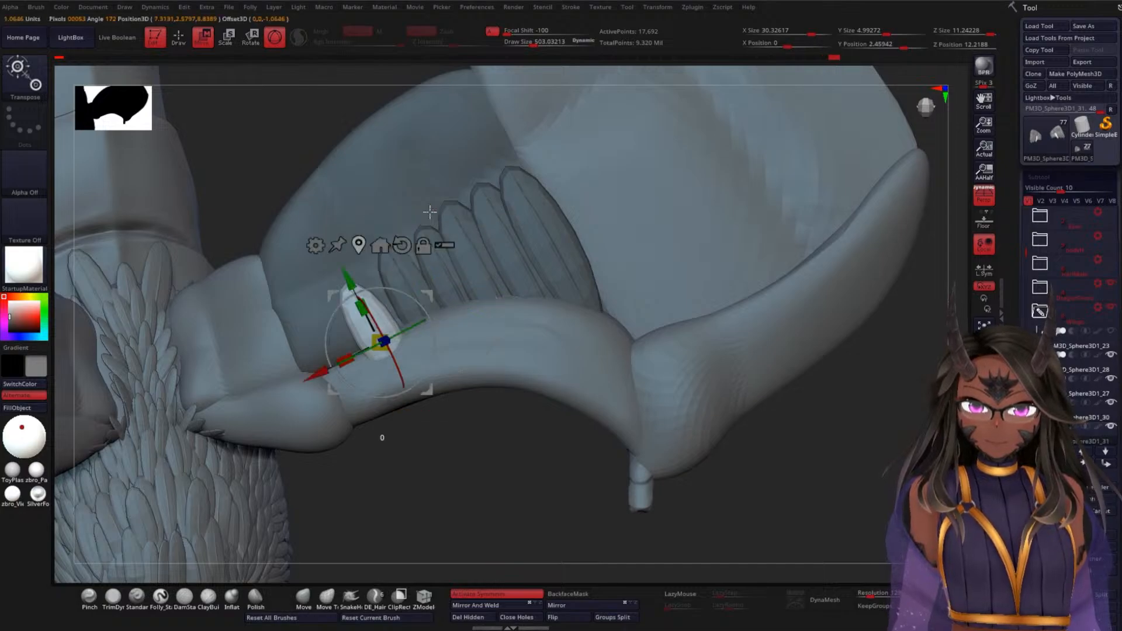
{"action": "left_click_drag", "start_coordinate": [322, 370], "coordinate": [337, 364]}
{"action": "left_click_drag", "start_coordinate": [416, 415], "coordinate": [449, 326]}
{"action": "left_click_drag", "start_coordinate": [489, 449], "coordinate": [416, 338]}
{"action": "left_click_drag", "start_coordinate": [446, 448], "coordinate": [444, 334]}
- Rotate the sixth feather more upright and fine-tune its position against the wing arm
{"action": "left_click_drag", "start_coordinate": [423, 461], "coordinate": [416, 484]}
{"action": "left_click_drag", "start_coordinate": [317, 352], "coordinate": [309, 354]}
{"action": "left_click_drag", "start_coordinate": [364, 272], "coordinate": [361, 262]}
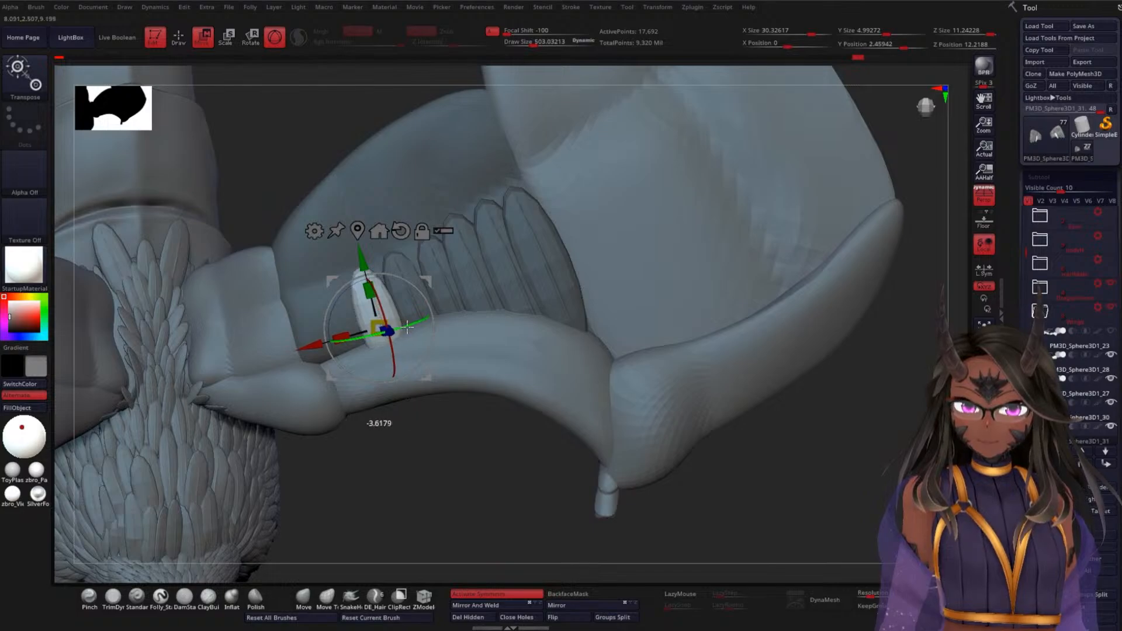
{"action": "left_click_drag", "start_coordinate": [428, 458], "coordinate": [451, 491]}
{"action": "left_click_drag", "start_coordinate": [433, 337], "coordinate": [435, 335]}
{"action": "left_click_drag", "start_coordinate": [488, 499], "coordinate": [451, 471]}
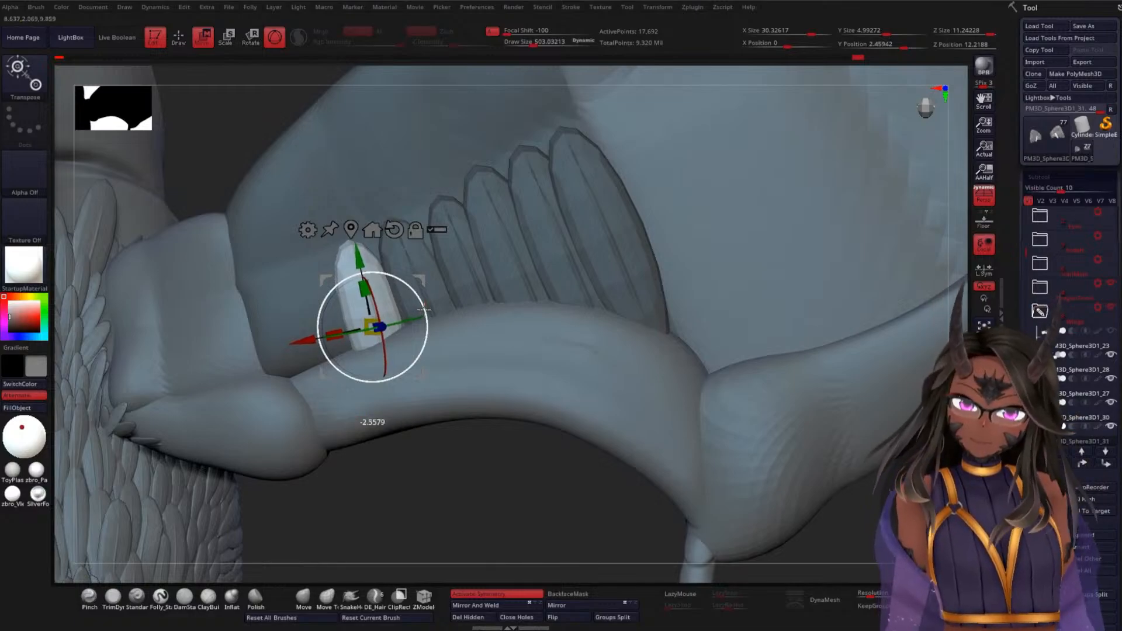
{"action": "left_click_drag", "start_coordinate": [423, 310], "coordinate": [424, 308]}
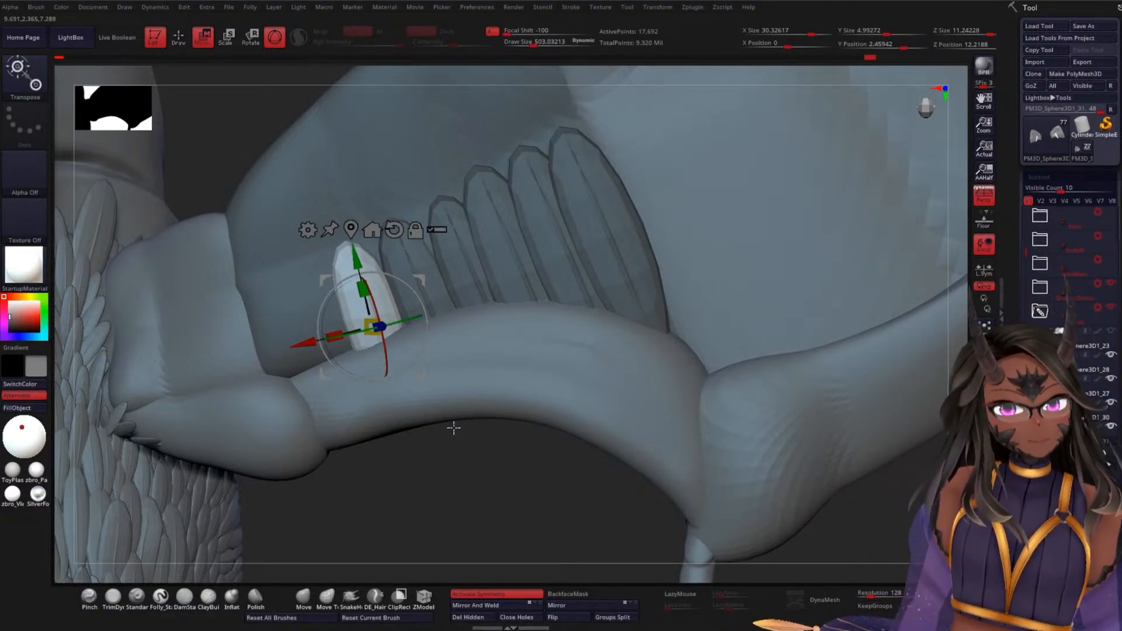
- Reset the gizmo orientation, duplicate a seventh feather toward the body, and turn it to fit the inner end of the row
{"action": "left_click", "coordinate": [394, 230]}
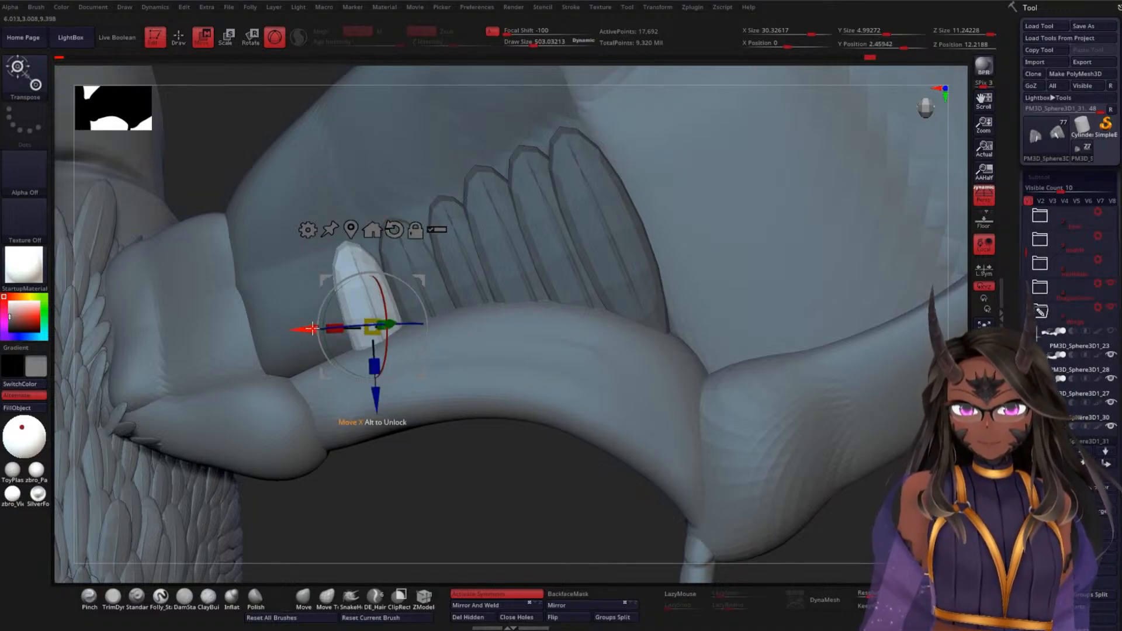
{"action": "left_click_drag", "start_coordinate": [310, 329], "coordinate": [249, 329]}
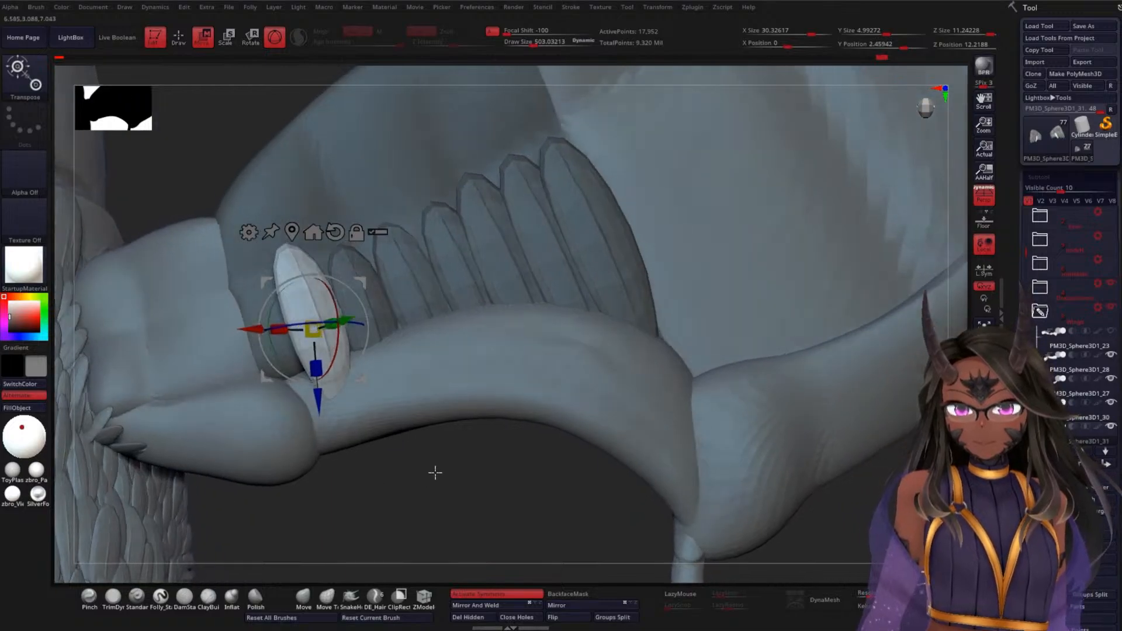
{"action": "left_click_drag", "start_coordinate": [435, 472], "coordinate": [386, 409]}
{"action": "left_click_drag", "start_coordinate": [356, 304], "coordinate": [342, 308]}
{"action": "left_click_drag", "start_coordinate": [412, 503], "coordinate": [374, 526]}
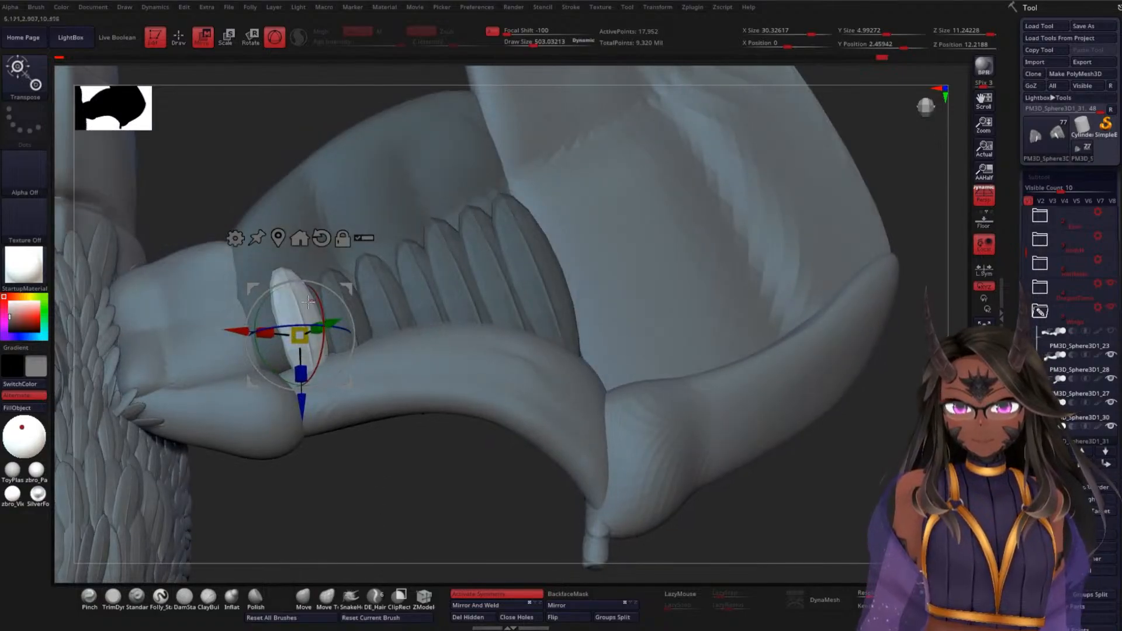
- Fine-tune the seventh feather's height and rotation so its base sits against the wing arm
{"action": "left_click_drag", "start_coordinate": [318, 448], "coordinate": [354, 450]}
{"action": "left_click_drag", "start_coordinate": [307, 365], "coordinate": [308, 371]}
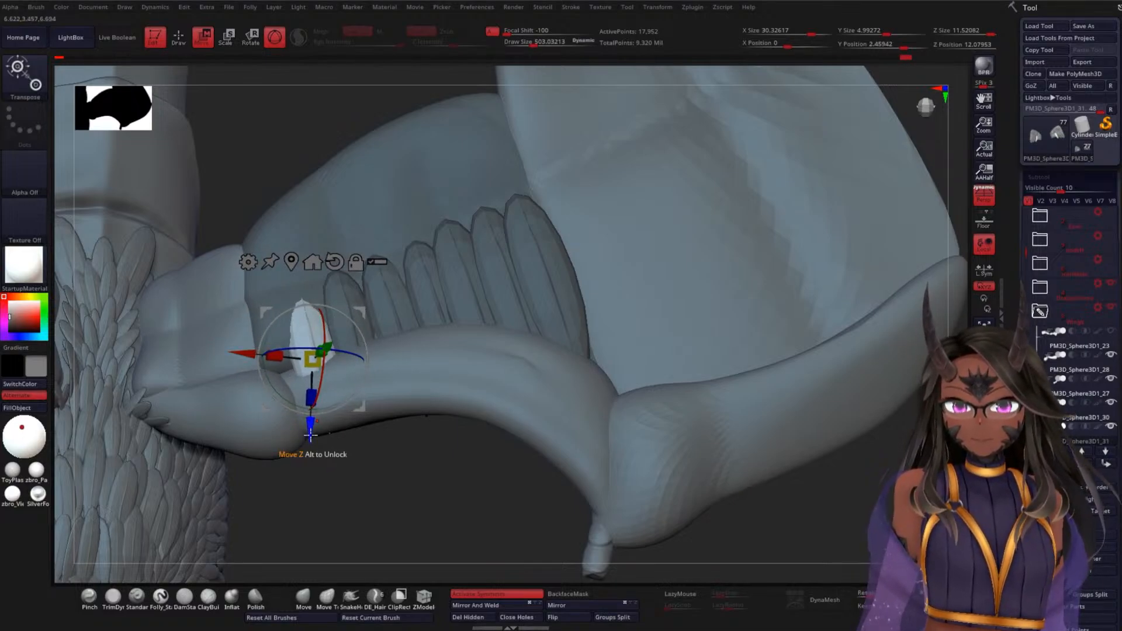
{"action": "left_click_drag", "start_coordinate": [374, 464], "coordinate": [427, 455]}
{"action": "left_click_drag", "start_coordinate": [388, 462], "coordinate": [409, 491]}
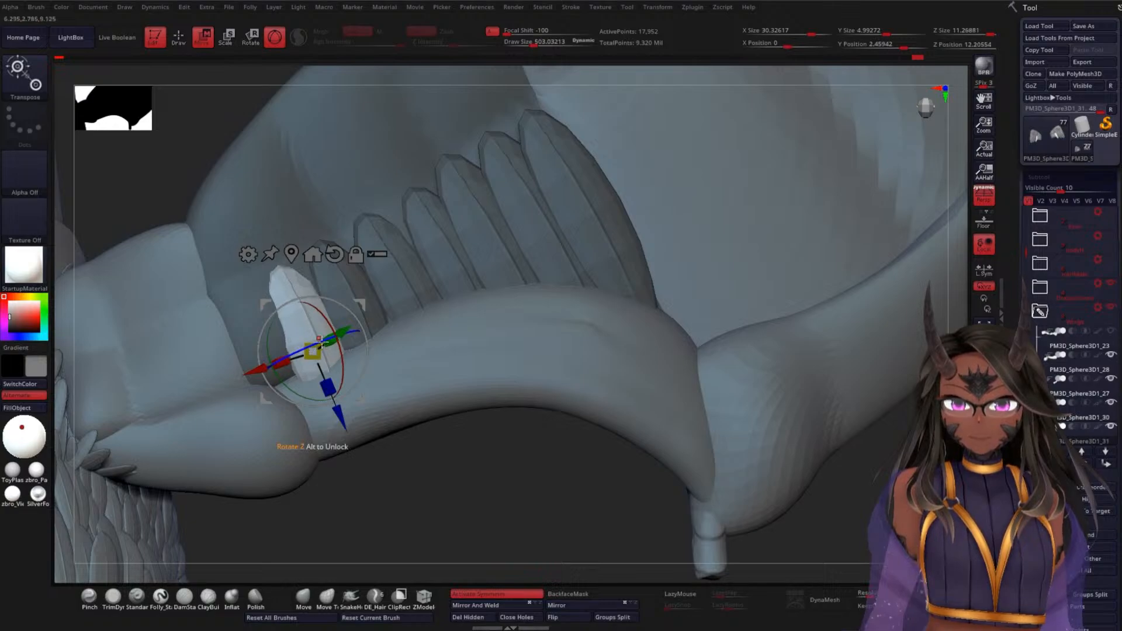
{"action": "left_click_drag", "start_coordinate": [494, 498], "coordinate": [351, 421]}
{"action": "left_click_drag", "start_coordinate": [442, 490], "coordinate": [429, 474]}
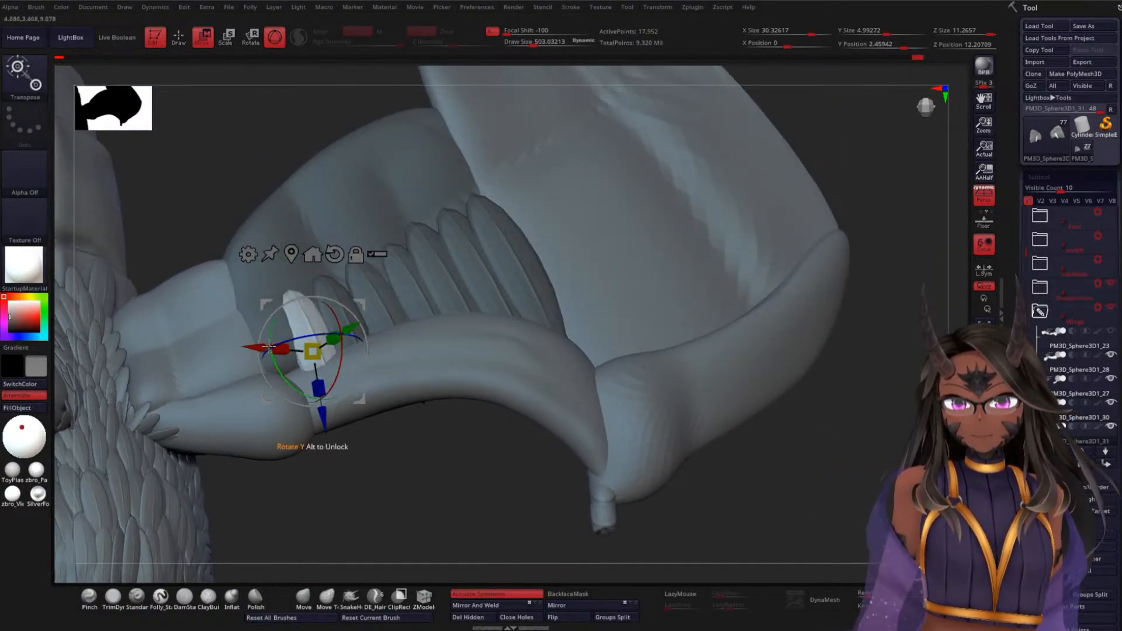
- Duplicate an eighth feather toward the body, raise it slightly and shift it farther inward
{"action": "left_click_drag", "start_coordinate": [265, 306], "coordinate": [238, 316], "text": "ctrl"}
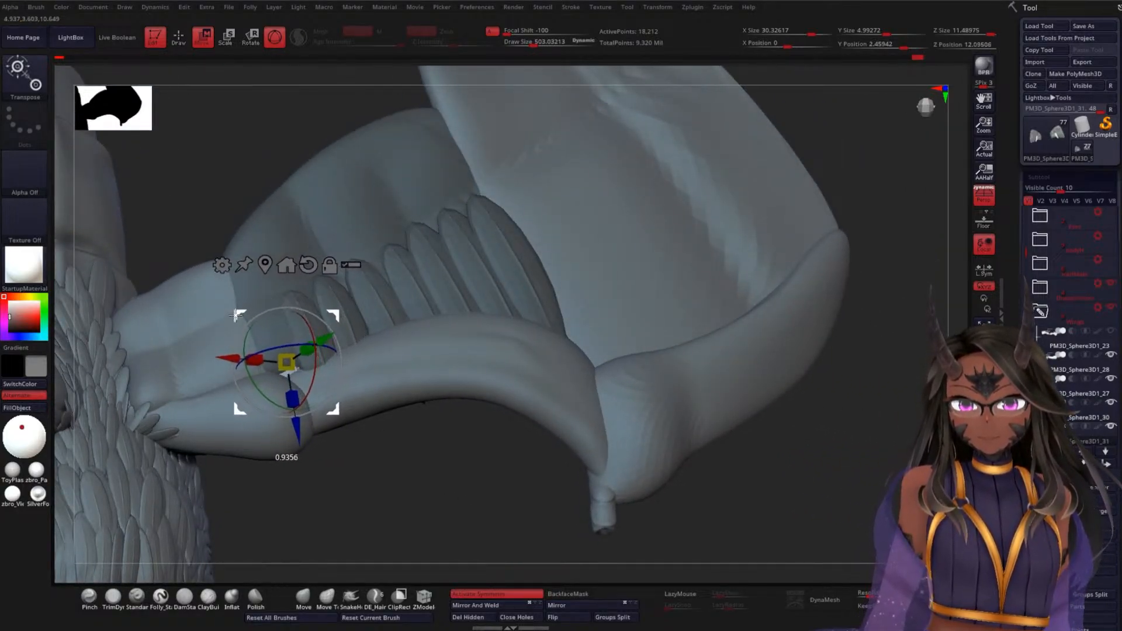
{"action": "left_click_drag", "start_coordinate": [383, 456], "coordinate": [391, 377]}
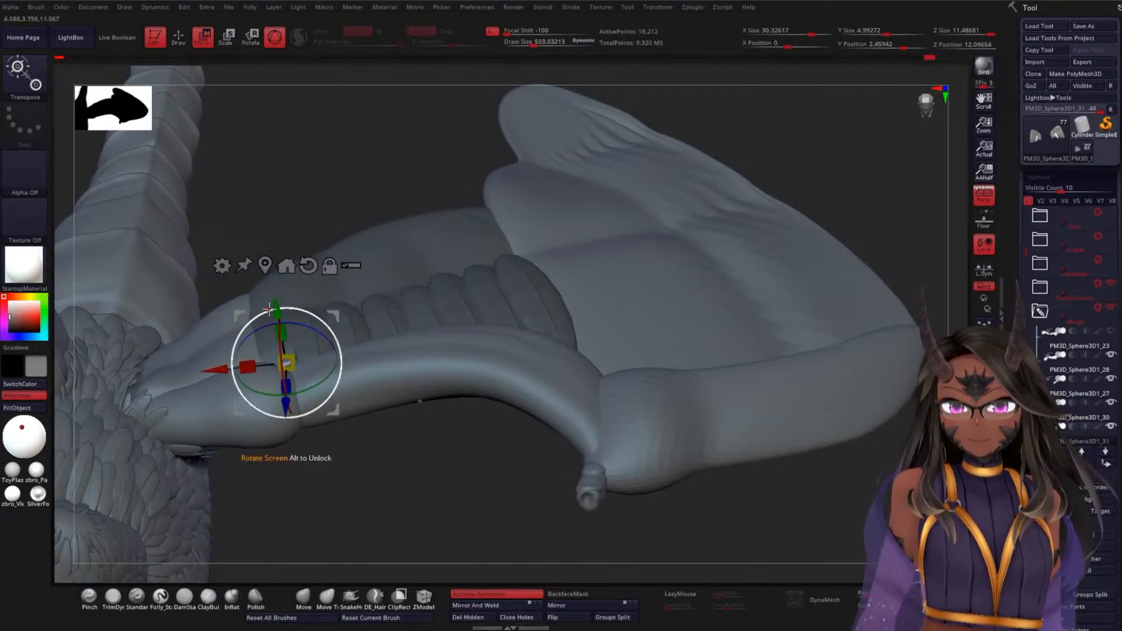
{"action": "left_click_drag", "start_coordinate": [274, 303], "coordinate": [274, 304]}
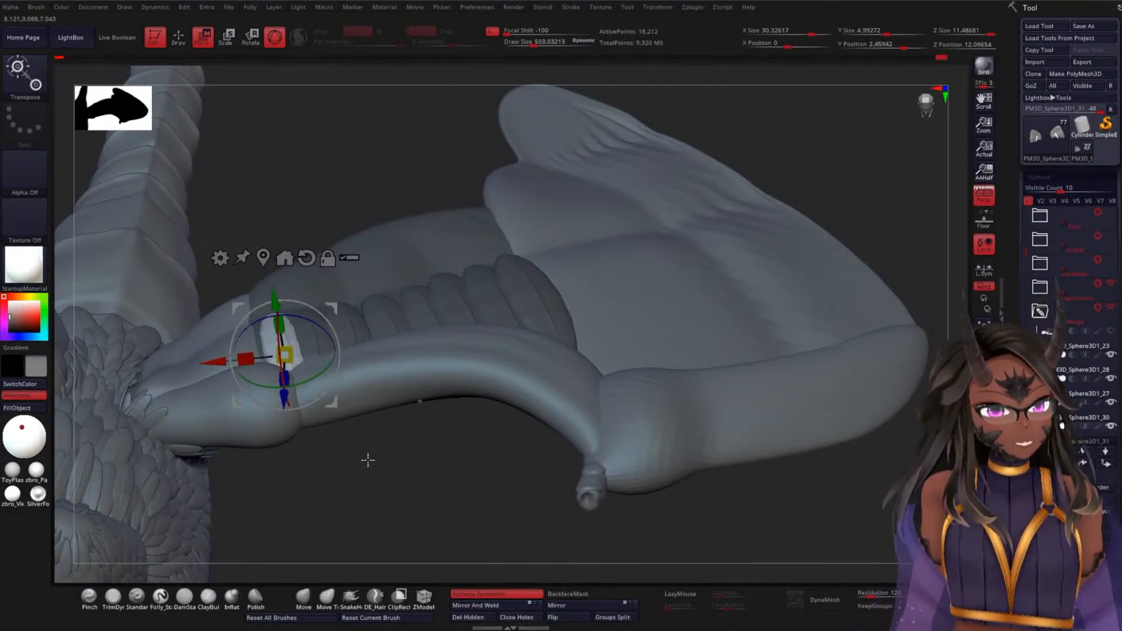
{"action": "left_click_drag", "start_coordinate": [388, 484], "coordinate": [398, 488]}
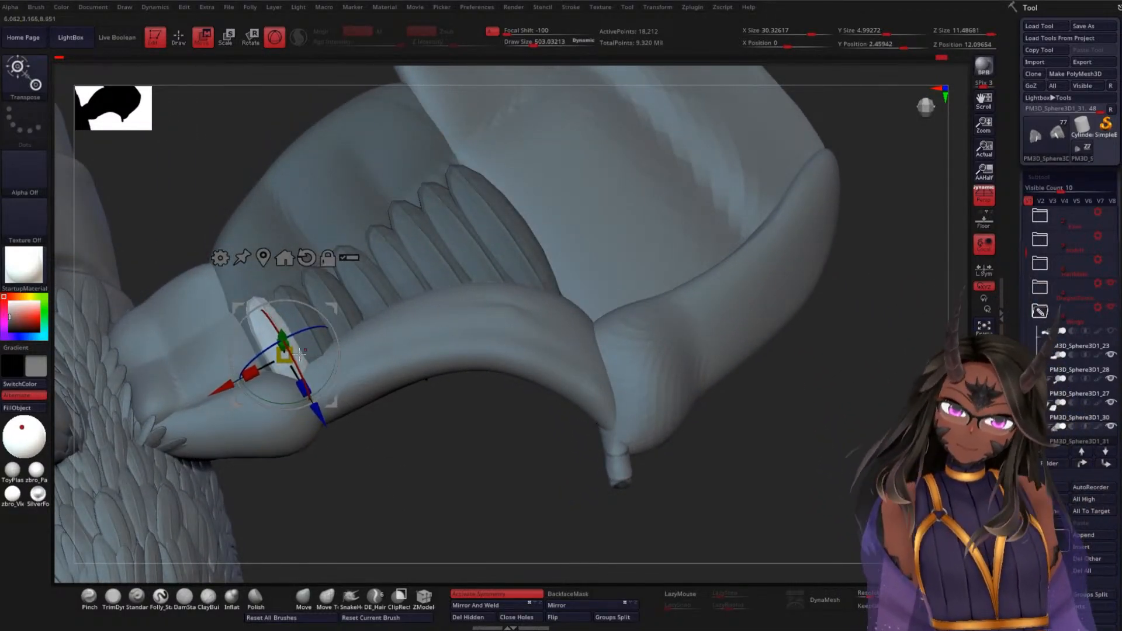
{"action": "left_click_drag", "start_coordinate": [219, 392], "coordinate": [216, 394]}
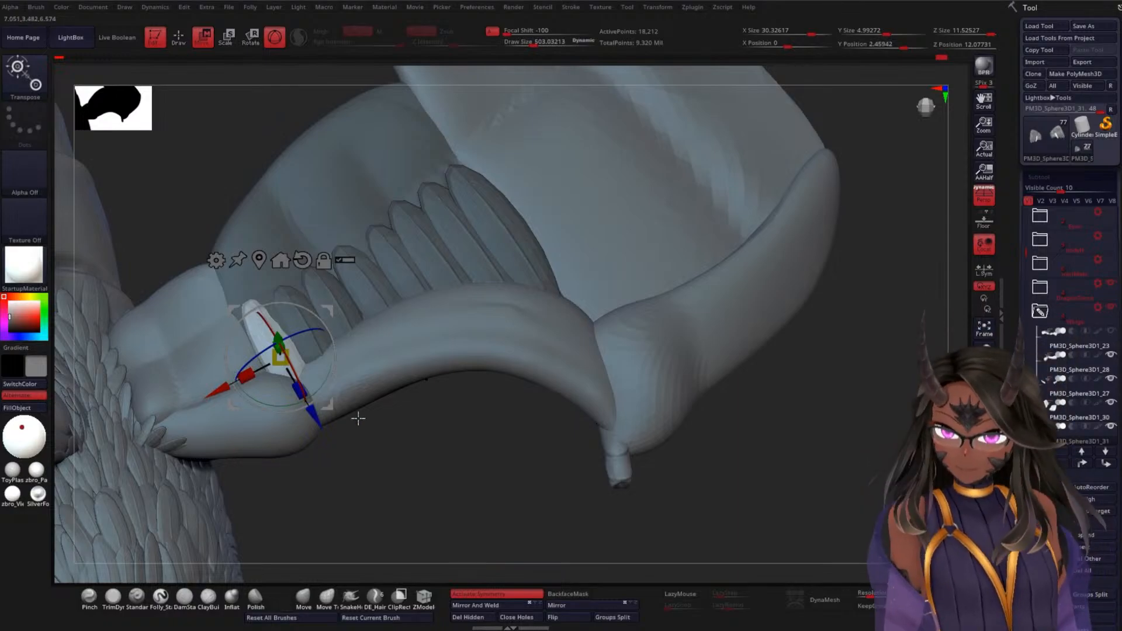
- Turn the eighth feather to continue the fan and nudge its base against the inner end of the wing arm
{"action": "mouse_move", "coordinate": [408, 454]}
{"action": "left_mouse_down"}
{"action": "mouse_move", "coordinate": [433, 456]}
{"action": "mouse_move", "coordinate": [410, 471]}
{"action": "left_mouse_up"}
{"action": "mouse_move", "coordinate": [460, 436]}
{"action": "left_mouse_down"}
{"action": "mouse_move", "coordinate": [447, 475]}
{"action": "mouse_move", "coordinate": [463, 464]}
{"action": "mouse_move", "coordinate": [448, 423]}
{"action": "left_mouse_up"}
{"action": "left_click_drag", "start_coordinate": [241, 308], "coordinate": [235, 298]}
{"action": "left_click_drag", "start_coordinate": [483, 371], "coordinate": [460, 387]}
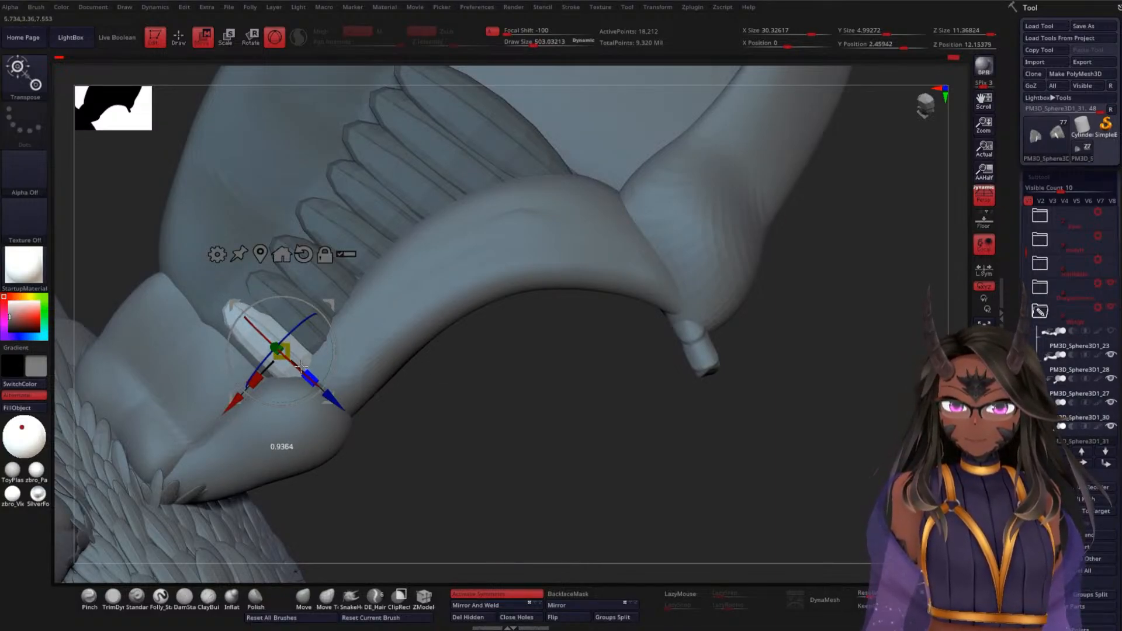
{"action": "left_click_drag", "start_coordinate": [335, 401], "coordinate": [329, 396]}
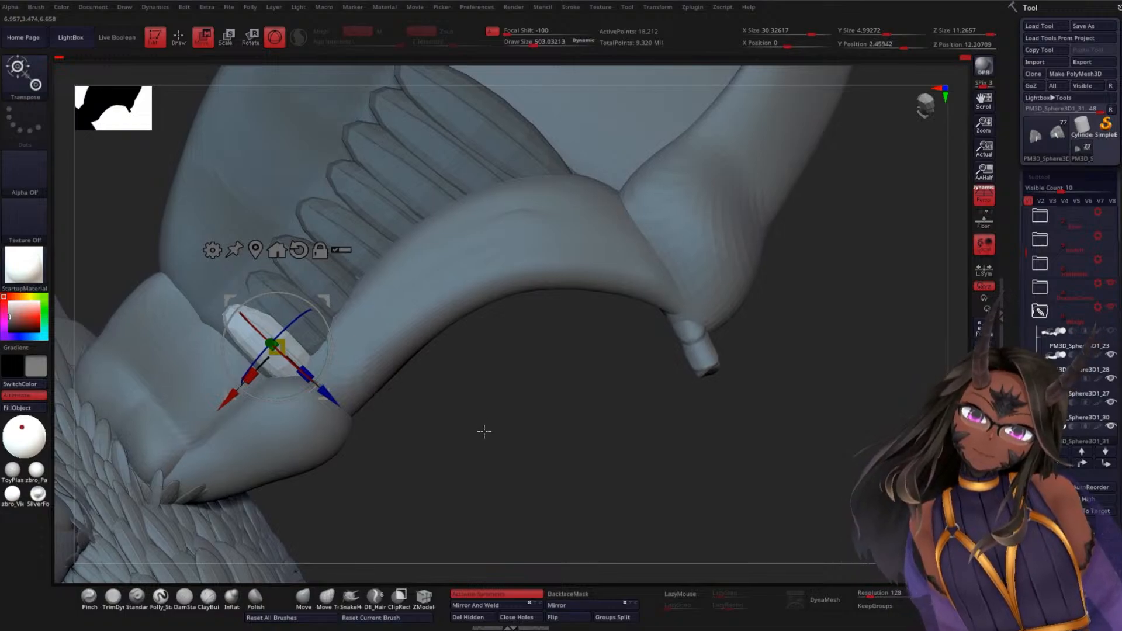
{"action": "left_click_drag", "start_coordinate": [485, 431], "coordinate": [498, 446]}
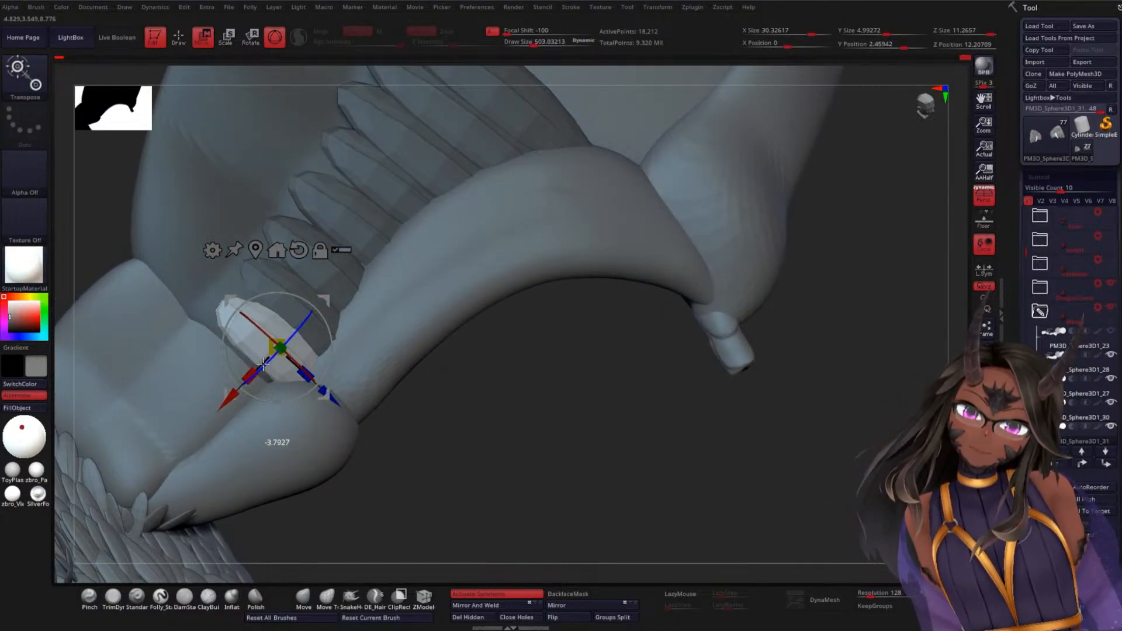
{"action": "left_click_drag", "start_coordinate": [250, 380], "coordinate": [255, 386]}
- Return to Draw mode and check the feather row's polygroups on the wing
{"action": "left_click_drag", "start_coordinate": [495, 436], "coordinate": [646, 396]}
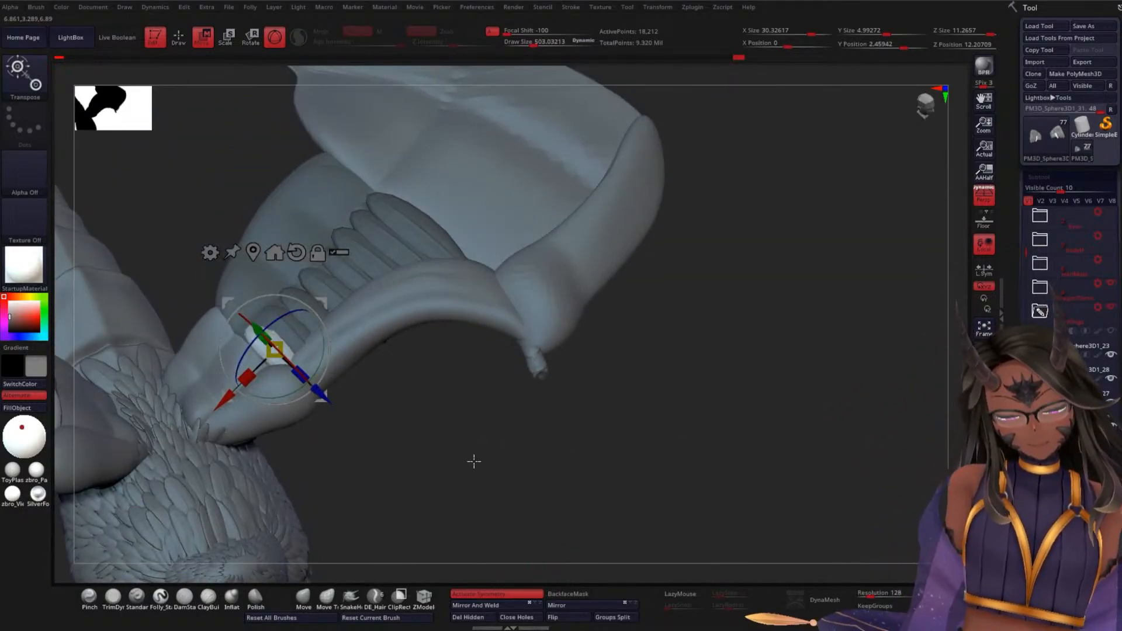
{"action": "mouse_move", "coordinate": [489, 474]}
{"action": "left_mouse_down"}
{"action": "mouse_move", "coordinate": [433, 356]}
{"action": "mouse_move", "coordinate": [508, 471]}
{"action": "mouse_move", "coordinate": [486, 452]}
{"action": "mouse_move", "coordinate": [511, 458]}
{"action": "mouse_move", "coordinate": [508, 420]}
{"action": "left_mouse_up"}
{"action": "key", "text": "q"}
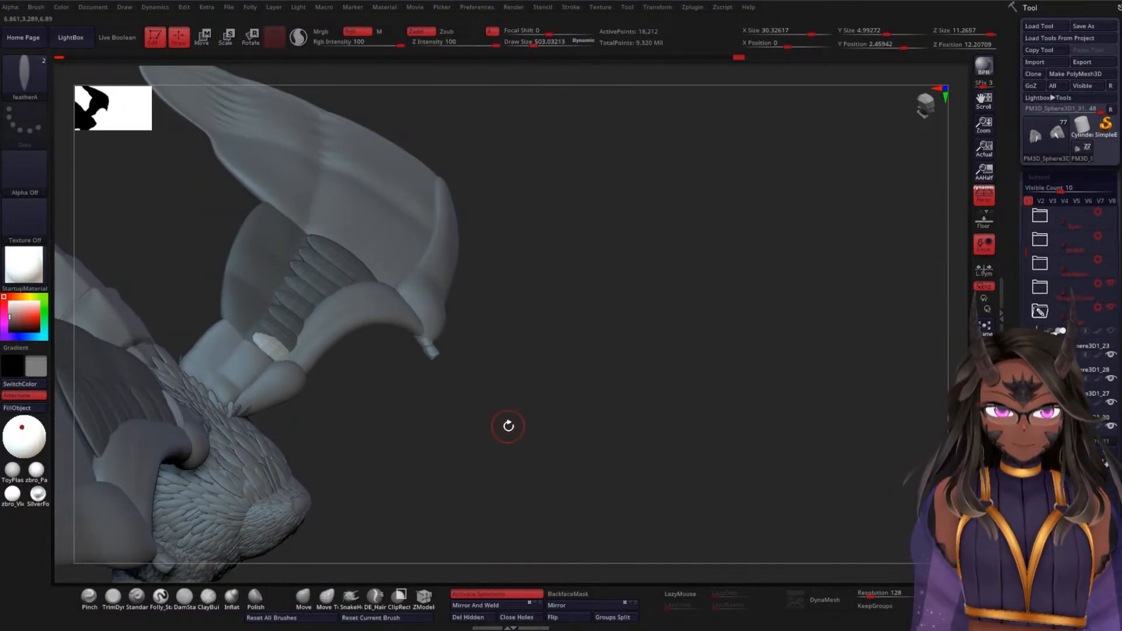
{"action": "key", "text": "shift+f"}
{"action": "left_click_drag", "start_coordinate": [591, 343], "coordinate": [586, 443]}
{"action": "key", "text": "shift+f"}
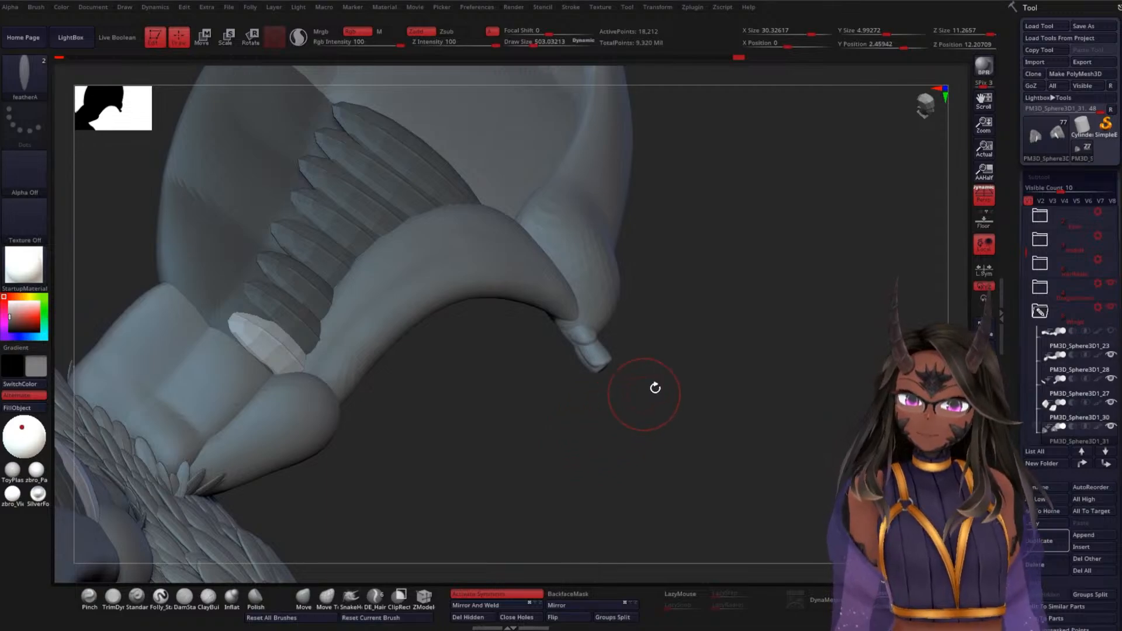
- Clear the mask and give the membrane and each feather separate polygroups with Auto Groups
{"action": "scroll", "coordinate": [1038, 311], "scroll_direction": "down", "scroll_amount": 10}
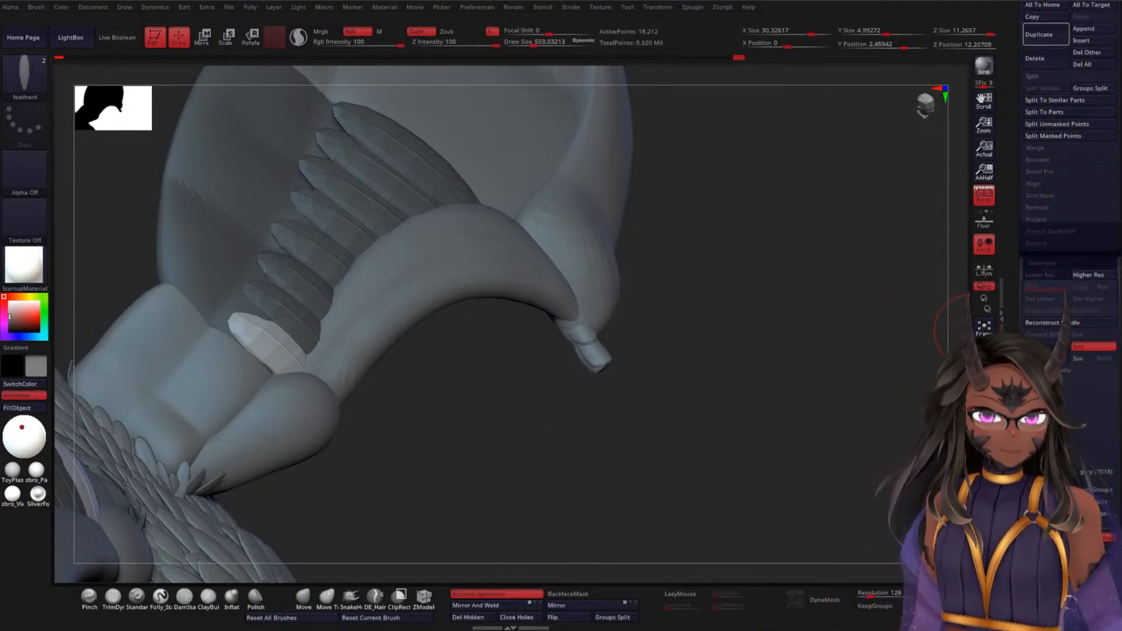
{"action": "scroll", "coordinate": [1052, 292], "scroll_direction": "down", "scroll_amount": 5}
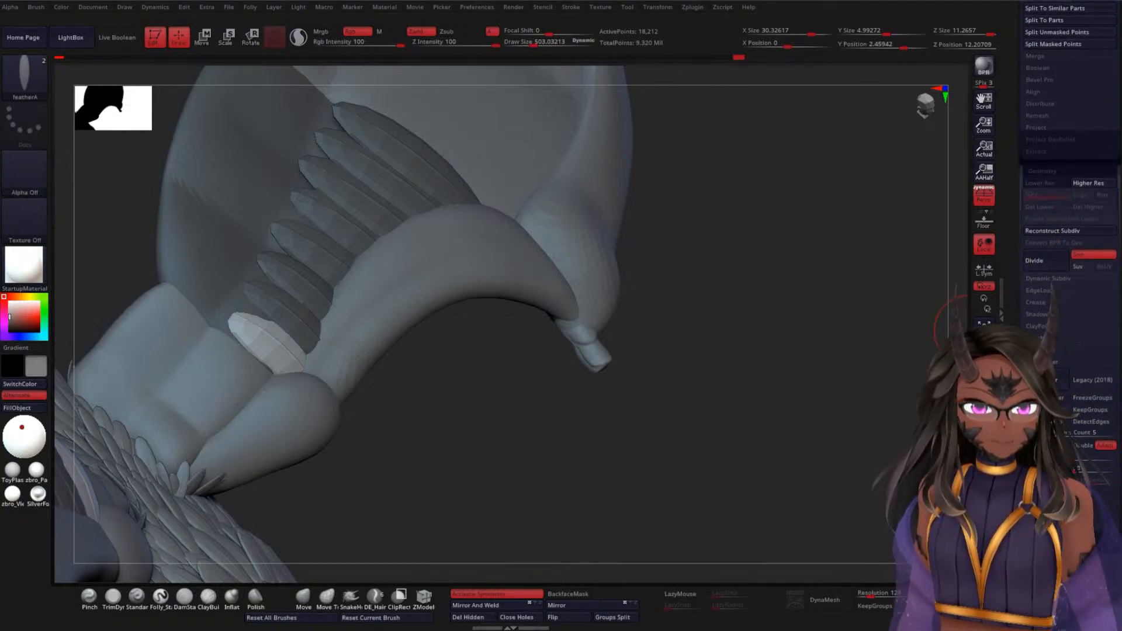
{"action": "scroll", "coordinate": [1038, 332], "scroll_direction": "down", "scroll_amount": 7}
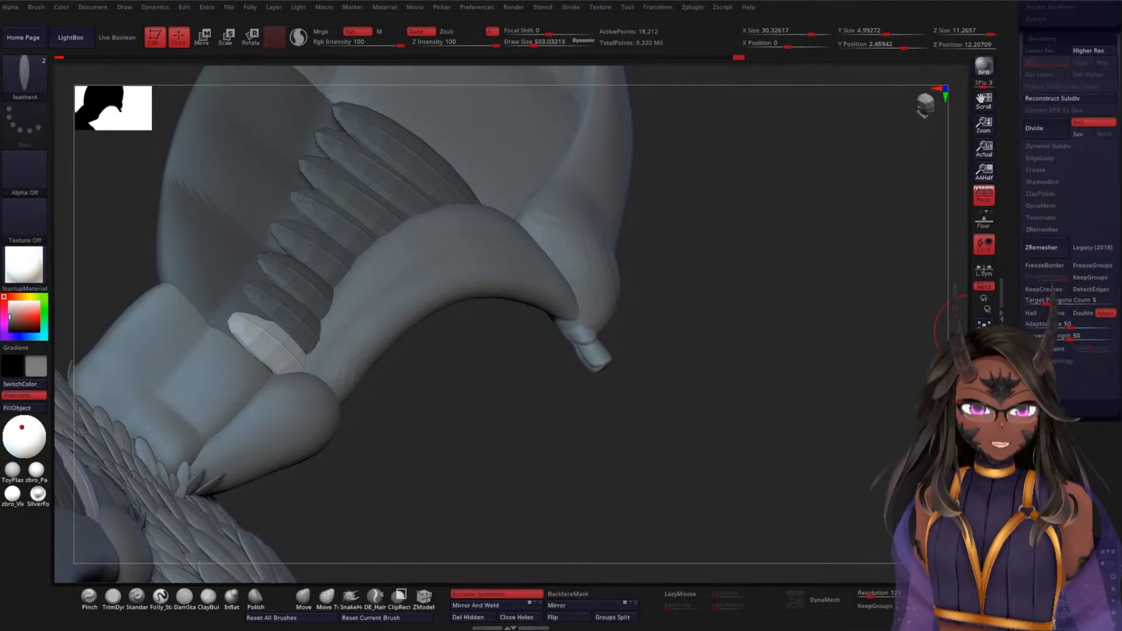
{"action": "scroll", "coordinate": [1053, 293], "scroll_direction": "down", "scroll_amount": 15}
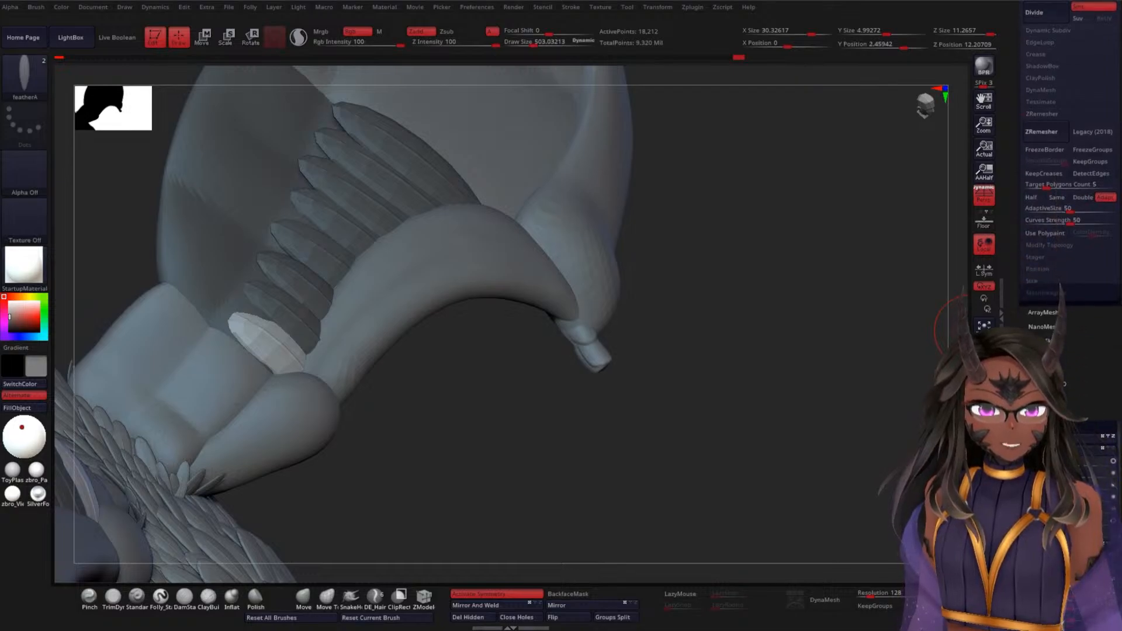
{"action": "left_click", "coordinate": [1047, 306]}
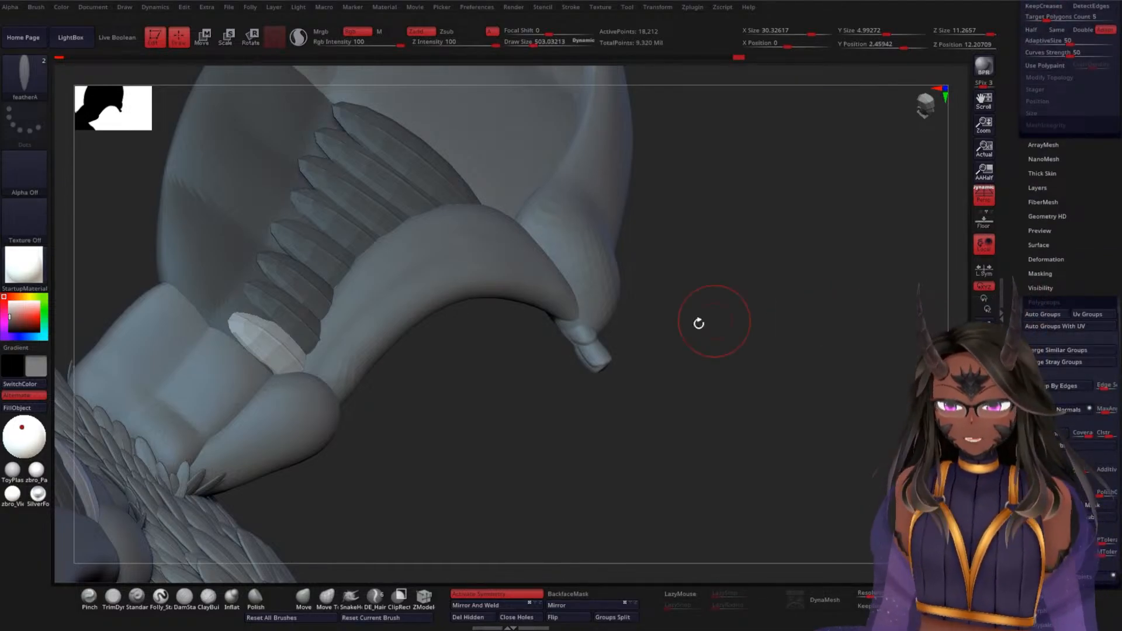
{"action": "left_click_drag", "start_coordinate": [766, 299], "coordinate": [842, 365], "text": "ctrl"}
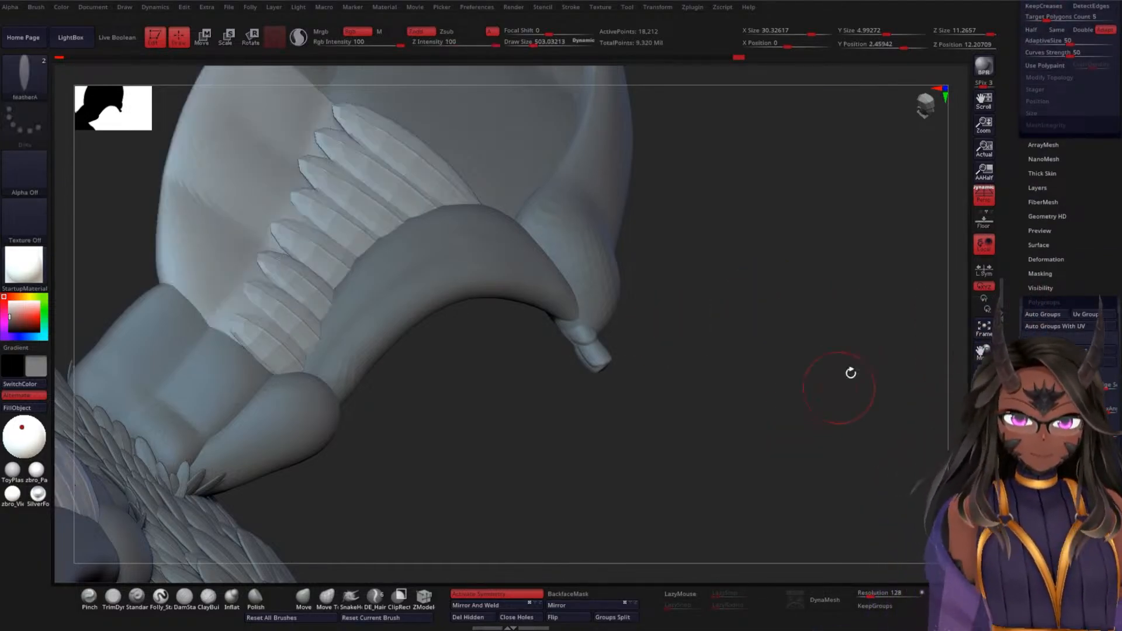
{"action": "left_click", "coordinate": [1045, 314]}
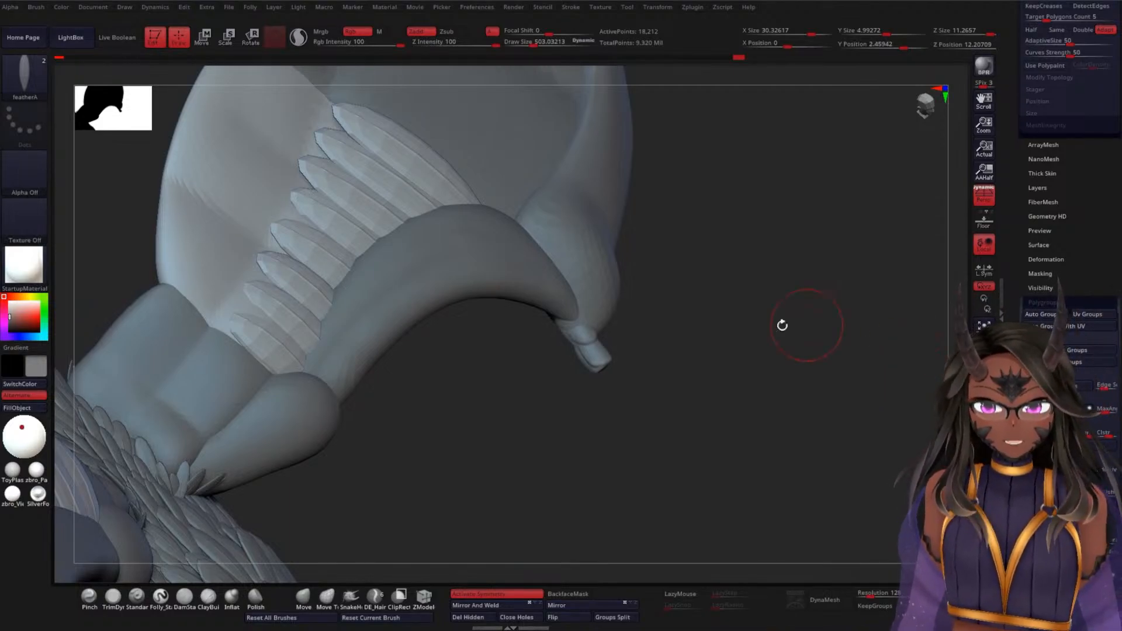
{"action": "key", "text": "shift+f"}
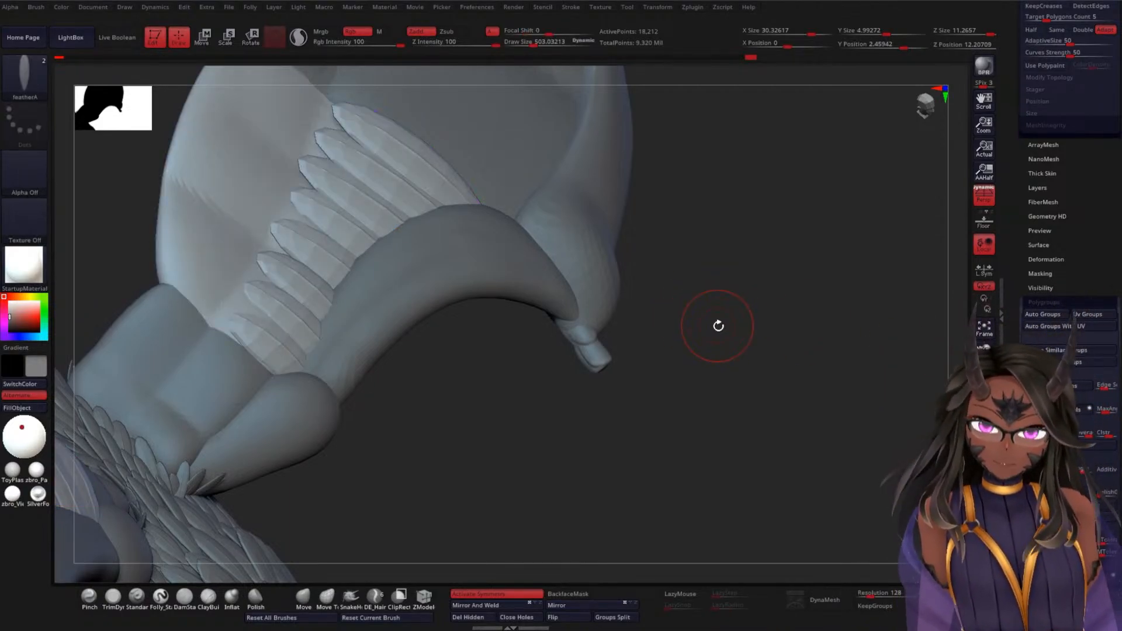
{"action": "left_click_drag", "start_coordinate": [731, 378], "coordinate": [680, 396]}
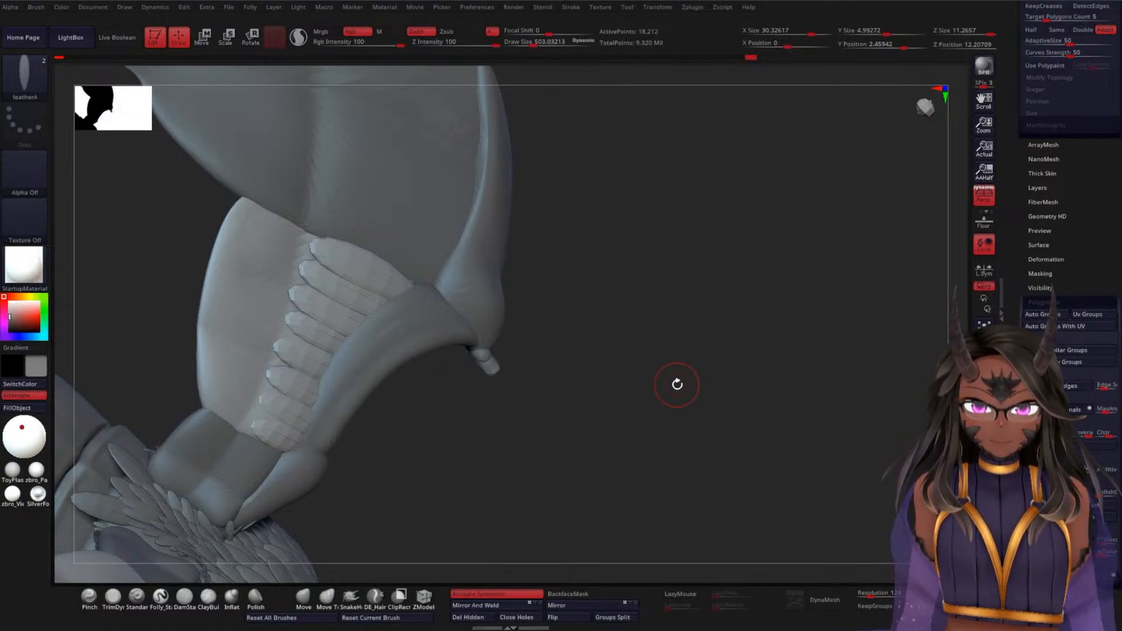
- Set the Move Topological brush to a draw size of about 778 and adjust the outermost feathers' bases along the wing arm
{"action": "left_click_drag", "start_coordinate": [697, 394], "coordinate": [654, 412]}
{"action": "left_click", "coordinate": [327, 596]}
{"action": "key", "text": "space"}
{"action": "mouse_move", "coordinate": [673, 317]}
{"action": "left_mouse_down"}
{"action": "mouse_move", "coordinate": [686, 320]}
{"action": "mouse_move", "coordinate": [684, 343]}
{"action": "mouse_move", "coordinate": [658, 275]}
{"action": "mouse_move", "coordinate": [672, 269]}
{"action": "left_mouse_up"}
{"action": "key", "text": "space"}
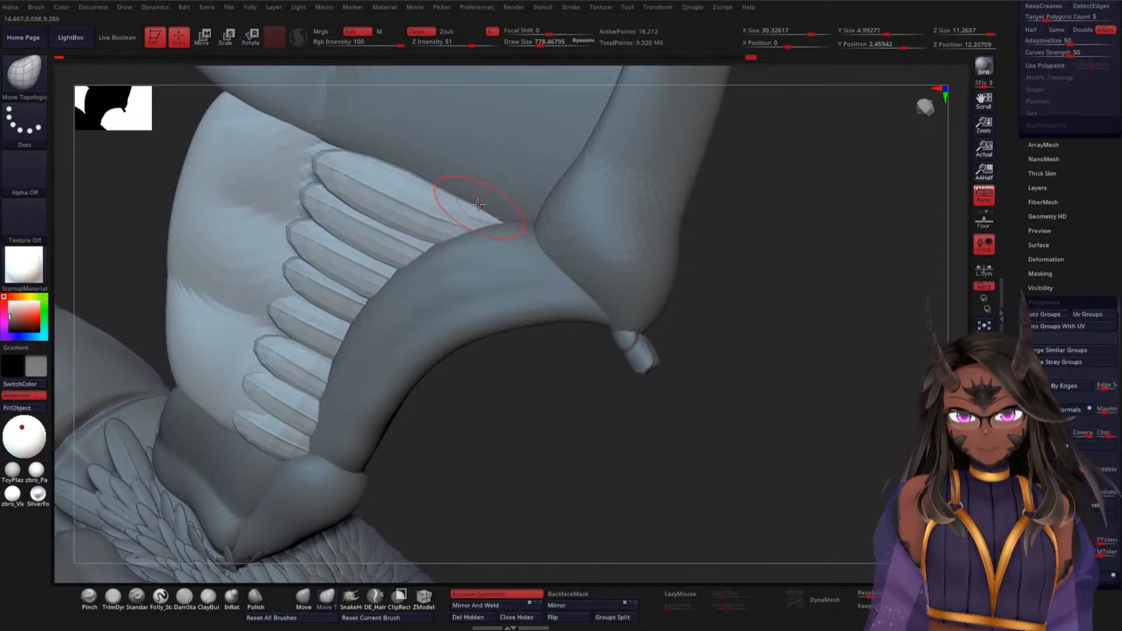
{"action": "mouse_move", "coordinate": [489, 218]}
{"action": "left_mouse_down"}
{"action": "mouse_move", "coordinate": [501, 227]}
{"action": "mouse_move", "coordinate": [491, 211]}
{"action": "left_mouse_up"}
{"action": "left_click_drag", "start_coordinate": [525, 403], "coordinate": [533, 353]}
{"action": "left_click_drag", "start_coordinate": [422, 230], "coordinate": [435, 244]}
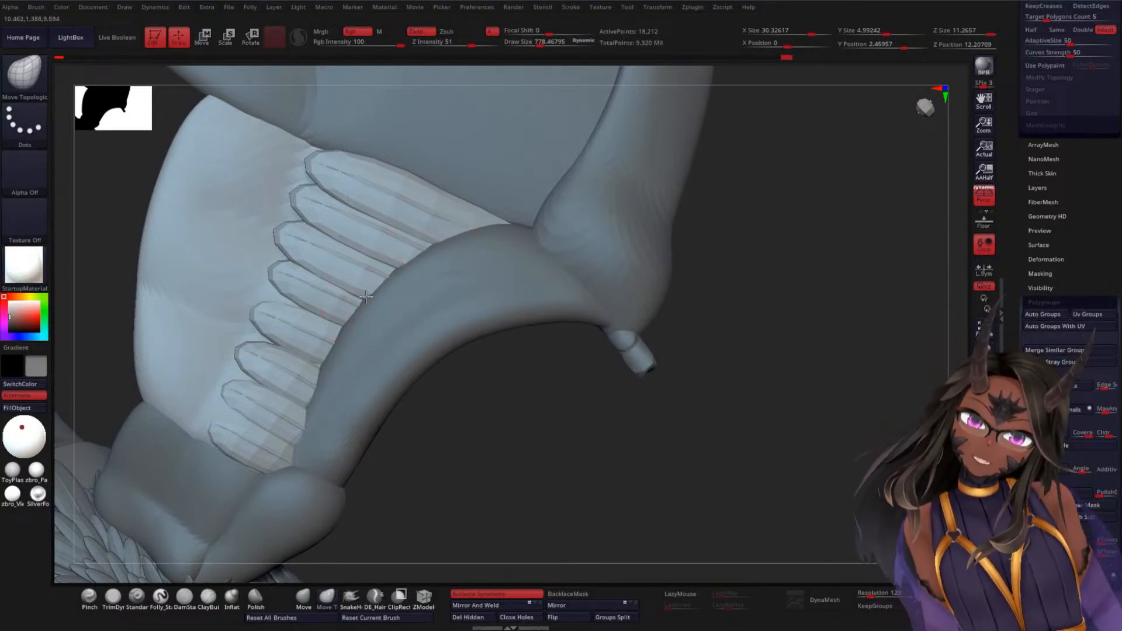
- Reshape the middle feathers' bases and tips with Move Topological to even out their spacing along the arm
{"action": "left_click_drag", "start_coordinate": [350, 286], "coordinate": [352, 291]}
{"action": "mouse_move", "coordinate": [469, 406]}
{"action": "left_mouse_down"}
{"action": "mouse_move", "coordinate": [426, 402]}
{"action": "mouse_move", "coordinate": [524, 414]}
{"action": "left_mouse_up"}
{"action": "left_click_drag", "start_coordinate": [345, 326], "coordinate": [335, 323]}
{"action": "left_click_drag", "start_coordinate": [295, 297], "coordinate": [287, 291]}
{"action": "mouse_move", "coordinate": [289, 289]}
{"action": "left_mouse_down"}
{"action": "mouse_move", "coordinate": [276, 299]}
{"action": "mouse_move", "coordinate": [280, 268]}
{"action": "left_mouse_up"}
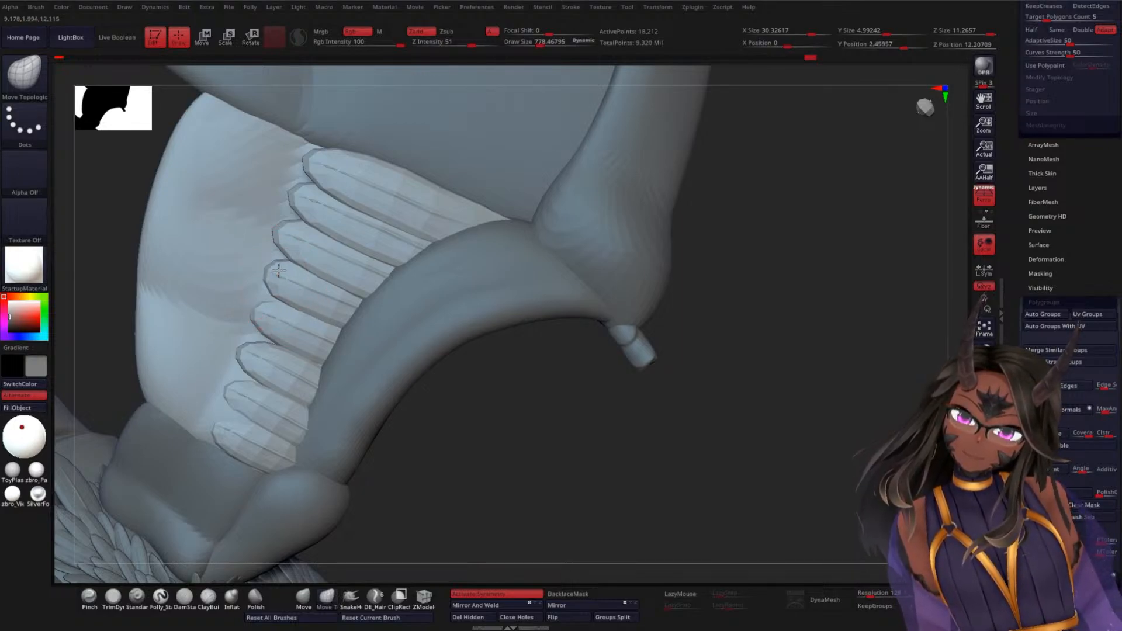
{"action": "left_click_drag", "start_coordinate": [323, 357], "coordinate": [321, 358]}
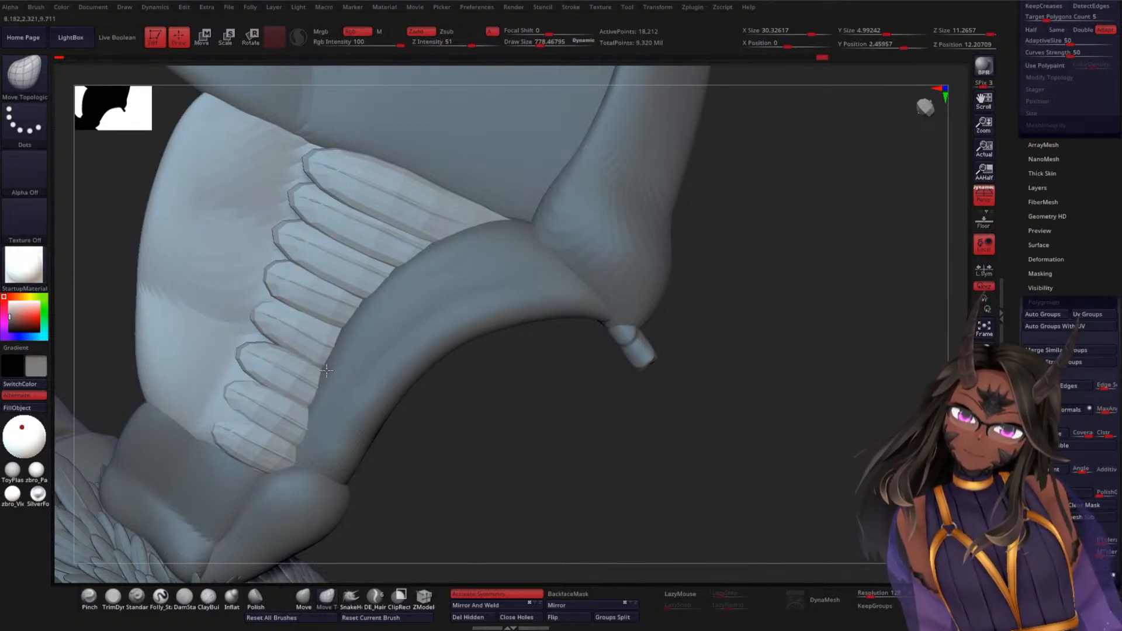
{"action": "mouse_move", "coordinate": [493, 434]}
{"action": "left_mouse_down", "text": "alt"}
{"action": "mouse_move", "coordinate": [476, 421]}
{"action": "mouse_move", "coordinate": [495, 453]}
{"action": "mouse_move", "coordinate": [528, 464]}
{"action": "left_mouse_up", "text": "alt"}
{"action": "left_click_drag", "start_coordinate": [323, 375], "coordinate": [327, 376]}
{"action": "key", "text": "ctrl+z"}
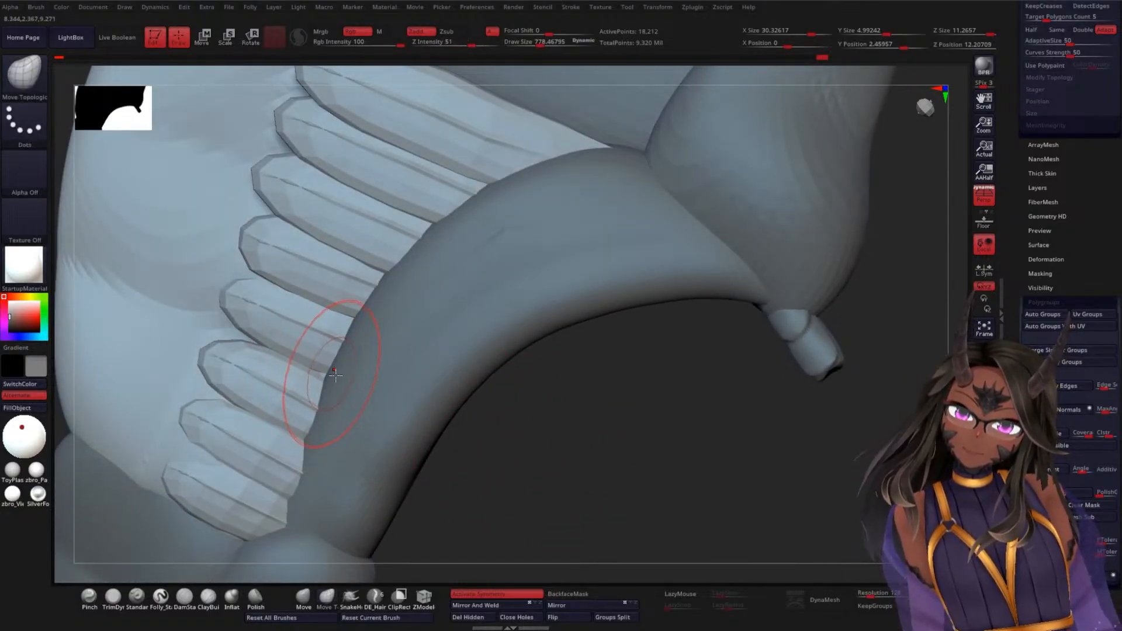
- Isolate the wing membrane's polygroup, mask it completely and show the feathers again
{"action": "left_click_drag", "start_coordinate": [637, 487], "coordinate": [526, 363], "text": "alt"}
{"action": "left_click", "coordinate": [217, 319], "text": "ctrl+shift"}
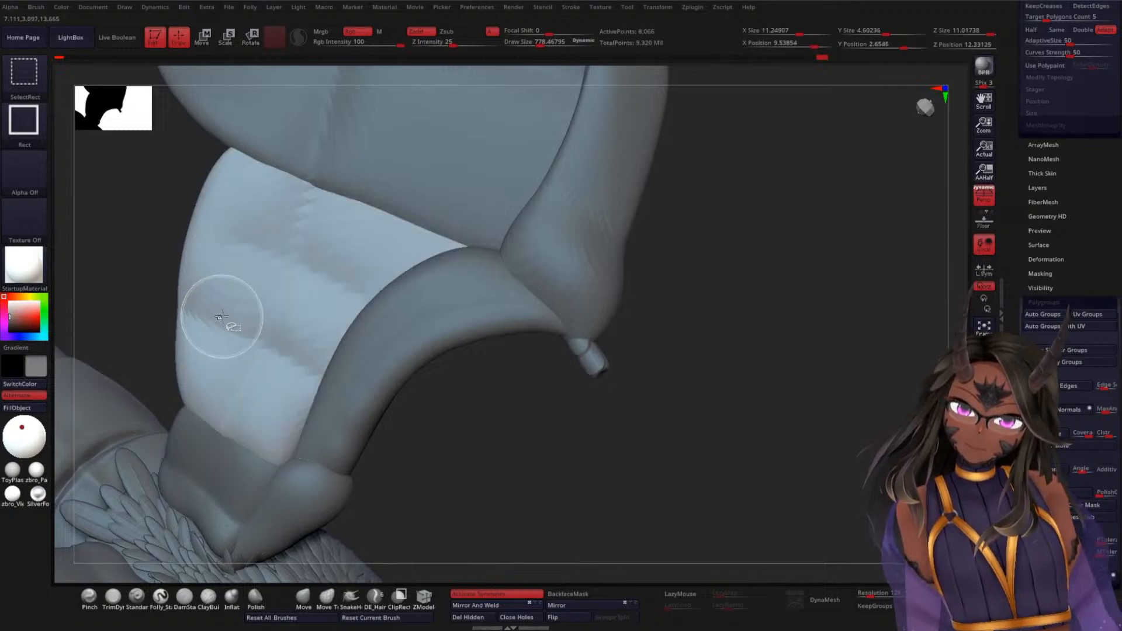
{"action": "left_click_drag", "start_coordinate": [502, 443], "coordinate": [513, 358], "text": "alt"}
{"action": "mouse_move", "coordinate": [602, 253]}
{"action": "left_mouse_down", "text": "ctrl"}
{"action": "mouse_move", "coordinate": [244, 177]}
{"action": "mouse_move", "coordinate": [424, 422]}
{"action": "mouse_move", "coordinate": [508, 374]}
{"action": "left_mouse_up", "text": "ctrl"}
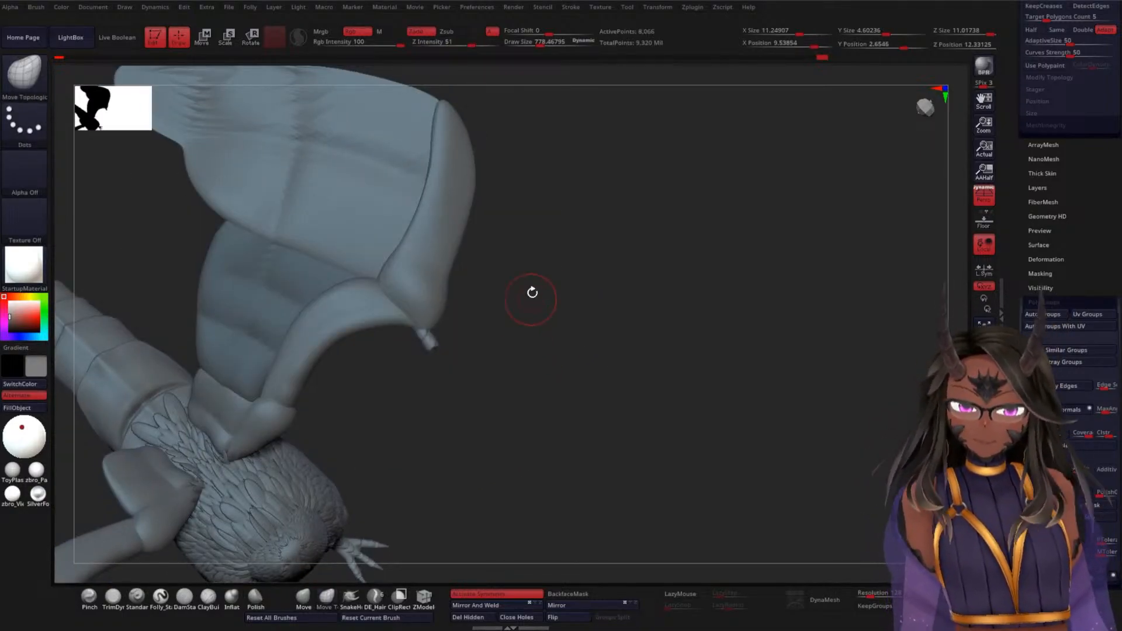
{"action": "left_click", "coordinate": [572, 334], "text": "ctrl+shift"}
- Turn on the PolyFrame display to show the wireframe and polygroup colours of the feather row
{"action": "left_click_drag", "start_coordinate": [409, 404], "coordinate": [472, 562], "text": "alt"}
{"action": "left_click_drag", "start_coordinate": [576, 462], "coordinate": [594, 392], "text": "alt"}
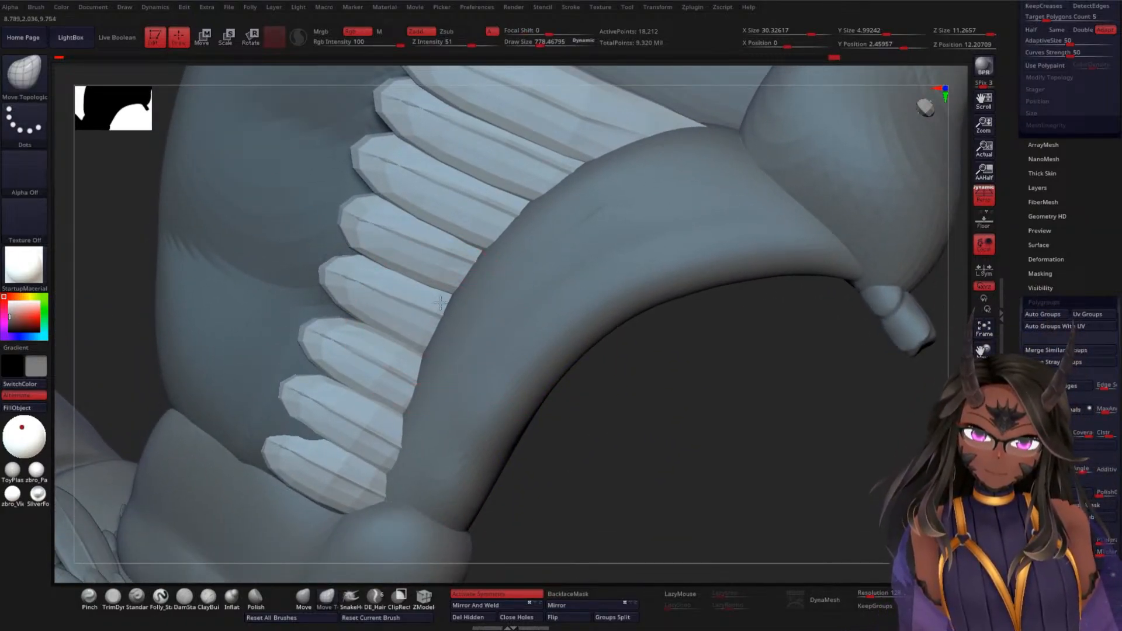
{"action": "mouse_move", "coordinate": [610, 353]}
{"action": "left_mouse_down"}
{"action": "mouse_move", "coordinate": [566, 372]}
{"action": "mouse_move", "coordinate": [545, 360]}
{"action": "mouse_move", "coordinate": [612, 384]}
{"action": "mouse_move", "coordinate": [577, 436]}
{"action": "mouse_move", "coordinate": [604, 461]}
{"action": "mouse_move", "coordinate": [639, 381]}
{"action": "mouse_move", "coordinate": [629, 464]}
{"action": "mouse_move", "coordinate": [682, 401]}
{"action": "mouse_move", "coordinate": [672, 411]}
{"action": "mouse_move", "coordinate": [671, 388]}
{"action": "mouse_move", "coordinate": [781, 424]}
{"action": "mouse_move", "coordinate": [760, 380]}
{"action": "mouse_move", "coordinate": [695, 464]}
{"action": "mouse_move", "coordinate": [704, 446]}
{"action": "left_mouse_up"}
{"action": "key", "text": "shift+f"}
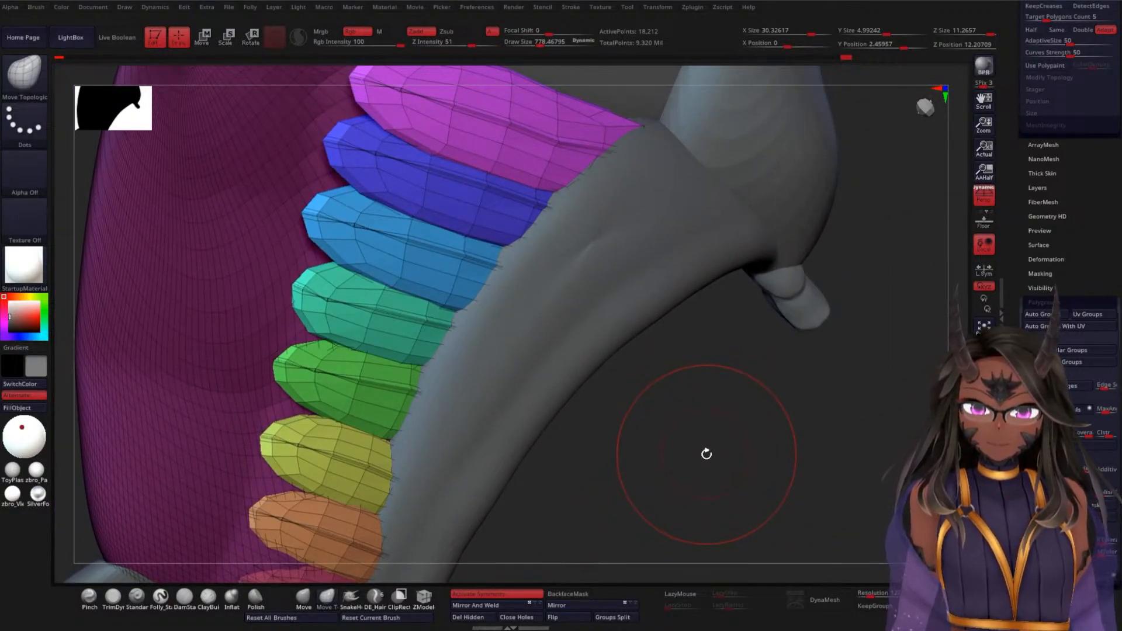
{"action": "left_click_drag", "start_coordinate": [706, 453], "coordinate": [645, 458]}
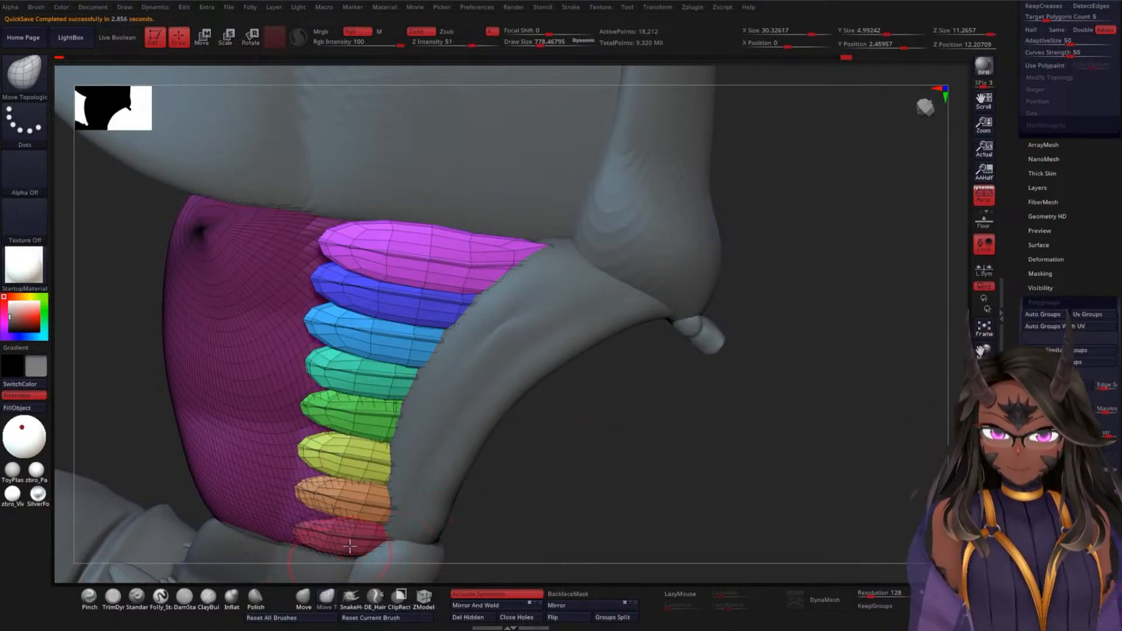
- Select the featherA insert brush and draw a new feather on the outer wing membrane above the existing row
{"action": "key", "text": "b"}
{"action": "key", "text": "s"}
{"action": "key", "text": "m"}
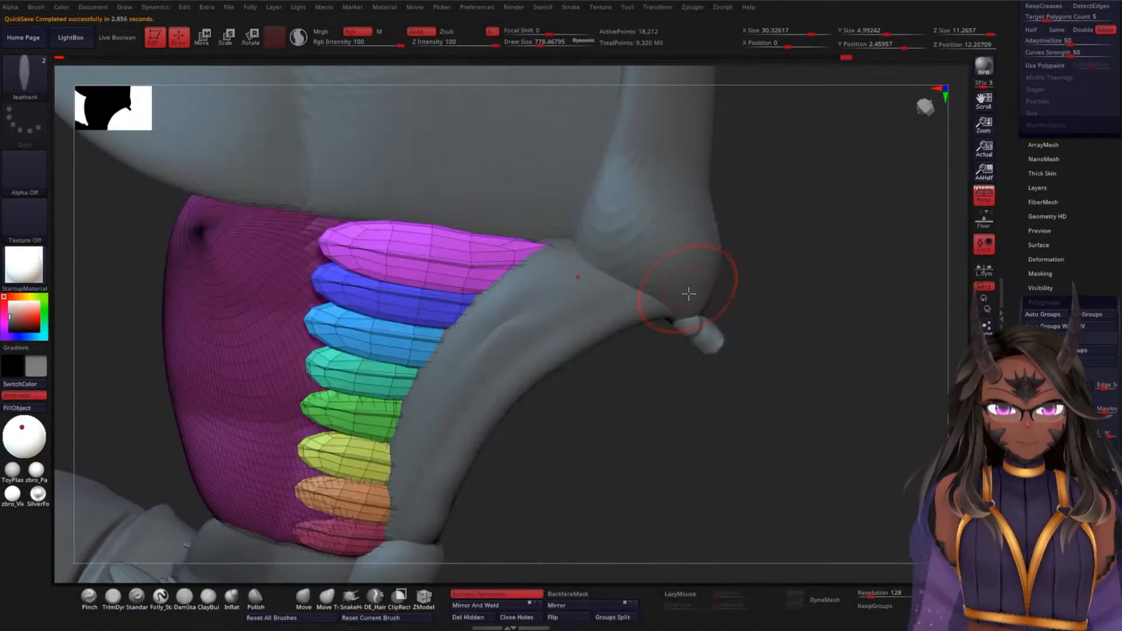
{"action": "left_click_drag", "start_coordinate": [693, 404], "coordinate": [580, 363]}
{"action": "key", "text": "b"}
{"action": "key", "text": "f"}
{"action": "key", "text": "a"}
{"action": "mouse_move", "coordinate": [486, 217]}
{"action": "left_mouse_down"}
{"action": "mouse_move", "coordinate": [591, 210]}
{"action": "mouse_move", "coordinate": [617, 222]}
{"action": "left_mouse_up"}
{"action": "mouse_move", "coordinate": [792, 288]}
{"action": "left_mouse_down"}
{"action": "mouse_move", "coordinate": [776, 306]}
{"action": "mouse_move", "coordinate": [778, 419]}
{"action": "left_mouse_up"}
{"action": "left_click_drag", "start_coordinate": [952, 338], "coordinate": [942, 358]}
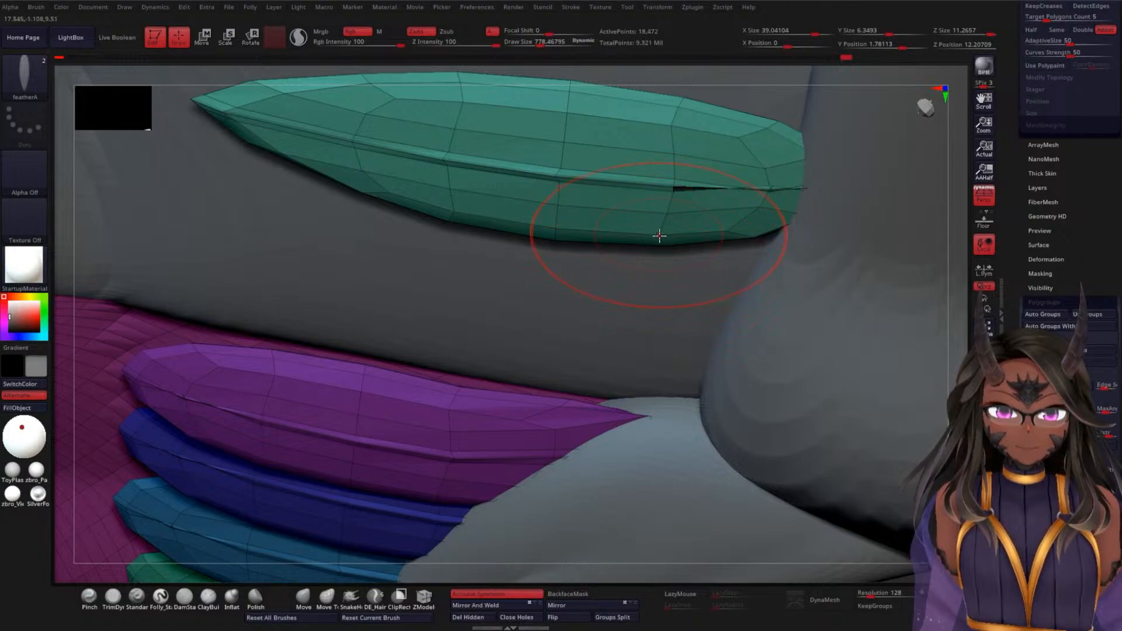
- Undo the new feather drawn on the outer wing membrane
{"action": "left_click_drag", "start_coordinate": [958, 378], "coordinate": [738, 342]}
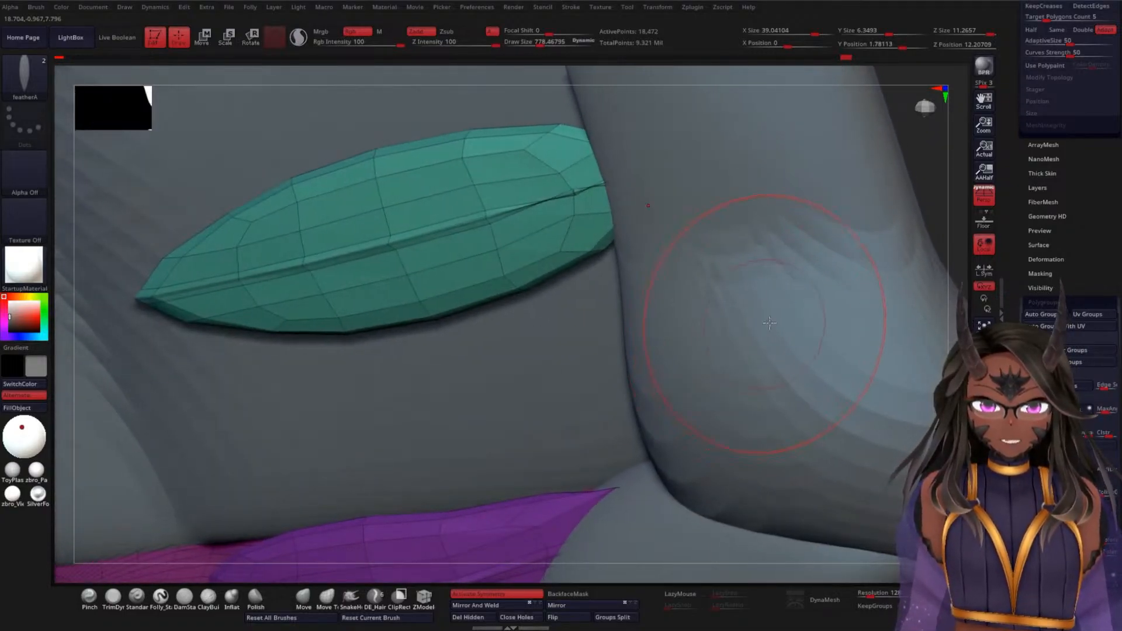
{"action": "key", "text": "ctrl+z"}
{"action": "left_click_drag", "start_coordinate": [959, 303], "coordinate": [935, 146], "text": "alt"}
{"action": "mouse_move", "coordinate": [770, 363]}
{"action": "left_mouse_down", "text": "alt"}
{"action": "mouse_move", "coordinate": [799, 222]}
{"action": "mouse_move", "coordinate": [777, 331]}
{"action": "mouse_move", "coordinate": [784, 270]}
{"action": "mouse_move", "coordinate": [759, 318]}
{"action": "mouse_move", "coordinate": [774, 266]}
{"action": "mouse_move", "coordinate": [691, 384]}
{"action": "left_mouse_up", "text": "alt"}
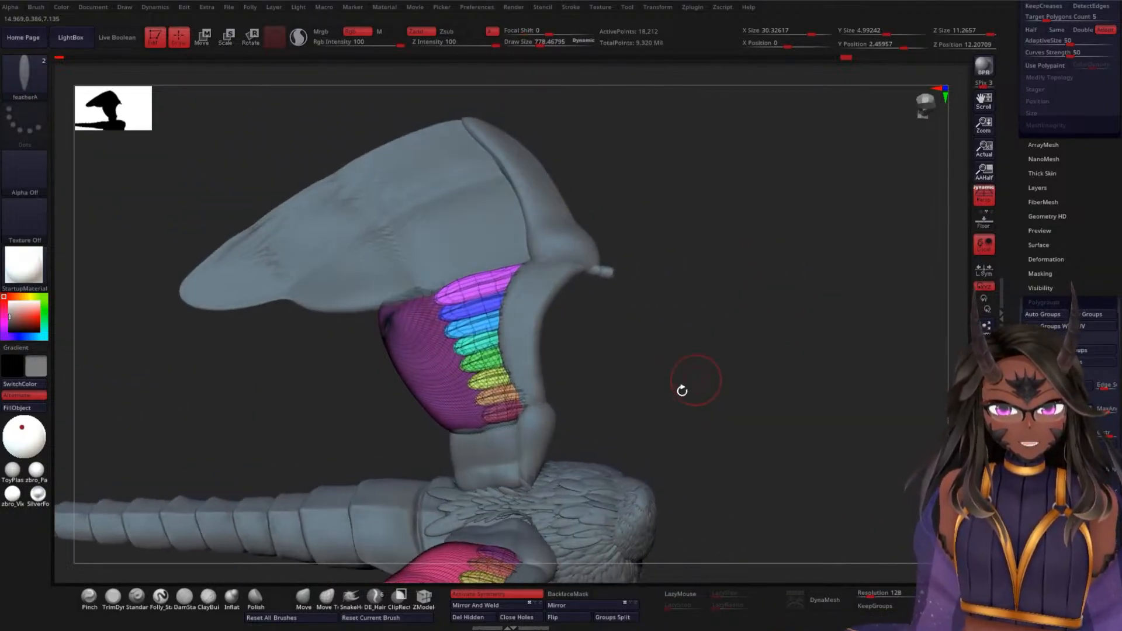
- Select the body feather mesh and examine how its layered feathers flow around the back, shoulder and thigh
{"action": "left_click", "coordinate": [582, 498], "text": "alt"}
{"action": "left_click_drag", "start_coordinate": [654, 449], "coordinate": [689, 491]}
{"action": "left_click_drag", "start_coordinate": [723, 337], "coordinate": [608, 178], "text": "alt"}
{"action": "left_click_drag", "start_coordinate": [793, 272], "coordinate": [801, 404], "text": "alt"}
{"action": "left_click_drag", "start_coordinate": [725, 285], "coordinate": [592, 164], "text": "alt"}
{"action": "left_click_drag", "start_coordinate": [677, 241], "coordinate": [753, 222]}
{"action": "left_click_drag", "start_coordinate": [606, 199], "coordinate": [617, 182]}
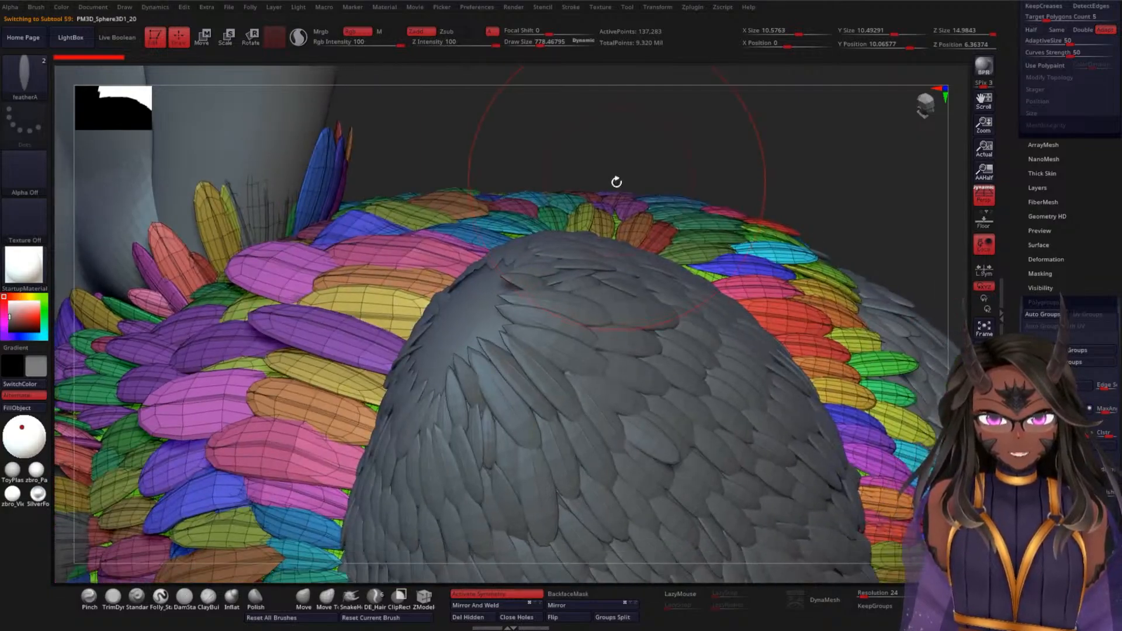
{"action": "left_click_drag", "start_coordinate": [826, 226], "coordinate": [827, 156]}
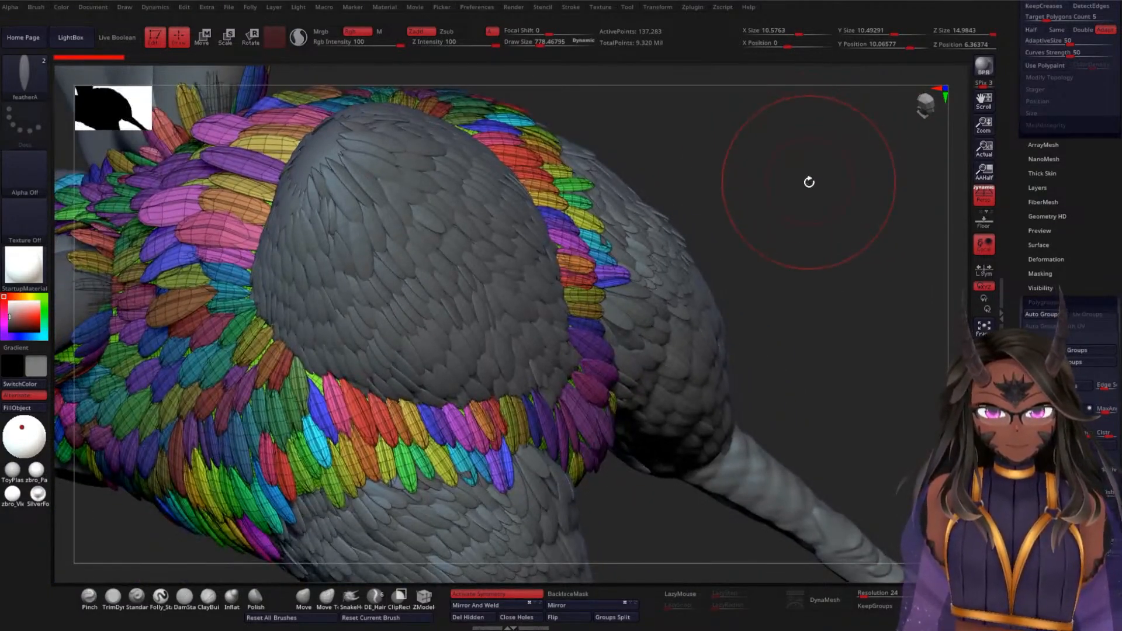
{"action": "mouse_move", "coordinate": [787, 230]}
{"action": "left_mouse_down"}
{"action": "mouse_move", "coordinate": [784, 221]}
{"action": "mouse_move", "coordinate": [778, 240]}
{"action": "left_mouse_up"}
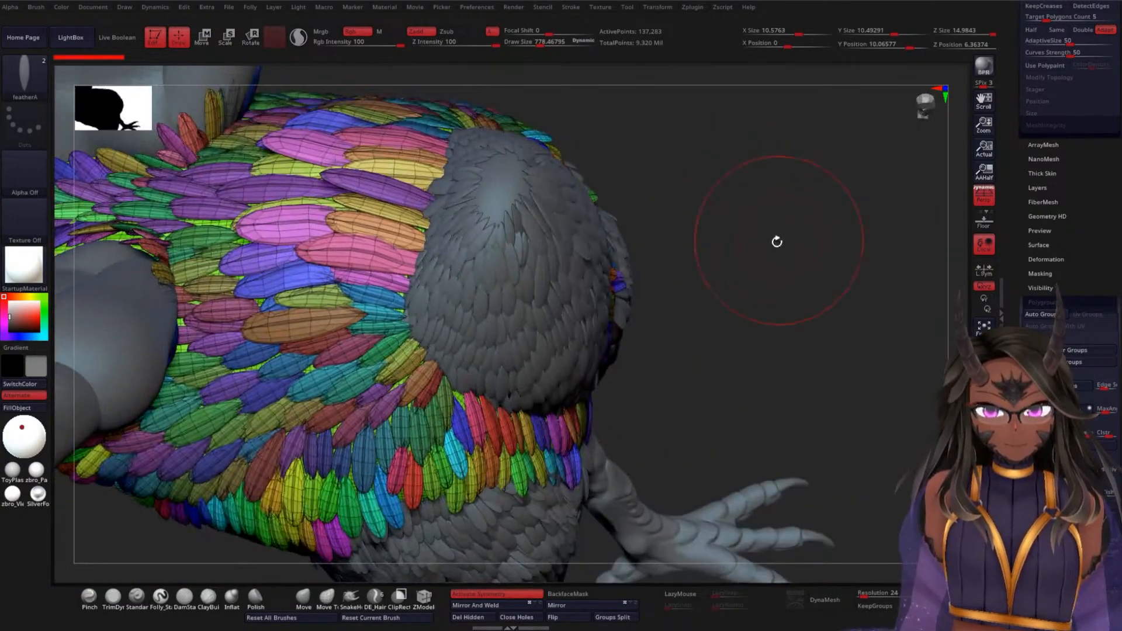
{"action": "left_click_drag", "start_coordinate": [742, 282], "coordinate": [701, 398]}
{"action": "right_click_drag", "start_coordinate": [689, 374], "coordinate": [674, 306], "text": "ctrl"}
{"action": "left_click_drag", "start_coordinate": [674, 305], "coordinate": [733, 358], "text": "alt"}
- Select the wing membrane mesh again, turn off the PolyFrame display and try subdividing the feather row
{"action": "left_click", "coordinate": [340, 350], "text": "alt"}
{"action": "mouse_move", "coordinate": [621, 311]}
{"action": "right_mouse_down", "text": "ctrl"}
{"action": "mouse_move", "coordinate": [647, 298]}
{"action": "mouse_move", "coordinate": [634, 301]}
{"action": "right_mouse_up", "text": "ctrl"}
{"action": "key", "text": "shift+f"}
{"action": "left_click_drag", "start_coordinate": [655, 366], "coordinate": [597, 405]}
{"action": "key", "text": "ctrl"}
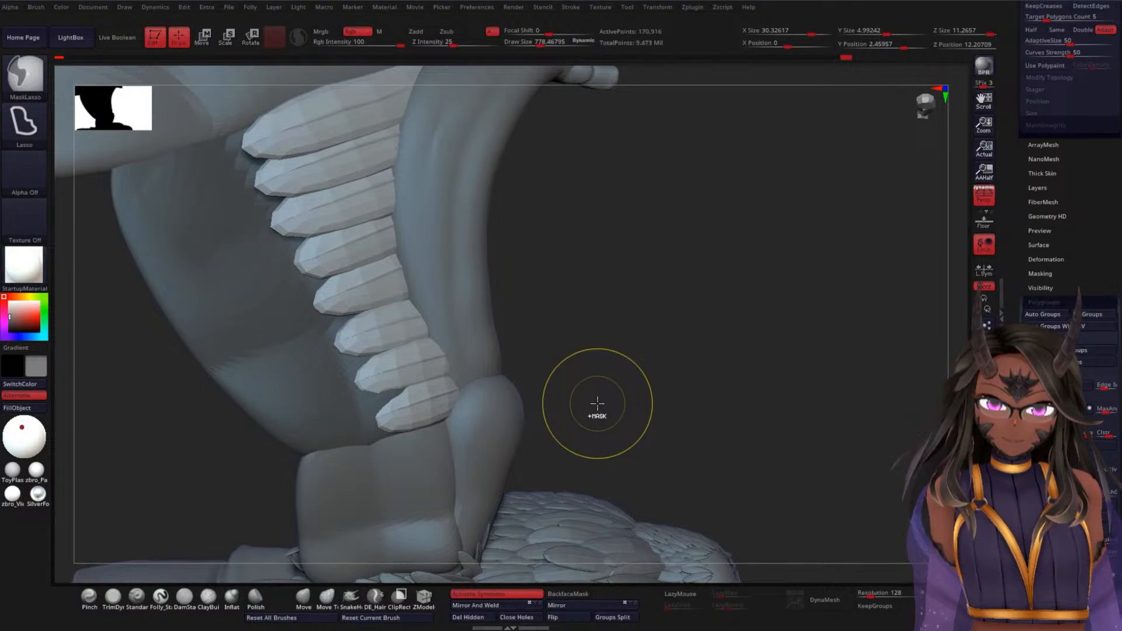
- Revert the feather row to its unsubdivided mesh, check it with PolyFrame and hide the wireframe again
{"action": "mouse_move", "coordinate": [639, 358]}
{"action": "left_mouse_down"}
{"action": "mouse_move", "coordinate": [637, 308]}
{"action": "mouse_move", "coordinate": [658, 421]}
{"action": "mouse_move", "coordinate": [727, 351]}
{"action": "mouse_move", "coordinate": [717, 356]}
{"action": "left_mouse_up"}
{"action": "key", "text": "shift+f"}
{"action": "mouse_move", "coordinate": [745, 308]}
{"action": "left_mouse_down"}
{"action": "mouse_move", "coordinate": [758, 311]}
{"action": "mouse_move", "coordinate": [727, 321]}
{"action": "left_mouse_up"}
{"action": "key", "text": "ctrl"}
{"action": "key", "text": "shift+d"}
{"action": "key", "text": "shift+d"}
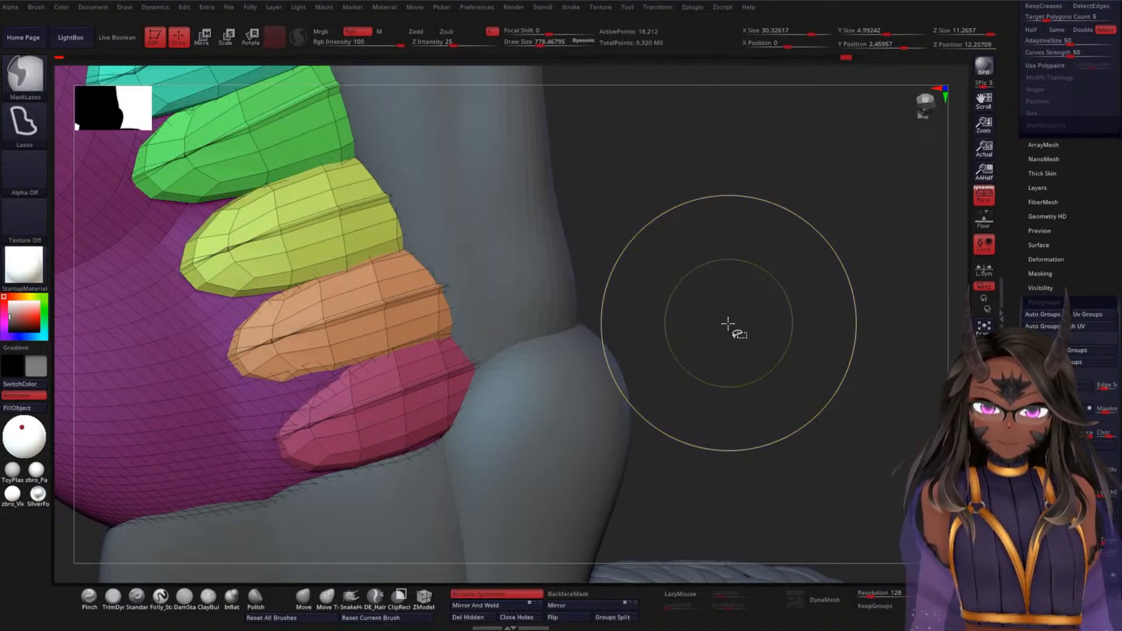
{"action": "mouse_move", "coordinate": [726, 326]}
{"action": "left_mouse_down"}
{"action": "mouse_move", "coordinate": [787, 332]}
{"action": "mouse_move", "coordinate": [724, 378]}
{"action": "mouse_move", "coordinate": [736, 328]}
{"action": "left_mouse_up"}
{"action": "key", "text": "shift+f"}
{"action": "left_click_drag", "start_coordinate": [665, 408], "coordinate": [657, 383]}
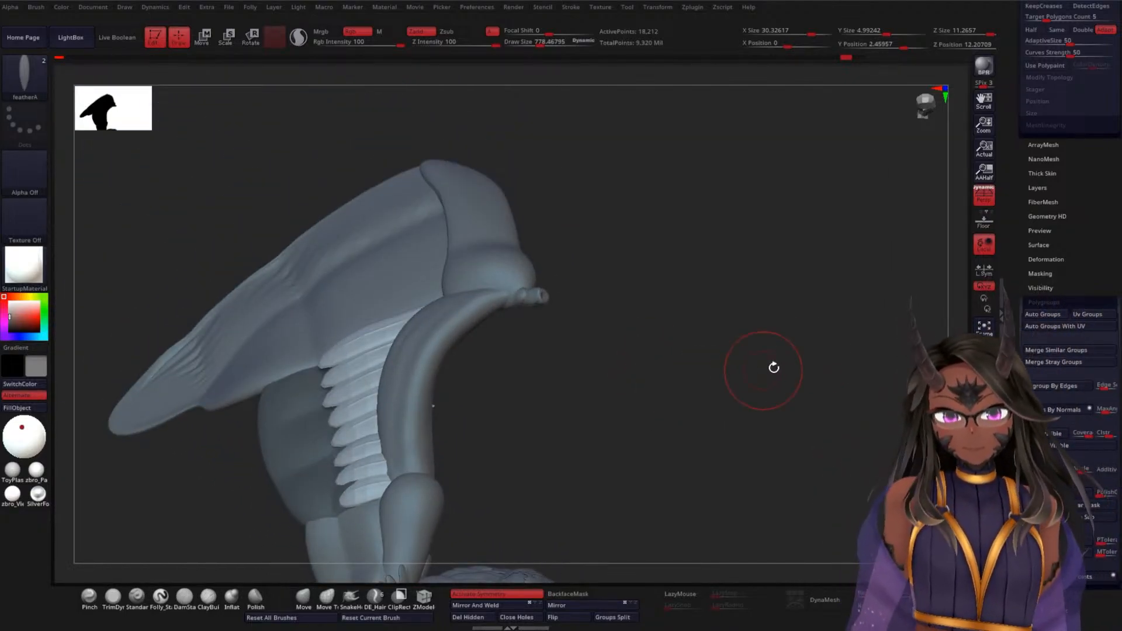
- Remesh the wing membrane and feathers using ZRemesher with KeepGroups on, and display the PolyFrame colours
{"action": "left_click_drag", "start_coordinate": [1020, 223], "coordinate": [1012, 586]}
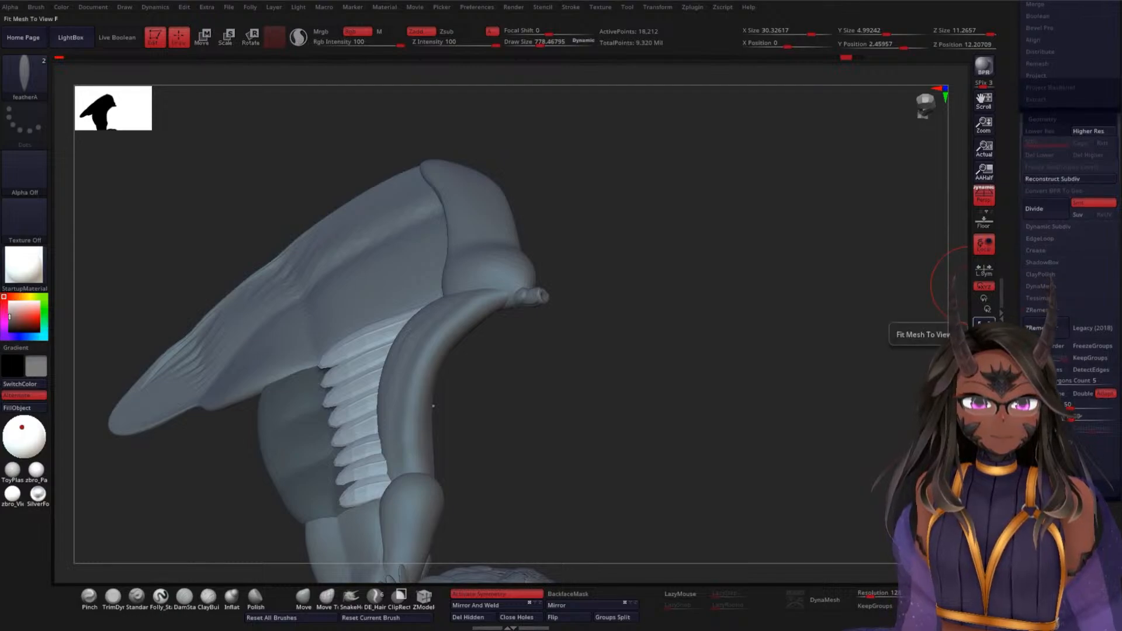
{"action": "left_click_drag", "start_coordinate": [1012, 294], "coordinate": [1010, 322]}
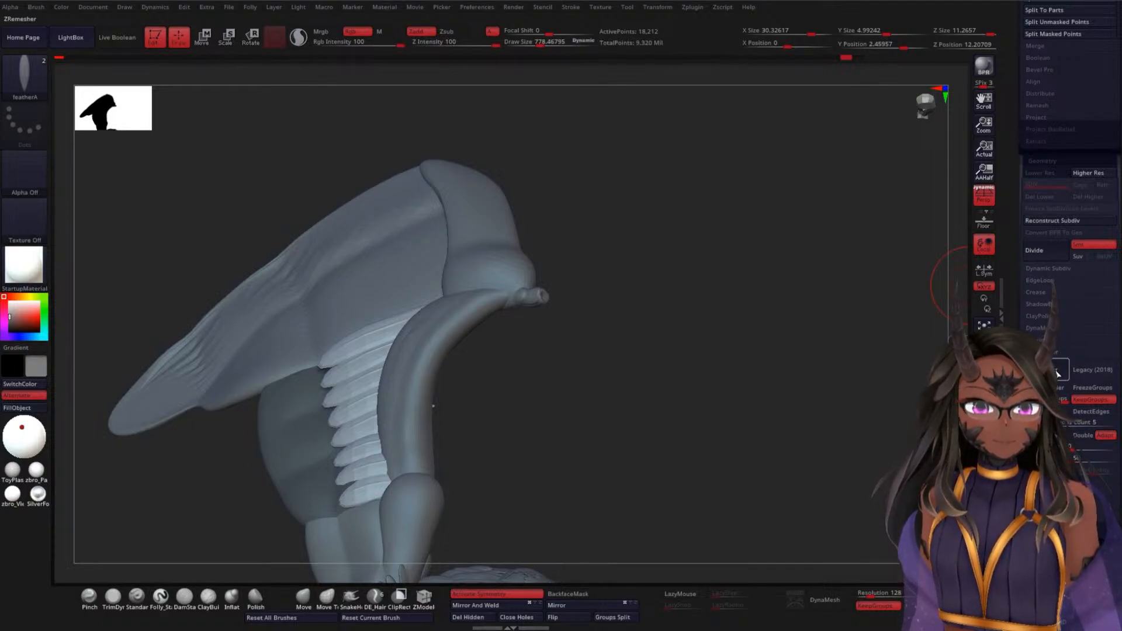
{"action": "left_click", "coordinate": [1056, 372]}
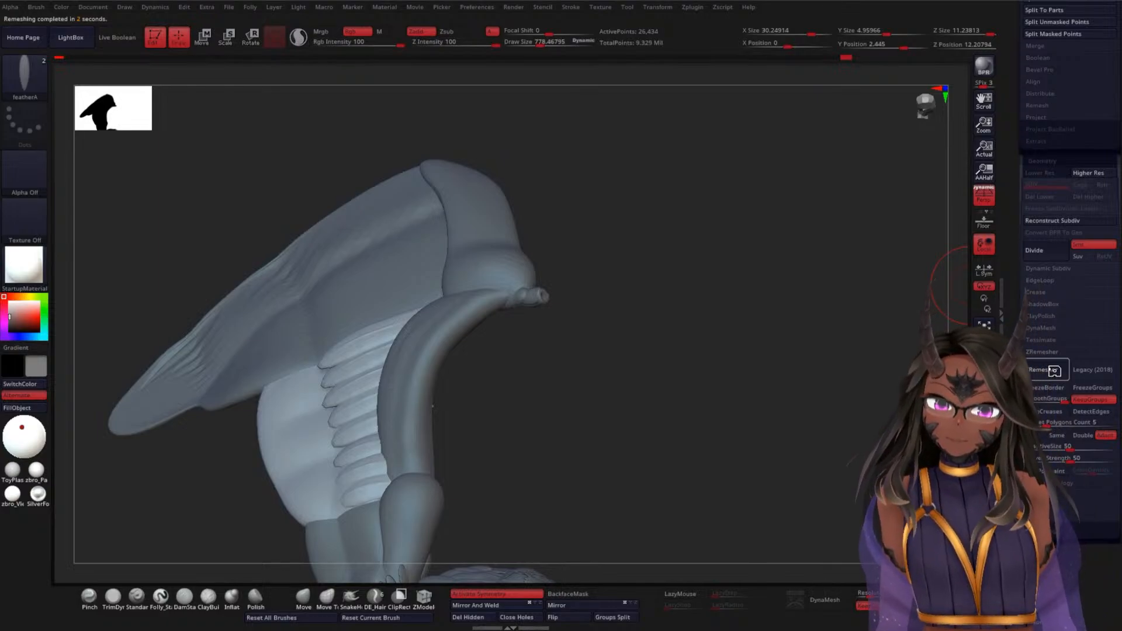
{"action": "mouse_move", "coordinate": [690, 372]}
{"action": "left_mouse_down", "text": "alt"}
{"action": "mouse_move", "coordinate": [672, 383]}
{"action": "mouse_move", "coordinate": [693, 387]}
{"action": "left_mouse_up", "text": "alt"}
{"action": "left_click_drag", "start_coordinate": [619, 391], "coordinate": [671, 343], "text": "alt"}
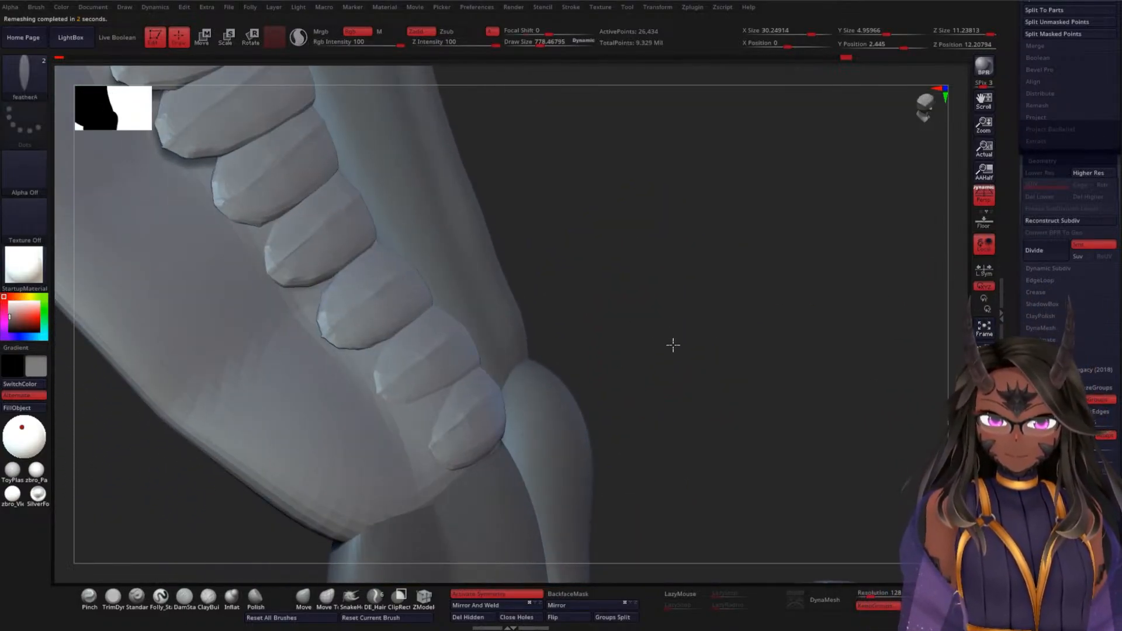
{"action": "key", "text": "shift+f"}
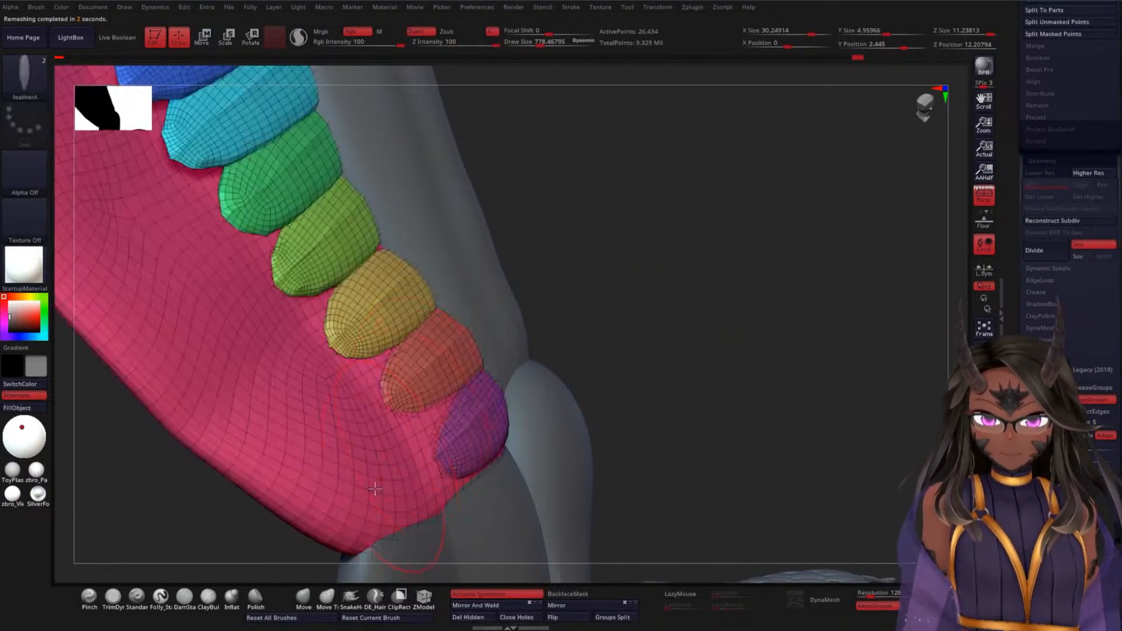
- Select the Move brush and undo the ZRemesher pass on the wing membrane and feathers
{"action": "left_click", "coordinate": [302, 598]}
{"action": "mouse_move", "coordinate": [646, 319]}
{"action": "left_mouse_down"}
{"action": "mouse_move", "coordinate": [691, 328]}
{"action": "mouse_move", "coordinate": [734, 313]}
{"action": "left_mouse_up"}
{"action": "key", "text": "ctrl+z"}
{"action": "key", "text": "ctrl+z"}
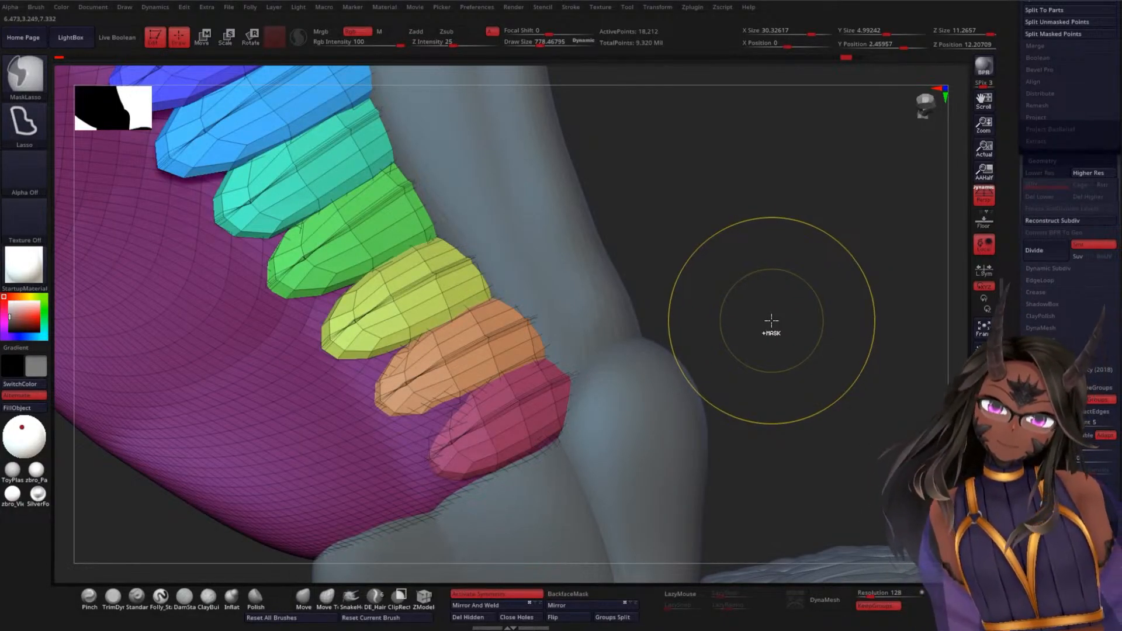
{"action": "mouse_move", "coordinate": [782, 311]}
{"action": "left_mouse_down"}
{"action": "mouse_move", "coordinate": [801, 321]}
{"action": "mouse_move", "coordinate": [778, 270]}
{"action": "left_mouse_up"}
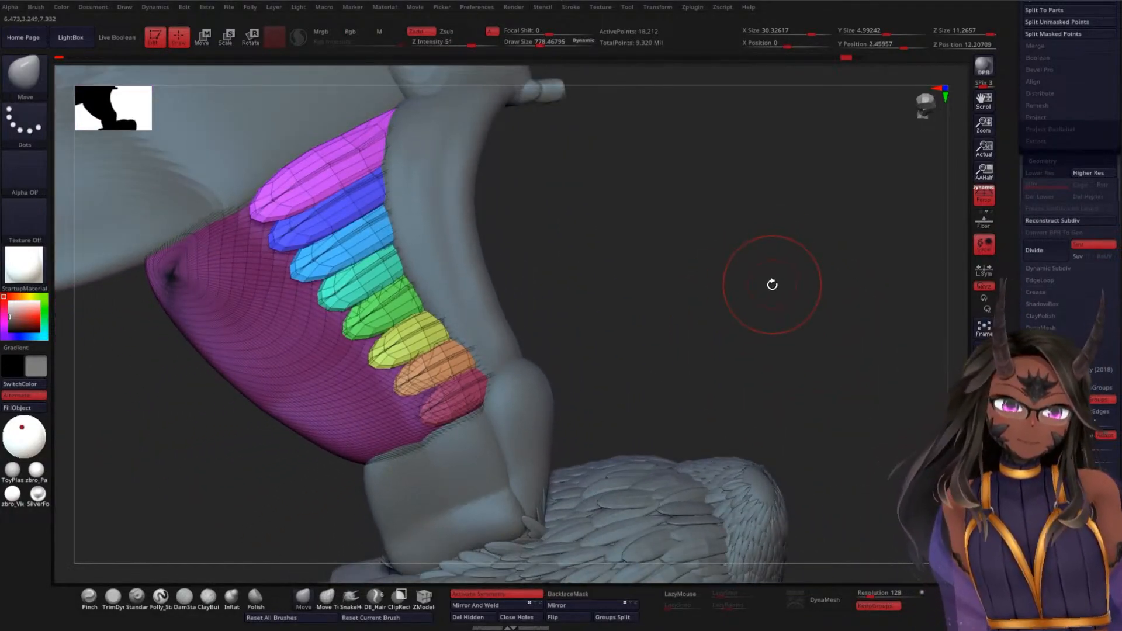
- Turn off PolyFrame and invert the mask so the membrane is protected and the feathers are editable
{"action": "left_click_drag", "start_coordinate": [739, 303], "coordinate": [767, 363], "text": "alt"}
{"action": "left_click_drag", "start_coordinate": [770, 374], "coordinate": [764, 289], "text": "alt"}
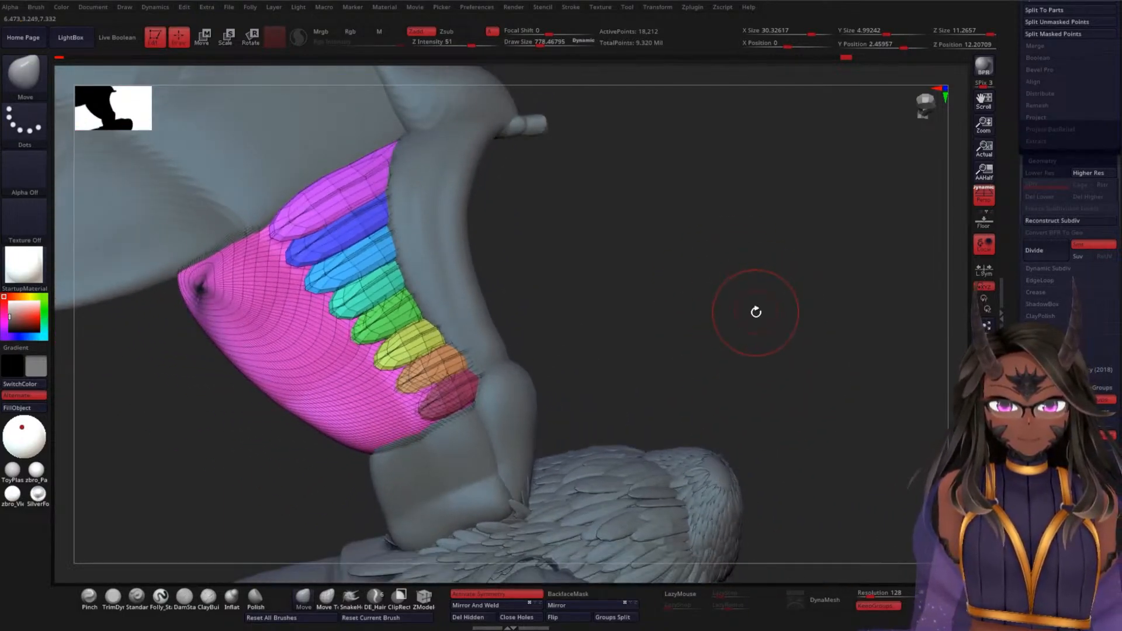
{"action": "key", "text": "shift+f"}
{"action": "left_click", "coordinate": [710, 320], "text": "ctrl"}
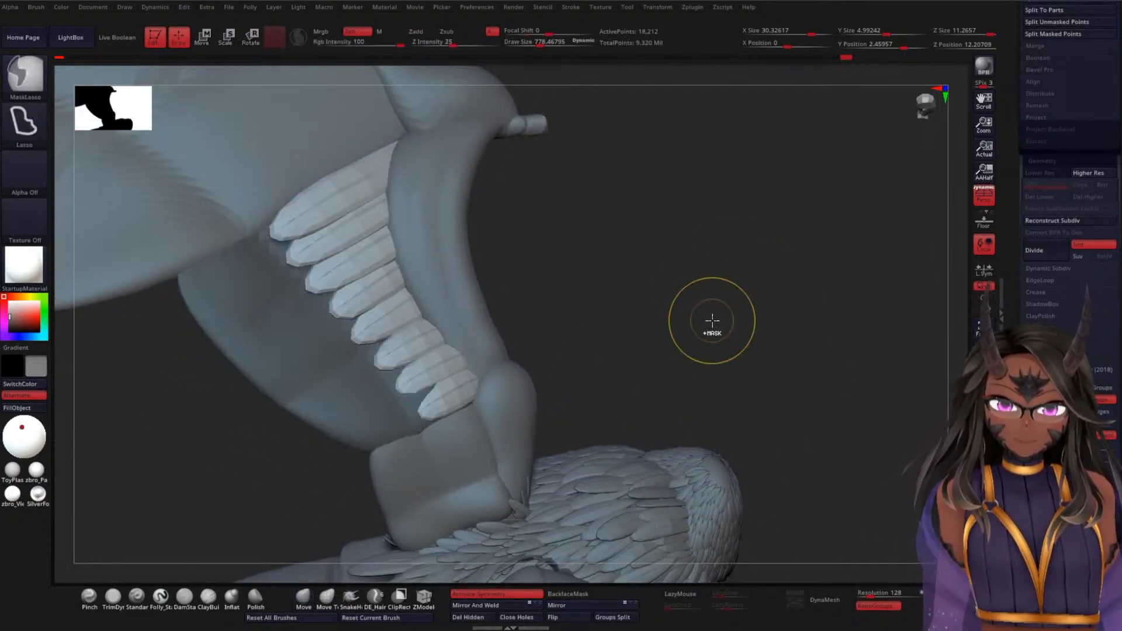
- Examine the middle arm's feather row from the front, side and edge to judge its thickness and overlap
{"action": "left_click_drag", "start_coordinate": [743, 327], "coordinate": [778, 311]}
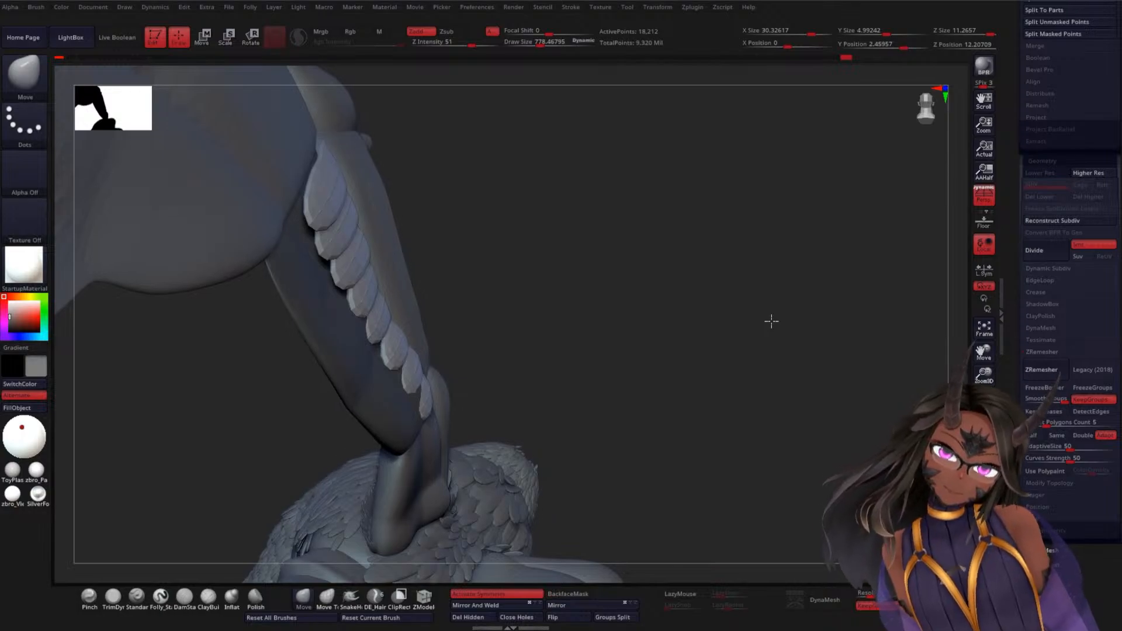
{"action": "left_click_drag", "start_coordinate": [772, 321], "coordinate": [771, 323]}
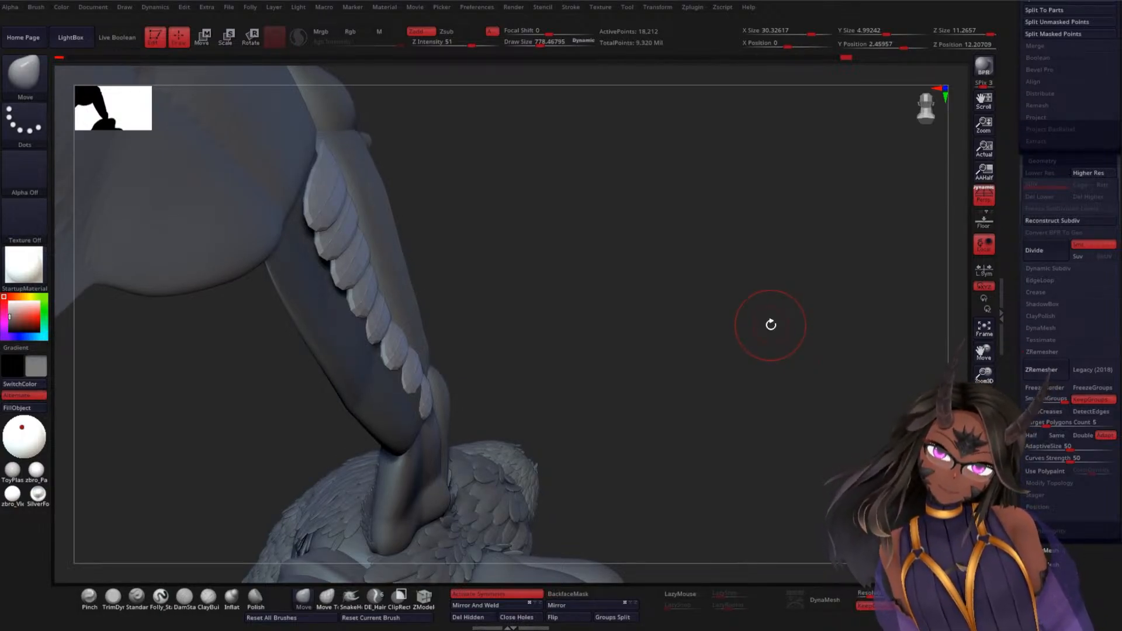
{"action": "left_click_drag", "start_coordinate": [760, 326], "coordinate": [753, 322]}
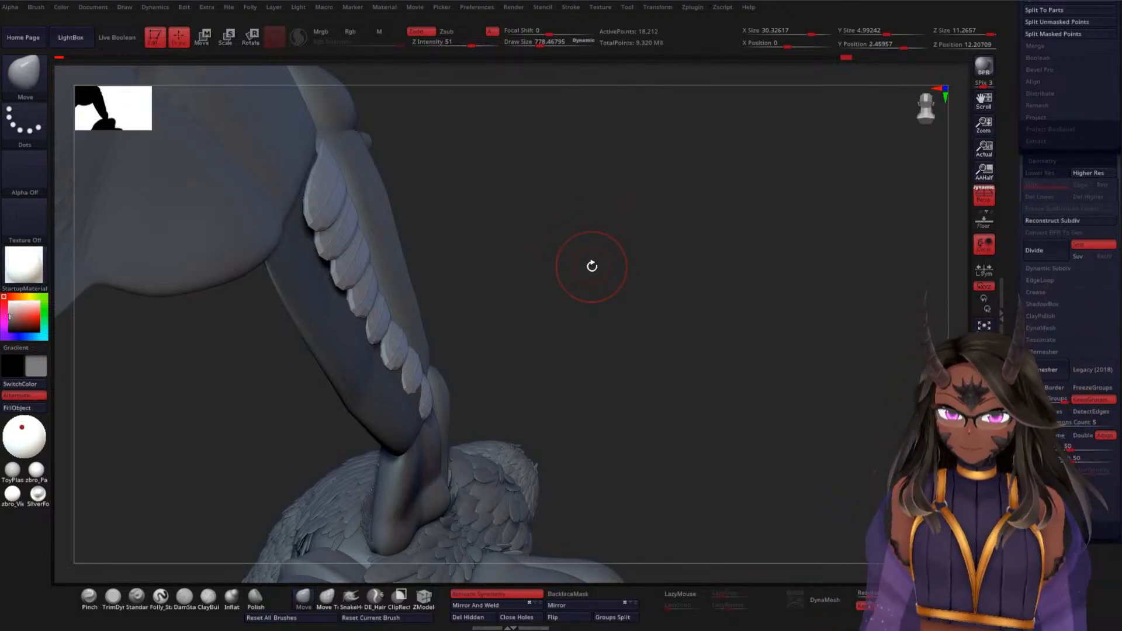
{"action": "left_click_drag", "start_coordinate": [617, 287], "coordinate": [596, 338]}
{"action": "mouse_move", "coordinate": [681, 249]}
{"action": "left_mouse_down"}
{"action": "mouse_move", "coordinate": [694, 244]}
{"action": "mouse_move", "coordinate": [659, 243]}
{"action": "mouse_move", "coordinate": [682, 237]}
{"action": "mouse_move", "coordinate": [597, 289]}
{"action": "left_mouse_up"}
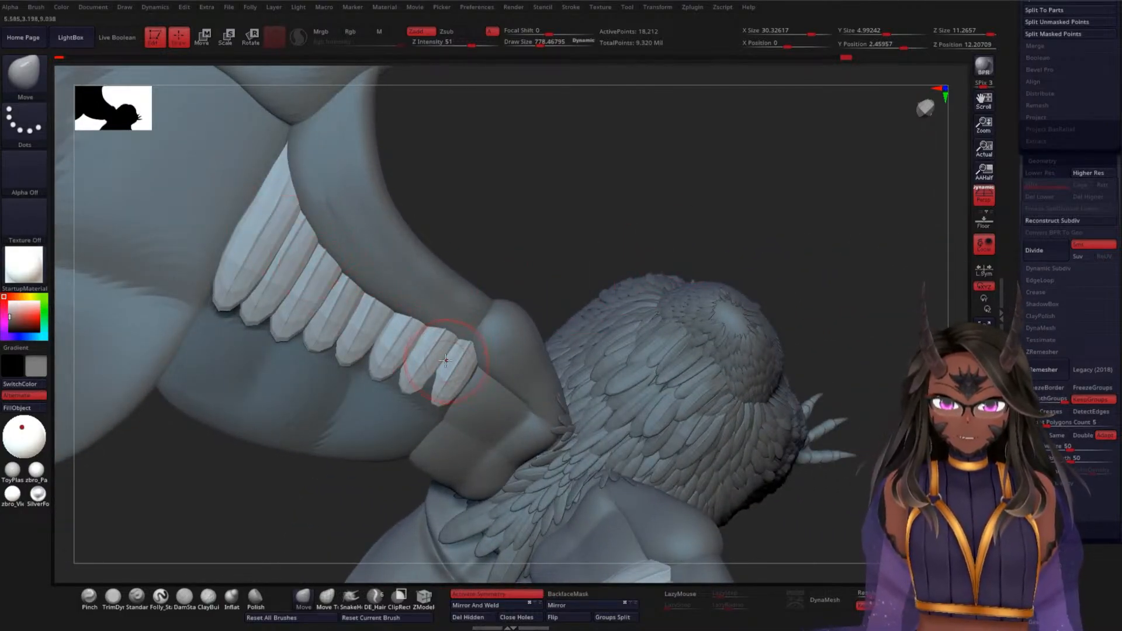
{"action": "left_click_drag", "start_coordinate": [640, 200], "coordinate": [437, 310]}
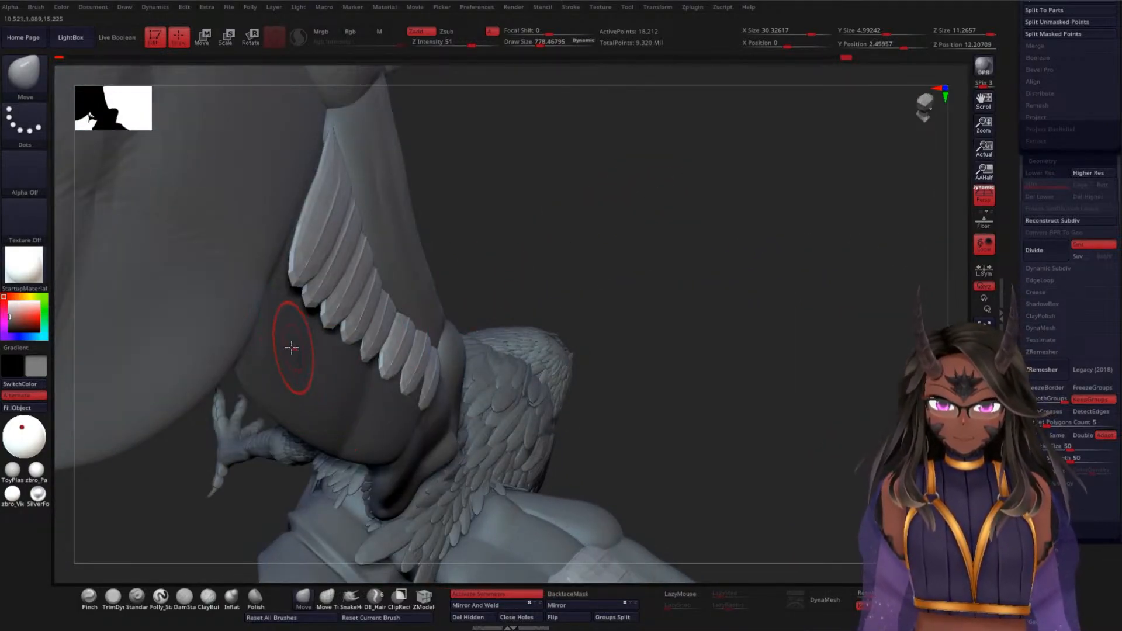
{"action": "left_click_drag", "start_coordinate": [659, 300], "coordinate": [609, 233]}
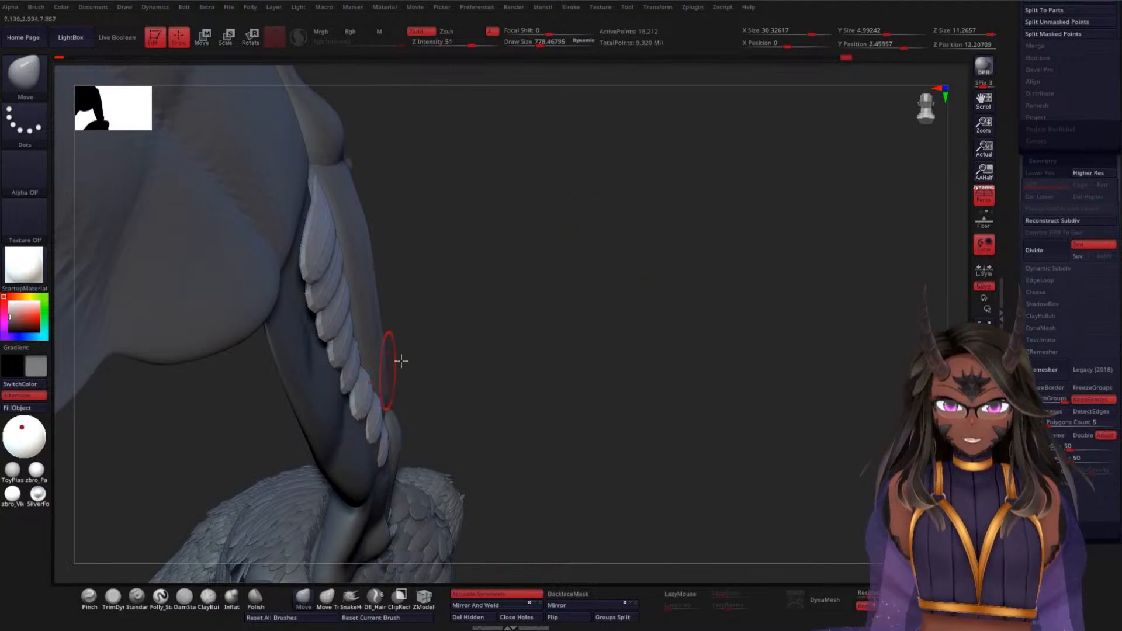
{"action": "left_click_drag", "start_coordinate": [581, 326], "coordinate": [547, 335]}
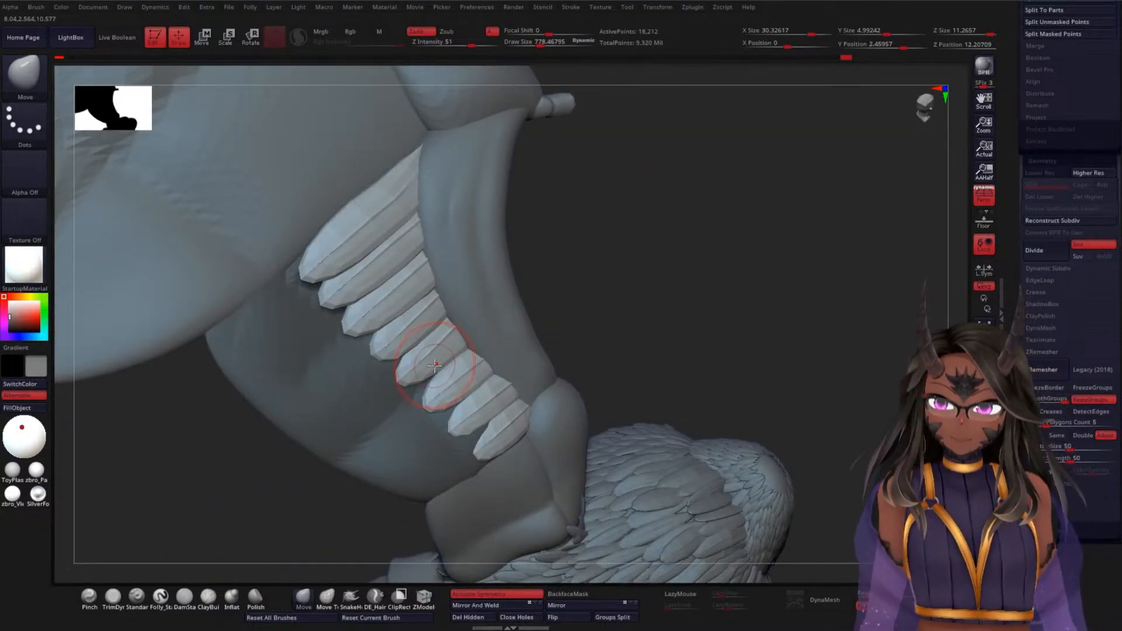
{"action": "mouse_move", "coordinate": [661, 254]}
{"action": "left_mouse_down"}
{"action": "mouse_move", "coordinate": [727, 245]}
{"action": "mouse_move", "coordinate": [661, 261]}
{"action": "mouse_move", "coordinate": [685, 255]}
{"action": "mouse_move", "coordinate": [654, 288]}
{"action": "mouse_move", "coordinate": [712, 269]}
{"action": "mouse_move", "coordinate": [656, 276]}
{"action": "mouse_move", "coordinate": [674, 252]}
{"action": "mouse_move", "coordinate": [647, 275]}
{"action": "mouse_move", "coordinate": [657, 264]}
{"action": "mouse_move", "coordinate": [329, 364]}
{"action": "left_mouse_up"}
{"action": "left_click_drag", "start_coordinate": [423, 359], "coordinate": [476, 308]}
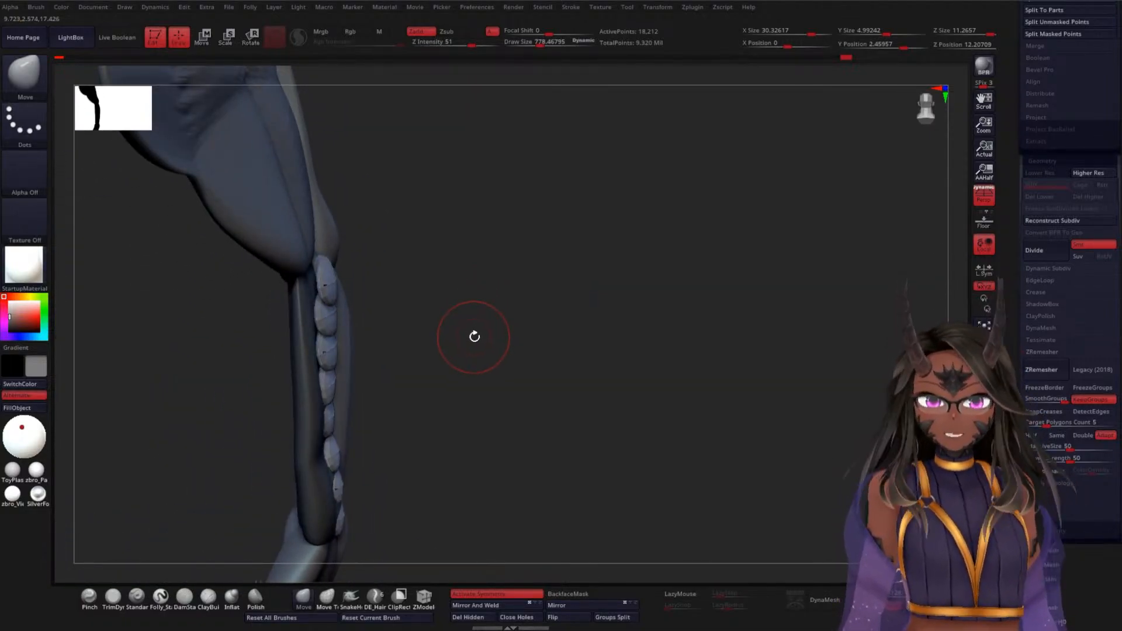
{"action": "mouse_move", "coordinate": [478, 336]}
{"action": "left_mouse_down"}
{"action": "mouse_move", "coordinate": [499, 335]}
{"action": "mouse_move", "coordinate": [484, 350]}
{"action": "left_mouse_up"}
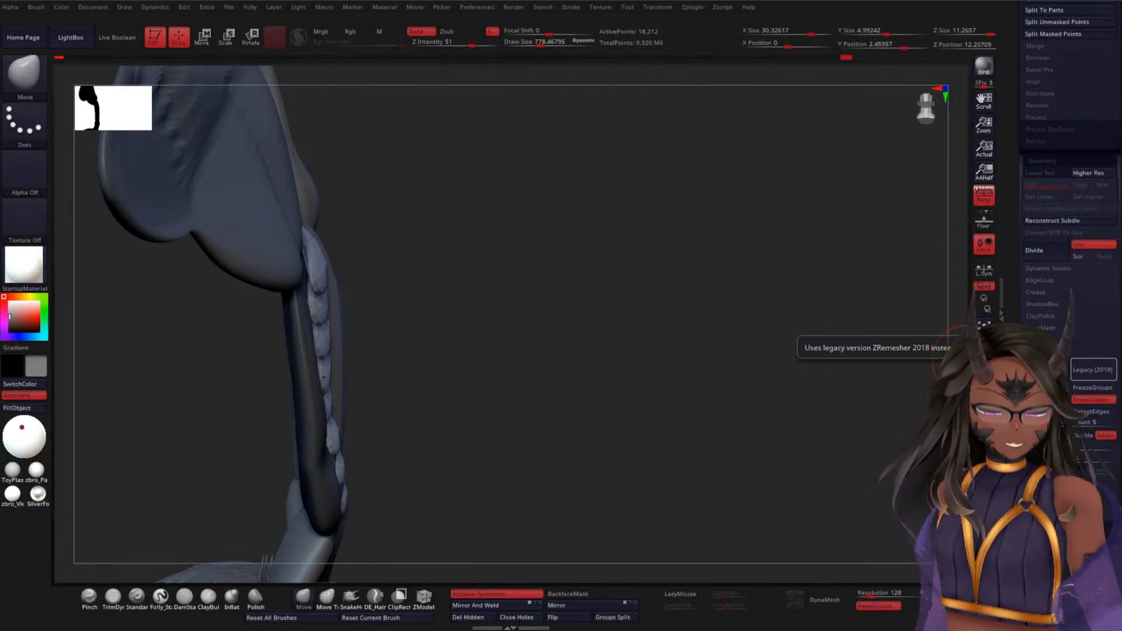
- Examine both wings from all around, including the back of the membranes and their joints with the body
{"action": "left_click_drag", "start_coordinate": [570, 350], "coordinate": [572, 277]}
{"action": "left_click_drag", "start_coordinate": [513, 254], "coordinate": [469, 245]}
{"action": "mouse_move", "coordinate": [530, 211]}
{"action": "left_mouse_down"}
{"action": "mouse_move", "coordinate": [592, 212]}
{"action": "mouse_move", "coordinate": [606, 226]}
{"action": "mouse_move", "coordinate": [561, 223]}
{"action": "left_mouse_up"}
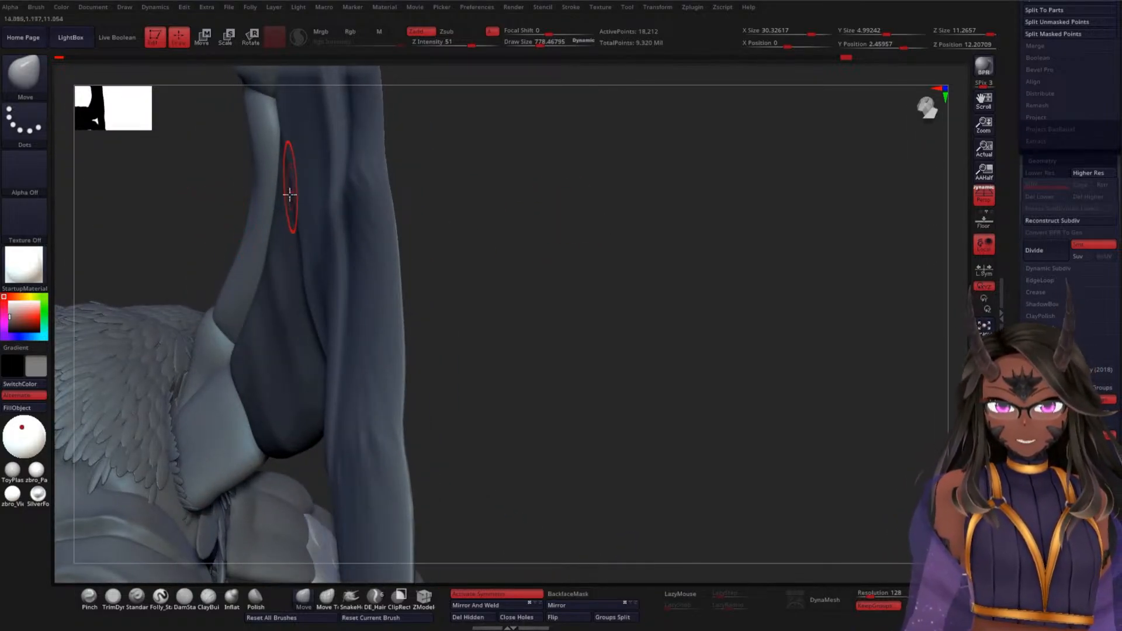
{"action": "mouse_move", "coordinate": [564, 276]}
{"action": "left_mouse_down"}
{"action": "mouse_move", "coordinate": [574, 258]}
{"action": "mouse_move", "coordinate": [529, 261]}
{"action": "left_mouse_up"}
{"action": "left_click_drag", "start_coordinate": [594, 283], "coordinate": [577, 240]}
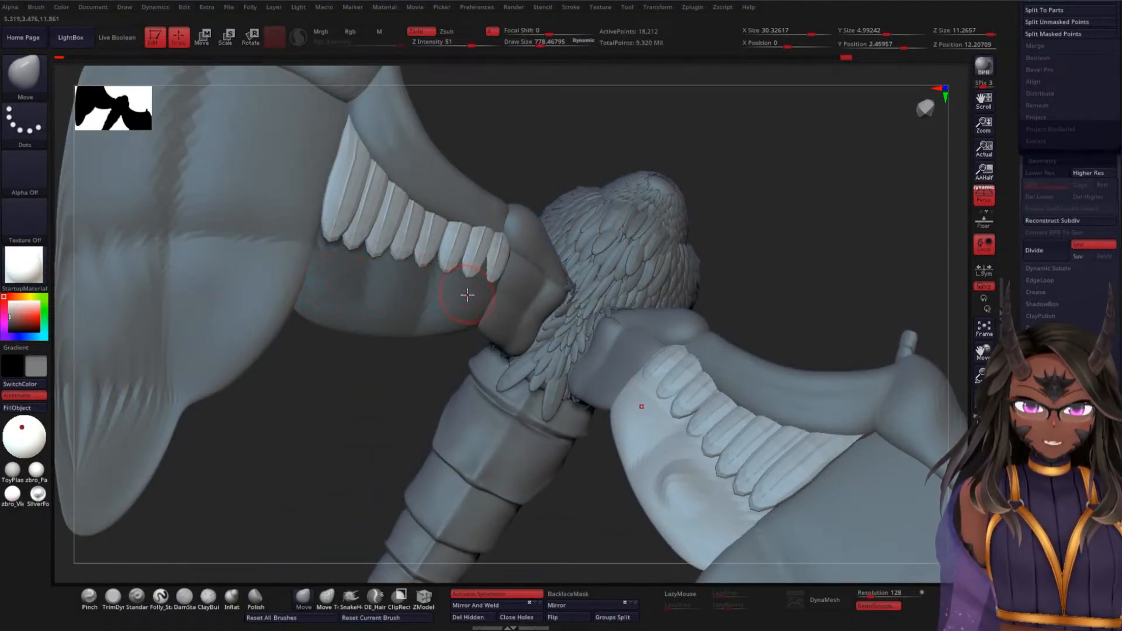
{"action": "mouse_move", "coordinate": [328, 352]}
{"action": "left_mouse_down"}
{"action": "mouse_move", "coordinate": [351, 394]}
{"action": "mouse_move", "coordinate": [376, 363]}
{"action": "left_mouse_up"}
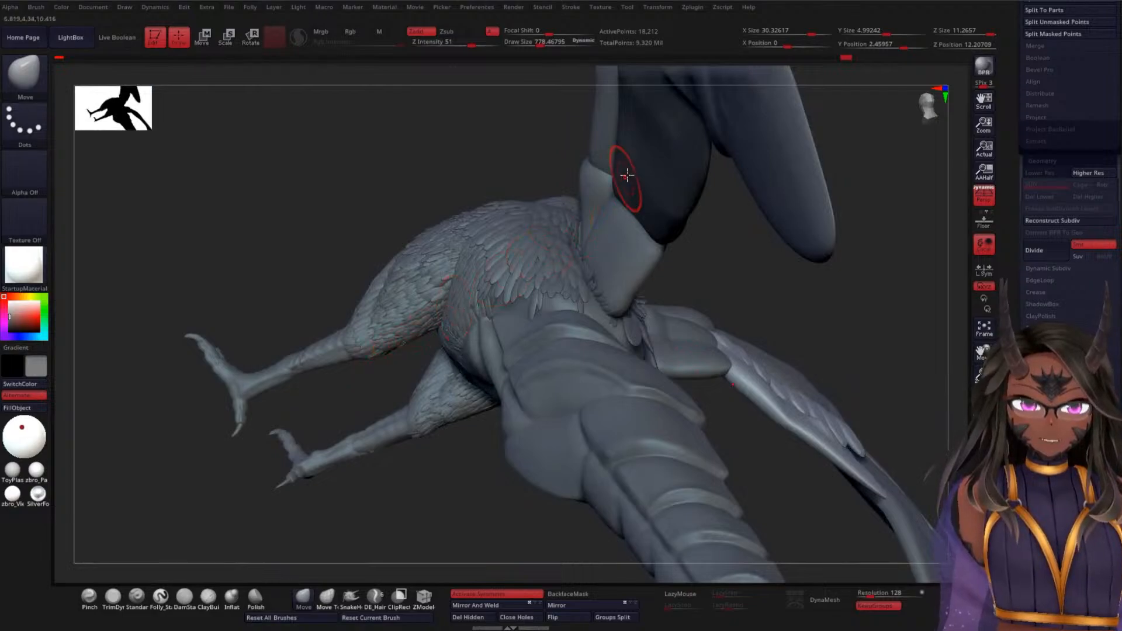
{"action": "left_click_drag", "start_coordinate": [363, 235], "coordinate": [325, 245]}
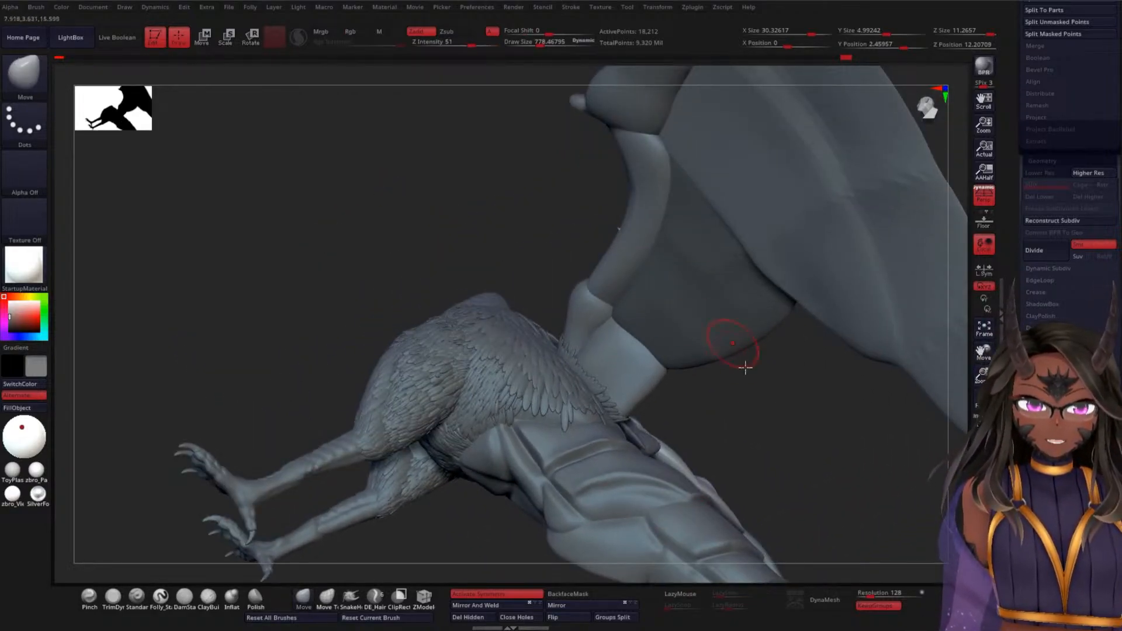
{"action": "left_click_drag", "start_coordinate": [809, 379], "coordinate": [399, 331]}
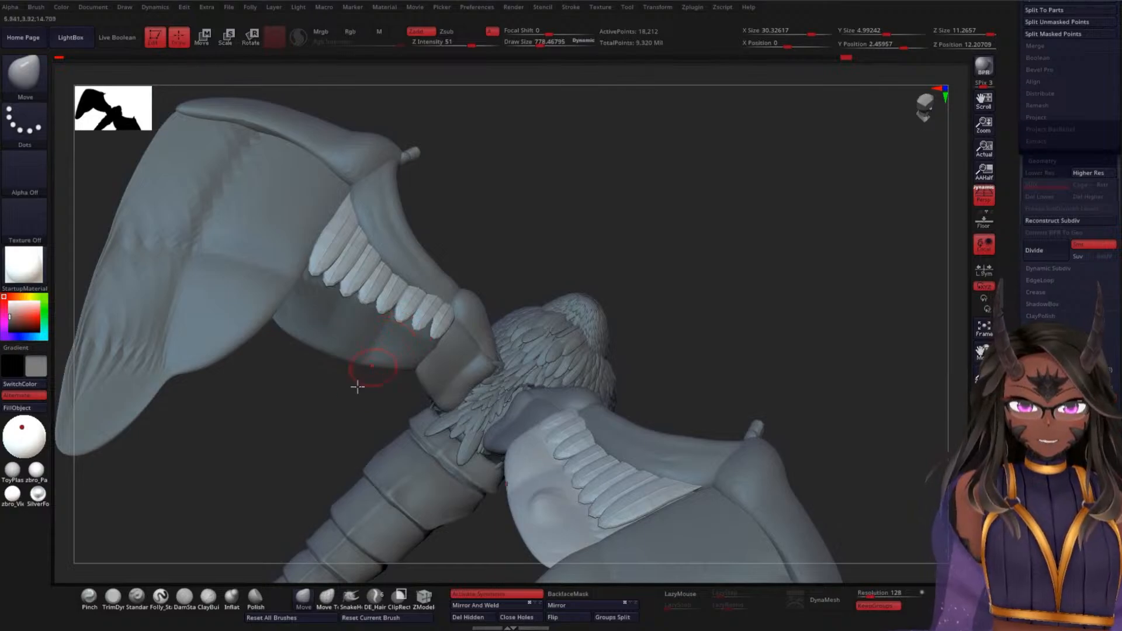
{"action": "mouse_move", "coordinate": [612, 211]}
{"action": "left_mouse_down"}
{"action": "mouse_move", "coordinate": [649, 233]}
{"action": "mouse_move", "coordinate": [649, 281]}
{"action": "mouse_move", "coordinate": [670, 279]}
{"action": "mouse_move", "coordinate": [646, 296]}
{"action": "mouse_move", "coordinate": [657, 265]}
{"action": "left_mouse_up"}
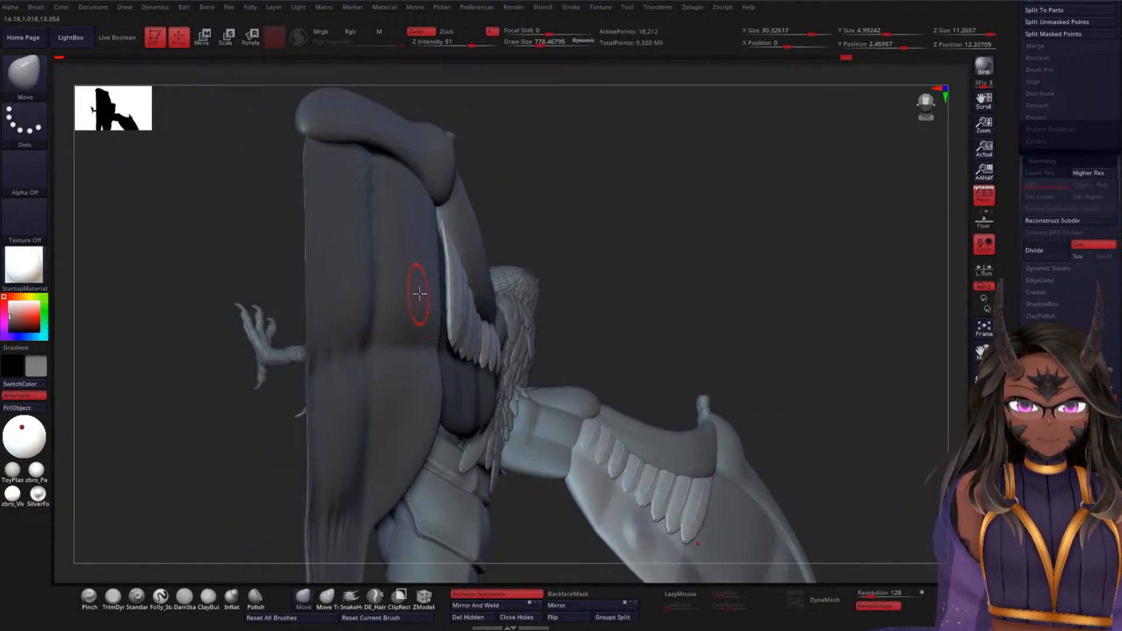
{"action": "left_click_drag", "start_coordinate": [540, 323], "coordinate": [652, 258]}
{"action": "left_click_drag", "start_coordinate": [534, 326], "coordinate": [664, 250]}
{"action": "left_click_drag", "start_coordinate": [678, 292], "coordinate": [408, 251]}
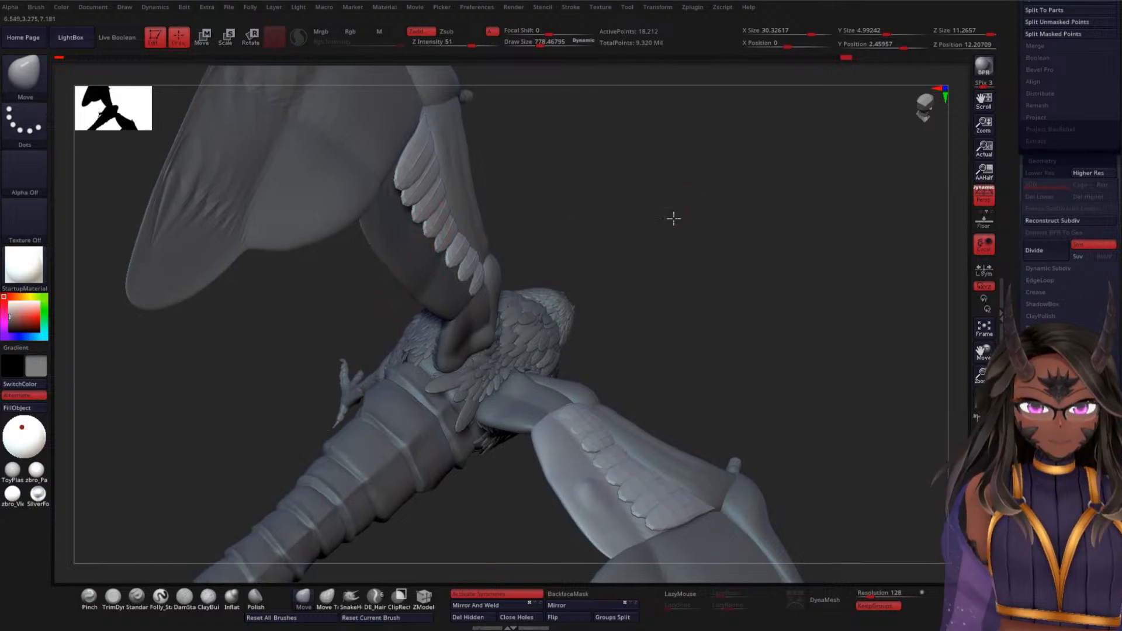
{"action": "left_click_drag", "start_coordinate": [679, 213], "coordinate": [334, 288]}
{"action": "left_click_drag", "start_coordinate": [712, 220], "coordinate": [503, 273]}
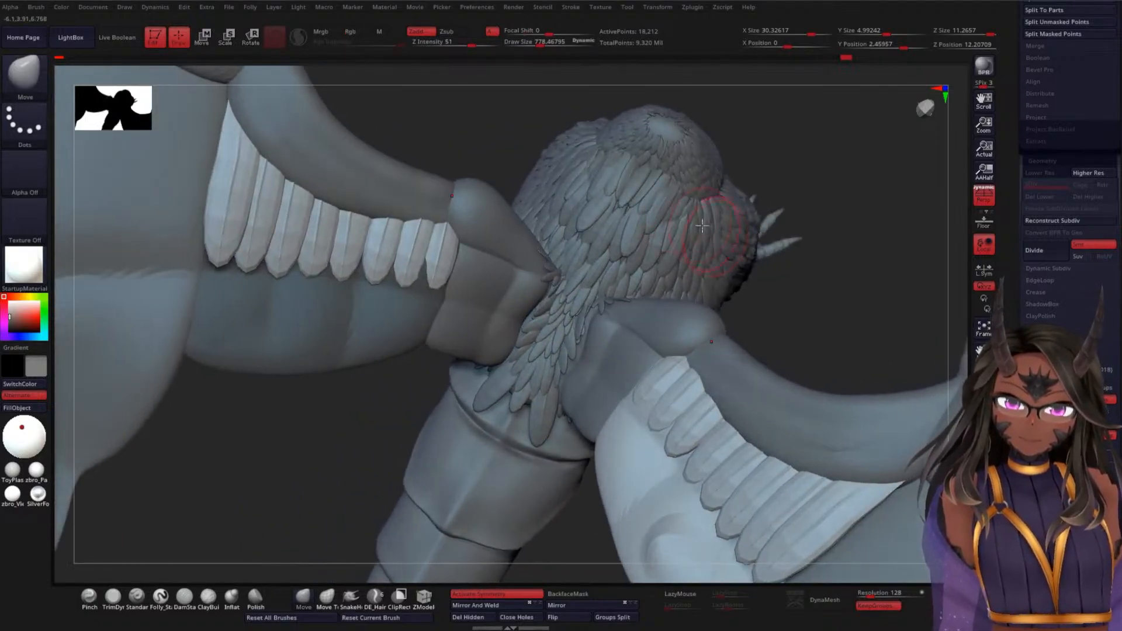
- Adjust the innermost feathers near the wing's elbow joint with the Move Topological brush
{"action": "left_click_drag", "start_coordinate": [317, 457], "coordinate": [321, 512], "text": "alt"}
{"action": "left_click", "coordinate": [328, 599]}
{"action": "mouse_move", "coordinate": [282, 473]}
{"action": "left_mouse_down"}
{"action": "mouse_move", "coordinate": [390, 396]}
{"action": "mouse_move", "coordinate": [443, 384]}
{"action": "mouse_move", "coordinate": [376, 358]}
{"action": "mouse_move", "coordinate": [401, 326]}
{"action": "left_mouse_up"}
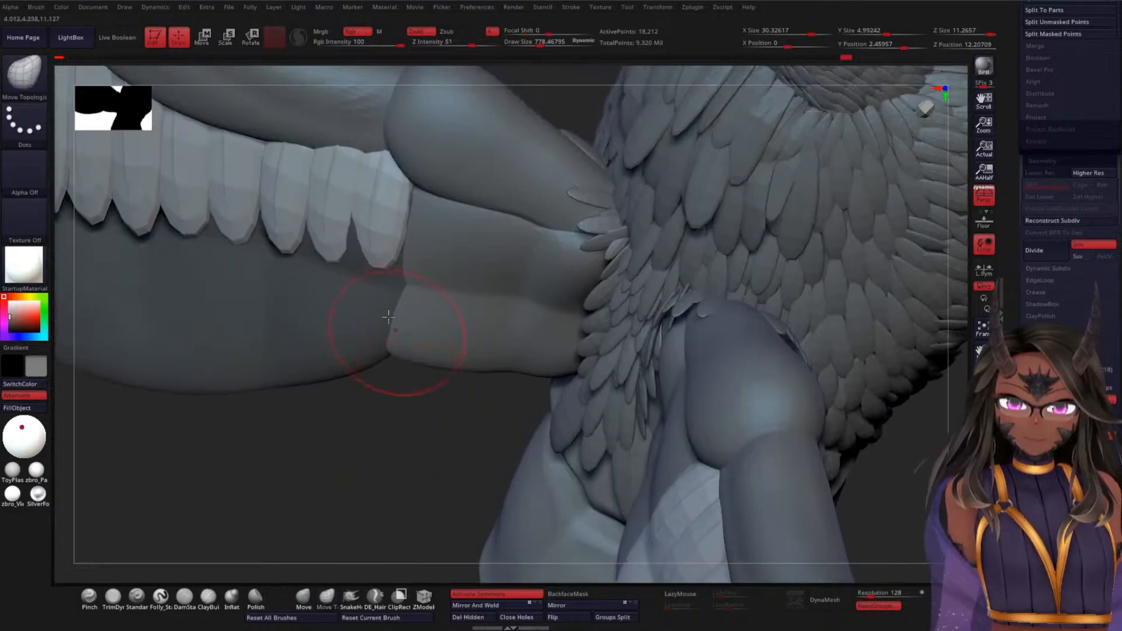
{"action": "left_click_drag", "start_coordinate": [363, 253], "coordinate": [373, 225]}
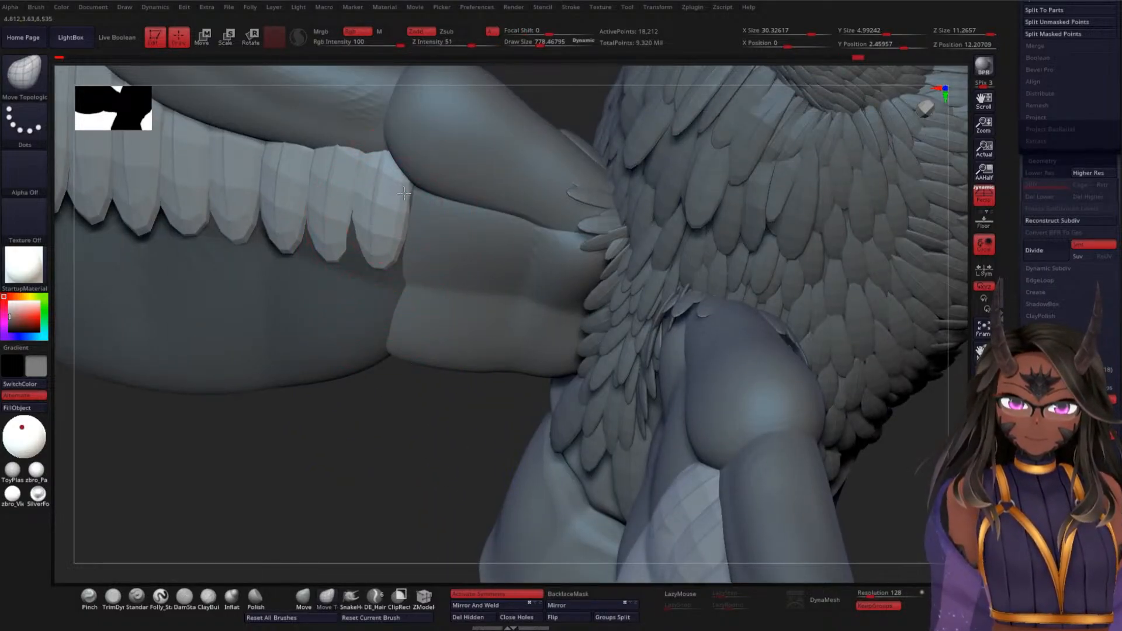
- Reshape the innermost feather of the wing's feather row with the Move Topological brush, reducing the draw size to about 418
{"action": "mouse_move", "coordinate": [392, 187]}
{"action": "left_mouse_down"}
{"action": "mouse_move", "coordinate": [396, 200]}
{"action": "mouse_move", "coordinate": [384, 200]}
{"action": "mouse_move", "coordinate": [400, 198]}
{"action": "left_mouse_up"}
{"action": "key", "text": "space"}
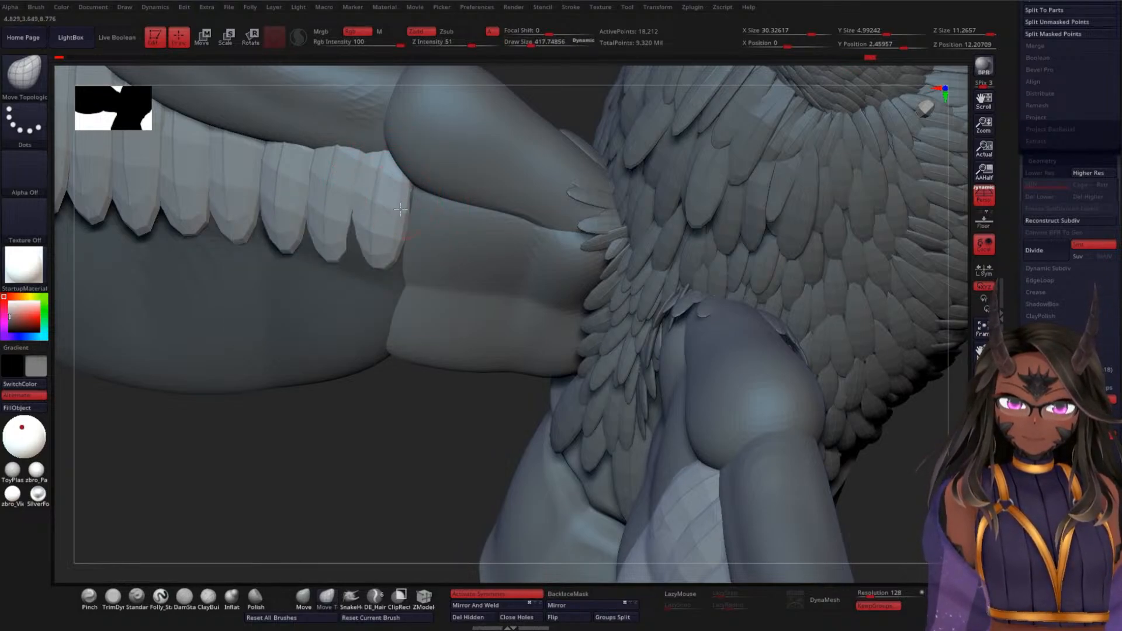
{"action": "right_click_drag", "start_coordinate": [371, 408], "coordinate": [391, 401]}
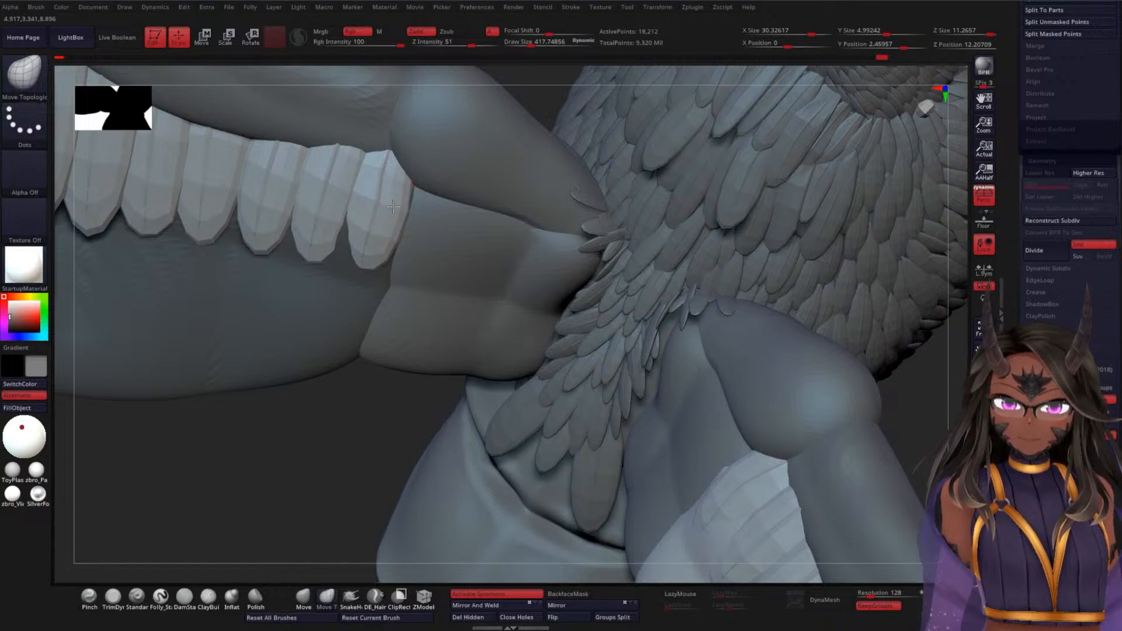
{"action": "left_click_drag", "start_coordinate": [402, 187], "coordinate": [412, 194]}
{"action": "left_click_drag", "start_coordinate": [351, 238], "coordinate": [341, 242]}
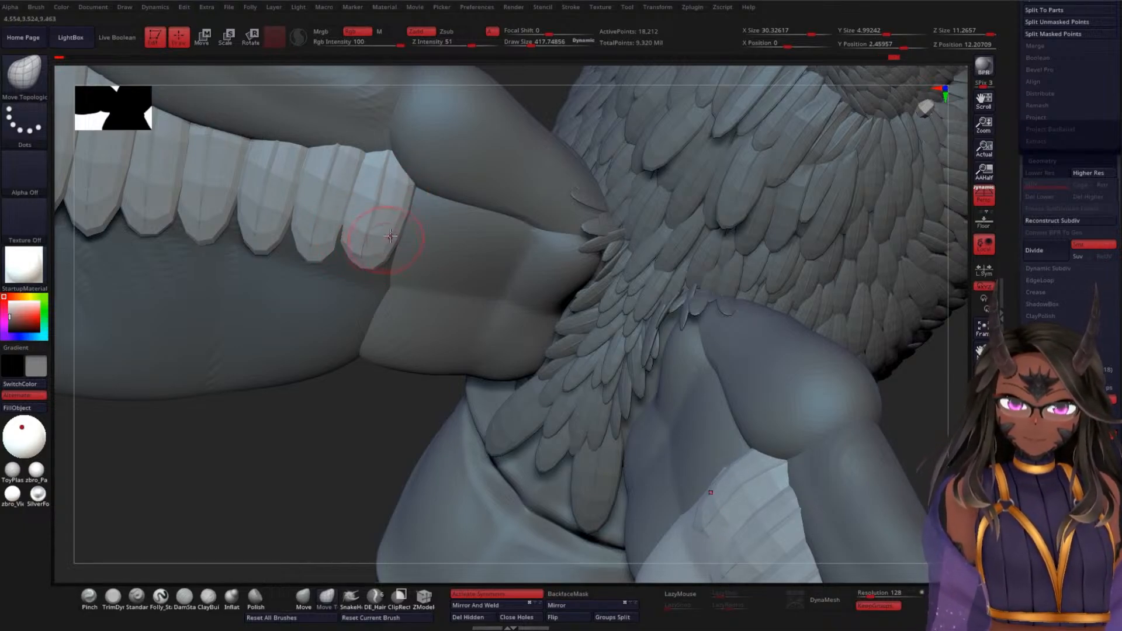
{"action": "left_click_drag", "start_coordinate": [385, 226], "coordinate": [373, 232]}
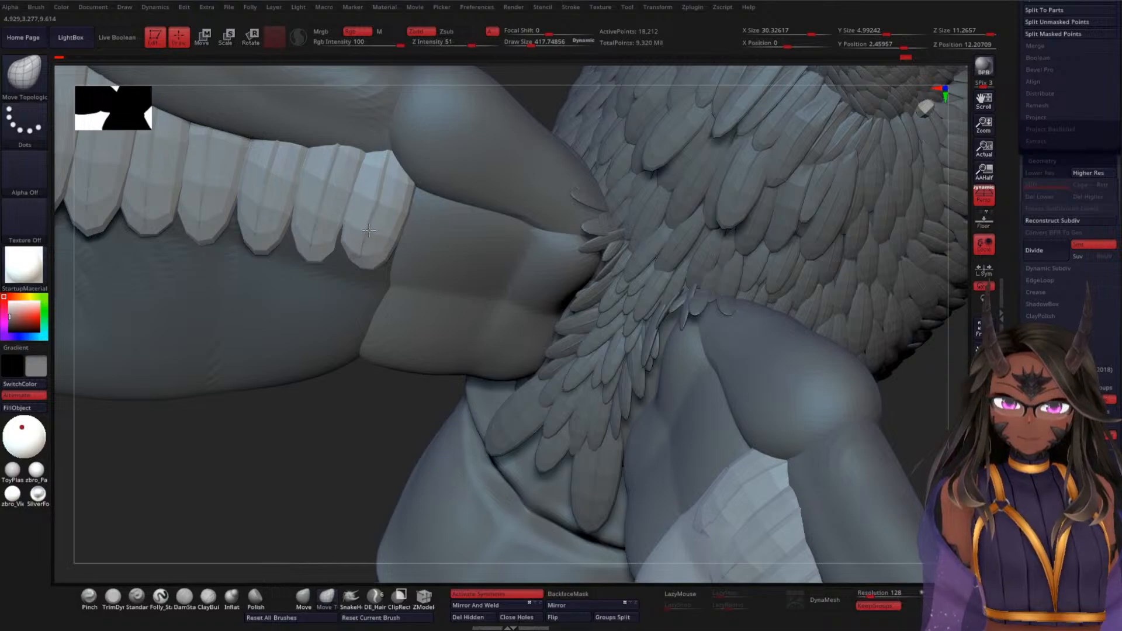
{"action": "left_click_drag", "start_coordinate": [352, 310], "coordinate": [348, 339]}
{"action": "mouse_move", "coordinate": [348, 339]}
{"action": "right_mouse_down"}
{"action": "mouse_move", "coordinate": [320, 396]}
{"action": "mouse_move", "coordinate": [363, 263]}
{"action": "right_mouse_up"}
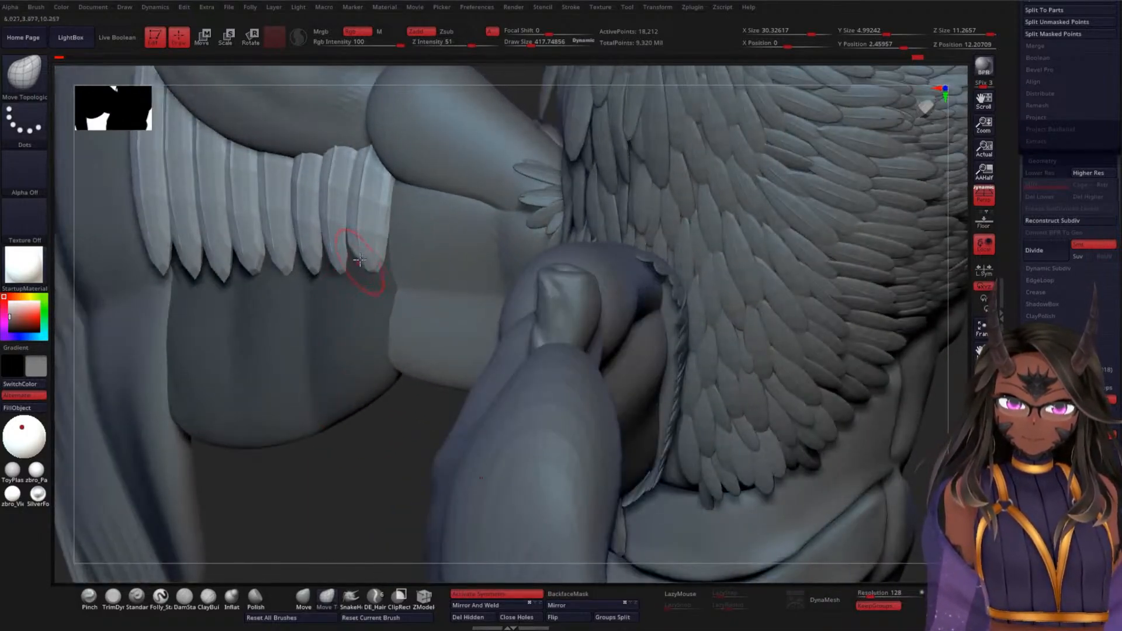
{"action": "left_click_drag", "start_coordinate": [358, 185], "coordinate": [385, 188]}
- Try to insert a new feather beside the innermost feather of the row with the featherA brush
{"action": "mouse_move", "coordinate": [370, 386]}
{"action": "right_mouse_down"}
{"action": "mouse_move", "coordinate": [371, 413]}
{"action": "mouse_move", "coordinate": [335, 404]}
{"action": "mouse_move", "coordinate": [351, 368]}
{"action": "mouse_move", "coordinate": [378, 376]}
{"action": "mouse_move", "coordinate": [428, 328]}
{"action": "right_mouse_up"}
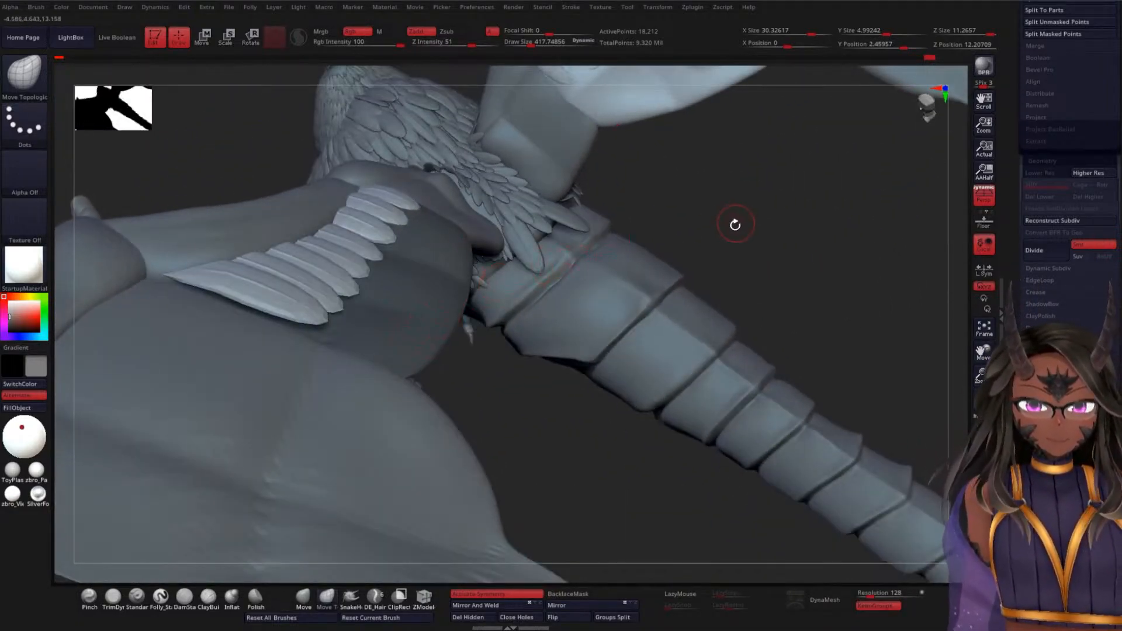
{"action": "right_click_drag", "start_coordinate": [737, 220], "coordinate": [728, 240]}
{"action": "key", "text": "b"}
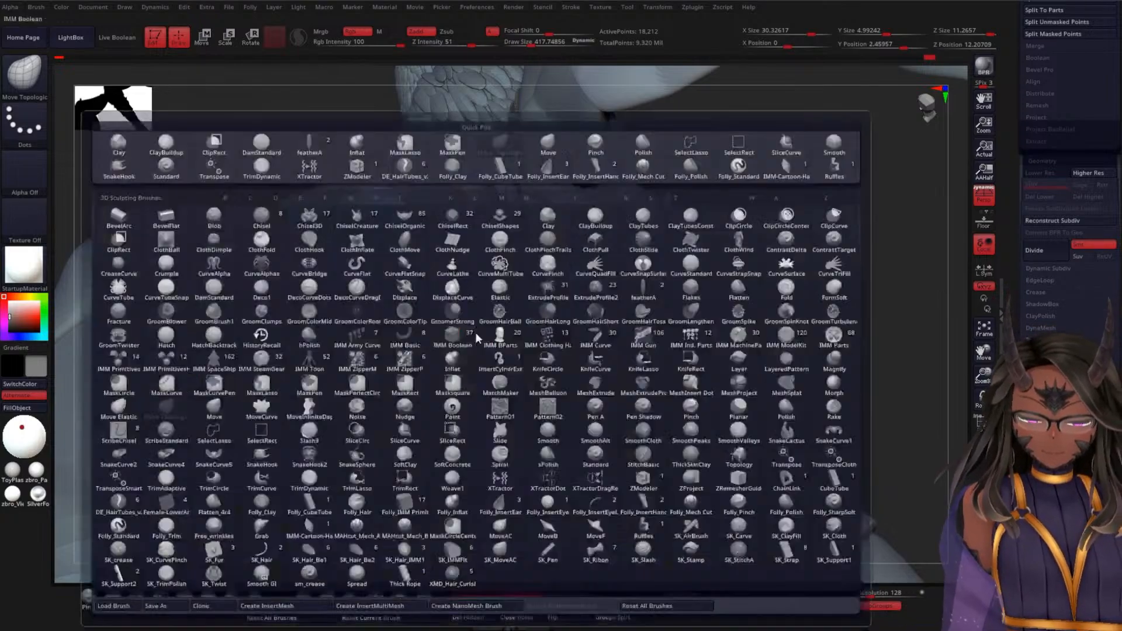
{"action": "key", "text": "f"}
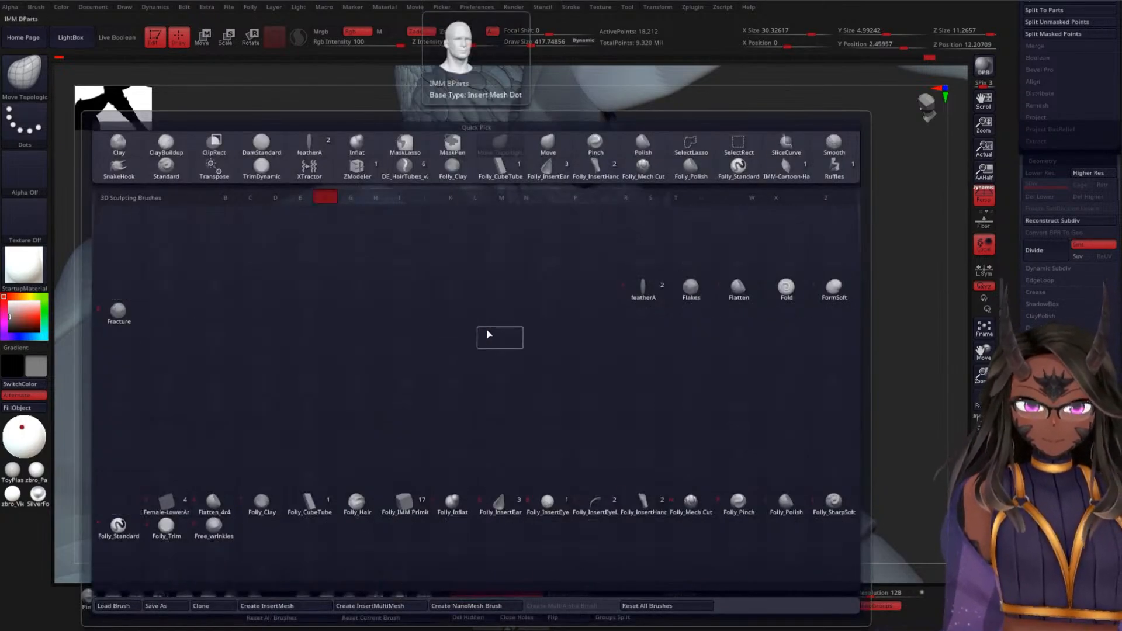
{"action": "left_click", "coordinate": [645, 287]}
{"action": "key", "text": "b"}
{"action": "key", "text": "f"}
{"action": "key", "text": "Escape"}
{"action": "left_click_drag", "start_coordinate": [411, 347], "coordinate": [515, 363]}
{"action": "left_click_drag", "start_coordinate": [497, 408], "coordinate": [454, 307]}
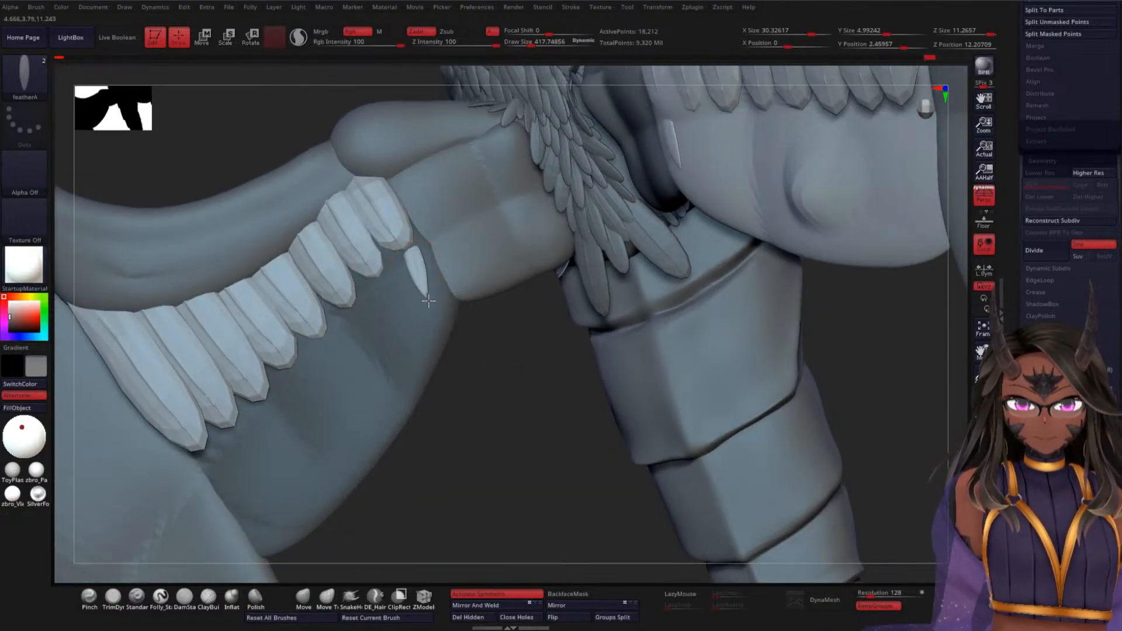
{"action": "left_click", "coordinate": [442, 312], "text": "ctrl+shift"}
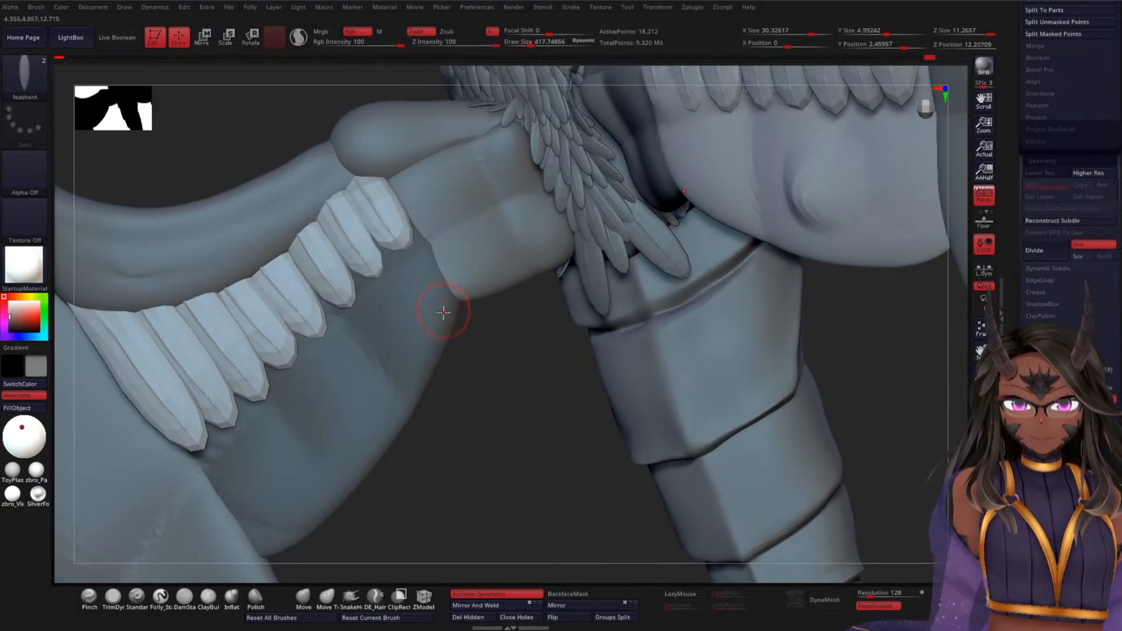
{"action": "left_click", "coordinate": [417, 259], "text": "ctrl+shift"}
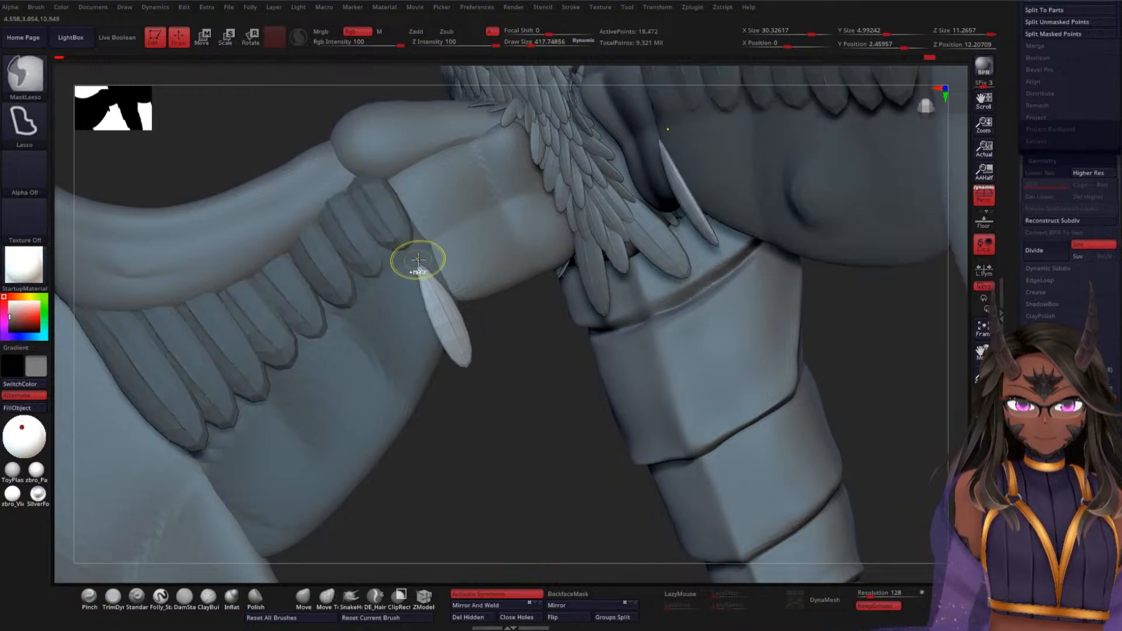
{"action": "key", "text": "ctrl+z"}
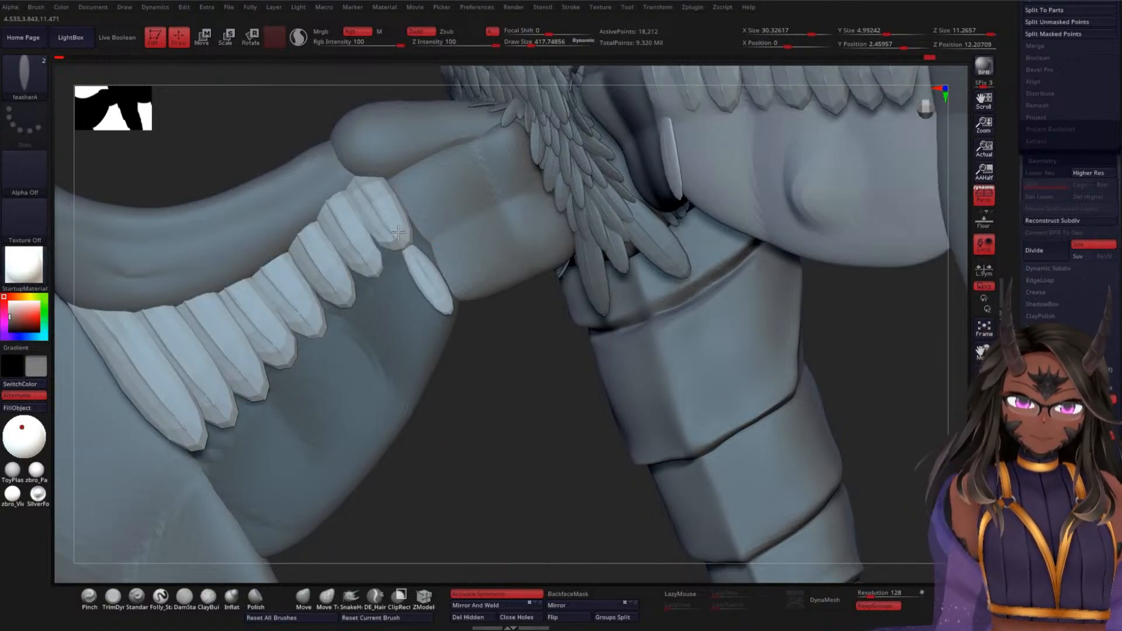
{"action": "left_click_drag", "start_coordinate": [396, 229], "coordinate": [386, 207]}
- Try to insert larger feathers below the outermost feather of the row and reposition the newest one with the gizmo
{"action": "mouse_move", "coordinate": [547, 391]}
{"action": "left_mouse_down"}
{"action": "mouse_move", "coordinate": [519, 402]}
{"action": "mouse_move", "coordinate": [501, 366]}
{"action": "mouse_move", "coordinate": [516, 371]}
{"action": "mouse_move", "coordinate": [518, 346]}
{"action": "mouse_move", "coordinate": [504, 403]}
{"action": "mouse_move", "coordinate": [519, 423]}
{"action": "mouse_move", "coordinate": [501, 431]}
{"action": "mouse_move", "coordinate": [587, 344]}
{"action": "mouse_move", "coordinate": [359, 395]}
{"action": "mouse_move", "coordinate": [334, 391]}
{"action": "mouse_move", "coordinate": [268, 328]}
{"action": "left_mouse_up"}
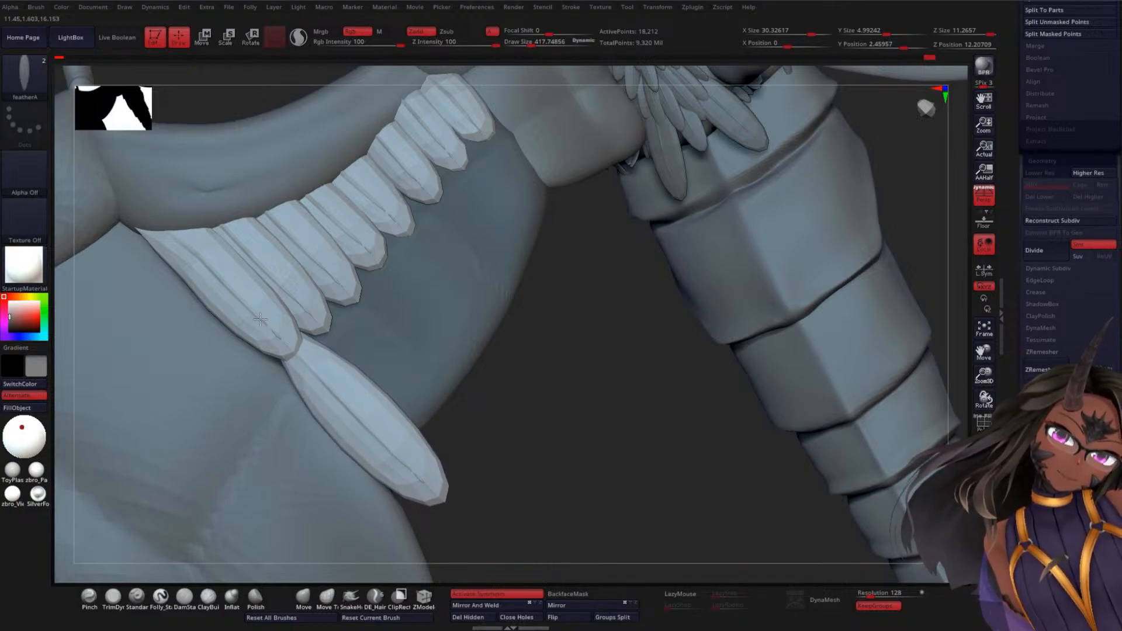
{"action": "left_click_drag", "start_coordinate": [260, 319], "coordinate": [263, 319]}
{"action": "mouse_move", "coordinate": [585, 422]}
{"action": "left_mouse_down"}
{"action": "mouse_move", "coordinate": [541, 406]}
{"action": "mouse_move", "coordinate": [533, 419]}
{"action": "mouse_move", "coordinate": [577, 405]}
{"action": "mouse_move", "coordinate": [539, 388]}
{"action": "mouse_move", "coordinate": [596, 405]}
{"action": "mouse_move", "coordinate": [589, 413]}
{"action": "left_mouse_up"}
{"action": "key", "text": "w"}
{"action": "left_click_drag", "start_coordinate": [408, 358], "coordinate": [439, 328]}
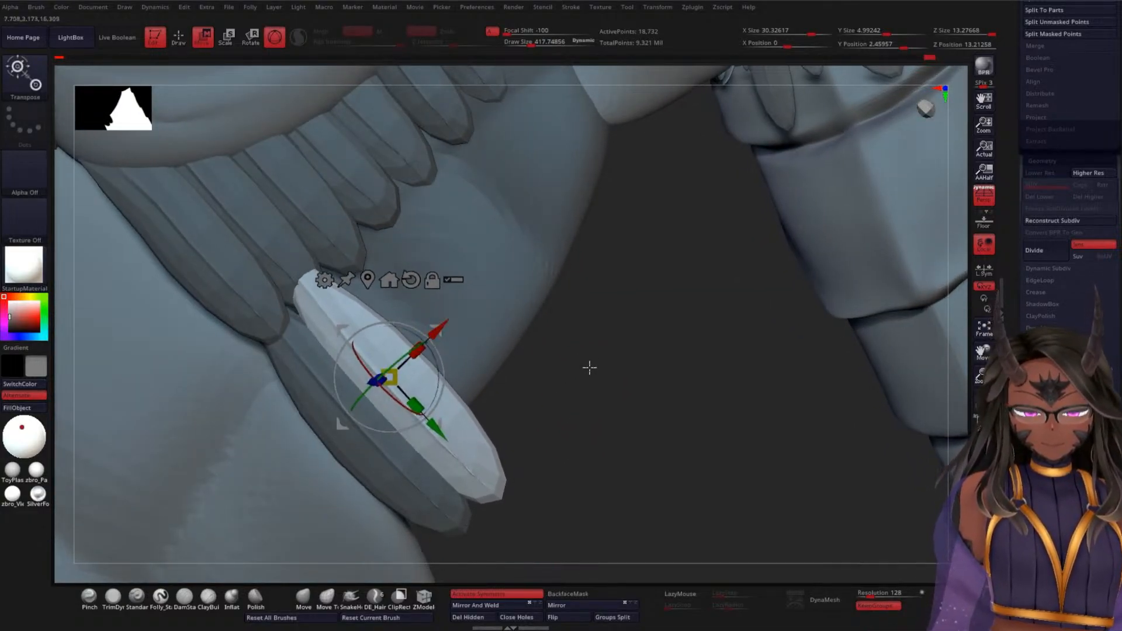
{"action": "left_click_drag", "start_coordinate": [591, 368], "coordinate": [483, 382]}
{"action": "left_click_drag", "start_coordinate": [335, 397], "coordinate": [342, 399]}
{"action": "left_click_drag", "start_coordinate": [609, 386], "coordinate": [605, 330]}
- Undo the larger feathers added at the outer end of the row
{"action": "key", "text": "ctrl+z"}
{"action": "key", "text": "ctrl+z"}
{"action": "key", "text": "ctrl+z"}
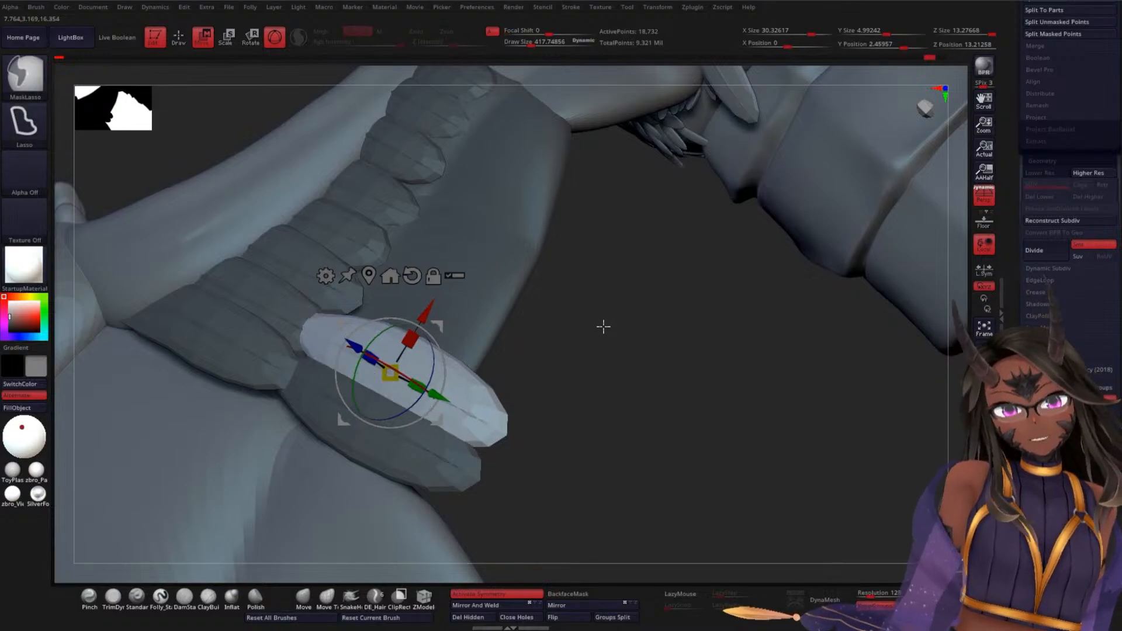
- Check the polygroups of the feathered wing mesh and split it into separate subtools
{"action": "left_click_drag", "start_coordinate": [600, 379], "coordinate": [563, 318]}
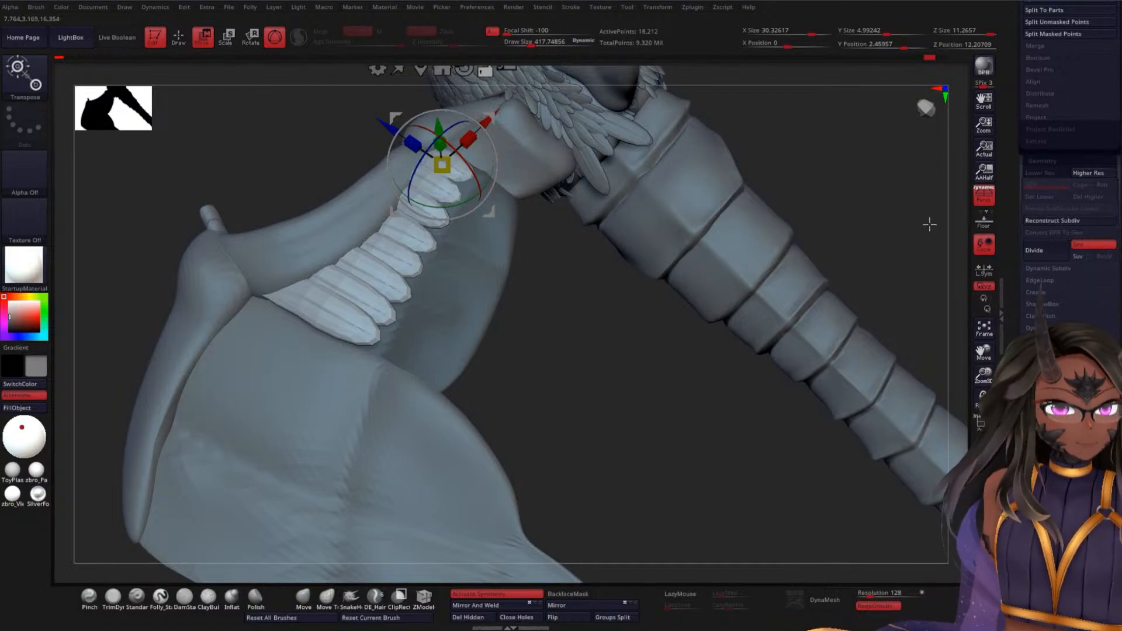
{"action": "key", "text": "shift+f"}
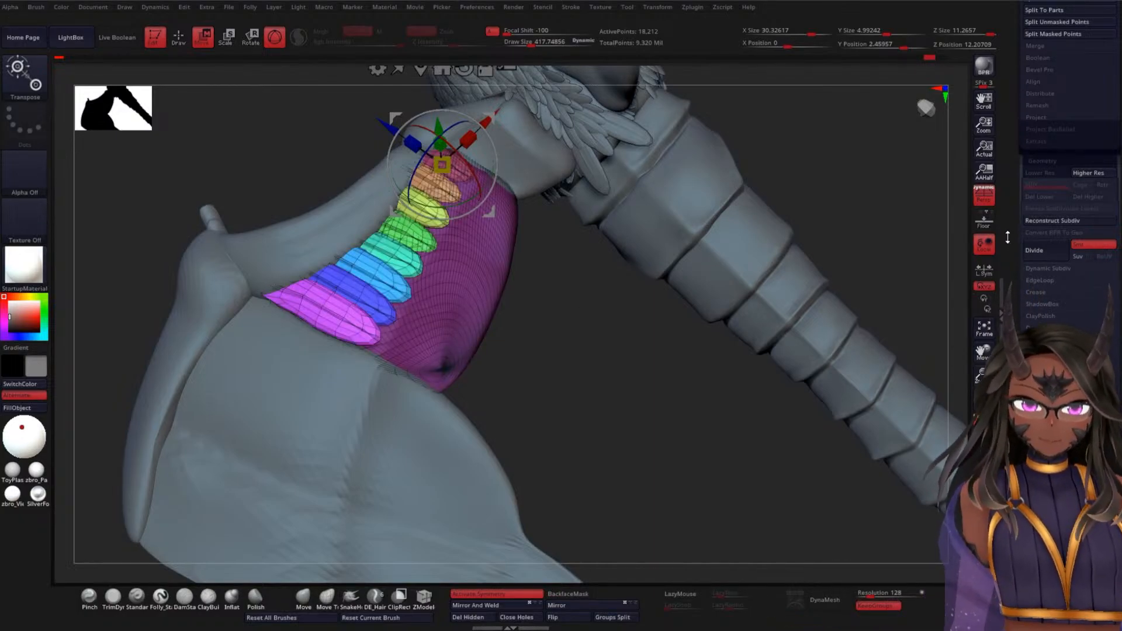
{"action": "mouse_move", "coordinate": [594, 331]}
{"action": "left_mouse_down"}
{"action": "mouse_move", "coordinate": [576, 371]}
{"action": "mouse_move", "coordinate": [584, 351]}
{"action": "left_mouse_up"}
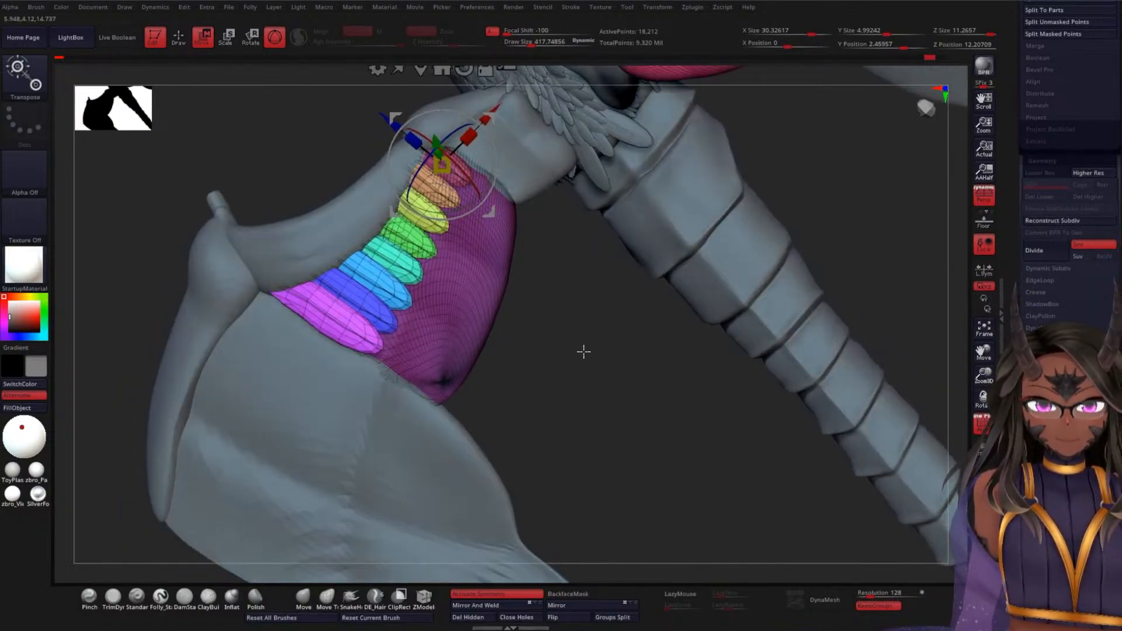
{"action": "key", "text": "shift+f"}
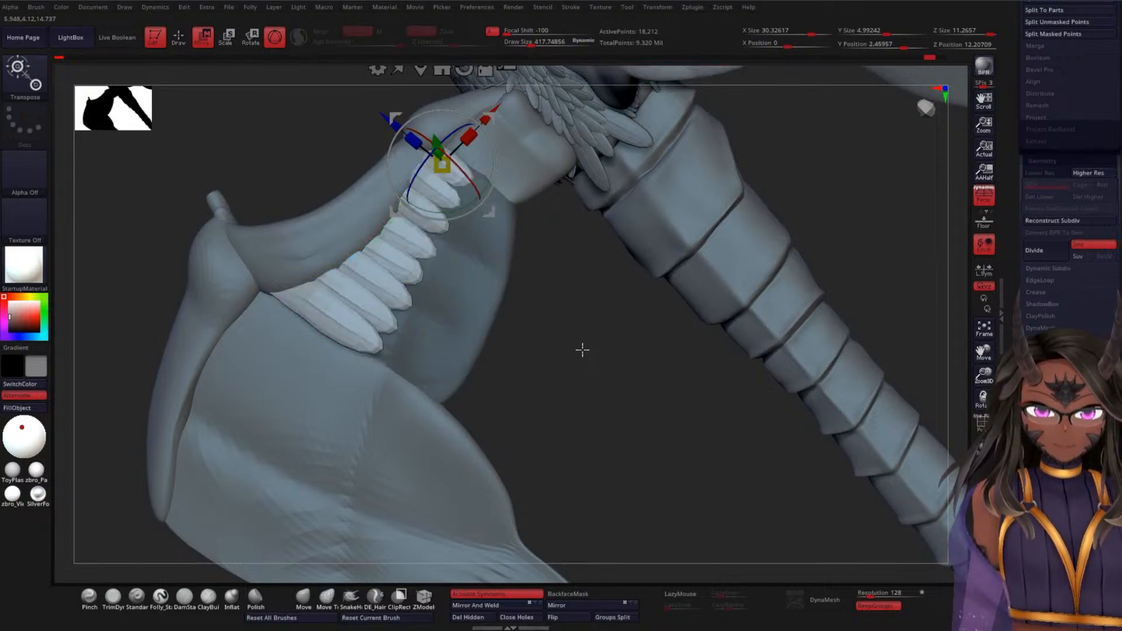
{"action": "scroll", "coordinate": [1016, 235], "scroll_direction": "up", "scroll_amount": 8}
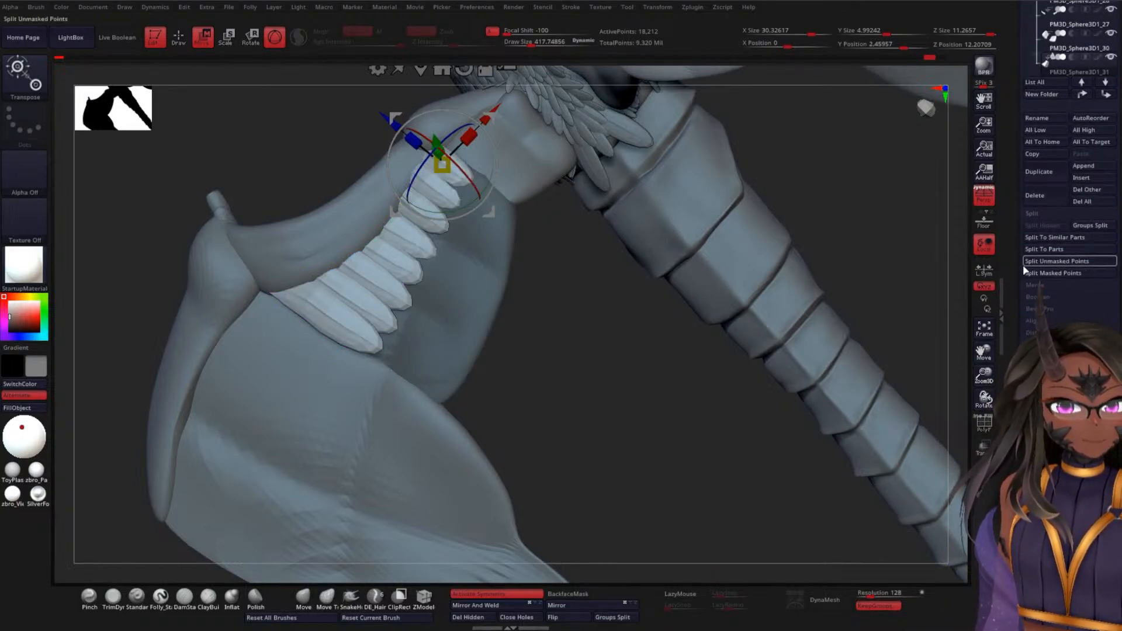
{"action": "left_click", "coordinate": [1076, 231]}
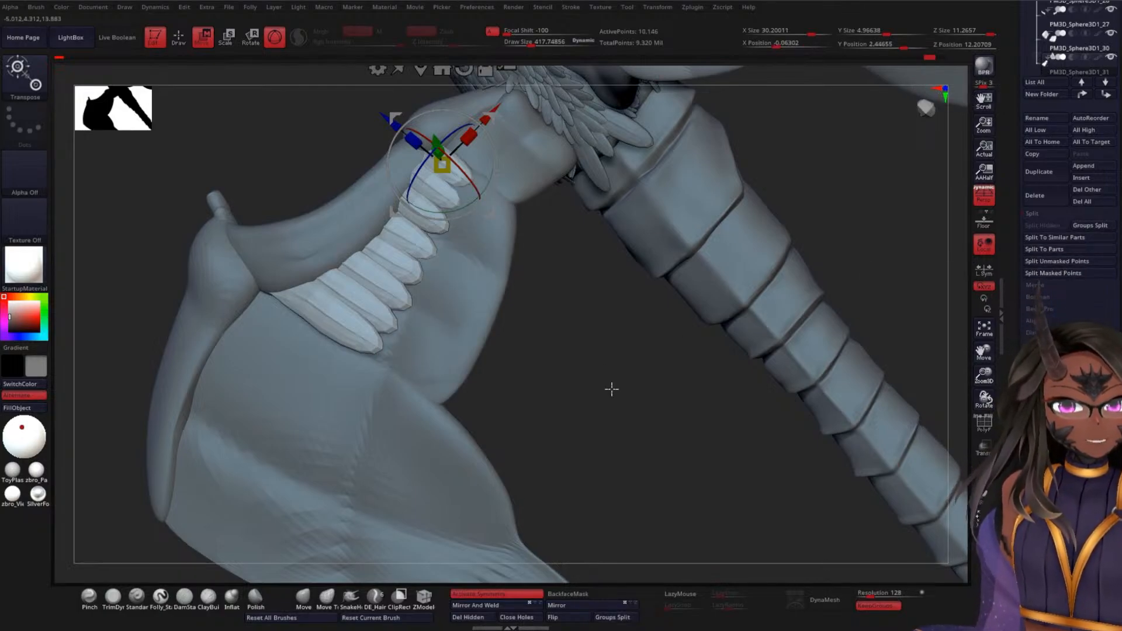
- Examine the split subtools in the subtool list and view the active feather subtool alone in Solo mode
{"action": "left_click_drag", "start_coordinate": [611, 391], "coordinate": [591, 337]}
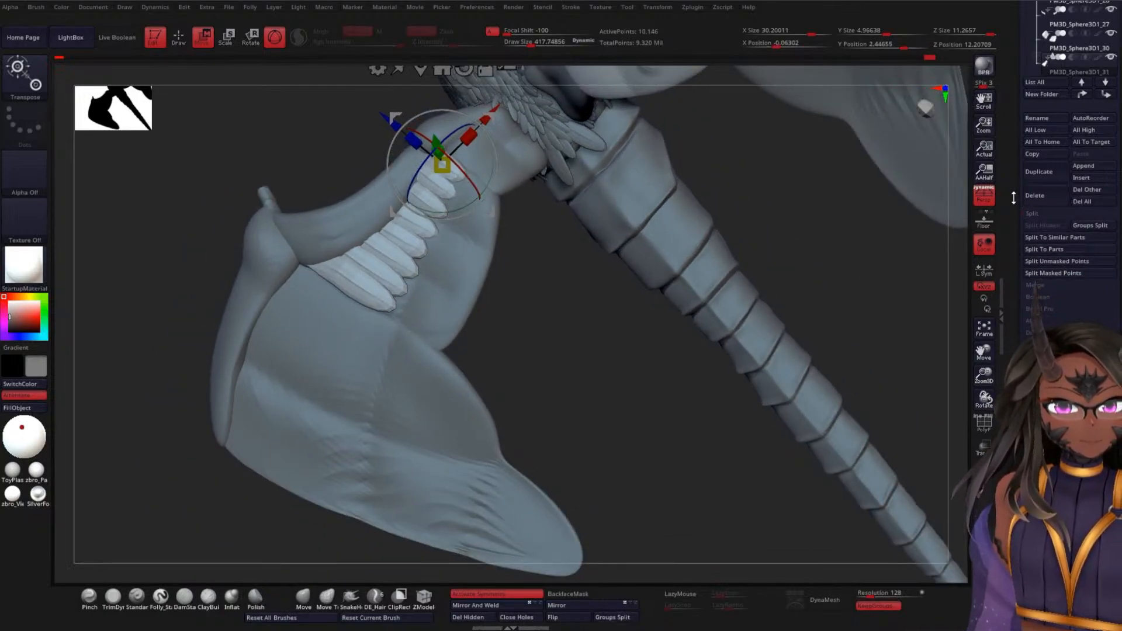
{"action": "scroll", "coordinate": [1017, 270], "scroll_direction": "up", "scroll_amount": 5}
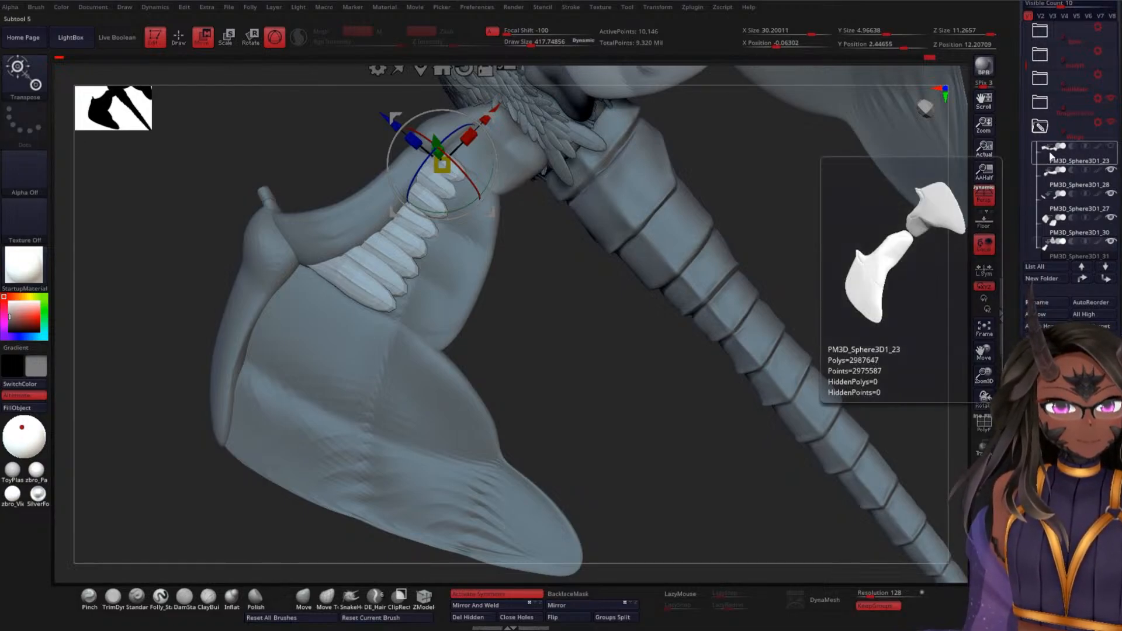
{"action": "mouse_move", "coordinate": [1060, 199]}
{"action": "mouse_move", "coordinate": [1063, 245]}
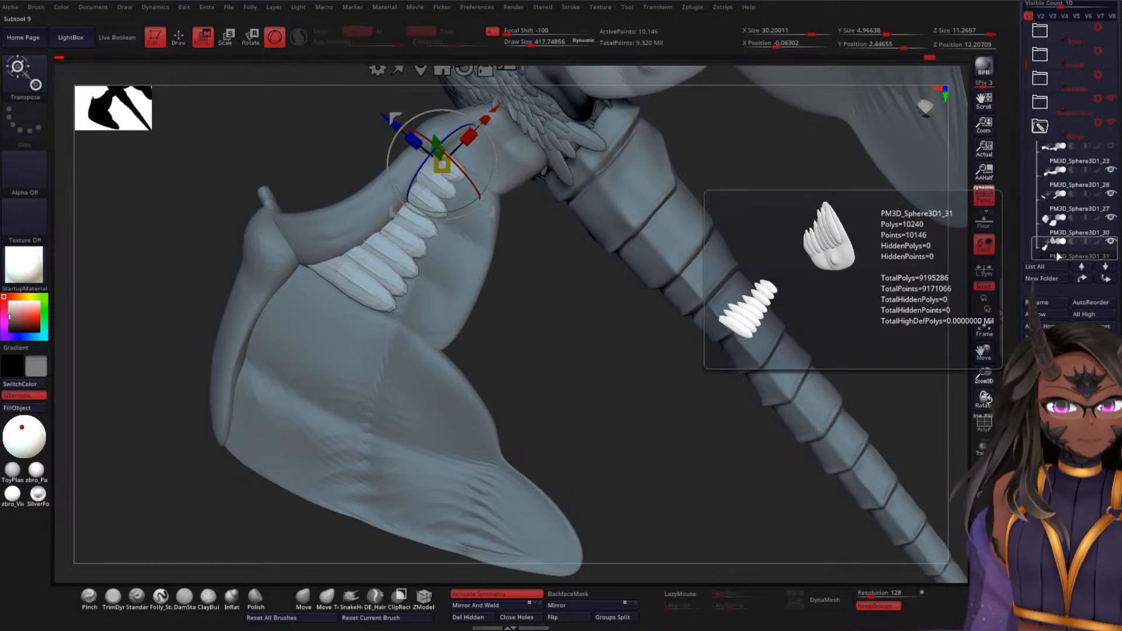
{"action": "left_click_drag", "start_coordinate": [935, 257], "coordinate": [757, 329]}
{"action": "left_click_drag", "start_coordinate": [745, 260], "coordinate": [746, 330]}
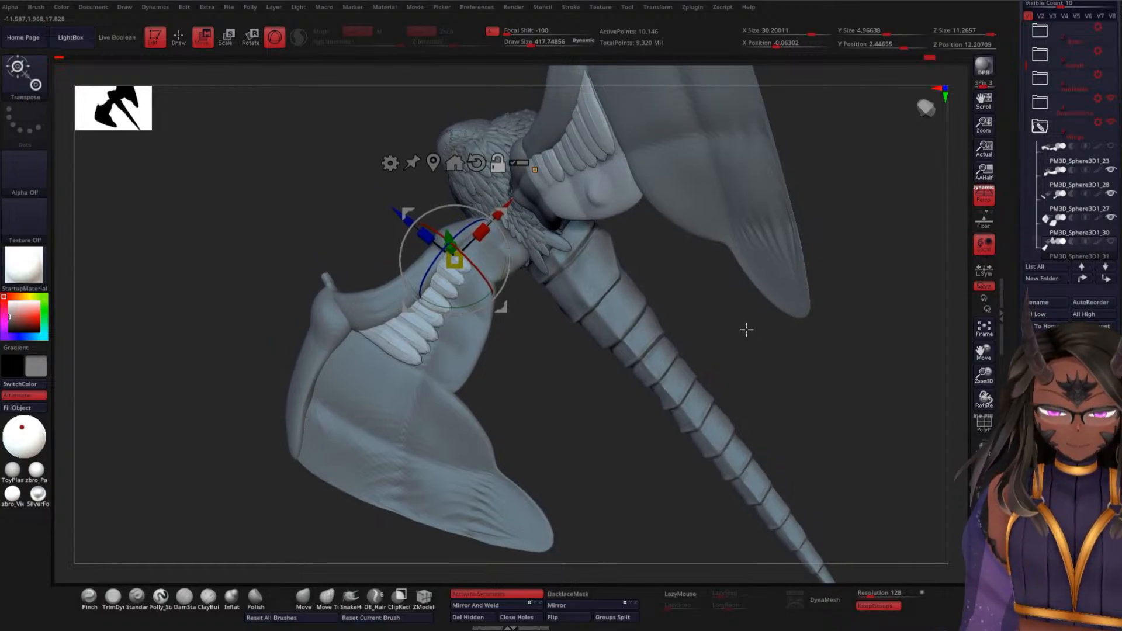
{"action": "left_click", "coordinate": [984, 496]}
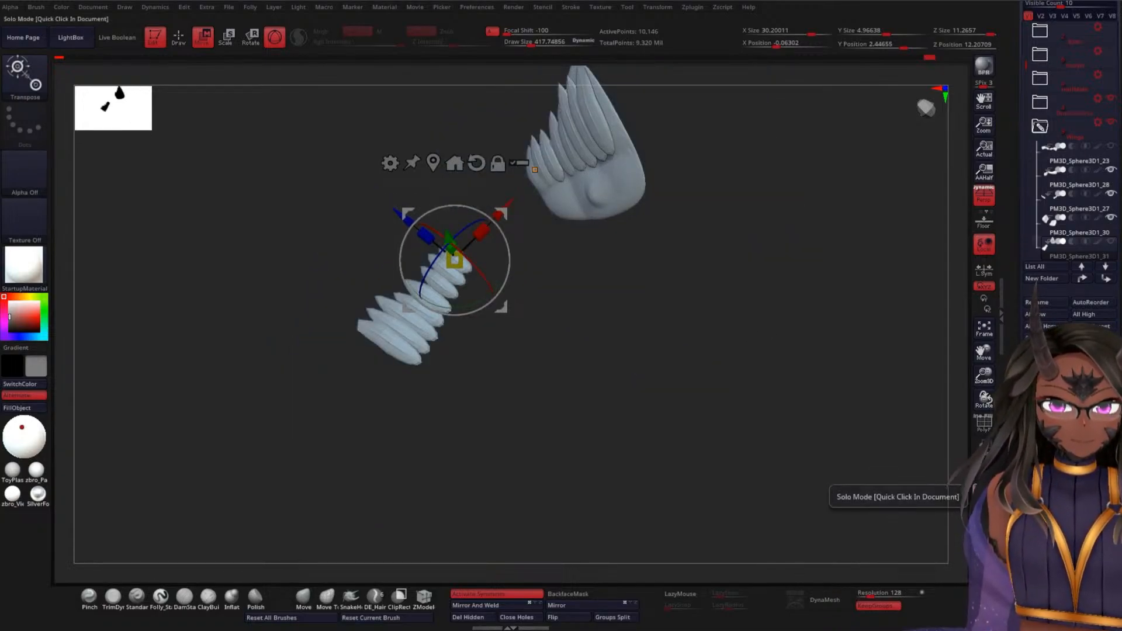
{"action": "left_click", "coordinate": [984, 496]}
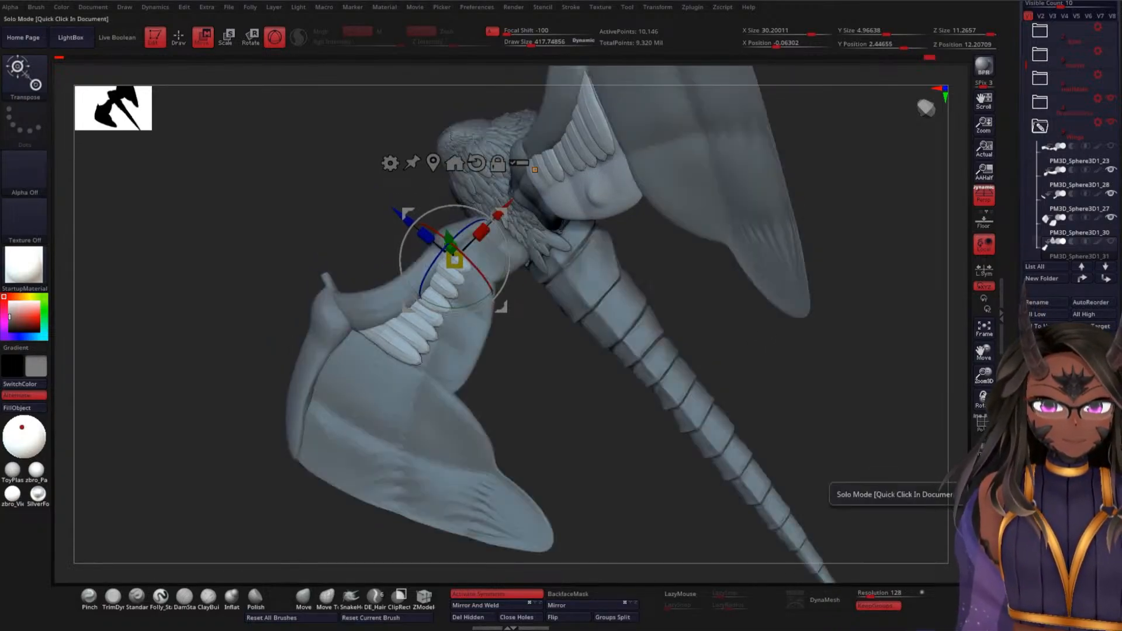
{"action": "left_click_drag", "start_coordinate": [775, 327], "coordinate": [865, 373], "text": "alt"}
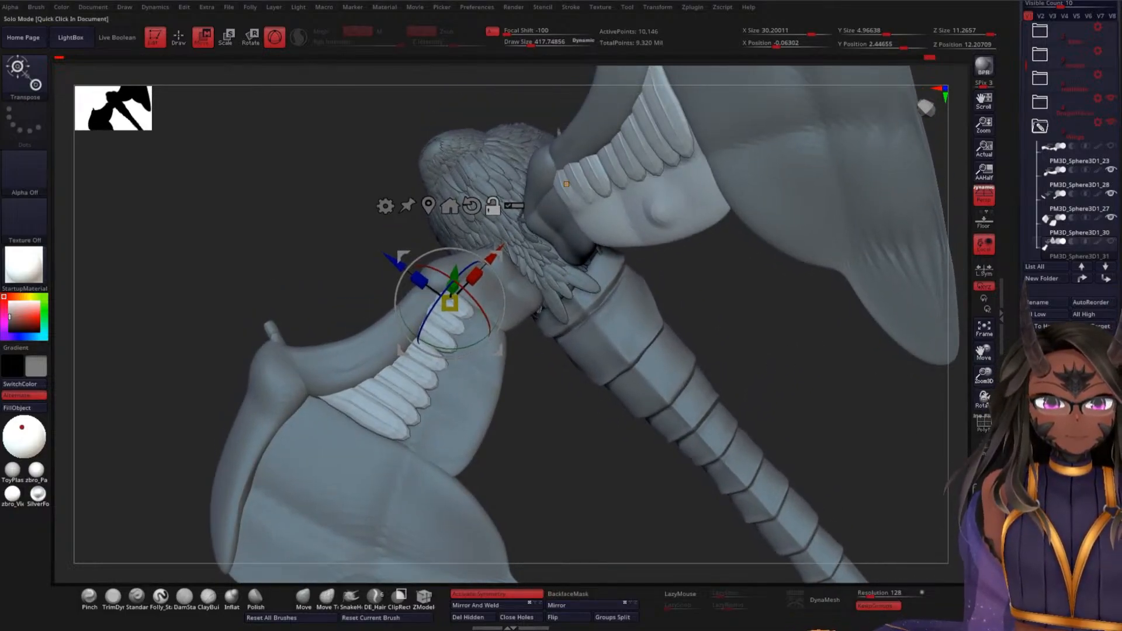
- Isolate the active feather subtool in Solo mode and inspect its feather rows on both wings
{"action": "left_click", "coordinate": [984, 497]}
{"action": "left_click_drag", "start_coordinate": [726, 352], "coordinate": [749, 464]}
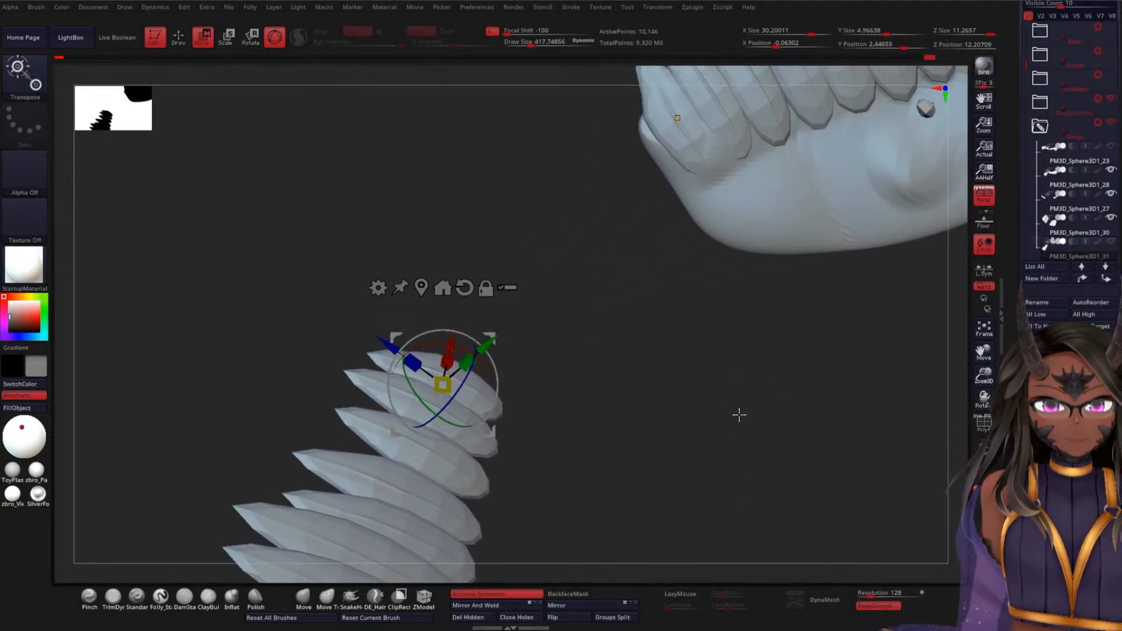
{"action": "left_click_drag", "start_coordinate": [737, 411], "coordinate": [728, 336], "text": "alt"}
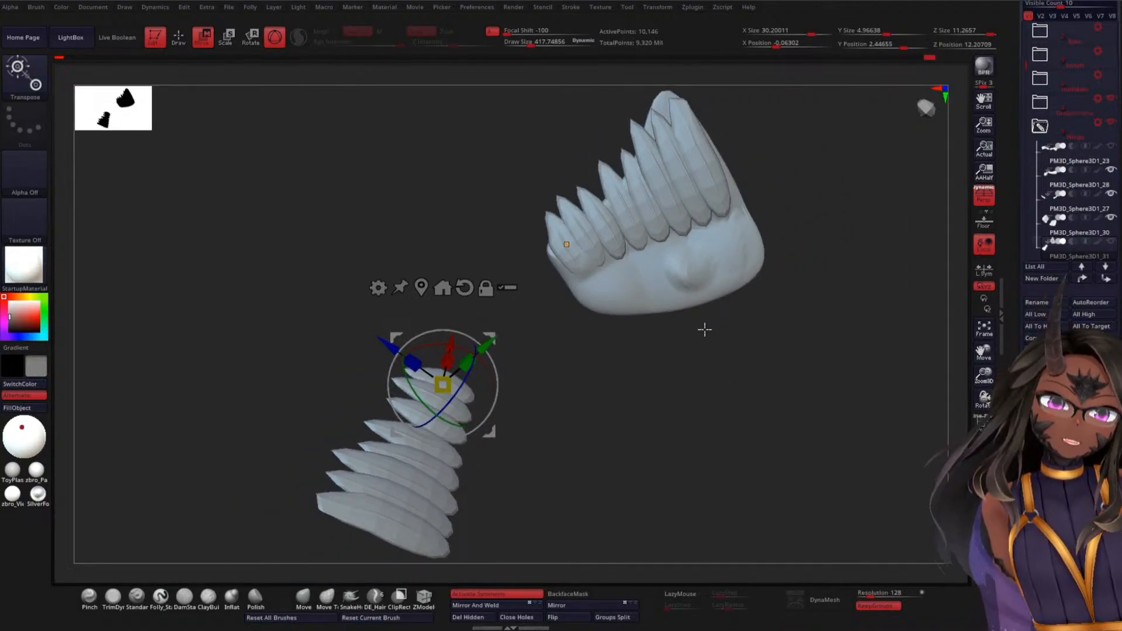
{"action": "left_click_drag", "start_coordinate": [715, 383], "coordinate": [832, 304]}
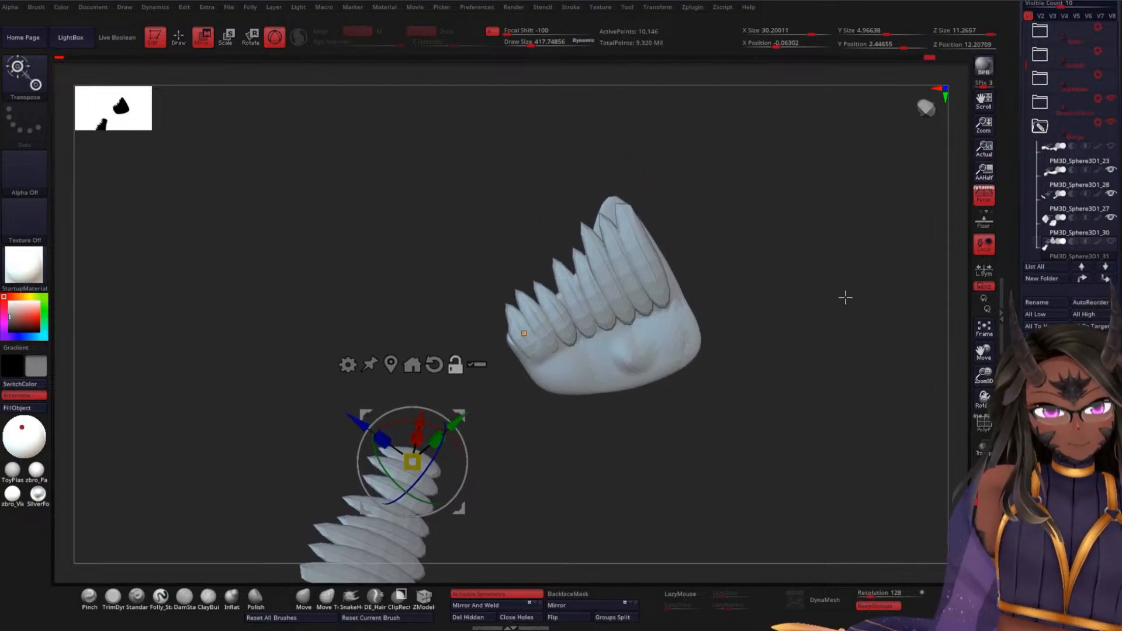
{"action": "left_click_drag", "start_coordinate": [1030, 73], "coordinate": [1025, 79]}
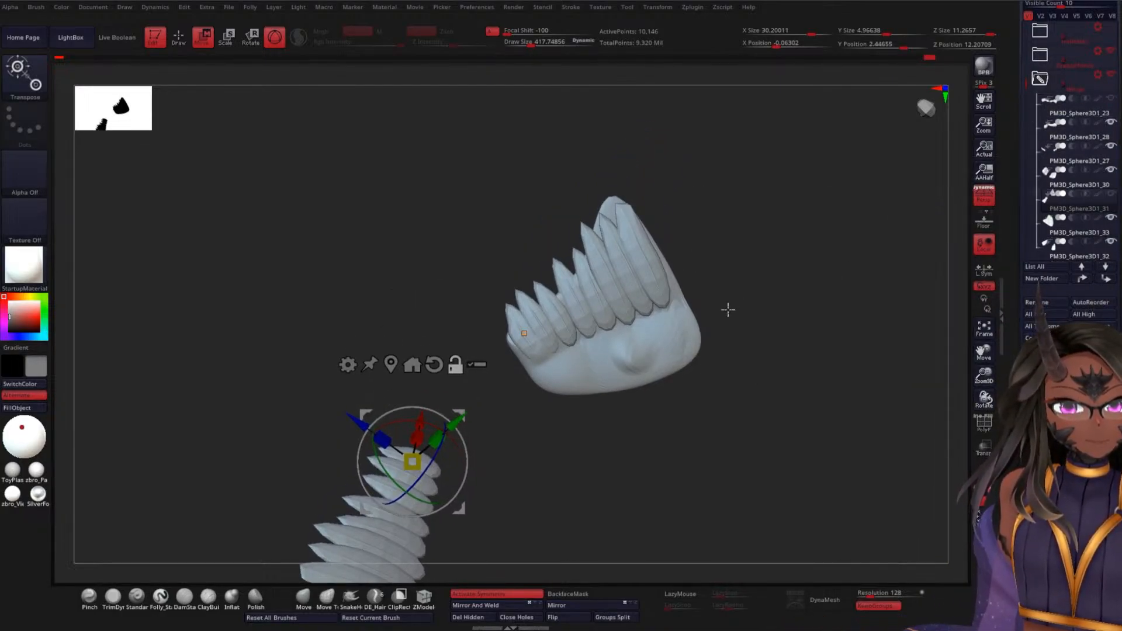
{"action": "left_click_drag", "start_coordinate": [775, 347], "coordinate": [749, 285]}
{"action": "left_click_drag", "start_coordinate": [668, 297], "coordinate": [710, 355], "text": "alt"}
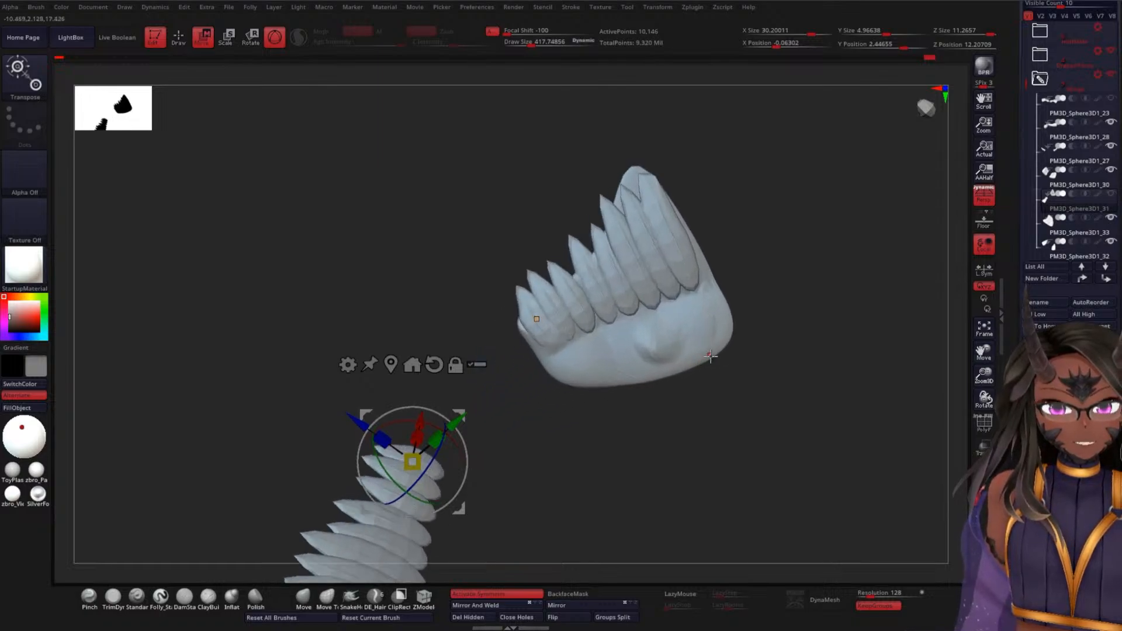
{"action": "left_click_drag", "start_coordinate": [819, 250], "coordinate": [772, 287], "text": "alt"}
- Turn off symmetry and lasso-mask the feather row that still has the wing base attached
{"action": "mouse_move", "coordinate": [674, 156]}
{"action": "left_mouse_down", "text": "ctrl"}
{"action": "mouse_move", "coordinate": [458, 334]}
{"action": "mouse_move", "coordinate": [809, 358]}
{"action": "mouse_move", "coordinate": [680, 186]}
{"action": "left_mouse_up", "text": "ctrl"}
{"action": "key", "text": "ctrl+z"}
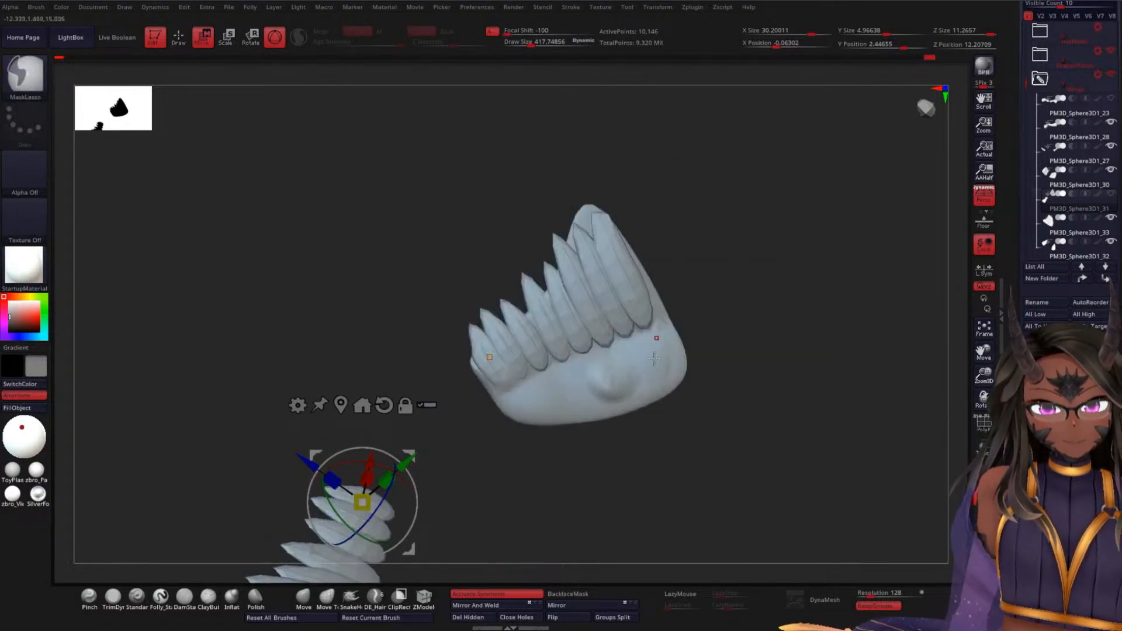
{"action": "left_click", "coordinate": [531, 594]}
{"action": "mouse_move", "coordinate": [717, 141]}
{"action": "left_mouse_down", "text": "ctrl"}
{"action": "mouse_move", "coordinate": [642, 134]}
{"action": "mouse_move", "coordinate": [724, 414]}
{"action": "left_mouse_up", "text": "ctrl"}
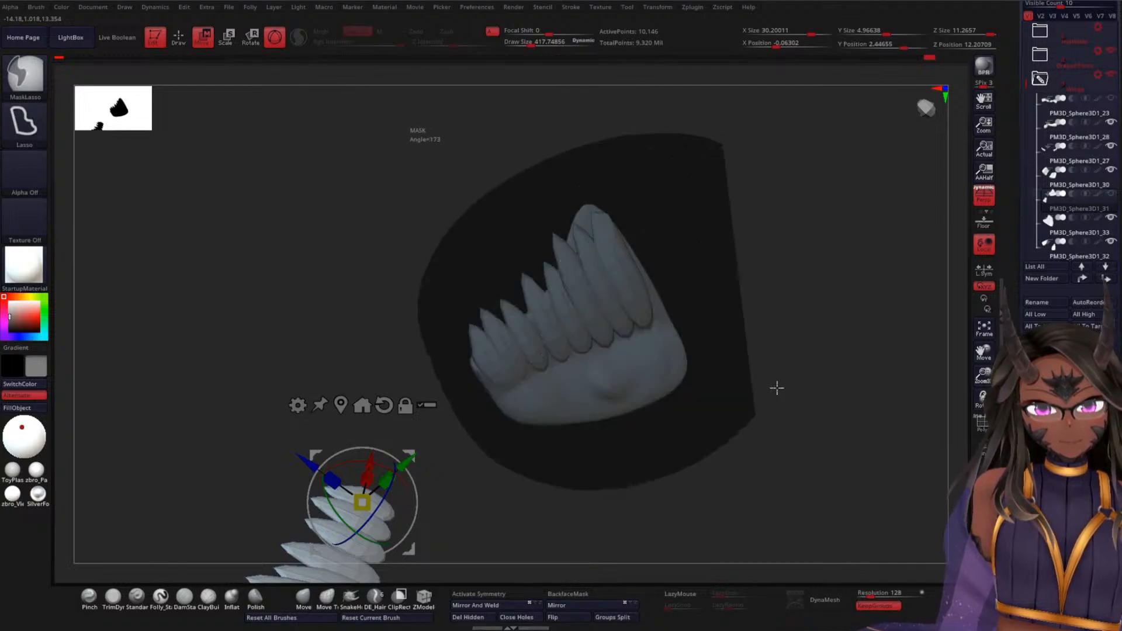
- Undo the lasso mask and display the polyframe to check the polygroups of both feather rows
{"action": "key", "text": "ctrl+z"}
{"action": "key", "text": "shift+f"}
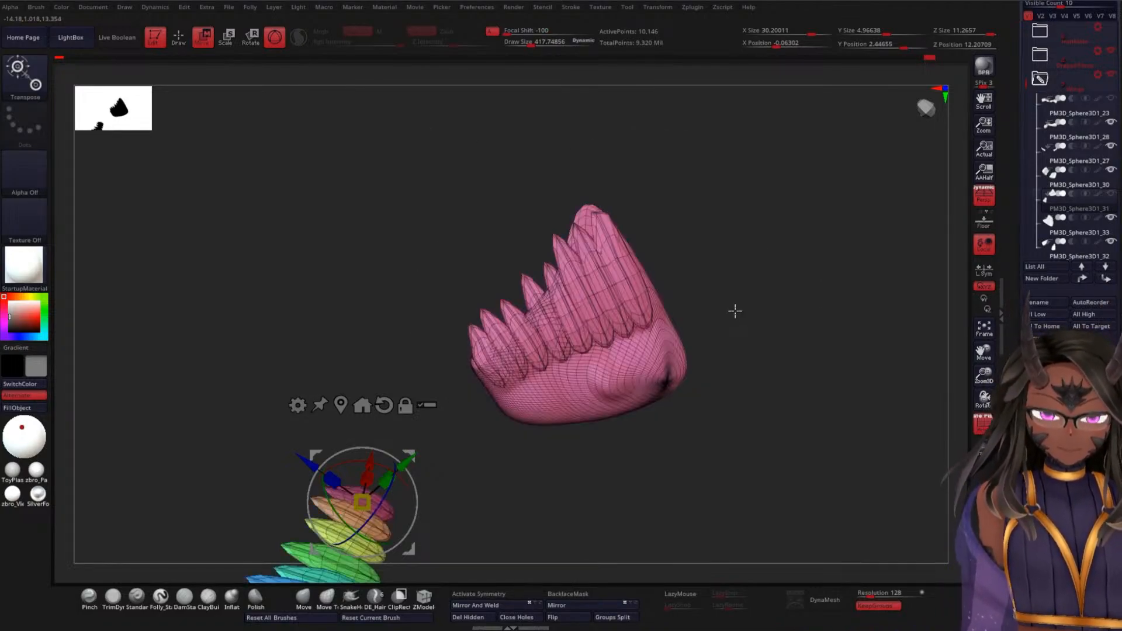
{"action": "left_click_drag", "start_coordinate": [741, 319], "coordinate": [742, 311], "text": "alt"}
{"action": "left_click_drag", "start_coordinate": [701, 380], "coordinate": [744, 251], "text": "alt"}
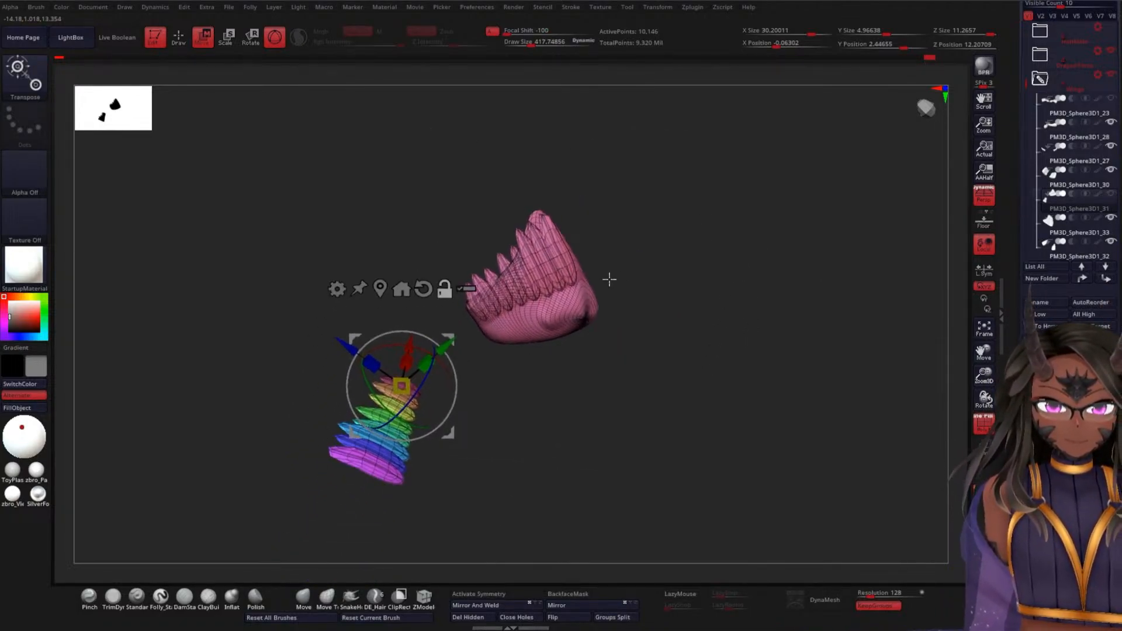
- Hide the polygroup containing the wing base and its attached feathers, exit Solo mode and delete the hidden geometry
{"action": "left_click", "coordinate": [573, 294], "text": "alt"}
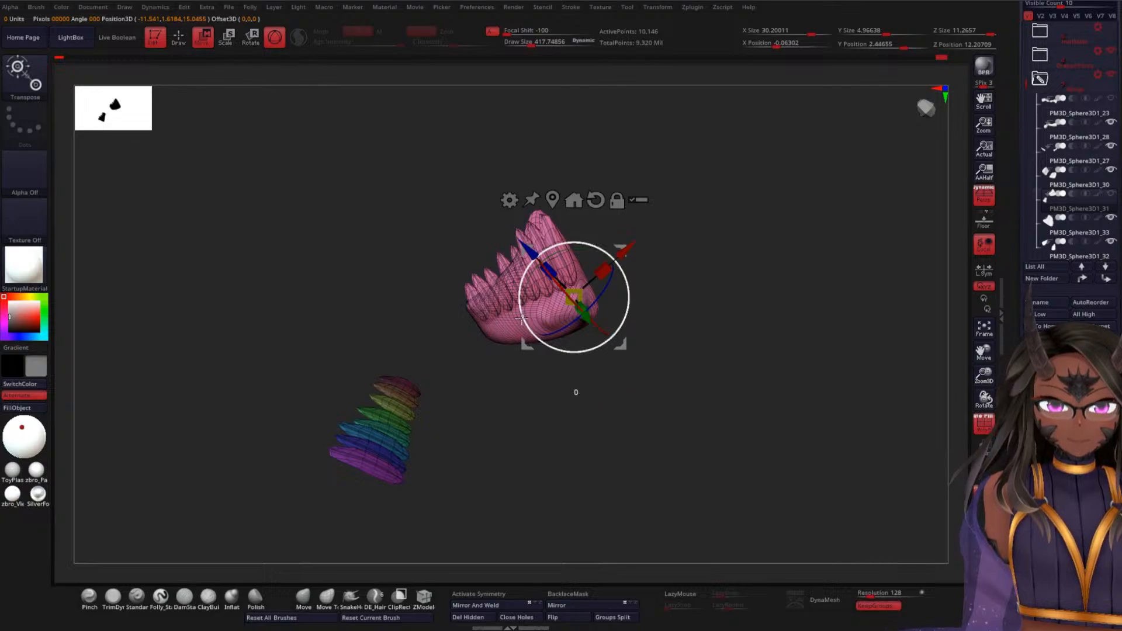
{"action": "key", "text": "q"}
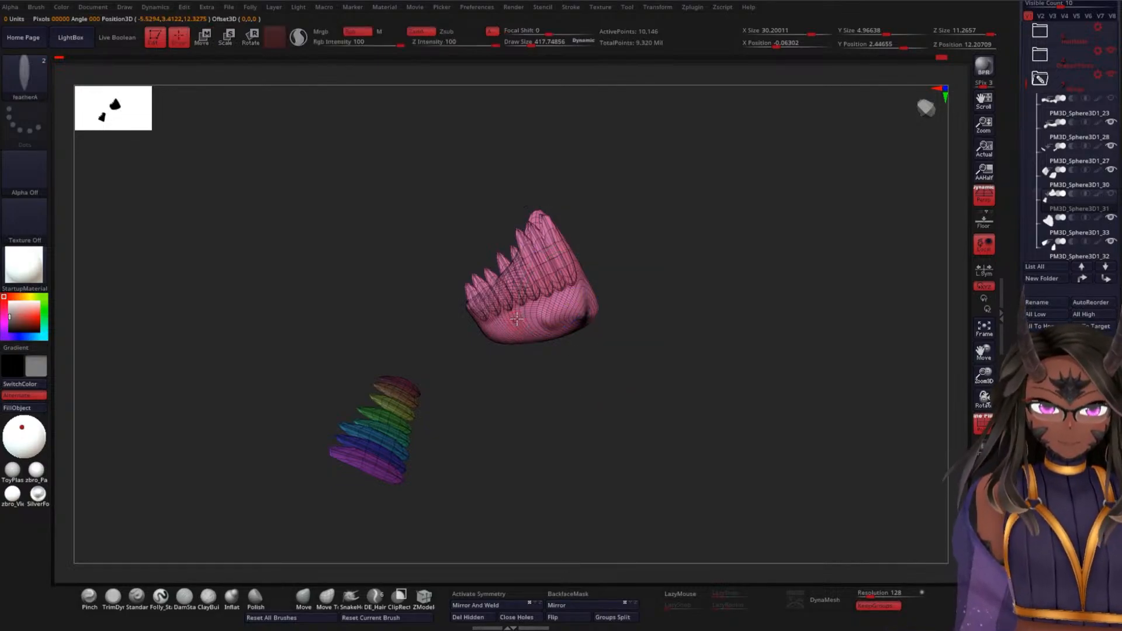
{"action": "left_click", "coordinate": [529, 310], "text": "ctrl+shift"}
{"action": "left_click", "coordinate": [529, 310], "text": "ctrl+shift"}
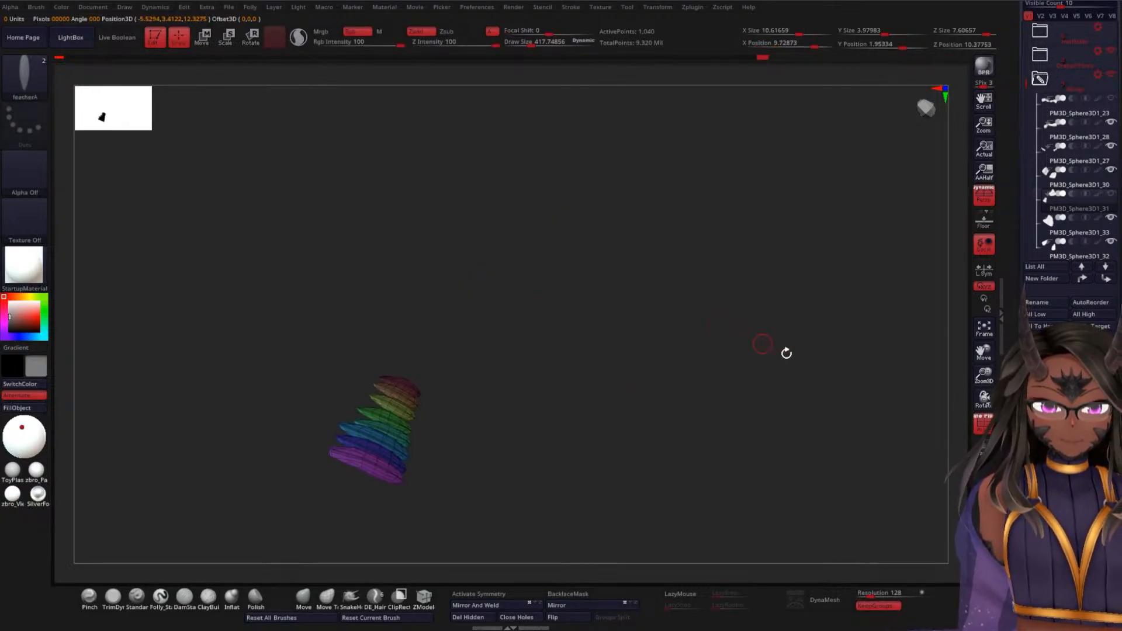
{"action": "left_click", "coordinate": [931, 463], "text": "ctrl+shift"}
{"action": "left_click_drag", "start_coordinate": [746, 462], "coordinate": [747, 457]}
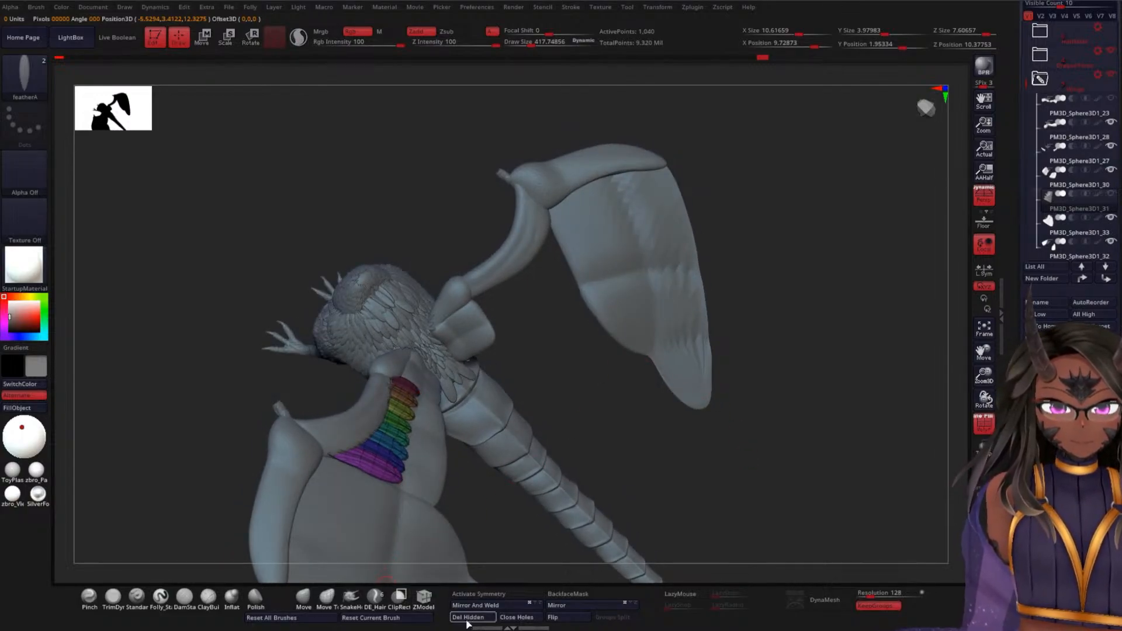
{"action": "mouse_move", "coordinate": [813, 440]}
{"action": "left_mouse_down", "text": "alt"}
{"action": "mouse_move", "coordinate": [809, 423]}
{"action": "mouse_move", "coordinate": [808, 459]}
{"action": "left_mouse_up", "text": "alt"}
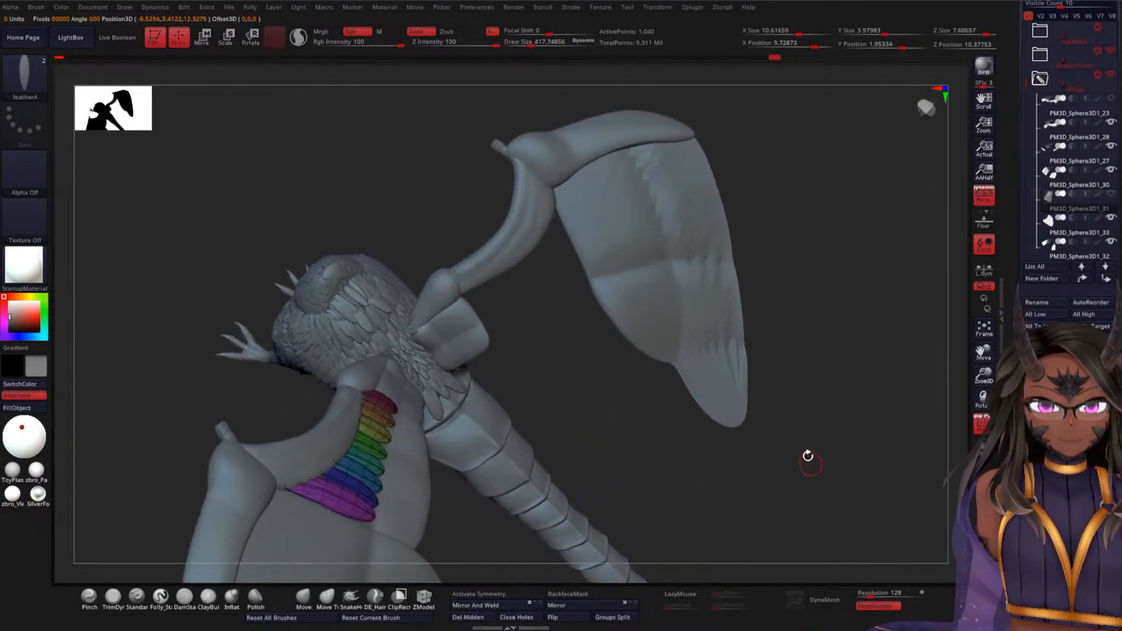
{"action": "mouse_move", "coordinate": [624, 421]}
{"action": "left_mouse_down"}
{"action": "mouse_move", "coordinate": [614, 394]}
{"action": "mouse_move", "coordinate": [638, 385]}
{"action": "mouse_move", "coordinate": [629, 430]}
{"action": "left_mouse_up"}
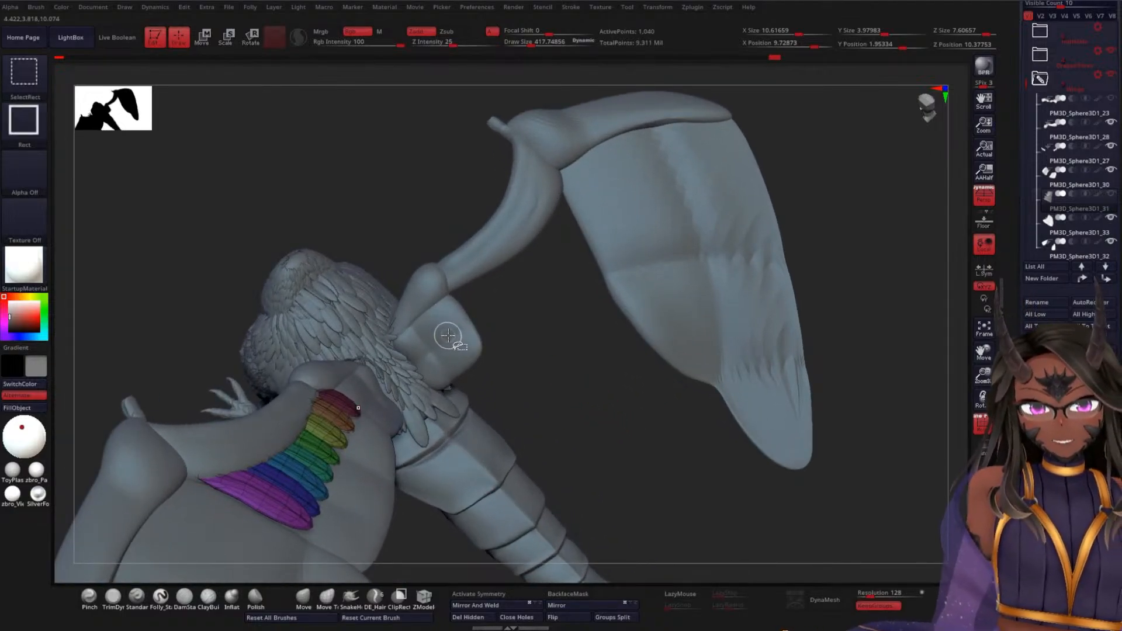
{"action": "left_click_drag", "start_coordinate": [584, 363], "coordinate": [322, 268]}
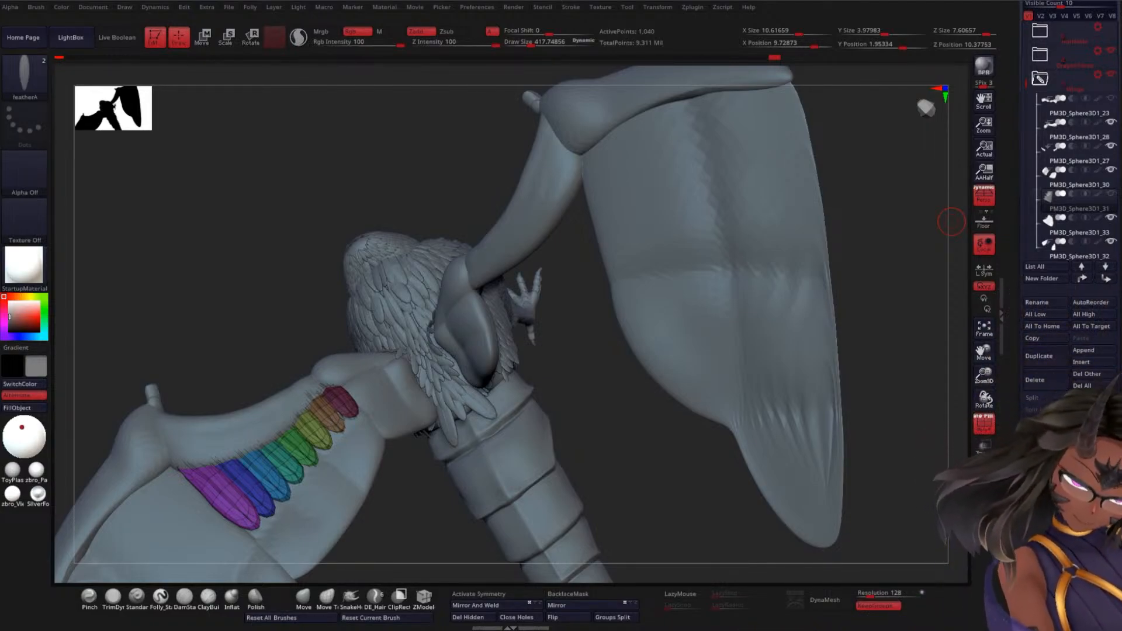
{"action": "mouse_move", "coordinate": [648, 304]}
{"action": "left_mouse_down"}
{"action": "mouse_move", "coordinate": [614, 369]}
{"action": "mouse_move", "coordinate": [639, 407]}
{"action": "mouse_move", "coordinate": [647, 294]}
{"action": "left_mouse_up"}
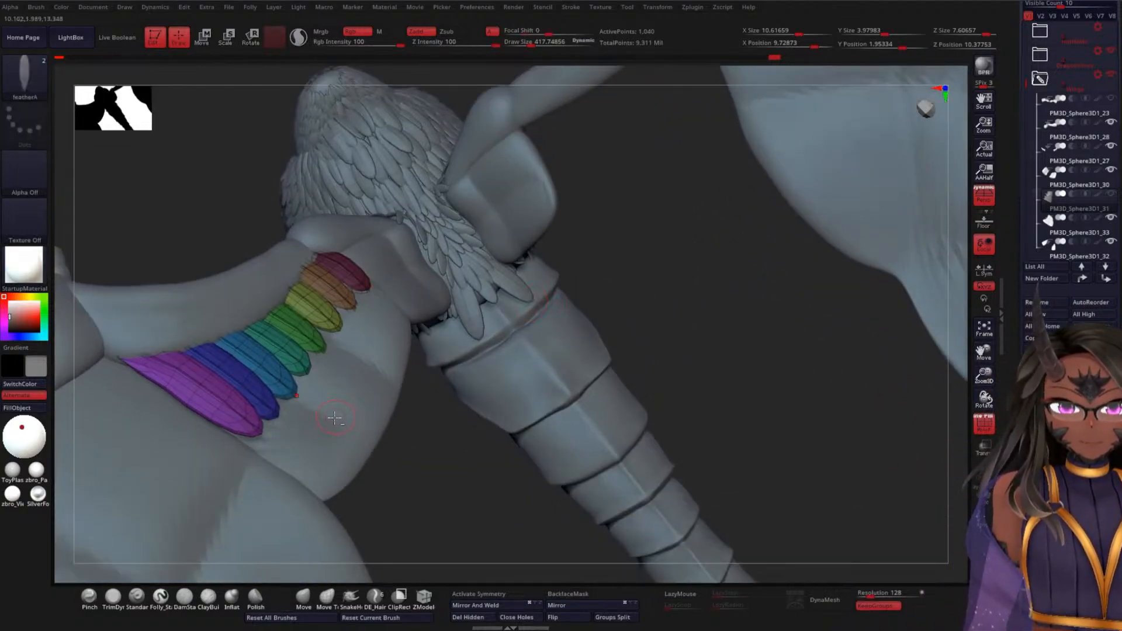
- Make the PM3D_Sphere3D1_31 feather row visible, select the PM3D_Sphere3D1_33 wing base and mirror it to the other wing
{"action": "left_click", "coordinate": [341, 419], "text": "alt"}
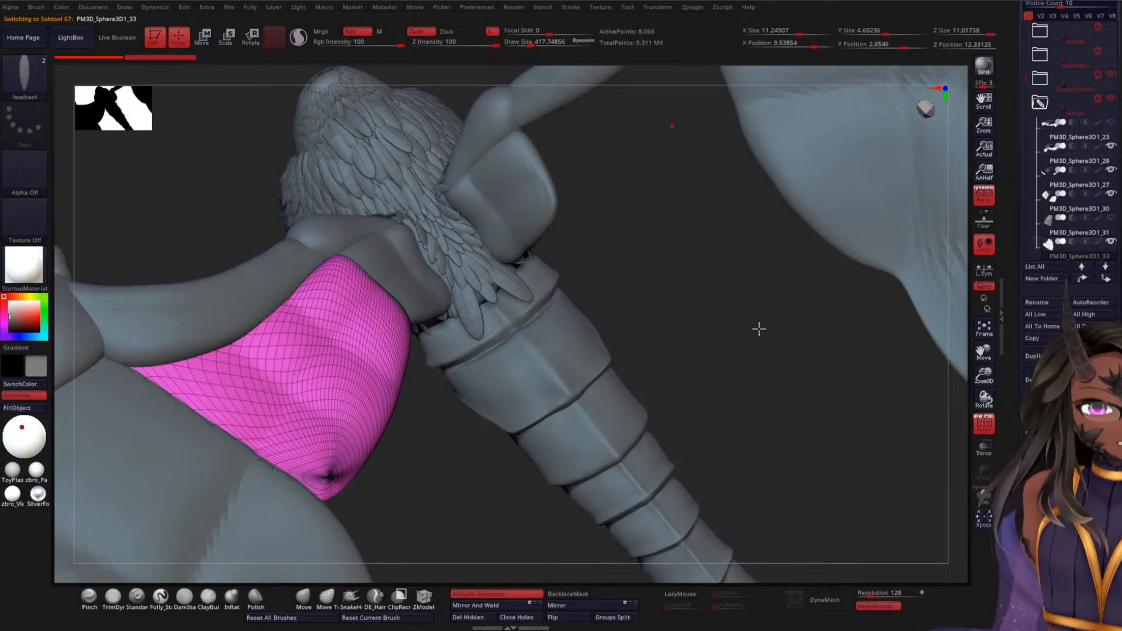
{"action": "left_click_drag", "start_coordinate": [760, 329], "coordinate": [761, 324]}
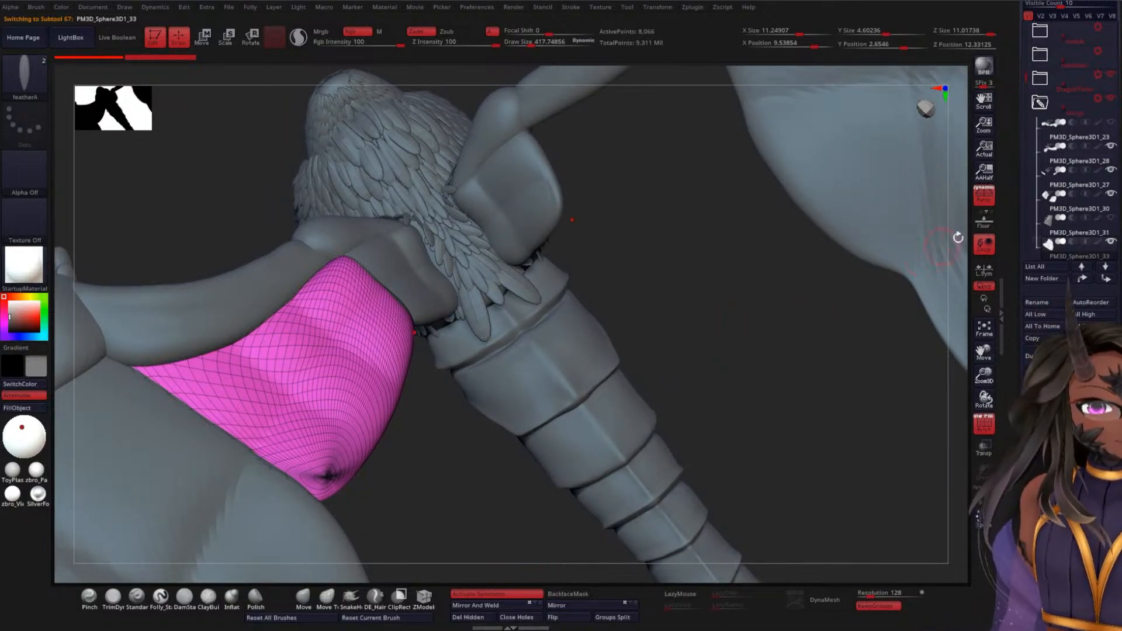
{"action": "left_click", "coordinate": [1048, 230]}
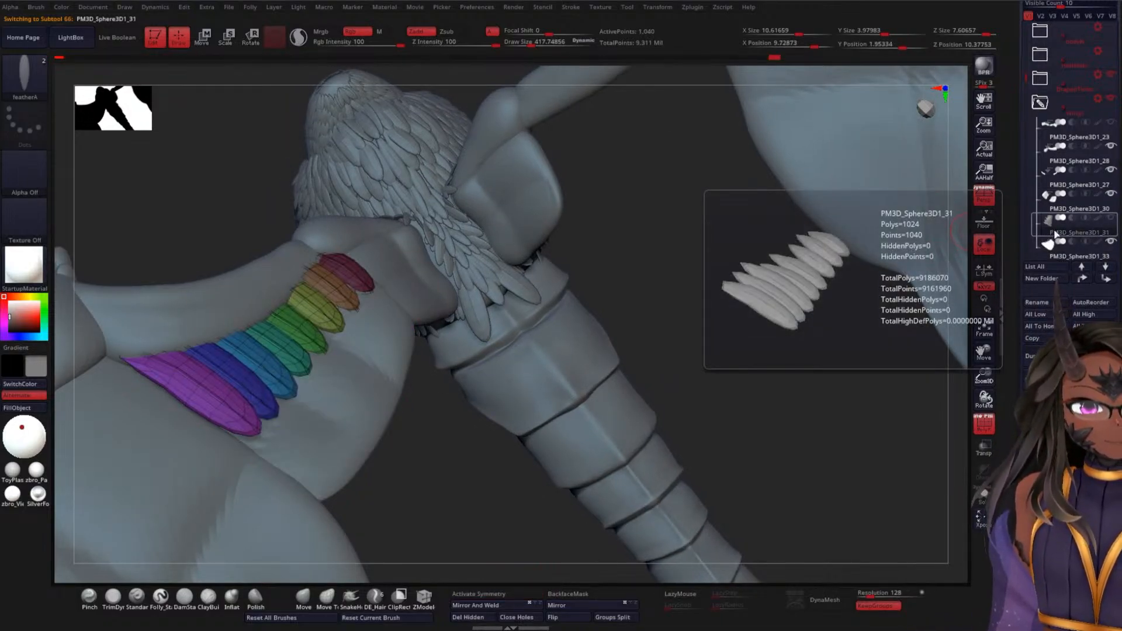
{"action": "left_click", "coordinate": [1059, 258]}
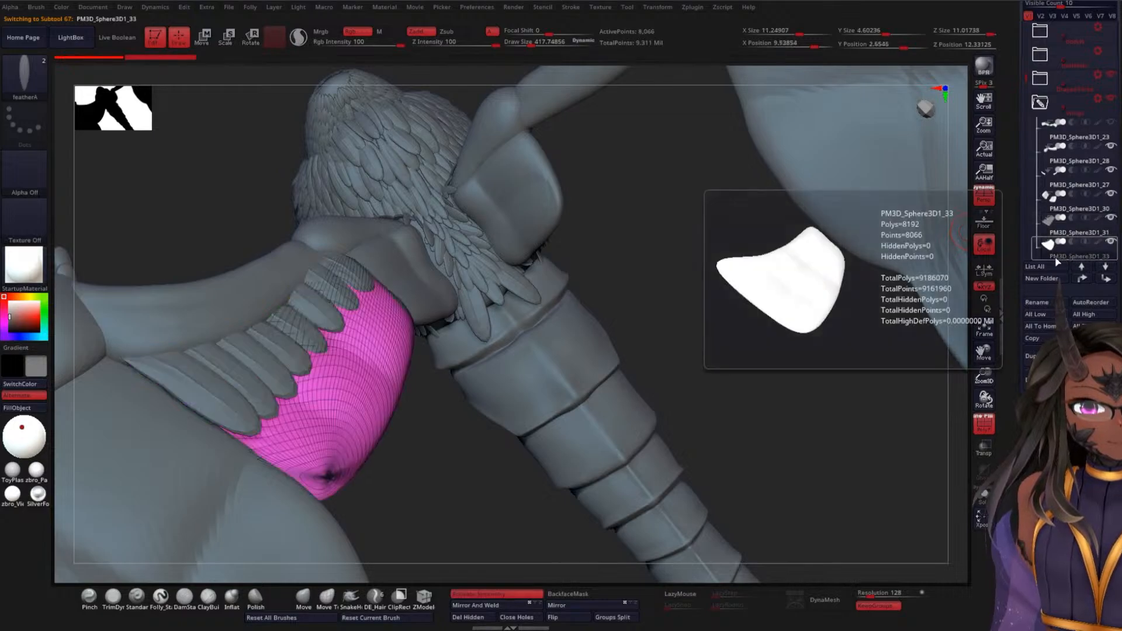
{"action": "left_click", "coordinate": [564, 606]}
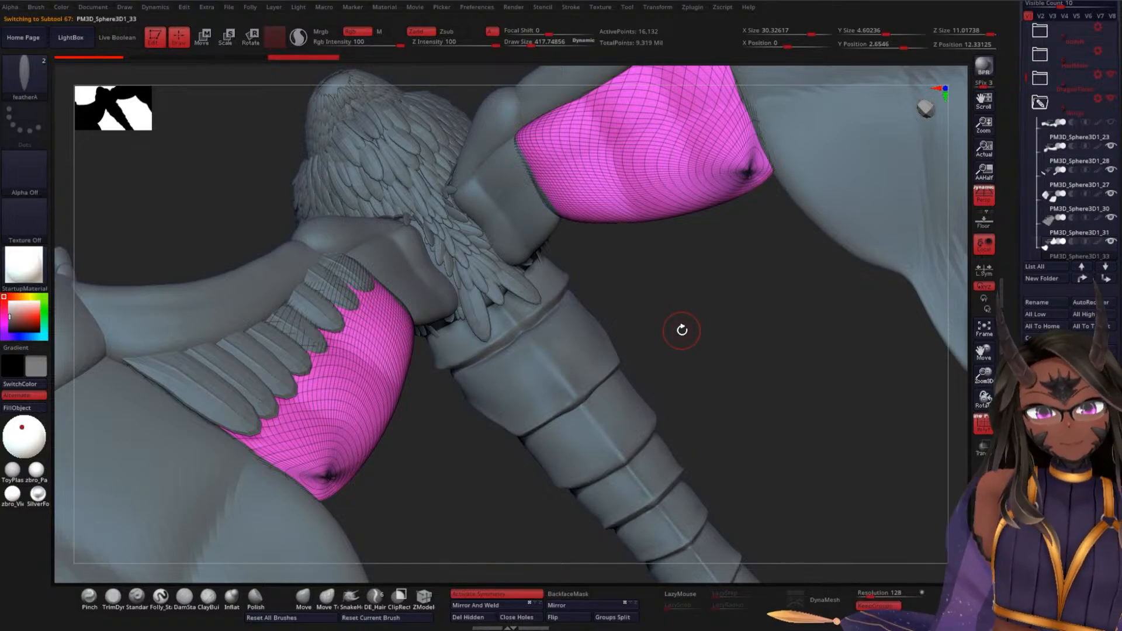
- Select the inner wing base mesh beneath the feather row and turn off symmetry
{"action": "left_click", "coordinate": [1061, 235]}
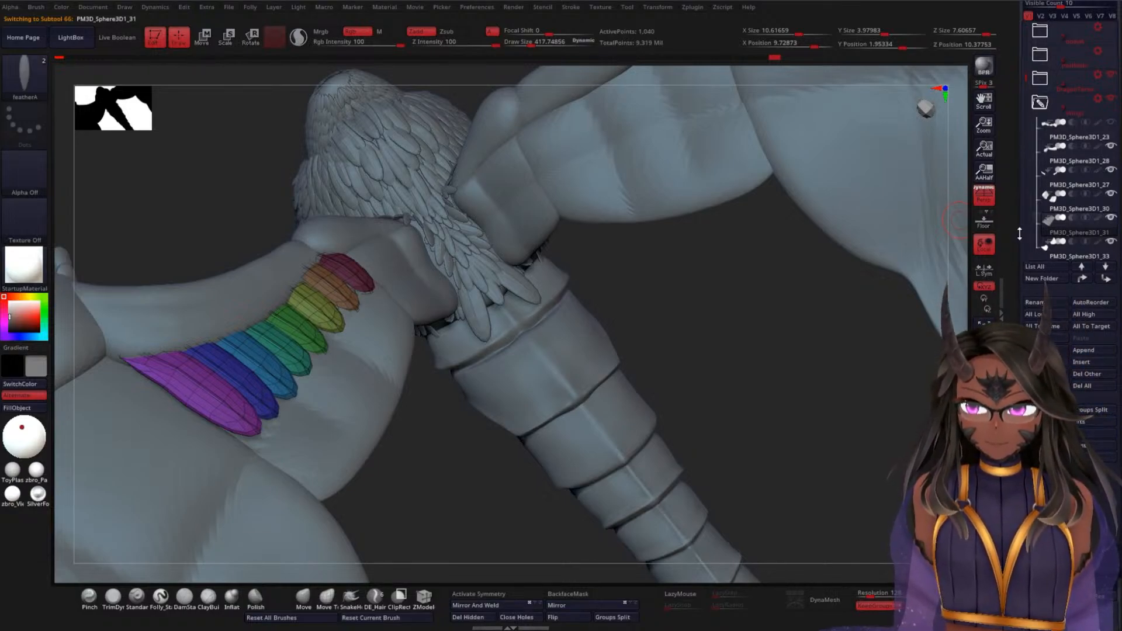
{"action": "left_click_drag", "start_coordinate": [724, 298], "coordinate": [694, 294]}
{"action": "left_click_drag", "start_coordinate": [538, 431], "coordinate": [600, 399]}
{"action": "left_click", "coordinate": [458, 328], "text": "alt"}
{"action": "left_click", "coordinate": [497, 597]}
{"action": "left_click_drag", "start_coordinate": [626, 387], "coordinate": [445, 499]}
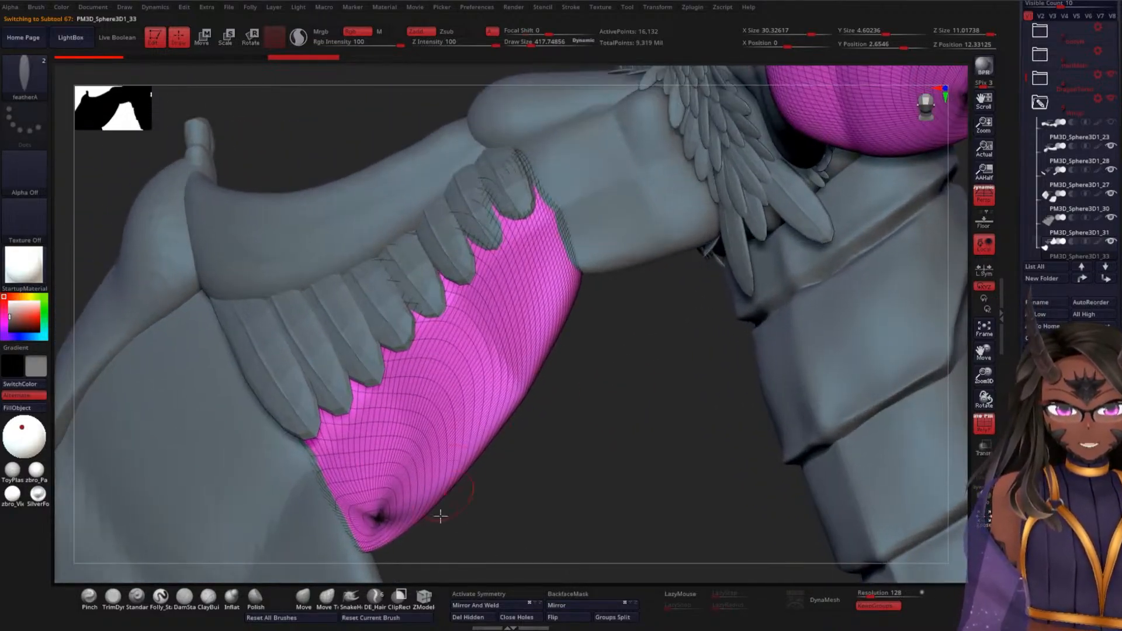
- Choose the featherA insert brush and draw a new feather on the wing base, just below the row's longest feather
{"action": "key", "text": "b"}
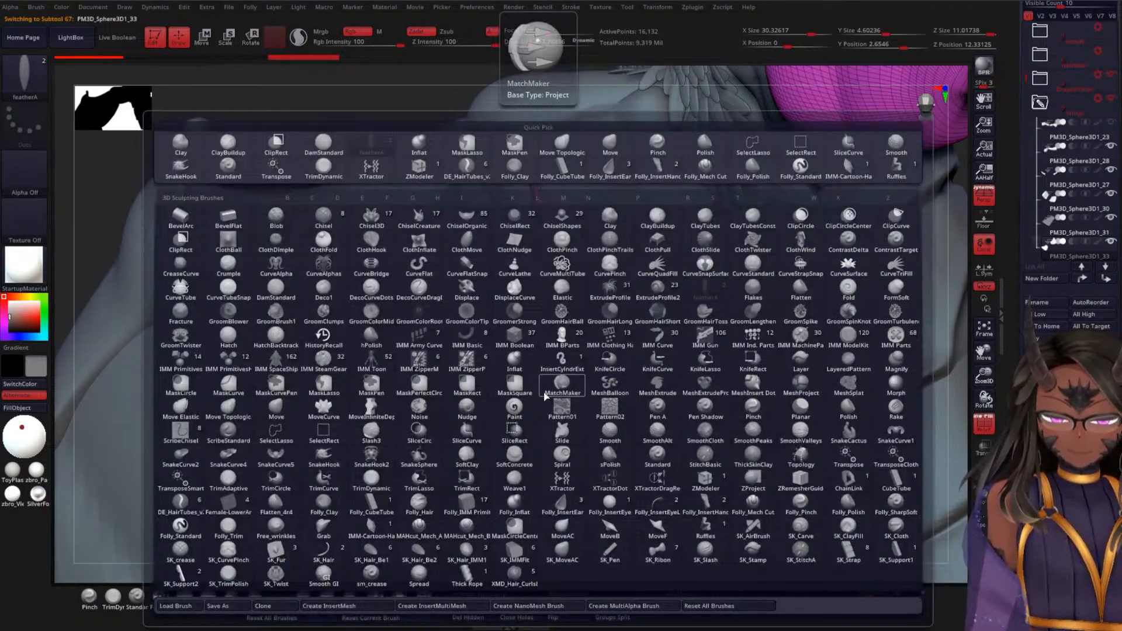
{"action": "key", "text": "f"}
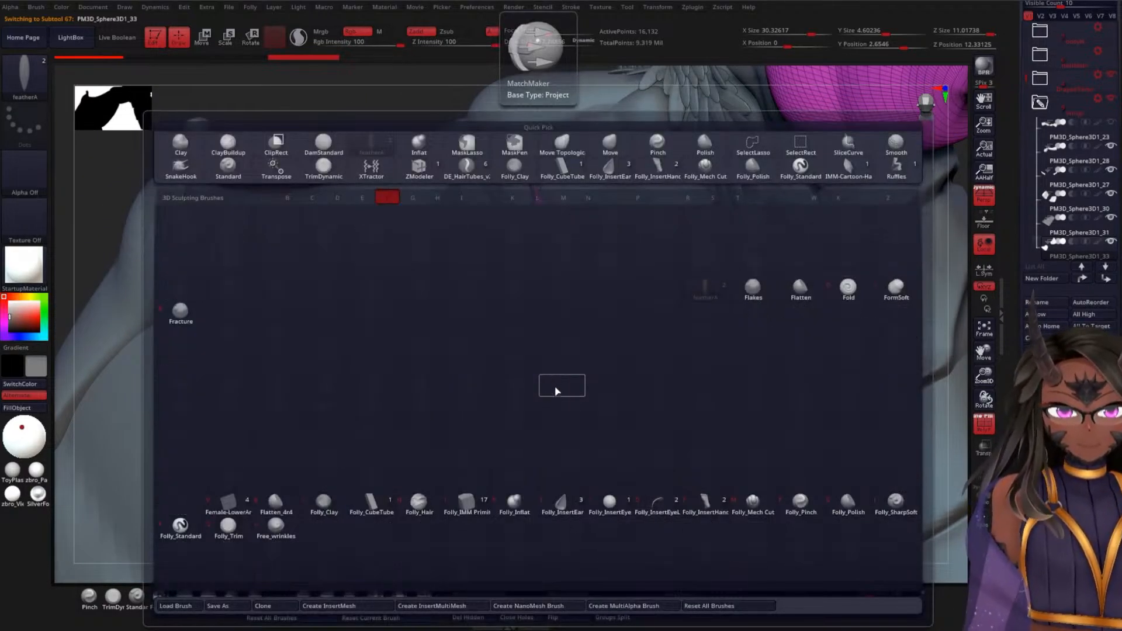
{"action": "left_click", "coordinate": [369, 129]}
{"action": "left_click_drag", "start_coordinate": [636, 410], "coordinate": [627, 355]}
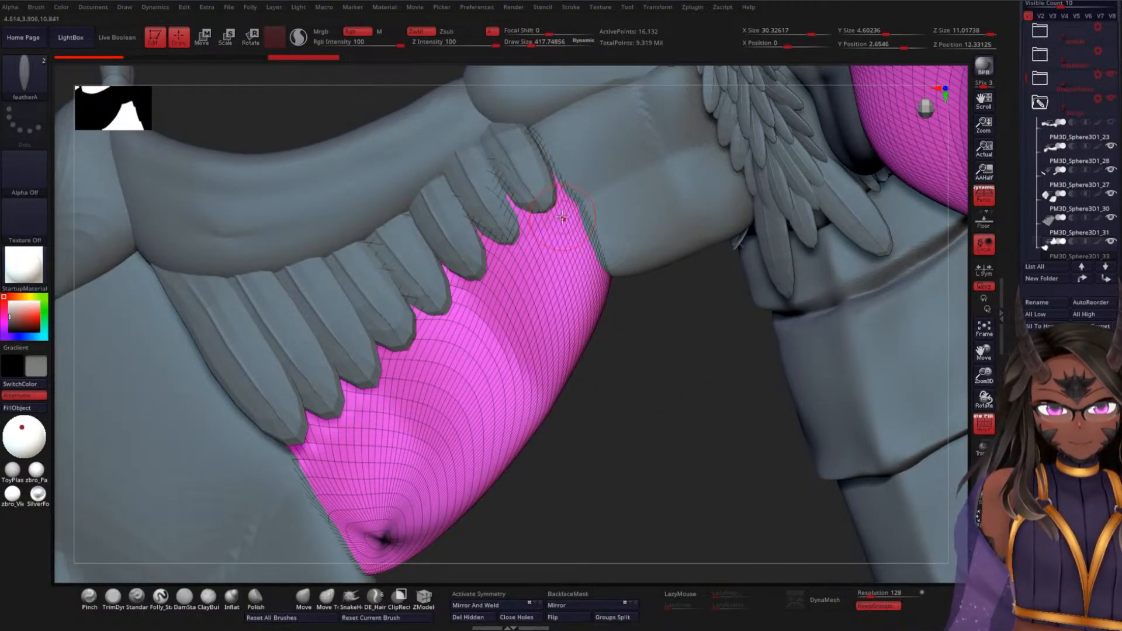
{"action": "left_click_drag", "start_coordinate": [346, 521], "coordinate": [259, 409]}
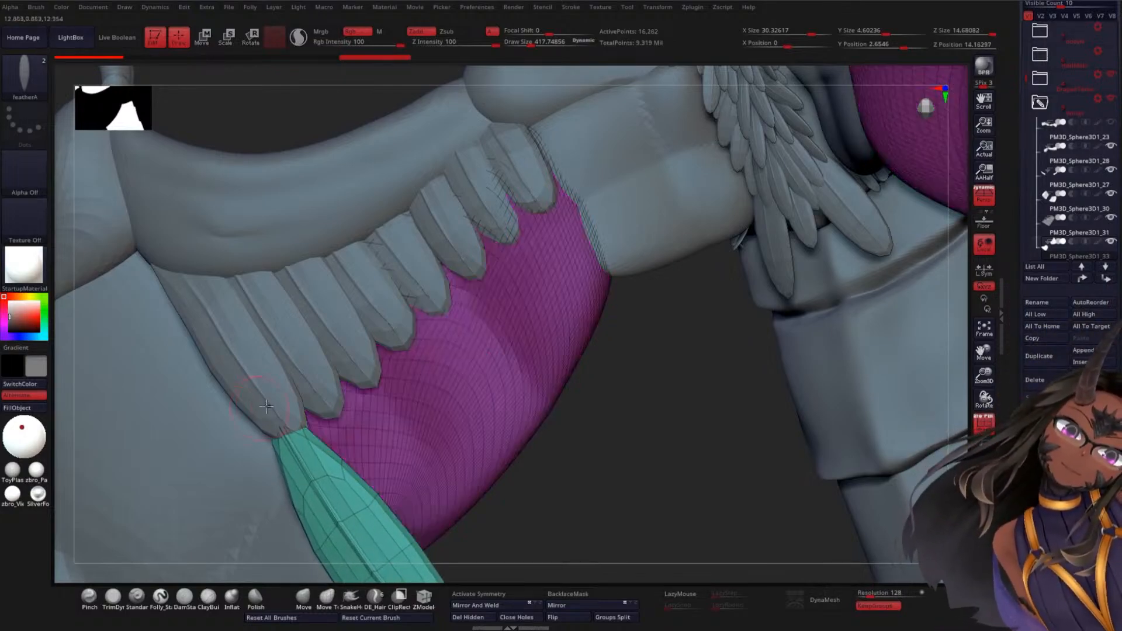
{"action": "left_click_drag", "start_coordinate": [625, 456], "coordinate": [481, 383]}
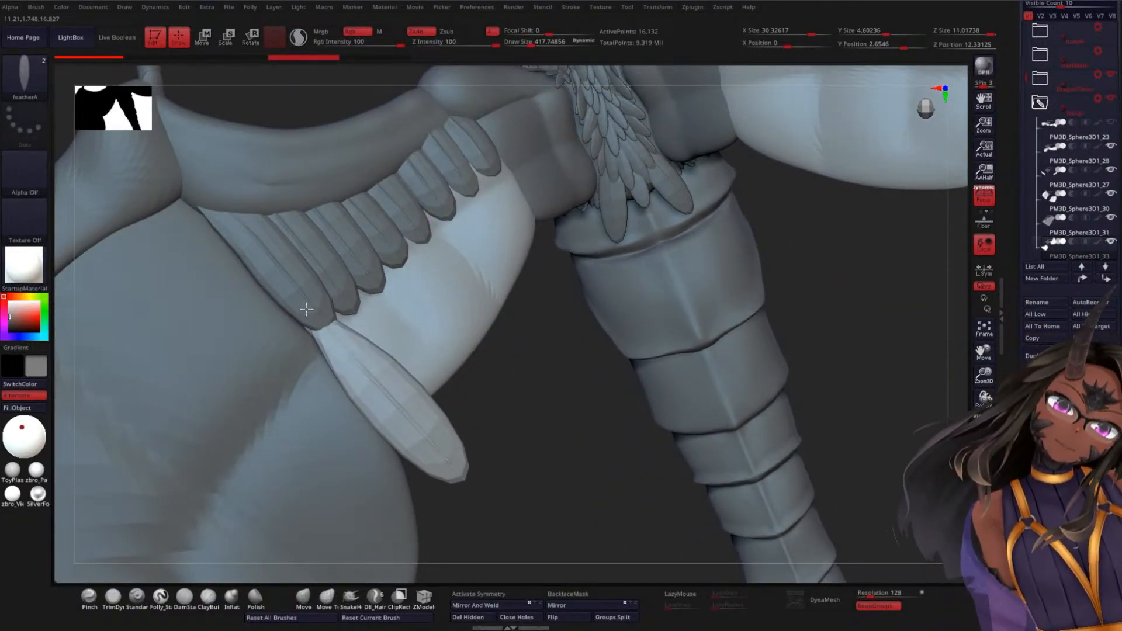
{"action": "left_click_drag", "start_coordinate": [303, 306], "coordinate": [462, 375]}
- Move and rotate the new feather with the gizmo so it tucks under the first row and follows the wing surface
{"action": "key", "text": "w"}
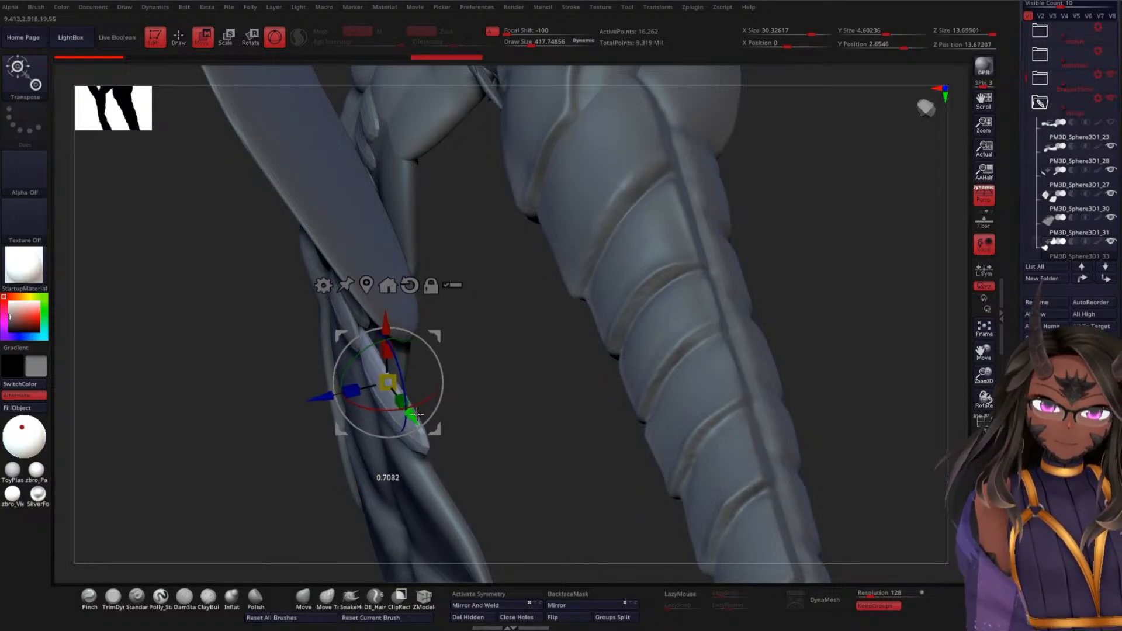
{"action": "left_click_drag", "start_coordinate": [471, 411], "coordinate": [584, 351]}
{"action": "left_click_drag", "start_coordinate": [345, 391], "coordinate": [345, 393]}
{"action": "left_click_drag", "start_coordinate": [573, 331], "coordinate": [631, 249]}
{"action": "left_click_drag", "start_coordinate": [779, 131], "coordinate": [579, 389]}
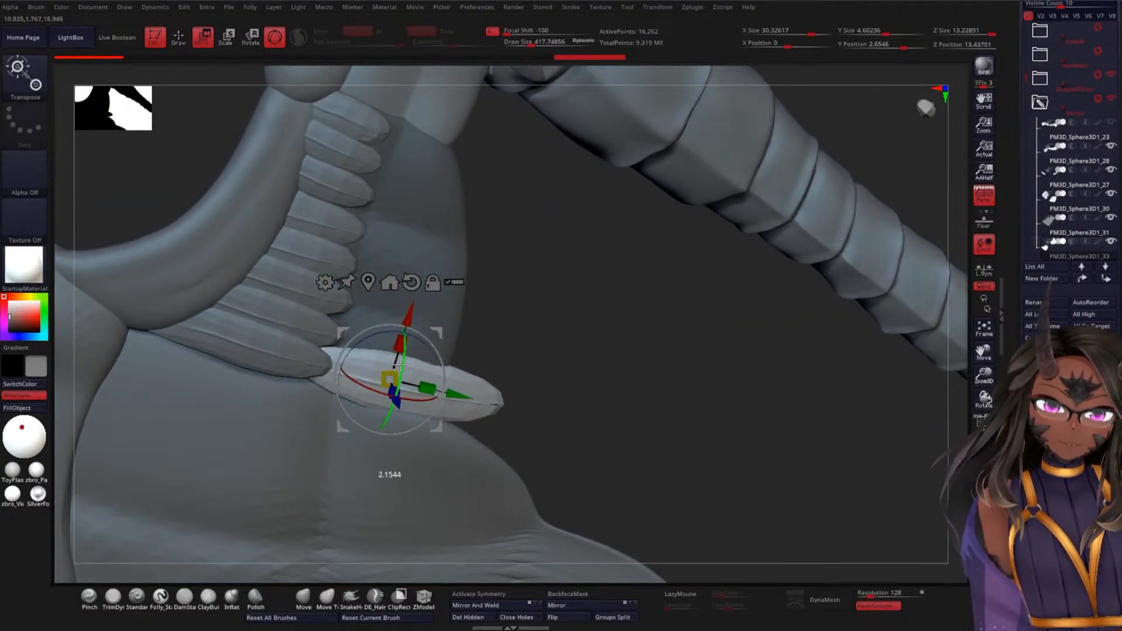
- Duplicate the feather towards the body and rotate and shift the copy to line up with the wing surface
{"action": "left_click_drag", "start_coordinate": [407, 314], "coordinate": [419, 273], "text": "ctrl"}
{"action": "left_click_drag", "start_coordinate": [619, 274], "coordinate": [535, 269]}
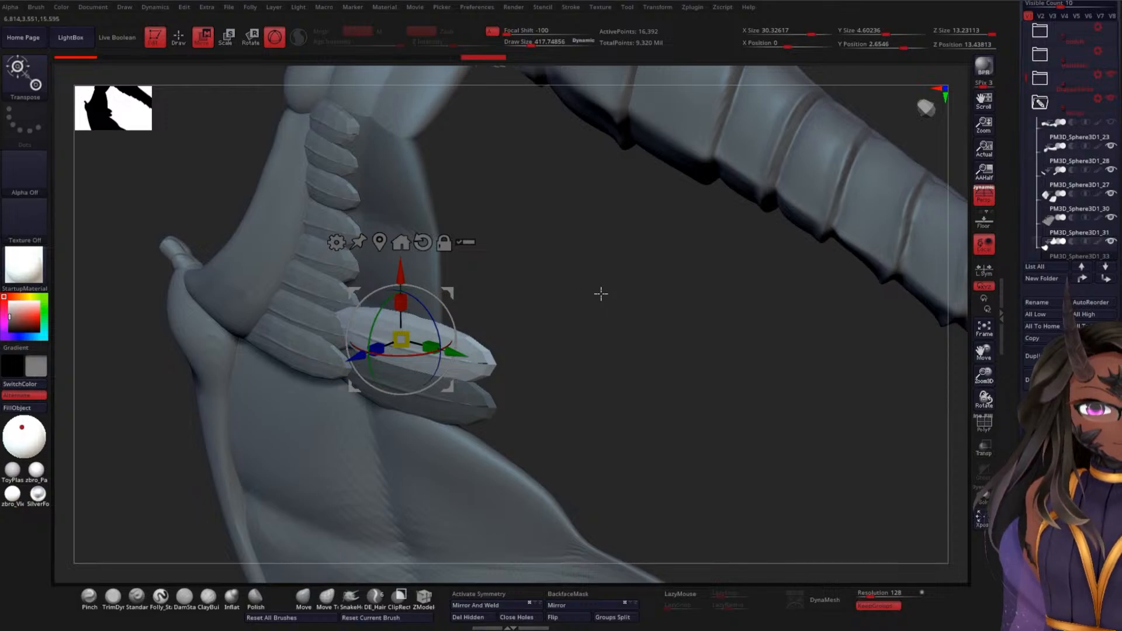
{"action": "mouse_move", "coordinate": [1070, 222]}
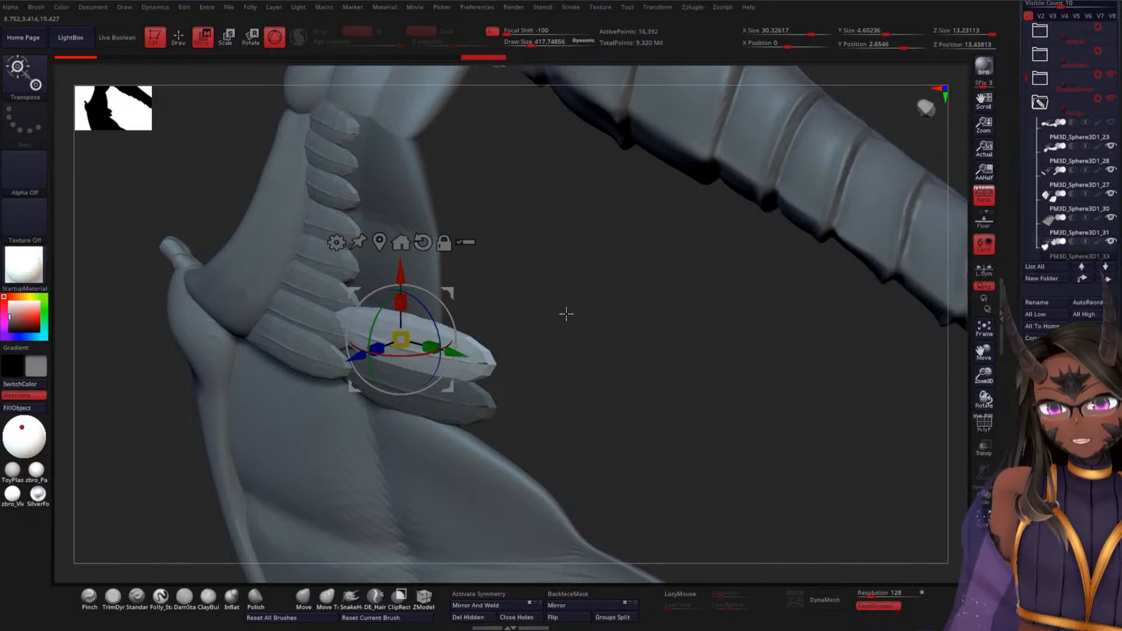
{"action": "key", "text": "shift+f"}
{"action": "key", "text": "shift+f"}
{"action": "left_click_drag", "start_coordinate": [563, 281], "coordinate": [555, 218]}
{"action": "left_click_drag", "start_coordinate": [349, 344], "coordinate": [355, 337]}
{"action": "left_click_drag", "start_coordinate": [514, 316], "coordinate": [476, 290]}
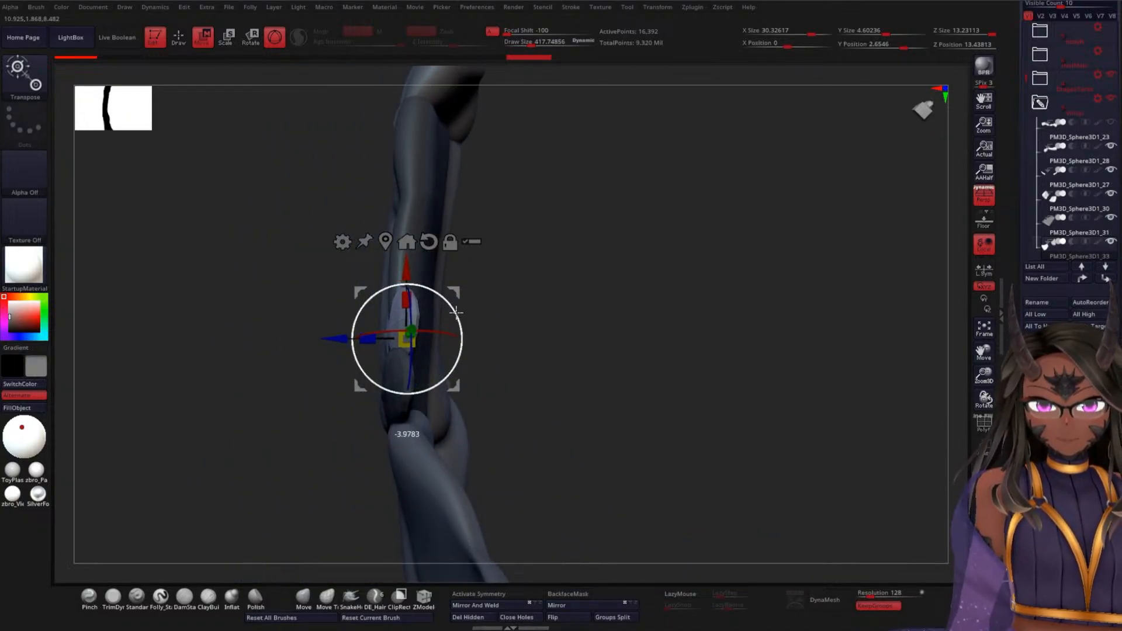
{"action": "left_click_drag", "start_coordinate": [552, 268], "coordinate": [495, 245]}
- Duplicate a third feather for the second row and adjust its depth against the wing base
{"action": "left_click_drag", "start_coordinate": [421, 276], "coordinate": [435, 218]}
{"action": "left_click_drag", "start_coordinate": [597, 260], "coordinate": [561, 292]}
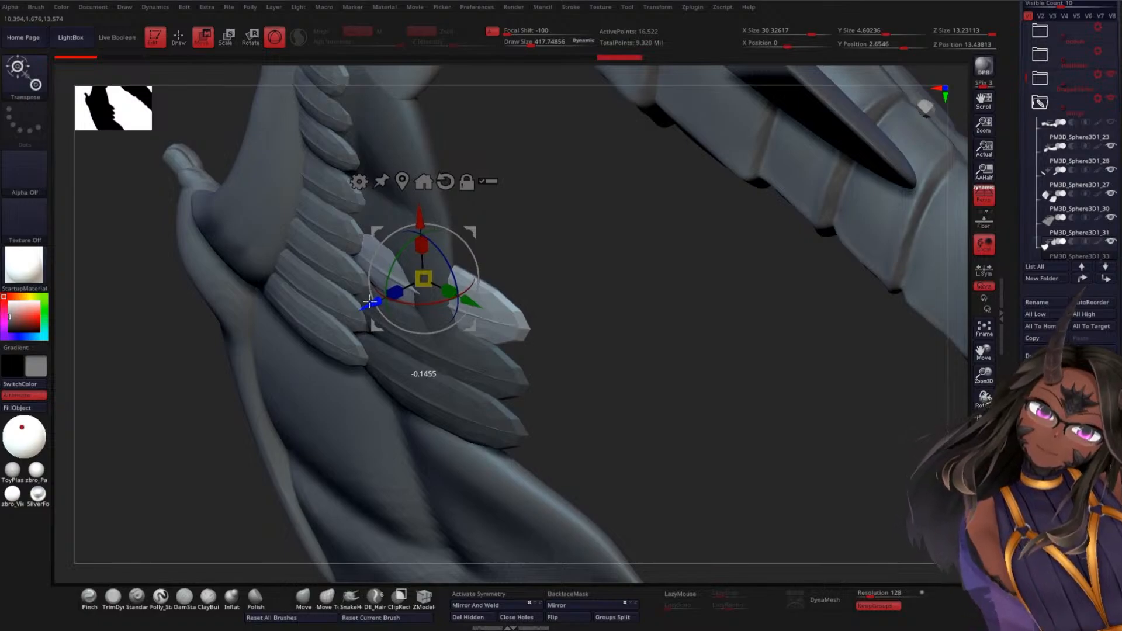
{"action": "left_click_drag", "start_coordinate": [556, 265], "coordinate": [673, 269]}
{"action": "left_click_drag", "start_coordinate": [645, 221], "coordinate": [579, 262]}
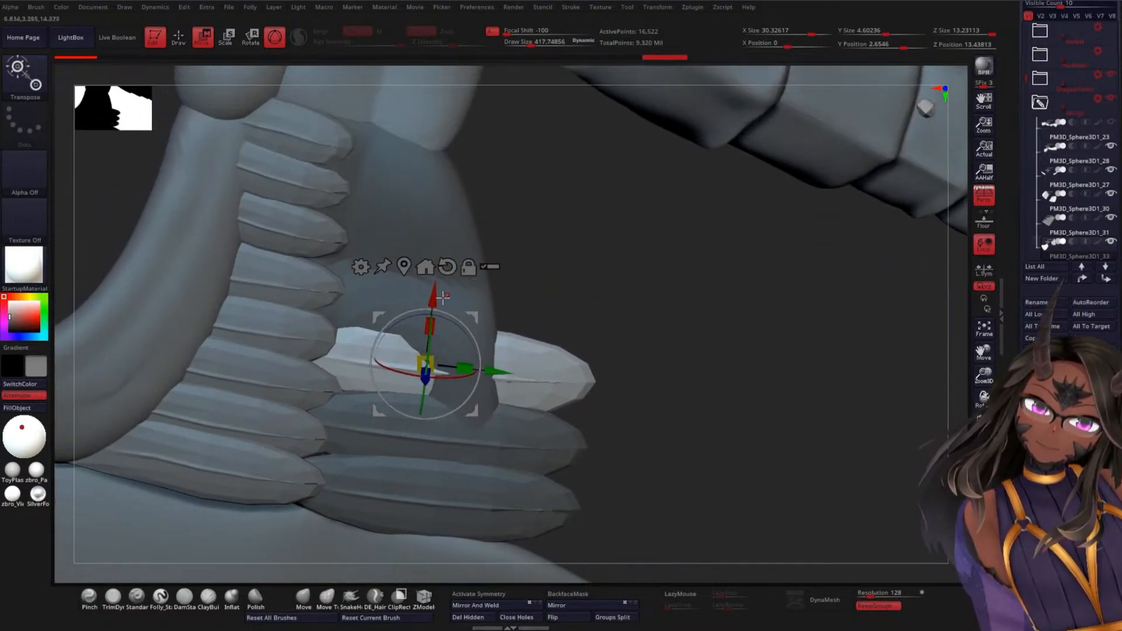
- Duplicate a fourth feather towards the body and adjust its depth and position along its length
{"action": "left_click_drag", "start_coordinate": [431, 292], "coordinate": [438, 244]}
{"action": "left_click_drag", "start_coordinate": [609, 234], "coordinate": [578, 278]}
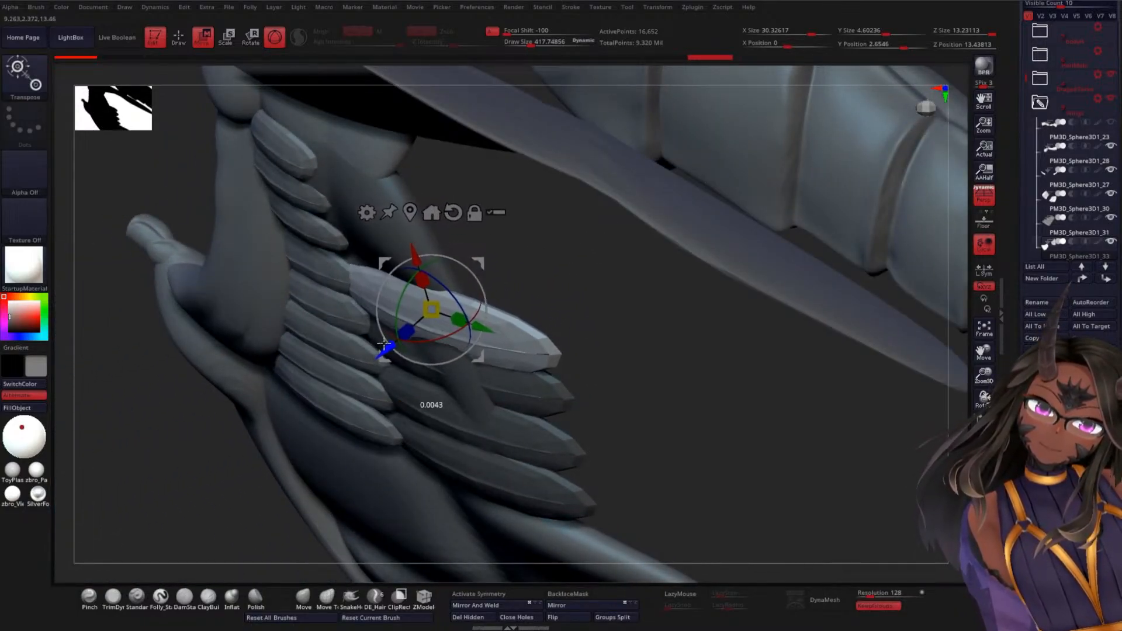
{"action": "left_click_drag", "start_coordinate": [623, 295], "coordinate": [566, 315]}
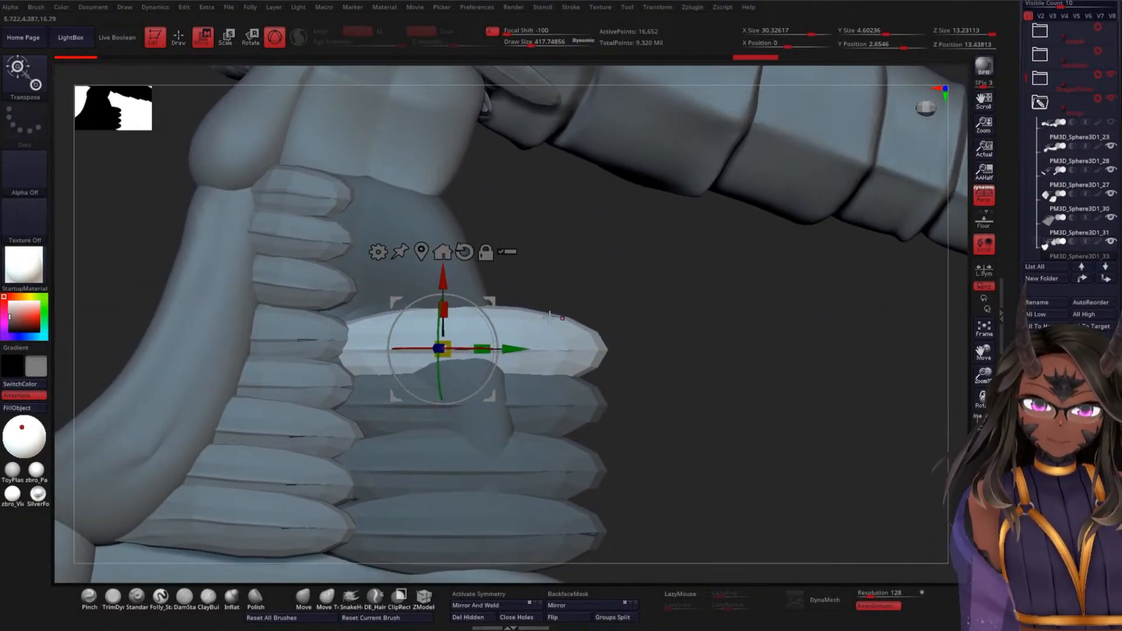
{"action": "left_click_drag", "start_coordinate": [512, 349], "coordinate": [501, 348]}
- Duplicate a fifth feather, scale it down slightly and move it closer to the first row and the neighbouring feather
{"action": "left_click_drag", "start_coordinate": [593, 303], "coordinate": [430, 219]}
{"action": "left_click_drag", "start_coordinate": [469, 286], "coordinate": [465, 286]}
{"action": "left_click_drag", "start_coordinate": [634, 279], "coordinate": [502, 251]}
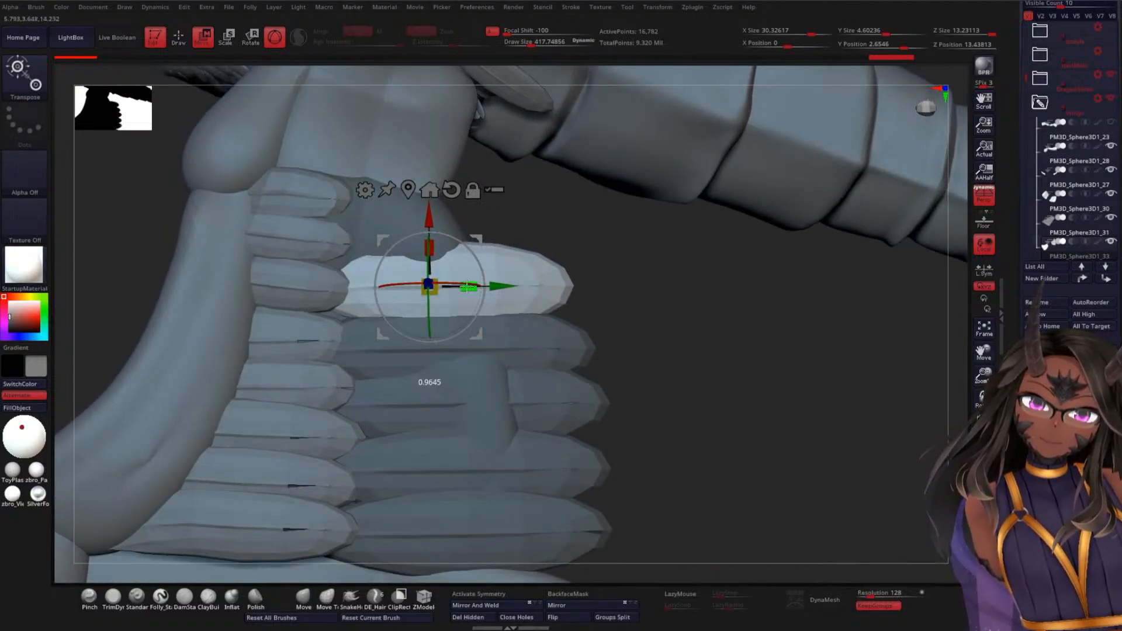
{"action": "left_click_drag", "start_coordinate": [614, 288], "coordinate": [438, 263]}
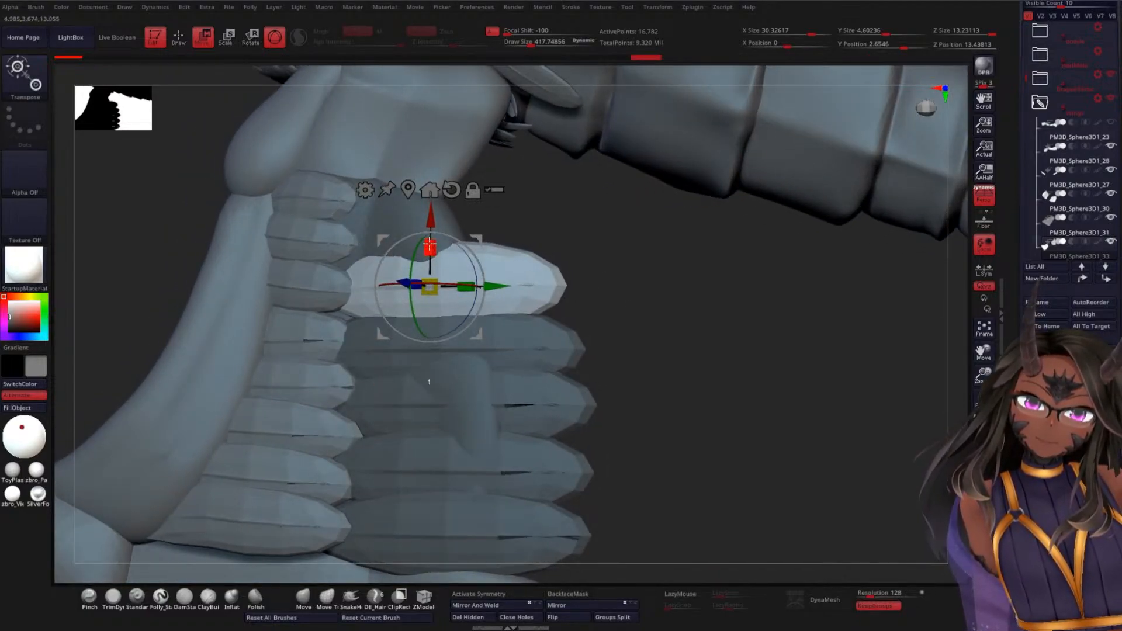
{"action": "left_click_drag", "start_coordinate": [642, 267], "coordinate": [610, 266]}
{"action": "left_click_drag", "start_coordinate": [498, 292], "coordinate": [481, 291]}
{"action": "left_click_drag", "start_coordinate": [415, 227], "coordinate": [414, 232]}
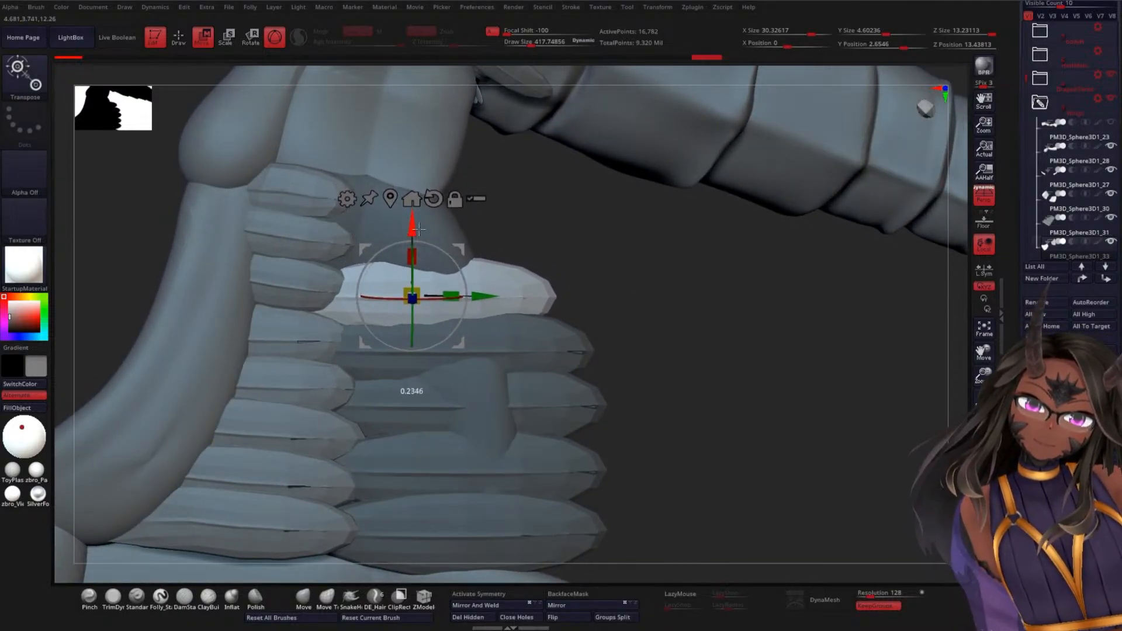
{"action": "left_click_drag", "start_coordinate": [630, 270], "coordinate": [597, 304]}
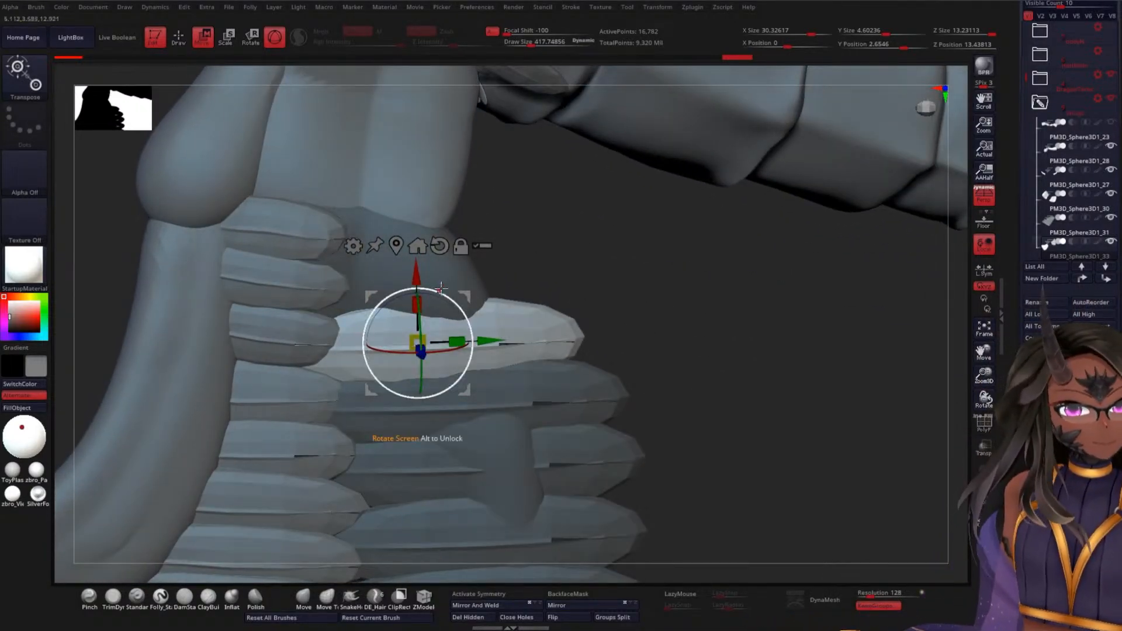
- Duplicate a sixth feather towards the body and shift it slightly along its length
{"action": "left_click_drag", "start_coordinate": [415, 273], "coordinate": [416, 220]}
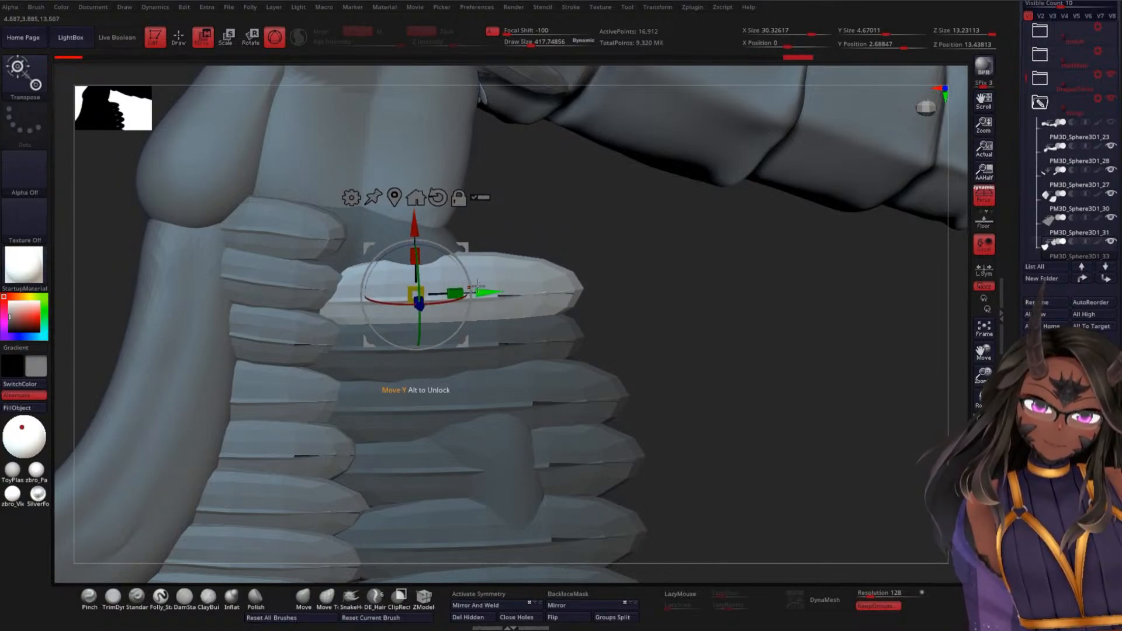
{"action": "mouse_move", "coordinate": [468, 294]}
{"action": "left_mouse_down"}
{"action": "mouse_move", "coordinate": [451, 292]}
{"action": "mouse_move", "coordinate": [473, 297]}
{"action": "mouse_move", "coordinate": [463, 300]}
{"action": "left_mouse_up"}
{"action": "left_click_drag", "start_coordinate": [651, 273], "coordinate": [646, 319]}
- Duplicate a seventh feather towards the body and shorten it slightly along its length
{"action": "left_click_drag", "start_coordinate": [391, 228], "coordinate": [391, 175]}
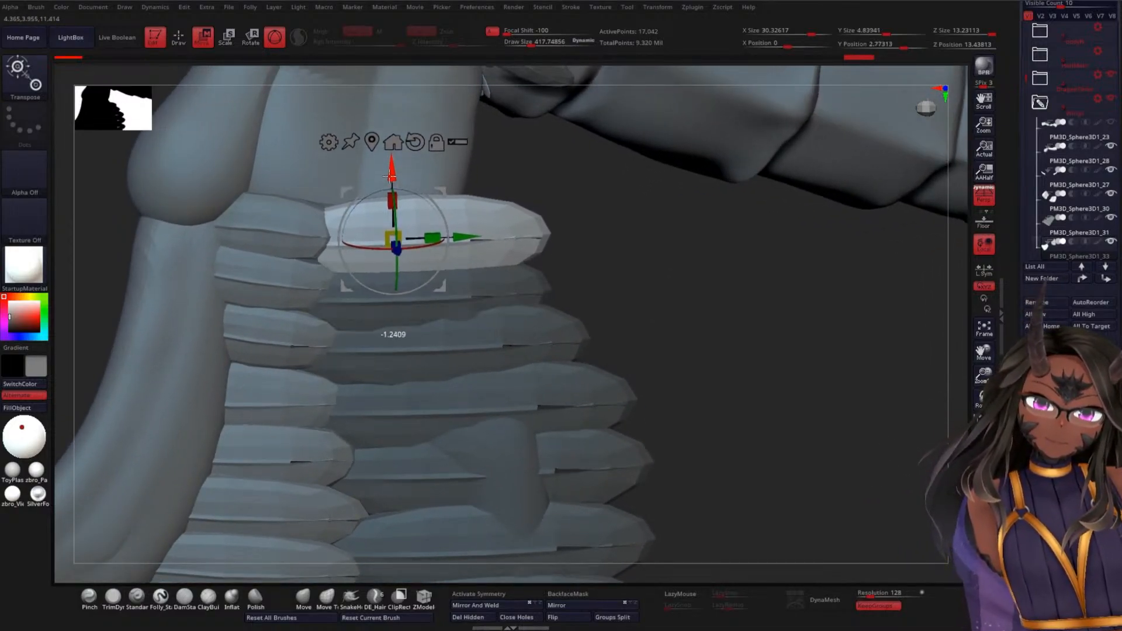
{"action": "left_click_drag", "start_coordinate": [433, 239], "coordinate": [429, 239]}
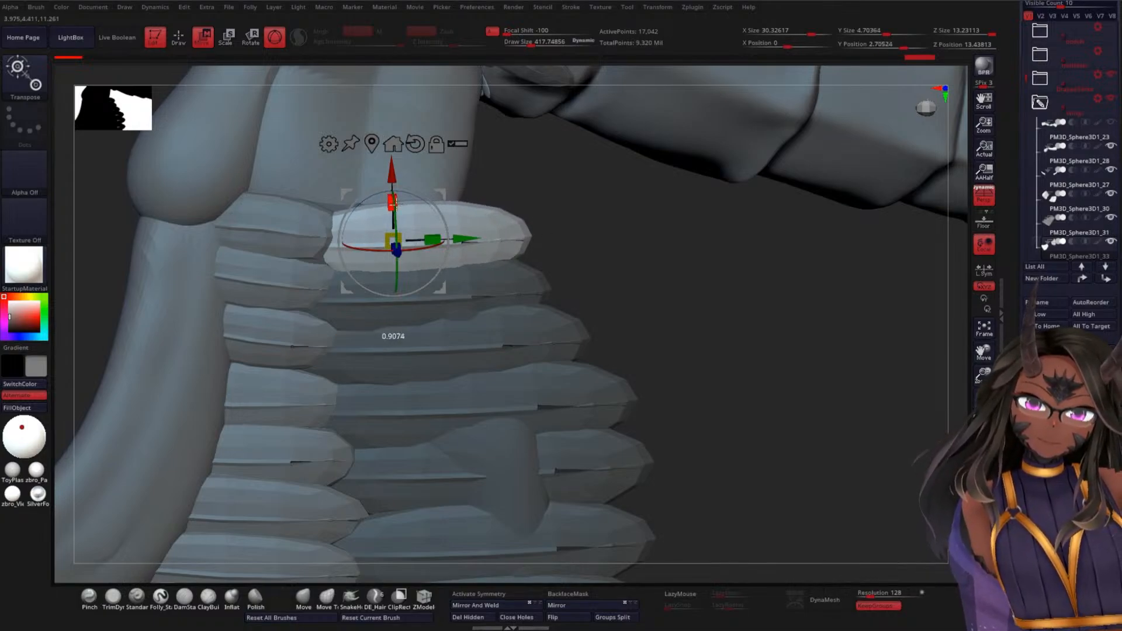
{"action": "left_click_drag", "start_coordinate": [610, 227], "coordinate": [558, 229]}
{"action": "left_click_drag", "start_coordinate": [434, 273], "coordinate": [432, 271]}
- Rotate the seventh feather and adjust its depth so it follows the wing base
{"action": "left_click_drag", "start_coordinate": [585, 245], "coordinate": [469, 234]}
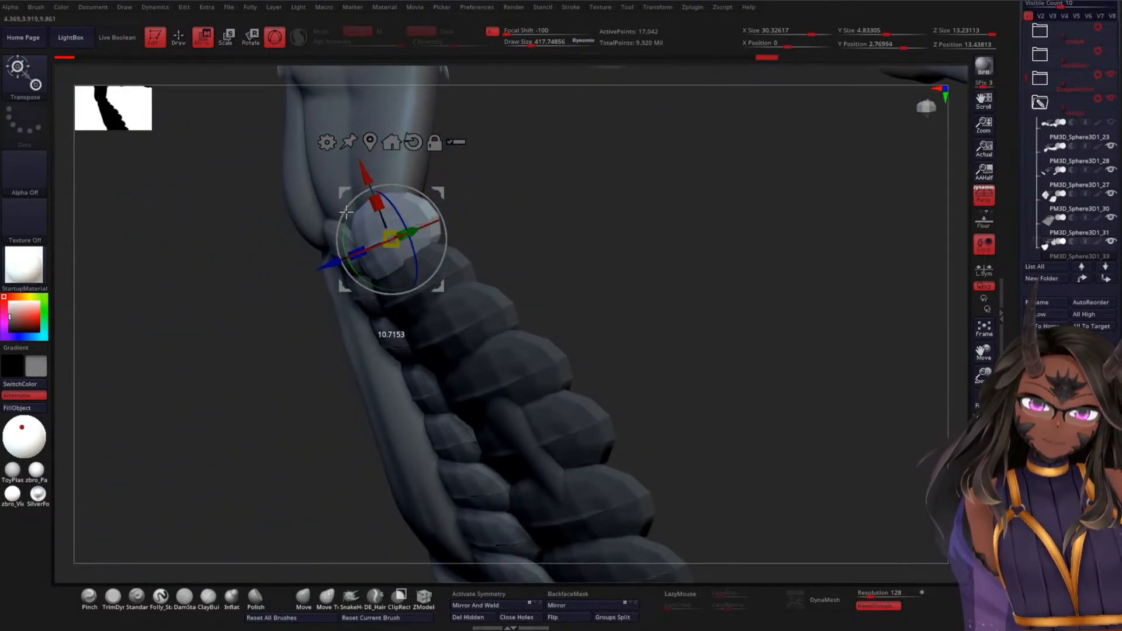
{"action": "left_click_drag", "start_coordinate": [539, 207], "coordinate": [423, 242]}
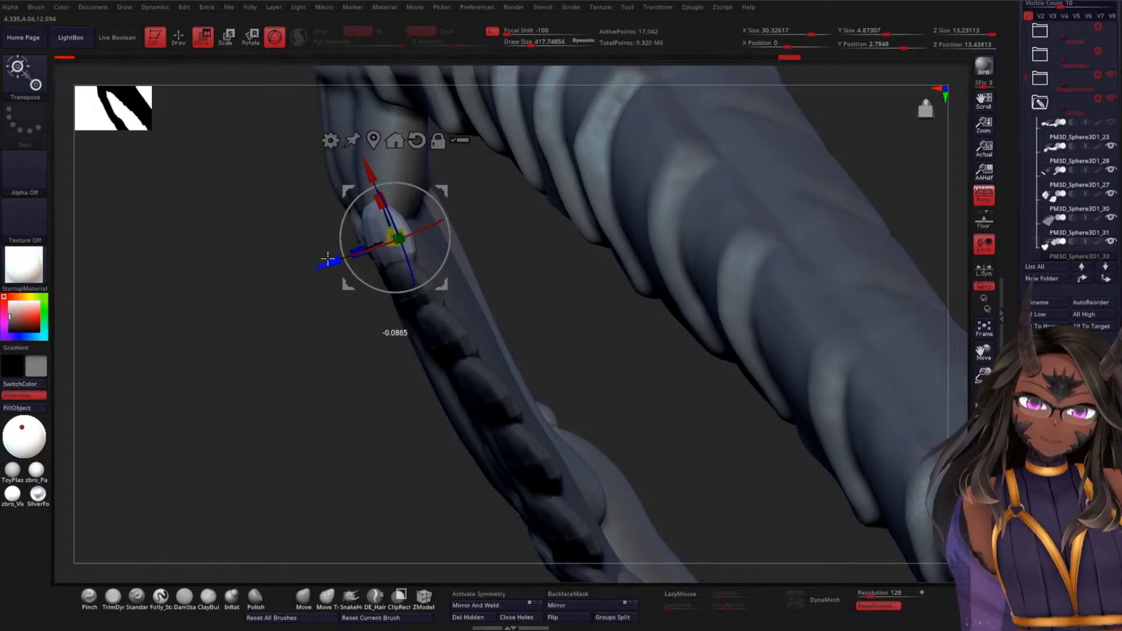
{"action": "left_click_drag", "start_coordinate": [290, 396], "coordinate": [345, 267]}
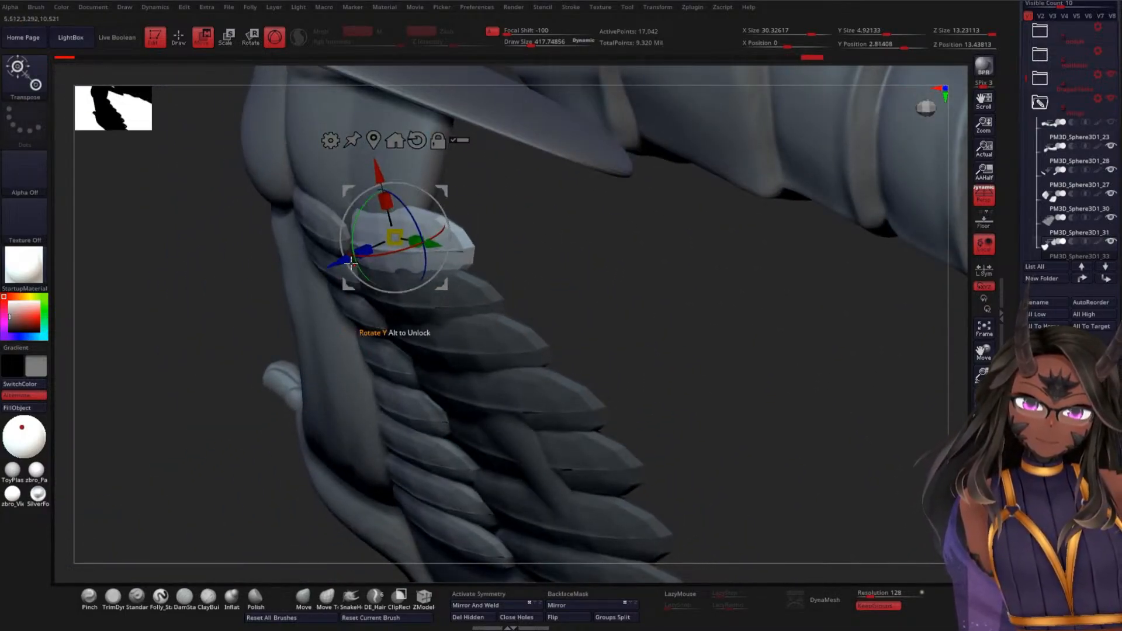
{"action": "left_click_drag", "start_coordinate": [585, 280], "coordinate": [591, 421]}
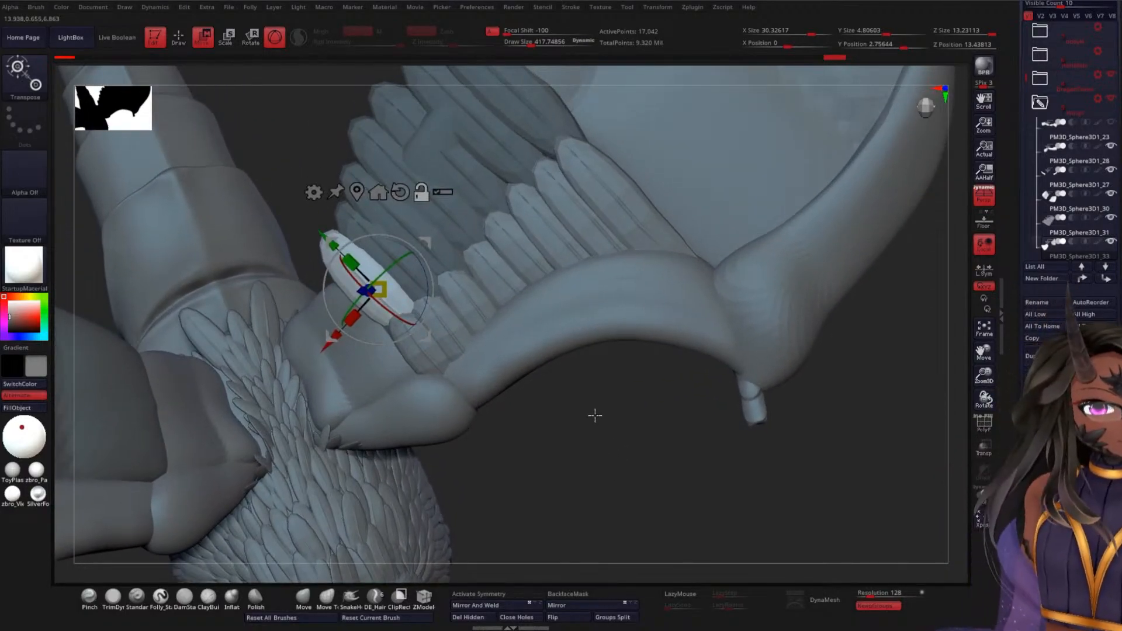
{"action": "left_click_drag", "start_coordinate": [615, 468], "coordinate": [608, 387]}
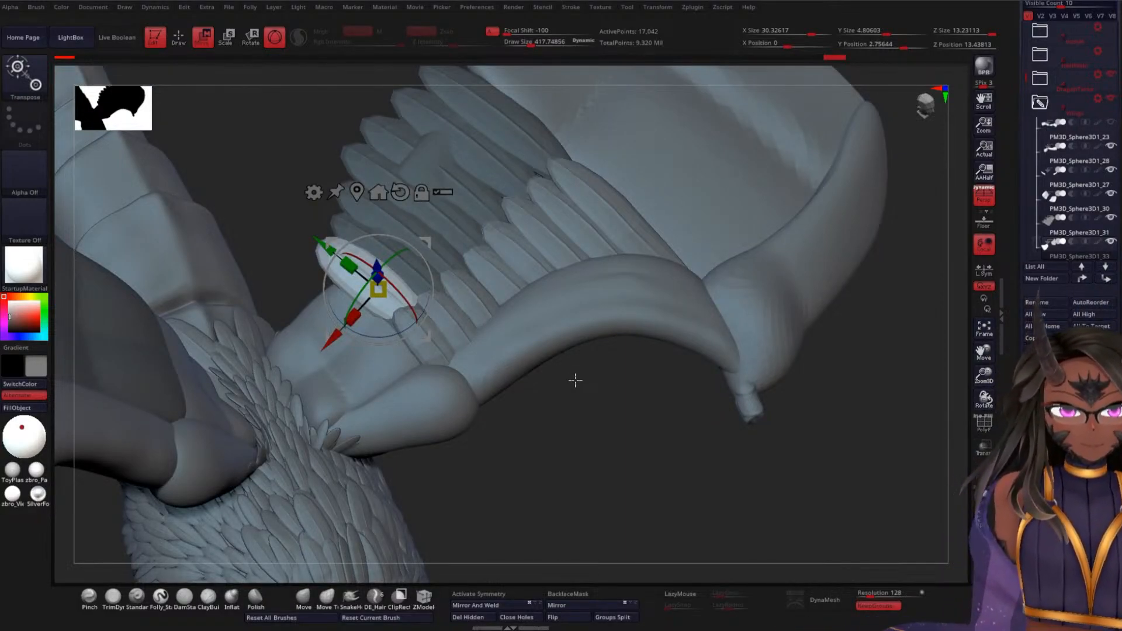
- Clear the feather mask and show the mesh's polygroup colours and wireframe
{"action": "left_click_drag", "start_coordinate": [684, 424], "coordinate": [708, 481], "text": "ctrl"}
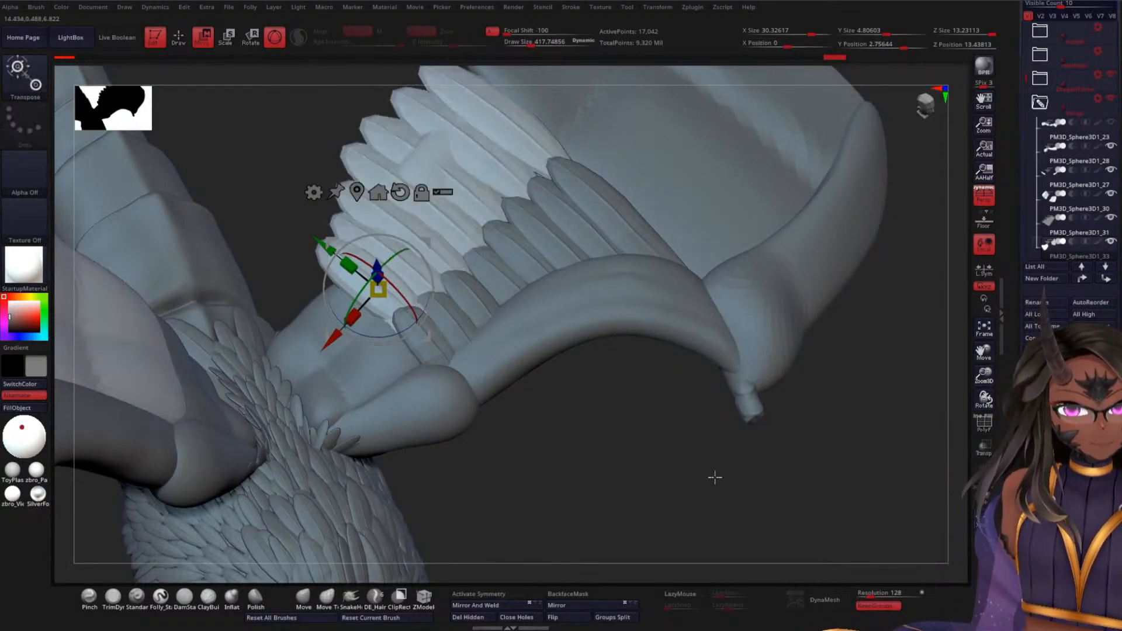
{"action": "left_click_drag", "start_coordinate": [1014, 356], "coordinate": [1023, 219]}
{"action": "left_click_drag", "start_coordinate": [1023, 590], "coordinate": [1039, 279]}
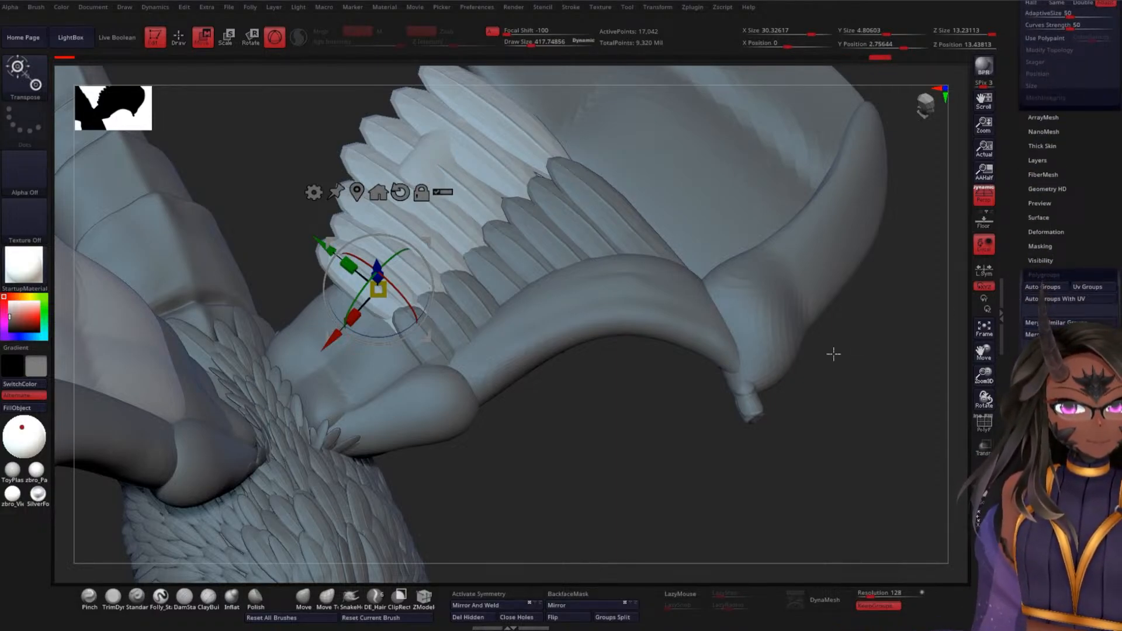
{"action": "key", "text": "shift+f"}
{"action": "left_click_drag", "start_coordinate": [637, 421], "coordinate": [677, 469], "text": "alt"}
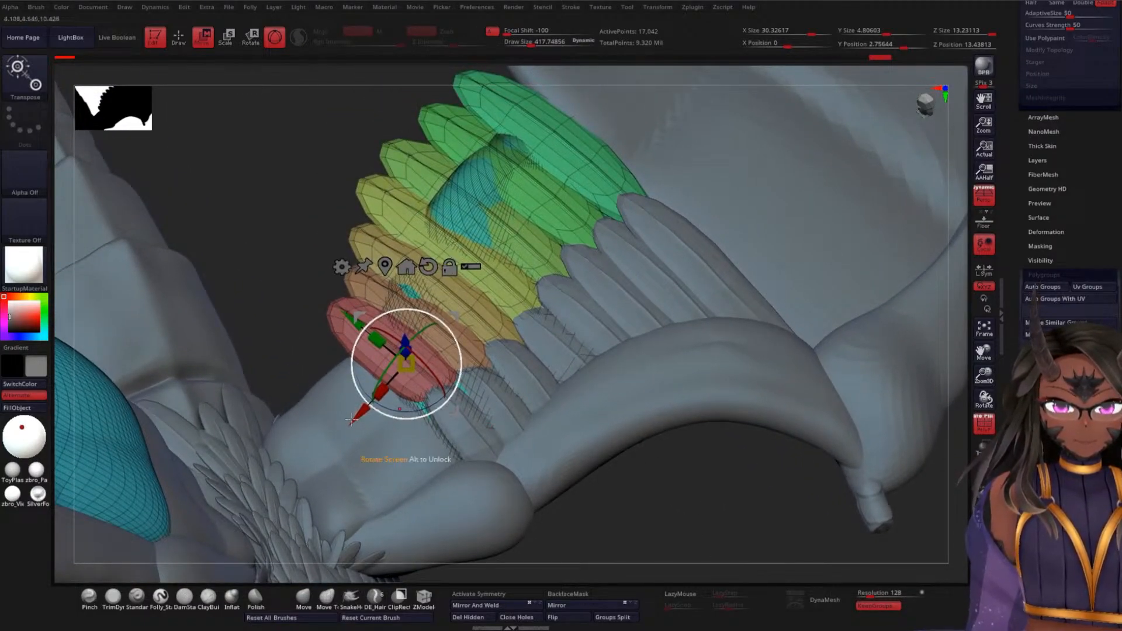
- Isolate the wing base polygroup on each side in turn and restore the full mesh
{"action": "left_click", "coordinate": [116, 456]}
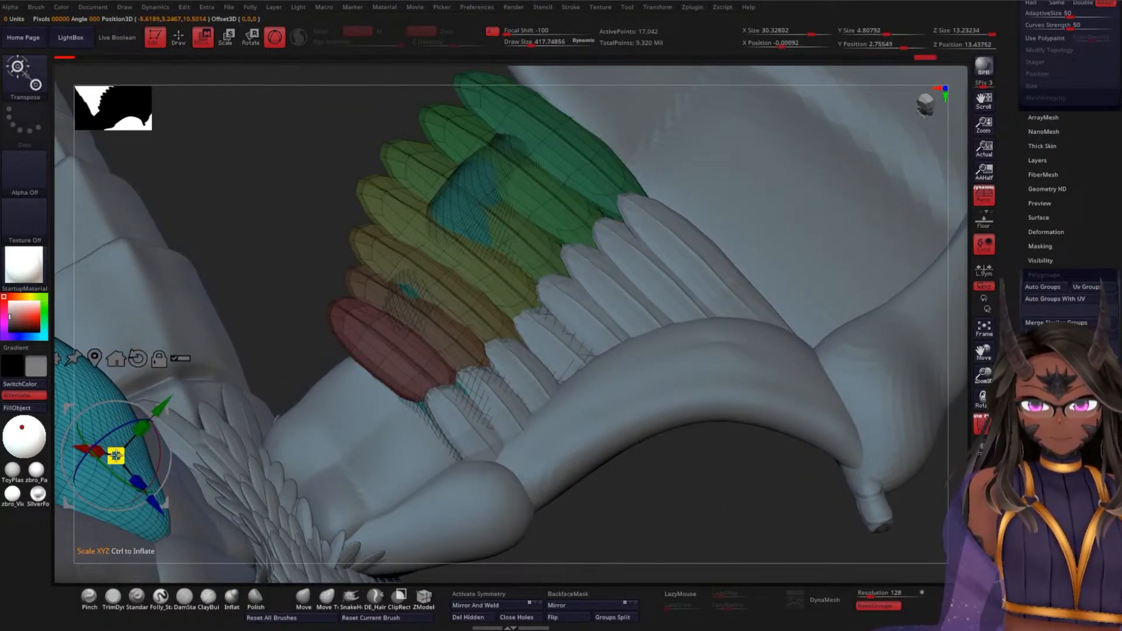
{"action": "key", "text": "q"}
{"action": "left_click_drag", "start_coordinate": [292, 262], "coordinate": [276, 210], "text": "alt"}
{"action": "left_click_drag", "start_coordinate": [577, 139], "coordinate": [643, 176], "text": "alt"}
{"action": "mouse_move", "coordinate": [439, 224]}
{"action": "left_mouse_down", "text": "ctrl"}
{"action": "mouse_move", "coordinate": [308, 226]}
{"action": "mouse_move", "coordinate": [286, 333]}
{"action": "left_mouse_up", "text": "ctrl"}
{"action": "left_click", "coordinate": [266, 333], "text": "ctrl+shift"}
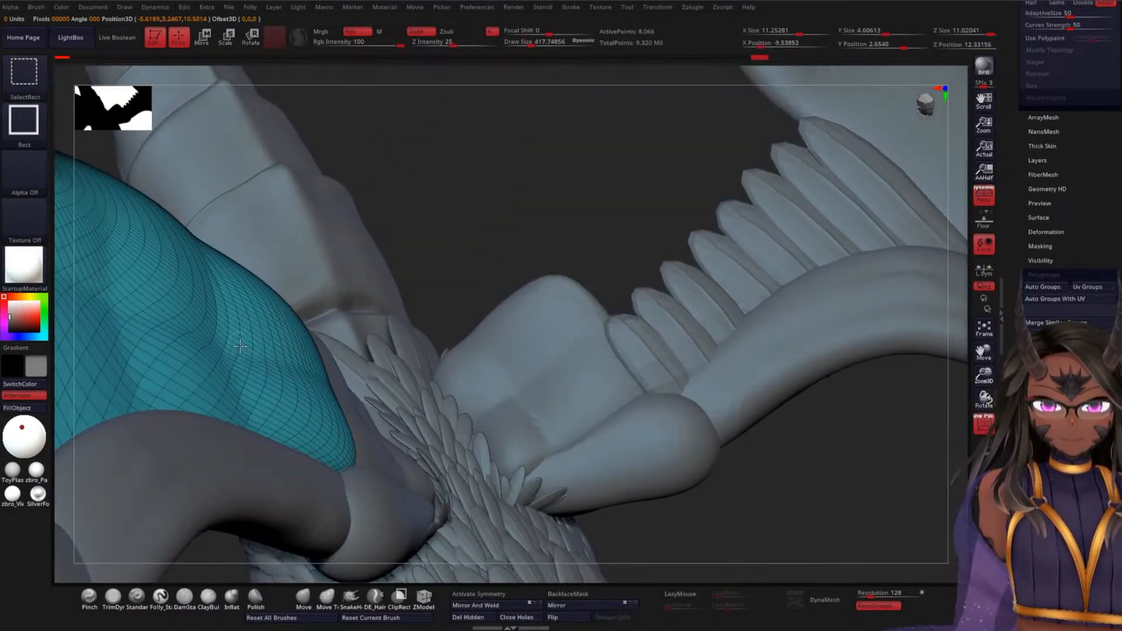
{"action": "left_click", "coordinate": [241, 344], "text": "ctrl+shift"}
{"action": "left_click", "coordinate": [388, 224], "text": "ctrl+shift"}
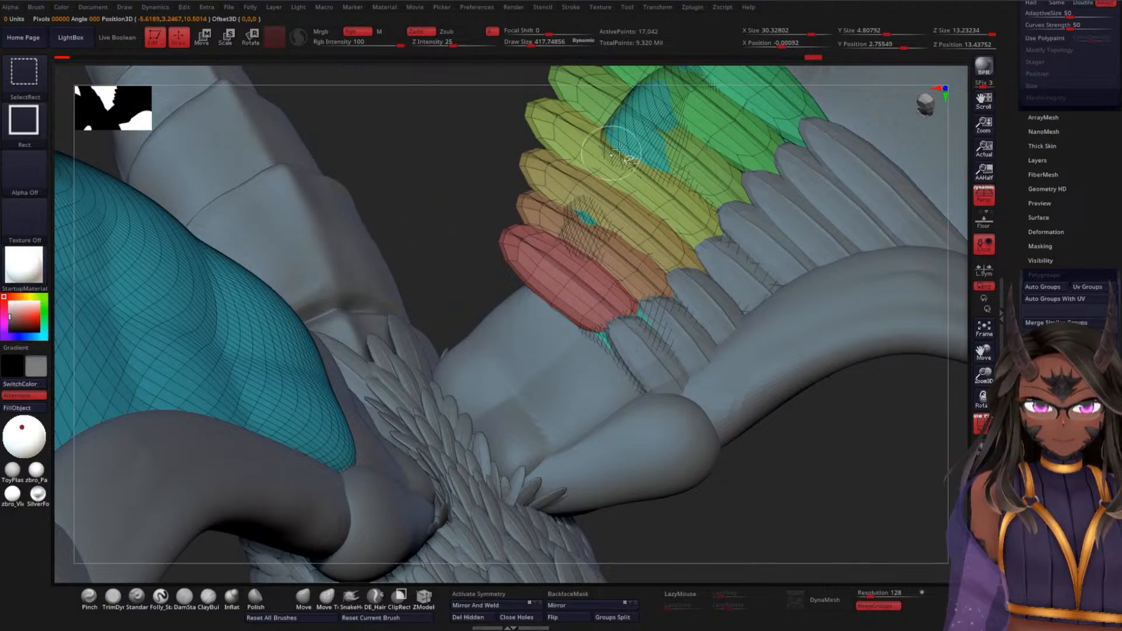
{"action": "left_click", "coordinate": [628, 133], "text": "ctrl+shift"}
{"action": "mouse_move", "coordinate": [501, 210]}
{"action": "left_mouse_down"}
{"action": "mouse_move", "coordinate": [465, 175]}
{"action": "mouse_move", "coordinate": [496, 160]}
{"action": "mouse_move", "coordinate": [474, 220]}
{"action": "left_mouse_up"}
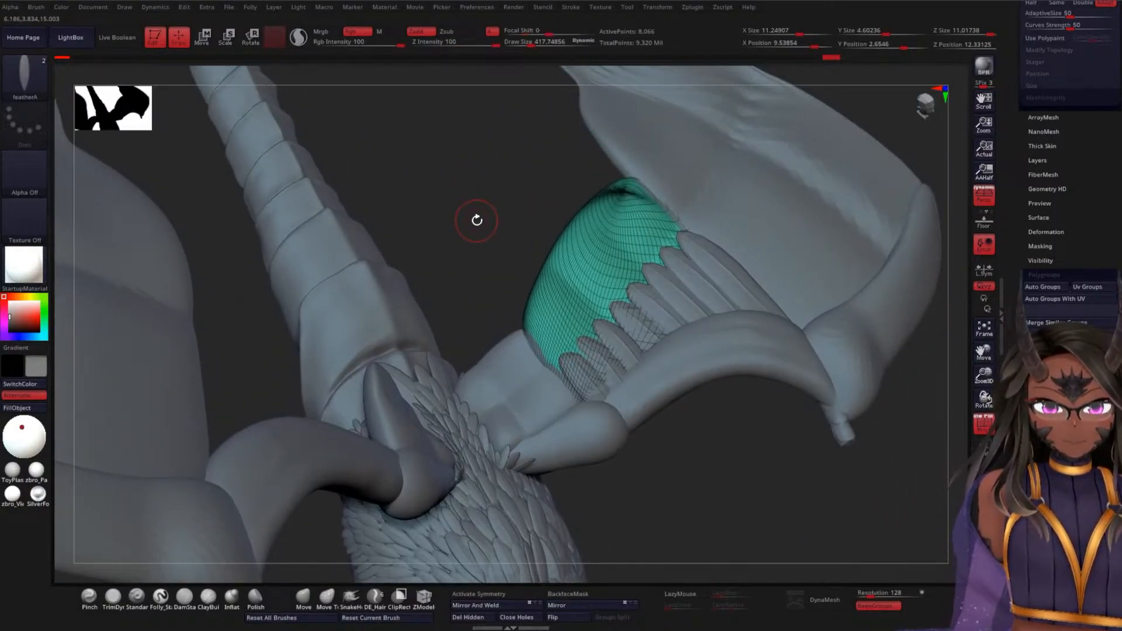
{"action": "left_click", "coordinate": [461, 226], "text": "ctrl+shift"}
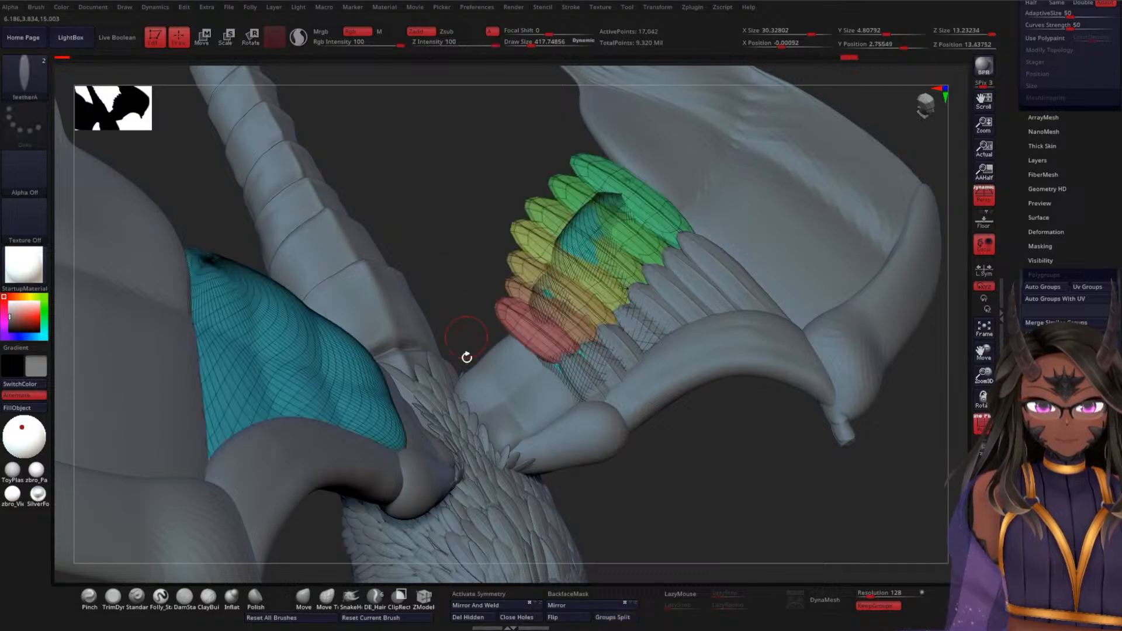
- Activate symmetry and check what the polygroup of the featherless wing's base isolates
{"action": "left_click", "coordinate": [480, 594]}
{"action": "left_click", "coordinate": [306, 342], "text": "ctrl+shift"}
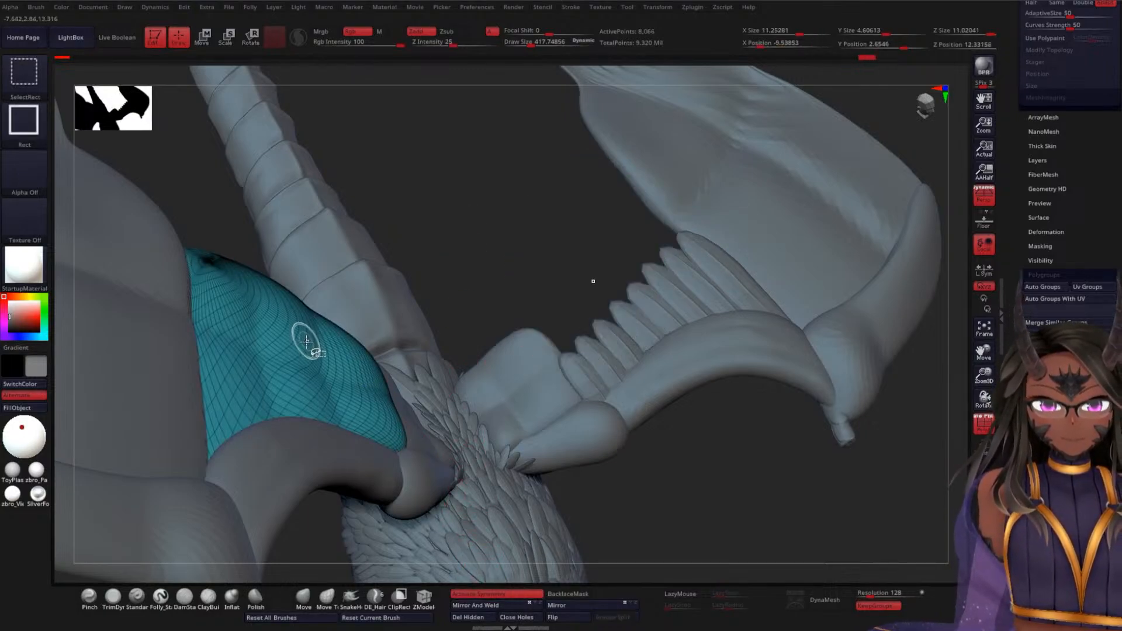
{"action": "left_click", "coordinate": [306, 342], "text": "ctrl+shift"}
{"action": "left_click", "coordinate": [412, 226], "text": "ctrl+shift"}
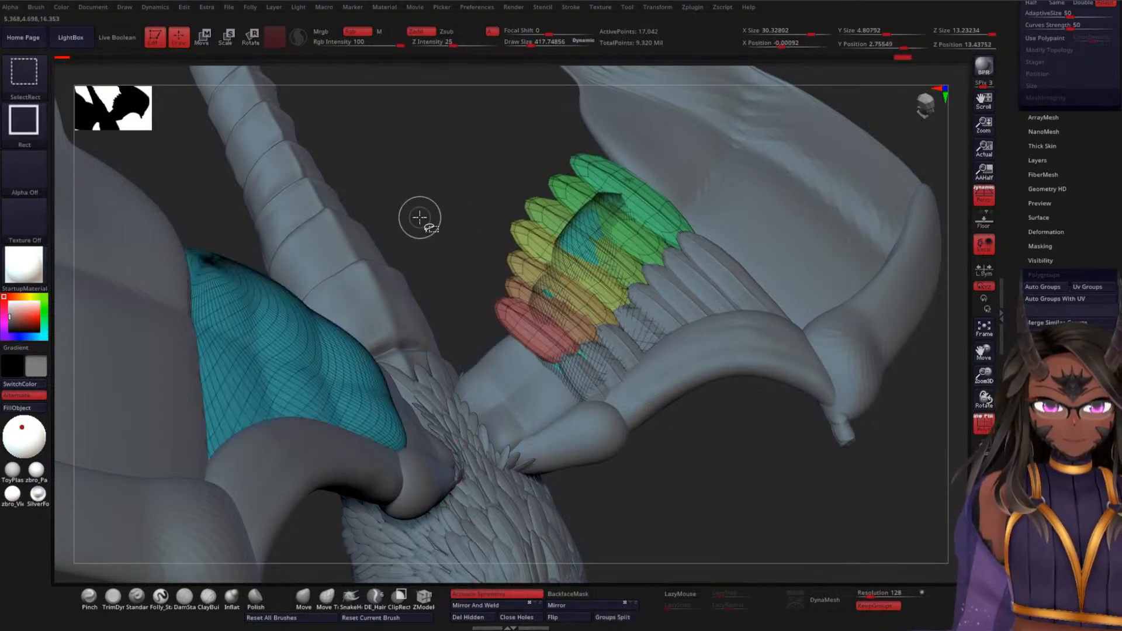
- Hide the seven second-row feathers and assign both visible wing bases to a single polygroup
{"action": "left_click", "coordinate": [546, 202], "text": "ctrl+shift"}
{"action": "left_click", "coordinate": [555, 199], "text": "ctrl+shift"}
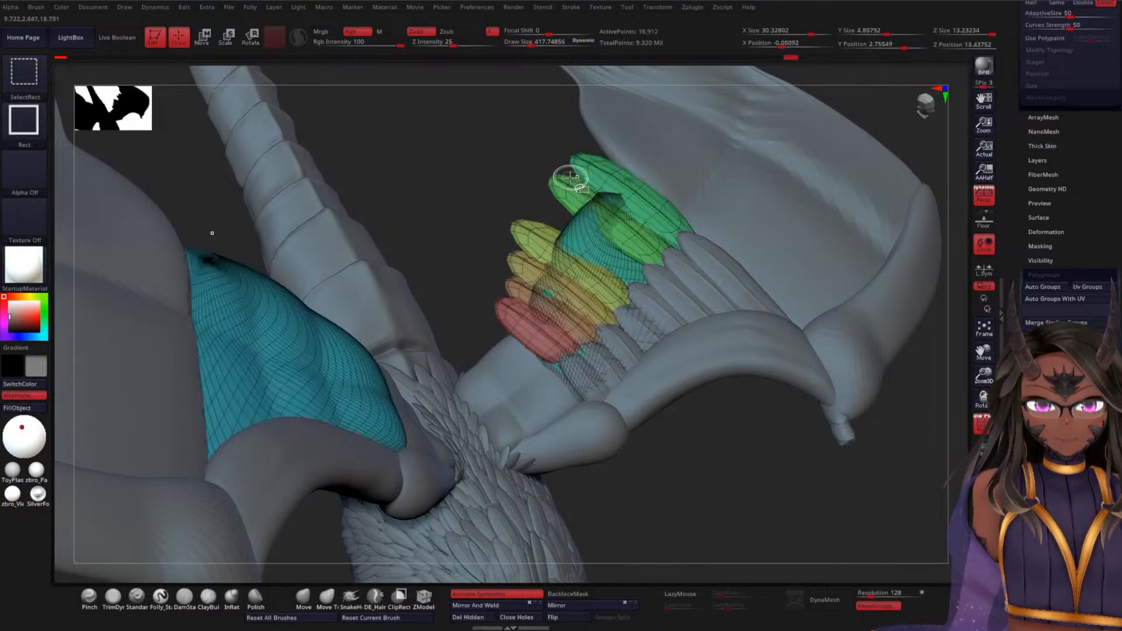
{"action": "left_click", "coordinate": [601, 170], "text": "ctrl+shift"}
{"action": "left_click", "coordinate": [529, 234], "text": "ctrl+shift"}
{"action": "left_click", "coordinate": [525, 263], "text": "ctrl+shift"}
{"action": "left_click", "coordinate": [518, 291], "text": "ctrl+shift"}
{"action": "left_click", "coordinate": [519, 313], "text": "ctrl+shift"}
{"action": "left_click_drag", "start_coordinate": [510, 199], "coordinate": [477, 252]}
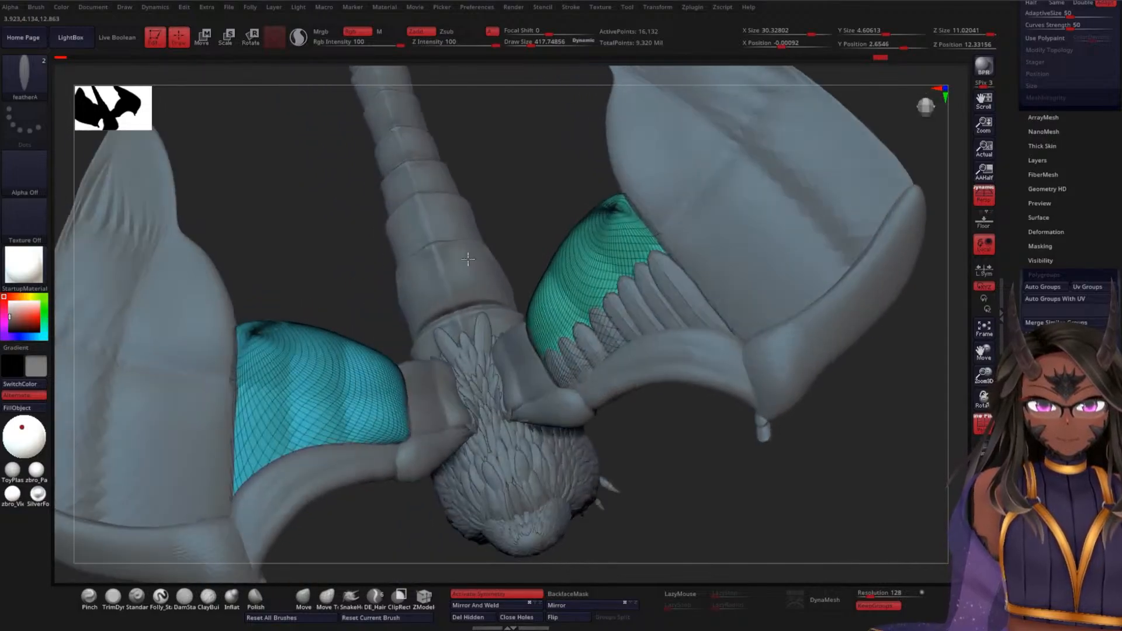
{"action": "key", "text": "ctrl+w"}
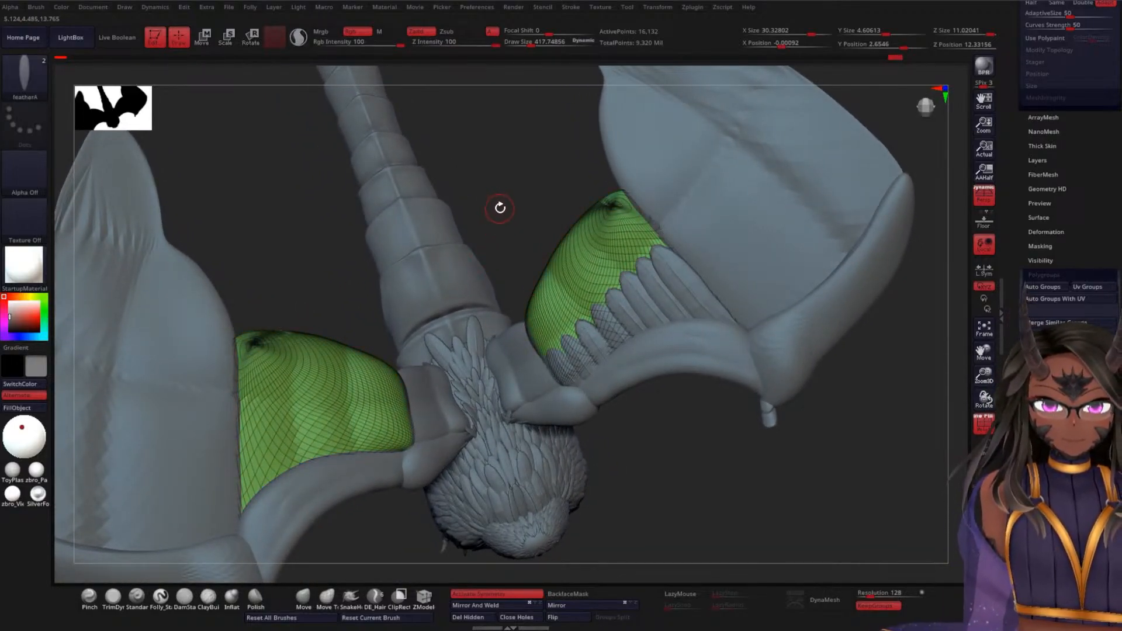
- Mask the wing base polygroup on both wings, leaving the second-row feathers unmasked
{"action": "key", "text": "ctrl+shift"}
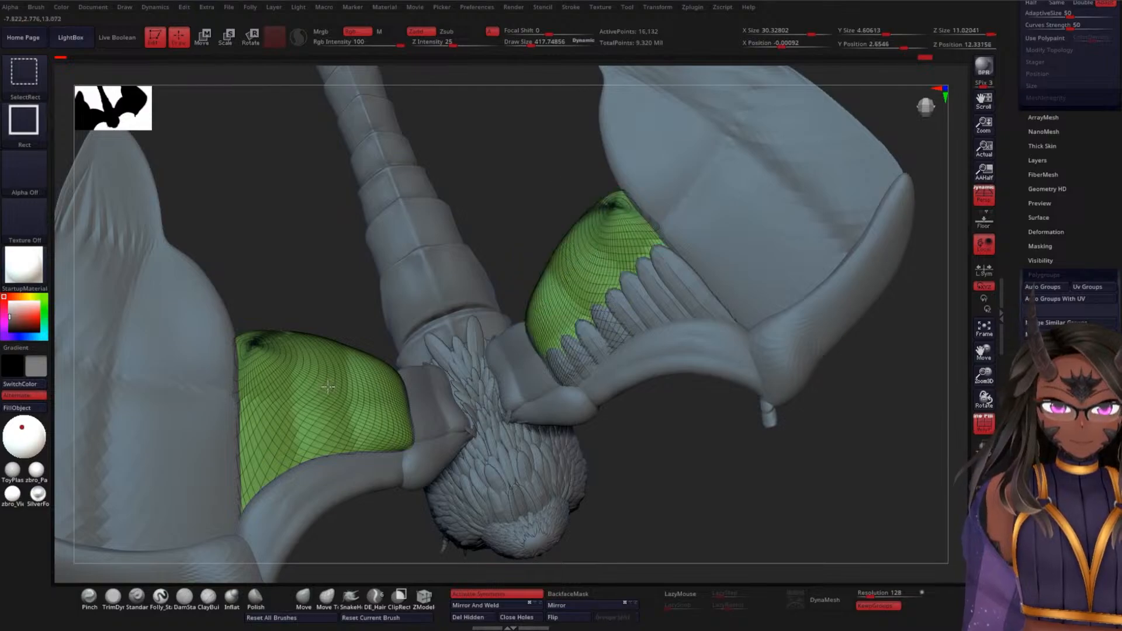
{"action": "left_click", "coordinate": [329, 387], "text": "ctrl+shift"}
{"action": "left_click", "coordinate": [338, 362], "text": "ctrl+shift"}
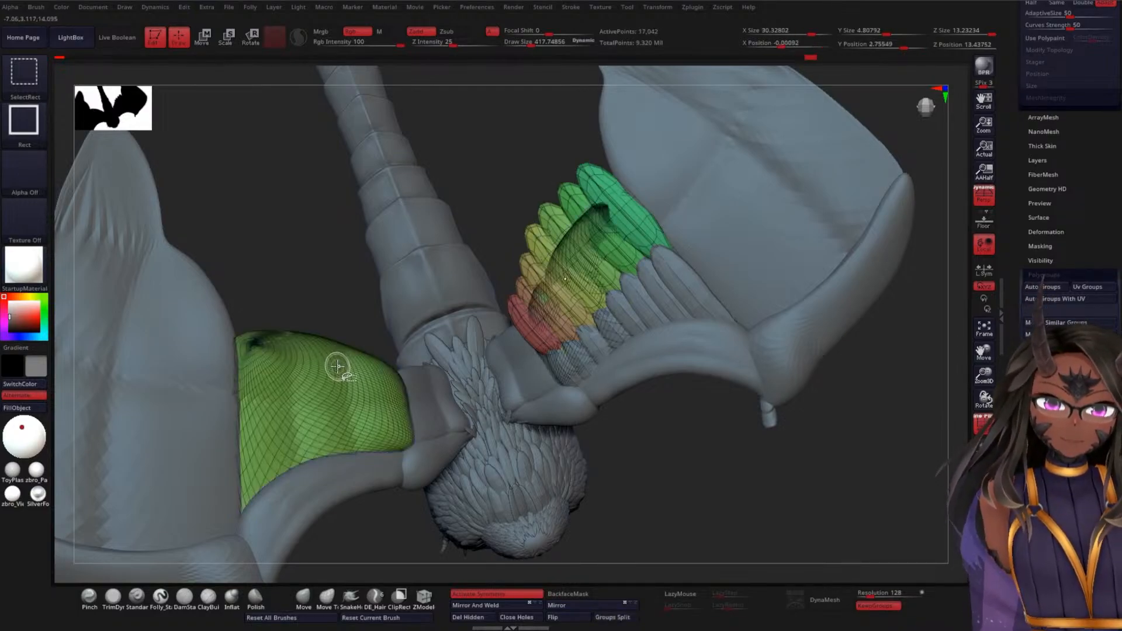
{"action": "mouse_move", "coordinate": [325, 263]}
{"action": "left_mouse_down", "text": "ctrl"}
{"action": "mouse_move", "coordinate": [263, 488]}
{"action": "mouse_move", "coordinate": [413, 450]}
{"action": "mouse_move", "coordinate": [433, 292]}
{"action": "left_mouse_up", "text": "ctrl"}
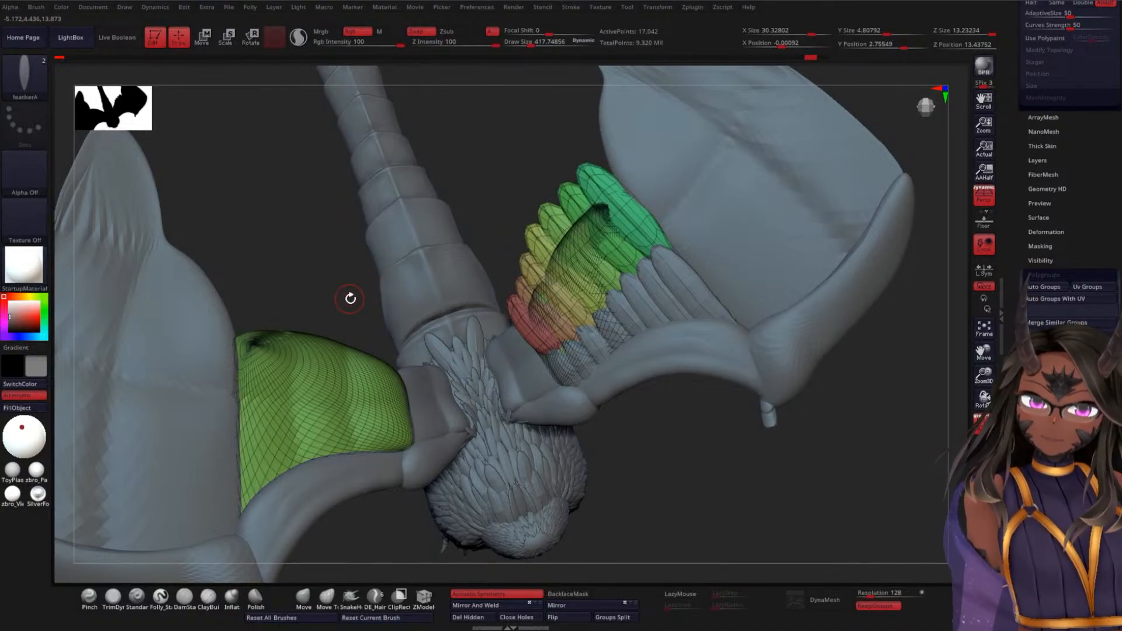
{"action": "left_click", "coordinate": [352, 382], "text": "ctrl+shift"}
{"action": "left_click_drag", "start_coordinate": [493, 222], "coordinate": [521, 220]}
{"action": "mouse_move", "coordinate": [551, 157]}
{"action": "left_mouse_down", "text": "ctrl"}
{"action": "mouse_move", "coordinate": [409, 311]}
{"action": "mouse_move", "coordinate": [786, 216]}
{"action": "mouse_move", "coordinate": [763, 175]}
{"action": "left_mouse_up", "text": "ctrl"}
{"action": "left_click", "coordinate": [579, 473], "text": "ctrl+shift"}
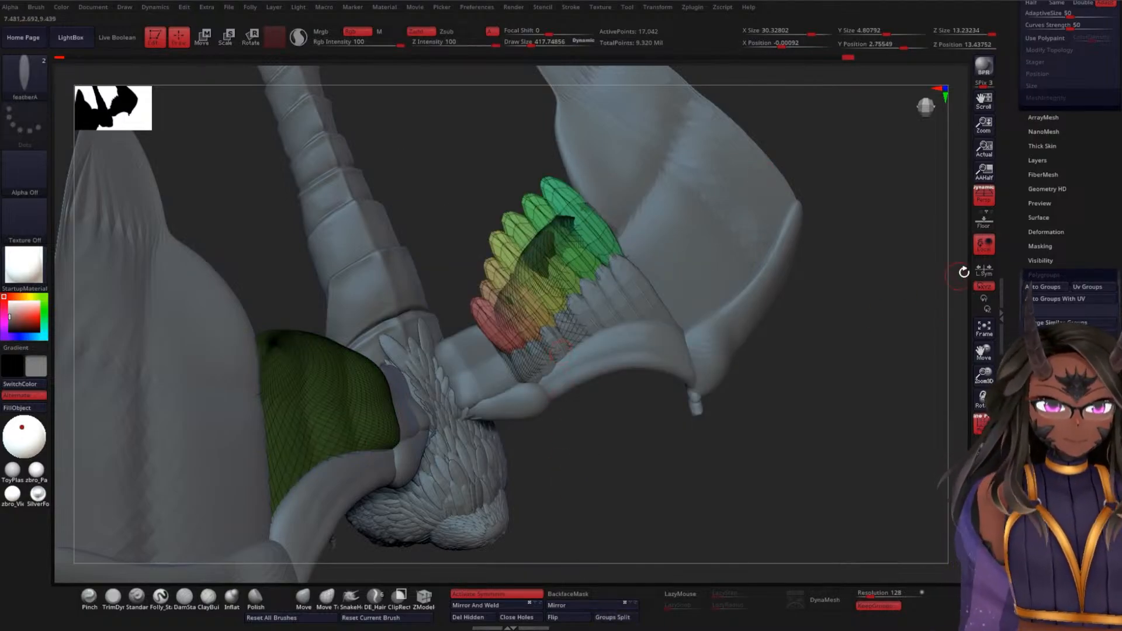
- Split the masked wing bases from the second-row feathers into a separate subtool
{"action": "left_click_drag", "start_coordinate": [1022, 215], "coordinate": [1010, 429]}
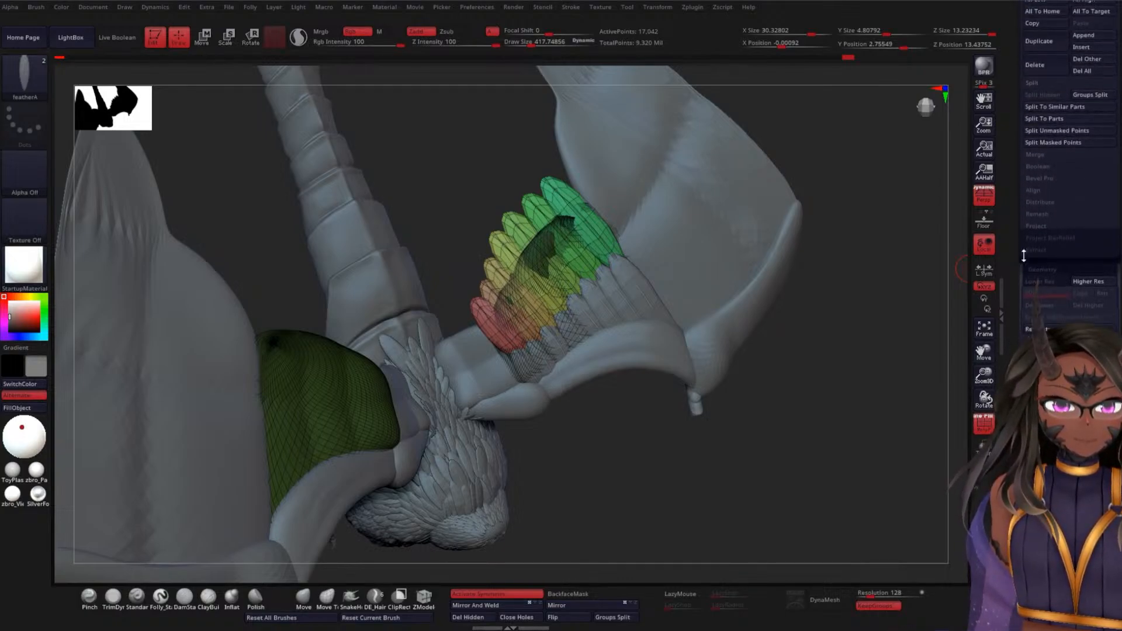
{"action": "left_click", "coordinate": [1065, 143]}
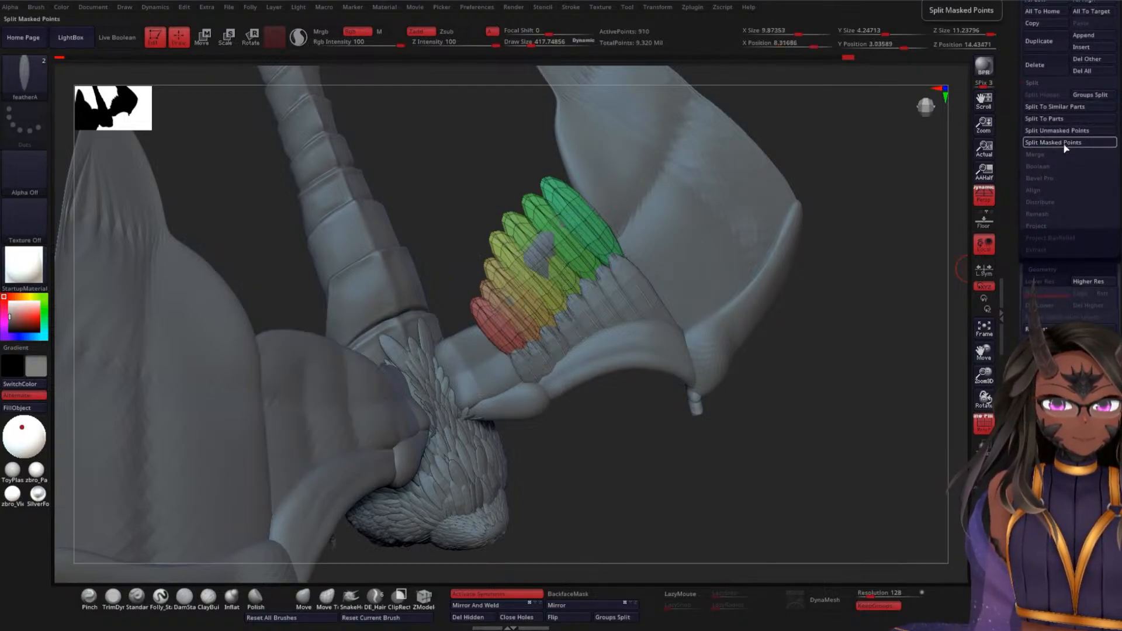
{"action": "left_click_drag", "start_coordinate": [852, 278], "coordinate": [842, 316]}
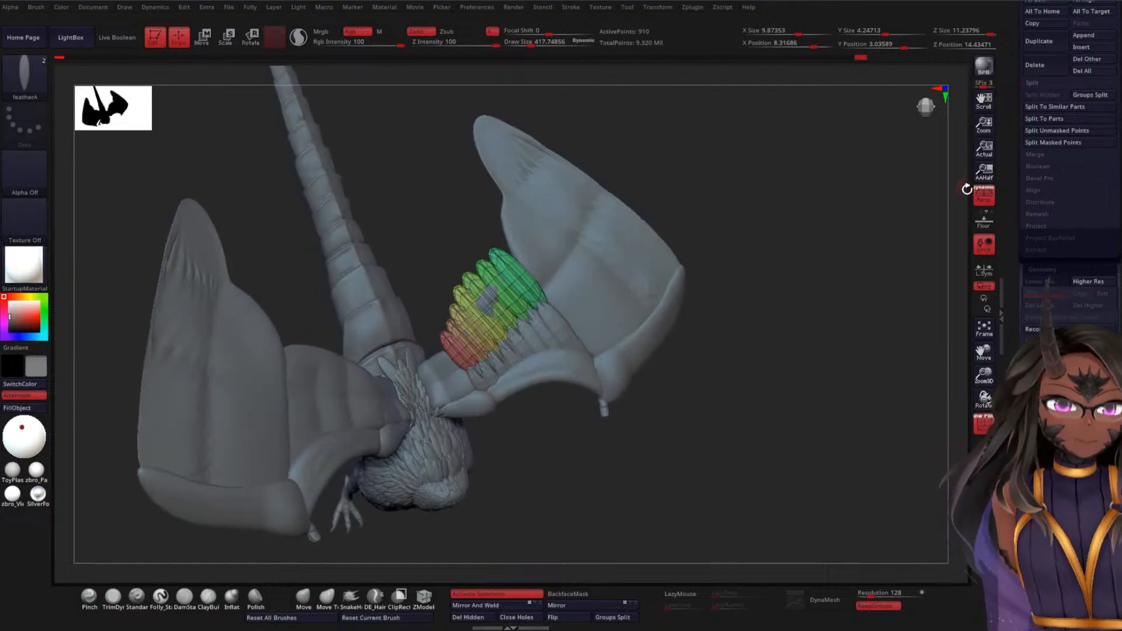
- Hide the split-off wing base subtool and turn off the polygroup wireframe display
{"action": "scroll", "coordinate": [1014, 238], "scroll_direction": "up", "scroll_amount": 6}
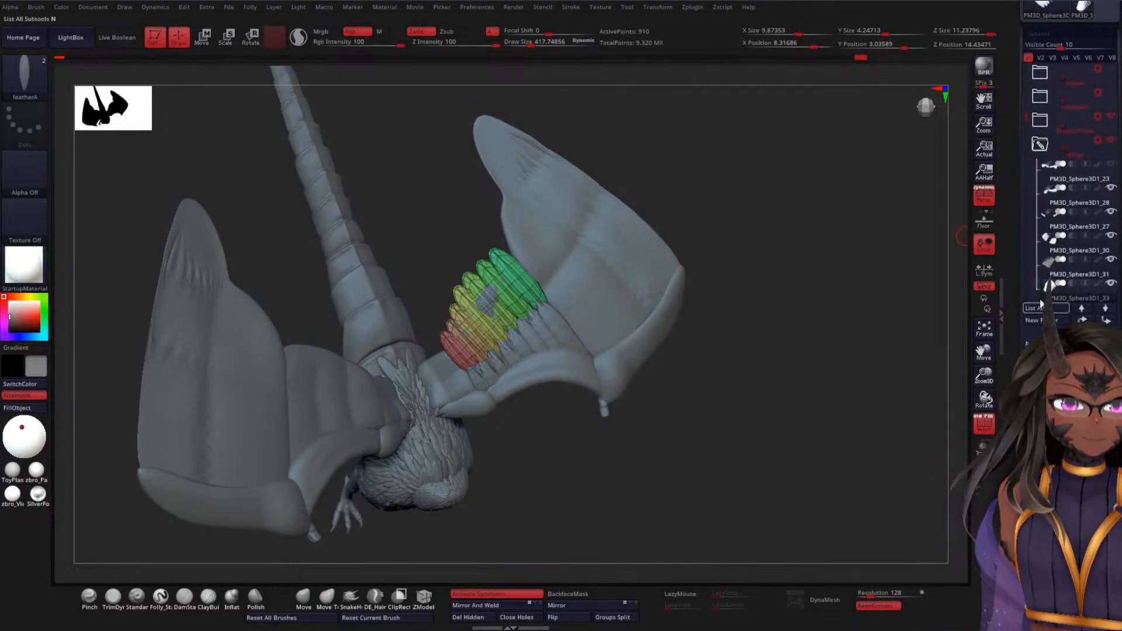
{"action": "left_click", "coordinate": [1117, 253]}
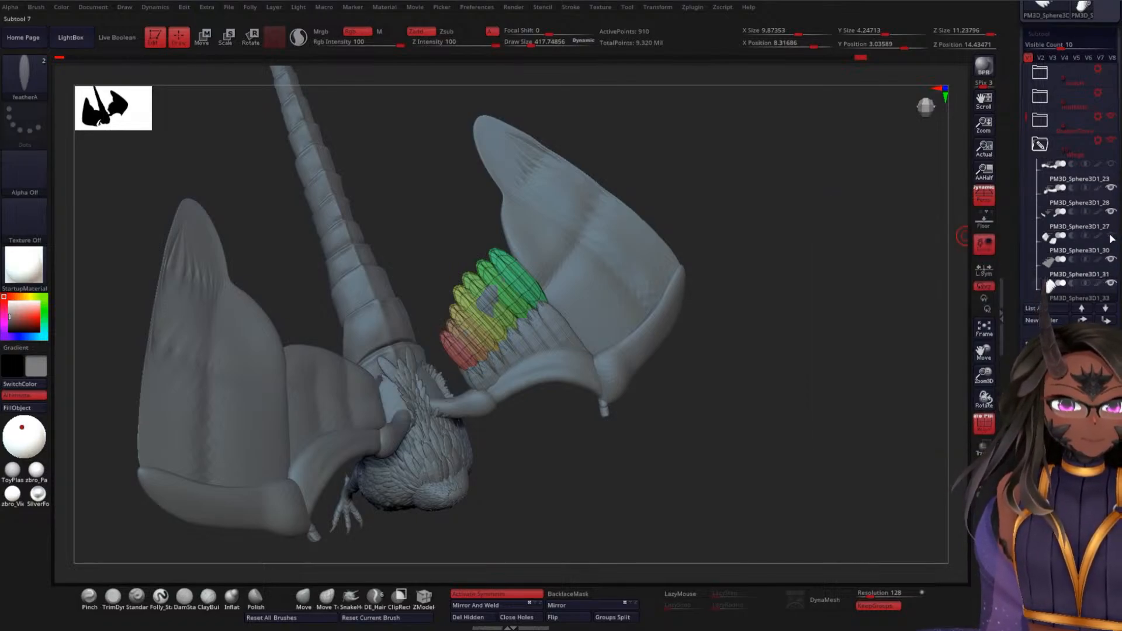
{"action": "left_click_drag", "start_coordinate": [788, 317], "coordinate": [798, 307]}
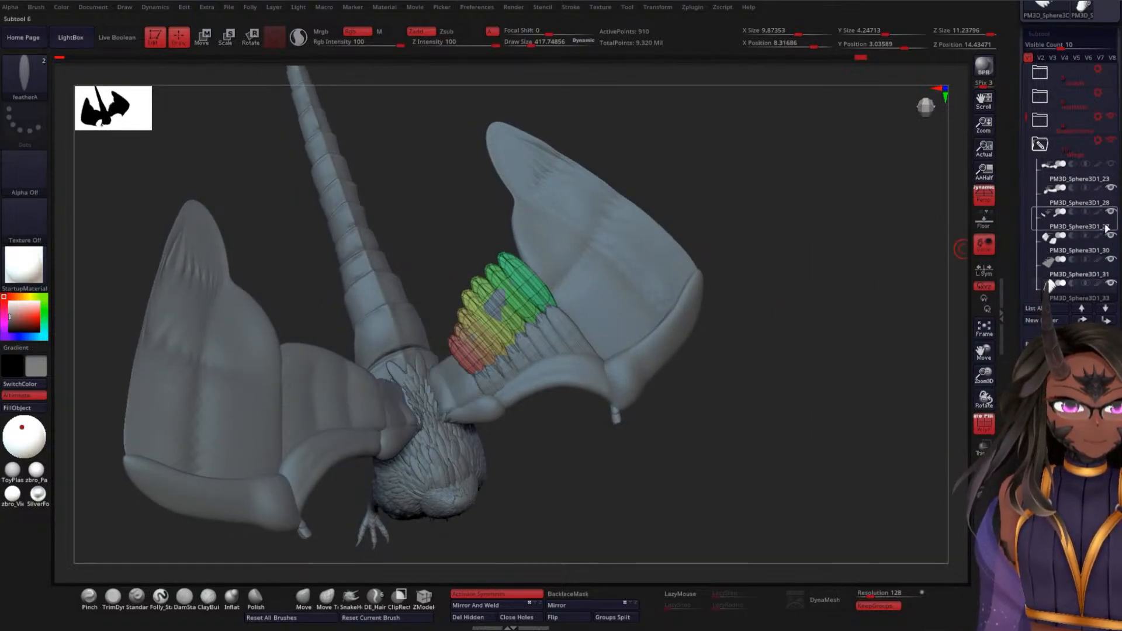
{"action": "scroll", "coordinate": [1024, 143], "scroll_direction": "down", "scroll_amount": 3}
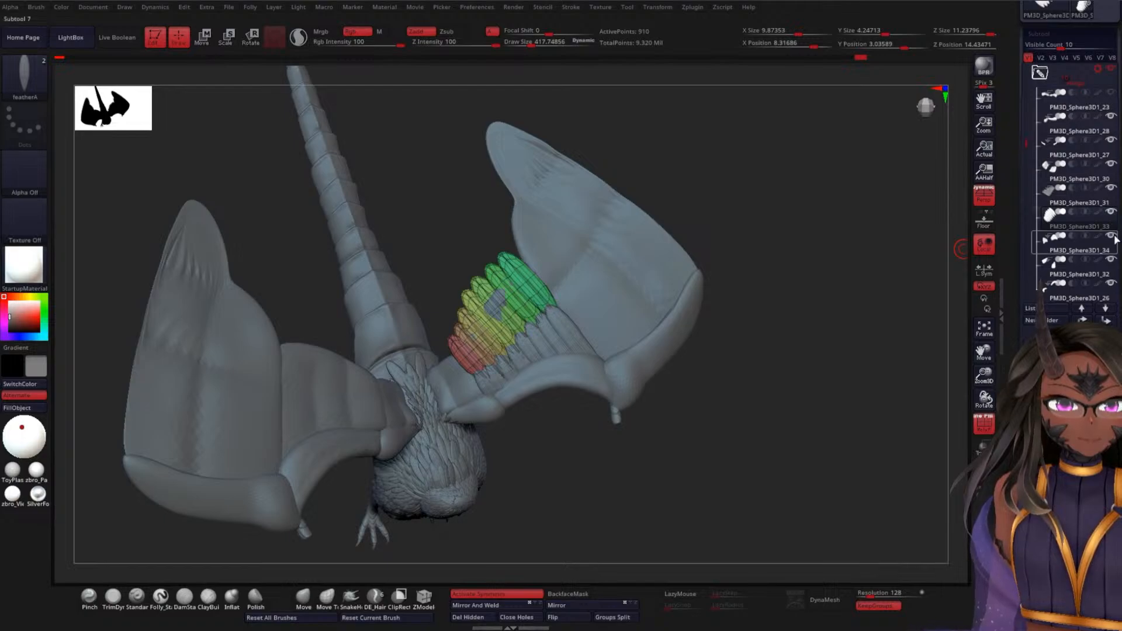
{"action": "left_click_drag", "start_coordinate": [886, 293], "coordinate": [836, 305]}
{"action": "right_click_drag", "start_coordinate": [843, 211], "coordinate": [842, 357], "text": "ctrl"}
{"action": "right_click_drag", "start_coordinate": [683, 322], "coordinate": [546, 251]}
{"action": "right_click_drag", "start_coordinate": [383, 281], "coordinate": [624, 237]}
{"action": "right_click_drag", "start_coordinate": [716, 276], "coordinate": [739, 321]}
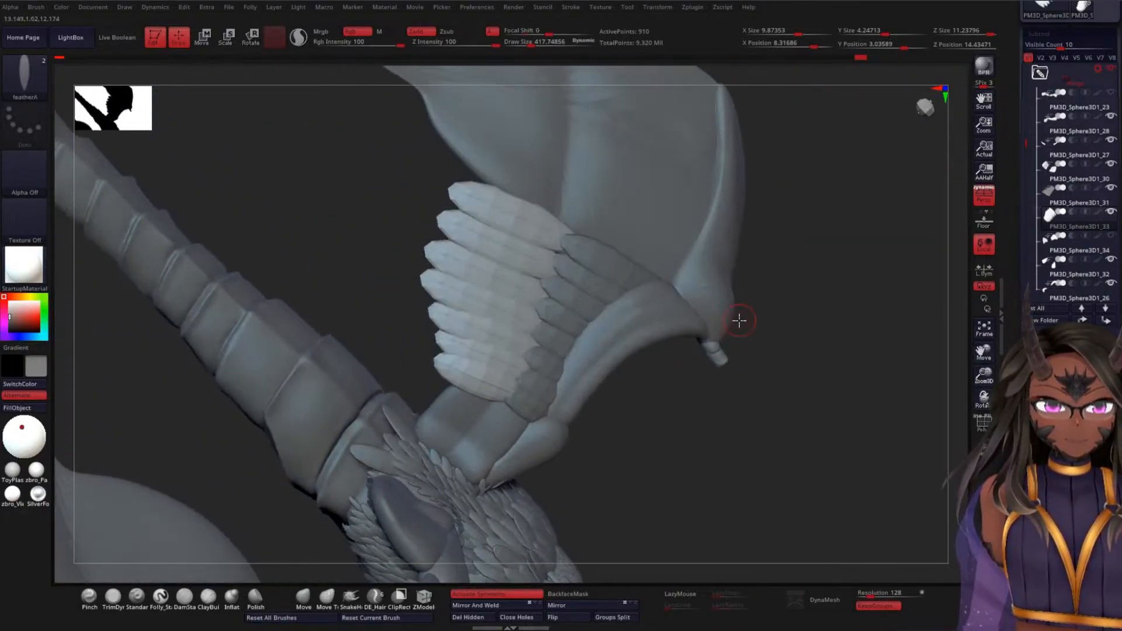
- Duplicate the subtool holding the short row of feathers beside the wing's arm
{"action": "left_click", "coordinate": [1062, 201]}
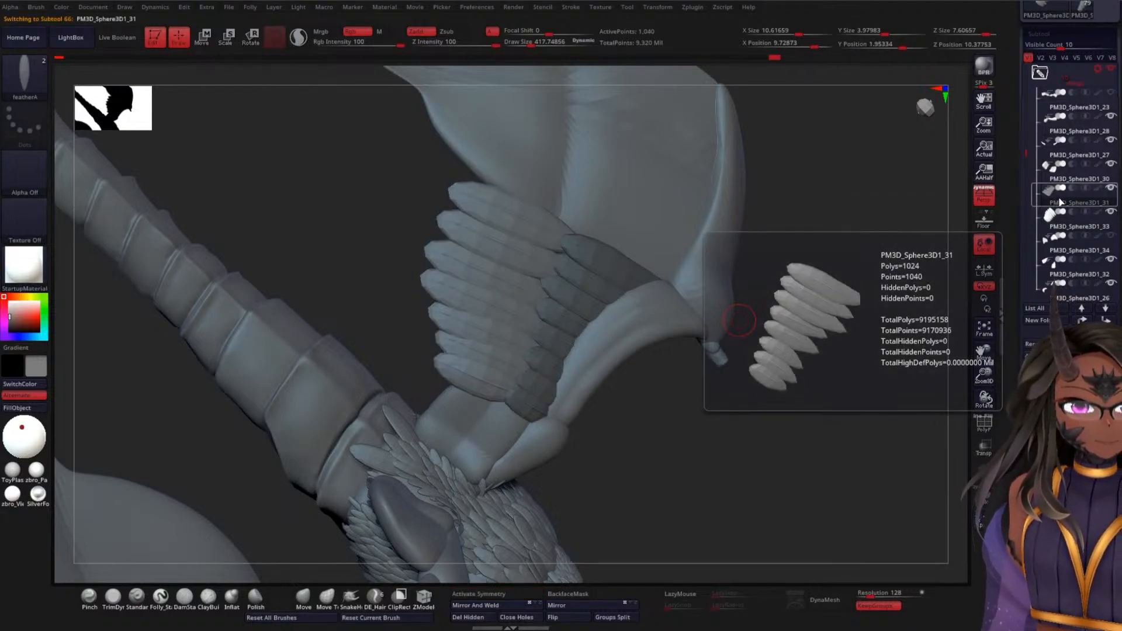
{"action": "left_click_drag", "start_coordinate": [834, 205], "coordinate": [849, 234], "text": "ctrl"}
{"action": "right_click_drag", "start_coordinate": [873, 326], "coordinate": [877, 327]}
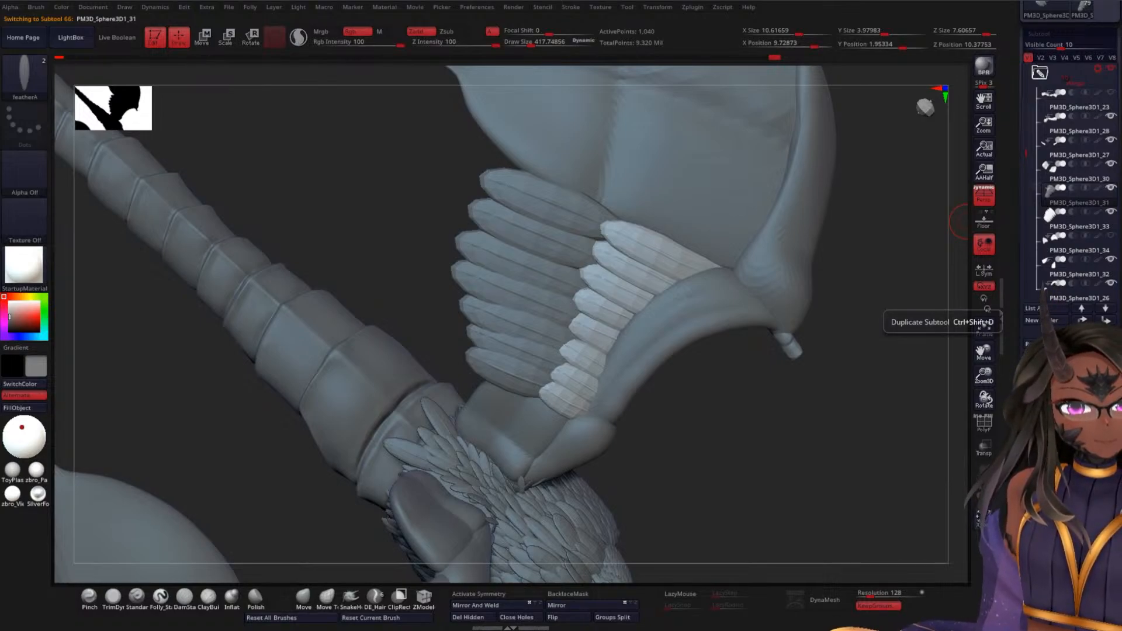
{"action": "left_click", "coordinate": [987, 309]}
- Try to shift the duplicated short feather row through to the opposite face of the wing with the Move gizmo
{"action": "key", "text": "w"}
{"action": "right_click_drag", "start_coordinate": [709, 406], "coordinate": [659, 370]}
{"action": "left_click", "coordinate": [497, 170]}
{"action": "left_click_drag", "start_coordinate": [831, 242], "coordinate": [803, 255]}
{"action": "left_click_drag", "start_coordinate": [556, 323], "coordinate": [617, 330]}
{"action": "left_click_drag", "start_coordinate": [776, 325], "coordinate": [641, 255]}
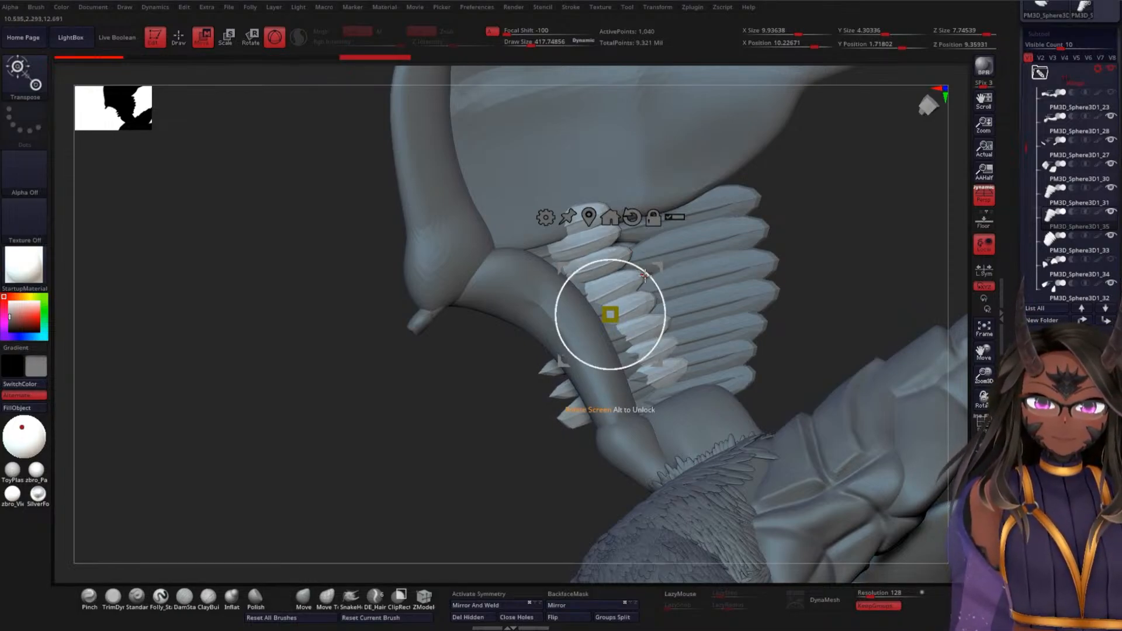
{"action": "left_click", "coordinate": [272, 42]}
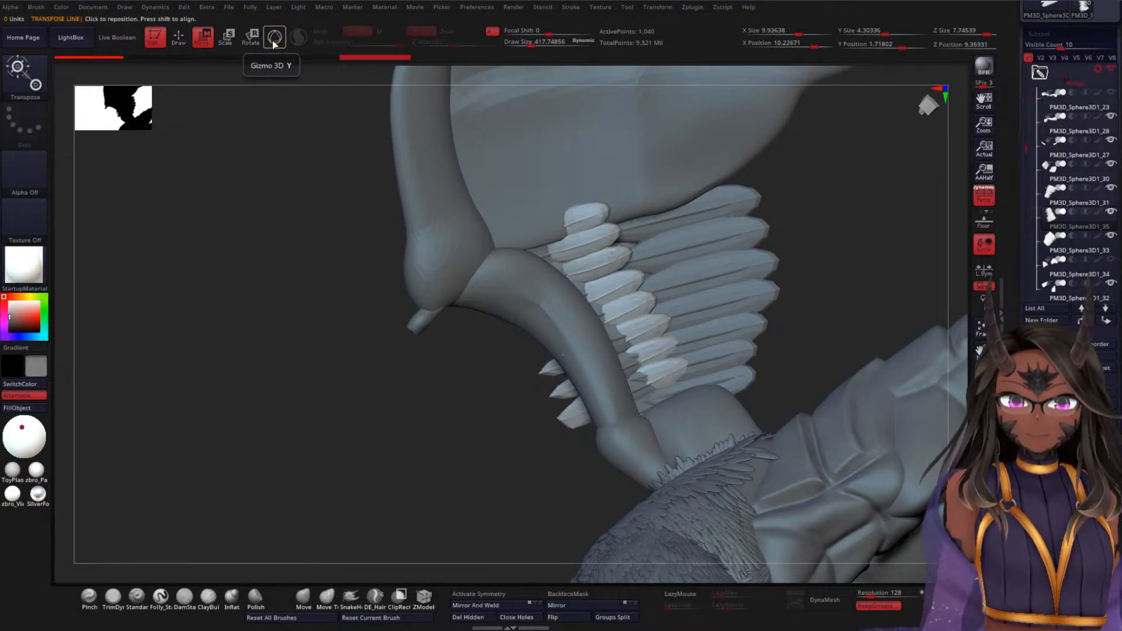
{"action": "left_click", "coordinate": [274, 42]}
- Try to slide the duplicated feather row past the wing's arm so it overlaps the bases of the longer feathers
{"action": "left_click_drag", "start_coordinate": [457, 409], "coordinate": [503, 392]}
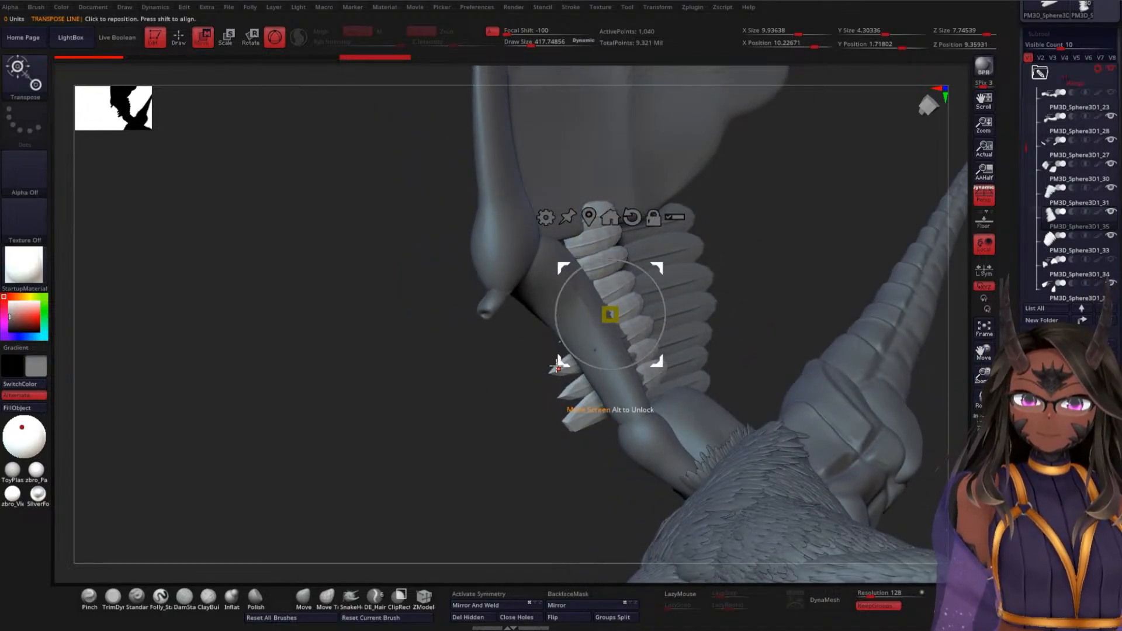
{"action": "left_click_drag", "start_coordinate": [468, 414], "coordinate": [616, 315]}
{"action": "key", "text": "ctrl+z"}
{"action": "left_click_drag", "start_coordinate": [558, 359], "coordinate": [609, 345]}
{"action": "left_click_drag", "start_coordinate": [848, 313], "coordinate": [739, 346]}
{"action": "left_click_drag", "start_coordinate": [530, 377], "coordinate": [541, 412], "text": "alt"}
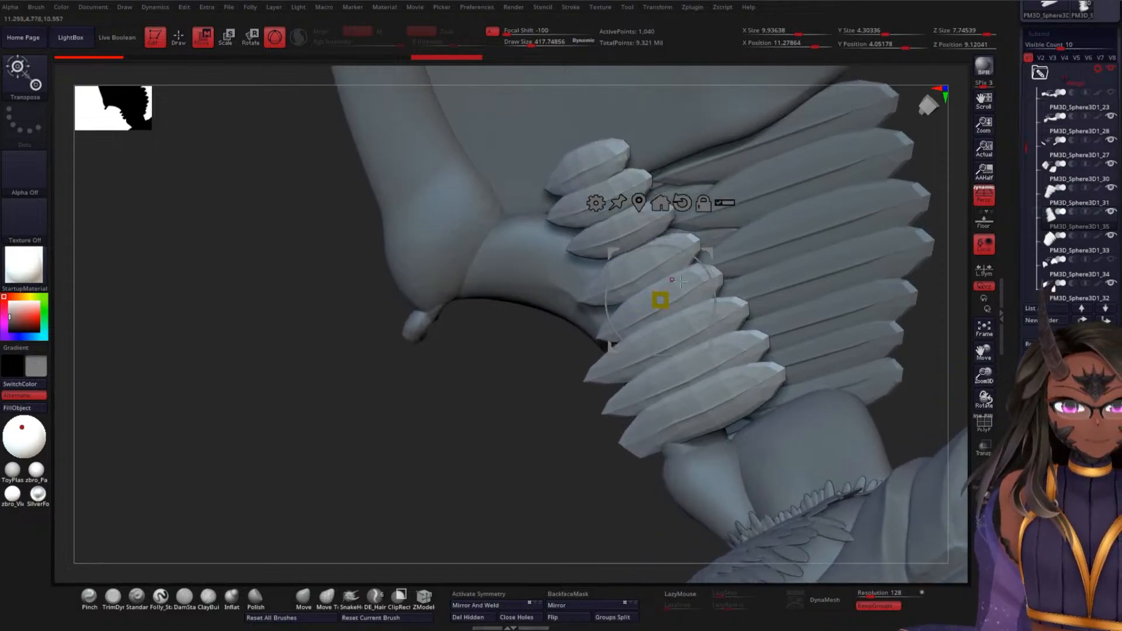
{"action": "left_click_drag", "start_coordinate": [707, 251], "coordinate": [764, 234]}
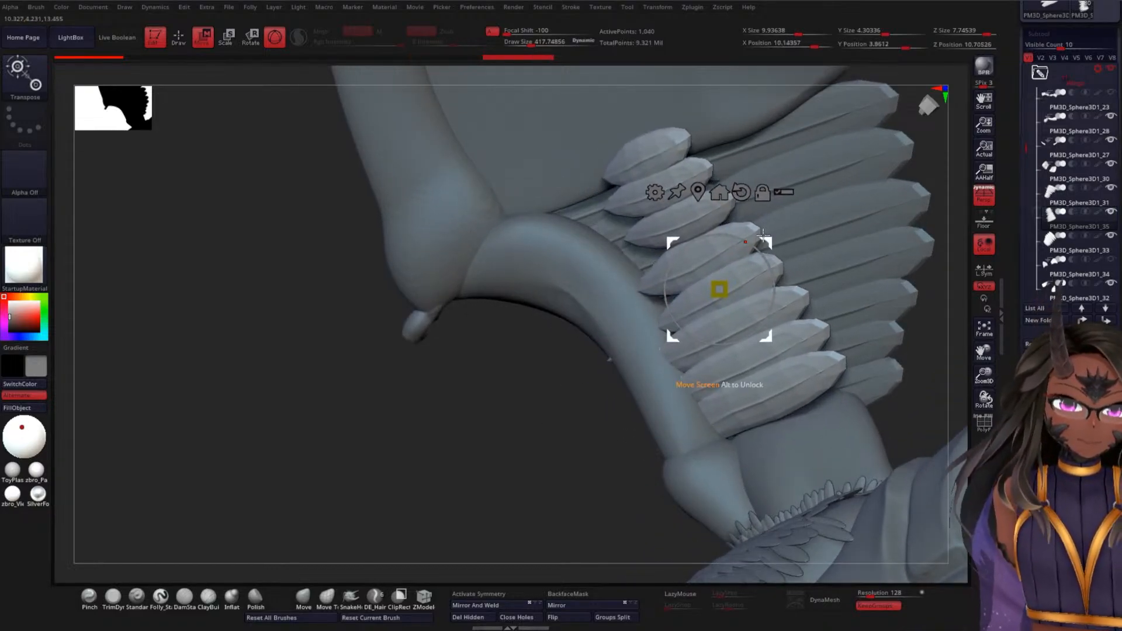
- Try to rotate and reposition the duplicated feather row so it follows the wing surface beside the arm
{"action": "left_click_drag", "start_coordinate": [531, 381], "coordinate": [565, 349]}
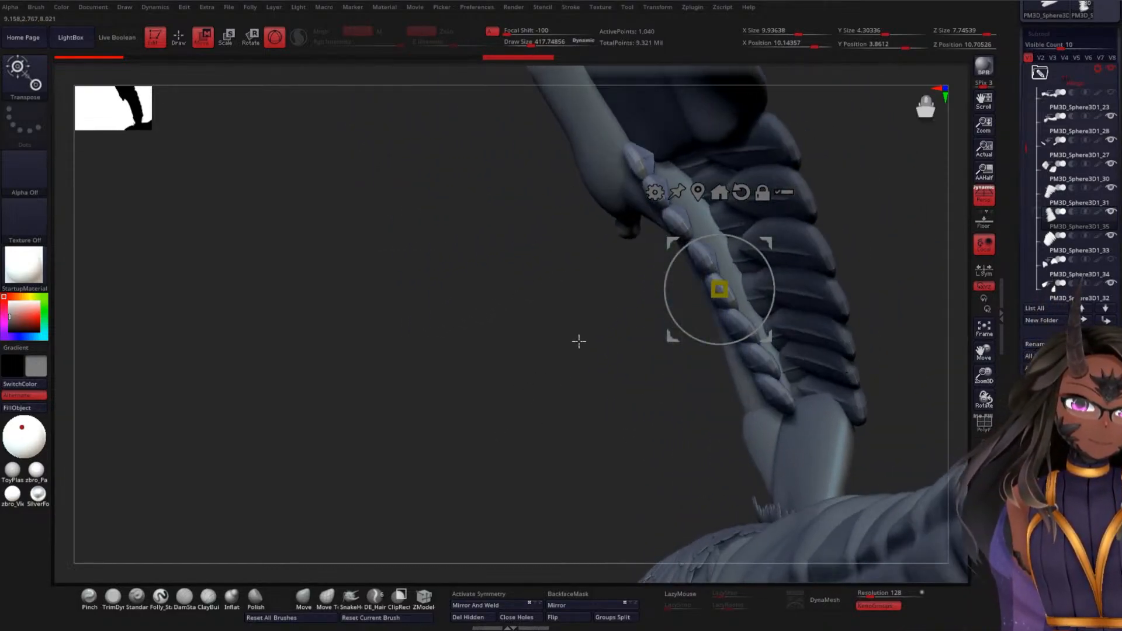
{"action": "left_click_drag", "start_coordinate": [760, 251], "coordinate": [702, 294]}
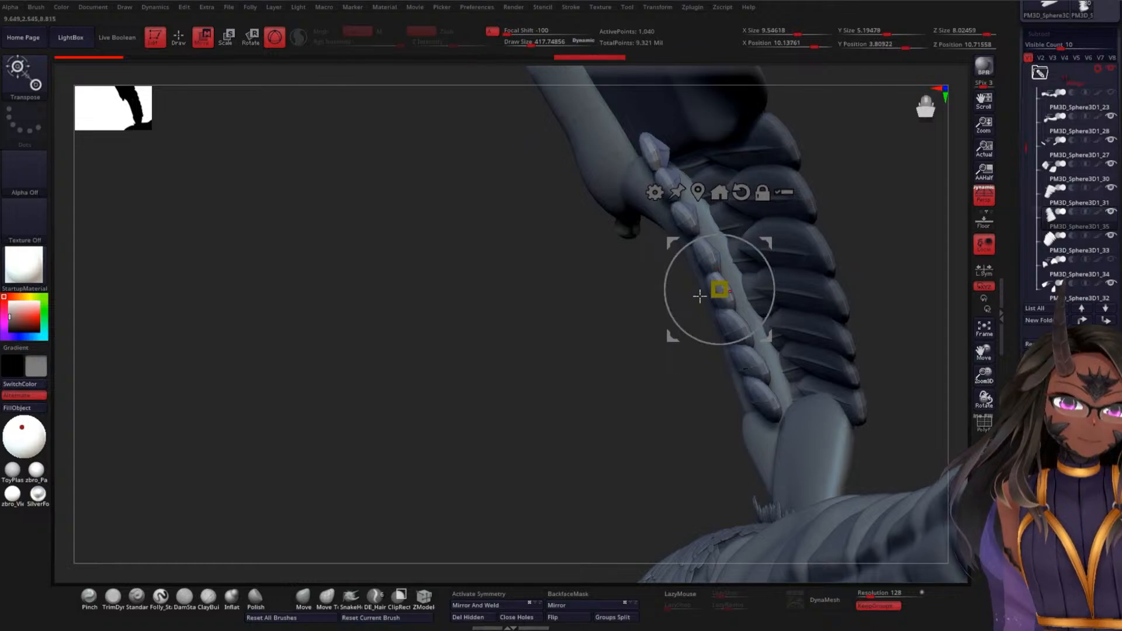
{"action": "left_click_drag", "start_coordinate": [668, 329], "coordinate": [706, 327]}
{"action": "left_click_drag", "start_coordinate": [585, 359], "coordinate": [701, 304]}
{"action": "key", "text": "q"}
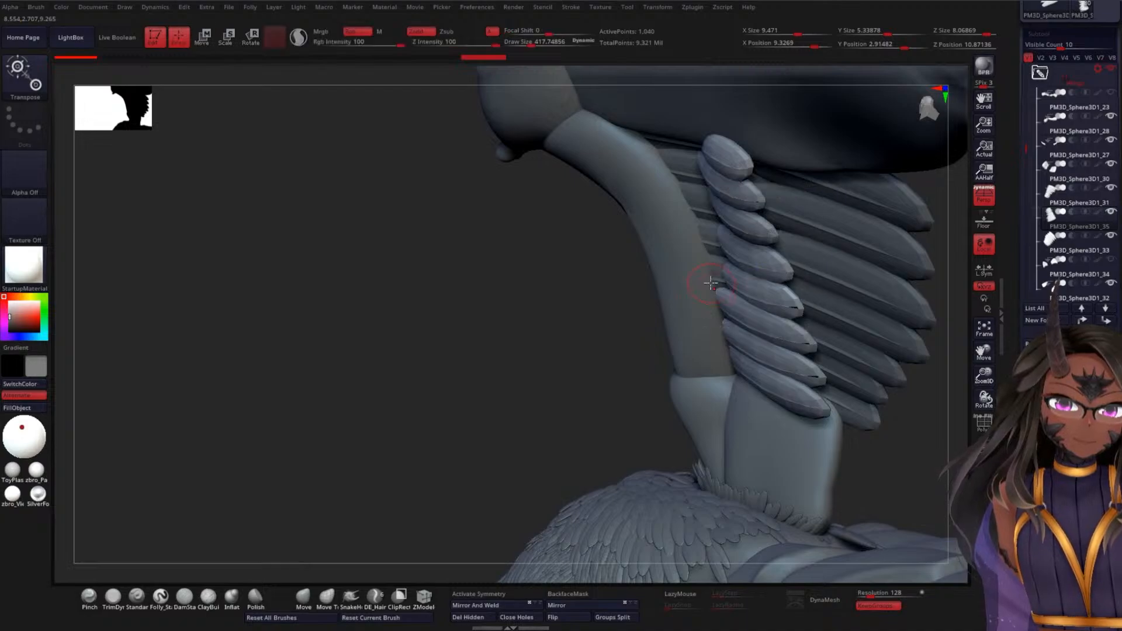
{"action": "mouse_move", "coordinate": [552, 338]}
{"action": "left_mouse_down"}
{"action": "mouse_move", "coordinate": [585, 342]}
{"action": "mouse_move", "coordinate": [481, 406]}
{"action": "mouse_move", "coordinate": [456, 439]}
{"action": "mouse_move", "coordinate": [421, 431]}
{"action": "mouse_move", "coordinate": [396, 395]}
{"action": "mouse_move", "coordinate": [420, 373]}
{"action": "mouse_move", "coordinate": [439, 376]}
{"action": "left_mouse_up"}
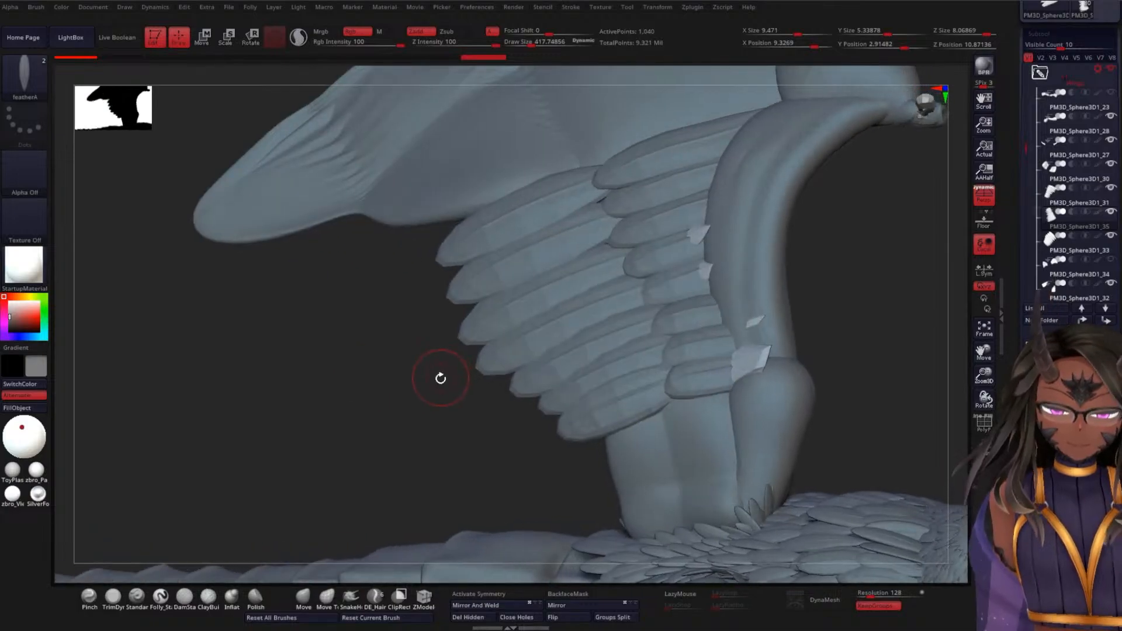
{"action": "key", "text": "w"}
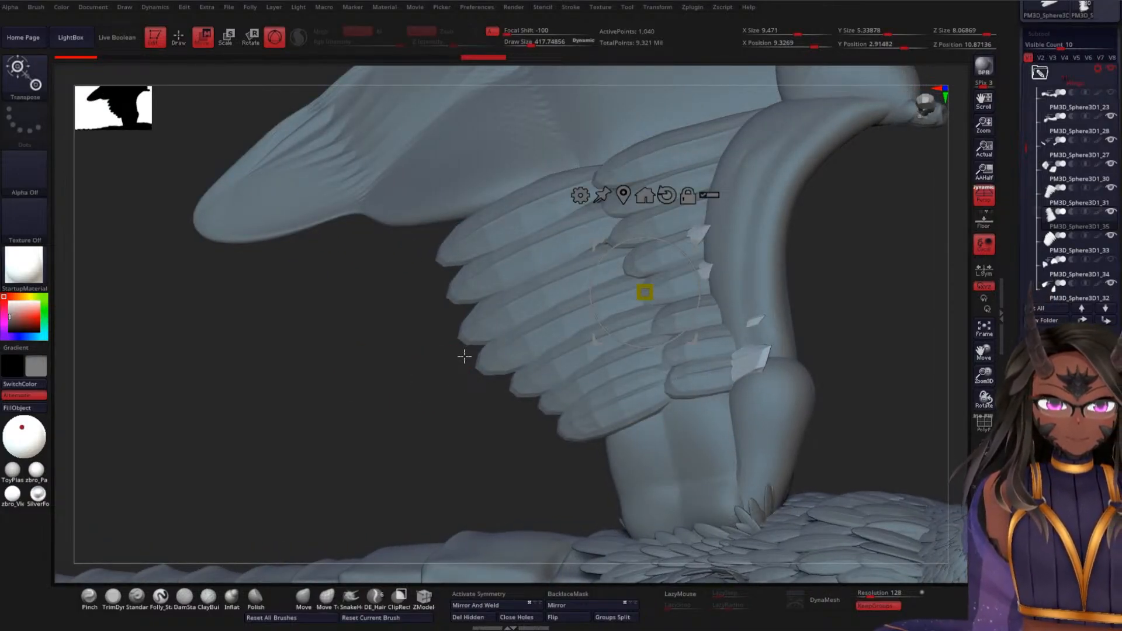
{"action": "left_click_drag", "start_coordinate": [419, 383], "coordinate": [409, 383]}
{"action": "key", "text": "ctrl"}
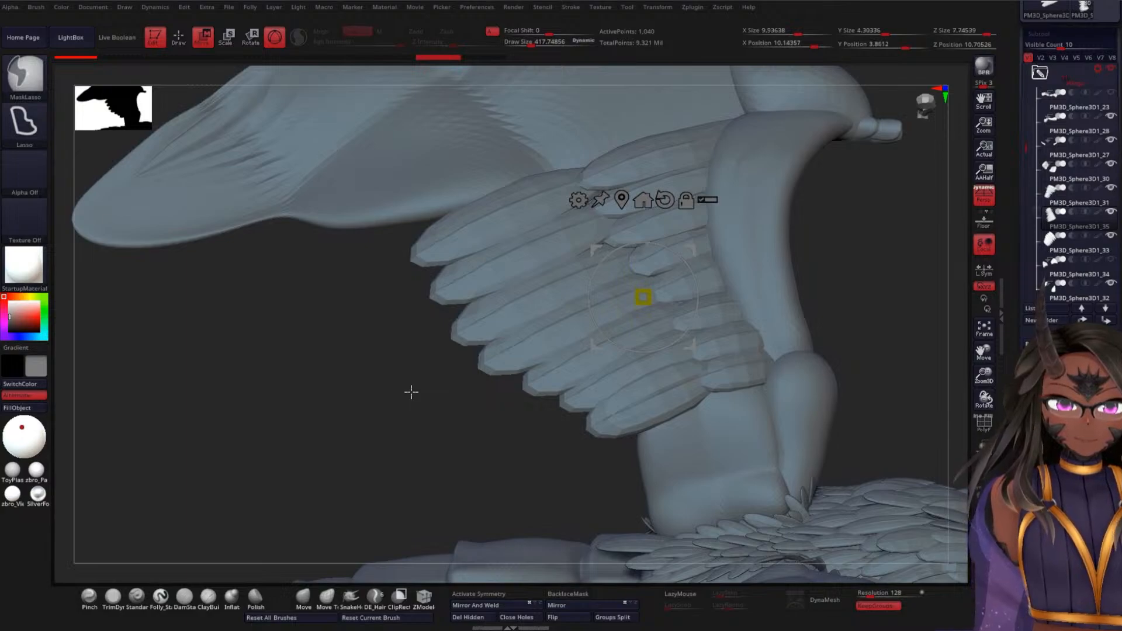
- Undo every move and rotation of the duplicated feather row and return to Draw mode
{"action": "key", "text": "ctrl+z"}
{"action": "key", "text": "ctrl+z"}
{"action": "key", "text": "ctrl+z"}
{"action": "key", "text": "ctrl+z"}
{"action": "key", "text": "ctrl+z"}
{"action": "key", "text": "ctrl+z"}
{"action": "key", "text": "ctrl+z"}
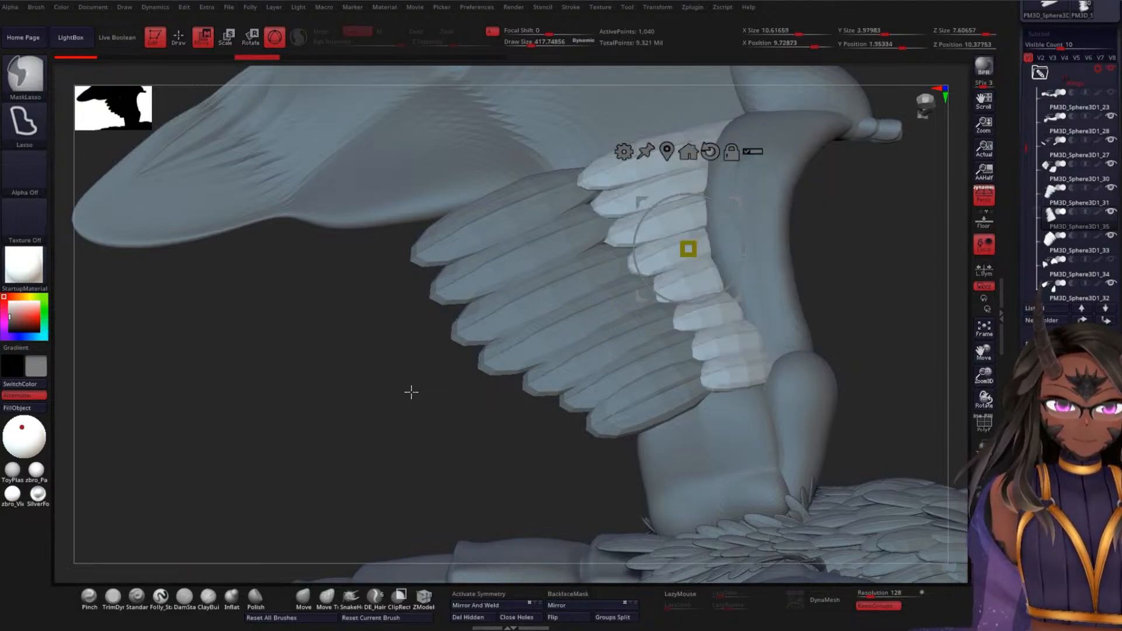
{"action": "key", "text": "q"}
{"action": "key", "text": "w"}
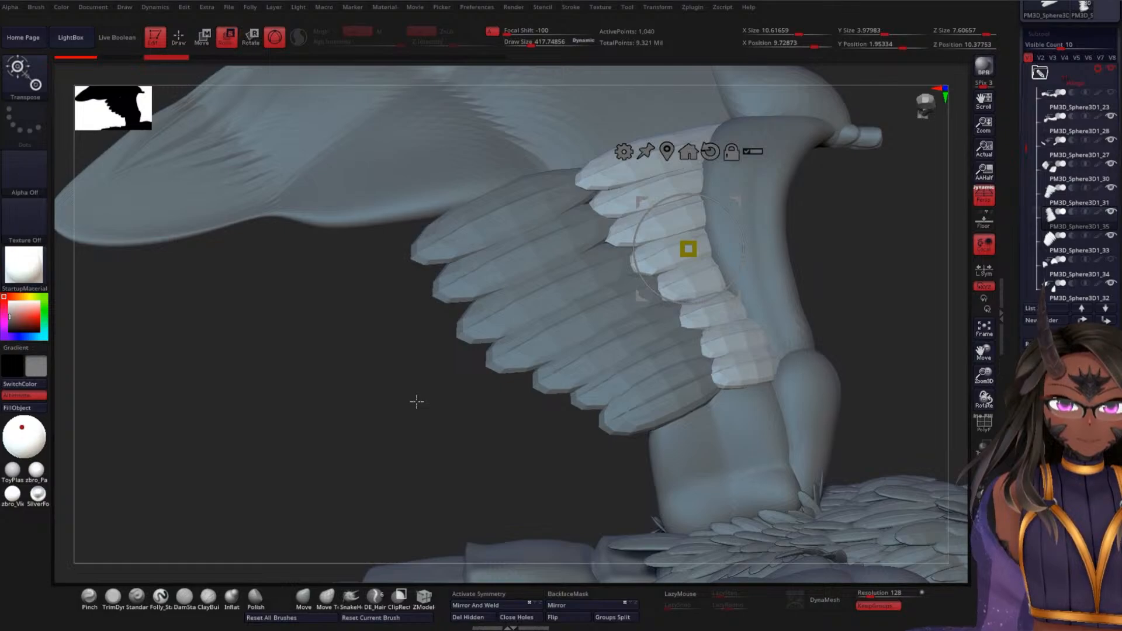
{"action": "key", "text": "q"}
{"action": "left_click_drag", "start_coordinate": [418, 398], "coordinate": [415, 382]}
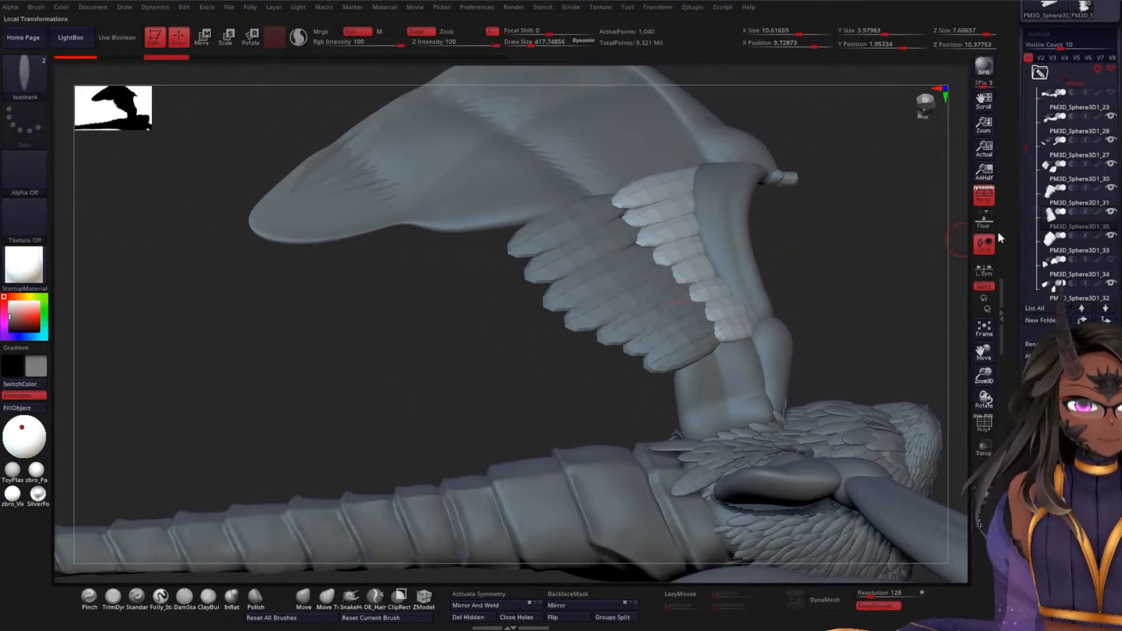
- Examine the wing base and feather row subtools by selecting each in turn
{"action": "left_click", "coordinate": [1060, 174]}
{"action": "key", "text": "w"}
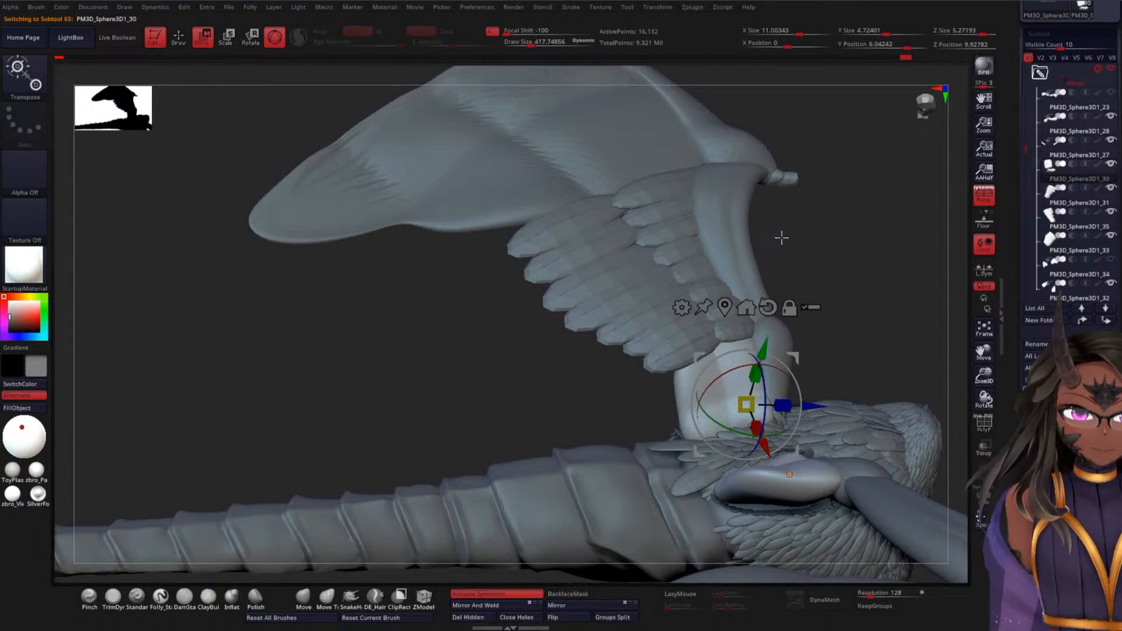
{"action": "left_click", "coordinate": [1083, 234]}
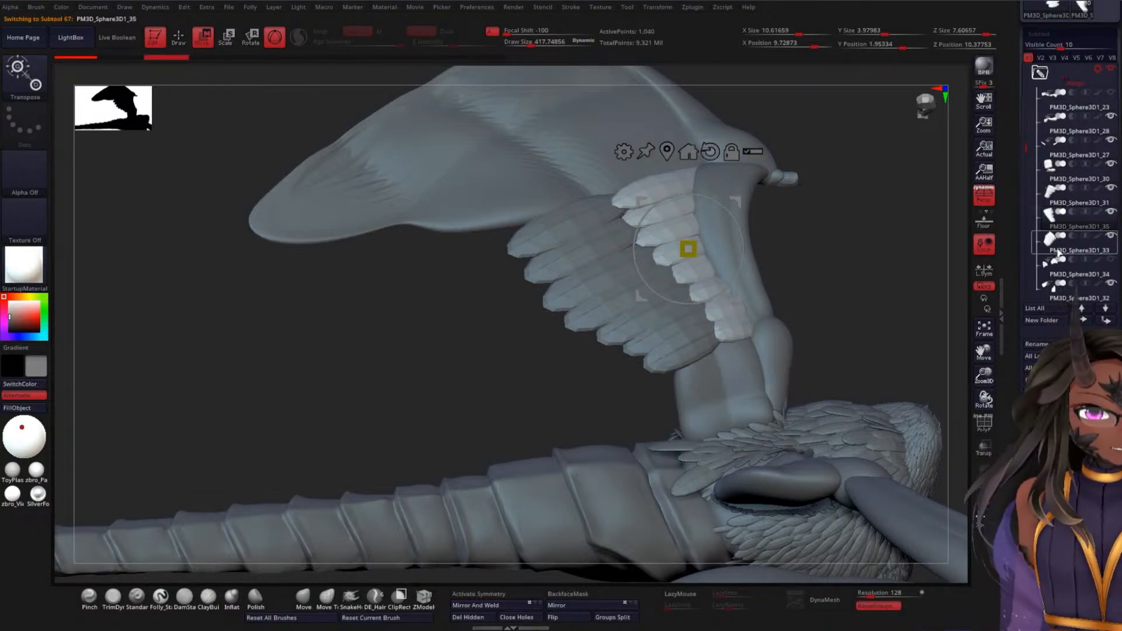
{"action": "left_click", "coordinate": [1060, 255]}
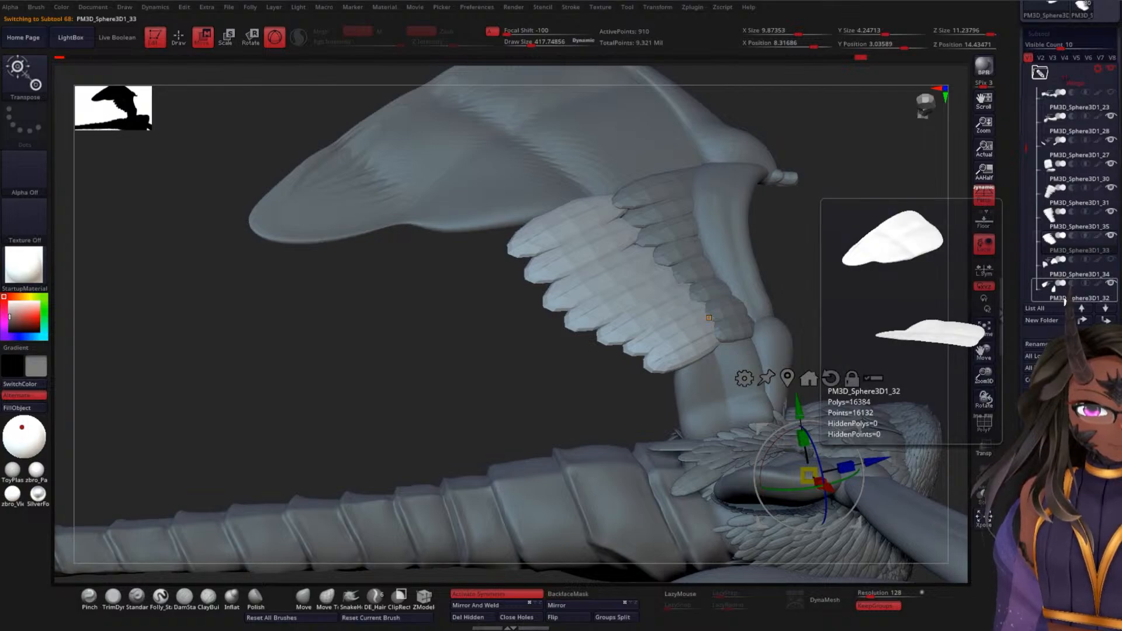
{"action": "mouse_move", "coordinate": [864, 293]}
{"action": "left_mouse_down"}
{"action": "mouse_move", "coordinate": [839, 395]}
{"action": "mouse_move", "coordinate": [884, 282]}
{"action": "left_mouse_up"}
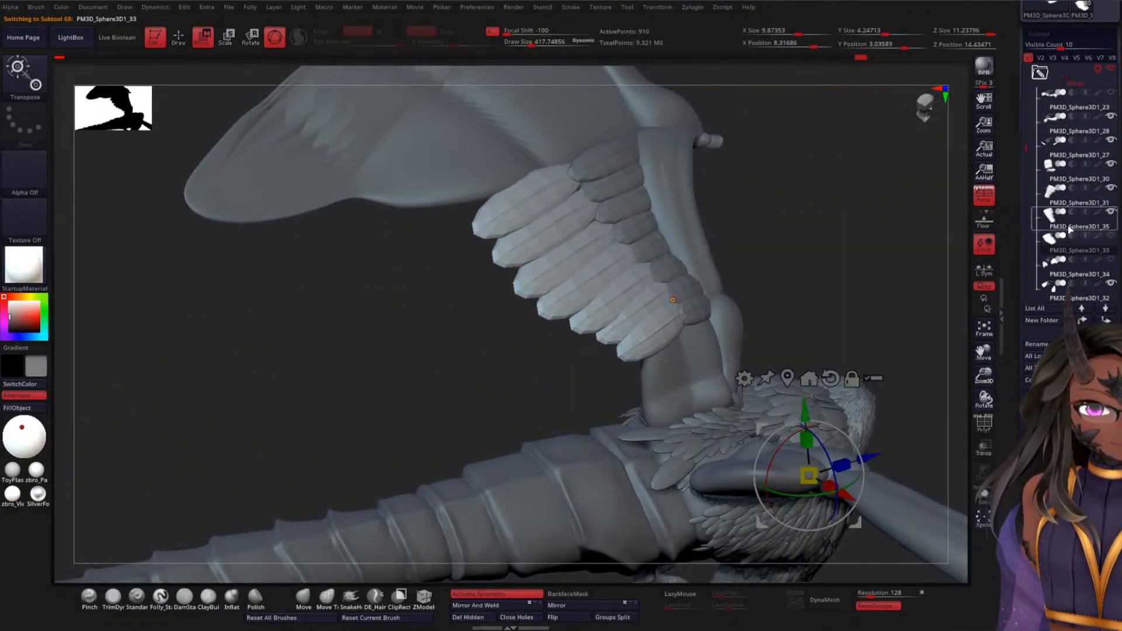
{"action": "left_click", "coordinate": [1070, 228]}
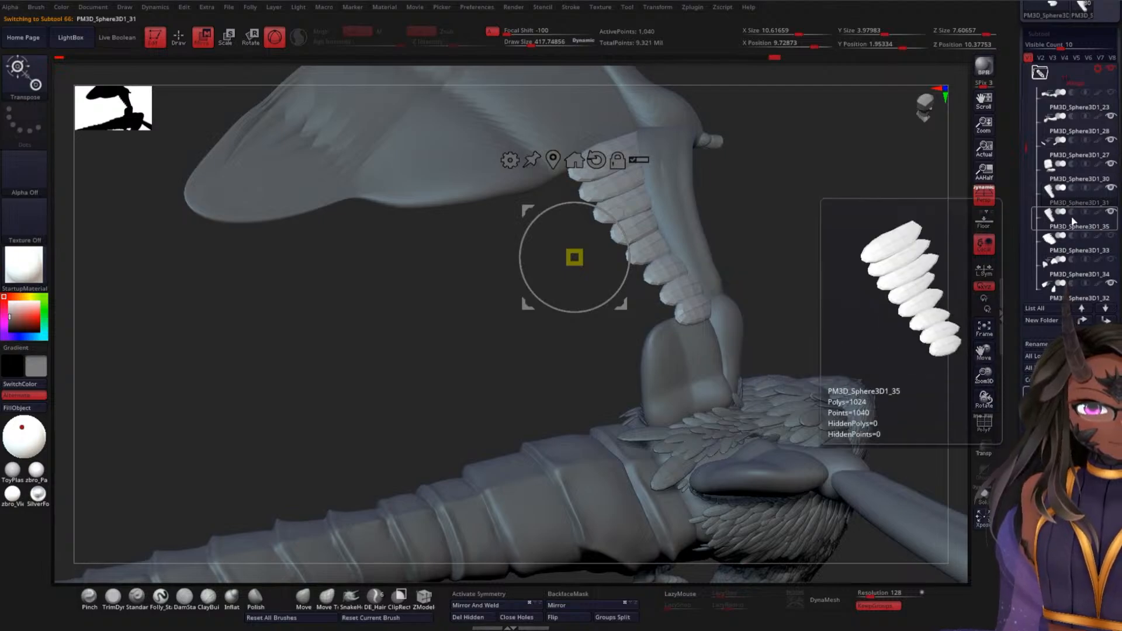
{"action": "left_click", "coordinate": [1081, 178]}
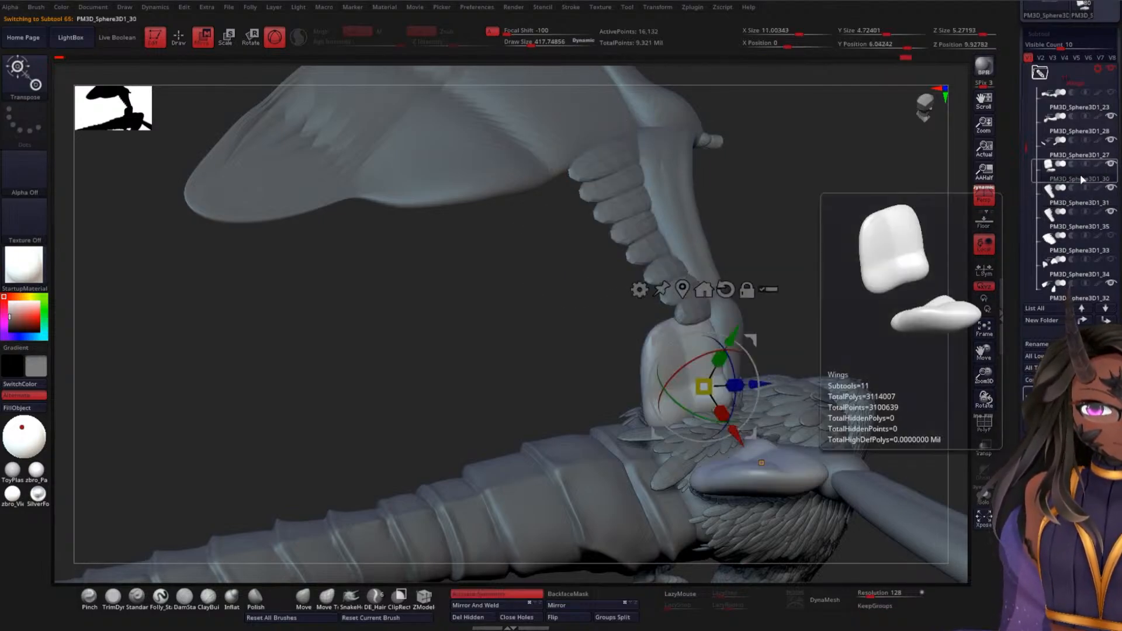
{"action": "left_click", "coordinate": [1082, 225]}
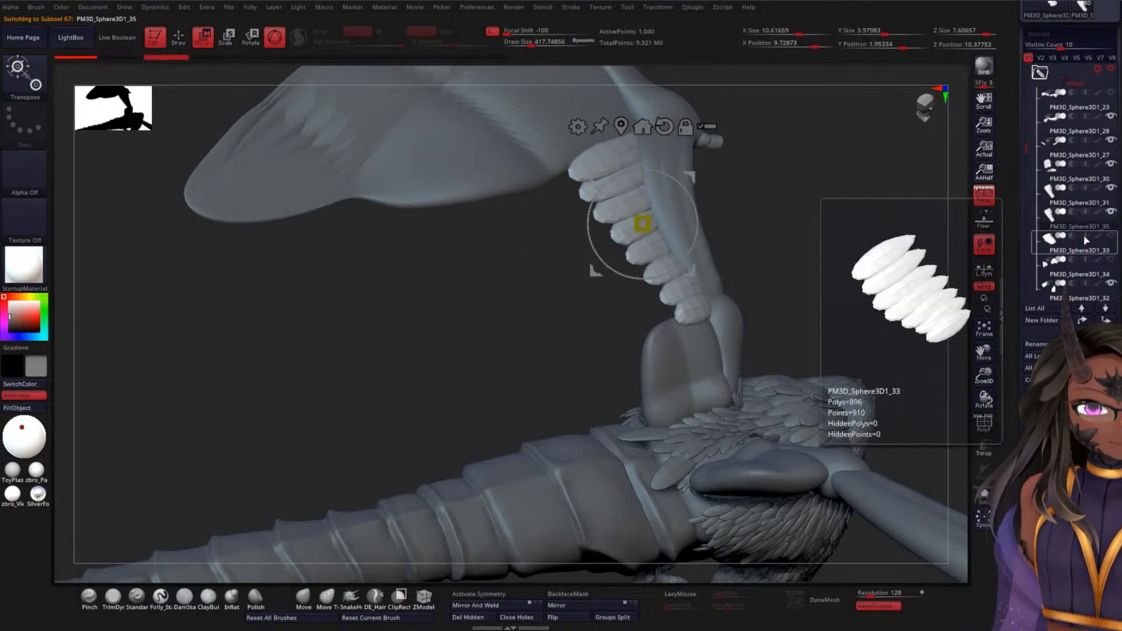
{"action": "left_click", "coordinate": [1083, 246]}
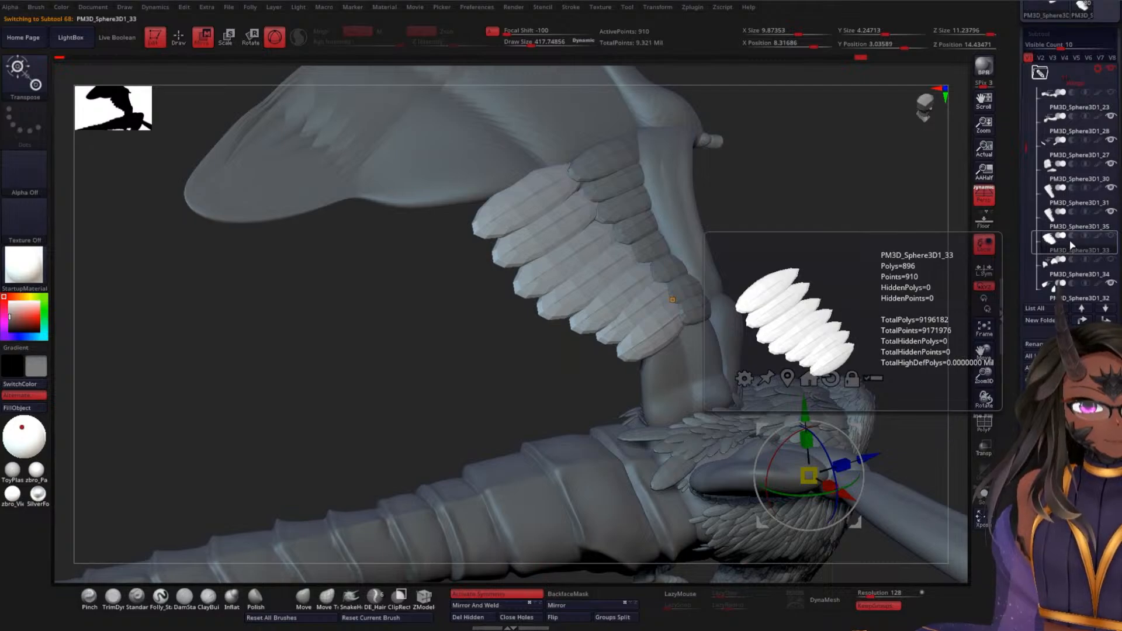
{"action": "left_click_drag", "start_coordinate": [760, 210], "coordinate": [836, 206]}
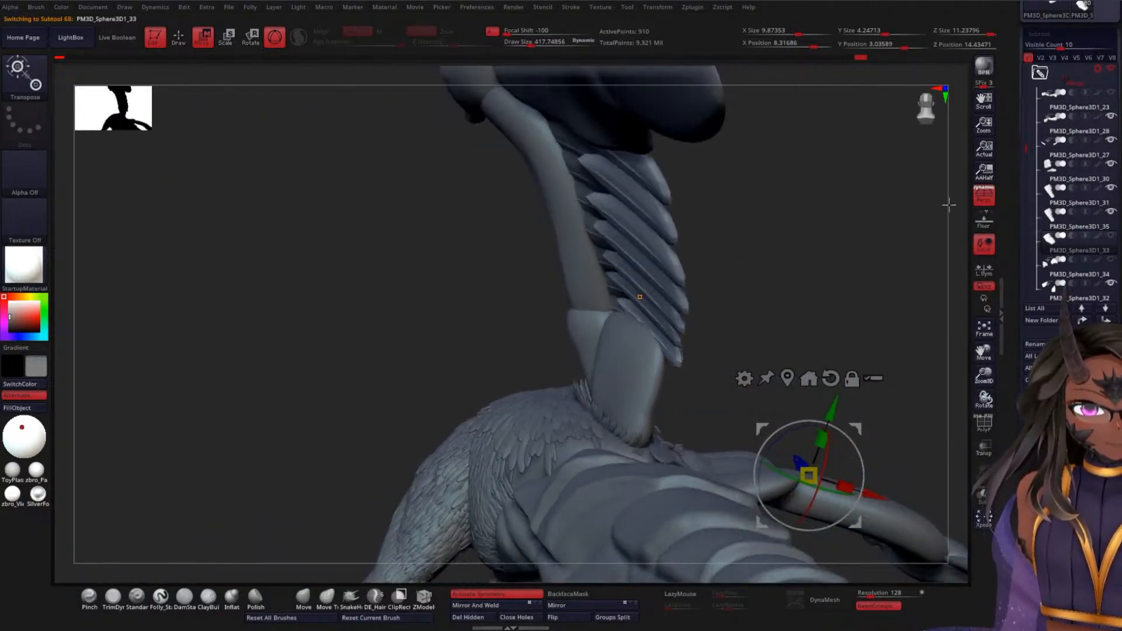
- Turn on the visibility of the hidden wing base subtool PM3D_Sphere3D1_34 behind the feather rows
{"action": "left_click", "coordinate": [1112, 260]}
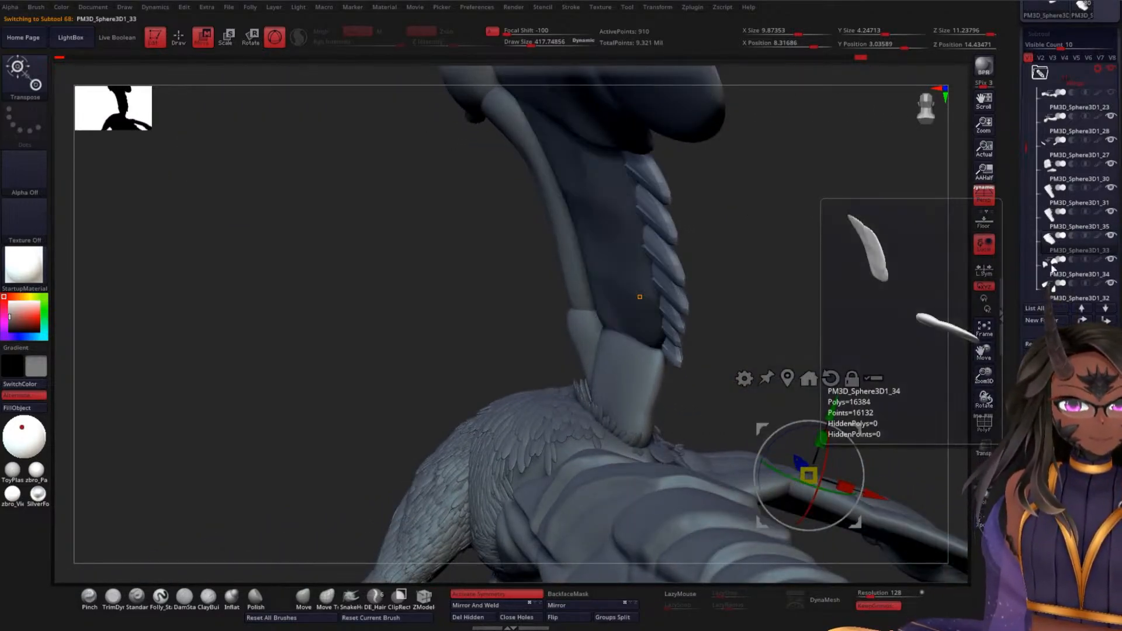
{"action": "left_click", "coordinate": [1112, 285]}
{"action": "left_click", "coordinate": [1112, 284]}
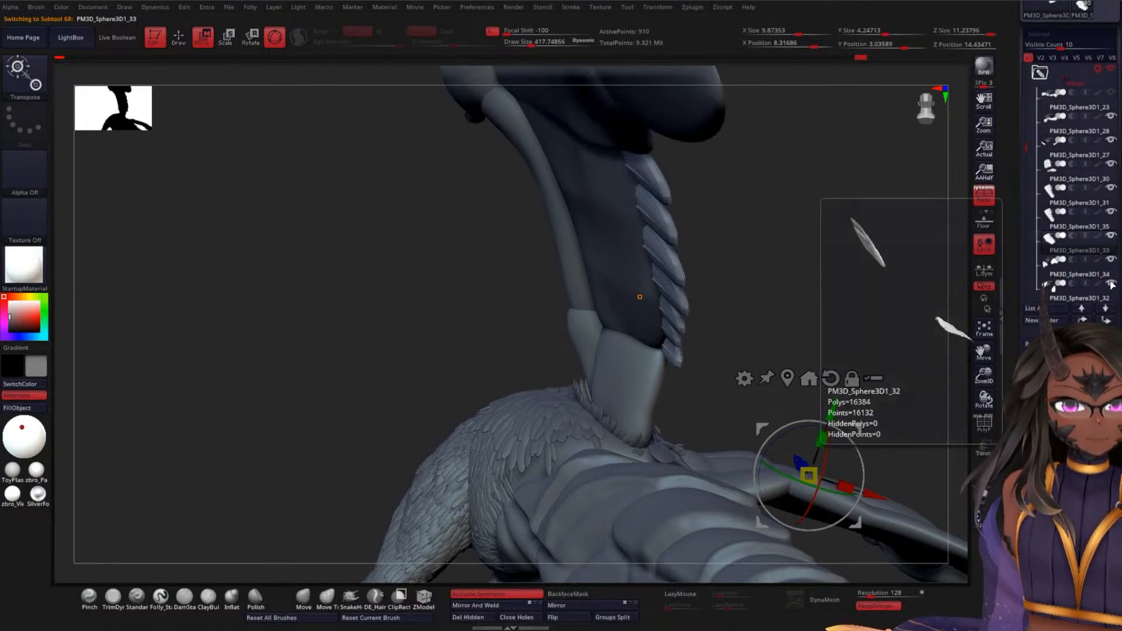
{"action": "left_click", "coordinate": [1113, 261]}
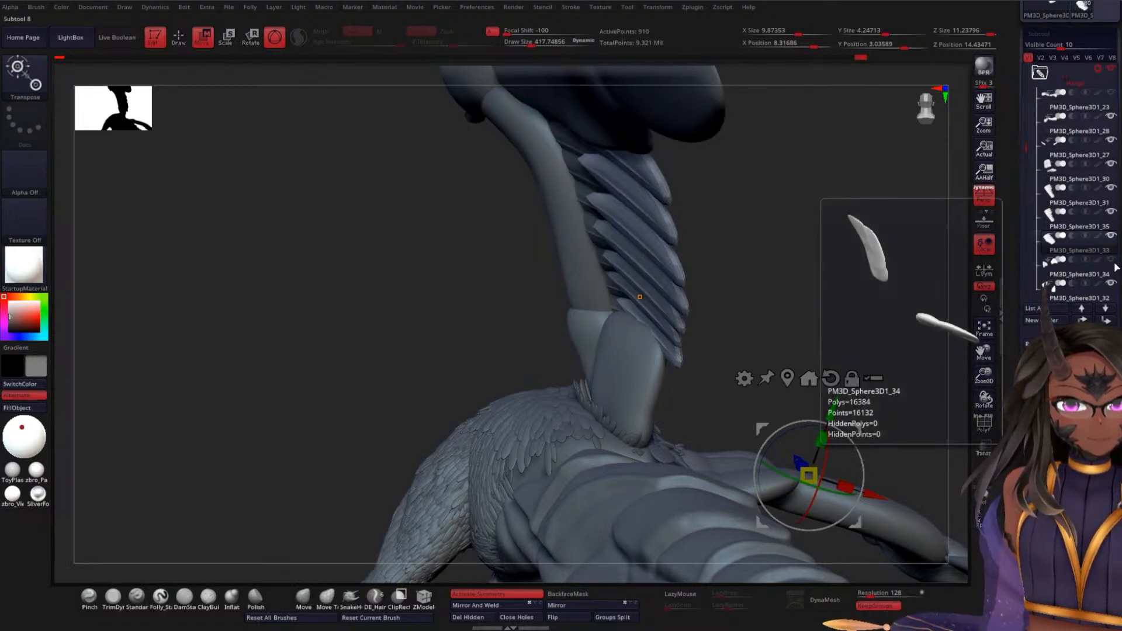
{"action": "left_click", "coordinate": [1112, 261]}
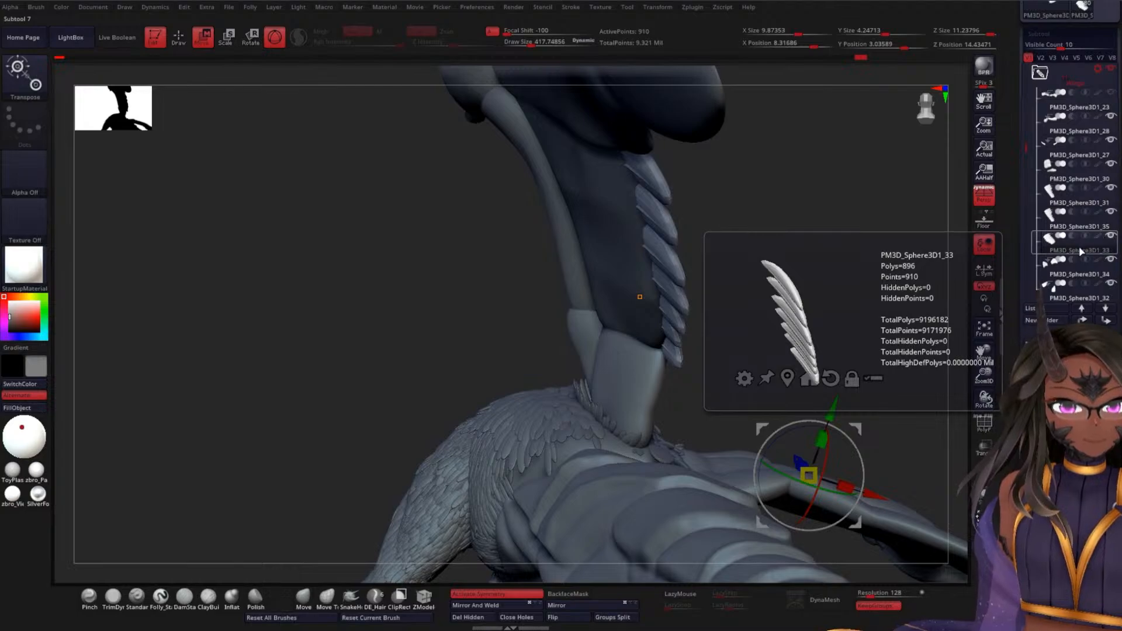
{"action": "mouse_move", "coordinate": [865, 265]}
{"action": "left_mouse_down"}
{"action": "mouse_move", "coordinate": [796, 309]}
{"action": "mouse_move", "coordinate": [867, 264]}
{"action": "left_mouse_up"}
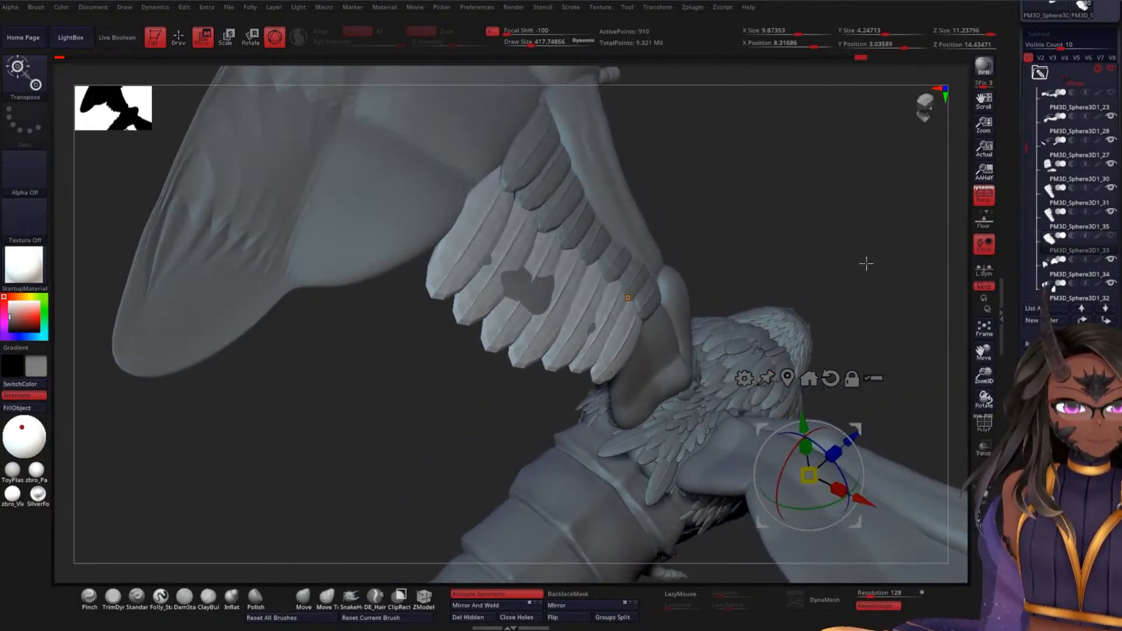
- Examine how the short feather rows fit the wing by selecting the duplicate, the upper wing edge and the original row
{"action": "left_click", "coordinate": [1069, 244]}
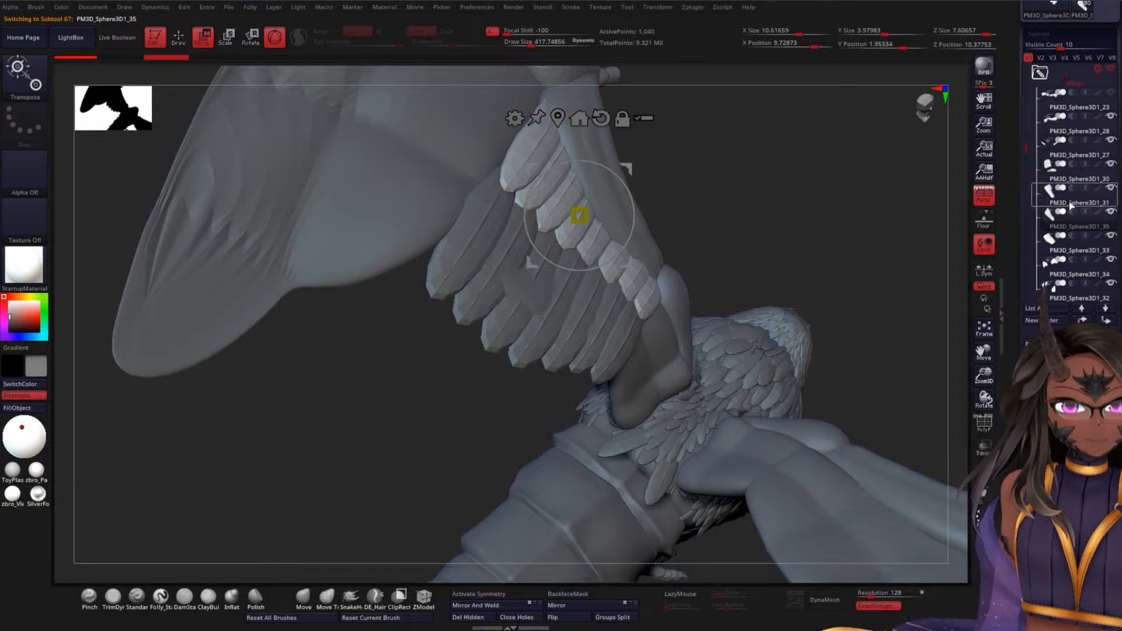
{"action": "mouse_move", "coordinate": [1069, 237]}
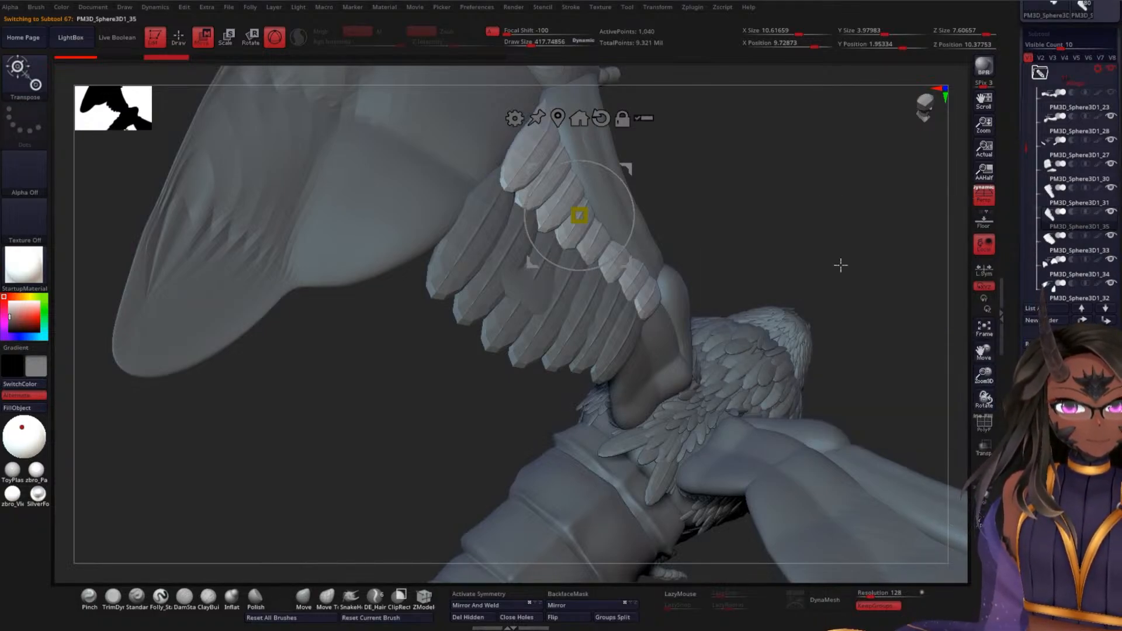
{"action": "left_click_drag", "start_coordinate": [791, 232], "coordinate": [761, 286]}
{"action": "key", "text": "shift+f"}
{"action": "key", "text": "shift+f"}
{"action": "left_click", "coordinate": [569, 269], "text": "alt"}
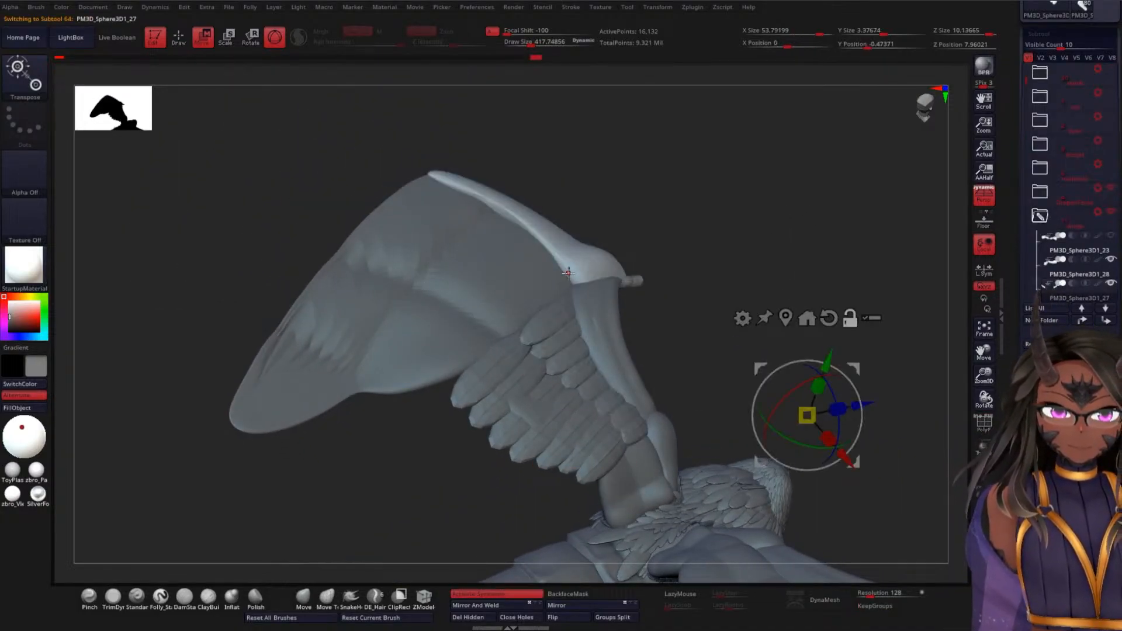
{"action": "left_click_drag", "start_coordinate": [717, 290], "coordinate": [647, 346]}
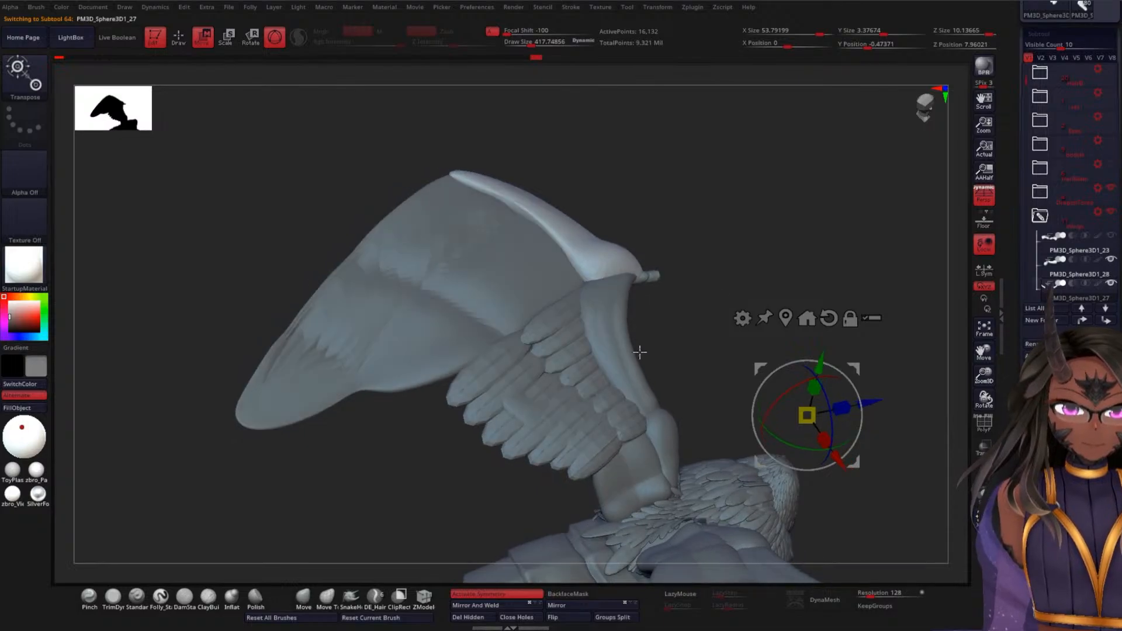
{"action": "left_click", "coordinate": [583, 354], "text": "alt"}
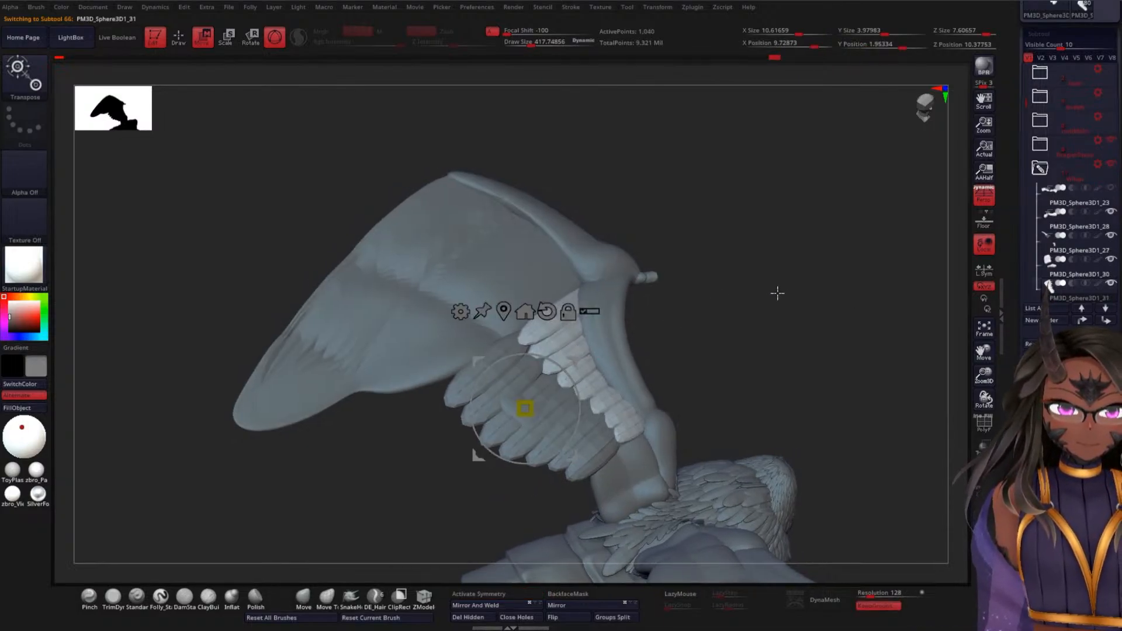
- Examine how the feather rows sit on both faces of the wing, briefly displaying their polygroups
{"action": "left_click_drag", "start_coordinate": [776, 291], "coordinate": [830, 275]}
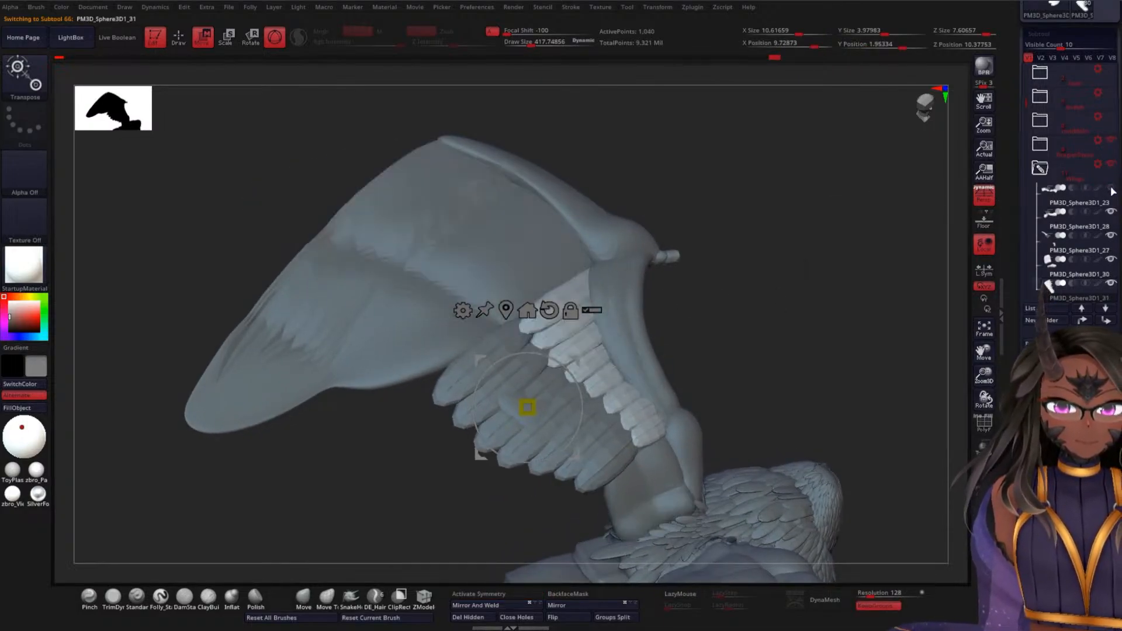
{"action": "left_click_drag", "start_coordinate": [772, 309], "coordinate": [753, 255]}
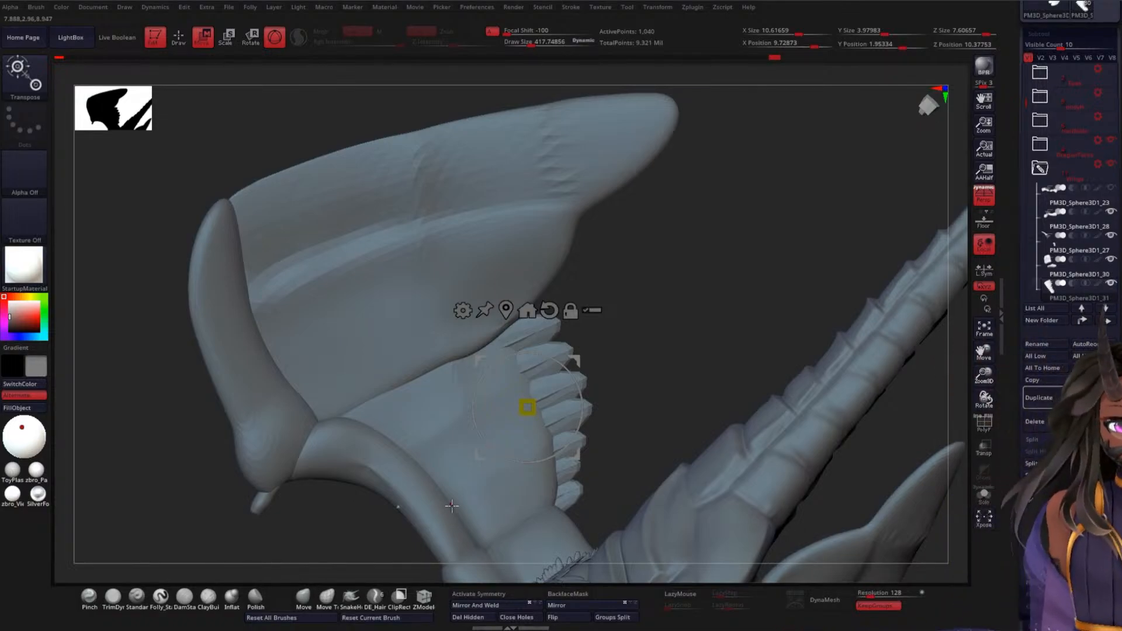
{"action": "left_click_drag", "start_coordinate": [722, 230], "coordinate": [825, 209]}
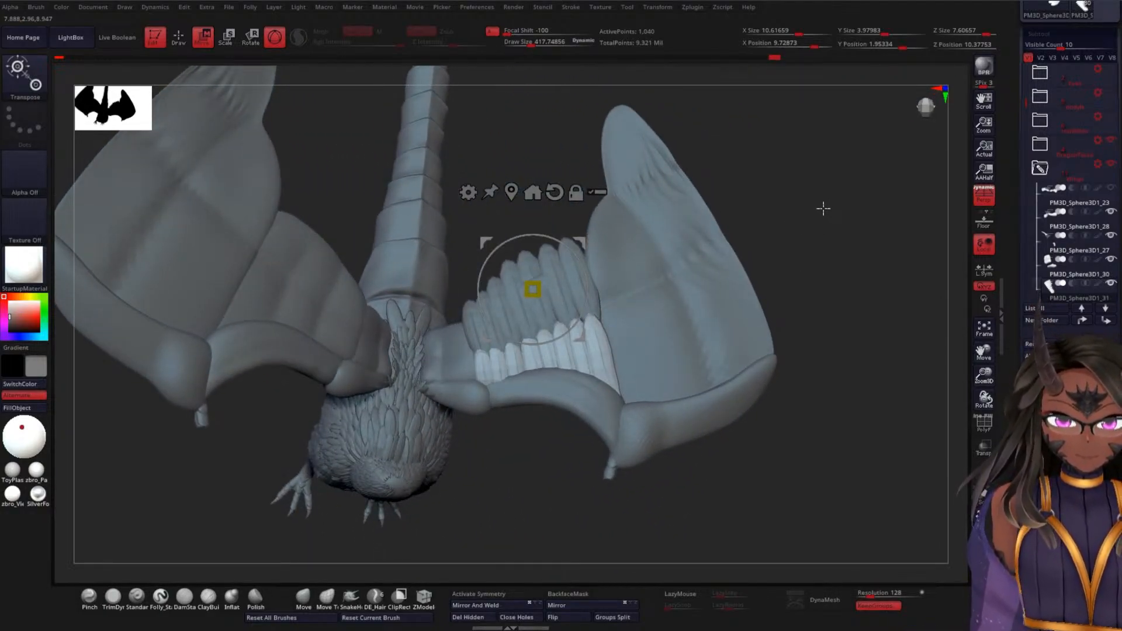
{"action": "key", "text": "shift+f"}
{"action": "key", "text": "shift+f"}
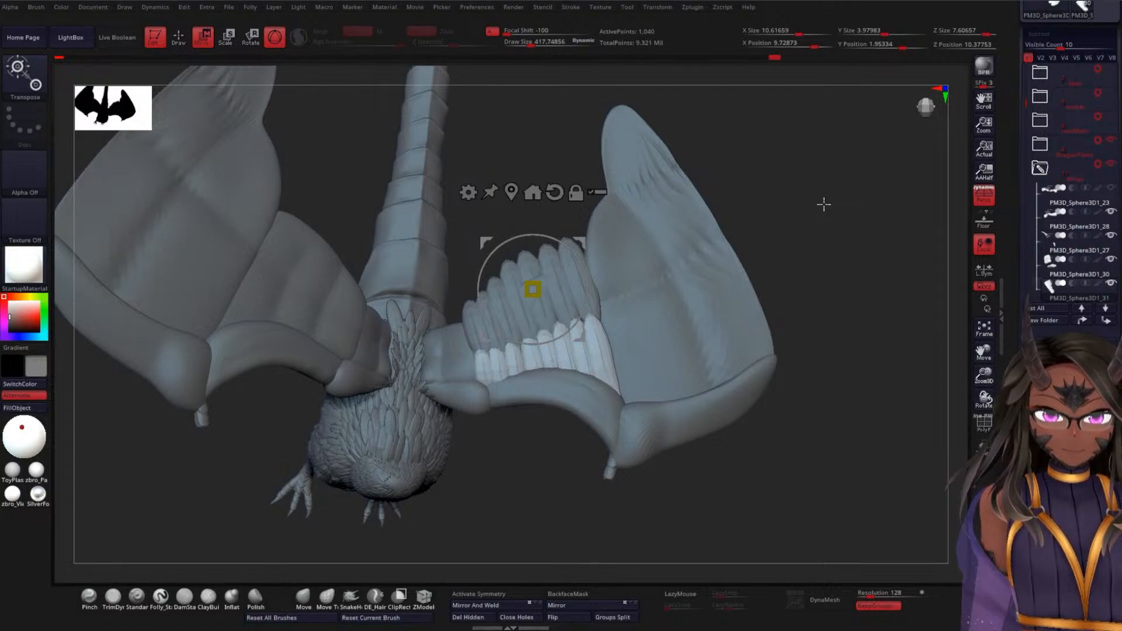
{"action": "key", "text": "shift+f"}
{"action": "left_click_drag", "start_coordinate": [835, 216], "coordinate": [784, 256]}
{"action": "left_click_drag", "start_coordinate": [489, 242], "coordinate": [745, 208]}
{"action": "mouse_move", "coordinate": [915, 175]}
{"action": "left_mouse_down"}
{"action": "mouse_move", "coordinate": [852, 208]}
{"action": "mouse_move", "coordinate": [879, 228]}
{"action": "mouse_move", "coordinate": [892, 213]}
{"action": "left_mouse_up"}
{"action": "key", "text": "ctrl"}
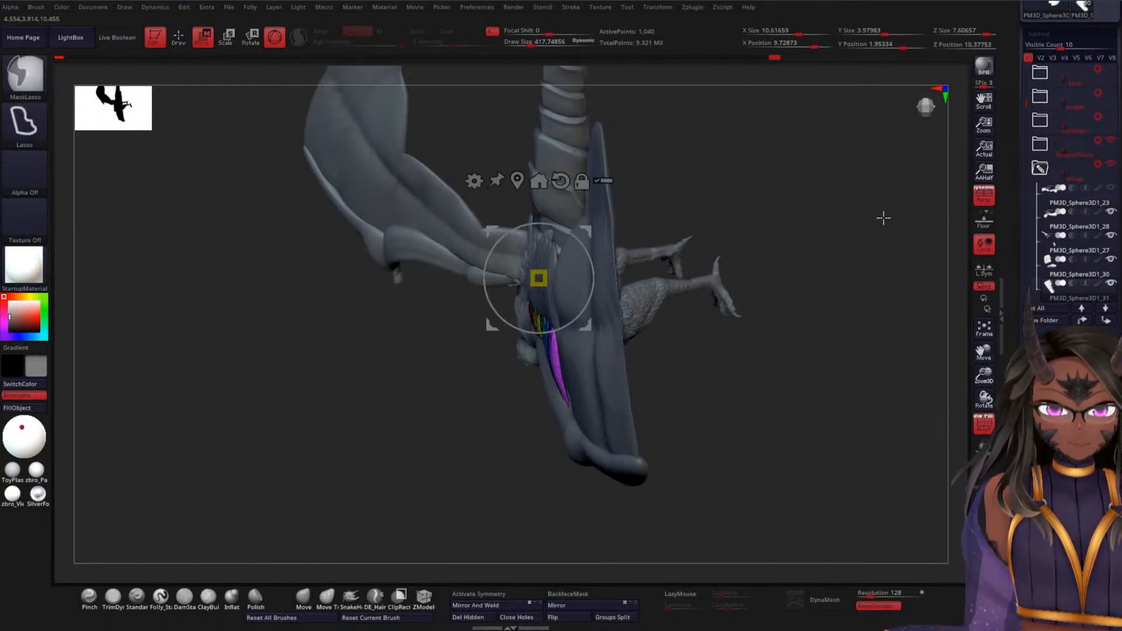
{"action": "left_click", "coordinate": [883, 218], "text": "ctrl"}
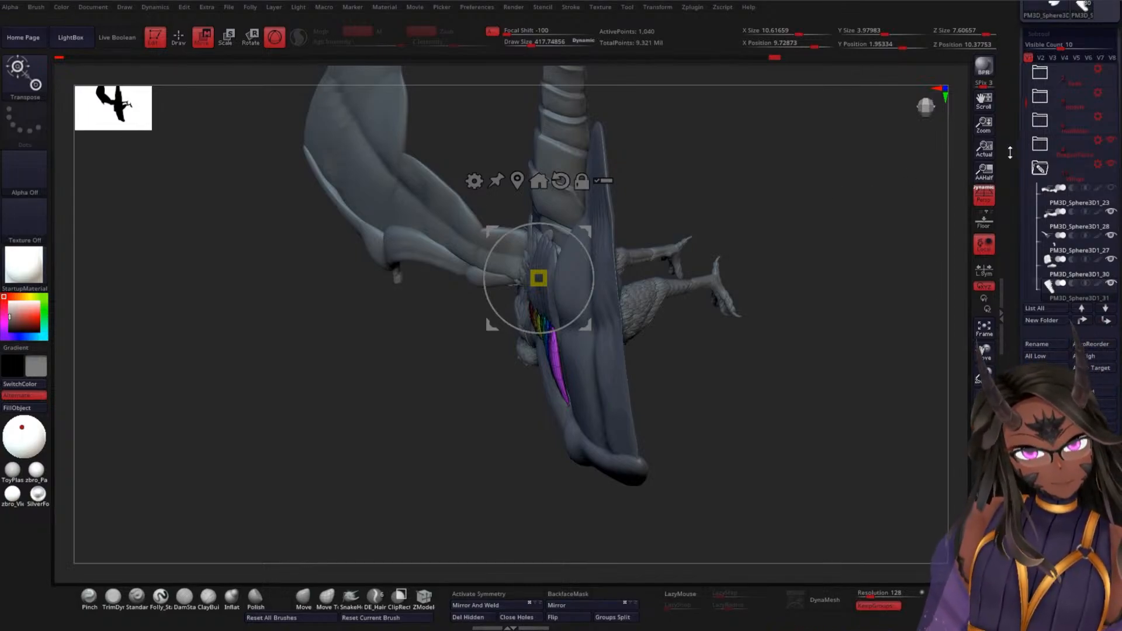
- Save the creature tool with its feather row subtools to a file
{"action": "scroll", "coordinate": [1077, 12], "scroll_direction": "up", "scroll_amount": 5}
{"action": "left_click", "coordinate": [1082, 27]}
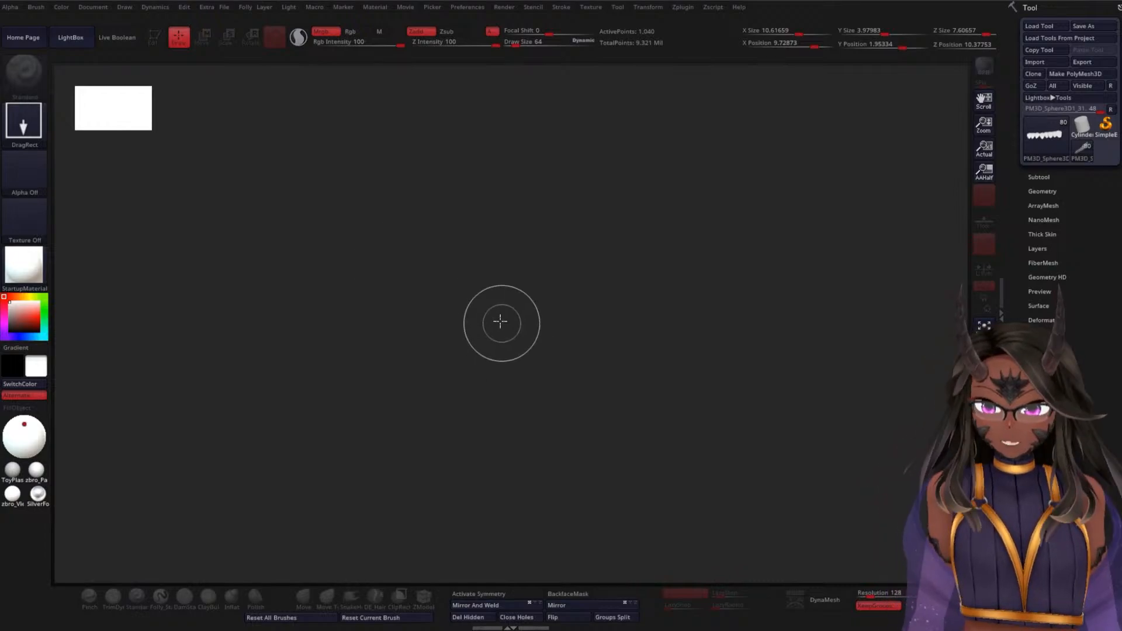
- Place the creature back on the empty canvas in Edit mode with Move active, and set the current color to grey, RGB 96
{"action": "left_click_drag", "start_coordinate": [500, 354], "coordinate": [504, 380]}
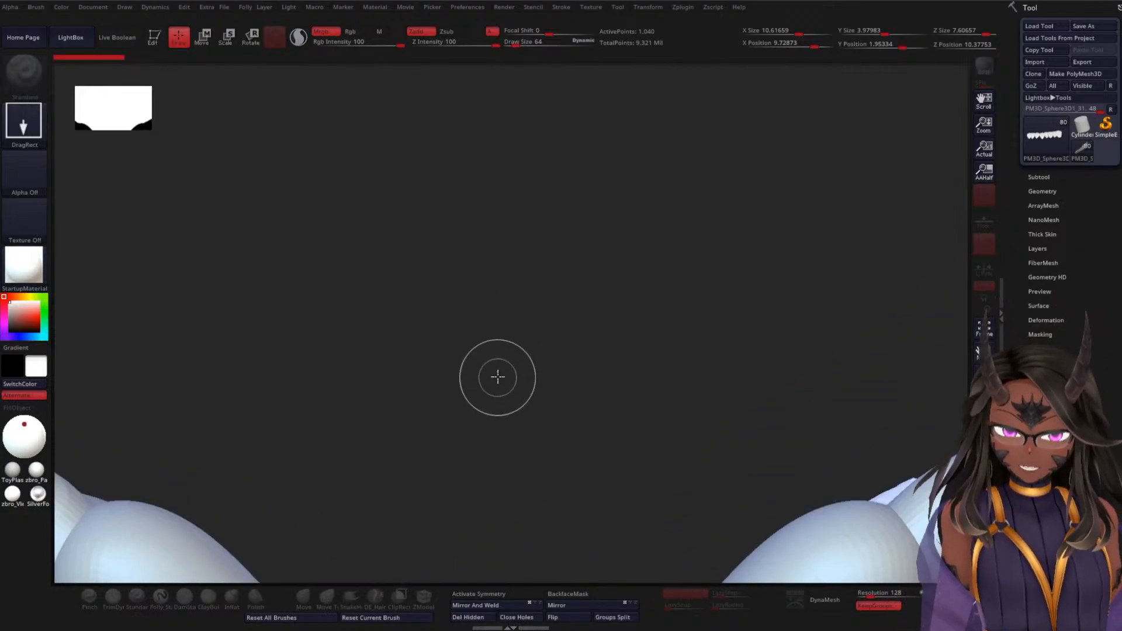
{"action": "key", "text": "t"}
{"action": "mouse_move", "coordinate": [571, 354]}
{"action": "left_mouse_down", "text": "alt"}
{"action": "mouse_move", "coordinate": [568, 206]}
{"action": "mouse_move", "coordinate": [569, 267]}
{"action": "mouse_move", "coordinate": [689, 293]}
{"action": "mouse_move", "coordinate": [694, 334]}
{"action": "mouse_move", "coordinate": [666, 345]}
{"action": "mouse_move", "coordinate": [629, 401]}
{"action": "mouse_move", "coordinate": [627, 429]}
{"action": "mouse_move", "coordinate": [646, 436]}
{"action": "left_mouse_up", "text": "alt"}
{"action": "key", "text": "w"}
{"action": "left_click", "coordinate": [533, 118]}
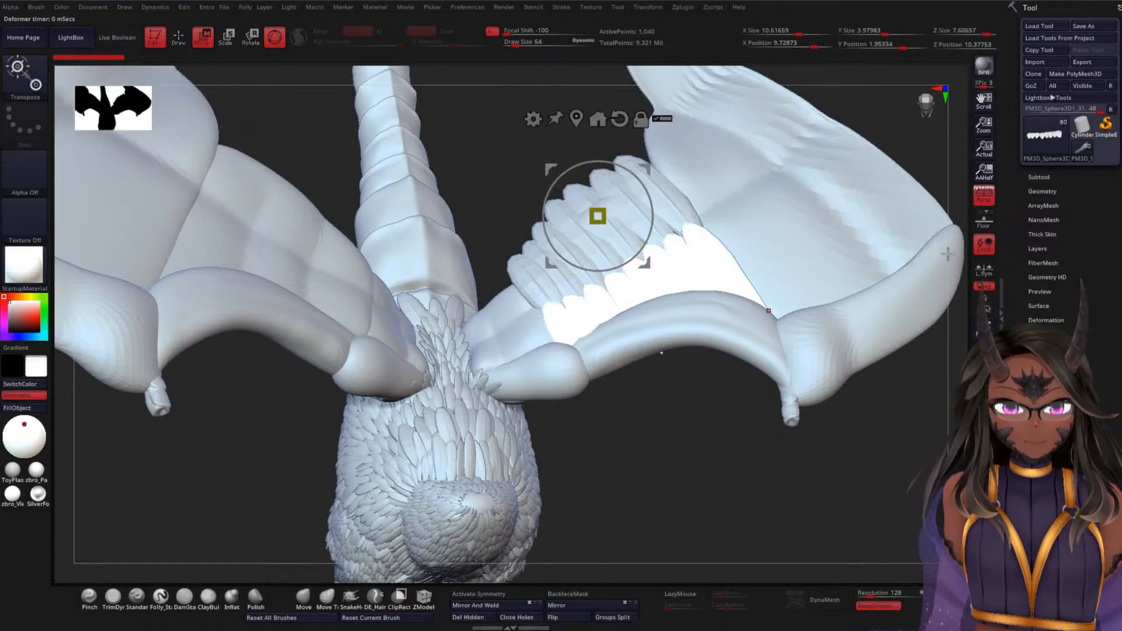
{"action": "left_click_drag", "start_coordinate": [14, 324], "coordinate": [7, 320]}
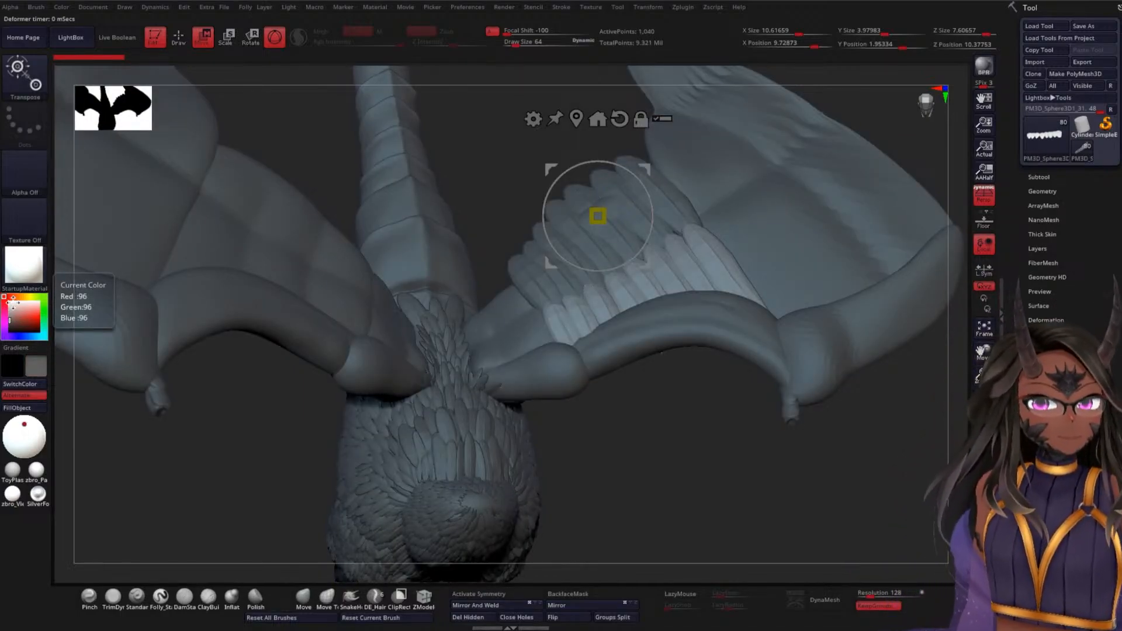
- Reset the Gizmo 3D in the preferences
{"action": "left_click", "coordinate": [987, 301]}
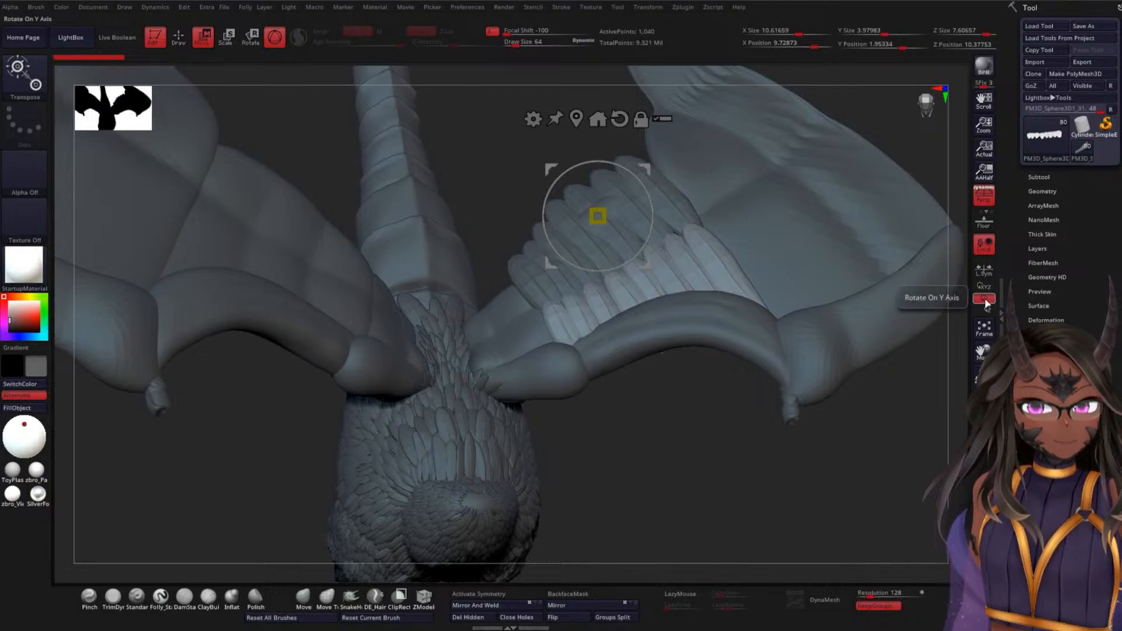
{"action": "left_click", "coordinate": [983, 311]}
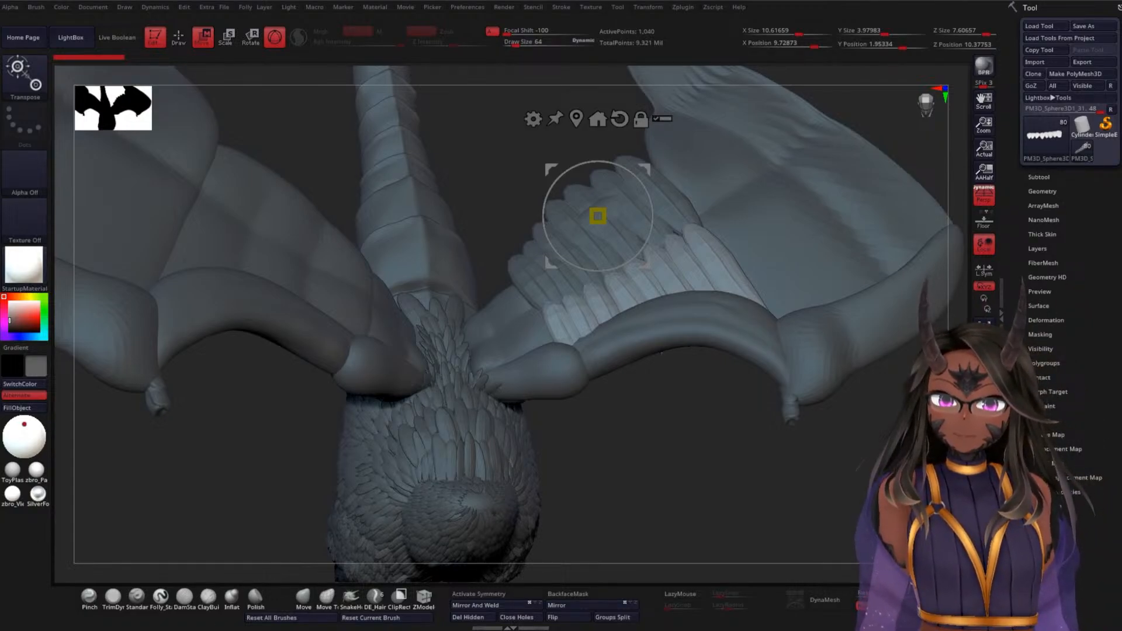
{"action": "left_click", "coordinate": [468, 7]}
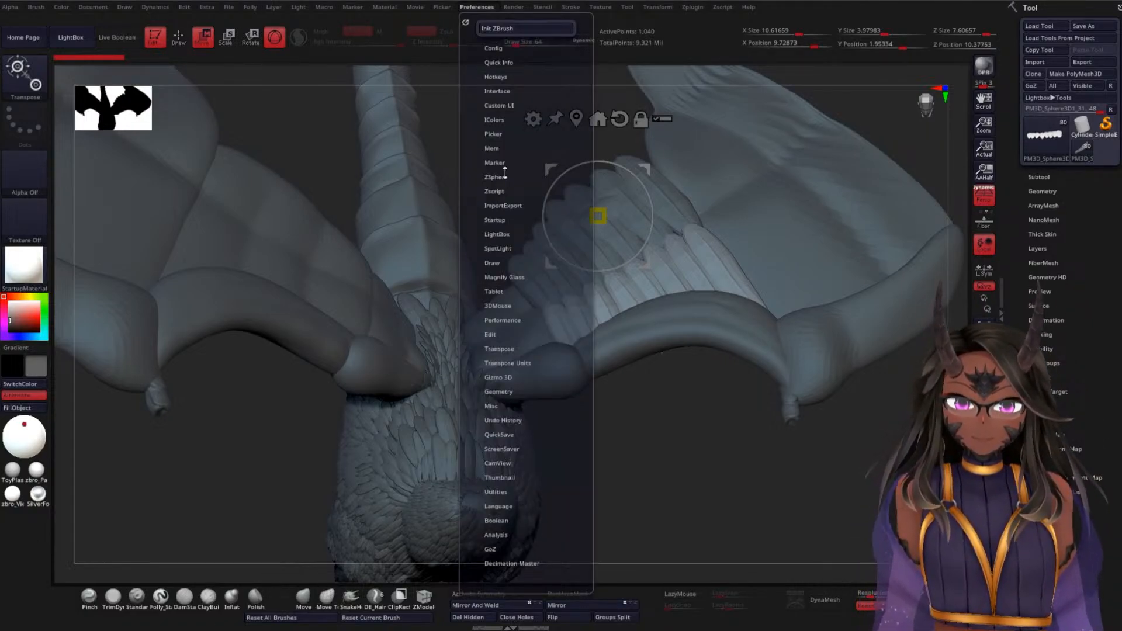
{"action": "left_click", "coordinate": [512, 377]}
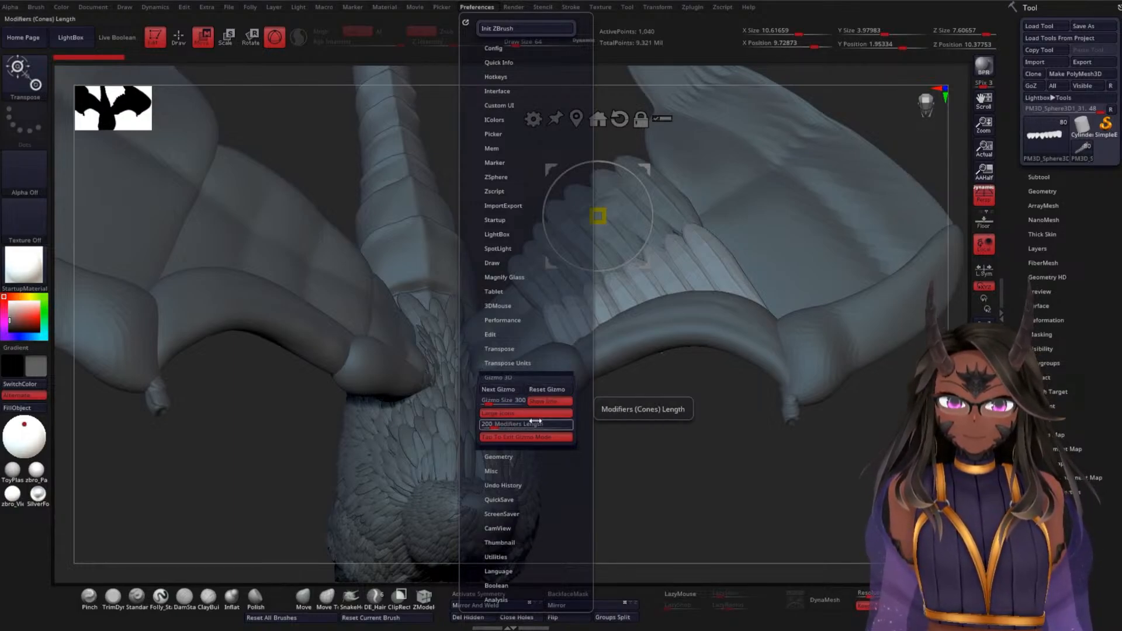
{"action": "left_click", "coordinate": [555, 393]}
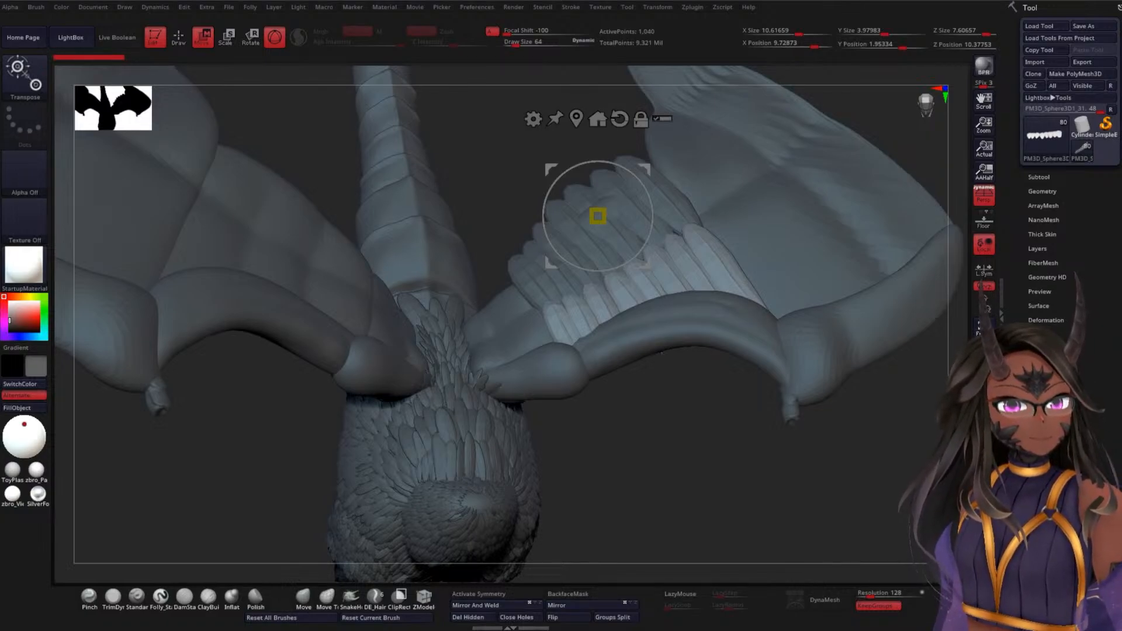
- Make a separate PolyMesh3D tool from the short feather row and show its subtool list
{"action": "left_click", "coordinate": [1075, 74]}
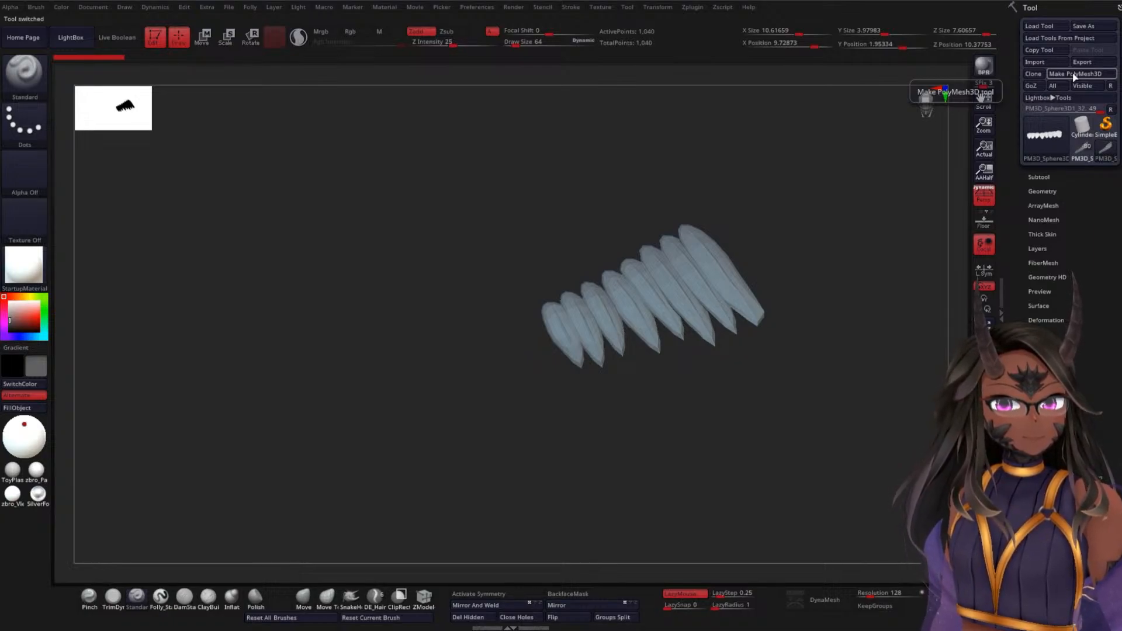
{"action": "left_click", "coordinate": [1040, 177]}
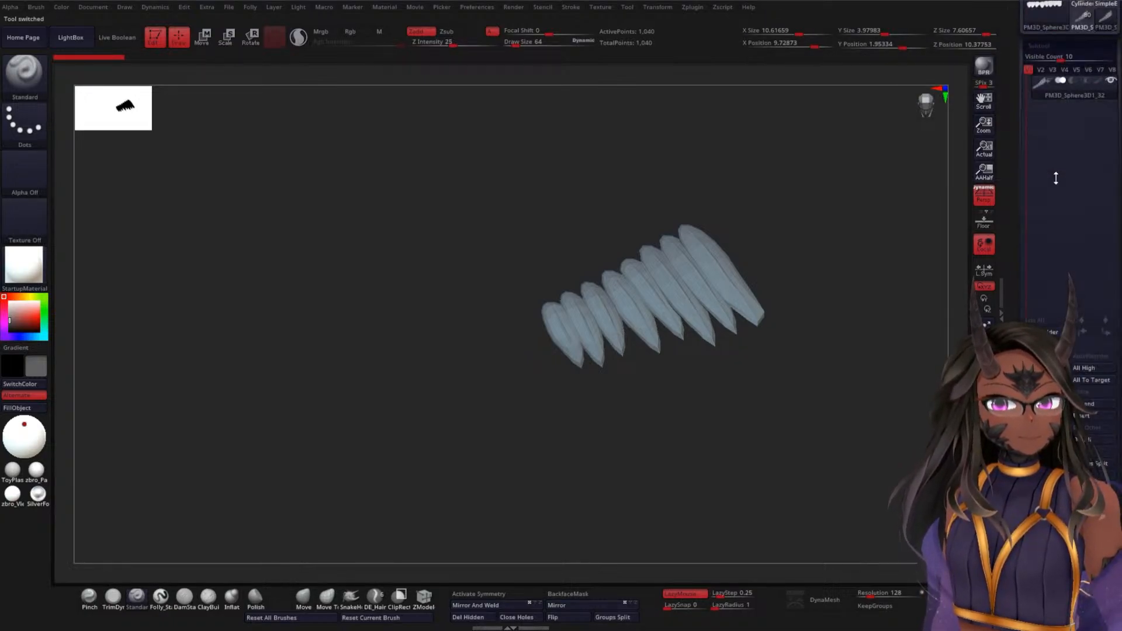
{"action": "left_click", "coordinate": [1050, 50]}
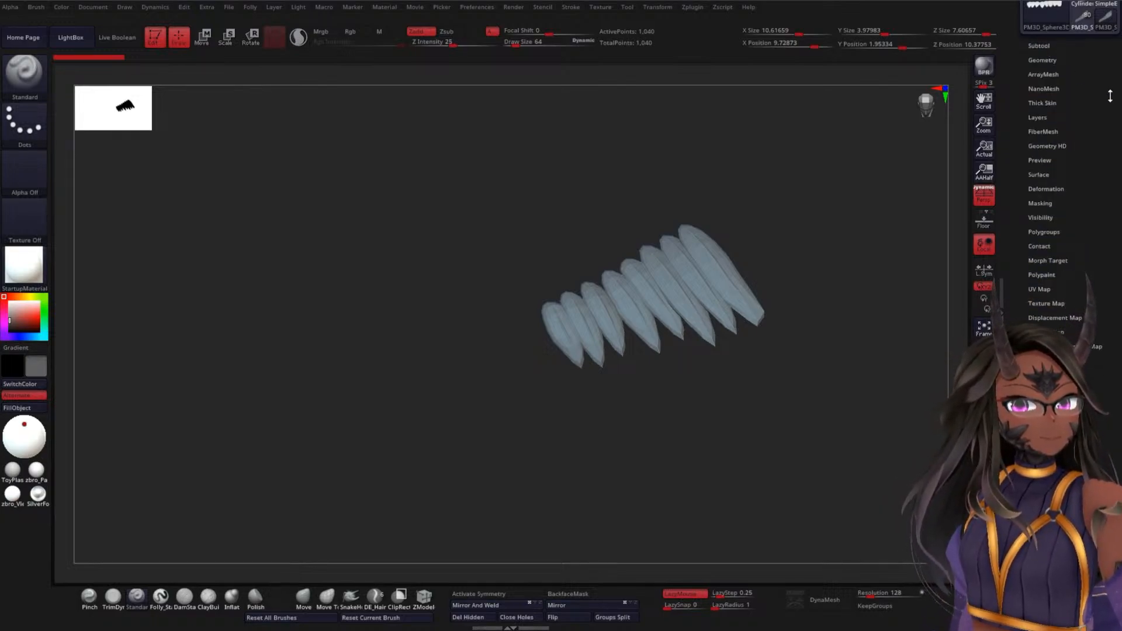
{"action": "scroll", "coordinate": [1046, 220], "scroll_direction": "up", "scroll_amount": 4}
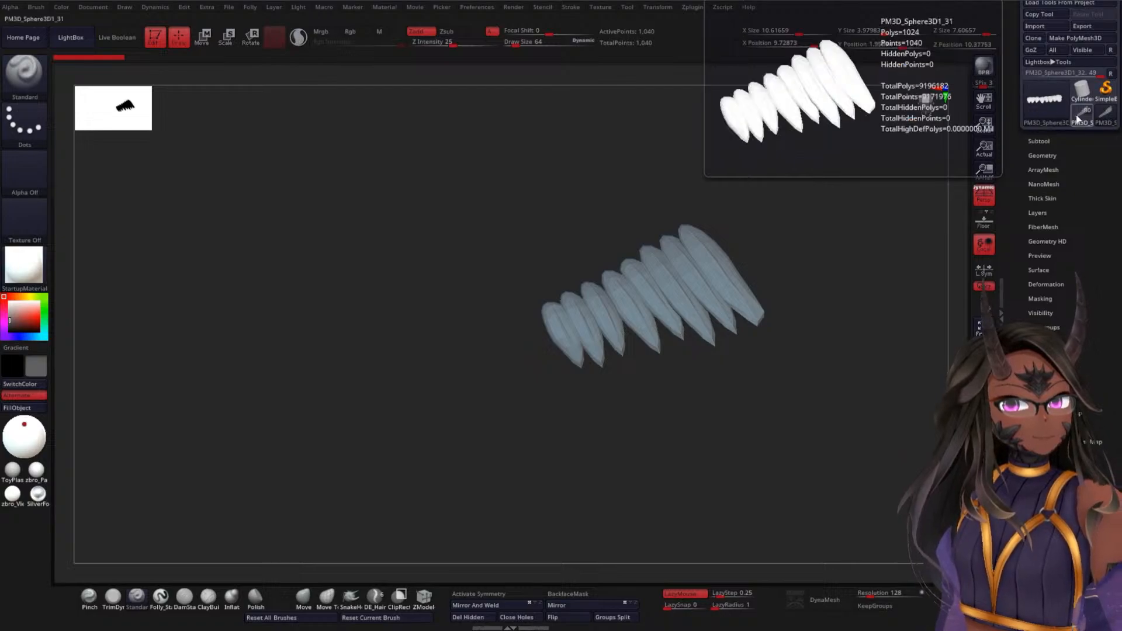
{"action": "mouse_move", "coordinate": [1092, 123]}
{"action": "mouse_move", "coordinate": [1055, 117]}
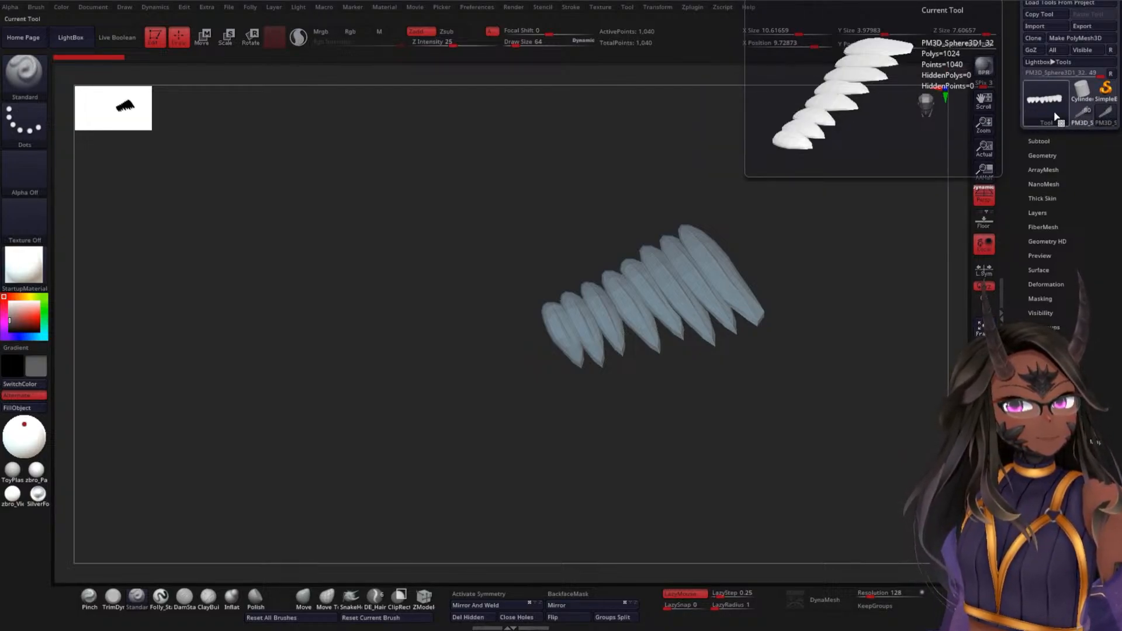
{"action": "left_click", "coordinate": [1041, 140]}
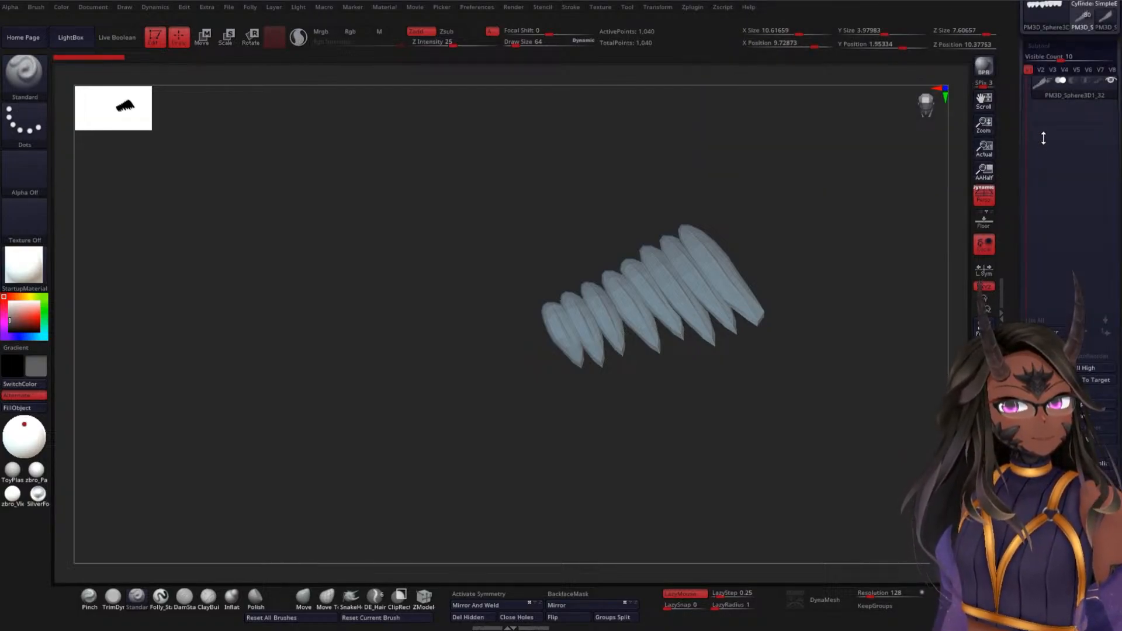
- Append two feather row copies to the new tool, one from itself and one from the creature tool
{"action": "key", "text": "F1"}
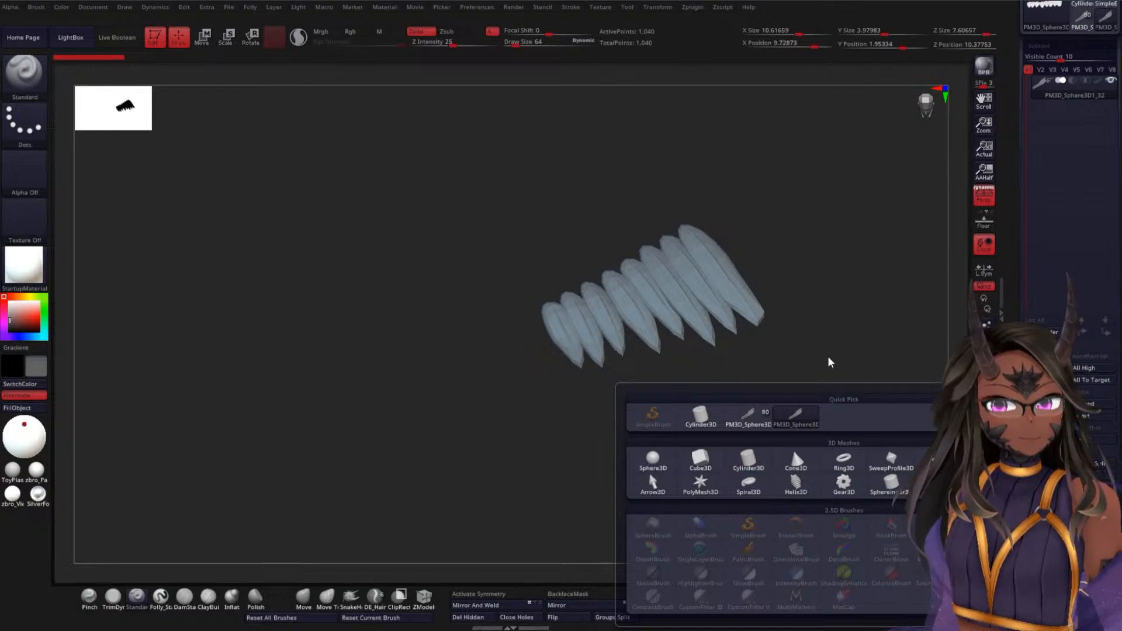
{"action": "left_click", "coordinate": [796, 417]}
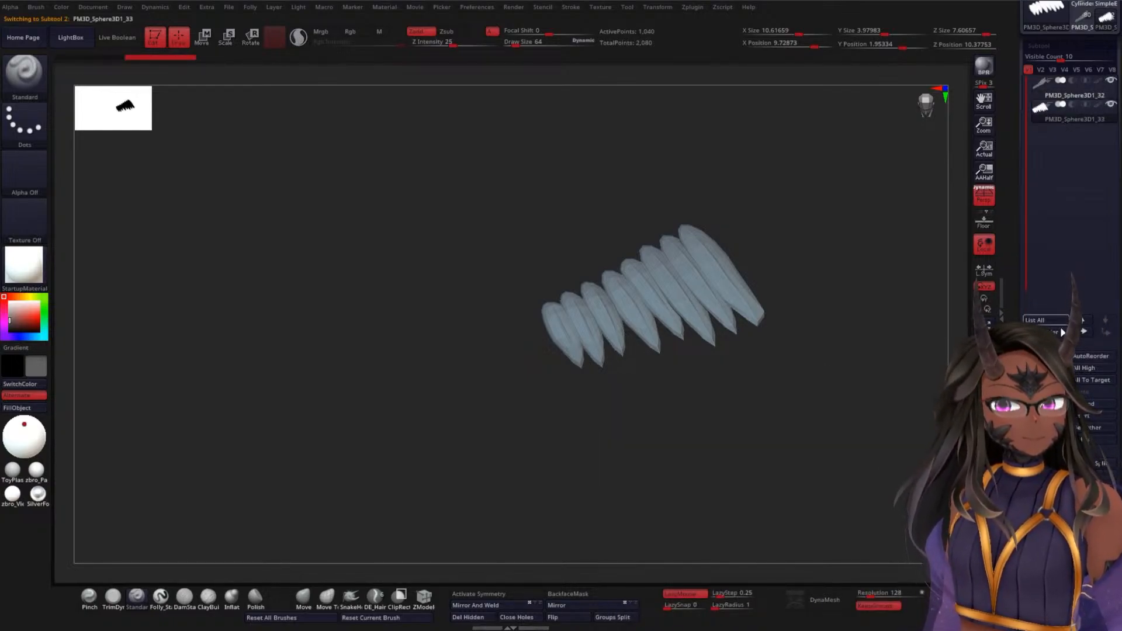
{"action": "key", "text": "F1"}
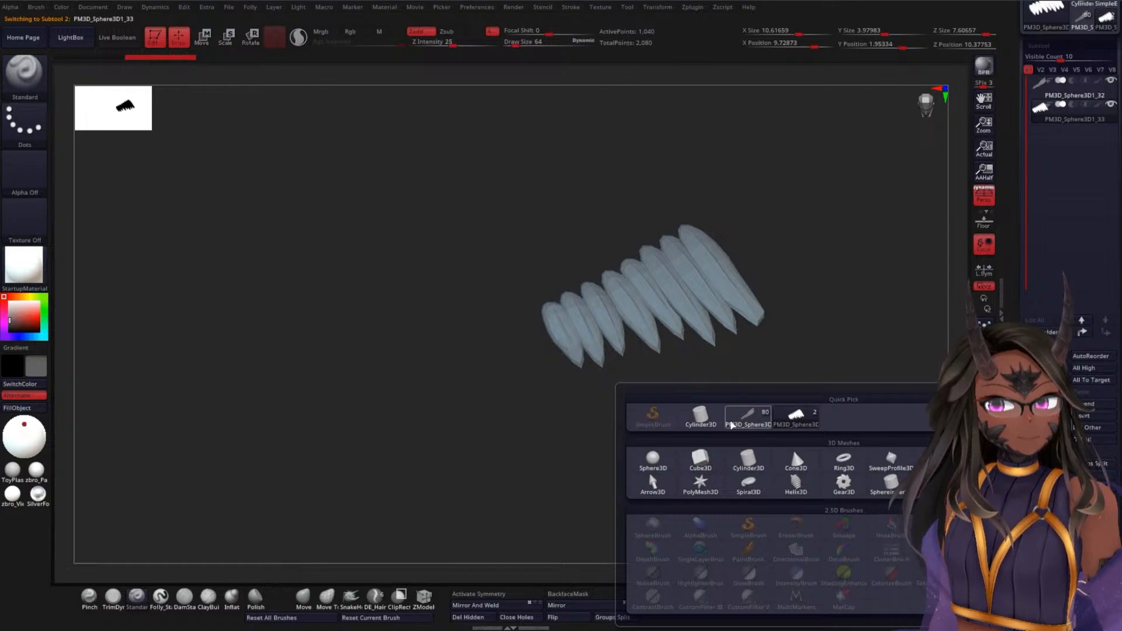
{"action": "left_click", "coordinate": [732, 425]}
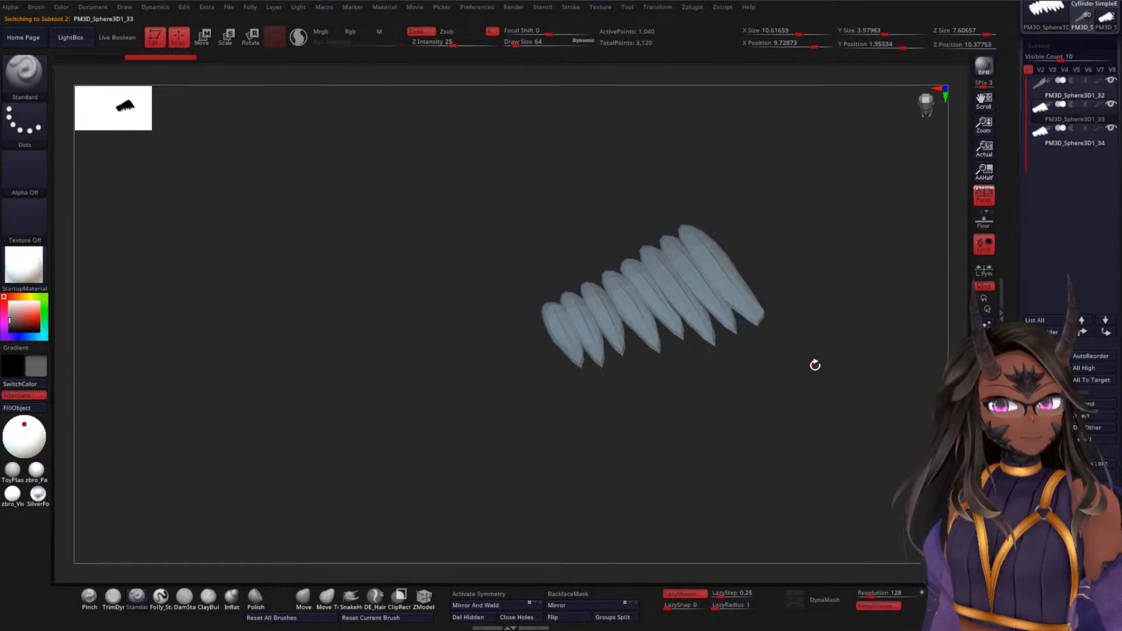
{"action": "left_click_drag", "start_coordinate": [819, 358], "coordinate": [1002, 219]}
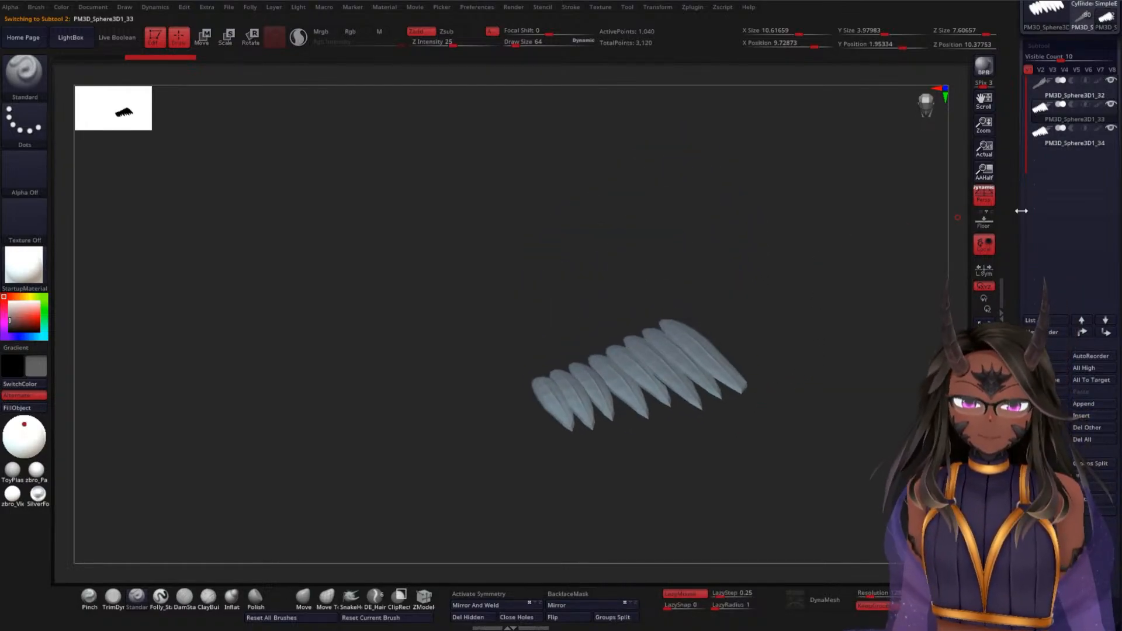
- Return to the creature tool in Move mode and append the separate feather row tool as a subtool
{"action": "left_click", "coordinate": [1091, 27]}
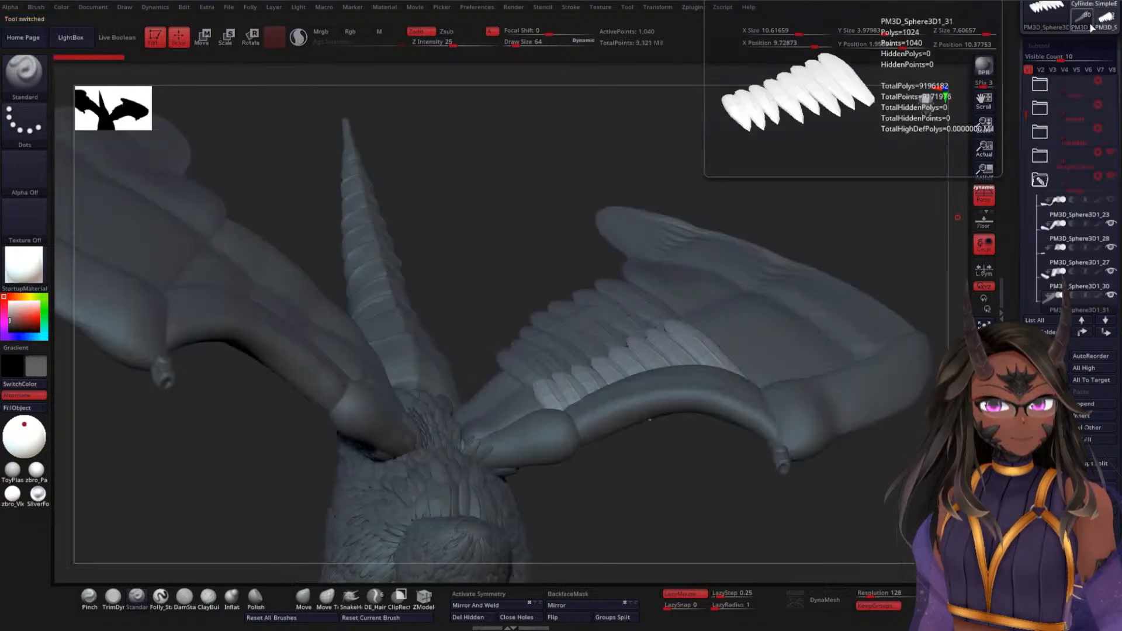
{"action": "left_click_drag", "start_coordinate": [871, 164], "coordinate": [712, 152]}
{"action": "key", "text": "w"}
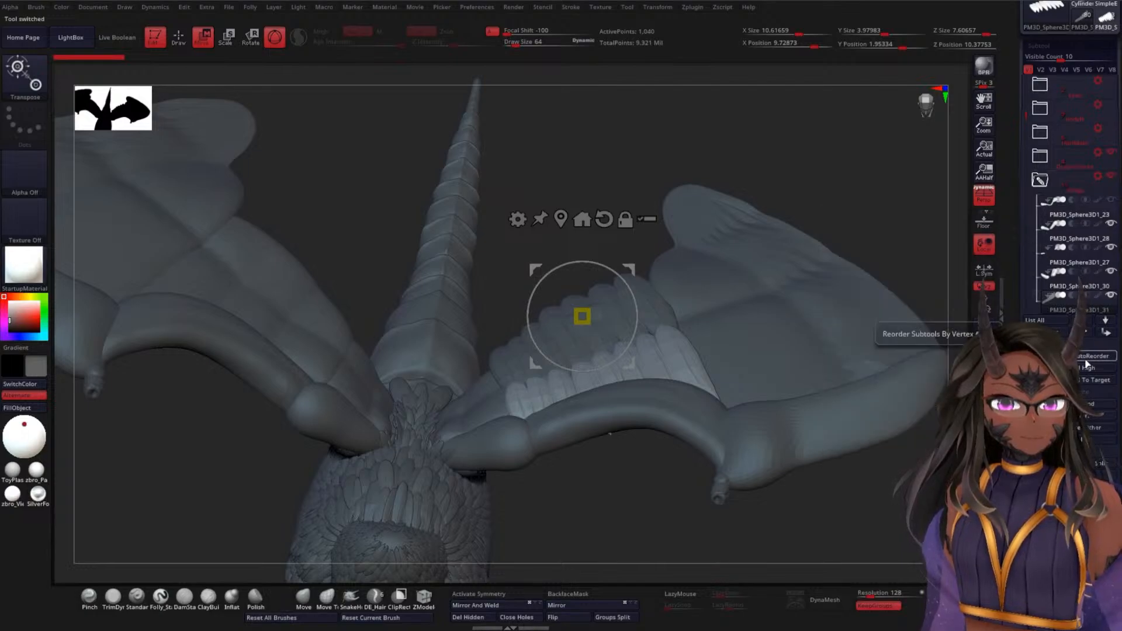
{"action": "left_click", "coordinate": [1094, 404]}
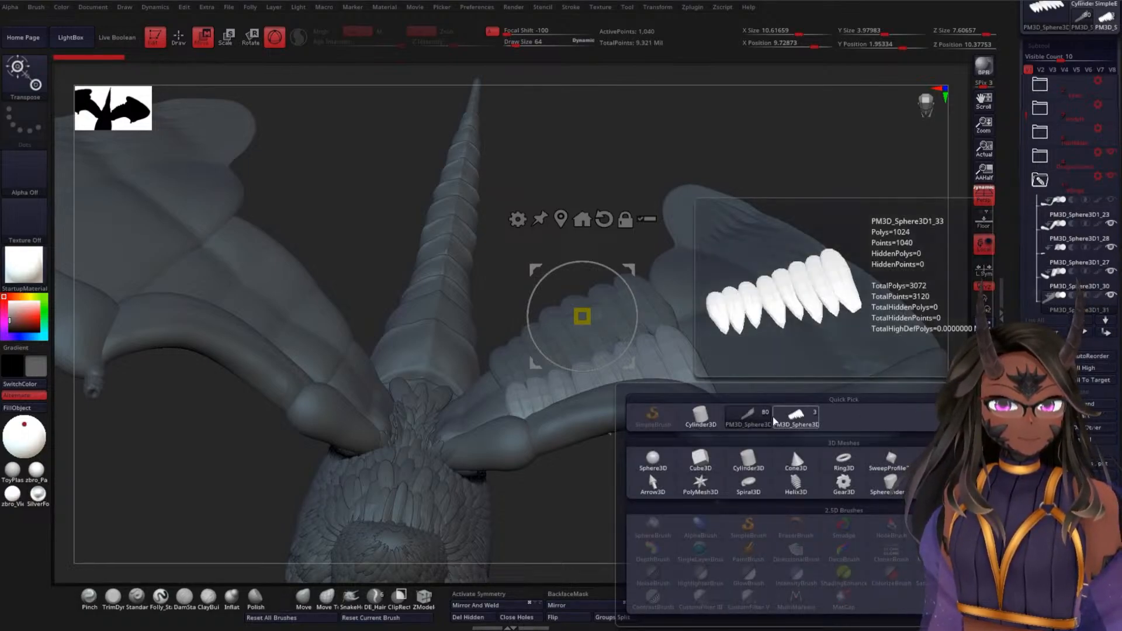
{"action": "left_click", "coordinate": [789, 420]}
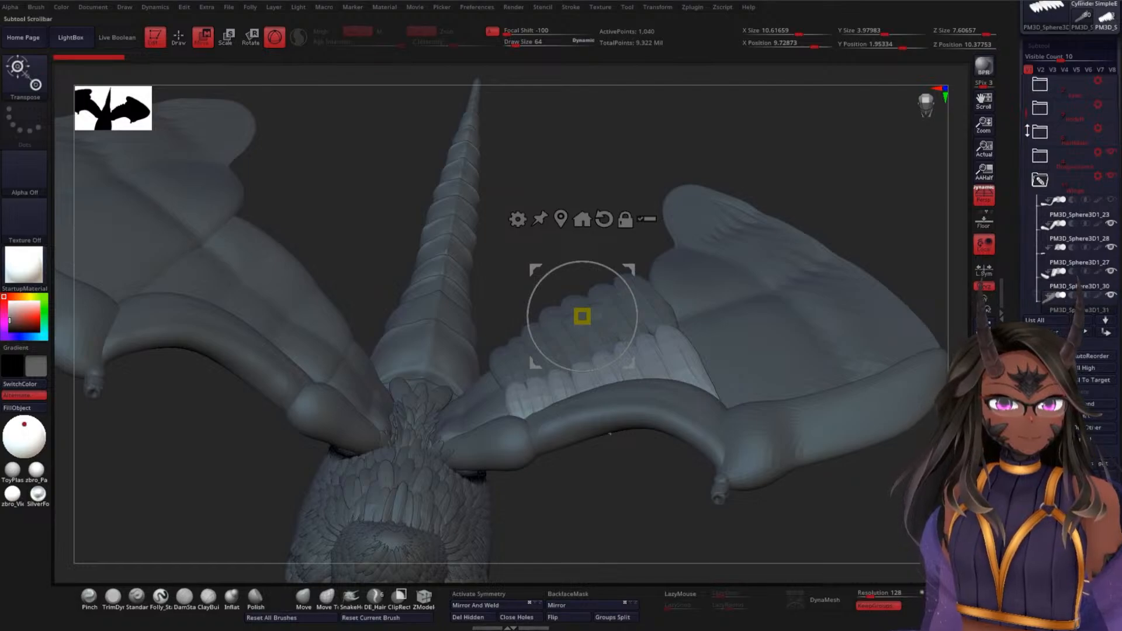
- Compare the gizmo on the feather rows by selecting subtools PM3D_Sphere3D1_35 and PM3D_Sphere3D1_33
{"action": "left_click_drag", "start_coordinate": [1029, 120], "coordinate": [1029, 145]}
{"action": "mouse_move", "coordinate": [1080, 253]}
{"action": "left_click", "coordinate": [1053, 241]}
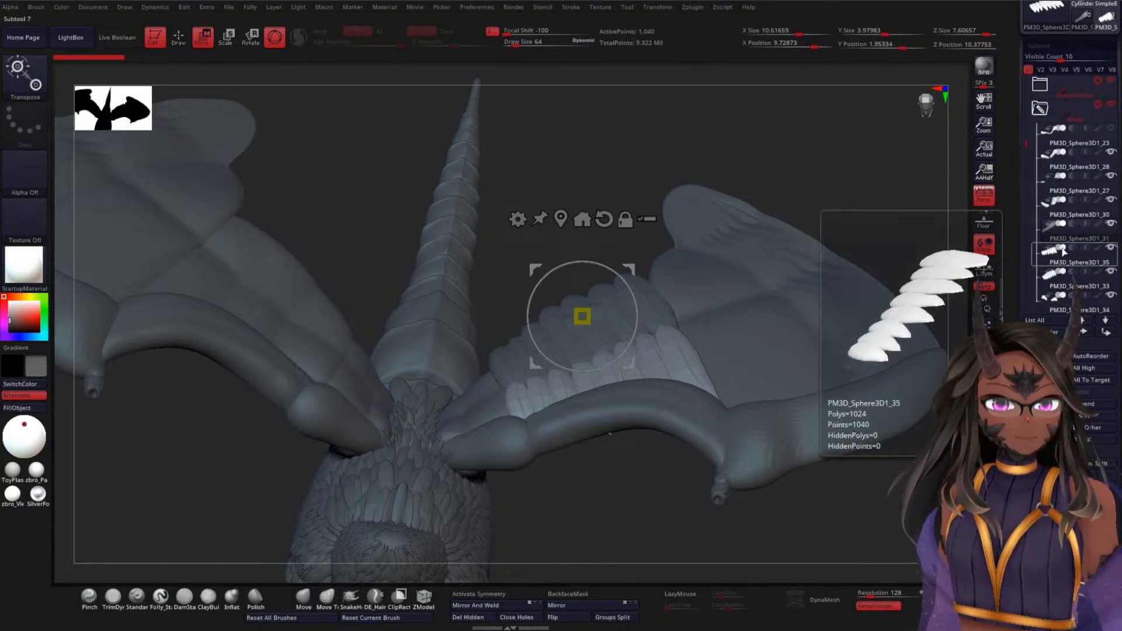
{"action": "left_click", "coordinate": [1049, 275]}
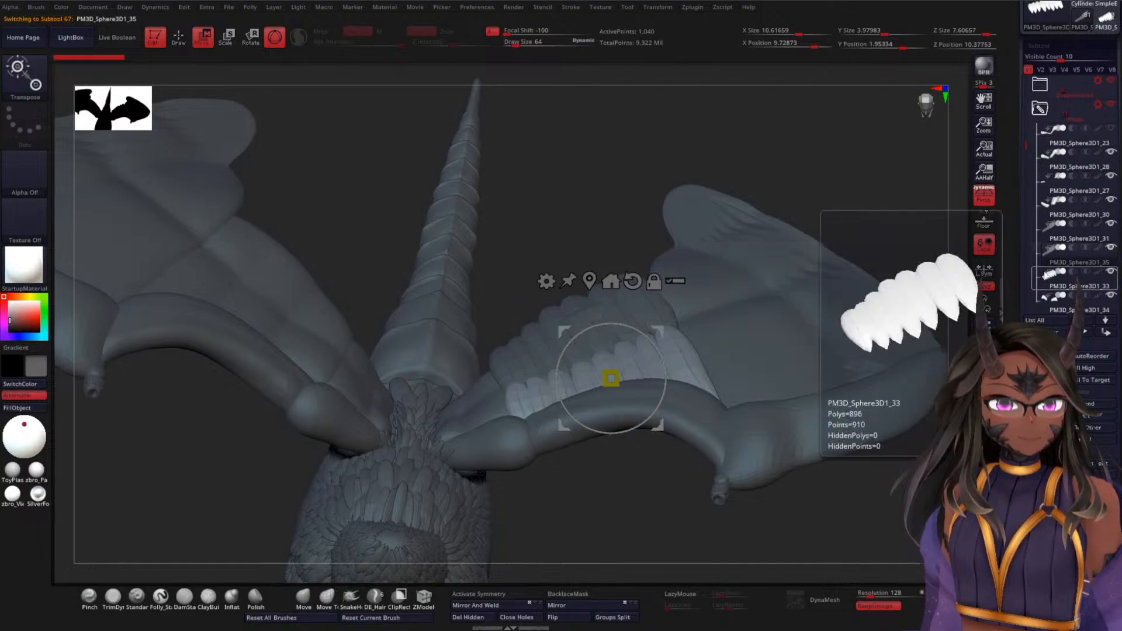
{"action": "left_click", "coordinate": [1051, 286]}
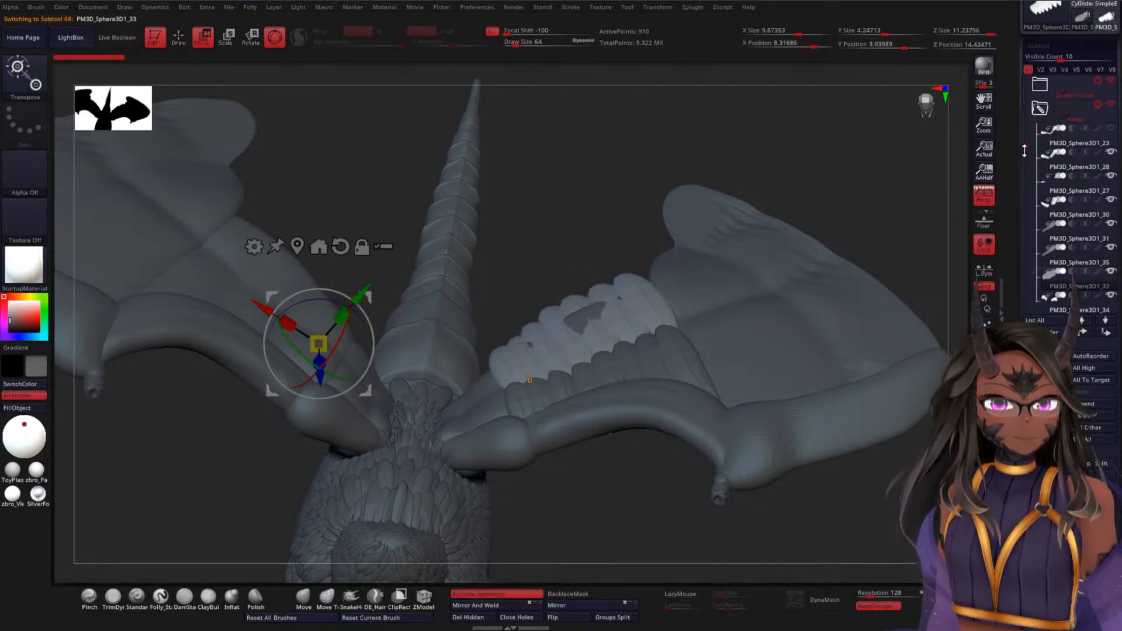
- Select the appended feather row at the end of the subtool list and remove it from the creature
{"action": "left_click_drag", "start_coordinate": [1026, 150], "coordinate": [1044, 311]}
{"action": "left_click", "coordinate": [1057, 216]}
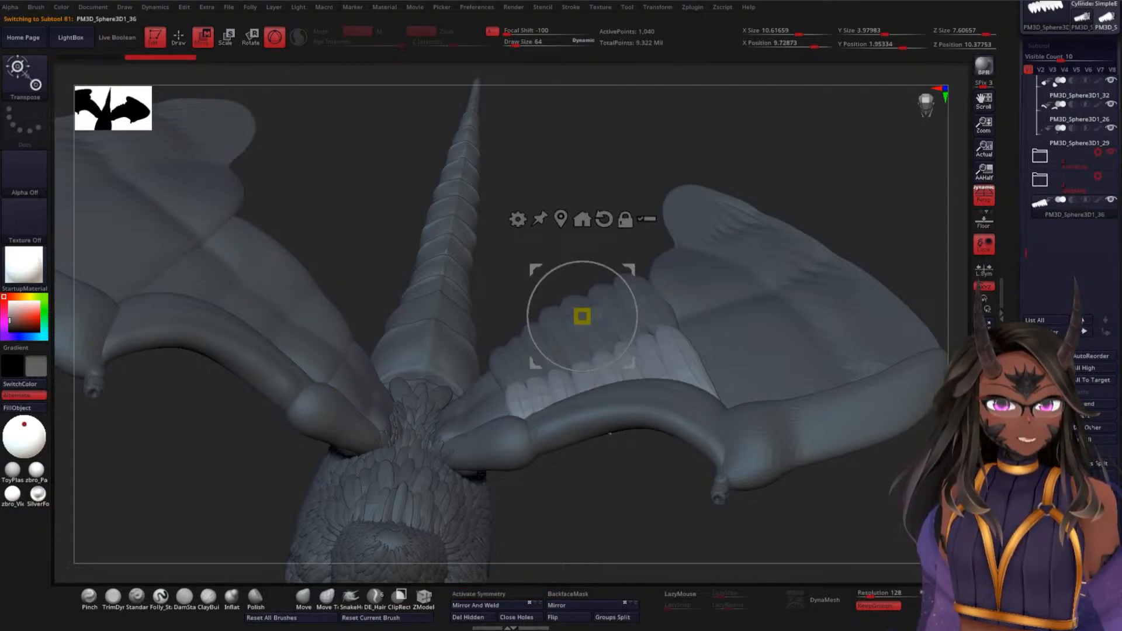
{"action": "left_click", "coordinate": [1044, 383]}
{"action": "left_click", "coordinate": [1029, 459]}
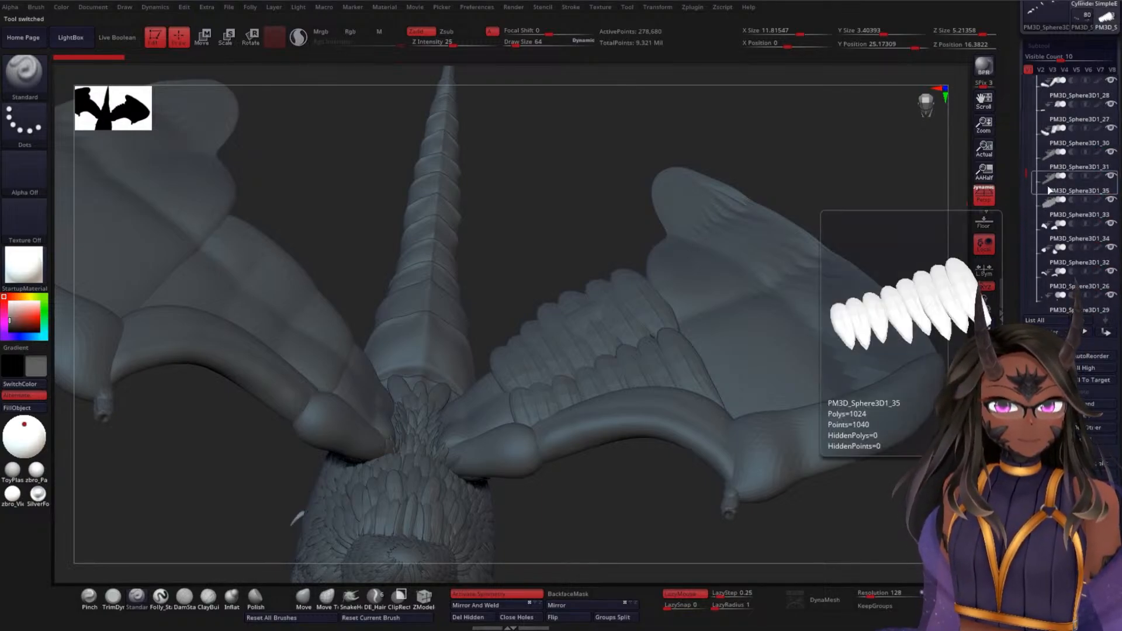
- Switch the feather rows to the next gizmo in Move mode and compare it on PM3D_Sphere3D1_33 and PM3D_Sphere3D1_35
{"action": "left_click", "coordinate": [1051, 191]}
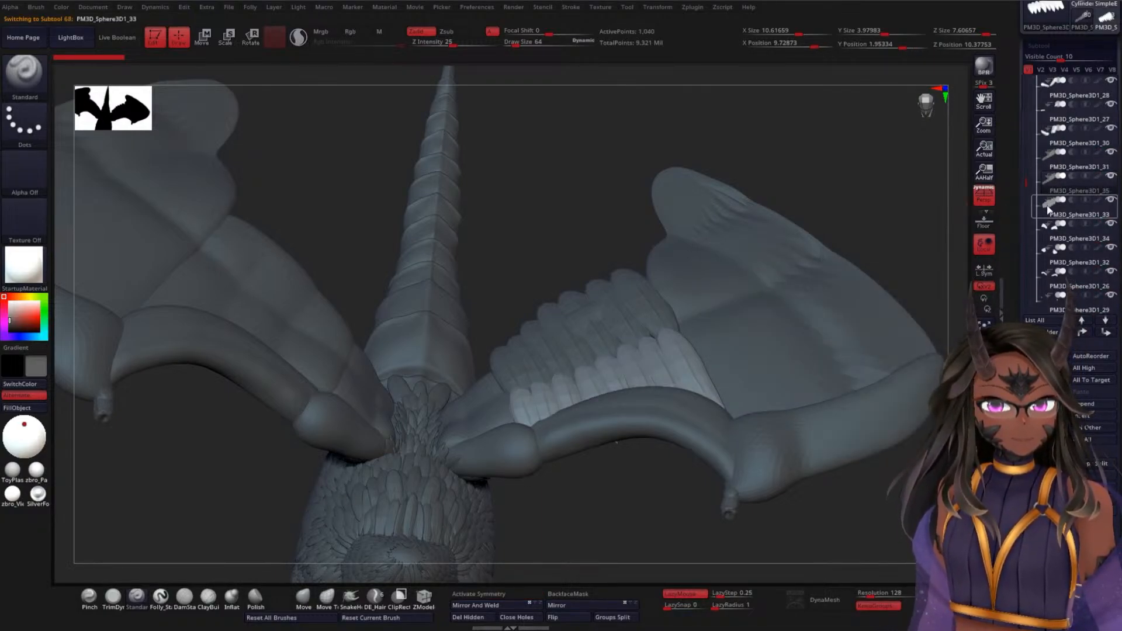
{"action": "left_click", "coordinate": [1070, 214]}
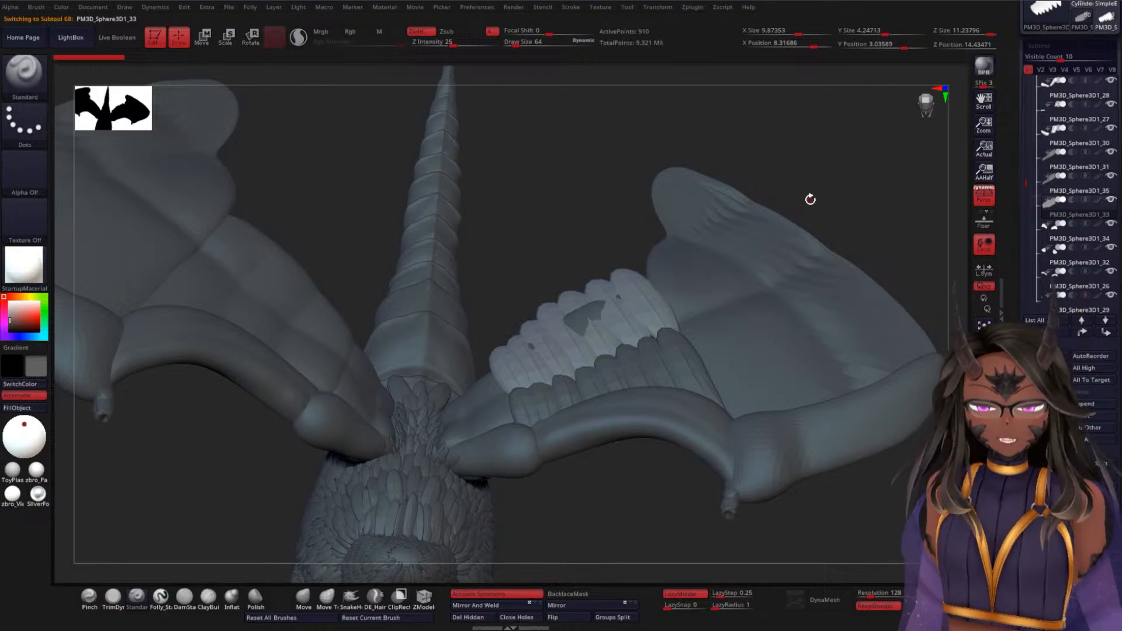
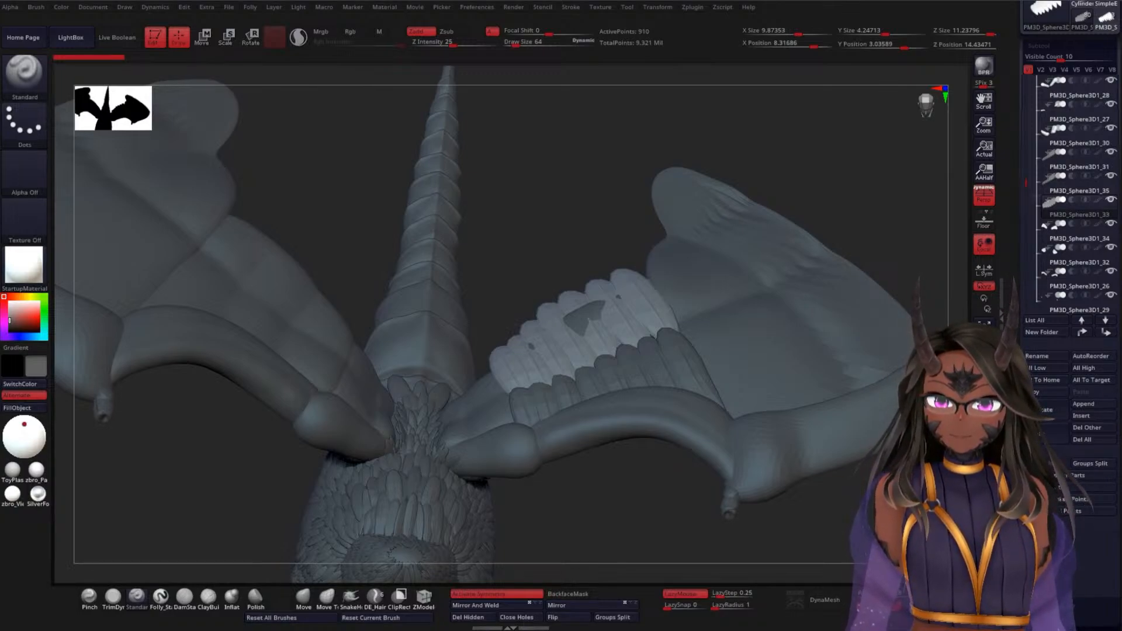
{"action": "left_click", "coordinate": [477, 7]}
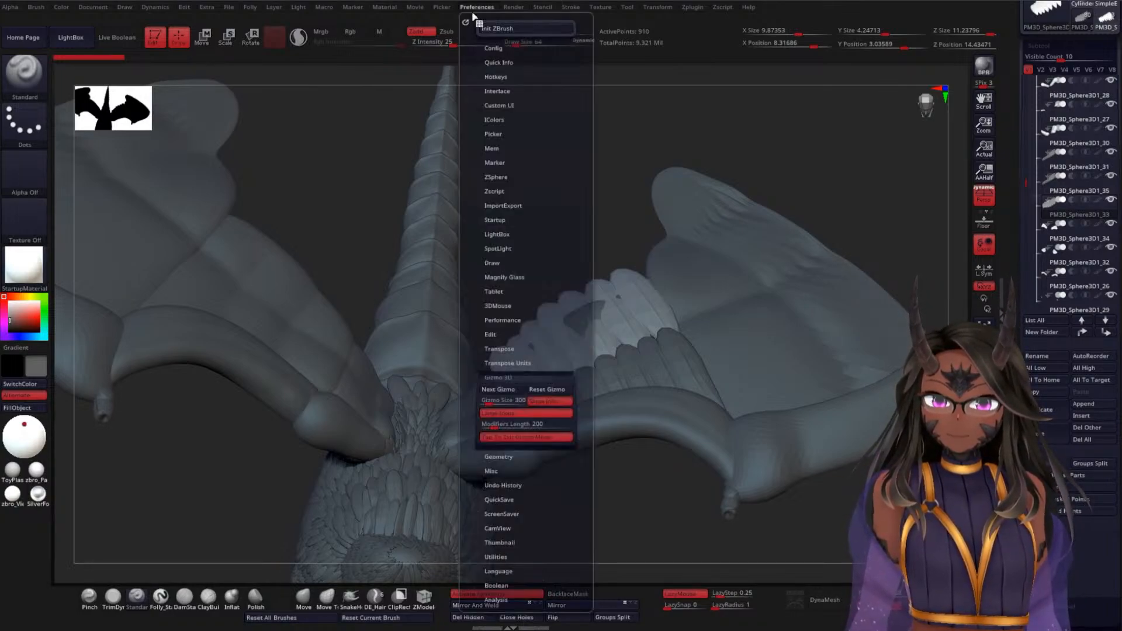
{"action": "left_click", "coordinate": [512, 390]}
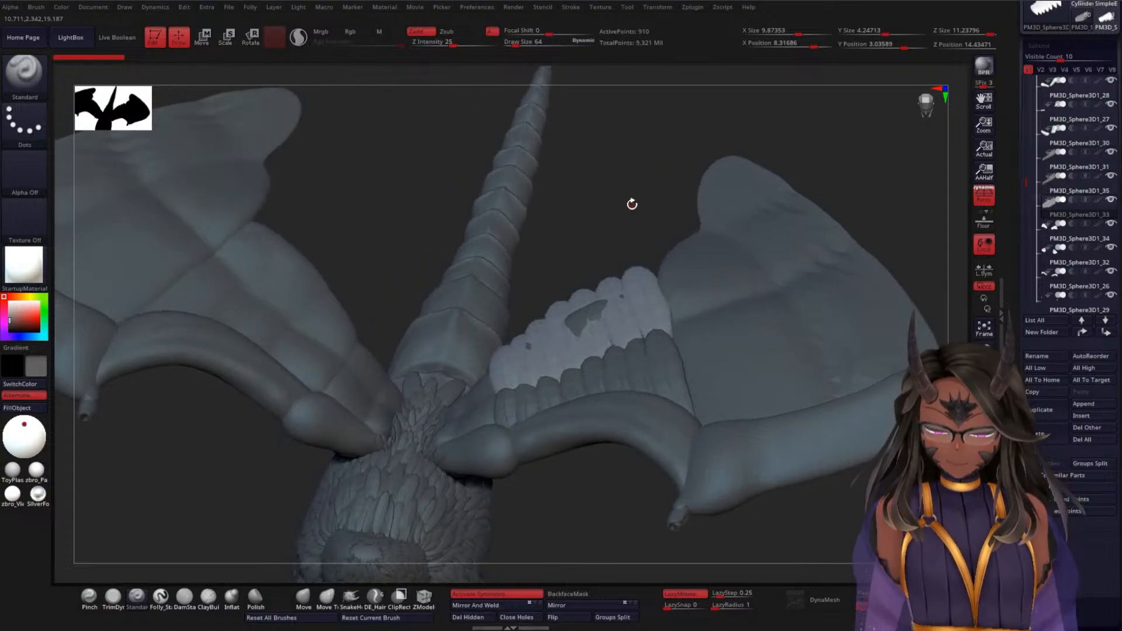
{"action": "key", "text": "w"}
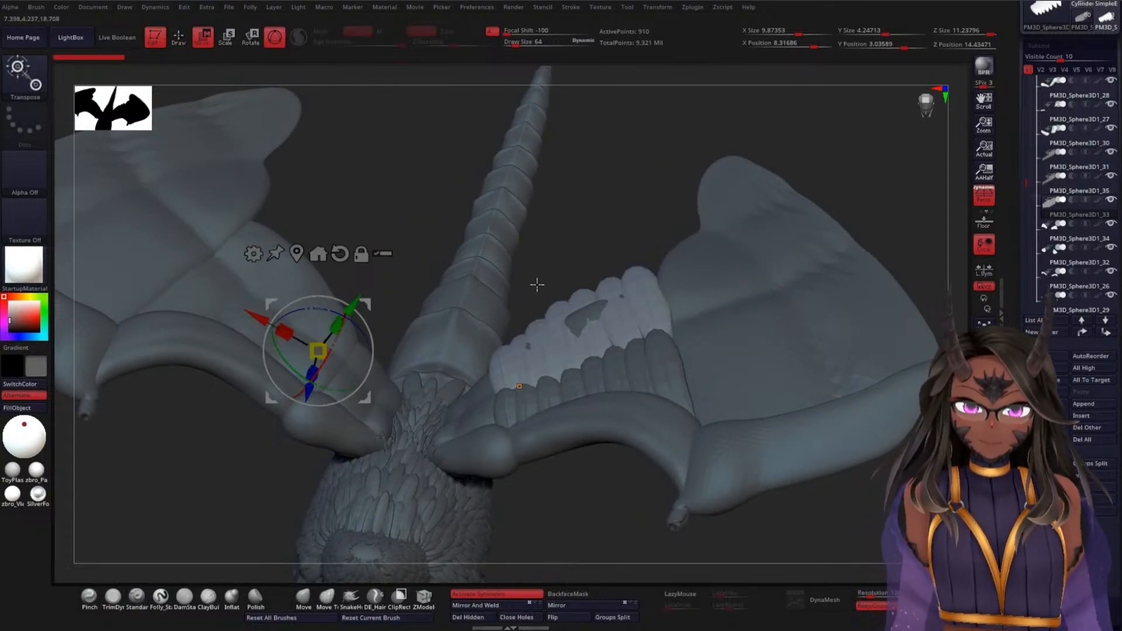
{"action": "left_click", "coordinate": [1053, 197]}
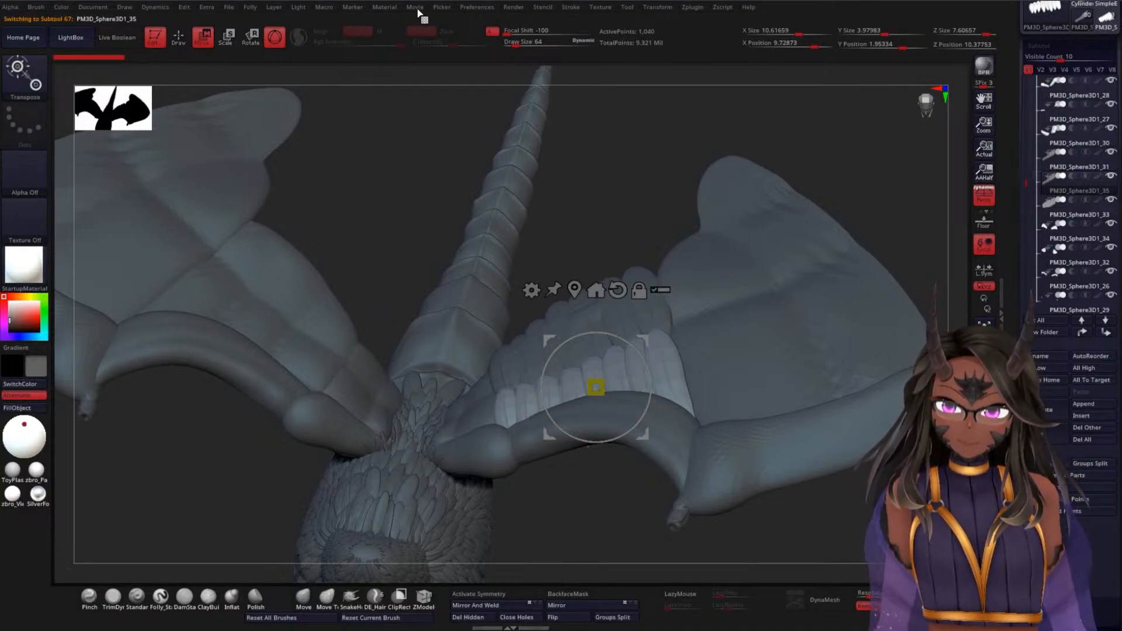
- Try mirroring the short feather row to the opposite wing, and mirror it back to its original side
{"action": "left_click", "coordinate": [556, 608]}
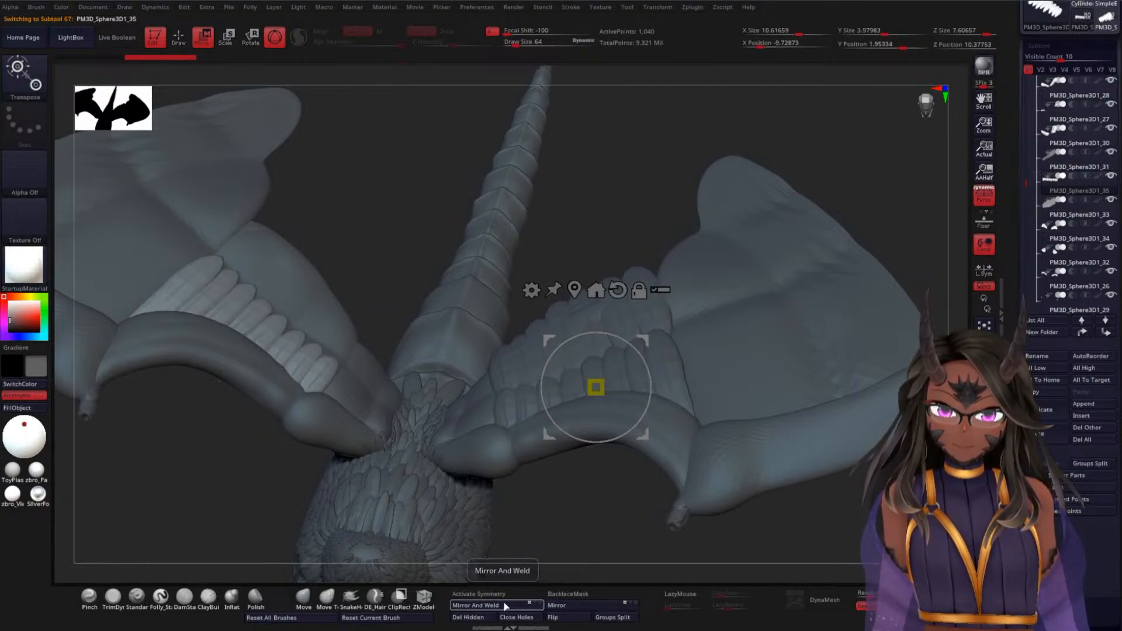
{"action": "left_click", "coordinate": [553, 608]}
{"action": "left_click", "coordinate": [554, 608]}
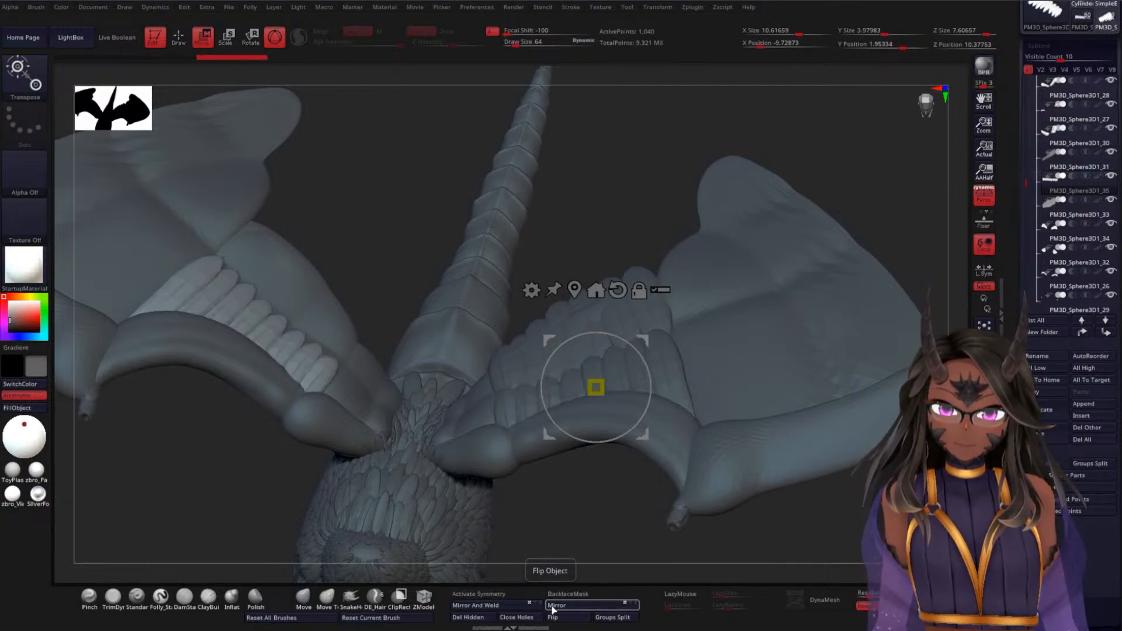
{"action": "left_click", "coordinate": [553, 608]}
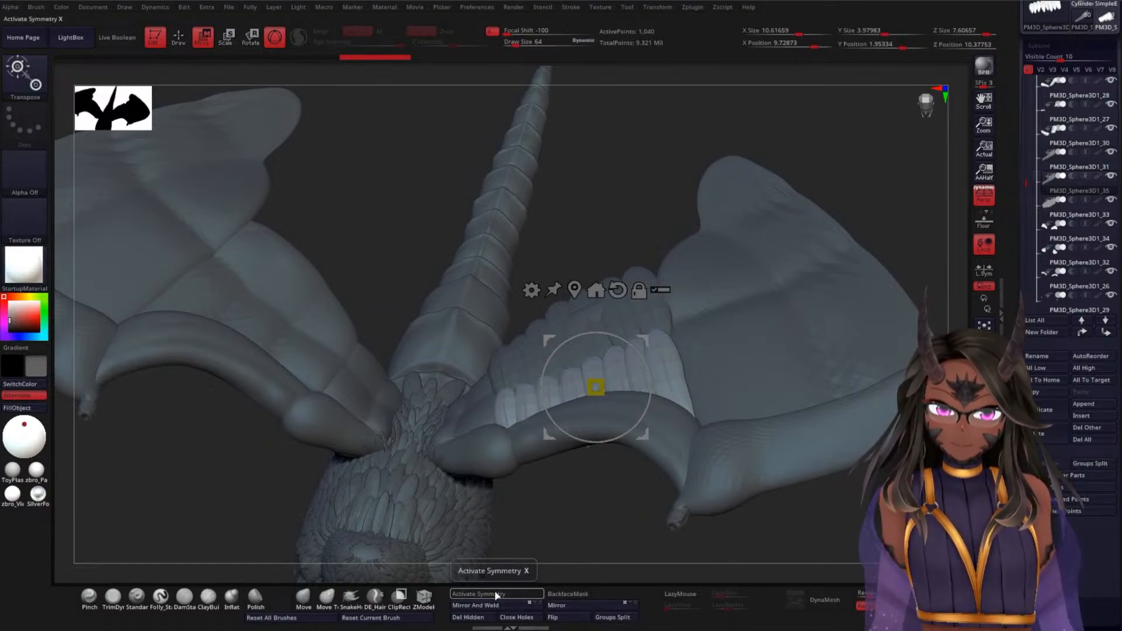
- Select the longer feather row on the wing and move its gizmo to the centre of the mesh
{"action": "left_click_drag", "start_coordinate": [558, 534], "coordinate": [601, 446]}
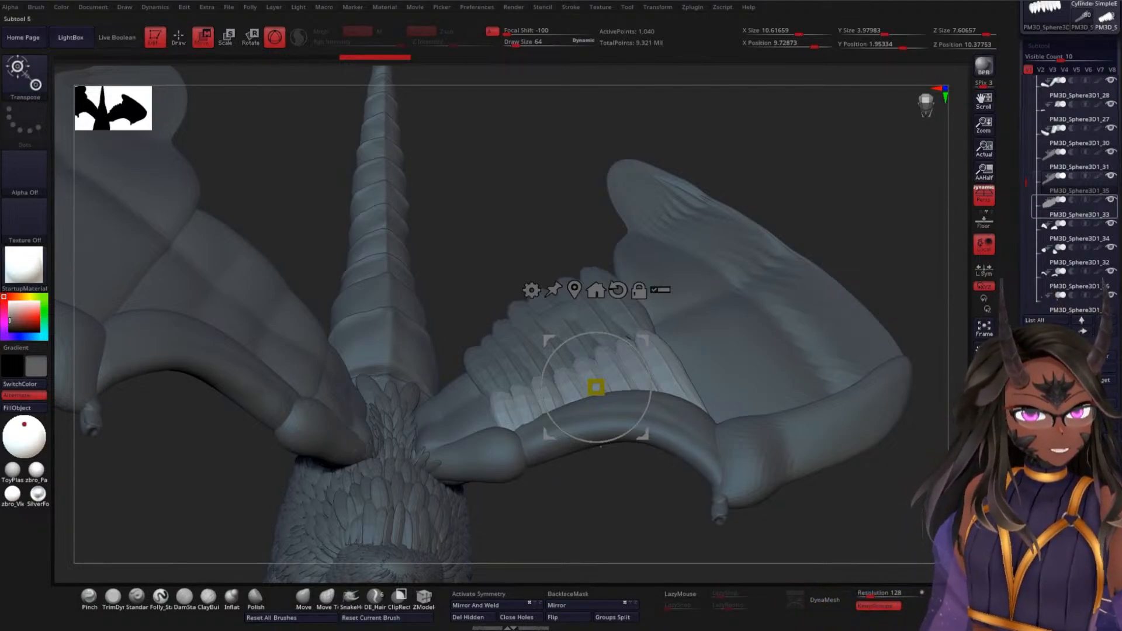
{"action": "left_click_drag", "start_coordinate": [468, 217], "coordinate": [535, 270]}
{"action": "left_click", "coordinate": [506, 353], "text": "alt"}
{"action": "left_click_drag", "start_coordinate": [510, 216], "coordinate": [455, 217]}
{"action": "left_click", "coordinate": [325, 263]}
{"action": "left_click", "coordinate": [283, 264]}
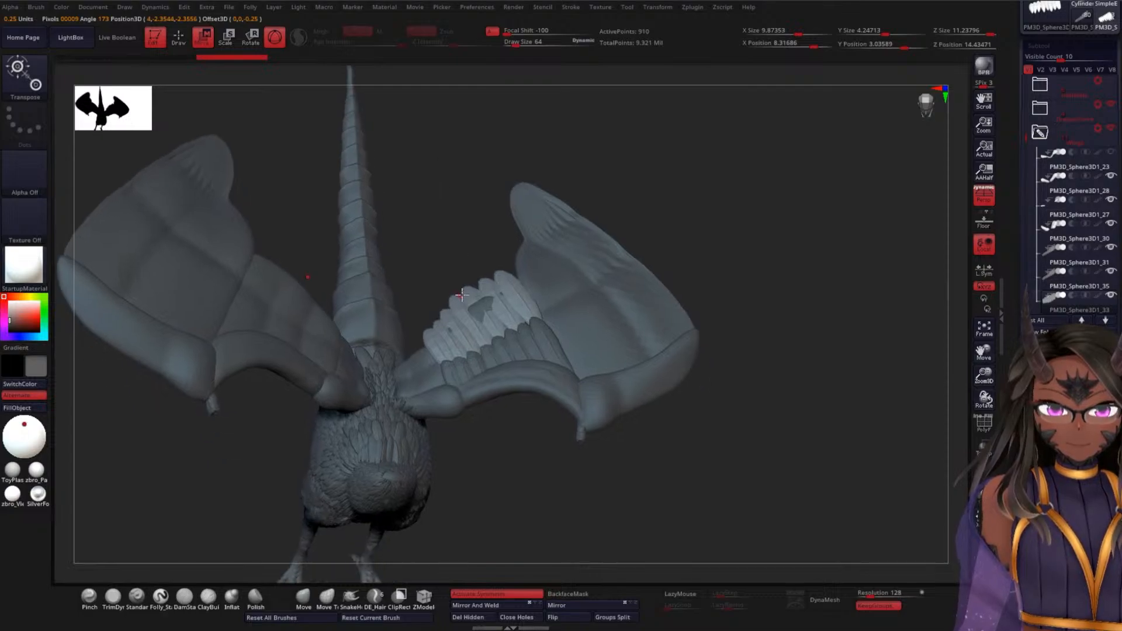
{"action": "left_click", "coordinate": [487, 209]}
{"action": "left_click", "coordinate": [444, 209]}
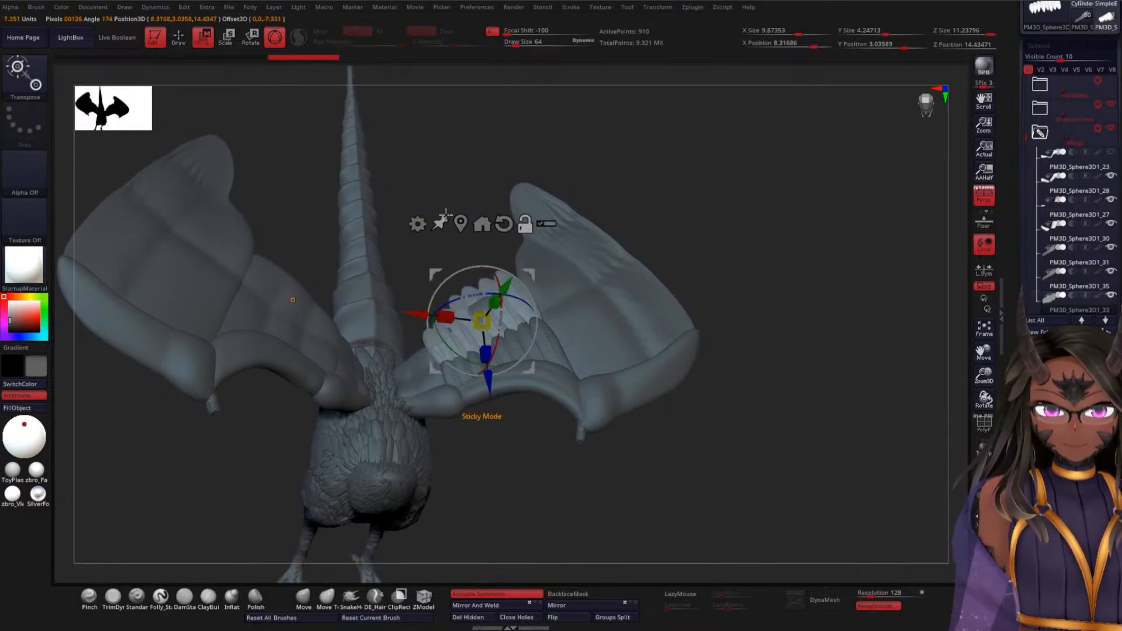
- Inspect the longer feather row up close in Draw mode, and check the gizmo on the wing membrane in Move mode
{"action": "left_click_drag", "start_coordinate": [435, 158], "coordinate": [445, 280], "text": "alt"}
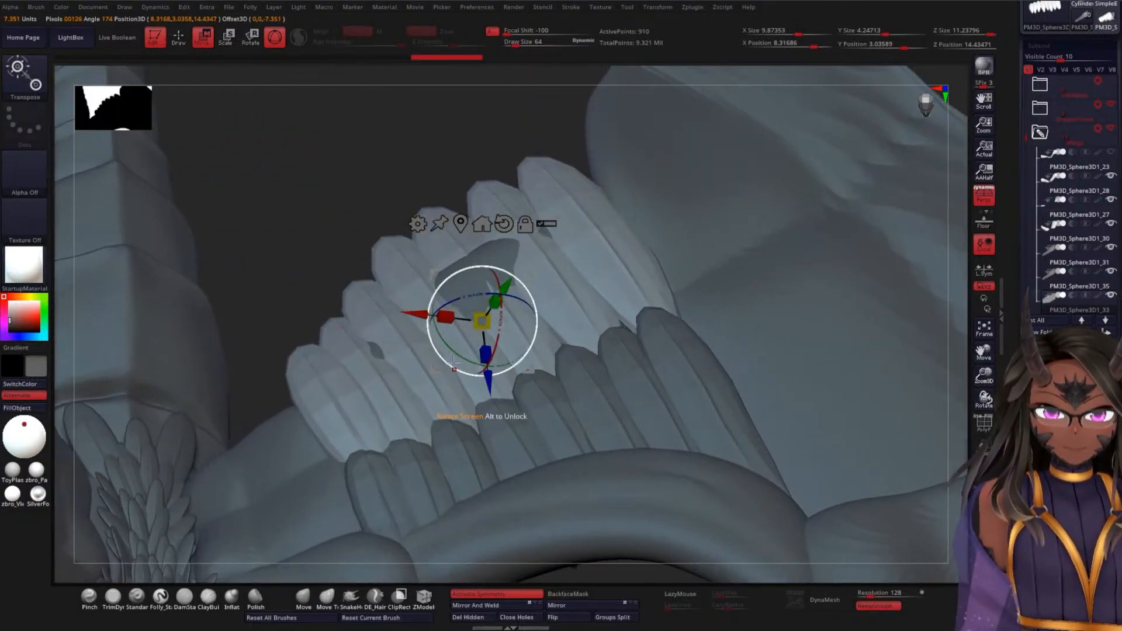
{"action": "left_click_drag", "start_coordinate": [428, 189], "coordinate": [365, 207]}
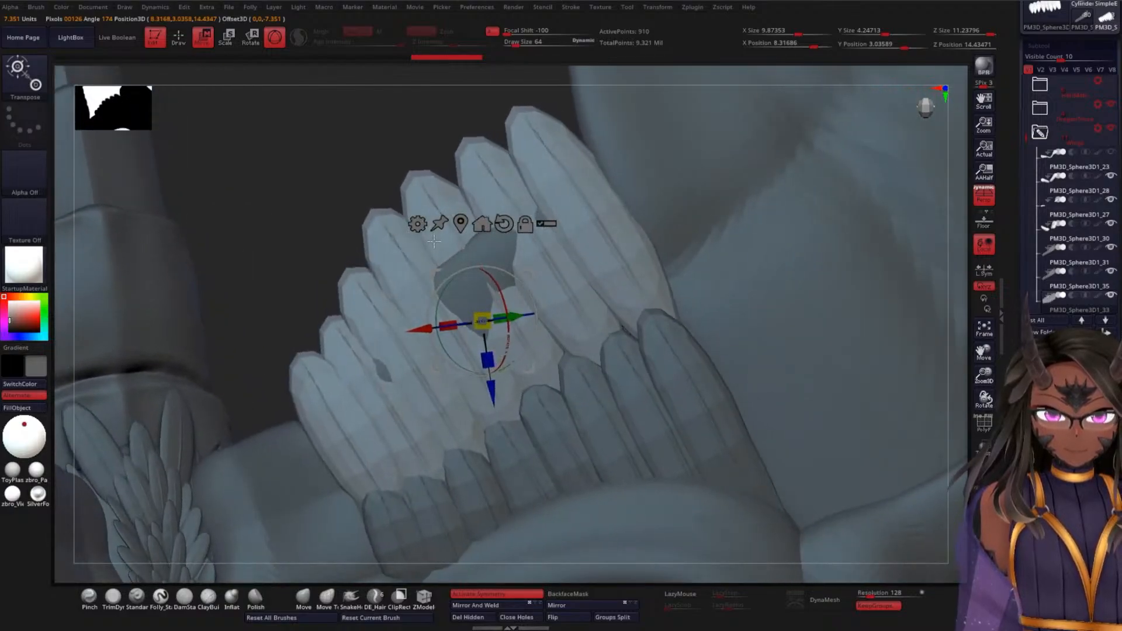
{"action": "key", "text": "q"}
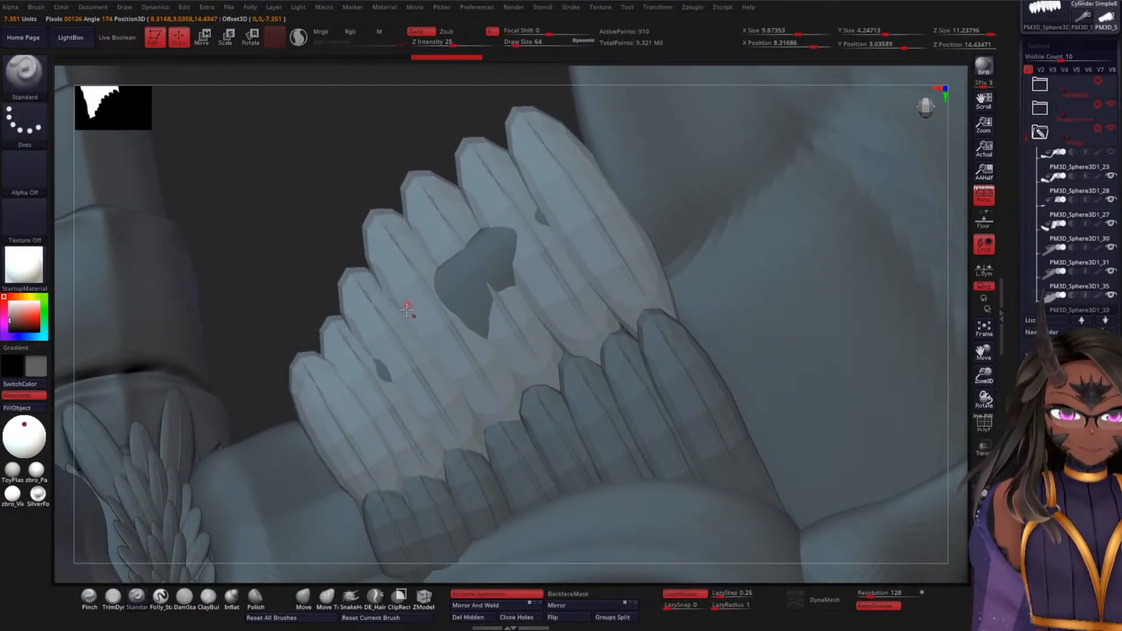
{"action": "left_click_drag", "start_coordinate": [306, 263], "coordinate": [362, 217], "text": "alt"}
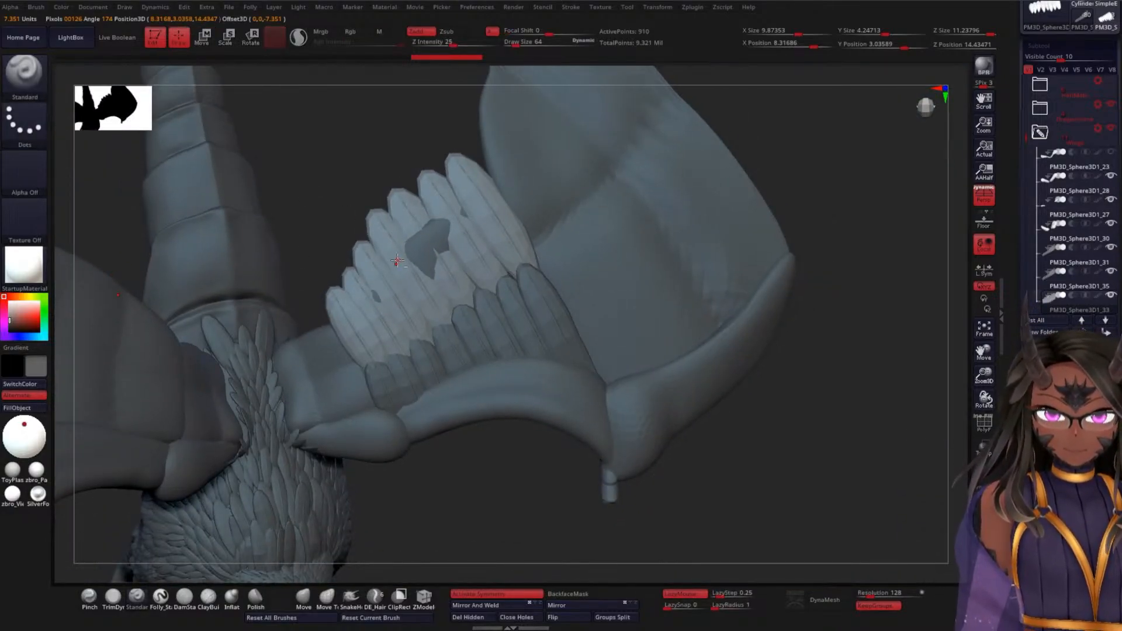
{"action": "left_click_drag", "start_coordinate": [349, 164], "coordinate": [359, 152]}
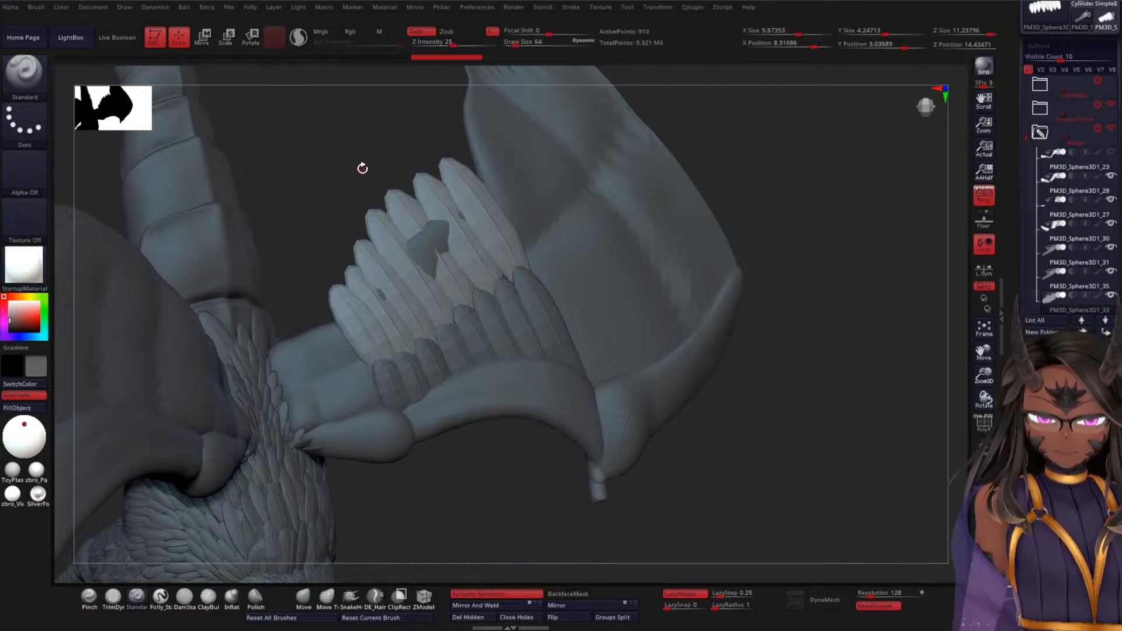
{"action": "key", "text": "w"}
{"action": "left_click", "coordinate": [608, 223], "text": "alt"}
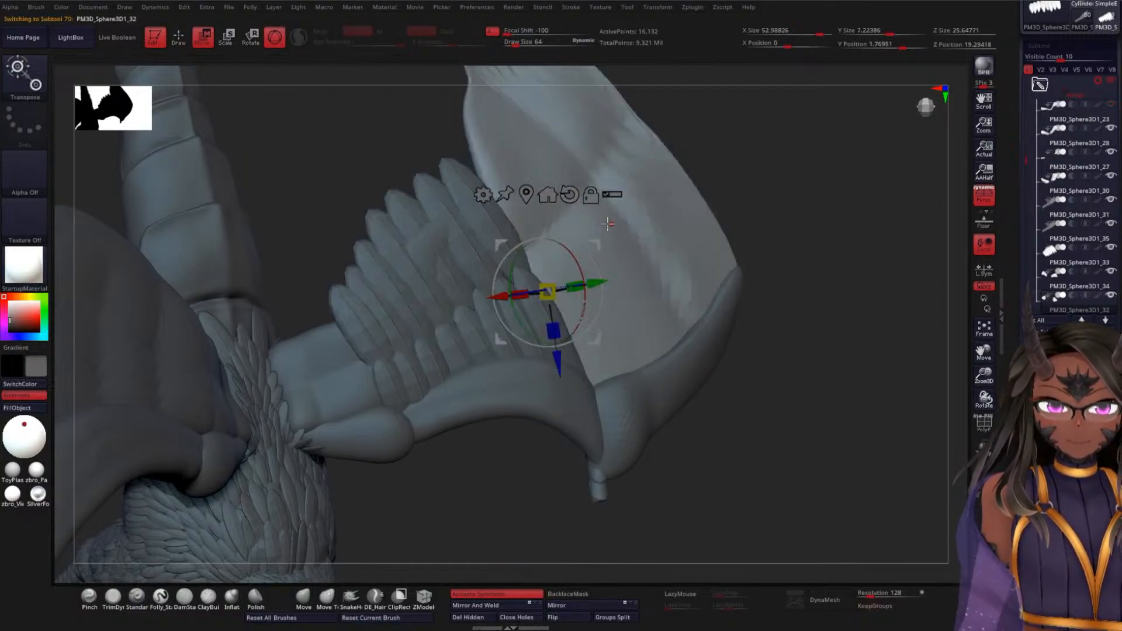
{"action": "left_click_drag", "start_coordinate": [757, 175], "coordinate": [591, 195]}
- Select the short feather row PM3D_Sphere3D1_31, centre the gizmo on its unmasked mesh and reset the gizmo's orientation
{"action": "left_click", "coordinate": [447, 350], "text": "alt"}
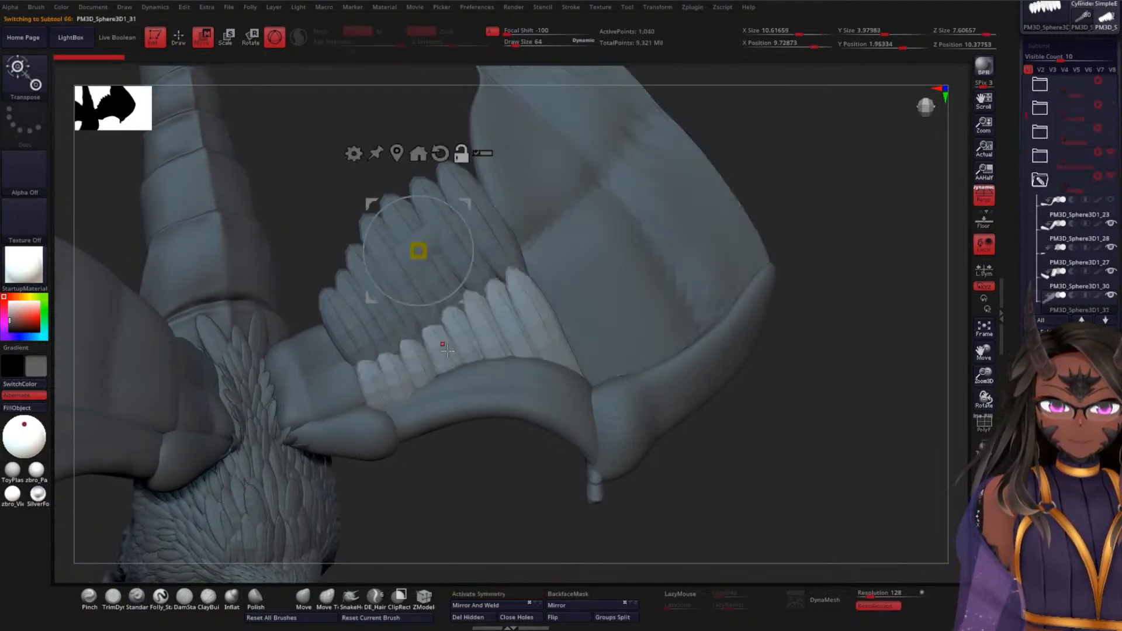
{"action": "left_click", "coordinate": [441, 153], "text": "alt"}
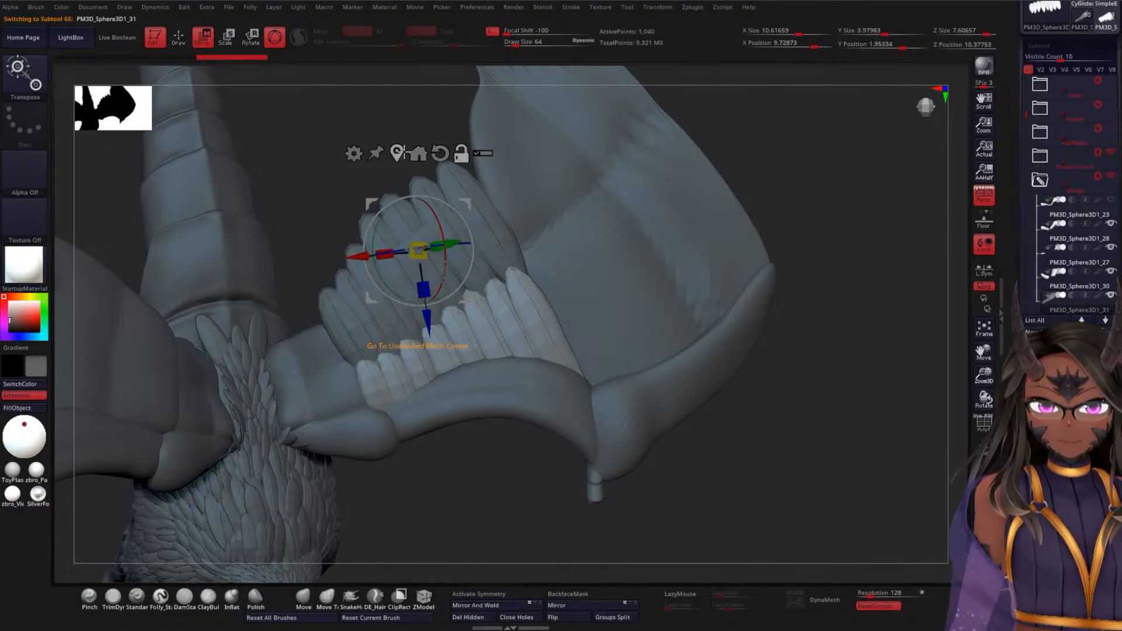
{"action": "left_click", "coordinate": [398, 153]}
{"action": "left_click_drag", "start_coordinate": [521, 328], "coordinate": [507, 308], "text": "alt"}
{"action": "left_click_drag", "start_coordinate": [463, 464], "coordinate": [431, 354]}
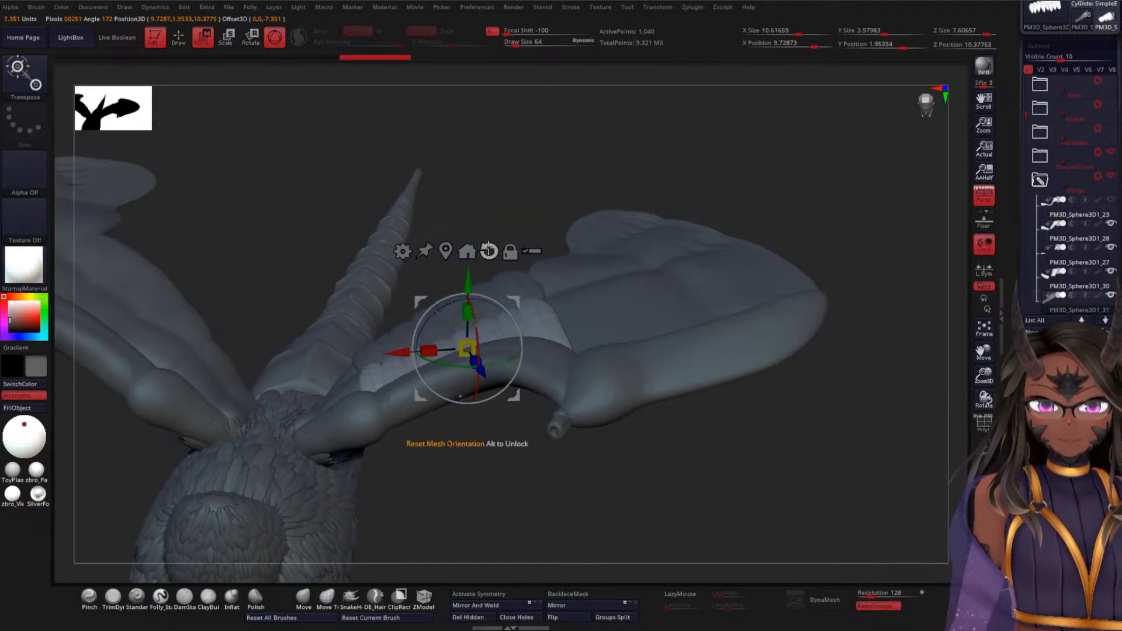
{"action": "left_click_drag", "start_coordinate": [514, 173], "coordinate": [538, 166]}
{"action": "left_click_drag", "start_coordinate": [650, 114], "coordinate": [653, 188]}
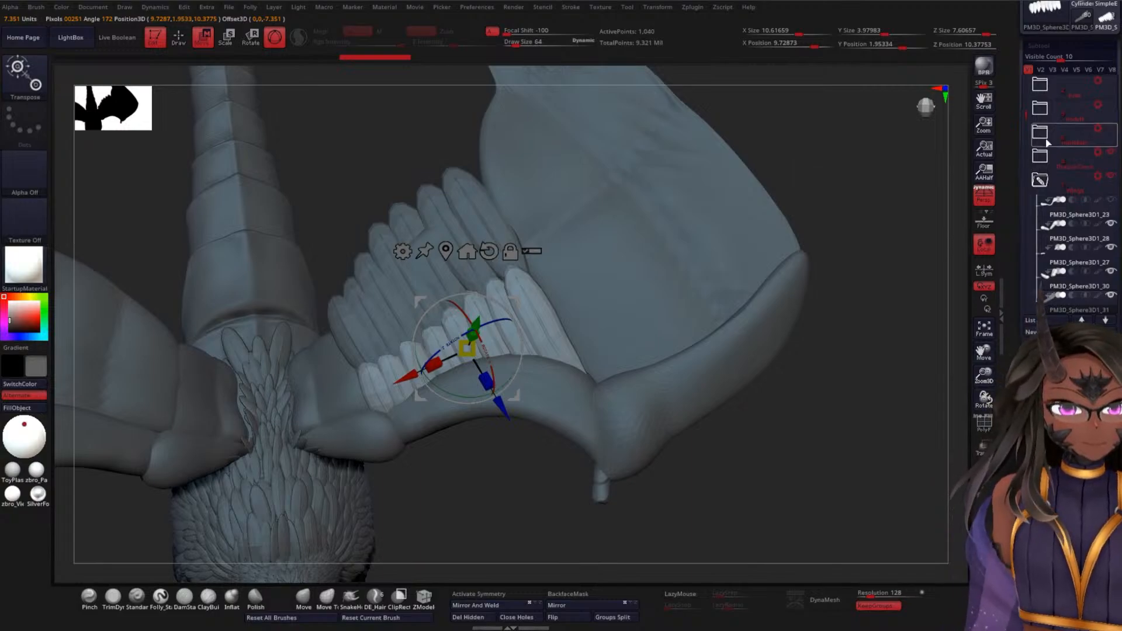
- Select the overlapping short row PM3D_Sphere3D1_35 and rotate only its gizmo to follow the slant of the feathers
{"action": "left_click_drag", "start_coordinate": [1026, 116], "coordinate": [1026, 150]}
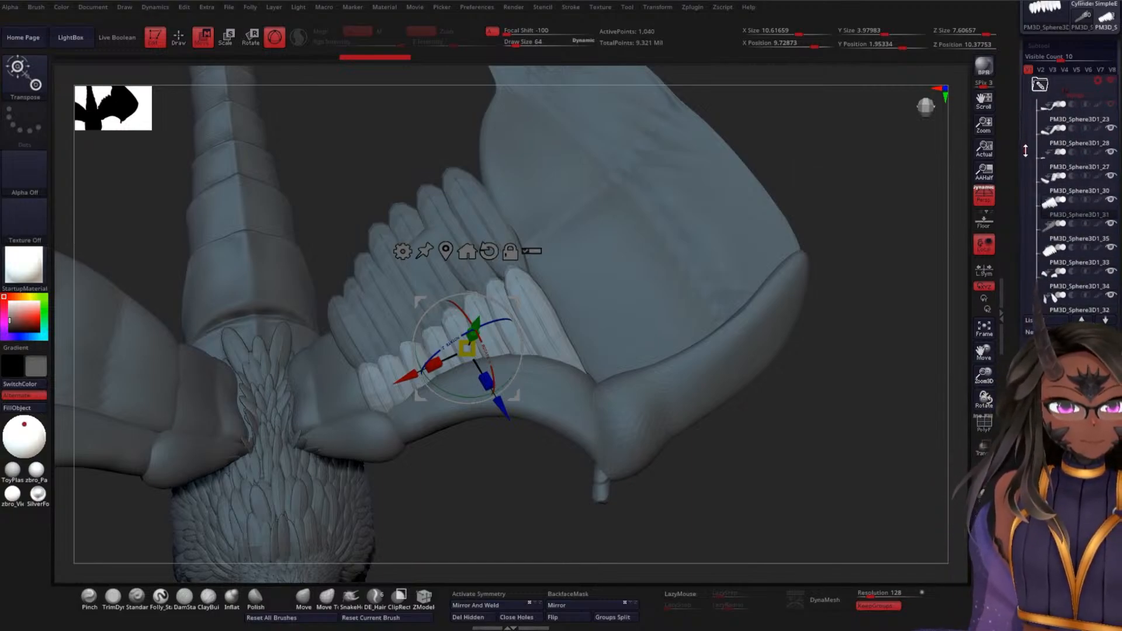
{"action": "left_click", "coordinate": [1040, 259]}
{"action": "left_click", "coordinate": [1052, 241]}
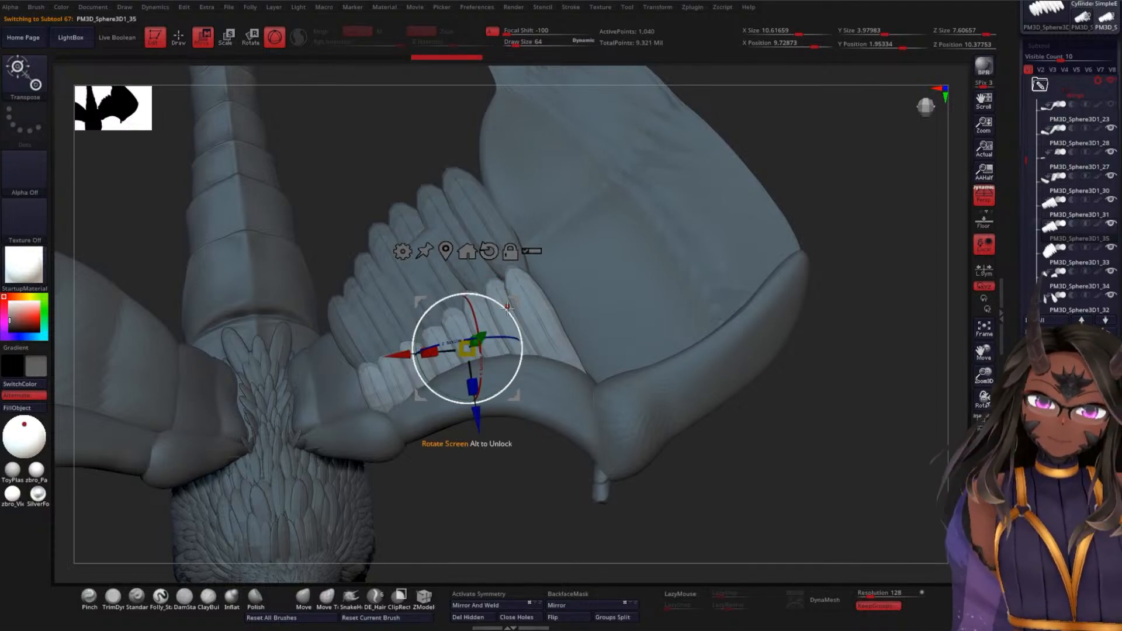
{"action": "left_click_drag", "start_coordinate": [852, 162], "coordinate": [747, 164]}
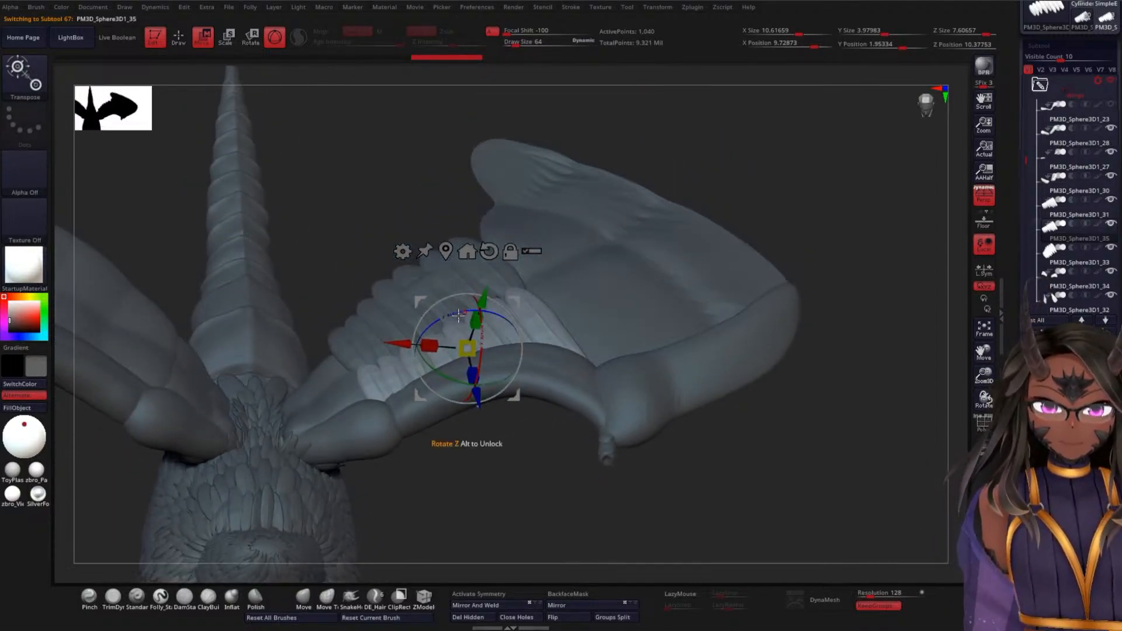
{"action": "left_click_drag", "start_coordinate": [414, 331], "coordinate": [409, 348]}
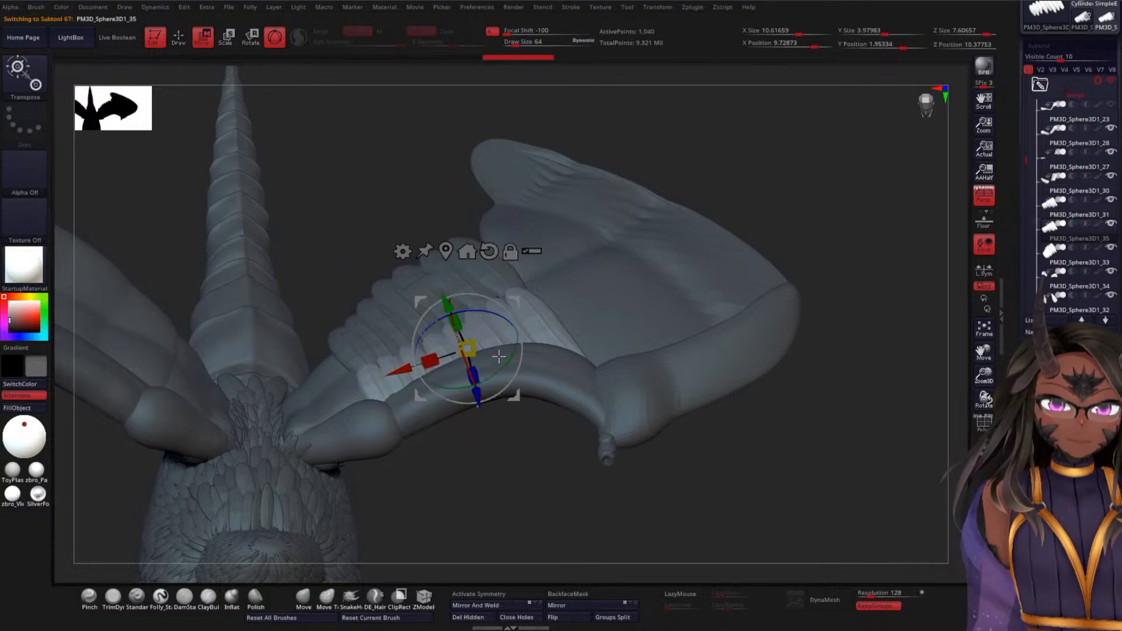
{"action": "left_click_drag", "start_coordinate": [515, 365], "coordinate": [518, 344]}
{"action": "left_click_drag", "start_coordinate": [734, 216], "coordinate": [839, 238]}
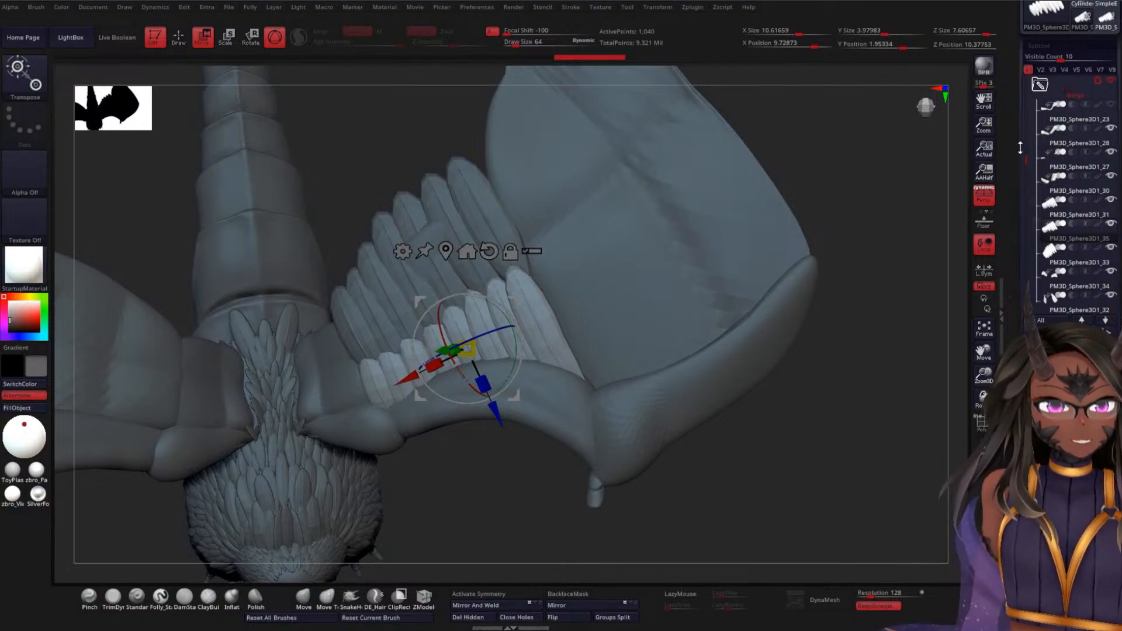
- Check the gizmo on PM3D_Sphere3D1_34, and tilt the gizmo of the short row PM3D_Sphere3D1_31 without rotating the mesh
{"action": "scroll", "coordinate": [1063, 197], "scroll_direction": "down", "scroll_amount": 2}
{"action": "mouse_move", "coordinate": [1063, 197]}
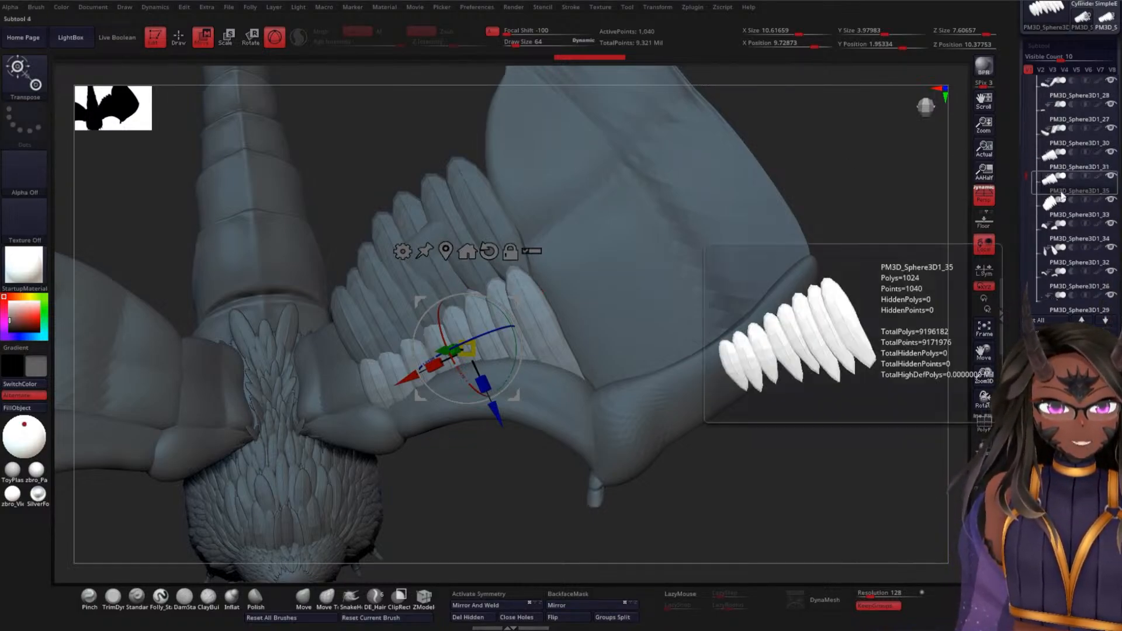
{"action": "left_click", "coordinate": [1064, 222]}
{"action": "left_click", "coordinate": [1064, 237]}
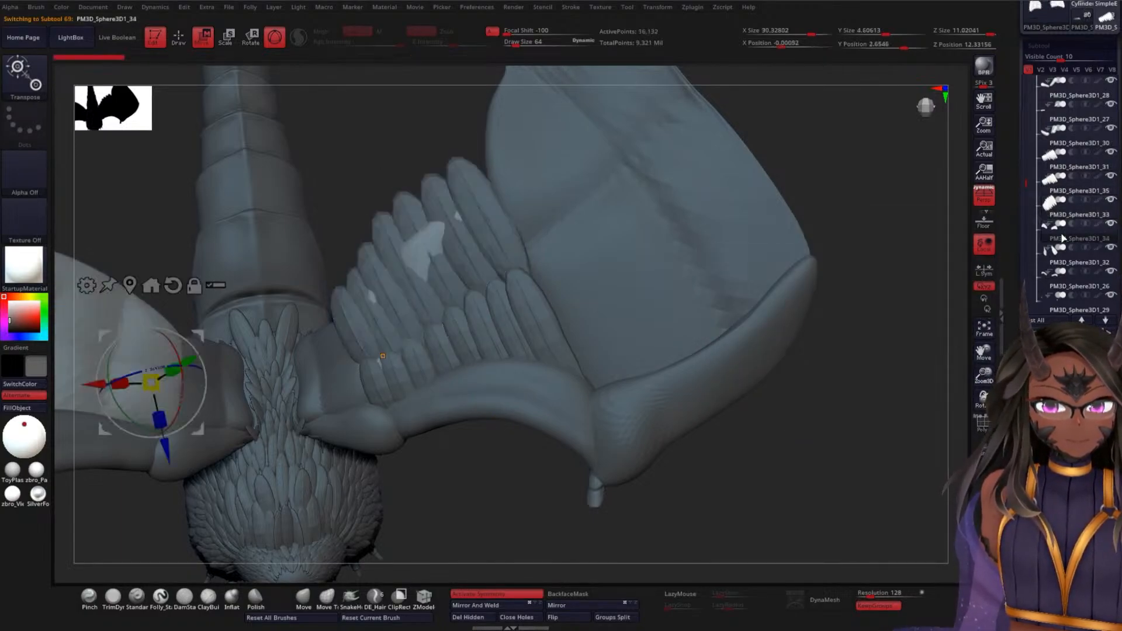
{"action": "mouse_move", "coordinate": [1058, 191]}
{"action": "left_click", "coordinate": [1060, 166]}
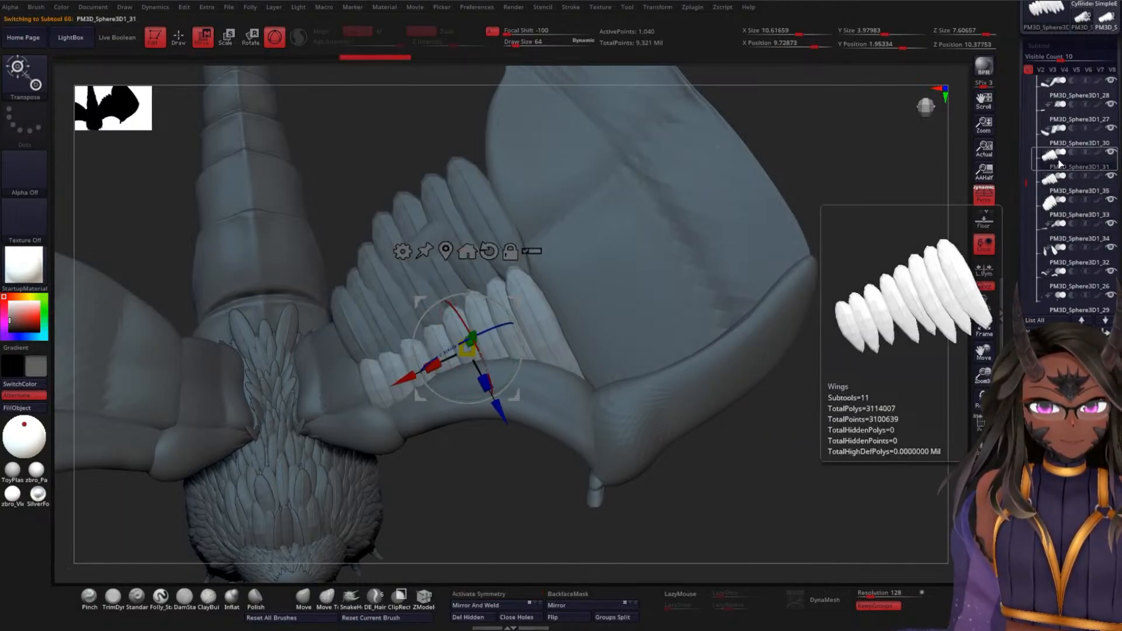
{"action": "left_click_drag", "start_coordinate": [489, 331], "coordinate": [470, 328]}
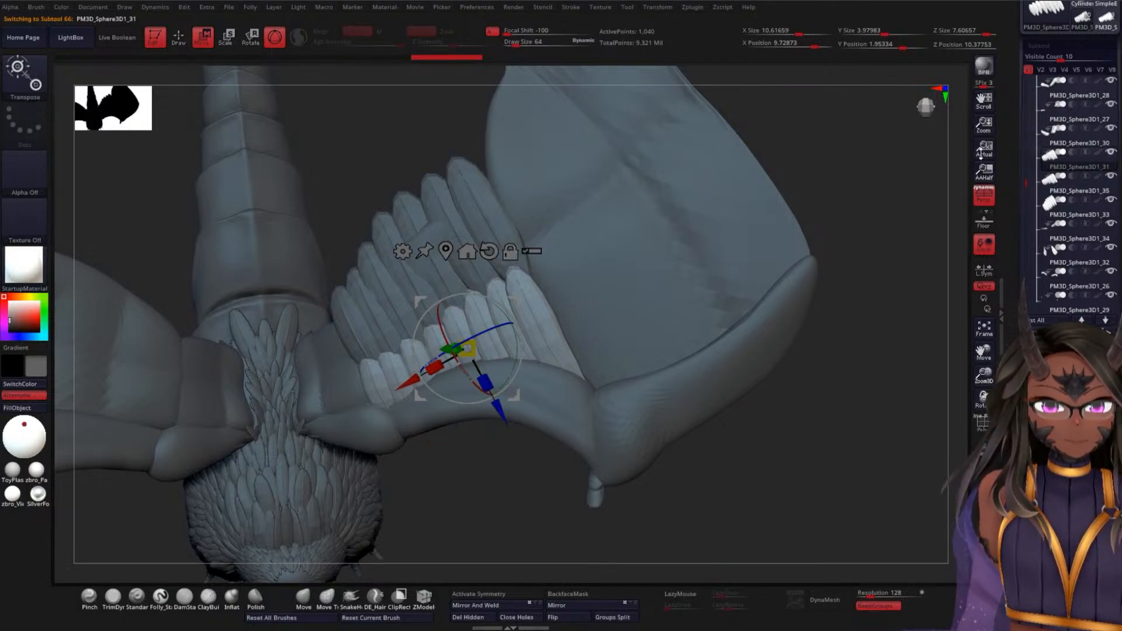
- Select the short feather row PM3D_Sphere3D1_35 and try duplicating it with the gizmo beside the wing membrane
{"action": "left_click_drag", "start_coordinate": [852, 364], "coordinate": [914, 241]}
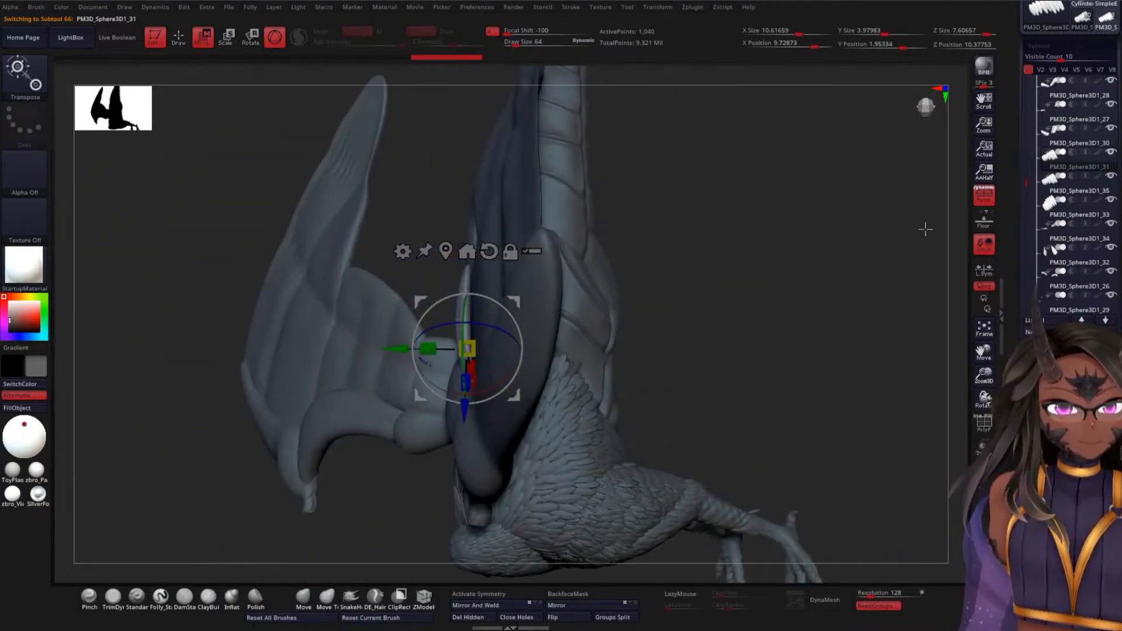
{"action": "left_click", "coordinate": [1053, 188]}
{"action": "left_click_drag", "start_coordinate": [704, 250], "coordinate": [454, 308]}
{"action": "left_click_drag", "start_coordinate": [765, 203], "coordinate": [669, 223]}
{"action": "left_click_drag", "start_coordinate": [413, 351], "coordinate": [463, 346], "text": "ctrl"}
- Try rotating the duplicated short row about its X axis so it lies along the other side of the wing membrane
{"action": "left_click_drag", "start_coordinate": [719, 274], "coordinate": [672, 298]}
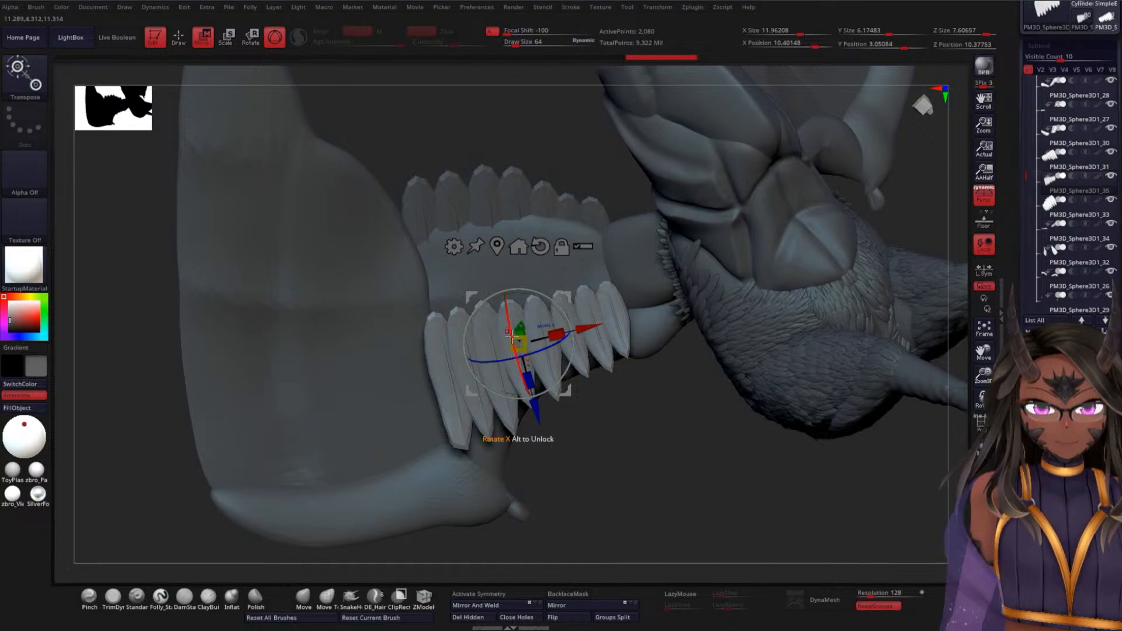
{"action": "left_click_drag", "start_coordinate": [510, 327], "coordinate": [512, 271]}
{"action": "left_click_drag", "start_coordinate": [462, 301], "coordinate": [491, 309]}
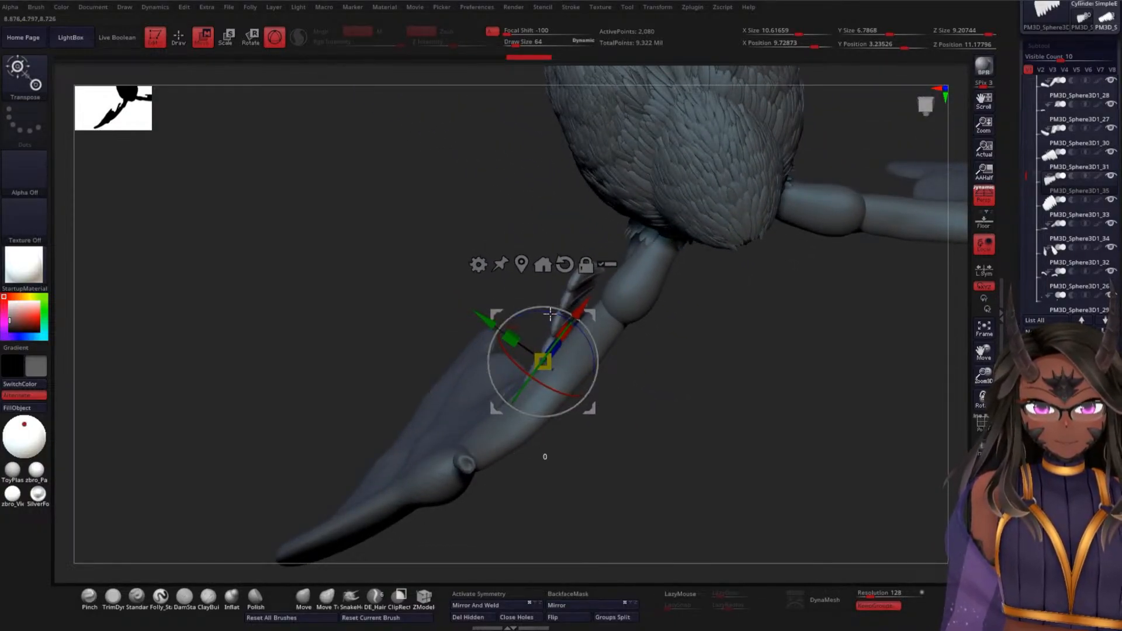
{"action": "left_click_drag", "start_coordinate": [710, 340], "coordinate": [667, 383]}
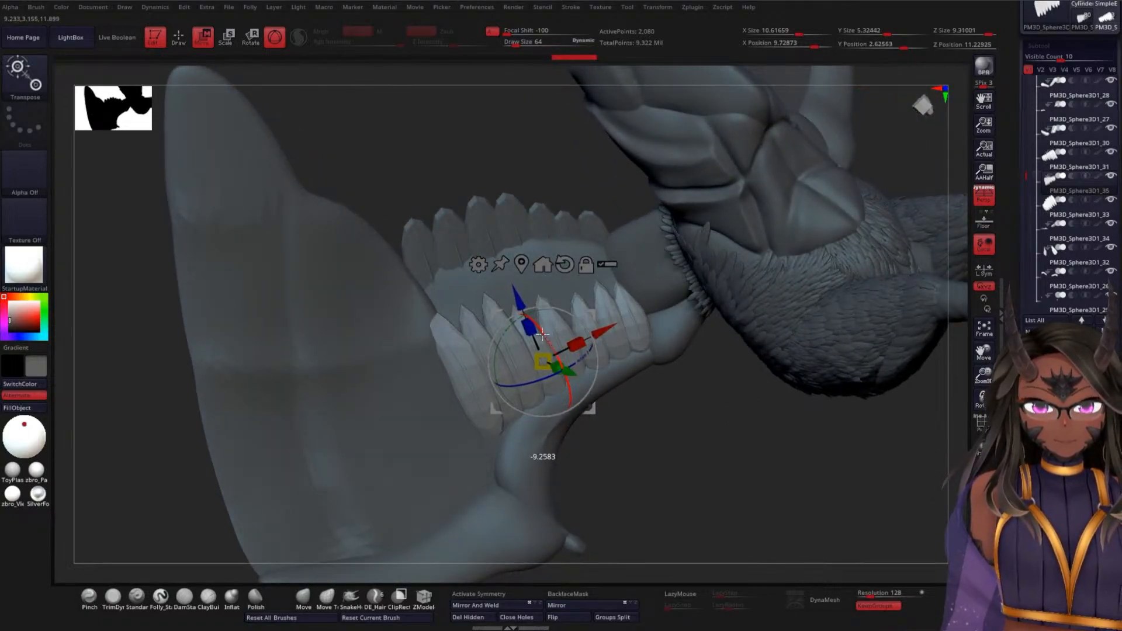
{"action": "left_click_drag", "start_coordinate": [717, 371], "coordinate": [624, 361]}
{"action": "left_click_drag", "start_coordinate": [674, 403], "coordinate": [666, 393]}
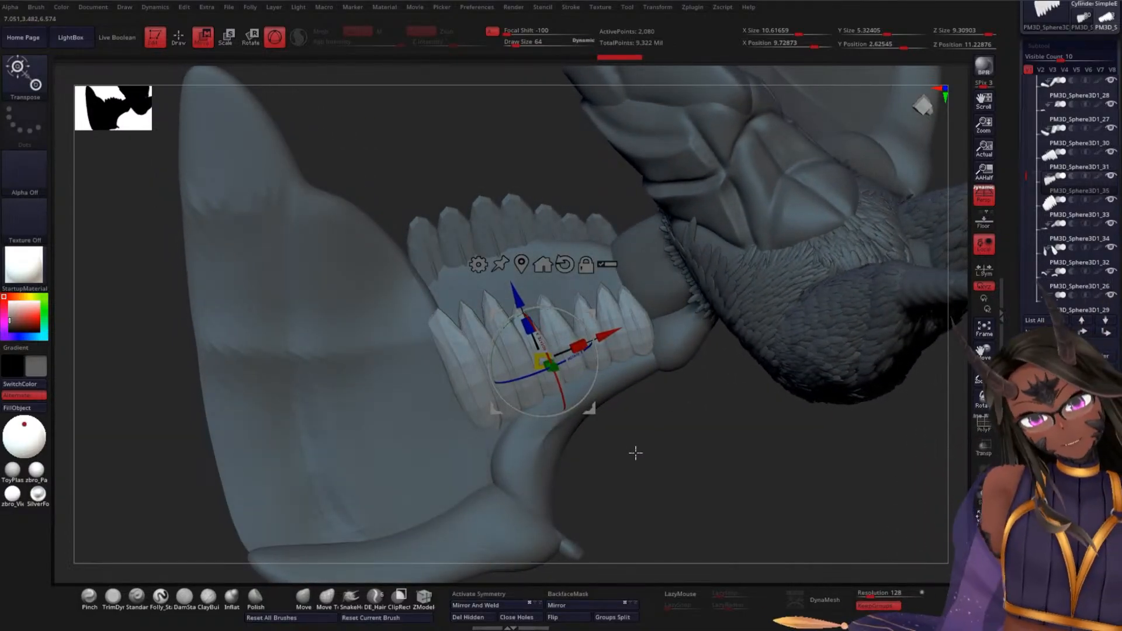
- Undo the rotations and the duplication of the short feather row
{"action": "key", "text": "ctrl+z"}
{"action": "key", "text": "ctrl+z"}
{"action": "key", "text": "ctrl+z"}
{"action": "key", "text": "ctrl+z"}
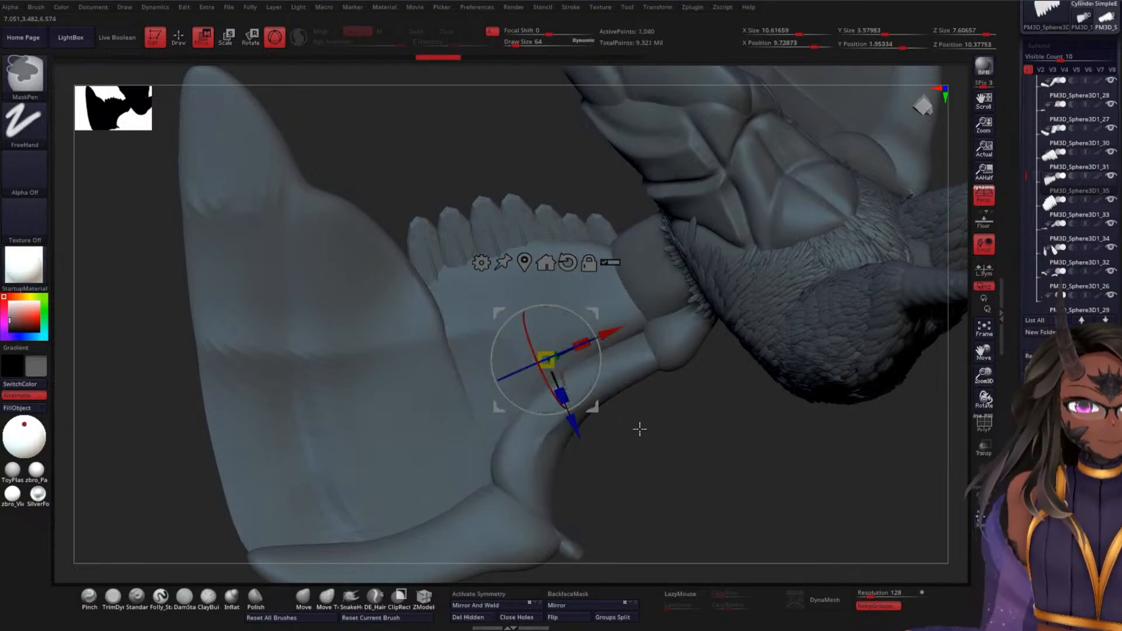
{"action": "key", "text": "ctrl+z"}
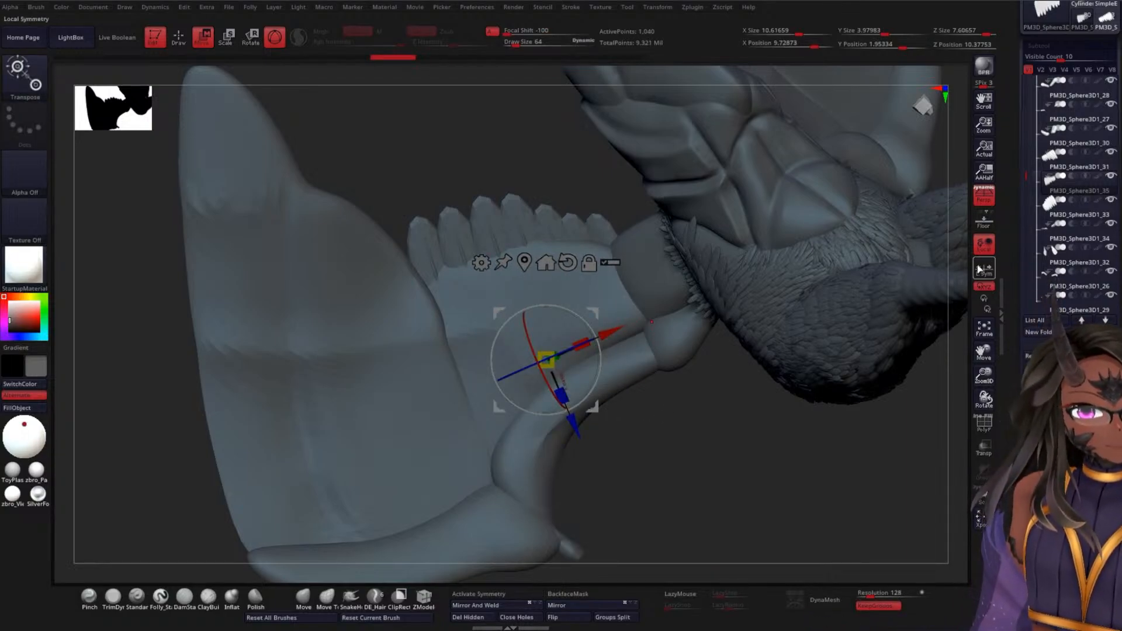
- Delete the short row PM3D_Sphere3D1_35 and check the remaining feather rows along the wing's edge
{"action": "left_click", "coordinate": [1041, 422]}
{"action": "left_click", "coordinate": [938, 461]}
{"action": "mouse_move", "coordinate": [710, 416]}
{"action": "left_mouse_down"}
{"action": "mouse_move", "coordinate": [722, 468]}
{"action": "mouse_move", "coordinate": [824, 309]}
{"action": "mouse_move", "coordinate": [822, 384]}
{"action": "mouse_move", "coordinate": [816, 318]}
{"action": "mouse_move", "coordinate": [774, 350]}
{"action": "mouse_move", "coordinate": [864, 277]}
{"action": "left_mouse_up"}
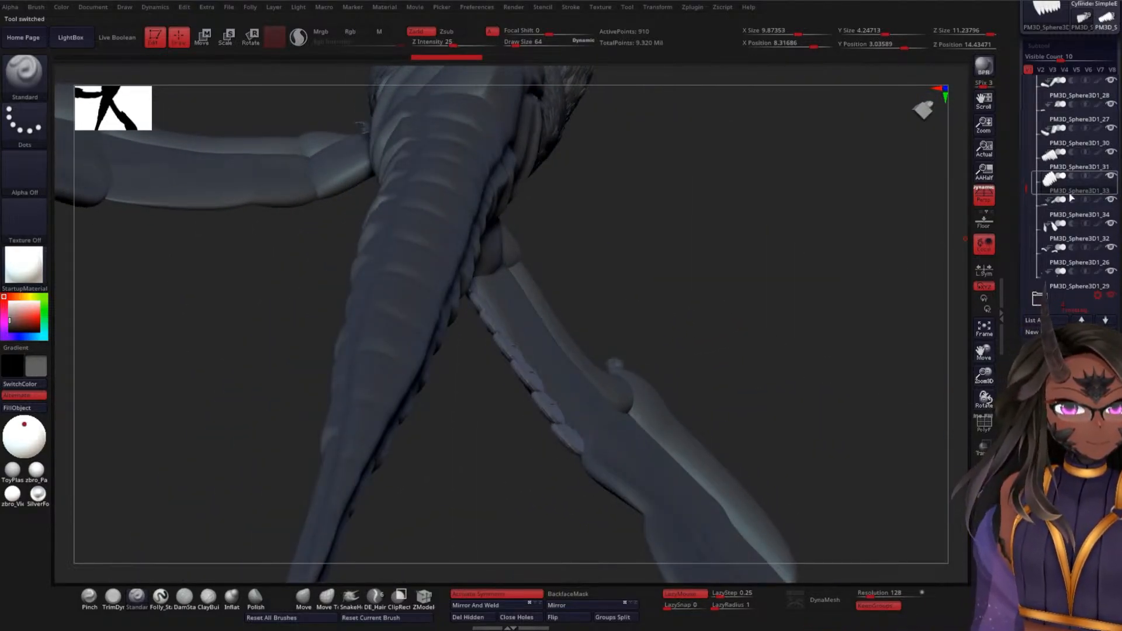
{"action": "left_click", "coordinate": [1112, 131]}
{"action": "left_click", "coordinate": [1111, 131]}
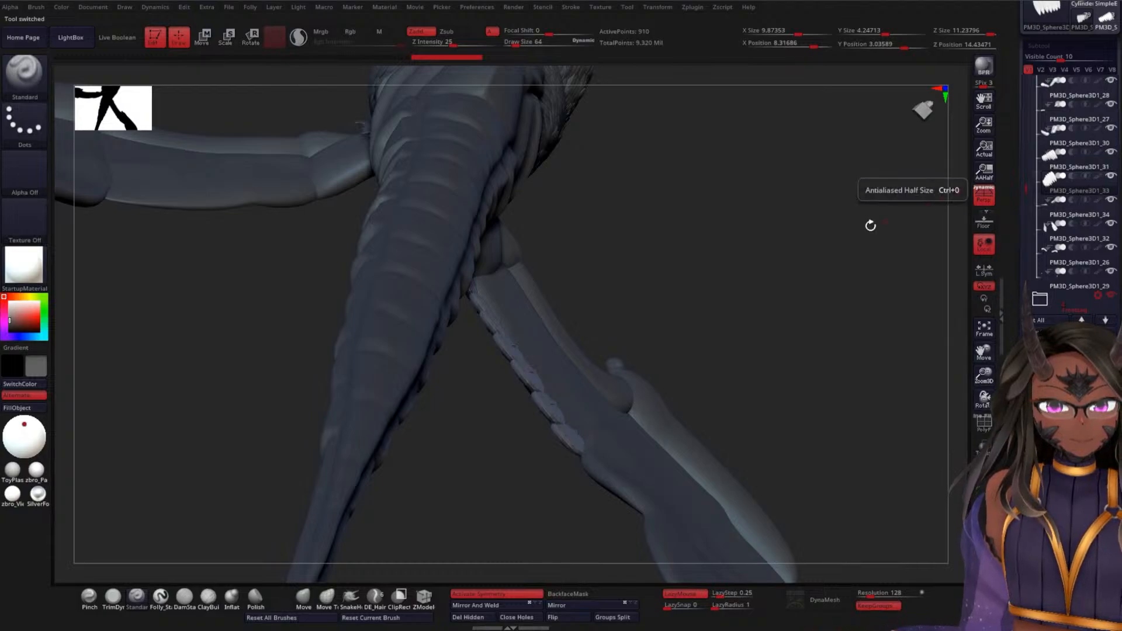
{"action": "left_click_drag", "start_coordinate": [881, 220], "coordinate": [882, 205]}
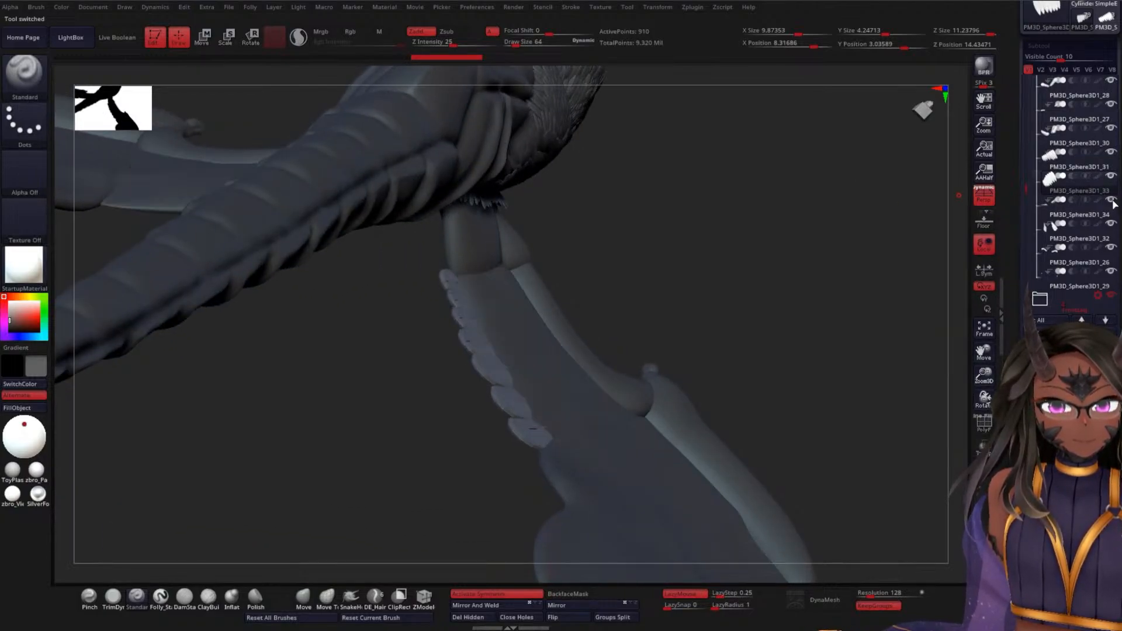
{"action": "left_click_drag", "start_coordinate": [814, 237], "coordinate": [709, 245]}
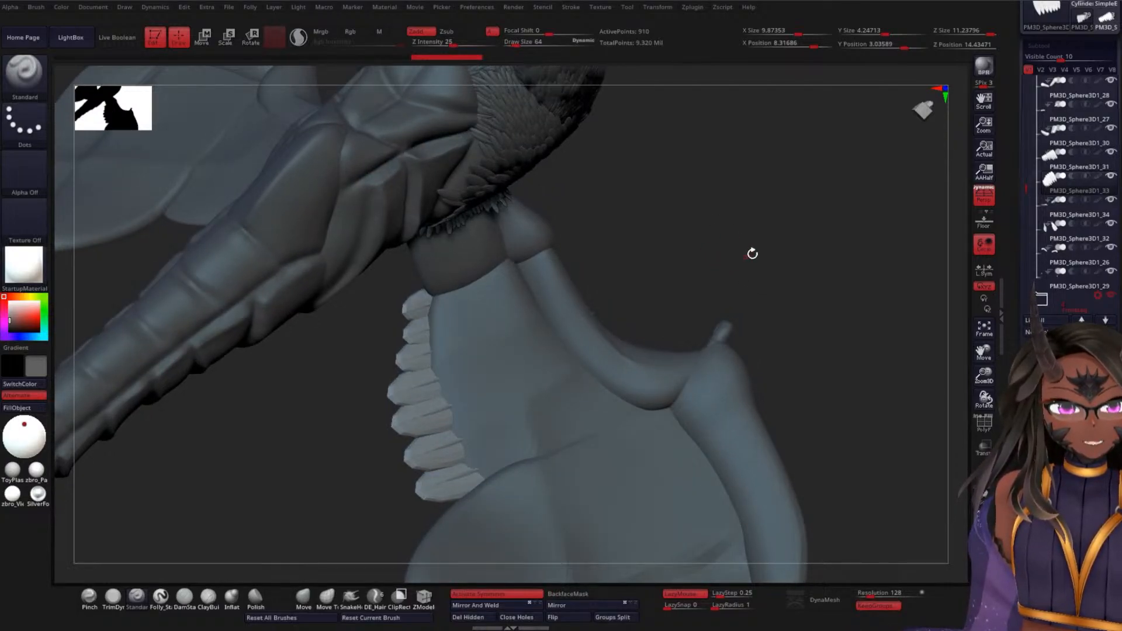
{"action": "mouse_move", "coordinate": [1051, 185]}
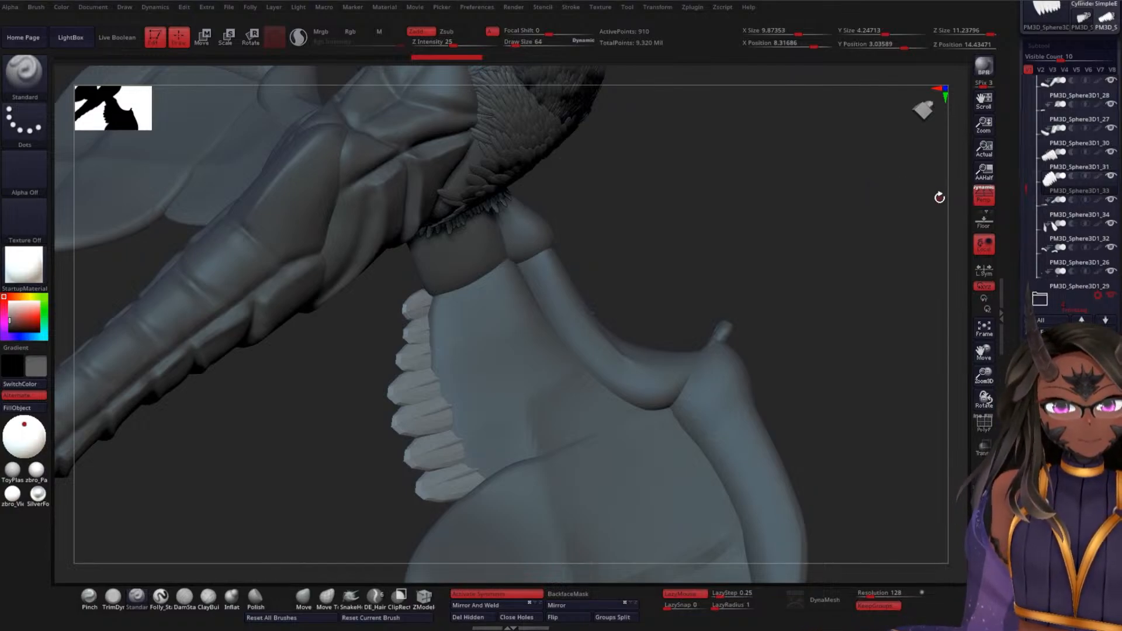
- Choose the featherA insert brush and pick one of its feather meshes
{"action": "key", "text": "b"}
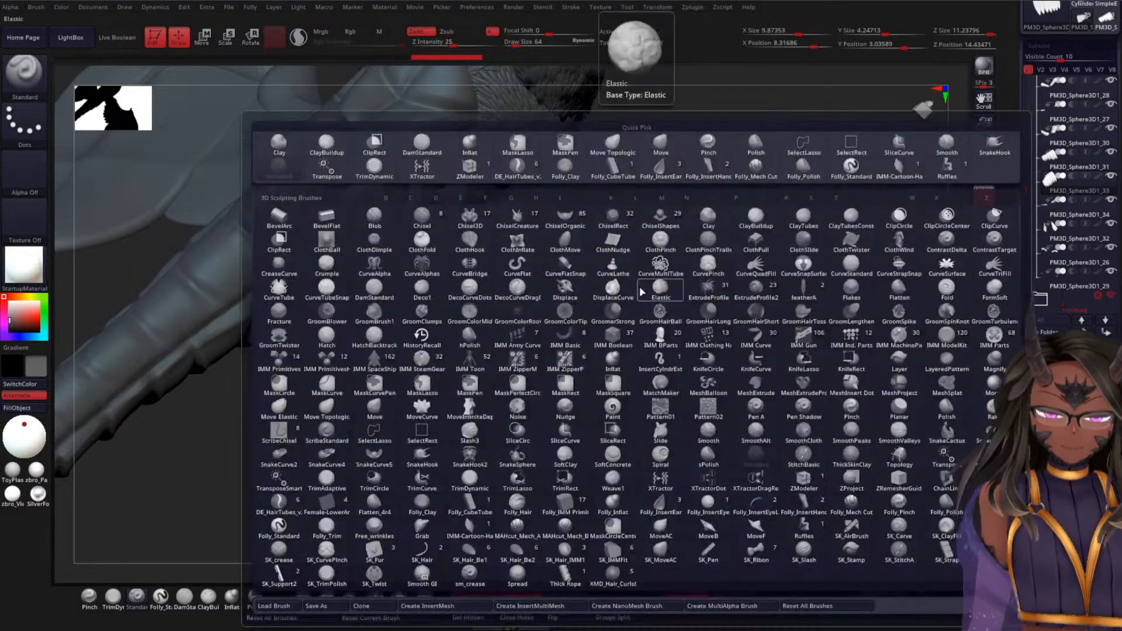
{"action": "key", "text": "f"}
{"action": "left_click", "coordinate": [804, 278]}
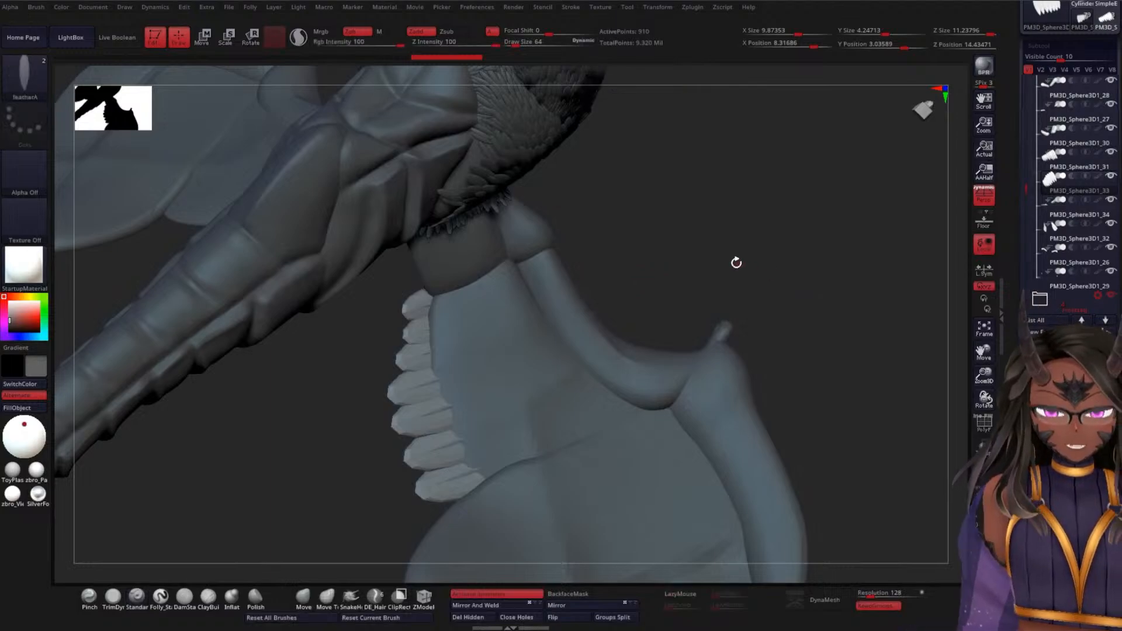
{"action": "key", "text": "m"}
{"action": "left_click", "coordinate": [613, 295]}
{"action": "left_click_drag", "start_coordinate": [691, 248], "coordinate": [614, 205]}
{"action": "left_click_drag", "start_coordinate": [455, 269], "coordinate": [514, 249]}
{"action": "left_click_drag", "start_coordinate": [671, 195], "coordinate": [634, 286]}
- Make the inner wing membrane PM3D_Sphere3D1_34 the active subtool and frame its surface beside the feather row
{"action": "key", "text": "w"}
{"action": "left_click_drag", "start_coordinate": [737, 280], "coordinate": [840, 240]}
{"action": "left_click", "coordinate": [712, 269], "text": "alt"}
{"action": "left_click_drag", "start_coordinate": [845, 191], "coordinate": [792, 220]}
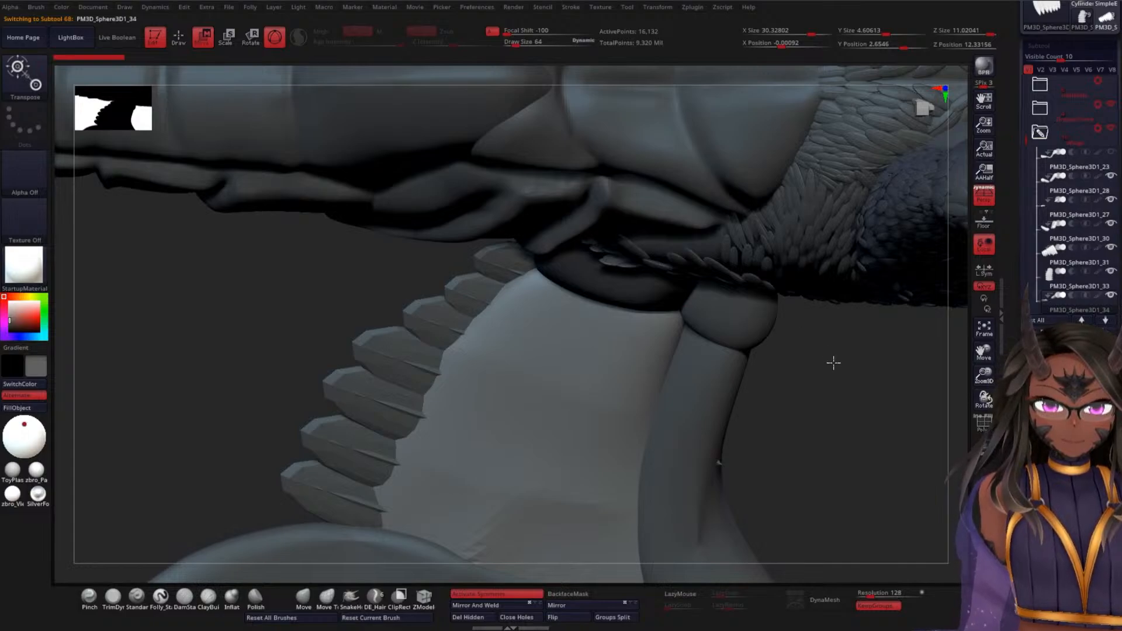
{"action": "left_click_drag", "start_coordinate": [833, 363], "coordinate": [764, 325]}
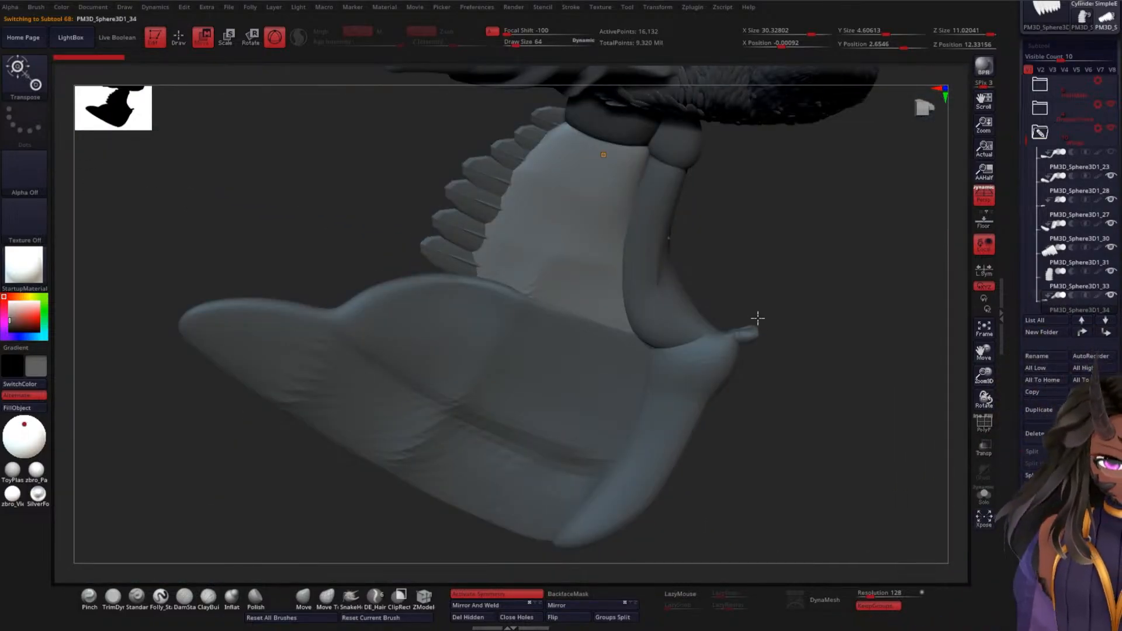
{"action": "left_click_drag", "start_coordinate": [760, 209], "coordinate": [775, 295], "text": "alt"}
{"action": "left_click_drag", "start_coordinate": [822, 361], "coordinate": [784, 274], "text": "alt"}
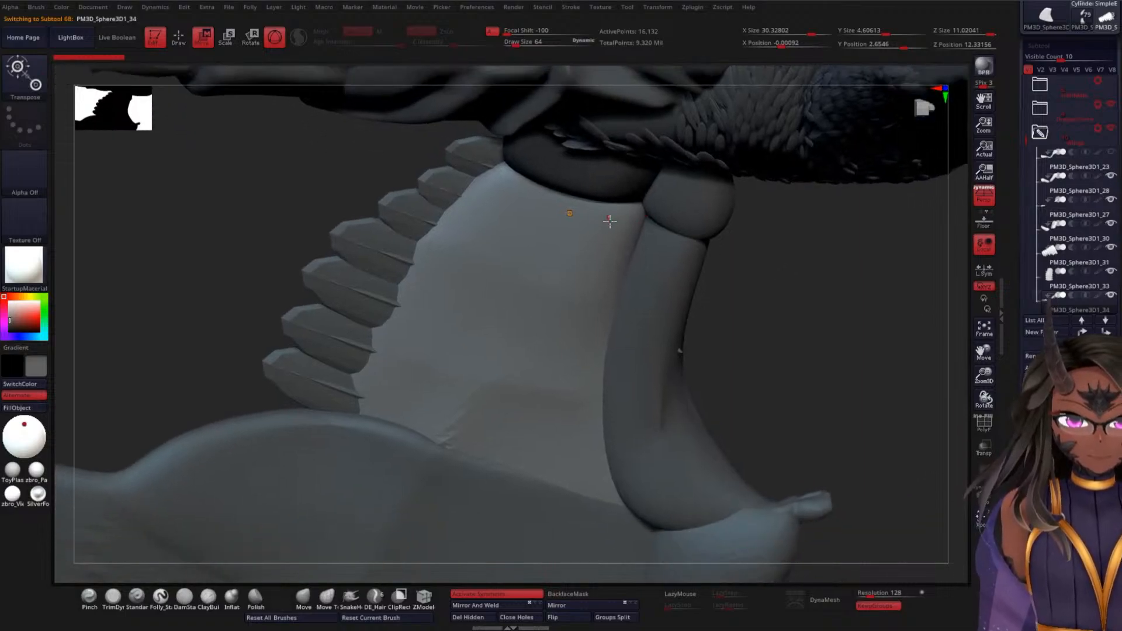
- Insert a single feather on the wing membrane just below the shoulder joint, undoing the first placement
{"action": "key", "text": "q"}
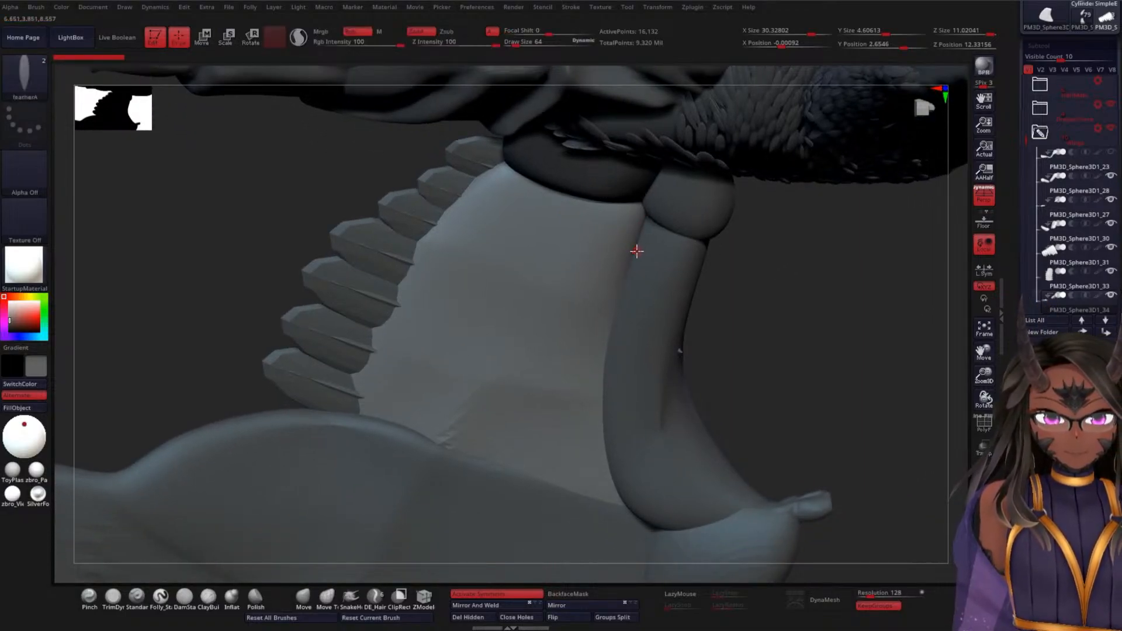
{"action": "left_click_drag", "start_coordinate": [525, 288], "coordinate": [586, 301]}
{"action": "key", "text": "ctrl+z"}
{"action": "left_click_drag", "start_coordinate": [500, 193], "coordinate": [615, 239]}
{"action": "left_click_drag", "start_coordinate": [765, 279], "coordinate": [731, 243]}
- Move and rotate the inserted feather so it lies across the membrane below the shoulder joint
{"action": "key", "text": "w"}
{"action": "left_click_drag", "start_coordinate": [489, 190], "coordinate": [522, 200]}
{"action": "left_click_drag", "start_coordinate": [789, 254], "coordinate": [761, 235]}
{"action": "left_click_drag", "start_coordinate": [568, 289], "coordinate": [571, 276]}
{"action": "left_click_drag", "start_coordinate": [755, 242], "coordinate": [716, 224]}
{"action": "left_click_drag", "start_coordinate": [645, 189], "coordinate": [644, 190]}
{"action": "left_click_drag", "start_coordinate": [517, 214], "coordinate": [525, 211]}
- Refine the feather's rotation and shift it along its X axis towards the shoulder joint
{"action": "left_click_drag", "start_coordinate": [744, 213], "coordinate": [845, 271]}
{"action": "left_click_drag", "start_coordinate": [590, 167], "coordinate": [592, 168]}
{"action": "mouse_move", "coordinate": [647, 207]}
{"action": "left_mouse_down"}
{"action": "mouse_move", "coordinate": [650, 193]}
{"action": "mouse_move", "coordinate": [654, 204]}
{"action": "left_mouse_up"}
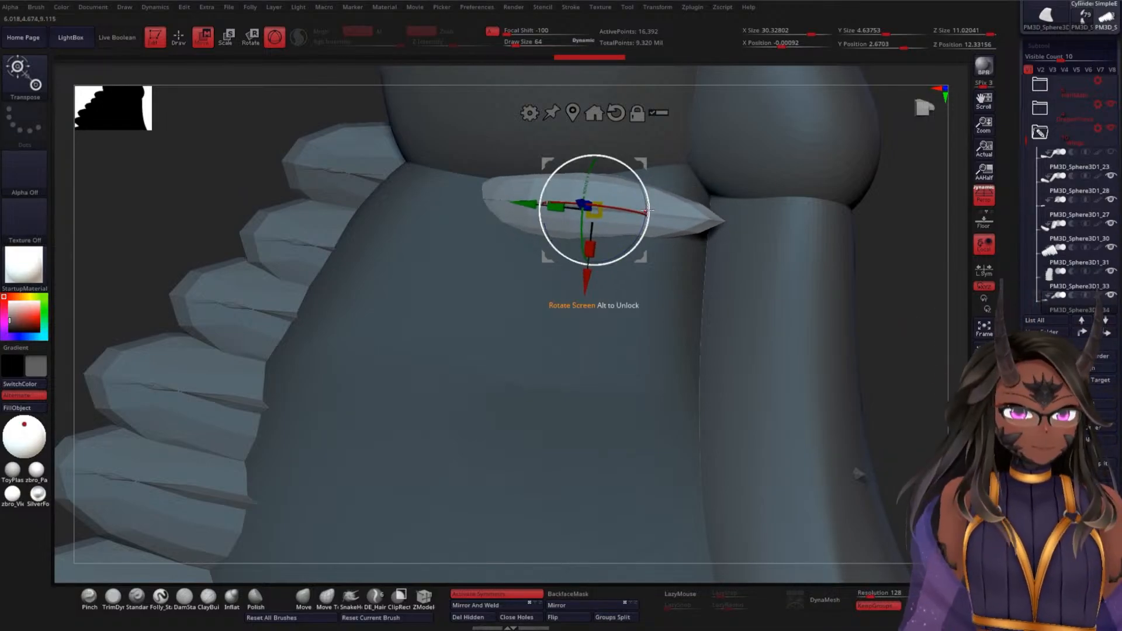
{"action": "mouse_move", "coordinate": [881, 230]}
{"action": "left_mouse_down", "text": "alt"}
{"action": "mouse_move", "coordinate": [899, 250]}
{"action": "mouse_move", "coordinate": [947, 262]}
{"action": "left_mouse_up", "text": "alt"}
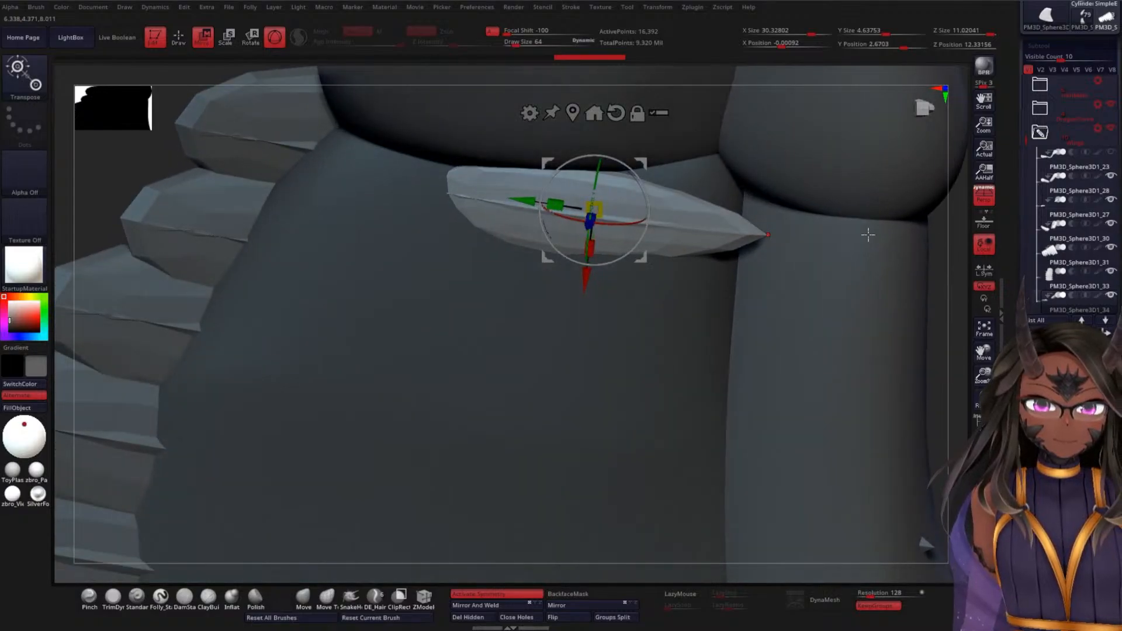
{"action": "left_click_drag", "start_coordinate": [609, 224], "coordinate": [649, 203]}
{"action": "left_click_drag", "start_coordinate": [586, 273], "coordinate": [591, 246]}
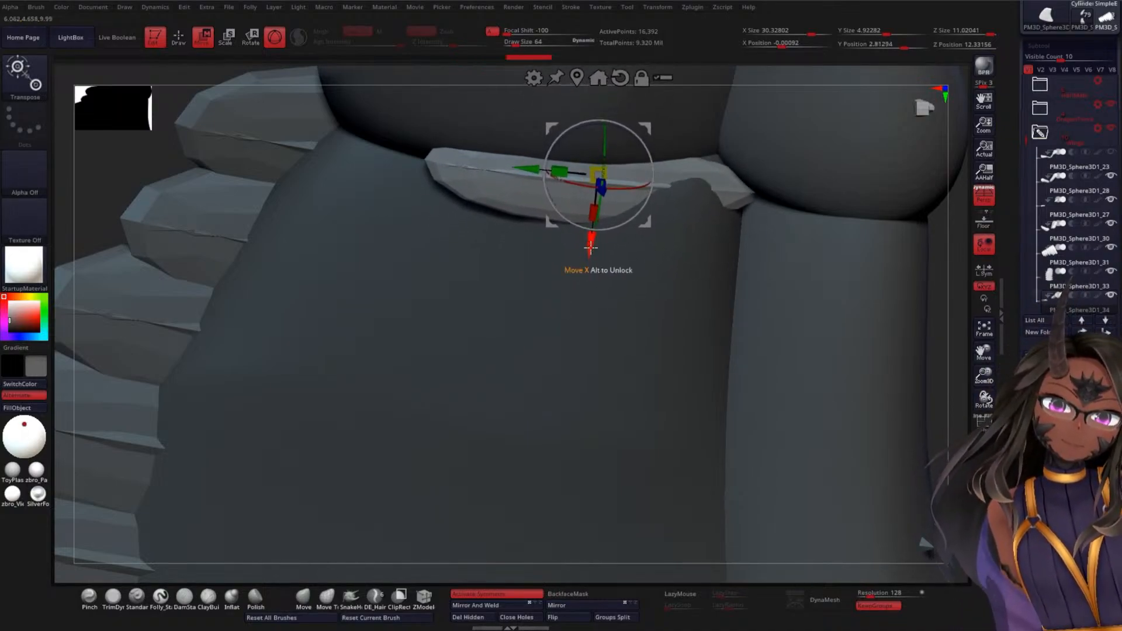
{"action": "left_click_drag", "start_coordinate": [937, 275], "coordinate": [830, 176]}
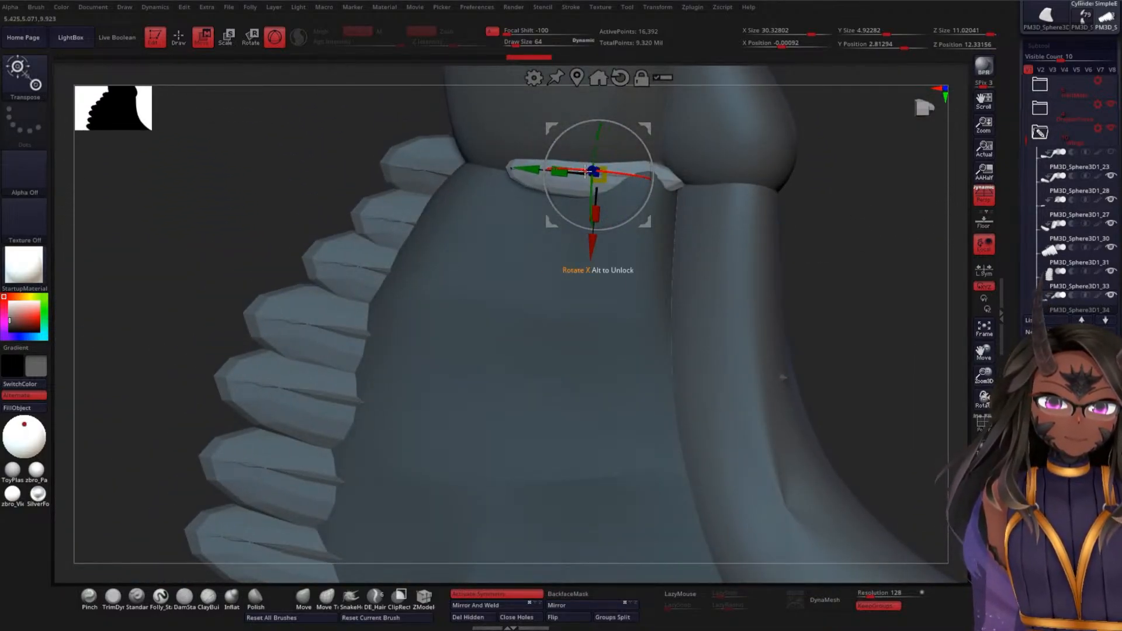
- Tilt the partly buried feather out of the membrane and centre the gizmo on its unmasked mesh
{"action": "left_click_drag", "start_coordinate": [864, 222], "coordinate": [875, 271]}
{"action": "left_click_drag", "start_coordinate": [843, 237], "coordinate": [846, 215]}
{"action": "key", "text": "ctrl"}
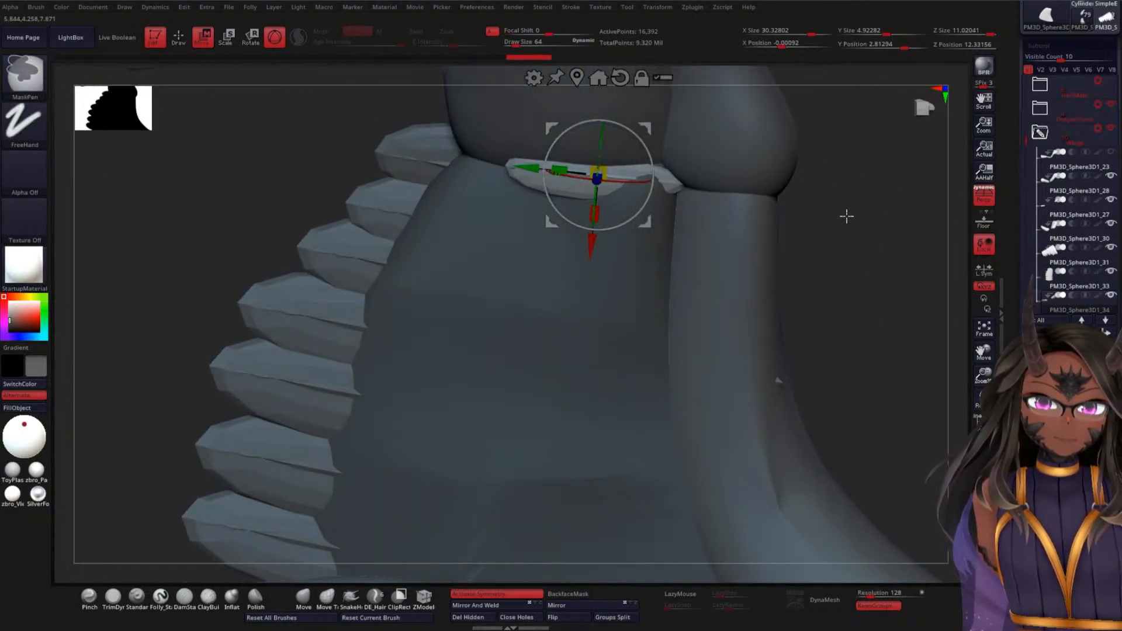
{"action": "key", "text": "ctrl+z"}
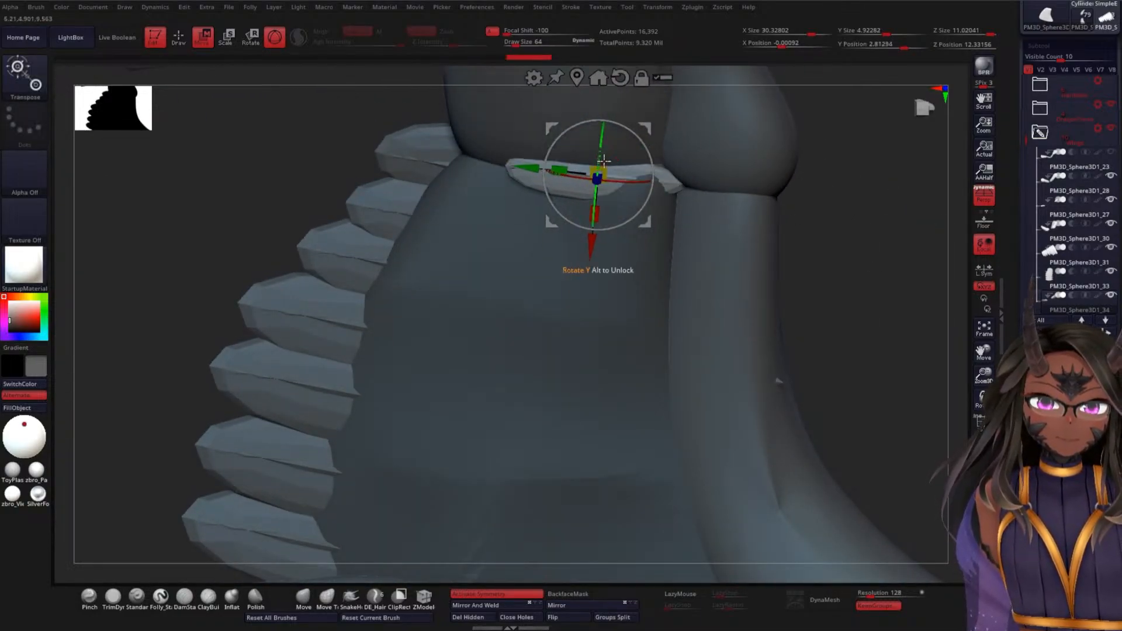
{"action": "left_click", "coordinate": [620, 78]}
{"action": "left_click", "coordinate": [595, 82]}
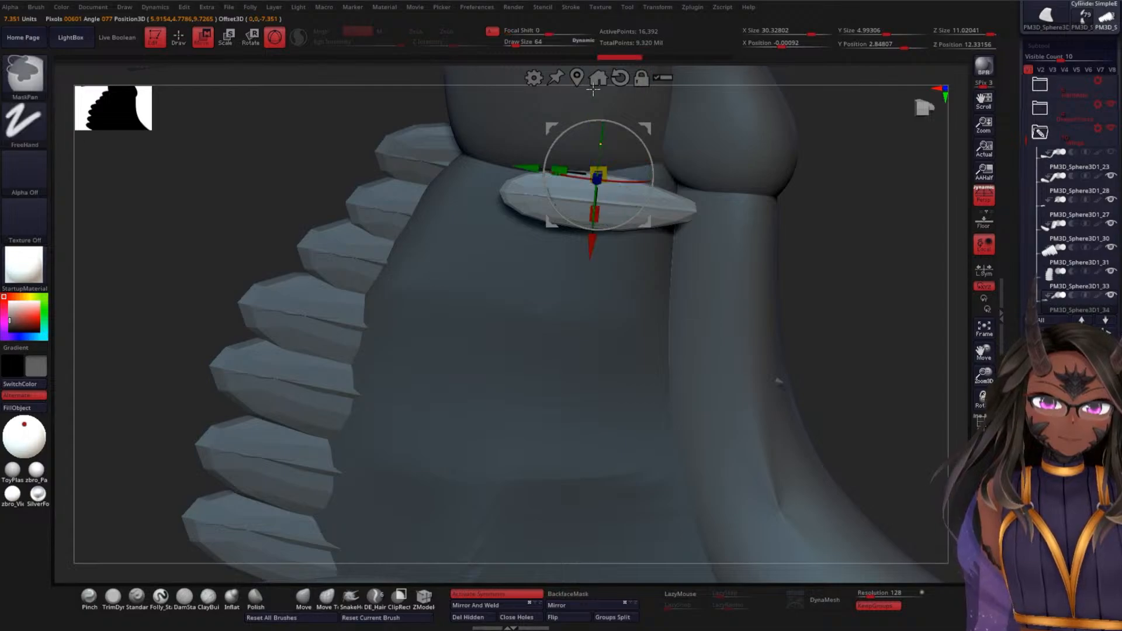
{"action": "left_click", "coordinate": [578, 79]}
- Scale the feather slightly, move it along X against the shoulder joint and fit its angle to the membrane
{"action": "left_click_drag", "start_coordinate": [602, 197], "coordinate": [607, 194]}
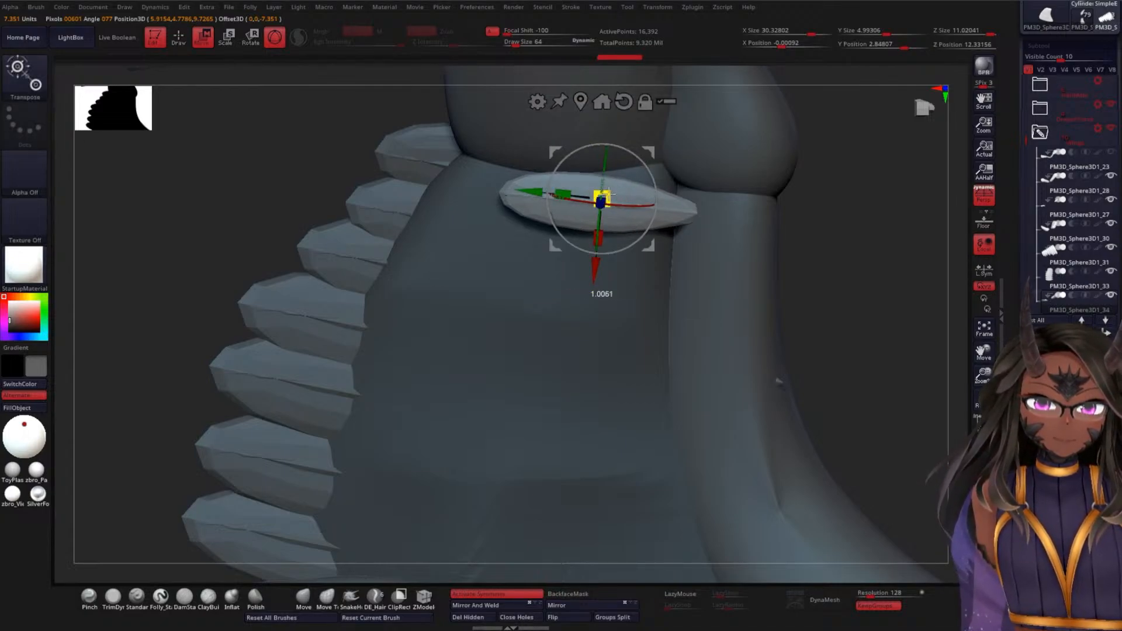
{"action": "left_click_drag", "start_coordinate": [588, 272], "coordinate": [588, 244]}
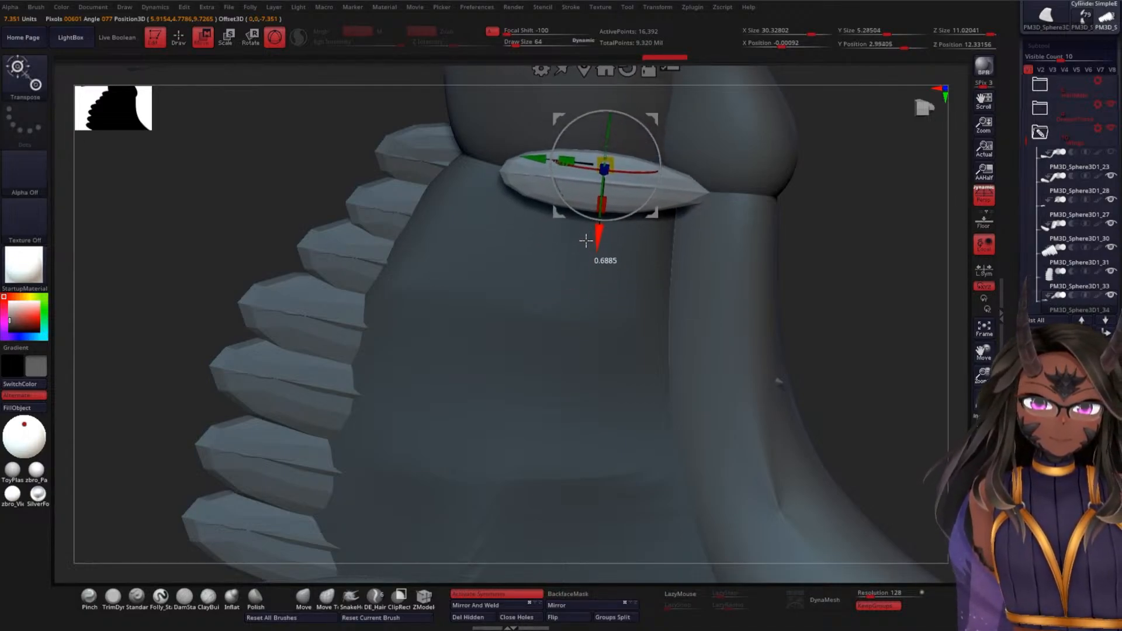
{"action": "left_click_drag", "start_coordinate": [836, 228], "coordinate": [731, 232]}
{"action": "left_click_drag", "start_coordinate": [544, 199], "coordinate": [553, 192]}
{"action": "mouse_move", "coordinate": [832, 184]}
{"action": "left_mouse_down"}
{"action": "mouse_move", "coordinate": [832, 194]}
{"action": "mouse_move", "coordinate": [850, 168]}
{"action": "mouse_move", "coordinate": [852, 183]}
{"action": "left_mouse_up"}
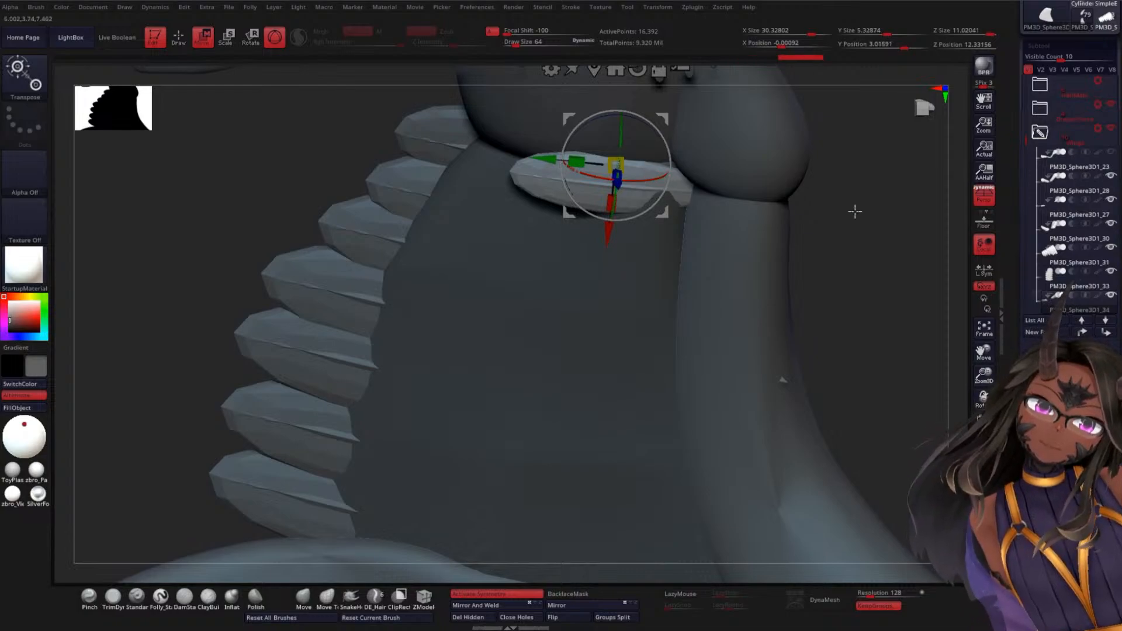
{"action": "left_click_drag", "start_coordinate": [847, 208], "coordinate": [854, 181]}
{"action": "left_click_drag", "start_coordinate": [615, 240], "coordinate": [611, 226]}
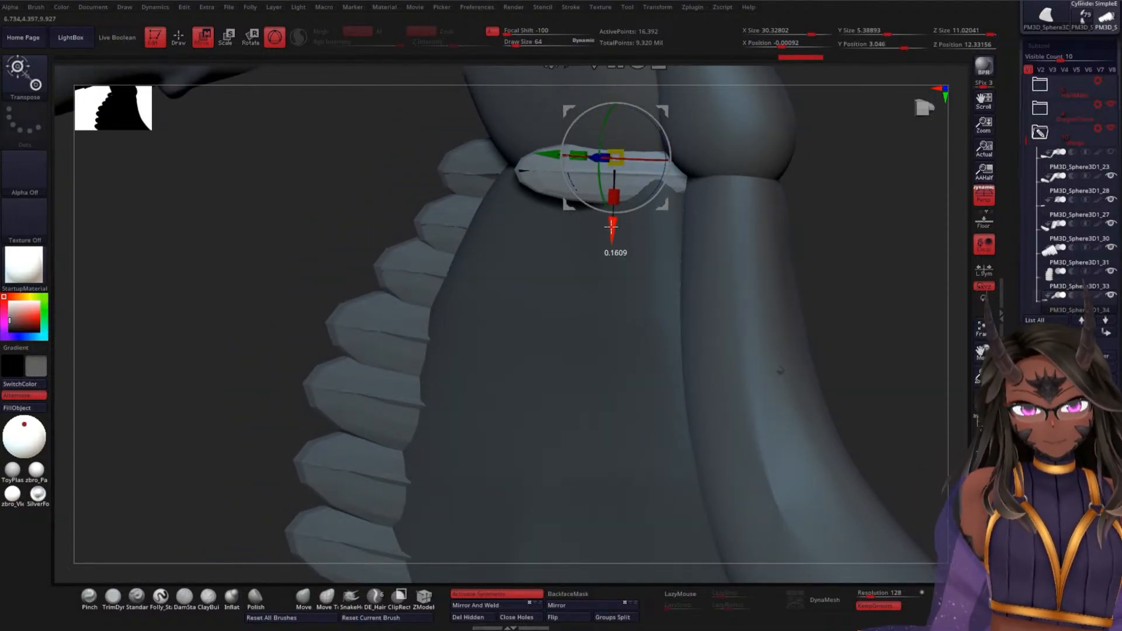
- Try shifting the feather along its Z axis and rotating it to follow the slant of the row seen through the membrane
{"action": "left_click_drag", "start_coordinate": [865, 206], "coordinate": [783, 165]}
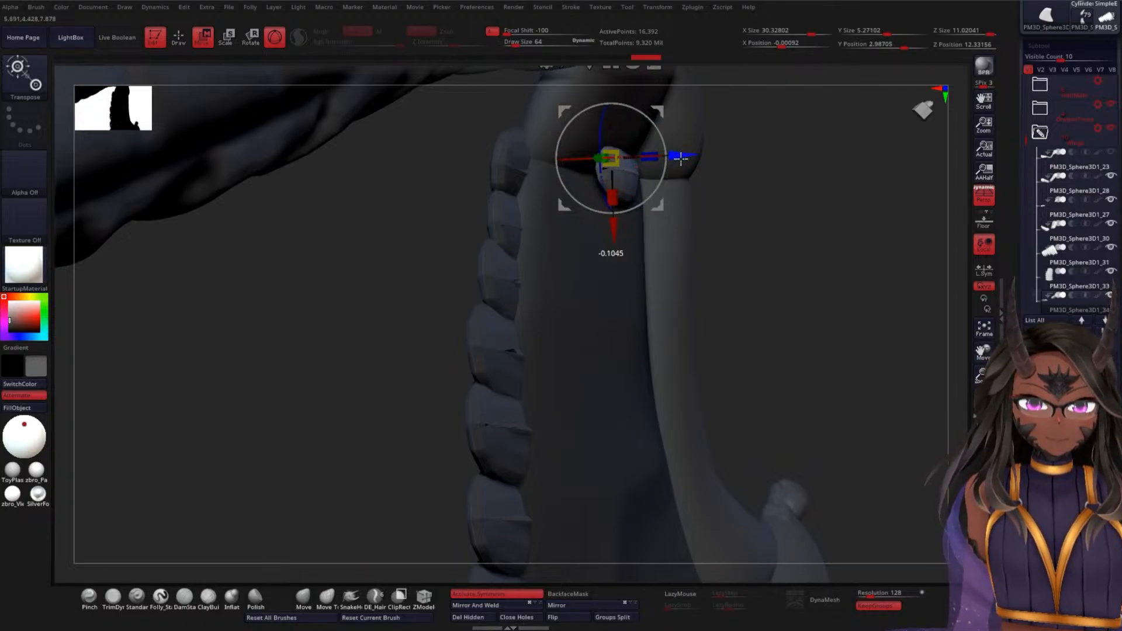
{"action": "left_click_drag", "start_coordinate": [815, 206], "coordinate": [783, 175]}
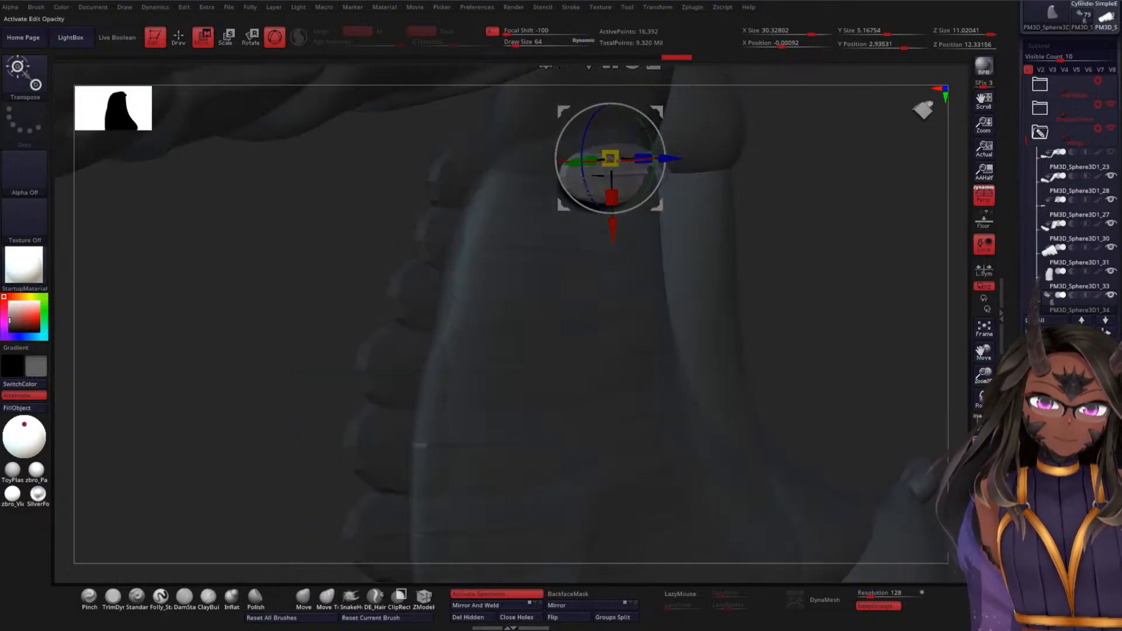
{"action": "left_click_drag", "start_coordinate": [789, 286], "coordinate": [701, 234]}
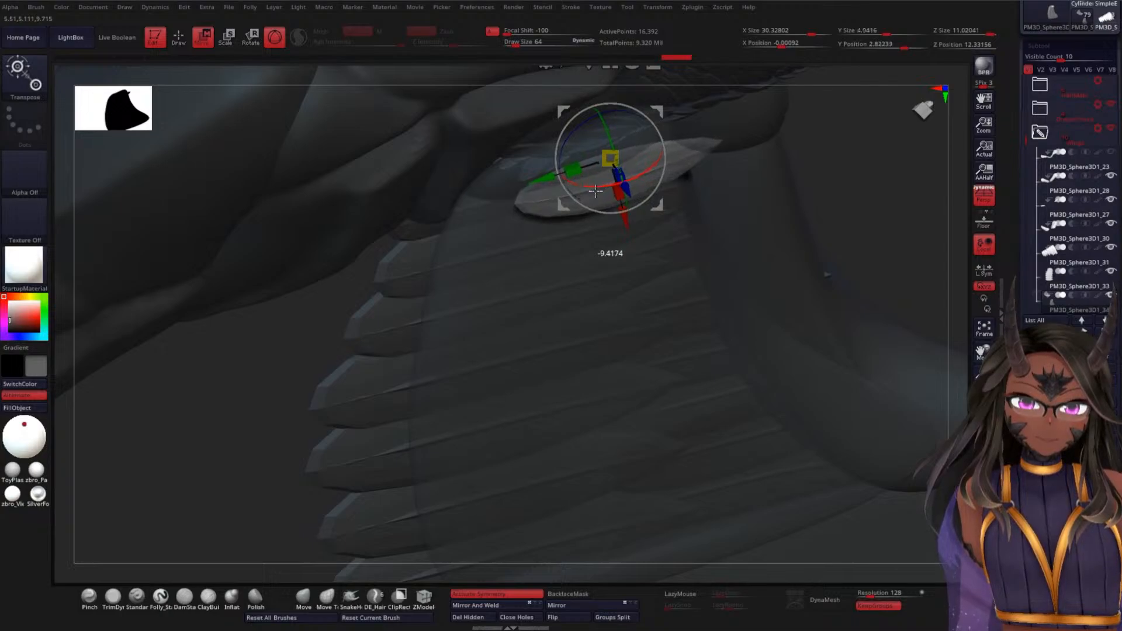
{"action": "left_click_drag", "start_coordinate": [595, 191], "coordinate": [598, 191]}
{"action": "left_click_drag", "start_coordinate": [880, 187], "coordinate": [854, 162]}
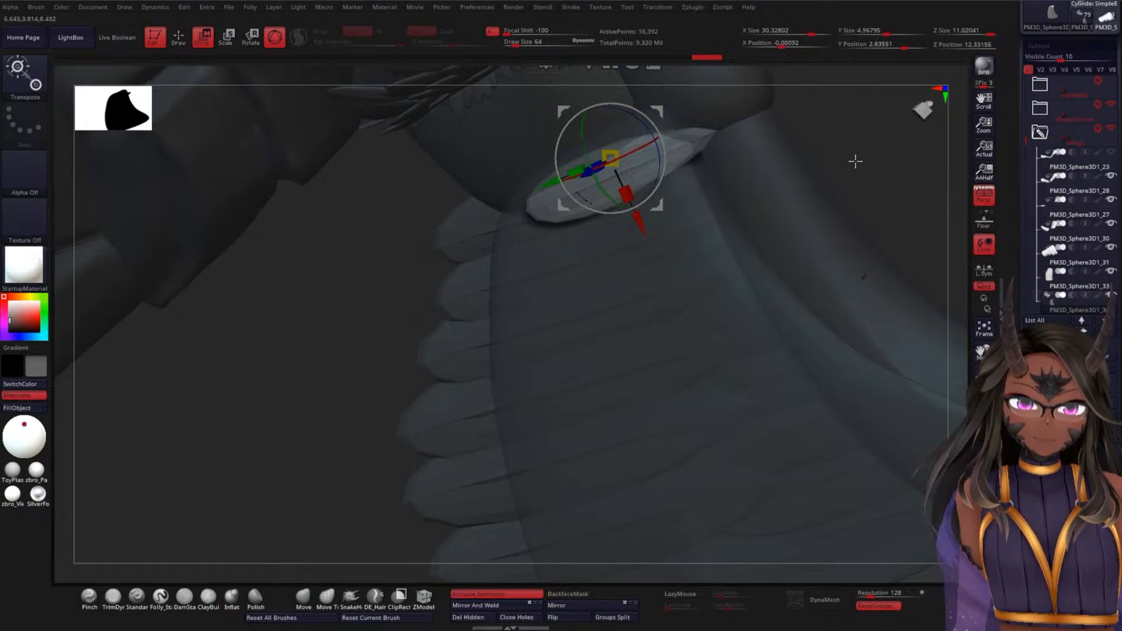
{"action": "left_click_drag", "start_coordinate": [864, 162], "coordinate": [895, 179]}
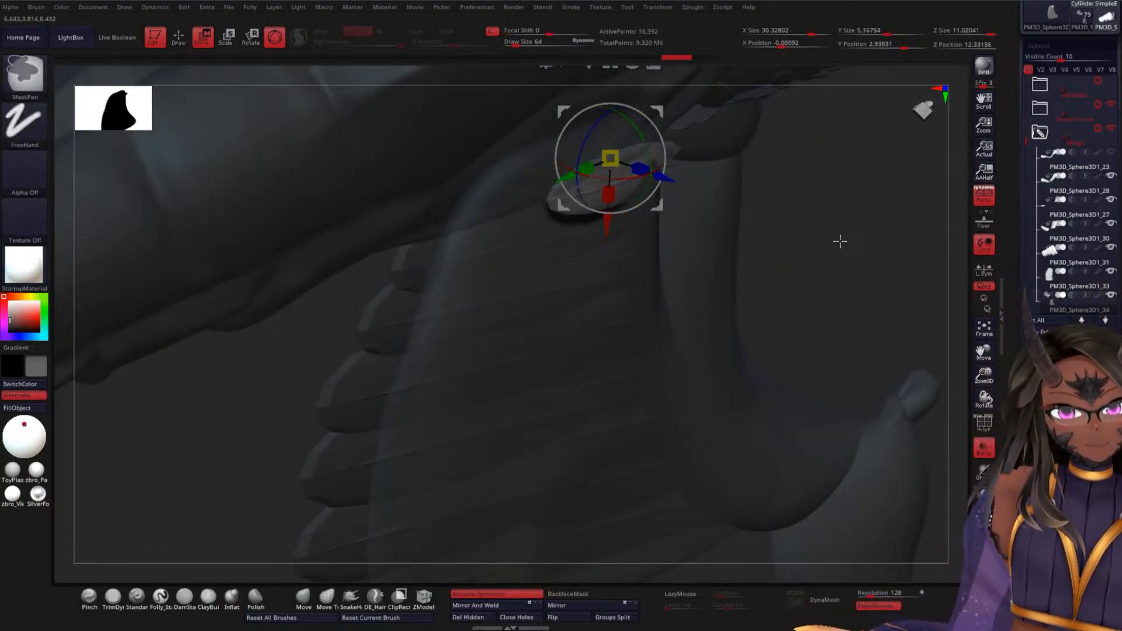
- Undo the latest rotations and moves of the feather
{"action": "key", "text": "ctrl+z"}
{"action": "key", "text": "ctrl+z"}
{"action": "key", "text": "ctrl+z"}
{"action": "key", "text": "ctrl+z"}
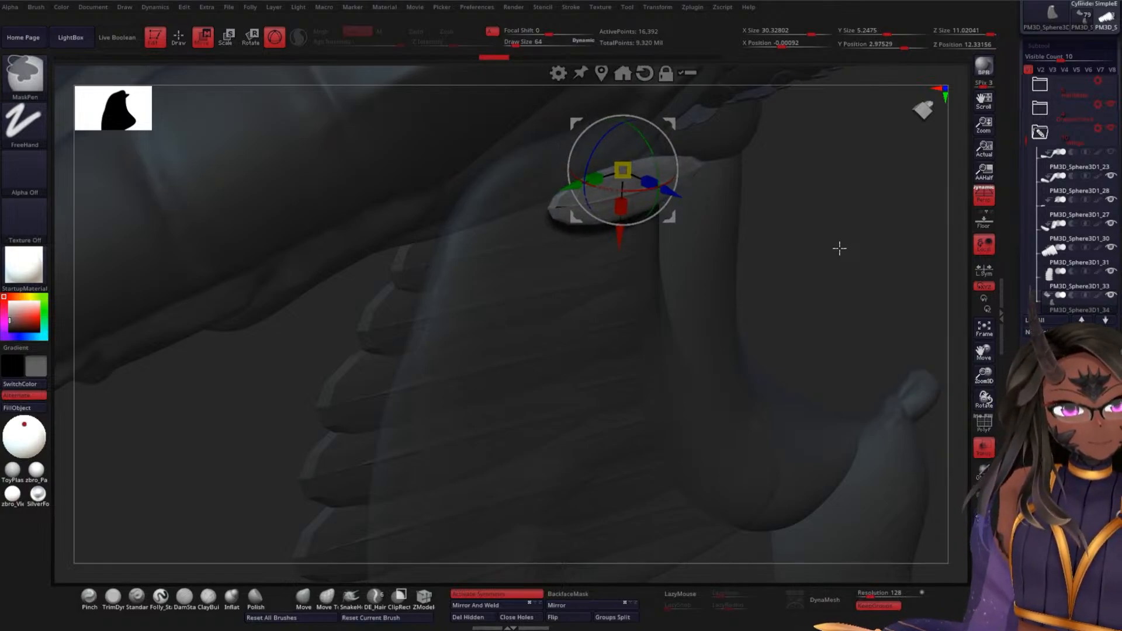
- Undo all remaining edits to the individual feather on the membrane, including its masking and its insertion
{"action": "key", "text": "ctrl+z"}
{"action": "key", "text": "ctrl+z"}
{"action": "key", "text": "ctrl+z"}
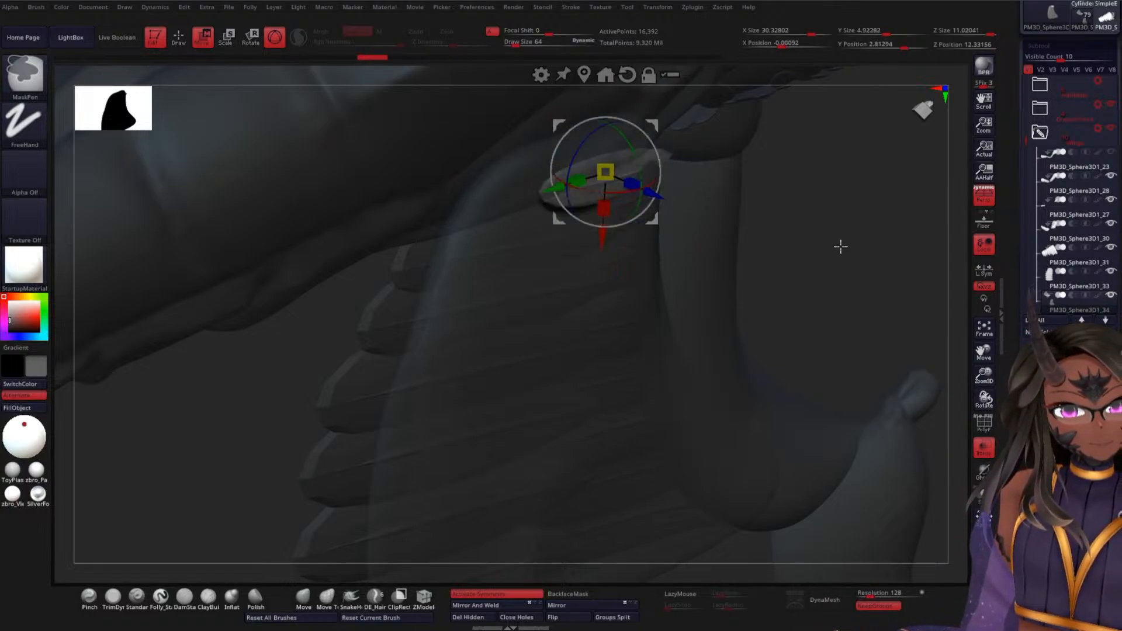
{"action": "key", "text": "ctrl+z"}
{"action": "key", "text": "ctrl+z"}
{"action": "key", "text": "ctrl+z"}
{"action": "key", "text": "ctrl+z"}
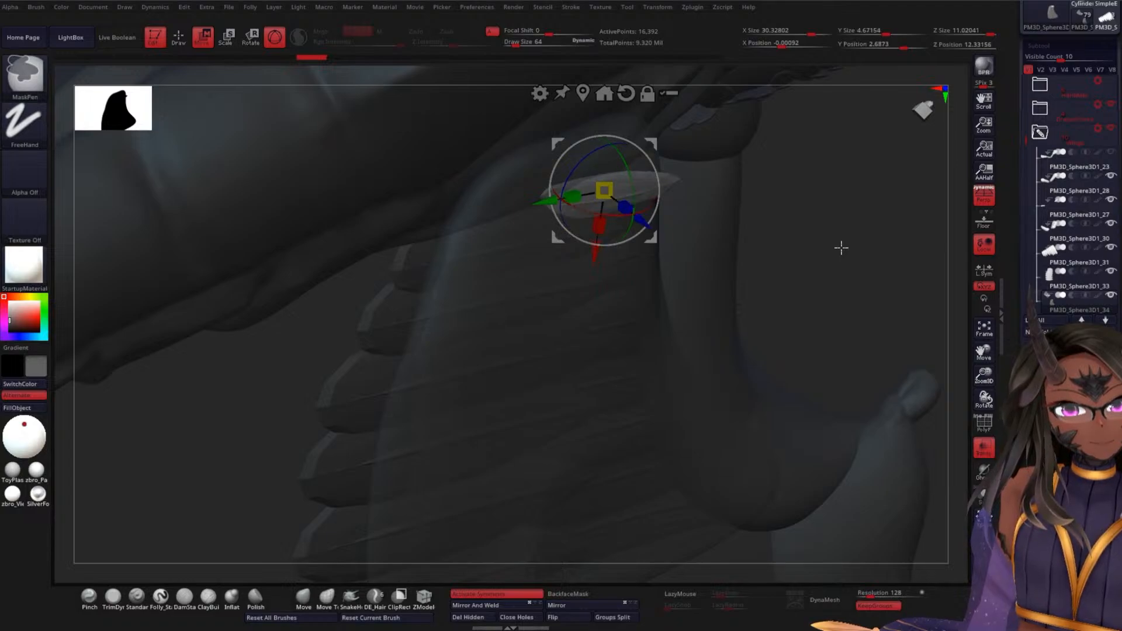
{"action": "key", "text": "ctrl+z"}
{"action": "key", "text": "ctrl+z"}
{"action": "key", "text": "ctrl+z"}
{"action": "key", "text": "ctrl+z"}
{"action": "key", "text": "ctrl+z"}
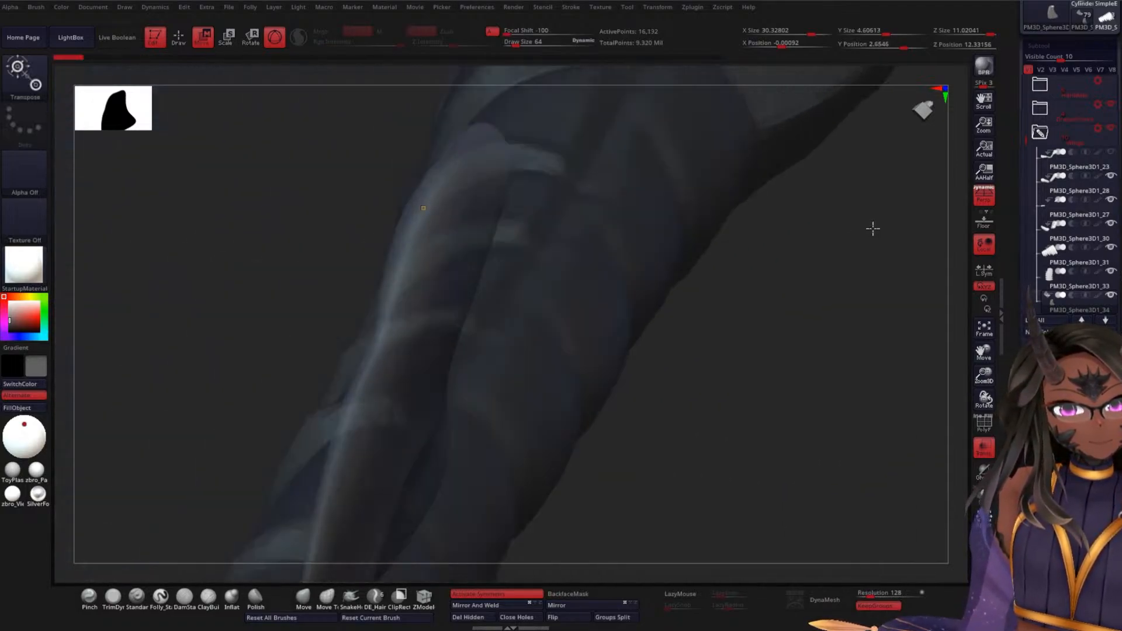
- Select the existing feather row PM3D_Sphere3D1_33, then move and rotate the whole row to fit the inner membrane beside the shoulder
{"action": "mouse_move", "coordinate": [873, 228]}
{"action": "left_mouse_down"}
{"action": "mouse_move", "coordinate": [920, 231]}
{"action": "mouse_move", "coordinate": [914, 246]}
{"action": "mouse_move", "coordinate": [875, 246]}
{"action": "mouse_move", "coordinate": [877, 233]}
{"action": "mouse_move", "coordinate": [882, 301]}
{"action": "mouse_move", "coordinate": [872, 316]}
{"action": "mouse_move", "coordinate": [835, 306]}
{"action": "mouse_move", "coordinate": [807, 181]}
{"action": "mouse_move", "coordinate": [808, 332]}
{"action": "left_mouse_up"}
{"action": "left_click_drag", "start_coordinate": [678, 256], "coordinate": [578, 368]}
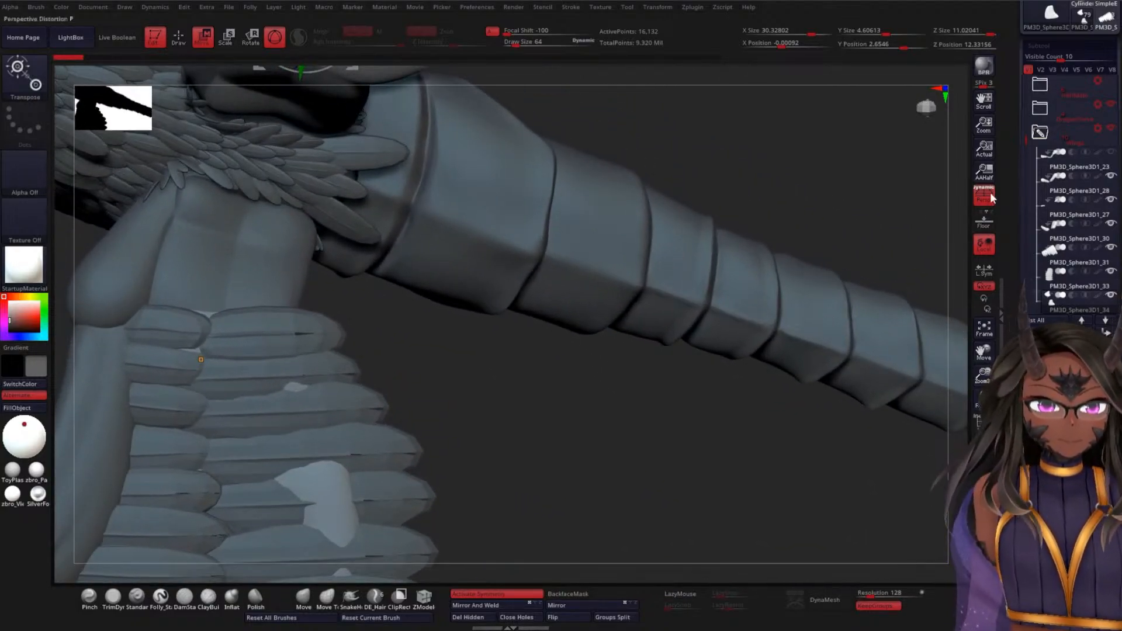
{"action": "left_click_drag", "start_coordinate": [1028, 139], "coordinate": [1036, 171]}
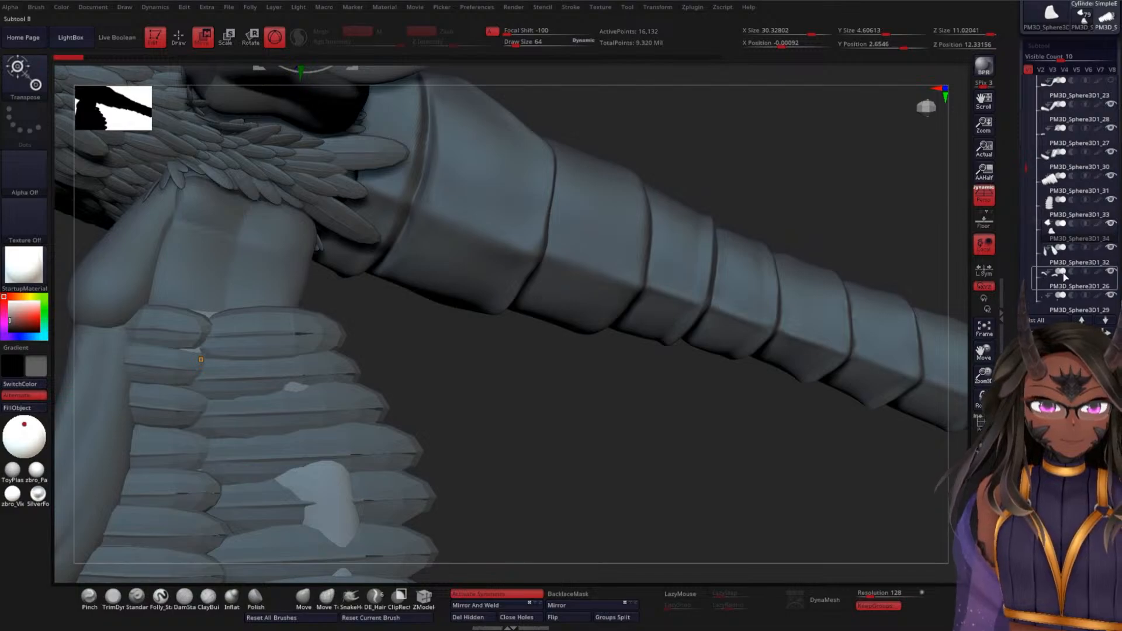
{"action": "left_click", "coordinate": [1063, 215]}
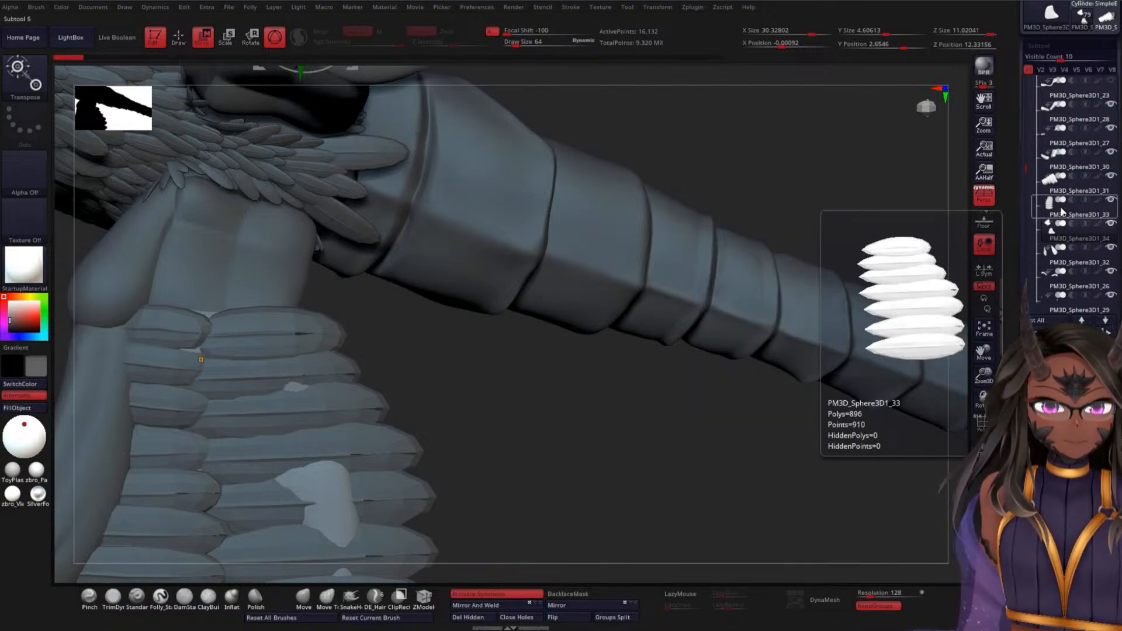
{"action": "left_click", "coordinate": [1063, 215]}
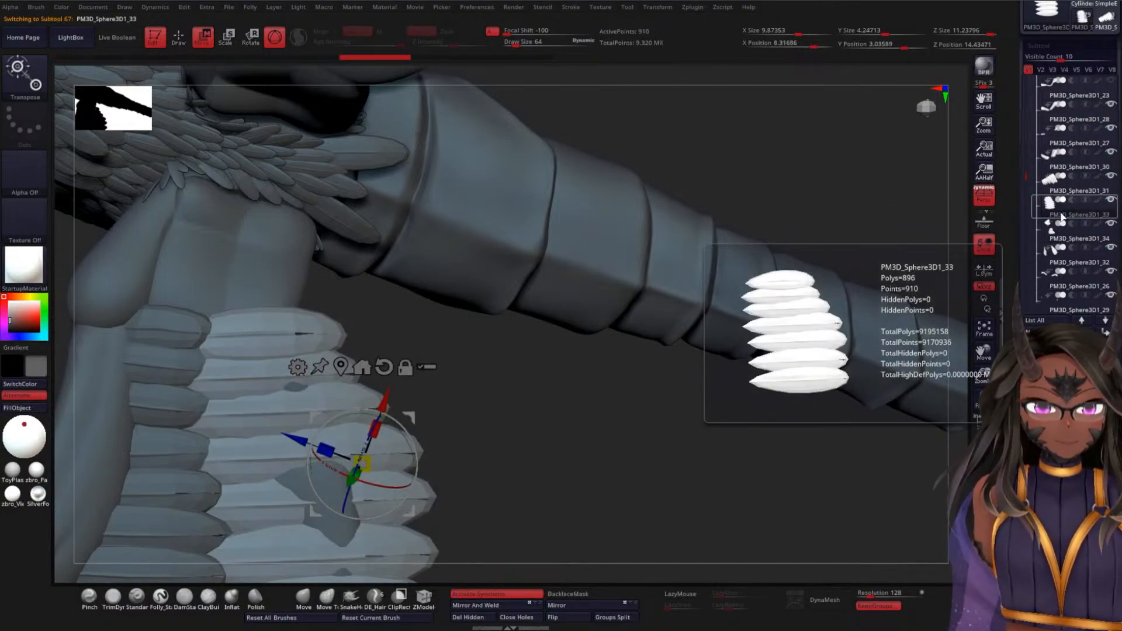
{"action": "left_click_drag", "start_coordinate": [599, 395], "coordinate": [634, 331]}
{"action": "left_click_drag", "start_coordinate": [440, 317], "coordinate": [408, 351]}
{"action": "left_click_drag", "start_coordinate": [611, 350], "coordinate": [588, 304]}
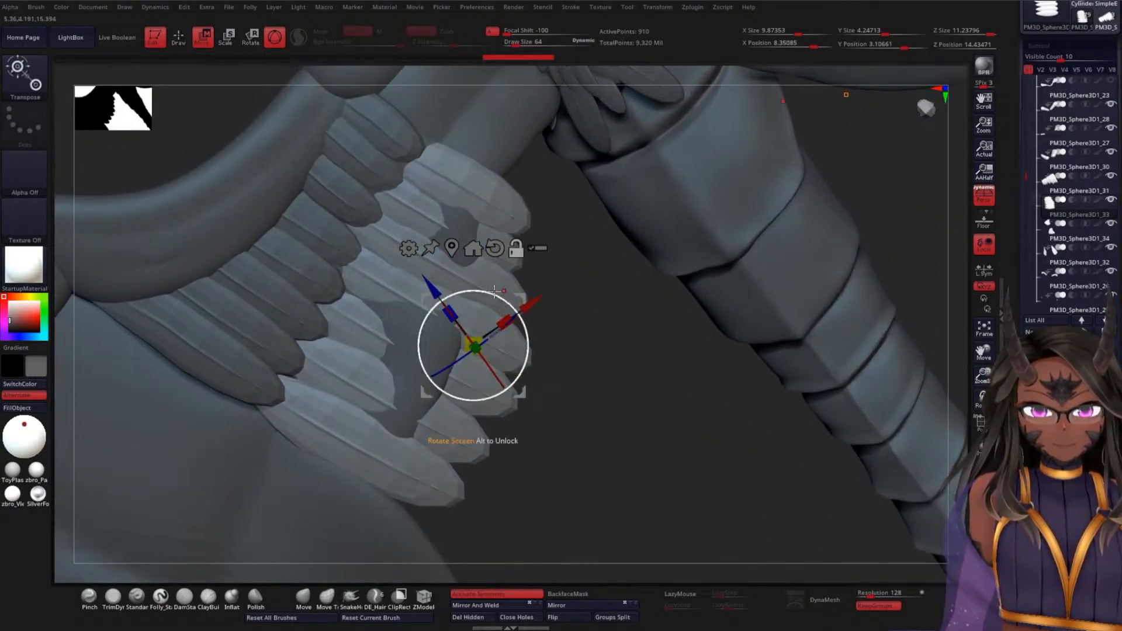
{"action": "left_click_drag", "start_coordinate": [484, 275], "coordinate": [369, 349]}
{"action": "mouse_move", "coordinate": [602, 384]}
{"action": "left_mouse_down"}
{"action": "mouse_move", "coordinate": [546, 403]}
{"action": "mouse_move", "coordinate": [594, 366]}
{"action": "mouse_move", "coordinate": [629, 401]}
{"action": "mouse_move", "coordinate": [569, 324]}
{"action": "mouse_move", "coordinate": [551, 321]}
{"action": "mouse_move", "coordinate": [549, 331]}
{"action": "mouse_move", "coordinate": [604, 345]}
{"action": "mouse_move", "coordinate": [591, 366]}
{"action": "mouse_move", "coordinate": [617, 377]}
{"action": "left_mouse_up"}
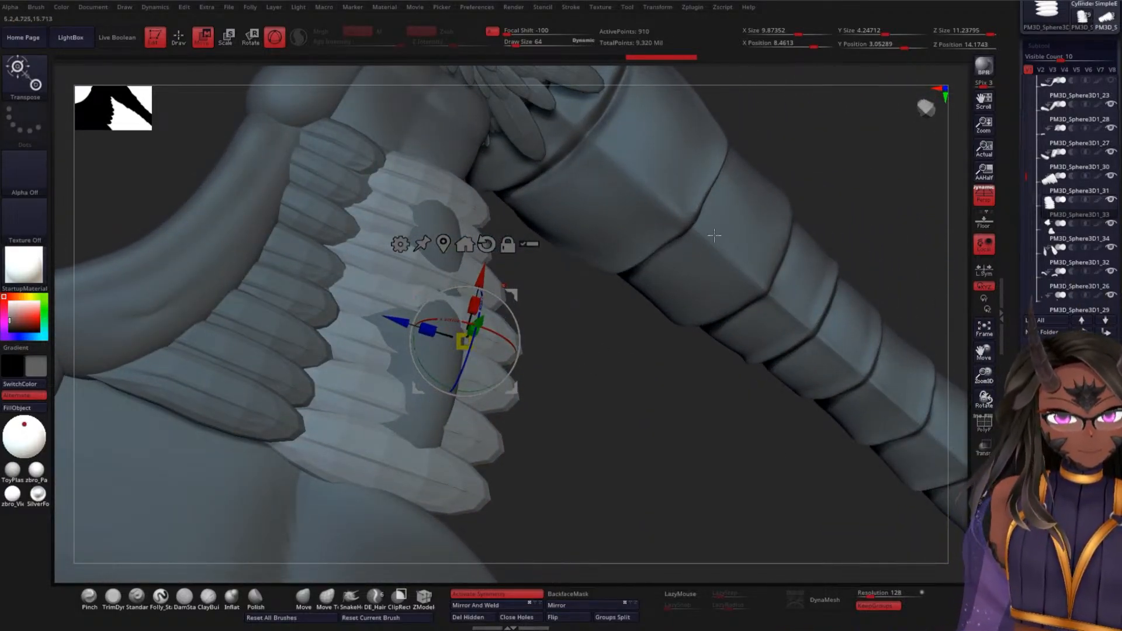
- Adjust the feather row against the membrane and the neighbouring row, using the Move brush at a draw size of about 1016
{"action": "left_click_drag", "start_coordinate": [639, 373], "coordinate": [647, 276]}
{"action": "key", "text": "q"}
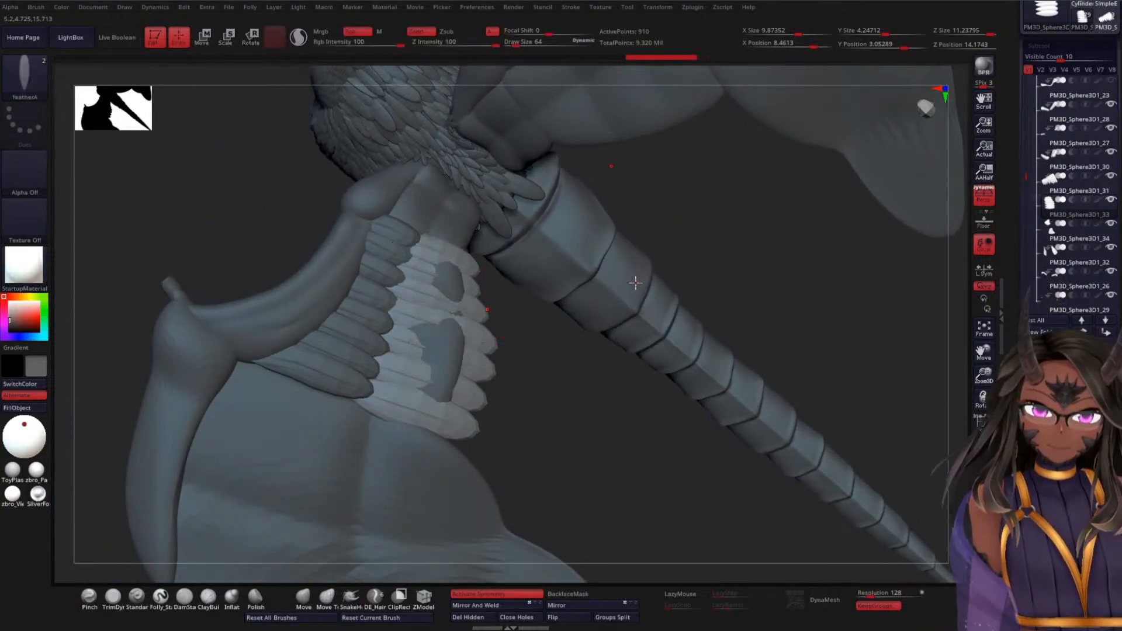
{"action": "left_click_drag", "start_coordinate": [560, 351], "coordinate": [525, 418], "text": "alt"}
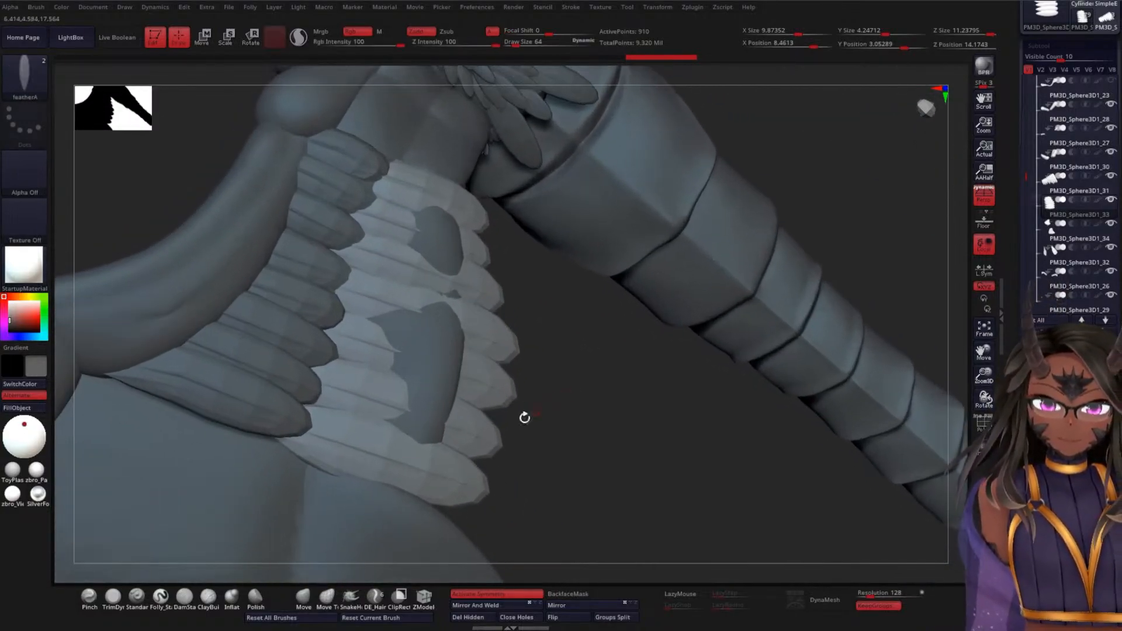
{"action": "left_click", "coordinate": [316, 596]}
{"action": "key", "text": "space"}
{"action": "mouse_move", "coordinate": [634, 329]}
{"action": "left_mouse_down"}
{"action": "mouse_move", "coordinate": [655, 329]}
{"action": "mouse_move", "coordinate": [596, 381]}
{"action": "mouse_move", "coordinate": [388, 290]}
{"action": "left_mouse_up"}
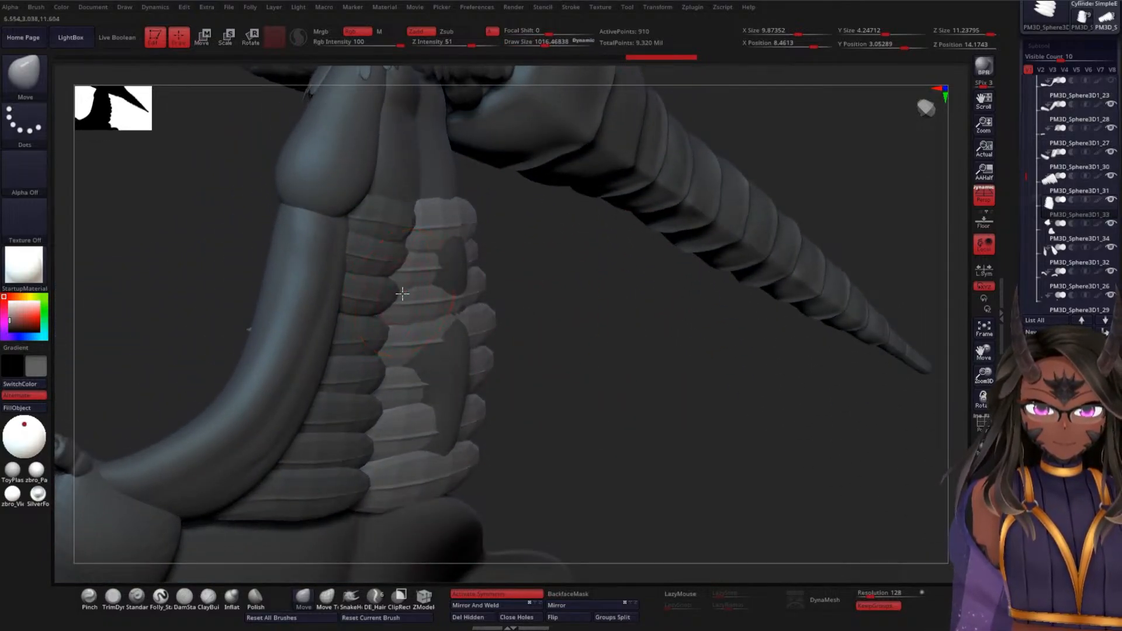
{"action": "left_click_drag", "start_coordinate": [566, 277], "coordinate": [496, 301]}
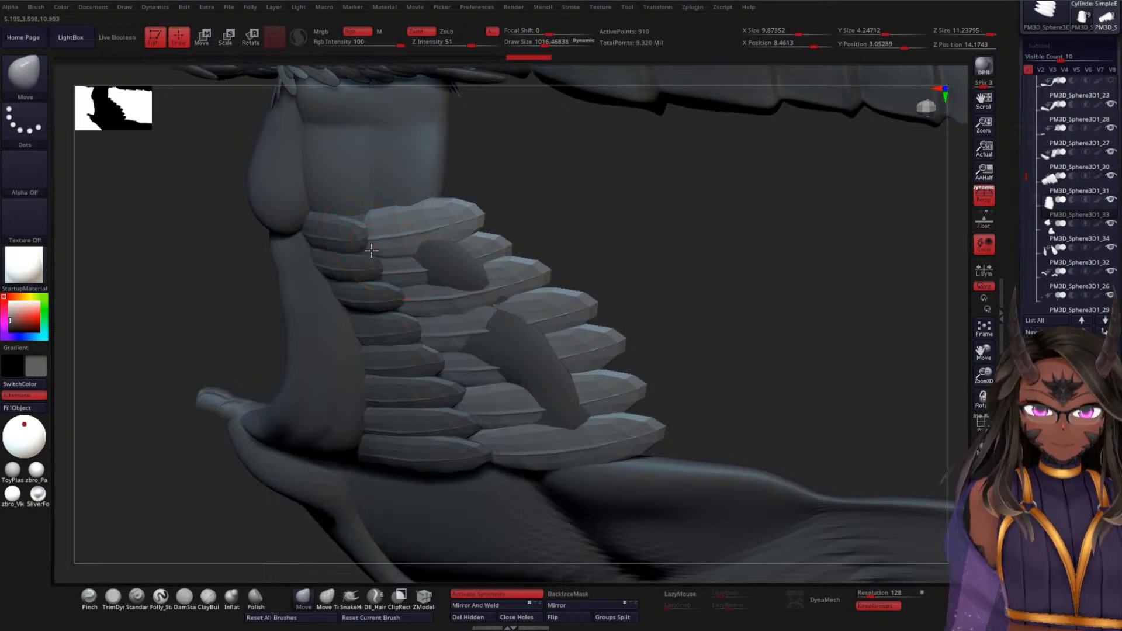
{"action": "left_click_drag", "start_coordinate": [669, 276], "coordinate": [528, 346]}
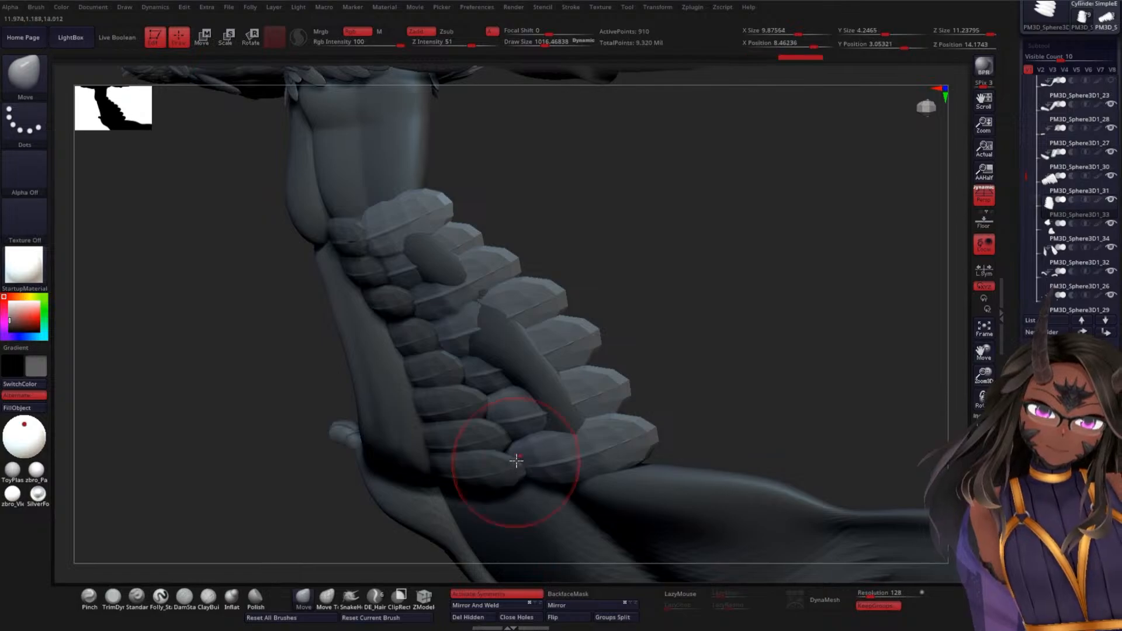
{"action": "mouse_move", "coordinate": [741, 286]}
{"action": "left_mouse_down"}
{"action": "mouse_move", "coordinate": [734, 248]}
{"action": "mouse_move", "coordinate": [812, 256]}
{"action": "mouse_move", "coordinate": [799, 229]}
{"action": "mouse_move", "coordinate": [792, 261]}
{"action": "left_mouse_up"}
{"action": "mouse_move", "coordinate": [729, 323]}
{"action": "left_mouse_down"}
{"action": "mouse_move", "coordinate": [726, 260]}
{"action": "mouse_move", "coordinate": [723, 302]}
{"action": "left_mouse_up"}
{"action": "mouse_move", "coordinate": [731, 381]}
{"action": "left_mouse_down"}
{"action": "mouse_move", "coordinate": [684, 433]}
{"action": "mouse_move", "coordinate": [757, 392]}
{"action": "mouse_move", "coordinate": [739, 394]}
{"action": "mouse_move", "coordinate": [754, 374]}
{"action": "left_mouse_up"}
- Rename the hidden whole-wing subtool PM3D_Sphere3D1_23 as wingRef
{"action": "mouse_move", "coordinate": [1068, 241]}
{"action": "left_click", "coordinate": [1071, 281]}
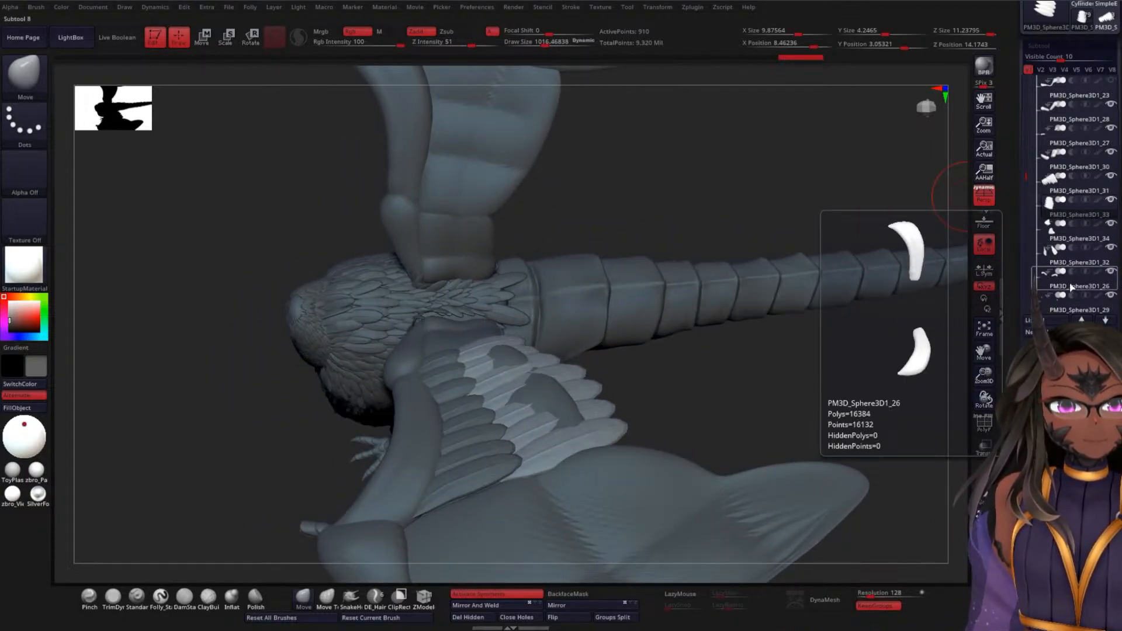
{"action": "left_click_drag", "start_coordinate": [1029, 177], "coordinate": [1031, 152]}
{"action": "left_click", "coordinate": [1068, 166]}
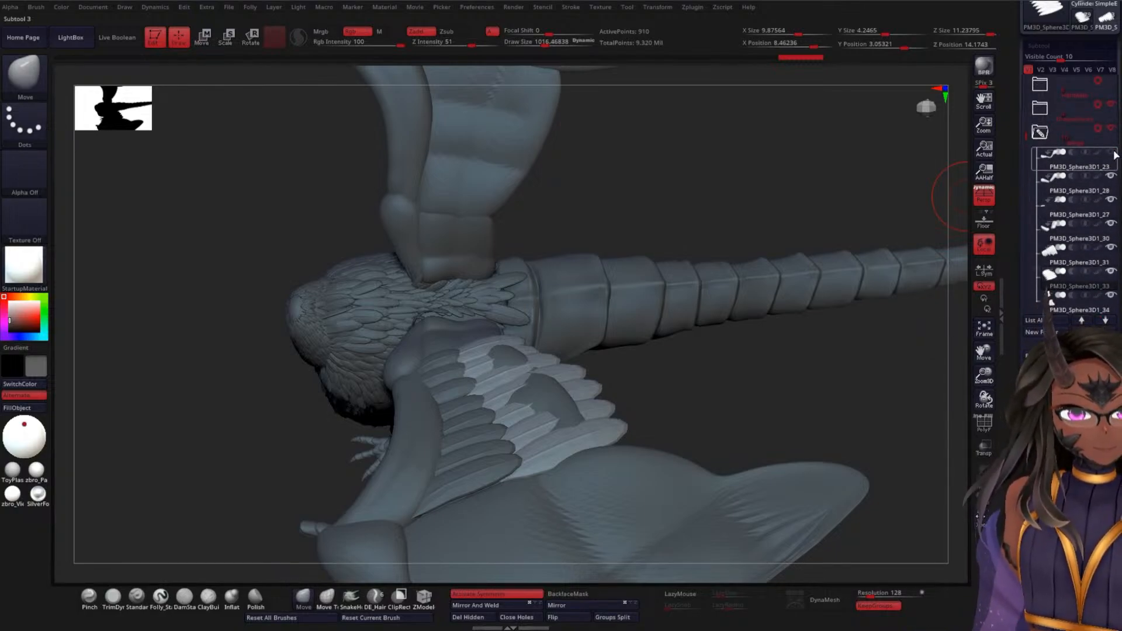
{"action": "left_click", "coordinate": [1080, 169]}
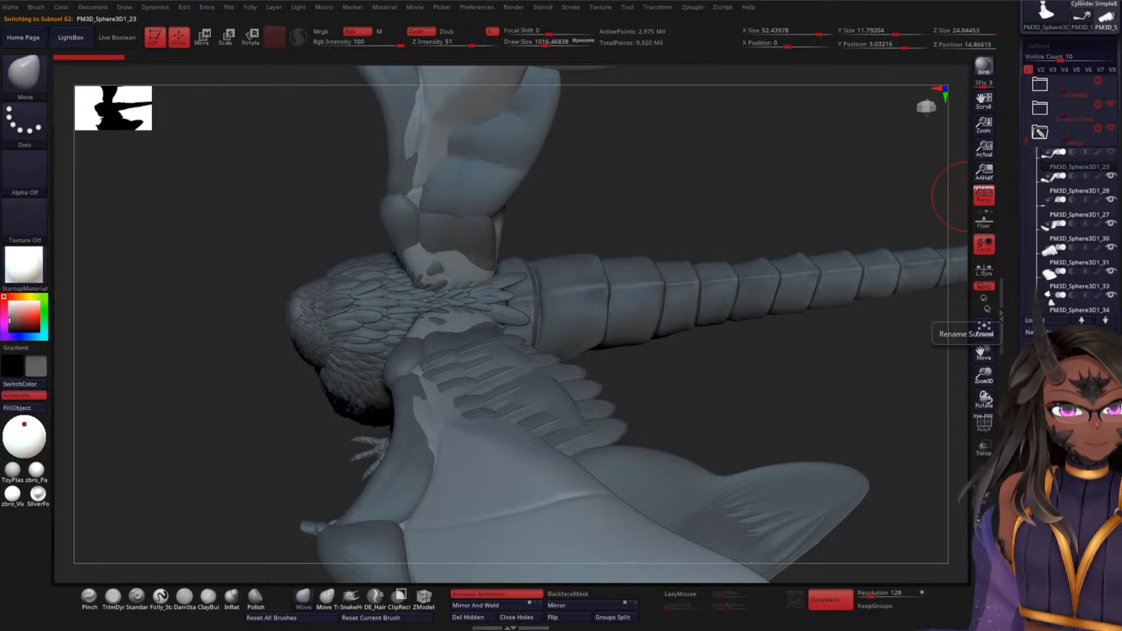
{"action": "left_click", "coordinate": [1047, 333]}
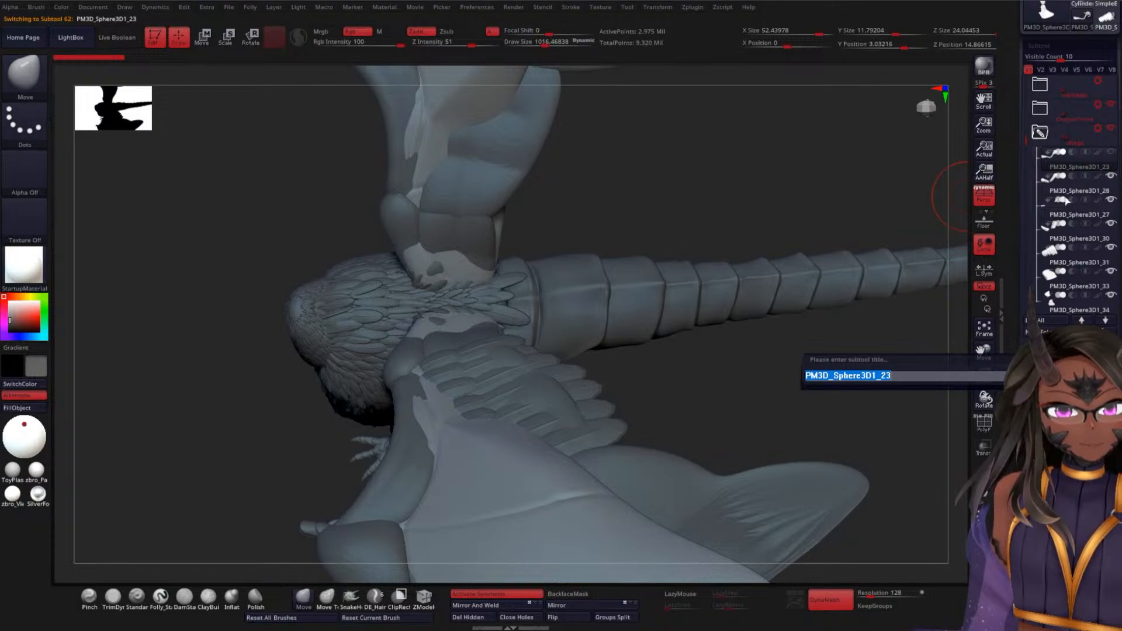
{"action": "type", "text": "WingRef"}
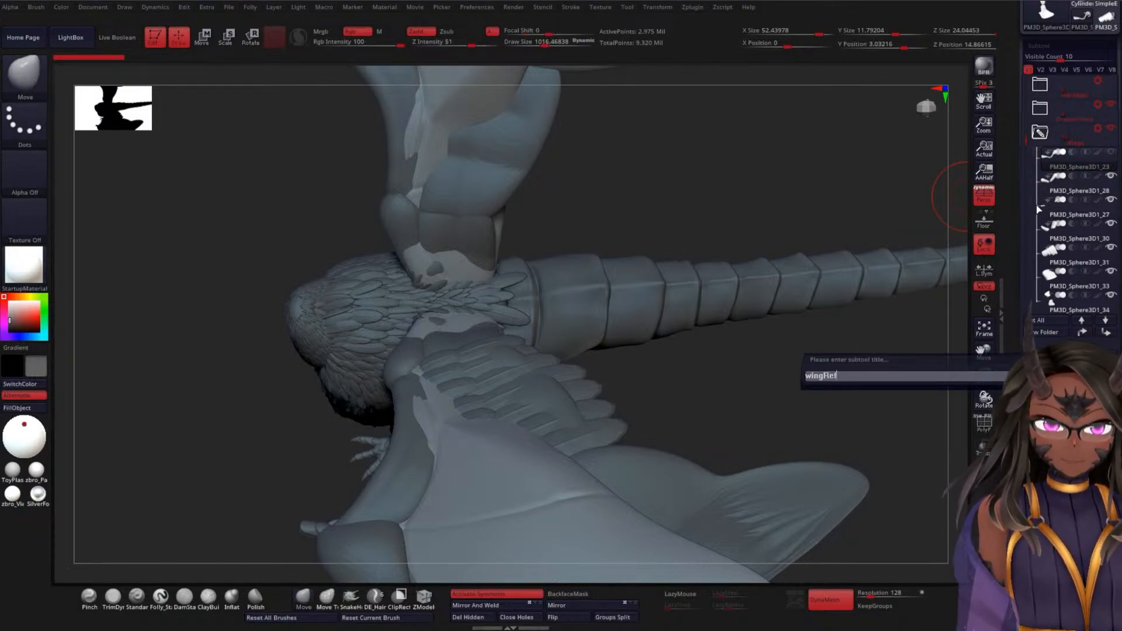
{"action": "key", "text": "Return"}
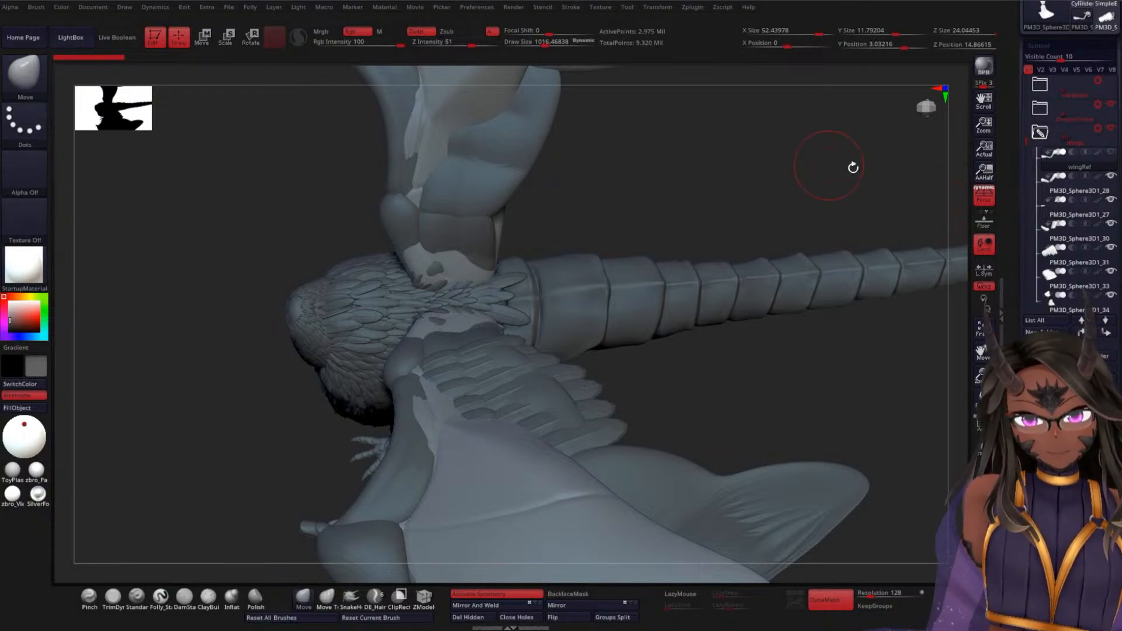
- Identify the wing's bone parts and reorder the curved arm bone PM3D_Sphere3D1_26 directly below PM3D_Sphere3D1_28 in the subtool list
{"action": "left_click", "coordinate": [1081, 186]}
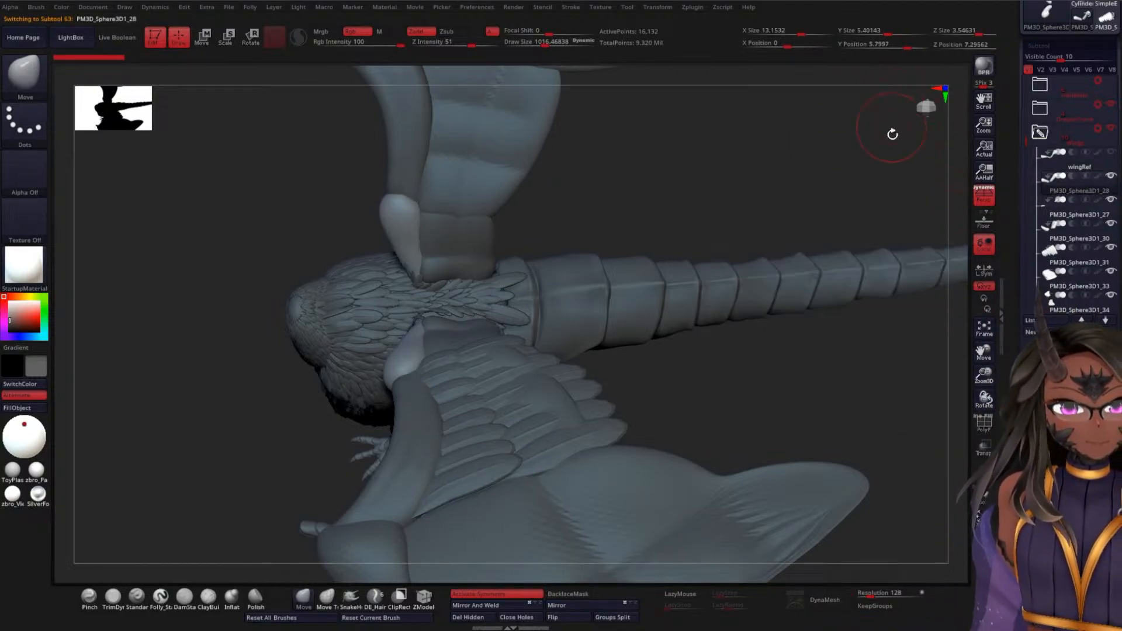
{"action": "mouse_move", "coordinate": [1064, 200]}
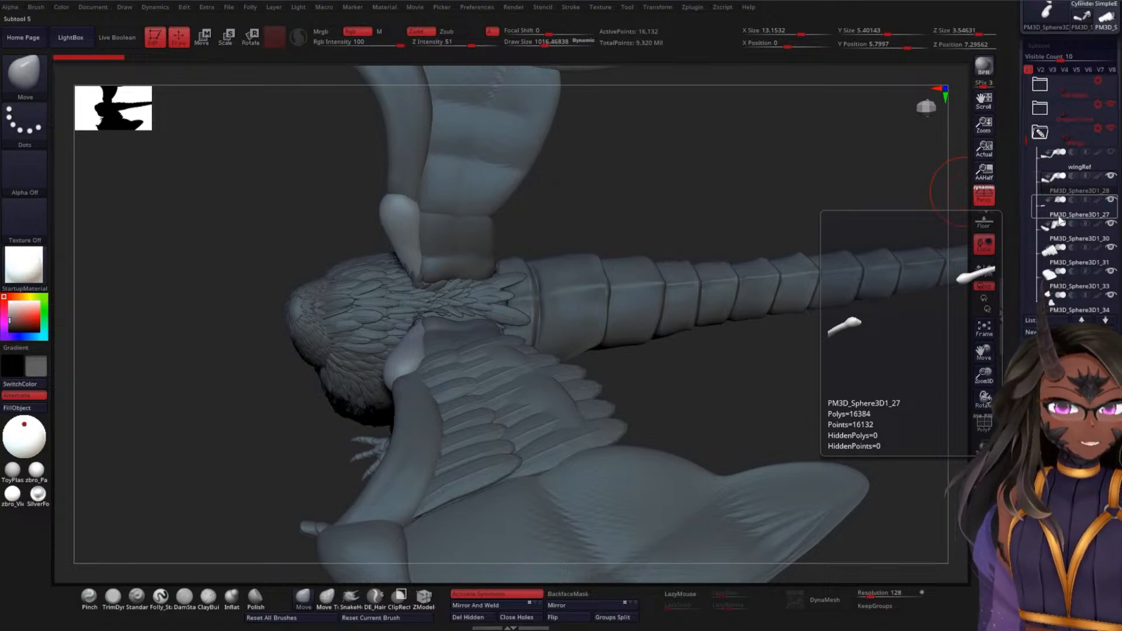
{"action": "left_click", "coordinate": [1061, 218]}
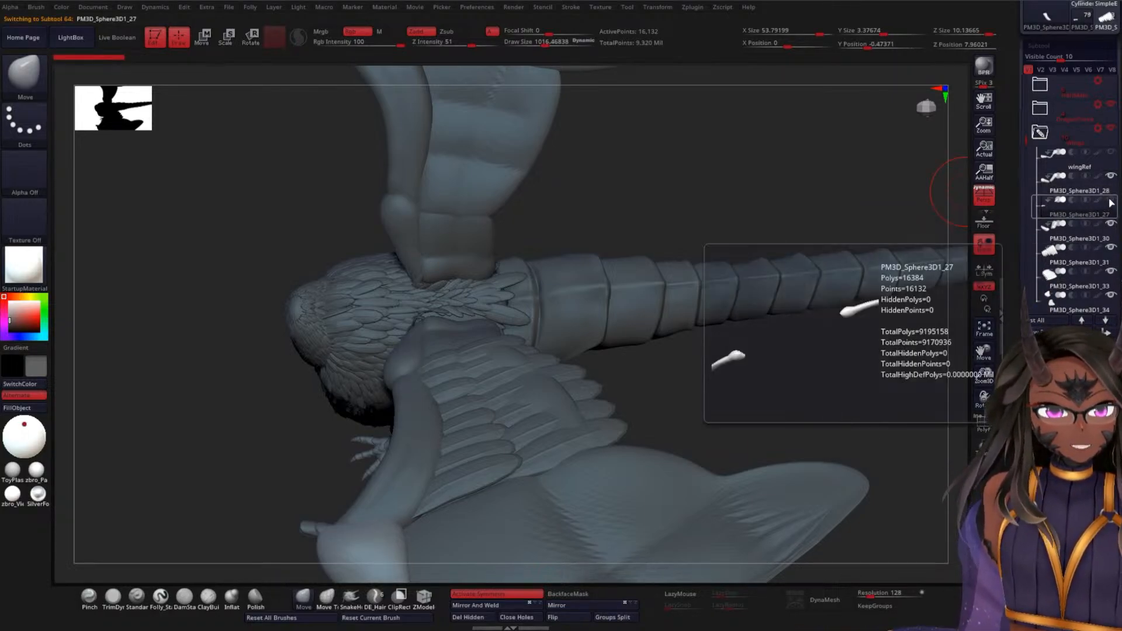
{"action": "left_click", "coordinate": [1059, 241]}
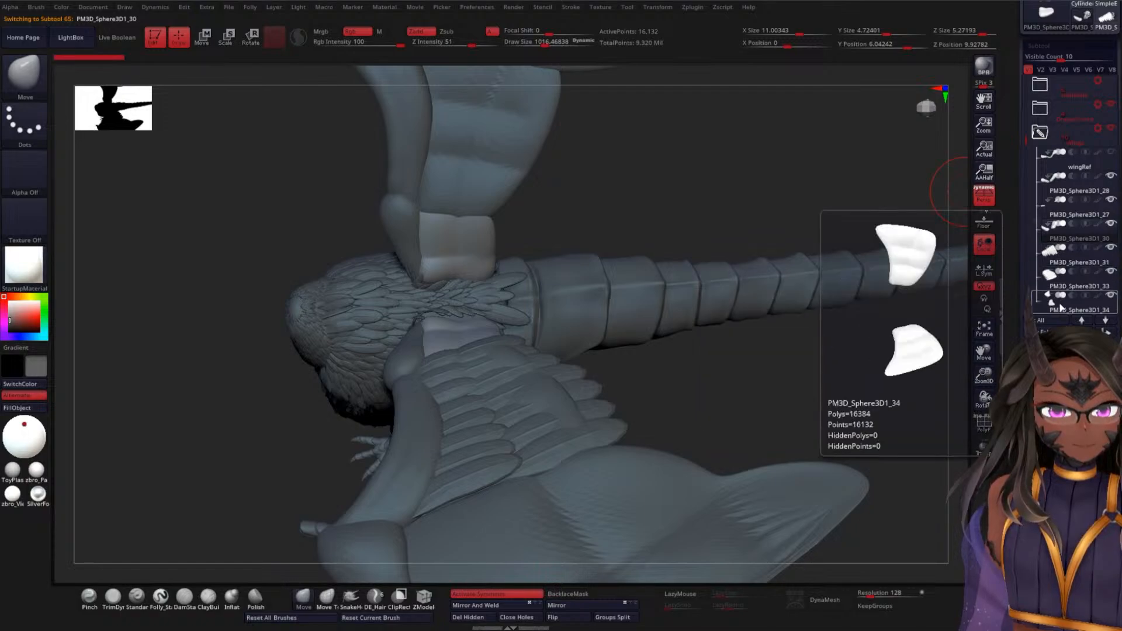
{"action": "left_click_drag", "start_coordinate": [1026, 140], "coordinate": [1026, 181]}
{"action": "left_click", "coordinate": [1058, 287]}
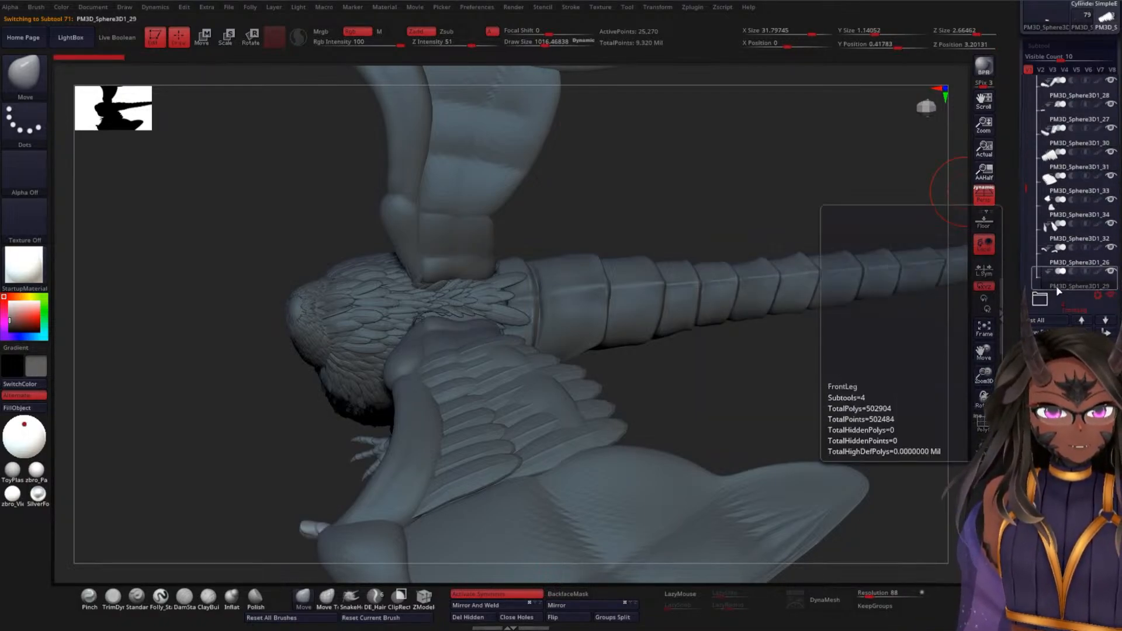
{"action": "left_click", "coordinate": [1057, 264]}
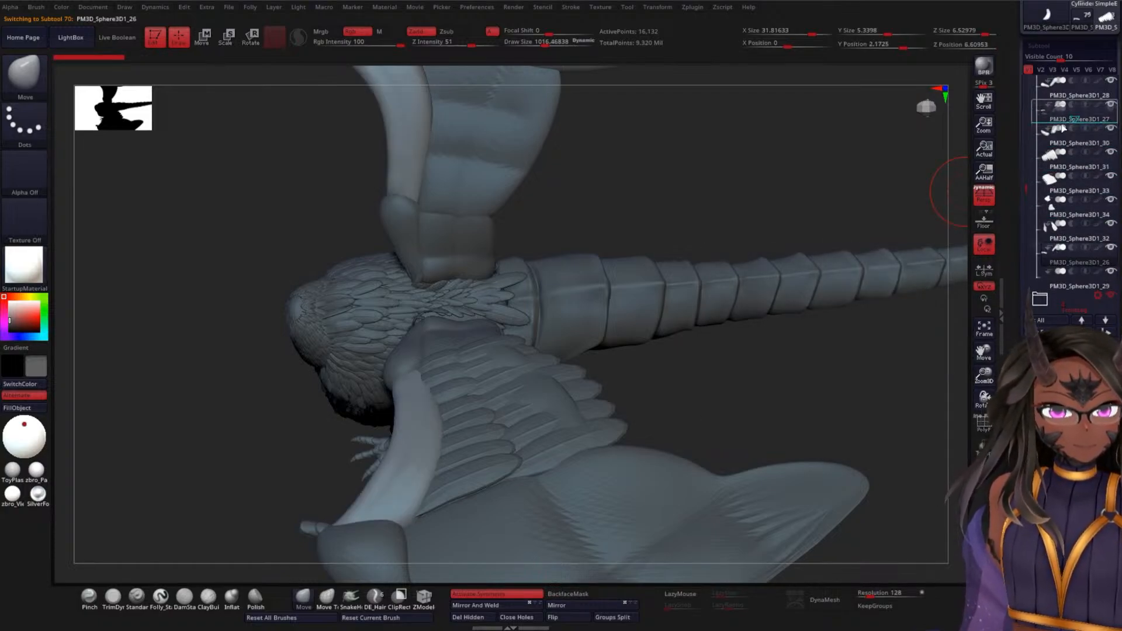
{"action": "left_click_drag", "start_coordinate": [1067, 108], "coordinate": [1067, 109]}
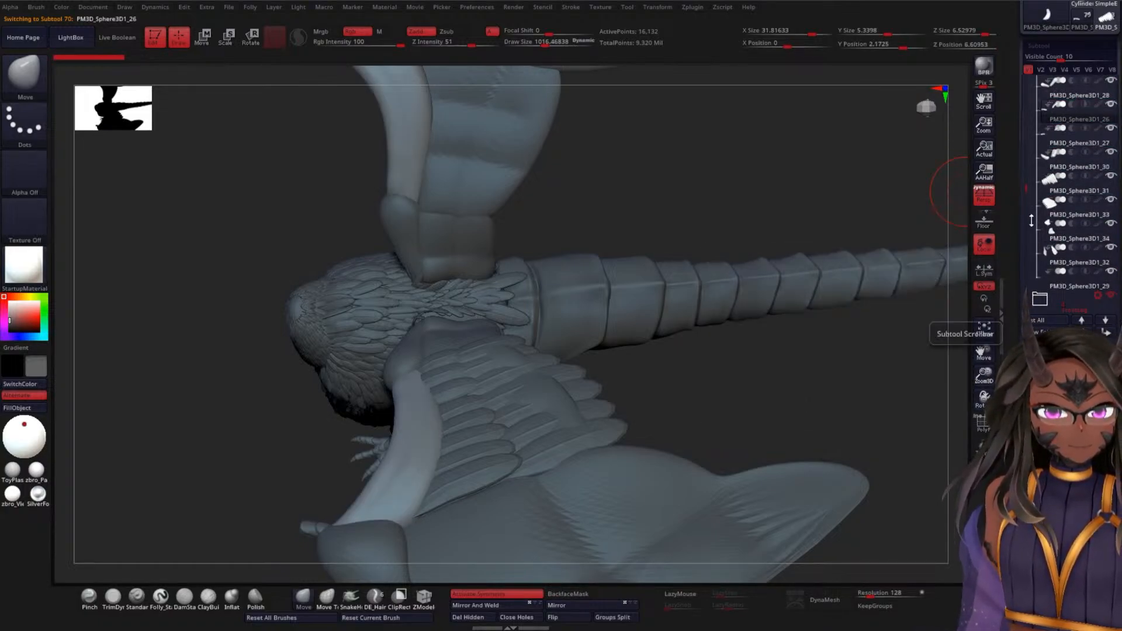
{"action": "left_click_drag", "start_coordinate": [1026, 183], "coordinate": [1030, 147]}
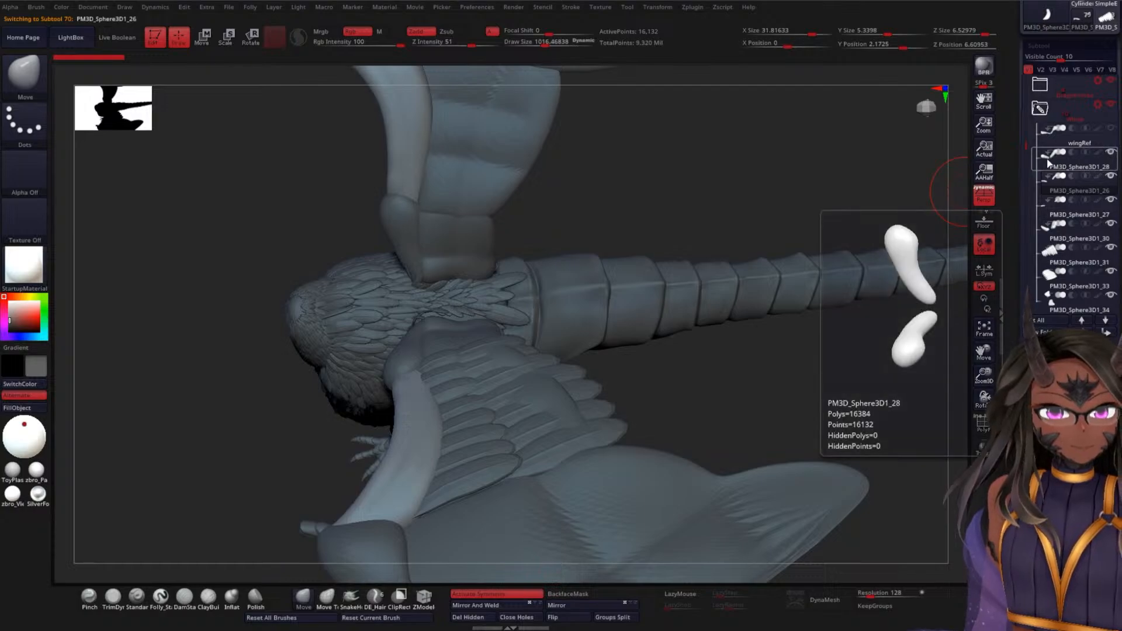
{"action": "left_click", "coordinate": [1047, 188]}
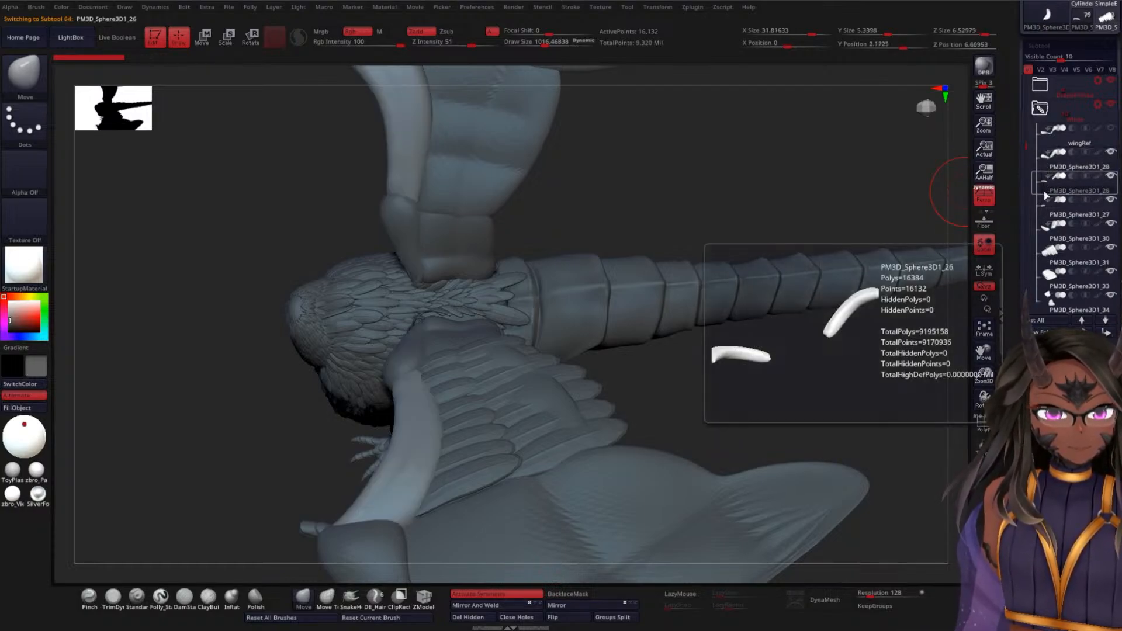
- Reorder the membrane subtools so PM3D_Sphere3D1_34 and PM3D_Sphere3D1_32 follow PM3D_Sphere3D1_30, ahead of the feather rows, and select the outer membrane
{"action": "left_click", "coordinate": [1046, 225]}
{"action": "left_click", "coordinate": [1050, 238]}
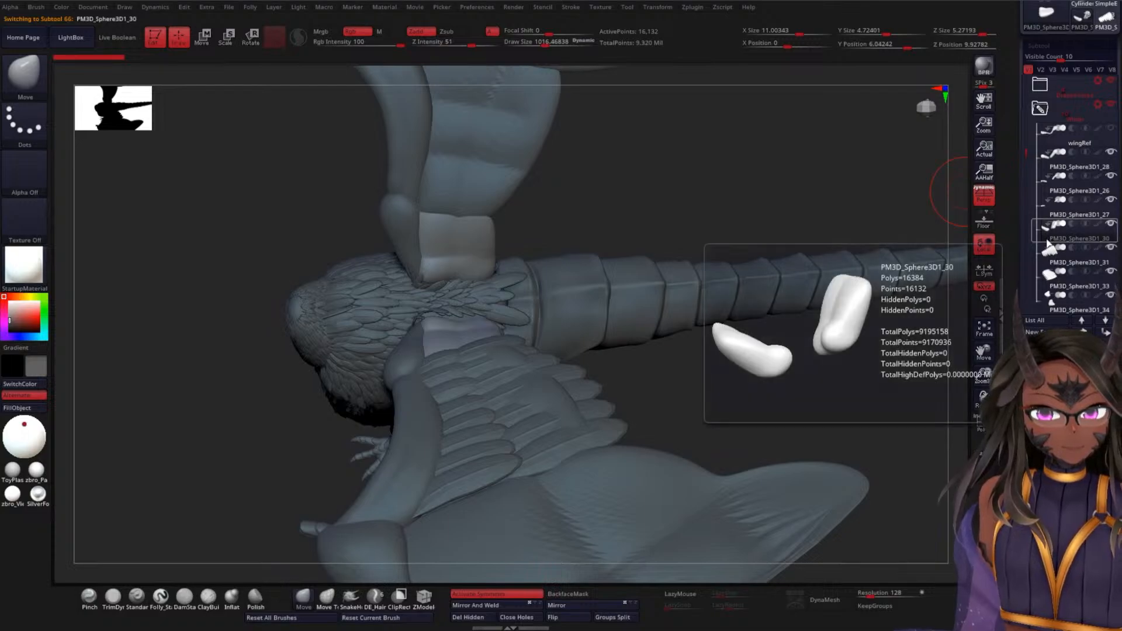
{"action": "left_click_drag", "start_coordinate": [1025, 157], "coordinate": [1026, 185]}
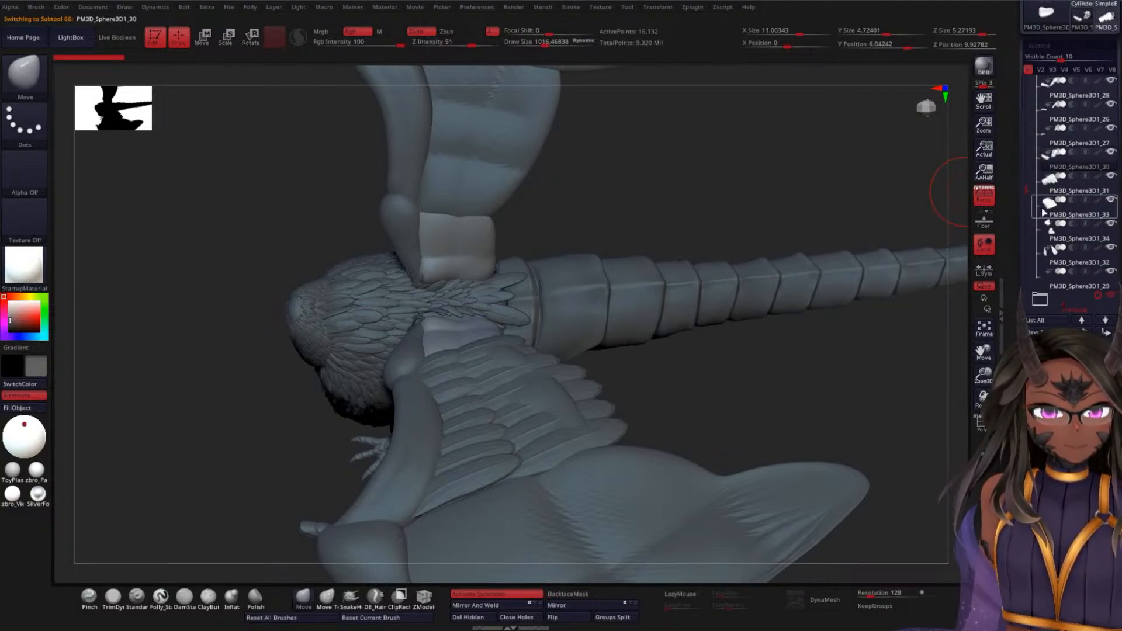
{"action": "left_click_drag", "start_coordinate": [1043, 236], "coordinate": [1064, 186]}
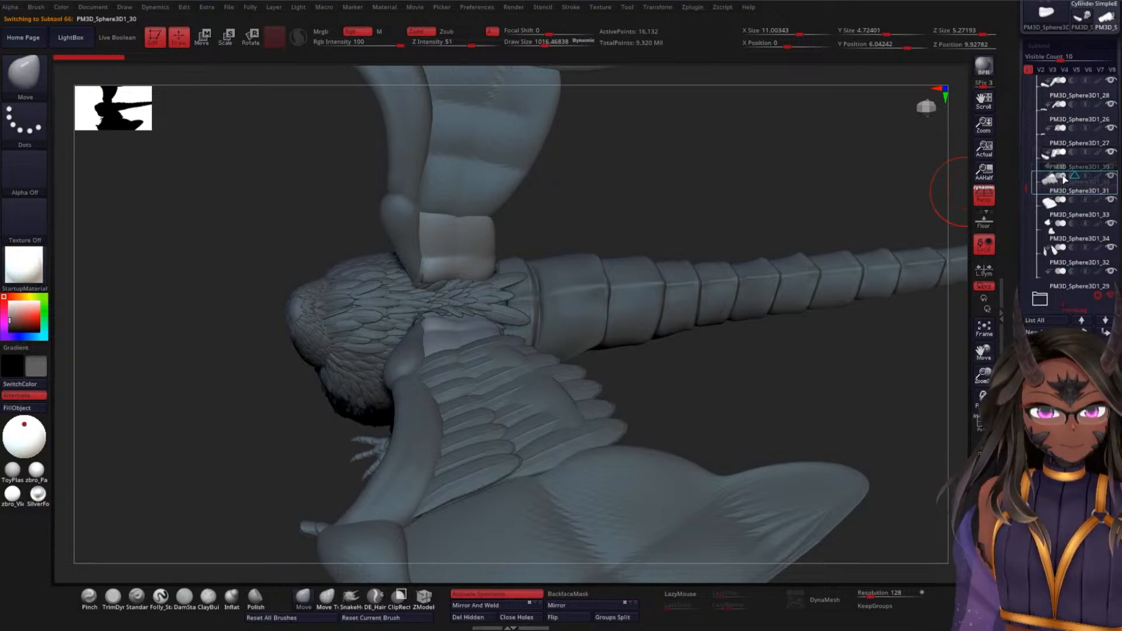
{"action": "left_click", "coordinate": [1065, 191]}
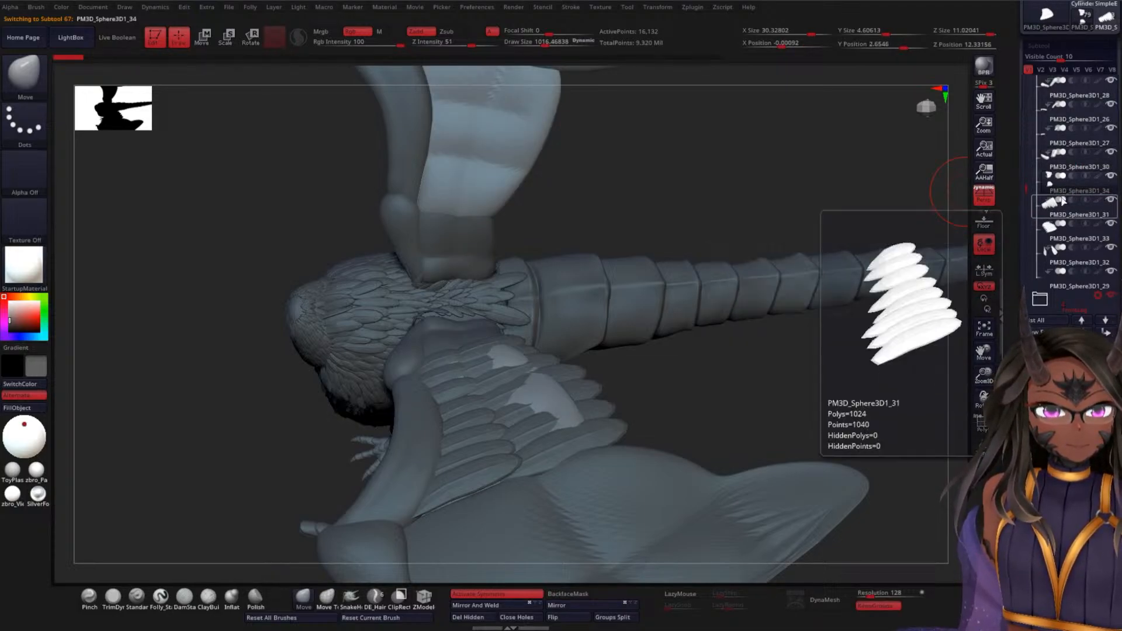
{"action": "left_click_drag", "start_coordinate": [1061, 249], "coordinate": [1086, 205]}
{"action": "left_click", "coordinate": [1073, 216]}
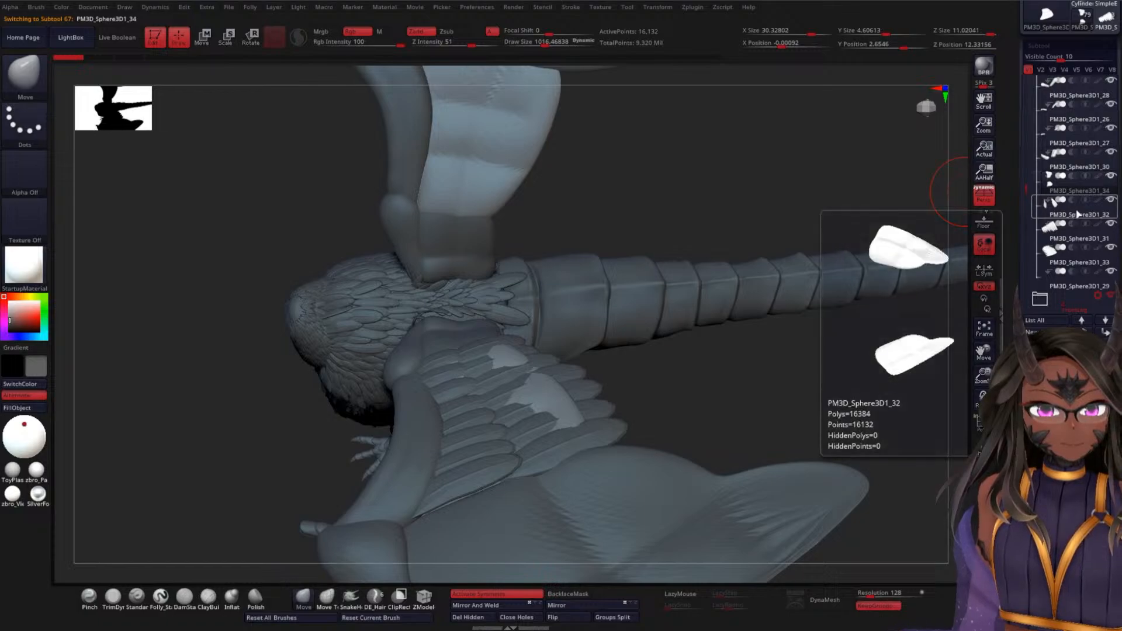
{"action": "mouse_move", "coordinate": [888, 304]}
{"action": "left_mouse_down"}
{"action": "mouse_move", "coordinate": [839, 350]}
{"action": "mouse_move", "coordinate": [834, 269]}
{"action": "mouse_move", "coordinate": [883, 216]}
{"action": "left_mouse_up"}
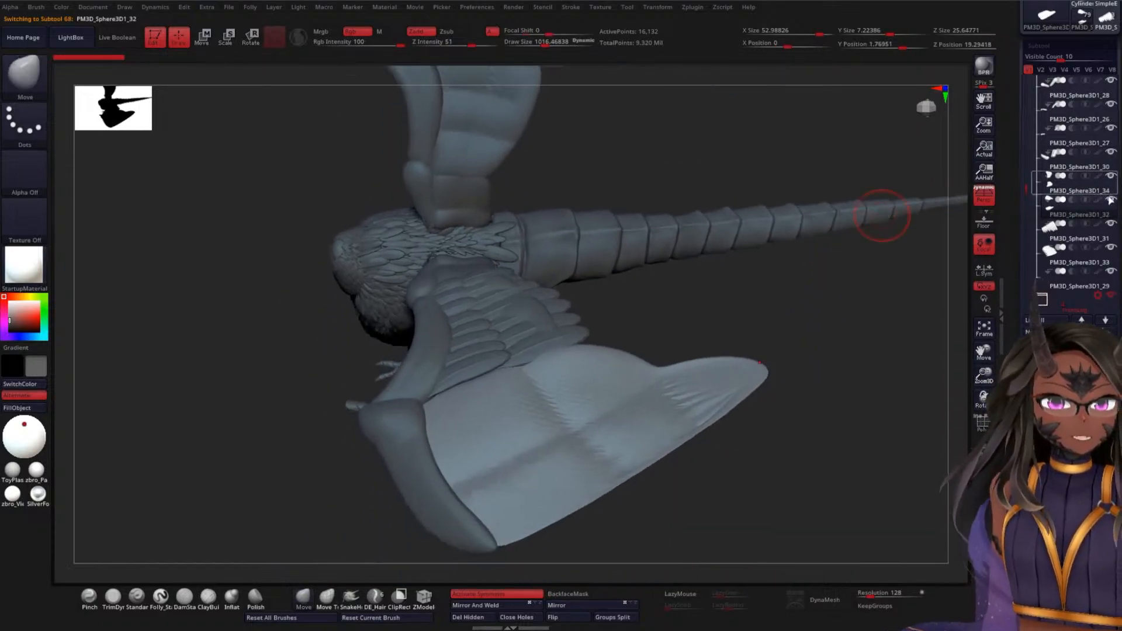
- Find the small claw part PM3D_Sphere3D1_29 at the end of the wing subtools and rename it as wingTalon
{"action": "left_click", "coordinate": [1062, 248]}
{"action": "left_click", "coordinate": [1063, 263]}
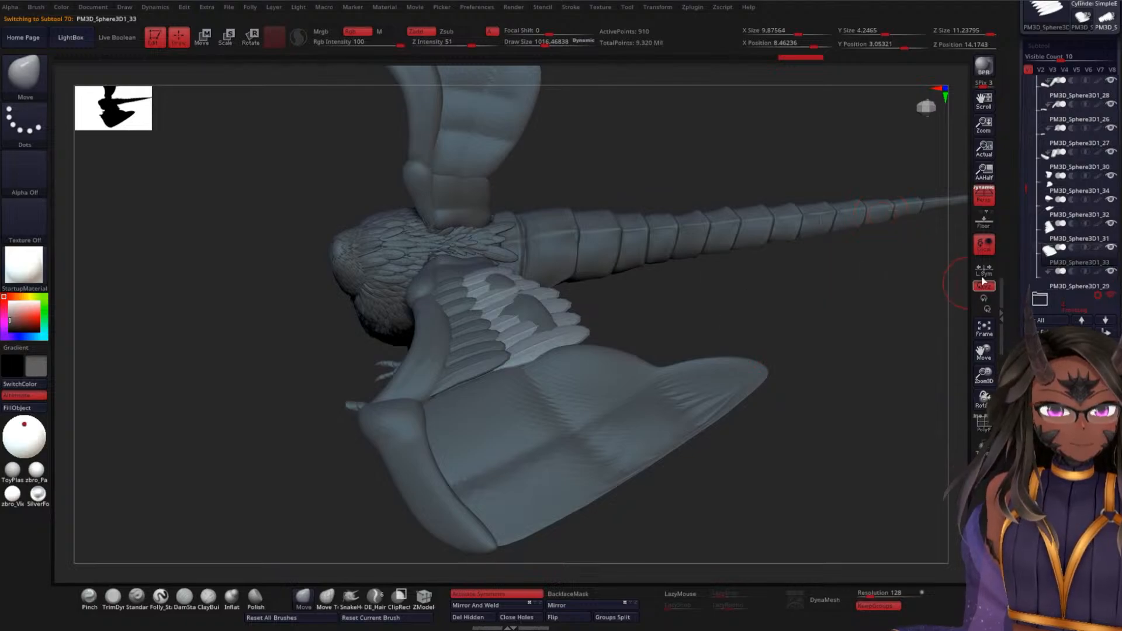
{"action": "left_click", "coordinate": [1063, 286]}
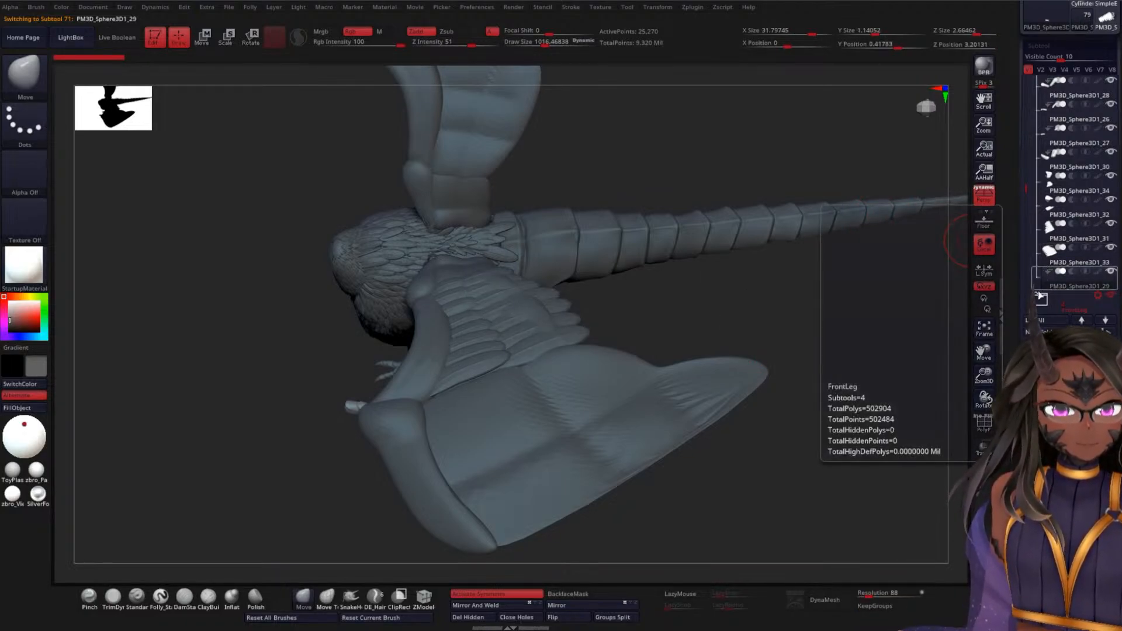
{"action": "left_click", "coordinate": [1046, 350]}
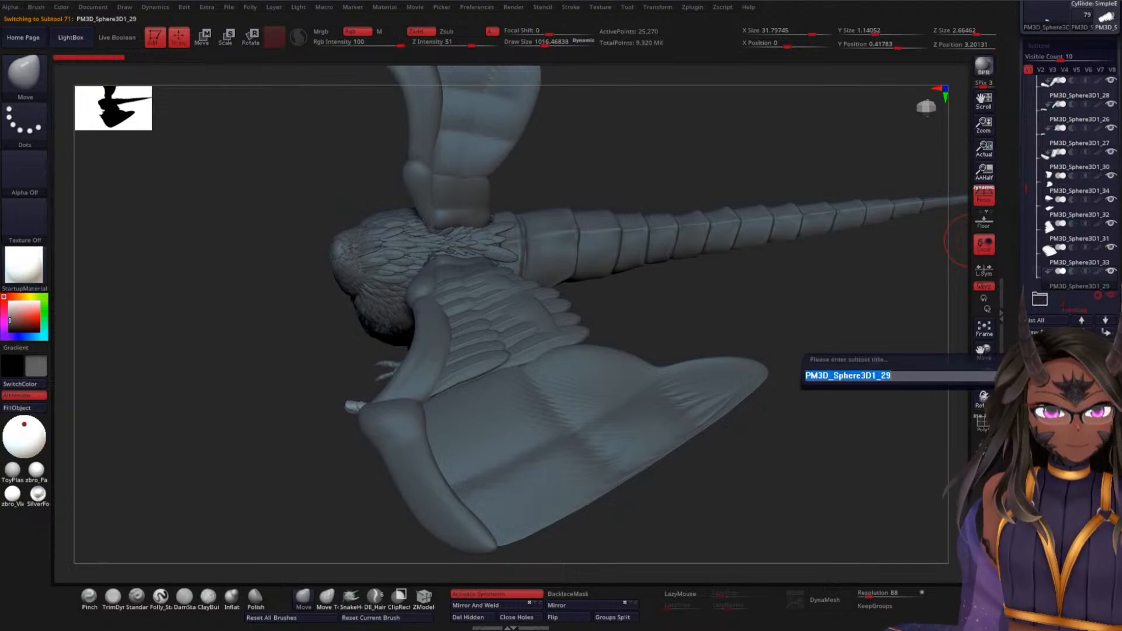
{"action": "type", "text": "W"}
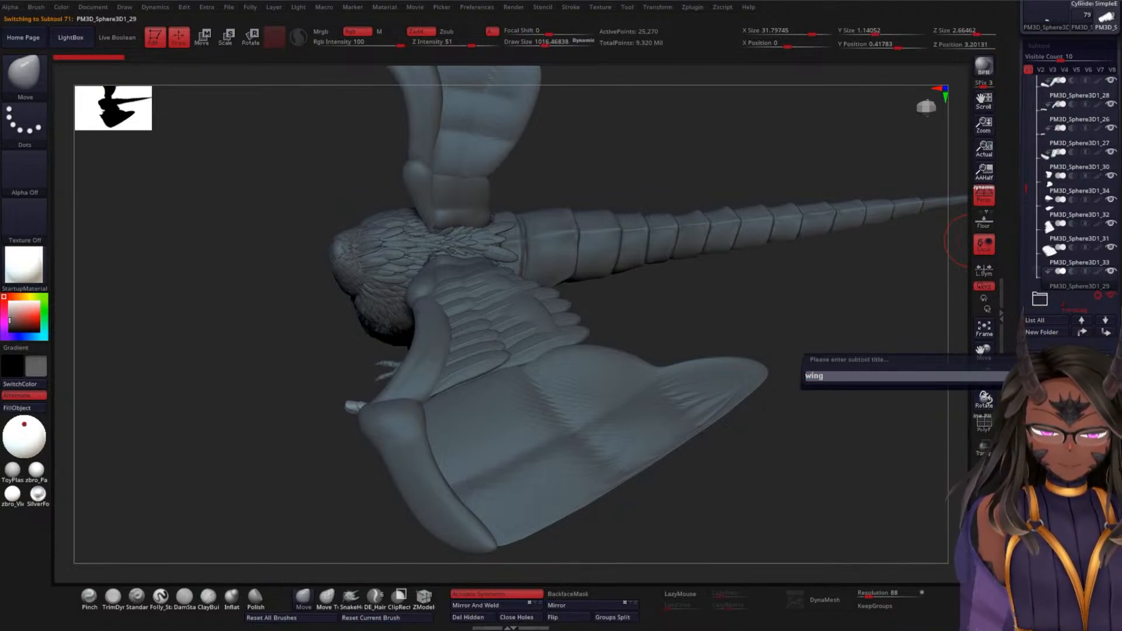
{"action": "type", "text": "ingTY"}
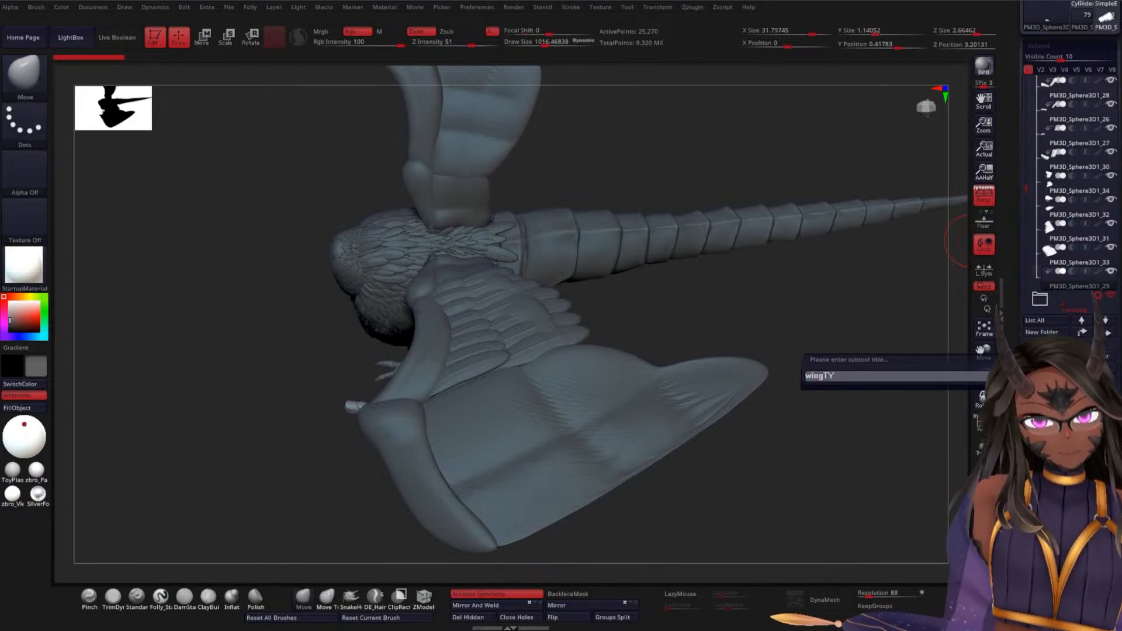
{"action": "key", "text": "BackSpace"}
{"action": "type", "text": "alon"}
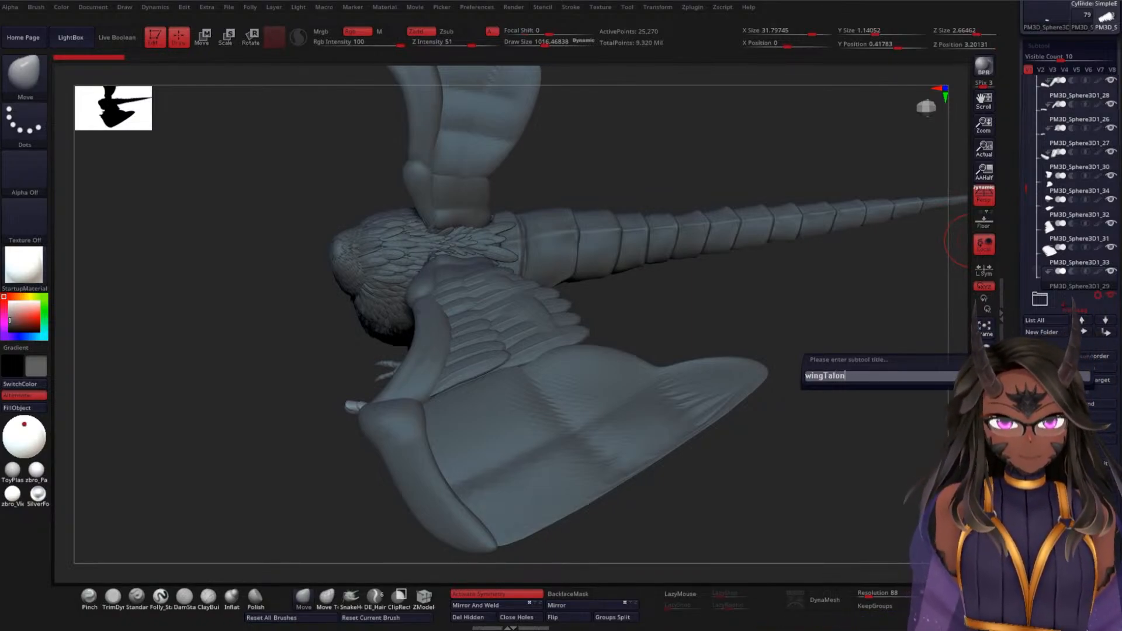
{"action": "key", "text": "Return"}
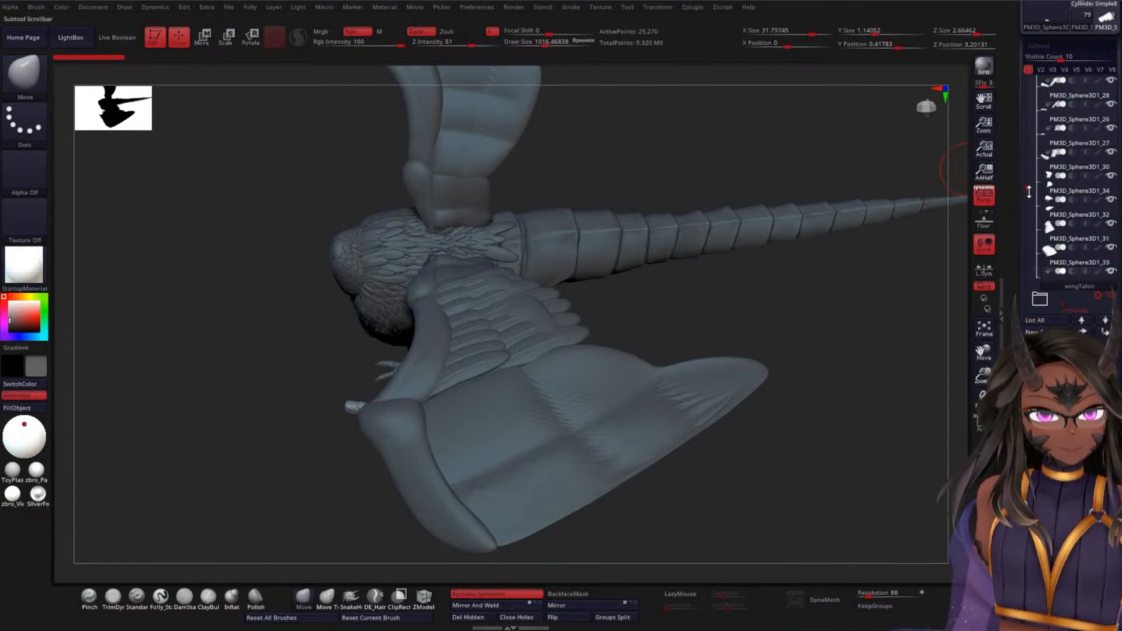
- Rename the shoulder bone subtool PM3D_Sphere3D1_28, just below wingRef, as WingShoulder
{"action": "mouse_move", "coordinate": [1062, 245]}
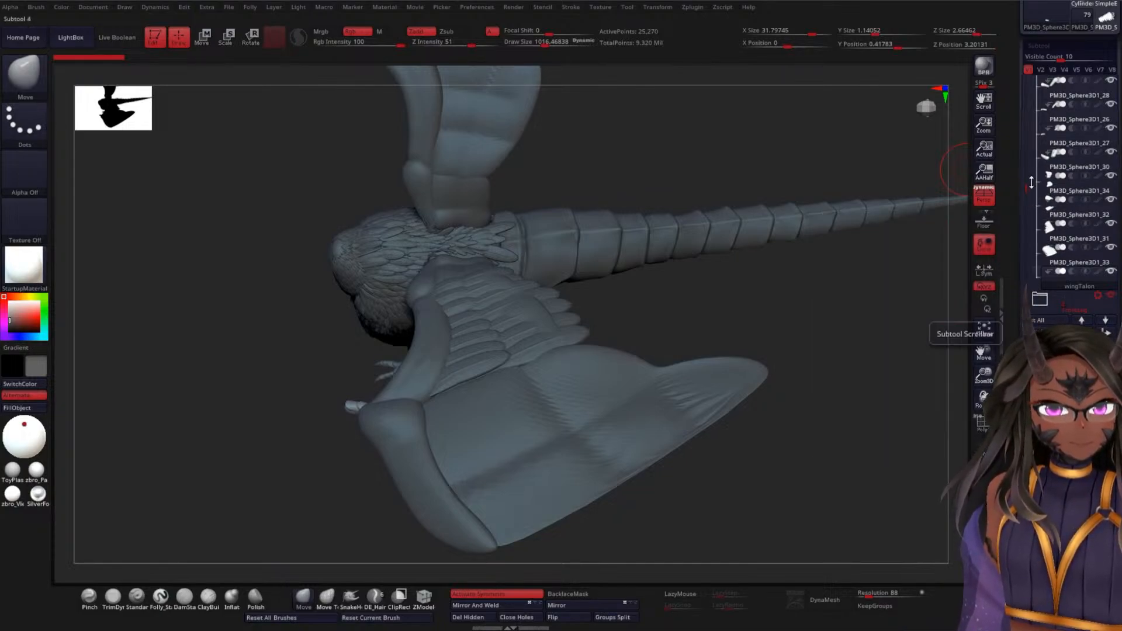
{"action": "left_click_drag", "start_coordinate": [1026, 177], "coordinate": [1028, 143]}
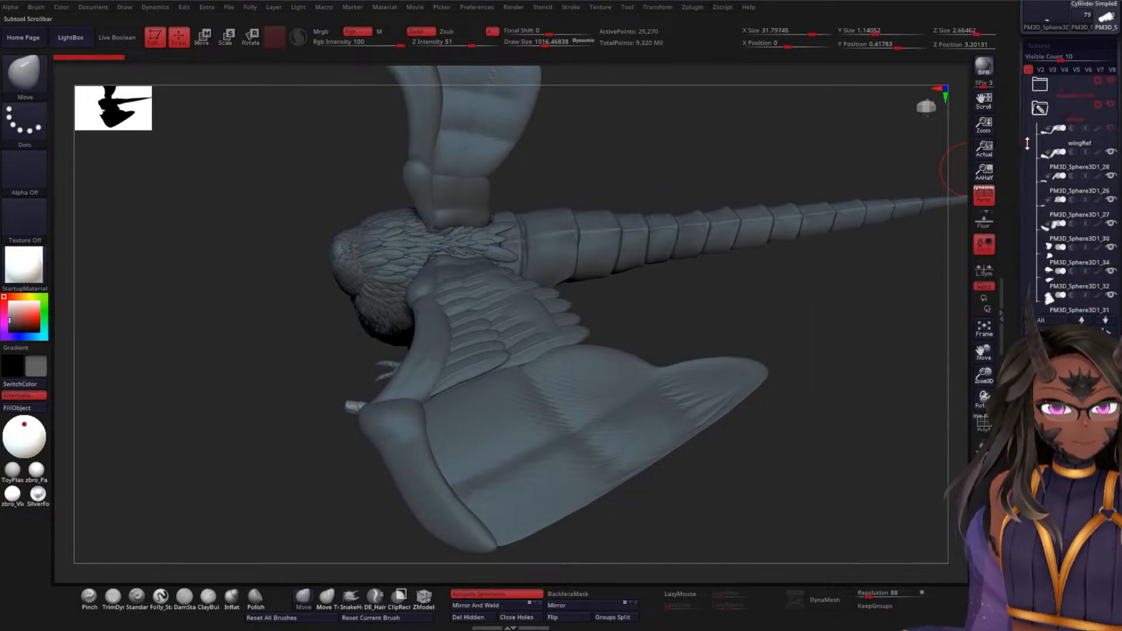
{"action": "left_click", "coordinate": [1070, 169]}
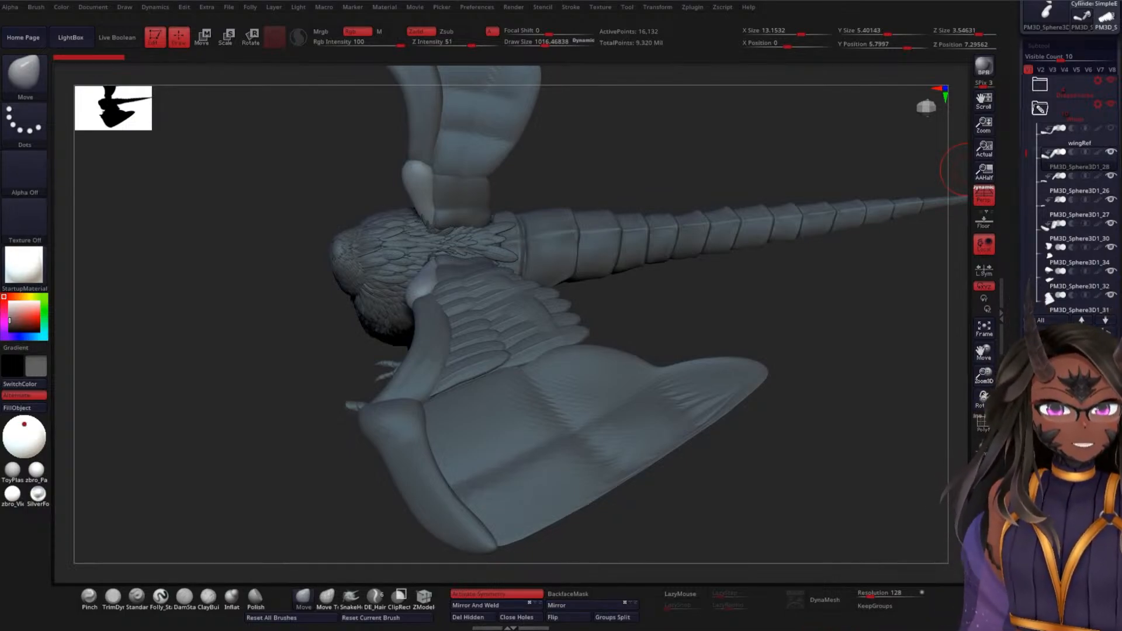
{"action": "left_click", "coordinate": [1046, 356]}
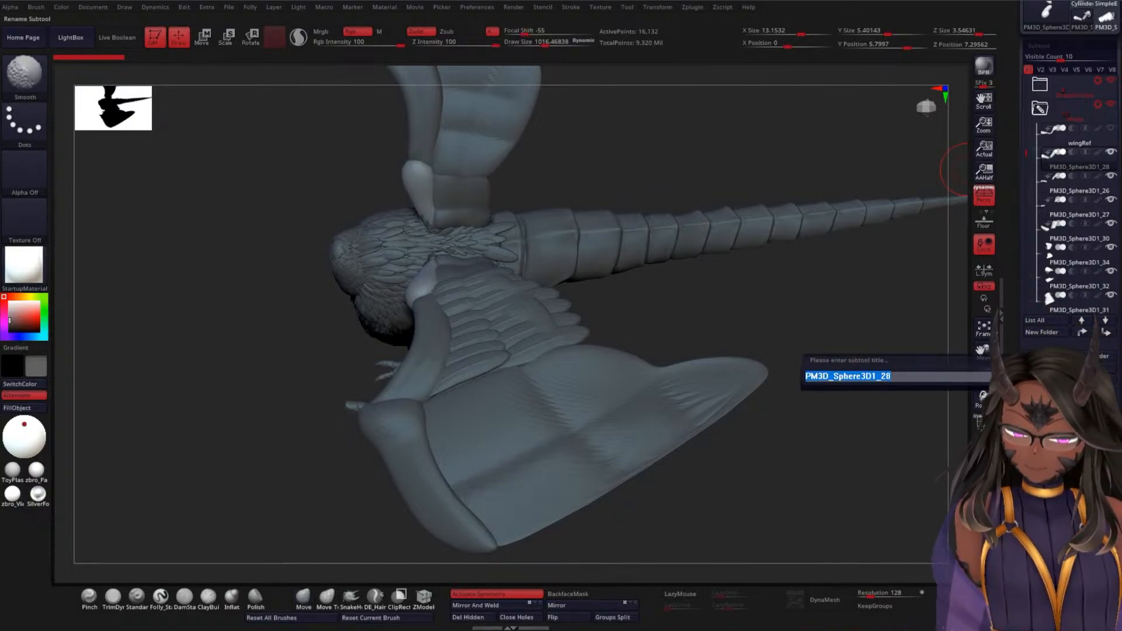
{"action": "type", "text": "WingS"}
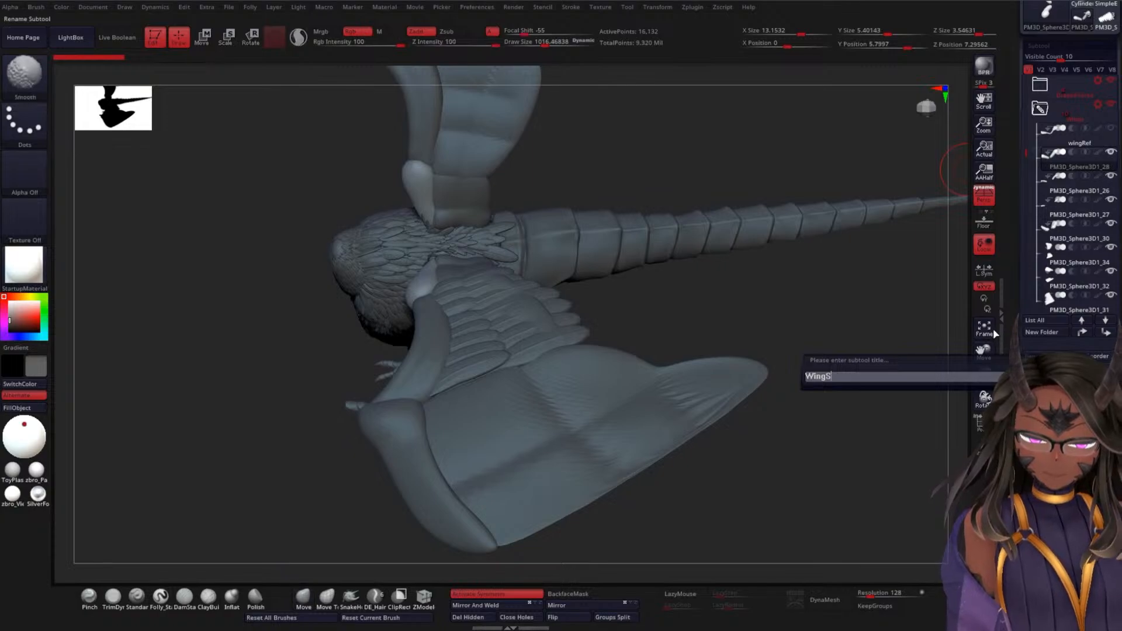
{"action": "type", "text": "houlder"}
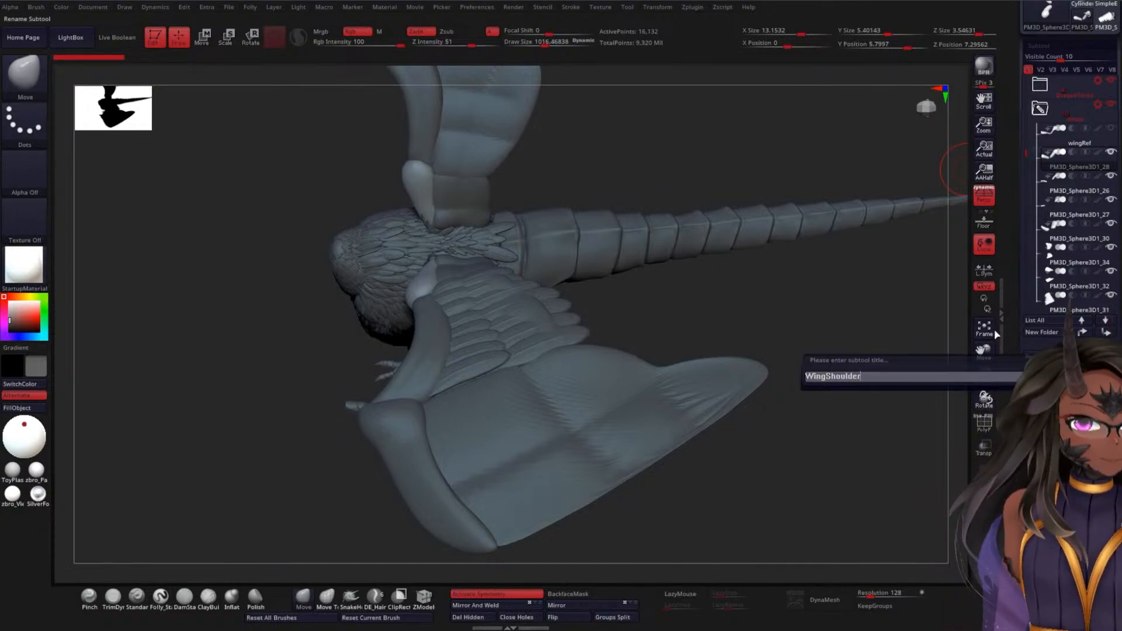
{"action": "key", "text": "Return"}
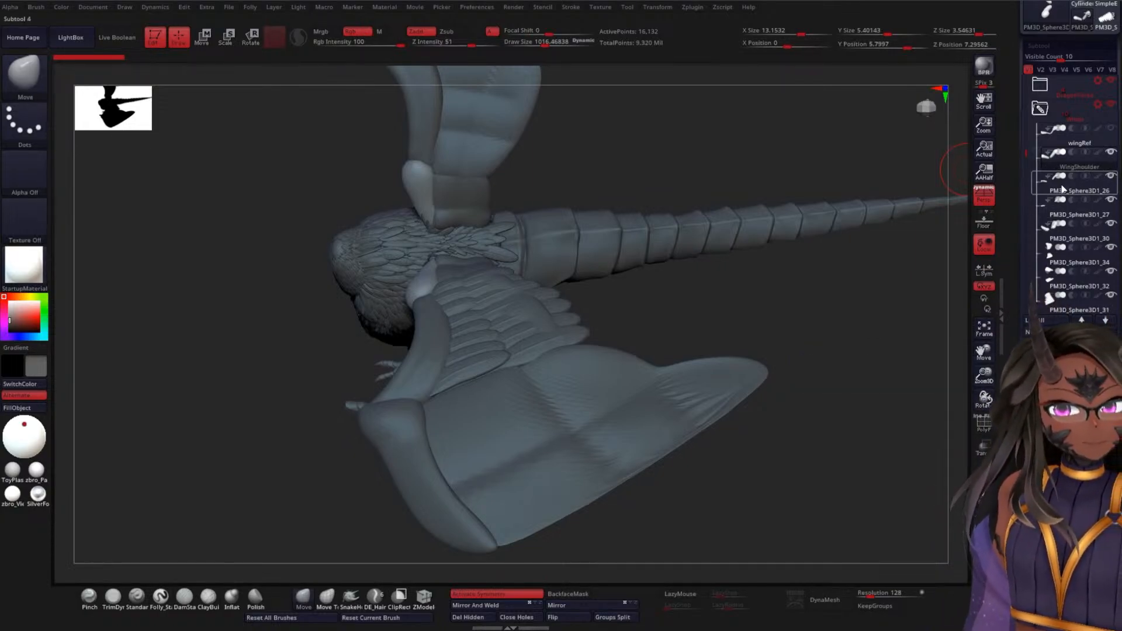
- Rename the curved arm bone subtool PM3D_Sphere3D1_26 as WingElbow
{"action": "left_click", "coordinate": [1053, 202]}
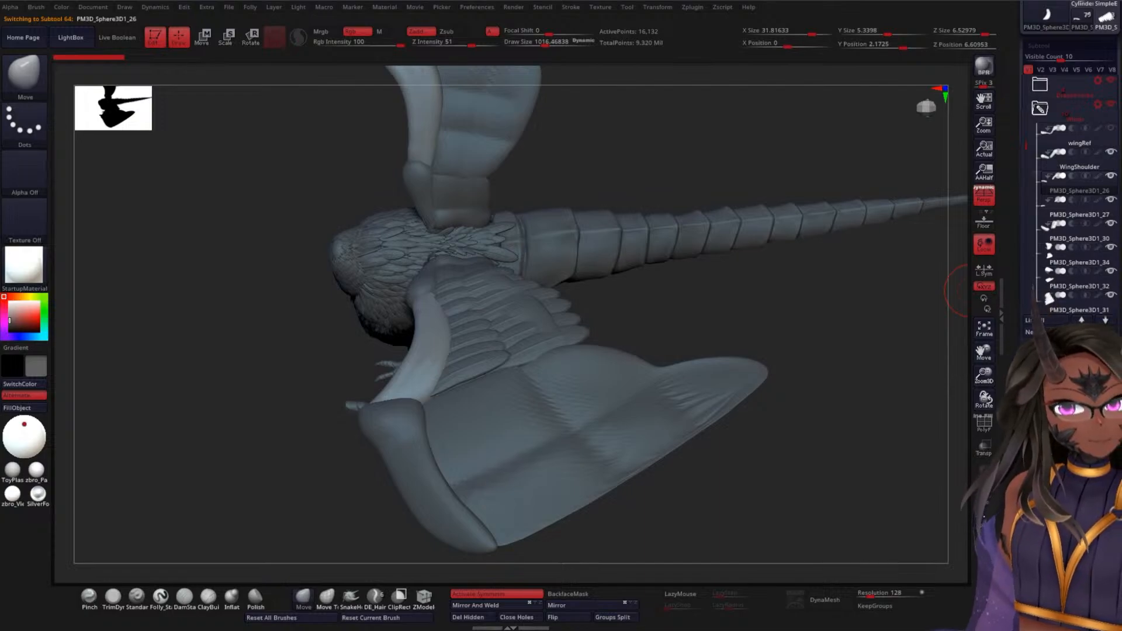
{"action": "left_click", "coordinate": [1042, 349]}
{"action": "type", "text": "Win"}
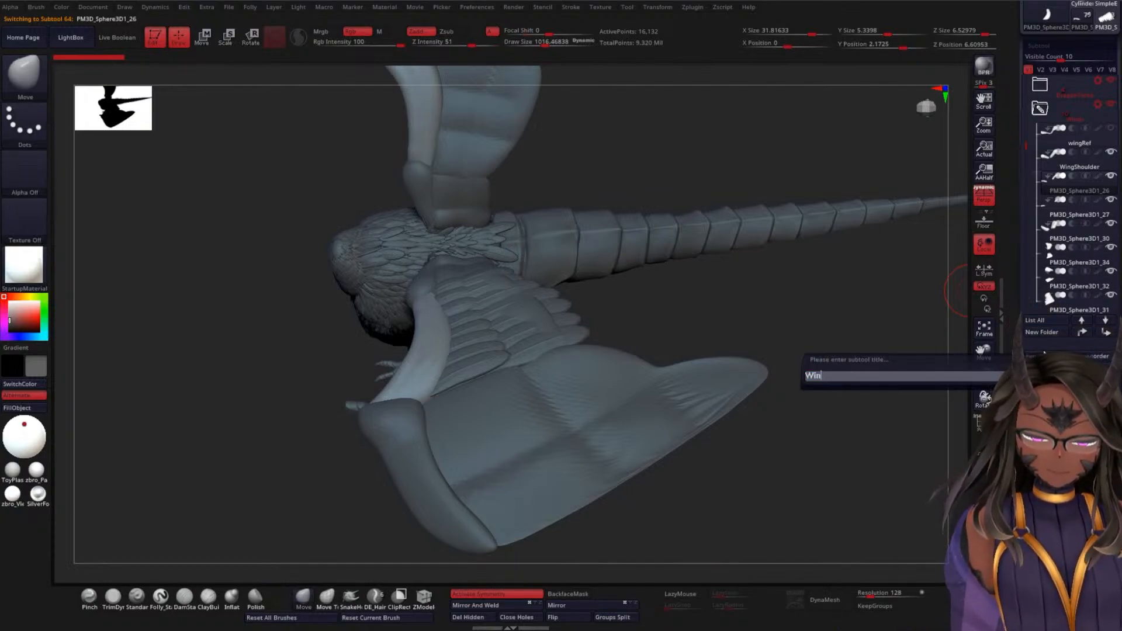
{"action": "type", "text": "gEl"}
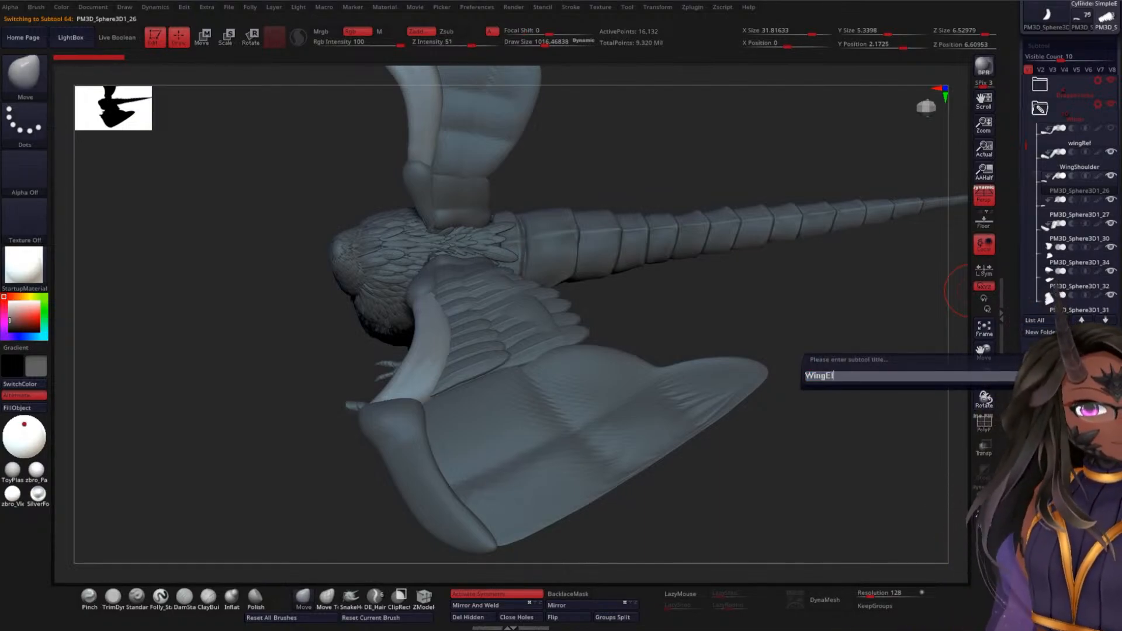
{"action": "type", "text": "bow"}
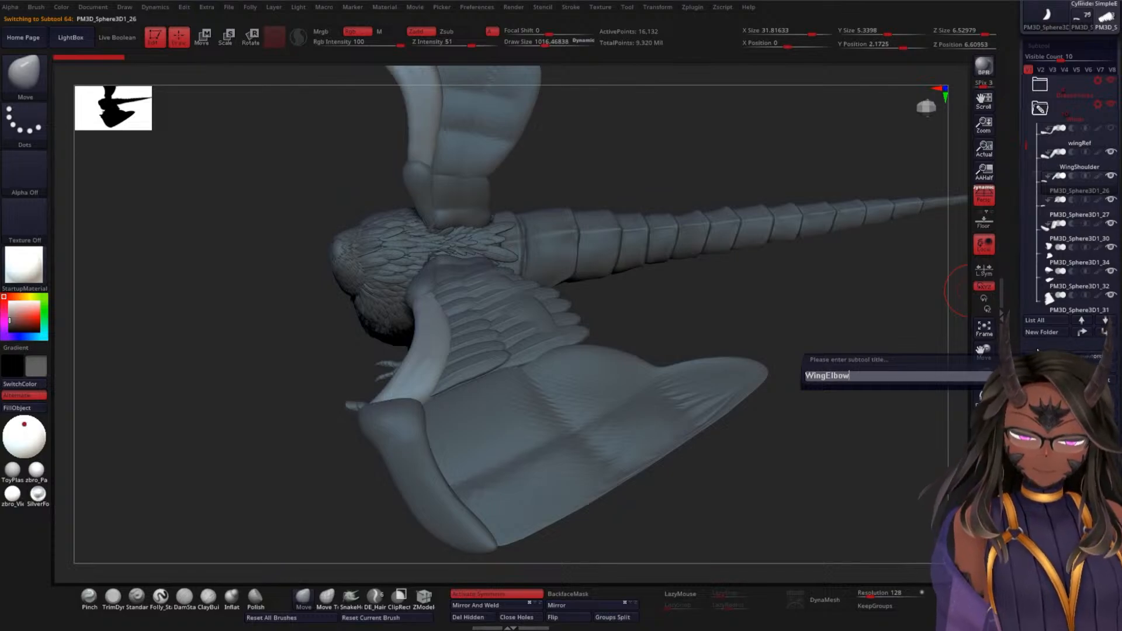
{"action": "key", "text": "Return"}
- Rename the outer wing bone subtool PM3D_Sphere3D1_27 as WingWrist
{"action": "left_click", "coordinate": [1076, 218]}
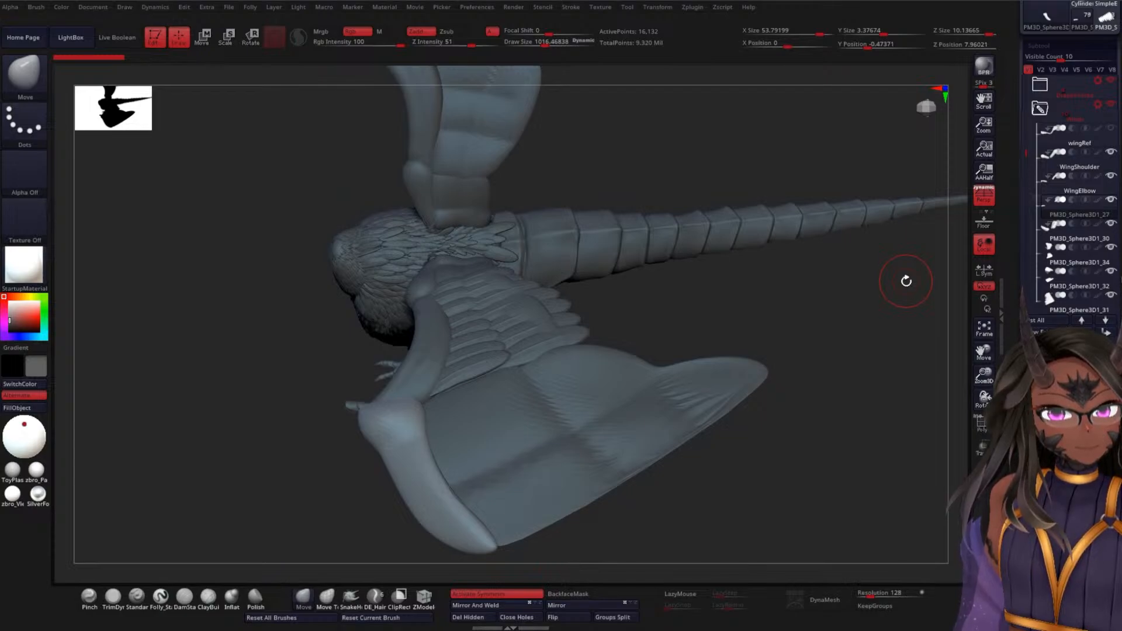
{"action": "mouse_move", "coordinate": [1075, 279]}
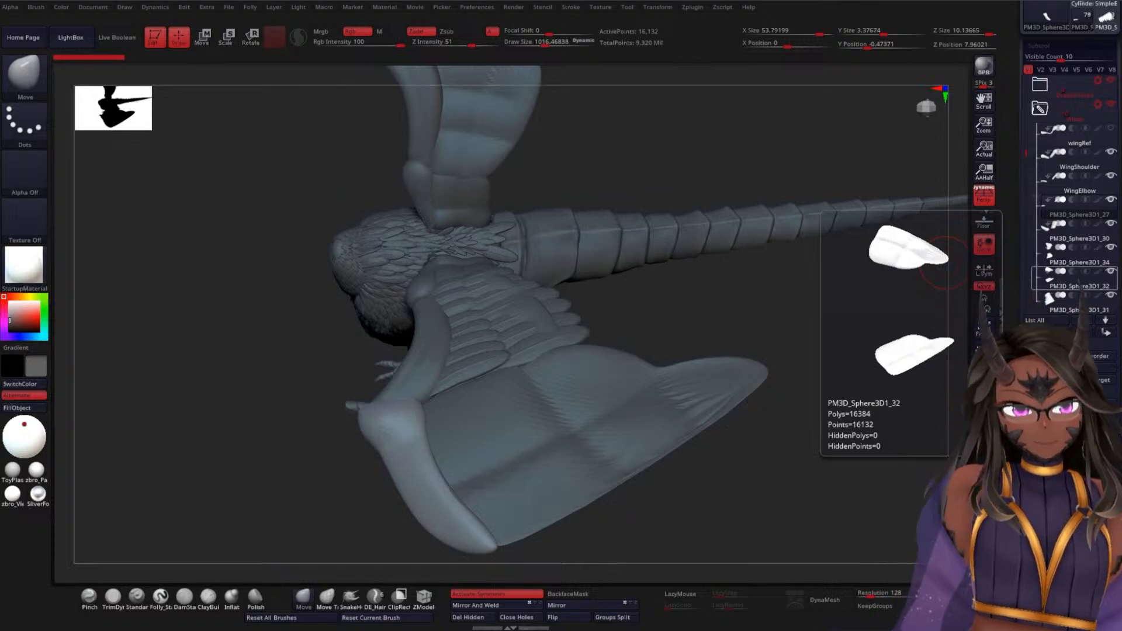
{"action": "left_click_drag", "start_coordinate": [944, 263], "coordinate": [815, 318]}
{"action": "left_click", "coordinate": [1060, 228]}
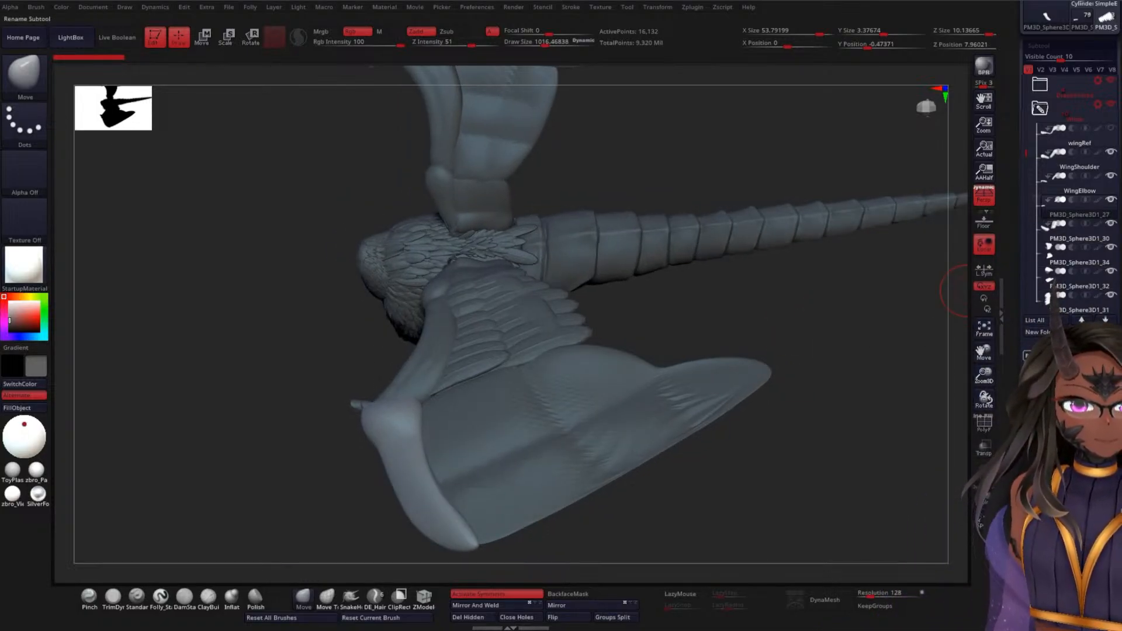
{"action": "left_click", "coordinate": [1038, 356]}
{"action": "type", "text": "W"}
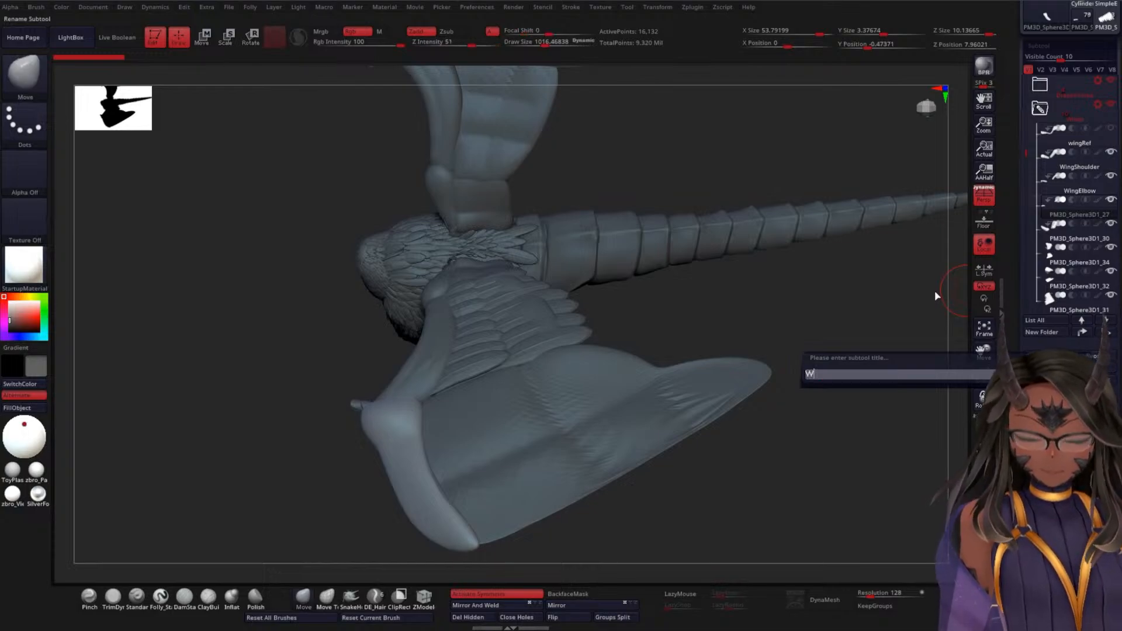
{"action": "type", "text": "ingWrist"}
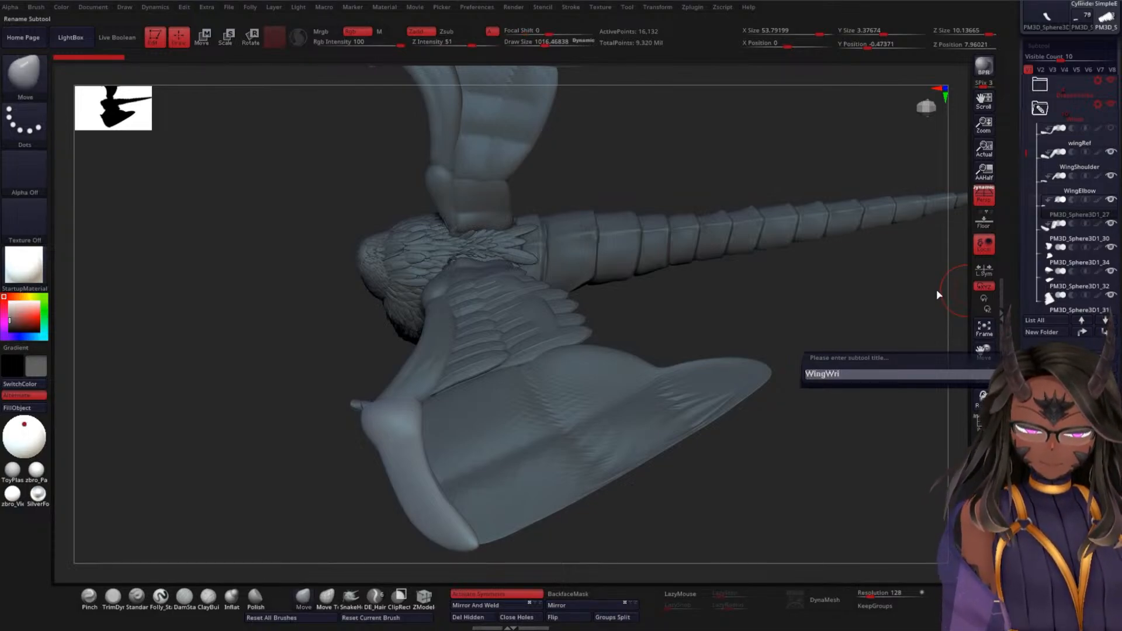
{"action": "key", "text": "Return"}
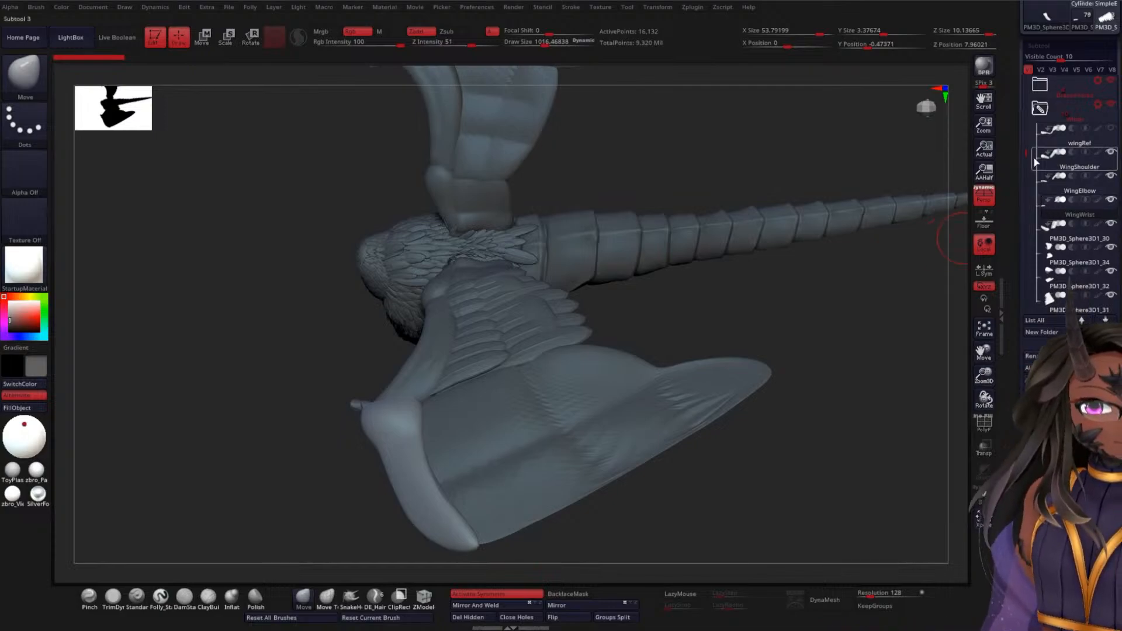
- Rename the inner membrane subtool PM3D_Sphere3D1_30, next to the body, as WS1
{"action": "left_click_drag", "start_coordinate": [1027, 153], "coordinate": [1025, 172]}
{"action": "left_click", "coordinate": [1070, 191]}
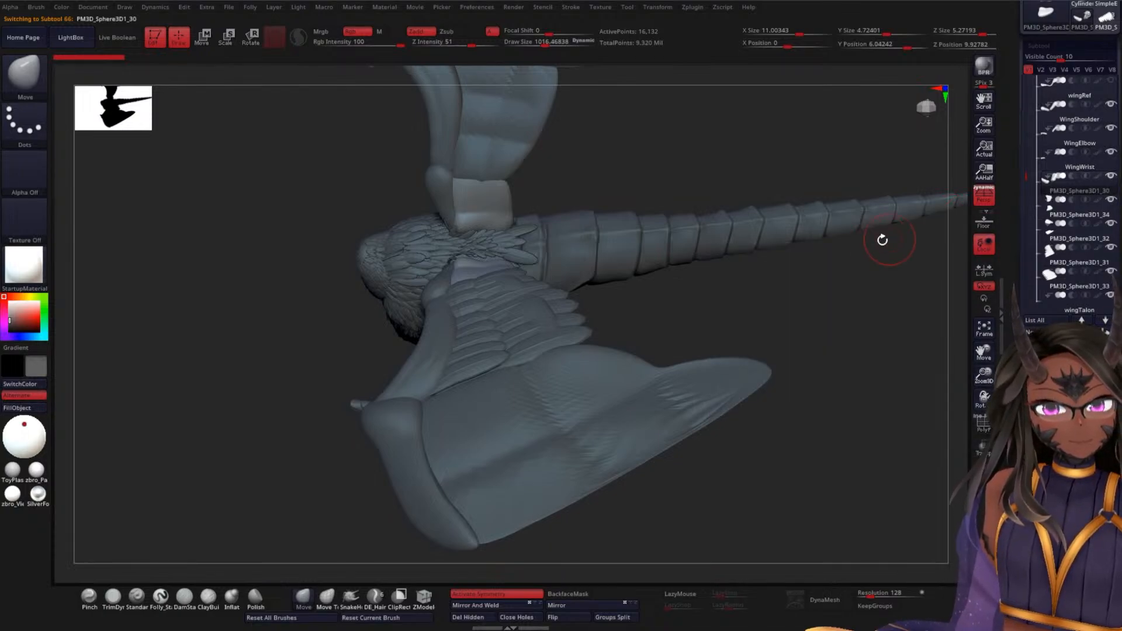
{"action": "left_click", "coordinate": [1044, 346]}
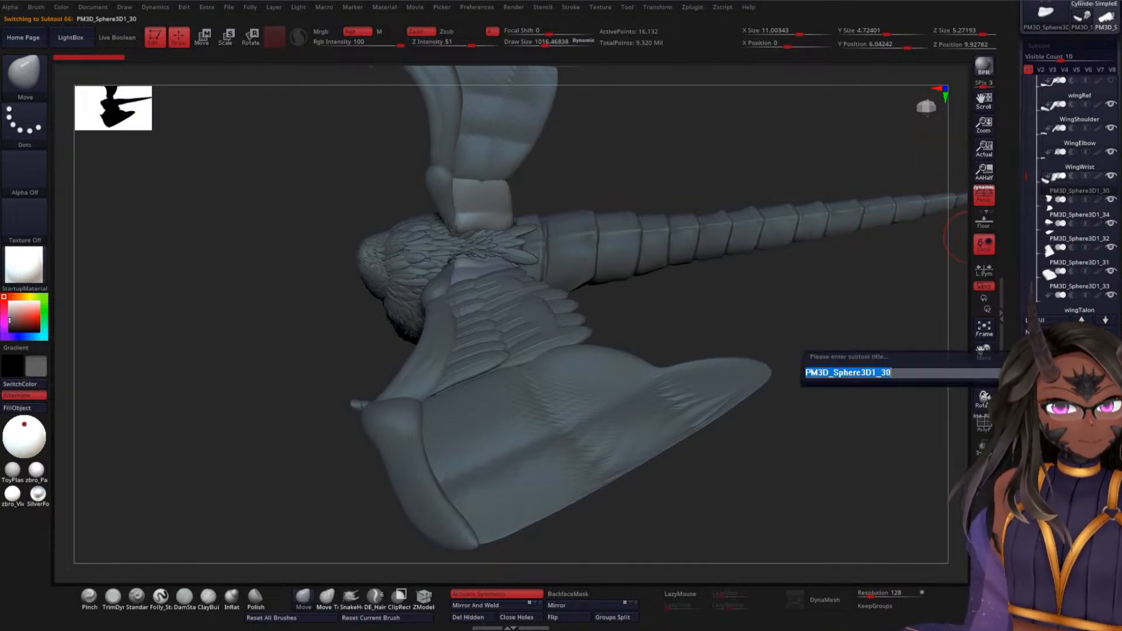
{"action": "type", "text": "E"}
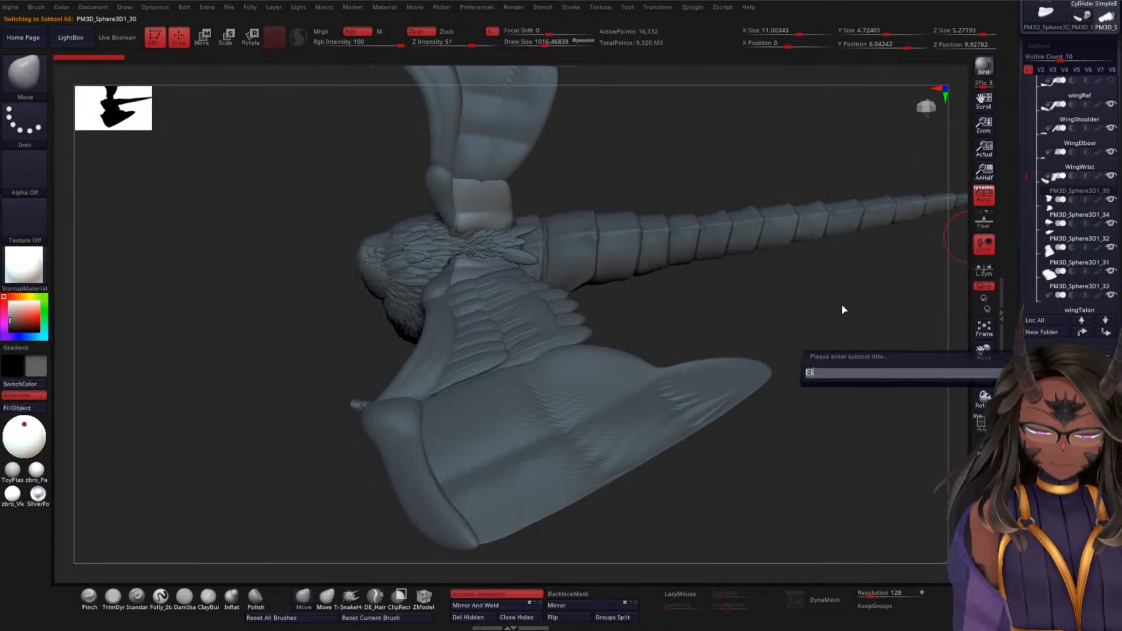
{"action": "type", "text": "E"}
{"action": "key", "text": "BackSpace"}
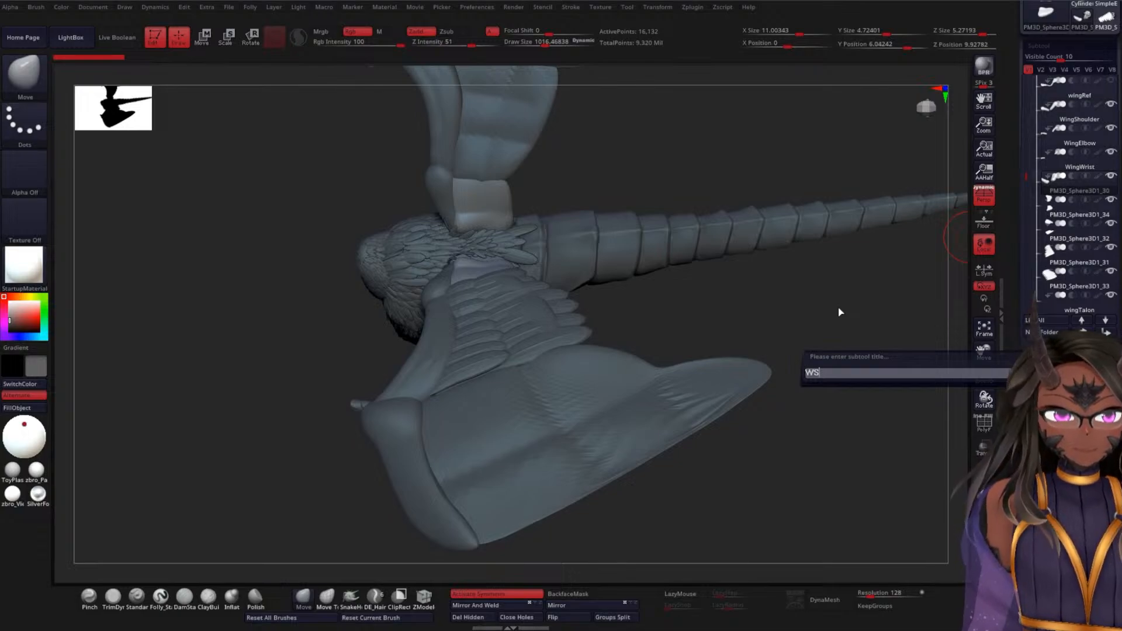
{"action": "key", "text": "shift"}
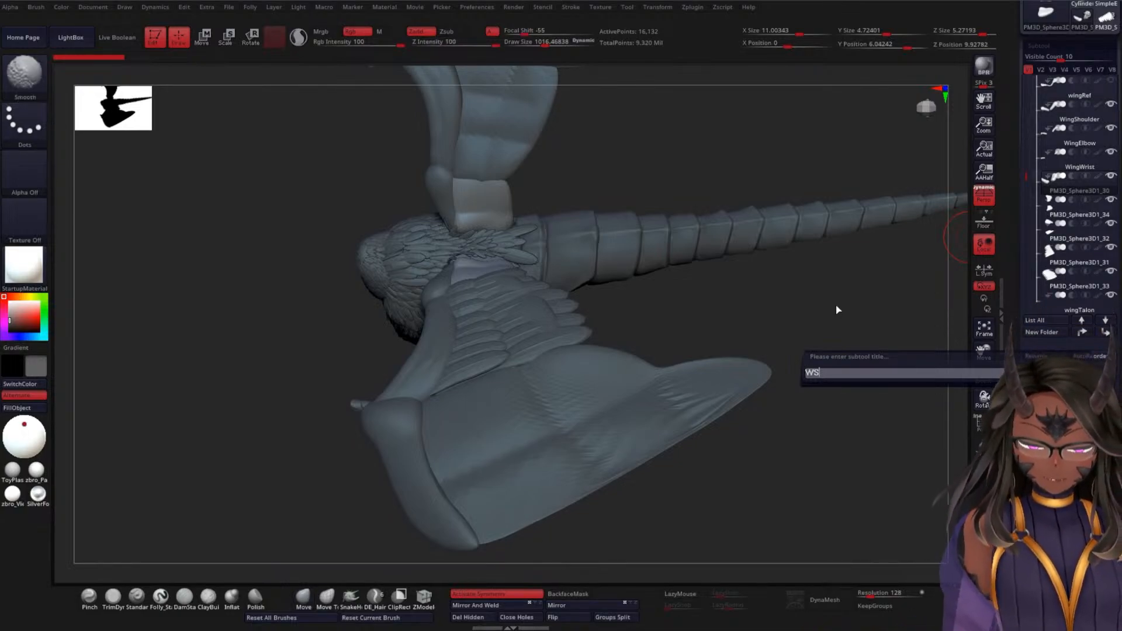
{"action": "type", "text": "1"}
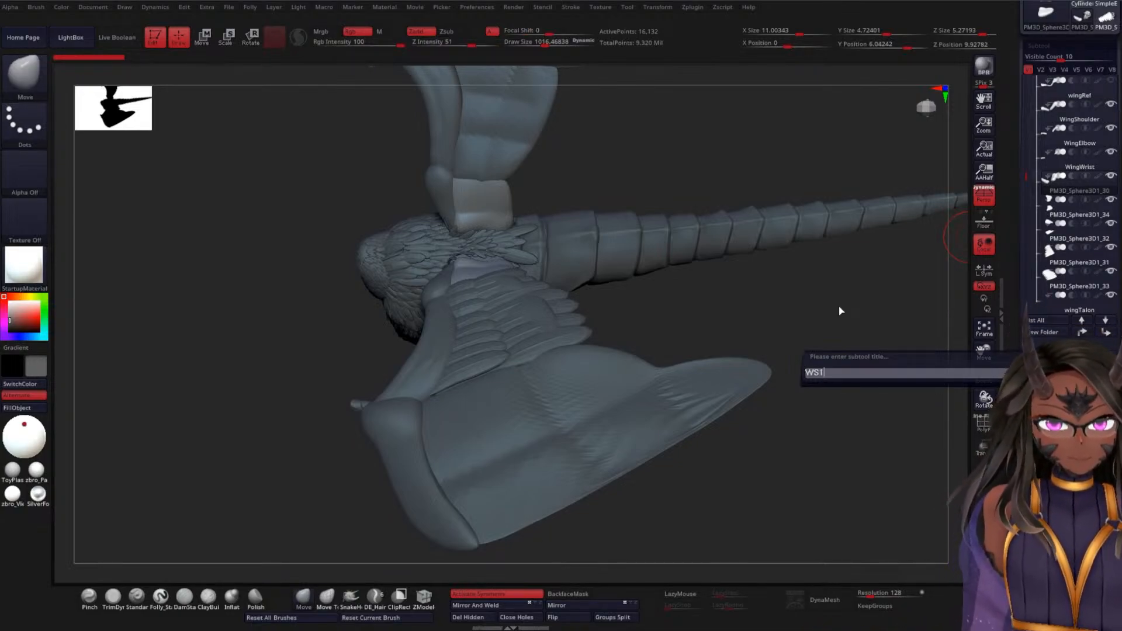
{"action": "key", "text": "Return"}
- Rename the middle membrane subtool PM3D_Sphere3D1_34 as WE1
{"action": "left_click", "coordinate": [1079, 218]}
{"action": "mouse_move", "coordinate": [1059, 231]}
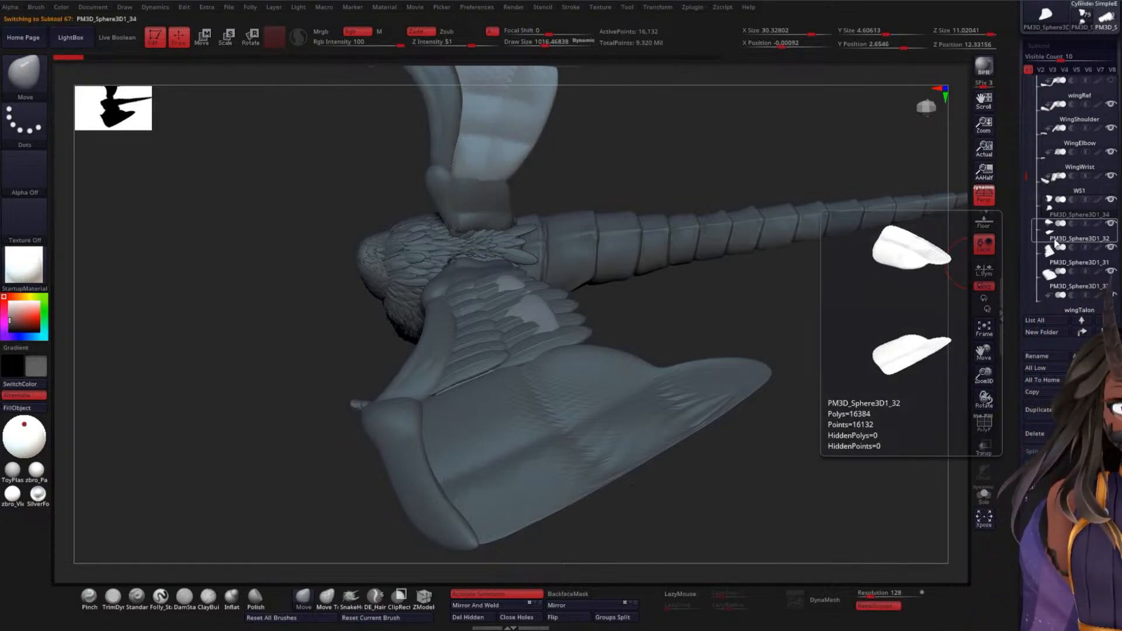
{"action": "left_click", "coordinate": [1033, 356]}
{"action": "type", "text": "WE"}
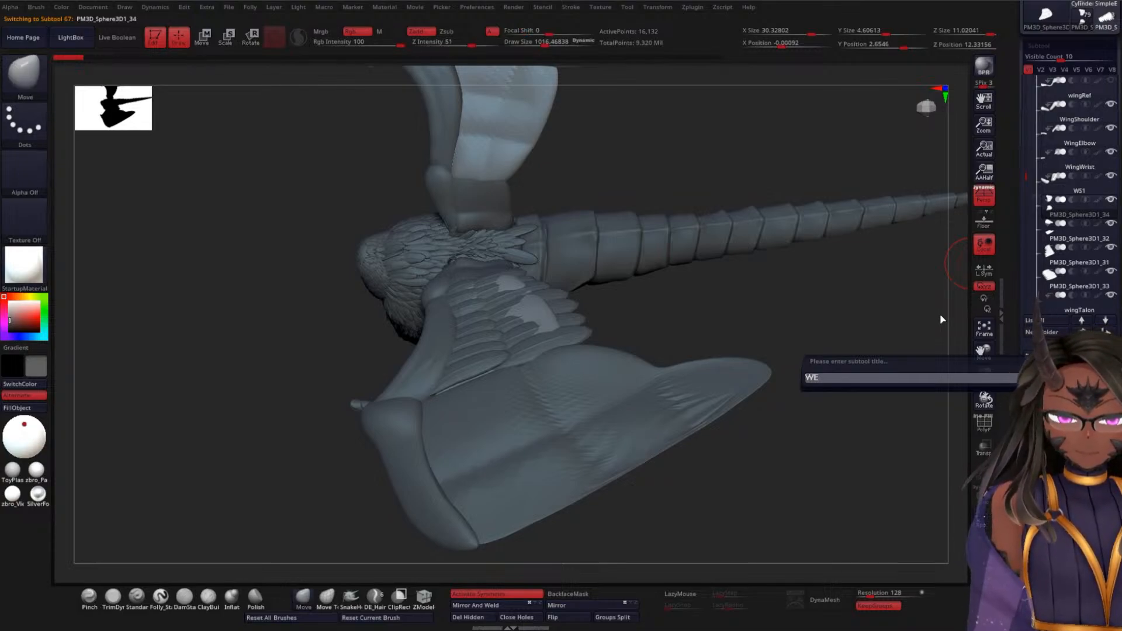
{"action": "key", "text": "shift"}
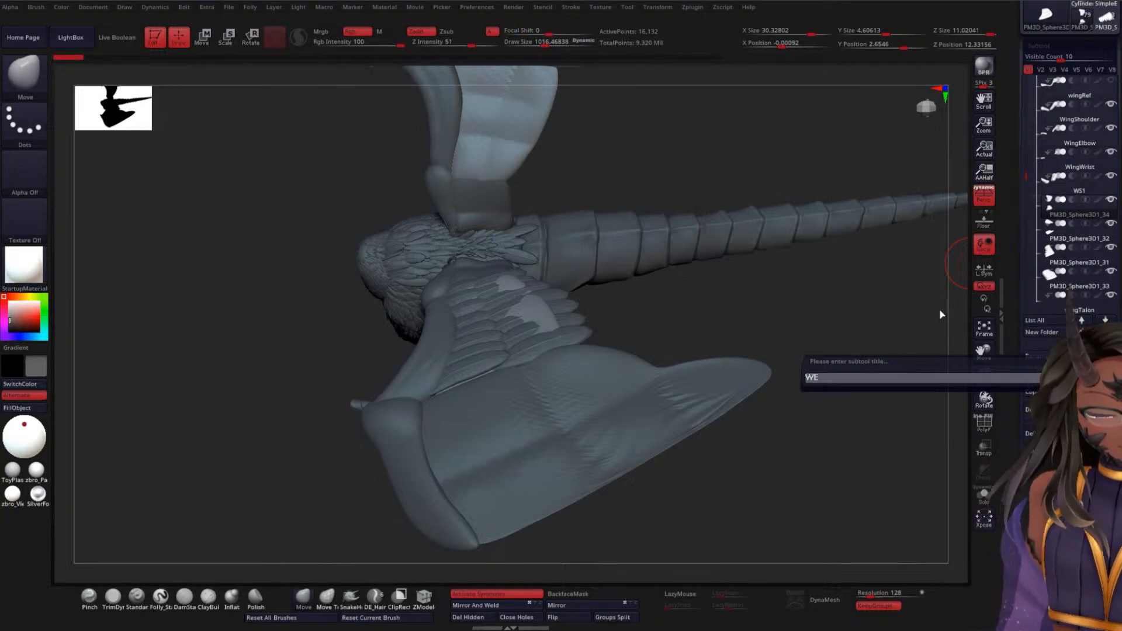
{"action": "key", "text": "Return"}
- Rename the large outer wing membrane subtool PM3D_Sphere3D1_32 as WW1
{"action": "left_click", "coordinate": [1035, 255]}
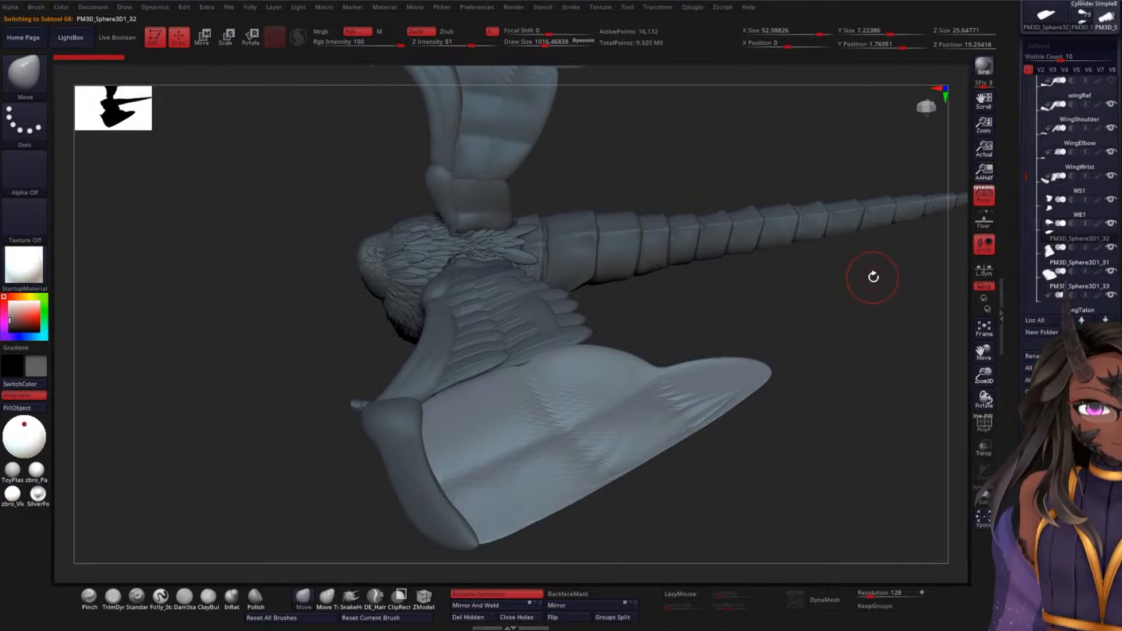
{"action": "left_click", "coordinate": [1034, 355]}
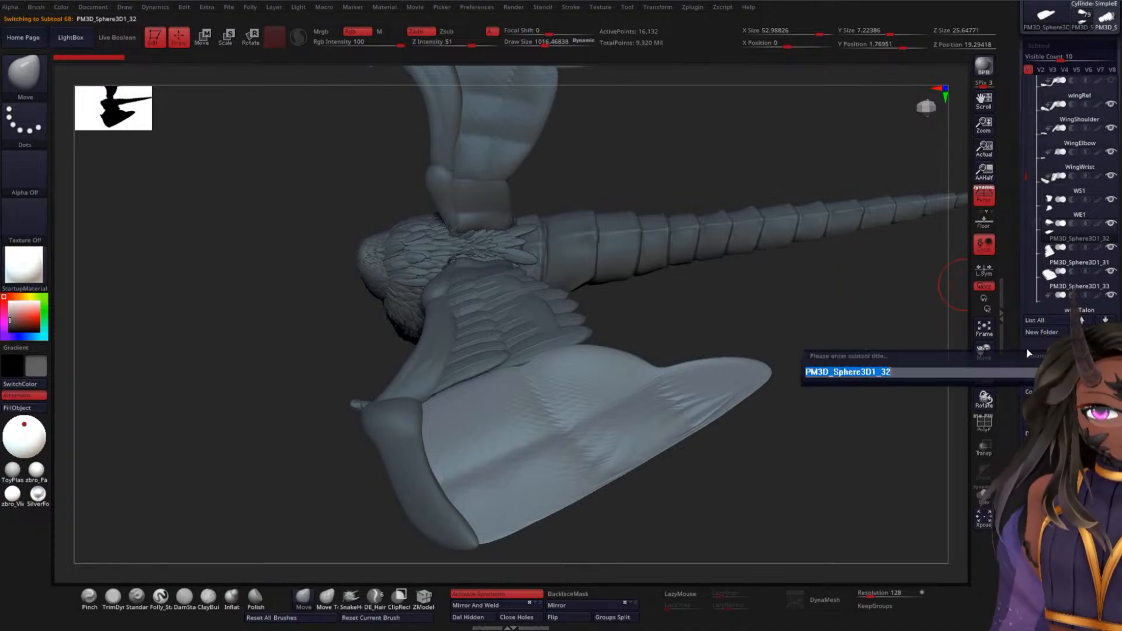
{"action": "type", "text": "WW"}
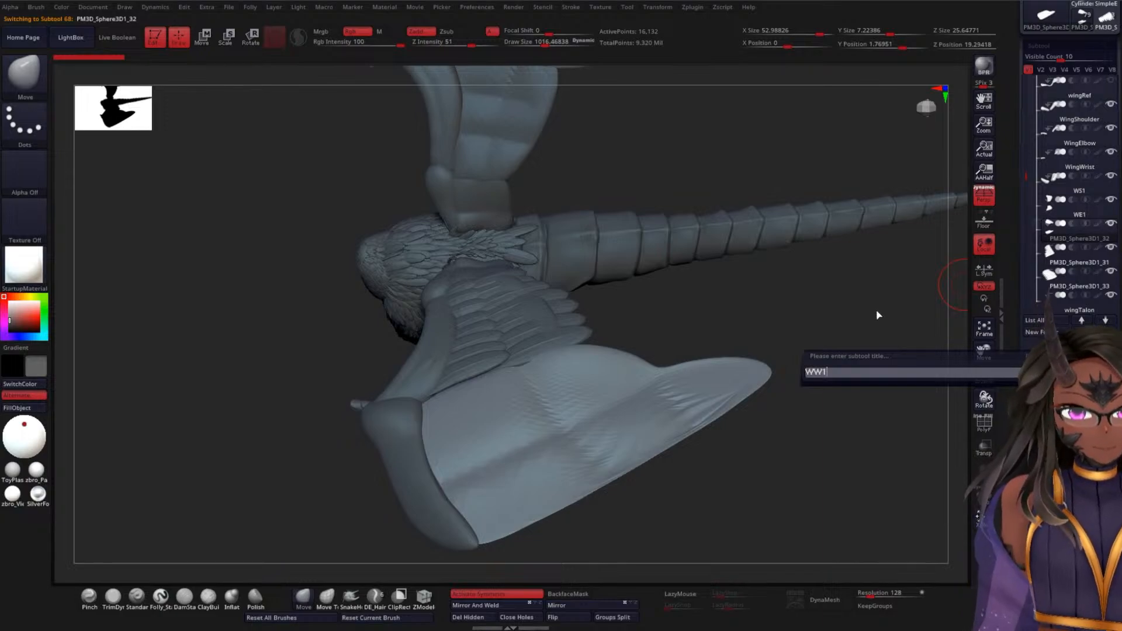
{"action": "type", "text": "1"}
{"action": "key", "text": "Return"}
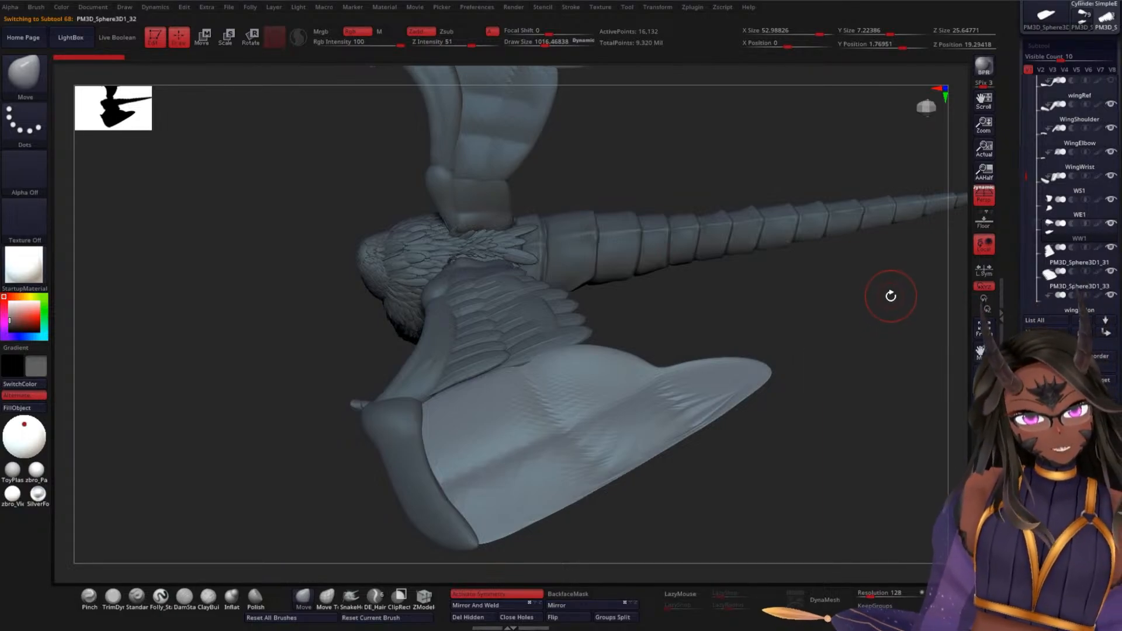
- Reorder the feather row subtools PM3D_Sphere3D1_31 and PM3D_Sphere3D1_33 so they sit between WE1 and WW1
{"action": "scroll", "coordinate": [1075, 222], "scroll_direction": "down", "scroll_amount": 2}
{"action": "left_click", "coordinate": [1075, 218]}
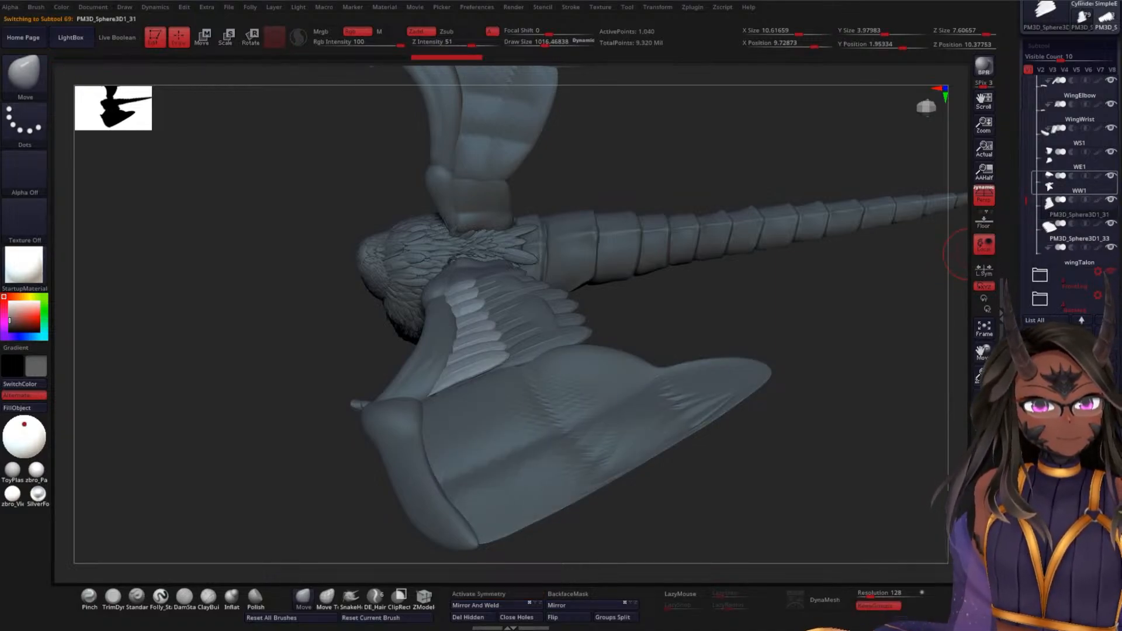
{"action": "mouse_move", "coordinate": [1060, 184]}
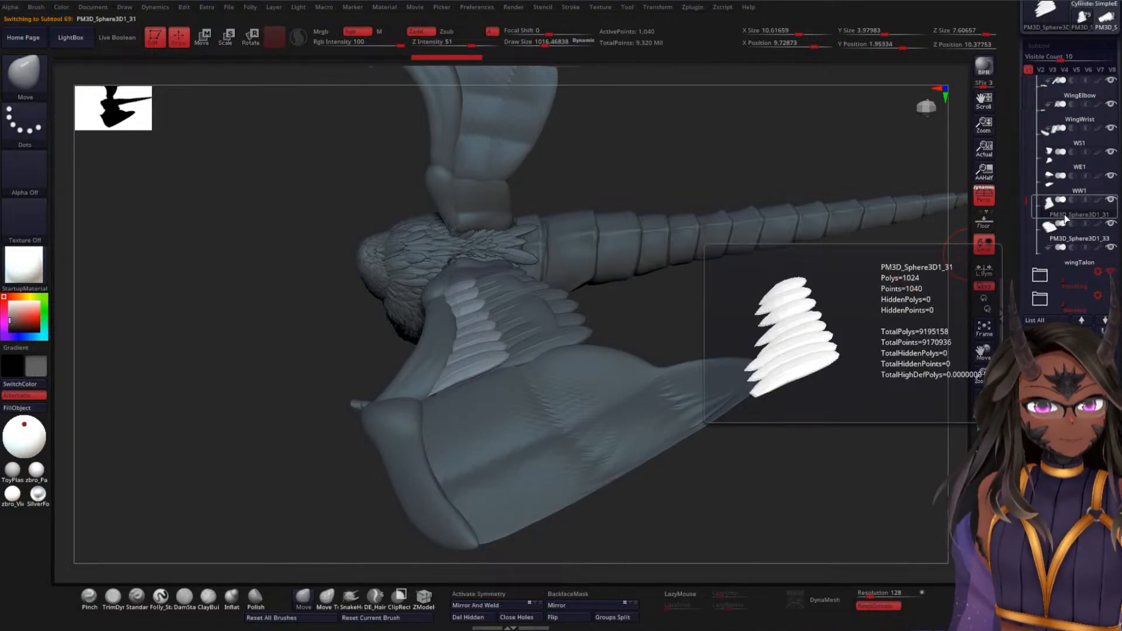
{"action": "left_click_drag", "start_coordinate": [1070, 211], "coordinate": [1075, 178]}
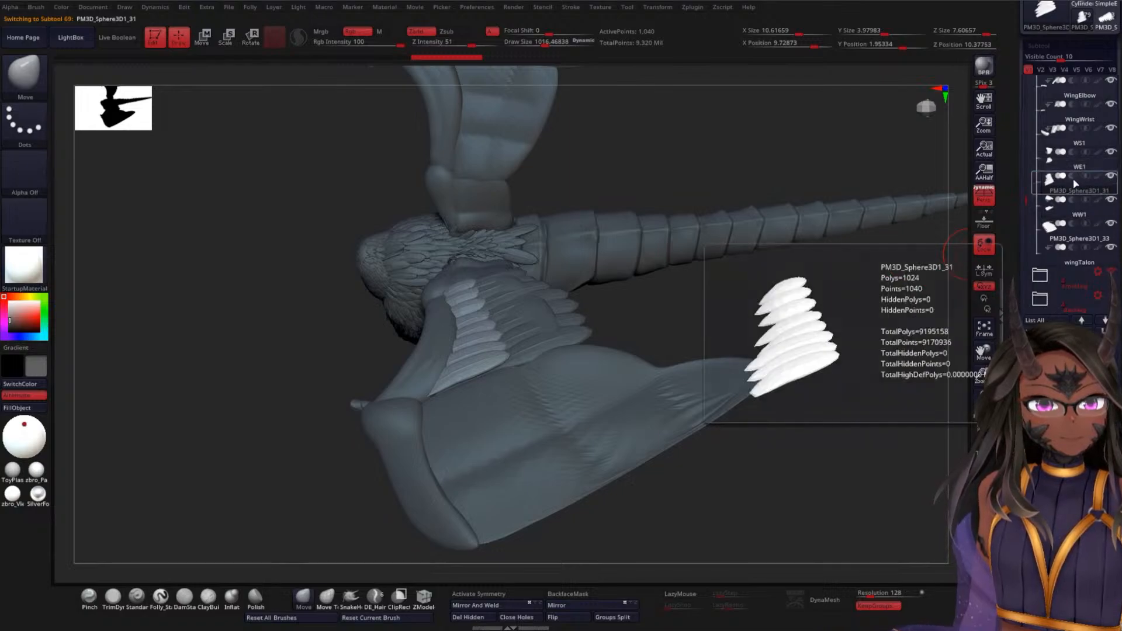
{"action": "left_click_drag", "start_coordinate": [1066, 237], "coordinate": [1075, 211]}
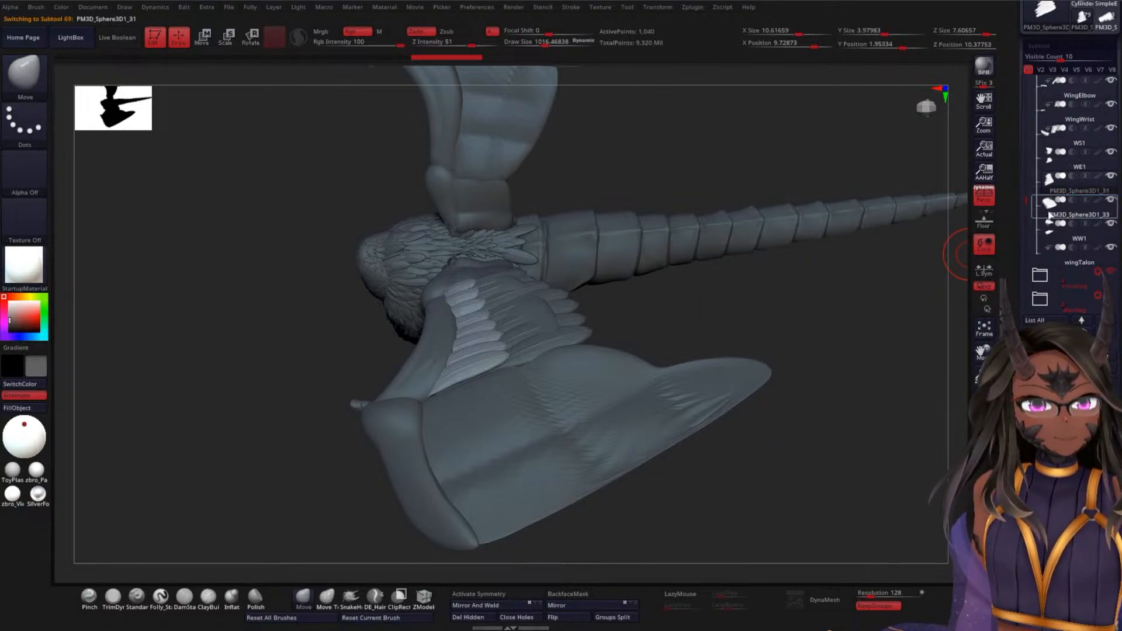
{"action": "left_click", "coordinate": [1059, 216]}
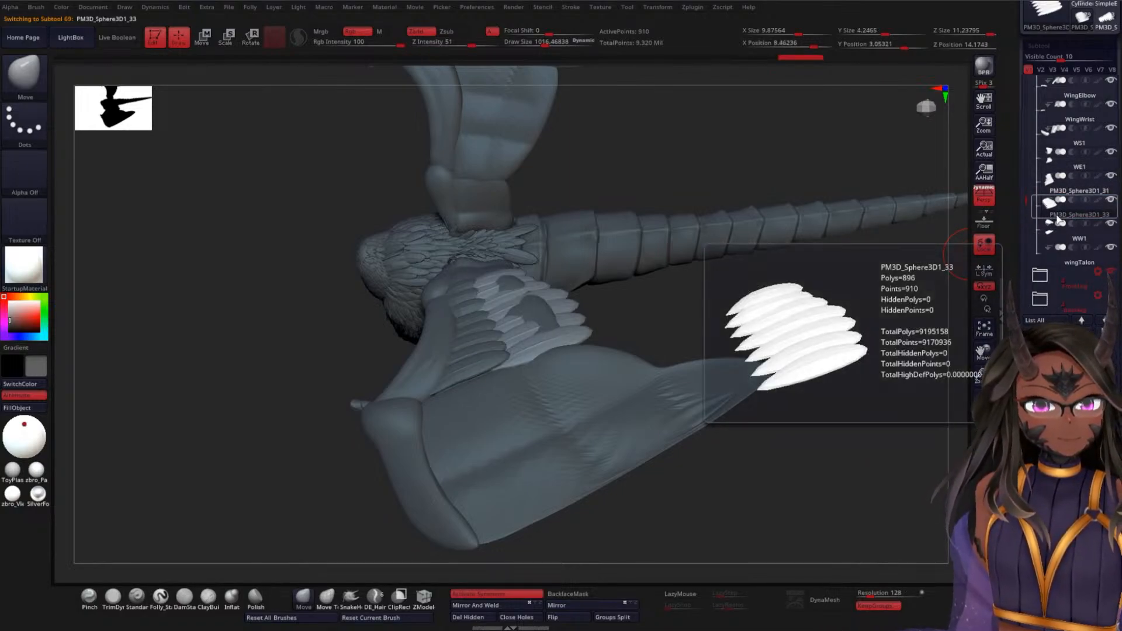
- Rename the feather row subtool nearest the wing bone, PM3D_Sphere3D1_31, as WEF1
{"action": "left_click", "coordinate": [1068, 190]}
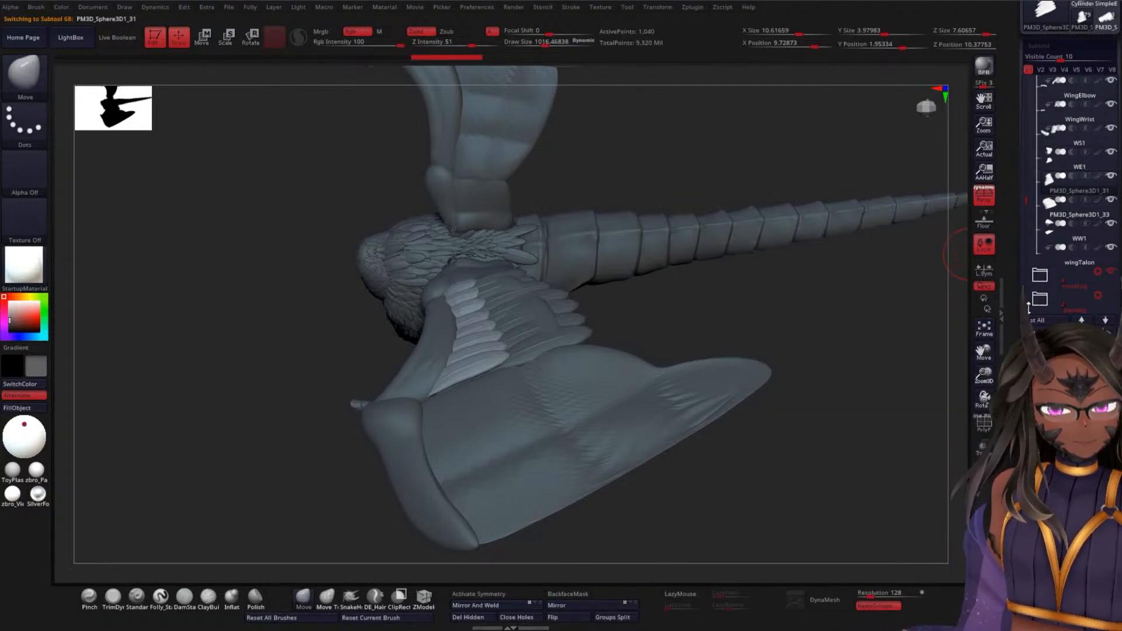
{"action": "left_click", "coordinate": [1043, 345]}
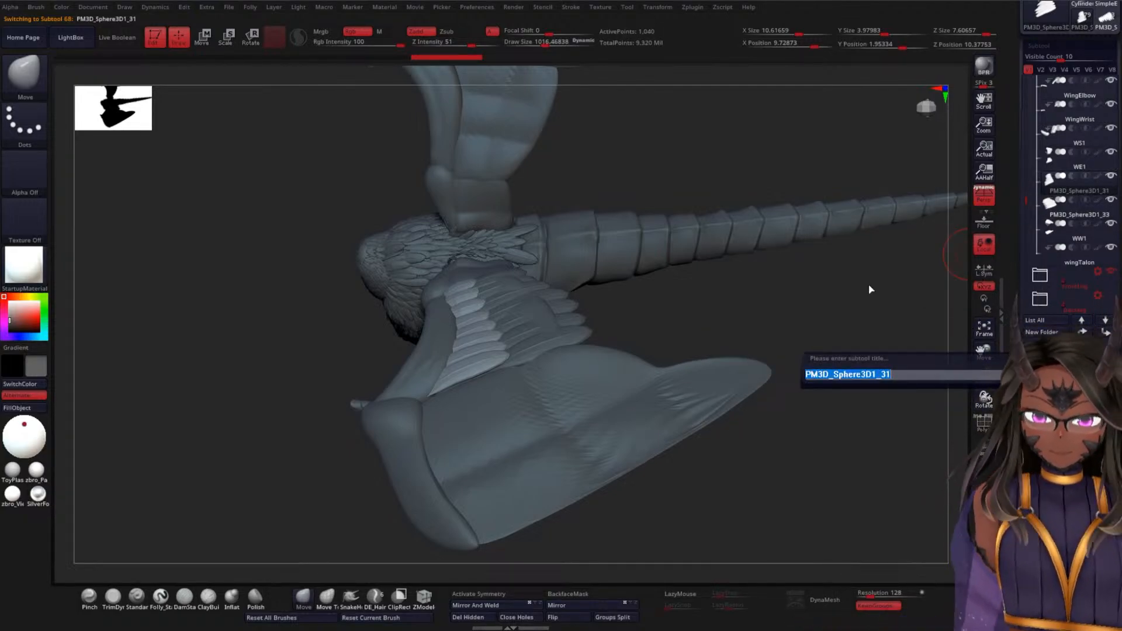
{"action": "type", "text": "WE"}
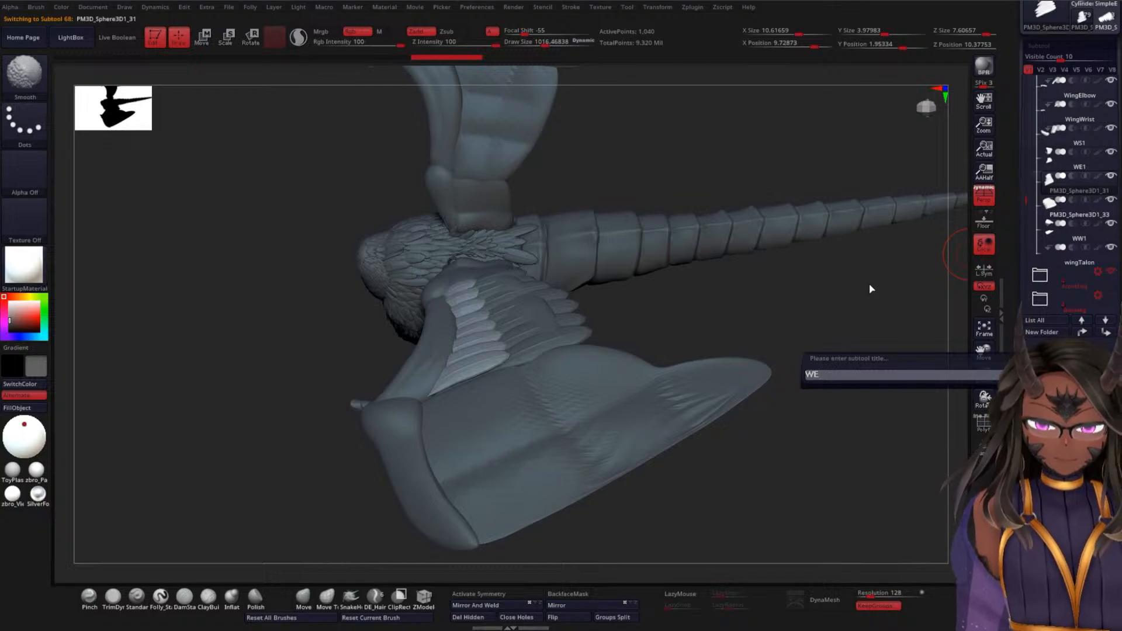
{"action": "type", "text": "F"}
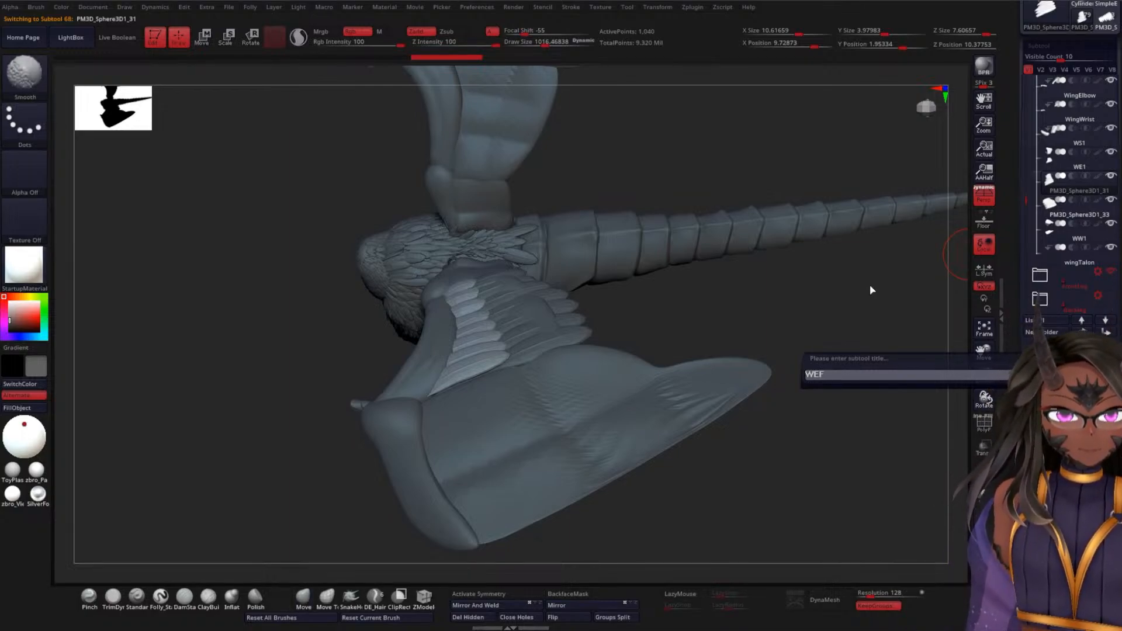
{"action": "type", "text": "1"}
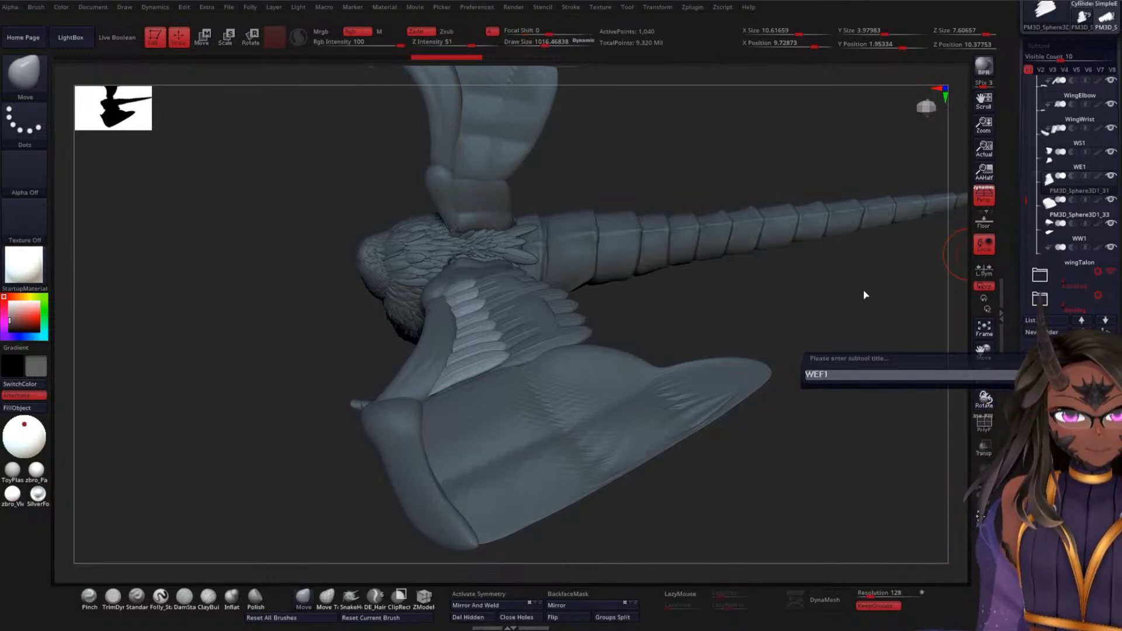
{"action": "key", "text": "Return"}
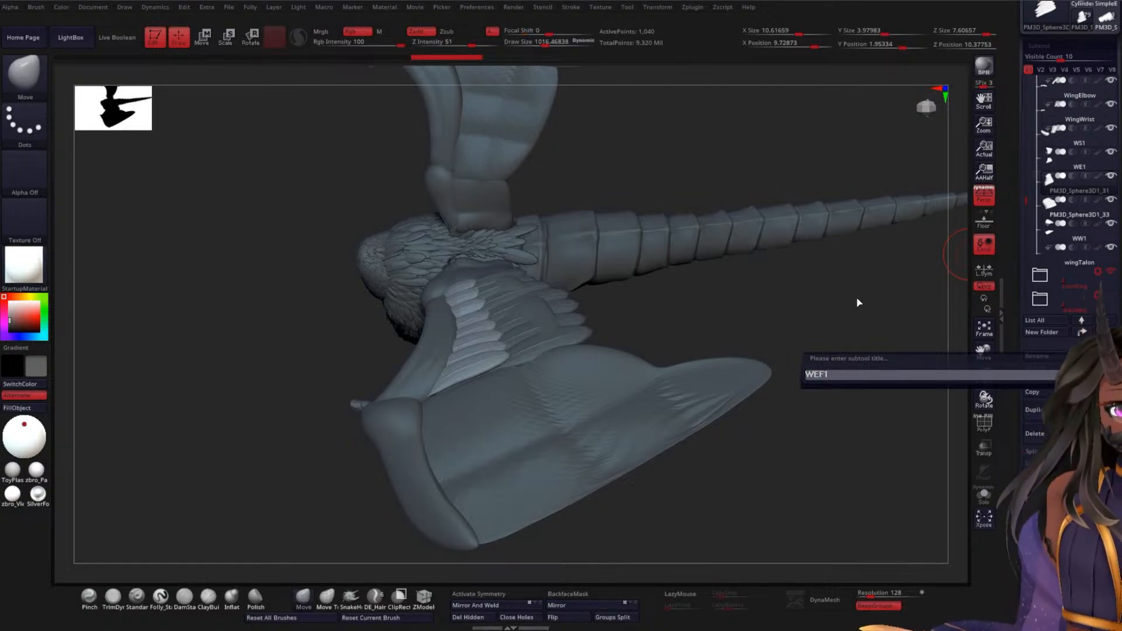
{"action": "key", "text": "Return"}
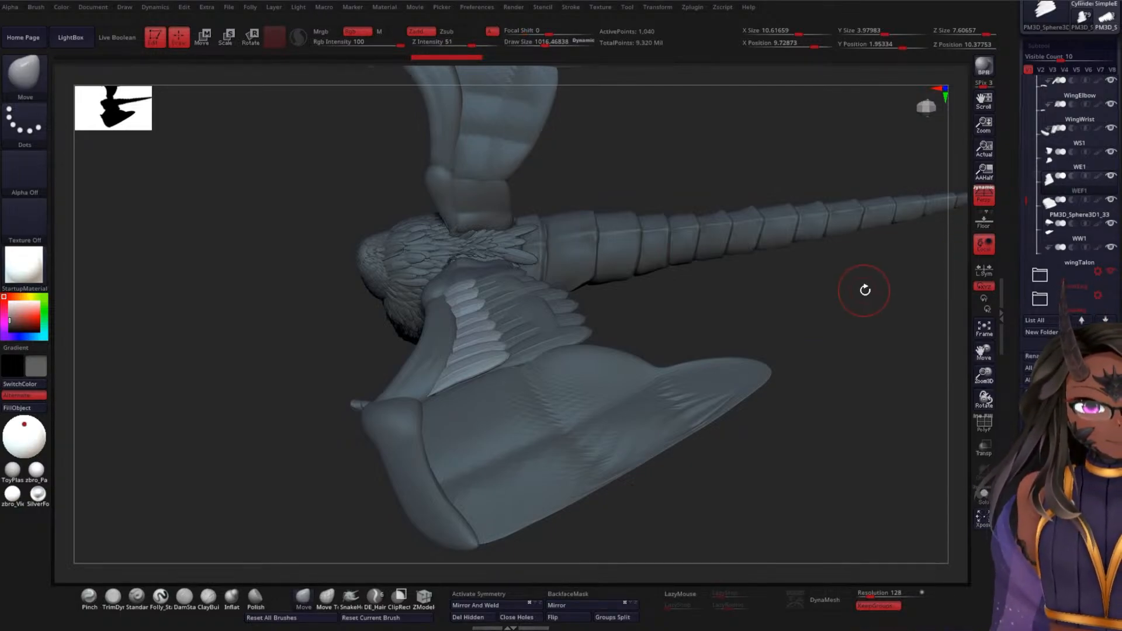
- Rename the trailing-edge feather row subtool PM3D_Sphere3D1_33 as WEF2
{"action": "left_click", "coordinate": [1071, 217]}
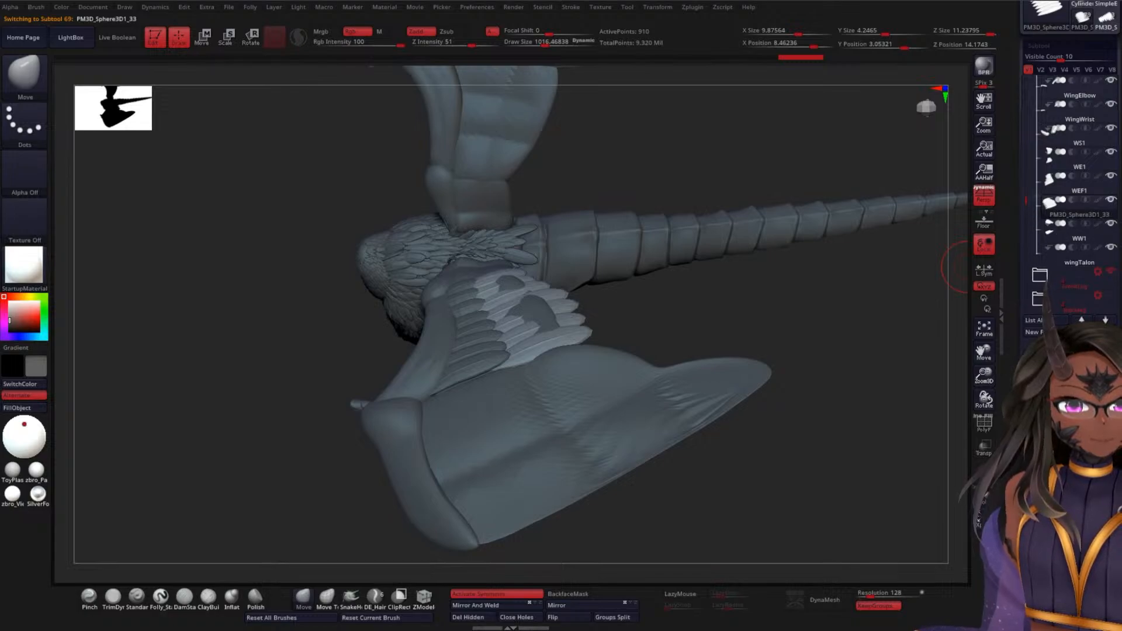
{"action": "left_click", "coordinate": [1044, 356]}
{"action": "type", "text": "WEF2"}
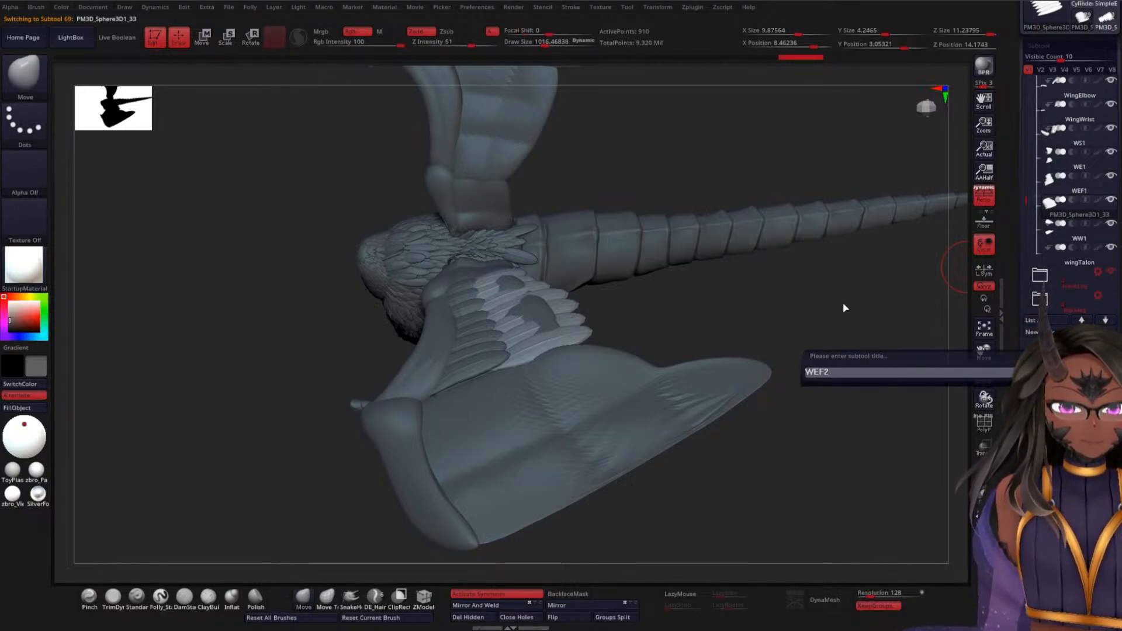
{"action": "key", "text": "Return"}
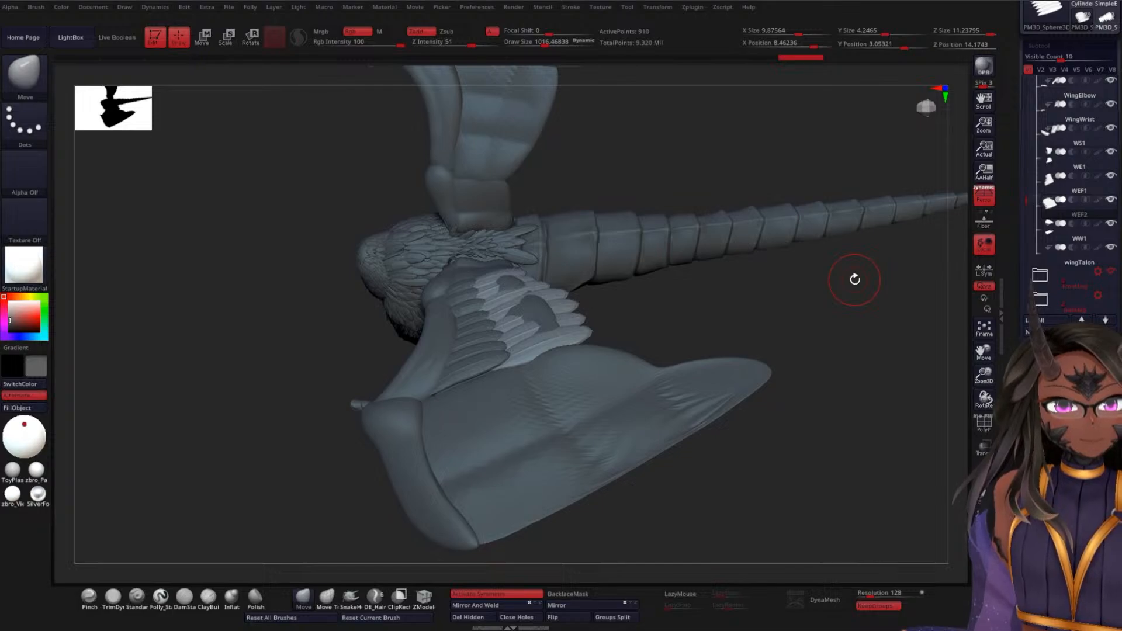
- Change the trailing-edge feather row subtool's name to WEF3
{"action": "left_click_drag", "start_coordinate": [855, 279], "coordinate": [819, 296]}
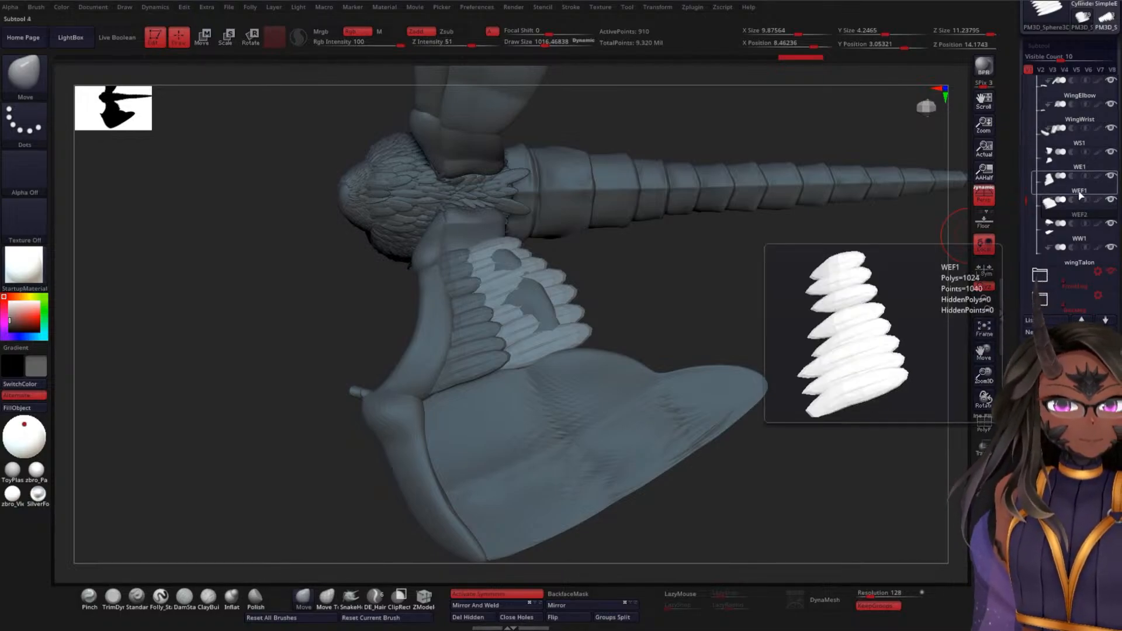
{"action": "mouse_move", "coordinate": [1067, 165]}
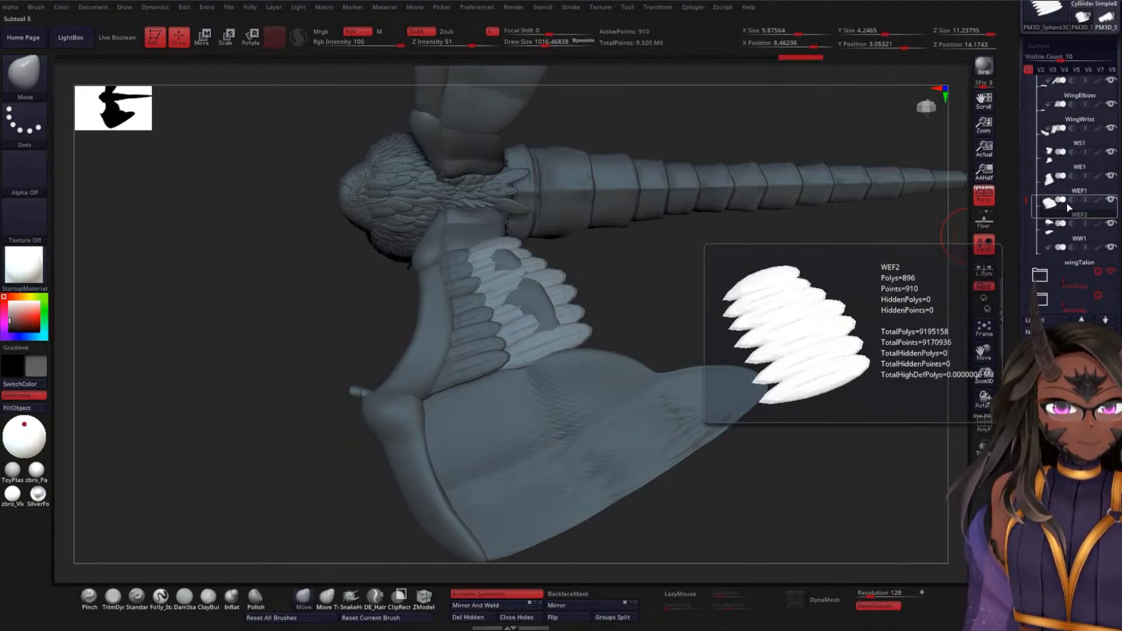
{"action": "left_click_drag", "start_coordinate": [793, 278], "coordinate": [692, 323]}
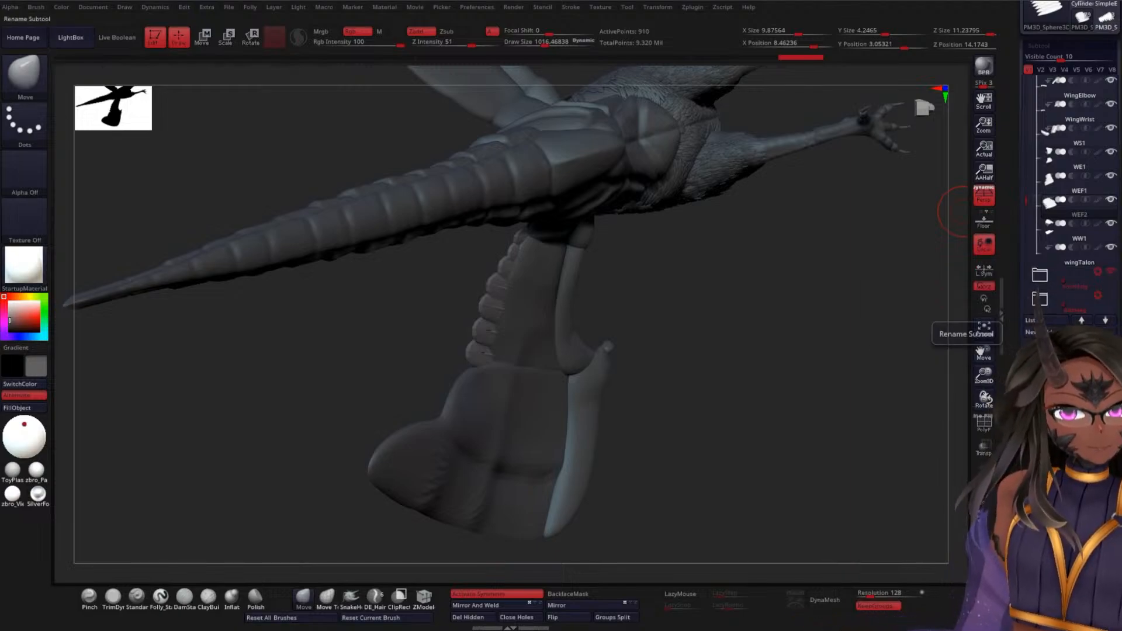
{"action": "left_click", "coordinate": [1045, 347]}
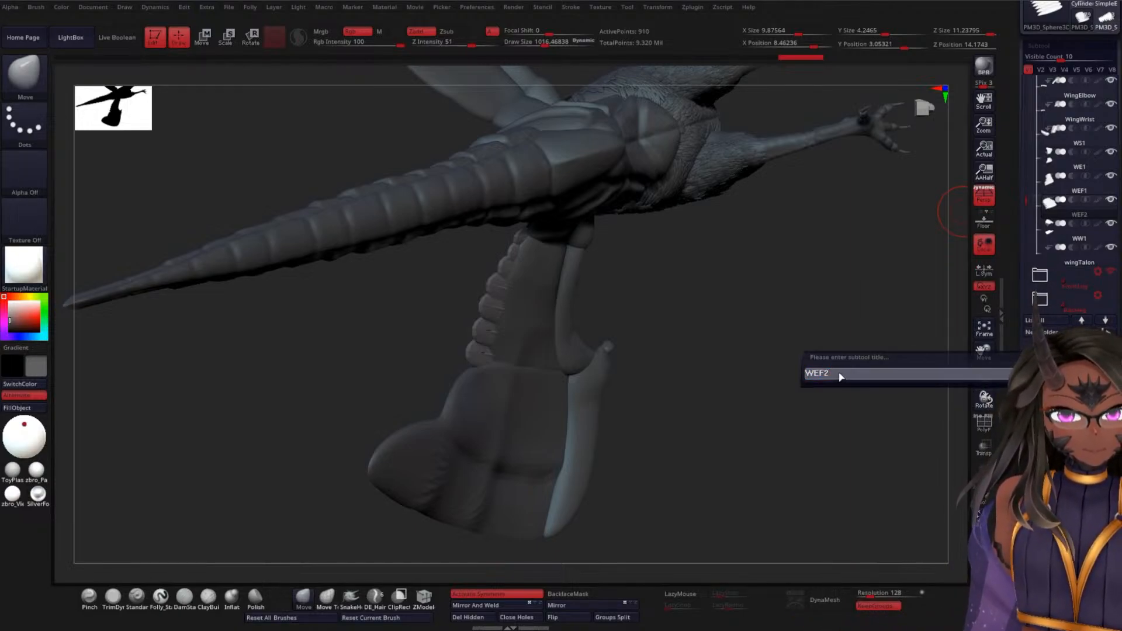
{"action": "type", "text": "WEF3"}
{"action": "key", "text": "Return"}
- Save the creature tool to disk with the renamed wing subtools
{"action": "left_click_drag", "start_coordinate": [809, 268], "coordinate": [752, 304]}
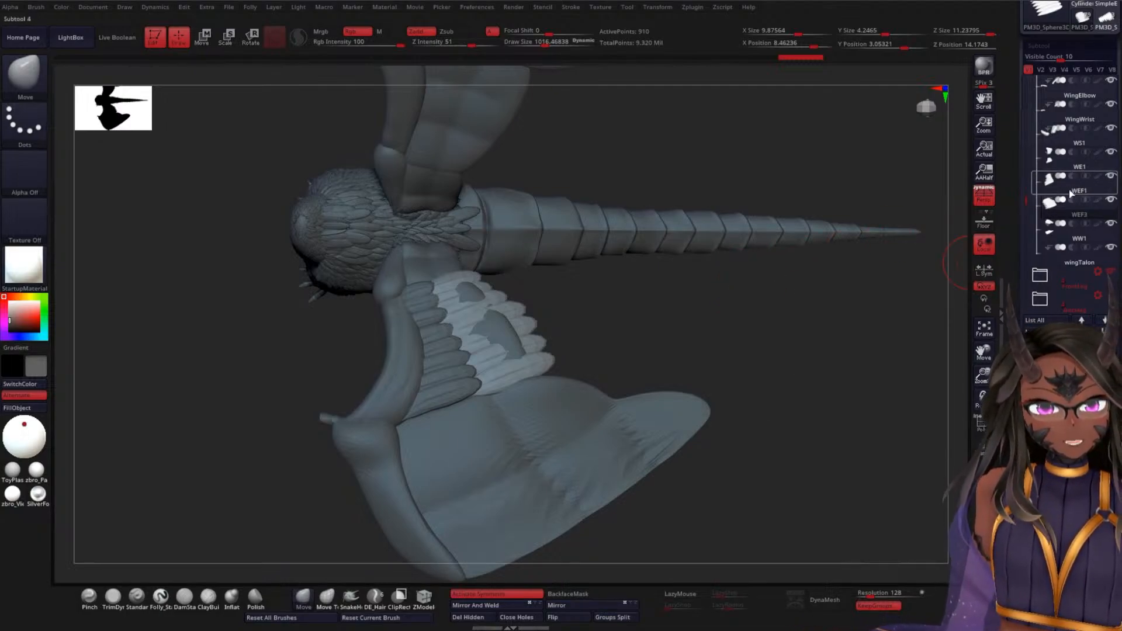
{"action": "mouse_move", "coordinate": [1069, 225]}
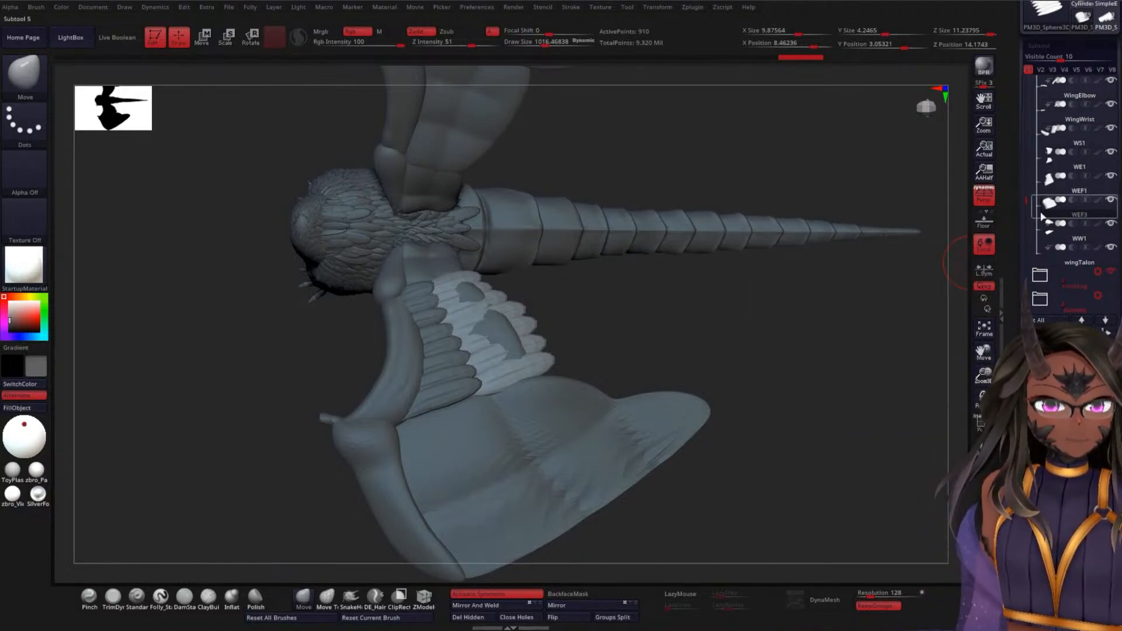
{"action": "left_click_drag", "start_coordinate": [802, 280], "coordinate": [807, 282]}
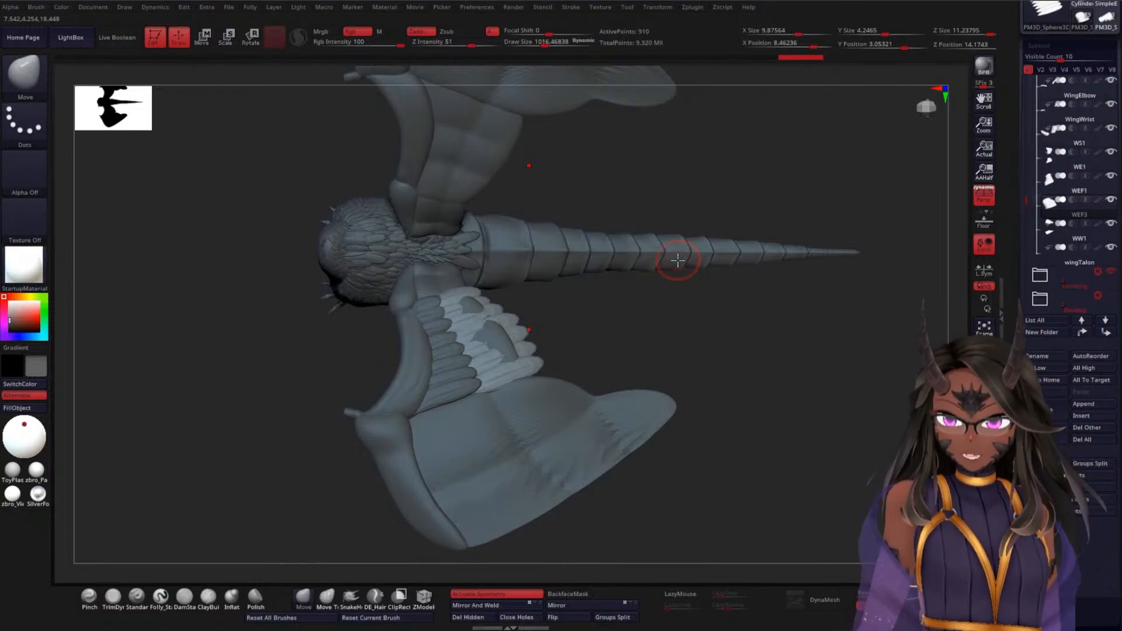
{"action": "left_click_drag", "start_coordinate": [659, 320], "coordinate": [678, 345], "text": "alt"}
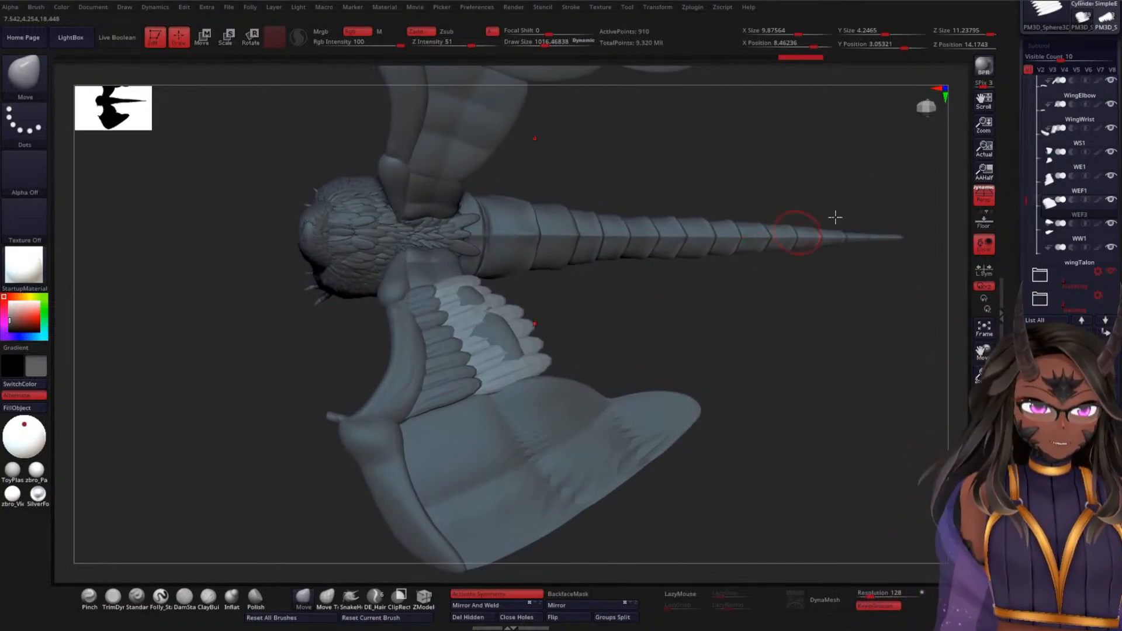
{"action": "left_click_drag", "start_coordinate": [1017, 166], "coordinate": [1015, 262]}
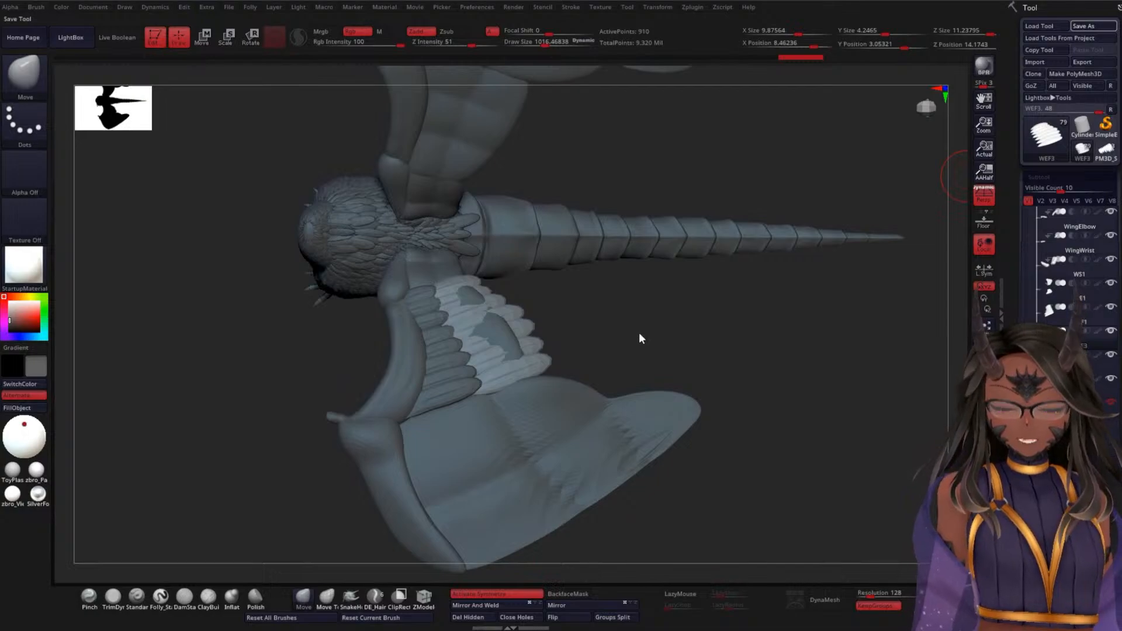
{"action": "left_click_drag", "start_coordinate": [640, 331], "coordinate": [694, 304]}
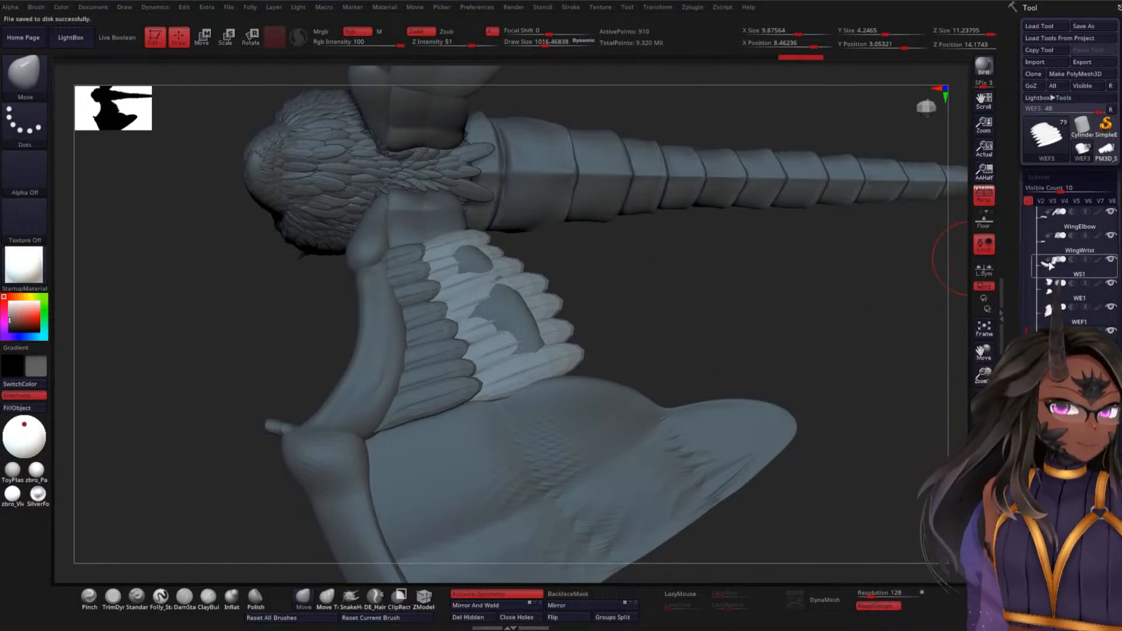
- Move the WS1 membrane subtool down the subtool order to directly below WEF3
{"action": "scroll", "coordinate": [1069, 276], "scroll_direction": "up", "scroll_amount": 4}
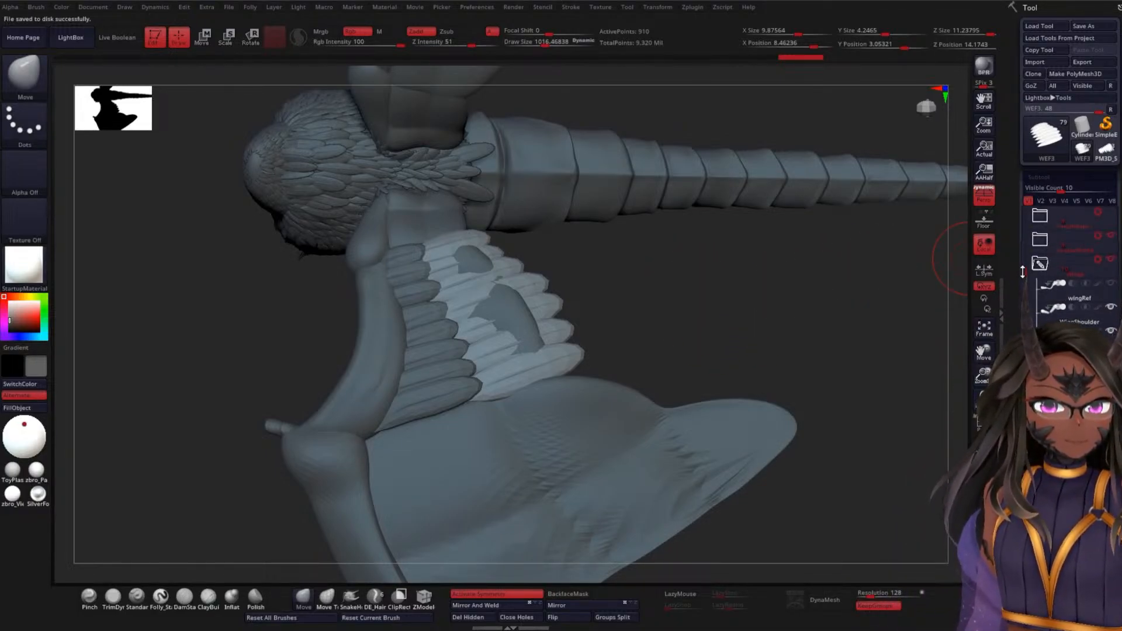
{"action": "left_click", "coordinate": [1088, 319]}
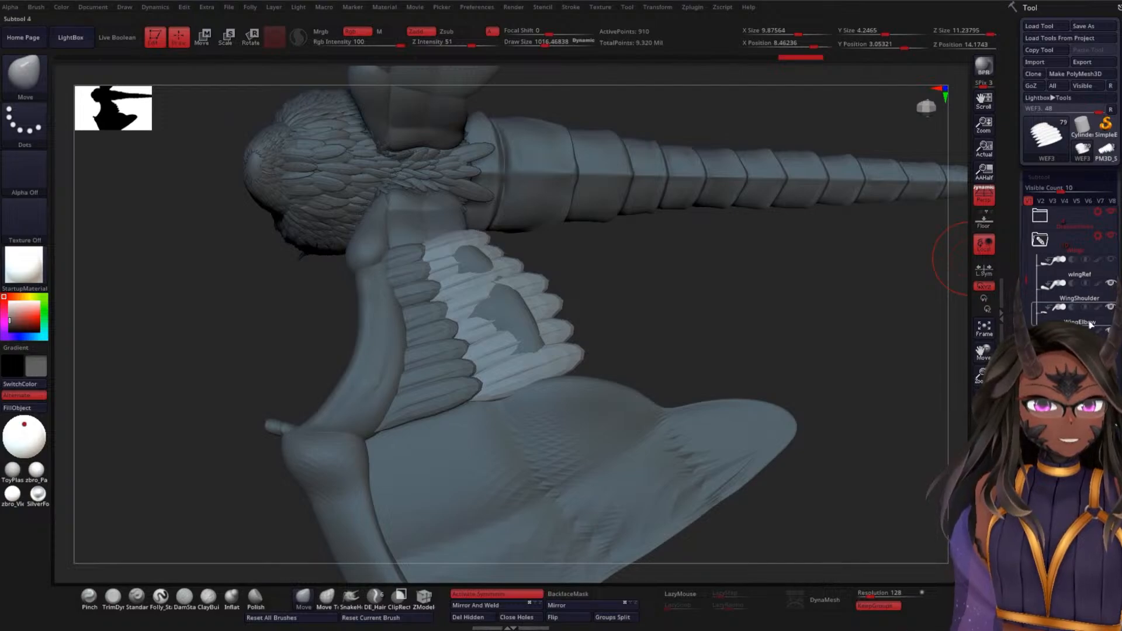
{"action": "scroll", "coordinate": [1025, 283], "scroll_direction": "down", "scroll_amount": 2}
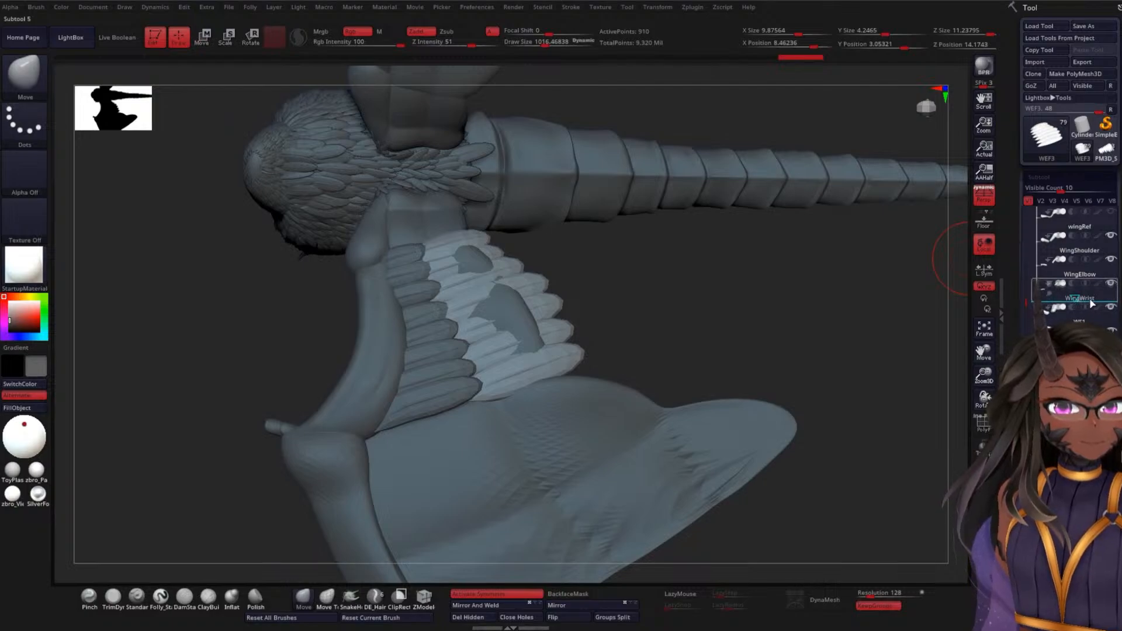
{"action": "key", "text": "Down"}
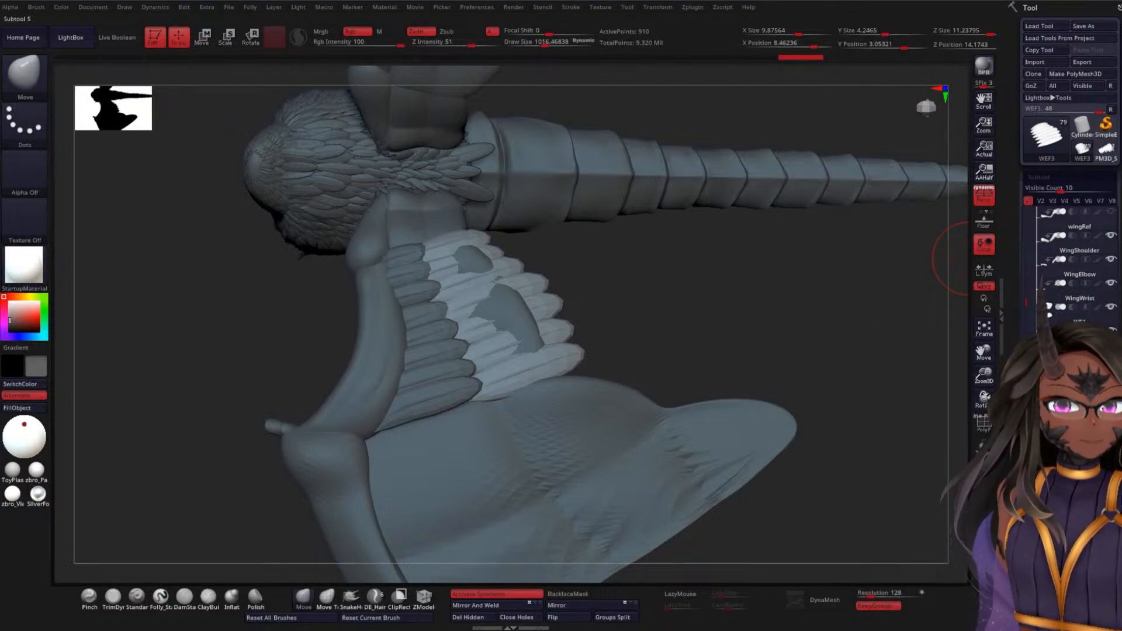
{"action": "left_click_drag", "start_coordinate": [1025, 302], "coordinate": [1025, 316]}
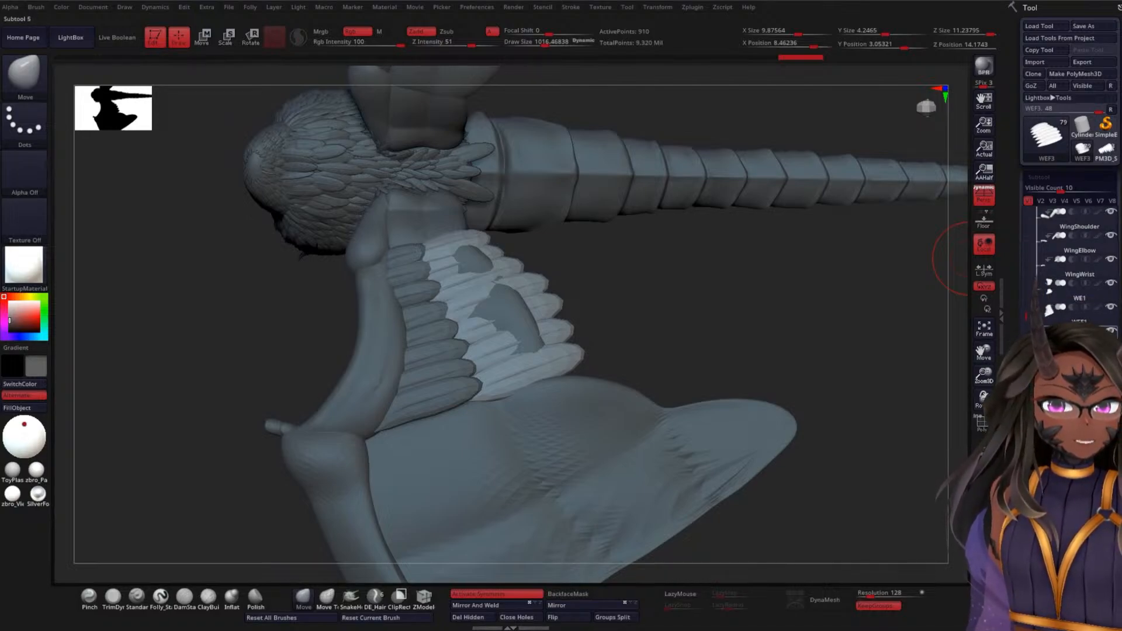
{"action": "left_click_drag", "start_coordinate": [1026, 329], "coordinate": [1029, 332]}
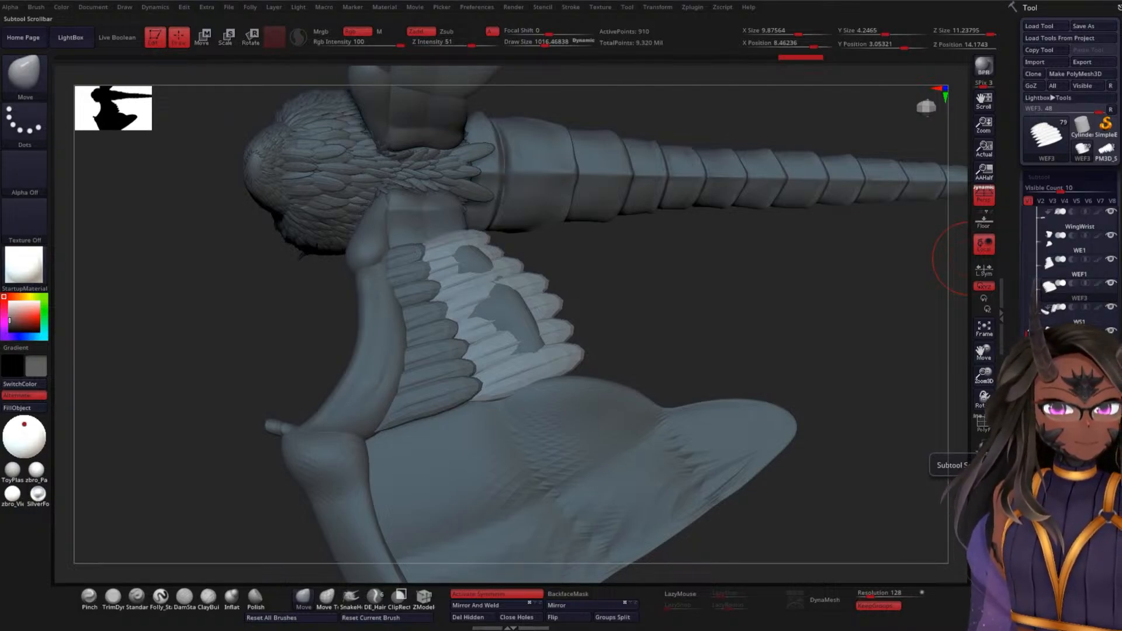
- Move the WS1 membrane subtool up the subtool order to directly below WingShoulder
{"action": "left_click_drag", "start_coordinate": [1027, 331], "coordinate": [1027, 314]}
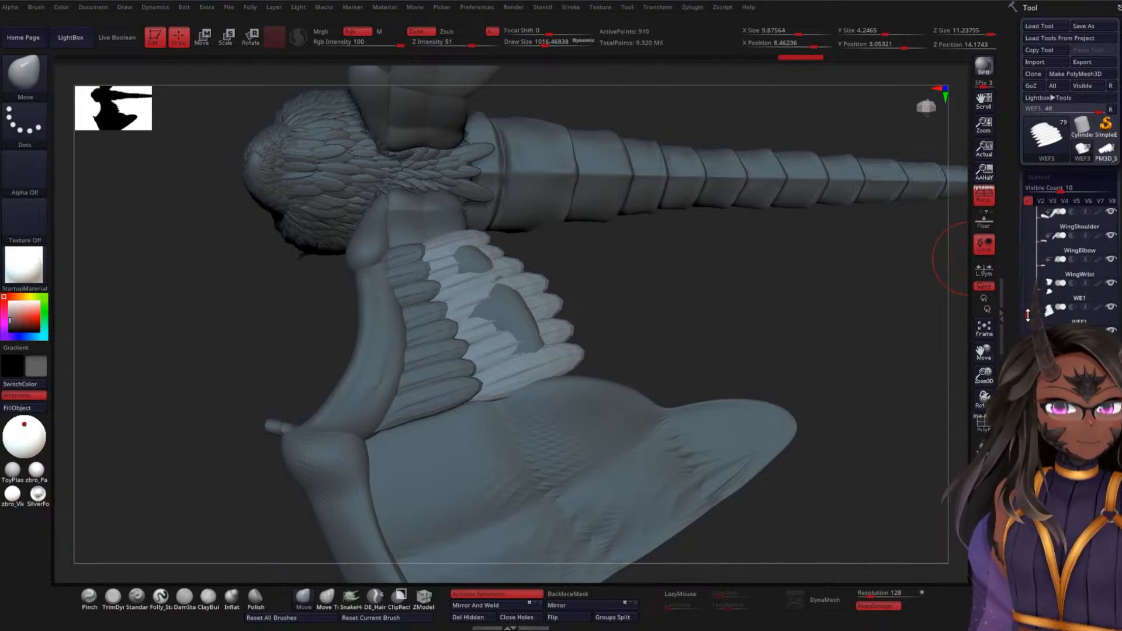
{"action": "left_click_drag", "start_coordinate": [1030, 309], "coordinate": [1029, 305]}
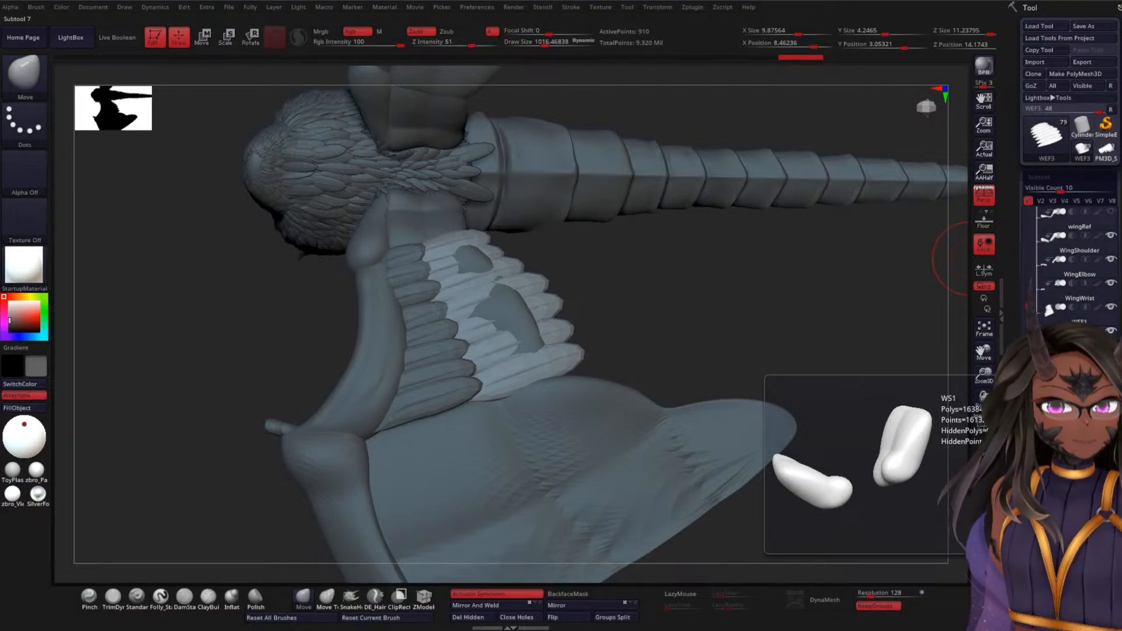
{"action": "left_click", "coordinate": [1065, 265]}
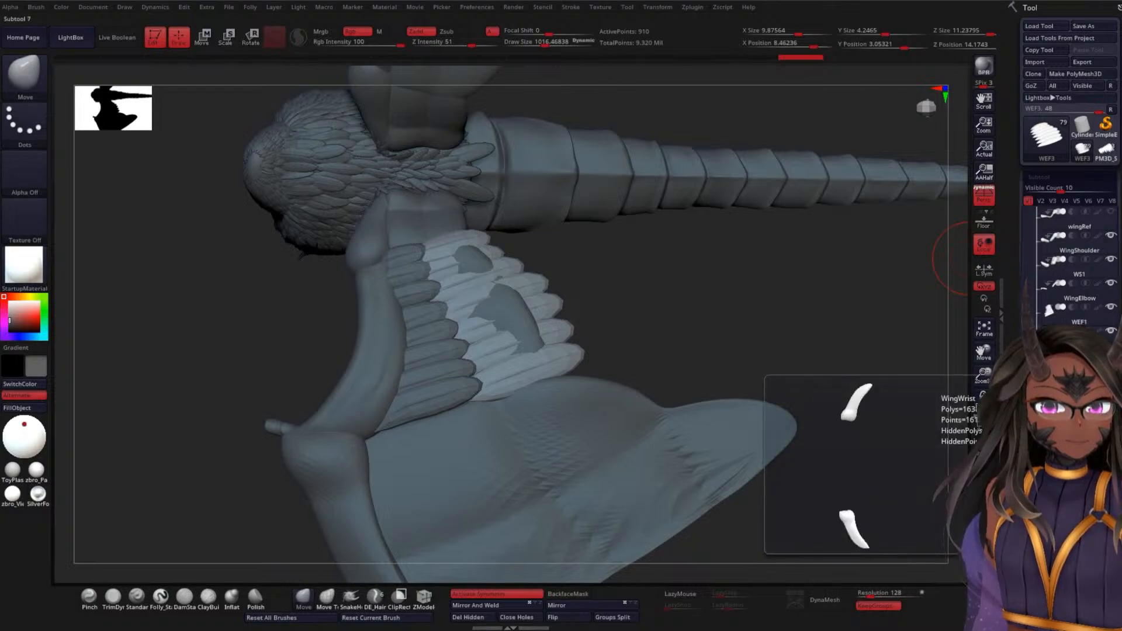
- Select the WE1 membrane subtool and move it up the subtool order to directly below WingElbow
{"action": "left_click_drag", "start_coordinate": [1065, 383], "coordinate": [1027, 287]}
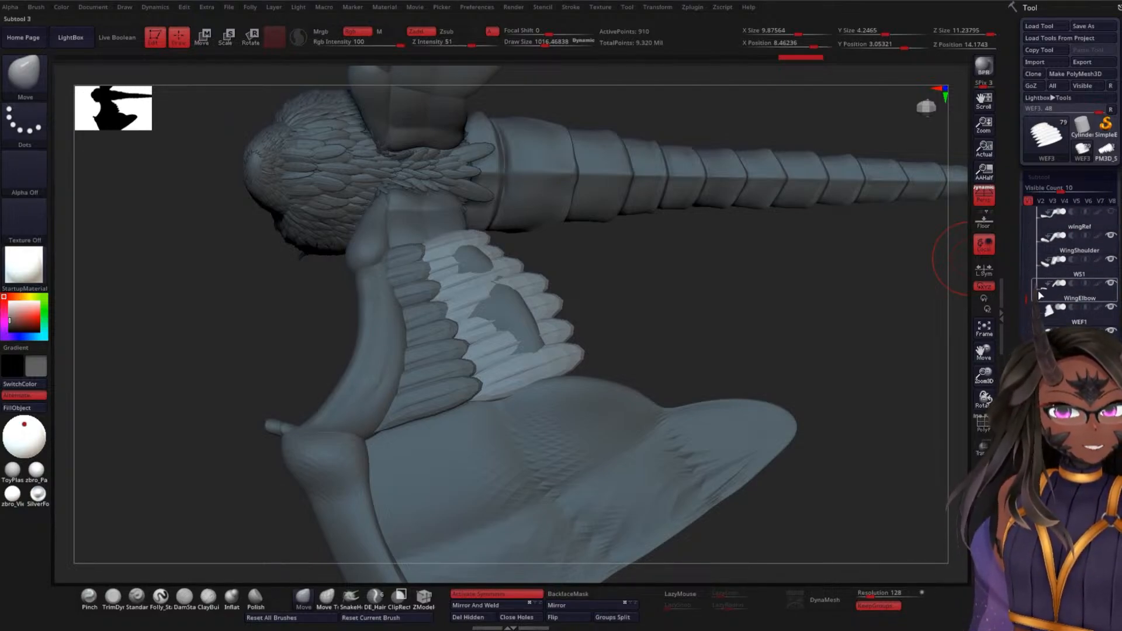
{"action": "scroll", "coordinate": [1085, 281], "scroll_direction": "down", "scroll_amount": 1}
{"action": "mouse_move", "coordinate": [1091, 303]}
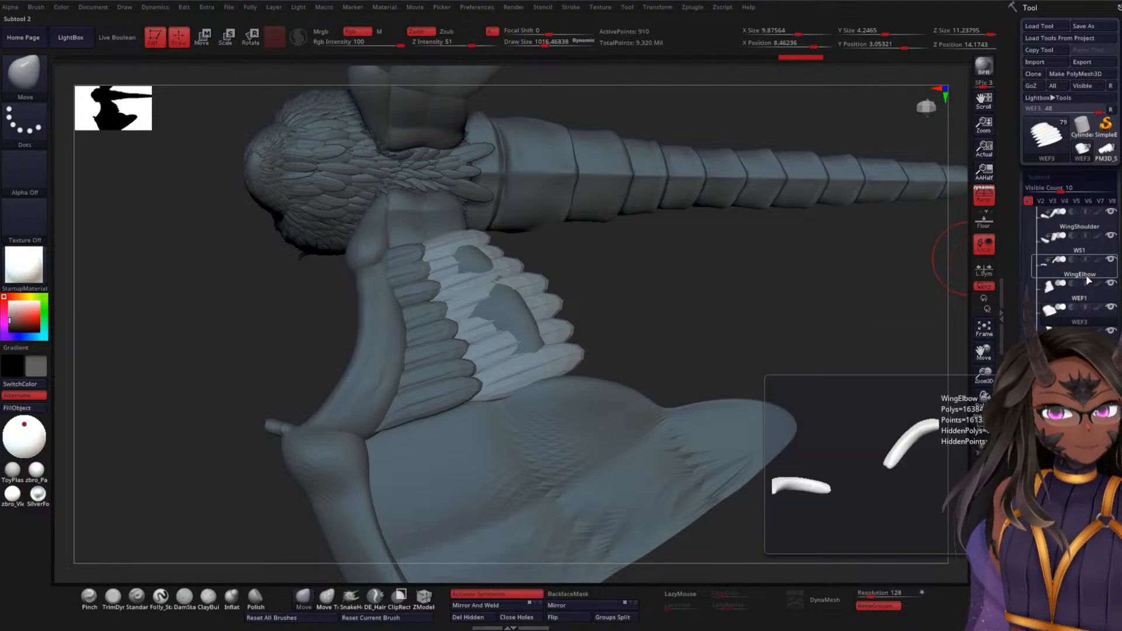
{"action": "left_click", "coordinate": [1085, 340]}
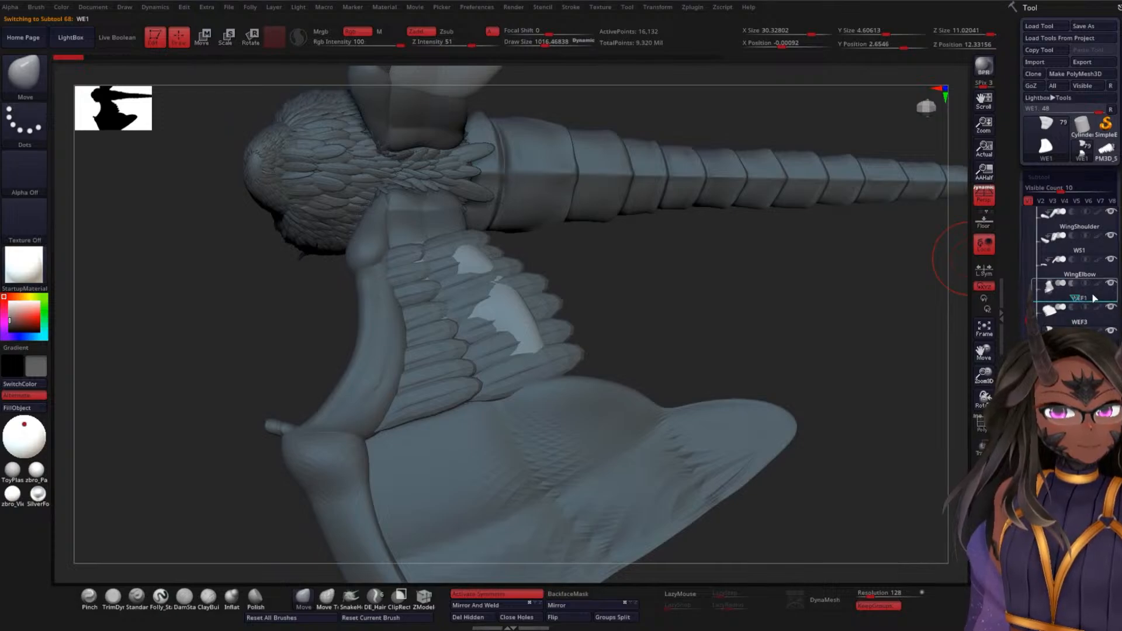
{"action": "left_click_drag", "start_coordinate": [1096, 297], "coordinate": [1095, 294]}
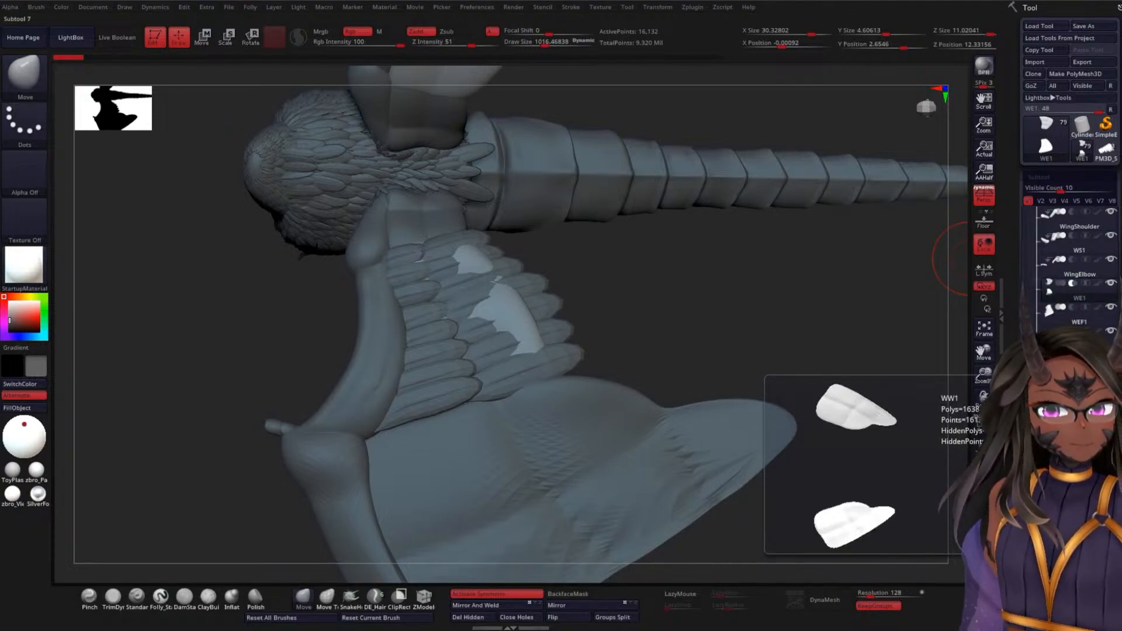
- Rename the WE1 membrane subtool as BASEWE1
{"action": "left_click_drag", "start_coordinate": [1026, 327], "coordinate": [1026, 320]}
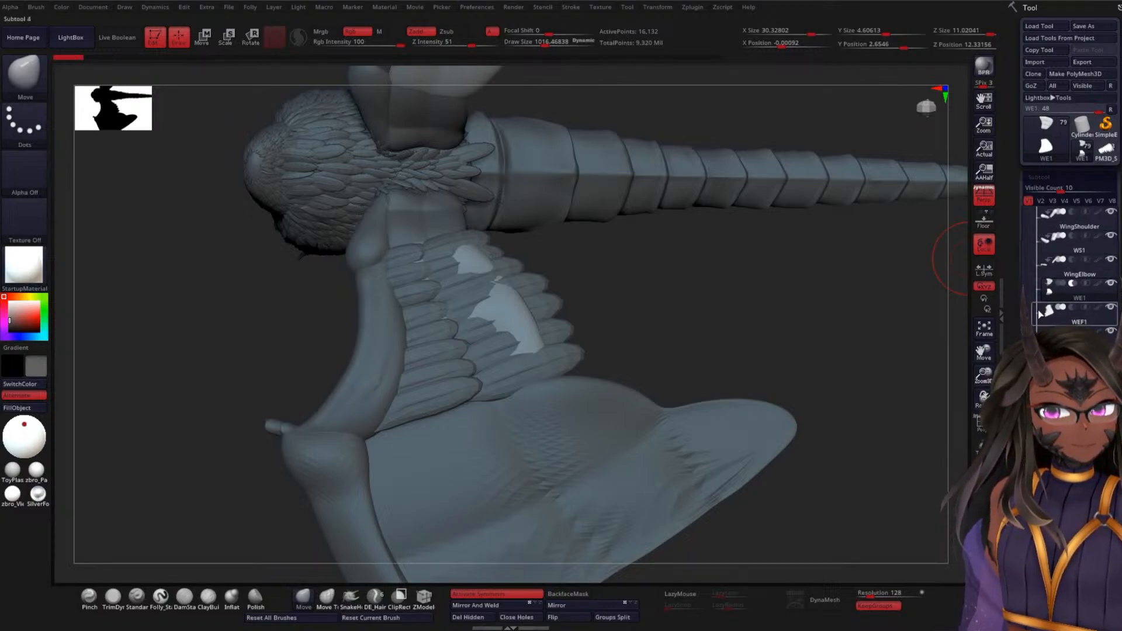
{"action": "mouse_move", "coordinate": [1090, 308]}
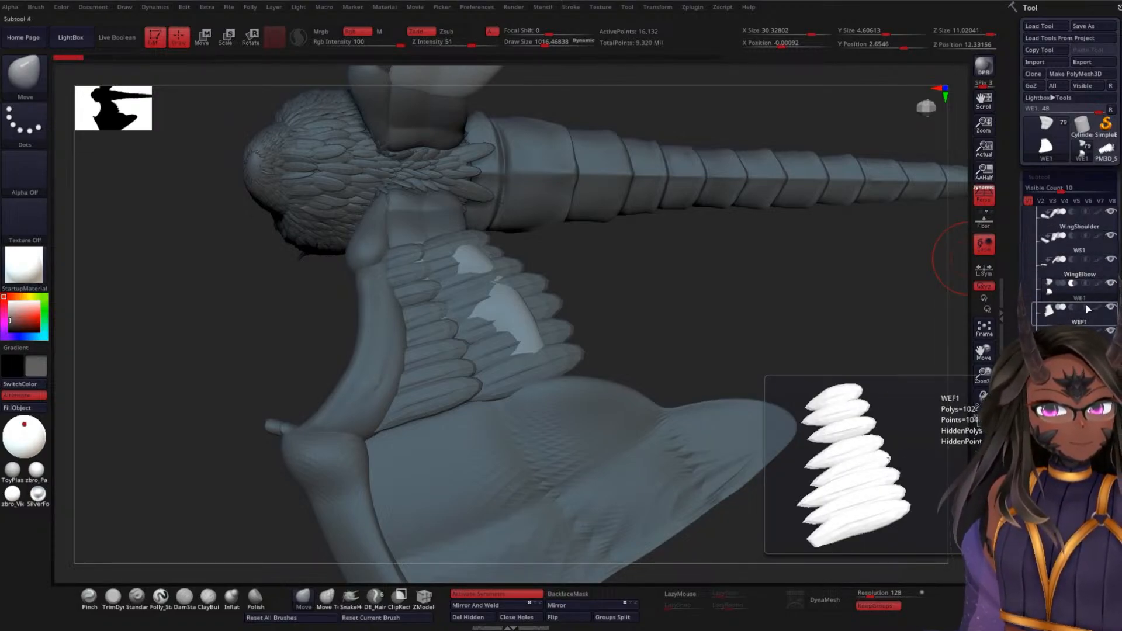
{"action": "left_click_drag", "start_coordinate": [1027, 293], "coordinate": [1027, 294]}
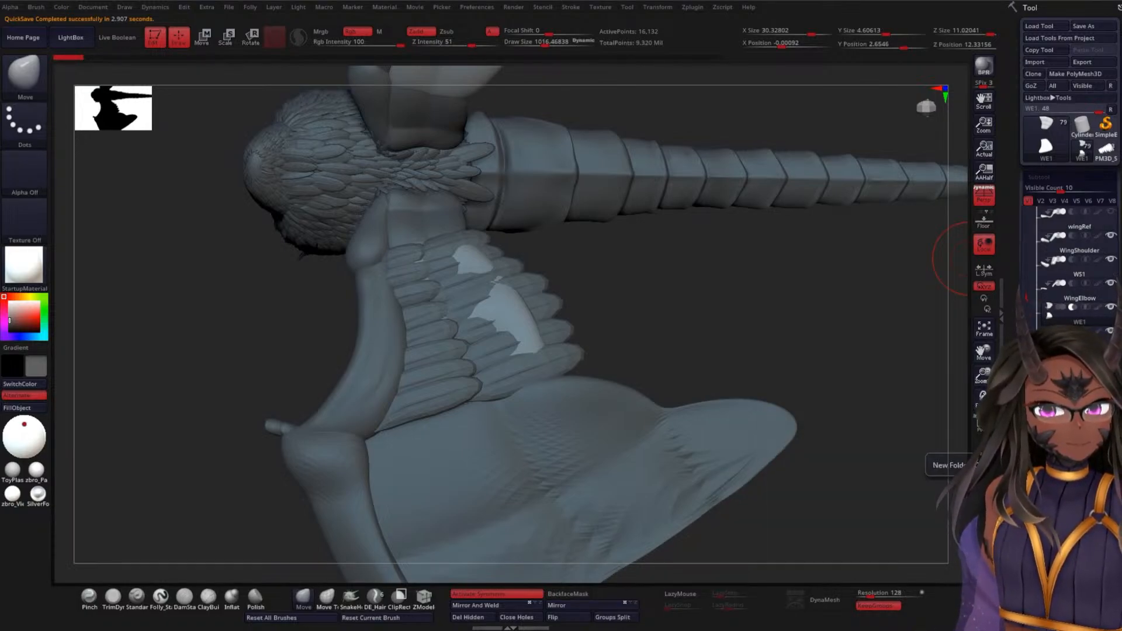
{"action": "left_click", "coordinate": [1044, 499]}
{"action": "left_click", "coordinate": [816, 508]}
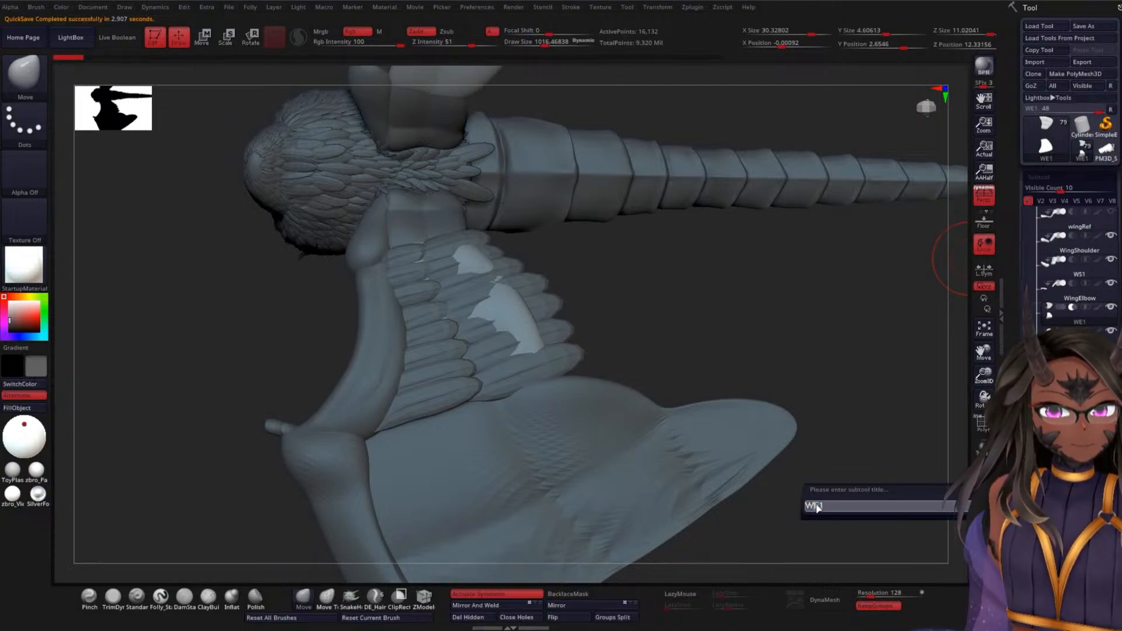
{"action": "double_click", "coordinate": [810, 507]}
{"action": "left_click", "coordinate": [809, 510]}
{"action": "type", "text": "BASE"}
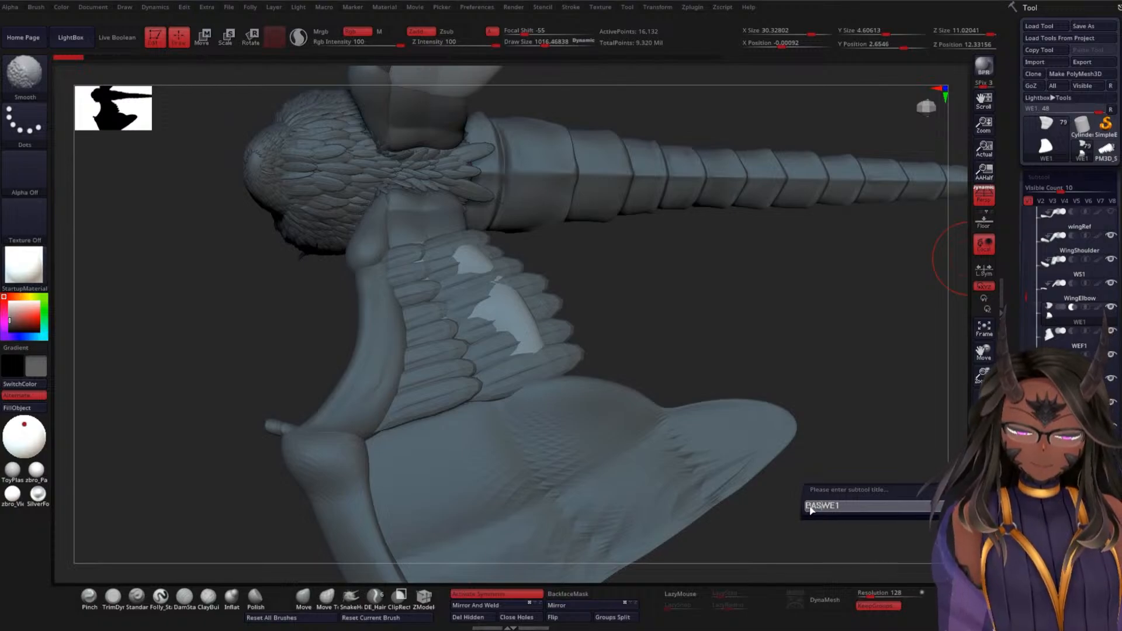
{"action": "key", "text": "Return"}
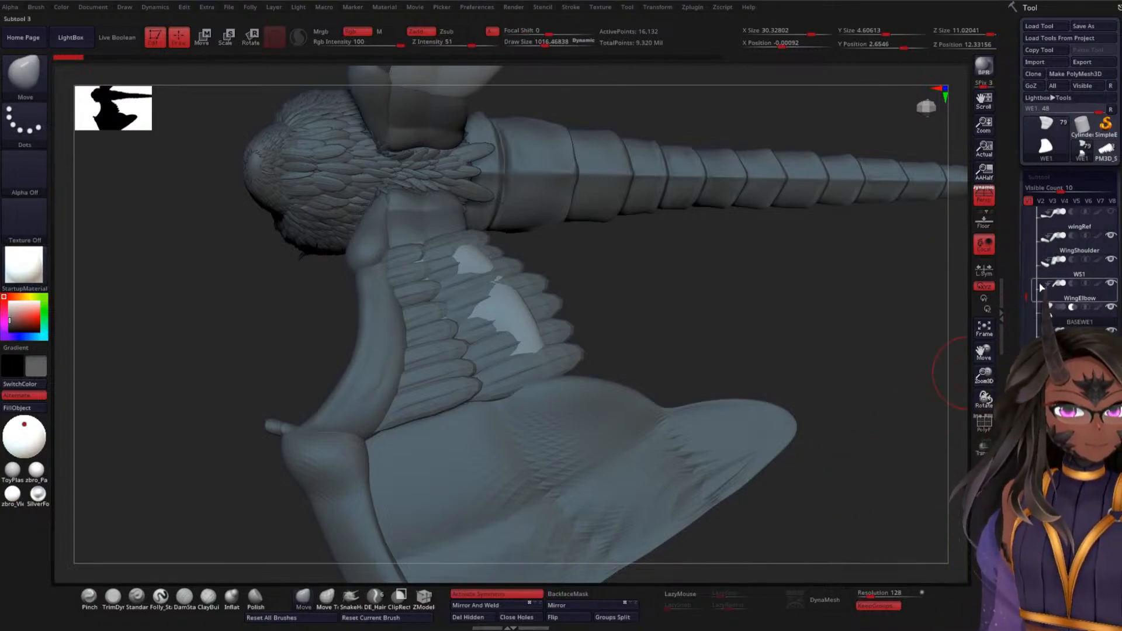
- Select the WW1 outer wing membrane subtool and rename it as BASEWW1
{"action": "scroll", "coordinate": [1030, 274], "scroll_direction": "down", "scroll_amount": 1}
{"action": "scroll", "coordinate": [1030, 275], "scroll_direction": "down", "scroll_amount": 1}
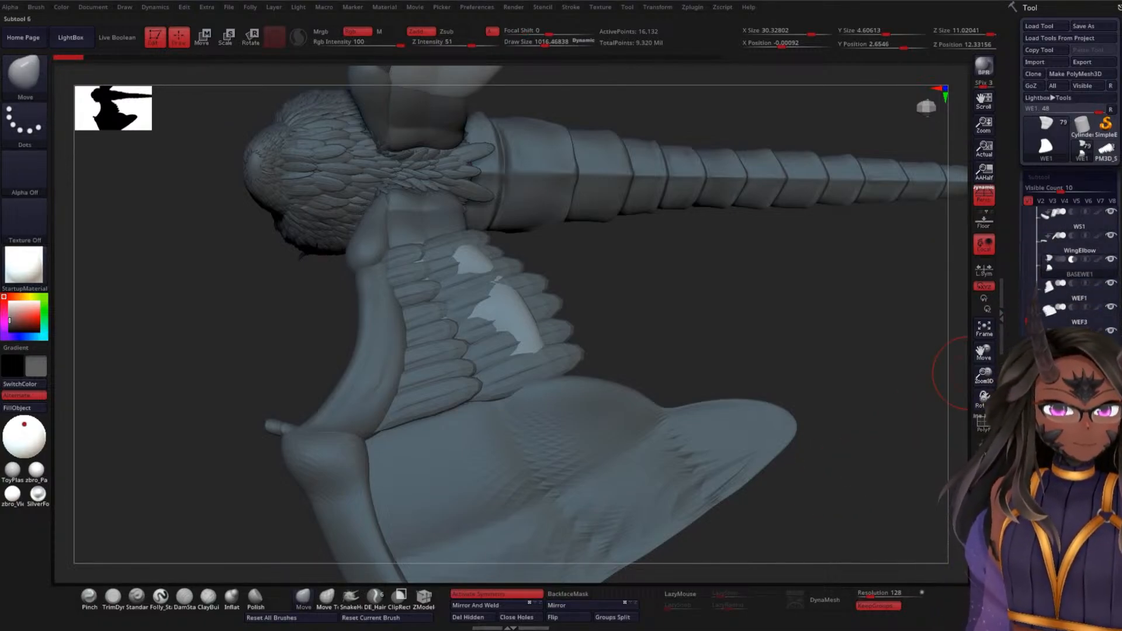
{"action": "left_click", "coordinate": [1067, 359]}
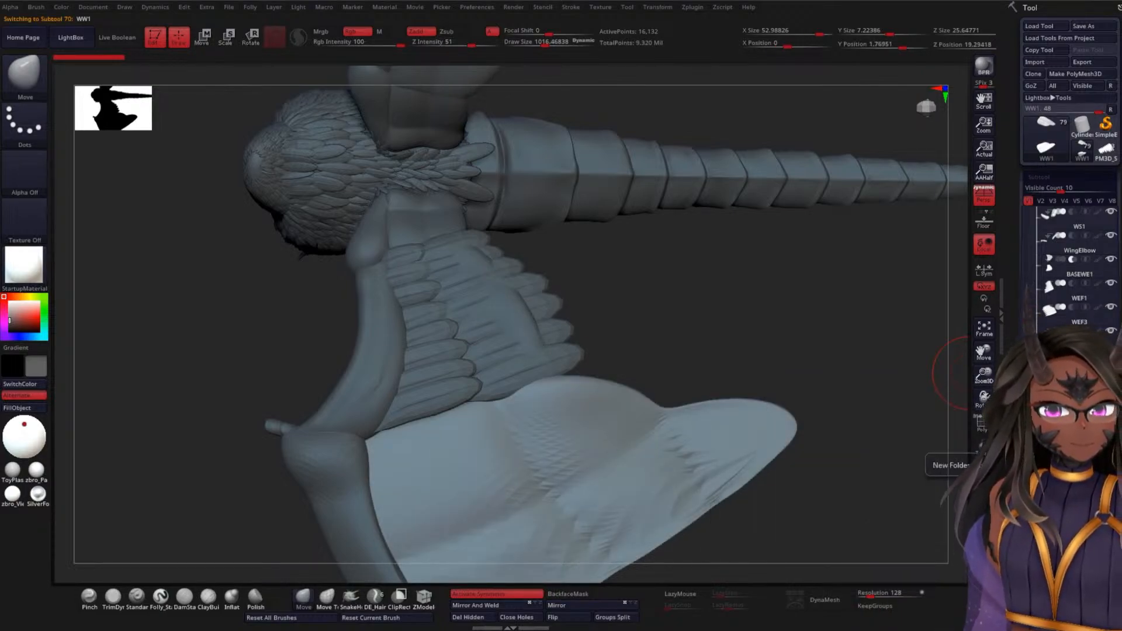
{"action": "left_click", "coordinate": [1040, 492]}
{"action": "left_click", "coordinate": [819, 506]}
{"action": "double_click", "coordinate": [812, 506]}
{"action": "left_click", "coordinate": [810, 506]}
{"action": "type", "text": "BASEWW1"}
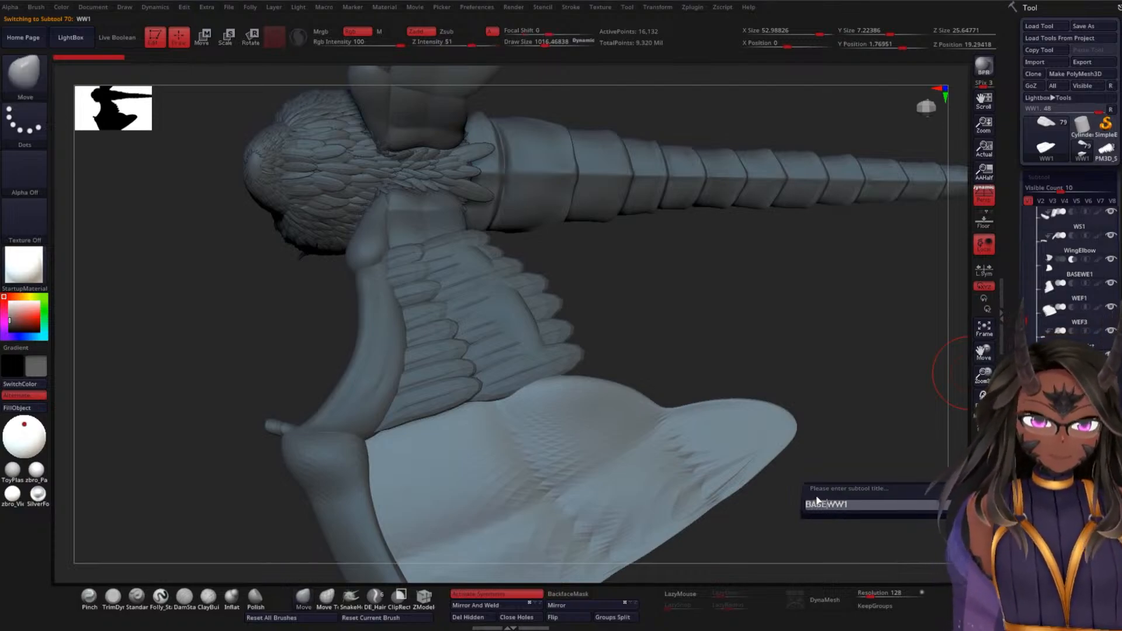
{"action": "key", "text": "Return"}
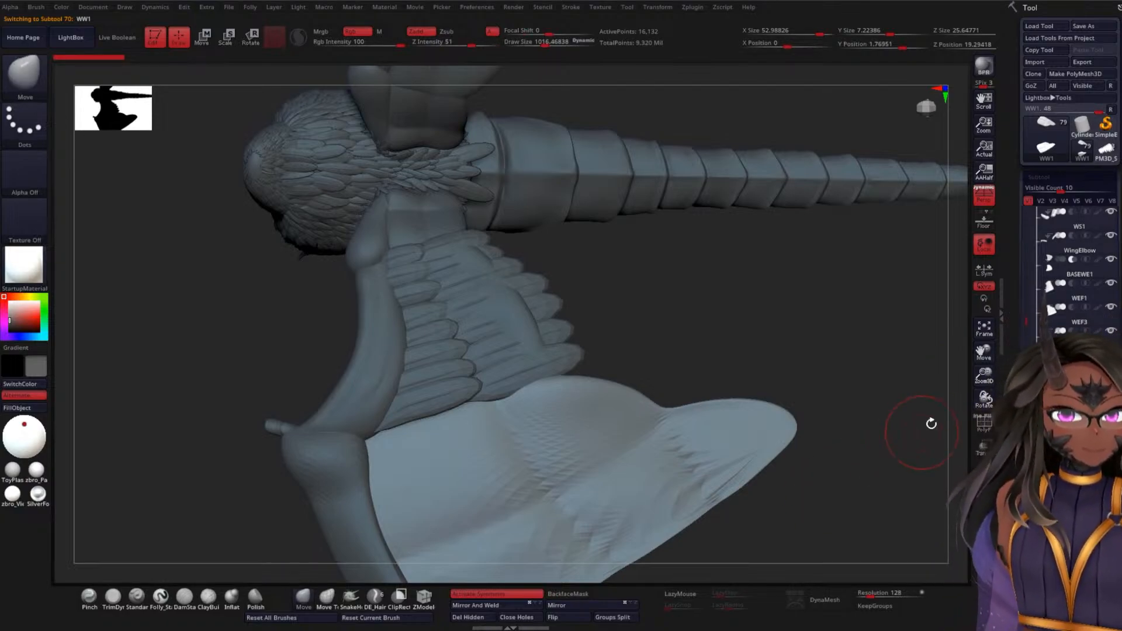
- Select the WS1 shoulder membrane subtool and rename it as BASEWS1
{"action": "left_click_drag", "start_coordinate": [1022, 322], "coordinate": [1024, 302]}
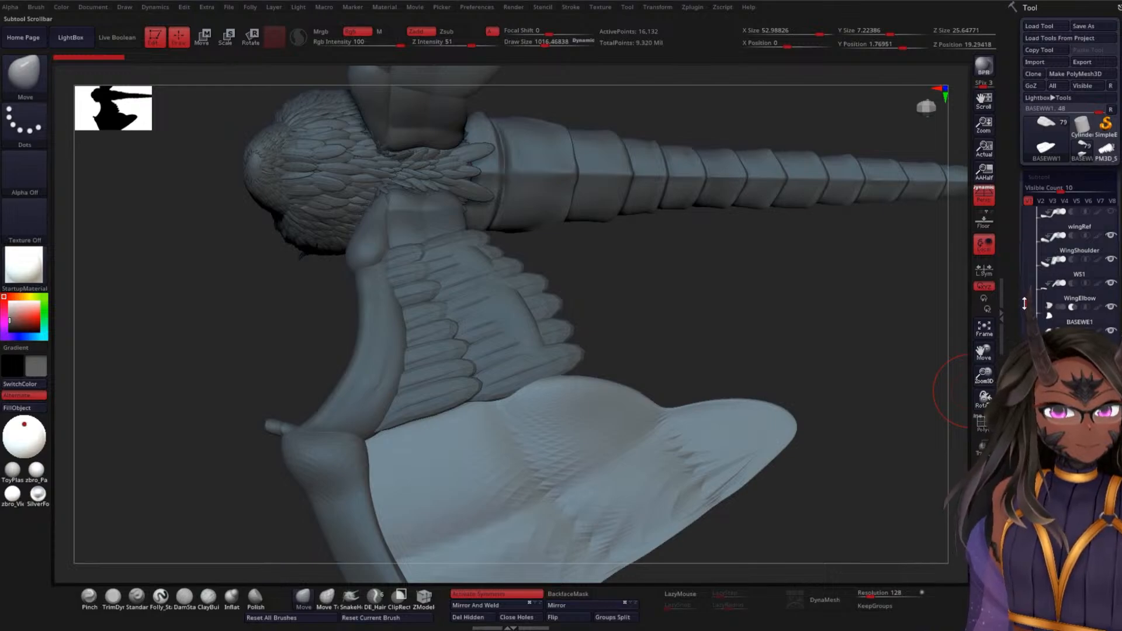
{"action": "left_click", "coordinate": [1051, 287]}
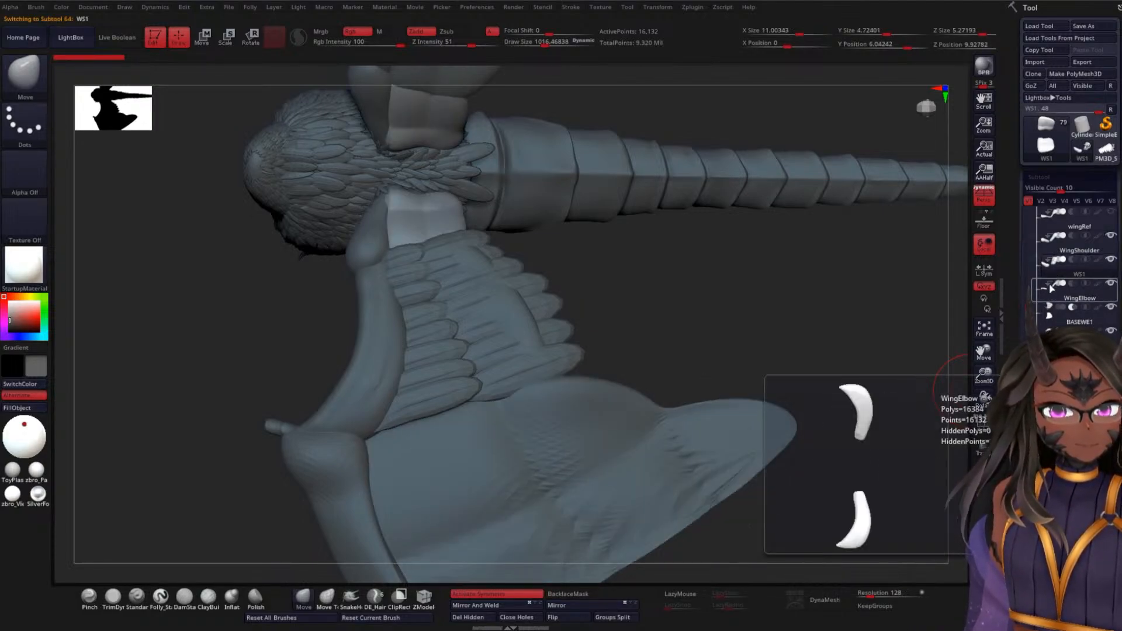
{"action": "left_click", "coordinate": [1042, 498]}
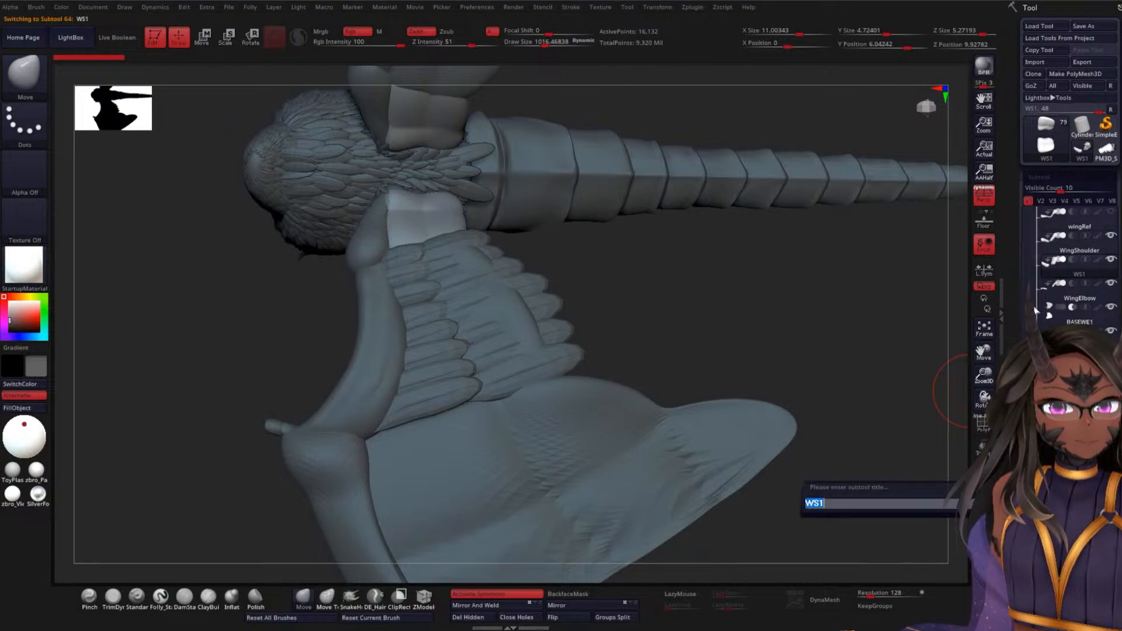
{"action": "left_click", "coordinate": [809, 504]}
{"action": "type", "text": "BASE"}
{"action": "key", "text": "ctrl+a"}
{"action": "key", "text": "Return"}
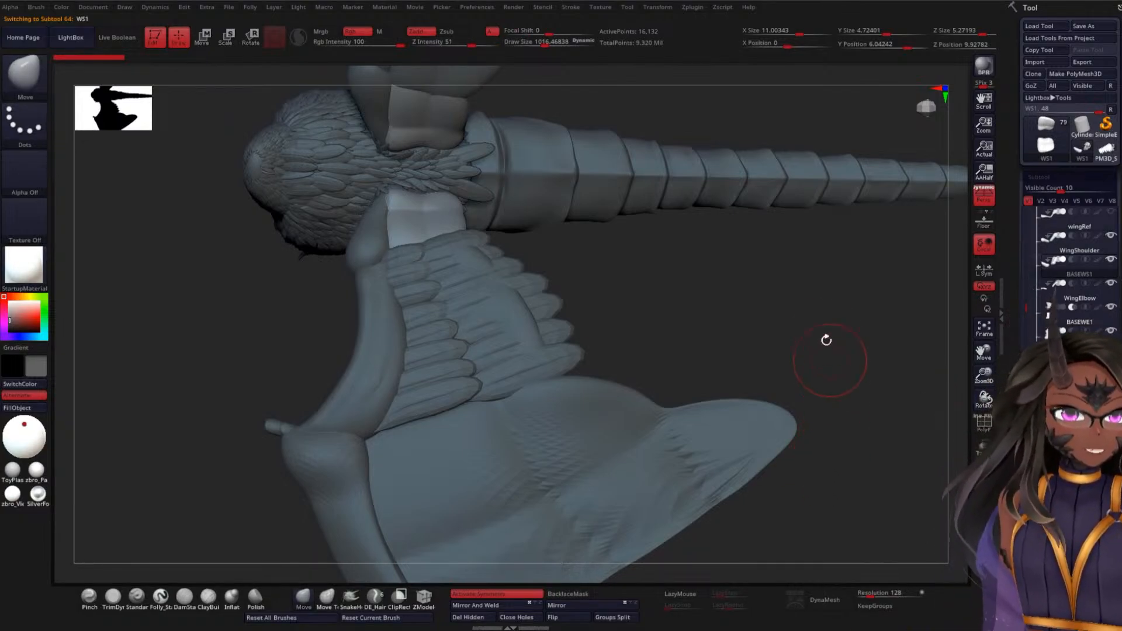
- Check the order of the wing subtools by selecting WingShoulder, WingElbow, BASEWE1 and BASEWW1 in turn
{"action": "left_click_drag", "start_coordinate": [822, 293], "coordinate": [839, 301]}
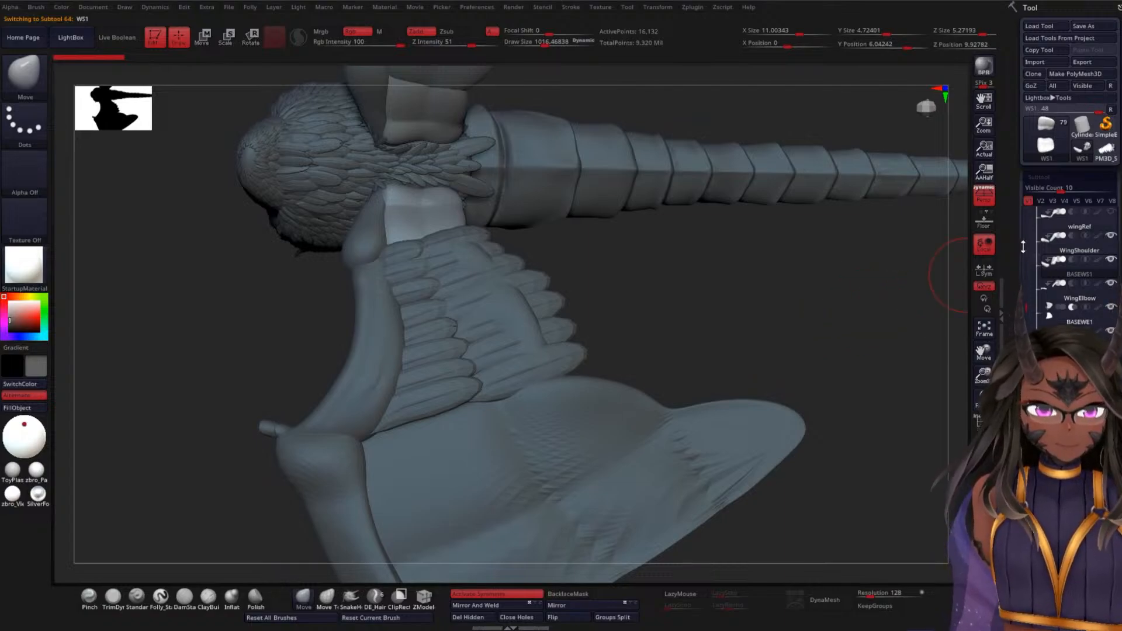
{"action": "left_click_drag", "start_coordinate": [1025, 302], "coordinate": [1026, 289]}
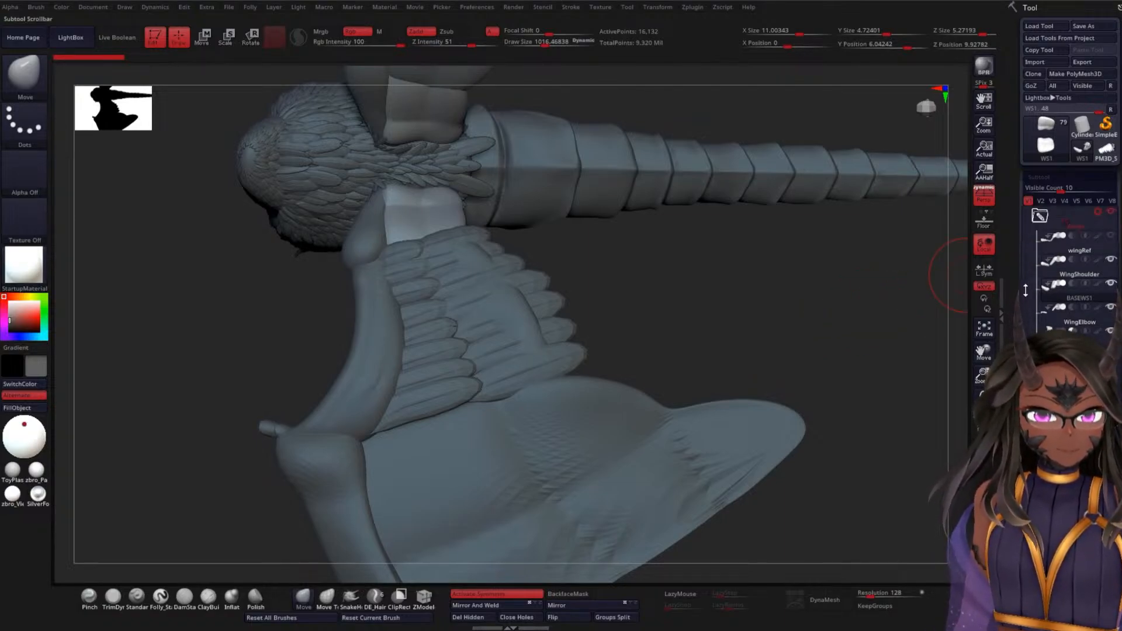
{"action": "left_click", "coordinate": [1046, 288]}
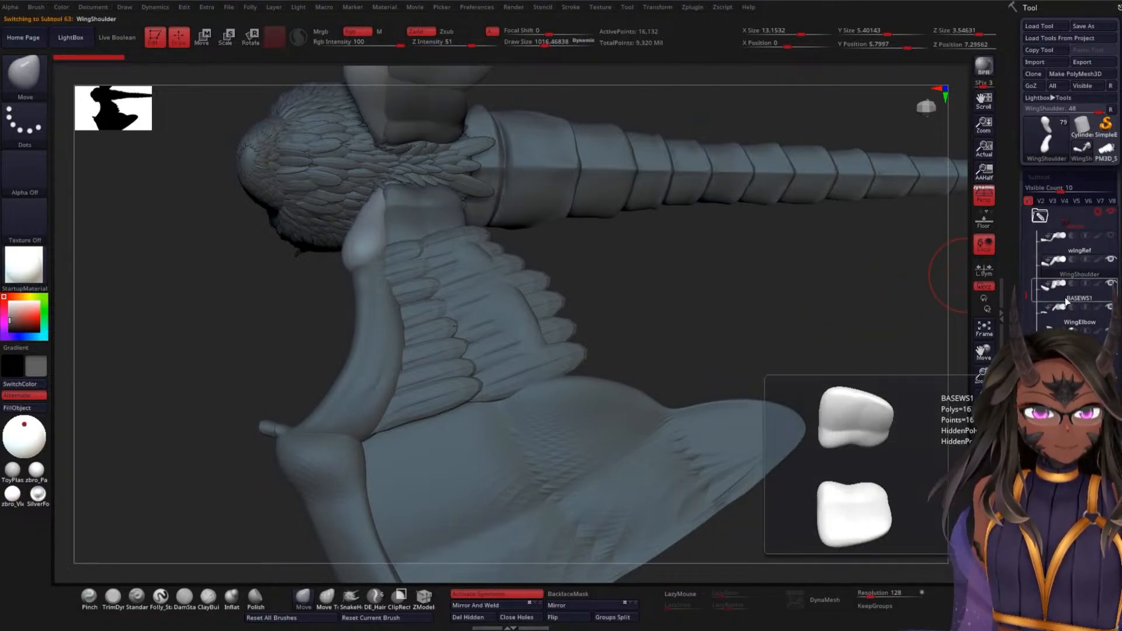
{"action": "left_click", "coordinate": [1078, 325]}
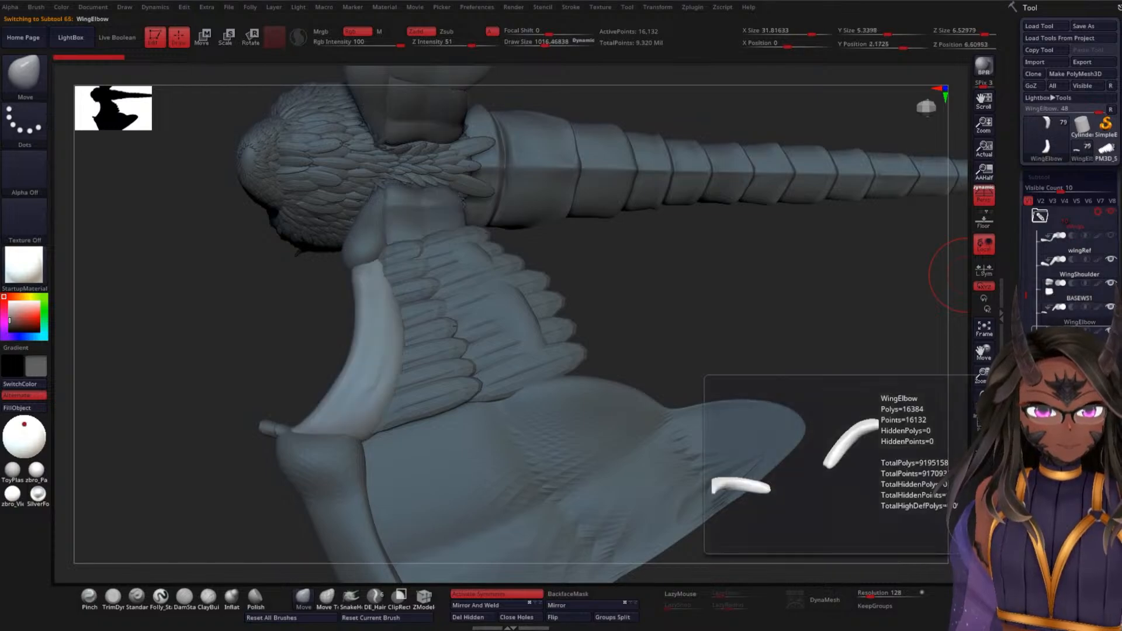
{"action": "left_click", "coordinate": [1079, 346]}
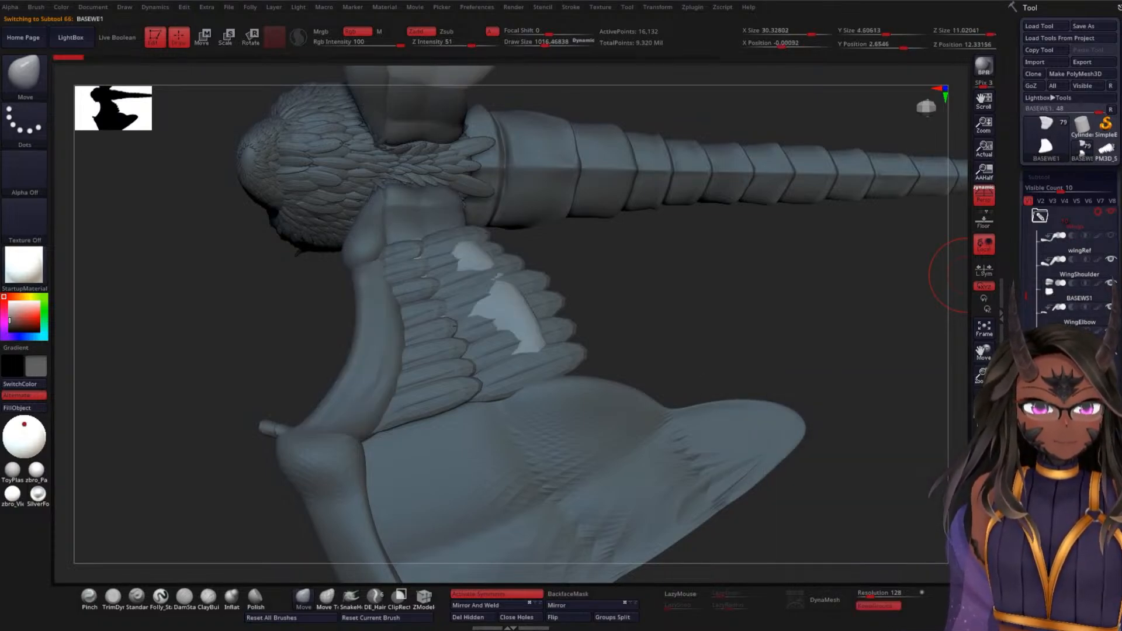
{"action": "left_click_drag", "start_coordinate": [1027, 295], "coordinate": [1027, 314]}
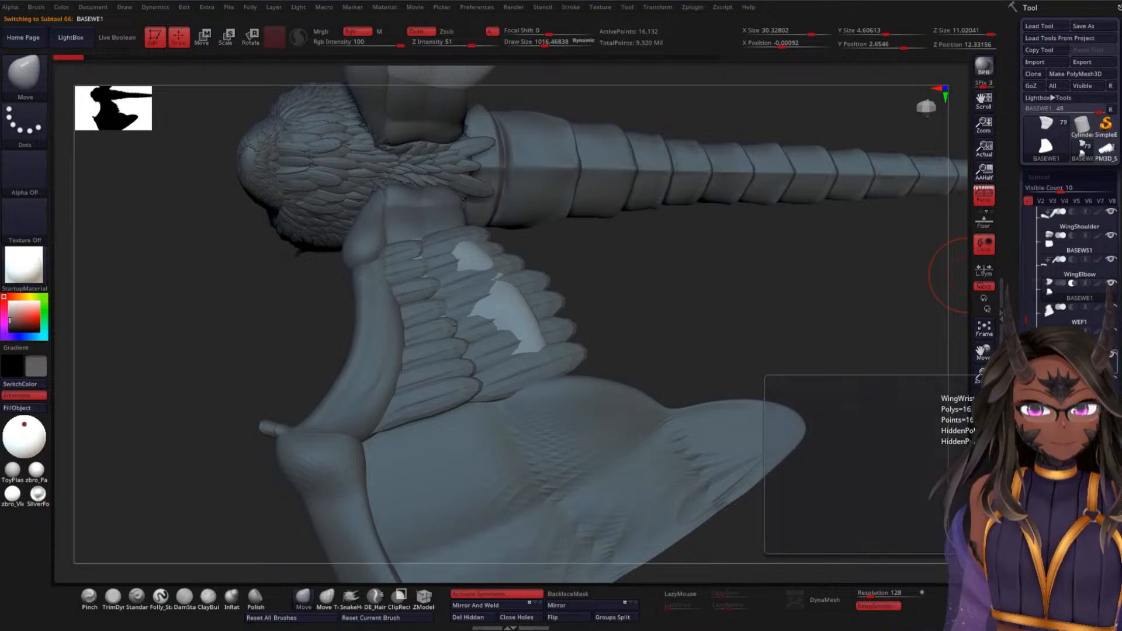
{"action": "left_click", "coordinate": [1078, 365]}
{"action": "left_click", "coordinate": [1078, 387]}
{"action": "left_click_drag", "start_coordinate": [1027, 325], "coordinate": [1026, 285]}
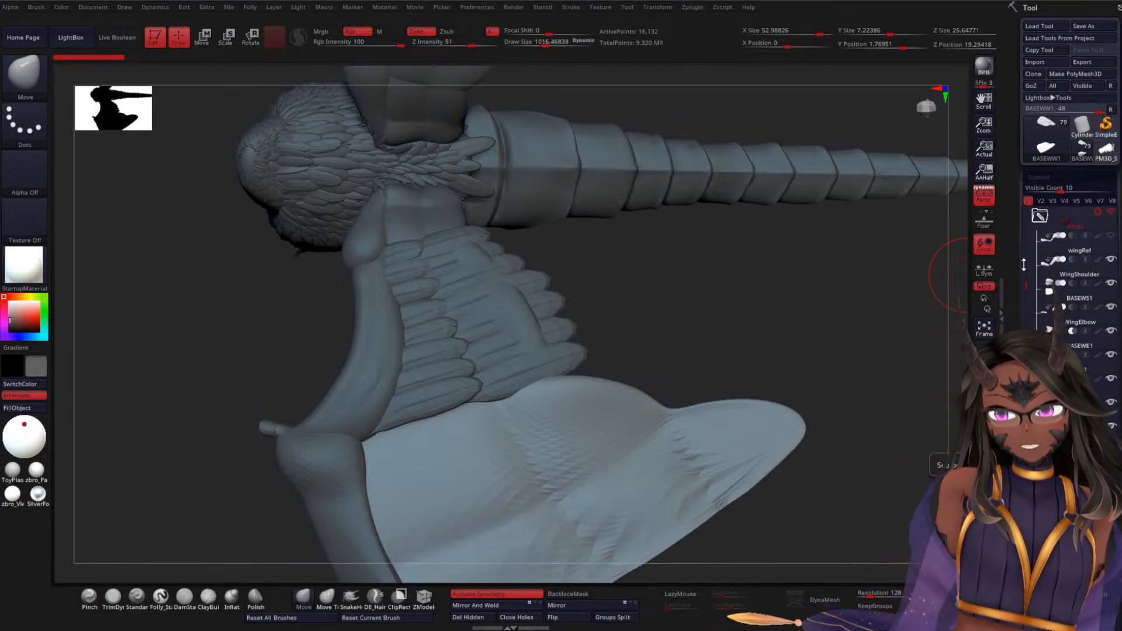
{"action": "left_click", "coordinate": [724, 8]}
{"action": "left_click", "coordinate": [700, 7]}
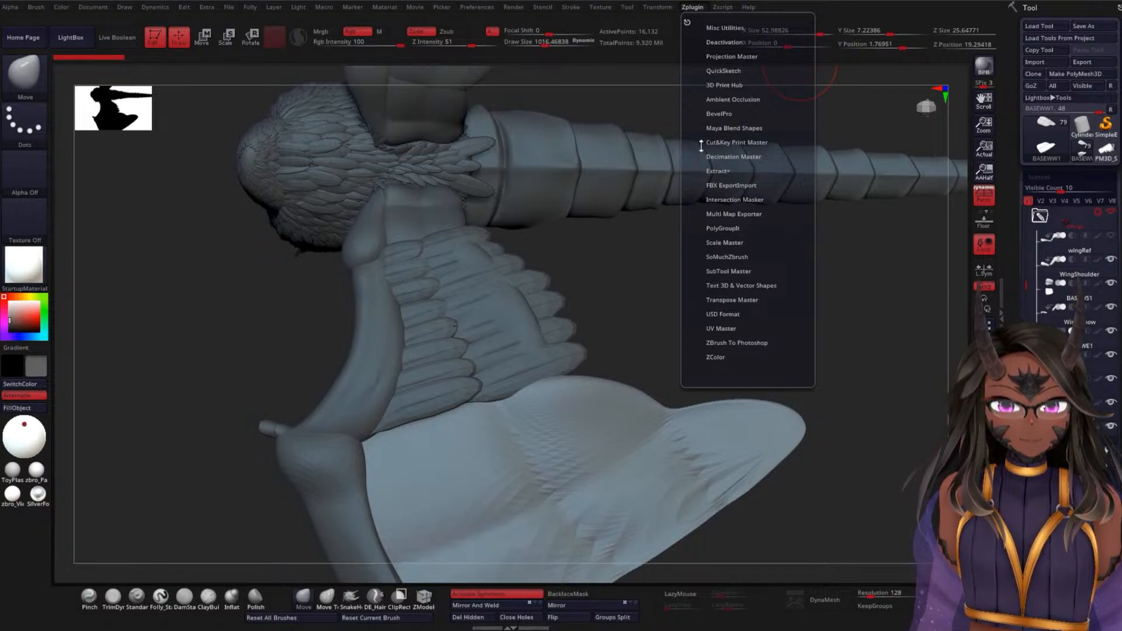
{"action": "left_click_drag", "start_coordinate": [870, 298], "coordinate": [764, 348]}
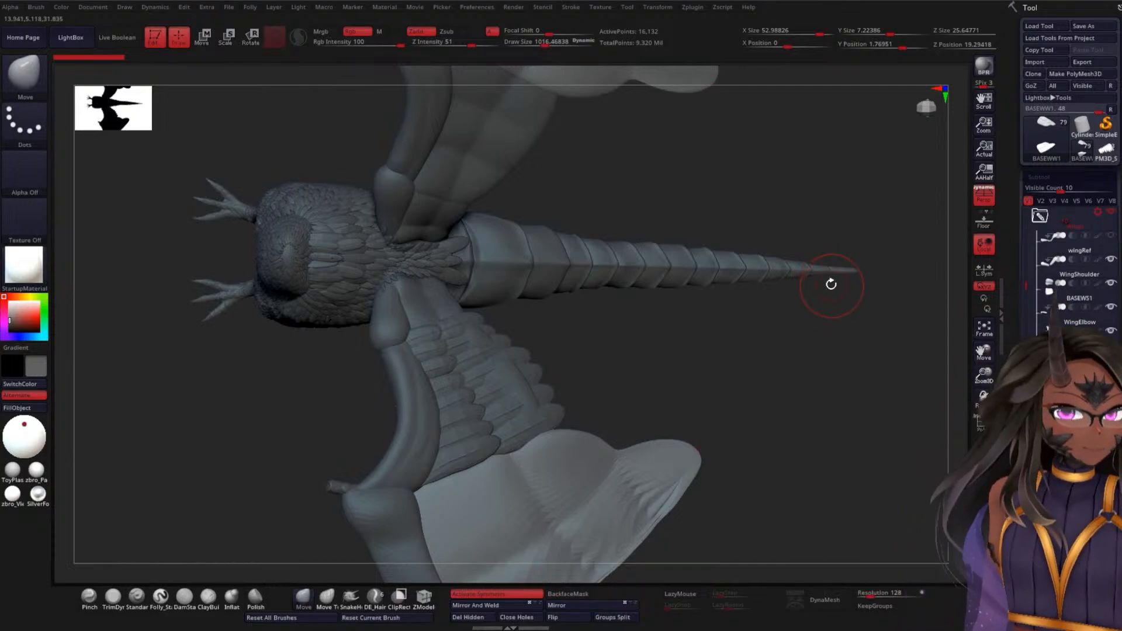
{"action": "left_click_drag", "start_coordinate": [765, 333], "coordinate": [793, 314]}
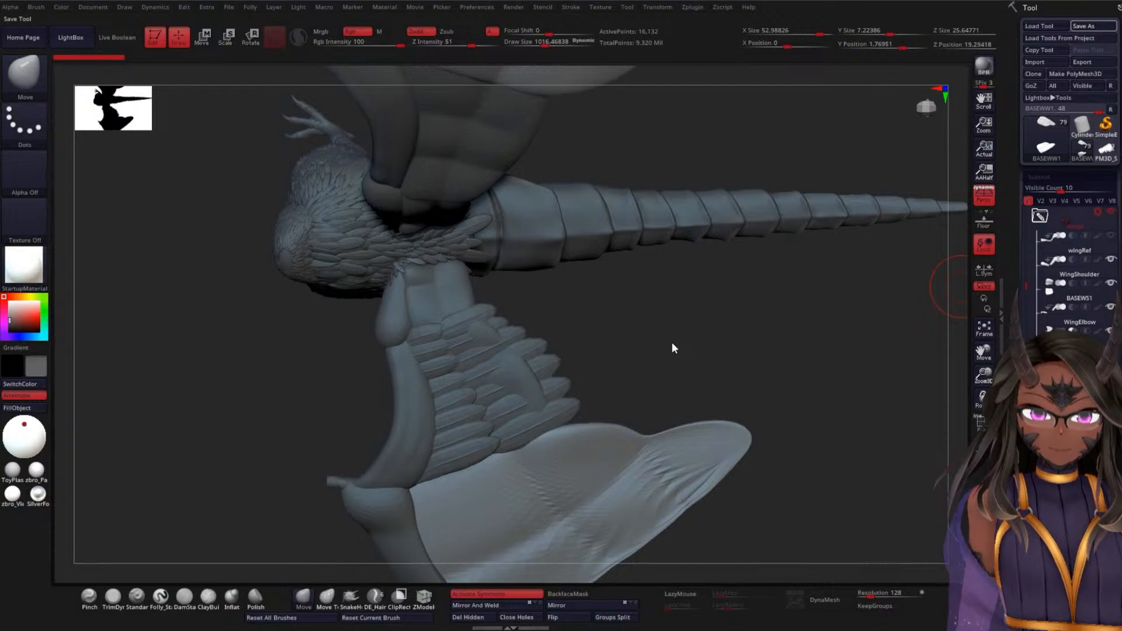
- Make the BASEWS1 shoulder membrane the active subtool and choose the featherA insert brush
{"action": "left_click_drag", "start_coordinate": [675, 325], "coordinate": [676, 227]}
{"action": "left_click", "coordinate": [444, 299], "text": "alt"}
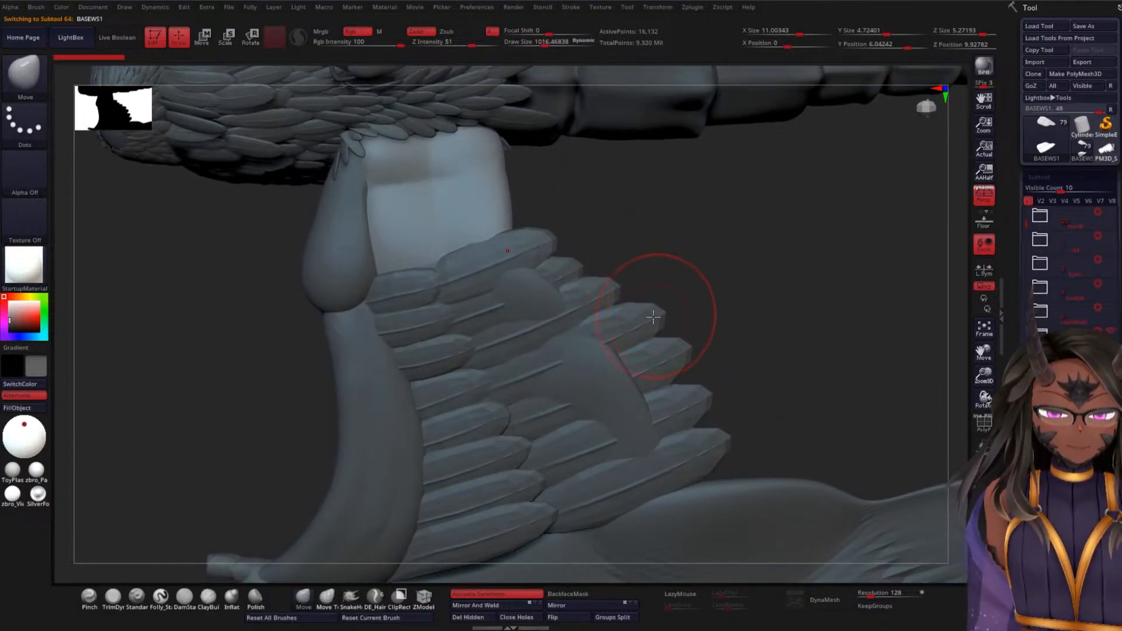
{"action": "key", "text": "b"}
{"action": "key", "text": "f"}
{"action": "left_click", "coordinate": [827, 286]}
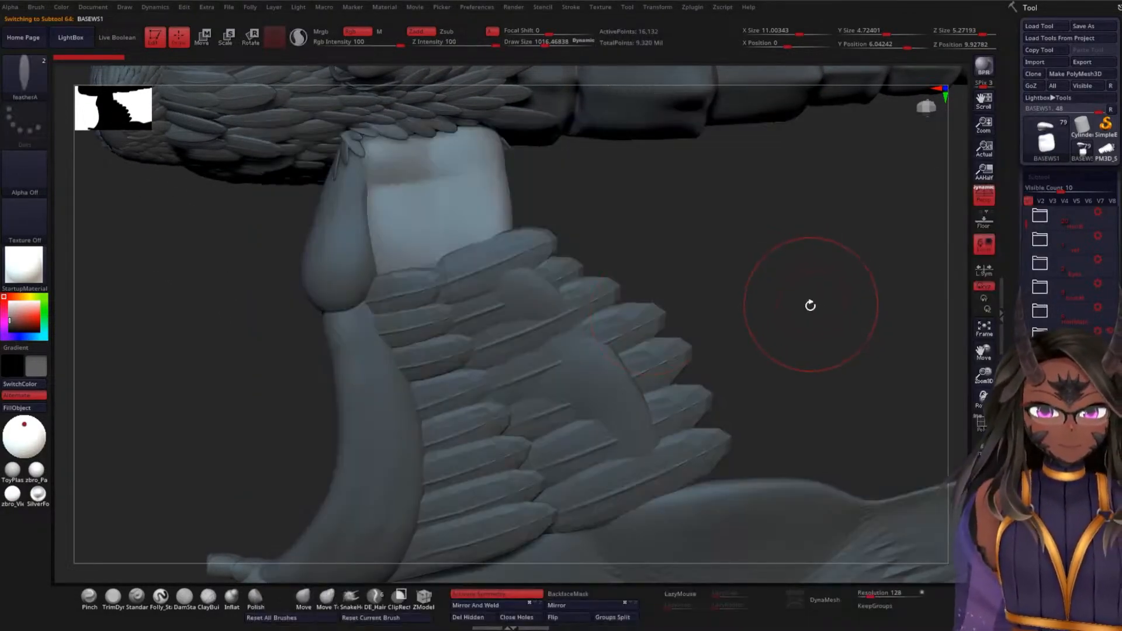
{"action": "key", "text": "m"}
{"action": "left_click", "coordinate": [639, 346]}
- Insert a small feather along the lower edge of the BASEWS1 membrane, starting beside the wing shoulder
{"action": "left_click_drag", "start_coordinate": [744, 278], "coordinate": [667, 268]}
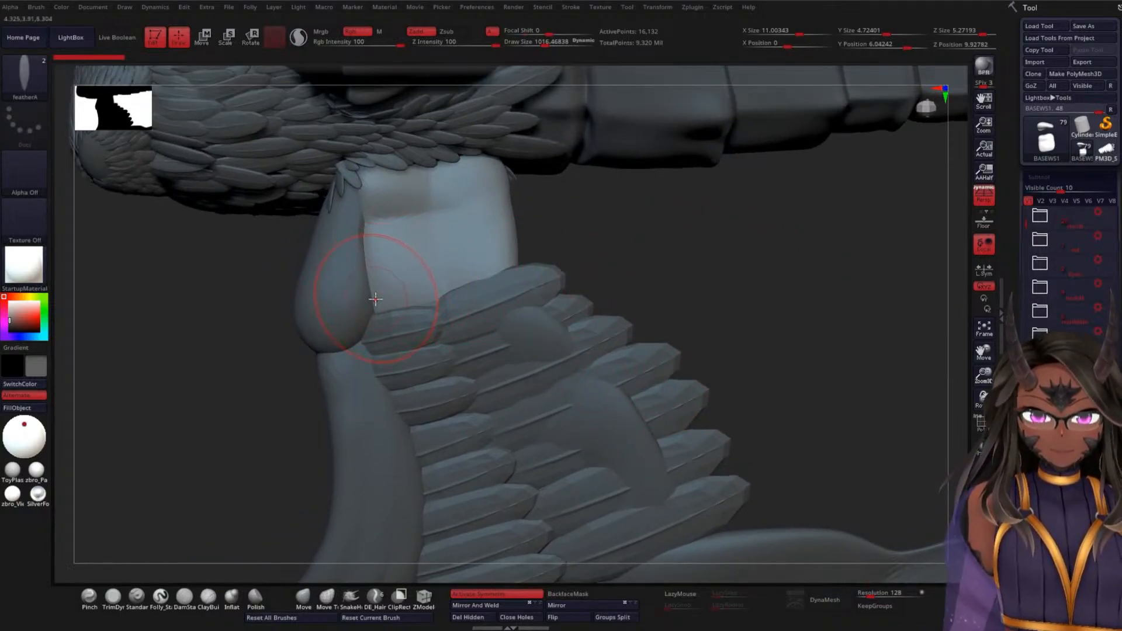
{"action": "left_click_drag", "start_coordinate": [358, 297], "coordinate": [387, 288]}
{"action": "key", "text": "ctrl+z"}
{"action": "scroll", "coordinate": [717, 259], "scroll_direction": "up", "scroll_amount": 4}
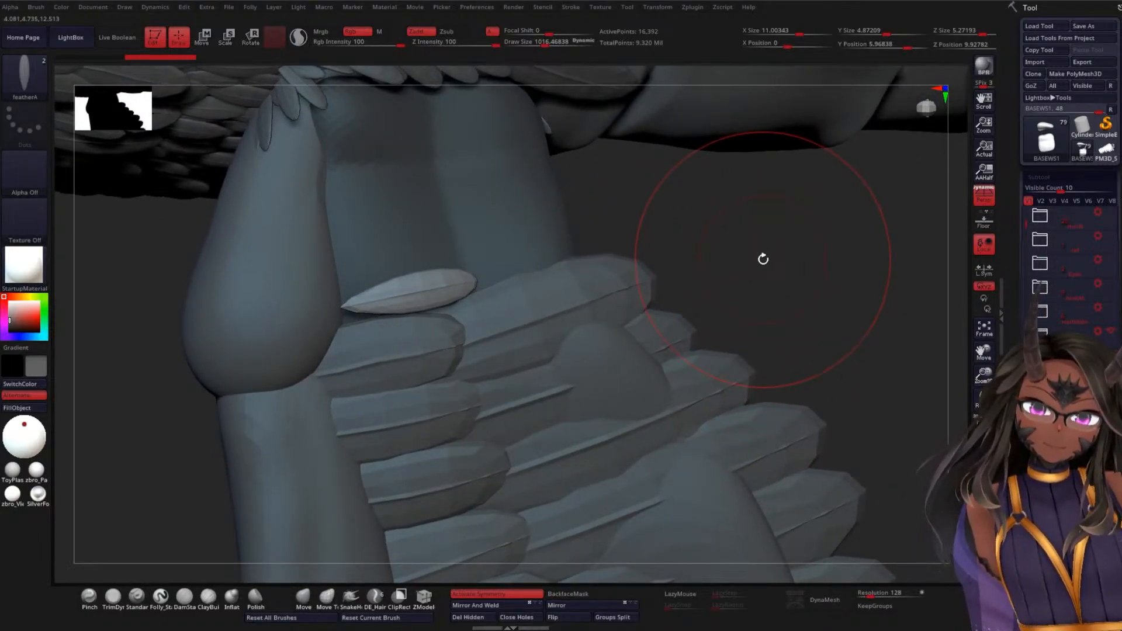
- Undo the small feather and insert a larger one with its root at the wing bone, just above the top feather of the row
{"action": "key", "text": "ctrl+z"}
{"action": "mouse_move", "coordinate": [369, 277]}
{"action": "left_mouse_down"}
{"action": "mouse_move", "coordinate": [417, 283]}
{"action": "mouse_move", "coordinate": [328, 306]}
{"action": "left_mouse_up"}
{"action": "key", "text": "ctrl+z"}
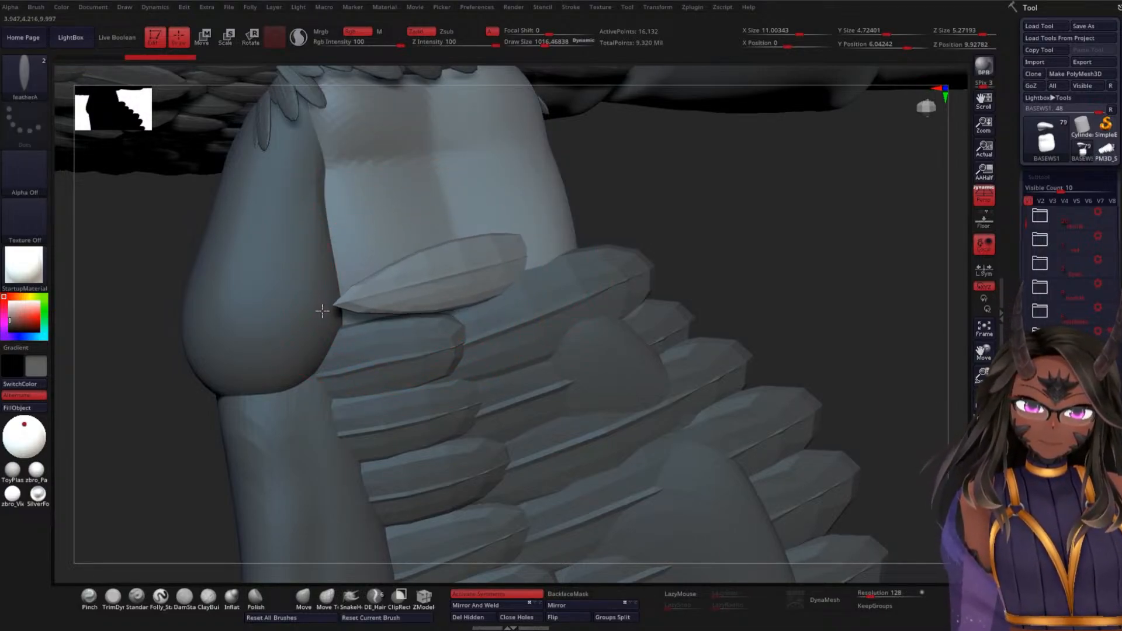
{"action": "key", "text": "w"}
{"action": "left_click_drag", "start_coordinate": [642, 218], "coordinate": [731, 218]}
{"action": "left_click_drag", "start_coordinate": [444, 246], "coordinate": [421, 260]}
{"action": "left_click_drag", "start_coordinate": [430, 257], "coordinate": [428, 256]}
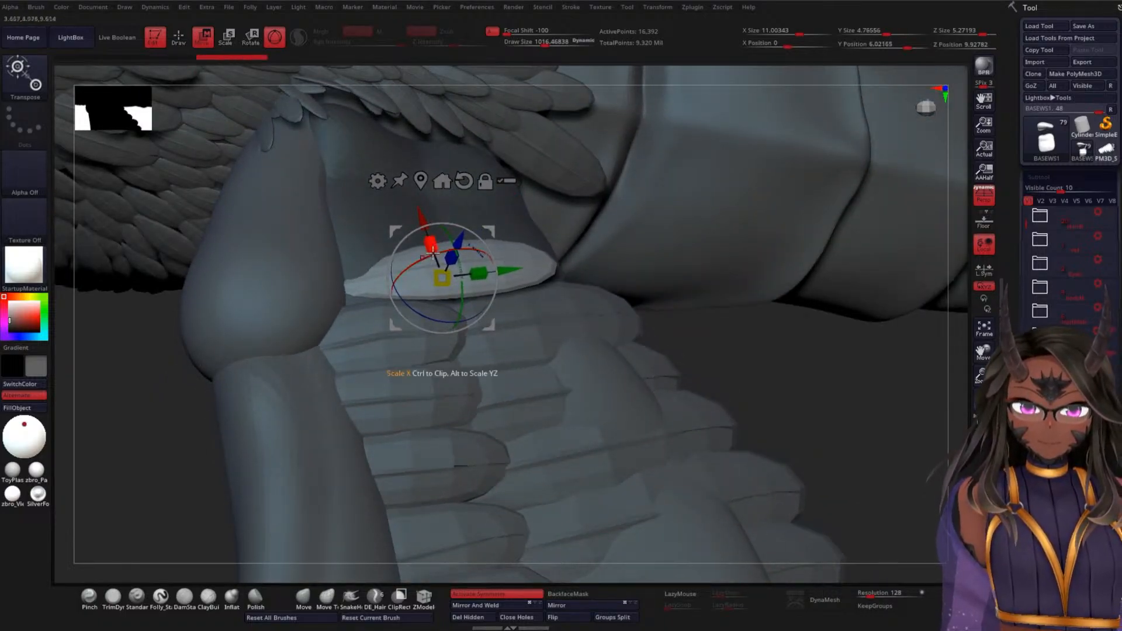
{"action": "key", "text": "ctrl+z"}
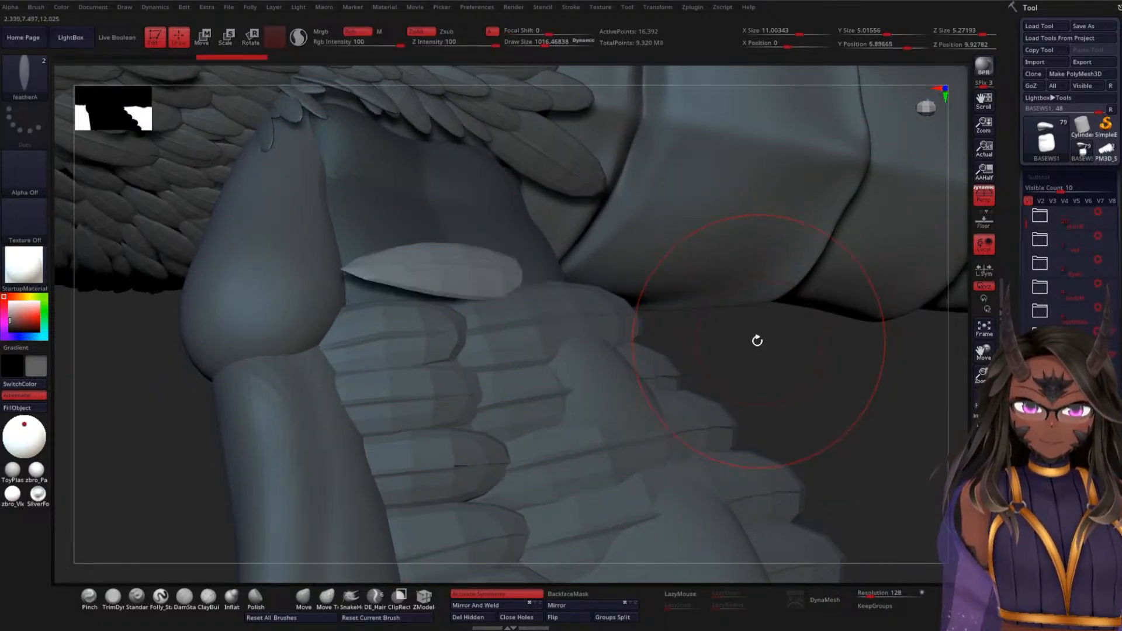
- Rotate the inserted feather so it lies flat against the wing membrane above the existing feather row
{"action": "left_click_drag", "start_coordinate": [771, 349], "coordinate": [720, 286]}
{"action": "left_click_drag", "start_coordinate": [419, 252], "coordinate": [404, 256]}
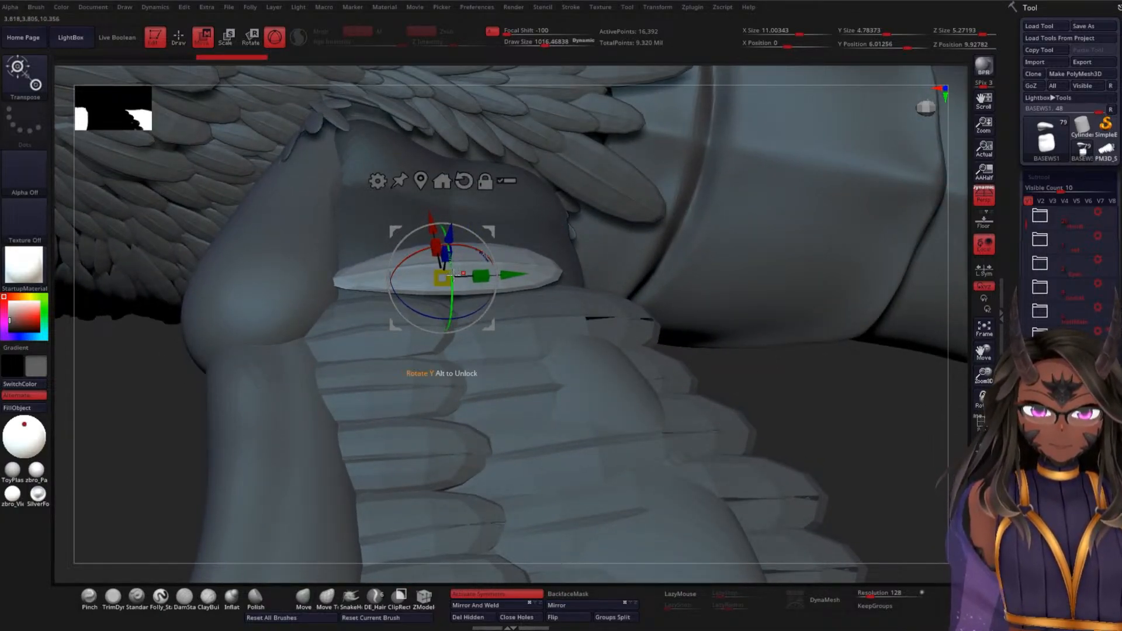
{"action": "left_click_drag", "start_coordinate": [449, 269], "coordinate": [435, 245]}
{"action": "left_click_drag", "start_coordinate": [766, 375], "coordinate": [731, 350]}
{"action": "left_click_drag", "start_coordinate": [484, 257], "coordinate": [477, 259]}
- Move the feather inward against the wing bone and fine-tune its tilt to match the feather below
{"action": "left_click_drag", "start_coordinate": [638, 272], "coordinate": [614, 297]}
{"action": "left_click_drag", "start_coordinate": [440, 301], "coordinate": [438, 305]}
{"action": "left_click_drag", "start_coordinate": [484, 260], "coordinate": [443, 279]}
{"action": "left_click_drag", "start_coordinate": [679, 216], "coordinate": [654, 218]}
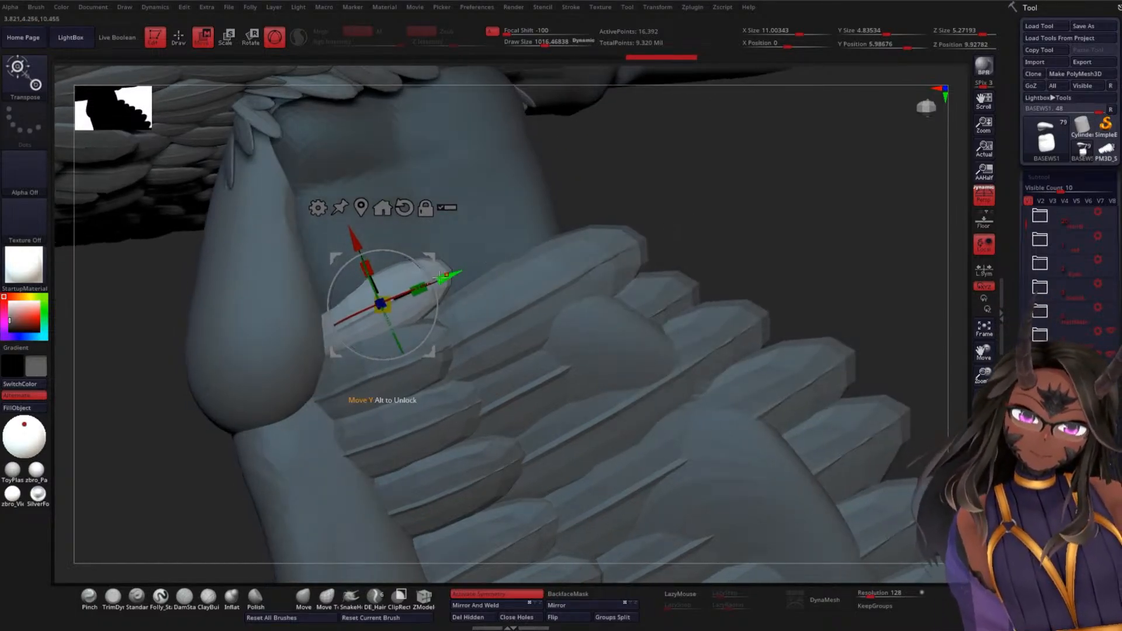
{"action": "left_click_drag", "start_coordinate": [438, 296], "coordinate": [439, 295]}
{"action": "left_click_drag", "start_coordinate": [696, 214], "coordinate": [442, 305]}
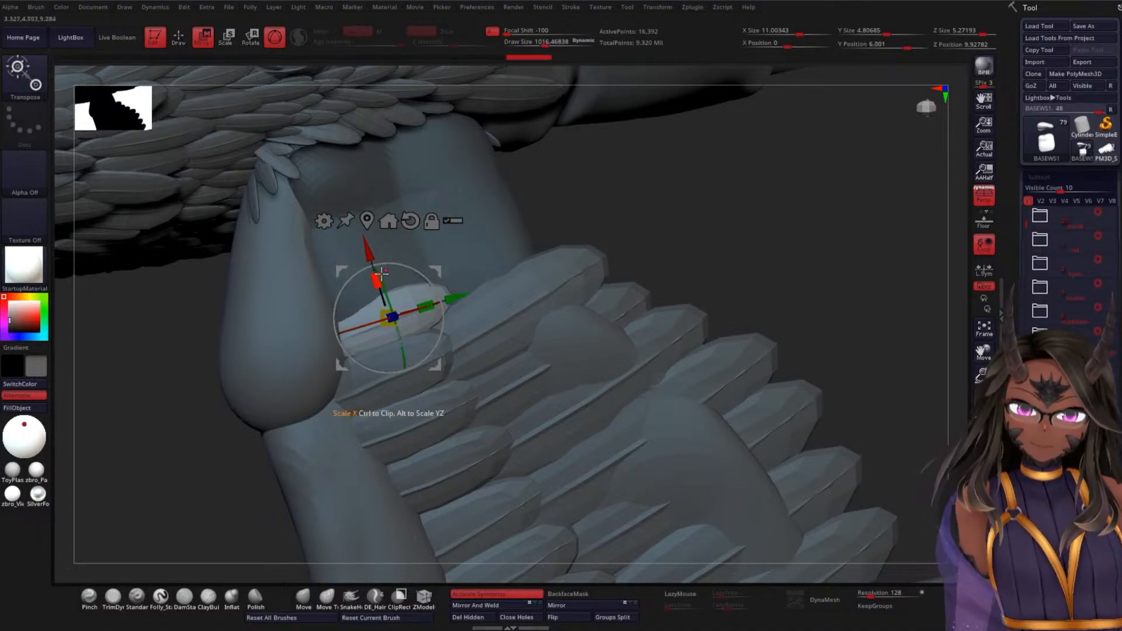
- Duplicate the feather upward along the wing base and nudge the copy in depth to sit on the membrane
{"action": "left_click_drag", "start_coordinate": [368, 249], "coordinate": [358, 218]}
{"action": "left_click_drag", "start_coordinate": [629, 202], "coordinate": [585, 251]}
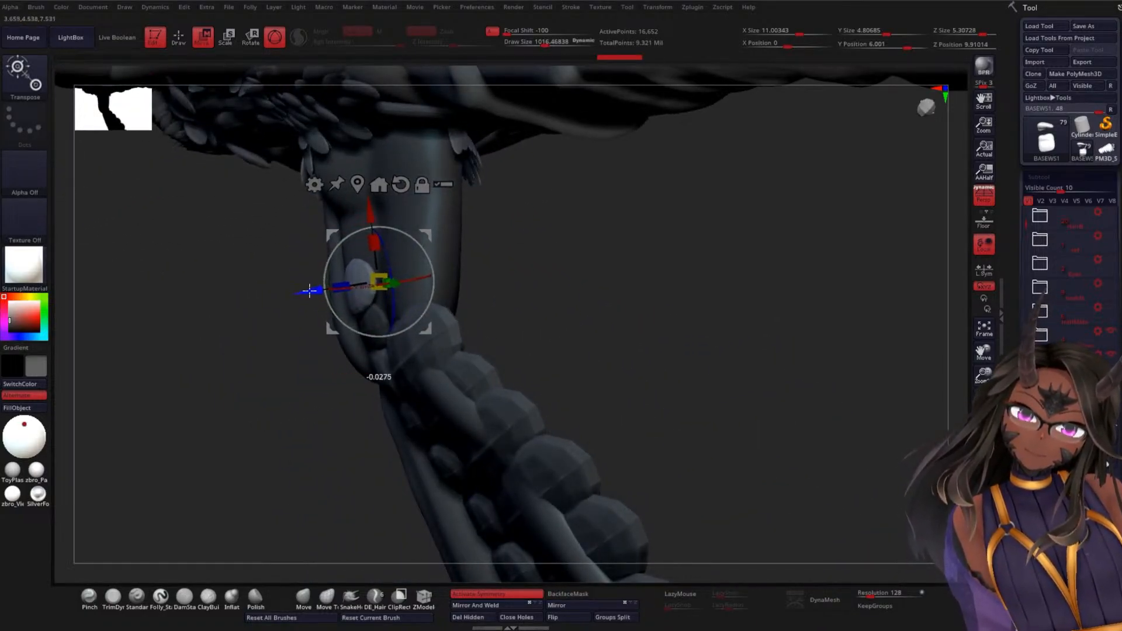
{"action": "left_click_drag", "start_coordinate": [620, 309], "coordinate": [682, 253]}
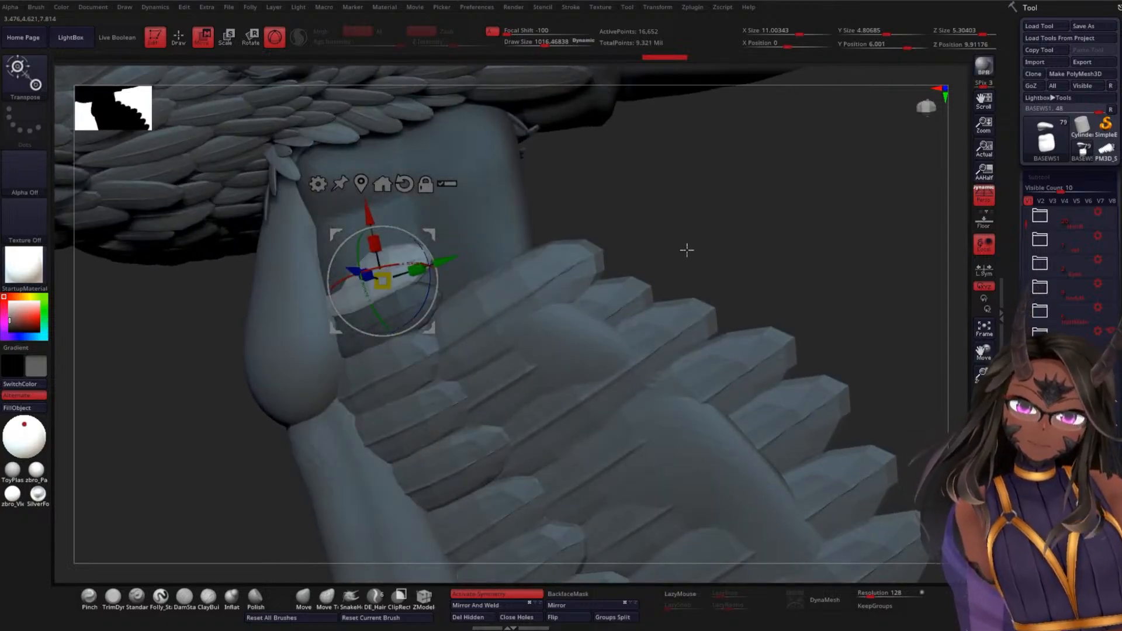
{"action": "left_click_drag", "start_coordinate": [745, 208], "coordinate": [708, 176]}
- Duplicate another feather above the previous copy and slide it lengthwise toward the wing bone
{"action": "left_click_drag", "start_coordinate": [356, 175], "coordinate": [354, 159]}
{"action": "left_click_drag", "start_coordinate": [645, 214], "coordinate": [715, 199]}
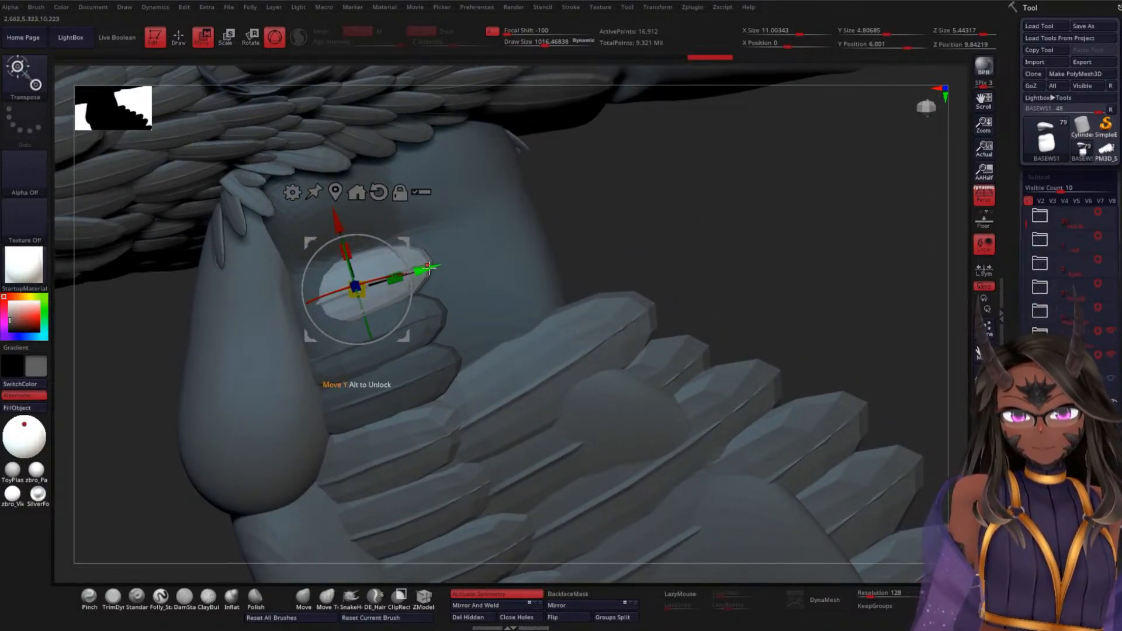
{"action": "left_click_drag", "start_coordinate": [428, 268], "coordinate": [423, 269]}
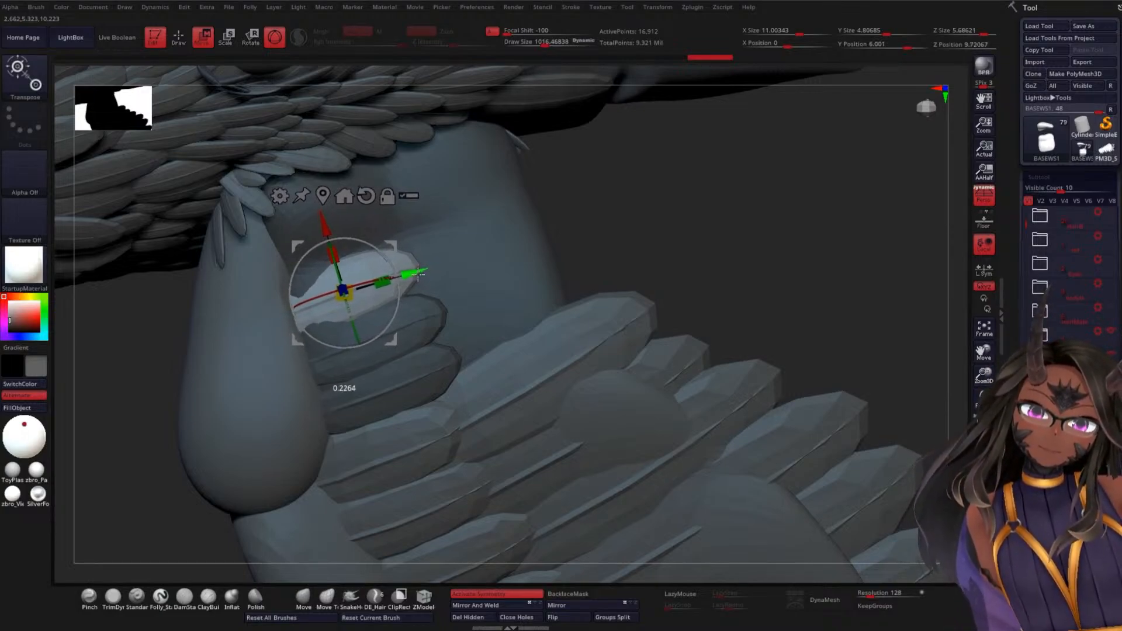
- Add a further feather copy higher on the membrane and adjust it so it emerges from the surface
{"action": "left_click_drag", "start_coordinate": [647, 197], "coordinate": [649, 287], "text": "alt"}
{"action": "left_click_drag", "start_coordinate": [329, 304], "coordinate": [311, 246]}
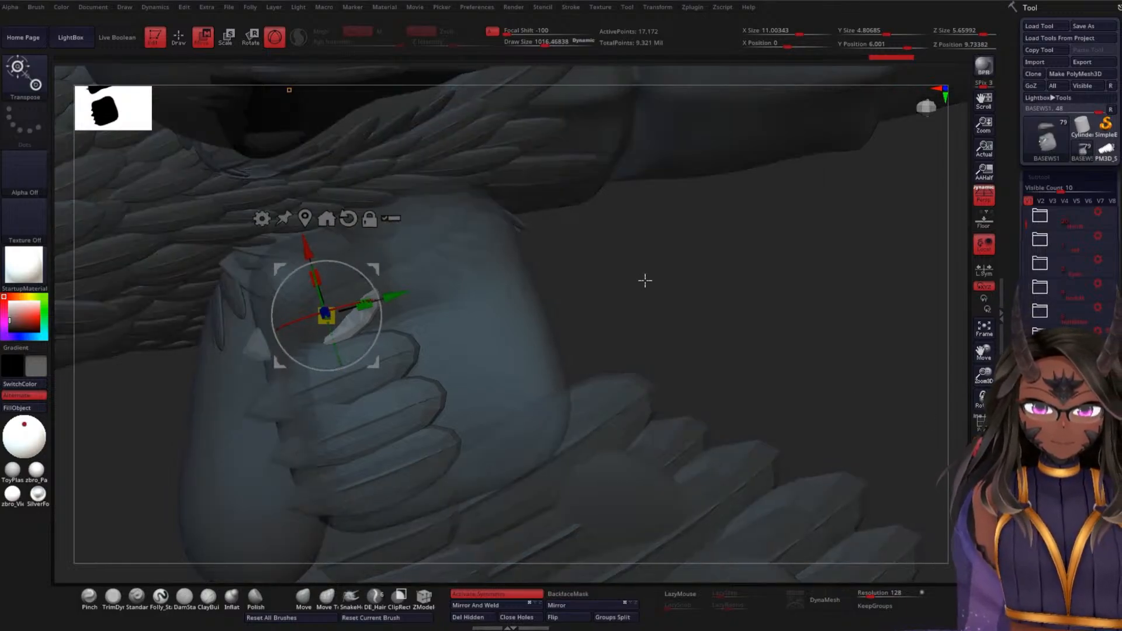
{"action": "left_click_drag", "start_coordinate": [643, 281], "coordinate": [597, 318]}
{"action": "left_click_drag", "start_coordinate": [272, 330], "coordinate": [278, 311]}
{"action": "left_click_drag", "start_coordinate": [643, 319], "coordinate": [582, 236]}
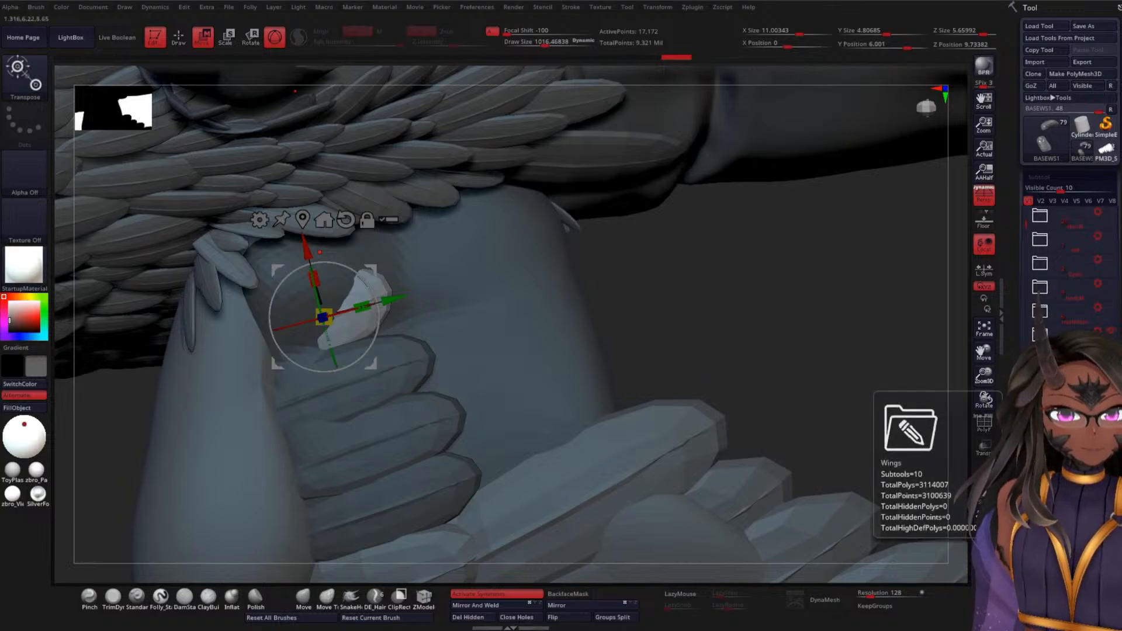
- Duplicate the last feather up to the body plumage, rotate it by about 9 degrees, and clear the mask
{"action": "left_click_drag", "start_coordinate": [307, 251], "coordinate": [332, 190]}
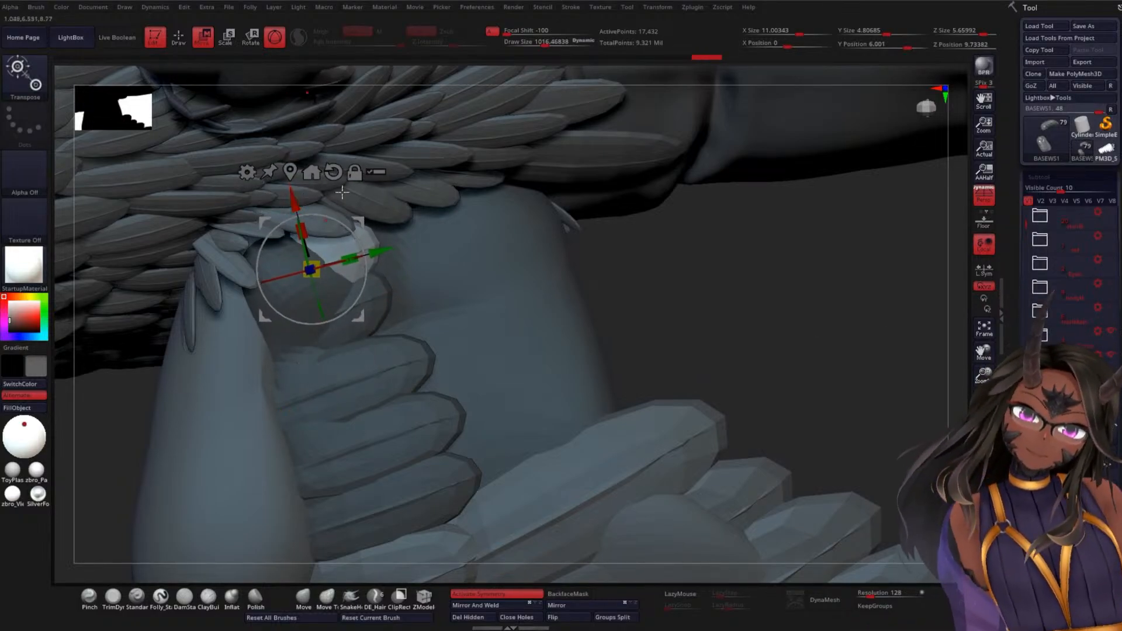
{"action": "left_click_drag", "start_coordinate": [706, 268], "coordinate": [649, 272]}
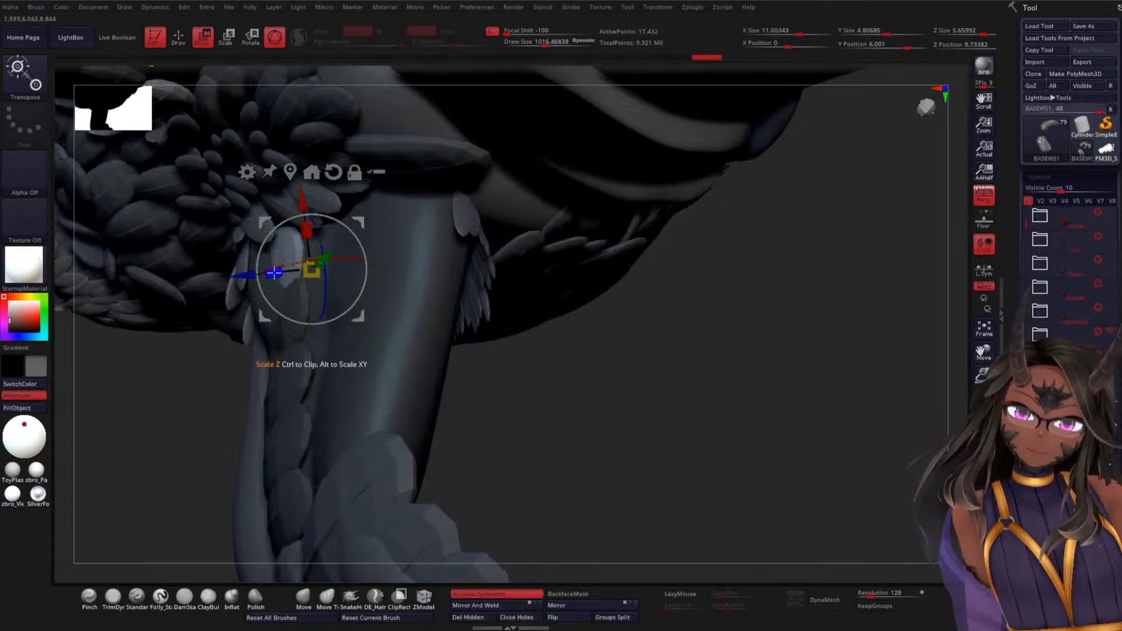
{"action": "left_click_drag", "start_coordinate": [262, 253], "coordinate": [263, 245]}
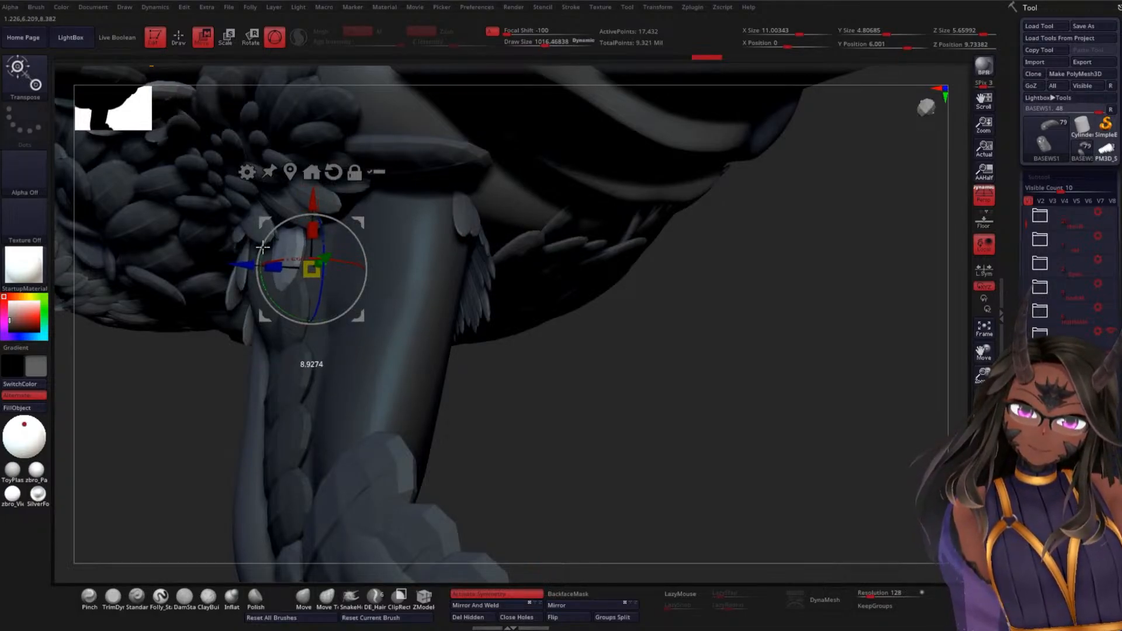
{"action": "left_click_drag", "start_coordinate": [725, 339], "coordinate": [742, 320]}
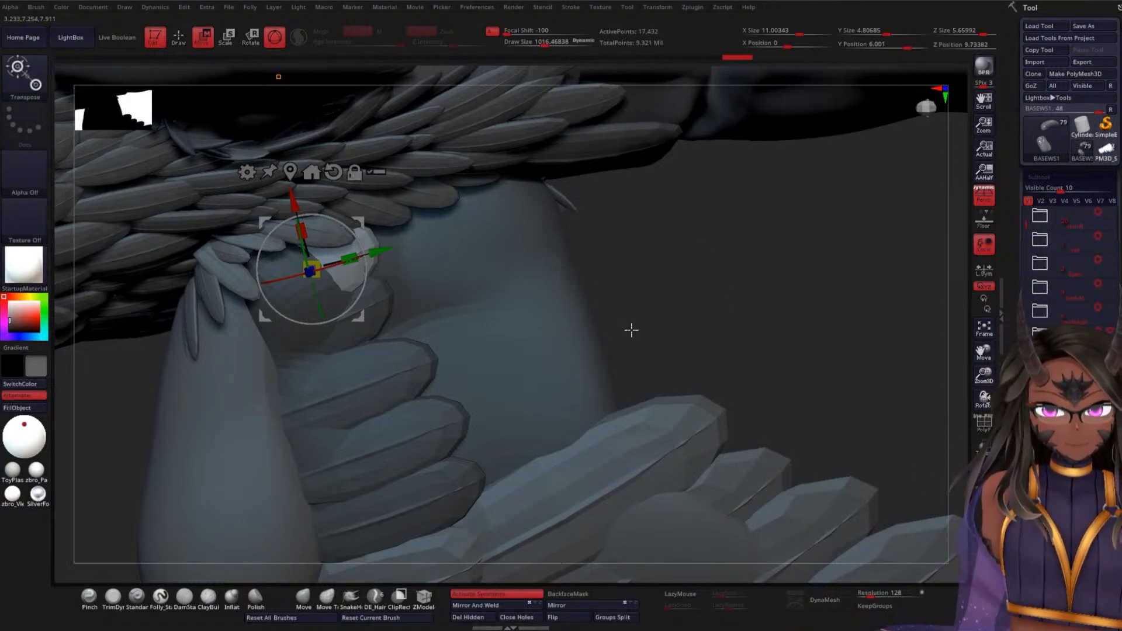
{"action": "left_click", "coordinate": [750, 333], "text": "ctrl"}
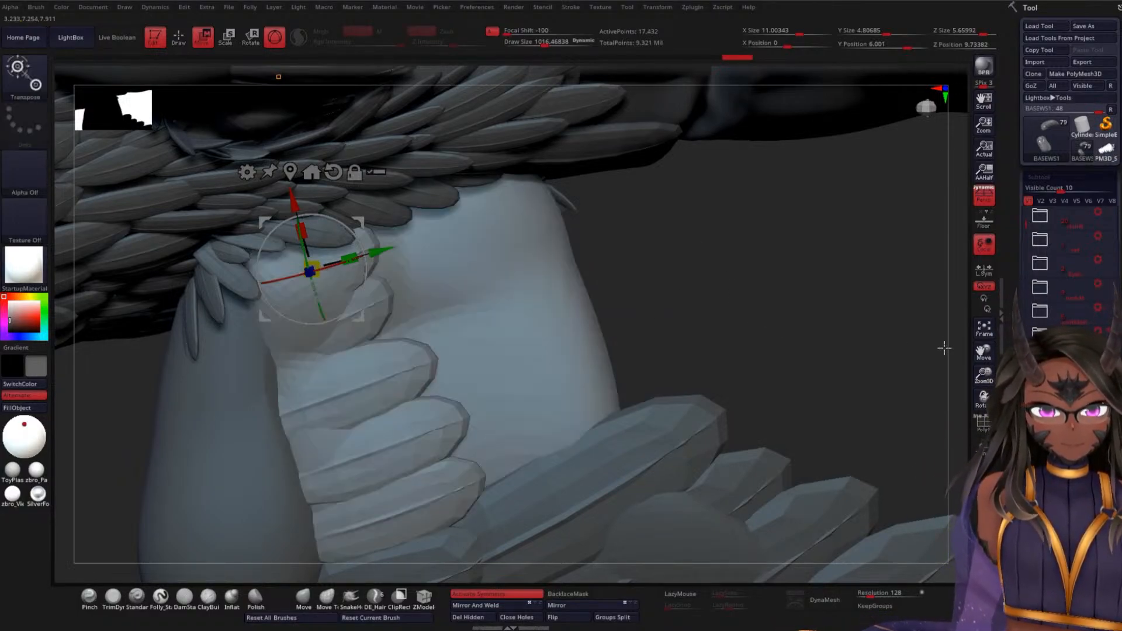
- Look through the subtool's split, geometry and ZRemesher options
{"action": "scroll", "coordinate": [1070, 147], "scroll_direction": "down", "scroll_amount": 10}
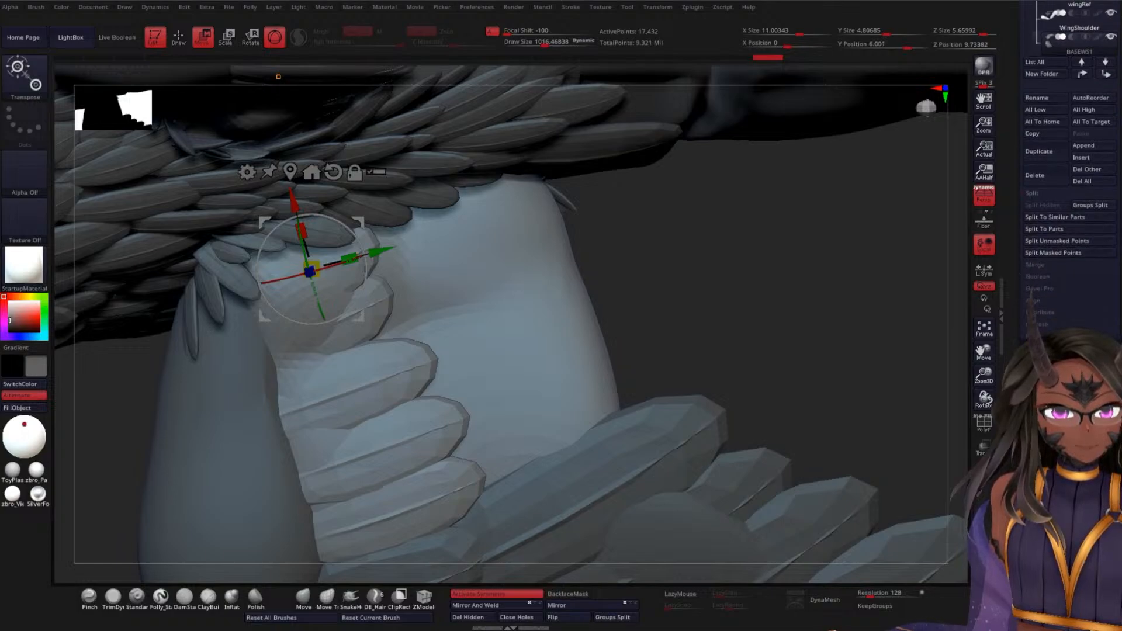
{"action": "scroll", "coordinate": [1069, 175], "scroll_direction": "down", "scroll_amount": 3}
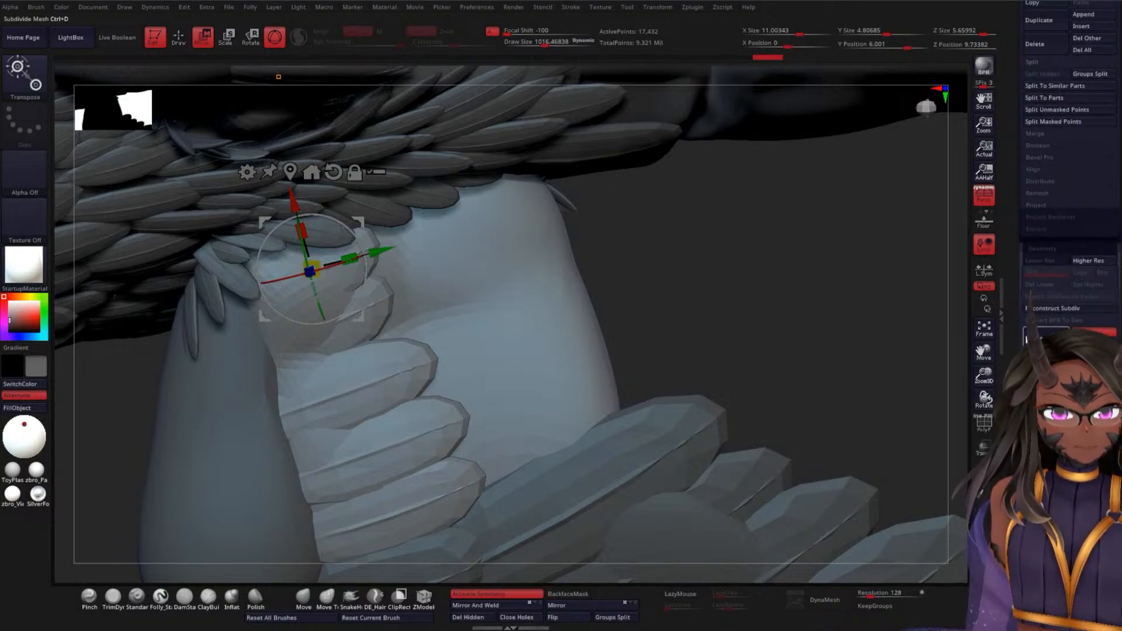
{"action": "left_click_drag", "start_coordinate": [748, 316], "coordinate": [796, 282]}
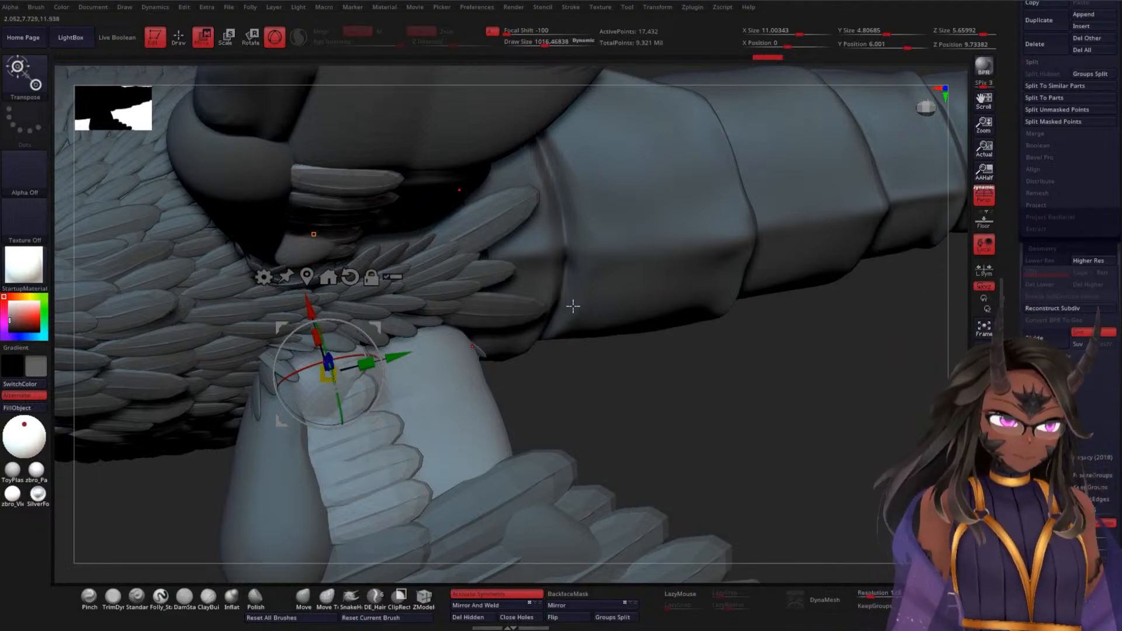
{"action": "left_click_drag", "start_coordinate": [1009, 304], "coordinate": [1009, 446]}
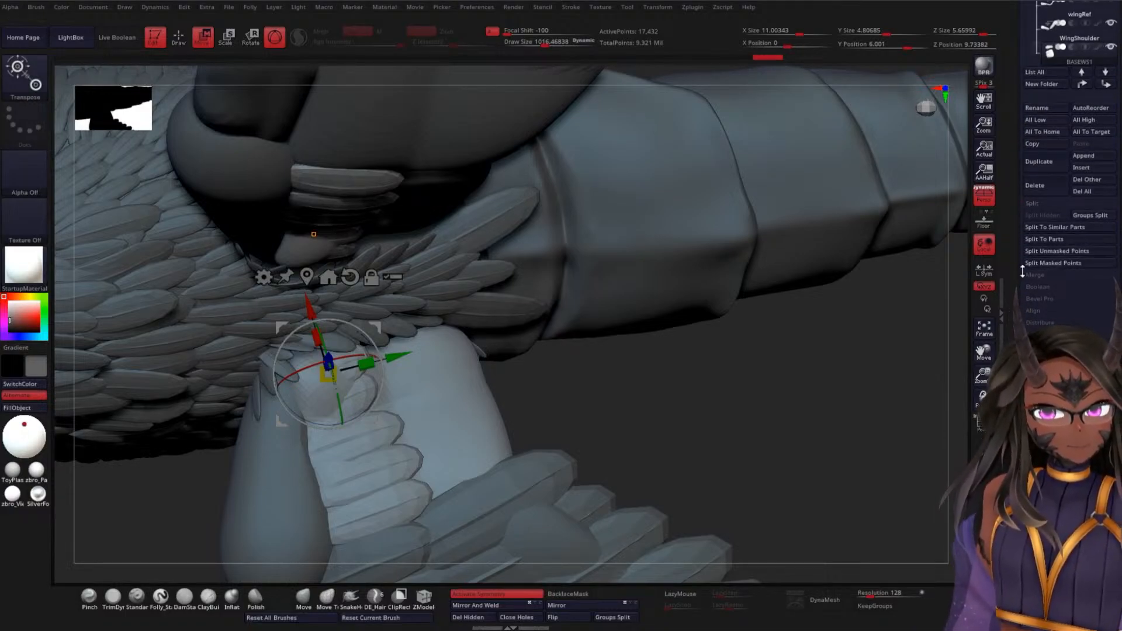
{"action": "left_click_drag", "start_coordinate": [1018, 319], "coordinate": [1024, 117]}
{"action": "left_click_drag", "start_coordinate": [1030, 350], "coordinate": [1038, 117]}
{"action": "left_click_drag", "start_coordinate": [1043, 307], "coordinate": [1047, 166]}
{"action": "mouse_move", "coordinate": [1043, 206]}
{"action": "left_mouse_down"}
{"action": "mouse_move", "coordinate": [1024, 287]}
{"action": "mouse_move", "coordinate": [1033, 207]}
{"action": "left_mouse_up"}
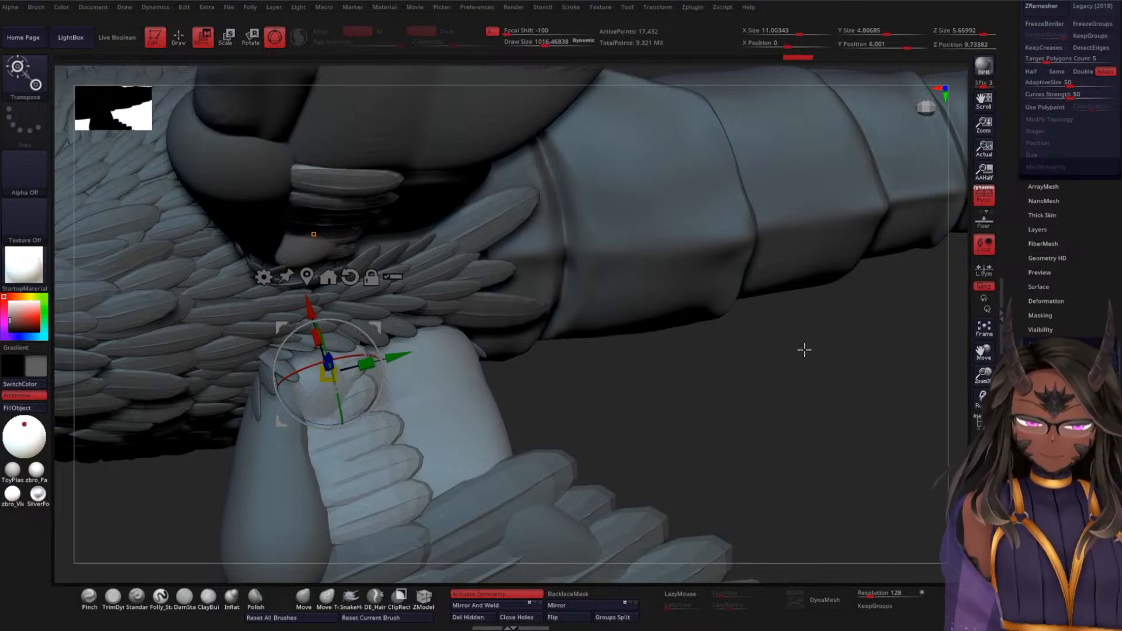
- Display the polygroup wireframe on the wing base, turn off symmetry and return to Draw mode
{"action": "key", "text": "shift+f"}
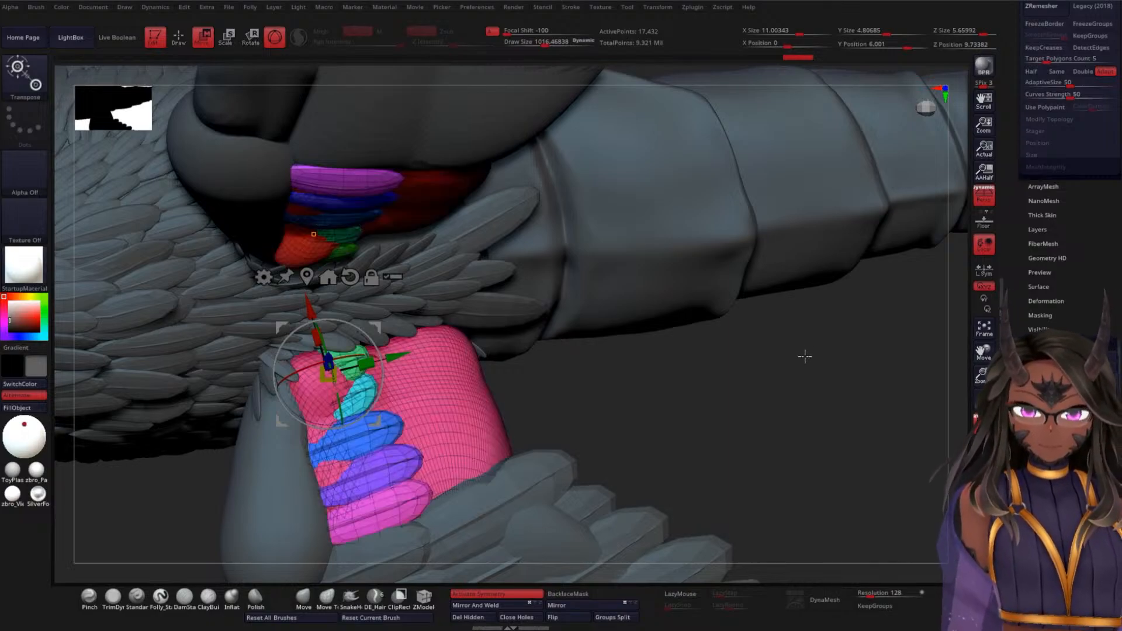
{"action": "left_click", "coordinate": [468, 402]}
{"action": "left_click_drag", "start_coordinate": [721, 441], "coordinate": [693, 397]}
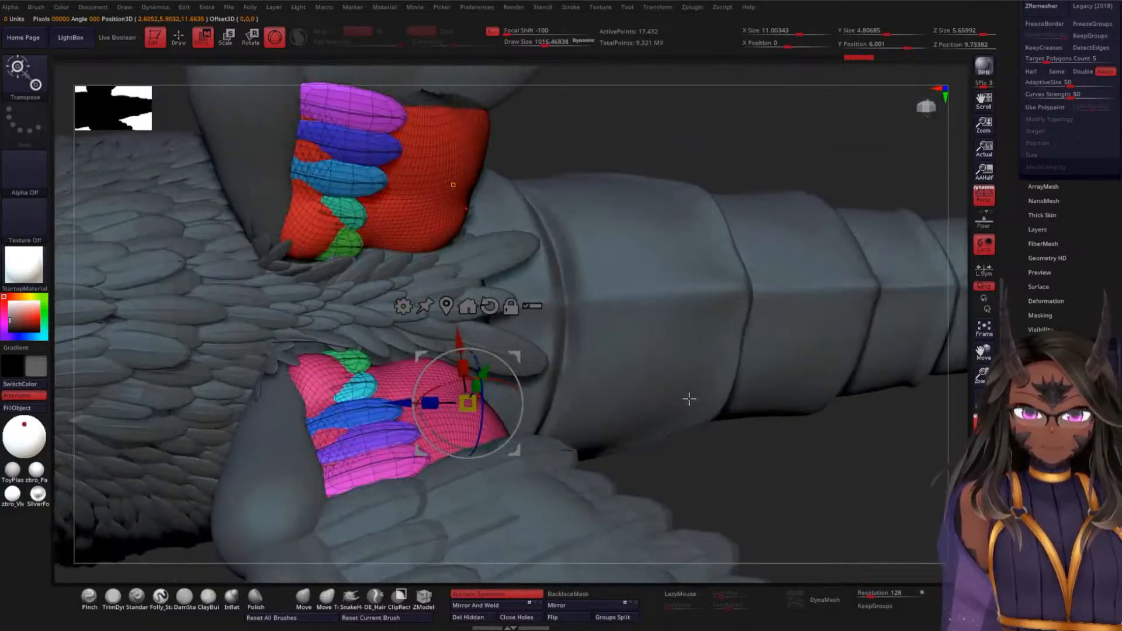
{"action": "left_click", "coordinate": [516, 595]}
{"action": "left_click_drag", "start_coordinate": [619, 442], "coordinate": [551, 393]}
{"action": "key", "text": "q"}
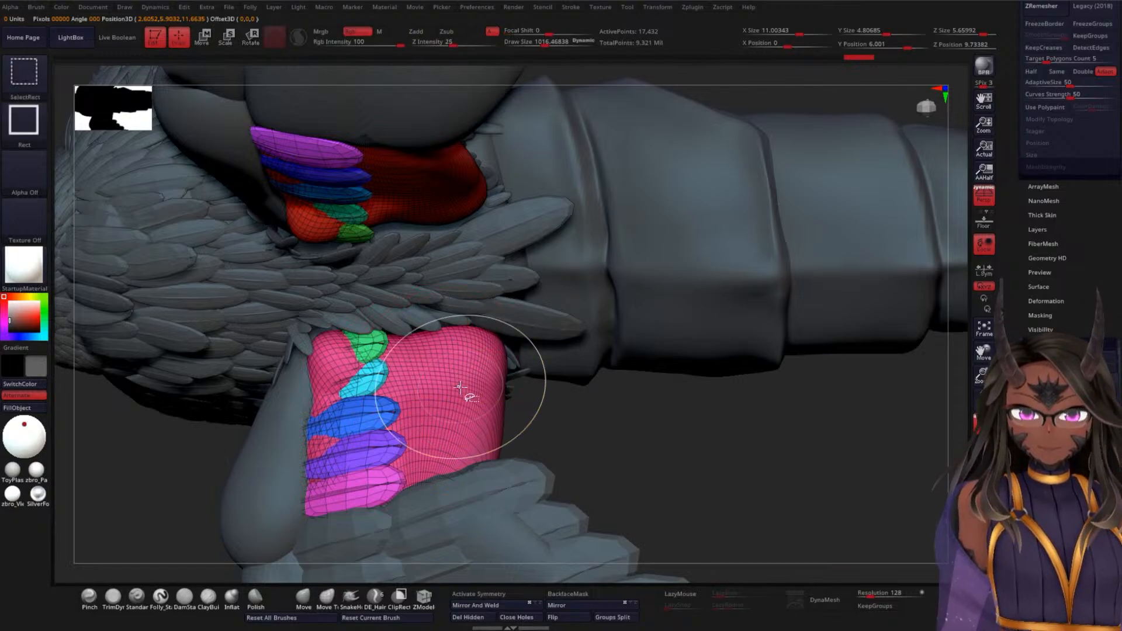
- Hide the membrane polygroups on both wings to inspect only the new feathers, and unhide everything
{"action": "left_click", "coordinate": [456, 397], "text": "ctrl+shift"}
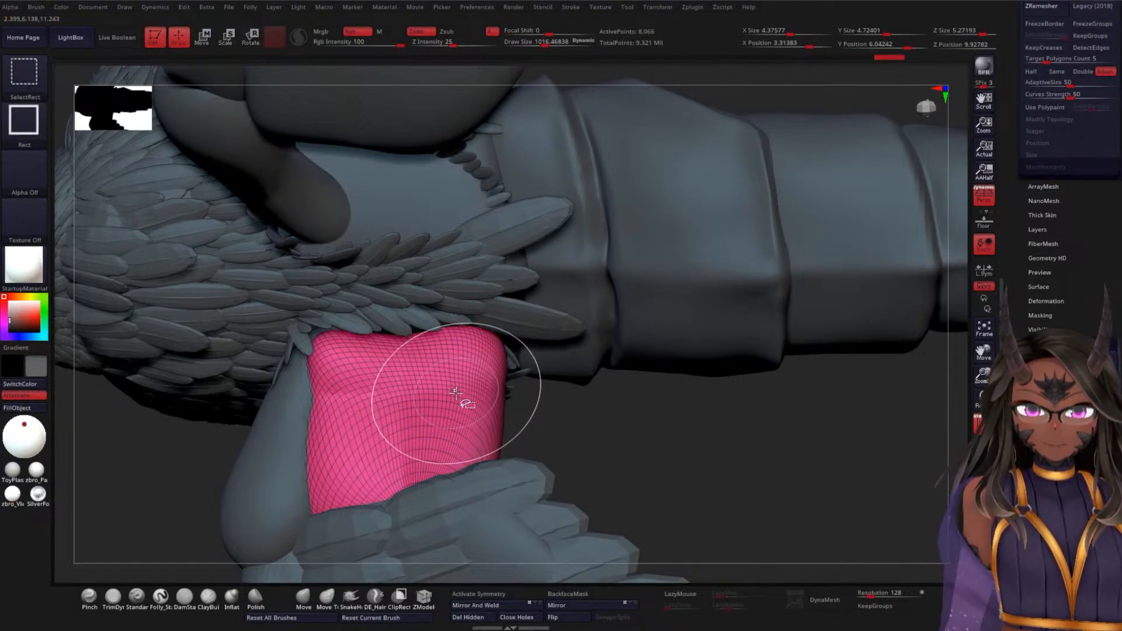
{"action": "left_click", "coordinate": [456, 398], "text": "ctrl+shift"}
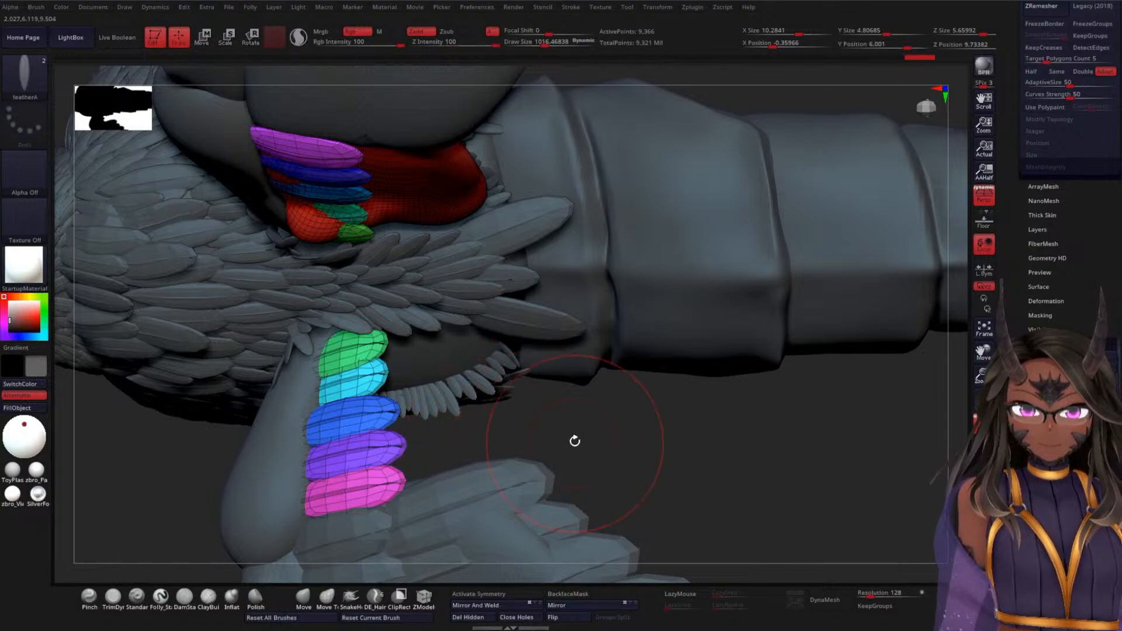
{"action": "left_click_drag", "start_coordinate": [574, 444], "coordinate": [574, 390]}
{"action": "left_click", "coordinate": [449, 198], "text": "ctrl+shift"}
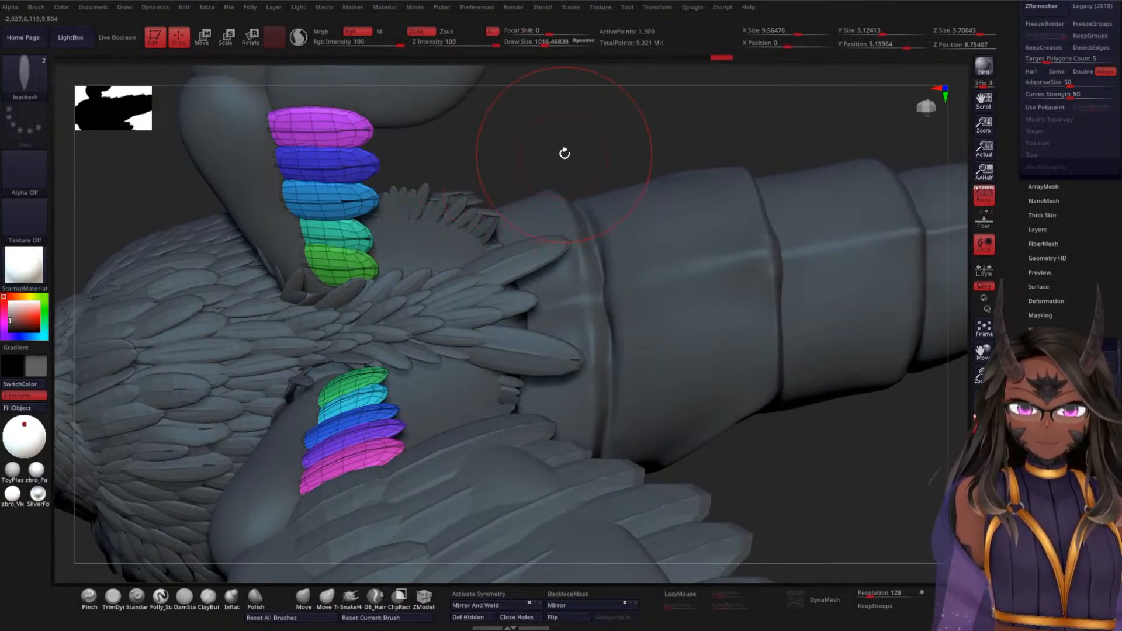
{"action": "left_click_drag", "start_coordinate": [566, 156], "coordinate": [562, 118]}
{"action": "left_click", "coordinate": [564, 132], "text": "ctrl+shift"}
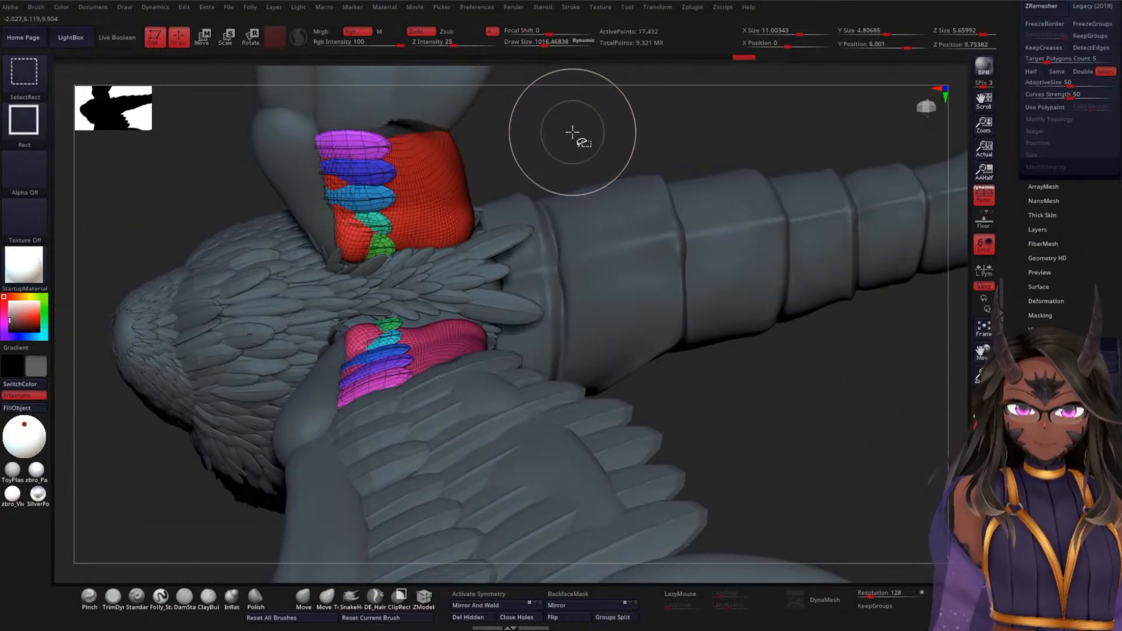
- Turn symmetry back on, test hiding the pink membrane polygroup, and restore full visibility
{"action": "left_click_drag", "start_coordinate": [582, 140], "coordinate": [498, 439]}
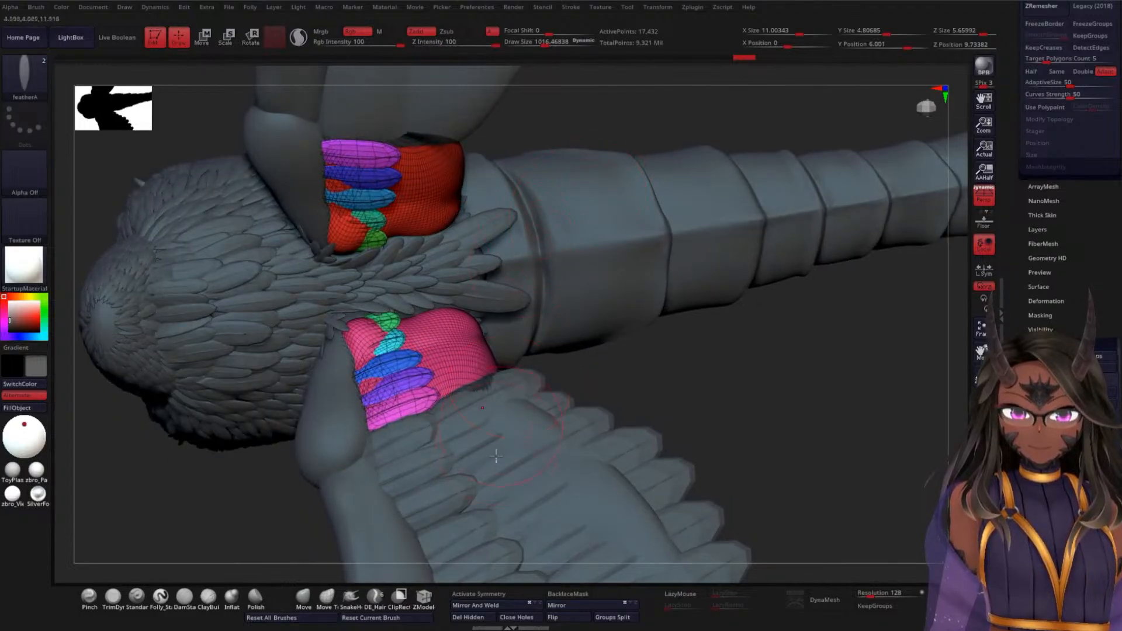
{"action": "left_click", "coordinate": [481, 598]}
{"action": "left_click", "coordinate": [402, 379], "text": "ctrl+shift"}
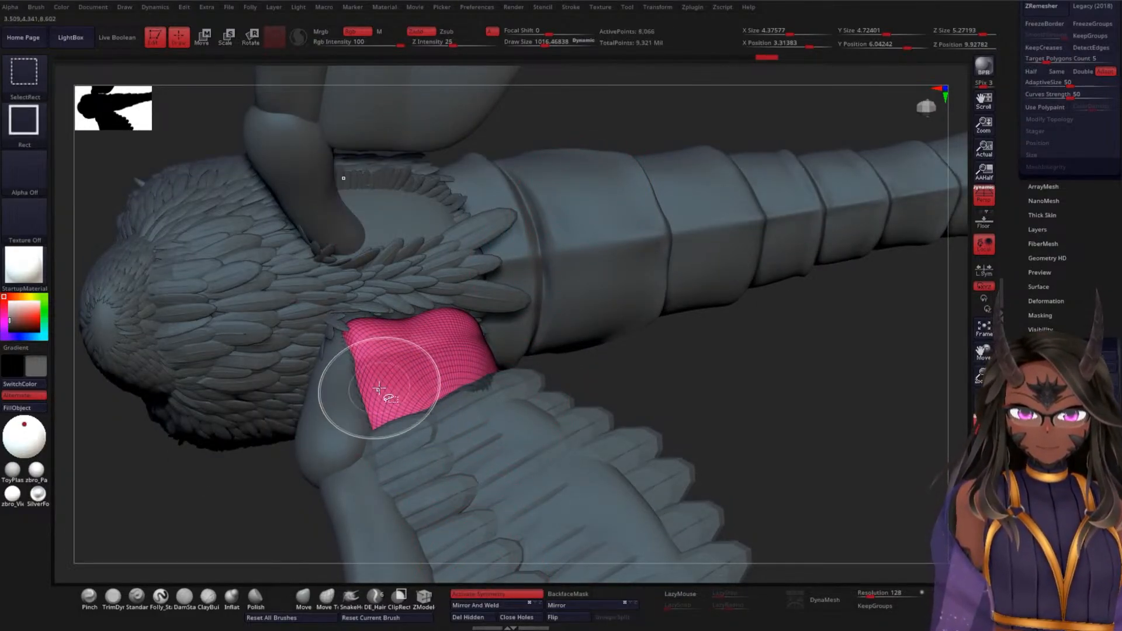
{"action": "left_click", "coordinate": [380, 388], "text": "ctrl+shift"}
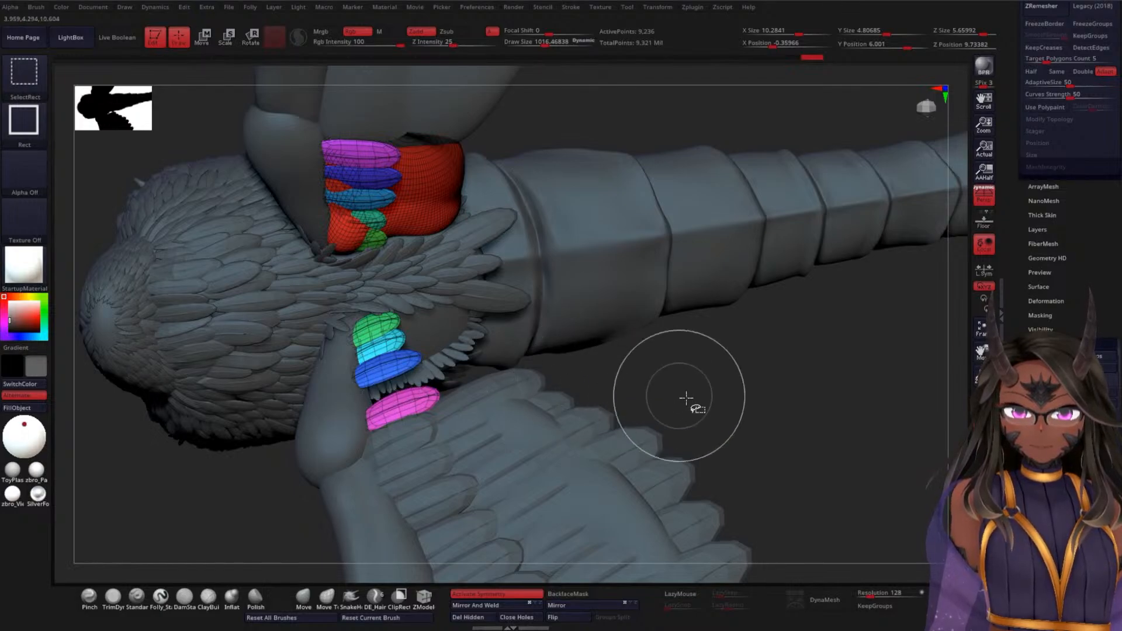
{"action": "left_click", "coordinate": [667, 404], "text": "ctrl+shift"}
- Test hiding the feather polygroups on the pink membrane's wing, and unhide all parts of the subtool
{"action": "left_click", "coordinate": [411, 390], "text": "ctrl+shift"}
{"action": "left_click", "coordinate": [411, 390], "text": "ctrl+shift"}
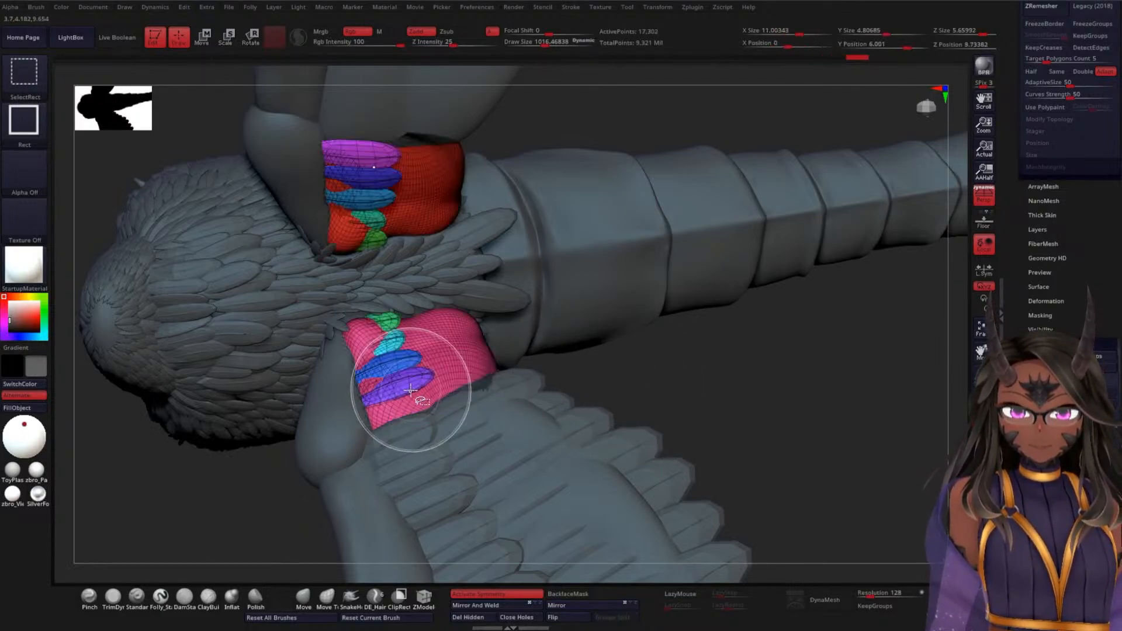
{"action": "left_click", "coordinate": [388, 339], "text": "ctrl+shift"}
{"action": "left_click", "coordinate": [383, 328], "text": "ctrl+shift"}
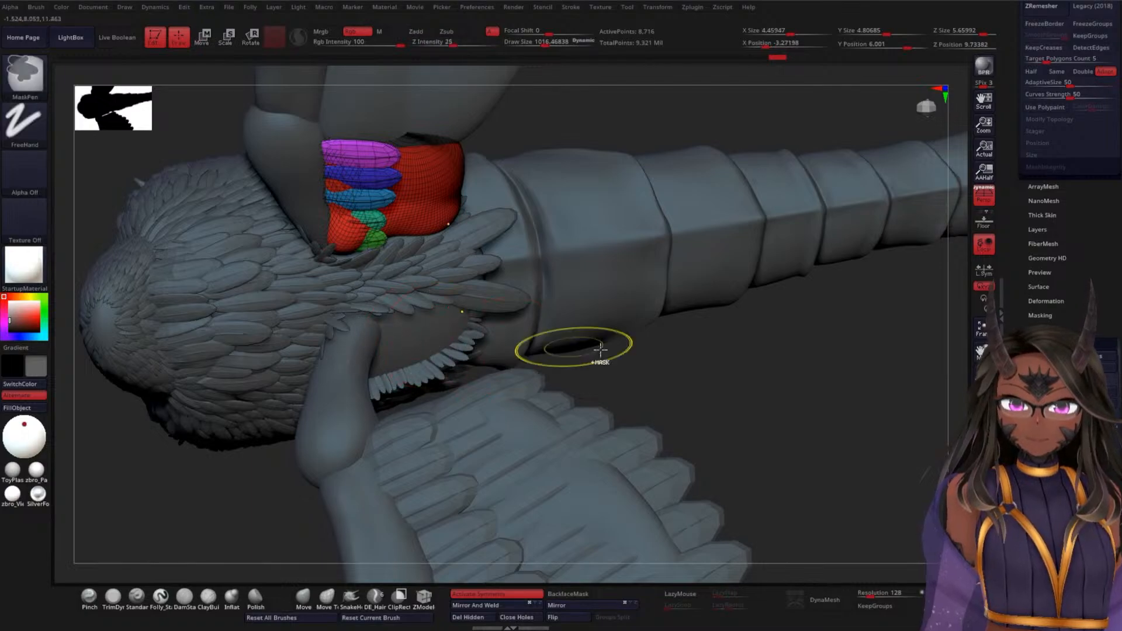
{"action": "left_click", "coordinate": [730, 395], "text": "ctrl+shift"}
- Hide the membrane and feather polygroups of one wing, keeping only the opposite wing's set, and delete the hidden geometry
{"action": "left_click_drag", "start_coordinate": [747, 369], "coordinate": [451, 314]}
{"action": "left_click", "coordinate": [396, 294], "text": "ctrl+shift"}
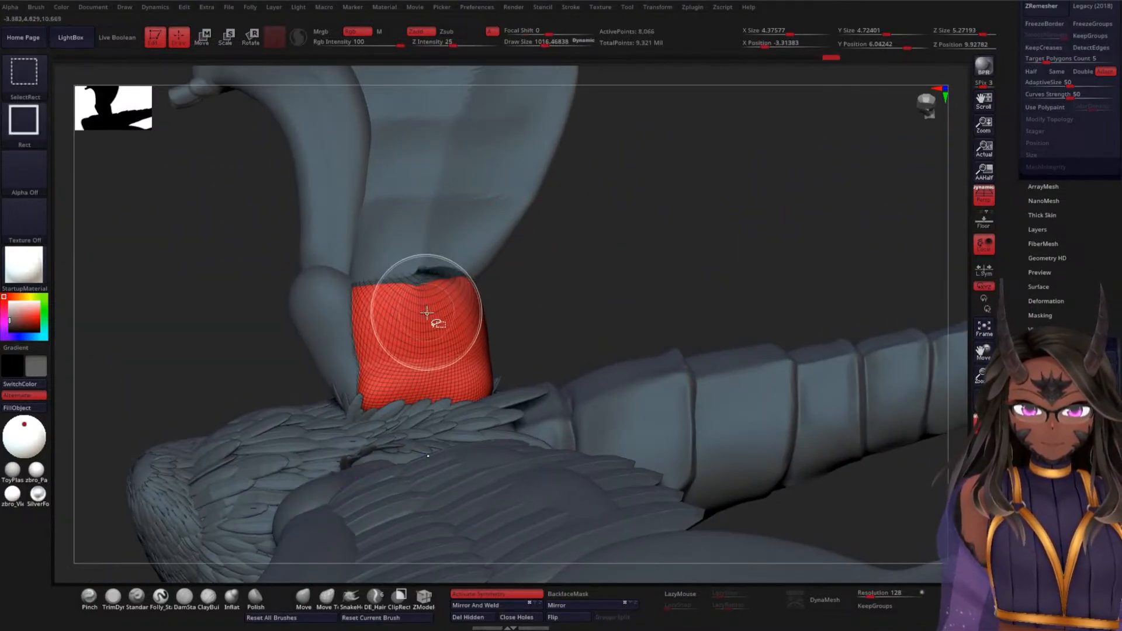
{"action": "left_click", "coordinate": [555, 288], "text": "ctrl+shift"}
{"action": "left_click_drag", "start_coordinate": [556, 288], "coordinate": [386, 287]}
{"action": "left_click", "coordinate": [386, 288], "text": "ctrl+shift"}
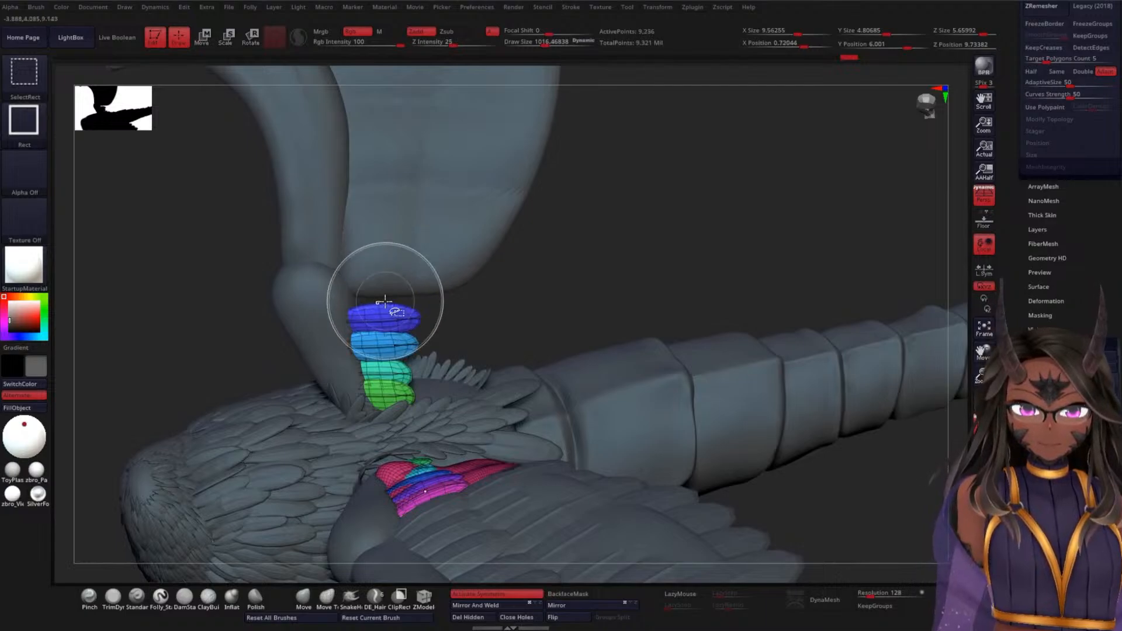
{"action": "left_click_drag", "start_coordinate": [555, 315], "coordinate": [674, 381]}
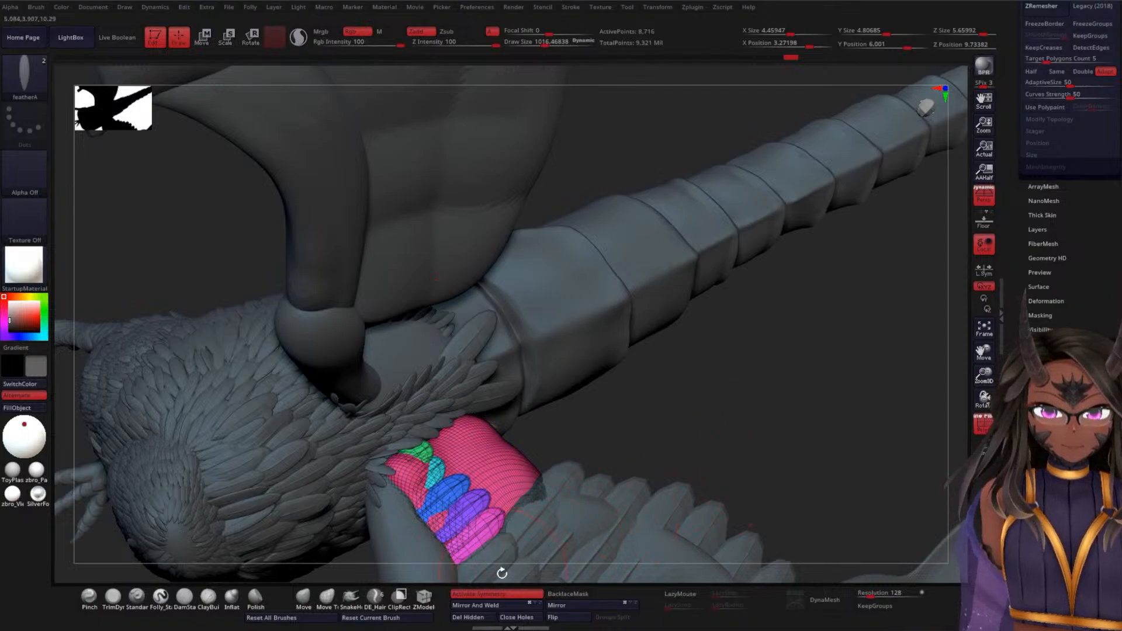
{"action": "left_click", "coordinate": [469, 618]}
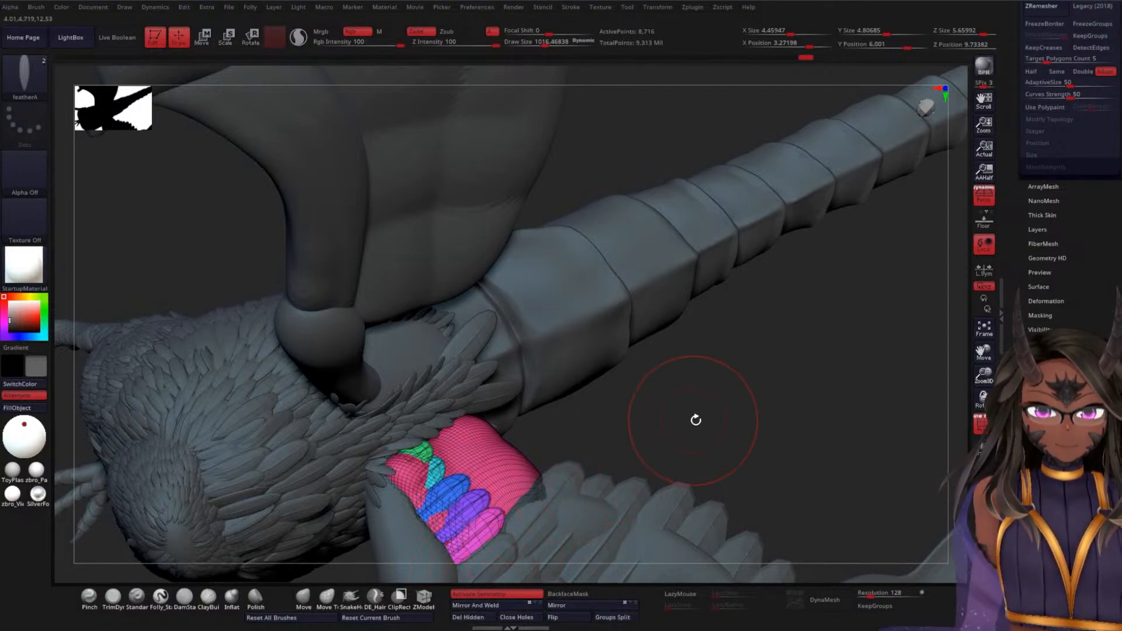
- Turn off the polygroup wireframe and hide the feather polygroups on the wing base, leaving only the membrane visible
{"action": "left_click_drag", "start_coordinate": [696, 417], "coordinate": [675, 364]}
{"action": "left_click_drag", "start_coordinate": [667, 269], "coordinate": [729, 315]}
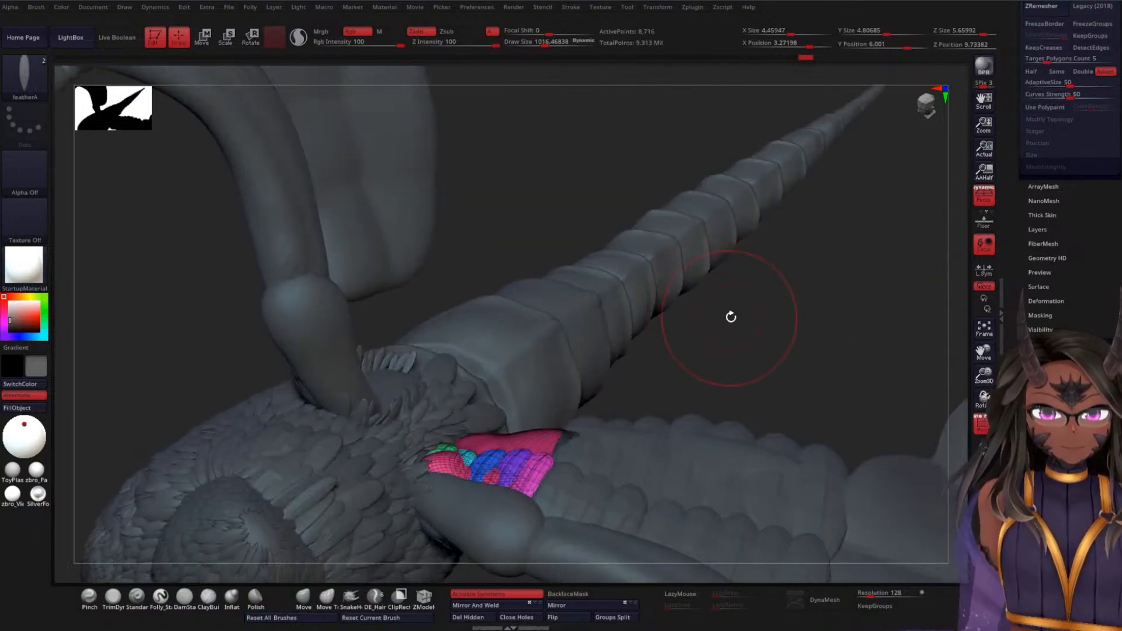
{"action": "left_click_drag", "start_coordinate": [792, 336], "coordinate": [804, 298]}
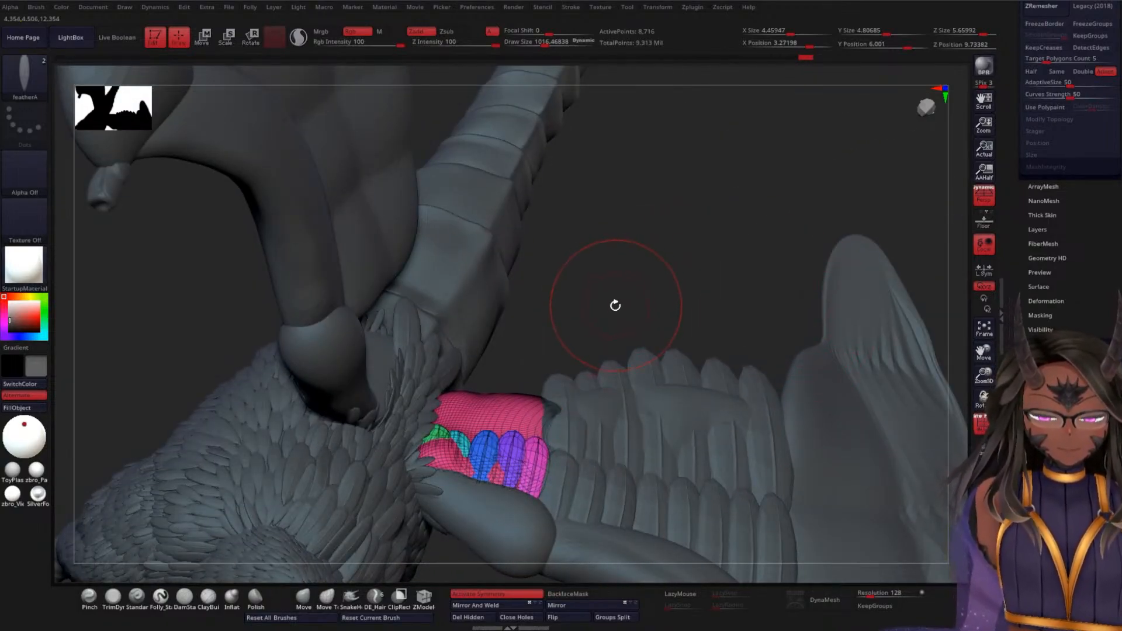
{"action": "key", "text": "shift+f"}
{"action": "left_click_drag", "start_coordinate": [567, 278], "coordinate": [515, 351]}
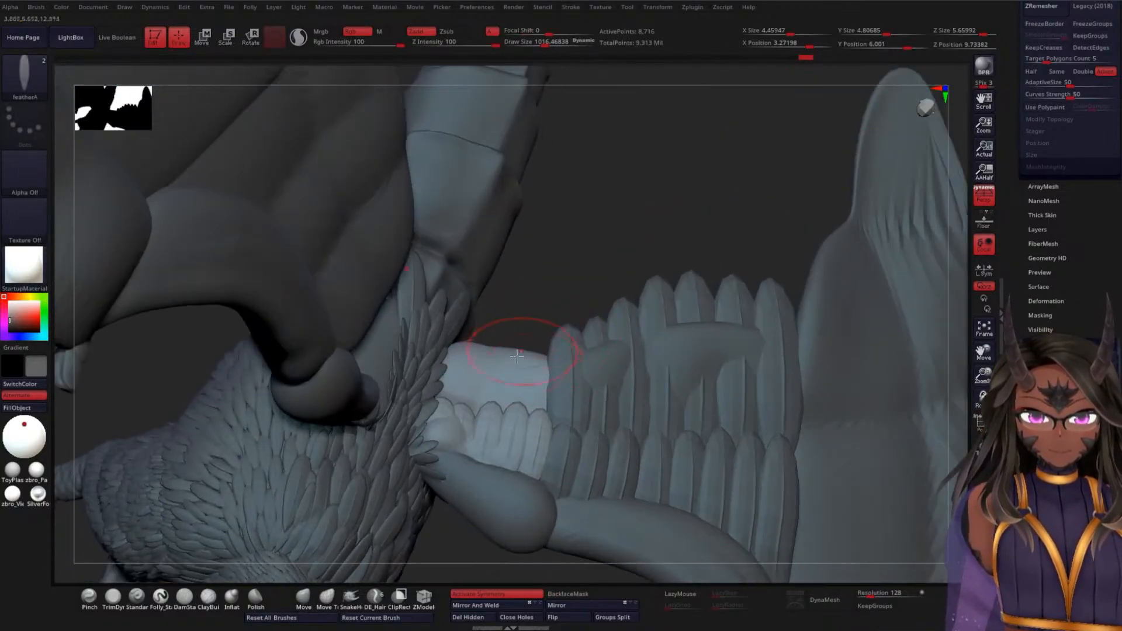
{"action": "left_click", "coordinate": [503, 366], "text": "alt"}
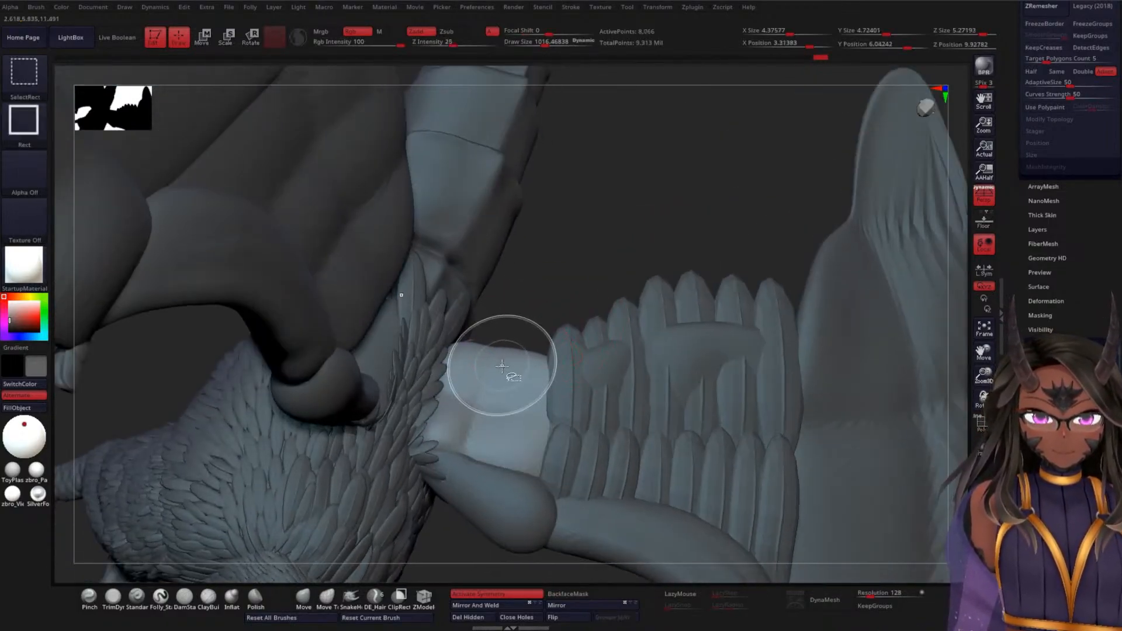
{"action": "left_click", "coordinate": [519, 335], "text": "alt"}
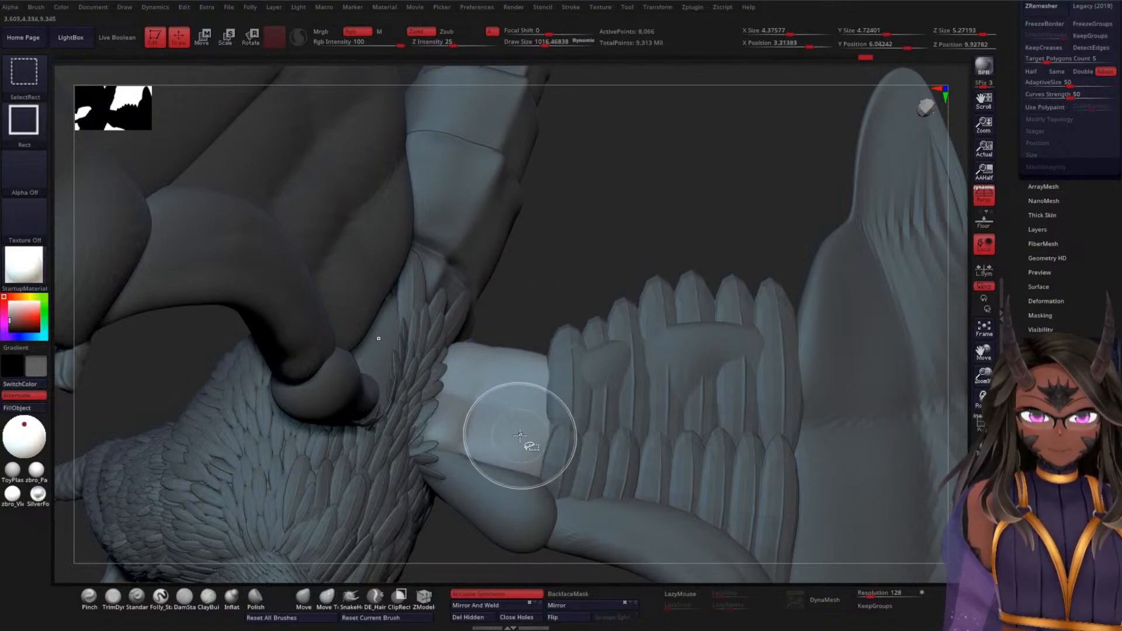
- Isolate the membrane in Solo mode and mask it completely, then exit Solo mode and unhide the feathers
{"action": "mouse_move", "coordinate": [556, 311]}
{"action": "left_mouse_down"}
{"action": "mouse_move", "coordinate": [533, 298]}
{"action": "mouse_move", "coordinate": [543, 316]}
{"action": "left_mouse_up"}
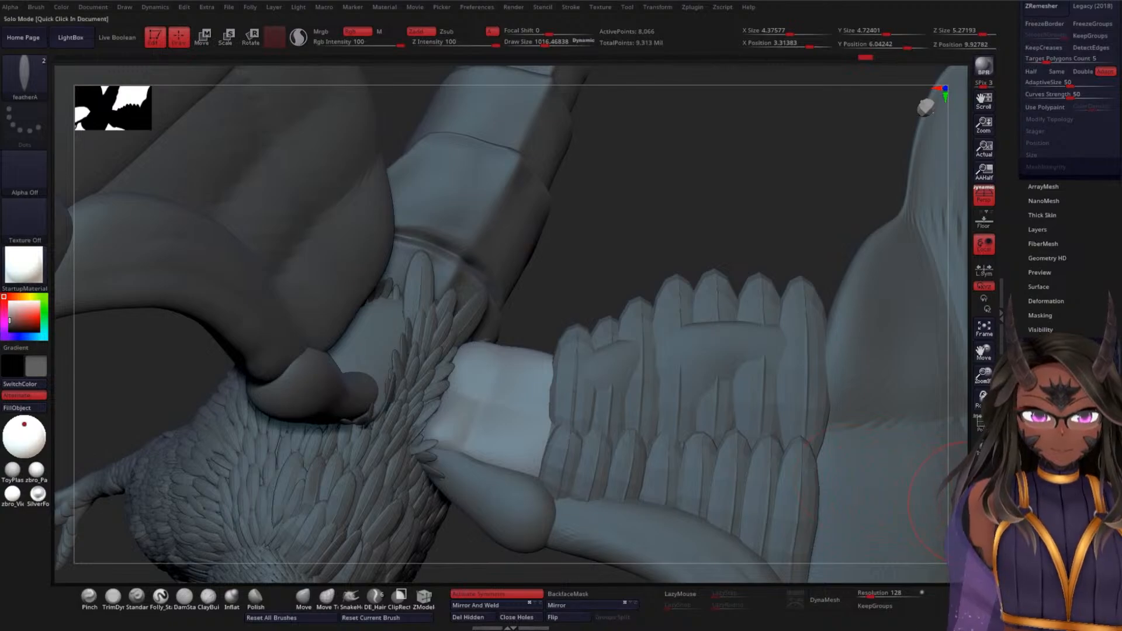
{"action": "left_click", "coordinate": [984, 475]}
{"action": "mouse_move", "coordinate": [656, 263]}
{"action": "left_mouse_down", "text": "ctrl"}
{"action": "mouse_move", "coordinate": [426, 282]}
{"action": "mouse_move", "coordinate": [377, 543]}
{"action": "left_mouse_up", "text": "ctrl"}
{"action": "left_click_drag", "start_coordinate": [722, 256], "coordinate": [327, 512], "text": "ctrl"}
{"action": "left_click", "coordinate": [983, 474]}
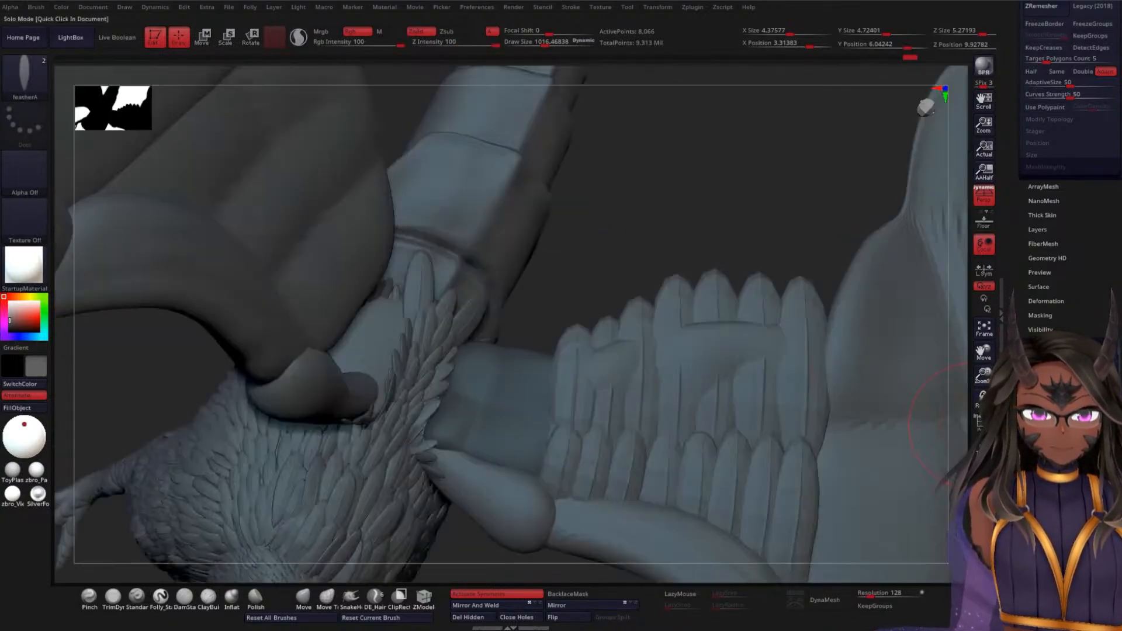
{"action": "left_click_drag", "start_coordinate": [691, 264], "coordinate": [672, 224]}
{"action": "left_click", "coordinate": [699, 228], "text": "ctrl+shift"}
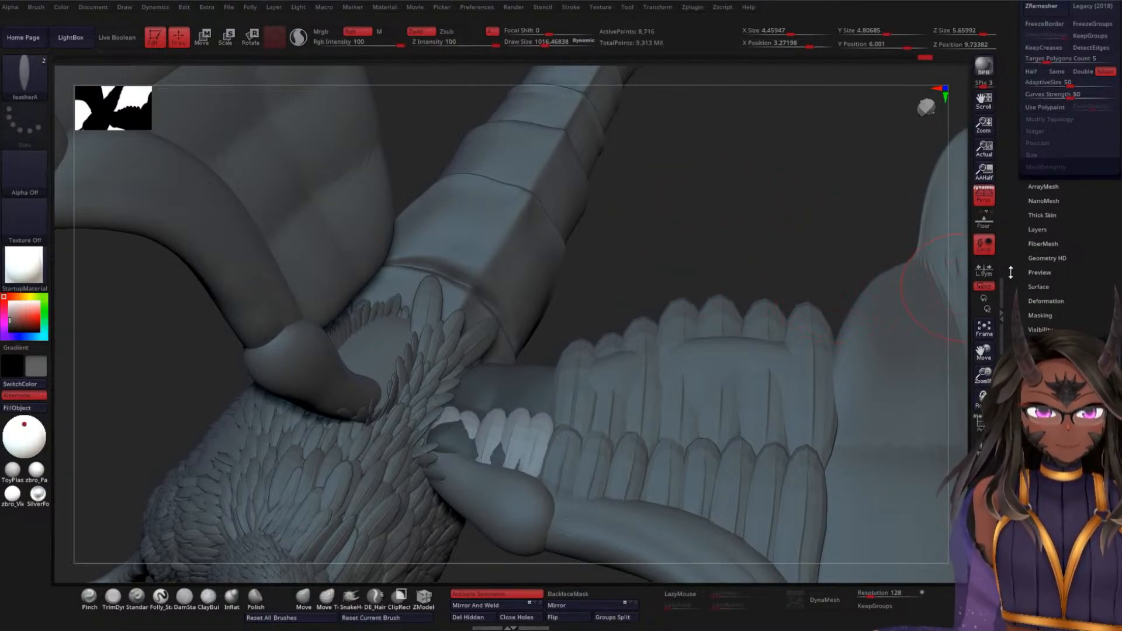
- Split the masked membrane from the unmasked feathers into separate subtools
{"action": "scroll", "coordinate": [1024, 326], "scroll_direction": "up", "scroll_amount": 5}
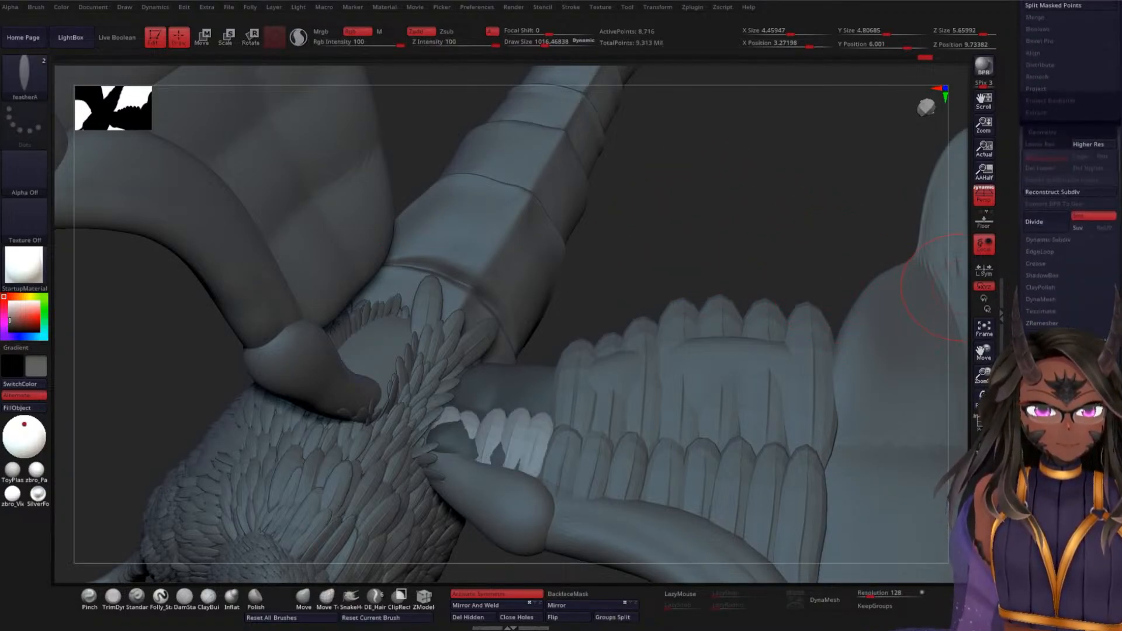
{"action": "scroll", "coordinate": [1018, 255], "scroll_direction": "up", "scroll_amount": 4}
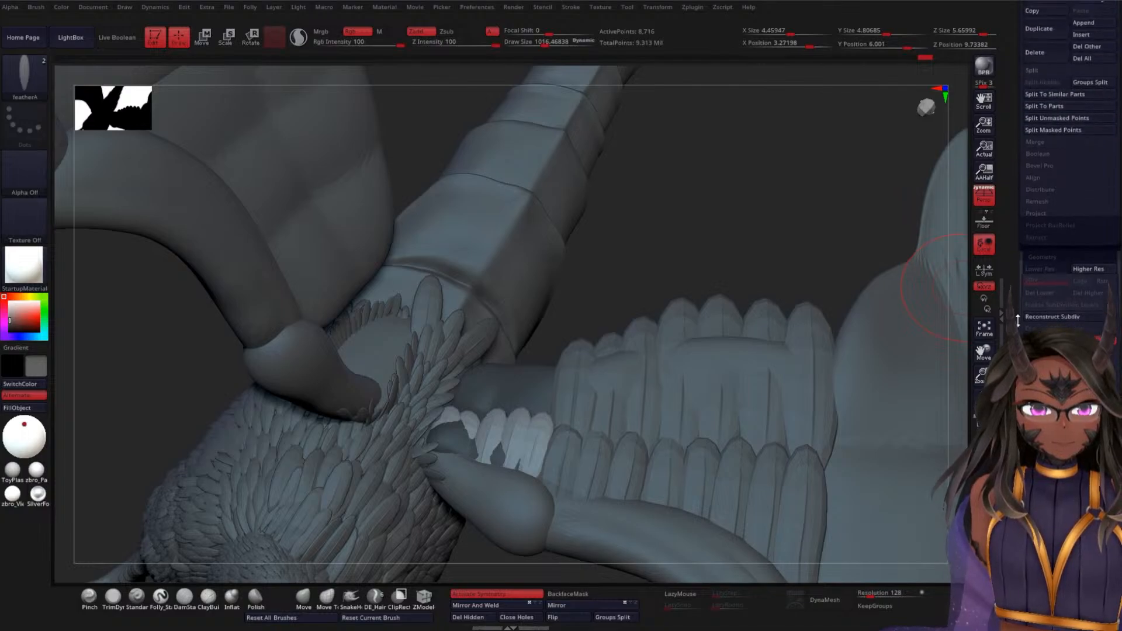
{"action": "left_click", "coordinate": [1056, 136]}
{"action": "left_click_drag", "start_coordinate": [734, 225], "coordinate": [877, 240]}
{"action": "scroll", "coordinate": [1040, 214], "scroll_direction": "up", "scroll_amount": 6}
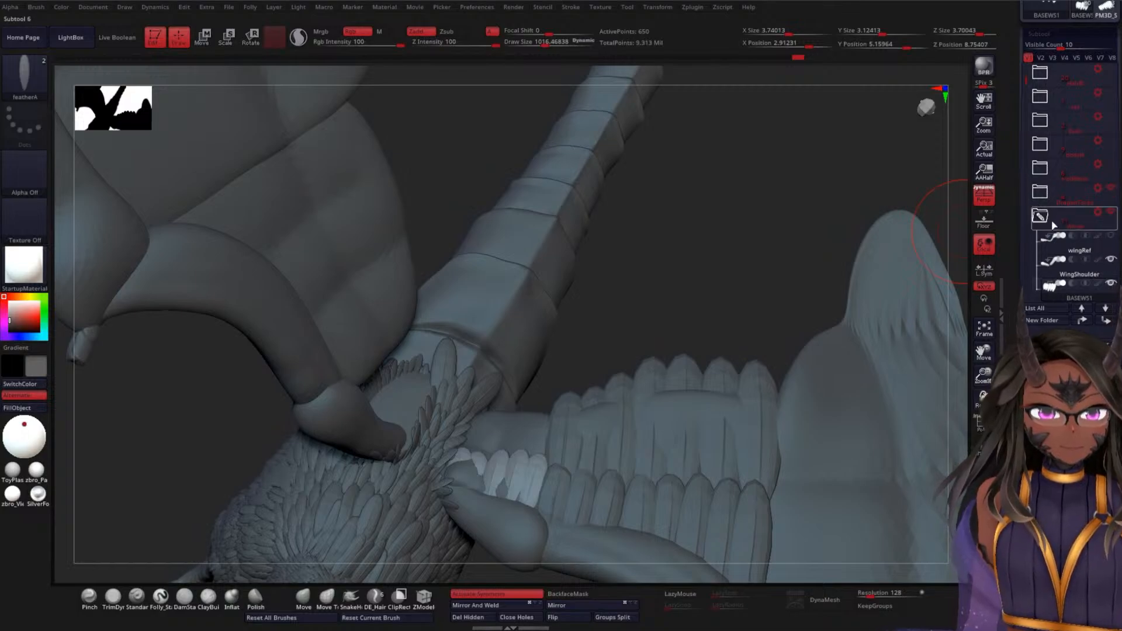
- Reorder the Wings folder so the membrane subtool BASEWS2 sits above the feather subtool BASEWS1
{"action": "left_click_drag", "start_coordinate": [1028, 85], "coordinate": [1030, 104]}
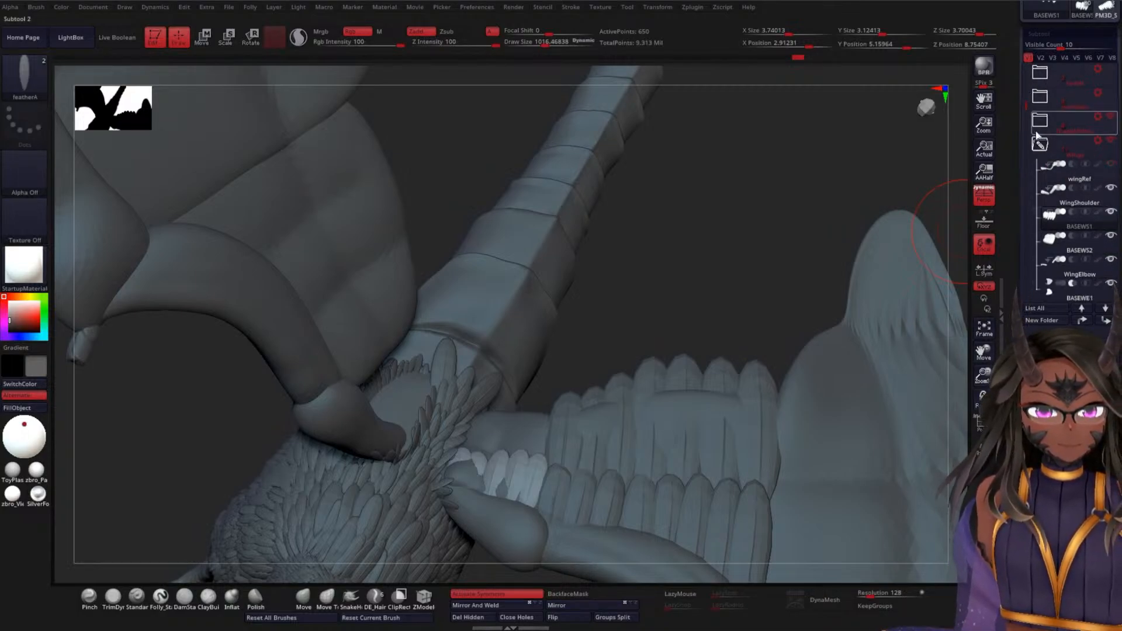
{"action": "mouse_move", "coordinate": [1084, 213]}
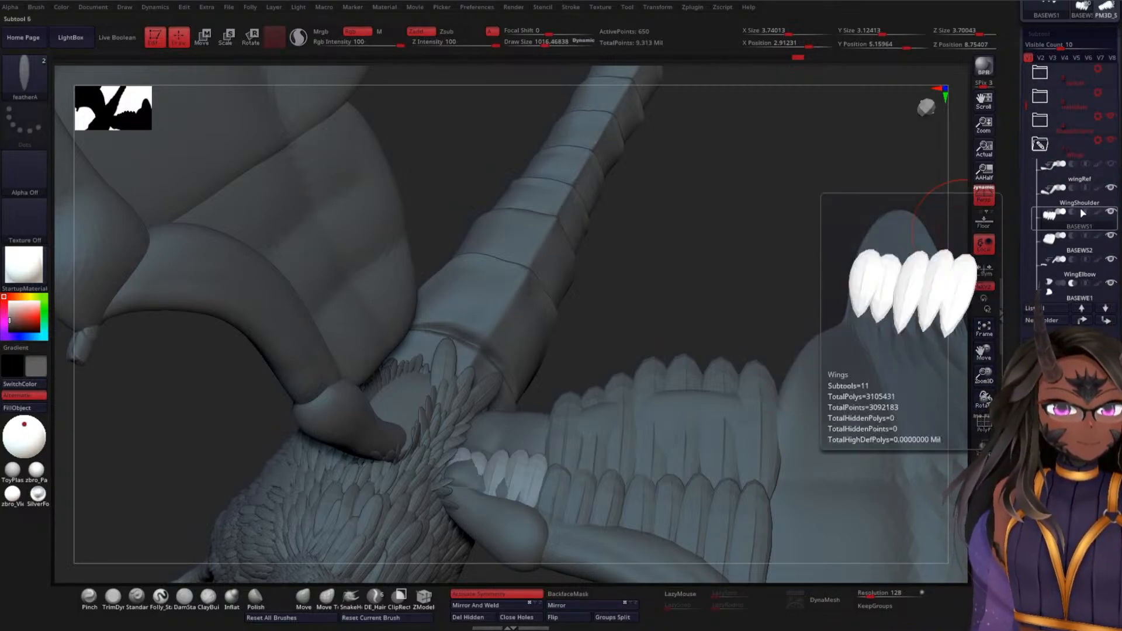
{"action": "mouse_move", "coordinate": [1083, 248]}
{"action": "left_click_drag", "start_coordinate": [1079, 250], "coordinate": [1077, 219]}
{"action": "left_click", "coordinate": [1056, 265]}
{"action": "mouse_move", "coordinate": [1056, 265]}
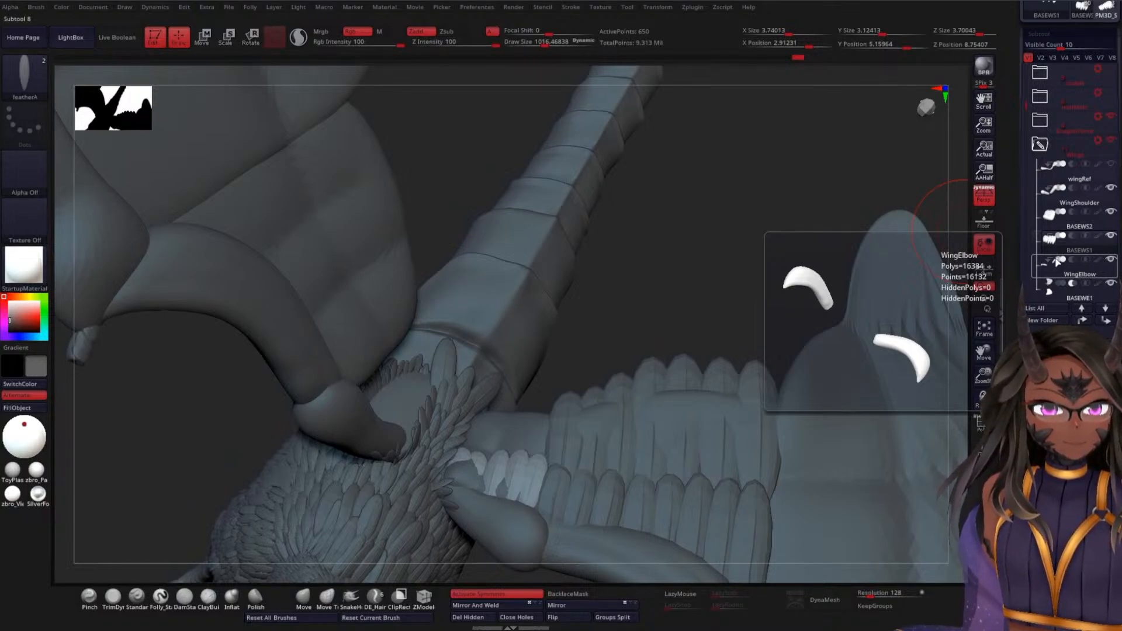
- Rename the feather subtool BASEWS1 as WSF1
{"action": "left_click", "coordinate": [1046, 337]}
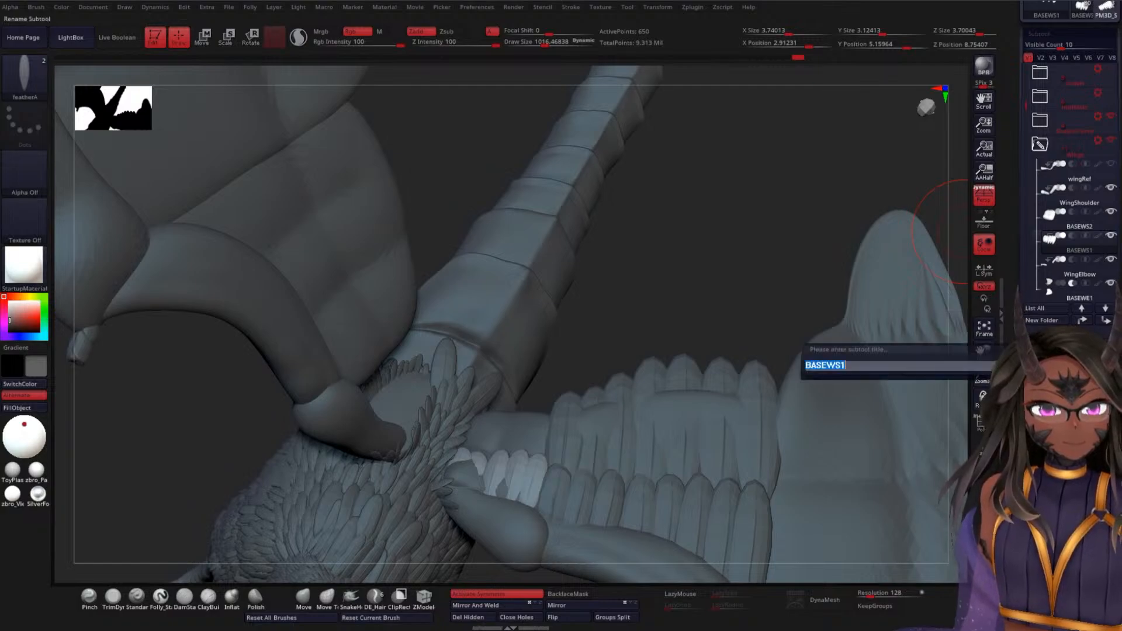
{"action": "left_click", "coordinate": [828, 369]}
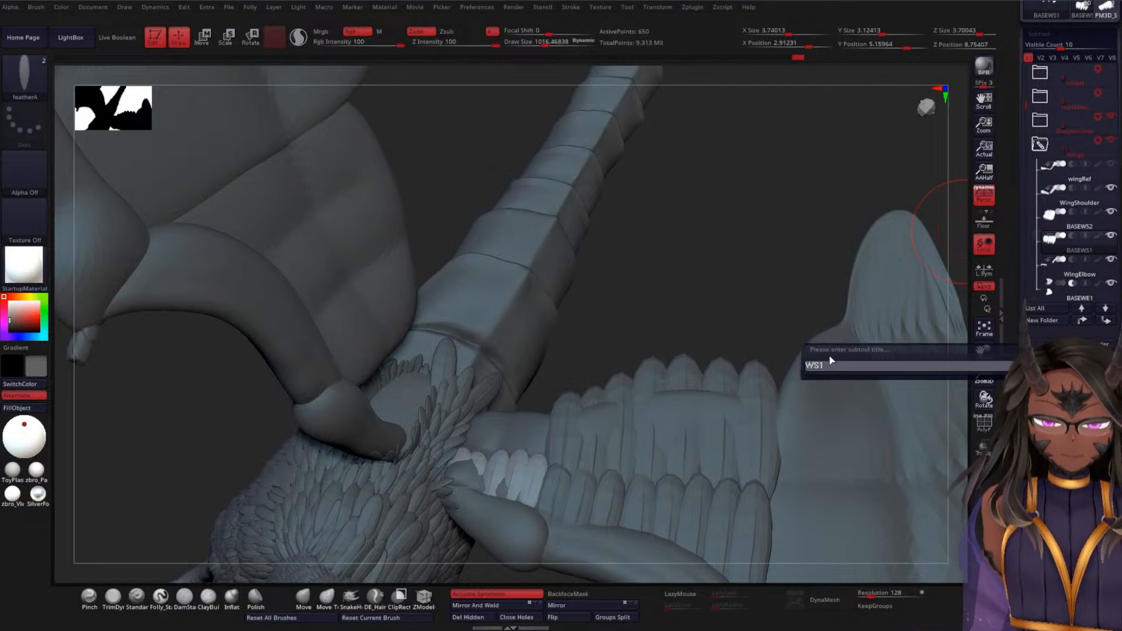
{"action": "type", "text": "F1"}
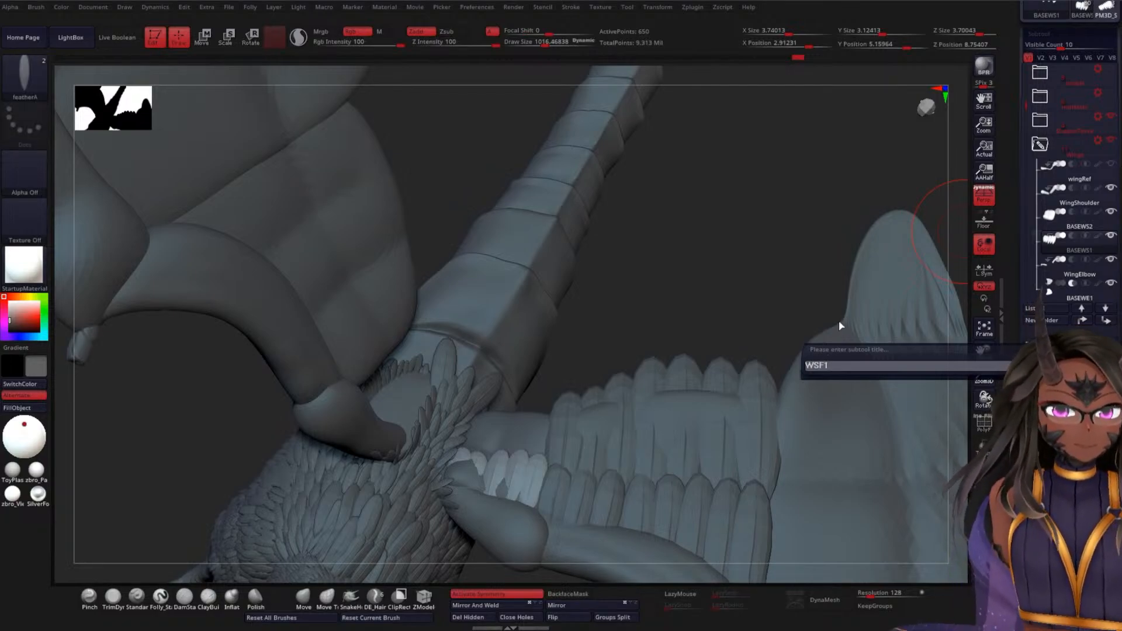
{"action": "key", "text": "Return"}
- Make the membrane subtool BASEWS2 active and set the feather brush's draw size to about 806
{"action": "left_click_drag", "start_coordinate": [782, 265], "coordinate": [782, 258]}
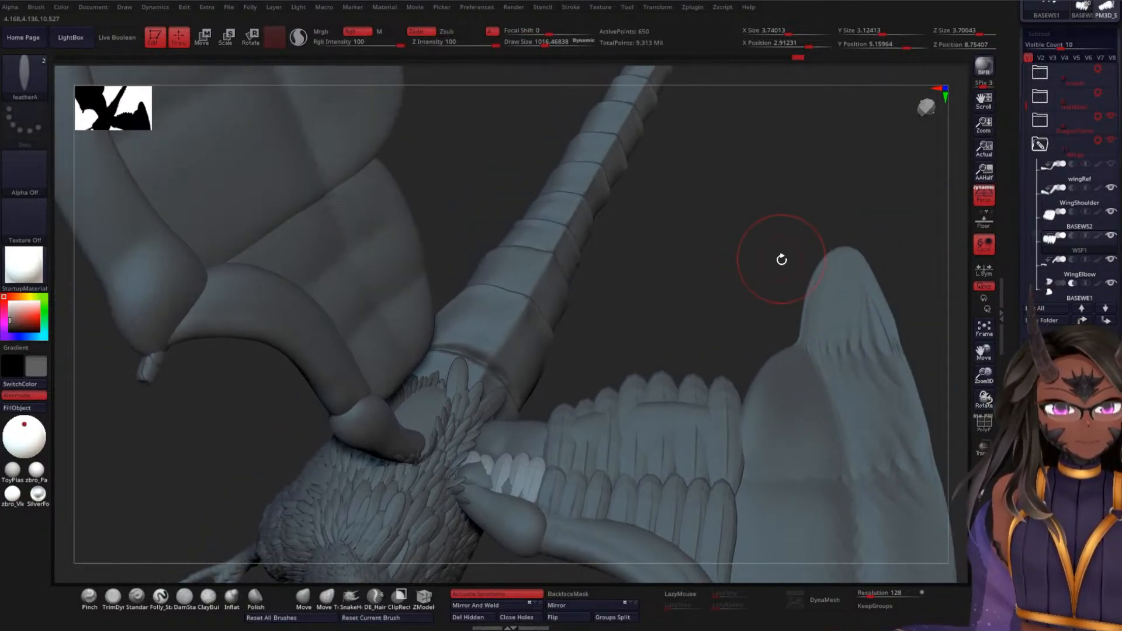
{"action": "left_click_drag", "start_coordinate": [718, 288], "coordinate": [743, 283]}
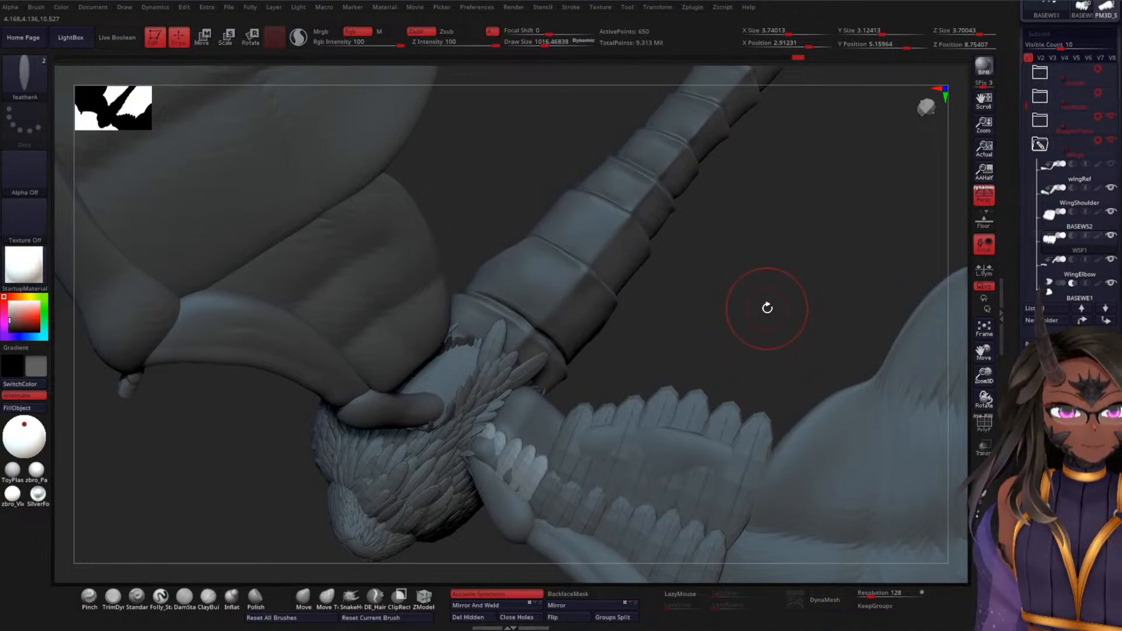
{"action": "left_click_drag", "start_coordinate": [741, 305], "coordinate": [771, 267]}
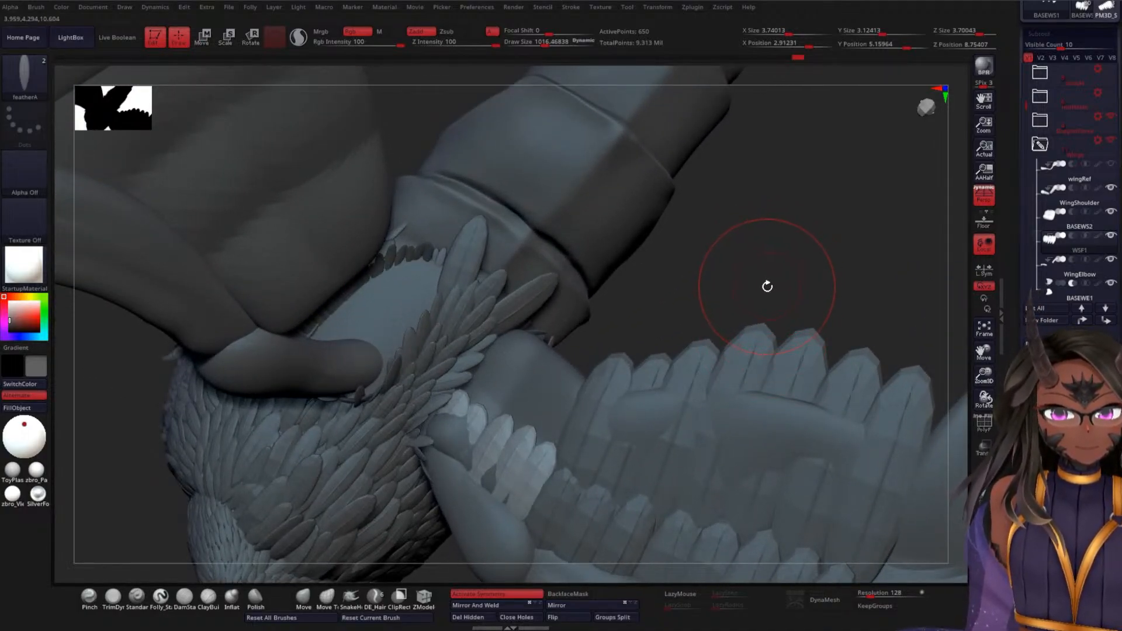
{"action": "mouse_move", "coordinate": [781, 286]}
{"action": "left_mouse_down"}
{"action": "mouse_move", "coordinate": [807, 283]}
{"action": "mouse_move", "coordinate": [784, 286]}
{"action": "left_mouse_up"}
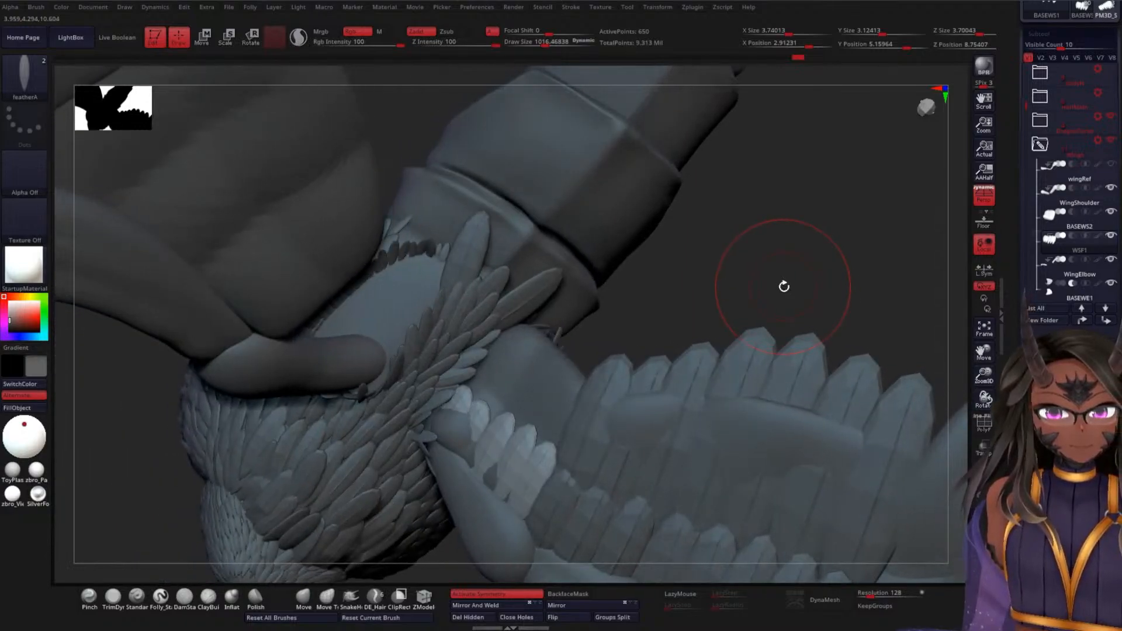
{"action": "left_click", "coordinate": [553, 384], "text": "alt"}
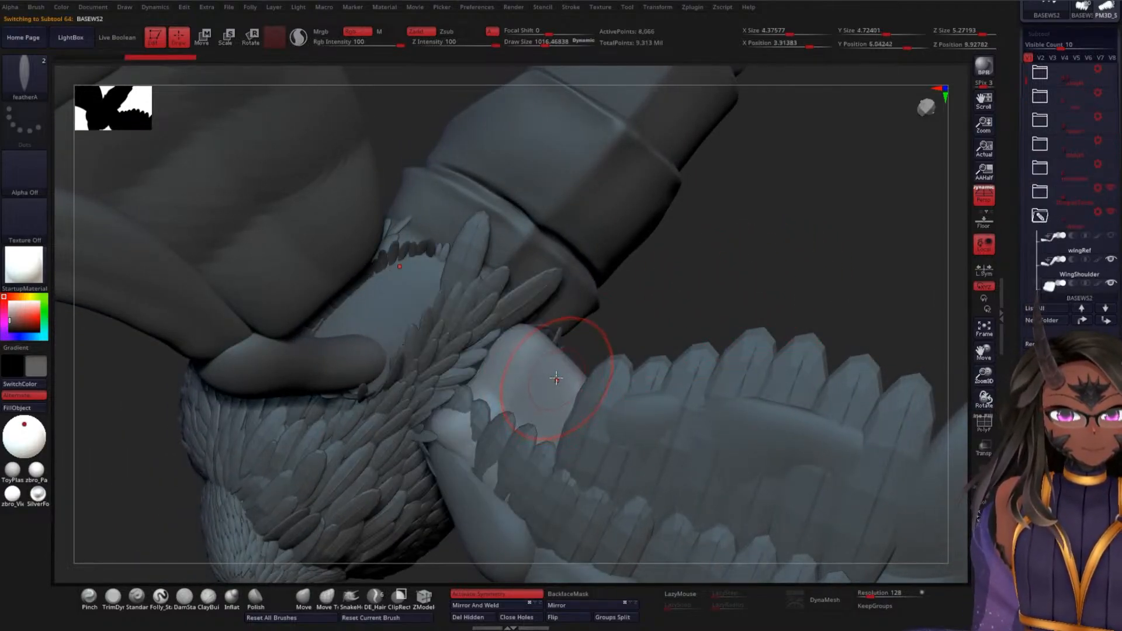
{"action": "key", "text": "b"}
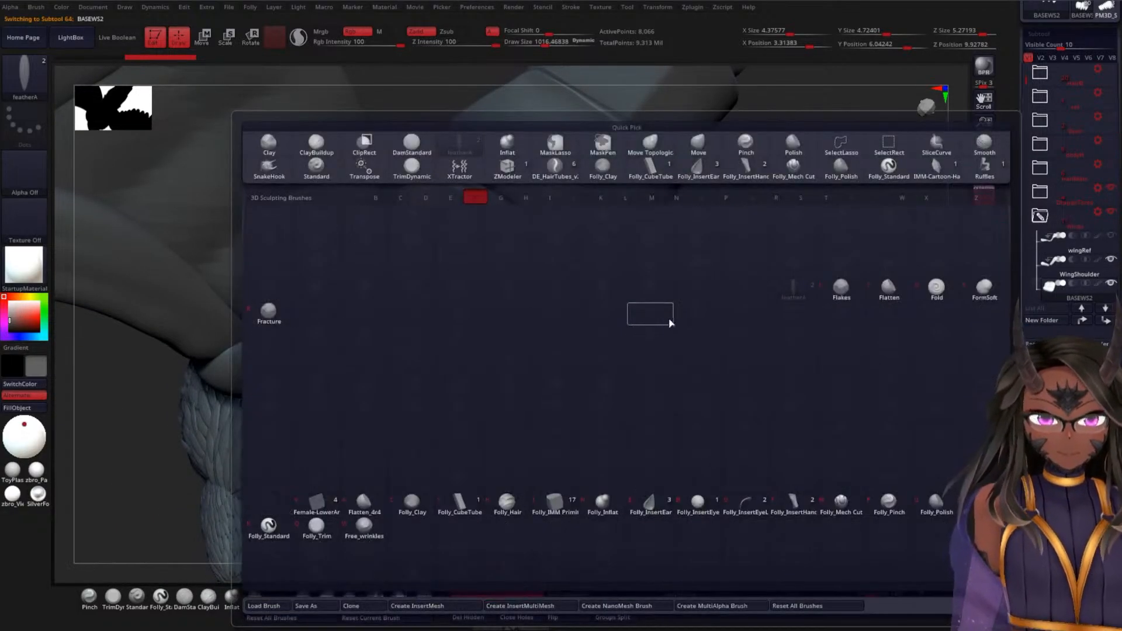
{"action": "key", "text": "Escape"}
{"action": "left_click_drag", "start_coordinate": [741, 258], "coordinate": [743, 254], "text": "alt"}
{"action": "key", "text": "space"}
{"action": "left_click_drag", "start_coordinate": [556, 418], "coordinate": [551, 418]}
- Try inserting a feather on the membrane above the existing row, undo it, and turn off X symmetry
{"action": "left_click_drag", "start_coordinate": [576, 379], "coordinate": [541, 447]}
{"action": "left_click_drag", "start_coordinate": [700, 272], "coordinate": [684, 244]}
{"action": "key", "text": "ctrl+z"}
{"action": "left_click", "coordinate": [497, 594]}
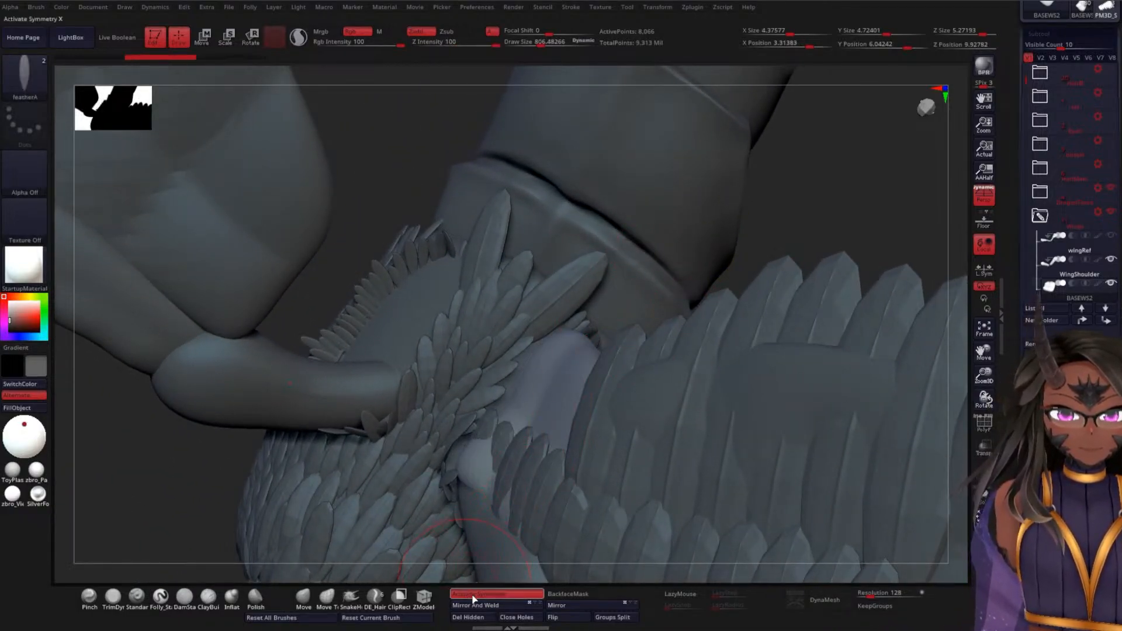
{"action": "left_click_drag", "start_coordinate": [804, 211], "coordinate": [734, 280], "text": "alt"}
{"action": "mouse_move", "coordinate": [572, 350]}
{"action": "left_mouse_down"}
{"action": "mouse_move", "coordinate": [586, 375]}
{"action": "mouse_move", "coordinate": [584, 350]}
{"action": "left_mouse_up"}
{"action": "key", "text": "ctrl+z"}
{"action": "key", "text": "ctrl+z"}
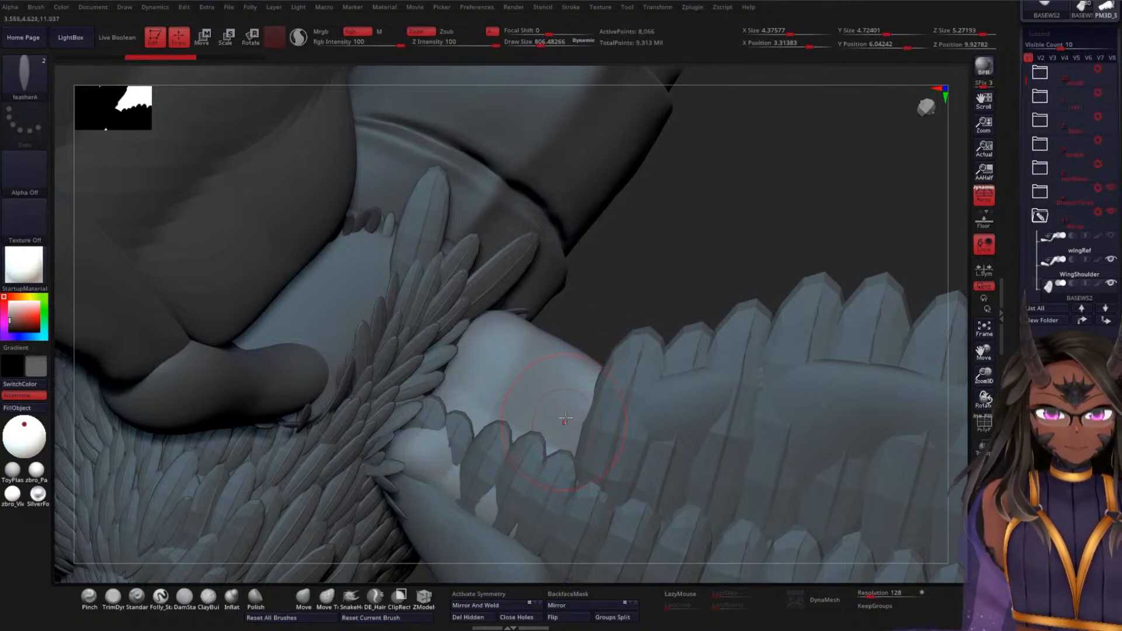
{"action": "left_click_drag", "start_coordinate": [553, 455], "coordinate": [550, 458]}
{"action": "left_click_drag", "start_coordinate": [715, 265], "coordinate": [670, 283]}
{"action": "key", "text": "ctrl+z"}
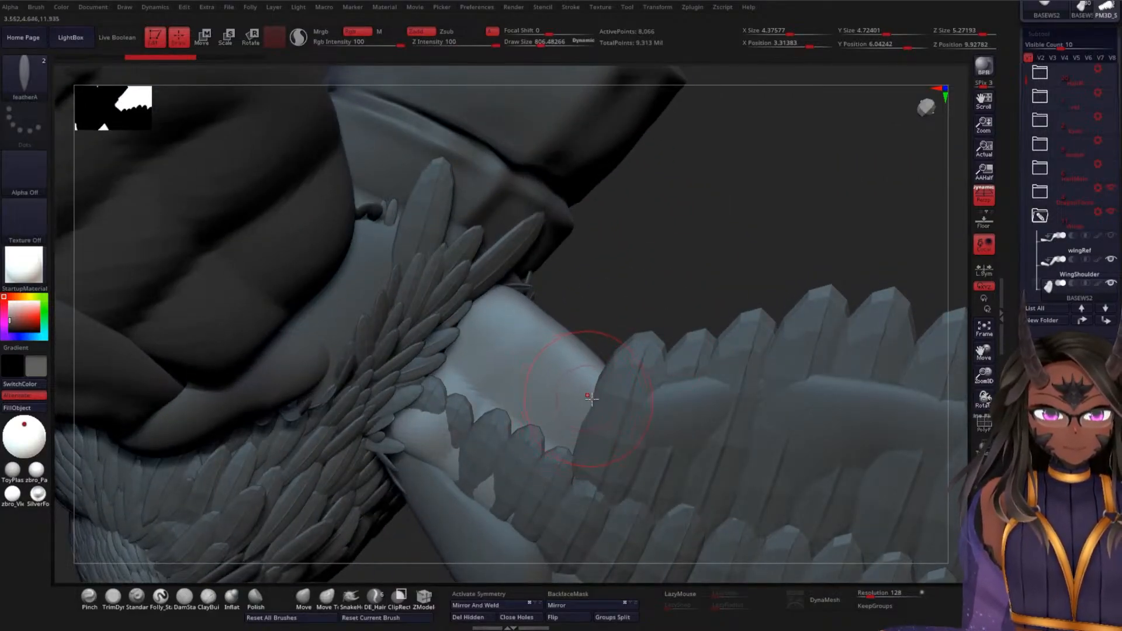
- Insert a feather on the membrane's outer edge above the first row, rotate it upright and scale it up with the gizmo
{"action": "left_click_drag", "start_coordinate": [584, 384], "coordinate": [545, 460]}
{"action": "left_click_drag", "start_coordinate": [666, 293], "coordinate": [672, 229]}
{"action": "key", "text": "w"}
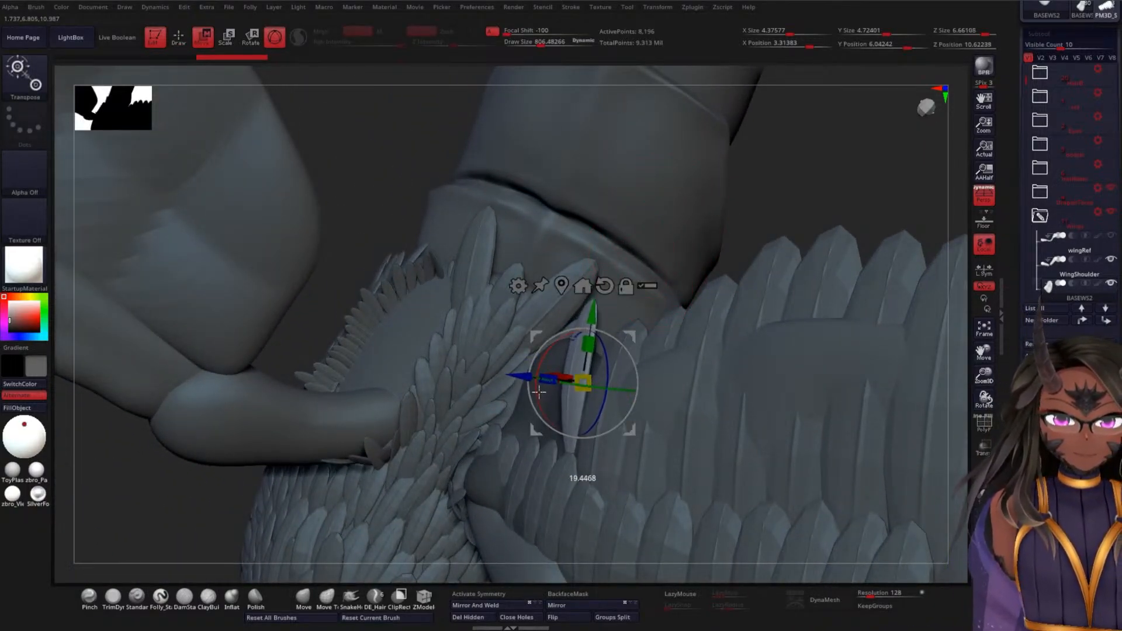
{"action": "left_click_drag", "start_coordinate": [789, 213], "coordinate": [730, 304]}
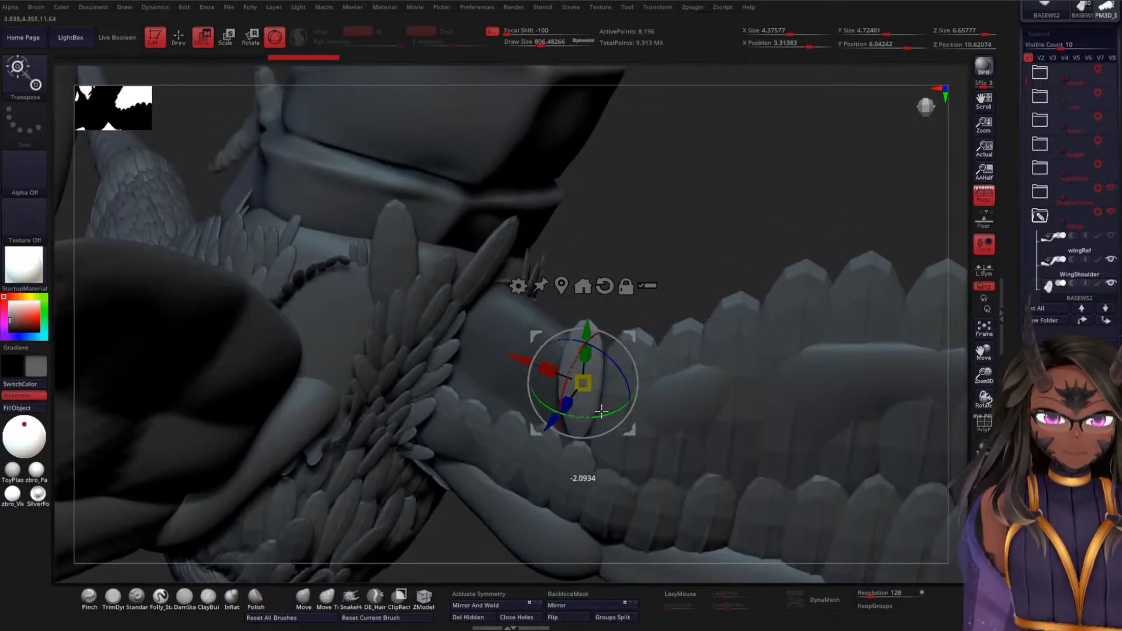
{"action": "left_click_drag", "start_coordinate": [610, 405], "coordinate": [614, 404]}
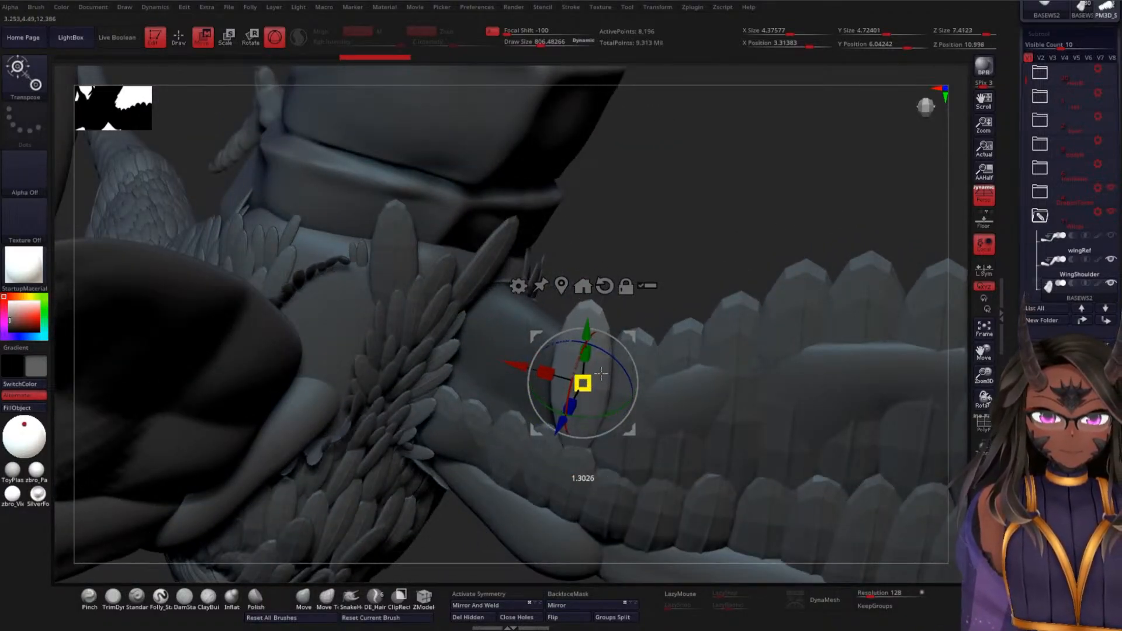
- Adjust the new feather's position and rotate it by about 10 degrees to lie along the membrane beside the neighbouring wing feathers
{"action": "left_click_drag", "start_coordinate": [706, 261], "coordinate": [631, 388]}
{"action": "left_click_drag", "start_coordinate": [538, 443], "coordinate": [548, 430]}
{"action": "left_click_drag", "start_coordinate": [711, 316], "coordinate": [625, 298]}
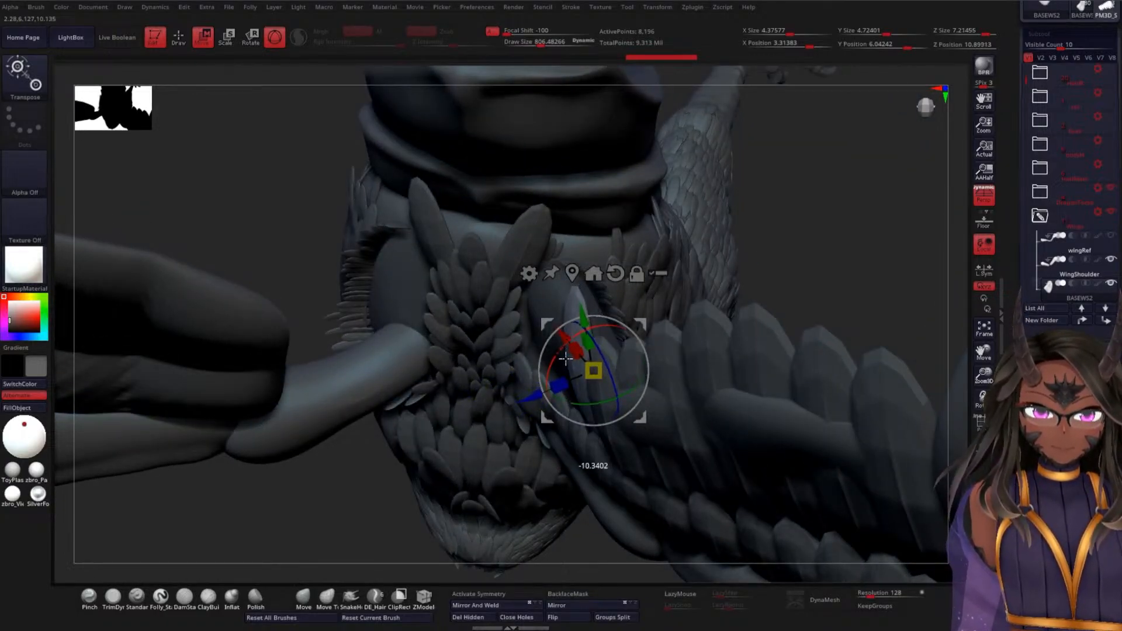
{"action": "left_click_drag", "start_coordinate": [567, 355], "coordinate": [566, 356]}
{"action": "left_click_drag", "start_coordinate": [842, 255], "coordinate": [684, 290]}
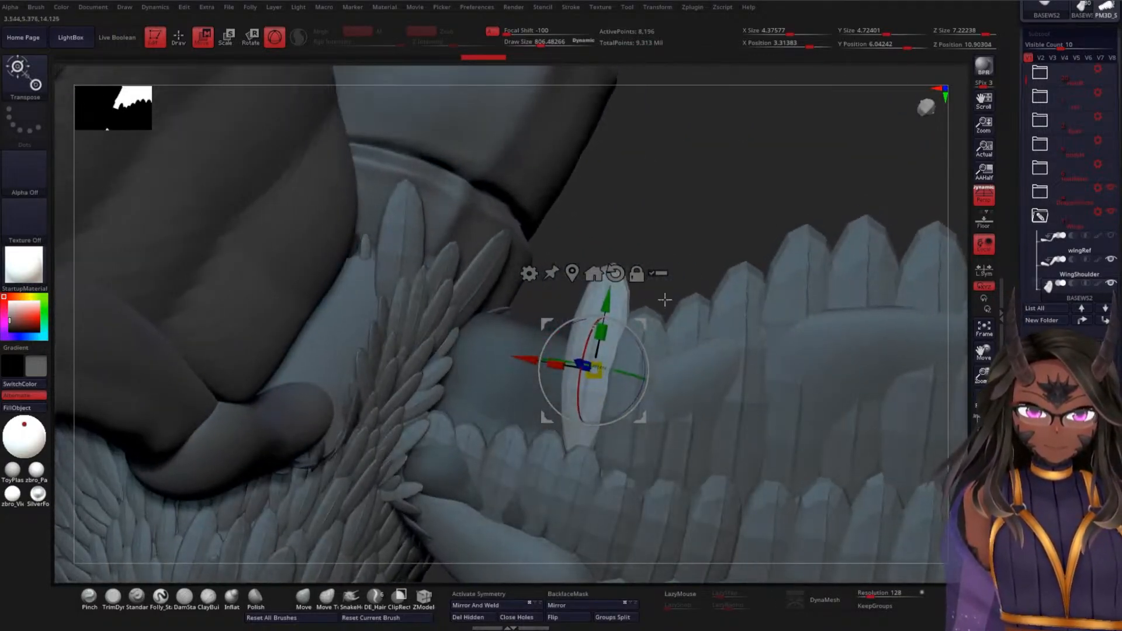
- Lower the new feather on the membrane and shift it sideways by about 0.4 units
{"action": "left_click_drag", "start_coordinate": [607, 300], "coordinate": [569, 346]}
{"action": "left_click_drag", "start_coordinate": [729, 240], "coordinate": [548, 385]}
{"action": "key", "text": "q"}
{"action": "mouse_move", "coordinate": [876, 193]}
{"action": "left_mouse_down"}
{"action": "mouse_move", "coordinate": [889, 238]}
{"action": "mouse_move", "coordinate": [814, 230]}
{"action": "mouse_move", "coordinate": [804, 245]}
{"action": "left_mouse_up"}
{"action": "key", "text": "w"}
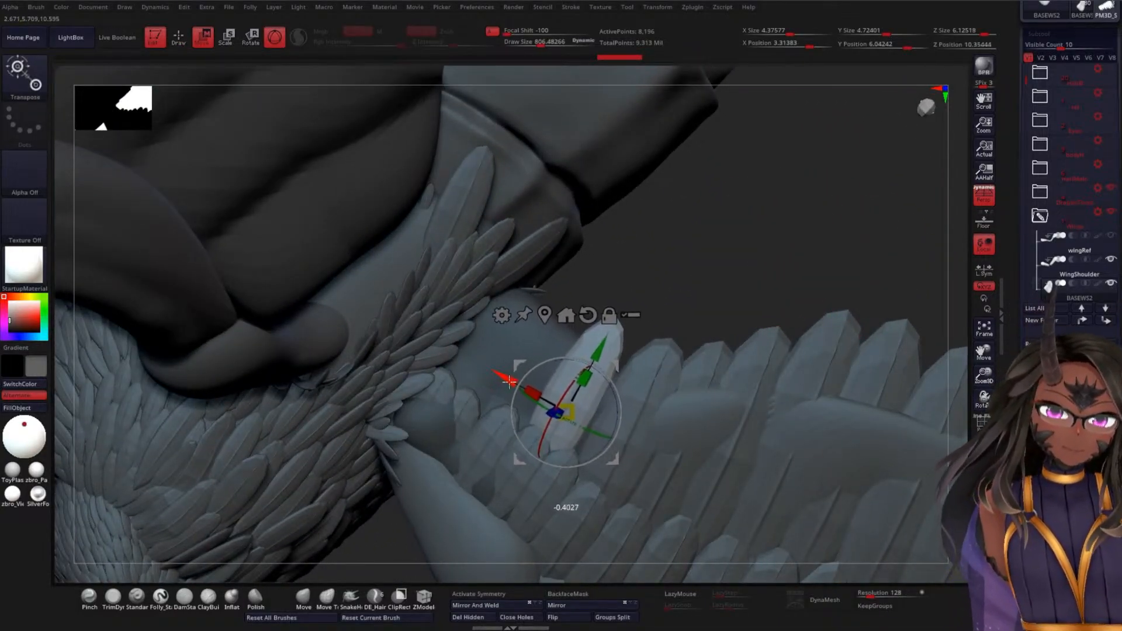
{"action": "left_click_drag", "start_coordinate": [511, 386], "coordinate": [514, 387]}
{"action": "left_click_drag", "start_coordinate": [751, 237], "coordinate": [697, 326]}
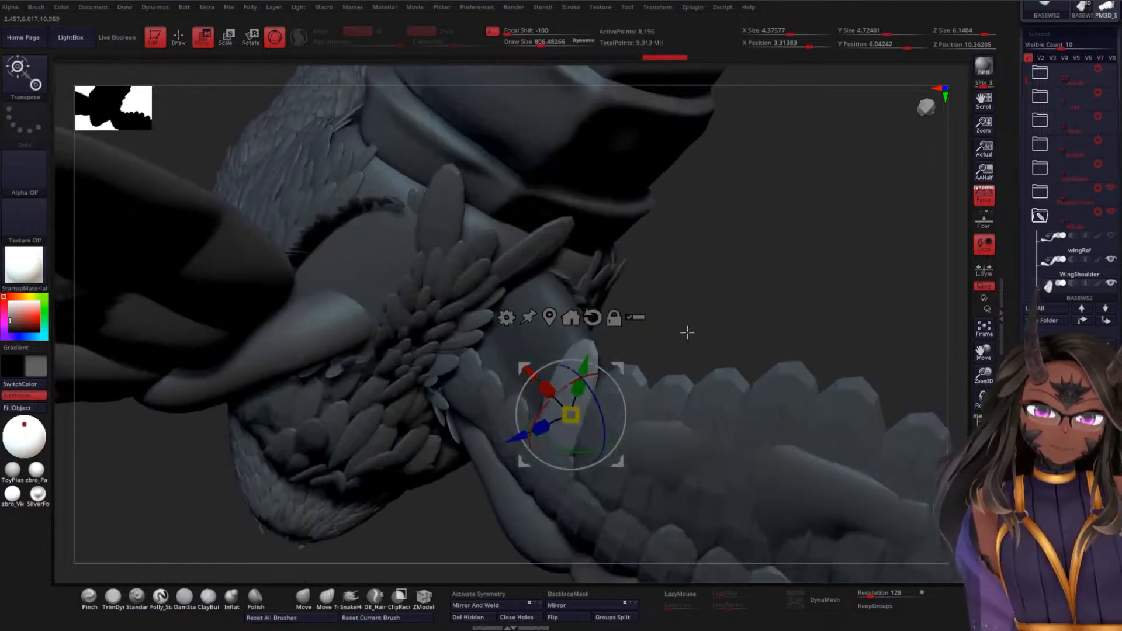
- Fine-tune the feather's depth and angle against the membrane and shorten it slightly along its length
{"action": "left_click_drag", "start_coordinate": [544, 413], "coordinate": [521, 442]}
{"action": "left_click_drag", "start_coordinate": [764, 293], "coordinate": [731, 250]}
{"action": "left_click_drag", "start_coordinate": [516, 401], "coordinate": [554, 383]}
{"action": "left_click_drag", "start_coordinate": [819, 253], "coordinate": [833, 274]}
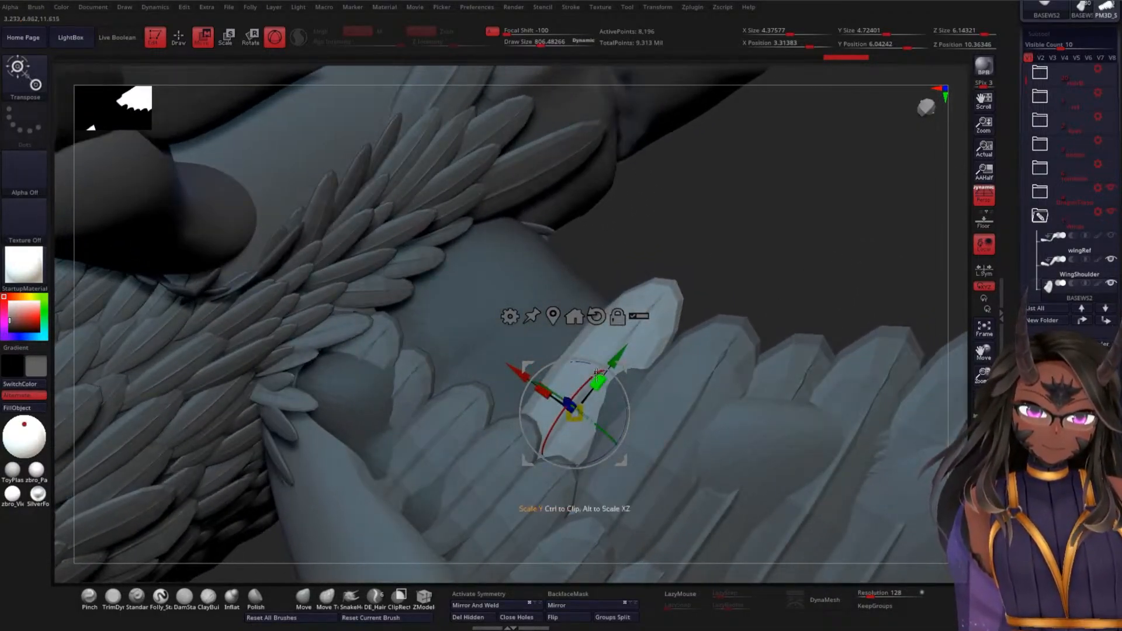
{"action": "left_click_drag", "start_coordinate": [601, 381], "coordinate": [596, 390]}
{"action": "mouse_move", "coordinate": [782, 264]}
{"action": "left_mouse_down"}
{"action": "mouse_move", "coordinate": [781, 246]}
{"action": "mouse_move", "coordinate": [768, 264]}
{"action": "left_mouse_up"}
{"action": "left_click_drag", "start_coordinate": [624, 388], "coordinate": [625, 392]}
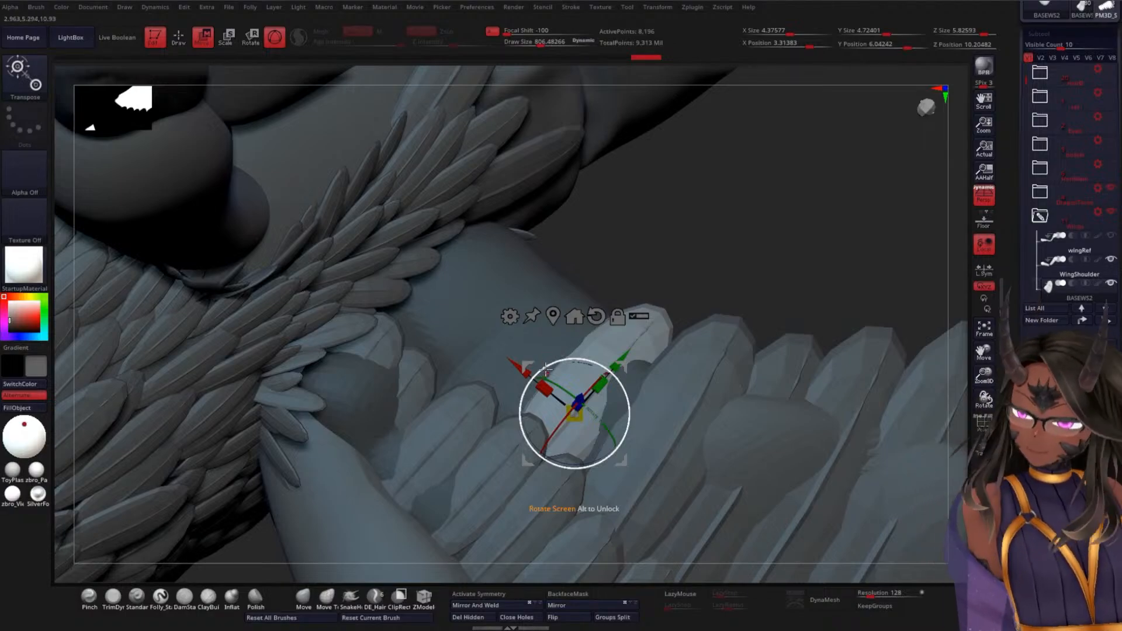
- Duplicate the feather twice toward the body, narrow the last copy to about 0.85 and sink it about 0.1 units into the membrane
{"action": "left_click_drag", "start_coordinate": [517, 364], "coordinate": [430, 289]}
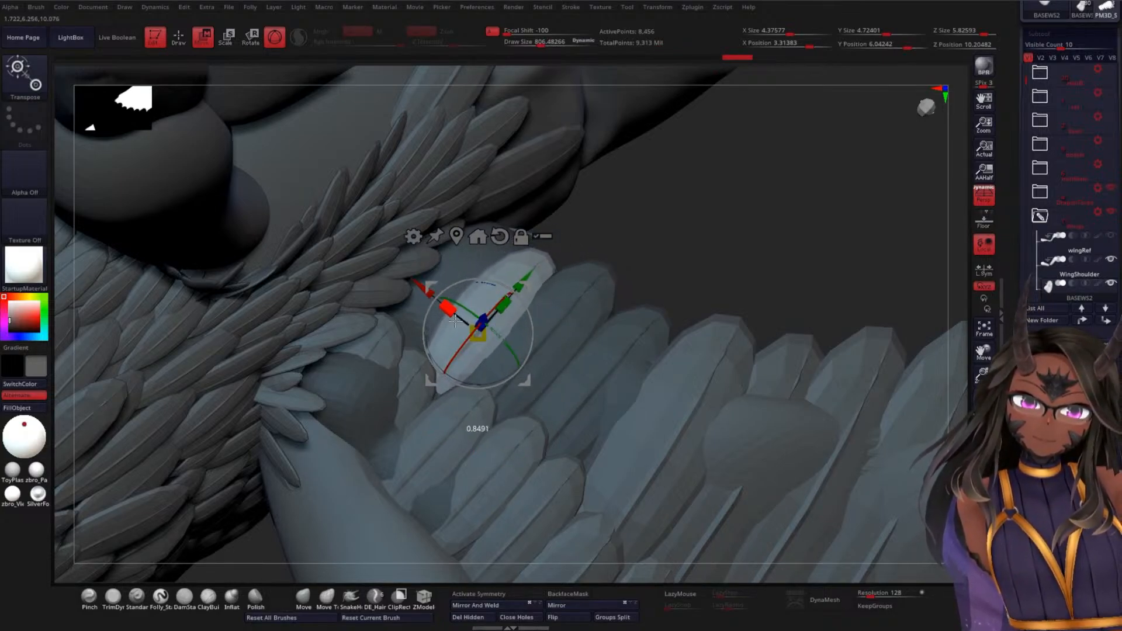
{"action": "left_click_drag", "start_coordinate": [646, 271], "coordinate": [554, 323]}
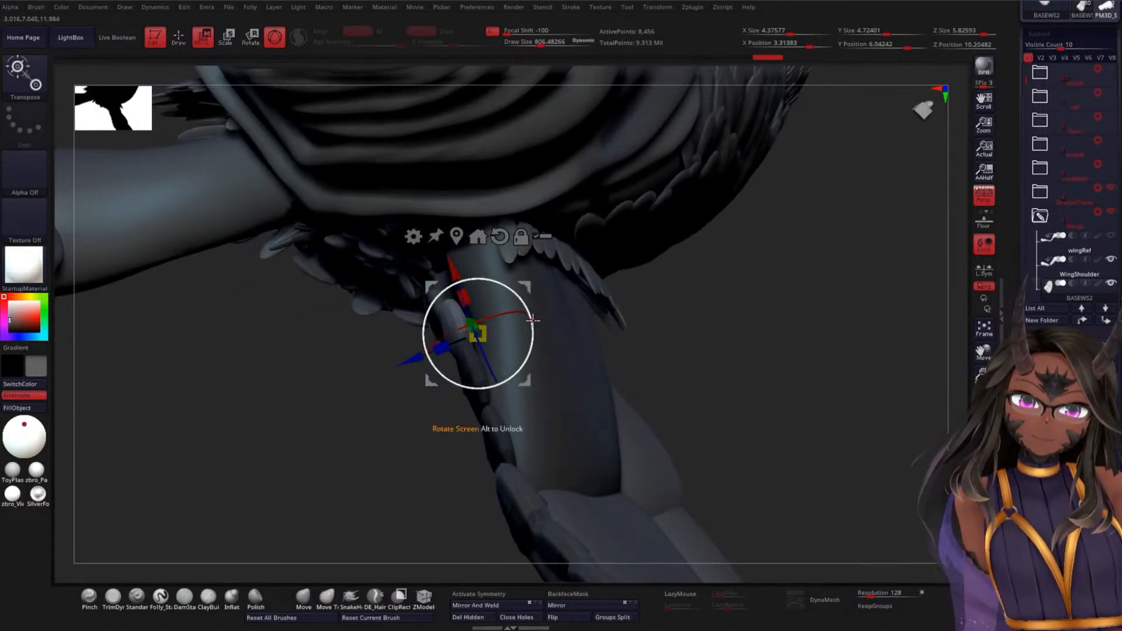
{"action": "left_click_drag", "start_coordinate": [646, 308], "coordinate": [523, 344]}
{"action": "left_click_drag", "start_coordinate": [442, 305], "coordinate": [442, 313]}
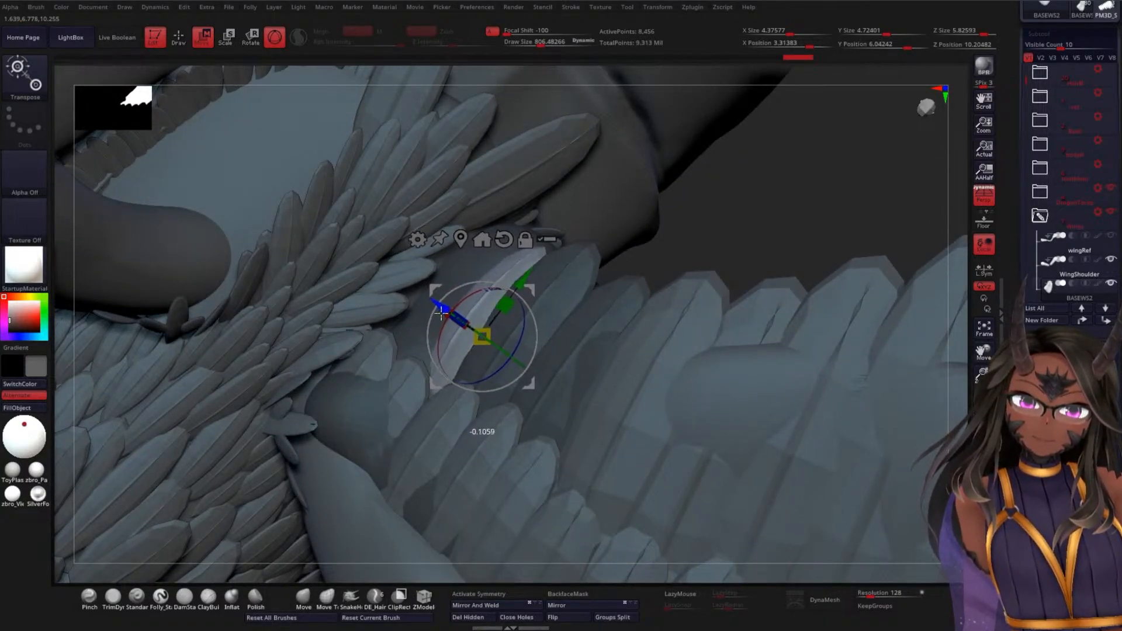
- Duplicate the innermost feather about 0.67 units further toward the body, rotate the copy about 10 degrees and seat it on the membrane
{"action": "left_click_drag", "start_coordinate": [771, 240], "coordinate": [780, 258]}
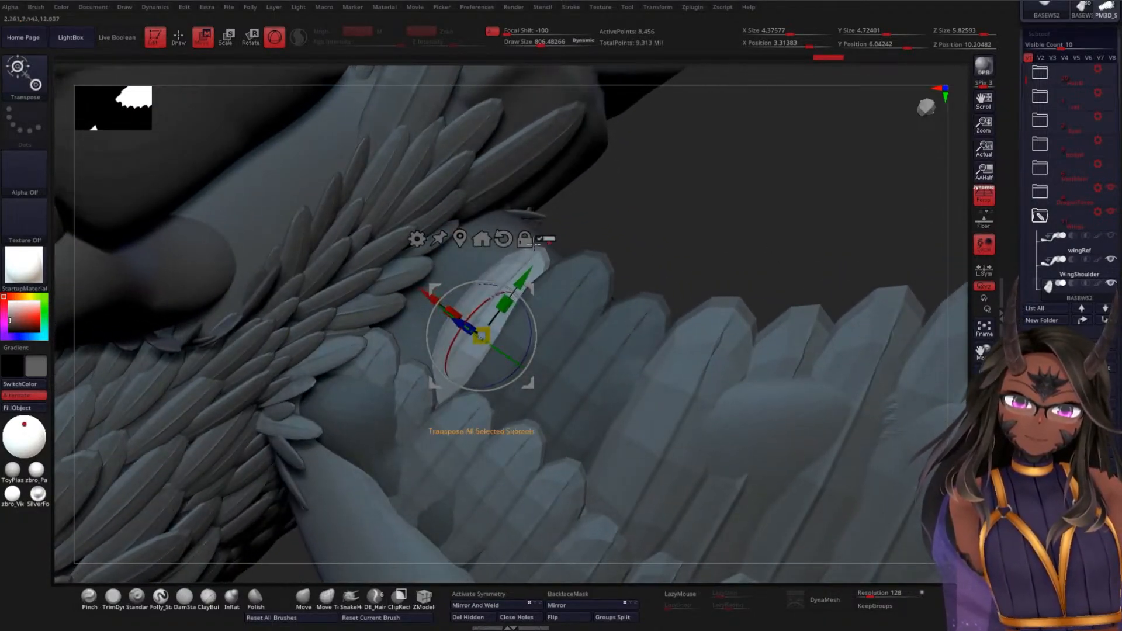
{"action": "left_click_drag", "start_coordinate": [427, 296], "coordinate": [398, 269]}
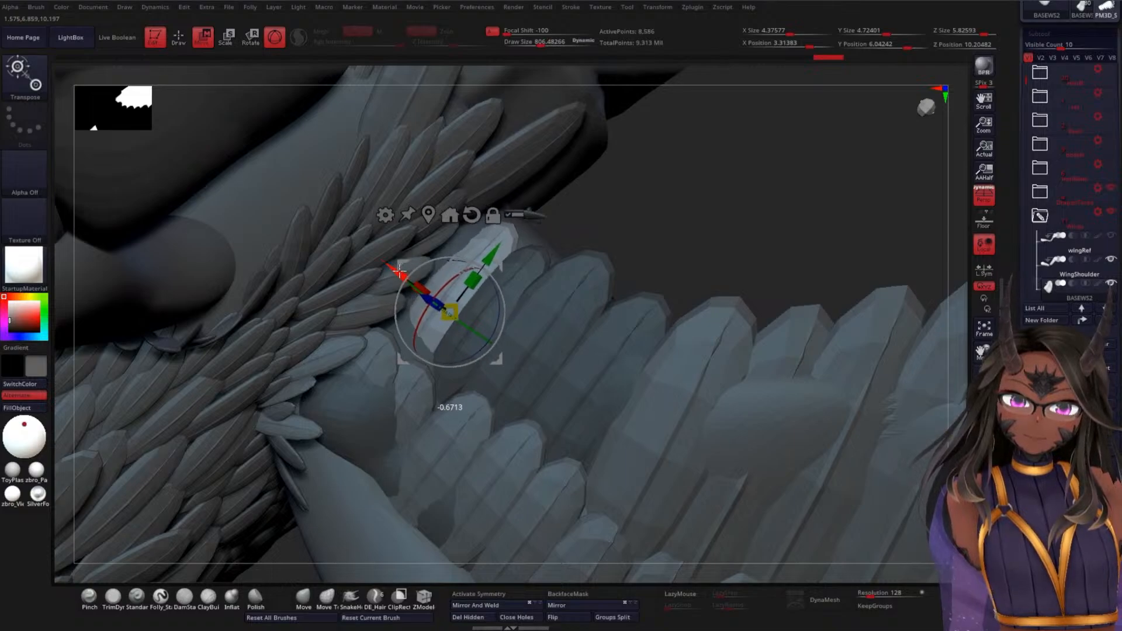
{"action": "left_click_drag", "start_coordinate": [598, 241], "coordinate": [690, 269]}
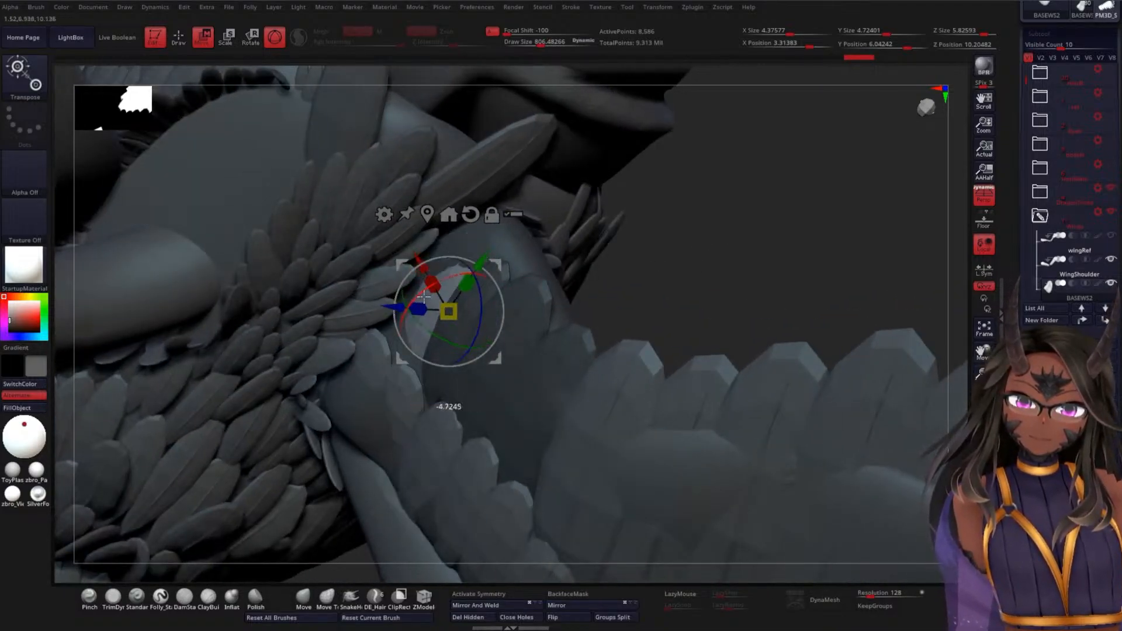
{"action": "left_click_drag", "start_coordinate": [422, 301], "coordinate": [393, 312]}
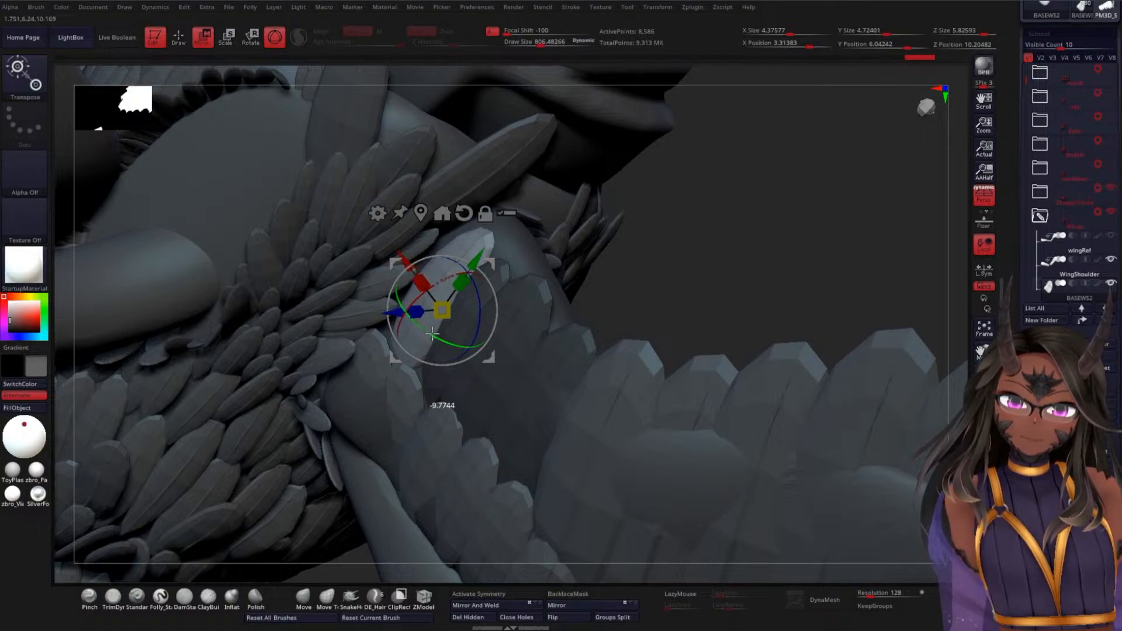
{"action": "left_click_drag", "start_coordinate": [690, 257], "coordinate": [669, 211]}
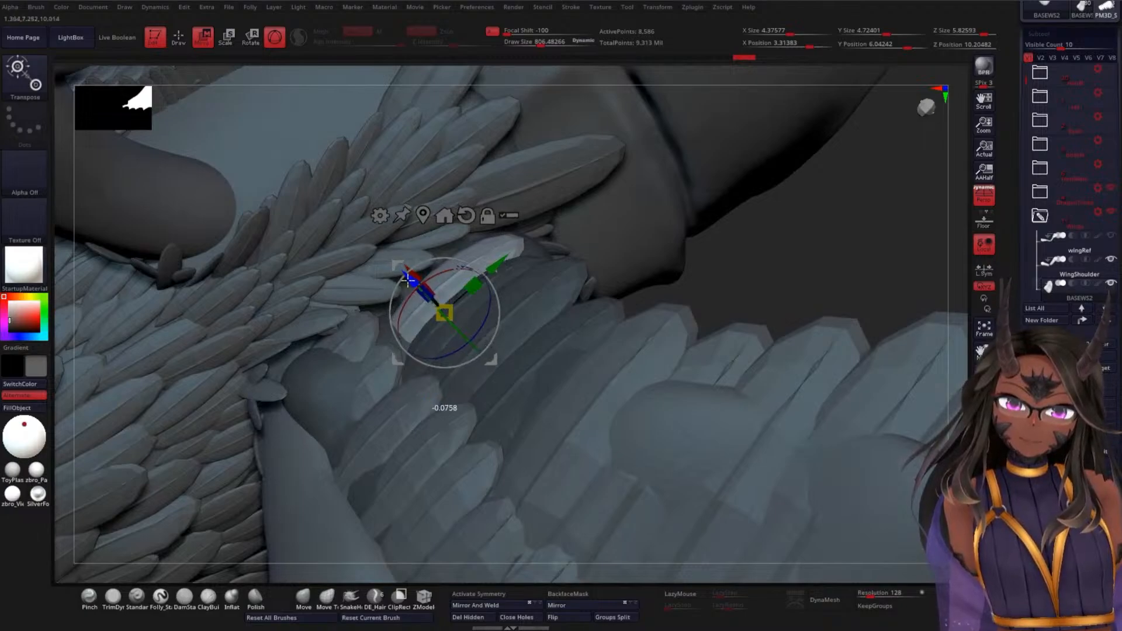
{"action": "left_click_drag", "start_coordinate": [796, 258], "coordinate": [666, 333]}
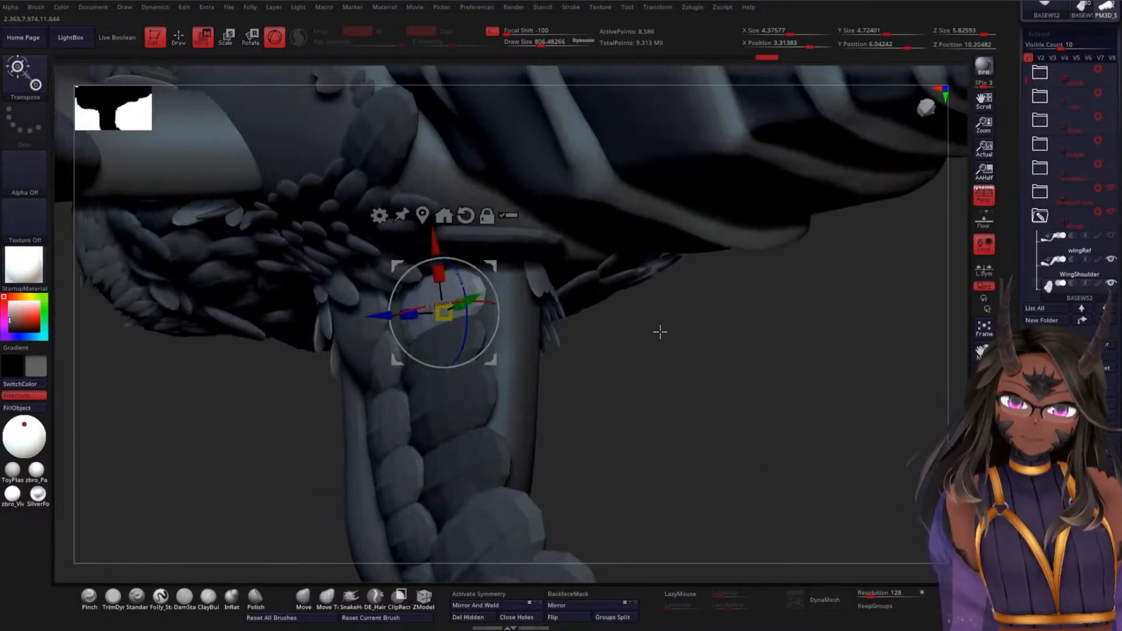
{"action": "left_click_drag", "start_coordinate": [754, 389], "coordinate": [834, 257]}
{"action": "left_click_drag", "start_coordinate": [937, 245], "coordinate": [862, 219]}
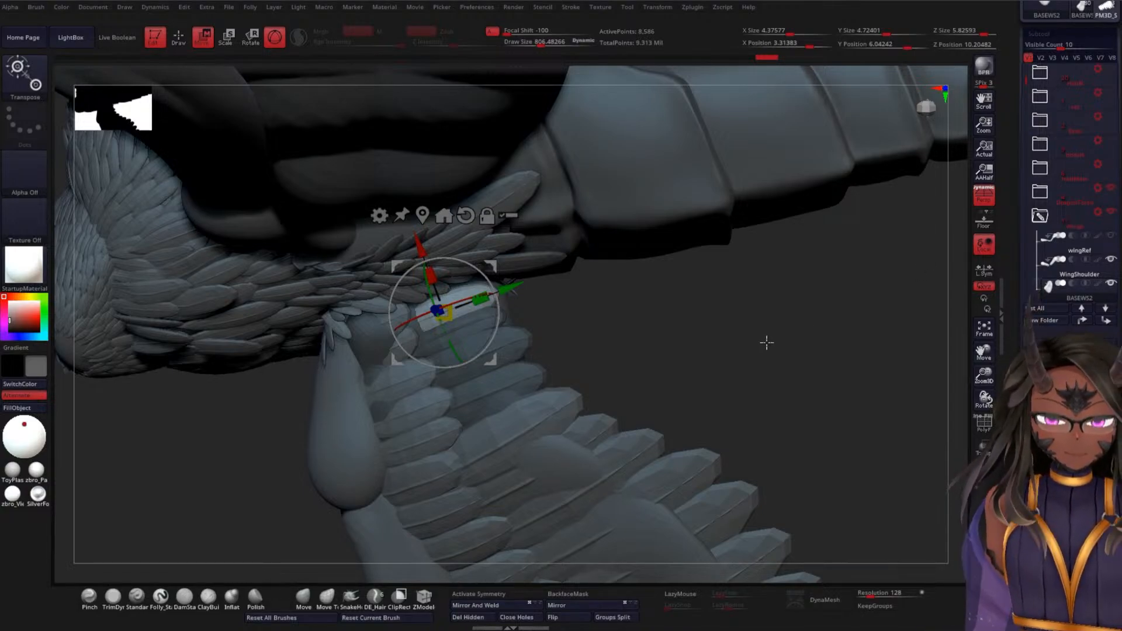
- Display the polygroup wireframe and mask only the membrane, leaving its four new feathers unmasked
{"action": "left_click_drag", "start_coordinate": [765, 347], "coordinate": [703, 354]}
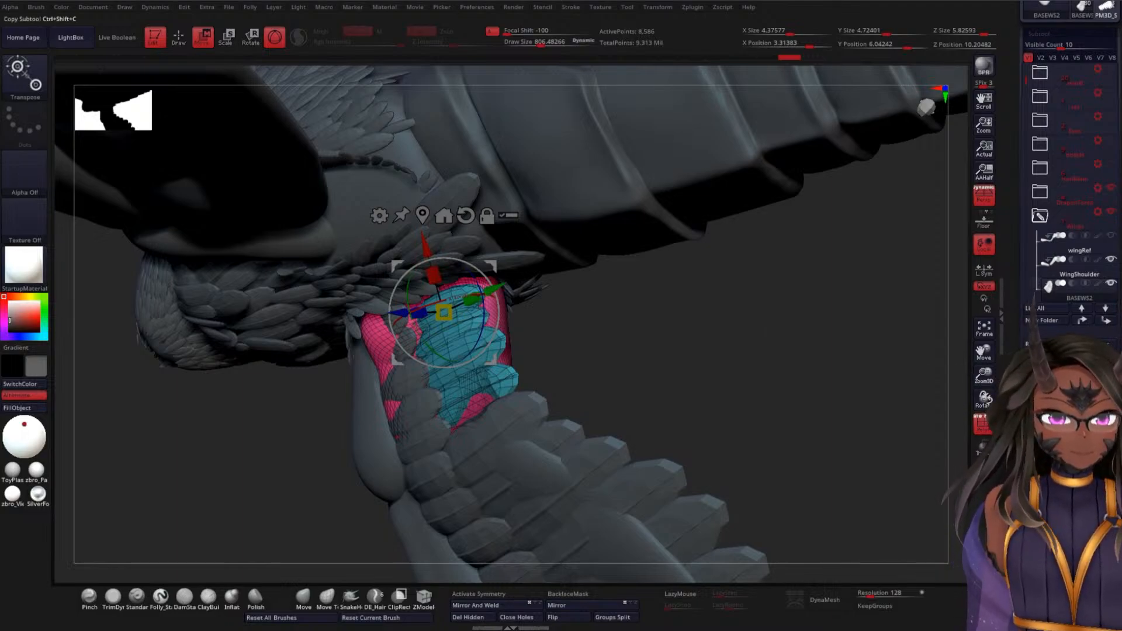
{"action": "scroll", "coordinate": [1021, 281], "scroll_direction": "down", "scroll_amount": 10}
{"action": "scroll", "coordinate": [1021, 282], "scroll_direction": "down", "scroll_amount": 8}
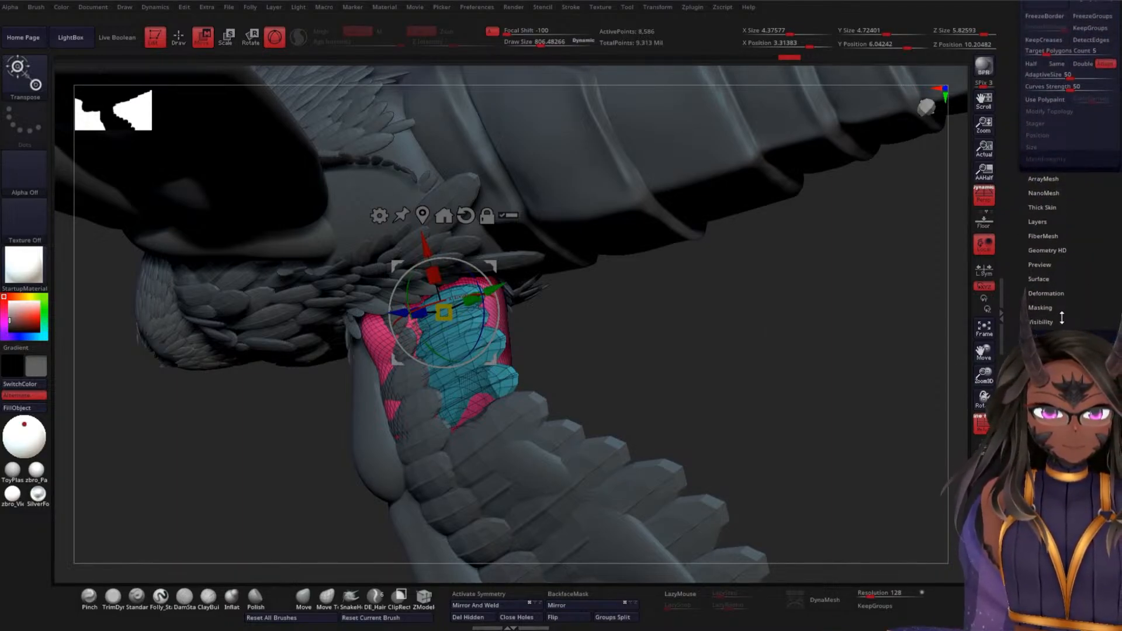
{"action": "left_click_drag", "start_coordinate": [734, 313], "coordinate": [706, 334]}
{"action": "left_click", "coordinate": [533, 328]}
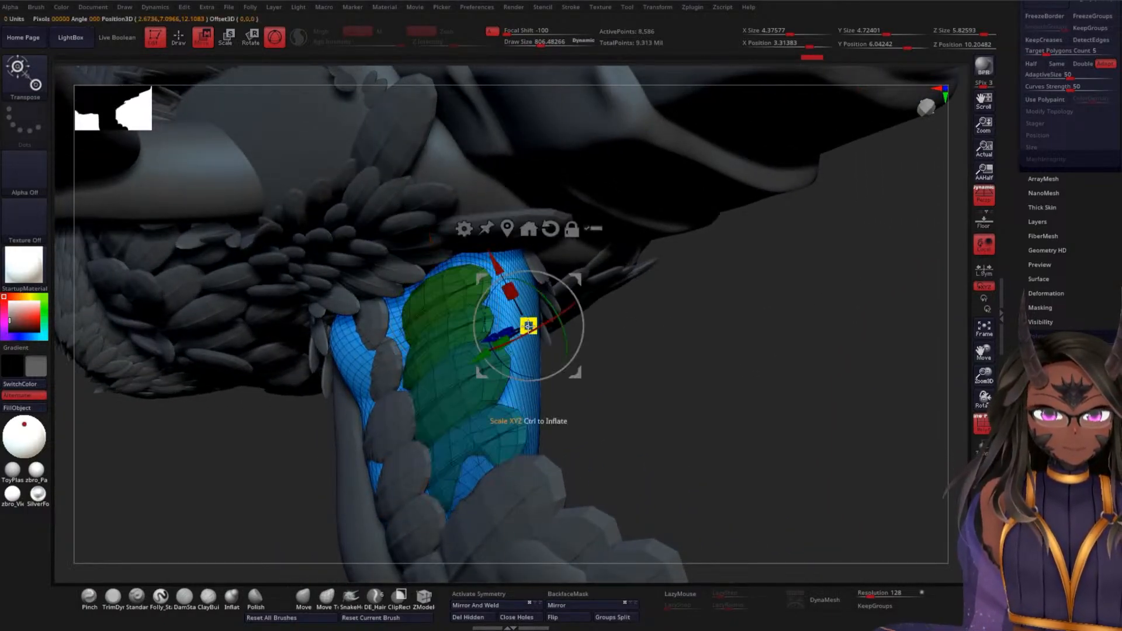
{"action": "left_click_drag", "start_coordinate": [602, 351], "coordinate": [764, 376]}
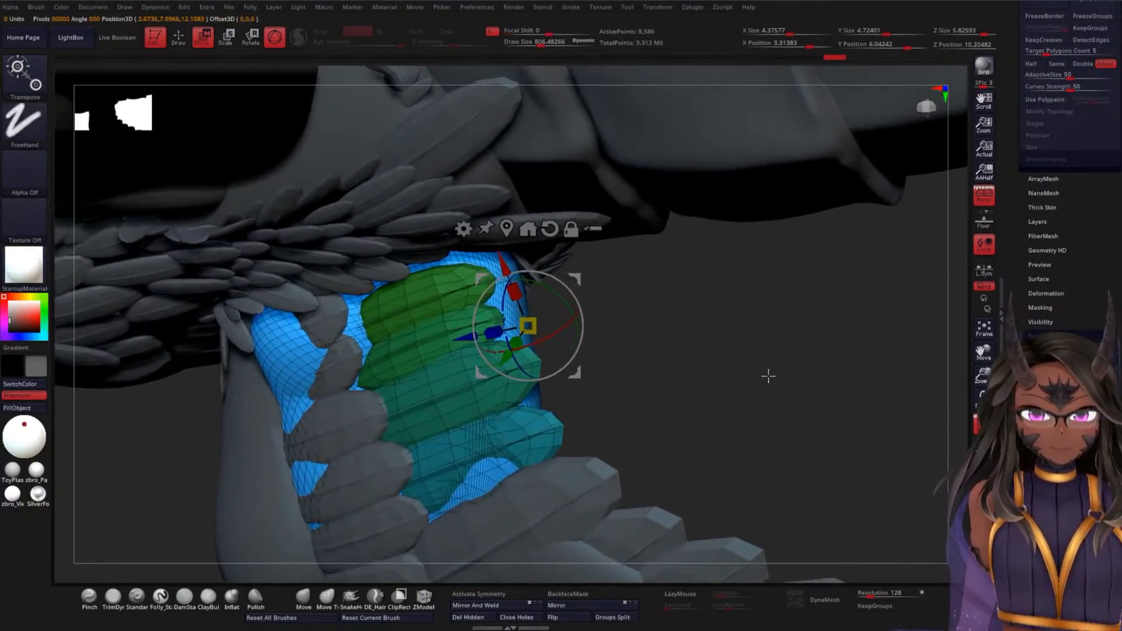
{"action": "key", "text": "ctrl"}
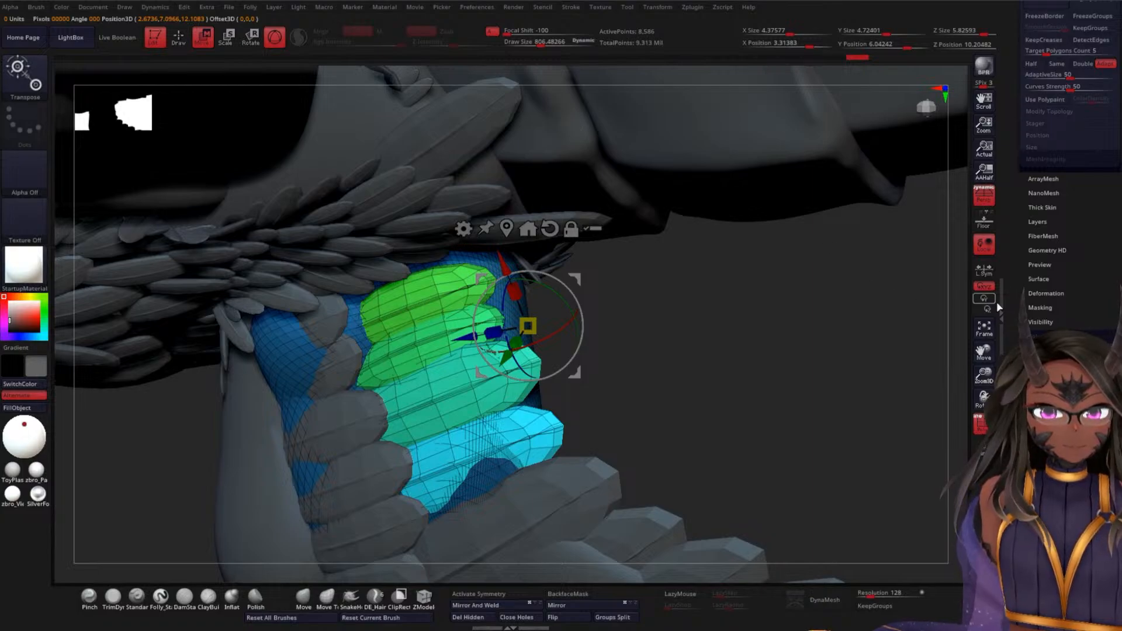
- Split the unmasked feathers off the membrane into their own subtool and turn off the polygroup wireframe
{"action": "scroll", "coordinate": [1020, 326], "scroll_direction": "up", "scroll_amount": 5}
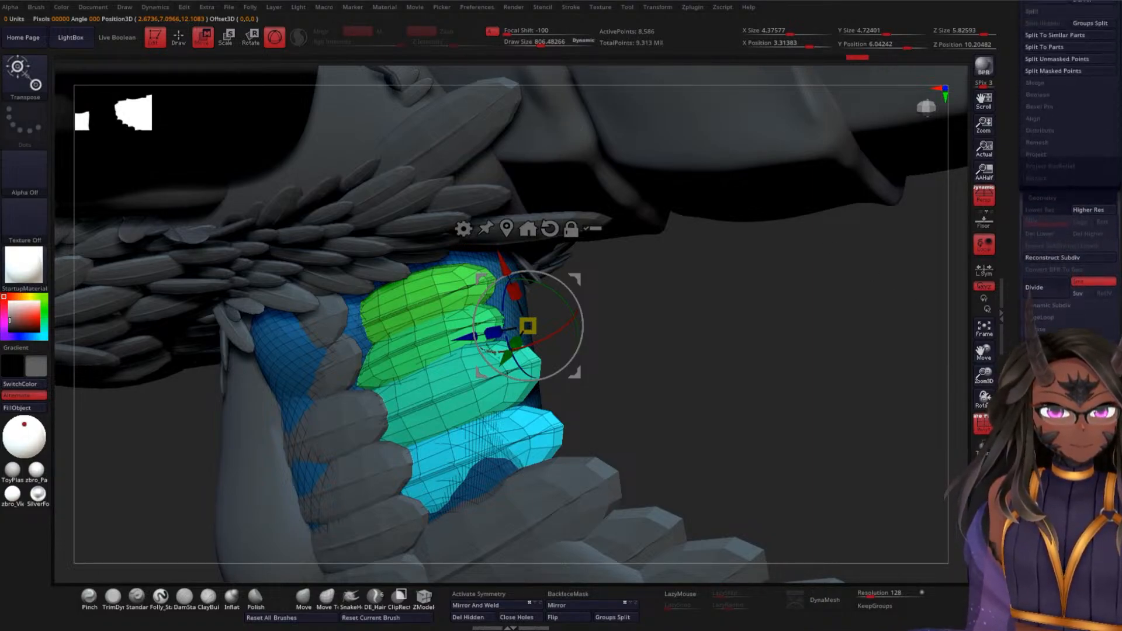
{"action": "scroll", "coordinate": [1061, 233], "scroll_direction": "up", "scroll_amount": 1}
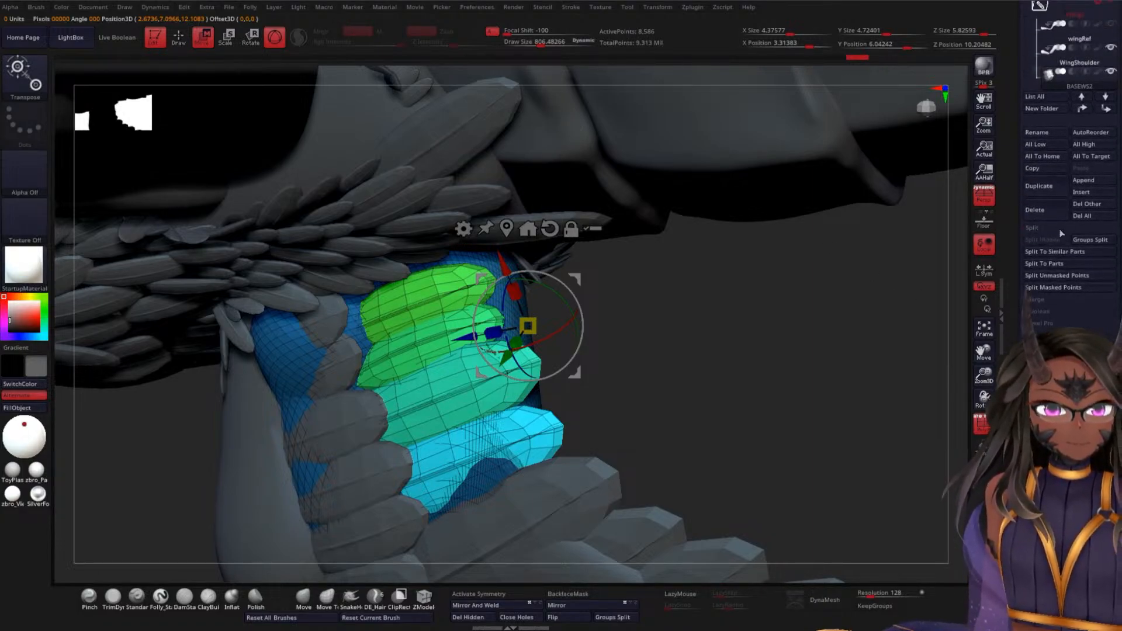
{"action": "left_click", "coordinate": [1059, 277]}
{"action": "left_click_drag", "start_coordinate": [781, 348], "coordinate": [764, 343]}
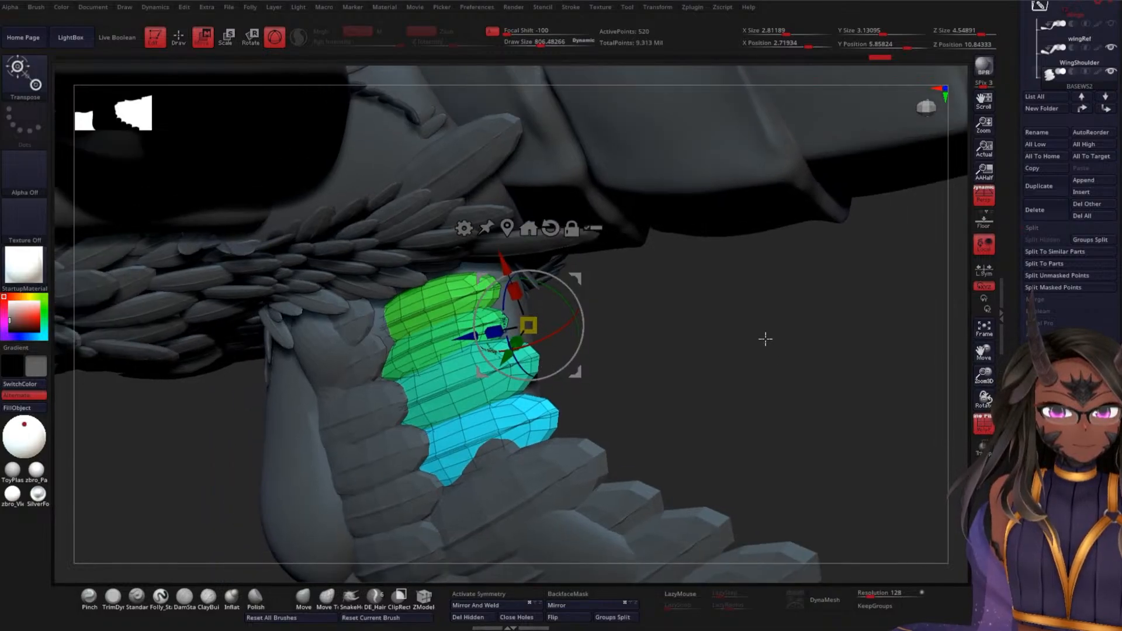
{"action": "left_click_drag", "start_coordinate": [763, 298], "coordinate": [764, 343], "text": "alt"}
{"action": "key", "text": "shift+f"}
- Compare the wing subtools BASEWS3, BASEWS2 and WSF1, ending with the new feather row BASEWS2 active
{"action": "left_click_drag", "start_coordinate": [1012, 313], "coordinate": [1013, 505]}
{"action": "left_click_drag", "start_coordinate": [1025, 58], "coordinate": [1026, 75]}
{"action": "left_click_drag", "start_coordinate": [1075, 235], "coordinate": [1072, 263]}
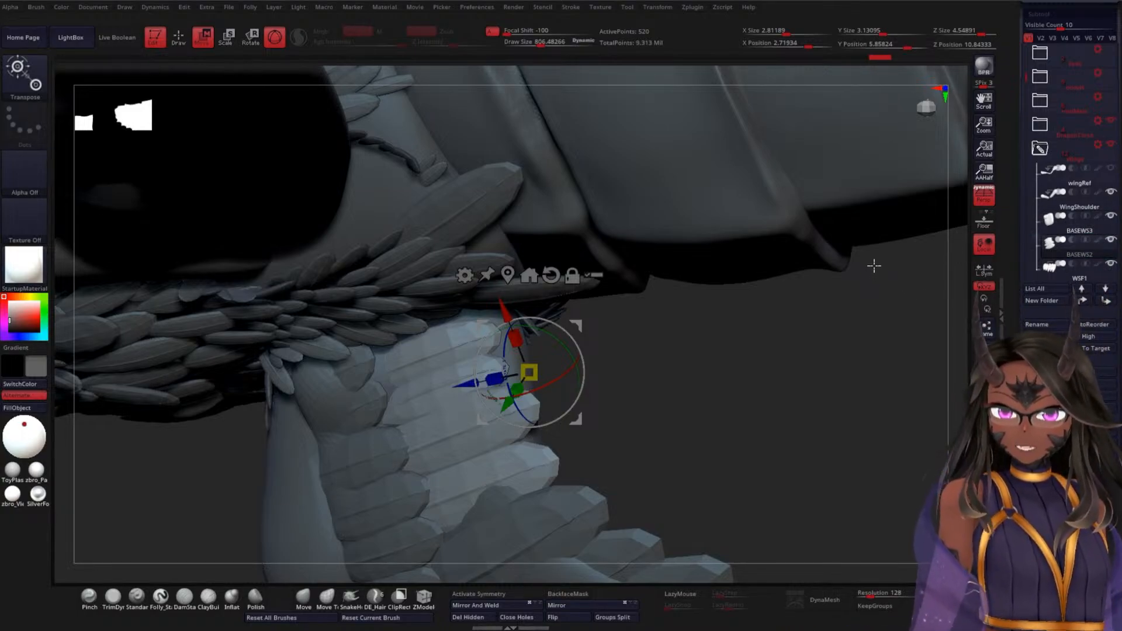
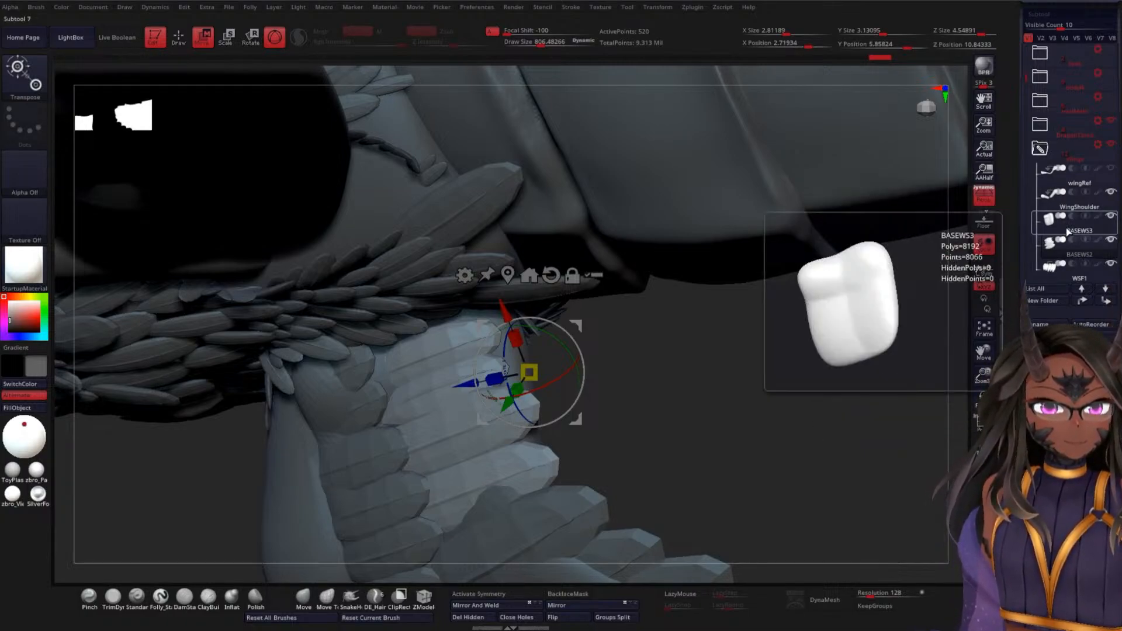
{"action": "left_click_drag", "start_coordinate": [1028, 83], "coordinate": [1027, 101]}
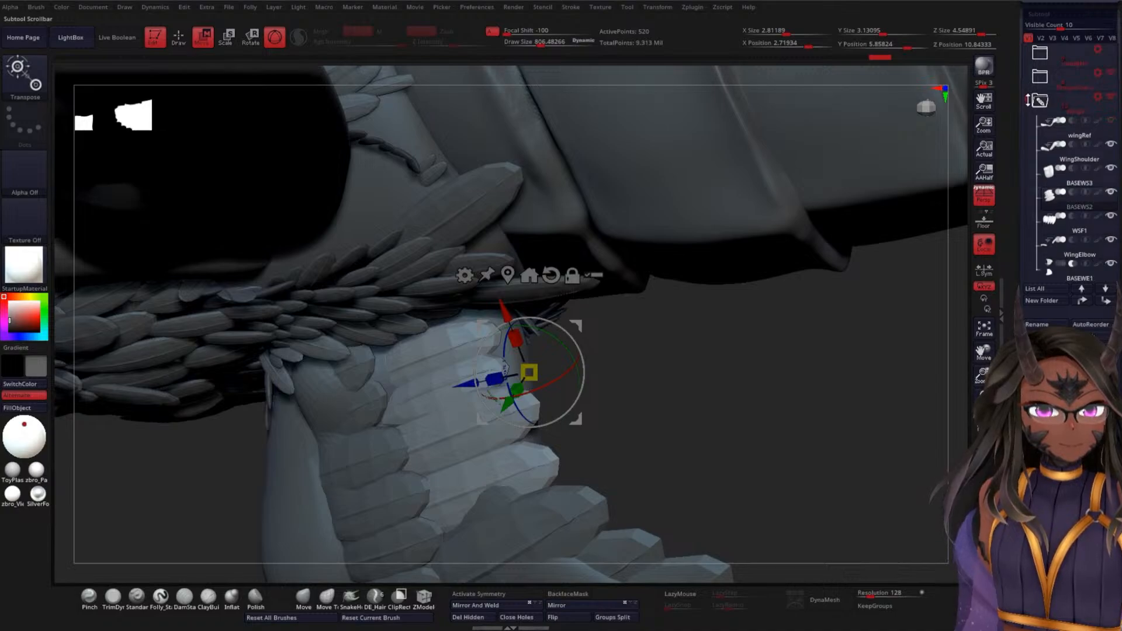
{"action": "left_click", "coordinate": [1079, 246]}
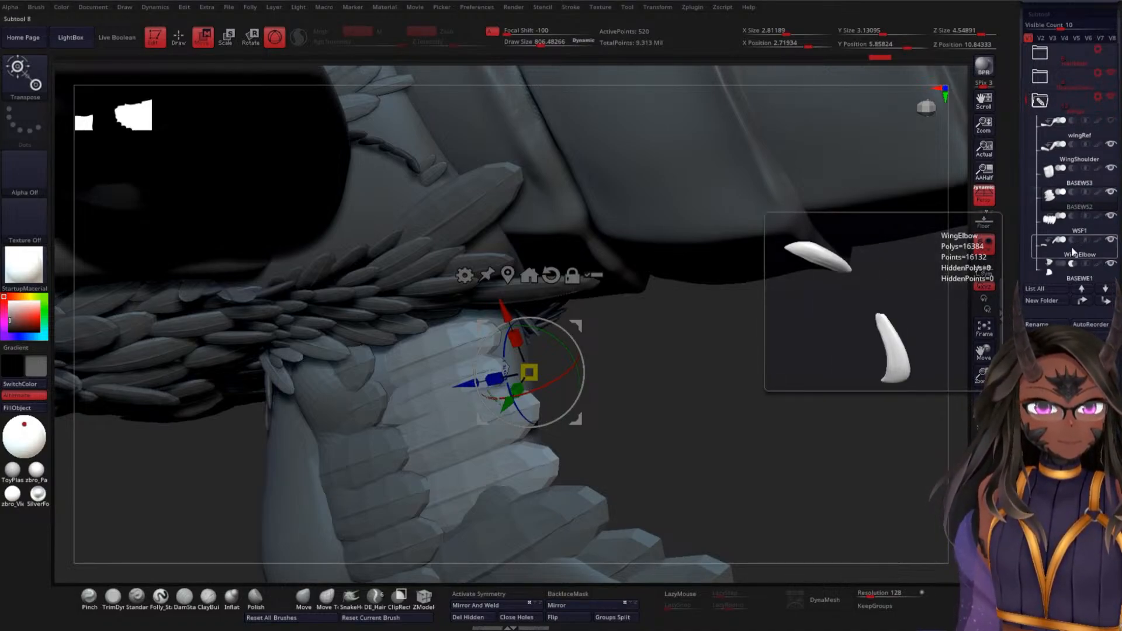
{"action": "left_click", "coordinate": [1079, 231]}
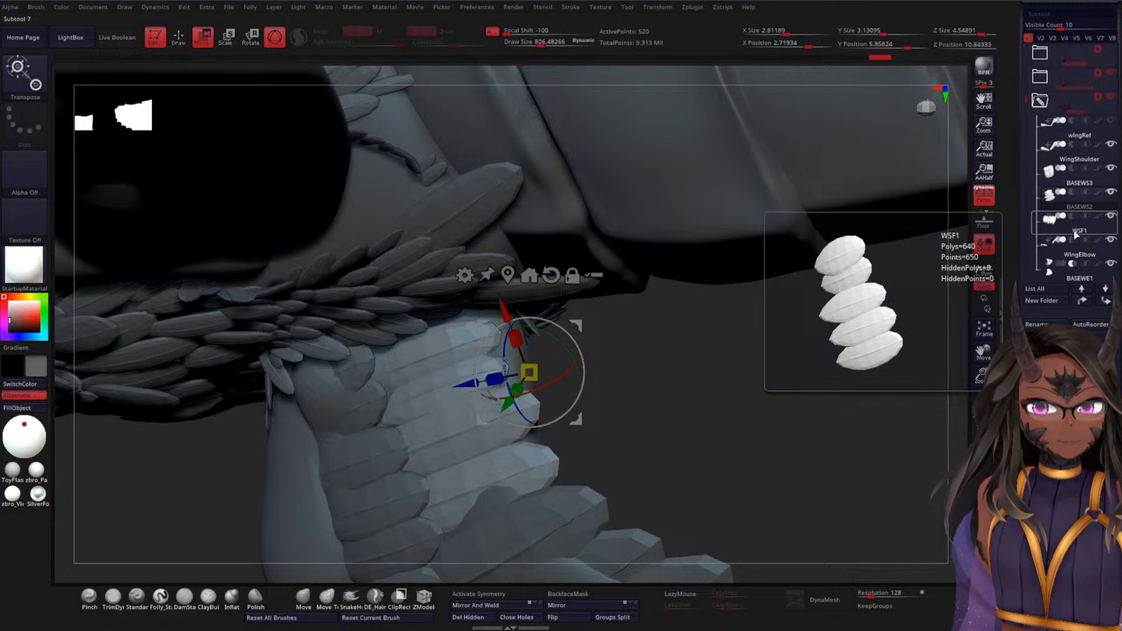
{"action": "left_click", "coordinate": [1076, 234]}
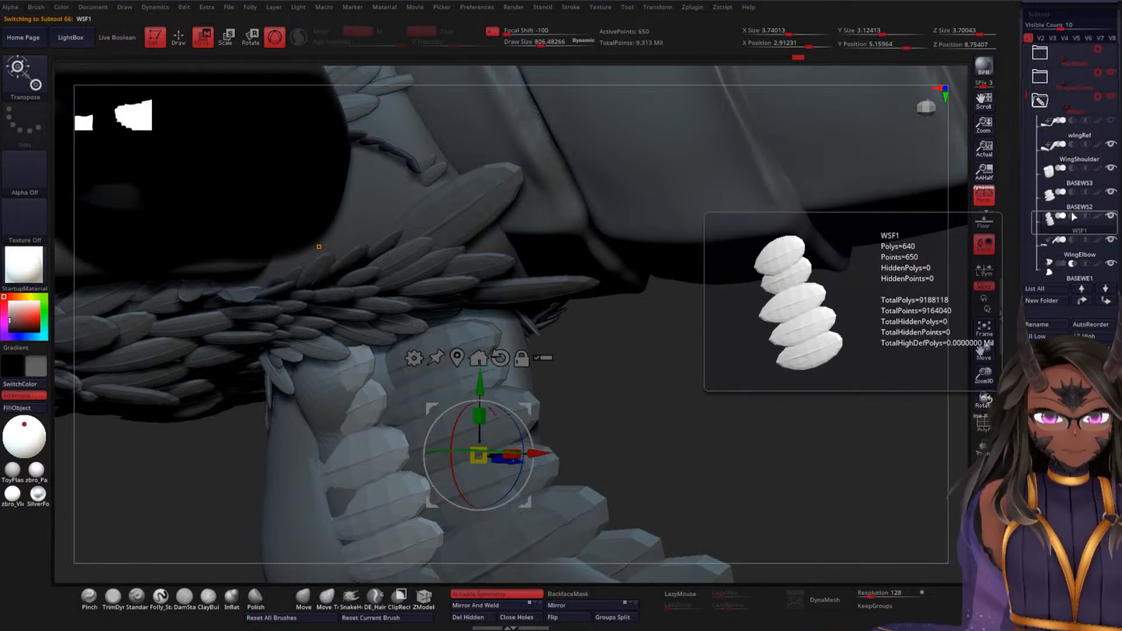
{"action": "left_click", "coordinate": [1077, 208]}
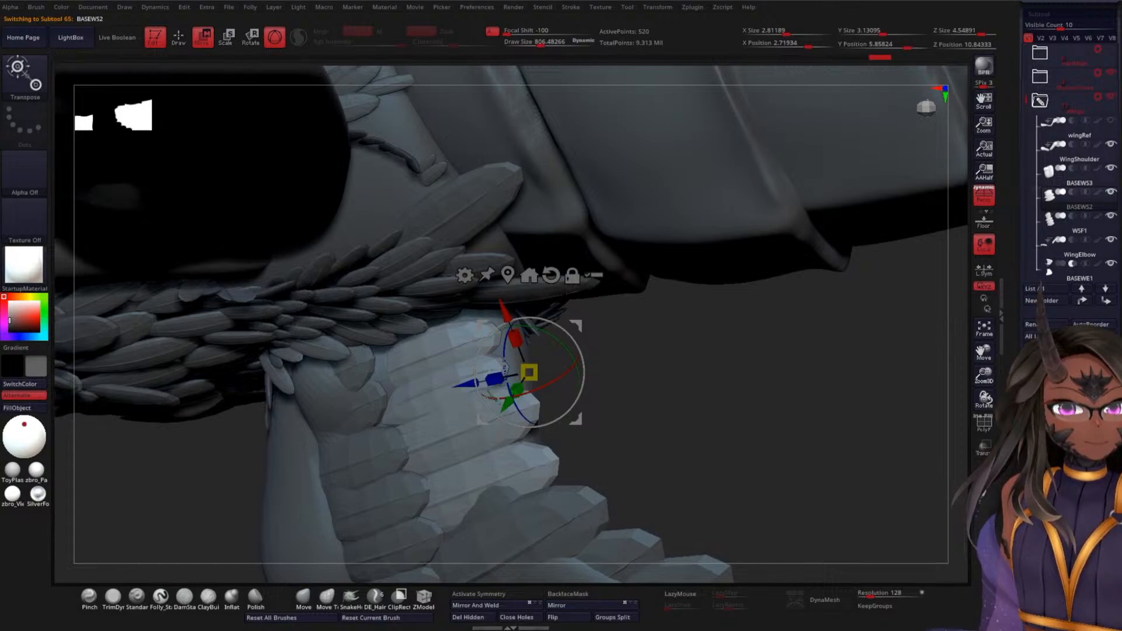
- Rename the new feather row's subtool WSF3 and place it directly below WSF1 in the subtool order
{"action": "left_click", "coordinate": [1046, 325]}
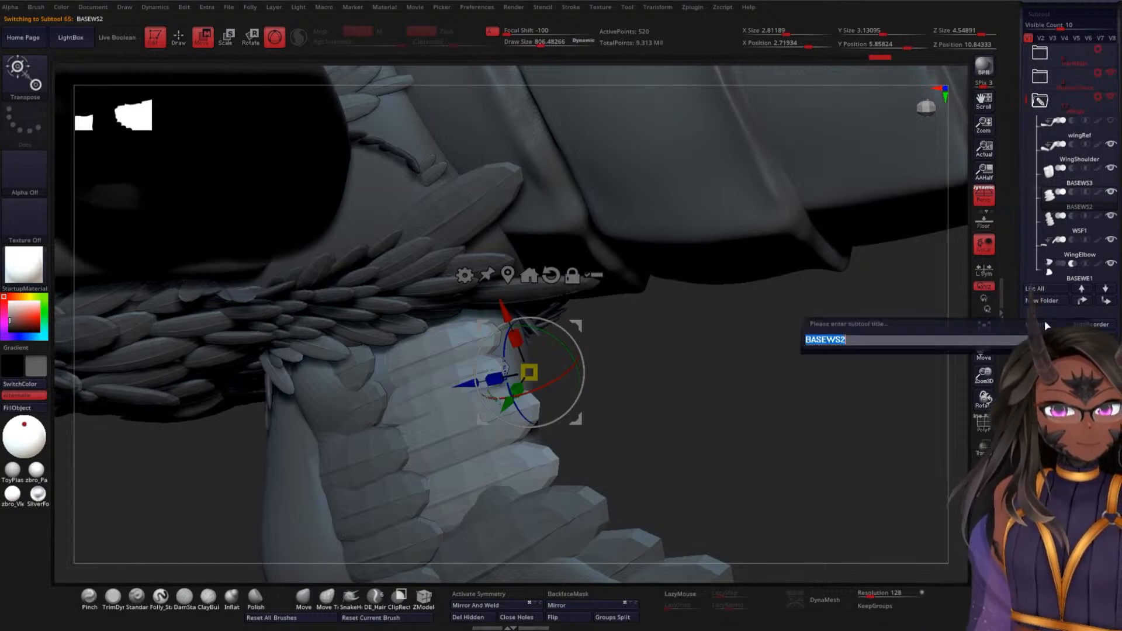
{"action": "left_click", "coordinate": [828, 340]}
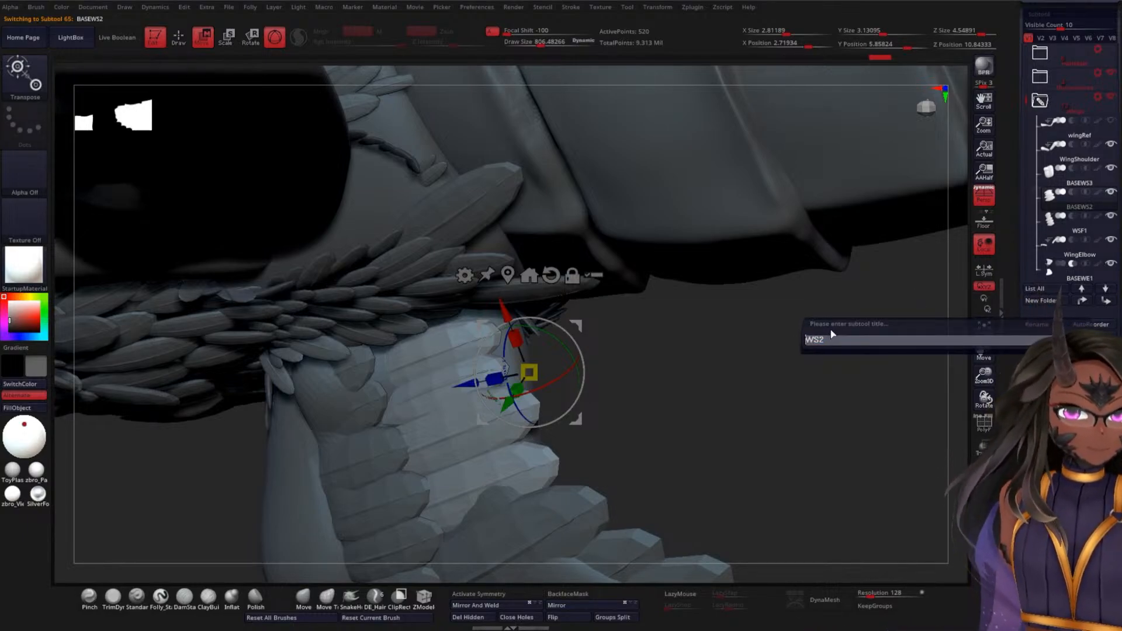
{"action": "key", "text": "BackSpace"}
{"action": "key", "text": "BackSpace"}
{"action": "key", "text": "BackSpace"}
{"action": "key", "text": "BackSpace"}
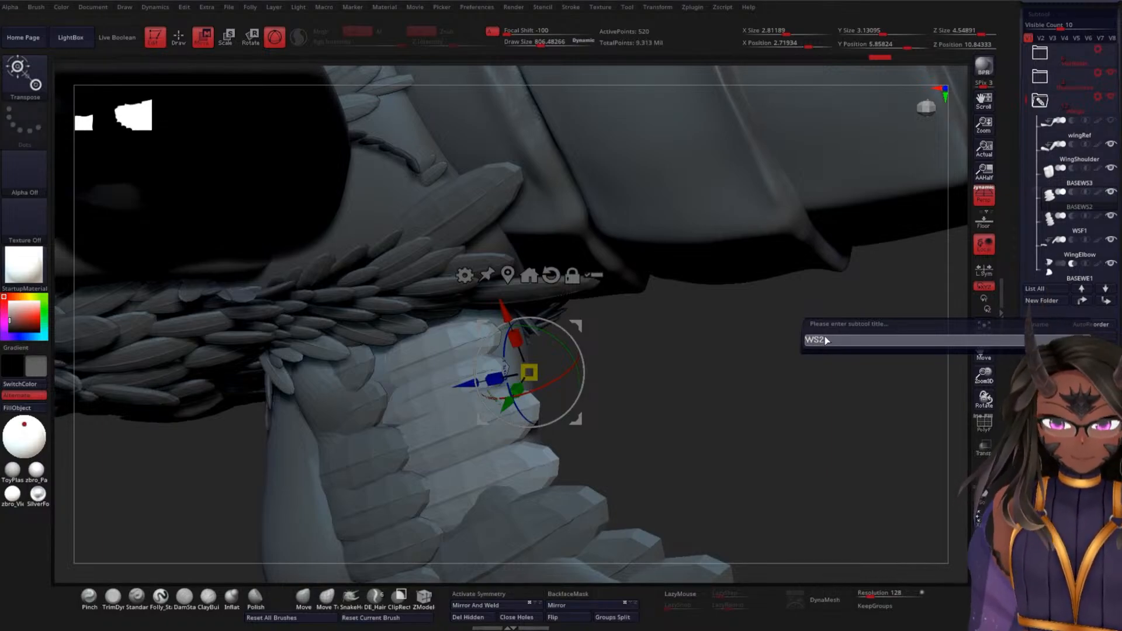
{"action": "key", "text": "BackSpace"}
{"action": "type", "text": "F"}
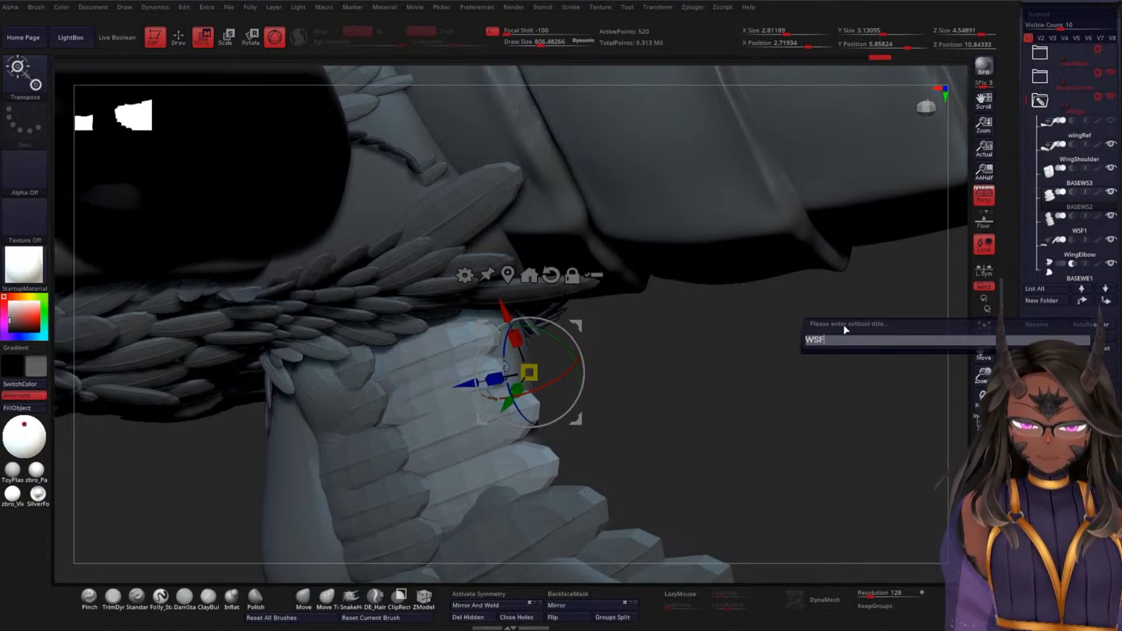
{"action": "type", "text": "3"}
{"action": "key", "text": "Return"}
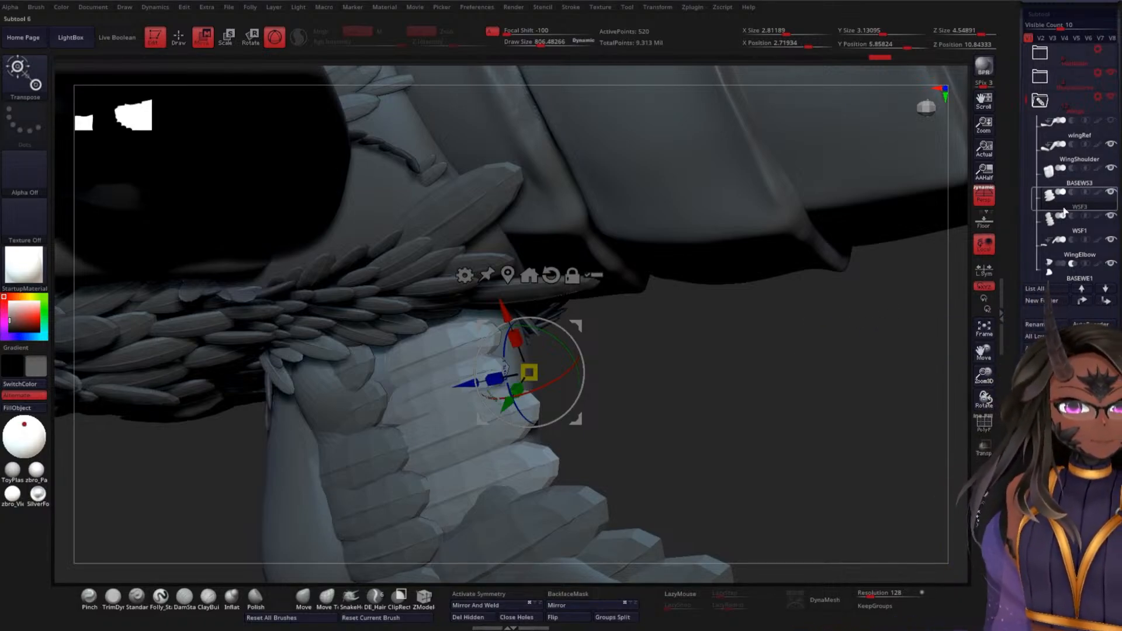
{"action": "left_click_drag", "start_coordinate": [1063, 205], "coordinate": [1064, 238]}
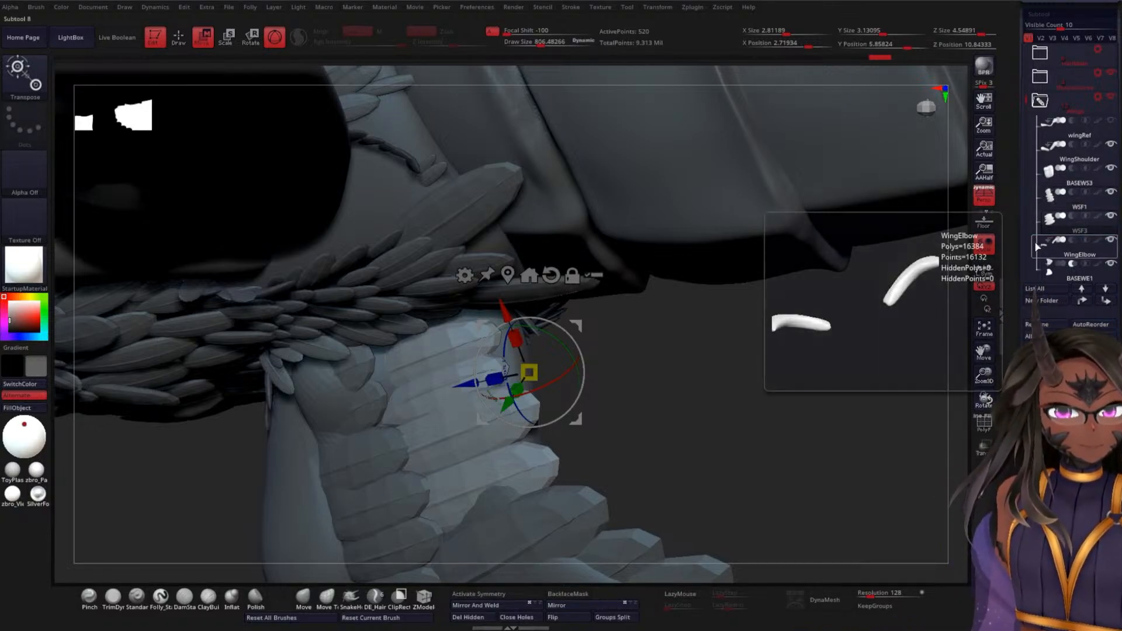
- Make the BASEWS3 membrane active and use the Move brush to reshape its surface beneath the small inner feather row
{"action": "mouse_move", "coordinate": [871, 339]}
{"action": "left_mouse_down"}
{"action": "mouse_move", "coordinate": [847, 349]}
{"action": "mouse_move", "coordinate": [877, 320]}
{"action": "left_mouse_up"}
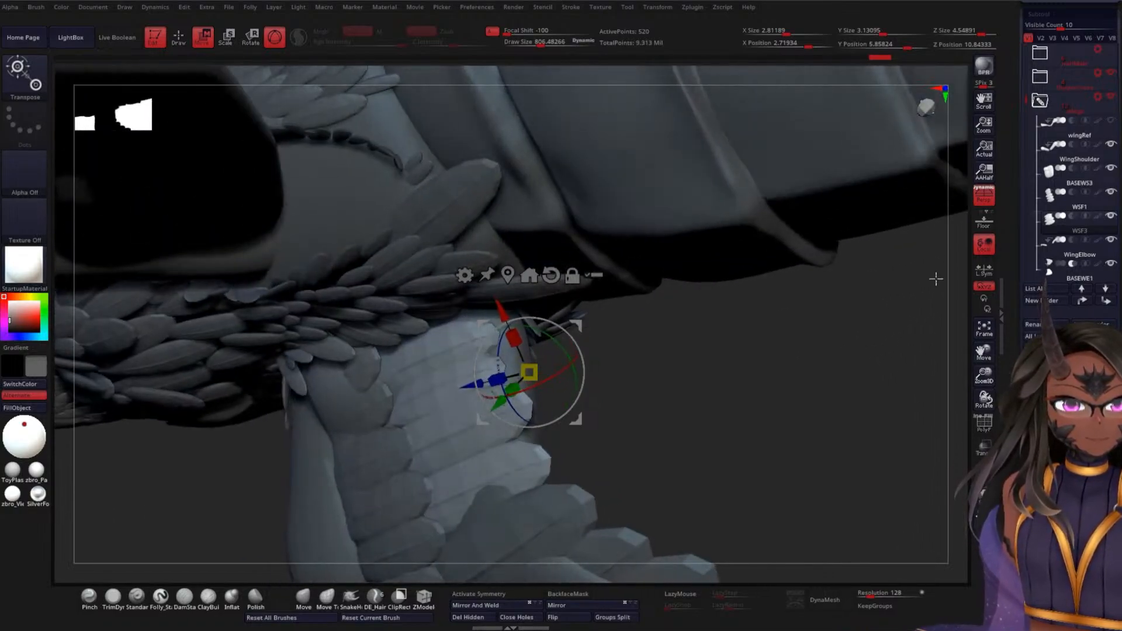
{"action": "left_click", "coordinate": [1074, 186]}
{"action": "left_click", "coordinate": [305, 609]}
{"action": "key", "text": "space"}
{"action": "left_click_drag", "start_coordinate": [761, 310], "coordinate": [737, 355]}
{"action": "left_click_drag", "start_coordinate": [362, 353], "coordinate": [375, 347]}
{"action": "left_click_drag", "start_coordinate": [361, 440], "coordinate": [368, 423]}
{"action": "left_click_drag", "start_coordinate": [654, 380], "coordinate": [507, 368]}
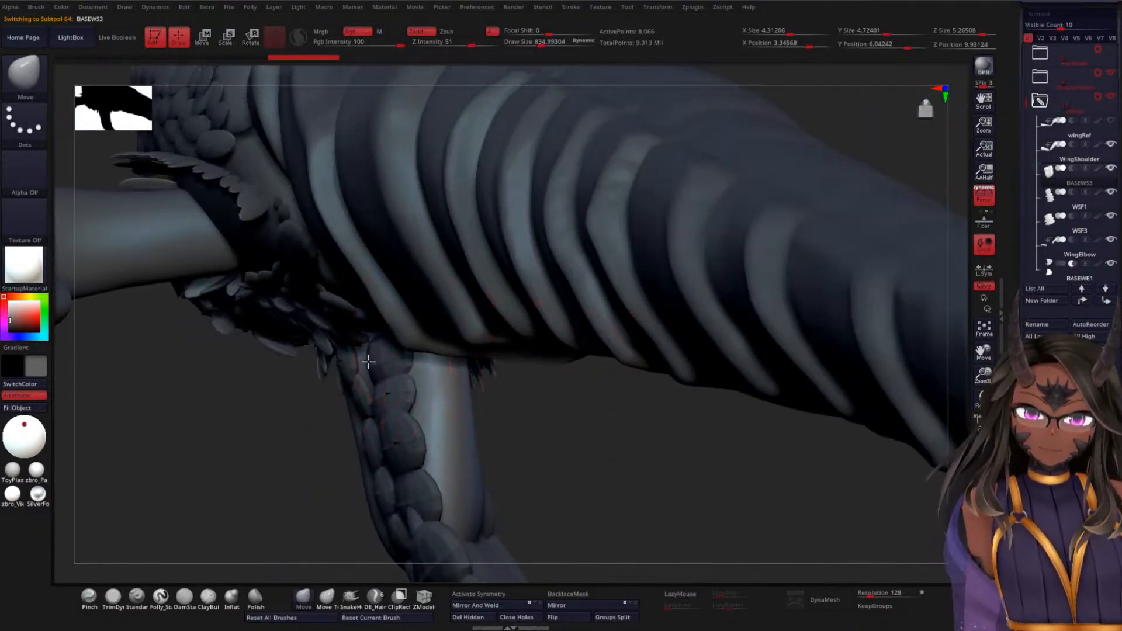
{"action": "left_click_drag", "start_coordinate": [363, 361], "coordinate": [364, 354]}
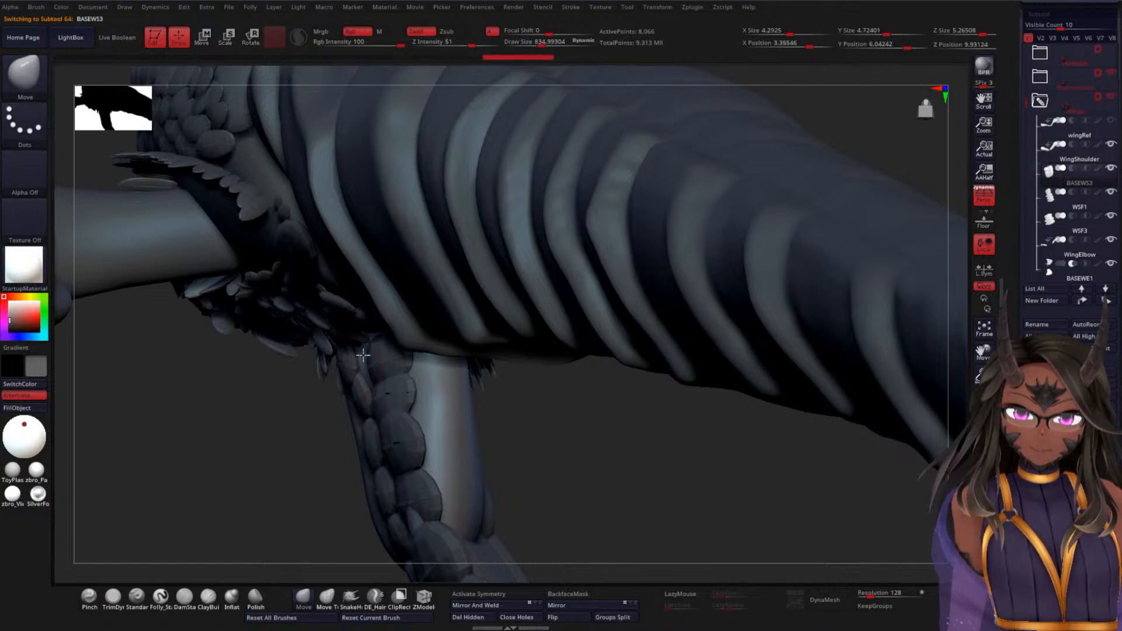
- Reshape and smooth the membrane's featherless side, just below the body feathers at the wing base
{"action": "left_click_drag", "start_coordinate": [480, 403], "coordinate": [484, 406]}
{"action": "left_click_drag", "start_coordinate": [520, 417], "coordinate": [585, 439]}
{"action": "left_click_drag", "start_coordinate": [446, 411], "coordinate": [435, 415]}
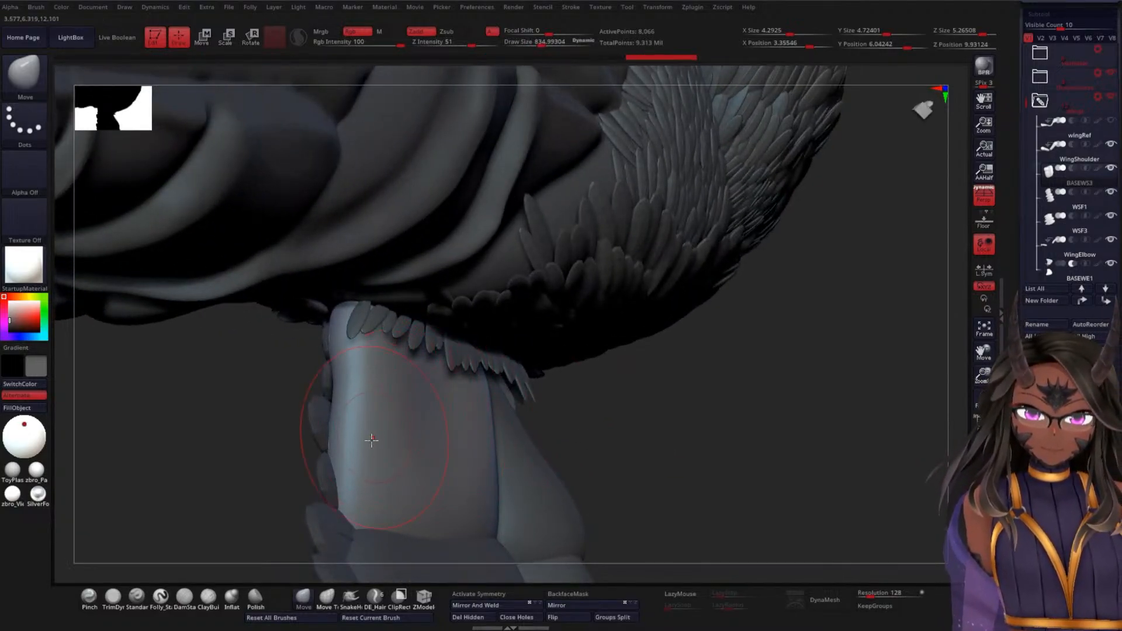
{"action": "key", "text": "shift"}
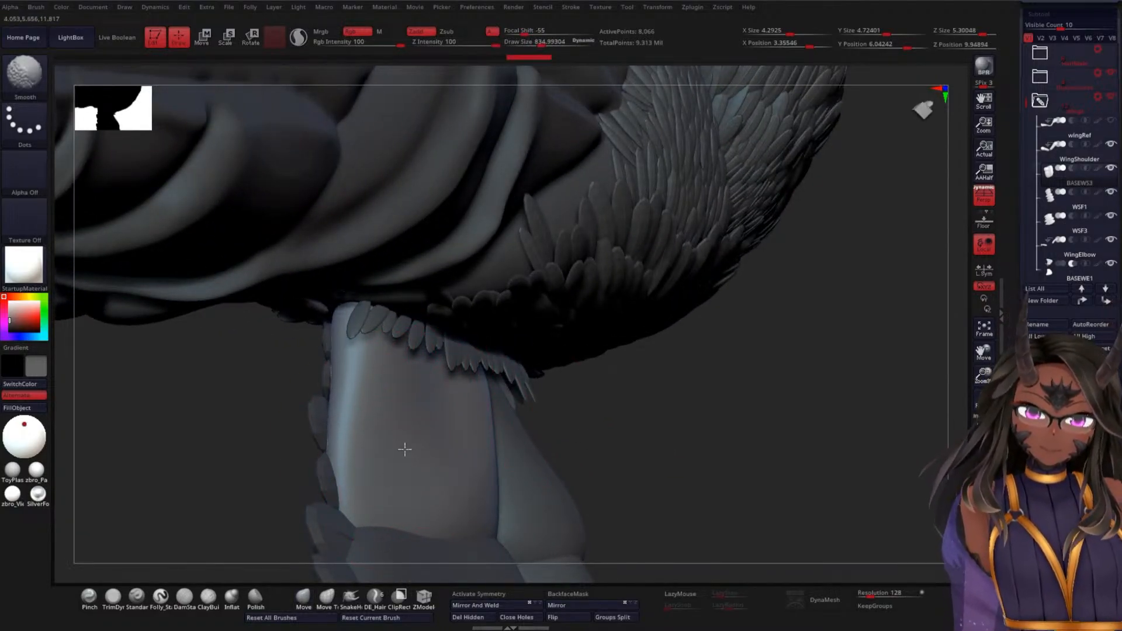
{"action": "left_click_drag", "start_coordinate": [458, 417], "coordinate": [461, 419], "text": "shift"}
{"action": "left_click_drag", "start_coordinate": [634, 435], "coordinate": [571, 444]}
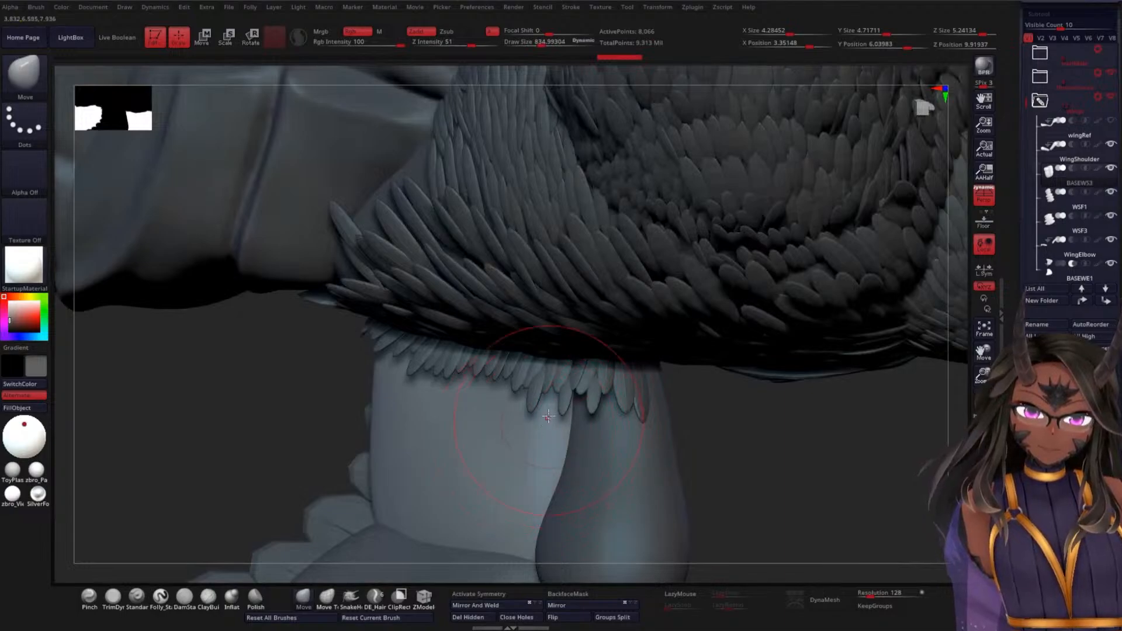
{"action": "left_click_drag", "start_coordinate": [557, 397], "coordinate": [554, 400]}
- Tuck the membrane's exposed outer edge in behind the uppermost long feathers near the body
{"action": "left_click_drag", "start_coordinate": [261, 421], "coordinate": [352, 429]}
{"action": "left_click_drag", "start_coordinate": [582, 355], "coordinate": [545, 346]}
{"action": "left_click_drag", "start_coordinate": [766, 409], "coordinate": [682, 417]}
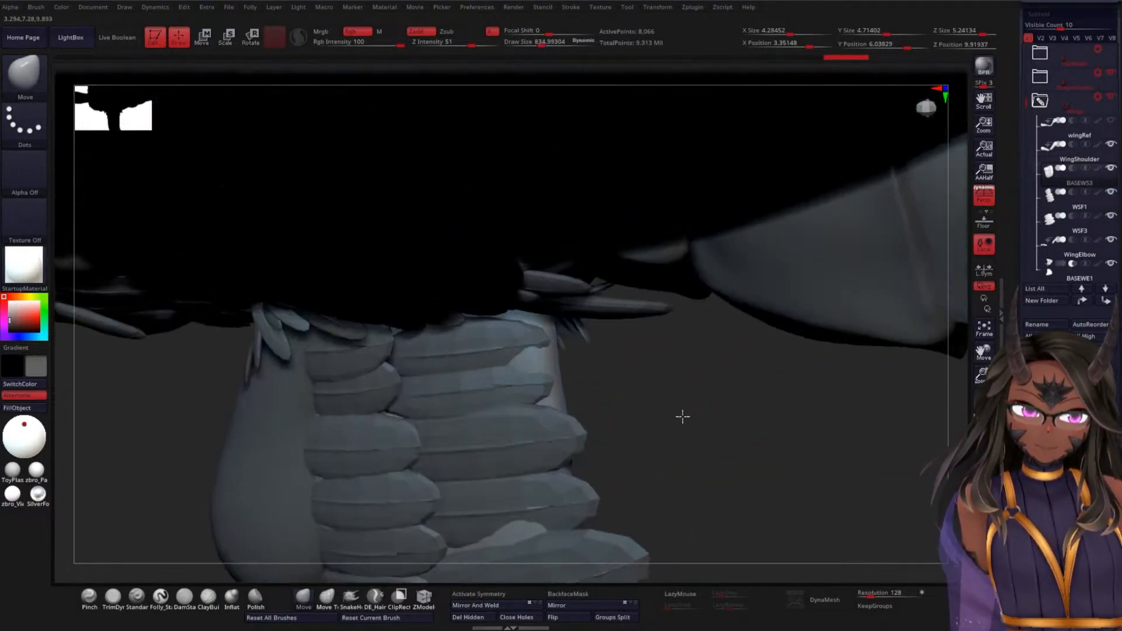
{"action": "left_click_drag", "start_coordinate": [559, 357], "coordinate": [525, 345]}
{"action": "mouse_move", "coordinate": [639, 397]}
{"action": "left_mouse_down"}
{"action": "mouse_move", "coordinate": [561, 374]}
{"action": "mouse_move", "coordinate": [565, 344]}
{"action": "left_mouse_up"}
- Push the membrane in where it shows between the short and long feather rows near the body
{"action": "left_click_drag", "start_coordinate": [380, 402], "coordinate": [509, 399]}
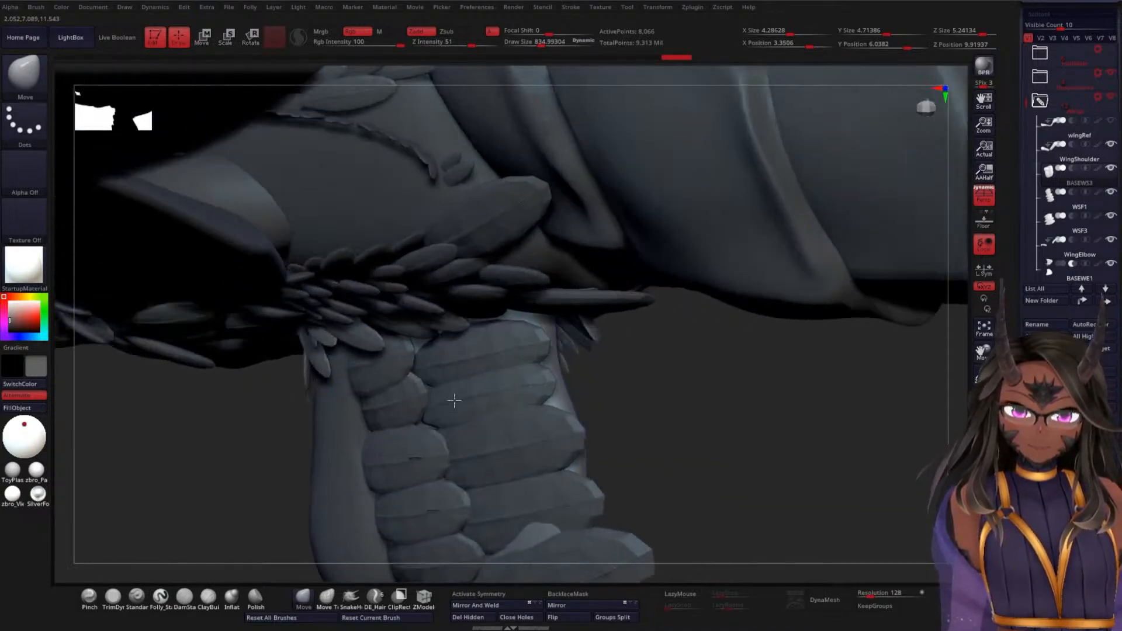
{"action": "left_click_drag", "start_coordinate": [428, 352], "coordinate": [396, 337]}
{"action": "left_click_drag", "start_coordinate": [602, 382], "coordinate": [634, 383]}
{"action": "left_click_drag", "start_coordinate": [424, 362], "coordinate": [437, 358]}
{"action": "mouse_move", "coordinate": [432, 358]}
{"action": "left_mouse_down"}
{"action": "mouse_move", "coordinate": [425, 353]}
{"action": "mouse_move", "coordinate": [401, 380]}
{"action": "mouse_move", "coordinate": [431, 401]}
{"action": "left_mouse_up"}
{"action": "mouse_move", "coordinate": [621, 393]}
{"action": "left_mouse_down"}
{"action": "mouse_move", "coordinate": [685, 396]}
{"action": "mouse_move", "coordinate": [646, 372]}
{"action": "left_mouse_up"}
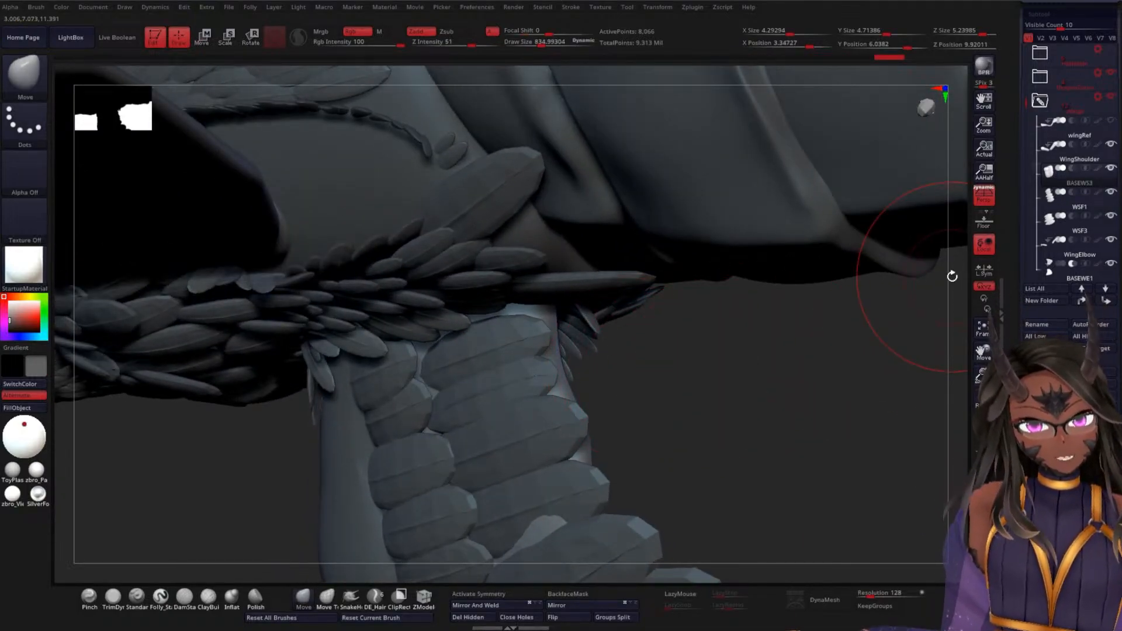
{"action": "left_click_drag", "start_coordinate": [492, 392], "coordinate": [490, 383]}
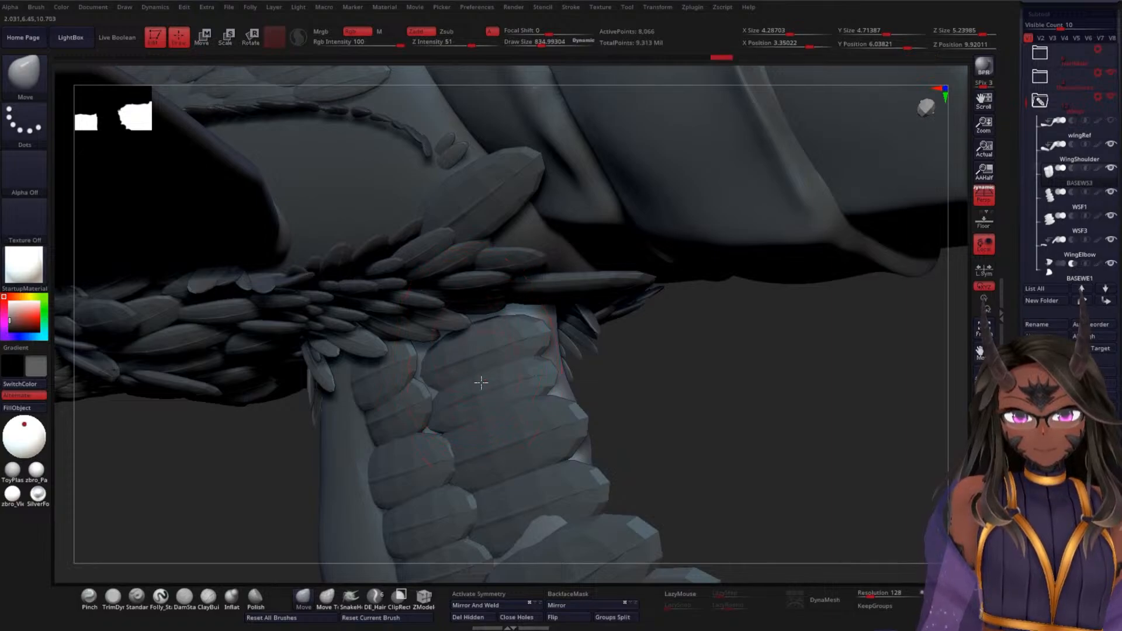
- Switch to the WSF3 feather row and pull its feather bases in toward the shorter row to close the gaps
{"action": "left_click", "coordinate": [927, 245], "text": "alt"}
{"action": "left_click", "coordinate": [526, 380], "text": "alt"}
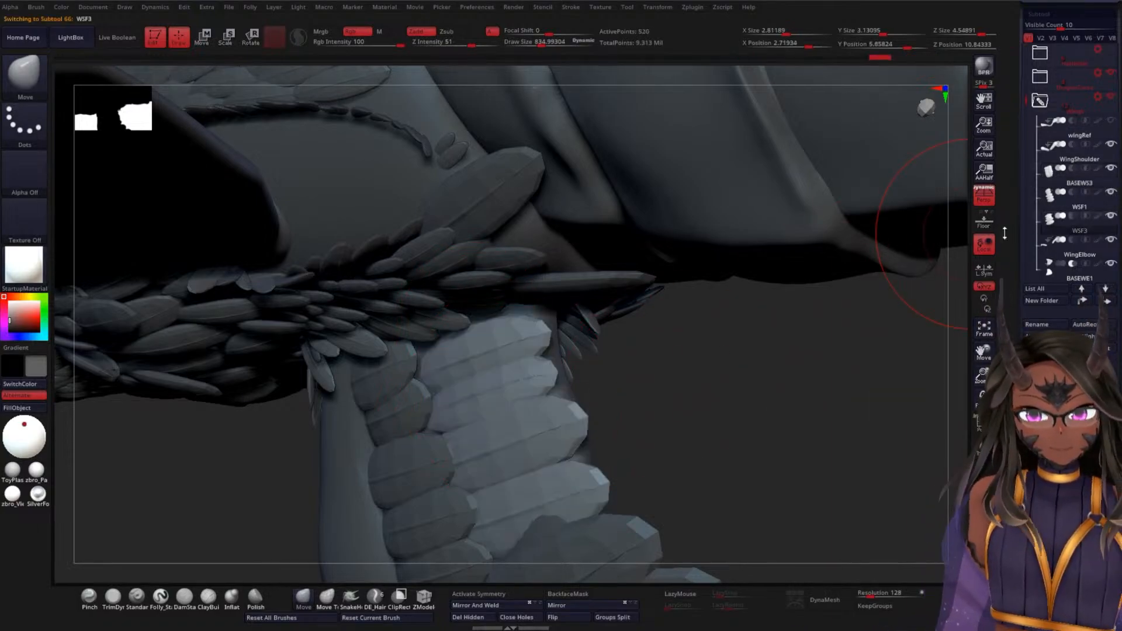
{"action": "left_click_drag", "start_coordinate": [704, 366], "coordinate": [674, 380]}
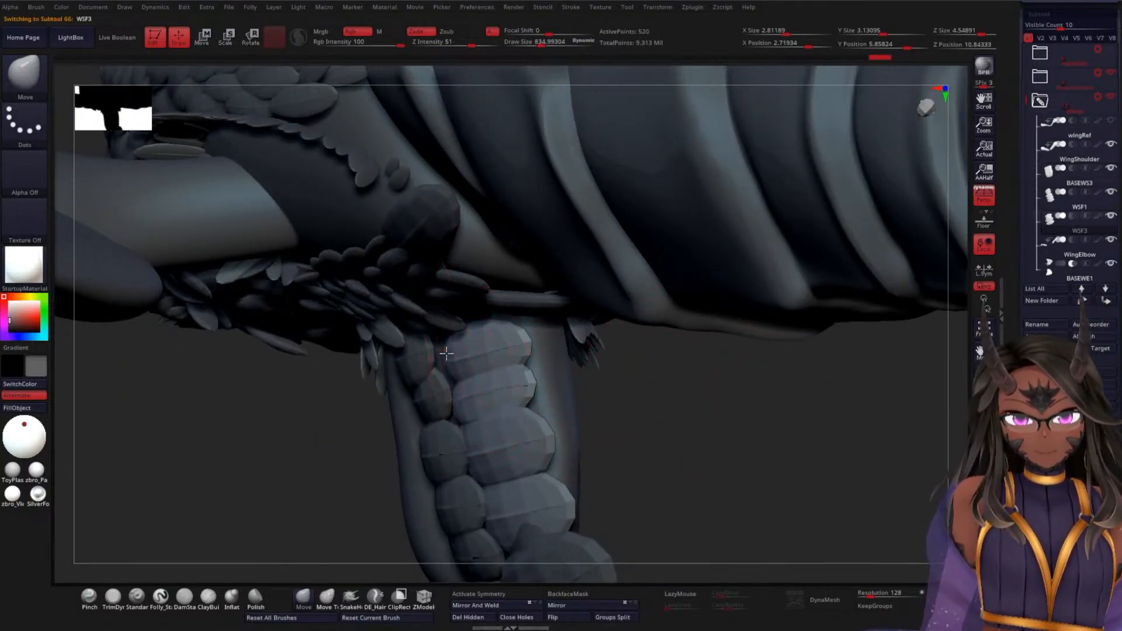
{"action": "left_click_drag", "start_coordinate": [428, 354], "coordinate": [426, 358]}
{"action": "mouse_move", "coordinate": [461, 402]}
{"action": "left_mouse_down"}
{"action": "mouse_move", "coordinate": [450, 382]}
{"action": "mouse_move", "coordinate": [462, 430]}
{"action": "left_mouse_up"}
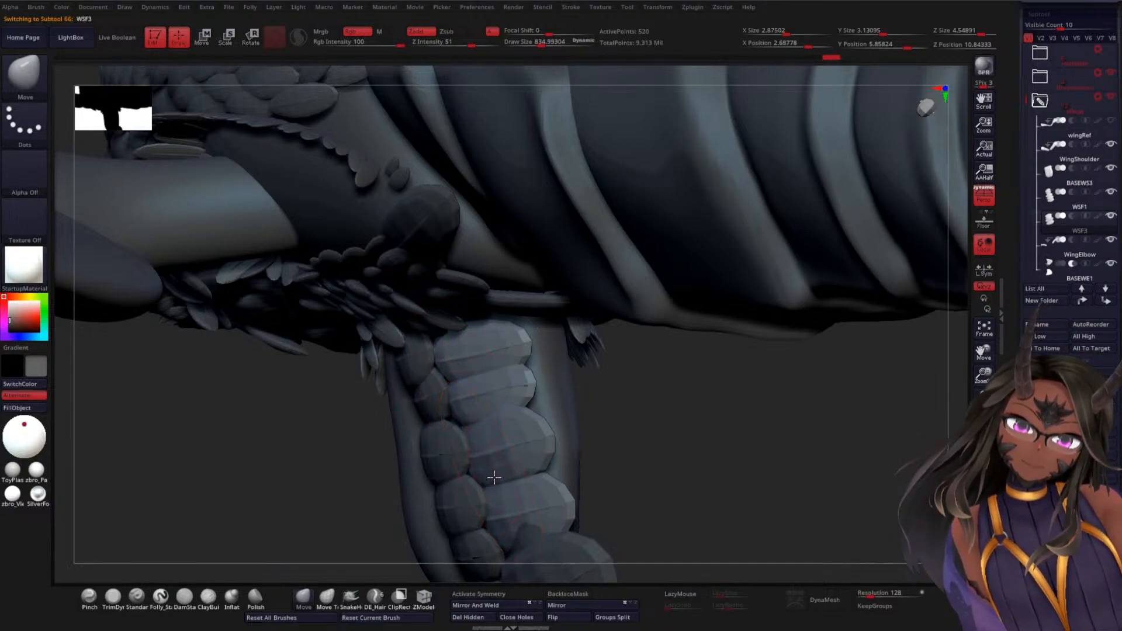
{"action": "mouse_move", "coordinate": [650, 453]}
{"action": "left_mouse_down"}
{"action": "mouse_move", "coordinate": [689, 433]}
{"action": "mouse_move", "coordinate": [707, 371]}
{"action": "mouse_move", "coordinate": [533, 388]}
{"action": "mouse_move", "coordinate": [514, 416]}
{"action": "mouse_move", "coordinate": [501, 401]}
{"action": "mouse_move", "coordinate": [523, 406]}
{"action": "left_mouse_up"}
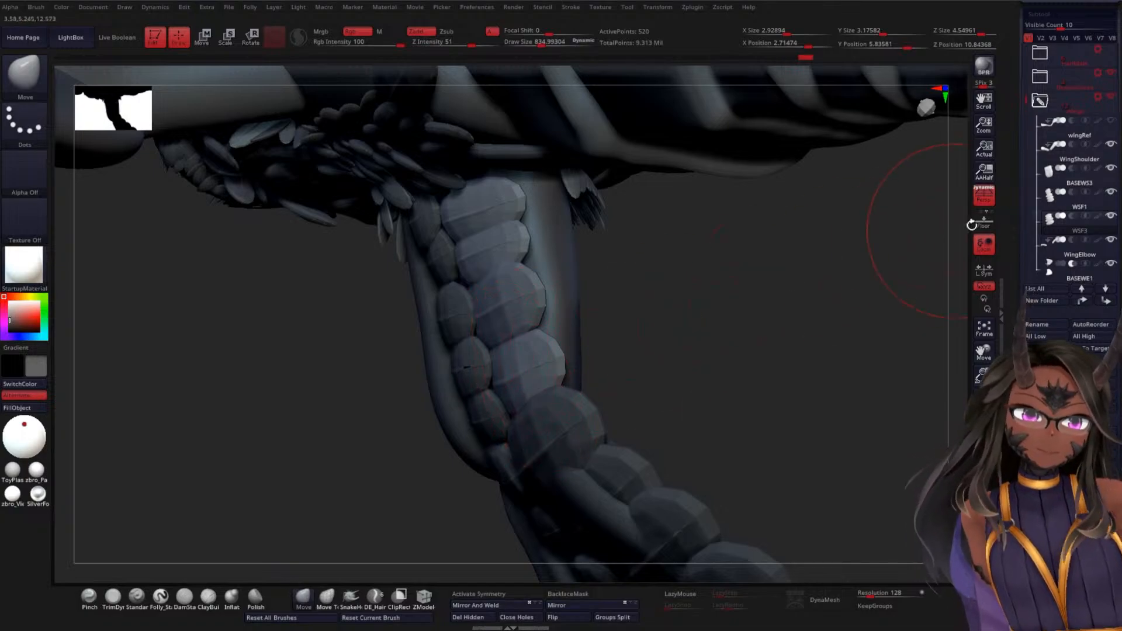
- Return to the BASEWS3 membrane and reshape its lower part so it sits beneath both feather rows
{"action": "left_click", "coordinate": [1056, 215]}
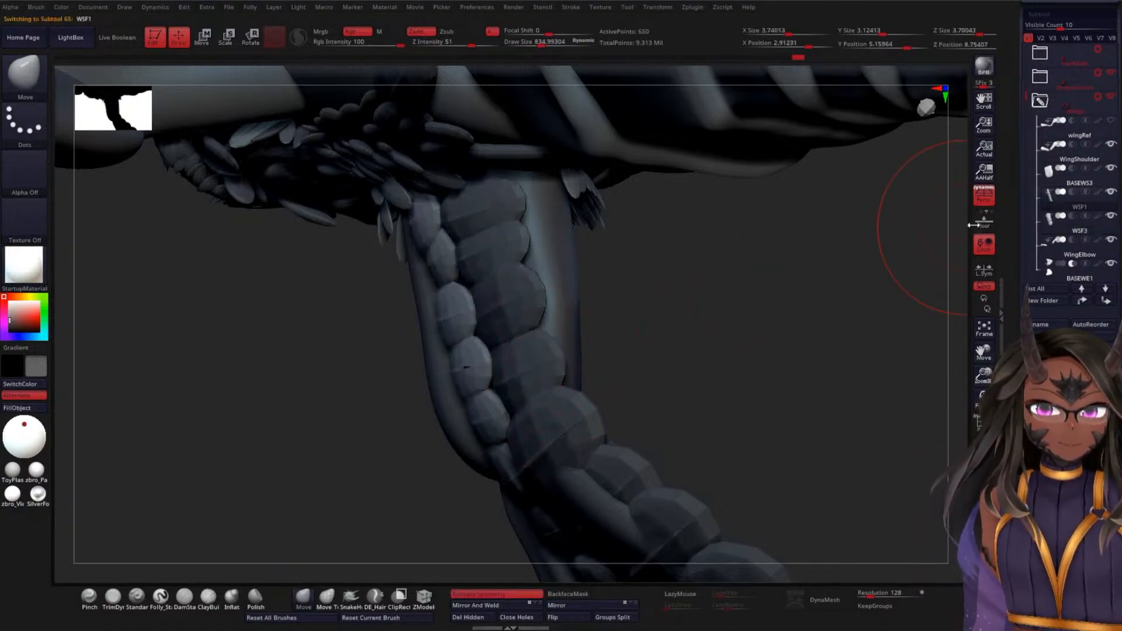
{"action": "left_click", "coordinate": [1057, 190]}
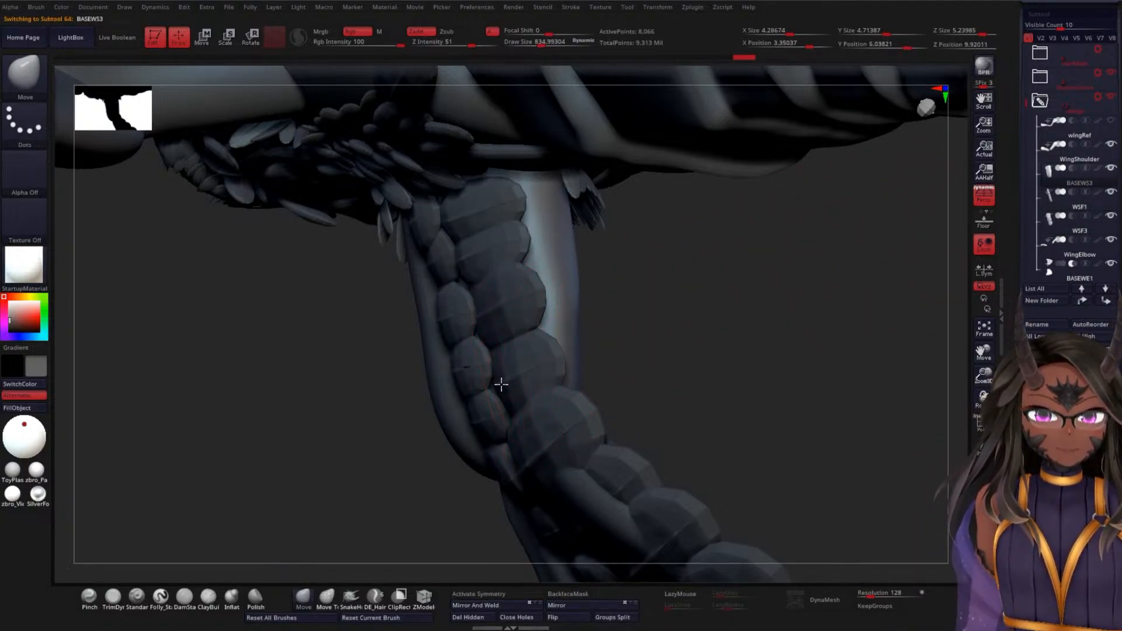
{"action": "left_click_drag", "start_coordinate": [518, 377], "coordinate": [524, 377]}
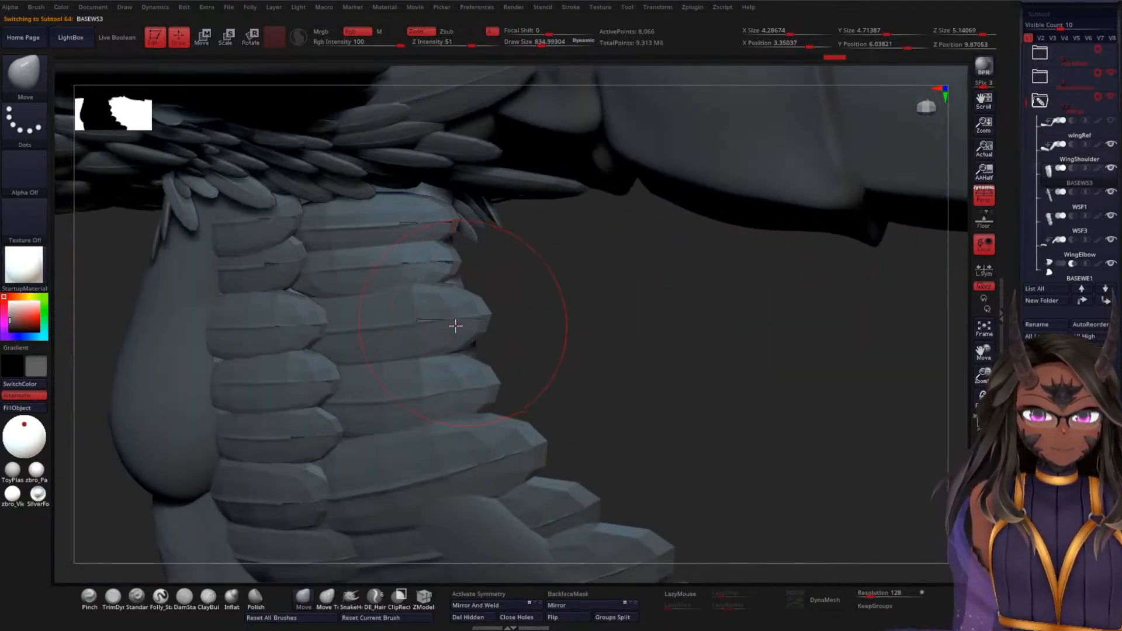
{"action": "left_click_drag", "start_coordinate": [461, 332], "coordinate": [468, 332]}
{"action": "mouse_move", "coordinate": [555, 346]}
{"action": "left_mouse_down"}
{"action": "mouse_move", "coordinate": [591, 356]}
{"action": "mouse_move", "coordinate": [573, 336]}
{"action": "left_mouse_up"}
{"action": "mouse_move", "coordinate": [276, 289]}
{"action": "left_mouse_down"}
{"action": "mouse_move", "coordinate": [284, 288]}
{"action": "mouse_move", "coordinate": [251, 294]}
{"action": "left_mouse_up"}
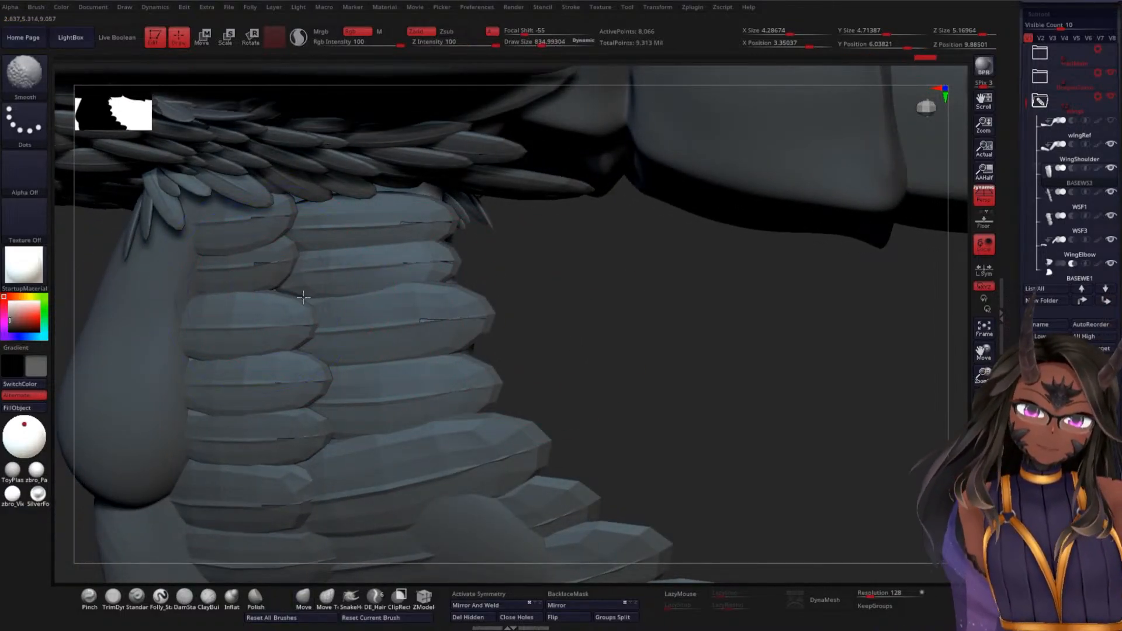
{"action": "mouse_move", "coordinate": [584, 380]}
{"action": "left_mouse_down"}
{"action": "mouse_move", "coordinate": [677, 300]}
{"action": "mouse_move", "coordinate": [604, 388]}
{"action": "mouse_move", "coordinate": [624, 402]}
{"action": "mouse_move", "coordinate": [606, 391]}
{"action": "mouse_move", "coordinate": [618, 397]}
{"action": "mouse_move", "coordinate": [594, 415]}
{"action": "left_mouse_up"}
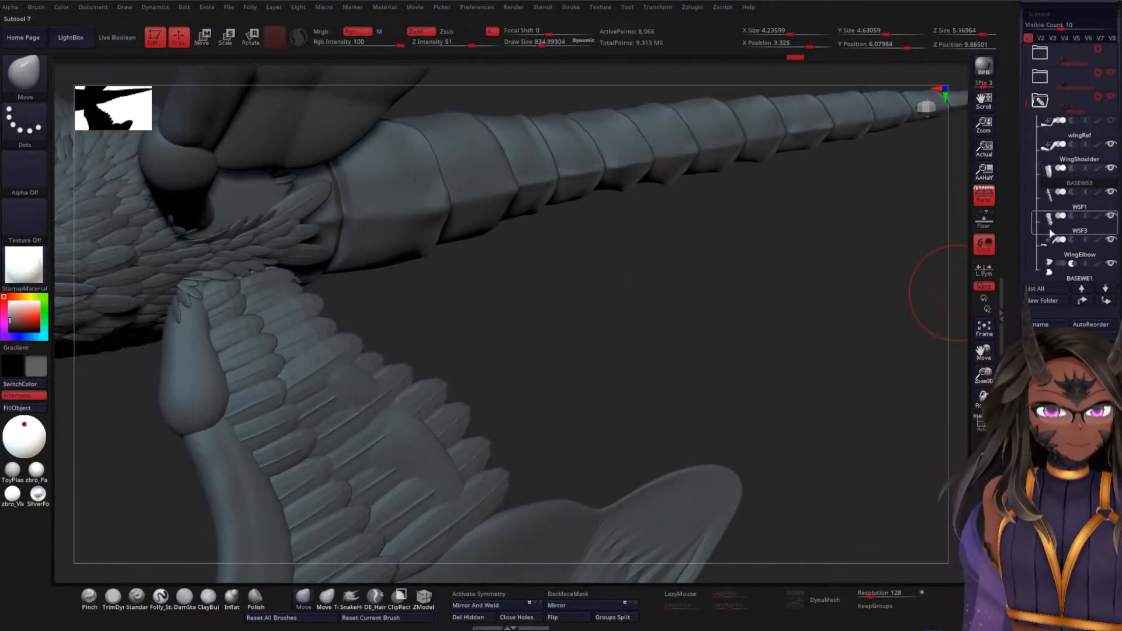
- Make the BASEWE1 elbow membrane active and push its exposed patches down beneath the feather rows
{"action": "left_click", "coordinate": [1062, 247]}
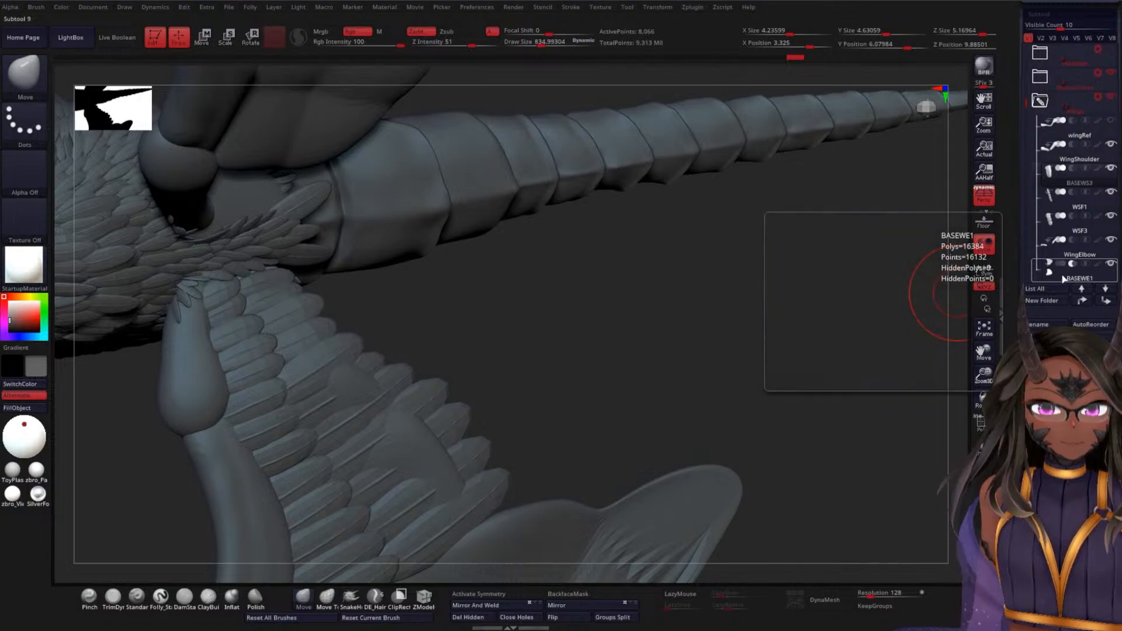
{"action": "left_click_drag", "start_coordinate": [602, 358], "coordinate": [503, 368]}
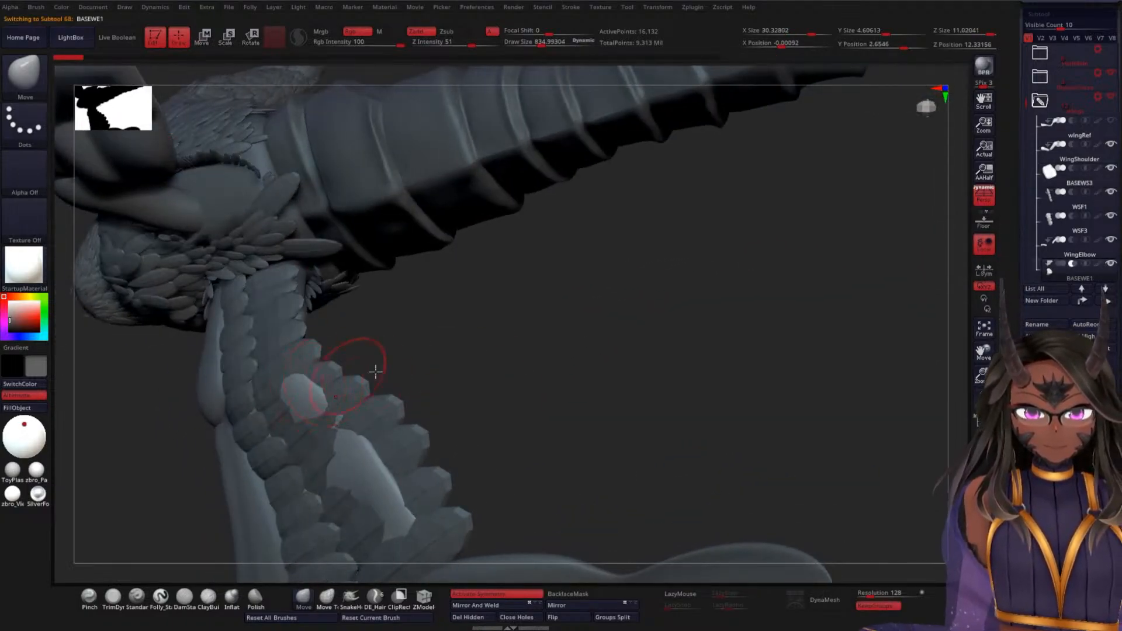
{"action": "left_click_drag", "start_coordinate": [357, 374], "coordinate": [368, 360]}
{"action": "mouse_move", "coordinate": [284, 449]}
{"action": "left_mouse_down"}
{"action": "mouse_move", "coordinate": [317, 484]}
{"action": "mouse_move", "coordinate": [294, 483]}
{"action": "mouse_move", "coordinate": [323, 530]}
{"action": "left_mouse_up"}
{"action": "left_click_drag", "start_coordinate": [338, 393], "coordinate": [480, 320]}
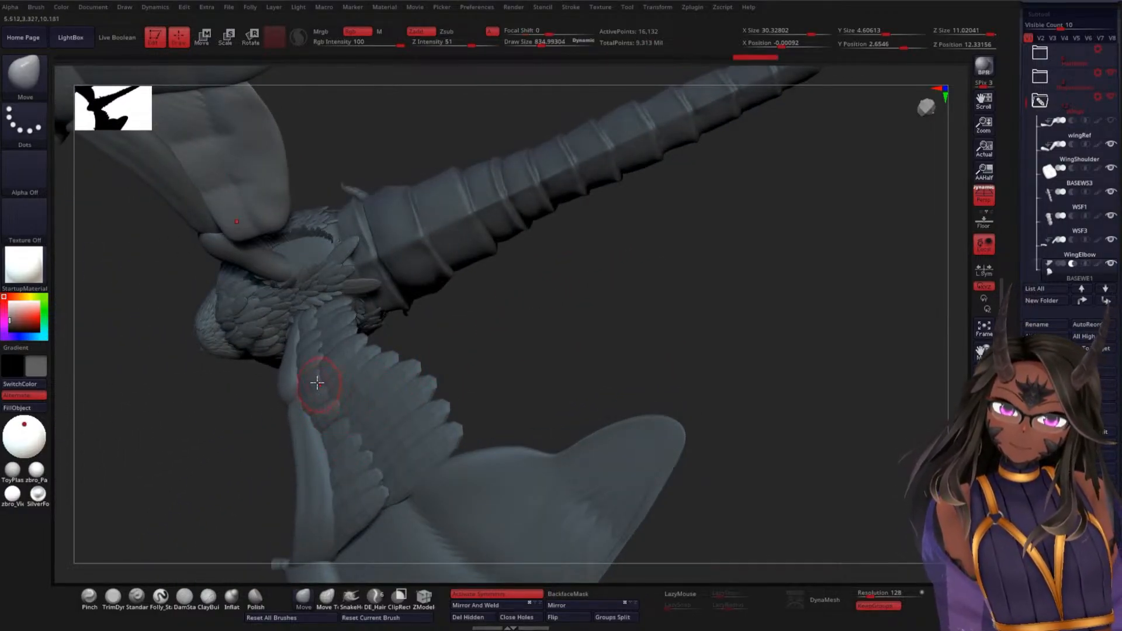
- Smooth the BASEWE1 membrane along the wing arm and adjust its surface under the feathers from several angles
{"action": "left_click_drag", "start_coordinate": [315, 368], "coordinate": [324, 394], "text": "shift"}
{"action": "mouse_move", "coordinate": [586, 373]}
{"action": "left_mouse_down"}
{"action": "mouse_move", "coordinate": [619, 328]}
{"action": "mouse_move", "coordinate": [633, 375]}
{"action": "mouse_move", "coordinate": [638, 317]}
{"action": "mouse_move", "coordinate": [559, 378]}
{"action": "mouse_move", "coordinate": [381, 370]}
{"action": "left_mouse_up"}
{"action": "key", "text": "shift"}
{"action": "mouse_move", "coordinate": [315, 530]}
{"action": "left_mouse_down", "text": "shift"}
{"action": "mouse_move", "coordinate": [349, 419]}
{"action": "mouse_move", "coordinate": [297, 537]}
{"action": "left_mouse_up", "text": "shift"}
{"action": "mouse_move", "coordinate": [281, 481]}
{"action": "left_mouse_down", "text": "shift"}
{"action": "mouse_move", "coordinate": [314, 407]}
{"action": "mouse_move", "coordinate": [351, 386]}
{"action": "left_mouse_up", "text": "shift"}
{"action": "mouse_move", "coordinate": [429, 370]}
{"action": "left_mouse_down"}
{"action": "mouse_move", "coordinate": [576, 373]}
{"action": "mouse_move", "coordinate": [606, 349]}
{"action": "left_mouse_up"}
{"action": "left_click_drag", "start_coordinate": [522, 346], "coordinate": [564, 323]}
{"action": "left_click_drag", "start_coordinate": [611, 366], "coordinate": [588, 306]}
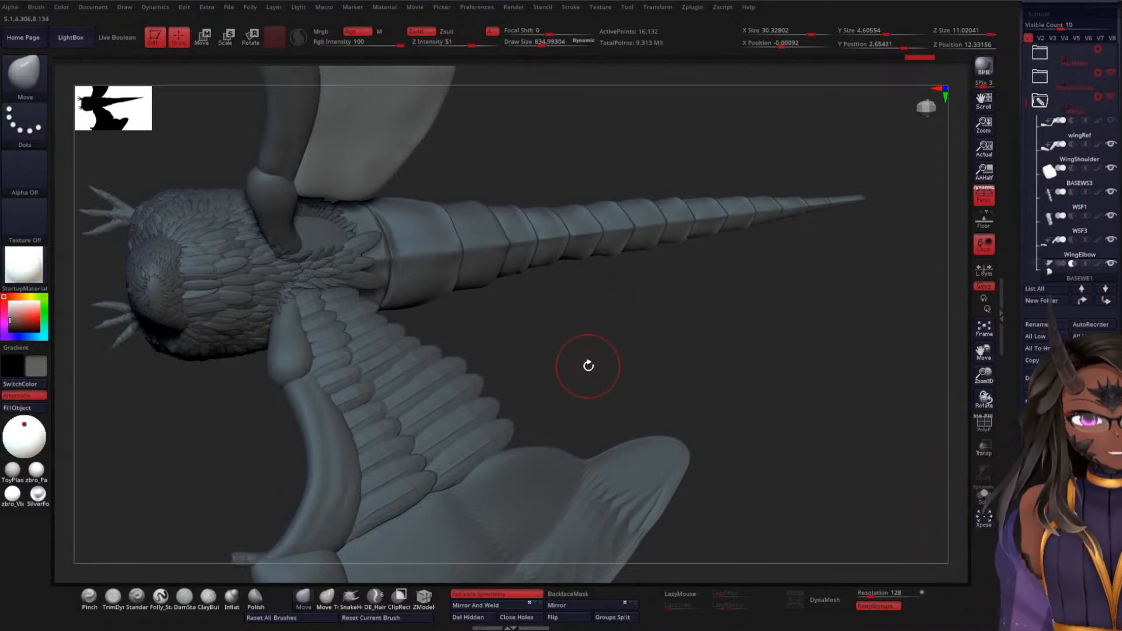
- Select the WSF1 feather row, turn off symmetry, and rebuild its topology with ZRemesher
{"action": "left_click_drag", "start_coordinate": [588, 366], "coordinate": [711, 255]}
{"action": "left_click_drag", "start_coordinate": [703, 299], "coordinate": [789, 230]}
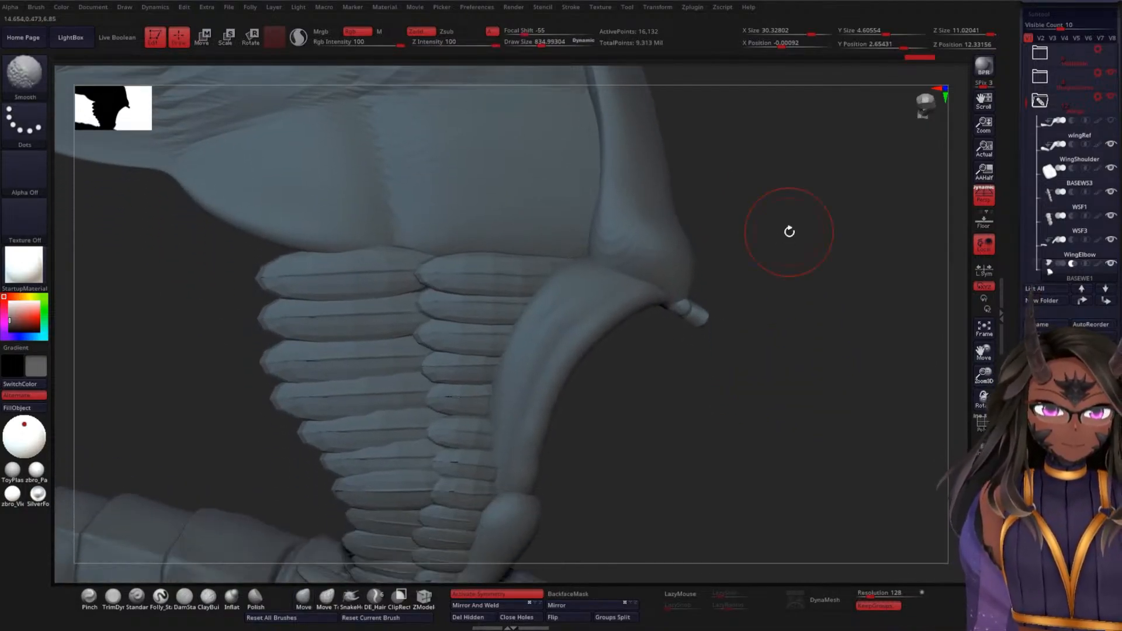
{"action": "left_click", "coordinate": [1064, 206]}
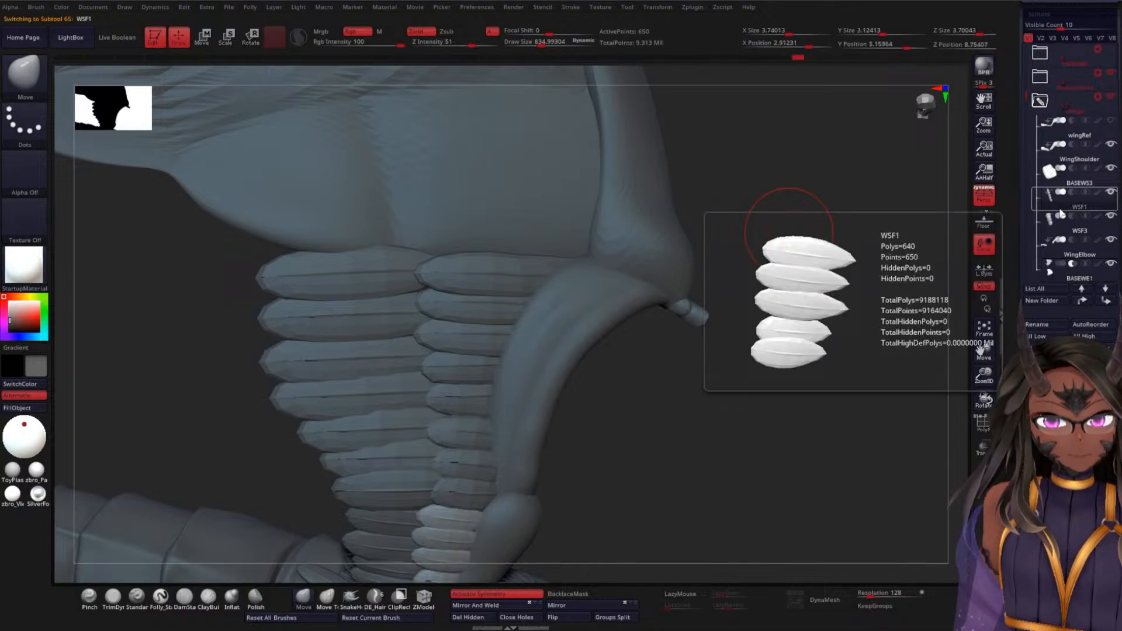
{"action": "mouse_move", "coordinate": [744, 401]}
{"action": "left_mouse_down"}
{"action": "mouse_move", "coordinate": [777, 293]}
{"action": "mouse_move", "coordinate": [770, 273]}
{"action": "left_mouse_up"}
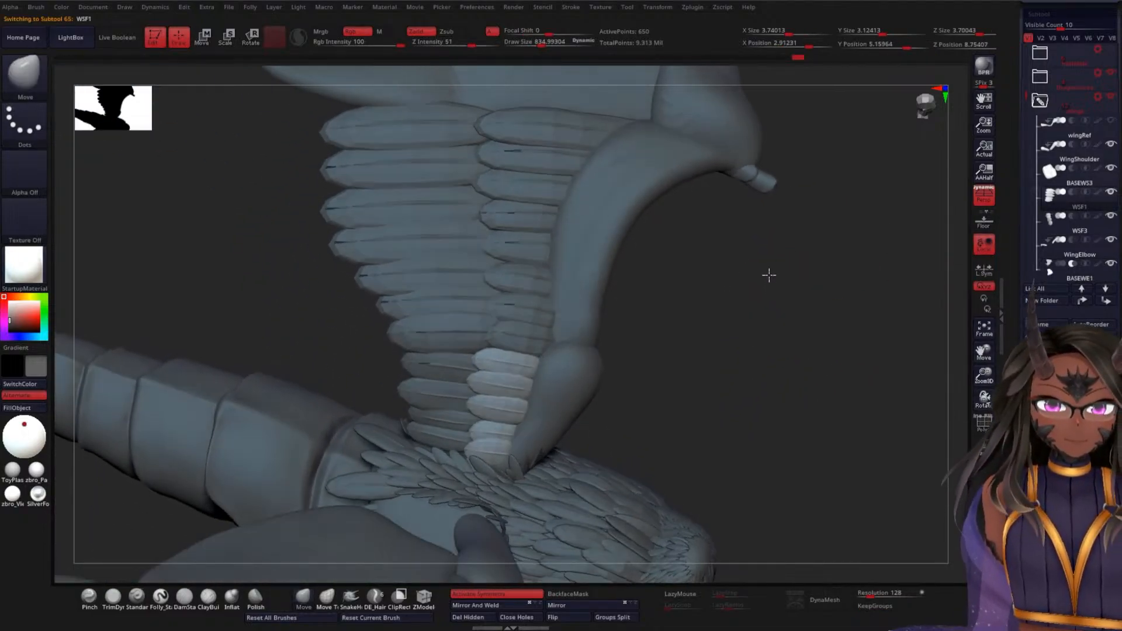
{"action": "scroll", "coordinate": [1029, 281], "scroll_direction": "down", "scroll_amount": 10}
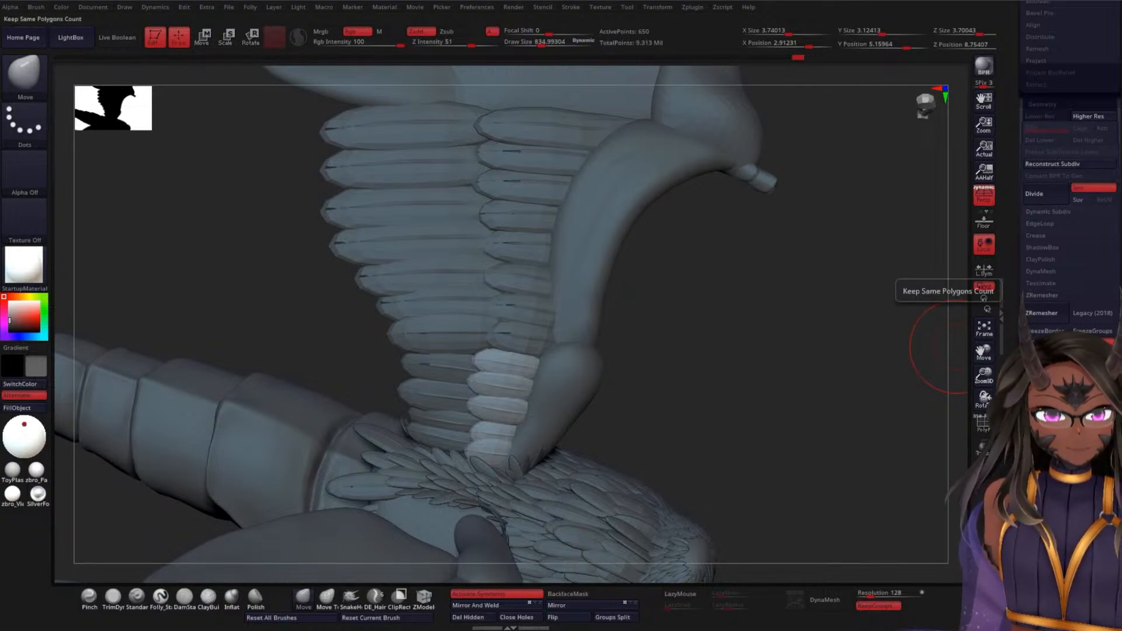
{"action": "left_click", "coordinate": [1046, 314]}
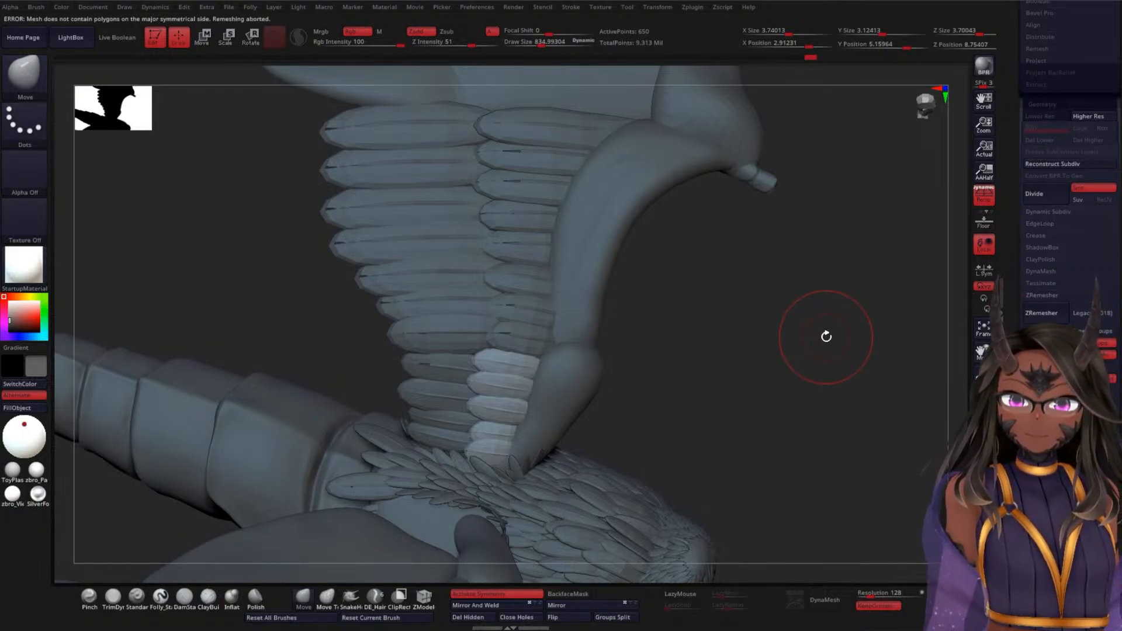
{"action": "left_click", "coordinate": [490, 596]}
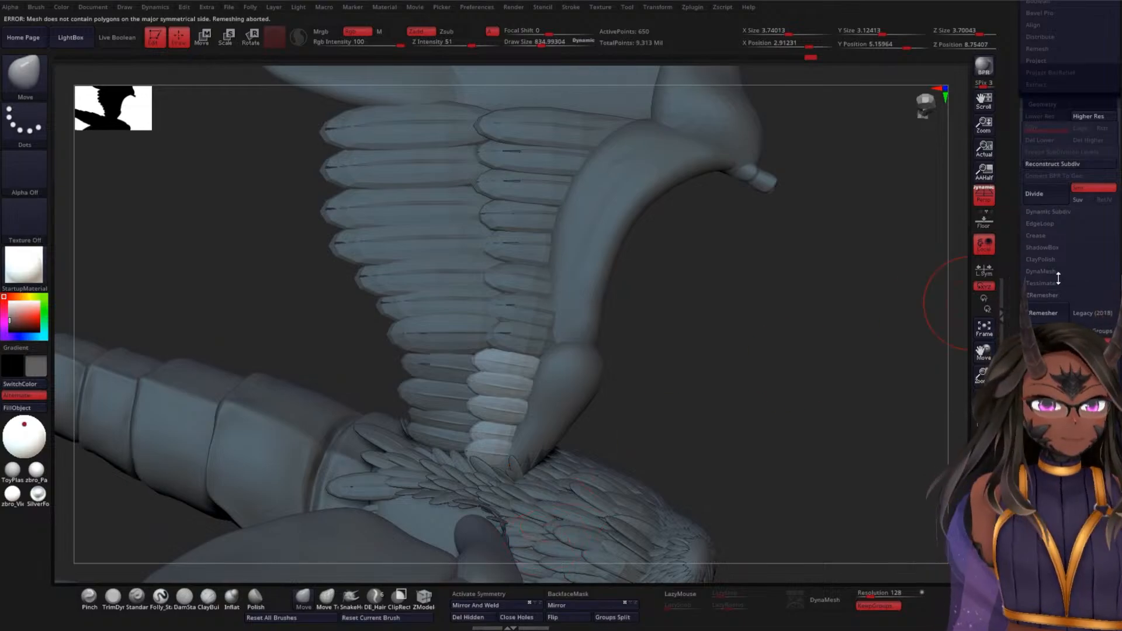
{"action": "left_click", "coordinate": [1044, 313]}
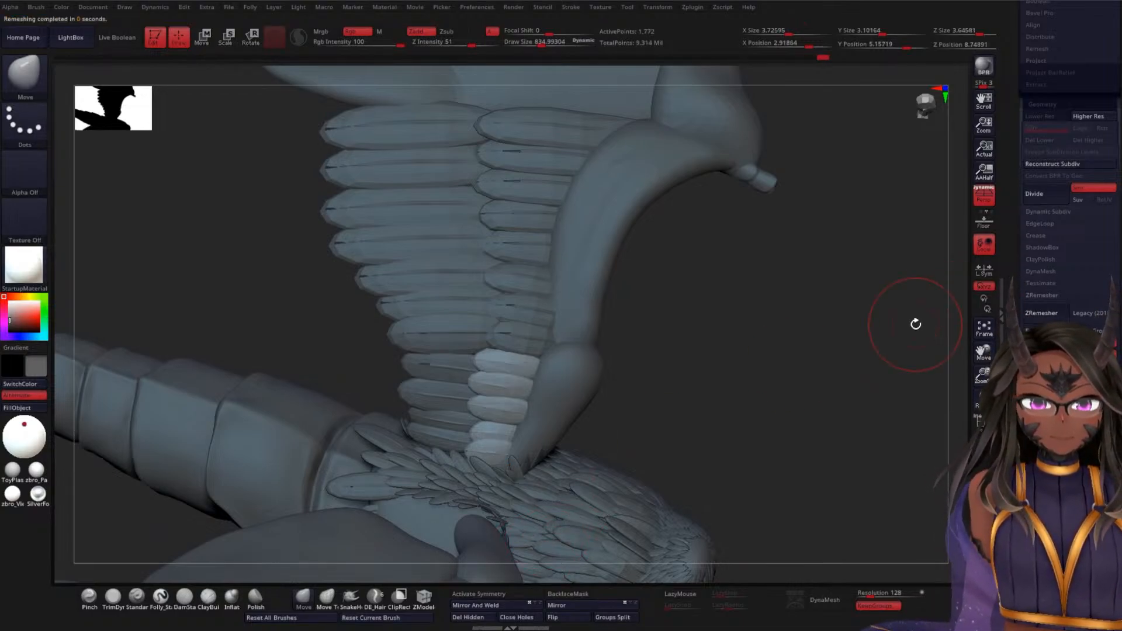
- Inspect the remeshed WSF1 feathers with the polygroup wireframe, then hide the wireframe and check how they sit on the wing
{"action": "left_click_drag", "start_coordinate": [727, 345], "coordinate": [844, 246]}
{"action": "key", "text": "shift+f"}
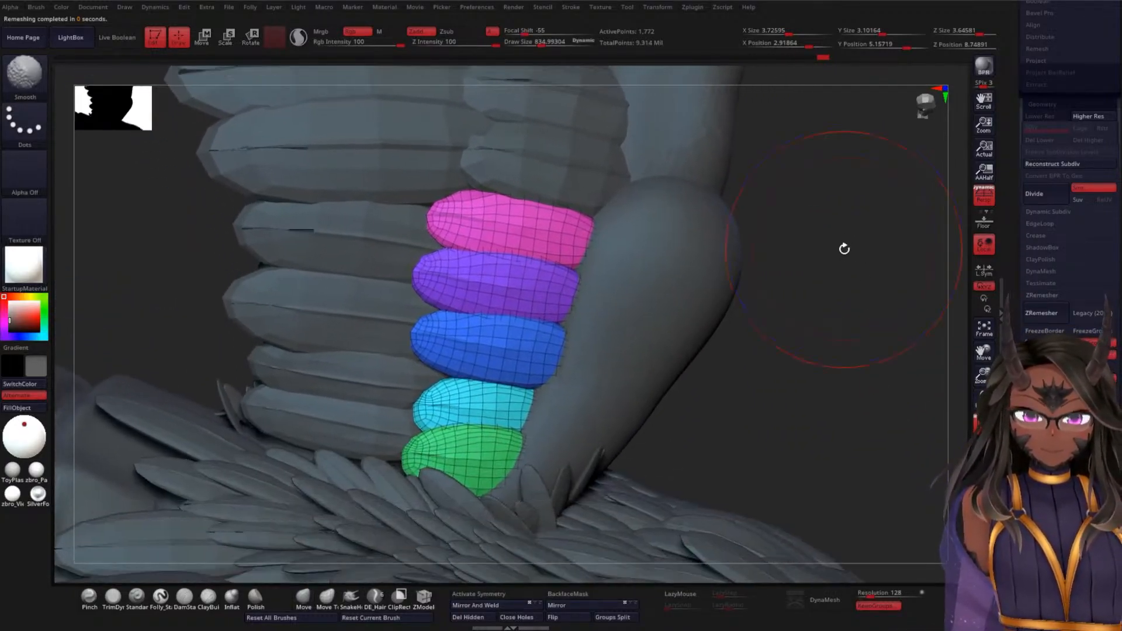
{"action": "key", "text": "shift+f"}
{"action": "mouse_move", "coordinate": [842, 308]}
{"action": "left_mouse_down"}
{"action": "mouse_move", "coordinate": [809, 331]}
{"action": "mouse_move", "coordinate": [854, 309]}
{"action": "mouse_move", "coordinate": [806, 218]}
{"action": "mouse_move", "coordinate": [759, 276]}
{"action": "mouse_move", "coordinate": [792, 288]}
{"action": "mouse_move", "coordinate": [769, 303]}
{"action": "mouse_move", "coordinate": [764, 286]}
{"action": "mouse_move", "coordinate": [754, 334]}
{"action": "mouse_move", "coordinate": [759, 319]}
{"action": "left_mouse_up"}
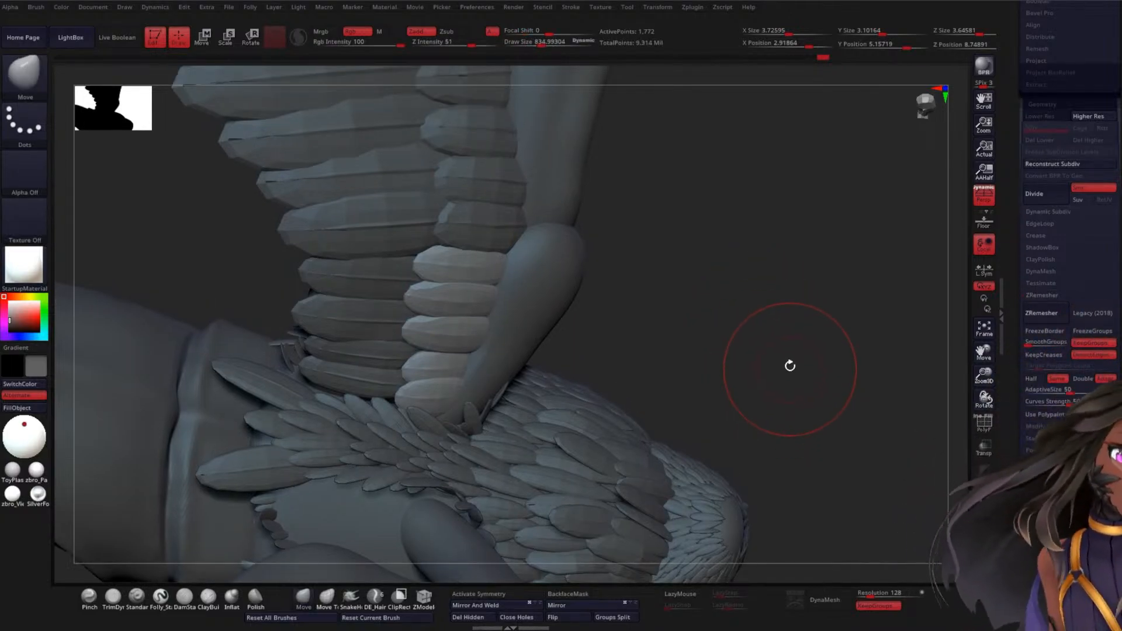
{"action": "mouse_move", "coordinate": [709, 238]}
{"action": "left_mouse_down"}
{"action": "mouse_move", "coordinate": [704, 285]}
{"action": "mouse_move", "coordinate": [716, 346]}
{"action": "mouse_move", "coordinate": [732, 333]}
{"action": "mouse_move", "coordinate": [731, 366]}
{"action": "left_mouse_up"}
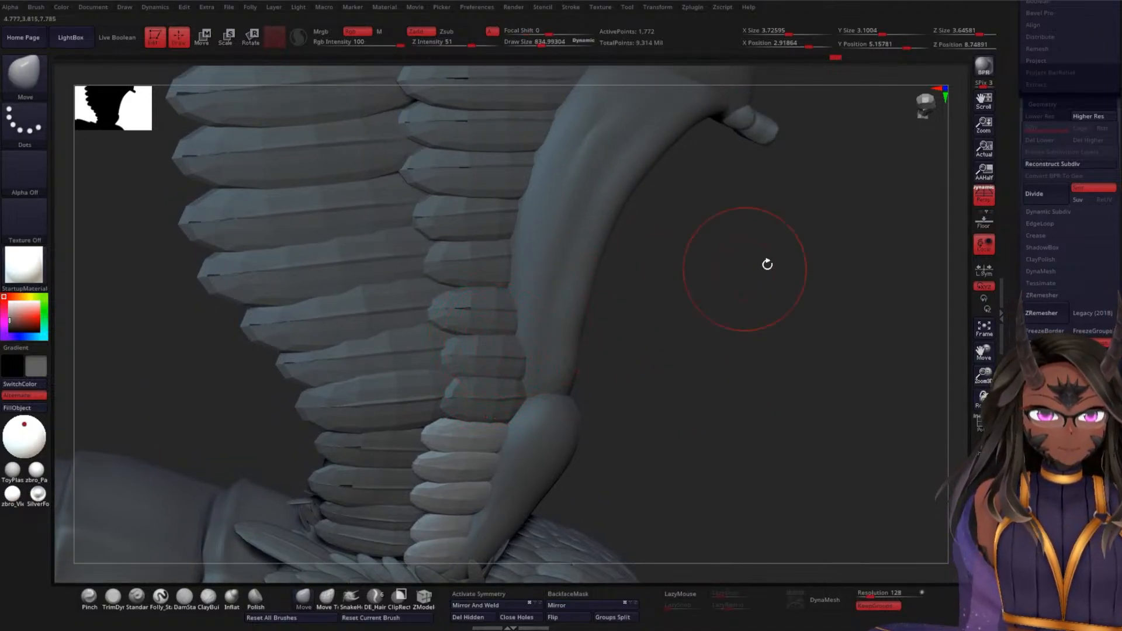
- Make the WSF3 feather row active and inspect how it sits beside the neighbouring rows at the wing base
{"action": "scroll", "coordinate": [1027, 267], "scroll_direction": "up", "scroll_amount": 15}
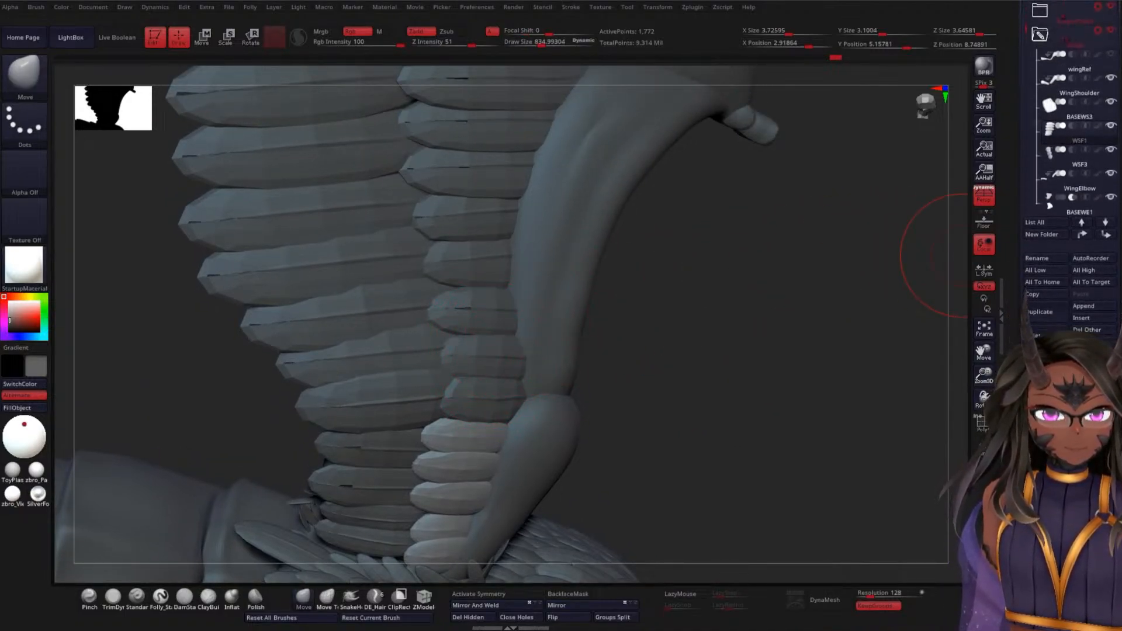
{"action": "left_click", "coordinate": [1052, 173]}
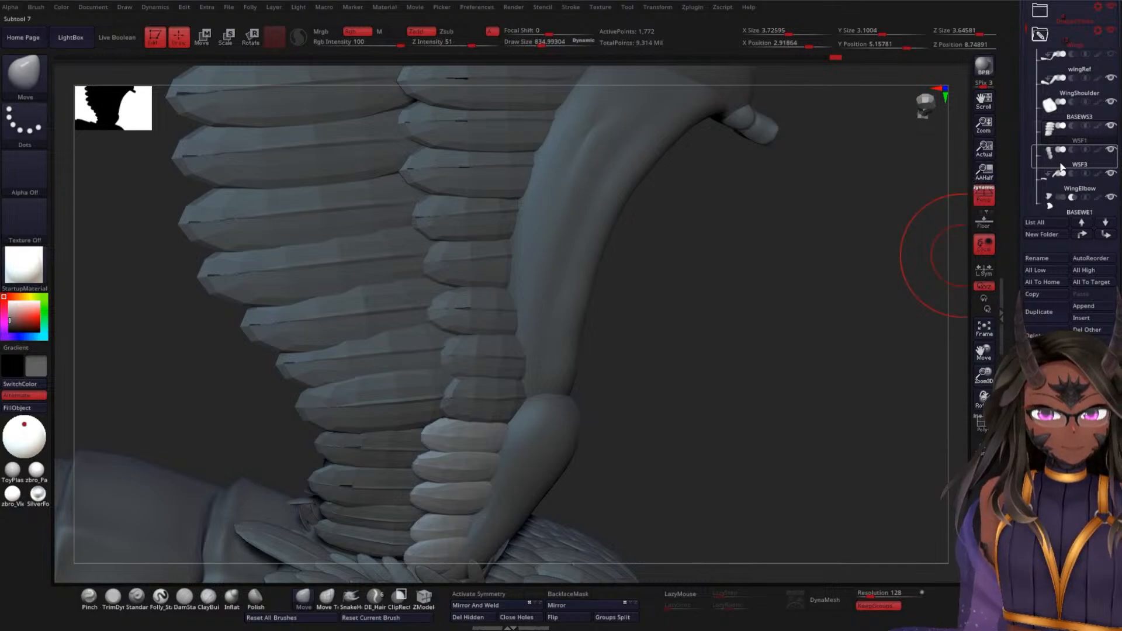
{"action": "left_click_drag", "start_coordinate": [799, 391], "coordinate": [941, 229]}
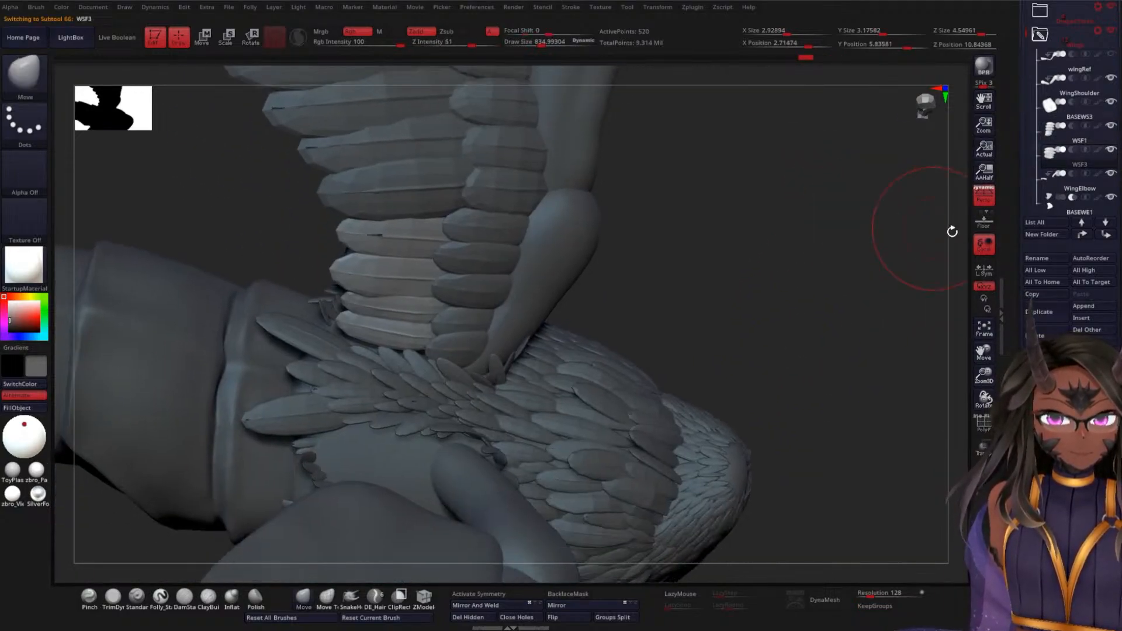
{"action": "left_click_drag", "start_coordinate": [788, 317], "coordinate": [751, 299]}
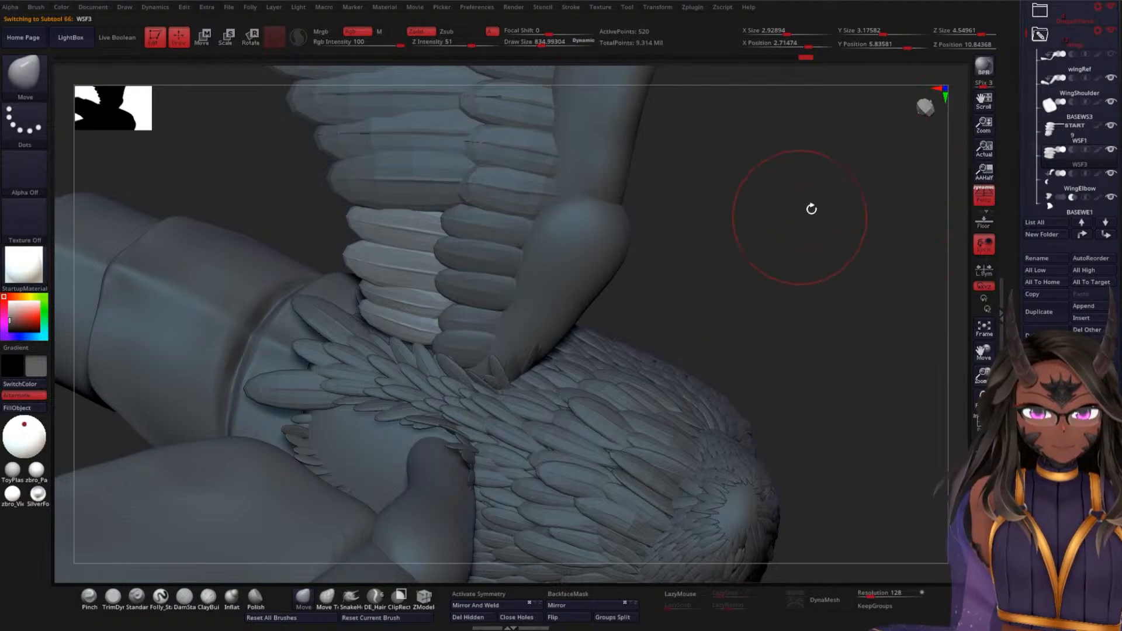
- Make the WSF1 feather row active again, rebuild its topology with a lighter mesh, check the wireframe, and subdivide it
{"action": "left_click", "coordinate": [1058, 135]}
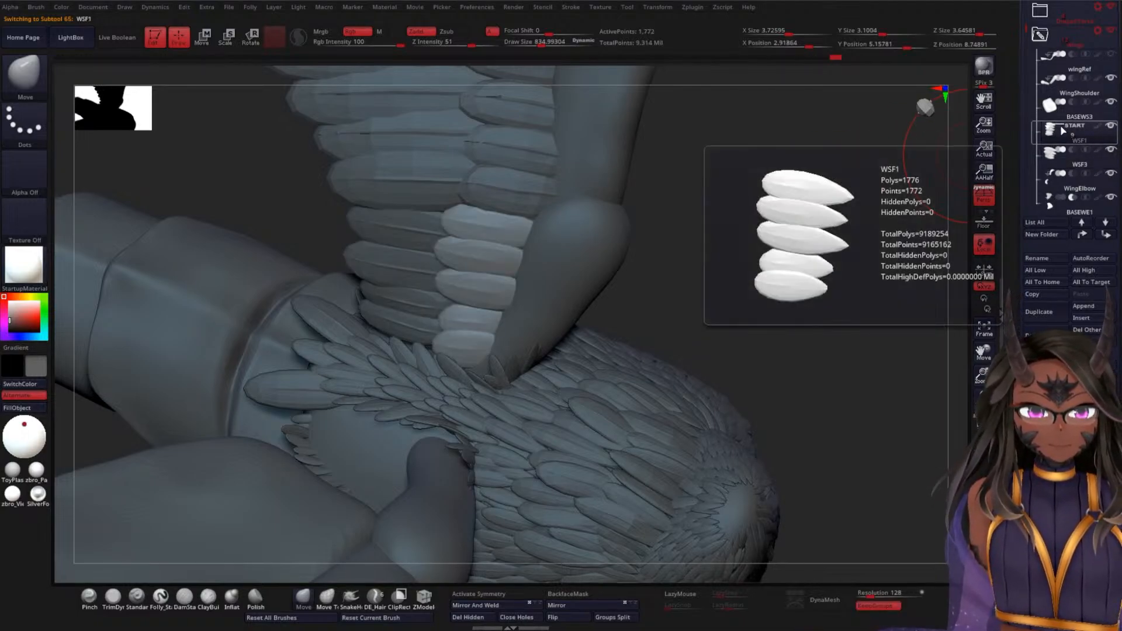
{"action": "mouse_move", "coordinate": [767, 253]}
{"action": "left_mouse_down"}
{"action": "mouse_move", "coordinate": [817, 281]}
{"action": "mouse_move", "coordinate": [757, 271]}
{"action": "mouse_move", "coordinate": [775, 300]}
{"action": "mouse_move", "coordinate": [745, 278]}
{"action": "mouse_move", "coordinate": [835, 321]}
{"action": "mouse_move", "coordinate": [809, 321]}
{"action": "mouse_move", "coordinate": [859, 308]}
{"action": "mouse_move", "coordinate": [842, 325]}
{"action": "mouse_move", "coordinate": [863, 329]}
{"action": "mouse_move", "coordinate": [824, 343]}
{"action": "mouse_move", "coordinate": [824, 328]}
{"action": "mouse_move", "coordinate": [857, 336]}
{"action": "mouse_move", "coordinate": [868, 304]}
{"action": "mouse_move", "coordinate": [834, 334]}
{"action": "mouse_move", "coordinate": [862, 341]}
{"action": "mouse_move", "coordinate": [809, 358]}
{"action": "mouse_move", "coordinate": [775, 398]}
{"action": "mouse_move", "coordinate": [794, 348]}
{"action": "mouse_move", "coordinate": [847, 293]}
{"action": "mouse_move", "coordinate": [845, 372]}
{"action": "mouse_move", "coordinate": [840, 296]}
{"action": "left_mouse_up"}
{"action": "key", "text": "ctrl"}
{"action": "key", "text": "shift+f"}
{"action": "key", "text": "shift+f"}
{"action": "left_click_drag", "start_coordinate": [829, 345], "coordinate": [824, 290]}
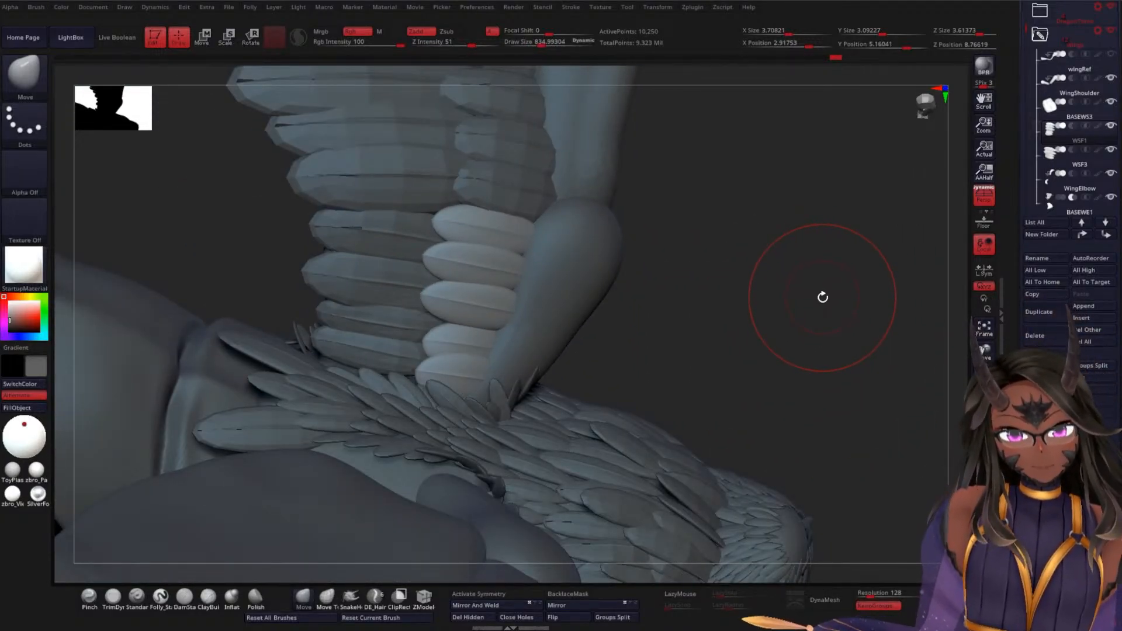
- Return the WSF1 feathers to their lowest subdivision level and delete the higher levels
{"action": "mouse_move", "coordinate": [780, 271]}
{"action": "left_mouse_down"}
{"action": "mouse_move", "coordinate": [714, 333]}
{"action": "mouse_move", "coordinate": [753, 319]}
{"action": "mouse_move", "coordinate": [794, 251]}
{"action": "mouse_move", "coordinate": [782, 326]}
{"action": "mouse_move", "coordinate": [810, 329]}
{"action": "mouse_move", "coordinate": [759, 308]}
{"action": "mouse_move", "coordinate": [779, 221]}
{"action": "mouse_move", "coordinate": [777, 275]}
{"action": "mouse_move", "coordinate": [794, 266]}
{"action": "mouse_move", "coordinate": [769, 283]}
{"action": "left_mouse_up"}
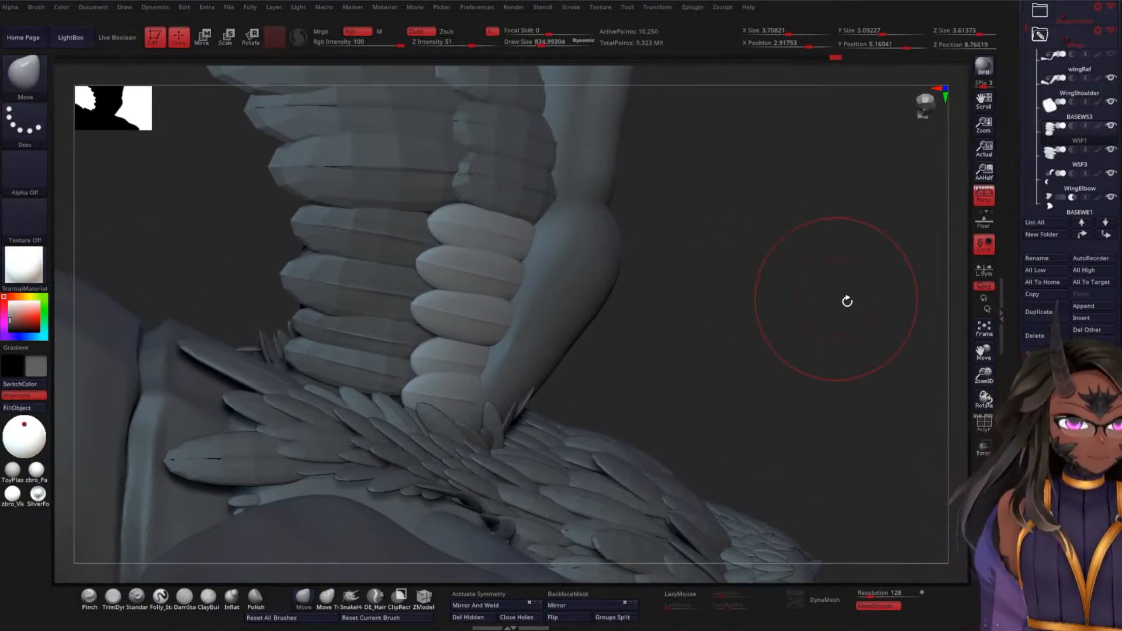
{"action": "left_click", "coordinate": [1043, 491]}
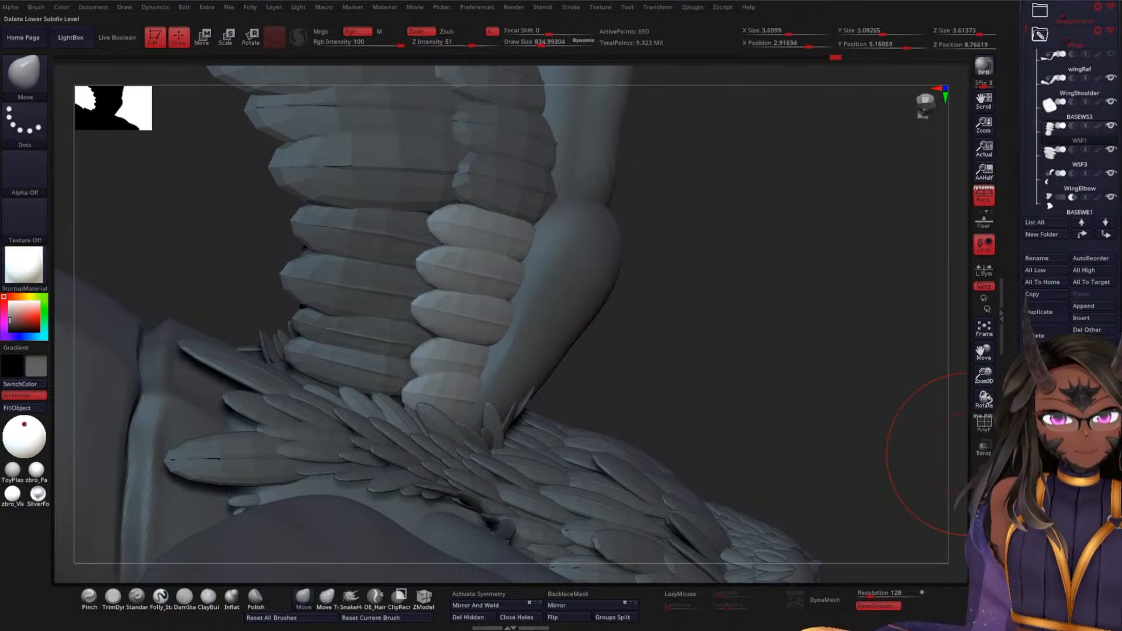
{"action": "left_click_drag", "start_coordinate": [748, 379], "coordinate": [905, 455]}
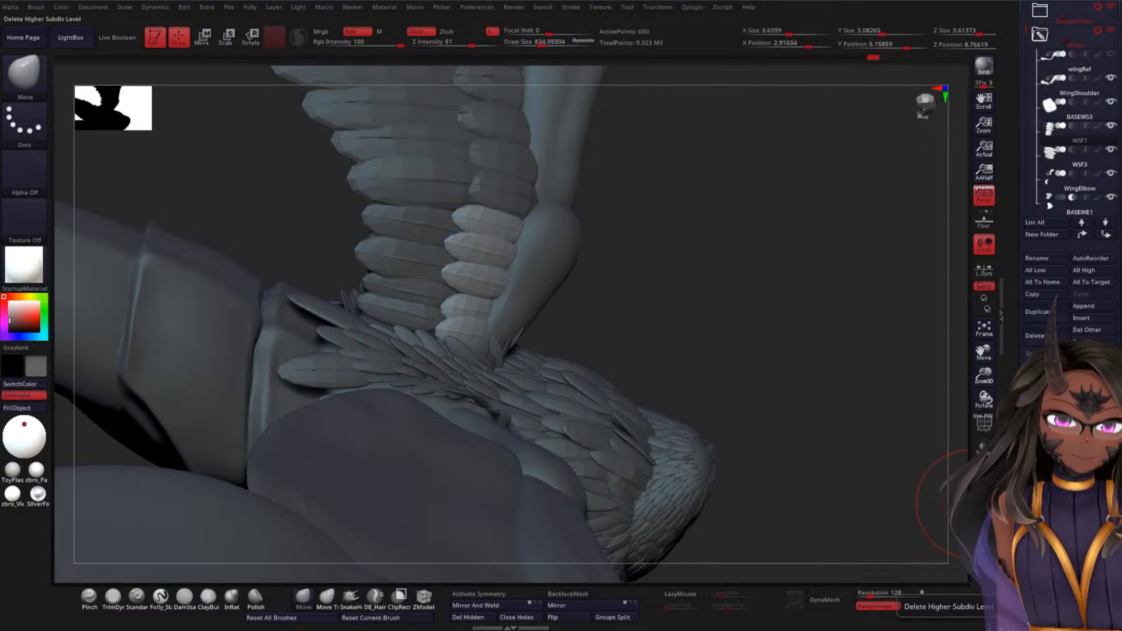
{"action": "left_click_drag", "start_coordinate": [729, 309], "coordinate": [783, 280]}
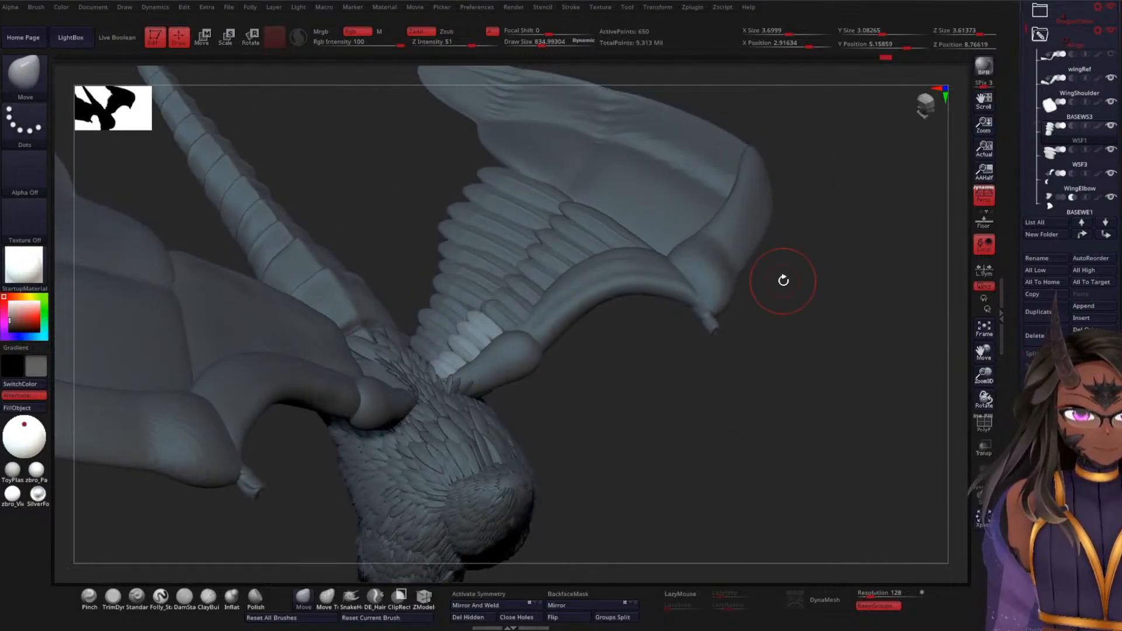
- Unhide the humanoid upper body and Backleg folders and view the complete creature from several angles
{"action": "left_click_drag", "start_coordinate": [1010, 227], "coordinate": [1008, 336]}
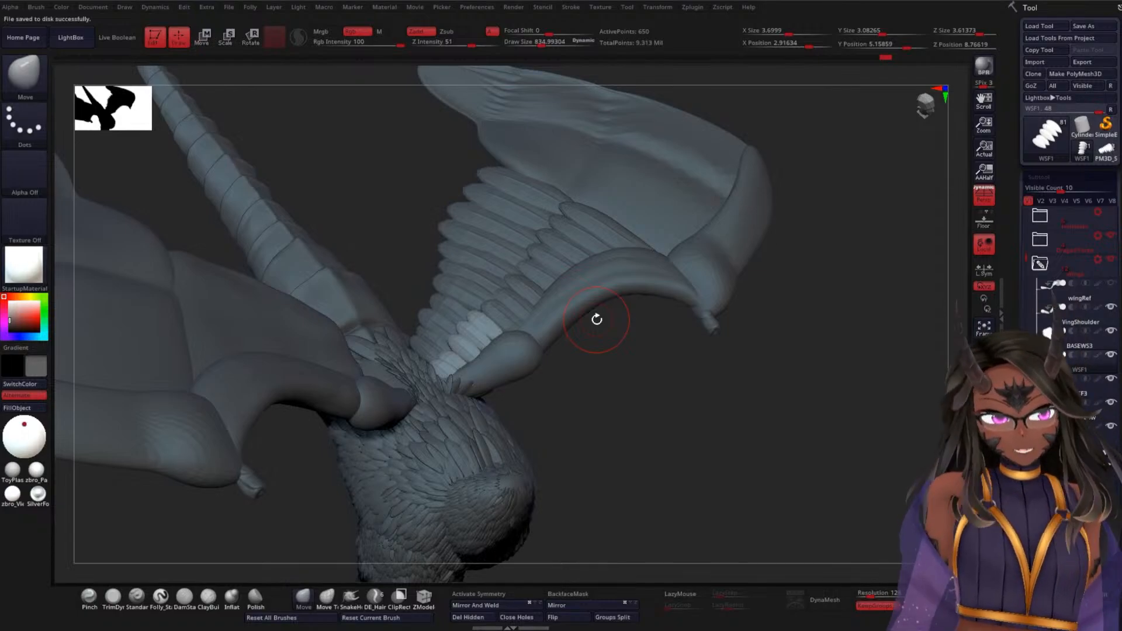
{"action": "left_click_drag", "start_coordinate": [744, 375], "coordinate": [724, 366]}
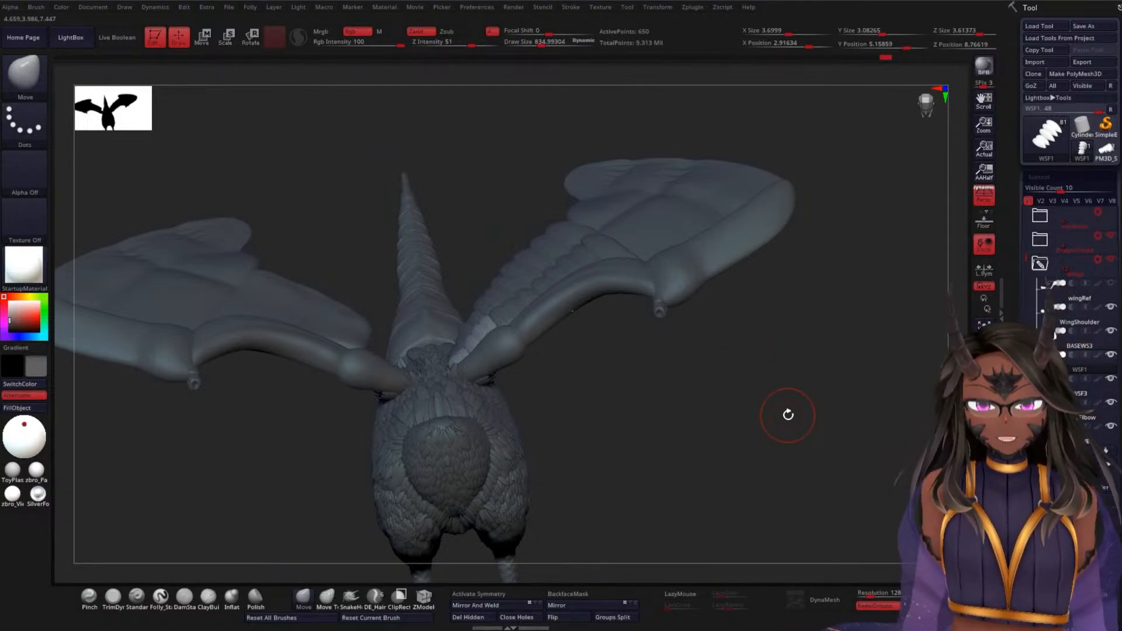
{"action": "left_click_drag", "start_coordinate": [629, 334], "coordinate": [357, 370]}
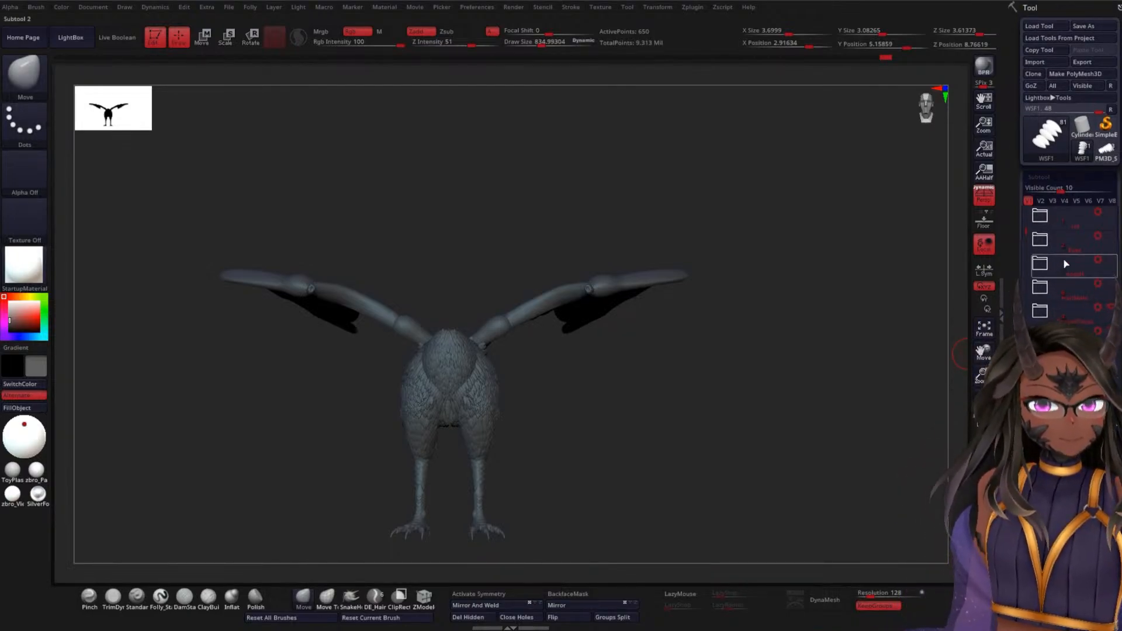
{"action": "left_click", "coordinate": [1114, 283]}
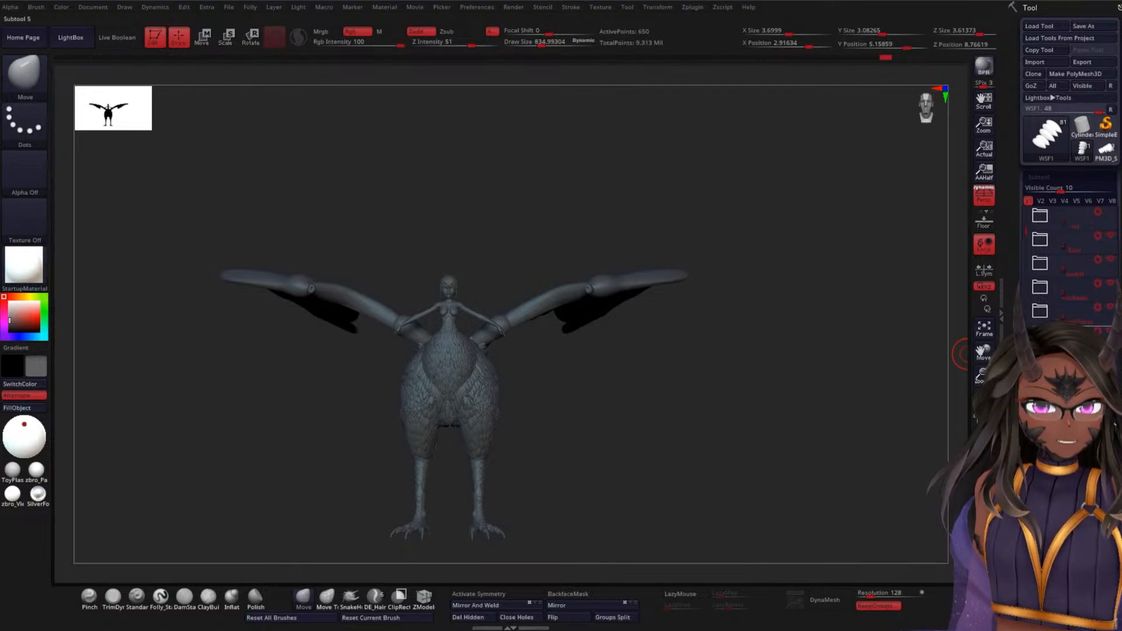
{"action": "mouse_move", "coordinate": [1112, 357]}
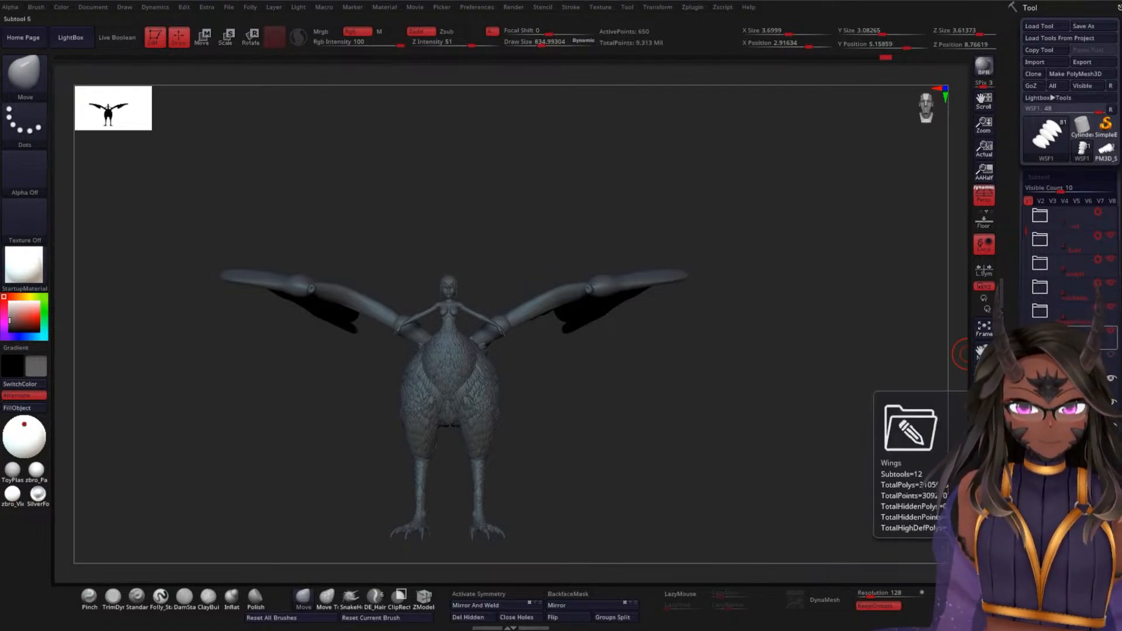
{"action": "left_click_drag", "start_coordinate": [1026, 232], "coordinate": [1026, 328]}
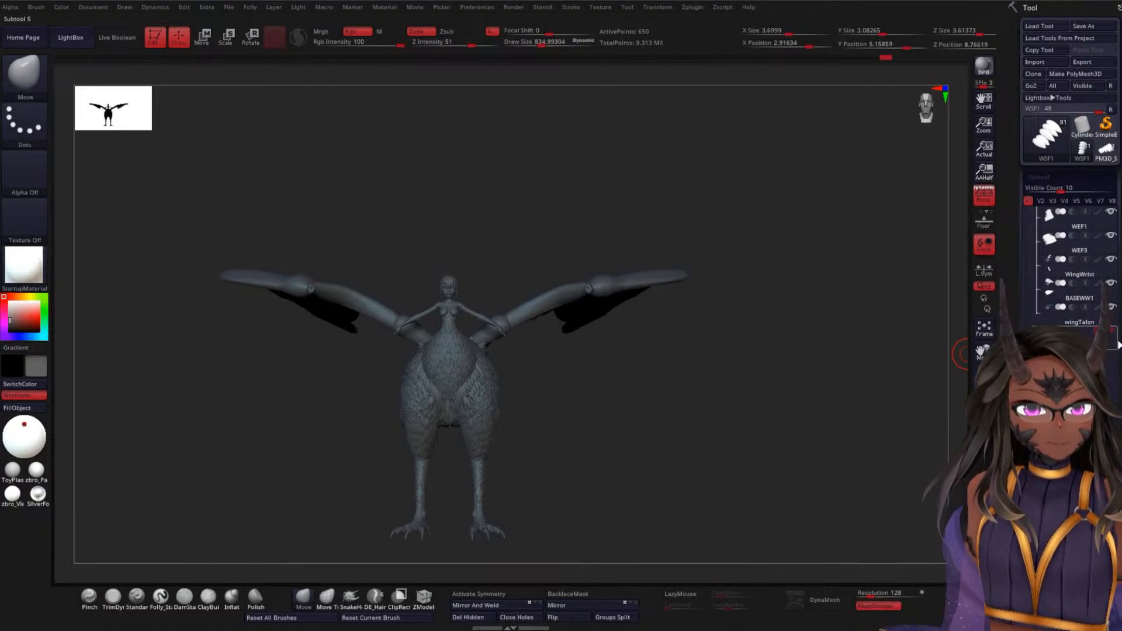
{"action": "mouse_move", "coordinate": [780, 369]}
{"action": "left_mouse_down"}
{"action": "mouse_move", "coordinate": [737, 373]}
{"action": "mouse_move", "coordinate": [806, 251]}
{"action": "mouse_move", "coordinate": [796, 215]}
{"action": "mouse_move", "coordinate": [784, 339]}
{"action": "mouse_move", "coordinate": [733, 348]}
{"action": "mouse_move", "coordinate": [782, 333]}
{"action": "mouse_move", "coordinate": [754, 346]}
{"action": "mouse_move", "coordinate": [739, 333]}
{"action": "mouse_move", "coordinate": [806, 381]}
{"action": "mouse_move", "coordinate": [623, 434]}
{"action": "mouse_move", "coordinate": [770, 331]}
{"action": "mouse_move", "coordinate": [784, 453]}
{"action": "mouse_move", "coordinate": [739, 338]}
{"action": "mouse_move", "coordinate": [729, 408]}
{"action": "left_mouse_up"}
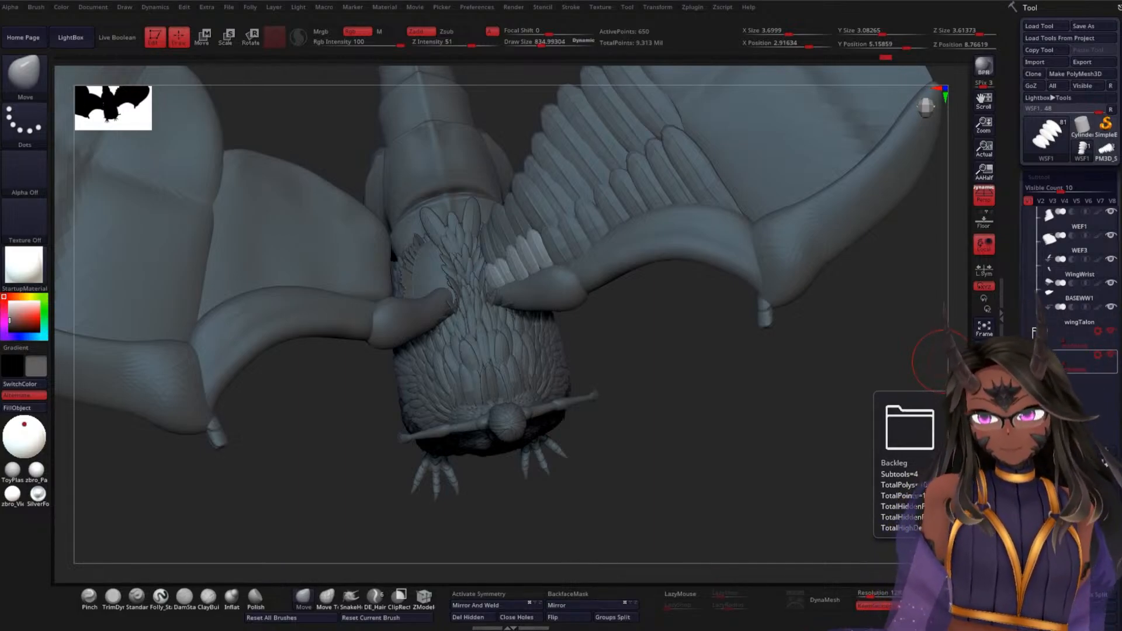
{"action": "left_click_drag", "start_coordinate": [940, 361], "coordinate": [700, 335]}
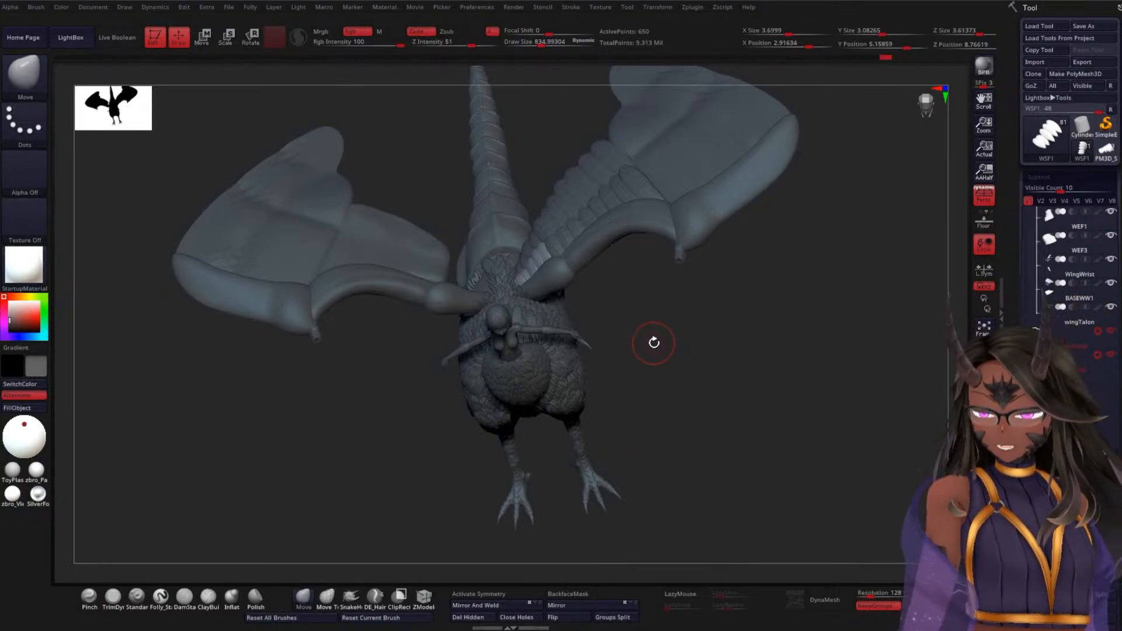
{"action": "left_click_drag", "start_coordinate": [721, 378], "coordinate": [709, 424]}
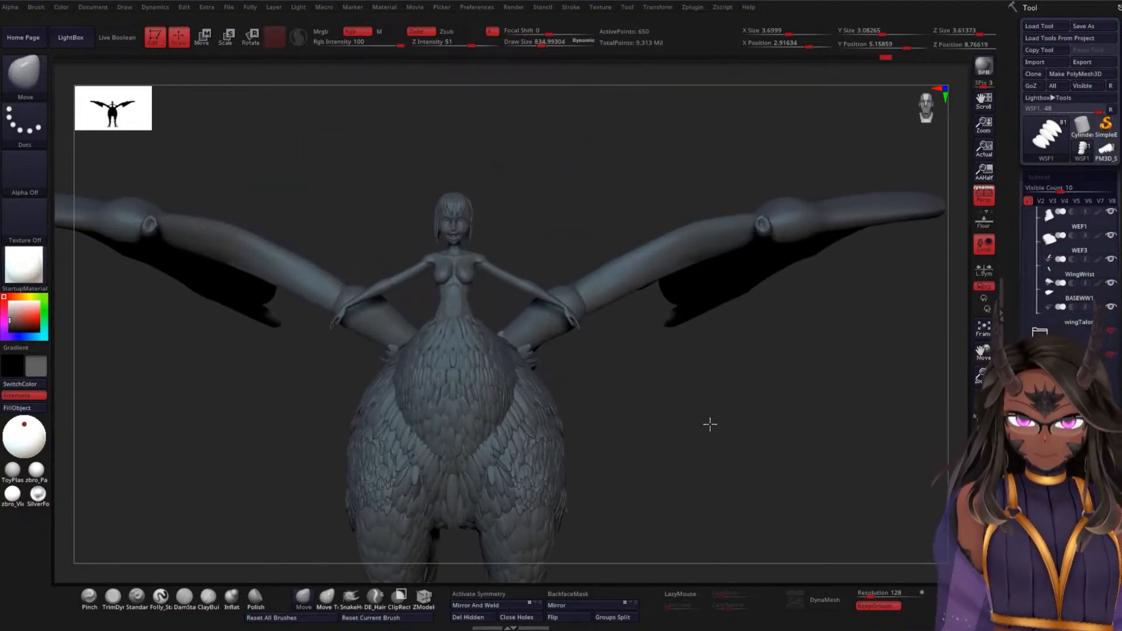
- Show the polypaint on all subtools, review the coloured creature from the front, and turn the paint display off again
{"action": "key", "text": "shift"}
{"action": "left_click", "coordinate": [1101, 312], "text": "shift"}
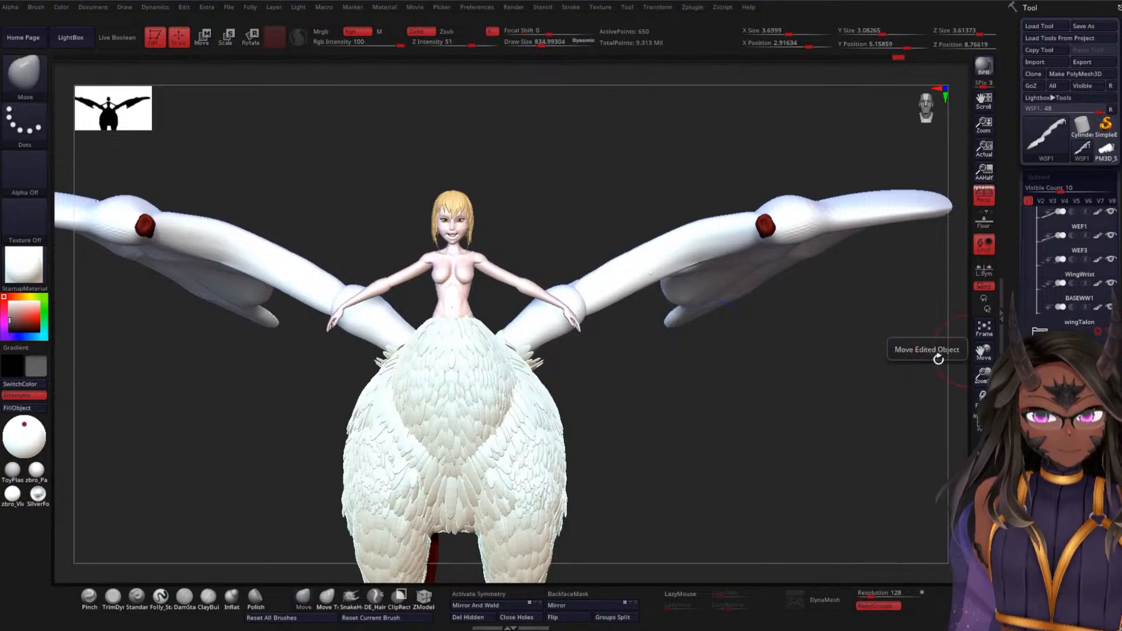
{"action": "left_click_drag", "start_coordinate": [712, 396], "coordinate": [750, 316]}
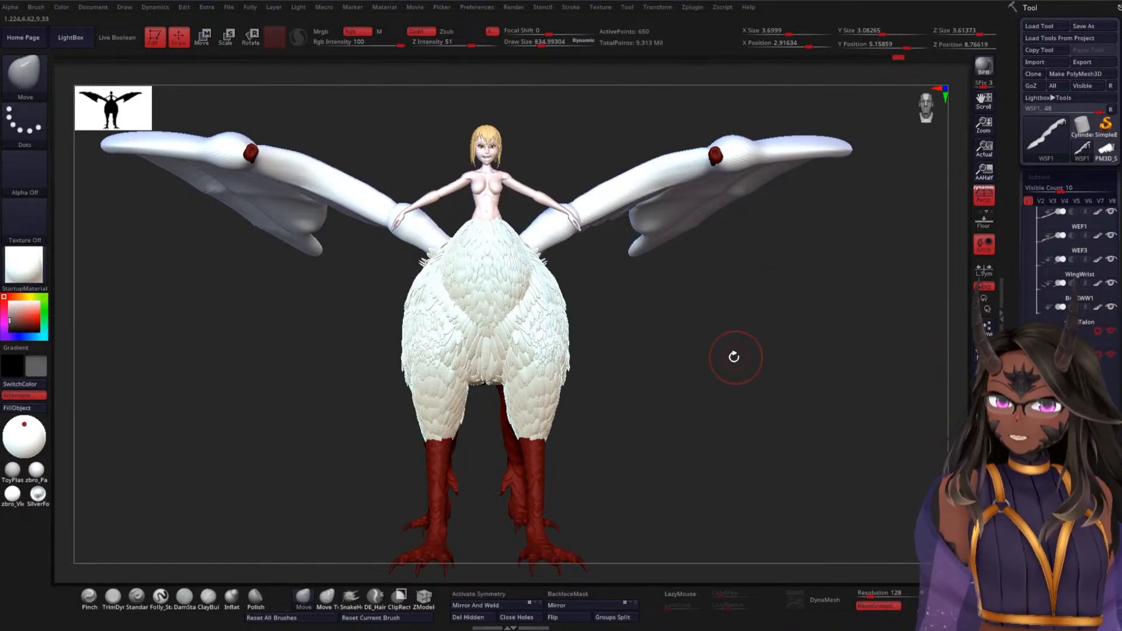
{"action": "mouse_move", "coordinate": [703, 360]}
{"action": "left_mouse_down", "text": "alt"}
{"action": "mouse_move", "coordinate": [707, 332]}
{"action": "mouse_move", "coordinate": [704, 351]}
{"action": "mouse_move", "coordinate": [707, 341]}
{"action": "mouse_move", "coordinate": [538, 361]}
{"action": "mouse_move", "coordinate": [755, 238]}
{"action": "mouse_move", "coordinate": [748, 349]}
{"action": "mouse_move", "coordinate": [767, 245]}
{"action": "mouse_move", "coordinate": [727, 307]}
{"action": "mouse_move", "coordinate": [771, 278]}
{"action": "mouse_move", "coordinate": [802, 295]}
{"action": "mouse_move", "coordinate": [771, 271]}
{"action": "mouse_move", "coordinate": [836, 315]}
{"action": "mouse_move", "coordinate": [761, 291]}
{"action": "mouse_move", "coordinate": [779, 293]}
{"action": "mouse_move", "coordinate": [750, 258]}
{"action": "mouse_move", "coordinate": [670, 307]}
{"action": "mouse_move", "coordinate": [699, 271]}
{"action": "mouse_move", "coordinate": [691, 304]}
{"action": "mouse_move", "coordinate": [707, 291]}
{"action": "mouse_move", "coordinate": [666, 329]}
{"action": "mouse_move", "coordinate": [614, 292]}
{"action": "mouse_move", "coordinate": [476, 391]}
{"action": "mouse_move", "coordinate": [591, 401]}
{"action": "mouse_move", "coordinate": [767, 343]}
{"action": "mouse_move", "coordinate": [754, 318]}
{"action": "mouse_move", "coordinate": [749, 394]}
{"action": "mouse_move", "coordinate": [680, 272]}
{"action": "mouse_move", "coordinate": [551, 193]}
{"action": "mouse_move", "coordinate": [568, 384]}
{"action": "mouse_move", "coordinate": [580, 301]}
{"action": "mouse_move", "coordinate": [585, 414]}
{"action": "mouse_move", "coordinate": [573, 267]}
{"action": "mouse_move", "coordinate": [618, 429]}
{"action": "mouse_move", "coordinate": [616, 419]}
{"action": "left_mouse_up", "text": "alt"}
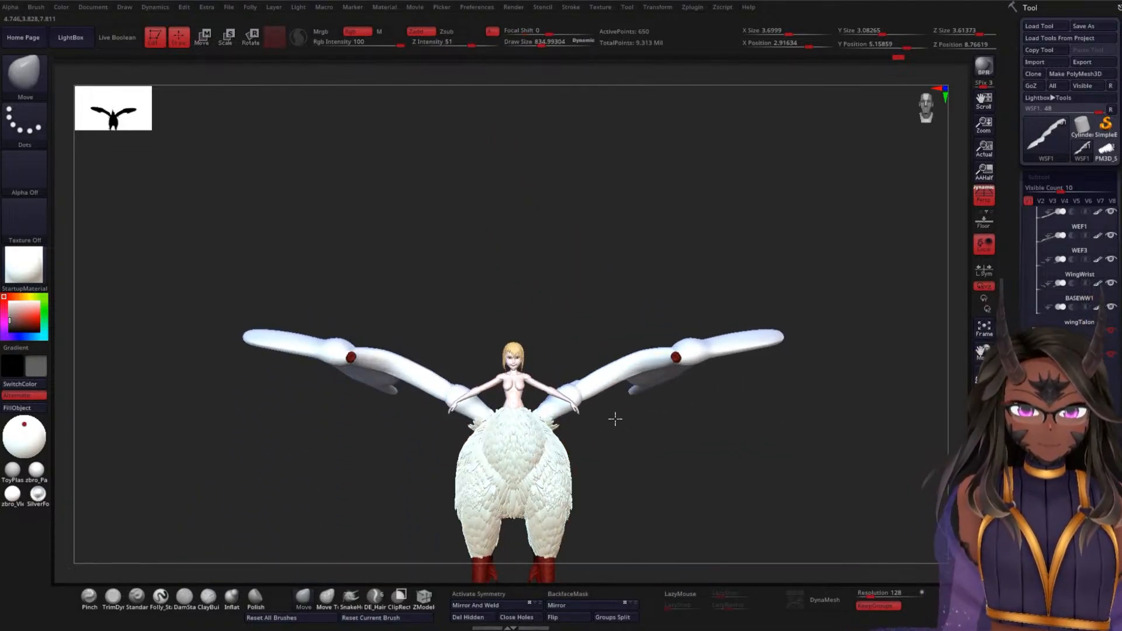
{"action": "left_click", "coordinate": [1100, 307], "text": "shift"}
- Examine the feather rows, wing membranes and wing-to-body junction from behind, above and underneath
{"action": "mouse_move", "coordinate": [677, 447]}
{"action": "left_mouse_down", "text": "alt"}
{"action": "mouse_move", "coordinate": [667, 428]}
{"action": "mouse_move", "coordinate": [691, 266]}
{"action": "mouse_move", "coordinate": [702, 286]}
{"action": "mouse_move", "coordinate": [707, 468]}
{"action": "mouse_move", "coordinate": [721, 369]}
{"action": "mouse_move", "coordinate": [671, 374]}
{"action": "mouse_move", "coordinate": [614, 304]}
{"action": "left_mouse_up", "text": "alt"}
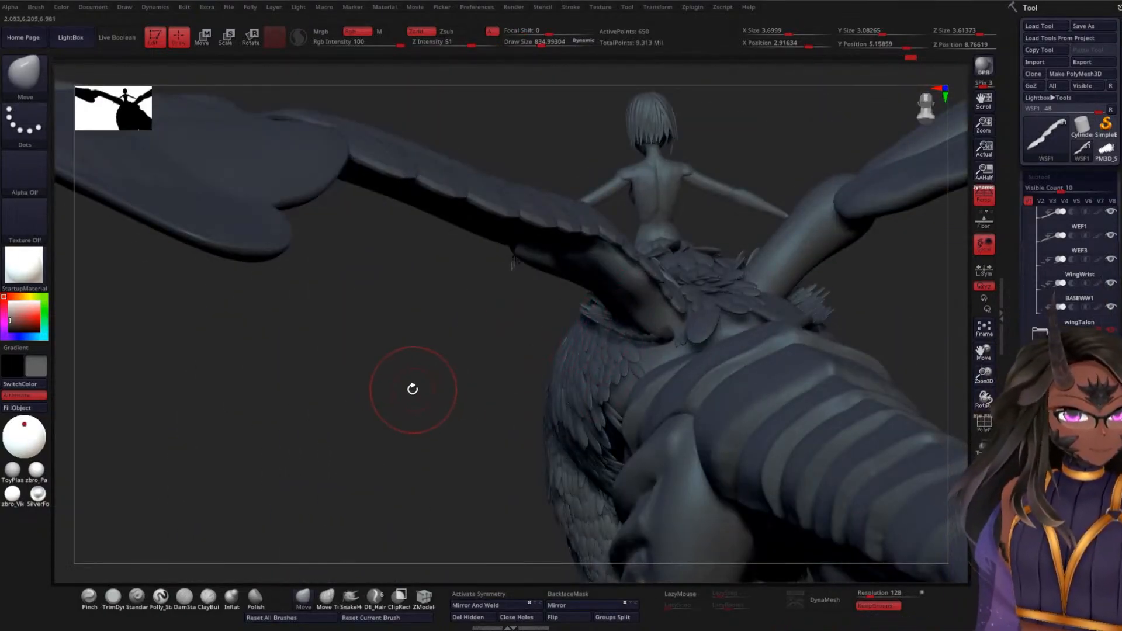
{"action": "left_click_drag", "start_coordinate": [426, 413], "coordinate": [428, 390]}
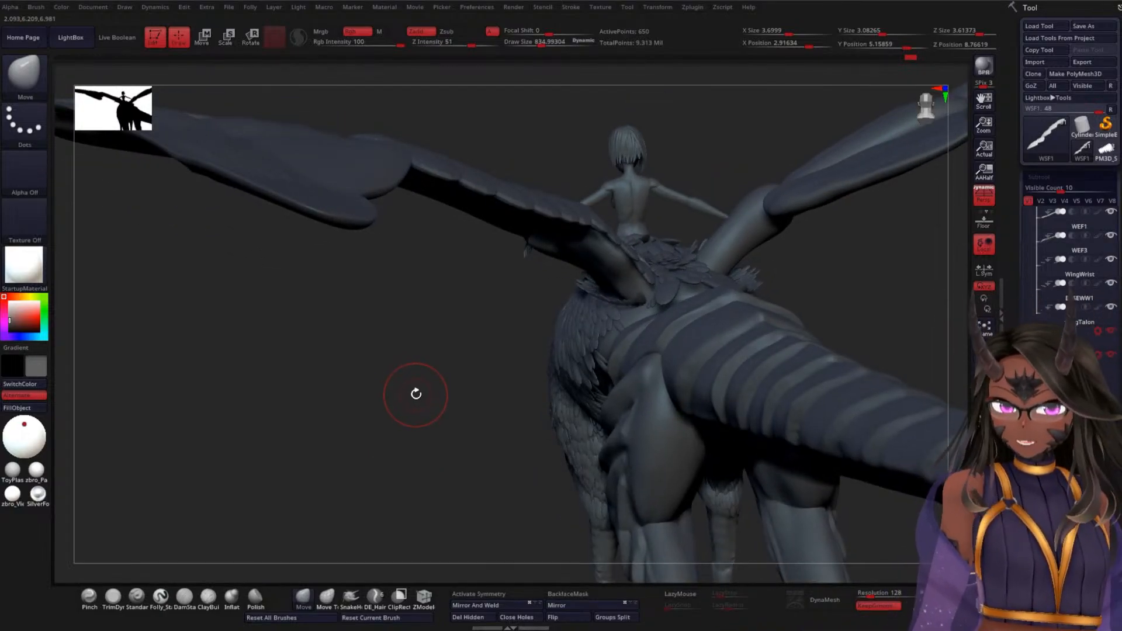
{"action": "left_click_drag", "start_coordinate": [388, 353], "coordinate": [401, 381]}
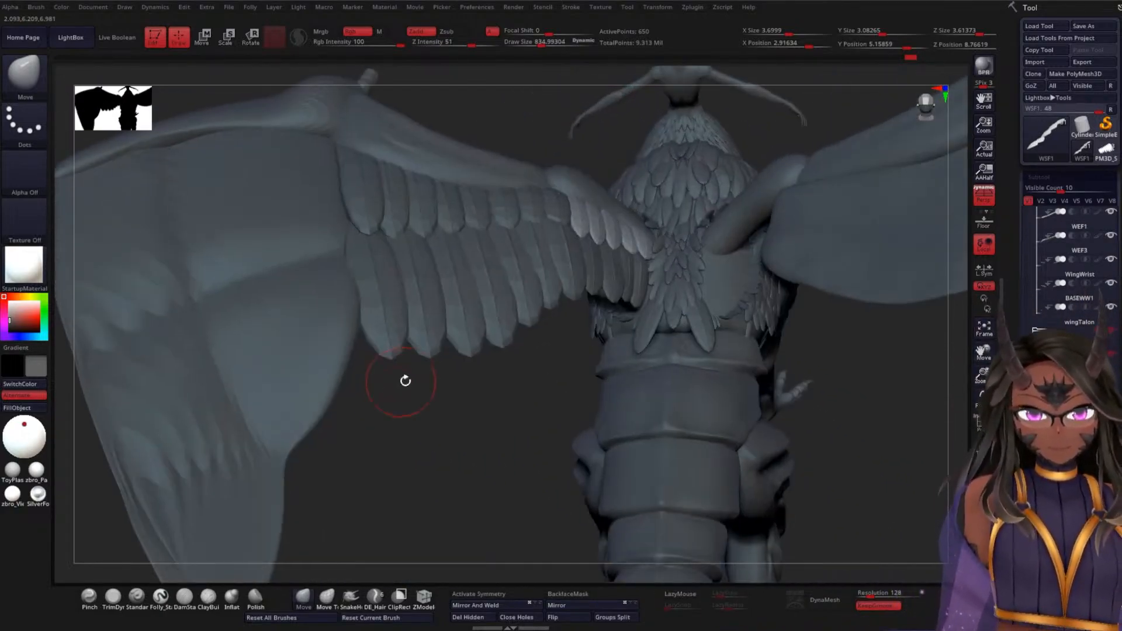
{"action": "left_click_drag", "start_coordinate": [502, 399], "coordinate": [493, 443]}
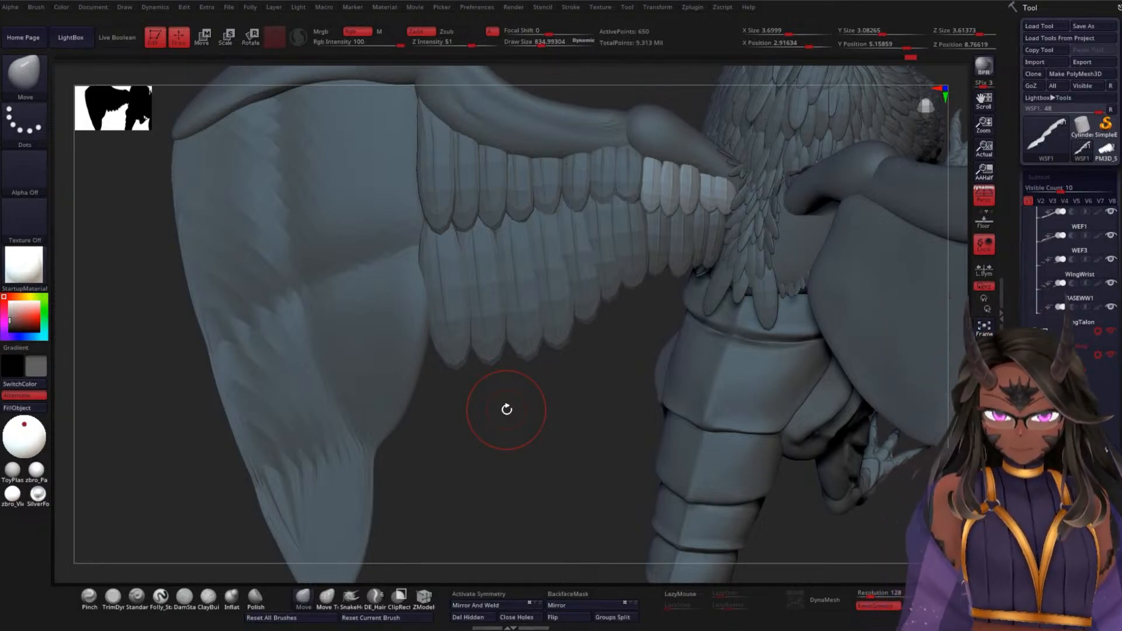
{"action": "key", "text": "shift"}
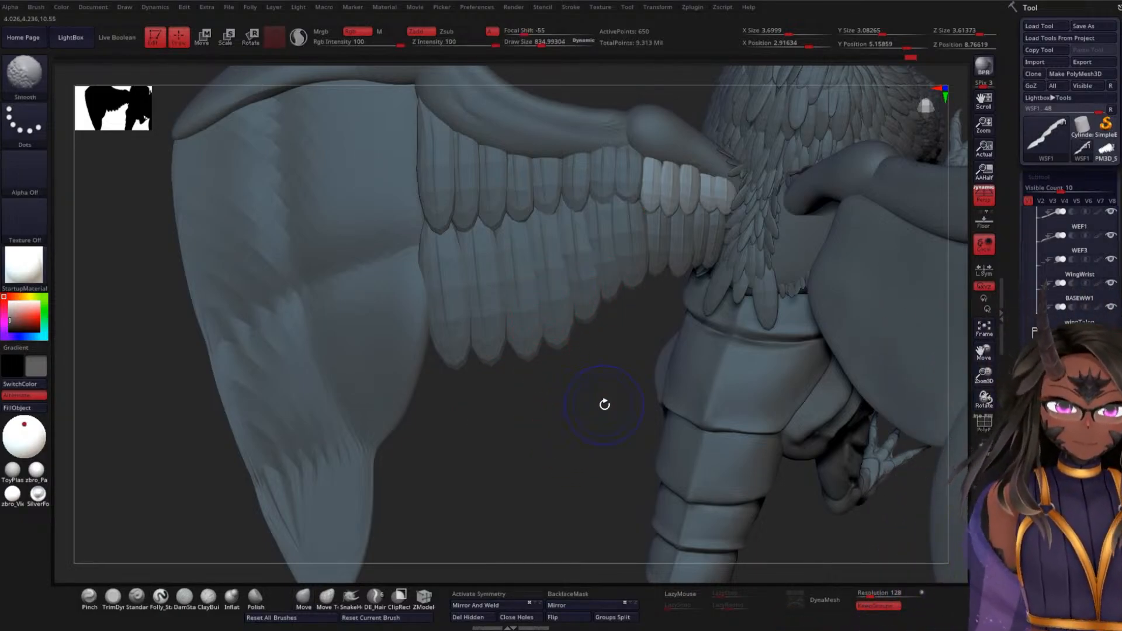
{"action": "left_click_drag", "start_coordinate": [604, 405], "coordinate": [561, 415], "text": "alt"}
{"action": "left_click_drag", "start_coordinate": [508, 442], "coordinate": [460, 414]}
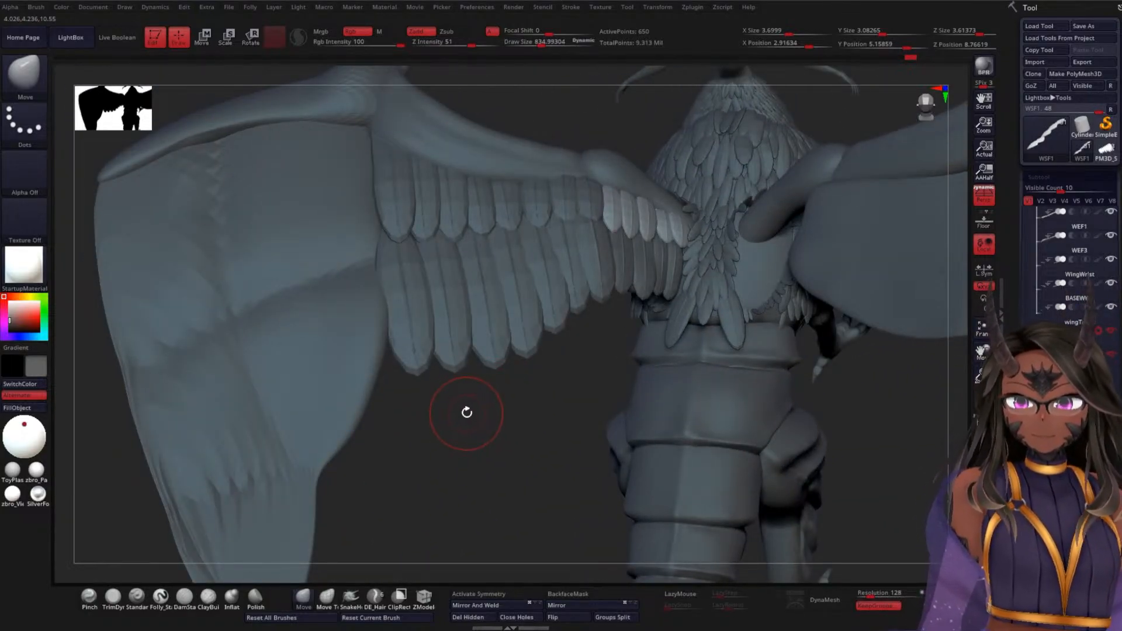
{"action": "left_click_drag", "start_coordinate": [468, 426], "coordinate": [489, 386]}
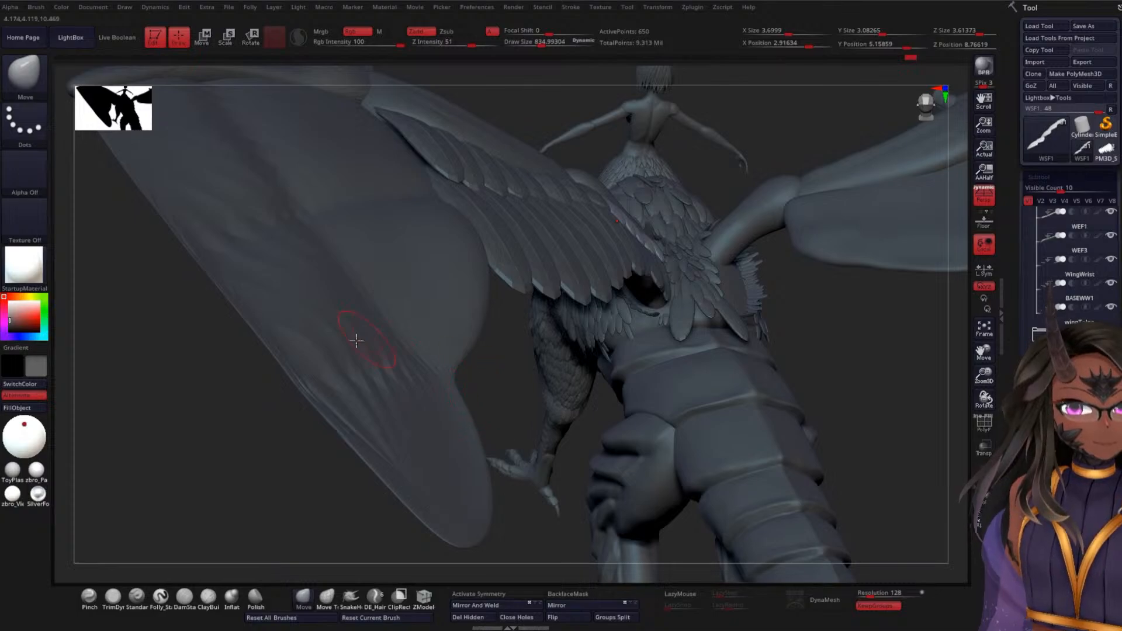
{"action": "mouse_move", "coordinate": [270, 432]}
{"action": "left_mouse_down"}
{"action": "mouse_move", "coordinate": [702, 316]}
{"action": "mouse_move", "coordinate": [601, 250]}
{"action": "left_mouse_up"}
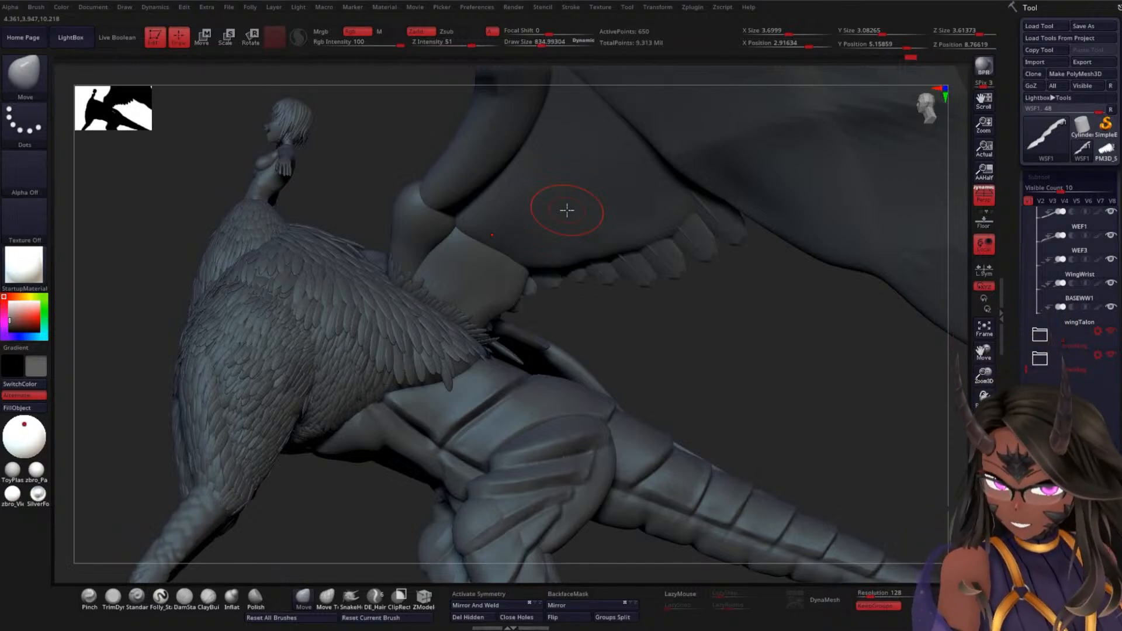
{"action": "mouse_move", "coordinate": [759, 295]}
{"action": "left_mouse_down"}
{"action": "mouse_move", "coordinate": [789, 278]}
{"action": "mouse_move", "coordinate": [654, 378]}
{"action": "mouse_move", "coordinate": [619, 393]}
{"action": "mouse_move", "coordinate": [601, 370]}
{"action": "left_mouse_up"}
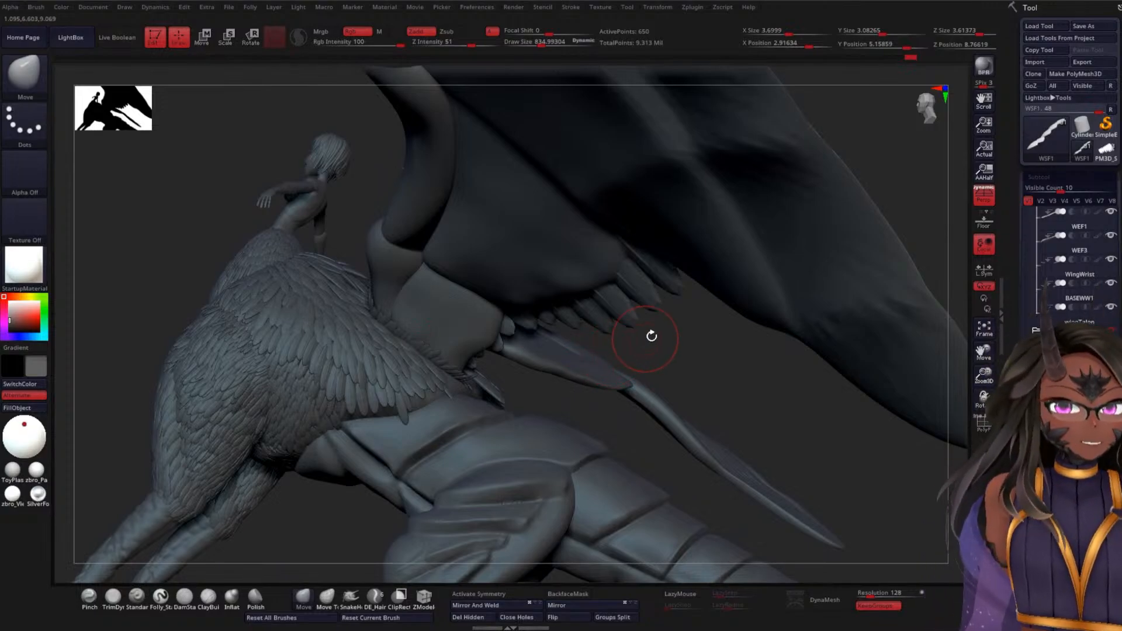
- Hide the humanoid upper body and Eyes folders, keeping the DragonTorso folder visible
{"action": "left_click_drag", "start_coordinate": [1033, 333], "coordinate": [1023, 254]}
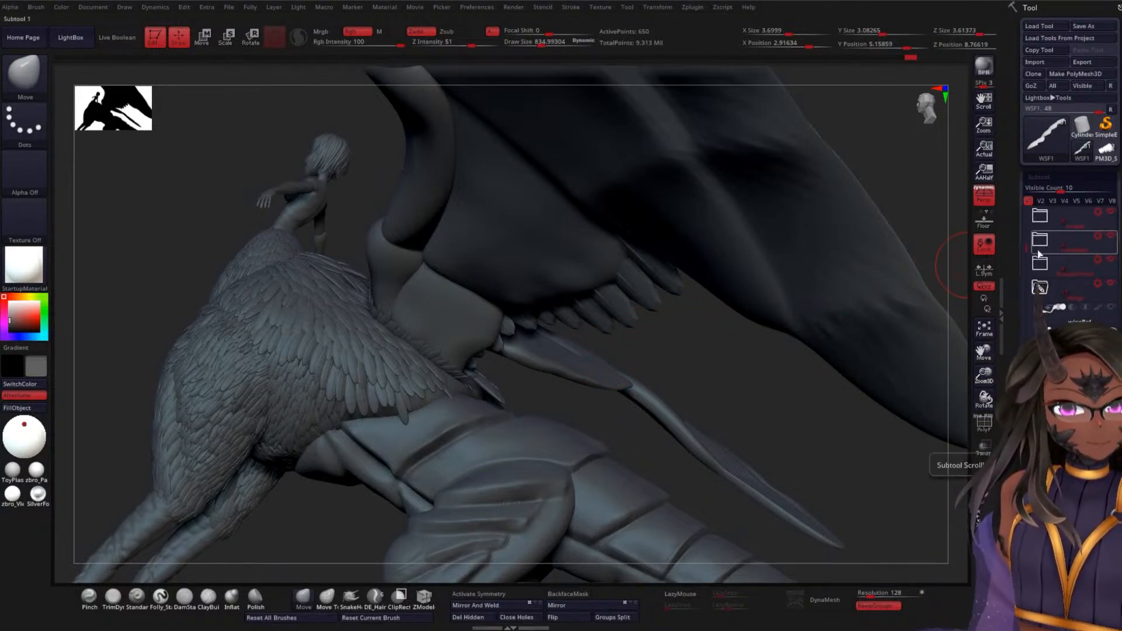
{"action": "left_click", "coordinate": [1115, 261]}
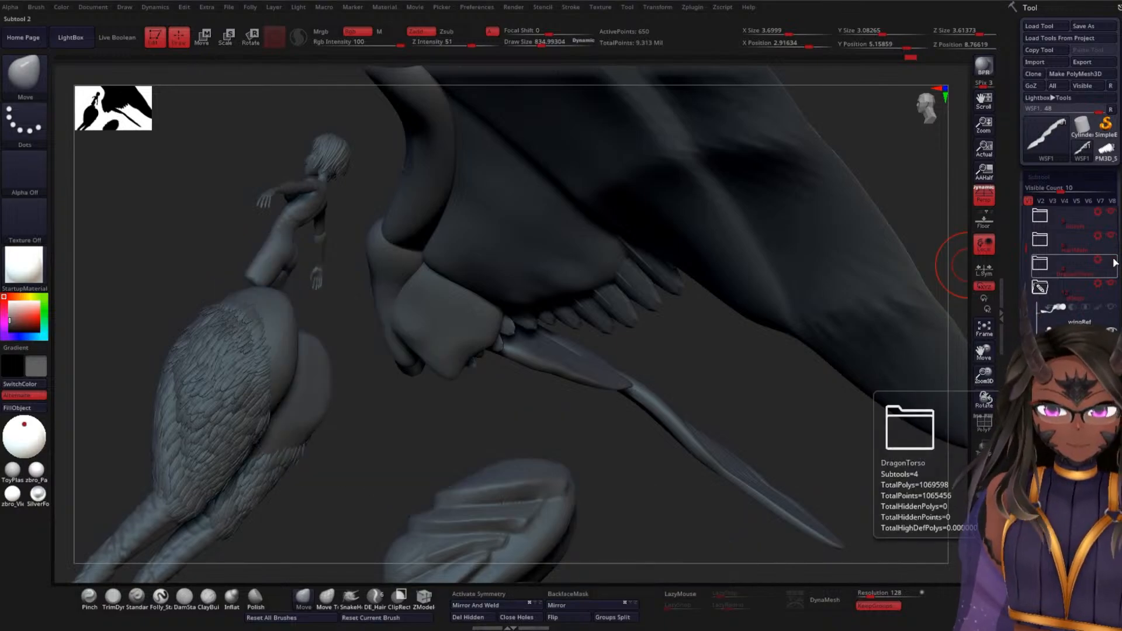
{"action": "left_click", "coordinate": [1111, 238]}
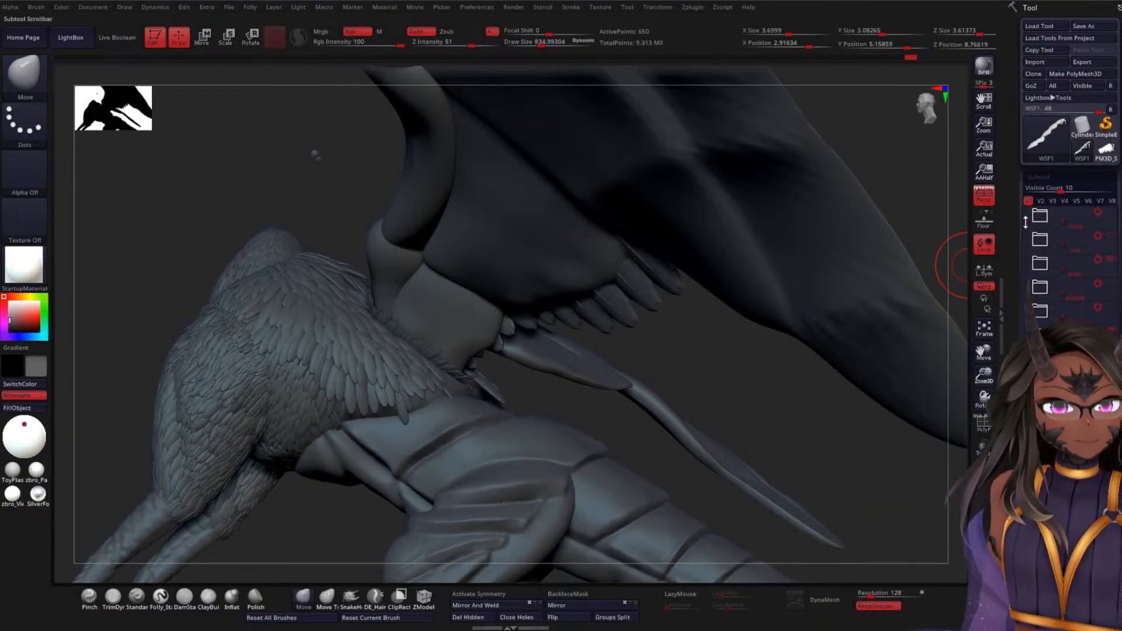
{"action": "mouse_move", "coordinate": [1115, 267]}
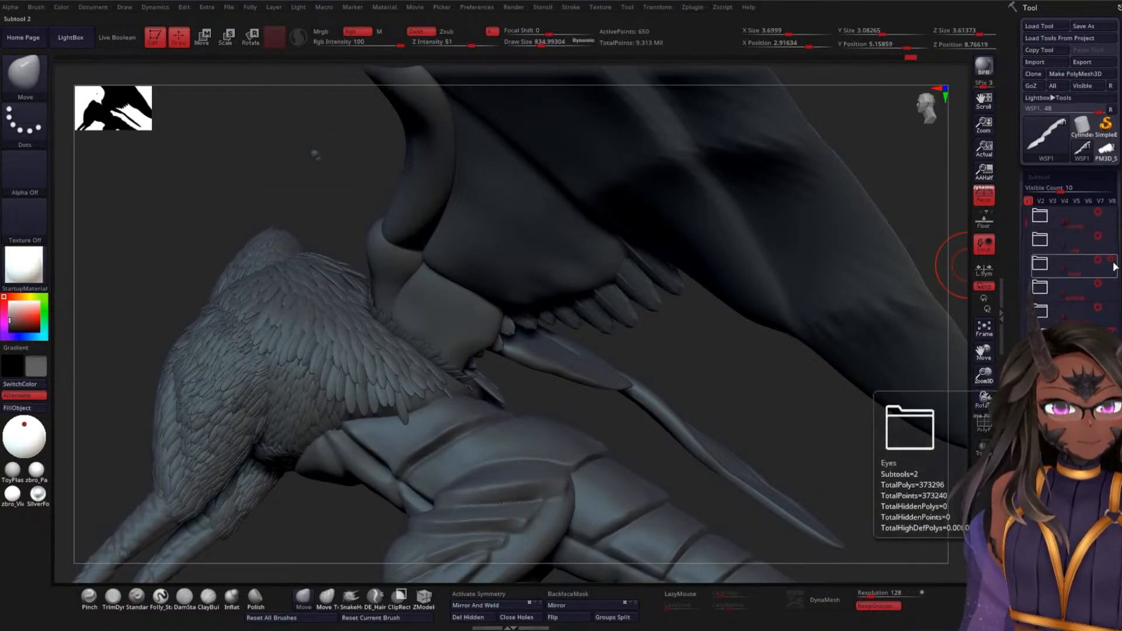
{"action": "left_click", "coordinate": [1033, 289]}
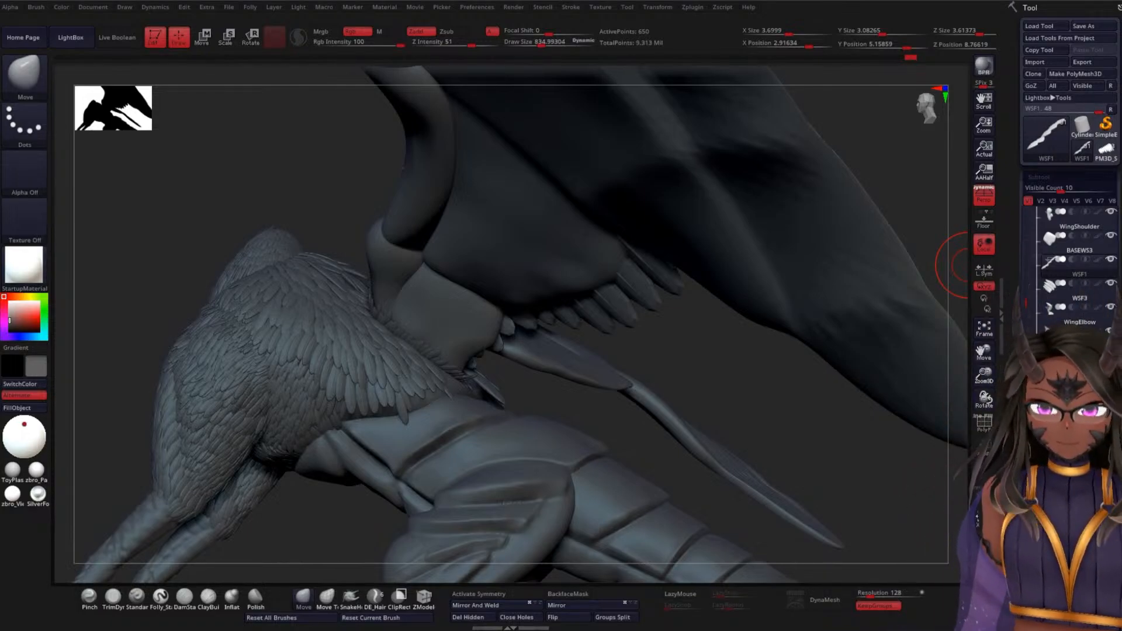
- Hide the FrontLeg folder and the back leg folder to leave the torso, tail and wings shown
{"action": "left_click_drag", "start_coordinate": [345, 215], "coordinate": [388, 174]}
{"action": "left_click_drag", "start_coordinate": [698, 389], "coordinate": [706, 327]}
{"action": "left_click_drag", "start_coordinate": [1024, 306], "coordinate": [1030, 352]}
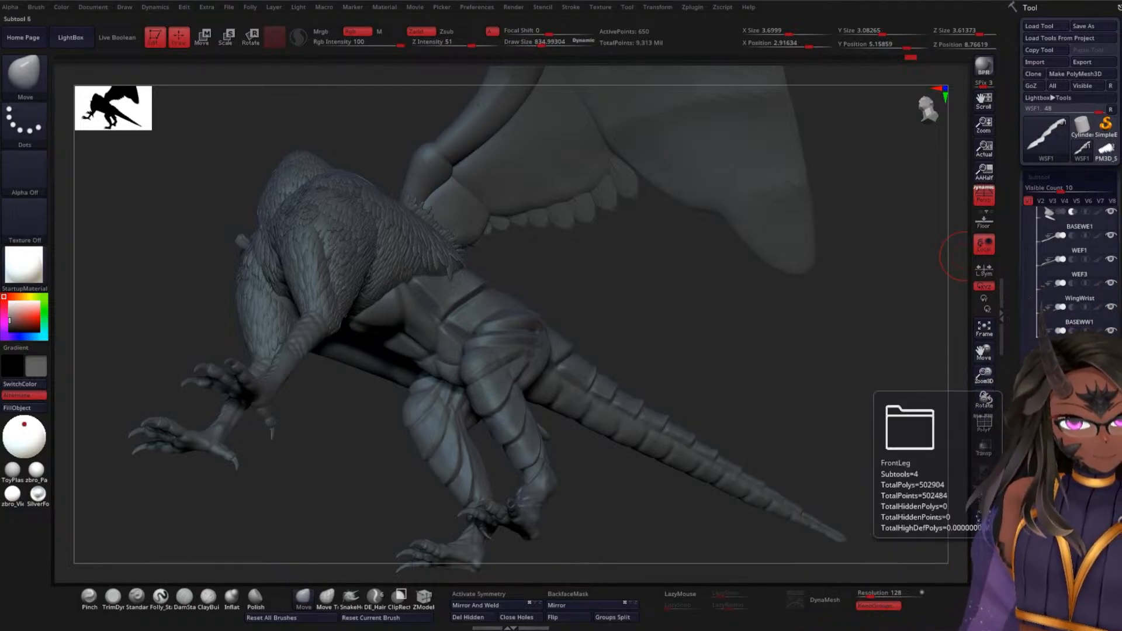
{"action": "left_click", "coordinate": [1112, 355]}
{"action": "left_click", "coordinate": [1112, 378]}
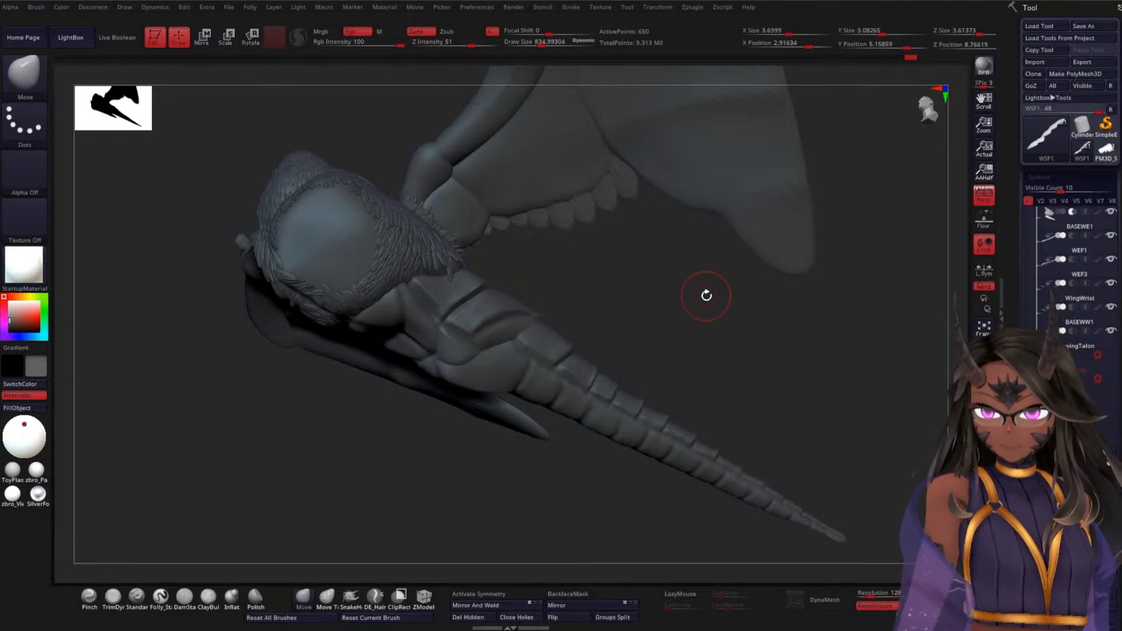
- Examine the wing's feather rows and membrane from the shoulder to the wrist joint, from the front, above and behind
{"action": "left_click_drag", "start_coordinate": [704, 306], "coordinate": [745, 339]}
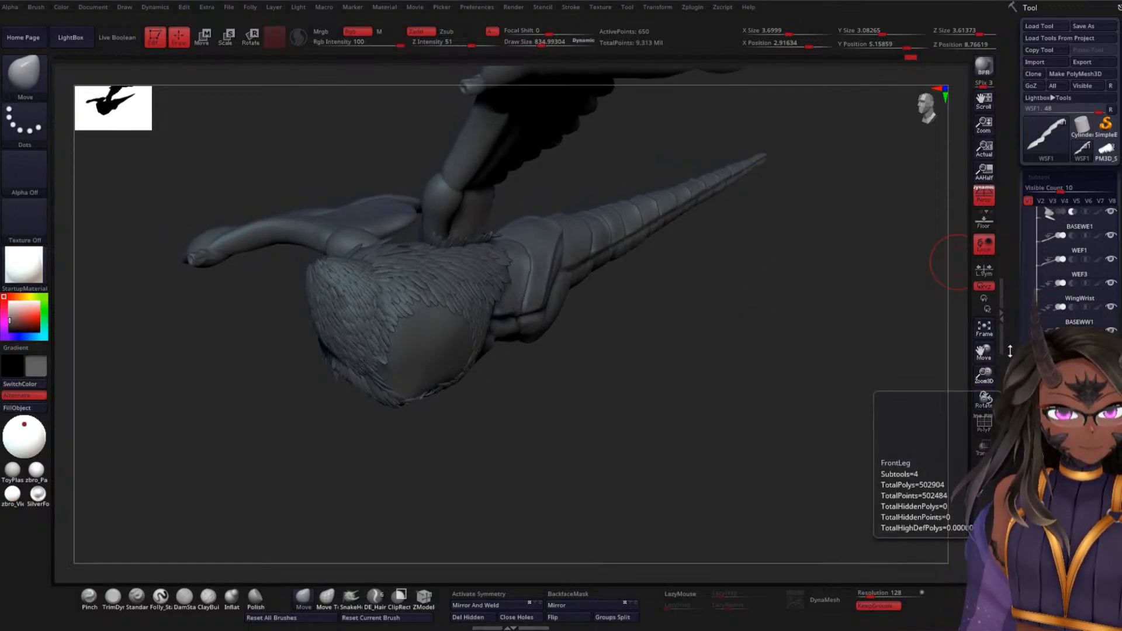
{"action": "left_click_drag", "start_coordinate": [701, 311], "coordinate": [712, 376]}
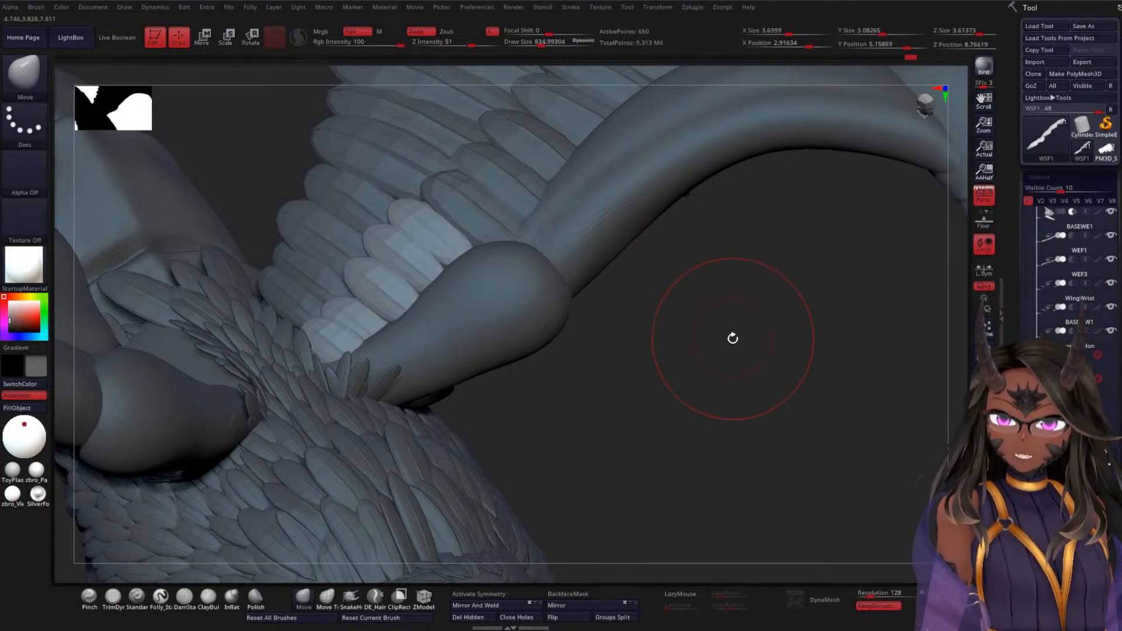
{"action": "mouse_move", "coordinate": [742, 359]}
{"action": "left_mouse_down"}
{"action": "mouse_move", "coordinate": [723, 313]}
{"action": "mouse_move", "coordinate": [741, 286]}
{"action": "left_mouse_up"}
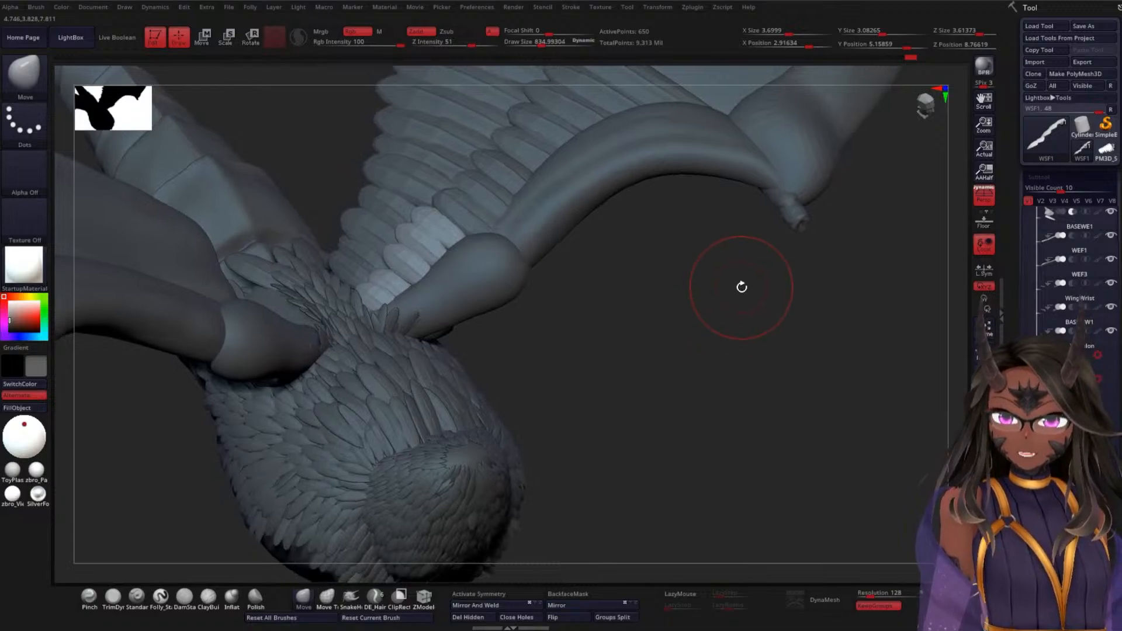
{"action": "key", "text": "shift"}
{"action": "mouse_move", "coordinate": [666, 345]}
{"action": "left_mouse_down"}
{"action": "mouse_move", "coordinate": [704, 392]}
{"action": "mouse_move", "coordinate": [673, 290]}
{"action": "mouse_move", "coordinate": [666, 328]}
{"action": "left_mouse_up"}
{"action": "left_click_drag", "start_coordinate": [727, 223], "coordinate": [710, 331]}
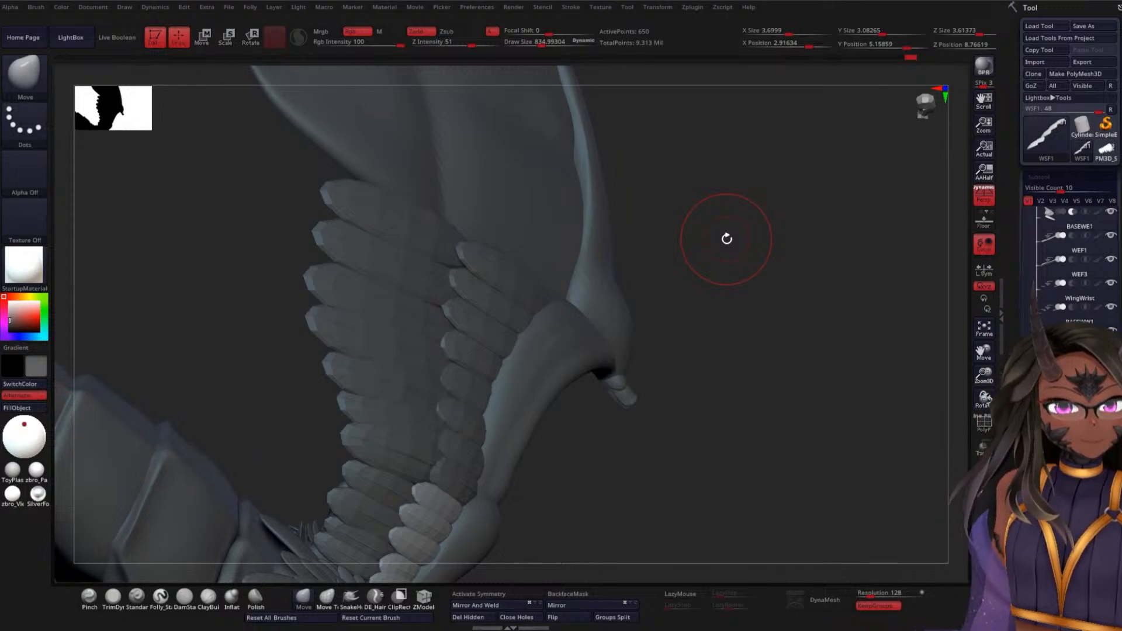
{"action": "left_click_drag", "start_coordinate": [718, 246], "coordinate": [806, 272], "text": "alt"}
{"action": "left_click_drag", "start_coordinate": [643, 231], "coordinate": [599, 296]}
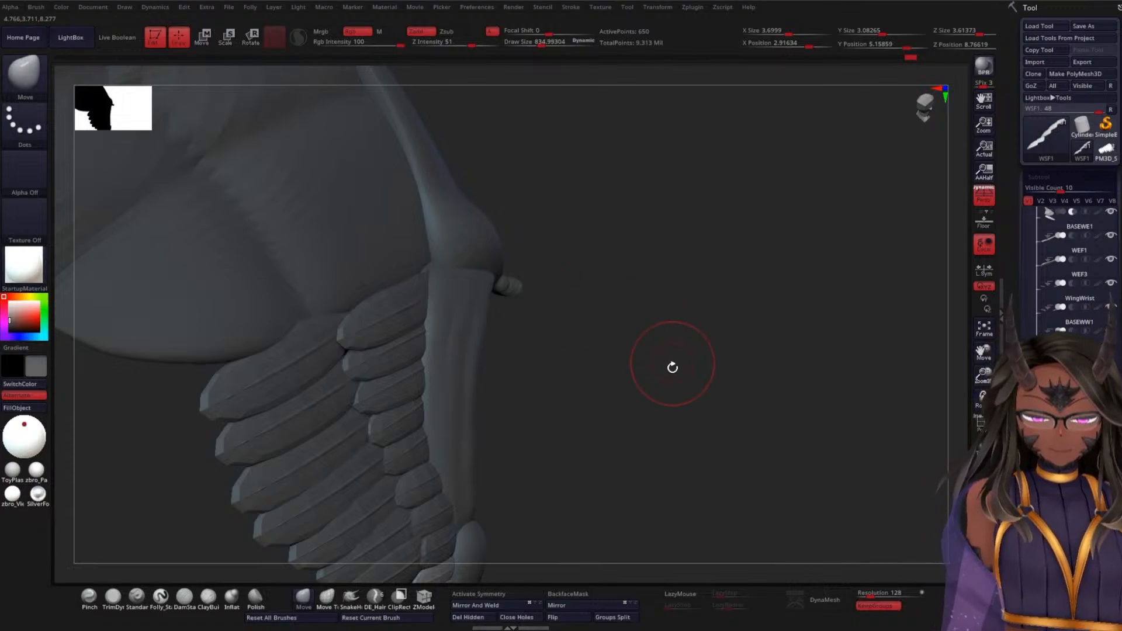
{"action": "left_click_drag", "start_coordinate": [656, 379], "coordinate": [725, 316]}
{"action": "left_click_drag", "start_coordinate": [727, 366], "coordinate": [730, 413], "text": "alt"}
- Make the BASEWW1 membrane active and insert one featherA feather on it above the end of the existing feather row
{"action": "left_click", "coordinate": [470, 271], "text": "alt"}
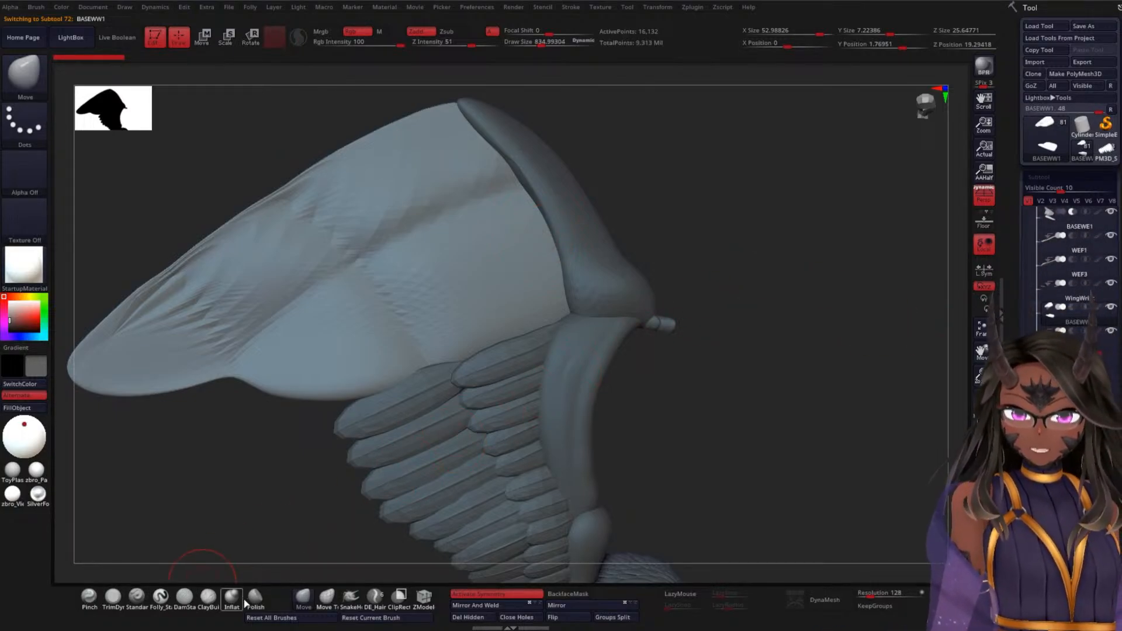
{"action": "key", "text": "b"}
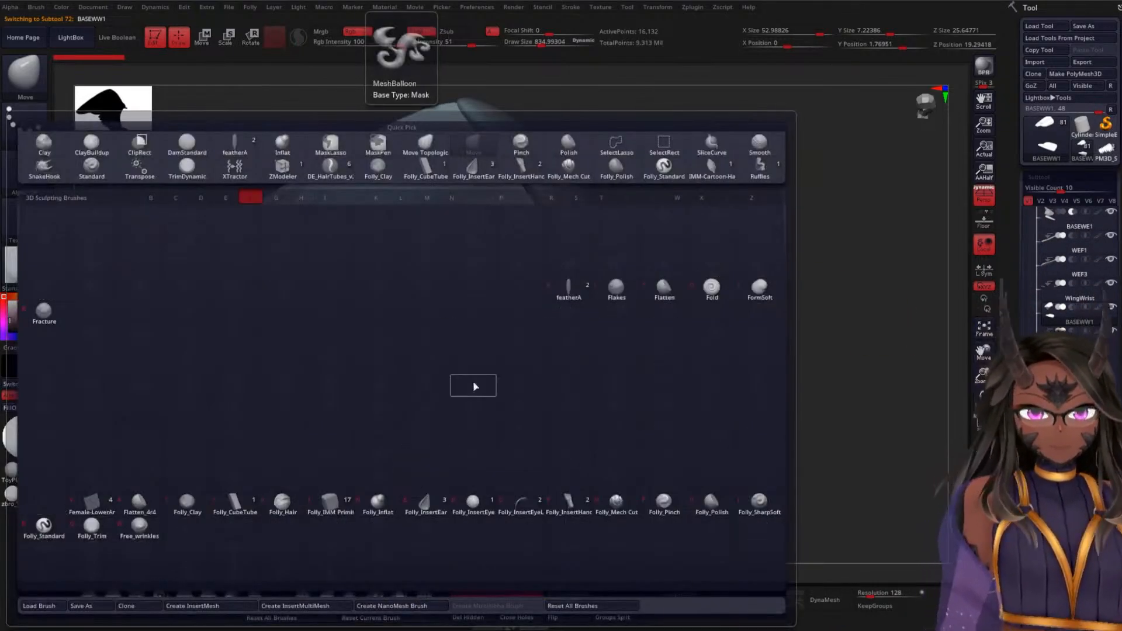
{"action": "left_click", "coordinate": [567, 289]}
{"action": "left_click_drag", "start_coordinate": [758, 318], "coordinate": [821, 403]}
{"action": "left_click_drag", "start_coordinate": [817, 311], "coordinate": [804, 324]}
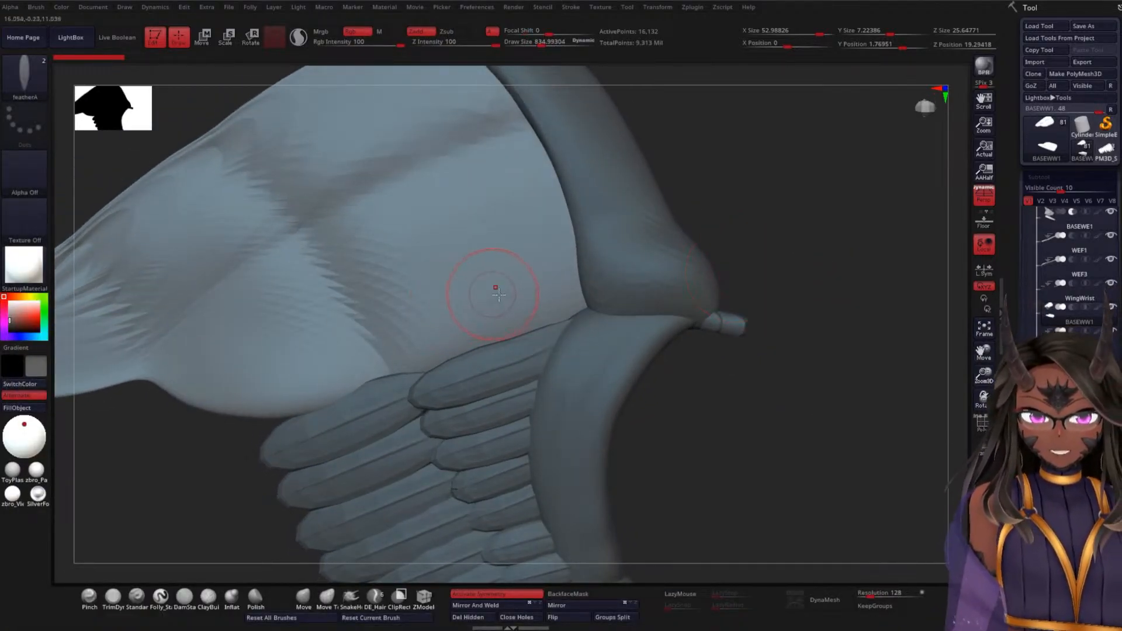
{"action": "left_click_drag", "start_coordinate": [556, 284], "coordinate": [658, 244]}
{"action": "key", "text": "ctrl+z"}
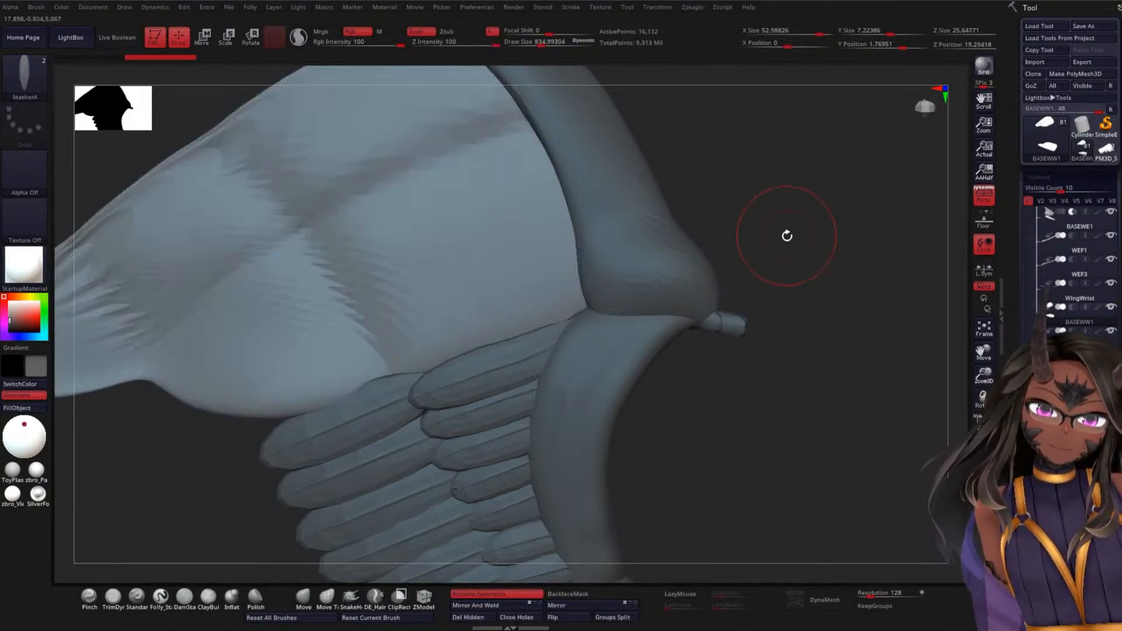
{"action": "left_click_drag", "start_coordinate": [440, 332], "coordinate": [558, 291]}
{"action": "left_click_drag", "start_coordinate": [717, 386], "coordinate": [723, 341]}
- Move the new feather up against the wrist joint and rotate it to follow the neighbouring feathers
{"action": "key", "text": "w"}
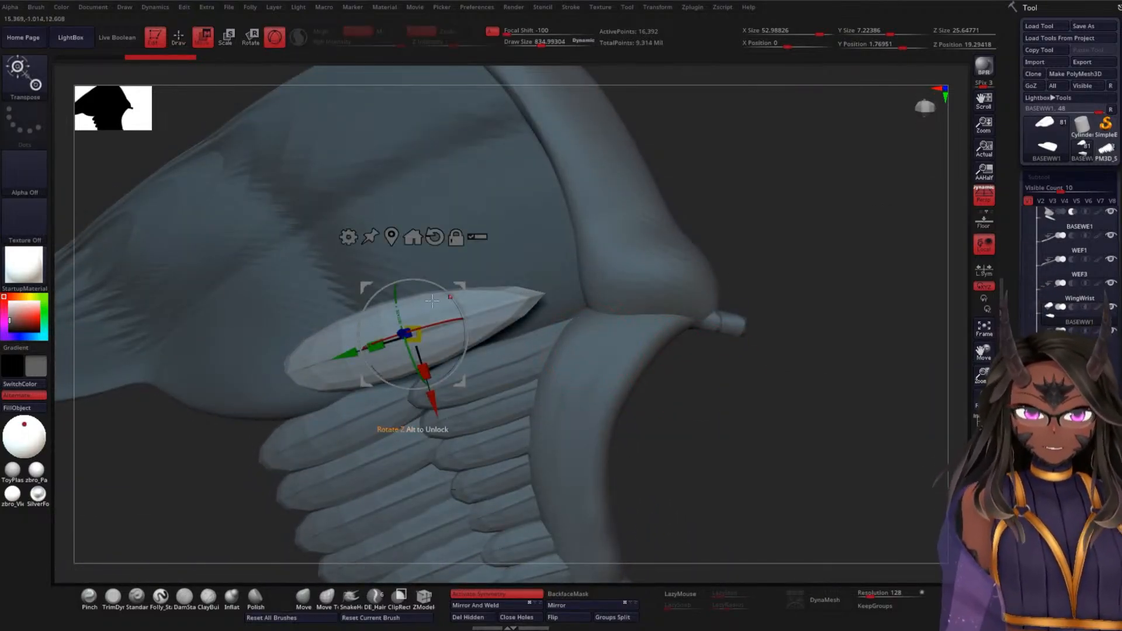
{"action": "left_click_drag", "start_coordinate": [342, 352], "coordinate": [440, 321]}
{"action": "left_click_drag", "start_coordinate": [633, 371], "coordinate": [544, 275]}
{"action": "left_click_drag", "start_coordinate": [546, 314], "coordinate": [548, 304]}
{"action": "left_click_drag", "start_coordinate": [686, 330], "coordinate": [638, 379]}
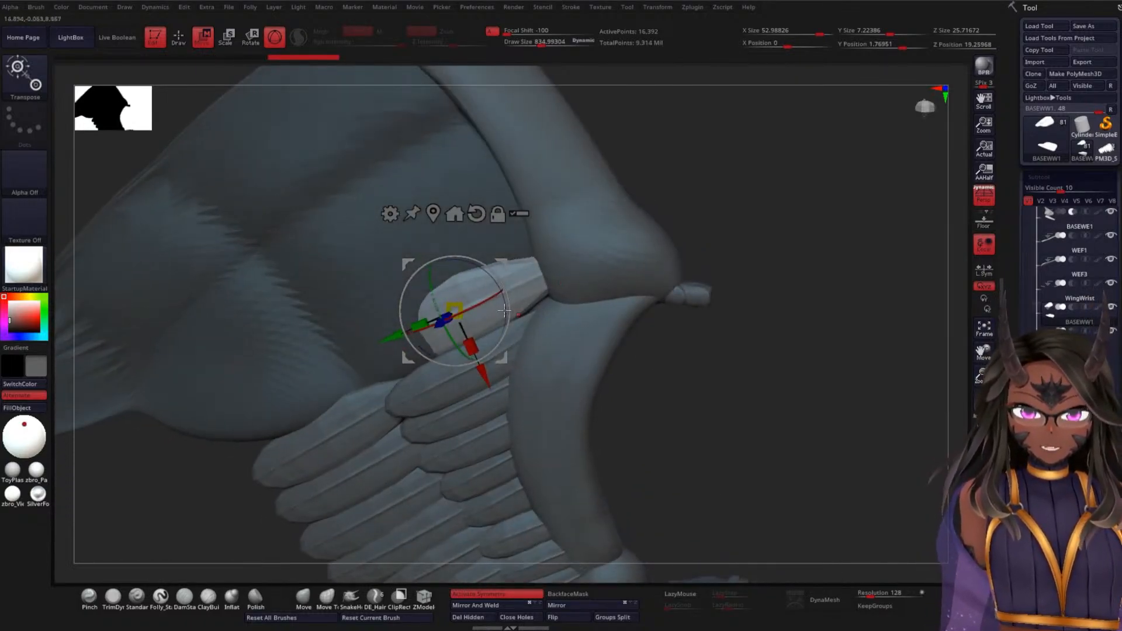
{"action": "left_click_drag", "start_coordinate": [460, 311], "coordinate": [470, 308]}
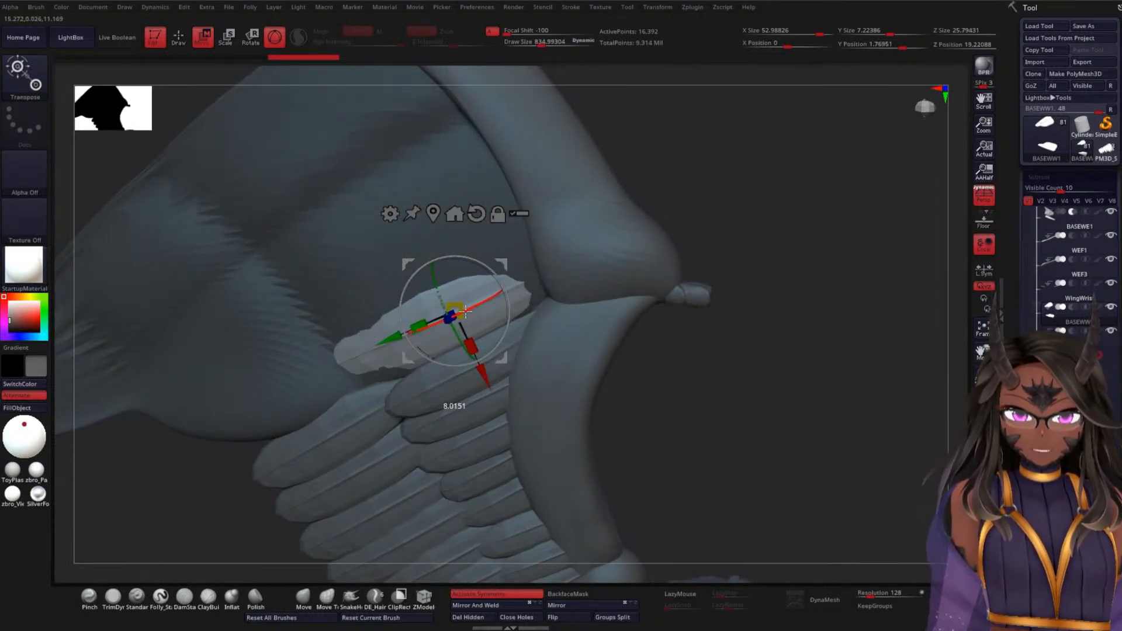
- Nudge the feather closer to the adjacent row so it overlaps its neighbour and sits against the membrane
{"action": "left_click_drag", "start_coordinate": [683, 339], "coordinate": [659, 384]}
{"action": "left_click_drag", "start_coordinate": [490, 368], "coordinate": [493, 371]}
{"action": "left_click_drag", "start_coordinate": [751, 334], "coordinate": [723, 253]}
{"action": "left_click_drag", "start_coordinate": [795, 234], "coordinate": [762, 381]}
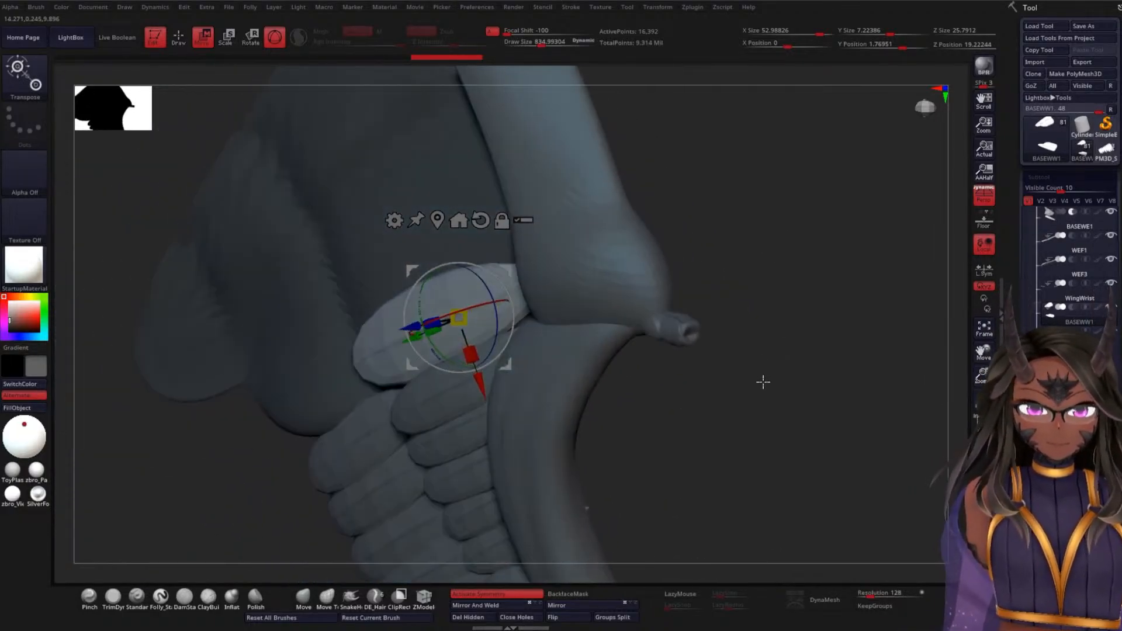
{"action": "left_click_drag", "start_coordinate": [484, 386], "coordinate": [487, 397]}
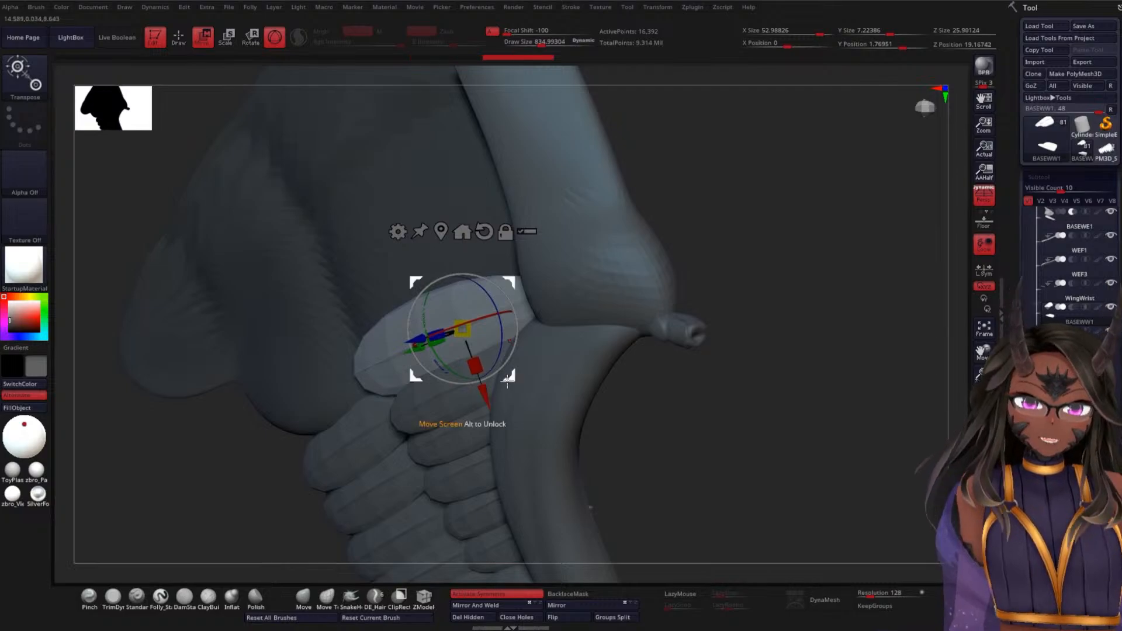
{"action": "left_click_drag", "start_coordinate": [771, 418], "coordinate": [776, 321]}
{"action": "left_click_drag", "start_coordinate": [786, 394], "coordinate": [776, 371]}
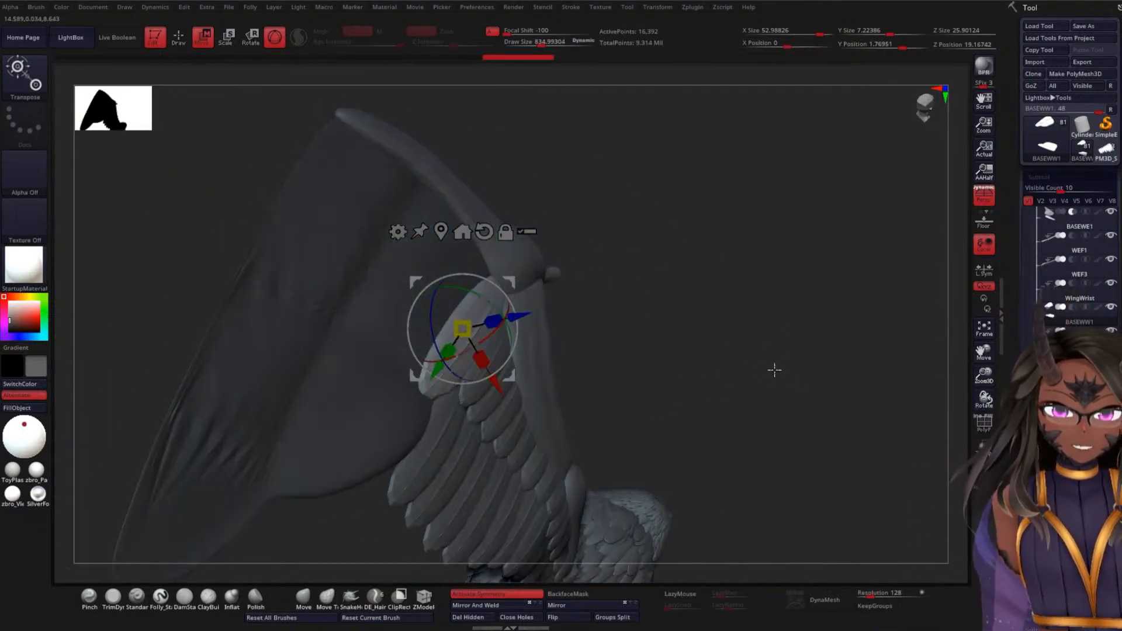
{"action": "mouse_move", "coordinate": [723, 321]}
{"action": "left_mouse_down"}
{"action": "mouse_move", "coordinate": [731, 348]}
{"action": "mouse_move", "coordinate": [740, 330]}
{"action": "left_mouse_up"}
{"action": "left_click_drag", "start_coordinate": [535, 317], "coordinate": [746, 295]}
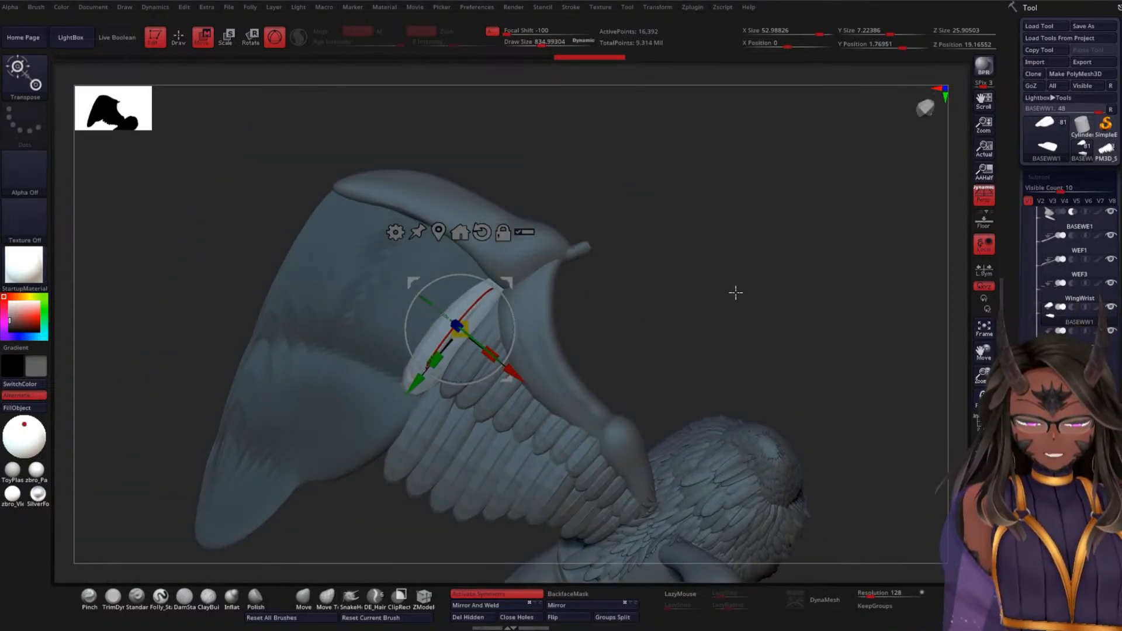
- Return to drawing with the featherA brush and choose its feather02 mesh
{"action": "key", "text": "b"}
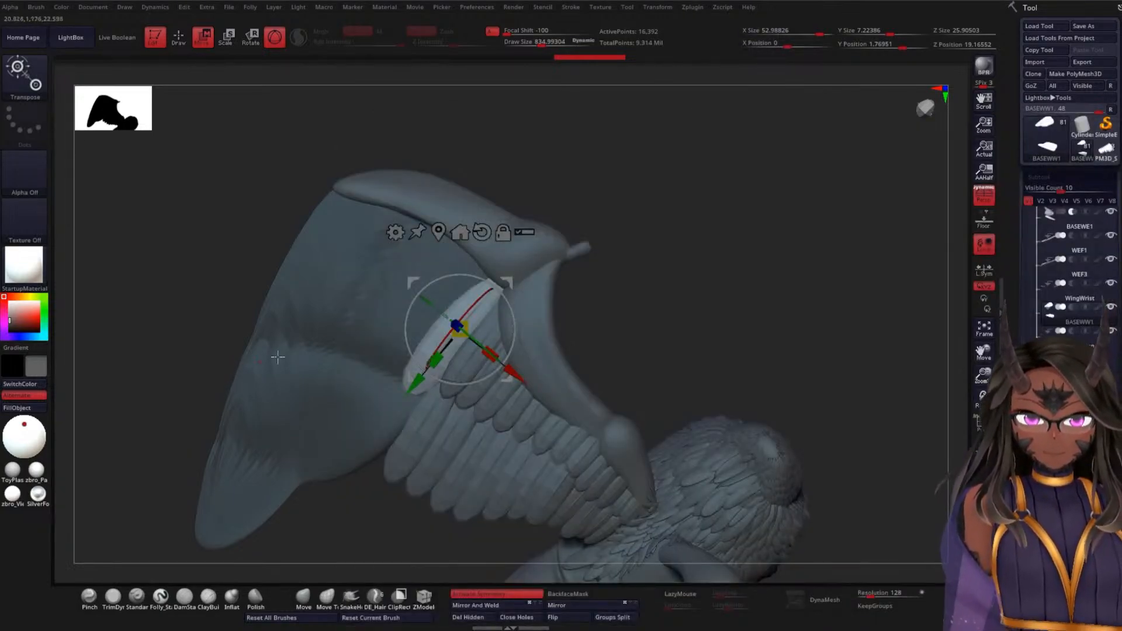
{"action": "left_click_drag", "start_coordinate": [639, 263], "coordinate": [659, 280]}
{"action": "key", "text": "q"}
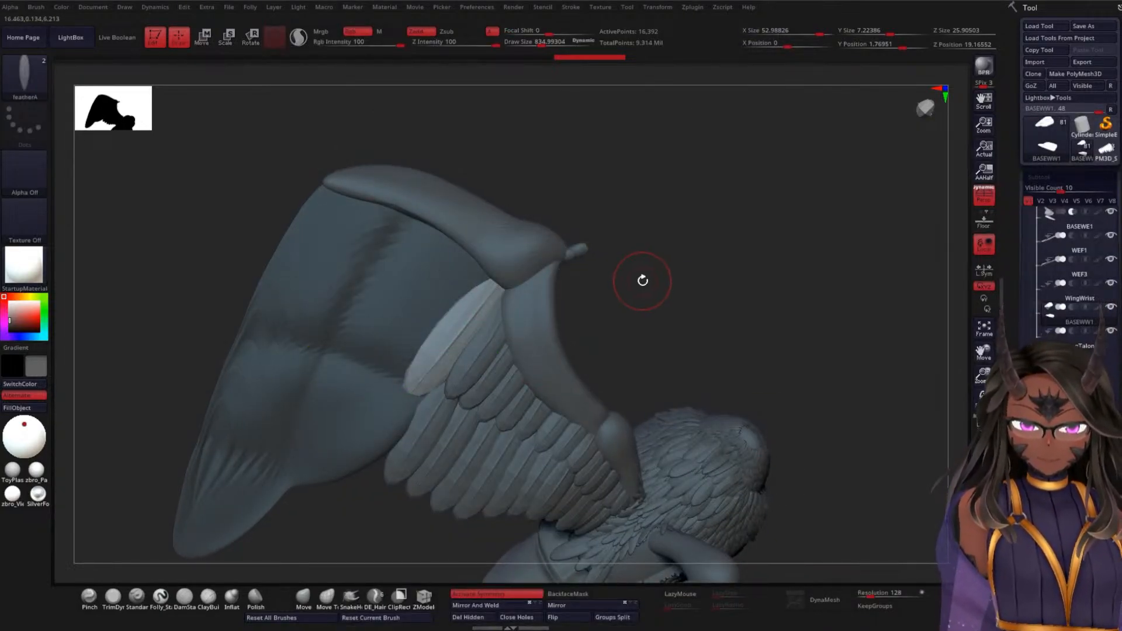
{"action": "key", "text": "m"}
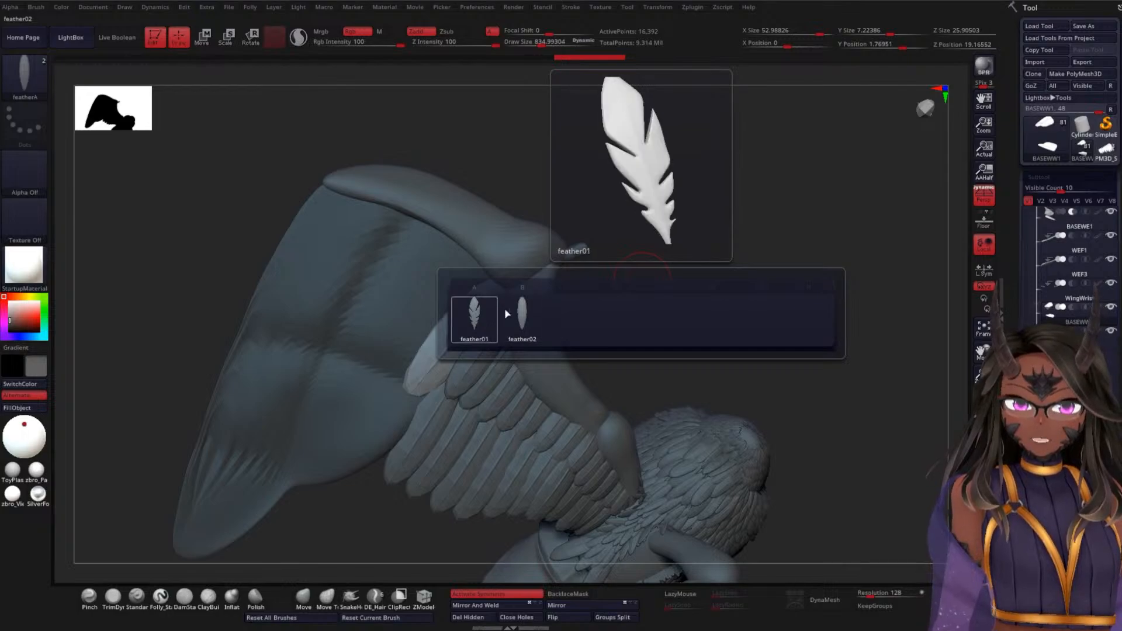
{"action": "left_click", "coordinate": [533, 322]}
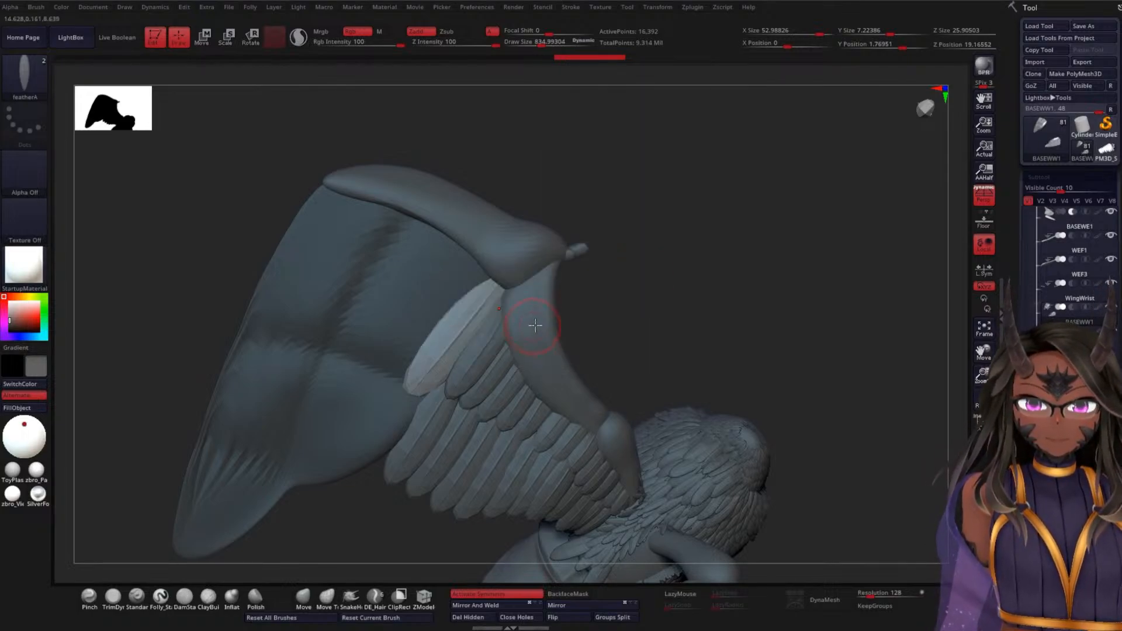
- Try to place a second feather on the BASEWW1 membrane, shifting it outward beside the first one
{"action": "left_click_drag", "start_coordinate": [717, 245], "coordinate": [776, 318]}
{"action": "key", "text": "w"}
{"action": "left_click_drag", "start_coordinate": [696, 292], "coordinate": [672, 304]}
{"action": "left_click_drag", "start_coordinate": [655, 344], "coordinate": [632, 298]}
{"action": "left_click_drag", "start_coordinate": [501, 282], "coordinate": [524, 280]}
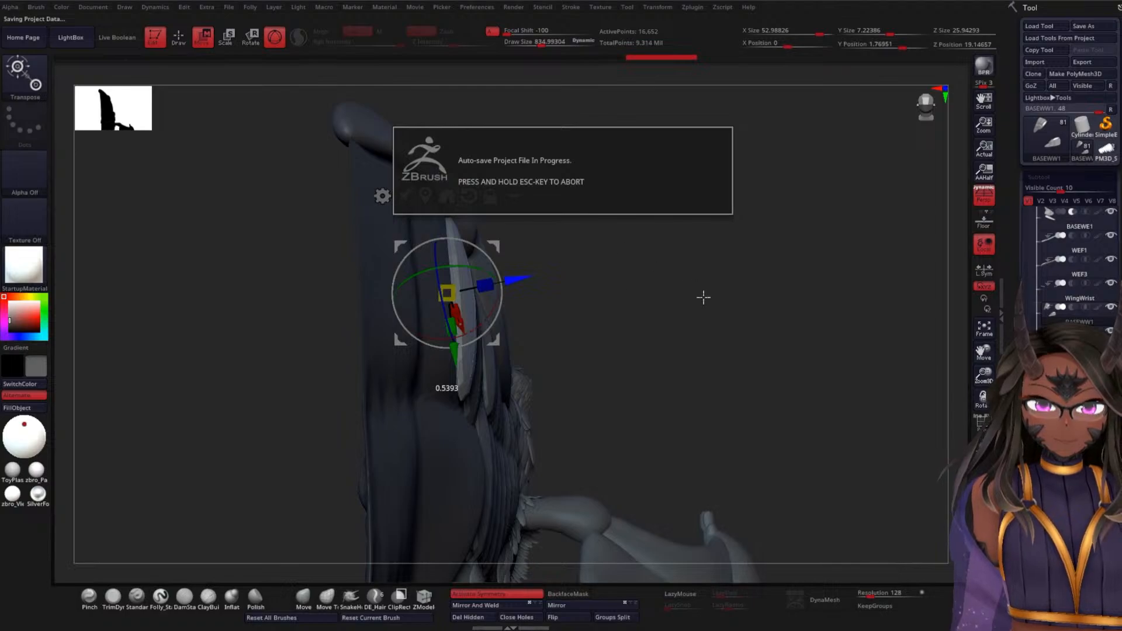
{"action": "left_click_drag", "start_coordinate": [672, 315], "coordinate": [664, 326]}
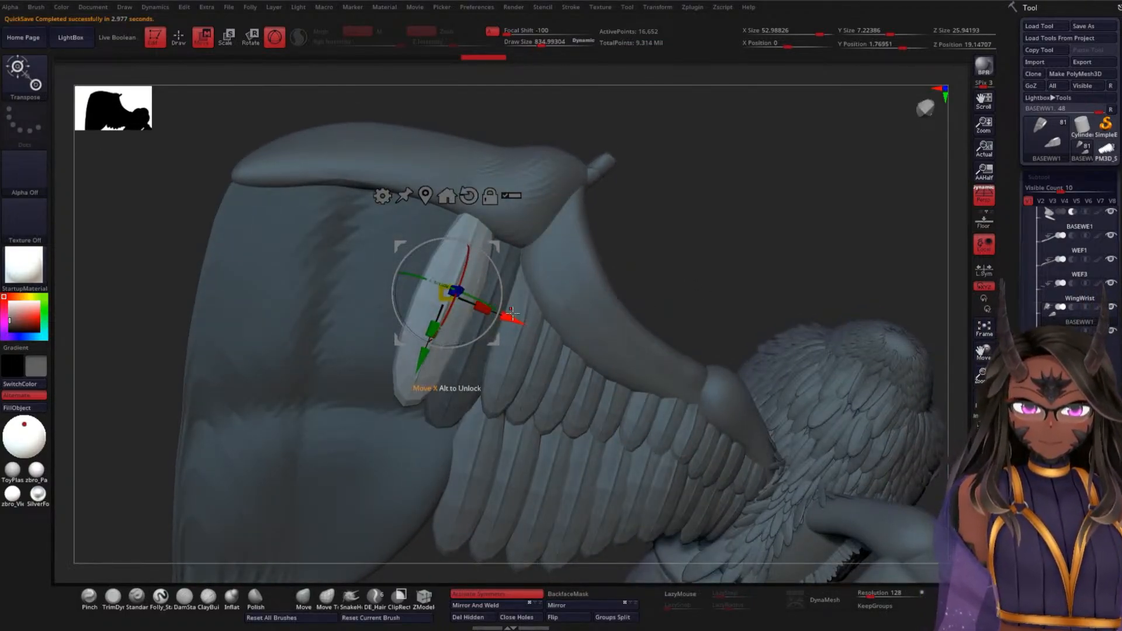
{"action": "left_click_drag", "start_coordinate": [511, 318], "coordinate": [495, 329]}
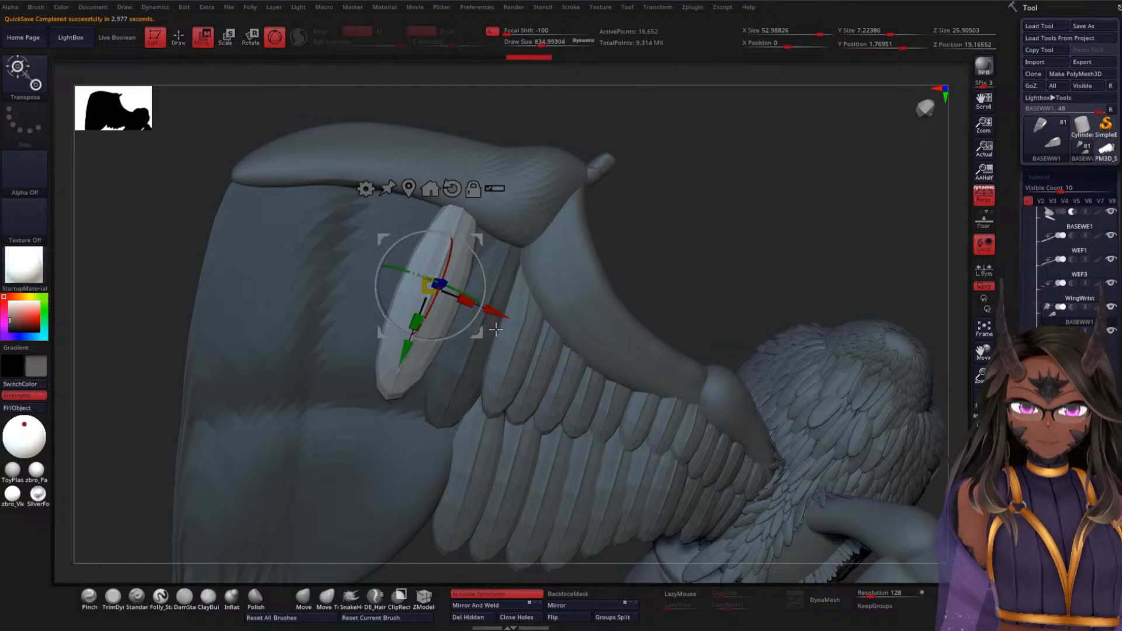
- Try adjusting the second feather's fit against the membrane, and undo its insertion
{"action": "left_click_drag", "start_coordinate": [735, 244], "coordinate": [502, 227]}
{"action": "left_click_drag", "start_coordinate": [480, 268], "coordinate": [486, 254]}
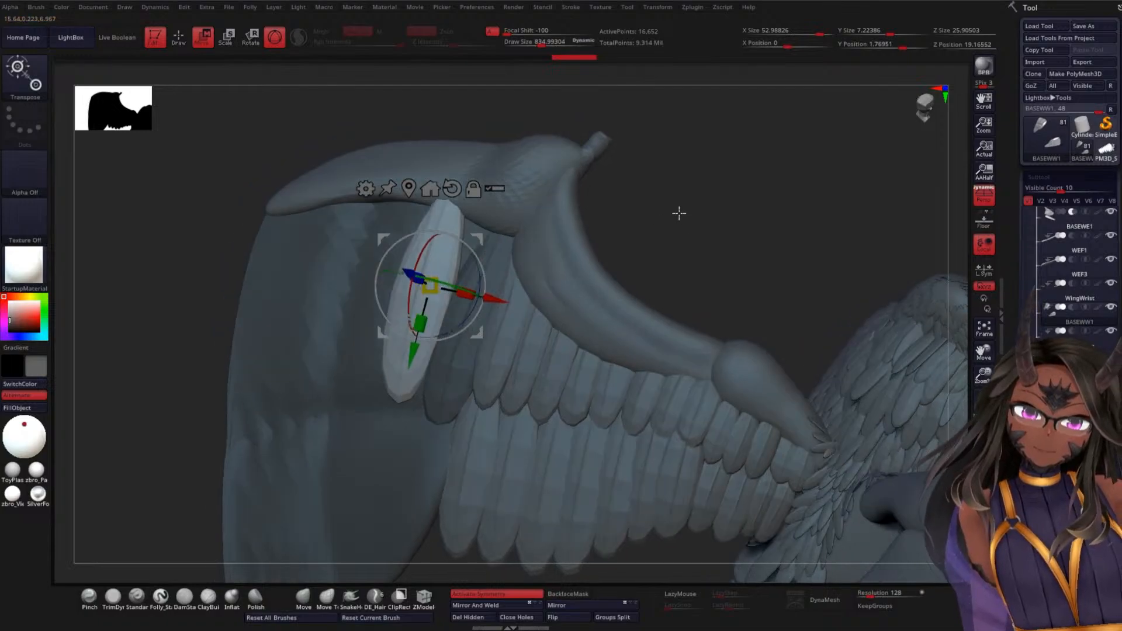
{"action": "left_click_drag", "start_coordinate": [681, 213], "coordinate": [608, 228]}
{"action": "left_click_drag", "start_coordinate": [392, 276], "coordinate": [396, 277]}
{"action": "mouse_move", "coordinate": [650, 227]}
{"action": "left_mouse_down"}
{"action": "mouse_move", "coordinate": [681, 254]}
{"action": "mouse_move", "coordinate": [672, 198]}
{"action": "mouse_move", "coordinate": [657, 188]}
{"action": "mouse_move", "coordinate": [651, 197]}
{"action": "left_mouse_up"}
{"action": "left_click", "coordinate": [650, 197], "text": "ctrl"}
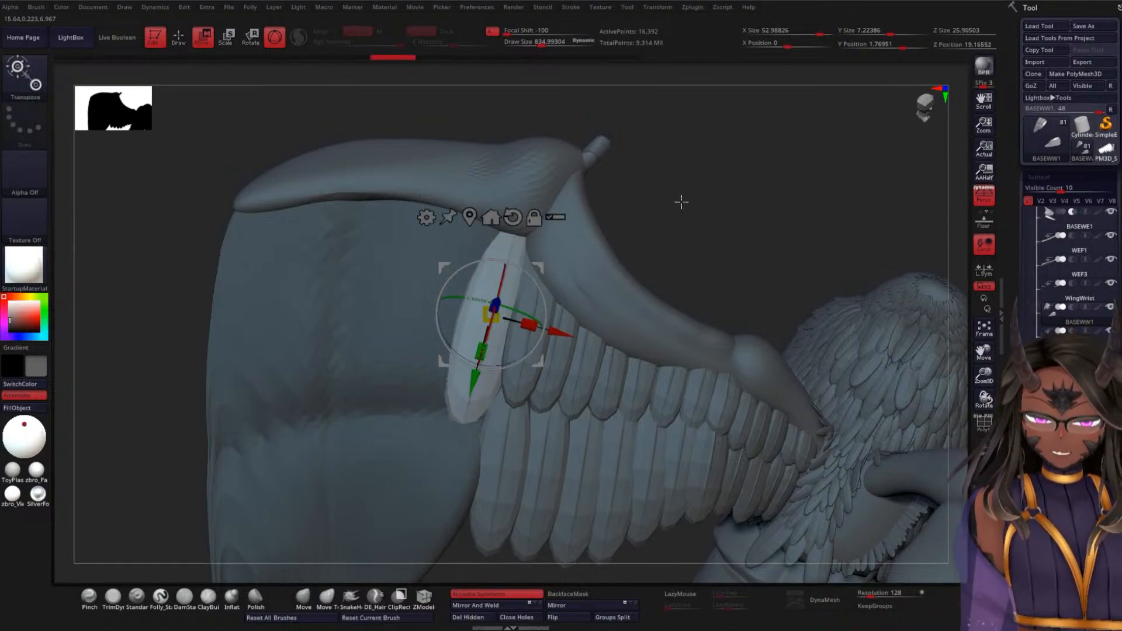
- Return to drawing with the featherA brush and insert a new feather on the BASEWW1 membrane beside the row's last feather
{"action": "key", "text": "b"}
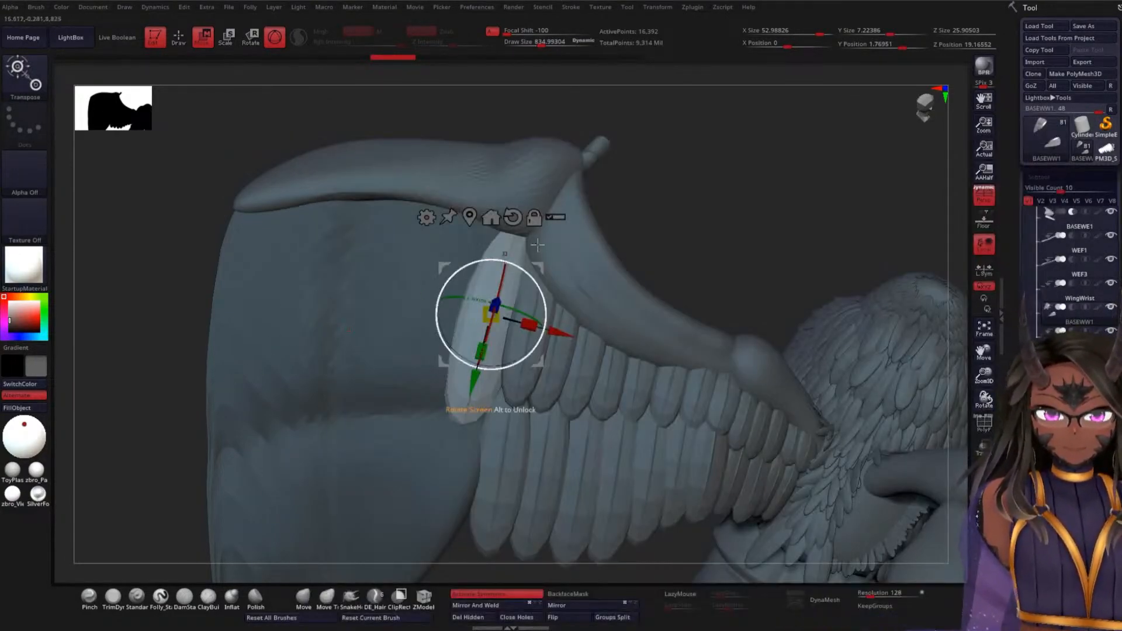
{"action": "key", "text": "q"}
{"action": "left_click_drag", "start_coordinate": [636, 222], "coordinate": [684, 260]}
{"action": "left_click_drag", "start_coordinate": [428, 329], "coordinate": [459, 202]}
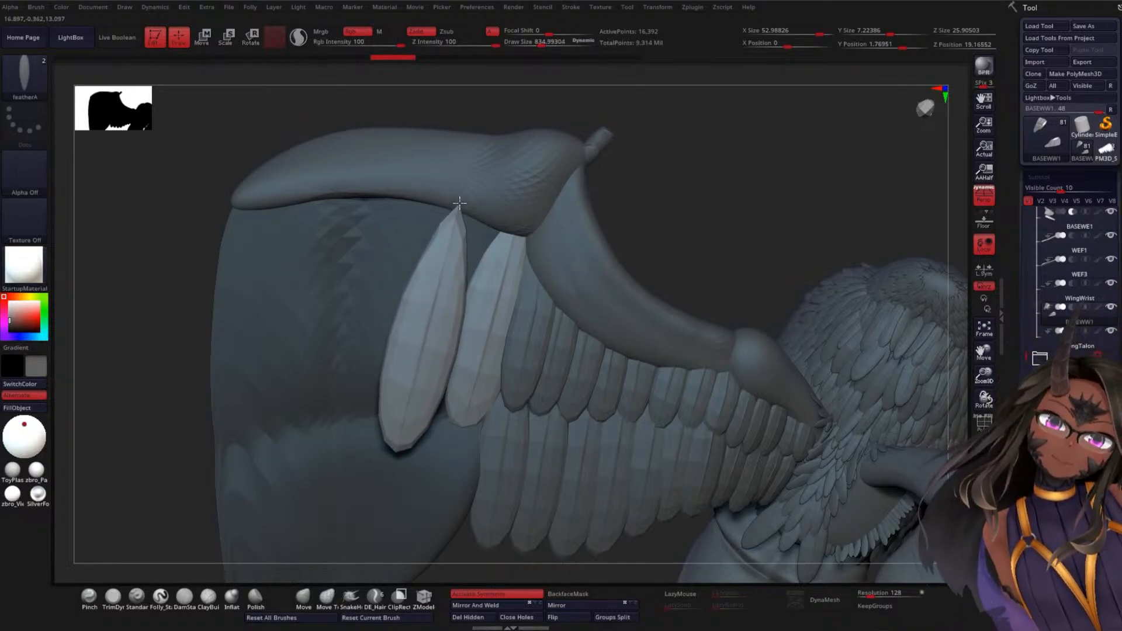
- Rotate the new feather into line with its neighbour and shift it up toward the wing bone
{"action": "left_click_drag", "start_coordinate": [703, 208], "coordinate": [519, 269]}
{"action": "key", "text": "w"}
{"action": "left_click_drag", "start_coordinate": [367, 331], "coordinate": [380, 331]}
{"action": "left_click_drag", "start_coordinate": [626, 239], "coordinate": [682, 214]}
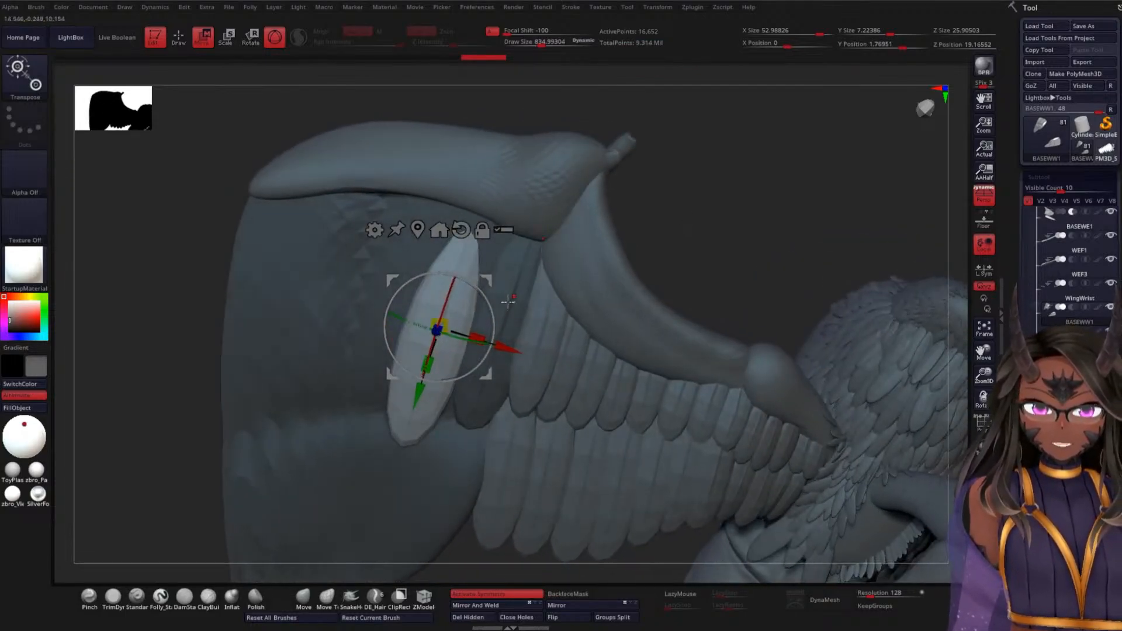
{"action": "mouse_move", "coordinate": [491, 305]}
{"action": "left_mouse_down"}
{"action": "mouse_move", "coordinate": [494, 316]}
{"action": "mouse_move", "coordinate": [489, 300]}
{"action": "left_mouse_up"}
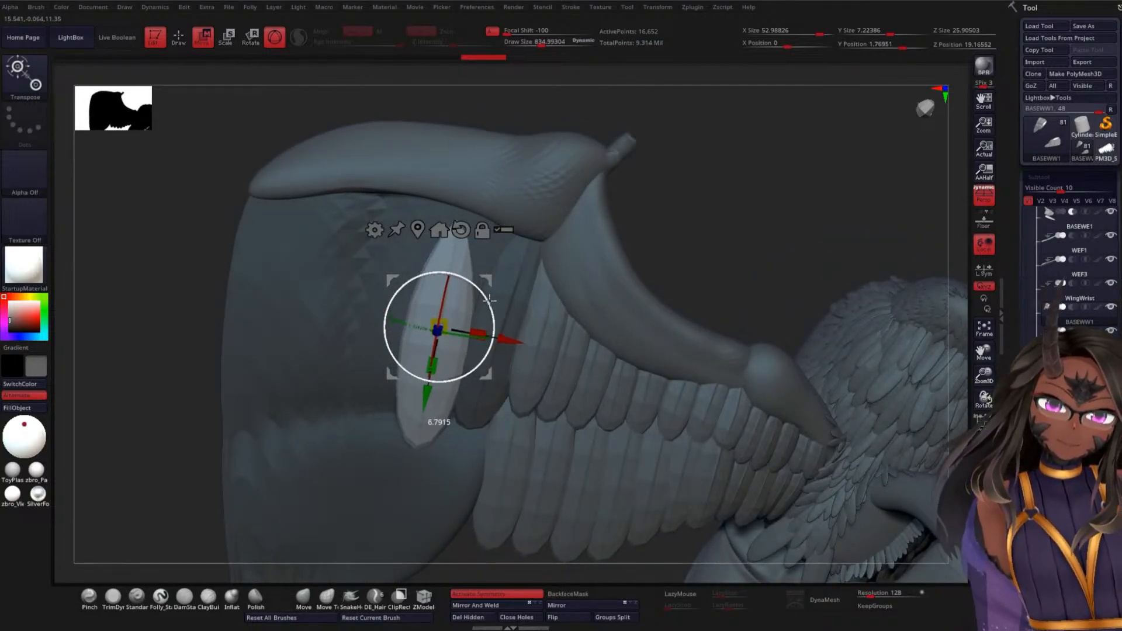
{"action": "left_click_drag", "start_coordinate": [427, 401], "coordinate": [436, 376]}
- Tilt the feather and move it inward so it follows the membrane and overlaps the adjacent feather
{"action": "left_click_drag", "start_coordinate": [690, 247], "coordinate": [636, 344]}
{"action": "left_click_drag", "start_coordinate": [400, 335], "coordinate": [409, 333]}
{"action": "left_click_drag", "start_coordinate": [681, 260], "coordinate": [709, 221]}
{"action": "mouse_move", "coordinate": [524, 321]}
{"action": "left_mouse_down"}
{"action": "mouse_move", "coordinate": [538, 332]}
{"action": "mouse_move", "coordinate": [533, 303]}
{"action": "left_mouse_up"}
{"action": "left_click_drag", "start_coordinate": [723, 252], "coordinate": [727, 211]}
{"action": "left_click_drag", "start_coordinate": [495, 344], "coordinate": [498, 340]}
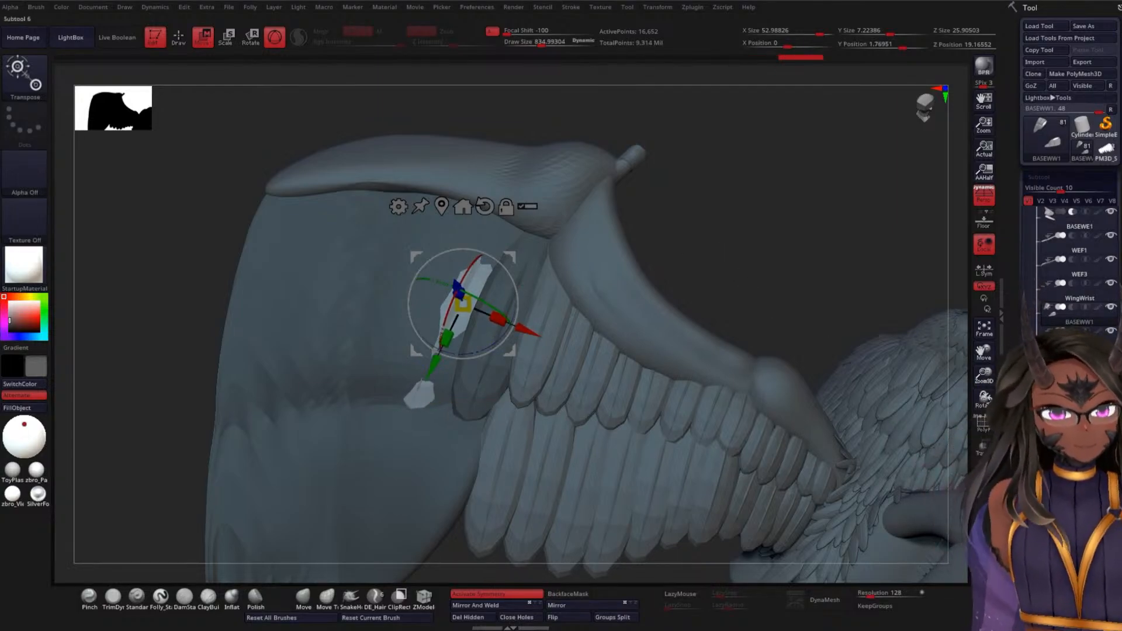
- Turn on transparency for the surrounding parts and adjust the feather's depth and tilt against the membrane
{"action": "mouse_move", "coordinate": [1112, 321]}
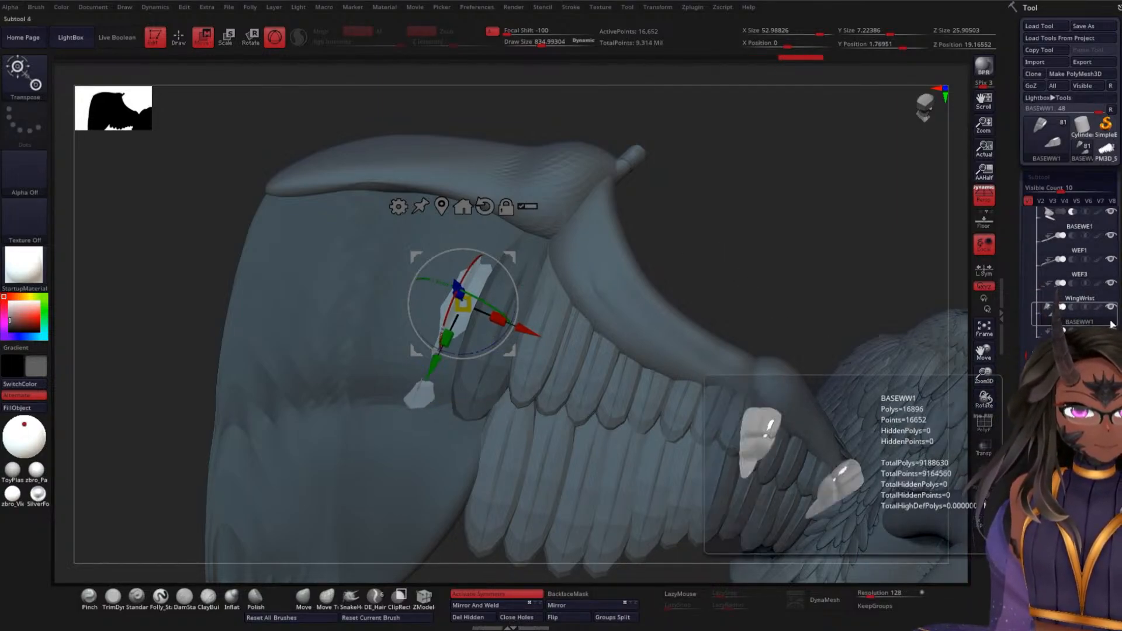
{"action": "left_click", "coordinate": [984, 445]}
{"action": "left_click_drag", "start_coordinate": [723, 222], "coordinate": [529, 301]}
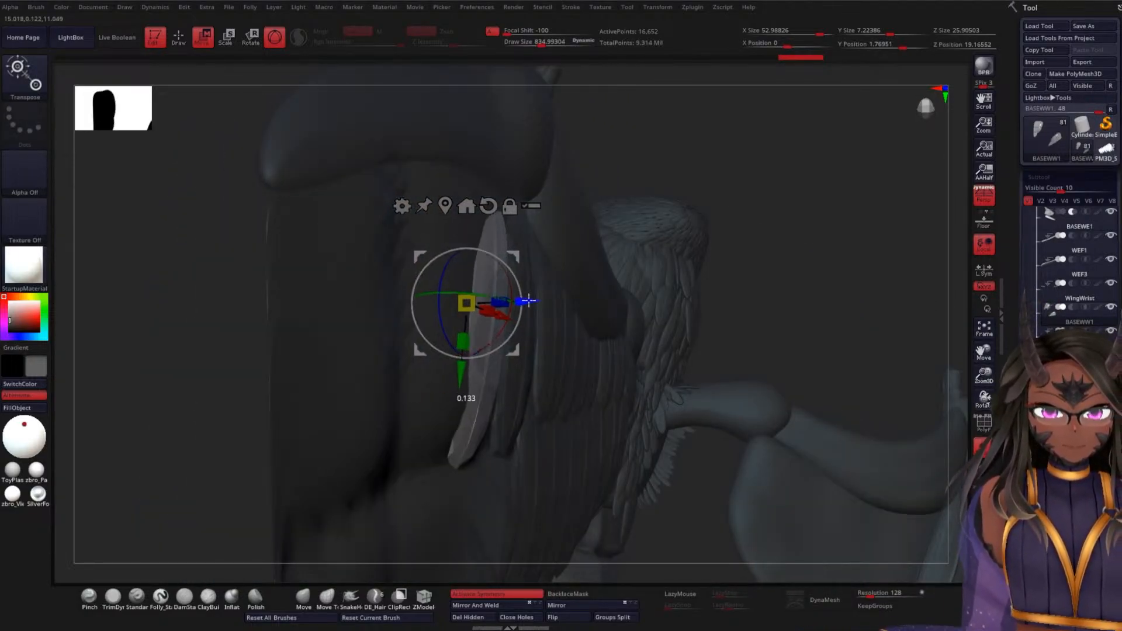
{"action": "left_click_drag", "start_coordinate": [665, 145], "coordinate": [635, 134]}
{"action": "left_click_drag", "start_coordinate": [524, 290], "coordinate": [523, 272]}
{"action": "left_click_drag", "start_coordinate": [663, 200], "coordinate": [722, 197]}
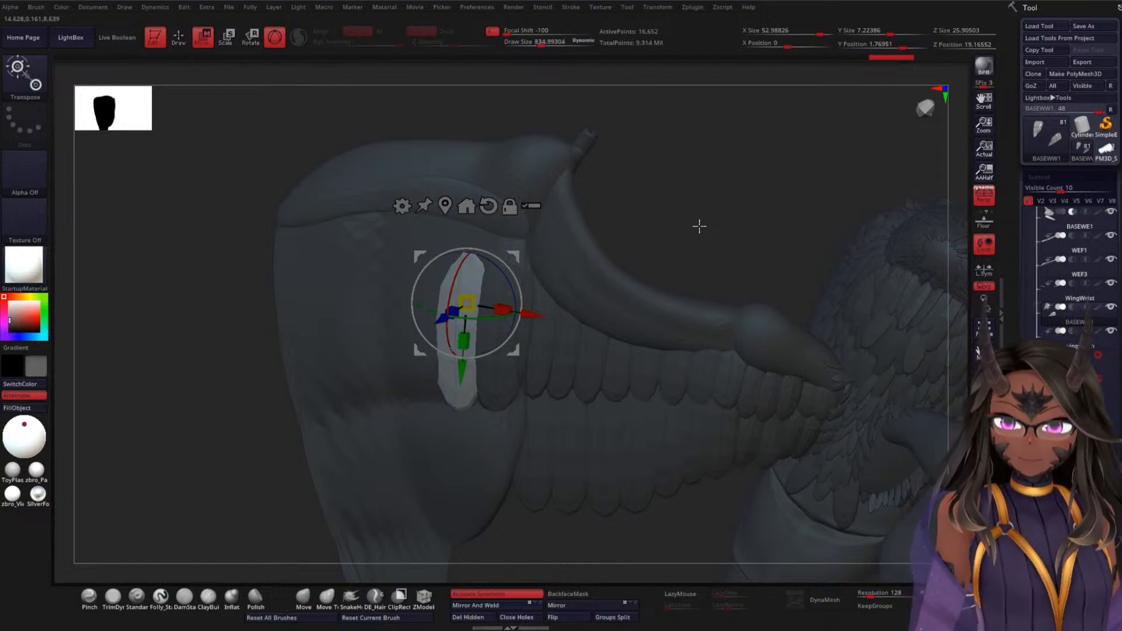
- Try duplicating the feather outward along the membrane and repositioning the copy, and undo the duplication
{"action": "left_click_drag", "start_coordinate": [701, 193], "coordinate": [703, 252]}
{"action": "left_click_drag", "start_coordinate": [544, 291], "coordinate": [489, 320]}
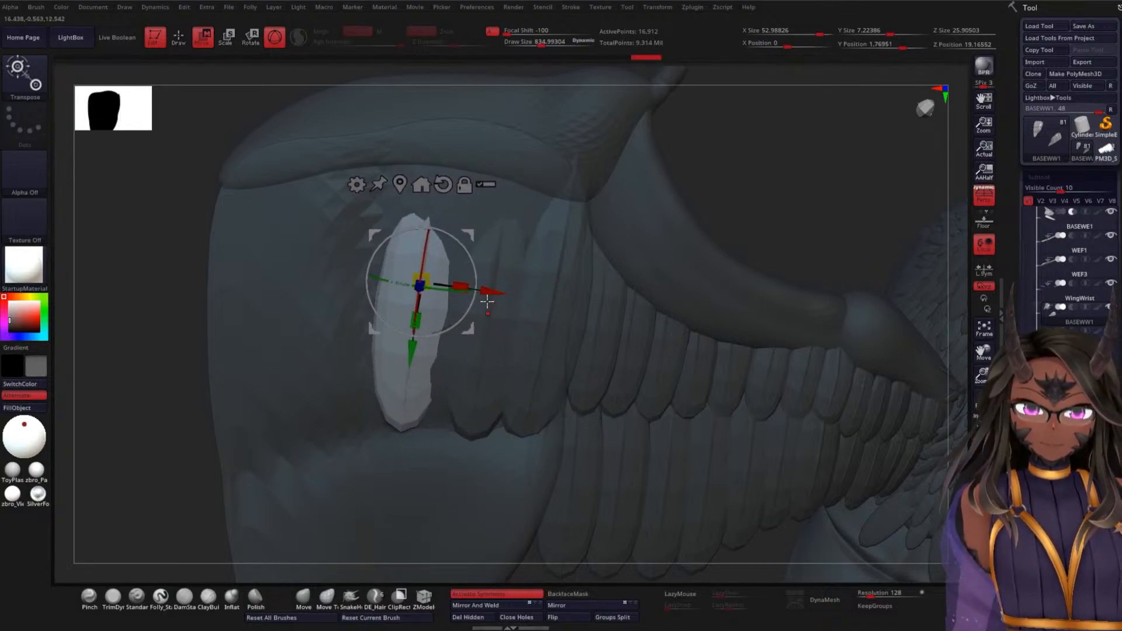
{"action": "left_click_drag", "start_coordinate": [429, 276], "coordinate": [467, 289]}
{"action": "key", "text": "ctrl+z"}
{"action": "key", "text": "ctrl+z"}
{"action": "key", "text": "ctrl+z"}
{"action": "left_click_drag", "start_coordinate": [711, 195], "coordinate": [622, 182]}
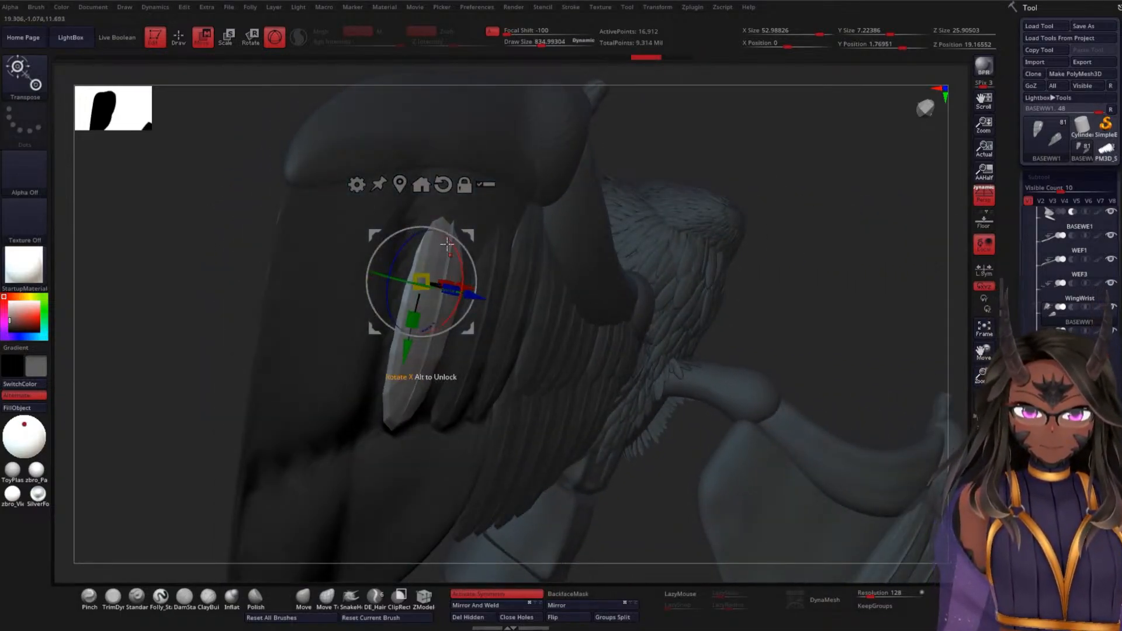
{"action": "left_click_drag", "start_coordinate": [408, 350], "coordinate": [410, 340]}
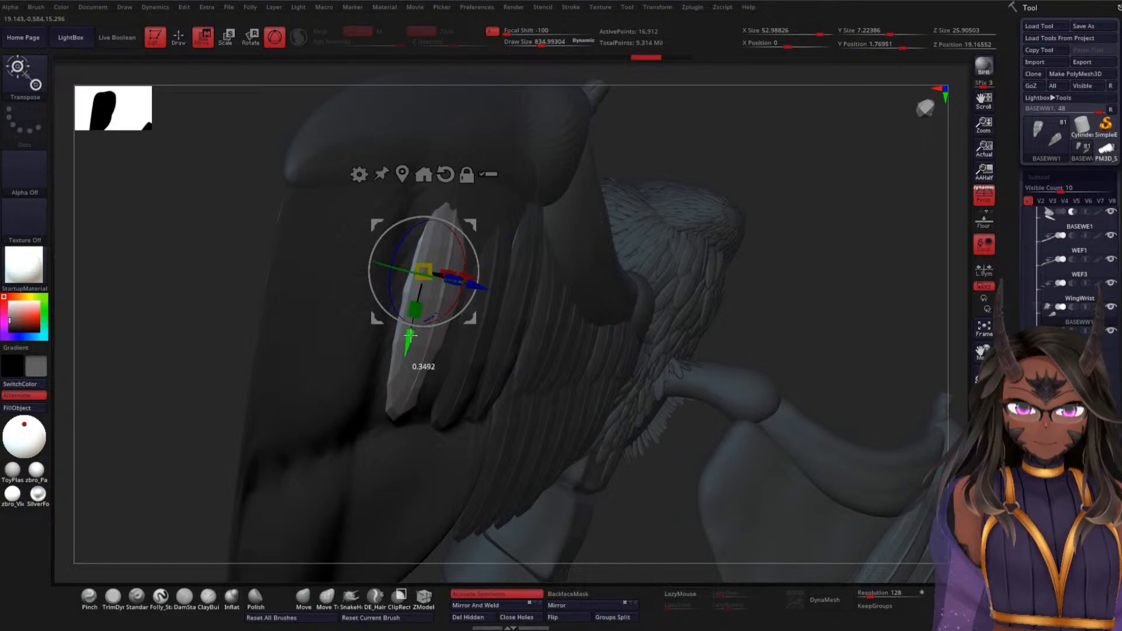
{"action": "left_click_drag", "start_coordinate": [738, 149], "coordinate": [728, 102]}
{"action": "left_click_drag", "start_coordinate": [770, 216], "coordinate": [767, 240]}
{"action": "key", "text": "ctrl+z"}
{"action": "key", "text": "ctrl+z"}
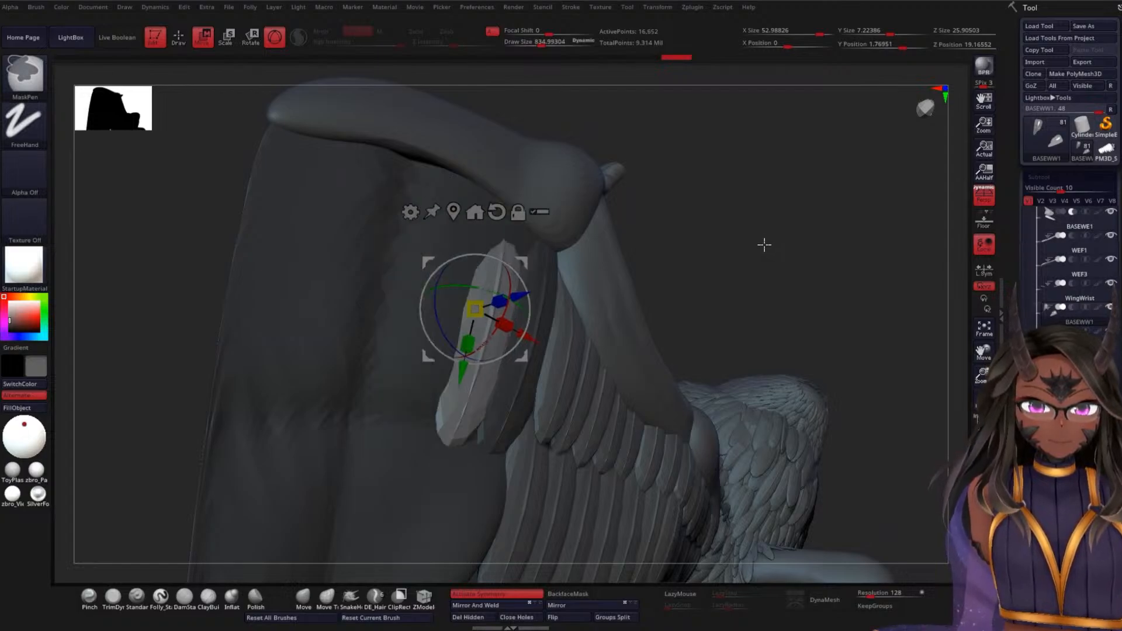
- Push the feather closer to the membrane and rotate it slightly to match the row's direction
{"action": "left_click_drag", "start_coordinate": [527, 289], "coordinate": [522, 297]}
{"action": "left_click_drag", "start_coordinate": [778, 225], "coordinate": [690, 253]}
{"action": "mouse_move", "coordinate": [533, 301]}
{"action": "left_mouse_down"}
{"action": "mouse_move", "coordinate": [541, 321]}
{"action": "mouse_move", "coordinate": [536, 308]}
{"action": "left_mouse_up"}
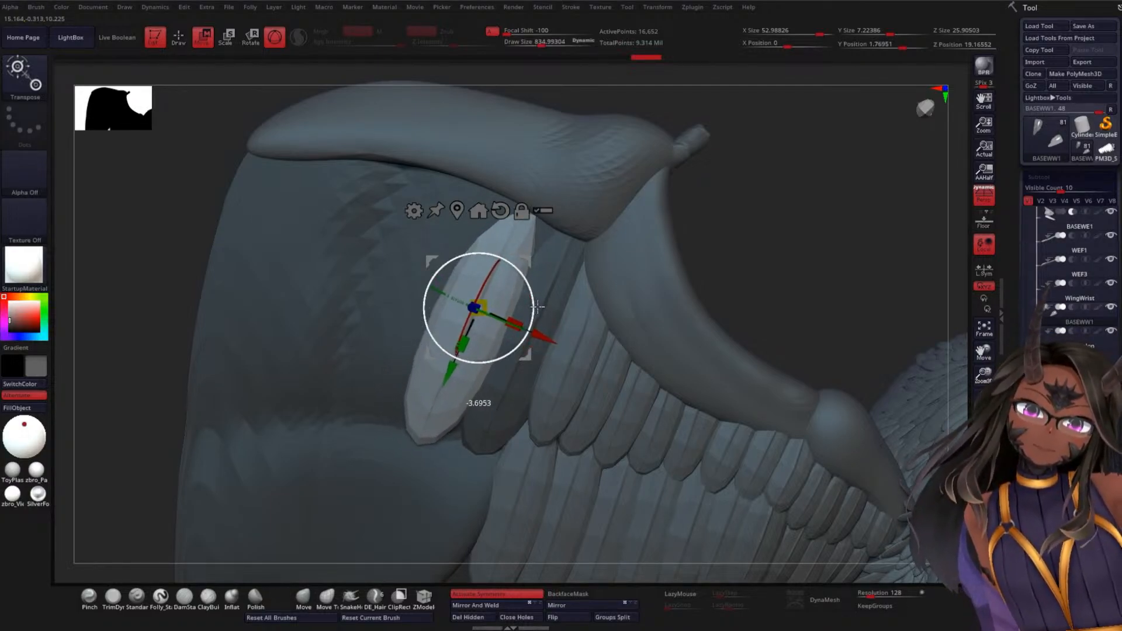
- Examine the feather placement and the overall wing shapes from several angles around the creature
{"action": "left_click_drag", "start_coordinate": [739, 230], "coordinate": [812, 201]}
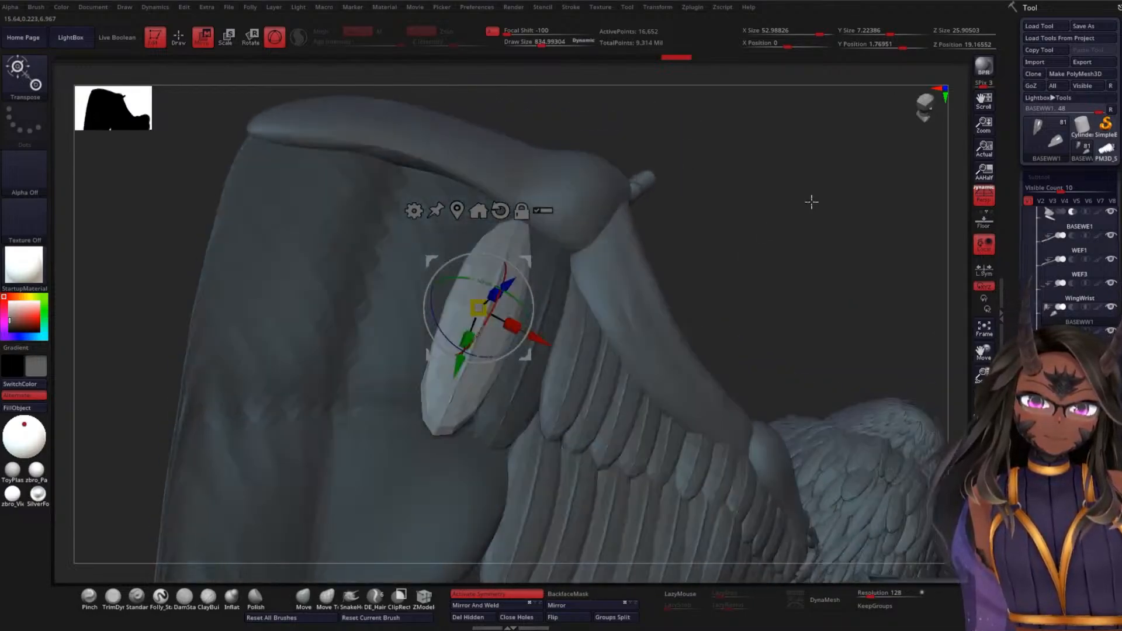
{"action": "left_click_drag", "start_coordinate": [797, 281], "coordinate": [784, 190]}
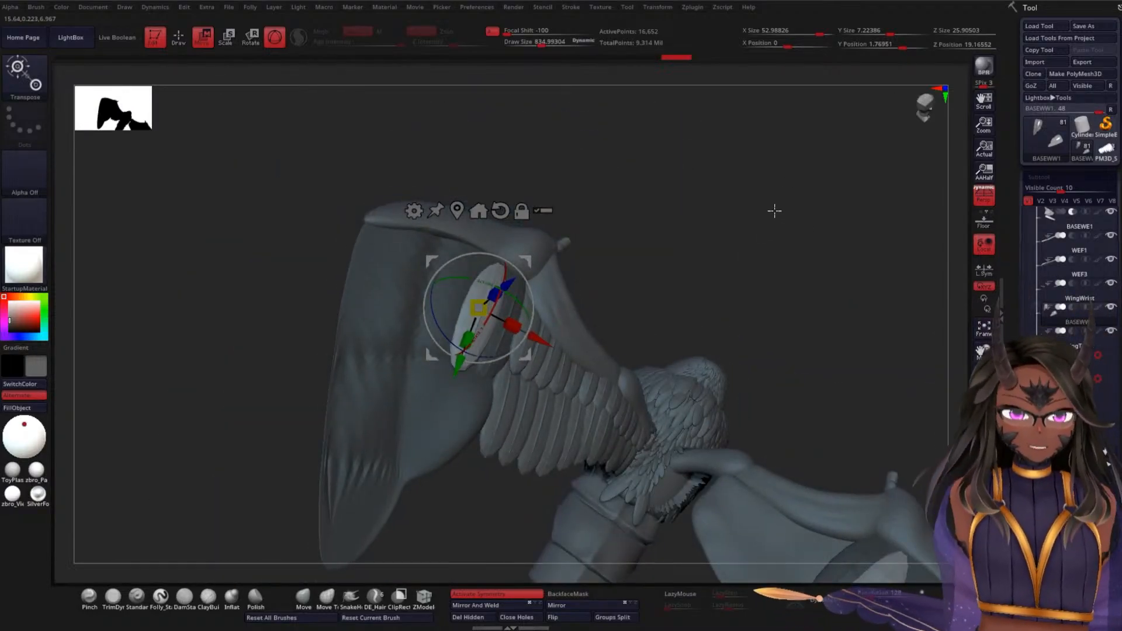
{"action": "left_click_drag", "start_coordinate": [726, 252], "coordinate": [722, 281]}
{"action": "left_click_drag", "start_coordinate": [637, 281], "coordinate": [704, 289]}
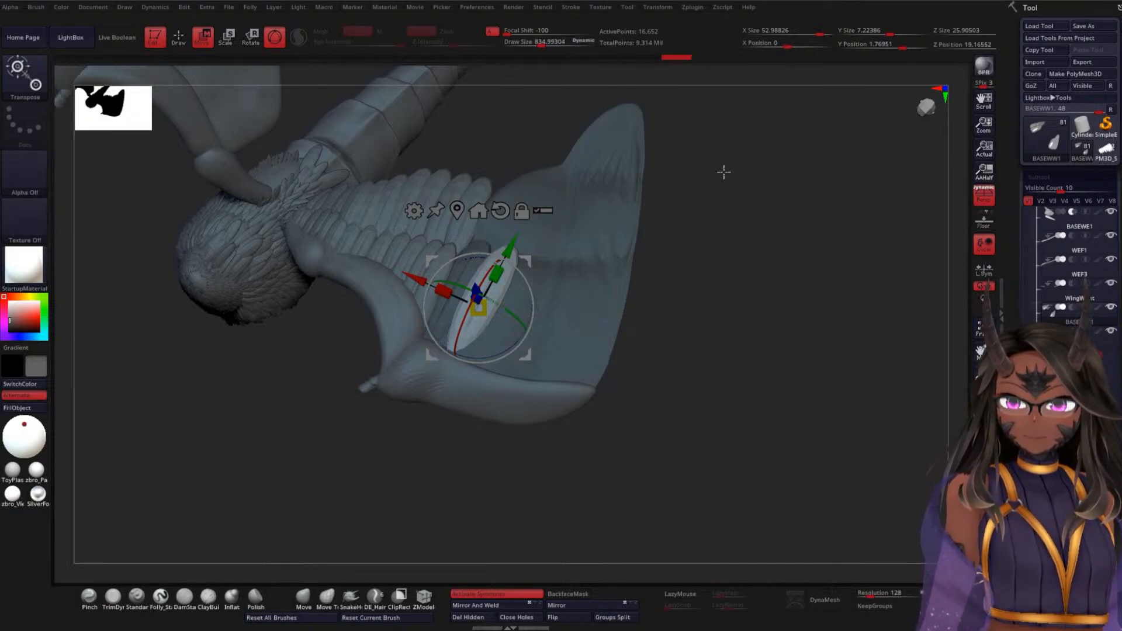
{"action": "left_click_drag", "start_coordinate": [708, 302], "coordinate": [692, 195]}
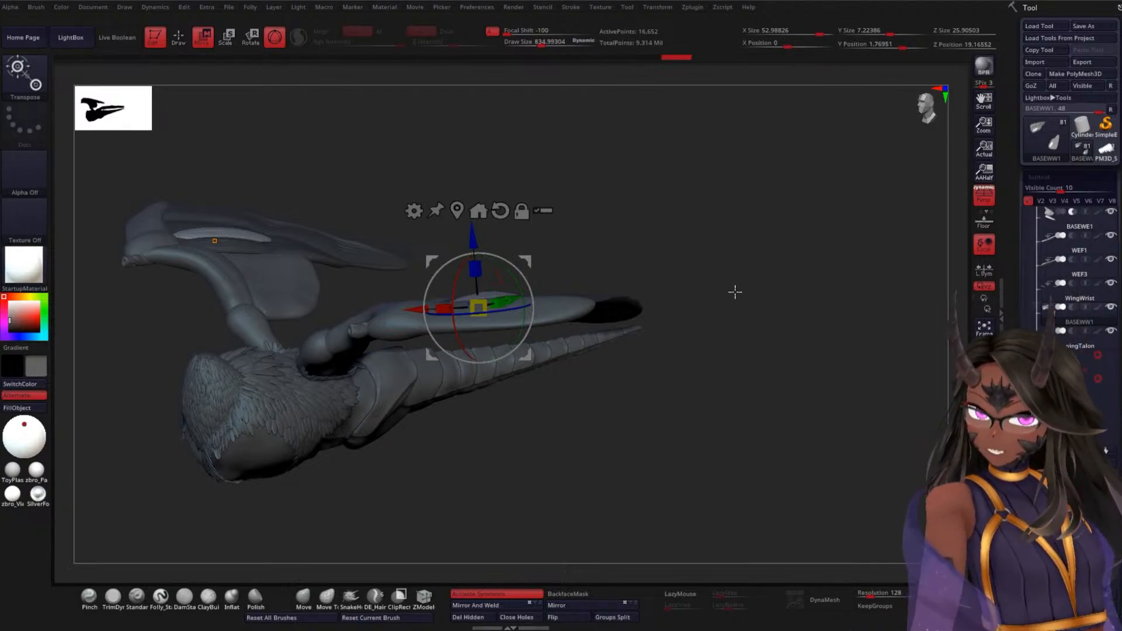
{"action": "left_click_drag", "start_coordinate": [754, 274], "coordinate": [752, 303]}
{"action": "left_click_drag", "start_coordinate": [724, 159], "coordinate": [738, 286], "text": "alt"}
{"action": "left_click_drag", "start_coordinate": [677, 188], "coordinate": [688, 218]}
{"action": "left_click_drag", "start_coordinate": [682, 160], "coordinate": [697, 261], "text": "alt"}
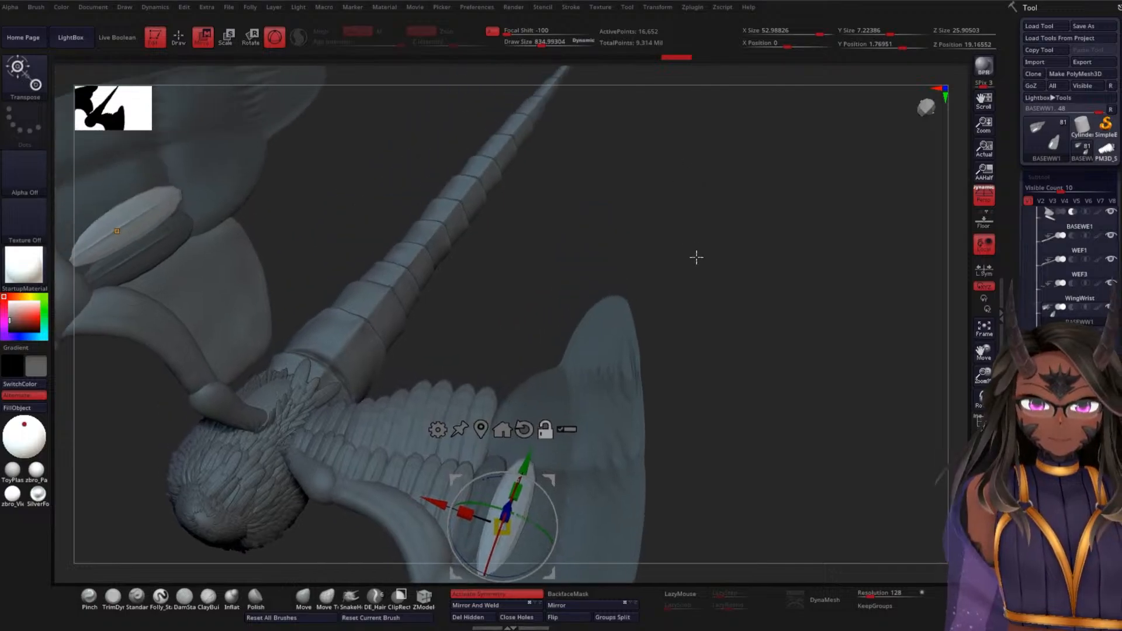
{"action": "left_click_drag", "start_coordinate": [619, 248], "coordinate": [634, 231]}
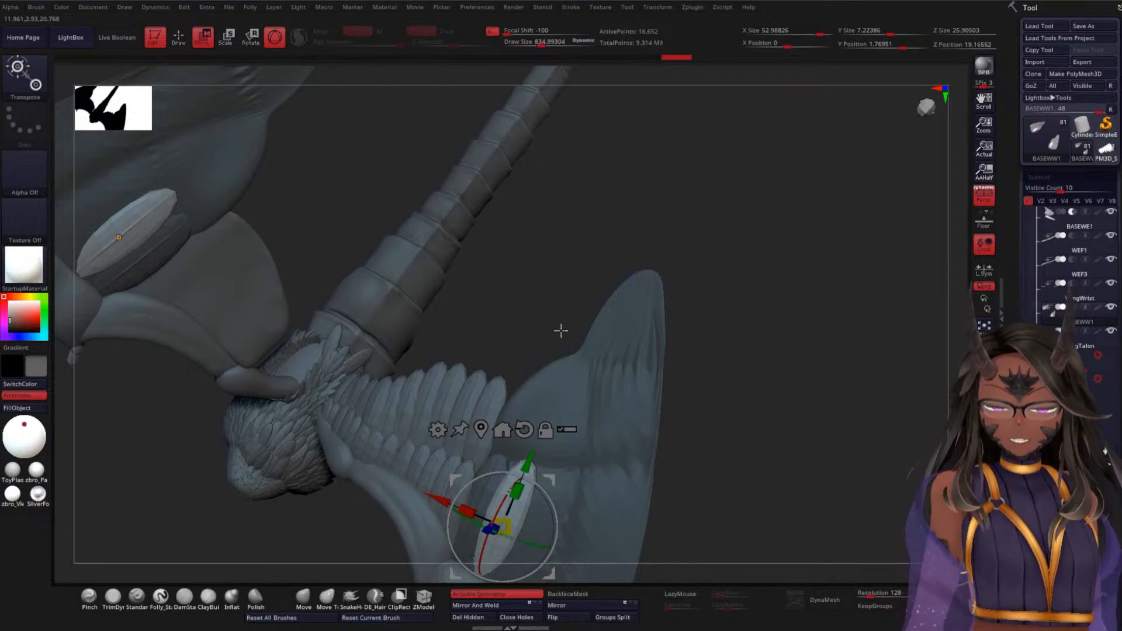
{"action": "mouse_move", "coordinate": [574, 233]}
{"action": "left_mouse_down"}
{"action": "mouse_move", "coordinate": [581, 190]}
{"action": "mouse_move", "coordinate": [567, 230]}
{"action": "left_mouse_up"}
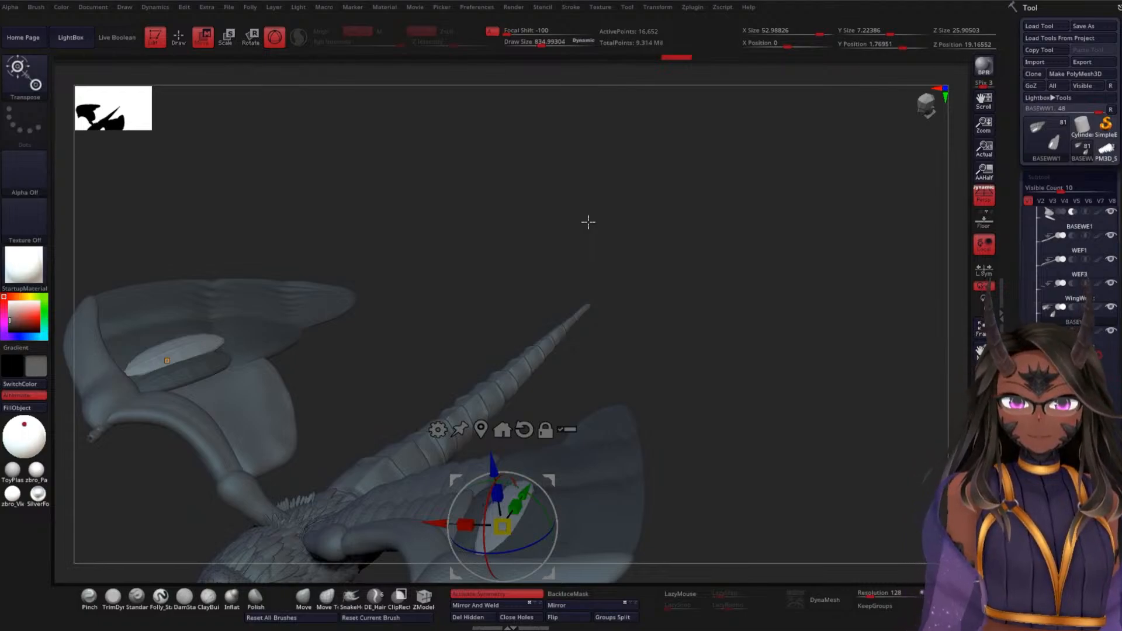
{"action": "left_click_drag", "start_coordinate": [664, 293], "coordinate": [652, 218]}
{"action": "left_click_drag", "start_coordinate": [604, 328], "coordinate": [590, 213]}
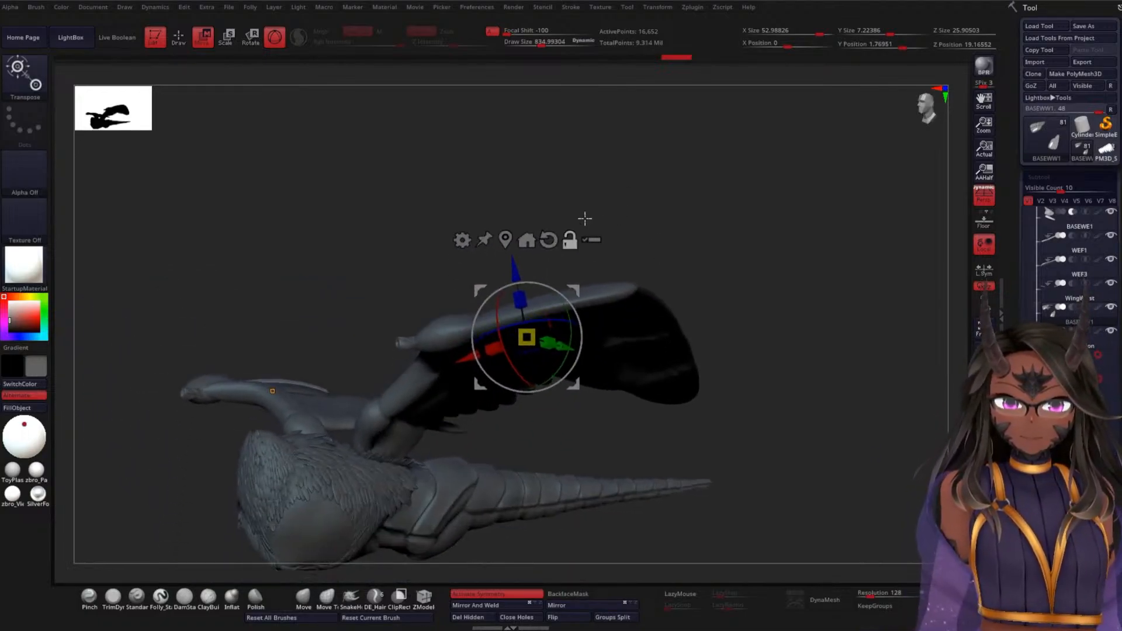
{"action": "left_click_drag", "start_coordinate": [518, 195], "coordinate": [640, 213]}
- Refine the feather's rotation and shift it slightly so it sits beside its neighbour below the wrist bone
{"action": "left_click_drag", "start_coordinate": [690, 183], "coordinate": [713, 304]}
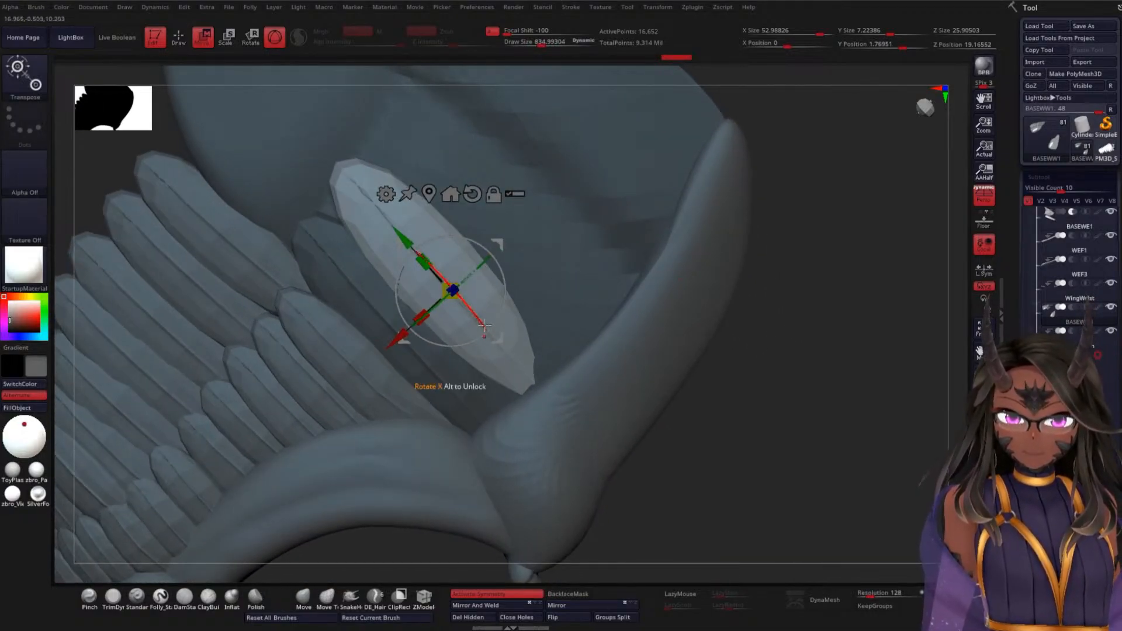
{"action": "left_click_drag", "start_coordinate": [499, 318], "coordinate": [496, 301]}
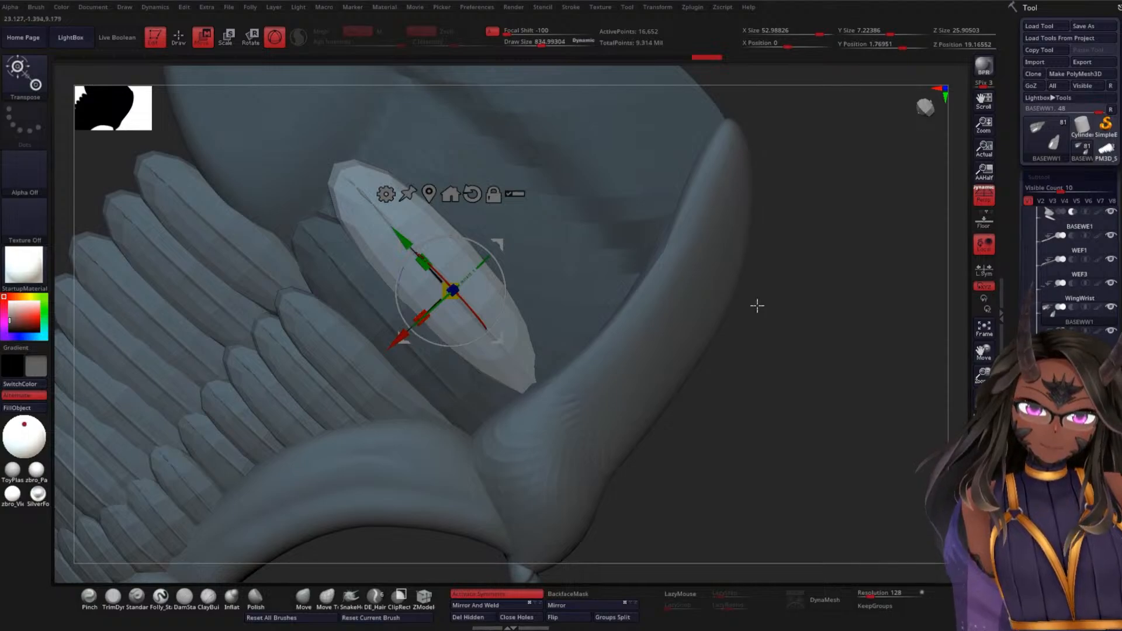
{"action": "left_click_drag", "start_coordinate": [754, 305], "coordinate": [782, 310]}
{"action": "left_click_drag", "start_coordinate": [494, 298], "coordinate": [498, 296]}
{"action": "mouse_move", "coordinate": [414, 349]}
{"action": "left_mouse_down"}
{"action": "mouse_move", "coordinate": [398, 363]}
{"action": "mouse_move", "coordinate": [409, 343]}
{"action": "left_mouse_up"}
{"action": "mouse_move", "coordinate": [689, 289]}
{"action": "left_mouse_down"}
{"action": "mouse_move", "coordinate": [711, 307]}
{"action": "mouse_move", "coordinate": [696, 300]}
{"action": "mouse_move", "coordinate": [752, 268]}
{"action": "mouse_move", "coordinate": [787, 320]}
{"action": "mouse_move", "coordinate": [770, 321]}
{"action": "mouse_move", "coordinate": [767, 368]}
{"action": "left_mouse_up"}
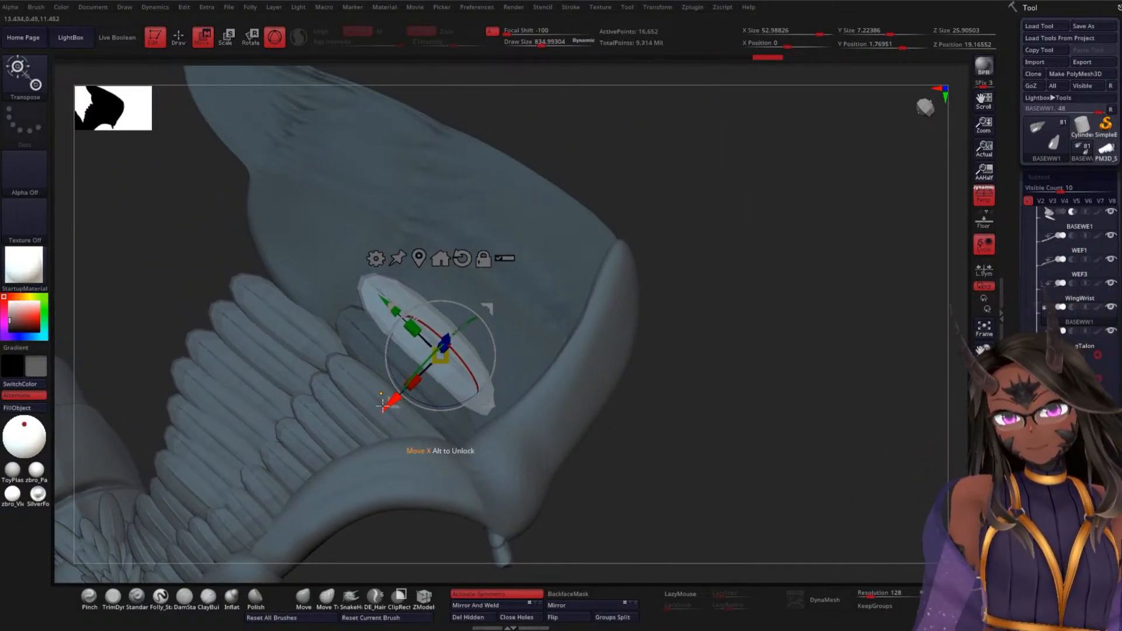
- Duplicate the feather outward along the wrist membrane and rotate the copy to continue the fan
{"action": "left_click_drag", "start_coordinate": [385, 408], "coordinate": [421, 370]}
{"action": "left_click_drag", "start_coordinate": [513, 363], "coordinate": [513, 359]}
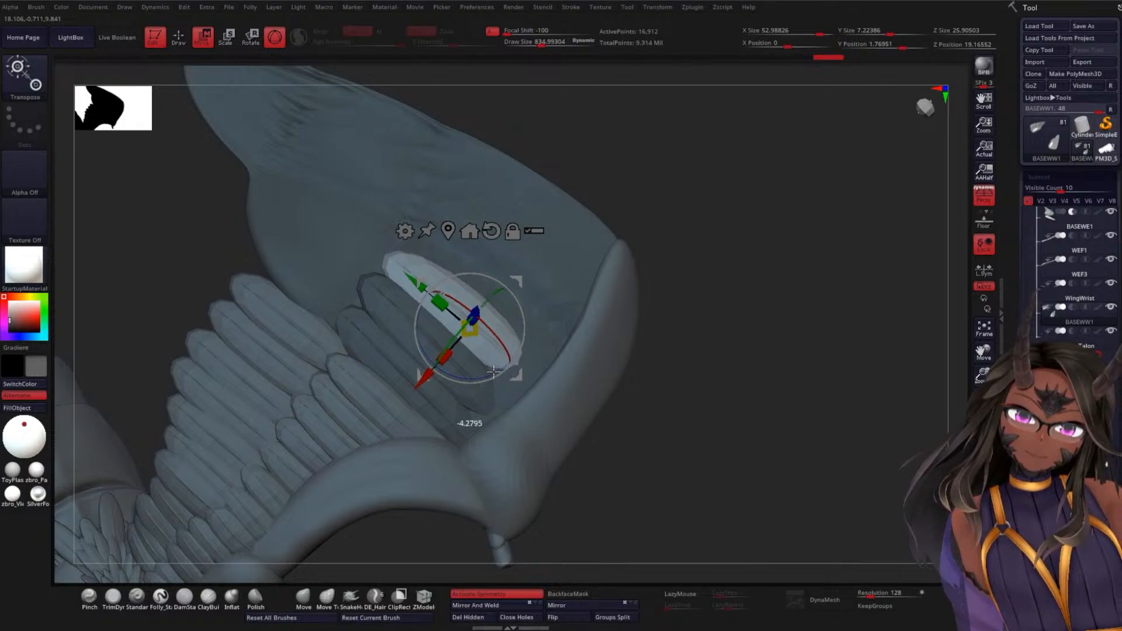
{"action": "left_click_drag", "start_coordinate": [491, 377], "coordinate": [493, 375]}
- Scale the copied feather slightly and tilt it to fit the curve of the membrane
{"action": "left_click_drag", "start_coordinate": [714, 360], "coordinate": [692, 355]}
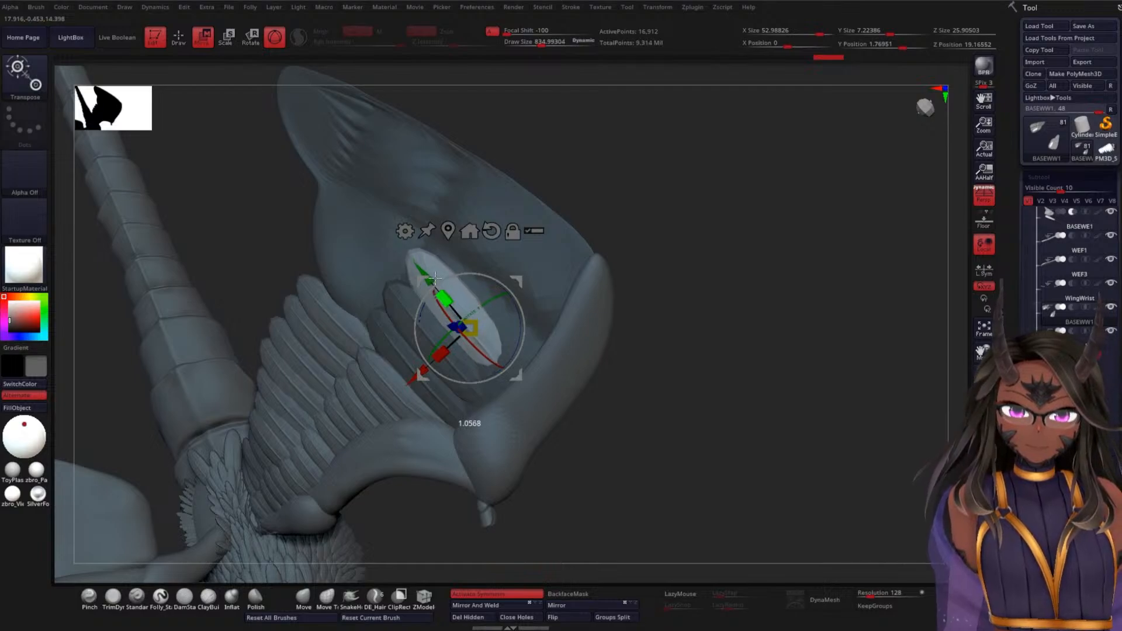
{"action": "left_click_drag", "start_coordinate": [428, 268], "coordinate": [427, 269]}
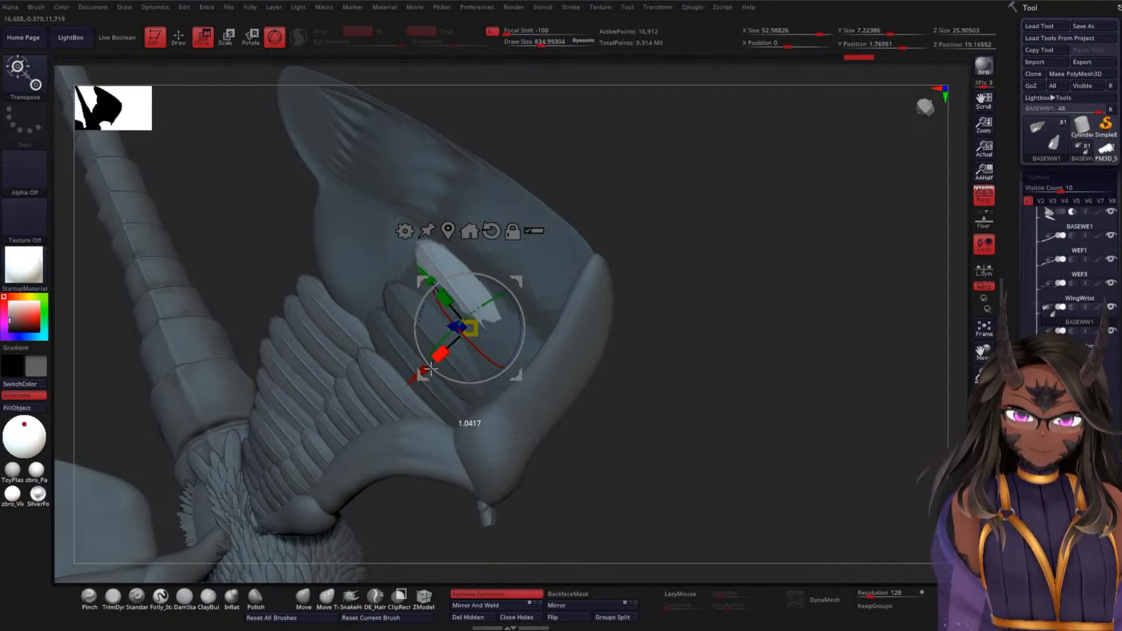
{"action": "left_click_drag", "start_coordinate": [437, 362], "coordinate": [437, 362]}
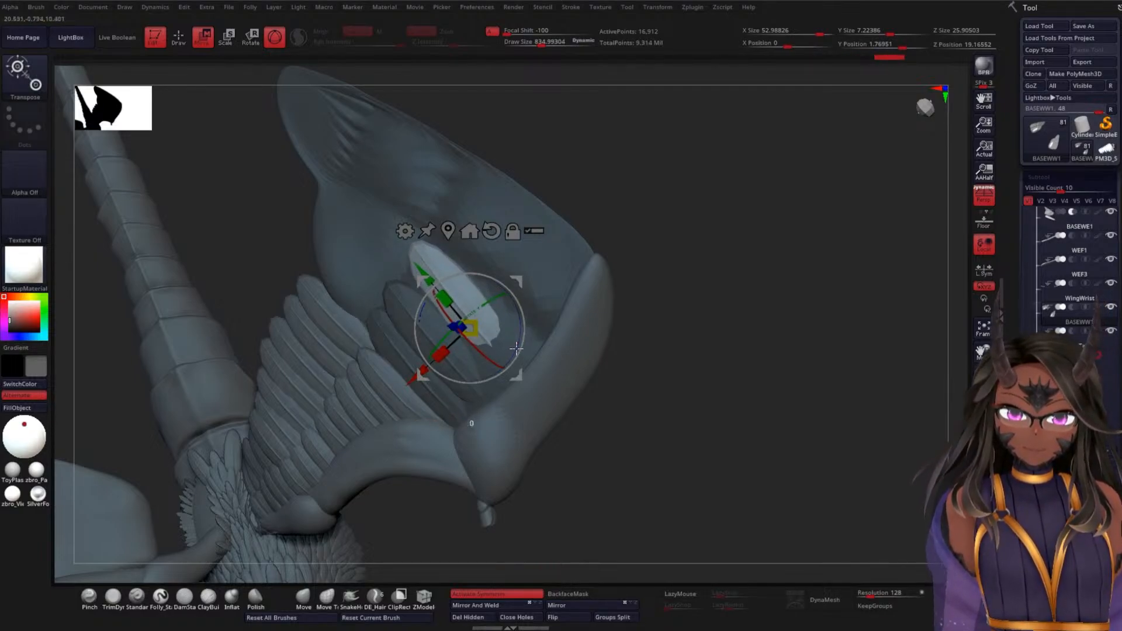
{"action": "left_click_drag", "start_coordinate": [516, 345], "coordinate": [517, 345]}
{"action": "left_click_drag", "start_coordinate": [640, 349], "coordinate": [687, 349]}
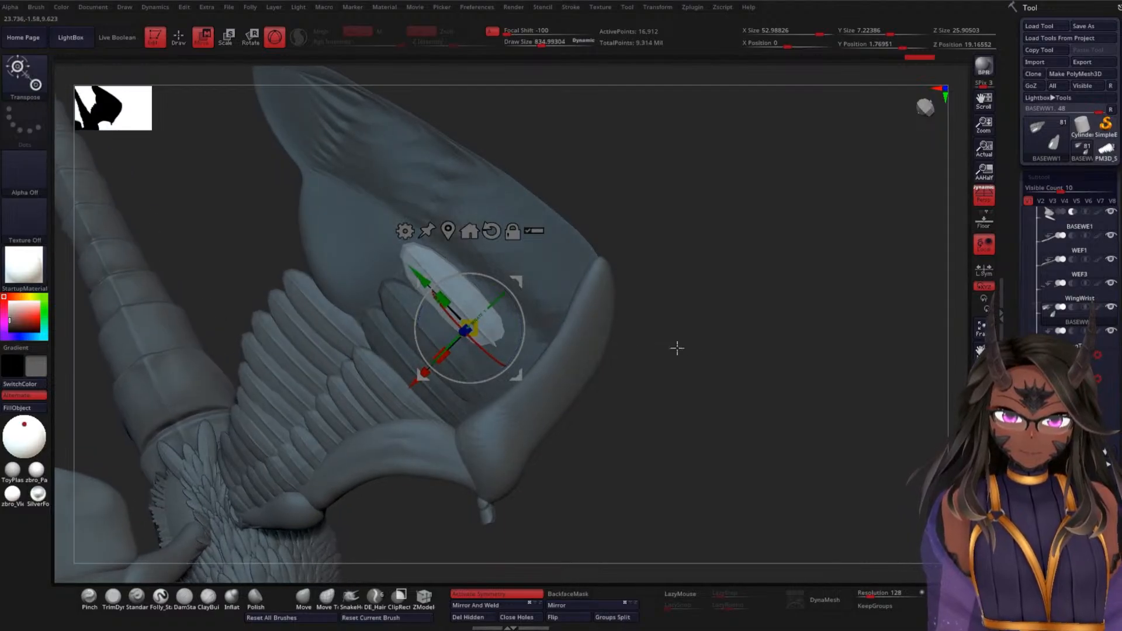
{"action": "left_click_drag", "start_coordinate": [511, 356], "coordinate": [512, 356]}
- Shift the copied feather sideways and adjust its depth so it rests on the membrane surface
{"action": "mouse_move", "coordinate": [651, 325]}
{"action": "left_mouse_down"}
{"action": "mouse_move", "coordinate": [606, 469]}
{"action": "mouse_move", "coordinate": [573, 494]}
{"action": "mouse_move", "coordinate": [689, 321]}
{"action": "mouse_move", "coordinate": [721, 326]}
{"action": "mouse_move", "coordinate": [554, 335]}
{"action": "left_mouse_up"}
{"action": "left_click_drag", "start_coordinate": [426, 350], "coordinate": [422, 352]}
{"action": "left_click_drag", "start_coordinate": [654, 282], "coordinate": [709, 308]}
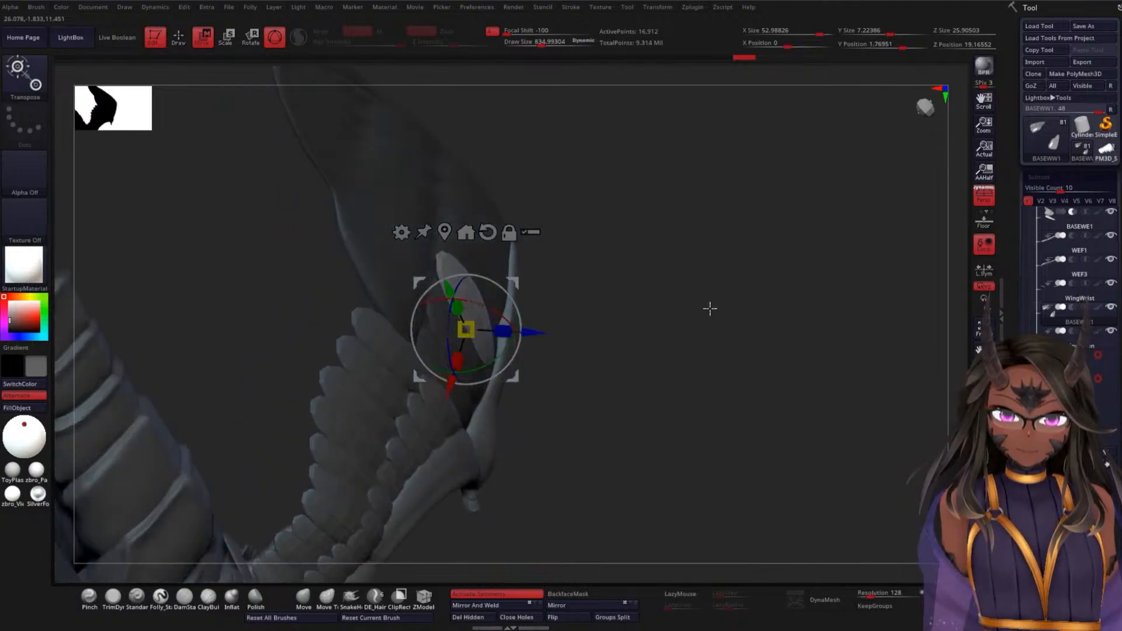
{"action": "left_click_drag", "start_coordinate": [526, 331], "coordinate": [535, 332]}
{"action": "left_click_drag", "start_coordinate": [661, 313], "coordinate": [579, 261]}
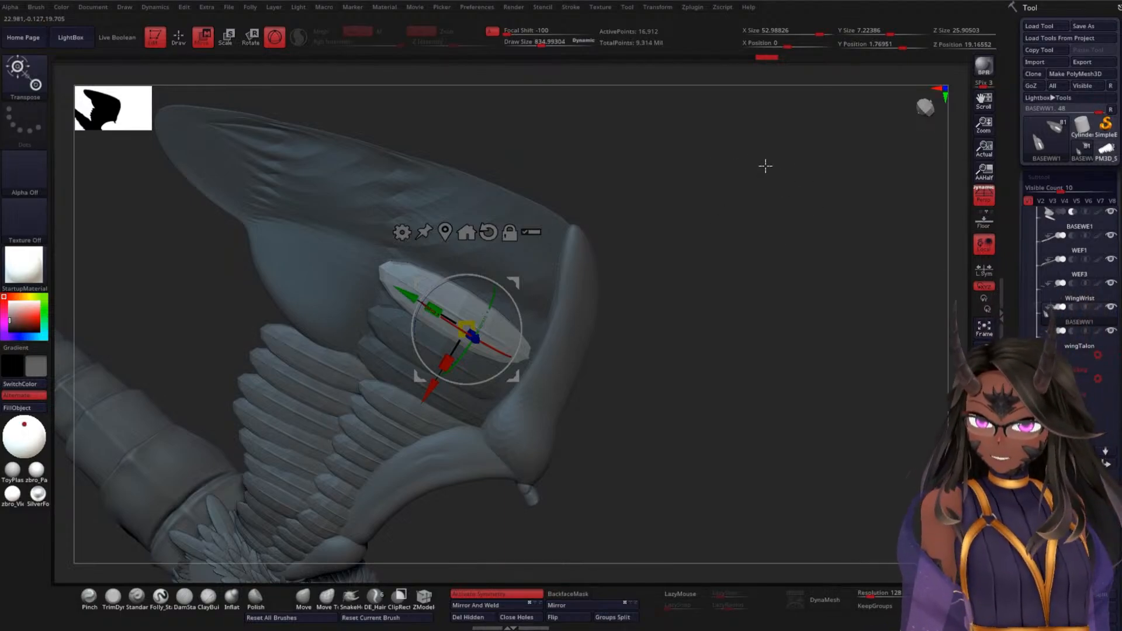
- Duplicate another feather from the fitted copy, placing it farther out along the wrist membrane
{"action": "left_click_drag", "start_coordinate": [718, 241], "coordinate": [673, 241]}
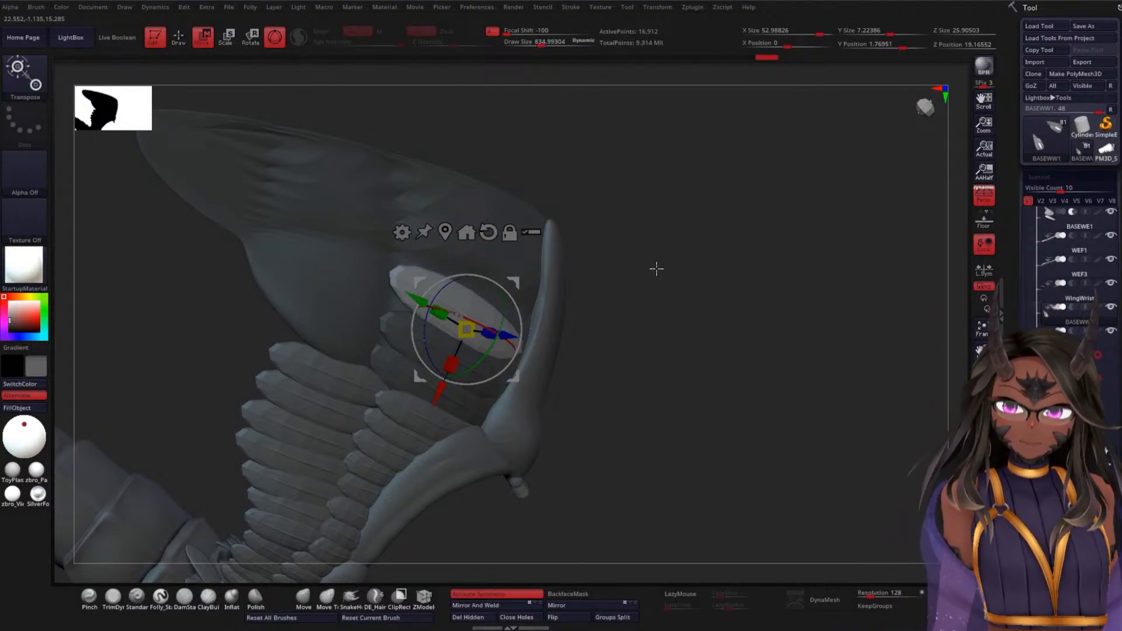
{"action": "left_click_drag", "start_coordinate": [650, 265], "coordinate": [619, 243]}
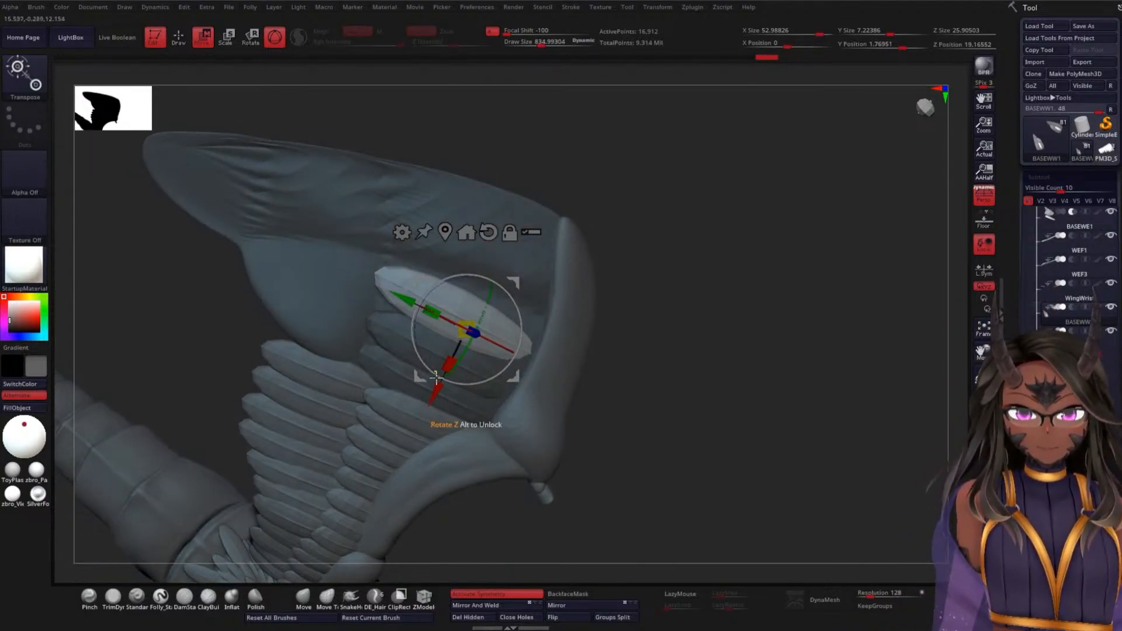
{"action": "left_click_drag", "start_coordinate": [435, 390], "coordinate": [446, 335]}
{"action": "left_click_drag", "start_coordinate": [674, 248], "coordinate": [699, 238], "text": "alt"}
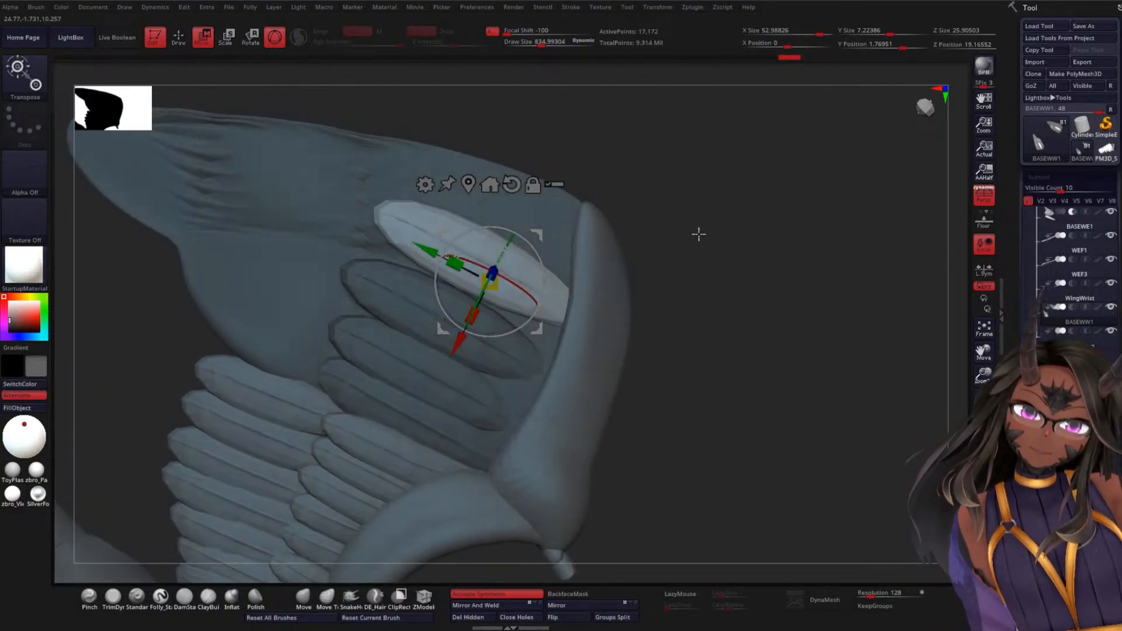
- Rotate the new outer feather on the wrist membrane and shift it closer to the neighbouring feather
{"action": "left_click_drag", "start_coordinate": [498, 279], "coordinate": [531, 250]}
{"action": "left_click_drag", "start_coordinate": [692, 261], "coordinate": [523, 261]}
{"action": "left_click_drag", "start_coordinate": [625, 252], "coordinate": [711, 280]}
{"action": "left_click_drag", "start_coordinate": [552, 301], "coordinate": [566, 304]}
{"action": "left_click_drag", "start_coordinate": [633, 288], "coordinate": [596, 280]}
{"action": "left_click_drag", "start_coordinate": [491, 352], "coordinate": [487, 393]}
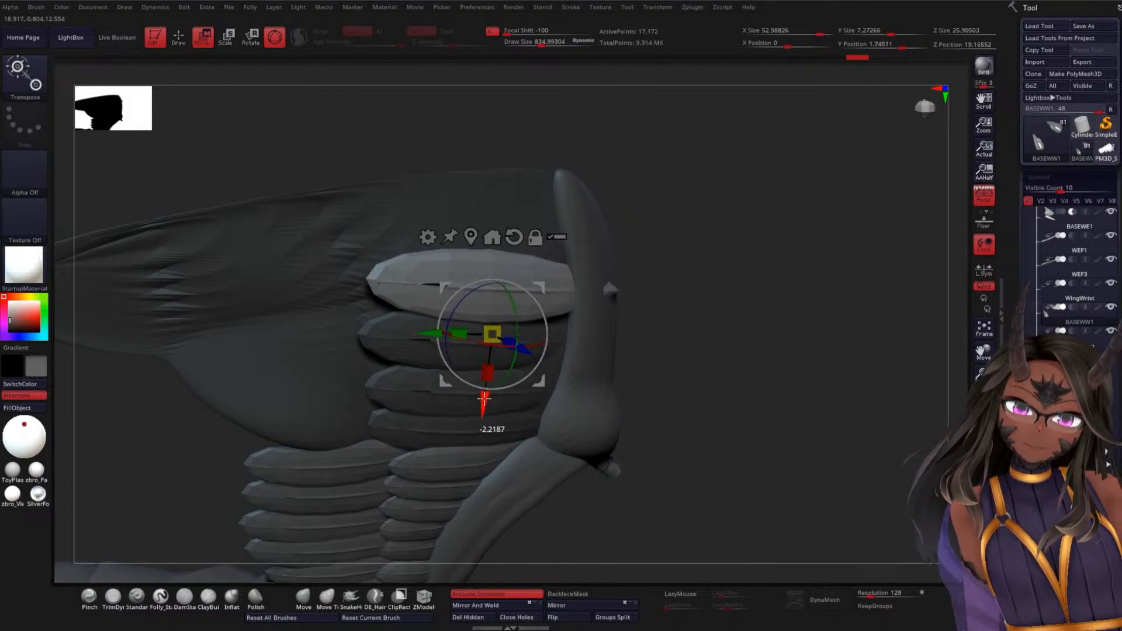
{"action": "left_click_drag", "start_coordinate": [679, 333], "coordinate": [460, 297]}
{"action": "left_click_drag", "start_coordinate": [666, 255], "coordinate": [766, 287]}
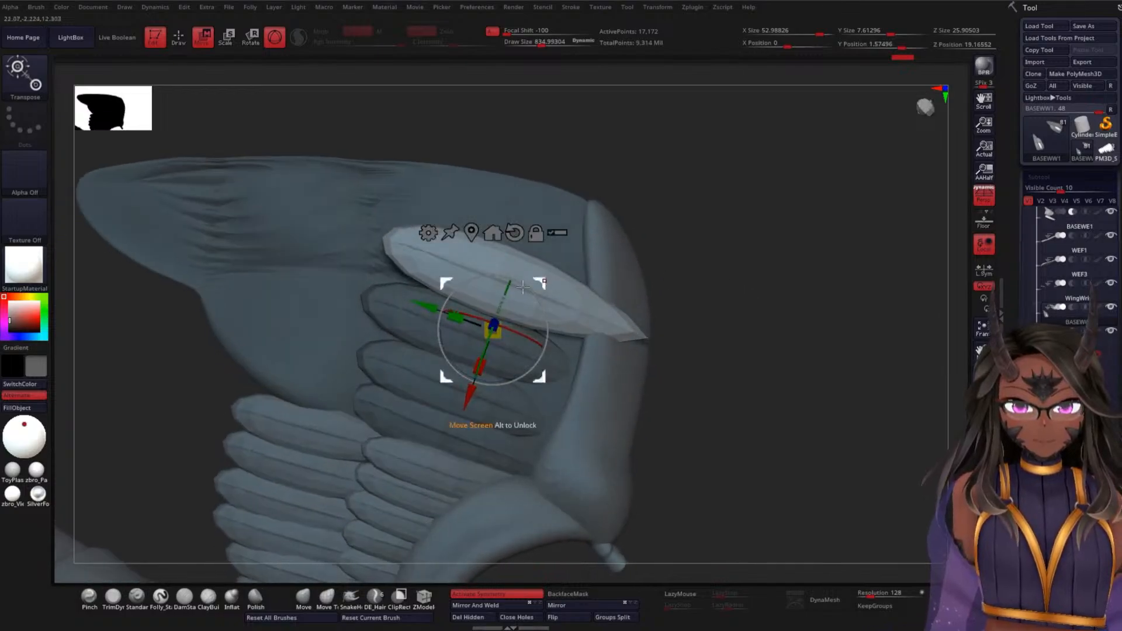
- Tilt the feather to align with its neighbours and slide it lengthwise so its base tucks under the wing bone
{"action": "left_click_drag", "start_coordinate": [392, 306], "coordinate": [399, 307]}
{"action": "left_click_drag", "start_coordinate": [696, 256], "coordinate": [743, 322]}
{"action": "left_click_drag", "start_coordinate": [463, 339], "coordinate": [465, 336]}
{"action": "left_click_drag", "start_coordinate": [415, 297], "coordinate": [430, 331]}
{"action": "left_click_drag", "start_coordinate": [725, 245], "coordinate": [742, 187]}
{"action": "left_click_drag", "start_coordinate": [434, 322], "coordinate": [440, 323]}
{"action": "left_click_drag", "start_coordinate": [723, 237], "coordinate": [808, 210]}
{"action": "left_click_drag", "start_coordinate": [554, 308], "coordinate": [557, 307]}
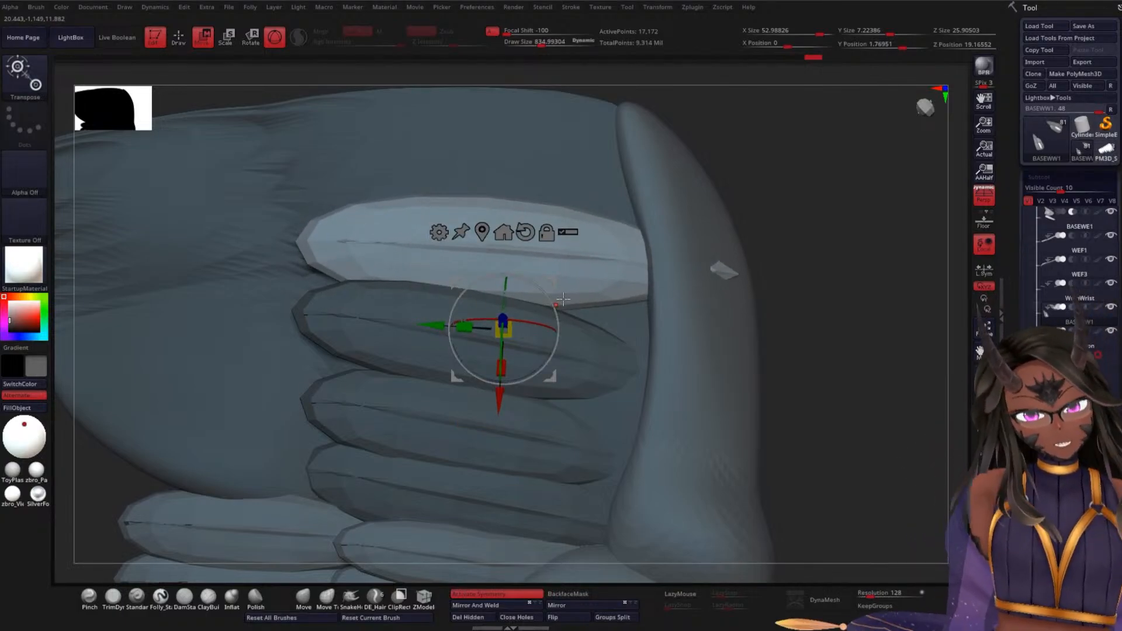
{"action": "left_click_drag", "start_coordinate": [434, 314], "coordinate": [450, 311]}
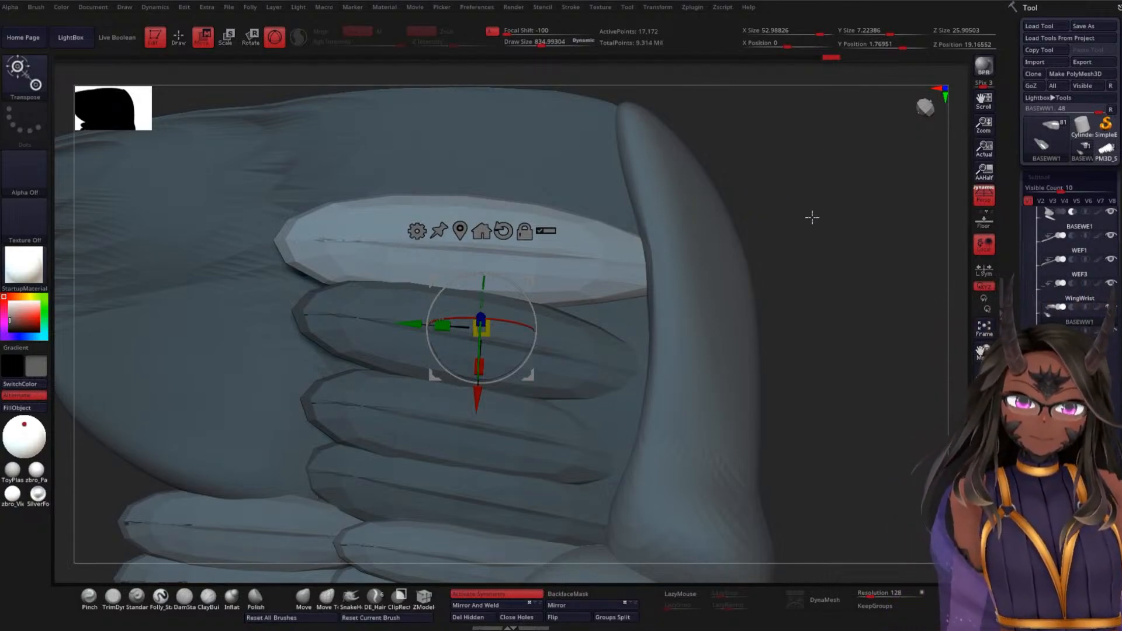
{"action": "mouse_move", "coordinate": [834, 221]}
{"action": "left_mouse_down"}
{"action": "mouse_move", "coordinate": [854, 206]}
{"action": "mouse_move", "coordinate": [862, 238]}
{"action": "mouse_move", "coordinate": [839, 318]}
{"action": "mouse_move", "coordinate": [797, 368]}
{"action": "mouse_move", "coordinate": [838, 279]}
{"action": "mouse_move", "coordinate": [847, 170]}
{"action": "mouse_move", "coordinate": [829, 227]}
{"action": "left_mouse_up"}
{"action": "left_click_drag", "start_coordinate": [508, 317], "coordinate": [514, 334]}
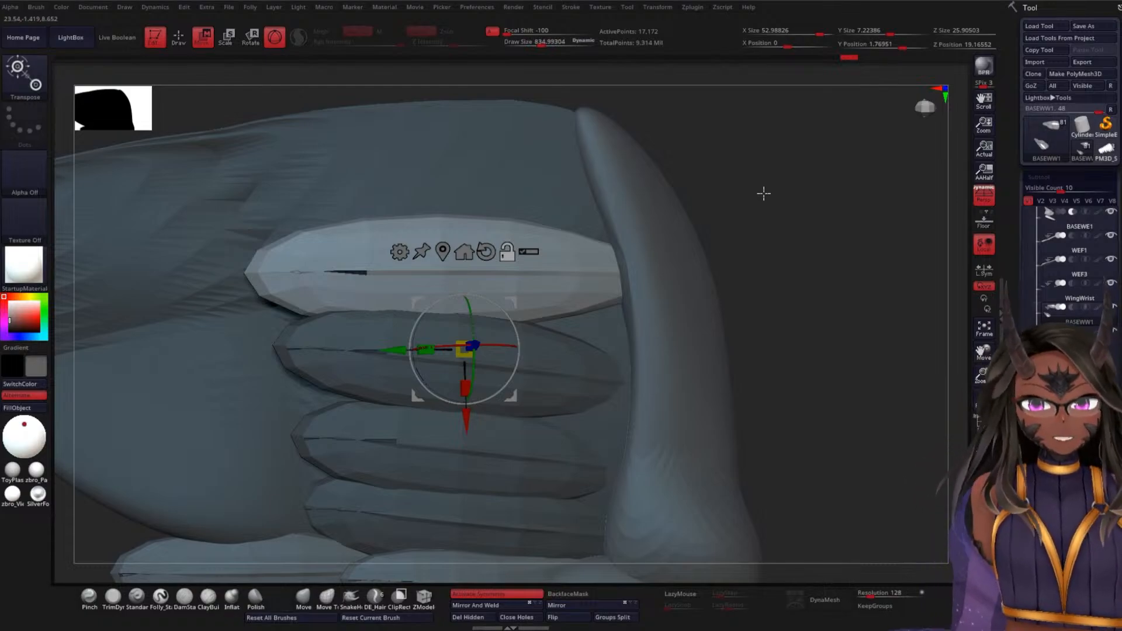
- Duplicate the fitted feather toward the membrane's outer edge and rotate the copy to continue the fan
{"action": "left_click_drag", "start_coordinate": [767, 195], "coordinate": [785, 262], "text": "alt"}
{"action": "left_click_drag", "start_coordinate": [457, 474], "coordinate": [459, 385], "text": "alt"}
{"action": "key", "text": "ctrl+z"}
{"action": "left_click_drag", "start_coordinate": [763, 252], "coordinate": [723, 274]}
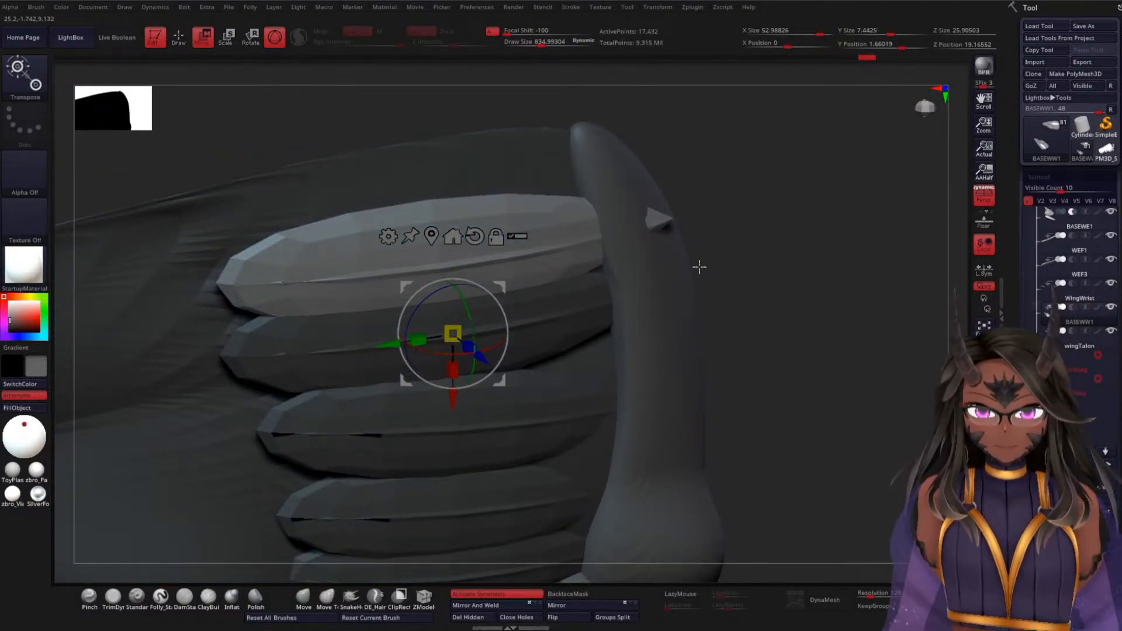
{"action": "left_click_drag", "start_coordinate": [739, 234], "coordinate": [572, 301]}
{"action": "left_click_drag", "start_coordinate": [480, 363], "coordinate": [544, 328]}
{"action": "left_click_drag", "start_coordinate": [807, 255], "coordinate": [724, 132]}
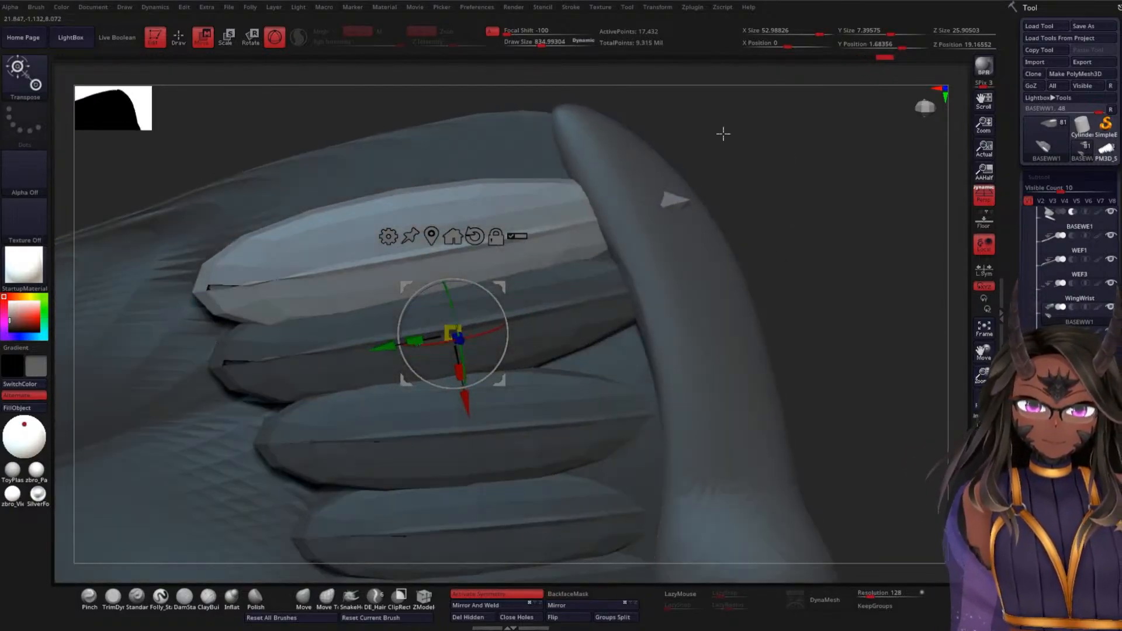
- Slide the outermost feather along its length away from the wing bone and fine-tune its angle
{"action": "left_click_drag", "start_coordinate": [462, 355], "coordinate": [462, 359]}
{"action": "left_click_drag", "start_coordinate": [719, 275], "coordinate": [809, 175]}
{"action": "left_click_drag", "start_coordinate": [374, 323], "coordinate": [337, 345]}
{"action": "left_click_drag", "start_coordinate": [747, 183], "coordinate": [739, 205]}
{"action": "left_click_drag", "start_coordinate": [453, 340], "coordinate": [455, 334]}
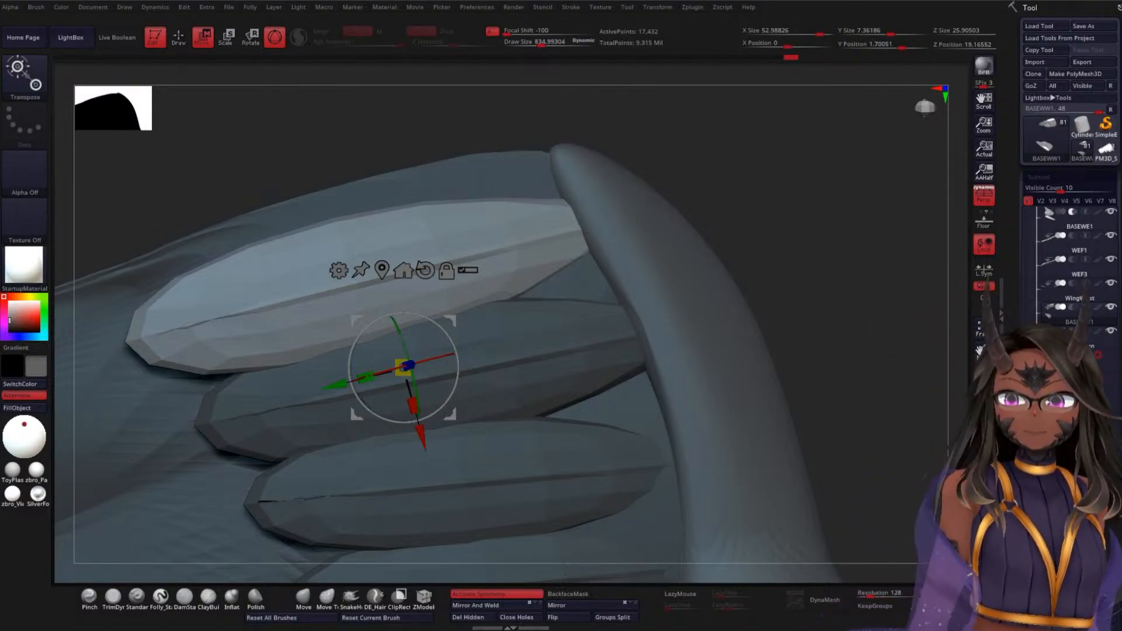
- Adjust the outermost feather's tilt and depth so it lies against the curved membrane surface
{"action": "left_click_drag", "start_coordinate": [894, 206], "coordinate": [791, 194]}
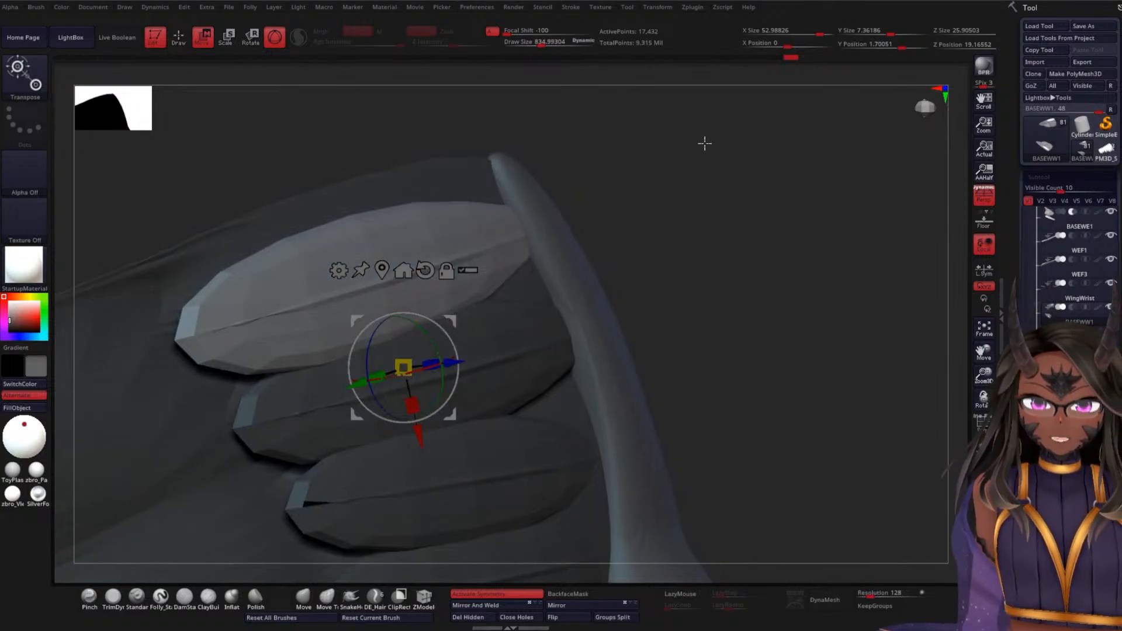
{"action": "left_click_drag", "start_coordinate": [716, 160], "coordinate": [721, 199], "text": "alt"}
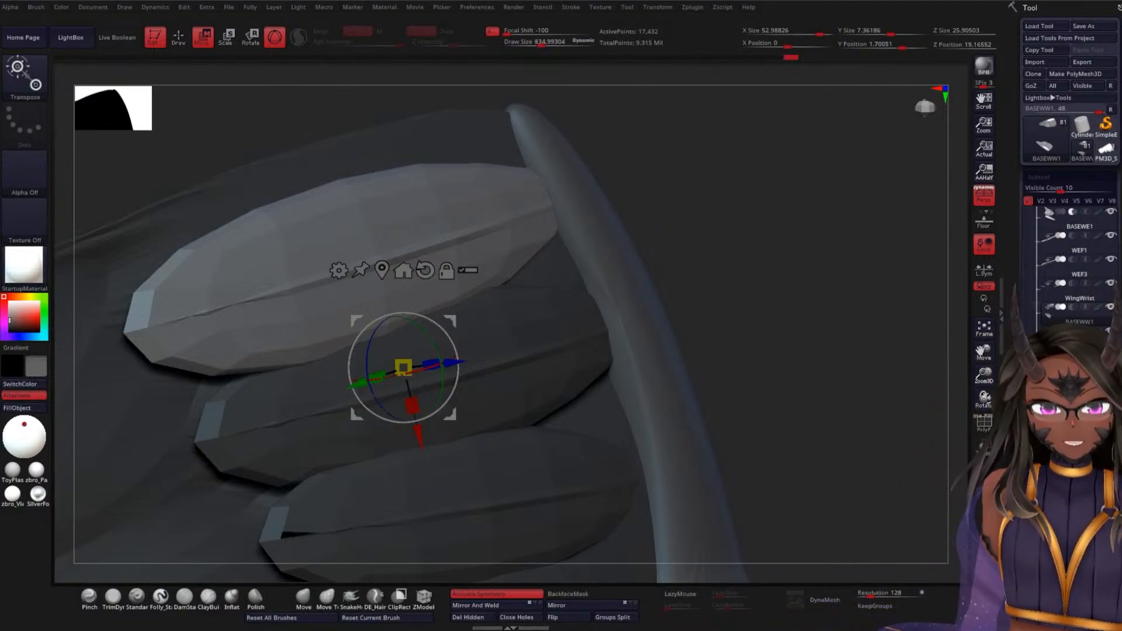
{"action": "left_click_drag", "start_coordinate": [756, 273], "coordinate": [673, 304]}
{"action": "left_click_drag", "start_coordinate": [456, 392], "coordinate": [476, 371]}
{"action": "left_click_drag", "start_coordinate": [633, 345], "coordinate": [610, 212]}
{"action": "left_click_drag", "start_coordinate": [350, 418], "coordinate": [358, 409]}
{"action": "mouse_move", "coordinate": [446, 395]}
{"action": "left_mouse_down"}
{"action": "mouse_move", "coordinate": [461, 416]}
{"action": "mouse_move", "coordinate": [447, 397]}
{"action": "left_mouse_up"}
{"action": "left_click_drag", "start_coordinate": [456, 352], "coordinate": [458, 354]}
- Check the outermost feather from both sides of the wing and nudge it slightly toward the wing bone
{"action": "left_click_drag", "start_coordinate": [724, 233], "coordinate": [682, 285]}
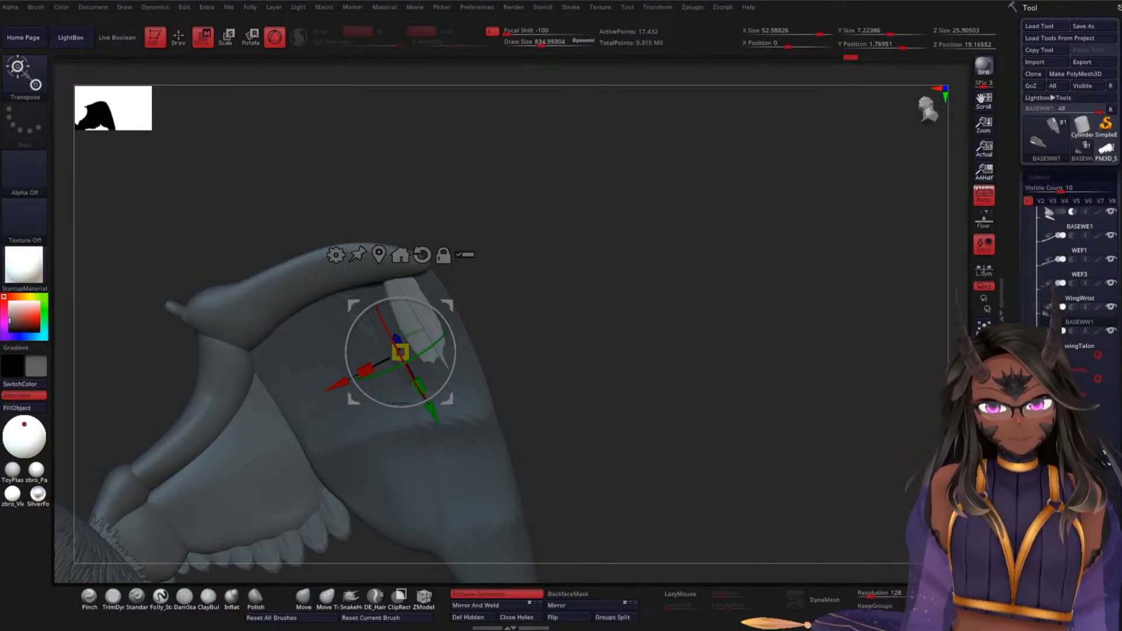
{"action": "left_click_drag", "start_coordinate": [660, 245], "coordinate": [528, 357]}
{"action": "left_click_drag", "start_coordinate": [598, 418], "coordinate": [600, 384]}
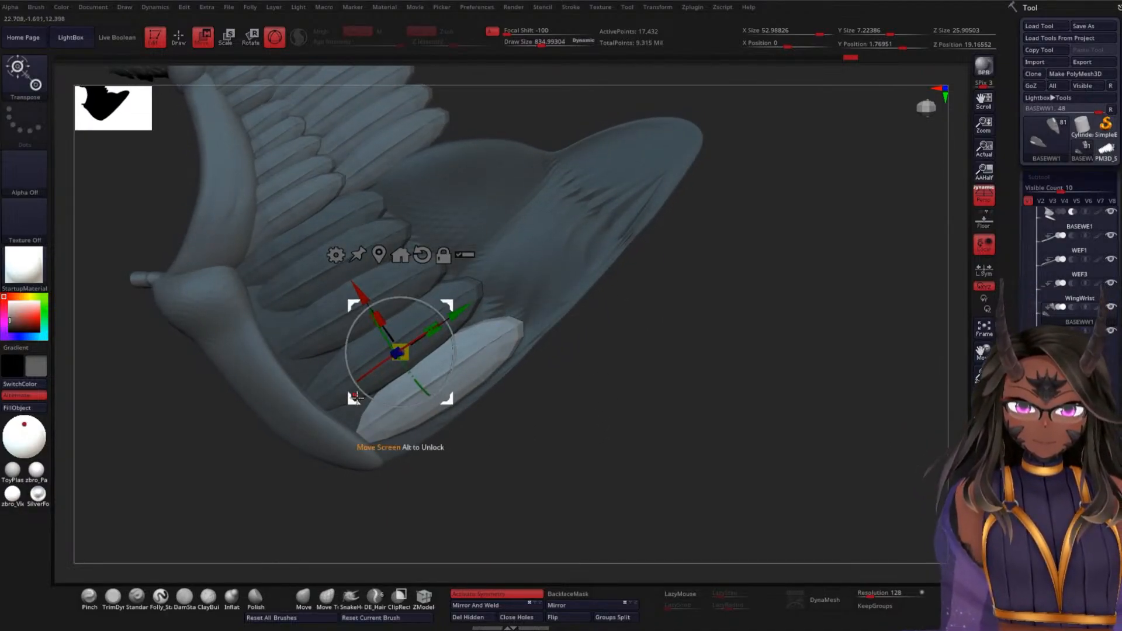
{"action": "mouse_move", "coordinate": [354, 401]}
{"action": "left_mouse_down"}
{"action": "mouse_move", "coordinate": [337, 410]}
{"action": "mouse_move", "coordinate": [349, 400]}
{"action": "left_mouse_up"}
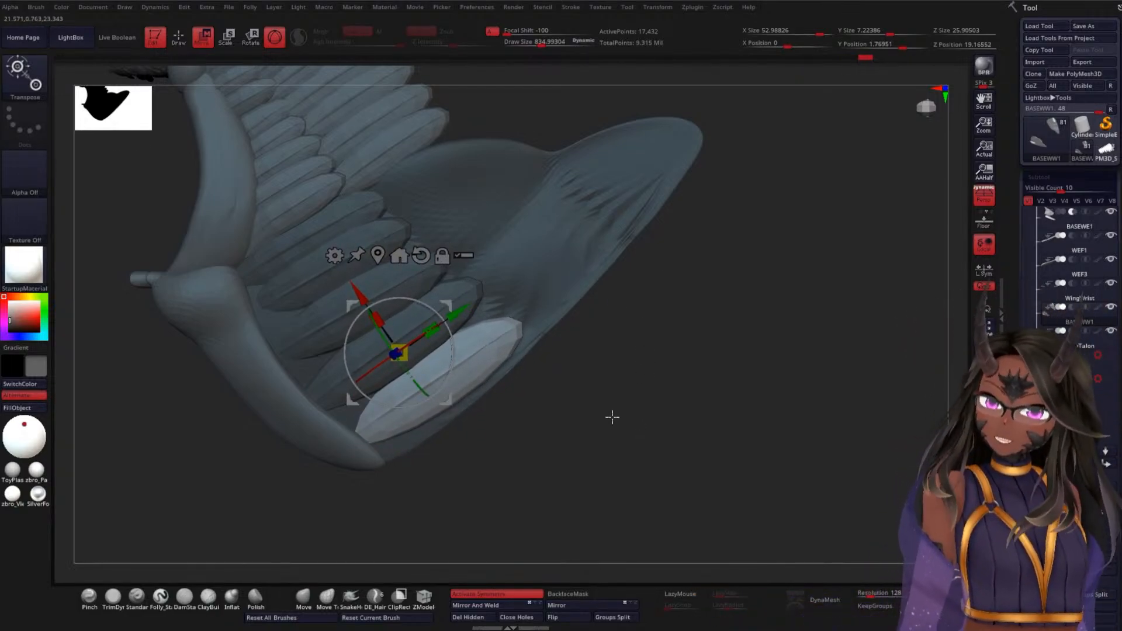
{"action": "left_click_drag", "start_coordinate": [786, 408], "coordinate": [780, 381]}
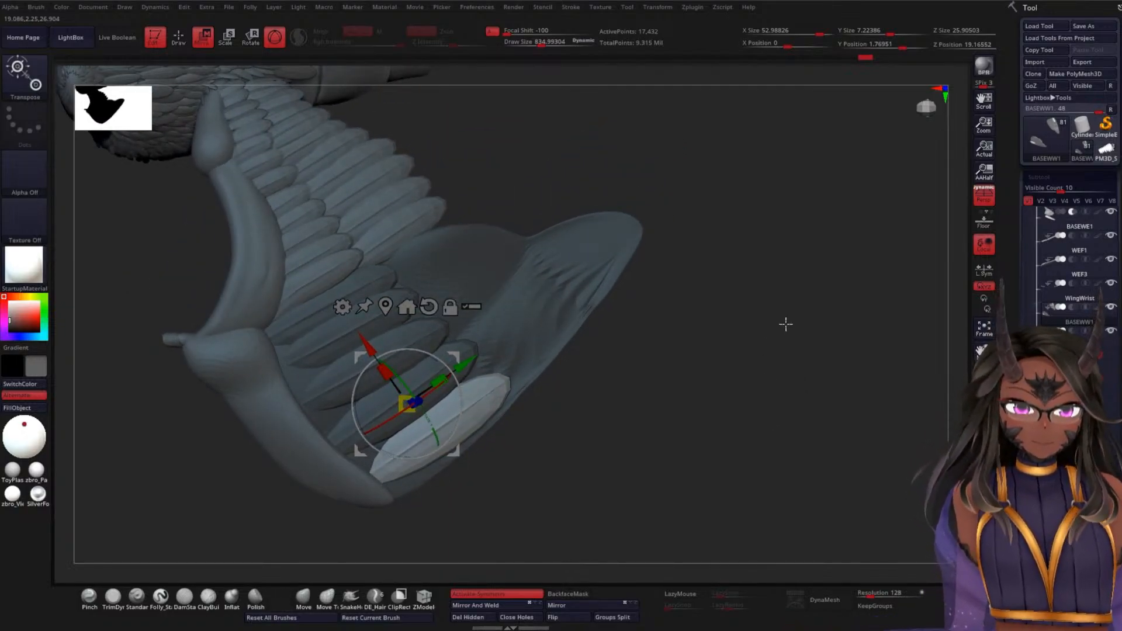
- Clear the mask from the wrist membrane and its feathers, and bring up the polygroup options
{"action": "mouse_move", "coordinate": [1059, 328]}
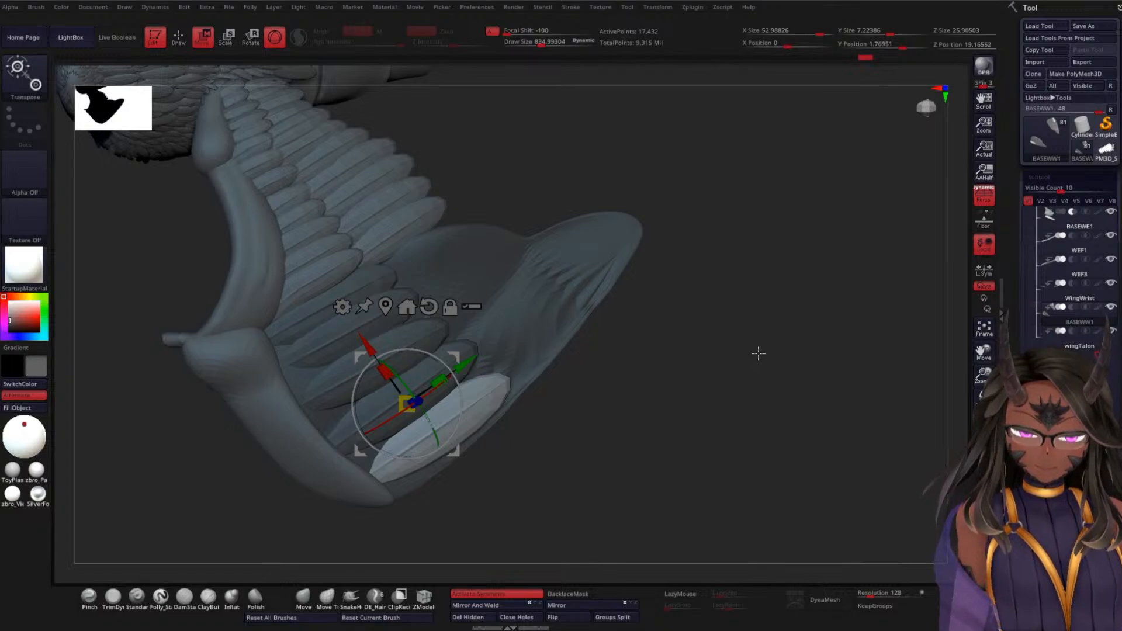
{"action": "left_click_drag", "start_coordinate": [809, 296], "coordinate": [843, 328], "text": "ctrl"}
{"action": "scroll", "coordinate": [1070, 233], "scroll_direction": "down", "scroll_amount": 6}
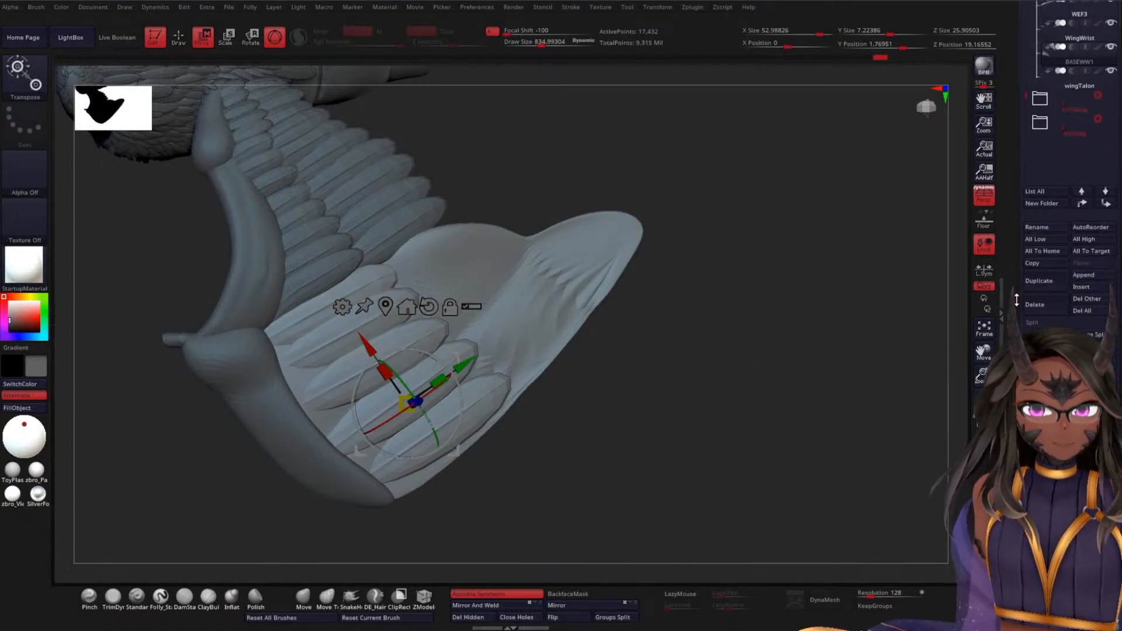
{"action": "scroll", "coordinate": [1039, 308], "scroll_direction": "down", "scroll_amount": 8}
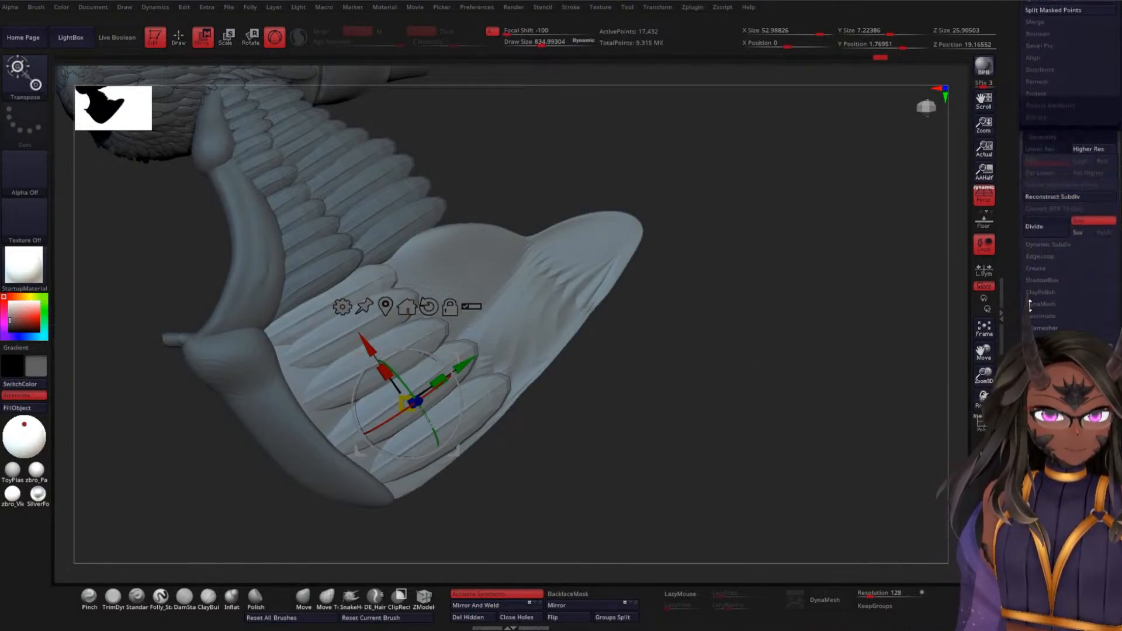
{"action": "scroll", "coordinate": [1039, 308], "scroll_direction": "down", "scroll_amount": 4}
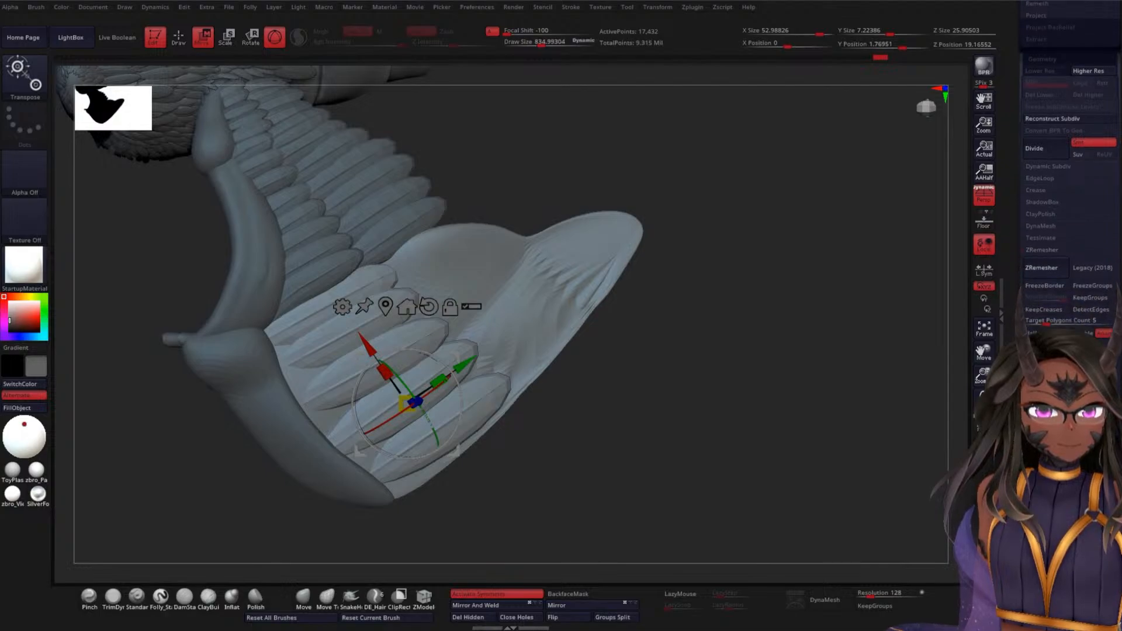
{"action": "scroll", "coordinate": [1041, 494], "scroll_direction": "down", "scroll_amount": 4}
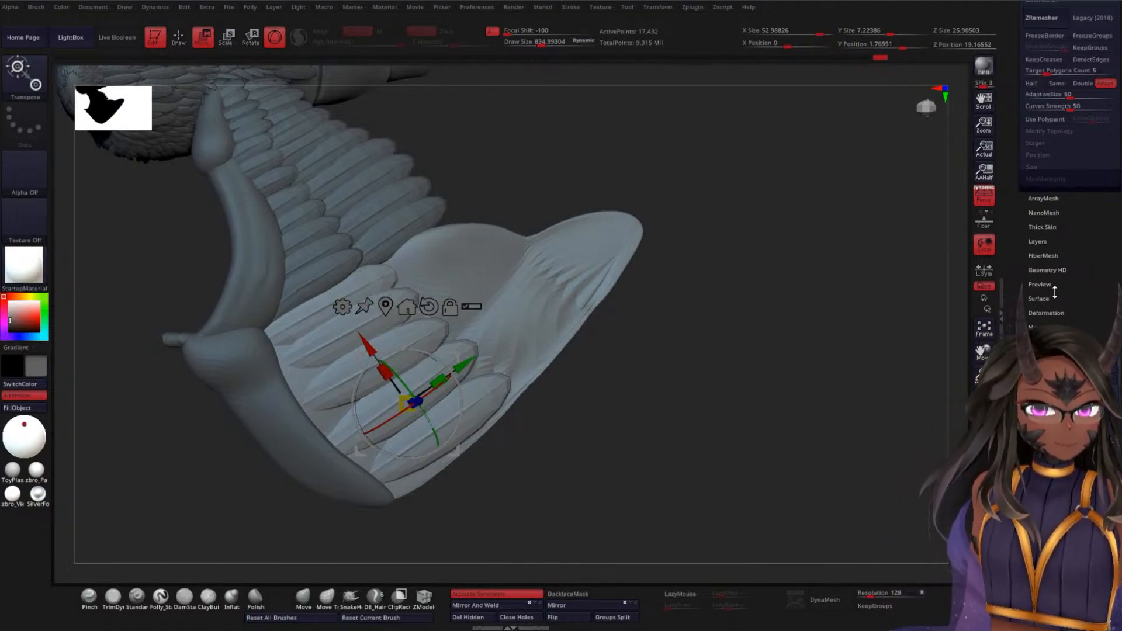
{"action": "scroll", "coordinate": [1020, 316], "scroll_direction": "down", "scroll_amount": 3}
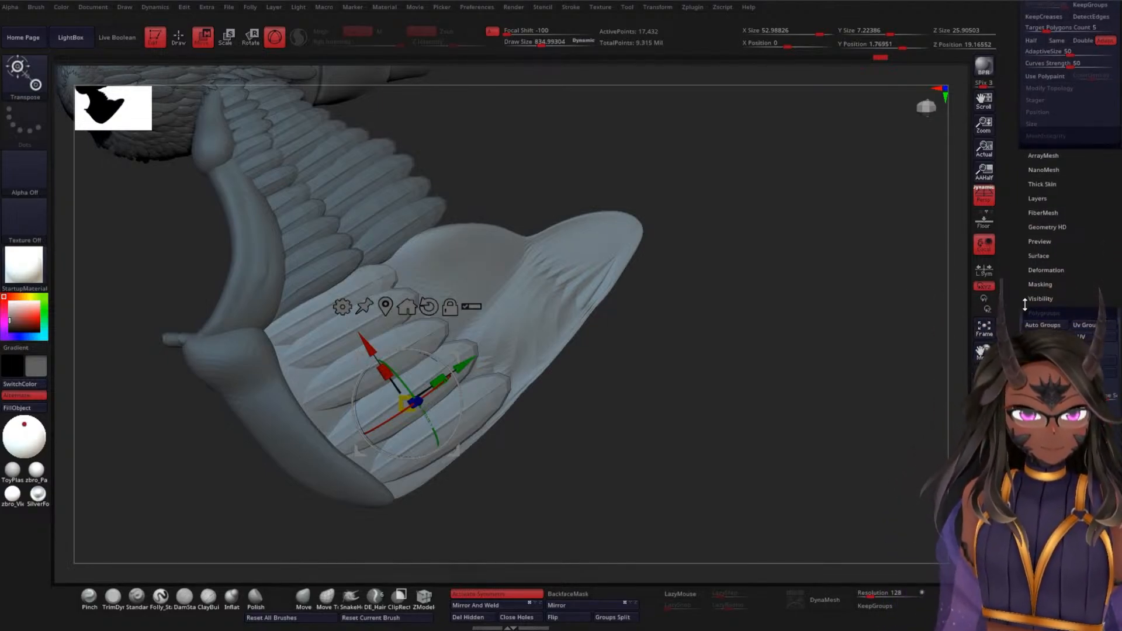
{"action": "scroll", "coordinate": [1022, 283], "scroll_direction": "down", "scroll_amount": 3}
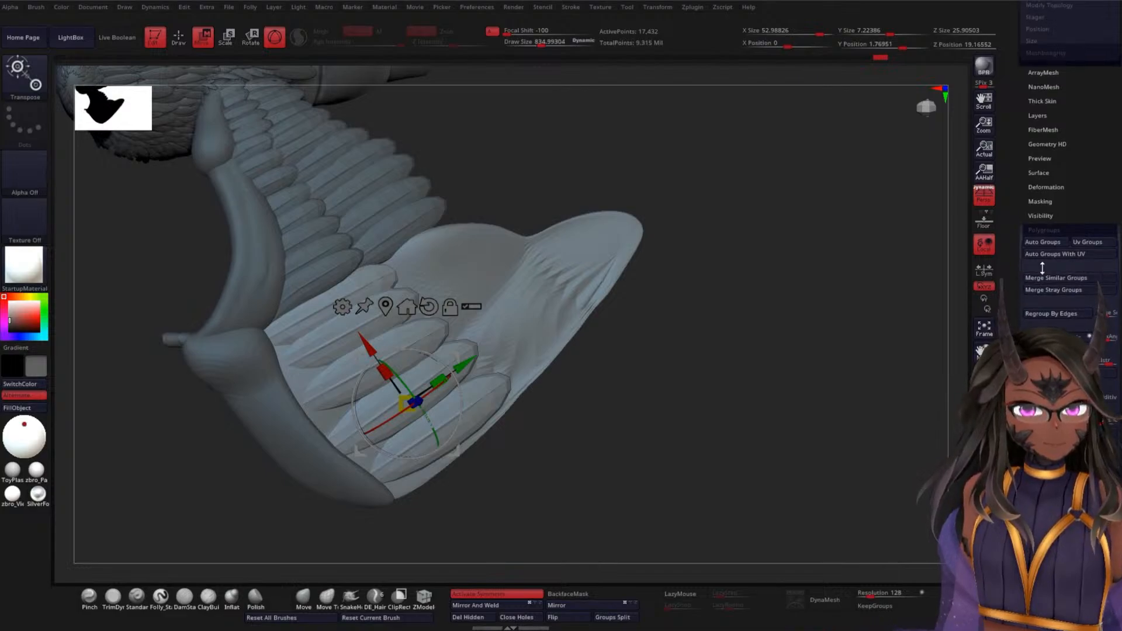
- Show the polygroup wireframe and mask the five wrist feathers, leaving only the membrane unmasked
{"action": "left_click_drag", "start_coordinate": [758, 357], "coordinate": [761, 275]}
{"action": "left_click_drag", "start_coordinate": [757, 350], "coordinate": [759, 446]}
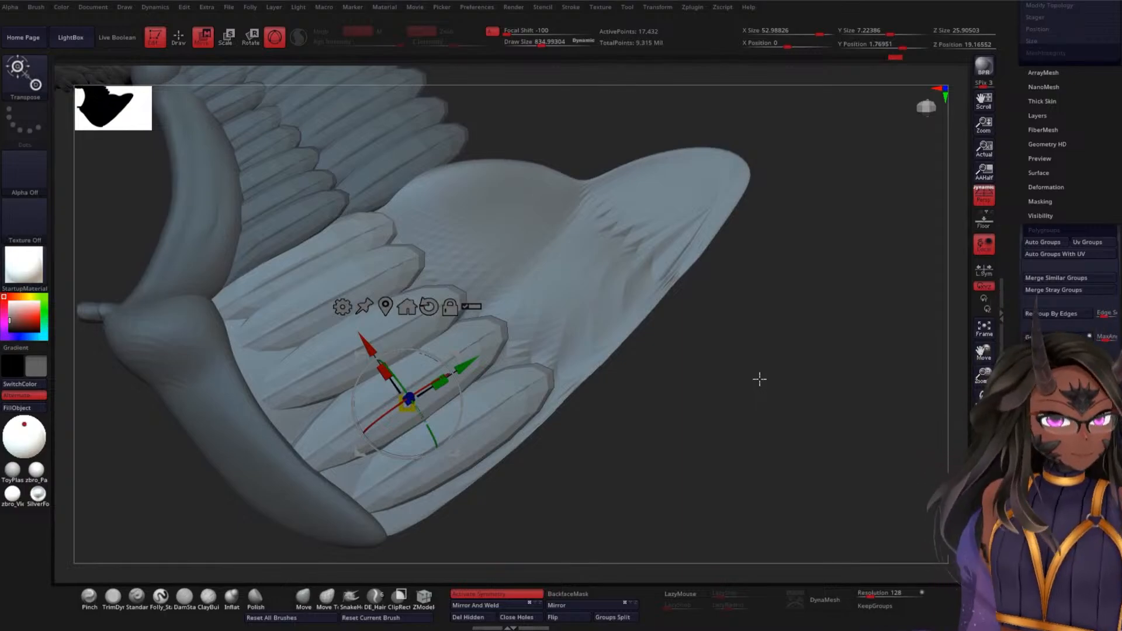
{"action": "left_click_drag", "start_coordinate": [777, 366], "coordinate": [822, 355]}
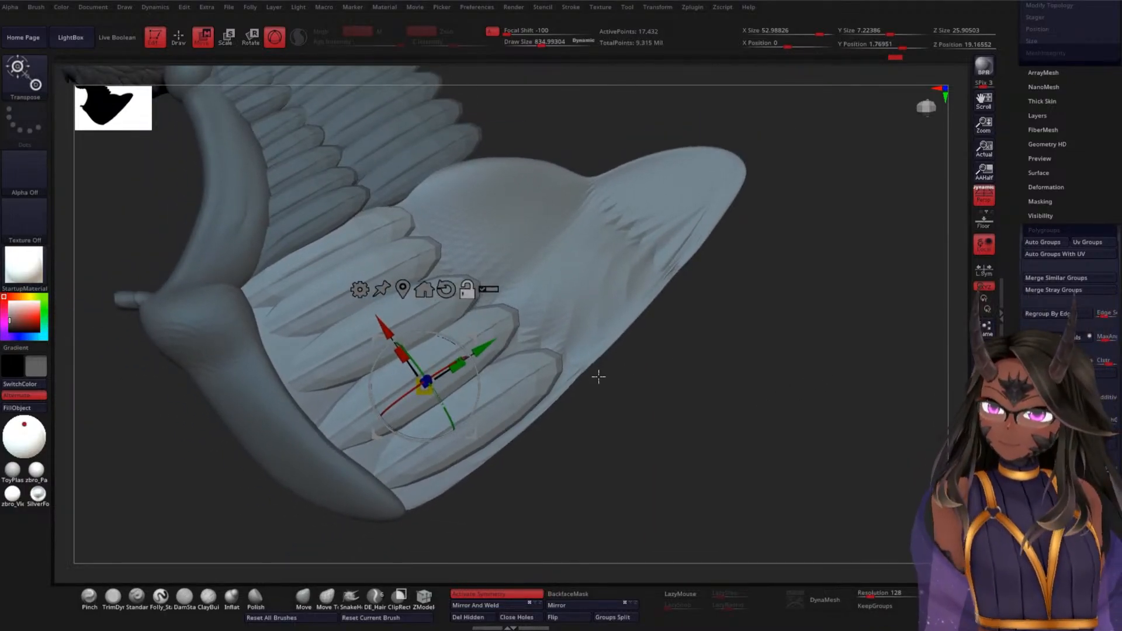
{"action": "key", "text": "shift+f"}
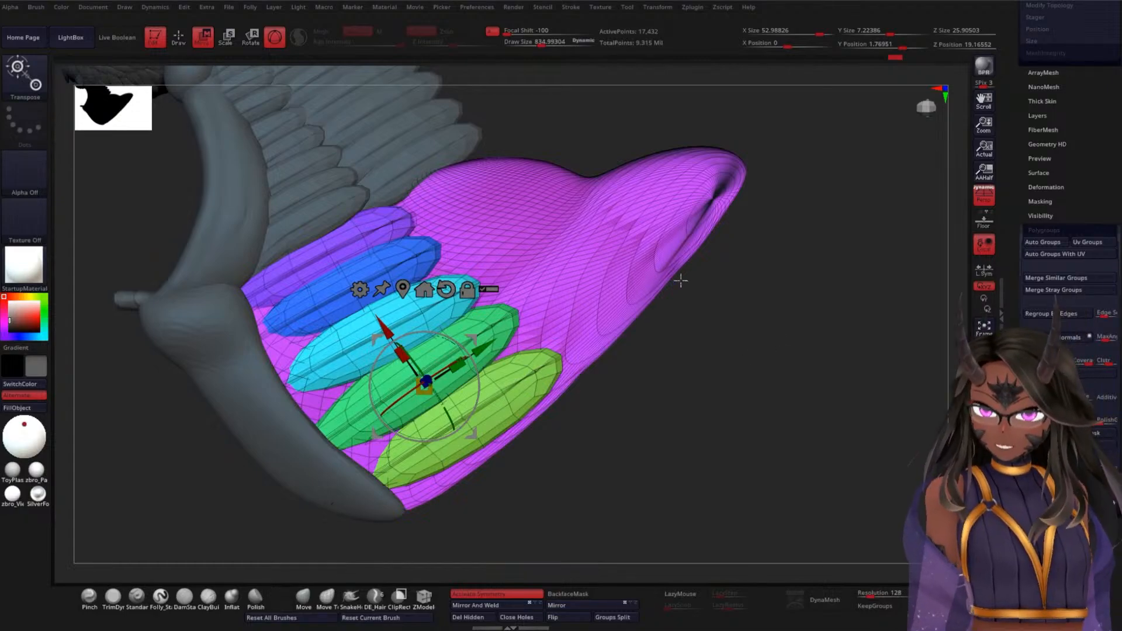
{"action": "left_click_drag", "start_coordinate": [654, 371], "coordinate": [691, 378]}
{"action": "left_click", "coordinate": [561, 301]}
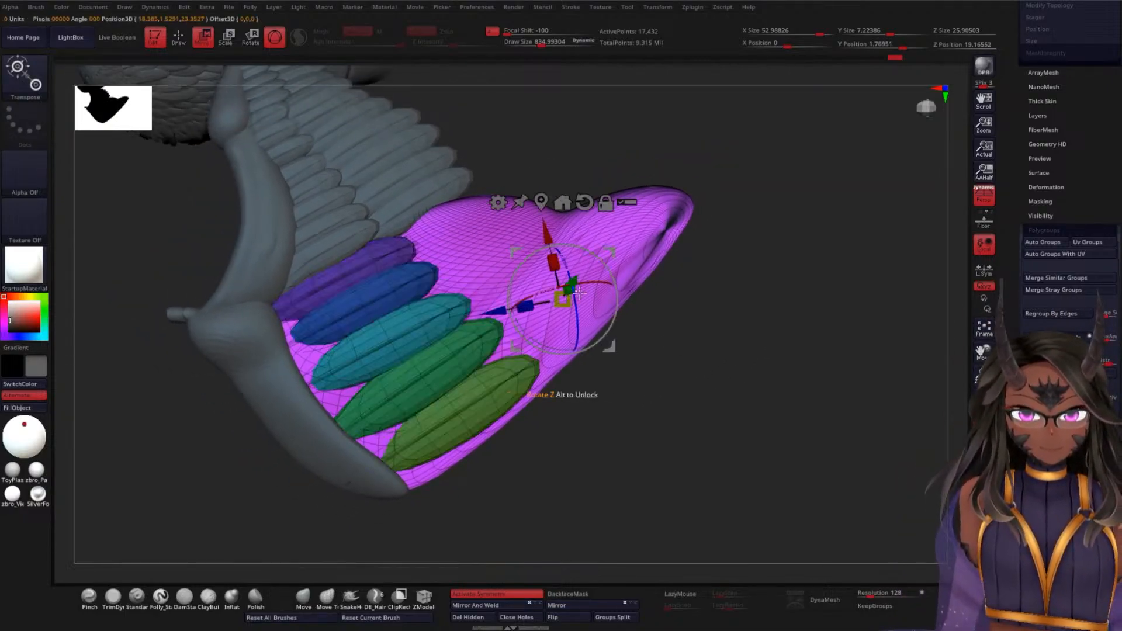
{"action": "left_click", "coordinate": [625, 252]}
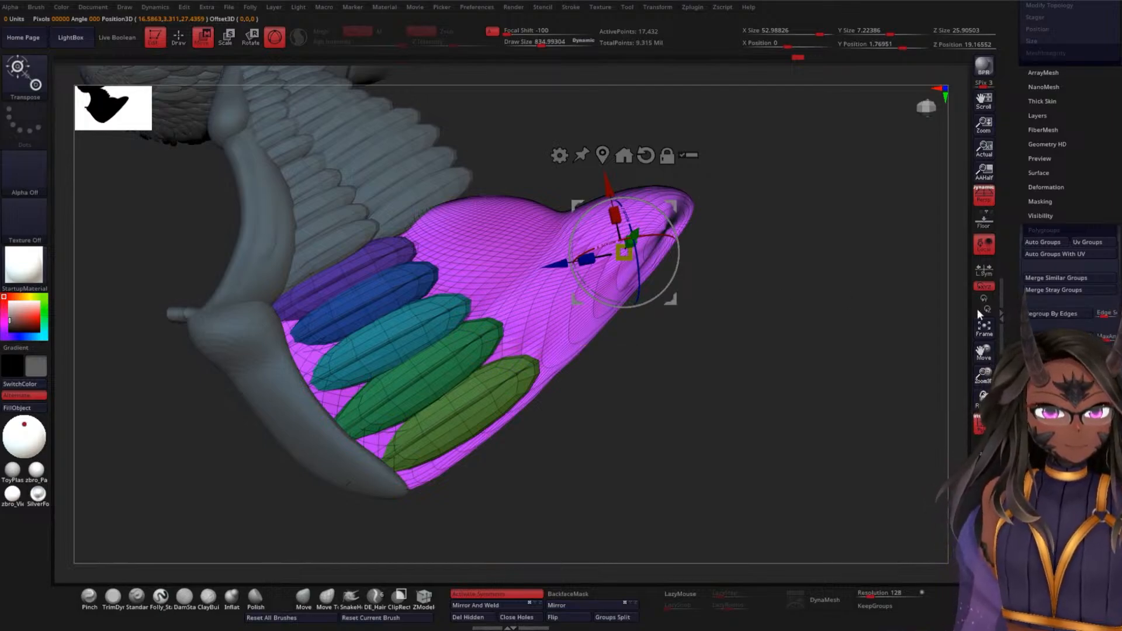
- Split the masked feathers from the wrist membrane into their own subtool with Split Masked Points
{"action": "scroll", "coordinate": [1019, 336], "scroll_direction": "down", "scroll_amount": 5}
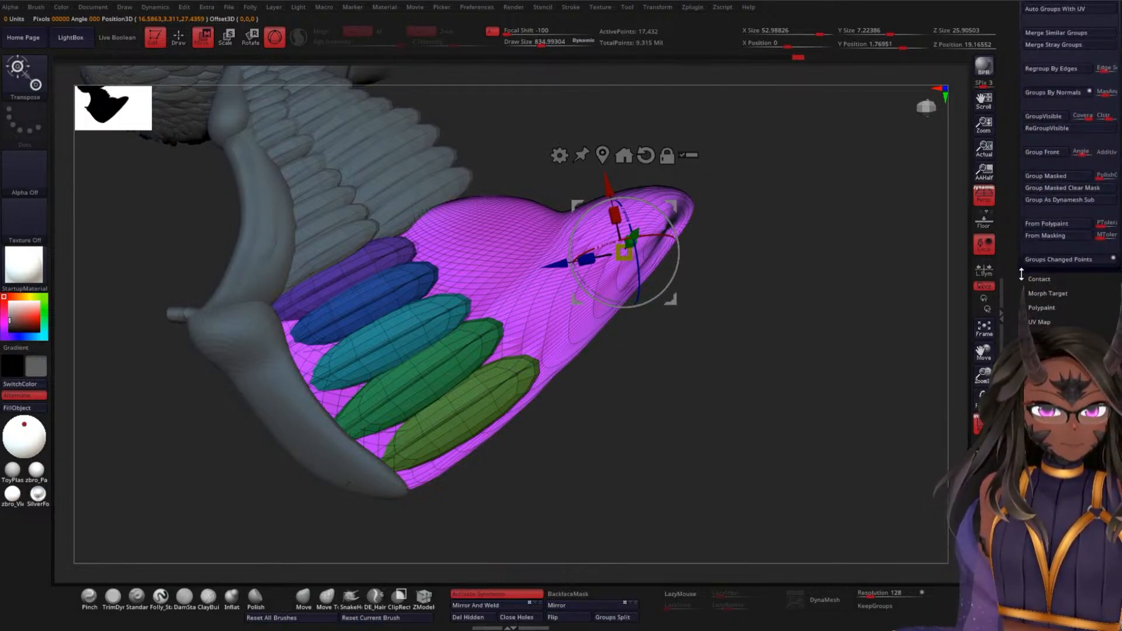
{"action": "scroll", "coordinate": [1022, 274], "scroll_direction": "up", "scroll_amount": 10}
{"action": "scroll", "coordinate": [1070, 163], "scroll_direction": "up", "scroll_amount": 3}
{"action": "scroll", "coordinate": [1070, 175], "scroll_direction": "up", "scroll_amount": 5}
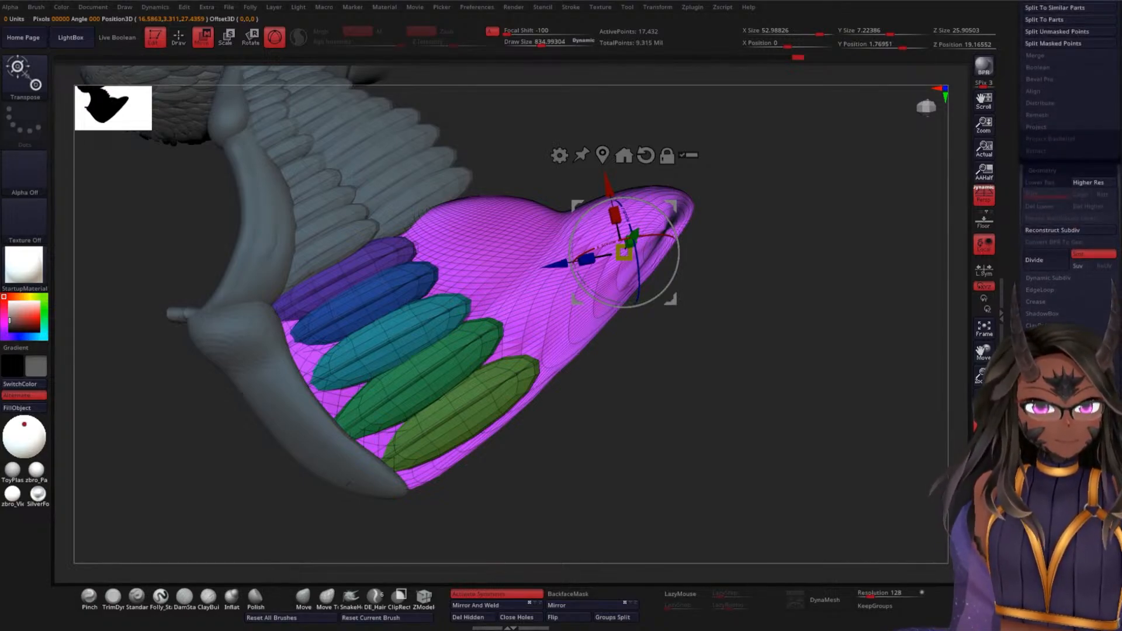
{"action": "scroll", "coordinate": [1074, 286], "scroll_direction": "up", "scroll_amount": 7}
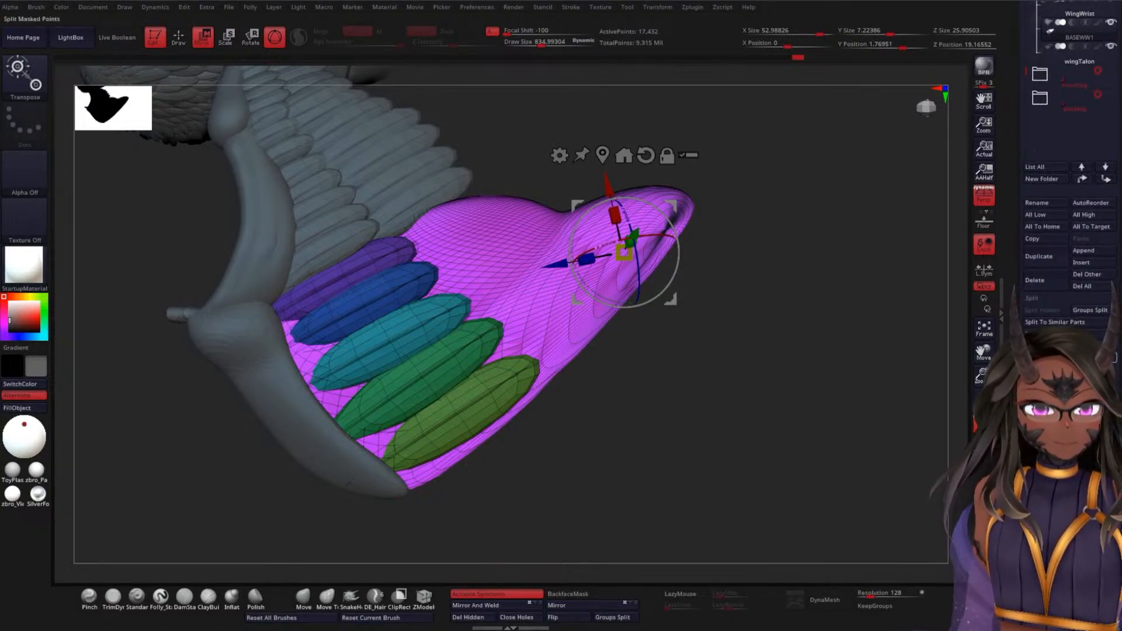
{"action": "left_click", "coordinate": [1052, 358]}
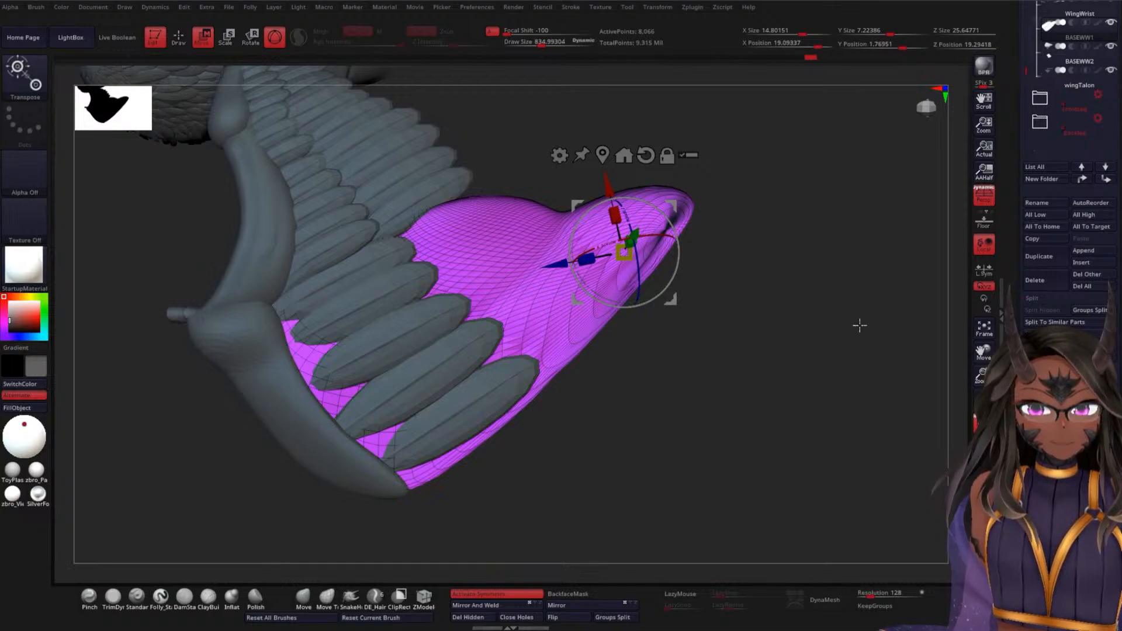
- Hide the polygroup wireframe and reshape the wrist membrane's outer edge near the wing bone with the Move brush
{"action": "left_click_drag", "start_coordinate": [780, 401], "coordinate": [777, 348]}
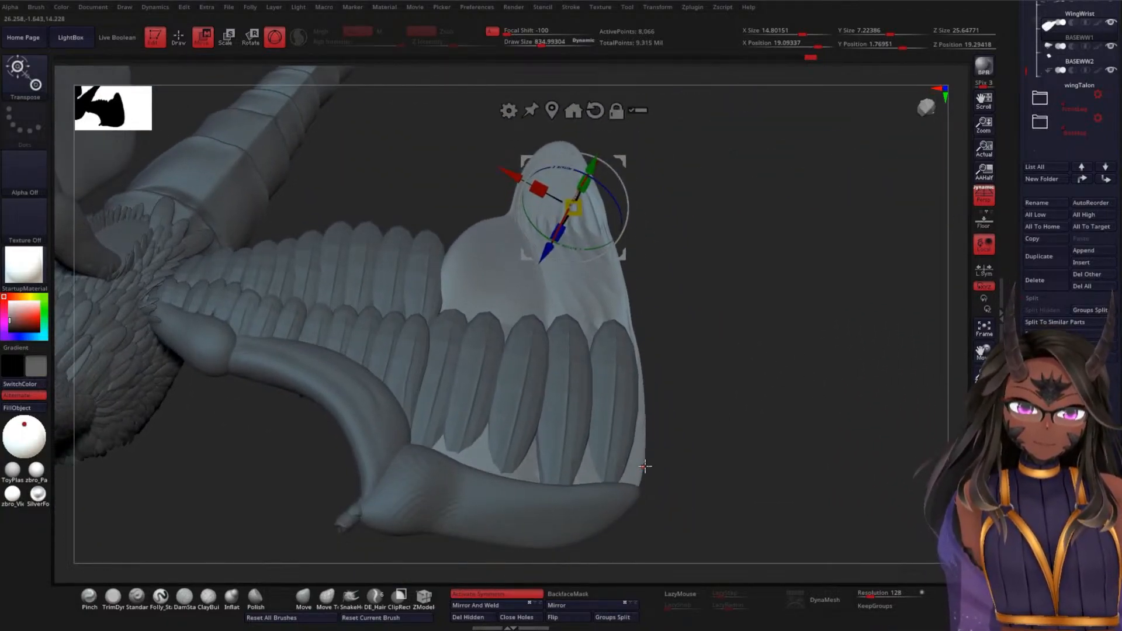
{"action": "key", "text": "q"}
{"action": "key", "text": "space"}
{"action": "left_click_drag", "start_coordinate": [780, 391], "coordinate": [747, 433]}
{"action": "left_click_drag", "start_coordinate": [523, 495], "coordinate": [516, 496]}
{"action": "mouse_move", "coordinate": [589, 470]}
{"action": "left_mouse_down"}
{"action": "mouse_move", "coordinate": [540, 466]}
{"action": "mouse_move", "coordinate": [523, 482]}
{"action": "mouse_move", "coordinate": [525, 471]}
{"action": "left_mouse_up"}
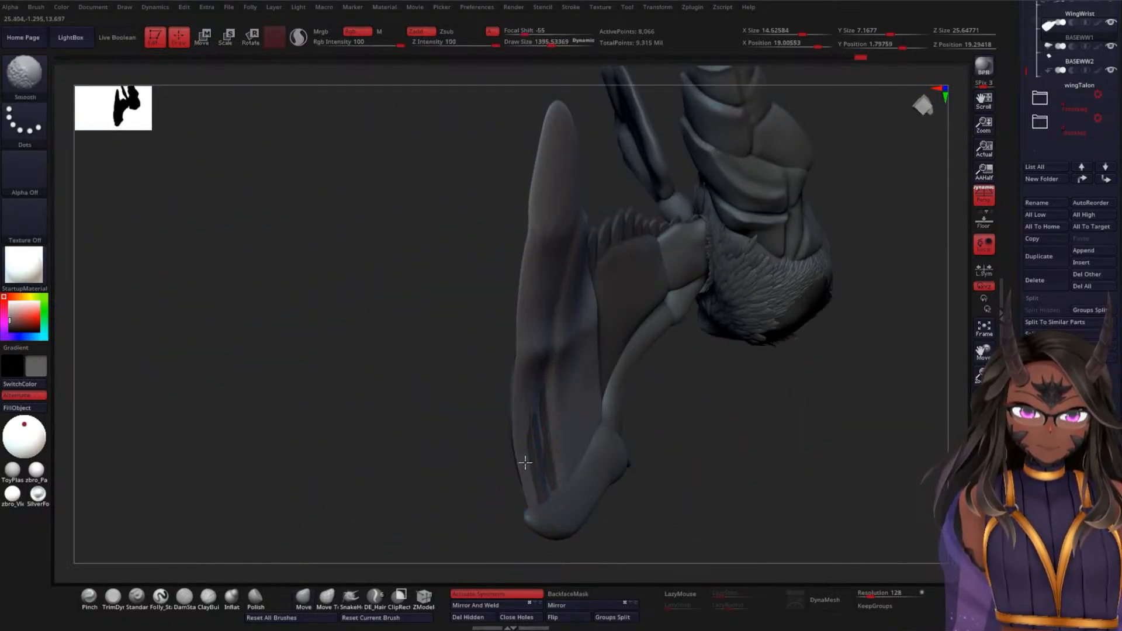
- Smooth the membrane's outer edge and pull it in beneath the outermost feather with the Smooth and Move brushes
{"action": "mouse_move", "coordinate": [643, 456]}
{"action": "left_mouse_down"}
{"action": "mouse_move", "coordinate": [789, 458]}
{"action": "mouse_move", "coordinate": [632, 392]}
{"action": "left_mouse_up"}
{"action": "key", "text": "shift"}
{"action": "left_click_drag", "start_coordinate": [471, 492], "coordinate": [482, 483], "text": "shift"}
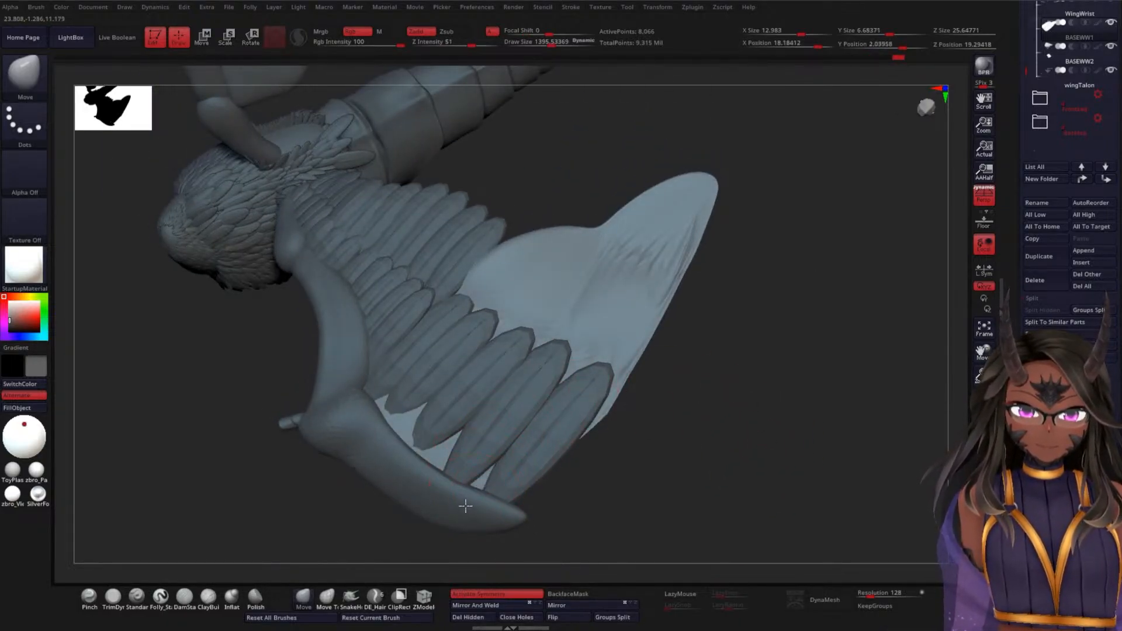
{"action": "left_click_drag", "start_coordinate": [634, 473], "coordinate": [457, 446]}
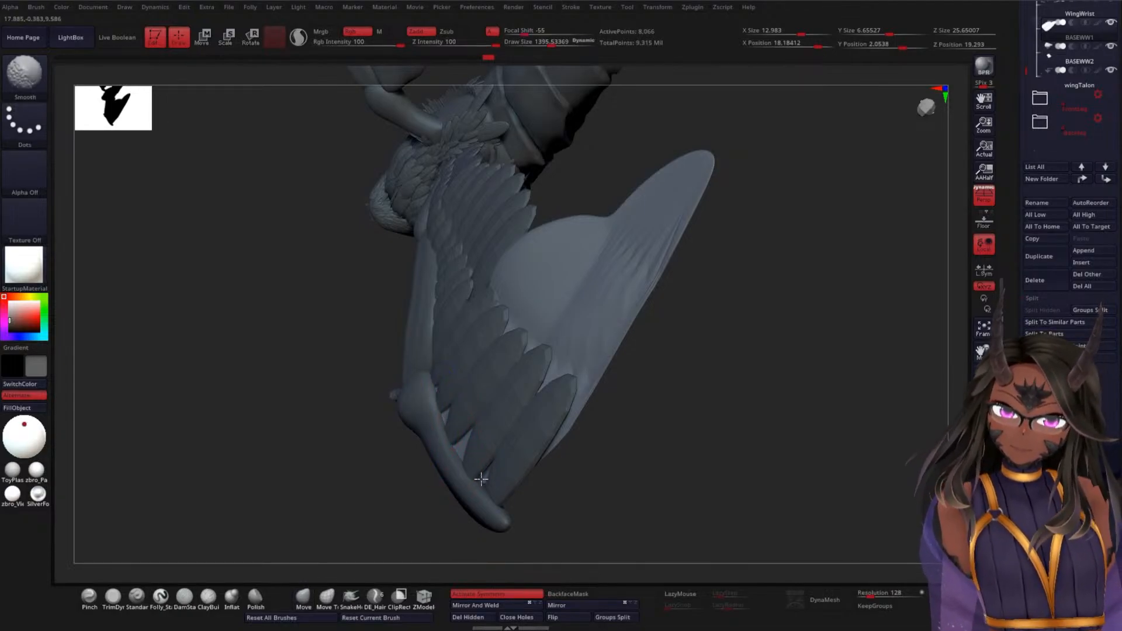
{"action": "mouse_move", "coordinate": [555, 463]}
{"action": "left_mouse_down"}
{"action": "mouse_move", "coordinate": [699, 454]}
{"action": "mouse_move", "coordinate": [522, 471]}
{"action": "left_mouse_up"}
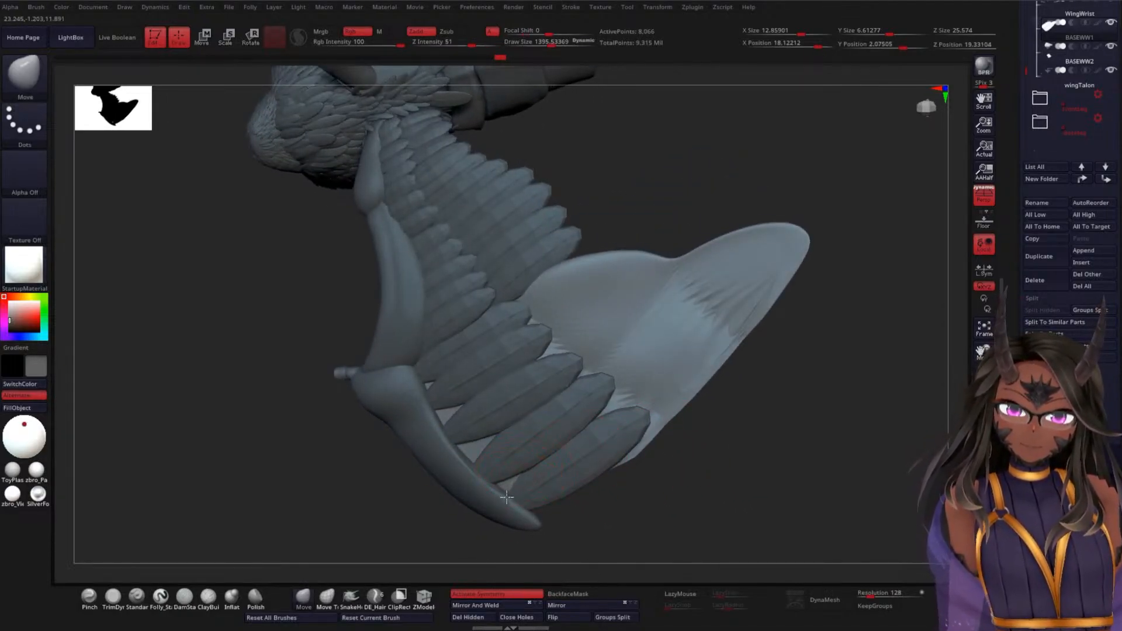
- Extend the wrist membrane's outer edge toward the tip of the wing bone with the Move brush, adjusting it from both sides
{"action": "left_click_drag", "start_coordinate": [675, 489], "coordinate": [521, 471]}
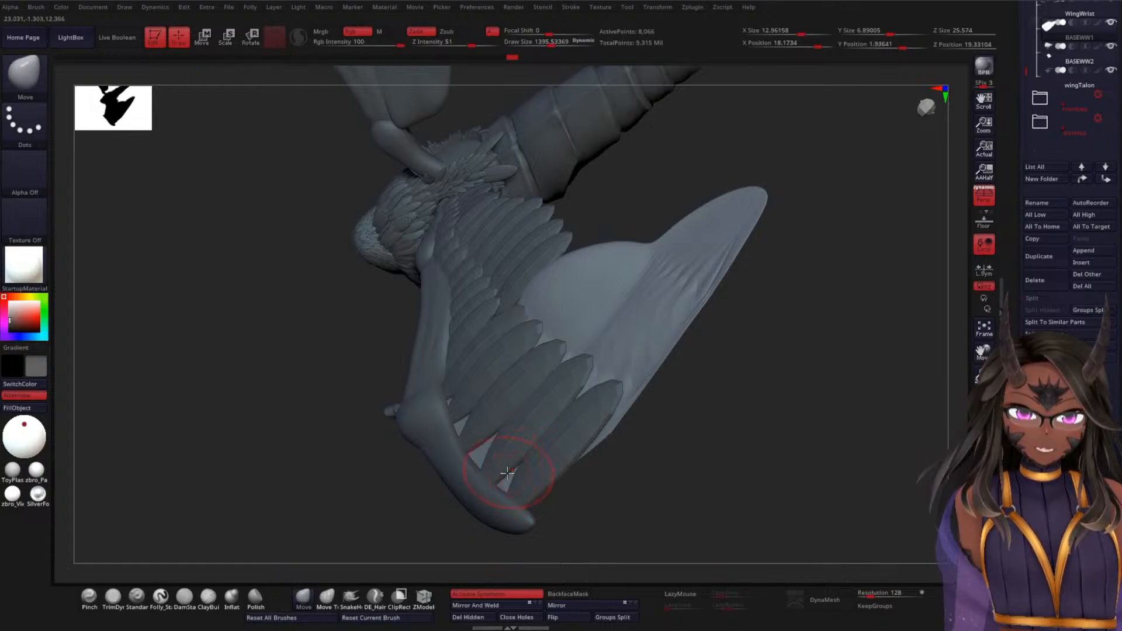
{"action": "mouse_move", "coordinate": [634, 470]}
{"action": "left_mouse_down"}
{"action": "mouse_move", "coordinate": [654, 476]}
{"action": "mouse_move", "coordinate": [598, 471]}
{"action": "mouse_move", "coordinate": [591, 450]}
{"action": "left_mouse_up"}
{"action": "left_click_drag", "start_coordinate": [744, 427], "coordinate": [556, 464]}
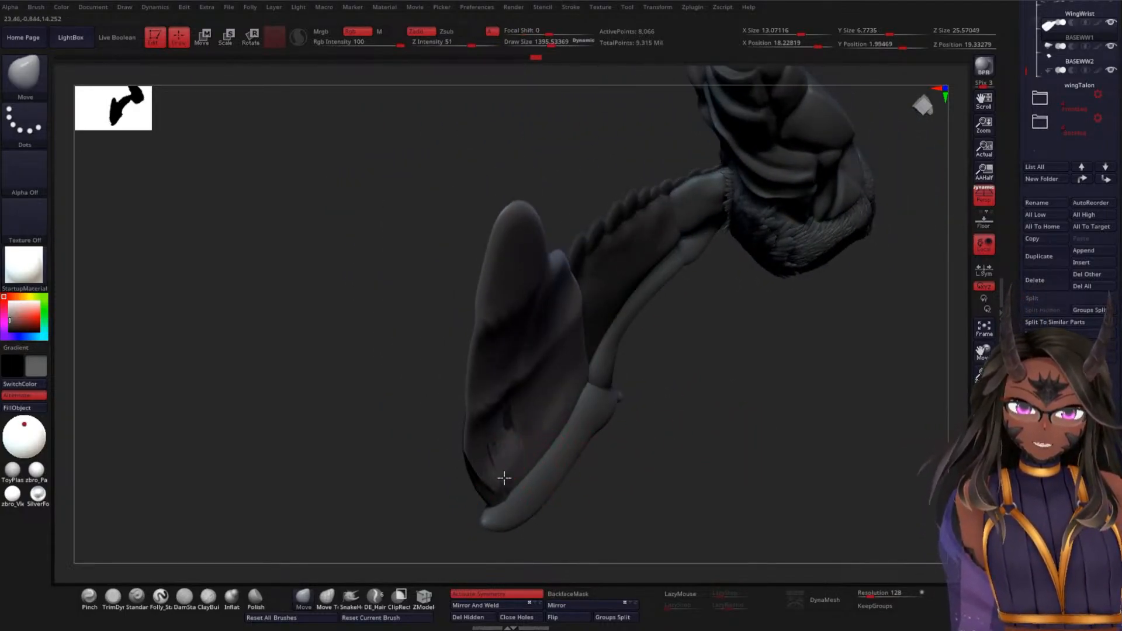
{"action": "left_click_drag", "start_coordinate": [510, 503], "coordinate": [512, 490]}
{"action": "mouse_move", "coordinate": [518, 430]}
{"action": "left_mouse_down"}
{"action": "mouse_move", "coordinate": [506, 416]}
{"action": "mouse_move", "coordinate": [498, 453]}
{"action": "mouse_move", "coordinate": [561, 425]}
{"action": "mouse_move", "coordinate": [569, 393]}
{"action": "mouse_move", "coordinate": [553, 427]}
{"action": "left_mouse_up"}
{"action": "mouse_move", "coordinate": [672, 365]}
{"action": "left_mouse_down"}
{"action": "mouse_move", "coordinate": [867, 426]}
{"action": "mouse_move", "coordinate": [779, 387]}
{"action": "mouse_move", "coordinate": [762, 407]}
{"action": "left_mouse_up"}
{"action": "left_click_drag", "start_coordinate": [772, 343], "coordinate": [696, 392]}
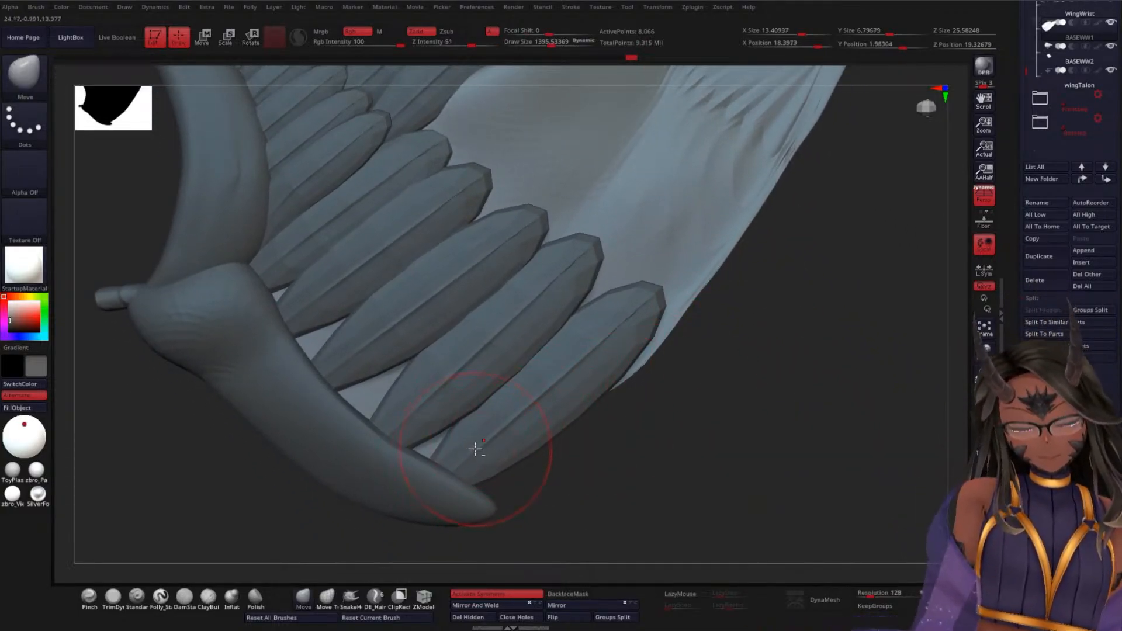
- Make the separated wrist feather subtool BASEWW2 active and switch to the Move Topological brush
{"action": "left_click_drag", "start_coordinate": [1018, 214], "coordinate": [1018, 498]}
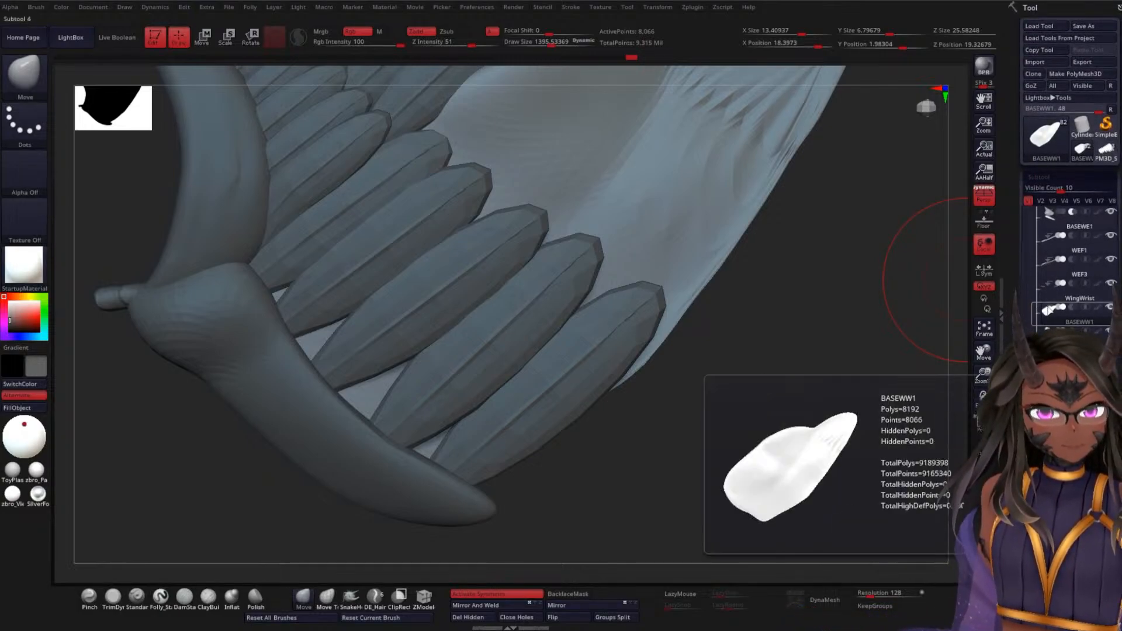
{"action": "left_click", "coordinate": [1052, 339]}
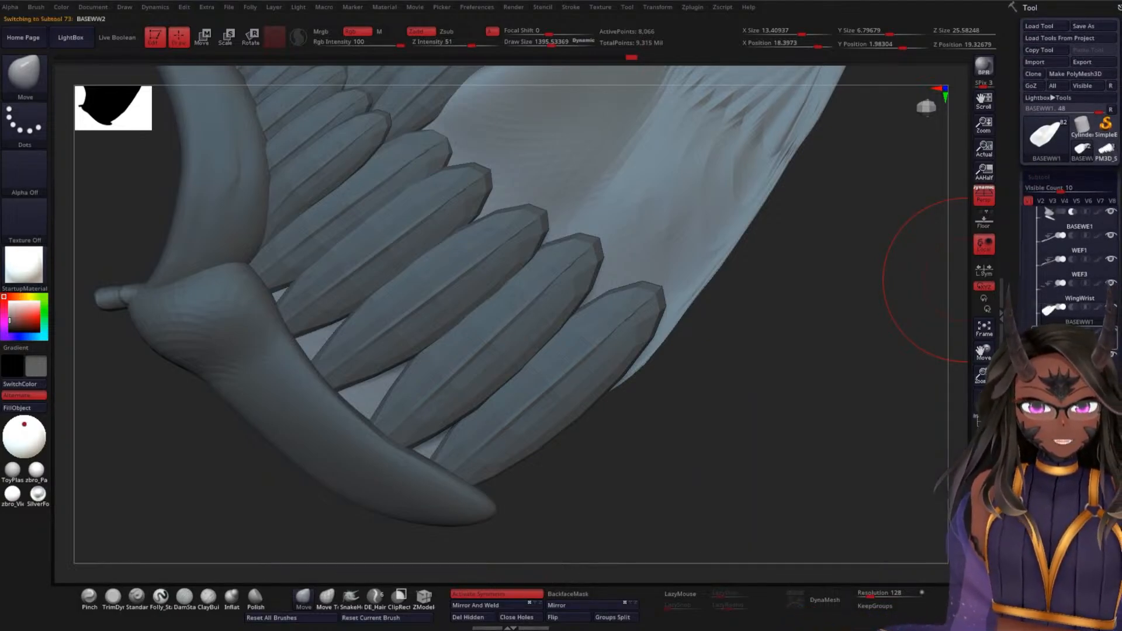
{"action": "left_click", "coordinate": [325, 607]}
- Try to widen the bases of the wrist feathers against the wing bone with the Move Topological brush
{"action": "left_click_drag", "start_coordinate": [437, 456], "coordinate": [413, 482]}
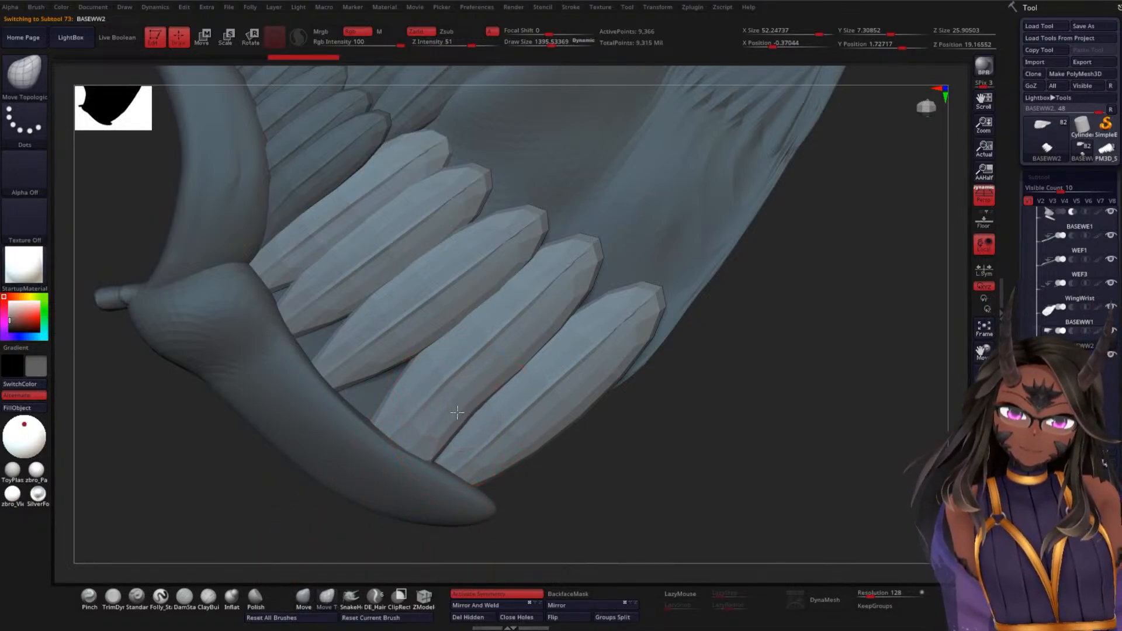
{"action": "key", "text": "ctrl"}
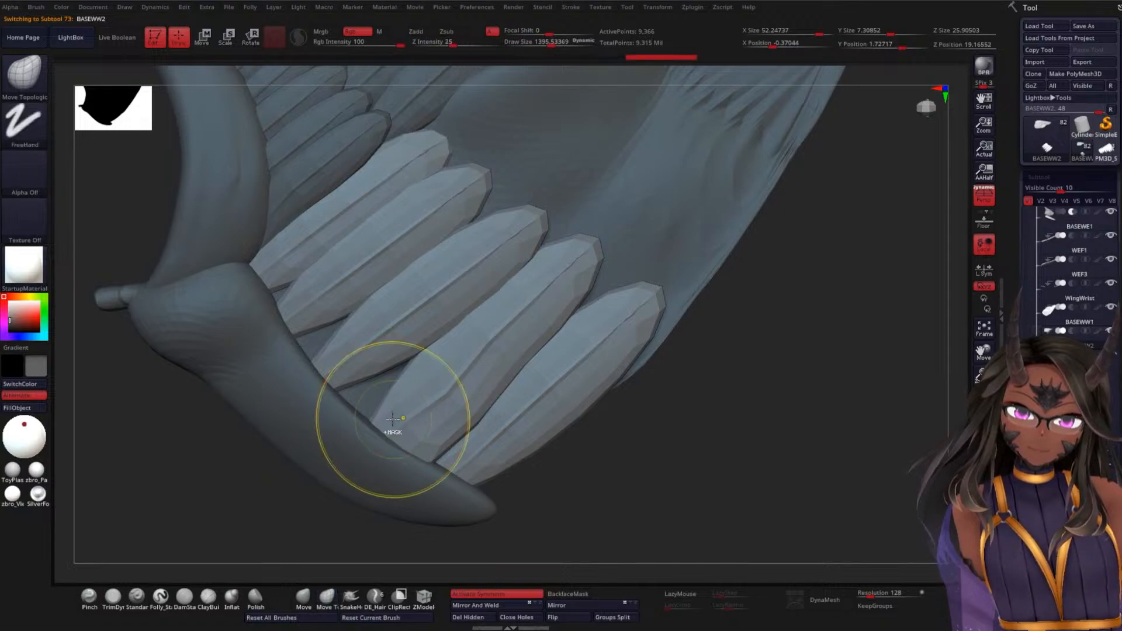
{"action": "left_click_drag", "start_coordinate": [432, 451], "coordinate": [444, 463]}
{"action": "left_click_drag", "start_coordinate": [611, 474], "coordinate": [593, 448]}
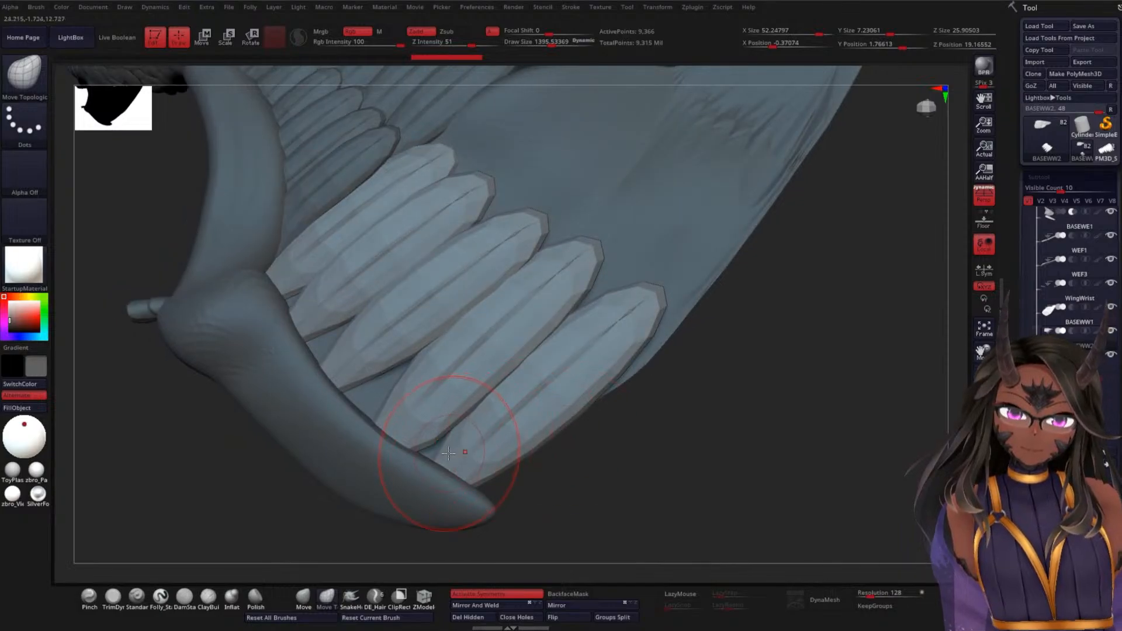
{"action": "left_click_drag", "start_coordinate": [437, 465], "coordinate": [442, 468]}
{"action": "mouse_move", "coordinate": [626, 450]}
{"action": "left_mouse_down"}
{"action": "mouse_move", "coordinate": [644, 476]}
{"action": "mouse_move", "coordinate": [562, 471]}
{"action": "left_mouse_up"}
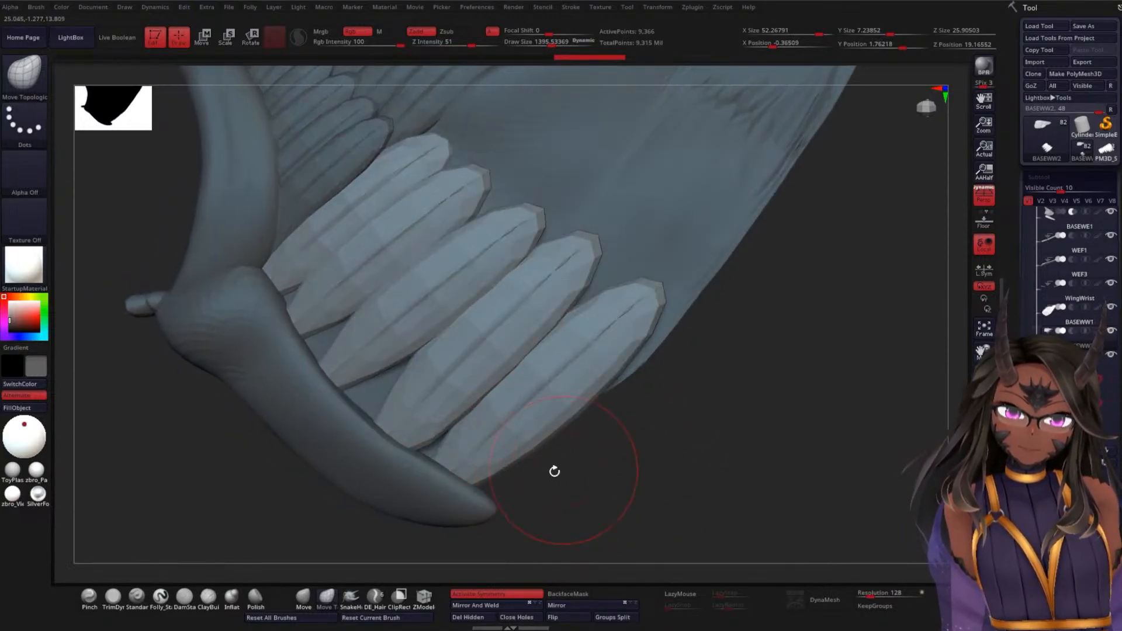
{"action": "left_click_drag", "start_coordinate": [481, 491], "coordinate": [487, 494]}
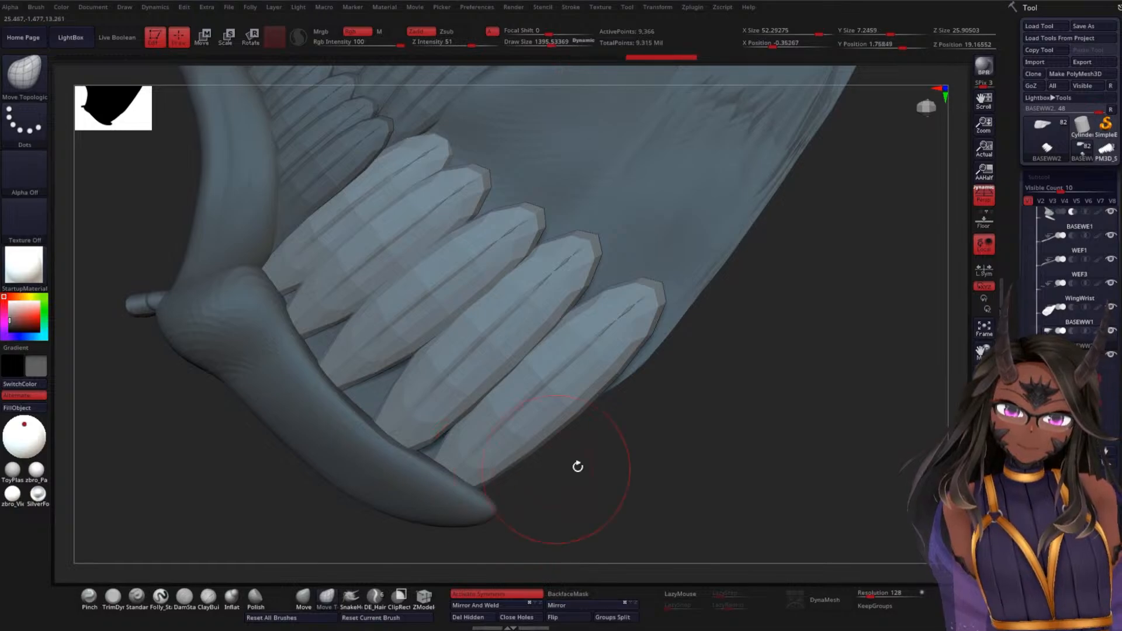
{"action": "left_click_drag", "start_coordinate": [563, 466], "coordinate": [524, 413]}
{"action": "mouse_move", "coordinate": [347, 386]}
{"action": "left_mouse_down"}
{"action": "mouse_move", "coordinate": [338, 350]}
{"action": "mouse_move", "coordinate": [296, 337]}
{"action": "left_mouse_up"}
{"action": "left_click_drag", "start_coordinate": [358, 368], "coordinate": [363, 375]}
- Undo the feather base edits back to before the split, and redo as far as the separated wrist feathers
{"action": "key", "text": "ctrl+z"}
{"action": "key", "text": "ctrl+z"}
{"action": "key", "text": "ctrl+z"}
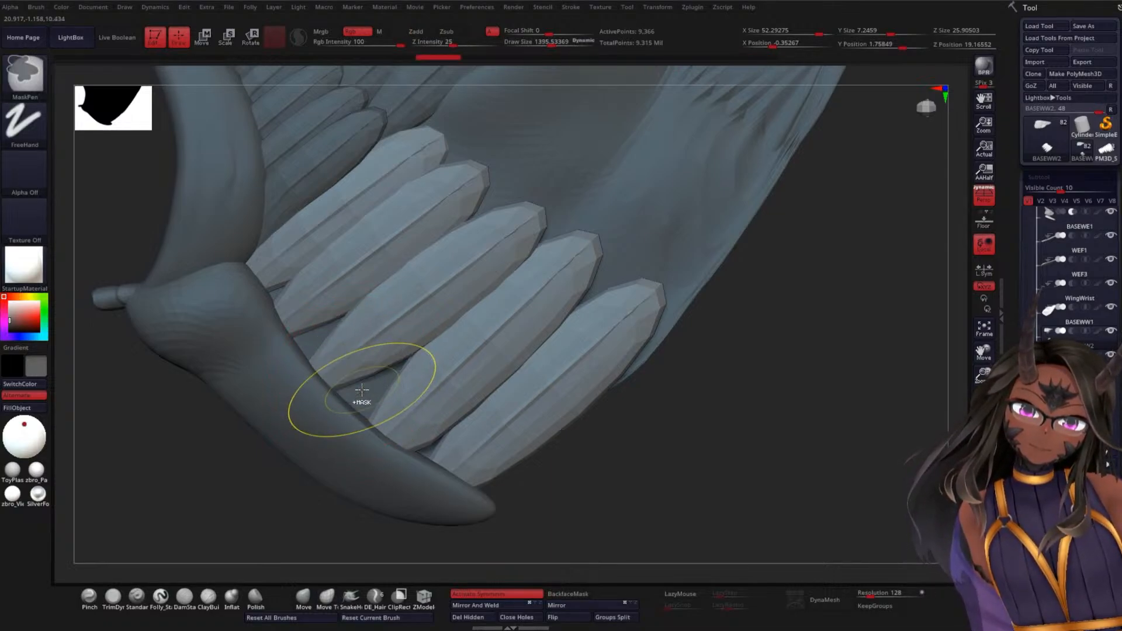
{"action": "key", "text": "ctrl+z"}
{"action": "key", "text": "ctrl+z"}
{"action": "key", "text": "ctrl+z"}
{"action": "key", "text": "ctrl+z"}
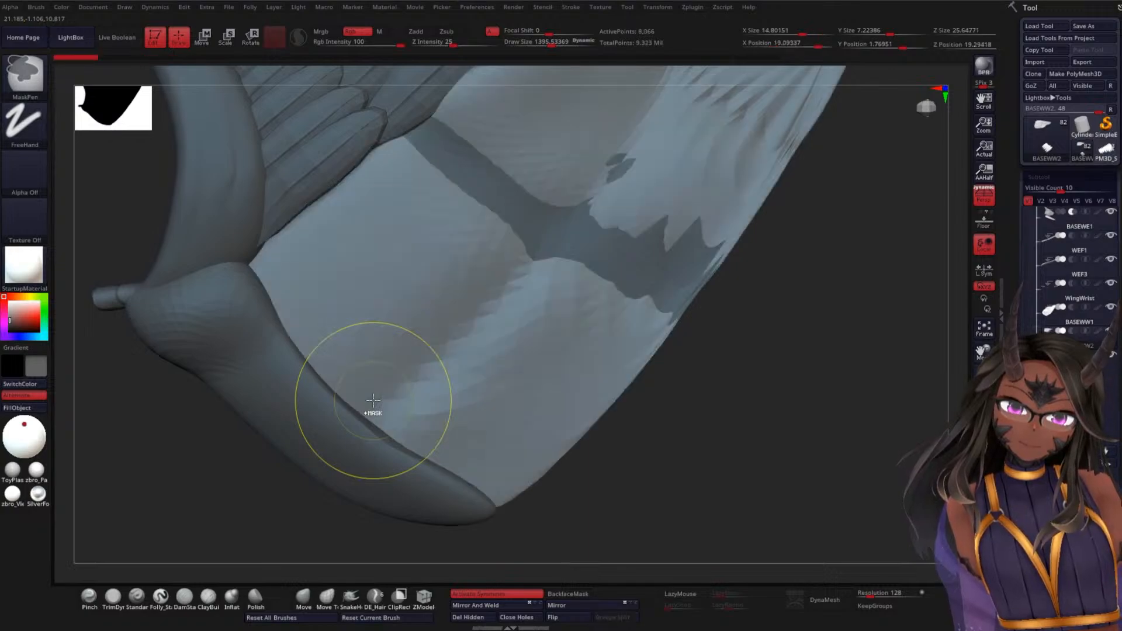
{"action": "key", "text": "ctrl+shift+z"}
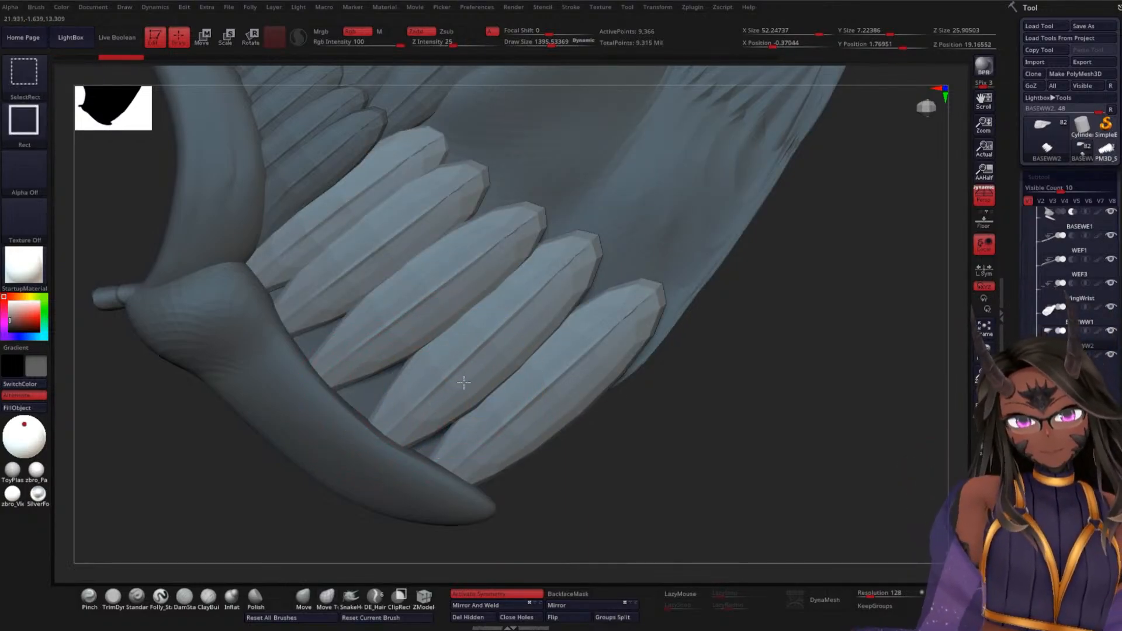
- Isolate and mask the feather next to the outermost one, show all feathers, and invert the mask so only it stays editable
{"action": "key", "text": "ctrl+shift+z"}
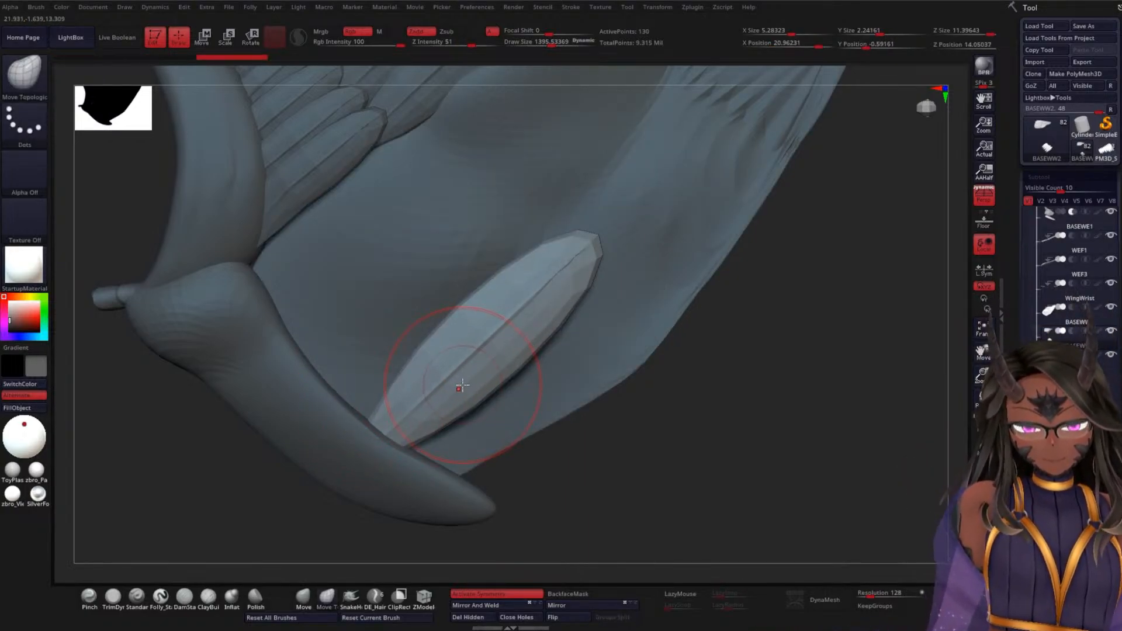
{"action": "left_click_drag", "start_coordinate": [807, 237], "coordinate": [615, 232], "text": "ctrl"}
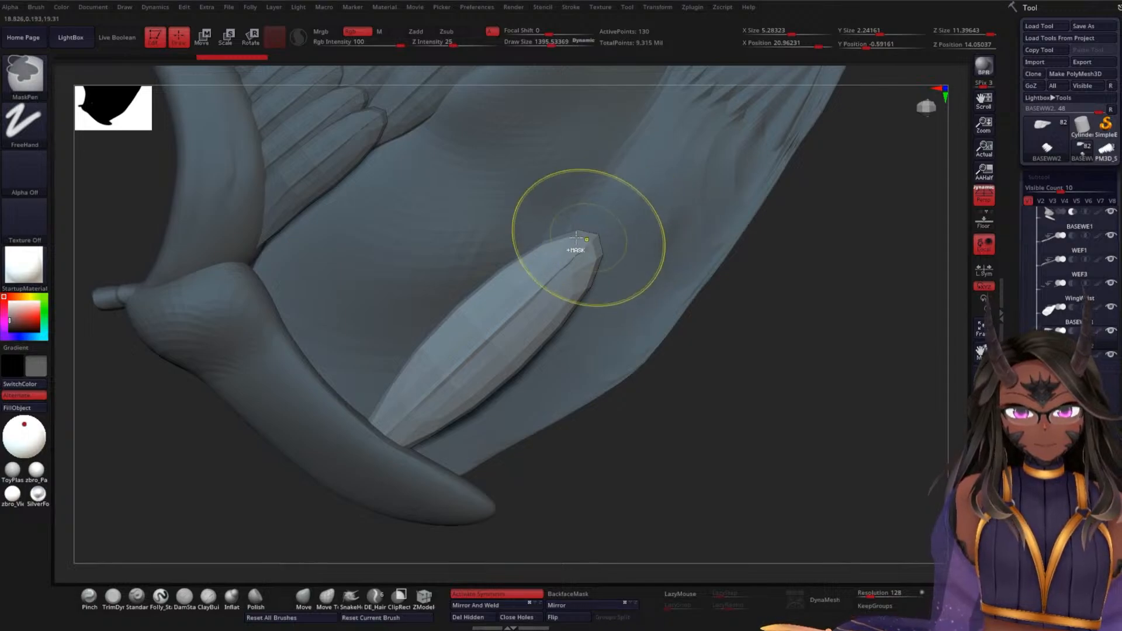
{"action": "left_click", "coordinate": [514, 225], "text": "ctrl+shift"}
{"action": "left_click", "coordinate": [24, 73]}
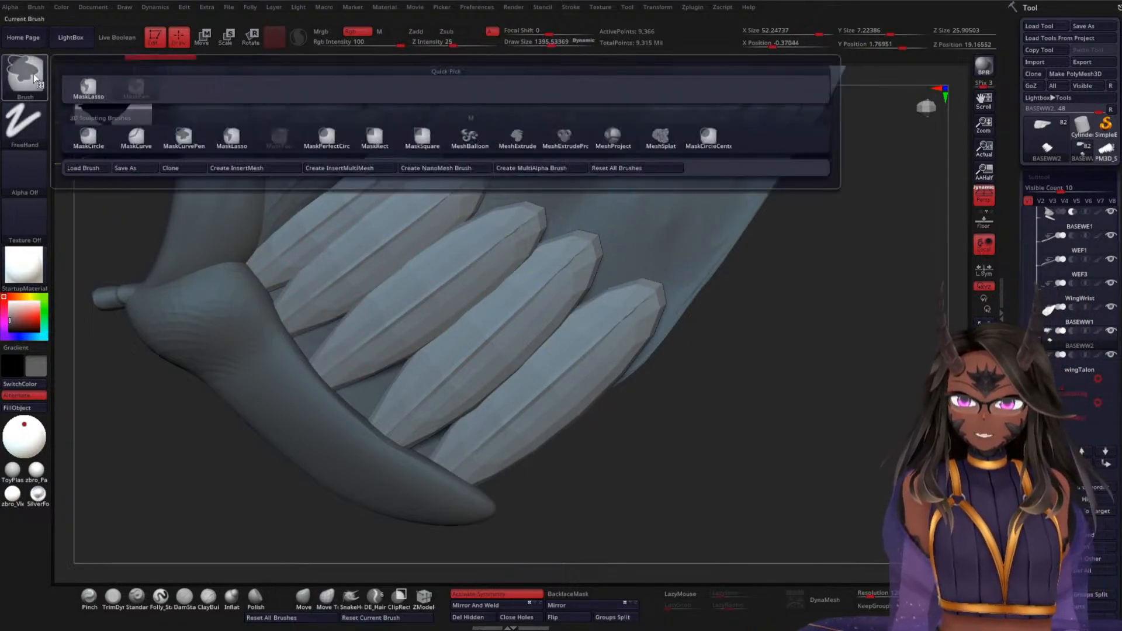
{"action": "left_click", "coordinate": [85, 93]}
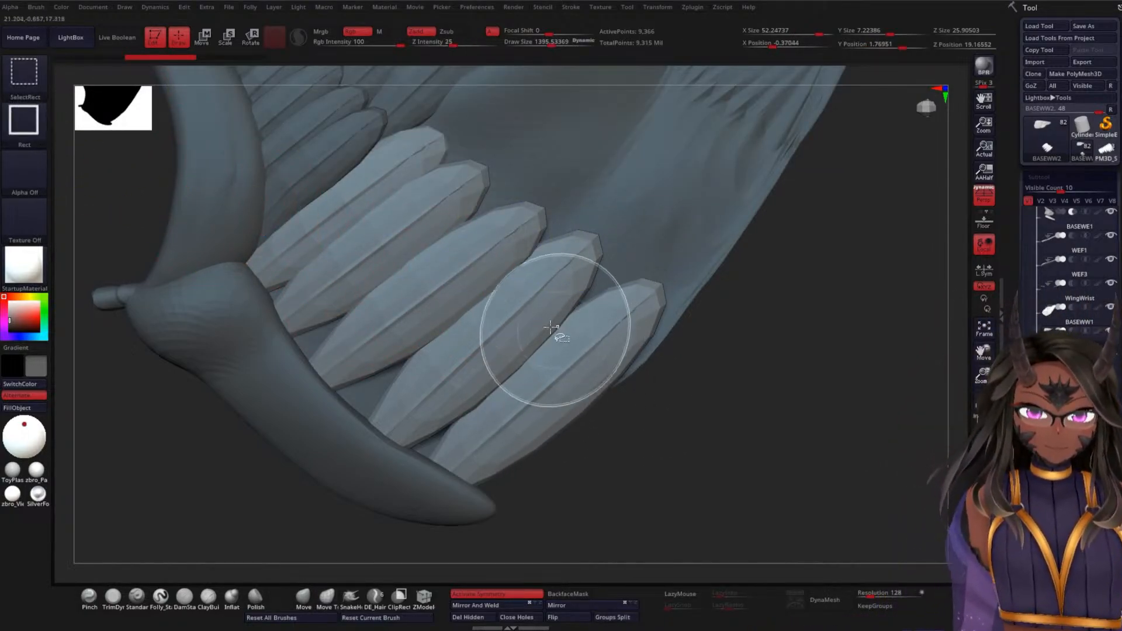
{"action": "left_click", "coordinate": [527, 317], "text": "ctrl+shift"}
{"action": "mouse_move", "coordinate": [759, 199]}
{"action": "left_mouse_down", "text": "ctrl"}
{"action": "mouse_move", "coordinate": [401, 211]}
{"action": "mouse_move", "coordinate": [418, 556]}
{"action": "mouse_move", "coordinate": [700, 393]}
{"action": "left_mouse_up", "text": "ctrl"}
{"action": "left_click", "coordinate": [781, 378], "text": "ctrl+shift"}
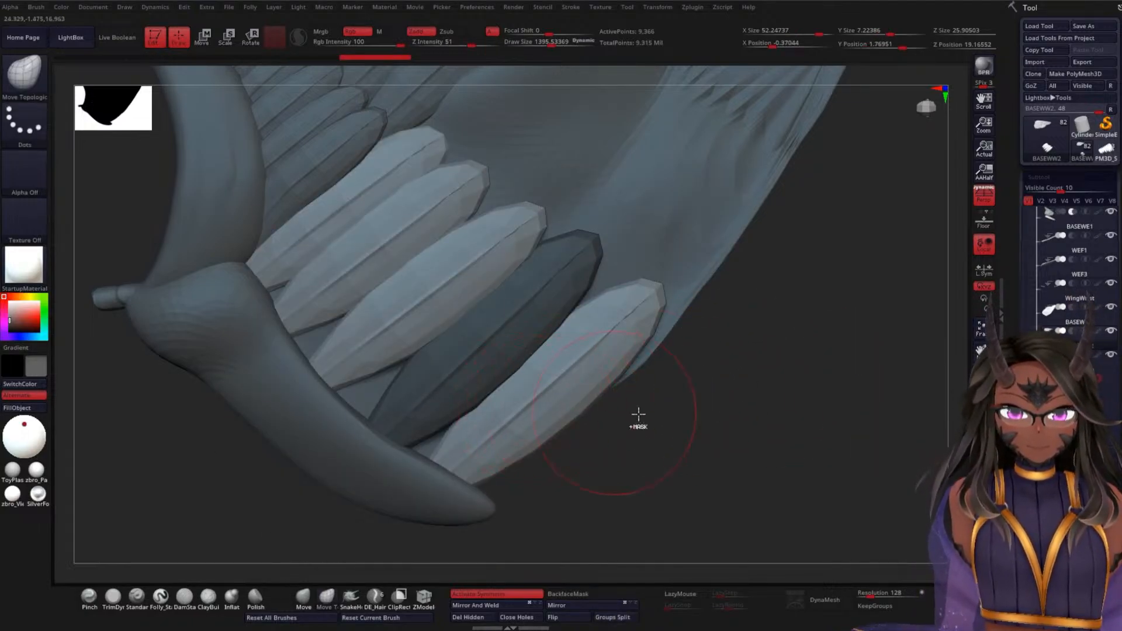
{"action": "left_click", "coordinate": [717, 402], "text": "ctrl"}
- Try to rotate and scale the unmasked feather with the gizmo, and undo each attempt
{"action": "left_click", "coordinate": [304, 593]}
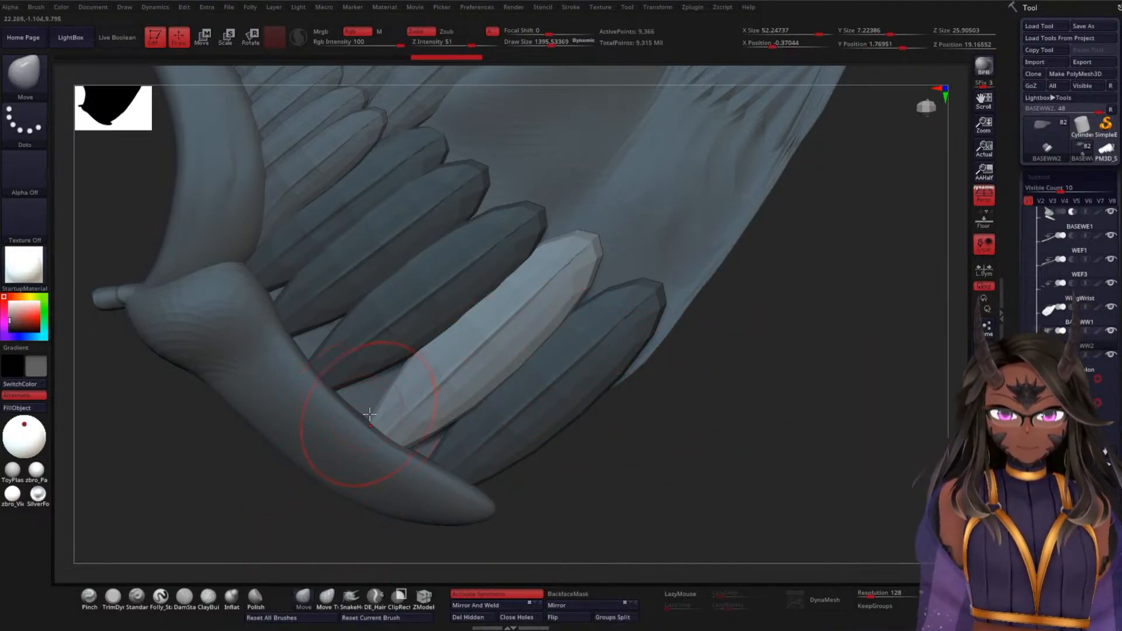
{"action": "key", "text": "w"}
{"action": "left_click", "coordinate": [487, 339]}
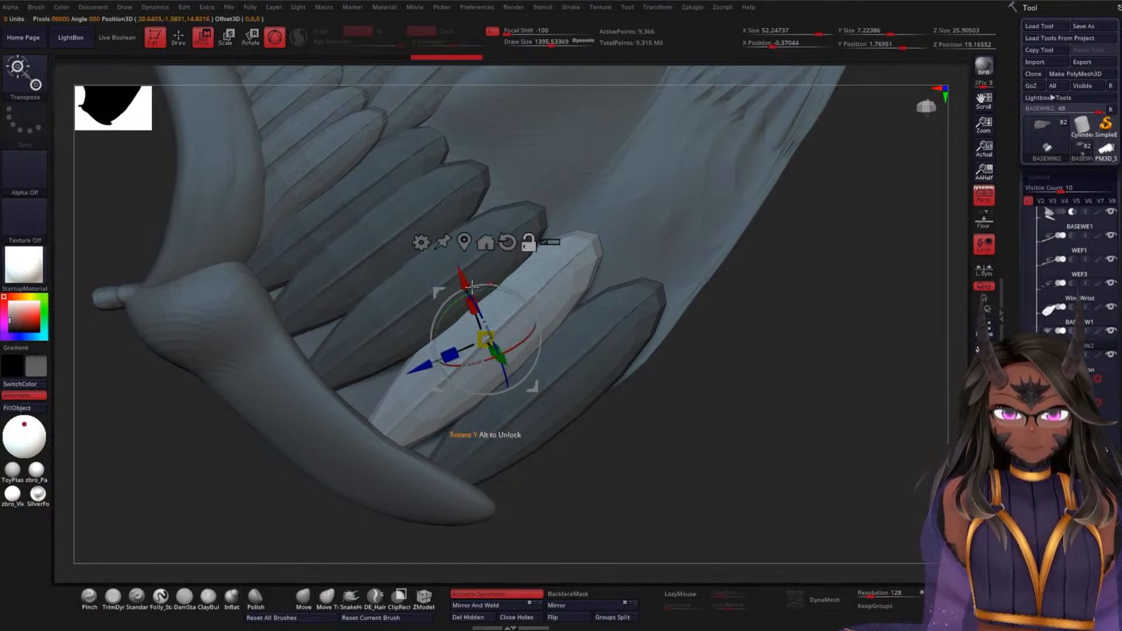
{"action": "left_click_drag", "start_coordinate": [459, 312], "coordinate": [373, 505]}
{"action": "key", "text": "ctrl+z"}
{"action": "left_click_drag", "start_coordinate": [521, 333], "coordinate": [503, 306], "text": "alt"}
{"action": "left_click_drag", "start_coordinate": [437, 324], "coordinate": [434, 319]}
{"action": "key", "text": "ctrl+z"}
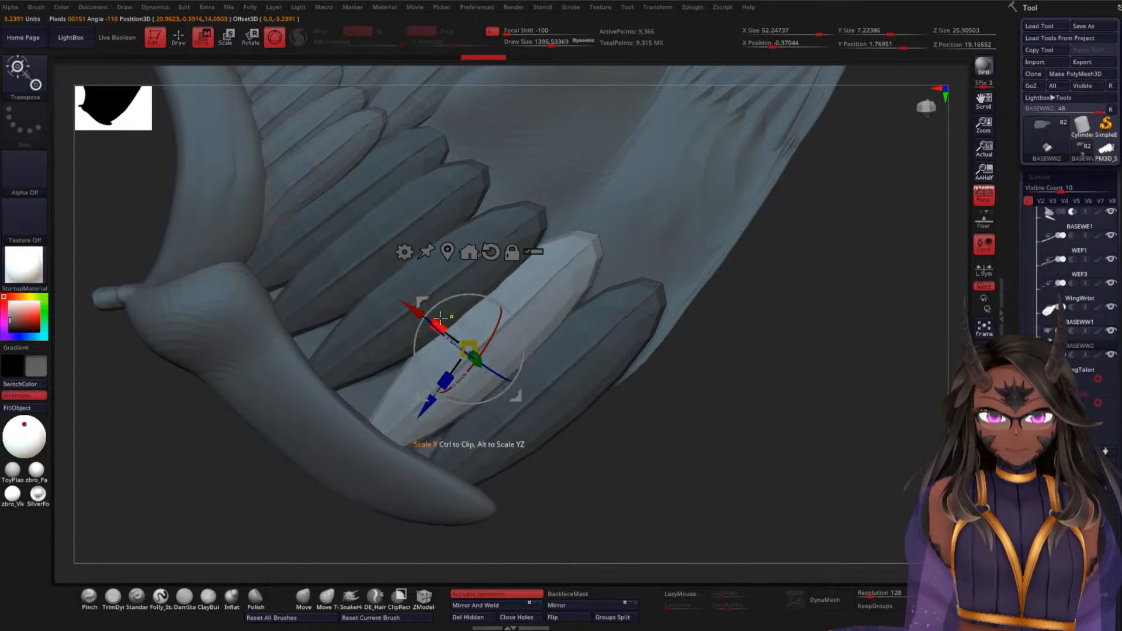
- Try to scale the unmasked feather along a transpose line from base to tip, undo it, and clear the mask
{"action": "key", "text": "y"}
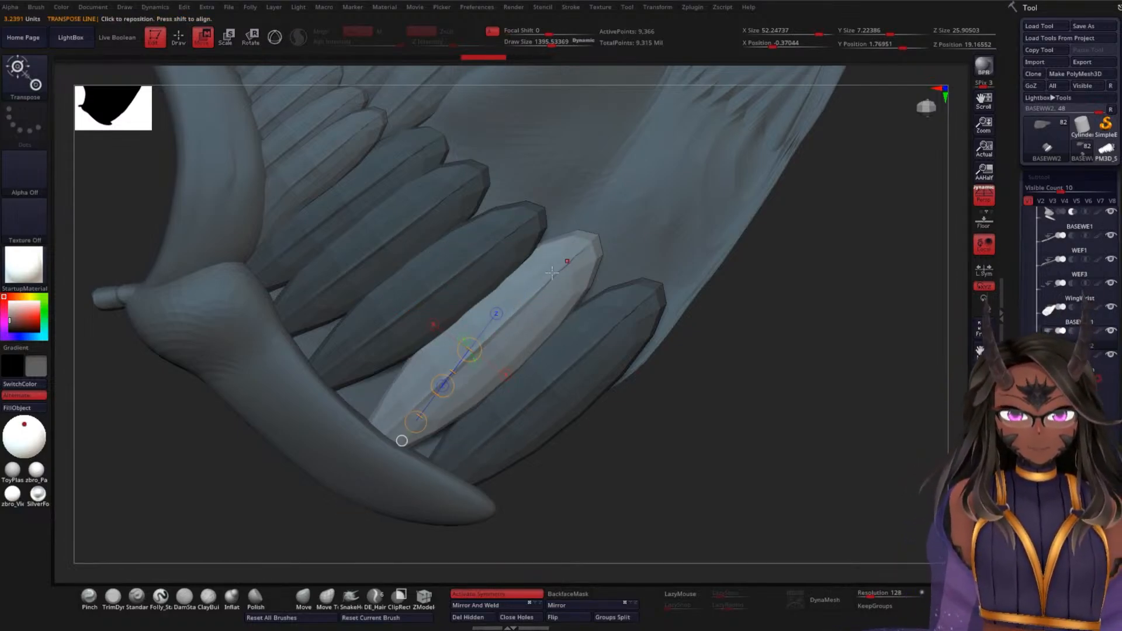
{"action": "left_click_drag", "start_coordinate": [403, 430], "coordinate": [604, 232]}
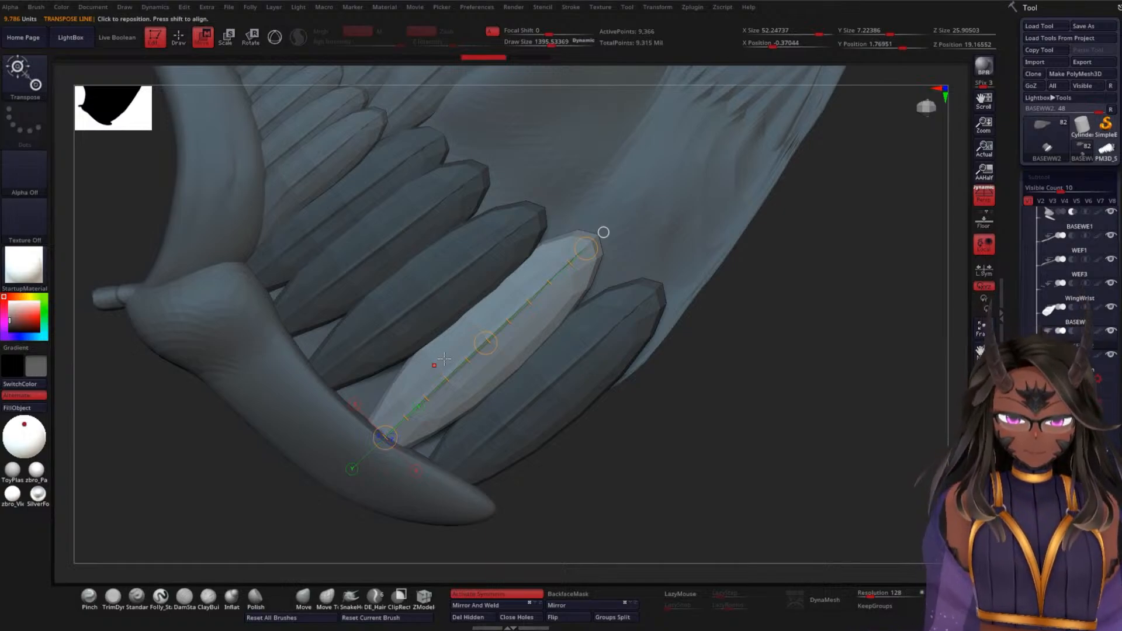
{"action": "key", "text": "e"}
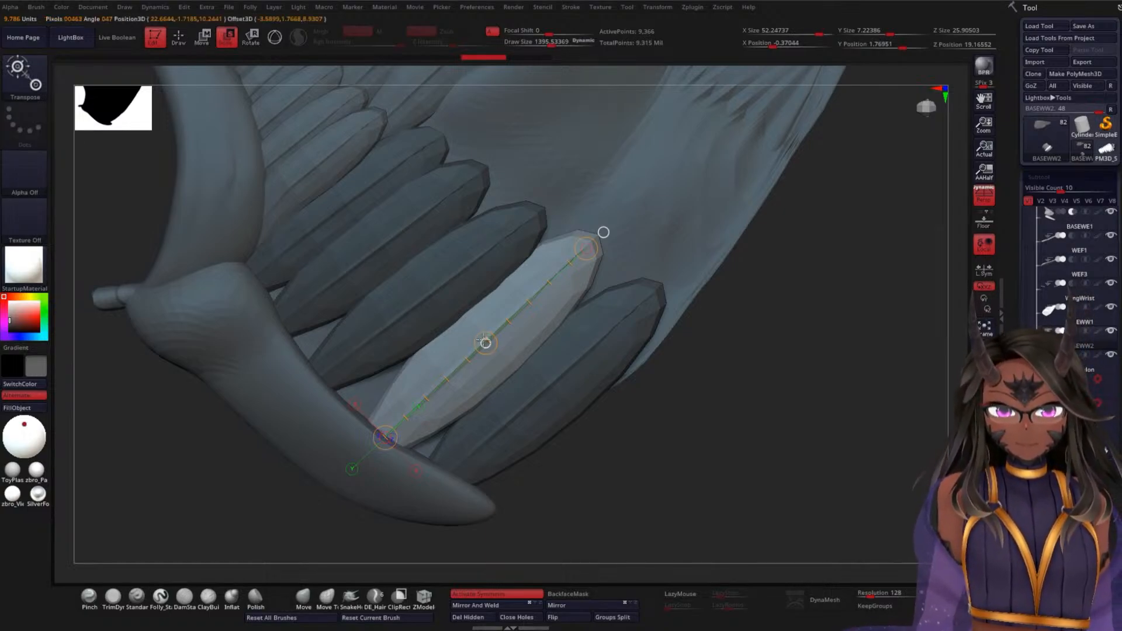
{"action": "left_click_drag", "start_coordinate": [475, 329], "coordinate": [473, 327]}
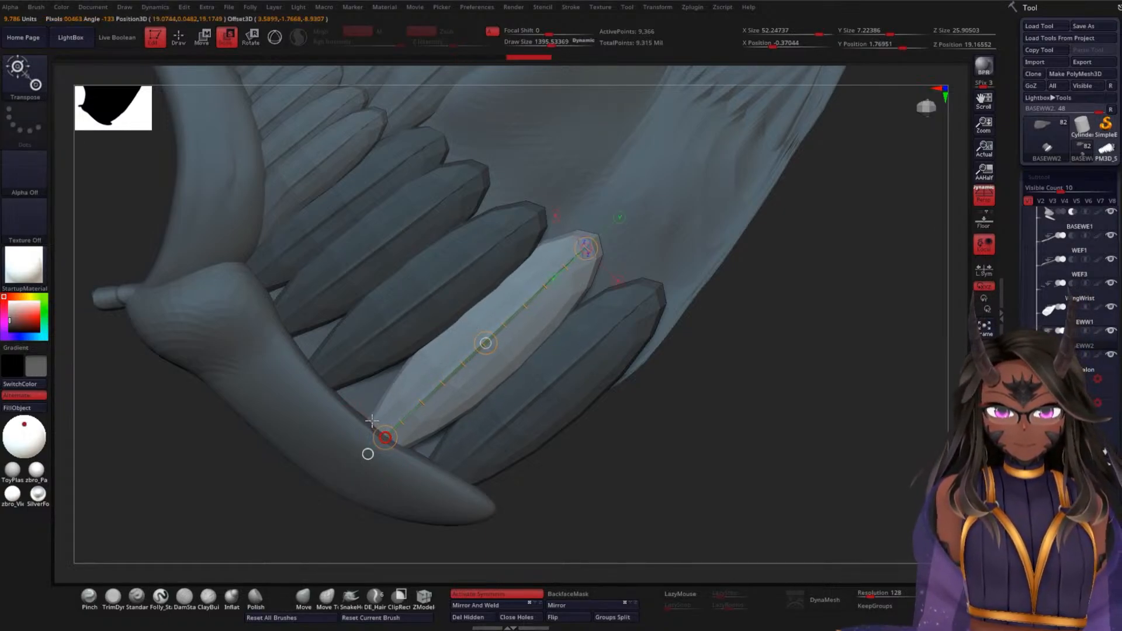
{"action": "left_click_drag", "start_coordinate": [551, 196], "coordinate": [533, 305]}
{"action": "left_click_drag", "start_coordinate": [593, 240], "coordinate": [363, 498]}
{"action": "key", "text": "ctrl+z"}
{"action": "mouse_move", "coordinate": [721, 321]}
{"action": "left_mouse_down", "text": "alt"}
{"action": "mouse_move", "coordinate": [773, 332]}
{"action": "mouse_move", "coordinate": [754, 296]}
{"action": "mouse_move", "coordinate": [666, 378]}
{"action": "mouse_move", "coordinate": [643, 273]}
{"action": "mouse_move", "coordinate": [740, 417]}
{"action": "left_mouse_up", "text": "alt"}
{"action": "key", "text": "ctrl"}
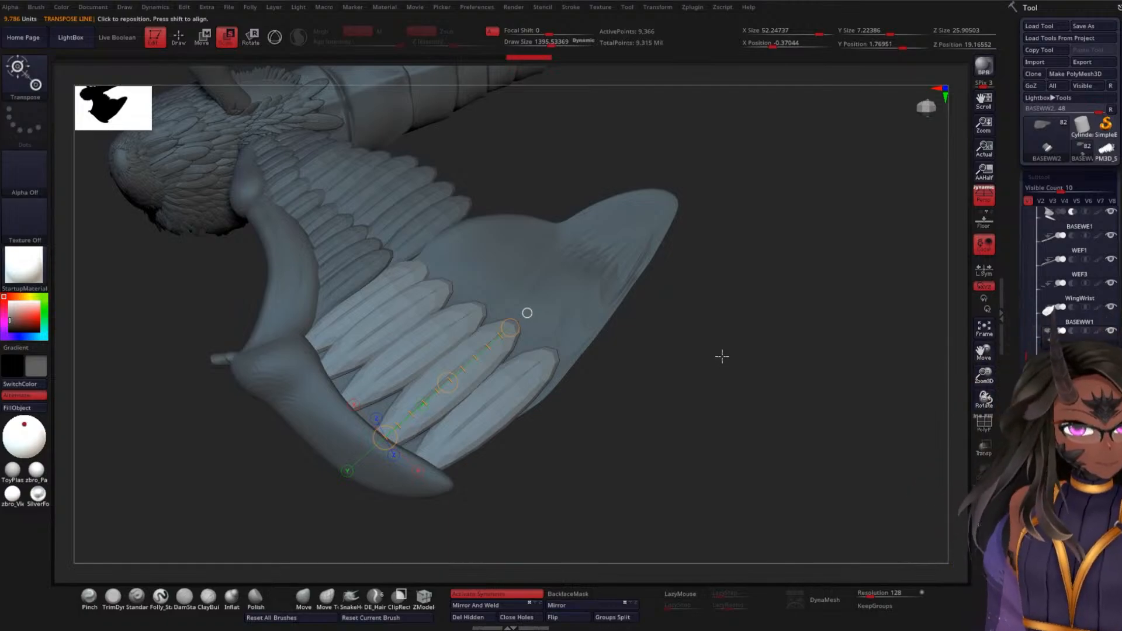
{"action": "key", "text": "q"}
- Widen the base of the feather next to the outermost one against the wing bone with the Move Topological brush
{"action": "mouse_move", "coordinate": [725, 376]}
{"action": "left_mouse_down"}
{"action": "mouse_move", "coordinate": [703, 410]}
{"action": "mouse_move", "coordinate": [714, 463]}
{"action": "mouse_move", "coordinate": [548, 432]}
{"action": "left_mouse_up"}
{"action": "left_click", "coordinate": [326, 599]}
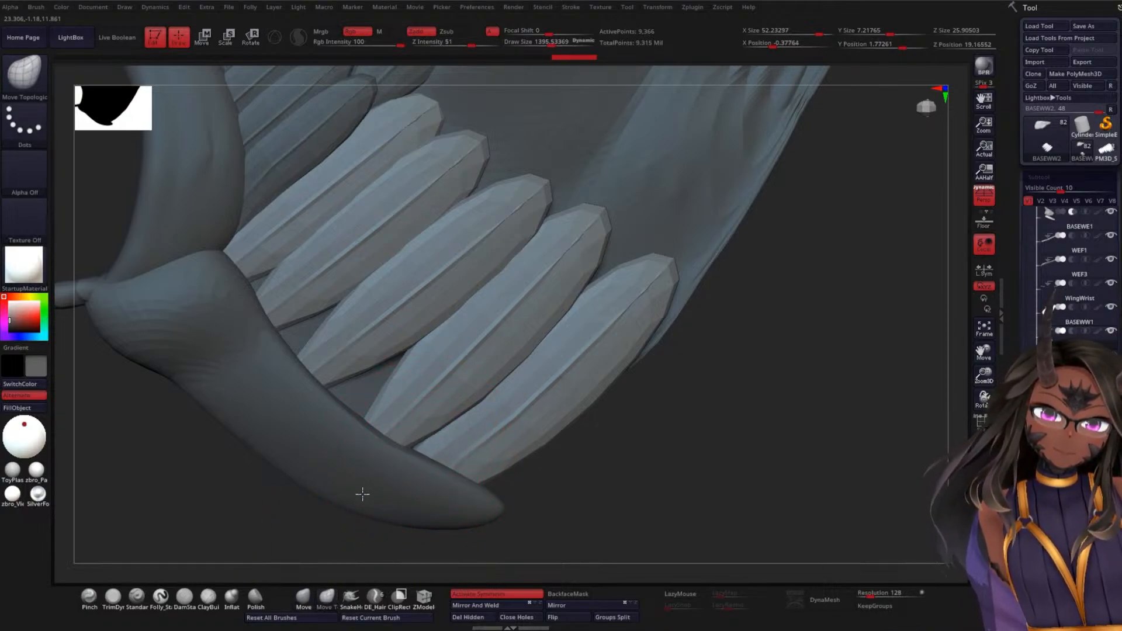
{"action": "left_click_drag", "start_coordinate": [337, 515], "coordinate": [335, 518]}
{"action": "left_click_drag", "start_coordinate": [666, 418], "coordinate": [674, 398]}
{"action": "left_click_drag", "start_coordinate": [428, 426], "coordinate": [371, 505]}
{"action": "mouse_move", "coordinate": [383, 380]}
{"action": "left_mouse_down"}
{"action": "mouse_move", "coordinate": [306, 428]}
{"action": "mouse_move", "coordinate": [301, 420]}
{"action": "left_mouse_up"}
{"action": "left_click_drag", "start_coordinate": [364, 359], "coordinate": [293, 445]}
{"action": "left_click_drag", "start_coordinate": [347, 377], "coordinate": [313, 427]}
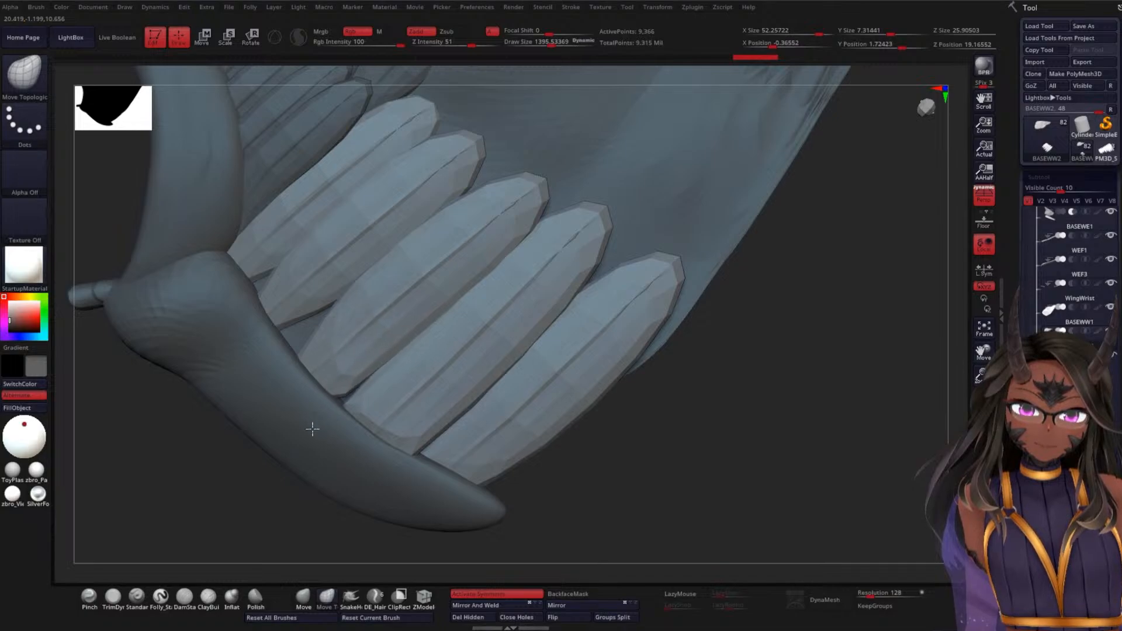
- Broaden the middle wrist feather's base to close the gaps beside it along the wing bone
{"action": "left_click_drag", "start_coordinate": [312, 364], "coordinate": [286, 365]}
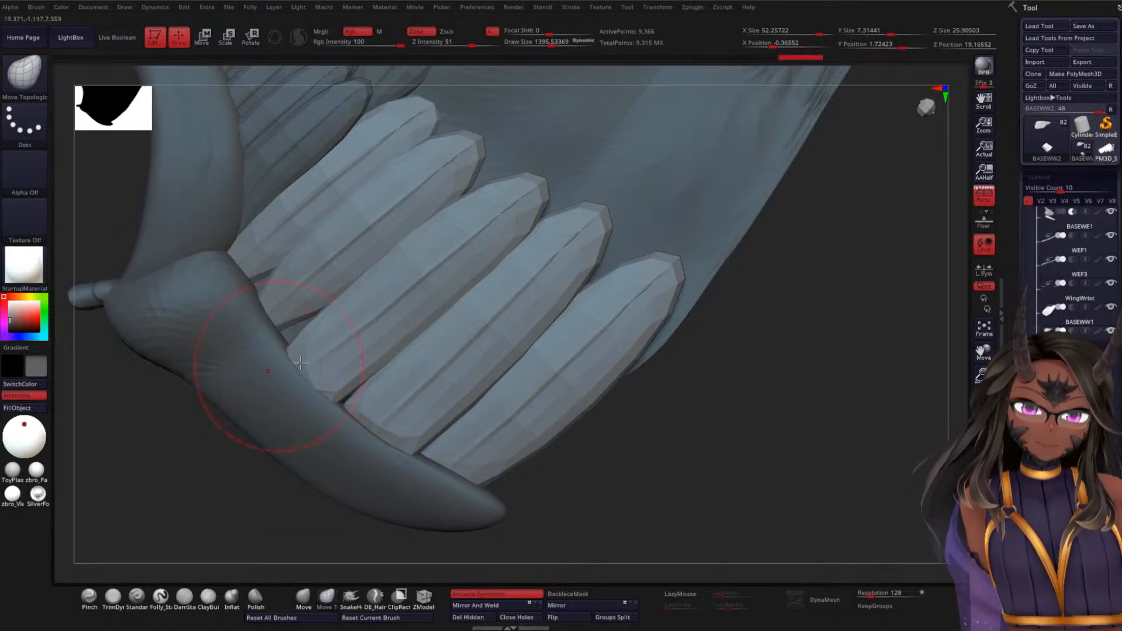
{"action": "left_click_drag", "start_coordinate": [339, 393], "coordinate": [359, 412]}
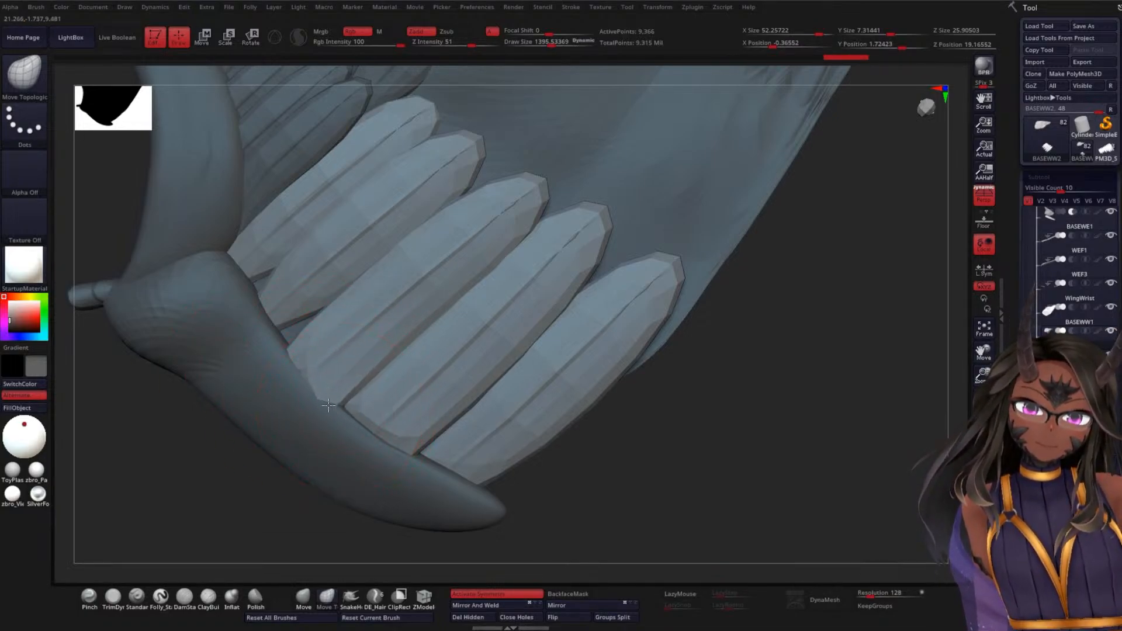
{"action": "left_click_drag", "start_coordinate": [654, 439], "coordinate": [636, 441]}
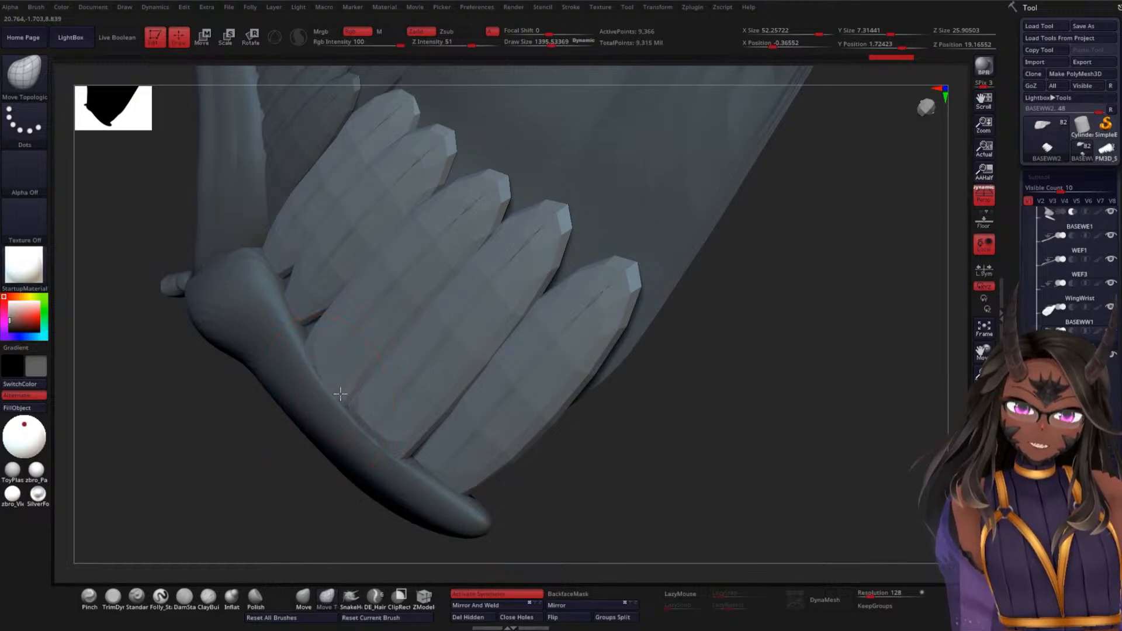
{"action": "mouse_move", "coordinate": [313, 416]}
{"action": "left_mouse_down"}
{"action": "mouse_move", "coordinate": [263, 476]}
{"action": "mouse_move", "coordinate": [713, 414]}
{"action": "mouse_move", "coordinate": [717, 348]}
{"action": "mouse_move", "coordinate": [708, 416]}
{"action": "mouse_move", "coordinate": [719, 353]}
{"action": "mouse_move", "coordinate": [749, 406]}
{"action": "mouse_move", "coordinate": [766, 413]}
{"action": "left_mouse_up"}
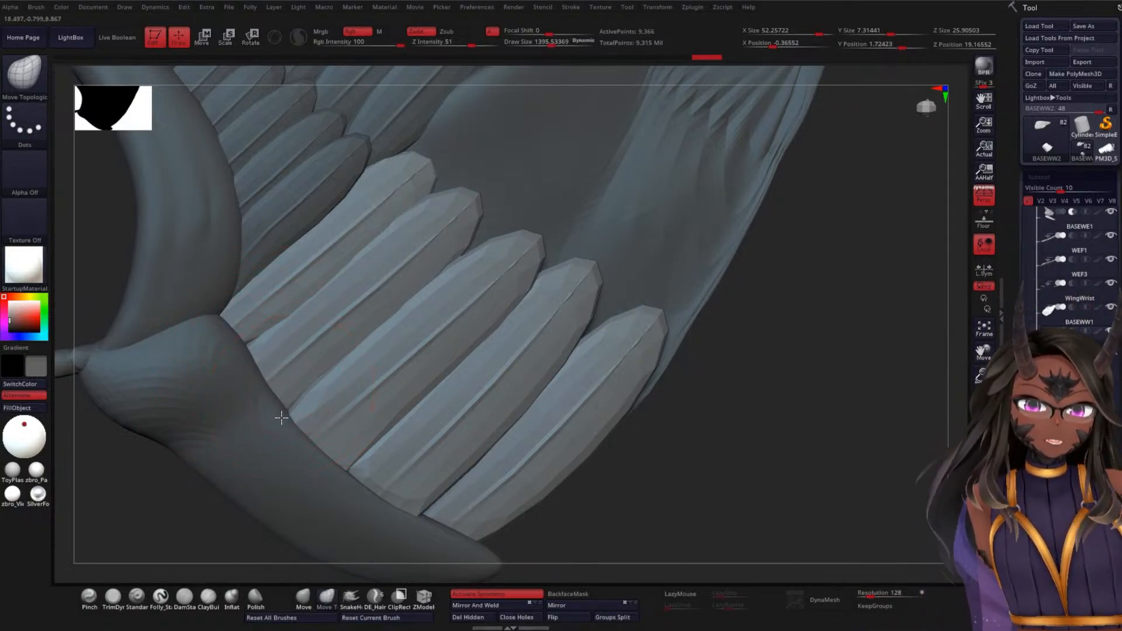
- Pull the bases of the innermost and outermost wrist feathers in against the wing bone with the Move Topological brush
{"action": "left_click_drag", "start_coordinate": [804, 381], "coordinate": [784, 368]}
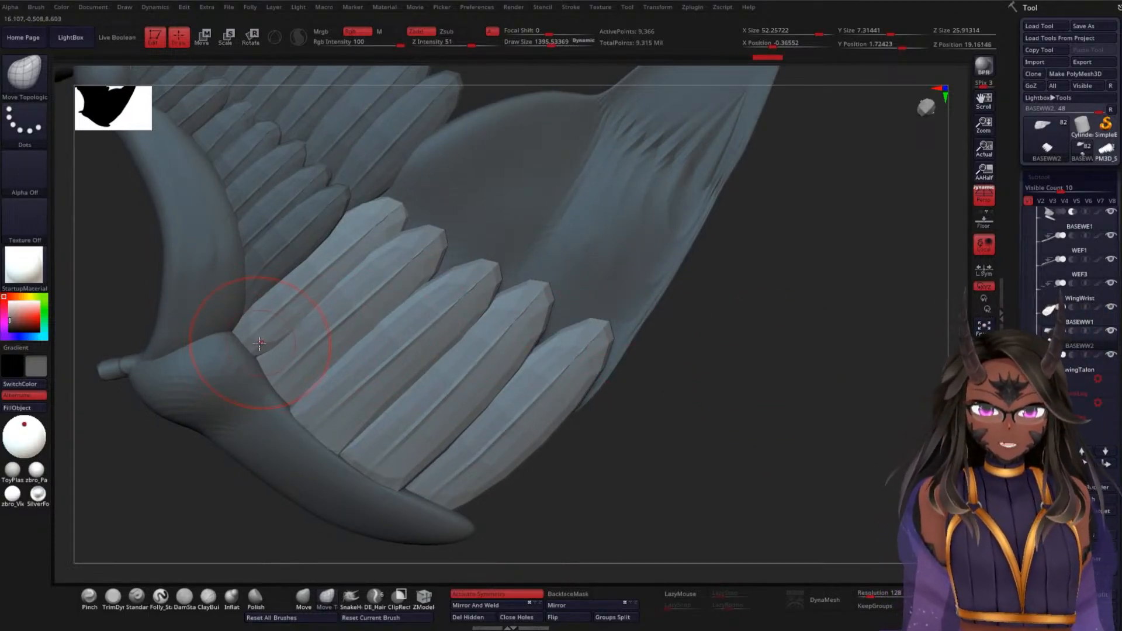
{"action": "left_click_drag", "start_coordinate": [261, 338], "coordinate": [253, 340]}
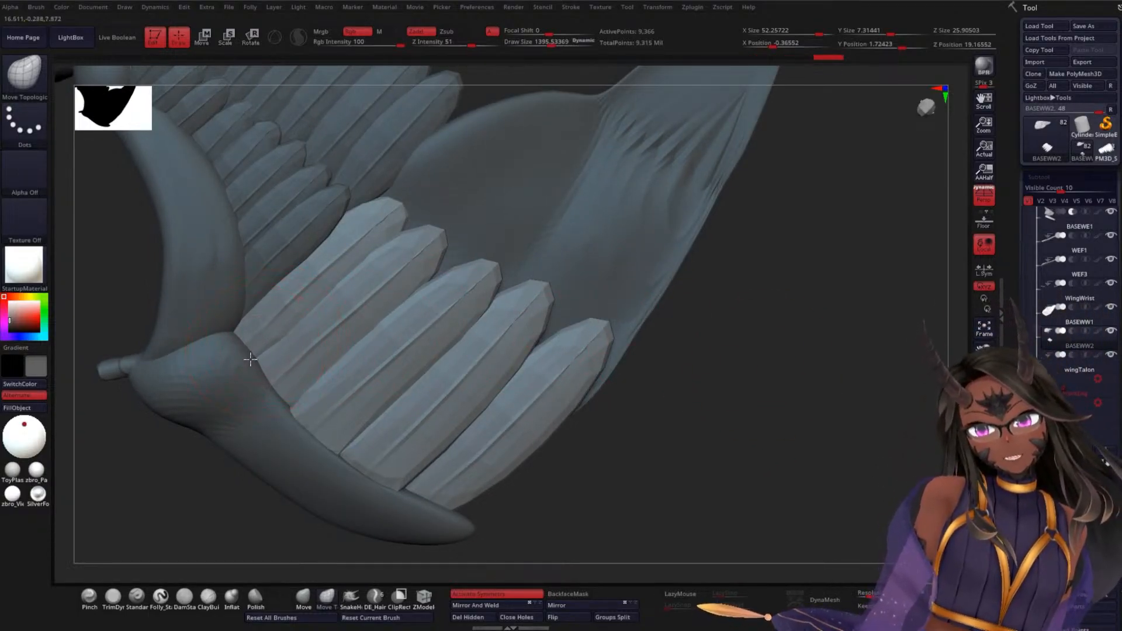
{"action": "left_click_drag", "start_coordinate": [760, 395], "coordinate": [648, 351]}
{"action": "mouse_move", "coordinate": [621, 402]}
{"action": "left_mouse_down"}
{"action": "mouse_move", "coordinate": [645, 408]}
{"action": "mouse_move", "coordinate": [625, 404]}
{"action": "left_mouse_up"}
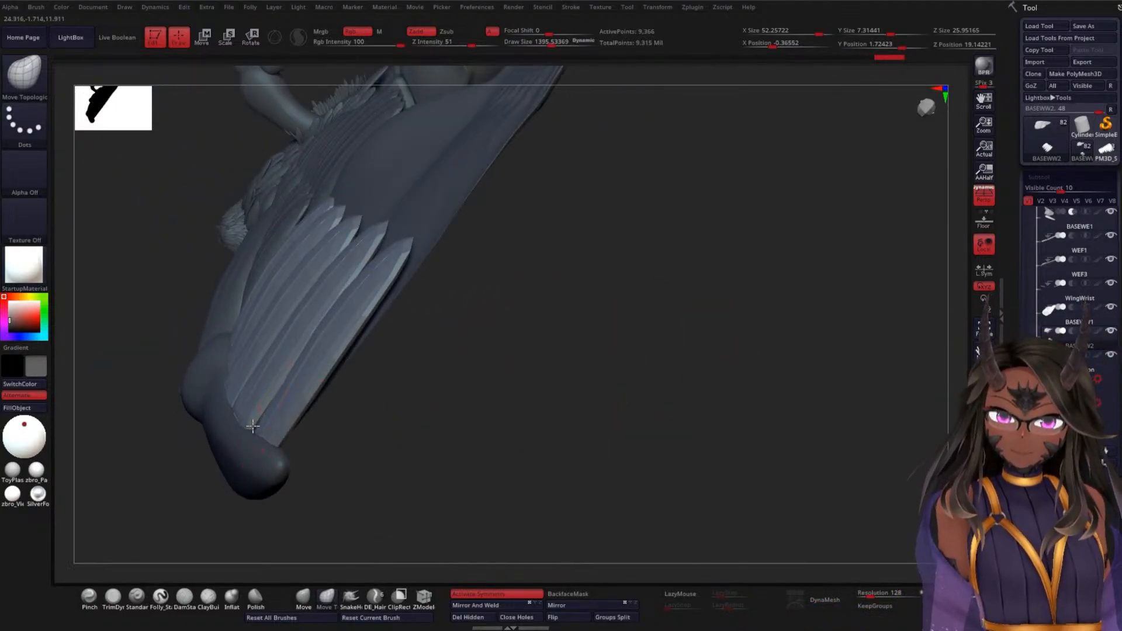
- Nudge the bases of the wrist feathers into place along the wing bone with the Move Topological brush
{"action": "left_click_drag", "start_coordinate": [252, 427], "coordinate": [250, 417]}
{"action": "left_click_drag", "start_coordinate": [561, 403], "coordinate": [678, 353]}
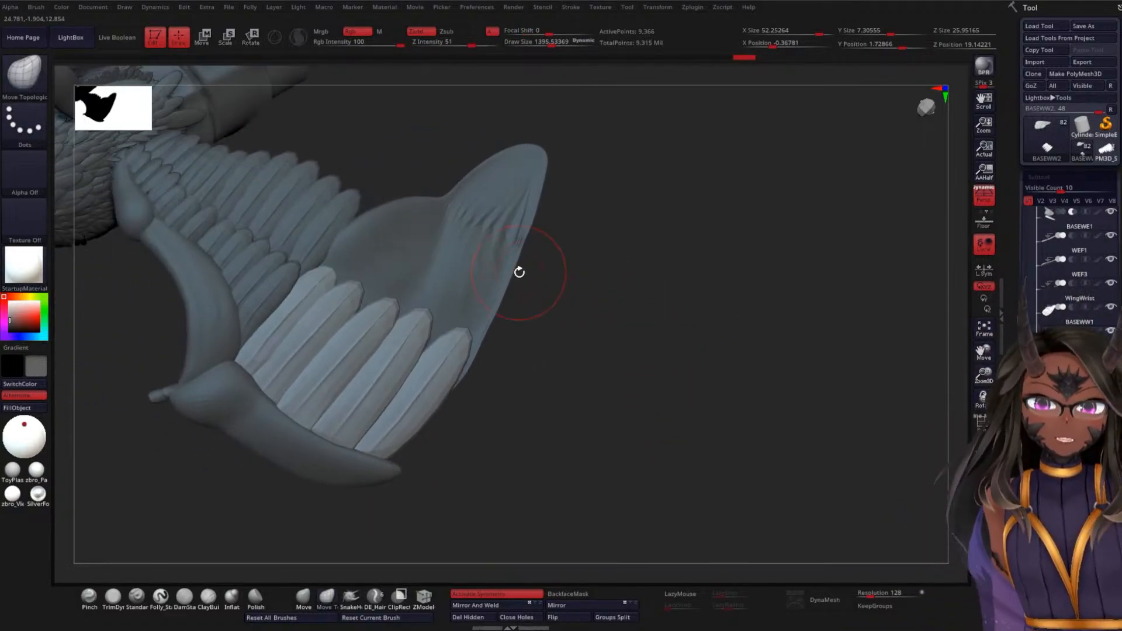
{"action": "left_click_drag", "start_coordinate": [633, 387], "coordinate": [623, 372]}
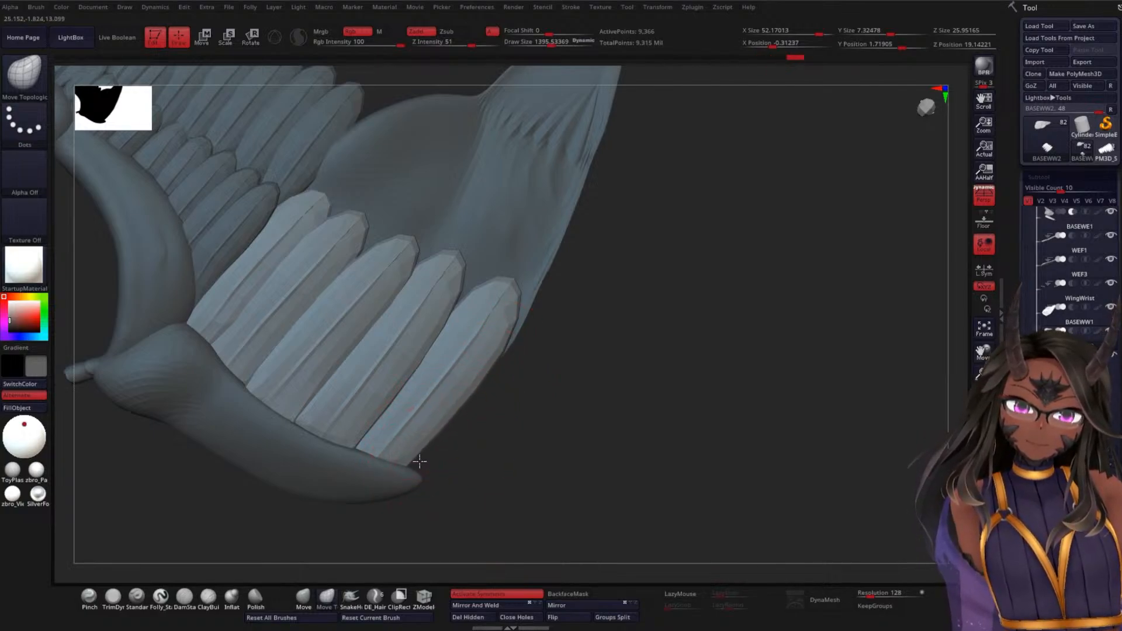
{"action": "mouse_move", "coordinate": [657, 397]}
{"action": "left_mouse_down"}
{"action": "mouse_move", "coordinate": [678, 380]}
{"action": "mouse_move", "coordinate": [613, 429]}
{"action": "mouse_move", "coordinate": [579, 474]}
{"action": "mouse_move", "coordinate": [643, 401]}
{"action": "mouse_move", "coordinate": [719, 366]}
{"action": "mouse_move", "coordinate": [630, 367]}
{"action": "mouse_move", "coordinate": [665, 409]}
{"action": "mouse_move", "coordinate": [234, 303]}
{"action": "left_mouse_up"}
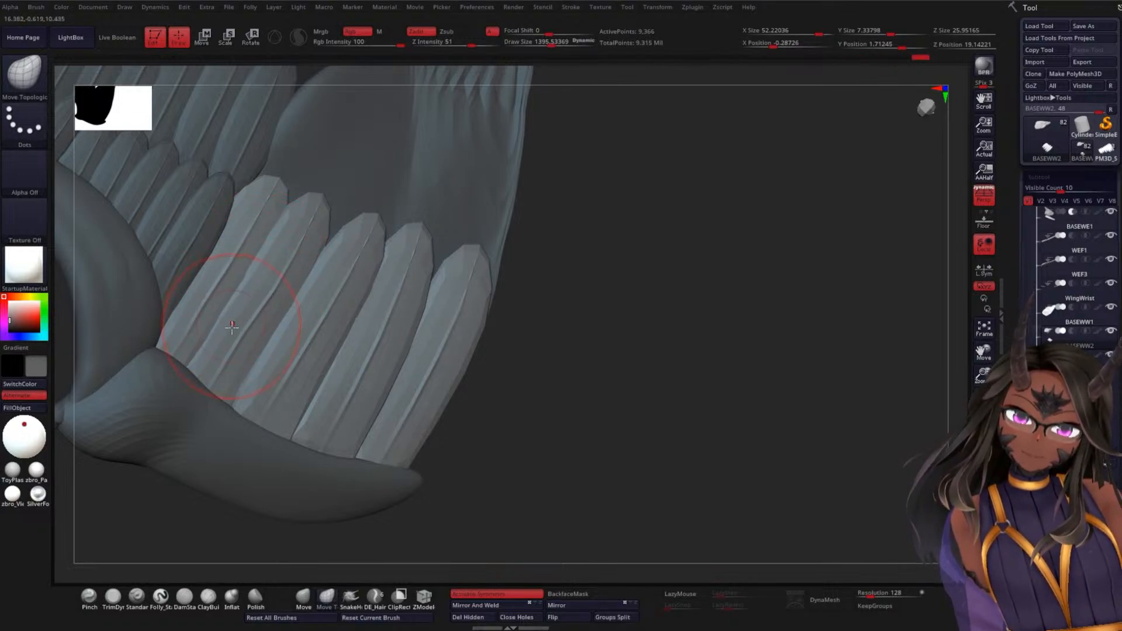
- Examine the wrist feathers' coverage and the wing's shape from above, underneath, behind and the side
{"action": "left_click_drag", "start_coordinate": [615, 398], "coordinate": [609, 338]}
{"action": "left_click_drag", "start_coordinate": [682, 454], "coordinate": [587, 496]}
{"action": "left_click_drag", "start_coordinate": [541, 345], "coordinate": [629, 321]}
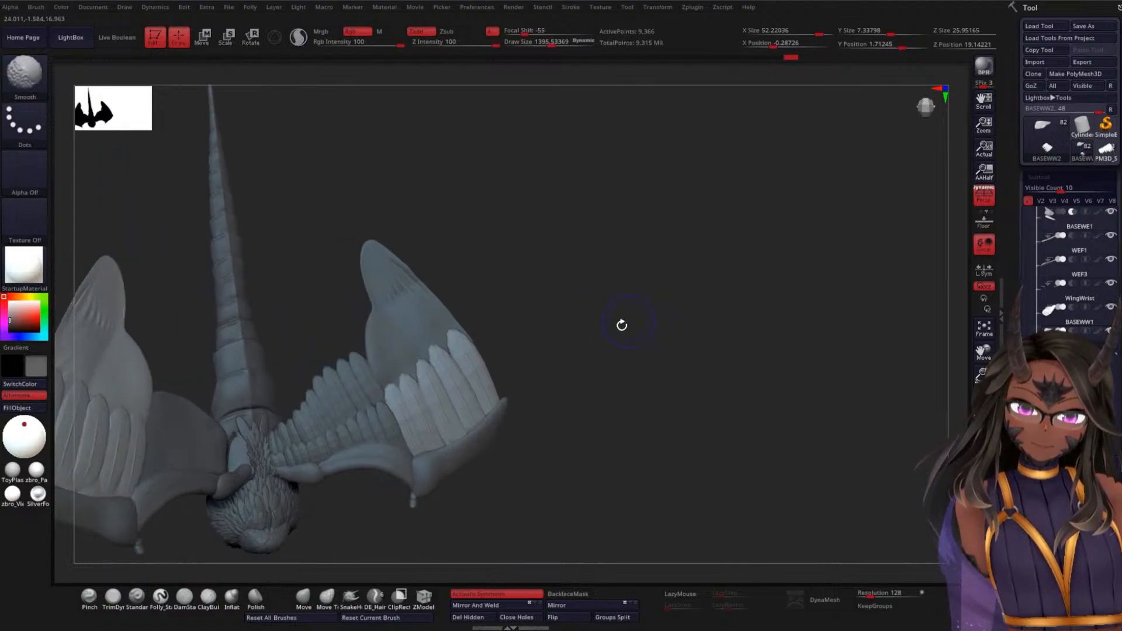
{"action": "left_click_drag", "start_coordinate": [627, 275], "coordinate": [672, 327], "text": "alt"}
{"action": "left_click_drag", "start_coordinate": [694, 251], "coordinate": [684, 328]}
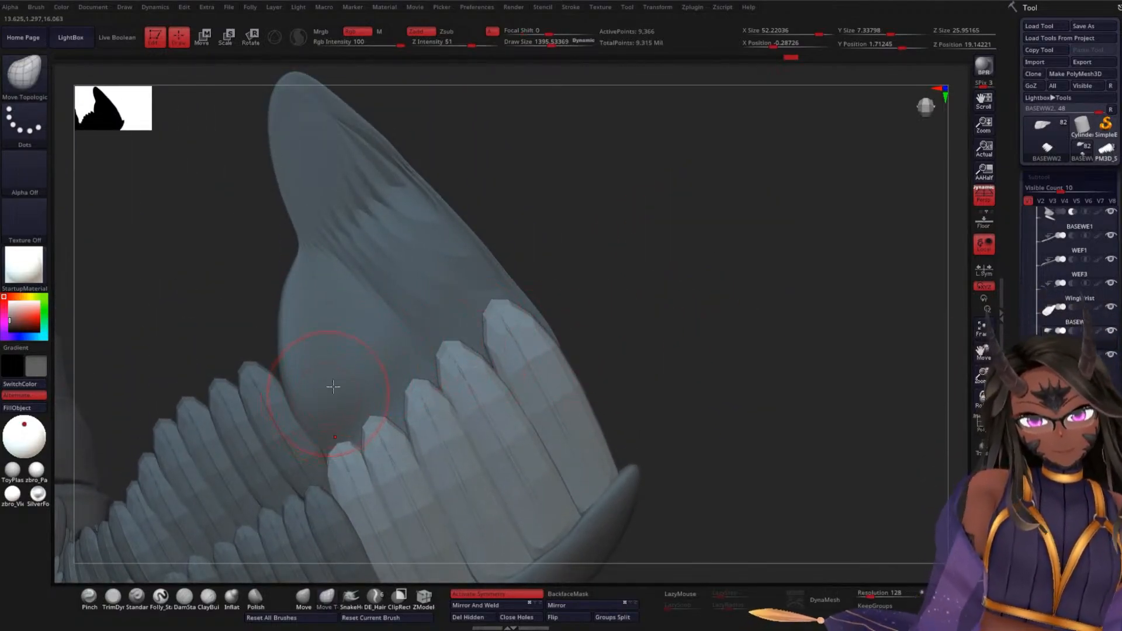
{"action": "left_click_drag", "start_coordinate": [549, 213], "coordinate": [614, 293], "text": "alt"}
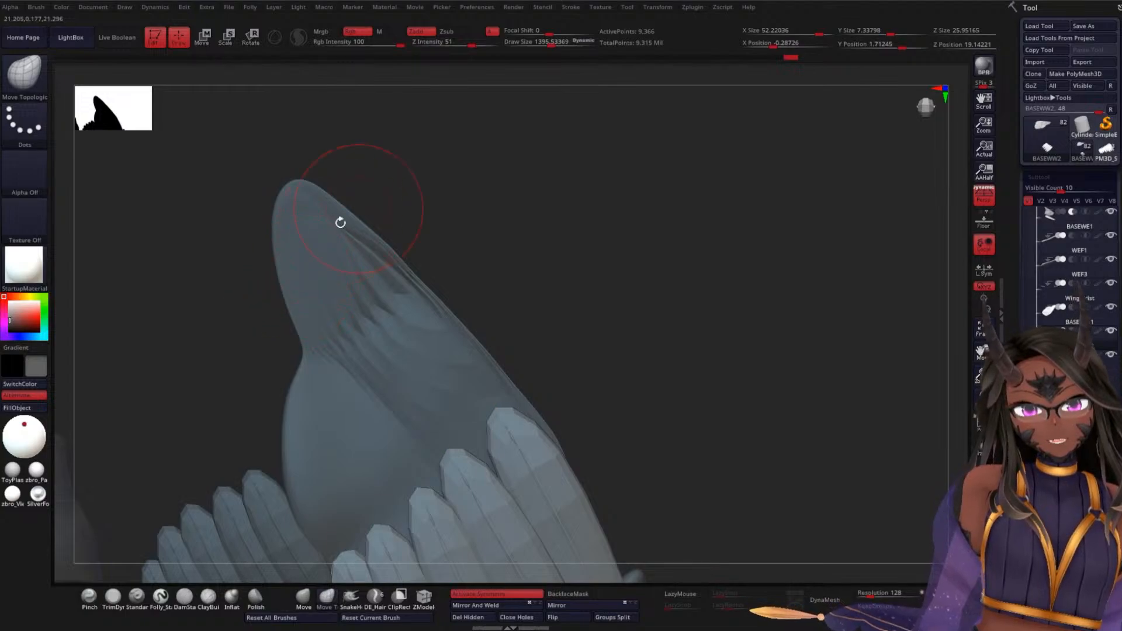
{"action": "left_click_drag", "start_coordinate": [681, 351], "coordinate": [690, 186]}
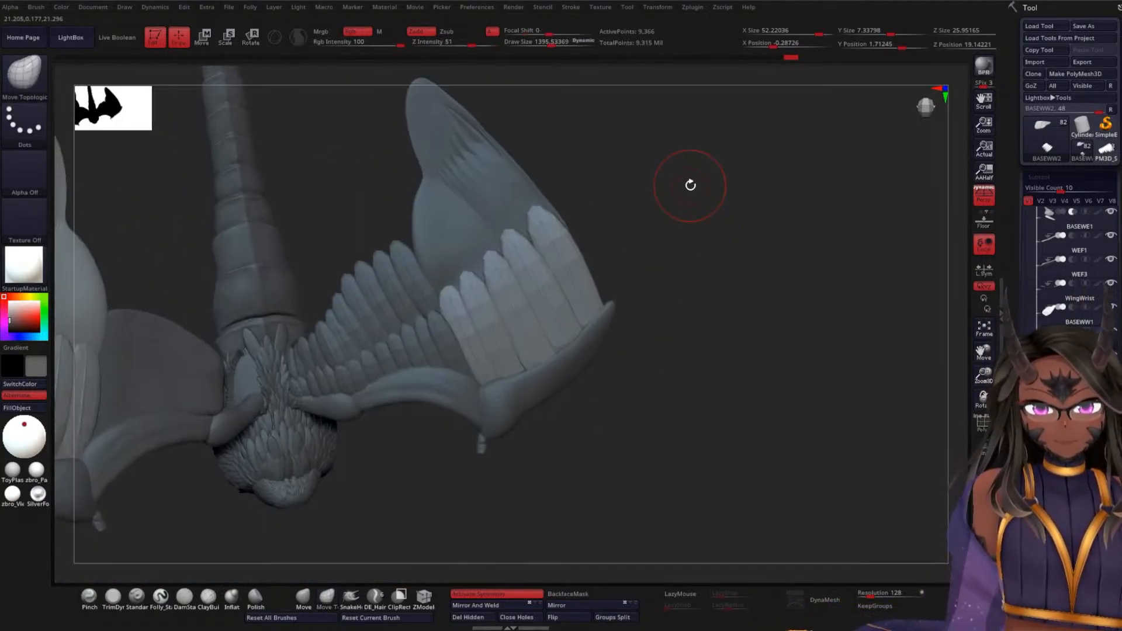
{"action": "left_click_drag", "start_coordinate": [666, 365], "coordinate": [565, 303]}
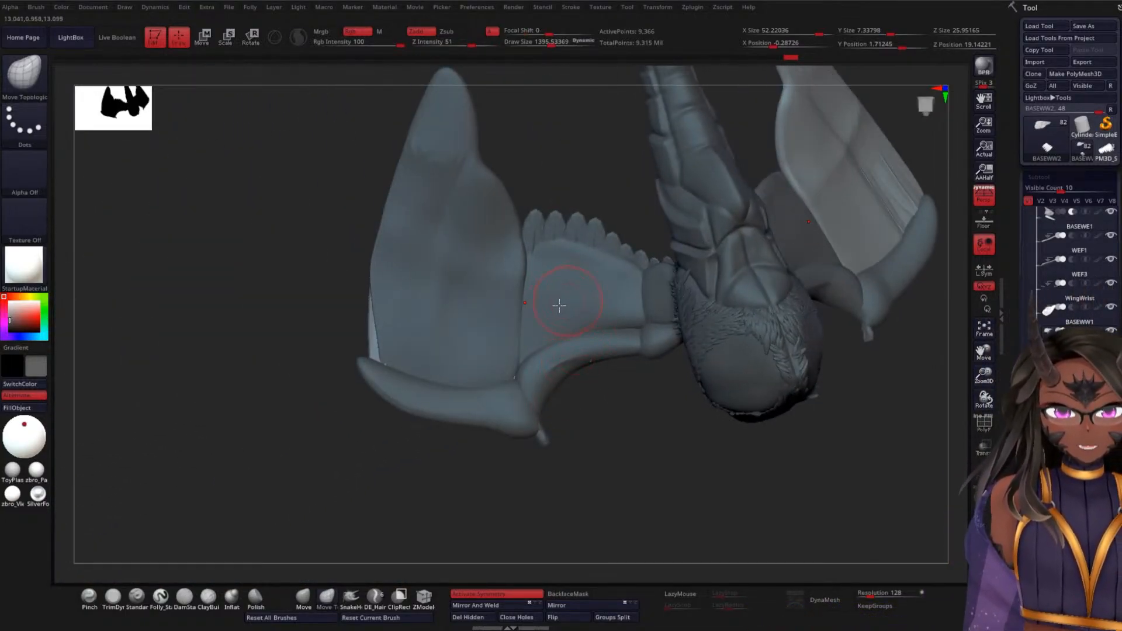
{"action": "left_click_drag", "start_coordinate": [486, 349], "coordinate": [634, 367]}
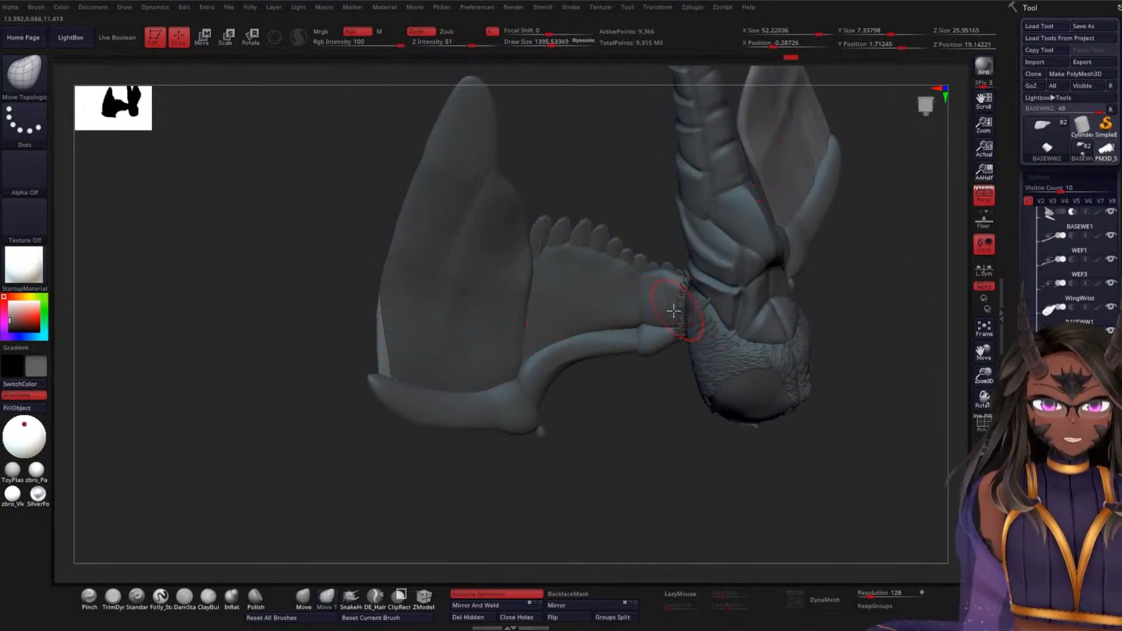
{"action": "mouse_move", "coordinate": [395, 326]}
{"action": "left_mouse_down"}
{"action": "mouse_move", "coordinate": [351, 441]}
{"action": "mouse_move", "coordinate": [396, 461]}
{"action": "mouse_move", "coordinate": [358, 474]}
{"action": "mouse_move", "coordinate": [286, 405]}
{"action": "mouse_move", "coordinate": [619, 325]}
{"action": "left_mouse_up"}
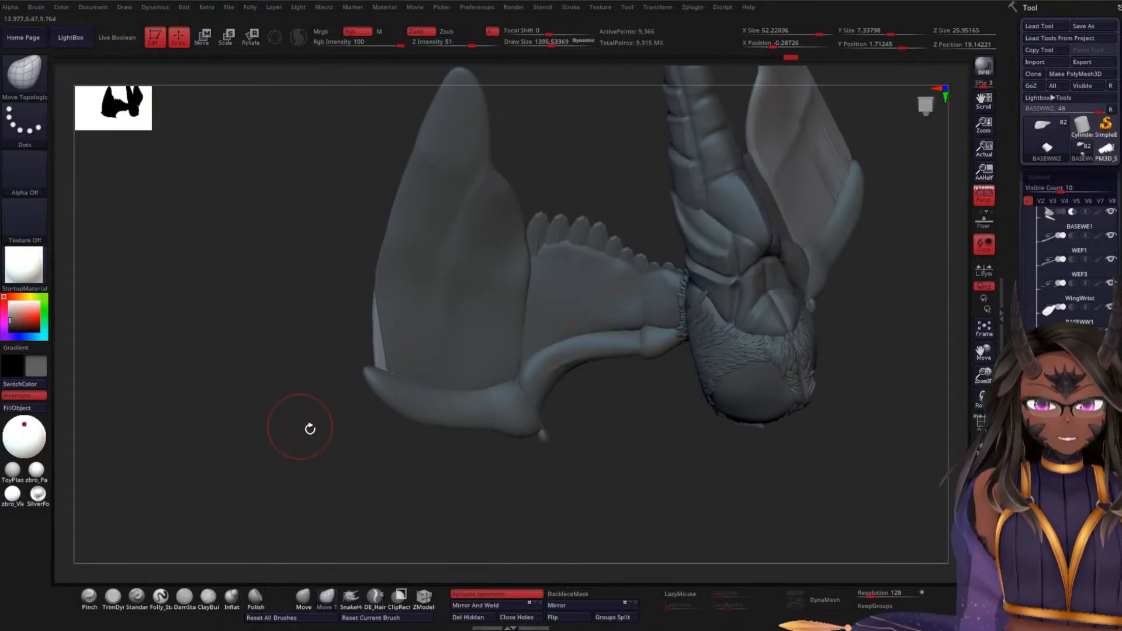
{"action": "left_click_drag", "start_coordinate": [305, 427], "coordinate": [462, 386]}
{"action": "left_click_drag", "start_coordinate": [642, 382], "coordinate": [471, 259]}
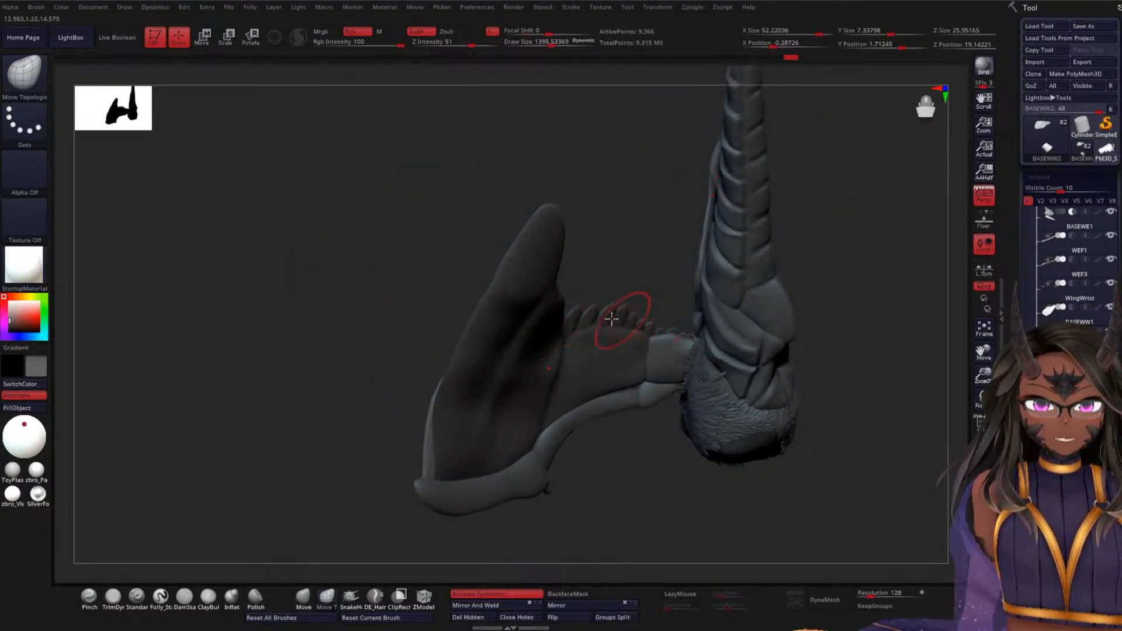
{"action": "left_click_drag", "start_coordinate": [625, 228], "coordinate": [569, 372]}
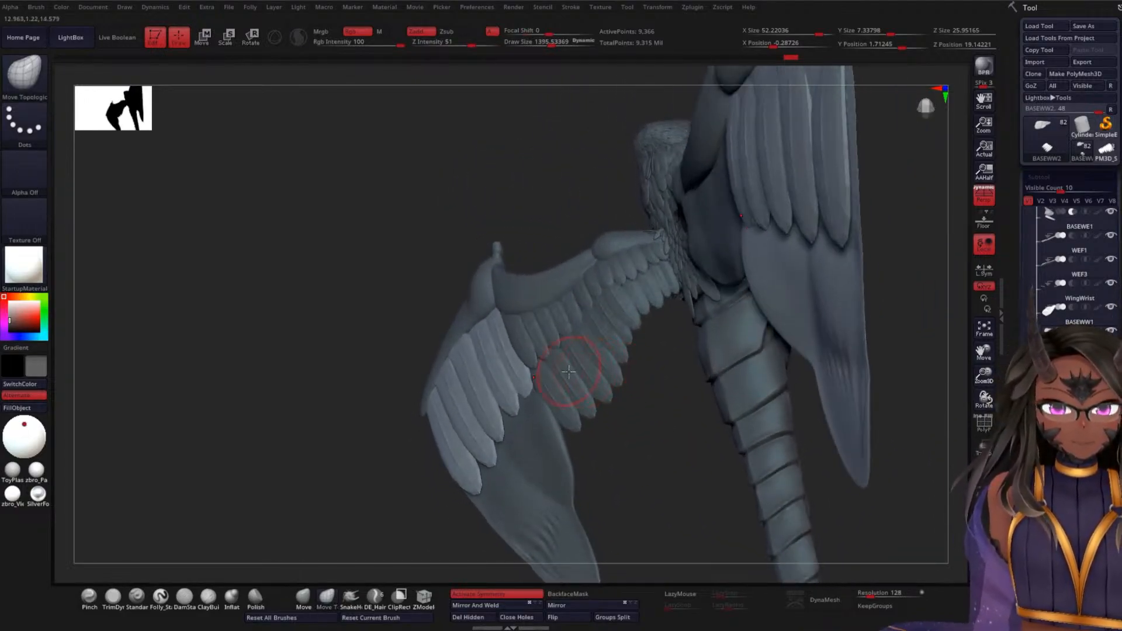
{"action": "left_click_drag", "start_coordinate": [609, 432], "coordinate": [466, 380]}
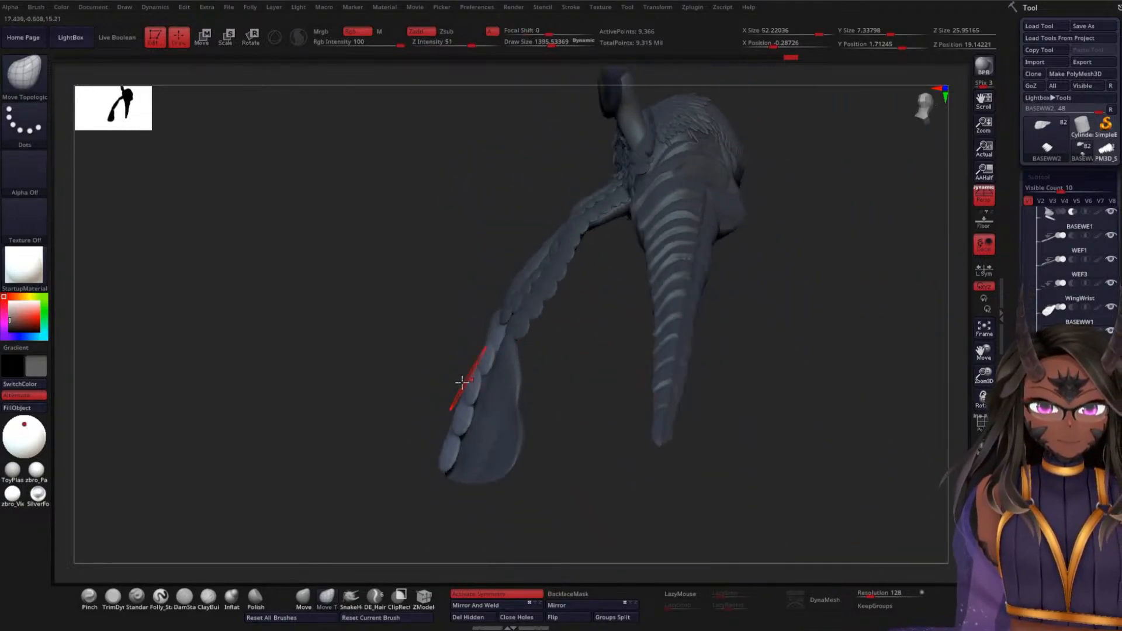
{"action": "left_click_drag", "start_coordinate": [611, 390], "coordinate": [514, 346]}
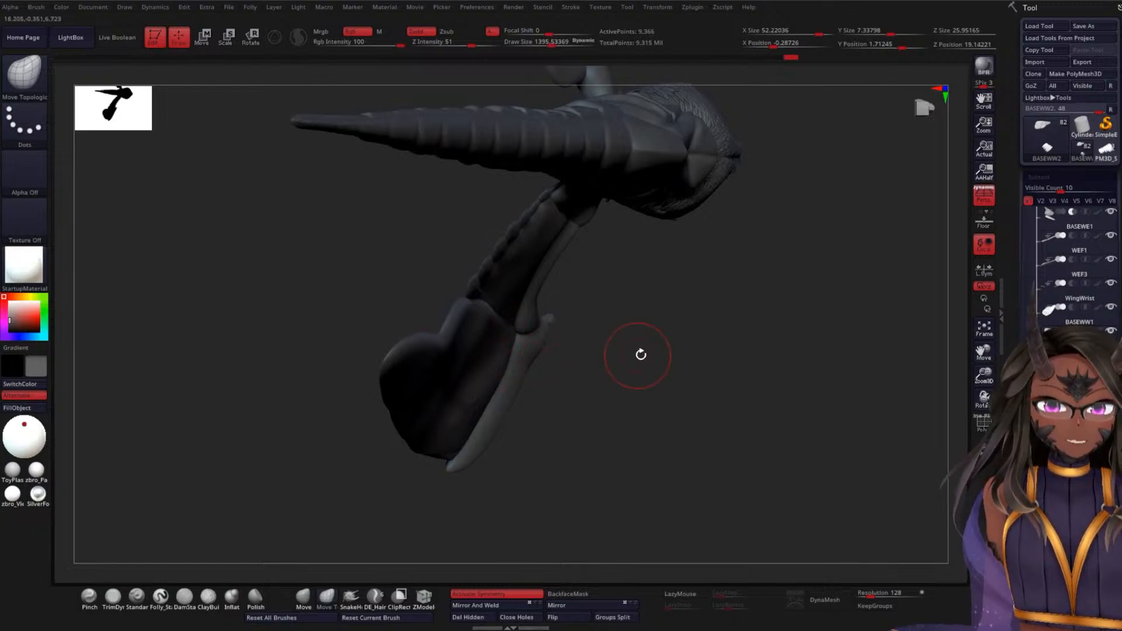
{"action": "left_click_drag", "start_coordinate": [641, 355], "coordinate": [646, 382]}
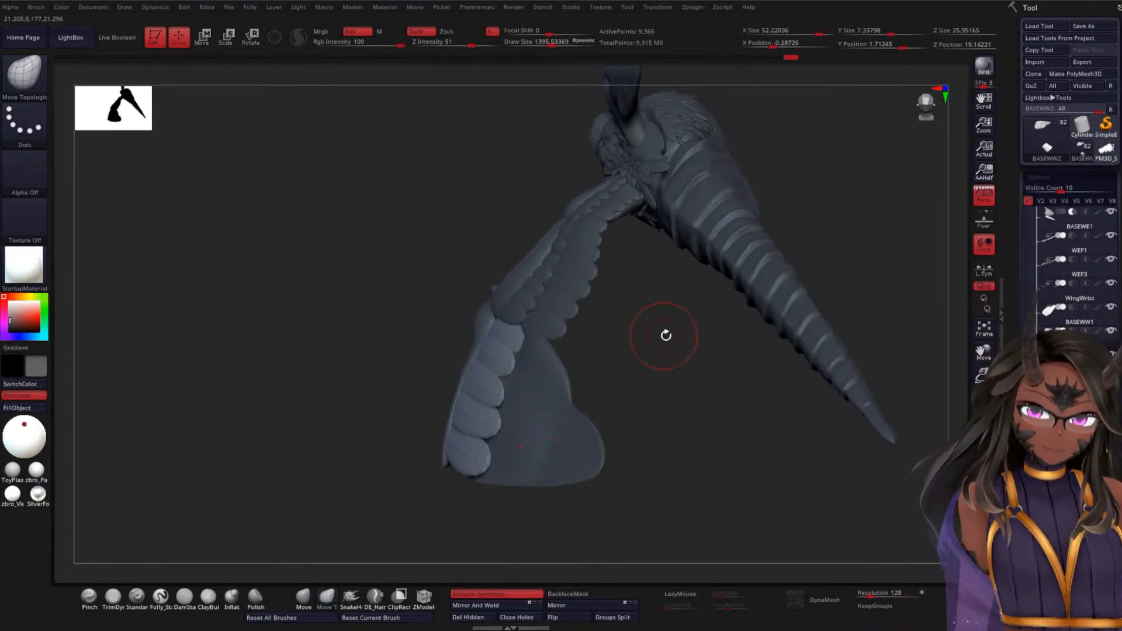
{"action": "left_click_drag", "start_coordinate": [659, 358], "coordinate": [667, 401]}
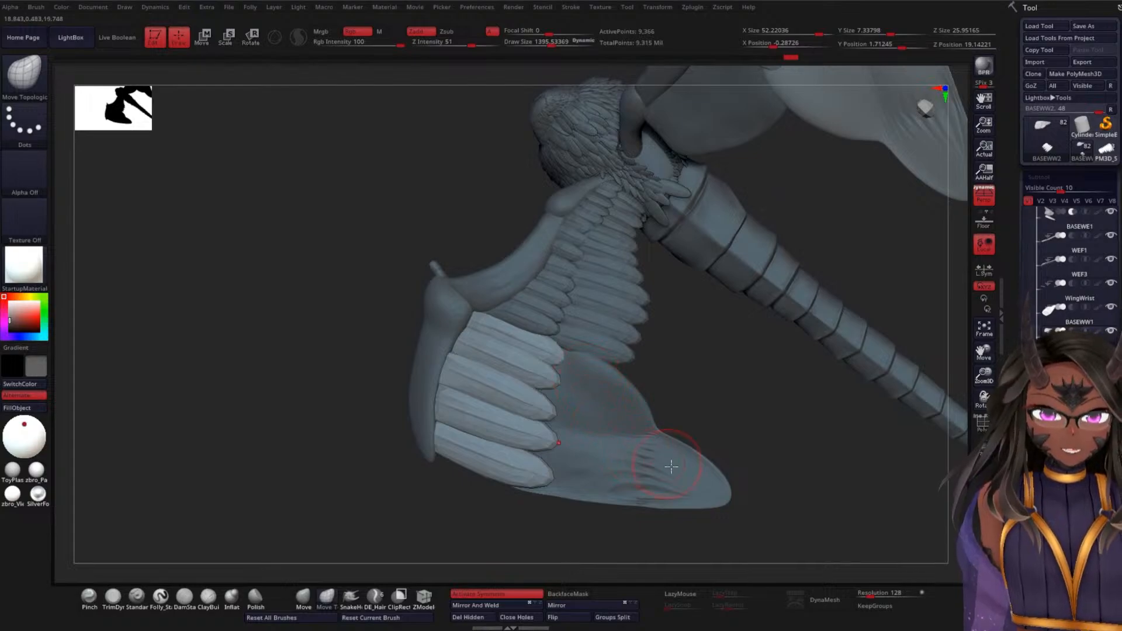
{"action": "left_click_drag", "start_coordinate": [735, 402], "coordinate": [592, 315]}
{"action": "mouse_move", "coordinate": [657, 304]}
{"action": "left_mouse_down"}
{"action": "mouse_move", "coordinate": [653, 328]}
{"action": "mouse_move", "coordinate": [664, 303]}
{"action": "mouse_move", "coordinate": [722, 373]}
{"action": "mouse_move", "coordinate": [807, 281]}
{"action": "mouse_move", "coordinate": [774, 391]}
{"action": "mouse_move", "coordinate": [744, 268]}
{"action": "mouse_move", "coordinate": [773, 308]}
{"action": "mouse_move", "coordinate": [608, 346]}
{"action": "mouse_move", "coordinate": [650, 346]}
{"action": "mouse_move", "coordinate": [591, 393]}
{"action": "mouse_move", "coordinate": [767, 273]}
{"action": "mouse_move", "coordinate": [709, 396]}
{"action": "mouse_move", "coordinate": [699, 300]}
{"action": "mouse_move", "coordinate": [717, 278]}
{"action": "mouse_move", "coordinate": [701, 237]}
{"action": "left_mouse_up"}
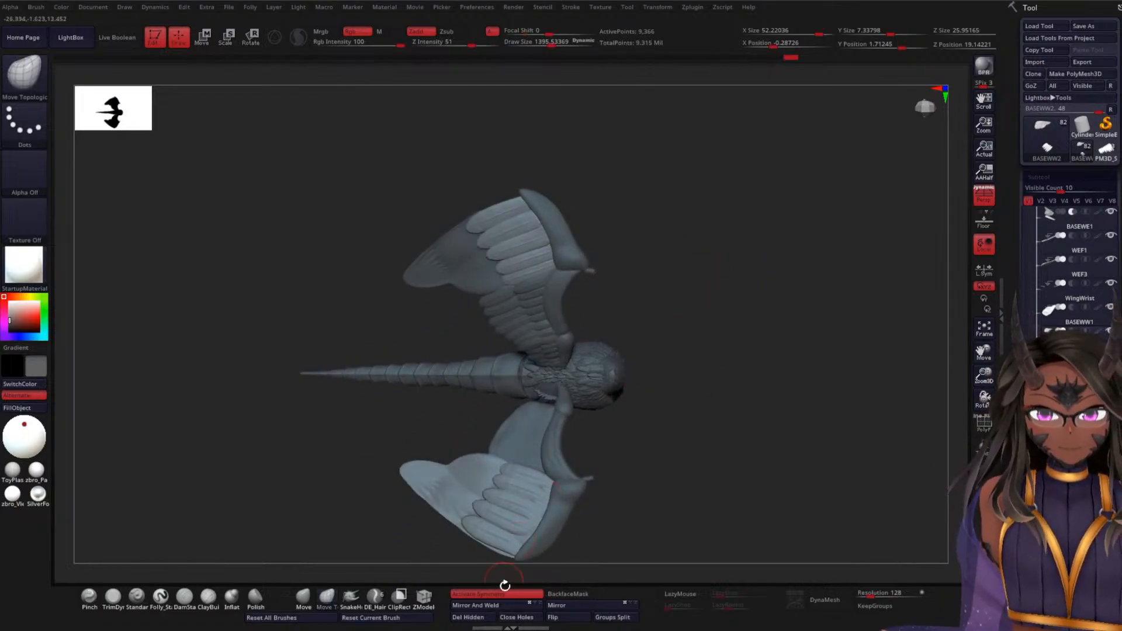
- Flip the BASEWW2 wrist feathers across the body and apply Mirror And Weld to put them on both wings
{"action": "left_click", "coordinate": [563, 607]}
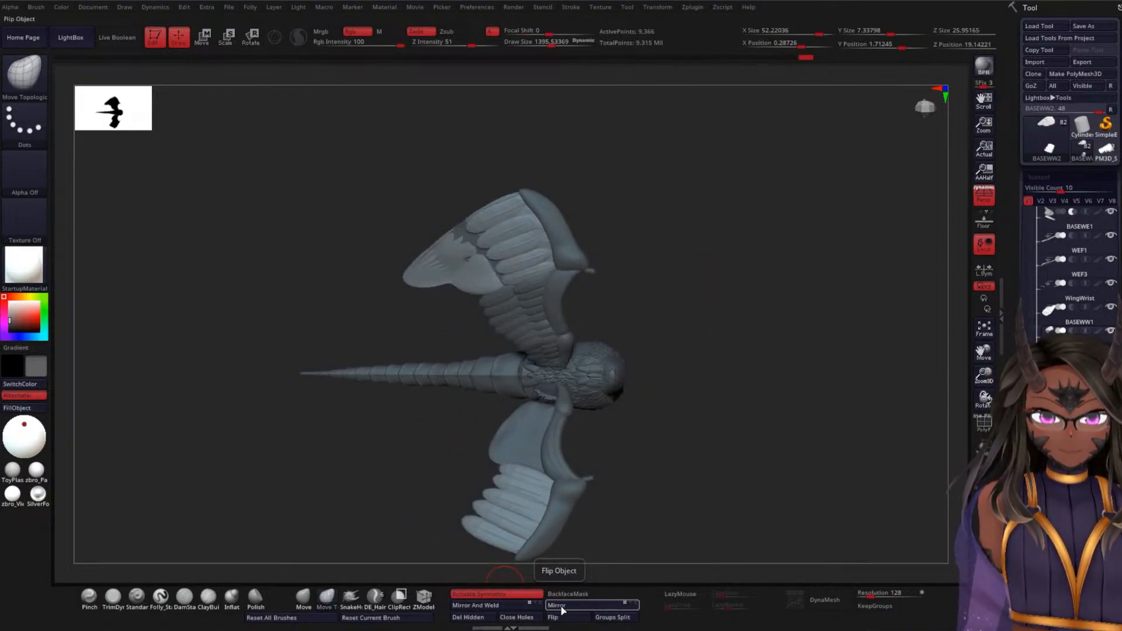
{"action": "left_click", "coordinate": [563, 608]}
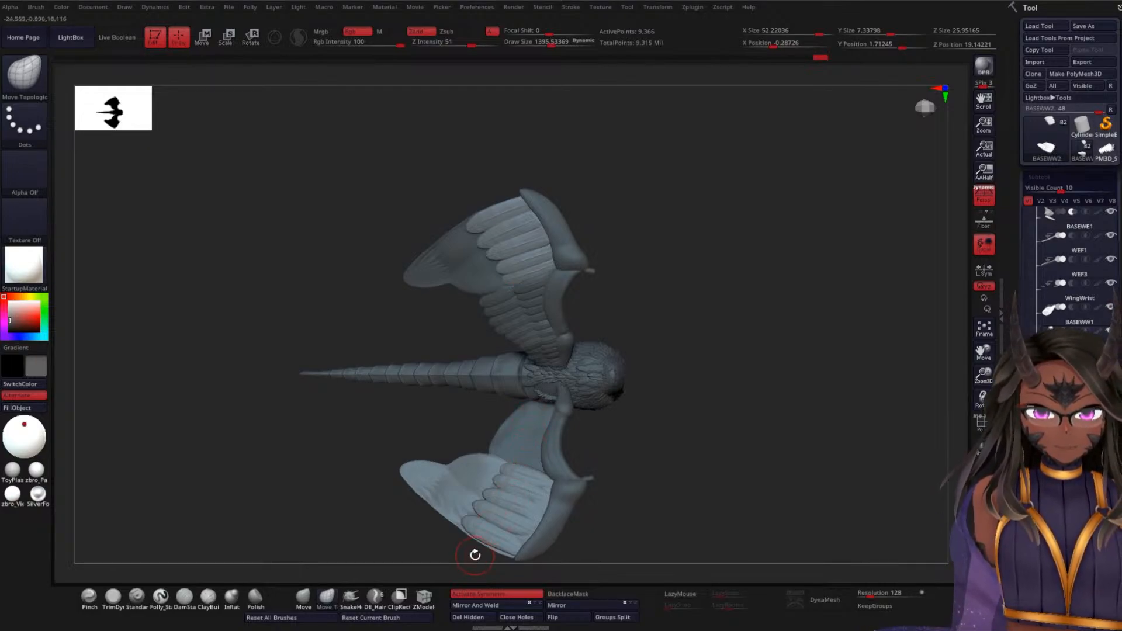
{"action": "left_click", "coordinate": [563, 606]}
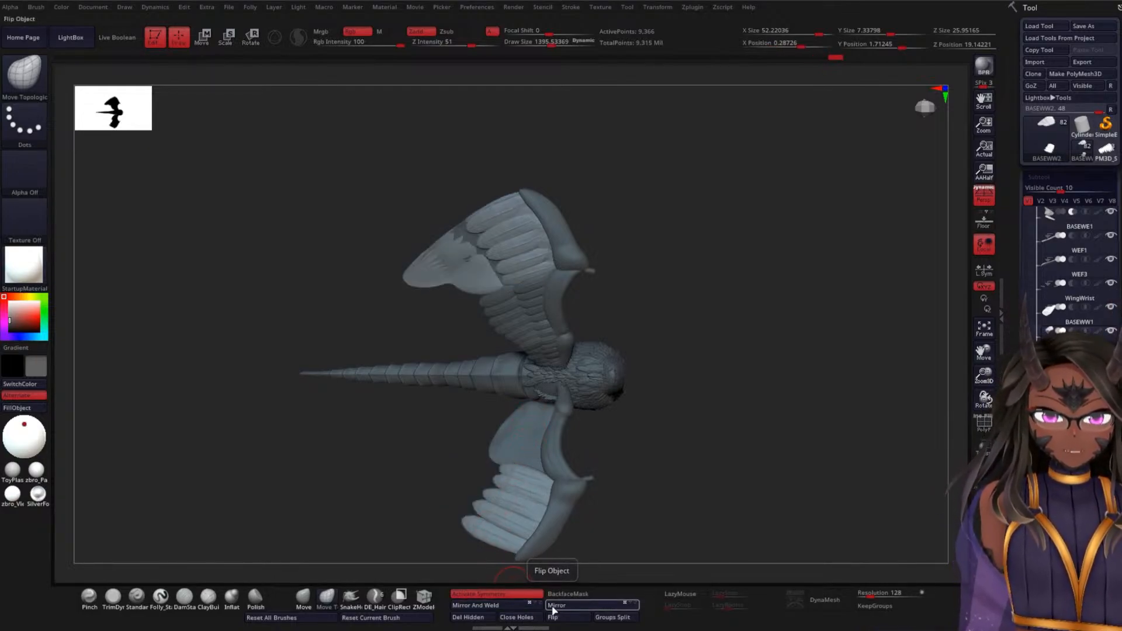
{"action": "left_click", "coordinate": [499, 608]}
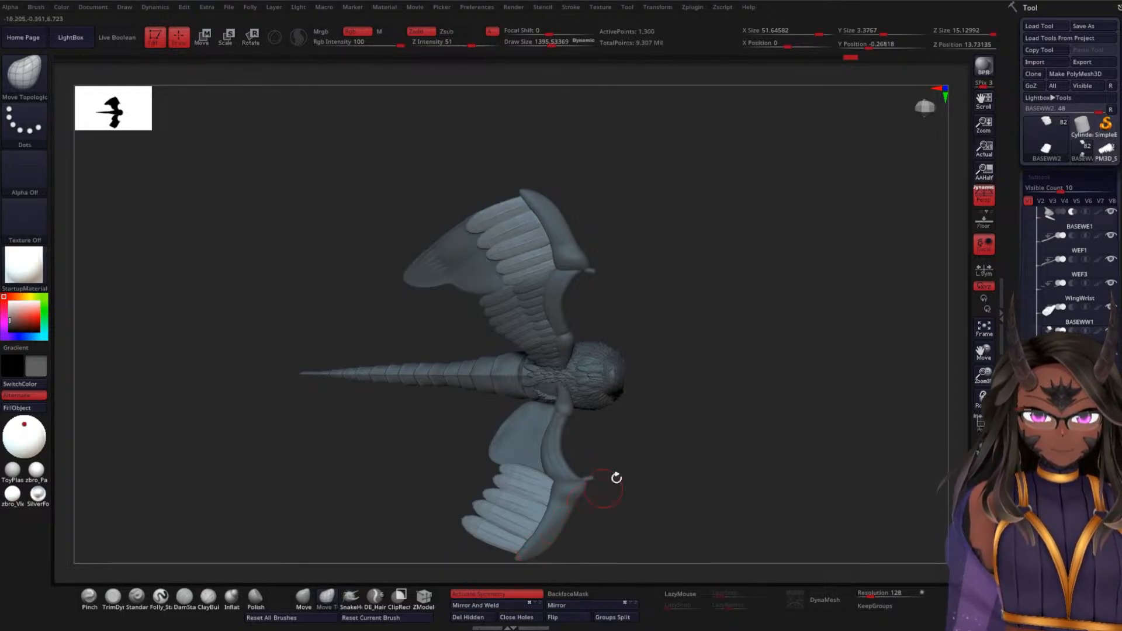
- Apply Mirror And Weld to the elbow feather rows WEF1 and WEF3 to copy them onto the opposite wing
{"action": "left_click_drag", "start_coordinate": [704, 449], "coordinate": [696, 358]}
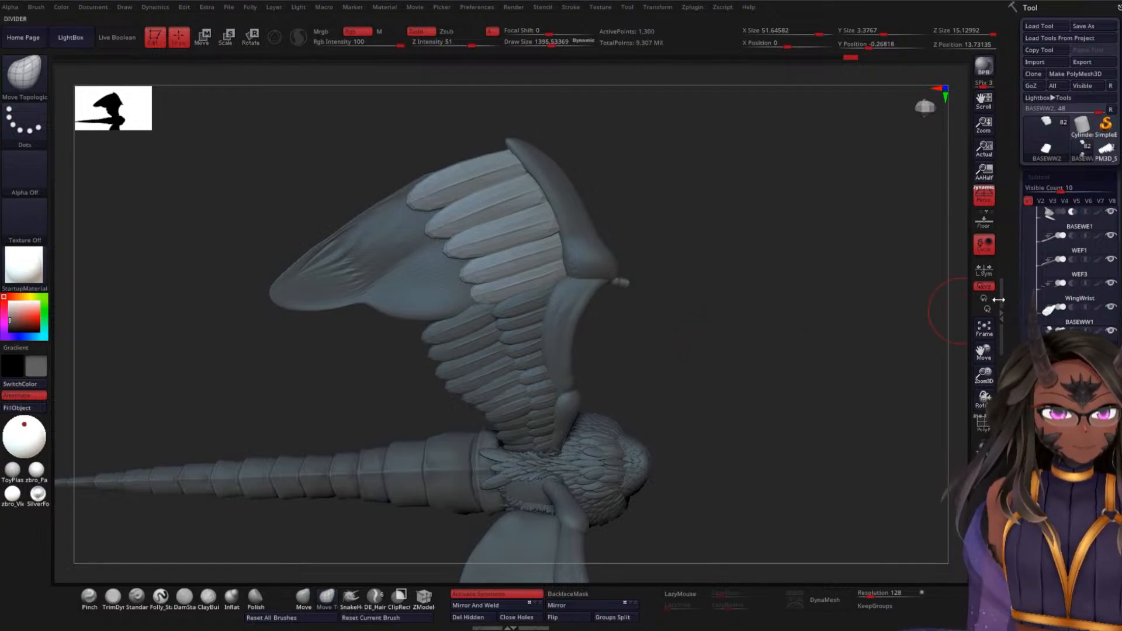
{"action": "left_click", "coordinate": [520, 336], "text": "alt"}
{"action": "left_click_drag", "start_coordinate": [701, 386], "coordinate": [580, 486]}
{"action": "left_click", "coordinate": [475, 605]}
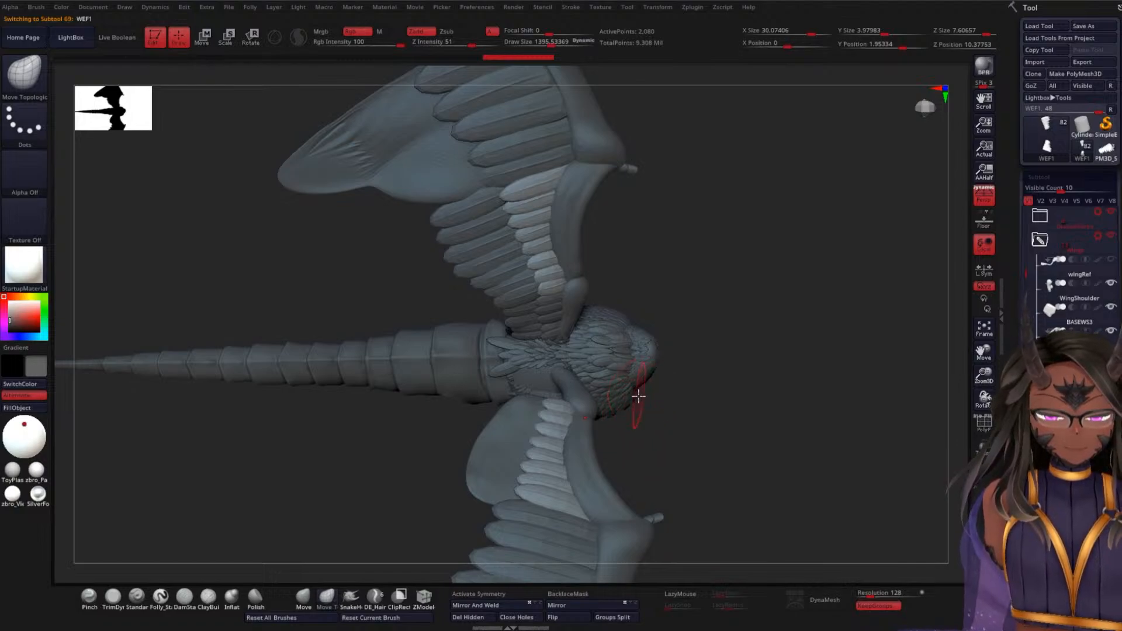
{"action": "left_click", "coordinate": [482, 249], "text": "alt"}
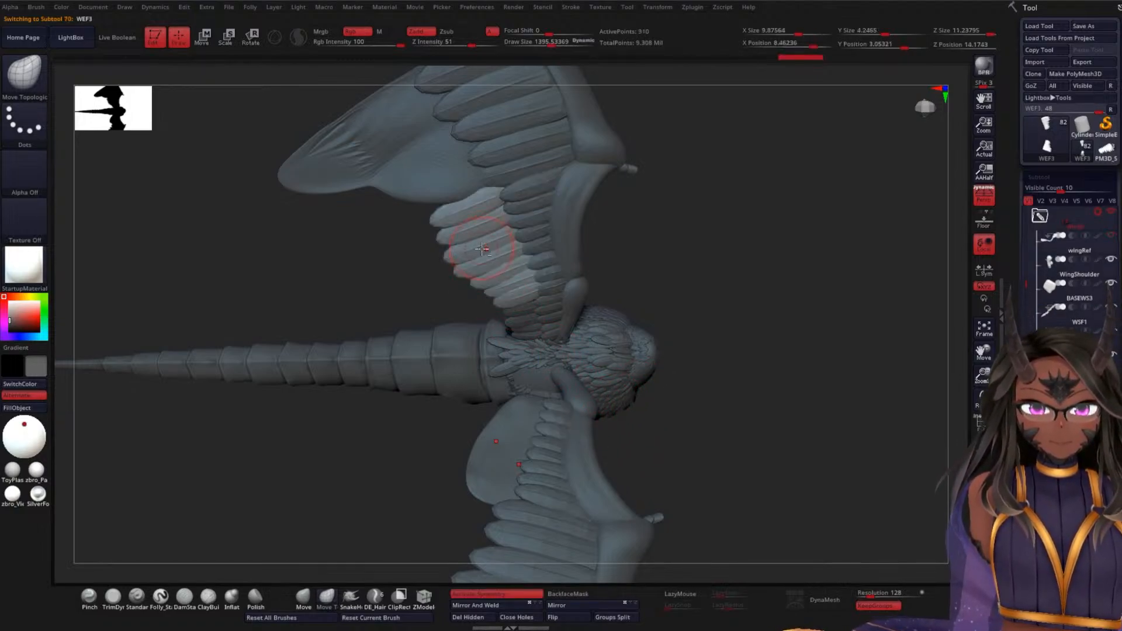
{"action": "left_click", "coordinate": [475, 606]}
- Apply Mirror And Weld to the shoulder feather rows WSF1 and WSF3 to copy them onto the opposite wing
{"action": "mouse_move", "coordinate": [696, 404]}
{"action": "left_mouse_down", "text": "shift"}
{"action": "mouse_move", "coordinate": [713, 430]}
{"action": "mouse_move", "coordinate": [702, 376]}
{"action": "mouse_move", "coordinate": [729, 368]}
{"action": "mouse_move", "coordinate": [730, 418]}
{"action": "left_mouse_up", "text": "shift"}
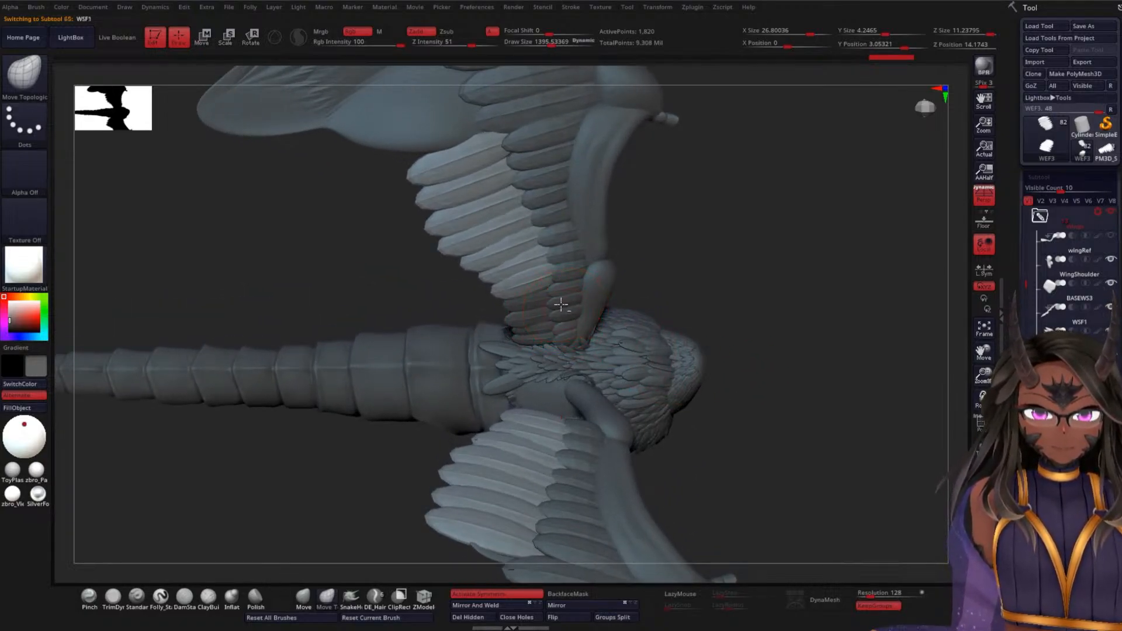
{"action": "left_click", "coordinate": [564, 312], "text": "alt"}
{"action": "left_click", "coordinate": [491, 607]}
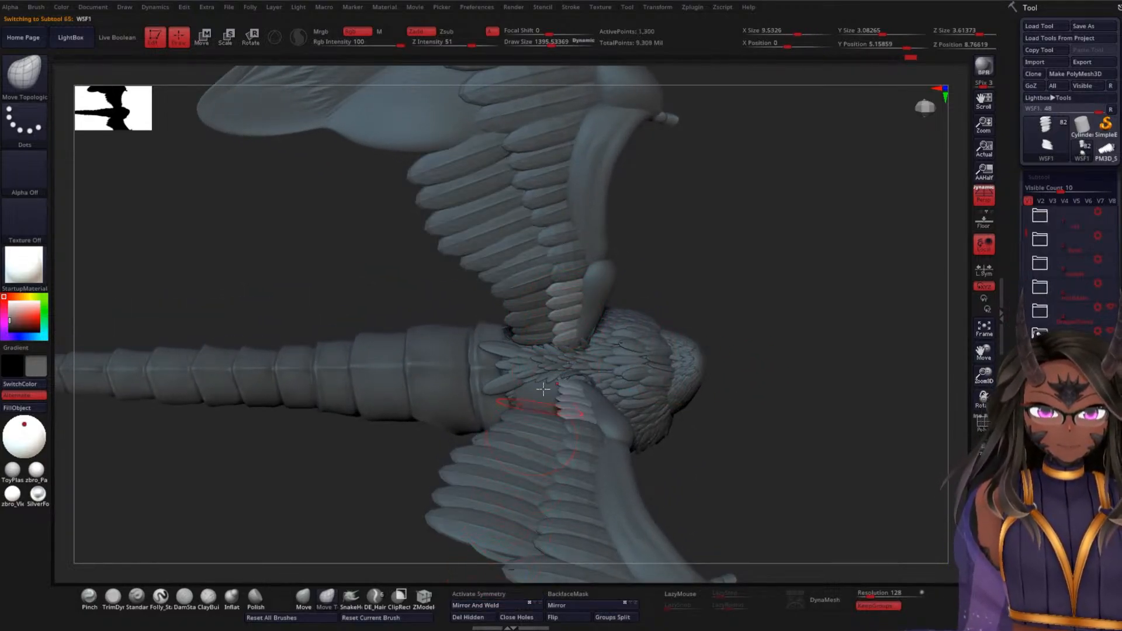
{"action": "key", "text": "space"}
{"action": "left_click_drag", "start_coordinate": [521, 322], "coordinate": [509, 324]}
{"action": "left_click", "coordinate": [520, 325], "text": "alt"}
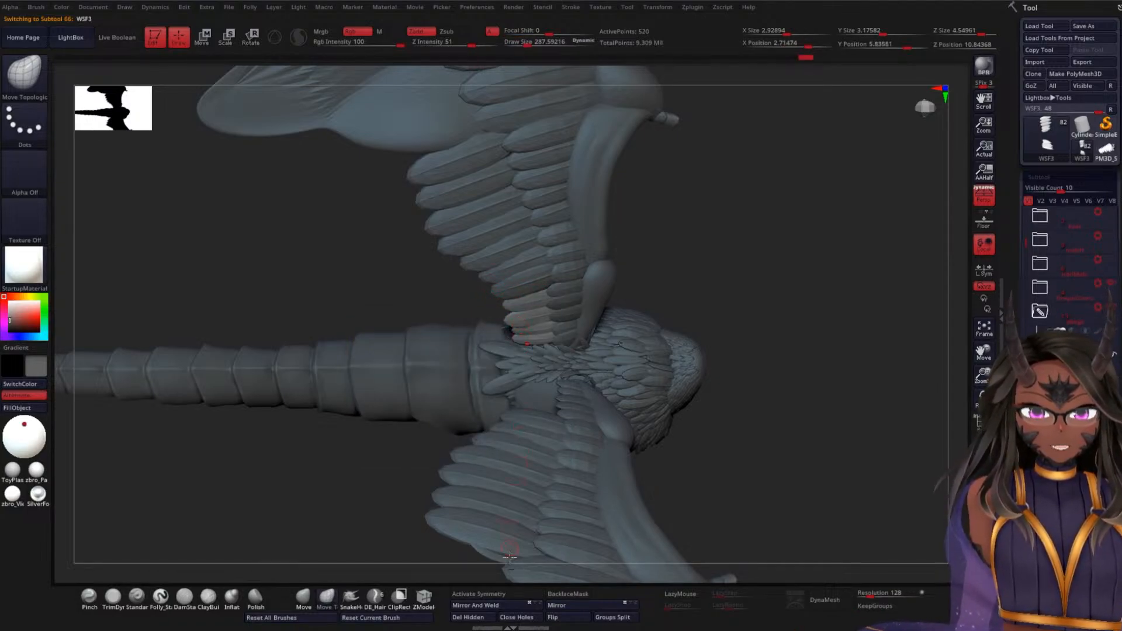
{"action": "left_click", "coordinate": [497, 606]}
- Select the wrist membrane BASEWW1 and copy it onto the opposite wing with Mirror And Weld
{"action": "key", "text": "f"}
{"action": "left_click_drag", "start_coordinate": [792, 326], "coordinate": [724, 302]}
{"action": "left_click", "coordinate": [447, 311], "text": "alt"}
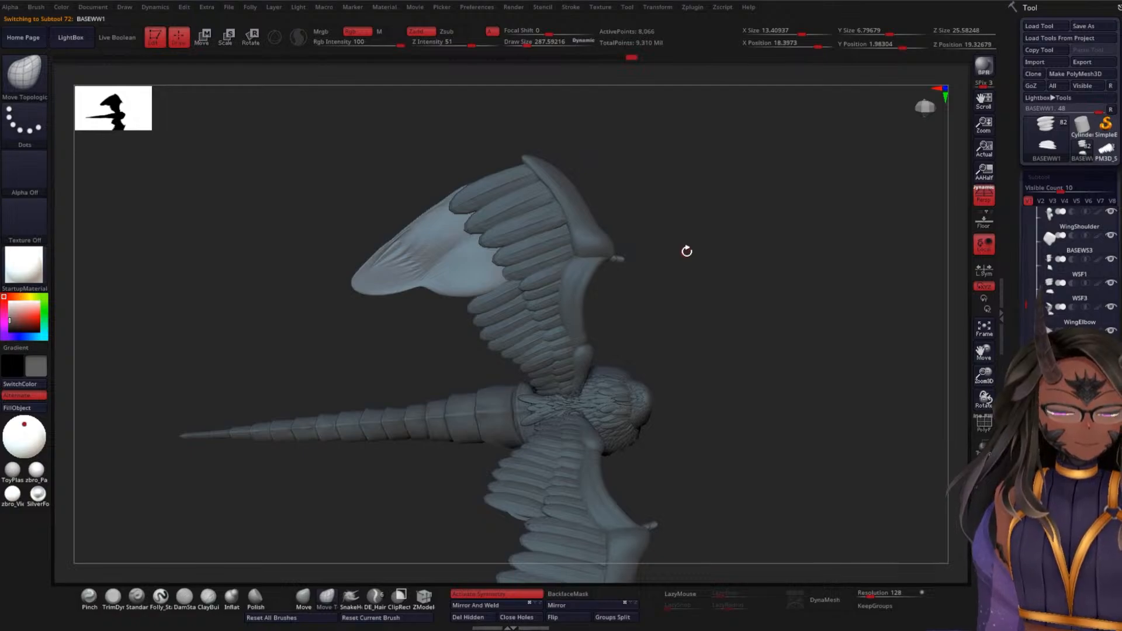
{"action": "key", "text": "shift+f"}
{"action": "key", "text": "shift+f"}
{"action": "mouse_move", "coordinate": [671, 244]}
{"action": "left_mouse_down"}
{"action": "mouse_move", "coordinate": [717, 304]}
{"action": "mouse_move", "coordinate": [751, 278]}
{"action": "mouse_move", "coordinate": [614, 413]}
{"action": "mouse_move", "coordinate": [779, 326]}
{"action": "mouse_move", "coordinate": [833, 189]}
{"action": "mouse_move", "coordinate": [817, 216]}
{"action": "mouse_move", "coordinate": [825, 183]}
{"action": "mouse_move", "coordinate": [774, 300]}
{"action": "mouse_move", "coordinate": [742, 293]}
{"action": "left_mouse_up"}
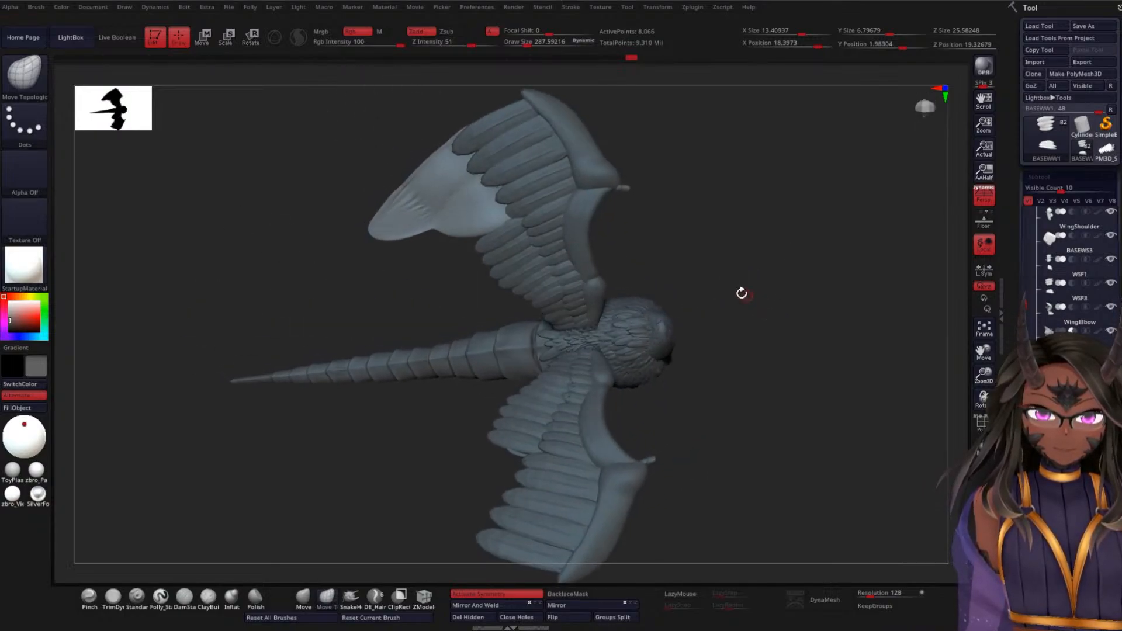
{"action": "left_click", "coordinate": [485, 606]}
- Hide the membrane bases BASEWS3, BASEWE1 and BASEWW1, and select the WingWrist subtool
{"action": "left_click_drag", "start_coordinate": [731, 366], "coordinate": [771, 350]}
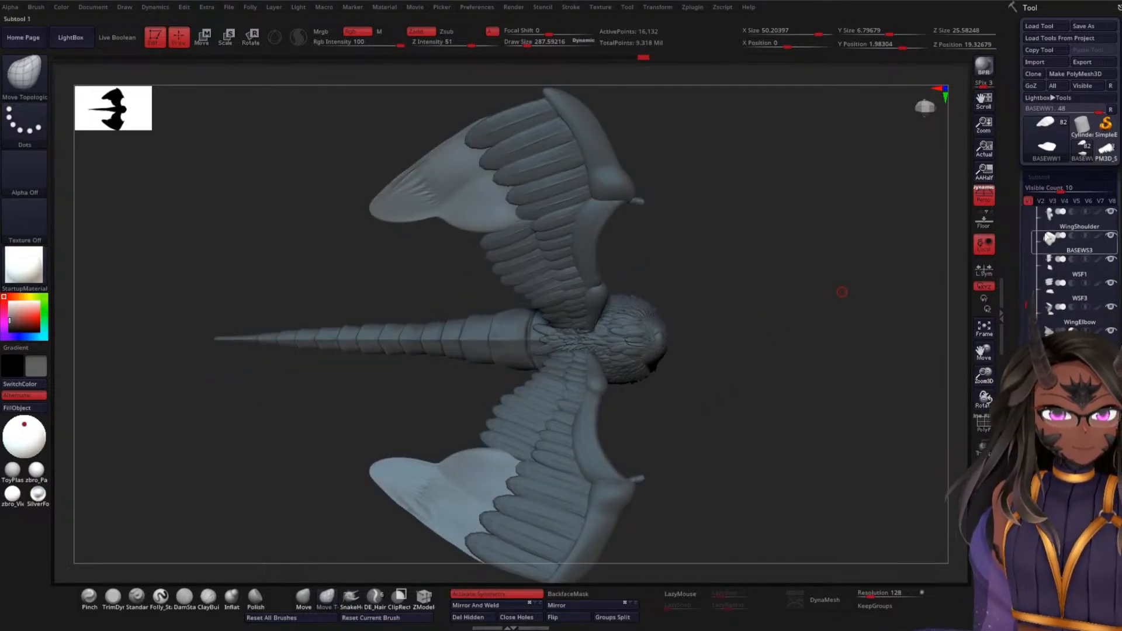
{"action": "left_click", "coordinate": [1113, 245]}
{"action": "left_click", "coordinate": [1115, 236]}
{"action": "left_click", "coordinate": [1113, 332]}
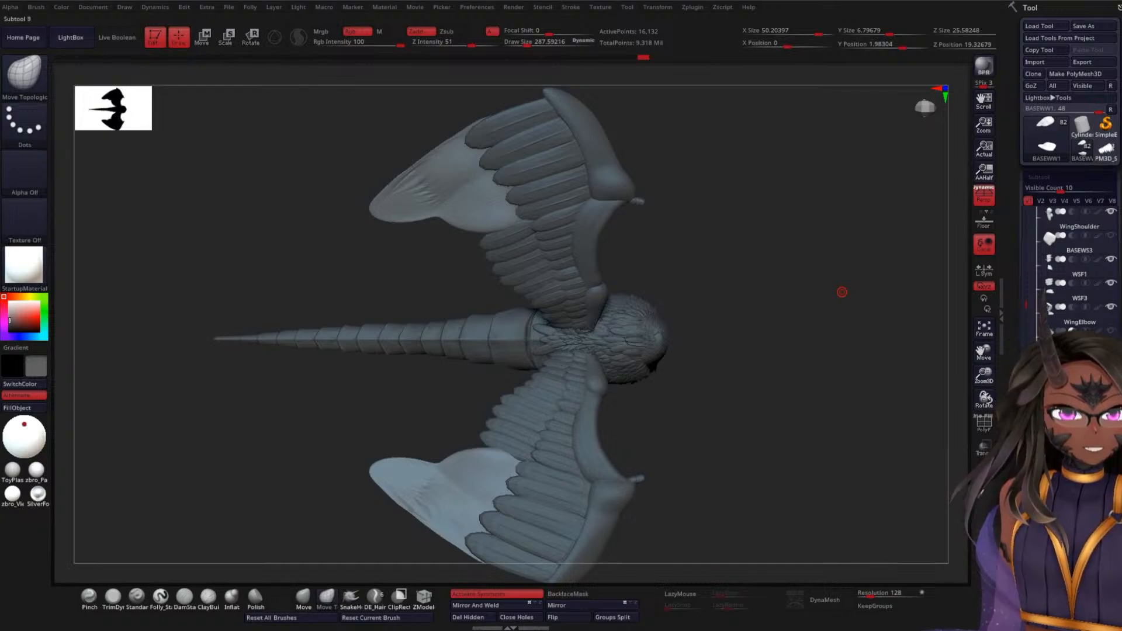
{"action": "left_click", "coordinate": [1079, 411]}
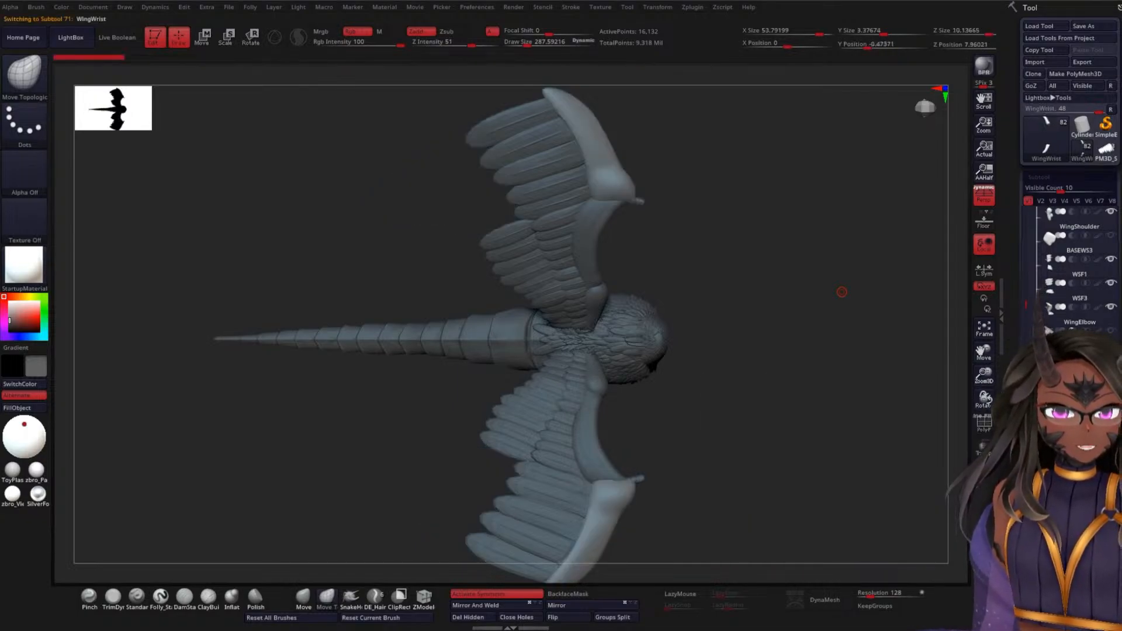
- Examine both feathered wings without their membranes from underneath and above
{"action": "left_click_drag", "start_coordinate": [760, 395], "coordinate": [836, 182]}
{"action": "left_click_drag", "start_coordinate": [830, 257], "coordinate": [550, 344]}
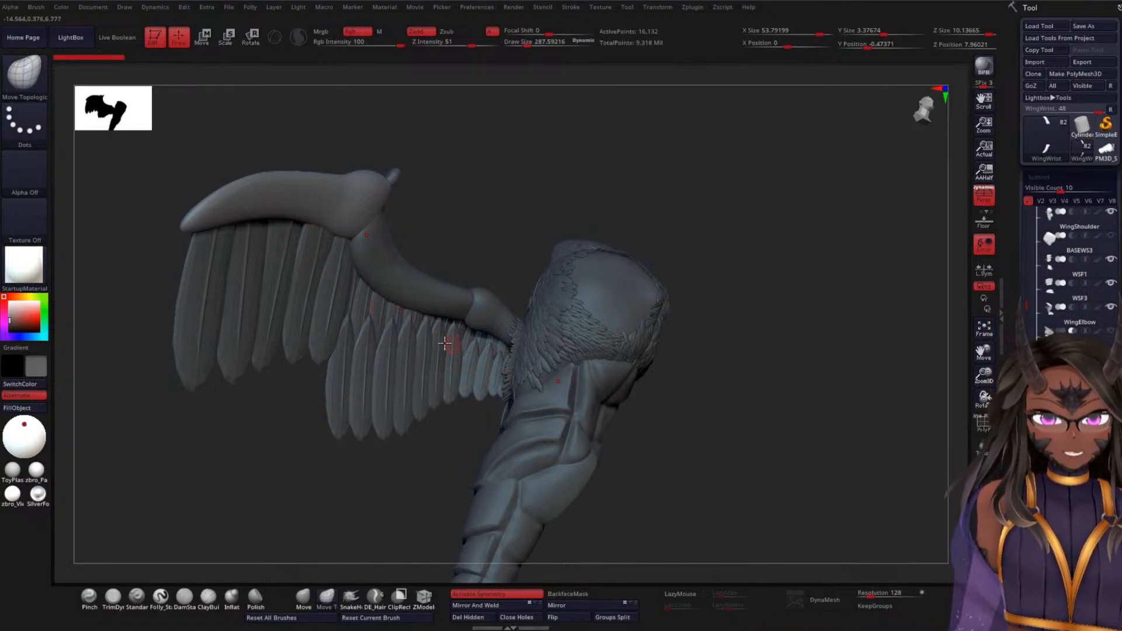
{"action": "left_click_drag", "start_coordinate": [488, 335], "coordinate": [439, 384]}
{"action": "left_click_drag", "start_coordinate": [751, 192], "coordinate": [603, 160]}
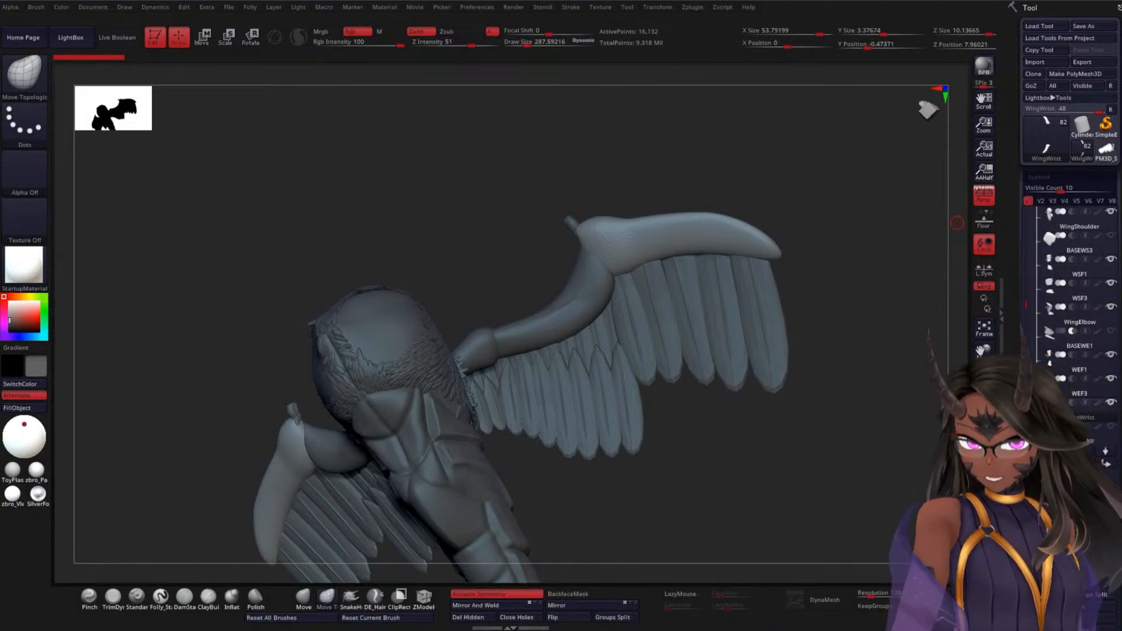
{"action": "left_click_drag", "start_coordinate": [476, 296], "coordinate": [462, 375]}
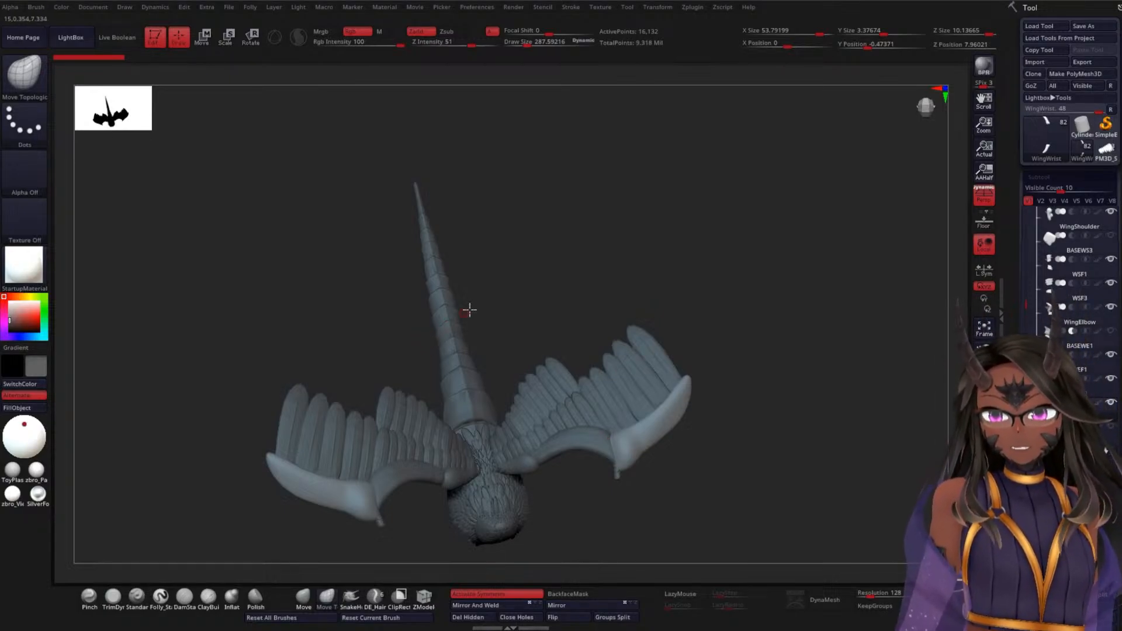
- Examine how the feather rows meet the back and tail from the front, side and rear
{"action": "mouse_move", "coordinate": [519, 295]}
{"action": "left_mouse_down", "text": "alt"}
{"action": "mouse_move", "coordinate": [521, 280]}
{"action": "mouse_move", "coordinate": [523, 310]}
{"action": "left_mouse_up", "text": "alt"}
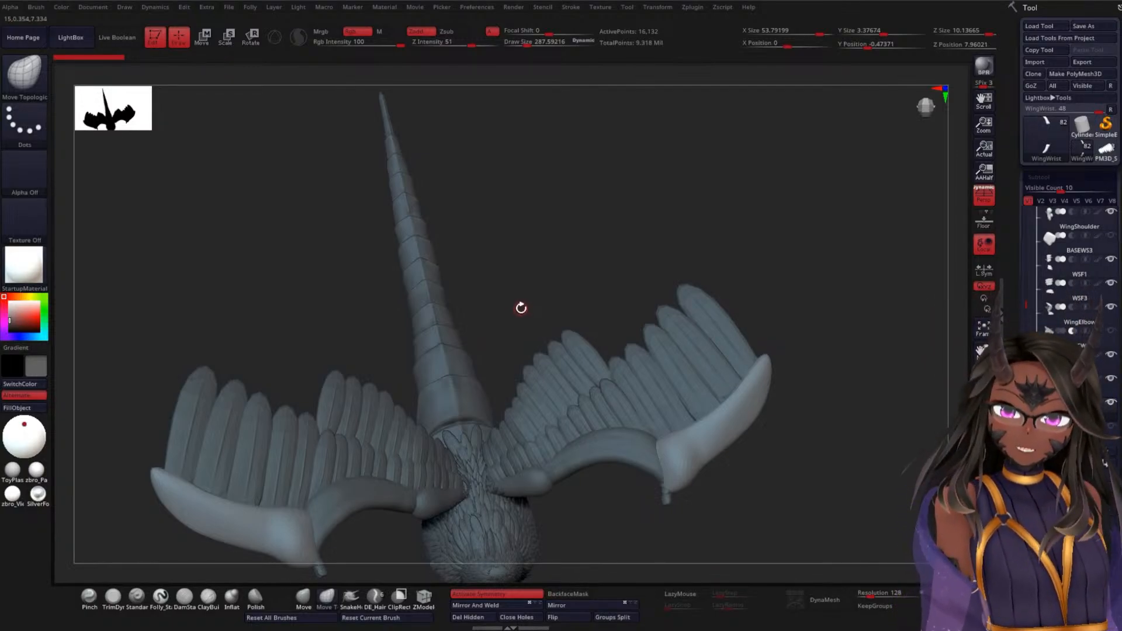
{"action": "left_click_drag", "start_coordinate": [531, 303], "coordinate": [516, 230]}
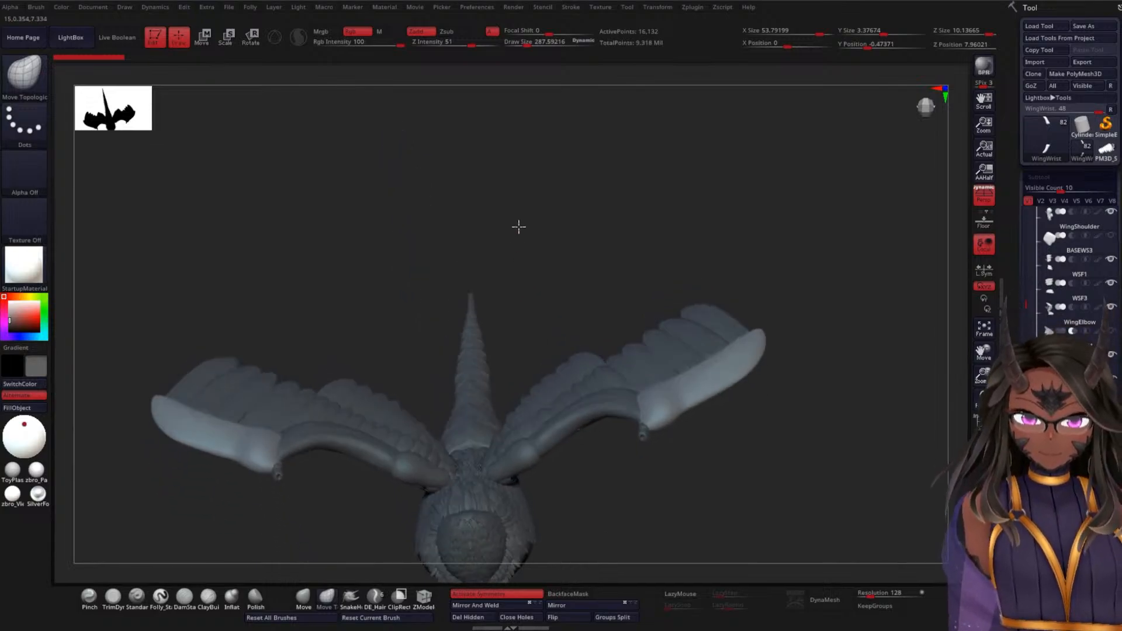
{"action": "left_click_drag", "start_coordinate": [520, 288], "coordinate": [566, 380]}
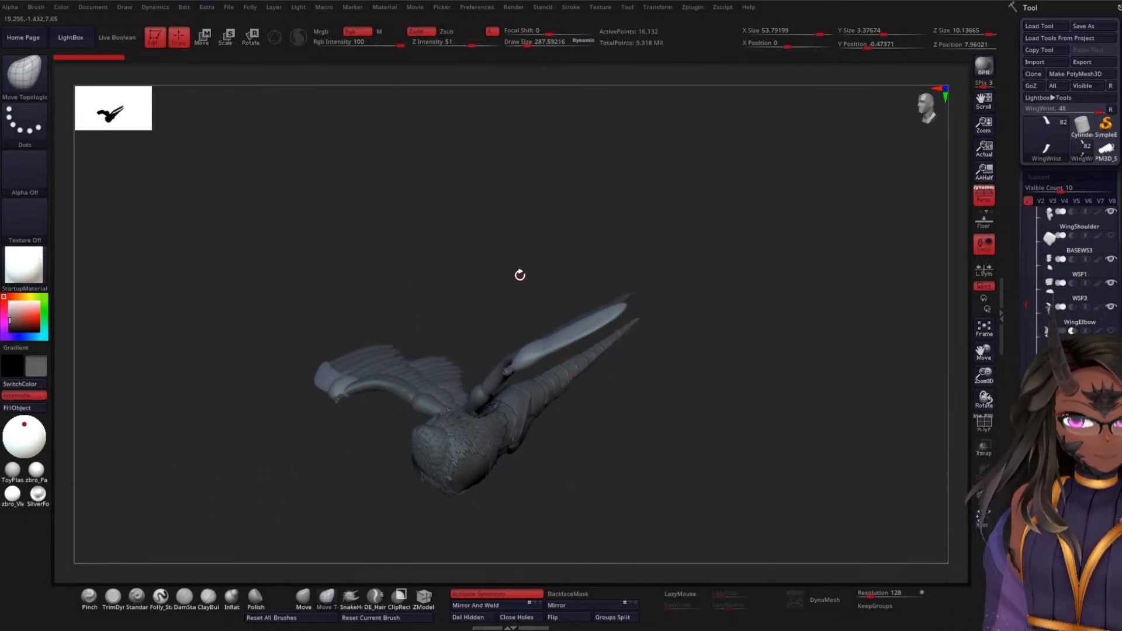
{"action": "left_click_drag", "start_coordinate": [521, 271], "coordinate": [553, 222]}
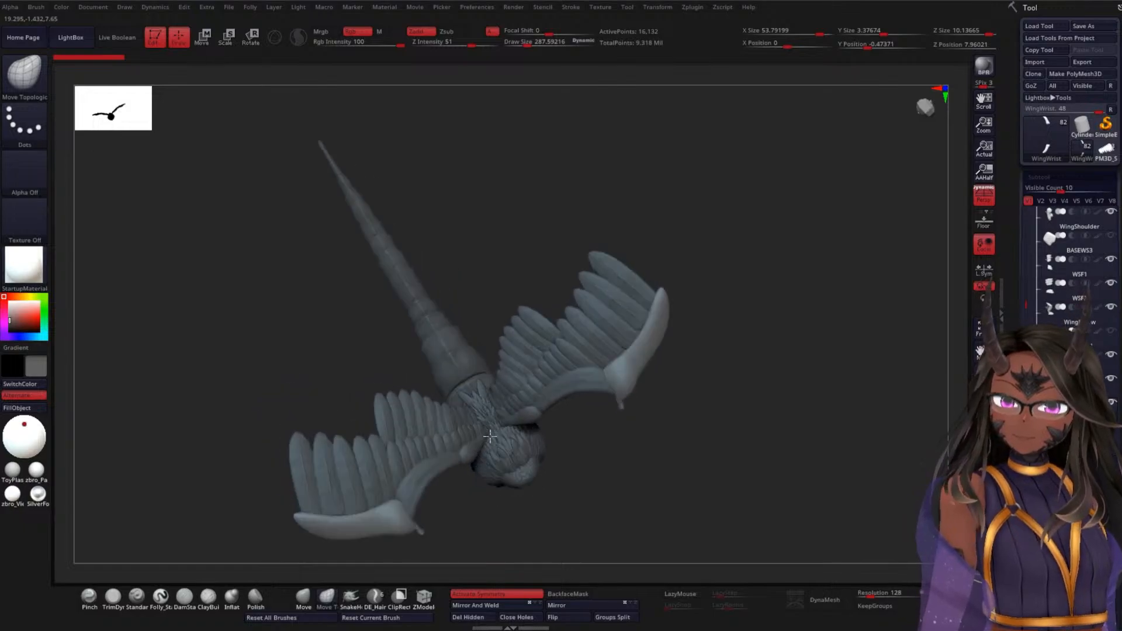
{"action": "left_click_drag", "start_coordinate": [694, 325], "coordinate": [703, 415], "text": "alt"}
{"action": "left_click_drag", "start_coordinate": [462, 247], "coordinate": [363, 361]}
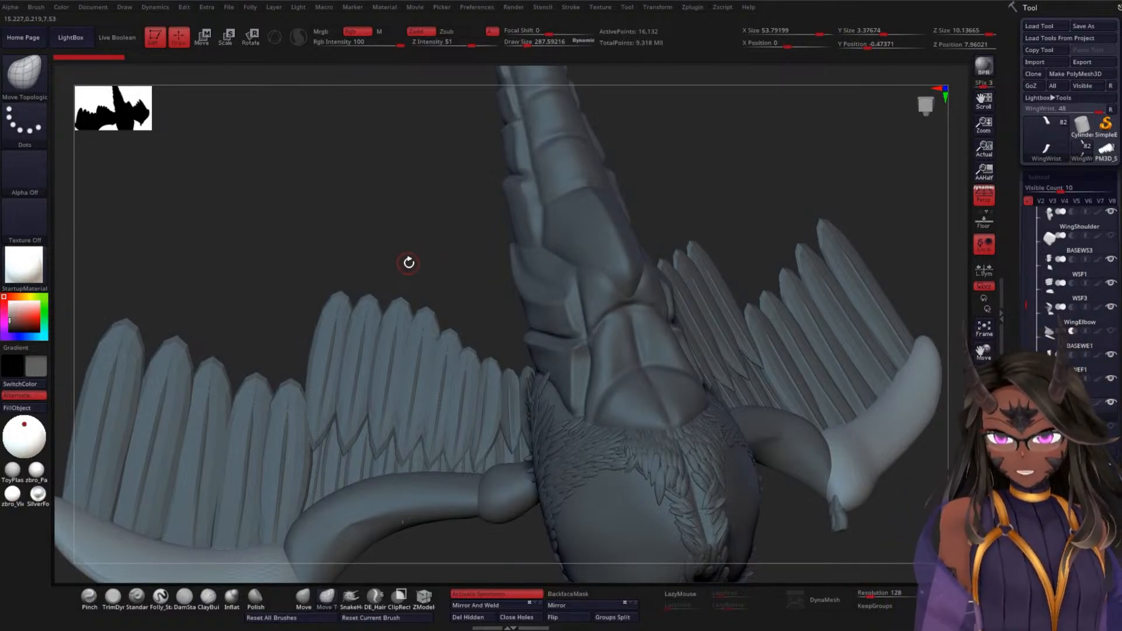
{"action": "left_click_drag", "start_coordinate": [429, 195], "coordinate": [458, 396]}
{"action": "left_click_drag", "start_coordinate": [406, 254], "coordinate": [426, 170]}
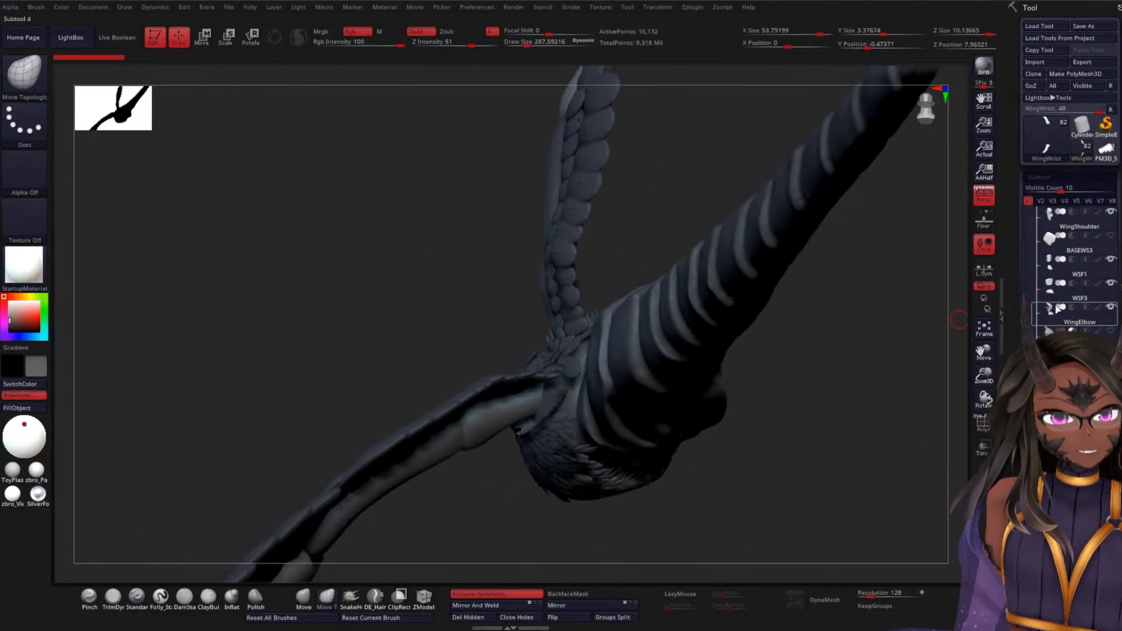
- Unhide the folders containing the human upper body and the legs to show the complete creature with its wings
{"action": "mouse_move", "coordinate": [1104, 334]}
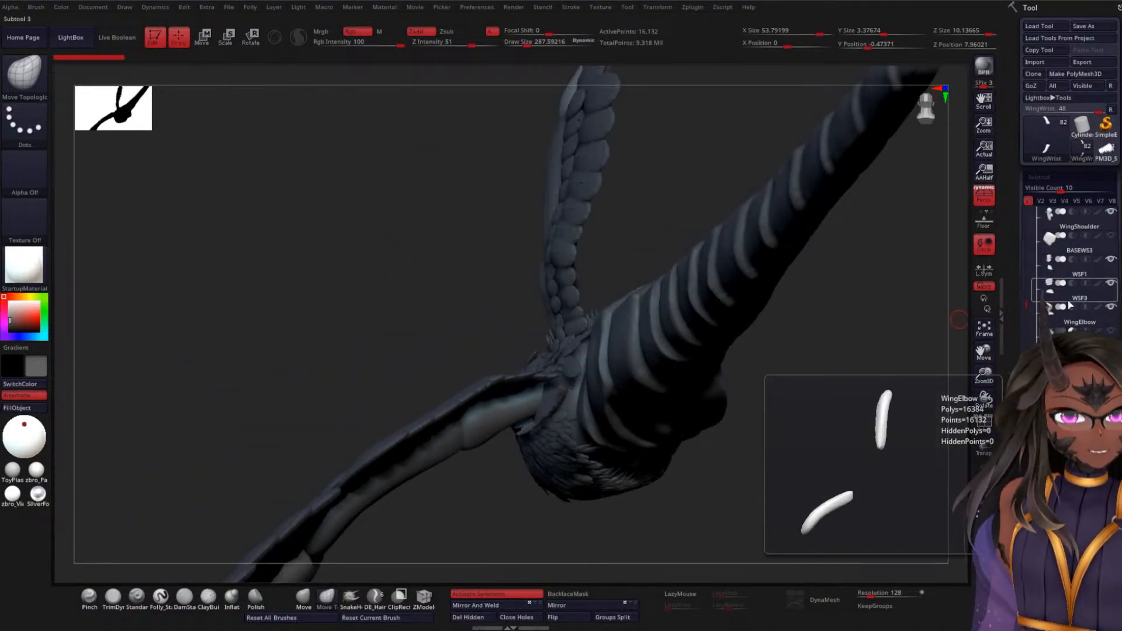
{"action": "left_click_drag", "start_coordinate": [1026, 304], "coordinate": [1026, 250]}
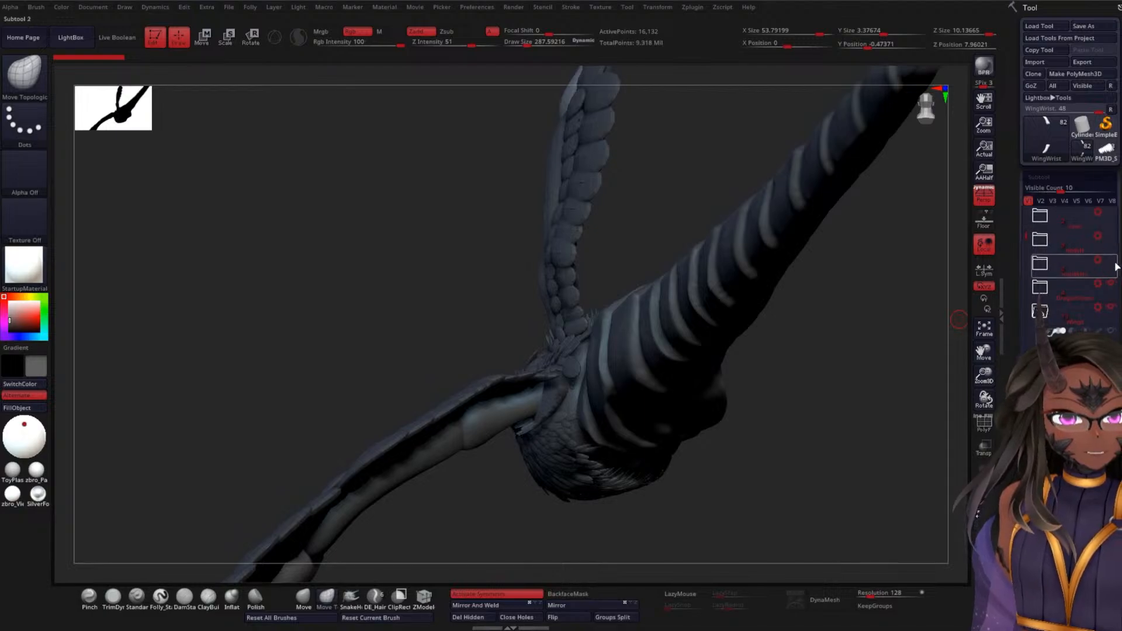
{"action": "left_click", "coordinate": [1111, 259]}
{"action": "left_click", "coordinate": [1111, 236]}
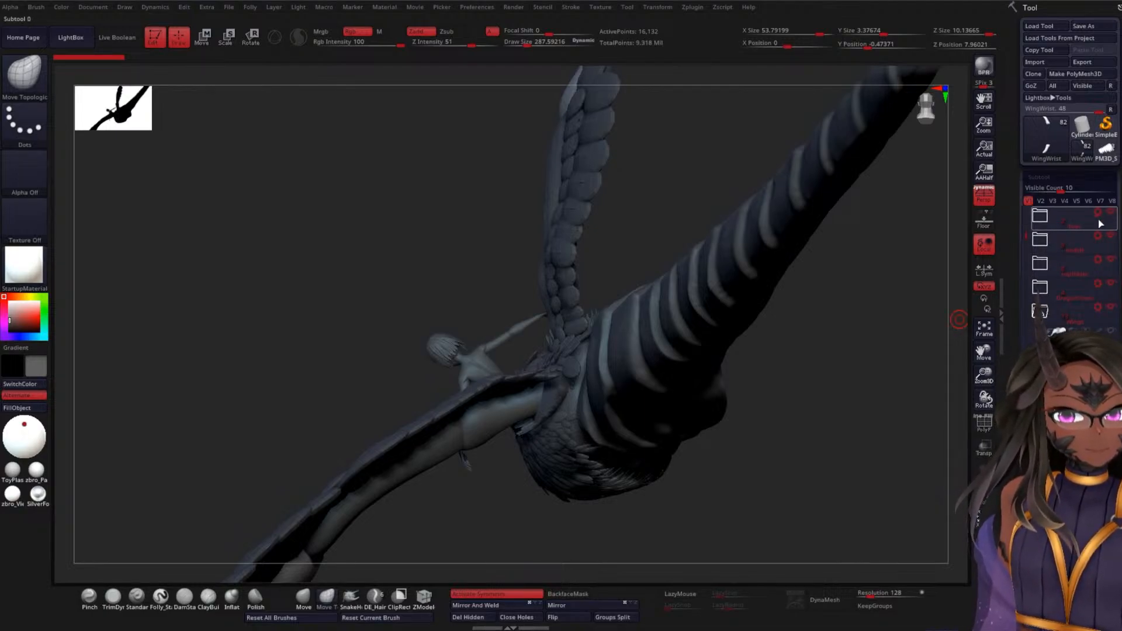
{"action": "left_click_drag", "start_coordinate": [1026, 235], "coordinate": [1020, 324]}
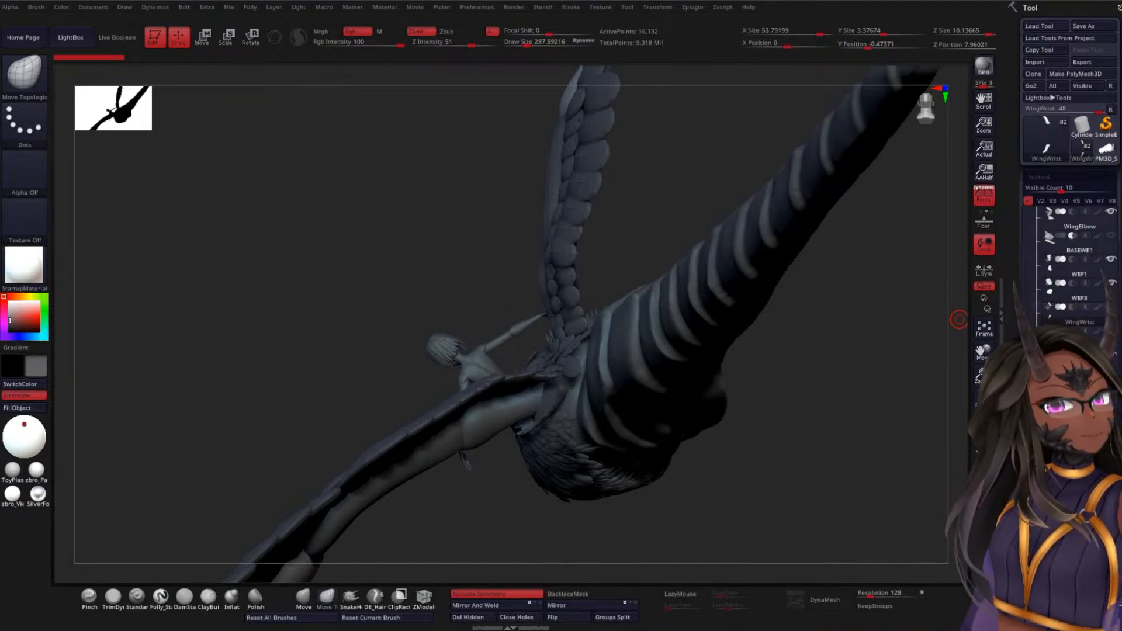
{"action": "left_click_drag", "start_coordinate": [789, 335], "coordinate": [805, 381]}
{"action": "left_click_drag", "start_coordinate": [1026, 339], "coordinate": [1027, 234]}
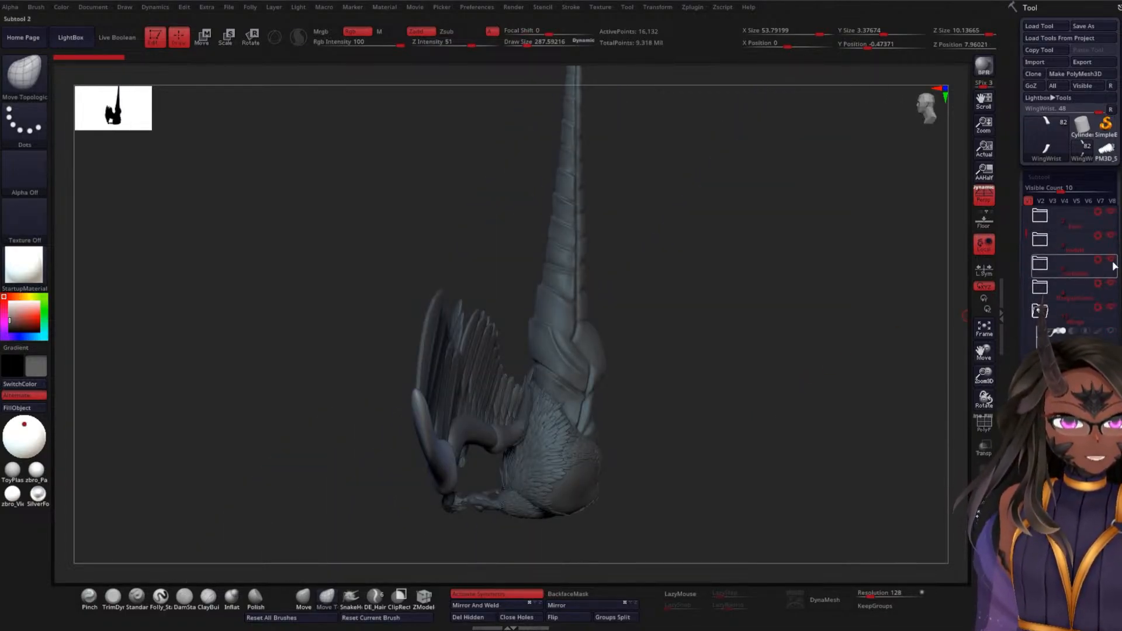
{"action": "left_click_drag", "start_coordinate": [1024, 236], "coordinate": [1024, 266]}
{"action": "left_click", "coordinate": [1110, 331]}
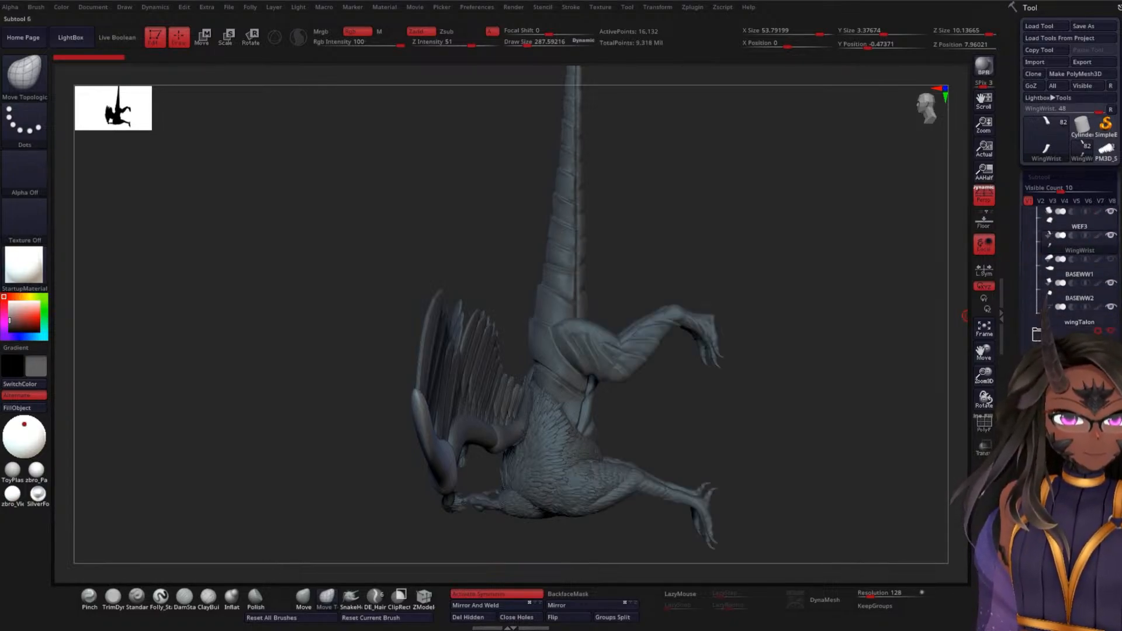
{"action": "left_click_drag", "start_coordinate": [826, 393], "coordinate": [672, 230]}
{"action": "left_click_drag", "start_coordinate": [709, 268], "coordinate": [462, 213]}
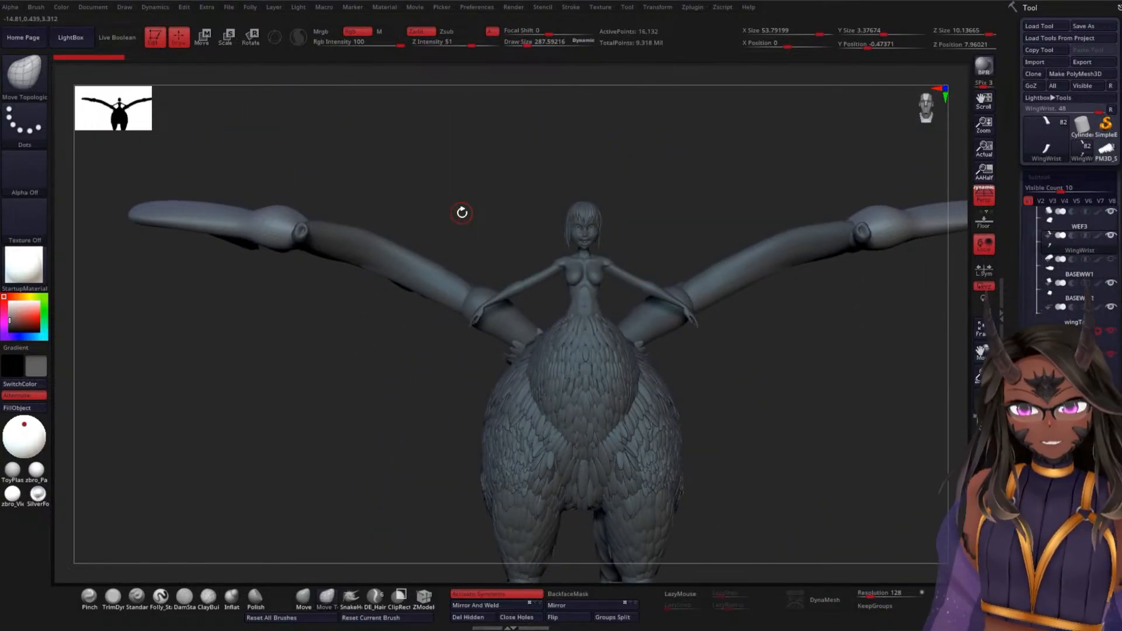
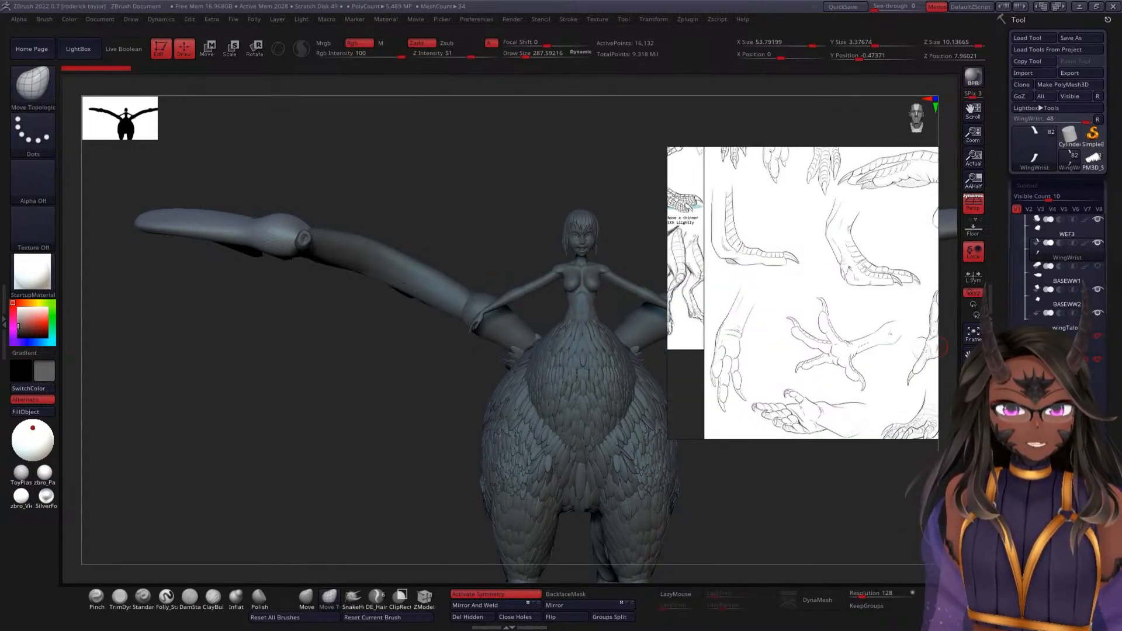
- Examine the bird wing anatomy, owl wing photo and feathered dragon sheets on the reference board
{"action": "middle_click_drag", "start_coordinate": [801, 264], "coordinate": [805, 320]}
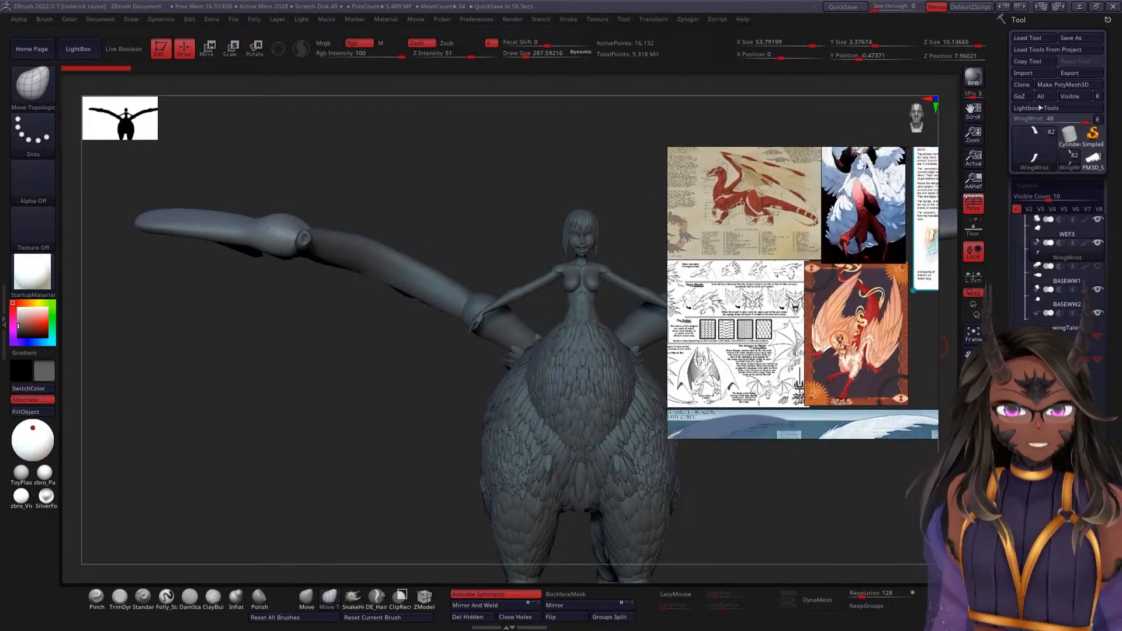
{"action": "scroll", "coordinate": [801, 274], "scroll_direction": "down", "scroll_amount": 2}
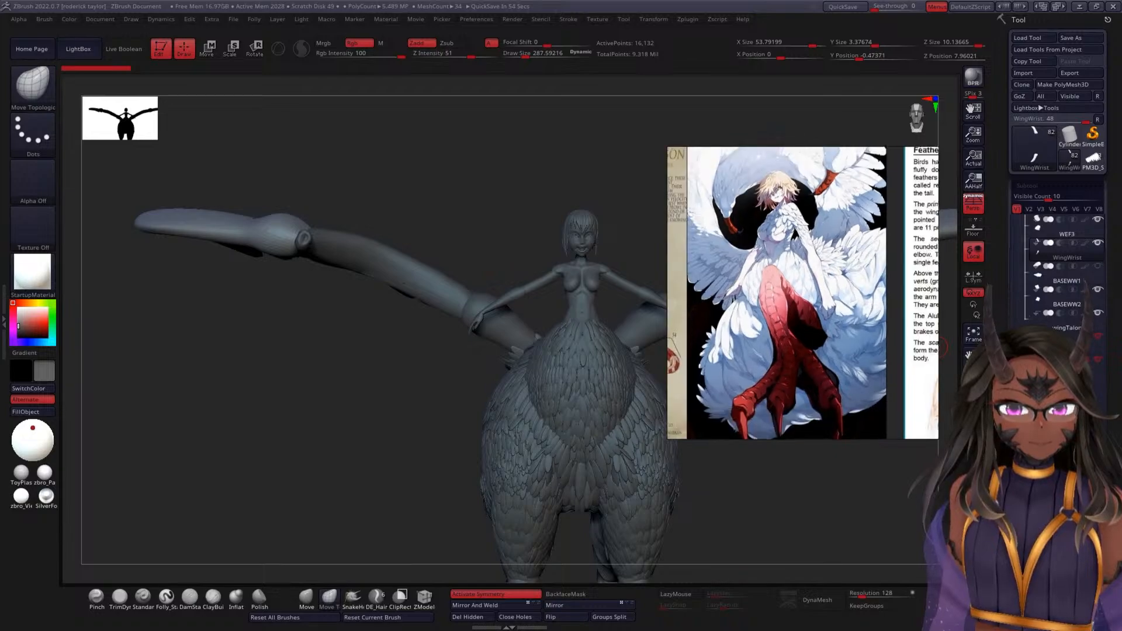
{"action": "scroll", "coordinate": [803, 293], "scroll_direction": "down", "scroll_amount": 2}
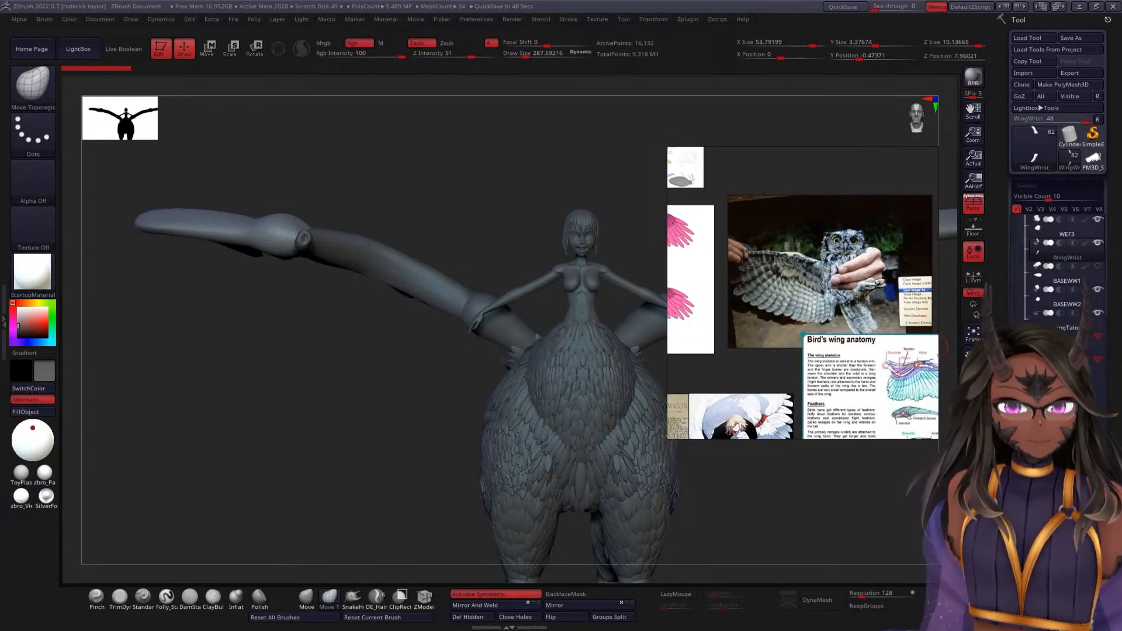
{"action": "scroll", "coordinate": [803, 292], "scroll_direction": "up", "scroll_amount": 2}
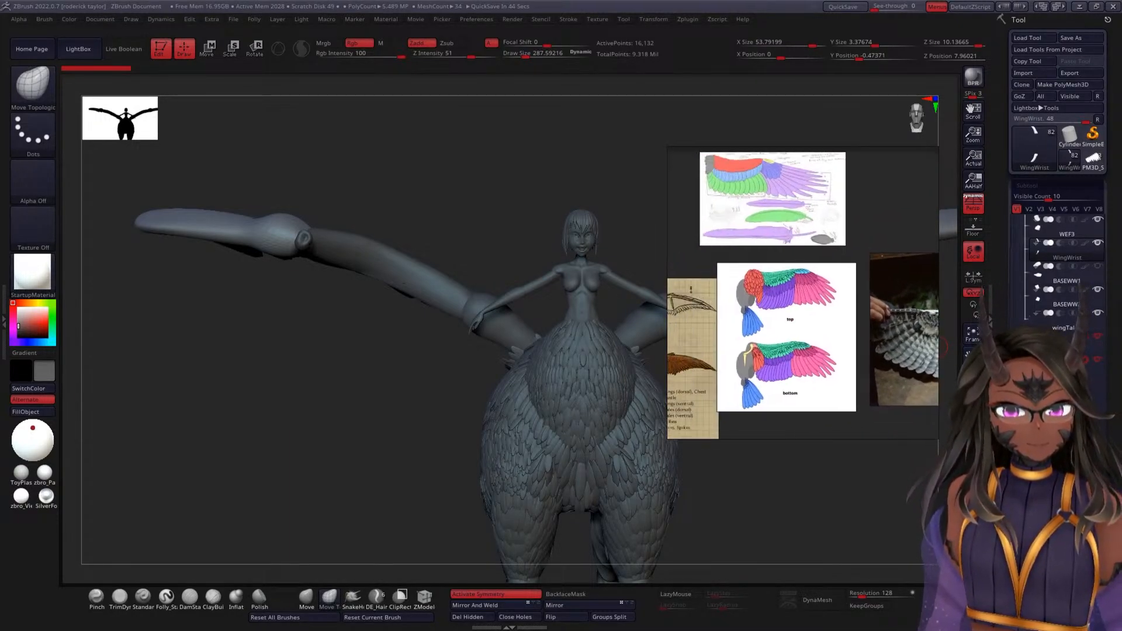
{"action": "scroll", "coordinate": [803, 292], "scroll_direction": "down", "scroll_amount": 2}
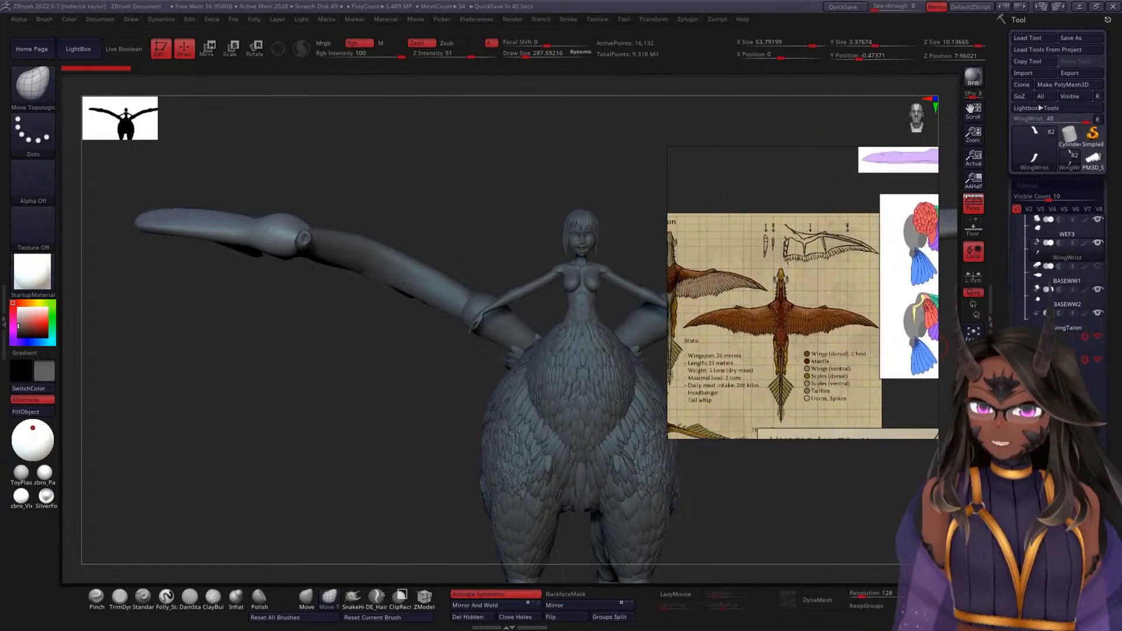
{"action": "scroll", "coordinate": [791, 316], "scroll_direction": "up", "scroll_amount": 4}
{"action": "scroll", "coordinate": [818, 272], "scroll_direction": "down", "scroll_amount": 4}
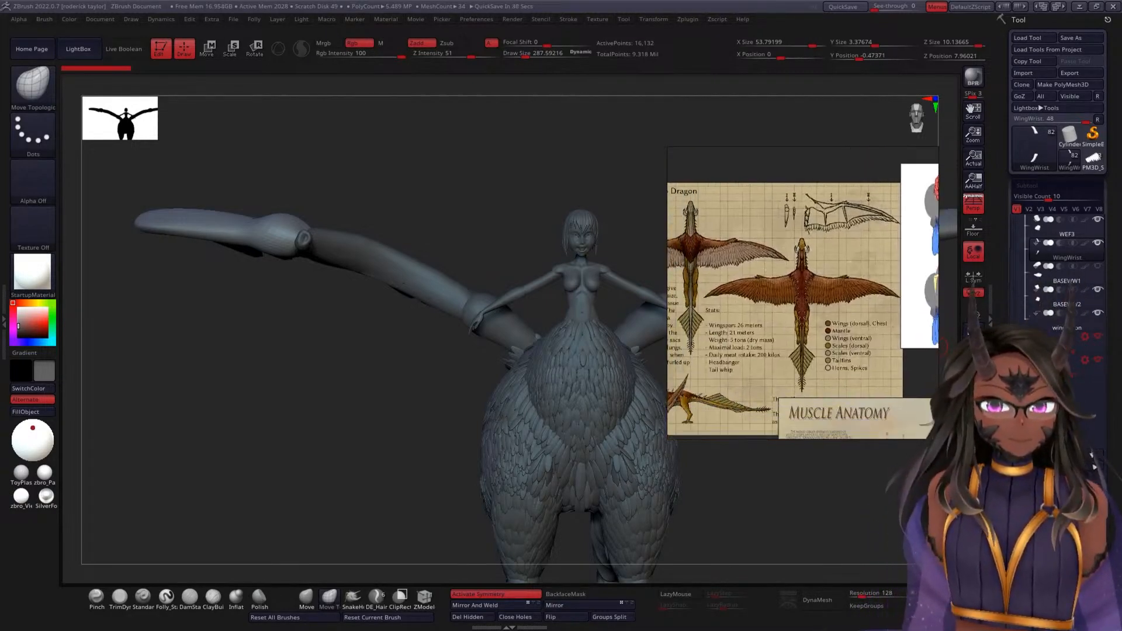
{"action": "scroll", "coordinate": [894, 269], "scroll_direction": "down", "scroll_amount": 4}
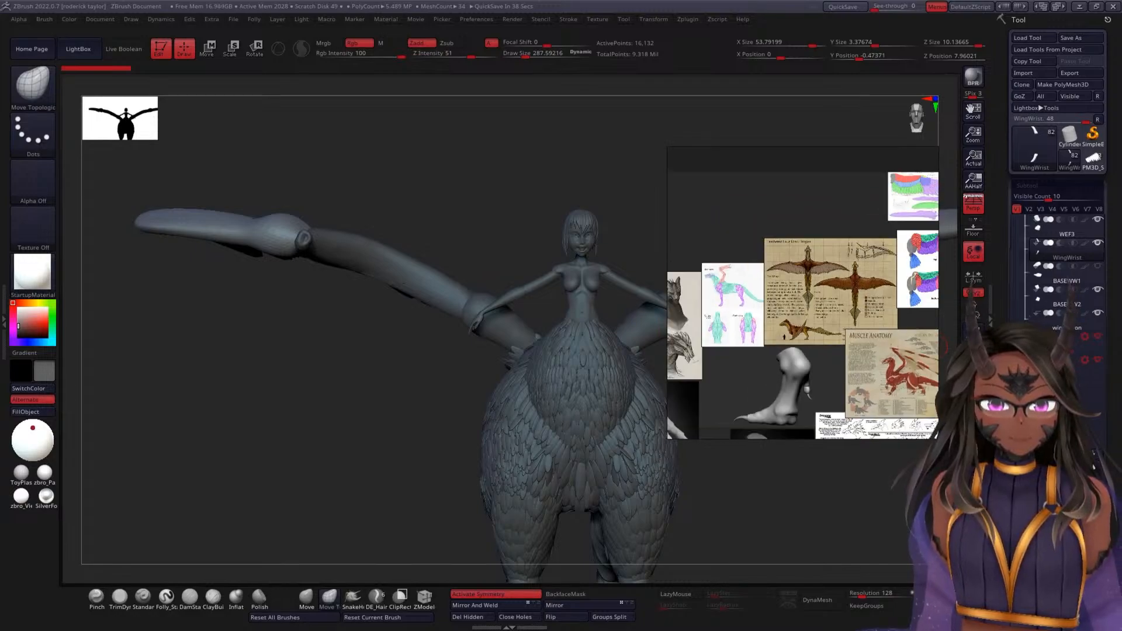
{"action": "scroll", "coordinate": [693, 430], "scroll_direction": "up", "scroll_amount": 4}
- Examine the dragon head sketches, clawed foot sculpts and winged creature art on the reference board
{"action": "mouse_move", "coordinate": [693, 374]}
{"action": "middle_mouse_down"}
{"action": "mouse_move", "coordinate": [772, 423]}
{"action": "mouse_move", "coordinate": [849, 406]}
{"action": "mouse_move", "coordinate": [928, 350]}
{"action": "middle_mouse_up"}
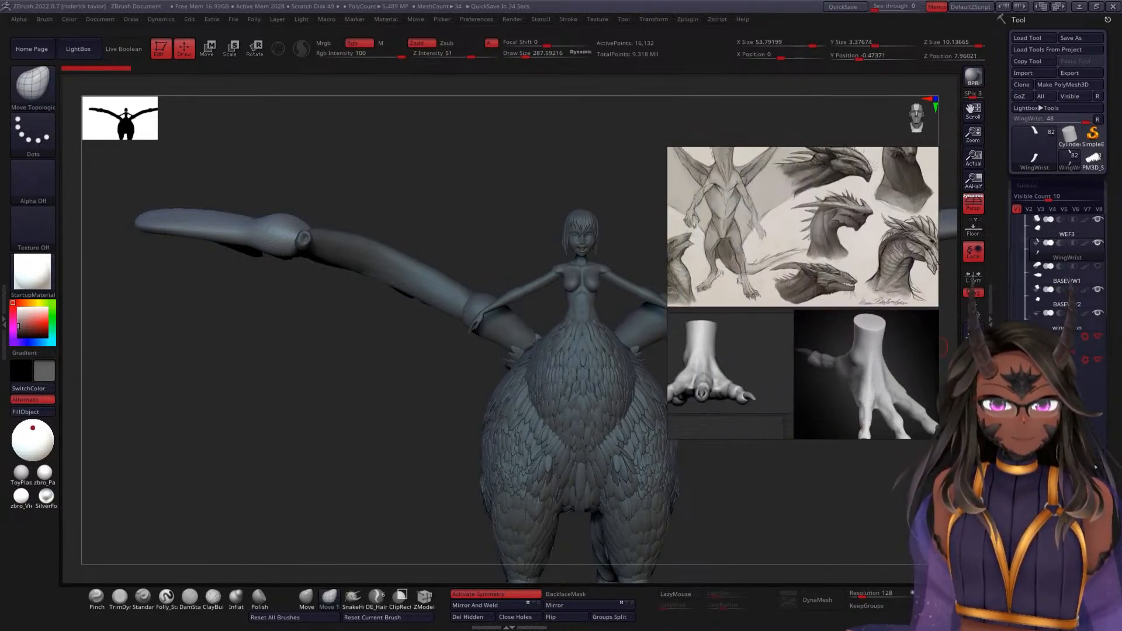
{"action": "scroll", "coordinate": [784, 252], "scroll_direction": "down", "scroll_amount": 3}
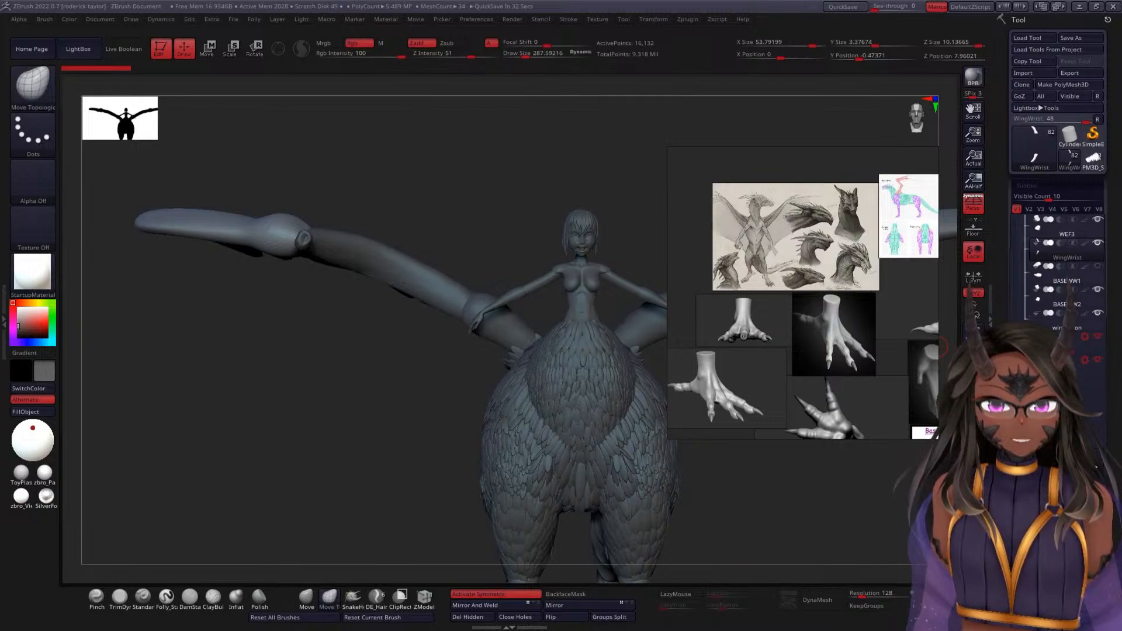
{"action": "scroll", "coordinate": [793, 250], "scroll_direction": "up", "scroll_amount": 3}
{"action": "middle_click_drag", "start_coordinate": [670, 241], "coordinate": [747, 225]}
{"action": "scroll", "coordinate": [787, 306], "scroll_direction": "down", "scroll_amount": 3}
{"action": "middle_click_drag", "start_coordinate": [818, 351], "coordinate": [819, 271]}
{"action": "scroll", "coordinate": [818, 272], "scroll_direction": "down", "scroll_amount": 2}
{"action": "middle_click_drag", "start_coordinate": [868, 369], "coordinate": [862, 282]}
{"action": "scroll", "coordinate": [862, 281], "scroll_direction": "up", "scroll_amount": 1}
{"action": "middle_click_drag", "start_coordinate": [746, 384], "coordinate": [790, 195]}
{"action": "scroll", "coordinate": [805, 305], "scroll_direction": "up", "scroll_amount": 4}
{"action": "scroll", "coordinate": [806, 281], "scroll_direction": "down", "scroll_amount": 3}
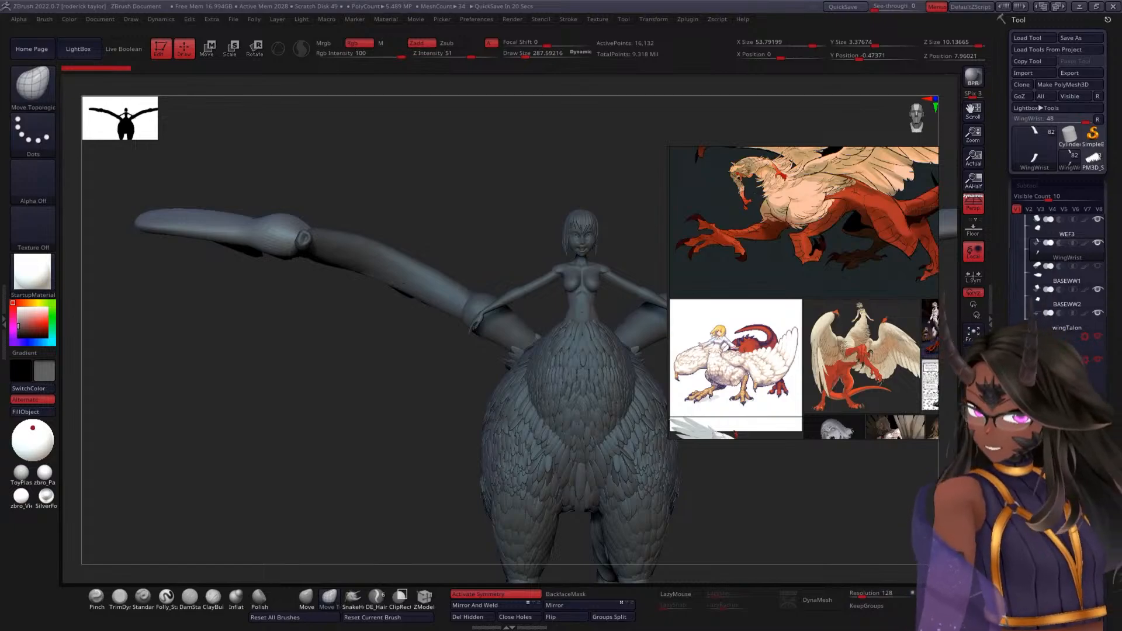
- Compare the sculpt with the full-body art of the white-feathered, red-legged creature on the reference board
{"action": "scroll", "coordinate": [803, 293], "scroll_direction": "down", "scroll_amount": 1}
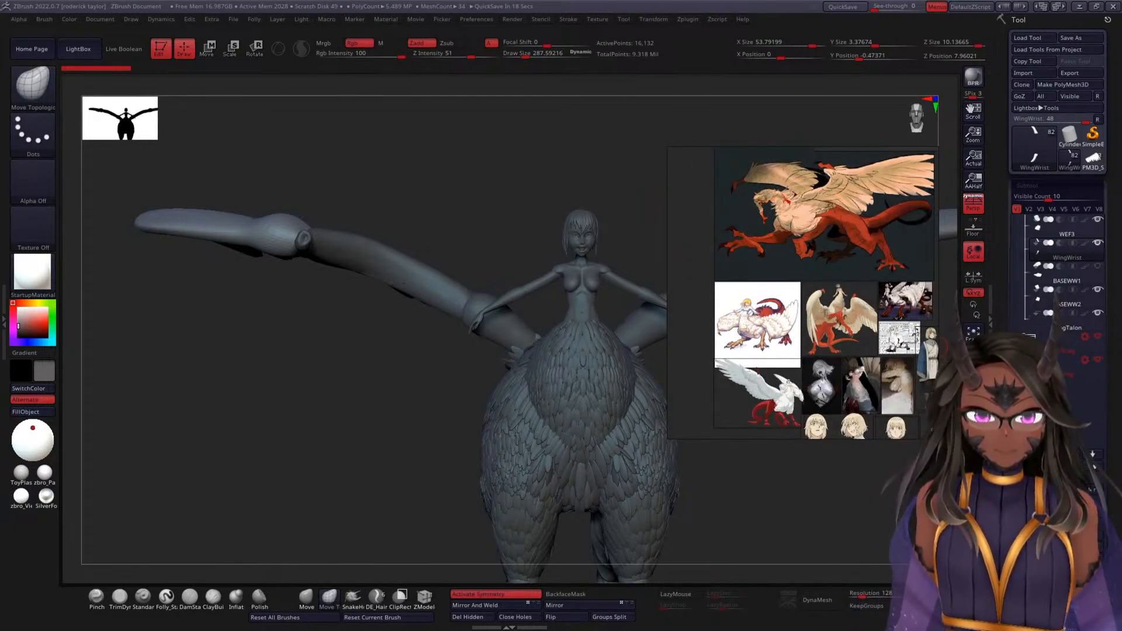
{"action": "middle_click_drag", "start_coordinate": [803, 293], "coordinate": [797, 245]}
{"action": "scroll", "coordinate": [754, 245], "scroll_direction": "up", "scroll_amount": 5}
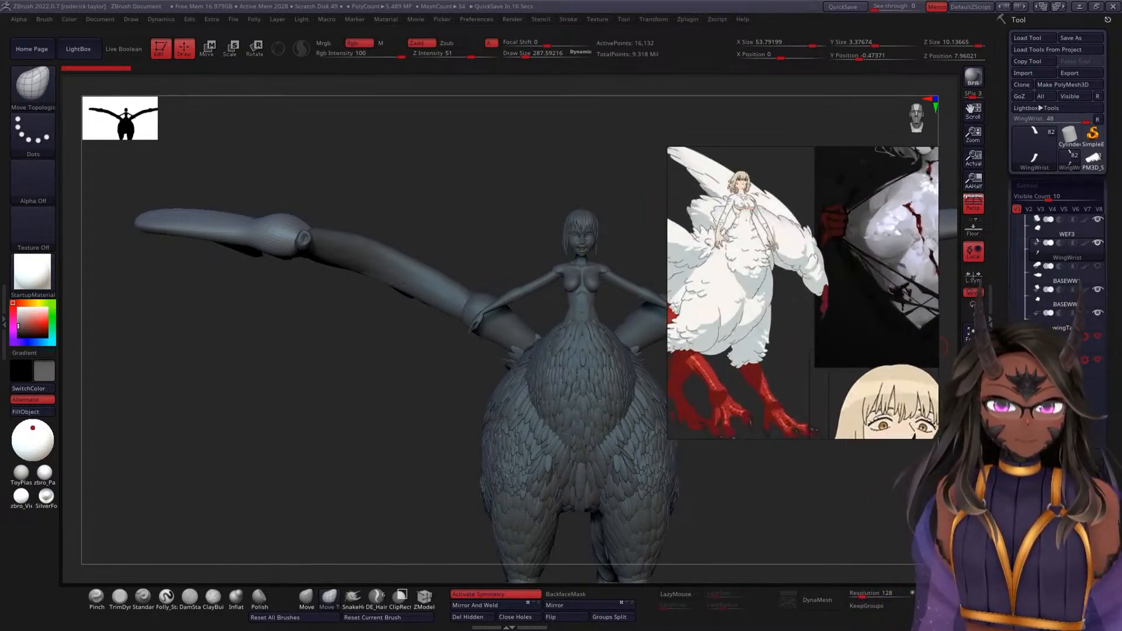
{"action": "middle_click_drag", "start_coordinate": [804, 293], "coordinate": [886, 289]}
{"action": "scroll", "coordinate": [888, 412], "scroll_direction": "down", "scroll_amount": 2}
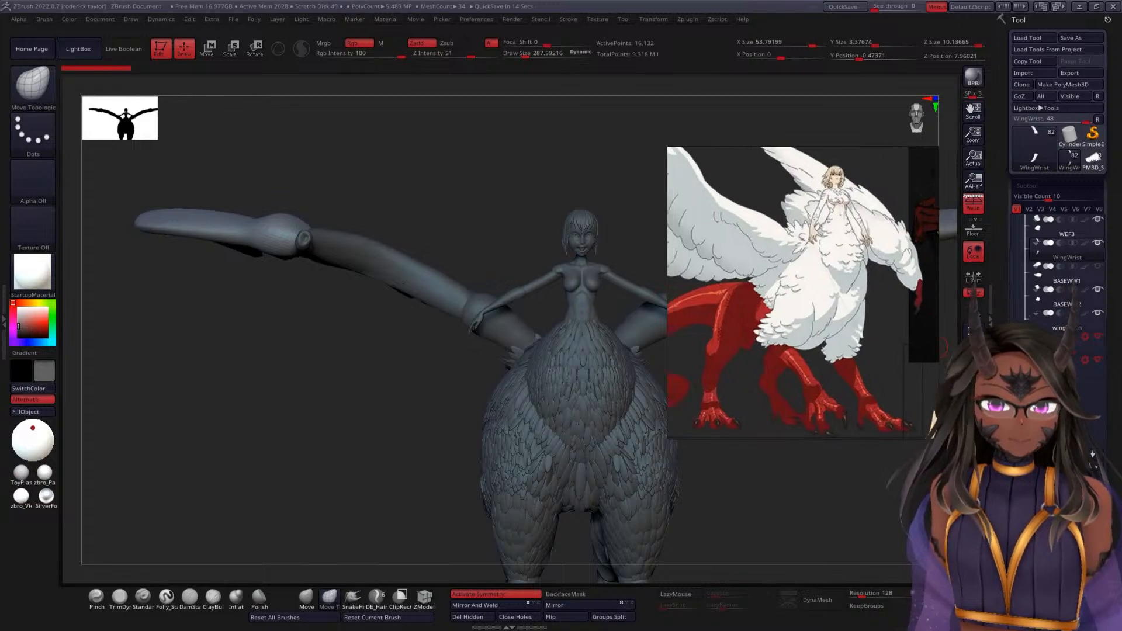
{"action": "scroll", "coordinate": [923, 398], "scroll_direction": "down", "scroll_amount": 1}
{"action": "mouse_move", "coordinate": [930, 396]}
{"action": "middle_mouse_down"}
{"action": "mouse_move", "coordinate": [894, 366]}
{"action": "mouse_move", "coordinate": [712, 345]}
{"action": "middle_mouse_up"}
{"action": "scroll", "coordinate": [837, 355], "scroll_direction": "down", "scroll_amount": 3}
{"action": "scroll", "coordinate": [712, 345], "scroll_direction": "down", "scroll_amount": 3}
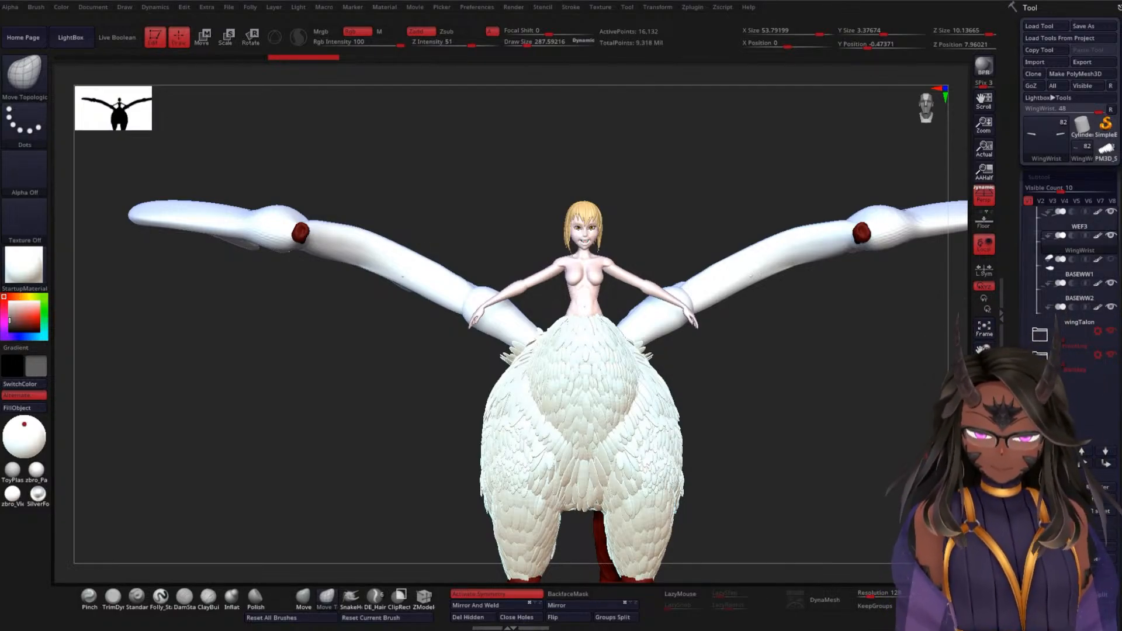
- Examine the coloured creature's wings and body from the front, side, rear and above
{"action": "mouse_move", "coordinate": [804, 414]}
{"action": "left_mouse_down"}
{"action": "mouse_move", "coordinate": [816, 366]}
{"action": "mouse_move", "coordinate": [847, 370]}
{"action": "mouse_move", "coordinate": [842, 314]}
{"action": "mouse_move", "coordinate": [743, 319]}
{"action": "mouse_move", "coordinate": [666, 290]}
{"action": "mouse_move", "coordinate": [731, 293]}
{"action": "mouse_move", "coordinate": [546, 281]}
{"action": "mouse_move", "coordinate": [606, 294]}
{"action": "mouse_move", "coordinate": [579, 283]}
{"action": "mouse_move", "coordinate": [619, 385]}
{"action": "mouse_move", "coordinate": [672, 366]}
{"action": "mouse_move", "coordinate": [696, 318]}
{"action": "mouse_move", "coordinate": [799, 278]}
{"action": "mouse_move", "coordinate": [643, 296]}
{"action": "mouse_move", "coordinate": [637, 339]}
{"action": "mouse_move", "coordinate": [541, 339]}
{"action": "mouse_move", "coordinate": [534, 321]}
{"action": "mouse_move", "coordinate": [614, 346]}
{"action": "mouse_move", "coordinate": [503, 376]}
{"action": "mouse_move", "coordinate": [398, 348]}
{"action": "mouse_move", "coordinate": [339, 369]}
{"action": "left_mouse_up"}
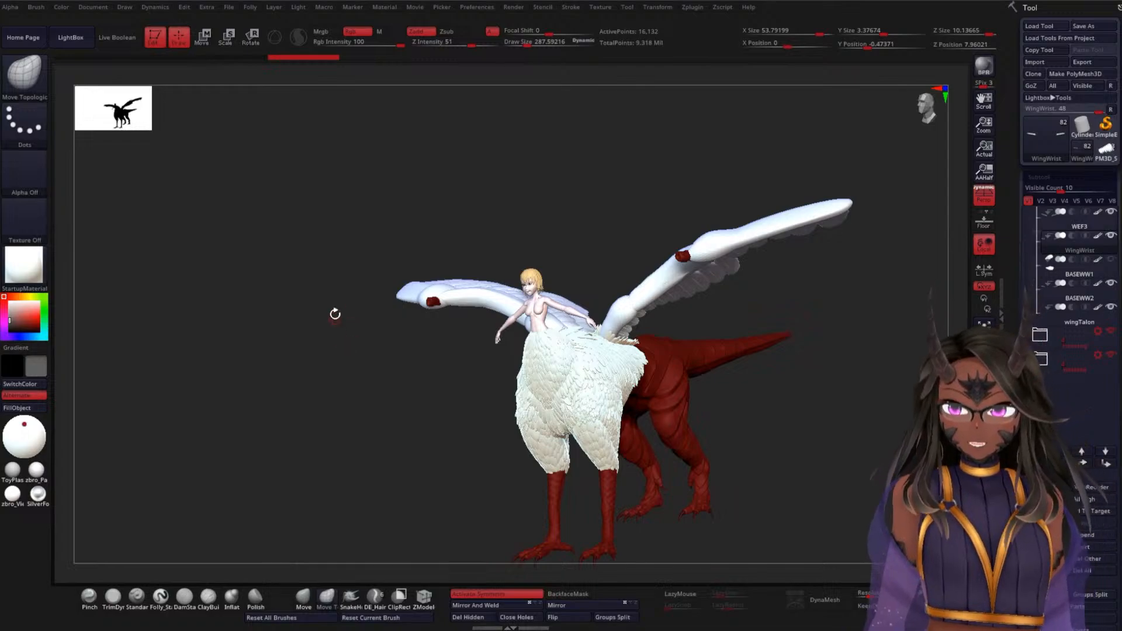
{"action": "left_click_drag", "start_coordinate": [278, 385], "coordinate": [298, 379]}
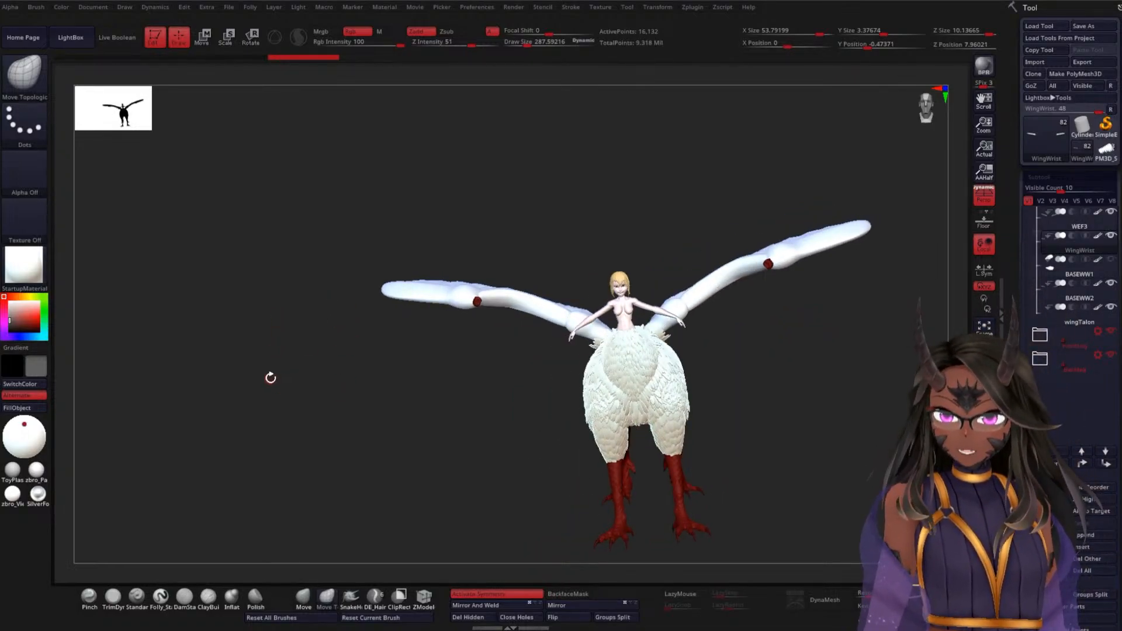
{"action": "left_click_drag", "start_coordinate": [395, 387], "coordinate": [579, 383]}
{"action": "left_click_drag", "start_coordinate": [606, 268], "coordinate": [641, 316]}
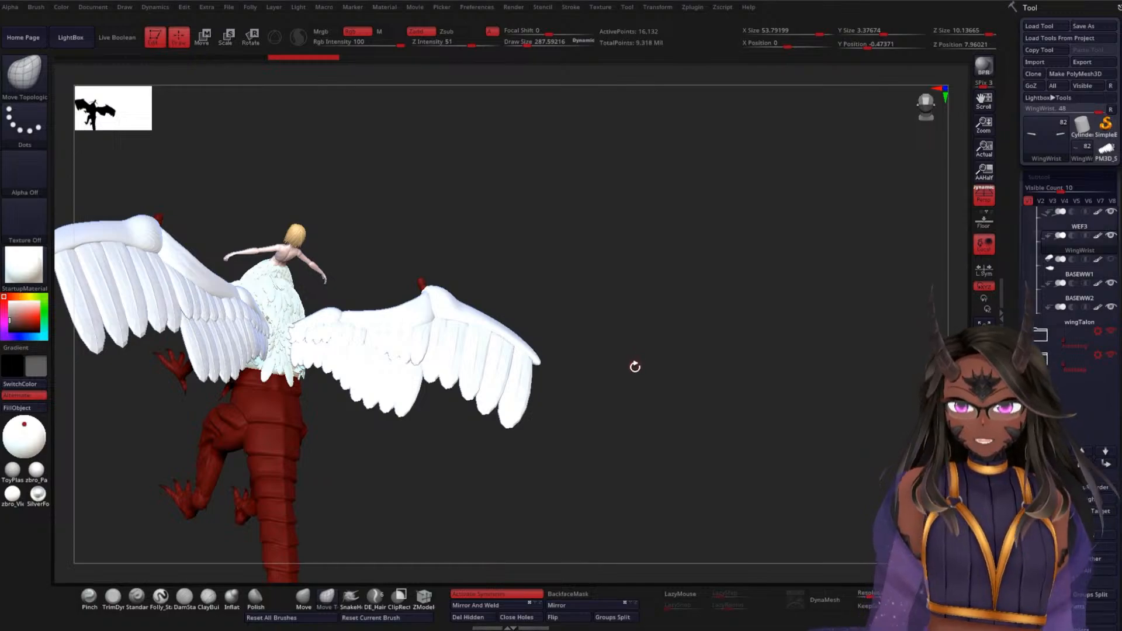
{"action": "left_click_drag", "start_coordinate": [634, 371], "coordinate": [657, 271]}
{"action": "left_click_drag", "start_coordinate": [353, 293], "coordinate": [421, 278]}
{"action": "left_click_drag", "start_coordinate": [564, 259], "coordinate": [620, 287]}
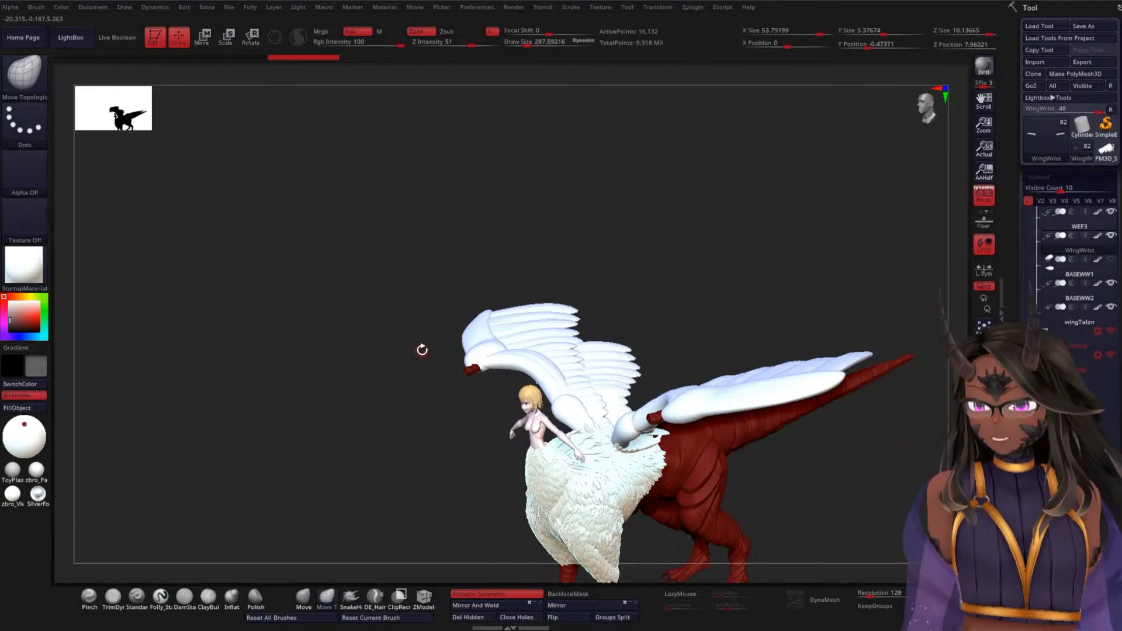
{"action": "left_click_drag", "start_coordinate": [418, 414], "coordinate": [570, 330]}
{"action": "mouse_move", "coordinate": [377, 411]}
{"action": "left_mouse_down", "text": "alt"}
{"action": "mouse_move", "coordinate": [386, 356]}
{"action": "mouse_move", "coordinate": [416, 336]}
{"action": "mouse_move", "coordinate": [660, 327]}
{"action": "left_mouse_up", "text": "alt"}
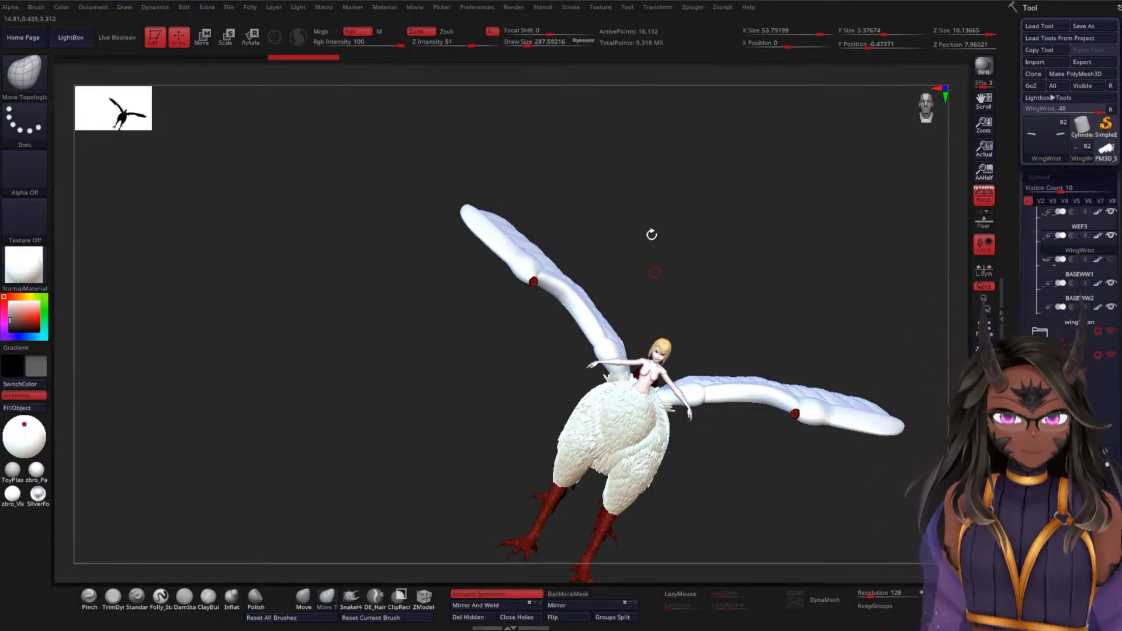
{"action": "left_click_drag", "start_coordinate": [687, 341], "coordinate": [727, 249]}
{"action": "left_click_drag", "start_coordinate": [694, 288], "coordinate": [633, 396], "text": "shift"}
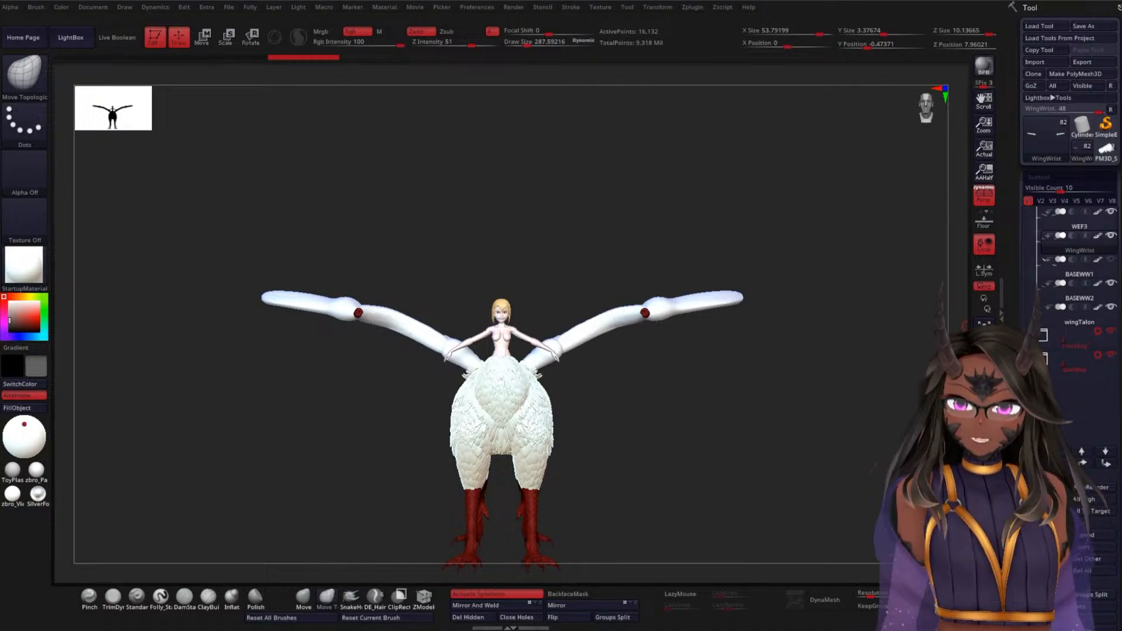
{"action": "mouse_move", "coordinate": [659, 446]}
{"action": "left_mouse_down"}
{"action": "mouse_move", "coordinate": [571, 454]}
{"action": "mouse_move", "coordinate": [678, 426]}
{"action": "left_mouse_up"}
{"action": "mouse_move", "coordinate": [601, 414]}
{"action": "left_mouse_down"}
{"action": "mouse_move", "coordinate": [581, 482]}
{"action": "mouse_move", "coordinate": [589, 351]}
{"action": "mouse_move", "coordinate": [624, 373]}
{"action": "mouse_move", "coordinate": [292, 324]}
{"action": "mouse_move", "coordinate": [256, 298]}
{"action": "mouse_move", "coordinate": [268, 335]}
{"action": "mouse_move", "coordinate": [690, 357]}
{"action": "mouse_move", "coordinate": [677, 383]}
{"action": "mouse_move", "coordinate": [686, 458]}
{"action": "left_mouse_up"}
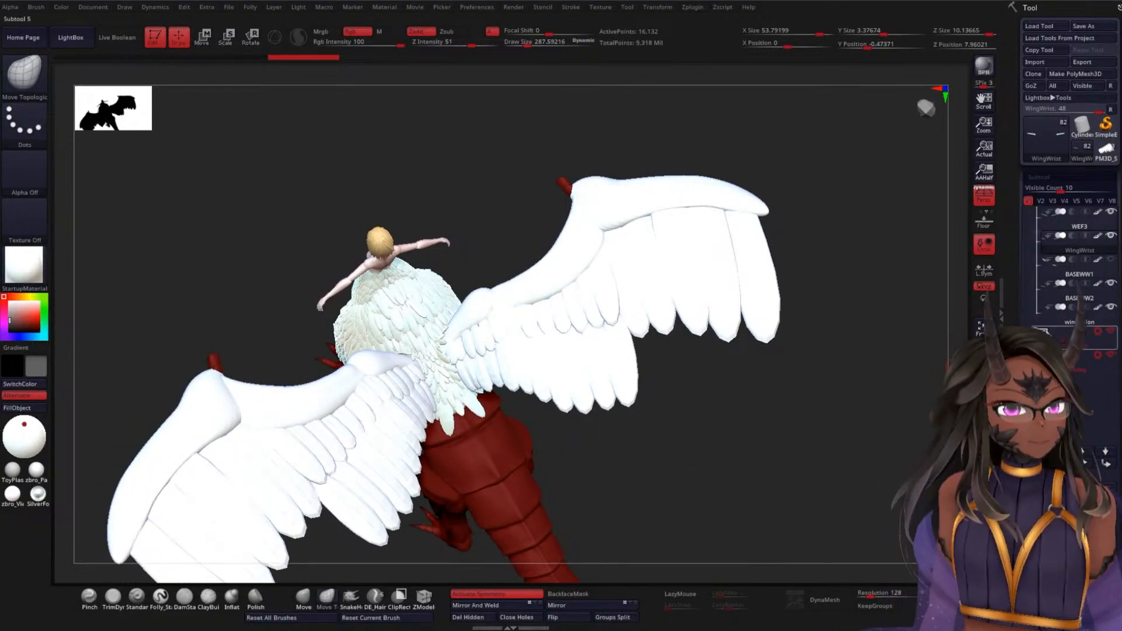
- Turn off the polypaint display on all subtools to show the creature in the plain grey material
{"action": "left_click", "coordinate": [1101, 309], "text": "shift"}
{"action": "mouse_move", "coordinate": [639, 409]}
{"action": "left_mouse_down"}
{"action": "mouse_move", "coordinate": [637, 389]}
{"action": "mouse_move", "coordinate": [712, 366]}
{"action": "mouse_move", "coordinate": [765, 314]}
{"action": "mouse_move", "coordinate": [641, 421]}
{"action": "mouse_move", "coordinate": [466, 348]}
{"action": "left_mouse_up"}
{"action": "mouse_move", "coordinate": [208, 384]}
{"action": "left_mouse_down"}
{"action": "mouse_move", "coordinate": [366, 406]}
{"action": "mouse_move", "coordinate": [218, 401]}
{"action": "left_mouse_up"}
{"action": "left_click_drag", "start_coordinate": [727, 416], "coordinate": [692, 453]}
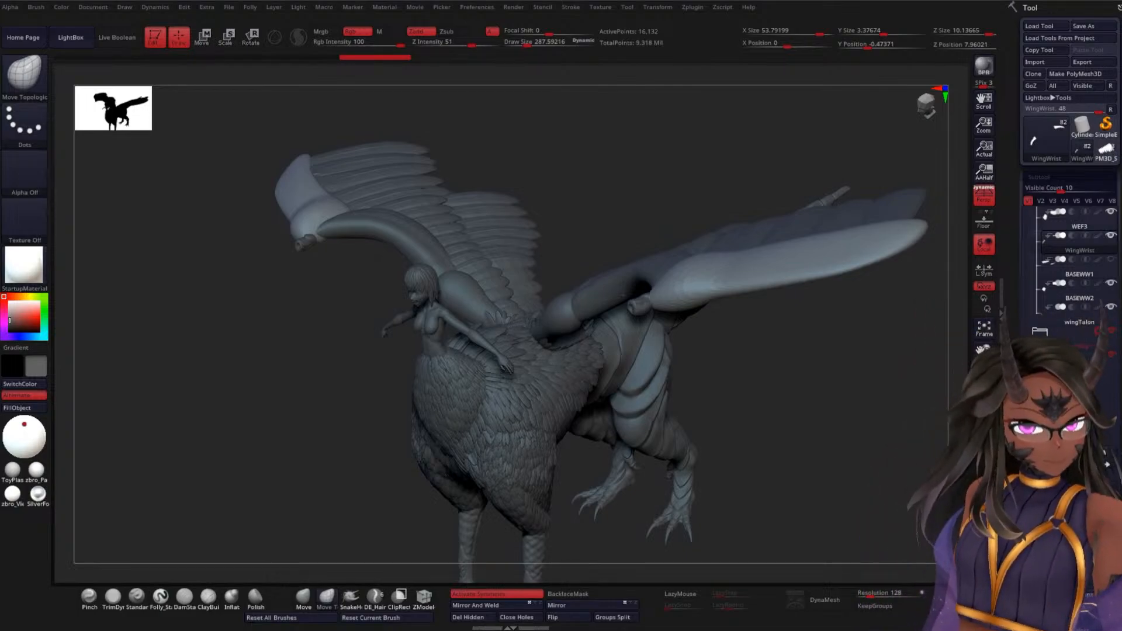
- Frame the uncoloured creature in a three-quarter front view and save the tool to disk
{"action": "left_click_drag", "start_coordinate": [783, 374], "coordinate": [848, 366]}
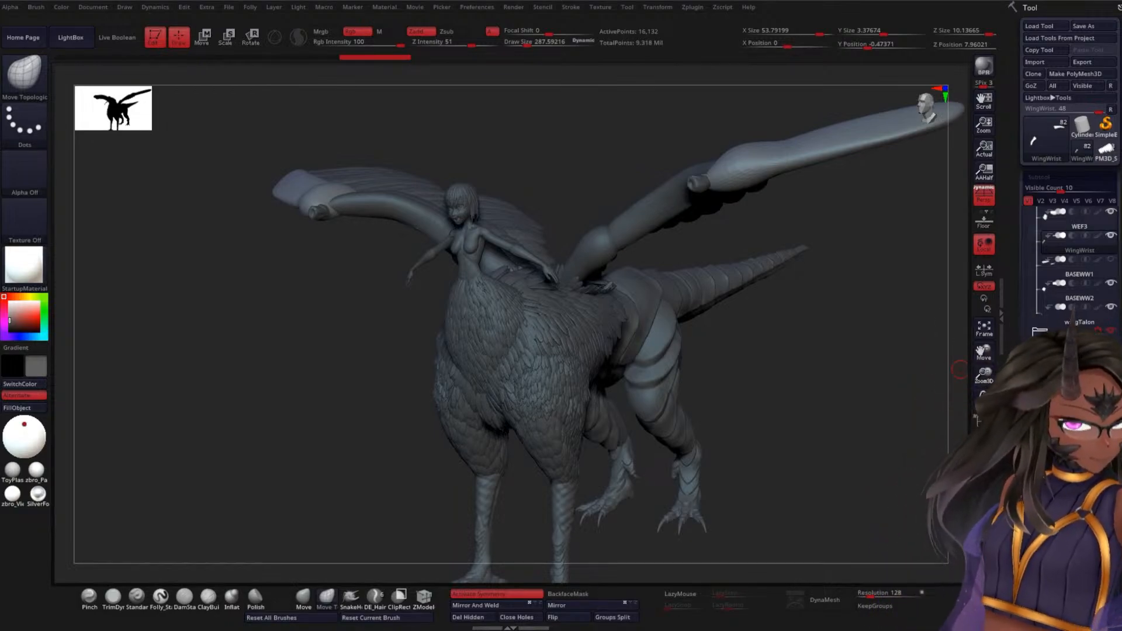
{"action": "key", "text": "ctrl+s"}
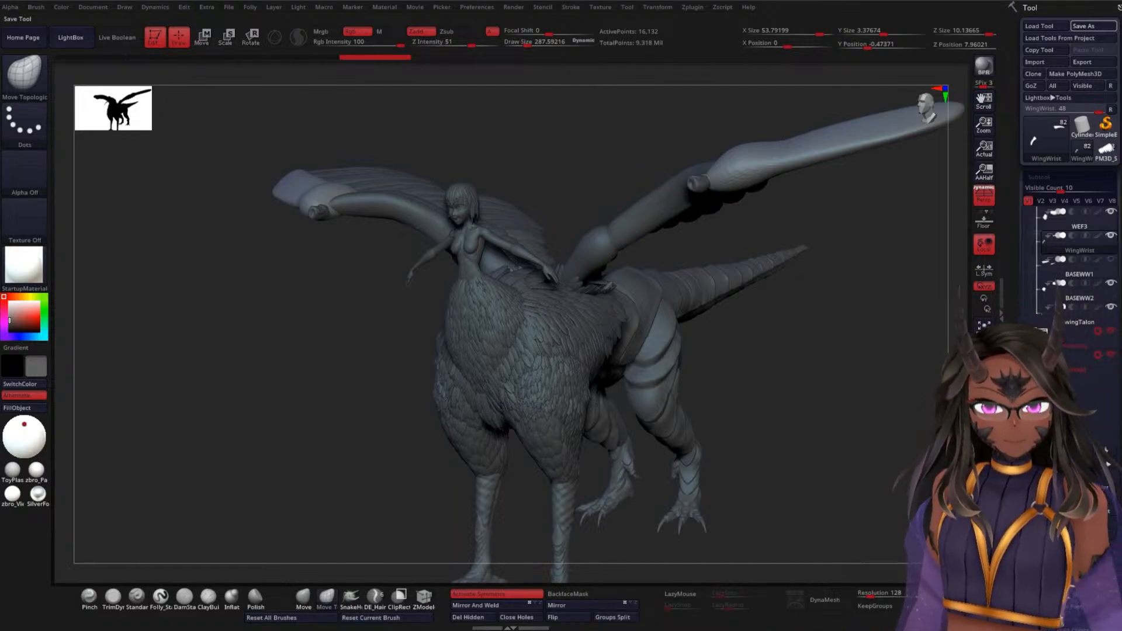
{"action": "key", "text": "ctrl+s"}
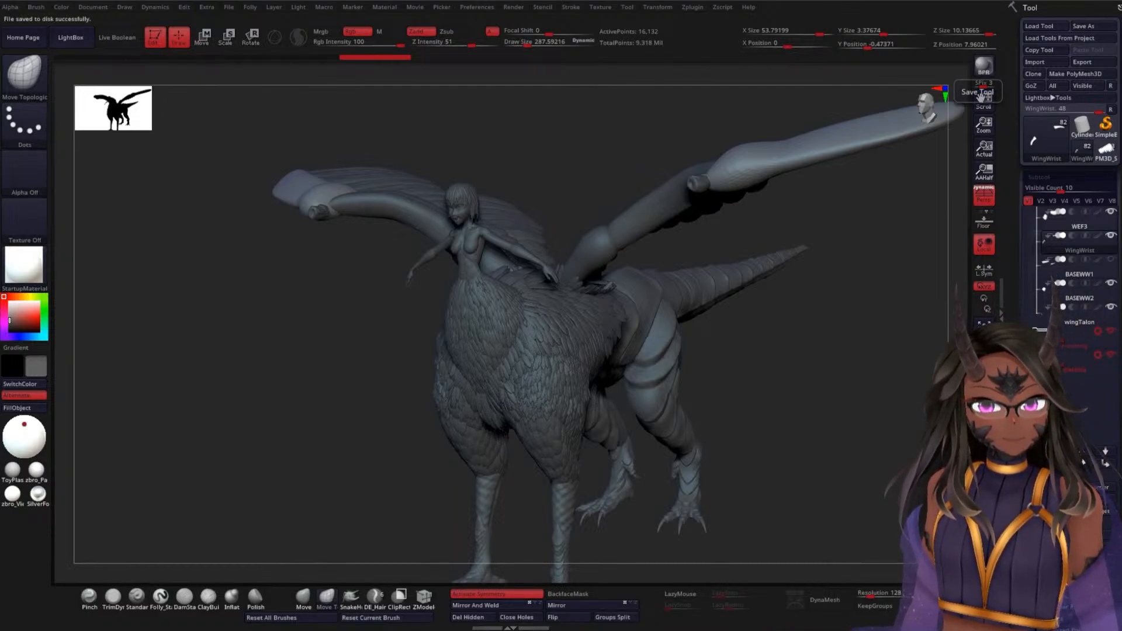